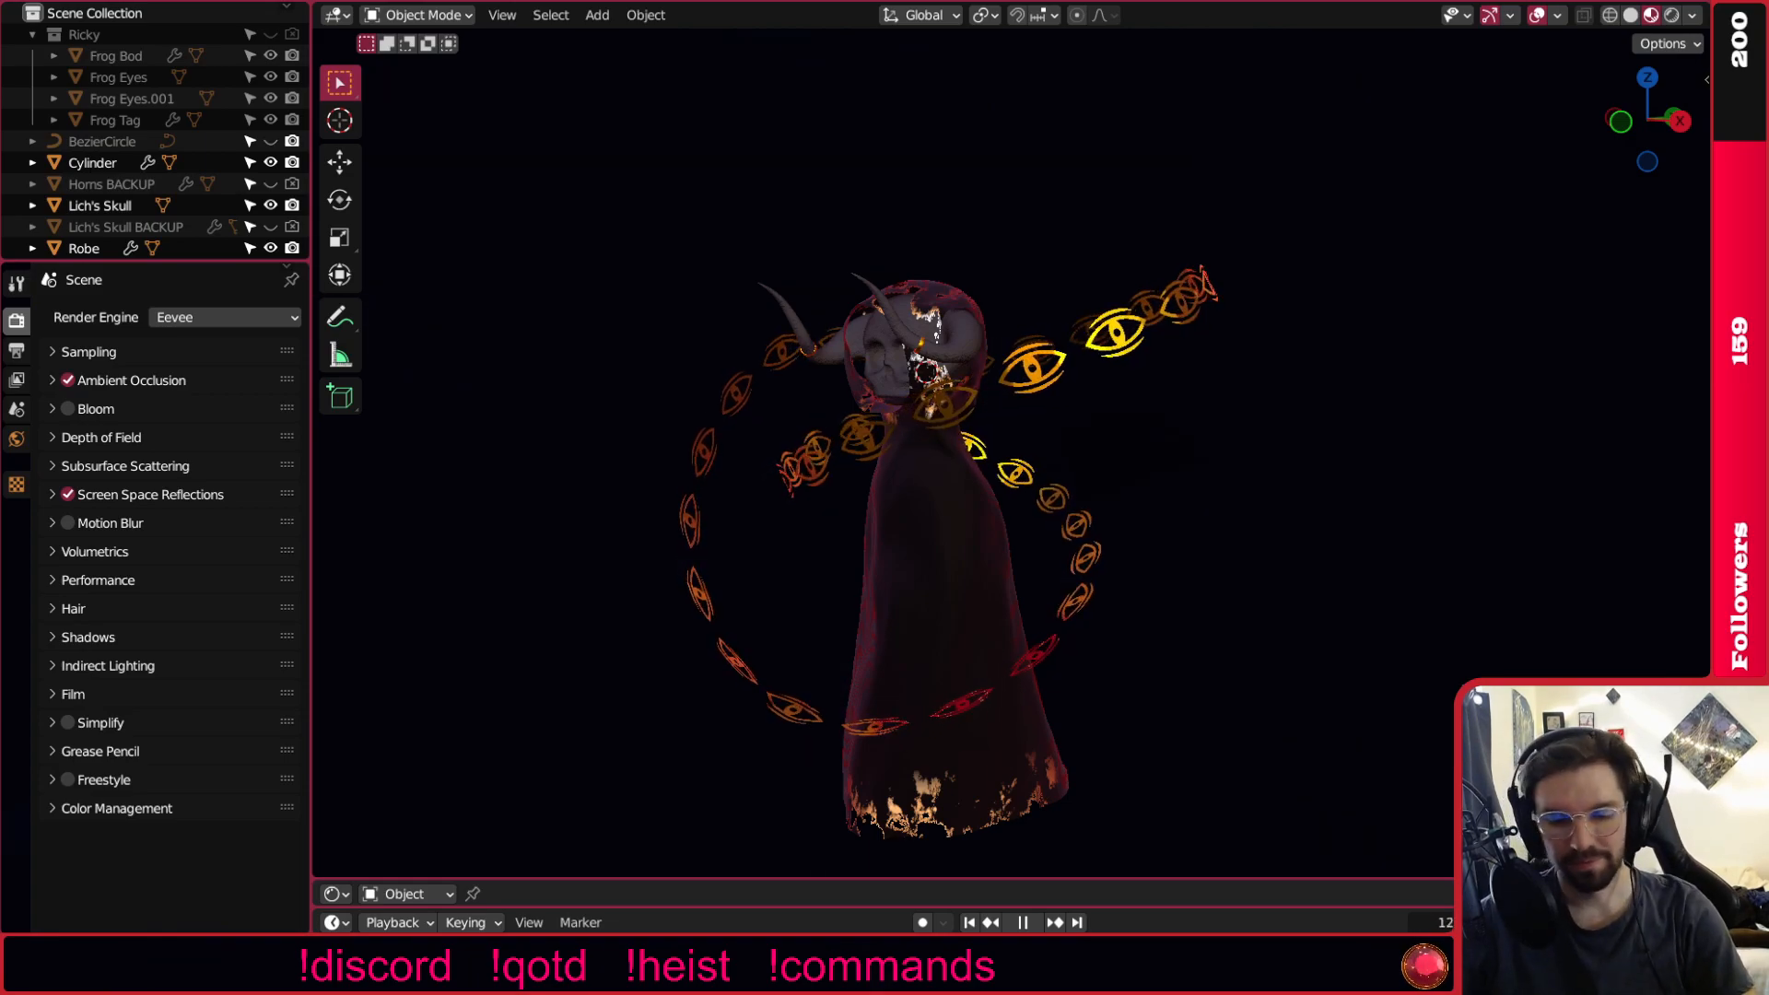
Stop the animation playback and switch the viewport to solid shading.
{"action": "middle_click_drag", "start_coordinate": [933, 340], "coordinate": [956, 427]}
{"action": "scroll", "coordinate": [917, 375], "scroll_direction": "up", "scroll_amount": 3}
{"action": "scroll", "coordinate": [991, 434], "scroll_direction": "up", "scroll_amount": 3}
{"action": "scroll", "coordinate": [956, 427], "scroll_direction": "down", "scroll_amount": 8}
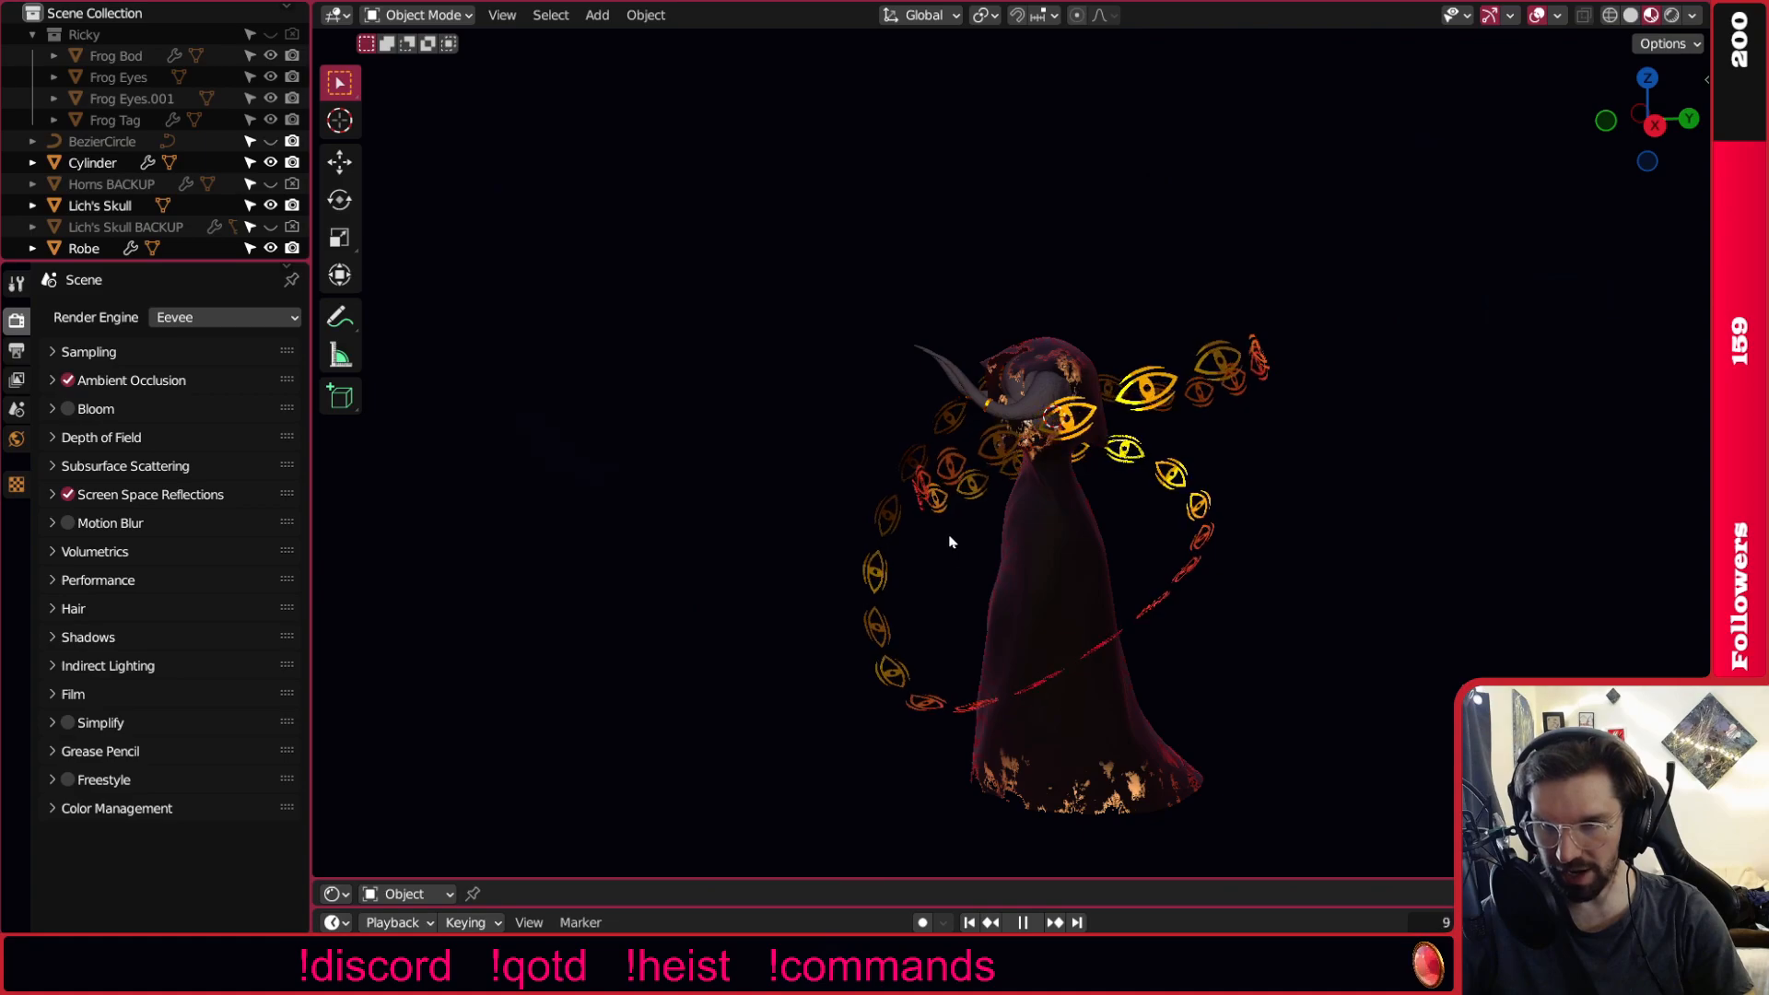
{"action": "middle_click_drag", "start_coordinate": [948, 542], "coordinate": [1091, 498]}
{"action": "scroll", "coordinate": [981, 484], "scroll_direction": "up", "scroll_amount": 6}
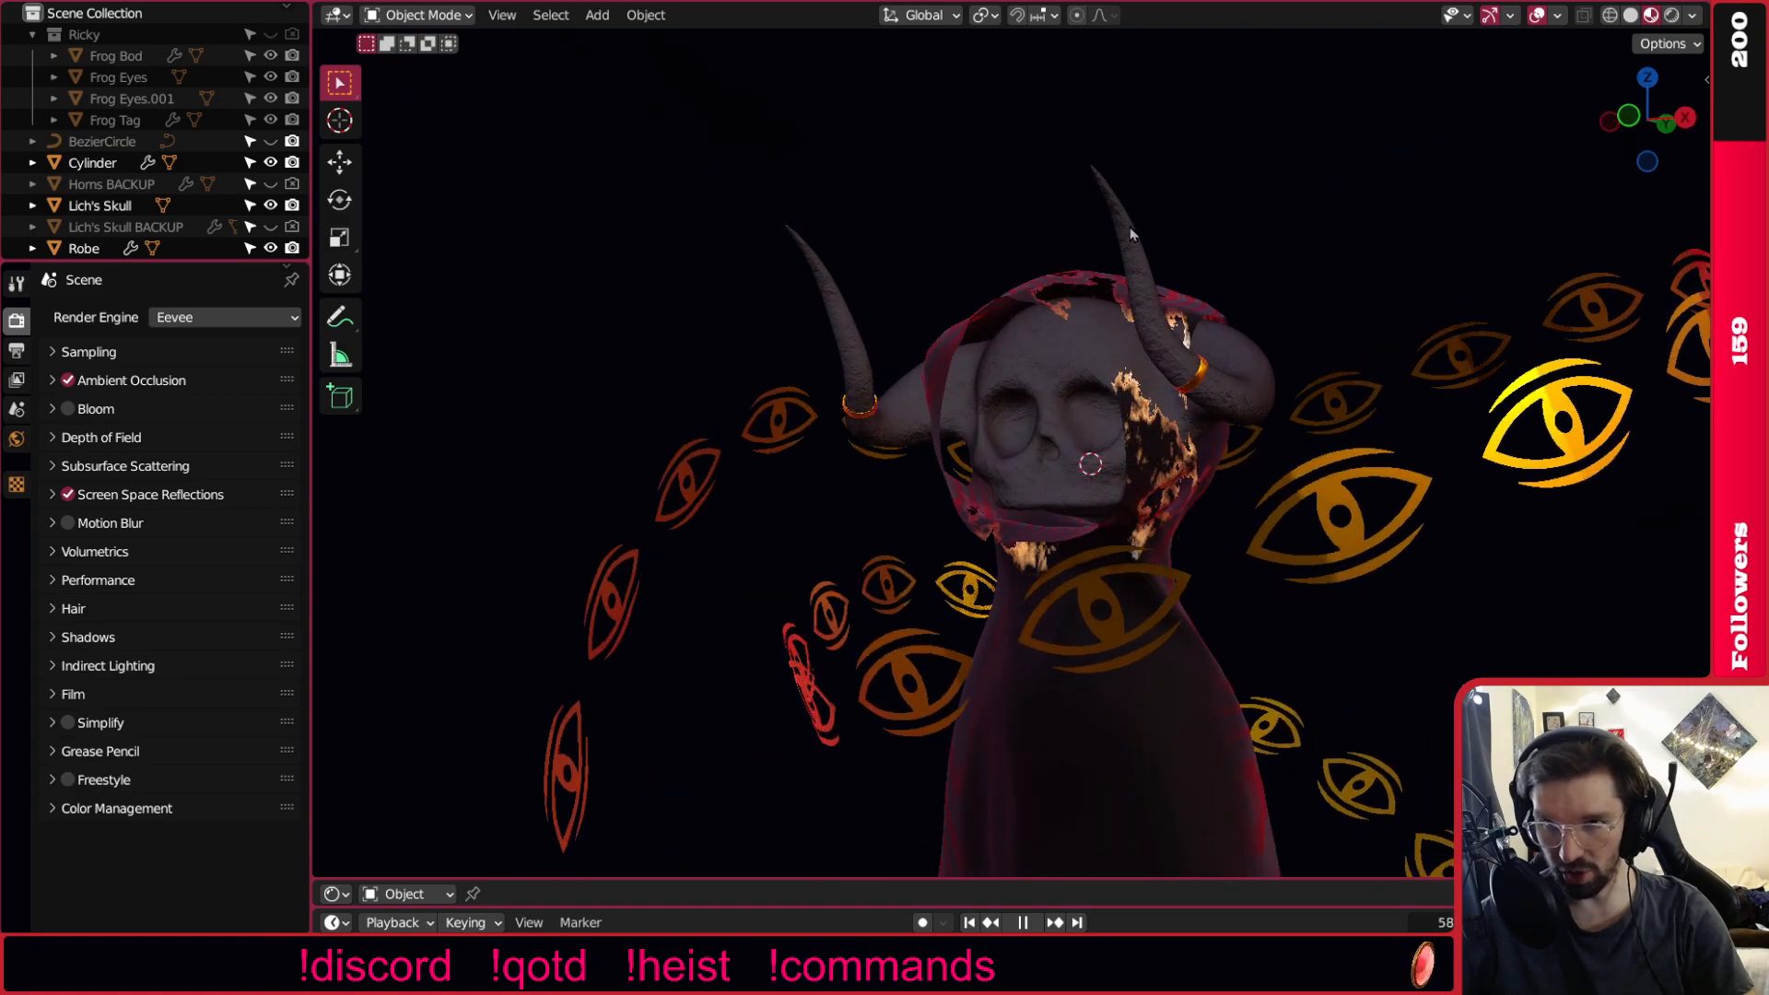
{"action": "middle_click_drag", "start_coordinate": [1093, 308], "coordinate": [1074, 363], "text": "shift"}
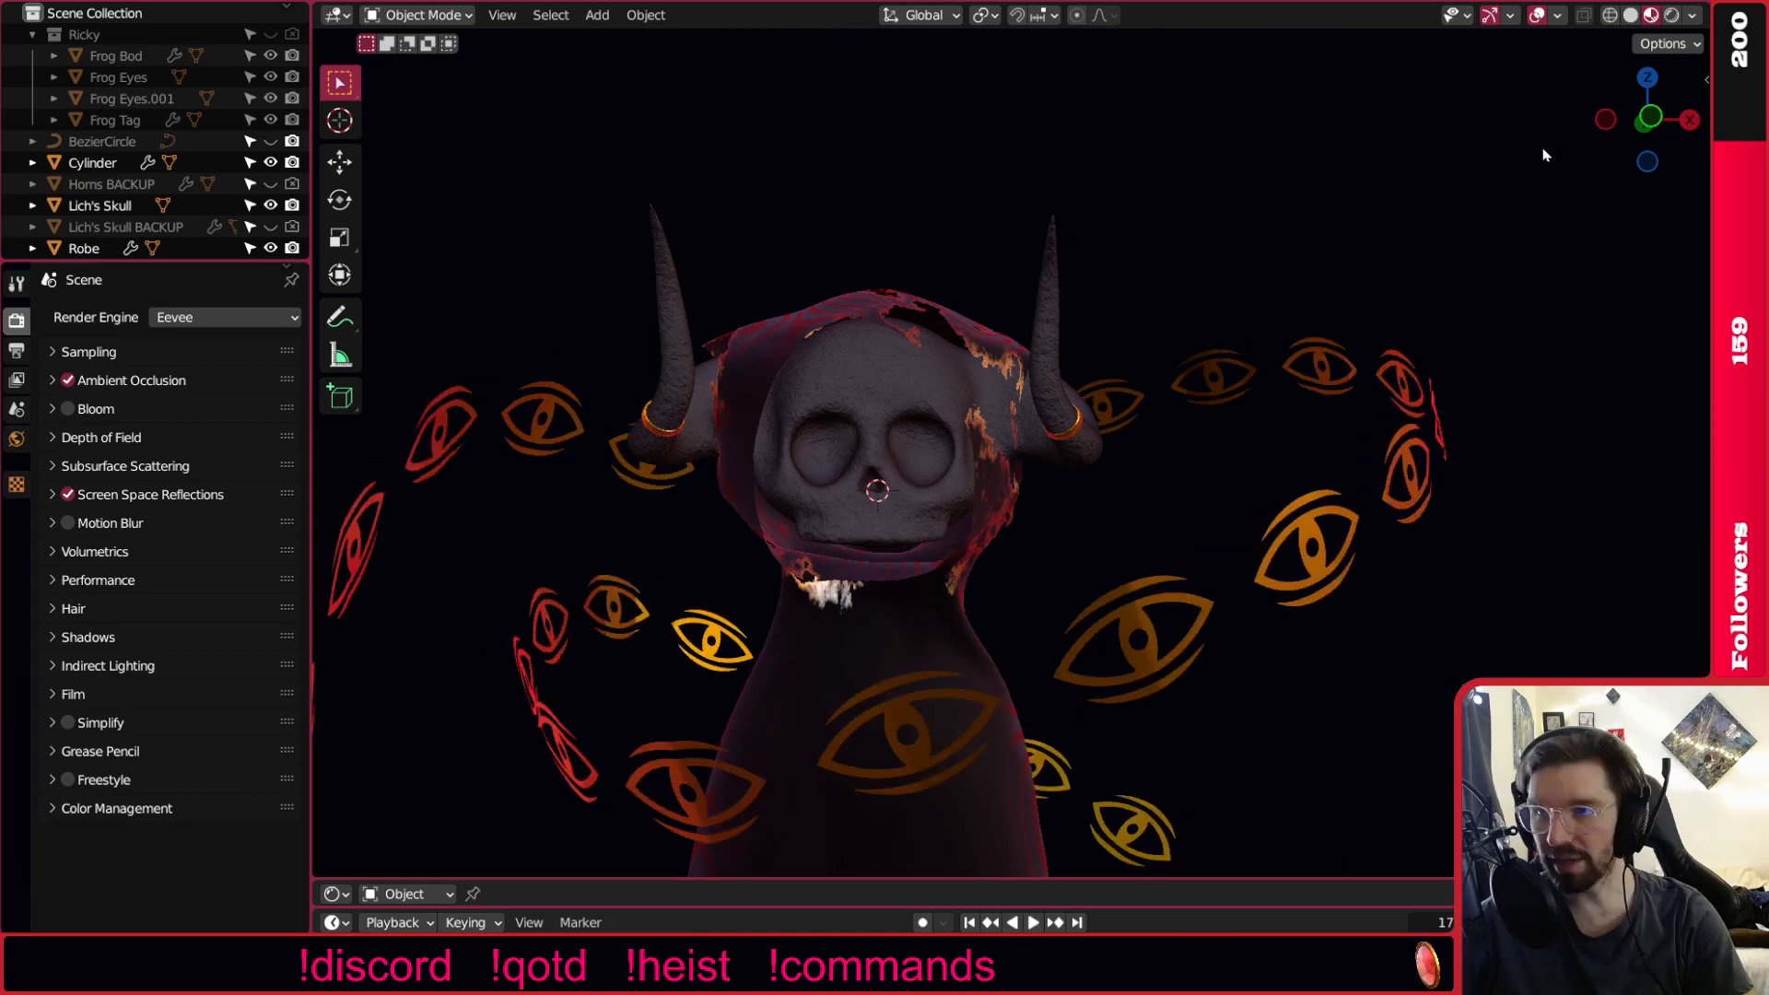
{"action": "key", "text": "space"}
{"action": "left_click", "coordinate": [1630, 14]}
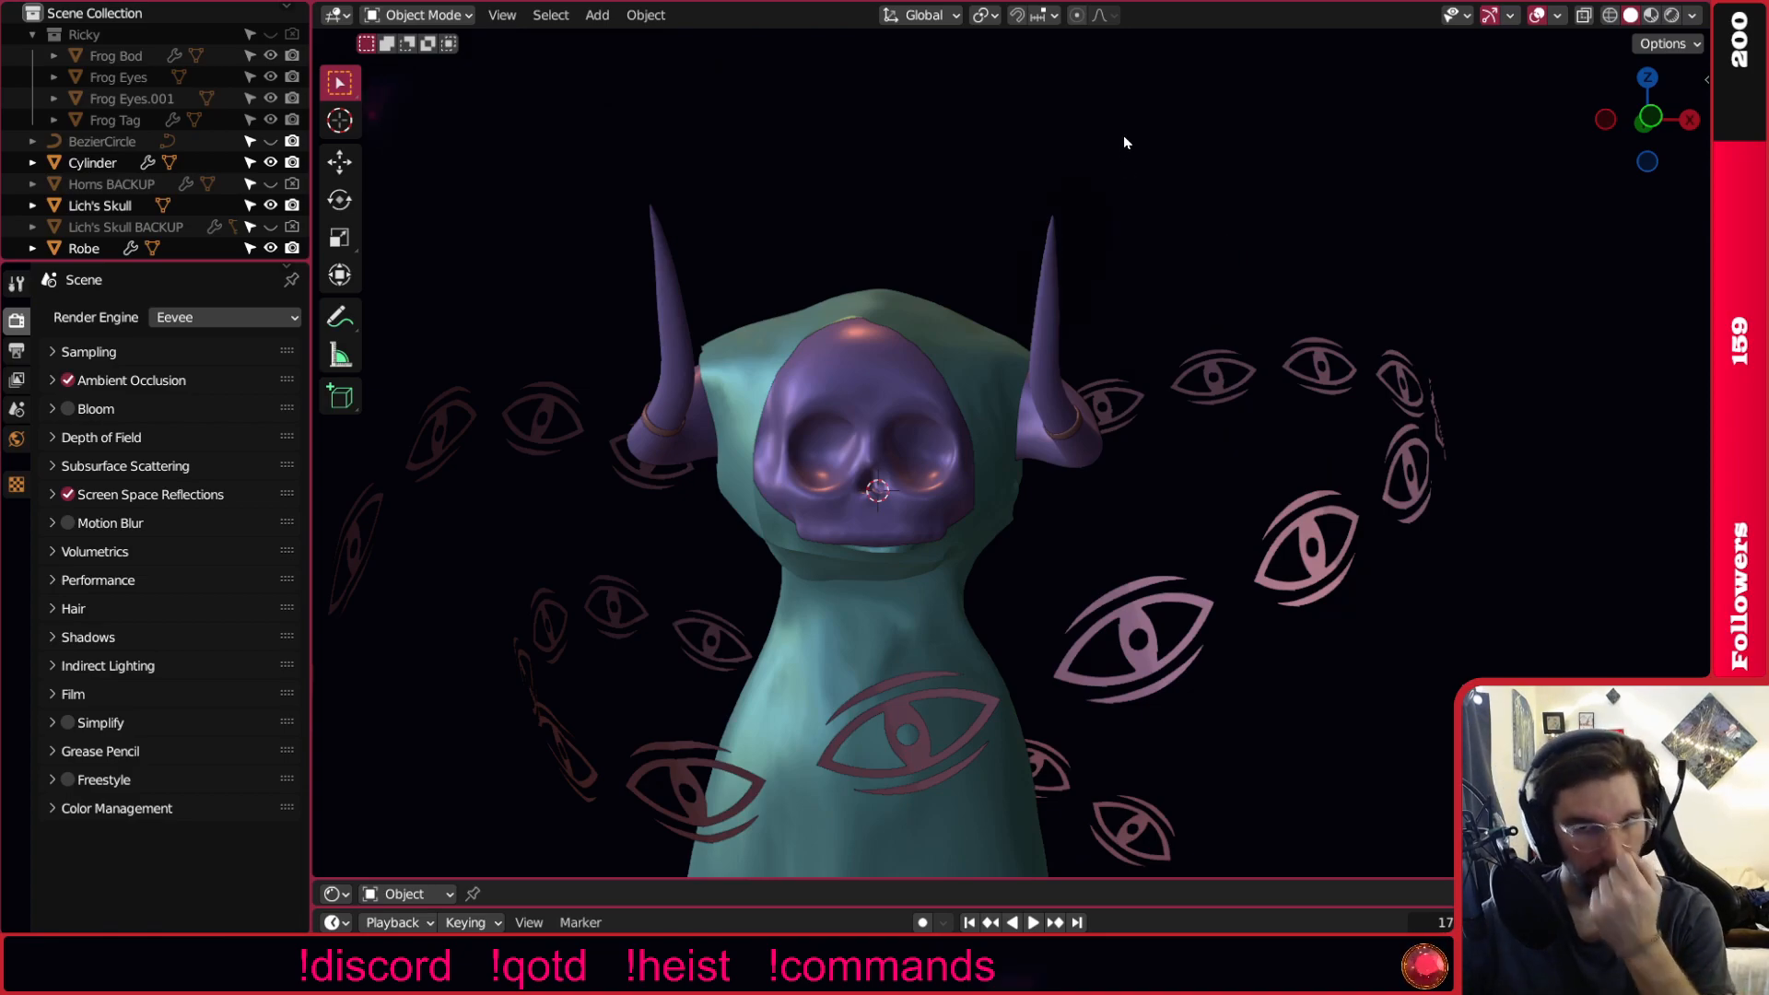
Examine the horned skull and robe up close and from a distance in solid shading.
{"action": "middle_click_drag", "start_coordinate": [832, 426], "coordinate": [798, 500]}
{"action": "scroll", "coordinate": [798, 499], "scroll_direction": "down", "scroll_amount": 4}
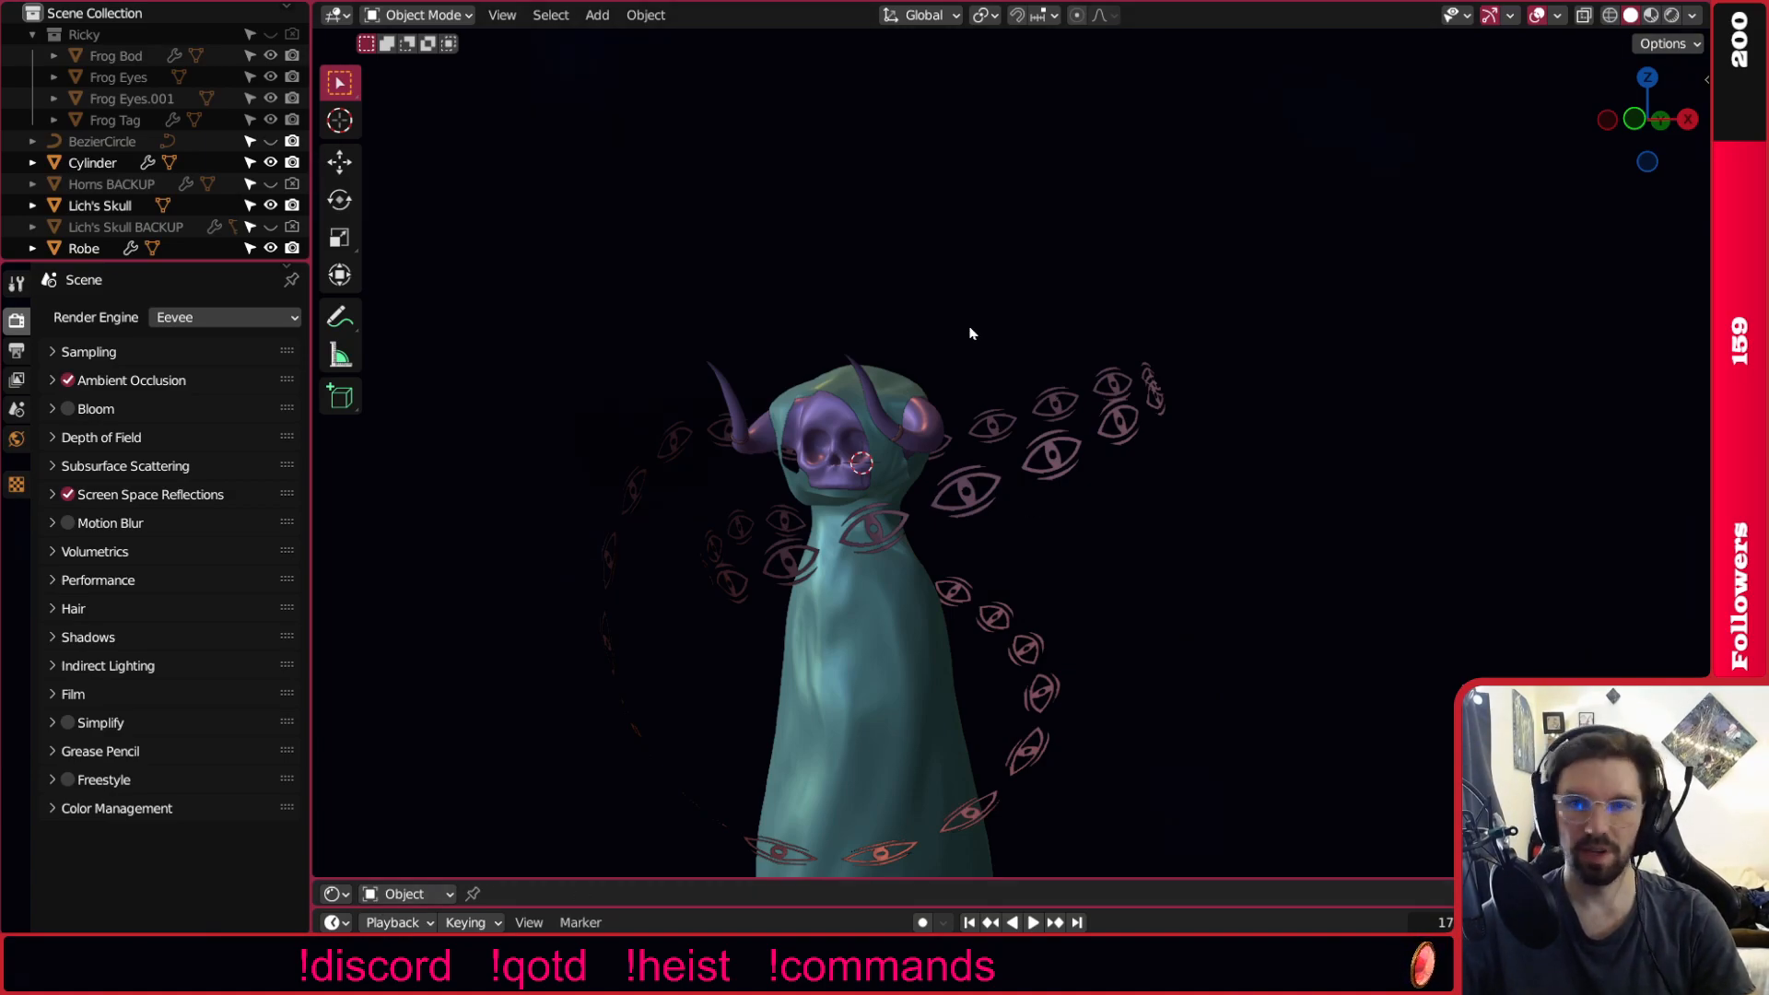
{"action": "middle_click_drag", "start_coordinate": [778, 424], "coordinate": [830, 438]}
{"action": "scroll", "coordinate": [831, 439], "scroll_direction": "up", "scroll_amount": 10}
{"action": "left_click", "coordinate": [896, 475]}
{"action": "scroll", "coordinate": [926, 461], "scroll_direction": "down", "scroll_amount": 10}
{"action": "middle_click_drag", "start_coordinate": [997, 507], "coordinate": [953, 498]}
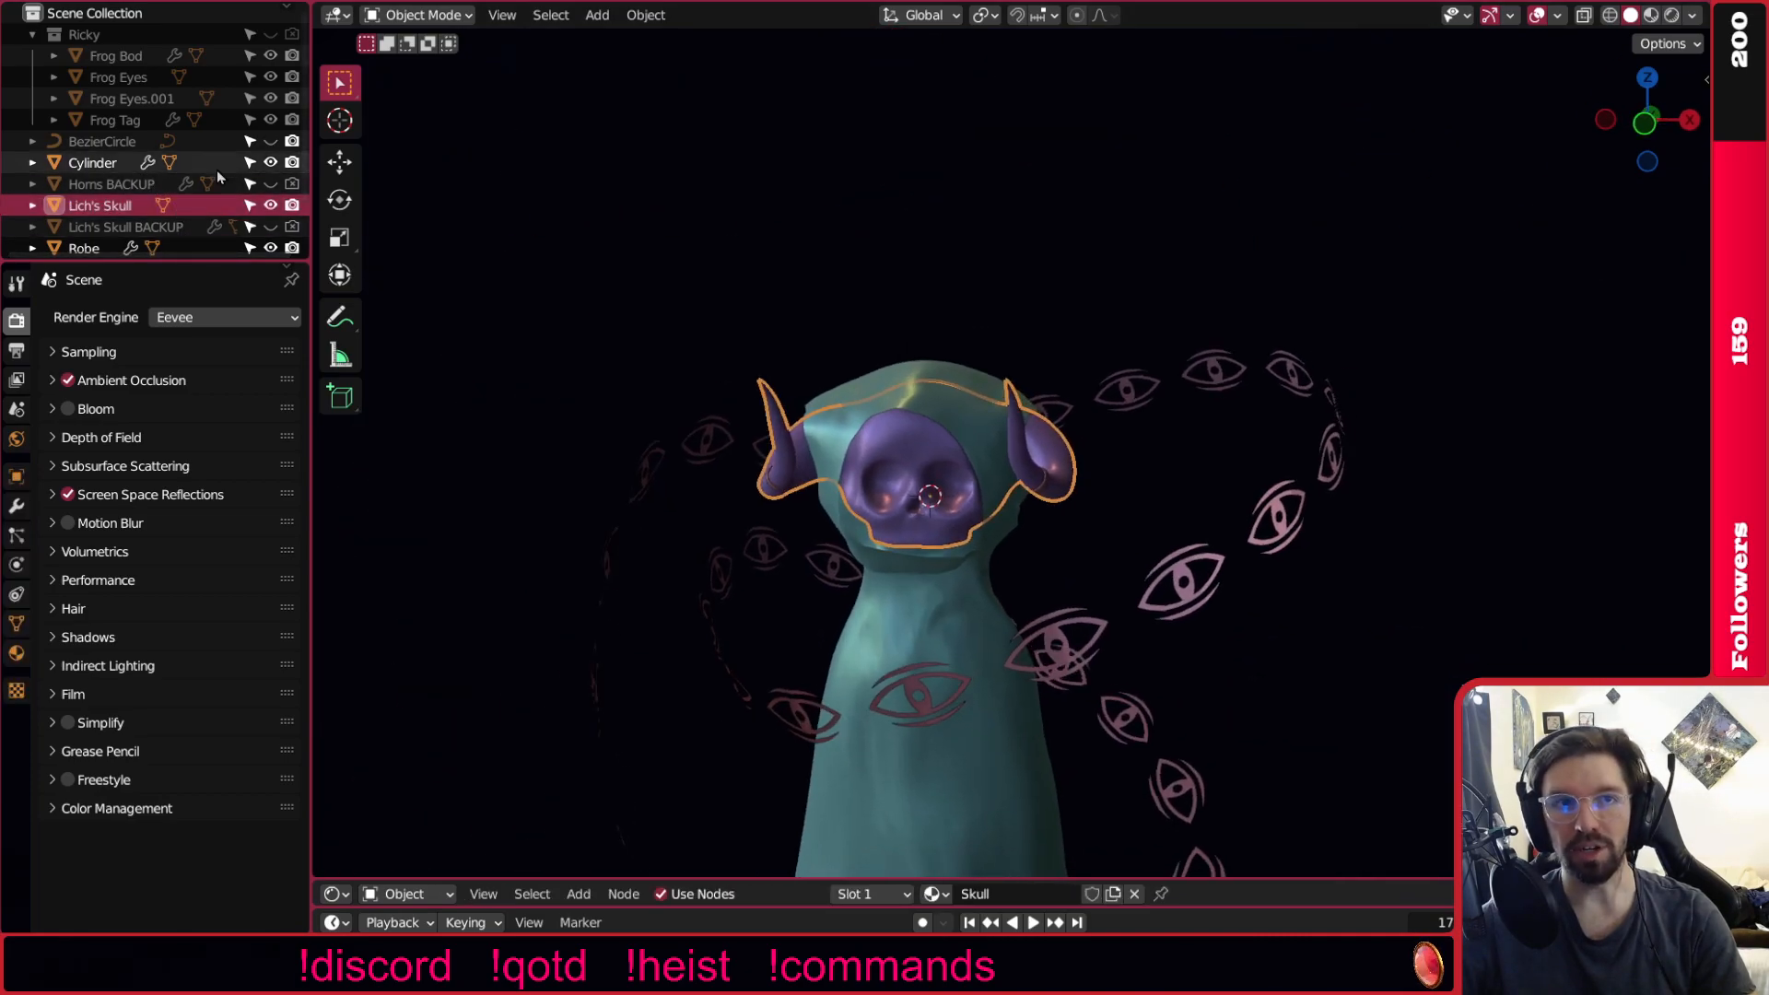
Rename the Cylinder object around the horns to "Horn Rings".
{"action": "scroll", "coordinate": [228, 167], "scroll_direction": "down", "scroll_amount": 2}
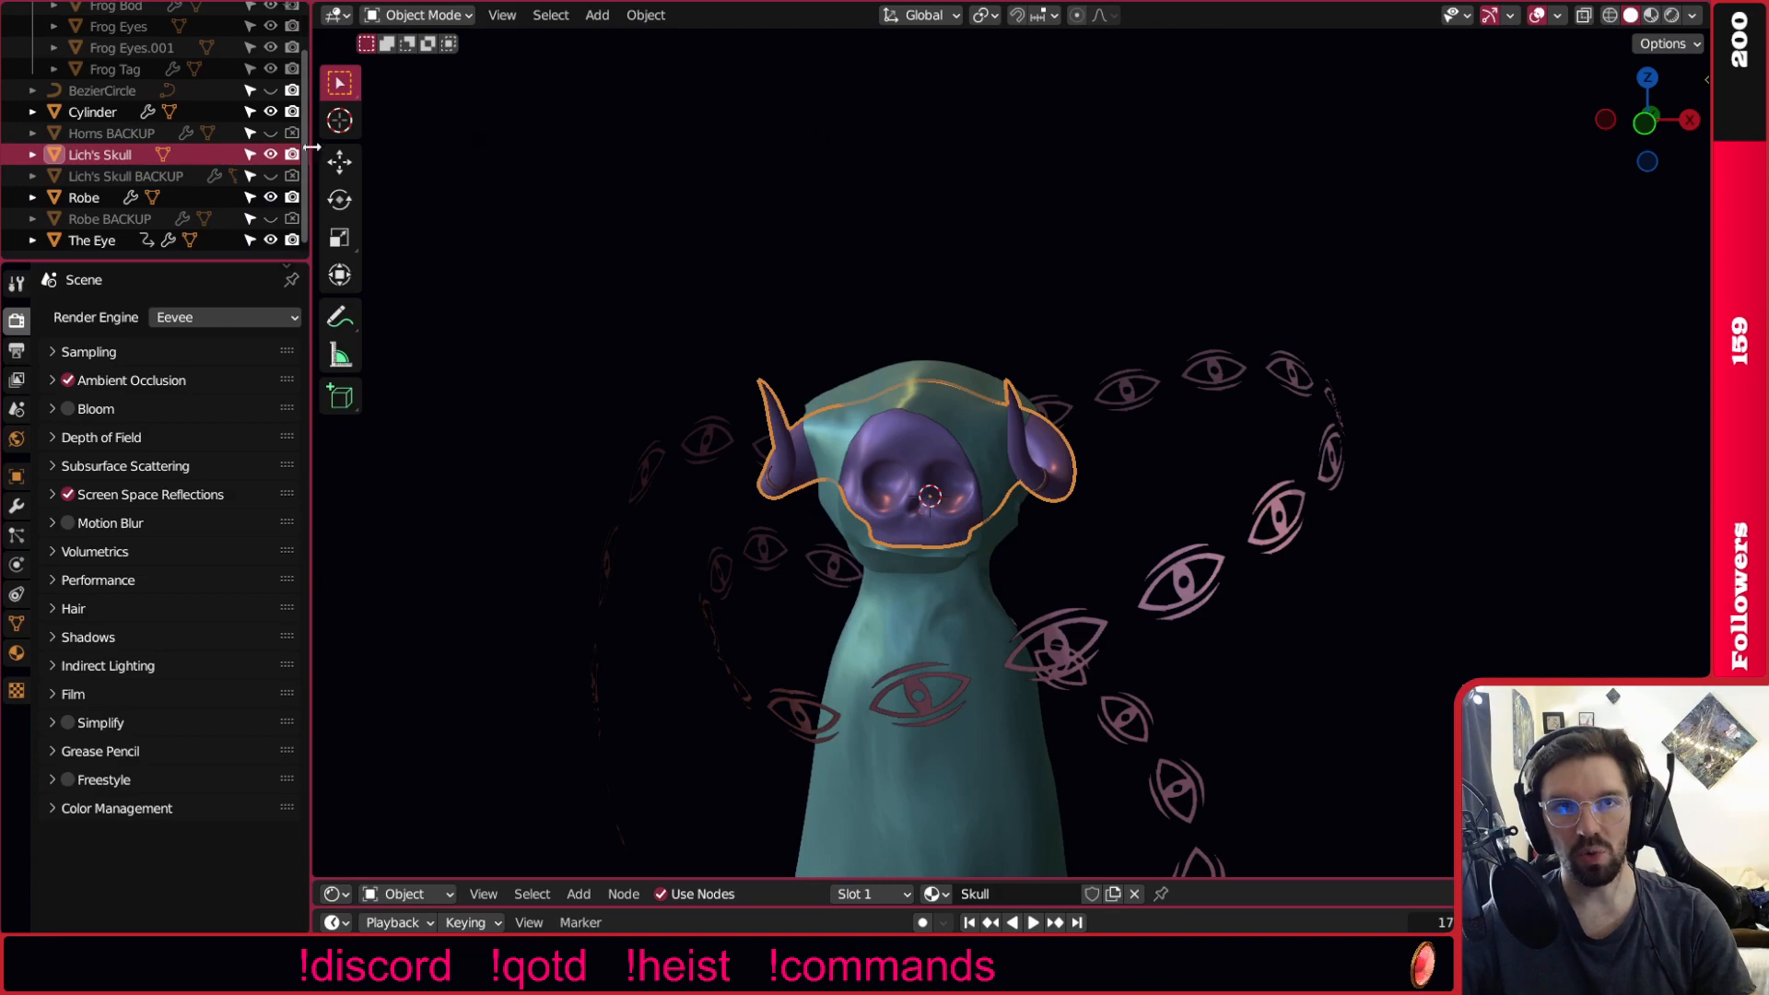
{"action": "left_click", "coordinate": [101, 111]}
{"action": "middle_click_drag", "start_coordinate": [1014, 532], "coordinate": [960, 530]}
{"action": "middle_click_drag", "start_coordinate": [960, 531], "coordinate": [995, 470], "text": "shift"}
{"action": "scroll", "coordinate": [1046, 419], "scroll_direction": "up", "scroll_amount": 7}
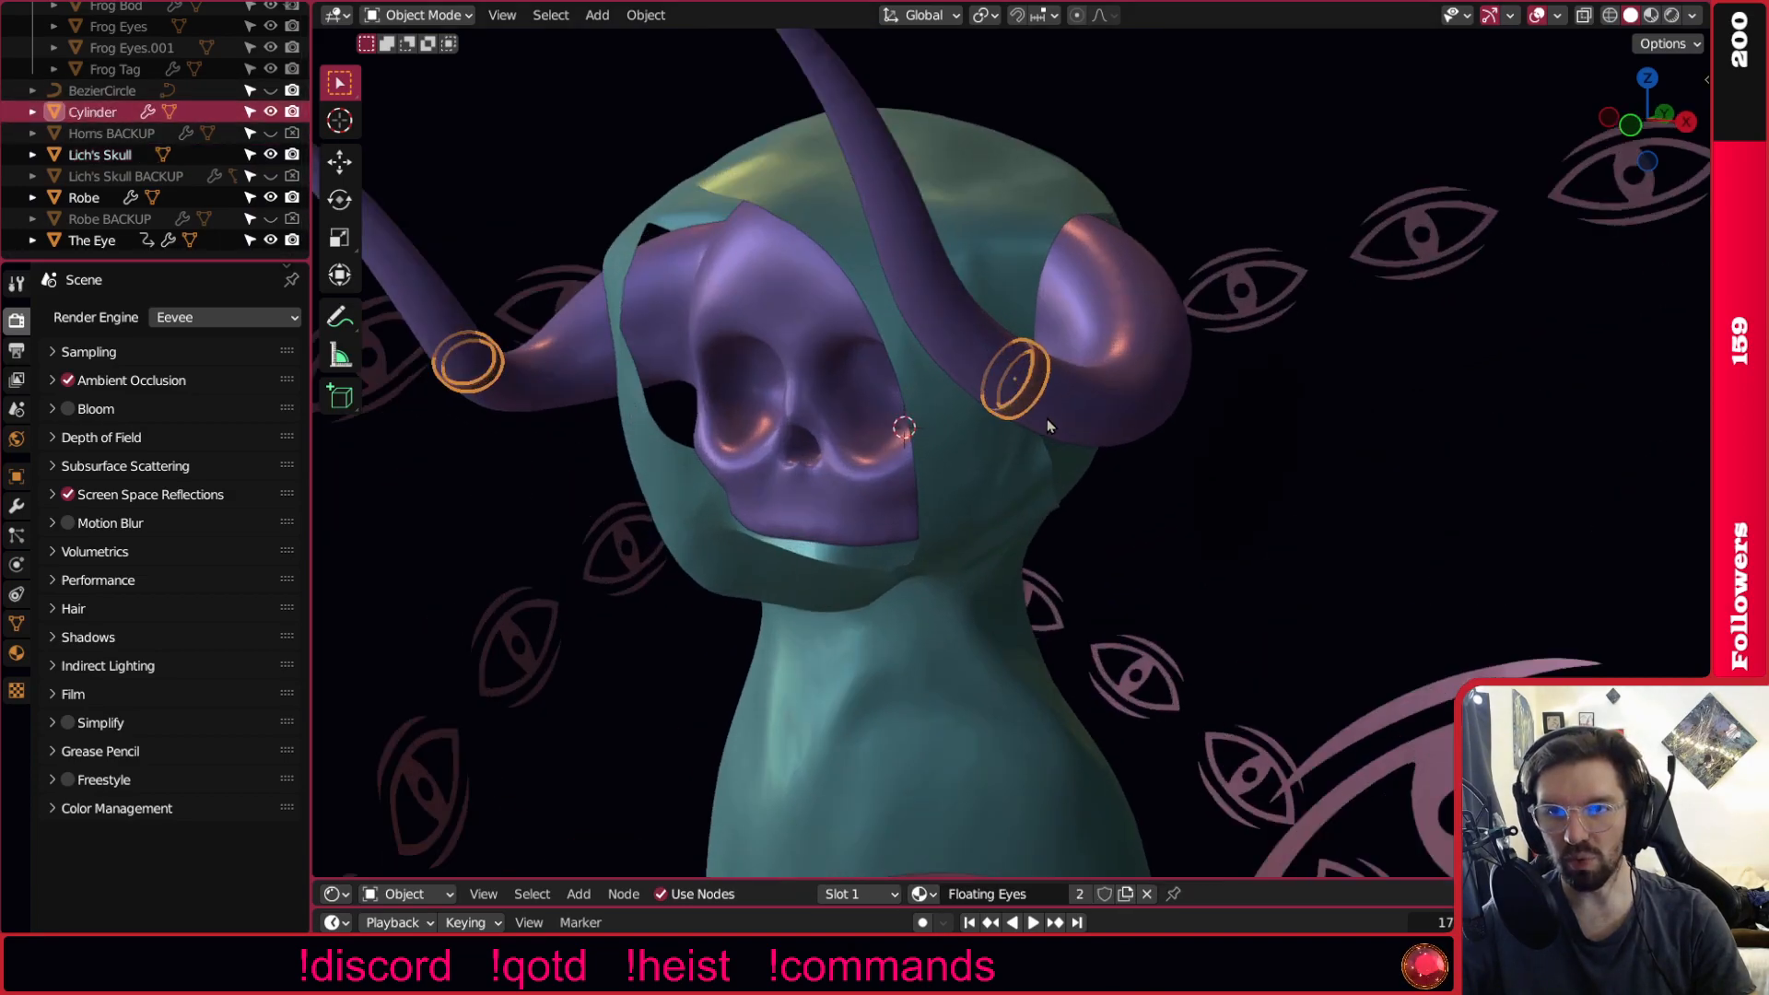
{"action": "double_click", "coordinate": [101, 112]}
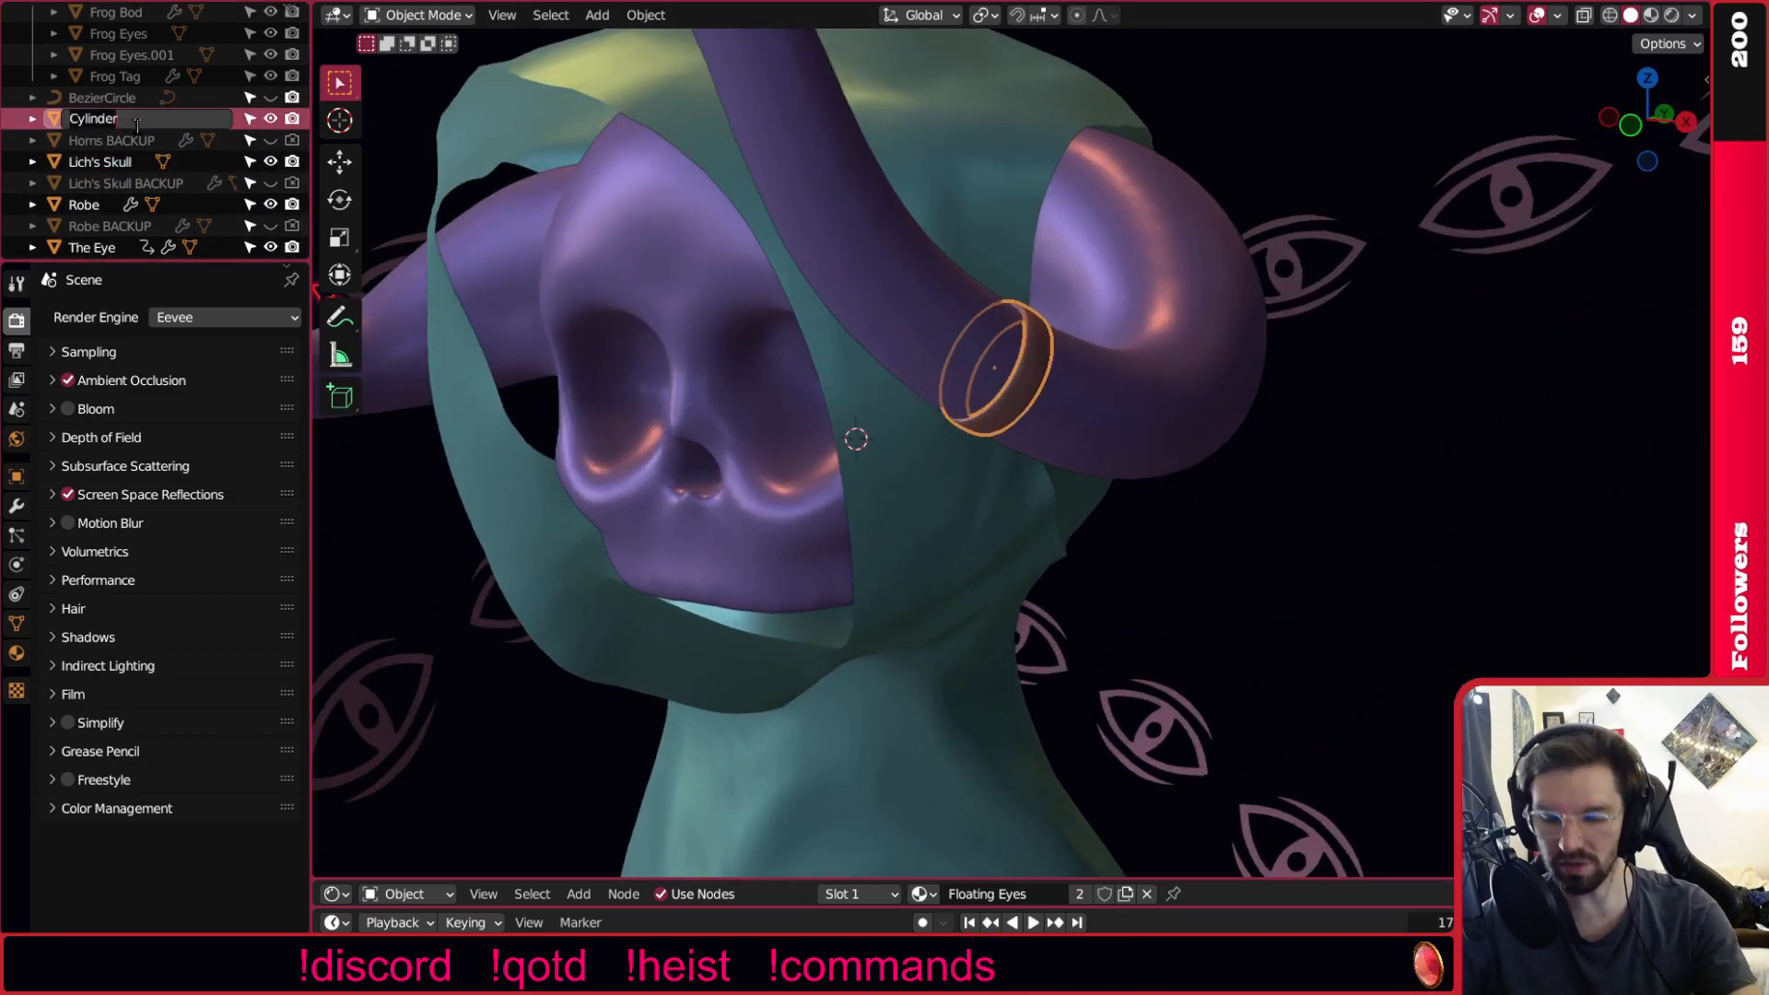
{"action": "type", "text": "Horn Rings"}
{"action": "key", "text": "Return"}
{"action": "scroll", "coordinate": [1205, 440], "scroll_direction": "down", "scroll_amount": 8}
{"action": "middle_click_drag", "start_coordinate": [1205, 441], "coordinate": [1254, 435]}
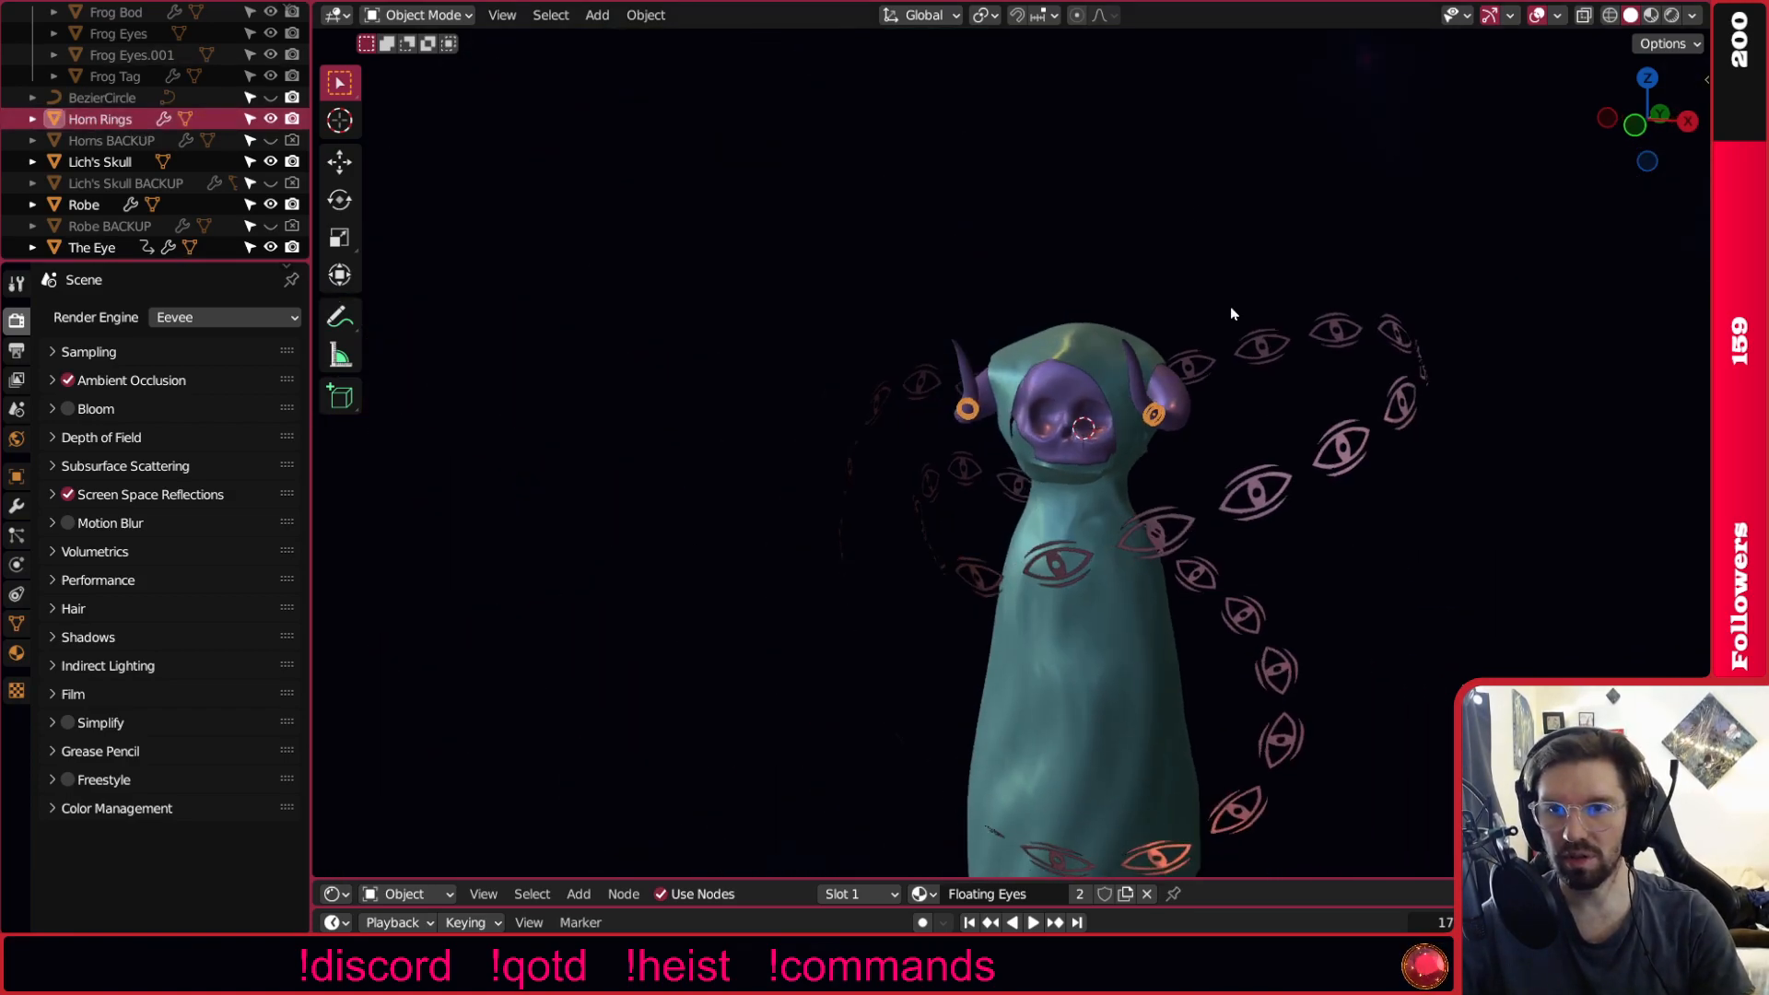
{"action": "left_click", "coordinate": [1253, 435]}
{"action": "scroll", "coordinate": [1251, 437], "scroll_direction": "up", "scroll_amount": 1}
{"action": "middle_click_drag", "start_coordinate": [1152, 413], "coordinate": [1050, 422]}
{"action": "scroll", "coordinate": [1132, 407], "scroll_direction": "up", "scroll_amount": 5}
{"action": "left_click", "coordinate": [1046, 427]}
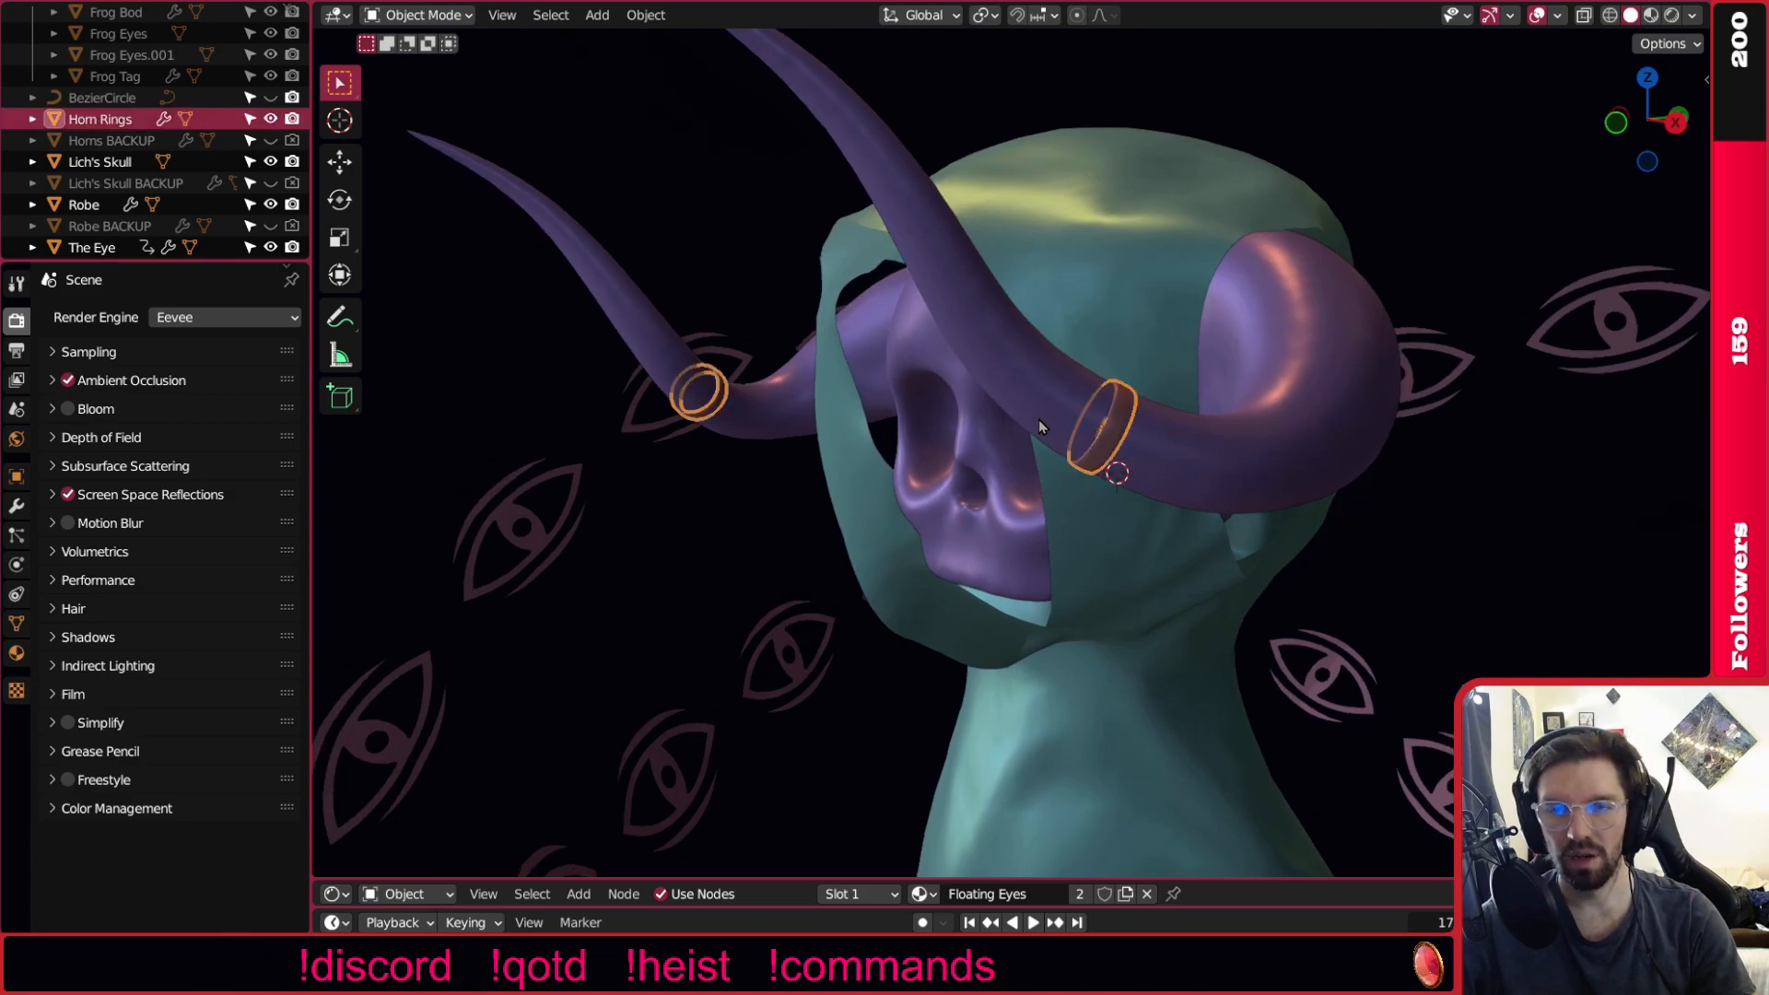
Create a new collection in the scene and name it "Lich".
{"action": "scroll", "coordinate": [156, 138], "scroll_direction": "up", "scroll_amount": 2}
{"action": "right_click", "coordinate": [104, 23]}
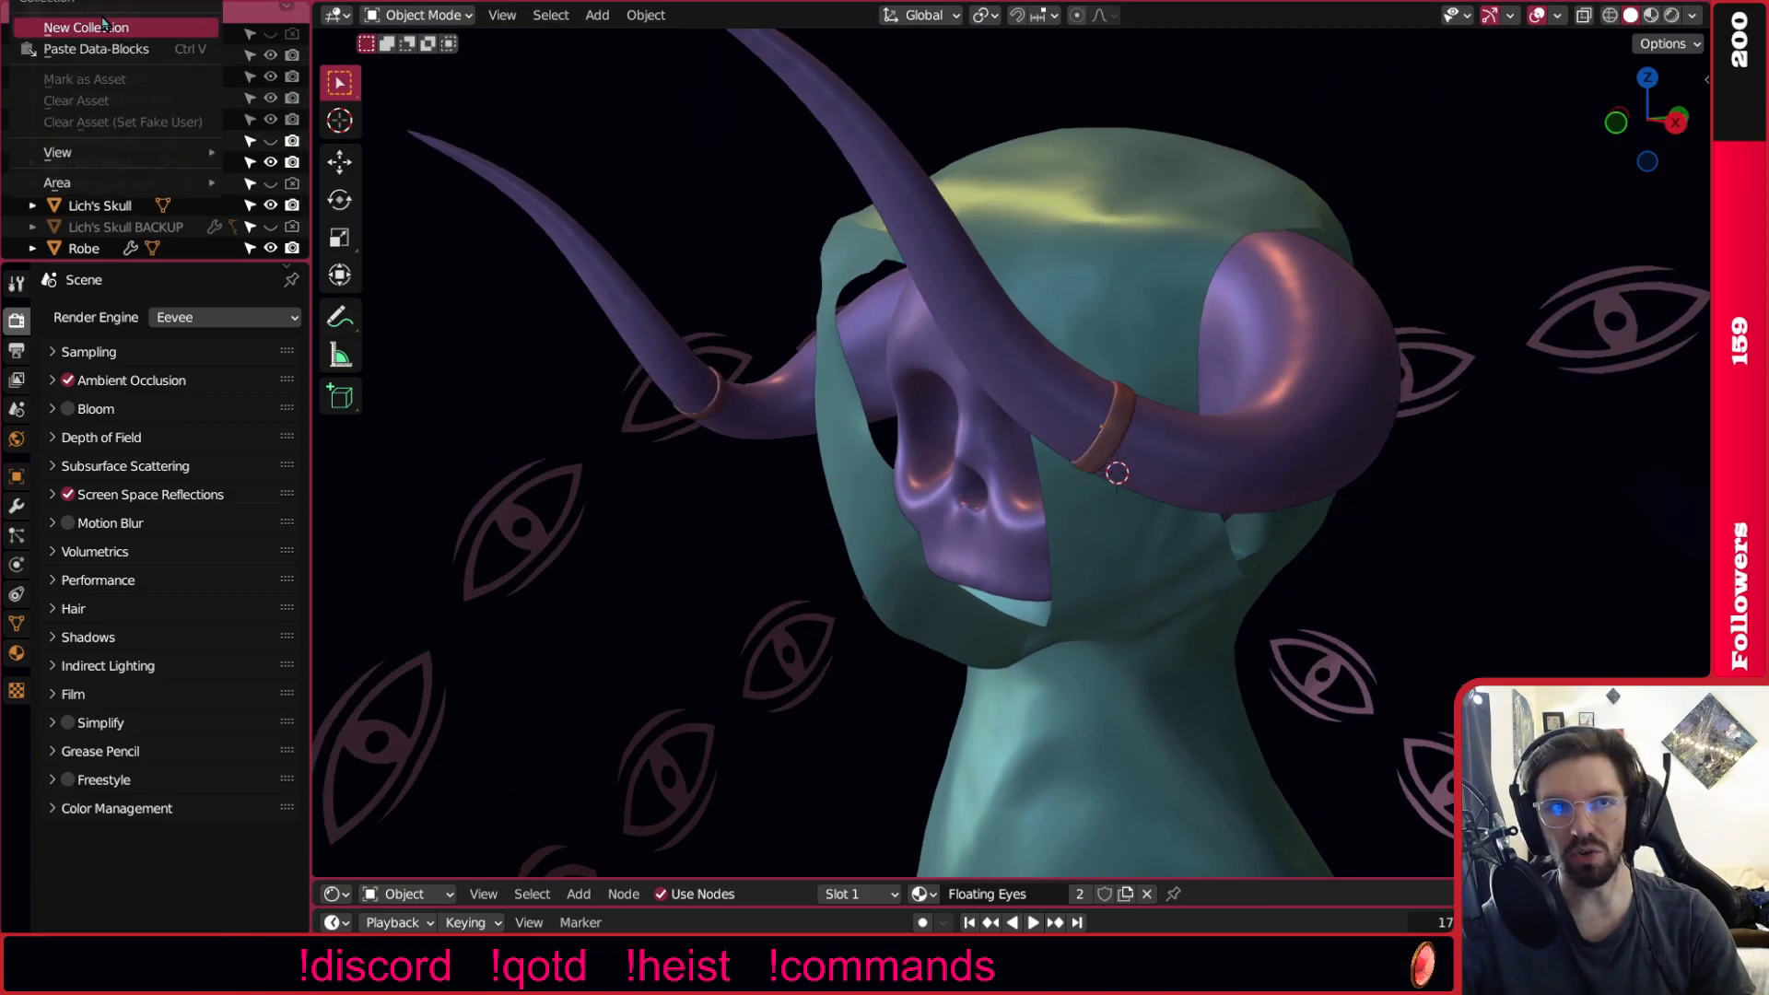
{"action": "left_click", "coordinate": [112, 36]}
{"action": "double_click", "coordinate": [129, 146]}
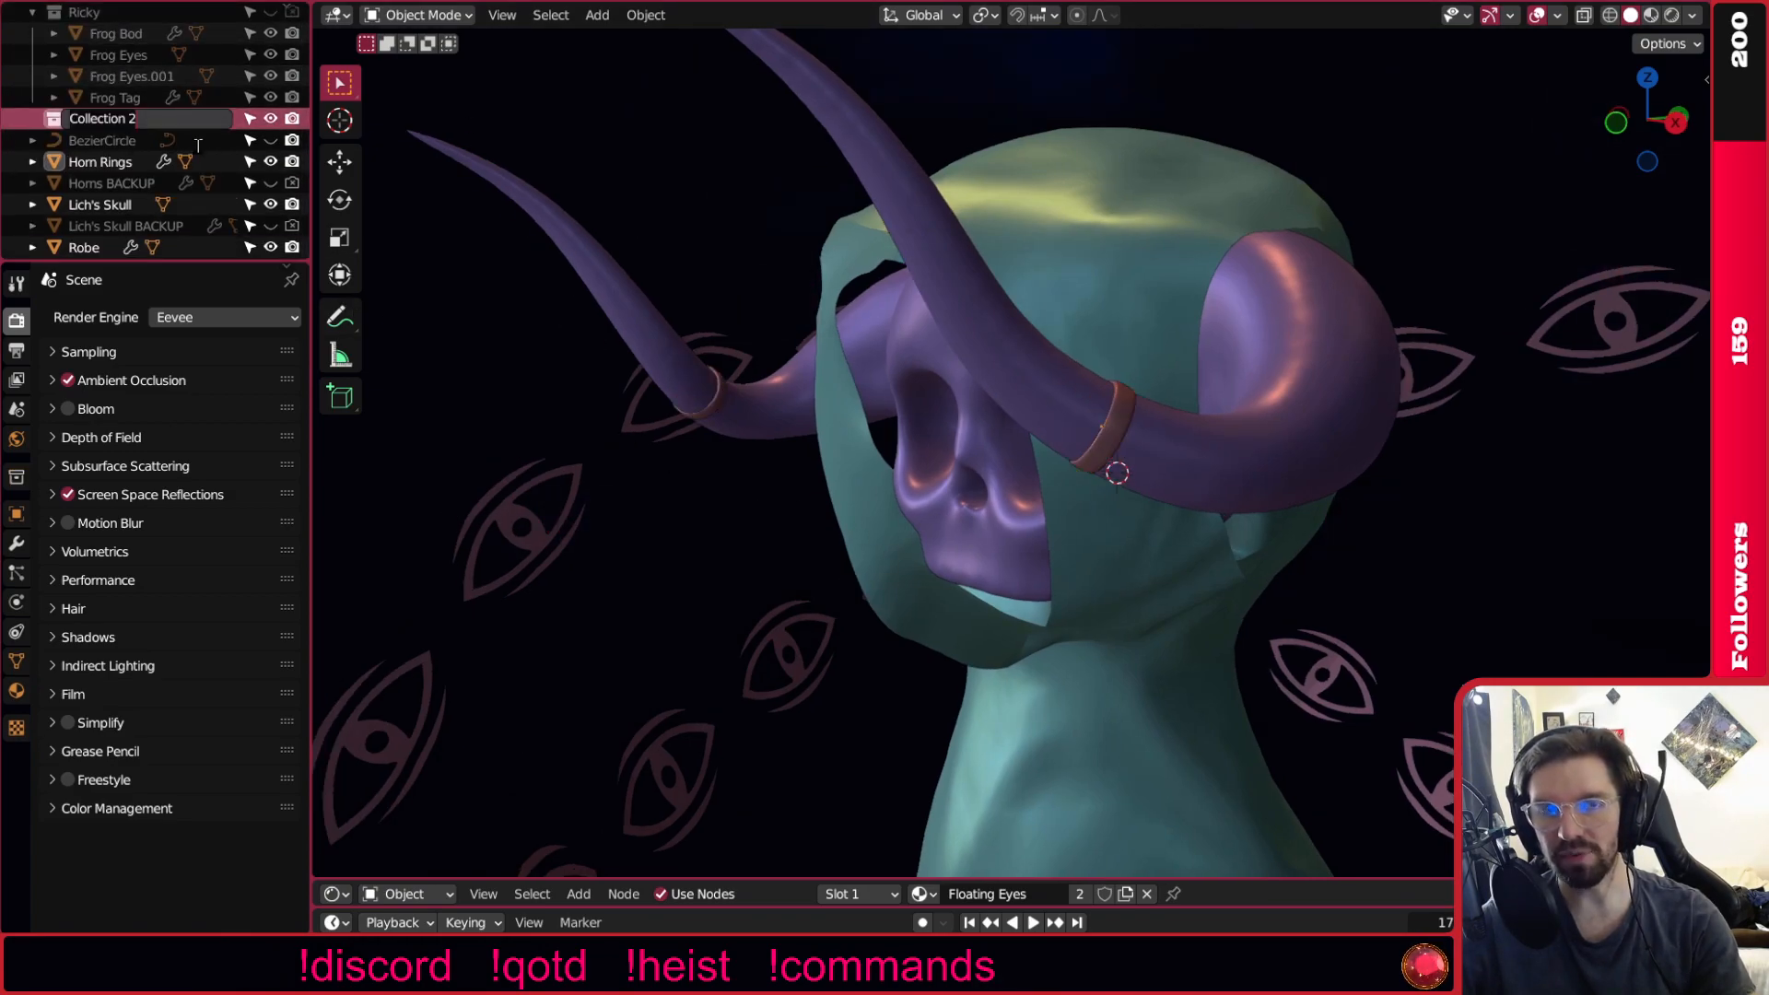
{"action": "type", "text": "Lich"}
{"action": "key", "text": "Return"}
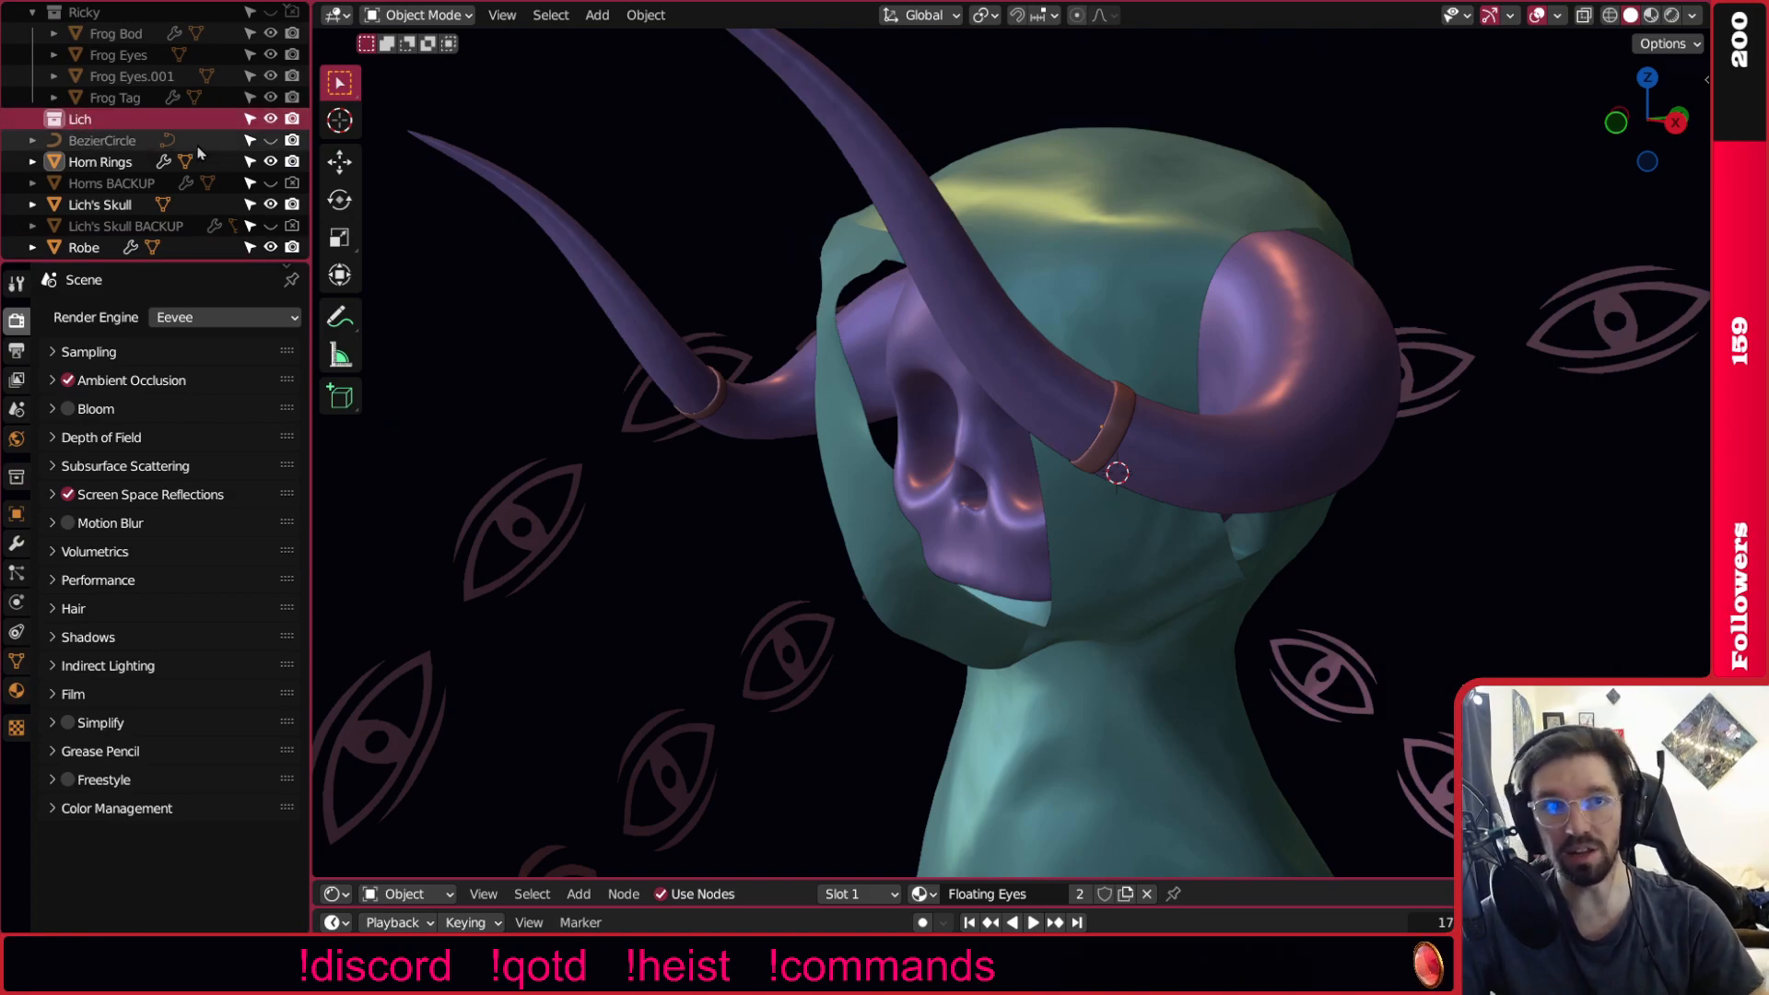
Move the Horn Rings, Lich's Skull and Robe objects into the Lich collection and clear the selection.
{"action": "left_click", "coordinate": [1110, 433]}
{"action": "left_click_drag", "start_coordinate": [109, 162], "coordinate": [78, 129]}
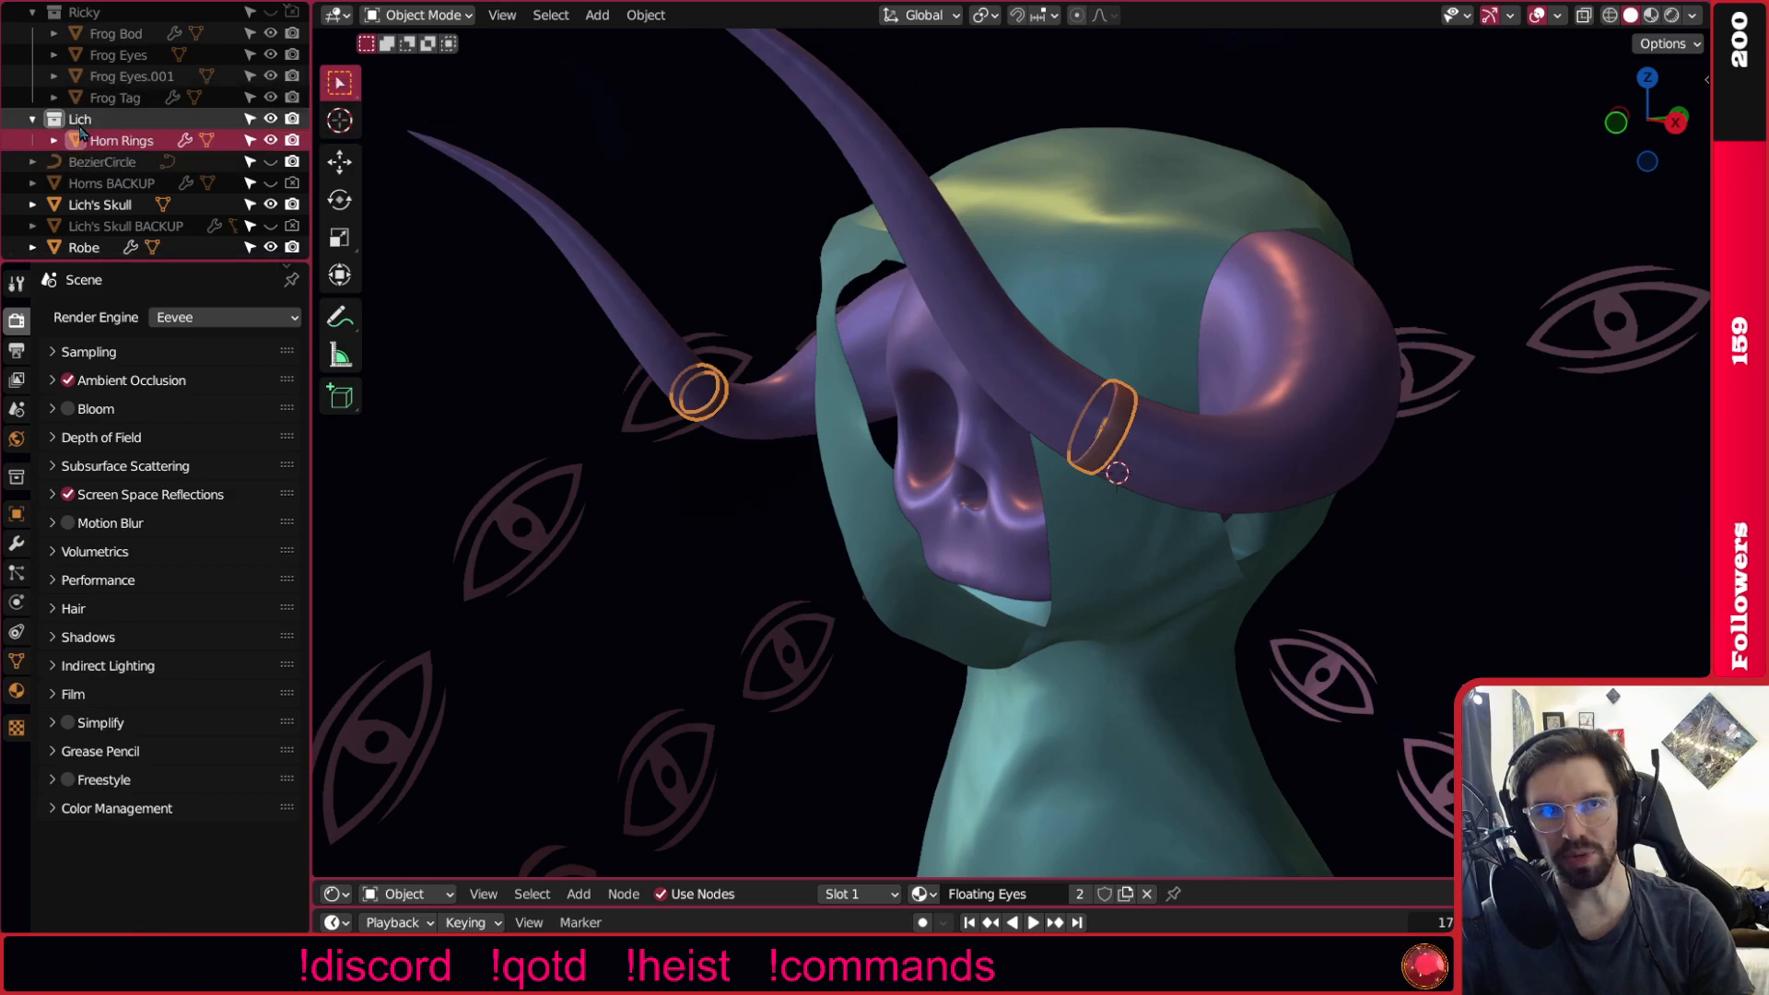
{"action": "left_click", "coordinate": [931, 359]}
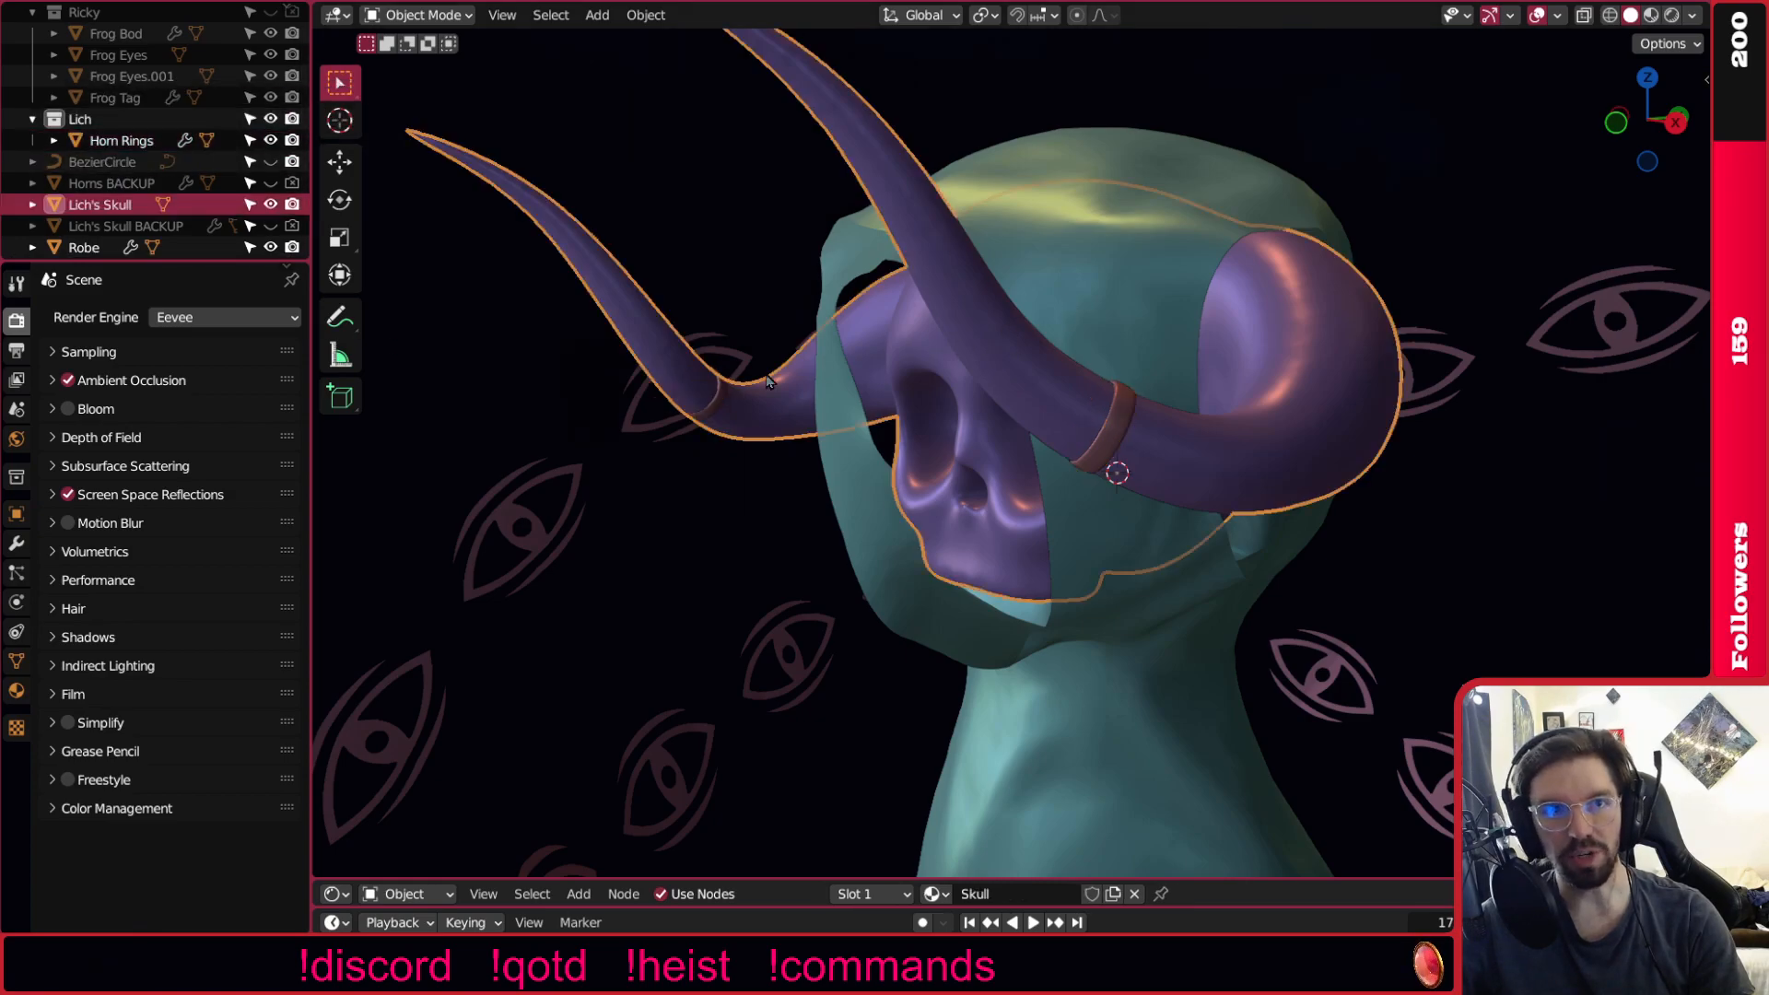
{"action": "left_click_drag", "start_coordinate": [102, 205], "coordinate": [80, 120]}
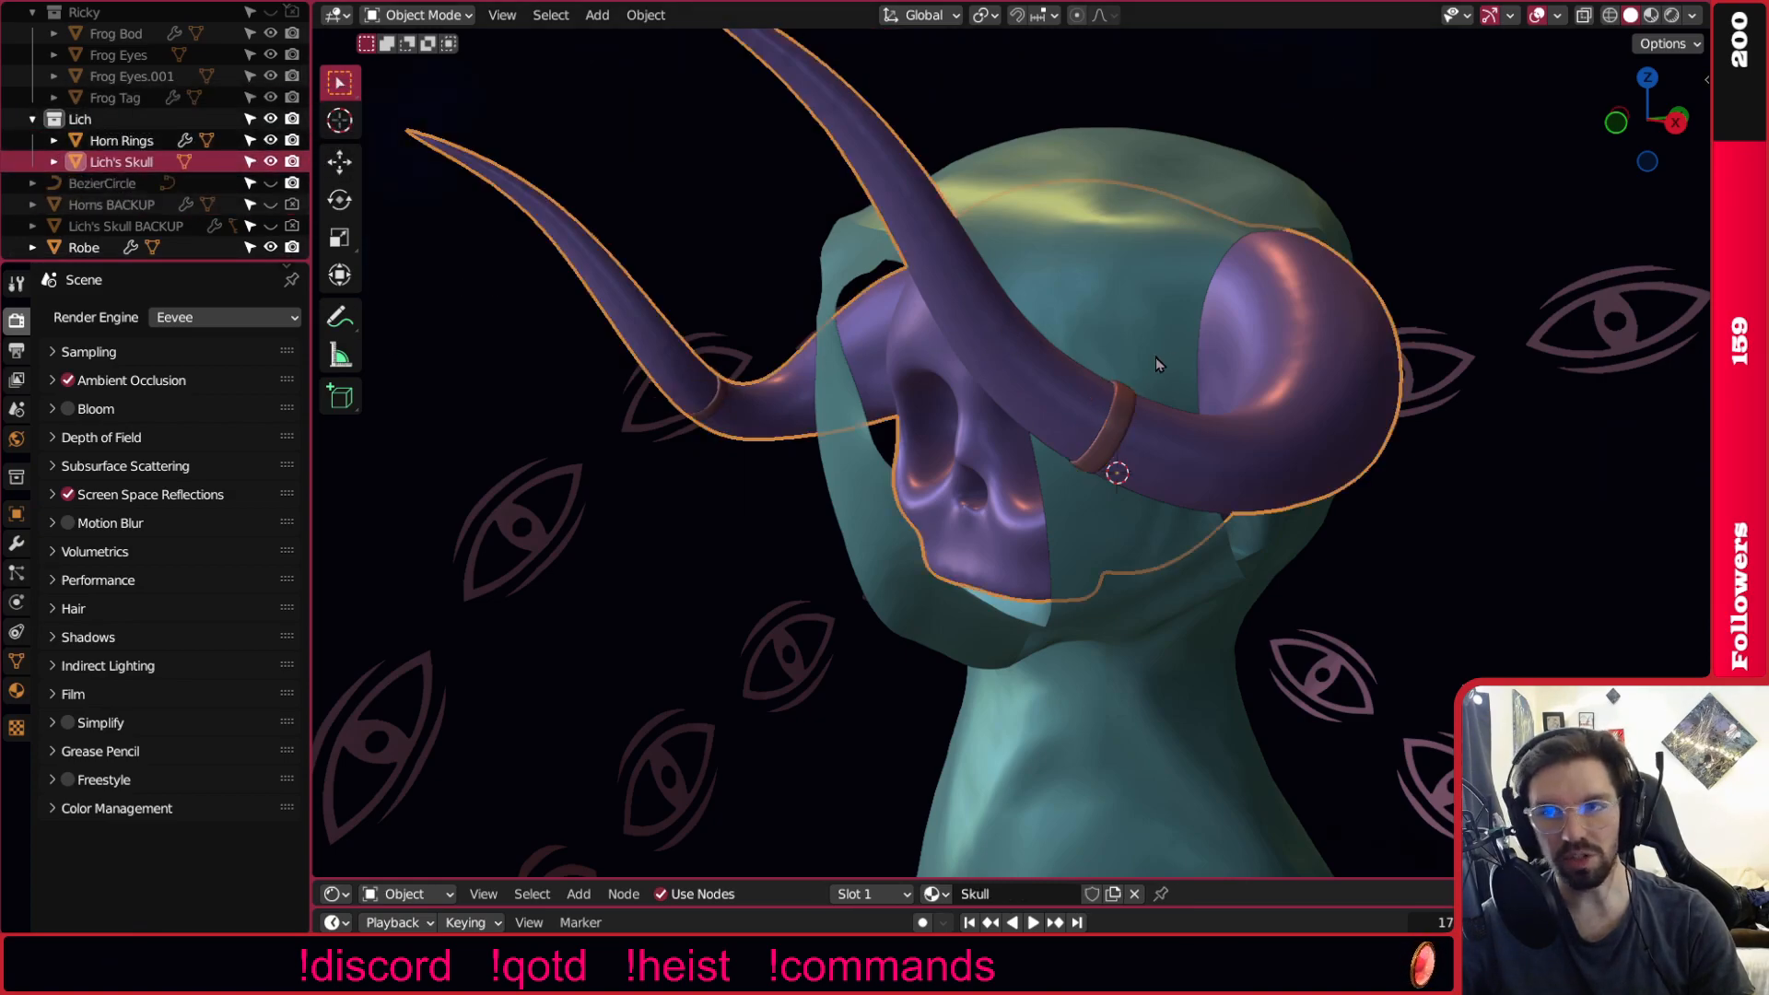
{"action": "left_click", "coordinate": [1138, 272]}
{"action": "left_click_drag", "start_coordinate": [83, 248], "coordinate": [82, 121]}
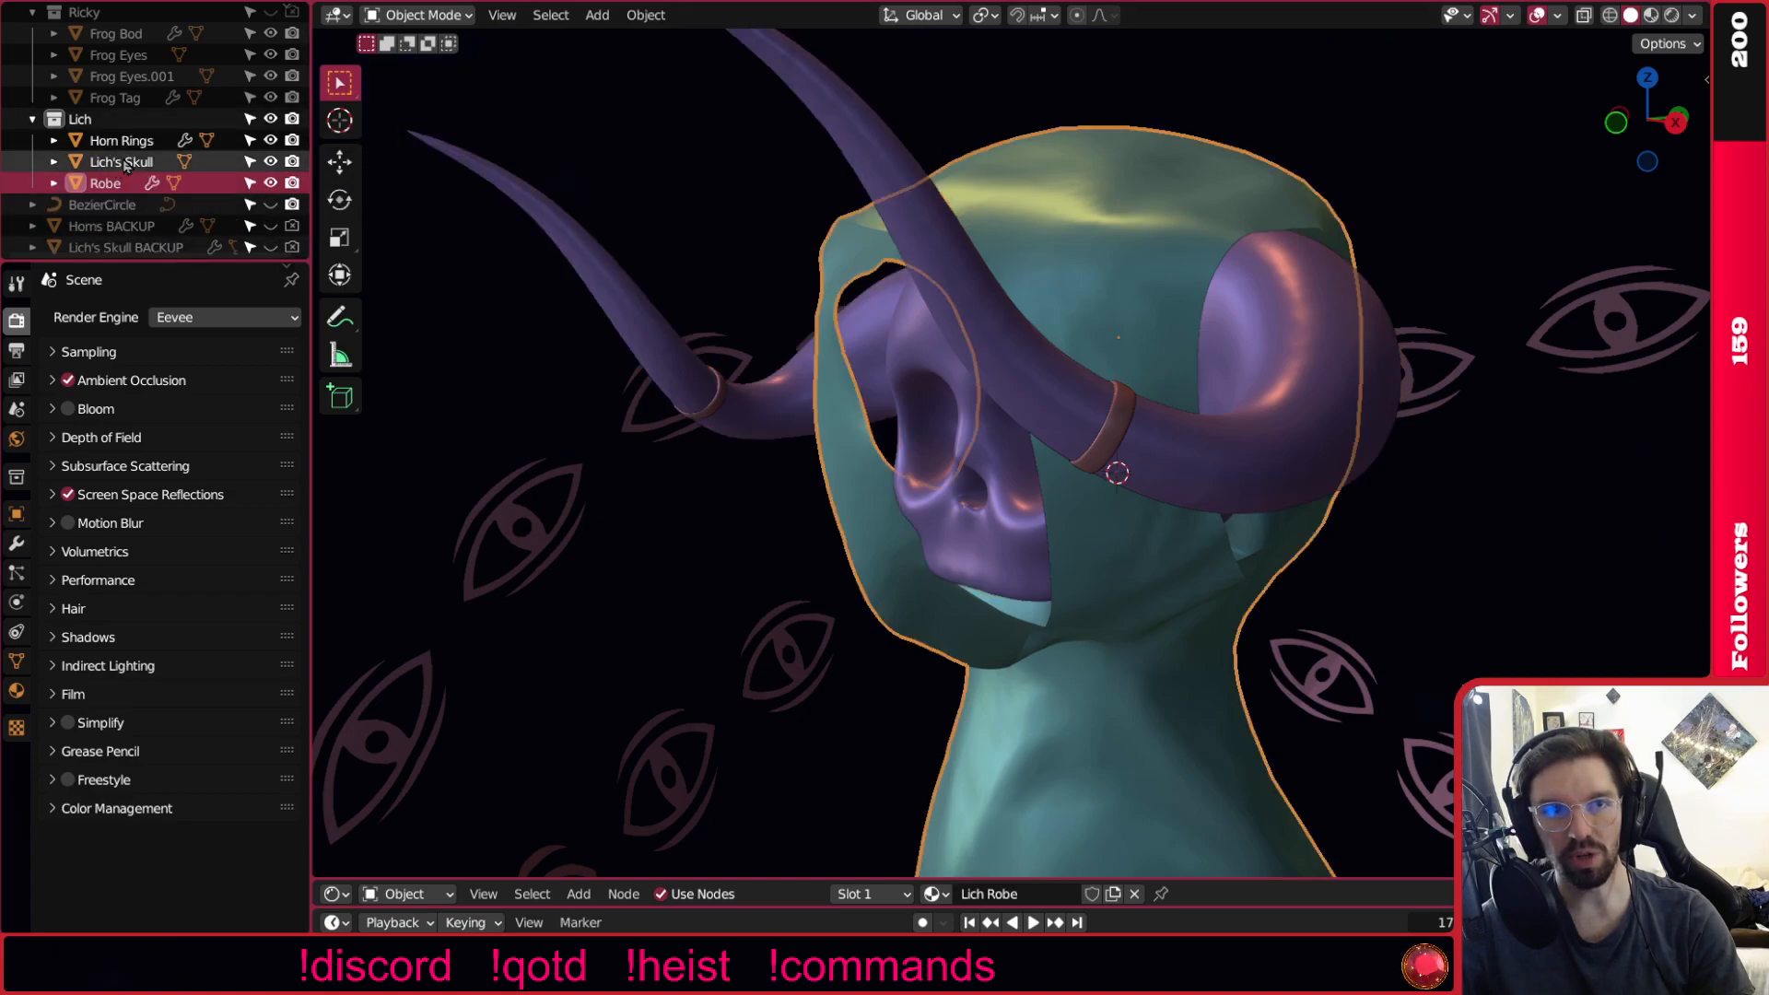
{"action": "scroll", "coordinate": [907, 274], "scroll_direction": "down", "scroll_amount": 4}
{"action": "middle_click_drag", "start_coordinate": [1087, 214], "coordinate": [1164, 210]}
{"action": "left_click", "coordinate": [1165, 210]}
{"action": "scroll", "coordinate": [956, 271], "scroll_direction": "down", "scroll_amount": 3}
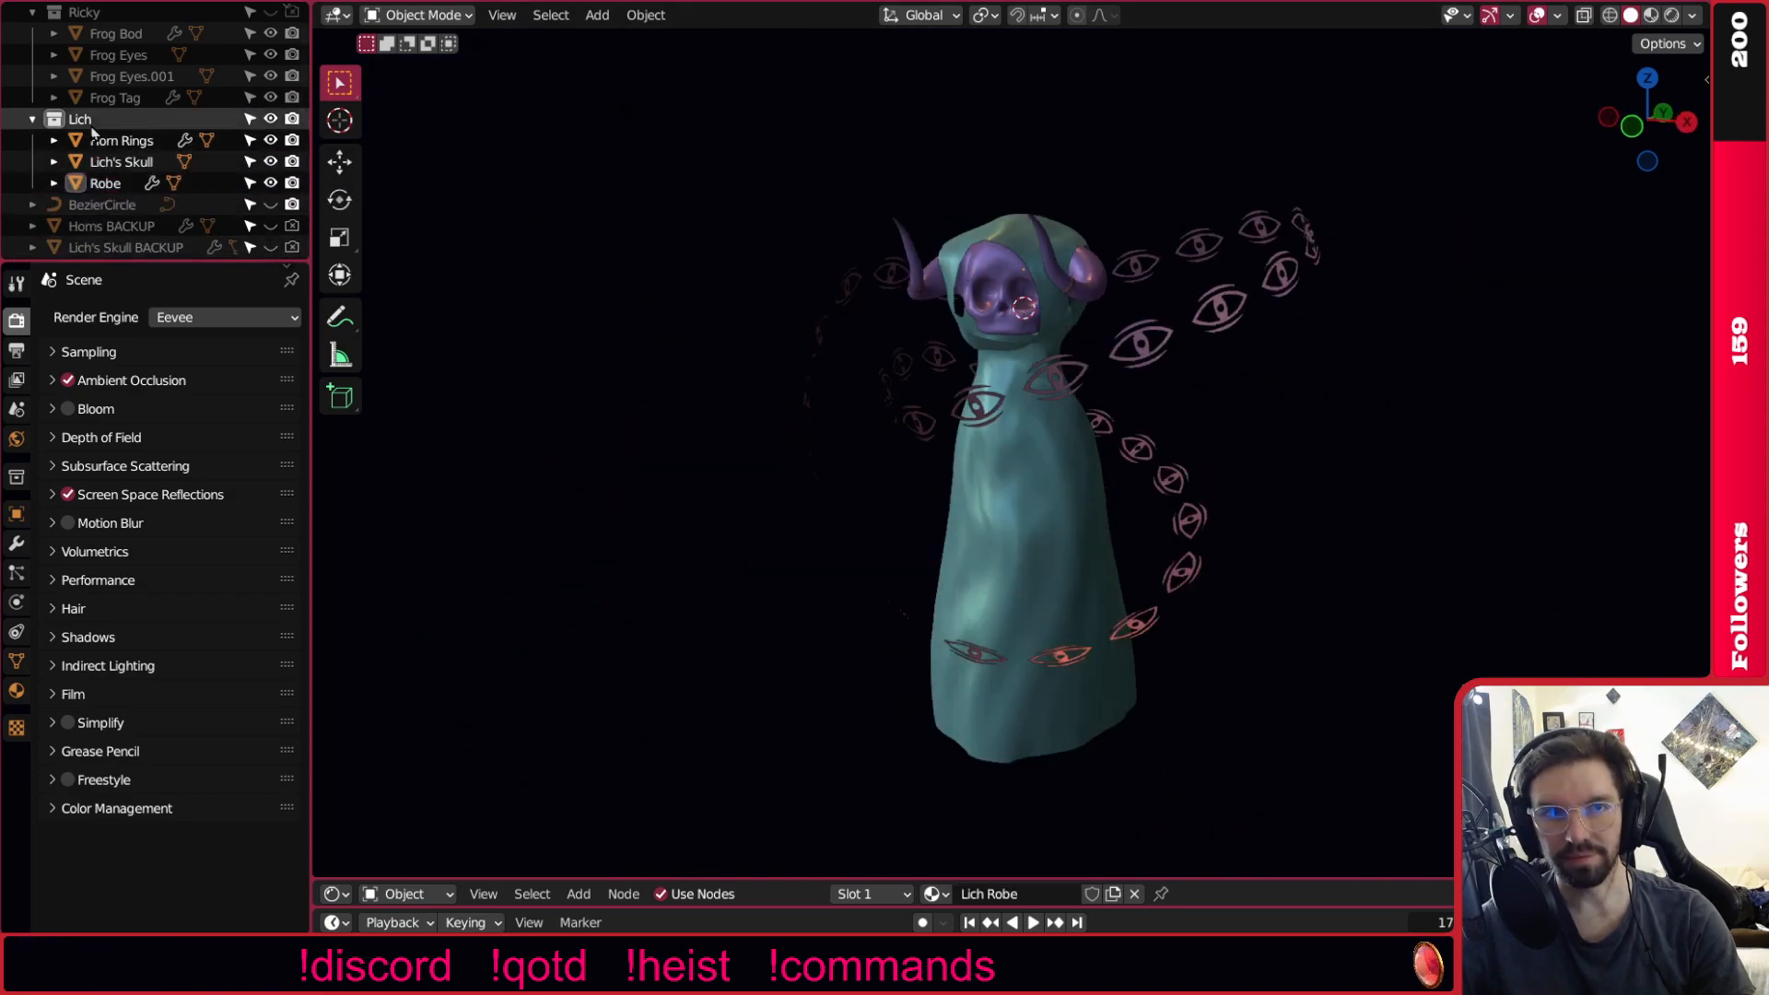
Examine the robed figure and the trail of floating eyes around it from several sides.
{"action": "scroll", "coordinate": [99, 132], "scroll_direction": "down", "scroll_amount": 3}
{"action": "middle_click_drag", "start_coordinate": [1233, 265], "coordinate": [1041, 220]}
{"action": "left_click", "coordinate": [1286, 261]}
{"action": "left_click", "coordinate": [1415, 186]}
{"action": "scroll", "coordinate": [1109, 249], "scroll_direction": "up", "scroll_amount": 3}
{"action": "scroll", "coordinate": [1091, 252], "scroll_direction": "down", "scroll_amount": 5}
{"action": "middle_click_drag", "start_coordinate": [1023, 217], "coordinate": [1030, 381], "text": "shift"}
{"action": "scroll", "coordinate": [1041, 277], "scroll_direction": "up", "scroll_amount": 5}
{"action": "scroll", "coordinate": [1030, 385], "scroll_direction": "up", "scroll_amount": 2}
{"action": "scroll", "coordinate": [1030, 396], "scroll_direction": "down", "scroll_amount": 4}
{"action": "scroll", "coordinate": [1032, 398], "scroll_direction": "up", "scroll_amount": 4}
{"action": "middle_click_drag", "start_coordinate": [1217, 451], "coordinate": [853, 393]}
{"action": "scroll", "coordinate": [982, 422], "scroll_direction": "down", "scroll_amount": 2}
{"action": "middle_click_drag", "start_coordinate": [932, 452], "coordinate": [887, 416]}
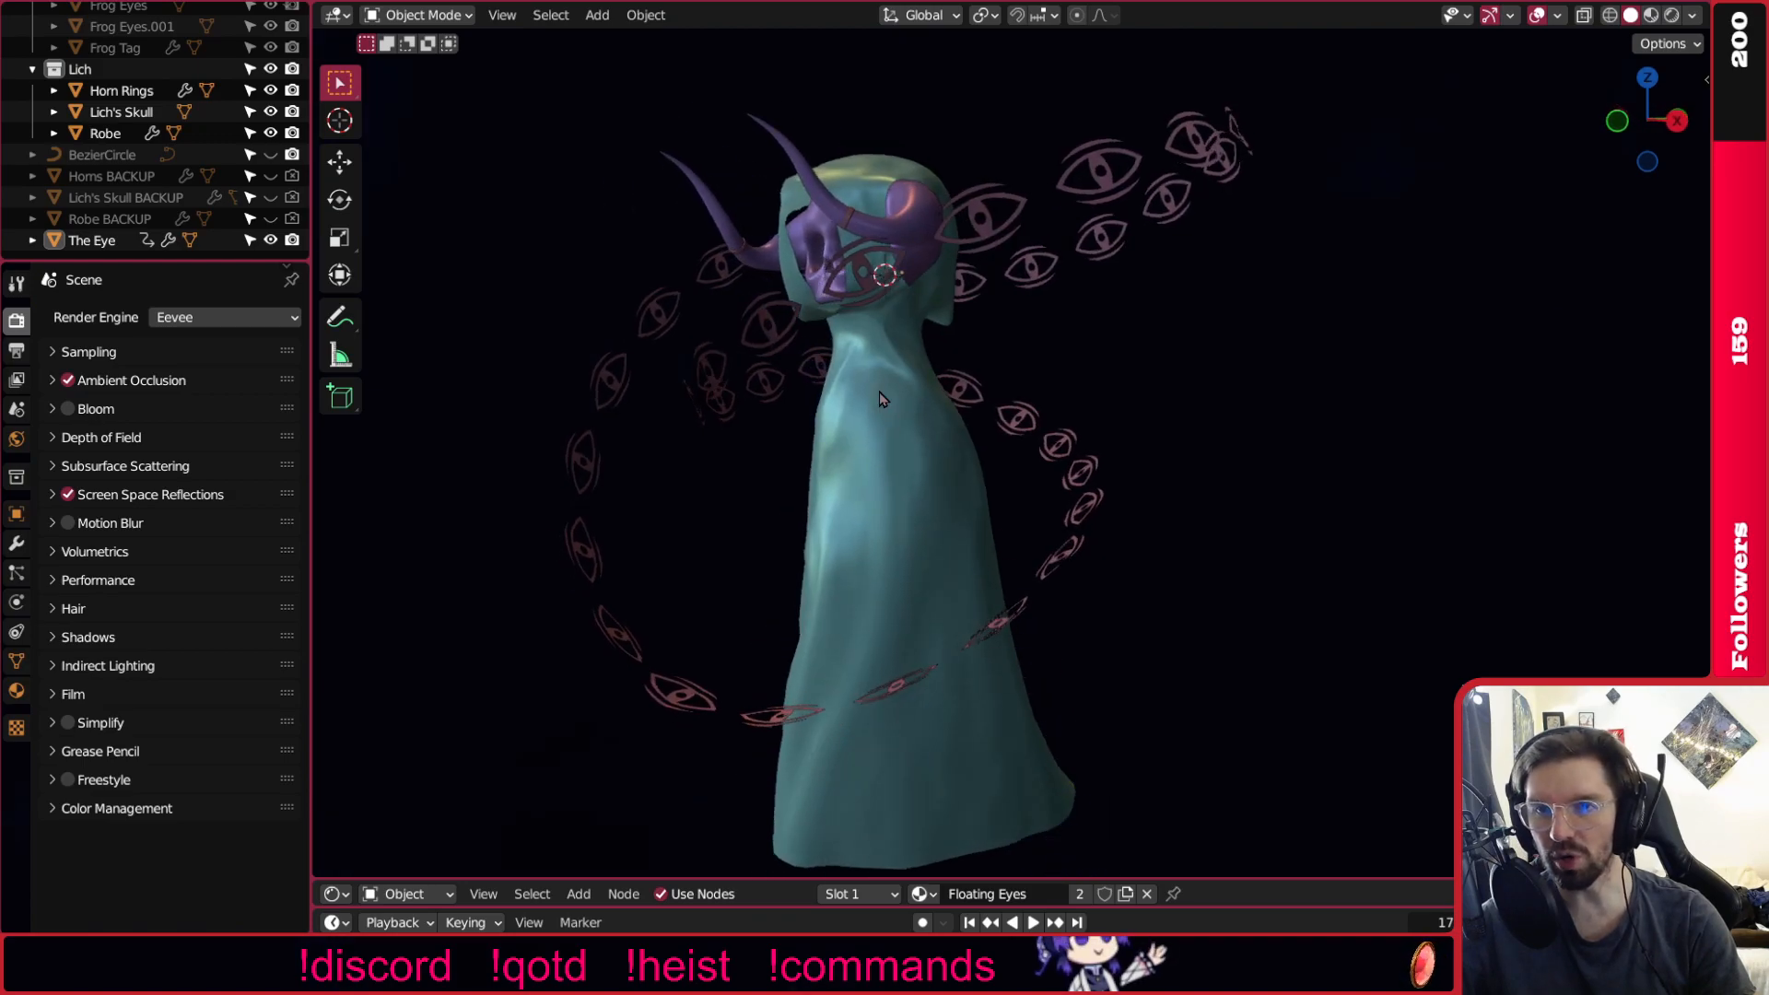
Examine the skull's face and the area where the horns pass through the hood from the front and side.
{"action": "middle_click_drag", "start_coordinate": [966, 326], "coordinate": [1070, 342]}
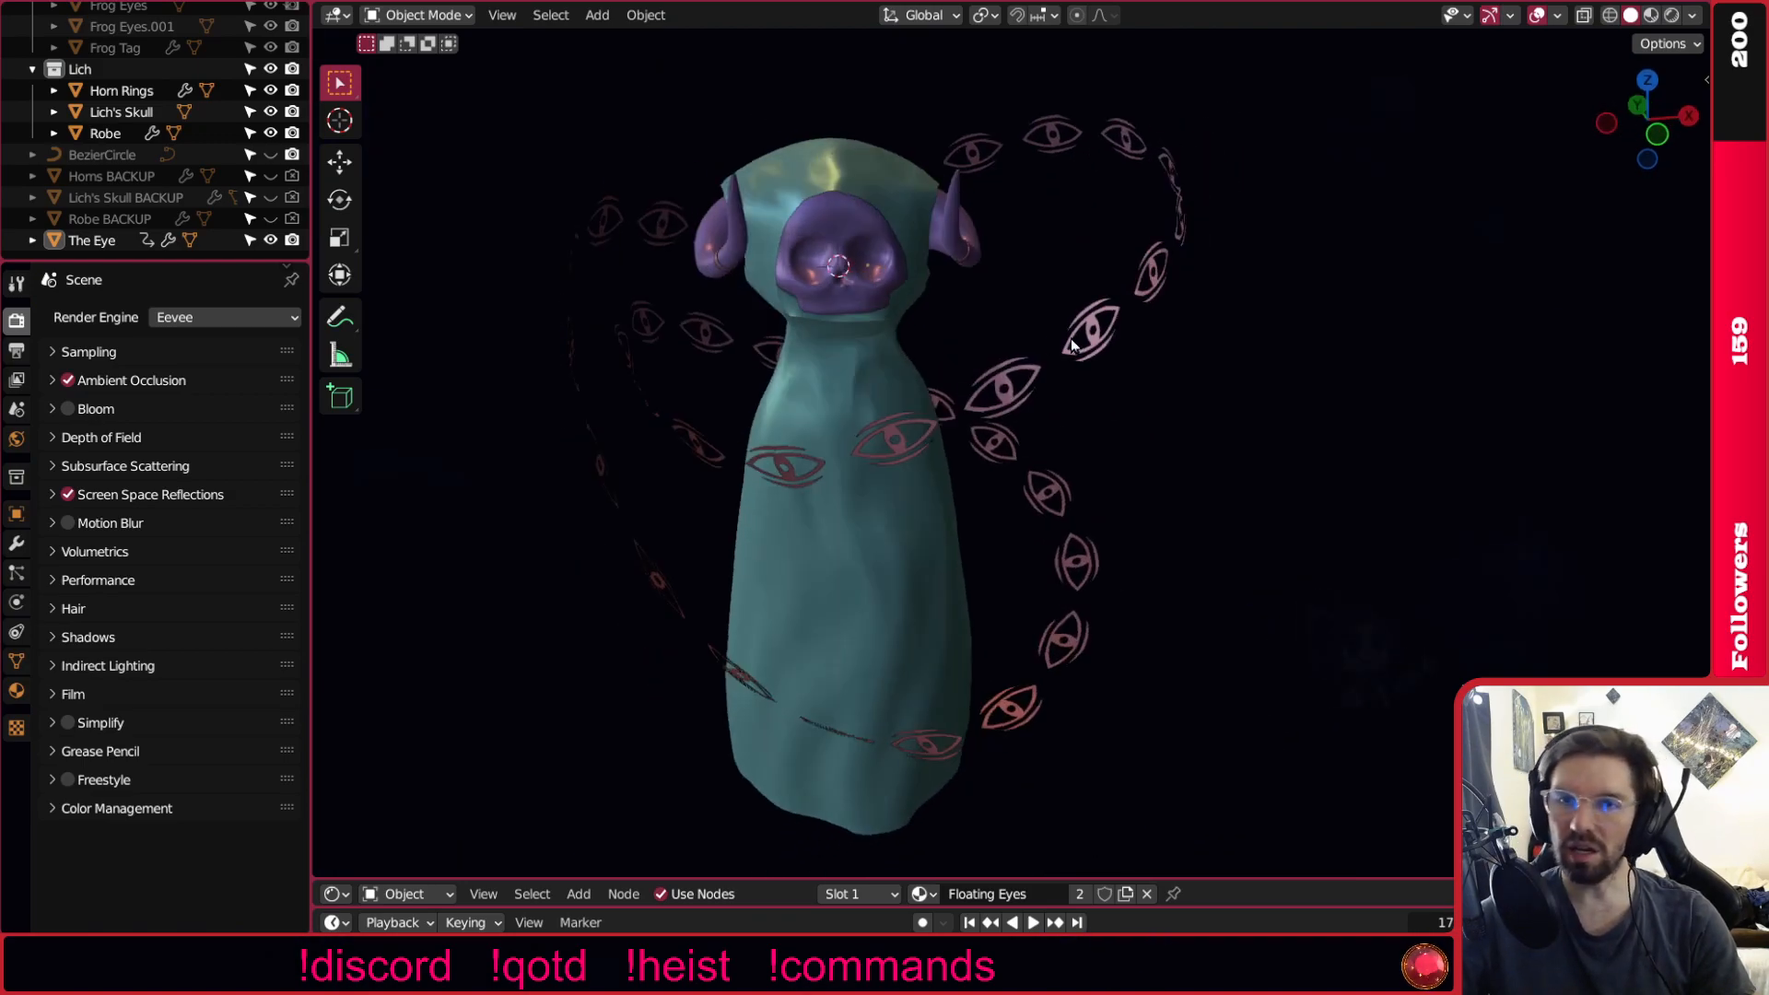
{"action": "scroll", "coordinate": [811, 240], "scroll_direction": "up", "scroll_amount": 7}
{"action": "middle_click_drag", "start_coordinate": [865, 304], "coordinate": [811, 261]}
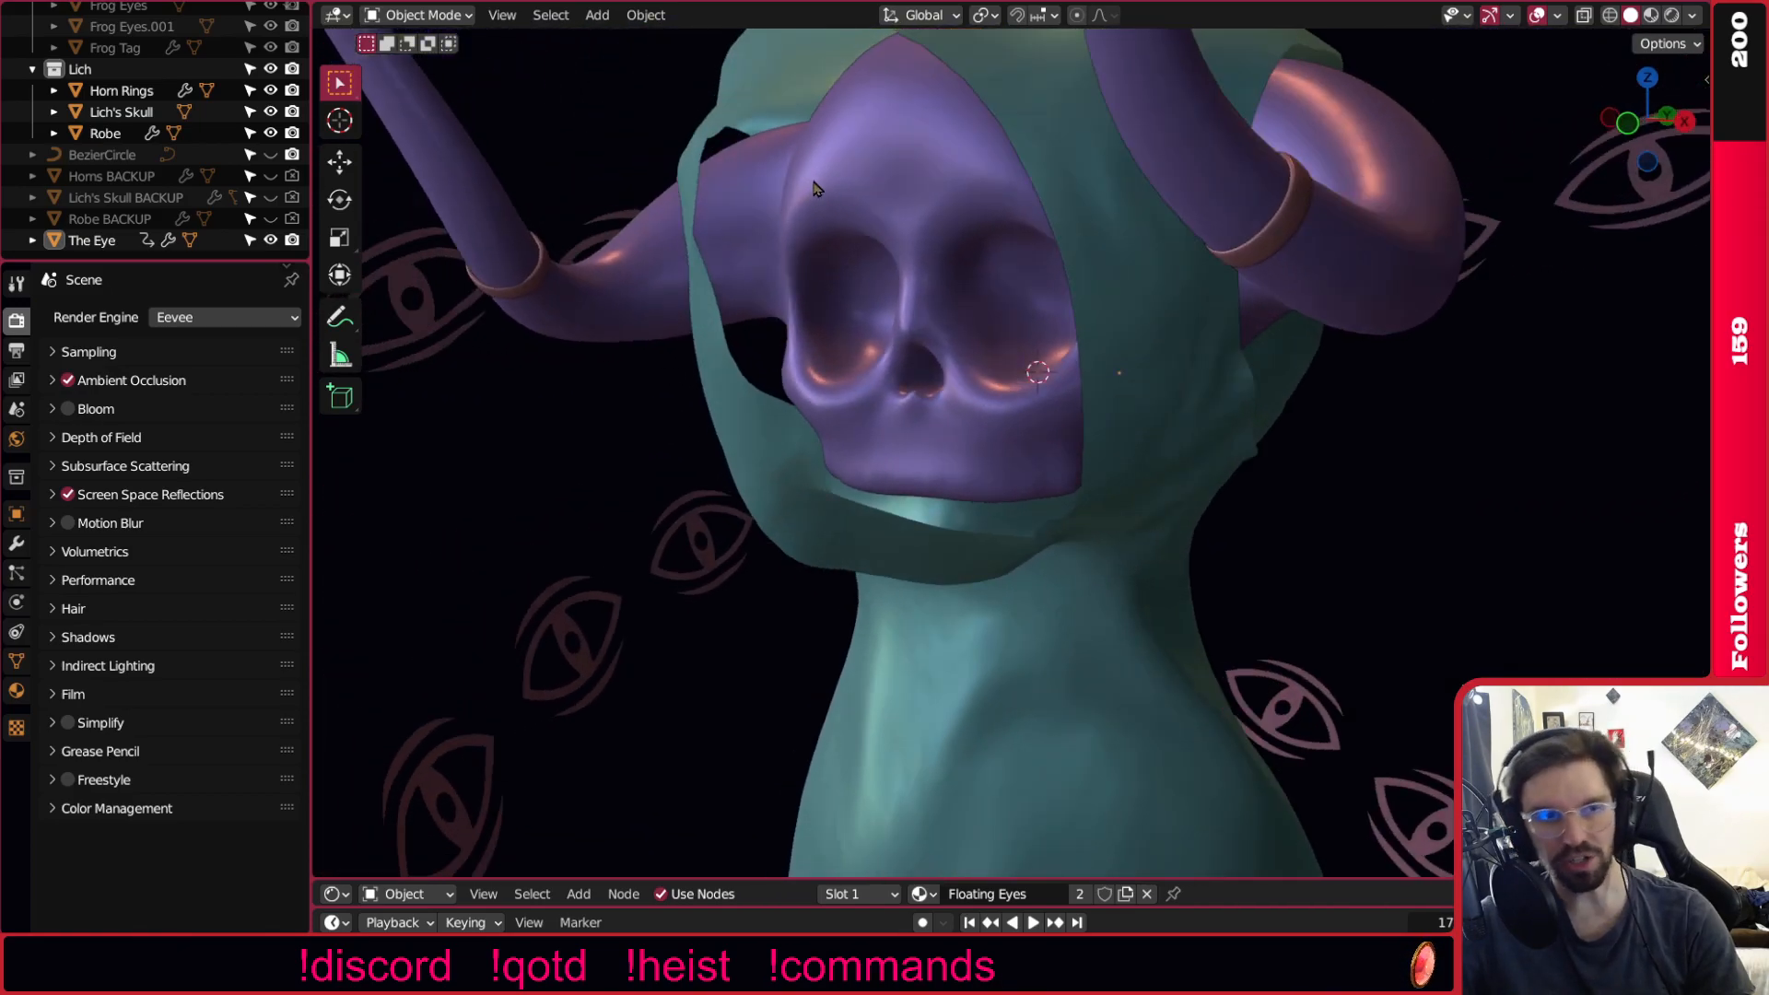
{"action": "scroll", "coordinate": [921, 299], "scroll_direction": "down", "scroll_amount": 5}
{"action": "middle_click_drag", "start_coordinate": [933, 317], "coordinate": [1268, 311]}
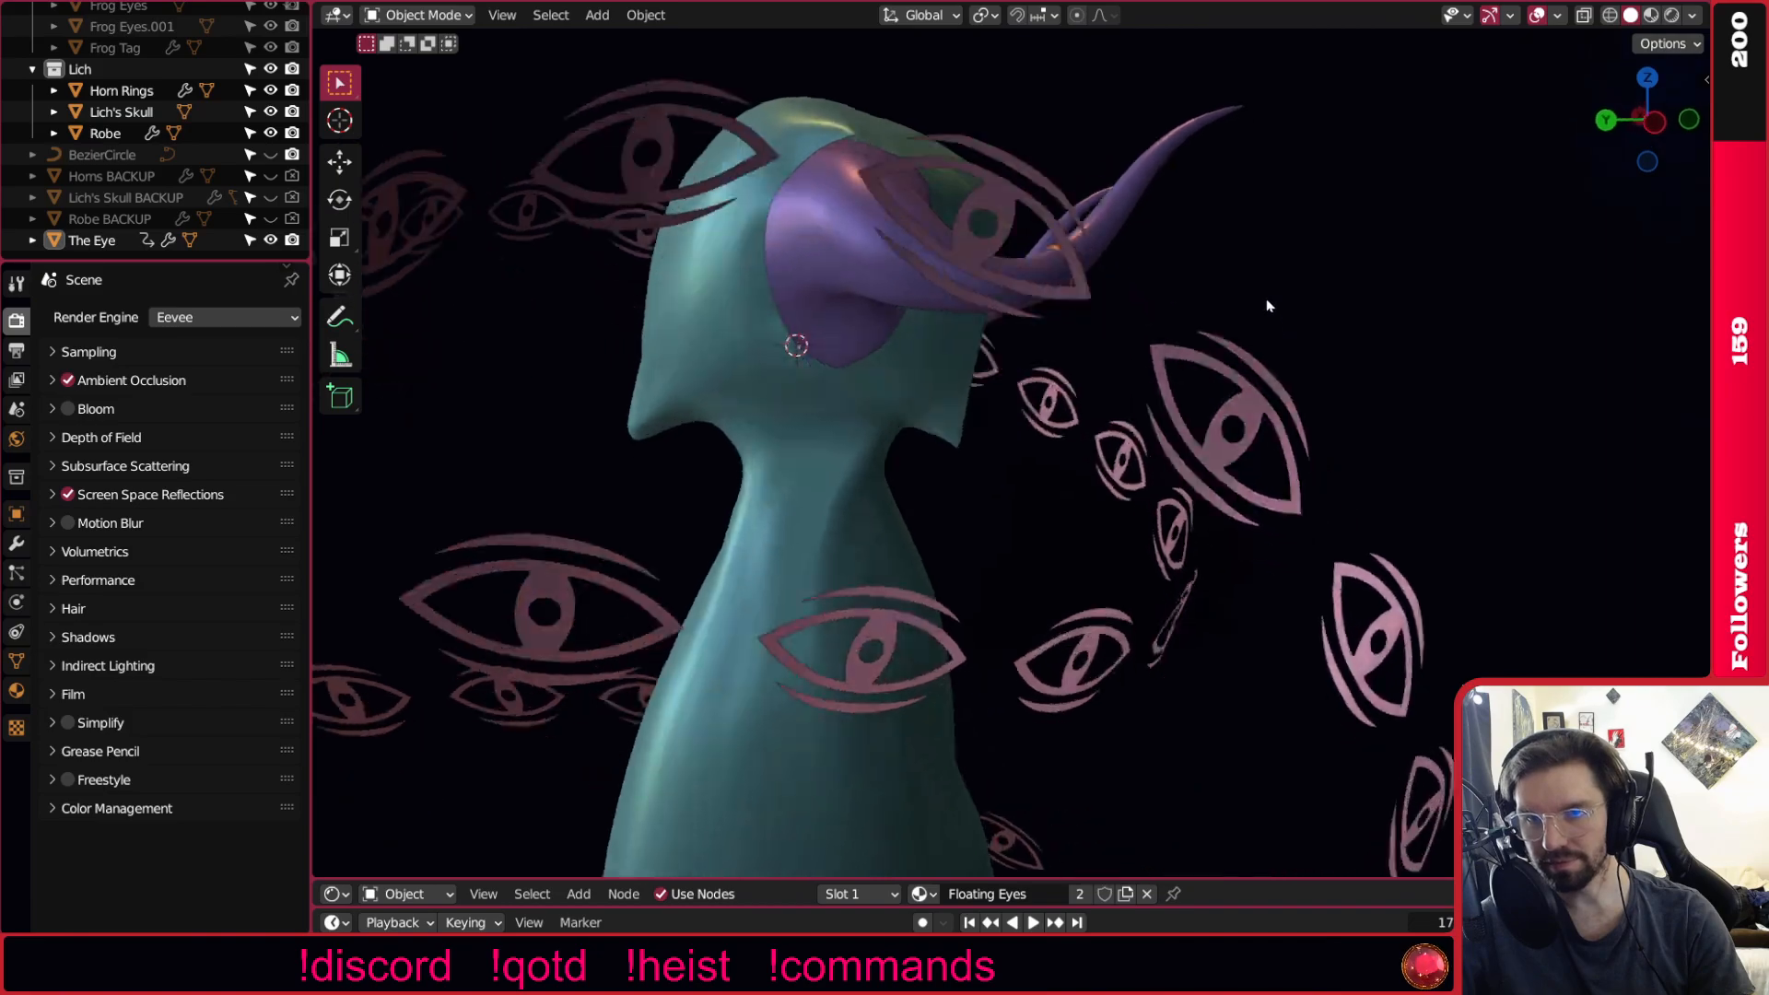
{"action": "scroll", "coordinate": [887, 309], "scroll_direction": "up", "scroll_amount": 4}
{"action": "middle_click_drag", "start_coordinate": [884, 307], "coordinate": [677, 367]}
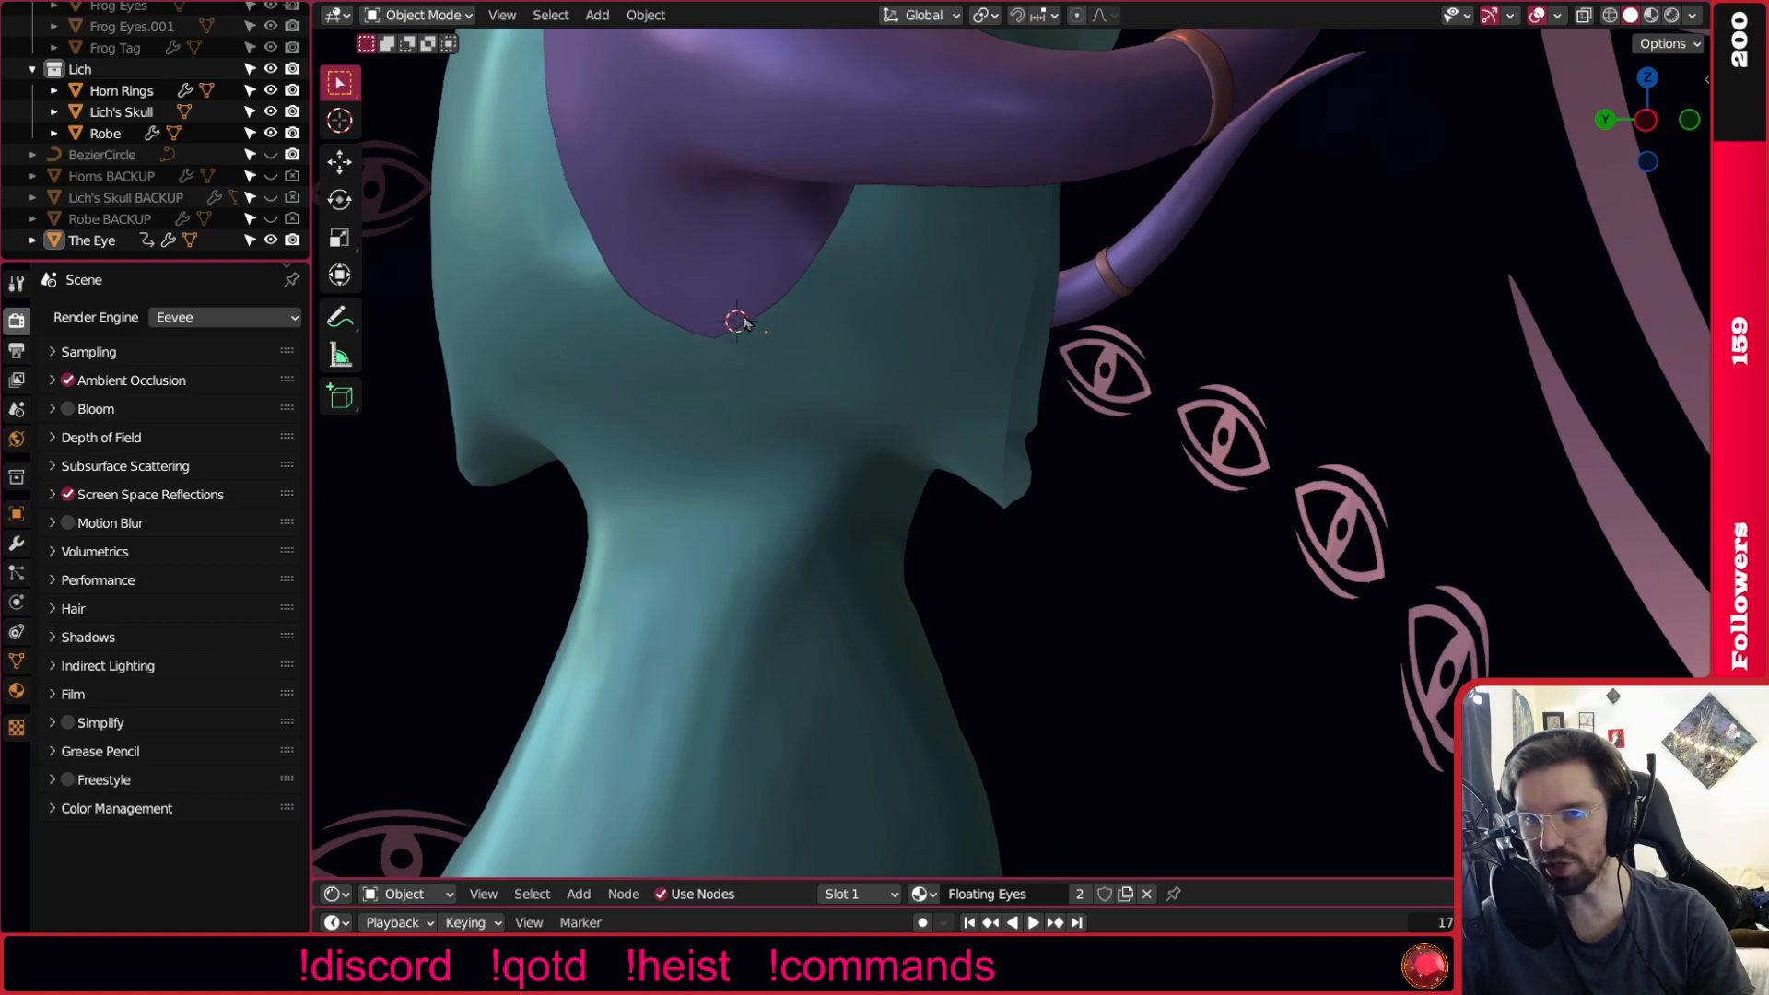
{"action": "middle_click_drag", "start_coordinate": [933, 263], "coordinate": [1014, 461]}
{"action": "scroll", "coordinate": [1048, 483], "scroll_direction": "down", "scroll_amount": 4}
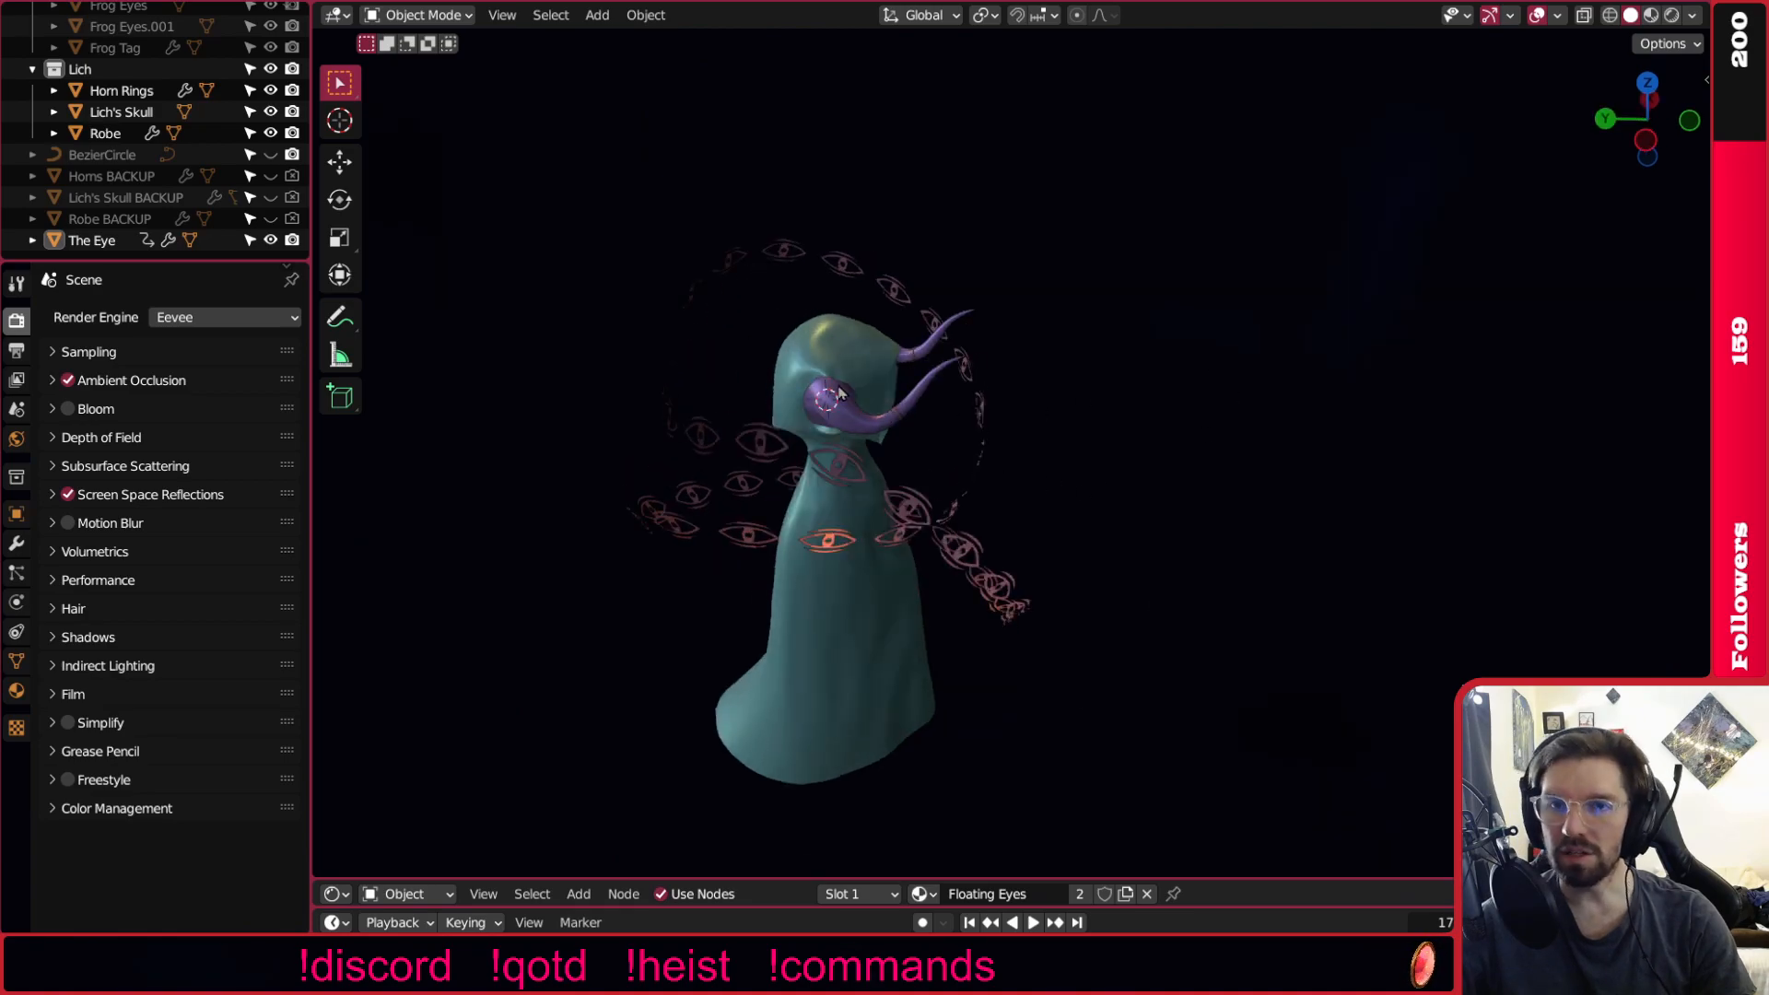
Hide the Robe, The Eye and Horn Rings objects so that only the Lich's Skull is displayed.
{"action": "scroll", "coordinate": [826, 367], "scroll_direction": "up", "scroll_amount": 2}
{"action": "scroll", "coordinate": [251, 170], "scroll_direction": "up", "scroll_amount": 2}
{"action": "left_click", "coordinate": [270, 169]}
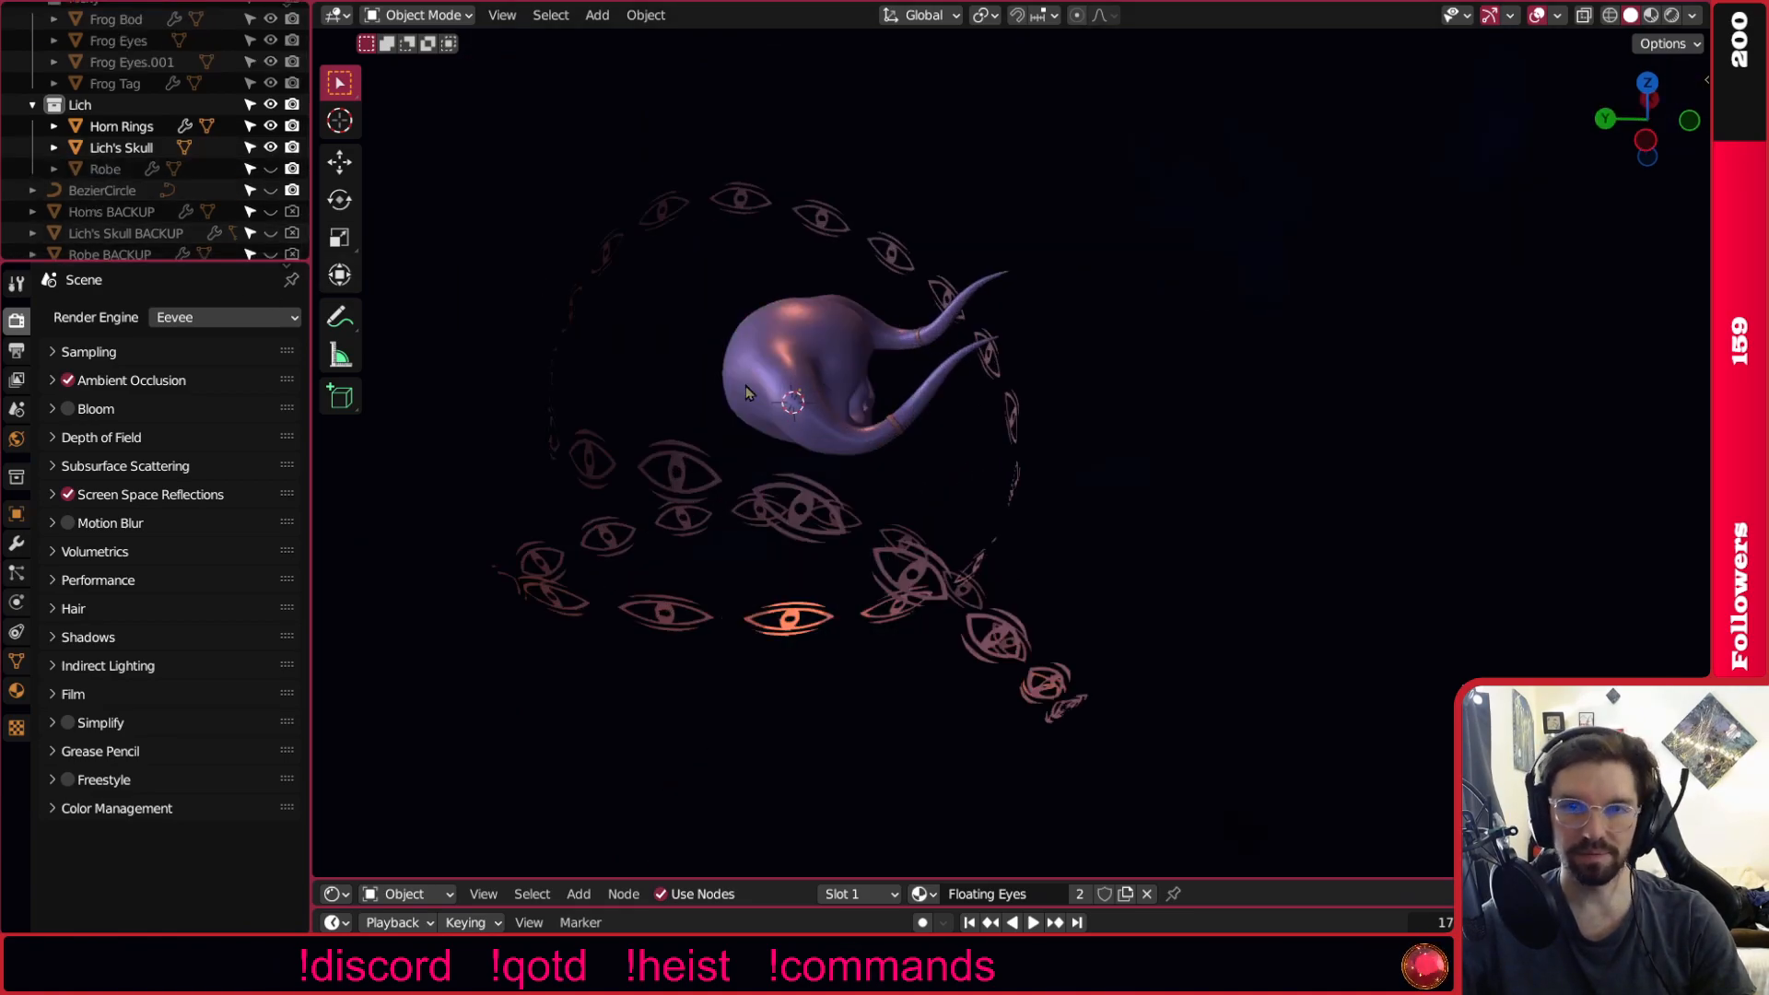
{"action": "middle_click_drag", "start_coordinate": [792, 424], "coordinate": [1010, 437]}
{"action": "scroll", "coordinate": [1010, 436], "scroll_direction": "up", "scroll_amount": 5}
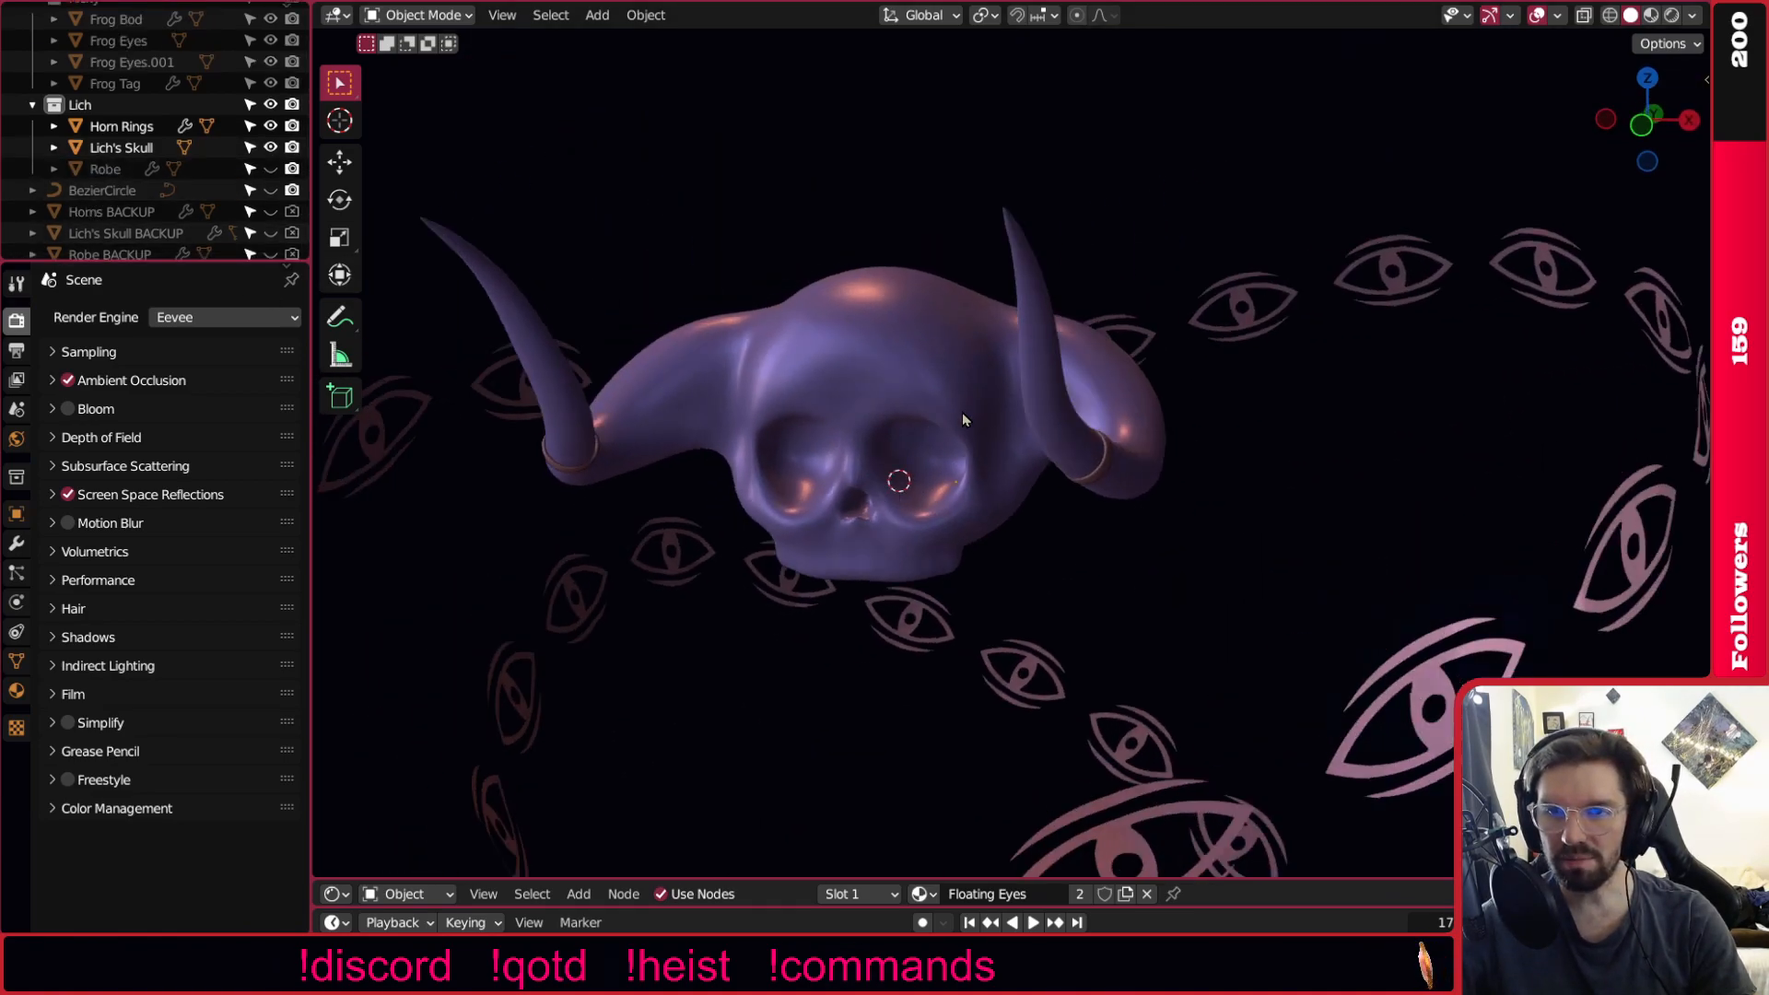
{"action": "scroll", "coordinate": [270, 249], "scroll_direction": "down", "scroll_amount": 2}
{"action": "left_click", "coordinate": [270, 241]}
{"action": "middle_click_drag", "start_coordinate": [784, 337], "coordinate": [922, 402]}
{"action": "scroll", "coordinate": [922, 403], "scroll_direction": "down", "scroll_amount": 1}
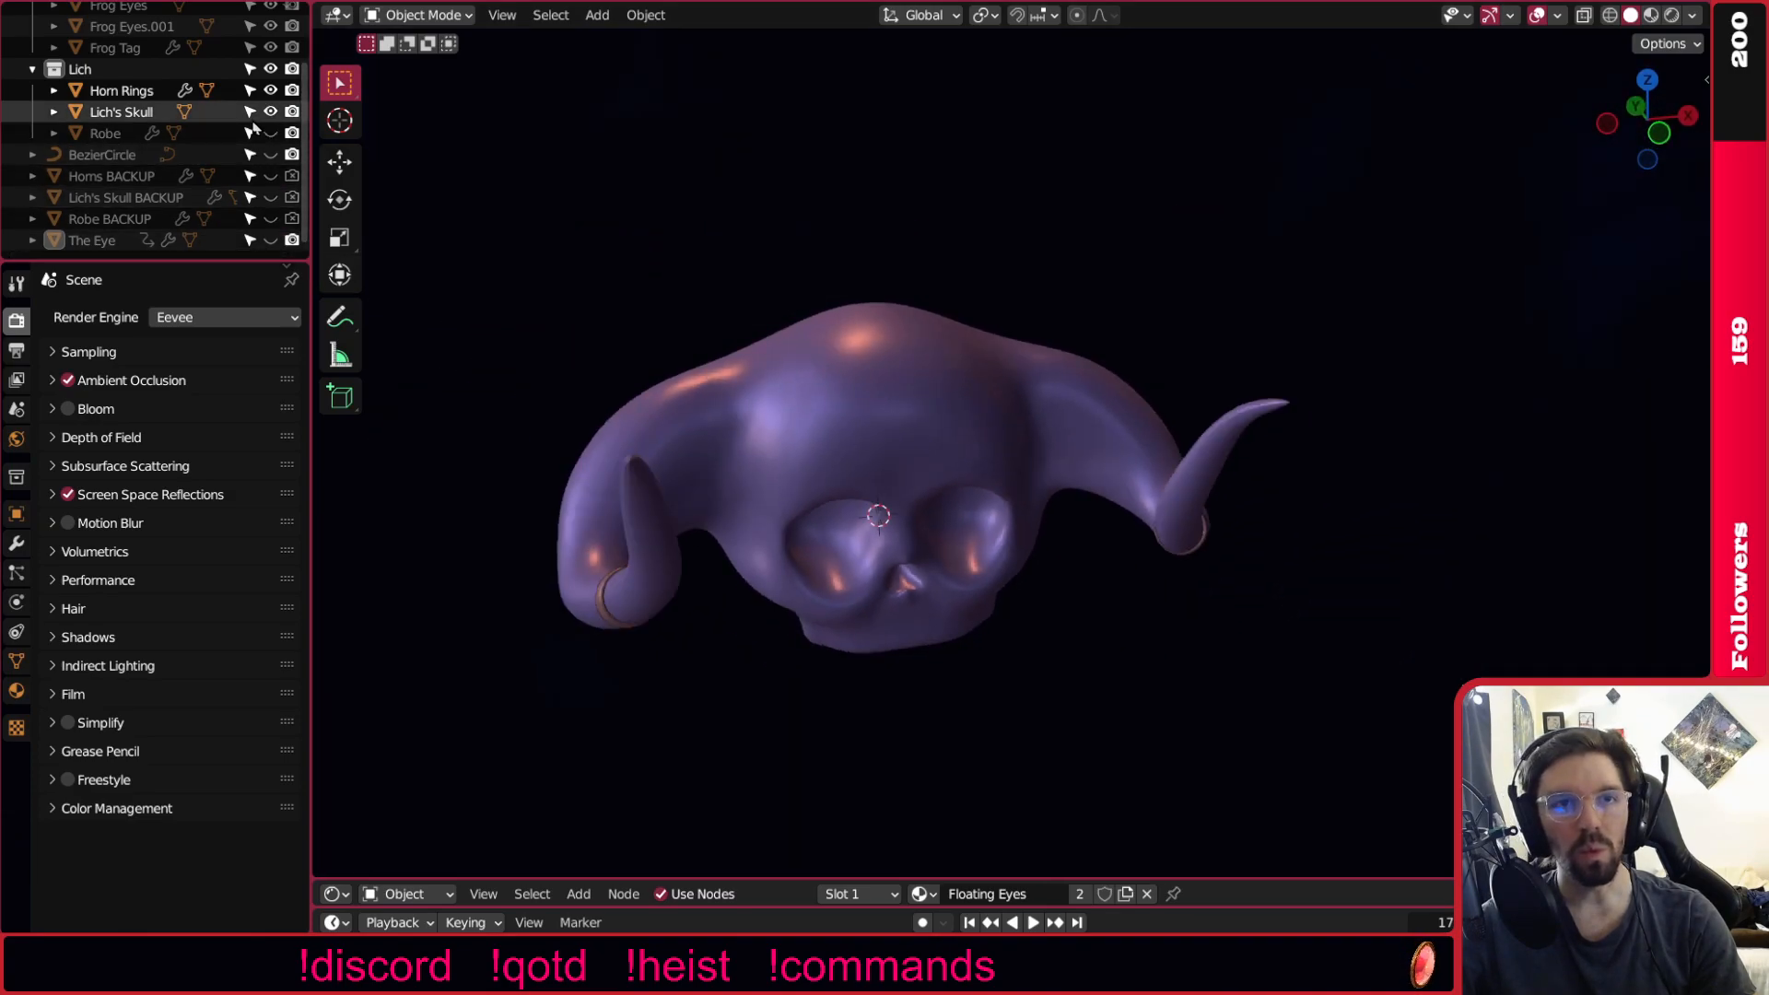
{"action": "left_click", "coordinate": [270, 91]}
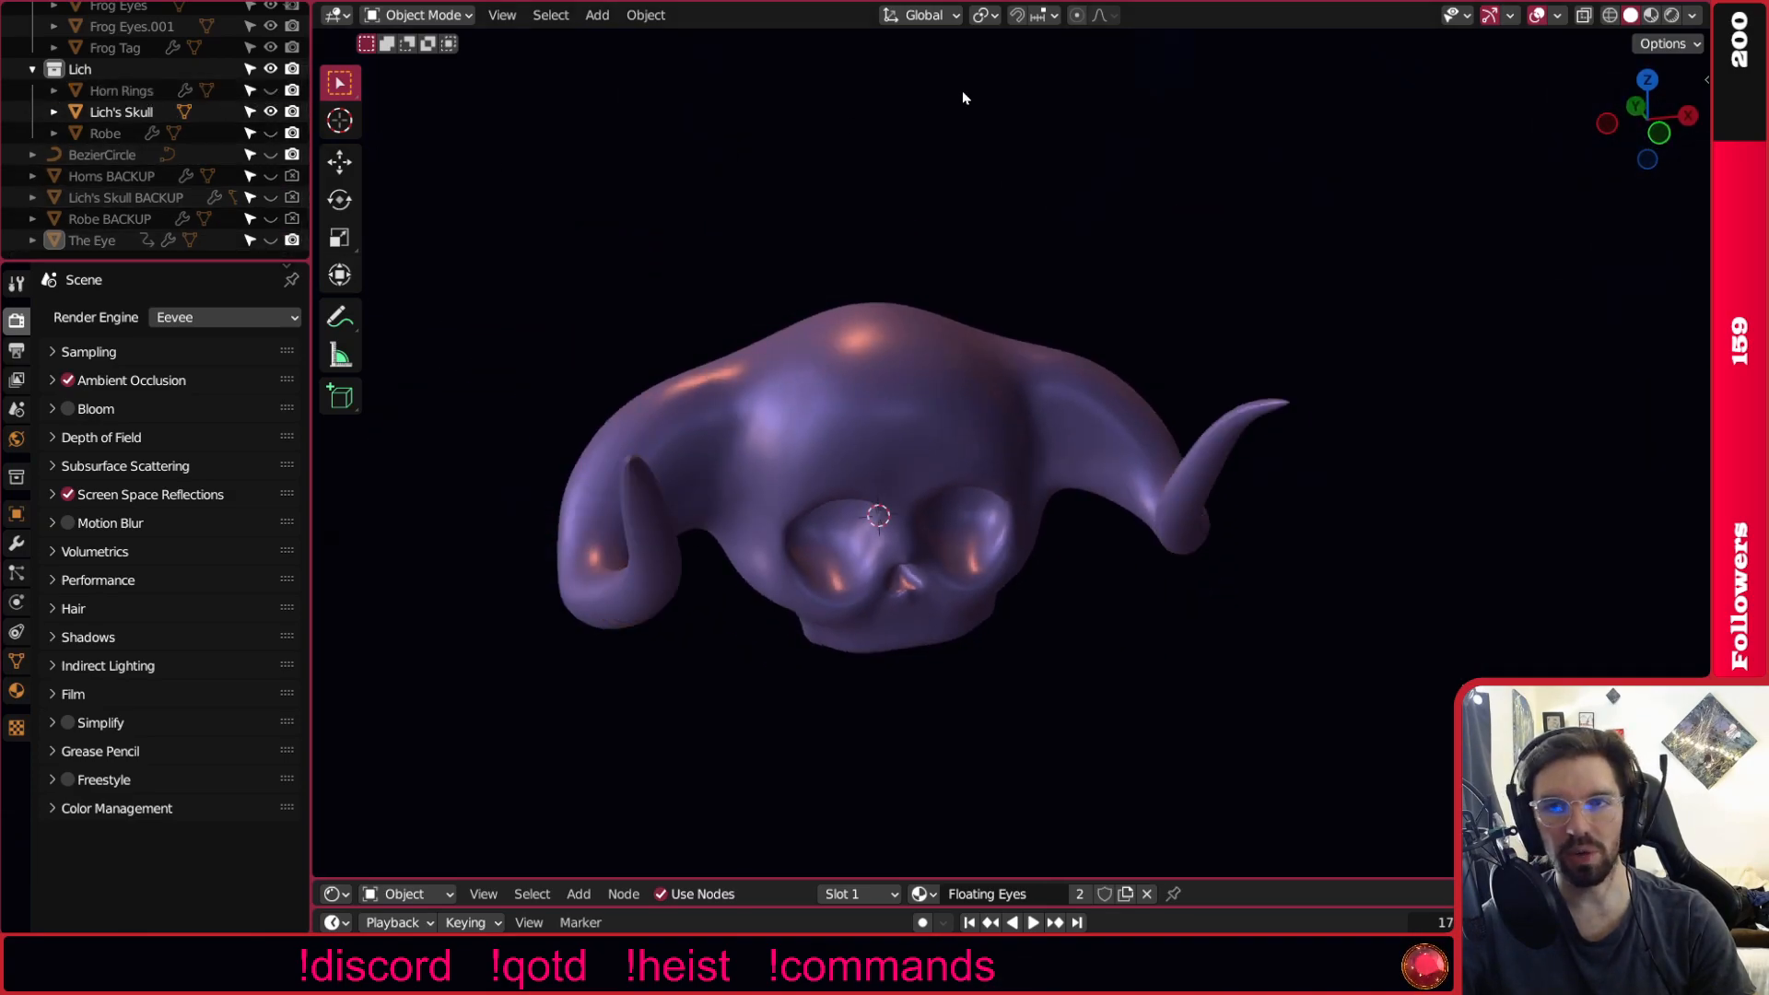
Select the Lich's Skull and enter Sculpt Mode.
{"action": "left_click", "coordinate": [868, 393]}
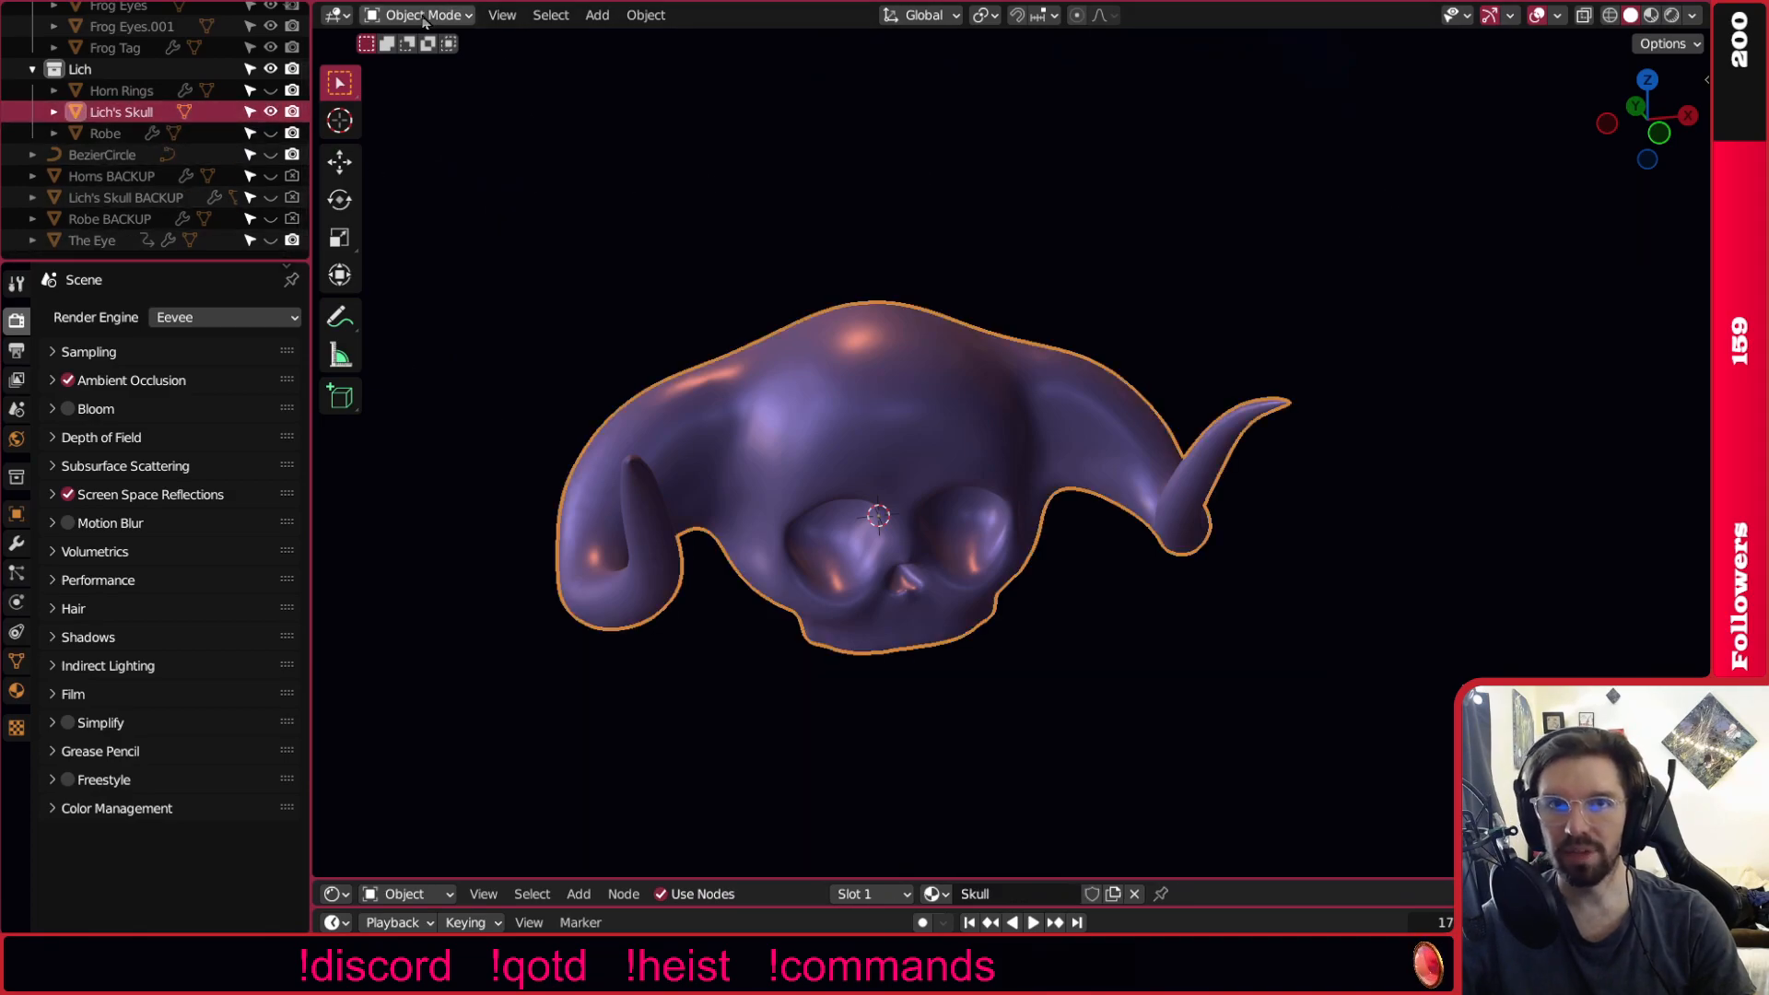
{"action": "left_click", "coordinate": [427, 16]}
{"action": "key", "text": "Return"}
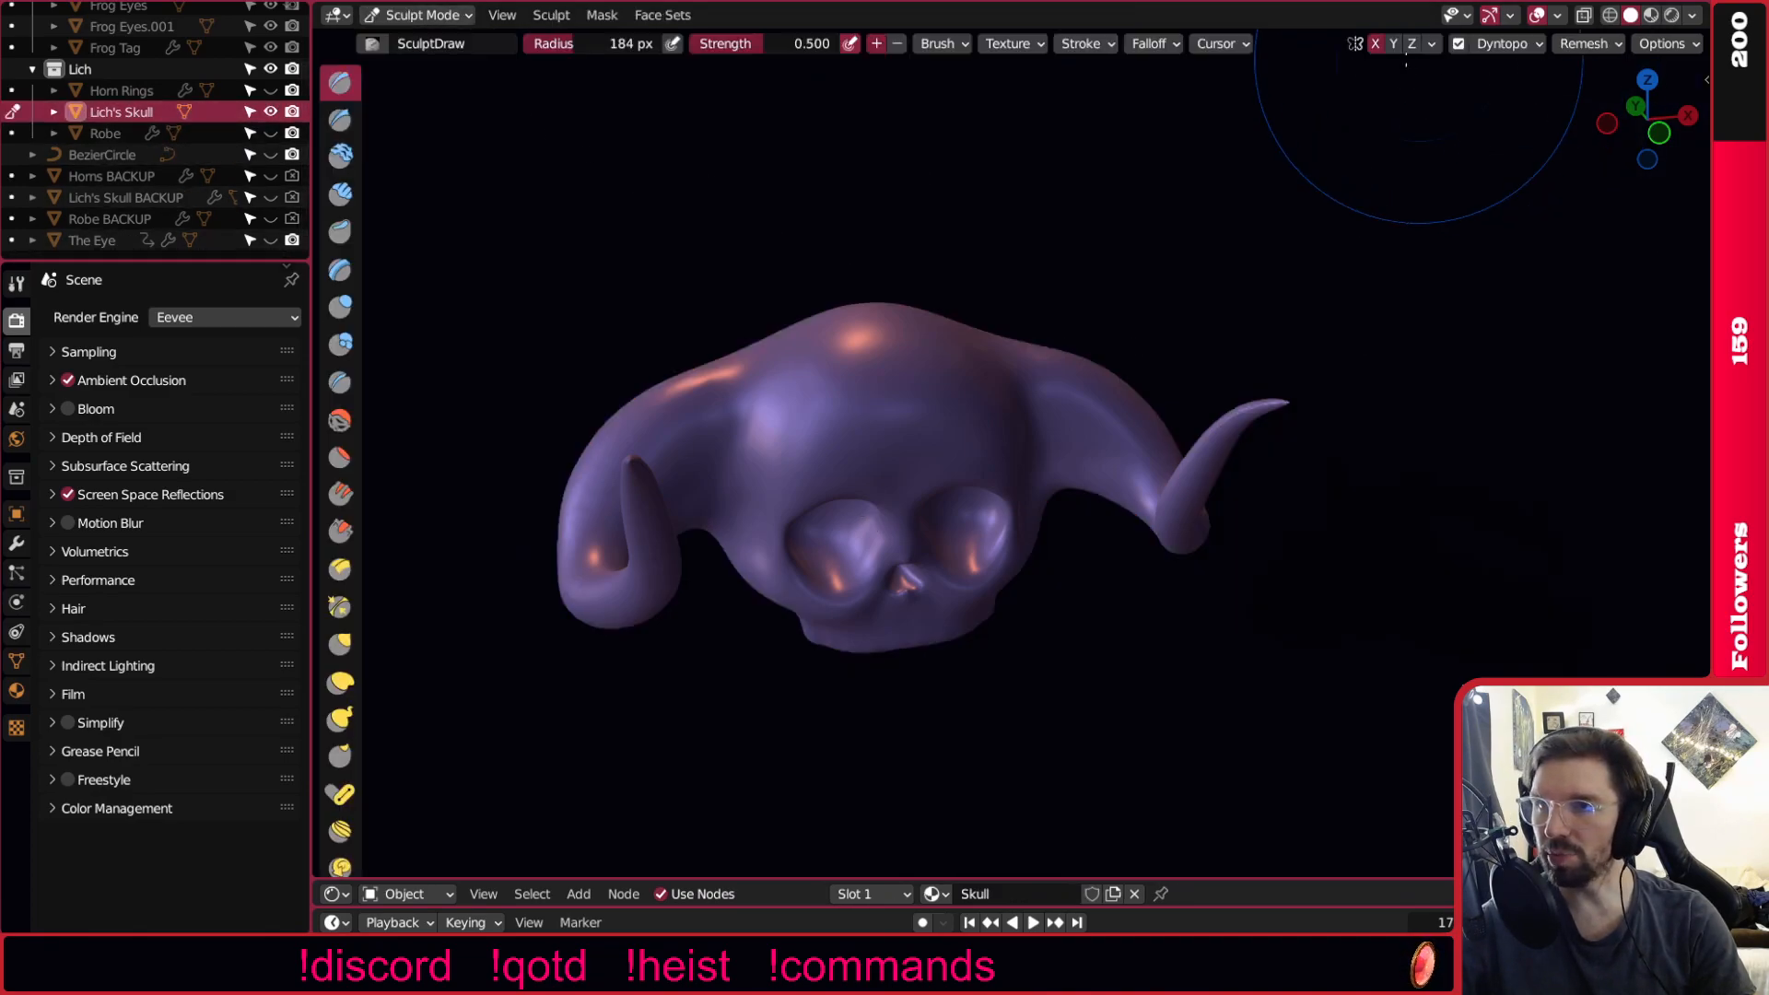
Switch to the Smooth brush and enlarge its radius to 217 px over the base of the horn.
{"action": "middle_click_drag", "start_coordinate": [866, 236], "coordinate": [1149, 108]}
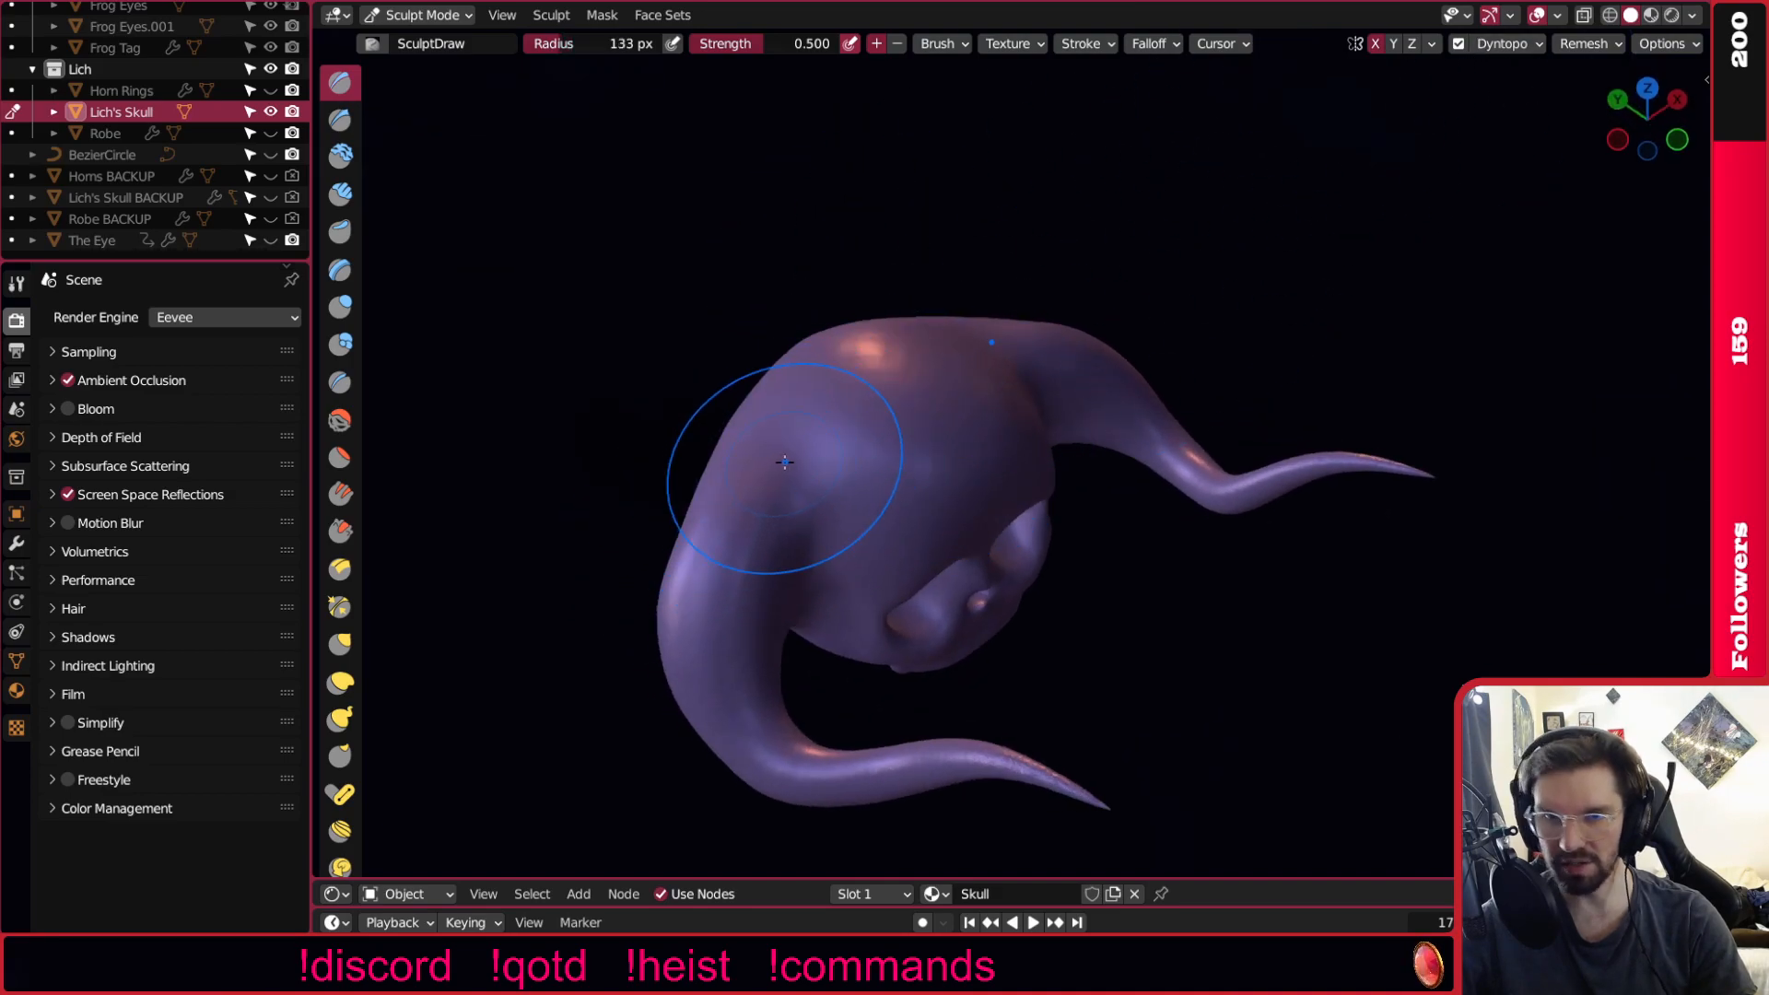
{"action": "key", "text": "shift+s"}
{"action": "scroll", "coordinate": [778, 486], "scroll_direction": "up", "scroll_amount": 2}
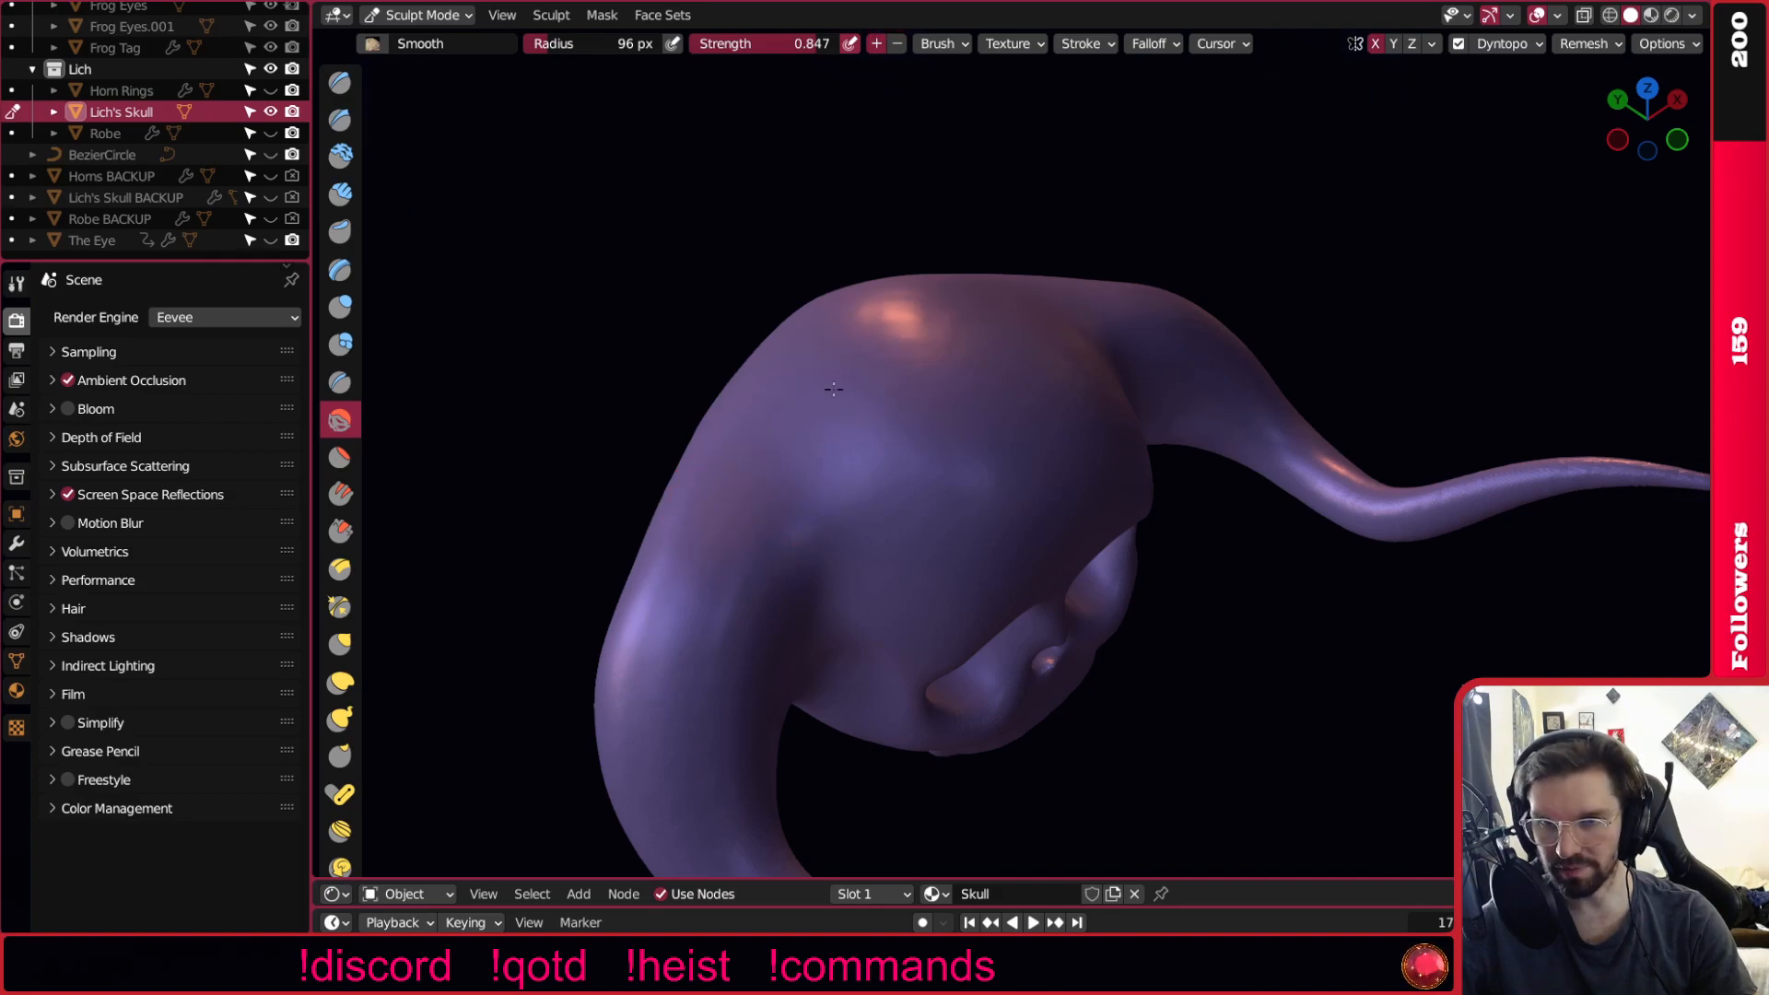
{"action": "middle_click_drag", "start_coordinate": [676, 619], "coordinate": [757, 537]}
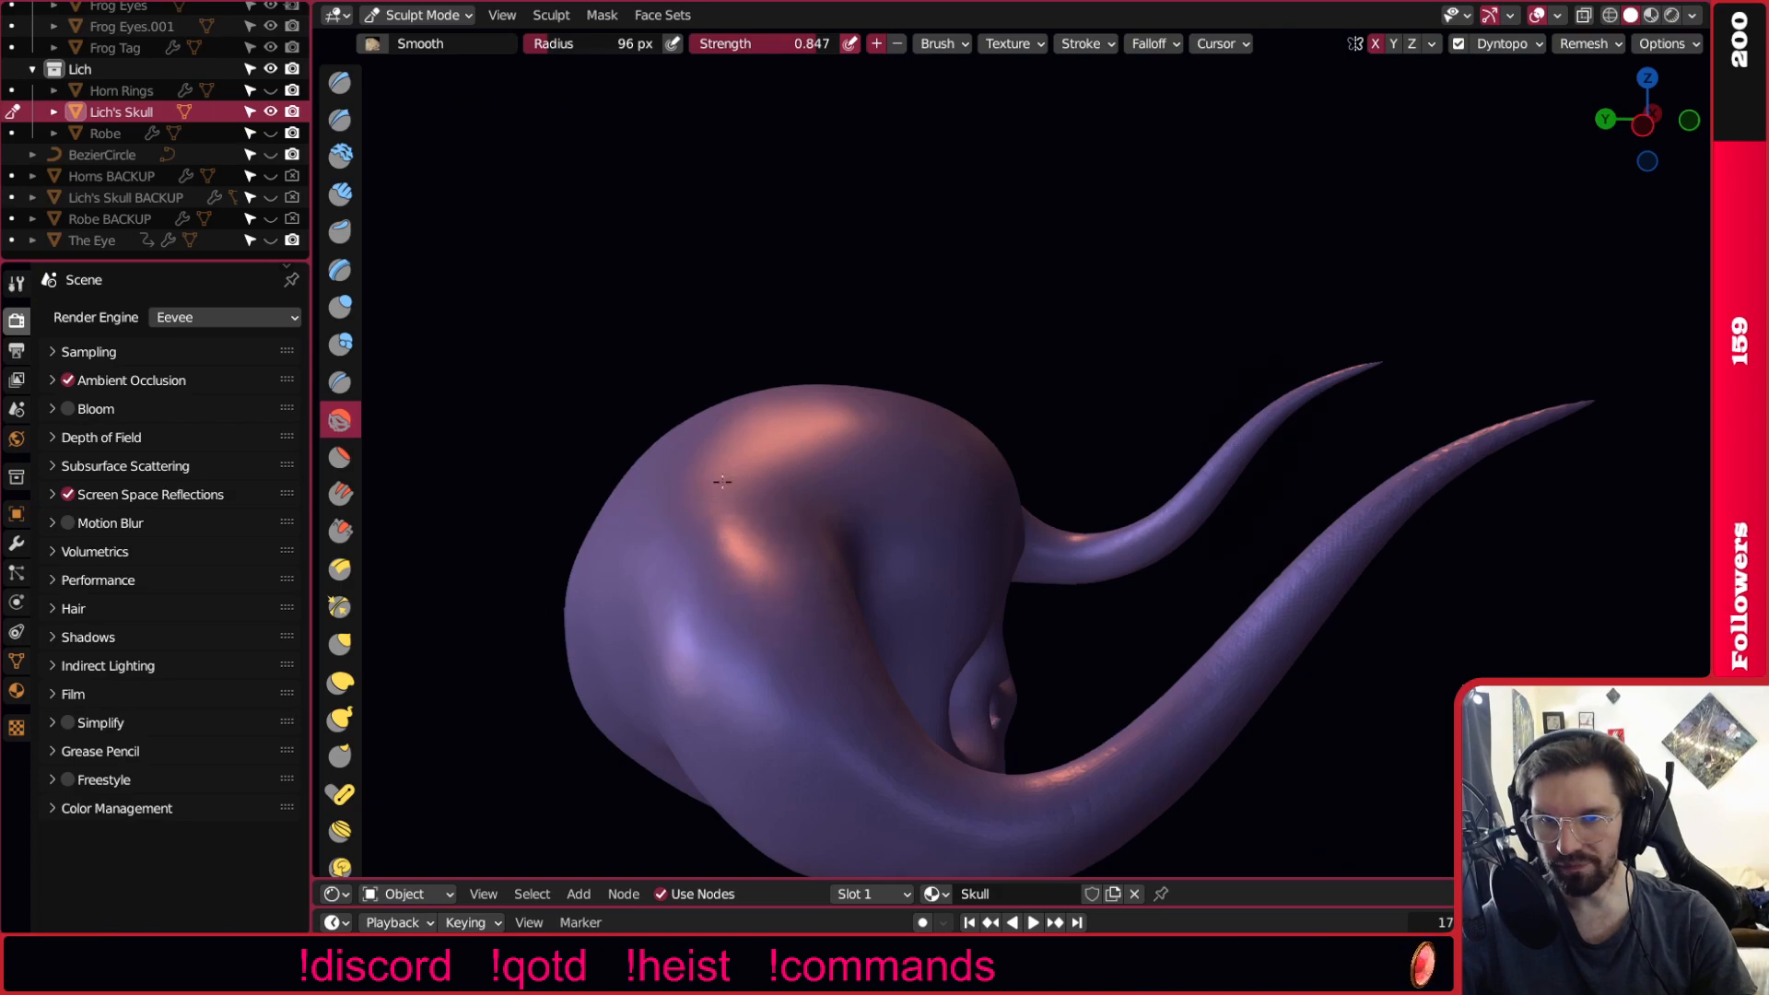
{"action": "mouse_move", "coordinate": [779, 486]}
{"action": "middle_mouse_down"}
{"action": "mouse_move", "coordinate": [703, 513]}
{"action": "mouse_move", "coordinate": [776, 492]}
{"action": "mouse_move", "coordinate": [731, 553]}
{"action": "middle_mouse_up"}
{"action": "key", "text": "f"}
{"action": "left_click", "coordinate": [765, 612]}
{"action": "middle_click_drag", "start_coordinate": [764, 614], "coordinate": [861, 648], "text": "shift"}
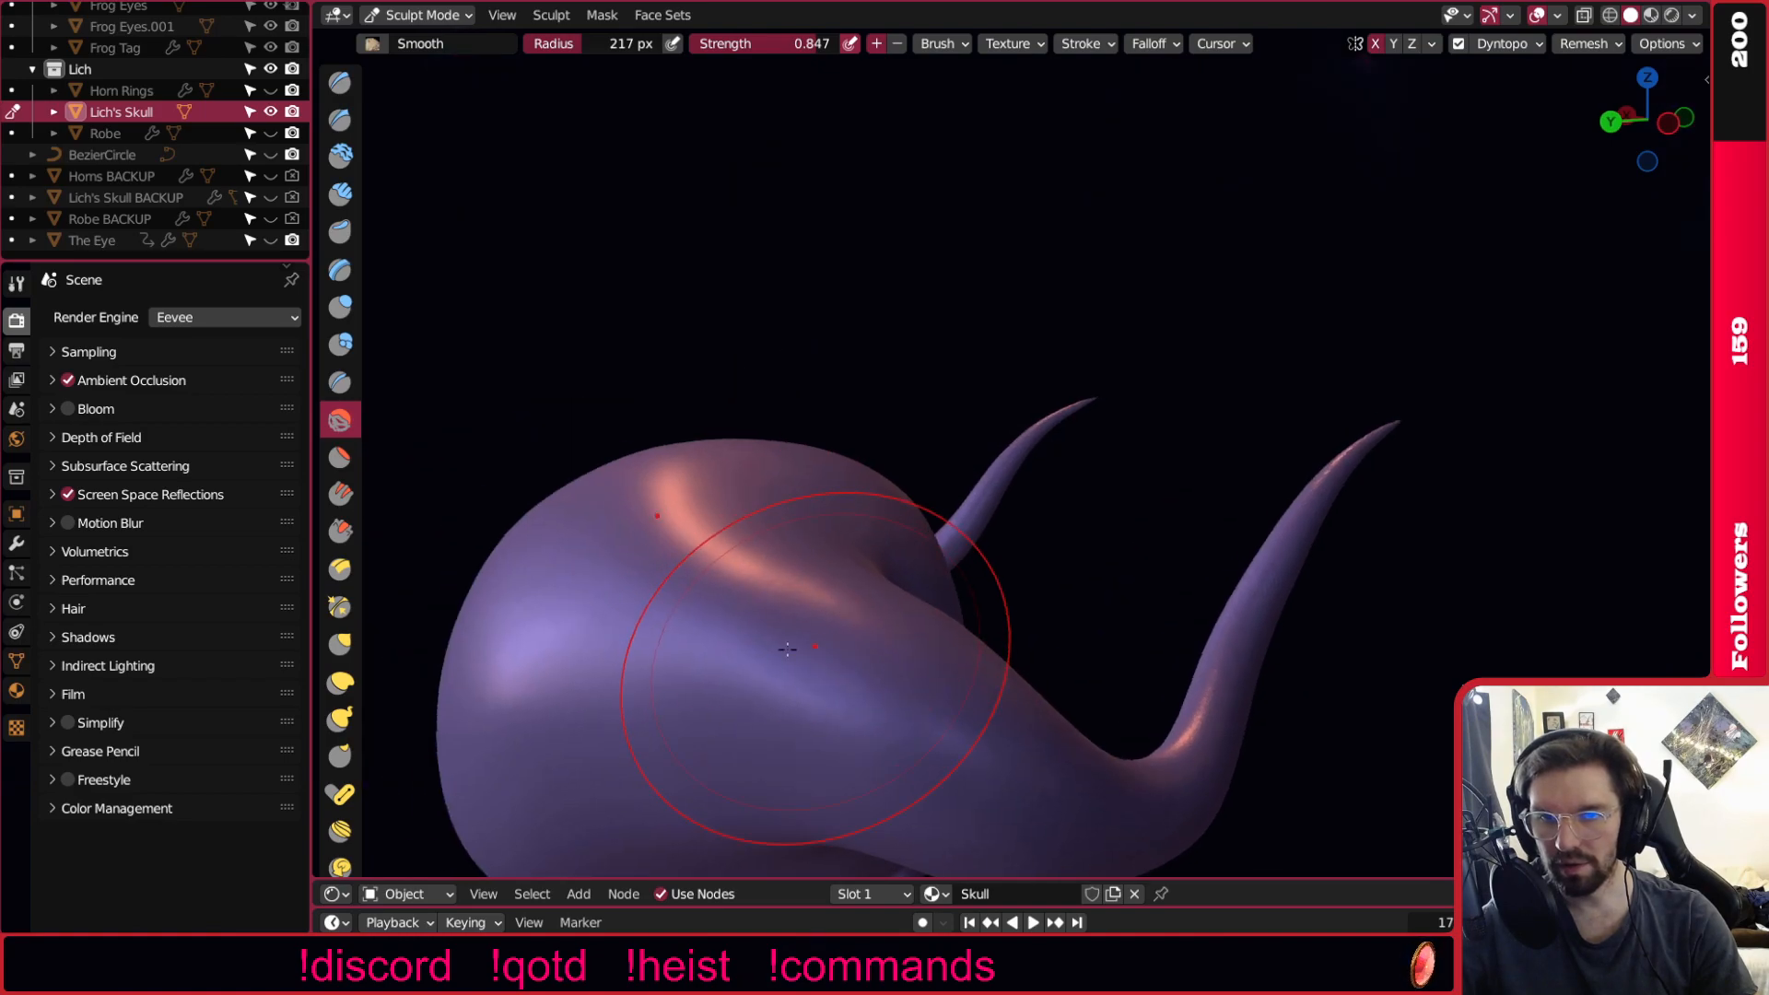
Smooth the transition between the horn base and the back of the skull with the Smooth brush.
{"action": "middle_click_drag", "start_coordinate": [743, 566], "coordinate": [760, 653]}
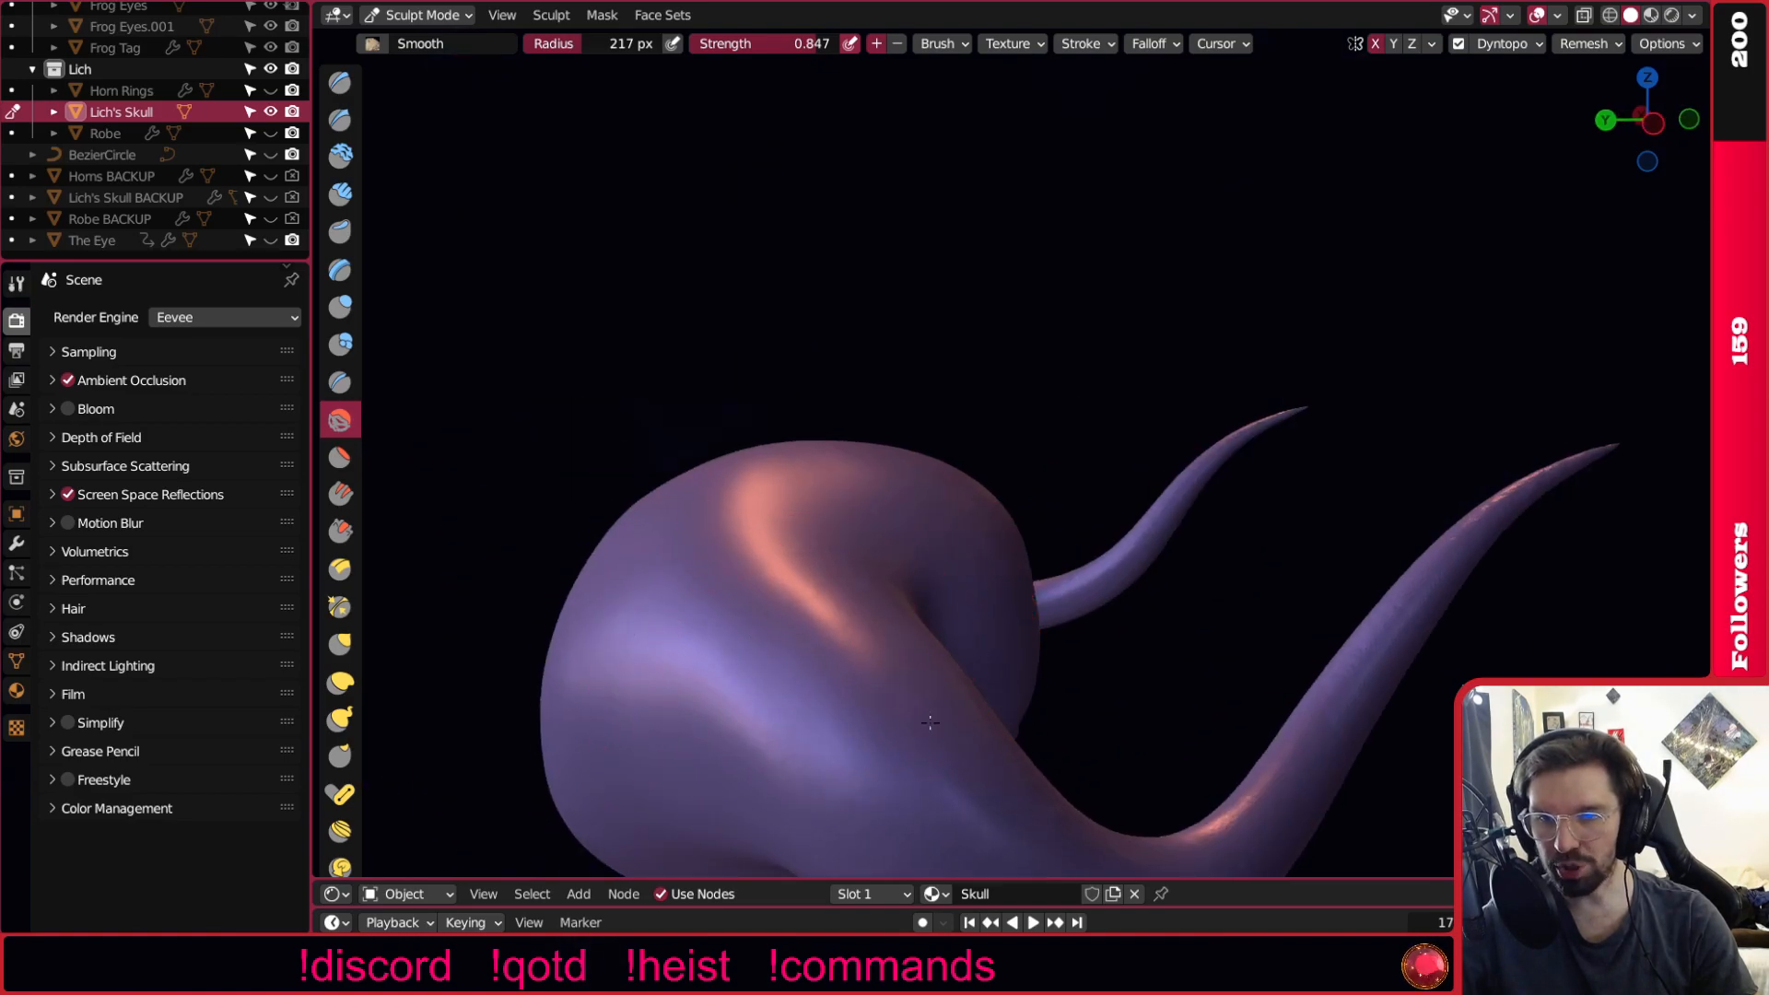
{"action": "middle_click_drag", "start_coordinate": [960, 756], "coordinate": [789, 679], "text": "shift"}
{"action": "middle_click_drag", "start_coordinate": [704, 483], "coordinate": [772, 556], "text": "shift"}
{"action": "mouse_move", "coordinate": [816, 474]}
{"action": "middle_mouse_down"}
{"action": "mouse_move", "coordinate": [704, 488]}
{"action": "mouse_move", "coordinate": [712, 644]}
{"action": "middle_mouse_up"}
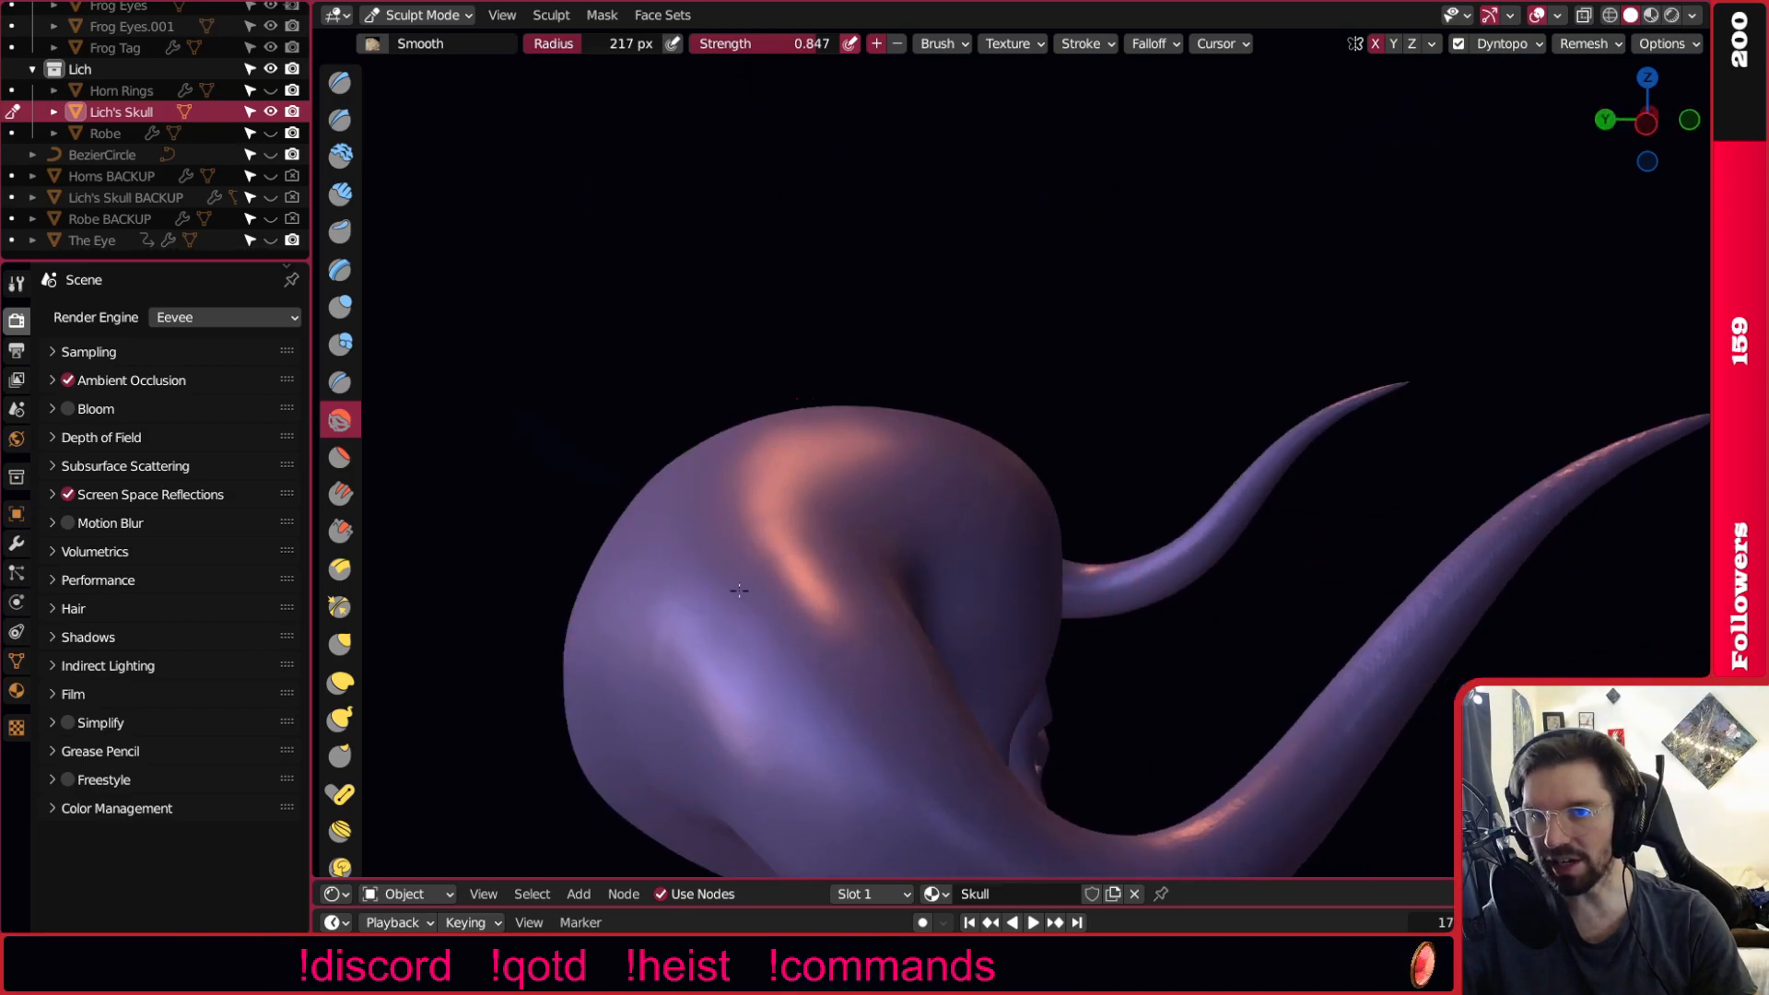
{"action": "middle_click_drag", "start_coordinate": [748, 569], "coordinate": [759, 498], "text": "shift"}
{"action": "middle_click_drag", "start_coordinate": [776, 575], "coordinate": [877, 620]}
{"action": "mouse_move", "coordinate": [726, 615]}
{"action": "middle_mouse_down"}
{"action": "mouse_move", "coordinate": [737, 590]}
{"action": "mouse_move", "coordinate": [664, 580]}
{"action": "mouse_move", "coordinate": [673, 617]}
{"action": "mouse_move", "coordinate": [765, 629]}
{"action": "middle_mouse_up"}
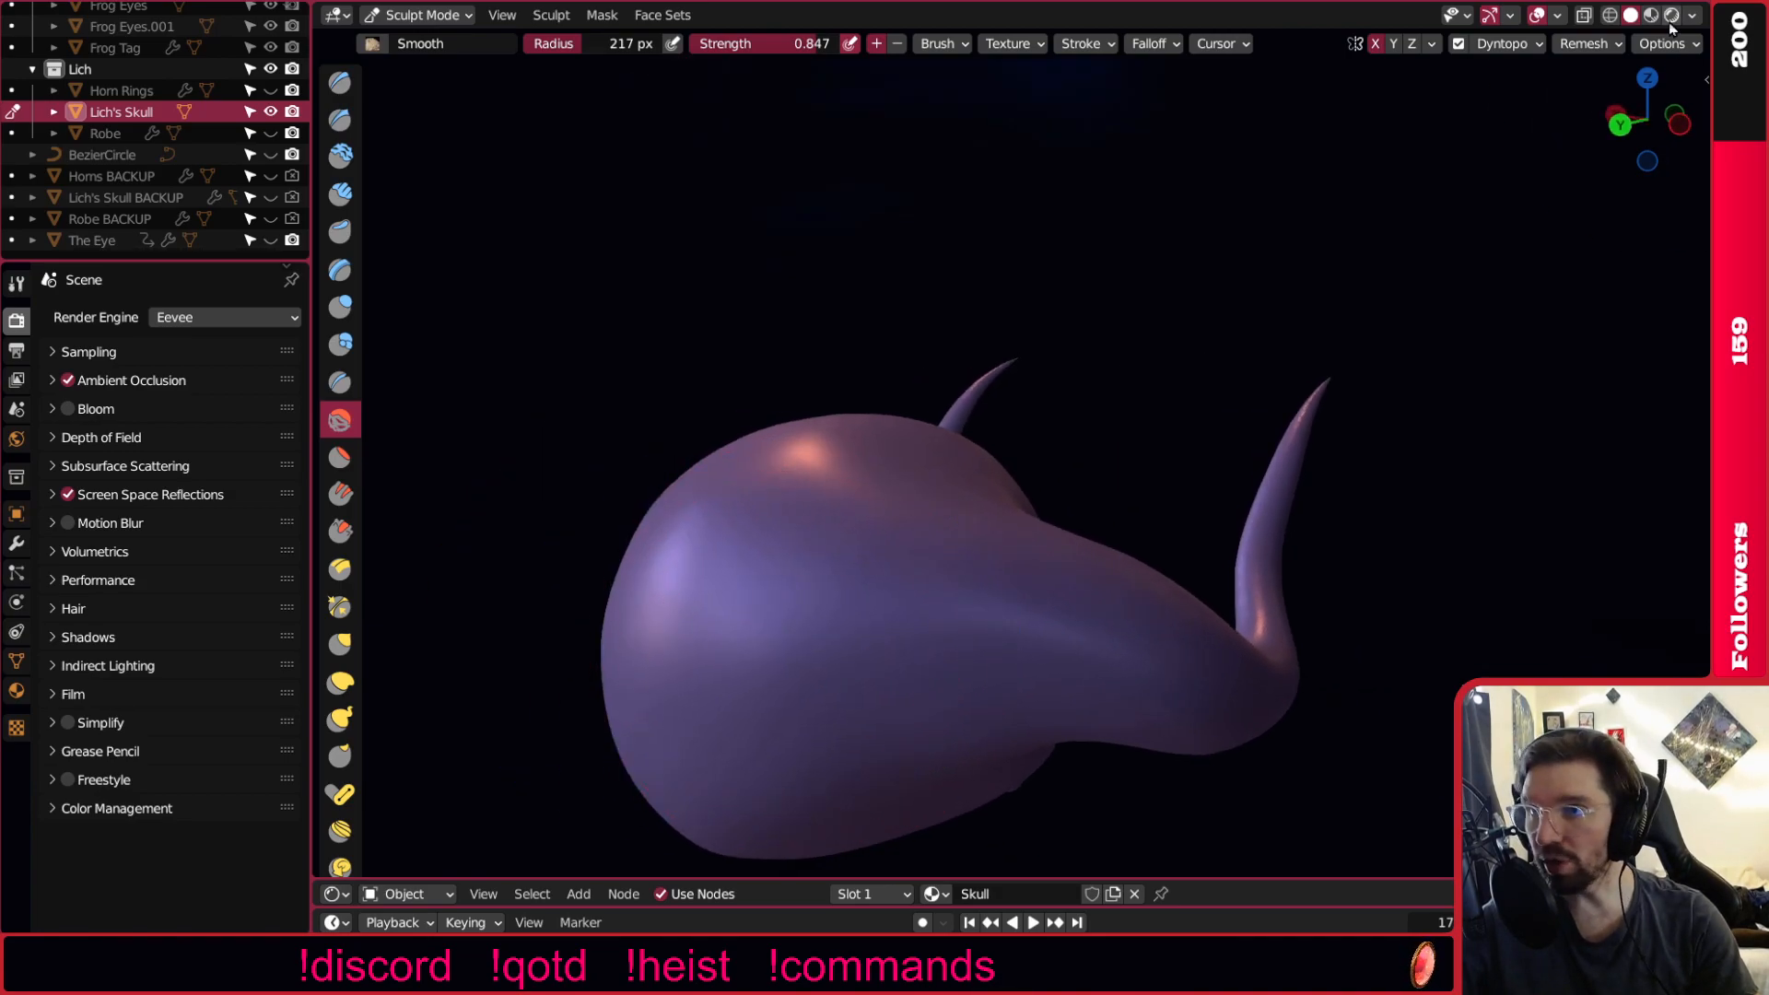
Display the skull in Material Preview shading and examine its bone texture on the side, face and forehead up close.
{"action": "middle_click_drag", "start_coordinate": [902, 630], "coordinate": [788, 636]}
{"action": "scroll", "coordinate": [1066, 632], "scroll_direction": "up", "scroll_amount": 7}
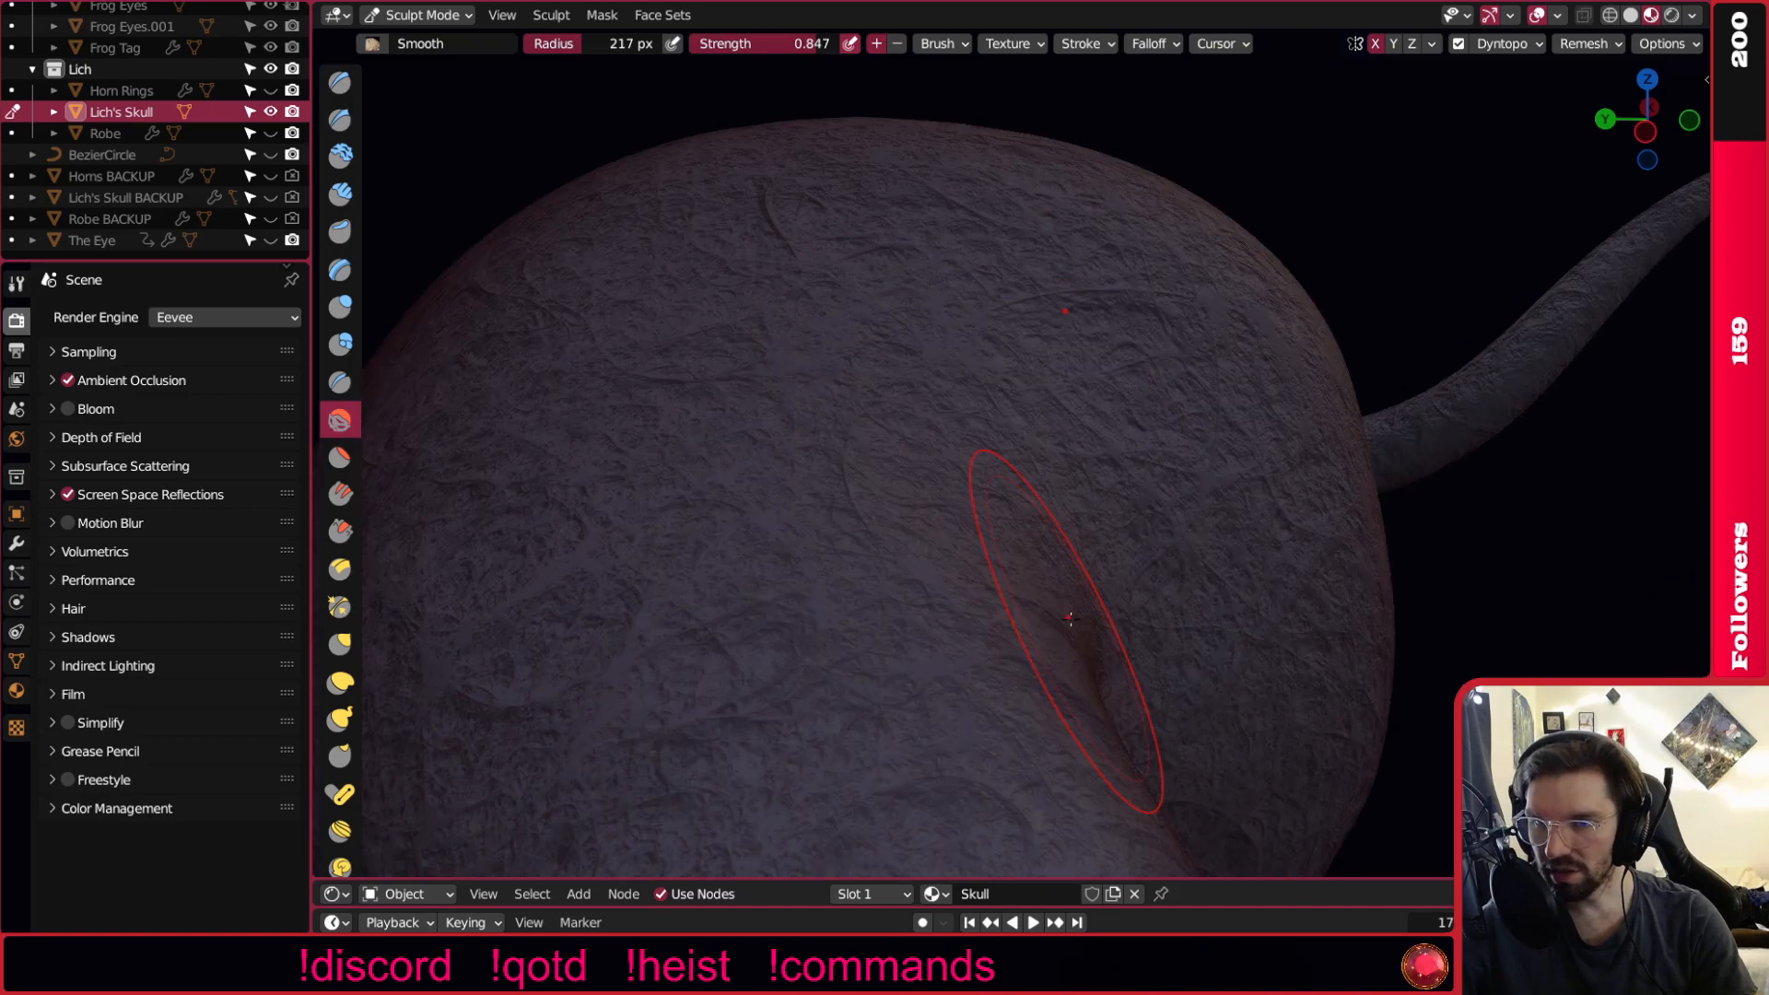
{"action": "middle_click_drag", "start_coordinate": [1069, 529], "coordinate": [1026, 516]}
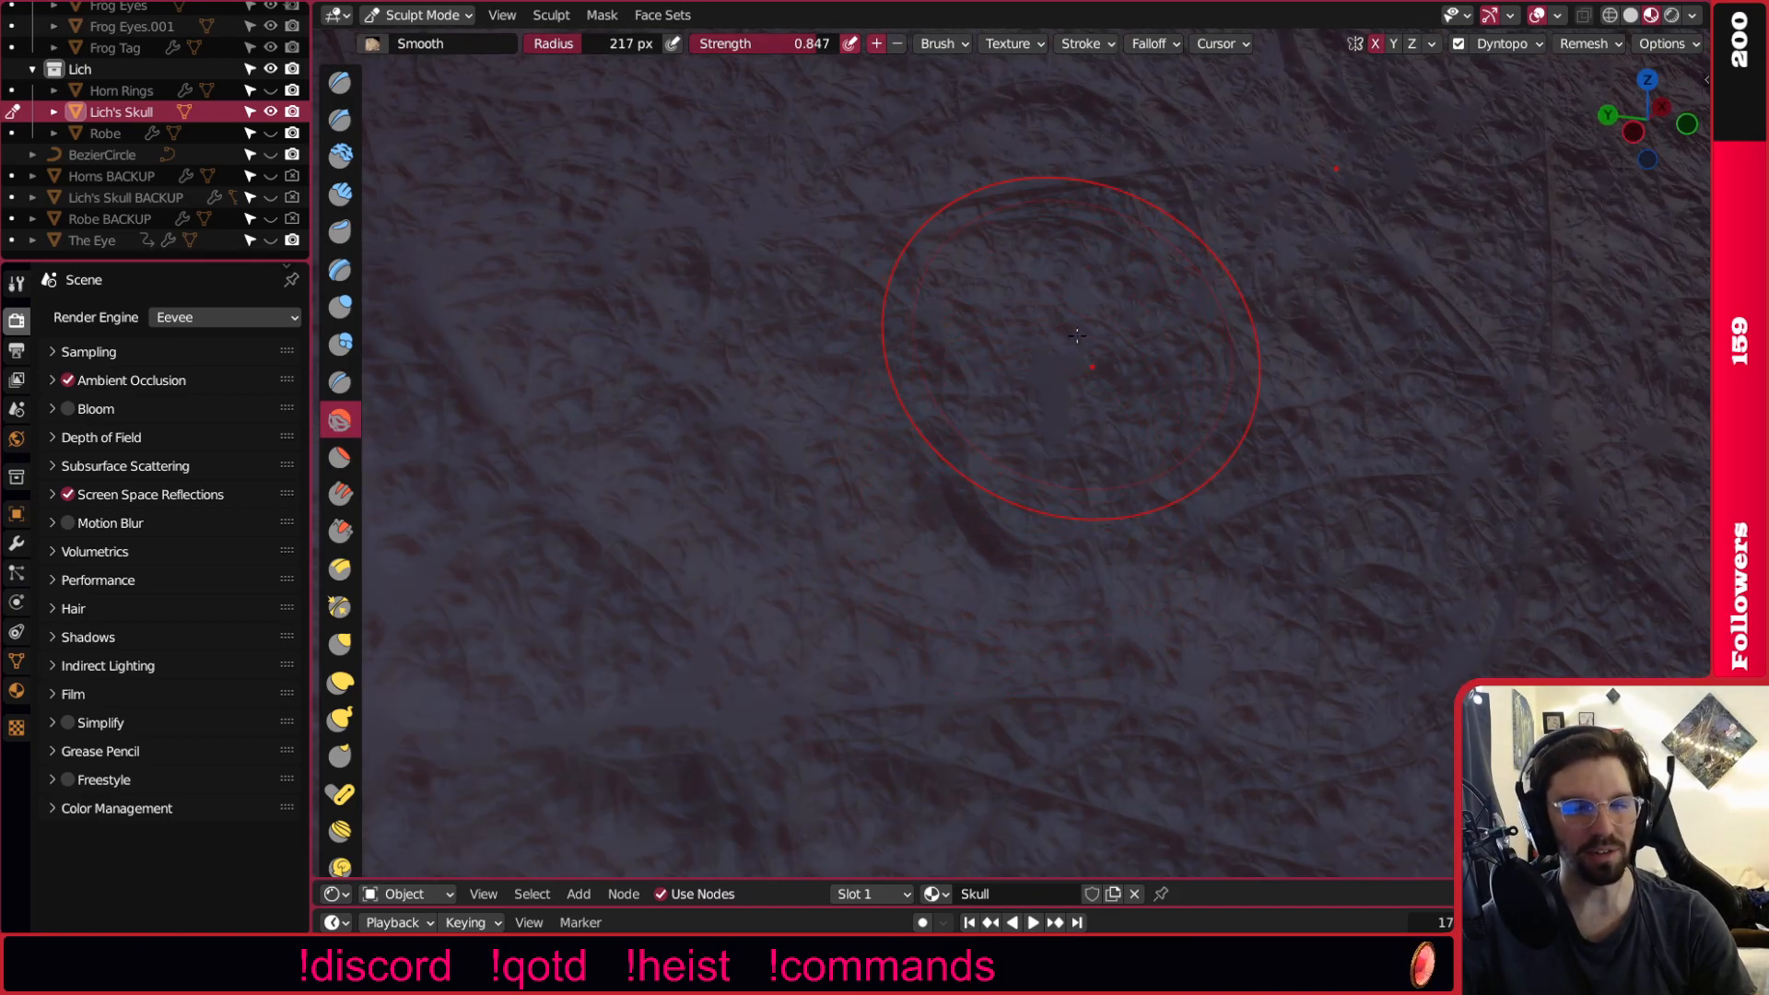
{"action": "scroll", "coordinate": [1060, 369], "scroll_direction": "down", "scroll_amount": 17}
{"action": "middle_click_drag", "start_coordinate": [1059, 406], "coordinate": [1035, 455]}
{"action": "scroll", "coordinate": [1078, 543], "scroll_direction": "up", "scroll_amount": 5}
{"action": "mouse_move", "coordinate": [1080, 571]}
{"action": "middle_mouse_down"}
{"action": "mouse_move", "coordinate": [1086, 530]}
{"action": "mouse_move", "coordinate": [1057, 478]}
{"action": "mouse_move", "coordinate": [1009, 486]}
{"action": "mouse_move", "coordinate": [1173, 514]}
{"action": "mouse_move", "coordinate": [1065, 518]}
{"action": "mouse_move", "coordinate": [963, 472]}
{"action": "middle_mouse_up"}
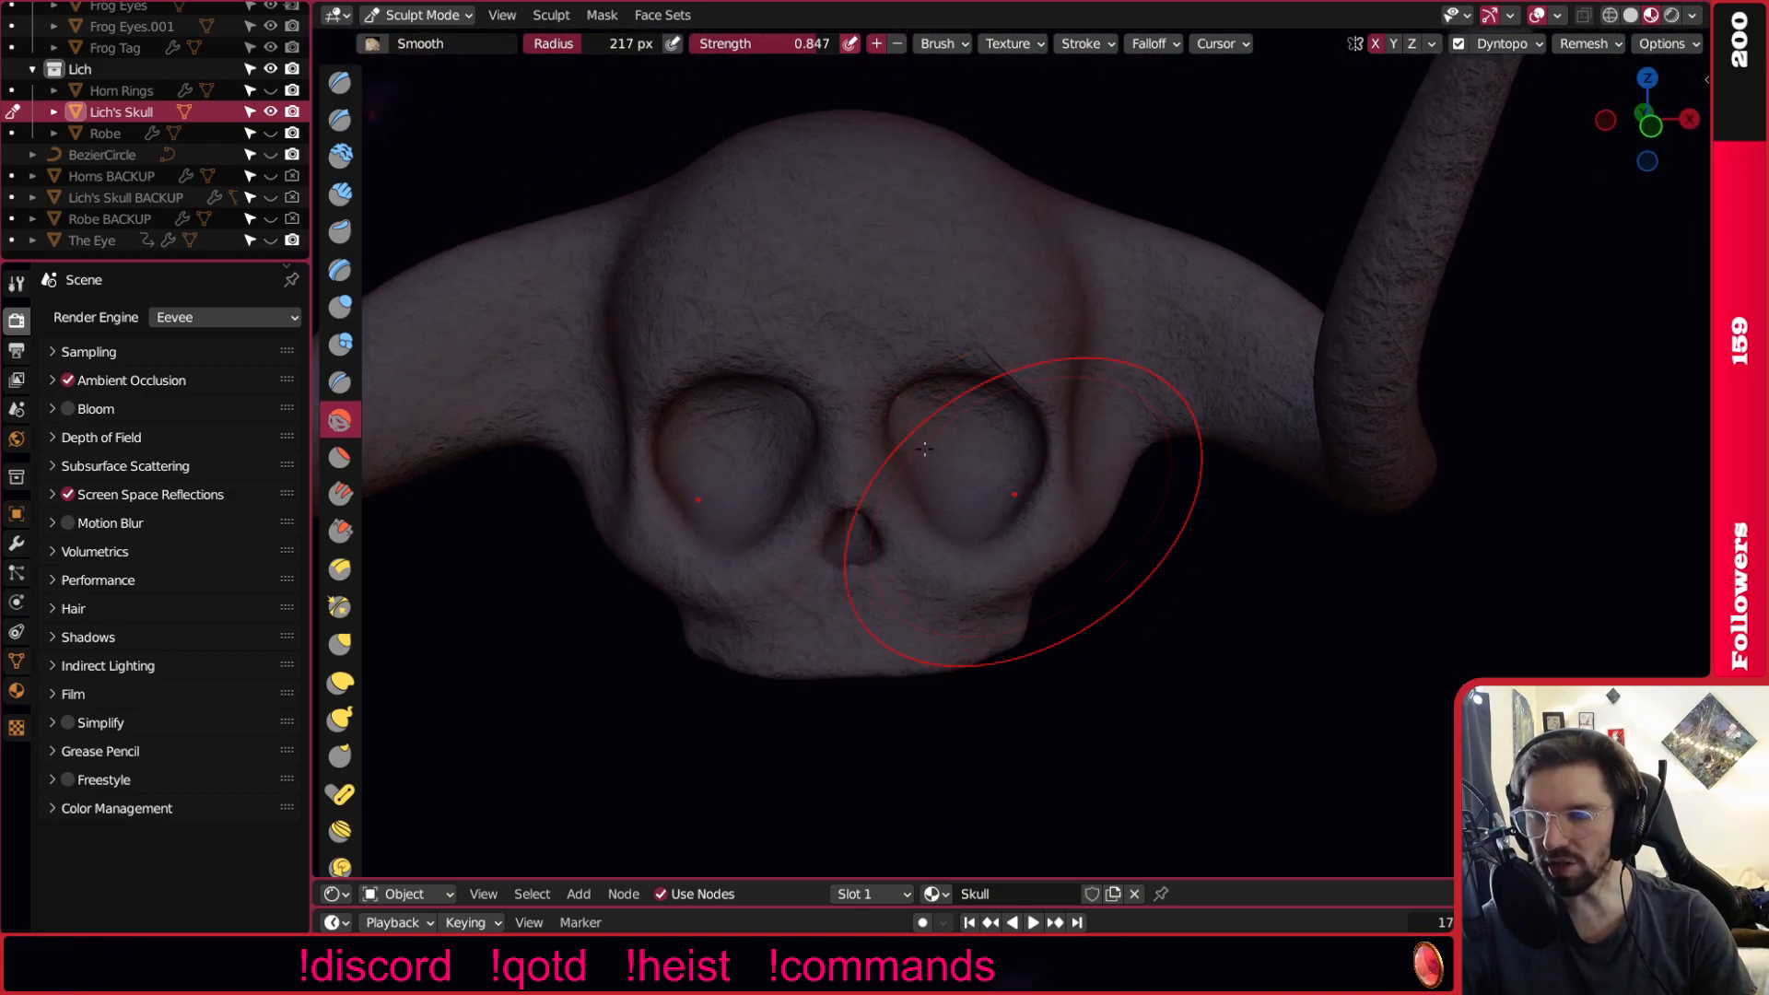
{"action": "scroll", "coordinate": [850, 295], "scroll_direction": "up", "scroll_amount": 5}
{"action": "scroll", "coordinate": [919, 323], "scroll_direction": "down", "scroll_amount": 5}
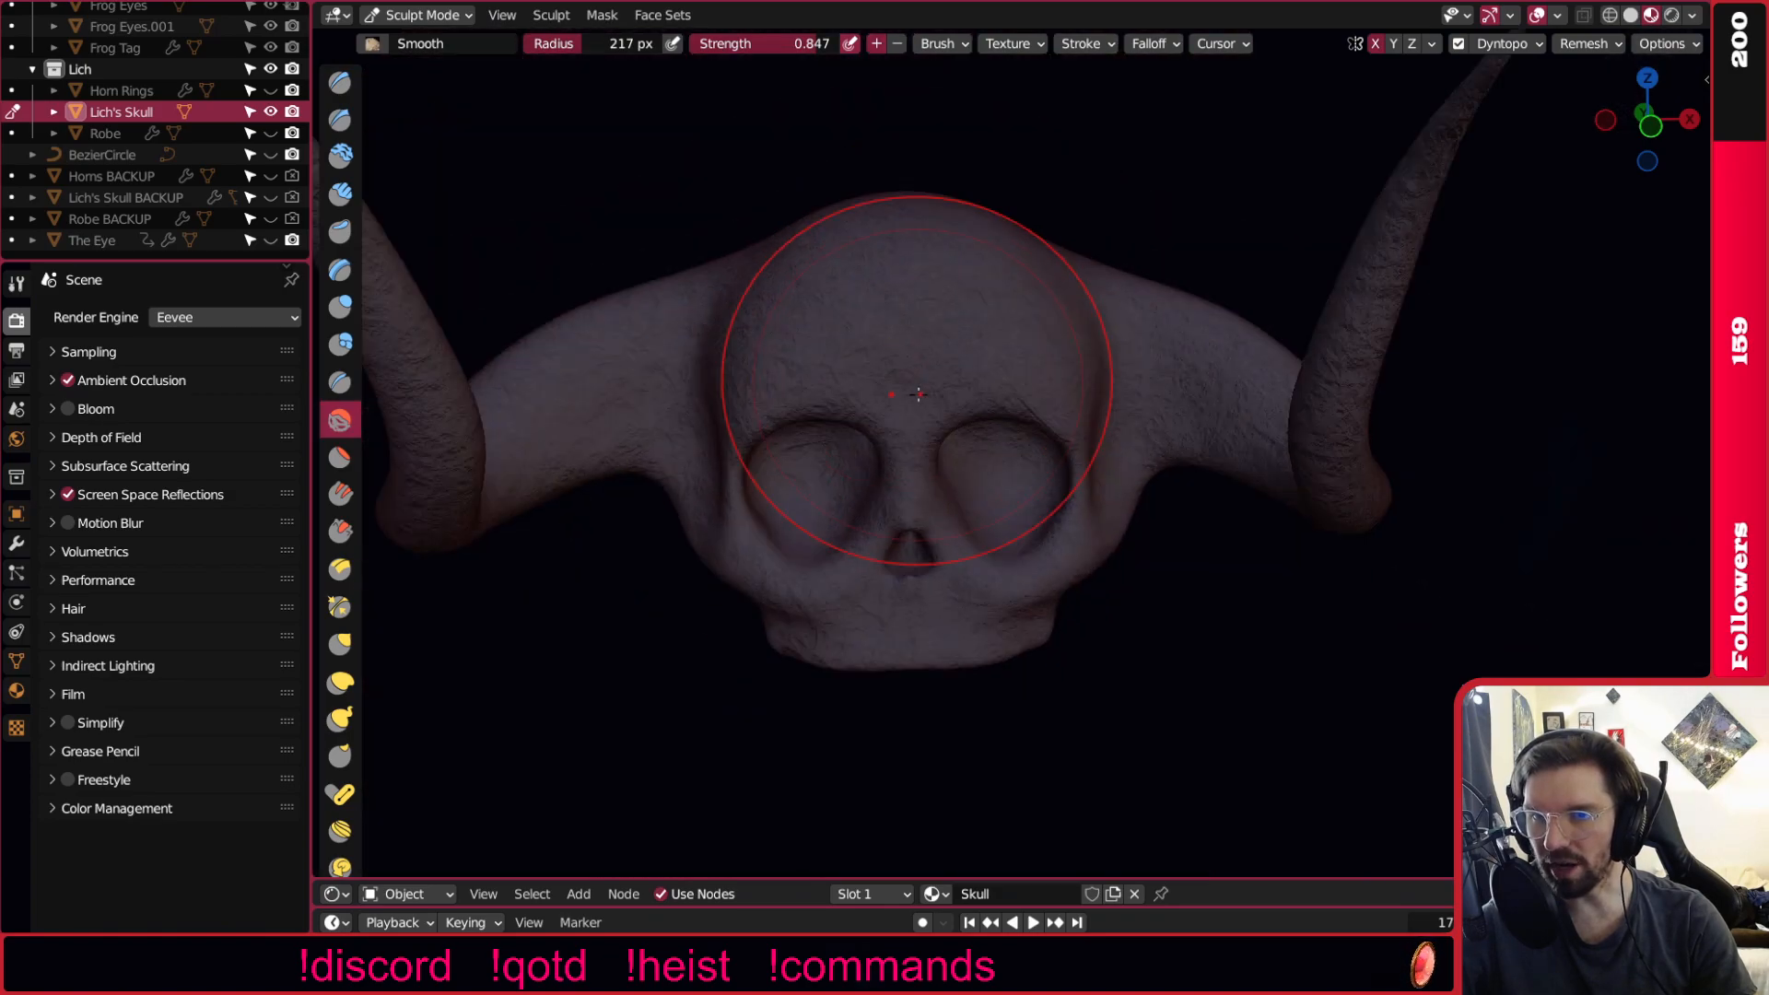
{"action": "middle_click_drag", "start_coordinate": [921, 395], "coordinate": [980, 415]}
{"action": "scroll", "coordinate": [912, 396], "scroll_direction": "up", "scroll_amount": 8}
{"action": "scroll", "coordinate": [951, 373], "scroll_direction": "up", "scroll_amount": 2}
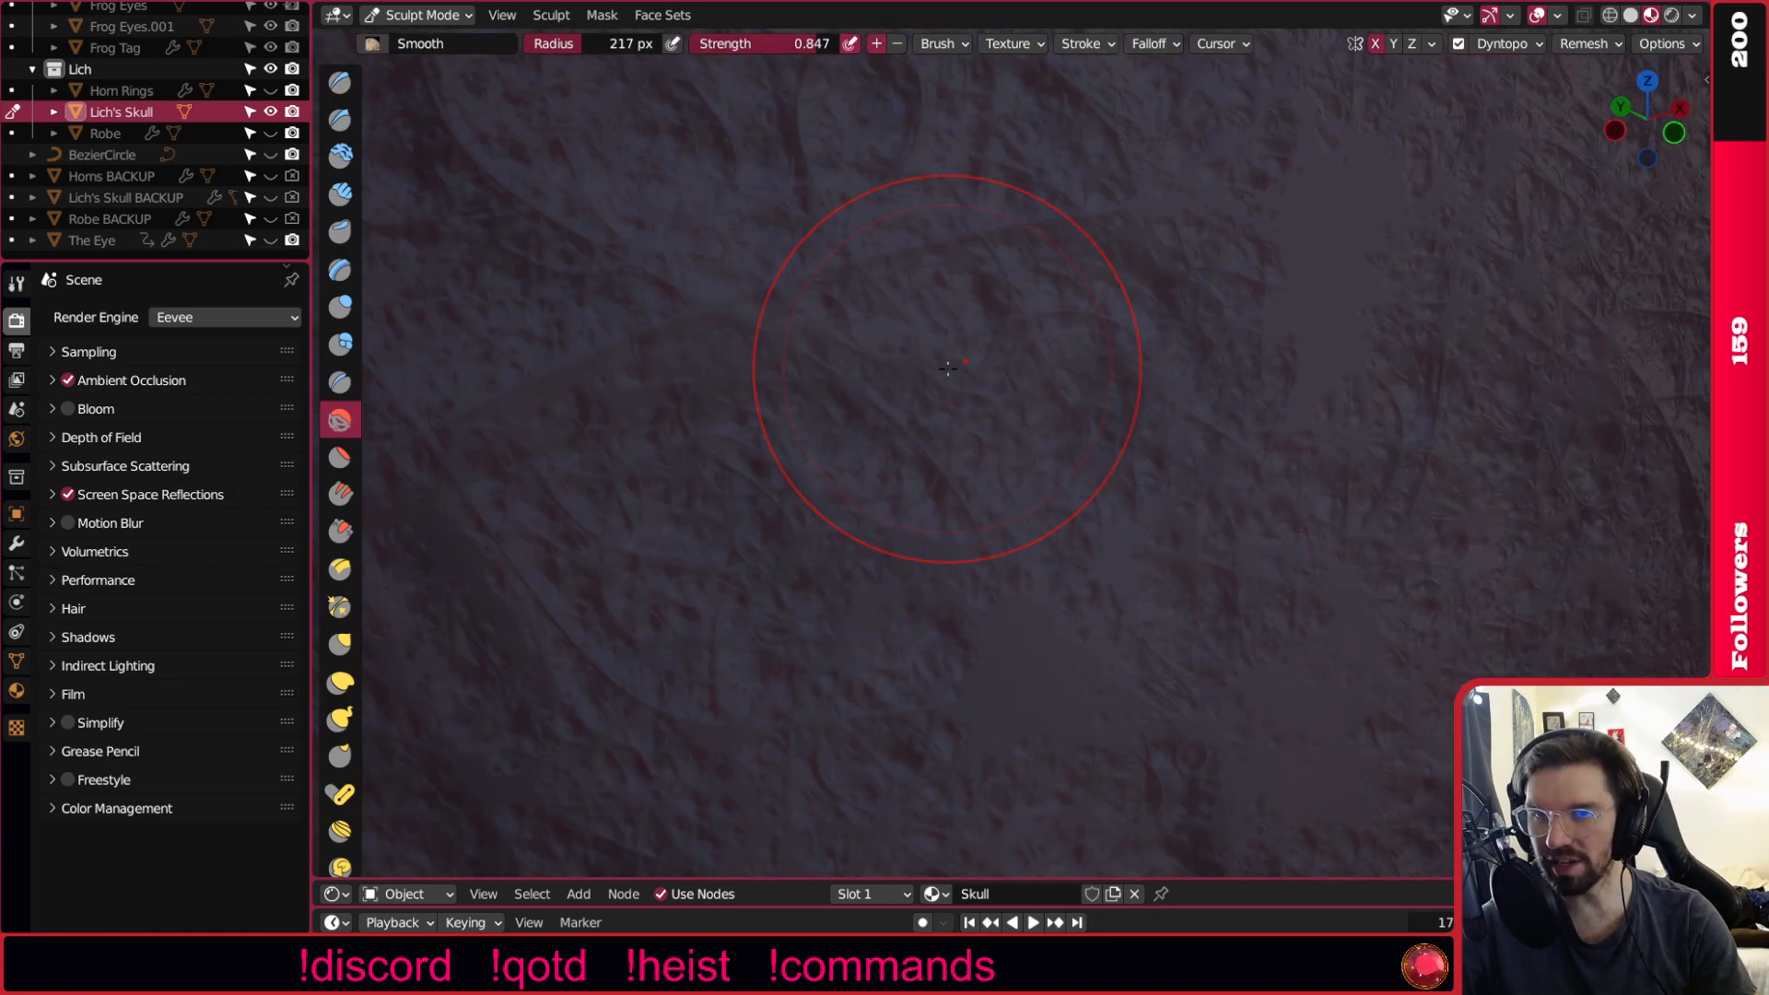
{"action": "scroll", "coordinate": [948, 368], "scroll_direction": "down", "scroll_amount": 6}
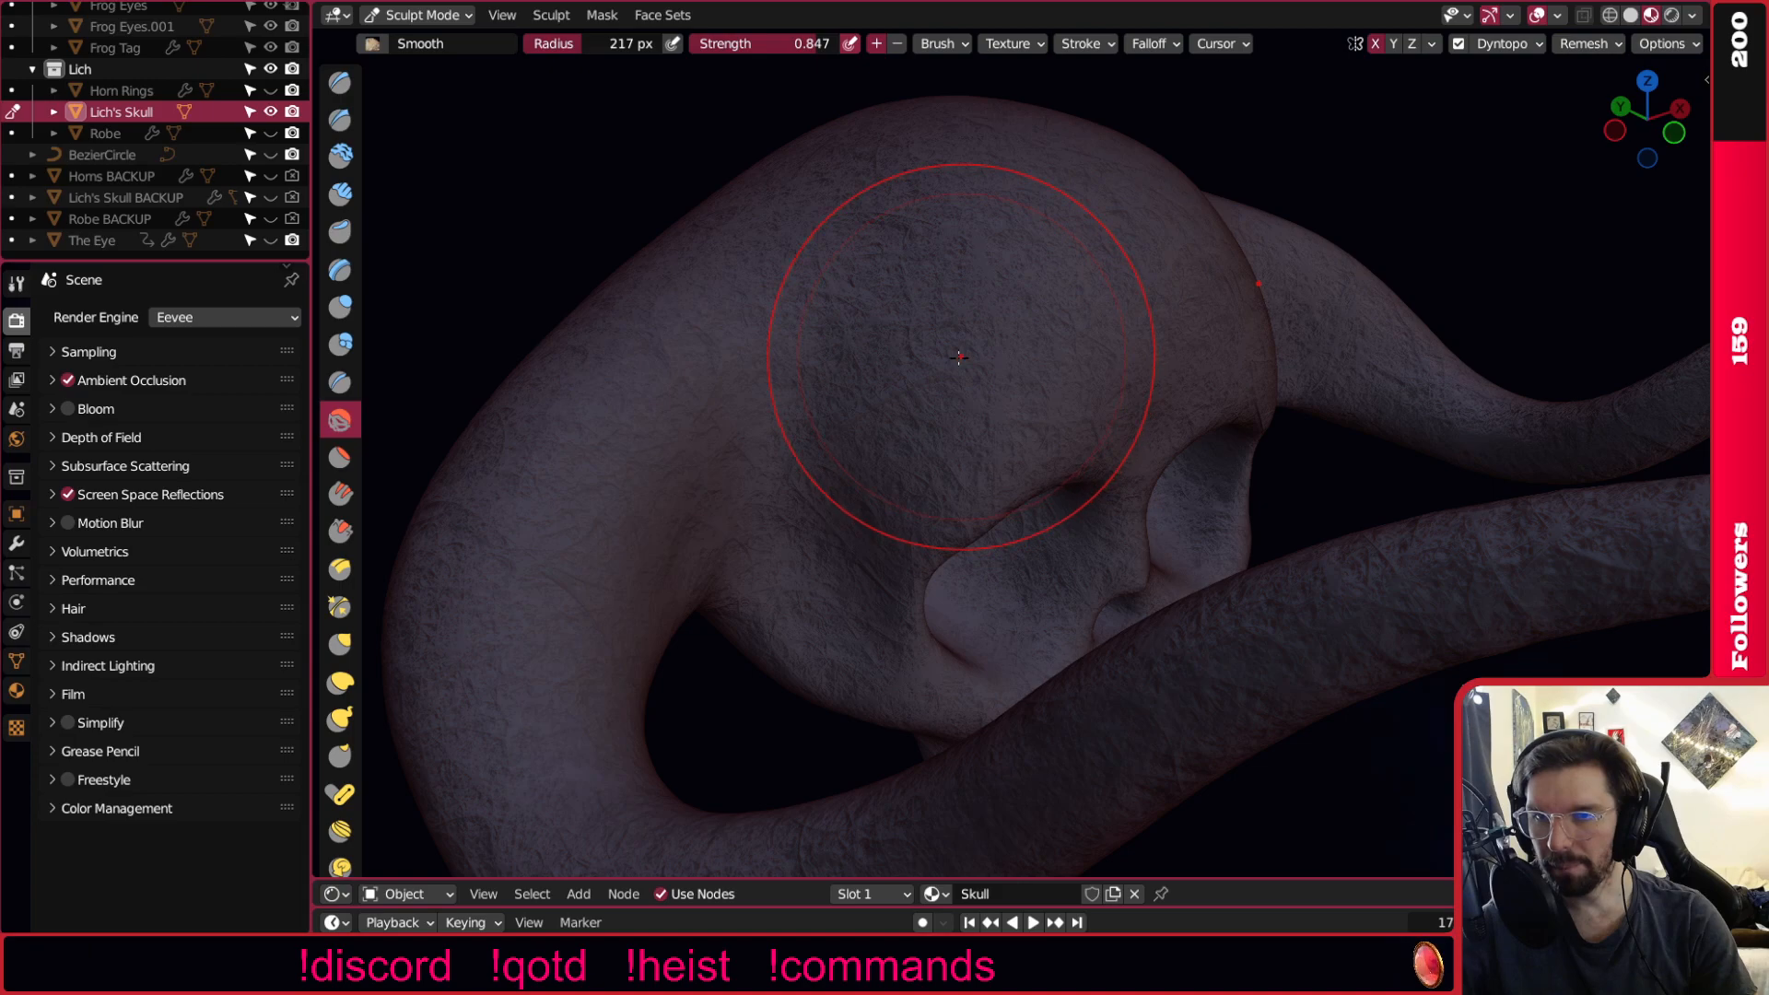
{"action": "mouse_move", "coordinate": [951, 366]}
{"action": "middle_mouse_down"}
{"action": "mouse_move", "coordinate": [857, 298]}
{"action": "mouse_move", "coordinate": [965, 274]}
{"action": "mouse_move", "coordinate": [865, 293]}
{"action": "mouse_move", "coordinate": [968, 299]}
{"action": "middle_mouse_up"}
{"action": "scroll", "coordinate": [898, 286], "scroll_direction": "down", "scroll_amount": 4}
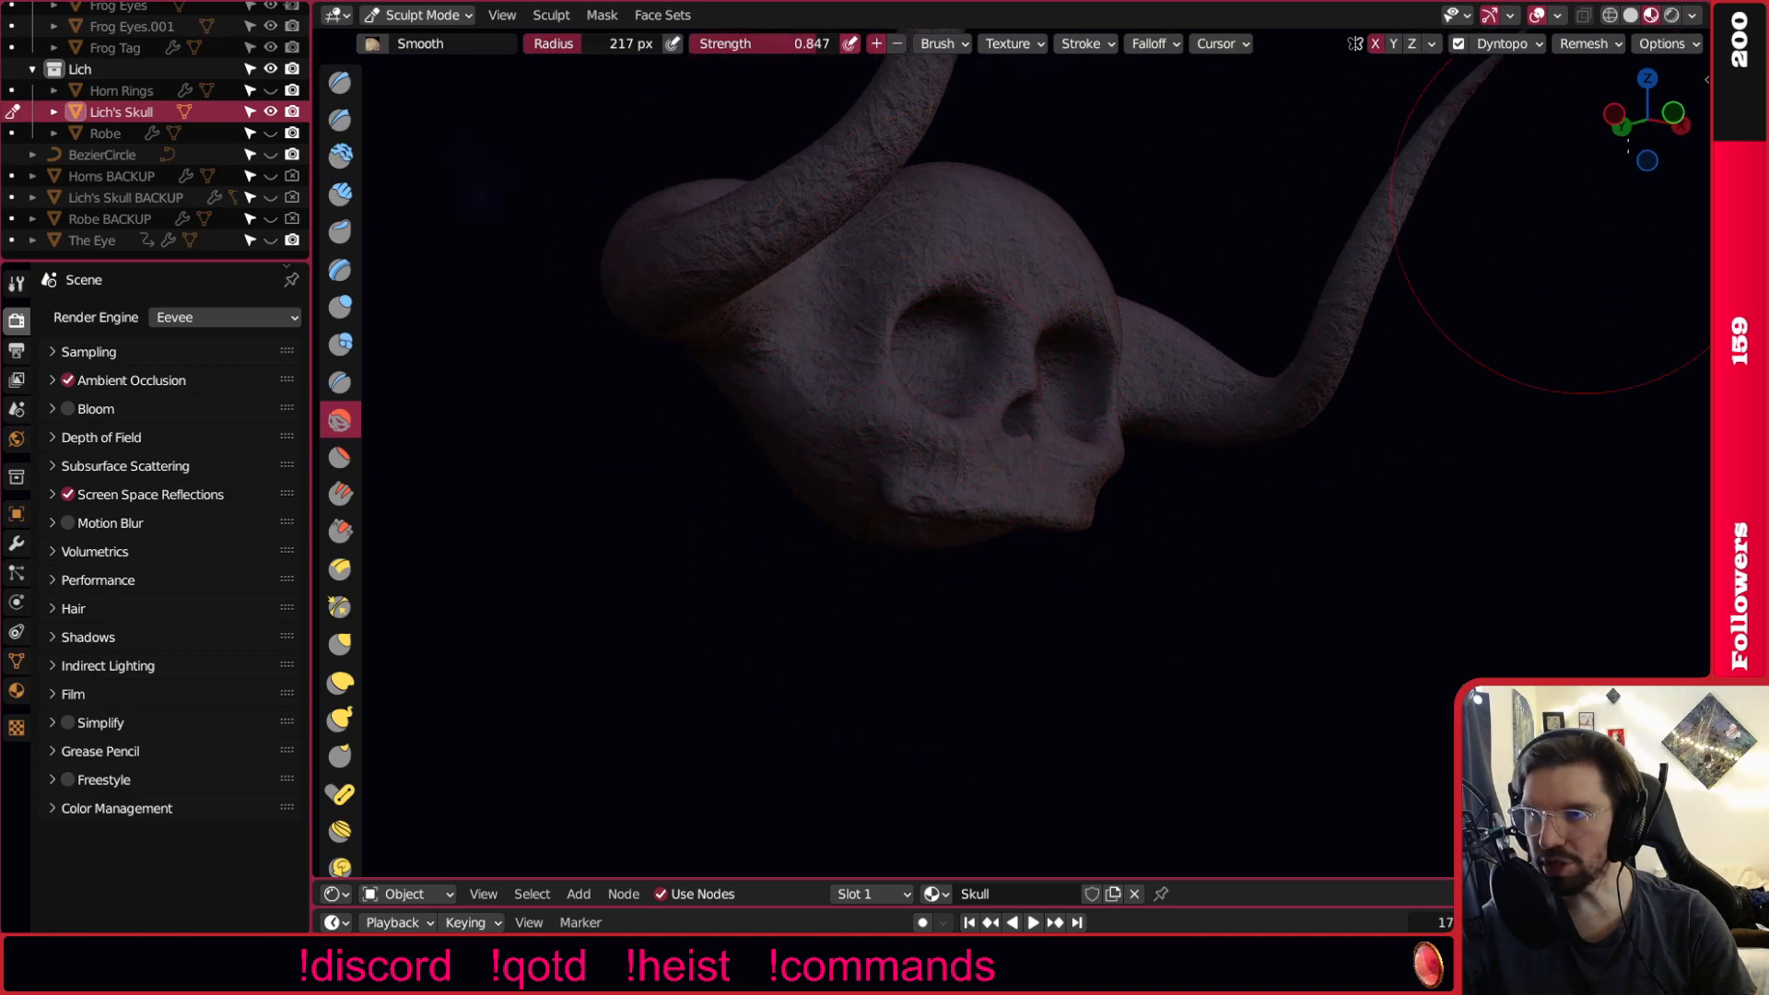
Return the viewport to Solid shading and reduce the Smooth brush radius to 126 px.
{"action": "left_click", "coordinate": [1630, 15]}
{"action": "mouse_move", "coordinate": [987, 434]}
{"action": "middle_mouse_down"}
{"action": "mouse_move", "coordinate": [581, 526]}
{"action": "mouse_move", "coordinate": [1008, 396]}
{"action": "mouse_move", "coordinate": [1064, 519]}
{"action": "middle_mouse_up"}
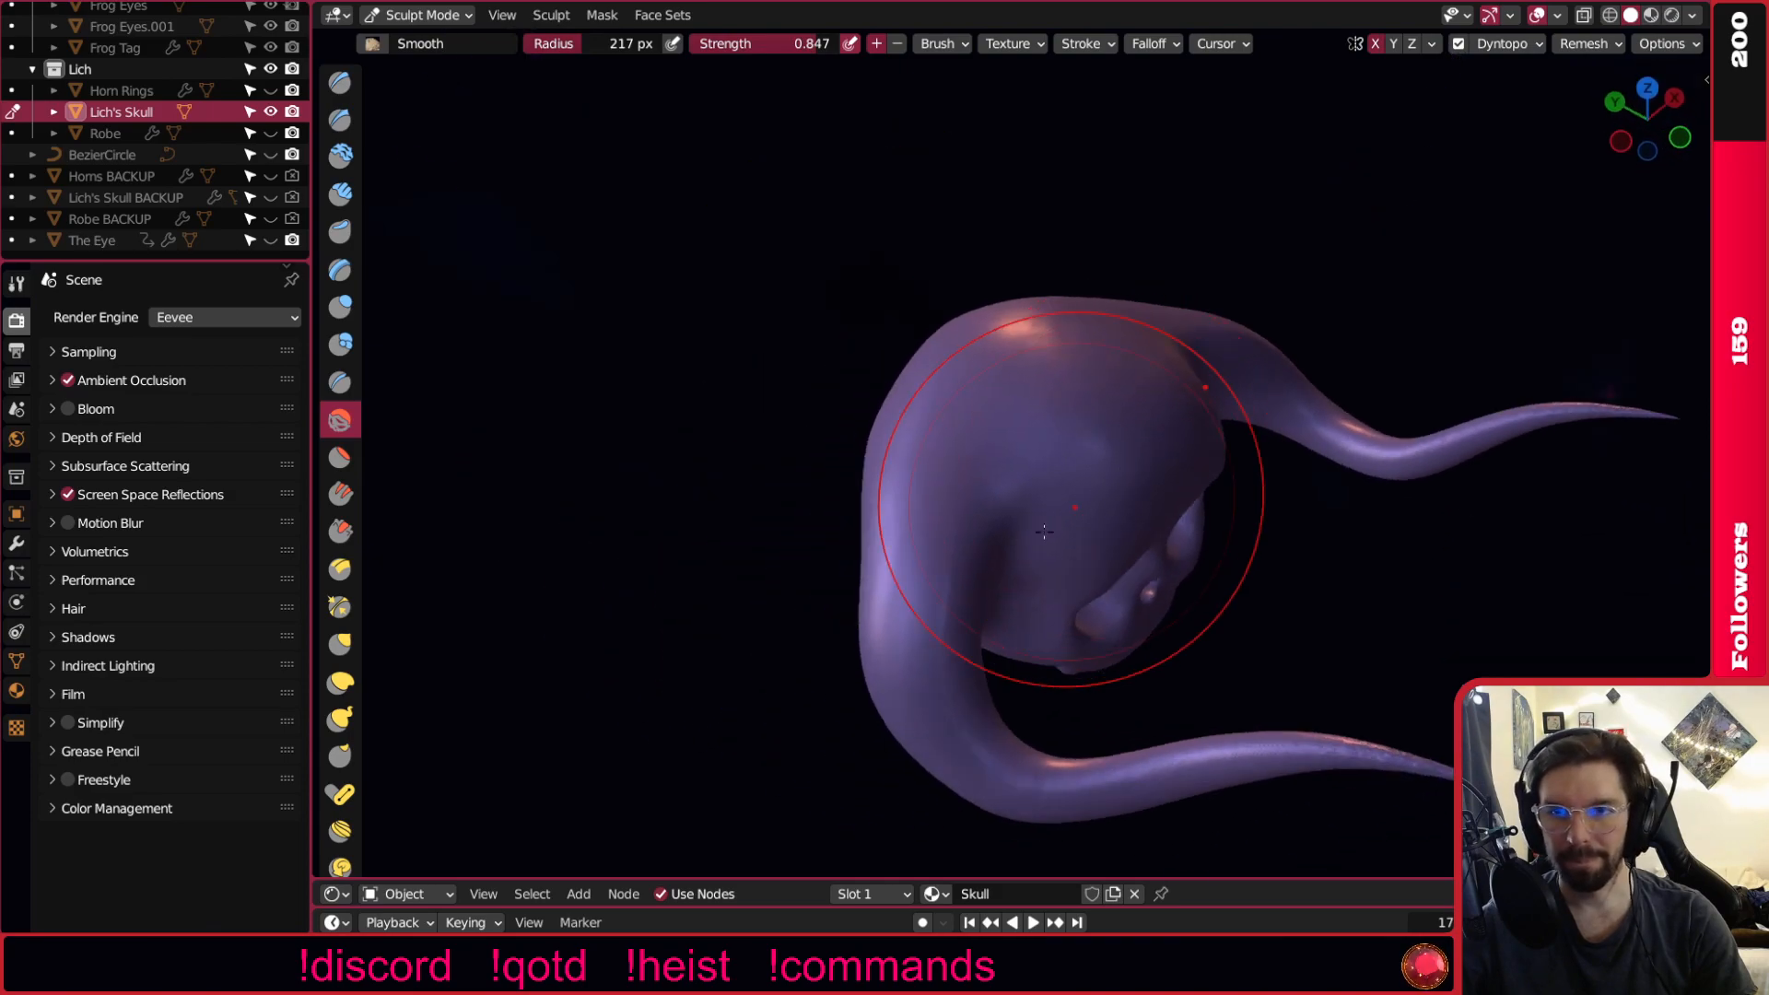
{"action": "mouse_move", "coordinate": [940, 521]}
{"action": "middle_mouse_down"}
{"action": "mouse_move", "coordinate": [995, 482]}
{"action": "mouse_move", "coordinate": [1029, 493]}
{"action": "mouse_move", "coordinate": [1016, 521]}
{"action": "middle_mouse_up"}
{"action": "key", "text": "bracketleft"}
{"action": "key", "text": "bracketleft"}
{"action": "key", "text": "bracketleft"}
{"action": "key", "text": "bracketleft"}
{"action": "key", "text": "bracketleft"}
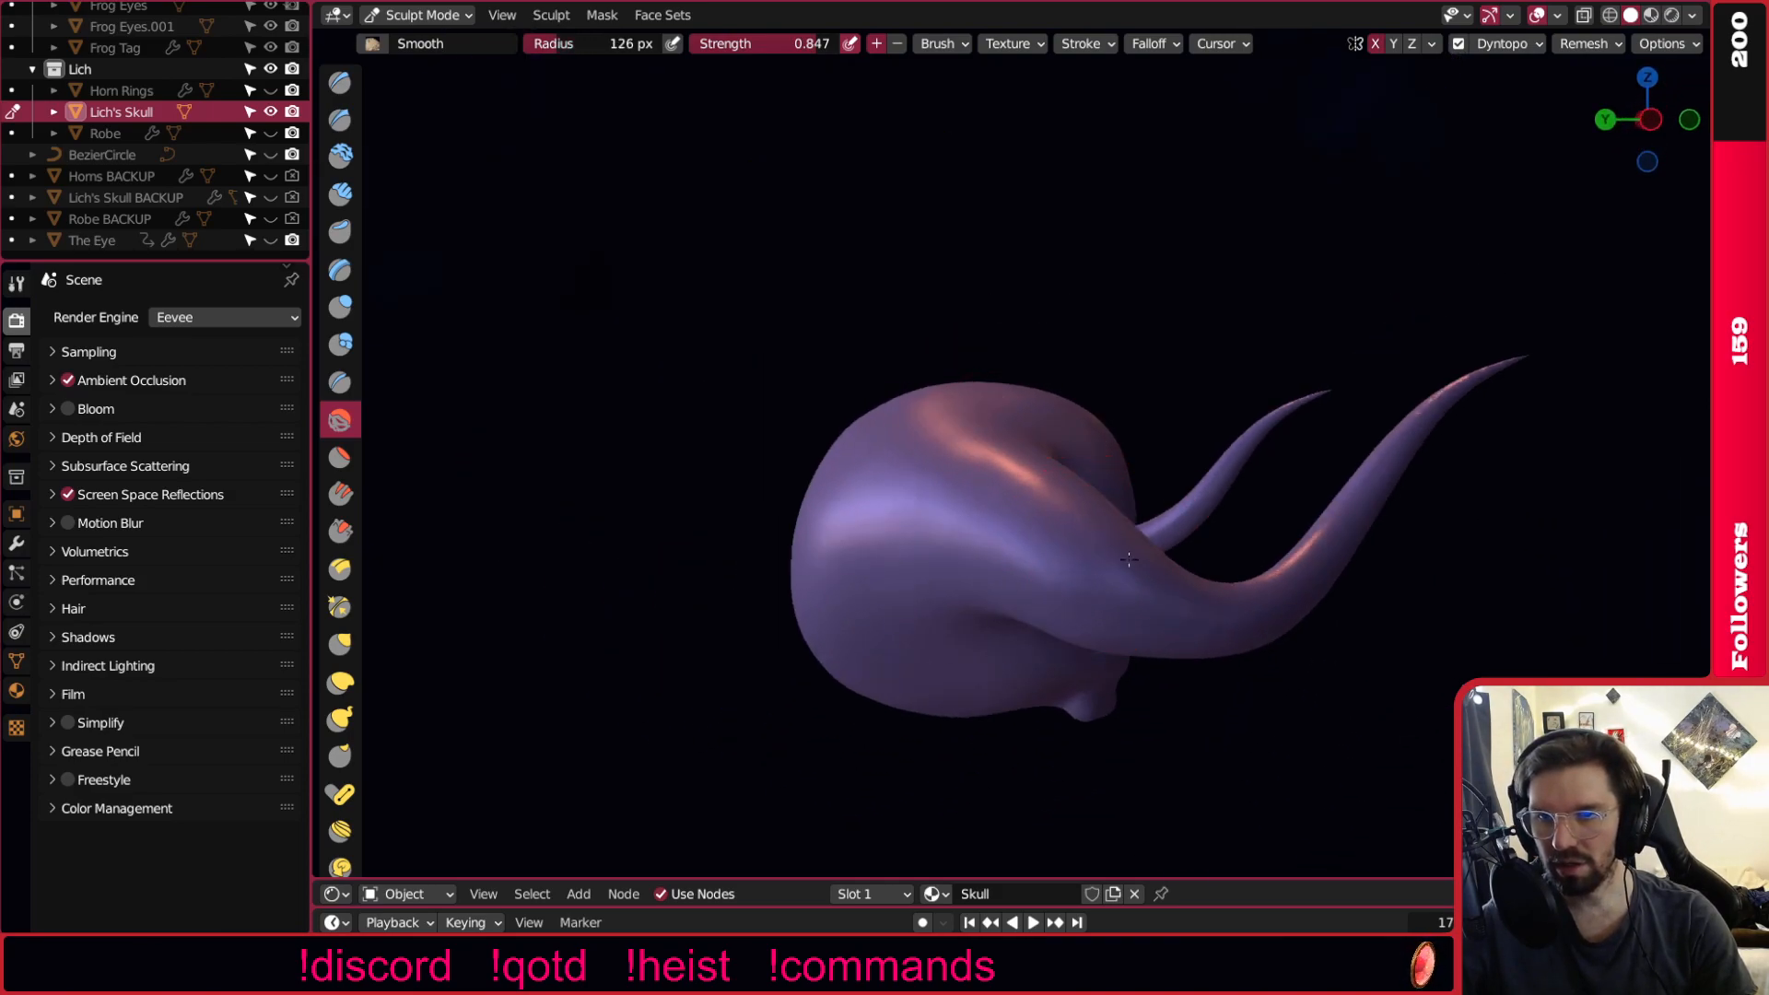
Smooth the ridge where the horn flows into the side of the skull using the 126 px Smooth brush.
{"action": "mouse_move", "coordinate": [1060, 609]}
{"action": "middle_mouse_down"}
{"action": "mouse_move", "coordinate": [968, 710]}
{"action": "mouse_move", "coordinate": [1050, 576]}
{"action": "middle_mouse_up"}
{"action": "mouse_move", "coordinate": [1067, 480]}
{"action": "middle_mouse_down"}
{"action": "mouse_move", "coordinate": [1142, 446]}
{"action": "mouse_move", "coordinate": [1052, 543]}
{"action": "middle_mouse_up"}
{"action": "mouse_move", "coordinate": [1088, 468]}
{"action": "middle_mouse_down"}
{"action": "mouse_move", "coordinate": [1069, 488]}
{"action": "mouse_move", "coordinate": [1079, 477]}
{"action": "middle_mouse_up"}
{"action": "mouse_move", "coordinate": [1002, 556]}
{"action": "middle_mouse_down"}
{"action": "mouse_move", "coordinate": [884, 777]}
{"action": "mouse_move", "coordinate": [1015, 480]}
{"action": "middle_mouse_up"}
{"action": "middle_click_drag", "start_coordinate": [876, 523], "coordinate": [1126, 423]}
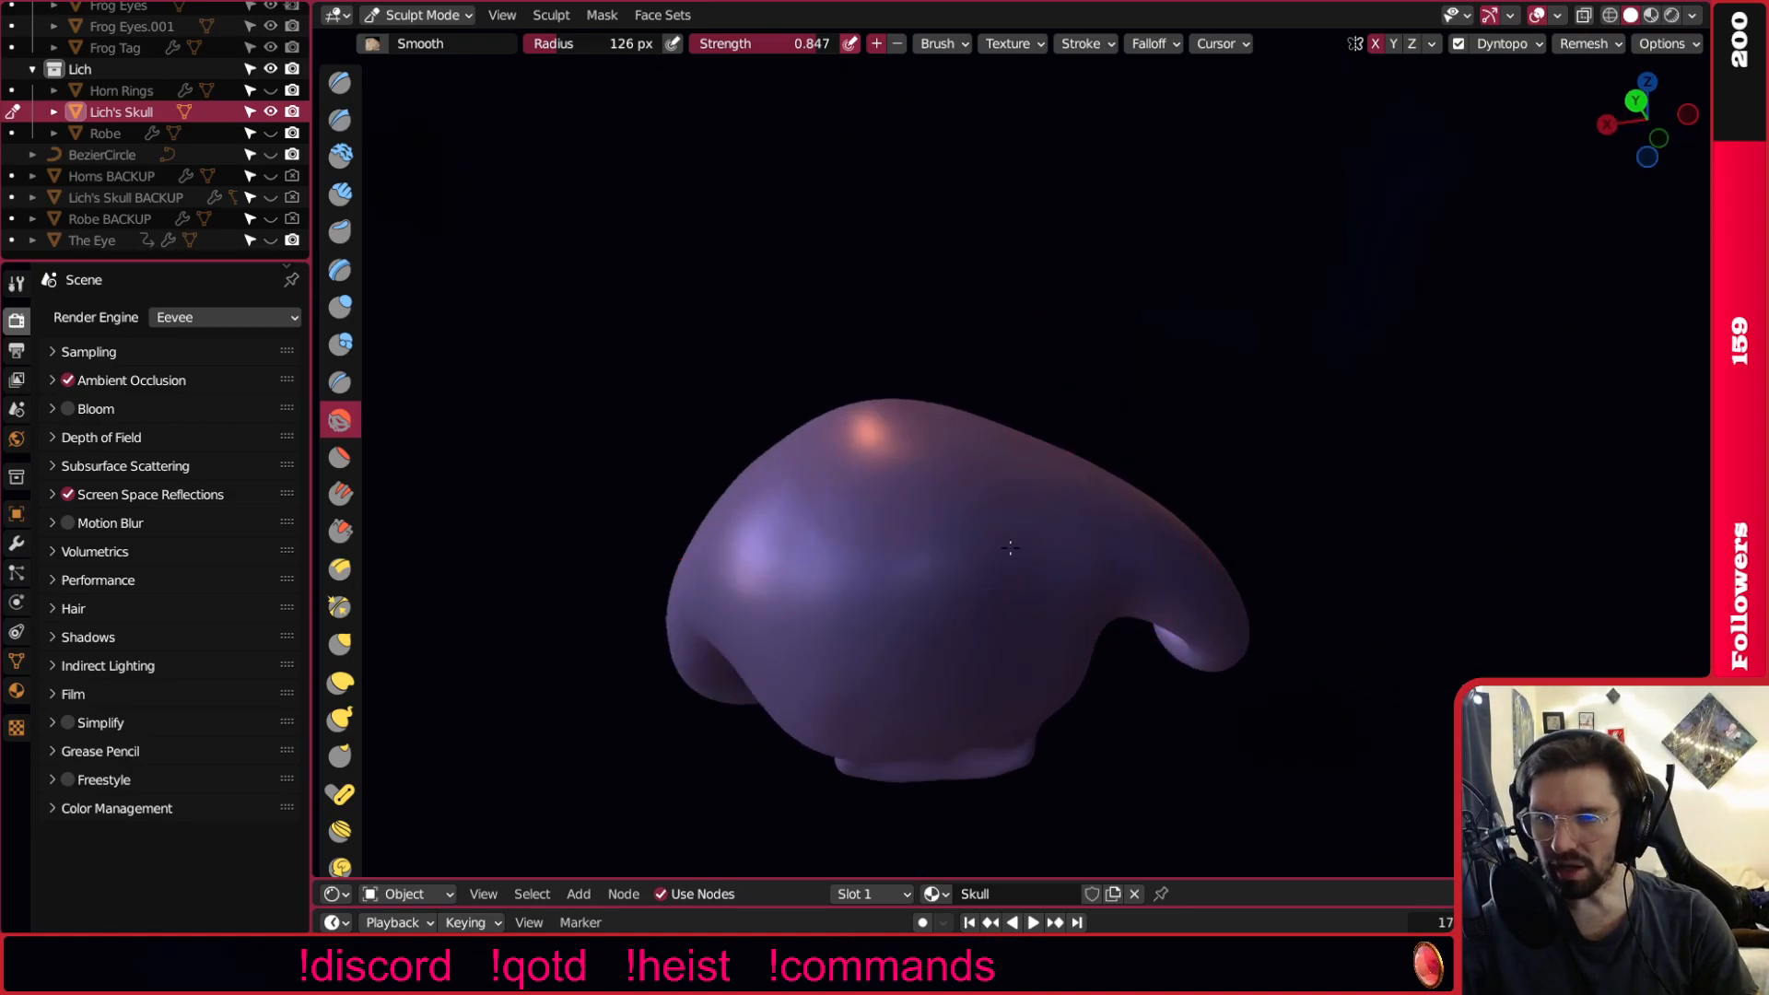
Enlarge the Smooth brush radius to 235 px and even out the back and crown of the skull.
{"action": "key", "text": "f"}
{"action": "left_click", "coordinate": [1011, 519]}
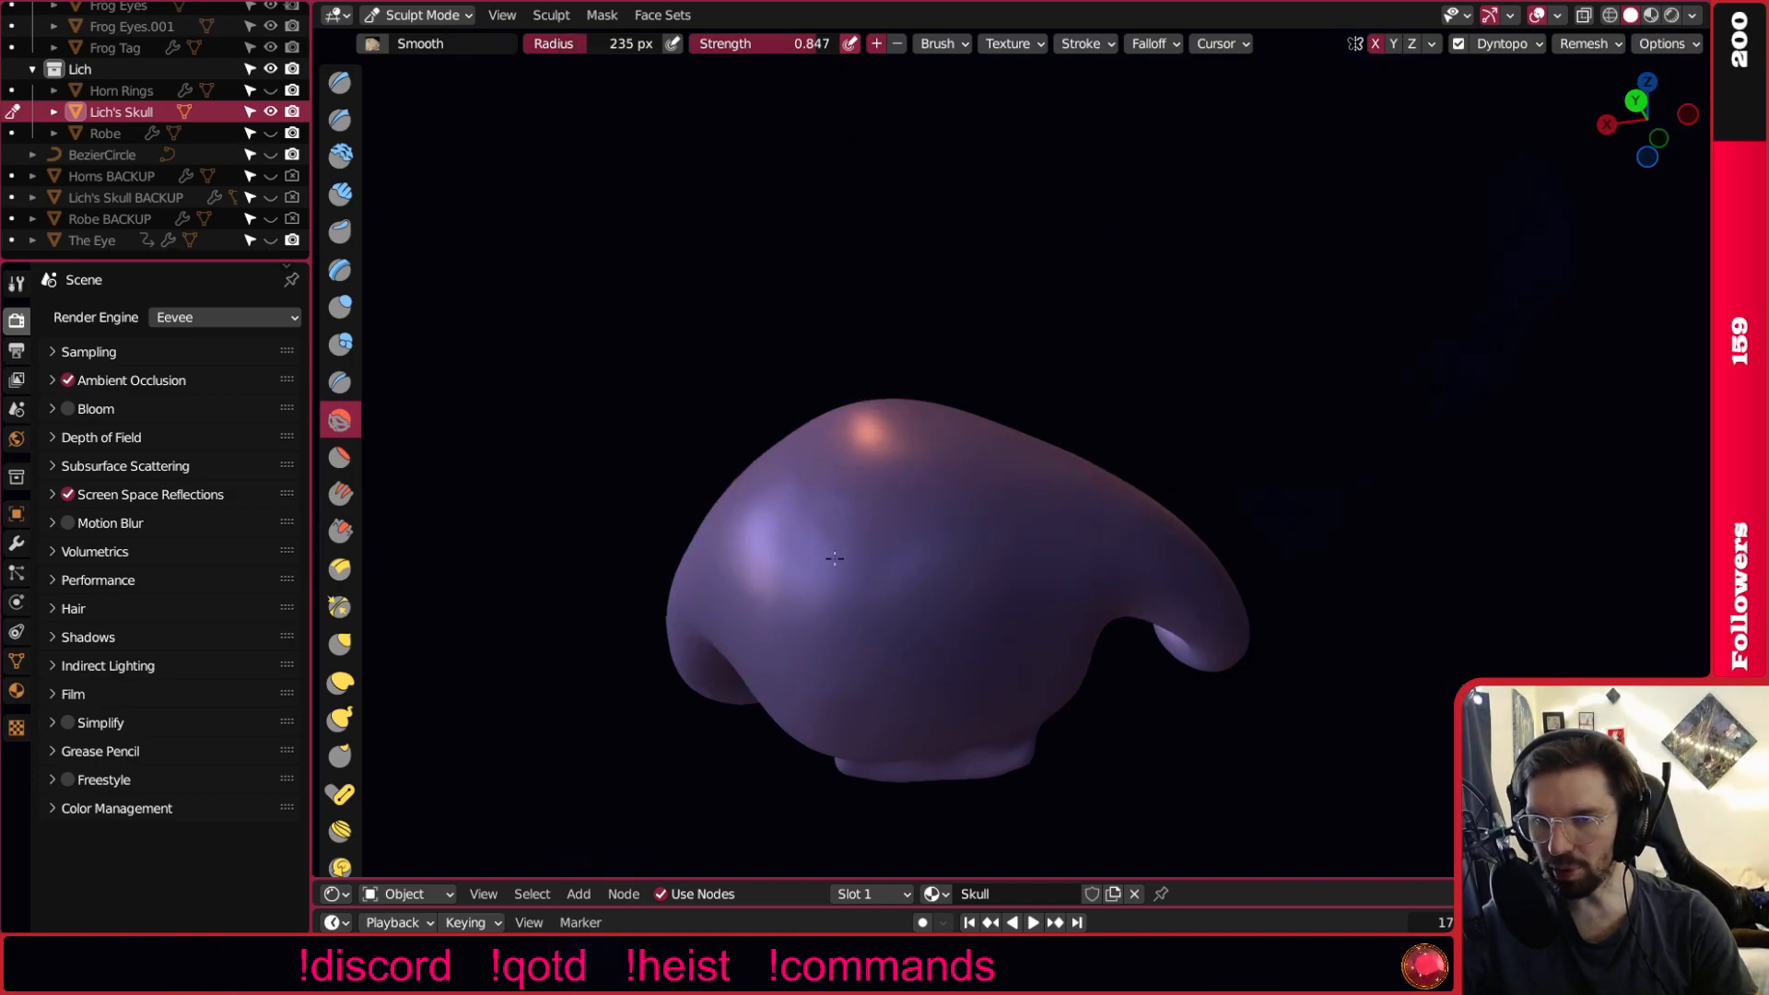
{"action": "middle_click_drag", "start_coordinate": [1055, 553], "coordinate": [1015, 546]}
{"action": "scroll", "coordinate": [1043, 579], "scroll_direction": "up", "scroll_amount": 3}
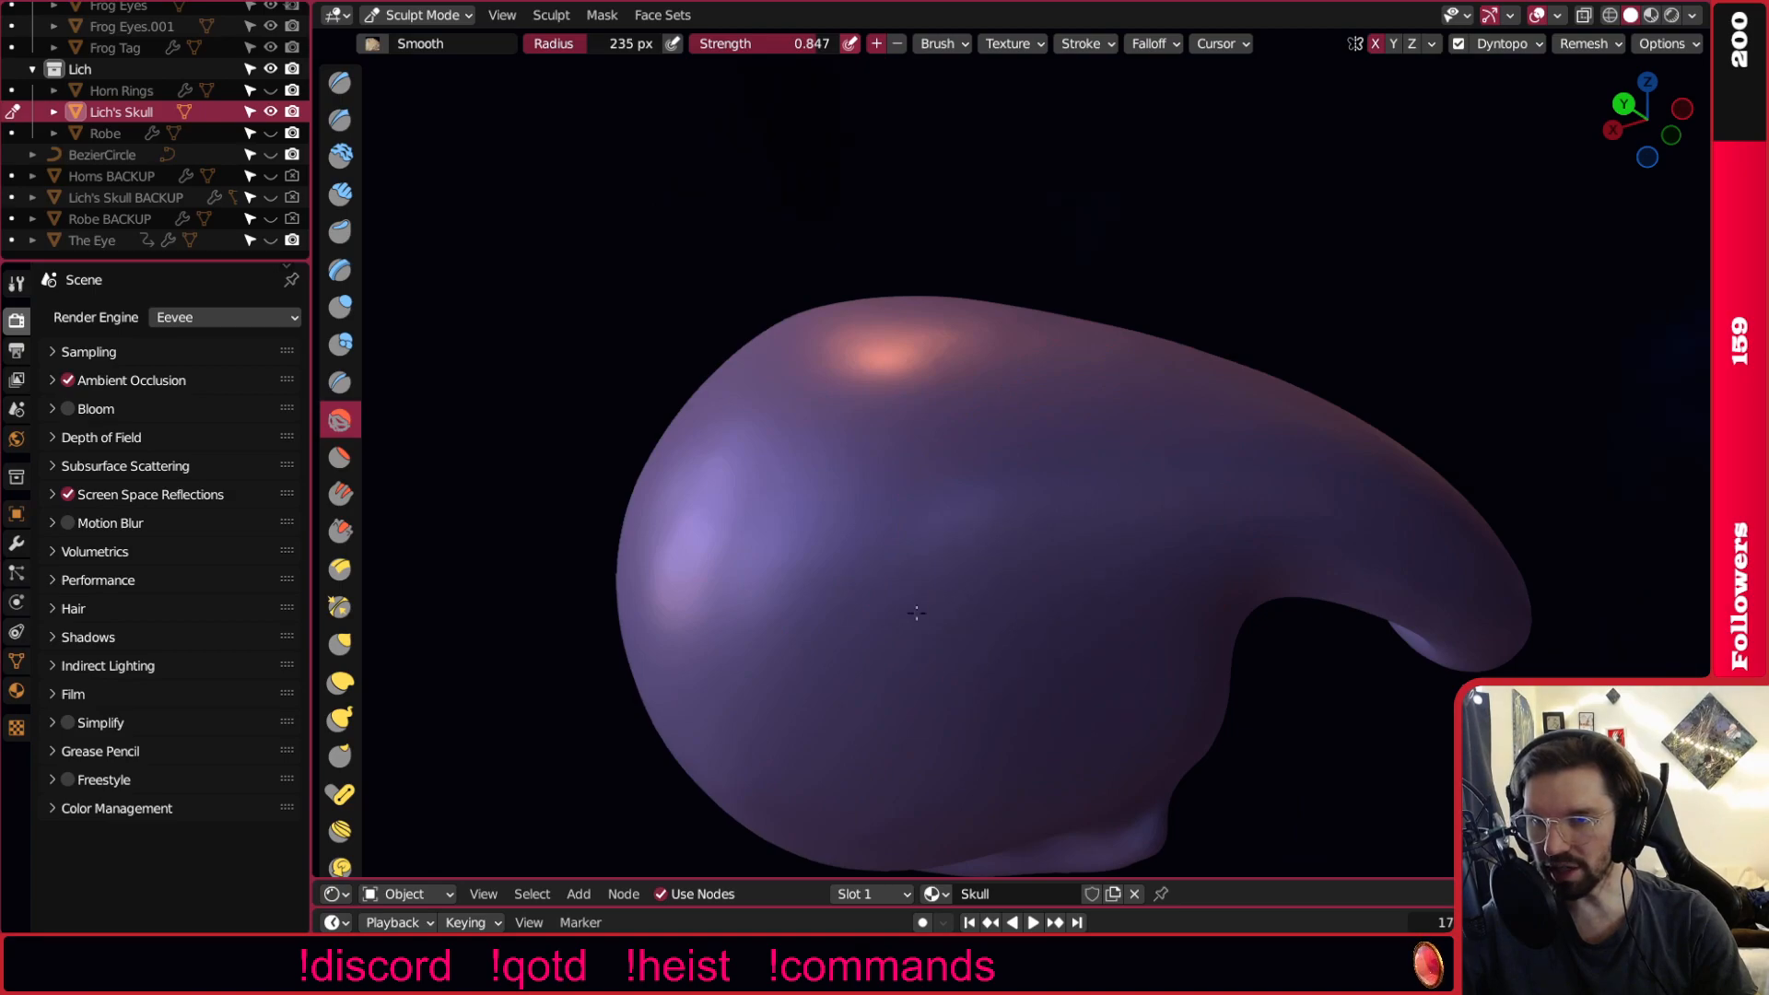
{"action": "mouse_move", "coordinate": [921, 356]}
{"action": "middle_mouse_down"}
{"action": "mouse_move", "coordinate": [814, 317]}
{"action": "mouse_move", "coordinate": [977, 304]}
{"action": "mouse_move", "coordinate": [1032, 276]}
{"action": "mouse_move", "coordinate": [978, 337]}
{"action": "mouse_move", "coordinate": [1089, 374]}
{"action": "middle_mouse_up"}
{"action": "scroll", "coordinate": [1192, 407], "scroll_direction": "up", "scroll_amount": 3}
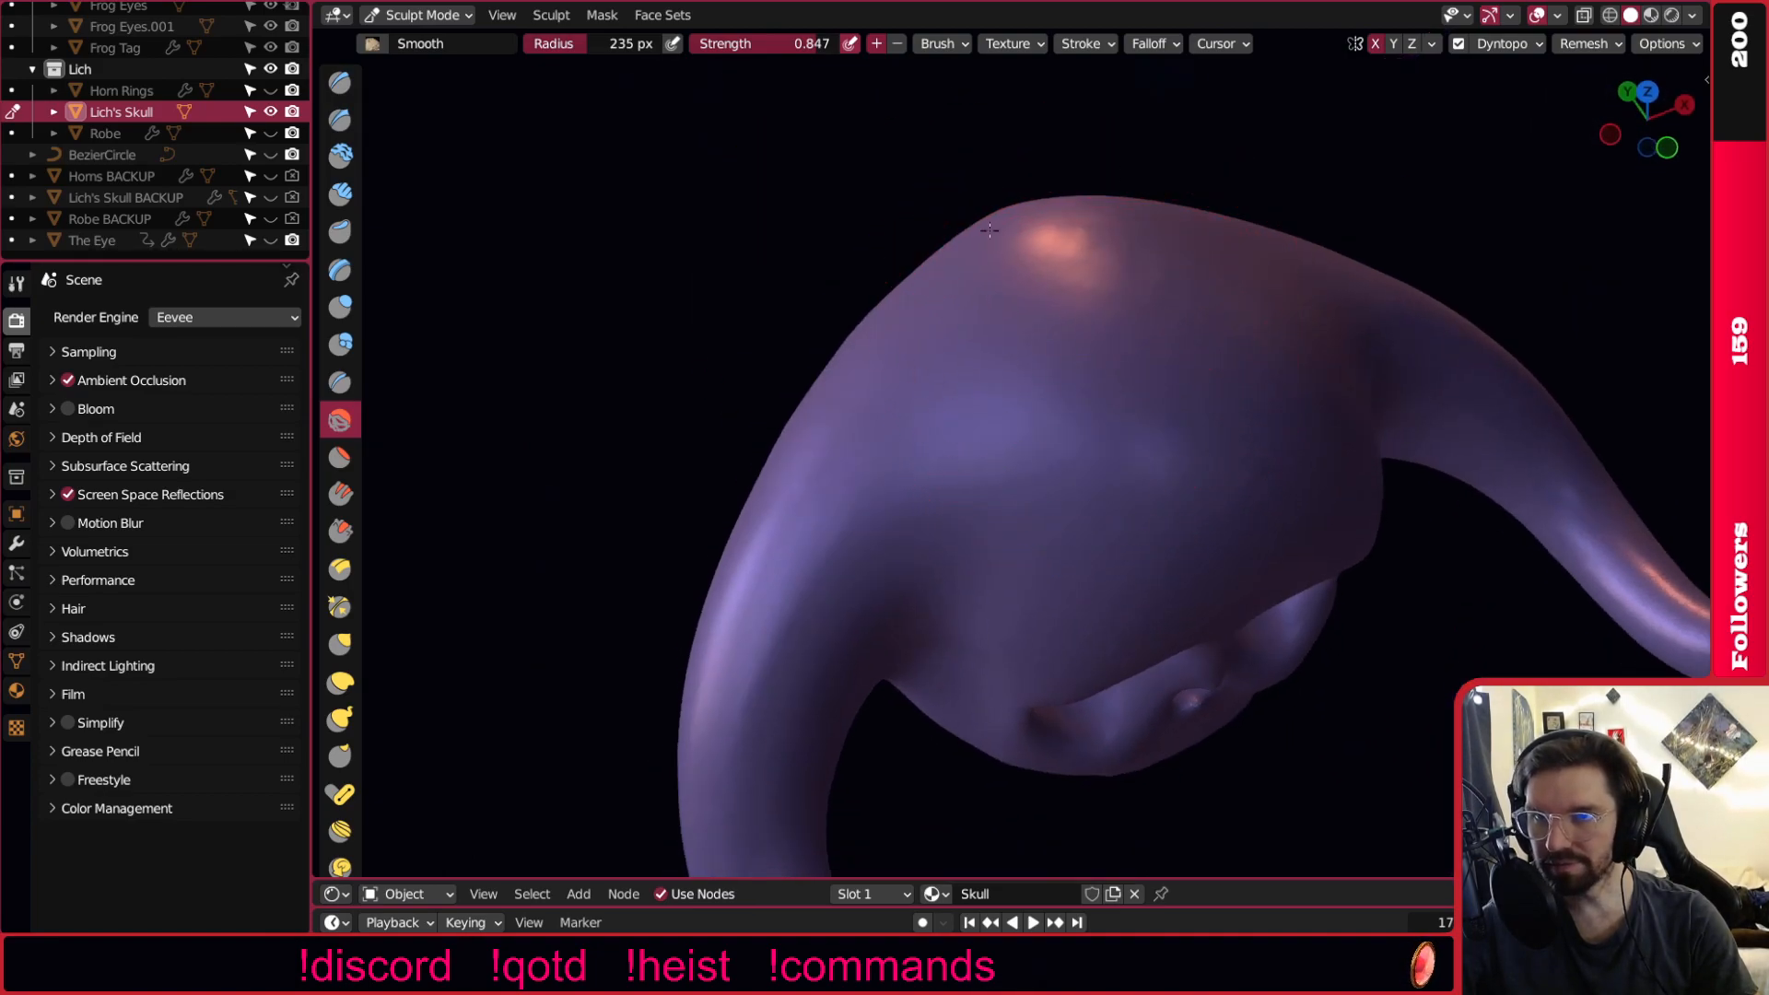
{"action": "middle_click_drag", "start_coordinate": [1092, 251], "coordinate": [1121, 315]}
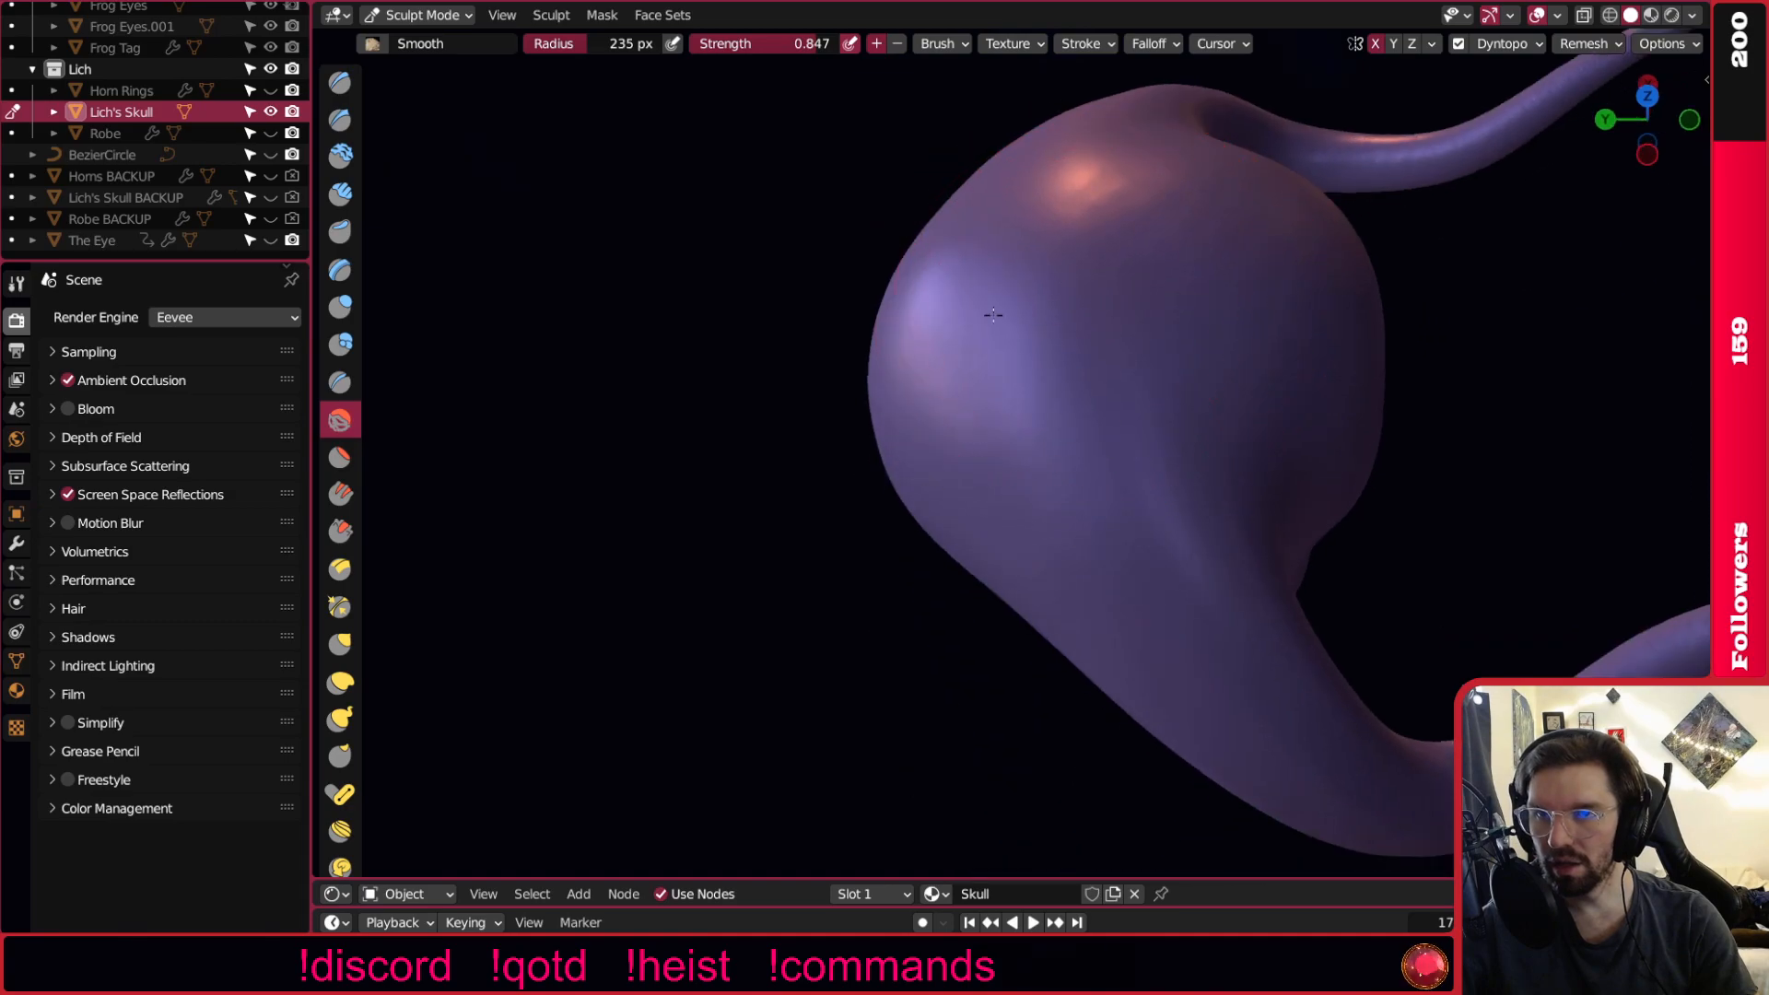
{"action": "middle_click_drag", "start_coordinate": [983, 328], "coordinate": [1011, 521]}
Return to Object Mode and make a copy of the Lich's Skull in the same place.
{"action": "scroll", "coordinate": [926, 613], "scroll_direction": "up", "scroll_amount": 4}
{"action": "scroll", "coordinate": [1009, 525], "scroll_direction": "down", "scroll_amount": 6}
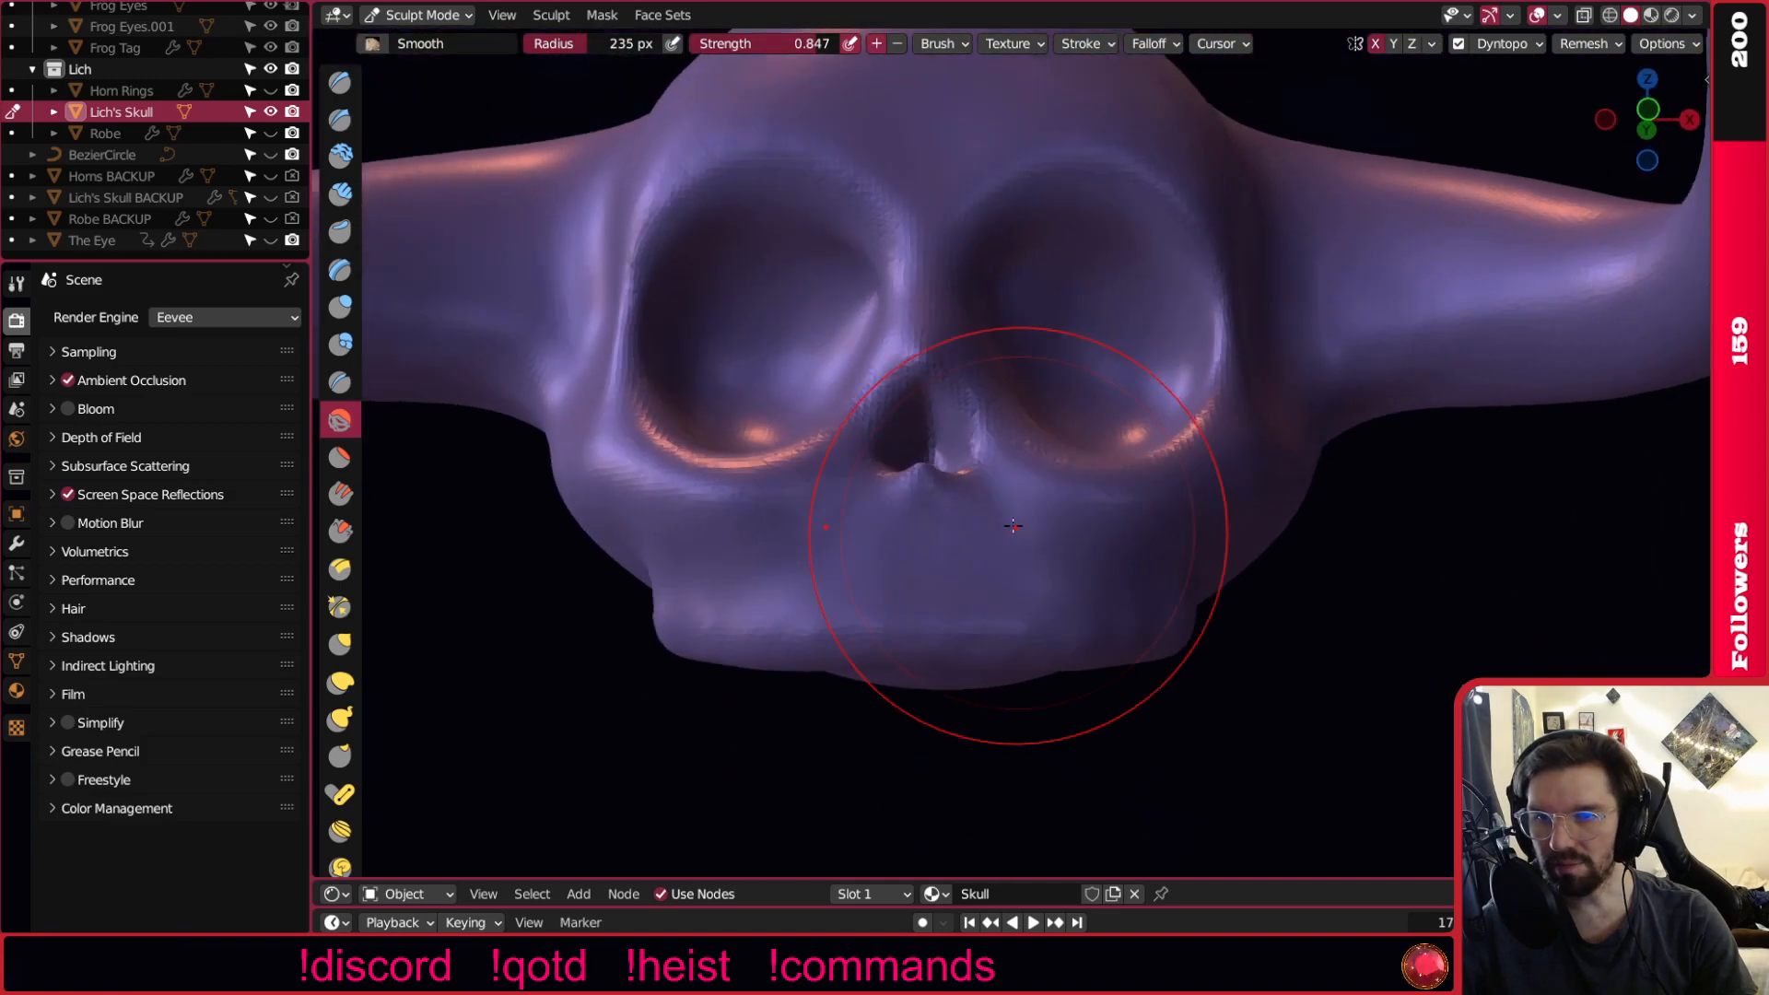
{"action": "scroll", "coordinate": [953, 592], "scroll_direction": "up", "scroll_amount": 3}
{"action": "mouse_move", "coordinate": [987, 592]}
{"action": "middle_mouse_down"}
{"action": "mouse_move", "coordinate": [1083, 570]}
{"action": "mouse_move", "coordinate": [919, 489]}
{"action": "mouse_move", "coordinate": [1258, 585]}
{"action": "middle_mouse_up"}
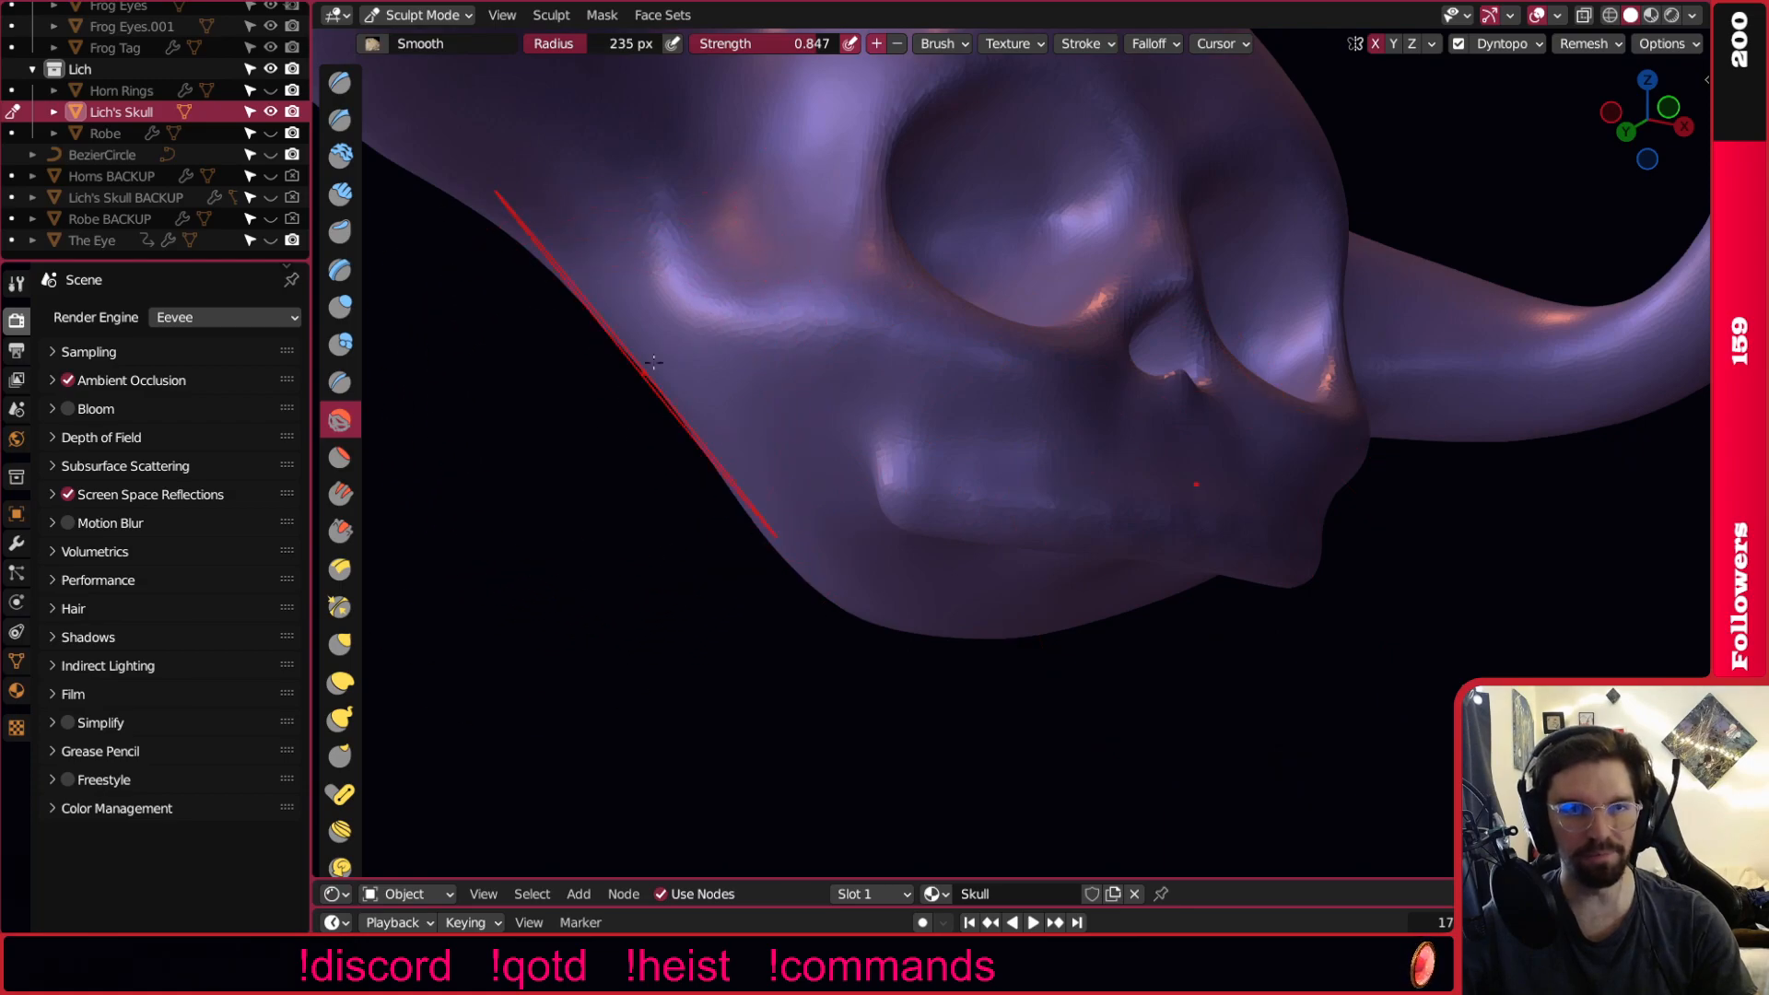
{"action": "left_click", "coordinate": [422, 15]}
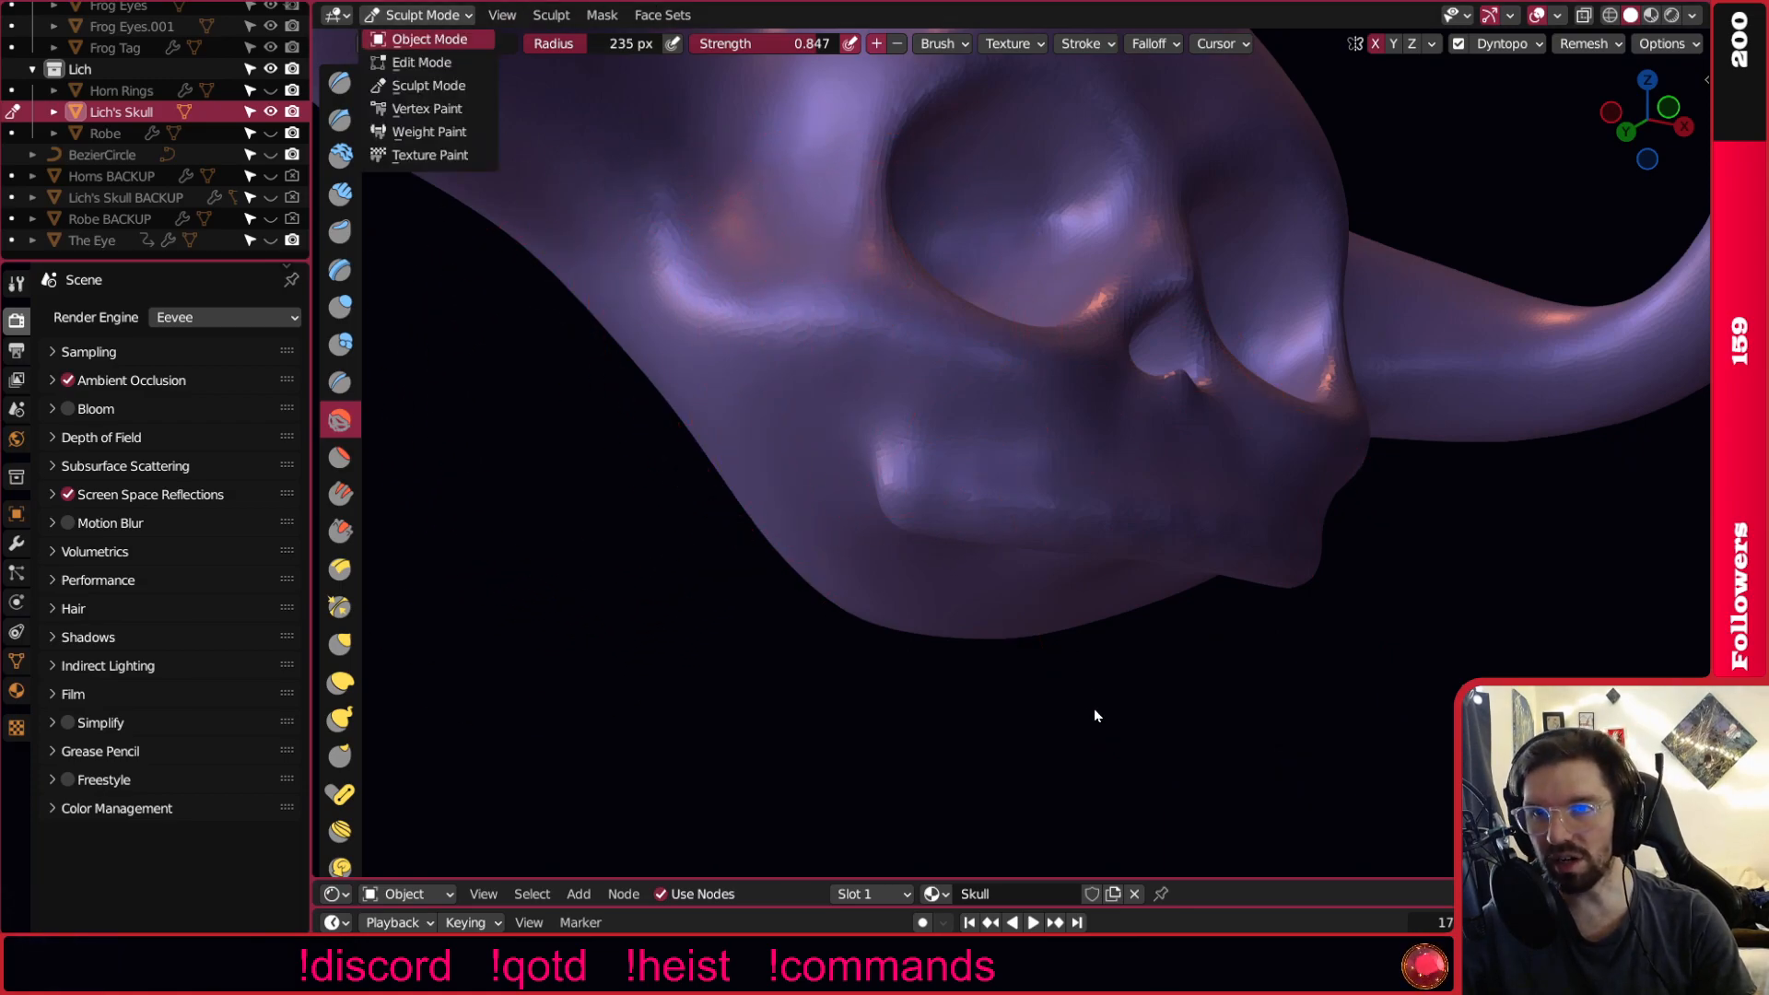
{"action": "scroll", "coordinate": [1117, 702], "scroll_direction": "down", "scroll_amount": 5}
{"action": "middle_click_drag", "start_coordinate": [1152, 462], "coordinate": [1121, 486]}
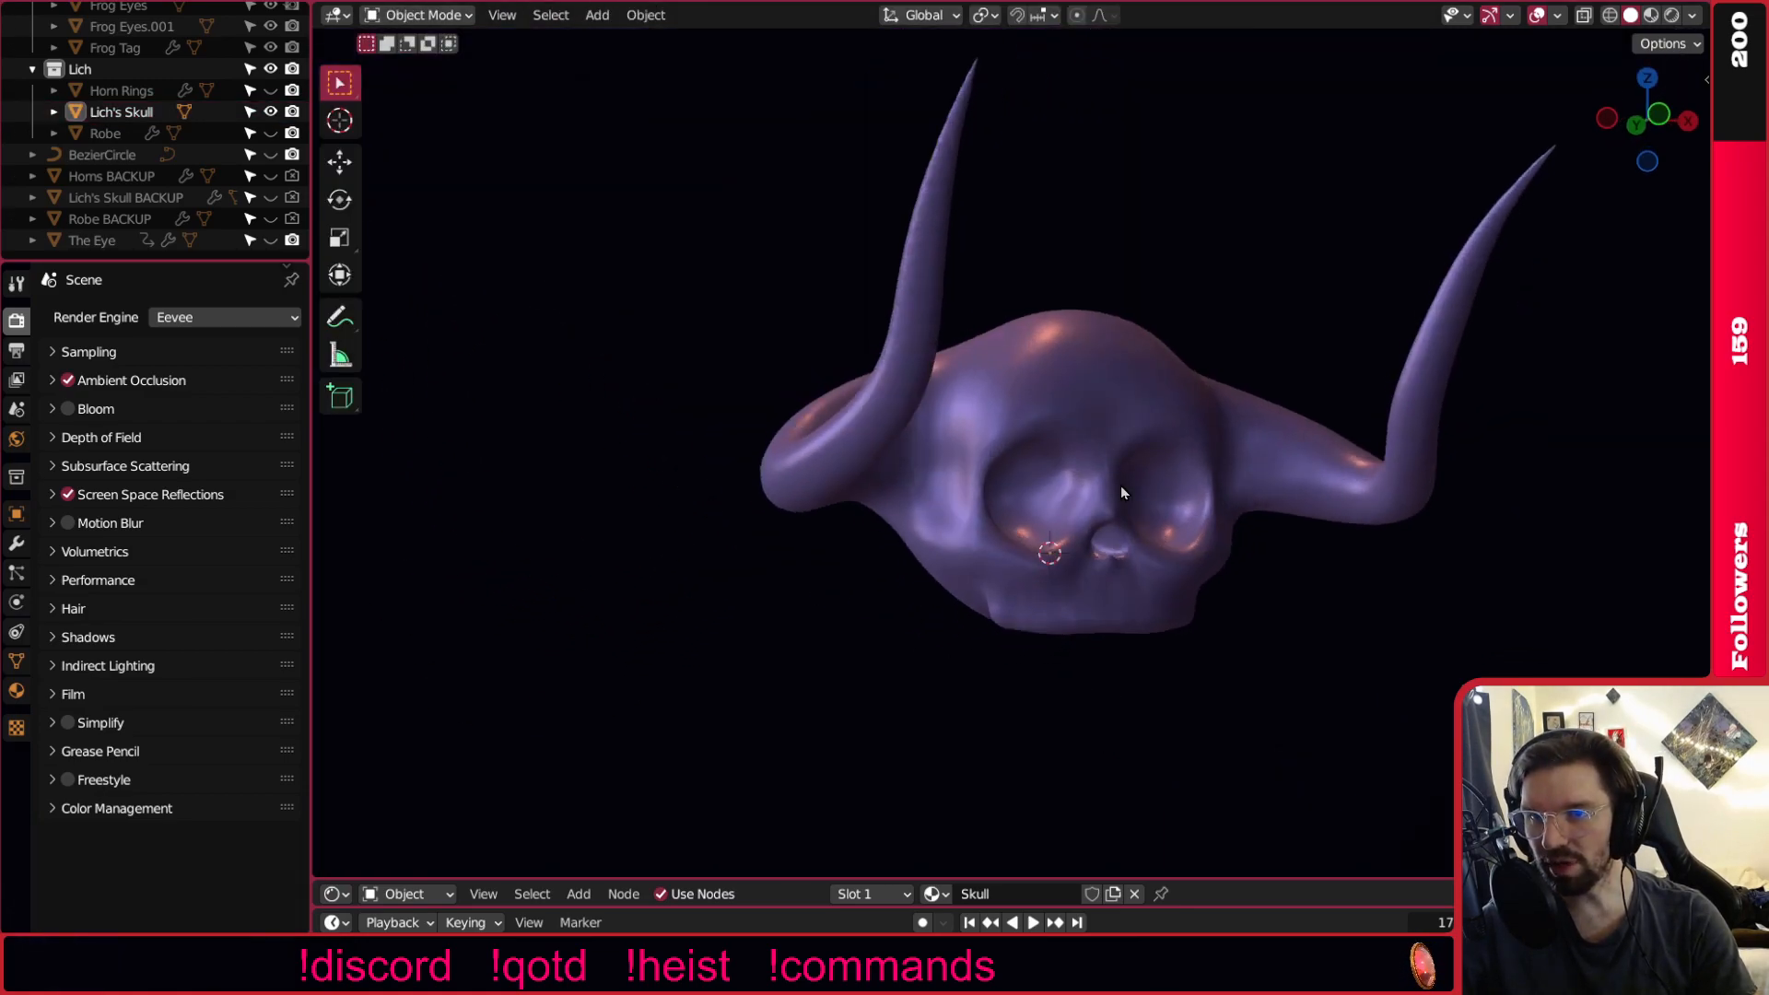
{"action": "left_click", "coordinate": [1140, 381]}
{"action": "key", "text": "ctrl+c"}
{"action": "key", "text": "ctrl+v"}
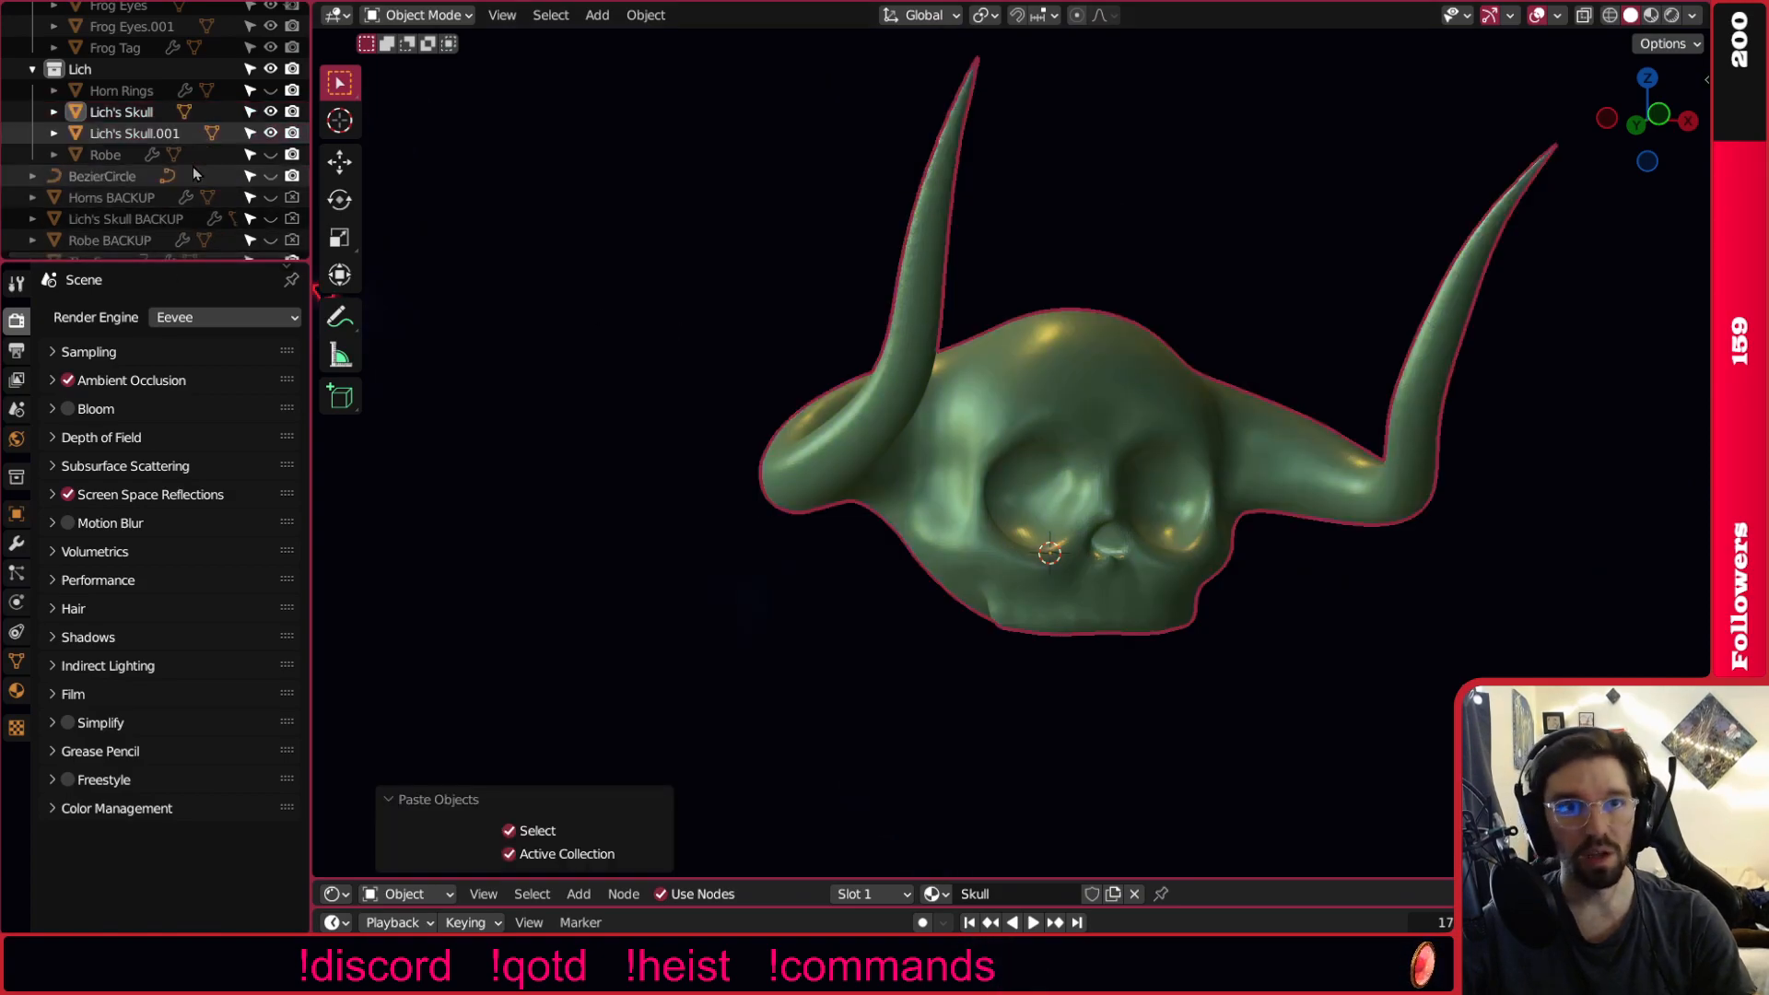
Rename the copied skull as Lich's Skull BACKUP and hide it in the viewport.
{"action": "scroll", "coordinate": [265, 130], "scroll_direction": "down", "scroll_amount": 1}
{"action": "double_click", "coordinate": [170, 123]}
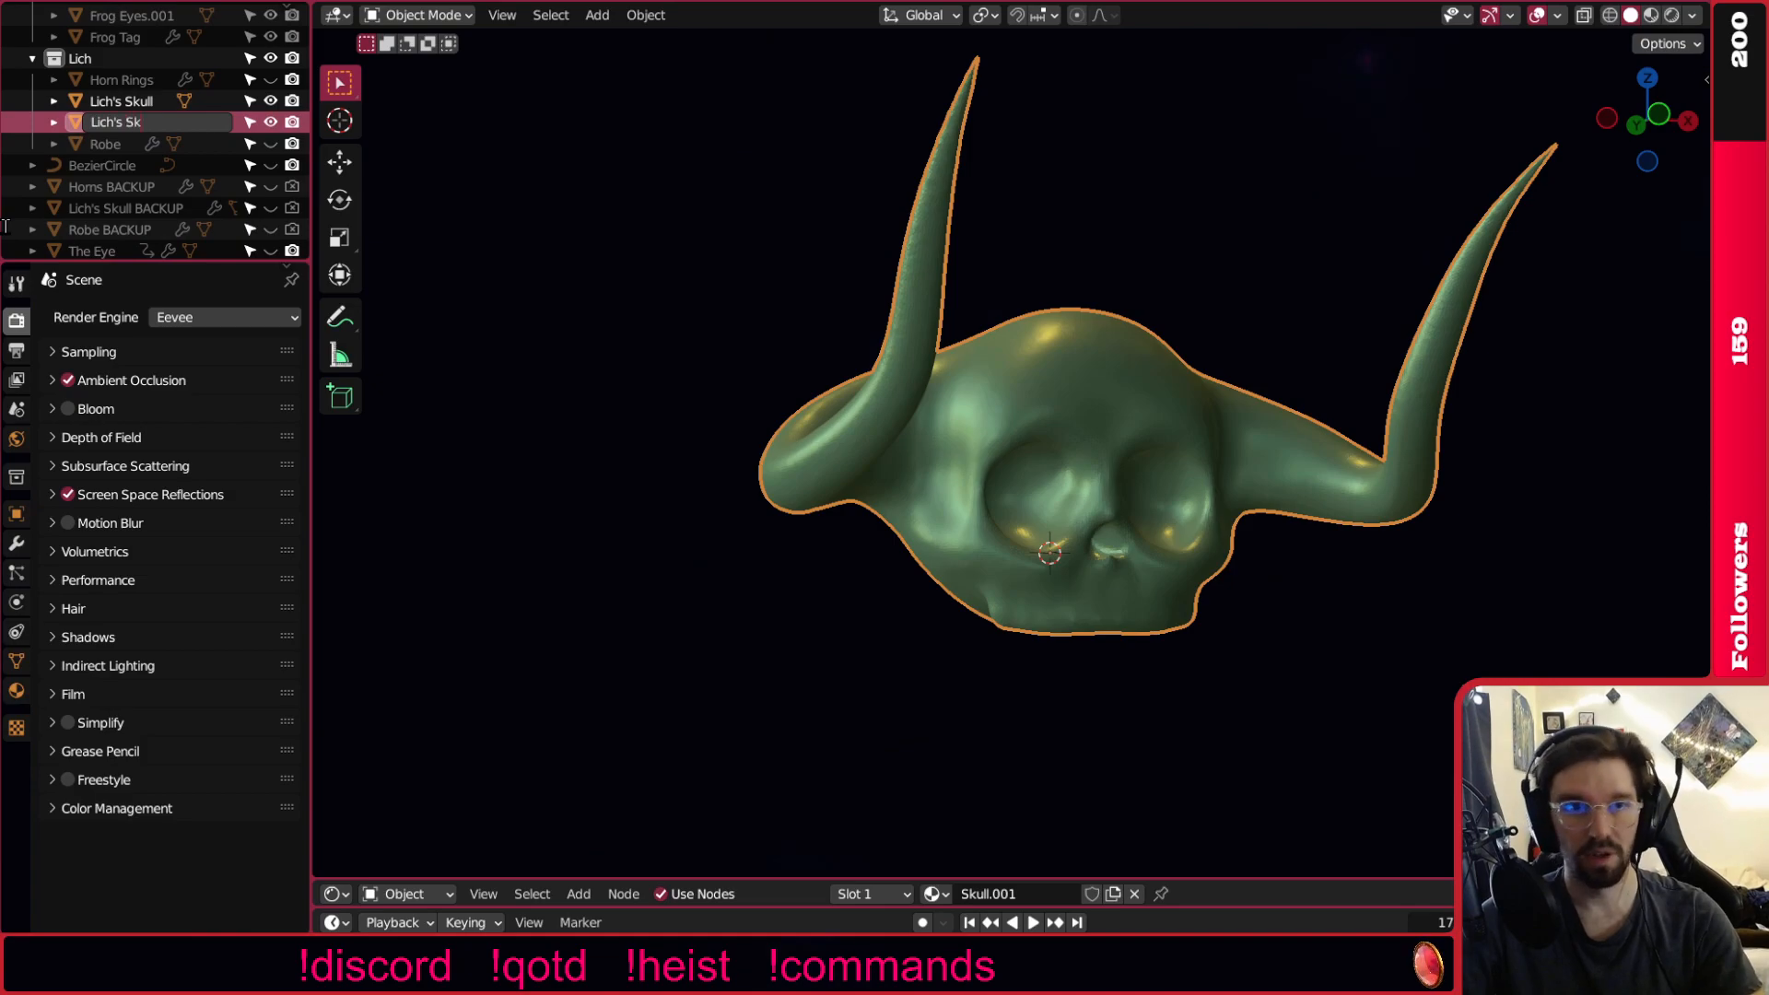
{"action": "type", "text": "BACK"}
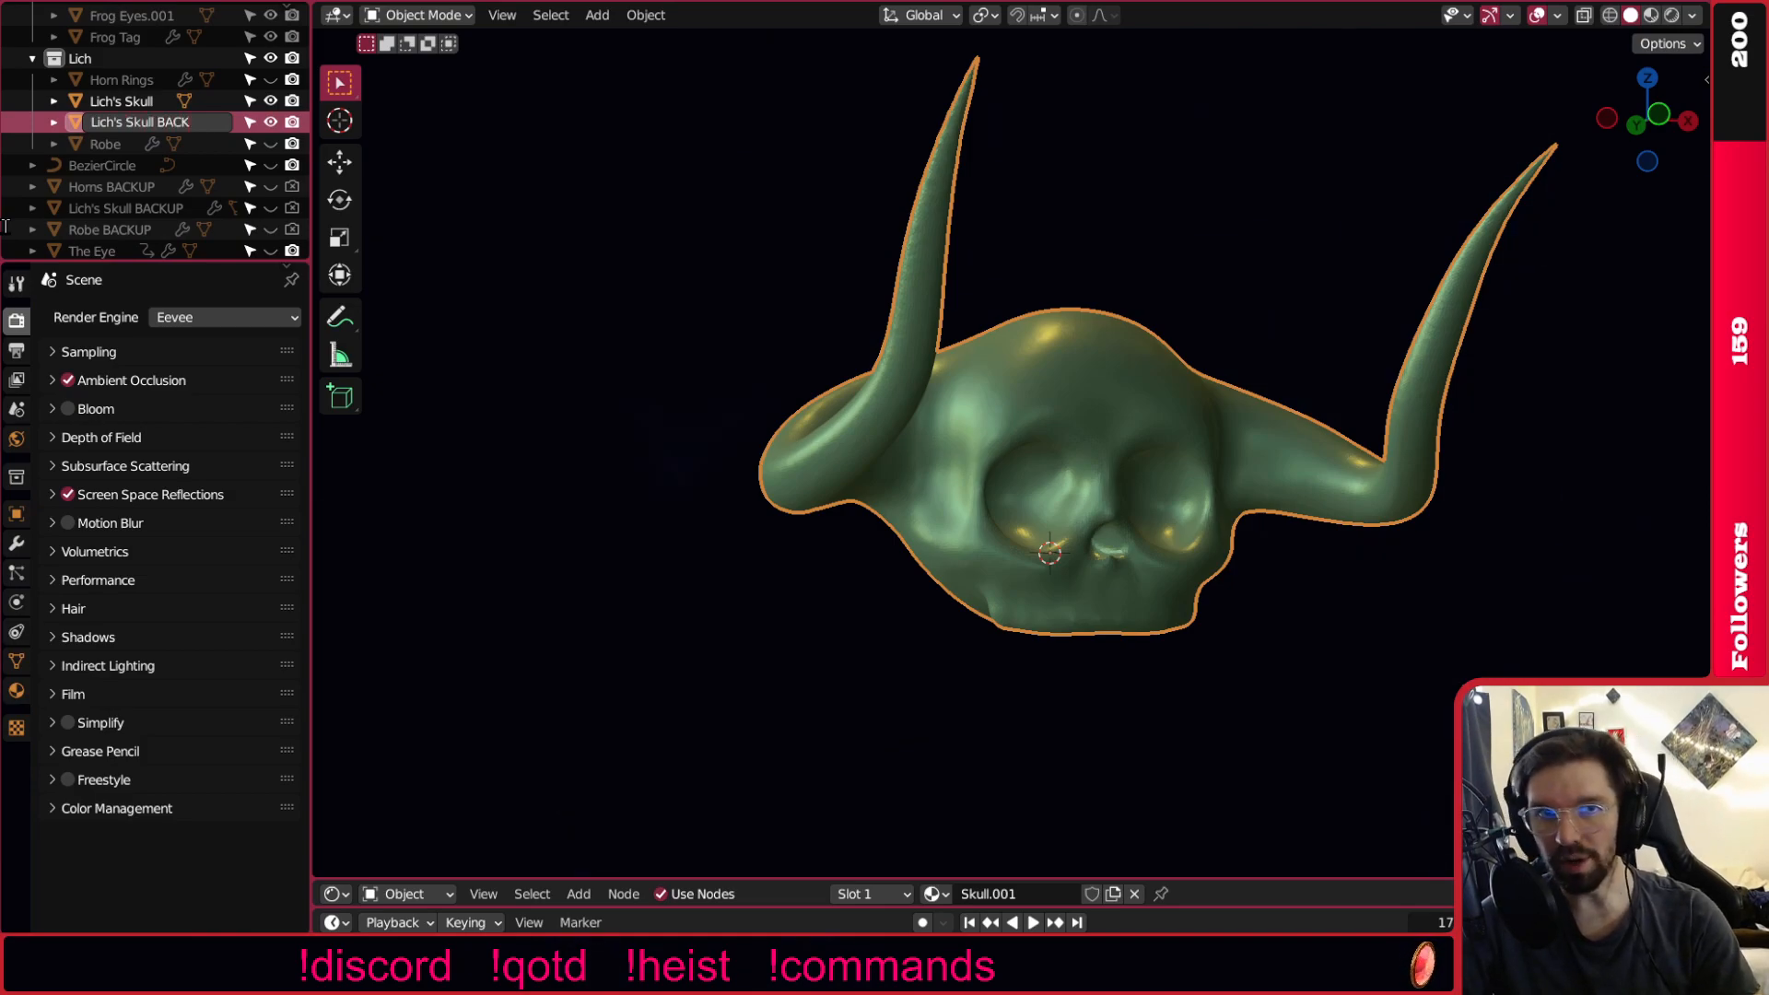
{"action": "type", "text": "UP"}
{"action": "key", "text": "Return"}
{"action": "left_click", "coordinate": [270, 123]}
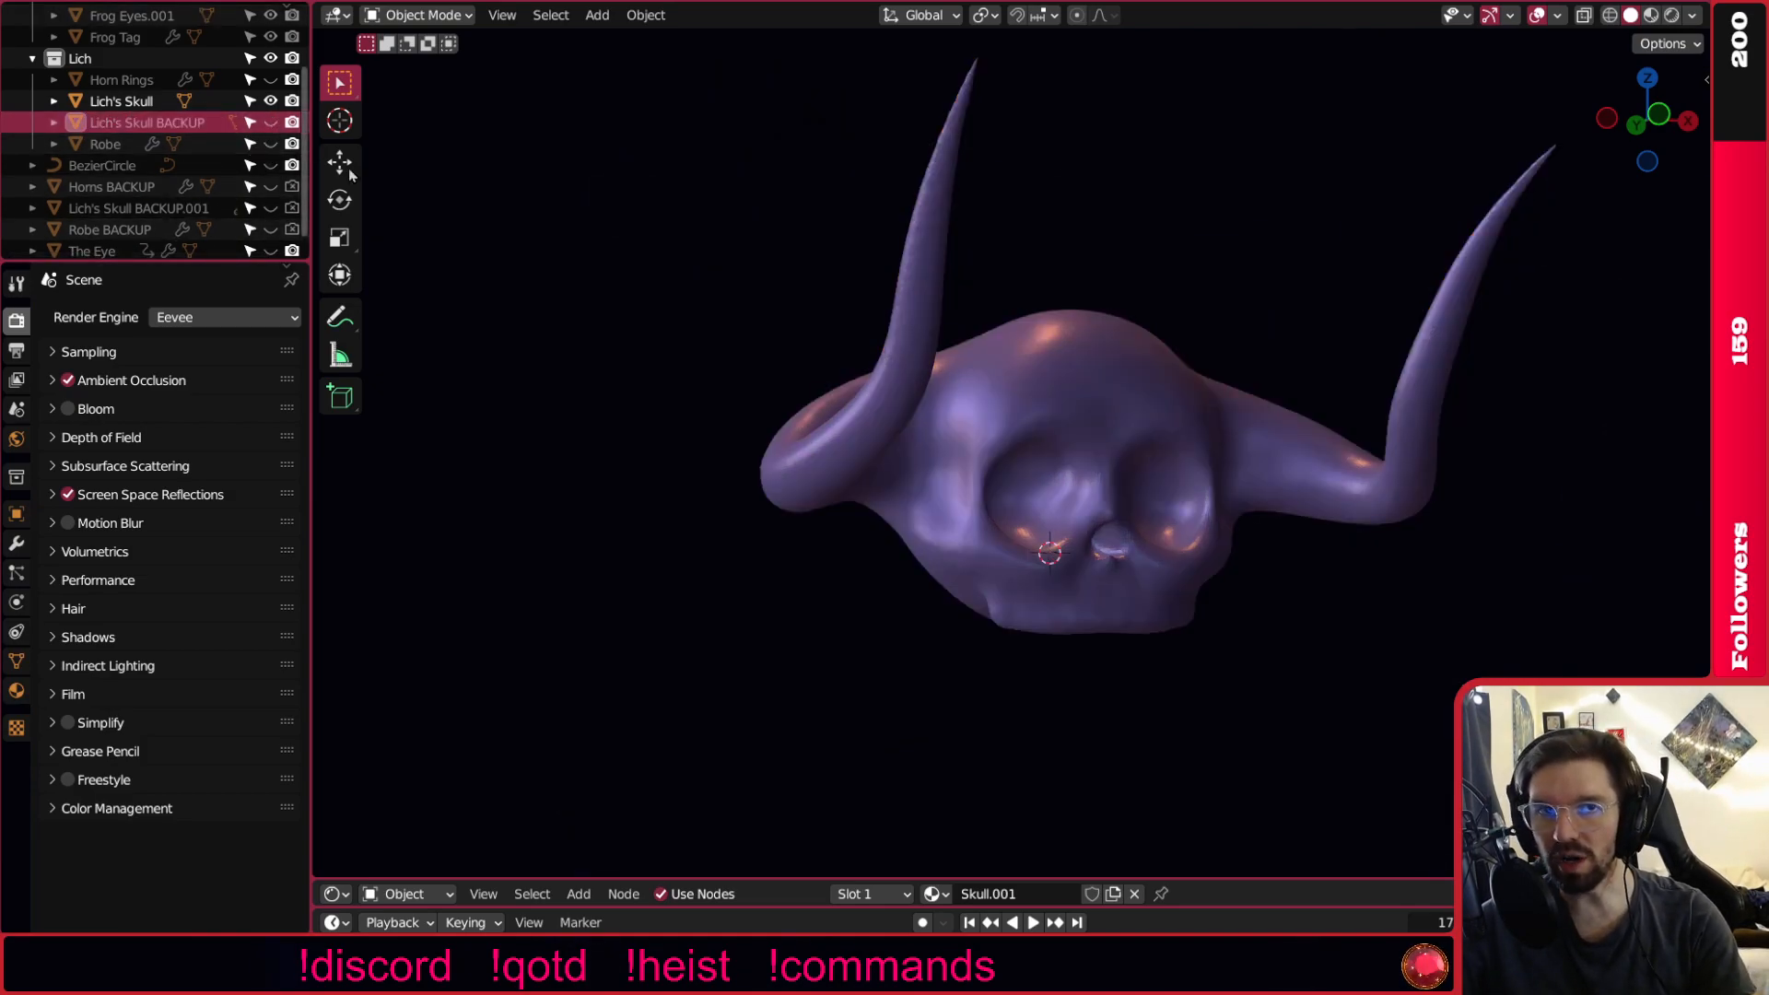
Select the original Lich's Skull, re-enter Sculpt Mode and choose the Inflate/Deflate brush for the side of the jaw.
{"action": "scroll", "coordinate": [549, 376], "scroll_direction": "up", "scroll_amount": 2}
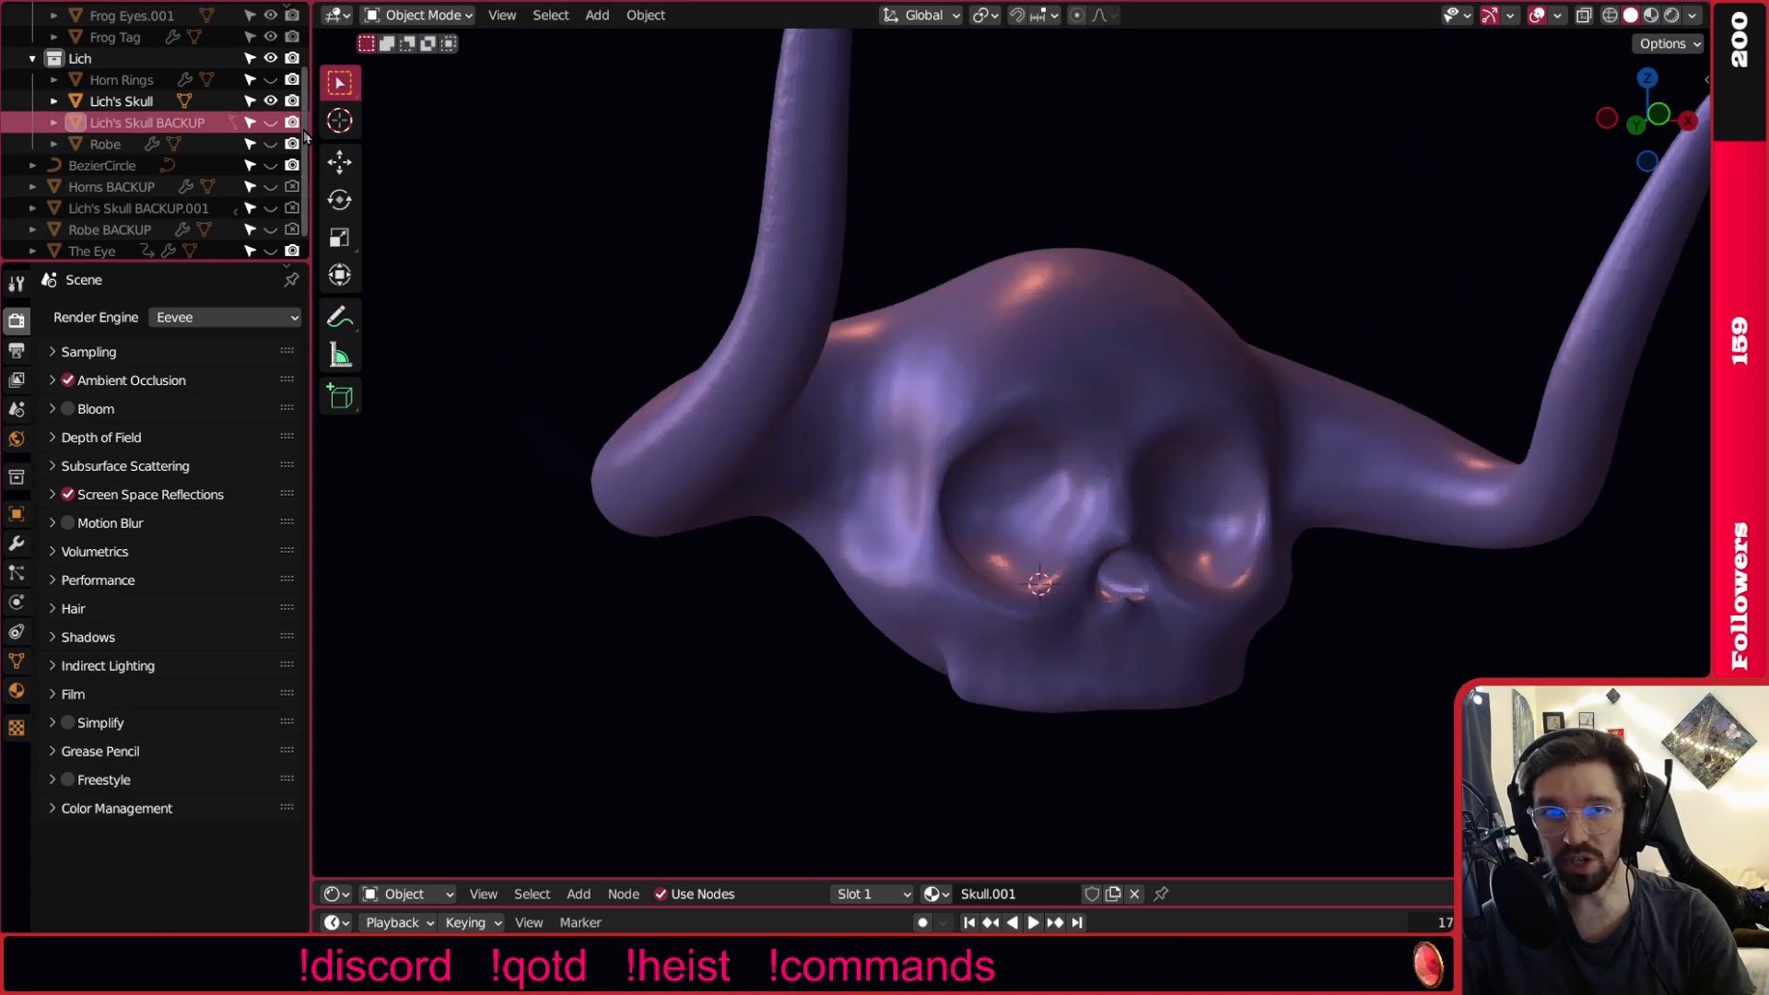
{"action": "left_click", "coordinate": [1037, 356]}
{"action": "left_click", "coordinate": [419, 15]}
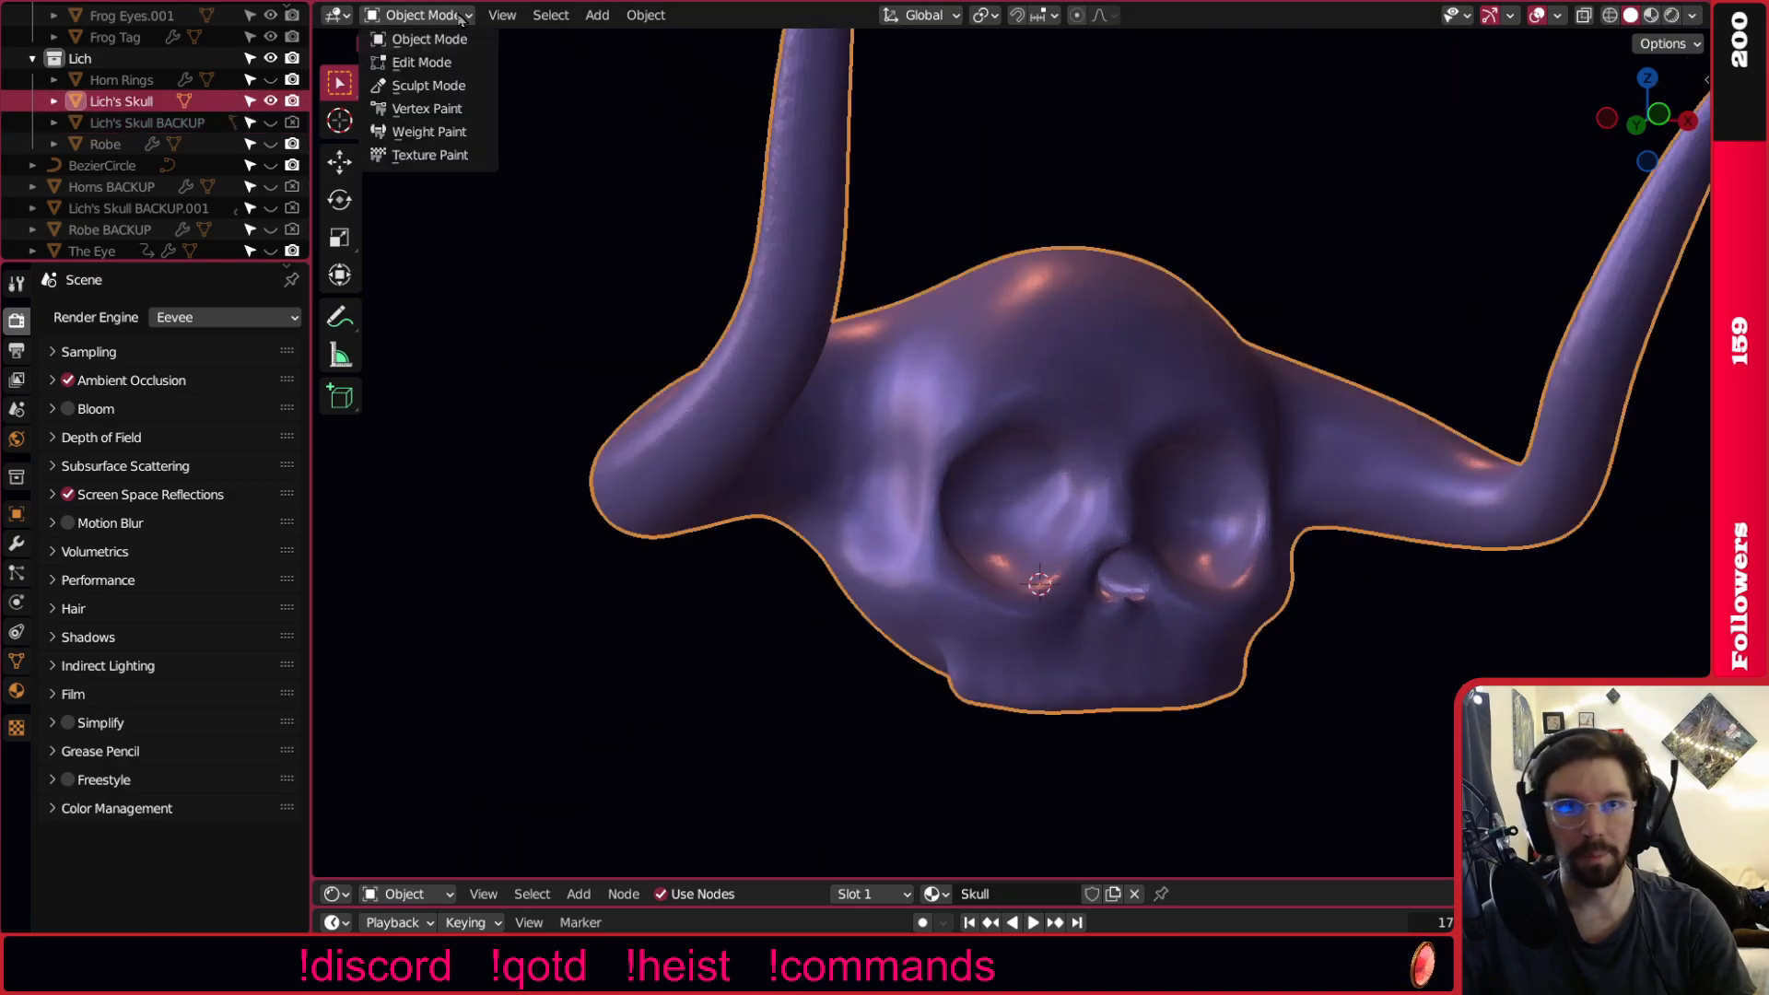
{"action": "mouse_move", "coordinate": [1129, 410]}
{"action": "middle_mouse_down"}
{"action": "mouse_move", "coordinate": [1008, 466]}
{"action": "mouse_move", "coordinate": [1111, 396]}
{"action": "middle_mouse_up"}
{"action": "scroll", "coordinate": [783, 516], "scroll_direction": "up", "scroll_amount": 5}
{"action": "key", "text": "i"}
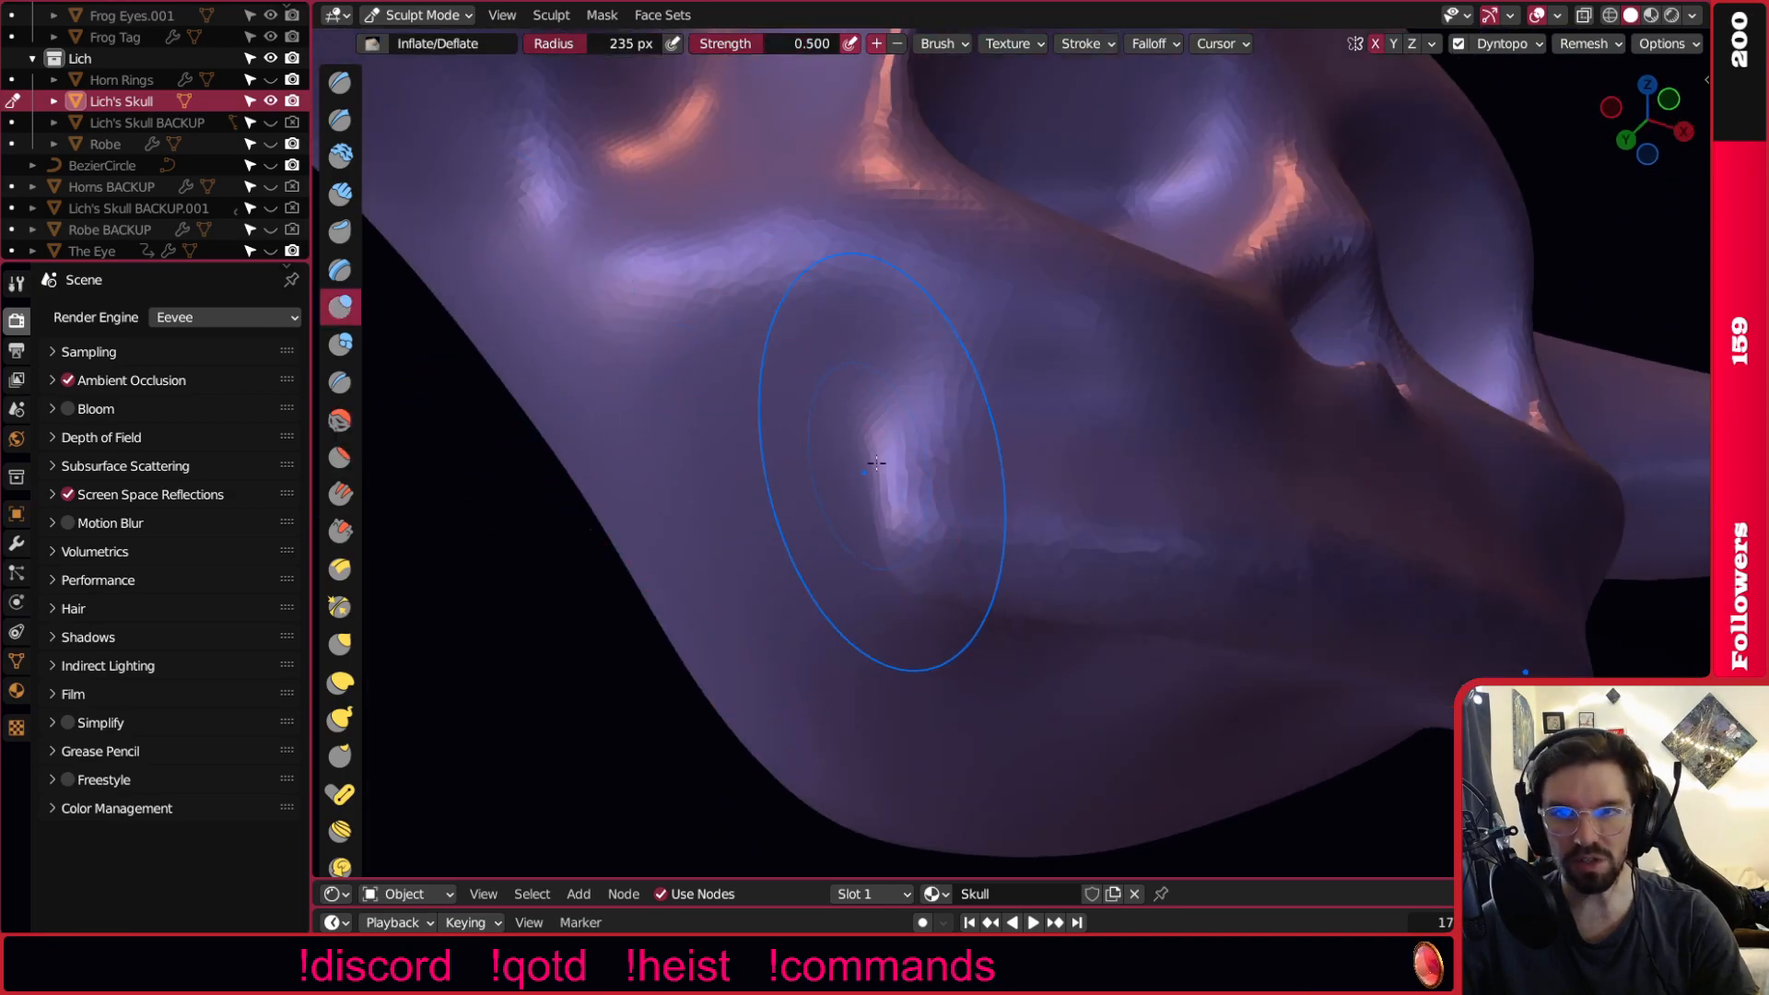
Reduce the Inflate/Deflate radius to 137 px and sculpt a hollow below the cheekbone, behind the upper jaw.
{"action": "middle_click_drag", "start_coordinate": [877, 466], "coordinate": [1074, 427]}
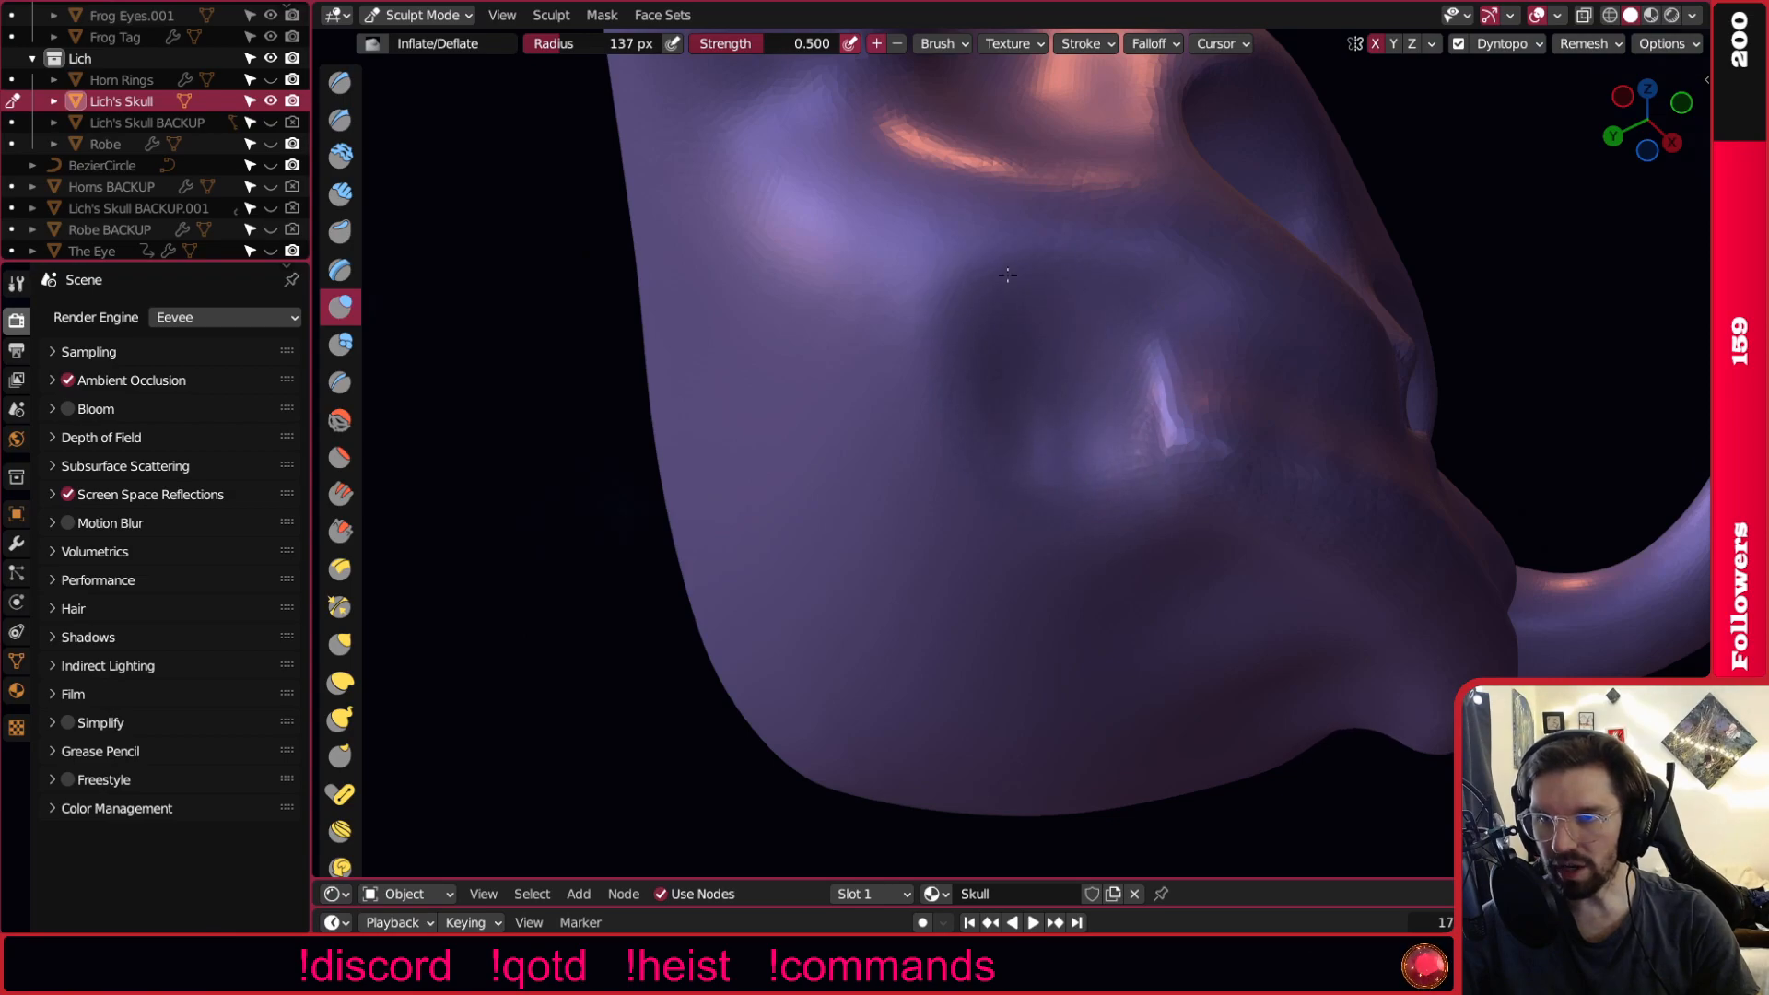
{"action": "mouse_move", "coordinate": [1015, 249]}
{"action": "middle_mouse_down"}
{"action": "mouse_move", "coordinate": [1035, 272]}
{"action": "mouse_move", "coordinate": [1026, 304]}
{"action": "mouse_move", "coordinate": [899, 325]}
{"action": "mouse_move", "coordinate": [996, 291]}
{"action": "mouse_move", "coordinate": [978, 341]}
{"action": "mouse_move", "coordinate": [993, 380]}
{"action": "mouse_move", "coordinate": [1138, 348]}
{"action": "mouse_move", "coordinate": [992, 327]}
{"action": "middle_mouse_up"}
{"action": "scroll", "coordinate": [1033, 275], "scroll_direction": "down", "scroll_amount": 3}
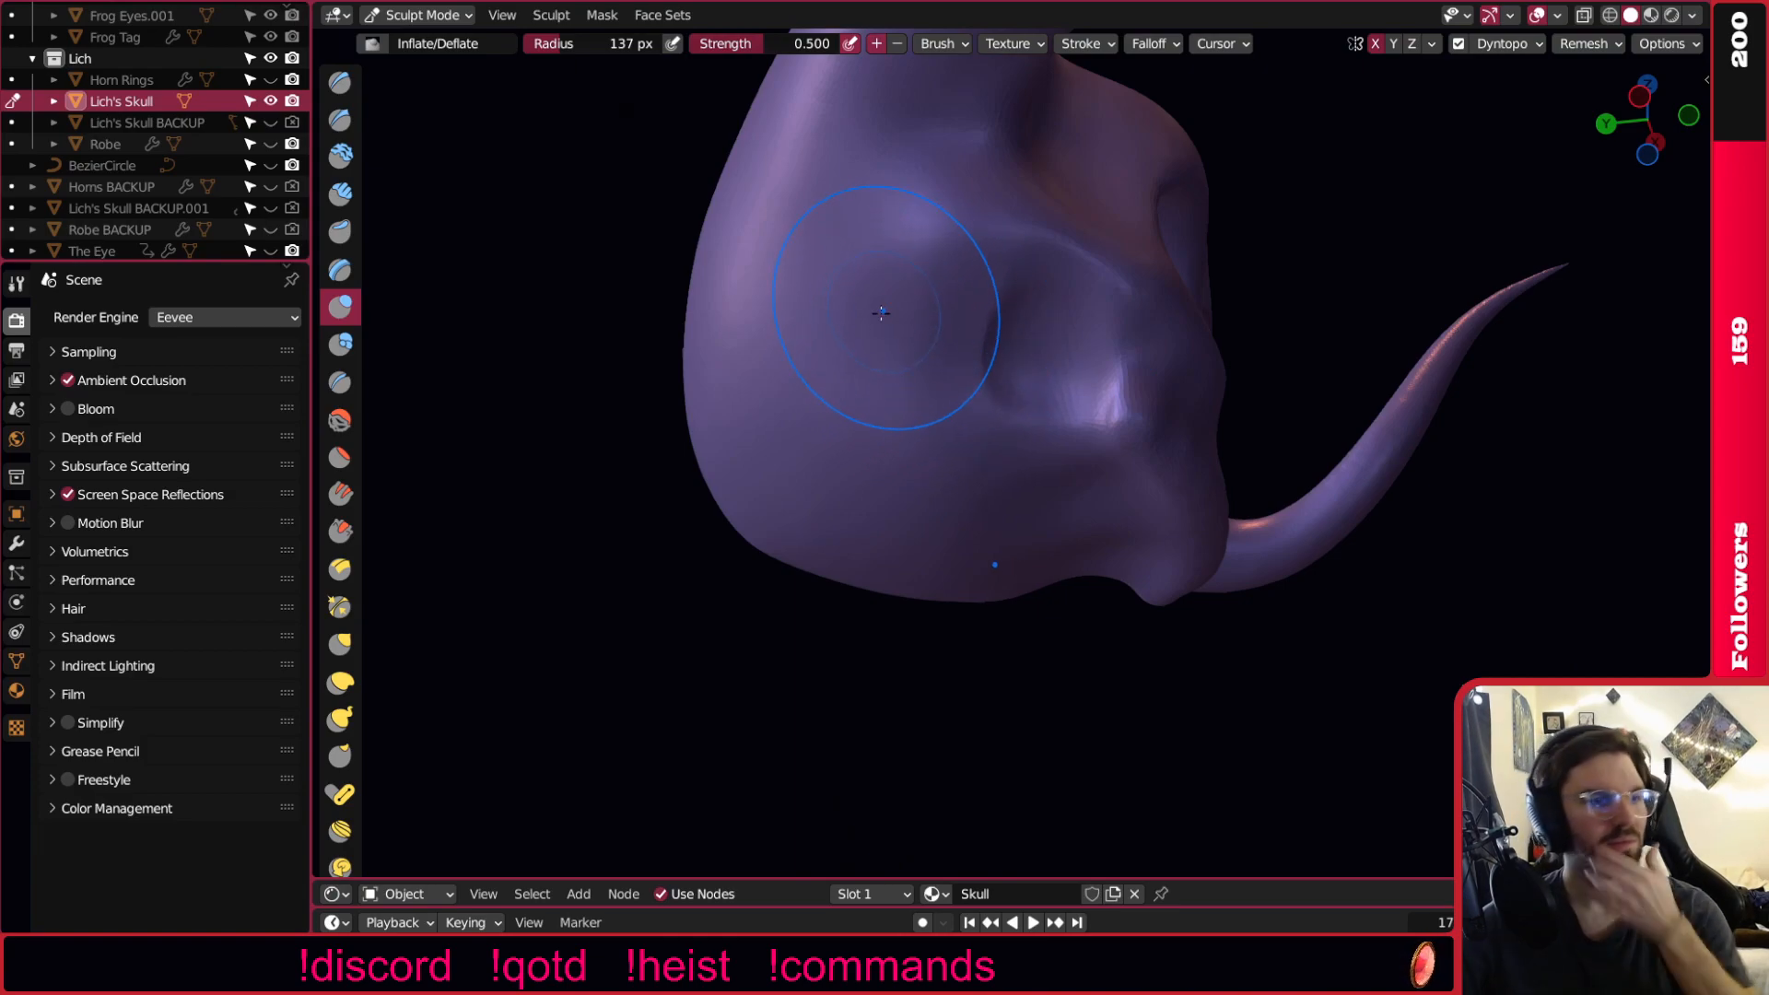
{"action": "mouse_move", "coordinate": [809, 412]}
{"action": "middle_mouse_down"}
{"action": "mouse_move", "coordinate": [912, 516]}
{"action": "mouse_move", "coordinate": [1004, 408]}
{"action": "mouse_move", "coordinate": [1060, 410]}
{"action": "mouse_move", "coordinate": [963, 407]}
{"action": "mouse_move", "coordinate": [1035, 368]}
{"action": "mouse_move", "coordinate": [1007, 348]}
{"action": "middle_mouse_up"}
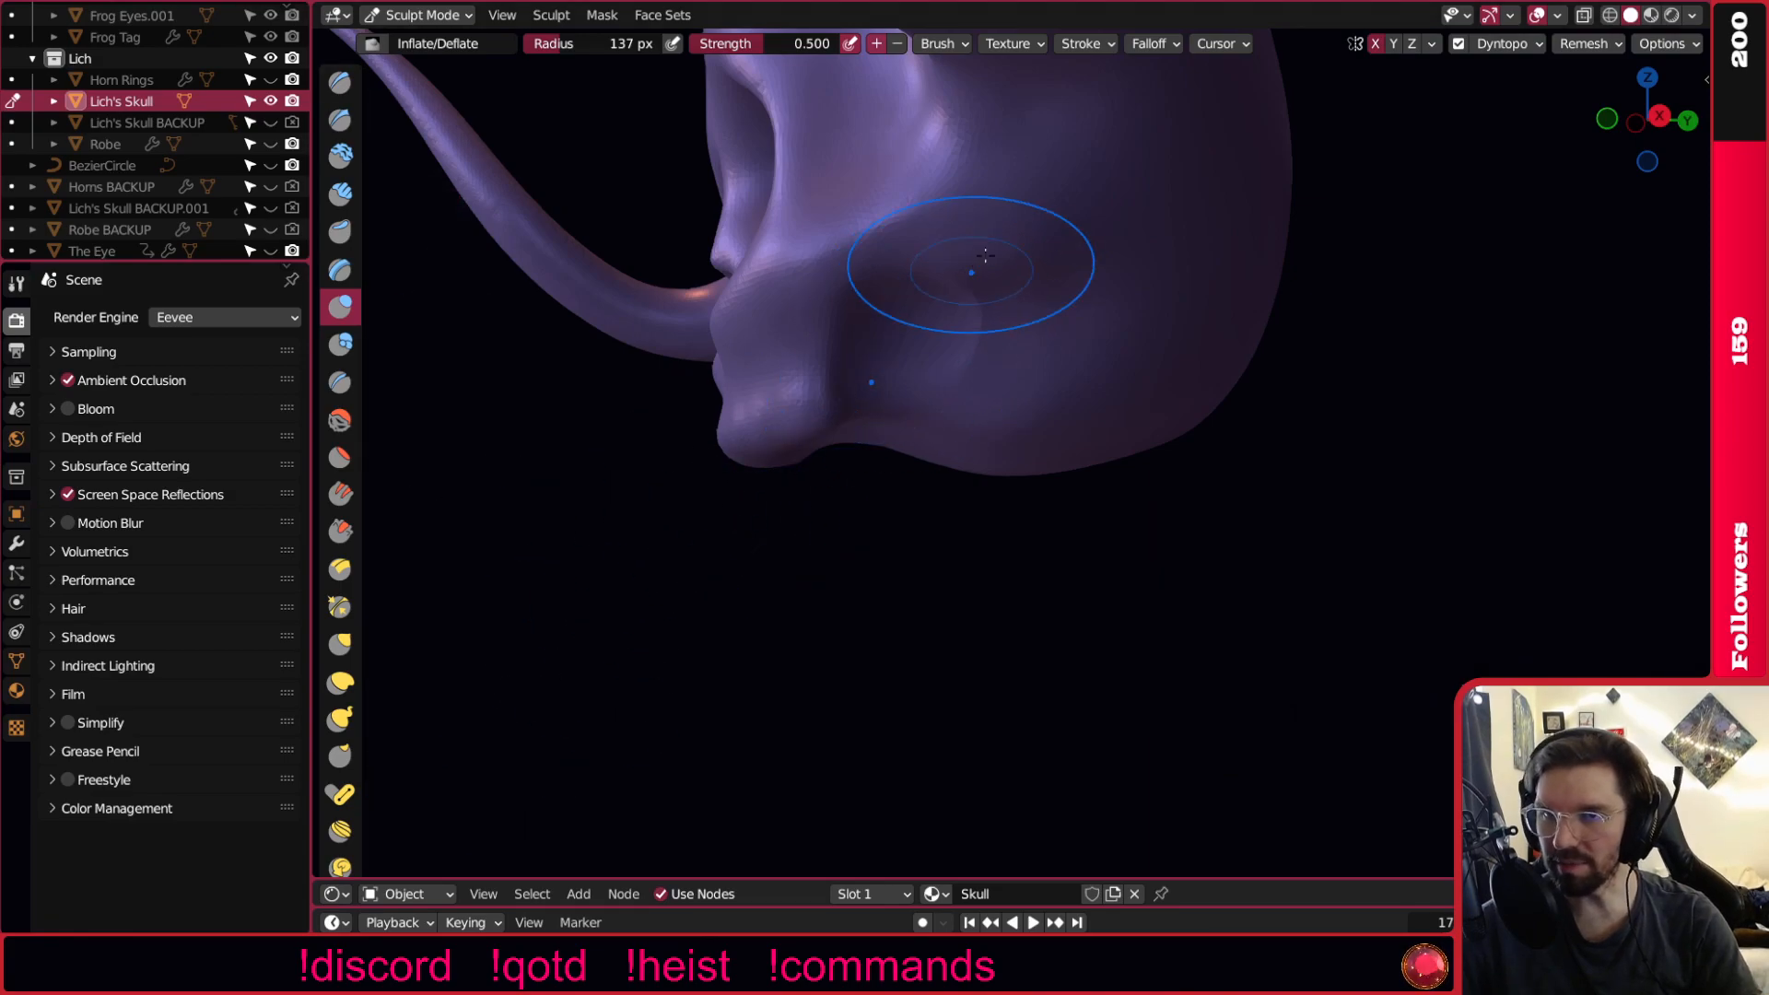
Enlarge the Inflate/Deflate radius to 281 px and broaden the hollow behind the upper jaw toward the back of the skull.
{"action": "scroll", "coordinate": [976, 272], "scroll_direction": "up", "scroll_amount": 4}
{"action": "key", "text": "bracketright"}
{"action": "key", "text": "bracketright"}
{"action": "key", "text": "bracketright"}
{"action": "key", "text": "bracketright"}
{"action": "key", "text": "bracketright"}
{"action": "key", "text": "bracketright"}
{"action": "key", "text": "bracketright"}
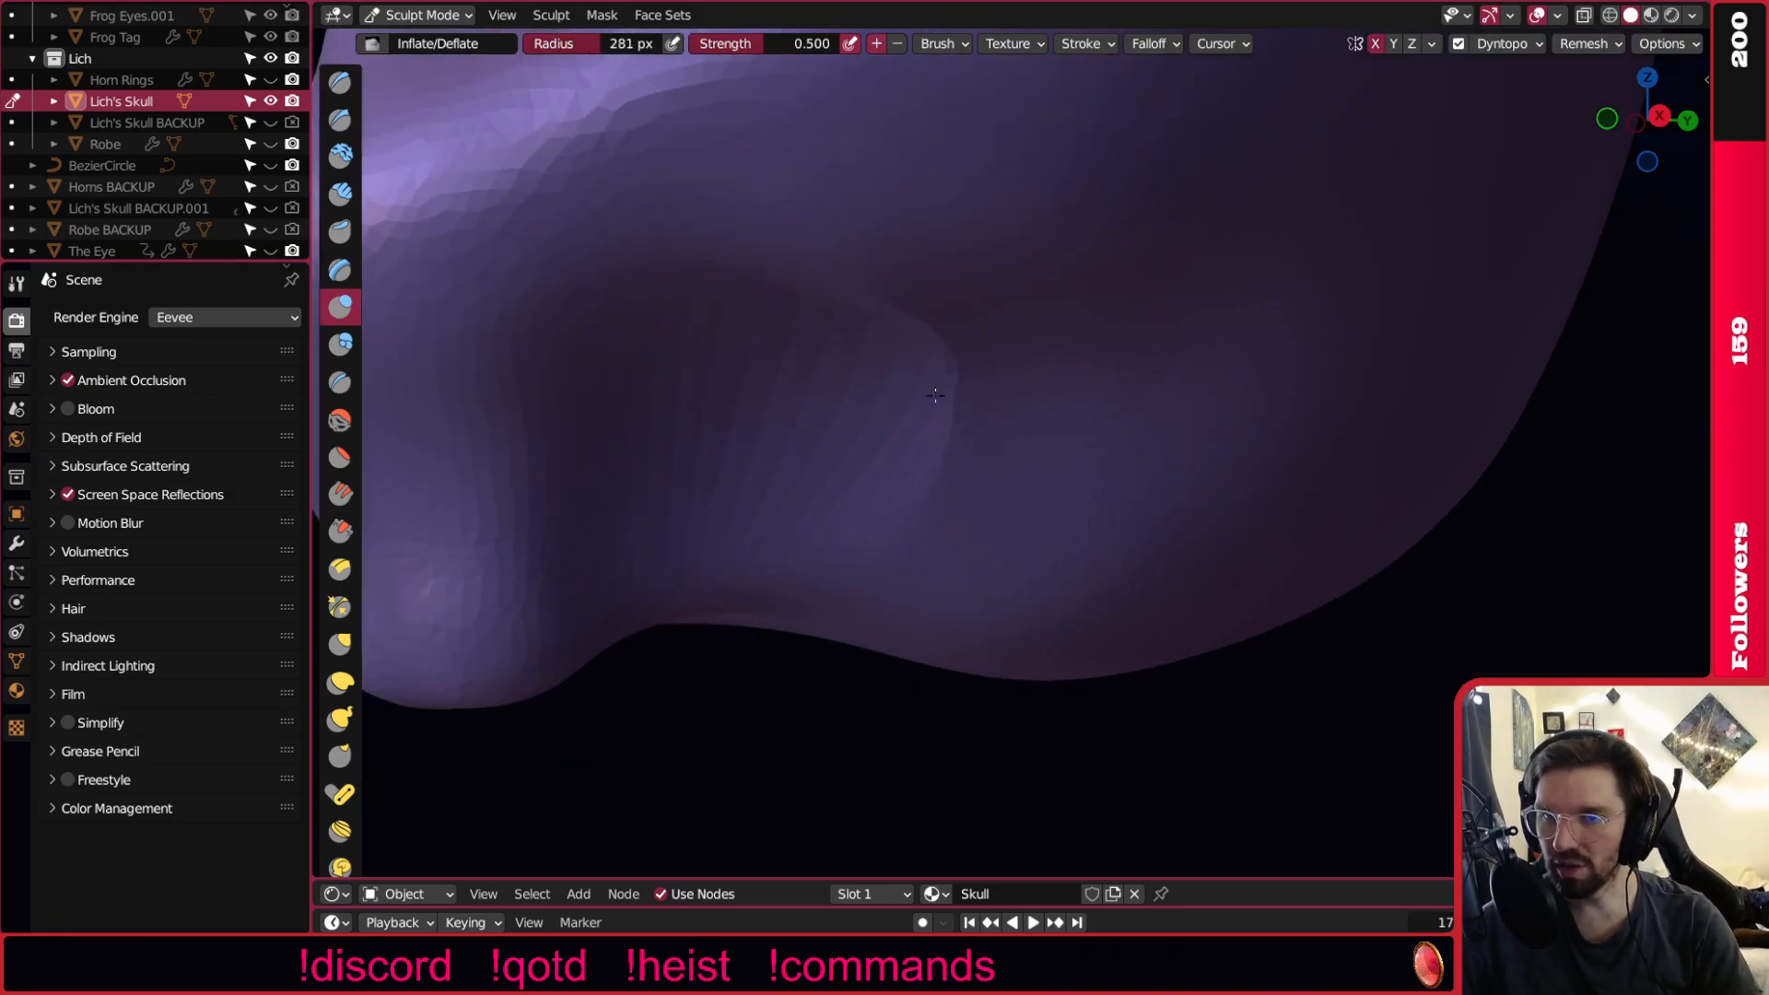
{"action": "scroll", "coordinate": [1276, 306], "scroll_direction": "down", "scroll_amount": 3}
{"action": "middle_click_drag", "start_coordinate": [1152, 383], "coordinate": [1110, 293]}
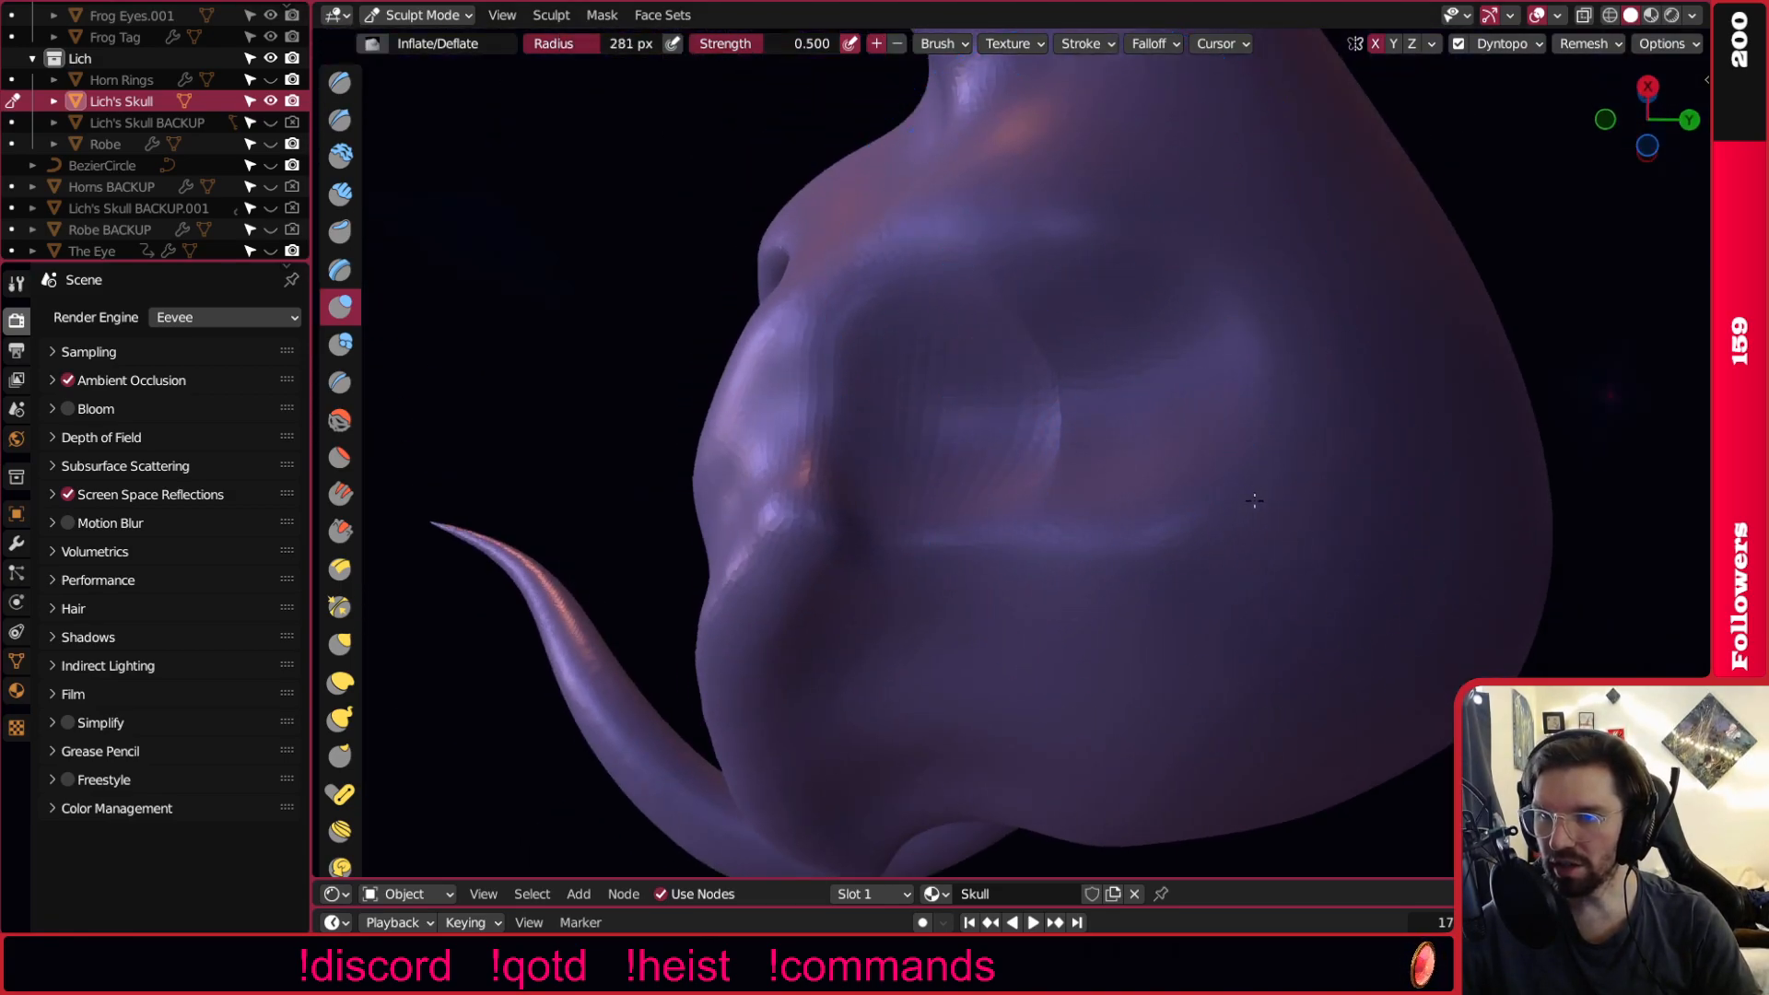
Switch to the Smooth brush at a 246 px radius and soften the hard edges of the hollow behind the jaw.
{"action": "left_click", "coordinate": [340, 420]}
{"action": "key", "text": "bracketleft"}
{"action": "key", "text": "bracketleft"}
{"action": "key", "text": "bracketleft"}
{"action": "key", "text": "bracketleft"}
{"action": "key", "text": "bracketleft"}
{"action": "key", "text": "bracketleft"}
{"action": "left_click_drag", "start_coordinate": [1115, 417], "coordinate": [966, 382]}
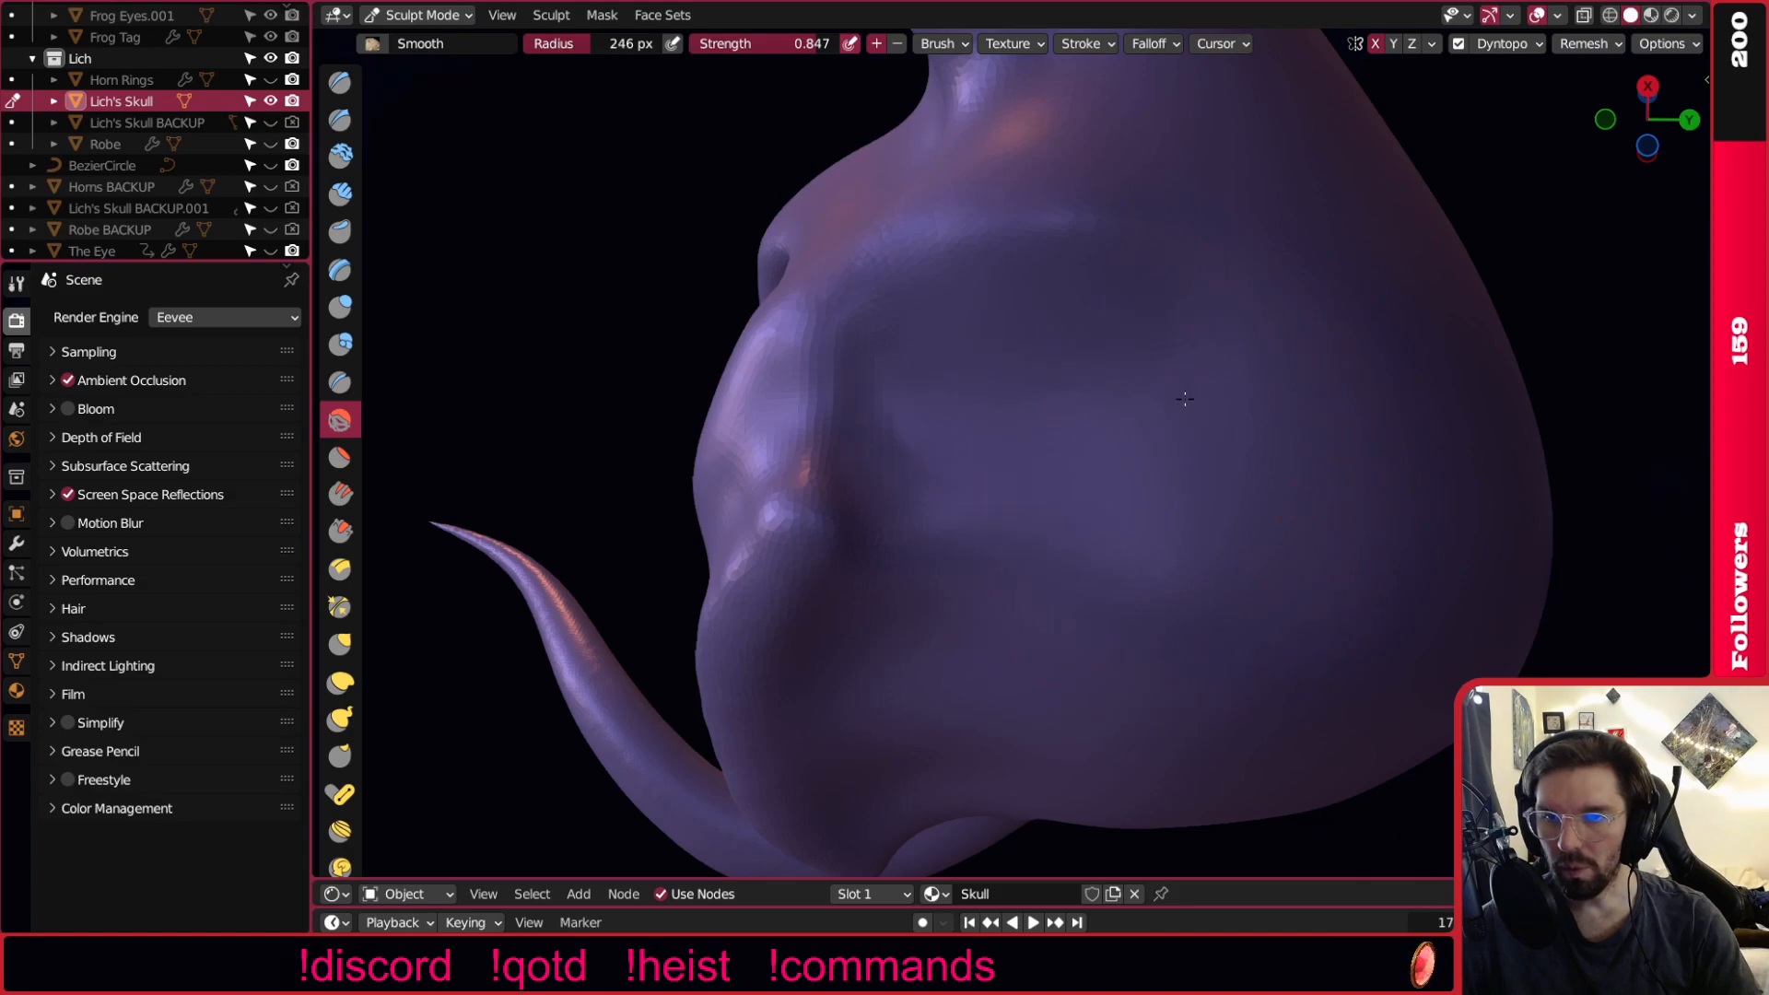
Set the Smooth brush radius to 241 px and blend the lower side and back of the skull.
{"action": "mouse_move", "coordinate": [1176, 470]}
{"action": "middle_mouse_down"}
{"action": "mouse_move", "coordinate": [1125, 534]}
{"action": "mouse_move", "coordinate": [1323, 544]}
{"action": "mouse_move", "coordinate": [1264, 599]}
{"action": "mouse_move", "coordinate": [1198, 446]}
{"action": "mouse_move", "coordinate": [1165, 454]}
{"action": "middle_mouse_up"}
{"action": "key", "text": "bracketleft"}
{"action": "key", "text": "bracketleft"}
{"action": "key", "text": "bracketleft"}
{"action": "key", "text": "bracketleft"}
{"action": "key", "text": "bracketleft"}
{"action": "key", "text": "bracketright"}
{"action": "key", "text": "bracketright"}
{"action": "key", "text": "bracketright"}
{"action": "key", "text": "bracketright"}
{"action": "key", "text": "bracketright"}
{"action": "mouse_move", "coordinate": [888, 782]}
{"action": "middle_mouse_down"}
{"action": "mouse_move", "coordinate": [1138, 386]}
{"action": "mouse_move", "coordinate": [1076, 621]}
{"action": "middle_mouse_up"}
{"action": "middle_click_drag", "start_coordinate": [1266, 505], "coordinate": [1260, 450]}
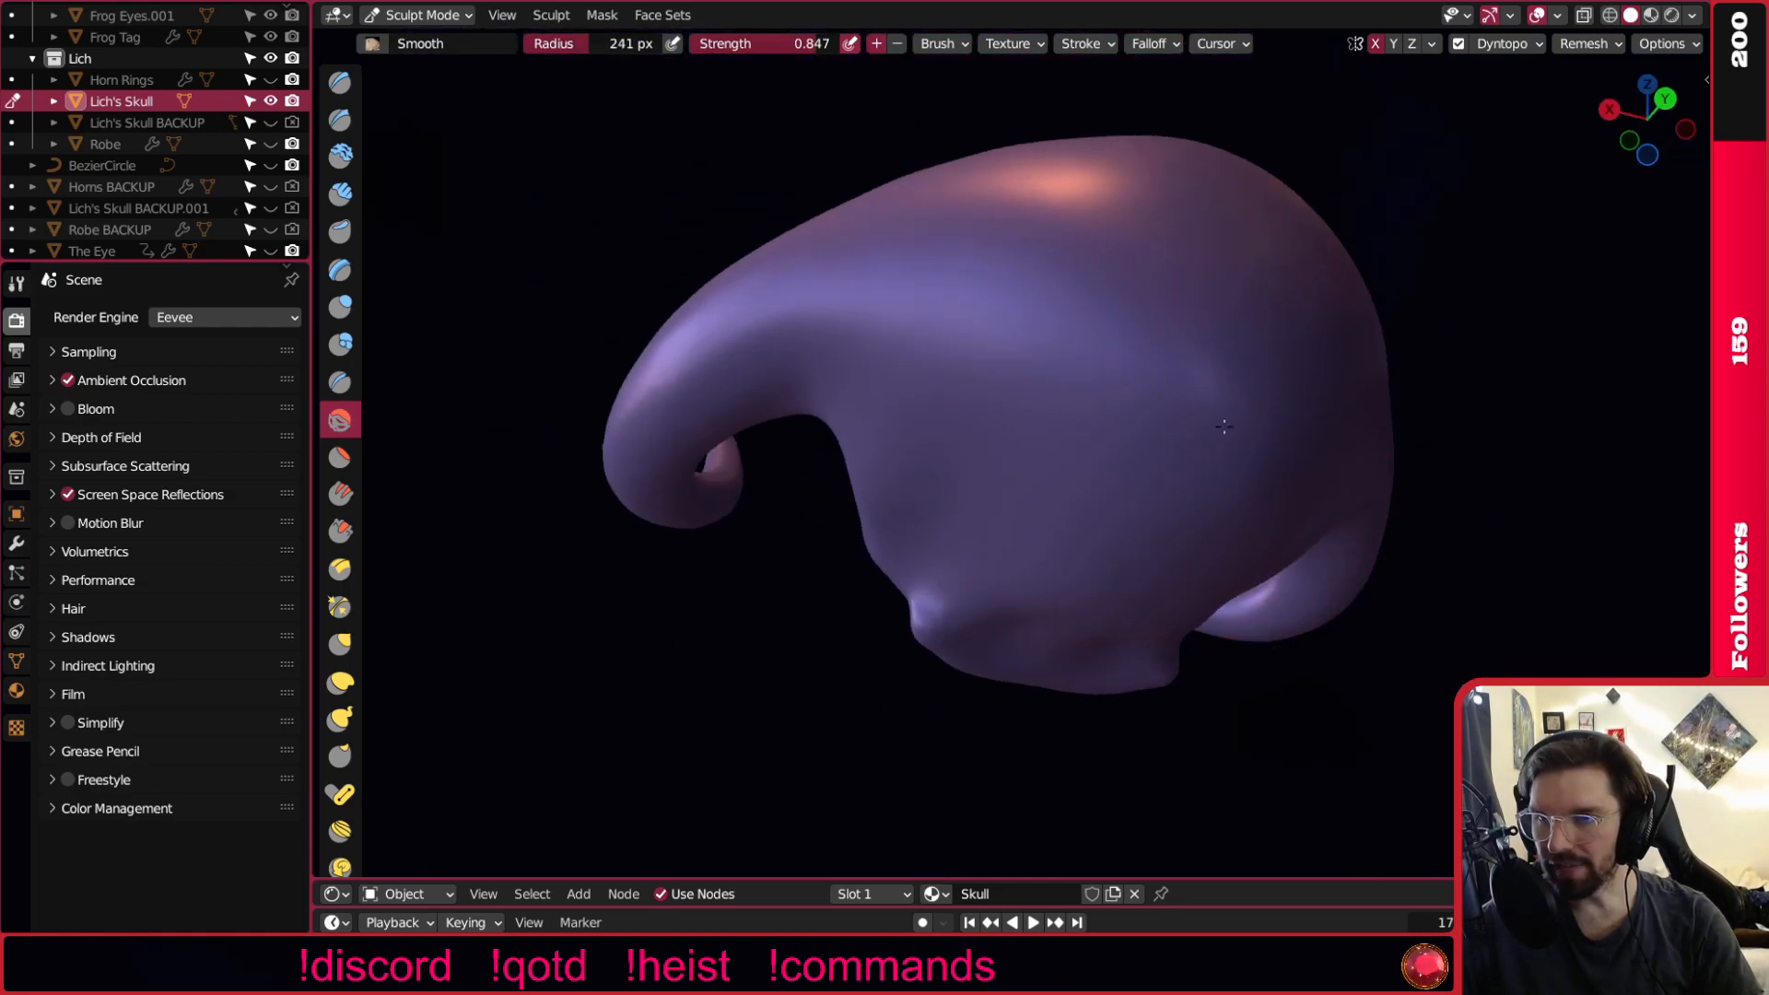
Touch up the lower back of the skull with Inflate/Deflate and soften it with the Smooth brush at a 241 px radius.
{"action": "middle_click_drag", "start_coordinate": [1136, 447], "coordinate": [1209, 457]}
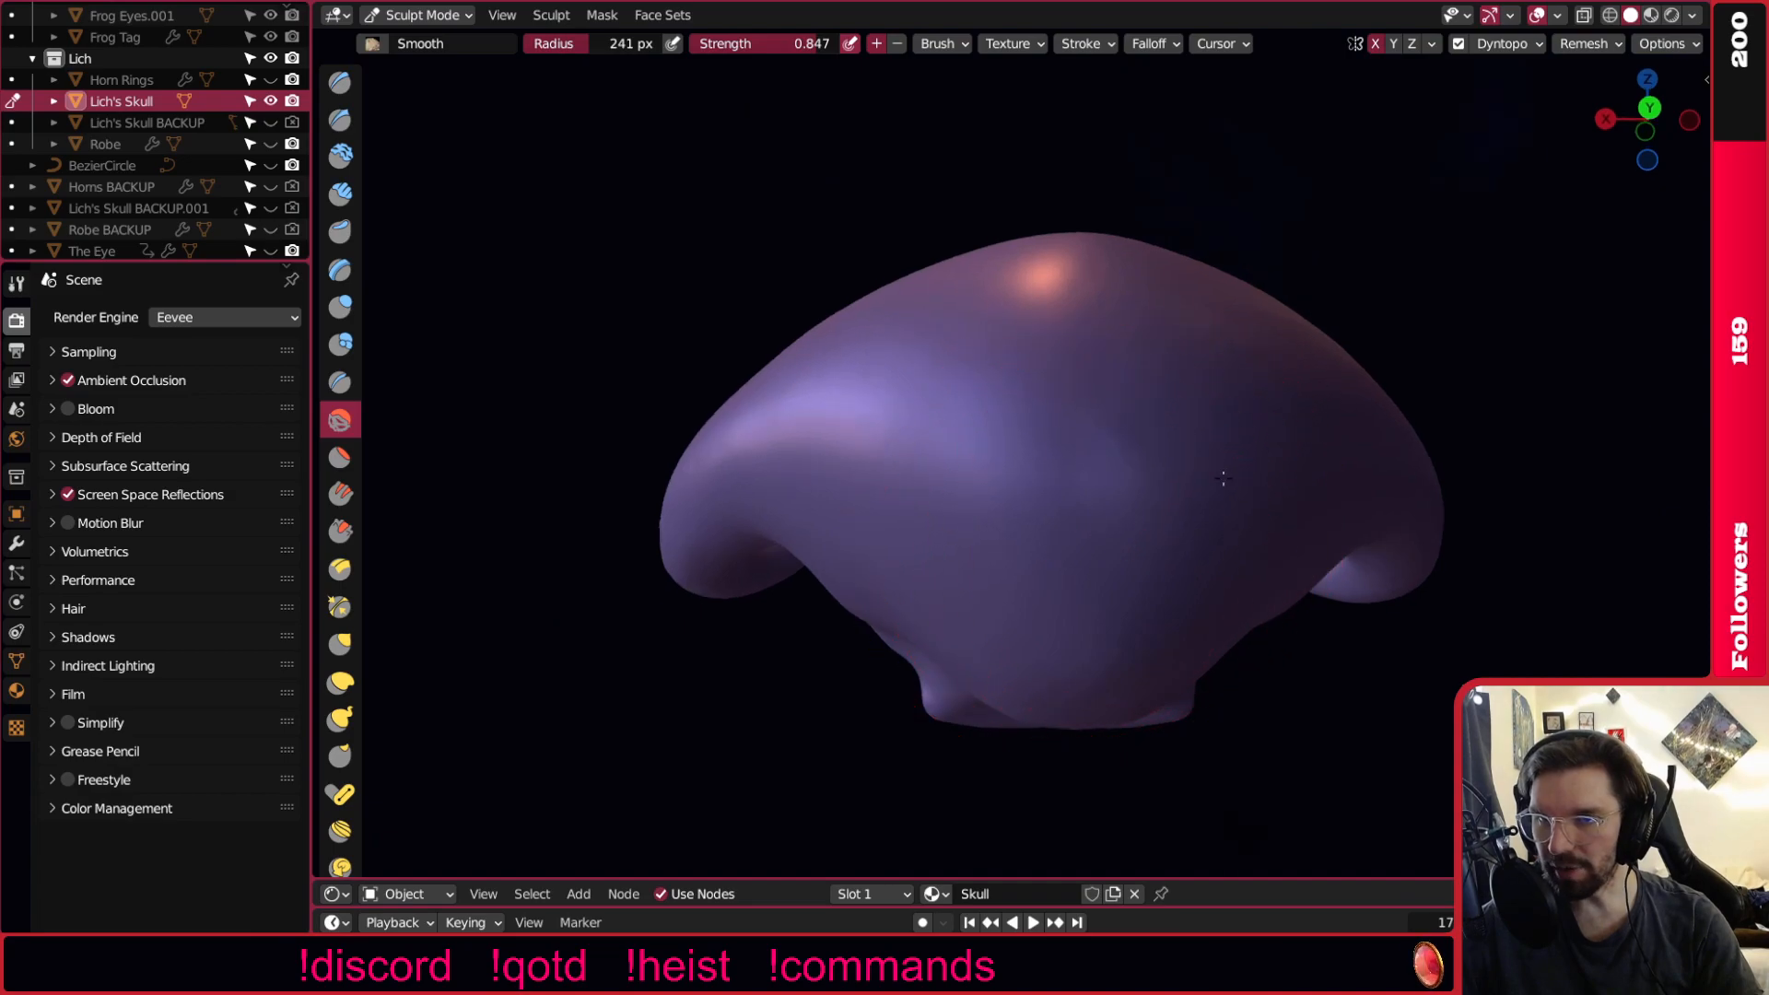
{"action": "mouse_move", "coordinate": [1107, 484]}
{"action": "middle_mouse_down"}
{"action": "mouse_move", "coordinate": [1087, 442]}
{"action": "mouse_move", "coordinate": [1152, 460]}
{"action": "mouse_move", "coordinate": [1134, 517]}
{"action": "mouse_move", "coordinate": [1178, 495]}
{"action": "mouse_move", "coordinate": [1320, 505]}
{"action": "mouse_move", "coordinate": [1056, 549]}
{"action": "mouse_move", "coordinate": [1192, 541]}
{"action": "mouse_move", "coordinate": [1235, 463]}
{"action": "mouse_move", "coordinate": [949, 455]}
{"action": "middle_mouse_up"}
{"action": "scroll", "coordinate": [1181, 517], "scroll_direction": "down", "scroll_amount": 5}
{"action": "scroll", "coordinate": [1086, 532], "scroll_direction": "up", "scroll_amount": 4}
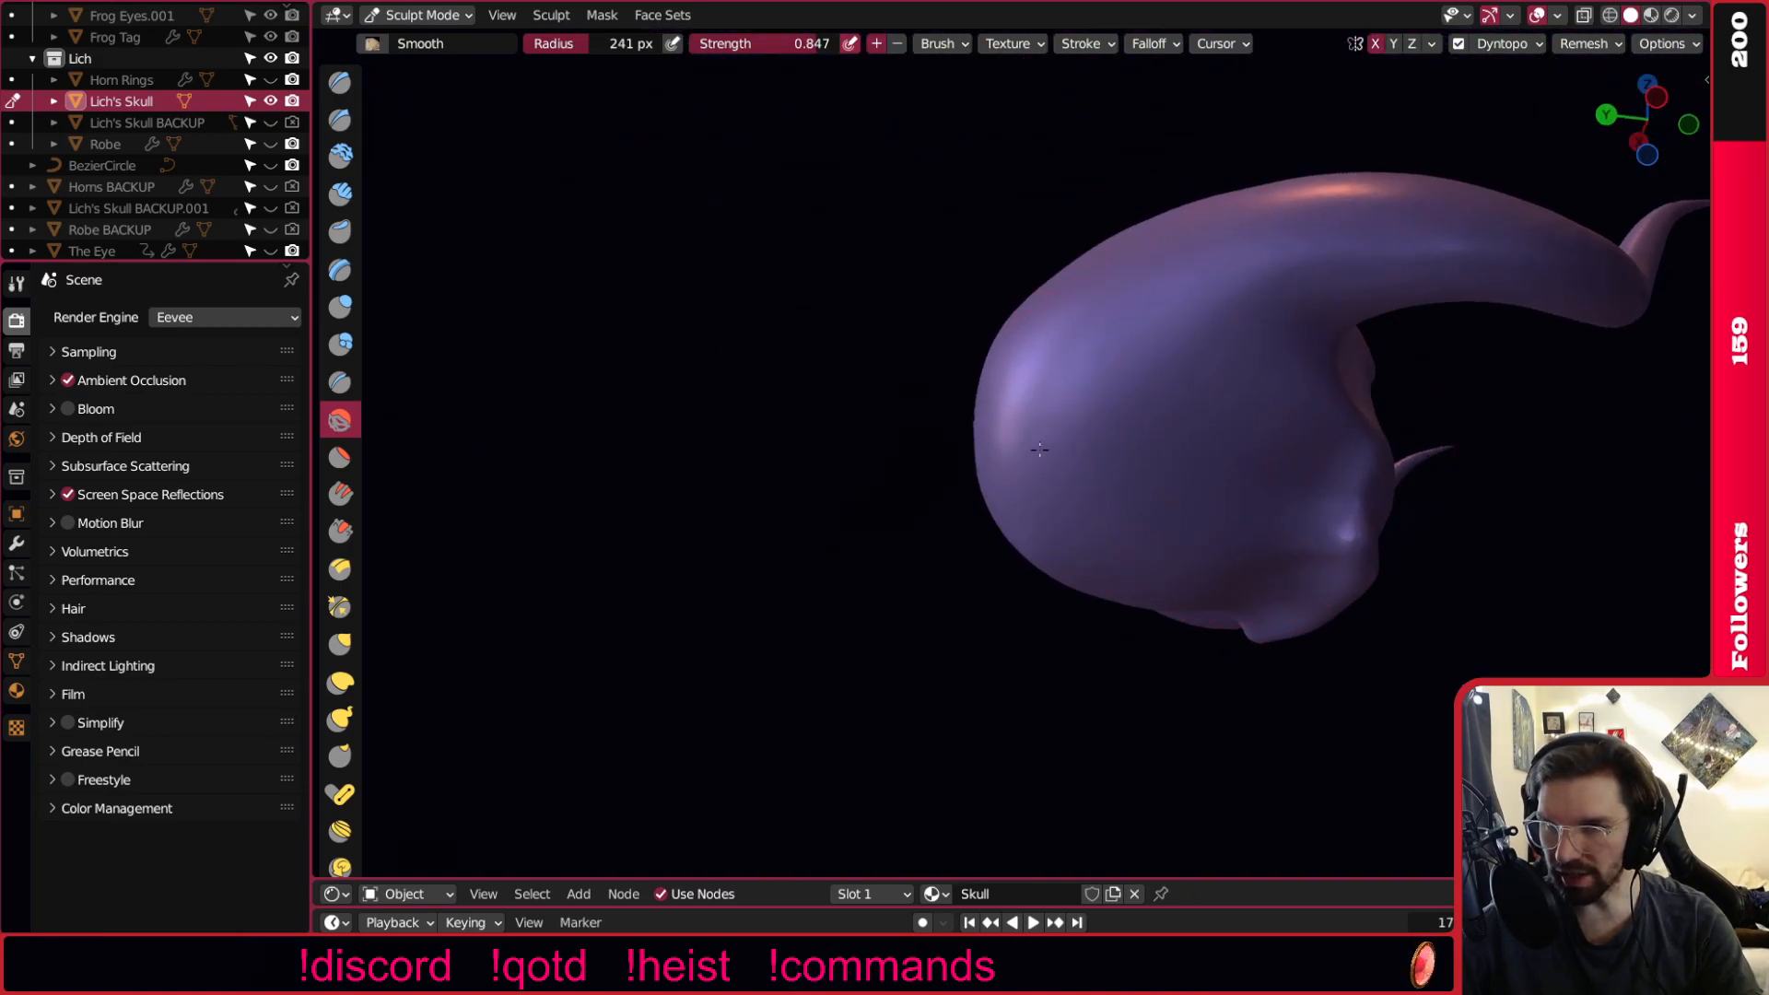
{"action": "scroll", "coordinate": [1204, 494], "scroll_direction": "up", "scroll_amount": 2}
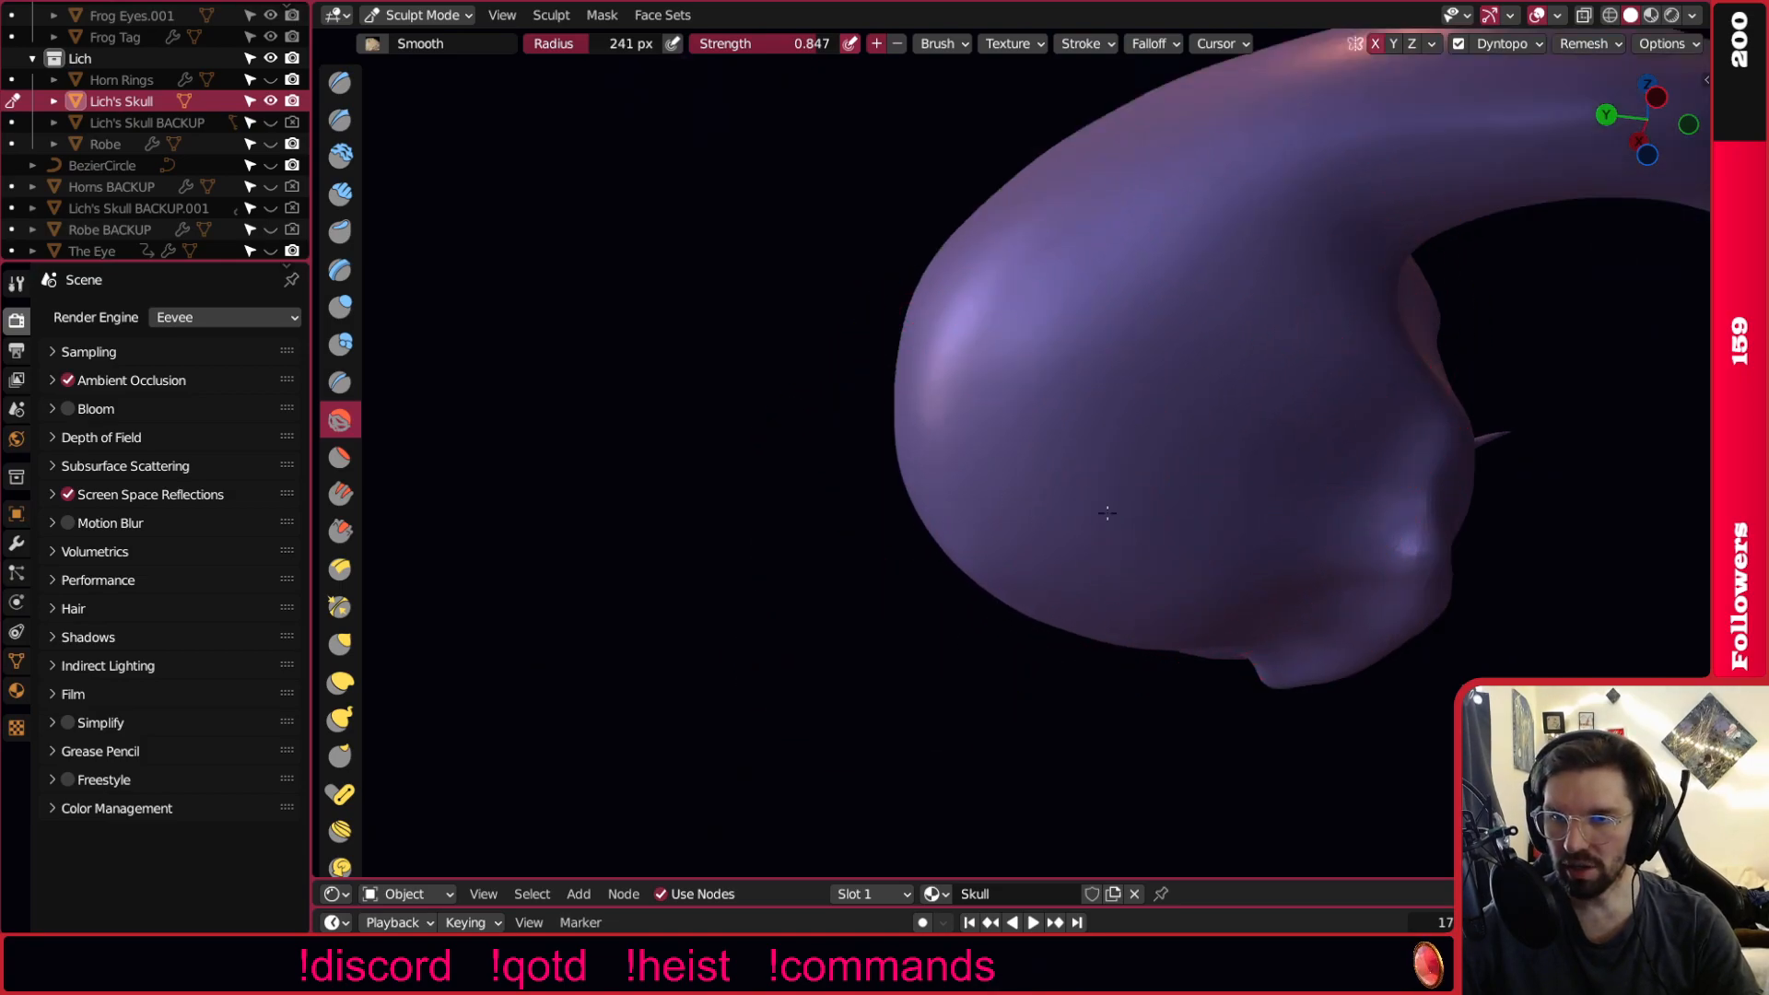
{"action": "key", "text": "i"}
{"action": "mouse_move", "coordinate": [1028, 525]}
{"action": "middle_mouse_down"}
{"action": "mouse_move", "coordinate": [1008, 479]}
{"action": "mouse_move", "coordinate": [599, 516]}
{"action": "middle_mouse_up"}
{"action": "left_click", "coordinate": [340, 420]}
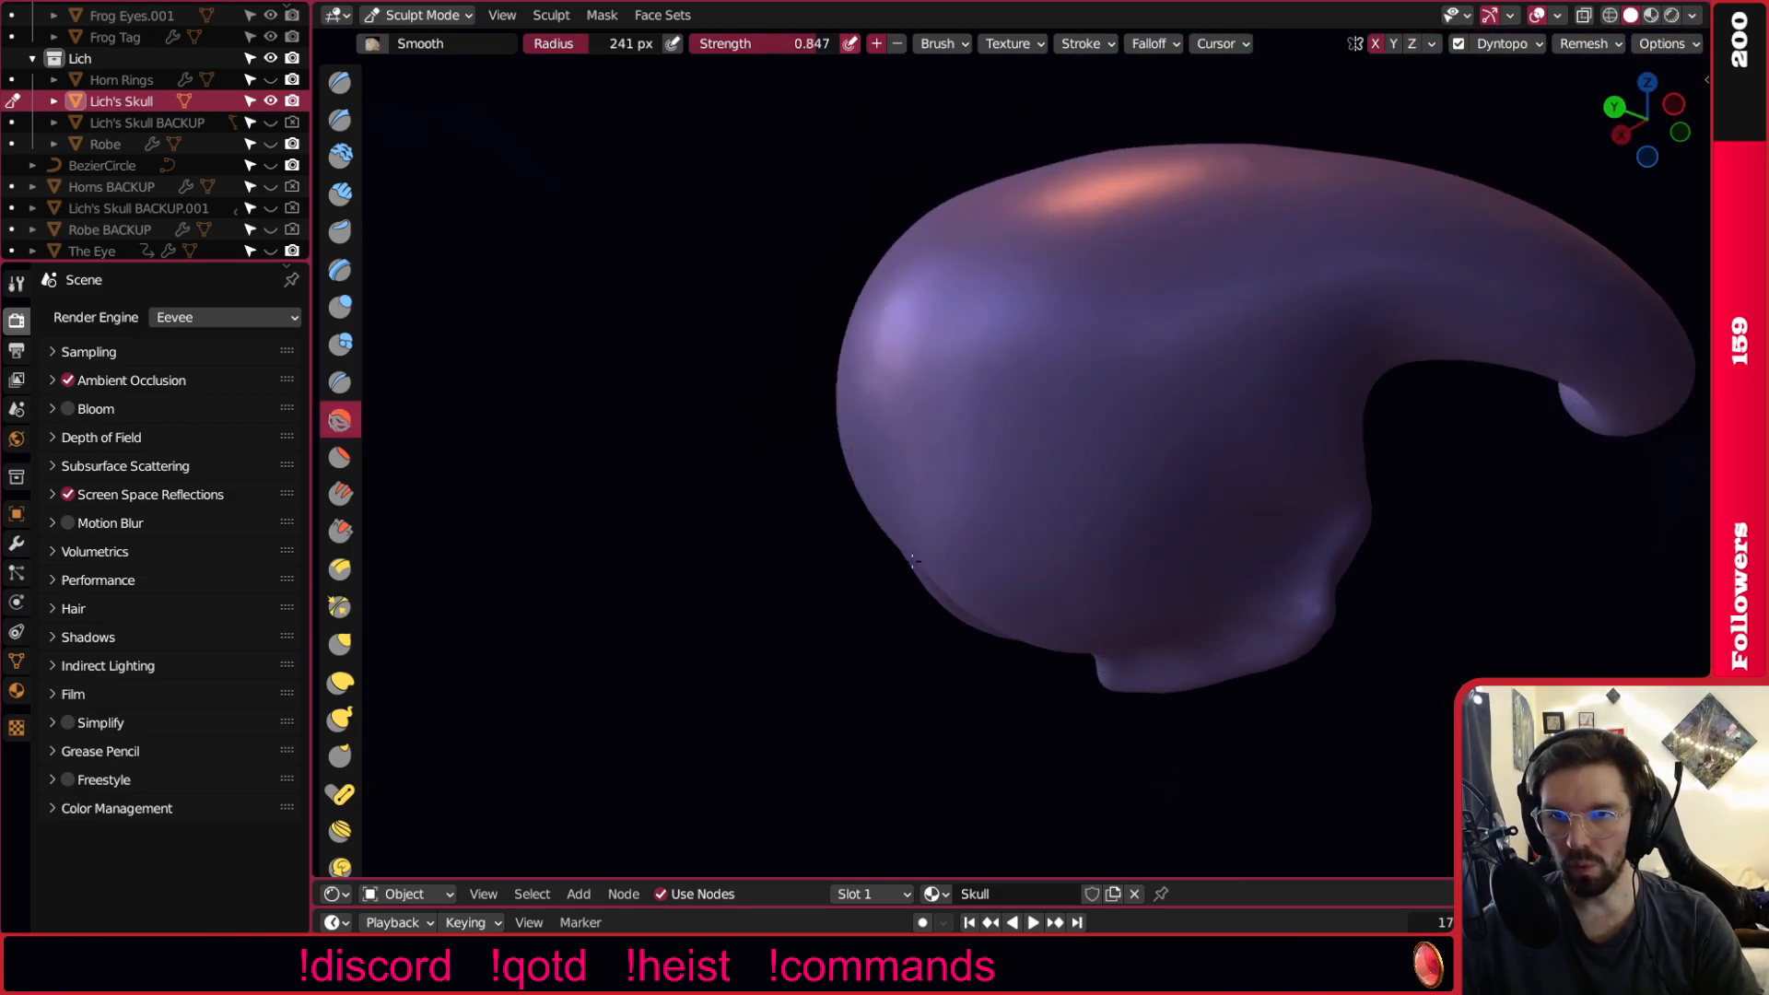
{"action": "mouse_move", "coordinate": [969, 314]}
{"action": "middle_mouse_down"}
{"action": "mouse_move", "coordinate": [1018, 612]}
{"action": "mouse_move", "coordinate": [1080, 504]}
{"action": "mouse_move", "coordinate": [1150, 480]}
{"action": "middle_mouse_up"}
{"action": "mouse_move", "coordinate": [952, 410]}
{"action": "middle_mouse_down"}
{"action": "mouse_move", "coordinate": [1047, 415]}
{"action": "mouse_move", "coordinate": [825, 434]}
{"action": "mouse_move", "coordinate": [983, 482]}
{"action": "mouse_move", "coordinate": [881, 417]}
{"action": "middle_mouse_up"}
{"action": "scroll", "coordinate": [1047, 415], "scroll_direction": "down", "scroll_amount": 3}
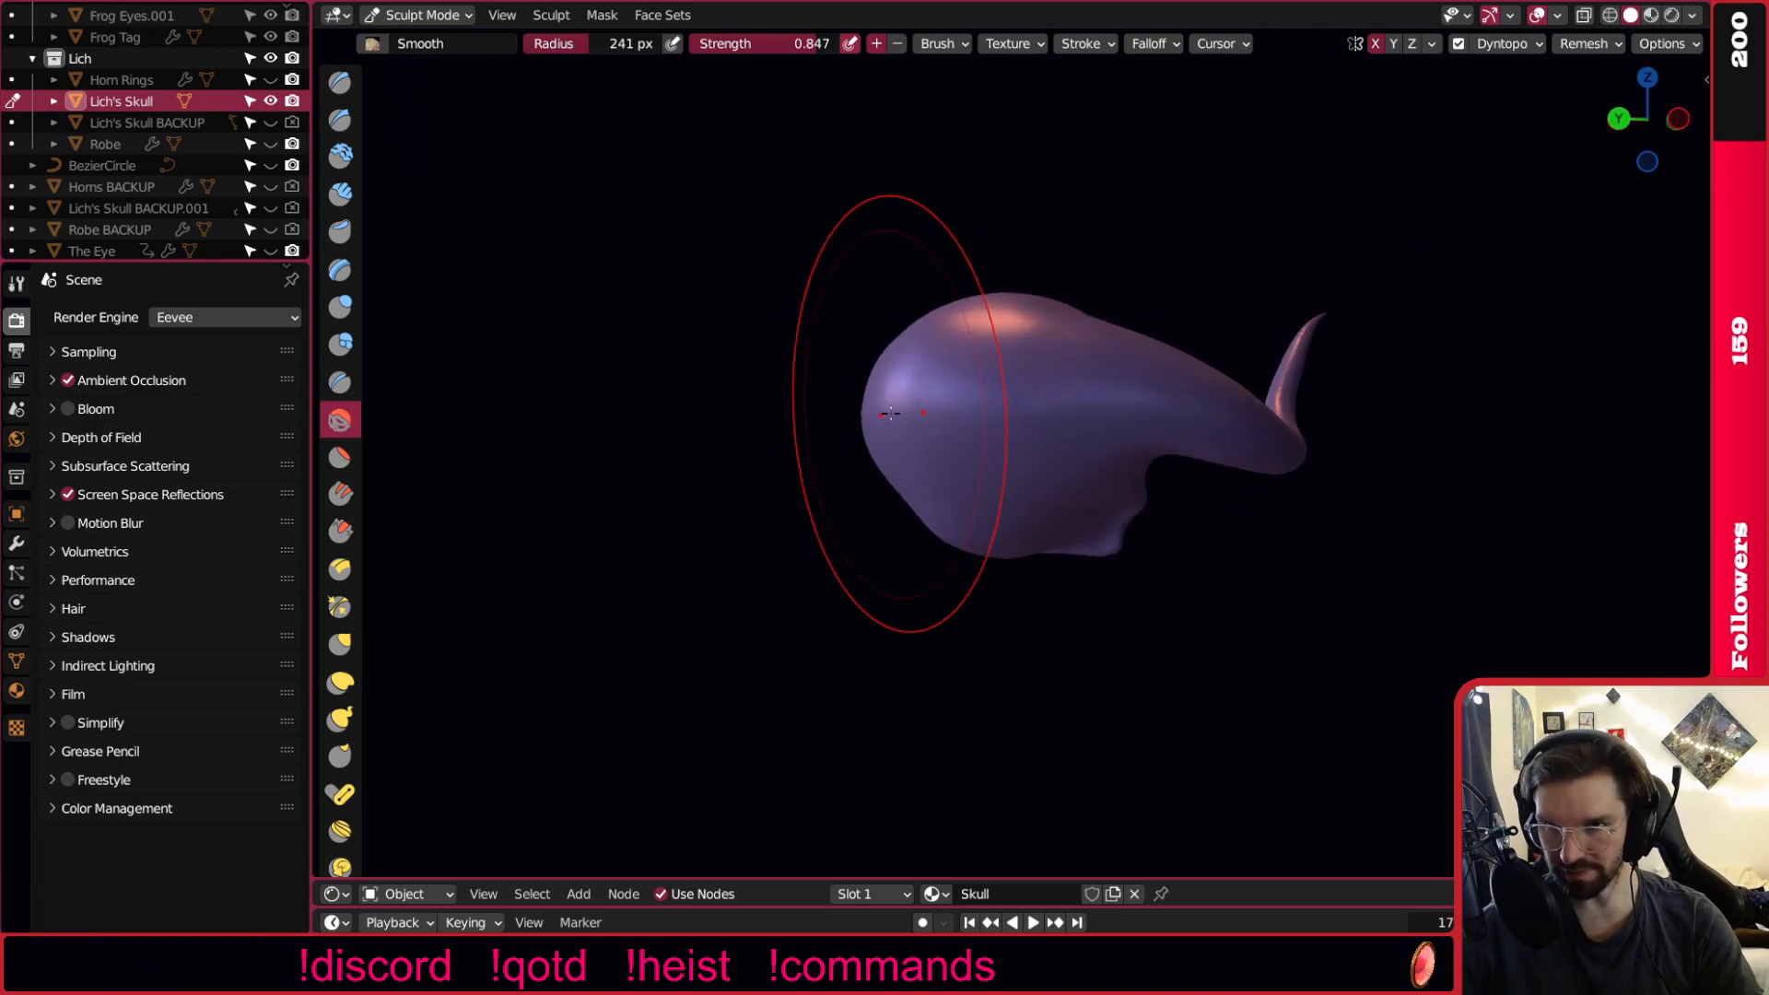
Set the Smooth brush to strength 1.000 and a 188 px radius, and smooth the rounded back of the skull.
{"action": "scroll", "coordinate": [1023, 281], "scroll_direction": "up", "scroll_amount": 4}
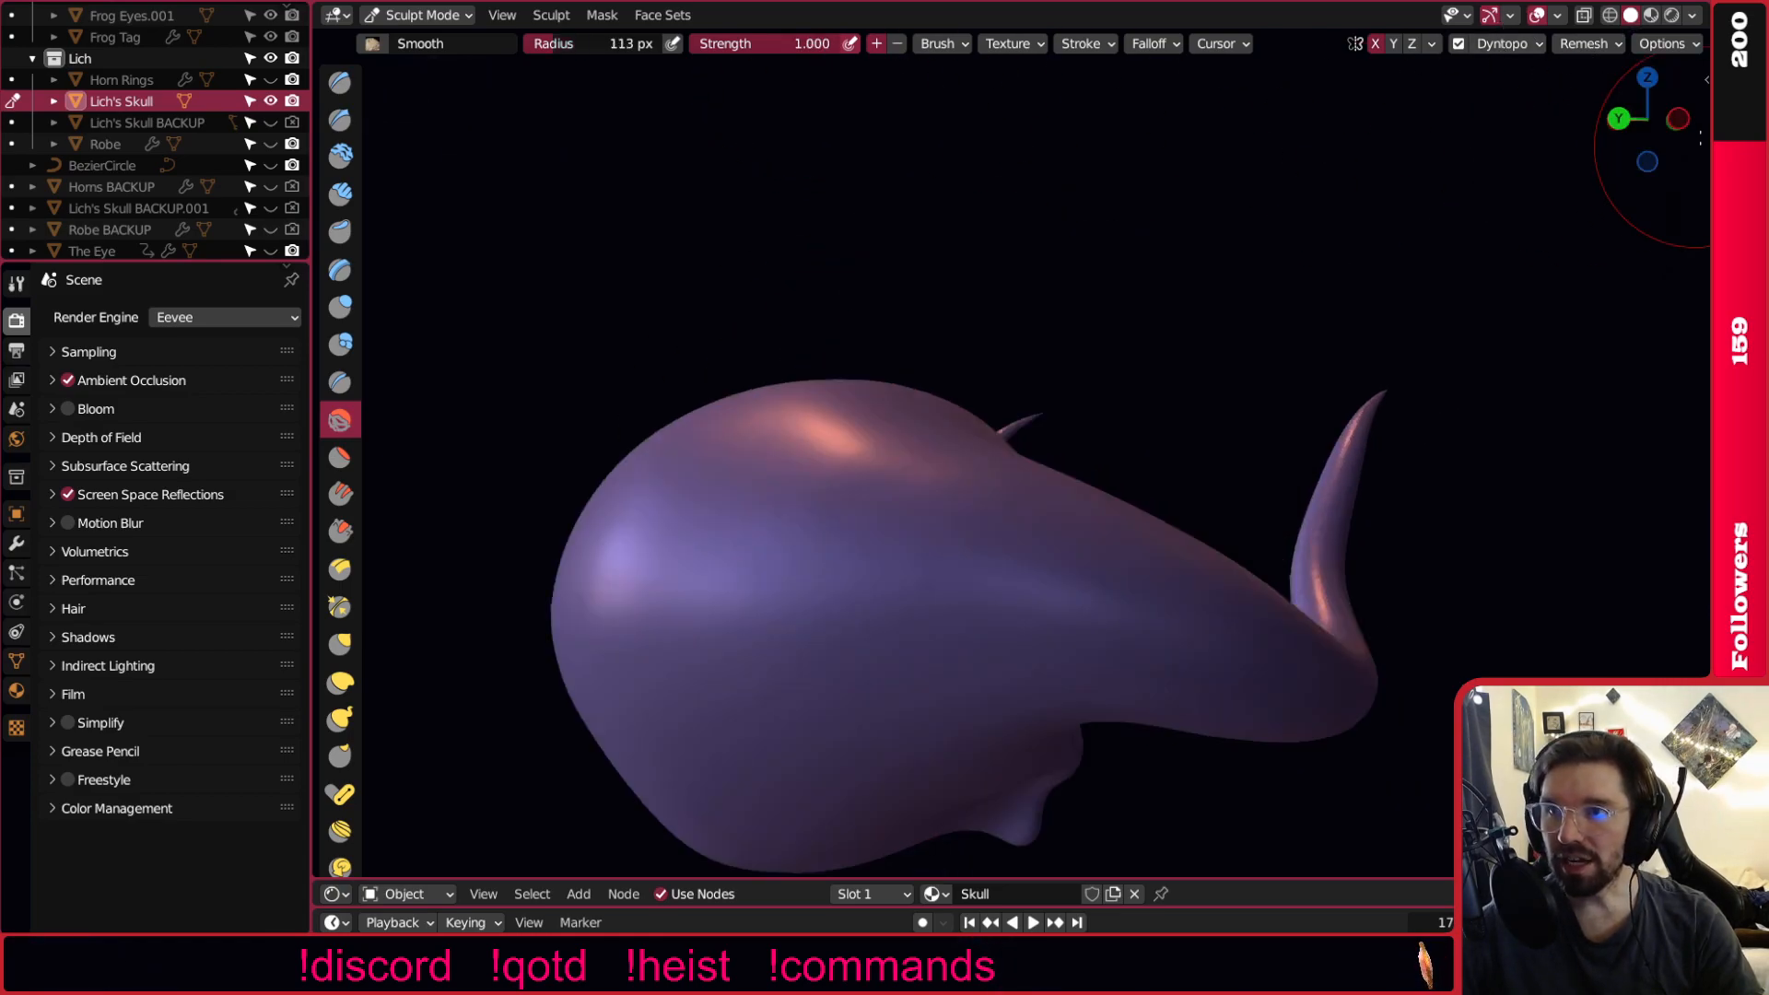
{"action": "left_click", "coordinate": [1507, 43]}
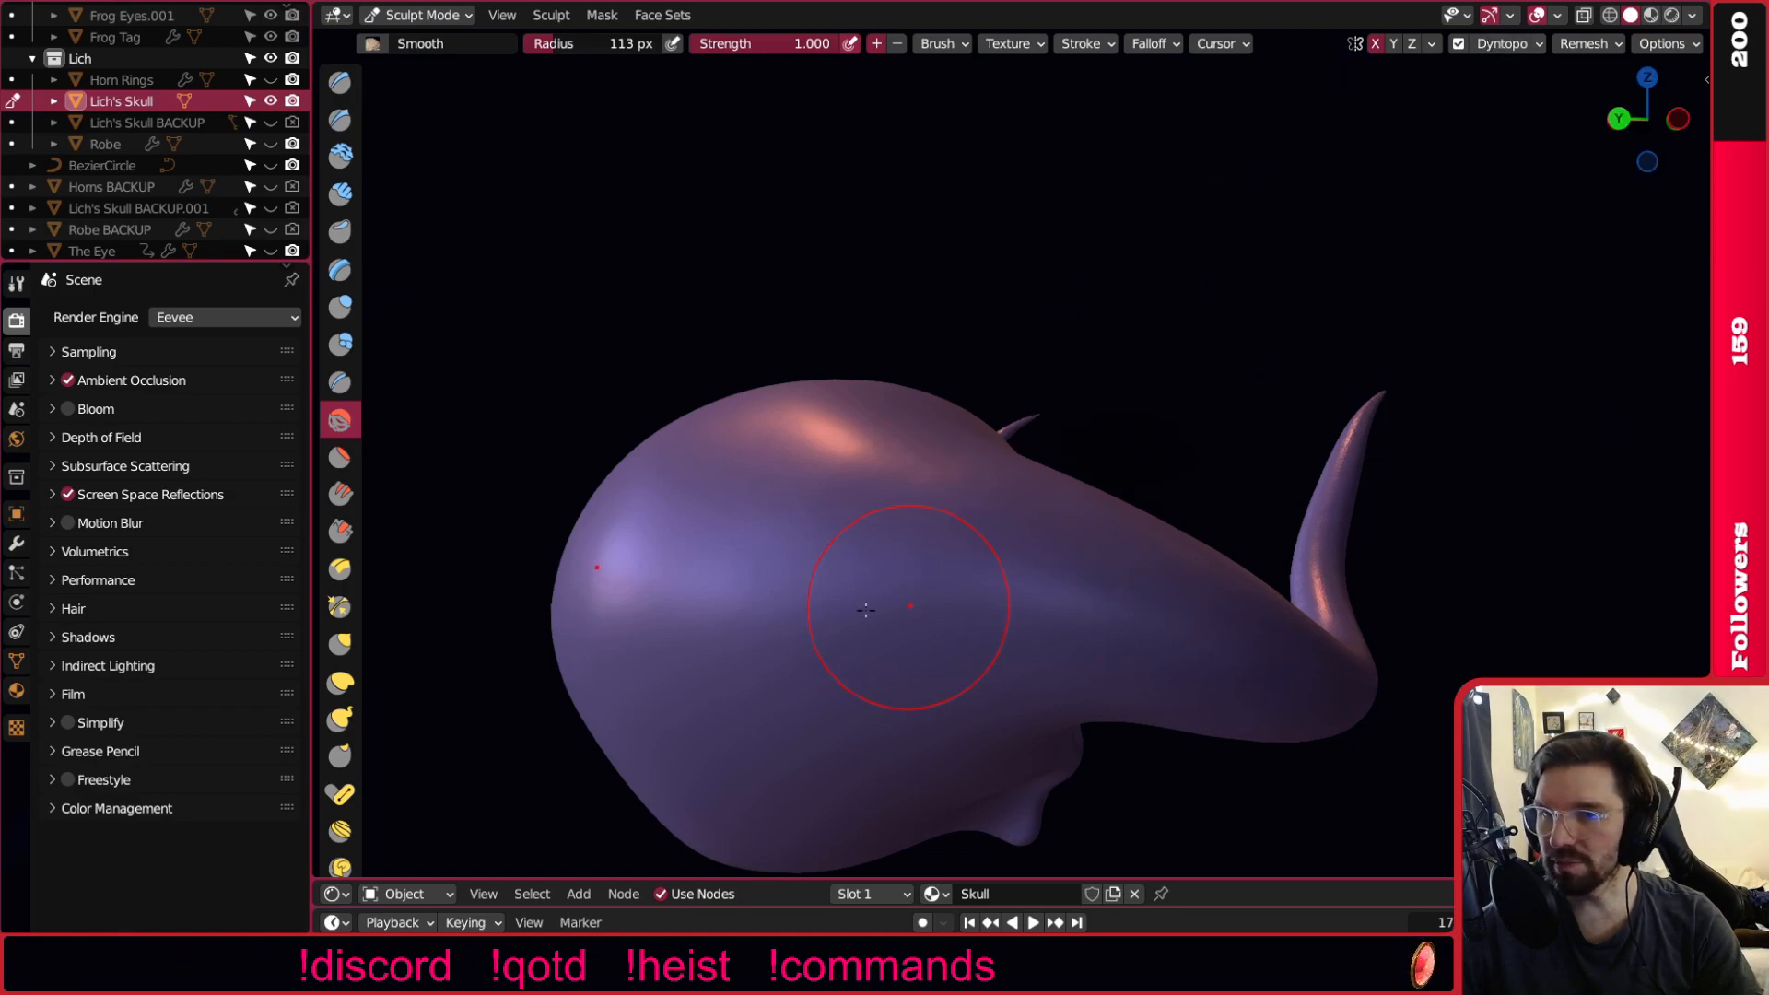
{"action": "scroll", "coordinate": [892, 608], "scroll_direction": "down", "scroll_amount": 1}
{"action": "middle_click_drag", "start_coordinate": [907, 576], "coordinate": [1098, 434], "text": "shift"}
{"action": "key", "text": "f"}
{"action": "left_click", "coordinate": [1147, 461]}
{"action": "mouse_move", "coordinate": [996, 479]}
{"action": "middle_mouse_down"}
{"action": "mouse_move", "coordinate": [834, 467]}
{"action": "mouse_move", "coordinate": [988, 545]}
{"action": "middle_mouse_up"}
{"action": "scroll", "coordinate": [834, 467], "scroll_direction": "up", "scroll_amount": 2}
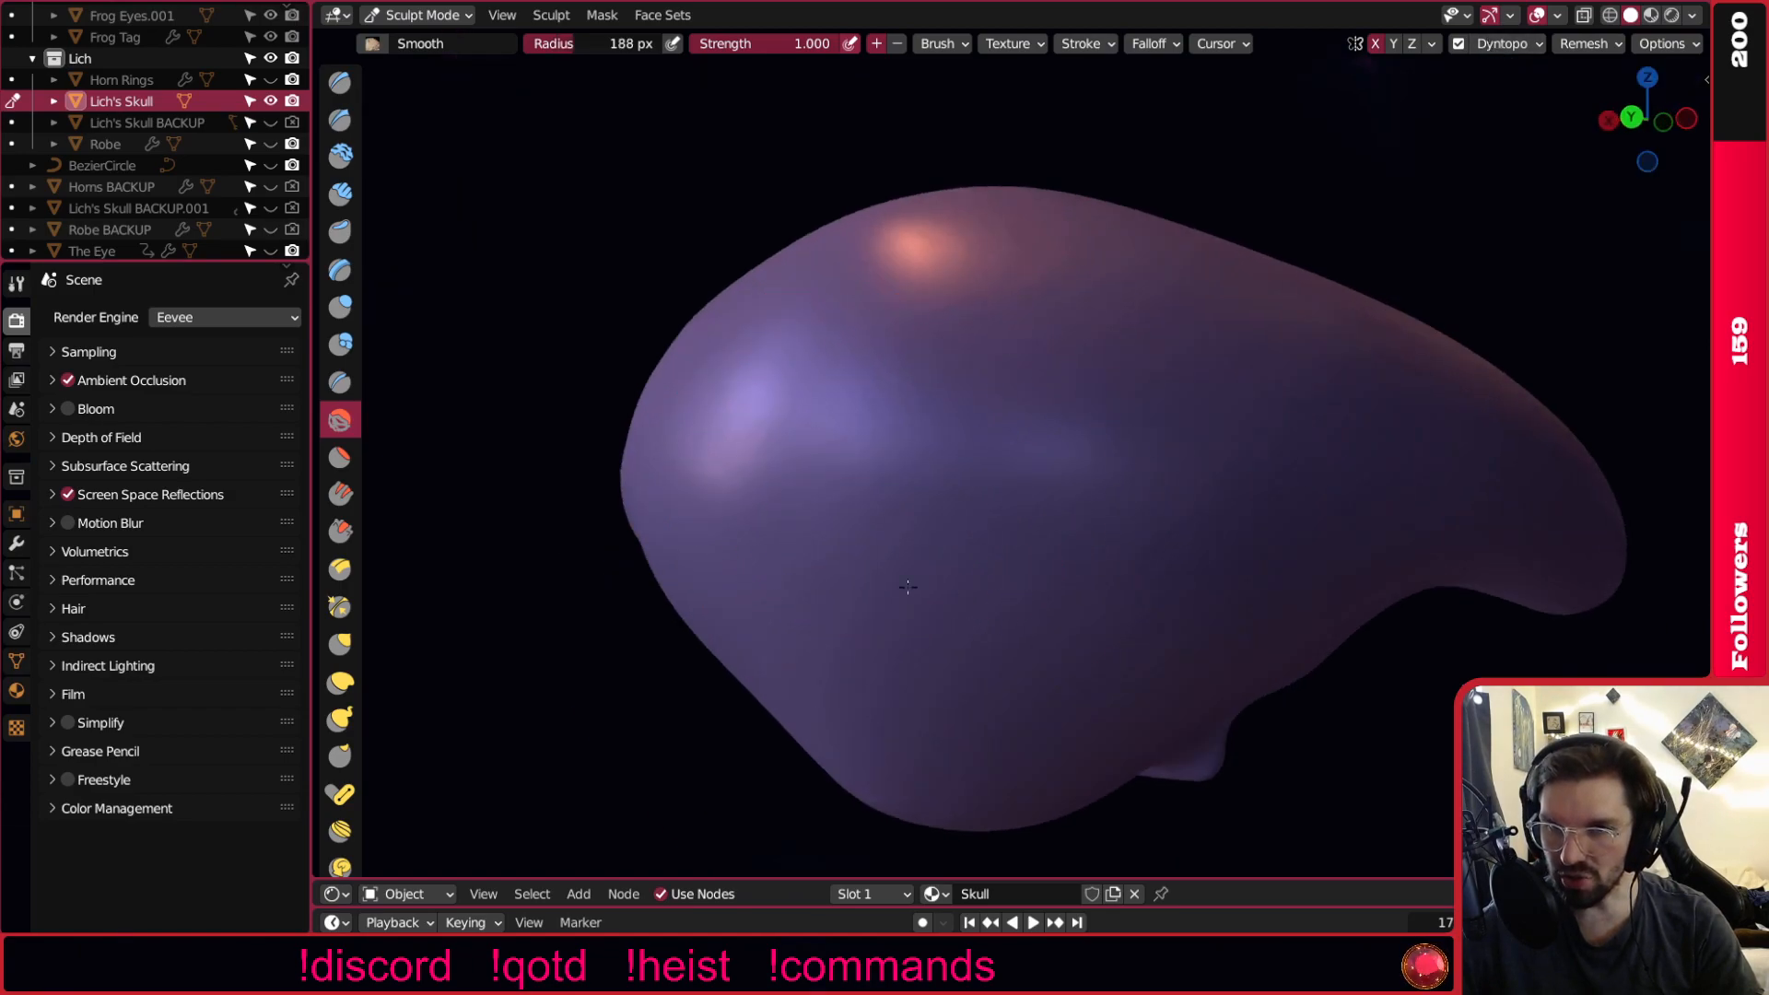
Even out the bulge between the back and the lower side of the skull with the 188 px Smooth brush.
{"action": "middle_click_drag", "start_coordinate": [879, 467], "coordinate": [851, 417], "text": "shift"}
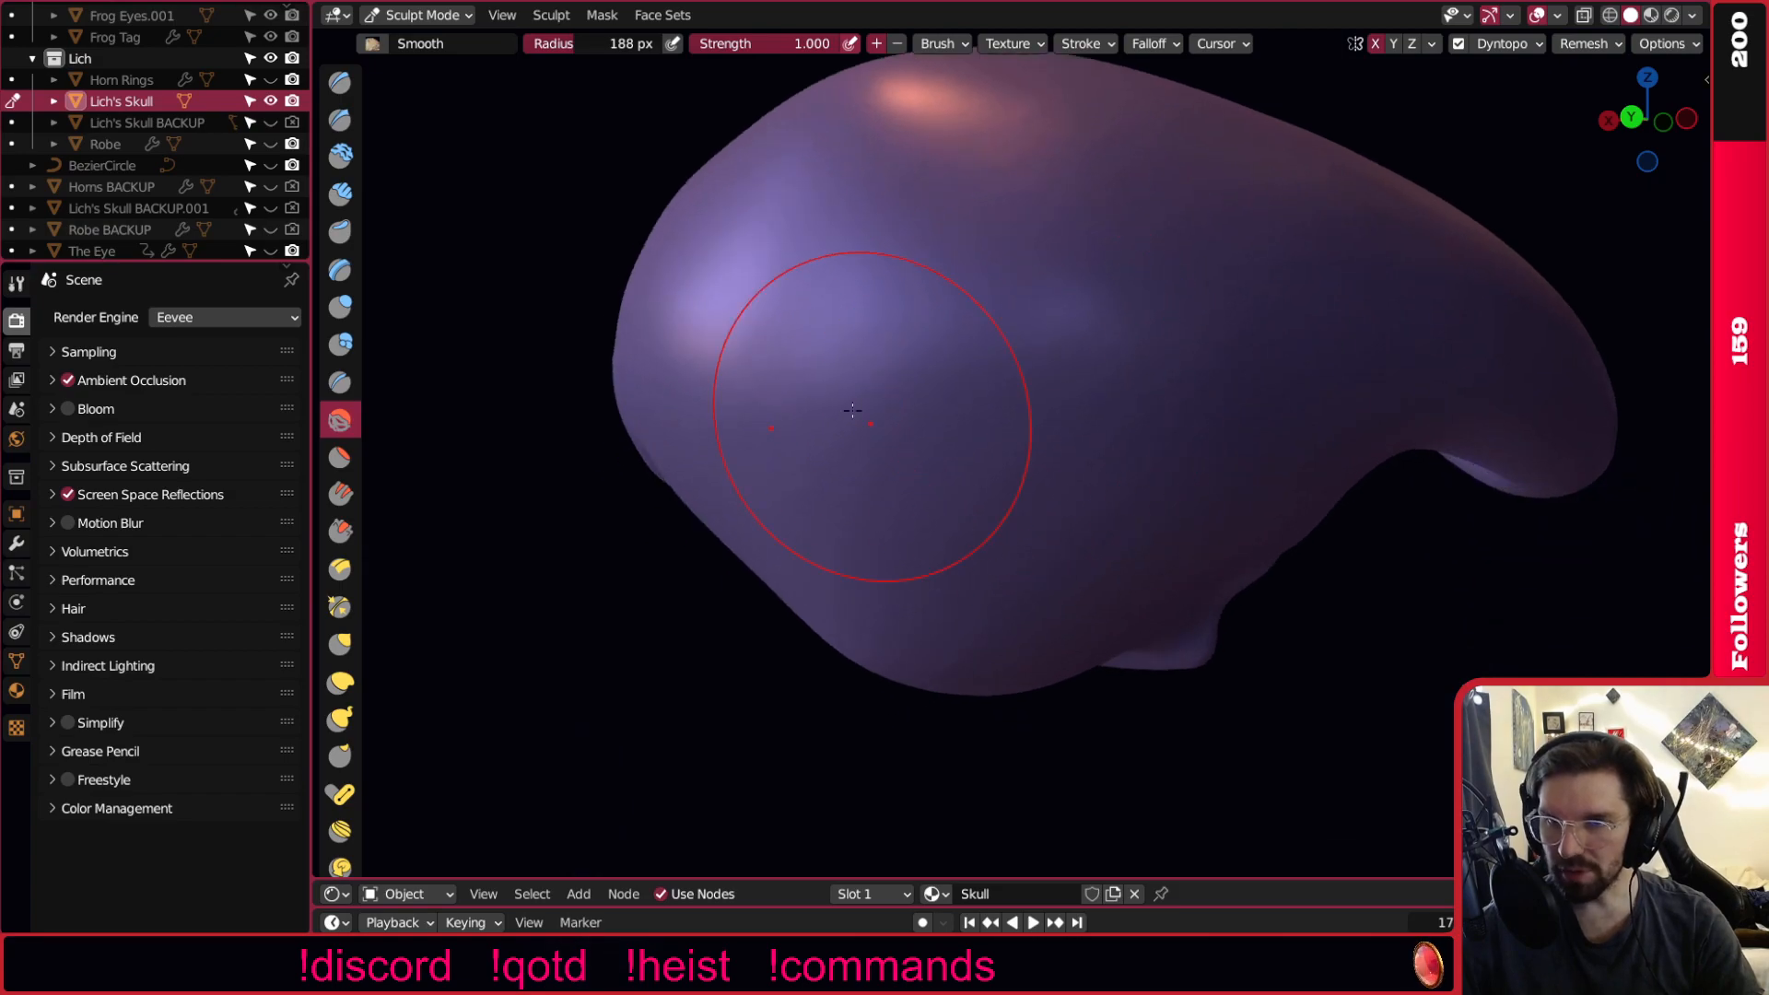
{"action": "middle_click_drag", "start_coordinate": [931, 338], "coordinate": [934, 289]}
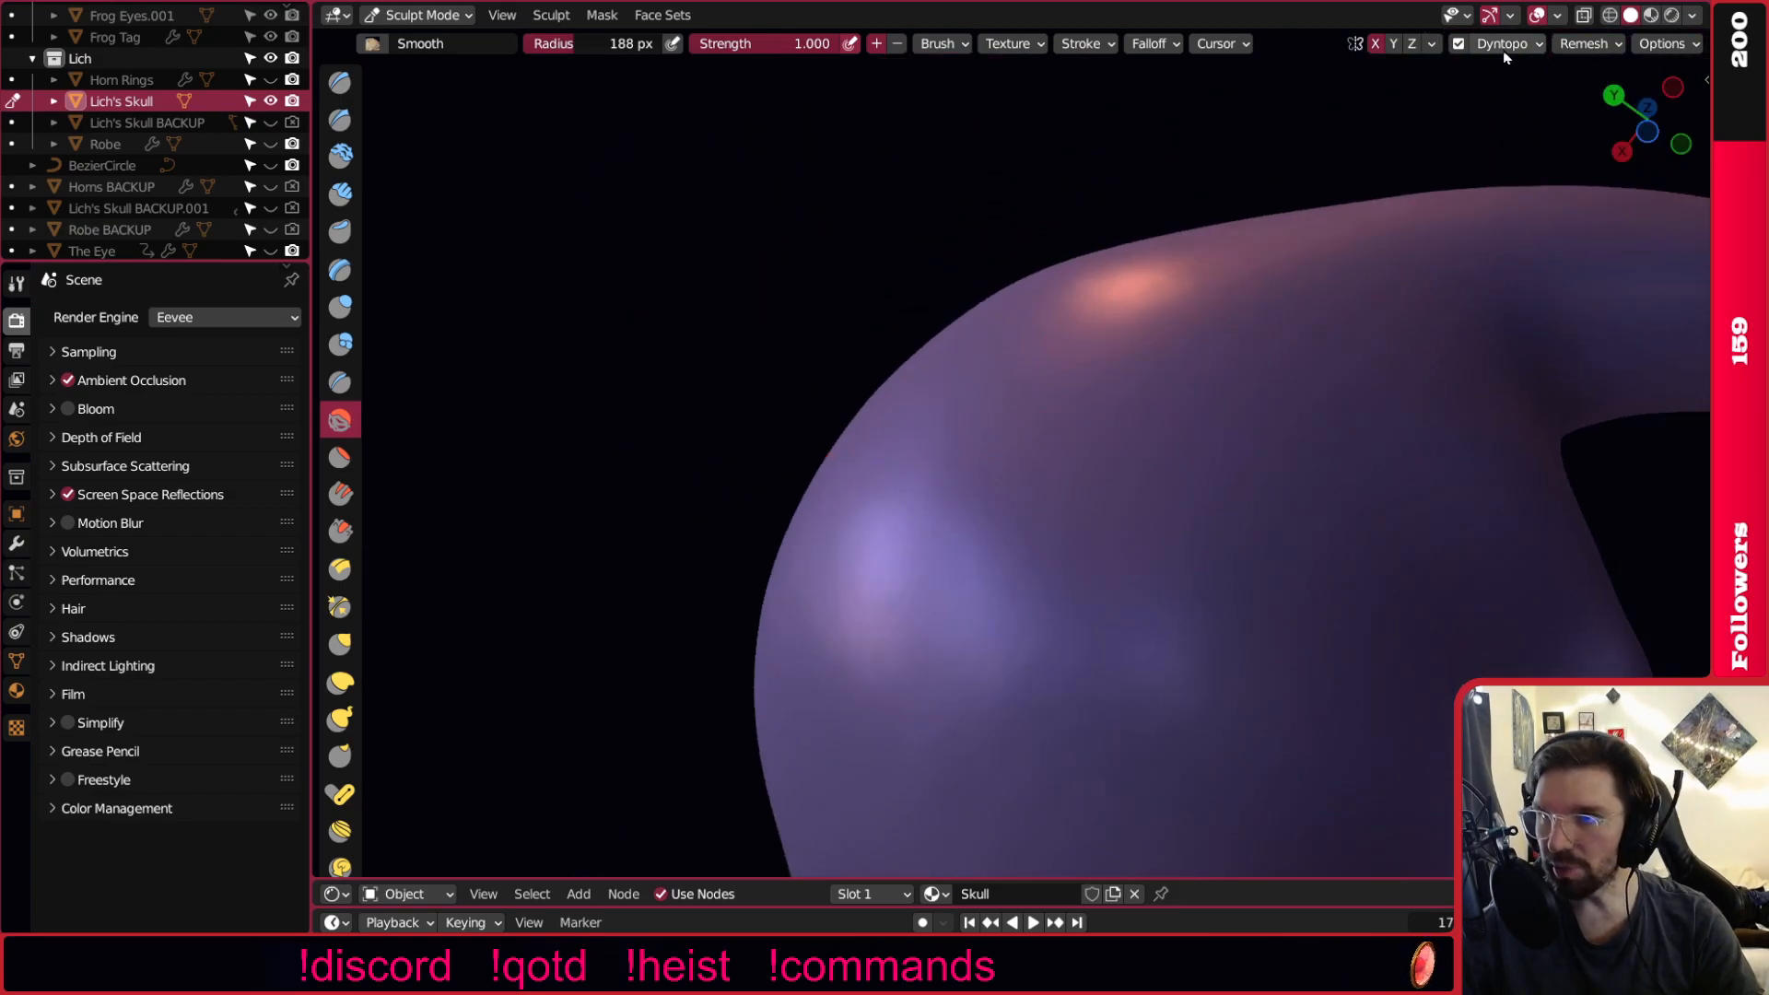
{"action": "middle_click_drag", "start_coordinate": [1073, 461], "coordinate": [983, 561], "text": "ctrl"}
{"action": "middle_click_drag", "start_coordinate": [897, 703], "coordinate": [853, 656], "text": "shift"}
{"action": "mouse_move", "coordinate": [852, 556]}
{"action": "middle_mouse_down"}
{"action": "mouse_move", "coordinate": [844, 603]}
{"action": "mouse_move", "coordinate": [1039, 553]}
{"action": "mouse_move", "coordinate": [775, 513]}
{"action": "mouse_move", "coordinate": [651, 517]}
{"action": "mouse_move", "coordinate": [936, 478]}
{"action": "mouse_move", "coordinate": [1086, 403]}
{"action": "middle_mouse_up"}
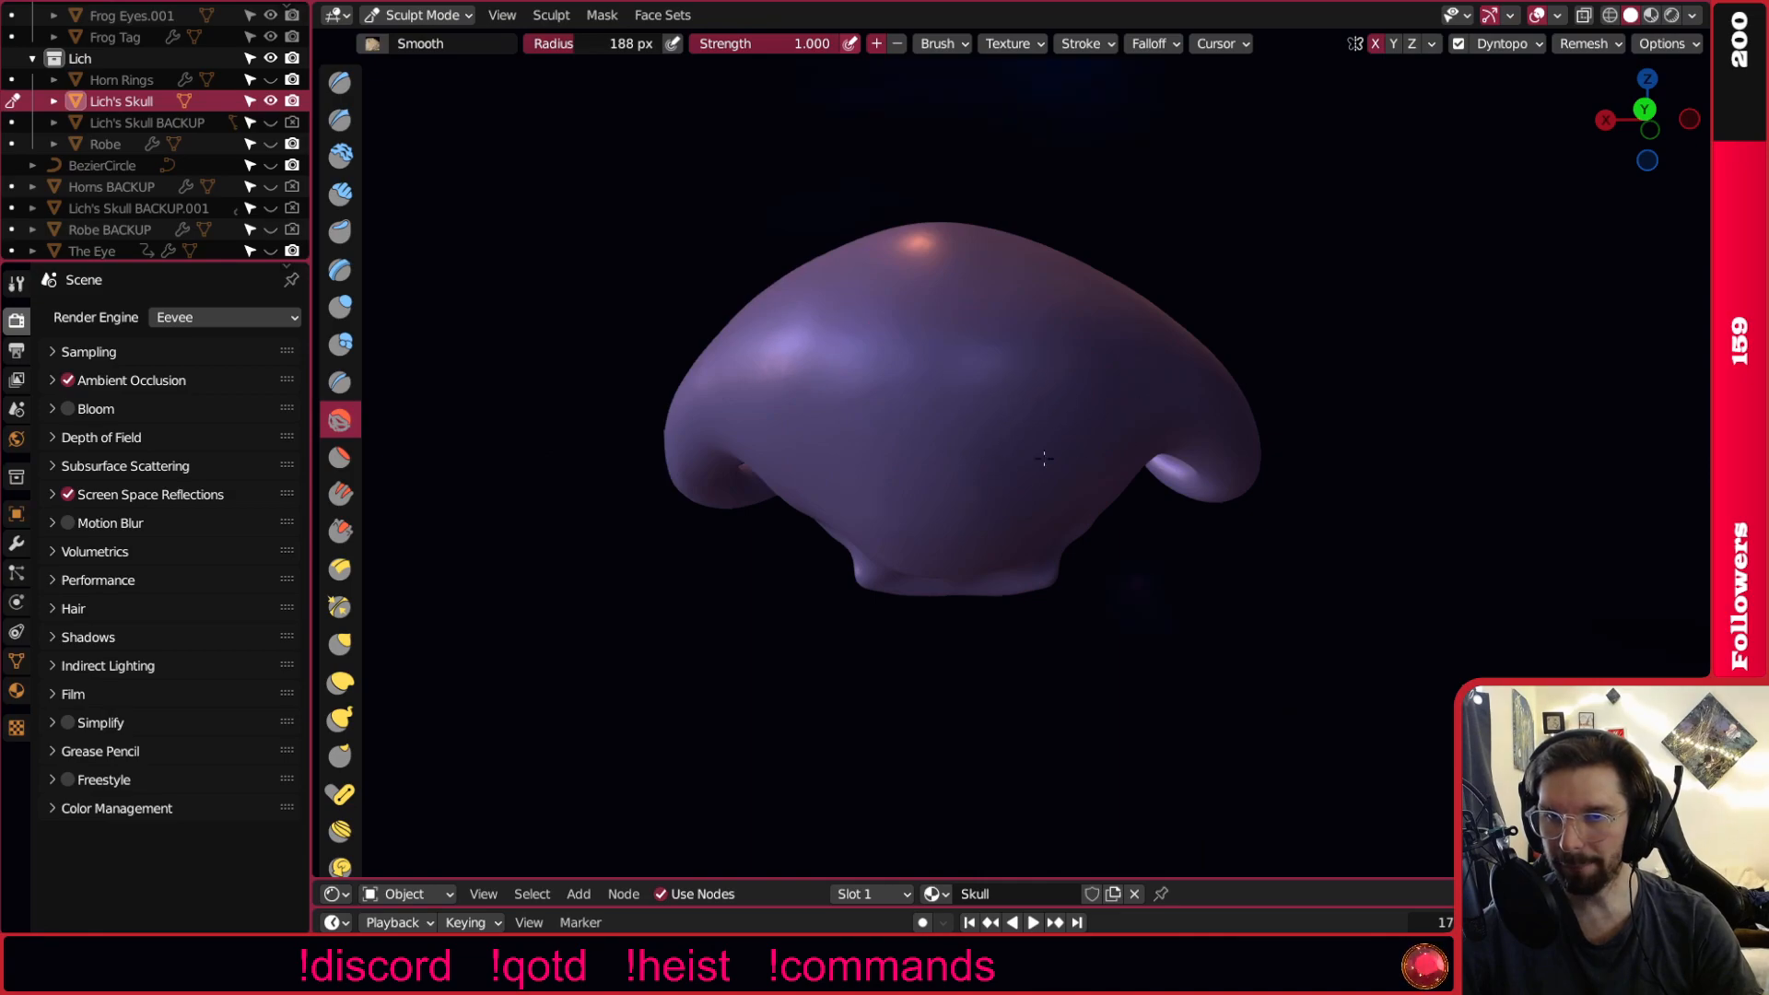
Switch to the Inflate/Deflate brush at a 109 px radius and reshape the side of the skull below the horn base.
{"action": "middle_click_drag", "start_coordinate": [1220, 445], "coordinate": [1146, 395]}
{"action": "scroll", "coordinate": [1198, 424], "scroll_direction": "up", "scroll_amount": 3}
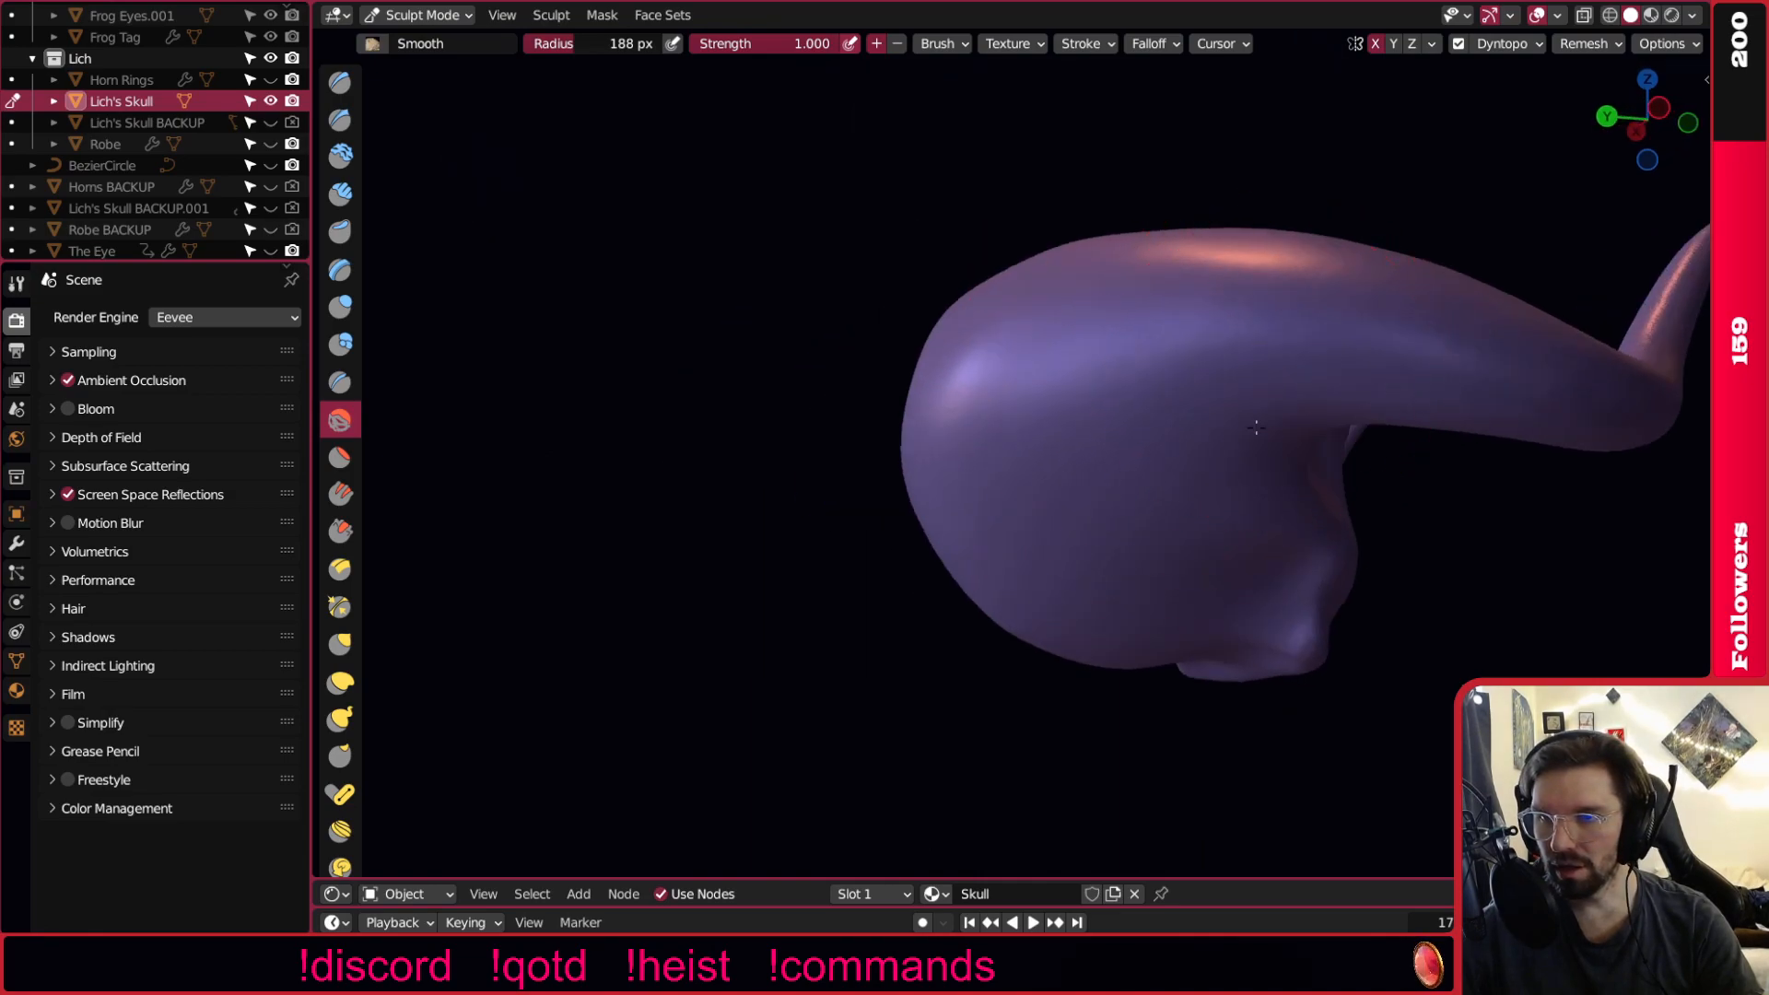
{"action": "mouse_move", "coordinate": [1288, 395]}
{"action": "middle_mouse_down"}
{"action": "mouse_move", "coordinate": [1162, 396]}
{"action": "mouse_move", "coordinate": [1265, 364]}
{"action": "mouse_move", "coordinate": [1226, 378]}
{"action": "middle_mouse_up"}
{"action": "left_click", "coordinate": [340, 306]}
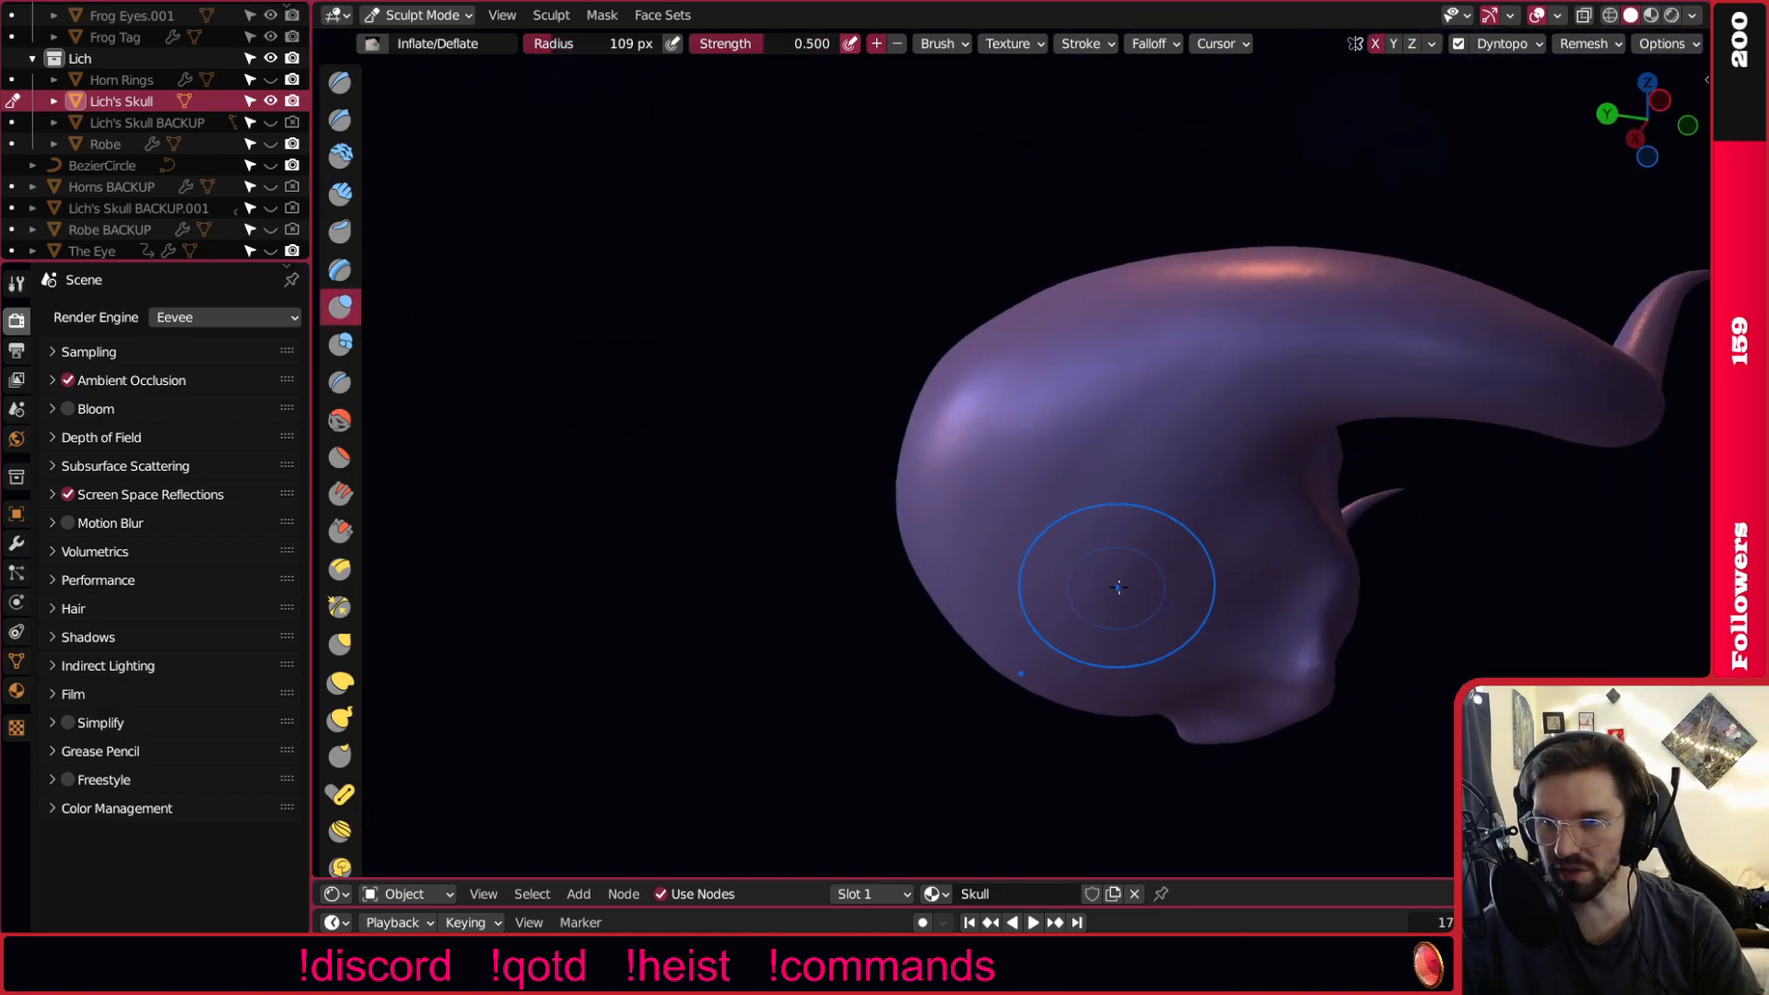
{"action": "middle_click_drag", "start_coordinate": [1168, 551], "coordinate": [1323, 416]}
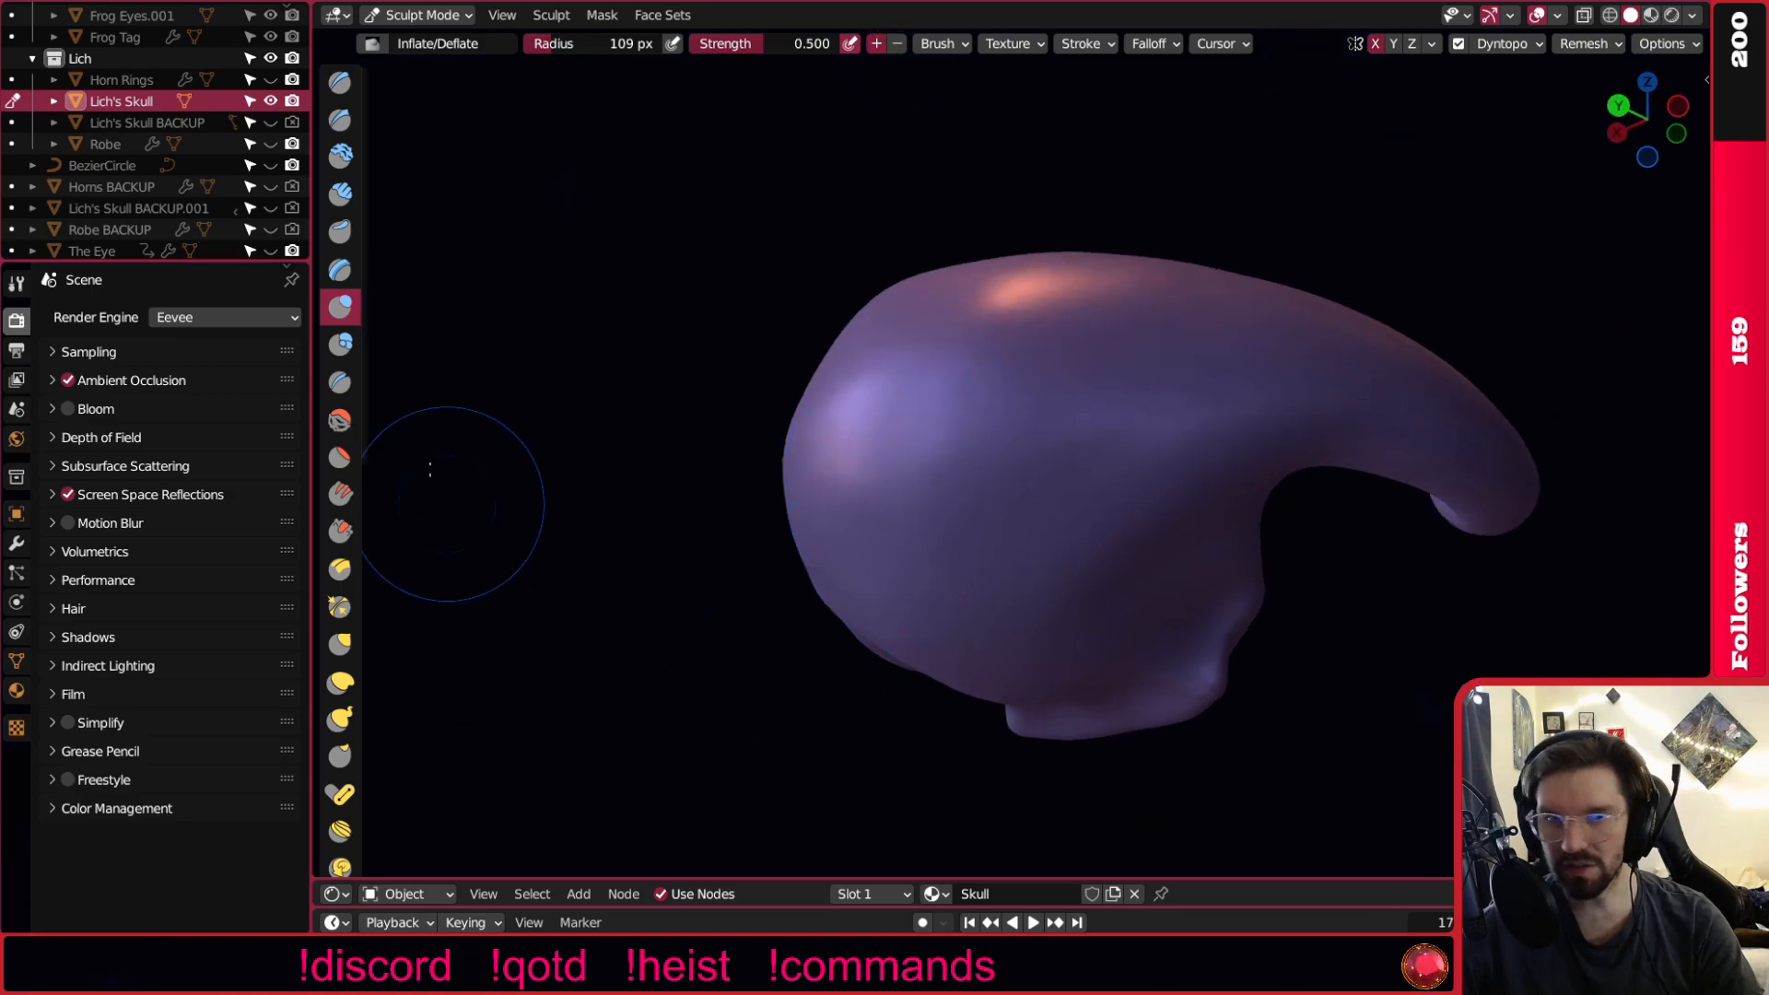
Switch to the Smooth brush at a 224 px radius and soften the side of the skull below the horn base.
{"action": "key", "text": "shift+s"}
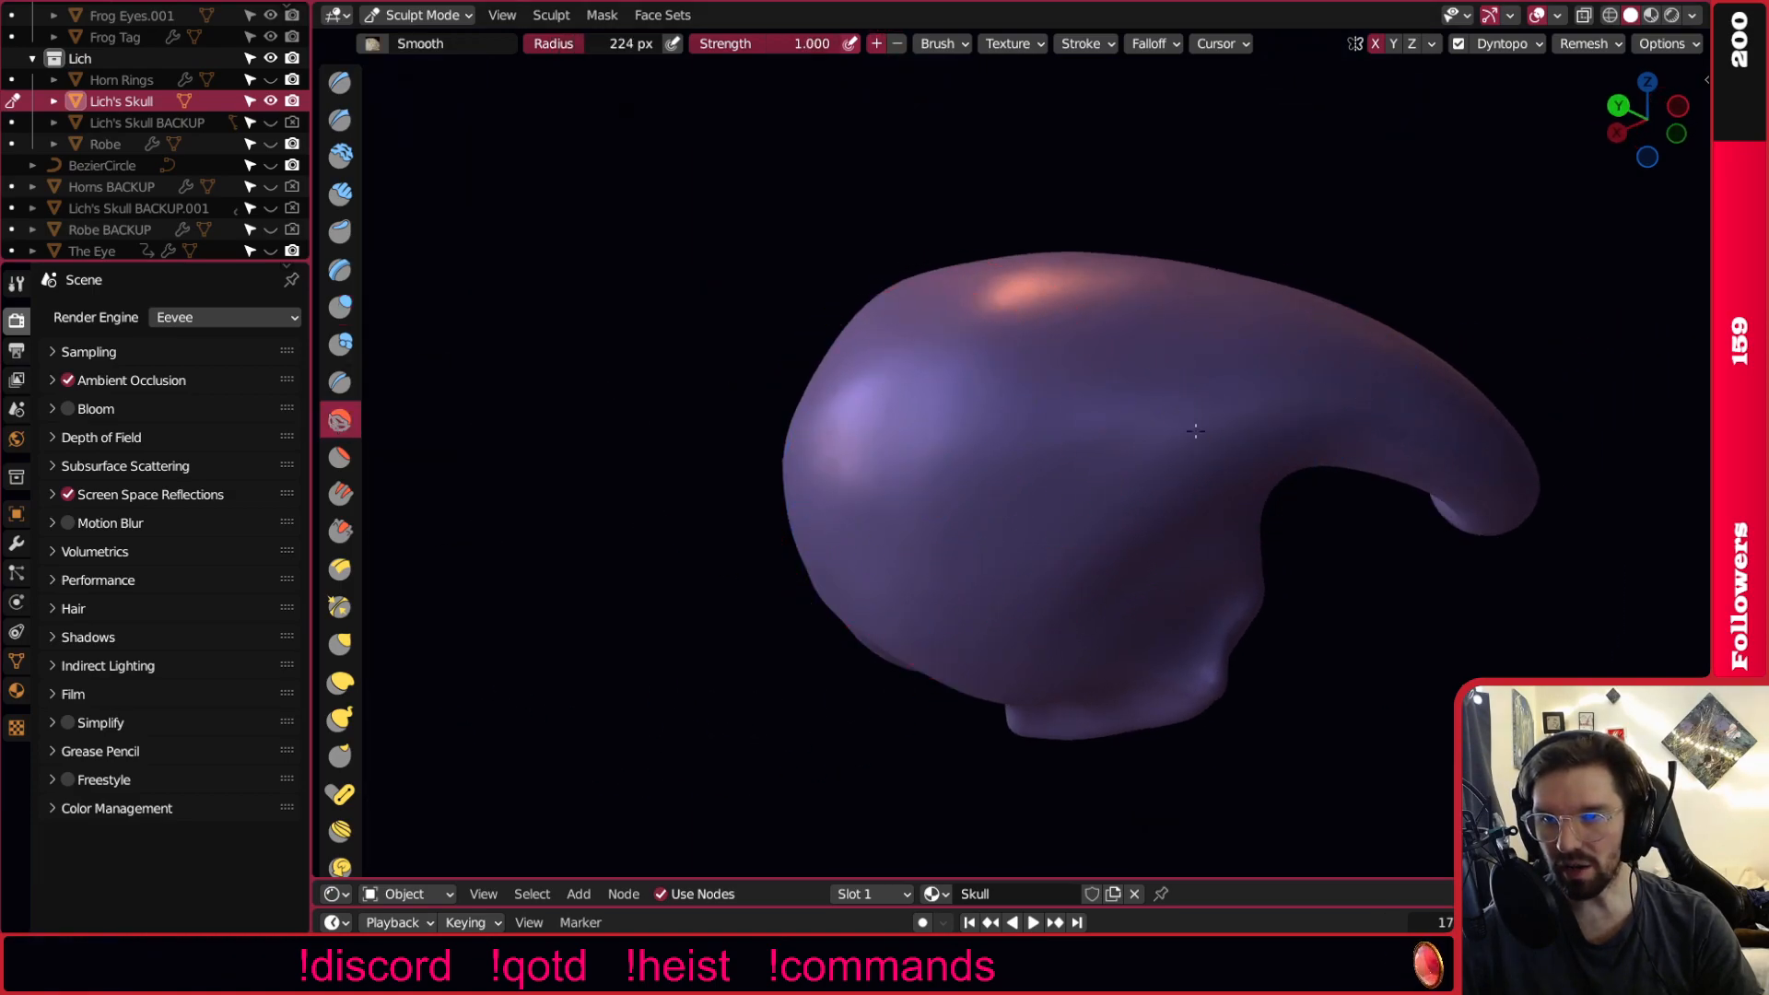
{"action": "mouse_move", "coordinate": [1180, 453]}
{"action": "middle_mouse_down"}
{"action": "mouse_move", "coordinate": [1054, 430]}
{"action": "mouse_move", "coordinate": [1240, 378]}
{"action": "middle_mouse_up"}
{"action": "middle_click_drag", "start_coordinate": [1252, 438], "coordinate": [1278, 505]}
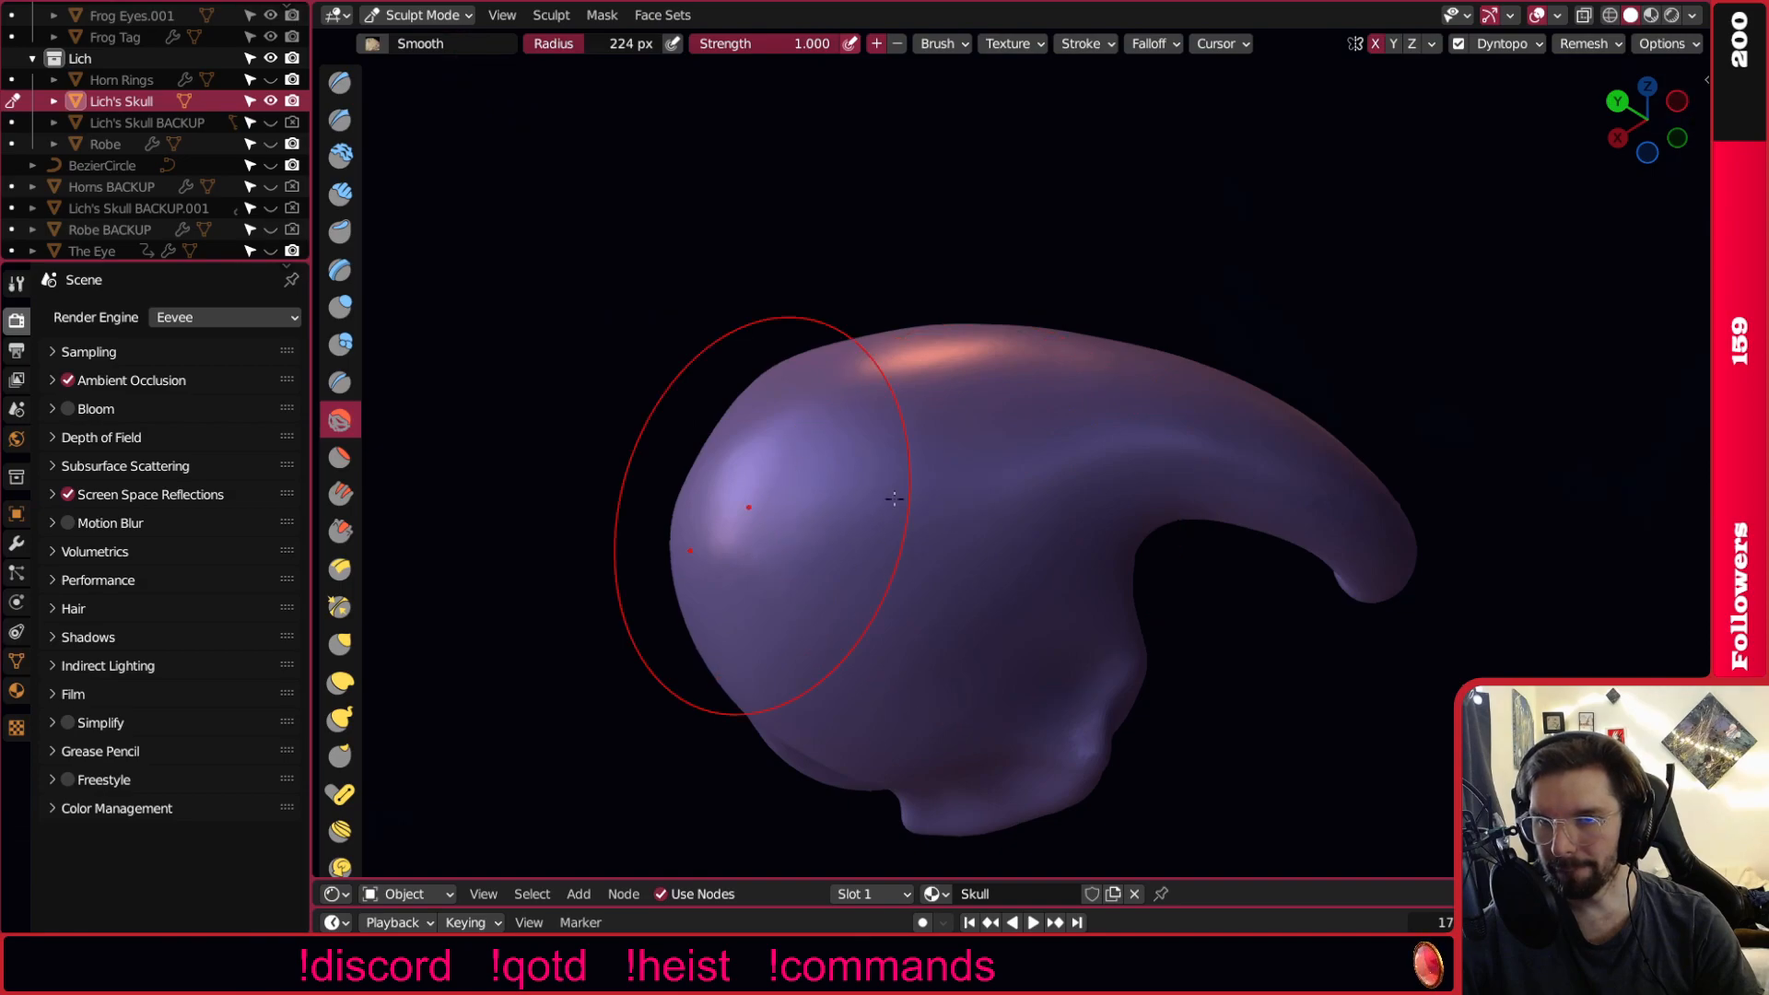
{"action": "middle_click_drag", "start_coordinate": [874, 493], "coordinate": [658, 415]}
{"action": "mouse_move", "coordinate": [714, 473]}
{"action": "middle_mouse_down"}
{"action": "mouse_move", "coordinate": [790, 396]}
{"action": "mouse_move", "coordinate": [634, 364]}
{"action": "mouse_move", "coordinate": [803, 408]}
{"action": "middle_mouse_up"}
Smooth the back of the skull toward the horn base with the brush radius at 117 px and then 267 px.
{"action": "key", "text": "f"}
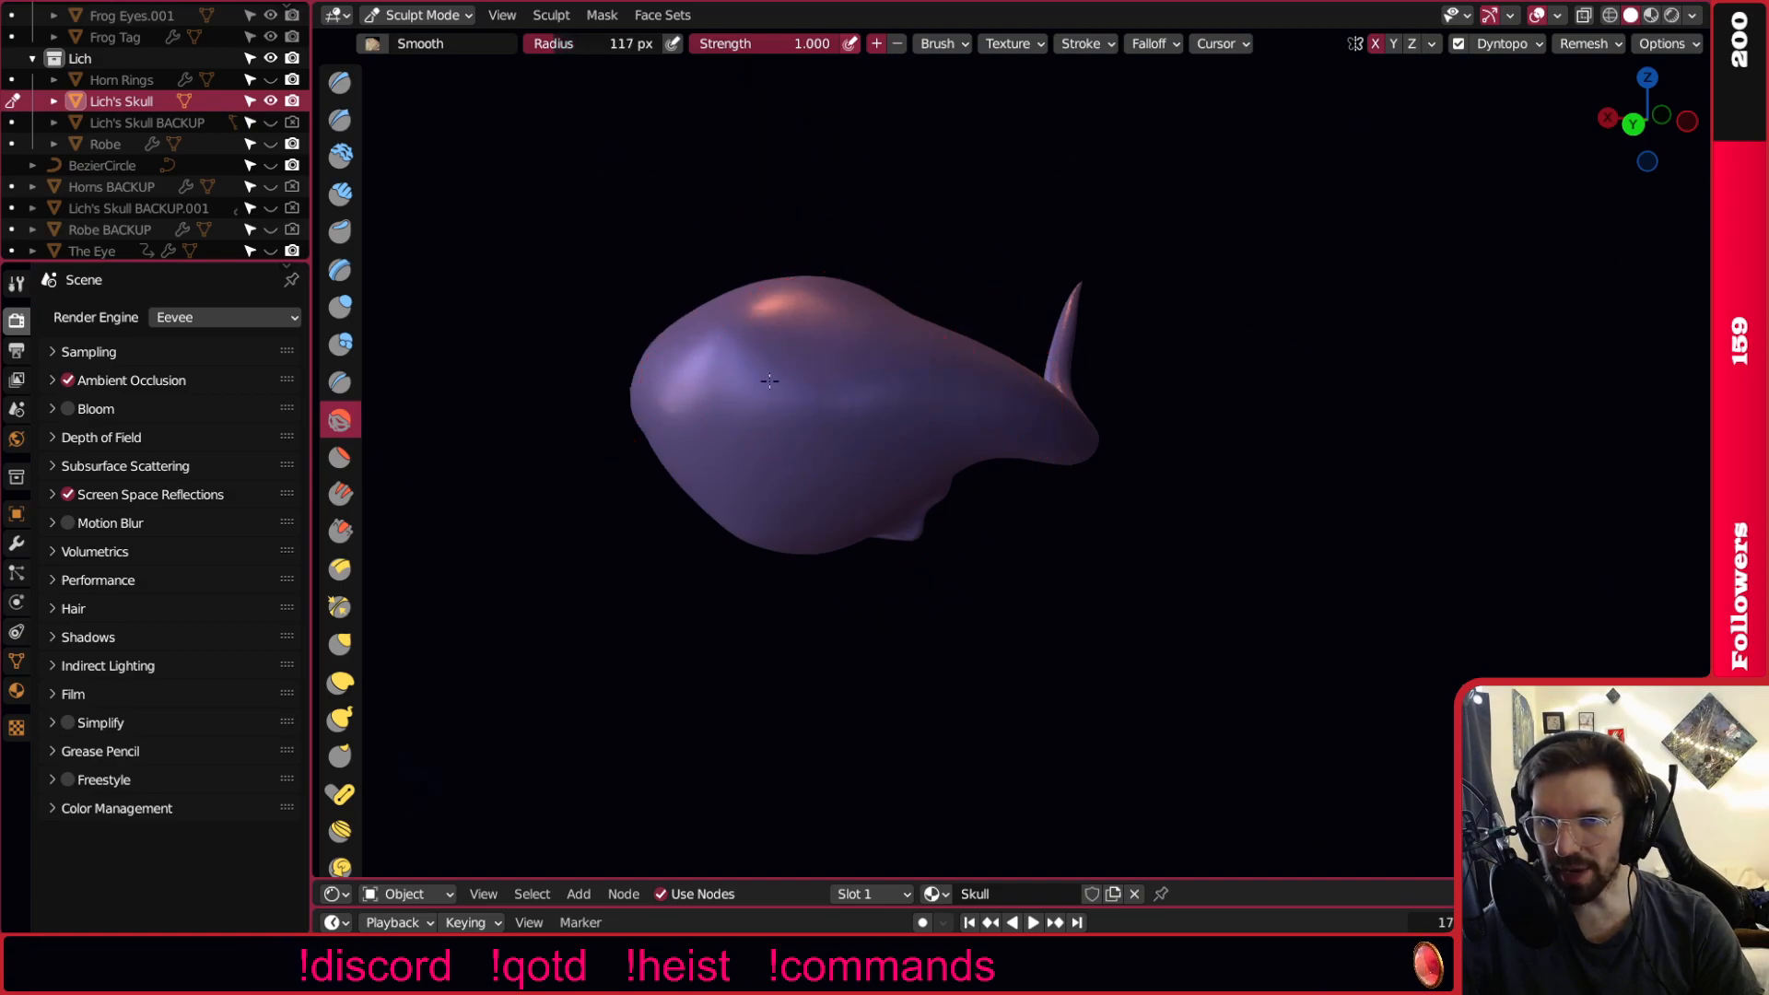
{"action": "middle_click_drag", "start_coordinate": [714, 421], "coordinate": [890, 344]}
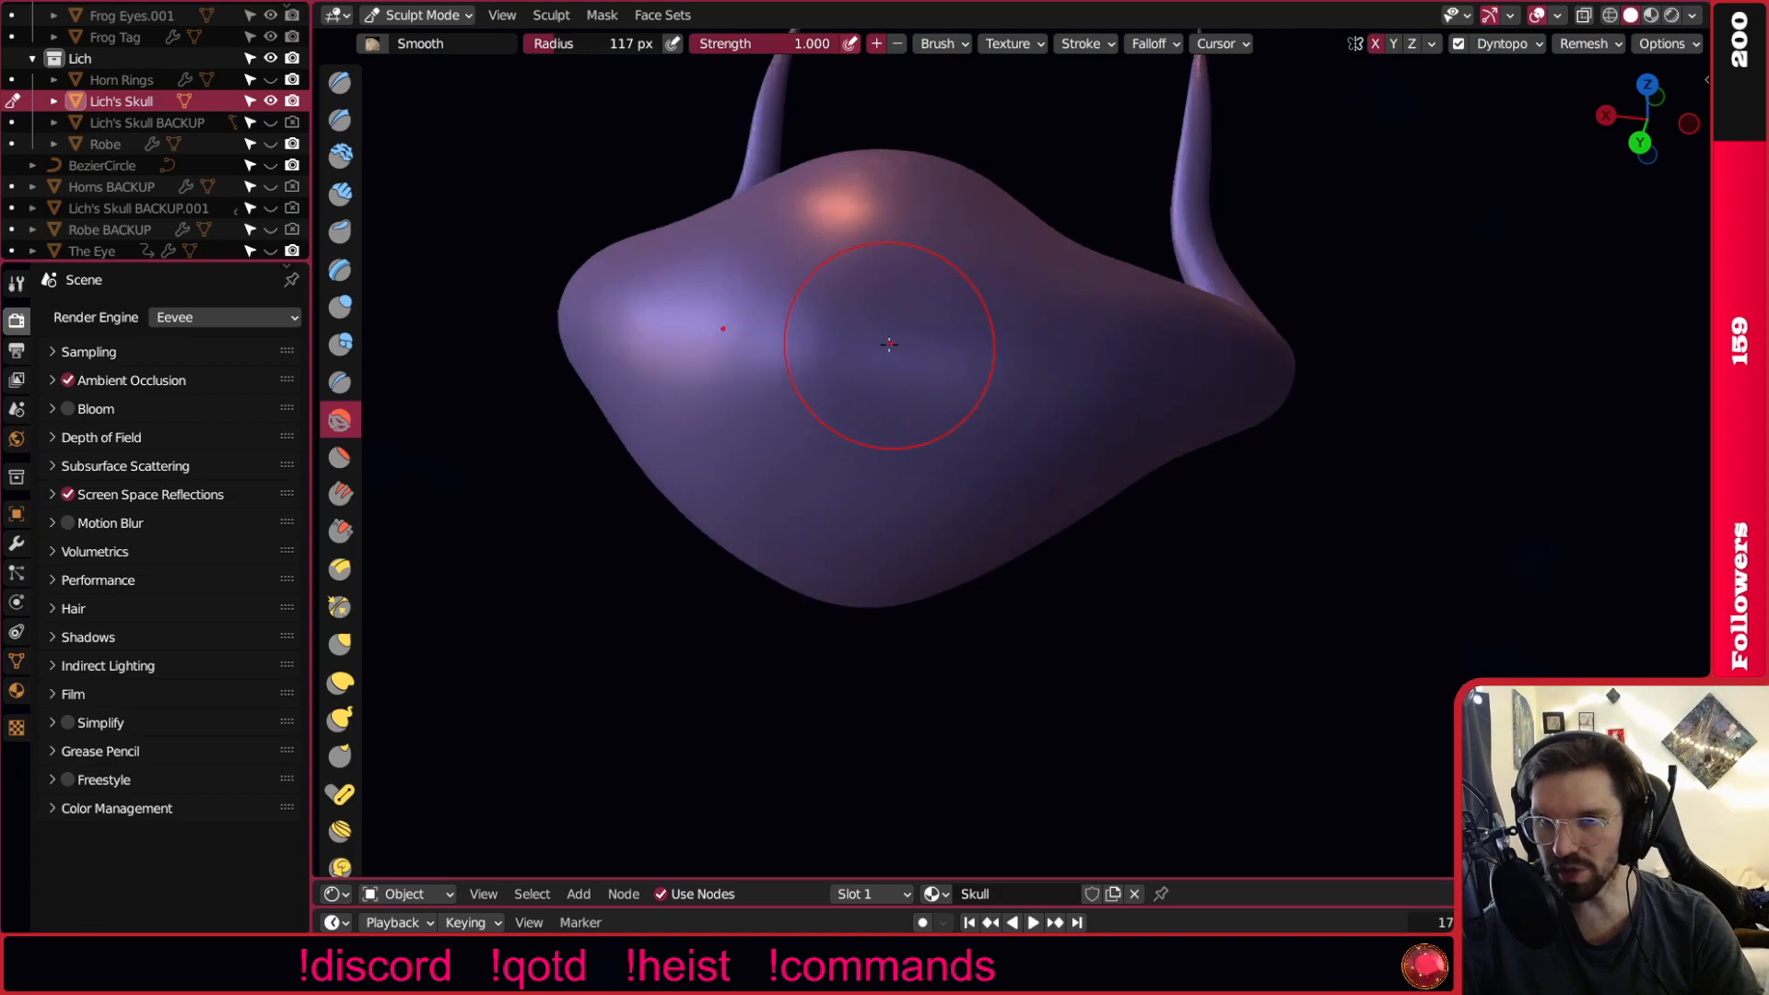
{"action": "middle_click_drag", "start_coordinate": [1011, 402], "coordinate": [979, 393]}
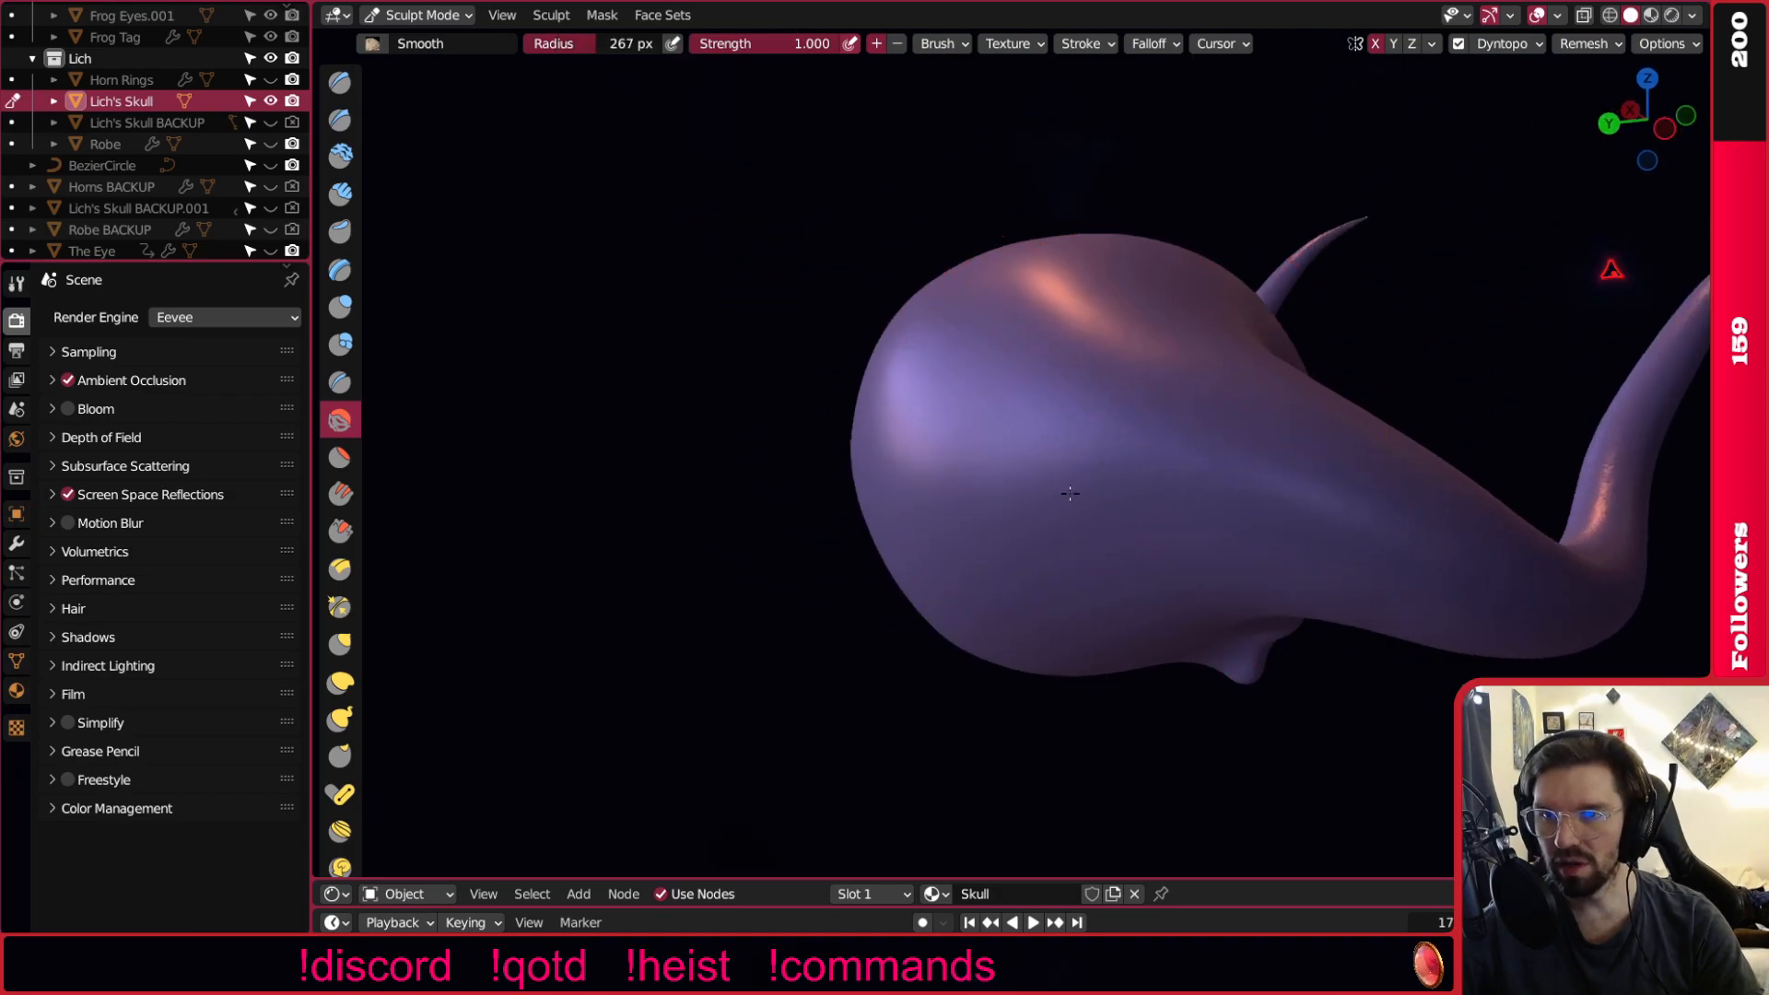
{"action": "middle_click_drag", "start_coordinate": [1164, 454], "coordinate": [1189, 477]}
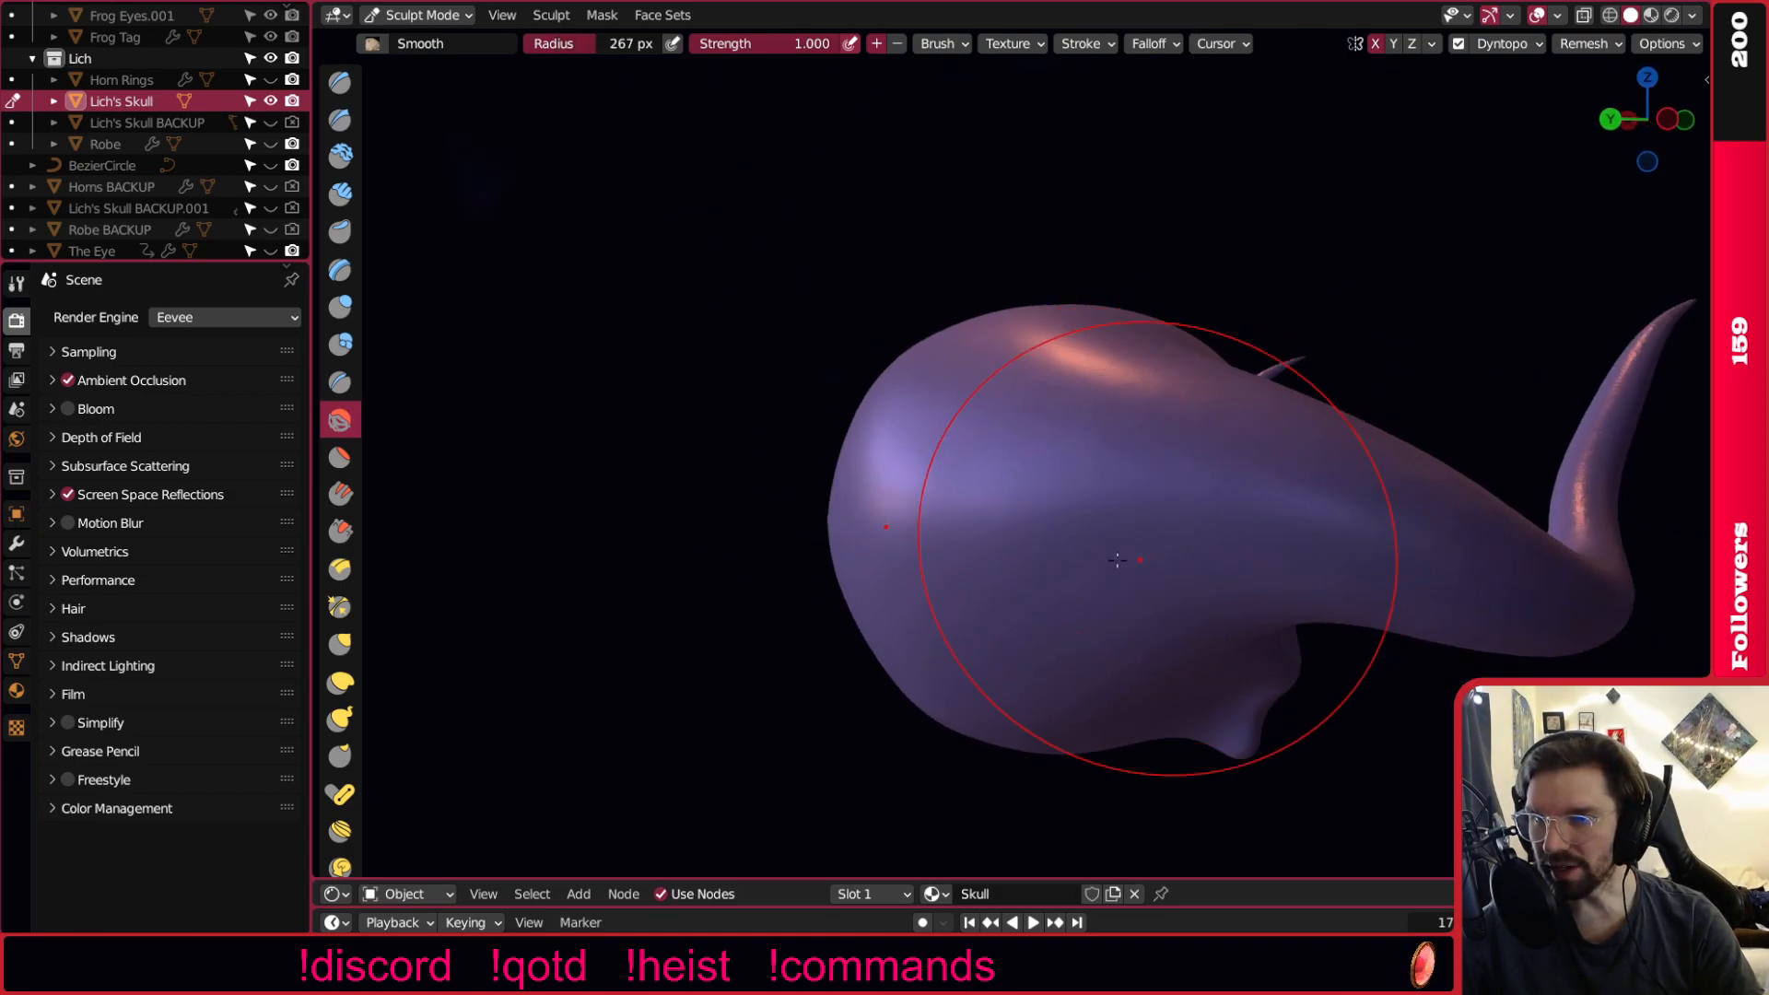
{"action": "mouse_move", "coordinate": [1067, 494]}
{"action": "middle_mouse_down"}
{"action": "mouse_move", "coordinate": [968, 293]}
{"action": "mouse_move", "coordinate": [916, 276]}
{"action": "mouse_move", "coordinate": [916, 292]}
{"action": "mouse_move", "coordinate": [965, 268]}
{"action": "mouse_move", "coordinate": [1048, 349]}
{"action": "mouse_move", "coordinate": [915, 323]}
{"action": "mouse_move", "coordinate": [860, 363]}
{"action": "mouse_move", "coordinate": [1272, 433]}
{"action": "mouse_move", "coordinate": [1403, 316]}
{"action": "mouse_move", "coordinate": [1087, 336]}
{"action": "mouse_move", "coordinate": [1032, 459]}
{"action": "middle_mouse_up"}
Examine the surface of the curved horn and its transition into the skull up close.
{"action": "scroll", "coordinate": [1032, 459], "scroll_direction": "up", "scroll_amount": 5}
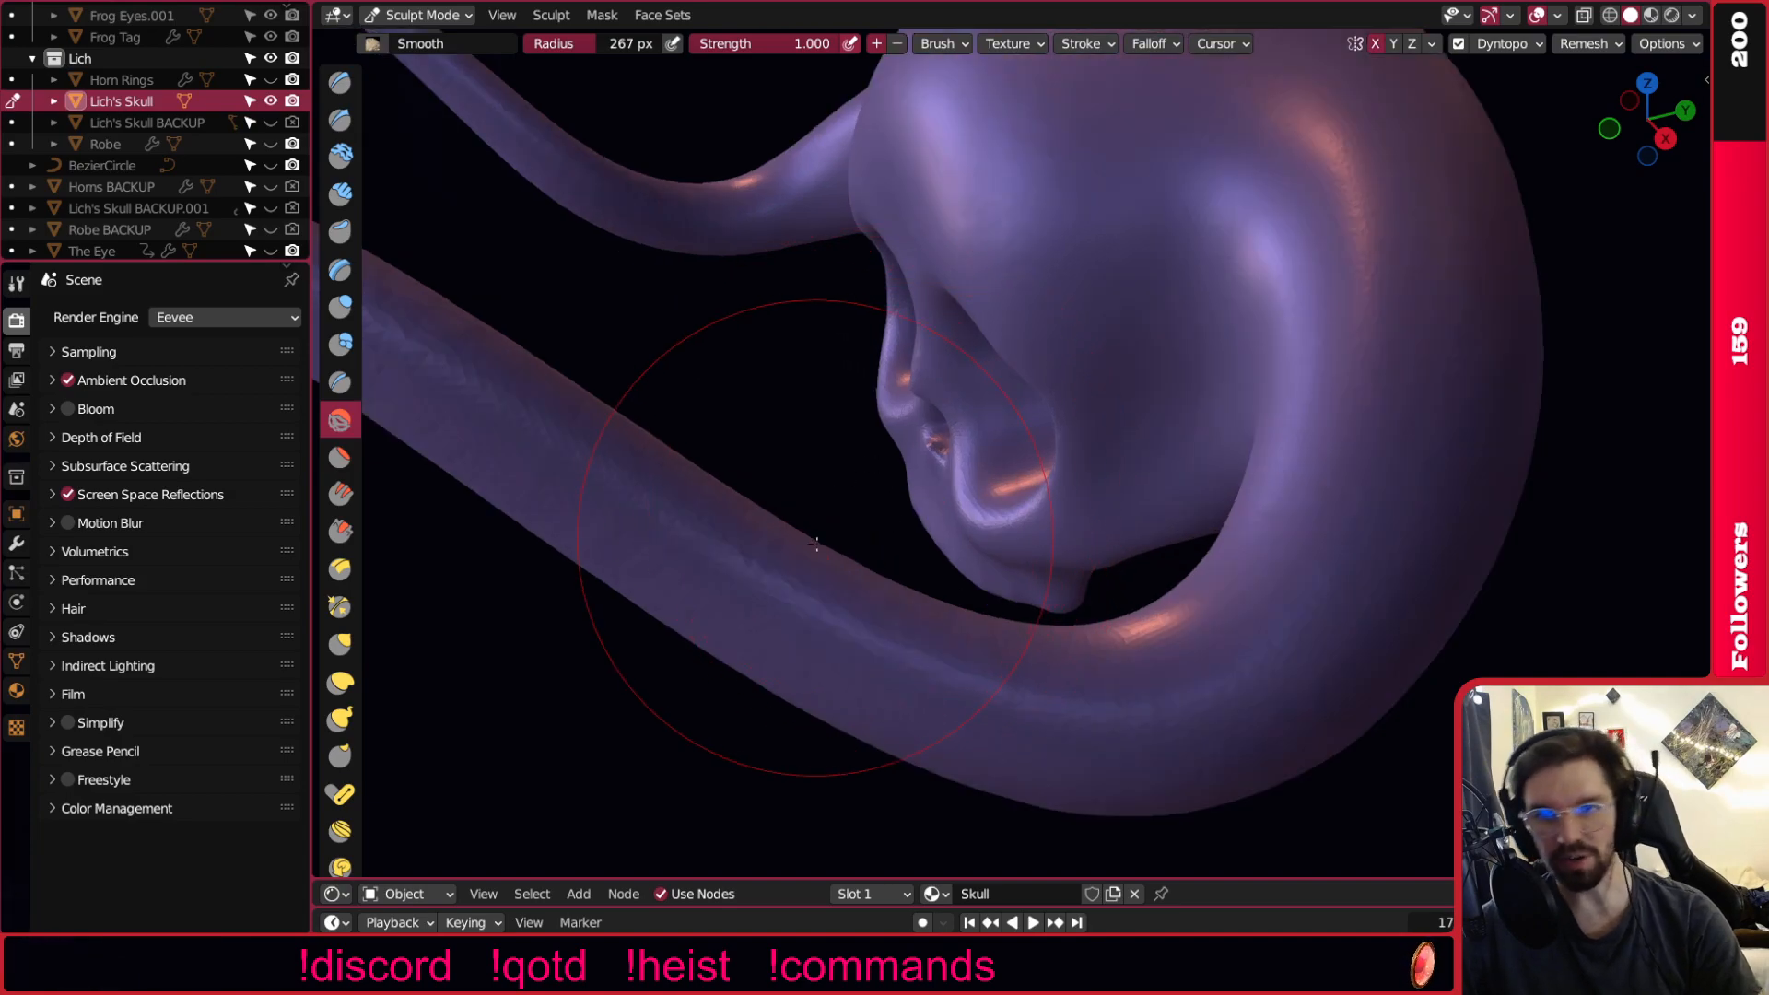
{"action": "scroll", "coordinate": [786, 604], "scroll_direction": "down", "scroll_amount": 2}
{"action": "middle_click_drag", "start_coordinate": [806, 589], "coordinate": [875, 553], "text": "shift"}
{"action": "scroll", "coordinate": [884, 530], "scroll_direction": "up", "scroll_amount": 2}
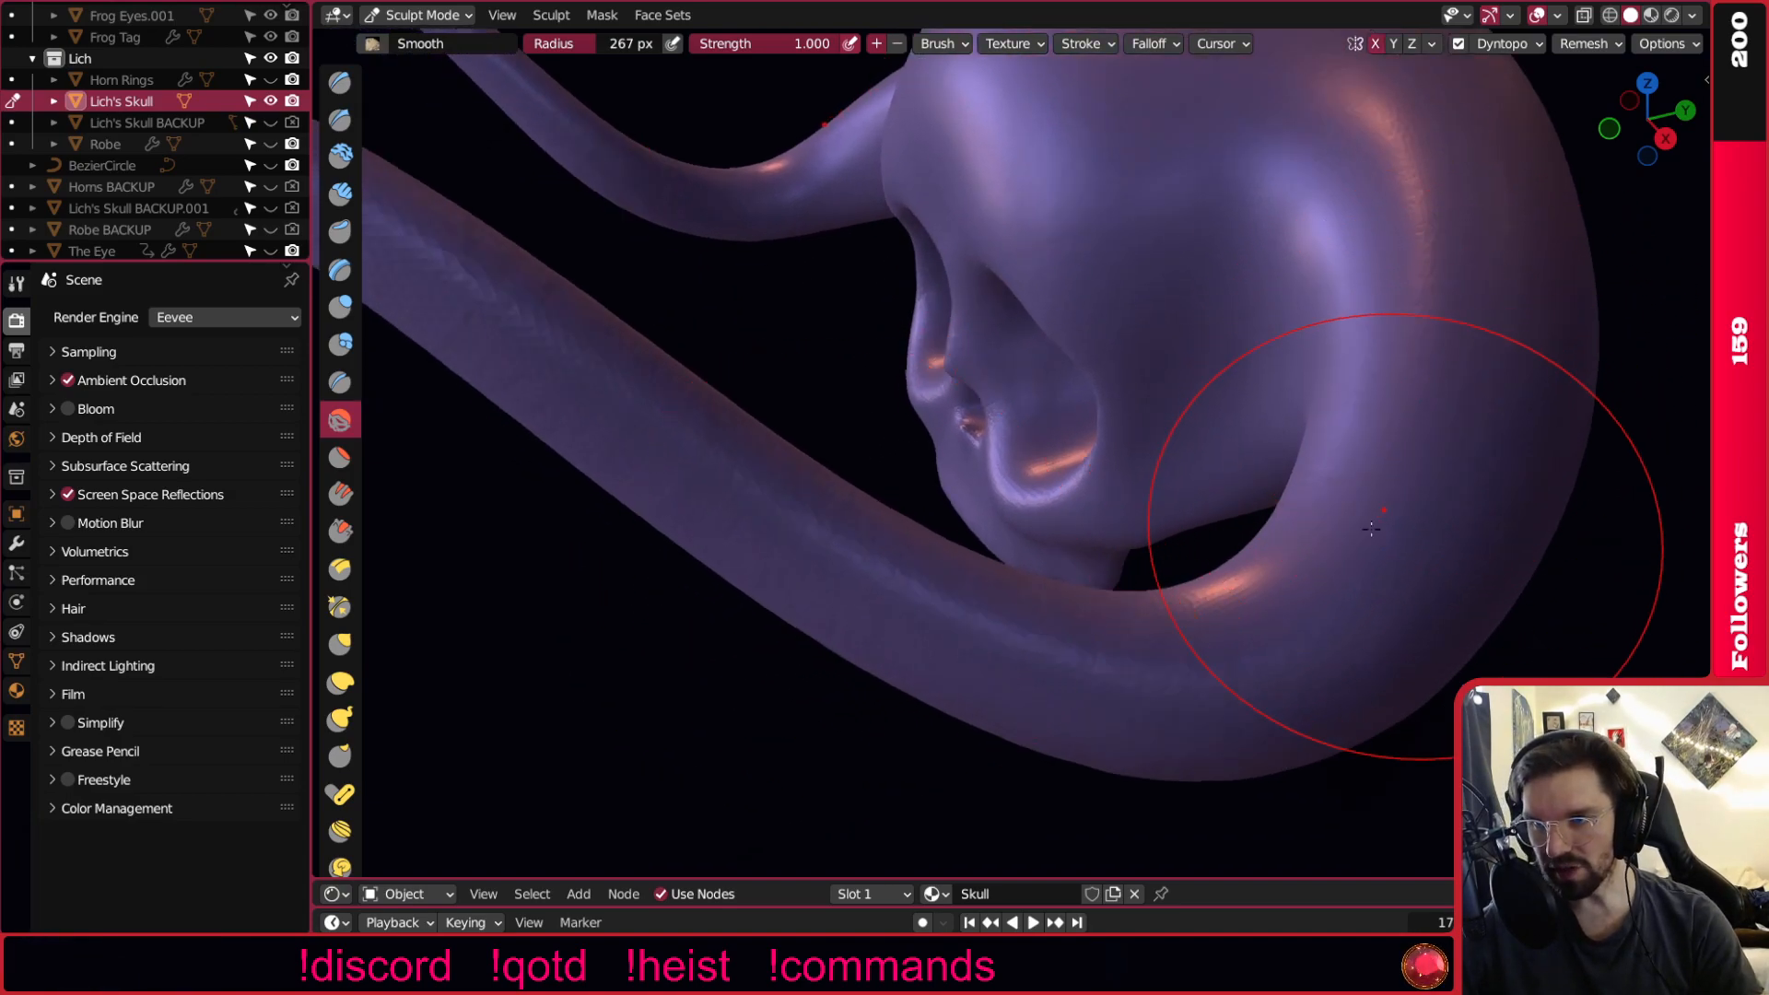
{"action": "scroll", "coordinate": [673, 483], "scroll_direction": "down", "scroll_amount": 2}
{"action": "middle_click_drag", "start_coordinate": [734, 506], "coordinate": [903, 508], "text": "shift"}
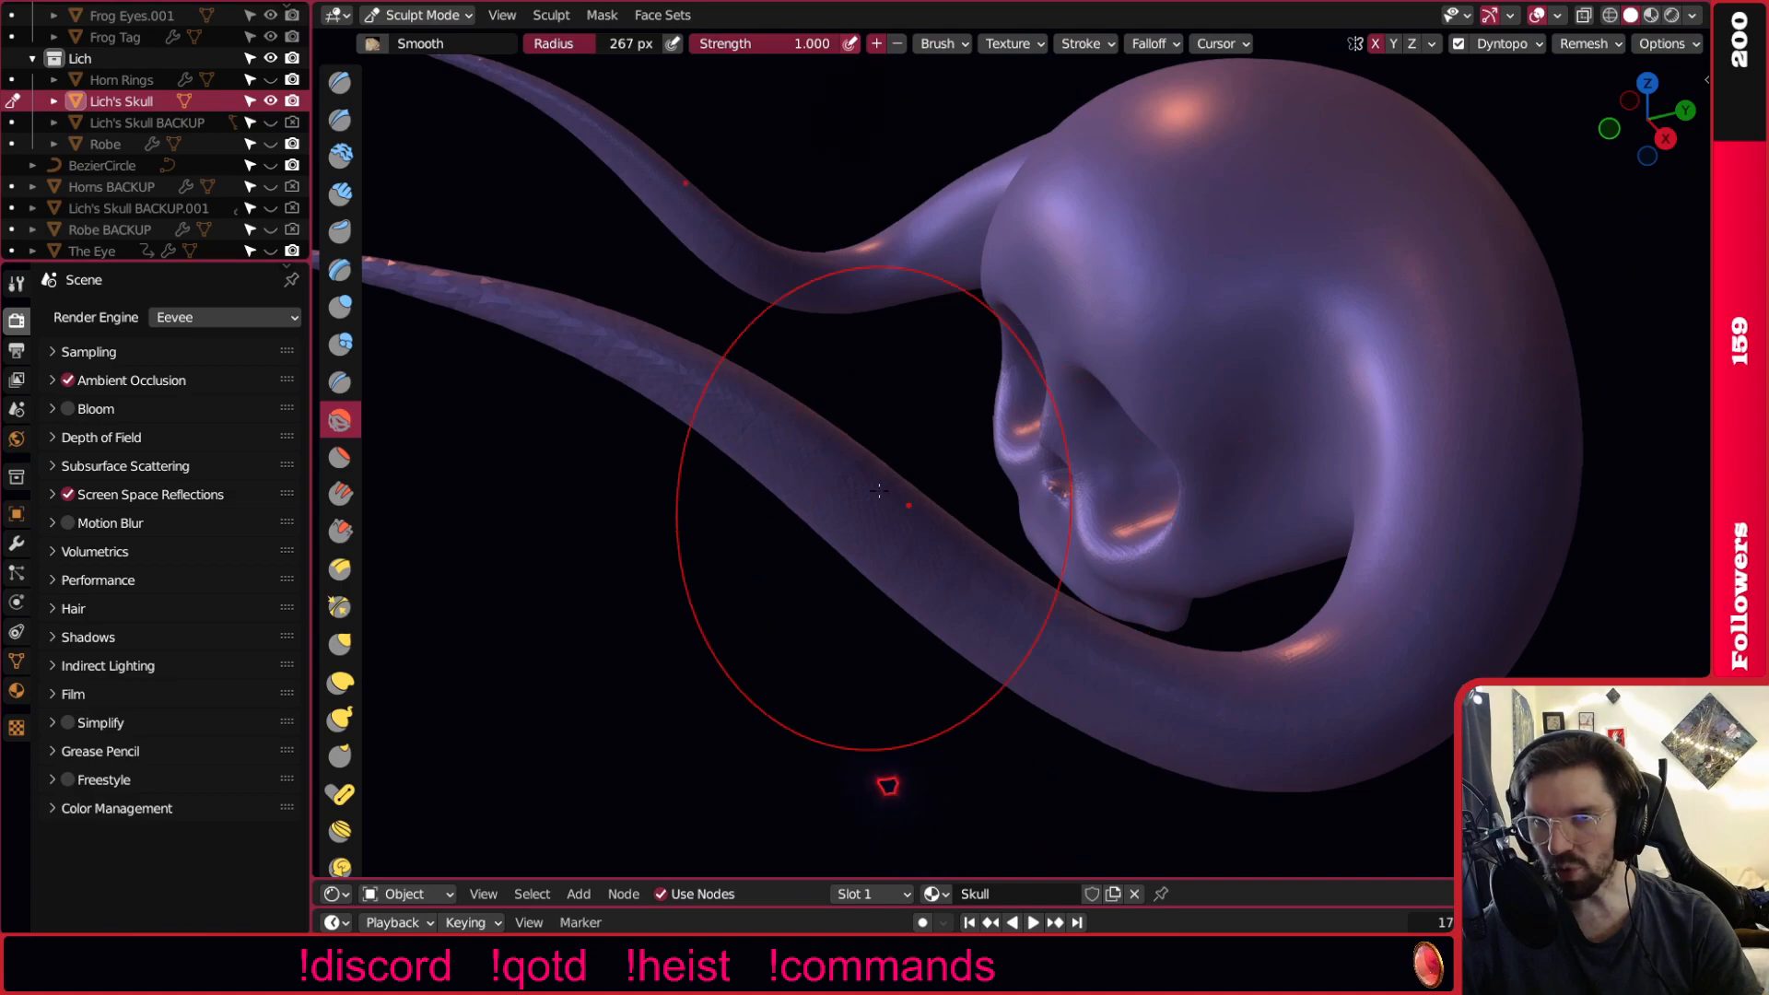
{"action": "middle_click_drag", "start_coordinate": [1078, 592], "coordinate": [1034, 588]}
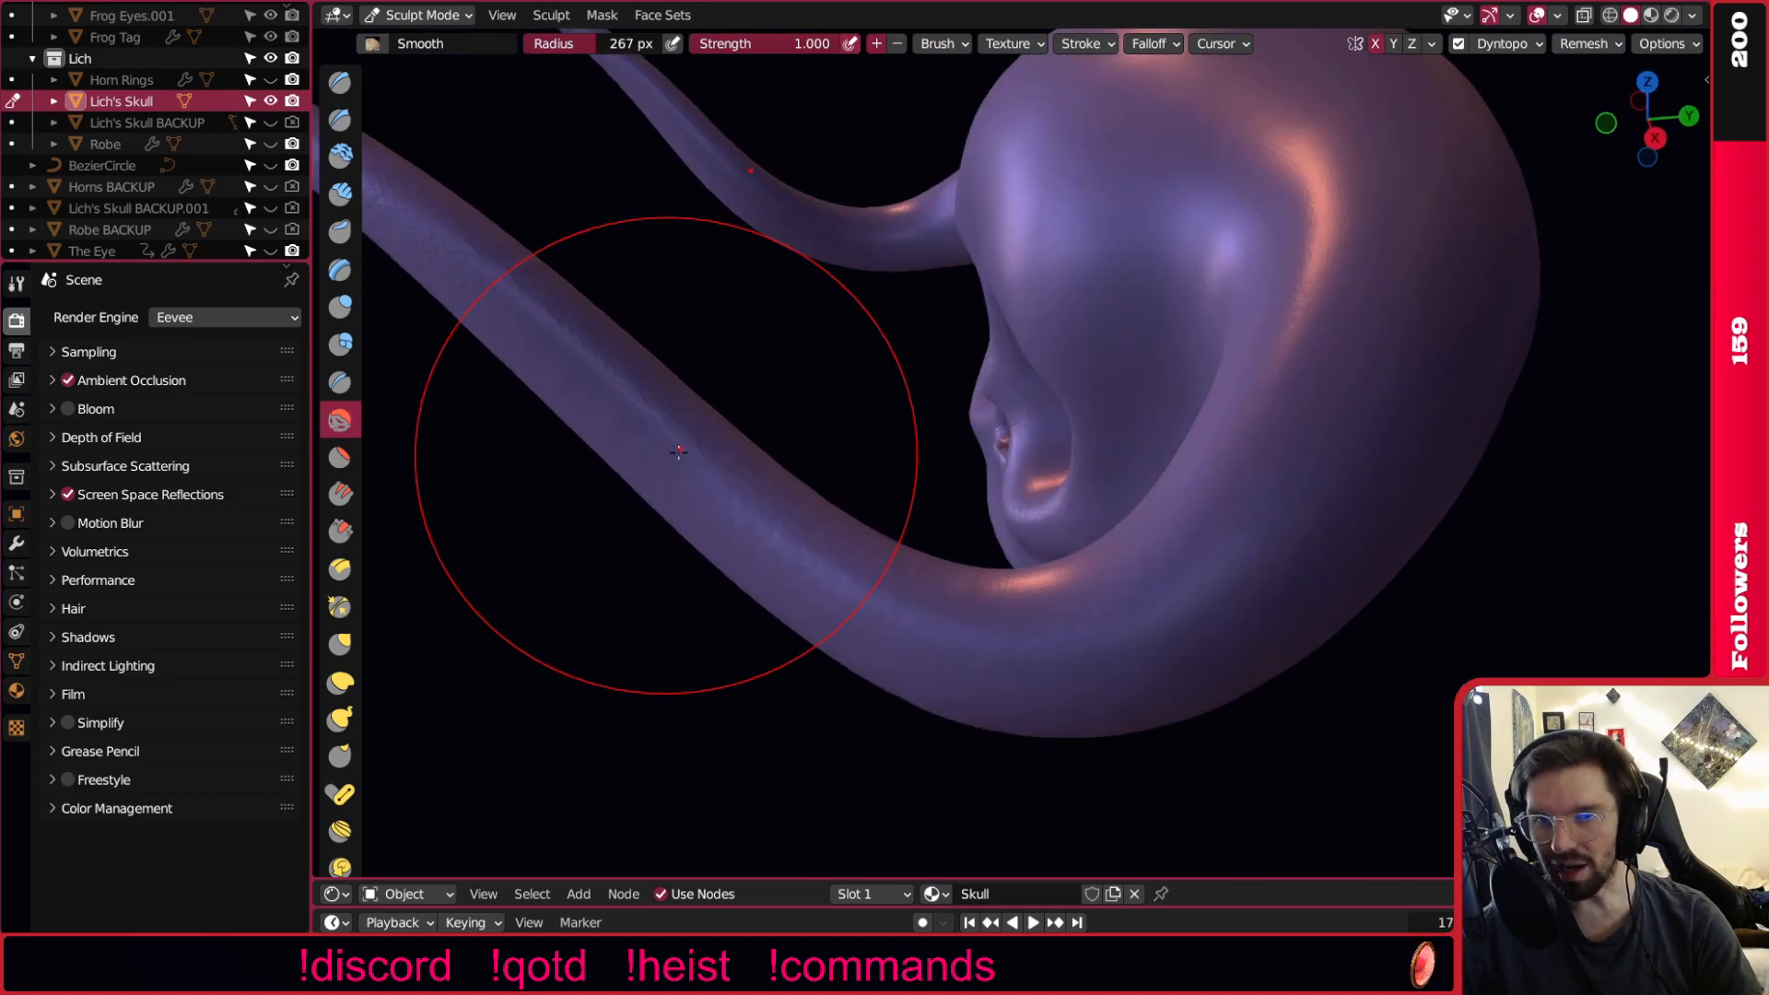
{"action": "scroll", "coordinate": [676, 450], "scroll_direction": "up", "scroll_amount": 1}
{"action": "mouse_move", "coordinate": [691, 546]}
{"action": "left_mouse_down"}
{"action": "mouse_move", "coordinate": [710, 481]}
{"action": "mouse_move", "coordinate": [704, 552]}
{"action": "mouse_move", "coordinate": [693, 506]}
{"action": "left_mouse_up"}
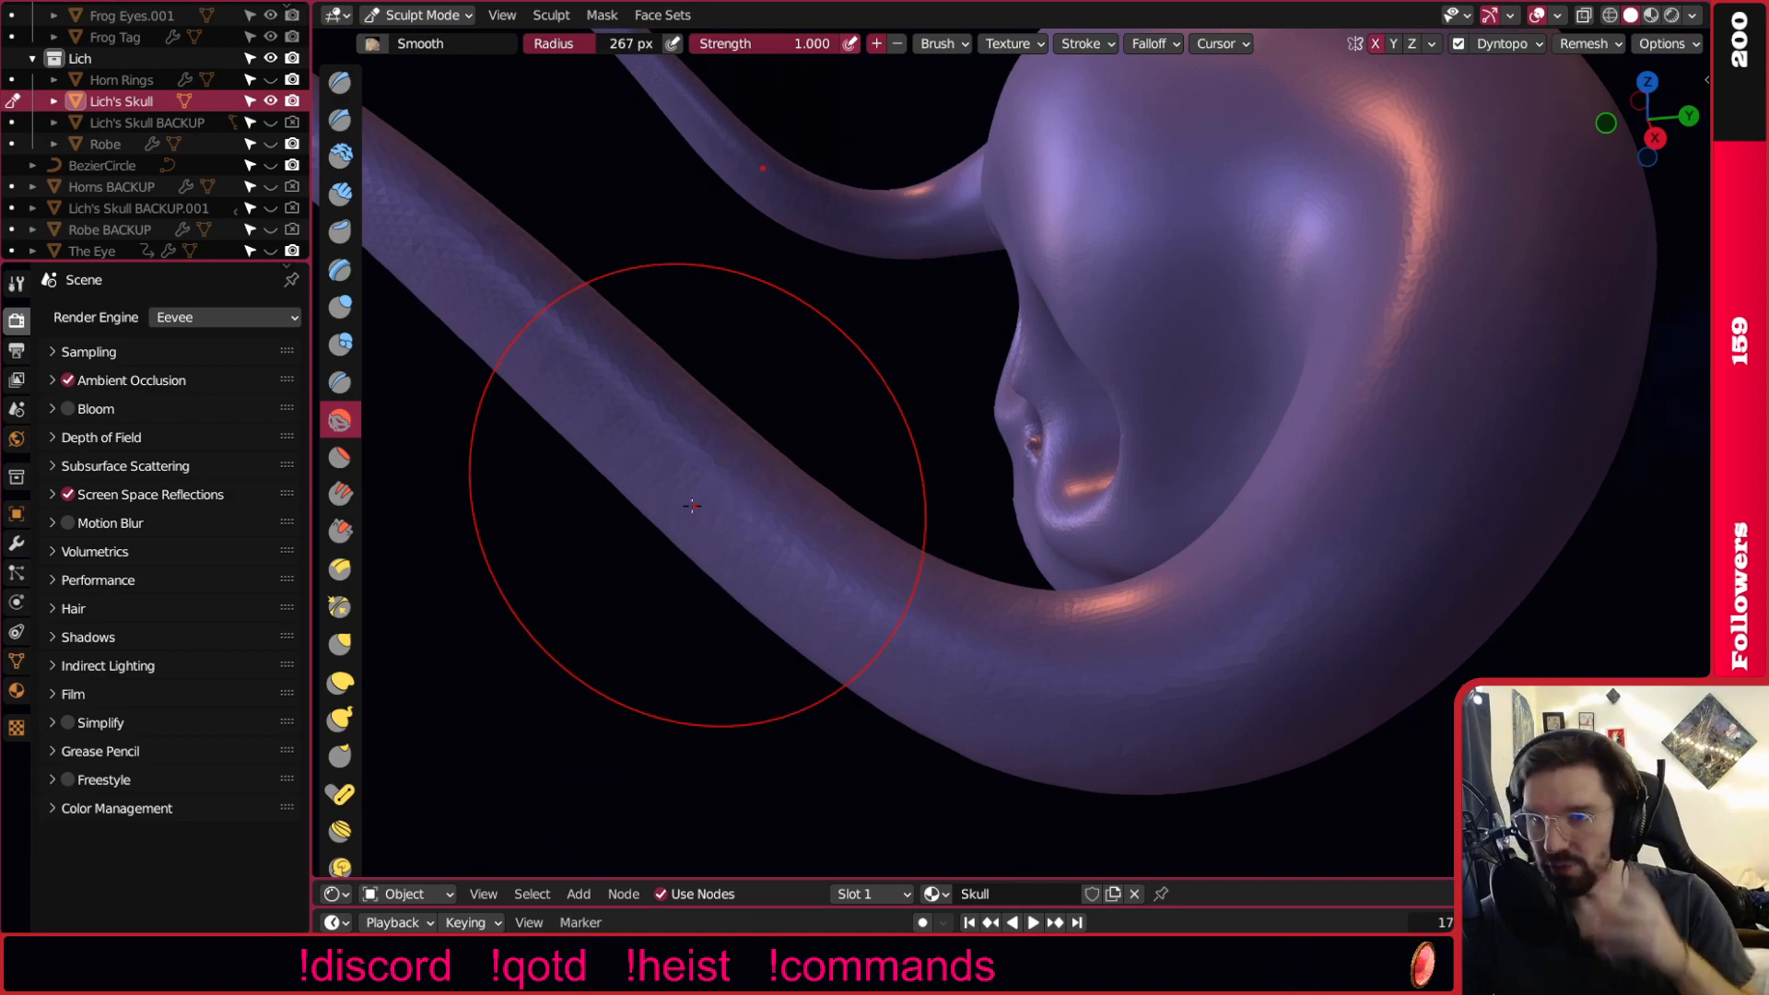
Set the Smooth brush radius to 290 px and soften the area where the horn meets the brow above the eye socket.
{"action": "middle_click_drag", "start_coordinate": [692, 506], "coordinate": [1051, 325]}
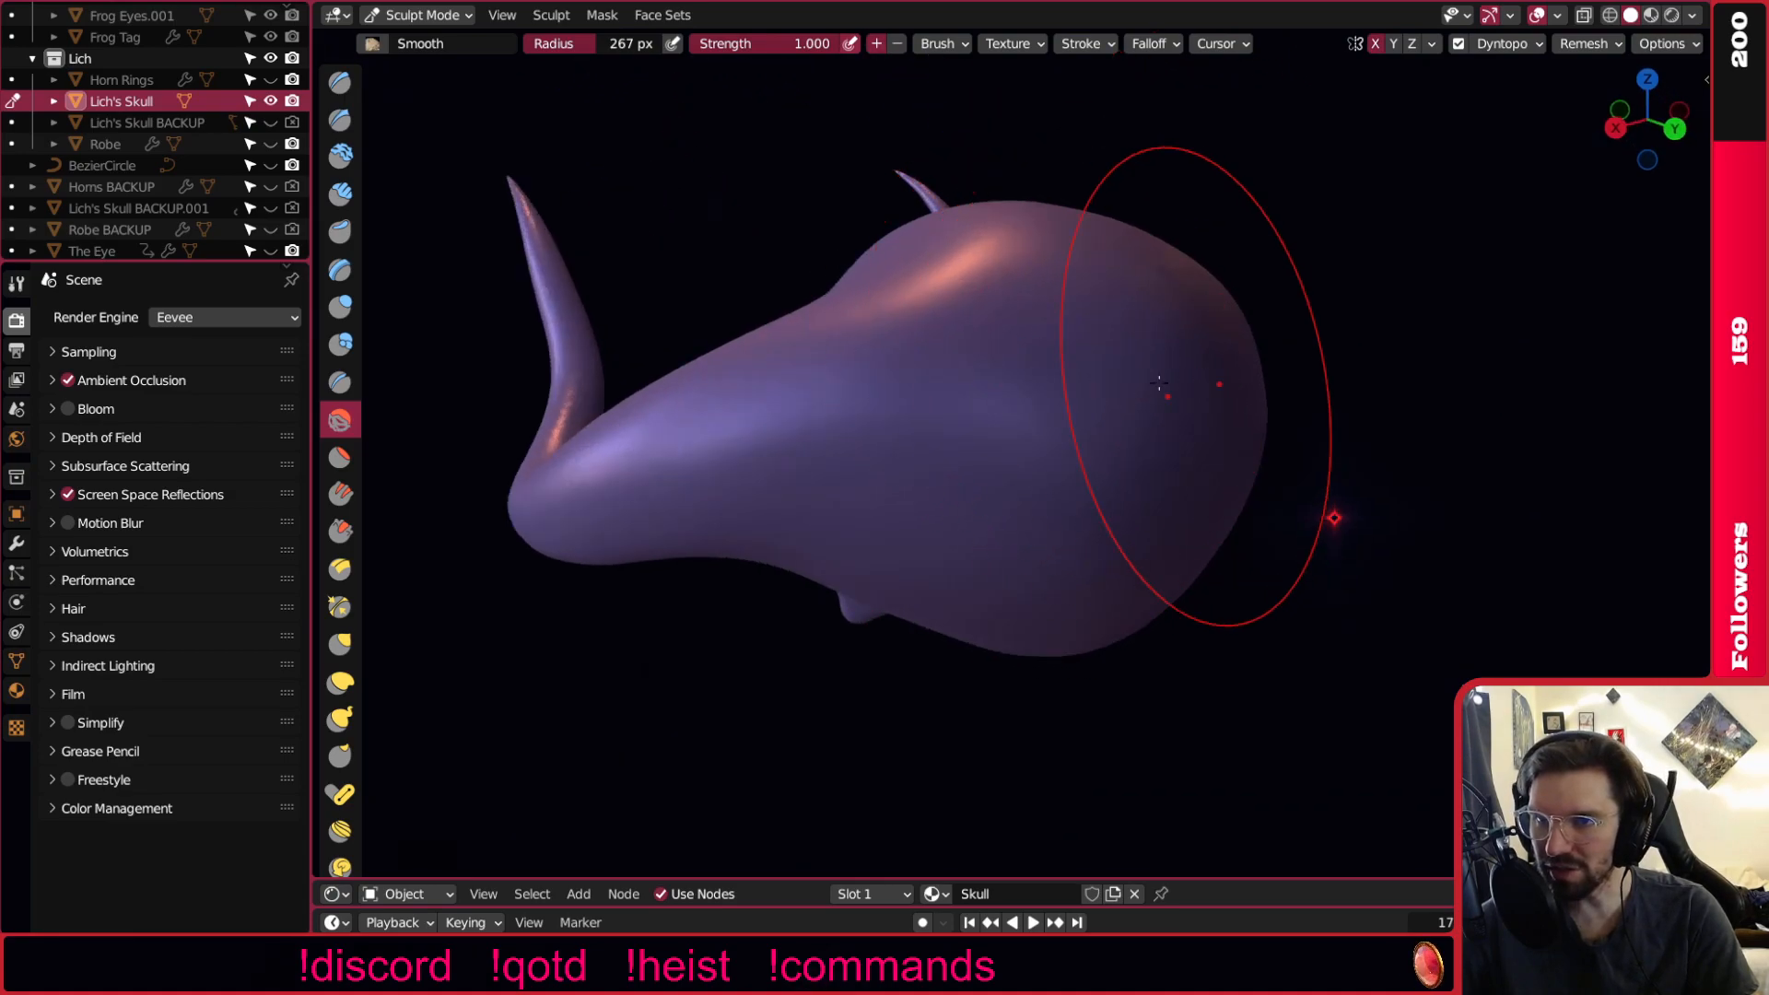
{"action": "middle_click_drag", "start_coordinate": [1182, 384], "coordinate": [1266, 200]}
{"action": "middle_click_drag", "start_coordinate": [1173, 416], "coordinate": [1106, 448]}
{"action": "middle_click_drag", "start_coordinate": [1212, 588], "coordinate": [956, 472]}
{"action": "mouse_move", "coordinate": [1110, 274]}
{"action": "middle_mouse_down"}
{"action": "mouse_move", "coordinate": [1145, 396]}
{"action": "mouse_move", "coordinate": [987, 593]}
{"action": "mouse_move", "coordinate": [947, 569]}
{"action": "mouse_move", "coordinate": [720, 577]}
{"action": "mouse_move", "coordinate": [1006, 600]}
{"action": "mouse_move", "coordinate": [938, 444]}
{"action": "middle_mouse_up"}
{"action": "scroll", "coordinate": [908, 429], "scroll_direction": "up", "scroll_amount": 7}
{"action": "key", "text": "f"}
{"action": "left_click", "coordinate": [787, 455]}
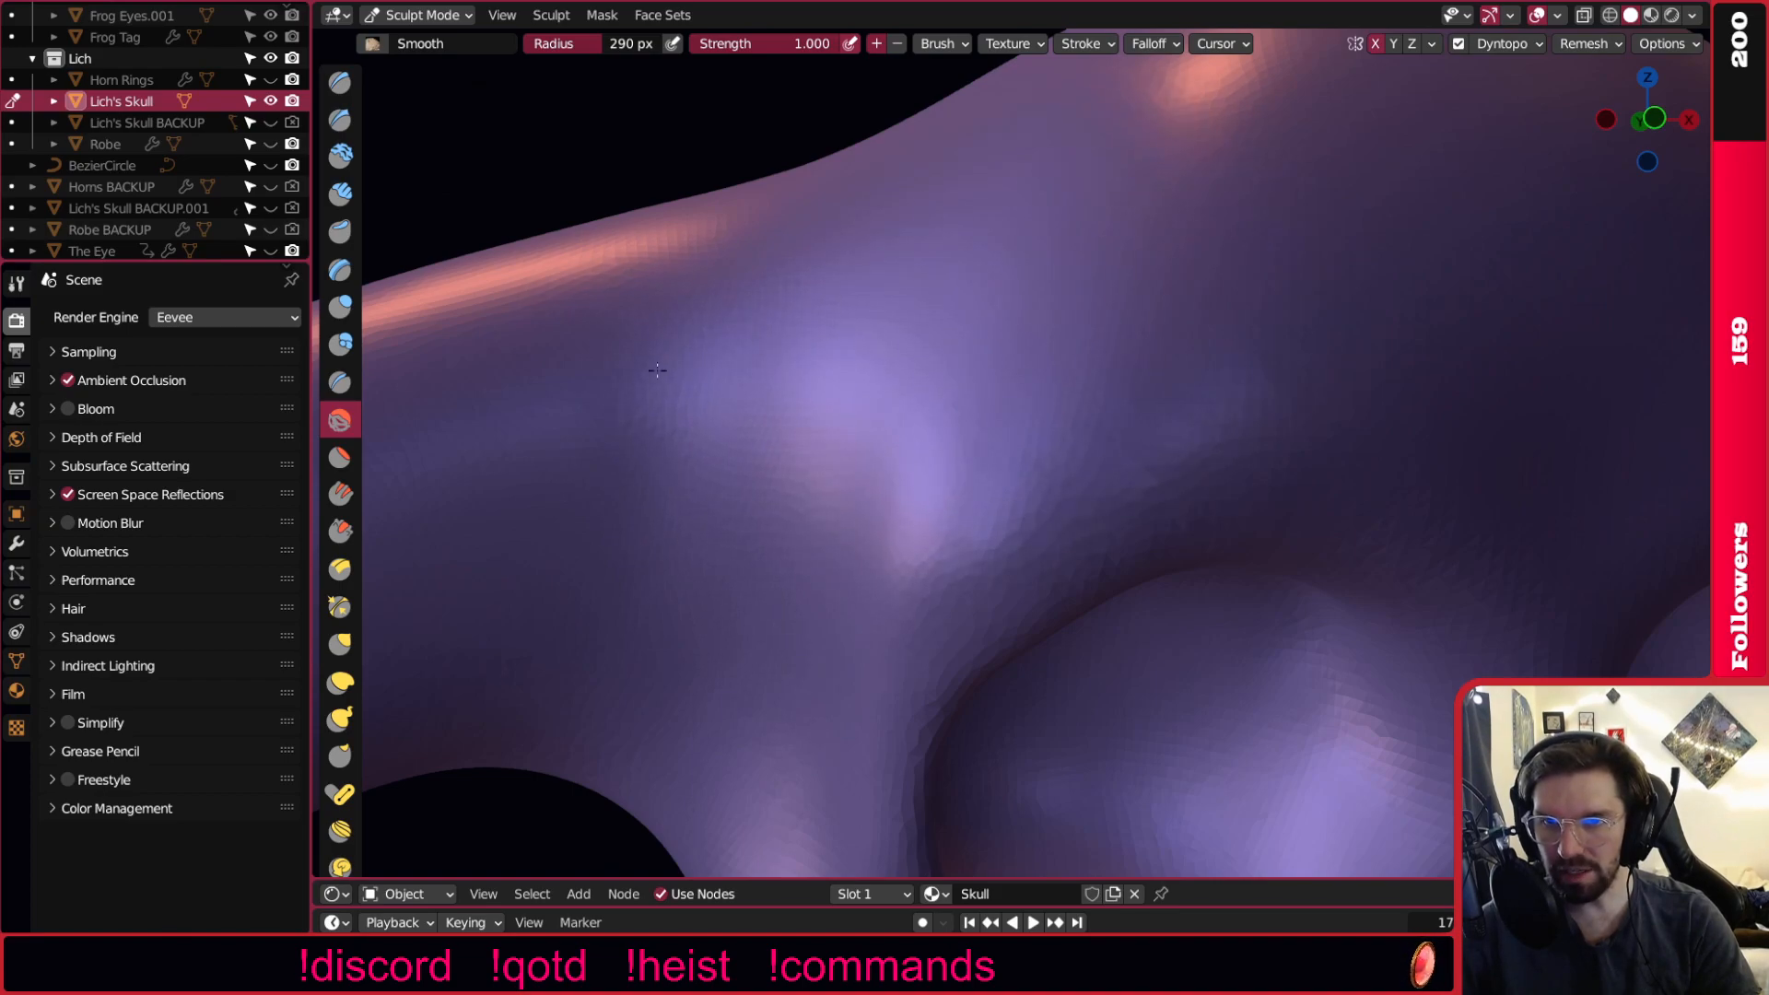
Reduce the Smooth brush radius to 153 px and blend the brow and temple beside the eye socket.
{"action": "scroll", "coordinate": [693, 362], "scroll_direction": "down", "scroll_amount": 10}
{"action": "mouse_move", "coordinate": [841, 395]}
{"action": "middle_mouse_down"}
{"action": "mouse_move", "coordinate": [853, 731]}
{"action": "mouse_move", "coordinate": [1058, 381]}
{"action": "mouse_move", "coordinate": [872, 406]}
{"action": "middle_mouse_up"}
{"action": "scroll", "coordinate": [885, 342], "scroll_direction": "up", "scroll_amount": 4}
{"action": "middle_click_drag", "start_coordinate": [917, 318], "coordinate": [1288, 323]}
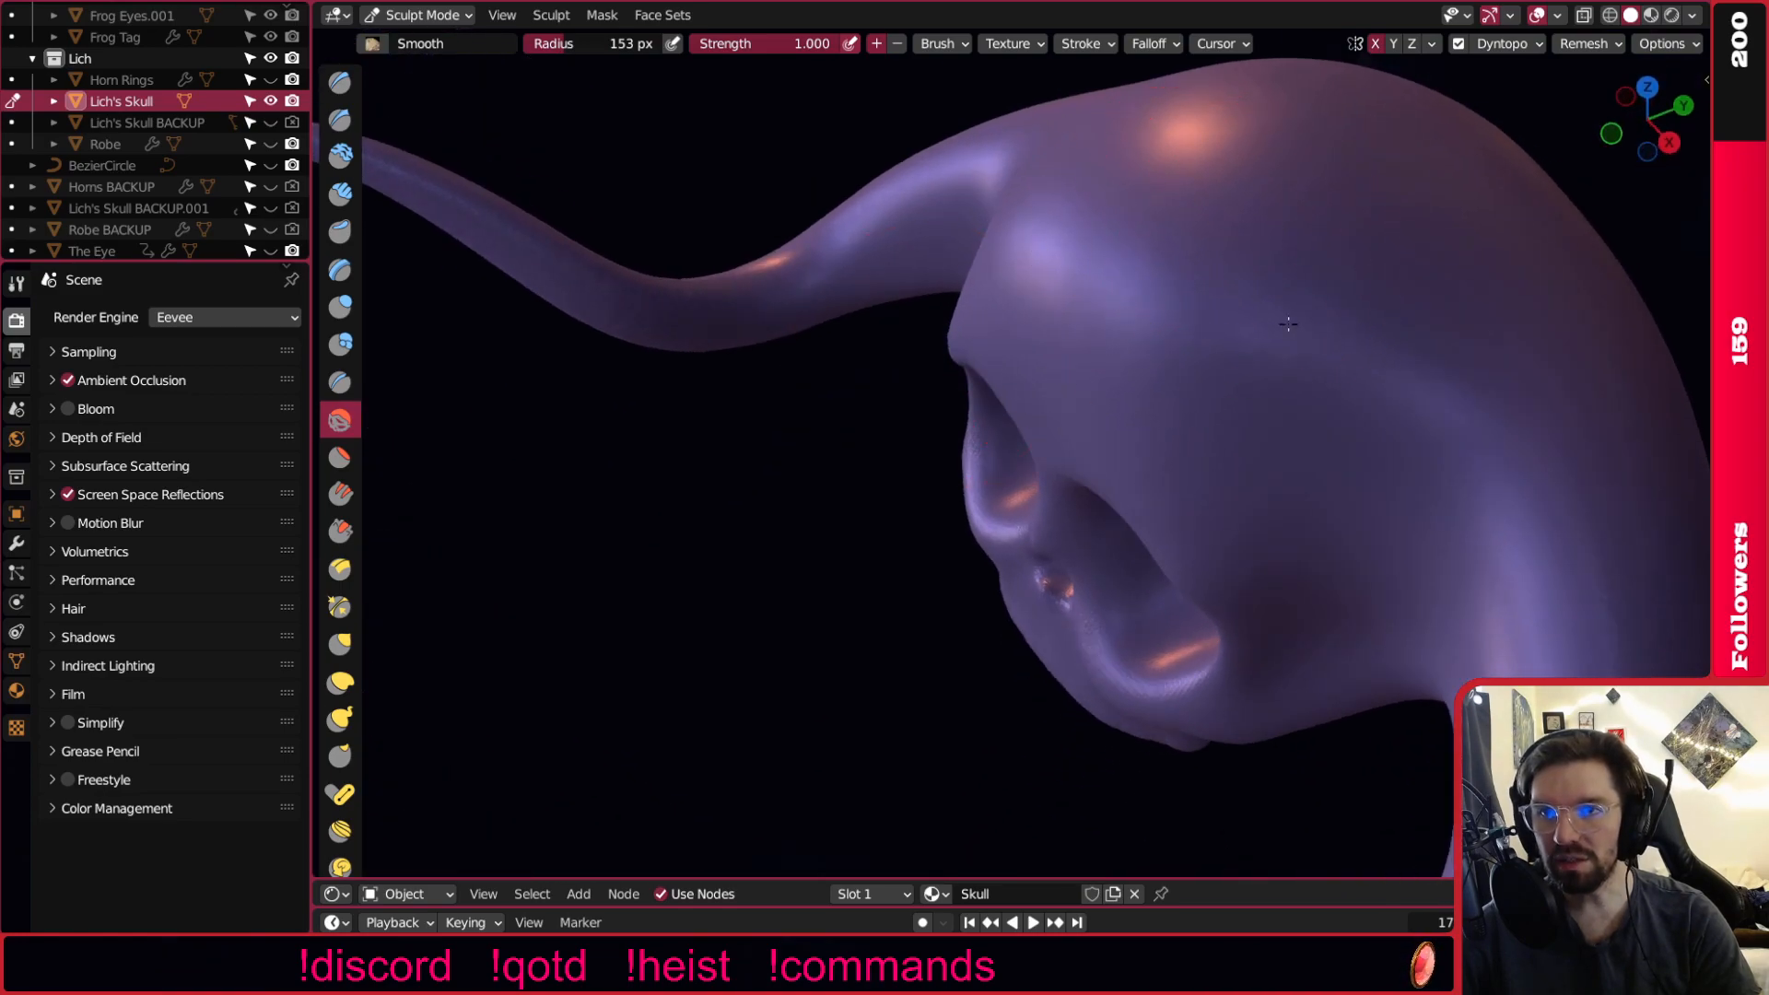
Enlarge the Smooth brush radius to 314 px and smooth the forehead and crown between the horn bases.
{"action": "mouse_move", "coordinate": [1411, 380]}
{"action": "middle_mouse_down"}
{"action": "mouse_move", "coordinate": [1217, 332]}
{"action": "mouse_move", "coordinate": [1217, 166]}
{"action": "mouse_move", "coordinate": [988, 384]}
{"action": "mouse_move", "coordinate": [1038, 360]}
{"action": "middle_mouse_up"}
{"action": "scroll", "coordinate": [1049, 402], "scroll_direction": "up", "scroll_amount": 3}
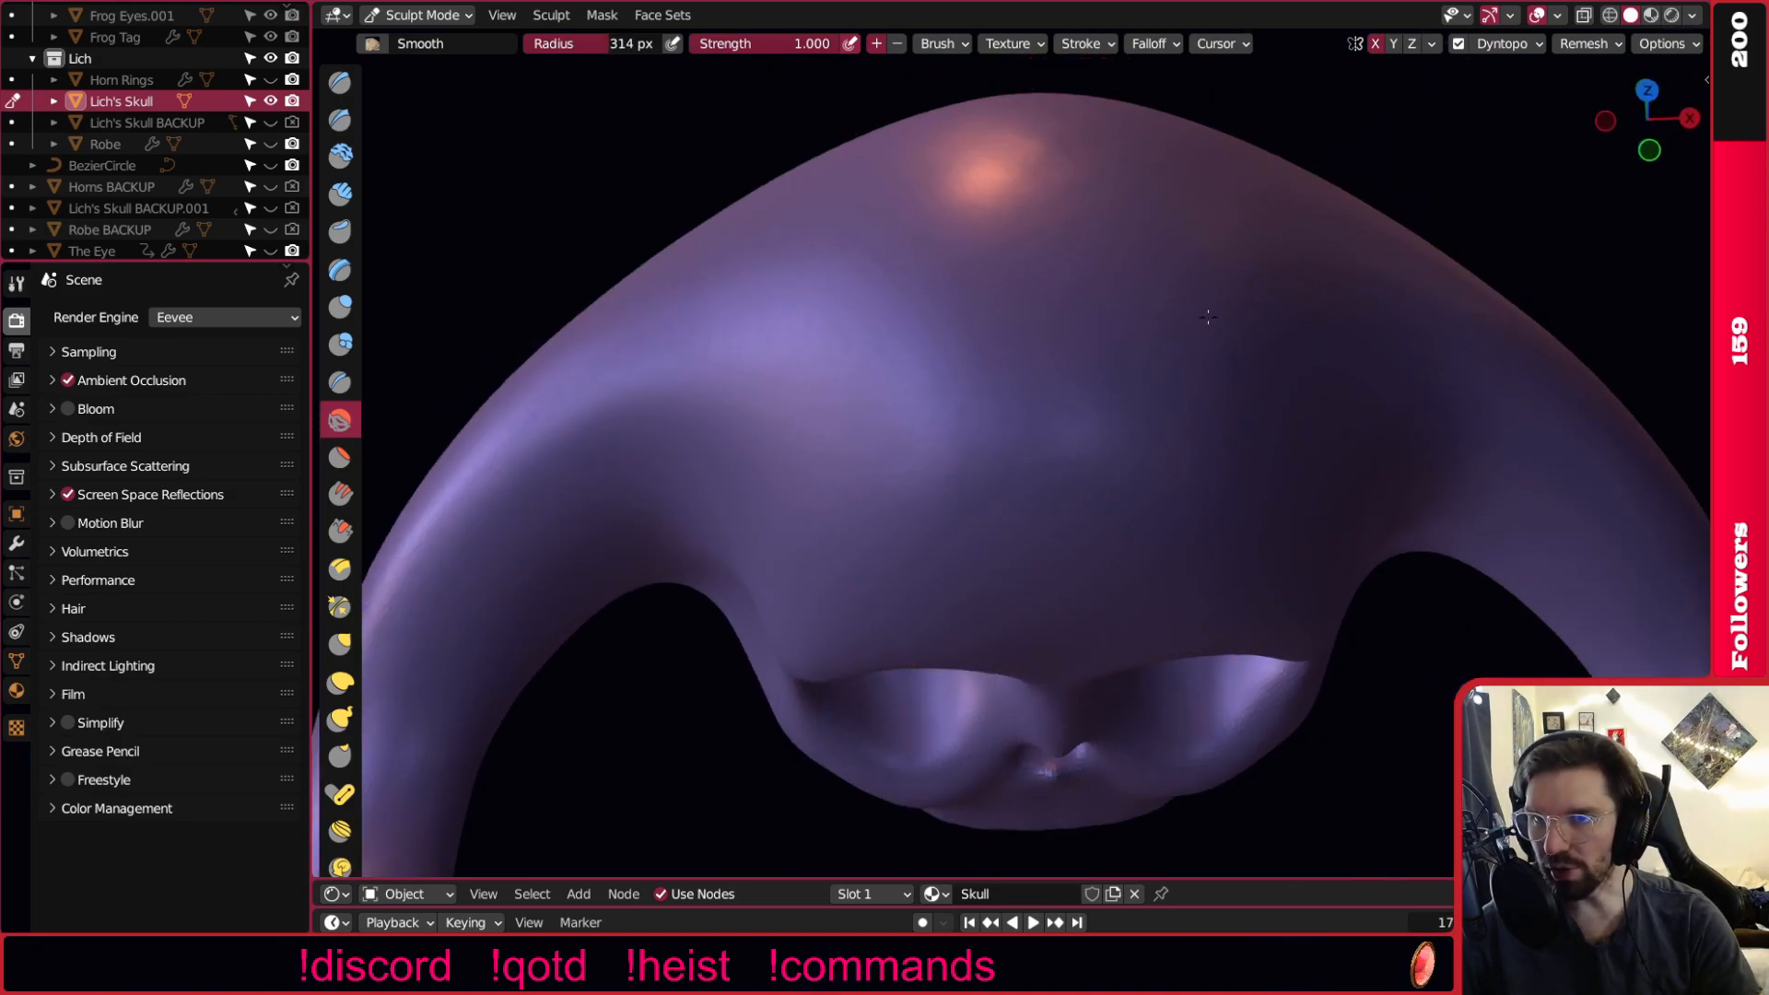
{"action": "middle_click_drag", "start_coordinate": [1196, 340], "coordinate": [970, 469]}
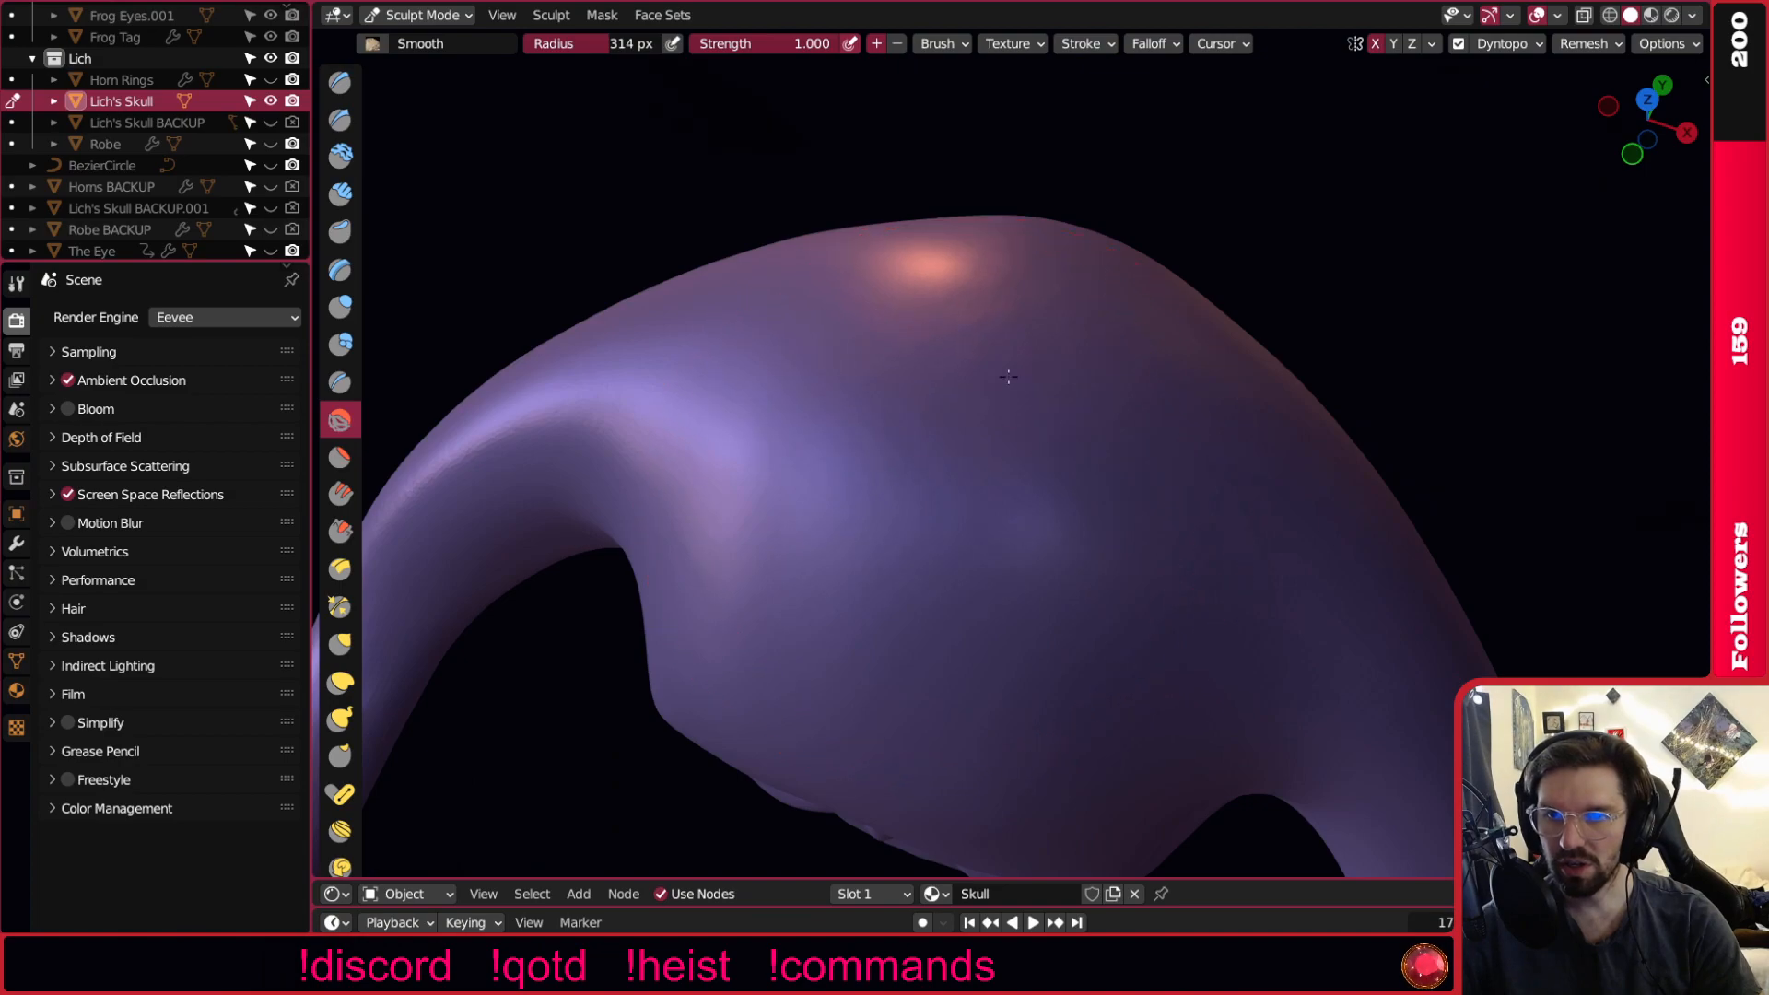
{"action": "scroll", "coordinate": [1015, 328], "scroll_direction": "down", "scroll_amount": 4}
{"action": "middle_click_drag", "start_coordinate": [1296, 502], "coordinate": [1254, 448]}
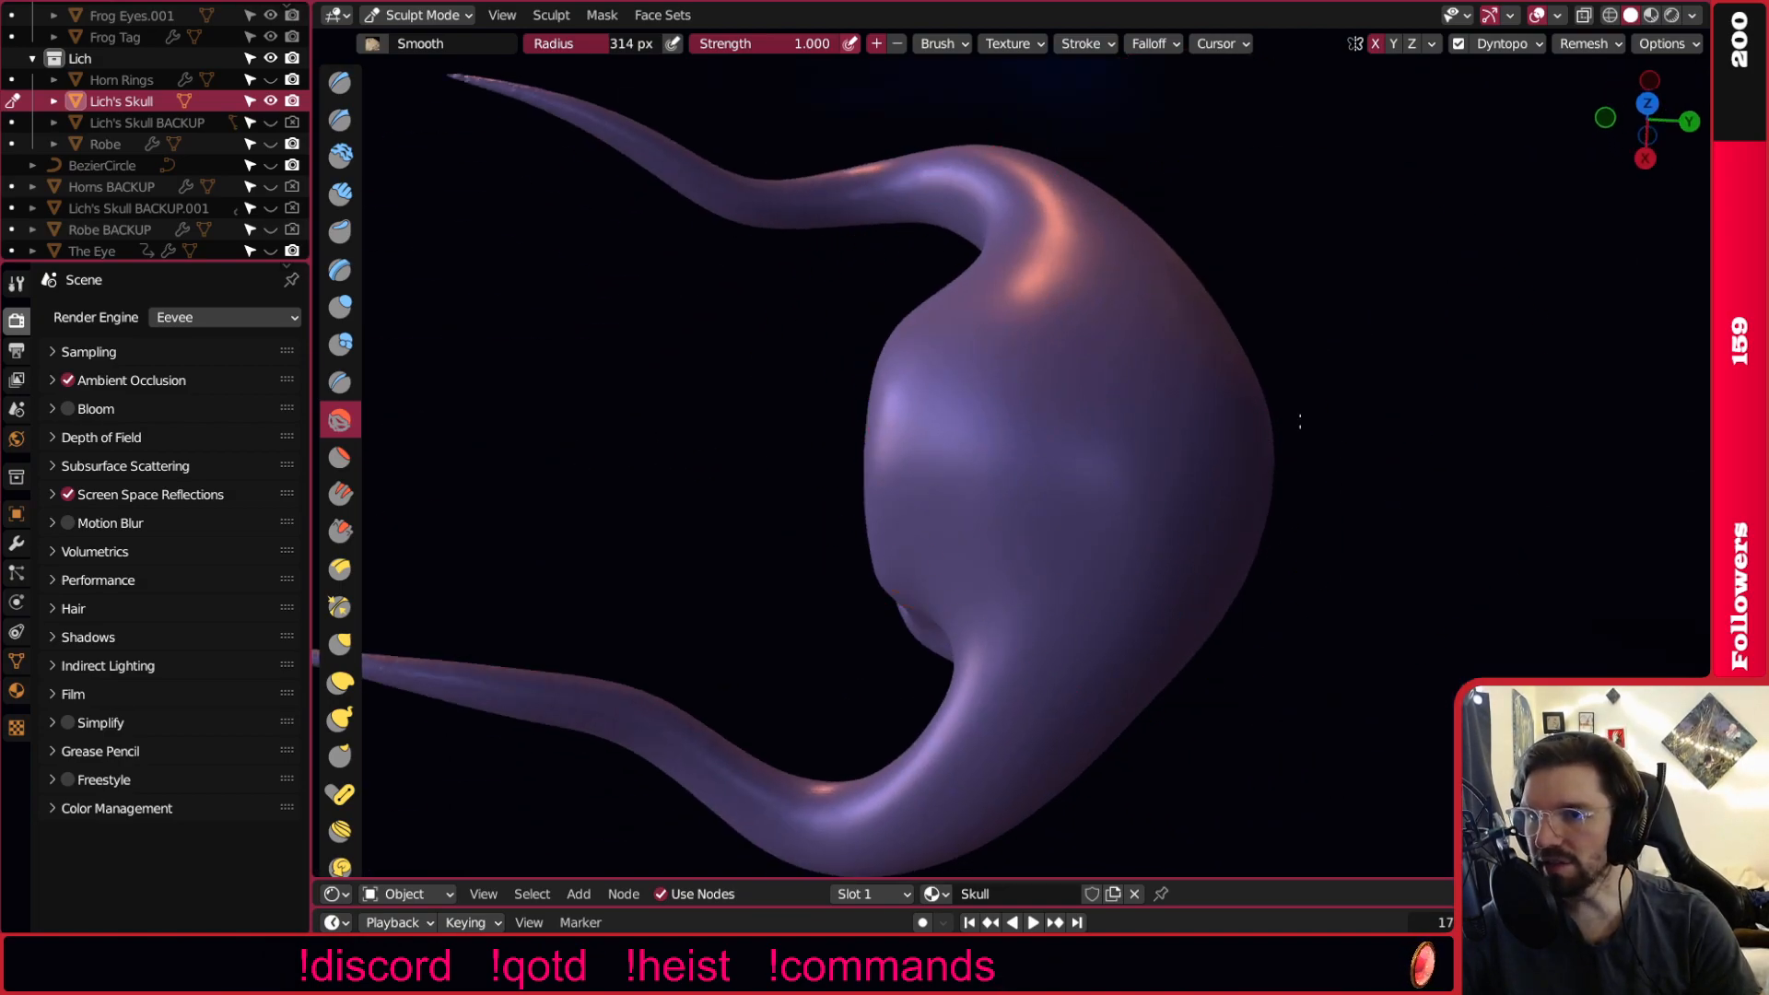
Examine the skull's face from the front, checking the horn bases, eye sockets and nasal cavity up close.
{"action": "middle_click_drag", "start_coordinate": [1316, 573], "coordinate": [1533, 369]}
{"action": "scroll", "coordinate": [1533, 369], "scroll_direction": "down", "scroll_amount": 3}
{"action": "scroll", "coordinate": [1172, 444], "scroll_direction": "up", "scroll_amount": 4}
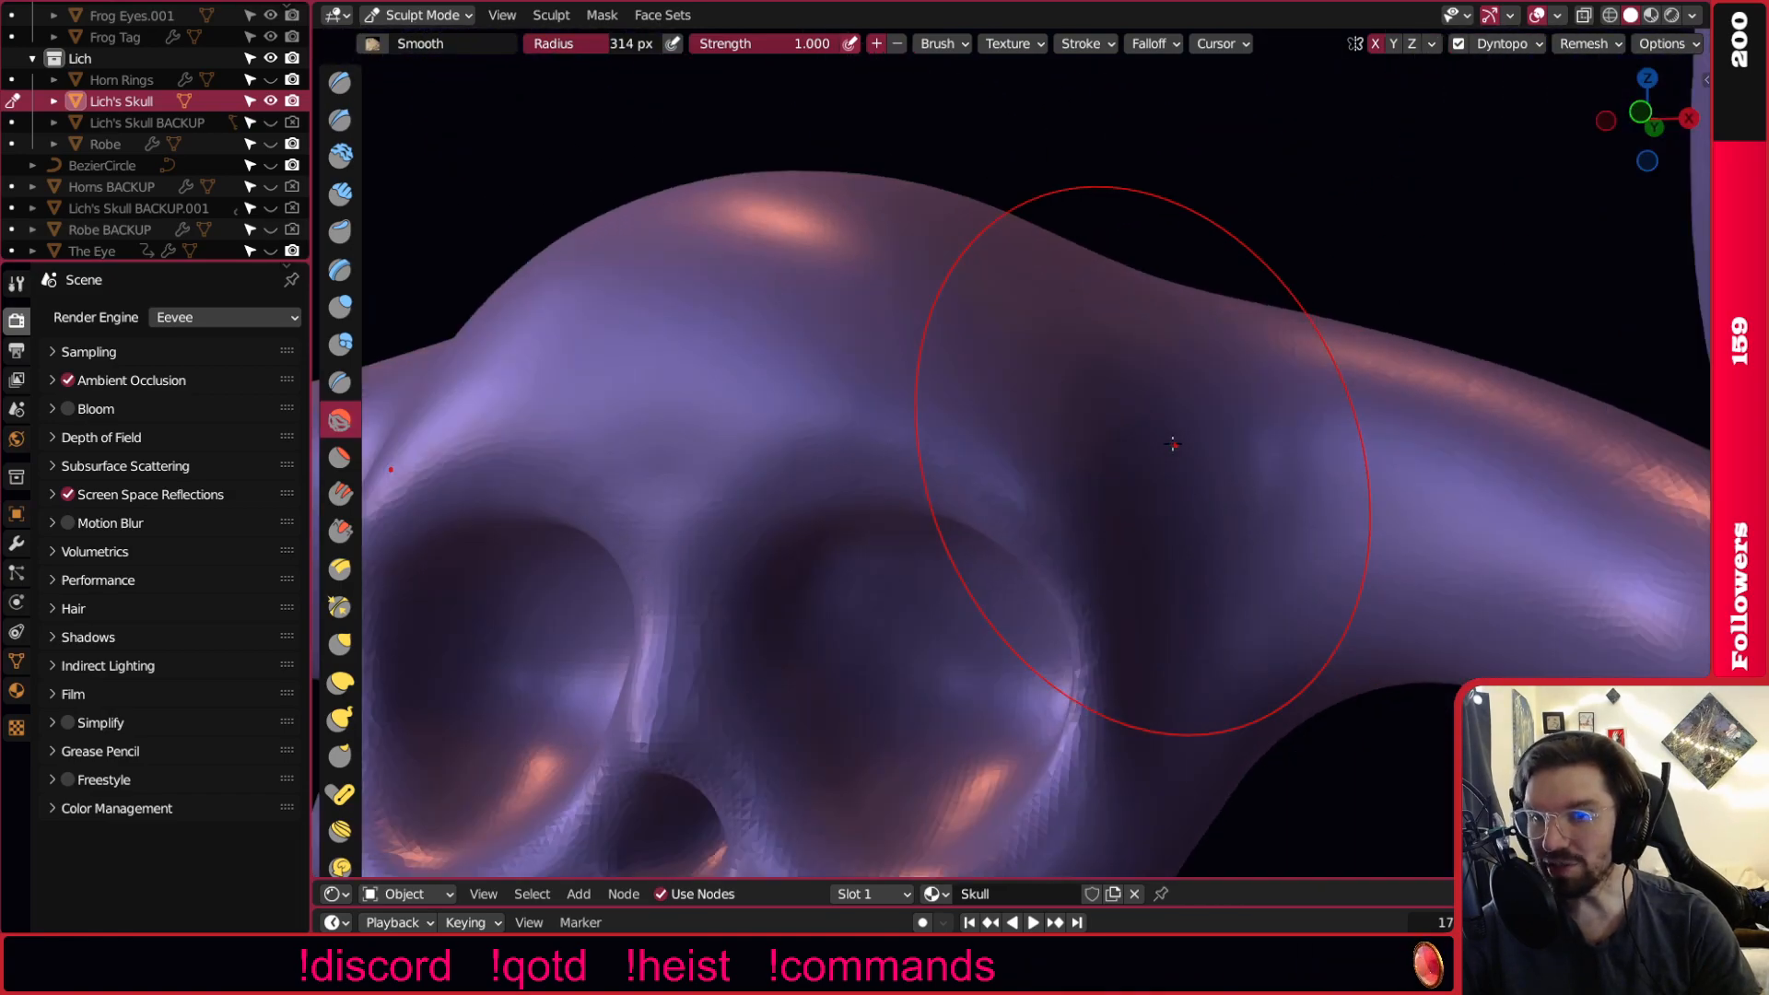
{"action": "scroll", "coordinate": [1105, 433], "scroll_direction": "down", "scroll_amount": 4}
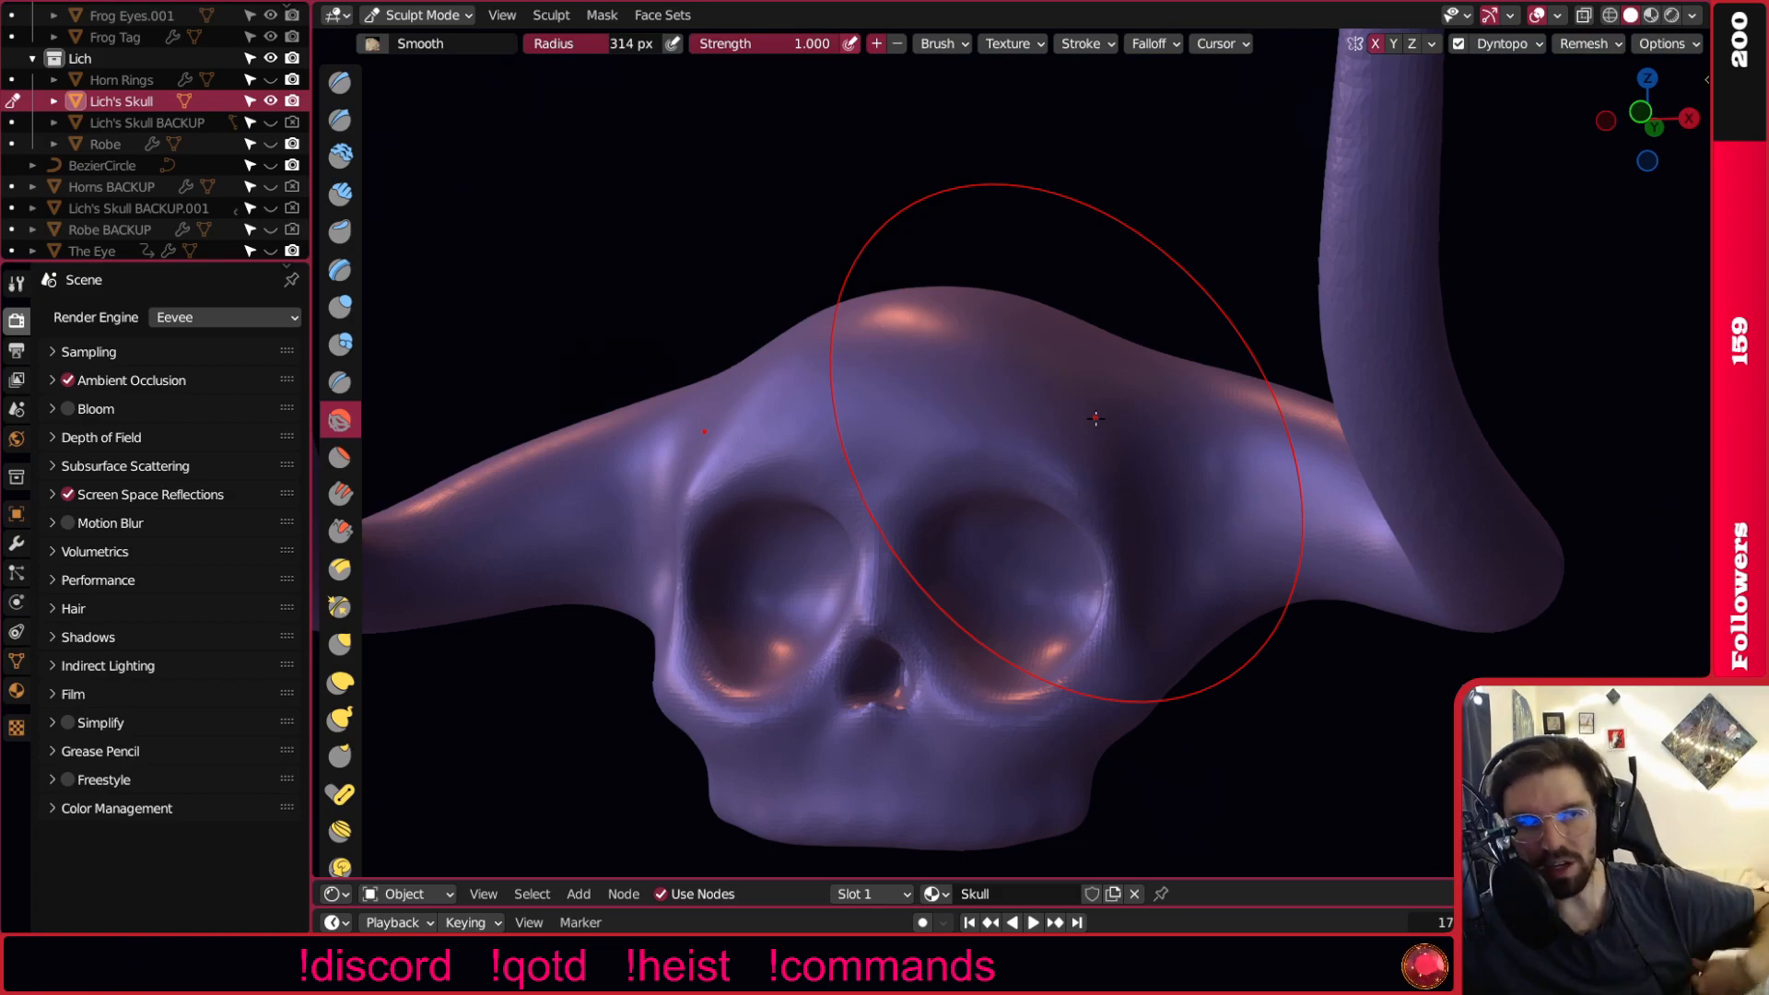
{"action": "middle_click_drag", "start_coordinate": [1071, 380], "coordinate": [1138, 372]}
{"action": "middle_click_drag", "start_coordinate": [1085, 475], "coordinate": [1026, 379], "text": "shift"}
{"action": "scroll", "coordinate": [1026, 378], "scroll_direction": "up", "scroll_amount": 5}
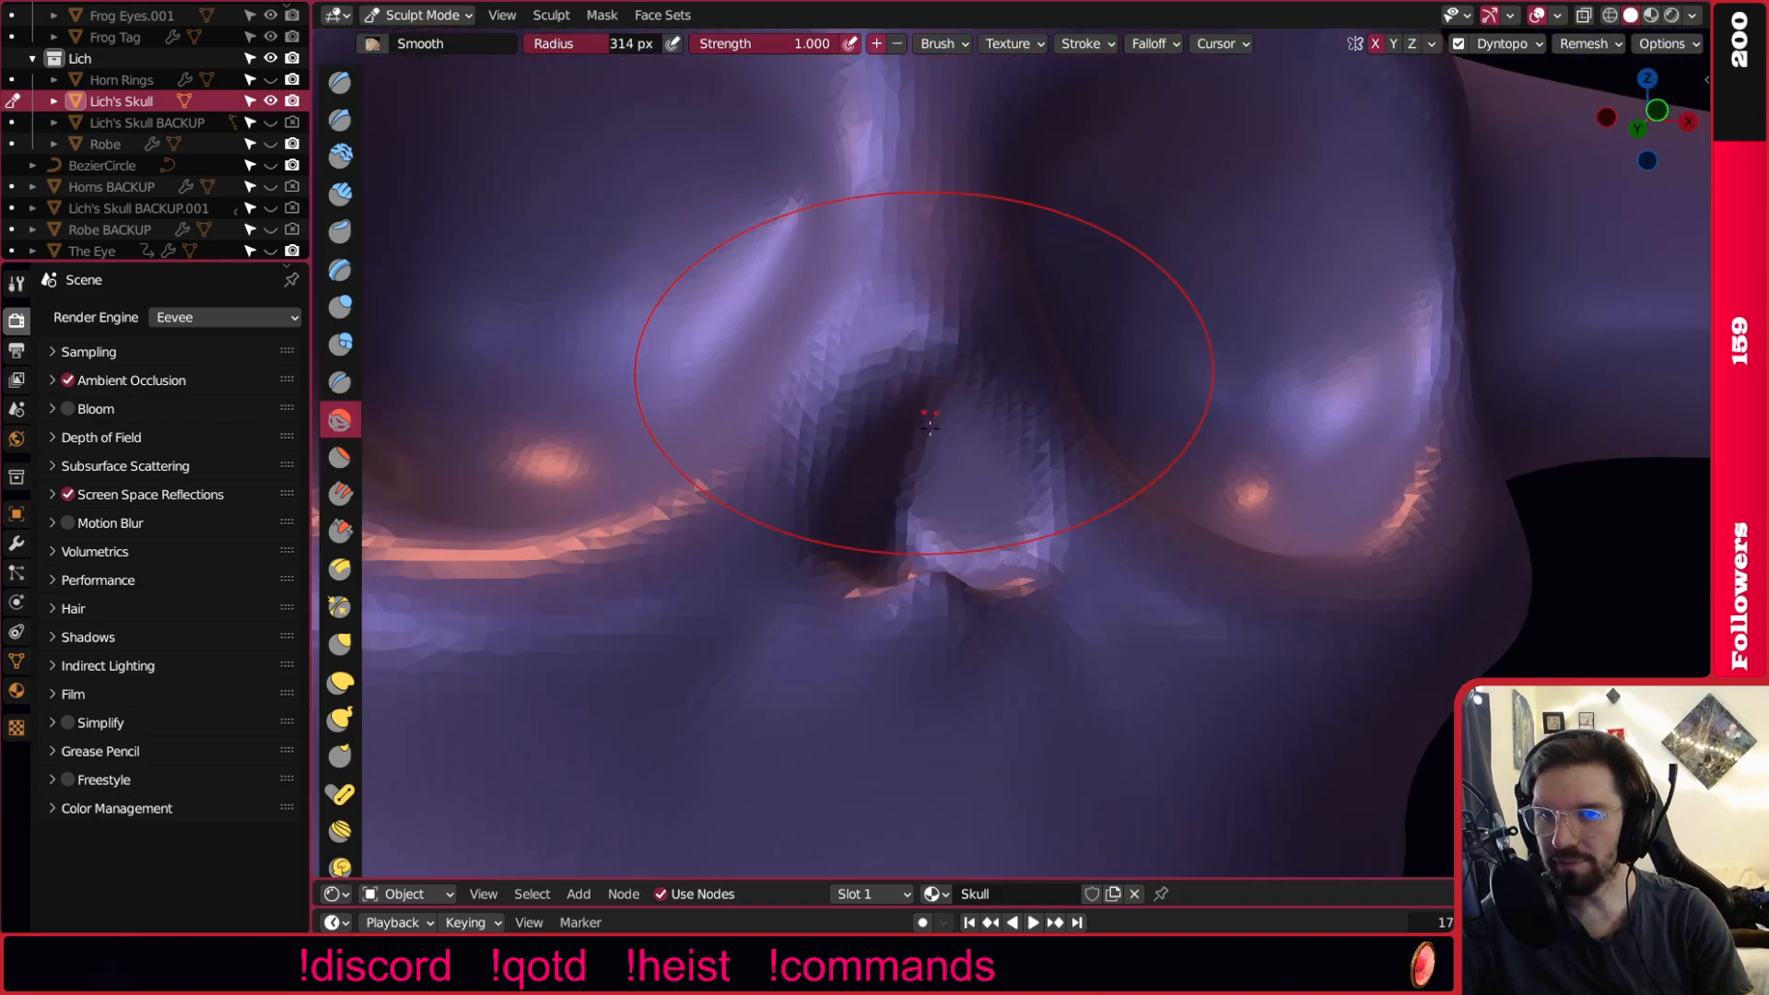
{"action": "scroll", "coordinate": [921, 475], "scroll_direction": "up", "scroll_amount": 3}
{"action": "middle_click_drag", "start_coordinate": [927, 478], "coordinate": [938, 484]}
{"action": "scroll", "coordinate": [953, 471], "scroll_direction": "down", "scroll_amount": 9}
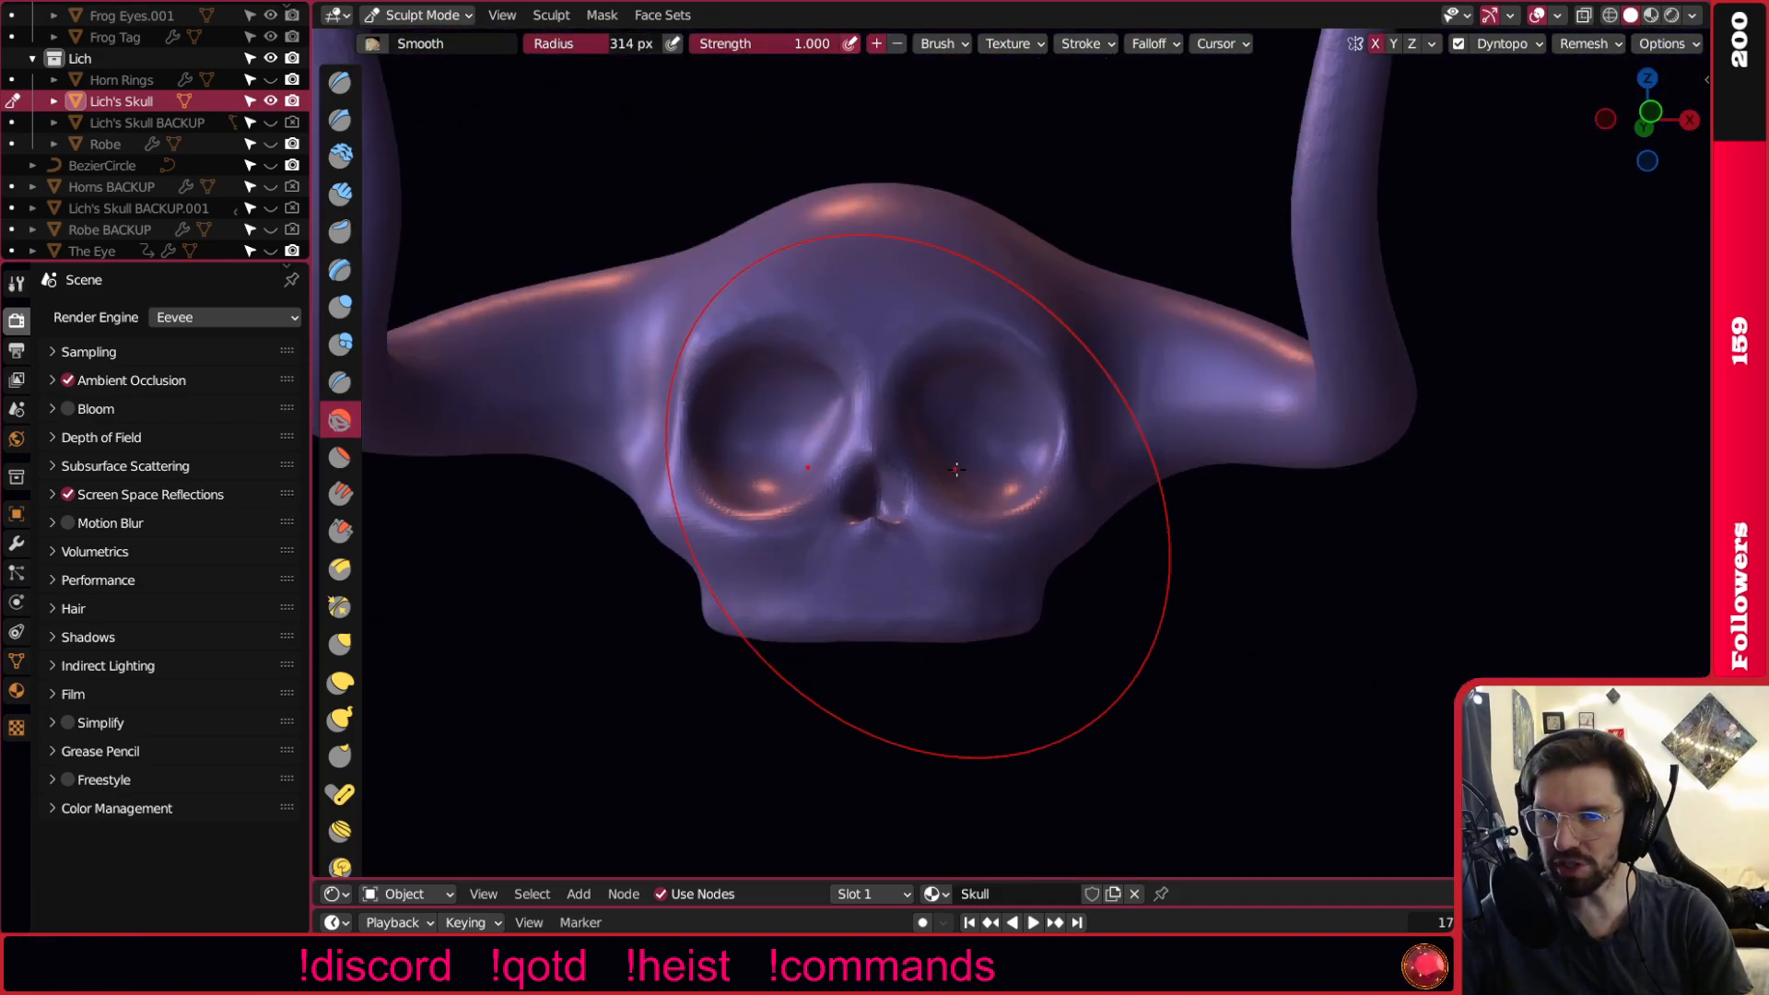
Sculpt vertical furrows in the upper jaw below the nasal cavity with Inflate/Deflate at a 118 px radius and strength 0.500.
{"action": "scroll", "coordinate": [955, 469], "scroll_direction": "up", "scroll_amount": 3}
{"action": "scroll", "coordinate": [916, 584], "scroll_direction": "up", "scroll_amount": 4}
{"action": "scroll", "coordinate": [669, 515], "scroll_direction": "up", "scroll_amount": 3}
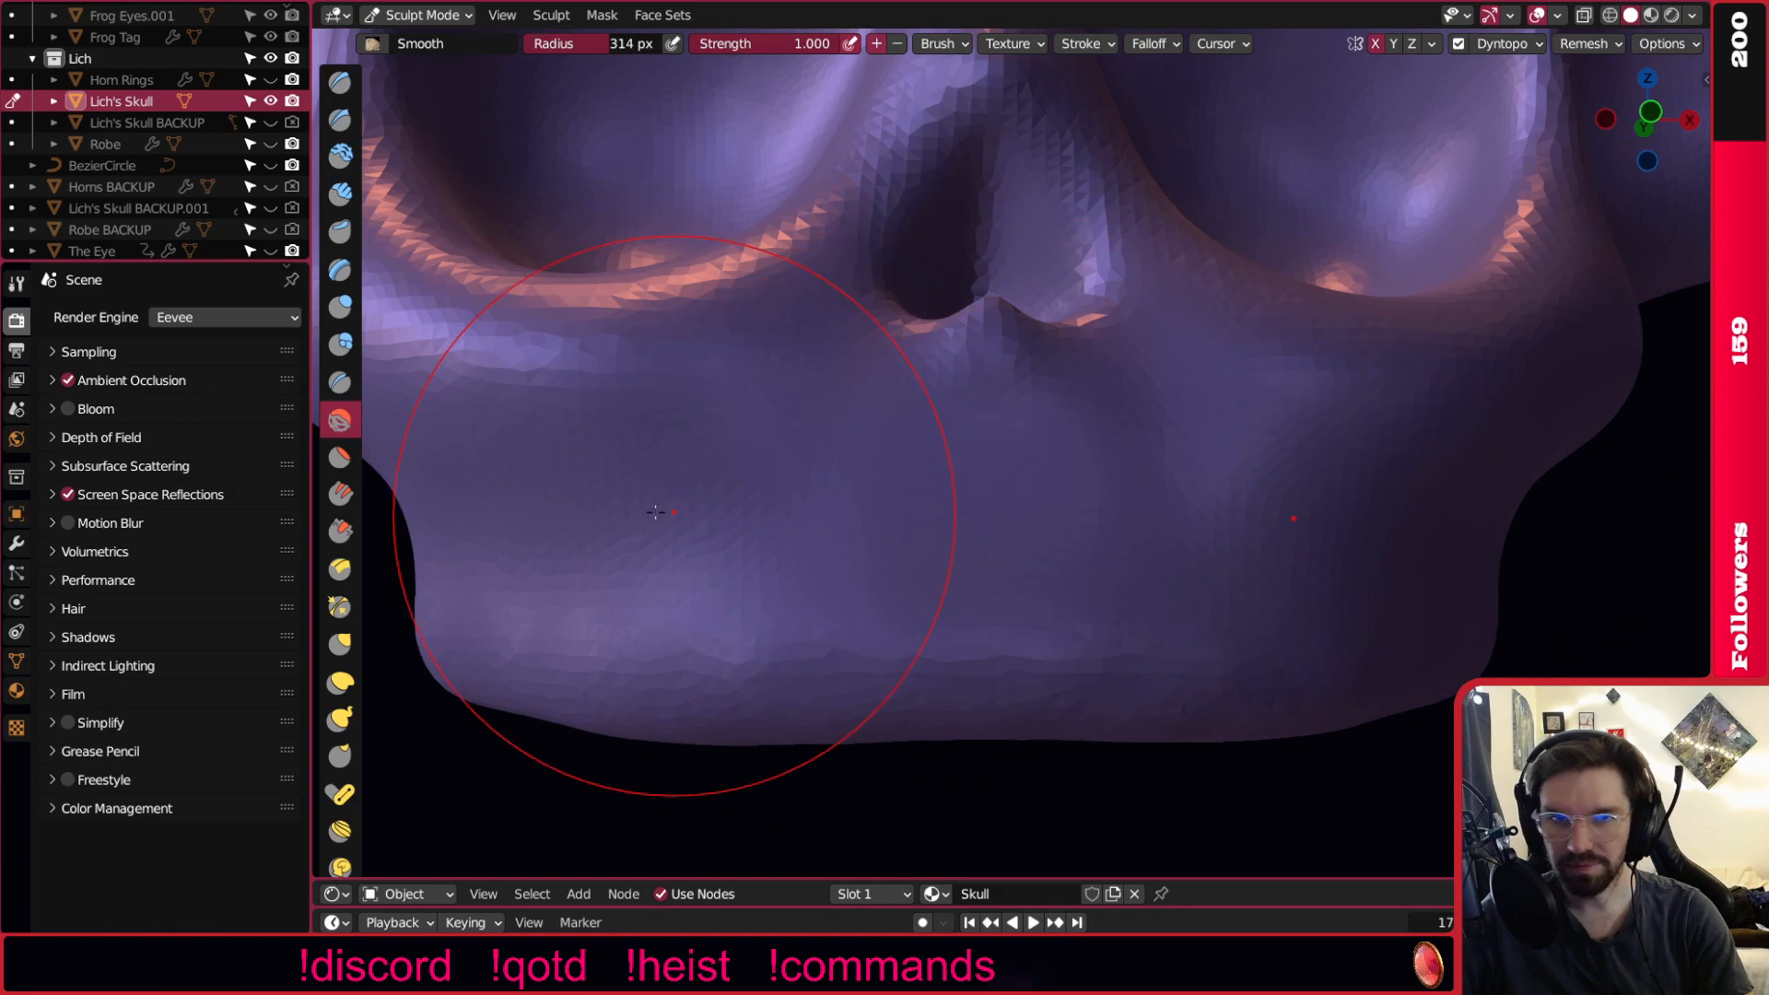
{"action": "key", "text": "i"}
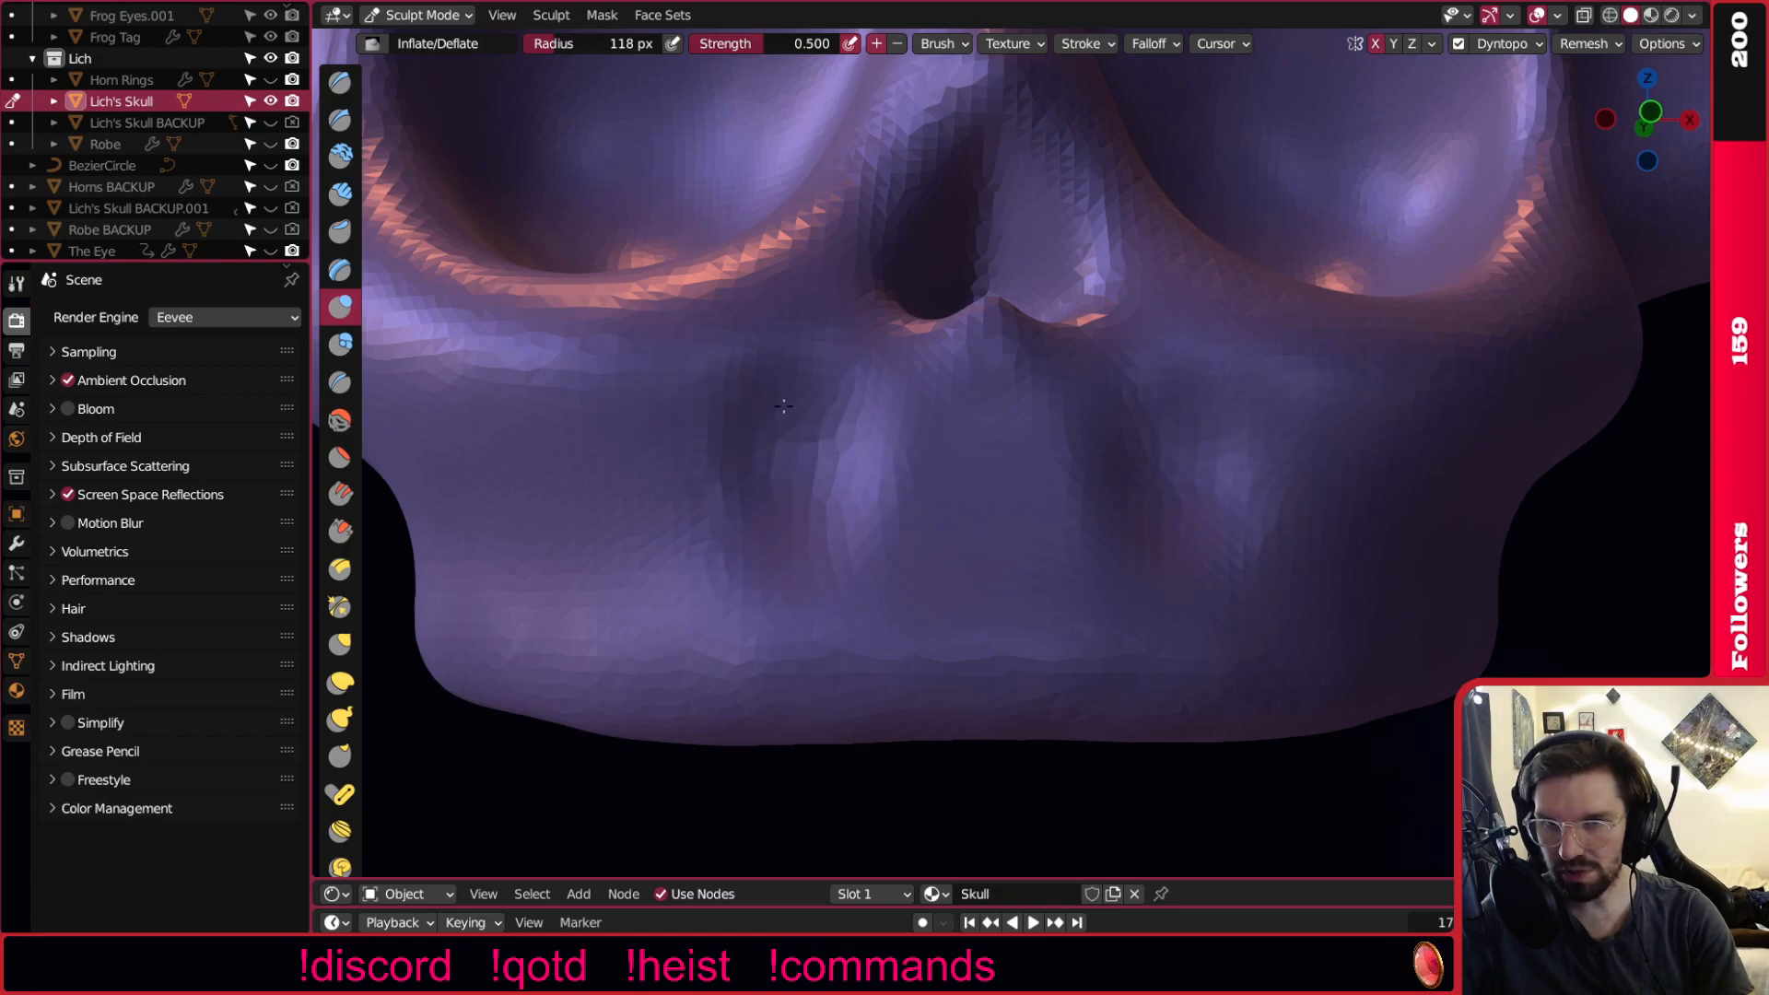
Soften the furrows below the nasal cavity with the Smooth brush, lowering its strength to 0.429 and enlarging its radius to 268 px.
{"action": "mouse_move", "coordinate": [764, 479]}
{"action": "middle_mouse_down"}
{"action": "mouse_move", "coordinate": [1004, 497]}
{"action": "mouse_move", "coordinate": [773, 509]}
{"action": "middle_mouse_up"}
{"action": "key", "text": "shift+s"}
{"action": "left_click_drag", "start_coordinate": [772, 509], "coordinate": [798, 446]}
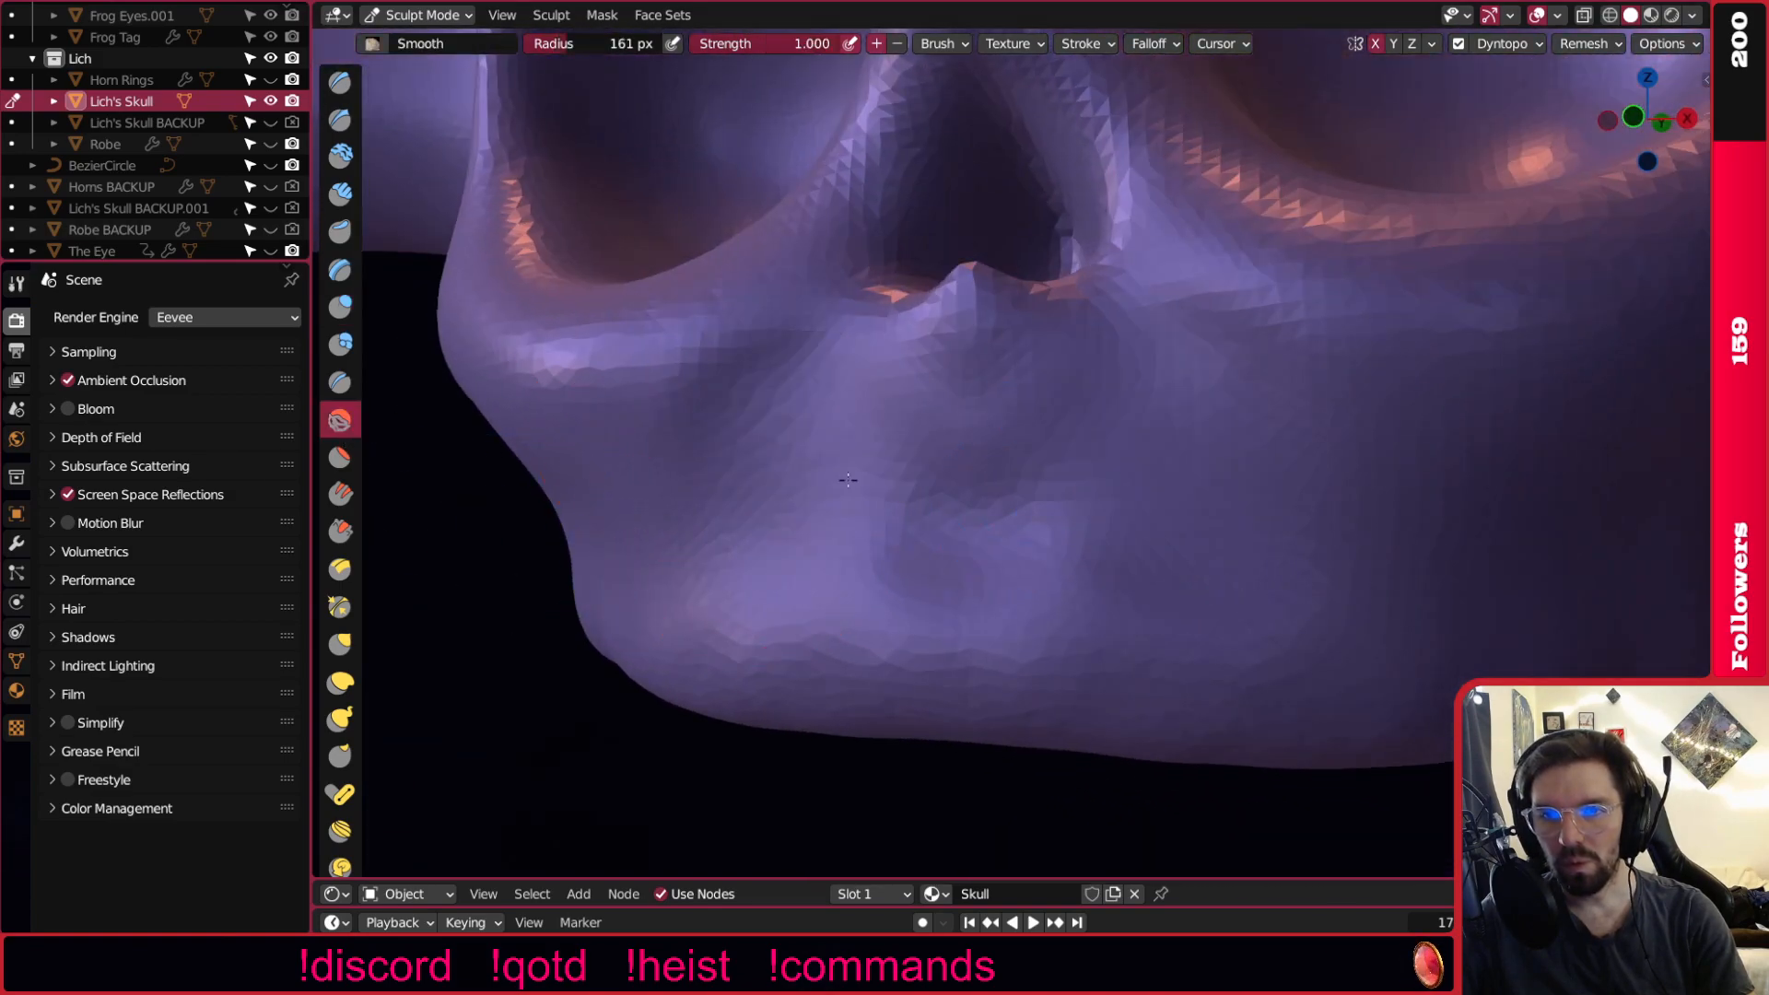
{"action": "key", "text": "ctrl+z"}
{"action": "left_click_drag", "start_coordinate": [768, 43], "coordinate": [754, 43]}
{"action": "mouse_move", "coordinate": [747, 501]}
{"action": "left_mouse_down"}
{"action": "mouse_move", "coordinate": [869, 412]}
{"action": "mouse_move", "coordinate": [1046, 512]}
{"action": "left_mouse_up"}
{"action": "mouse_move", "coordinate": [1060, 517]}
{"action": "middle_mouse_down"}
{"action": "mouse_move", "coordinate": [975, 518]}
{"action": "mouse_move", "coordinate": [1069, 520]}
{"action": "middle_mouse_up"}
{"action": "key", "text": "f"}
{"action": "left_click", "coordinate": [1441, 521]}
{"action": "mouse_move", "coordinate": [1309, 502]}
{"action": "middle_mouse_down"}
{"action": "mouse_move", "coordinate": [1205, 480]}
{"action": "mouse_move", "coordinate": [1149, 431]}
{"action": "mouse_move", "coordinate": [1303, 431]}
{"action": "mouse_move", "coordinate": [1203, 419]}
{"action": "mouse_move", "coordinate": [995, 454]}
{"action": "mouse_move", "coordinate": [1118, 466]}
{"action": "mouse_move", "coordinate": [1058, 539]}
{"action": "mouse_move", "coordinate": [975, 468]}
{"action": "middle_mouse_up"}
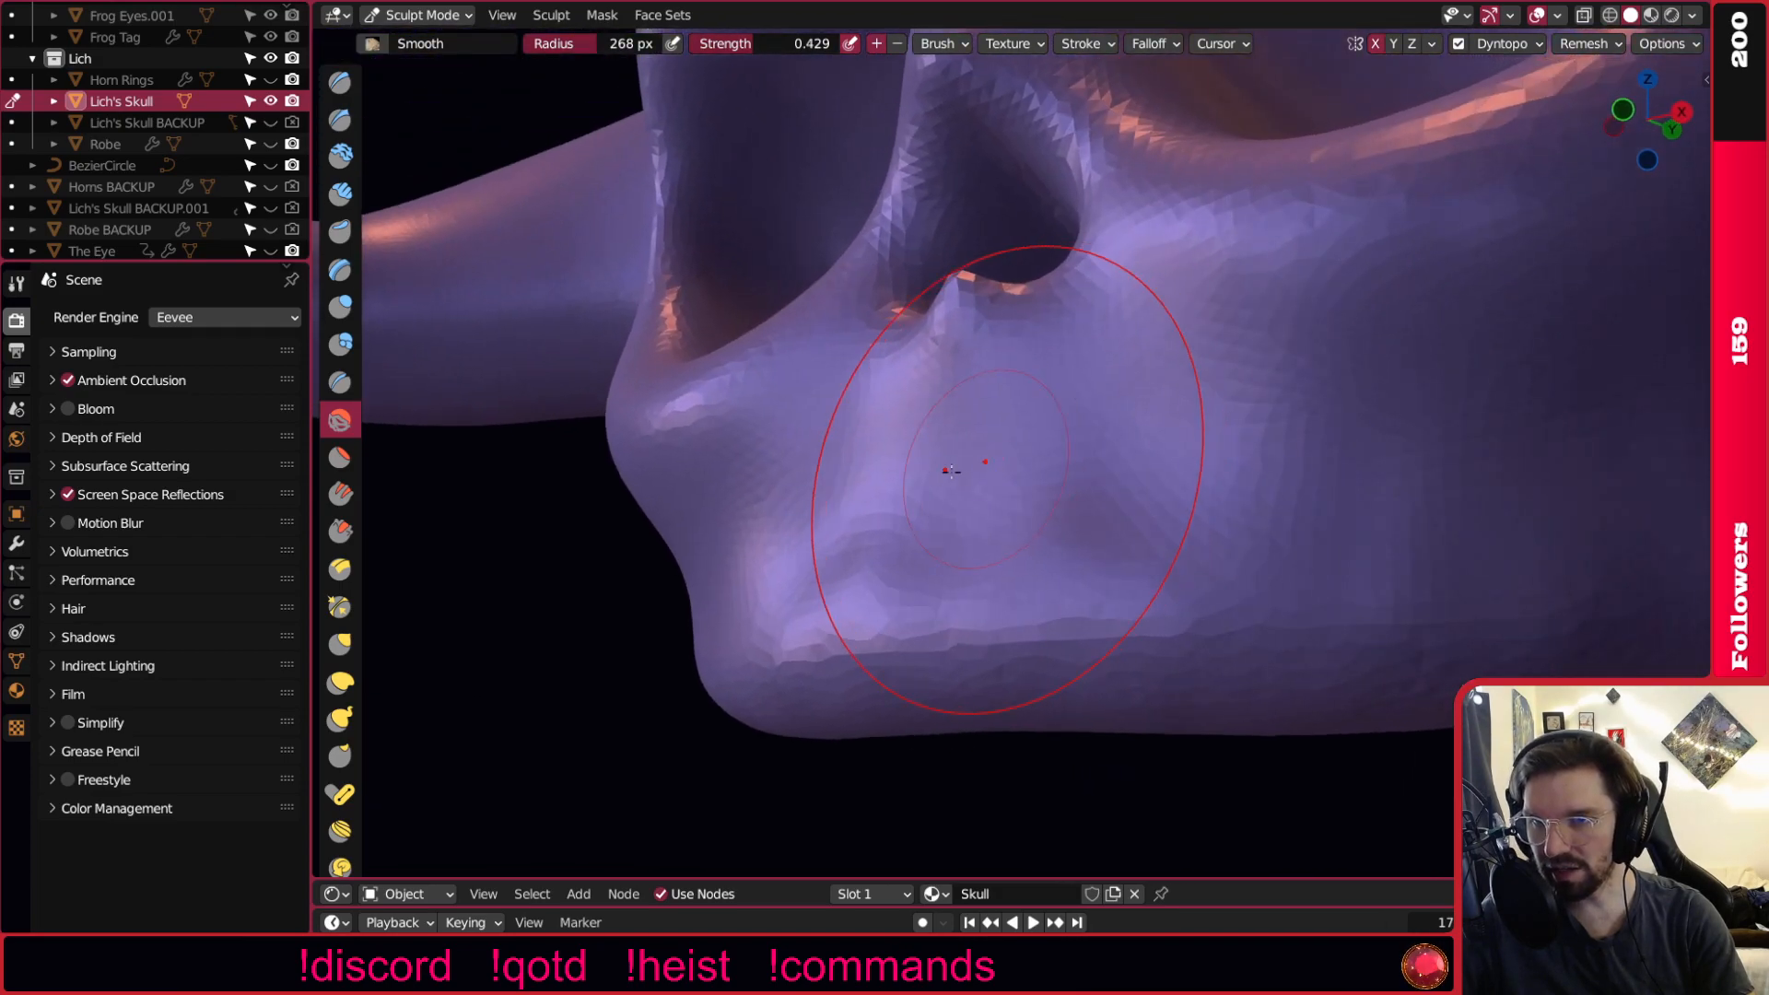
Sculpt a row of tooth-root ridges along the upper jaw's lower edge with Inflate/Deflate at 140 px and strength 0.500.
{"action": "left_click", "coordinate": [338, 306]}
{"action": "middle_click_drag", "start_coordinate": [731, 454], "coordinate": [979, 518]}
{"action": "scroll", "coordinate": [981, 572], "scroll_direction": "up", "scroll_amount": 2}
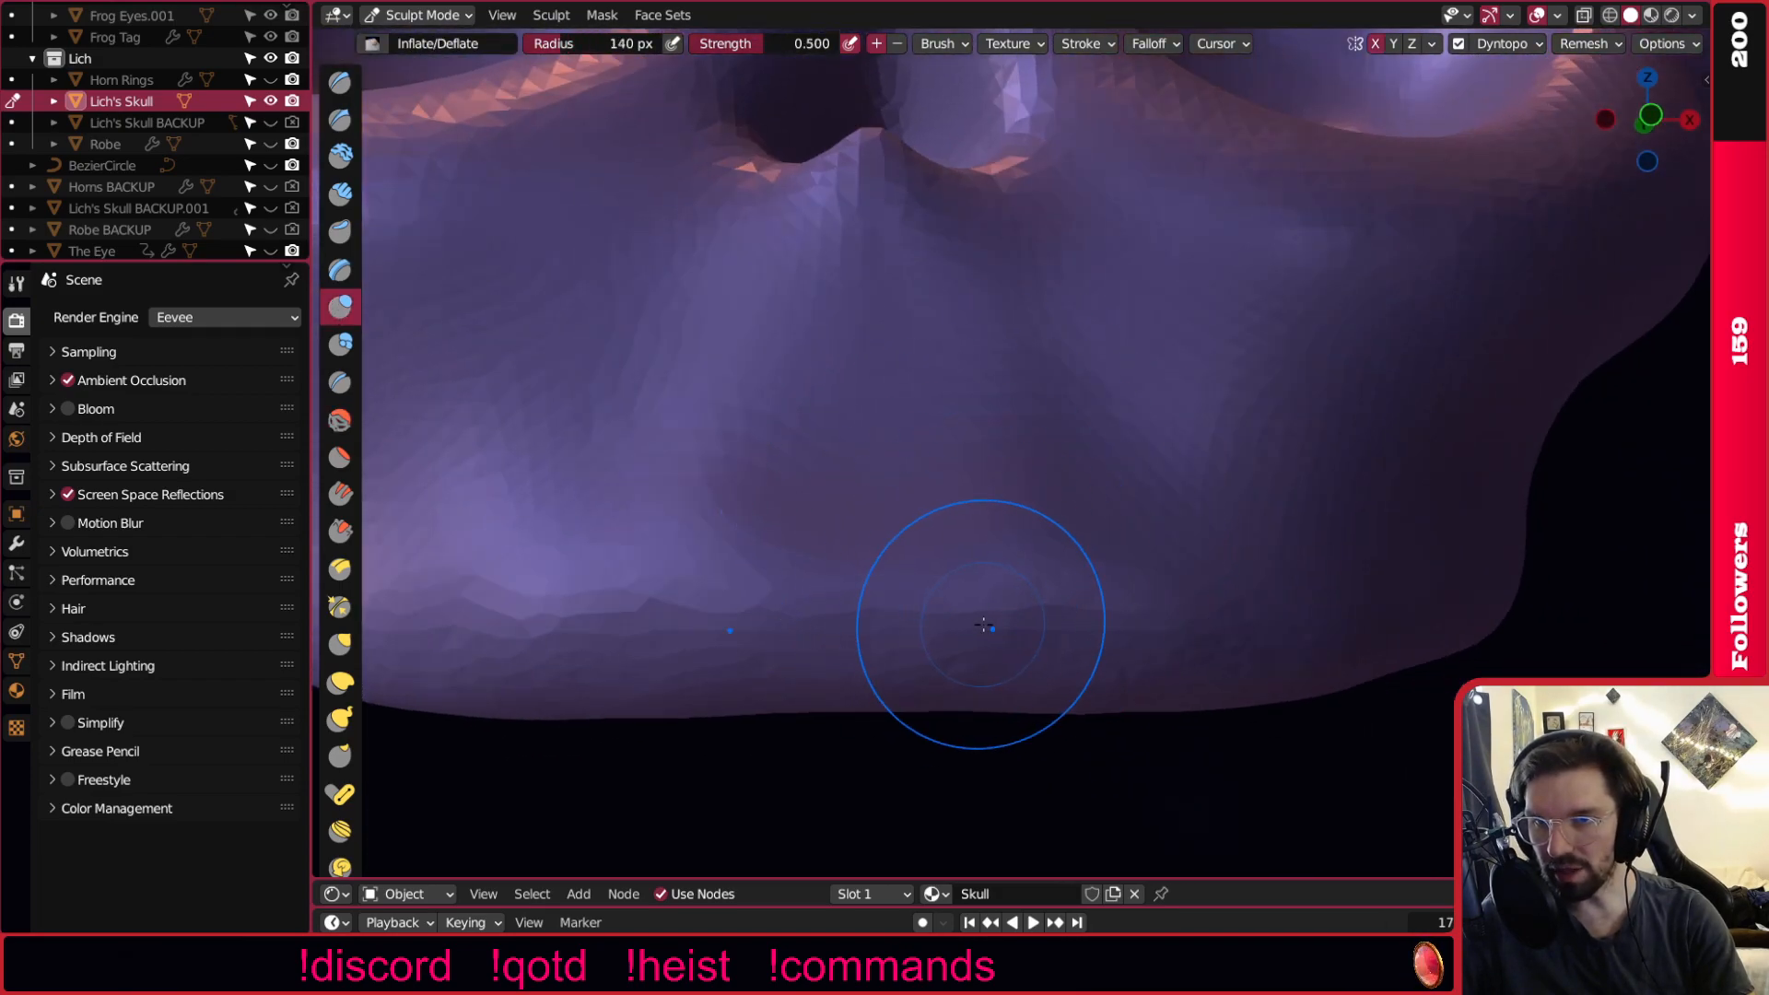
{"action": "mouse_move", "coordinate": [999, 644]}
{"action": "middle_mouse_down"}
{"action": "mouse_move", "coordinate": [1189, 544]}
{"action": "mouse_move", "coordinate": [1075, 491]}
{"action": "mouse_move", "coordinate": [955, 516]}
{"action": "mouse_move", "coordinate": [1068, 560]}
{"action": "middle_mouse_up"}
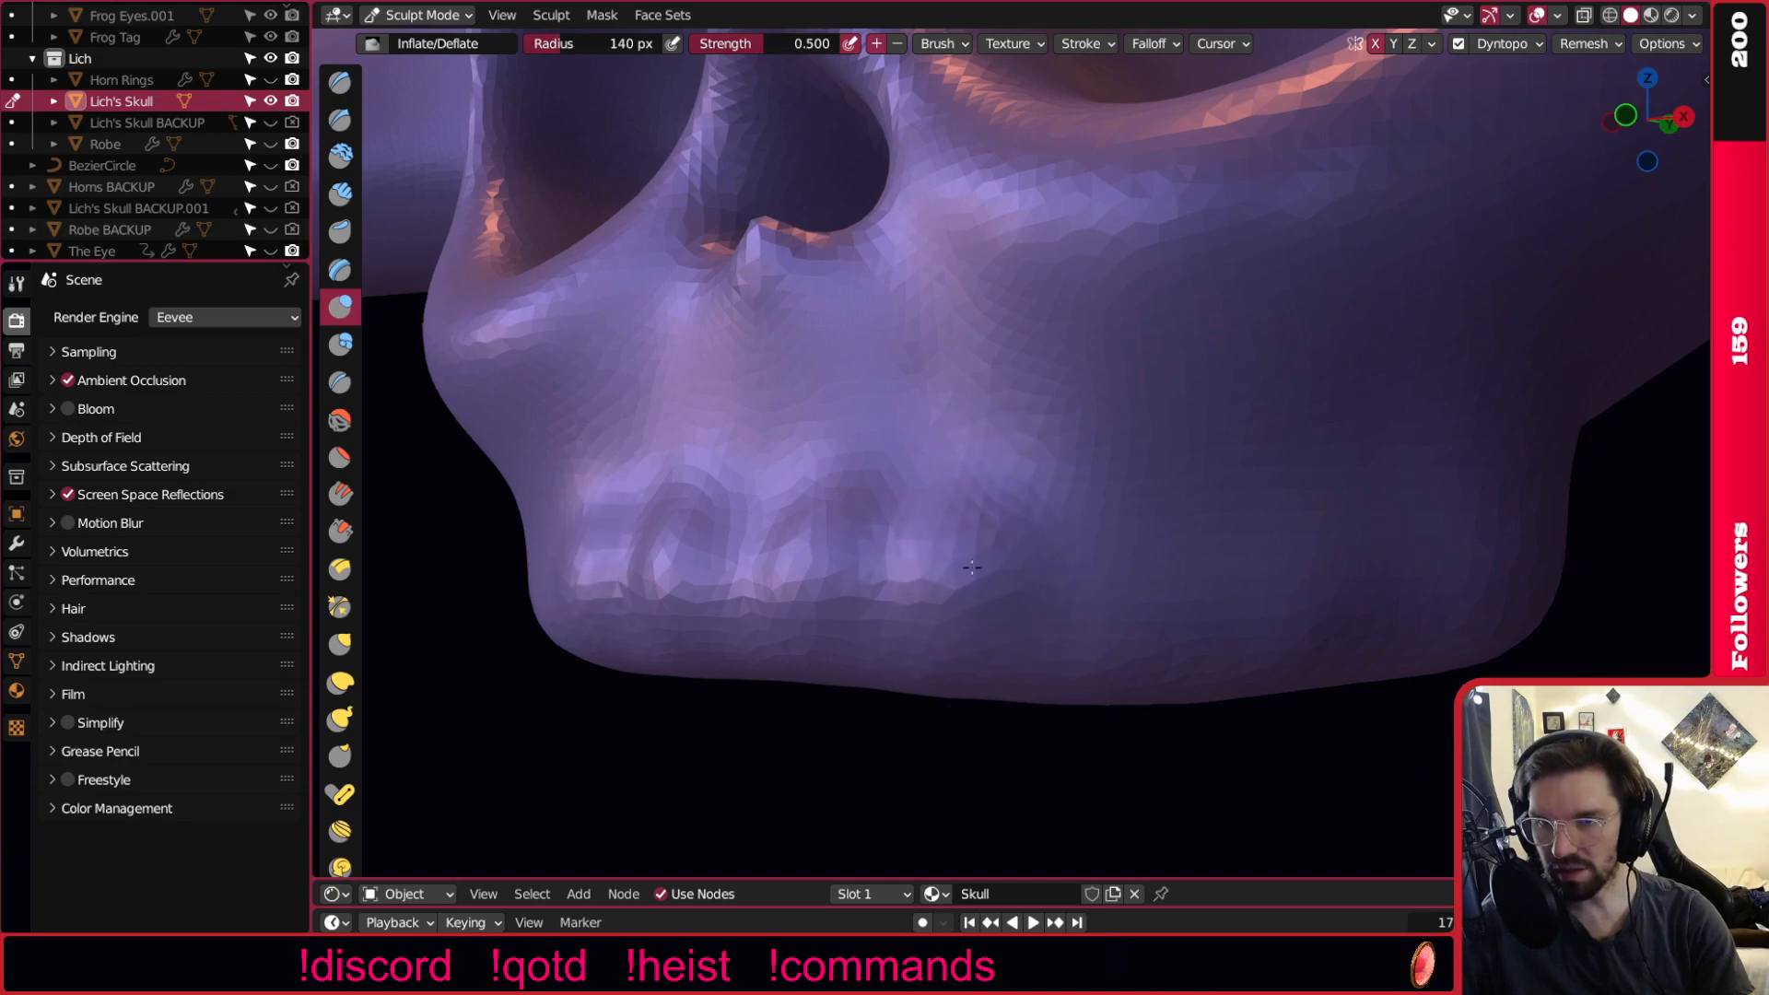
{"action": "mouse_move", "coordinate": [1230, 577]}
{"action": "middle_mouse_down"}
{"action": "mouse_move", "coordinate": [1385, 644]}
{"action": "mouse_move", "coordinate": [1437, 517]}
{"action": "mouse_move", "coordinate": [1245, 606]}
{"action": "middle_mouse_up"}
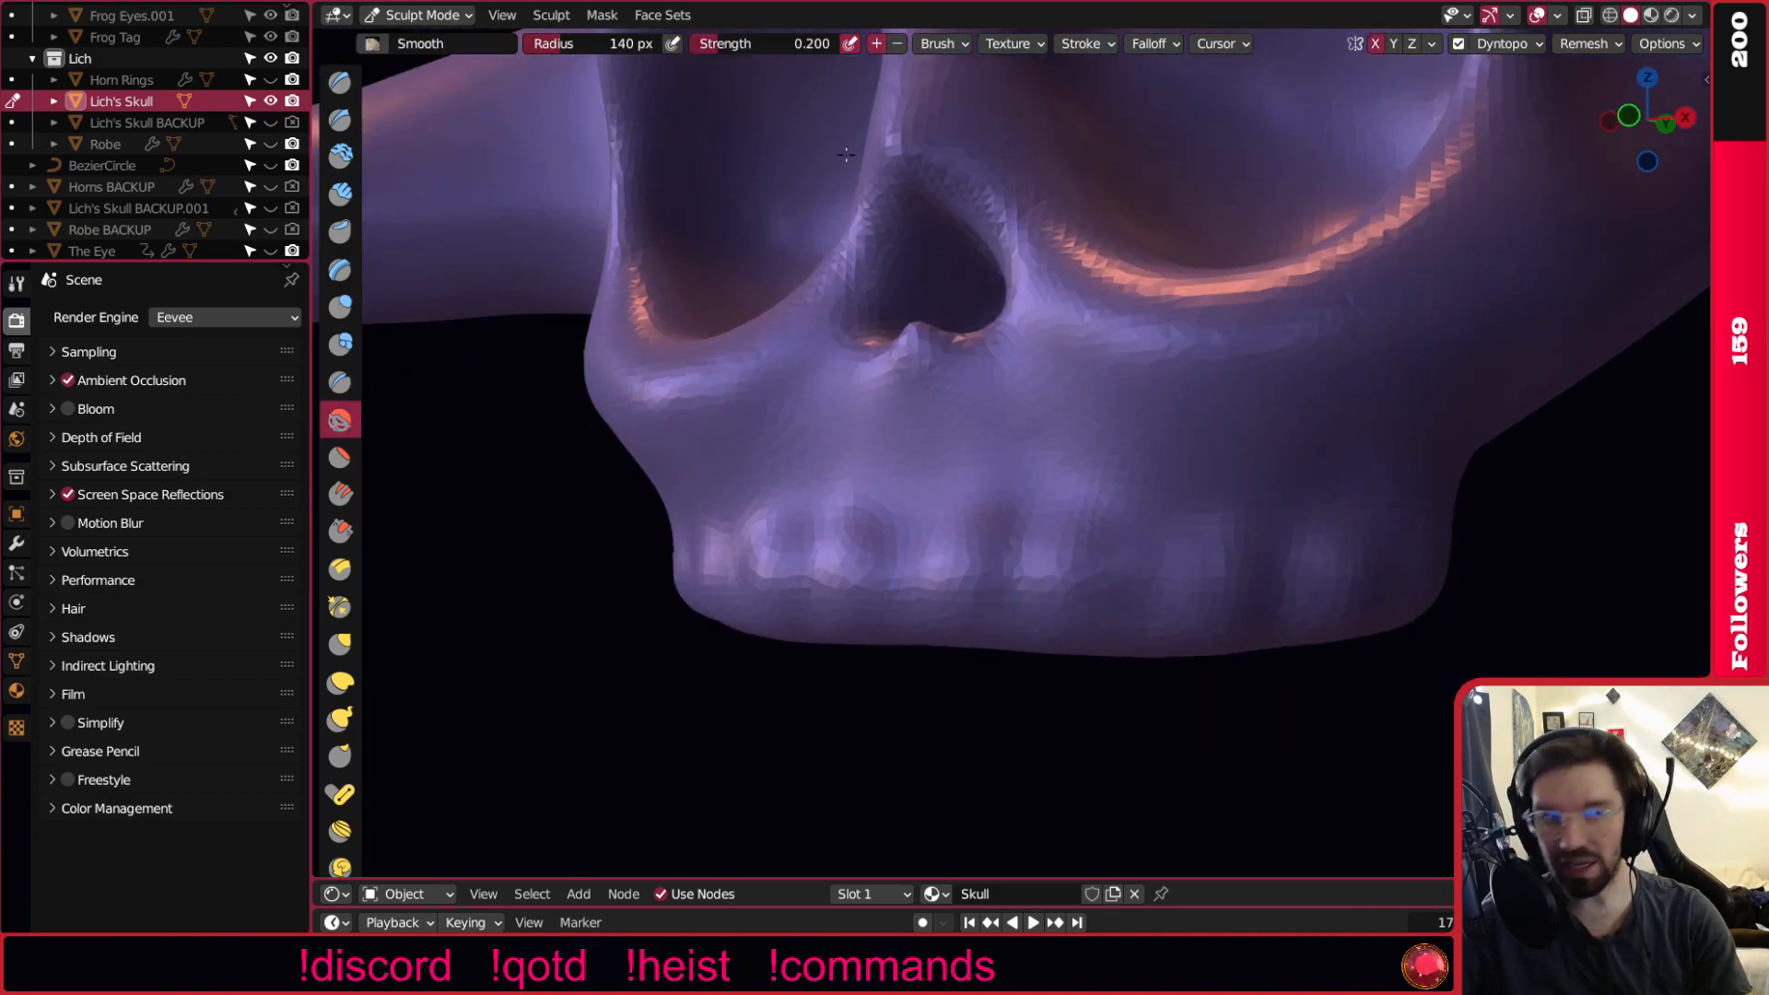
Soften the tooth-root ridges with the Smooth brush at 140 px radius and strength 0.200.
{"action": "middle_click_drag", "start_coordinate": [680, 543], "coordinate": [742, 518]}
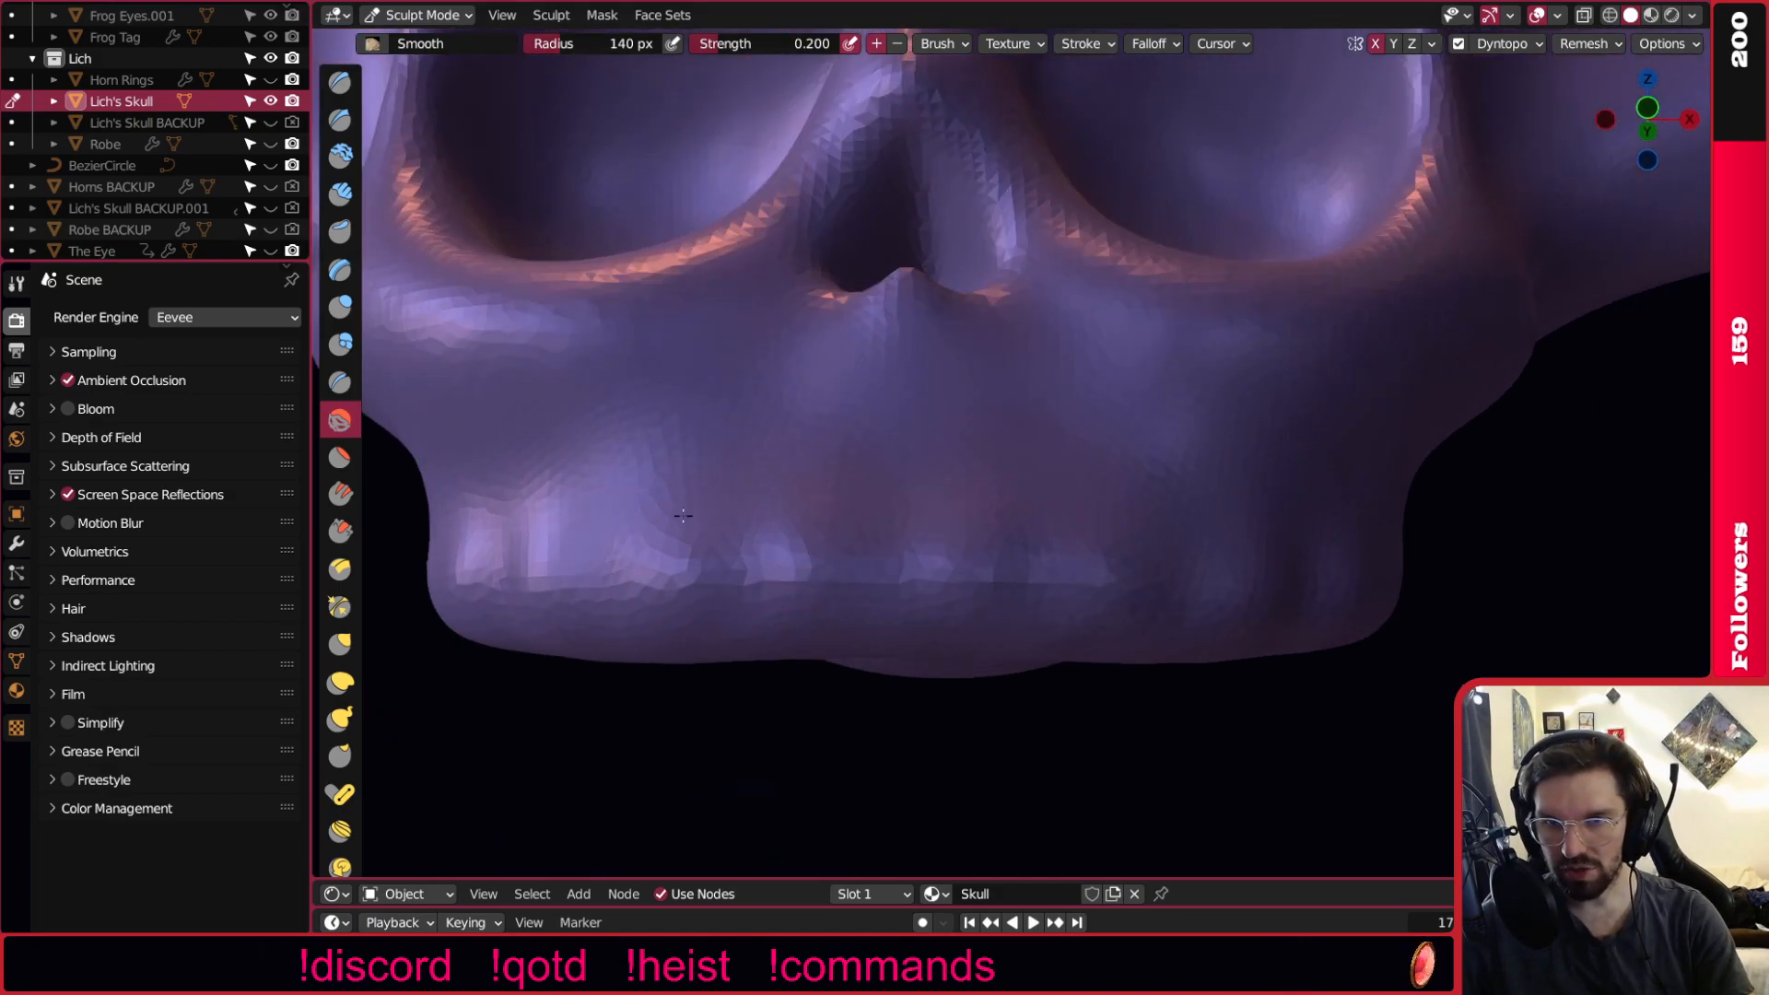
{"action": "scroll", "coordinate": [890, 490], "scroll_direction": "down", "scroll_amount": 4}
Shape the skull's underside behind the upper jaw with Inflate/Deflate at 140 px, then Scrape/Peaks at 172 px and strength 1.000.
{"action": "mouse_move", "coordinate": [900, 454]}
{"action": "middle_mouse_down"}
{"action": "mouse_move", "coordinate": [727, 466]}
{"action": "mouse_move", "coordinate": [778, 482]}
{"action": "mouse_move", "coordinate": [1149, 399]}
{"action": "mouse_move", "coordinate": [1350, 402]}
{"action": "middle_mouse_up"}
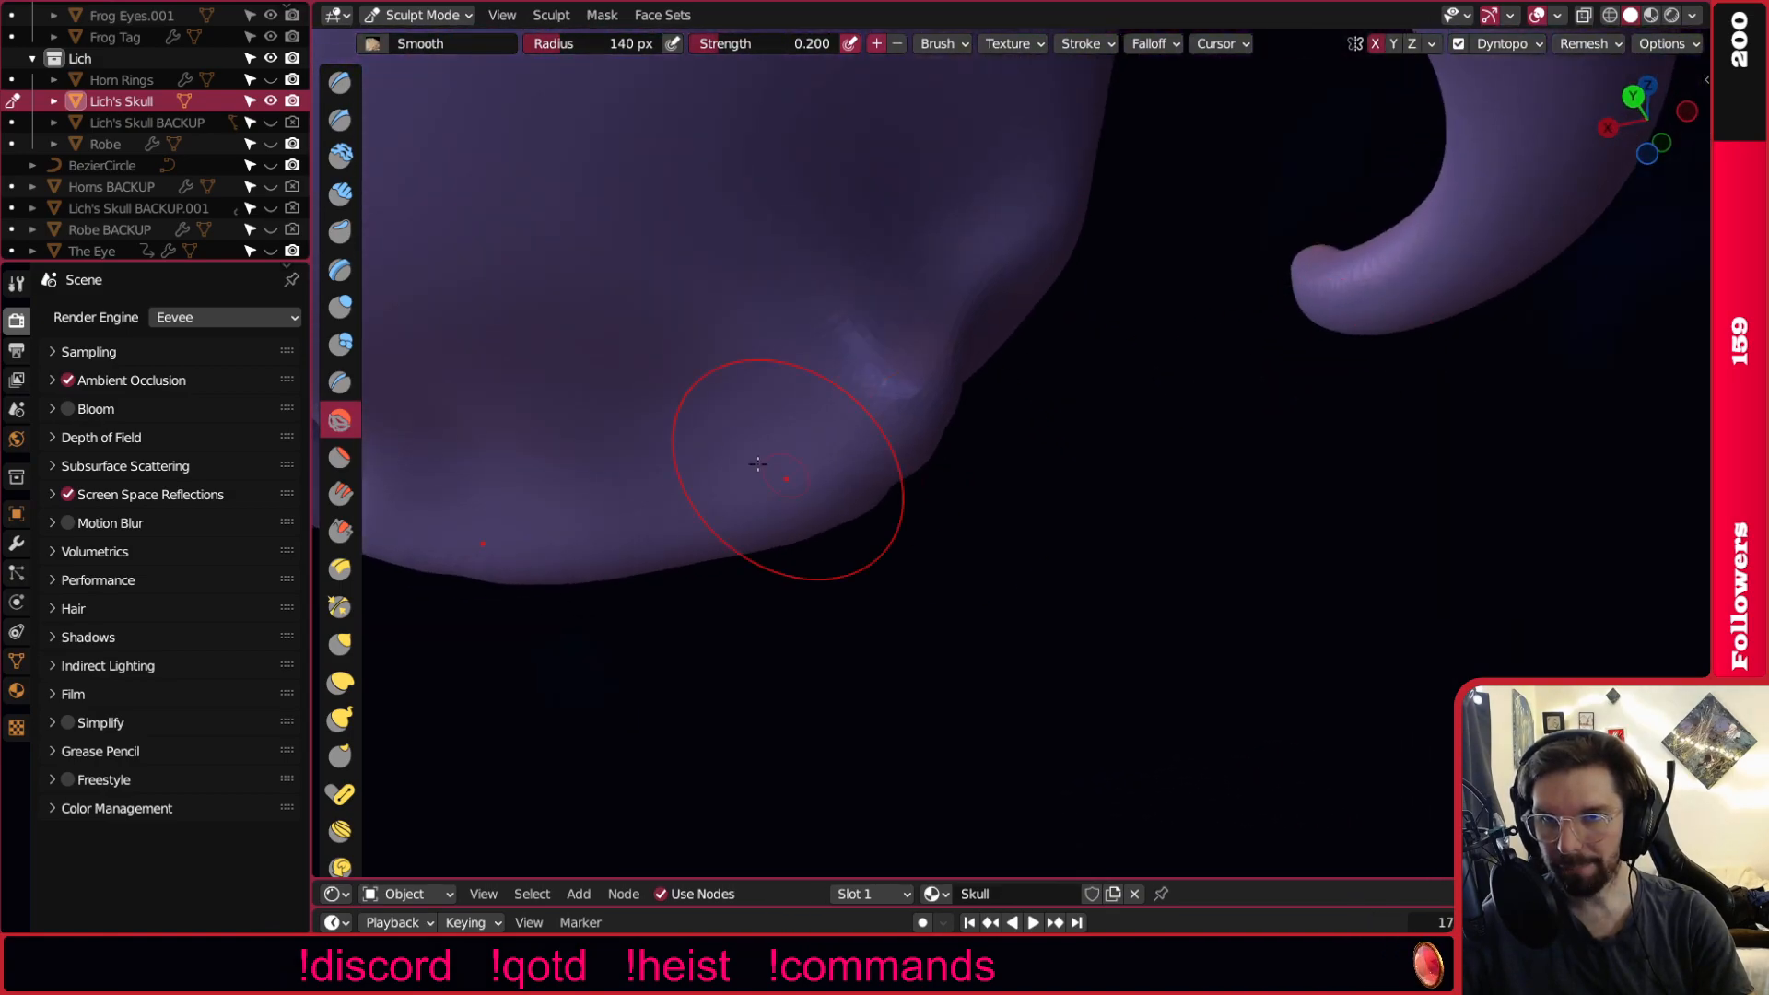
{"action": "middle_click_drag", "start_coordinate": [773, 460], "coordinate": [887, 419]}
{"action": "left_click", "coordinate": [340, 306]}
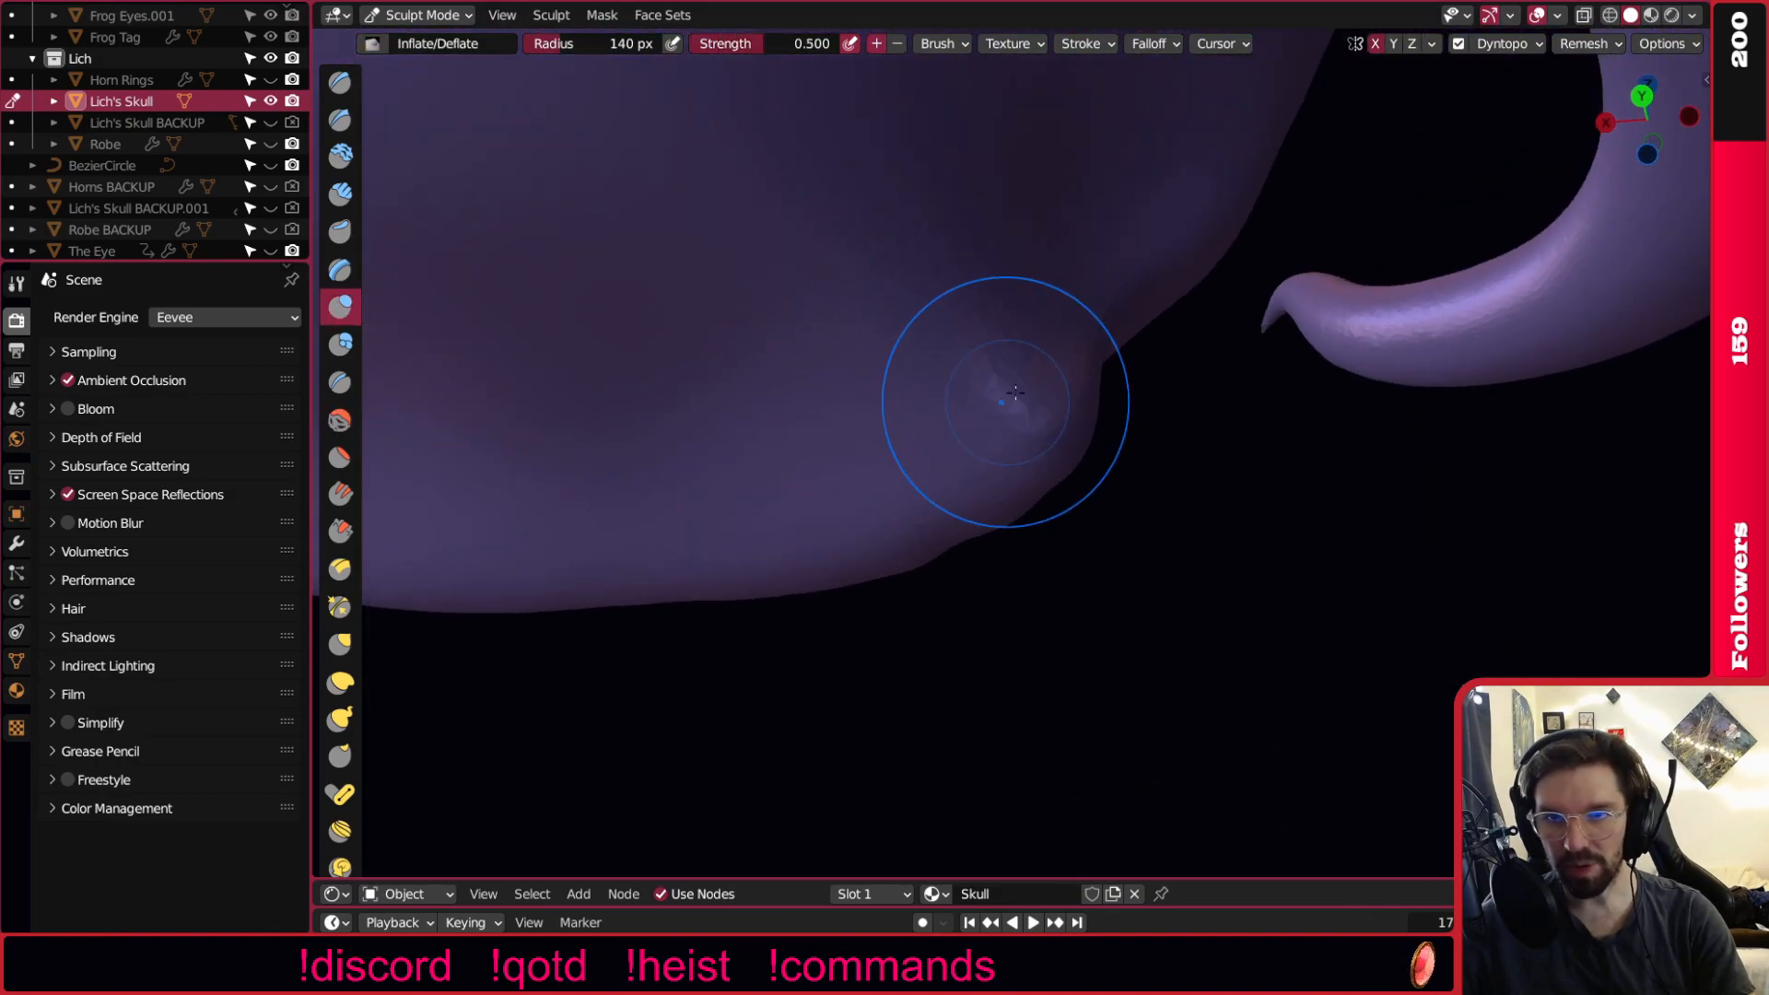
{"action": "mouse_move", "coordinate": [978, 423]}
{"action": "middle_mouse_down"}
{"action": "mouse_move", "coordinate": [1035, 395]}
{"action": "mouse_move", "coordinate": [928, 316]}
{"action": "middle_mouse_up"}
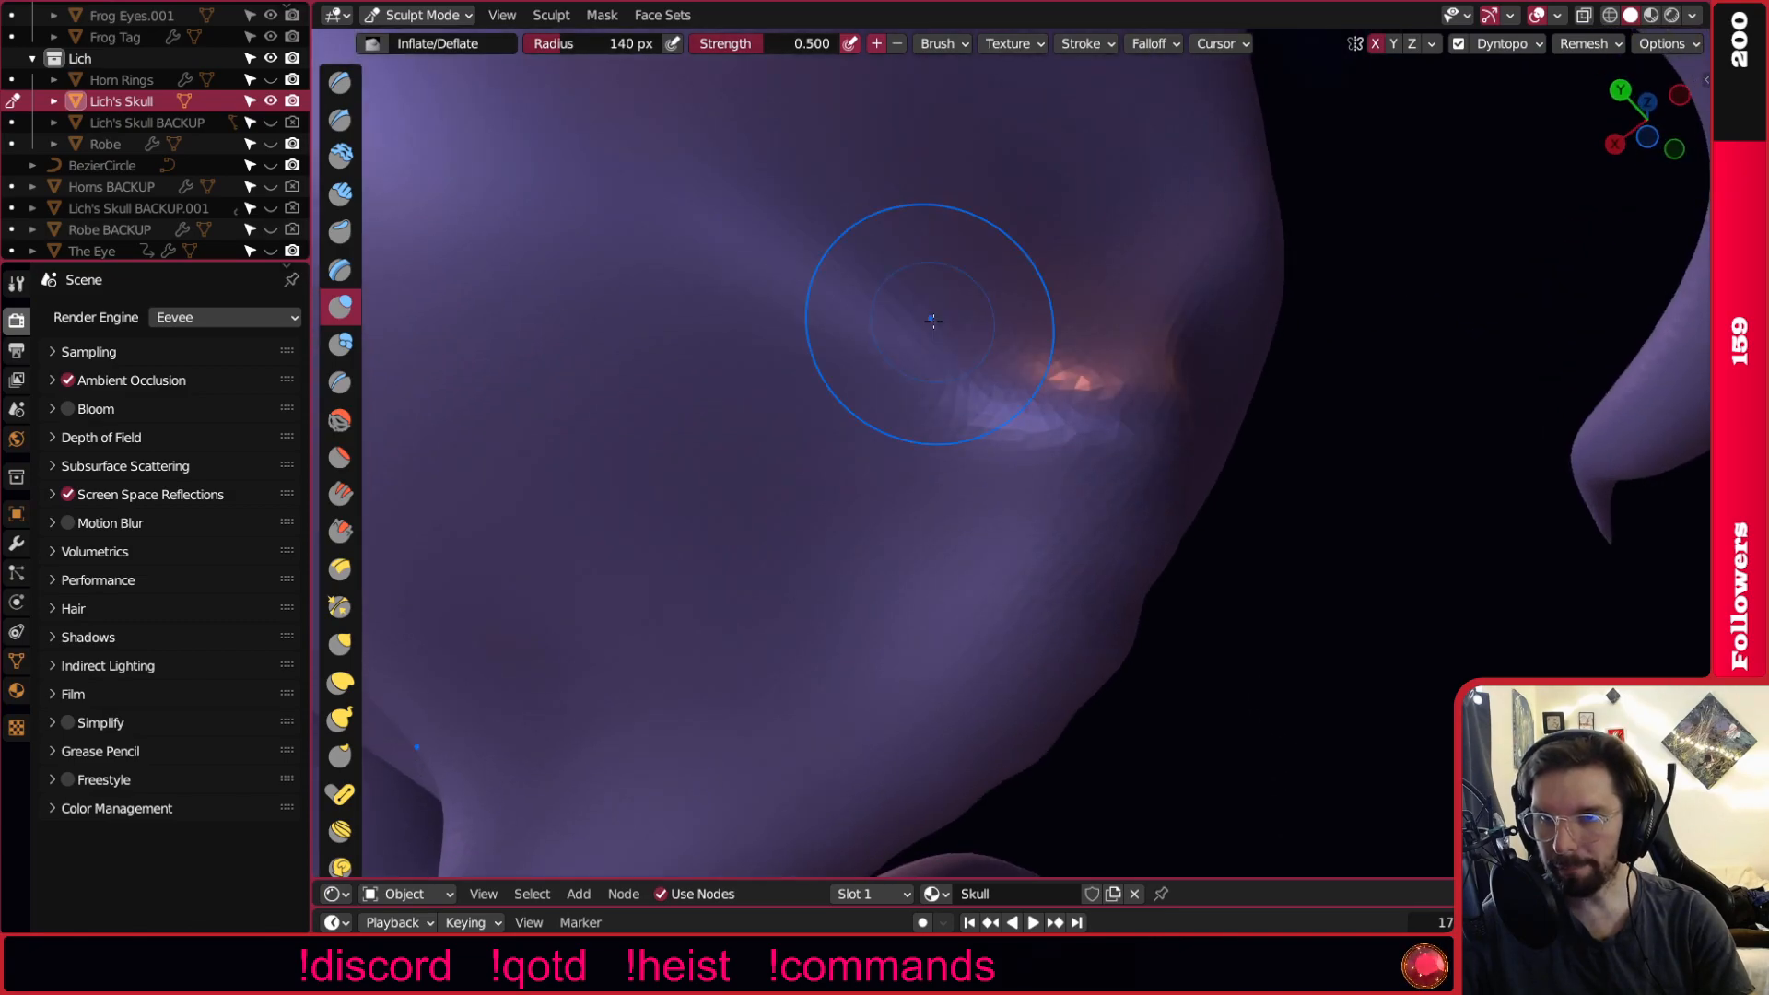
{"action": "left_click", "coordinate": [340, 532]}
{"action": "middle_click_drag", "start_coordinate": [810, 592], "coordinate": [857, 581]}
{"action": "mouse_move", "coordinate": [857, 581]}
{"action": "left_mouse_down"}
{"action": "mouse_move", "coordinate": [1087, 424]}
{"action": "mouse_move", "coordinate": [1166, 221]}
{"action": "left_mouse_up"}
{"action": "mouse_move", "coordinate": [938, 420]}
{"action": "middle_mouse_down"}
{"action": "mouse_move", "coordinate": [774, 525]}
{"action": "mouse_move", "coordinate": [805, 525]}
{"action": "mouse_move", "coordinate": [900, 316]}
{"action": "middle_mouse_up"}
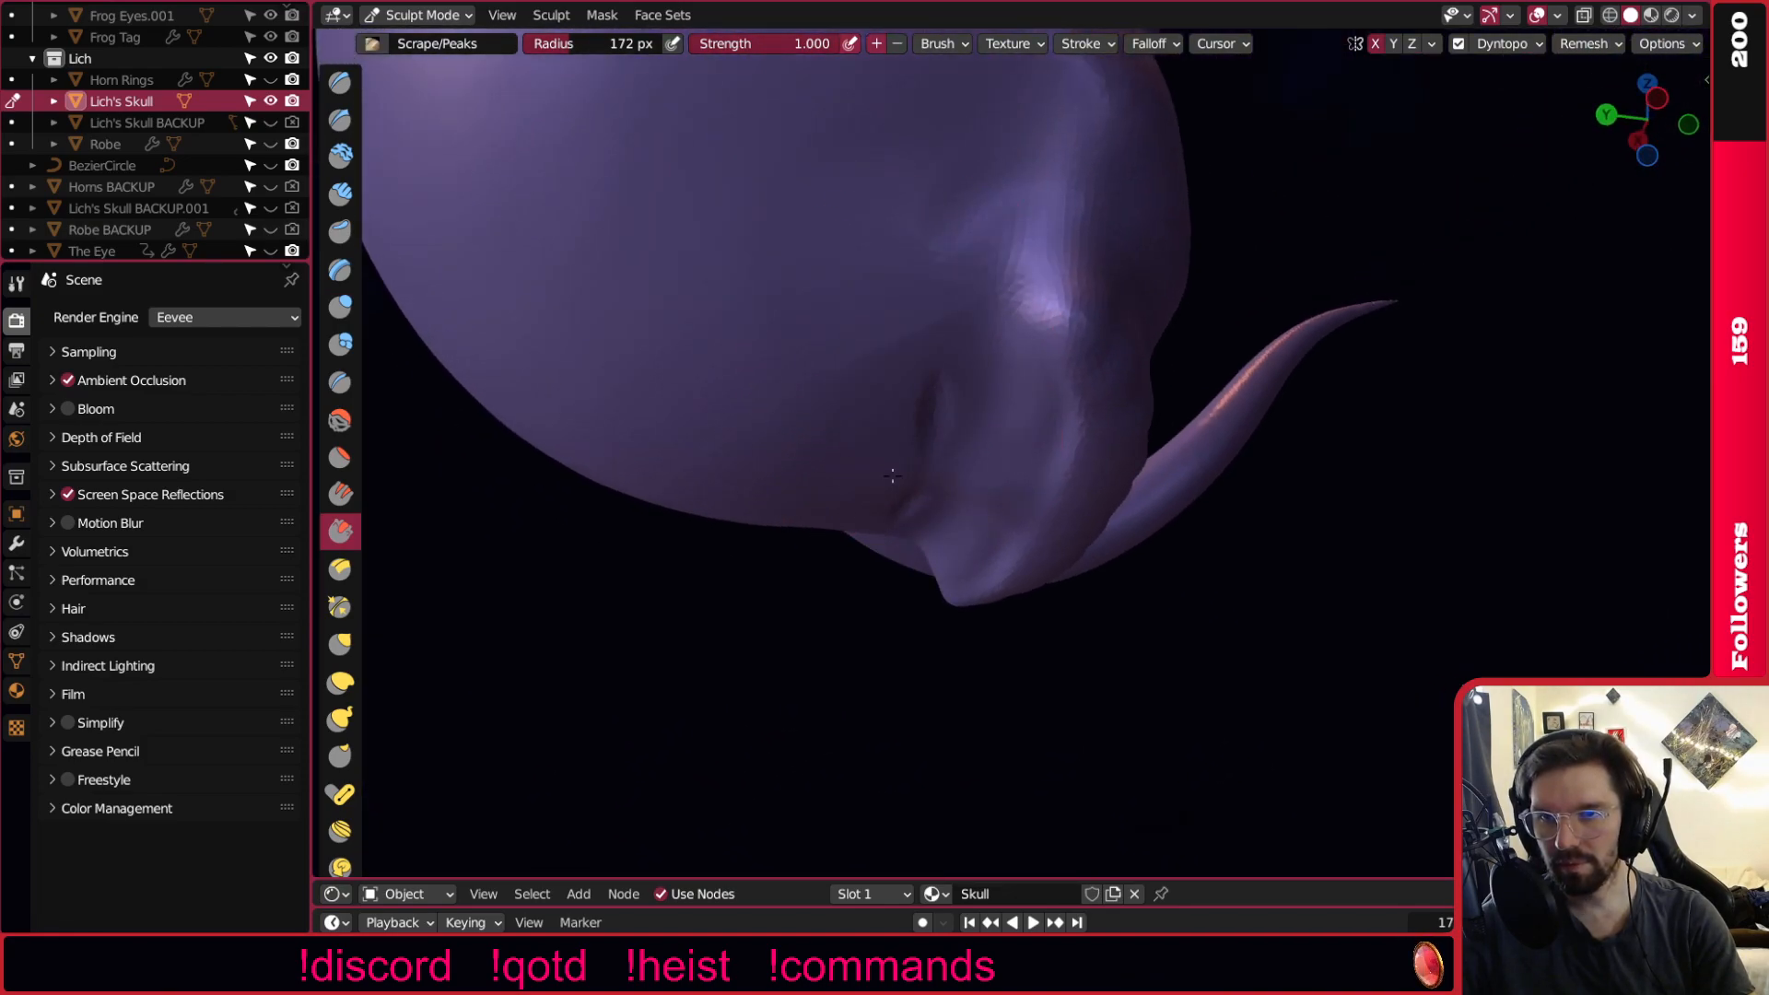
Smooth the back of the upper jaw where it meets the cranium's underside, using a 99 px radius and strength 0.200.
{"action": "left_click", "coordinate": [340, 420]}
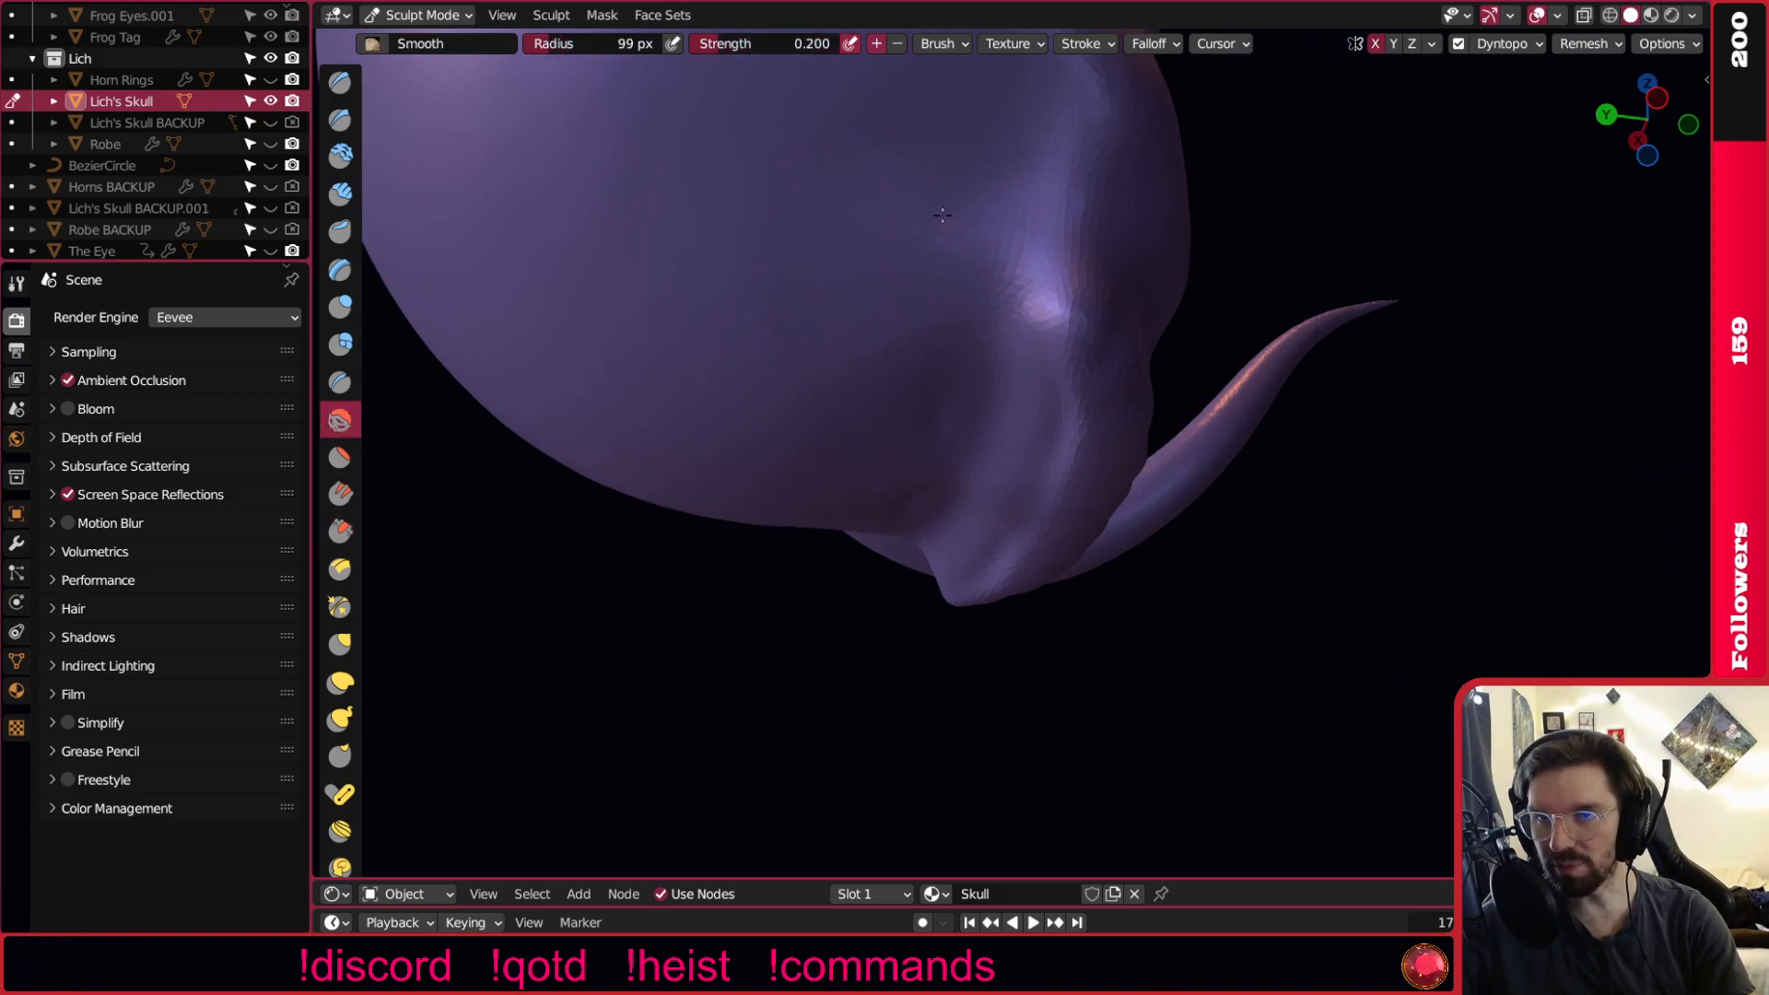
{"action": "middle_click_drag", "start_coordinate": [985, 266], "coordinate": [850, 382]}
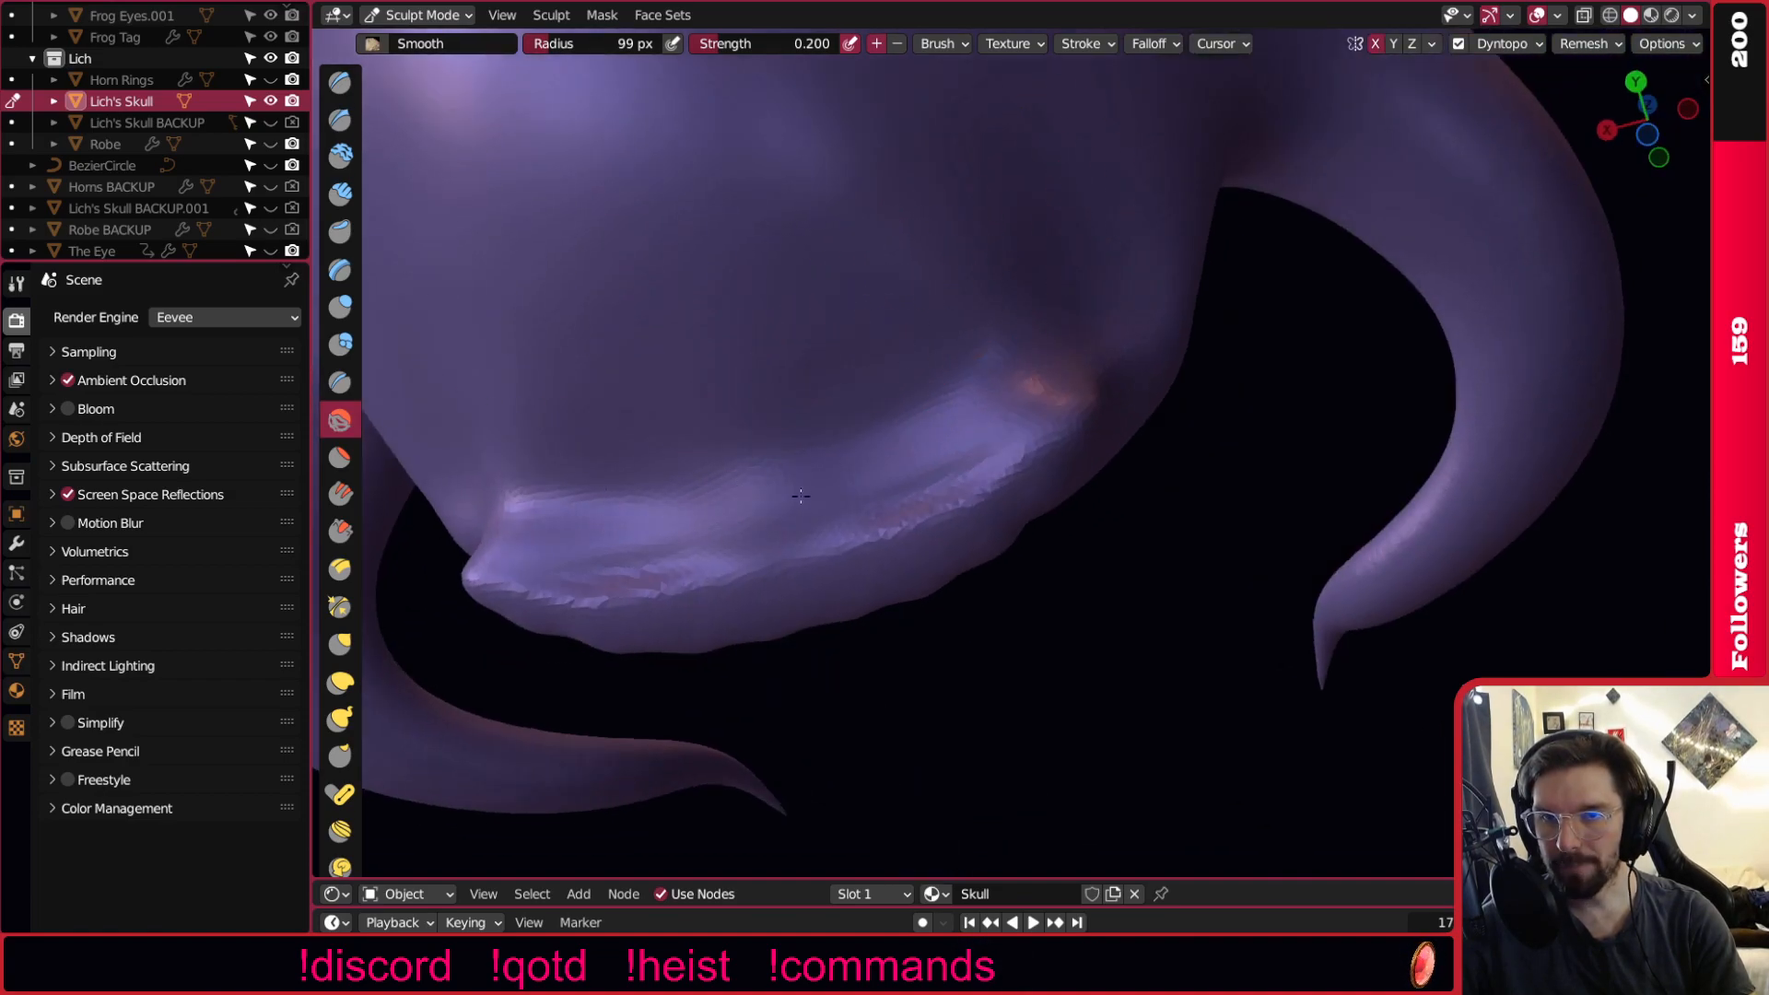
{"action": "middle_click_drag", "start_coordinate": [825, 460], "coordinate": [786, 458]}
{"action": "scroll", "coordinate": [786, 452], "scroll_direction": "down", "scroll_amount": 1}
{"action": "scroll", "coordinate": [787, 278], "scroll_direction": "up", "scroll_amount": 4}
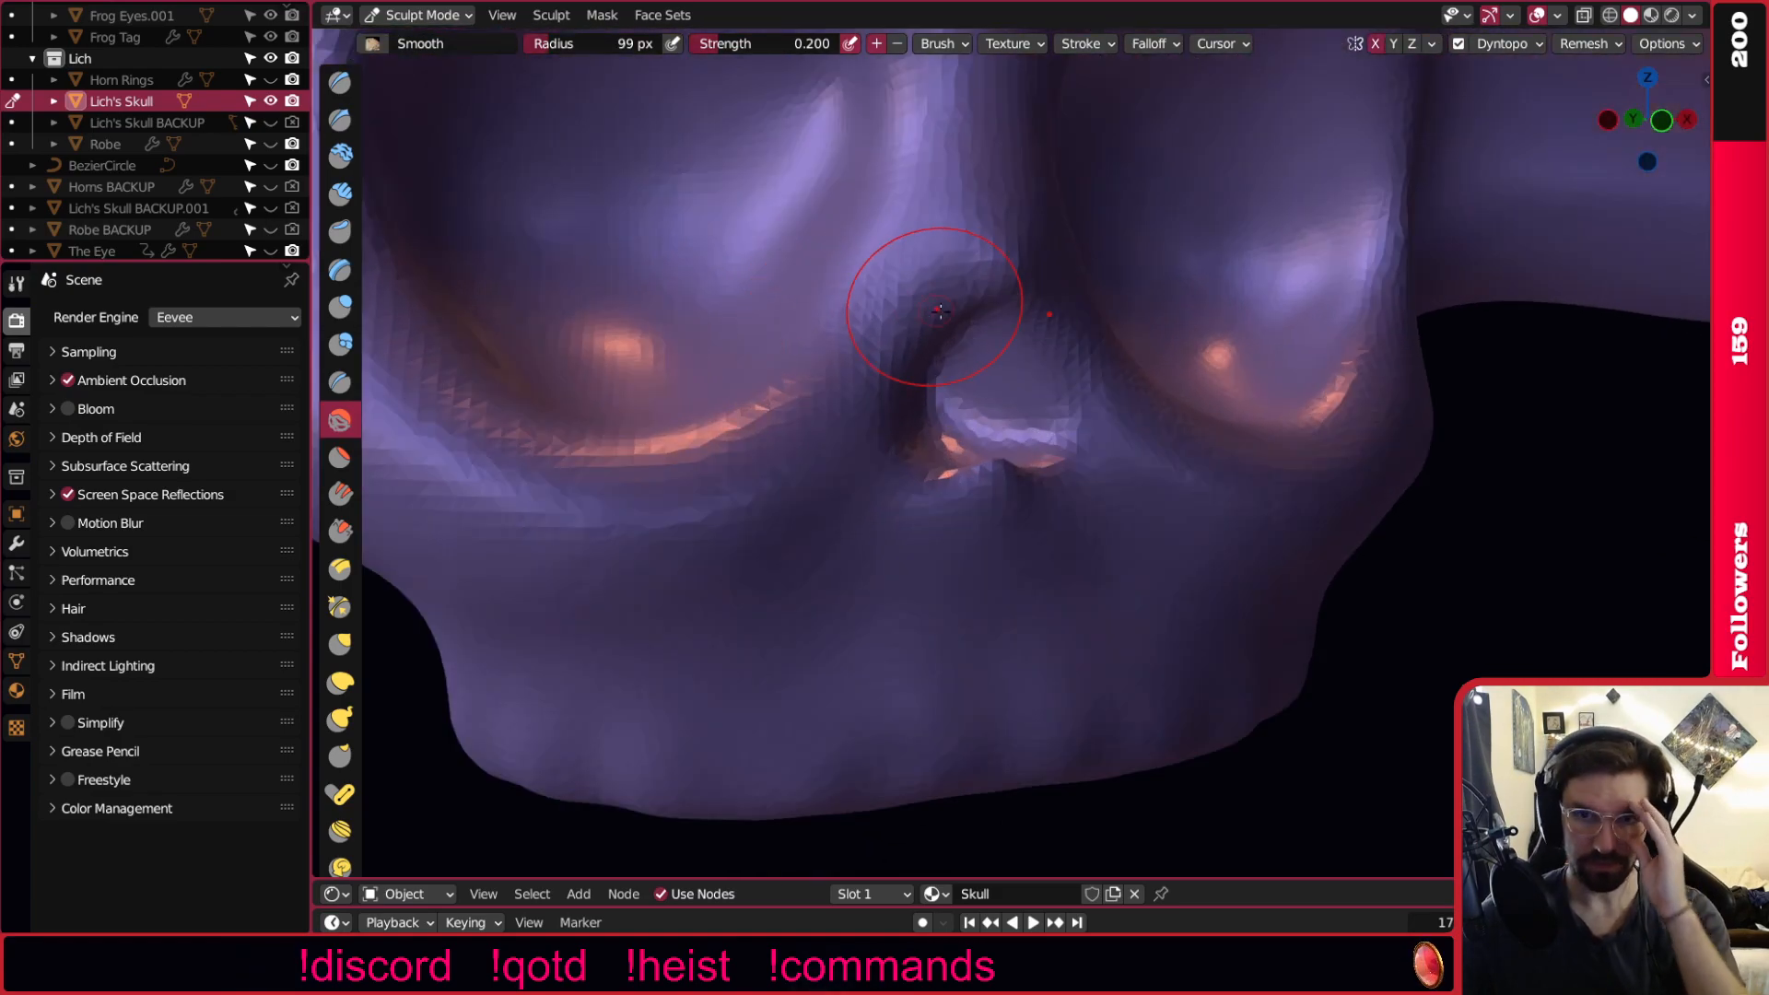
Deepen and round the inside of the eye socket with Inflate/Deflate at a 150 px radius and strength 0.500.
{"action": "scroll", "coordinate": [860, 328], "scroll_direction": "down", "scroll_amount": 3}
{"action": "mouse_move", "coordinate": [860, 328]}
{"action": "middle_mouse_down"}
{"action": "mouse_move", "coordinate": [967, 388]}
{"action": "mouse_move", "coordinate": [794, 347]}
{"action": "mouse_move", "coordinate": [814, 340]}
{"action": "mouse_move", "coordinate": [801, 457]}
{"action": "middle_mouse_up"}
{"action": "scroll", "coordinate": [751, 318], "scroll_direction": "up", "scroll_amount": 4}
{"action": "key", "text": "i"}
{"action": "key", "text": "f"}
{"action": "left_click", "coordinate": [811, 397]}
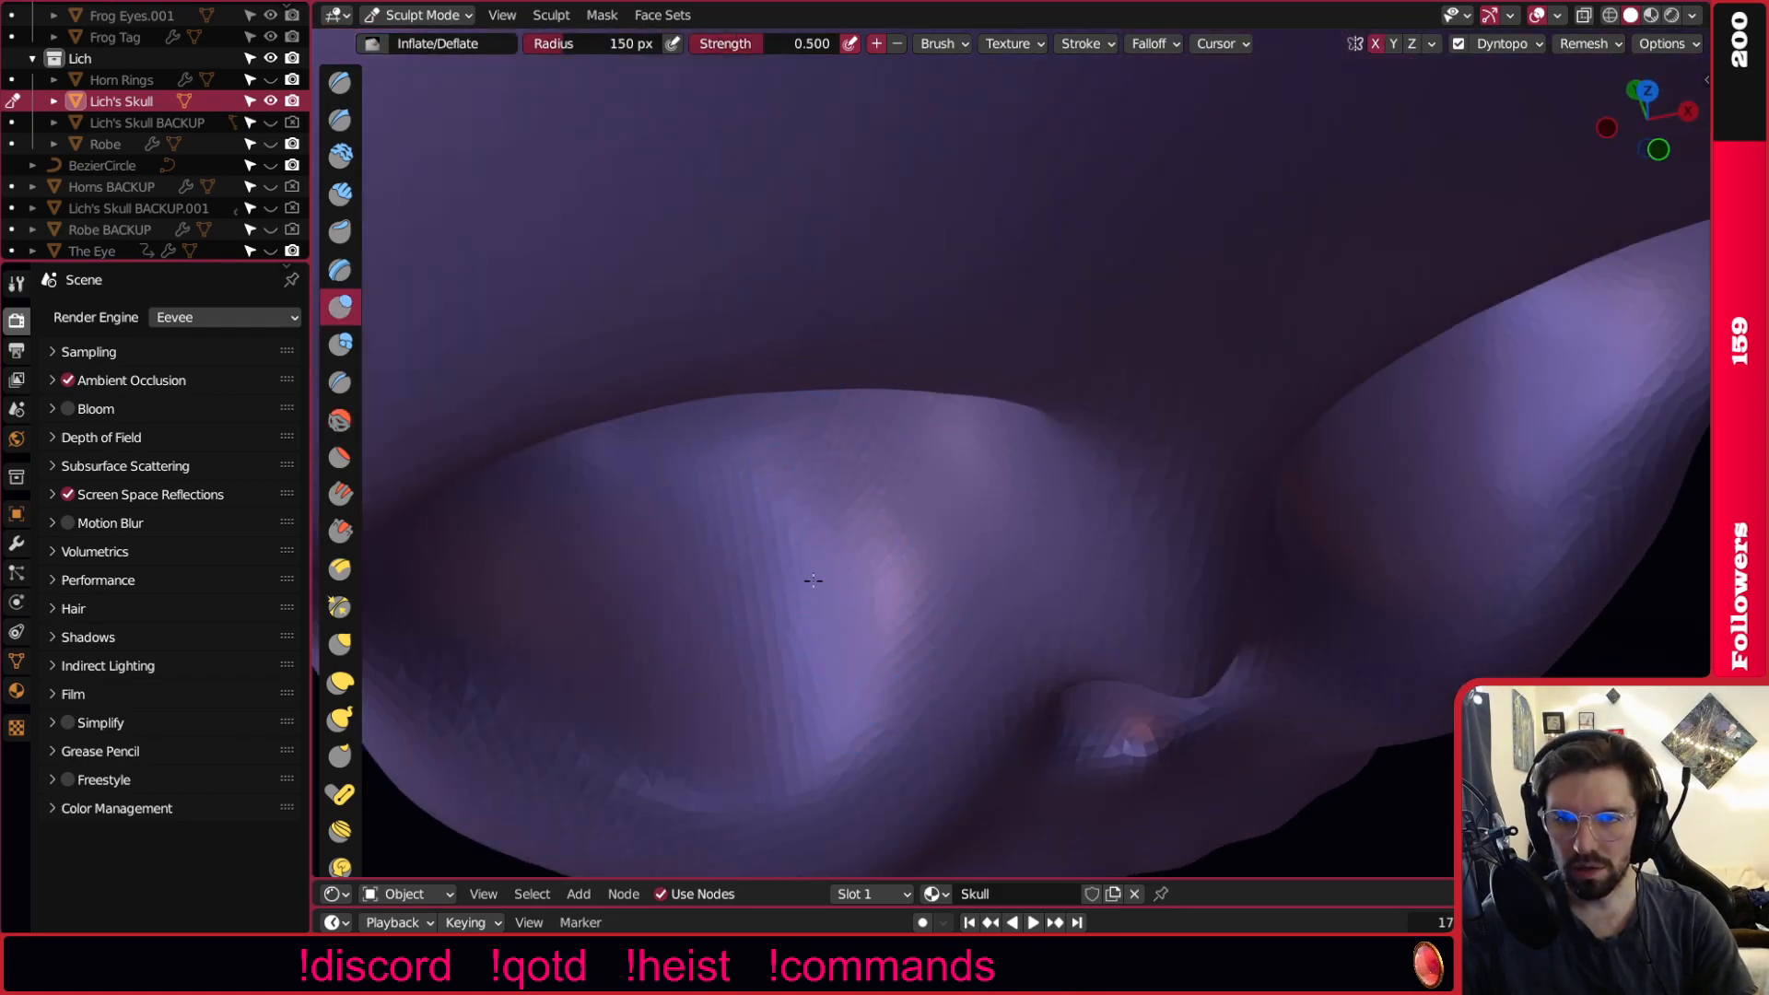
{"action": "mouse_move", "coordinate": [750, 638]}
{"action": "left_mouse_down"}
{"action": "mouse_move", "coordinate": [861, 592]}
{"action": "mouse_move", "coordinate": [987, 494]}
{"action": "mouse_move", "coordinate": [893, 550]}
{"action": "left_mouse_up"}
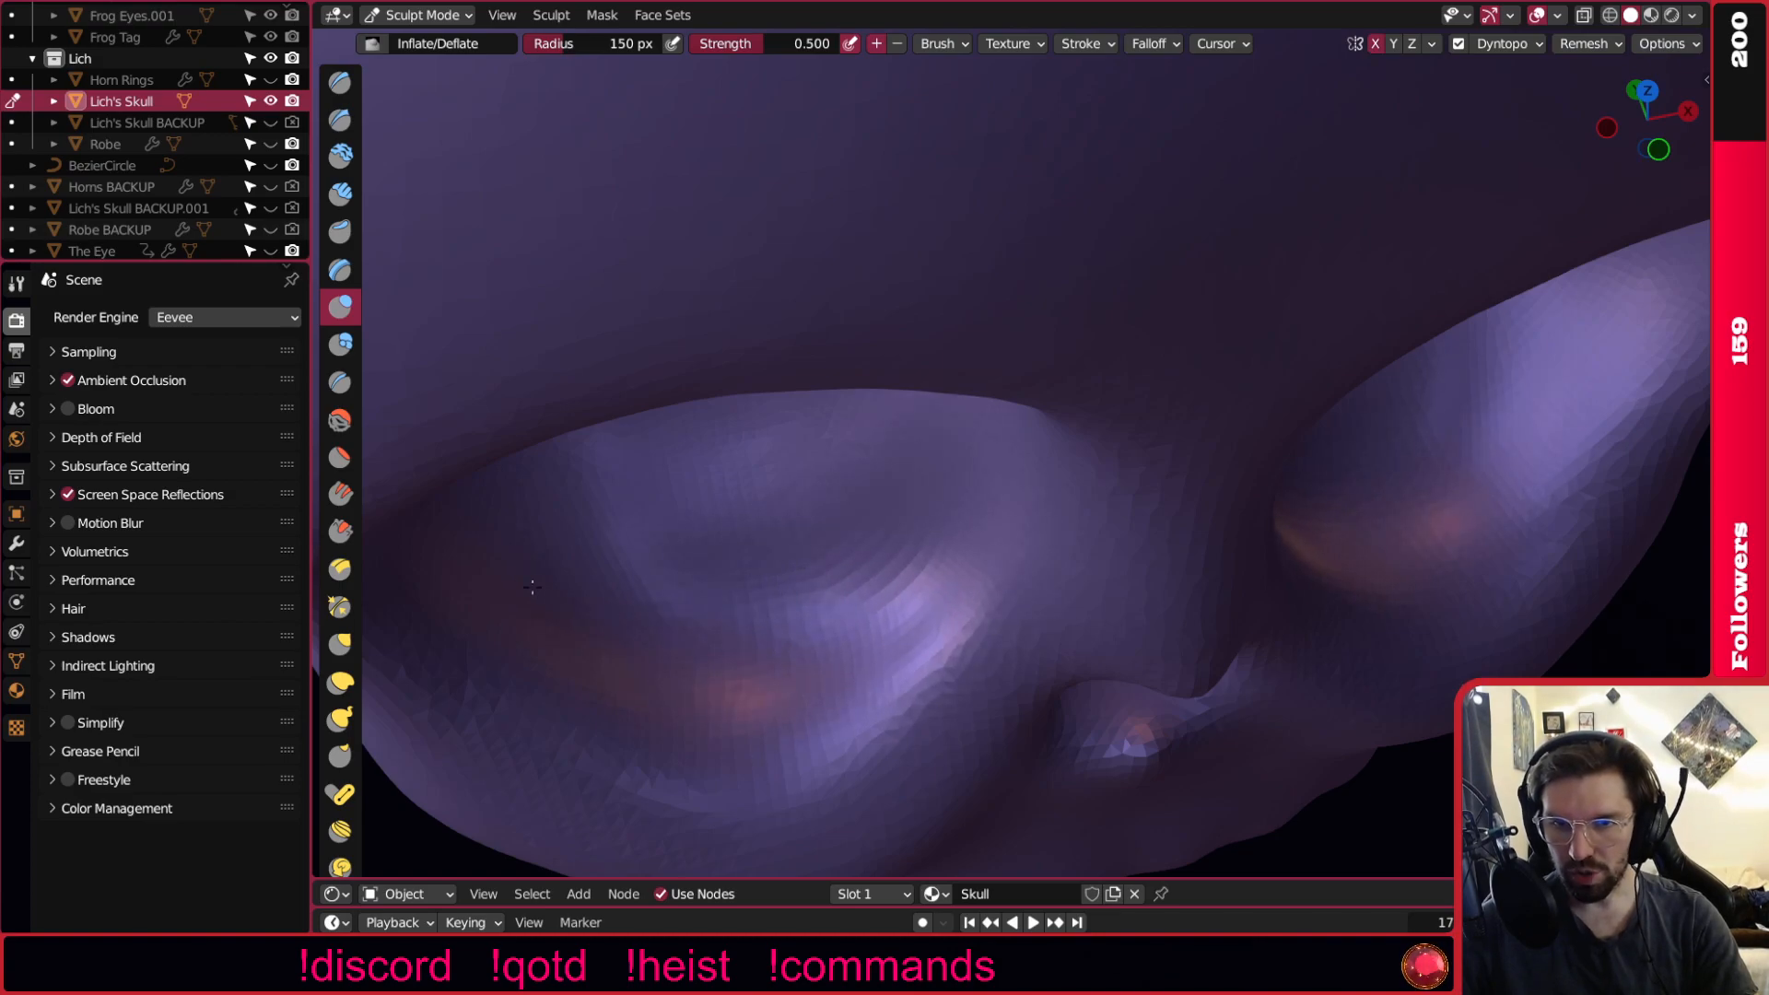
{"action": "mouse_move", "coordinate": [898, 645]}
{"action": "left_mouse_down"}
{"action": "mouse_move", "coordinate": [955, 584]}
{"action": "mouse_move", "coordinate": [907, 579]}
{"action": "left_mouse_up"}
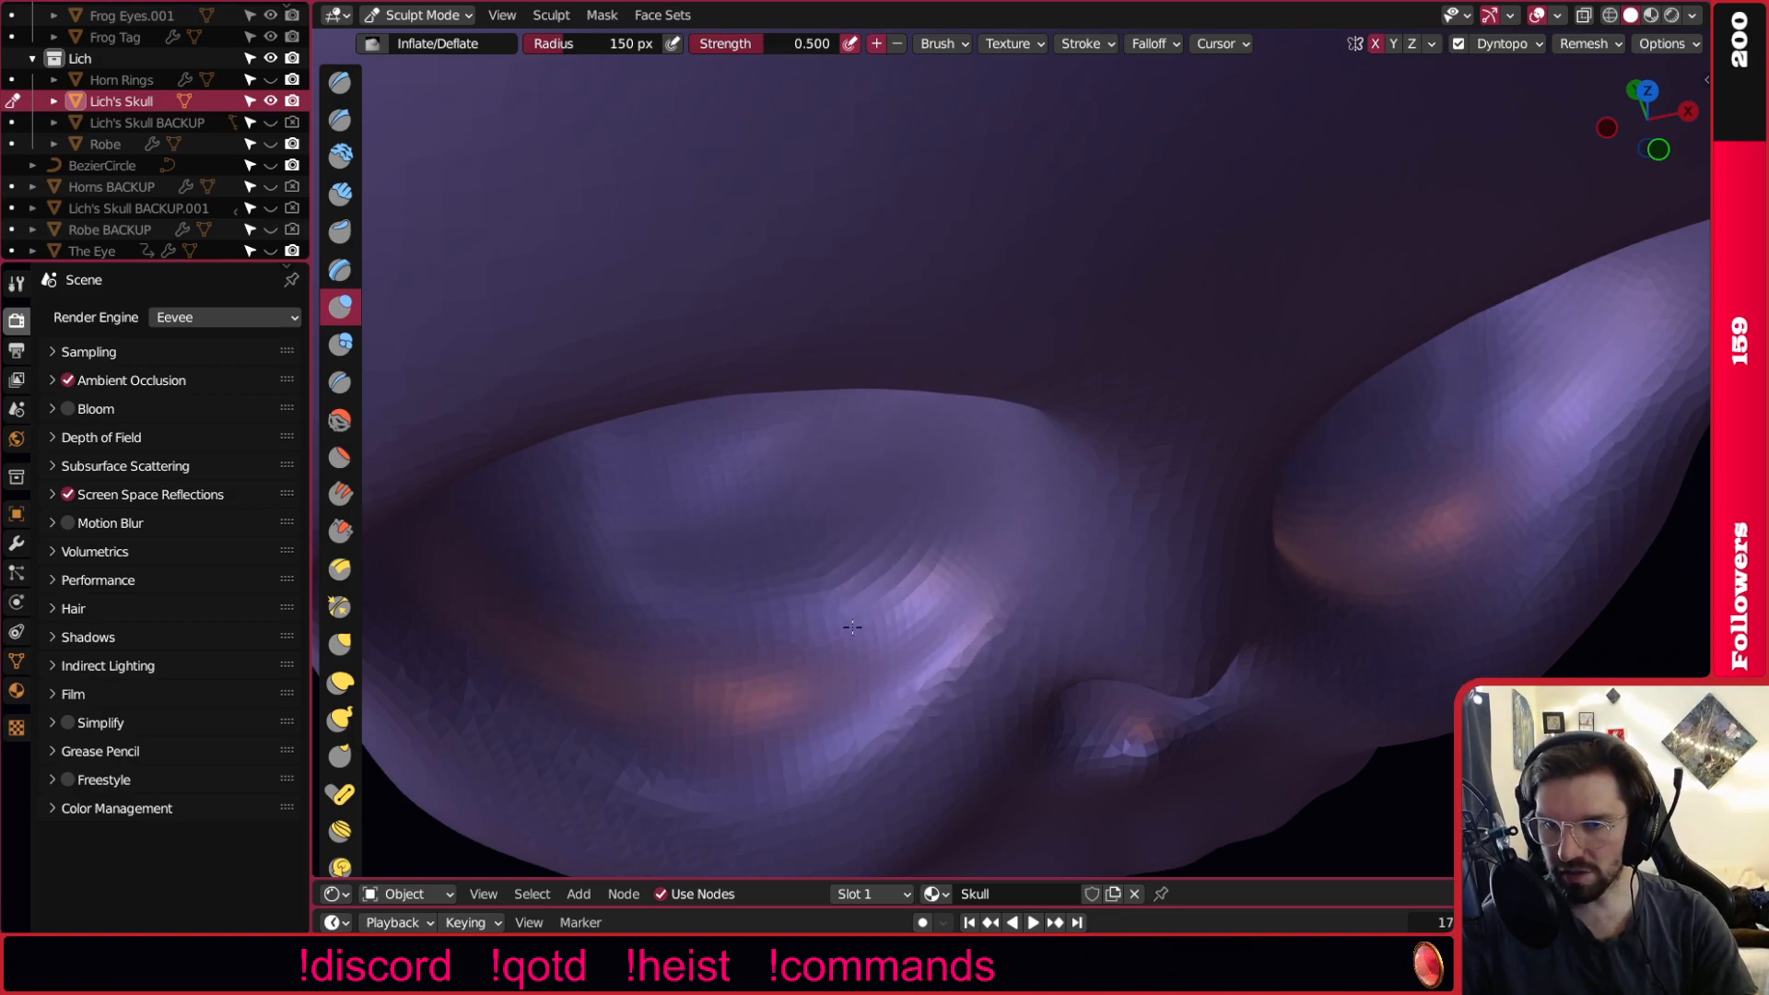
{"action": "middle_click_drag", "start_coordinate": [908, 590], "coordinate": [904, 517]}
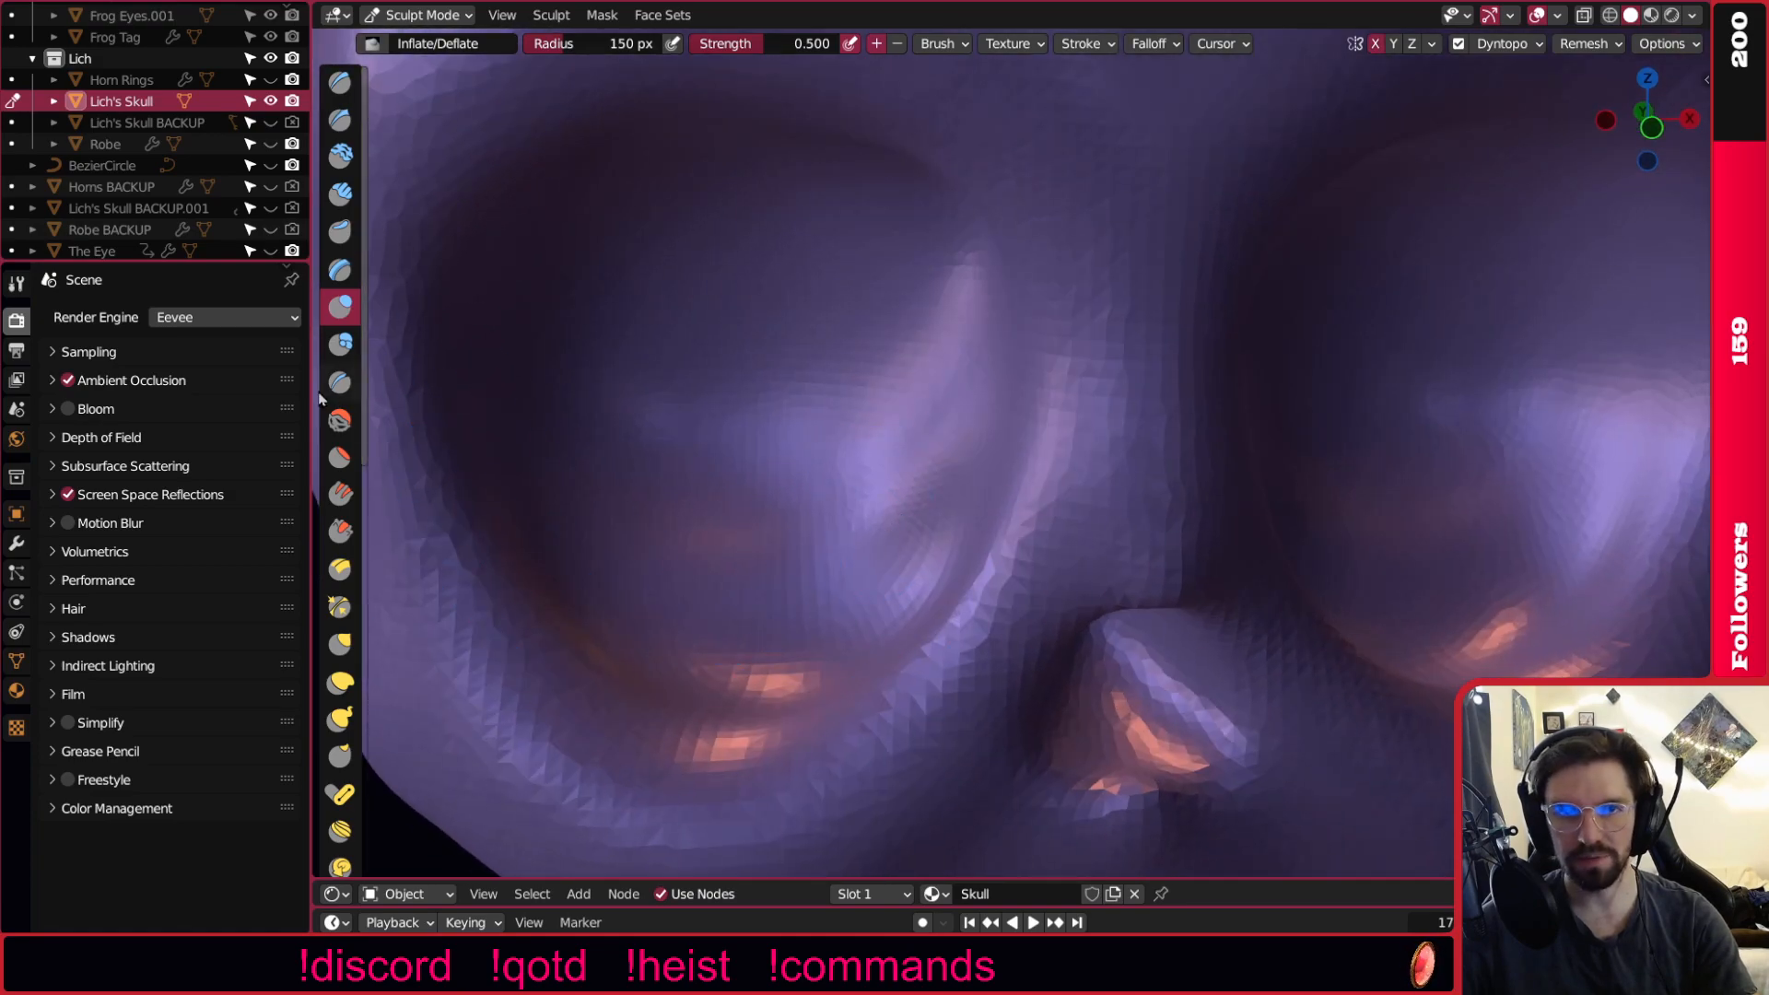
Smooth the eye socket's inner wall and floor with the Smooth brush at 150 px radius and strength 0.200.
{"action": "key", "text": "shift+s"}
{"action": "middle_click_drag", "start_coordinate": [875, 435], "coordinate": [837, 599]}
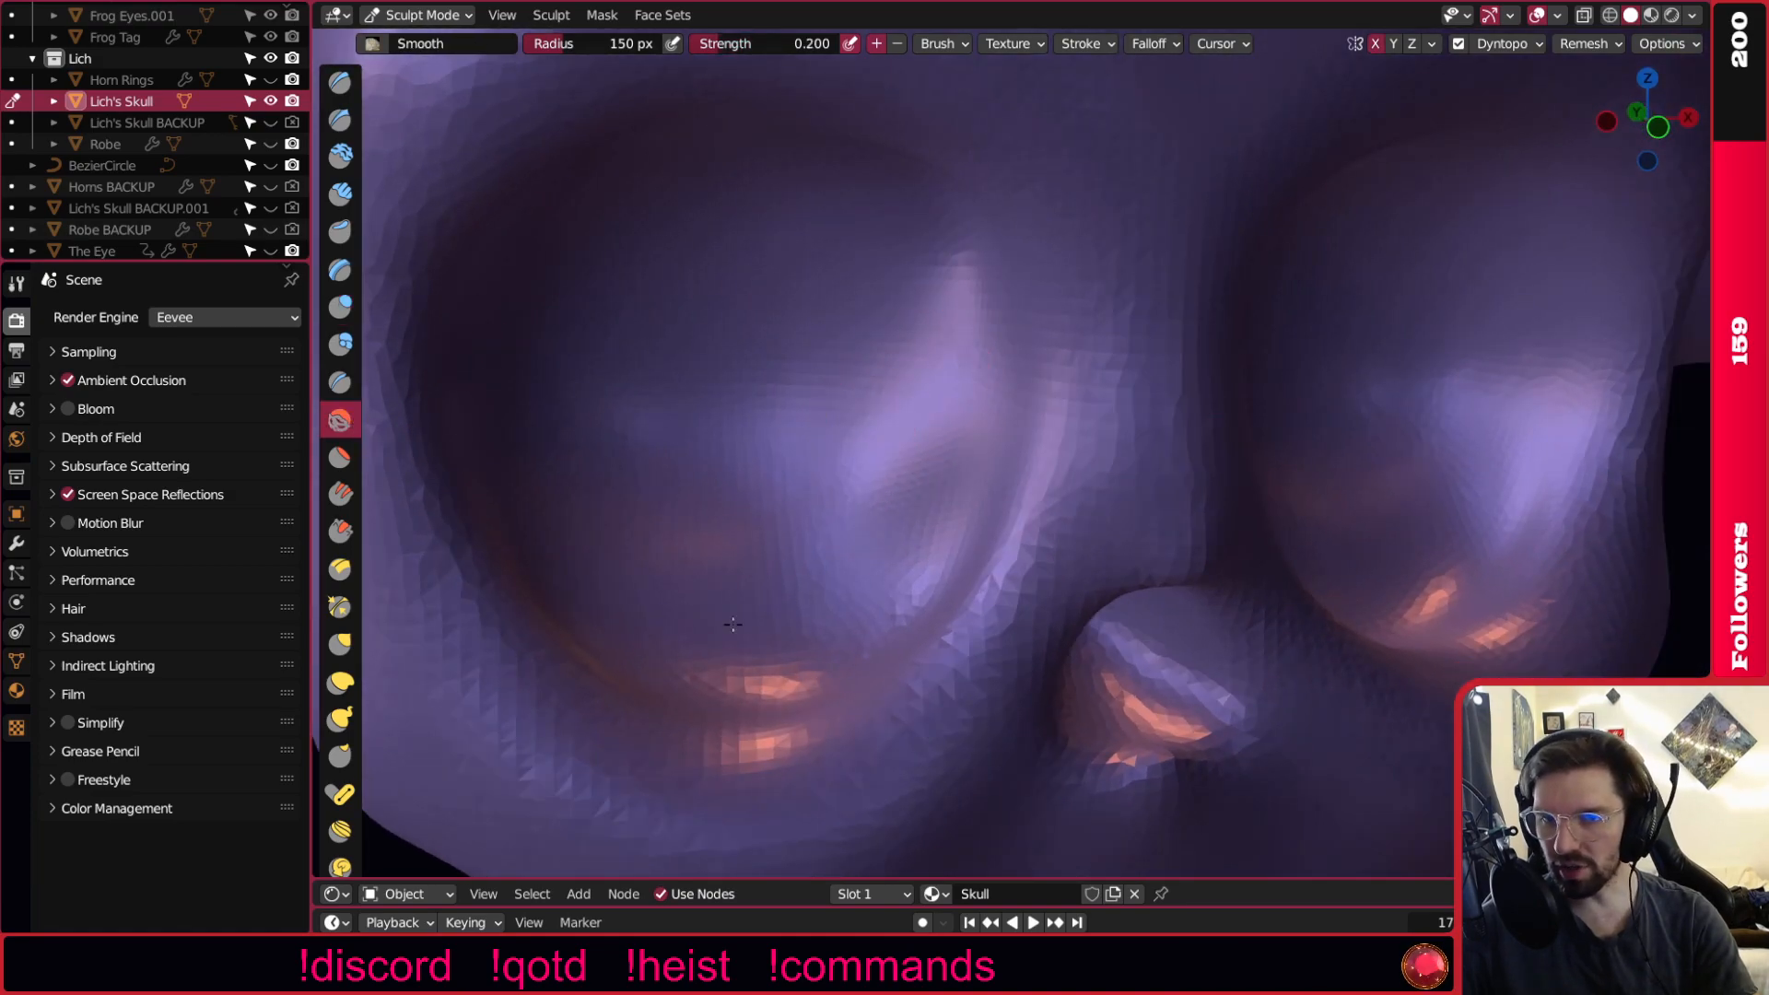
{"action": "middle_click_drag", "start_coordinate": [623, 602], "coordinate": [716, 543]}
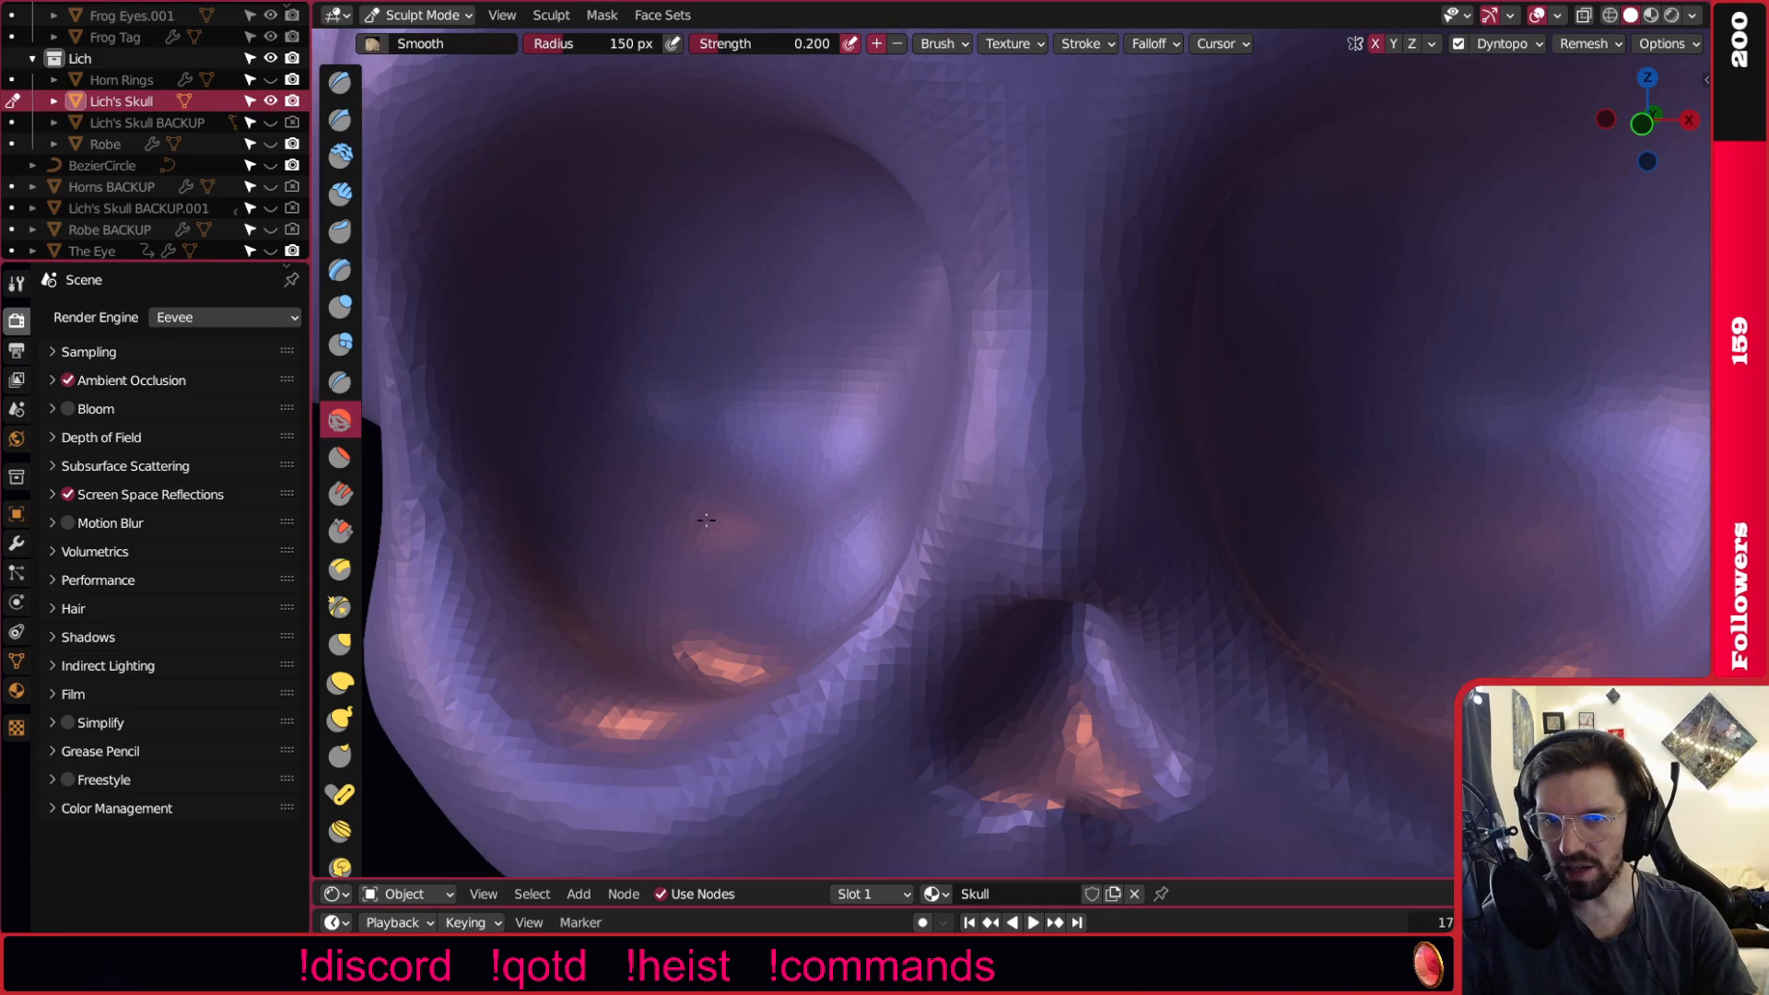
{"action": "mouse_move", "coordinate": [712, 642]}
{"action": "middle_mouse_down"}
{"action": "mouse_move", "coordinate": [707, 505]}
{"action": "mouse_move", "coordinate": [917, 476]}
{"action": "mouse_move", "coordinate": [815, 486]}
{"action": "mouse_move", "coordinate": [807, 450]}
{"action": "middle_mouse_up"}
{"action": "scroll", "coordinate": [783, 518], "scroll_direction": "down", "scroll_amount": 5}
{"action": "scroll", "coordinate": [1087, 348], "scroll_direction": "up", "scroll_amount": 3}
Rework the eye socket's outer wall and rim beside the horn base with Inflate/Deflate at 150 px and strength 0.500.
{"action": "key", "text": "i"}
{"action": "scroll", "coordinate": [968, 466], "scroll_direction": "up", "scroll_amount": 5}
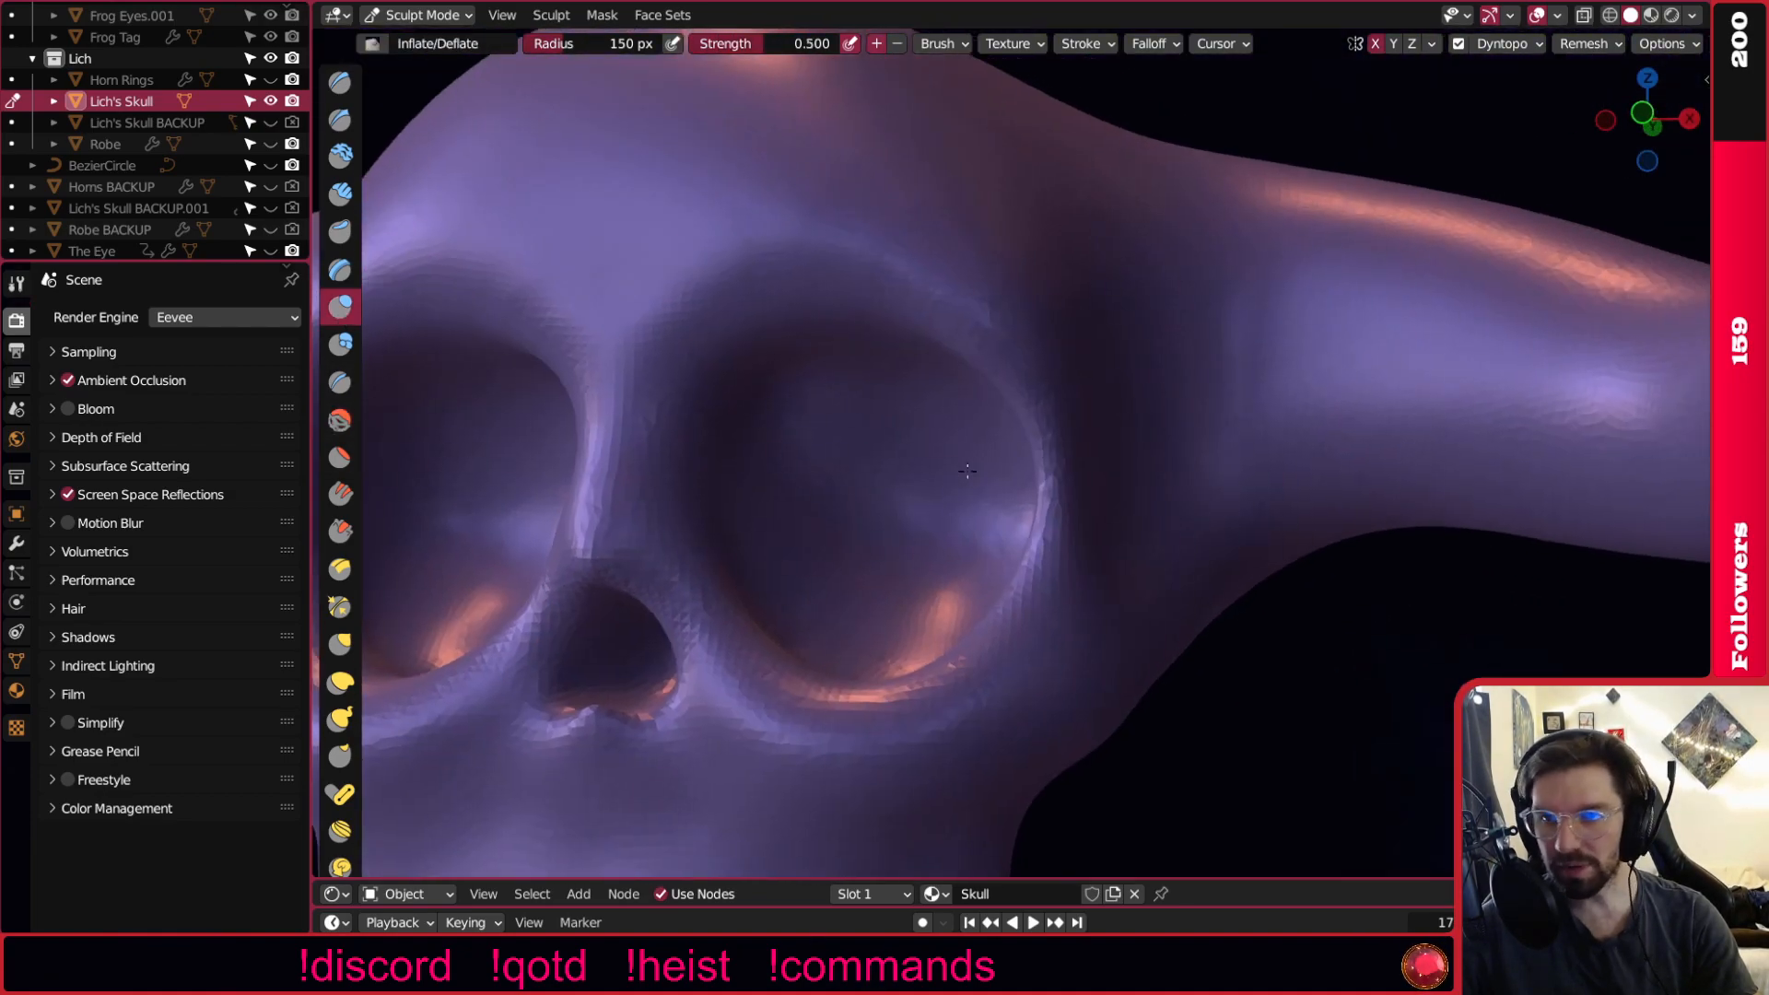
{"action": "middle_click_drag", "start_coordinate": [1040, 539], "coordinate": [1002, 479]}
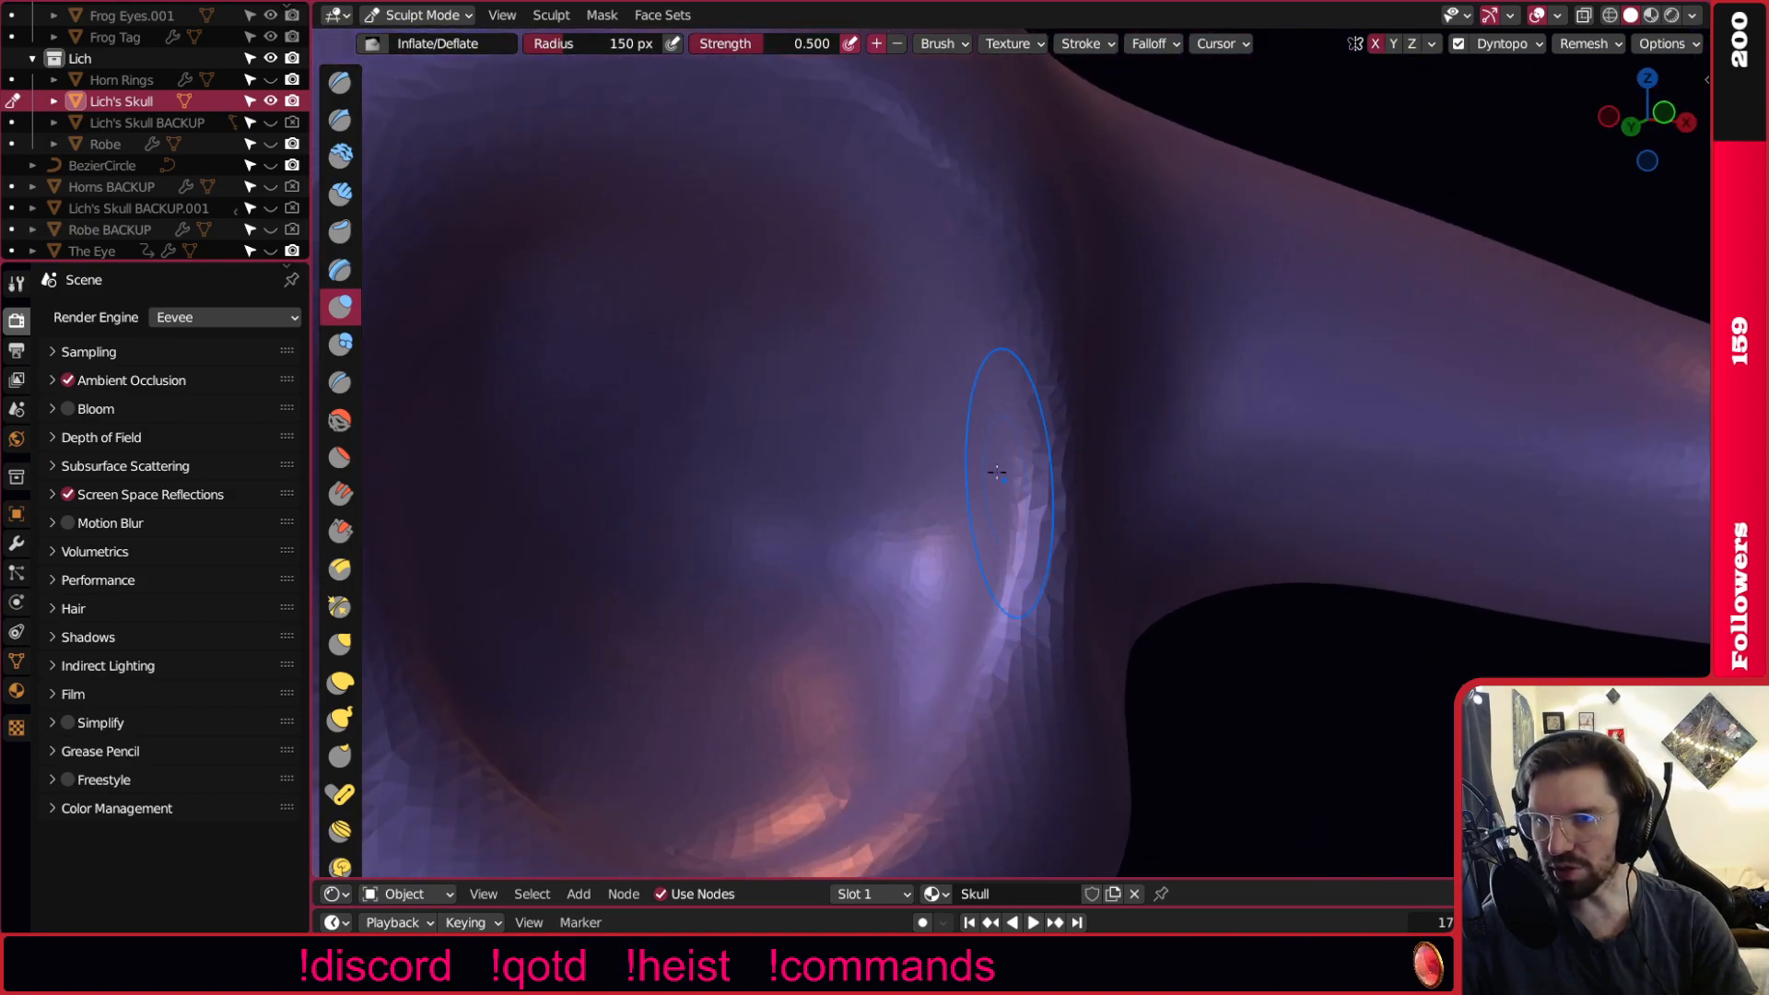
{"action": "middle_click_drag", "start_coordinate": [1128, 461], "coordinate": [1058, 467]}
{"action": "left_click_drag", "start_coordinate": [1036, 293], "coordinate": [1073, 589]}
{"action": "scroll", "coordinate": [1078, 627], "scroll_direction": "down", "scroll_amount": 4}
{"action": "mouse_move", "coordinate": [1060, 557]}
{"action": "middle_mouse_down"}
{"action": "mouse_move", "coordinate": [978, 550]}
{"action": "mouse_move", "coordinate": [916, 510]}
{"action": "mouse_move", "coordinate": [1129, 499]}
{"action": "mouse_move", "coordinate": [1035, 550]}
{"action": "middle_mouse_up"}
{"action": "middle_click_drag", "start_coordinate": [1185, 652], "coordinate": [1048, 401]}
{"action": "mouse_move", "coordinate": [1116, 576]}
{"action": "middle_mouse_down"}
{"action": "mouse_move", "coordinate": [1268, 518]}
{"action": "mouse_move", "coordinate": [1070, 515]}
{"action": "mouse_move", "coordinate": [1162, 544]}
{"action": "mouse_move", "coordinate": [1078, 480]}
{"action": "mouse_move", "coordinate": [1065, 396]}
{"action": "middle_mouse_up"}
Soften the eye socket's outer rim with the Smooth brush at 226 px radius and strength 0.200.
{"action": "left_click", "coordinate": [340, 421]}
{"action": "mouse_move", "coordinate": [1112, 481]}
{"action": "middle_mouse_down"}
{"action": "mouse_move", "coordinate": [1072, 515]}
{"action": "mouse_move", "coordinate": [968, 529]}
{"action": "middle_mouse_up"}
{"action": "scroll", "coordinate": [1032, 505], "scroll_direction": "down", "scroll_amount": 3}
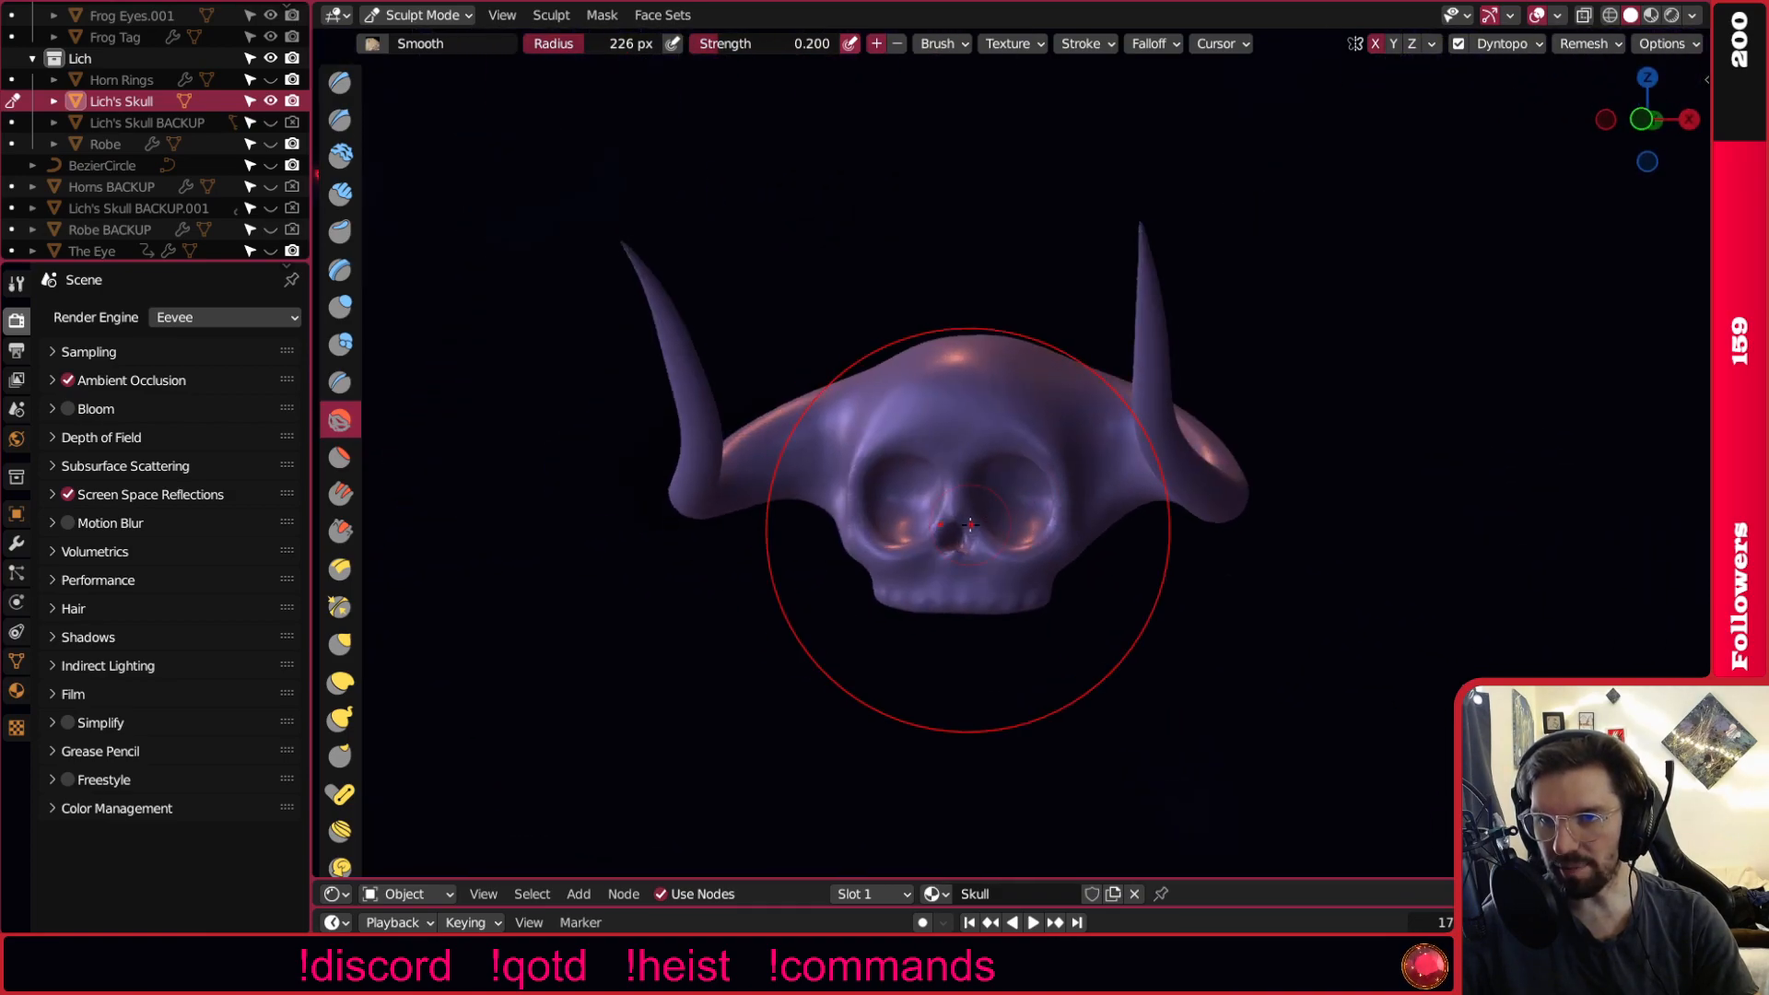
Reshape the nasal bridge between the eye sockets with the Grab brush at 226 px radius and strength 0.400.
{"action": "scroll", "coordinate": [956, 519], "scroll_direction": "up", "scroll_amount": 9}
{"action": "scroll", "coordinate": [918, 447], "scroll_direction": "down", "scroll_amount": 5}
{"action": "mouse_move", "coordinate": [918, 447]}
{"action": "middle_mouse_down"}
{"action": "mouse_move", "coordinate": [837, 438]}
{"action": "mouse_move", "coordinate": [919, 475]}
{"action": "middle_mouse_up"}
{"action": "scroll", "coordinate": [920, 479], "scroll_direction": "up", "scroll_amount": 7}
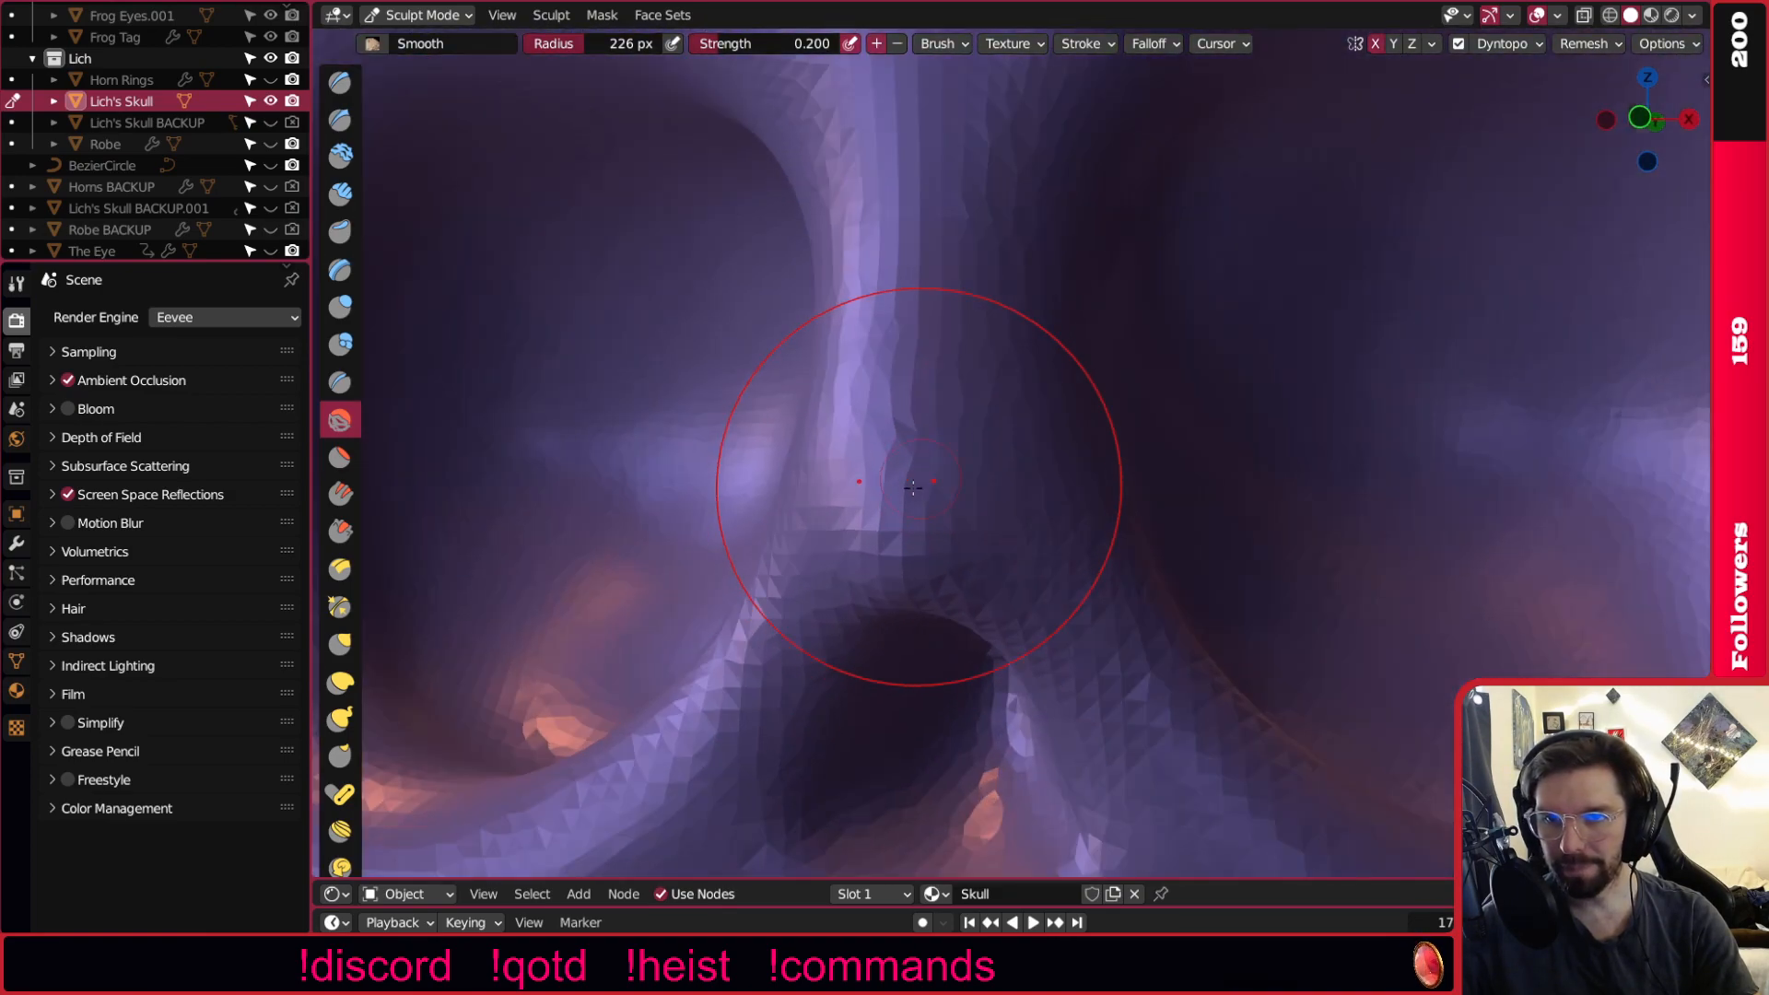
{"action": "left_click", "coordinate": [340, 642]}
{"action": "scroll", "coordinate": [885, 581], "scroll_direction": "down", "scroll_amount": 4}
{"action": "mouse_move", "coordinate": [898, 616]}
{"action": "middle_mouse_down"}
{"action": "mouse_move", "coordinate": [970, 506]}
{"action": "mouse_move", "coordinate": [929, 513]}
{"action": "mouse_move", "coordinate": [936, 394]}
{"action": "mouse_move", "coordinate": [902, 629]}
{"action": "mouse_move", "coordinate": [959, 392]}
{"action": "mouse_move", "coordinate": [1043, 427]}
{"action": "mouse_move", "coordinate": [1236, 437]}
{"action": "middle_mouse_up"}
{"action": "middle_click_drag", "start_coordinate": [1085, 436], "coordinate": [1034, 426]}
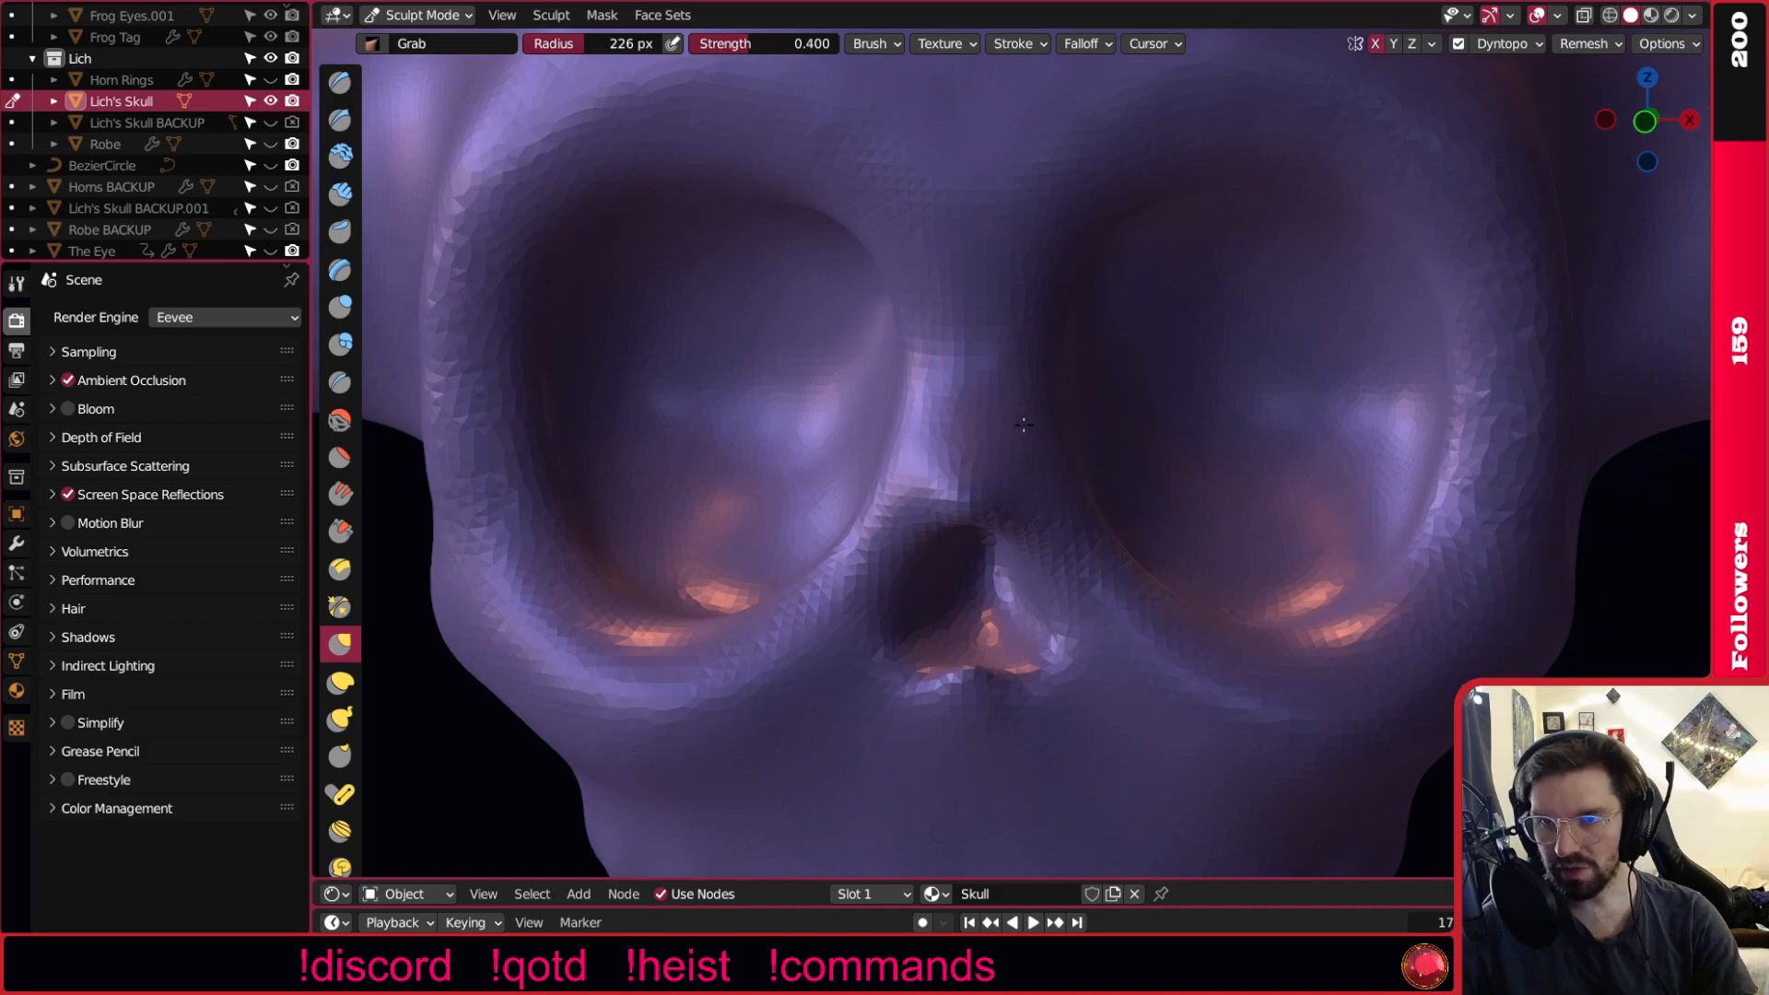
Pull the edges of the nasal cavity with the Grab brush to make the opening taller and rounder.
{"action": "mouse_move", "coordinate": [929, 439]}
{"action": "middle_mouse_down"}
{"action": "mouse_move", "coordinate": [1087, 429]}
{"action": "mouse_move", "coordinate": [1008, 422]}
{"action": "mouse_move", "coordinate": [1078, 466]}
{"action": "mouse_move", "coordinate": [1308, 458]}
{"action": "mouse_move", "coordinate": [1129, 469]}
{"action": "middle_mouse_up"}
{"action": "scroll", "coordinate": [1008, 422], "scroll_direction": "down", "scroll_amount": 4}
{"action": "scroll", "coordinate": [1036, 496], "scroll_direction": "up", "scroll_amount": 3}
{"action": "key", "text": "KP_1"}
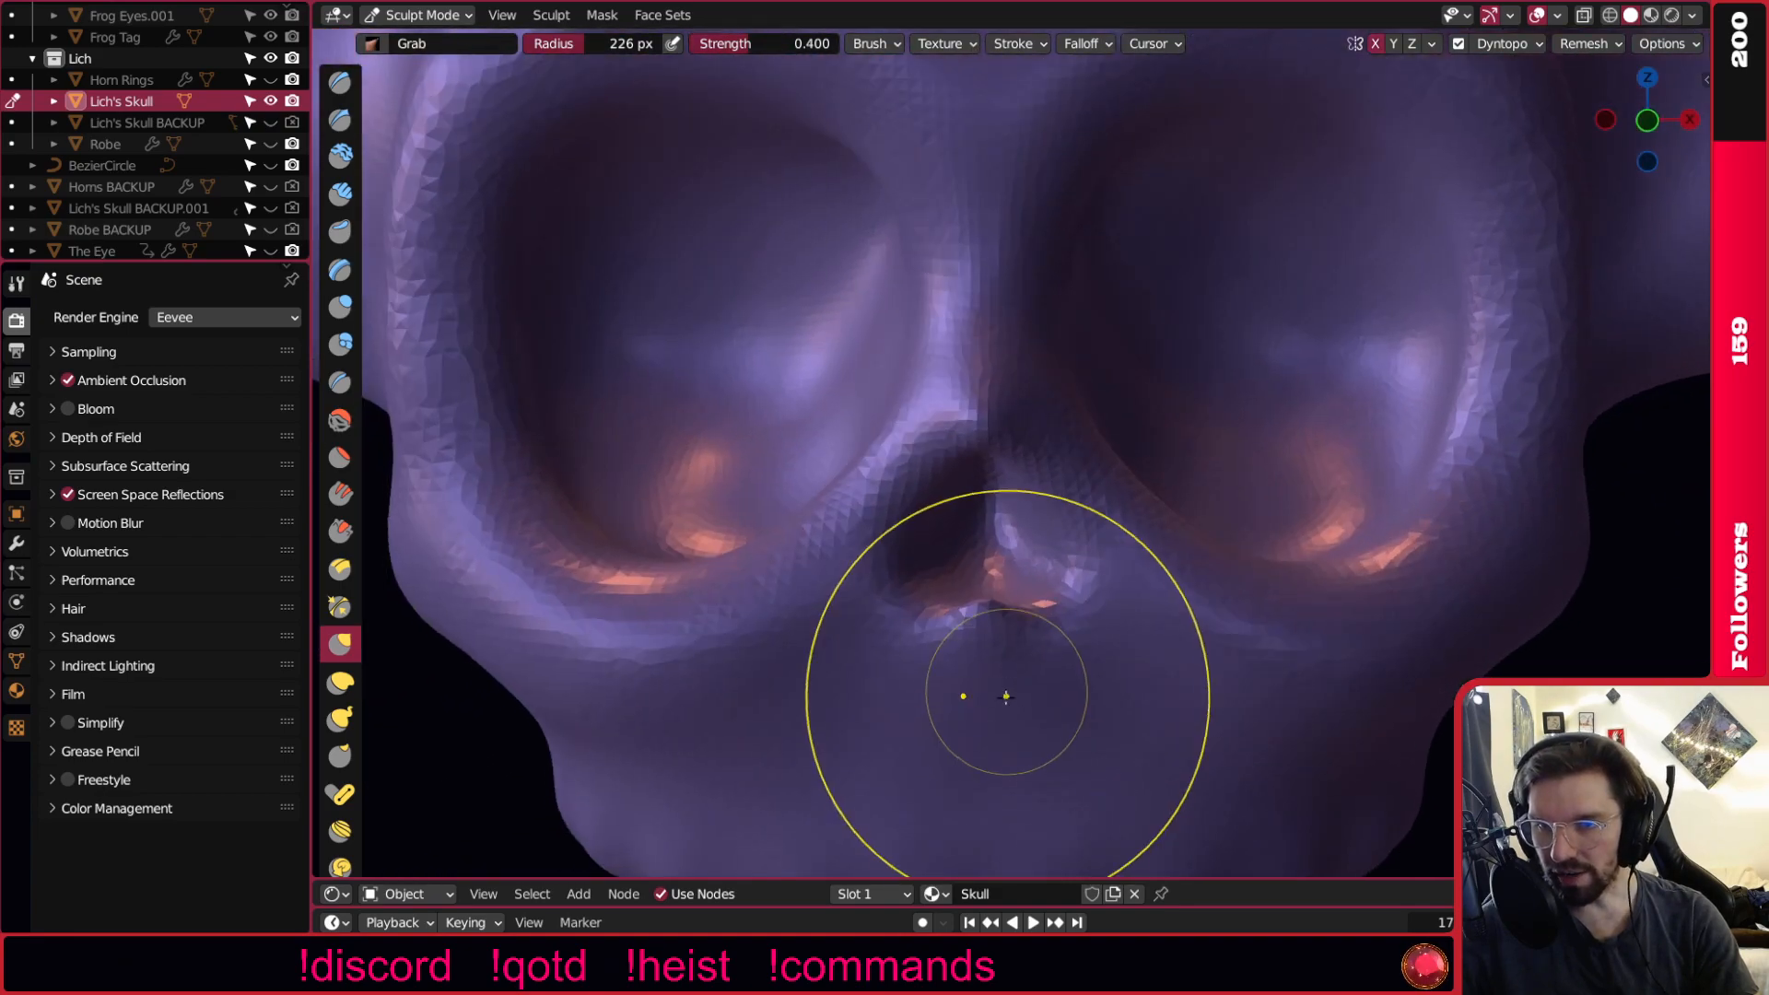
{"action": "scroll", "coordinate": [1003, 687], "scroll_direction": "up", "scroll_amount": 3}
{"action": "scroll", "coordinate": [978, 516], "scroll_direction": "down", "scroll_amount": 3}
{"action": "middle_click_drag", "start_coordinate": [978, 525], "coordinate": [967, 635]}
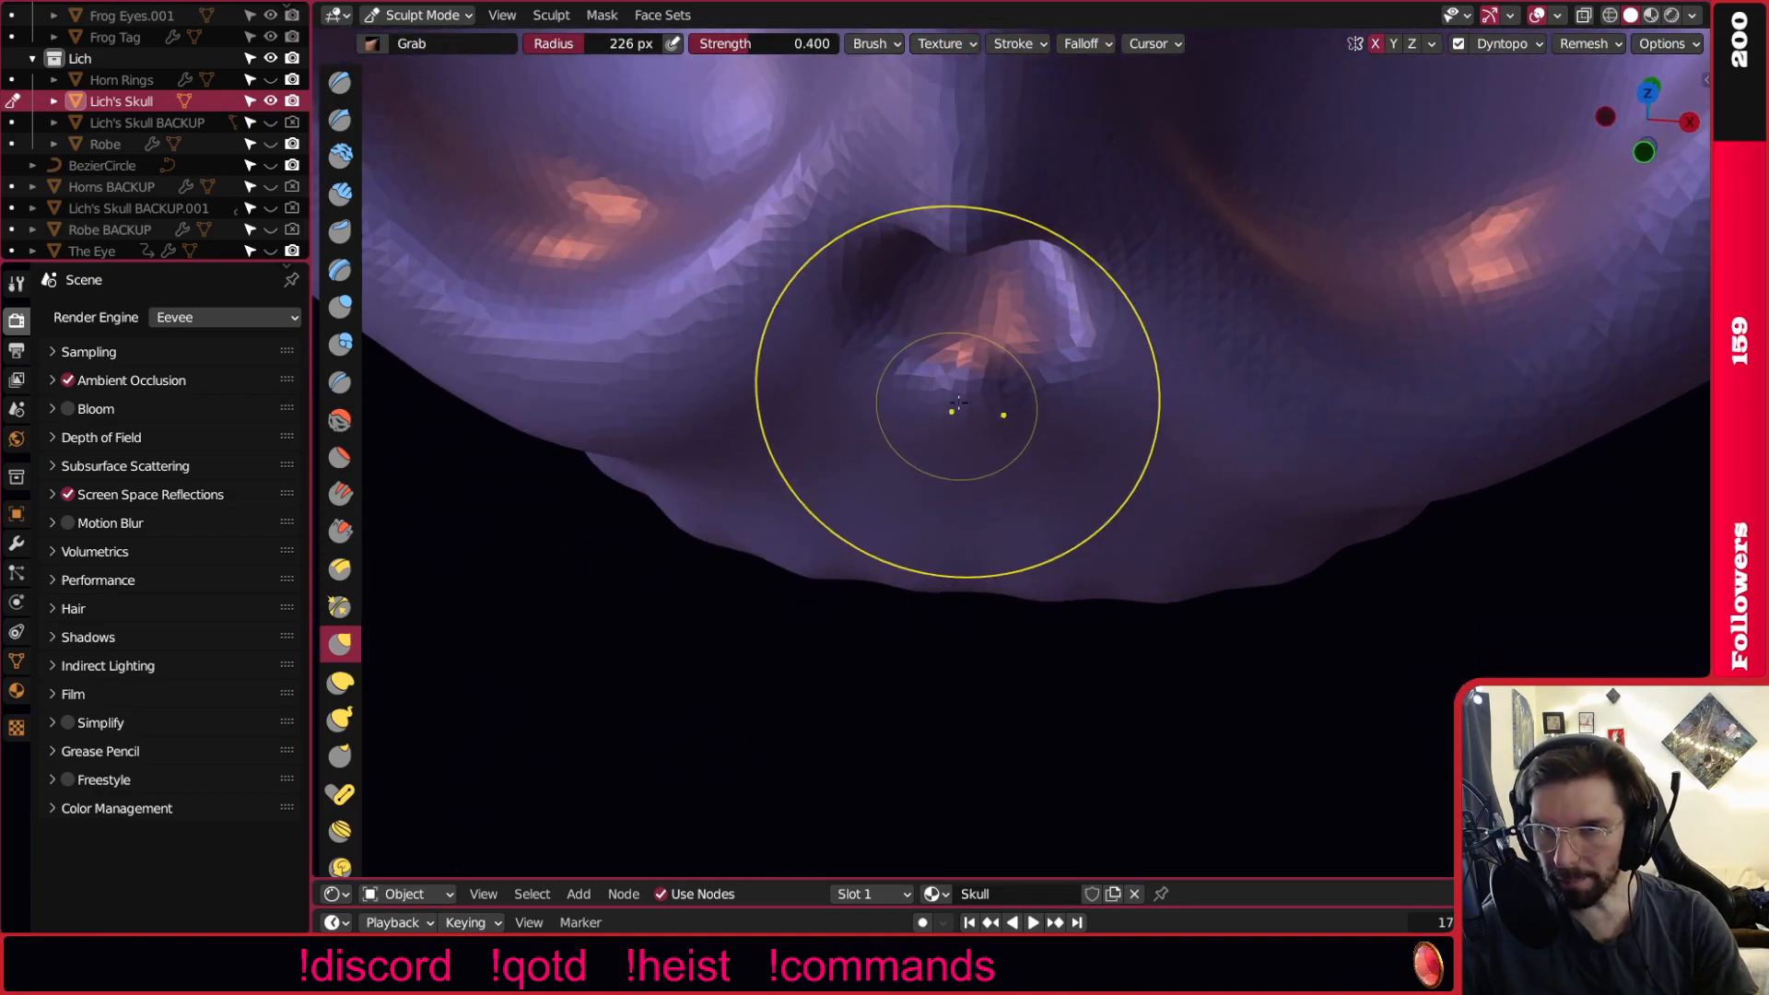
{"action": "scroll", "coordinate": [968, 396], "scroll_direction": "up", "scroll_amount": 3}
{"action": "mouse_move", "coordinate": [985, 468]}
{"action": "middle_mouse_down"}
{"action": "mouse_move", "coordinate": [995, 357]}
{"action": "mouse_move", "coordinate": [848, 509]}
{"action": "mouse_move", "coordinate": [825, 462]}
{"action": "mouse_move", "coordinate": [1382, 420]}
{"action": "mouse_move", "coordinate": [1059, 343]}
{"action": "mouse_move", "coordinate": [751, 406]}
{"action": "mouse_move", "coordinate": [817, 411]}
{"action": "middle_mouse_up"}
{"action": "scroll", "coordinate": [1020, 274], "scroll_direction": "down", "scroll_amount": 4}
{"action": "scroll", "coordinate": [1059, 341], "scroll_direction": "up", "scroll_amount": 3}
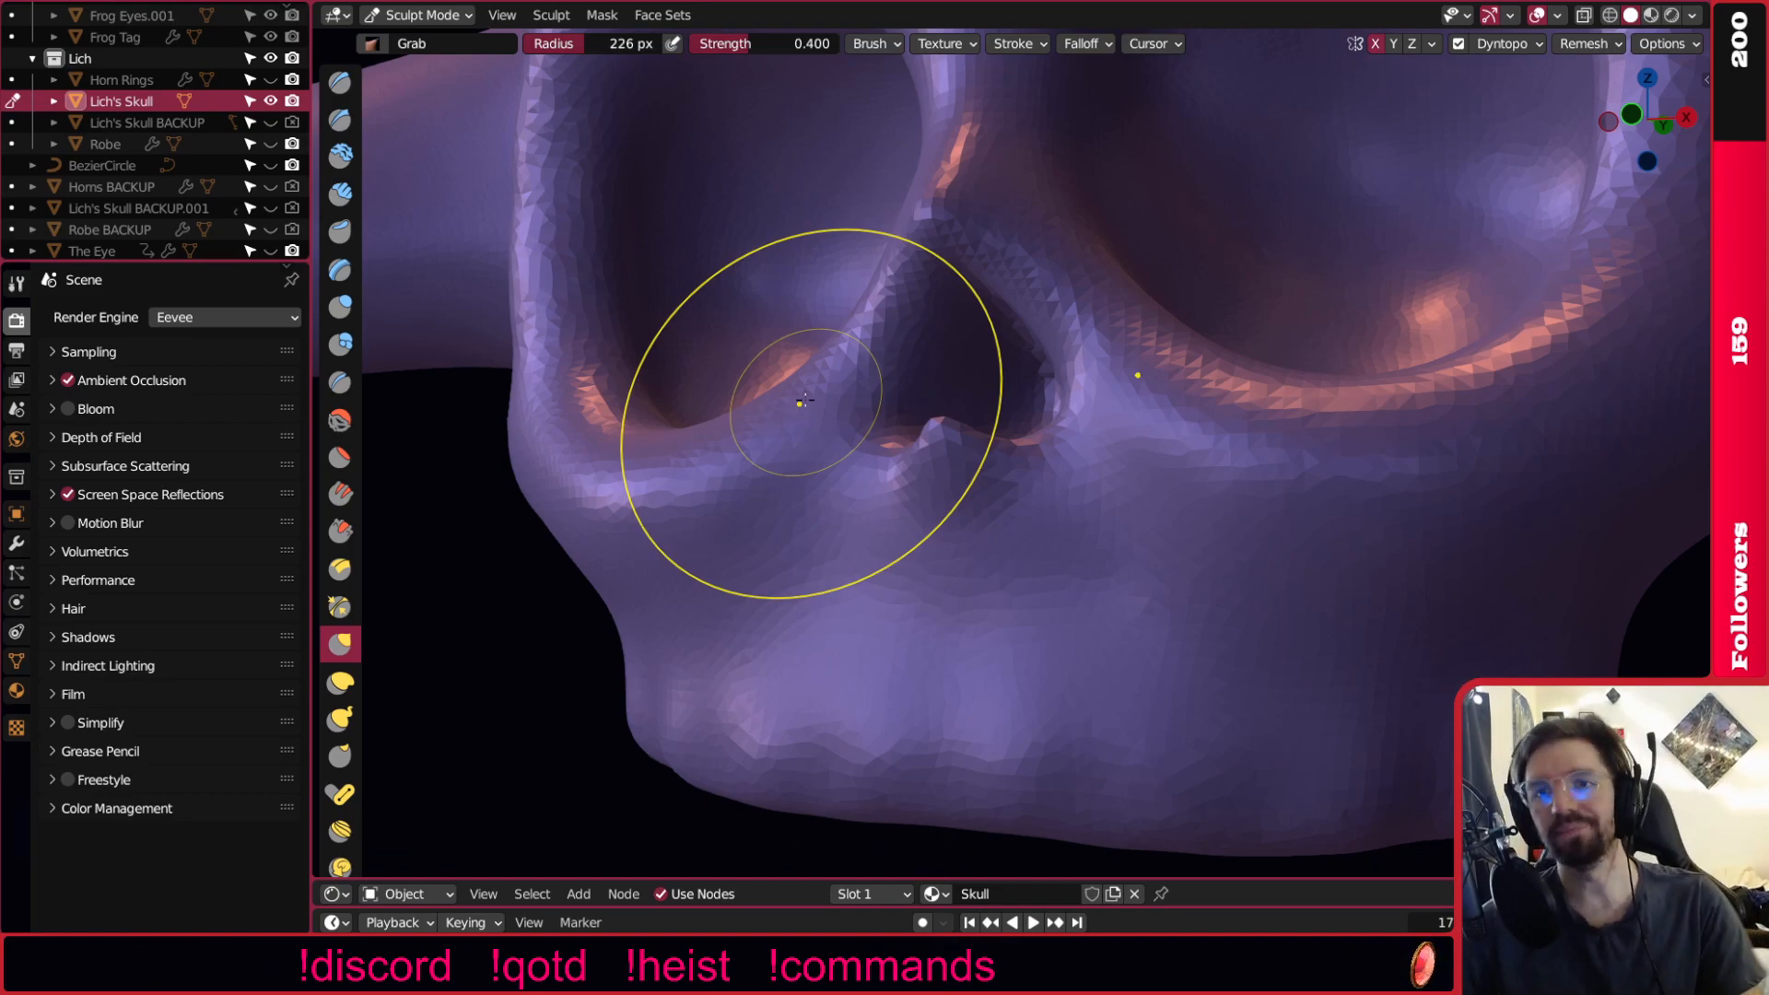
{"action": "middle_click_drag", "start_coordinate": [1168, 344], "coordinate": [972, 389]}
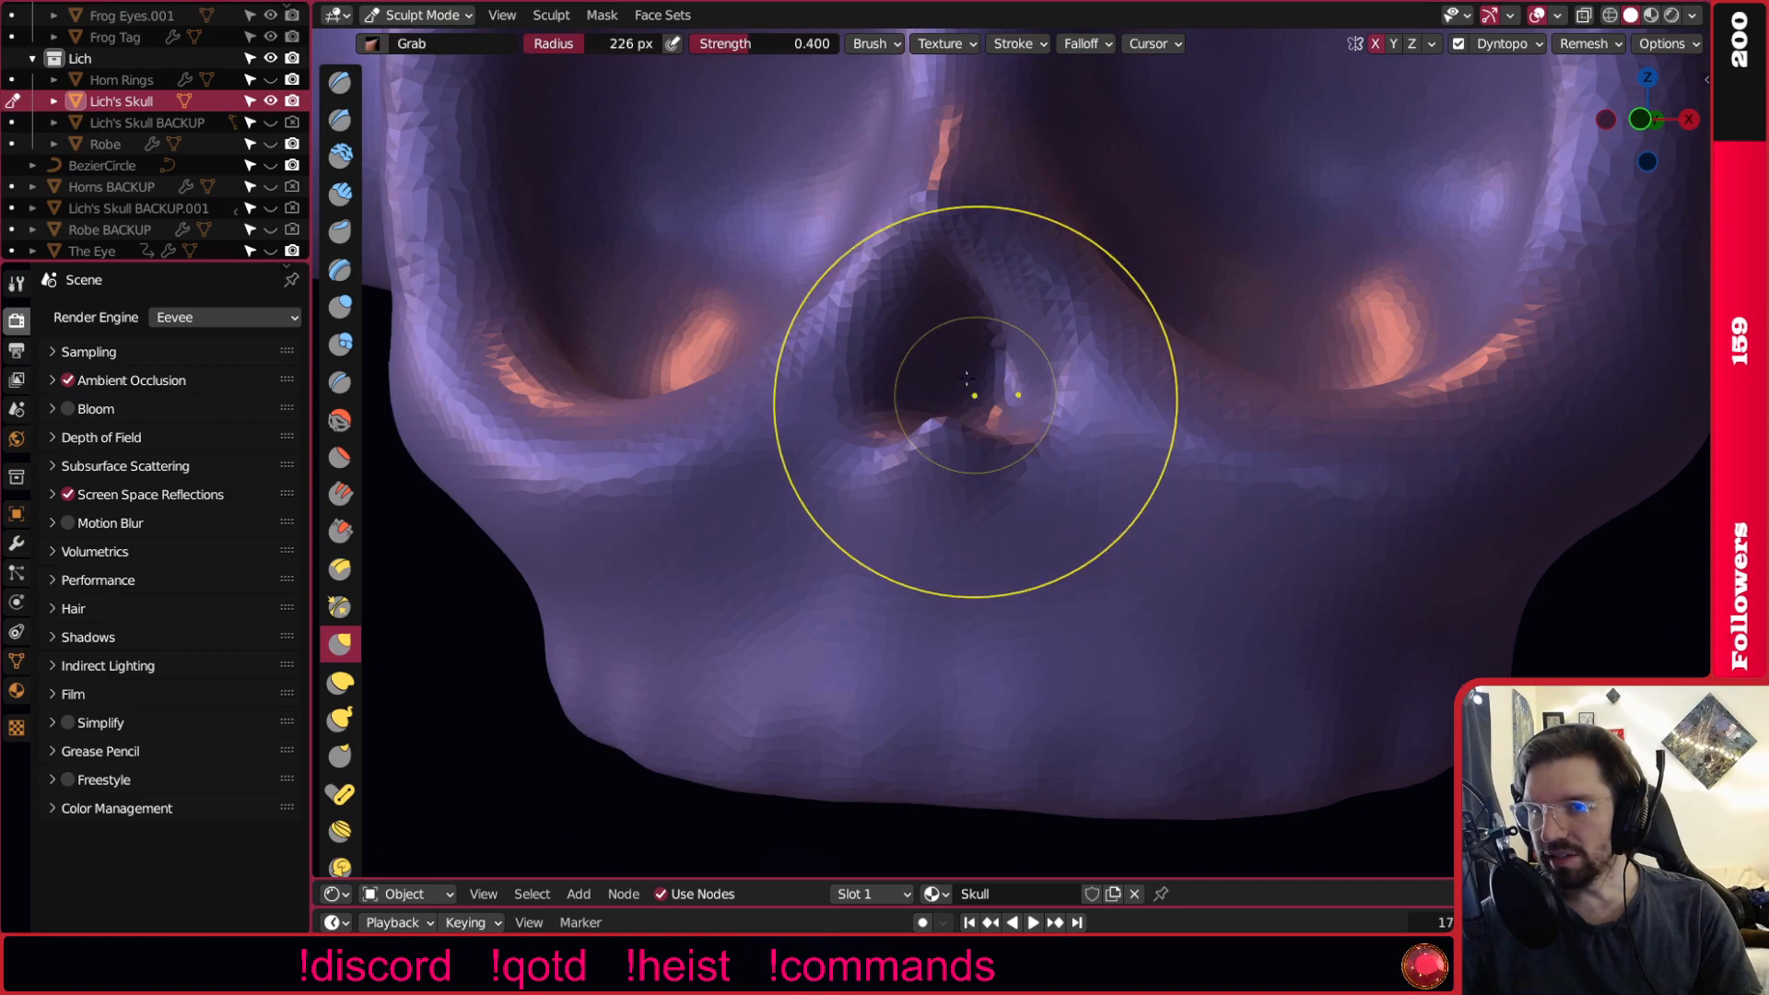
Smooth the inner edges and lower lip of the nasal cavity with the Smooth brush at 226 px and strength 0.200.
{"action": "scroll", "coordinate": [971, 389], "scroll_direction": "up", "scroll_amount": 4}
{"action": "left_click", "coordinate": [340, 420]}
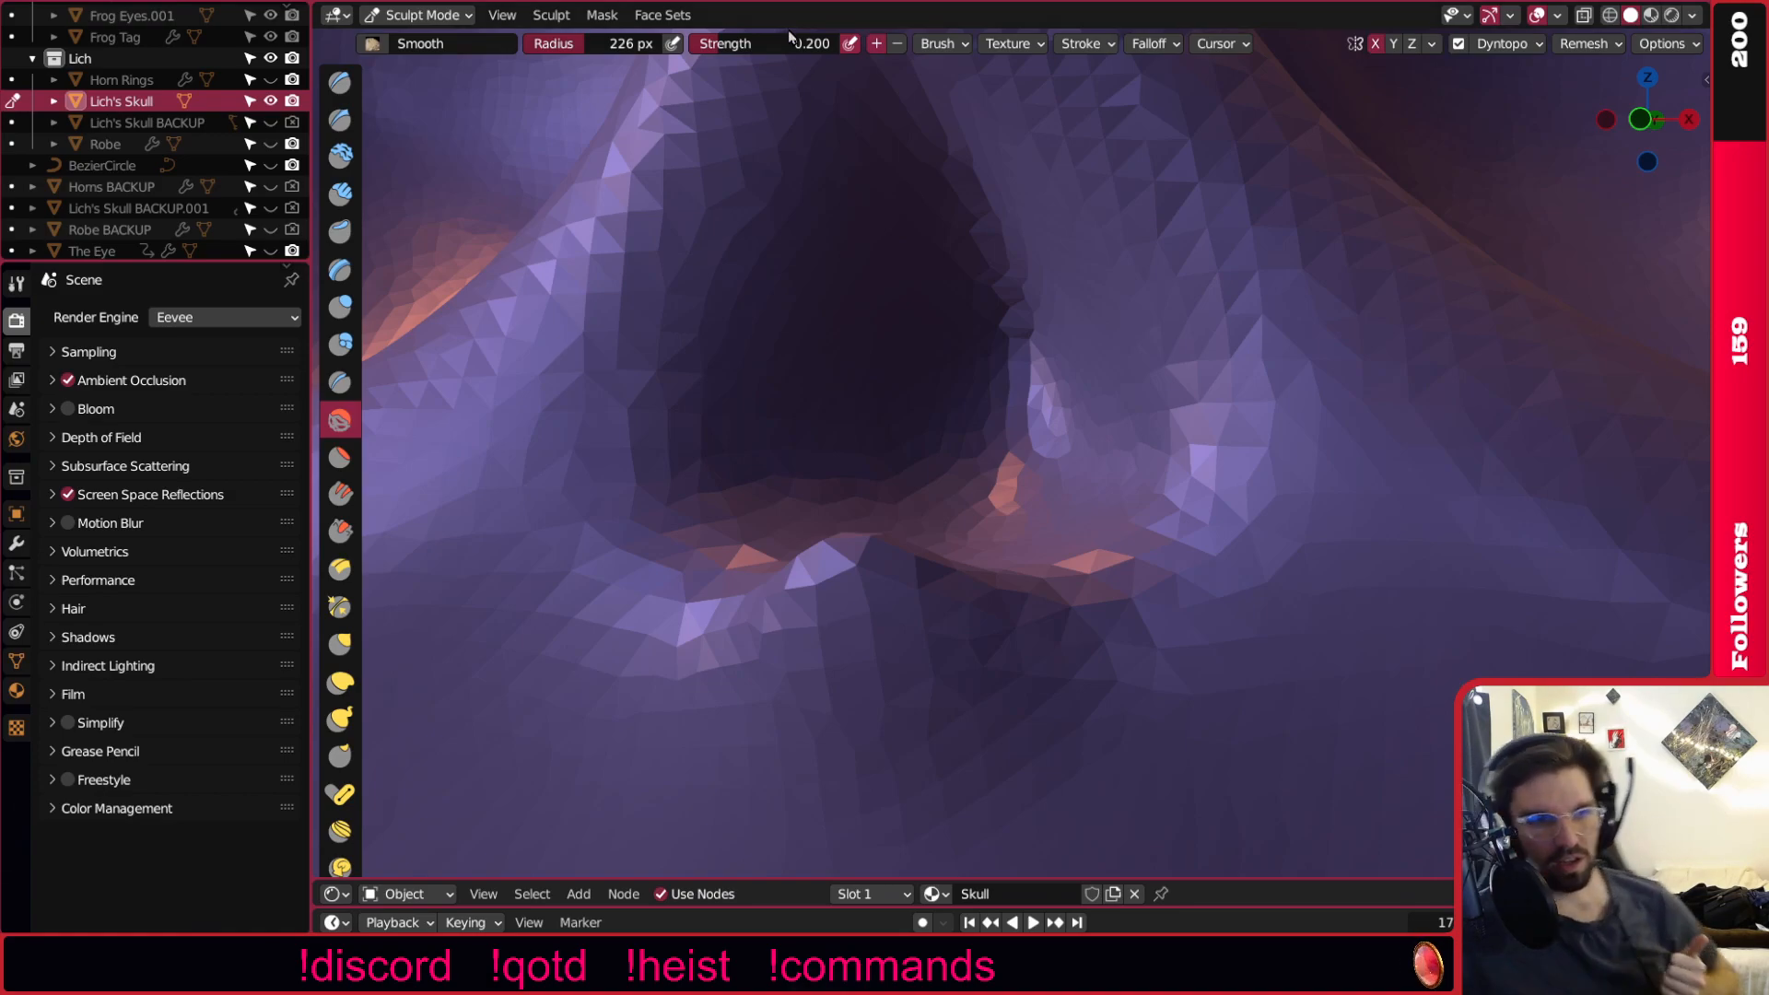
{"action": "middle_click_drag", "start_coordinate": [1076, 562], "coordinate": [1059, 335]}
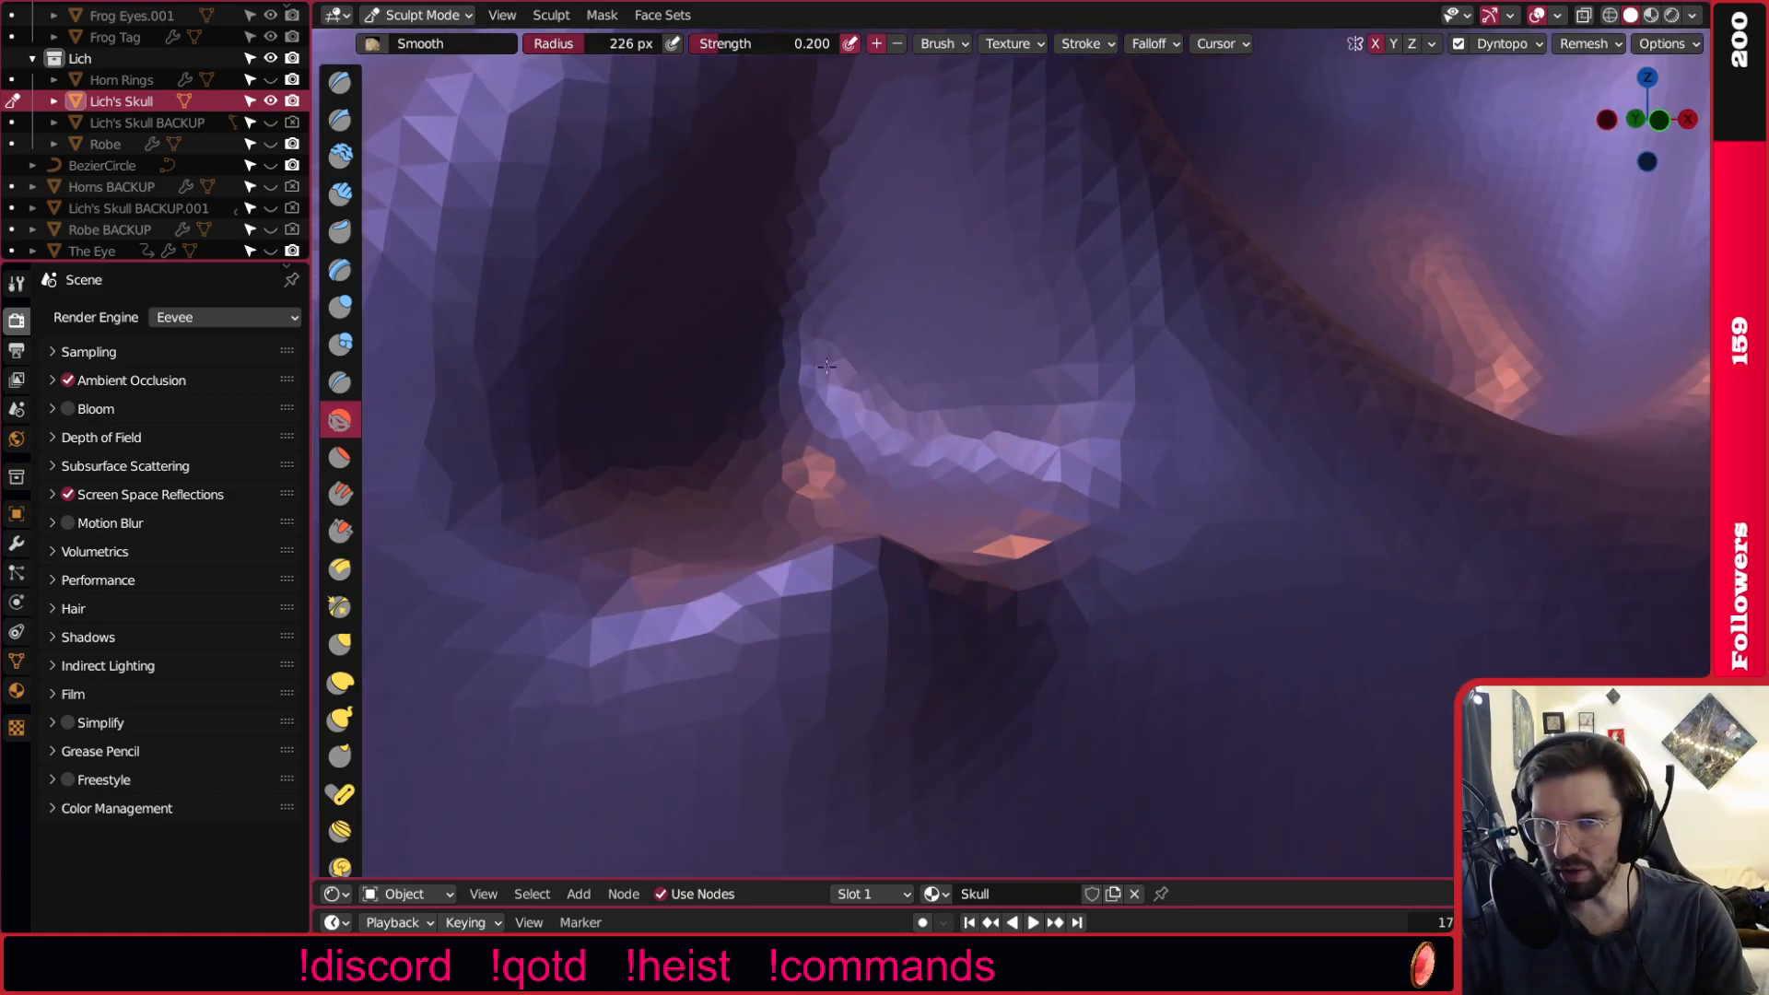
{"action": "left_click_drag", "start_coordinate": [822, 309], "coordinate": [784, 318]}
{"action": "middle_click_drag", "start_coordinate": [743, 344], "coordinate": [730, 341]}
{"action": "left_click_drag", "start_coordinate": [827, 293], "coordinate": [857, 355]}
{"action": "left_click_drag", "start_coordinate": [846, 369], "coordinate": [812, 411]}
{"action": "scroll", "coordinate": [812, 411], "scroll_direction": "down", "scroll_amount": 8}
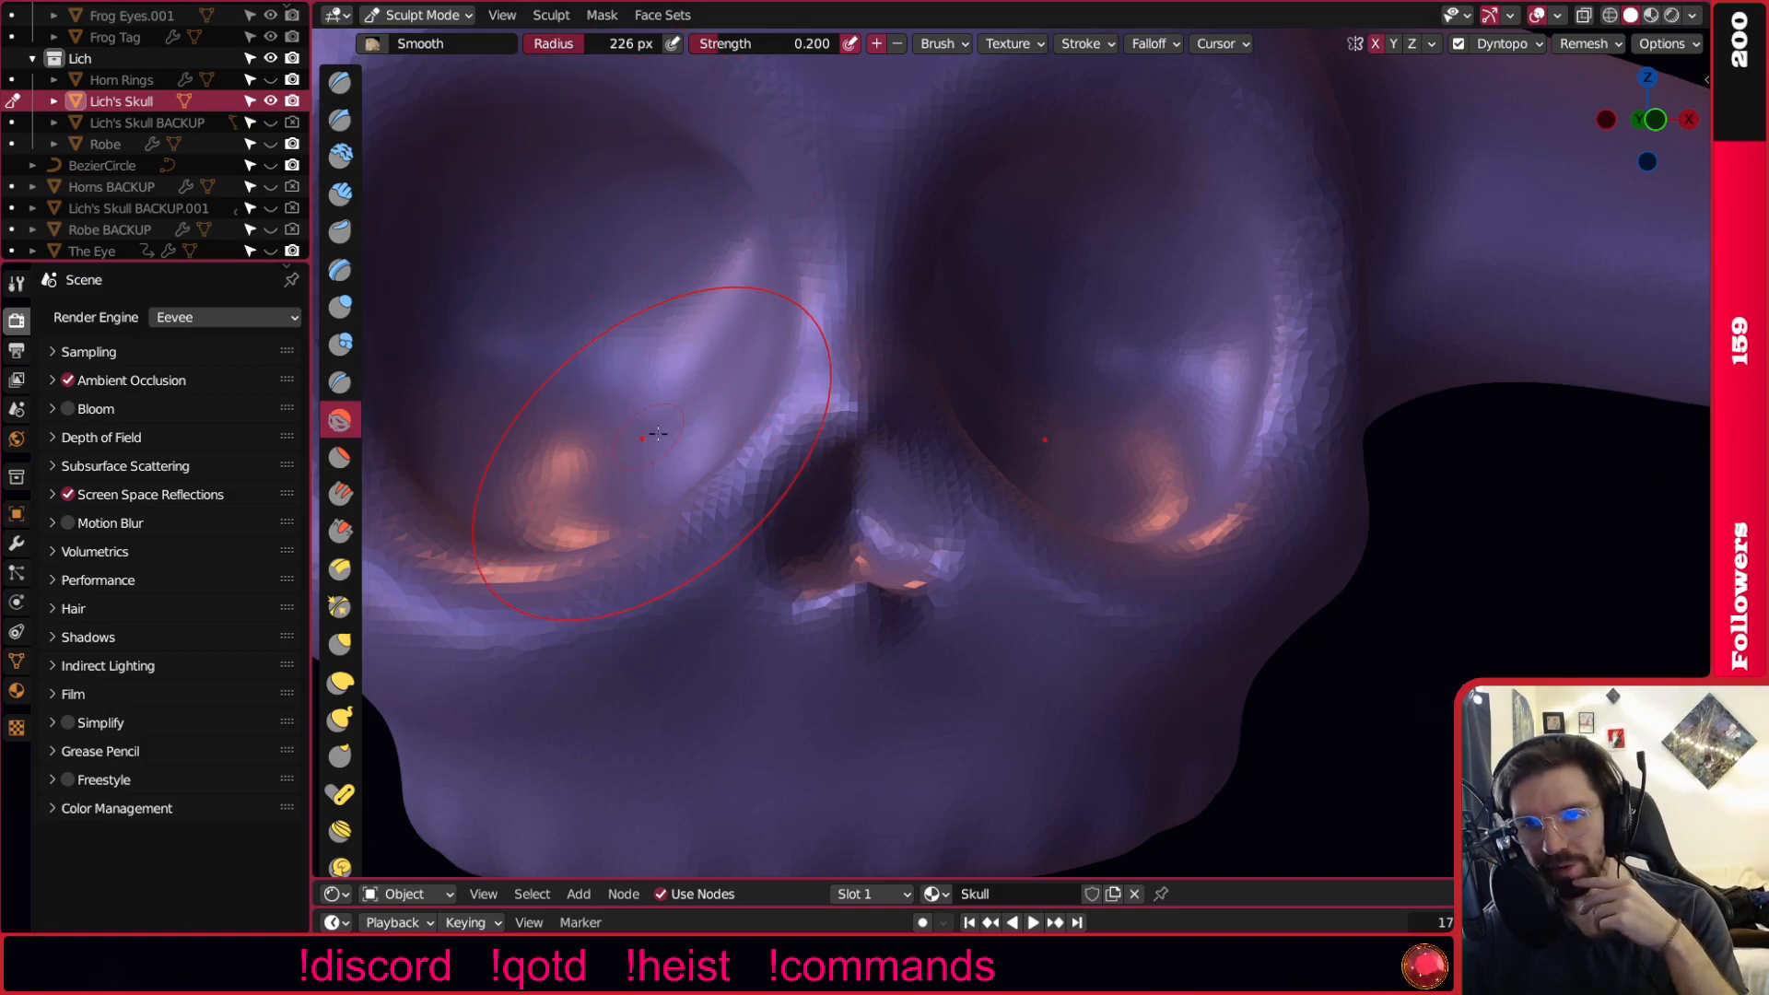
Hollow the eye socket's inner wall beside the nasal bridge with Inflate/Deflate, reducing the brush radius to 117 px.
{"action": "mouse_move", "coordinate": [1026, 237]}
{"action": "middle_mouse_down"}
{"action": "mouse_move", "coordinate": [833, 241]}
{"action": "mouse_move", "coordinate": [908, 249]}
{"action": "middle_mouse_up"}
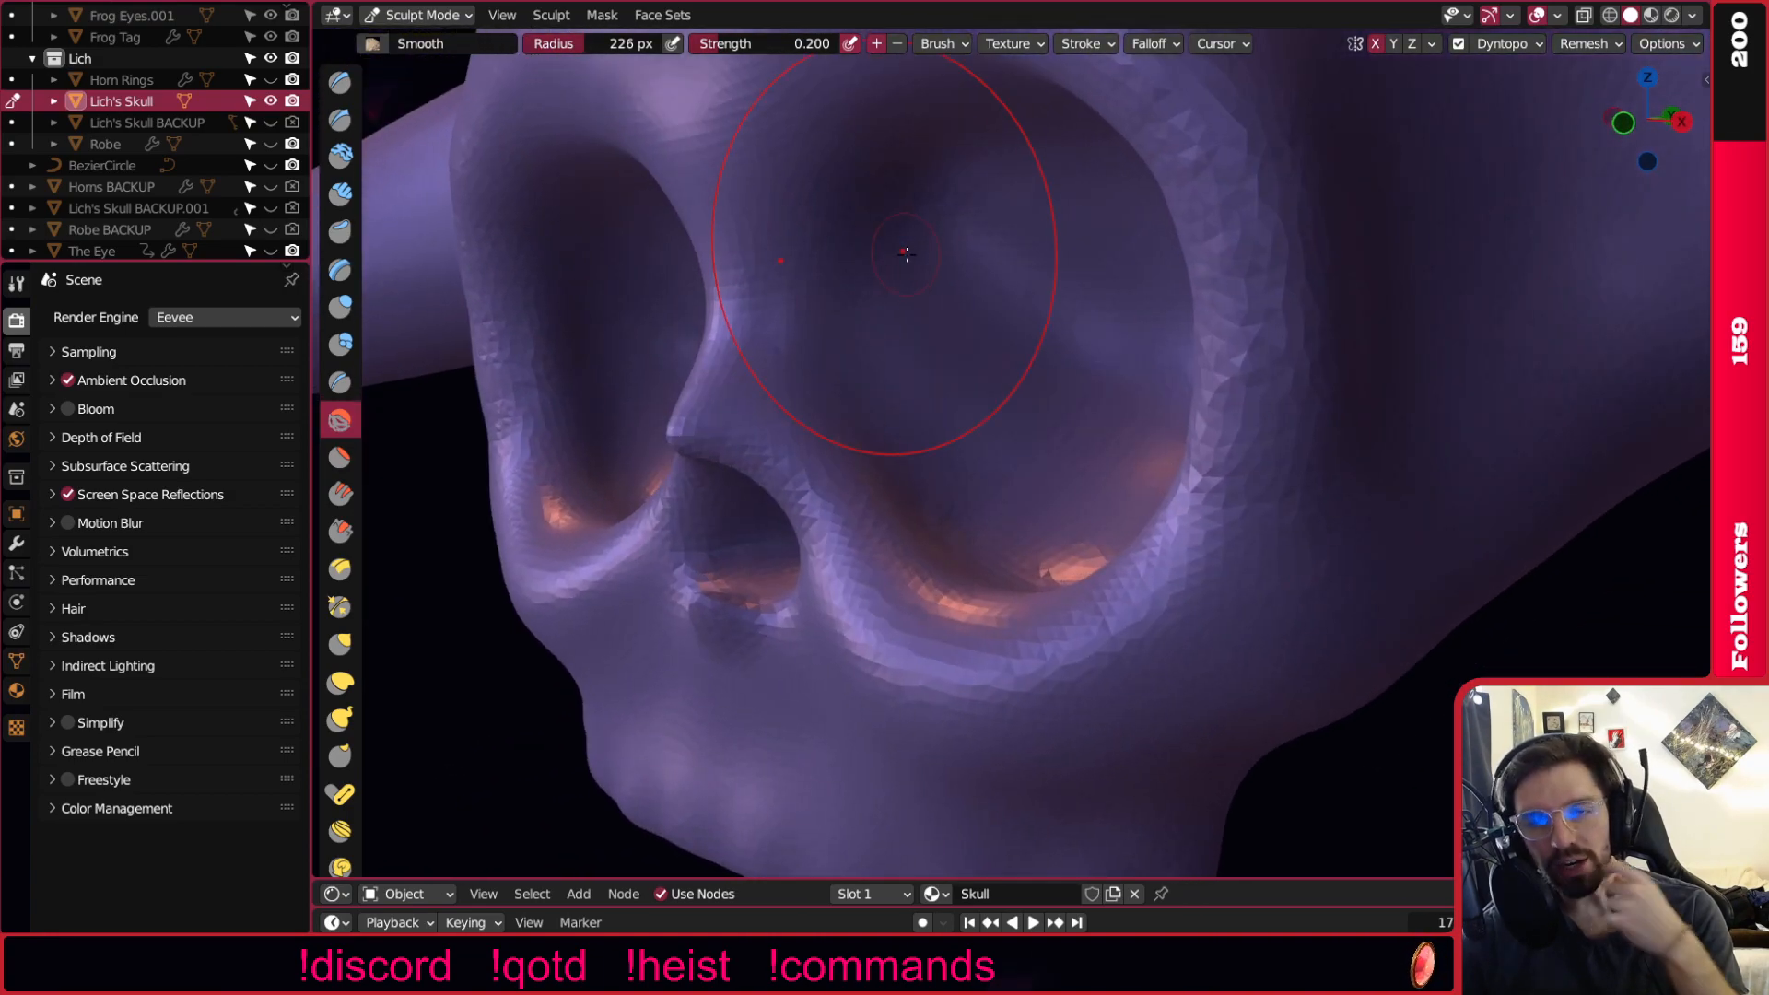
{"action": "key", "text": "i"}
{"action": "mouse_move", "coordinate": [928, 267]}
{"action": "left_mouse_down"}
{"action": "mouse_move", "coordinate": [924, 313]}
{"action": "mouse_move", "coordinate": [926, 231]}
{"action": "left_mouse_up"}
{"action": "key", "text": "bracketleft"}
{"action": "key", "text": "bracketleft"}
{"action": "key", "text": "bracketleft"}
{"action": "key", "text": "bracketleft"}
{"action": "key", "text": "bracketleft"}
{"action": "key", "text": "bracketleft"}
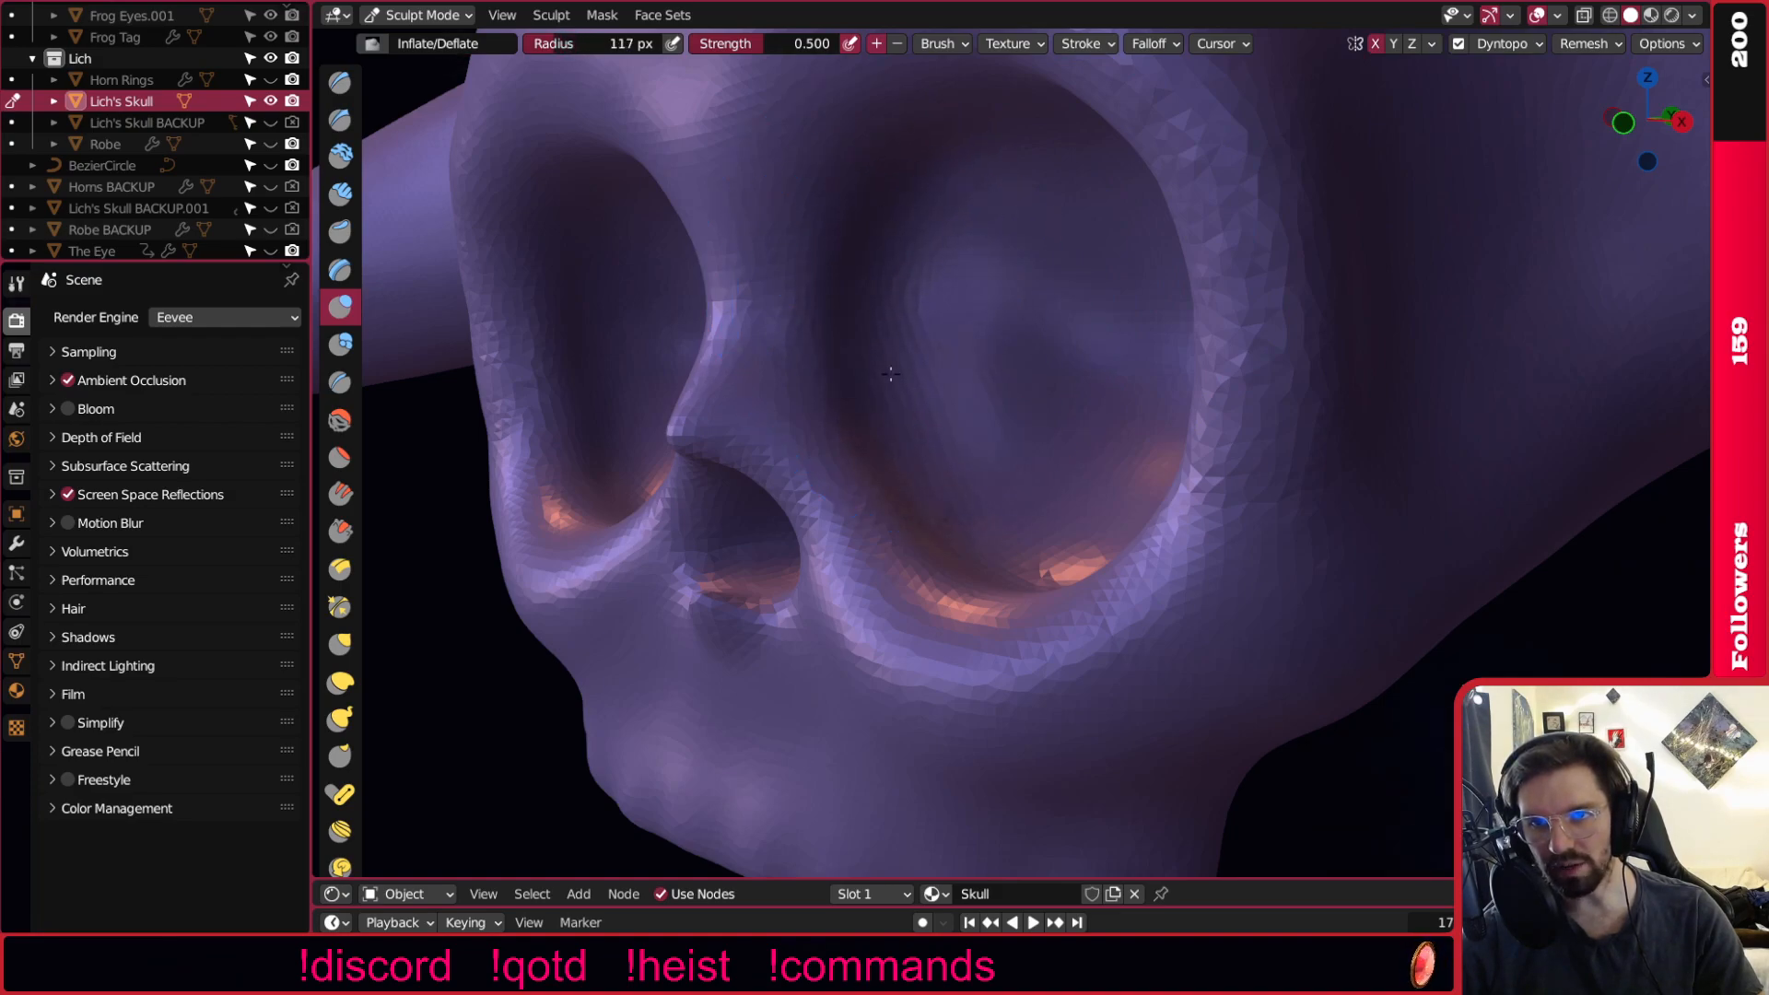
Smooth the inner walls of the eye sockets with the Smooth brush enlarged to 328 px at strength 0.200.
{"action": "middle_click_drag", "start_coordinate": [934, 483], "coordinate": [1175, 266]}
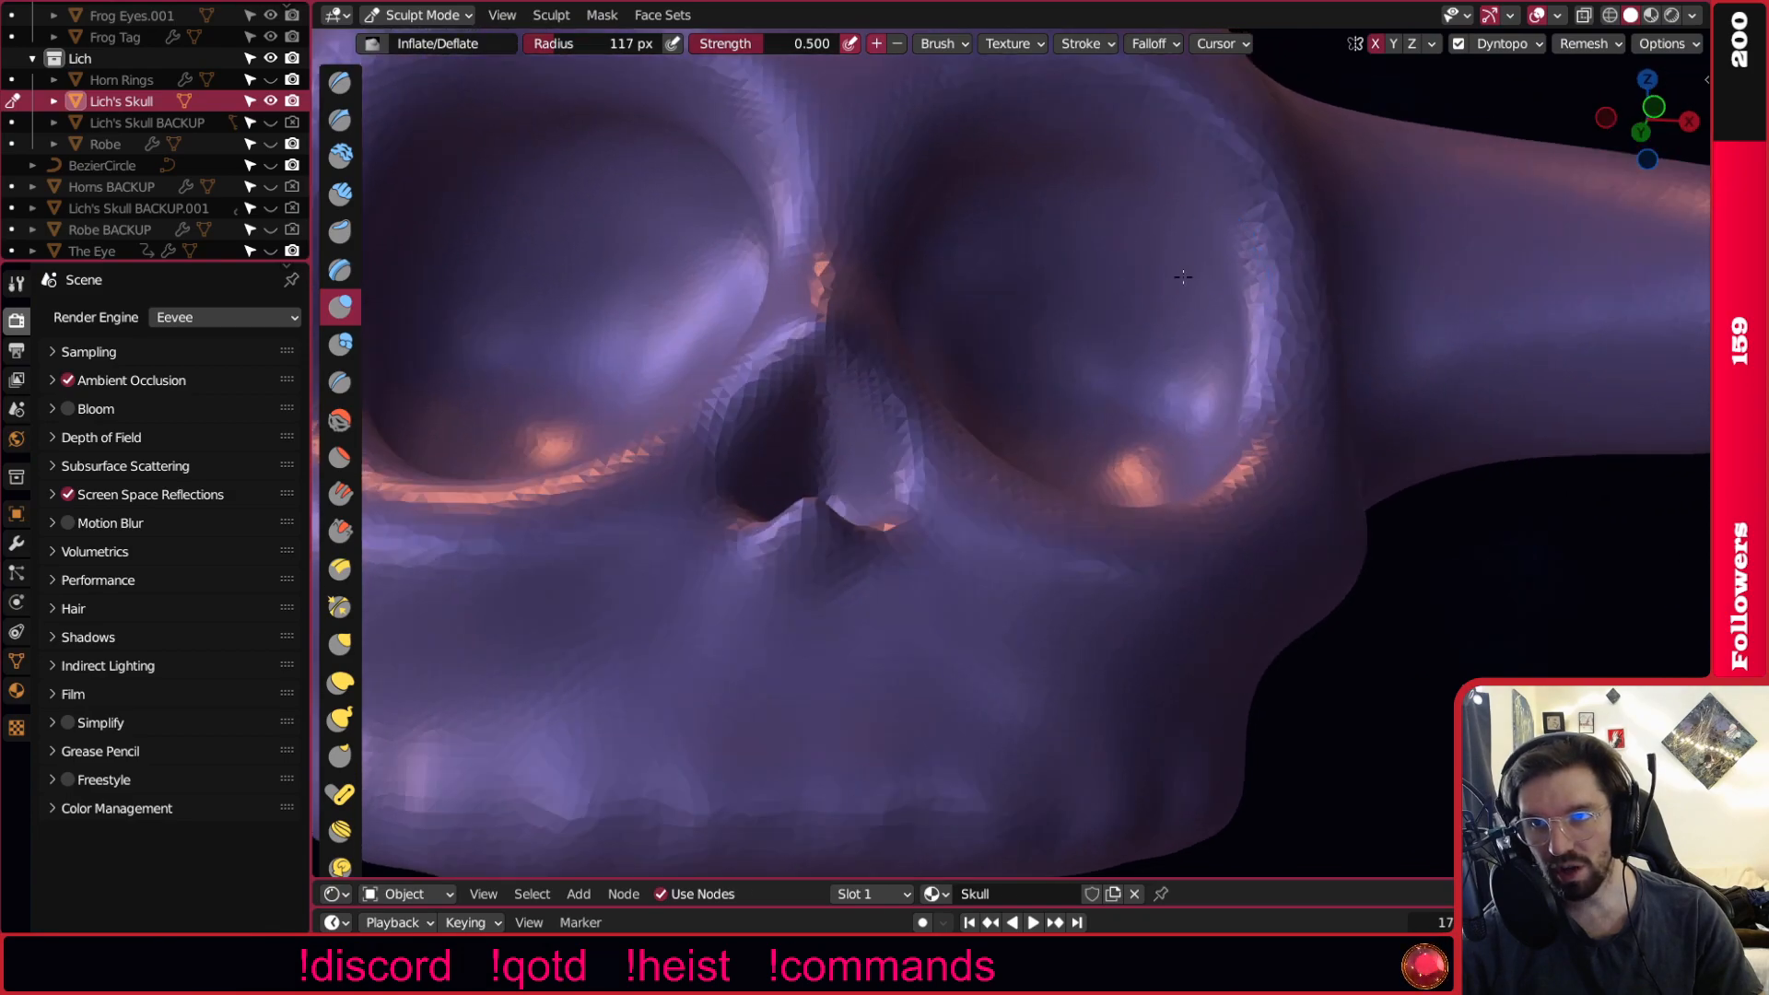
{"action": "middle_click_drag", "start_coordinate": [1149, 334], "coordinate": [1197, 316]}
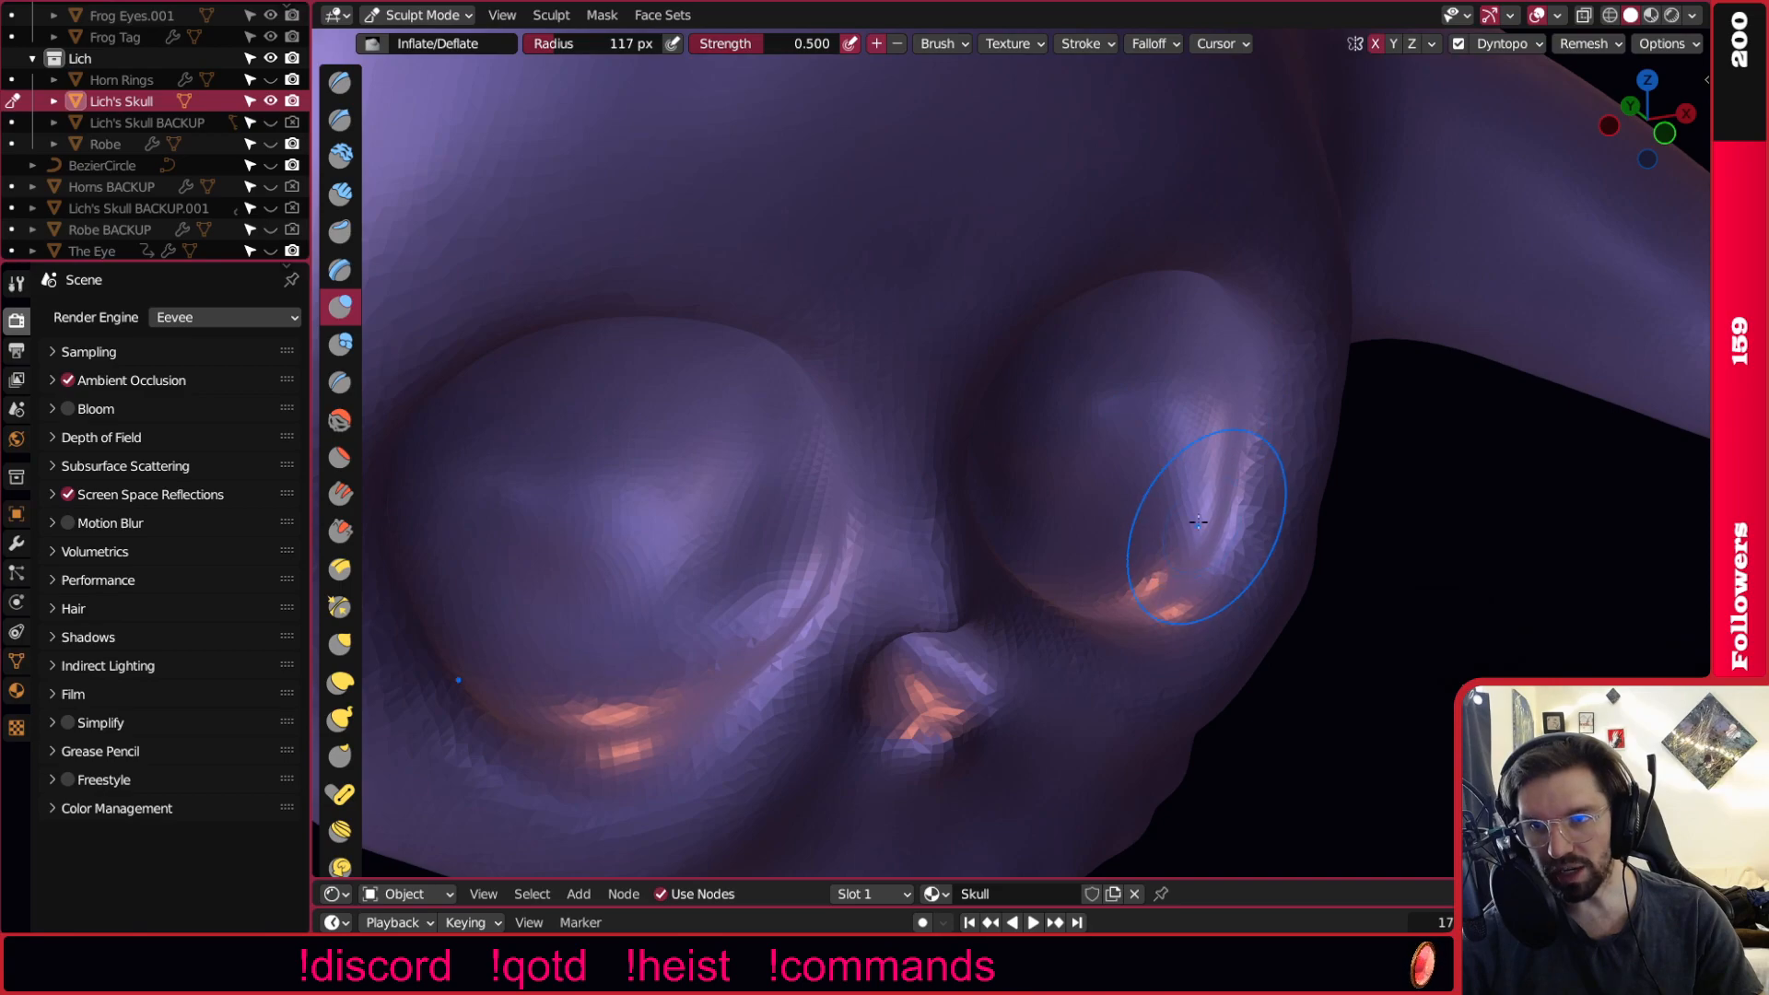
{"action": "middle_click_drag", "start_coordinate": [1170, 542], "coordinate": [1080, 343]}
{"action": "scroll", "coordinate": [1078, 343], "scroll_direction": "up", "scroll_amount": 3}
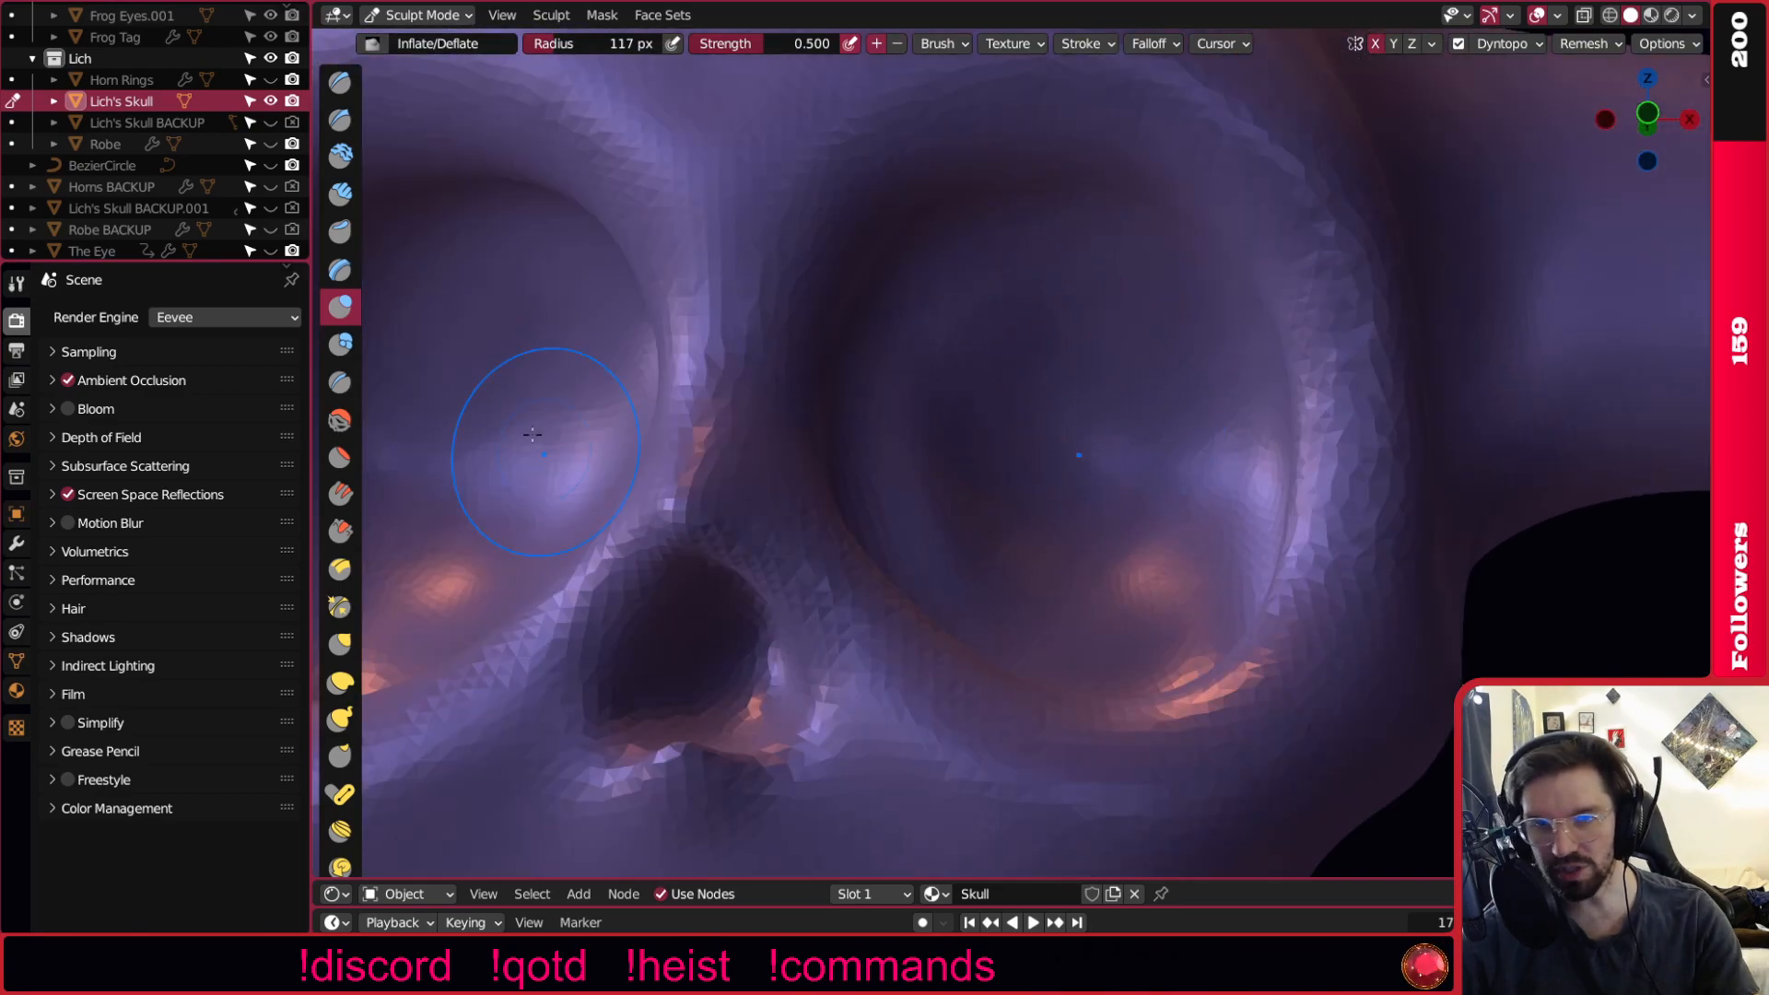
{"action": "left_click", "coordinate": [339, 420]}
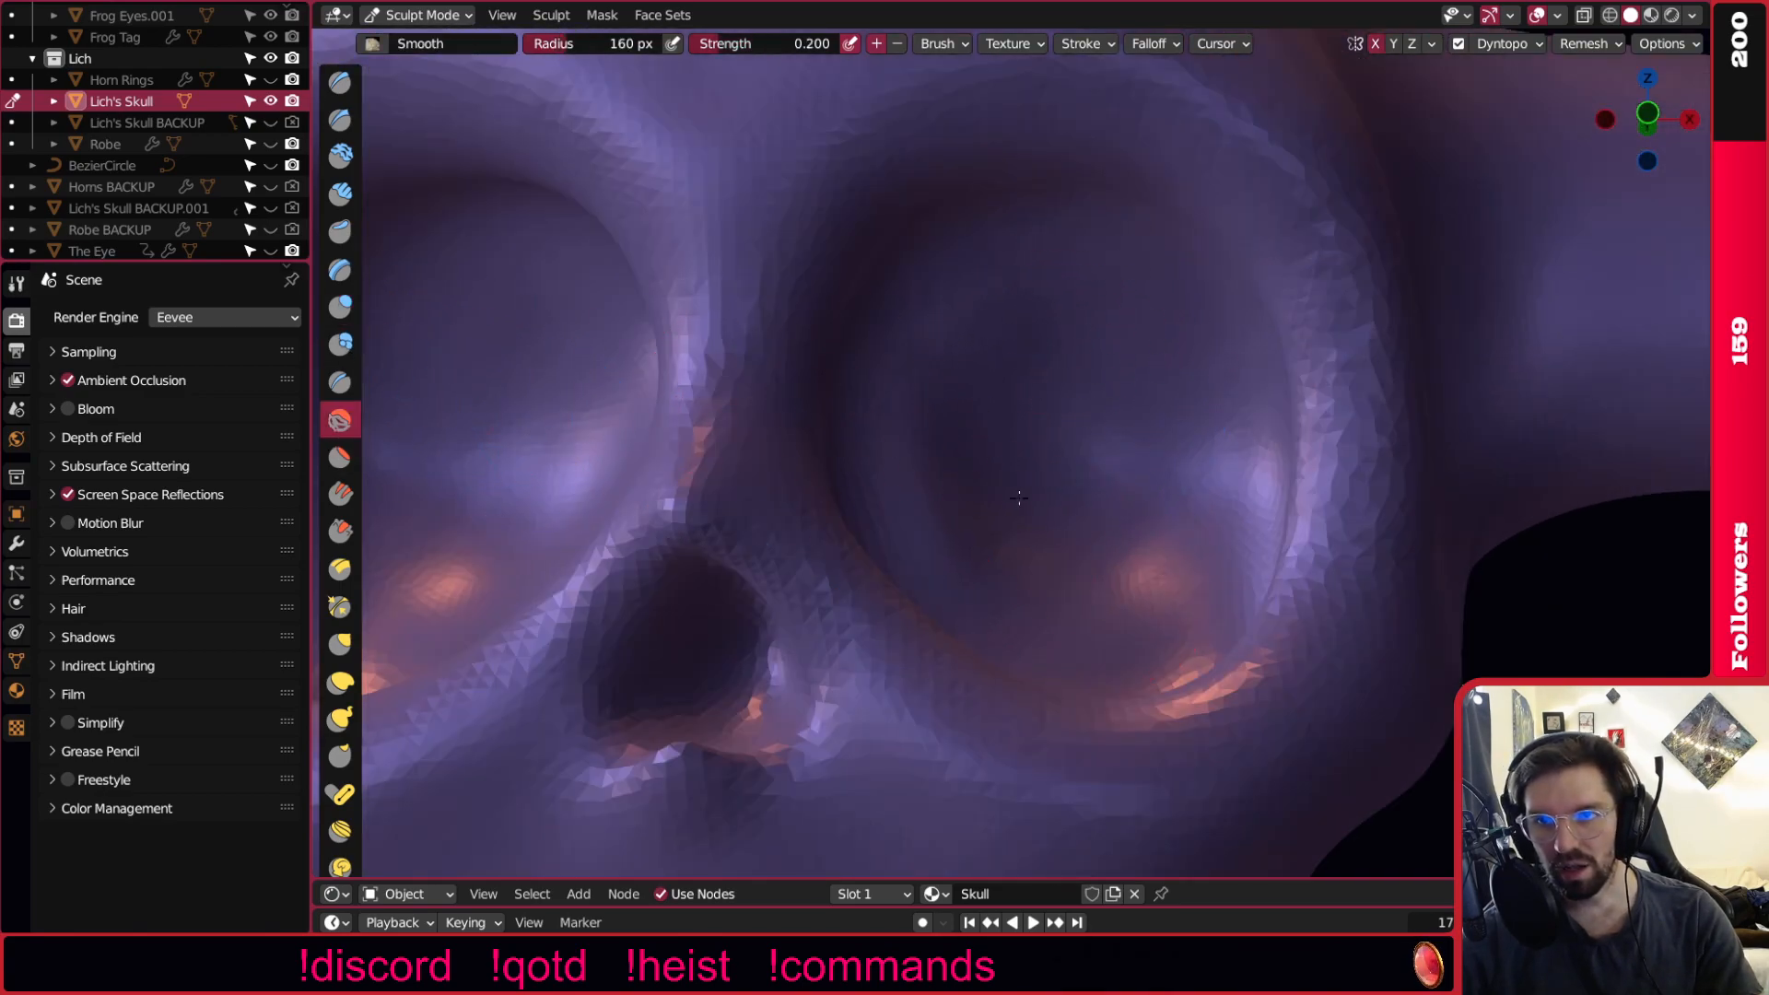
{"action": "middle_click_drag", "start_coordinate": [1072, 263], "coordinate": [1104, 326]}
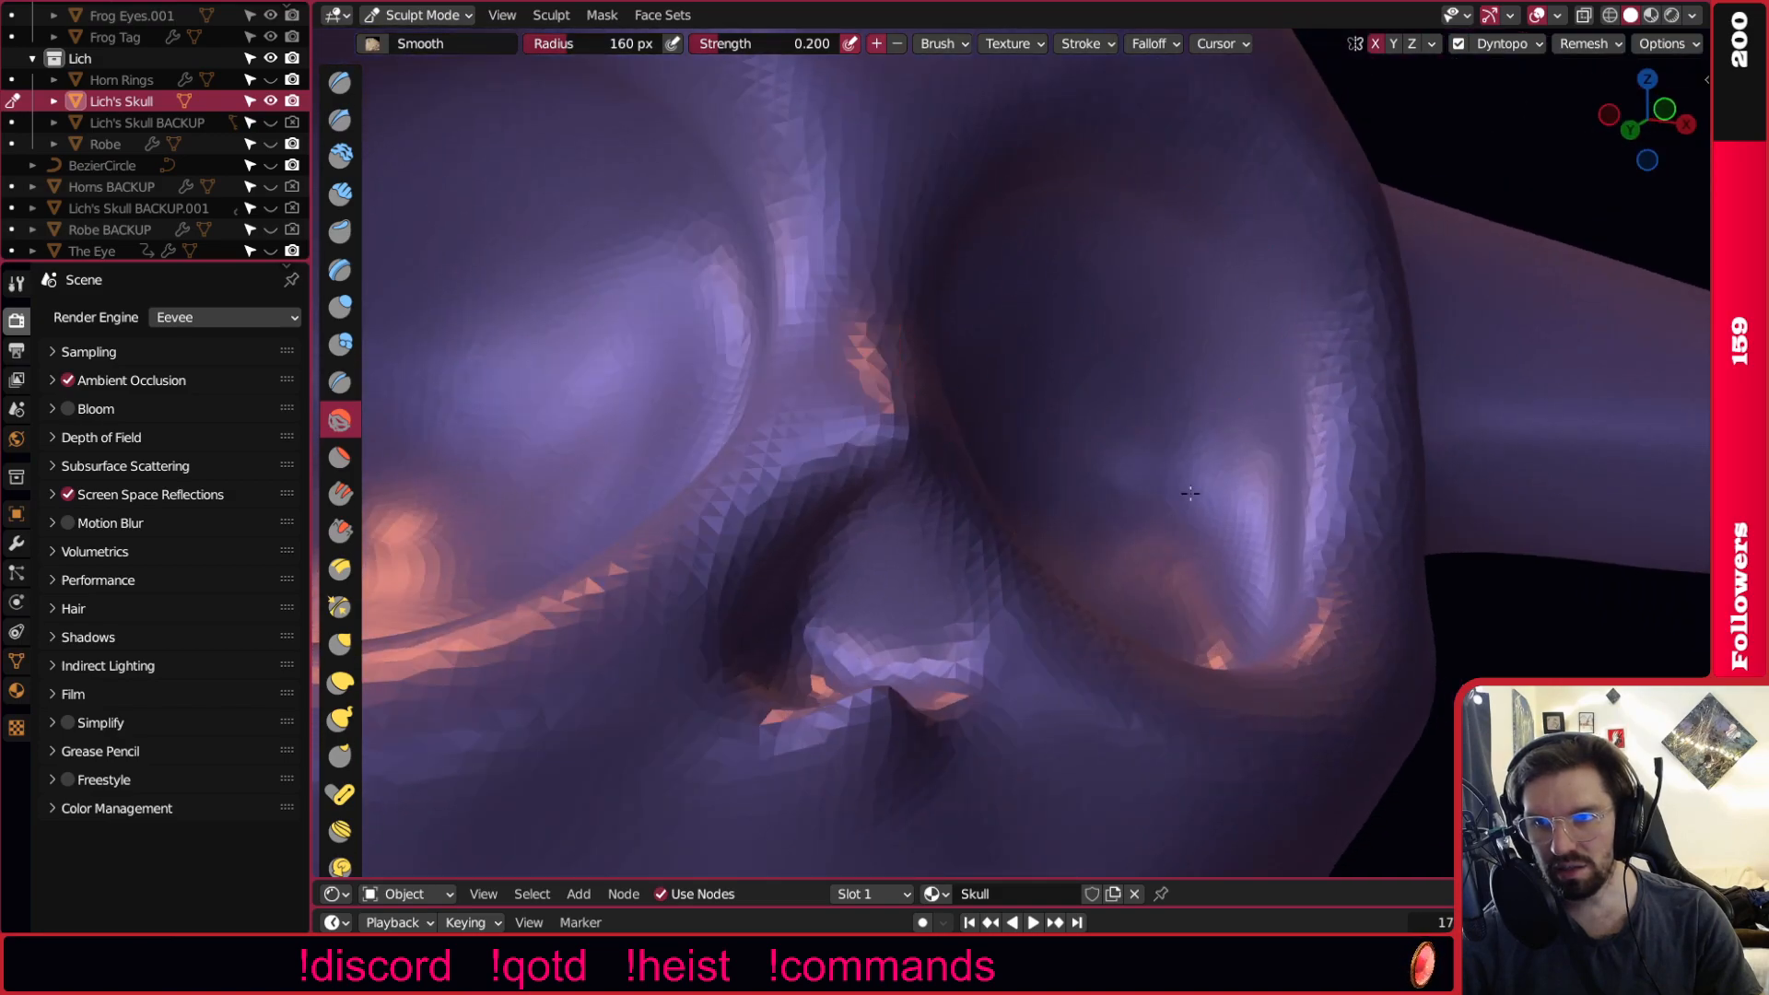
{"action": "middle_click_drag", "start_coordinate": [1268, 592], "coordinate": [1234, 530]}
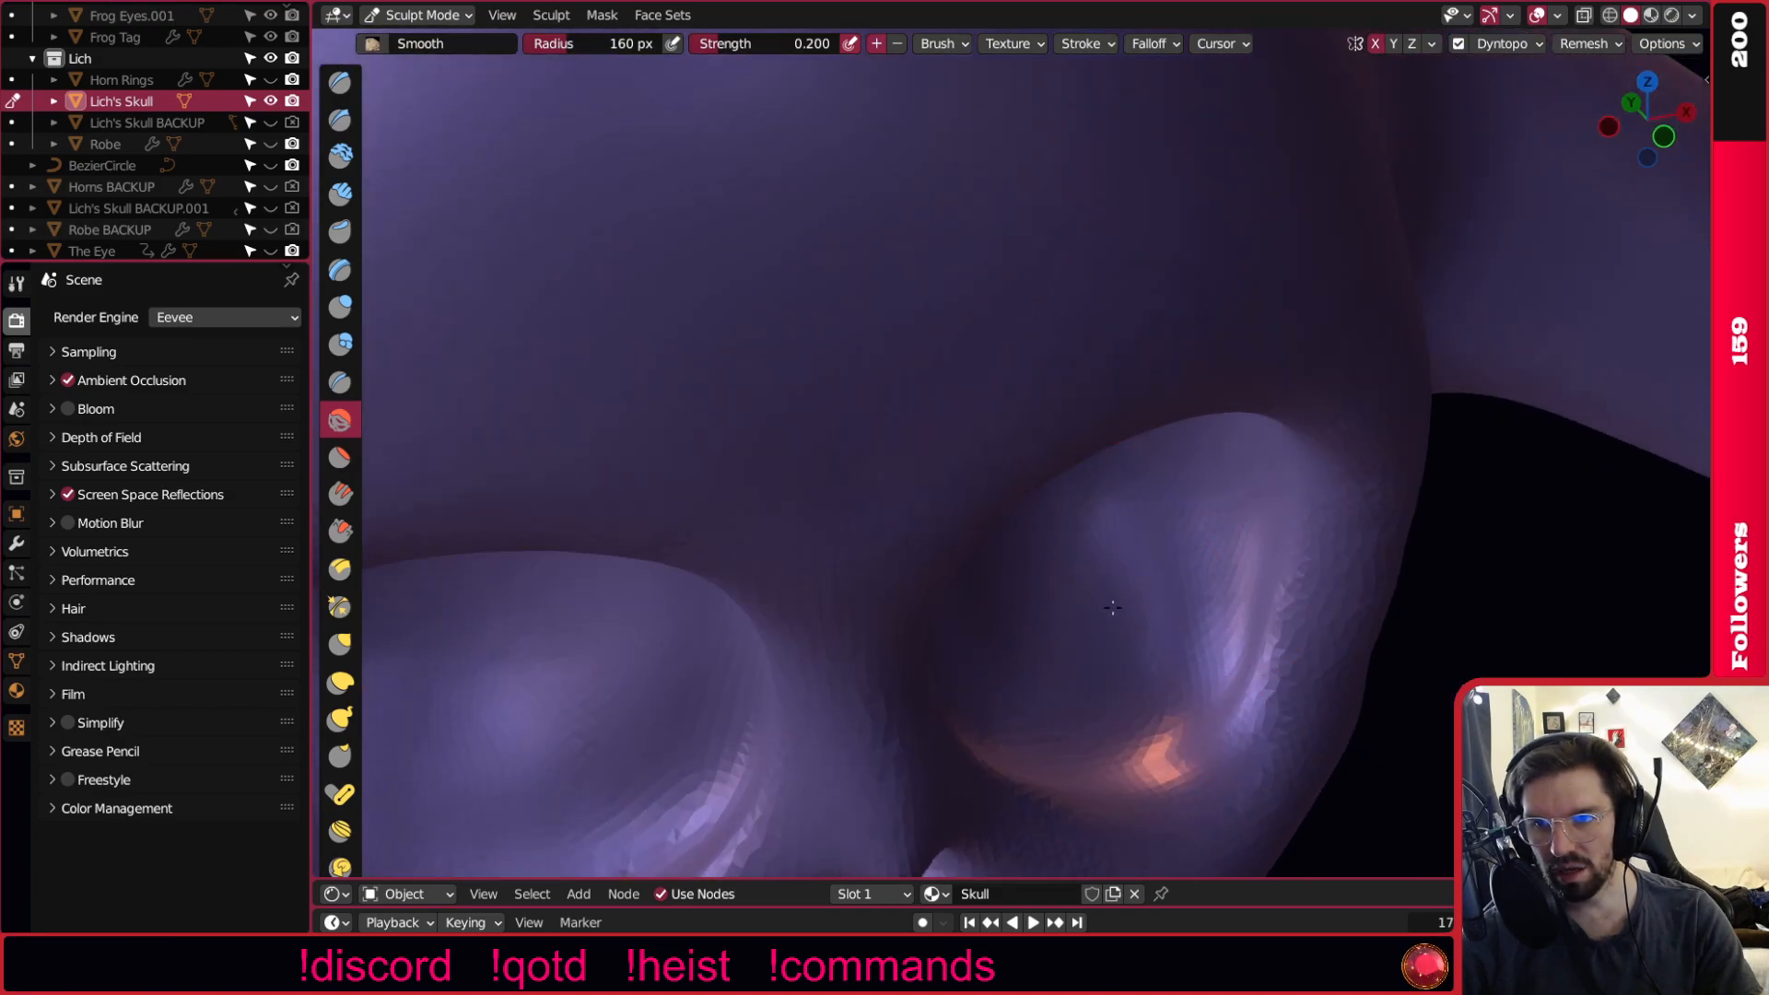
{"action": "middle_click_drag", "start_coordinate": [1213, 632], "coordinate": [1129, 428]}
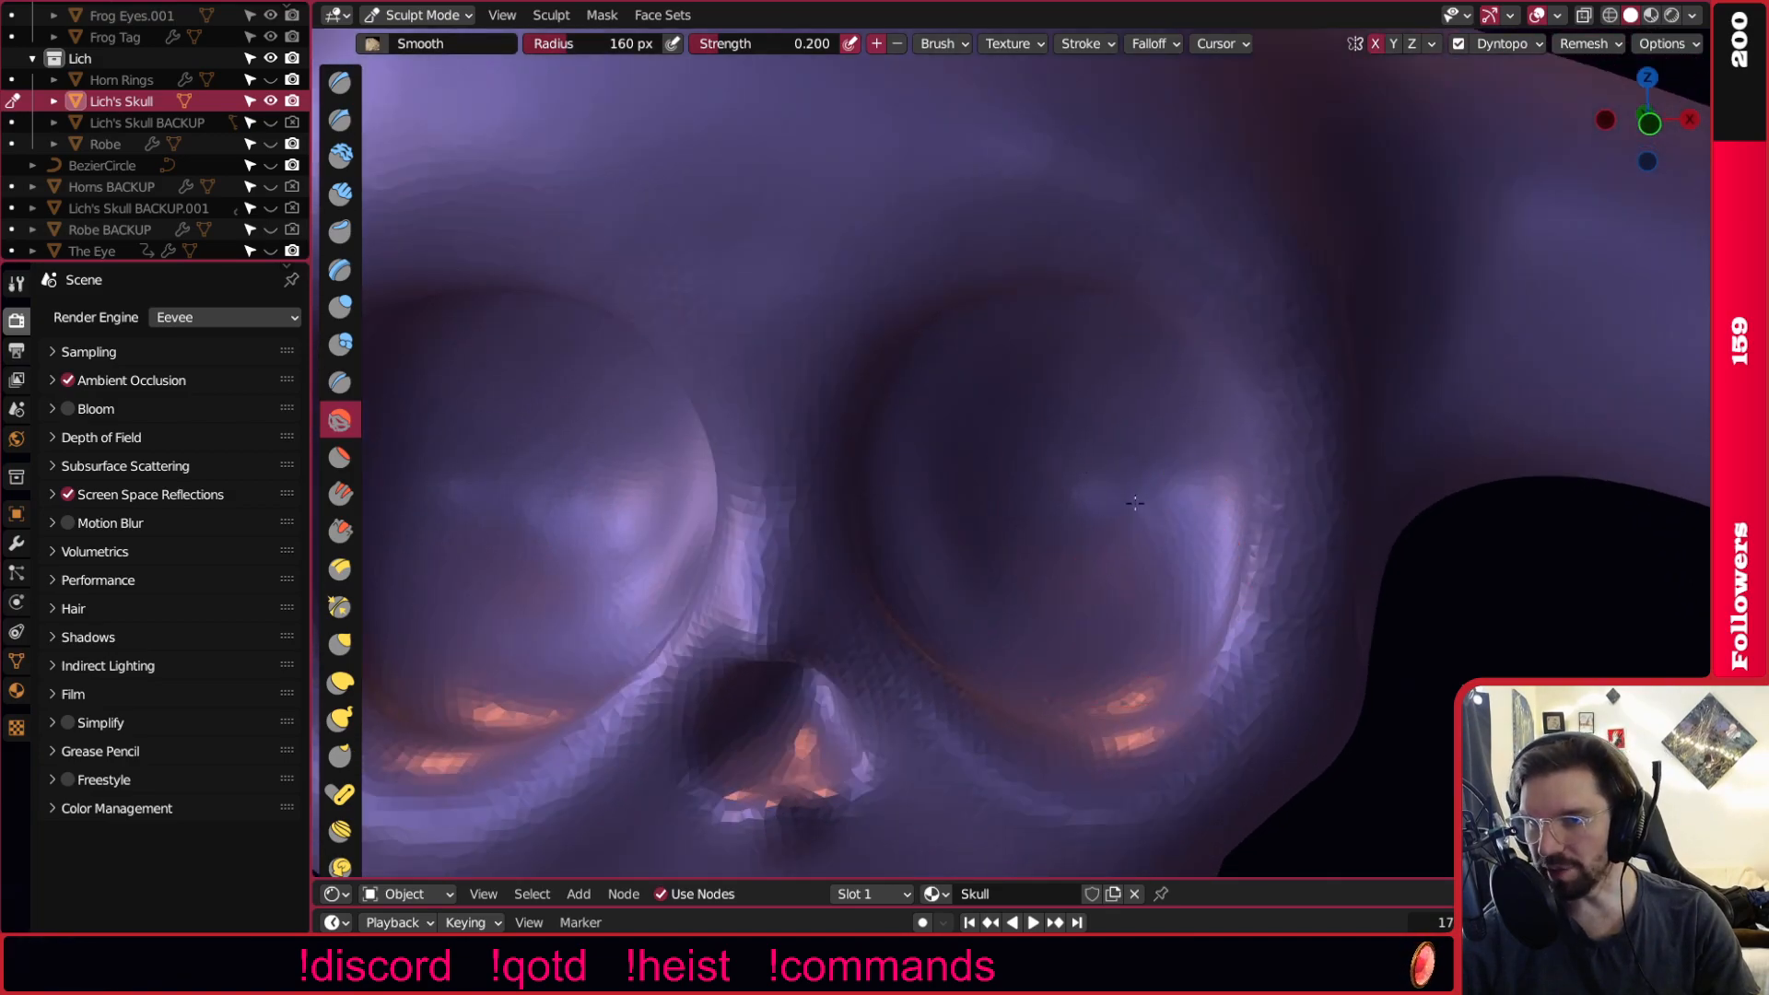
{"action": "middle_click_drag", "start_coordinate": [1026, 523], "coordinate": [927, 462]}
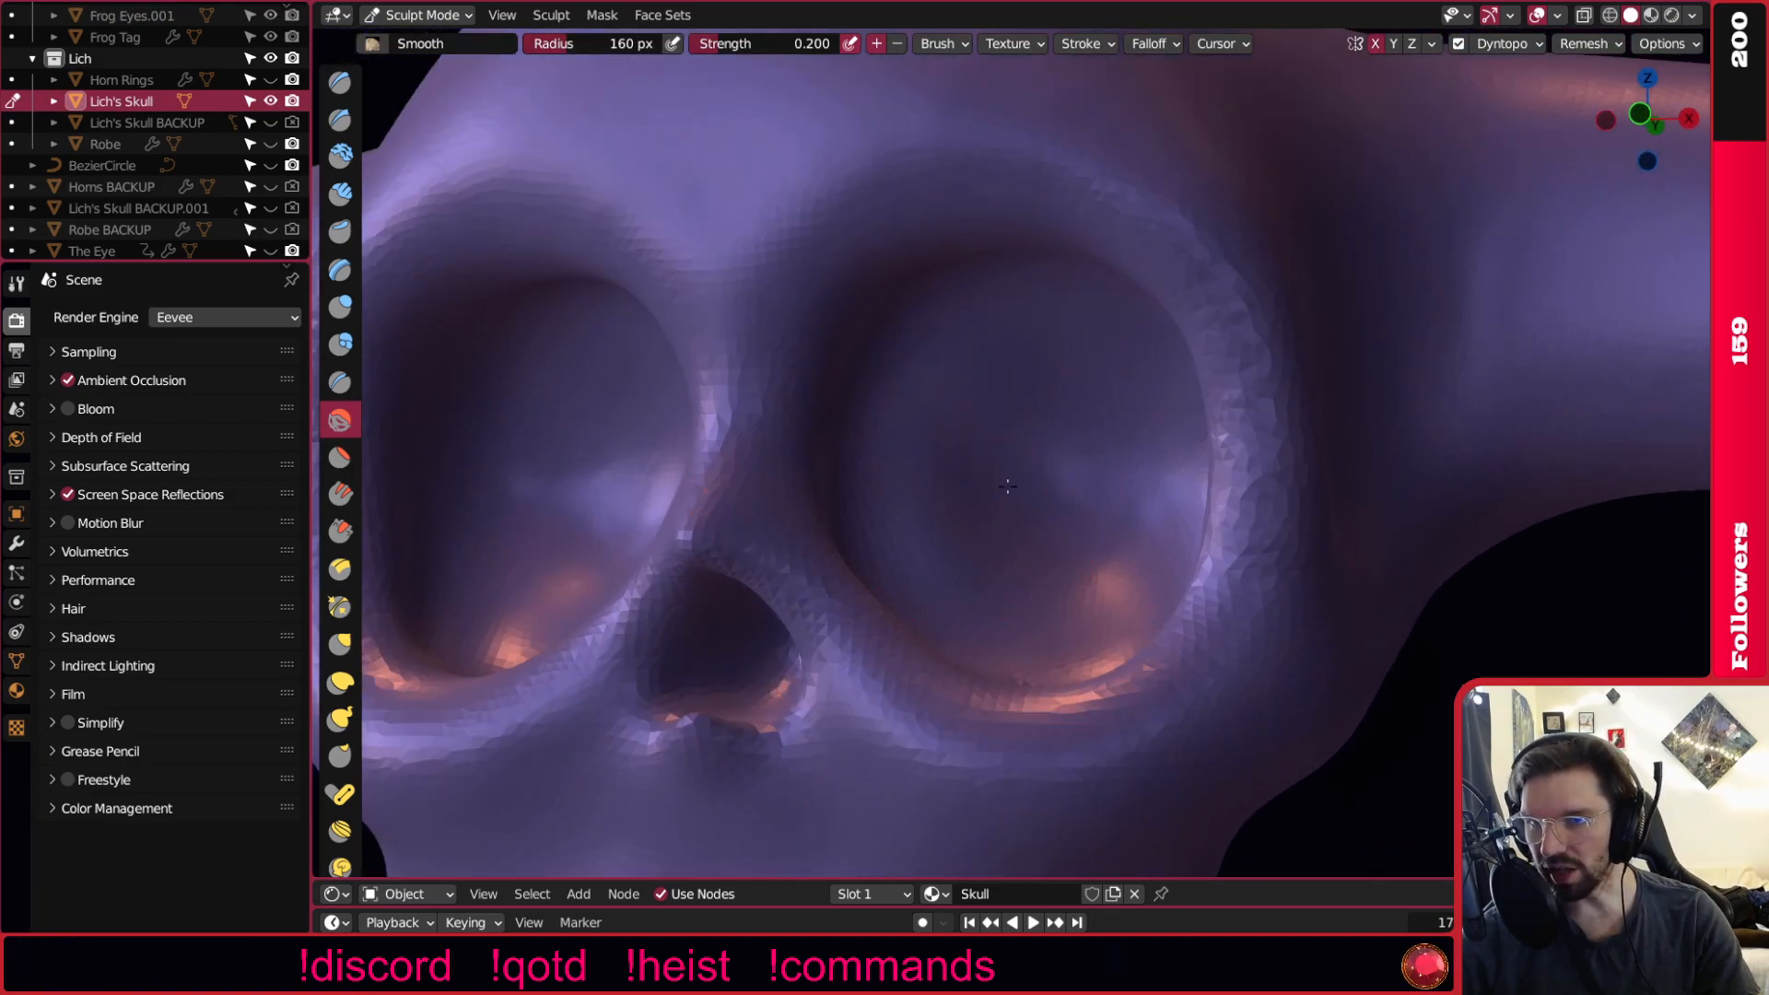
{"action": "middle_click_drag", "start_coordinate": [1033, 458], "coordinate": [1051, 548], "text": "ctrl"}
{"action": "key", "text": "bracketright"}
{"action": "key", "text": "bracketright"}
{"action": "key", "text": "bracketright"}
{"action": "left_click_drag", "start_coordinate": [1019, 498], "coordinate": [1088, 408]}
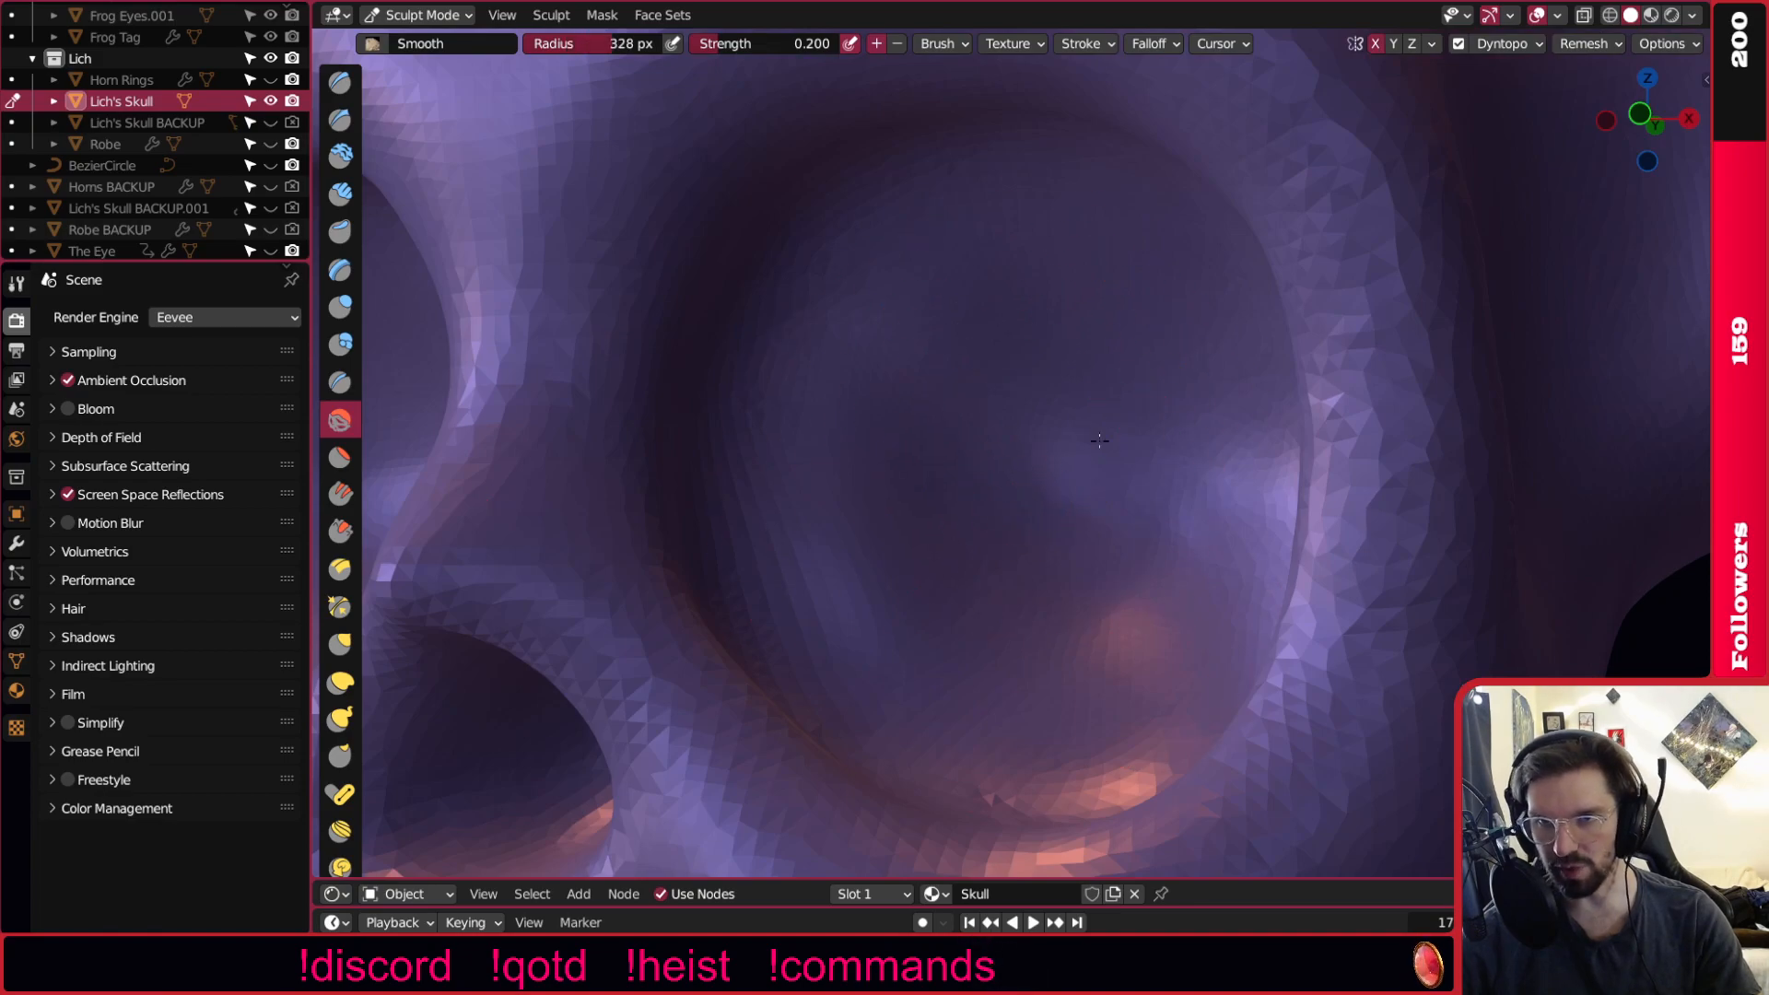
{"action": "middle_click_drag", "start_coordinate": [955, 467], "coordinate": [1037, 525]}
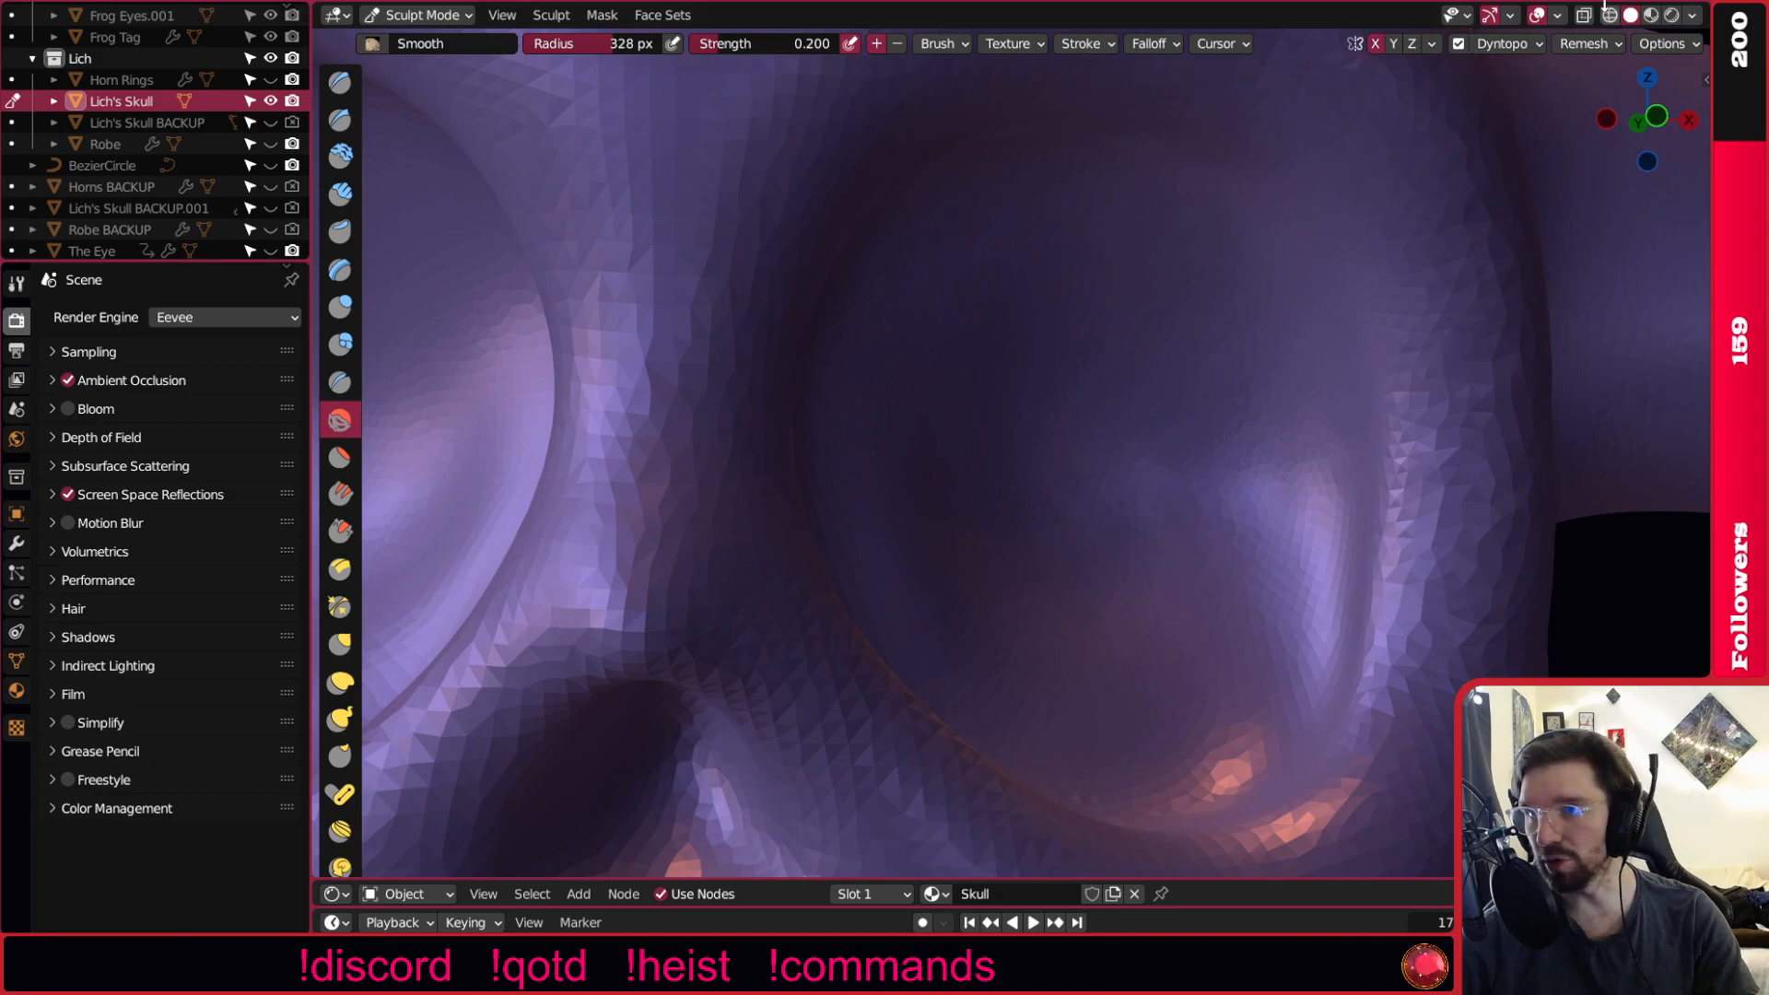
Smooth the deepest part of the eye socket at closer range, reducing the Smooth brush radius to 214 px.
{"action": "left_click", "coordinate": [1507, 52]}
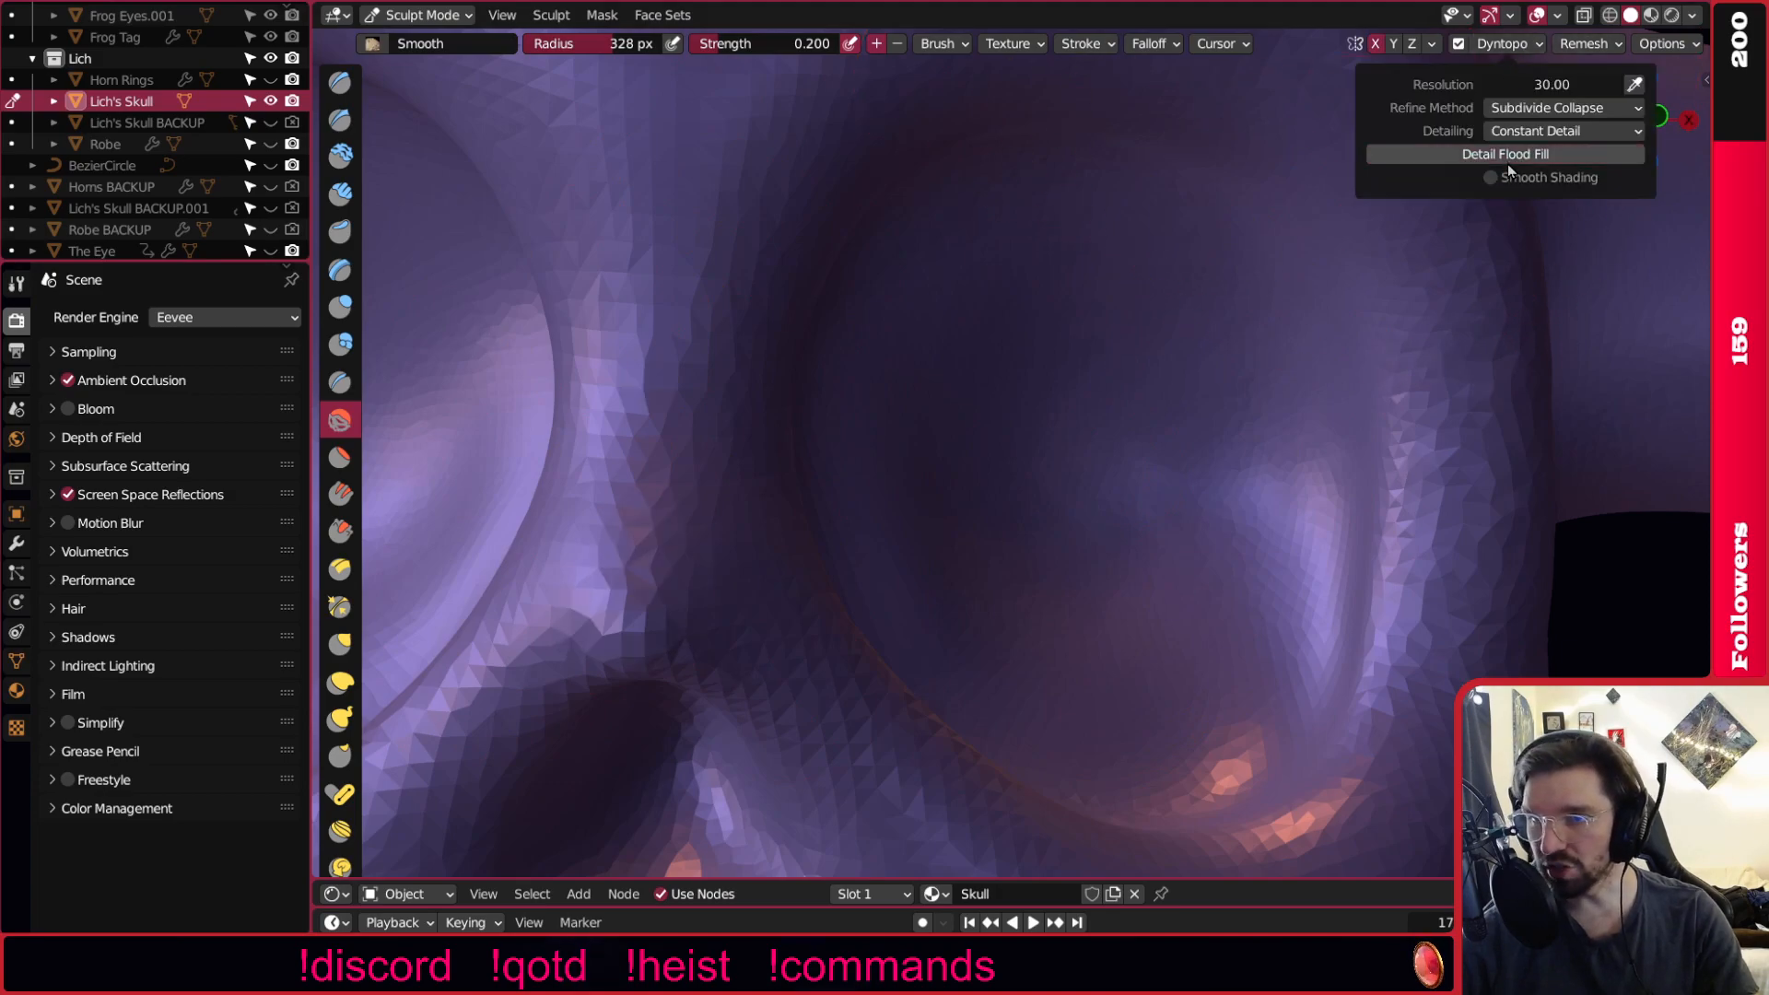
{"action": "scroll", "coordinate": [1104, 497], "scroll_direction": "up", "scroll_amount": 2}
{"action": "key", "text": "bracketleft"}
{"action": "key", "text": "bracketleft"}
{"action": "key", "text": "bracketleft"}
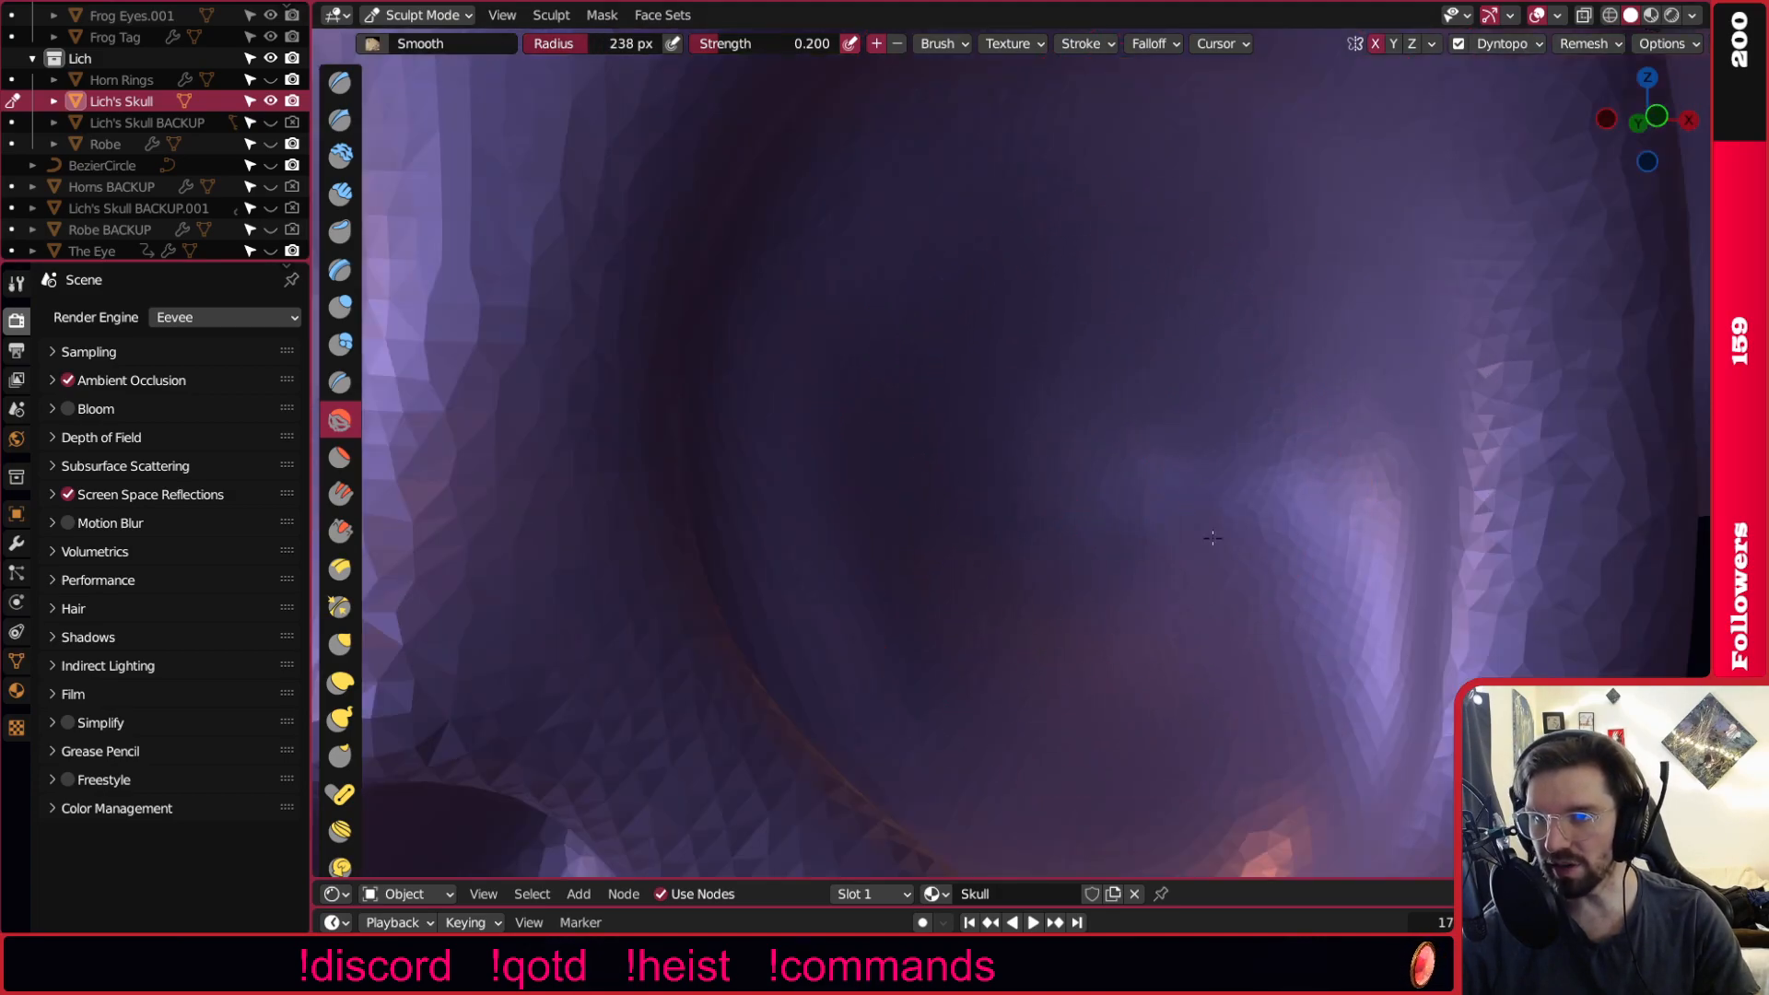
{"action": "middle_click_drag", "start_coordinate": [988, 551], "coordinate": [984, 566]}
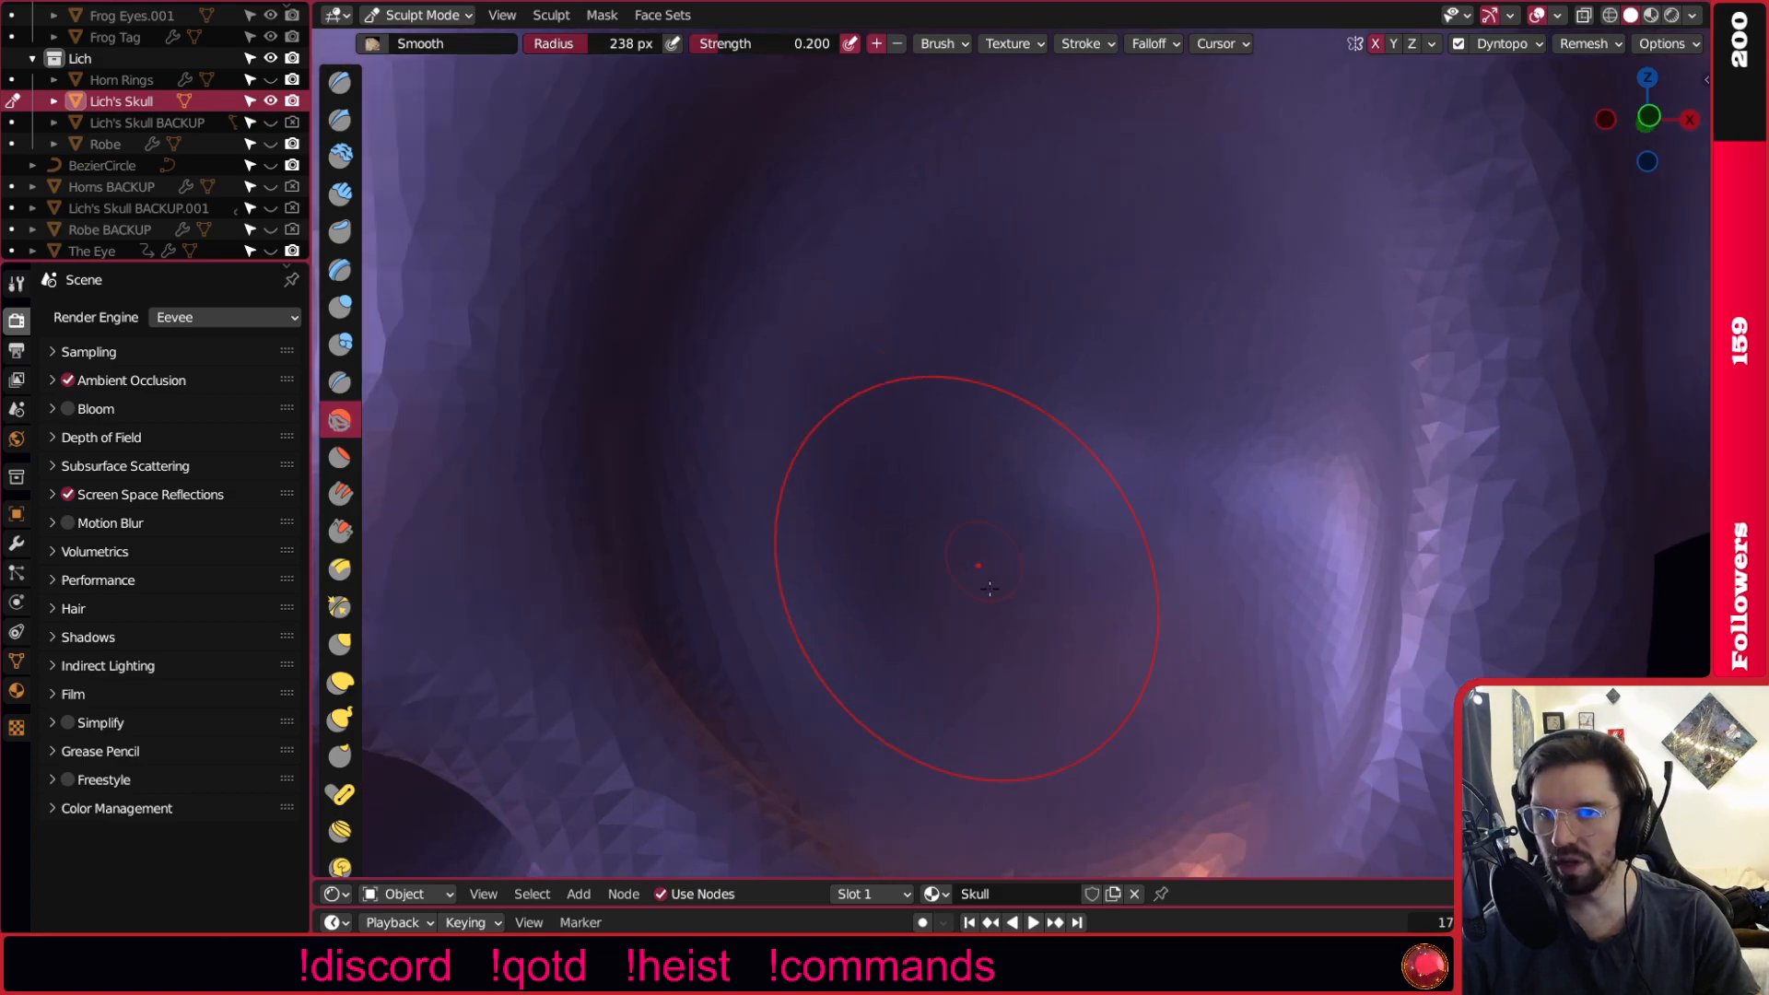
{"action": "middle_click_drag", "start_coordinate": [770, 684], "coordinate": [794, 687]}
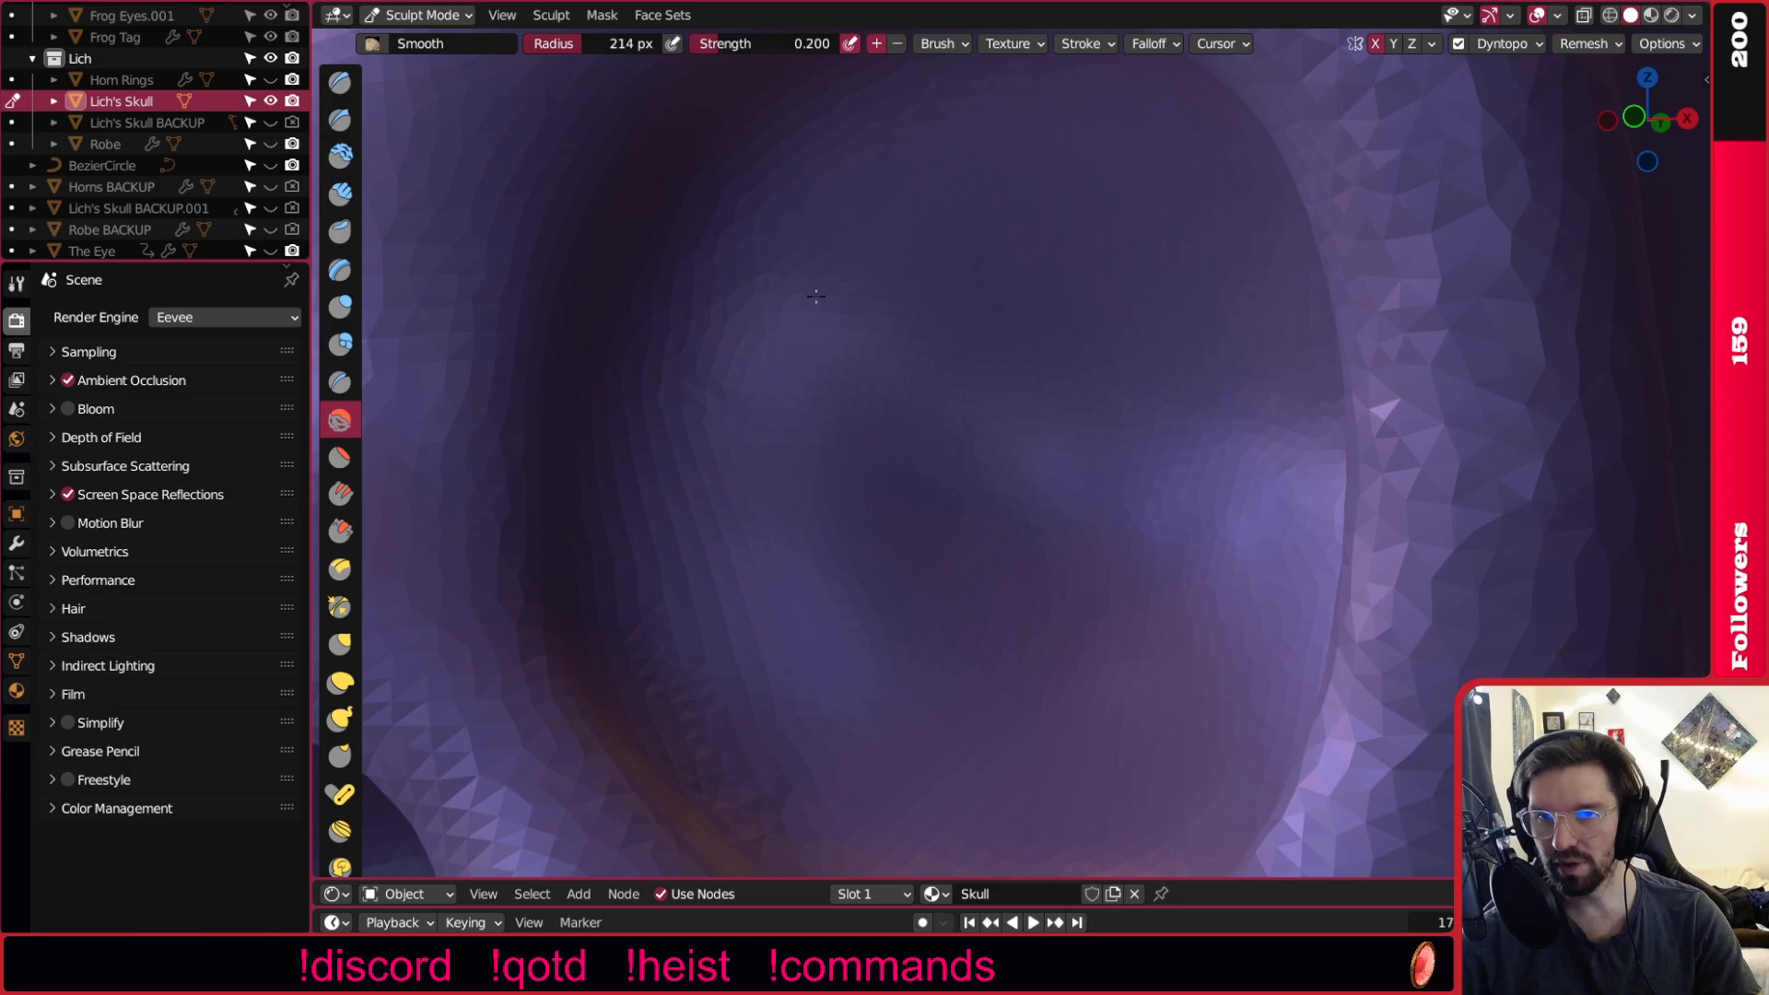
{"action": "scroll", "coordinate": [804, 314], "scroll_direction": "down", "scroll_amount": 6}
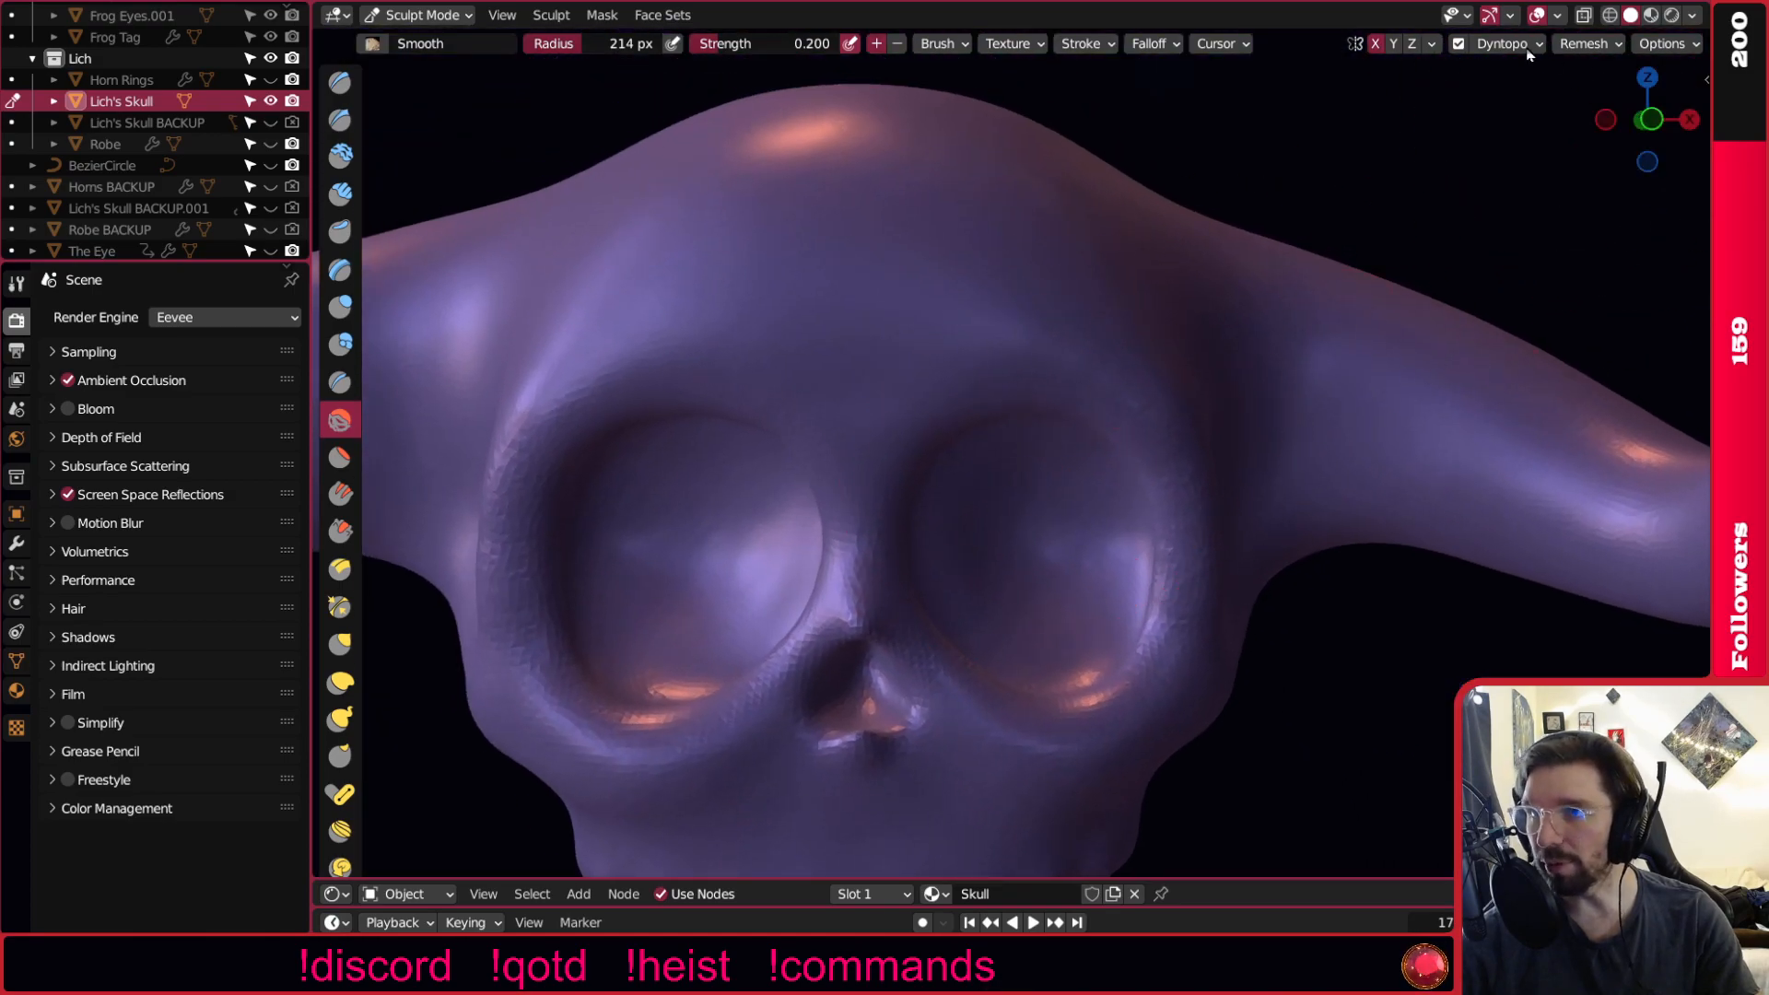
Set the Dyntopo resolution to 18 with constant detail and flood-fill the whole skull mesh at that detail.
{"action": "left_click", "coordinate": [1537, 46]}
{"action": "key", "text": "Return"}
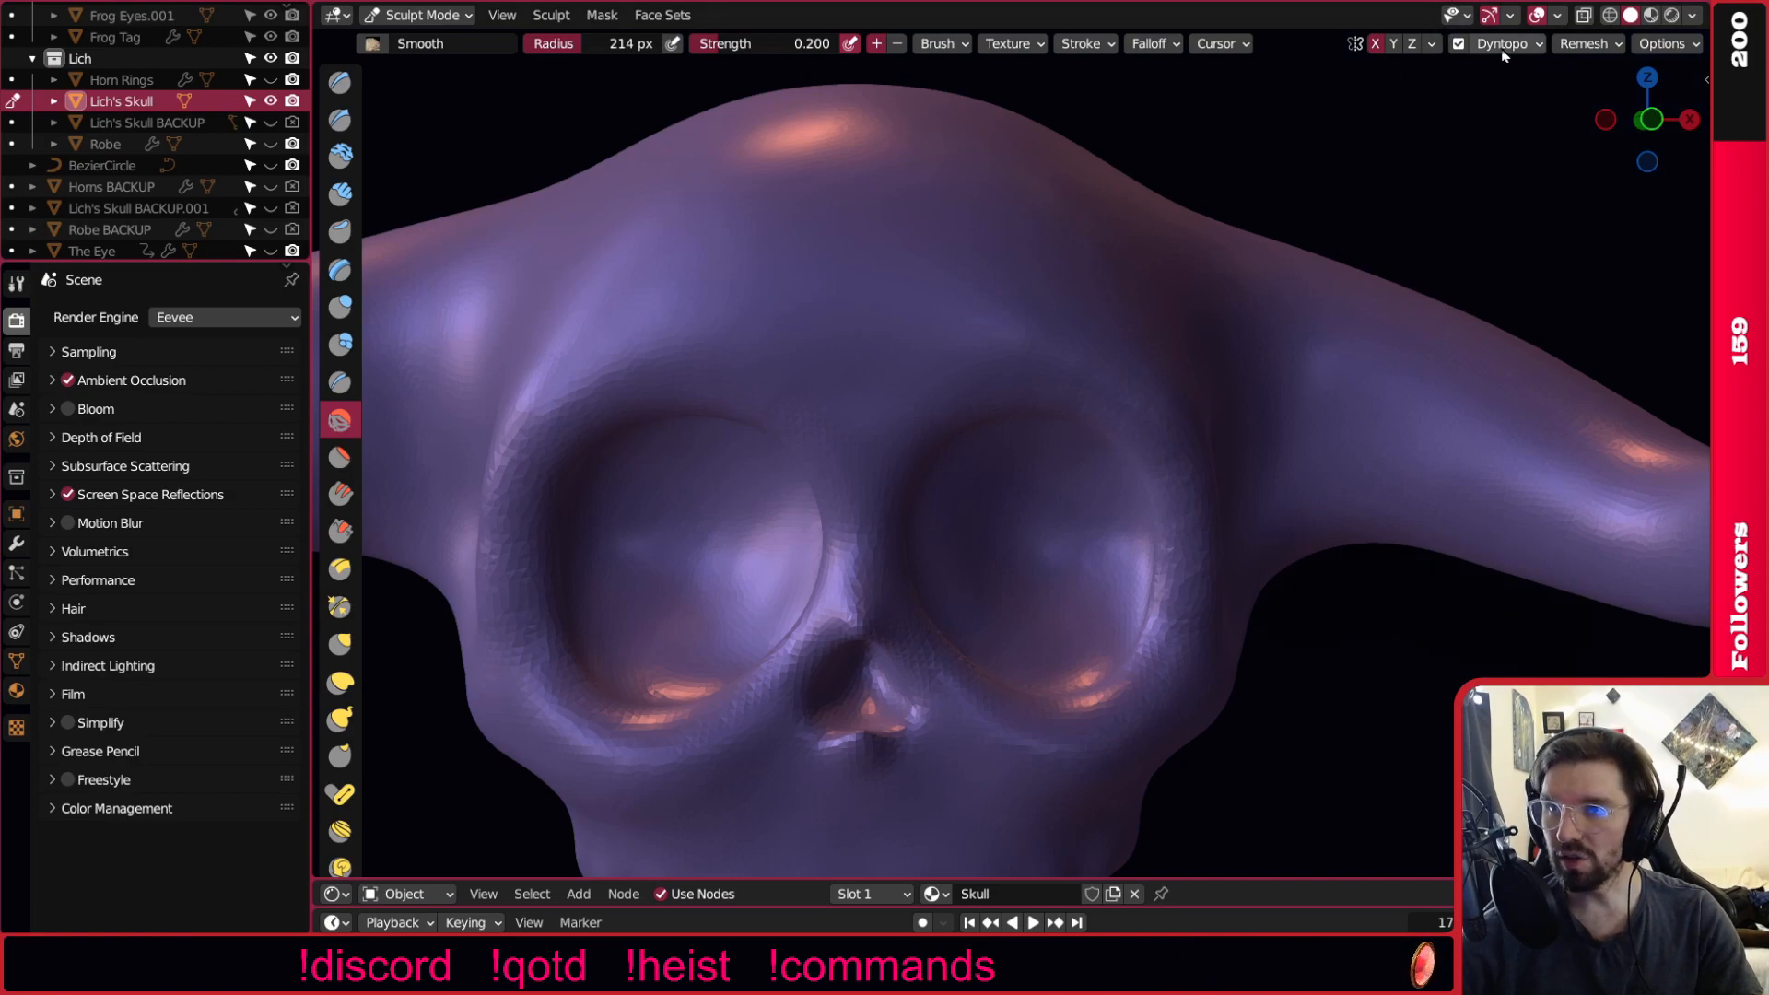
{"action": "left_click", "coordinate": [1503, 48]}
{"action": "left_click", "coordinate": [1507, 155]}
{"action": "scroll", "coordinate": [842, 525], "scroll_direction": "up", "scroll_amount": 3}
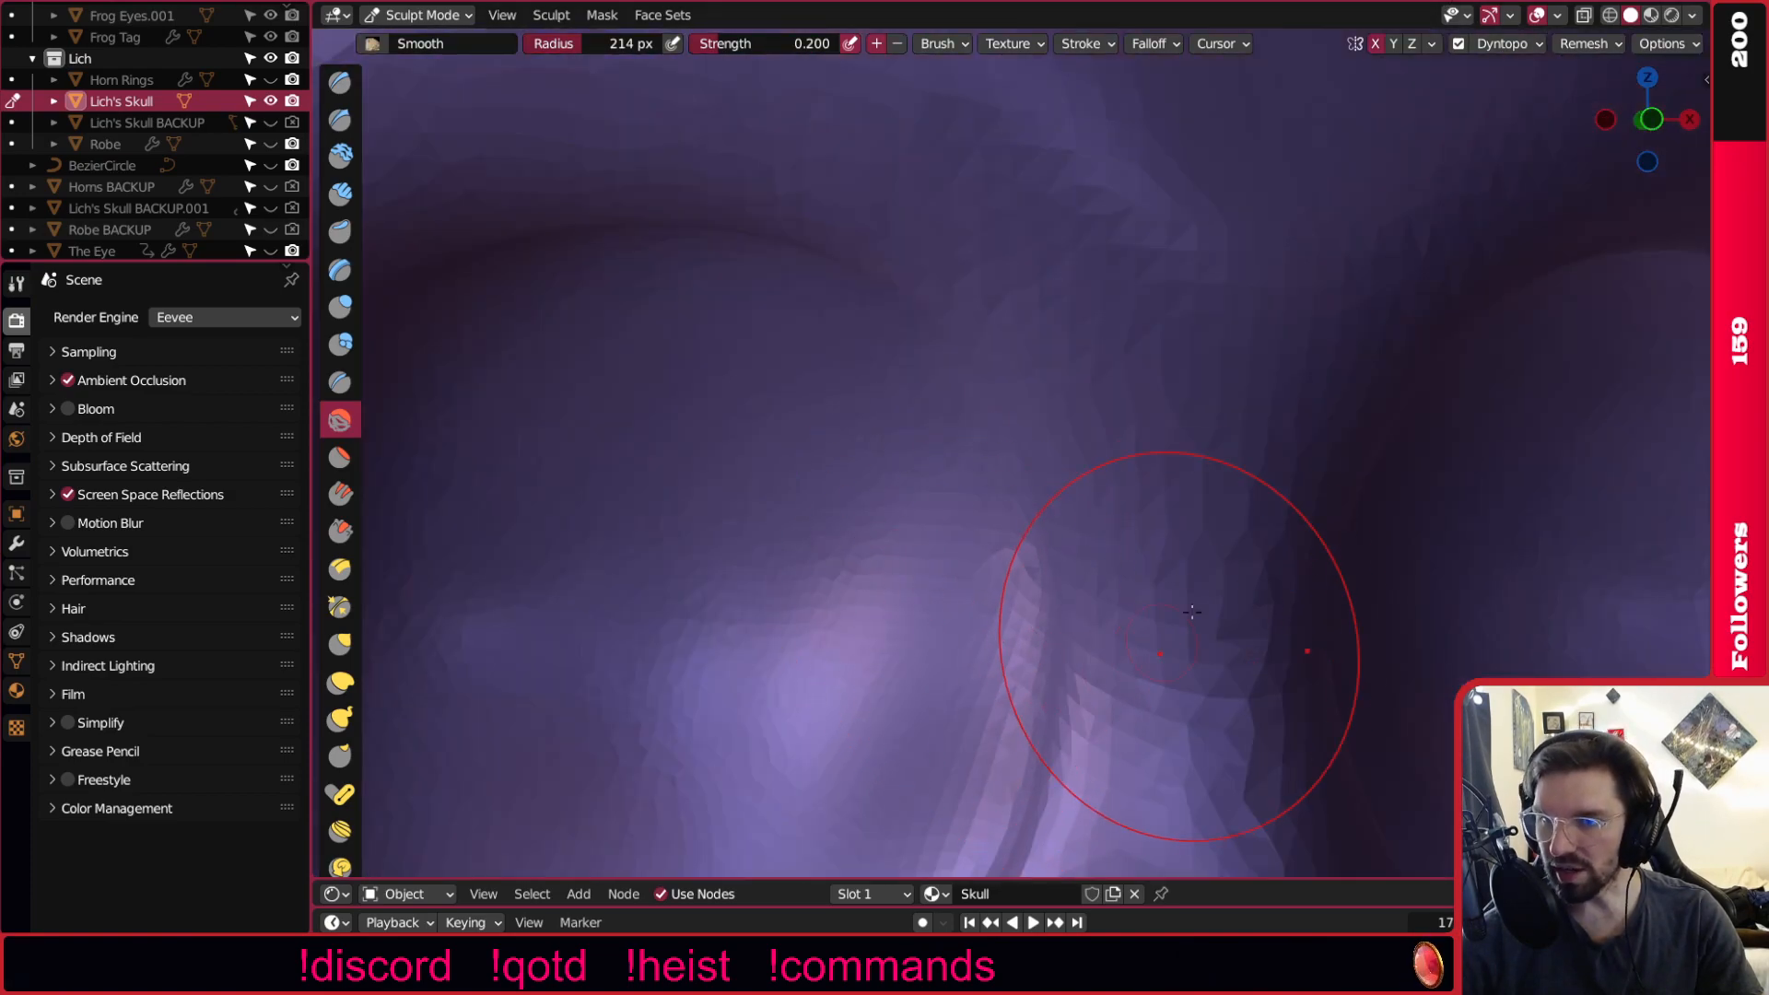
{"action": "left_click", "coordinate": [1537, 45]}
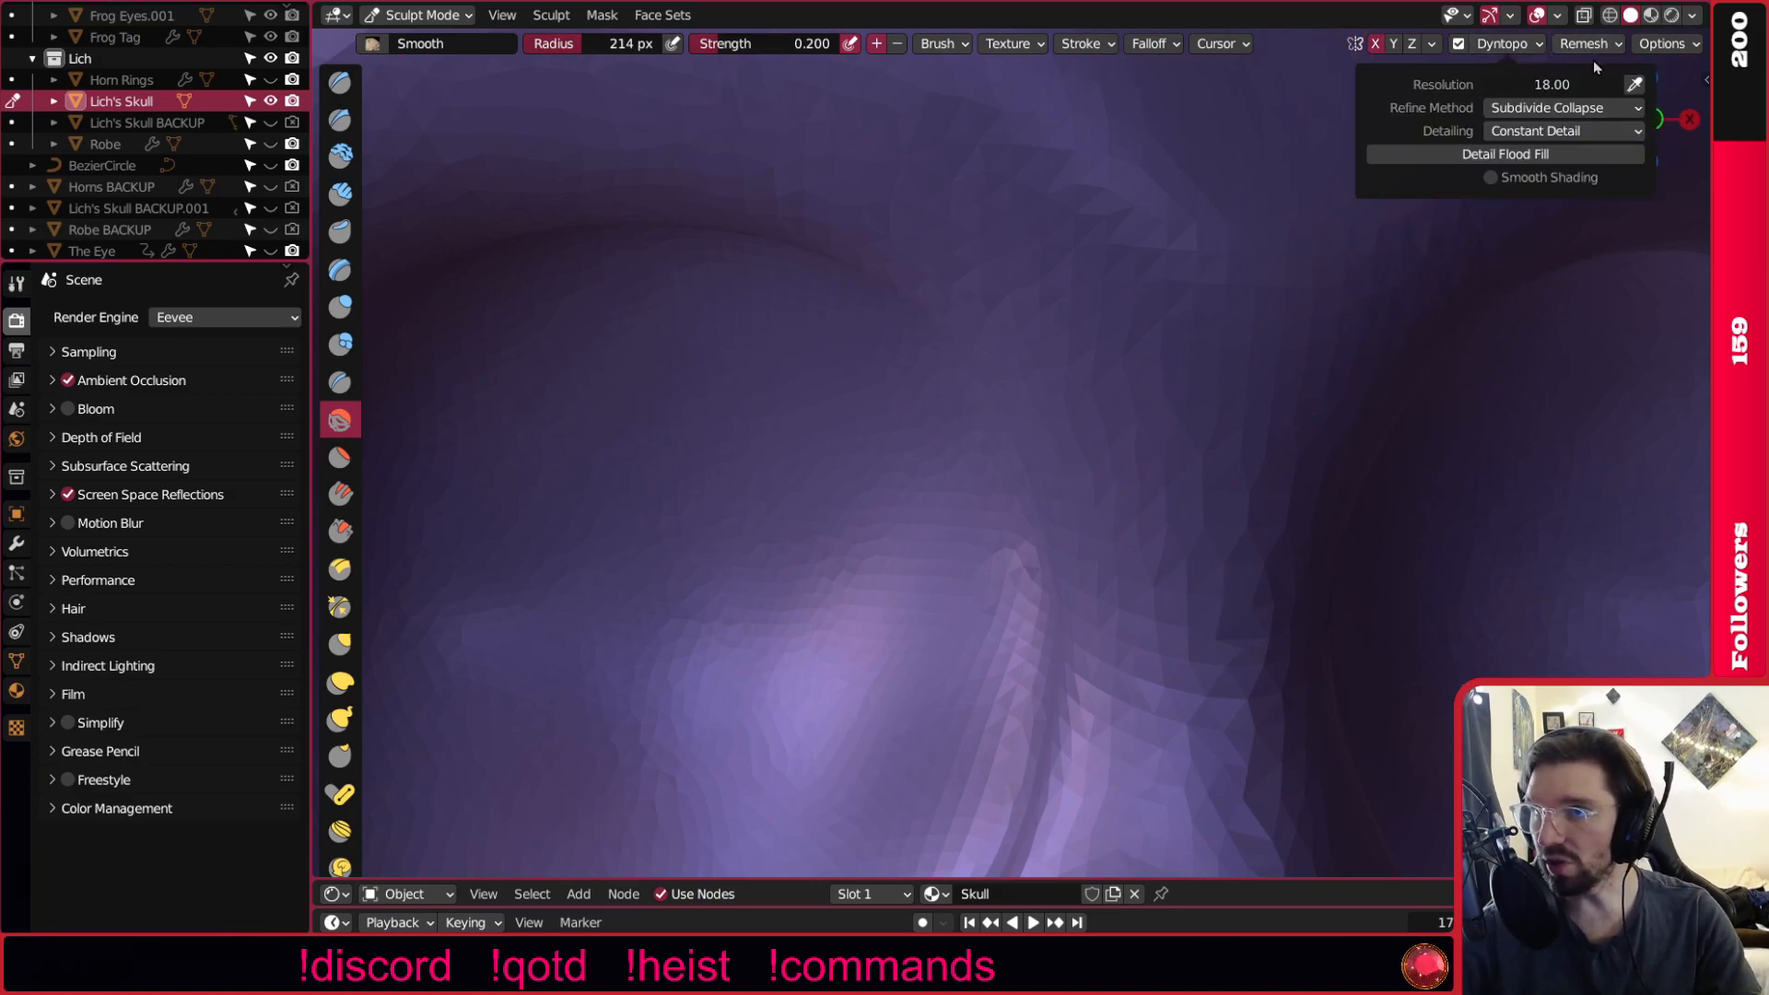
{"action": "left_click", "coordinate": [1502, 43]}
{"action": "left_click", "coordinate": [1468, 164]}
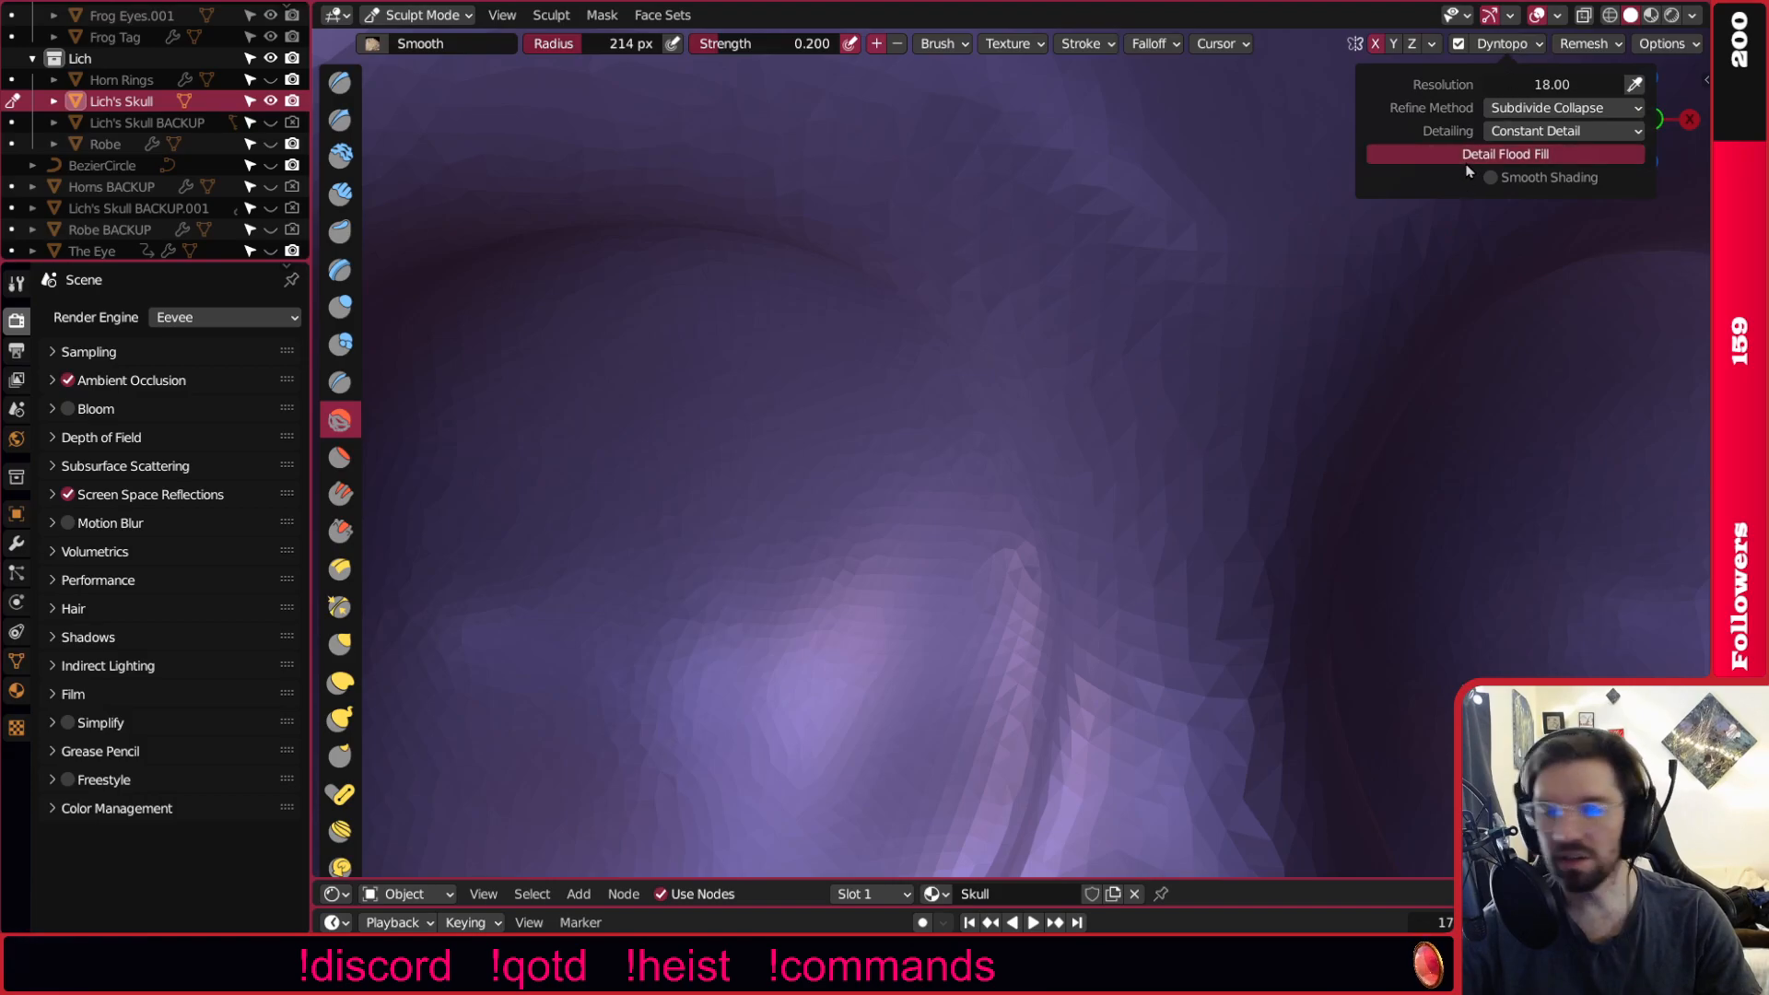
{"action": "scroll", "coordinate": [756, 551], "scroll_direction": "down", "scroll_amount": 9}
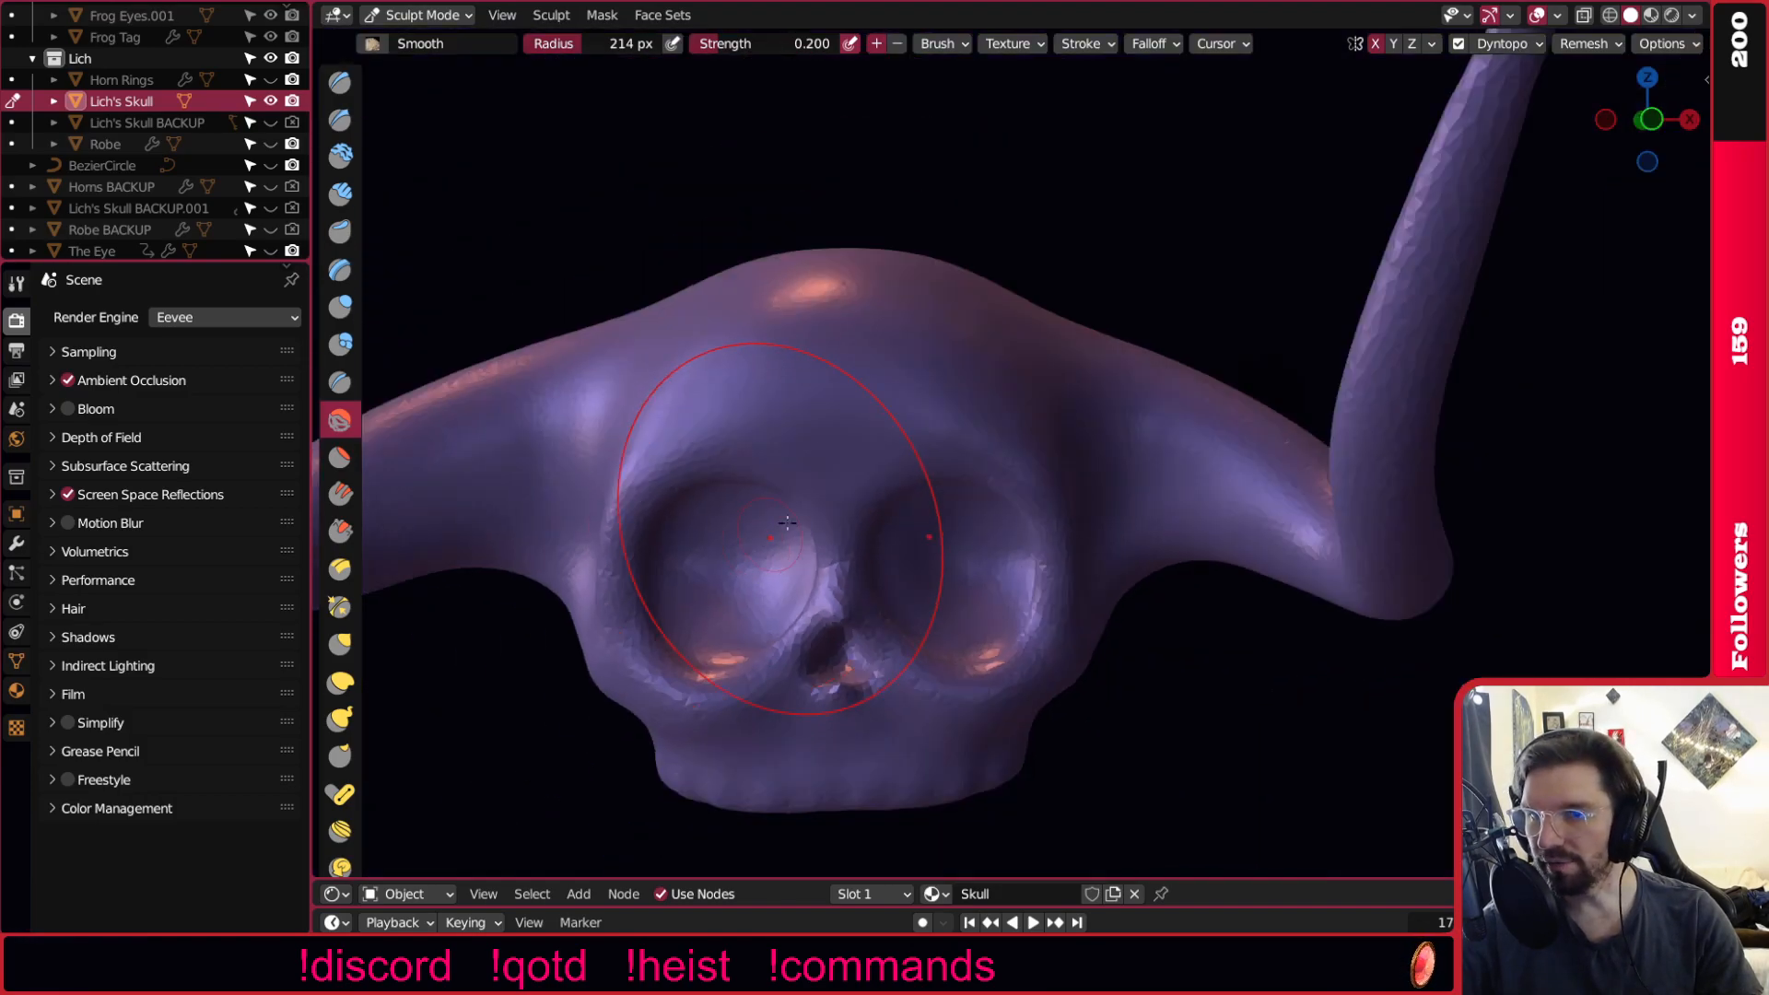
{"action": "middle_click_drag", "start_coordinate": [756, 551], "coordinate": [832, 520]}
{"action": "scroll", "coordinate": [832, 520], "scroll_direction": "up", "scroll_amount": 10}
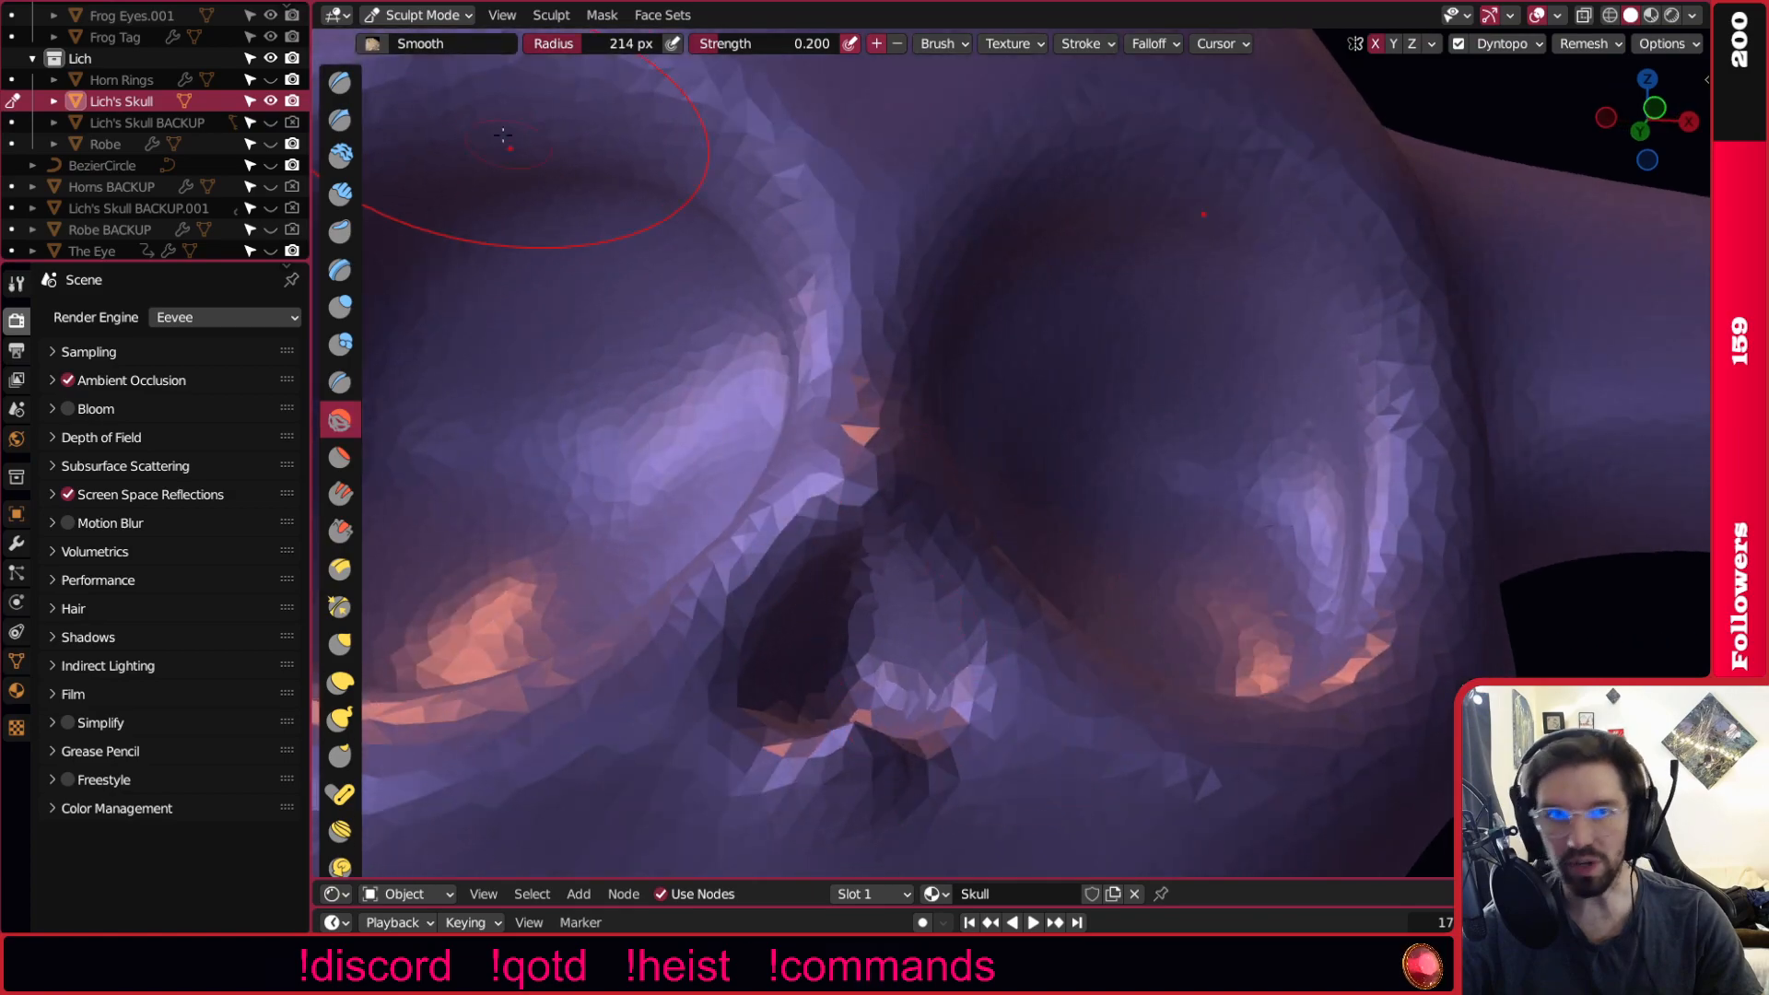
Return to Object Mode and apply smooth shading to the skull.
{"action": "left_click", "coordinate": [420, 17]}
{"action": "left_click", "coordinate": [433, 15]}
{"action": "left_click", "coordinate": [414, 59]}
{"action": "right_click", "coordinate": [844, 168]}
{"action": "left_click", "coordinate": [848, 168]}
{"action": "scroll", "coordinate": [1140, 400], "scroll_direction": "down", "scroll_amount": 5}
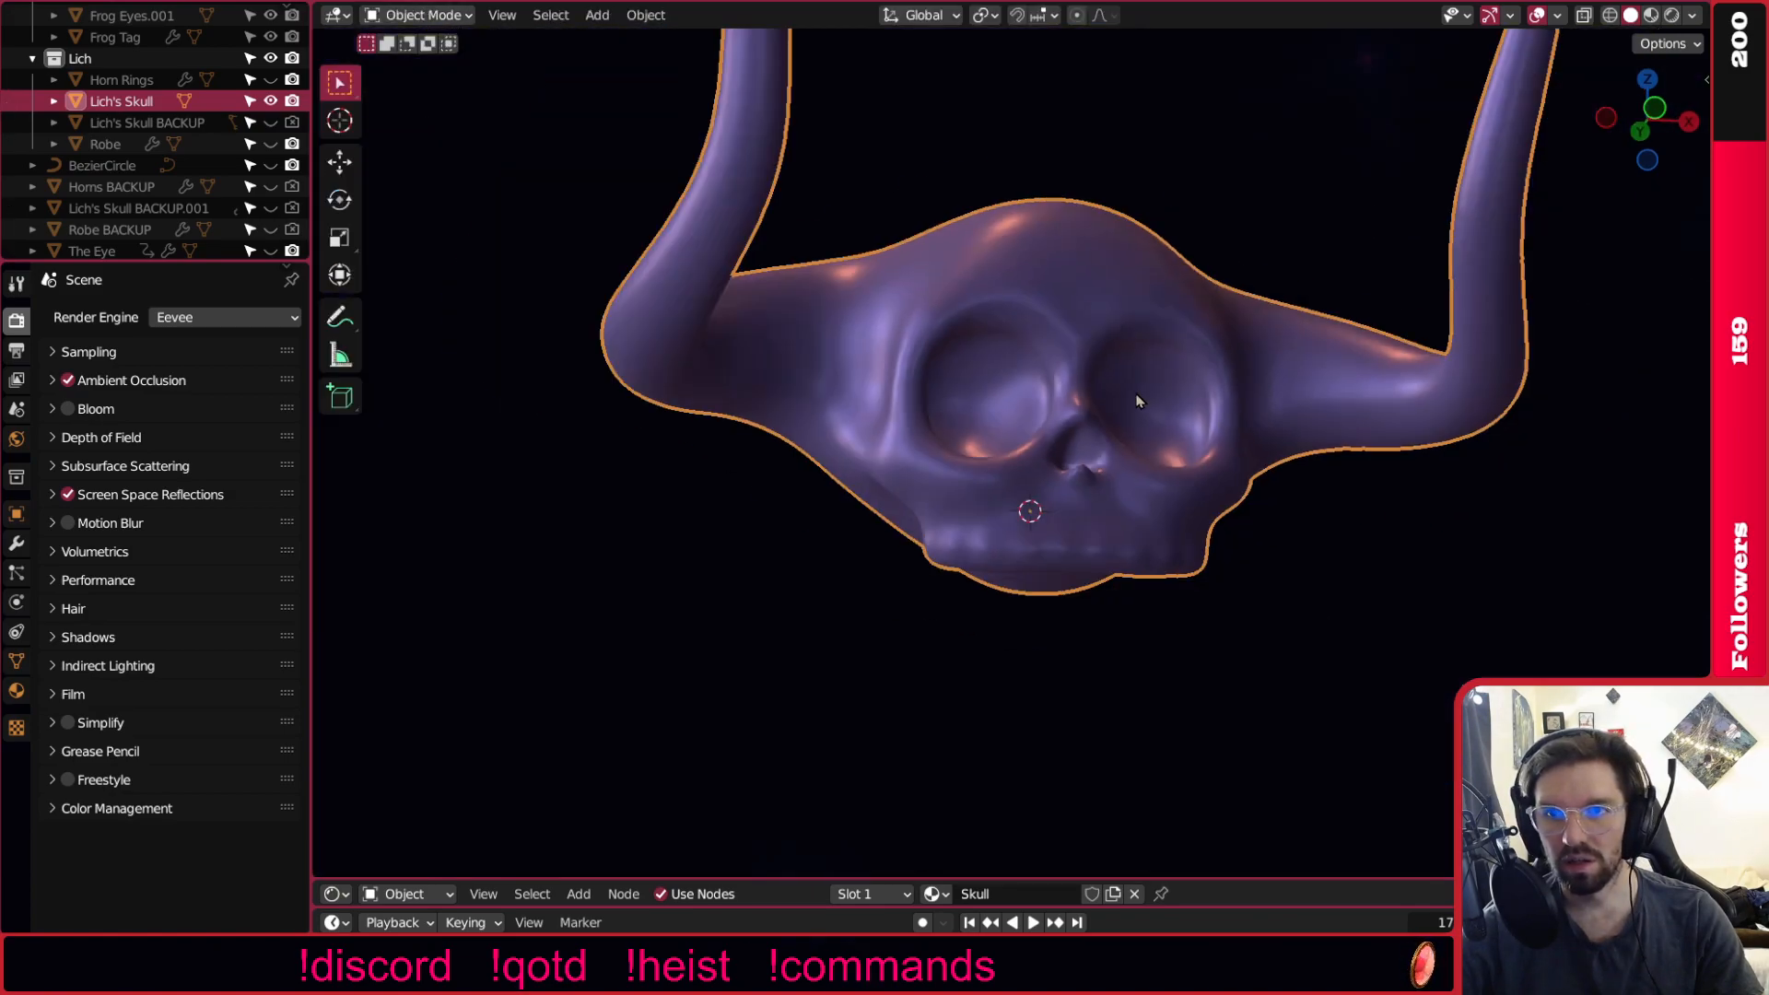
Deselect the skull and examine its smoothed surface, eye sockets, nasal cavity and horns from several angles.
{"action": "left_click", "coordinate": [1361, 734]}
{"action": "scroll", "coordinate": [1070, 517], "scroll_direction": "up", "scroll_amount": 5}
{"action": "middle_click_drag", "start_coordinate": [1070, 518], "coordinate": [1385, 308]}
{"action": "scroll", "coordinate": [968, 419], "scroll_direction": "down", "scroll_amount": 4}
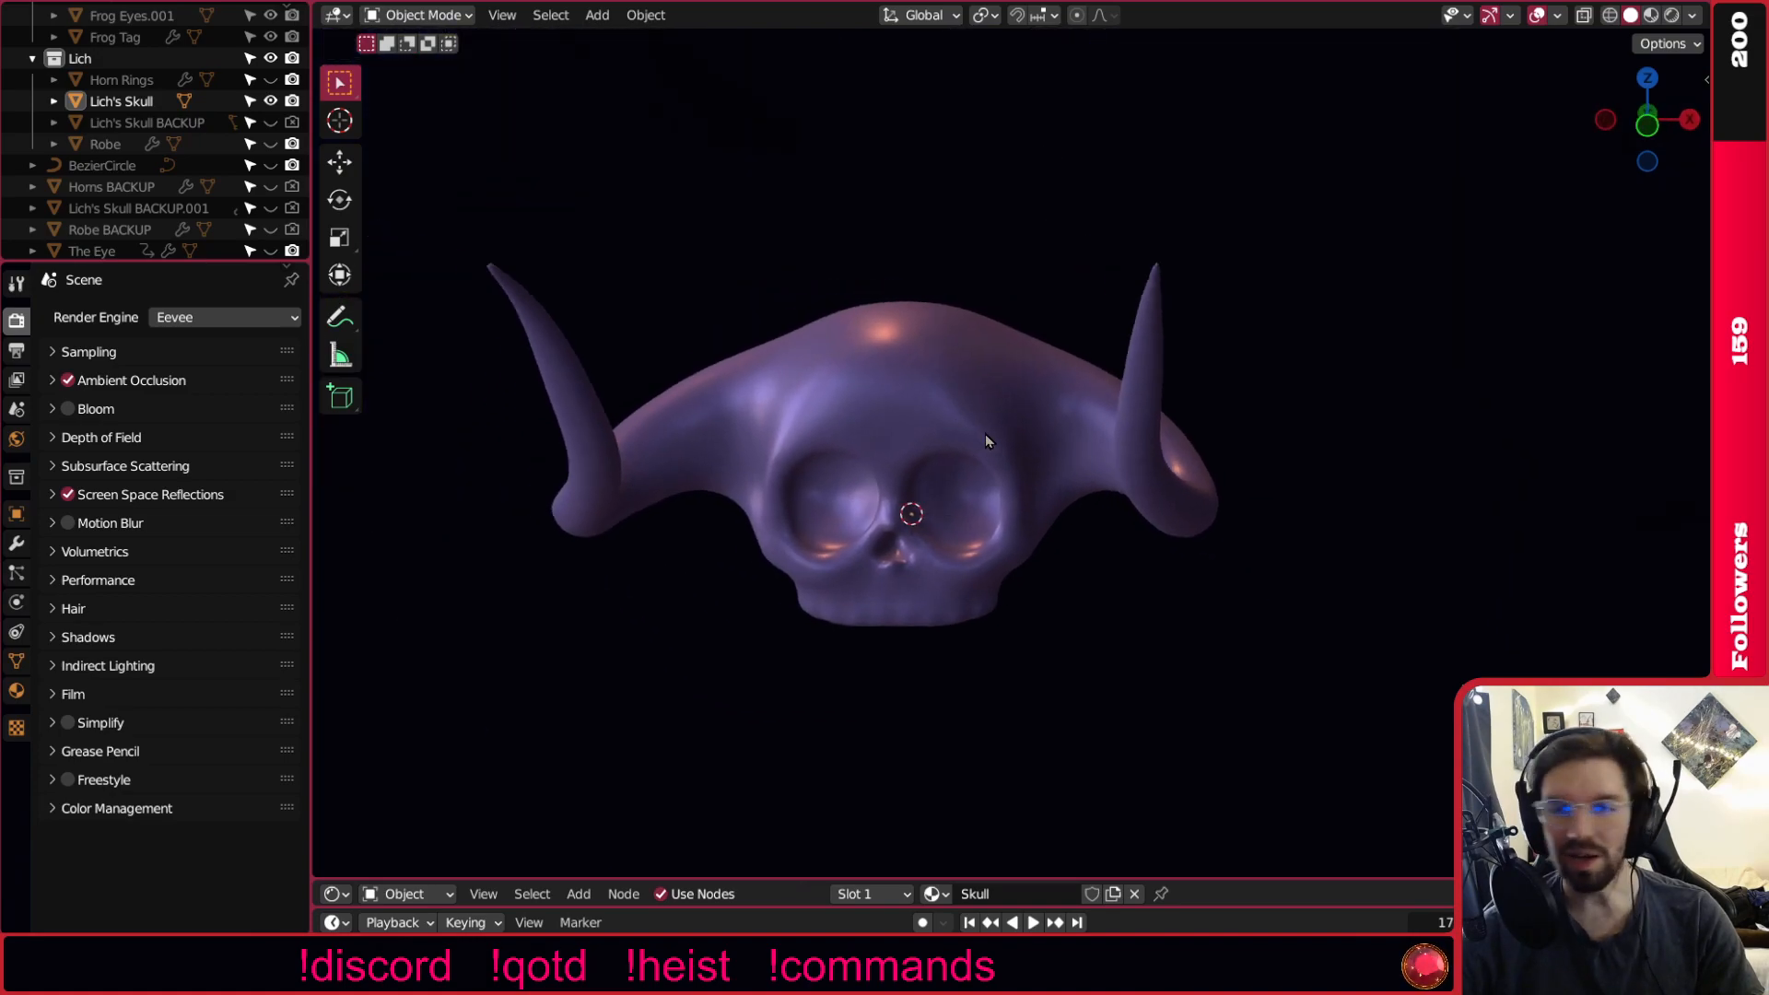
{"action": "scroll", "coordinate": [963, 428], "scroll_direction": "up", "scroll_amount": 2}
{"action": "middle_click_drag", "start_coordinate": [890, 398], "coordinate": [855, 431]}
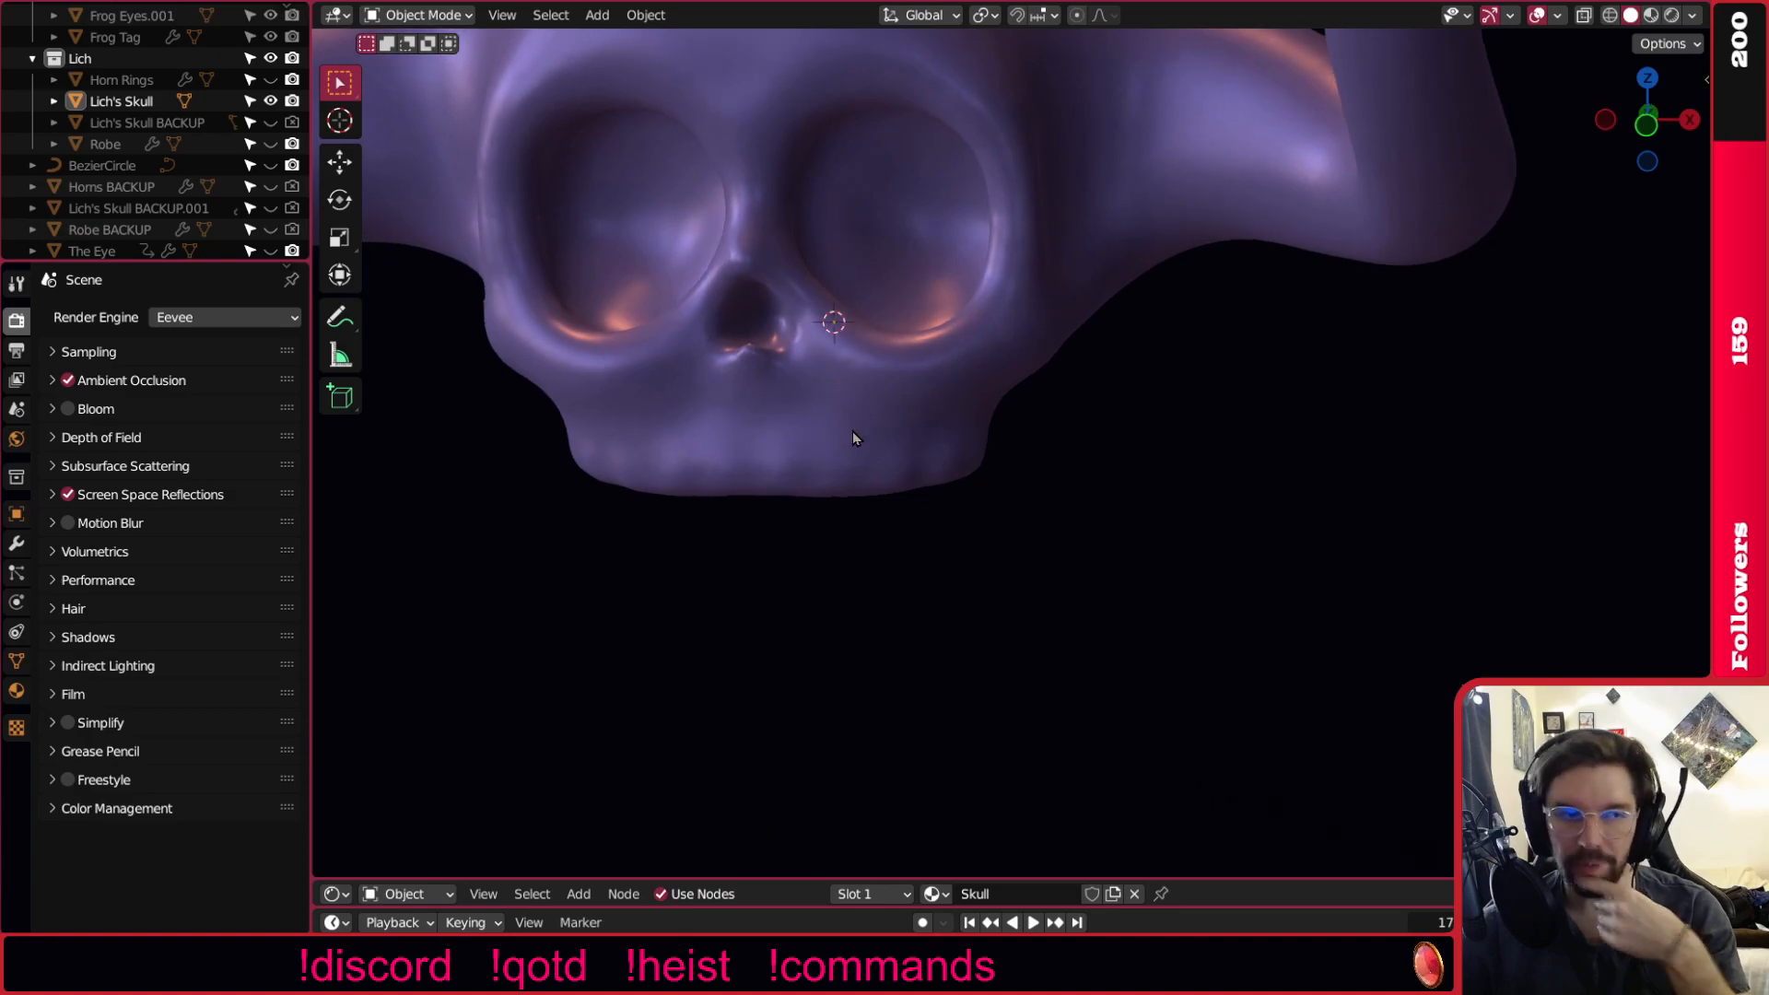
{"action": "scroll", "coordinate": [851, 429], "scroll_direction": "down", "scroll_amount": 3}
{"action": "middle_click_drag", "start_coordinate": [870, 208], "coordinate": [1005, 439], "text": "shift"}
{"action": "scroll", "coordinate": [961, 387], "scroll_direction": "up", "scroll_amount": 3}
{"action": "middle_click_drag", "start_coordinate": [961, 385], "coordinate": [883, 367]}
{"action": "scroll", "coordinate": [867, 388], "scroll_direction": "down", "scroll_amount": 3}
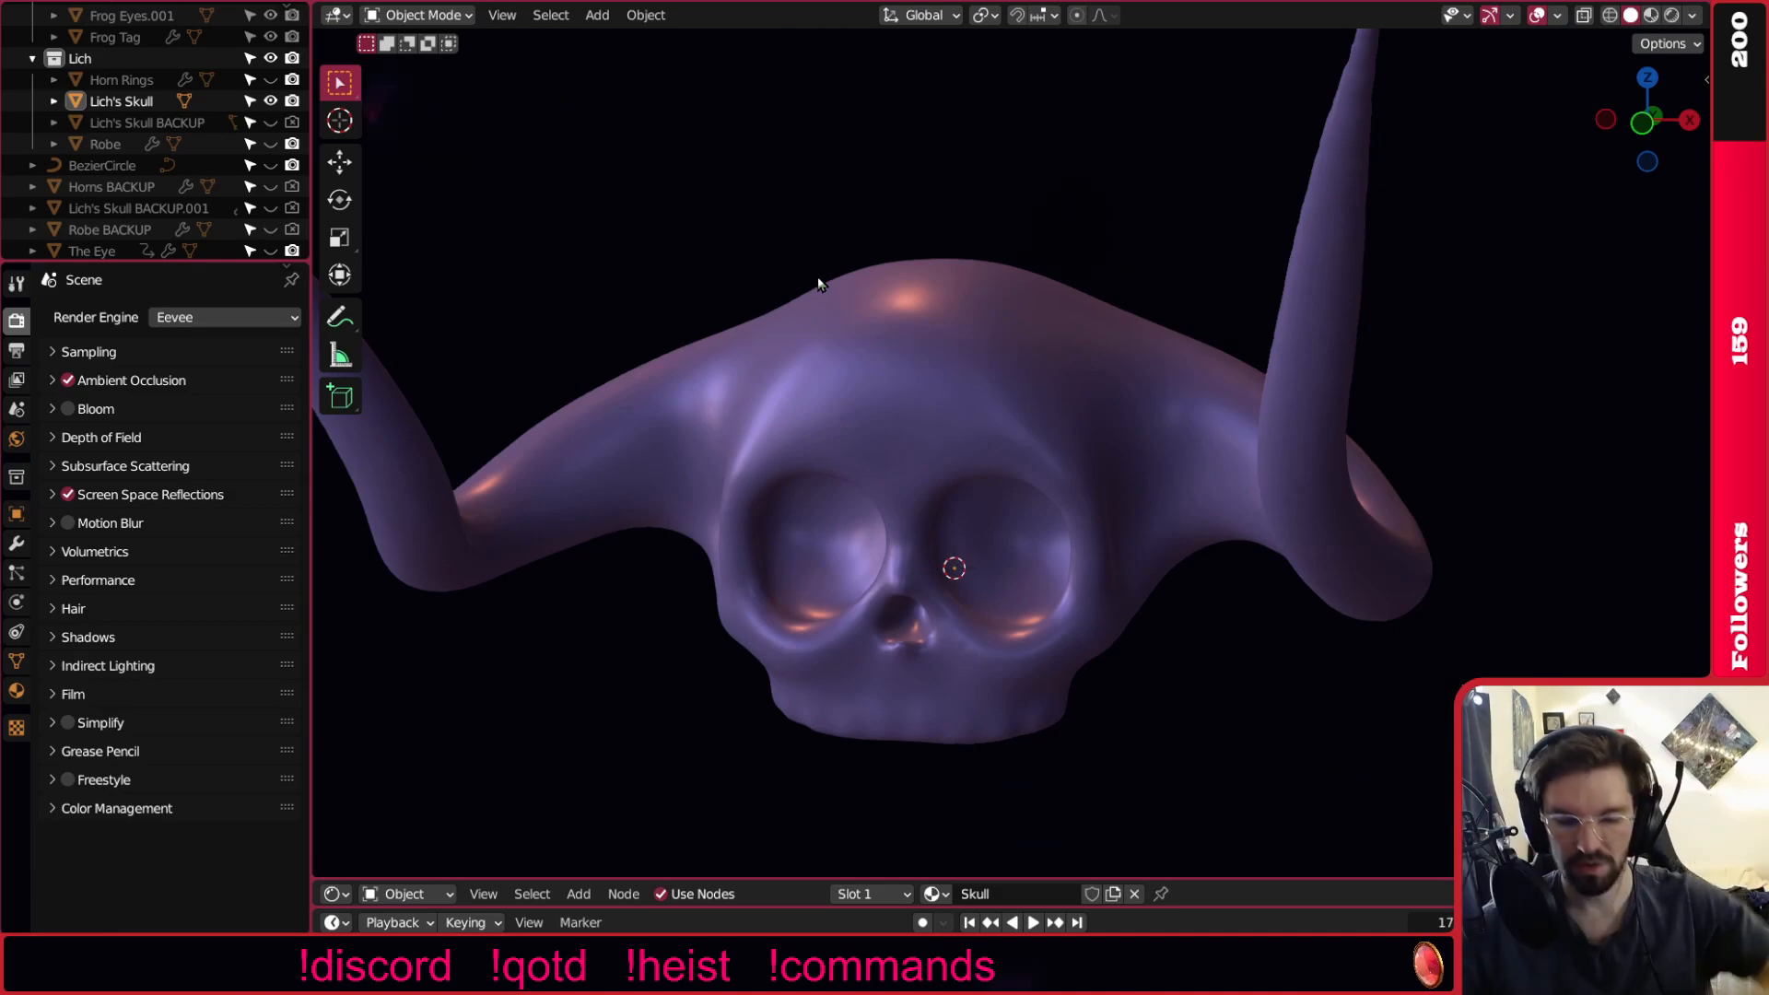
Duplicate the lich's skull in place and rename the copy "Skull BACKUP 2".
{"action": "left_click", "coordinate": [940, 369]}
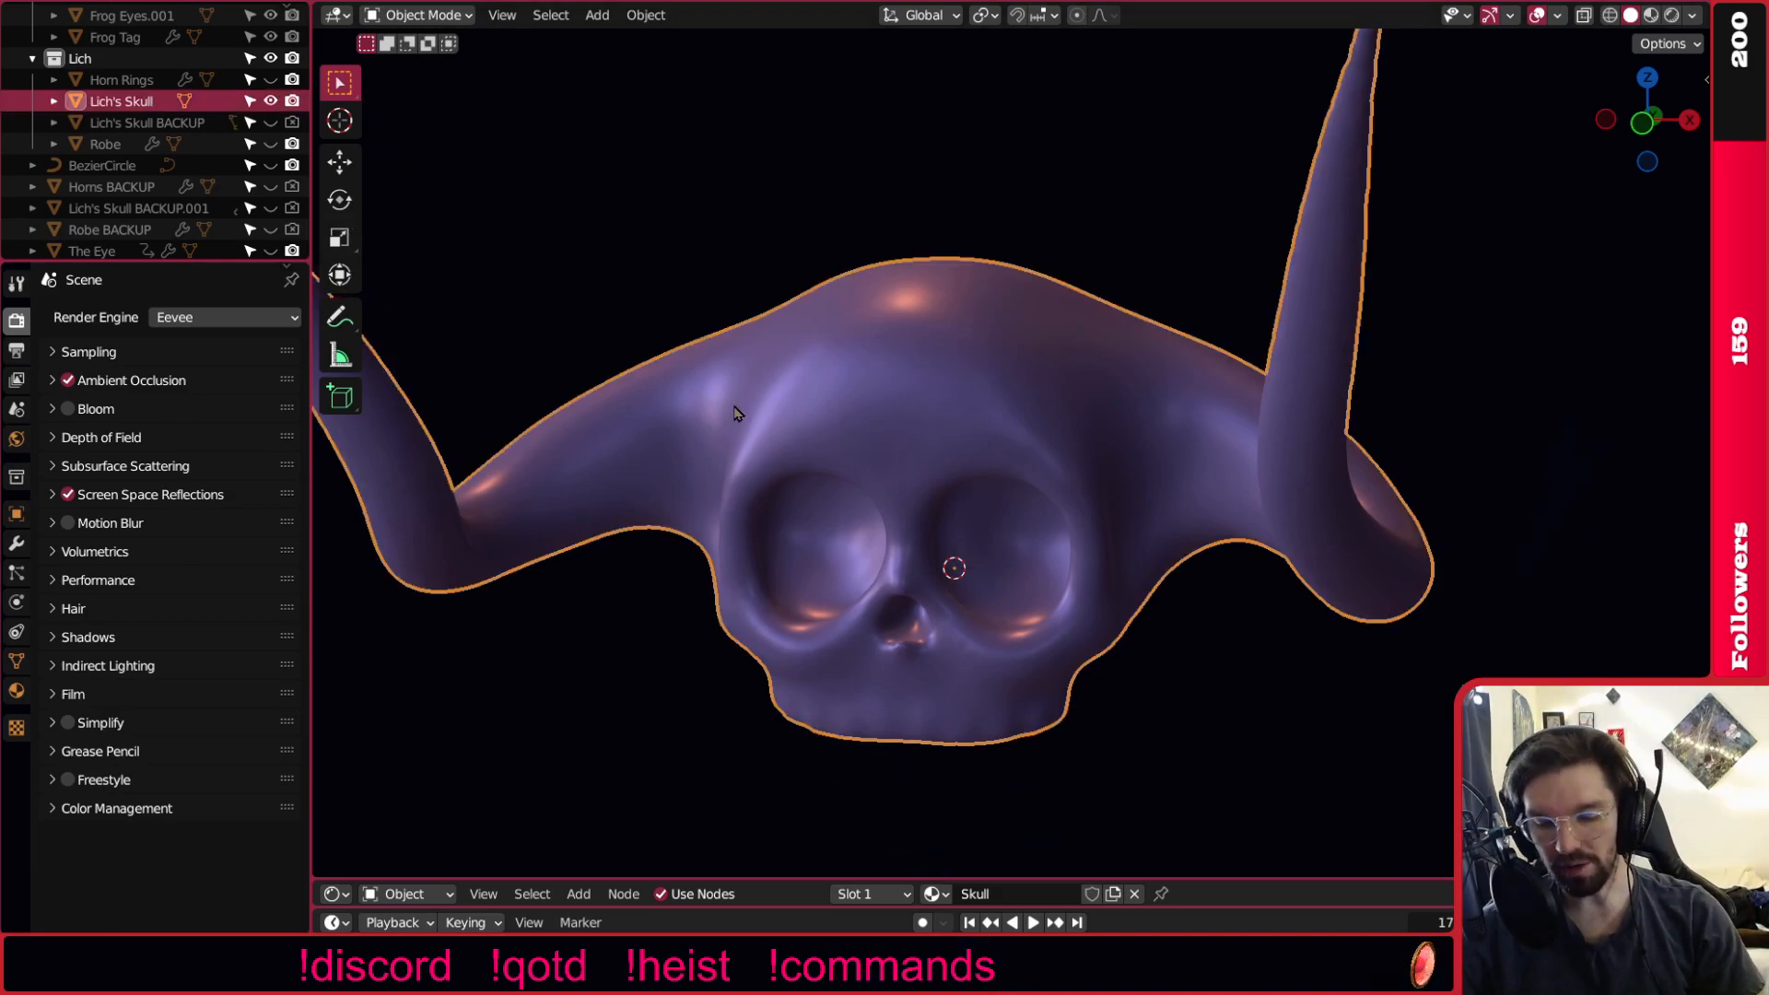
{"action": "key", "text": "shift+d"}
{"action": "key", "text": "Escape"}
{"action": "double_click", "coordinate": [141, 118]}
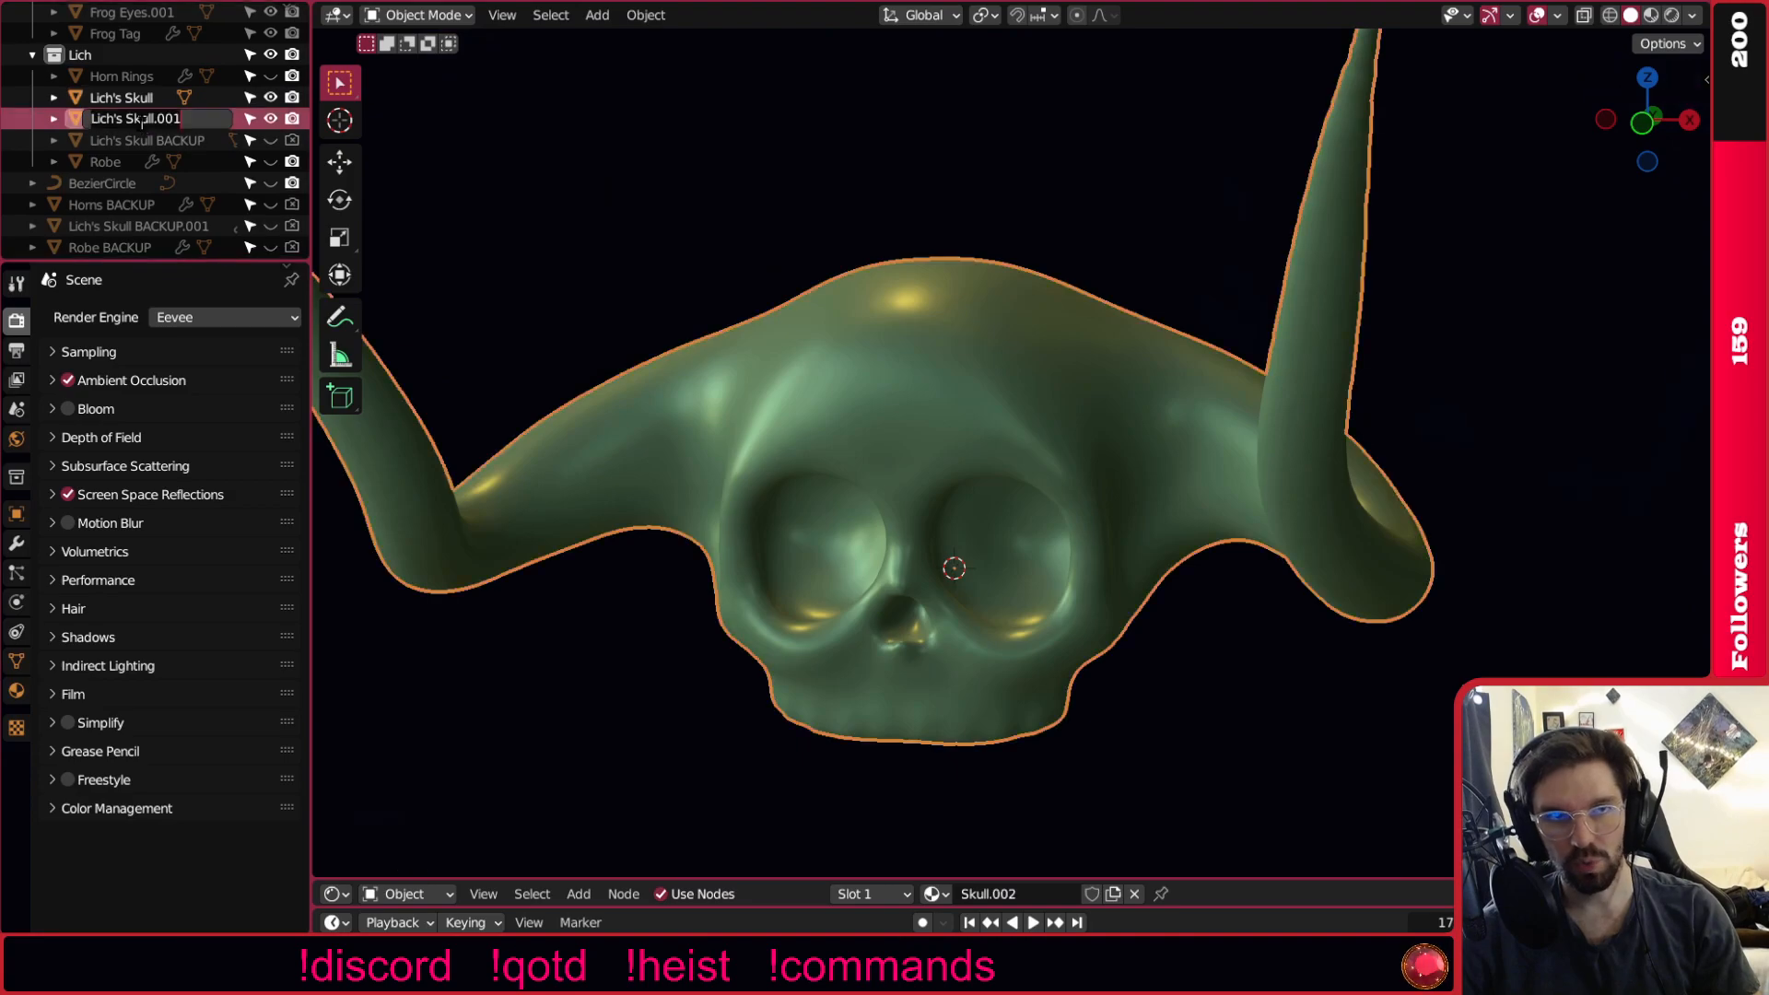
{"action": "type", "text": "Skull BACKUP"}
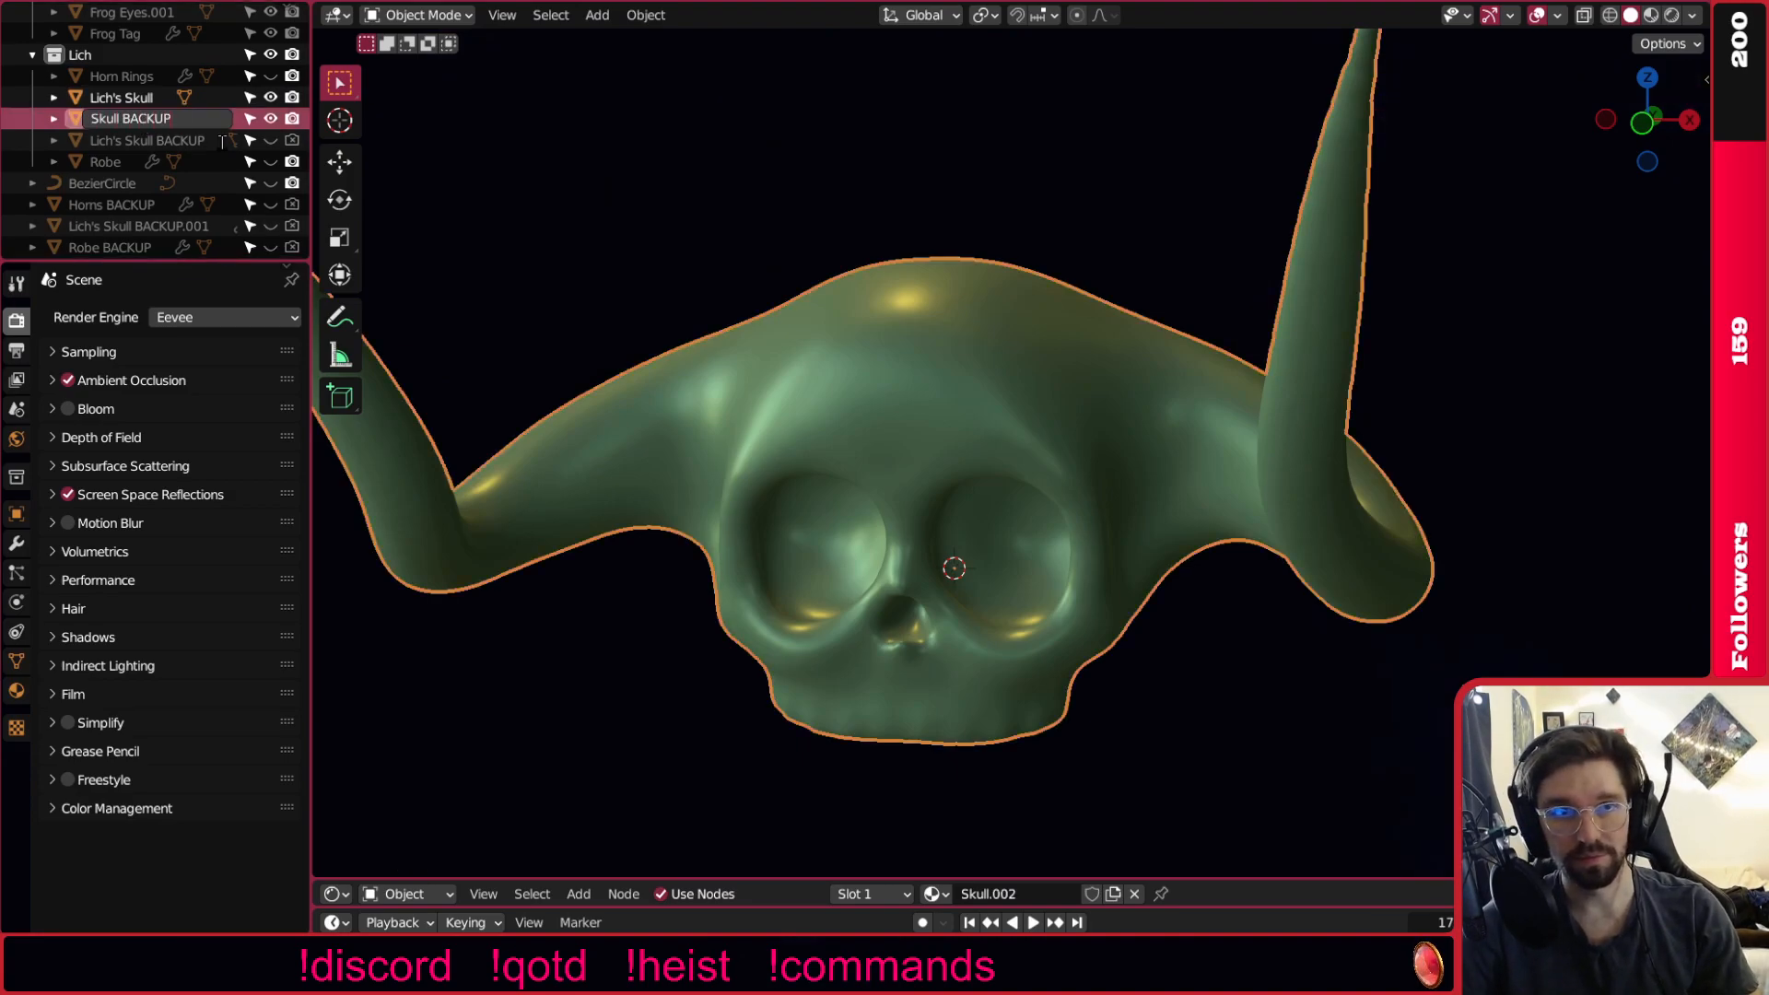
{"action": "type", "text": " 2"}
{"action": "key", "text": "Return"}
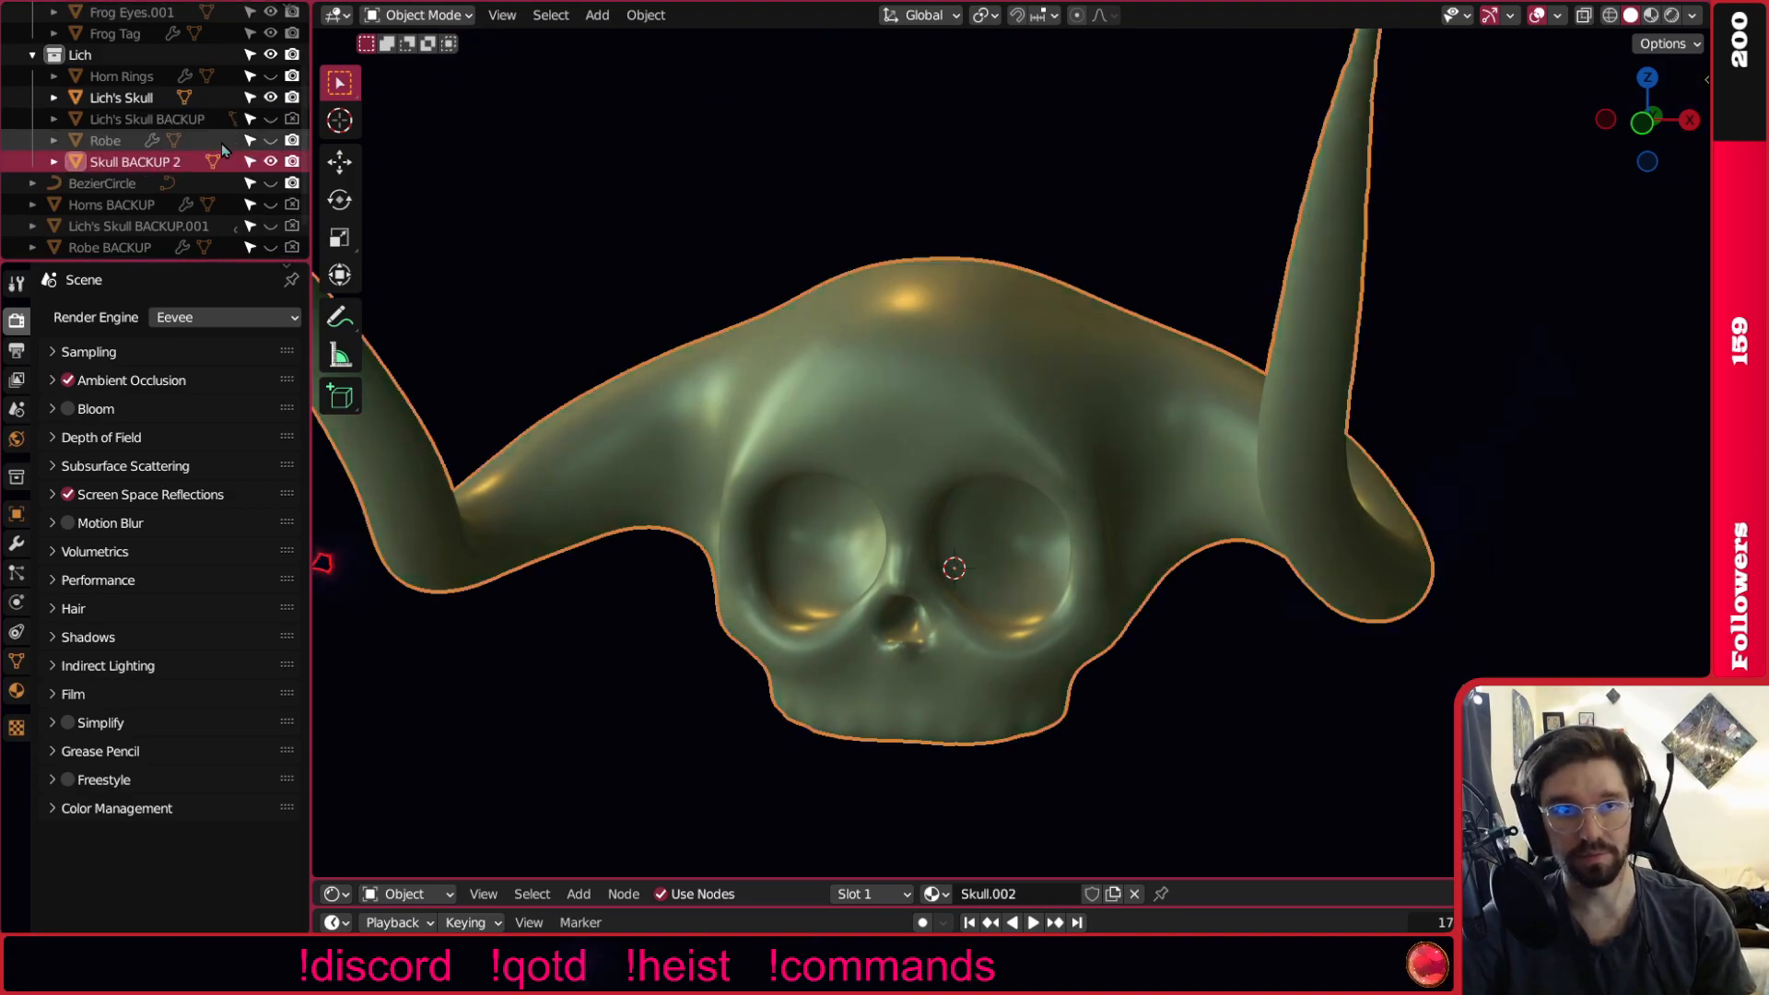
Rename the Lich collection's older skull backup to "Skull BACKUP" and the working skull to "Skull".
{"action": "left_click", "coordinate": [157, 122]}
{"action": "double_click", "coordinate": [174, 120]}
{"action": "type", "text": "Skull BACKUP"}
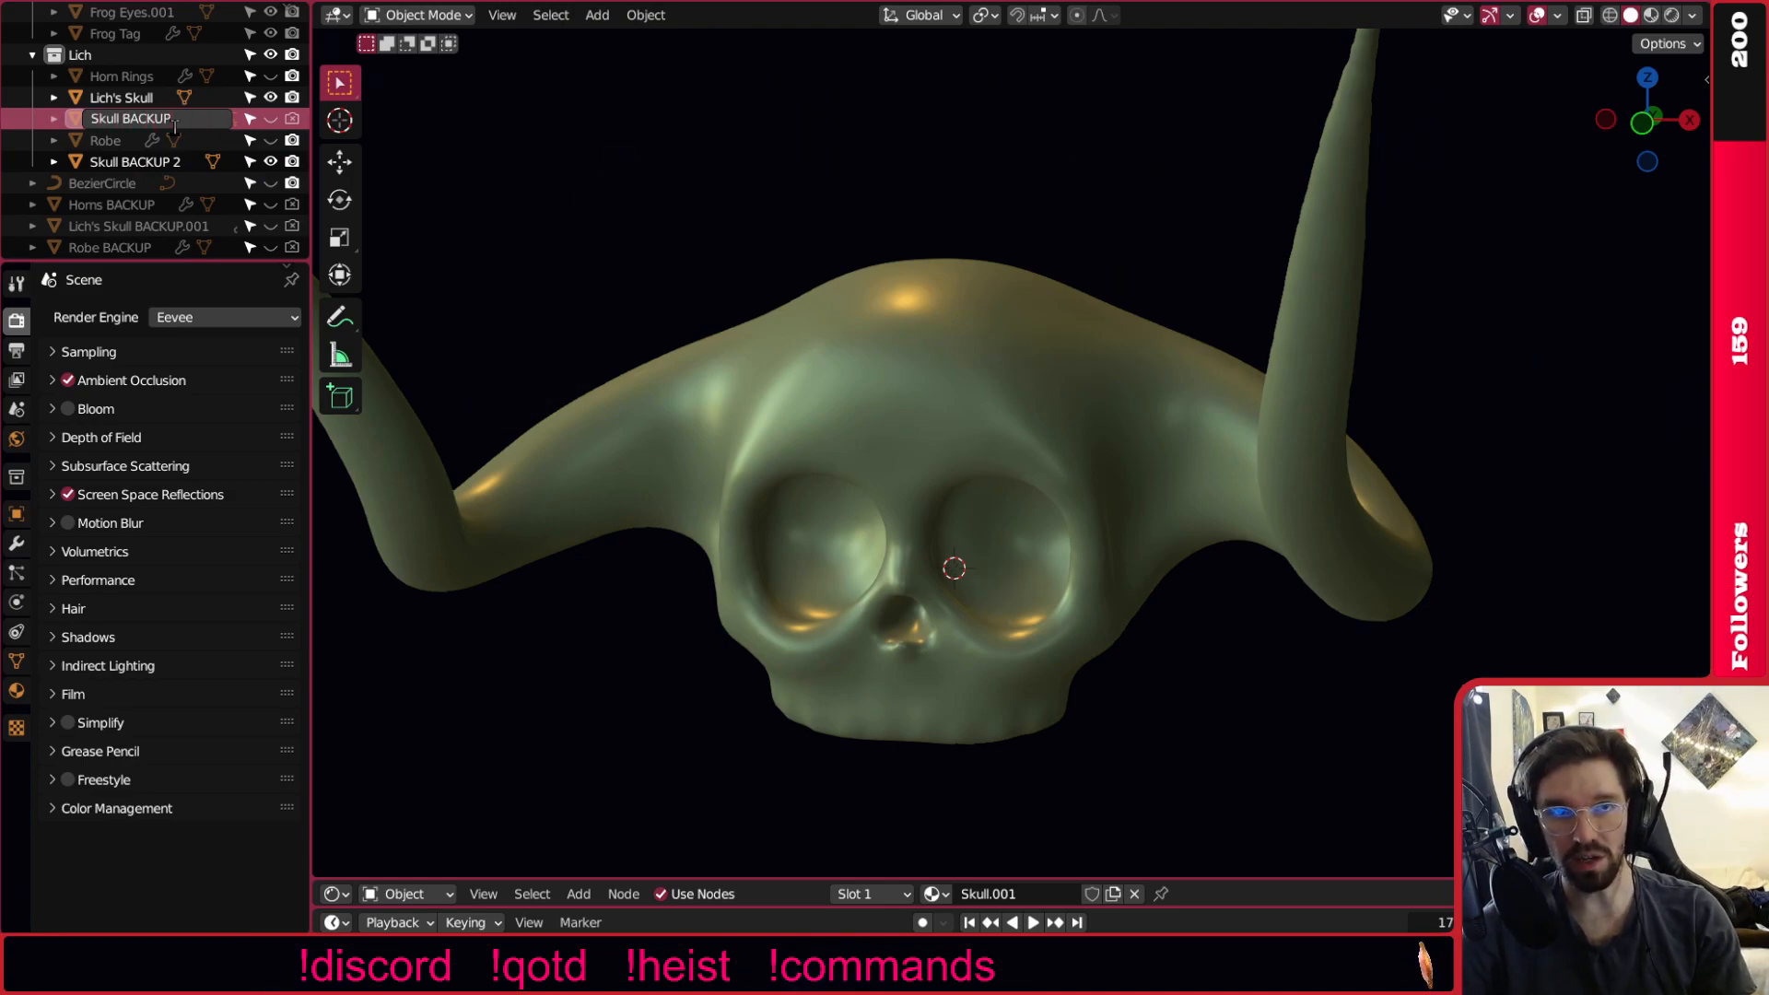
{"action": "key", "text": "Return"}
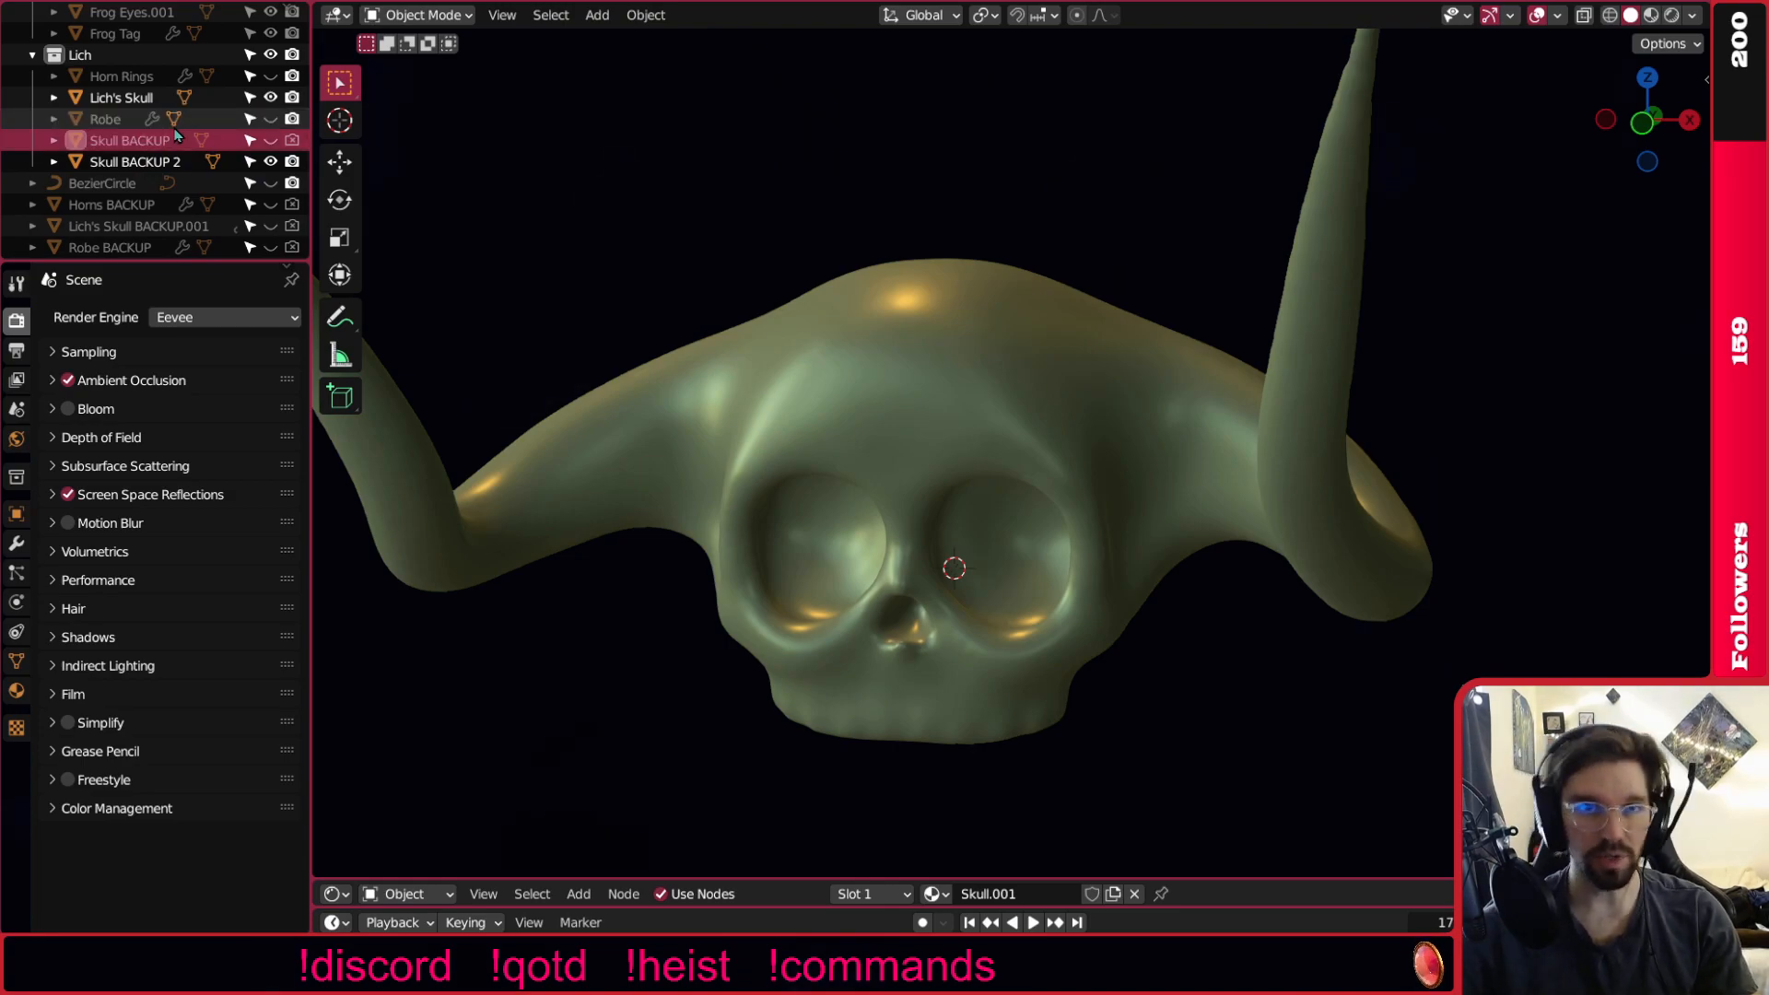
{"action": "double_click", "coordinate": [97, 100]}
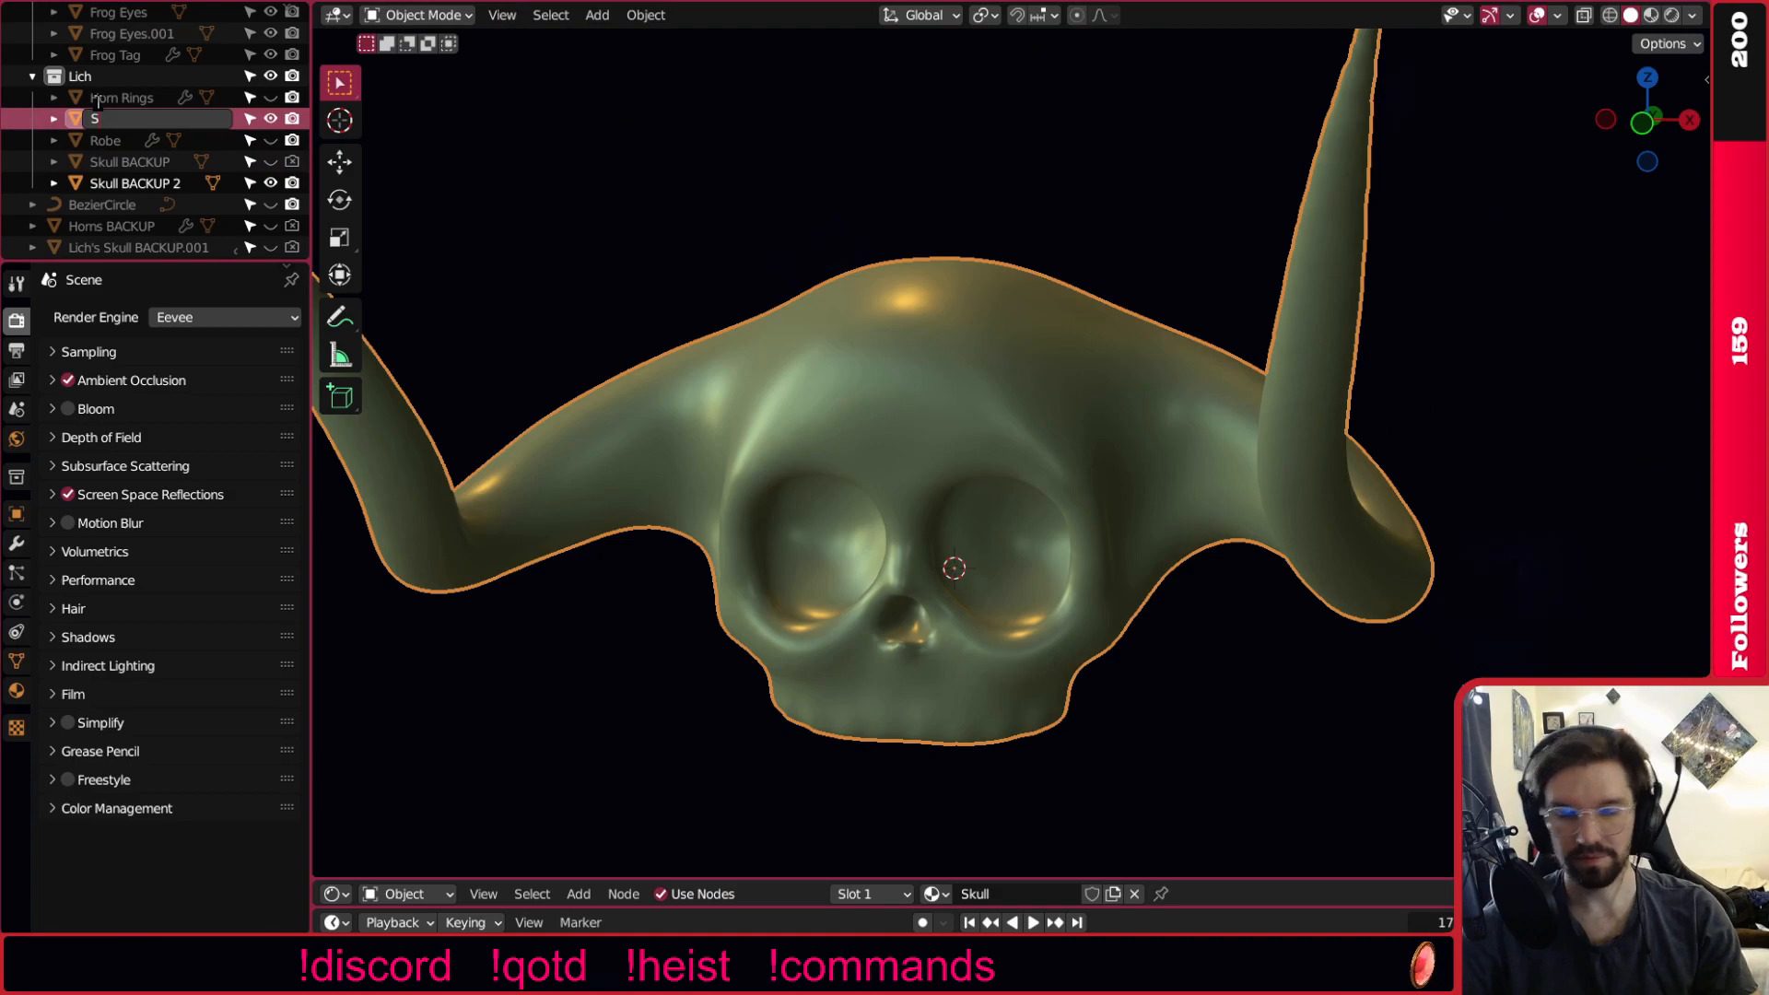
{"action": "type", "text": "Skull"}
{"action": "key", "text": "Return"}
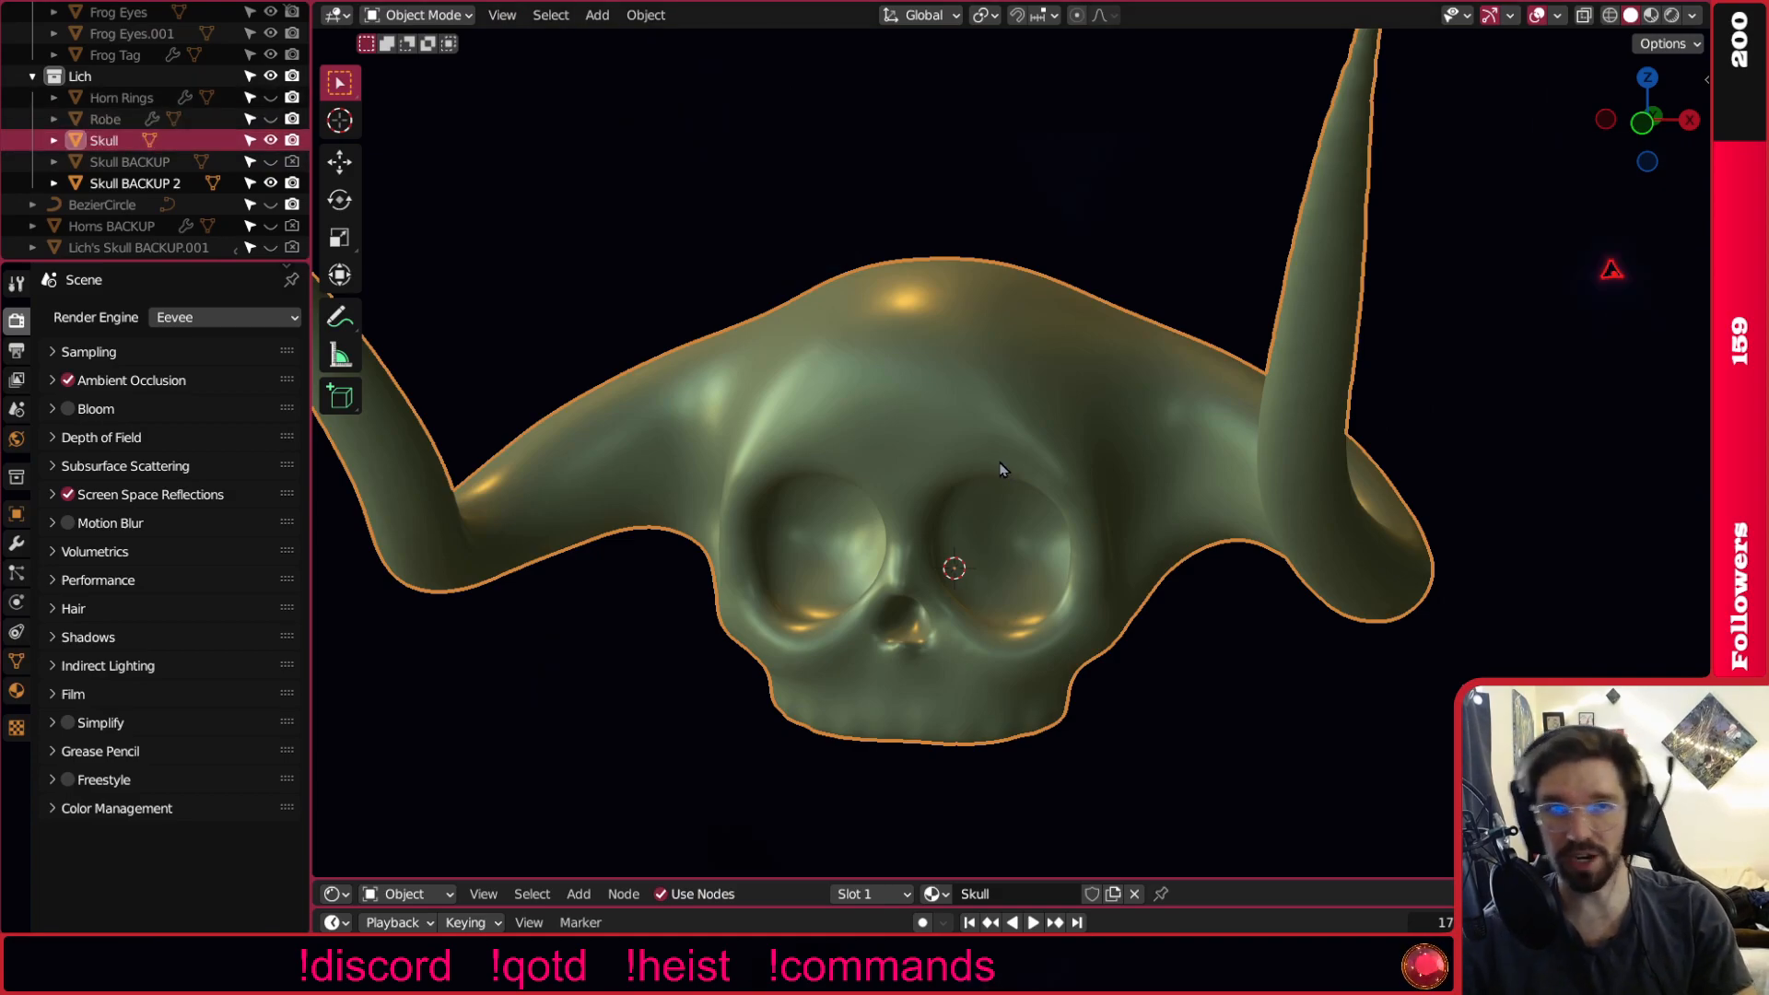
Hide Skull BACKUP 2 in the viewport and disable it in renders.
{"action": "left_click", "coordinate": [876, 224]}
{"action": "left_click", "coordinate": [963, 369]}
{"action": "left_click", "coordinate": [270, 182]}
{"action": "left_click", "coordinate": [293, 183]}
Select the lich's skull and switch it to Sculpt Mode.
{"action": "left_click", "coordinate": [914, 327]}
{"action": "scroll", "coordinate": [914, 334], "scroll_direction": "up", "scroll_amount": 1}
{"action": "middle_click_drag", "start_coordinate": [908, 355], "coordinate": [936, 369]}
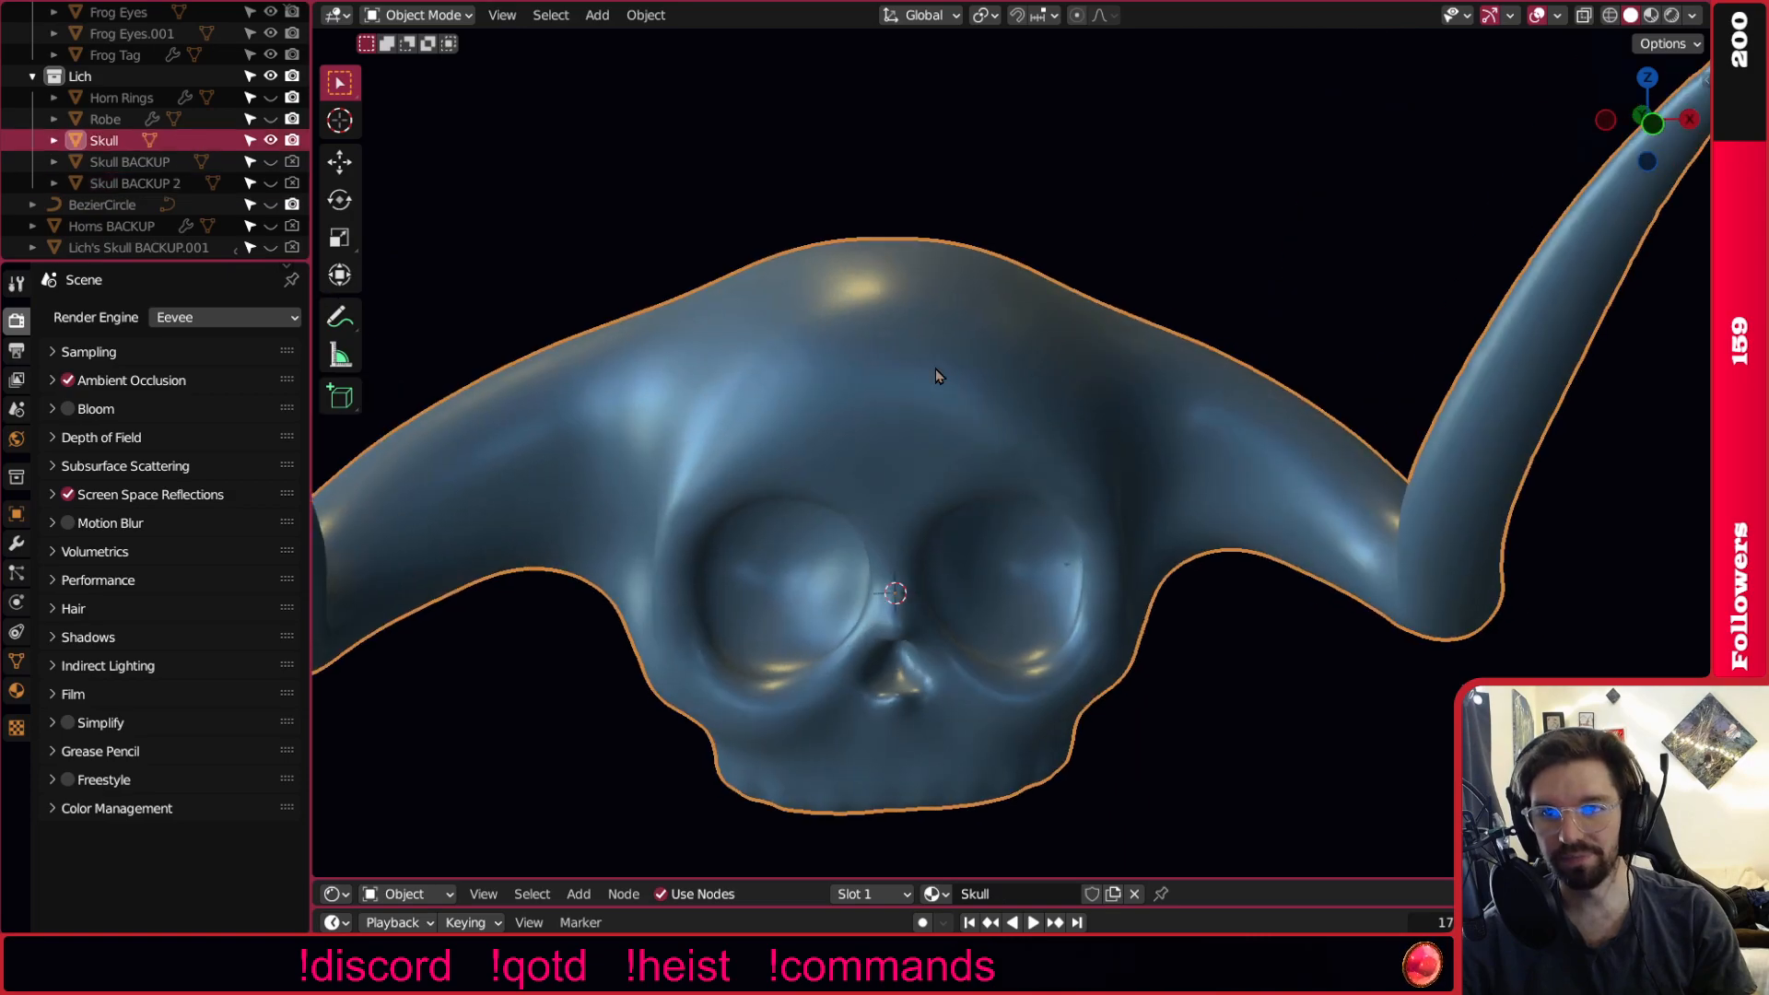
{"action": "left_click", "coordinate": [405, 15]}
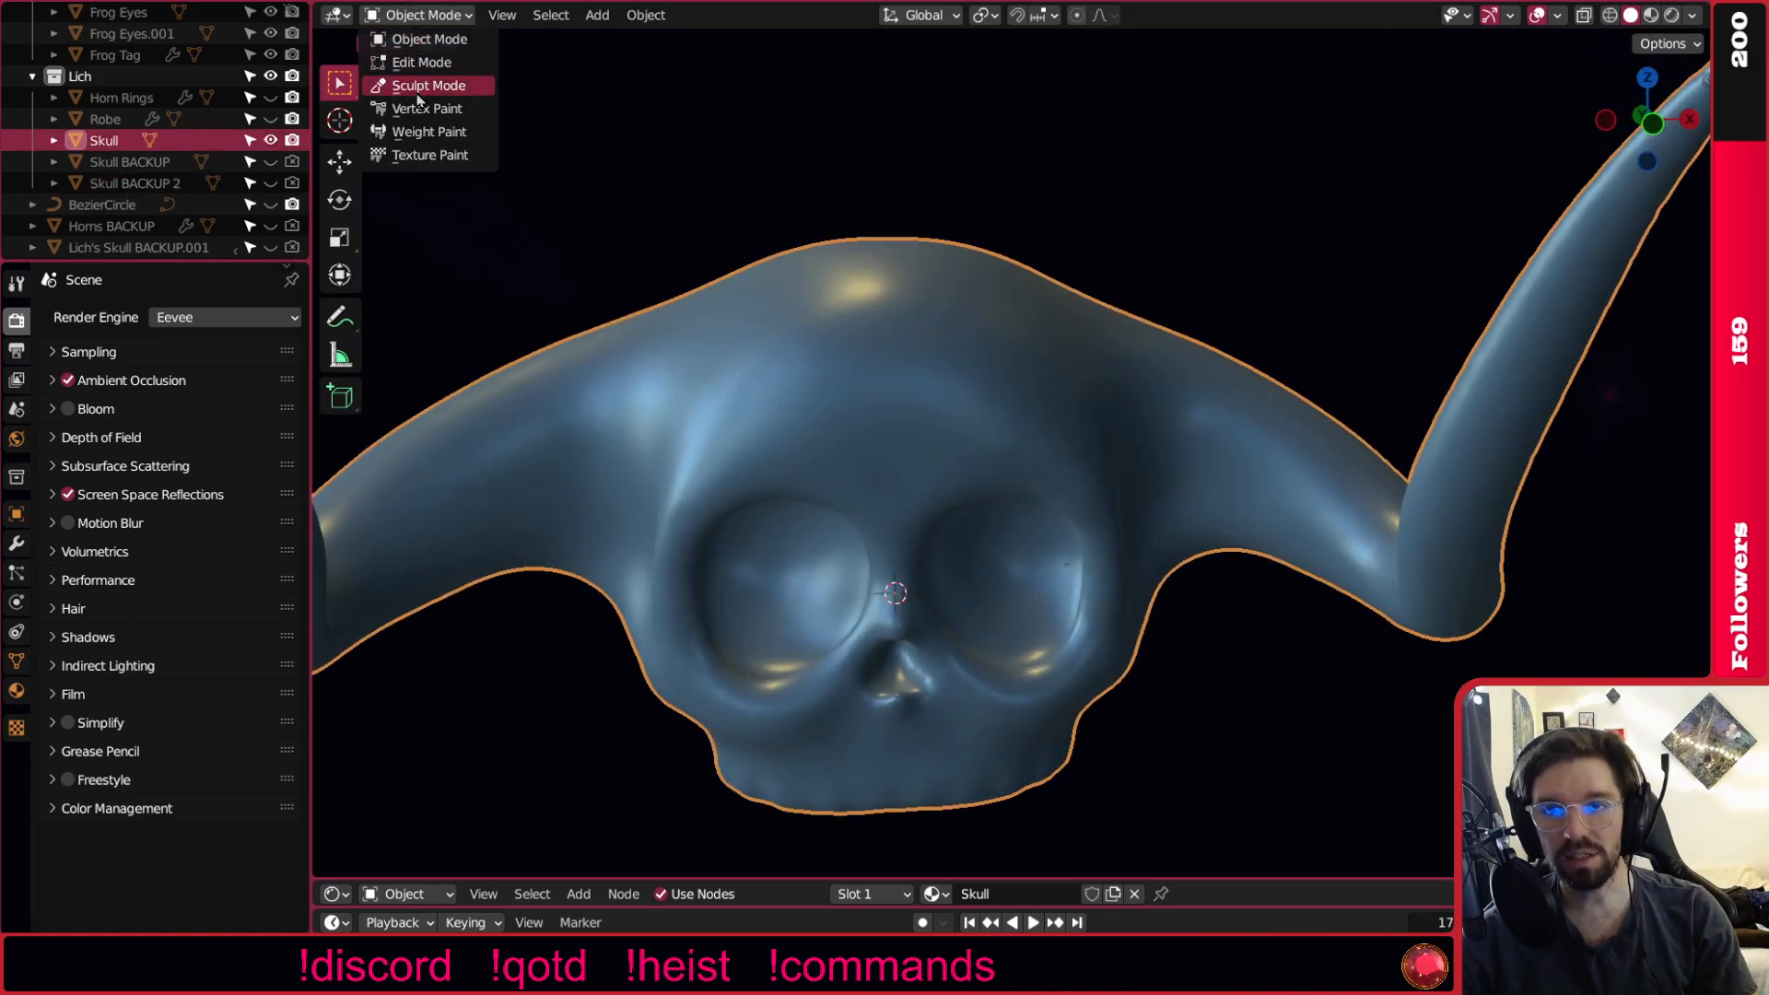
{"action": "left_click", "coordinate": [419, 88]}
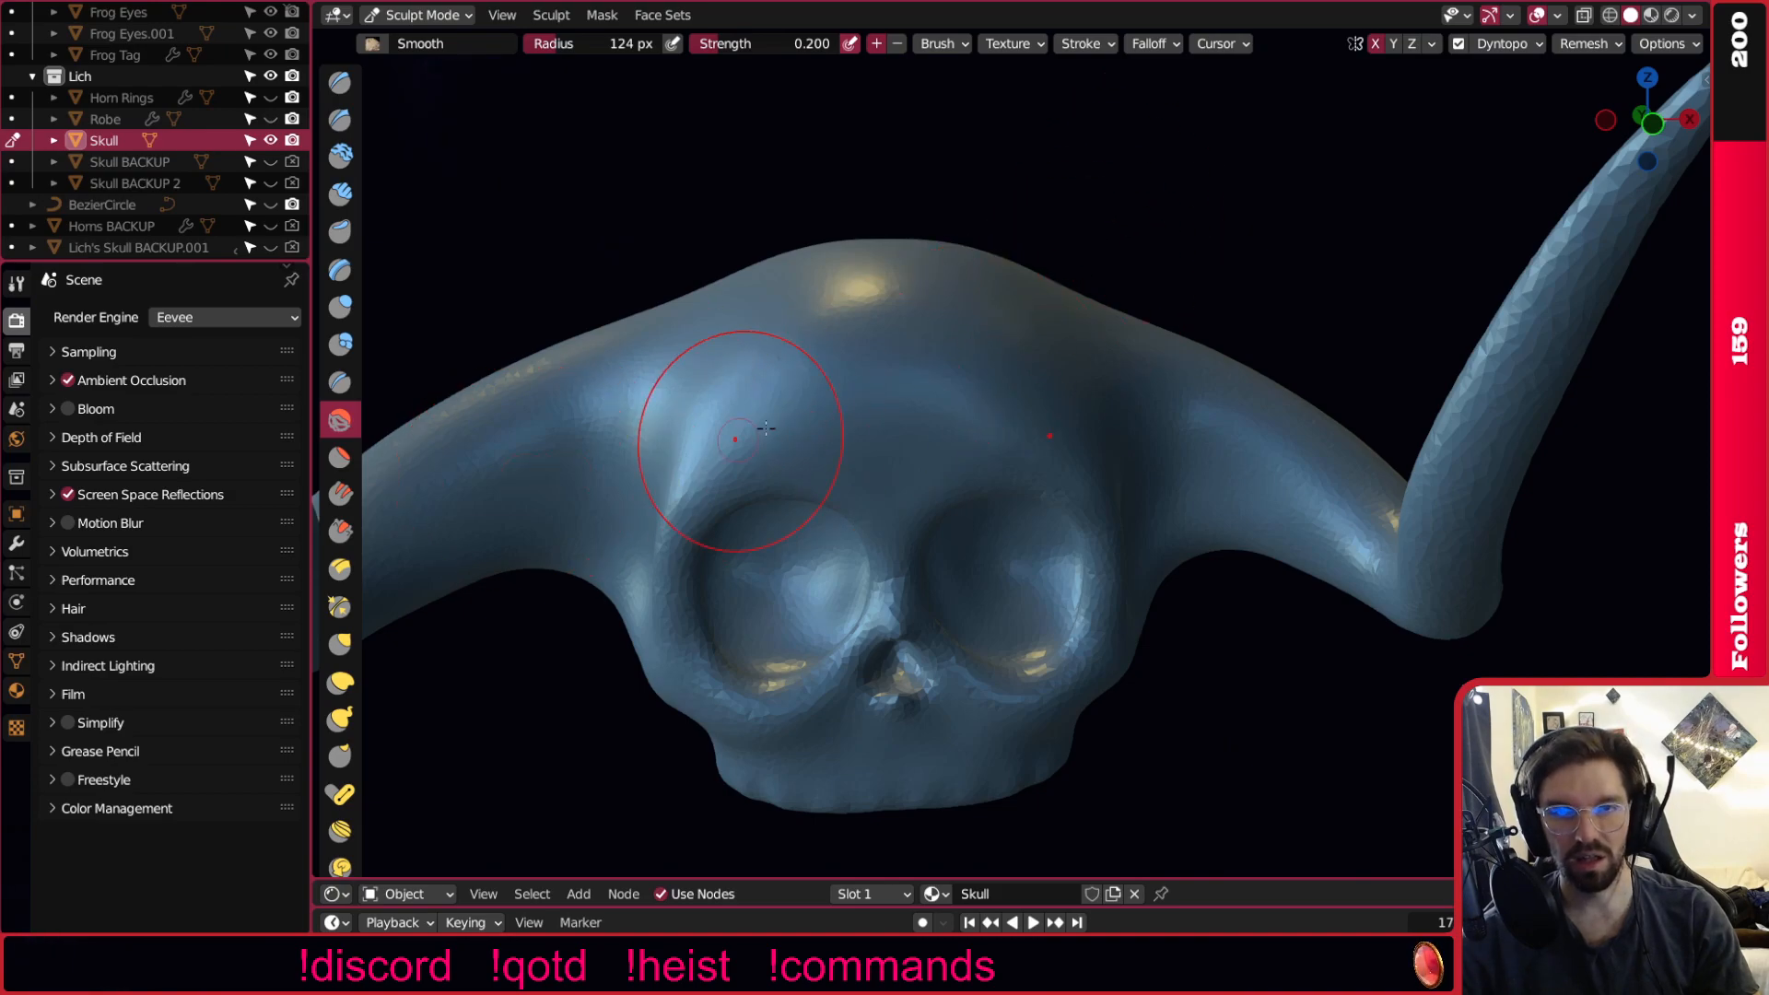
Pull a symmetrical pair of small horns out of the upper forehead with the Snake Hook brush at an 80 px radius.
{"action": "left_click", "coordinate": [340, 719]}
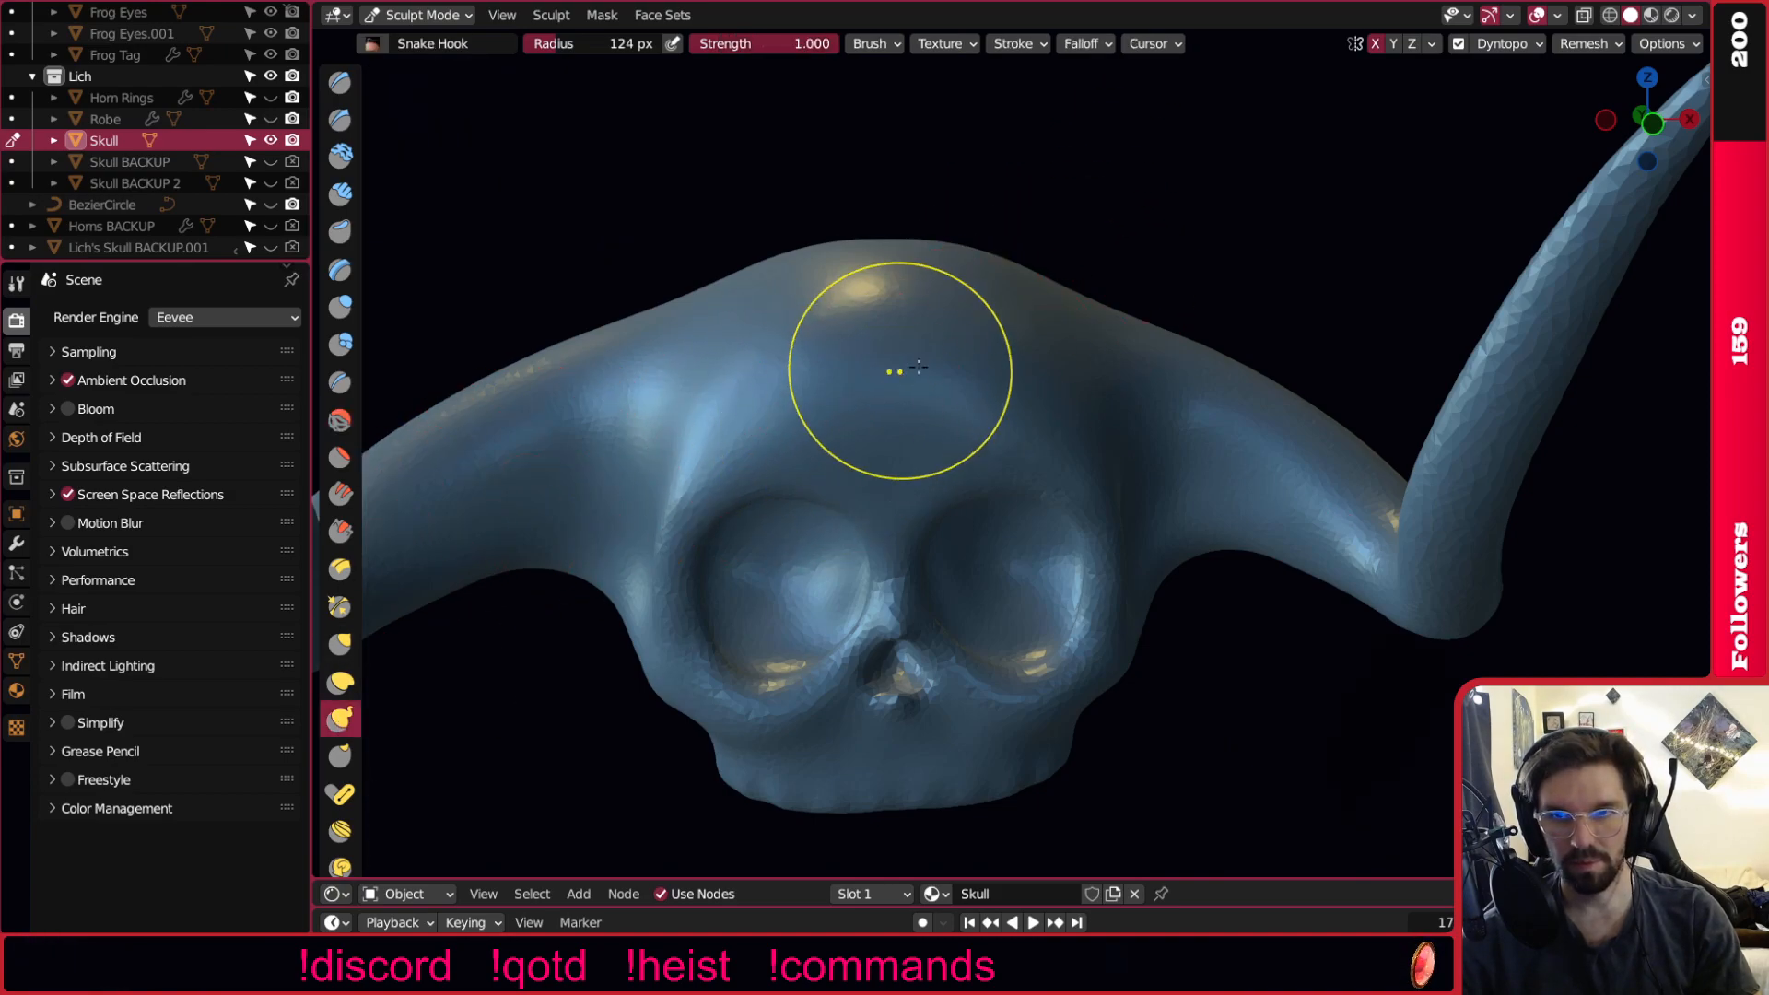
{"action": "middle_click_drag", "start_coordinate": [983, 398], "coordinate": [1106, 335]}
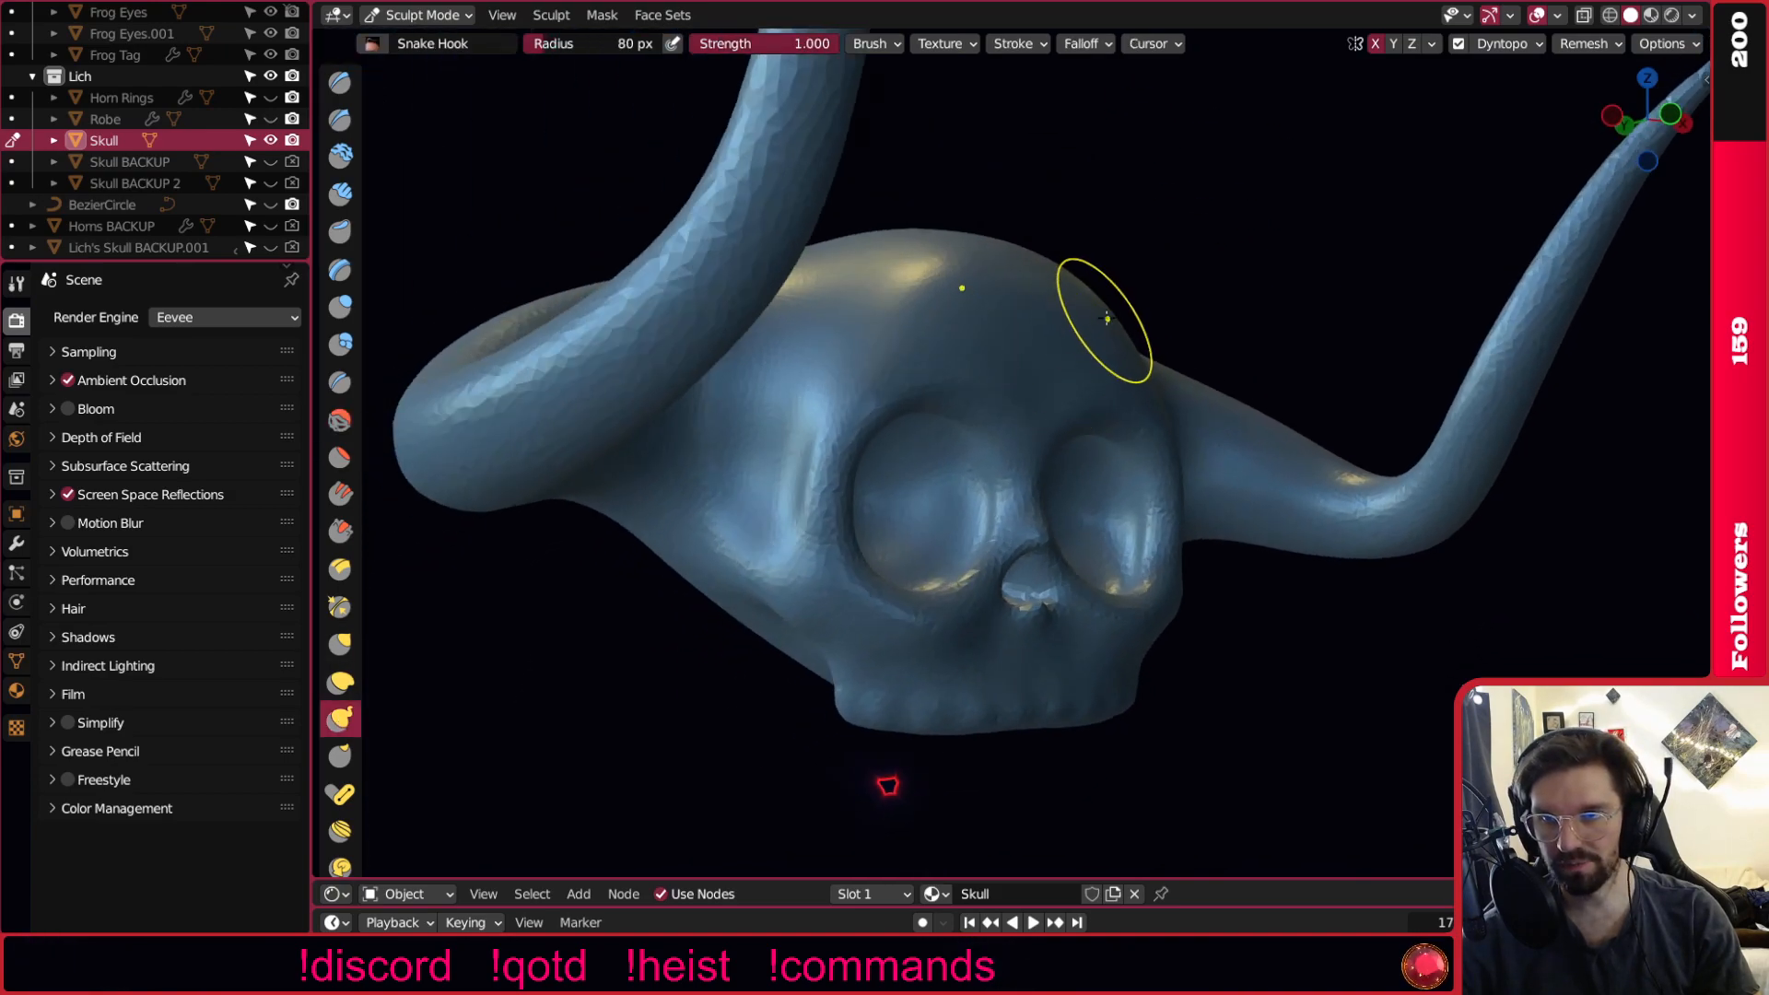
{"action": "left_click_drag", "start_coordinate": [1115, 318], "coordinate": [1155, 270]}
{"action": "middle_click_drag", "start_coordinate": [1154, 279], "coordinate": [958, 337]}
{"action": "scroll", "coordinate": [1137, 277], "scroll_direction": "up", "scroll_amount": 2}
{"action": "middle_click_drag", "start_coordinate": [1131, 318], "coordinate": [1225, 300]}
{"action": "scroll", "coordinate": [1208, 302], "scroll_direction": "up", "scroll_amount": 2}
{"action": "scroll", "coordinate": [1225, 301], "scroll_direction": "up", "scroll_amount": 1}
{"action": "scroll", "coordinate": [1224, 300], "scroll_direction": "down", "scroll_amount": 4}
{"action": "middle_click_drag", "start_coordinate": [1060, 336], "coordinate": [959, 378]}
{"action": "scroll", "coordinate": [950, 379], "scroll_direction": "down", "scroll_amount": 2}
{"action": "scroll", "coordinate": [980, 368], "scroll_direction": "up", "scroll_amount": 2}
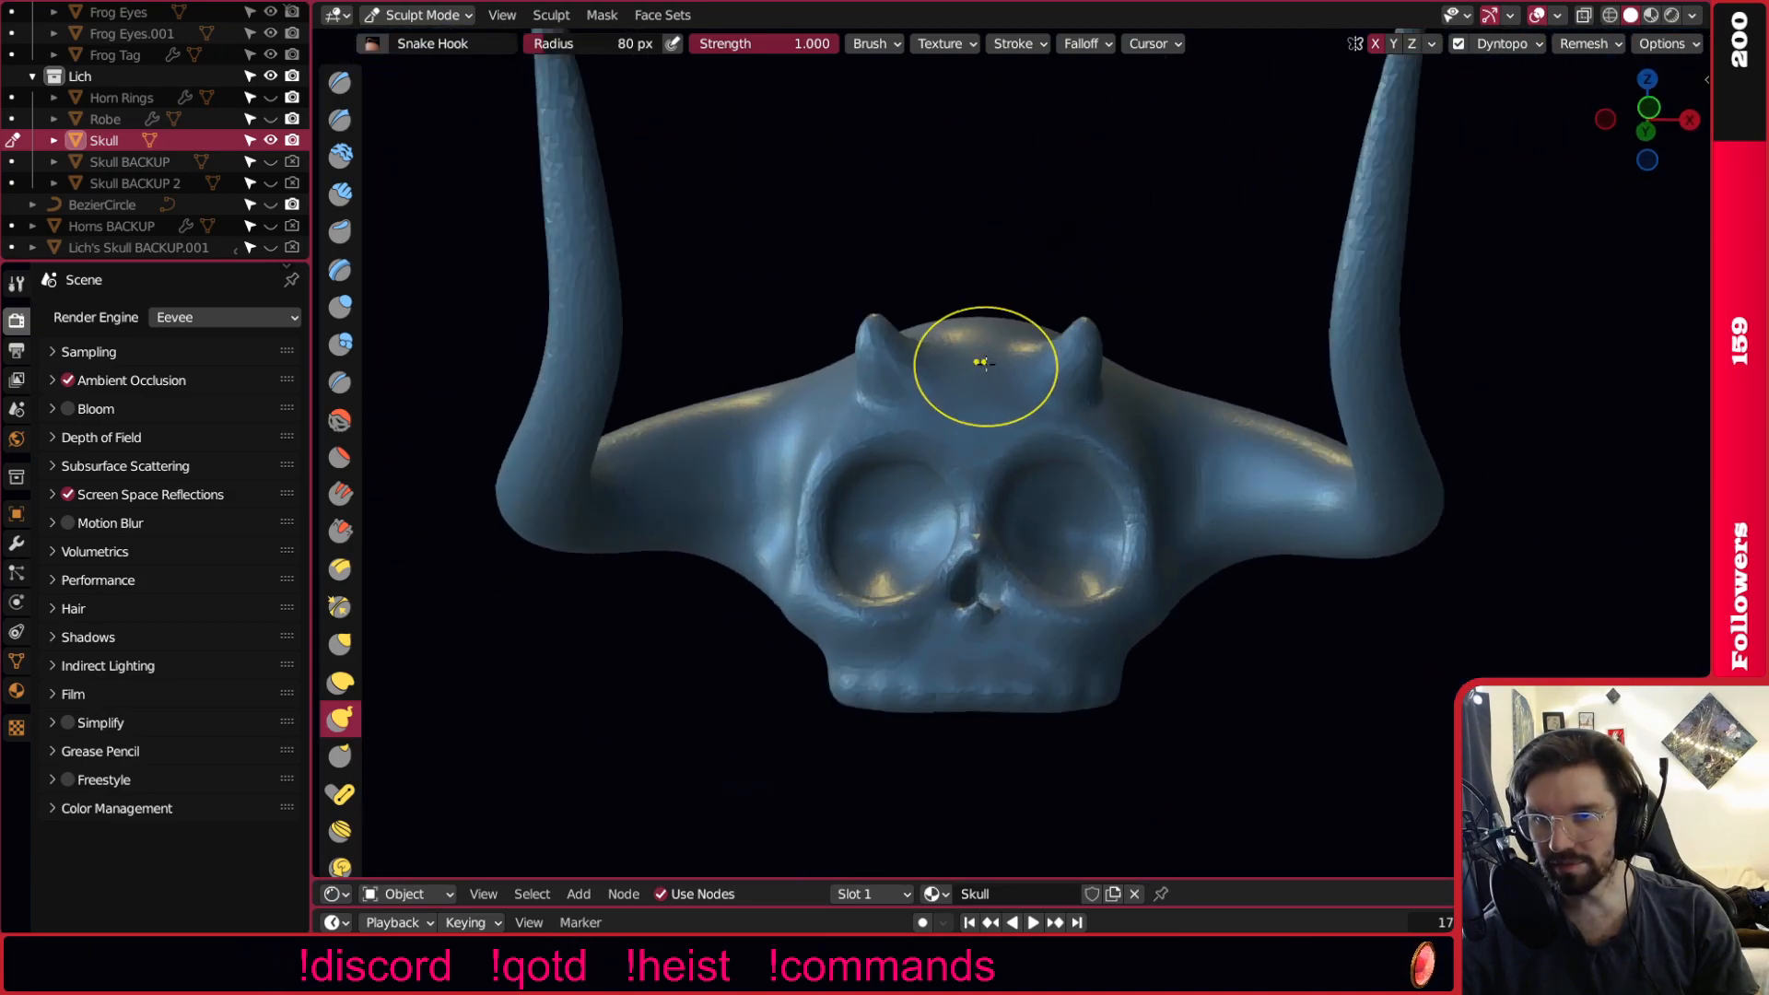
Smooth the bases of the small forehead horns with the Smooth brush at a 161 px radius.
{"action": "scroll", "coordinate": [1134, 414], "scroll_direction": "up", "scroll_amount": 4}
{"action": "left_click", "coordinate": [344, 423]}
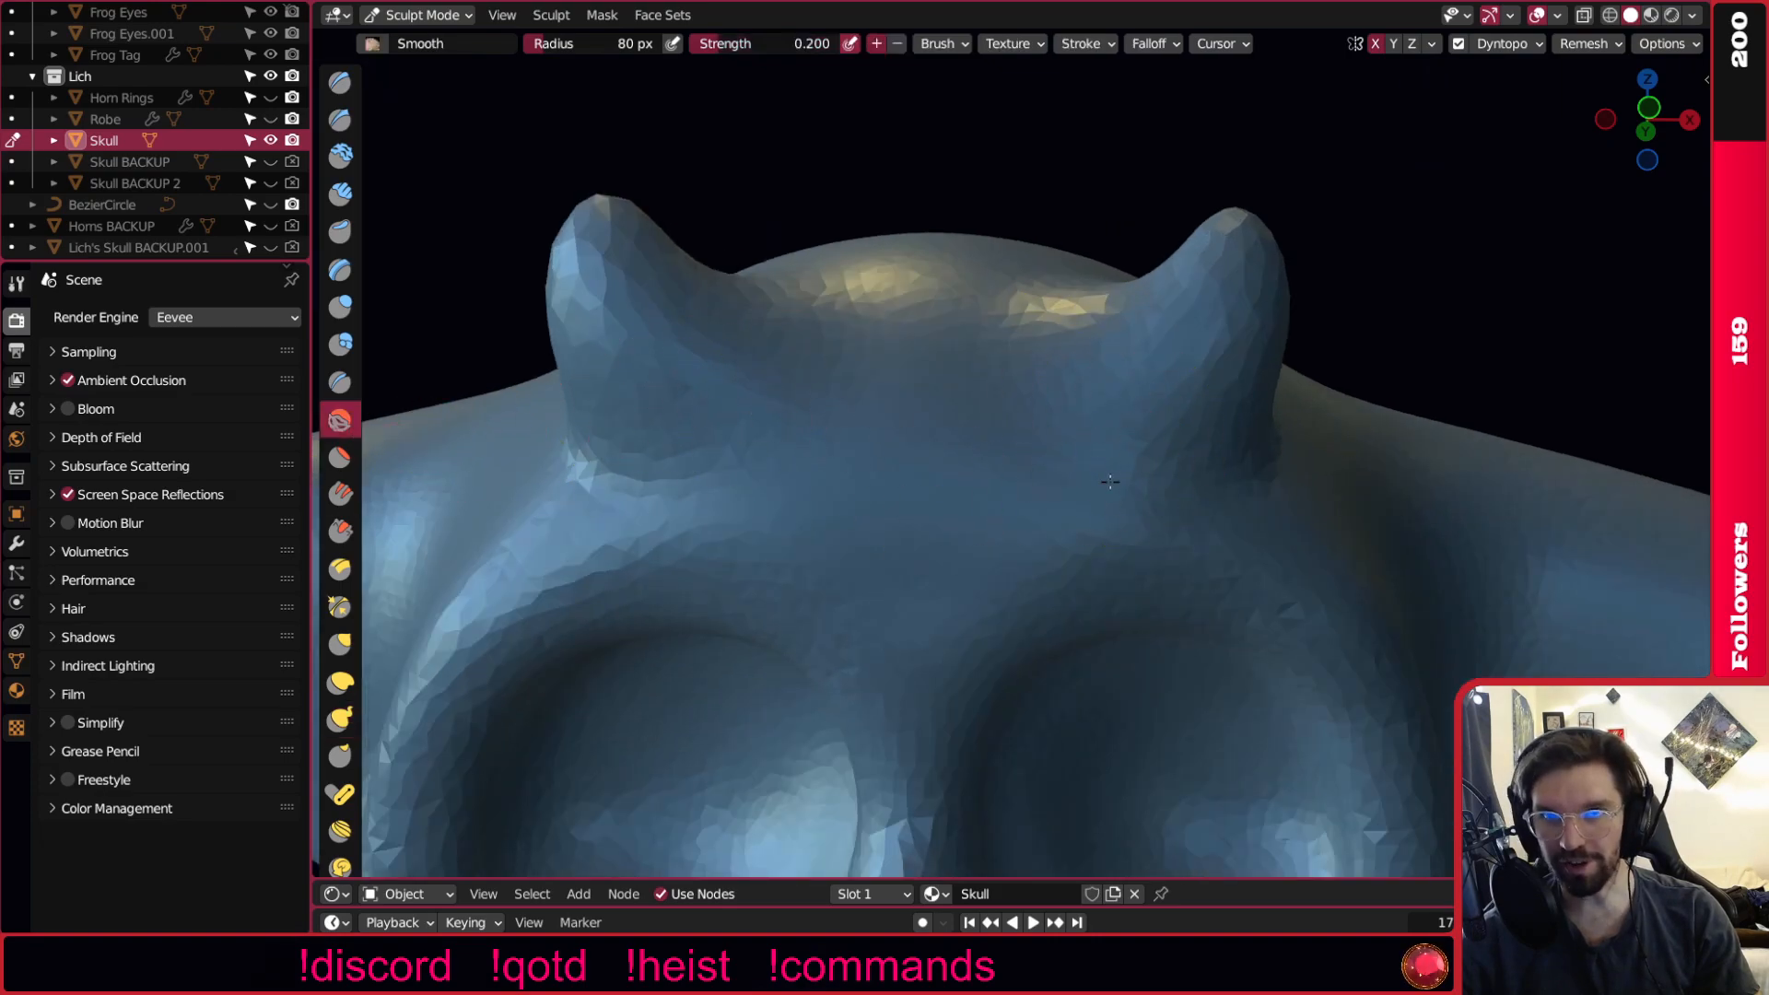
{"action": "middle_click_drag", "start_coordinate": [1138, 508], "coordinate": [1050, 469], "text": "shift"}
{"action": "key", "text": "f"}
{"action": "left_click", "coordinate": [1111, 472]}
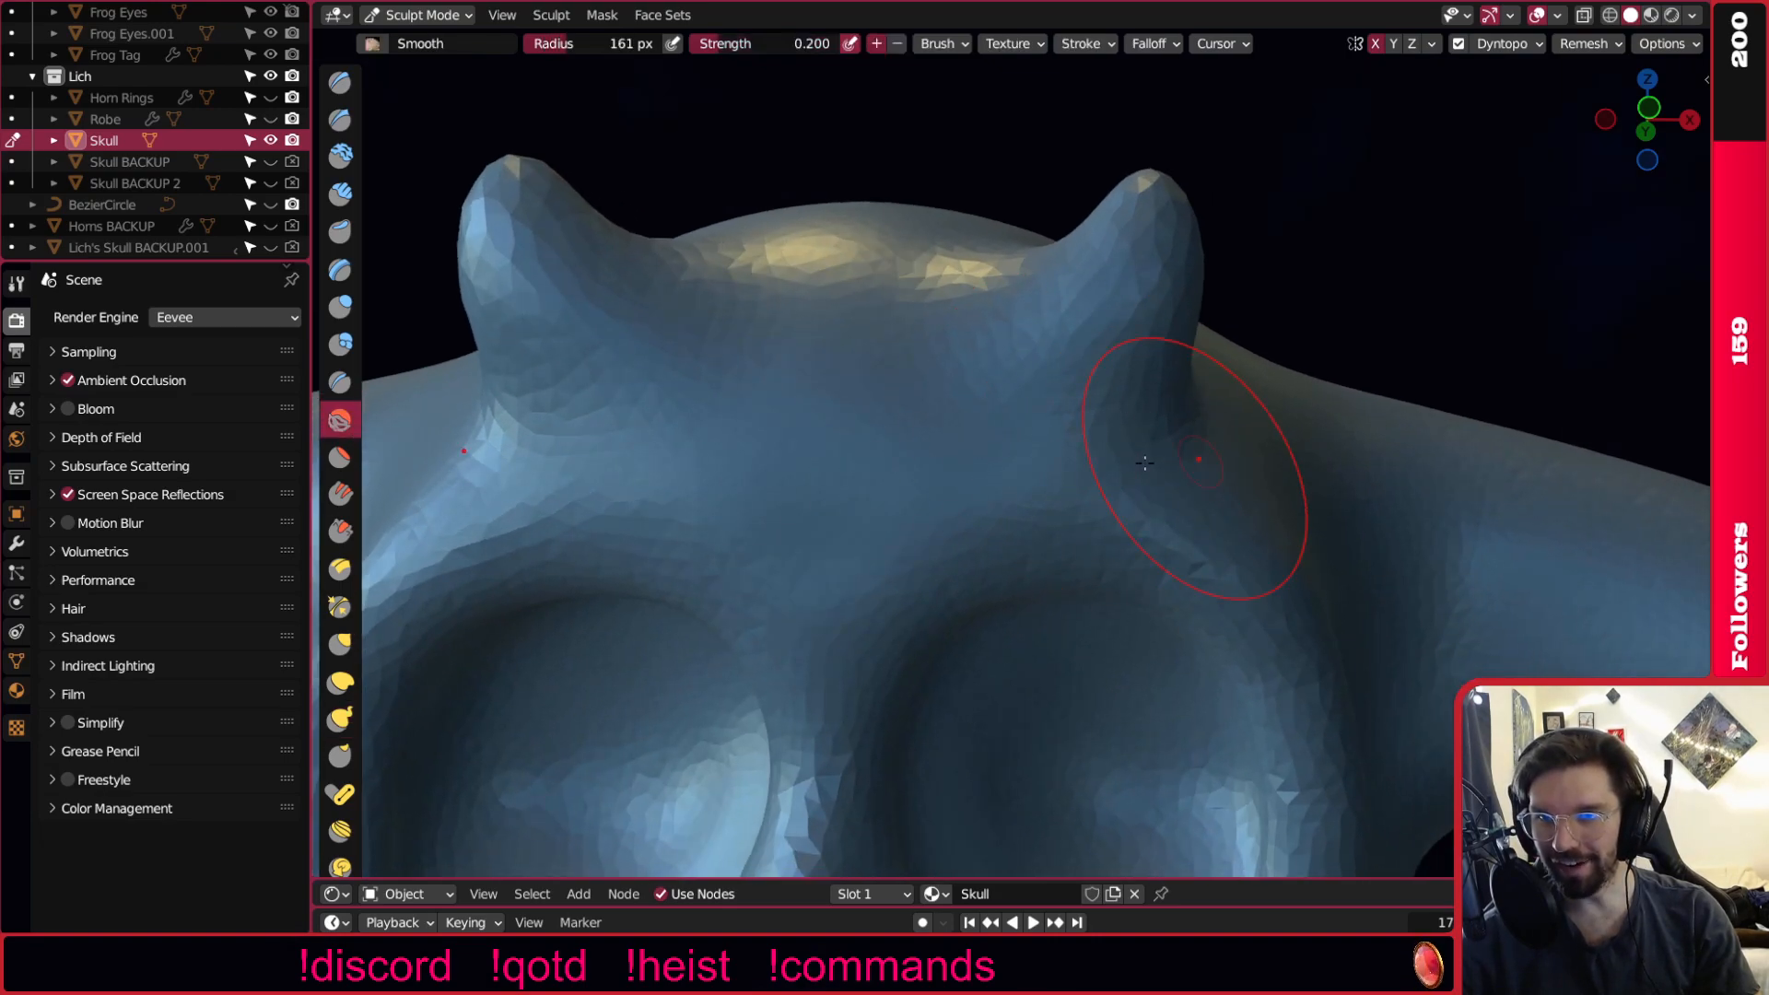
{"action": "middle_click_drag", "start_coordinate": [1189, 461], "coordinate": [1015, 480]}
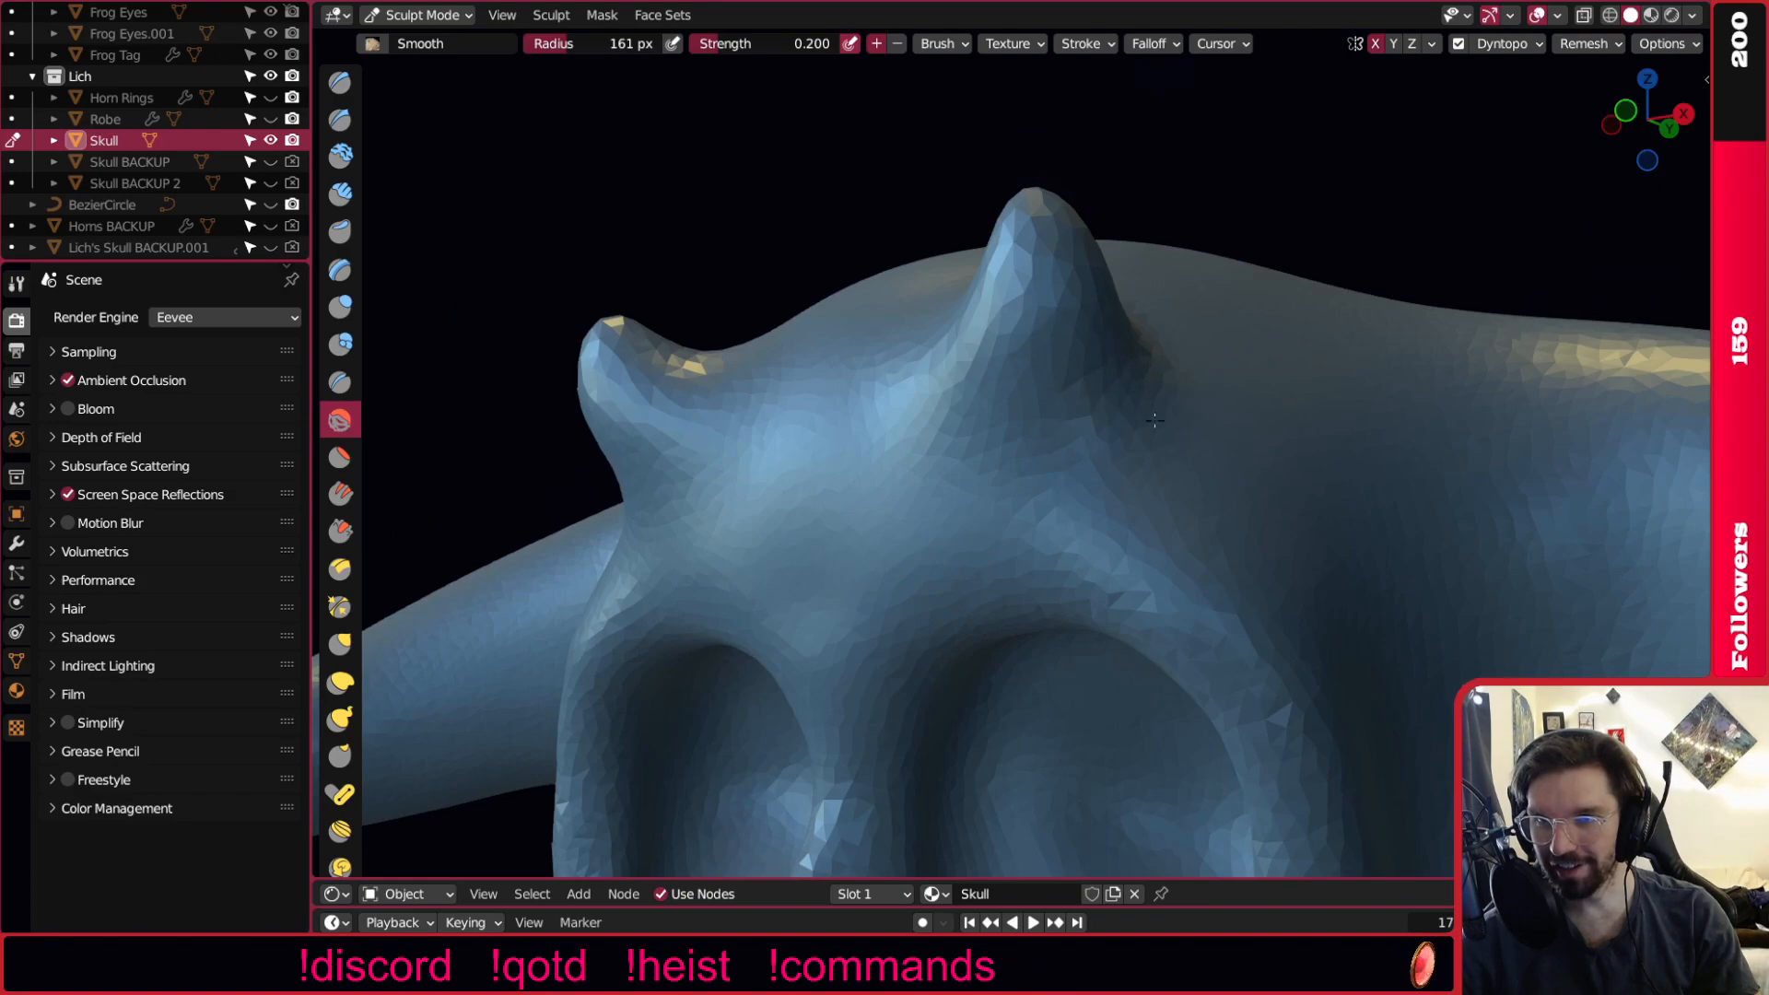
{"action": "middle_click_drag", "start_coordinate": [1182, 395], "coordinate": [876, 450]}
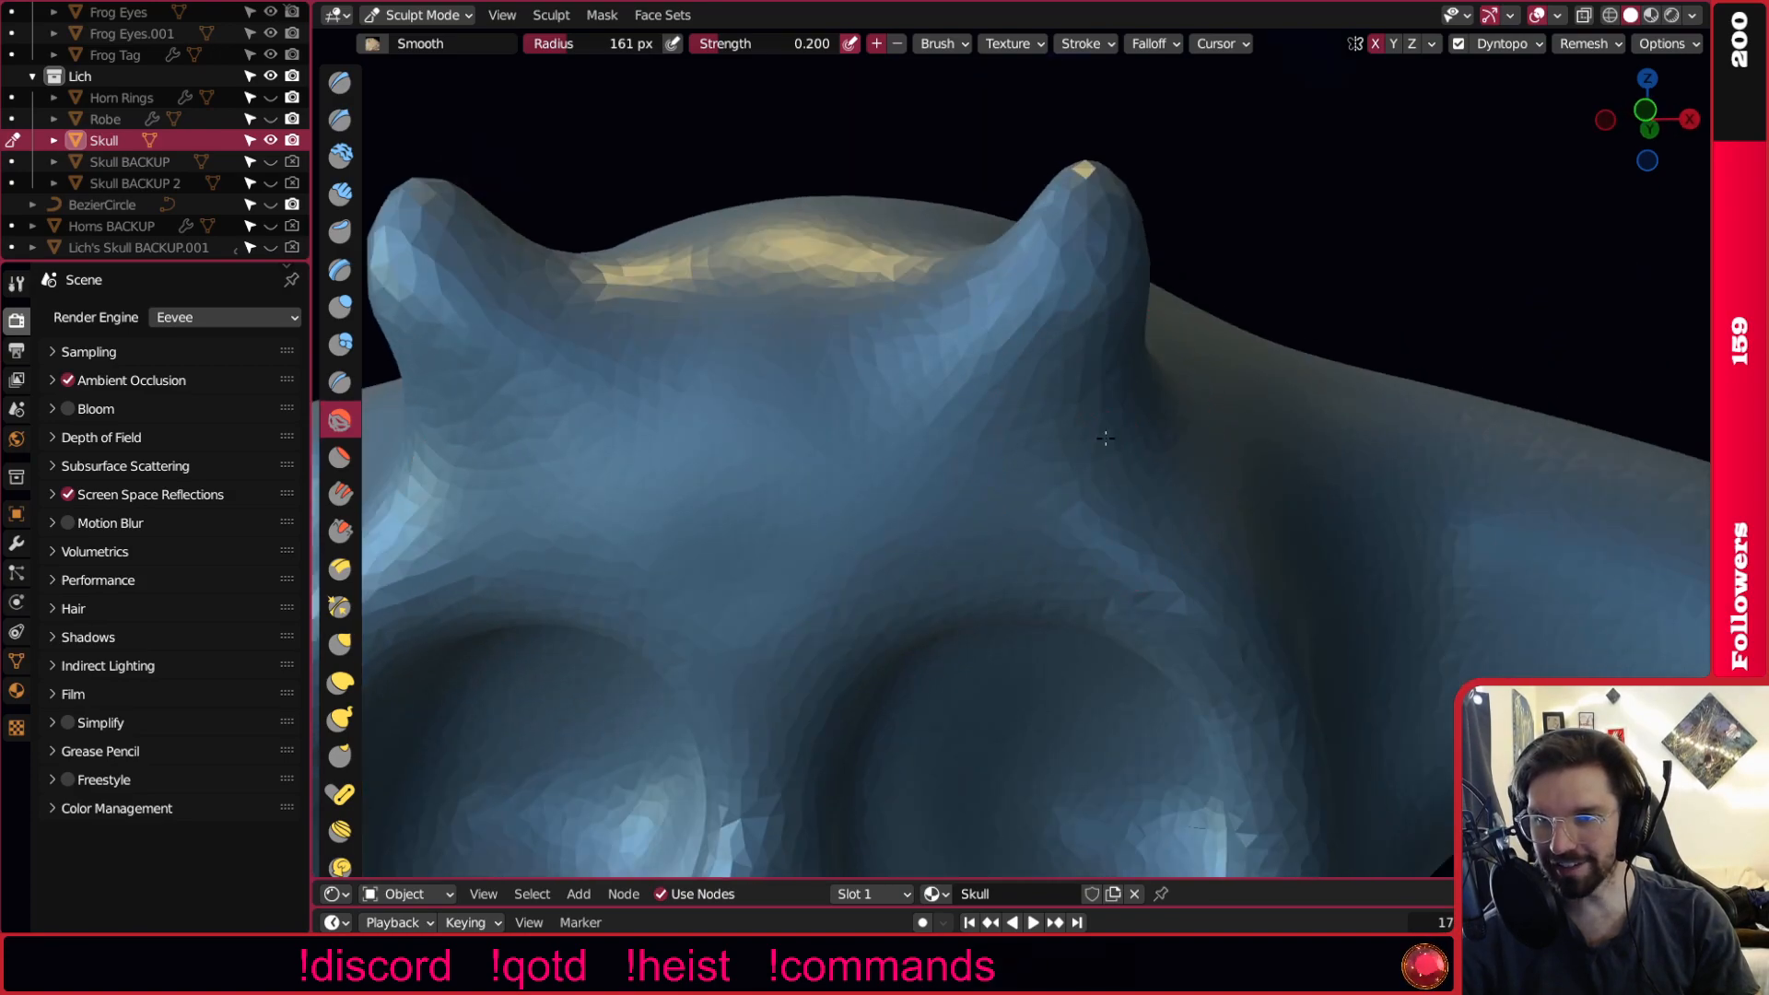
Build up ridges from the small horns down to the outer eye sockets with the Inflate/Deflate brush at a 104 px radius.
{"action": "left_click", "coordinate": [340, 306]}
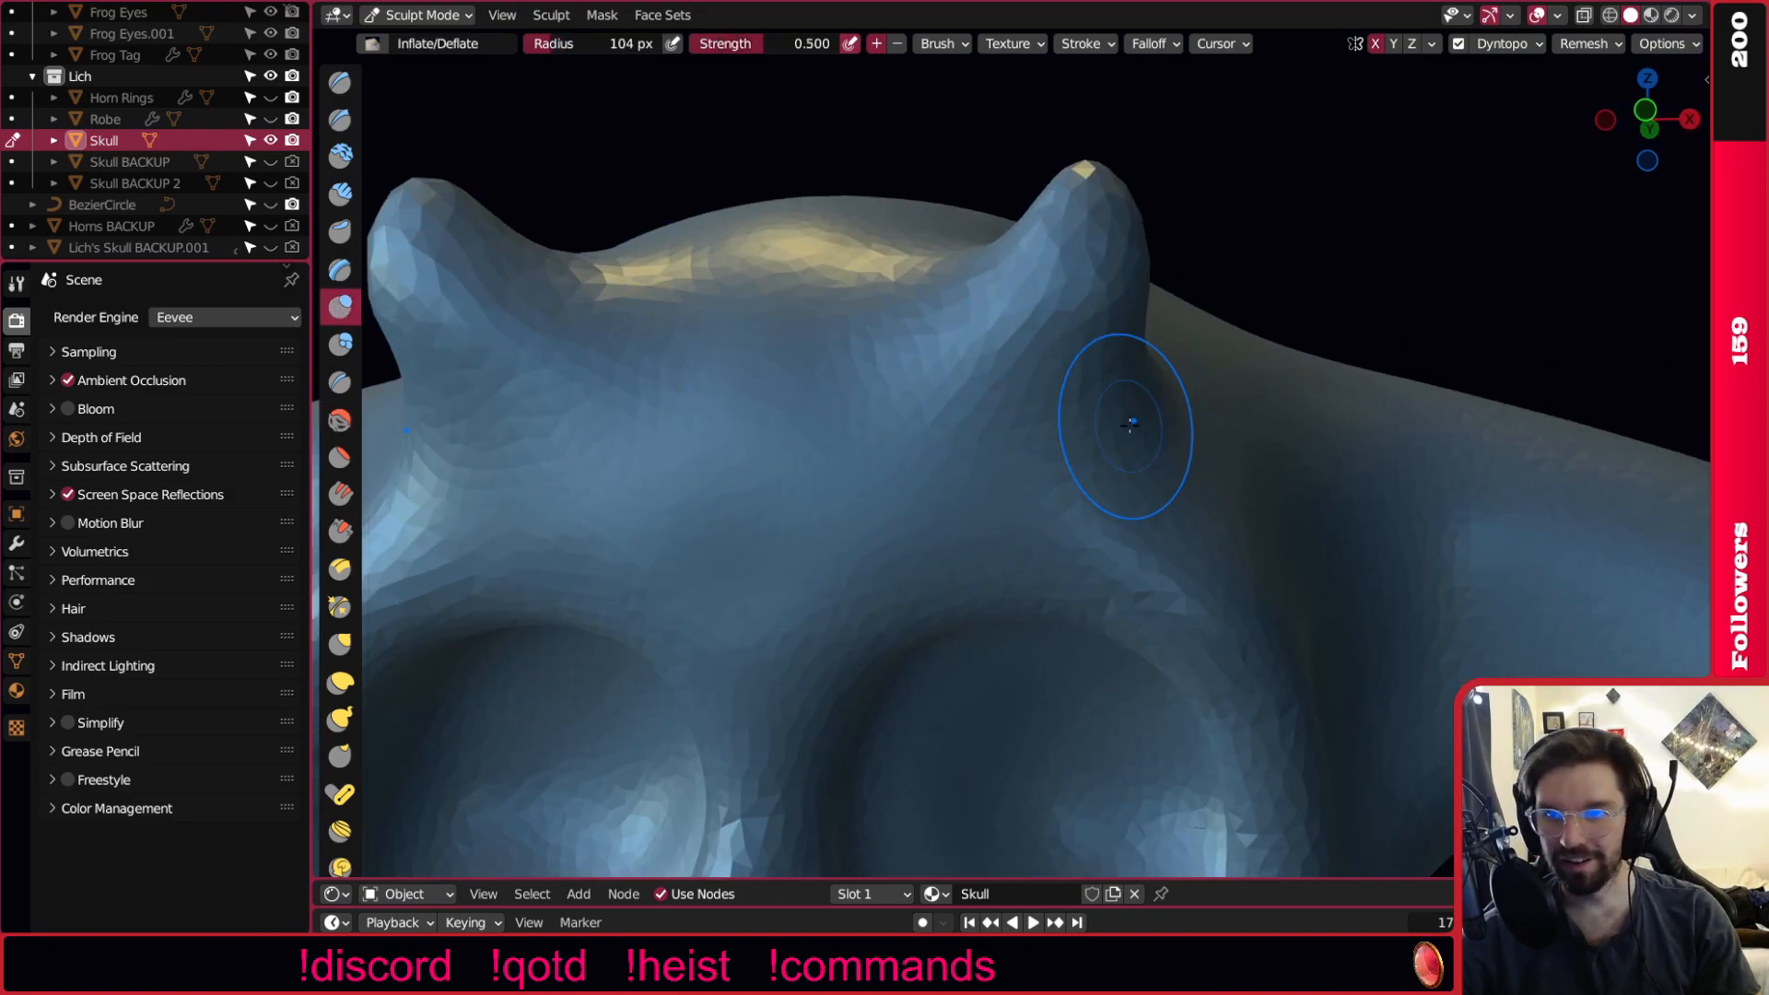
{"action": "left_click_drag", "start_coordinate": [1184, 529], "coordinate": [1204, 599]}
{"action": "left_click_drag", "start_coordinate": [1156, 505], "coordinate": [1200, 617]}
{"action": "left_click_drag", "start_coordinate": [1130, 481], "coordinate": [1196, 615]}
{"action": "left_click_drag", "start_coordinate": [1115, 458], "coordinate": [1189, 608]}
{"action": "left_click_drag", "start_coordinate": [1114, 441], "coordinate": [1208, 634]}
{"action": "middle_click_drag", "start_coordinate": [1207, 634], "coordinate": [1097, 636]}
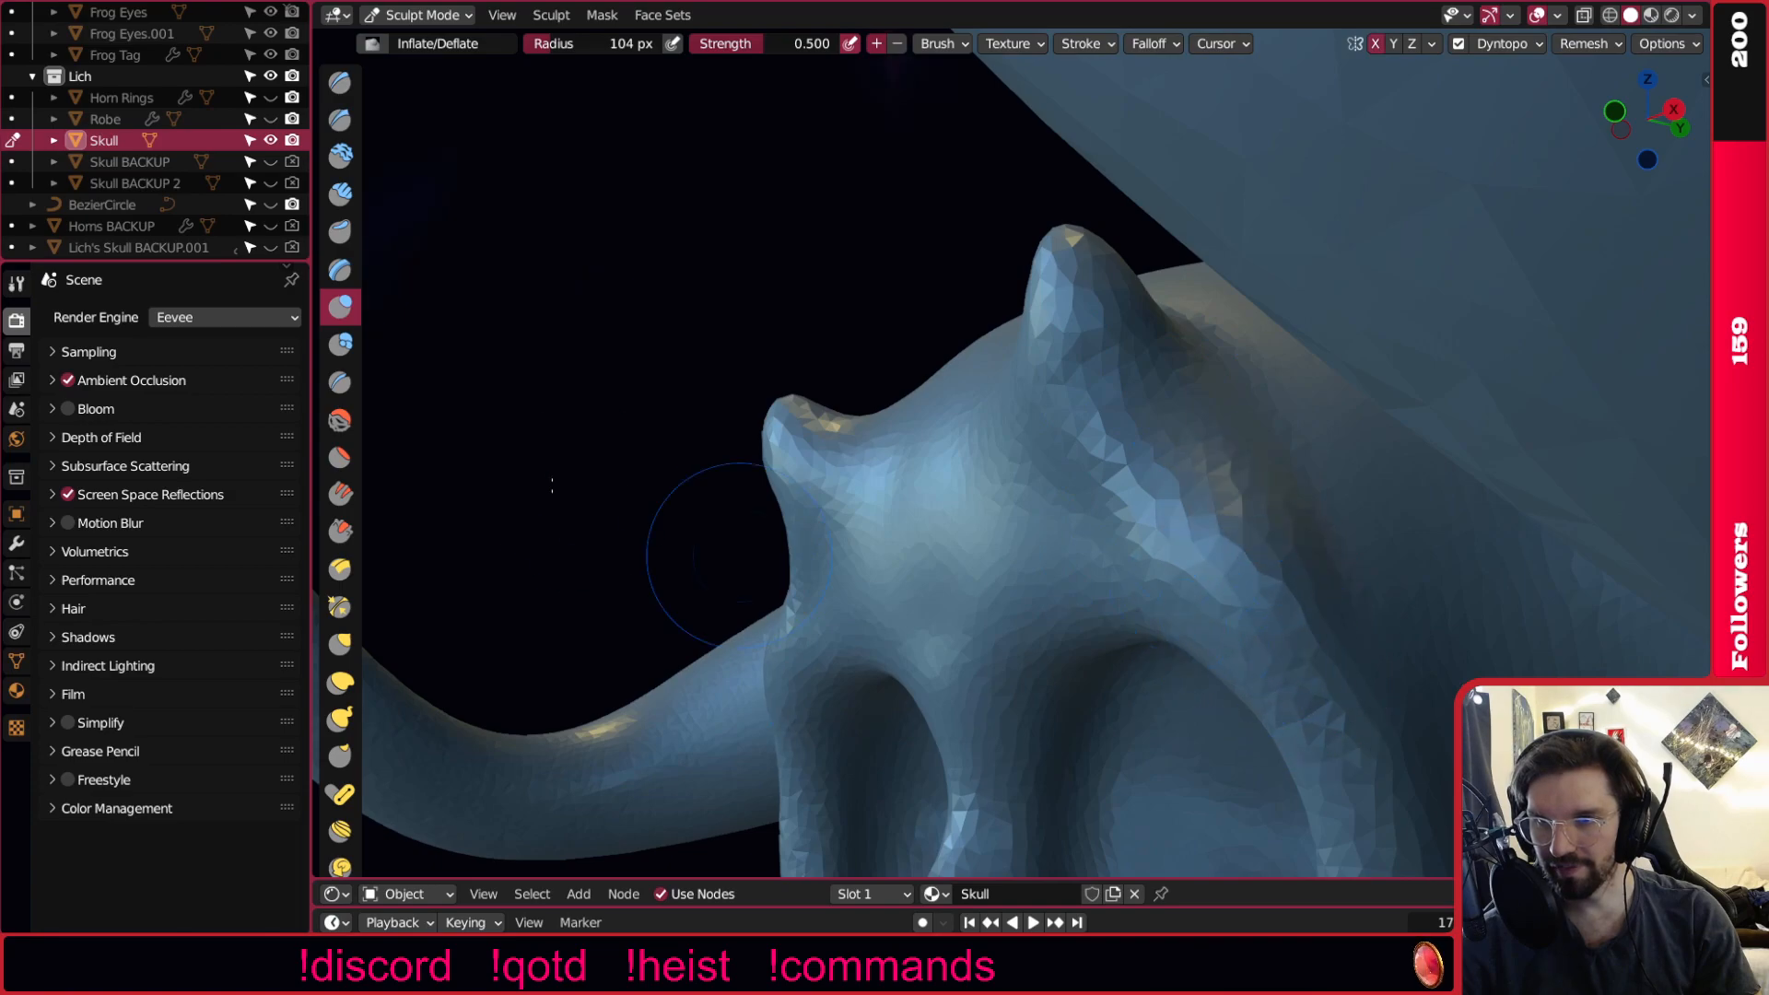
Smooth the ridges between the small horns and the eye sockets, then enlarge the Smooth brush radius to 291 px.
{"action": "left_click", "coordinate": [340, 382]}
{"action": "left_click", "coordinate": [340, 421]}
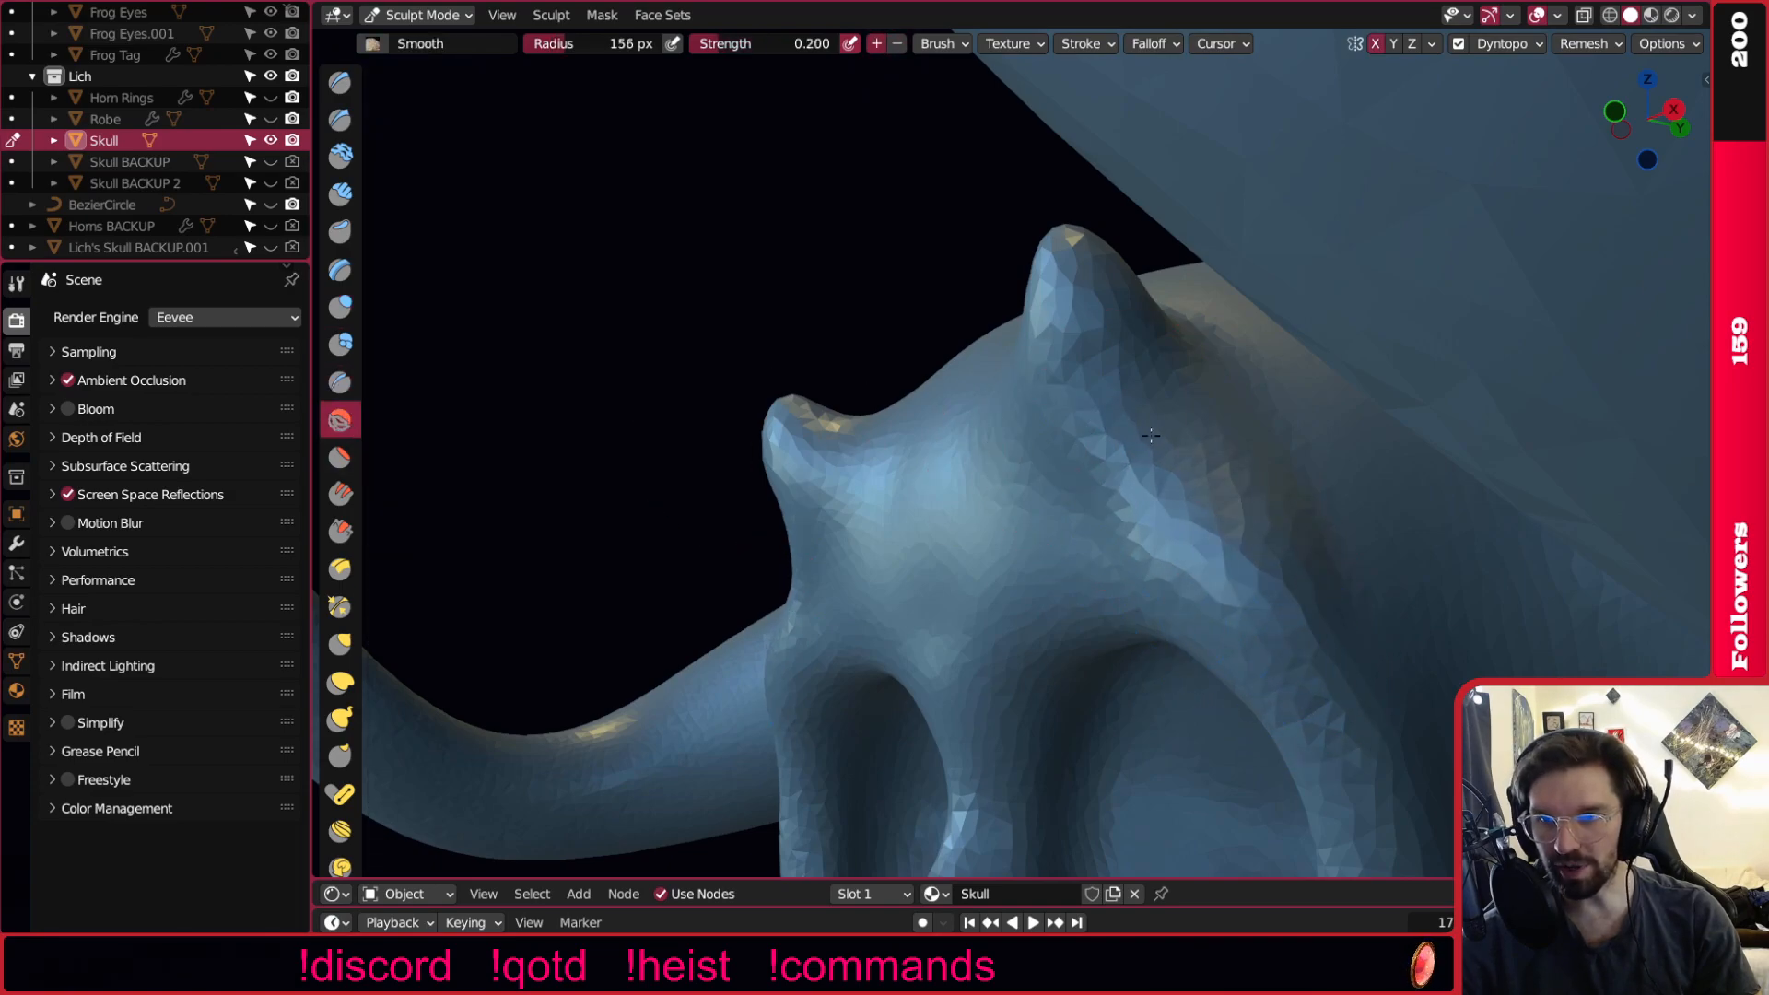
{"action": "mouse_move", "coordinate": [1205, 465]}
{"action": "middle_mouse_down"}
{"action": "mouse_move", "coordinate": [1276, 544]}
{"action": "mouse_move", "coordinate": [1193, 489]}
{"action": "middle_mouse_up"}
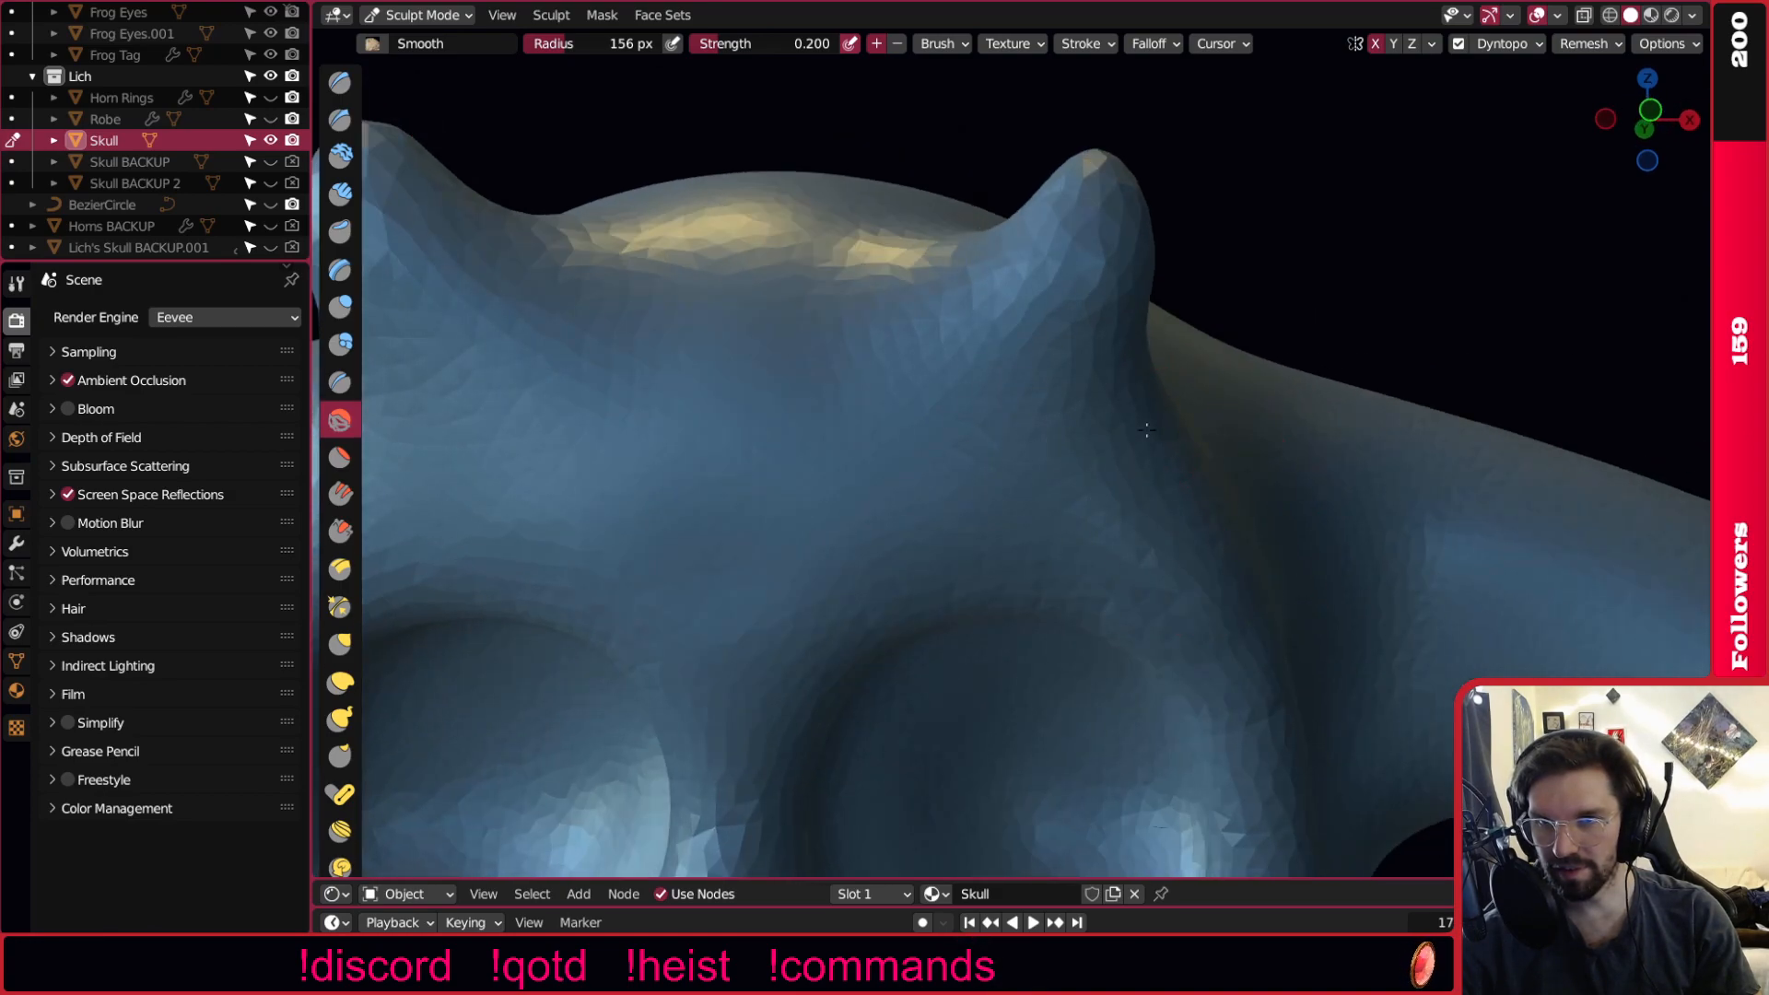
{"action": "middle_click_drag", "start_coordinate": [1189, 428], "coordinate": [1099, 426]}
{"action": "middle_click_drag", "start_coordinate": [1312, 639], "coordinate": [1225, 363]}
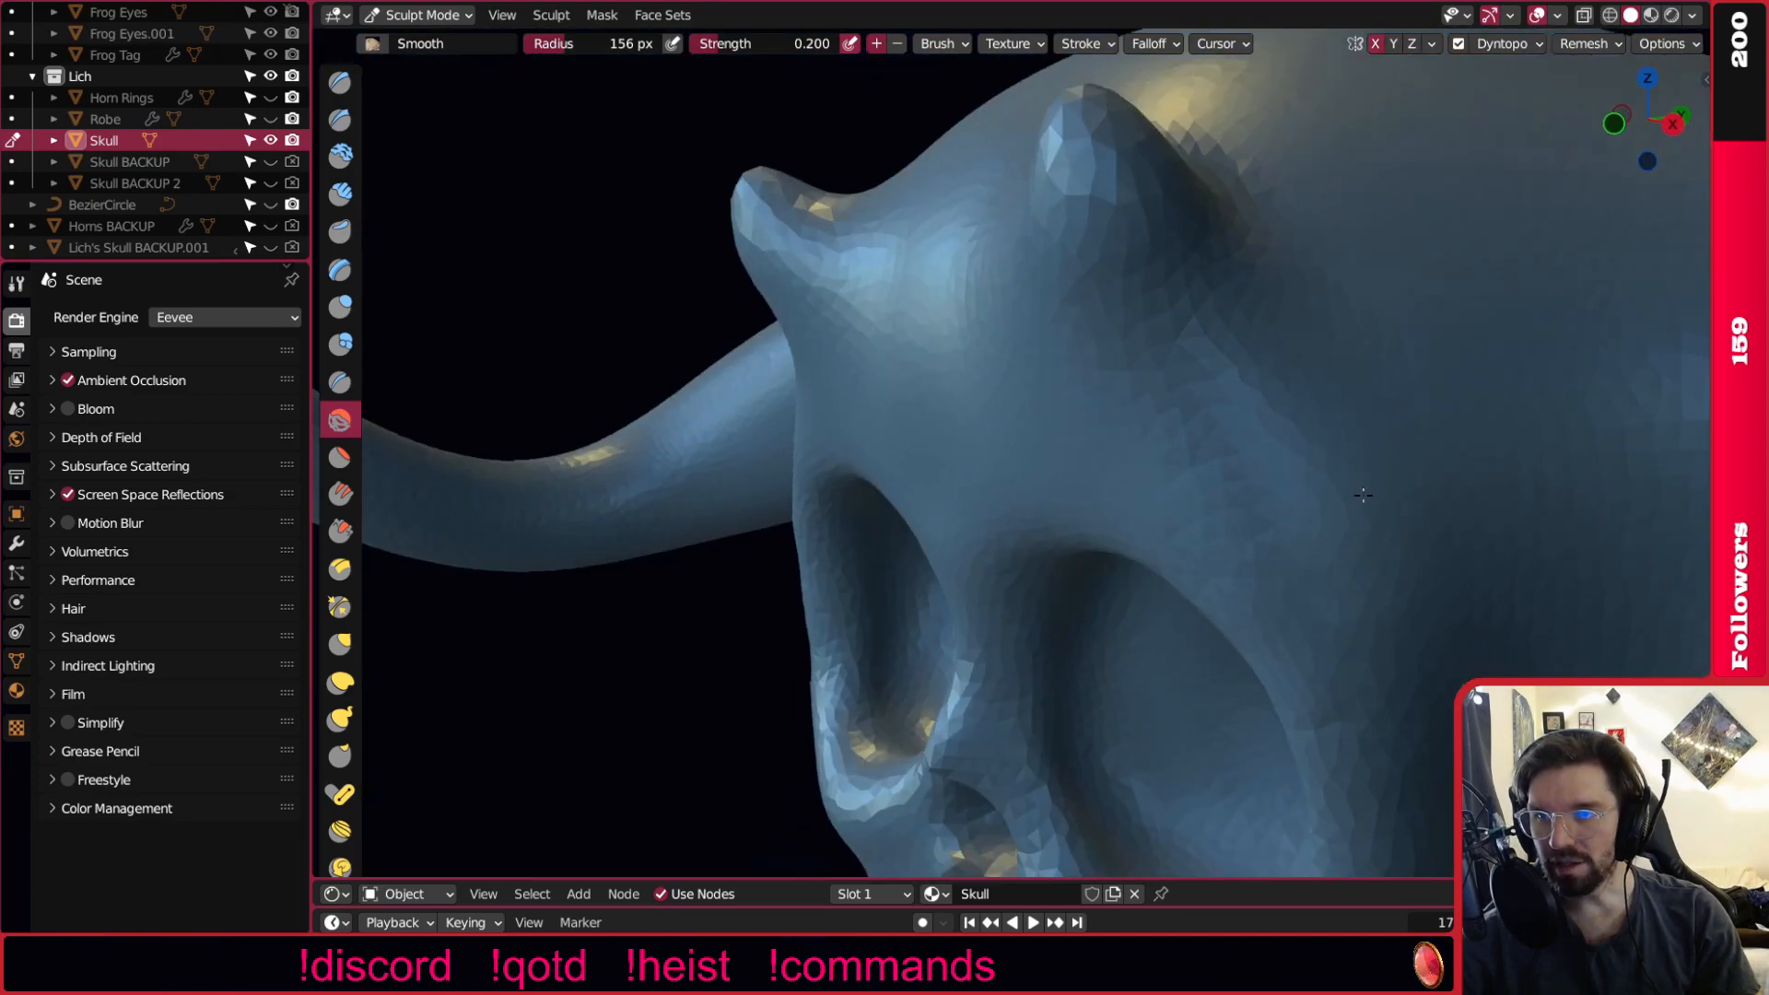
{"action": "mouse_move", "coordinate": [1391, 514]}
{"action": "middle_mouse_down"}
{"action": "mouse_move", "coordinate": [1493, 679]}
{"action": "mouse_move", "coordinate": [1264, 427]}
{"action": "mouse_move", "coordinate": [1138, 356]}
{"action": "mouse_move", "coordinate": [1180, 508]}
{"action": "mouse_move", "coordinate": [1125, 458]}
{"action": "mouse_move", "coordinate": [1125, 375]}
{"action": "mouse_move", "coordinate": [1134, 498]}
{"action": "middle_mouse_up"}
{"action": "left_click_drag", "start_coordinate": [1210, 528], "coordinate": [1177, 434]}
{"action": "mouse_move", "coordinate": [1177, 434]}
{"action": "middle_mouse_down"}
{"action": "mouse_move", "coordinate": [1572, 284]}
{"action": "mouse_move", "coordinate": [1559, 260]}
{"action": "middle_mouse_up"}
{"action": "mouse_move", "coordinate": [1179, 406]}
{"action": "left_mouse_down"}
{"action": "mouse_move", "coordinate": [1106, 470]}
{"action": "mouse_move", "coordinate": [1100, 396]}
{"action": "left_mouse_up"}
{"action": "key", "text": "bracketright"}
{"action": "key", "text": "bracketright"}
{"action": "key", "text": "bracketright"}
{"action": "key", "text": "bracketright"}
{"action": "key", "text": "bracketright"}
{"action": "key", "text": "bracketright"}
Examine the small horns, smoothed brow and large horns from above, the side and the front.
{"action": "scroll", "coordinate": [1090, 478], "scroll_direction": "down", "scroll_amount": 10}
{"action": "middle_click_drag", "start_coordinate": [1181, 560], "coordinate": [1015, 316]}
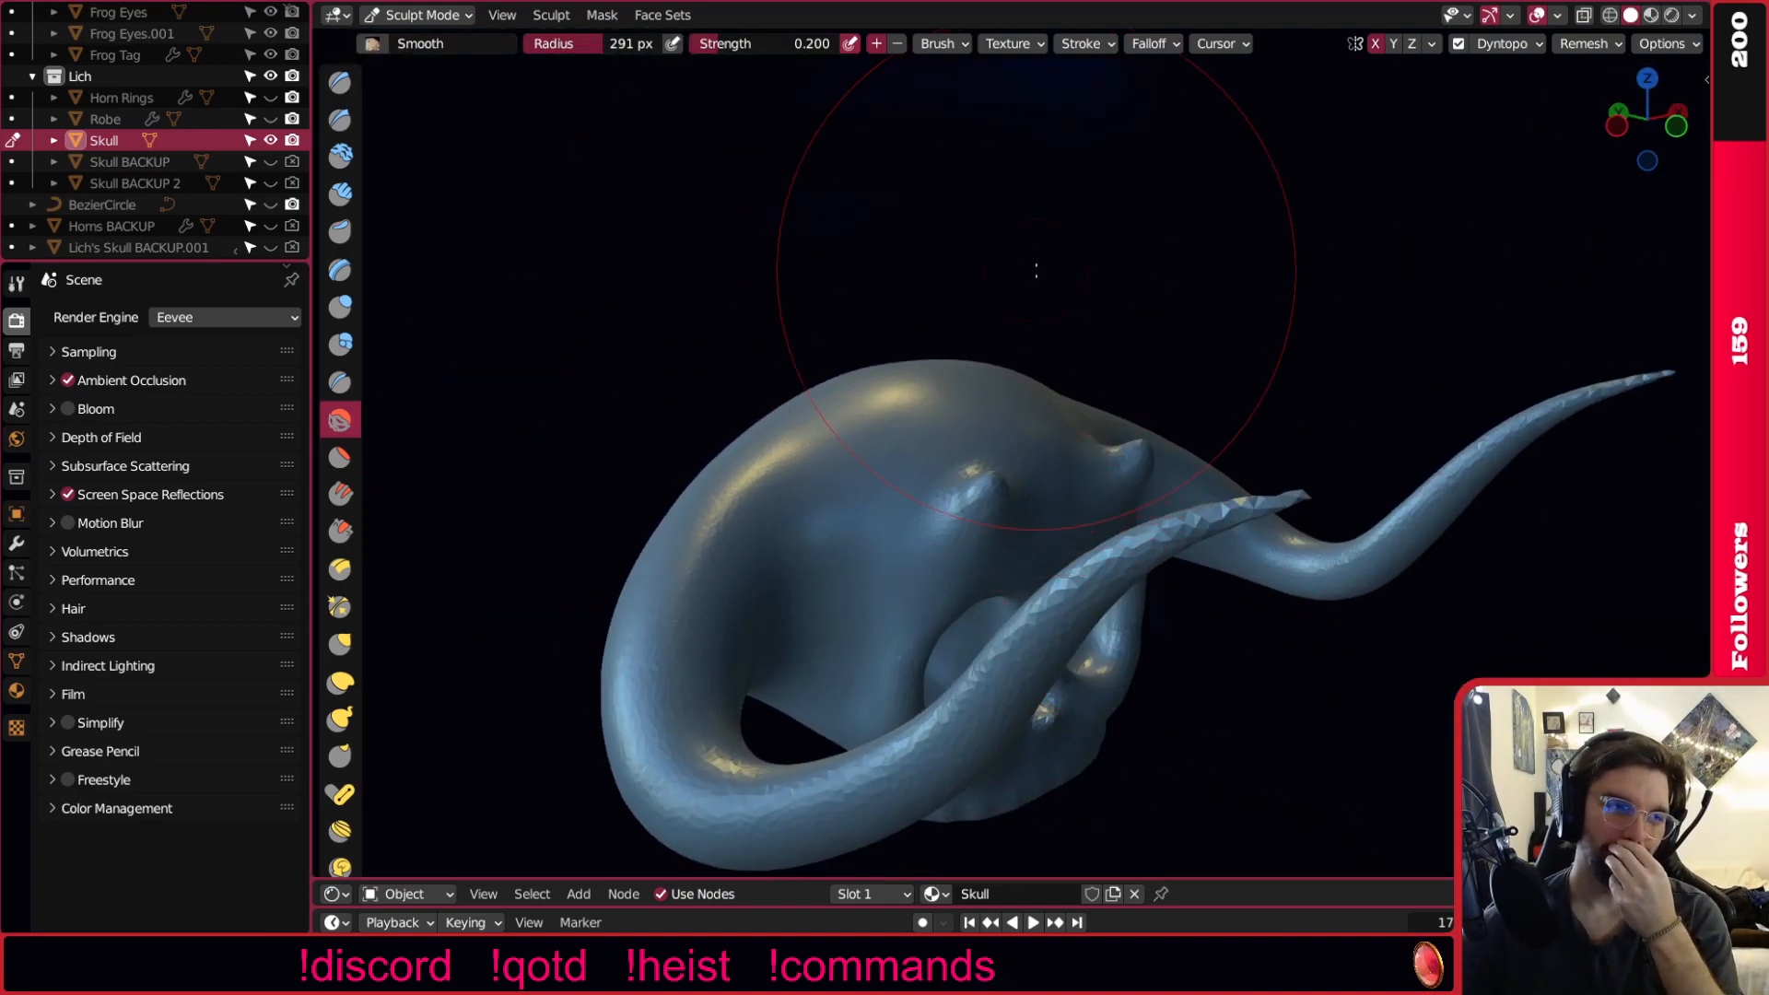
{"action": "scroll", "coordinate": [1050, 277], "scroll_direction": "up", "scroll_amount": 3}
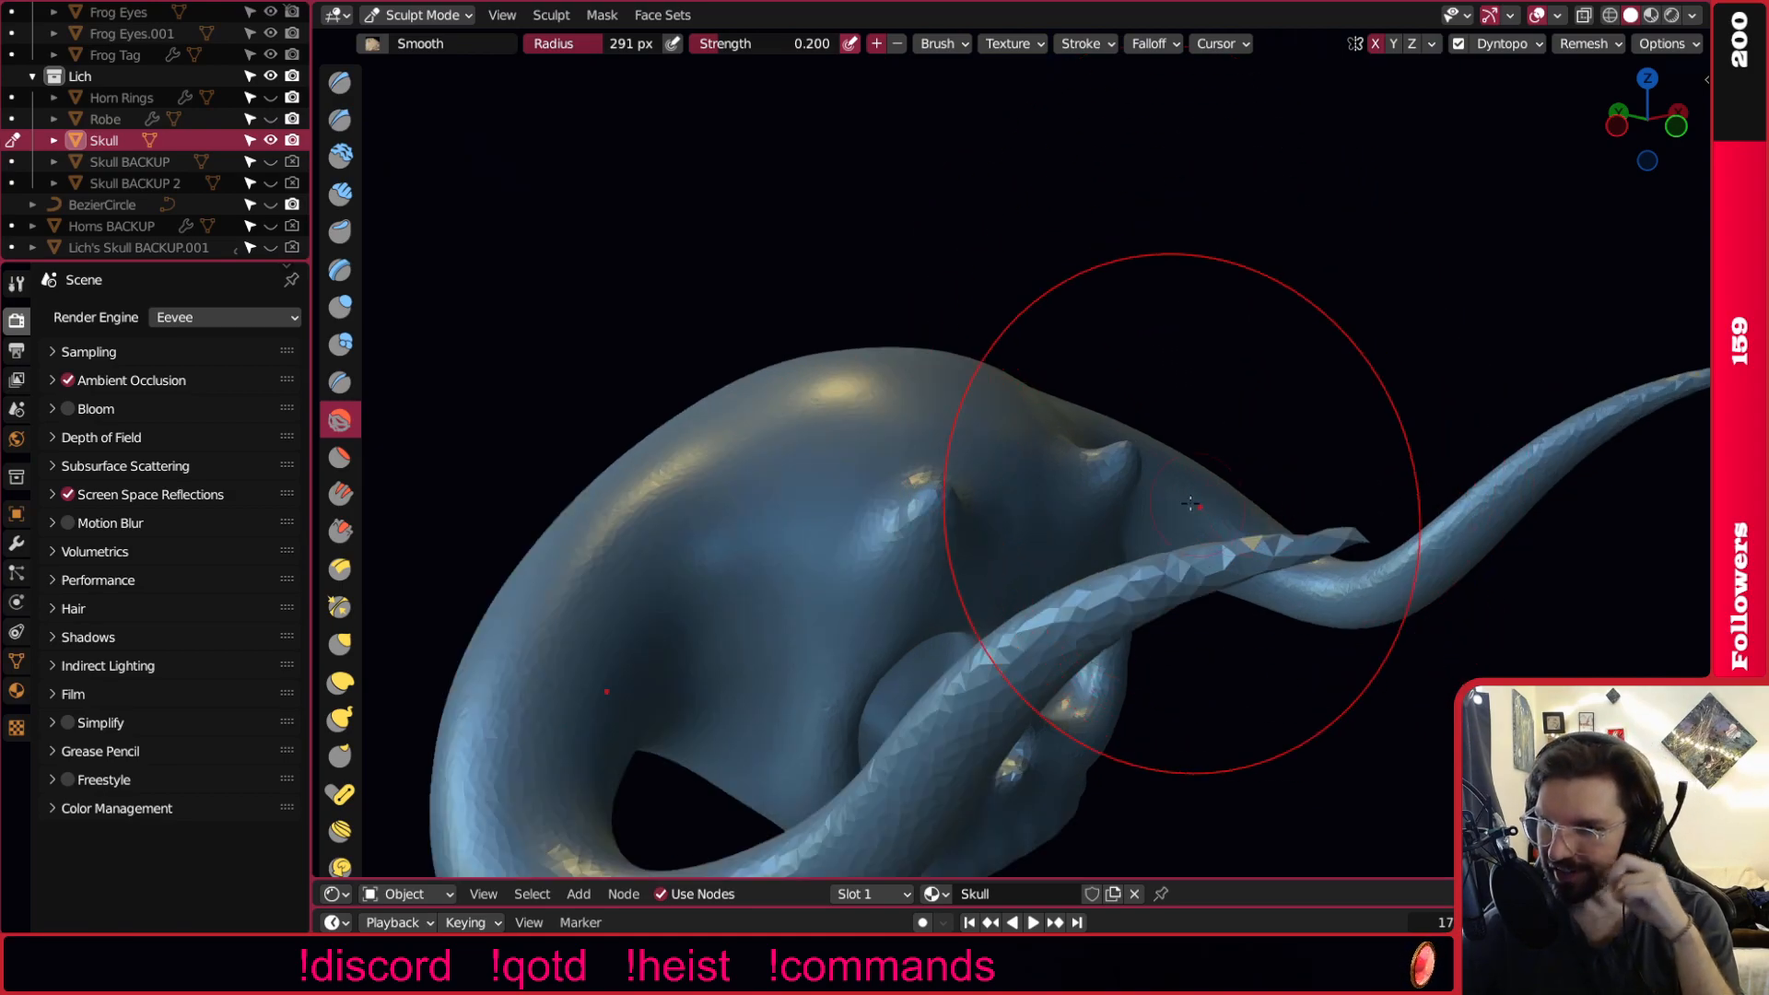
{"action": "scroll", "coordinate": [1138, 497], "scroll_direction": "up", "scroll_amount": 4}
{"action": "middle_click_drag", "start_coordinate": [1139, 495], "coordinate": [802, 482]}
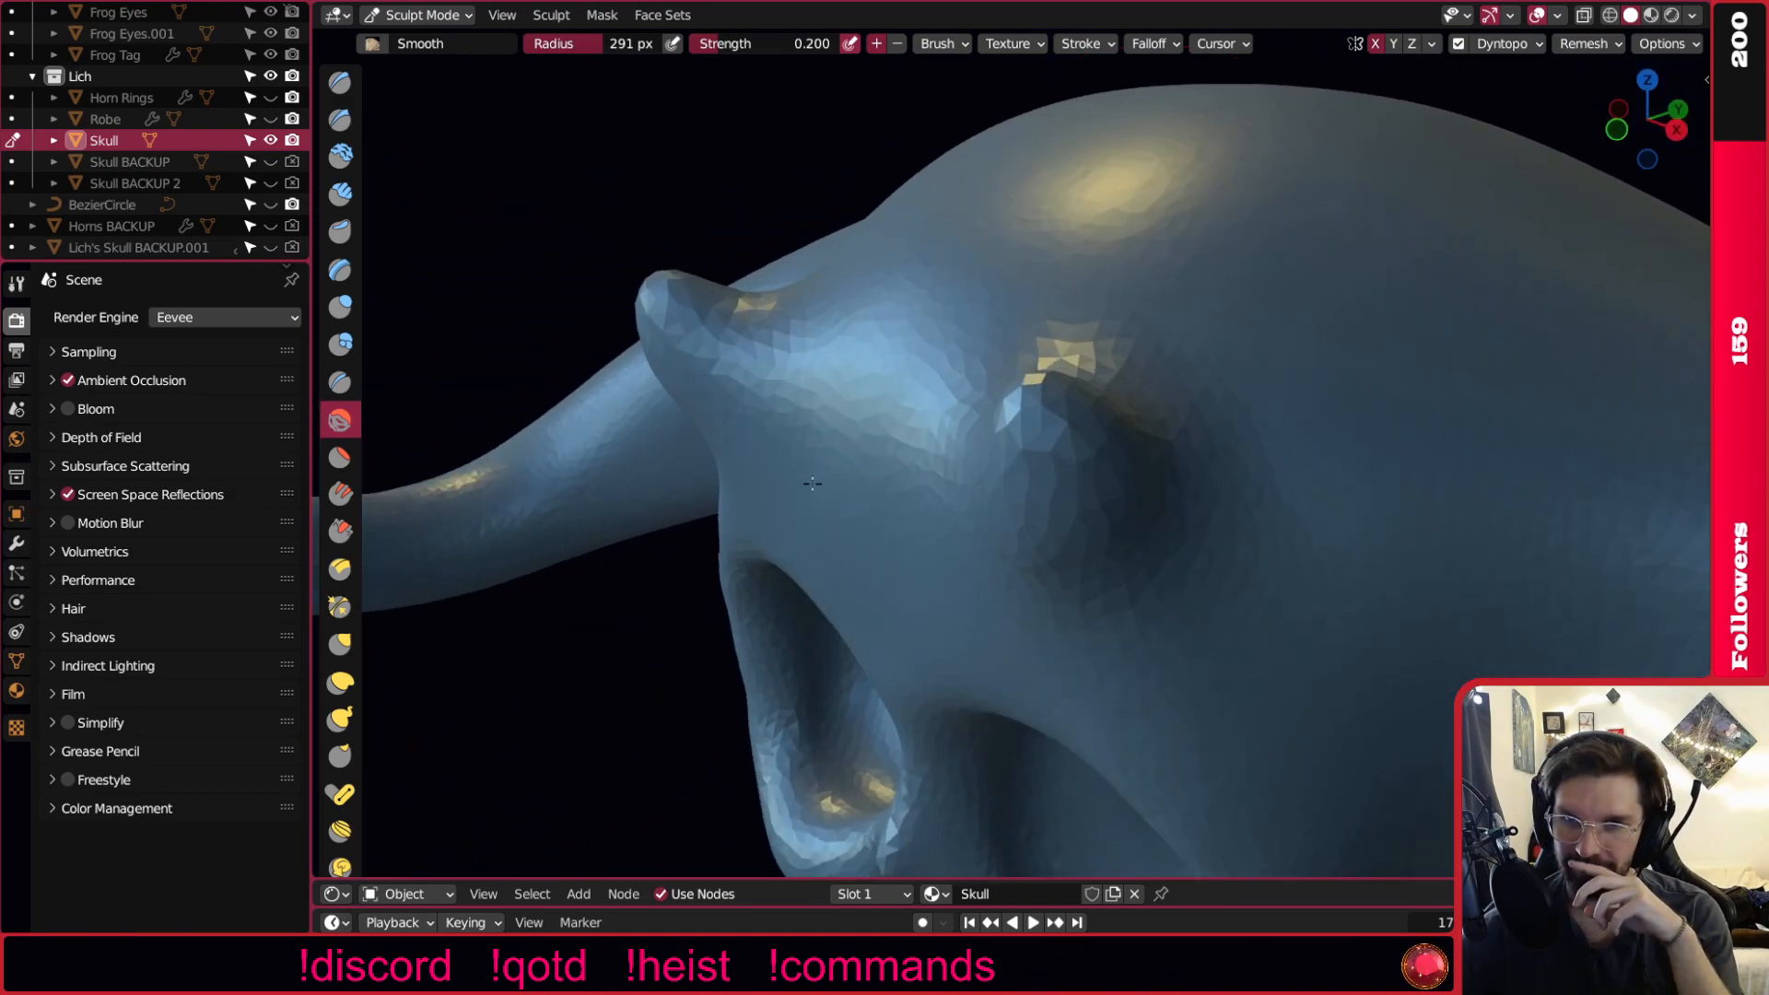
{"action": "scroll", "coordinate": [978, 425], "scroll_direction": "down", "scroll_amount": 4}
{"action": "middle_click_drag", "start_coordinate": [978, 425], "coordinate": [976, 479]}
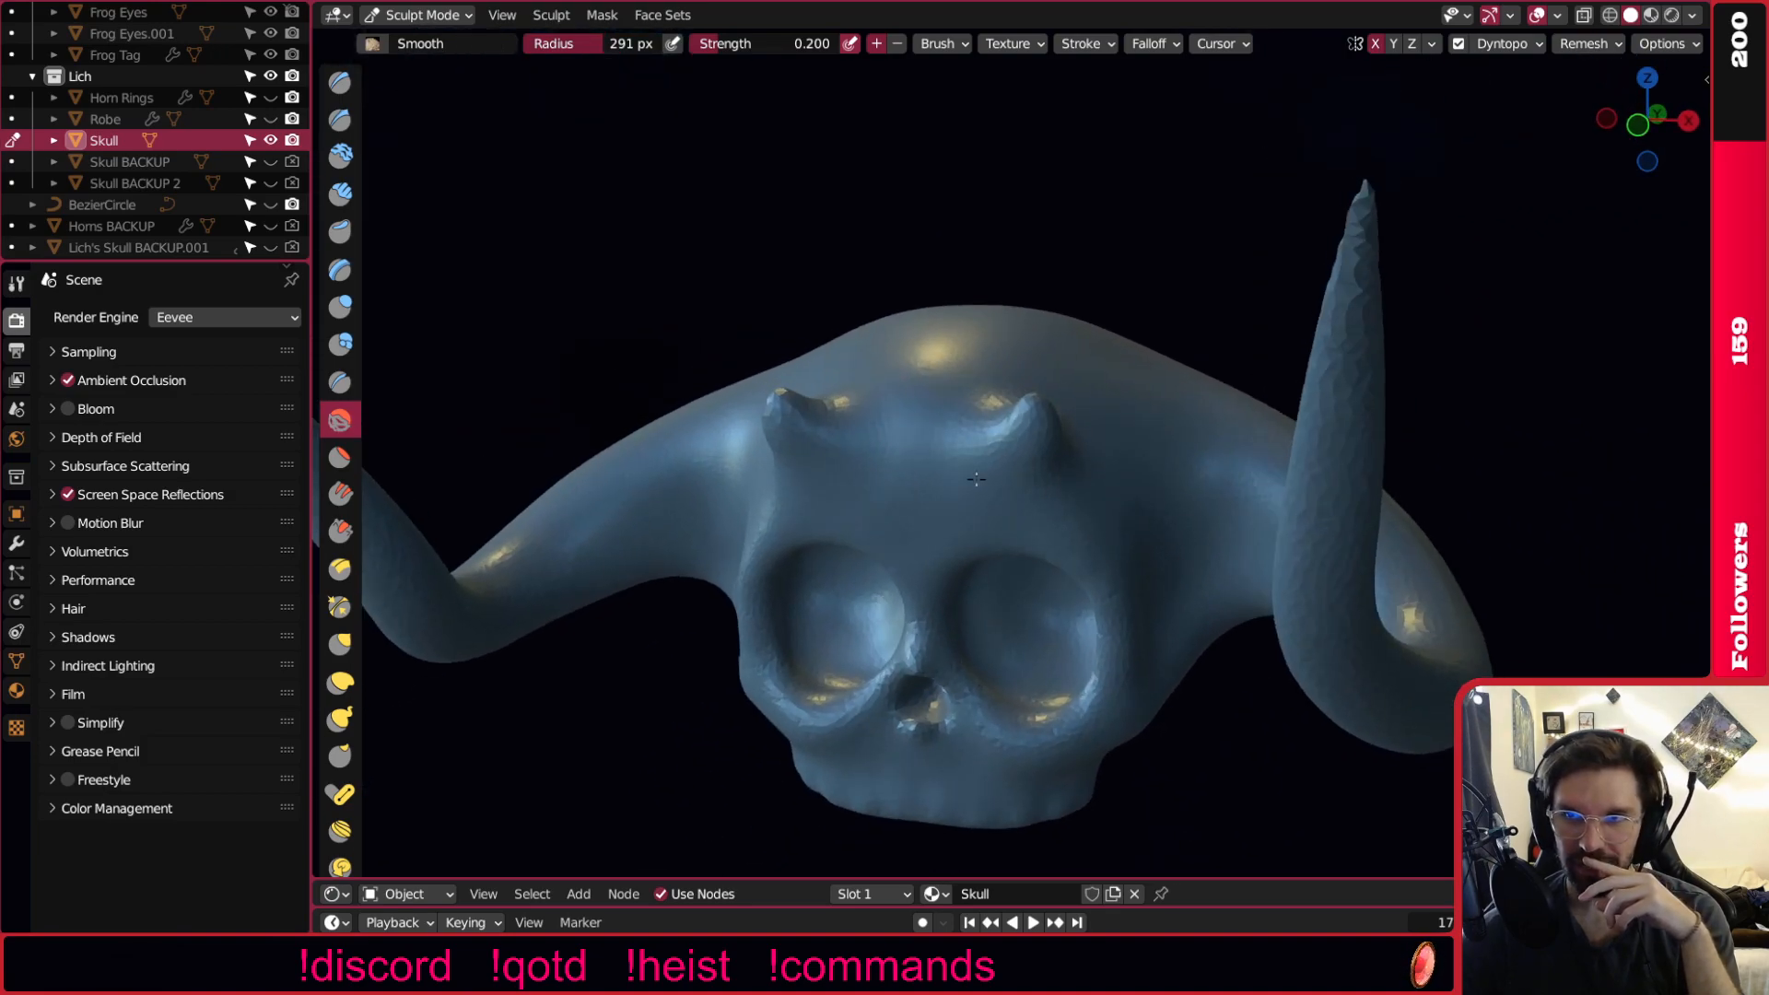
{"action": "middle_click_drag", "start_coordinate": [1439, 209], "coordinate": [1415, 218]}
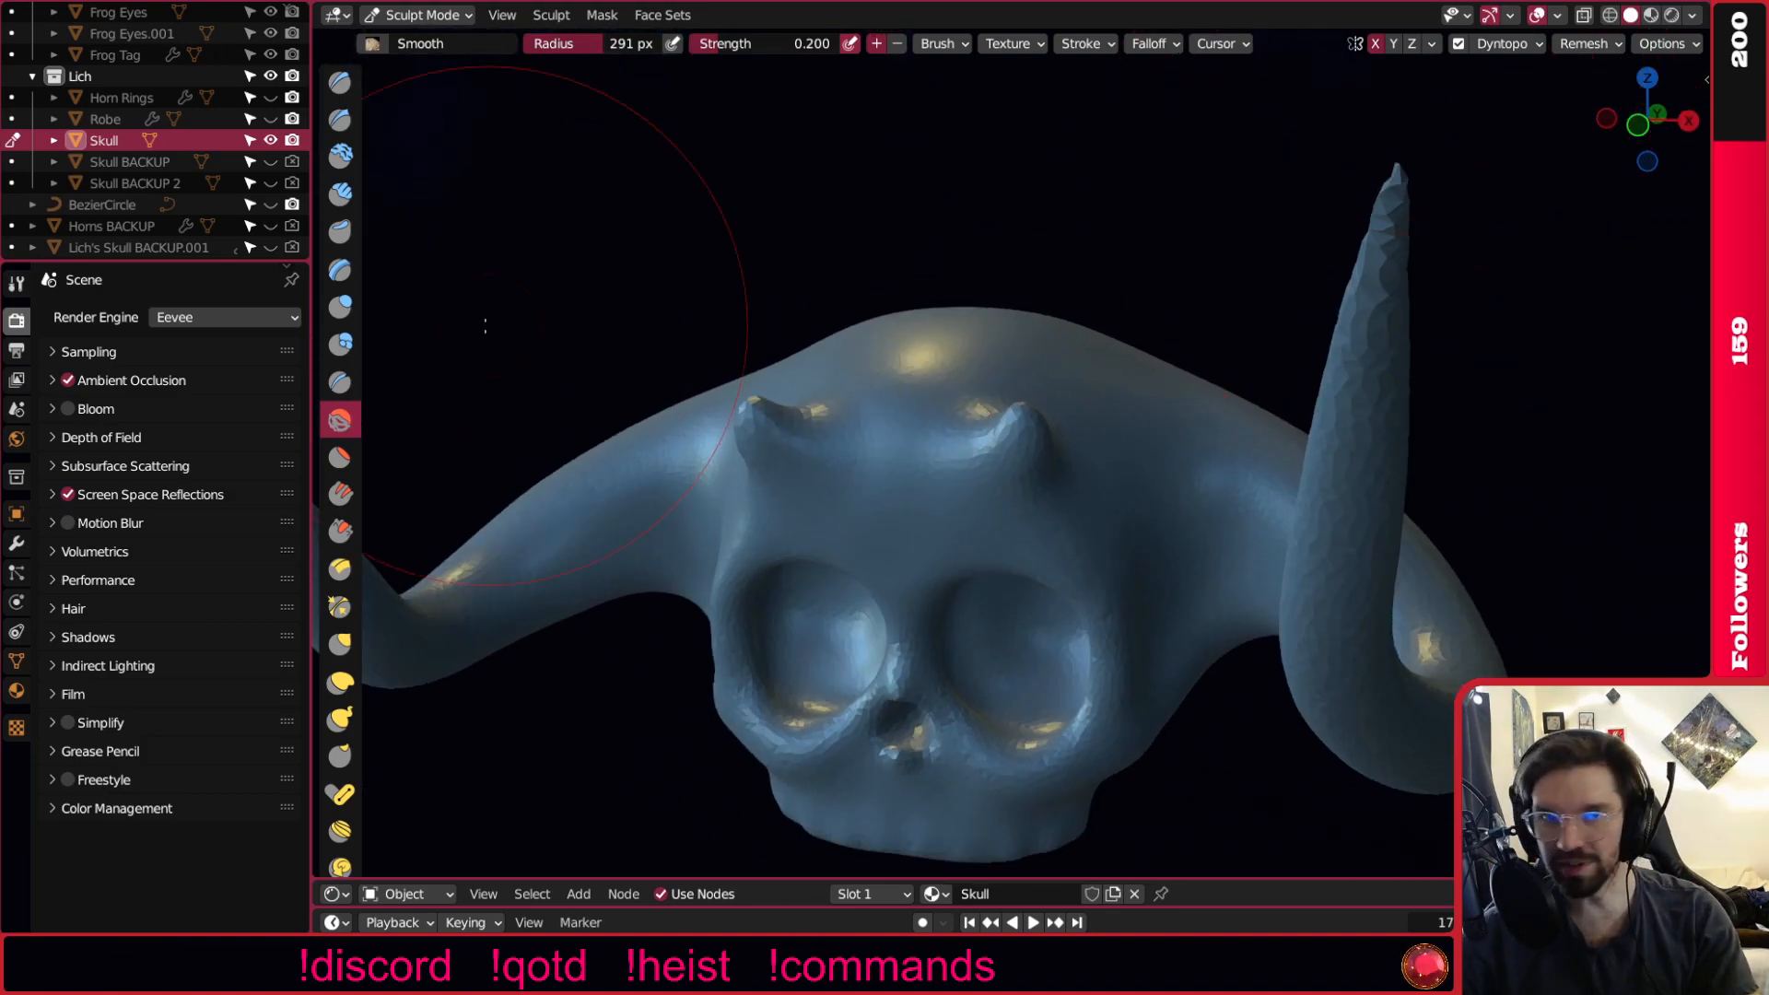
{"action": "mouse_move", "coordinate": [1383, 175]}
{"action": "middle_mouse_down"}
{"action": "mouse_move", "coordinate": [1425, 169]}
{"action": "mouse_move", "coordinate": [1223, 317]}
{"action": "middle_mouse_up"}
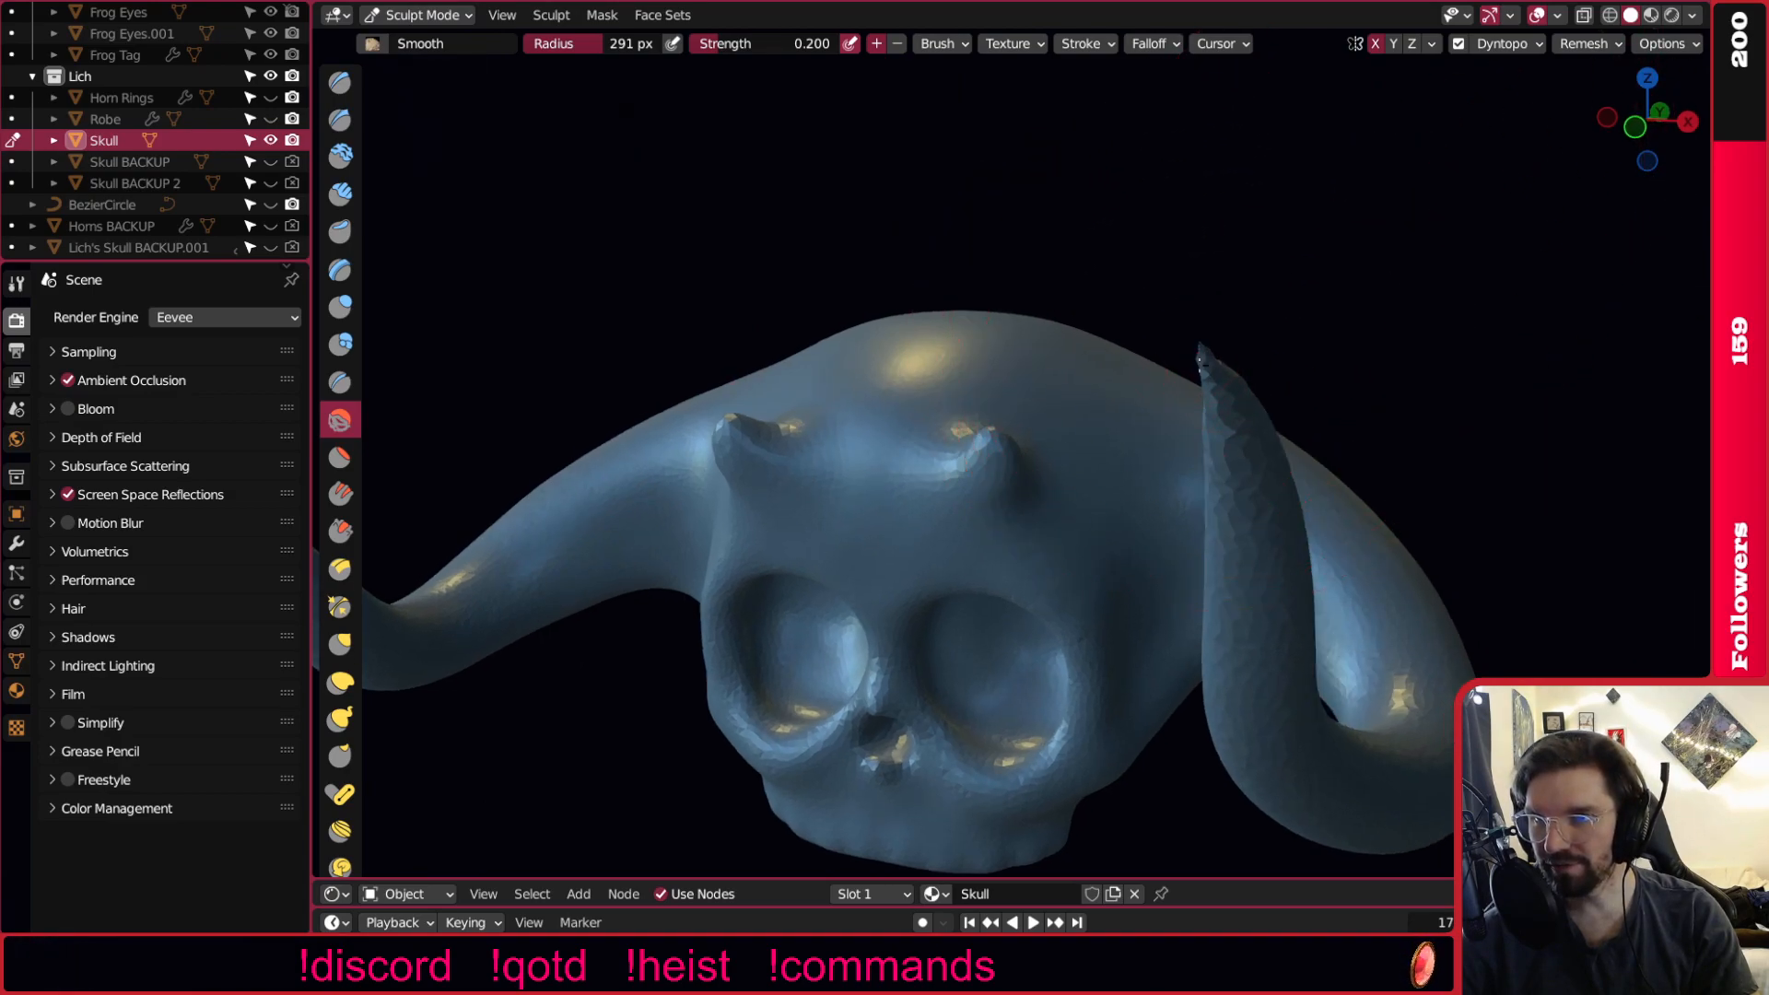
Even out the skull's mesh with a Dyntopo detail flood fill at constant detail resolution 18.
{"action": "left_click", "coordinate": [1501, 44]}
{"action": "left_click", "coordinate": [1513, 153]}
{"action": "mouse_move", "coordinate": [691, 397]}
{"action": "middle_mouse_down"}
{"action": "mouse_move", "coordinate": [1686, 475]}
{"action": "mouse_move", "coordinate": [1521, 461]}
{"action": "middle_mouse_up"}
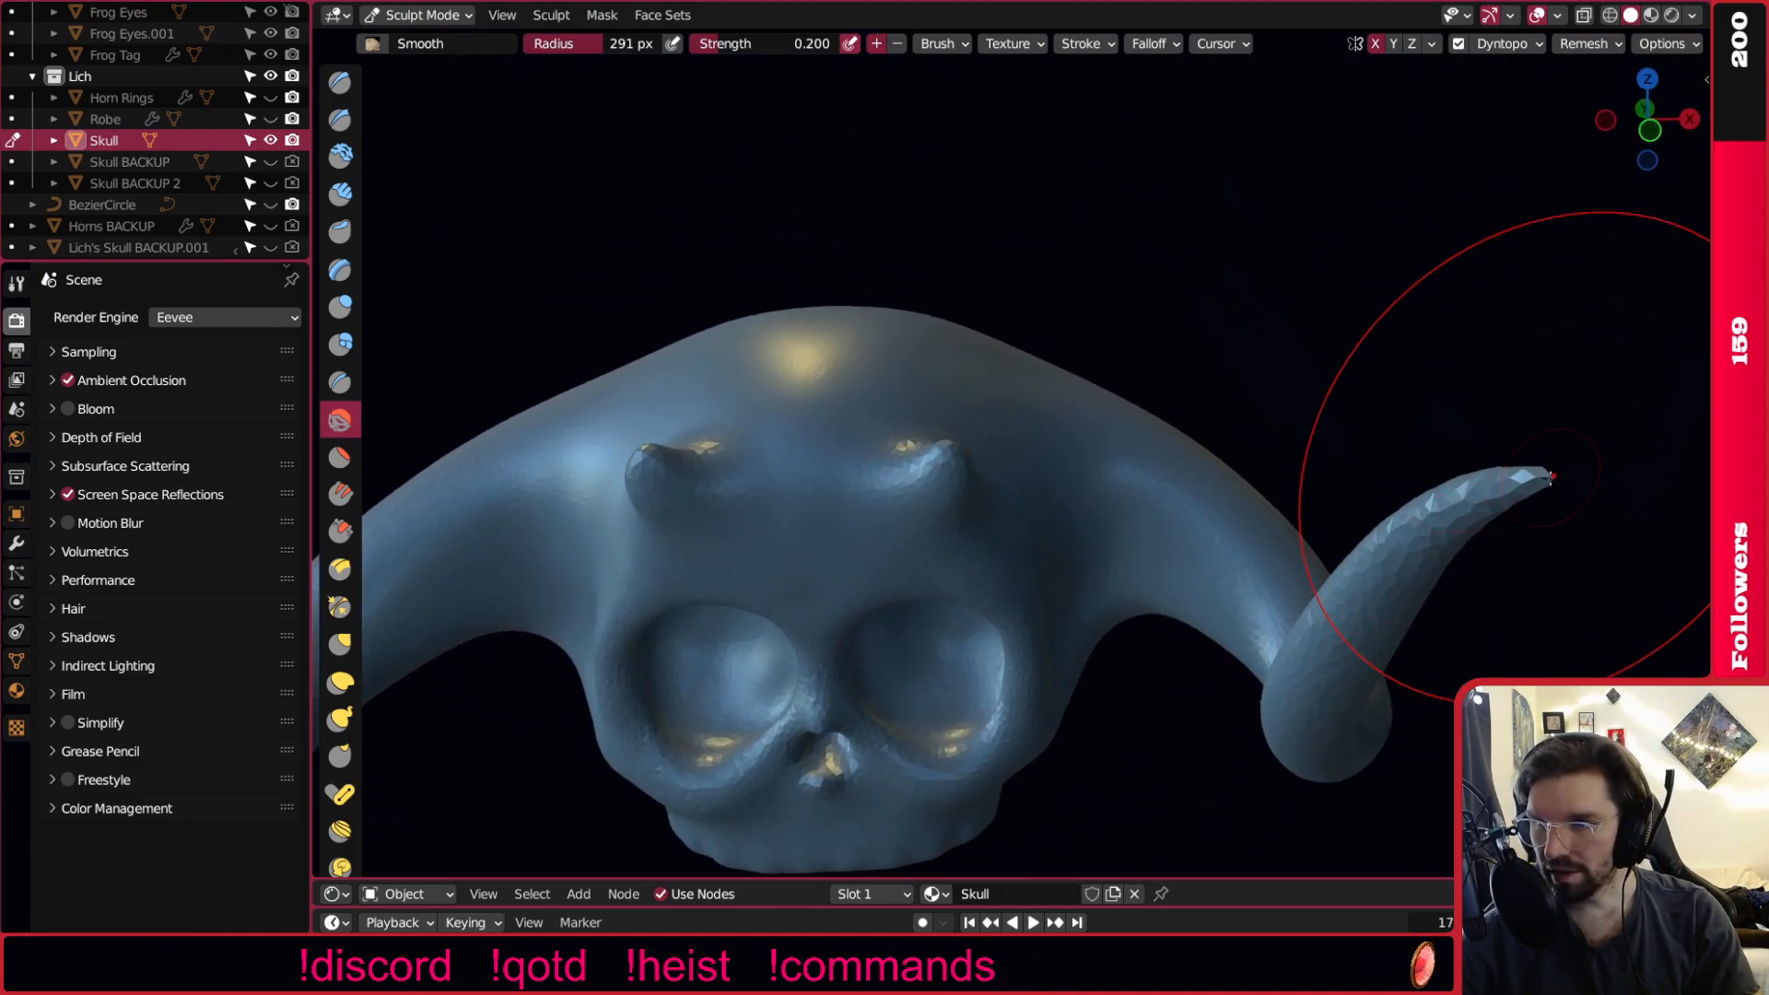
{"action": "left_click", "coordinate": [1500, 43]}
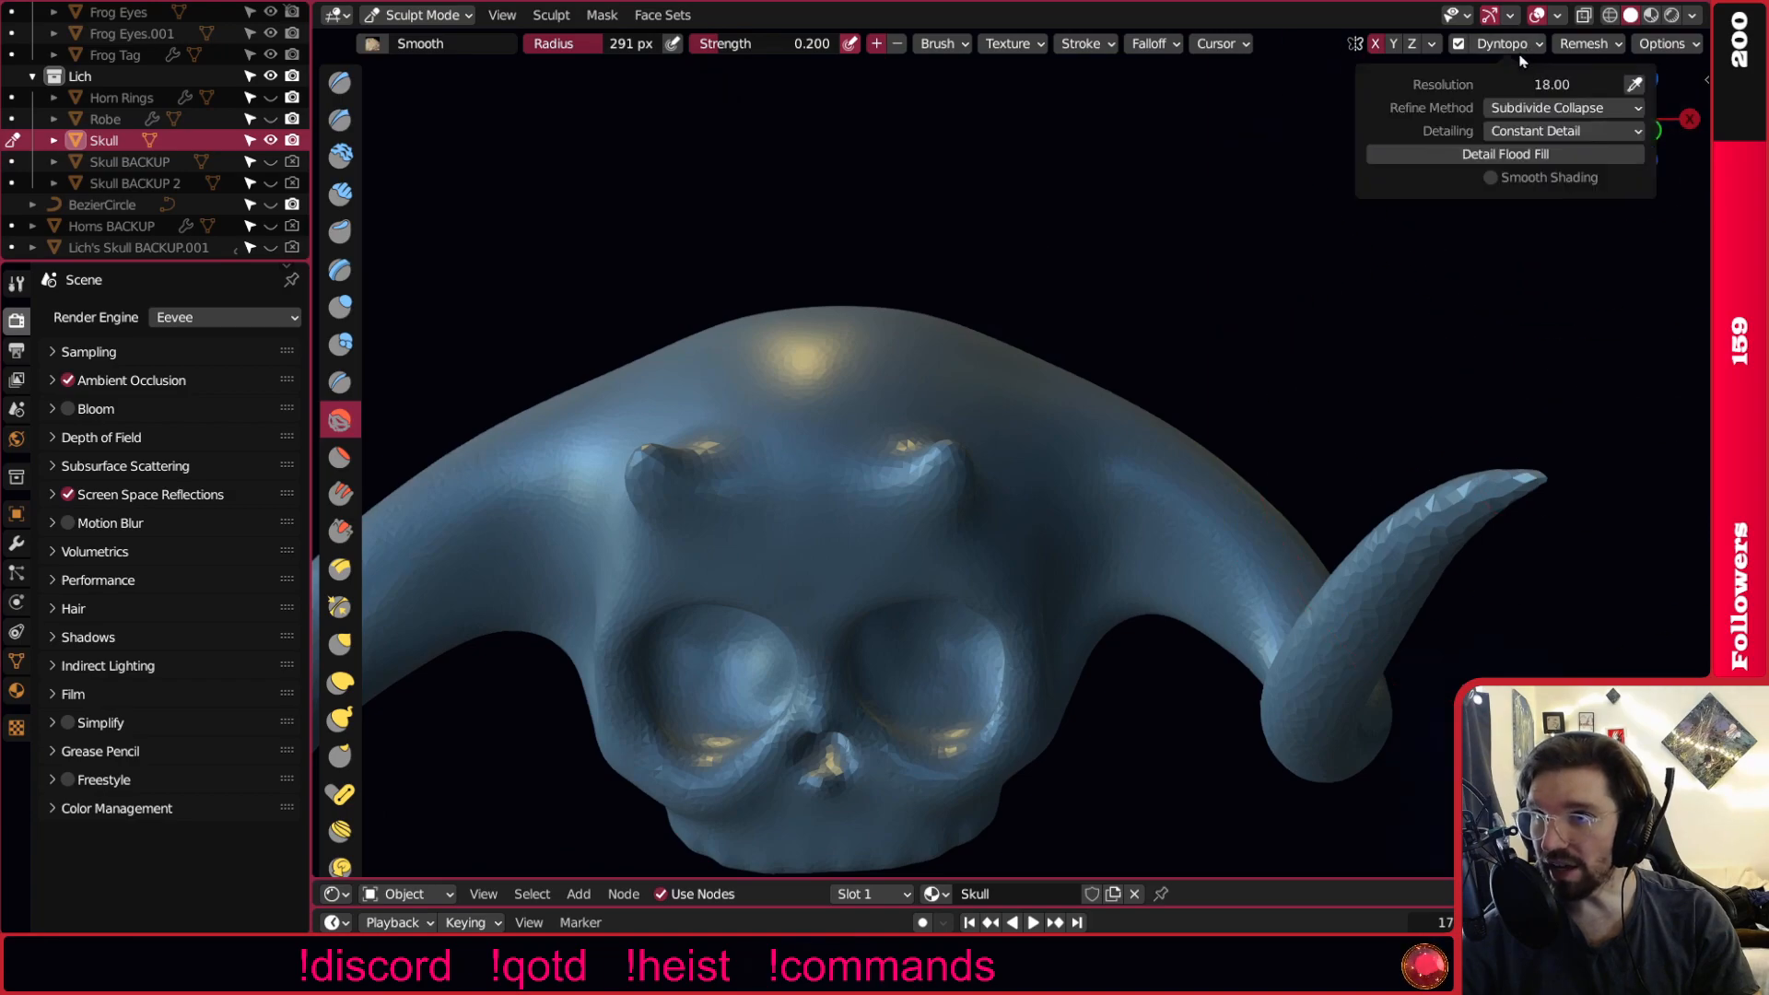
{"action": "mouse_move", "coordinate": [1462, 375]}
{"action": "middle_mouse_down"}
{"action": "mouse_move", "coordinate": [1438, 364]}
{"action": "mouse_move", "coordinate": [1477, 351]}
{"action": "middle_mouse_up"}
{"action": "scroll", "coordinate": [1036, 375], "scroll_direction": "down", "scroll_amount": 4}
{"action": "mouse_move", "coordinate": [1078, 373]}
{"action": "middle_mouse_down"}
{"action": "mouse_move", "coordinate": [1047, 365]}
{"action": "mouse_move", "coordinate": [1050, 386]}
{"action": "mouse_move", "coordinate": [1082, 373]}
{"action": "mouse_move", "coordinate": [1041, 354]}
{"action": "middle_mouse_up"}
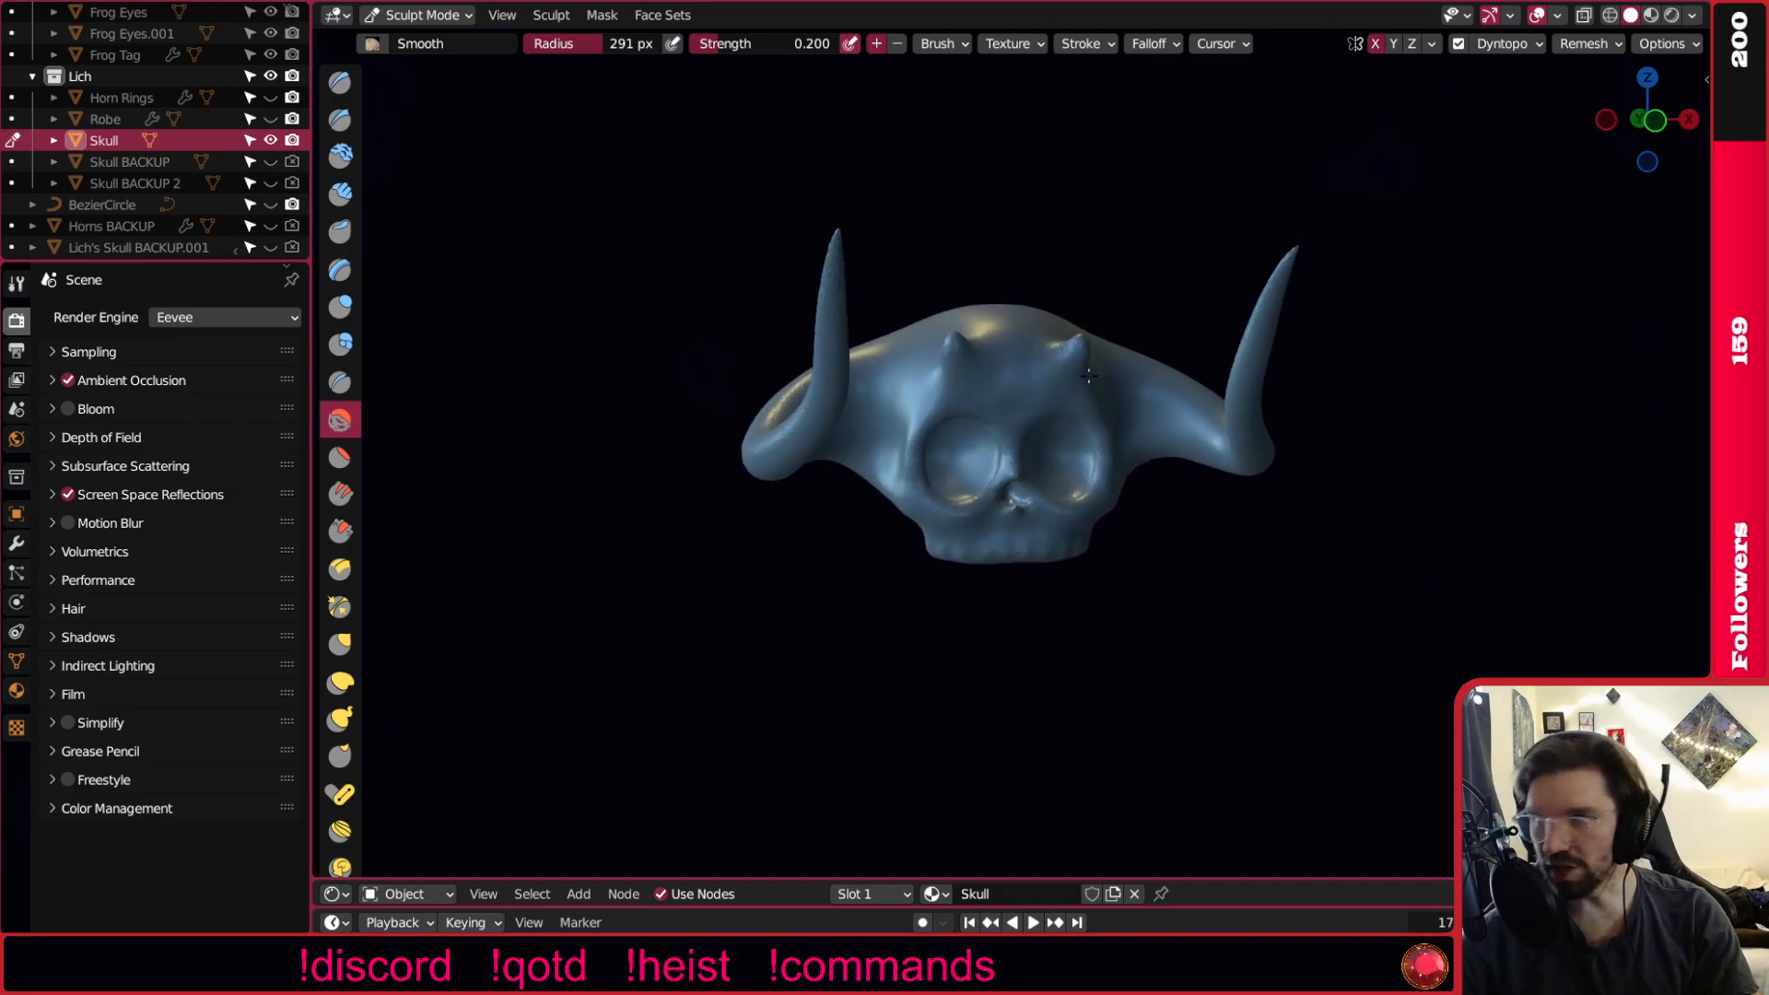
Stretch the tips of the small forehead horns upward with the Grab brush at a 210 px radius.
{"action": "scroll", "coordinate": [1040, 350], "scroll_direction": "up", "scroll_amount": 4}
{"action": "scroll", "coordinate": [1039, 350], "scroll_direction": "up", "scroll_amount": 3}
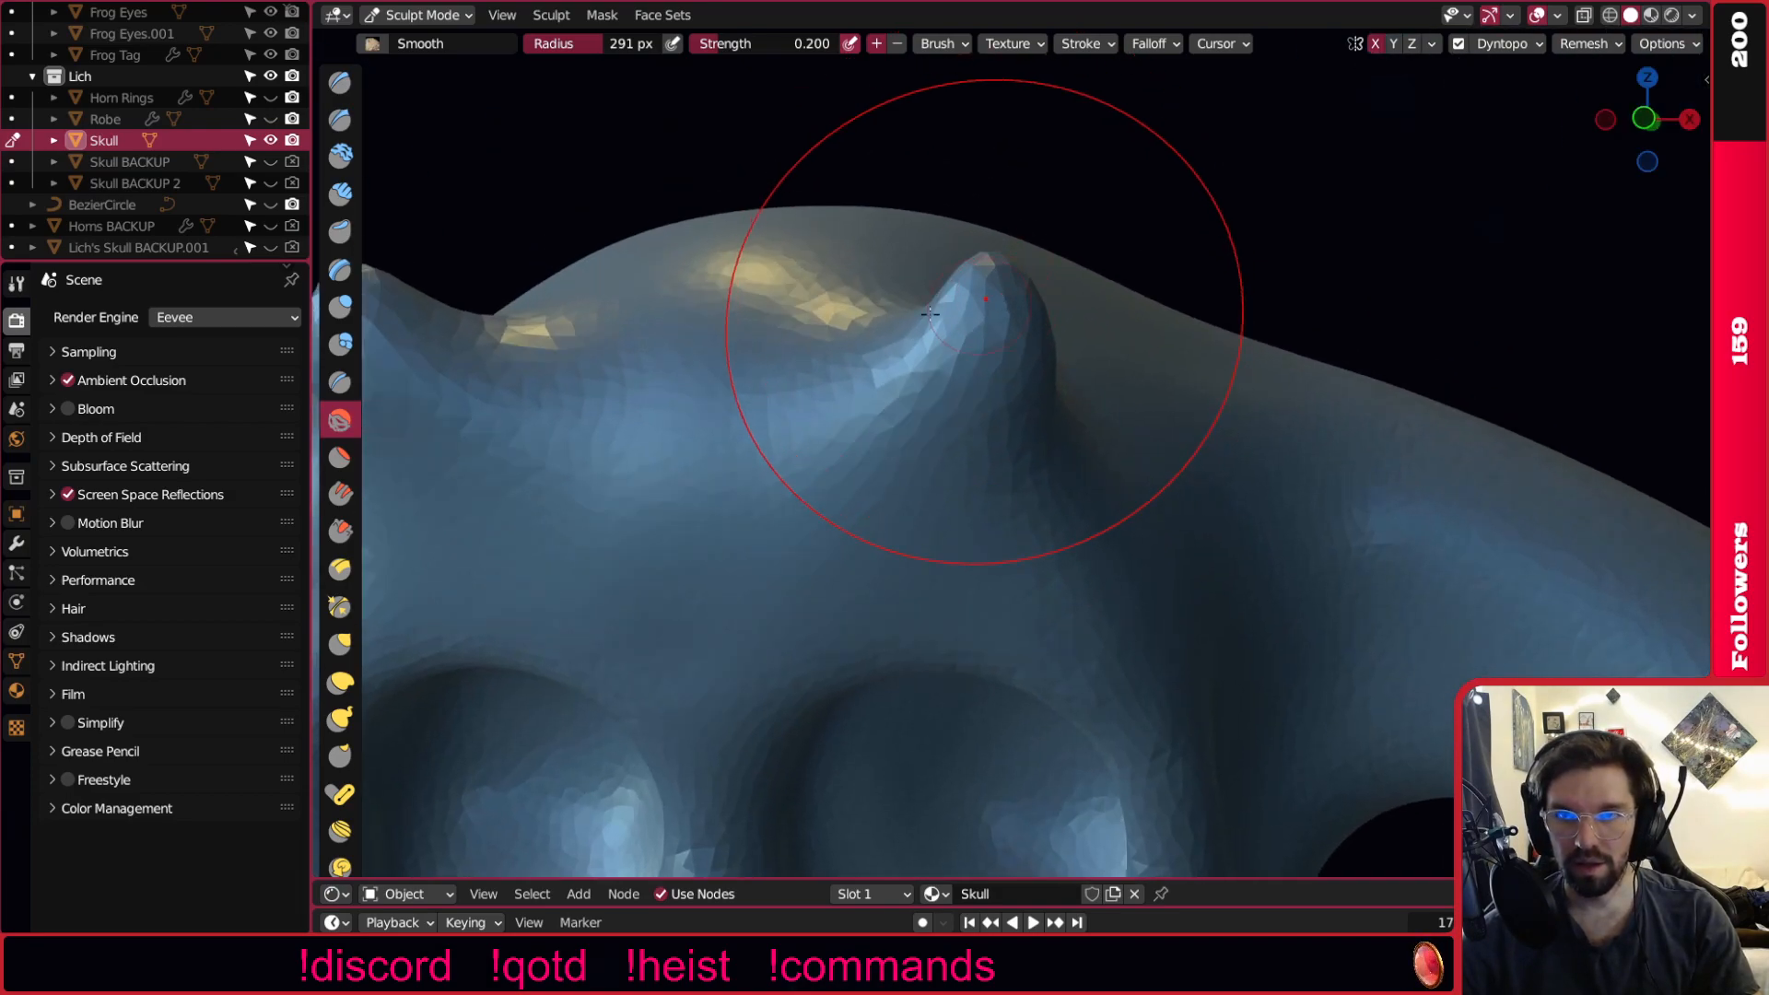
{"action": "left_click", "coordinate": [337, 646]}
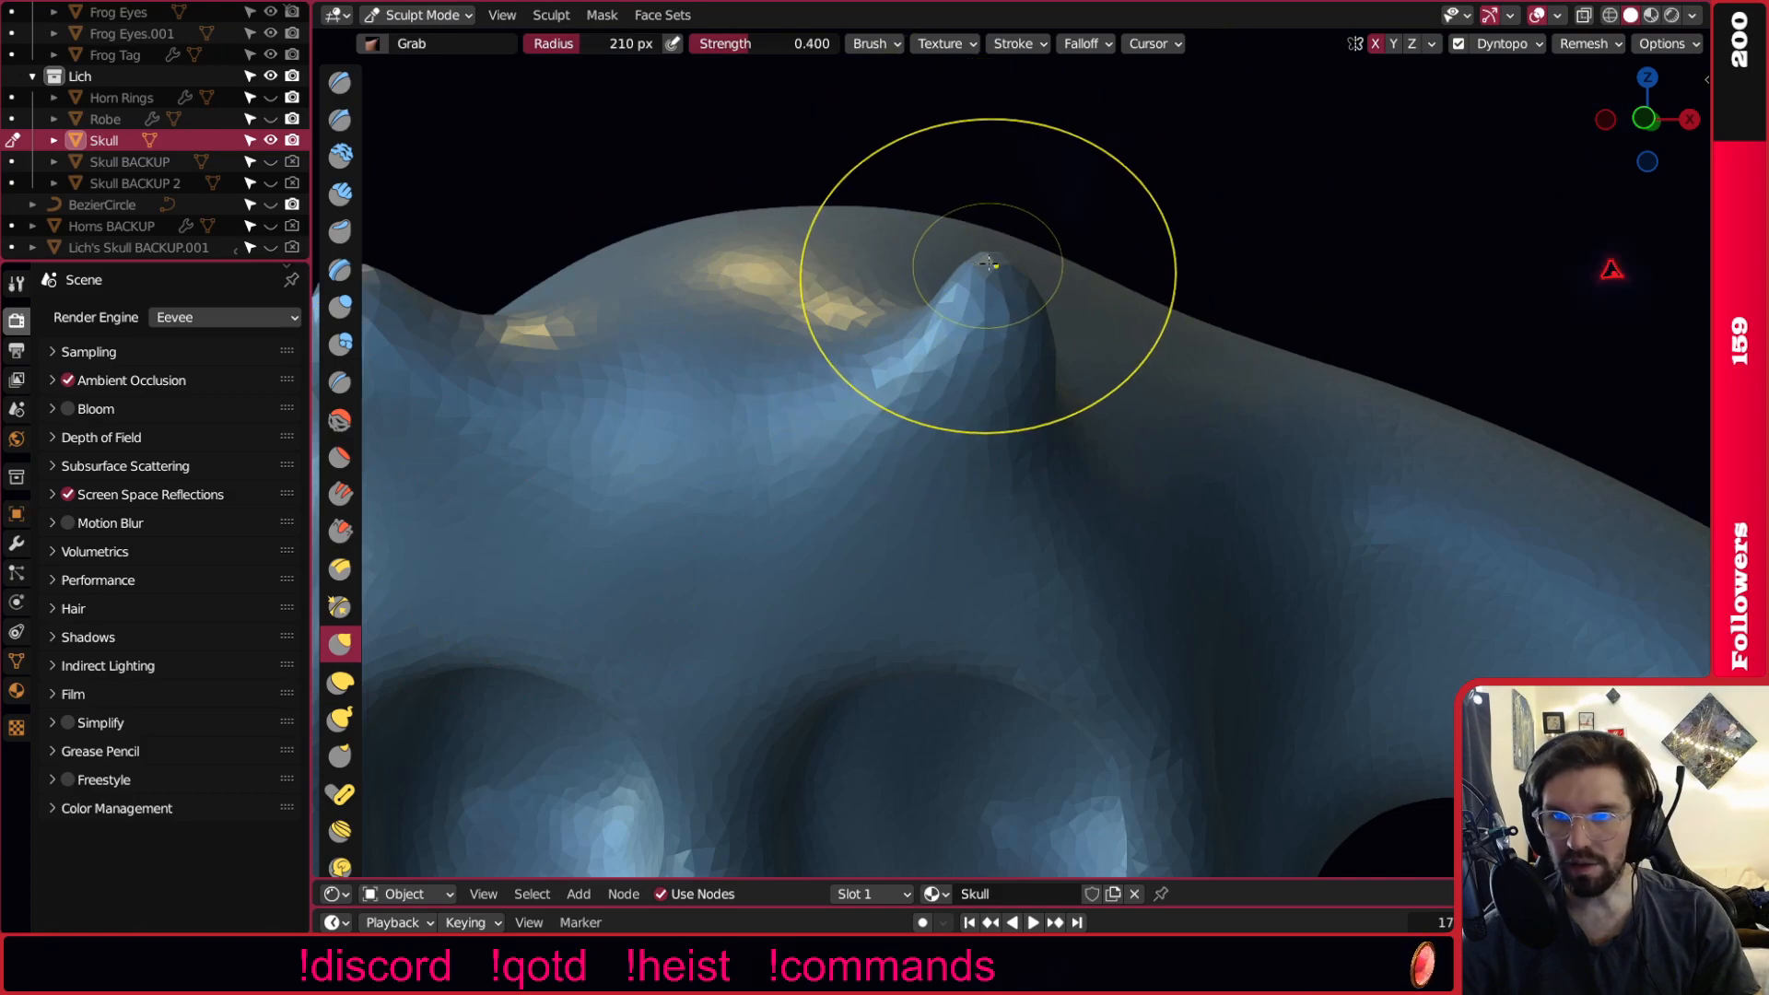
{"action": "left_click_drag", "start_coordinate": [984, 265], "coordinate": [969, 117]}
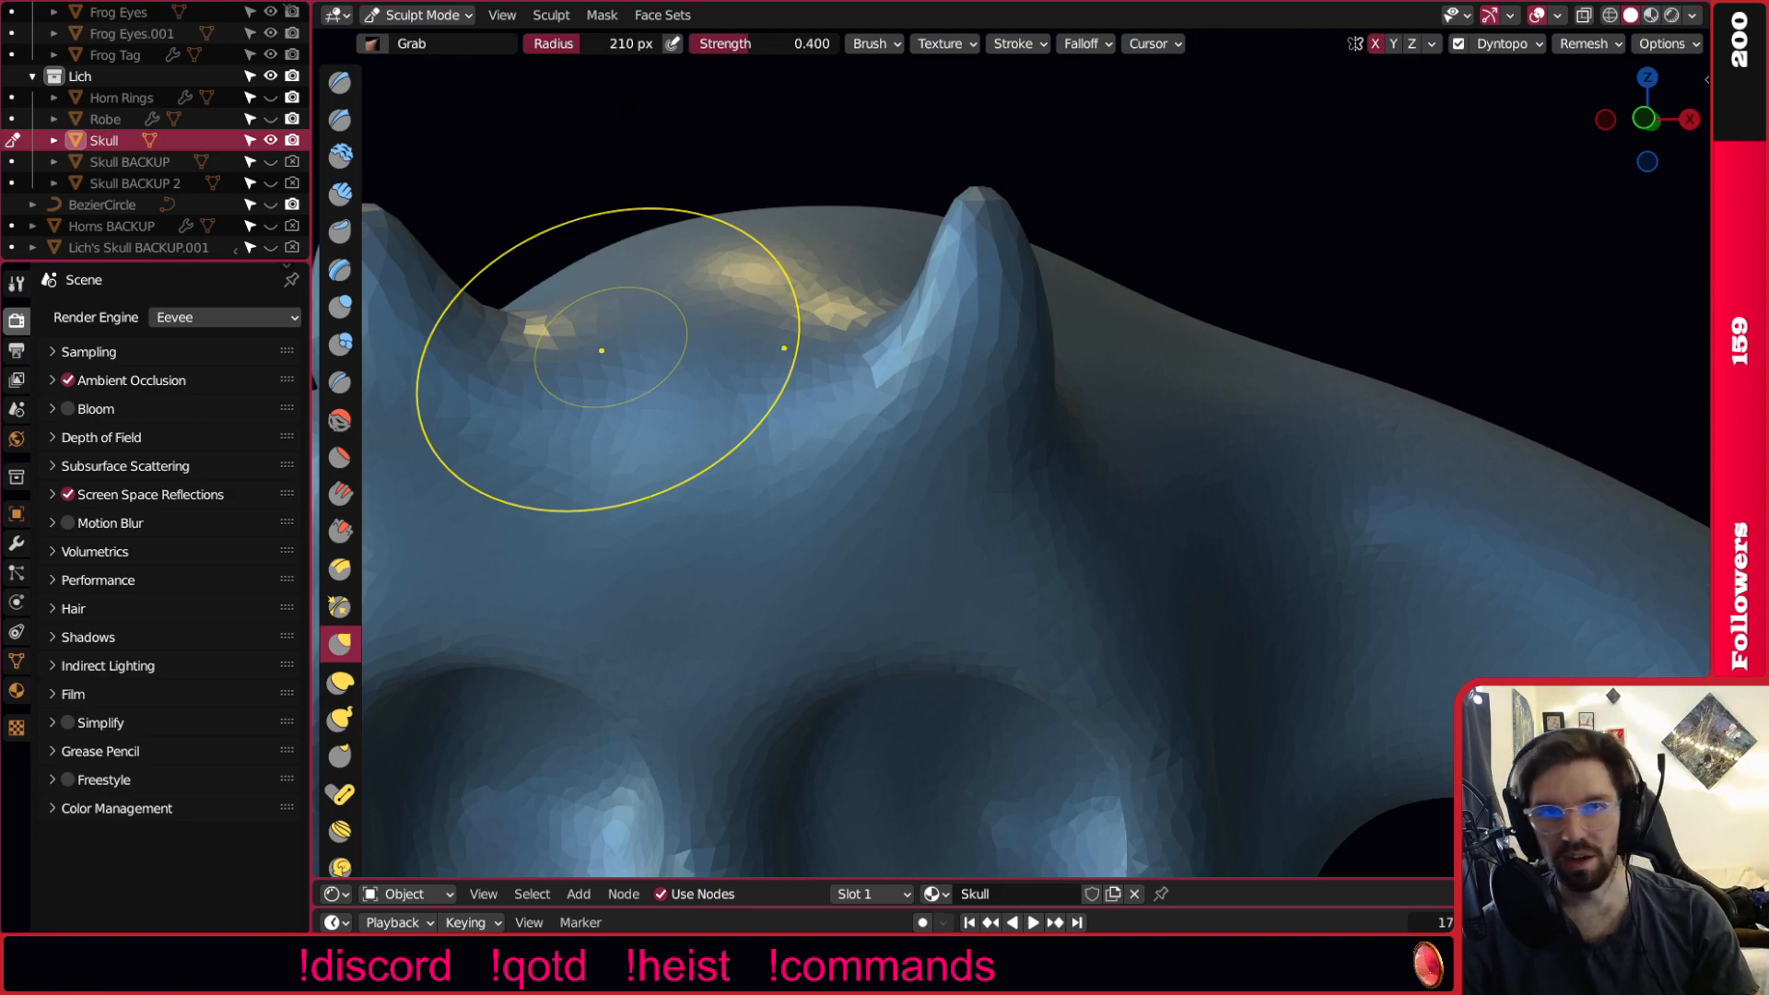
{"action": "scroll", "coordinate": [1185, 467], "scroll_direction": "down", "scroll_amount": 6}
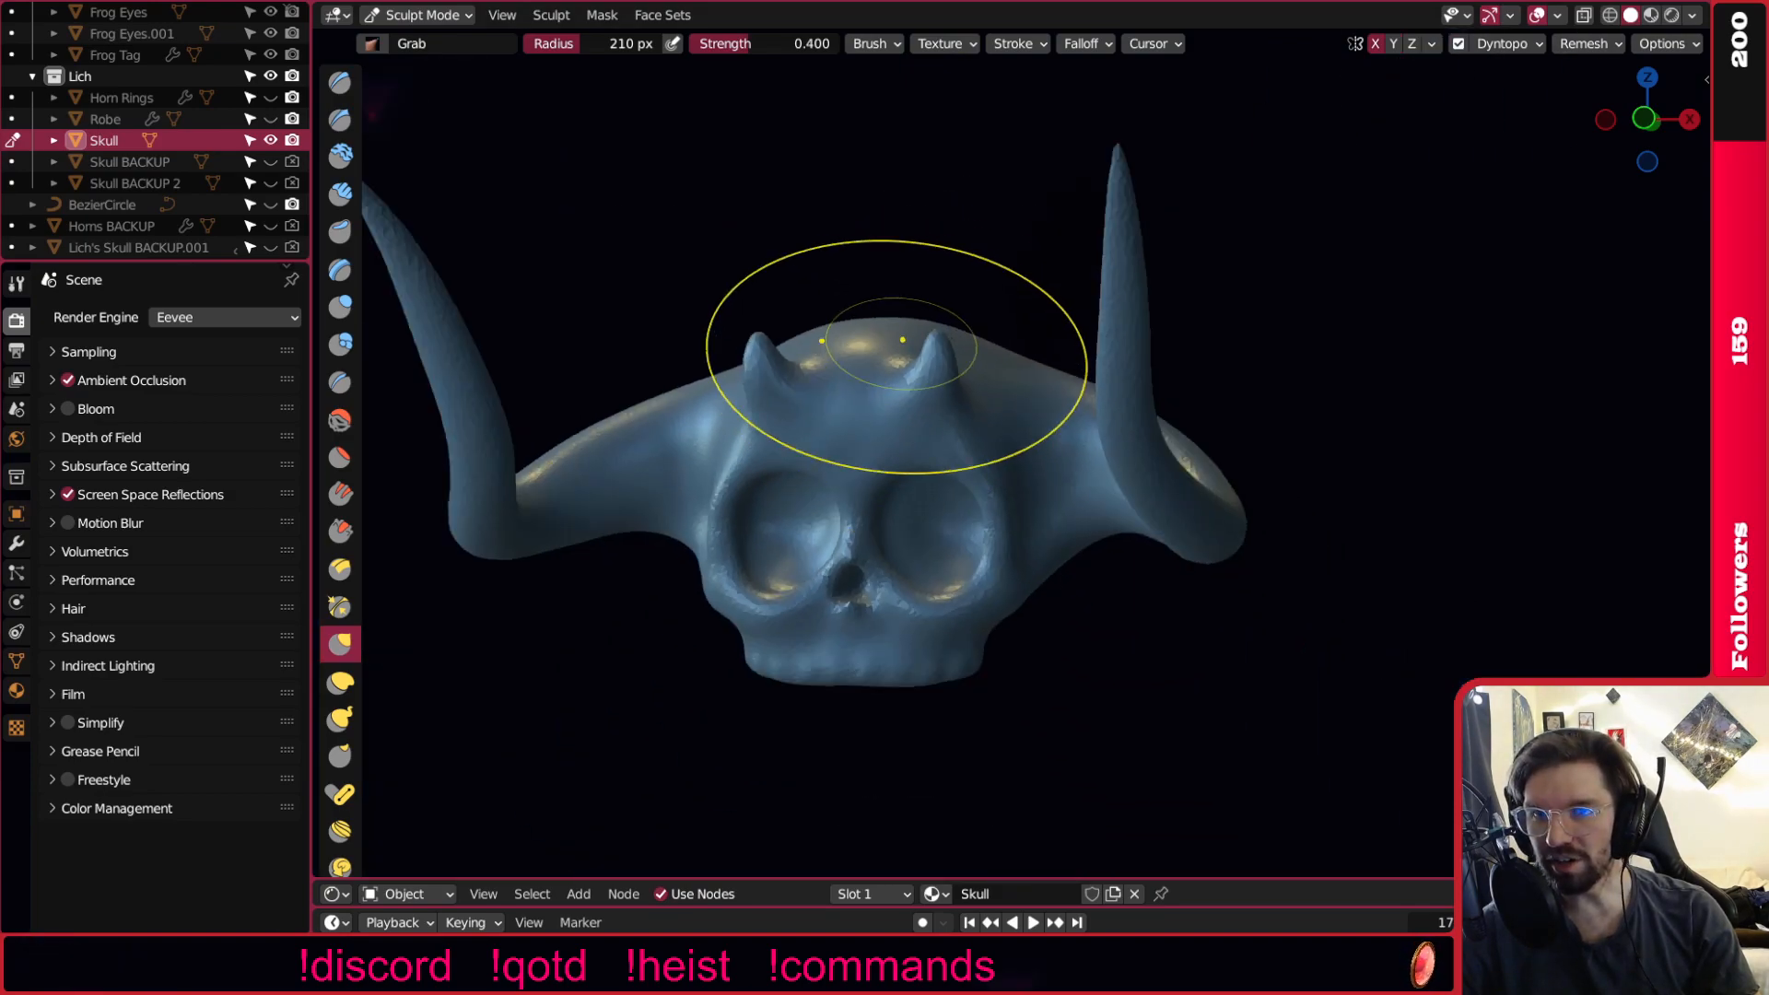
{"action": "middle_click_drag", "start_coordinate": [997, 323], "coordinate": [1032, 341]}
Build up ridges running back from the small horns over the cranium with the Inflate/Deflate brush at a 123 px radius.
{"action": "scroll", "coordinate": [916, 319], "scroll_direction": "up", "scroll_amount": 6}
{"action": "middle_click_drag", "start_coordinate": [931, 320], "coordinate": [1023, 354]}
{"action": "scroll", "coordinate": [723, 375], "scroll_direction": "up", "scroll_amount": 2}
{"action": "middle_click_drag", "start_coordinate": [723, 375], "coordinate": [1097, 581]}
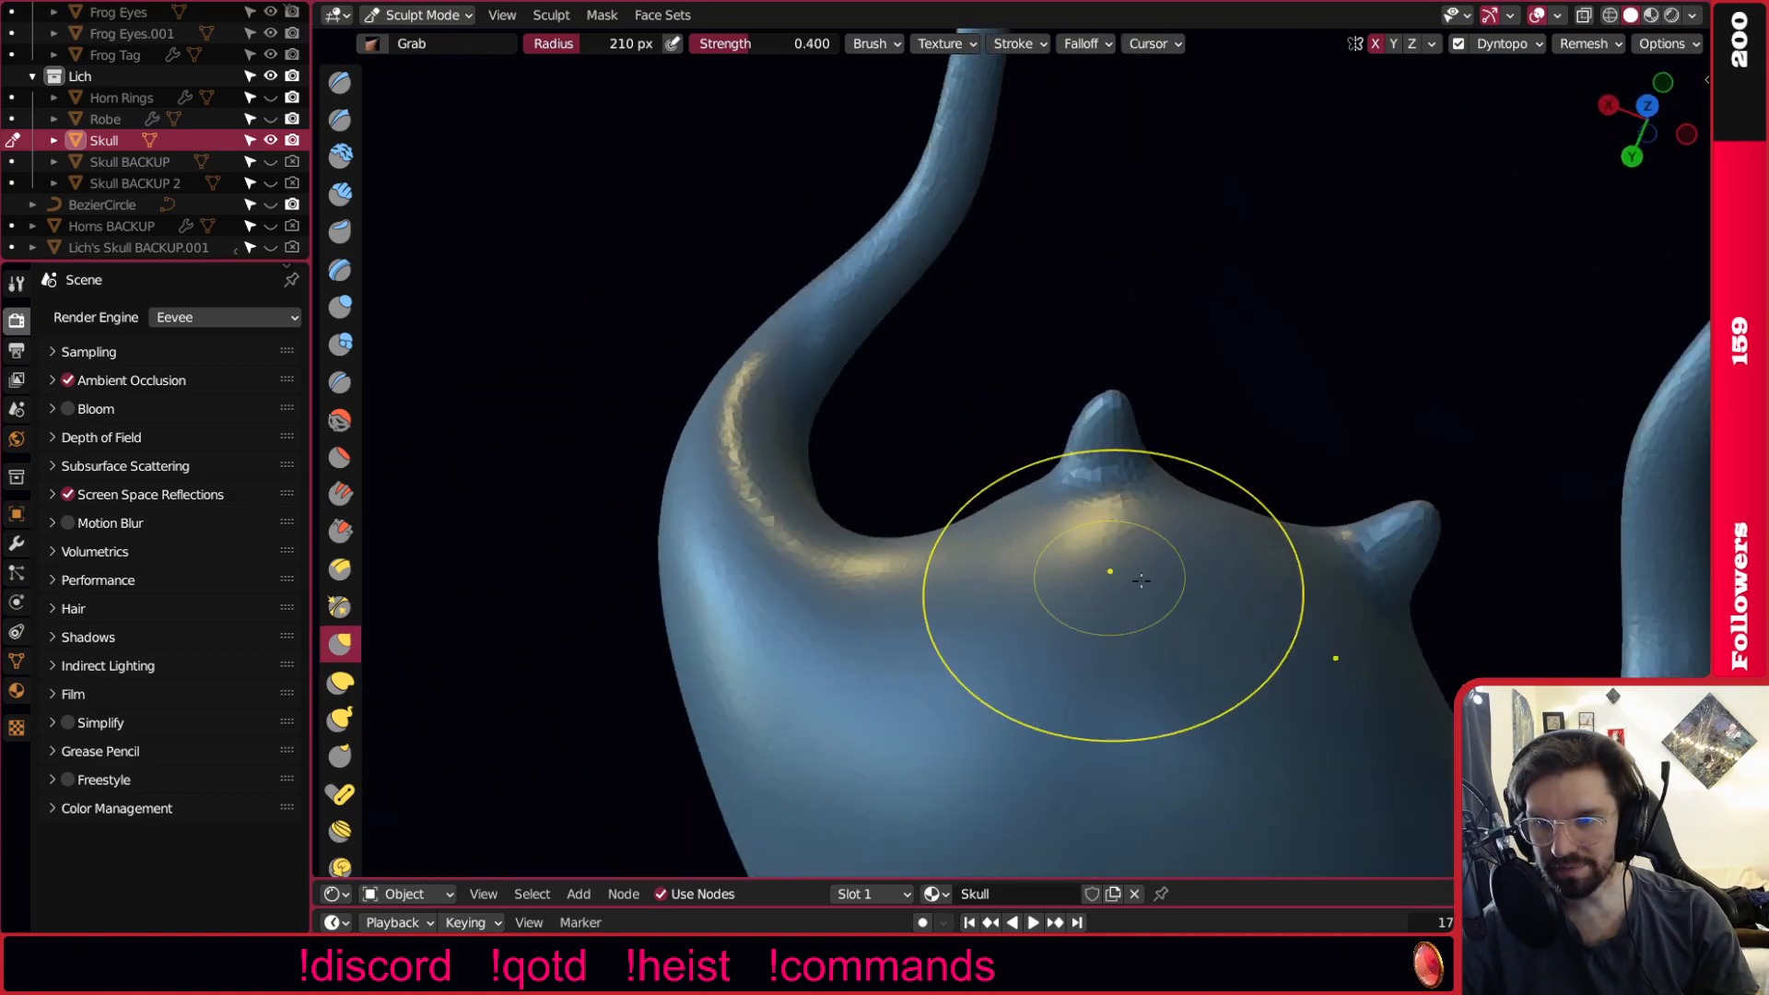
{"action": "scroll", "coordinate": [1098, 581], "scroll_direction": "up", "scroll_amount": 2}
{"action": "middle_click_drag", "start_coordinate": [1437, 562], "coordinate": [1078, 403], "text": "shift"}
{"action": "scroll", "coordinate": [1078, 403], "scroll_direction": "up", "scroll_amount": 3}
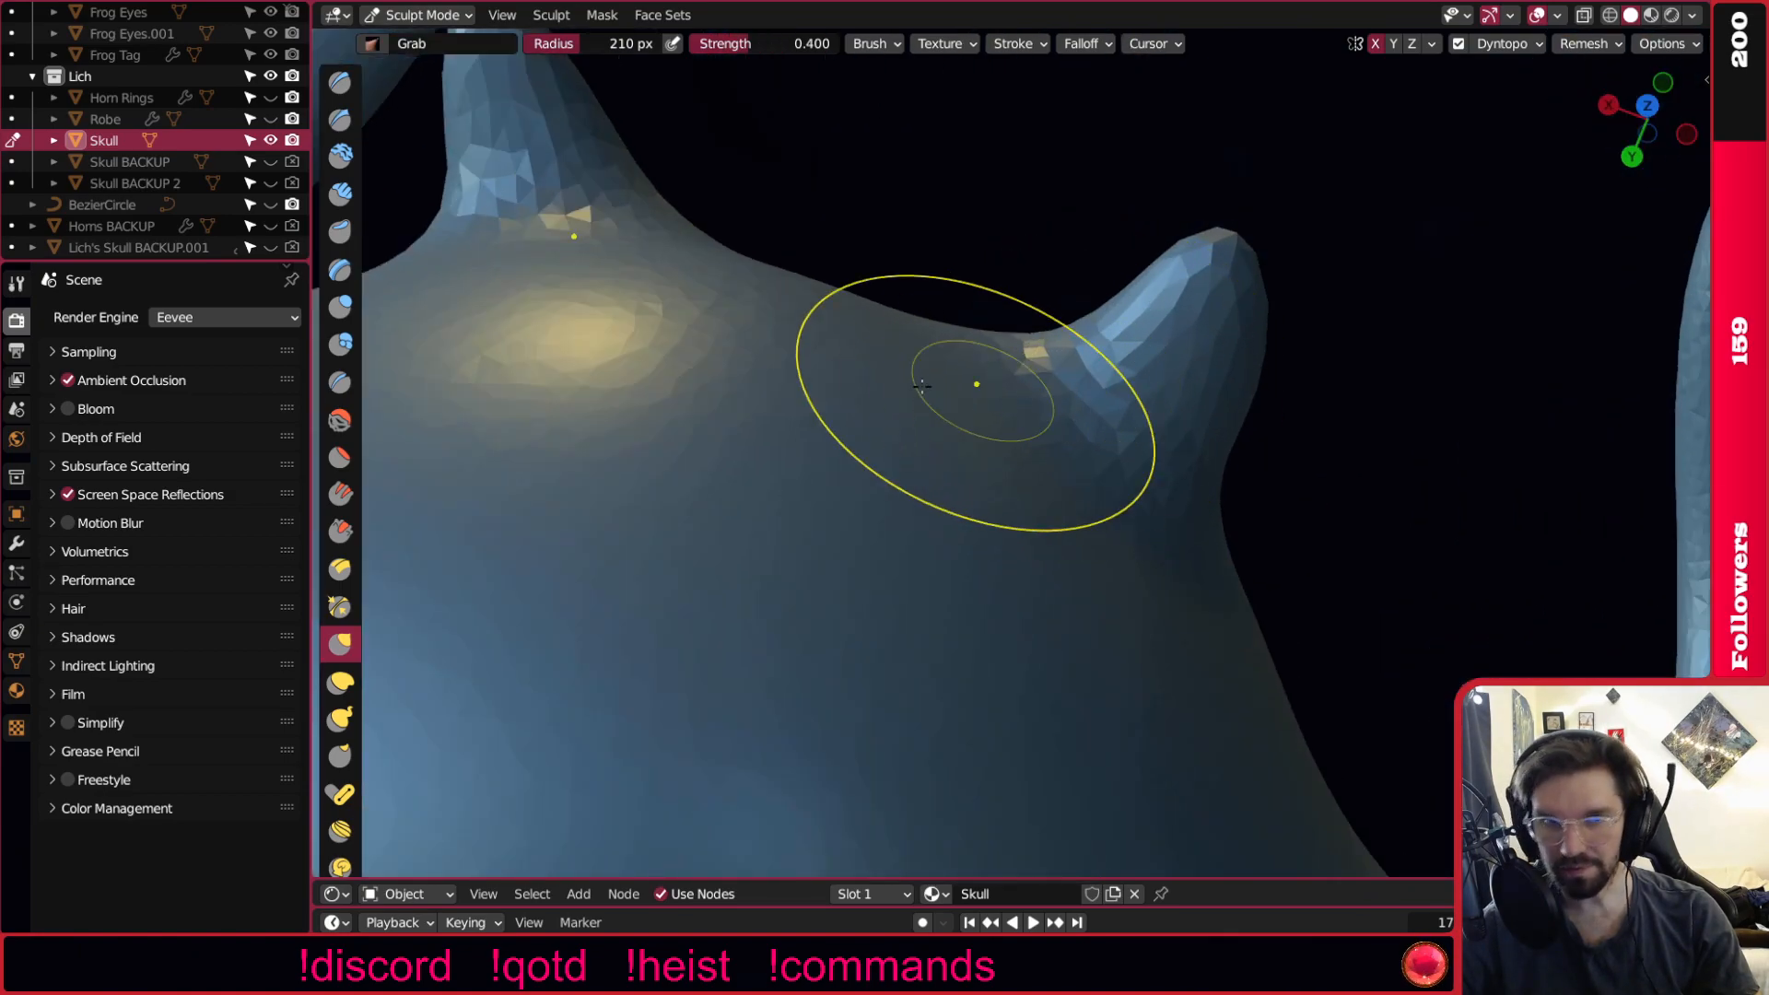
{"action": "left_click", "coordinate": [347, 315]}
{"action": "scroll", "coordinate": [1224, 420], "scroll_direction": "down", "scroll_amount": 2}
{"action": "middle_click_drag", "start_coordinate": [848, 414], "coordinate": [1035, 375]}
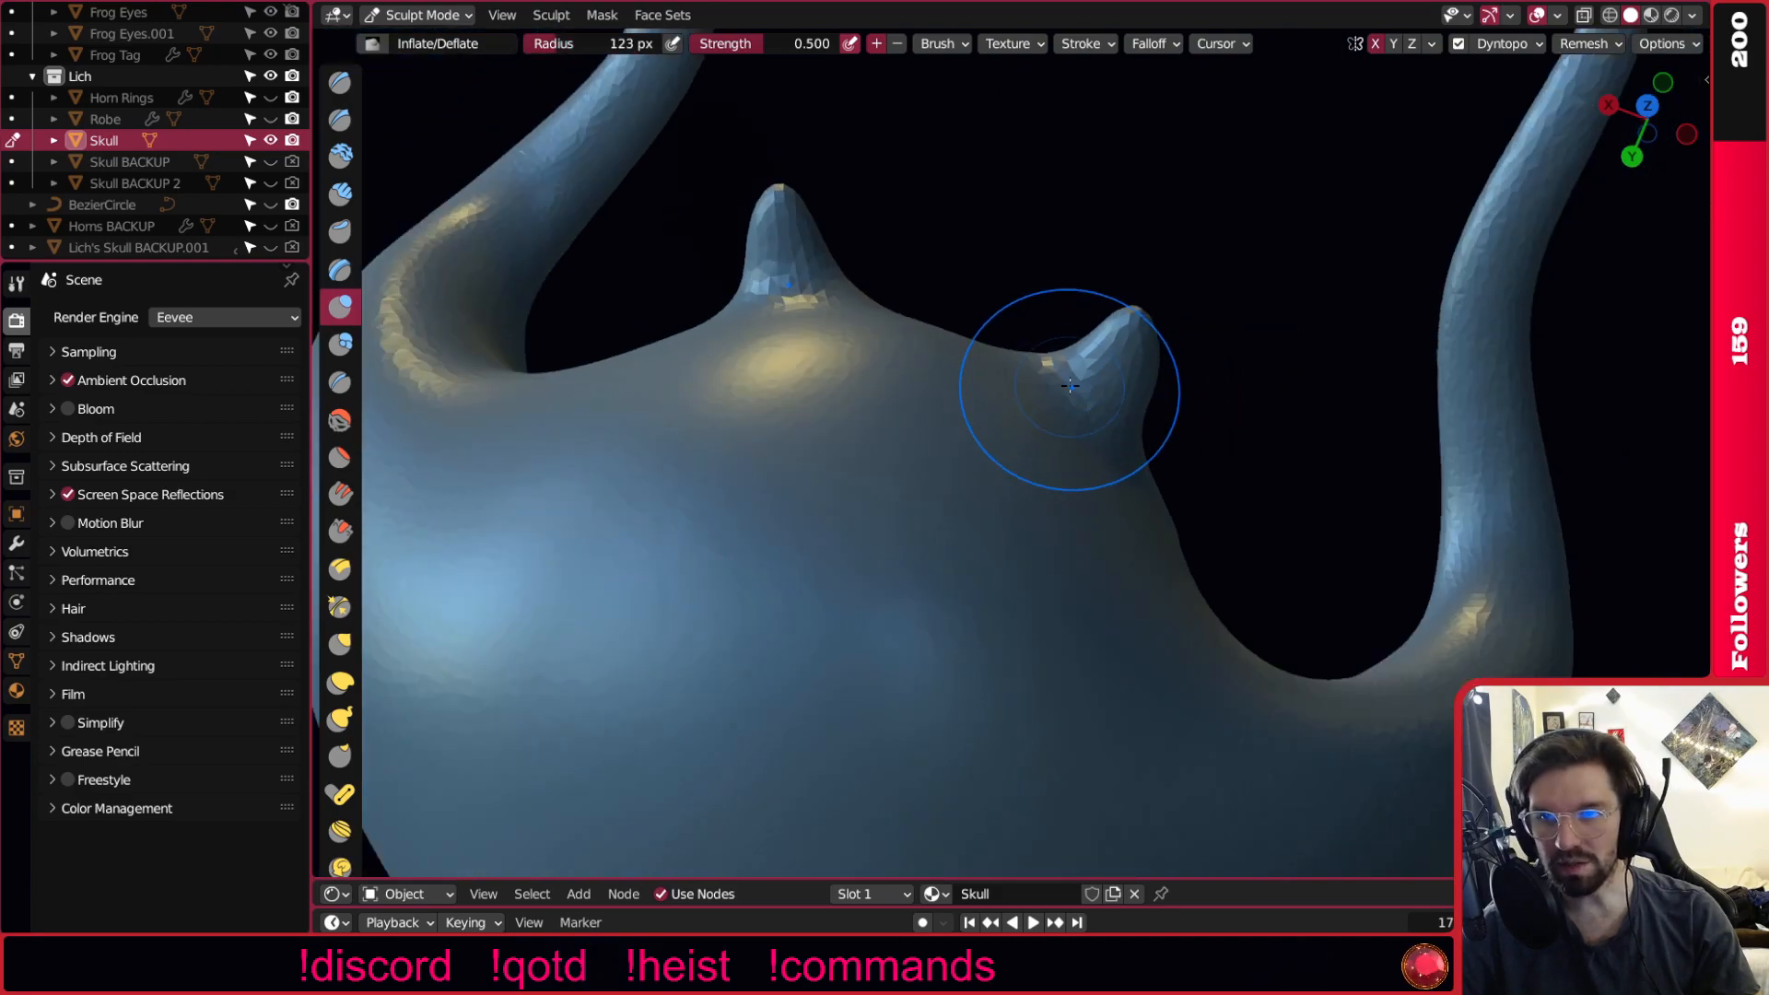
{"action": "mouse_move", "coordinate": [1094, 378]}
{"action": "left_mouse_down"}
{"action": "mouse_move", "coordinate": [1060, 391]}
{"action": "mouse_move", "coordinate": [1015, 511]}
{"action": "mouse_move", "coordinate": [949, 572]}
{"action": "left_mouse_up"}
{"action": "mouse_move", "coordinate": [949, 571]}
{"action": "middle_mouse_down"}
{"action": "mouse_move", "coordinate": [980, 395]}
{"action": "mouse_move", "coordinate": [1047, 446]}
{"action": "mouse_move", "coordinate": [1014, 516]}
{"action": "mouse_move", "coordinate": [918, 564]}
{"action": "middle_mouse_up"}
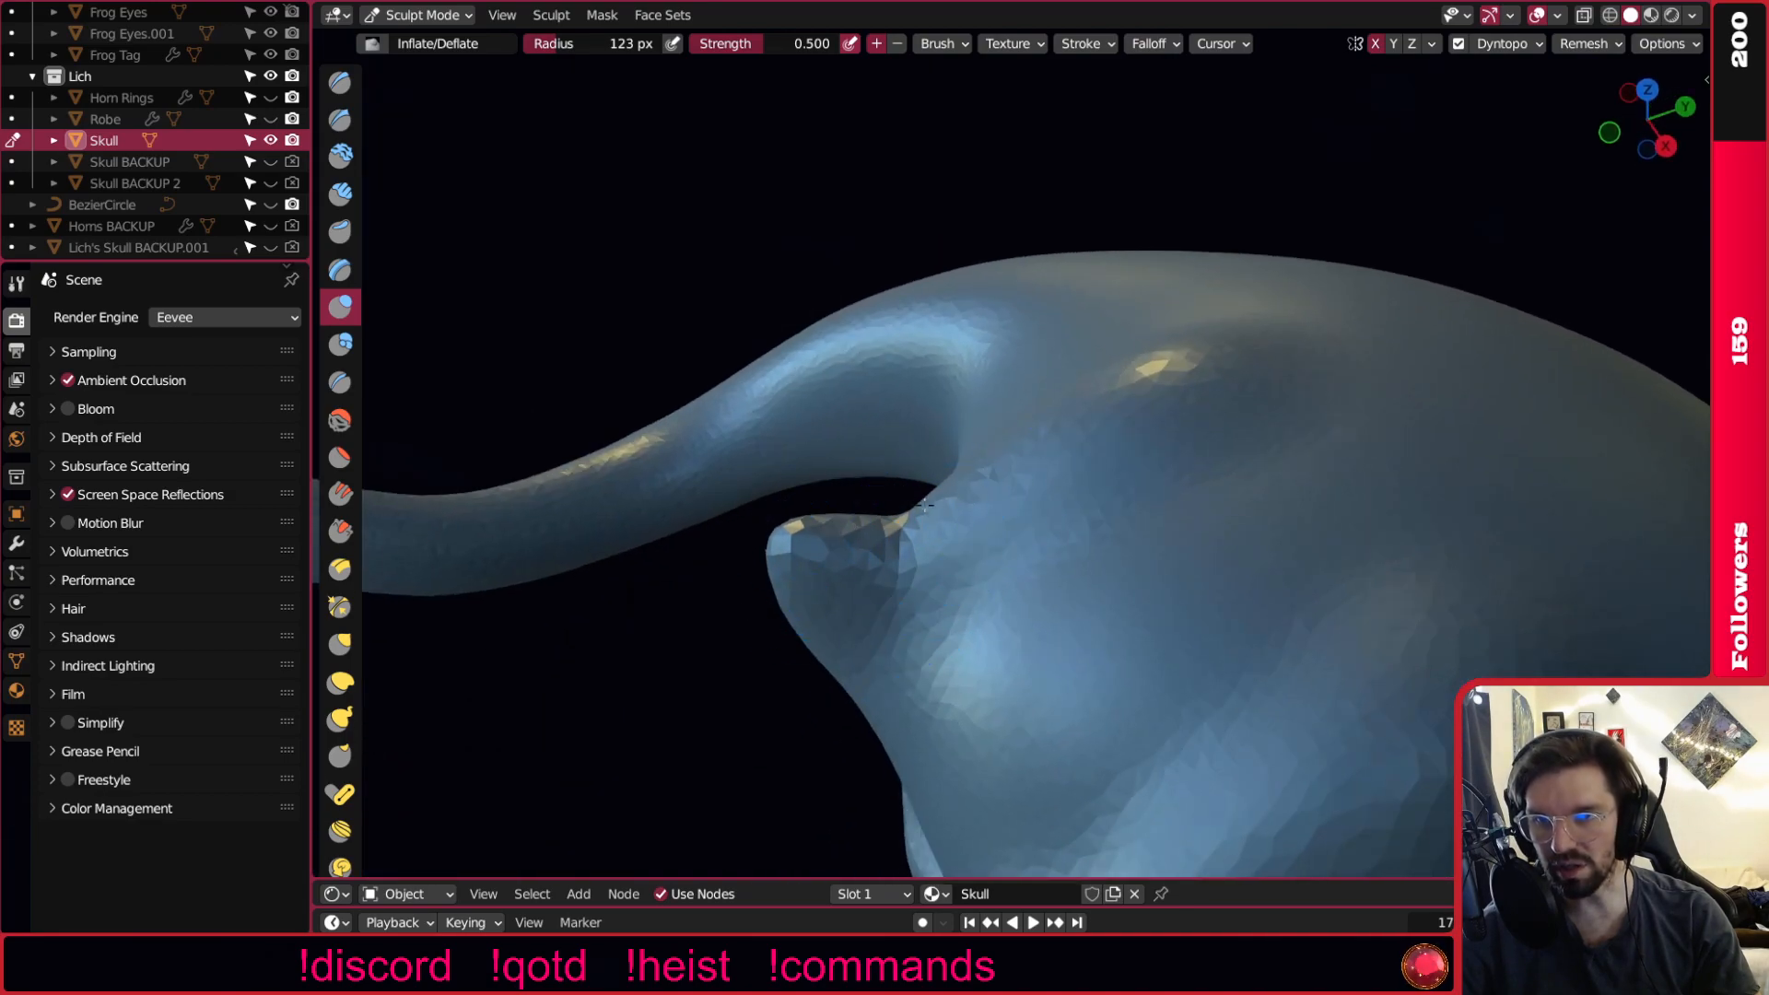
{"action": "left_click_drag", "start_coordinate": [887, 511], "coordinate": [1043, 482]}
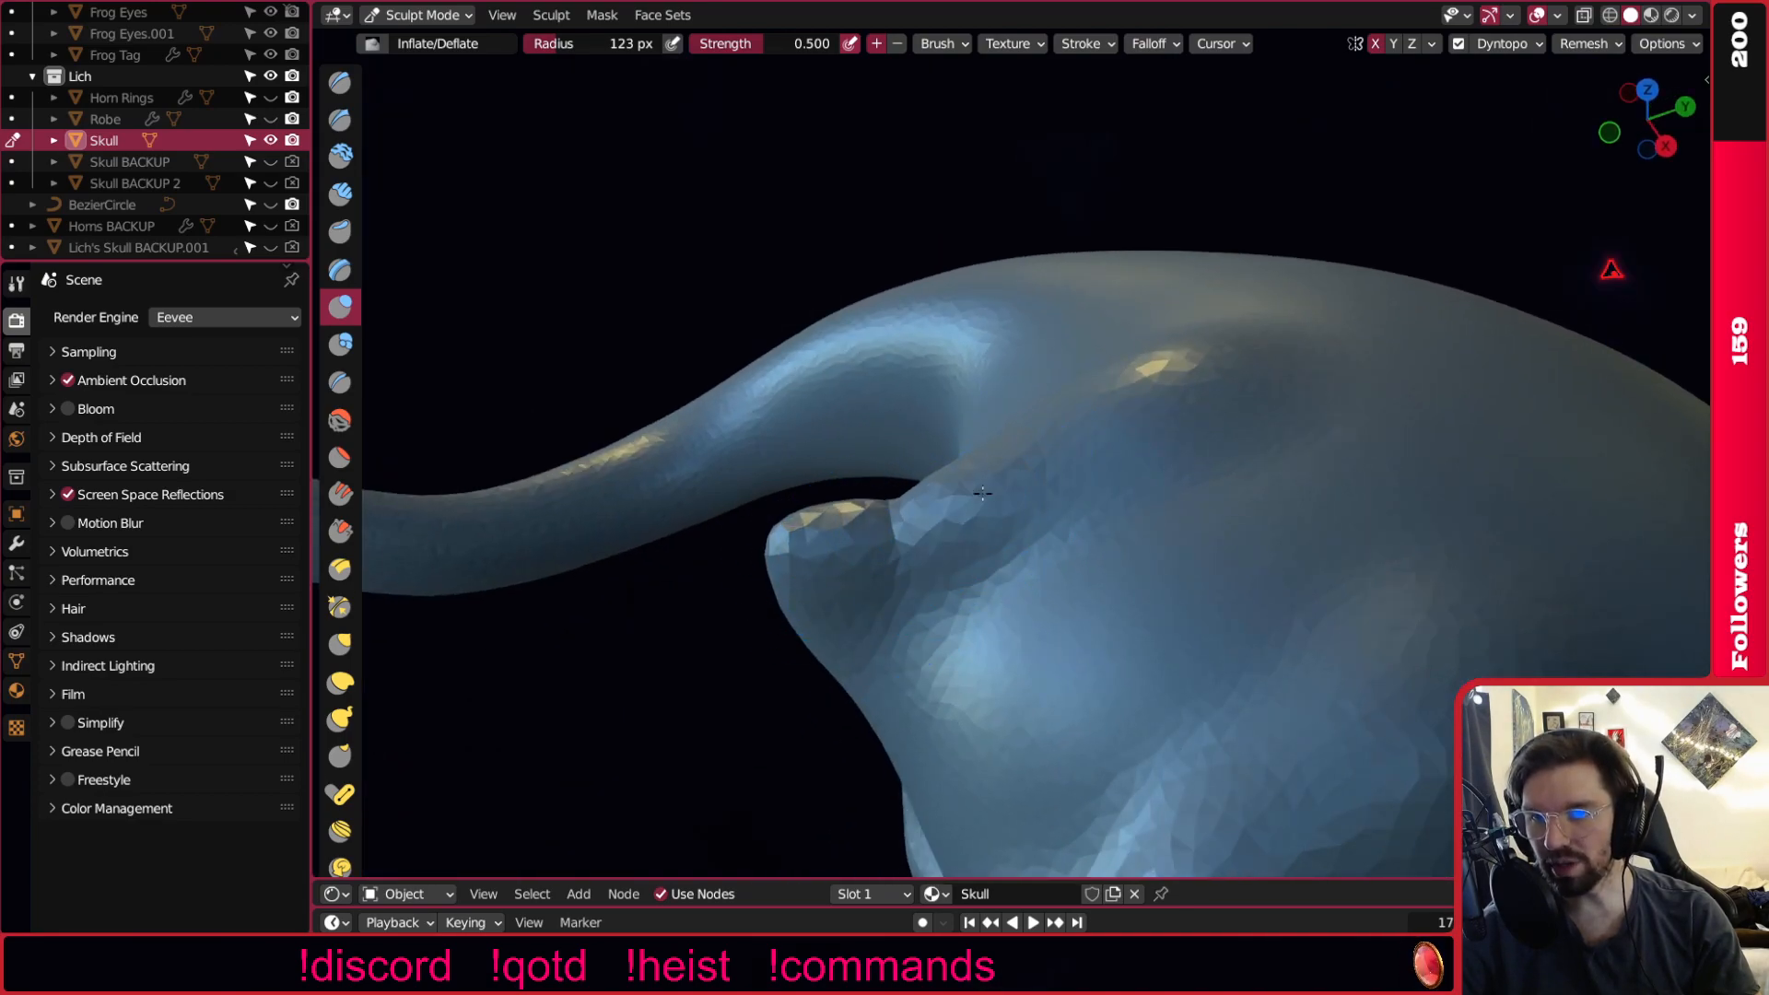
Smooth the ridges behind the small horns into the cranium, enlarging the Smooth brush radius to 185 px.
{"action": "mouse_move", "coordinate": [849, 633]}
{"action": "middle_mouse_down"}
{"action": "mouse_move", "coordinate": [1136, 398]}
{"action": "mouse_move", "coordinate": [940, 493]}
{"action": "middle_mouse_up"}
{"action": "left_click", "coordinate": [337, 428]}
{"action": "mouse_move", "coordinate": [927, 502]}
{"action": "left_mouse_down"}
{"action": "mouse_move", "coordinate": [955, 549]}
{"action": "mouse_move", "coordinate": [1092, 427]}
{"action": "left_mouse_up"}
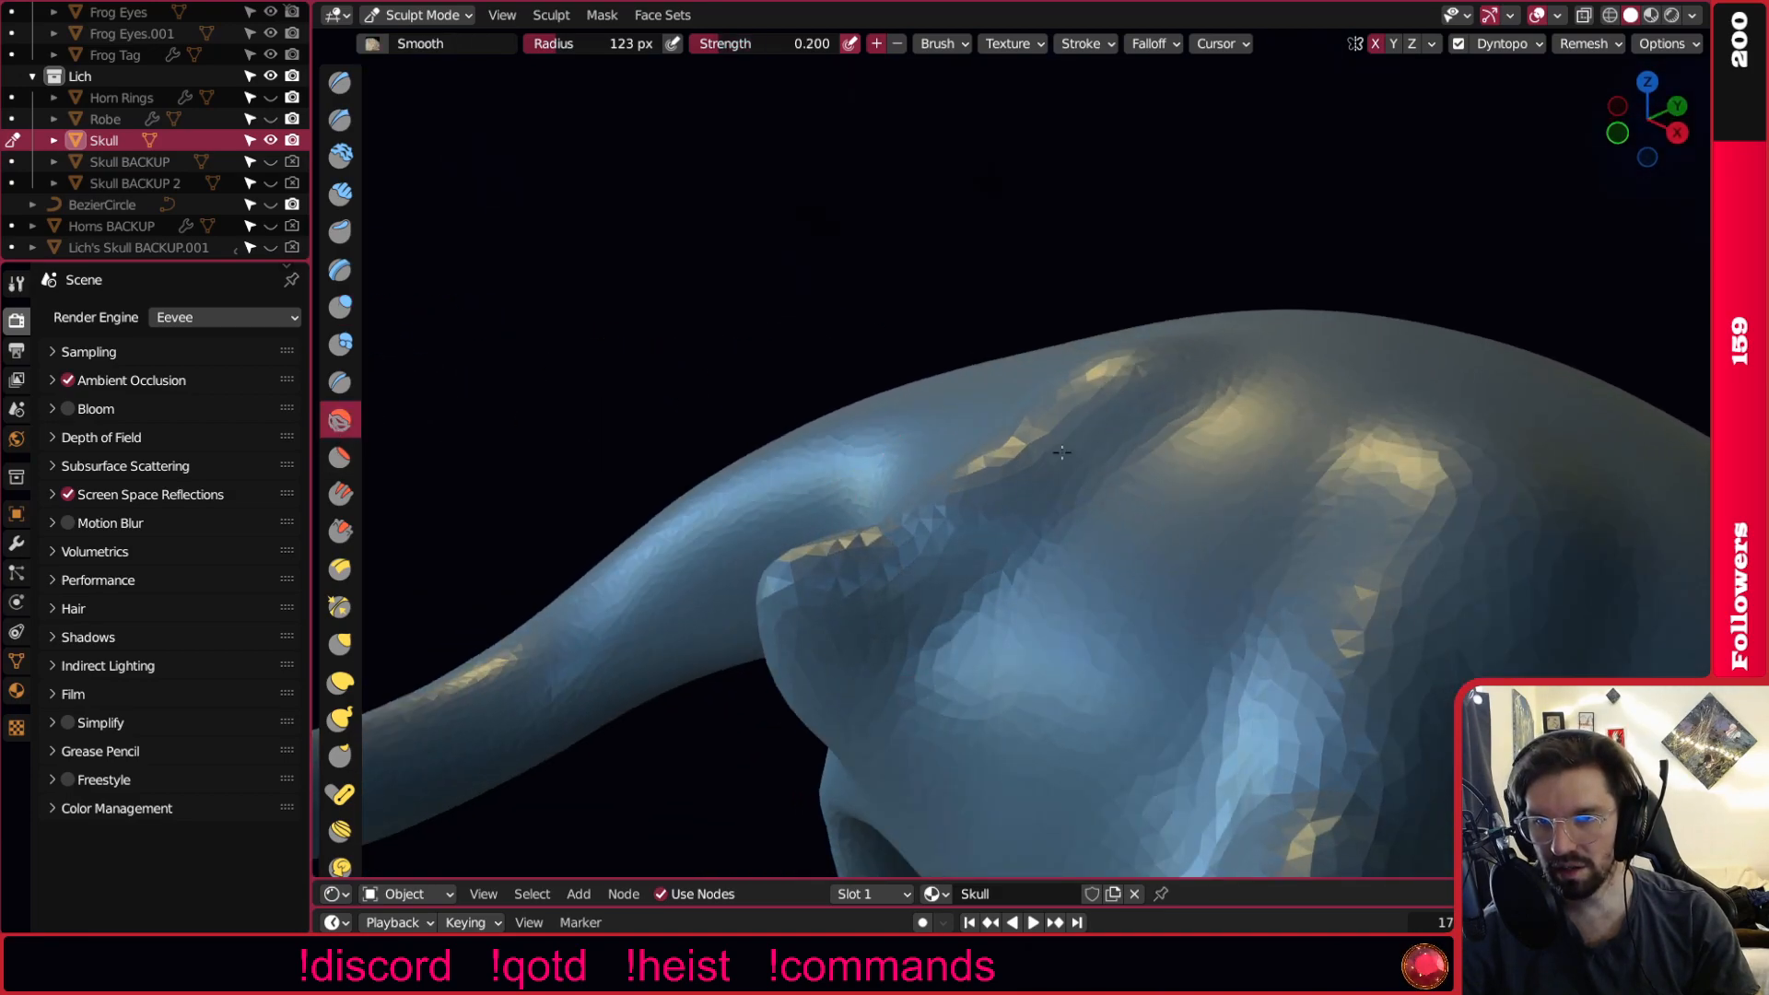
{"action": "middle_click_drag", "start_coordinate": [1106, 437], "coordinate": [1007, 490], "text": "shift"}
{"action": "key", "text": "bracketright"}
{"action": "key", "text": "bracketright"}
{"action": "key", "text": "bracketright"}
{"action": "key", "text": "bracketright"}
{"action": "left_click_drag", "start_coordinate": [865, 529], "coordinate": [1051, 372]}
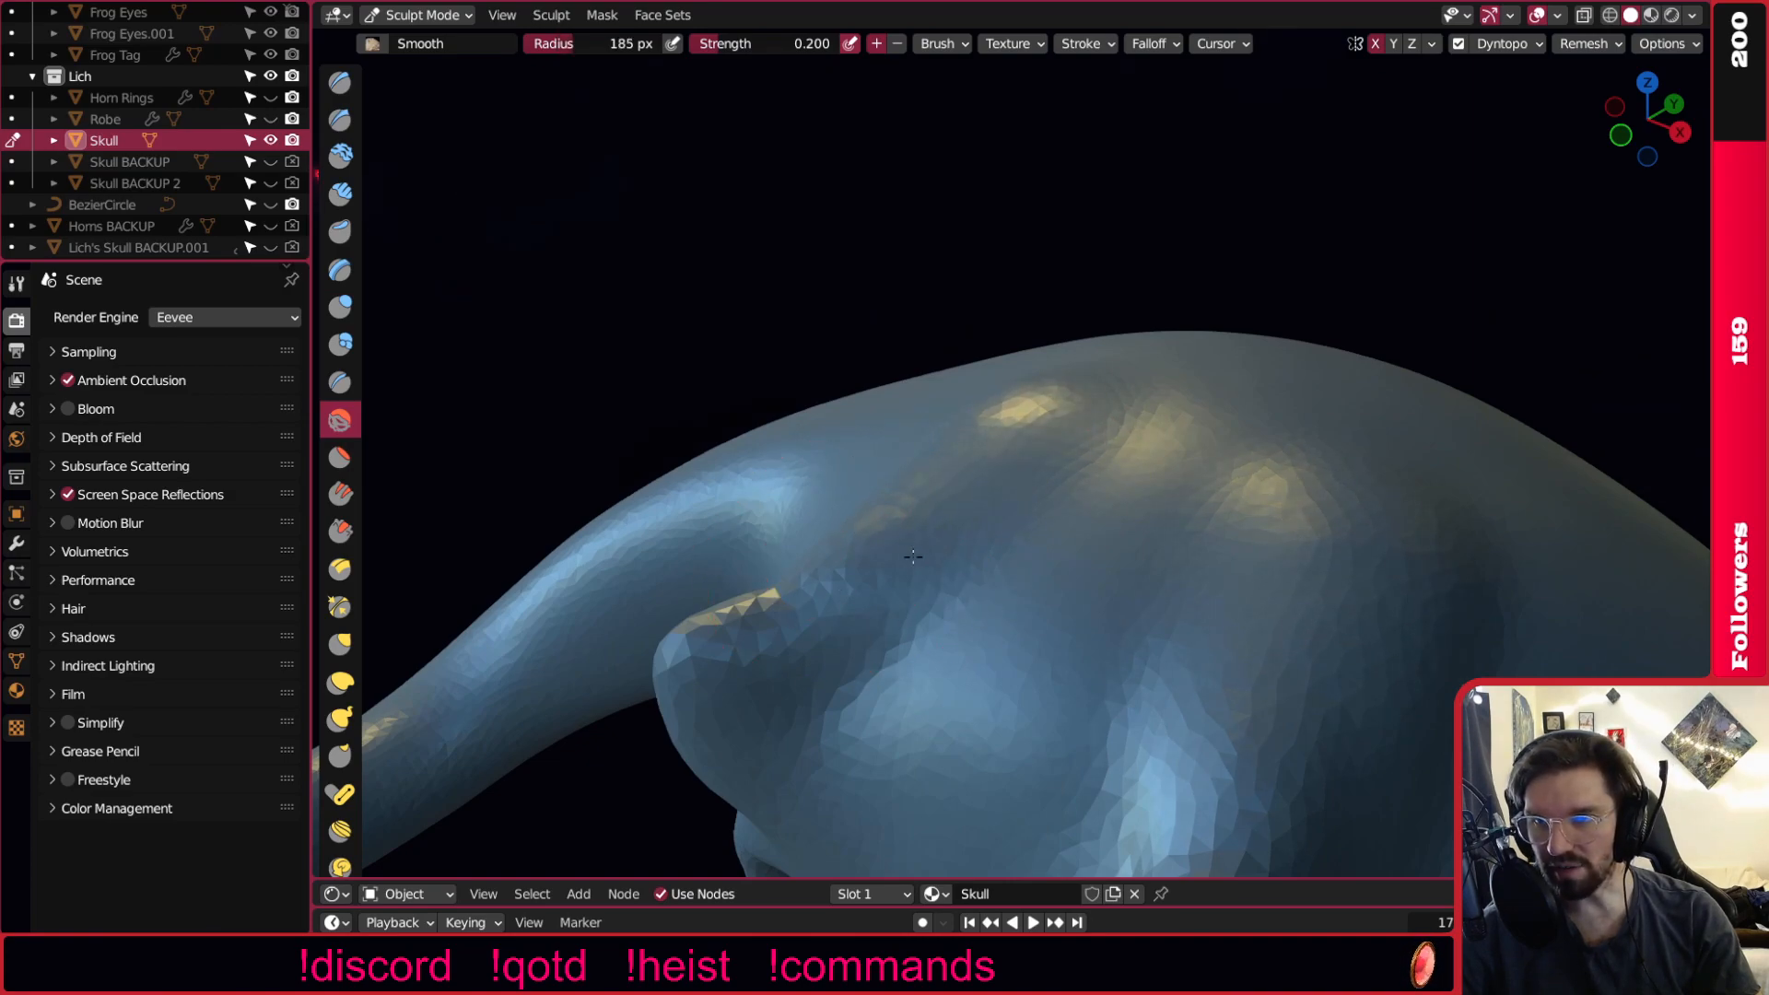
Smooth the cranium between and behind the small forehead horns with the Smooth brush at a 185 px radius.
{"action": "middle_click_drag", "start_coordinate": [989, 473], "coordinate": [942, 440]}
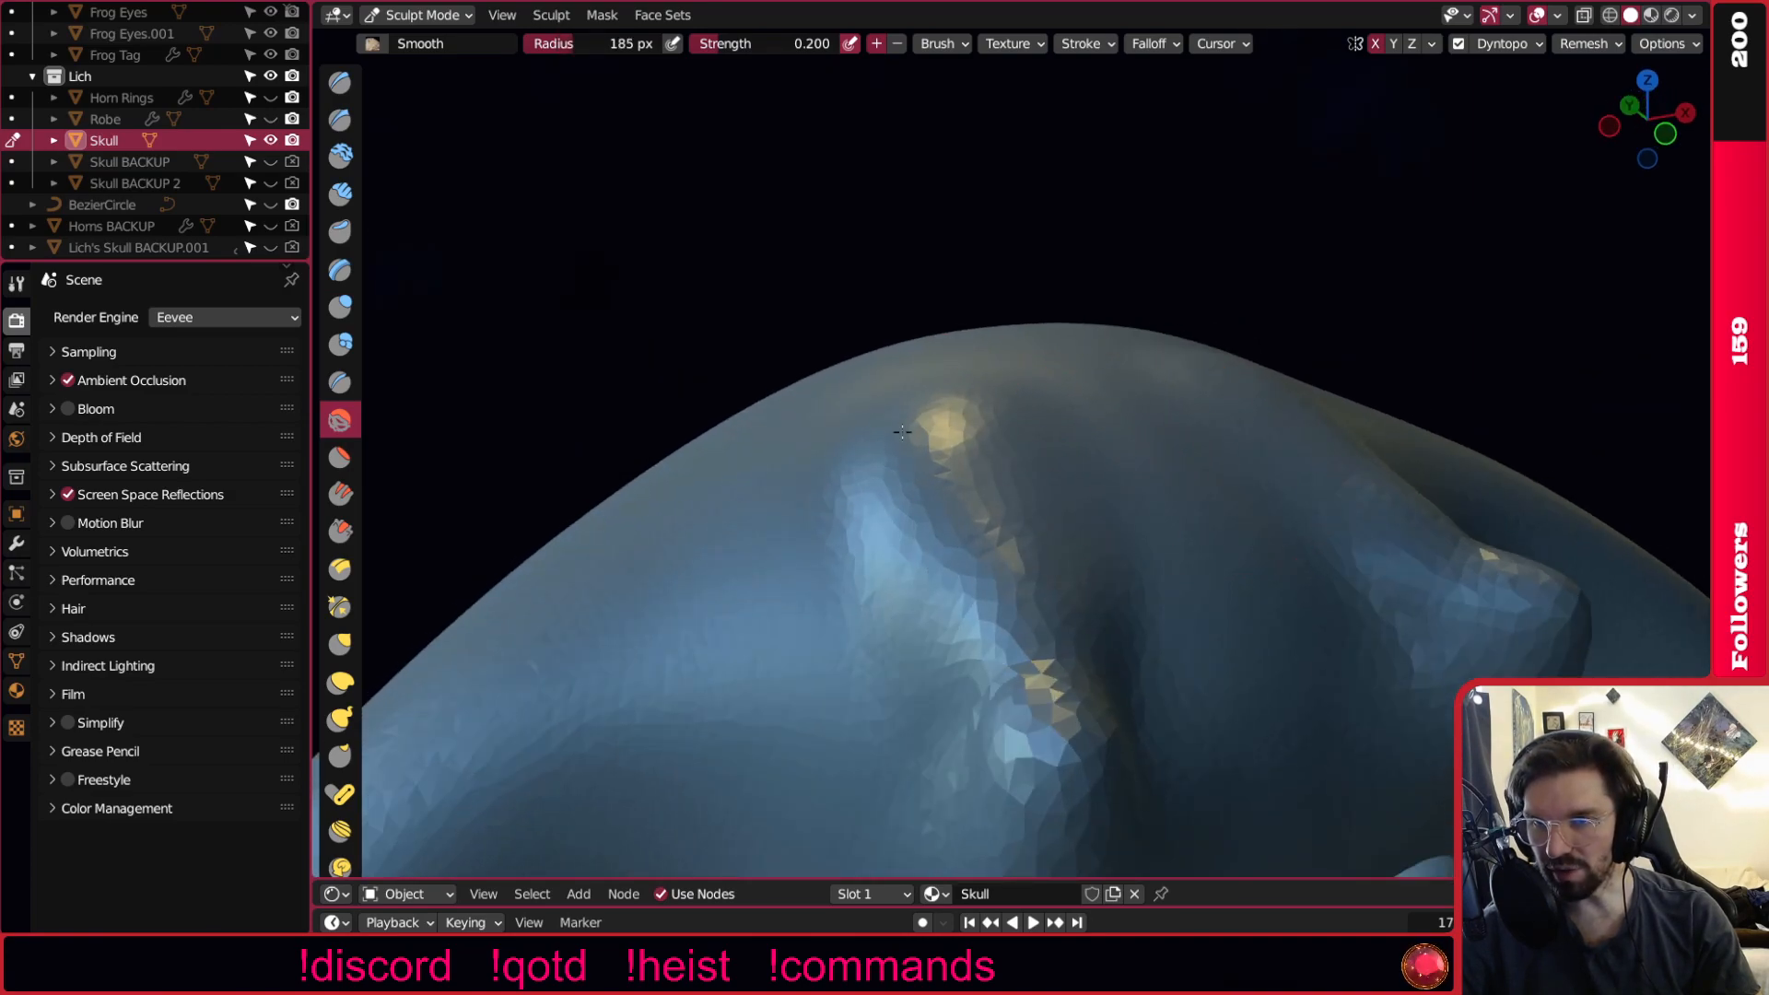
{"action": "middle_click_drag", "start_coordinate": [929, 598], "coordinate": [895, 610]}
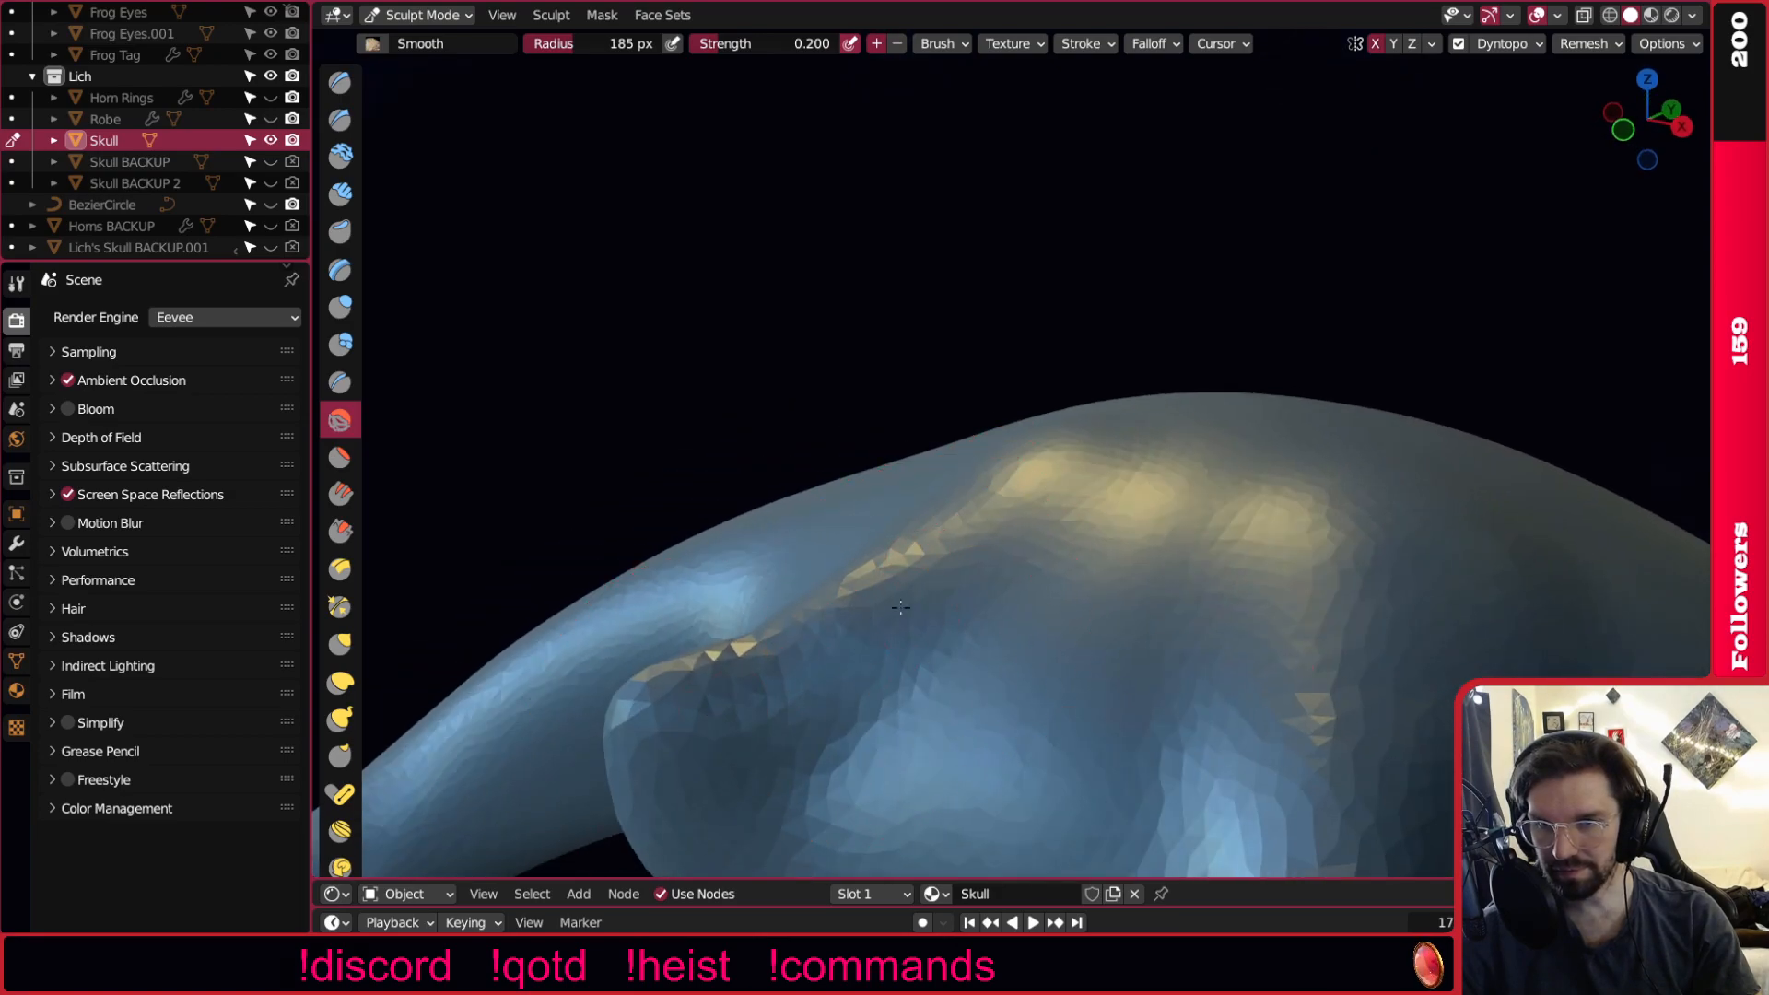
{"action": "left_click_drag", "start_coordinate": [1148, 413], "coordinate": [1385, 524]}
{"action": "middle_click_drag", "start_coordinate": [1106, 419], "coordinate": [1114, 476]}
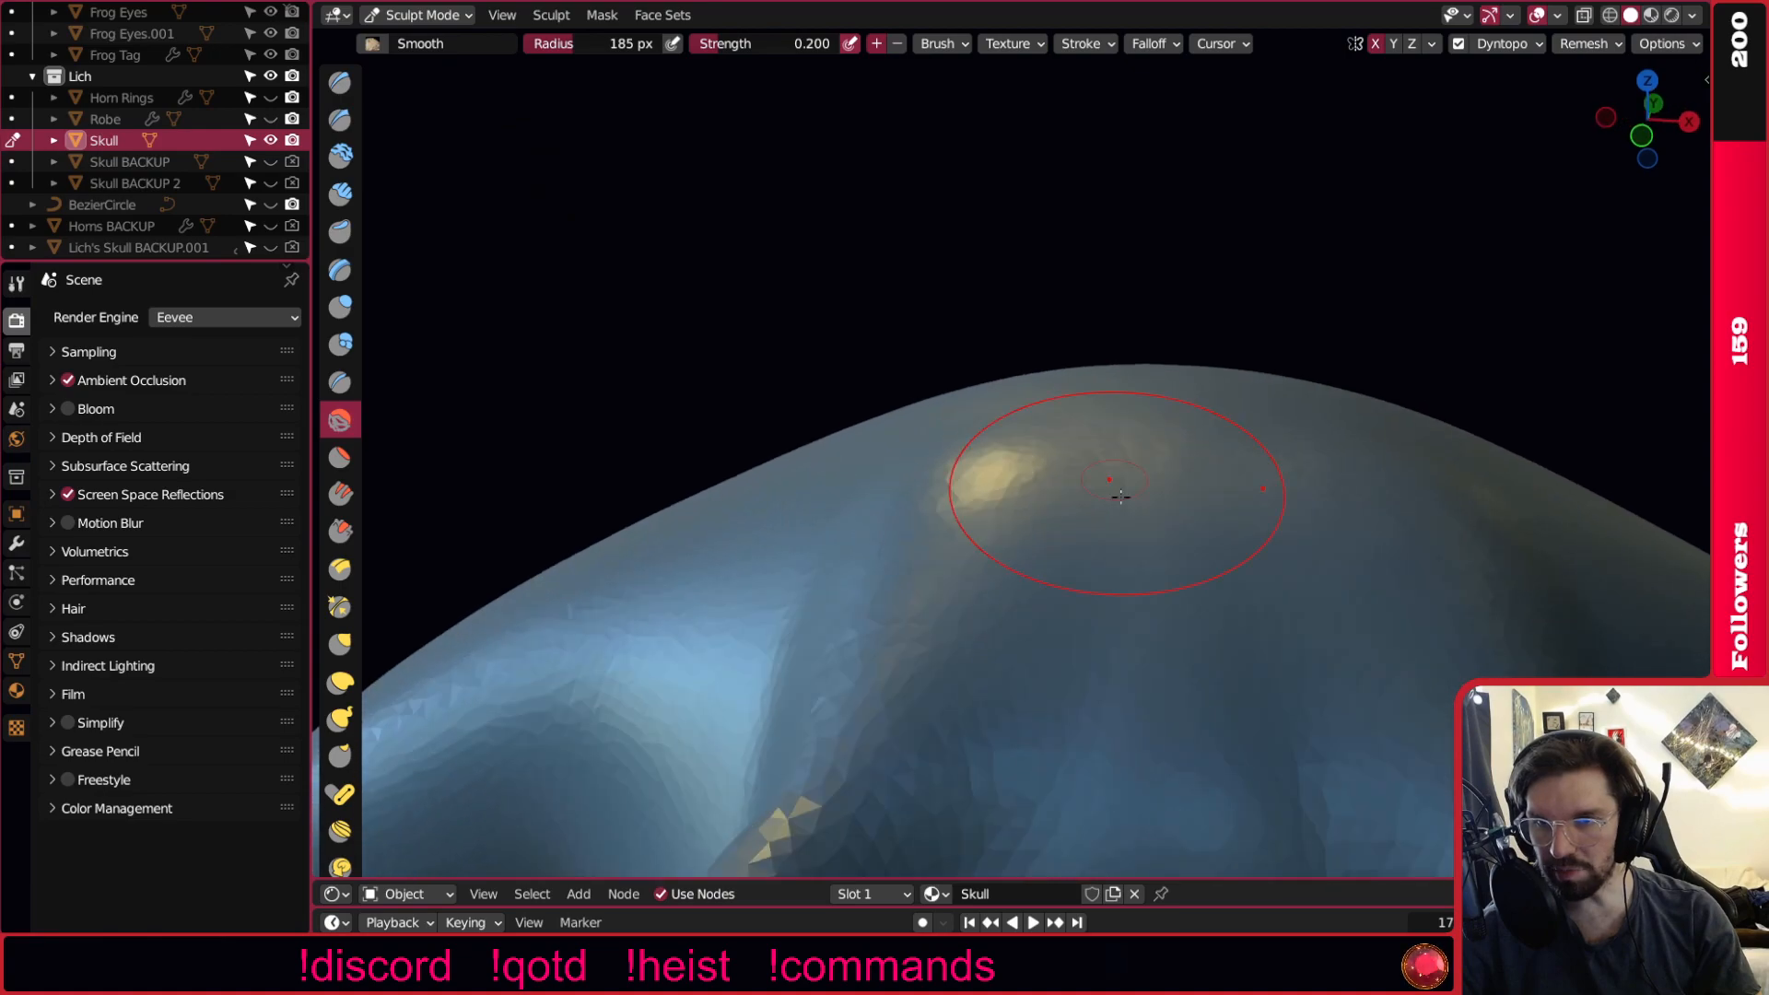
{"action": "left_click_drag", "start_coordinate": [958, 791], "coordinate": [1031, 557]}
{"action": "scroll", "coordinate": [1032, 557], "scroll_direction": "down", "scroll_amount": 4}
{"action": "middle_click_drag", "start_coordinate": [1031, 556], "coordinate": [1003, 501], "text": "shift"}
{"action": "scroll", "coordinate": [1004, 502], "scroll_direction": "up", "scroll_amount": 3}
{"action": "left_click_drag", "start_coordinate": [972, 516], "coordinate": [945, 638]}
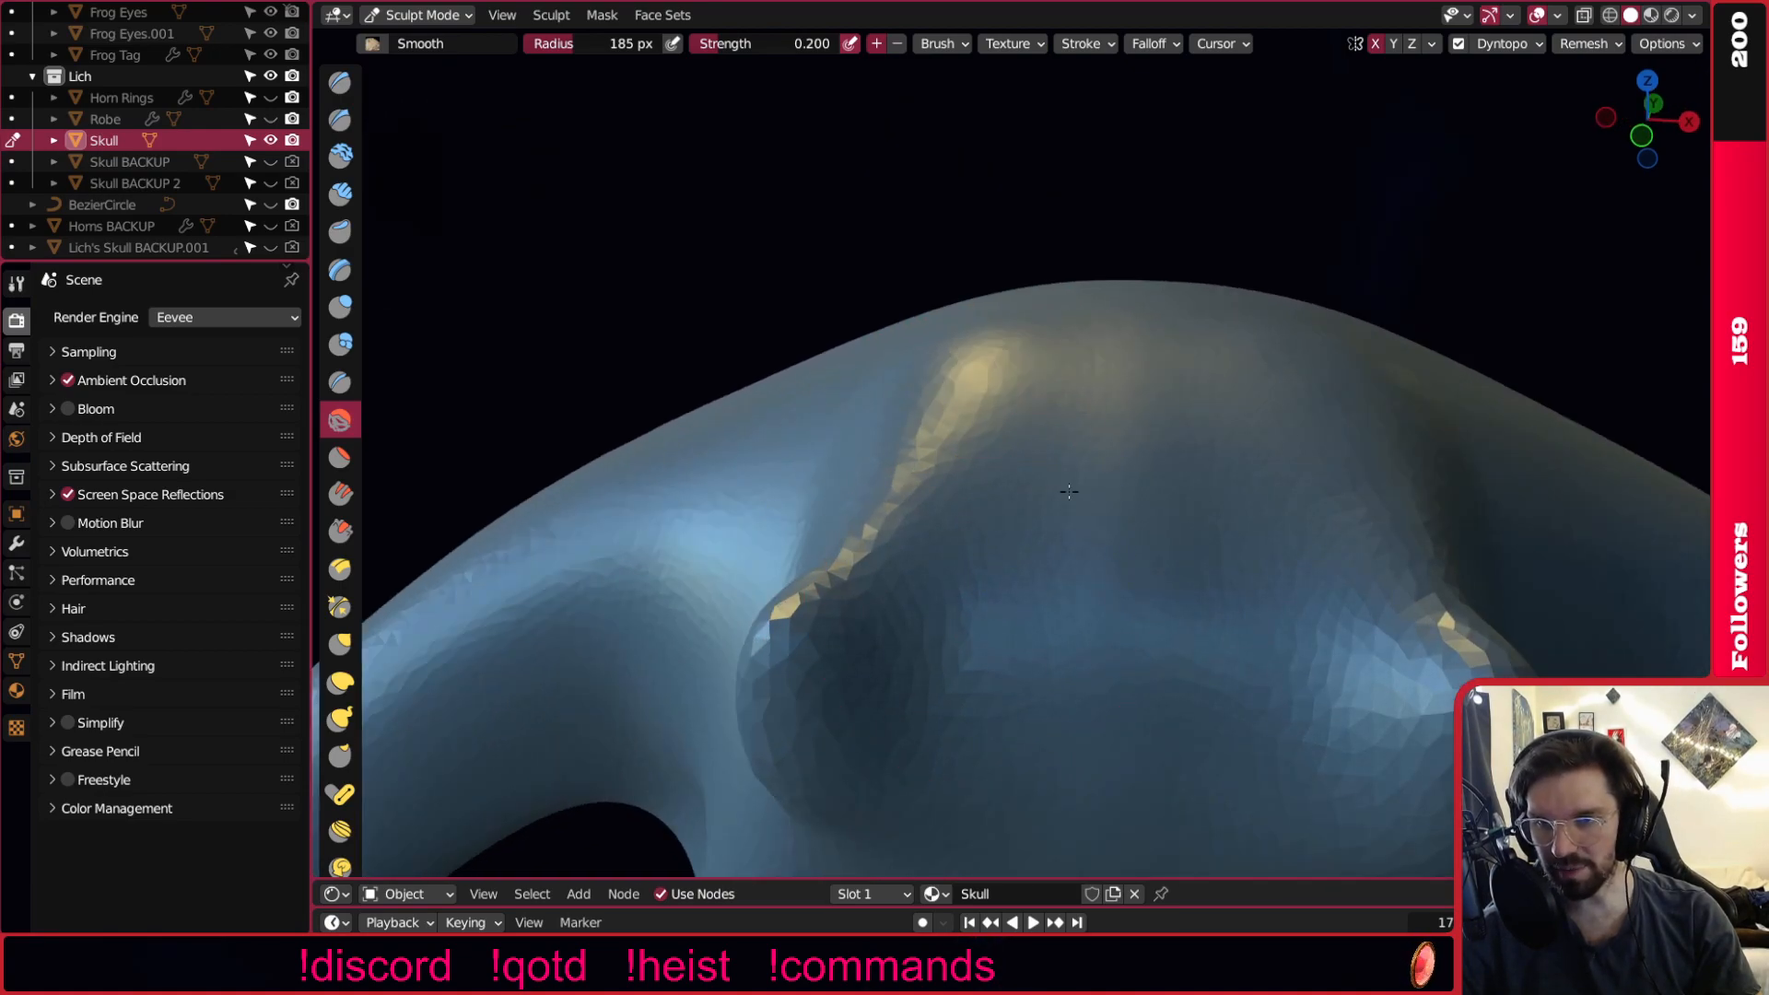
{"action": "middle_click_drag", "start_coordinate": [1015, 411], "coordinate": [1025, 370]}
{"action": "middle_click_drag", "start_coordinate": [1034, 600], "coordinate": [1126, 516]}
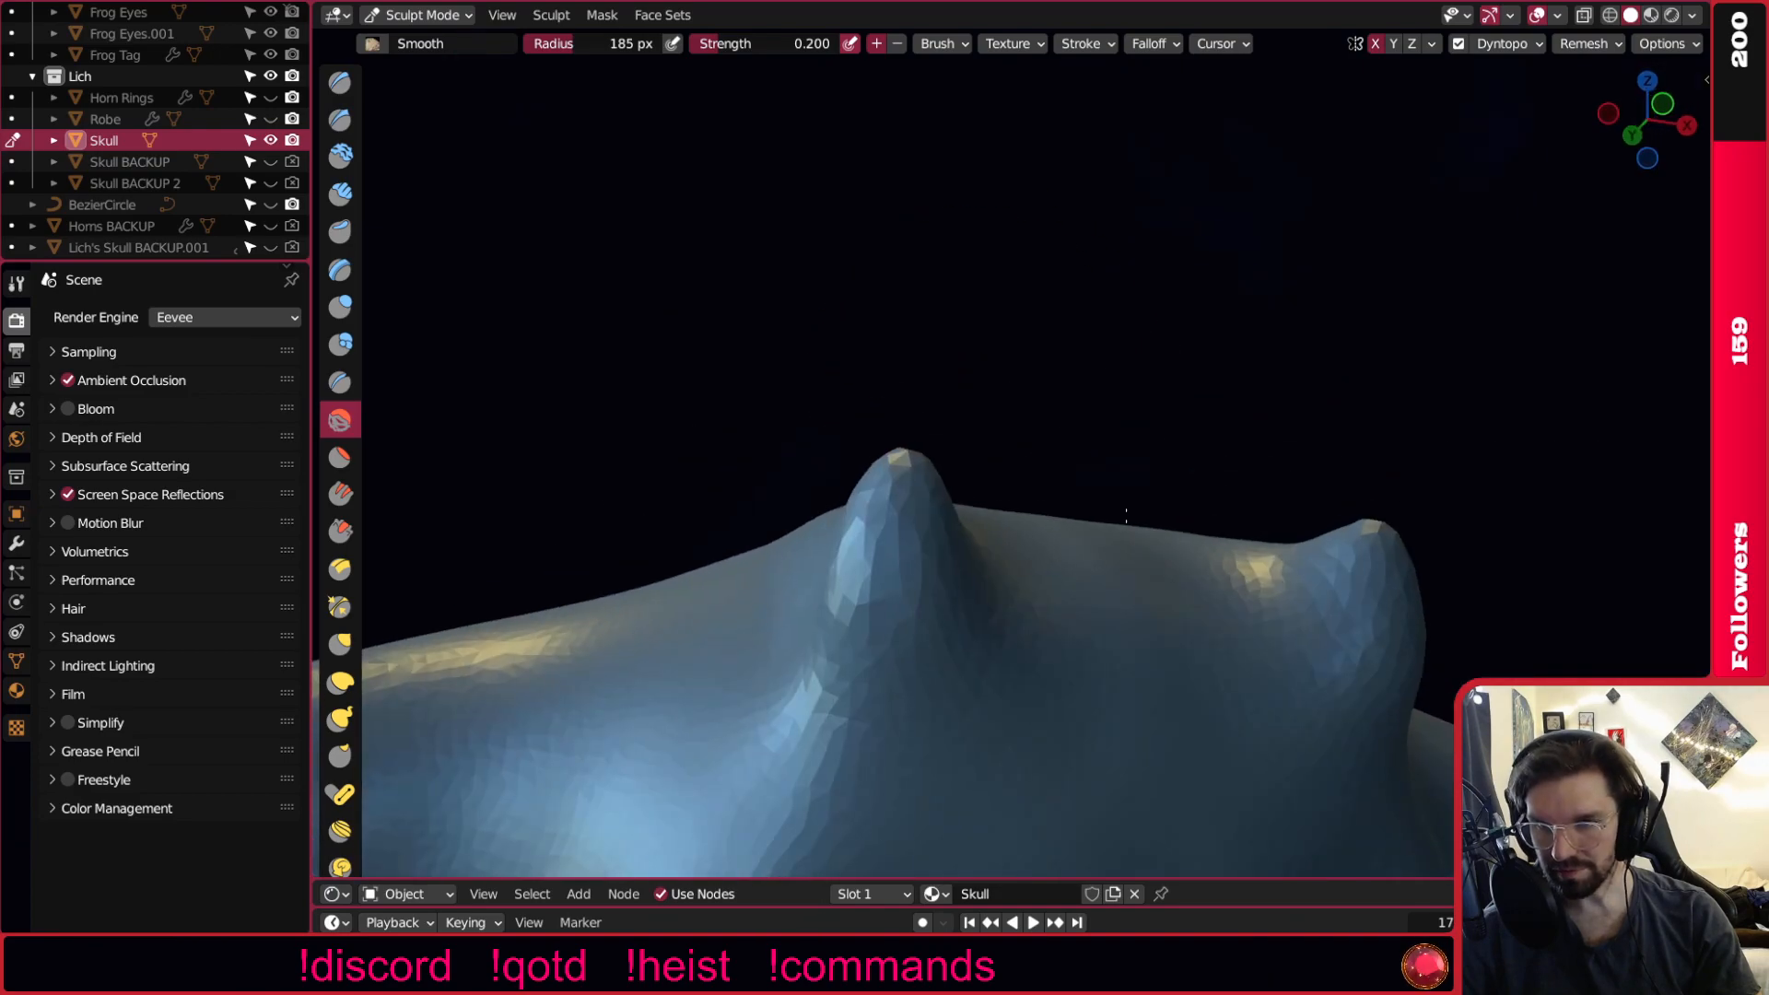
Pull the small forehead horns upward and outward with the Grab brush, enlarging its radius to 252 px.
{"action": "middle_click_drag", "start_coordinate": [821, 672], "coordinate": [959, 681]}
{"action": "scroll", "coordinate": [1007, 522], "scroll_direction": "down", "scroll_amount": 4}
{"action": "mouse_move", "coordinate": [1006, 522]}
{"action": "middle_mouse_down"}
{"action": "mouse_move", "coordinate": [728, 535]}
{"action": "mouse_move", "coordinate": [995, 527]}
{"action": "middle_mouse_up"}
{"action": "scroll", "coordinate": [889, 522], "scroll_direction": "down", "scroll_amount": 3}
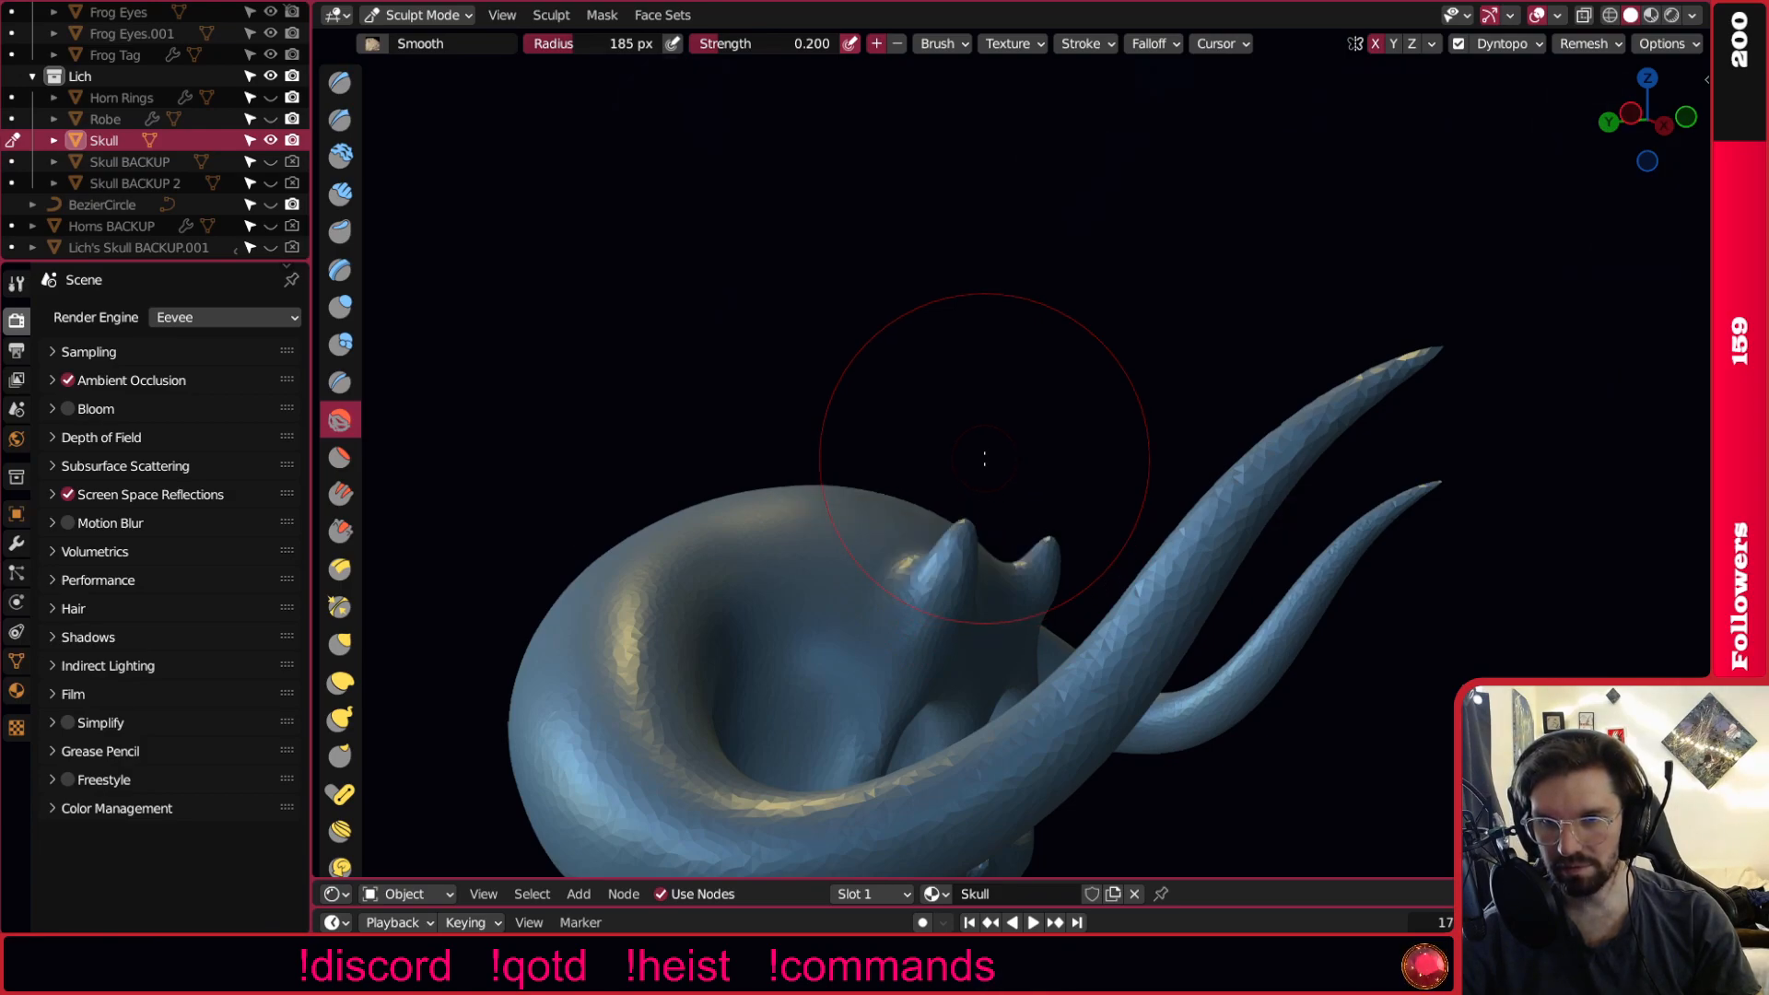
{"action": "mouse_move", "coordinate": [984, 458]}
{"action": "middle_mouse_down"}
{"action": "mouse_move", "coordinate": [1058, 525]}
{"action": "mouse_move", "coordinate": [1074, 584]}
{"action": "mouse_move", "coordinate": [768, 556]}
{"action": "mouse_move", "coordinate": [1023, 486]}
{"action": "mouse_move", "coordinate": [1075, 623]}
{"action": "mouse_move", "coordinate": [1161, 516]}
{"action": "mouse_move", "coordinate": [1098, 471]}
{"action": "mouse_move", "coordinate": [1120, 553]}
{"action": "mouse_move", "coordinate": [1204, 506]}
{"action": "mouse_move", "coordinate": [1225, 529]}
{"action": "middle_mouse_up"}
{"action": "scroll", "coordinate": [1121, 553], "scroll_direction": "up", "scroll_amount": 4}
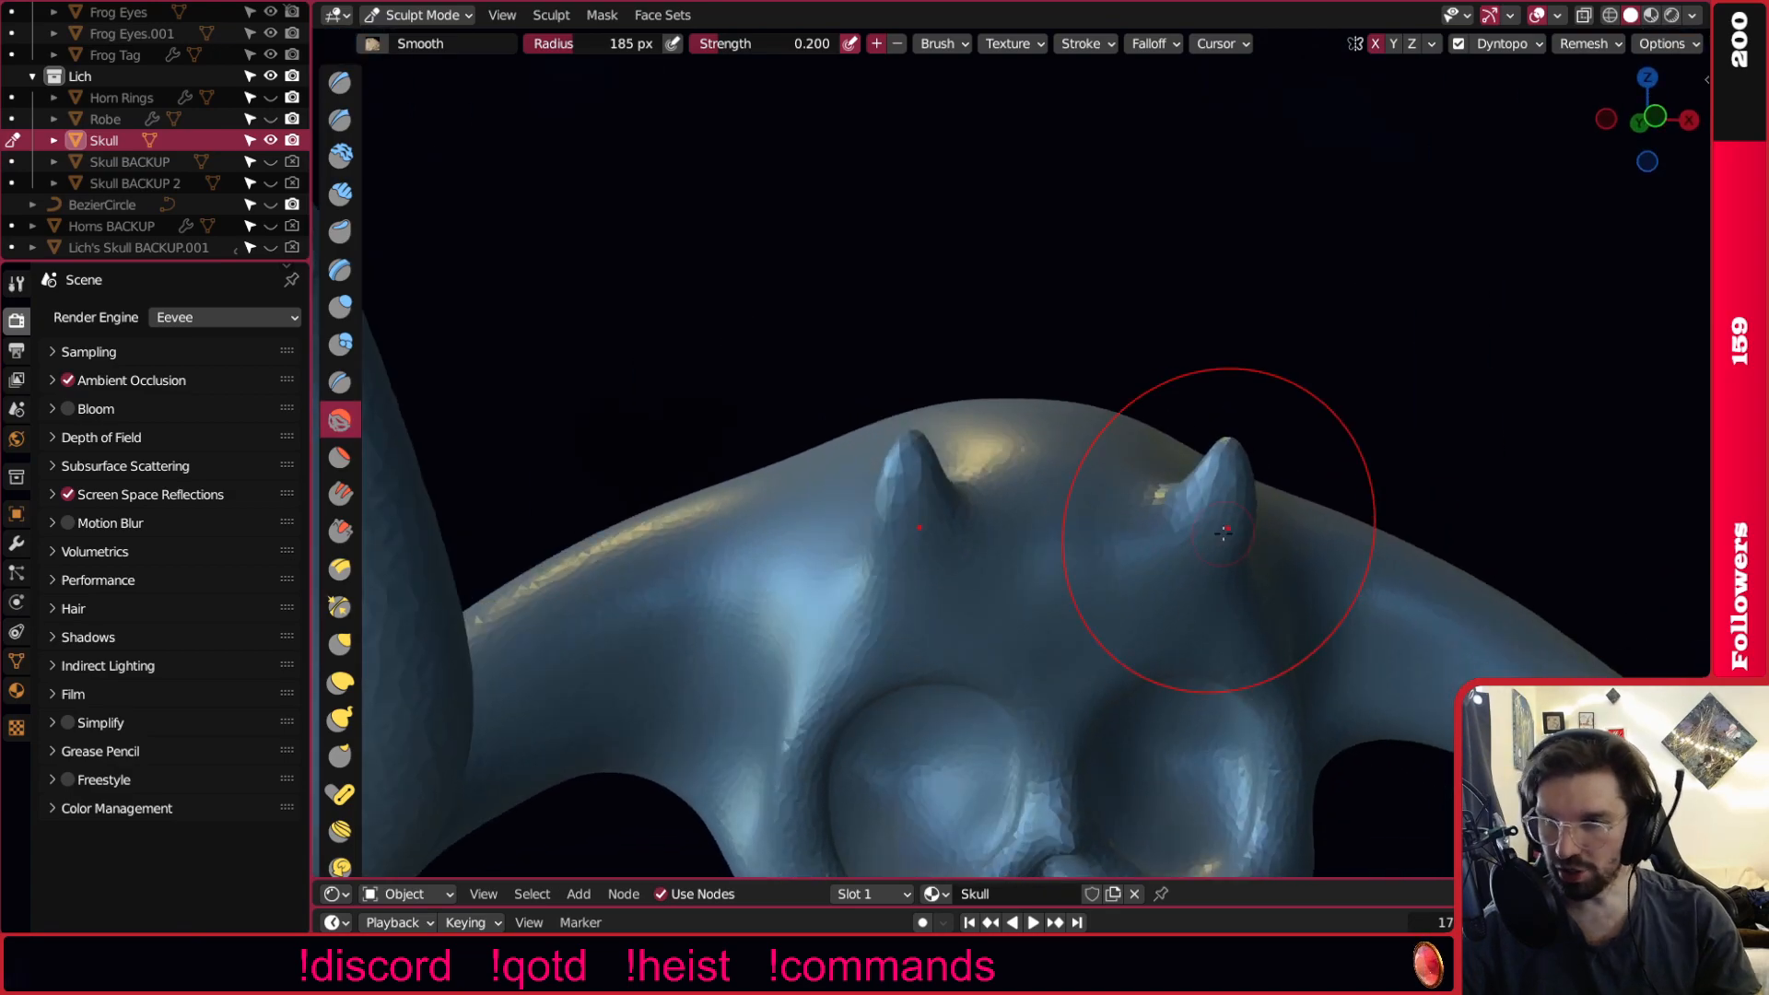
{"action": "left_click", "coordinate": [340, 643]}
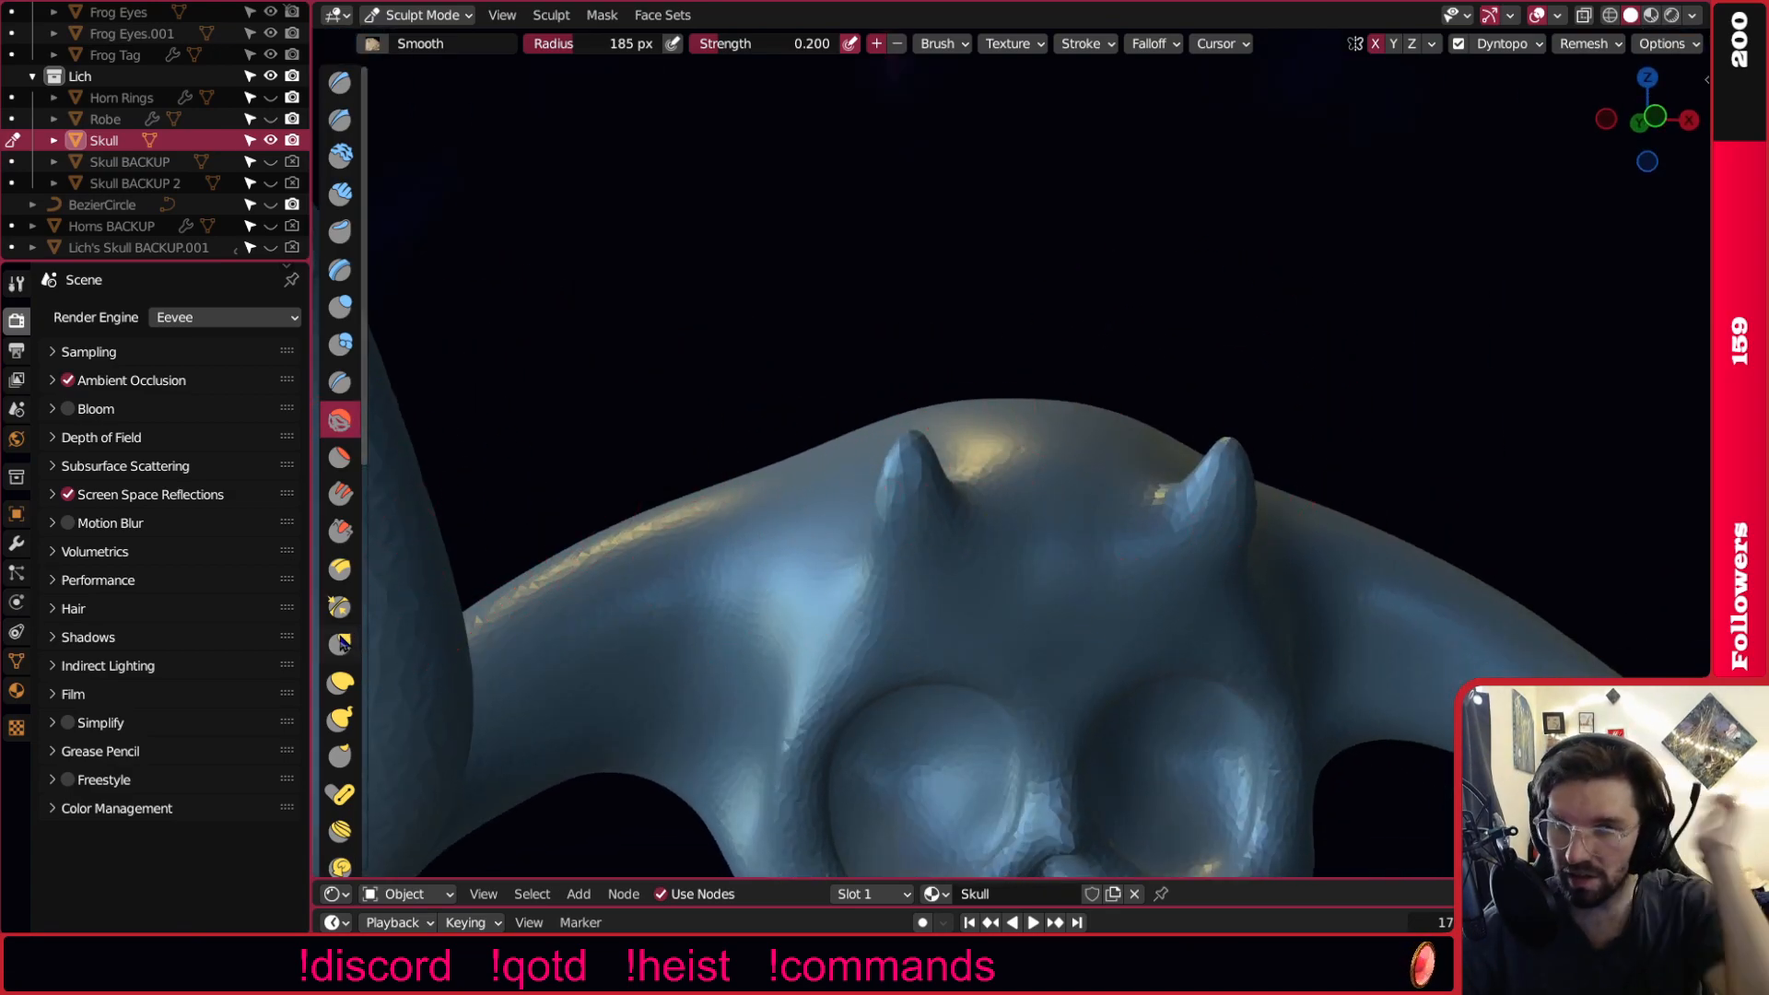
{"action": "scroll", "coordinate": [1350, 361], "scroll_direction": "up", "scroll_amount": 3}
{"action": "mouse_move", "coordinate": [1168, 476]}
{"action": "left_mouse_down"}
{"action": "mouse_move", "coordinate": [1228, 252]}
{"action": "mouse_move", "coordinate": [1324, 260]}
{"action": "left_mouse_up"}
{"action": "key", "text": "bracketright"}
{"action": "key", "text": "bracketright"}
{"action": "key", "text": "bracketright"}
{"action": "left_click_drag", "start_coordinate": [1177, 557], "coordinate": [1293, 533]}
Pull the bases of the small horns forward from a side view with the Grab brush, undoing the first pull on the tips.
{"action": "scroll", "coordinate": [1267, 527], "scroll_direction": "down", "scroll_amount": 4}
{"action": "mouse_move", "coordinate": [1237, 483]}
{"action": "middle_mouse_down"}
{"action": "mouse_move", "coordinate": [1047, 442]}
{"action": "mouse_move", "coordinate": [1001, 497]}
{"action": "mouse_move", "coordinate": [1028, 447]}
{"action": "middle_mouse_up"}
{"action": "middle_click_drag", "start_coordinate": [1074, 382], "coordinate": [1032, 411]}
{"action": "scroll", "coordinate": [1029, 405], "scroll_direction": "up", "scroll_amount": 1}
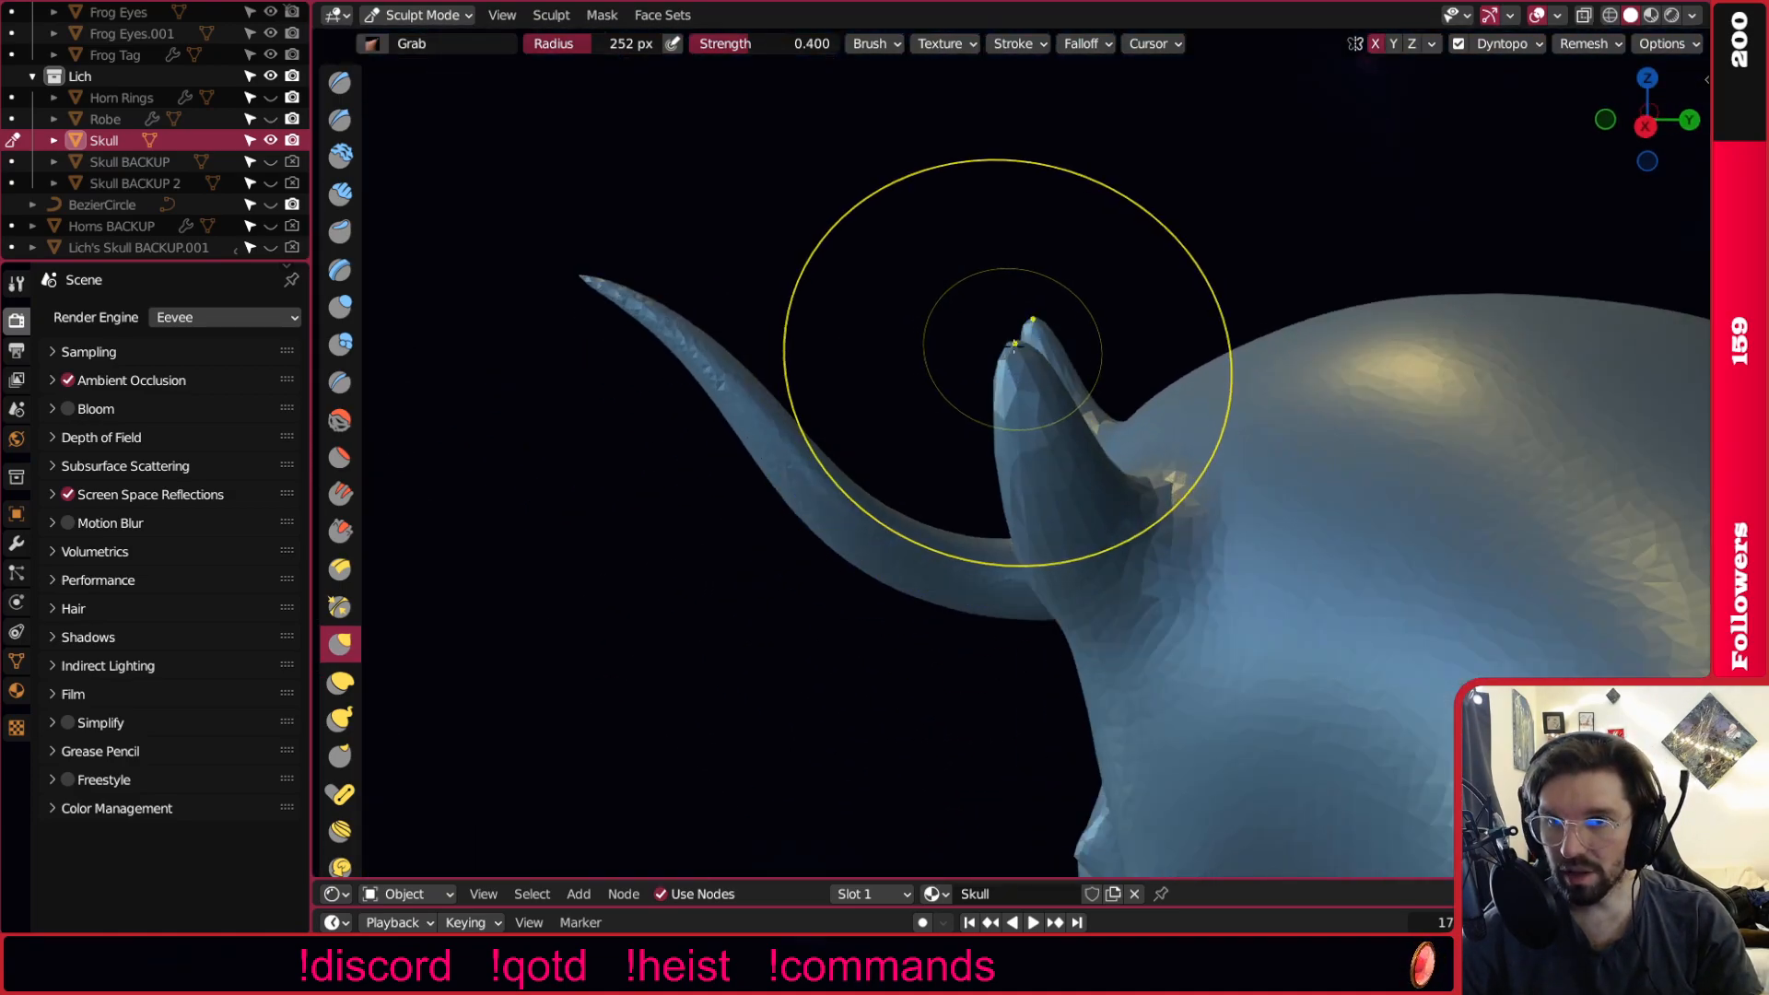
{"action": "left_click_drag", "start_coordinate": [1012, 345], "coordinate": [964, 358]}
{"action": "key", "text": "ctrl+z"}
{"action": "mouse_move", "coordinate": [1081, 480]}
{"action": "left_mouse_down"}
{"action": "mouse_move", "coordinate": [1004, 478]}
{"action": "mouse_move", "coordinate": [984, 522]}
{"action": "mouse_move", "coordinate": [893, 531]}
{"action": "left_mouse_up"}
{"action": "middle_click_drag", "start_coordinate": [999, 496], "coordinate": [1253, 420]}
{"action": "scroll", "coordinate": [1198, 443], "scroll_direction": "down", "scroll_amount": 2}
{"action": "scroll", "coordinate": [1105, 491], "scroll_direction": "down", "scroll_amount": 3}
{"action": "mouse_move", "coordinate": [1070, 478]}
{"action": "middle_mouse_down"}
{"action": "mouse_move", "coordinate": [1105, 490]}
{"action": "mouse_move", "coordinate": [1032, 460]}
{"action": "mouse_move", "coordinate": [1069, 479]}
{"action": "mouse_move", "coordinate": [926, 553]}
{"action": "middle_mouse_up"}
{"action": "scroll", "coordinate": [1136, 496], "scroll_direction": "up", "scroll_amount": 4}
{"action": "middle_click_drag", "start_coordinate": [1136, 497], "coordinate": [1119, 530]}
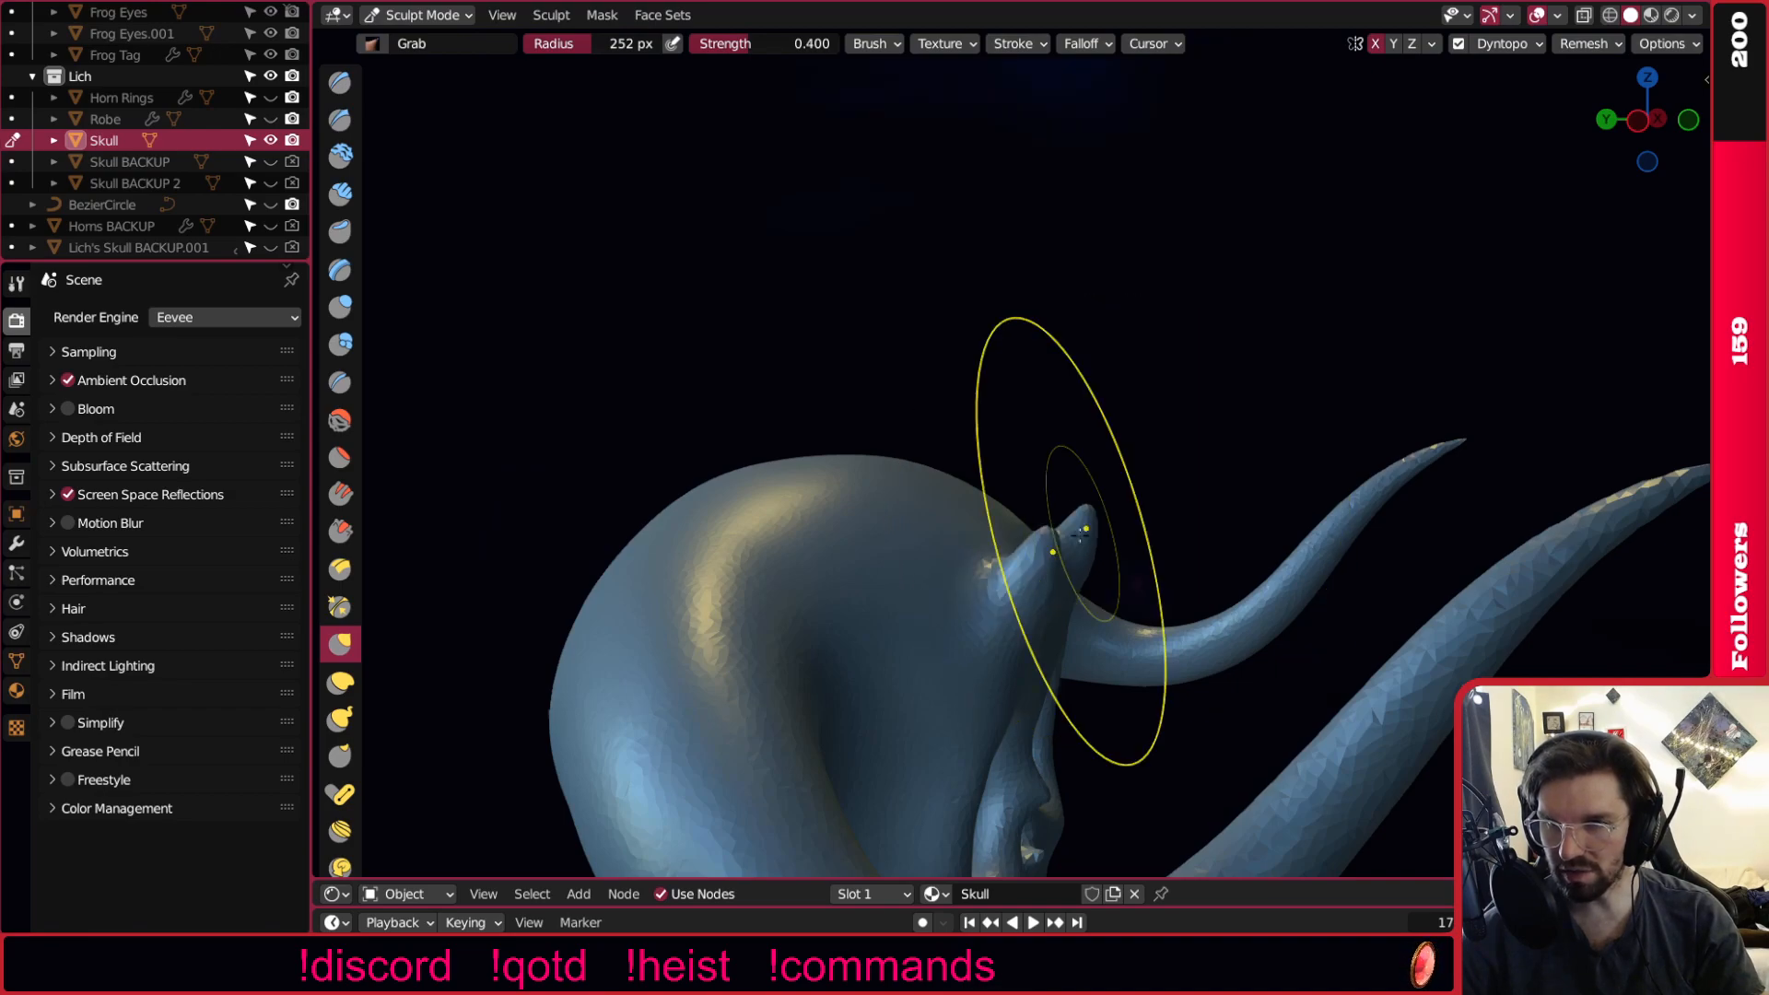
Widen the outer sides of the small horns toward the temples with the Grab brush at a 252 px radius.
{"action": "scroll", "coordinate": [1106, 553], "scroll_direction": "up", "scroll_amount": 3}
{"action": "middle_click_drag", "start_coordinate": [1158, 650], "coordinate": [917, 549]}
{"action": "scroll", "coordinate": [1104, 636], "scroll_direction": "up", "scroll_amount": 2}
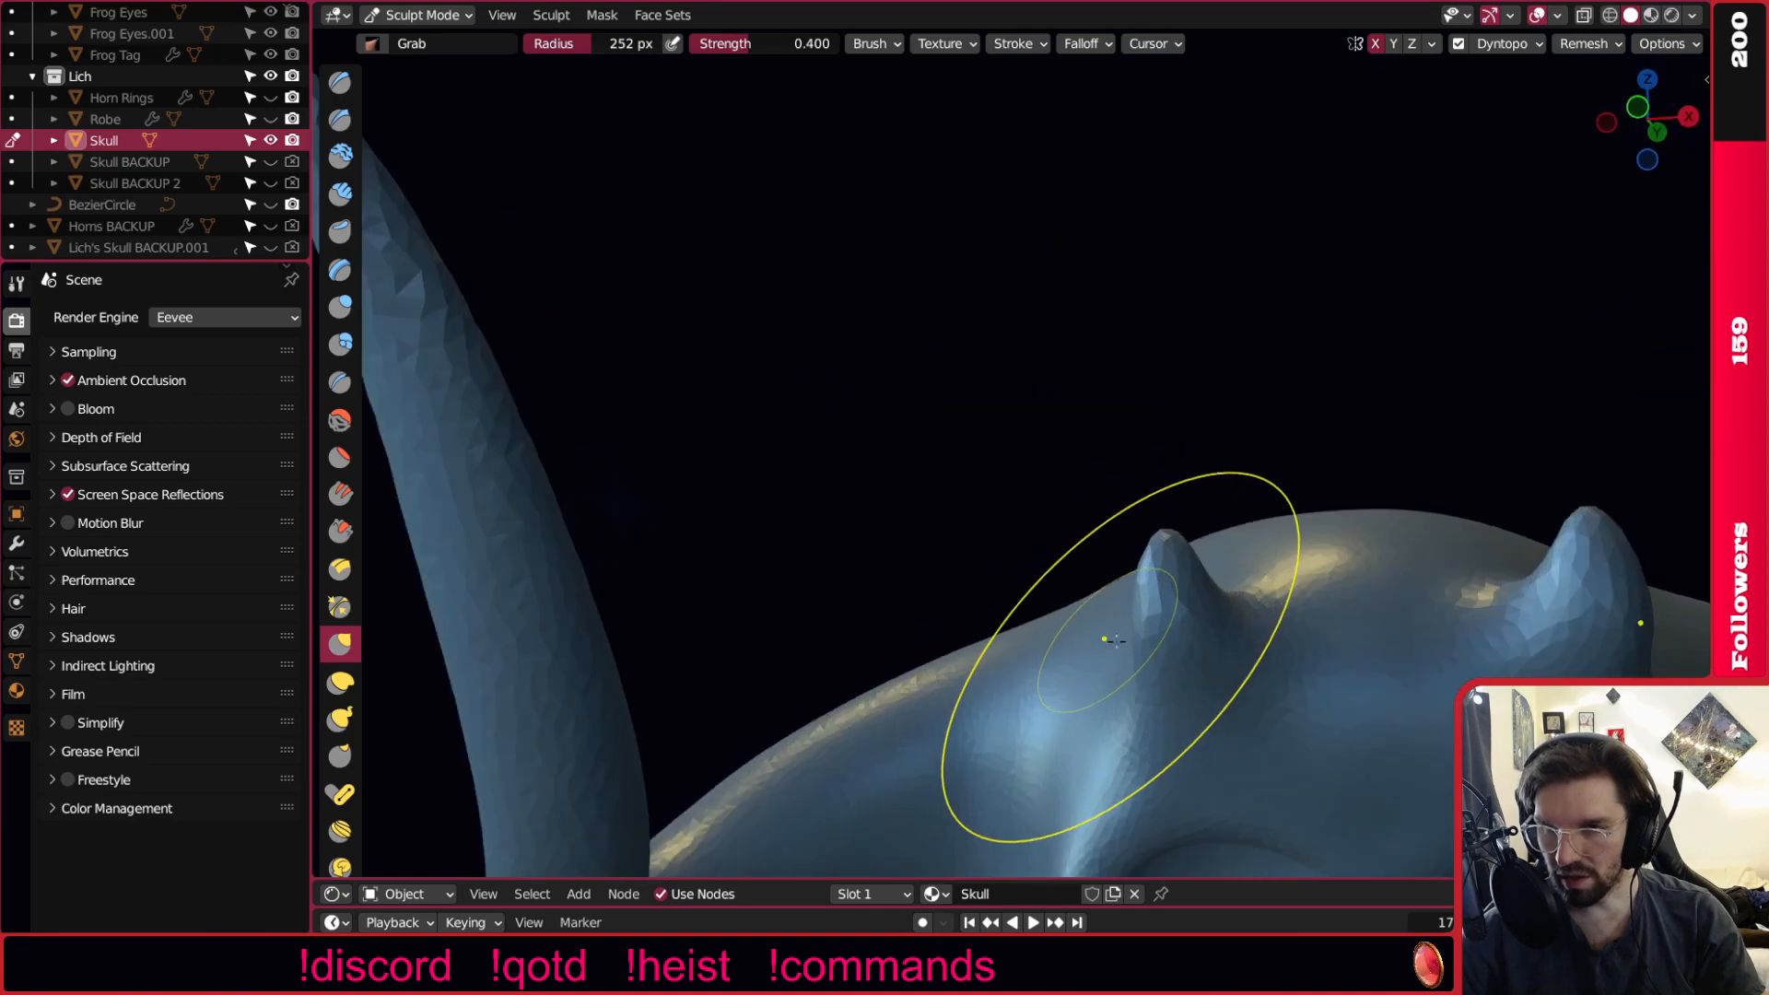
{"action": "scroll", "coordinate": [1105, 636], "scroll_direction": "up", "scroll_amount": 2}
{"action": "left_click_drag", "start_coordinate": [1158, 621], "coordinate": [1079, 615]}
{"action": "scroll", "coordinate": [1244, 585], "scroll_direction": "down", "scroll_amount": 5}
{"action": "middle_click_drag", "start_coordinate": [1244, 572], "coordinate": [1267, 553]}
{"action": "middle_click_drag", "start_coordinate": [1267, 553], "coordinate": [1088, 451], "text": "shift"}
{"action": "mouse_move", "coordinate": [1087, 452]}
{"action": "middle_mouse_down"}
{"action": "mouse_move", "coordinate": [1013, 461]}
{"action": "mouse_move", "coordinate": [1112, 477]}
{"action": "middle_mouse_up"}
{"action": "scroll", "coordinate": [1112, 477], "scroll_direction": "up", "scroll_amount": 5}
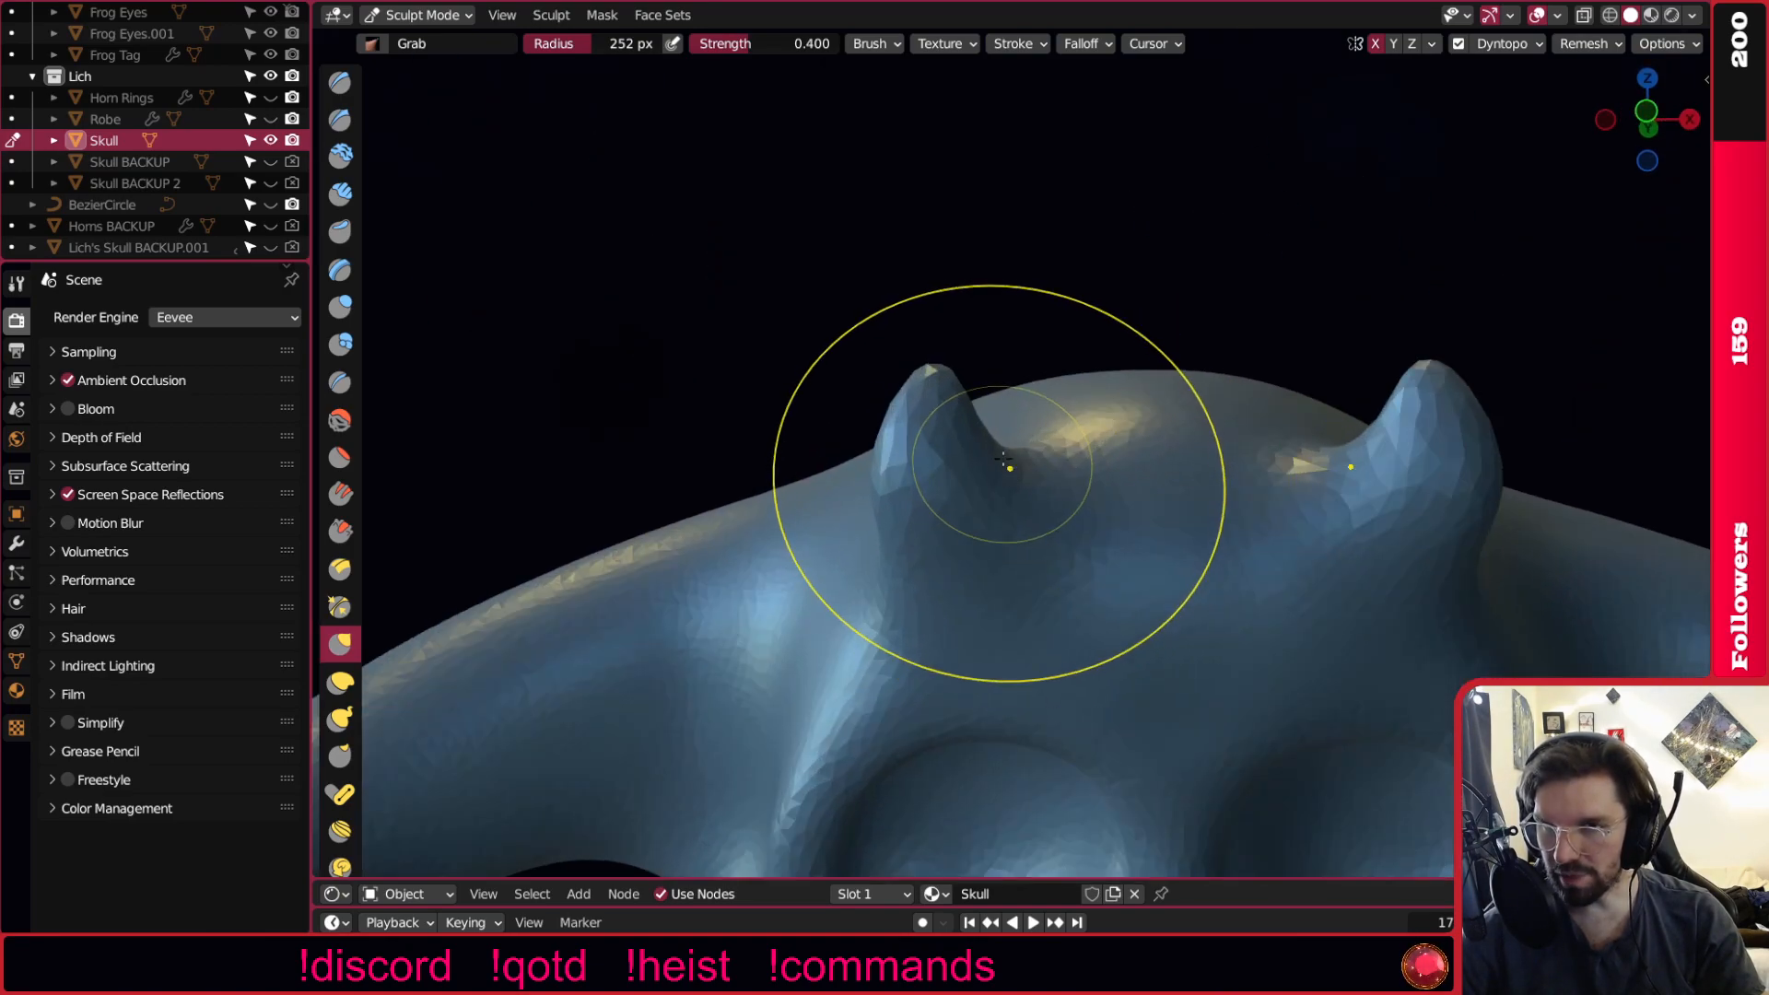
{"action": "scroll", "coordinate": [1042, 478], "scroll_direction": "down", "scroll_amount": 8}
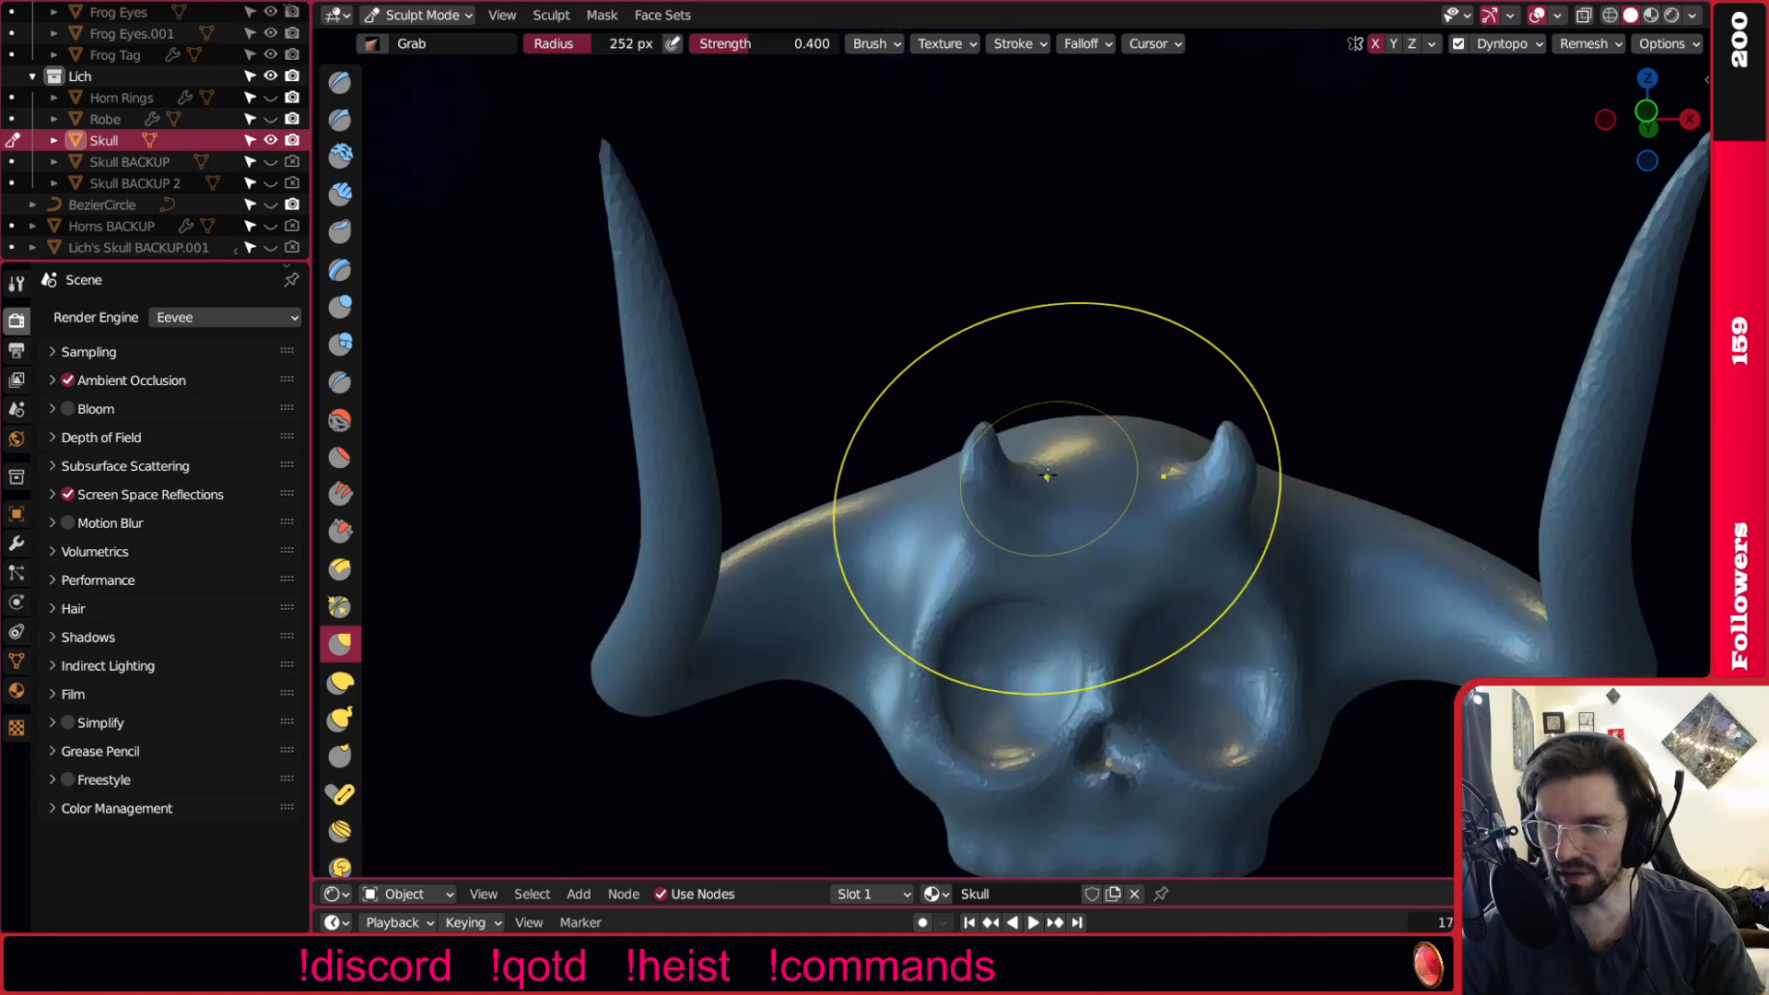
Blend the outer bases of the small horns into the temples with the Inflate/Deflate and Smooth brushes at a 163 px radius.
{"action": "scroll", "coordinate": [1046, 489], "scroll_direction": "up", "scroll_amount": 4}
{"action": "middle_click_drag", "start_coordinate": [1058, 482], "coordinate": [1111, 488]}
{"action": "scroll", "coordinate": [999, 474], "scroll_direction": "up", "scroll_amount": 3}
{"action": "mouse_move", "coordinate": [999, 474]}
{"action": "middle_mouse_down"}
{"action": "mouse_move", "coordinate": [1078, 501]}
{"action": "mouse_move", "coordinate": [715, 529]}
{"action": "middle_mouse_up"}
{"action": "left_click", "coordinate": [340, 306]}
{"action": "mouse_move", "coordinate": [848, 553]}
{"action": "middle_mouse_down"}
{"action": "mouse_move", "coordinate": [909, 394]}
{"action": "mouse_move", "coordinate": [982, 428]}
{"action": "middle_mouse_up"}
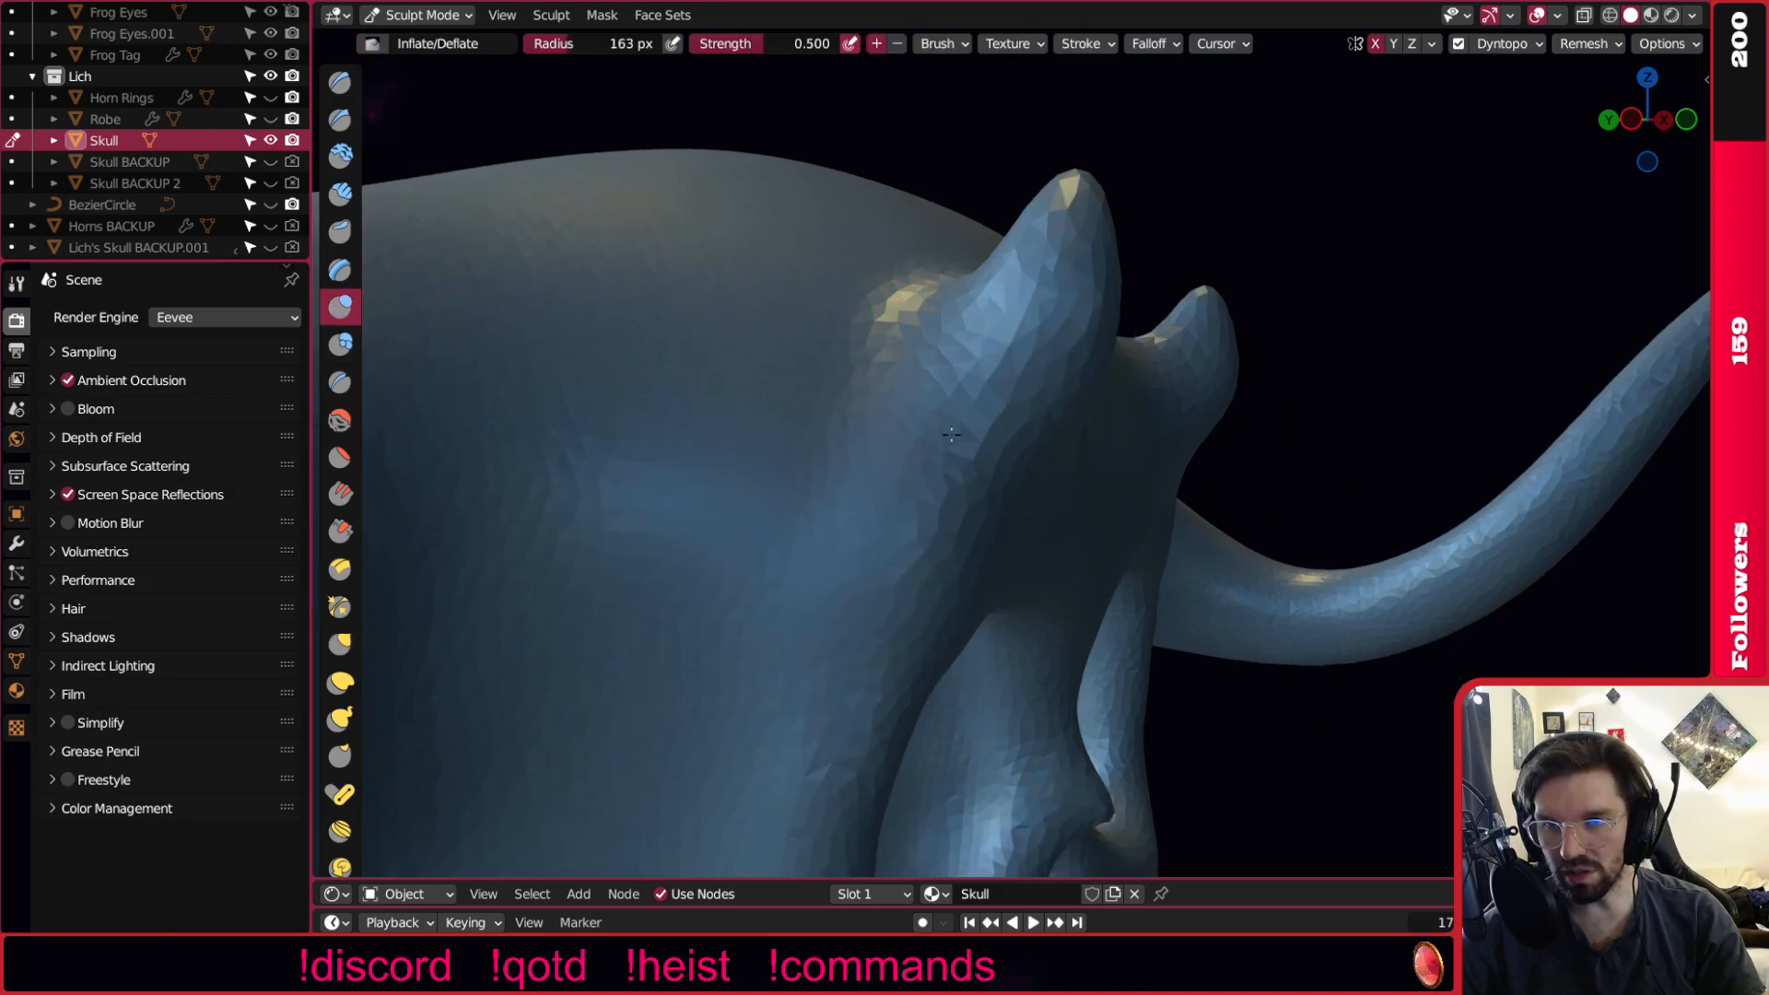
{"action": "left_click", "coordinate": [340, 420]}
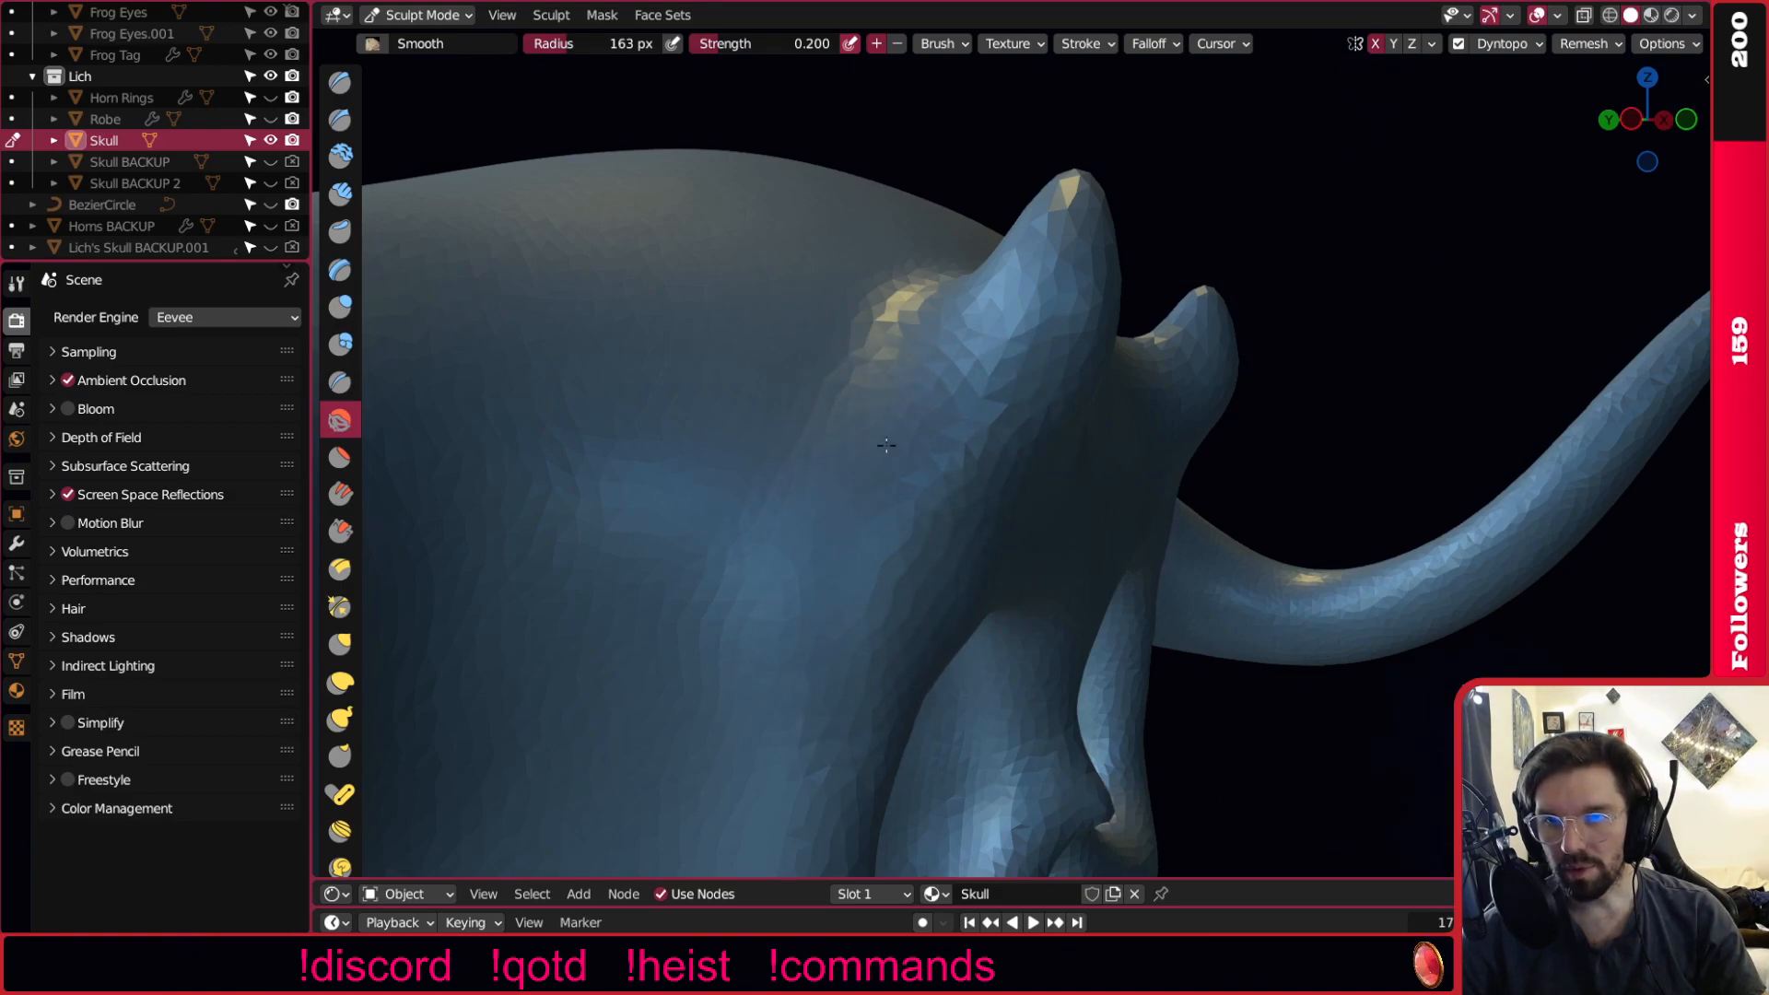
{"action": "middle_click_drag", "start_coordinate": [815, 600], "coordinate": [944, 549]}
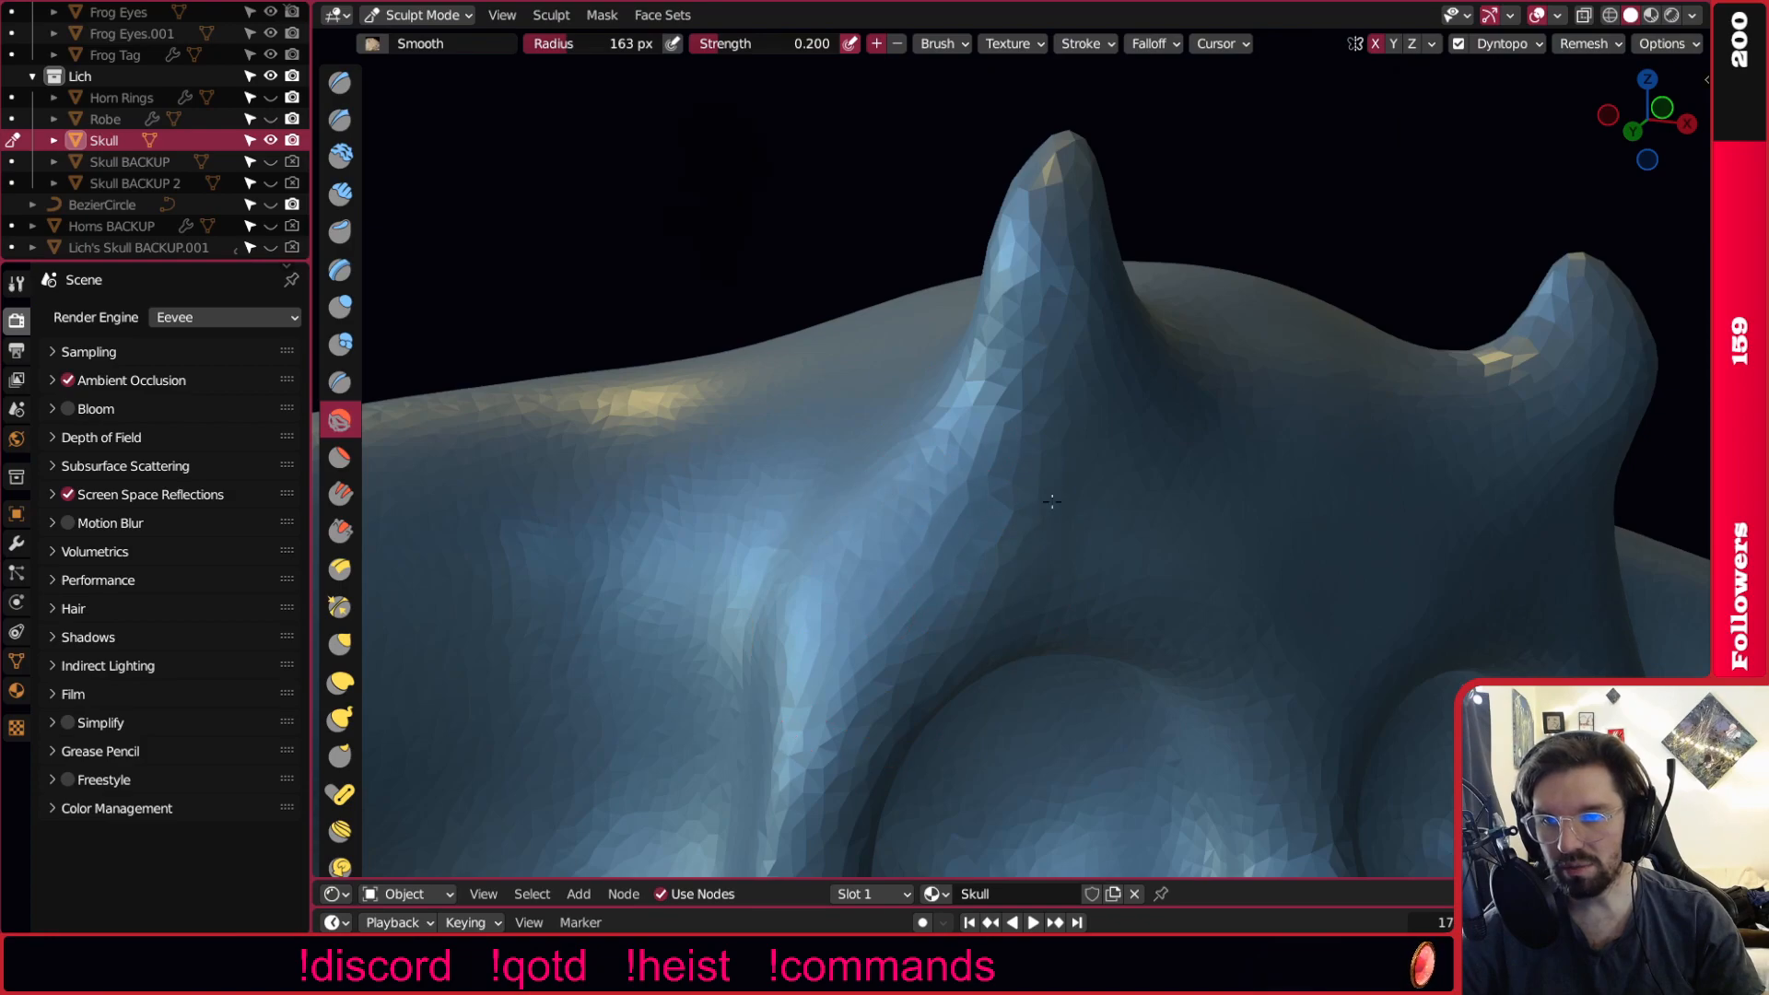
{"action": "left_click_drag", "start_coordinate": [971, 359], "coordinate": [1054, 296]}
{"action": "middle_click_drag", "start_coordinate": [1059, 368], "coordinate": [999, 354]}
{"action": "scroll", "coordinate": [1143, 262], "scroll_direction": "down", "scroll_amount": 4}
{"action": "mouse_move", "coordinate": [1136, 273]}
{"action": "middle_mouse_down"}
{"action": "mouse_move", "coordinate": [1034, 320]}
{"action": "mouse_move", "coordinate": [997, 506]}
{"action": "middle_mouse_up"}
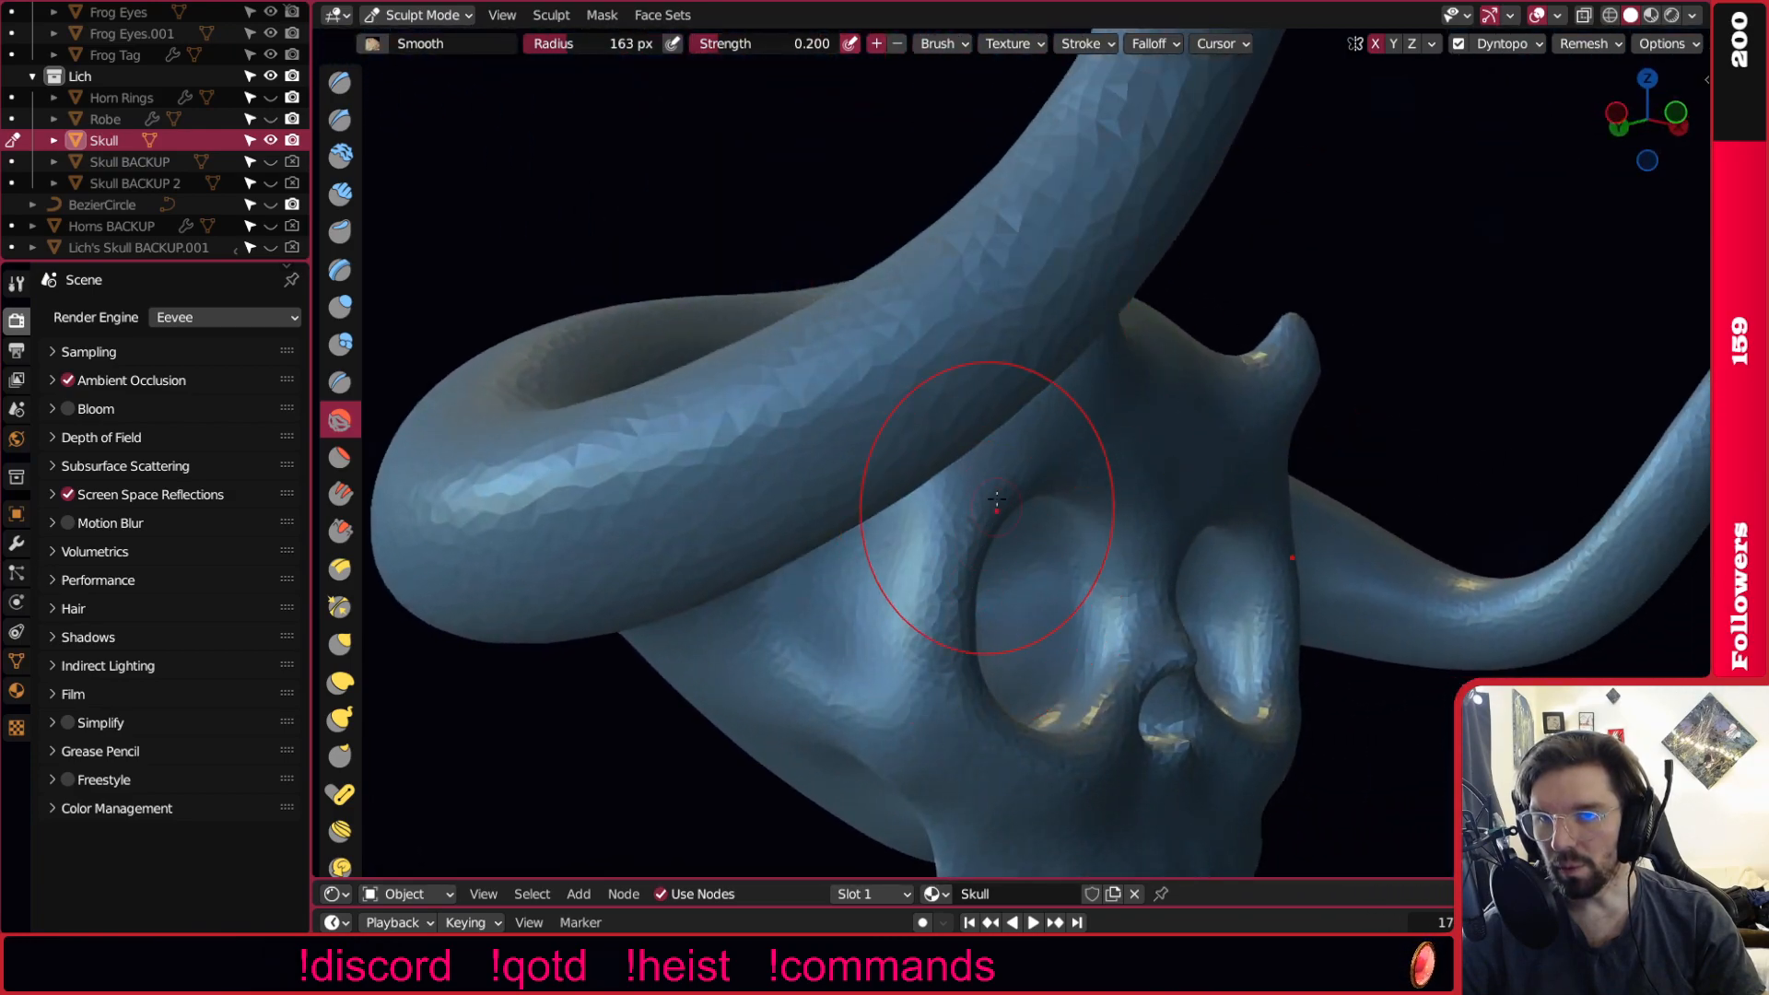
Smooth the remaining uneven side of the small horns with the Smooth brush at a 163 px radius.
{"action": "middle_click_drag", "start_coordinate": [963, 638], "coordinate": [1125, 442]}
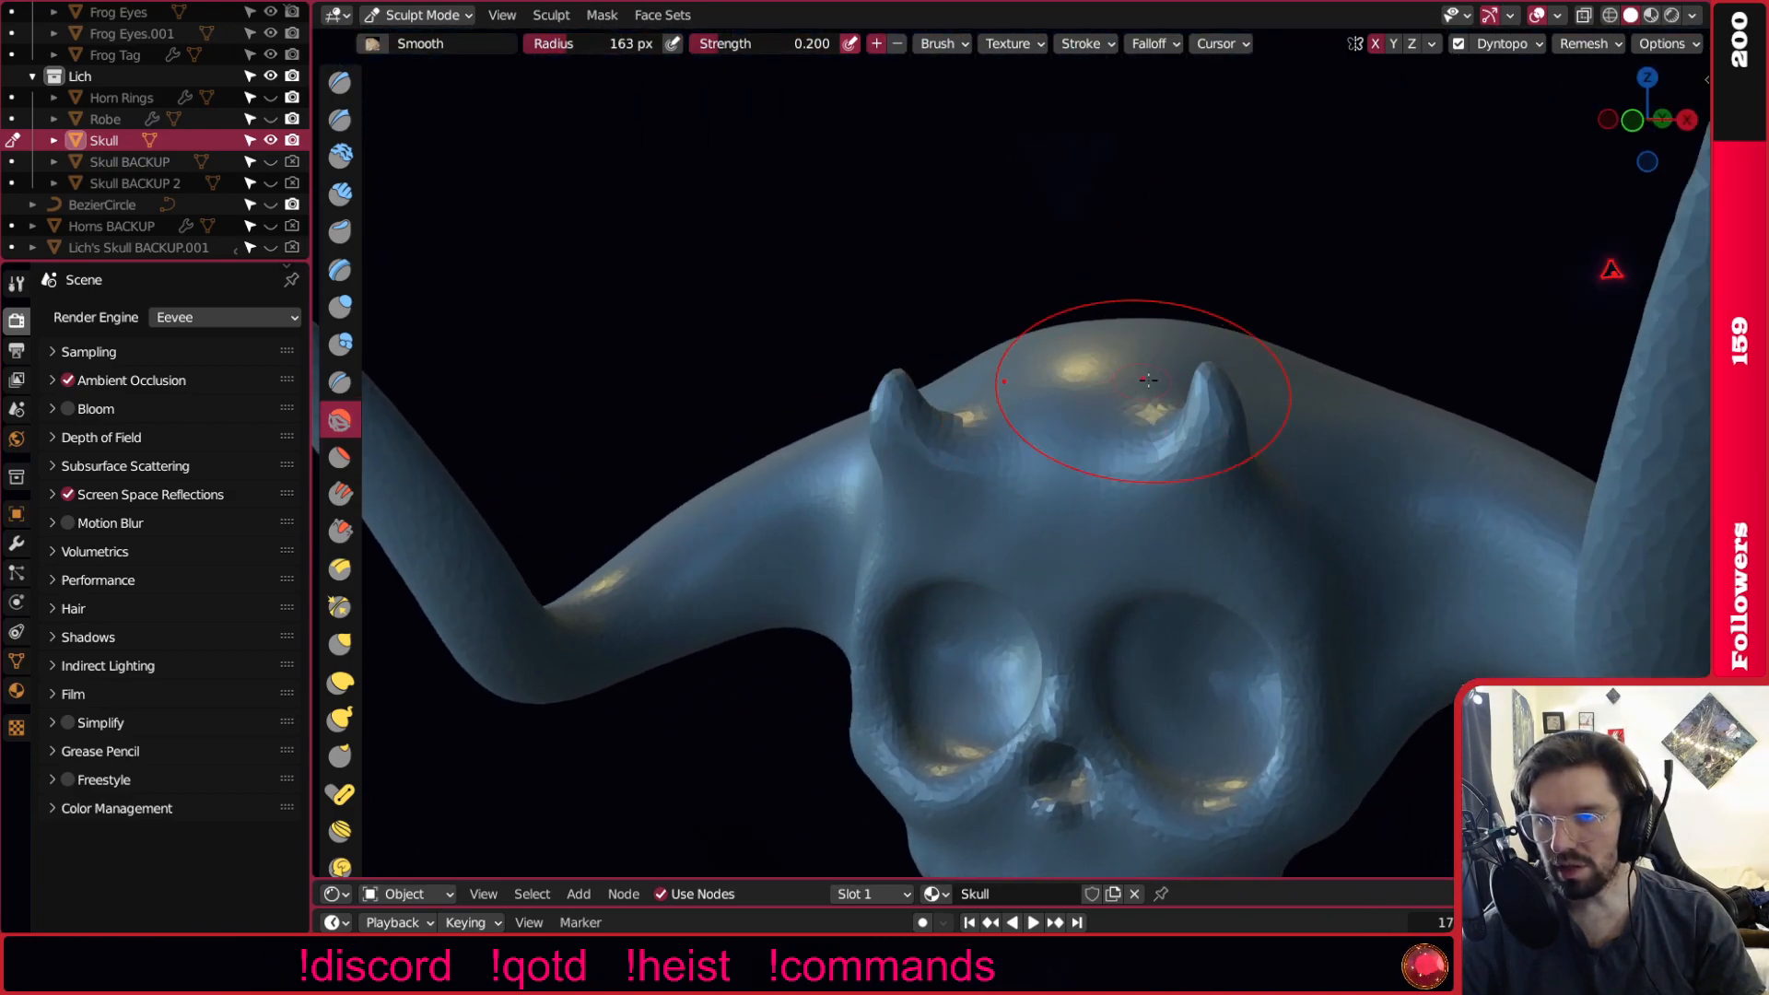
{"action": "scroll", "coordinate": [1243, 445], "scroll_direction": "up", "scroll_amount": 2}
{"action": "scroll", "coordinate": [1226, 427], "scroll_direction": "up", "scroll_amount": 3}
{"action": "left_click_drag", "start_coordinate": [1304, 387], "coordinate": [1263, 415]}
{"action": "mouse_move", "coordinate": [1239, 410]}
{"action": "middle_mouse_down"}
{"action": "mouse_move", "coordinate": [967, 390]}
{"action": "mouse_move", "coordinate": [1292, 466]}
{"action": "middle_mouse_up"}
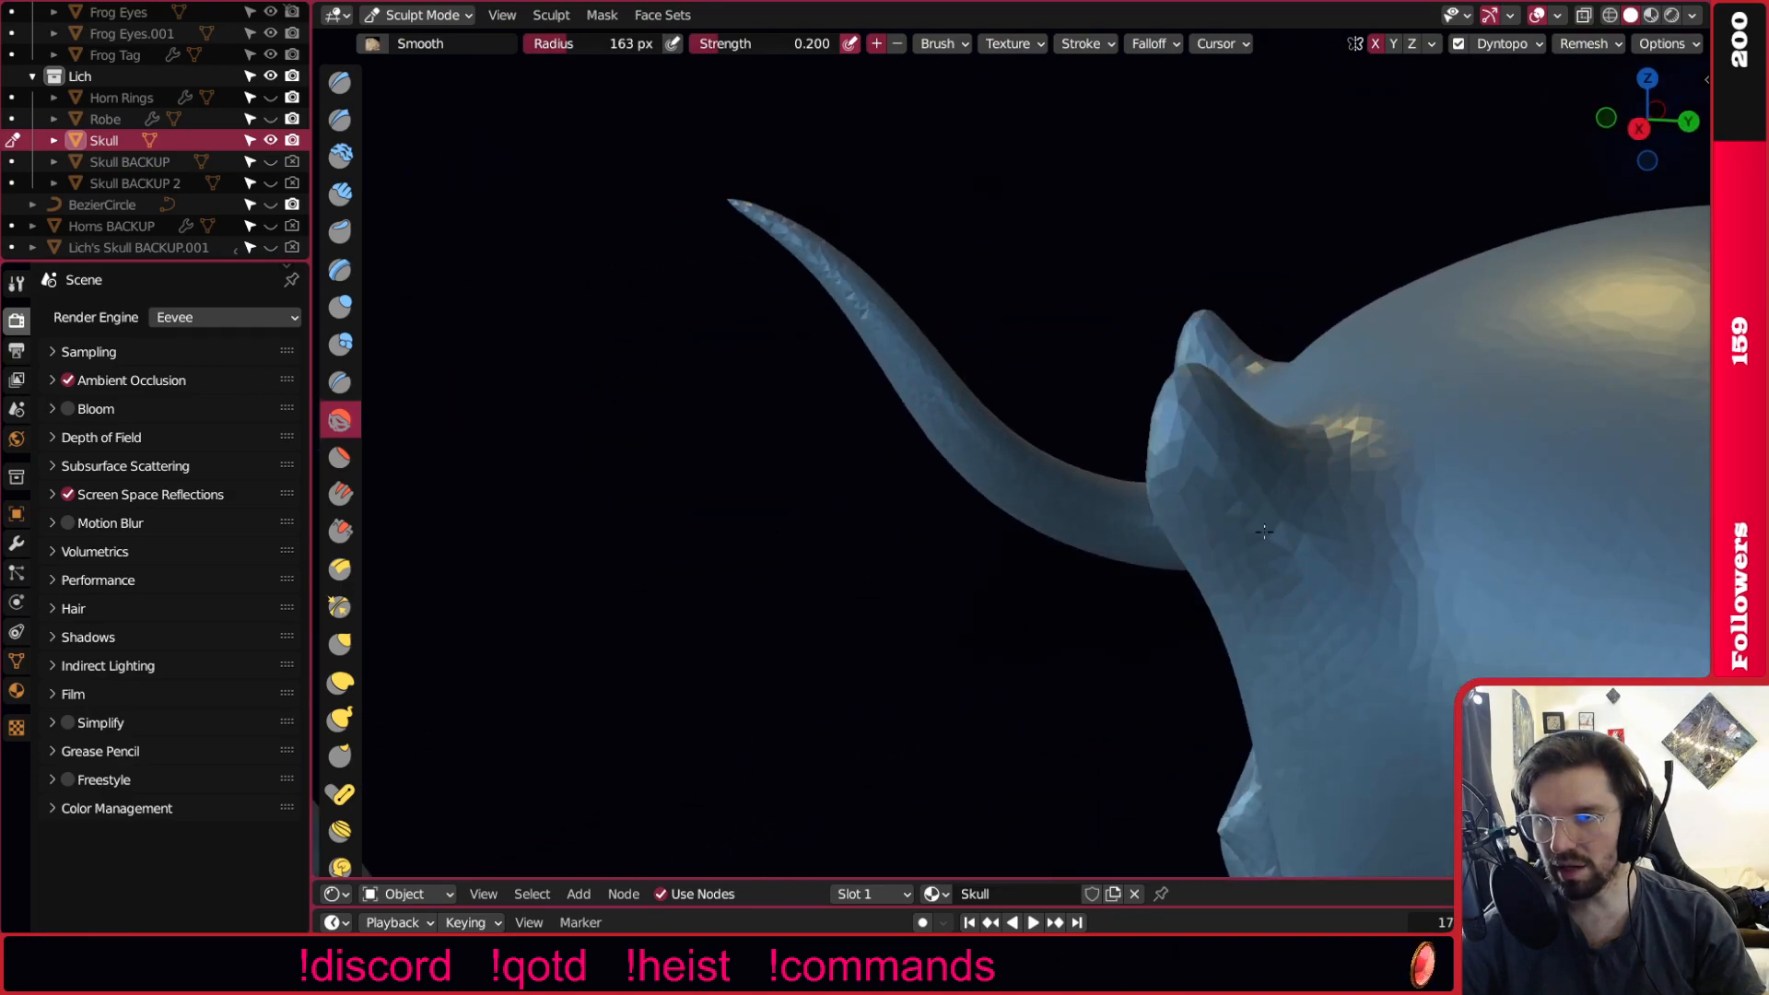
Review the horned skull from several angles and distances, also with Material Preview shading.
{"action": "middle_click_drag", "start_coordinate": [1153, 494], "coordinate": [1114, 474]}
{"action": "scroll", "coordinate": [1159, 498], "scroll_direction": "down", "scroll_amount": 9}
{"action": "scroll", "coordinate": [1148, 516], "scroll_direction": "up", "scroll_amount": 6}
{"action": "scroll", "coordinate": [1114, 473], "scroll_direction": "down", "scroll_amount": 5}
{"action": "middle_click_drag", "start_coordinate": [925, 480], "coordinate": [1124, 480]}
{"action": "scroll", "coordinate": [1129, 467], "scroll_direction": "up", "scroll_amount": 5}
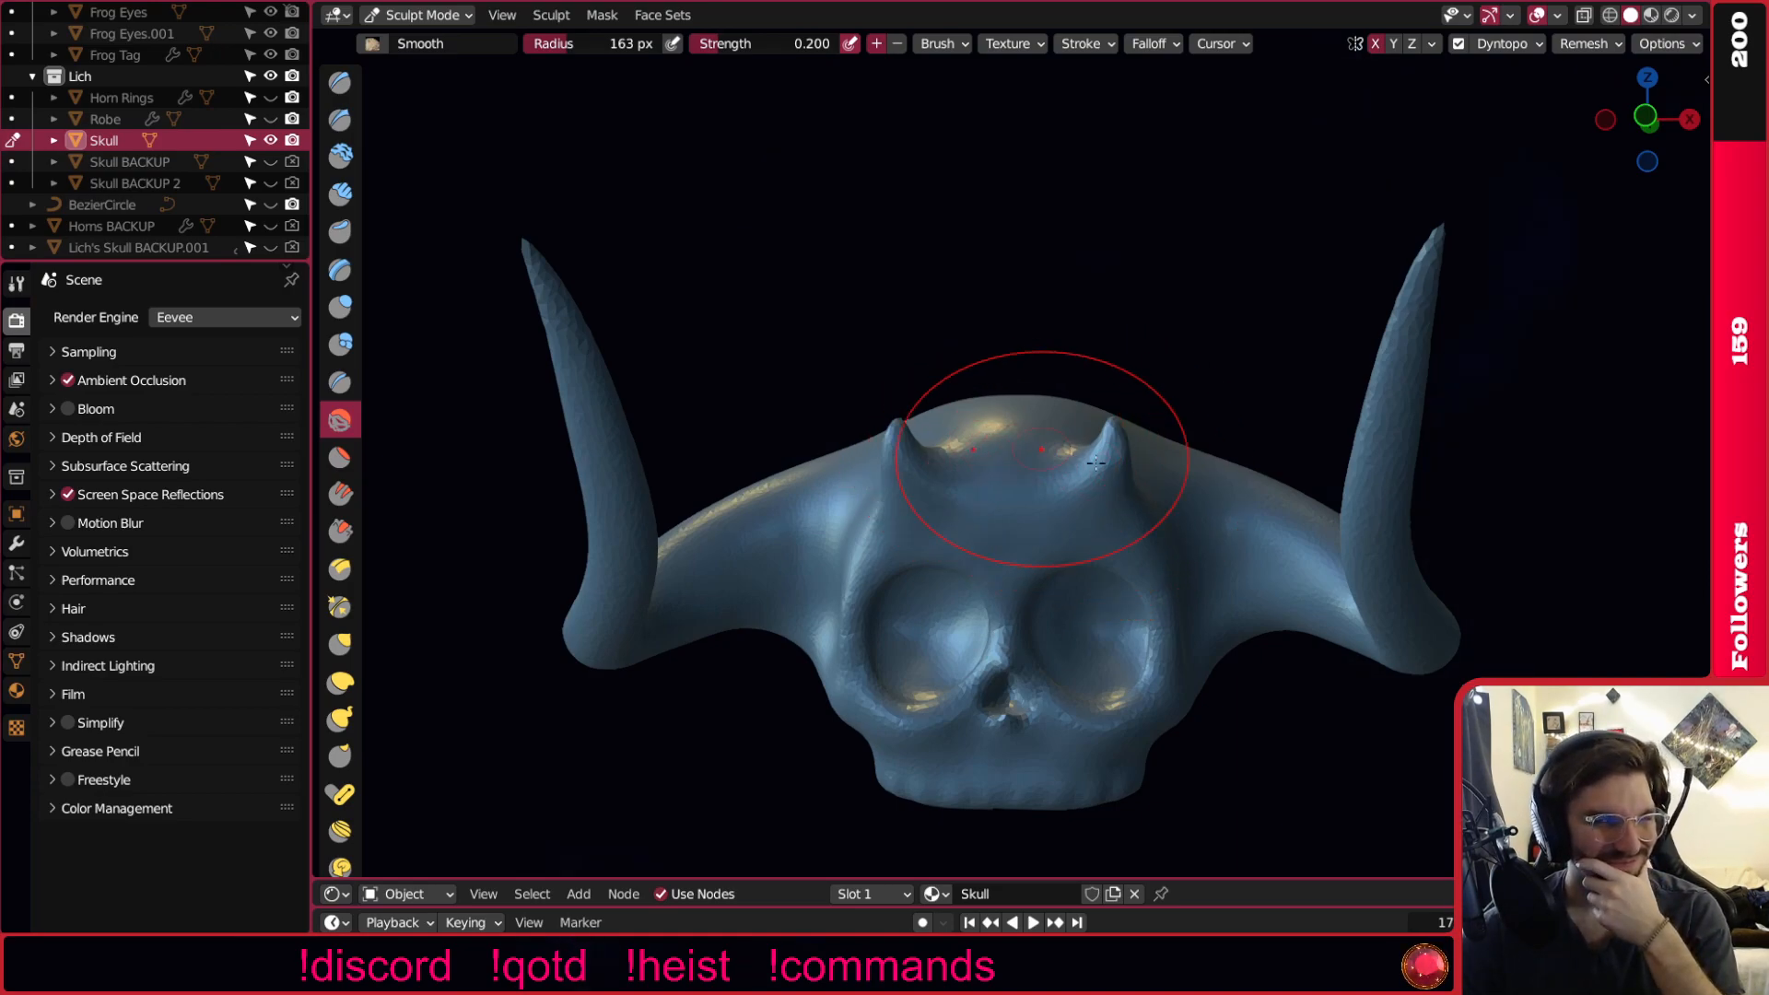
{"action": "mouse_move", "coordinate": [1022, 465]}
{"action": "middle_mouse_down"}
{"action": "mouse_move", "coordinate": [1019, 501]}
{"action": "mouse_move", "coordinate": [1149, 465]}
{"action": "middle_mouse_up"}
{"action": "left_click", "coordinate": [1652, 15]}
{"action": "mouse_move", "coordinate": [1434, 310]}
{"action": "middle_mouse_down"}
{"action": "mouse_move", "coordinate": [1364, 368]}
{"action": "mouse_move", "coordinate": [1235, 427]}
{"action": "mouse_move", "coordinate": [1309, 405]}
{"action": "mouse_move", "coordinate": [1337, 432]}
{"action": "mouse_move", "coordinate": [802, 284]}
{"action": "mouse_move", "coordinate": [1040, 518]}
{"action": "middle_mouse_up"}
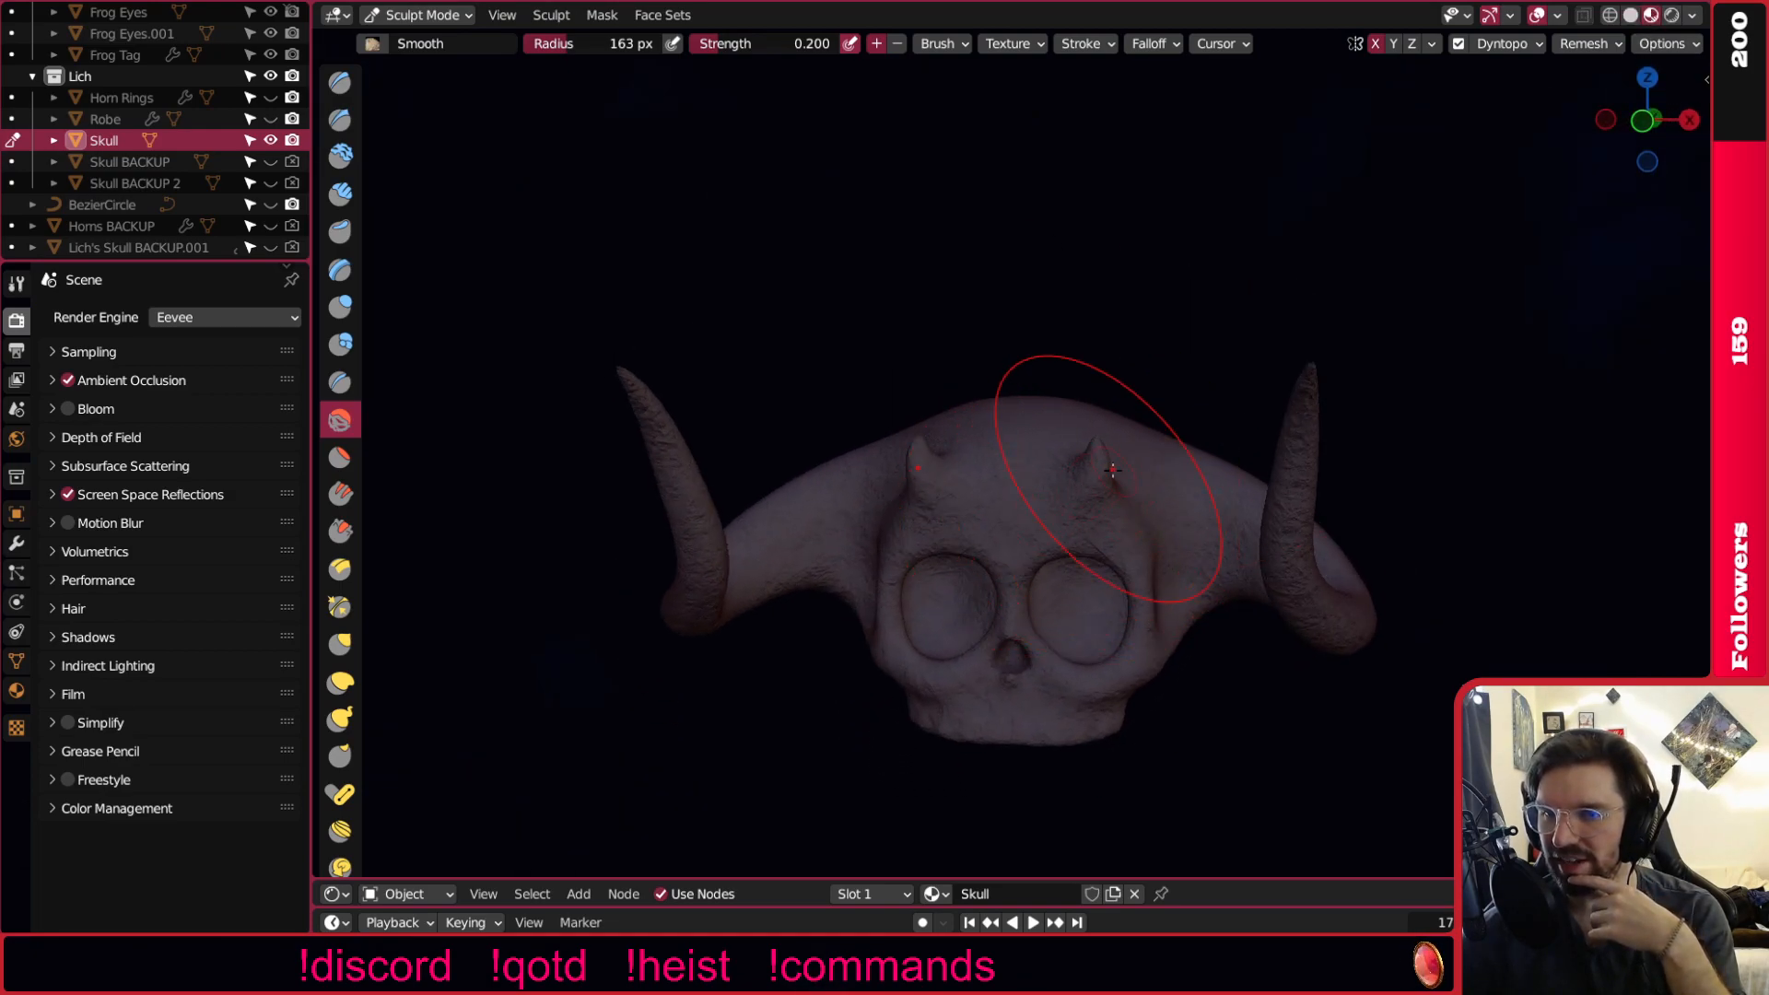
Switch the skull to Object Mode and unhide the Horn Rings and Robe objects.
{"action": "left_click", "coordinate": [419, 15]}
{"action": "left_click", "coordinate": [424, 39]}
{"action": "left_click", "coordinate": [691, 534]}
{"action": "scroll", "coordinate": [184, 166], "scroll_direction": "down", "scroll_amount": 2}
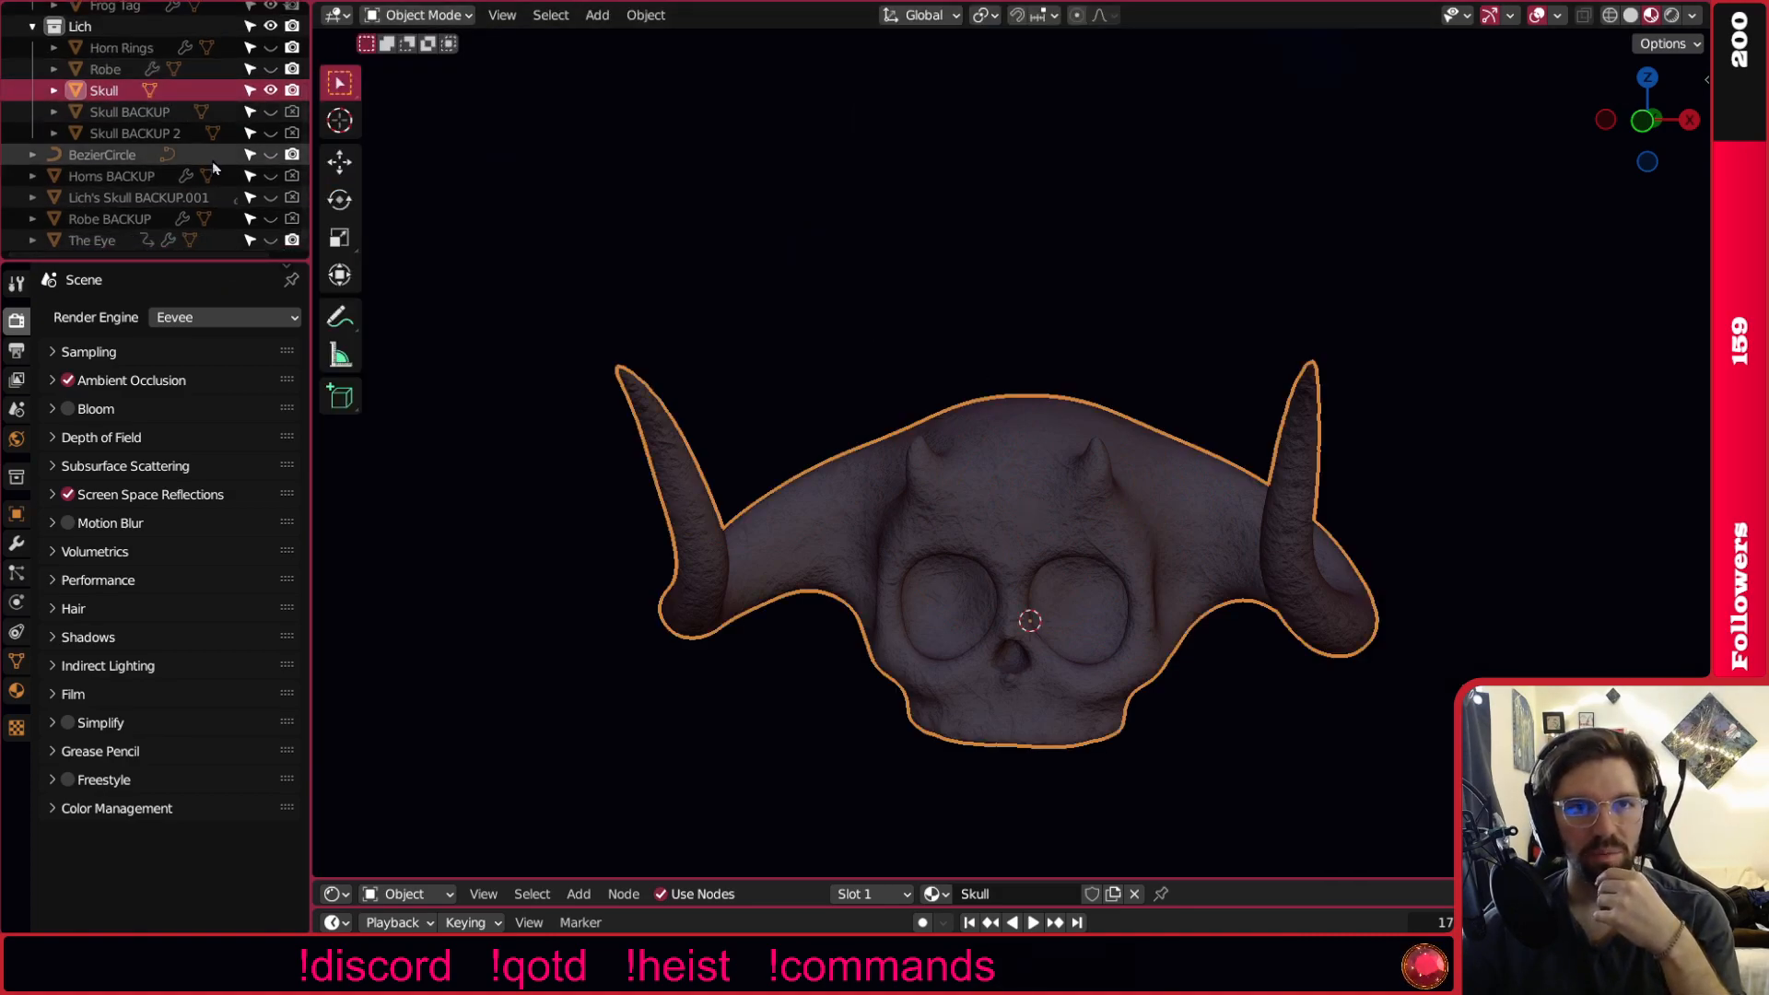
{"action": "scroll", "coordinate": [265, 90], "scroll_direction": "up", "scroll_amount": 2}
{"action": "left_click", "coordinate": [270, 83]}
{"action": "left_click", "coordinate": [270, 104]}
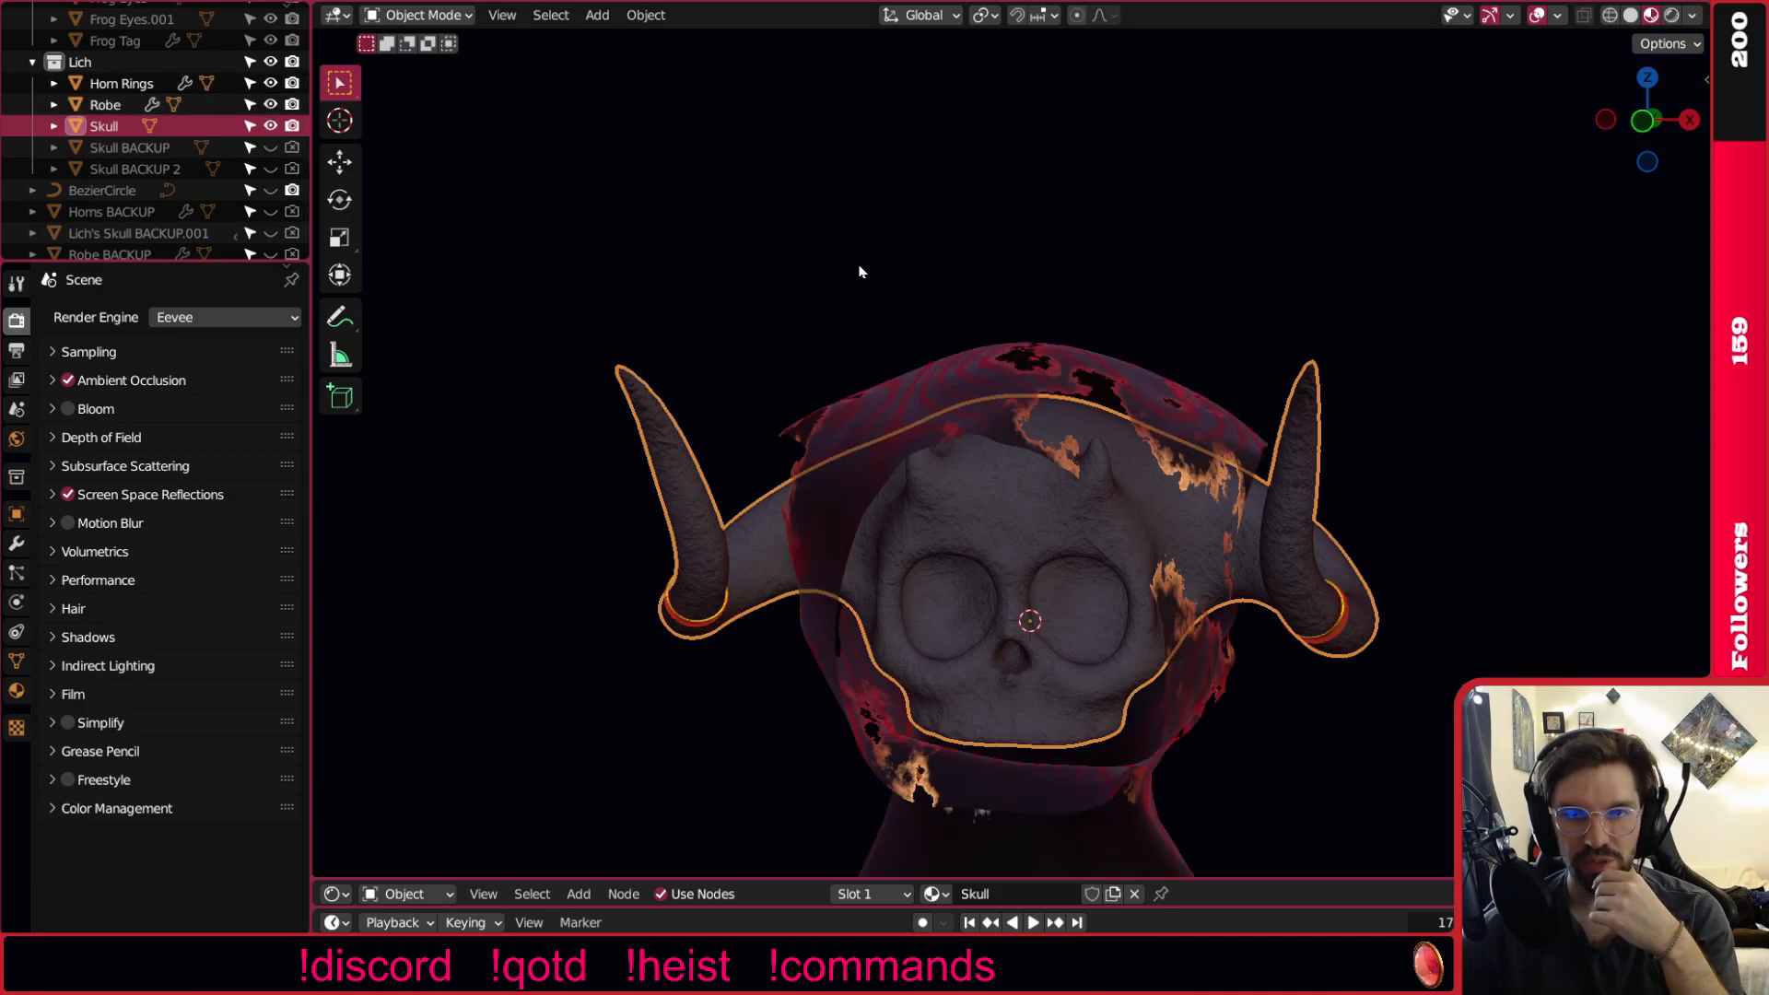
Deselect everything and examine the robed lich with its new horns from the front and both sides.
{"action": "scroll", "coordinate": [921, 309], "scroll_direction": "down", "scroll_amount": 3}
{"action": "left_click", "coordinate": [922, 308]}
{"action": "middle_click_drag", "start_coordinate": [942, 398], "coordinate": [811, 429]}
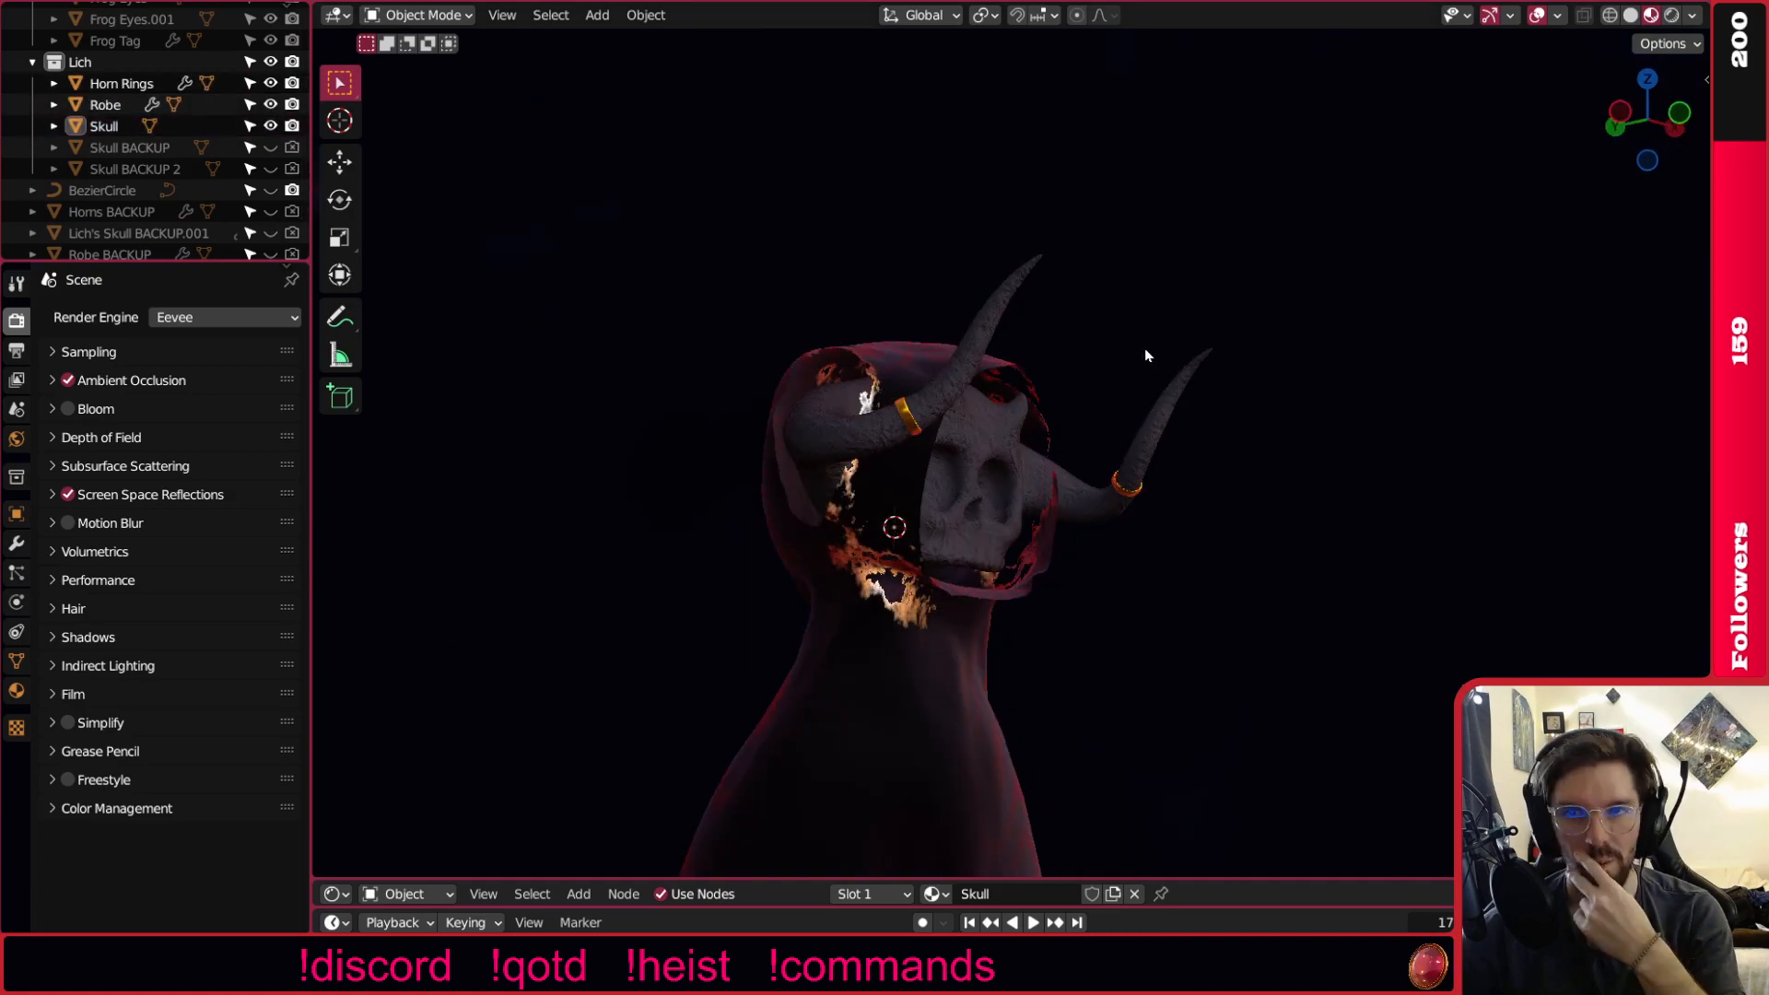
{"action": "key", "text": "KP_1"}
{"action": "middle_click_drag", "start_coordinate": [1005, 394], "coordinate": [933, 372]}
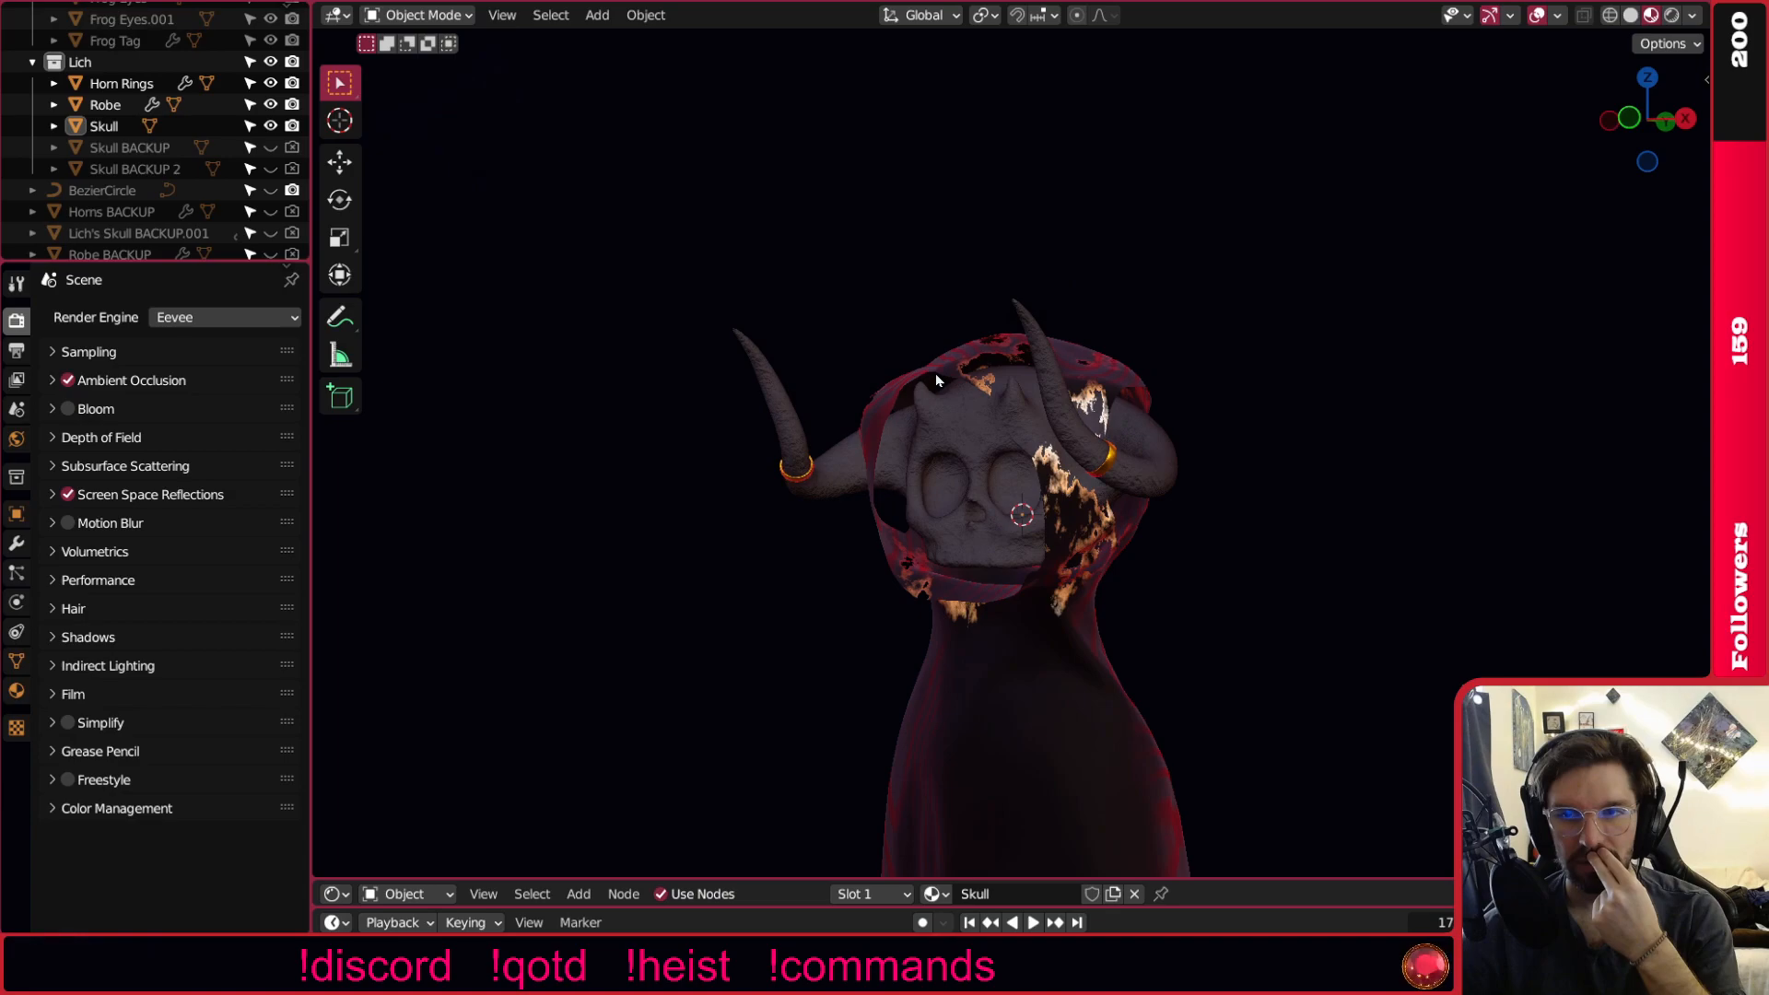
{"action": "middle_click_drag", "start_coordinate": [898, 360], "coordinate": [1095, 343]}
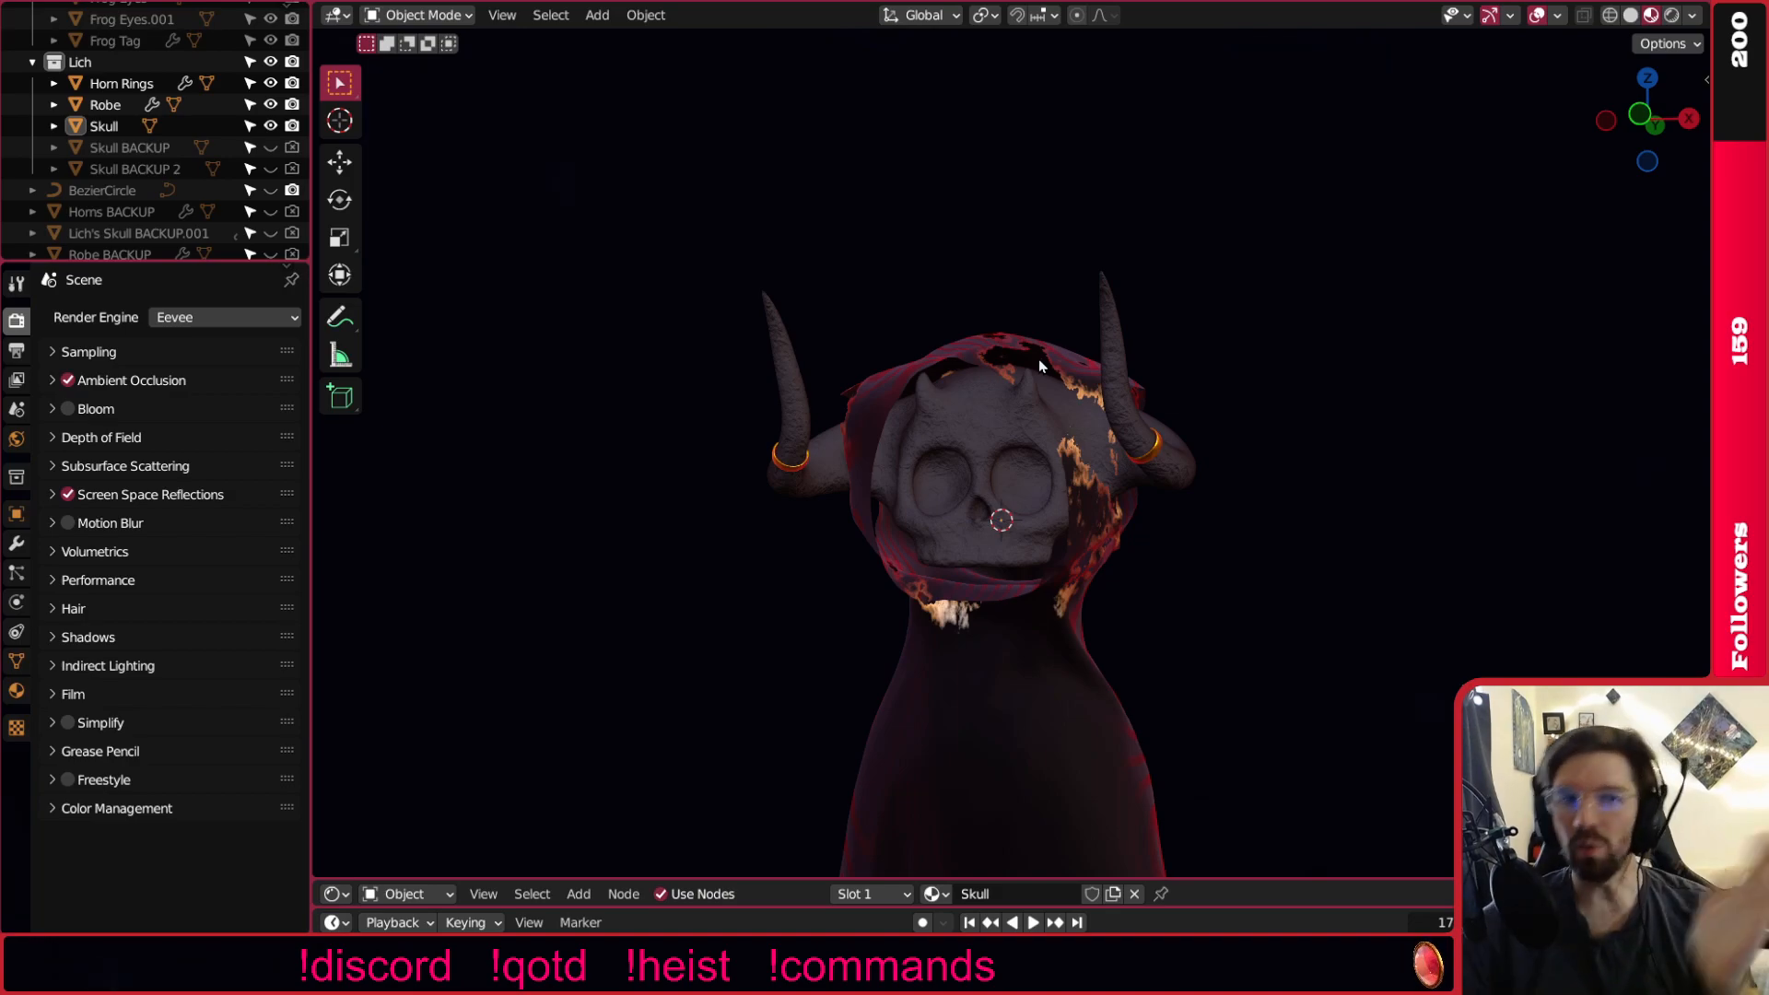
Return the viewport to Solid shading and rename the Skull object as "Skull w/ 2 Horns".
{"action": "scroll", "coordinate": [138, 120], "scroll_direction": "down", "scroll_amount": 1}
{"action": "left_click", "coordinate": [133, 120]}
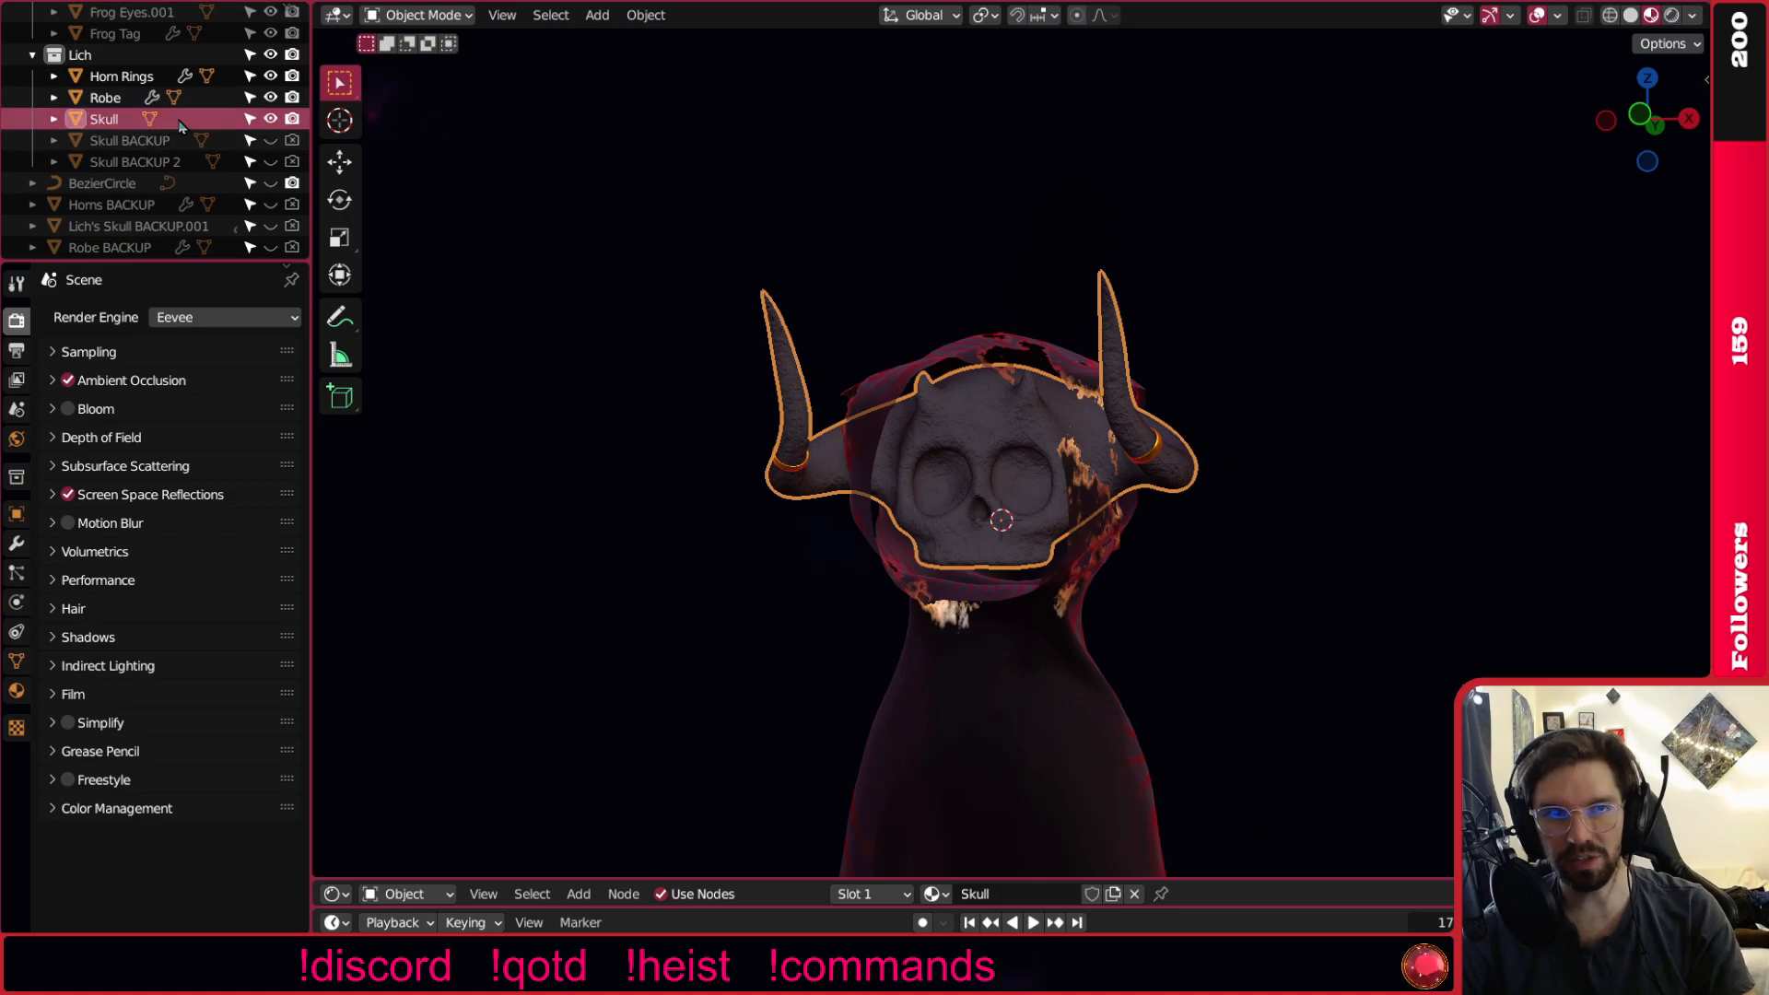
{"action": "left_click", "coordinate": [1630, 15]}
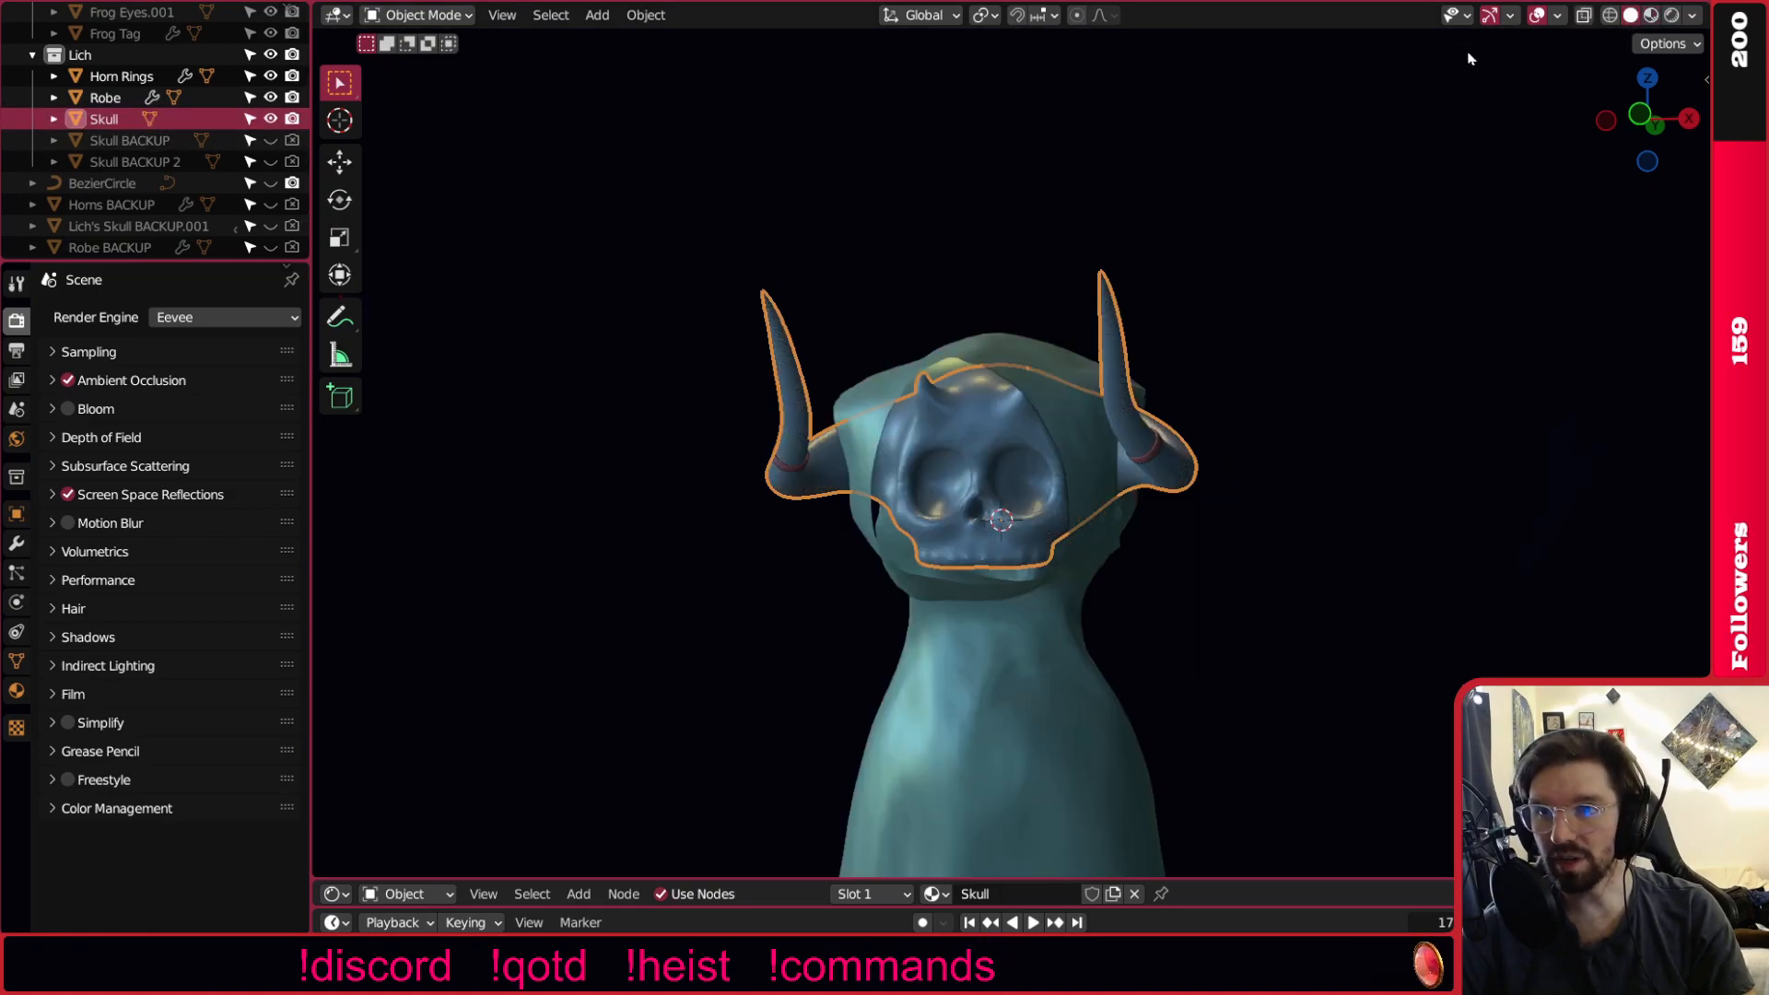
{"action": "left_click", "coordinate": [147, 118]}
{"action": "double_click", "coordinate": [135, 120]}
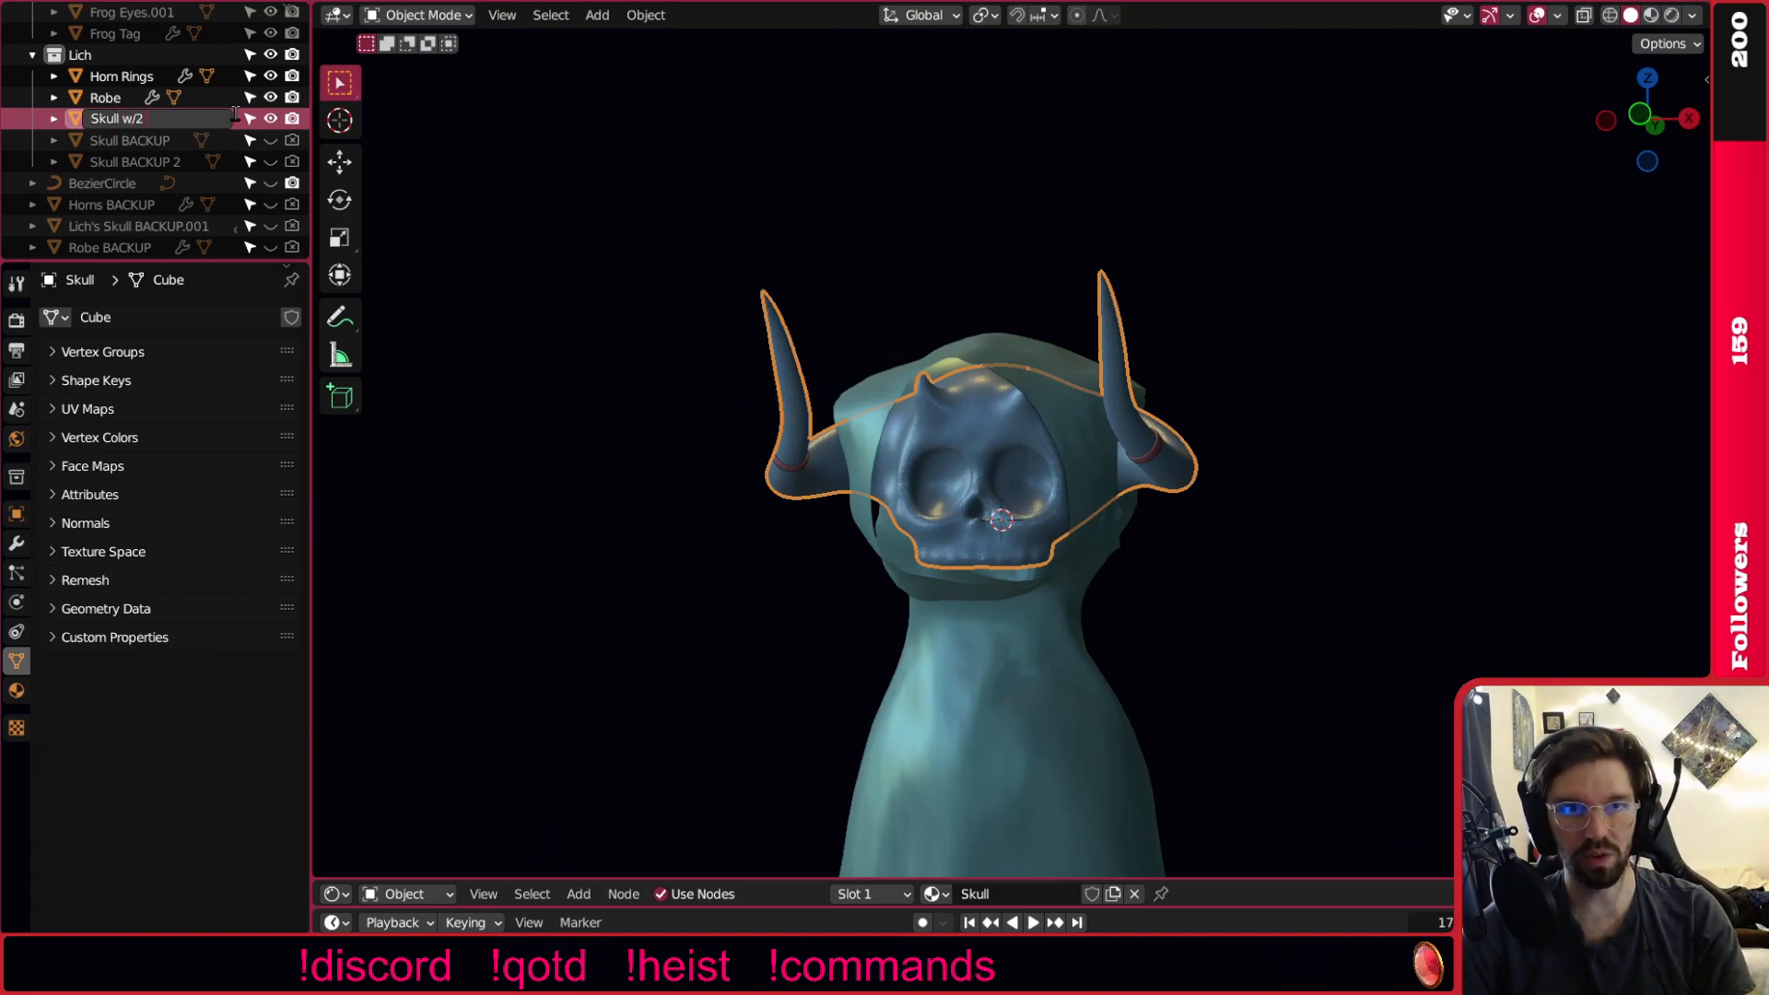
{"action": "type", "text": "w/ 2 Horns"}
{"action": "key", "text": "Return"}
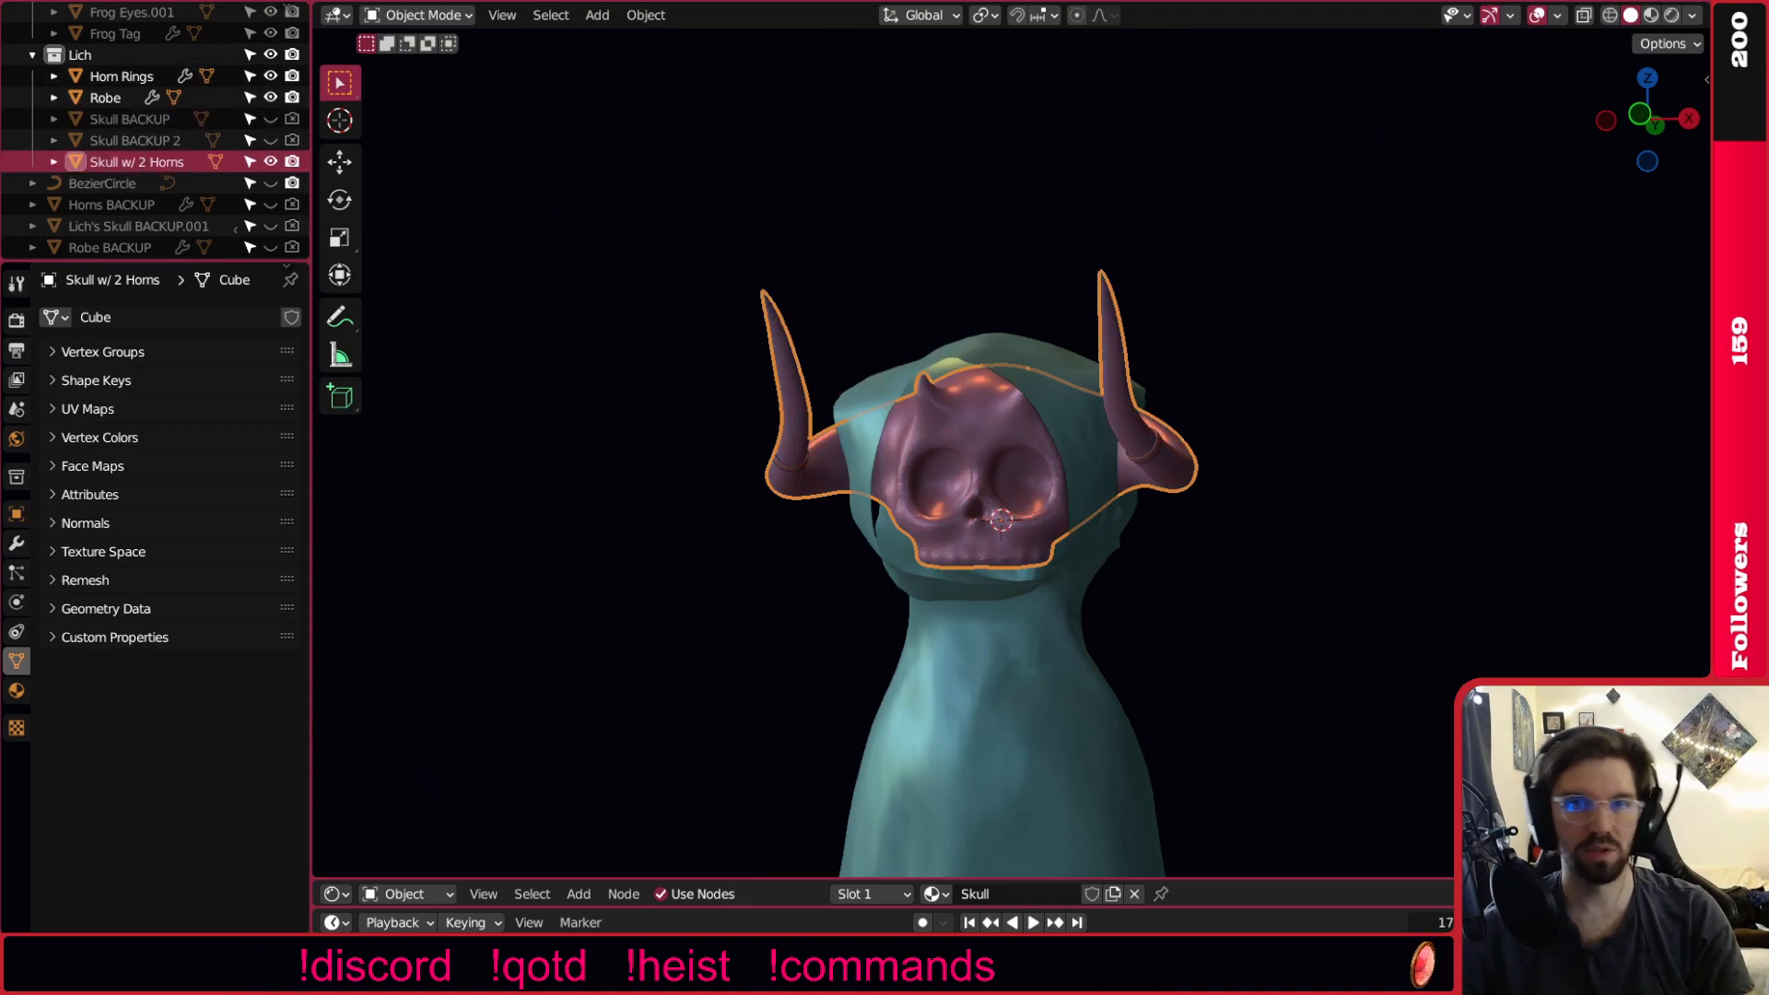
{"action": "left_click", "coordinate": [1098, 218]}
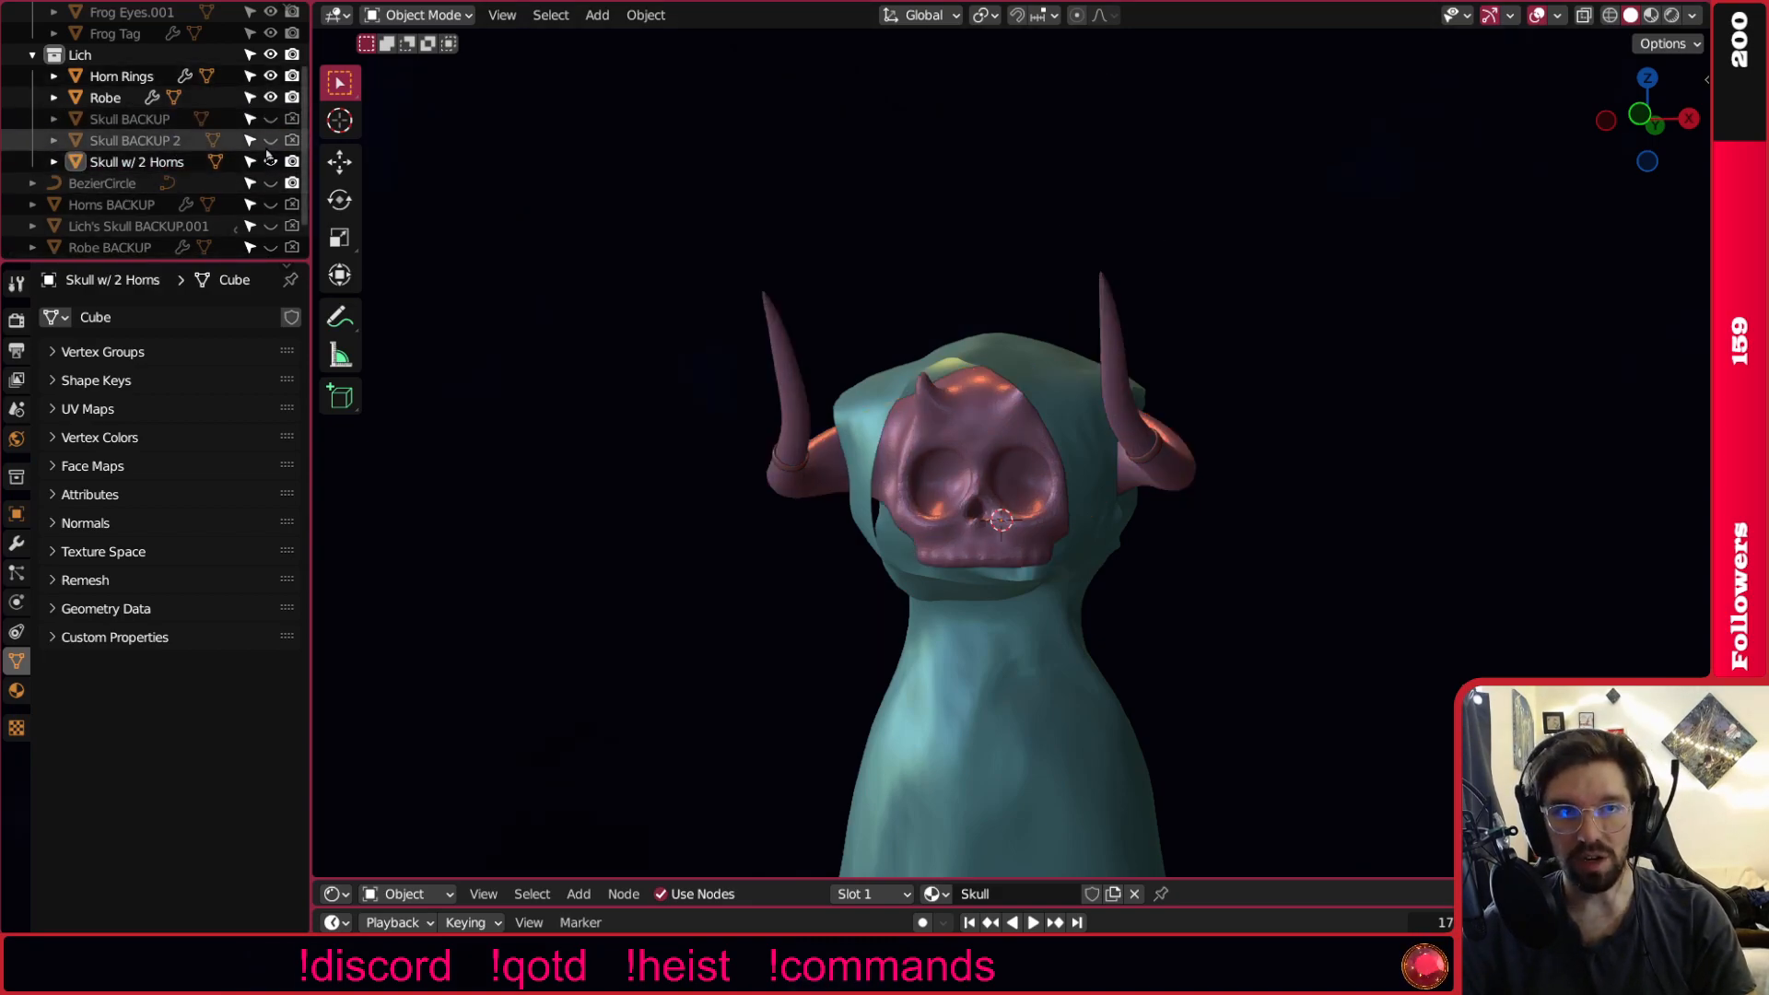
Unhide Skull BACKUP 2, enable it for rendering, duplicate it, and hide both the original and Skull w/ 2 Horns.
{"action": "left_click", "coordinate": [270, 140]}
{"action": "left_click", "coordinate": [291, 141]}
{"action": "left_click", "coordinate": [126, 141]}
{"action": "key", "text": "ctrl+c"}
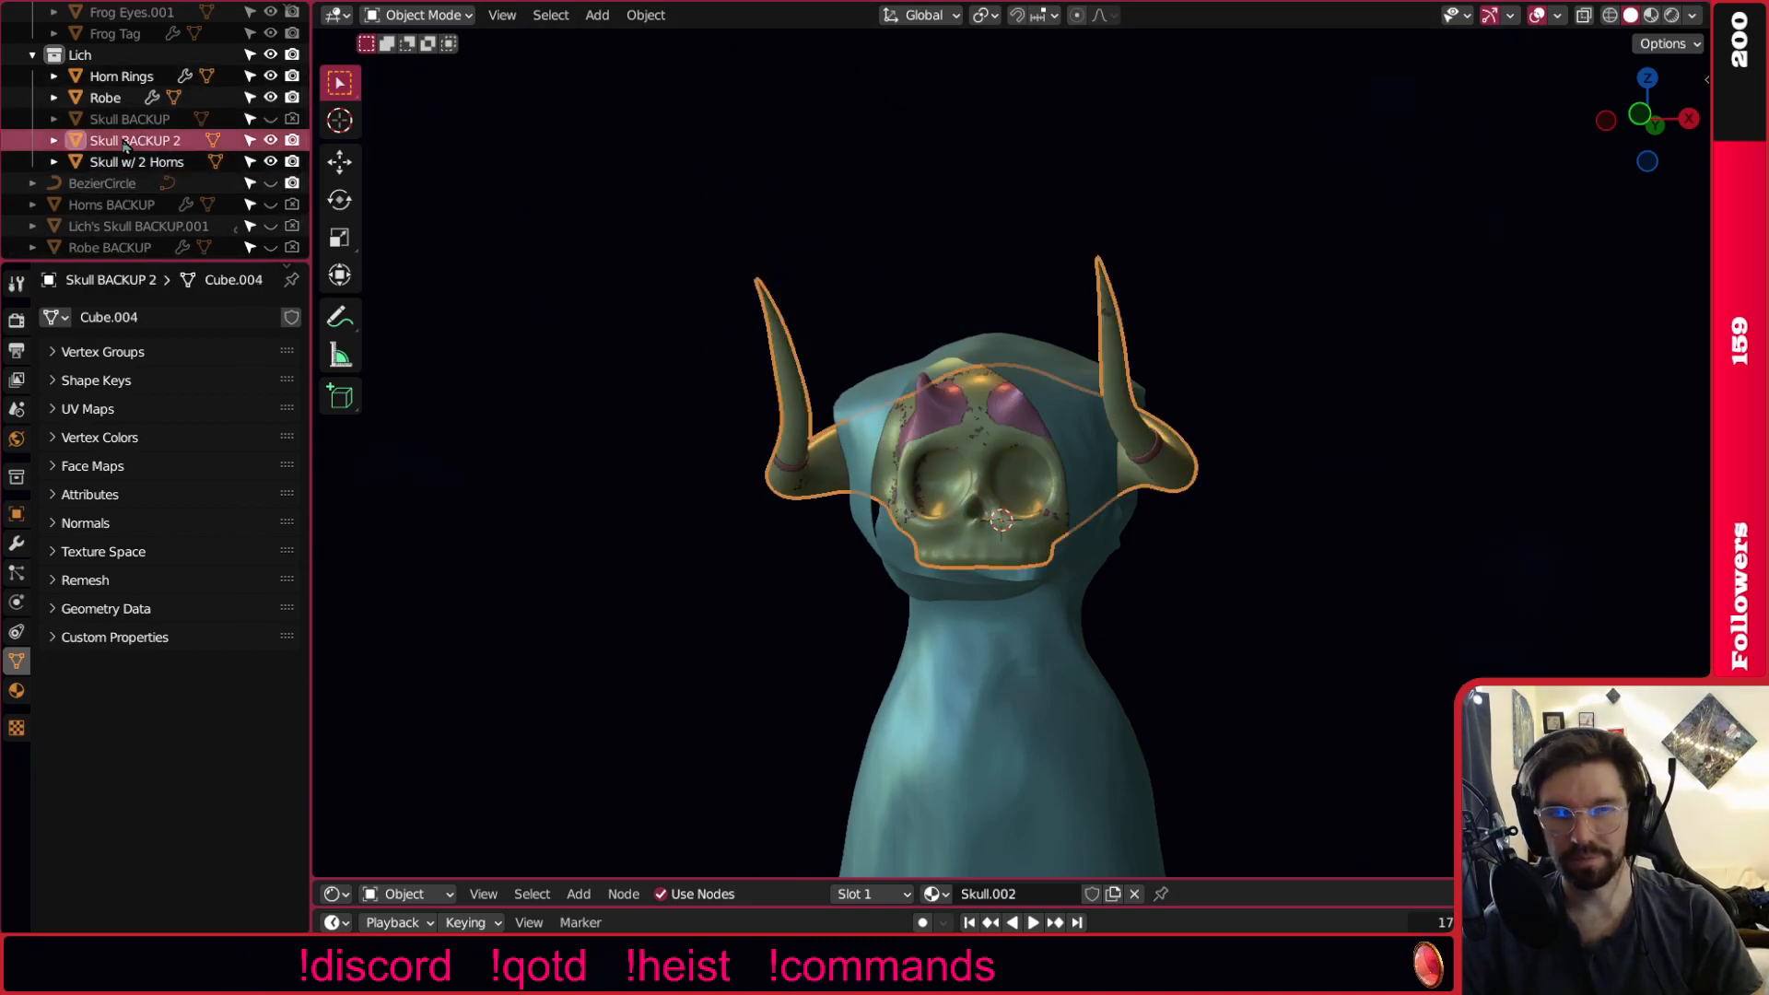
{"action": "key", "text": "ctrl+v"}
{"action": "left_click", "coordinate": [270, 182]}
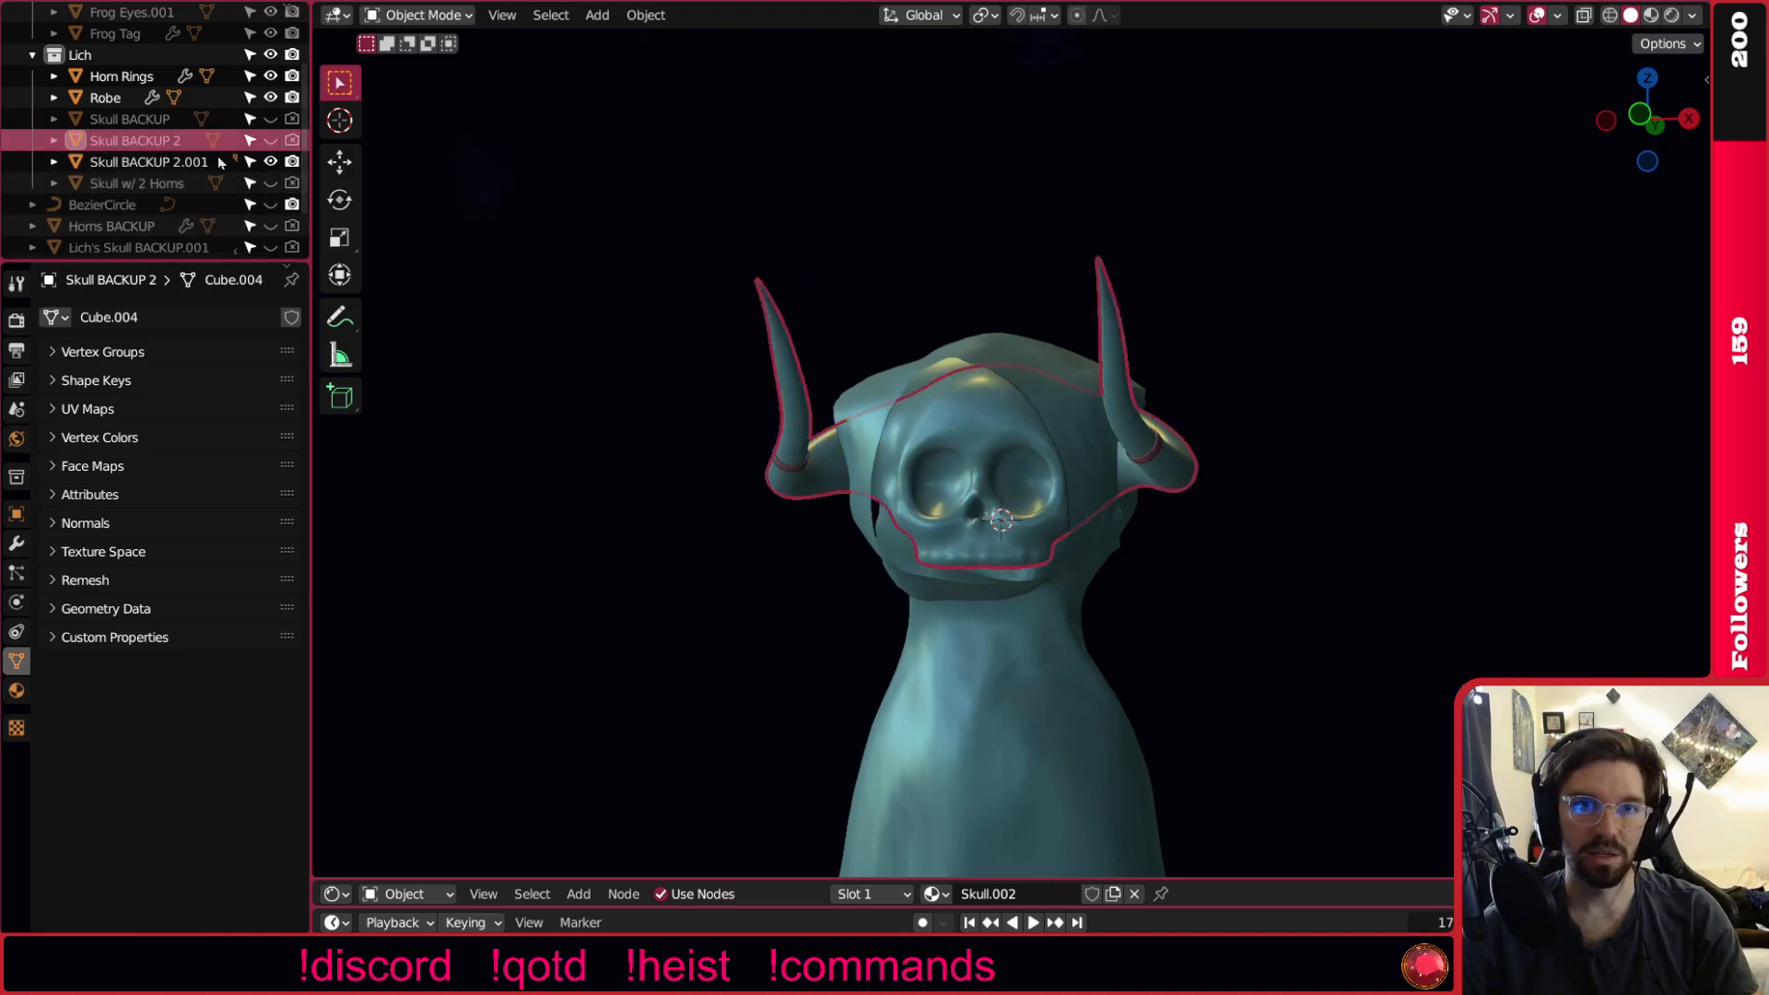
Rename the duplicated Skull BACKUP 2.001 object as "Skull w/ 1 Horn".
{"action": "double_click", "coordinate": [145, 160]}
{"action": "type", "text": "Skull"}
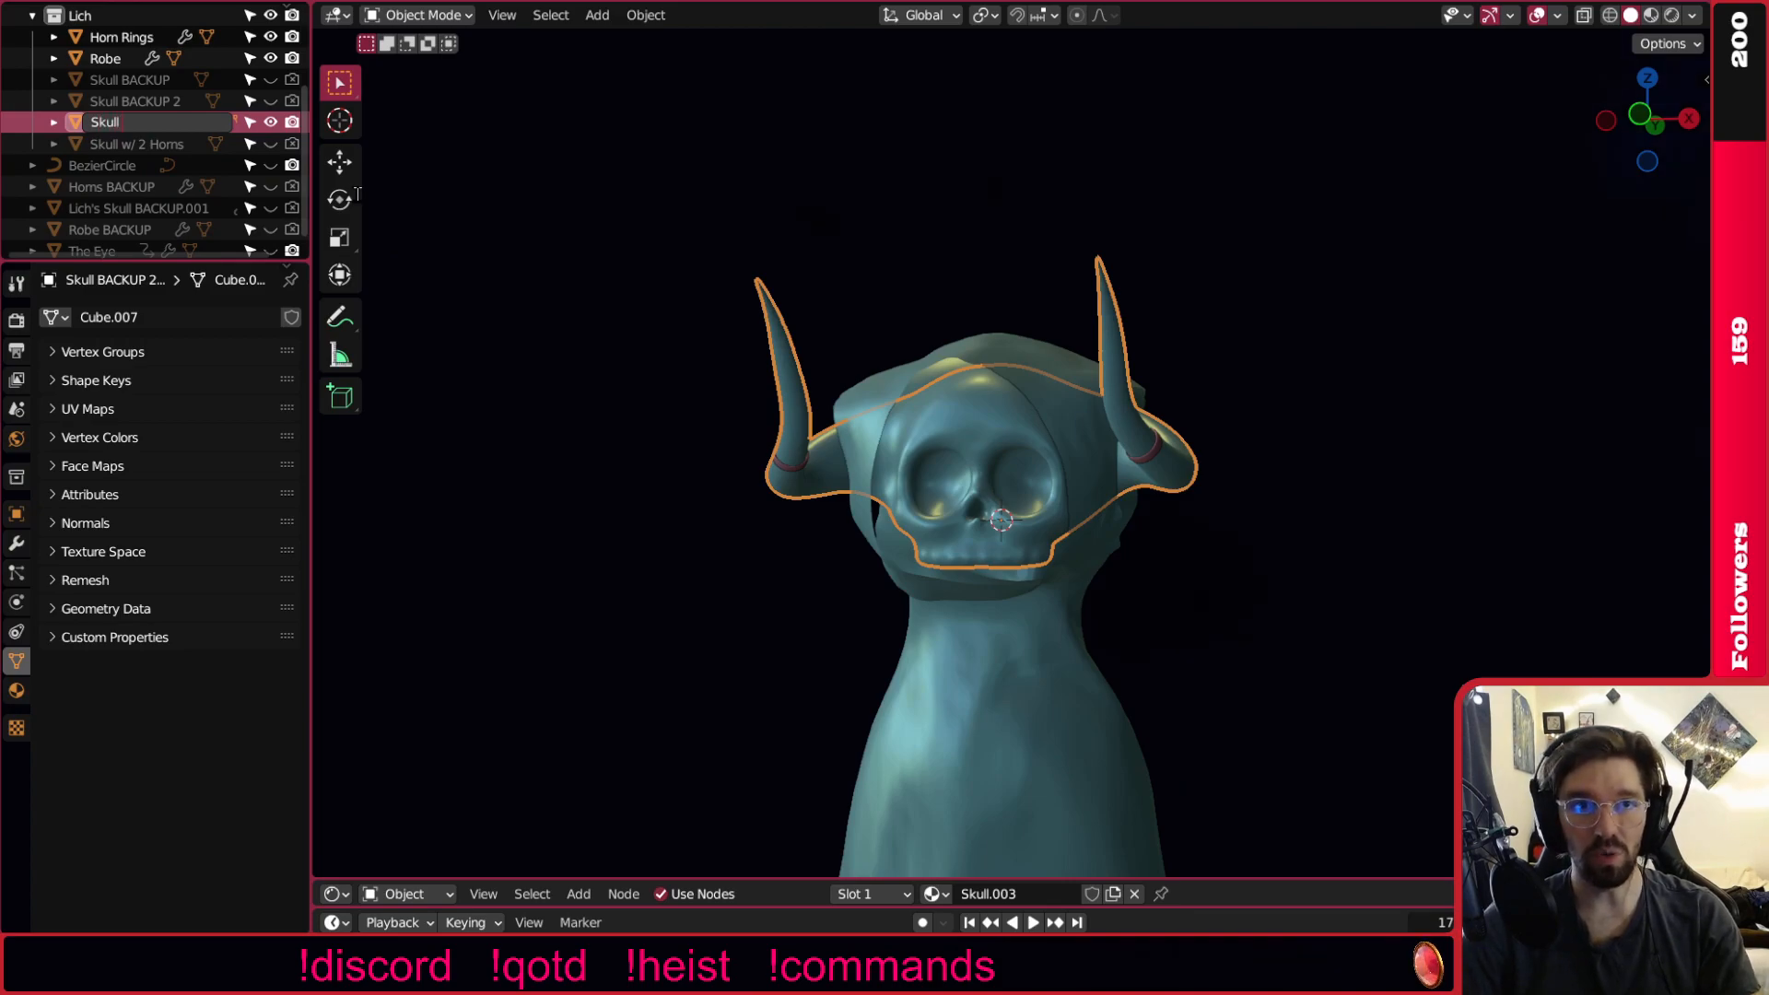
{"action": "type", "text": " w/ 1 H"}
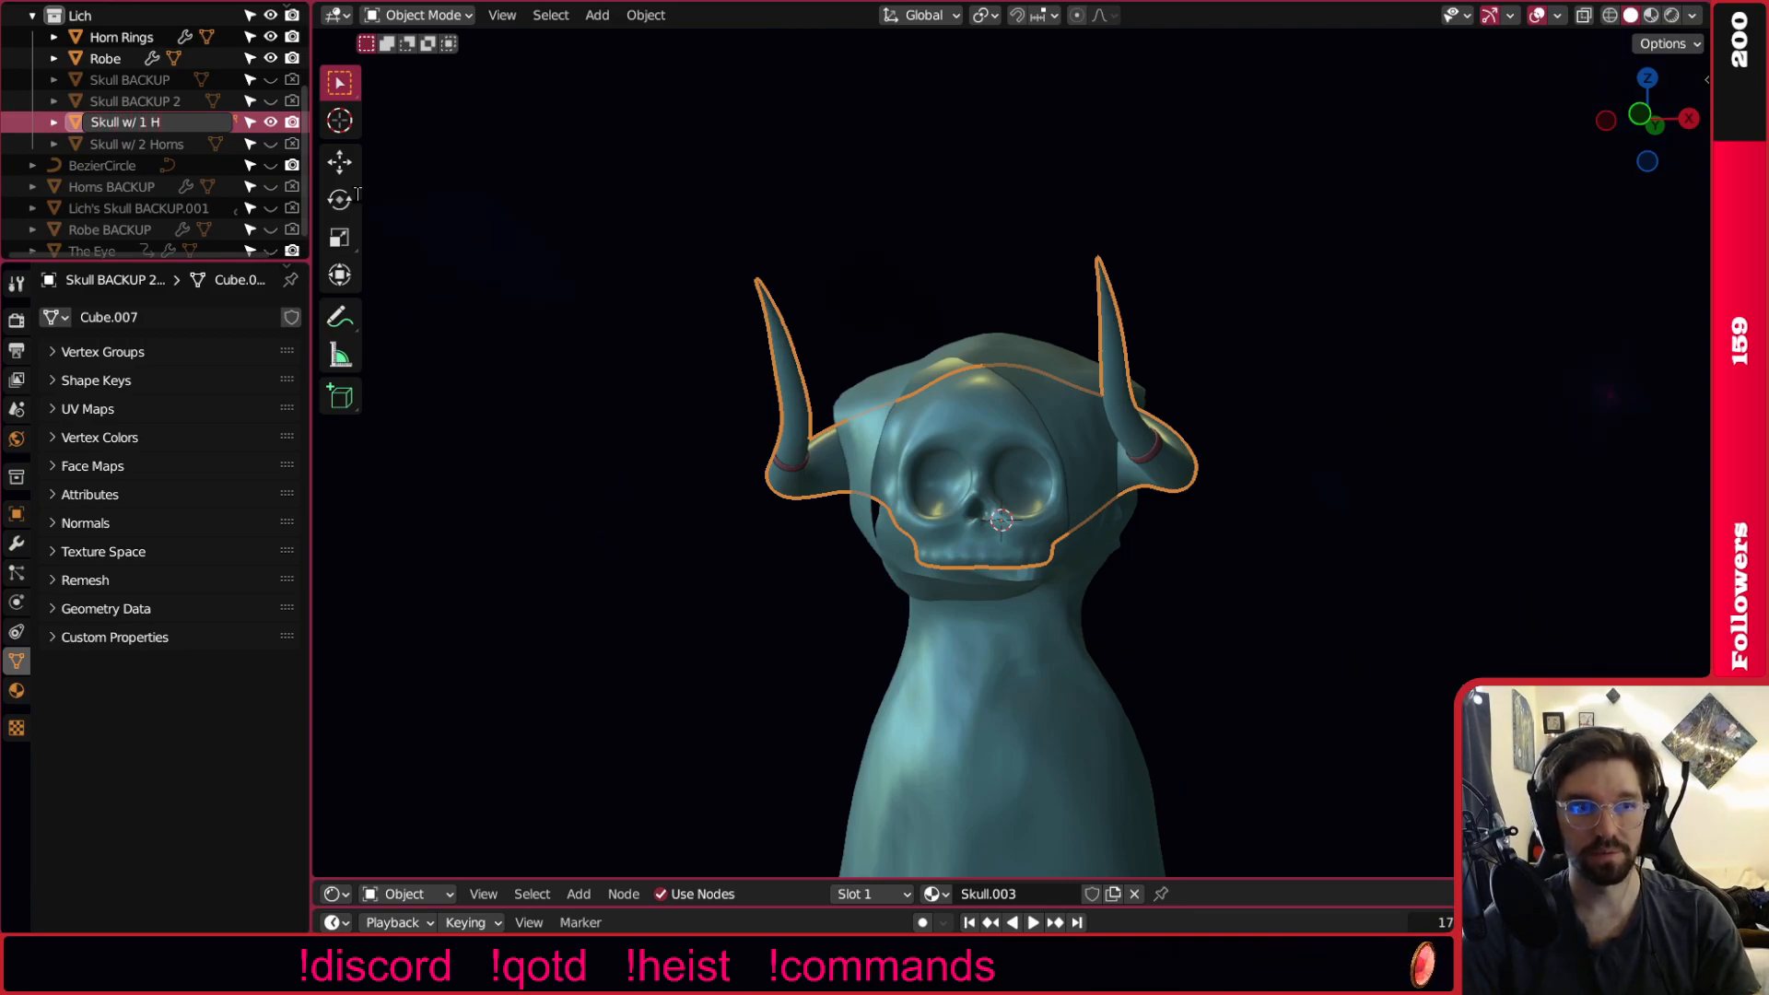
{"action": "type", "text": "orn"}
{"action": "key", "text": "Return"}
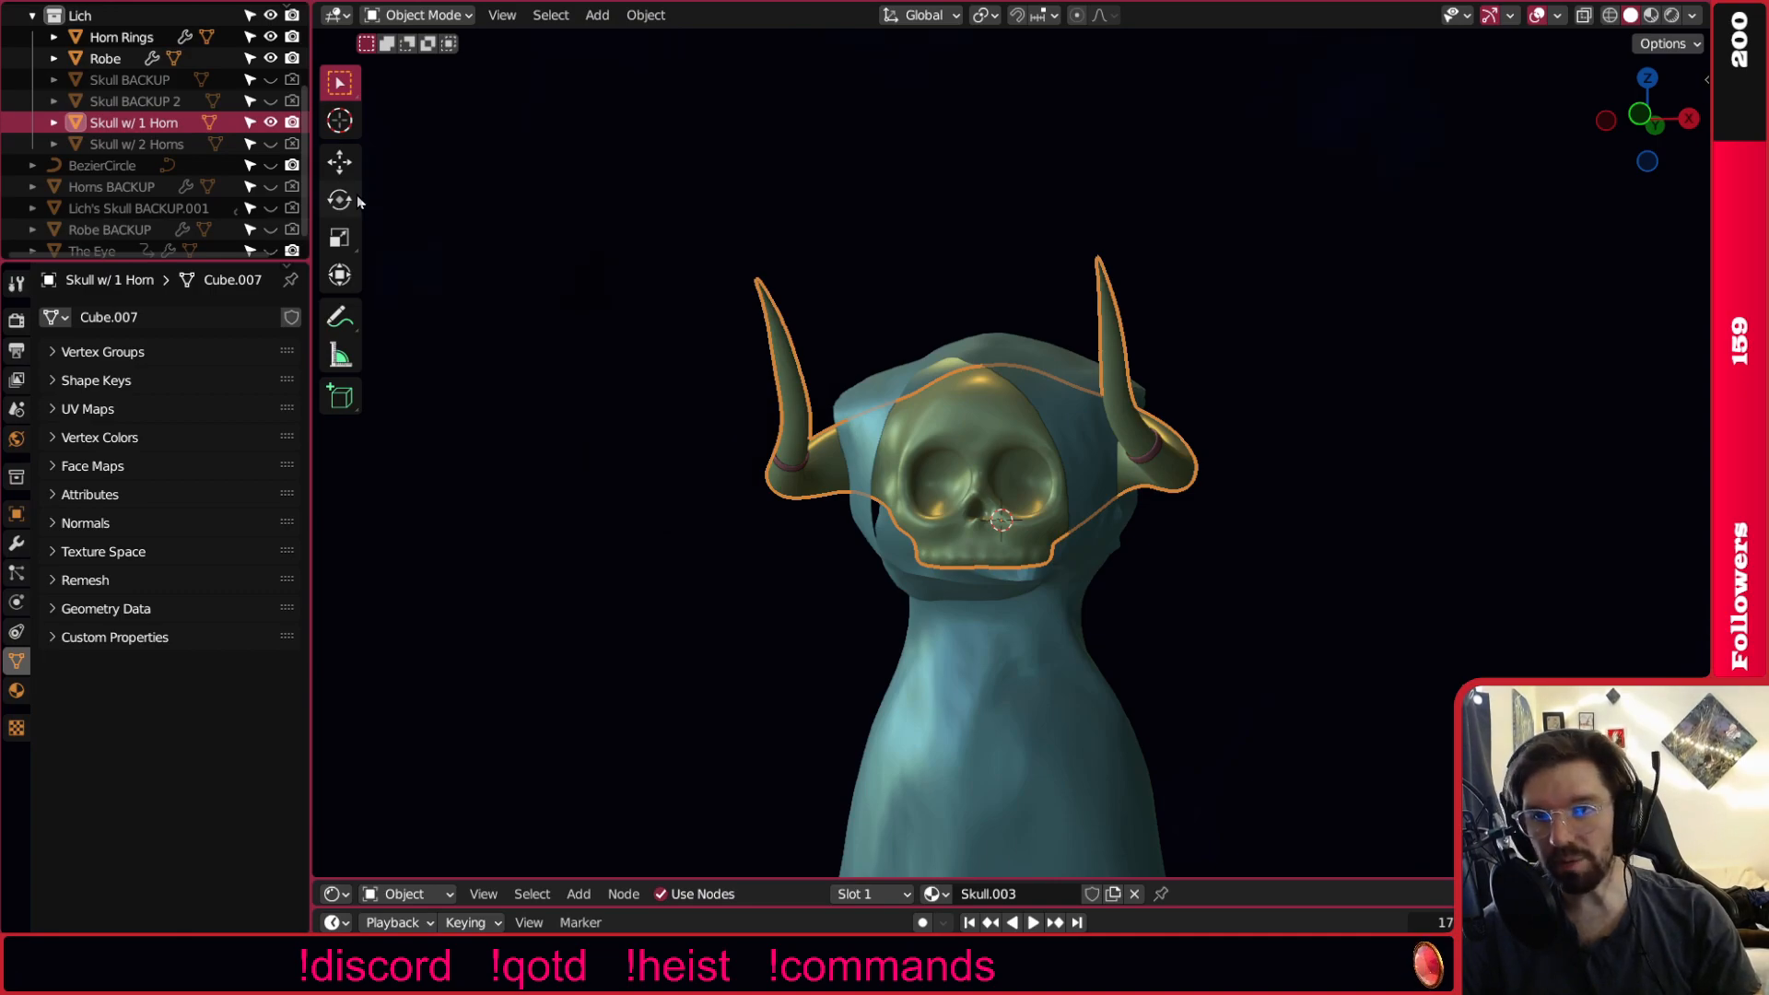
Hide the Robe and Horn Rings objects and view the bare skull from the front.
{"action": "middle_click_drag", "start_coordinate": [1008, 570], "coordinate": [1059, 604]}
{"action": "left_click", "coordinate": [270, 58]}
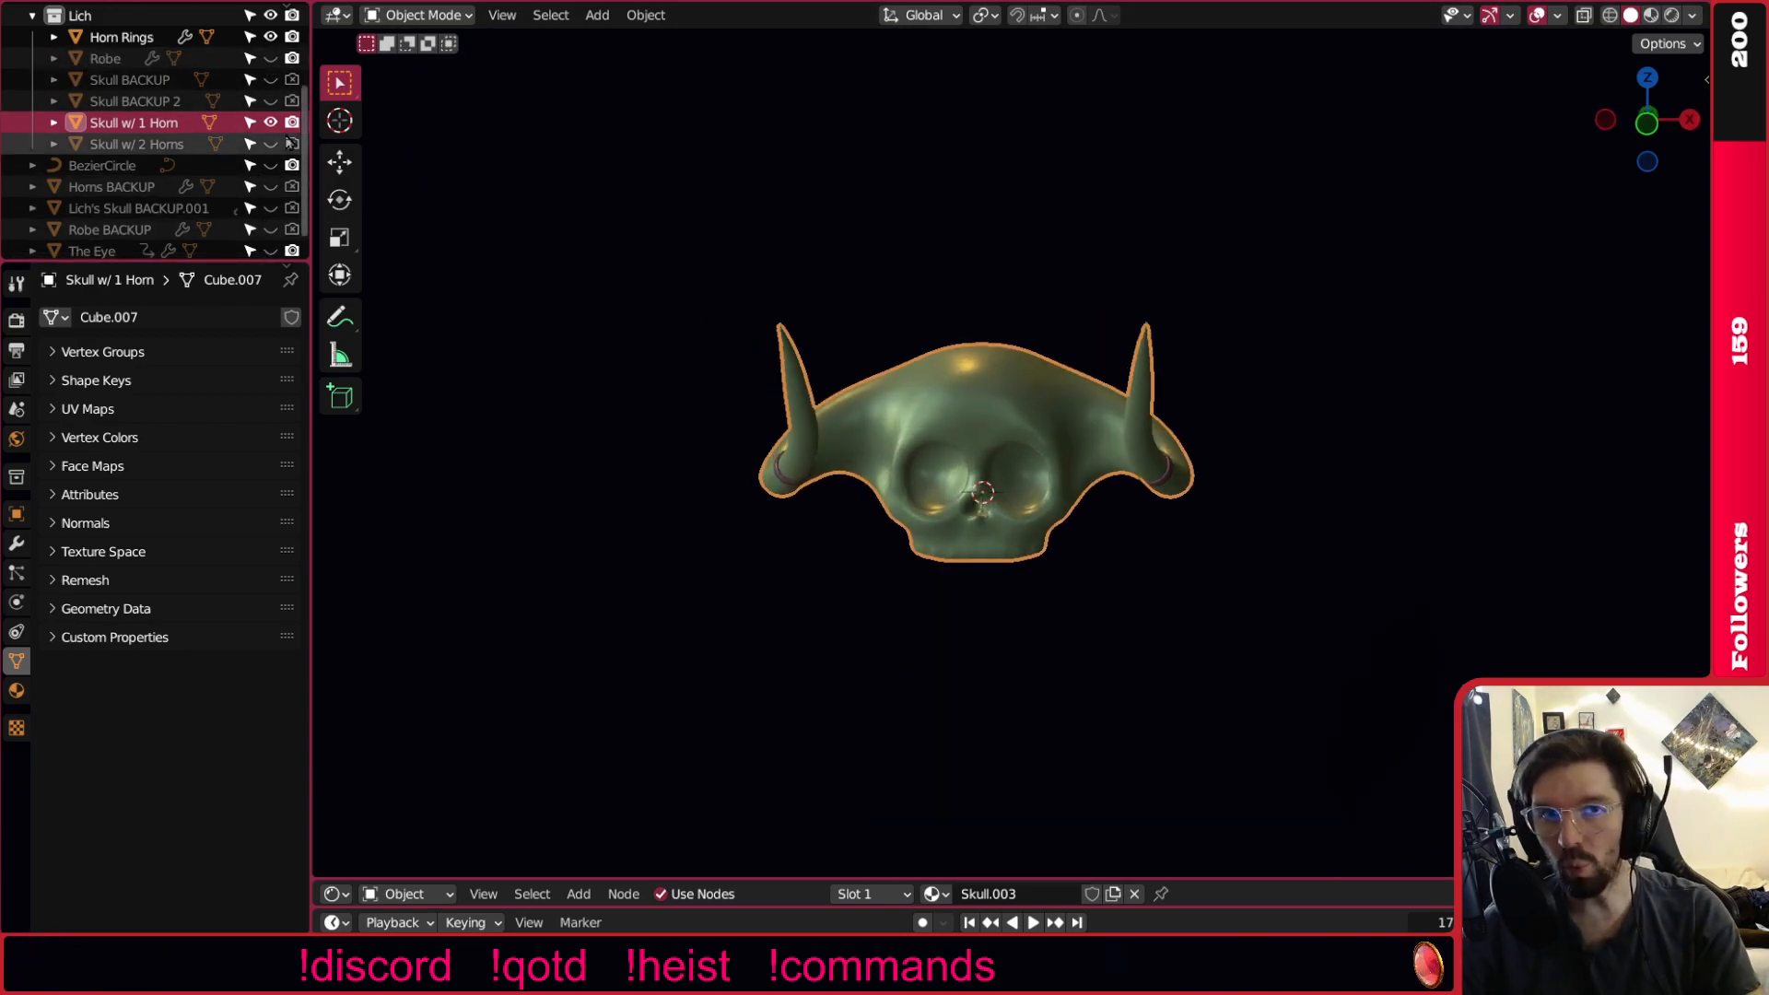
{"action": "left_click", "coordinate": [271, 37]}
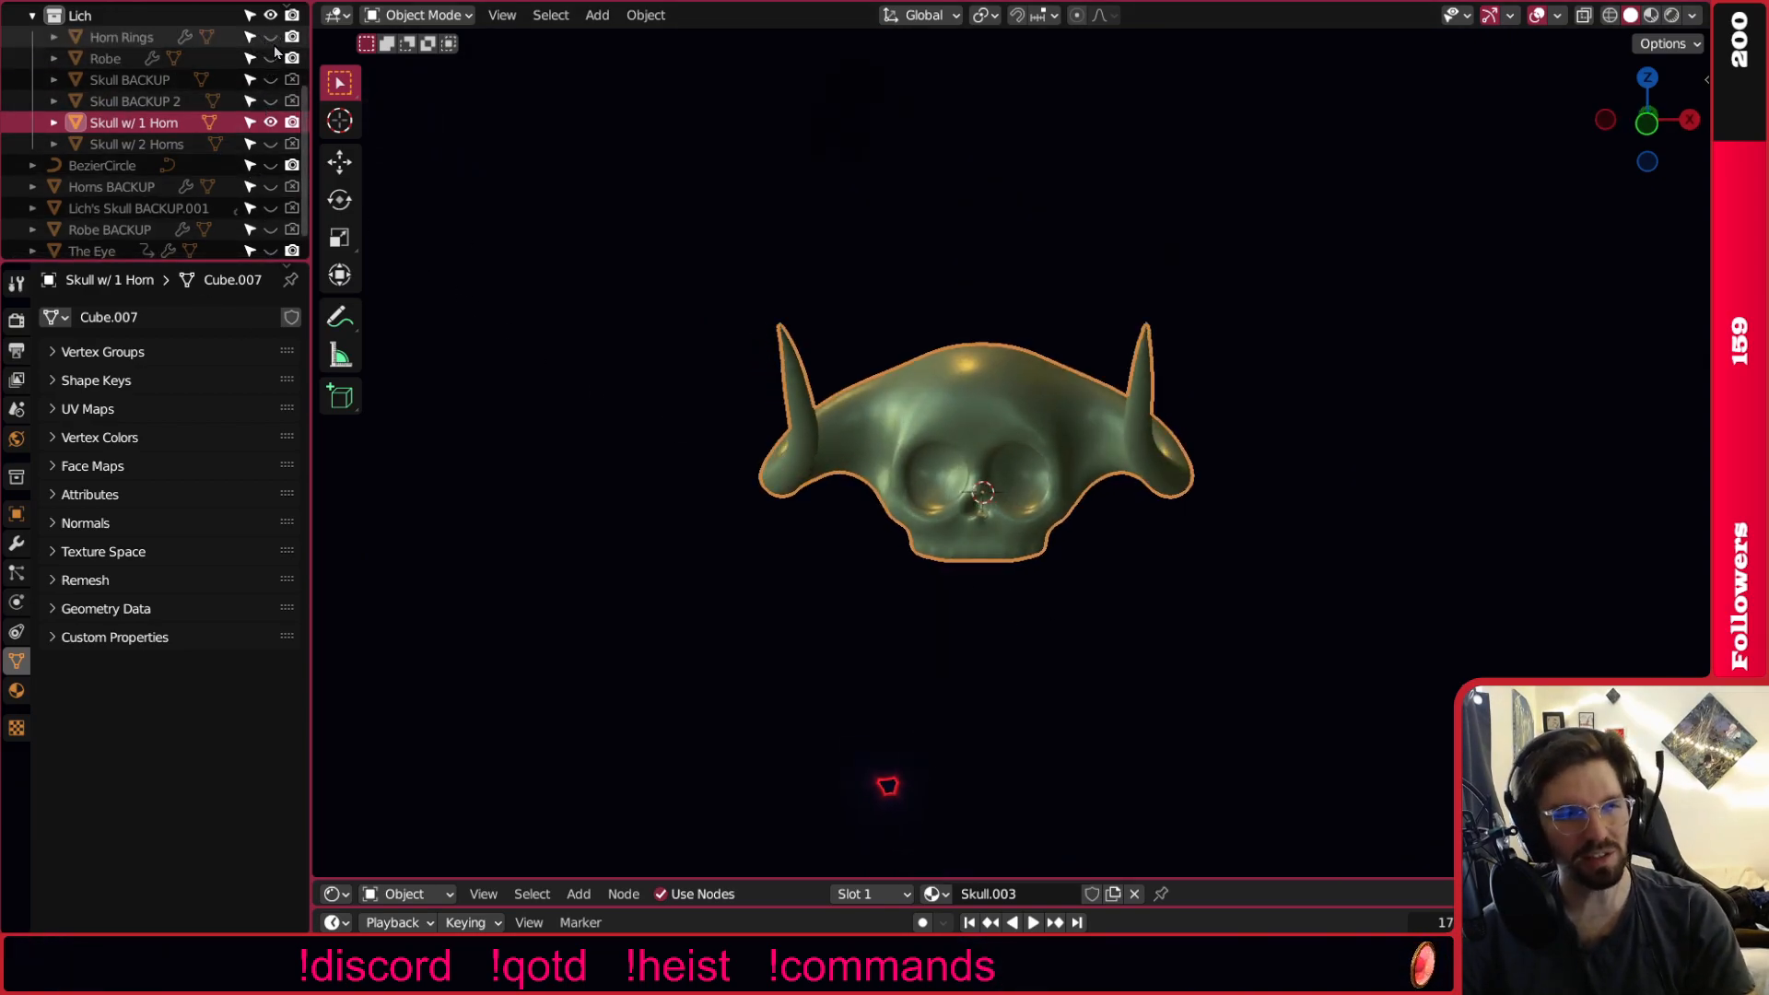
{"action": "middle_click_drag", "start_coordinate": [986, 527], "coordinate": [1096, 525]}
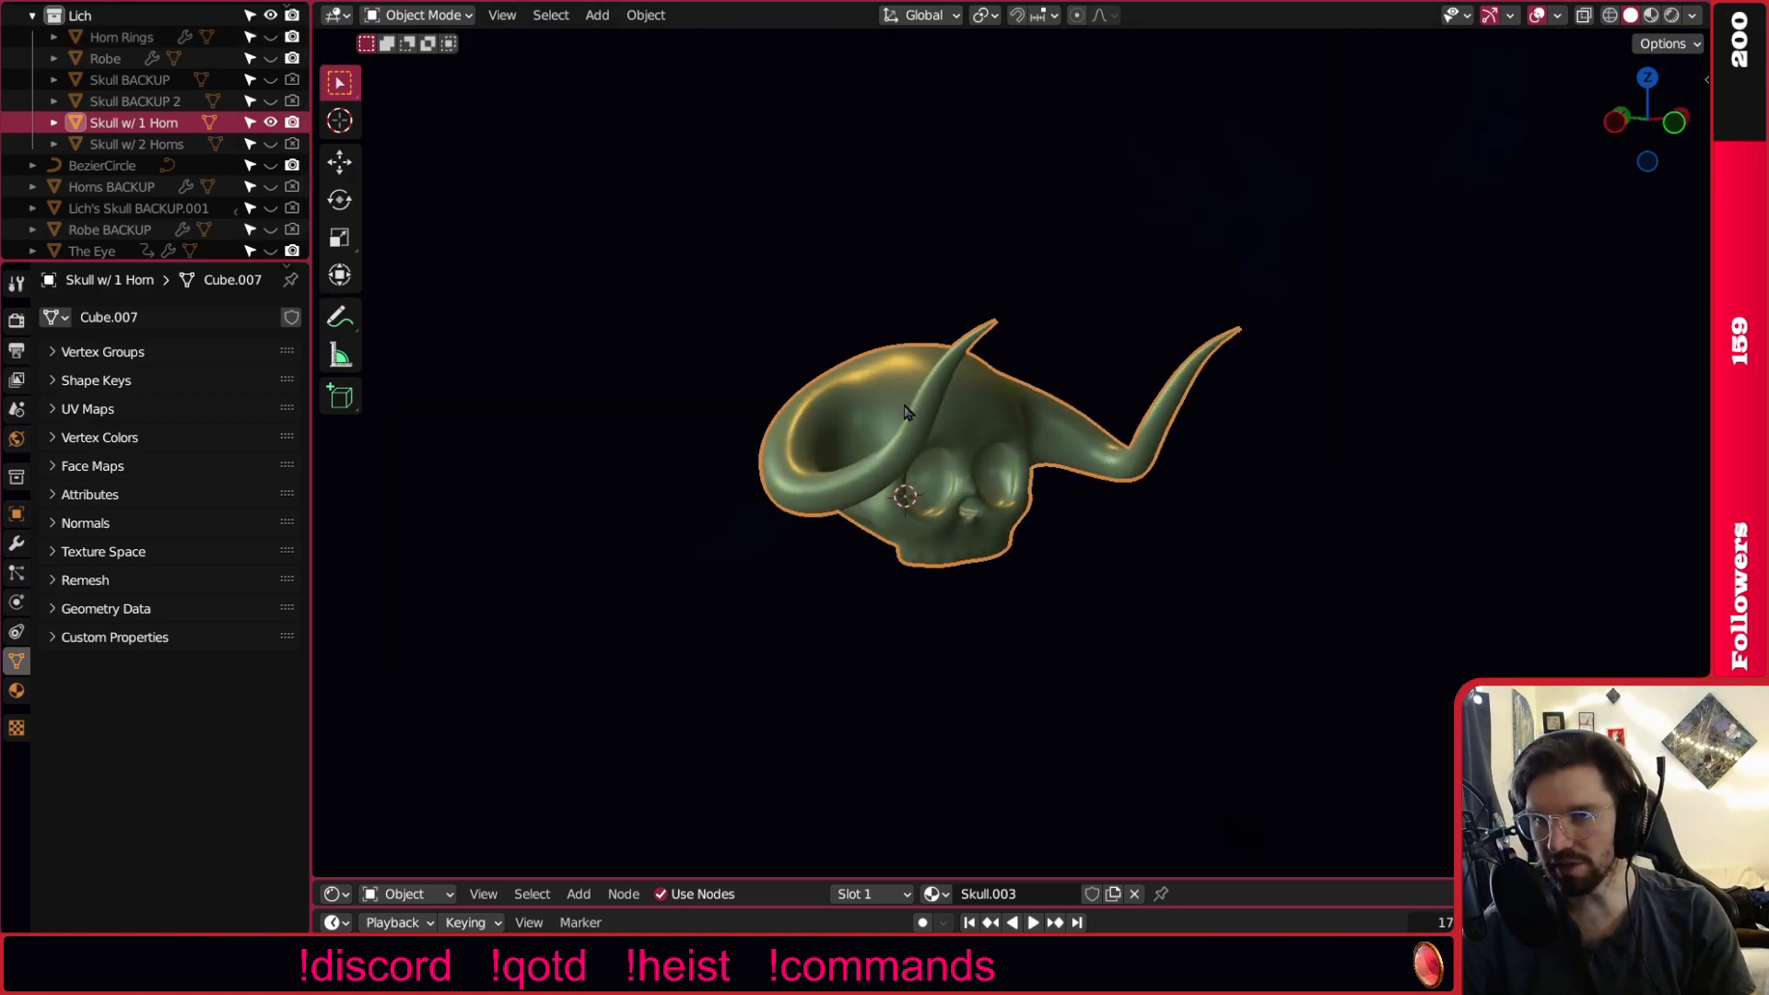
{"action": "scroll", "coordinate": [886, 437], "scroll_direction": "up", "scroll_amount": 6}
{"action": "scroll", "coordinate": [979, 381], "scroll_direction": "down", "scroll_amount": 2}
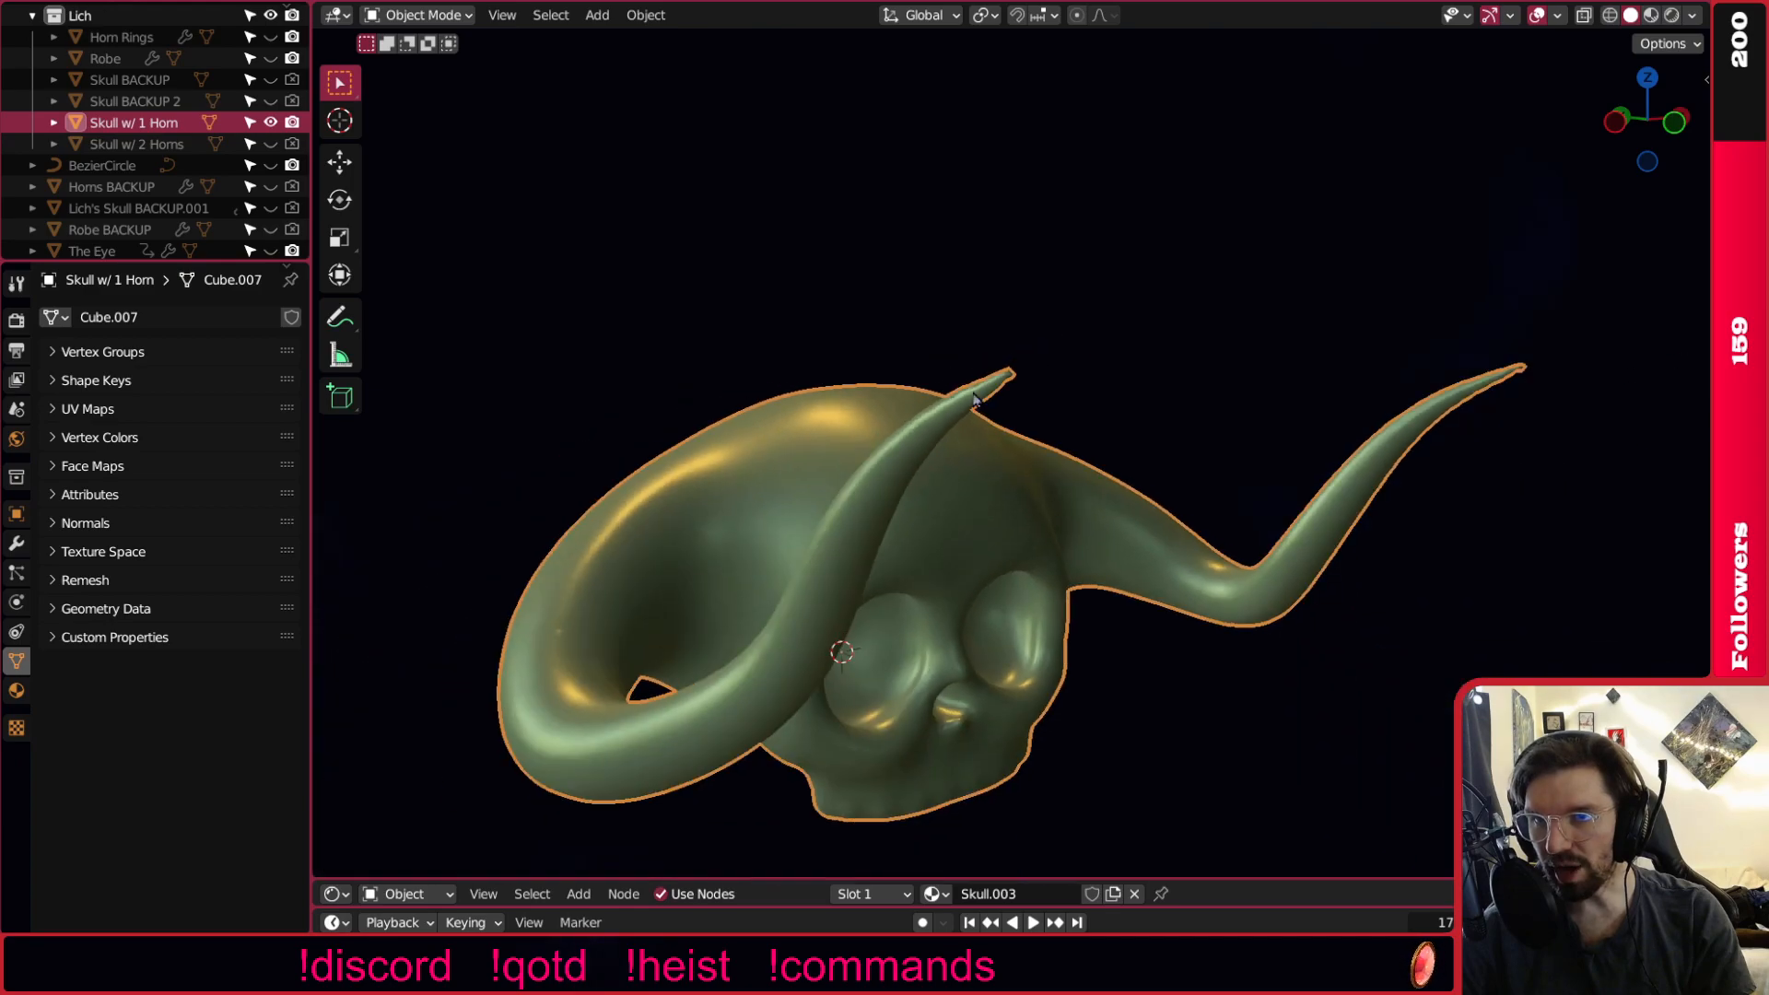
{"action": "scroll", "coordinate": [978, 380], "scroll_direction": "down", "scroll_amount": 4}
{"action": "key", "text": "KP_1"}
{"action": "scroll", "coordinate": [983, 493], "scroll_direction": "up", "scroll_amount": 5}
{"action": "scroll", "coordinate": [949, 448], "scroll_direction": "down", "scroll_amount": 1}
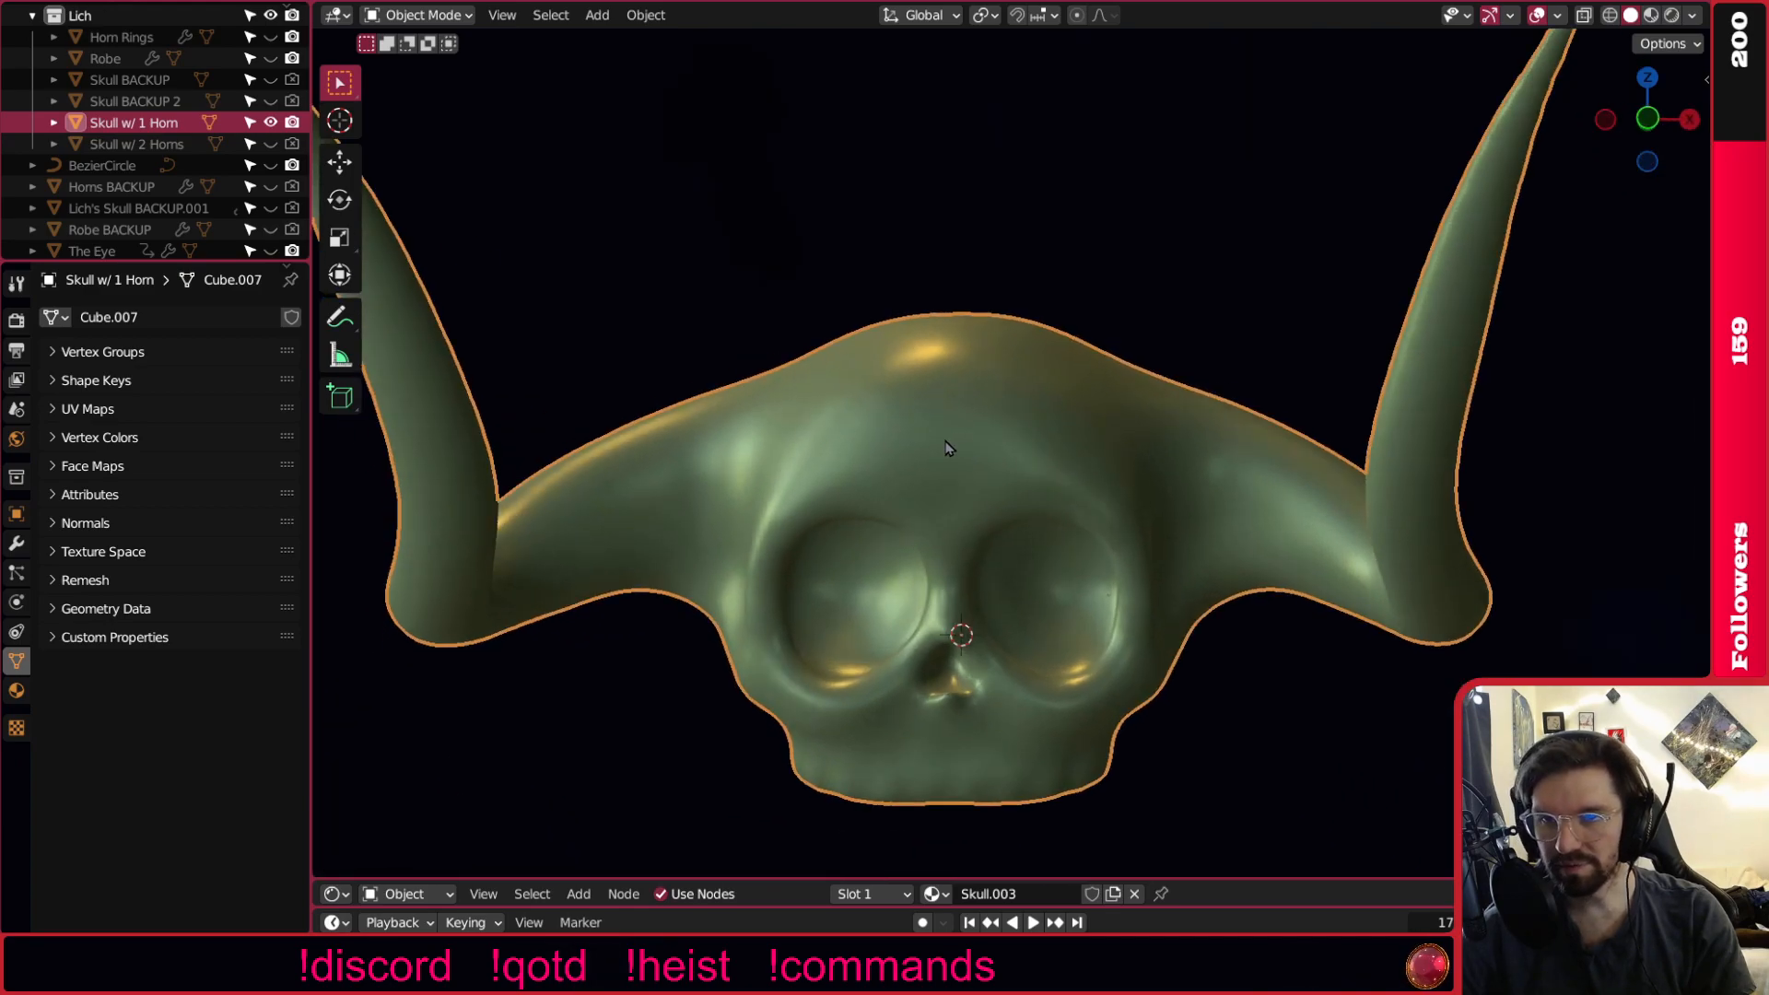
Switch Skull w/ 1 Horn to Sculpt Mode and flood-fill its mesh with constant Dyntopo detail at resolution 18.
{"action": "left_click", "coordinate": [419, 15]}
{"action": "left_click", "coordinate": [416, 83]}
{"action": "scroll", "coordinate": [758, 304], "scroll_direction": "down", "scroll_amount": 2}
{"action": "mouse_move", "coordinate": [758, 304]}
{"action": "middle_mouse_down"}
{"action": "mouse_move", "coordinate": [1023, 403]}
{"action": "mouse_move", "coordinate": [1115, 333]}
{"action": "middle_mouse_up"}
{"action": "scroll", "coordinate": [1125, 321], "scroll_direction": "up", "scroll_amount": 4}
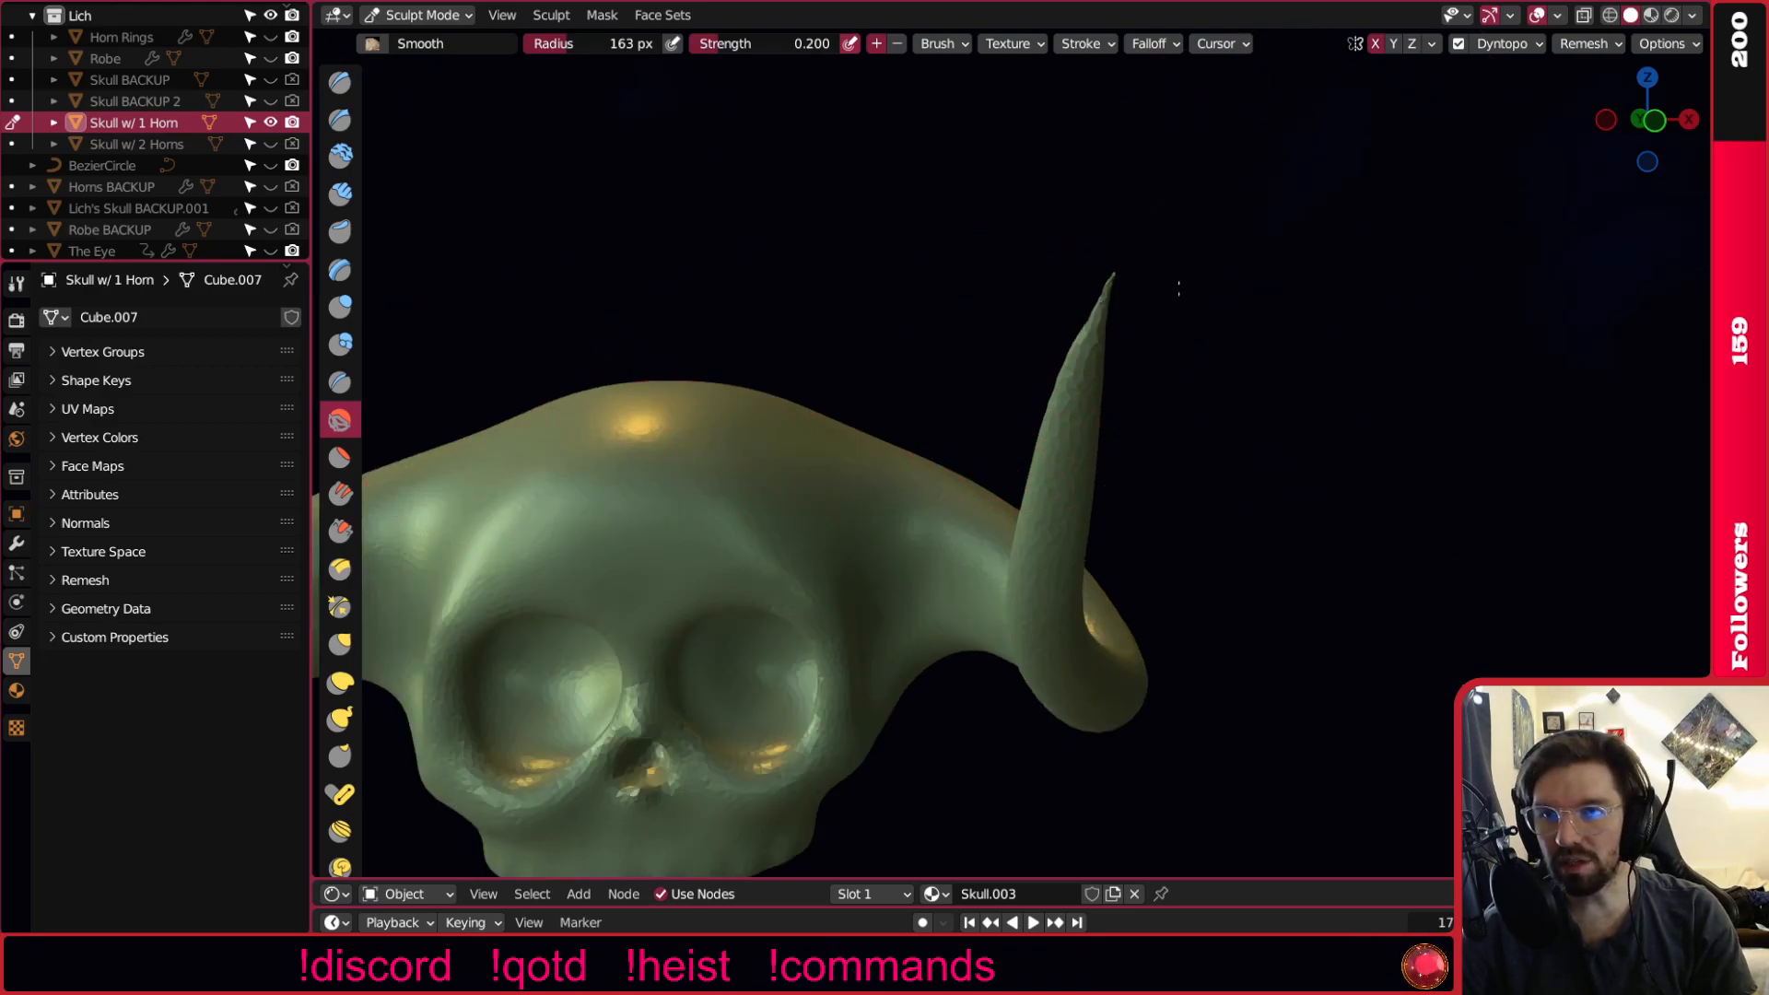
{"action": "left_click", "coordinate": [1504, 45]}
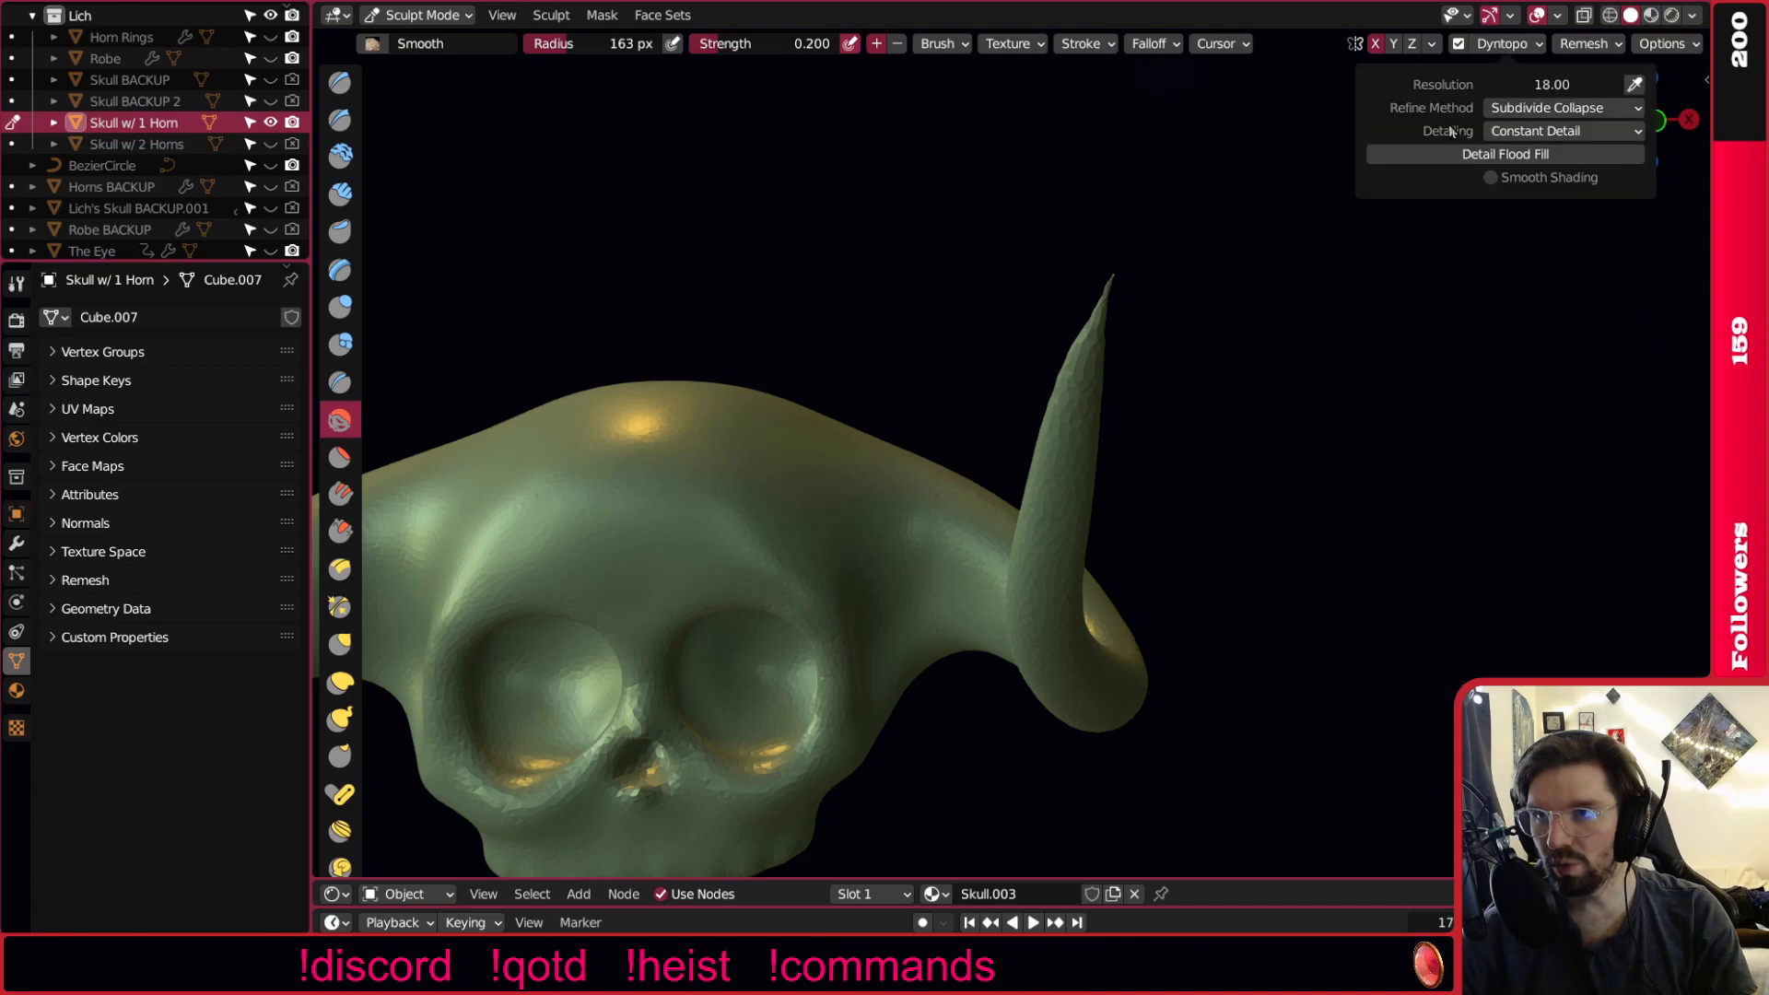
{"action": "left_click", "coordinate": [1497, 150]}
{"action": "middle_click_drag", "start_coordinate": [1221, 274], "coordinate": [1211, 303]}
{"action": "left_click", "coordinate": [1504, 47]}
{"action": "left_click", "coordinate": [1504, 160]}
Inspect the side horn's tip up close and repeat the Dyntopo detail flood fill on the skull.
{"action": "middle_click_drag", "start_coordinate": [1277, 286], "coordinate": [1120, 318]}
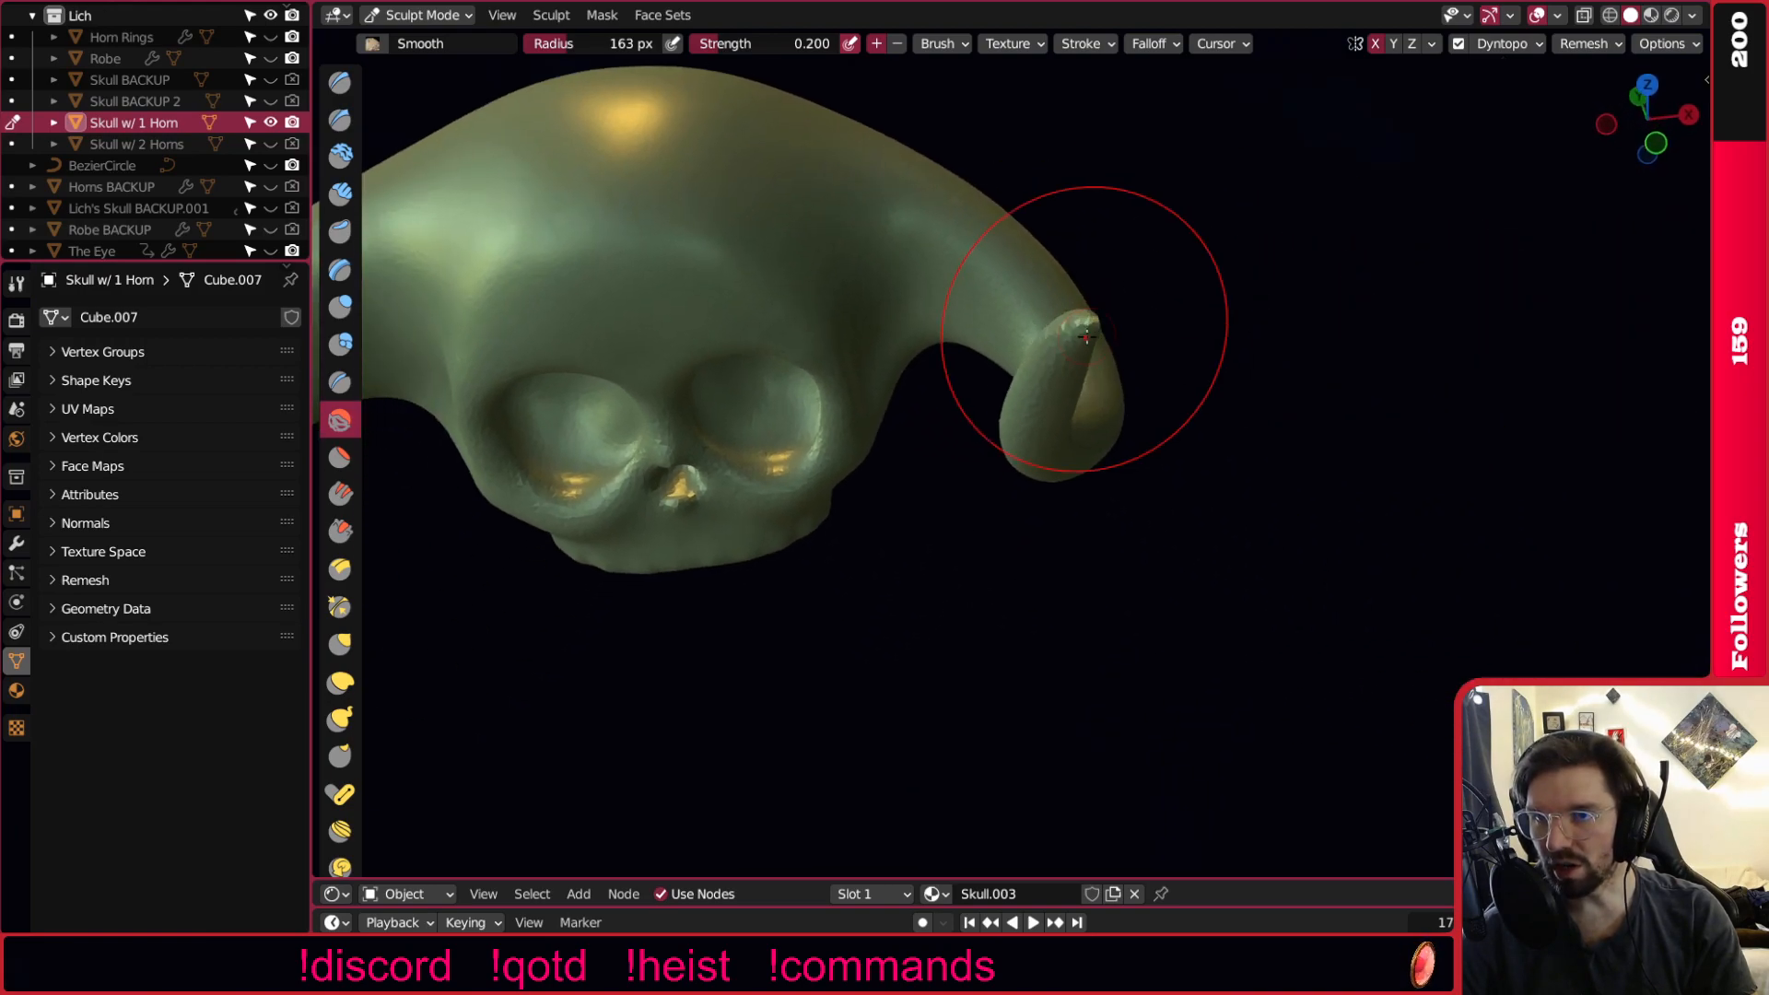
{"action": "scroll", "coordinate": [1120, 314], "scroll_direction": "up", "scroll_amount": 2}
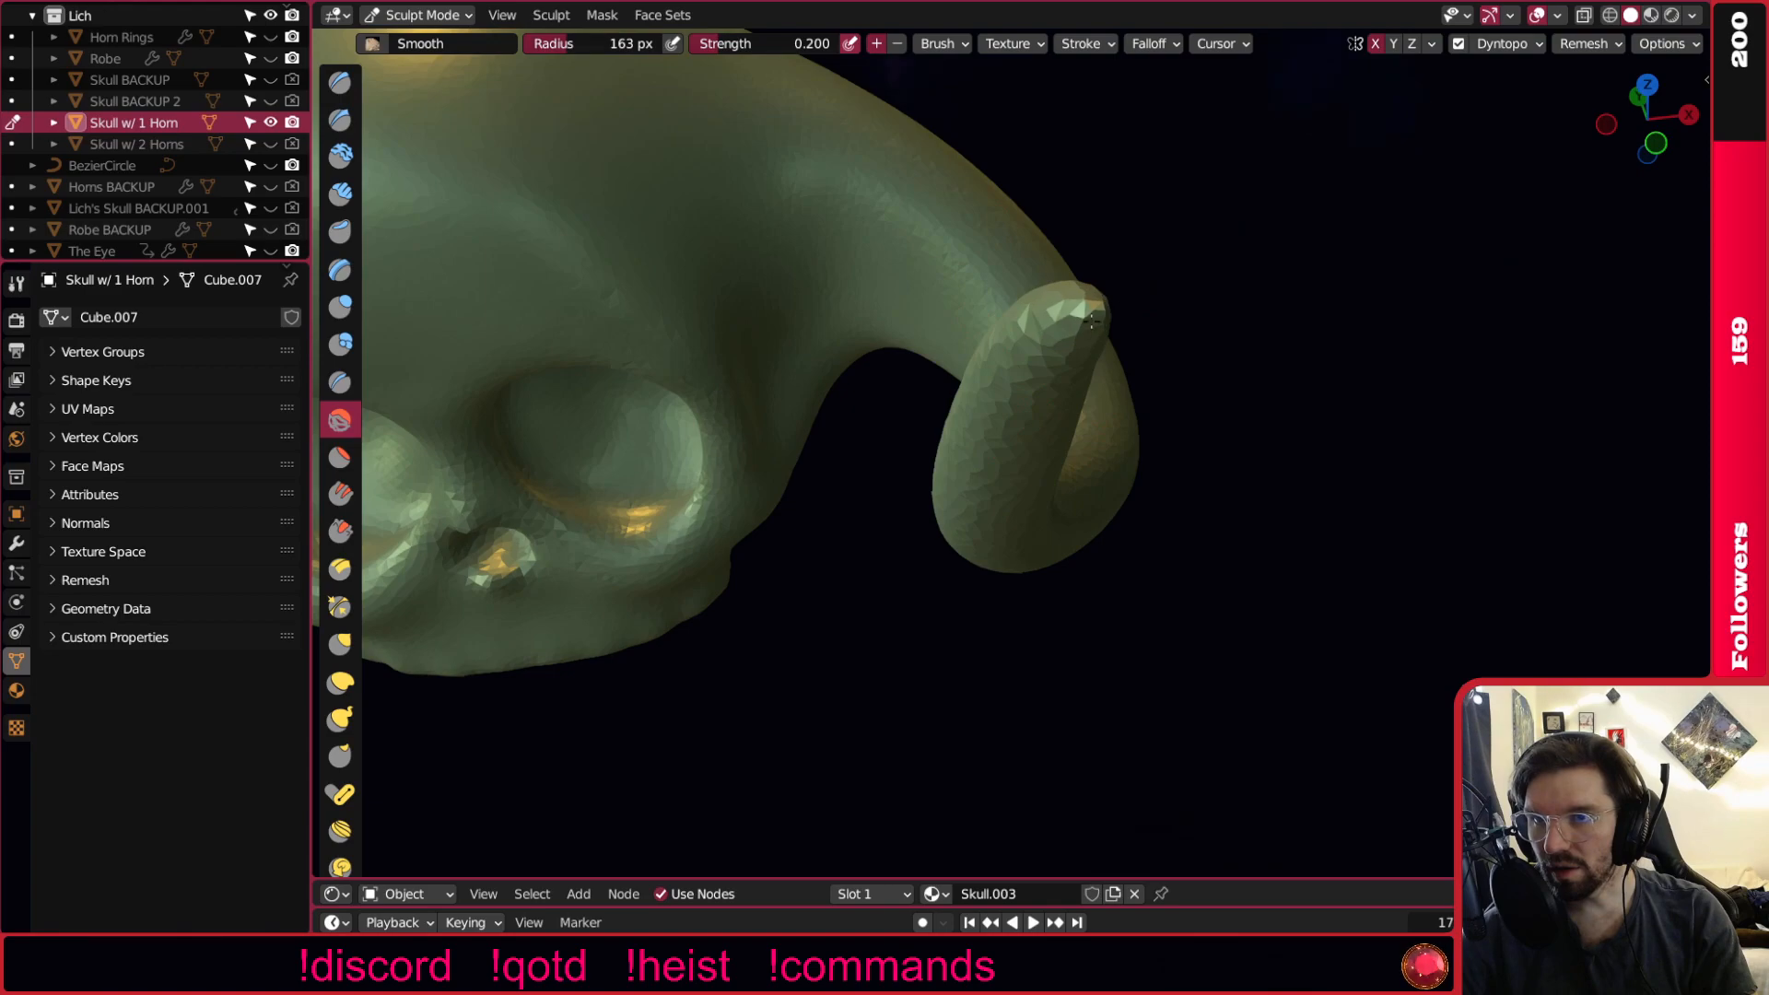
{"action": "middle_click_drag", "start_coordinate": [1116, 295], "coordinate": [1437, 64]}
{"action": "left_click", "coordinate": [1502, 43]}
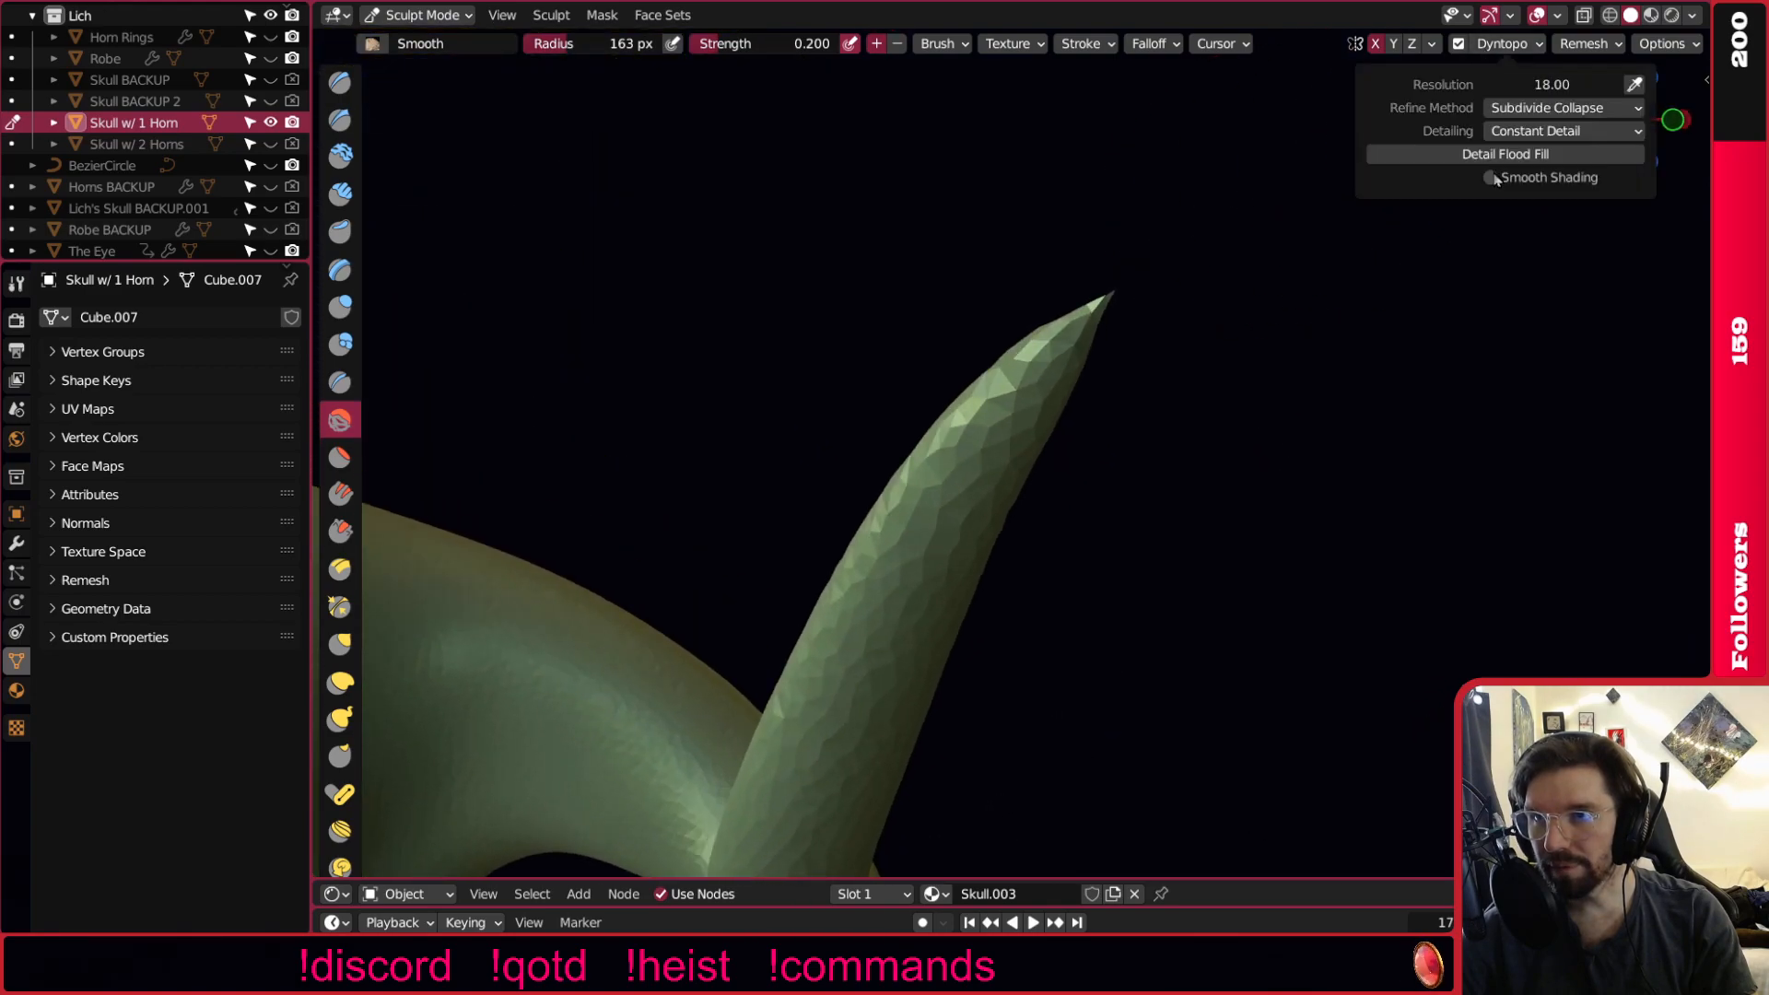
{"action": "left_click", "coordinate": [1497, 166]}
{"action": "middle_click_drag", "start_coordinate": [1198, 263], "coordinate": [1047, 360]}
{"action": "scroll", "coordinate": [1047, 360], "scroll_direction": "down", "scroll_amount": 8}
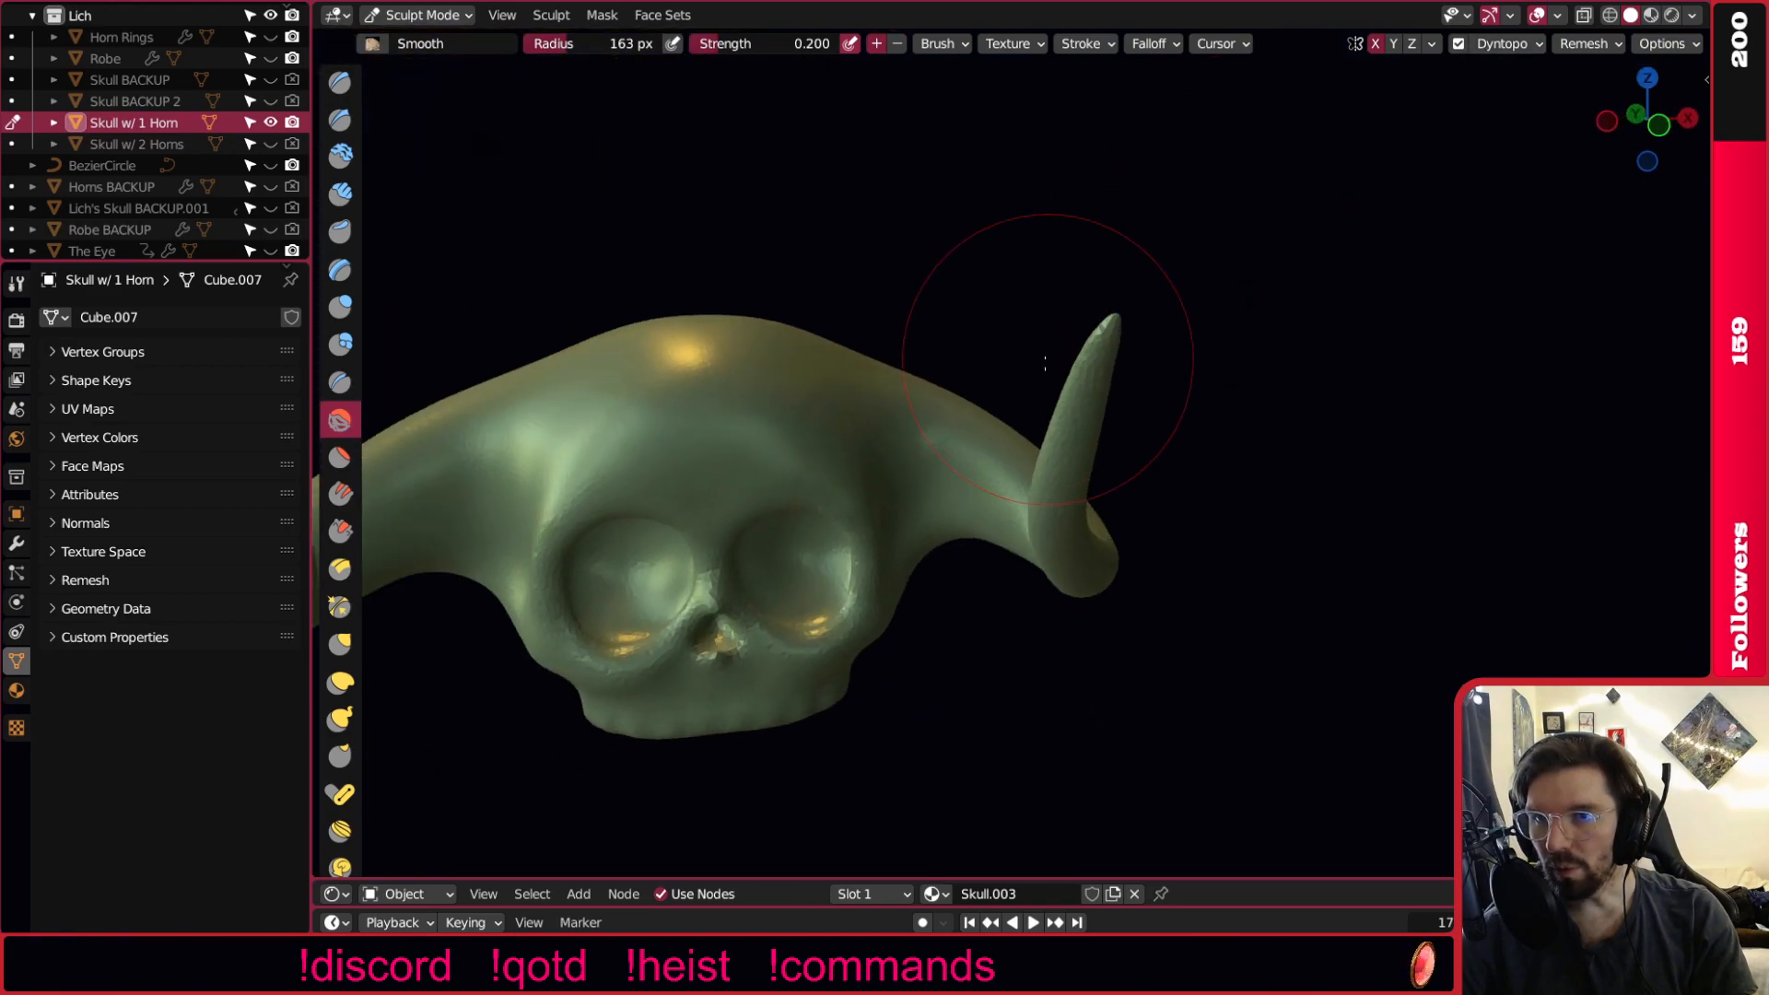
Choose the Snake Hook brush for the centre of the forehead and set its radius to 84 px.
{"action": "scroll", "coordinate": [1106, 420], "scroll_direction": "up", "scroll_amount": 8}
{"action": "mouse_move", "coordinate": [1047, 442]}
{"action": "middle_mouse_down"}
{"action": "mouse_move", "coordinate": [1031, 252]}
{"action": "mouse_move", "coordinate": [1027, 426]}
{"action": "middle_mouse_up"}
{"action": "scroll", "coordinate": [1031, 252], "scroll_direction": "down", "scroll_amount": 3}
{"action": "scroll", "coordinate": [1027, 426], "scroll_direction": "up", "scroll_amount": 3}
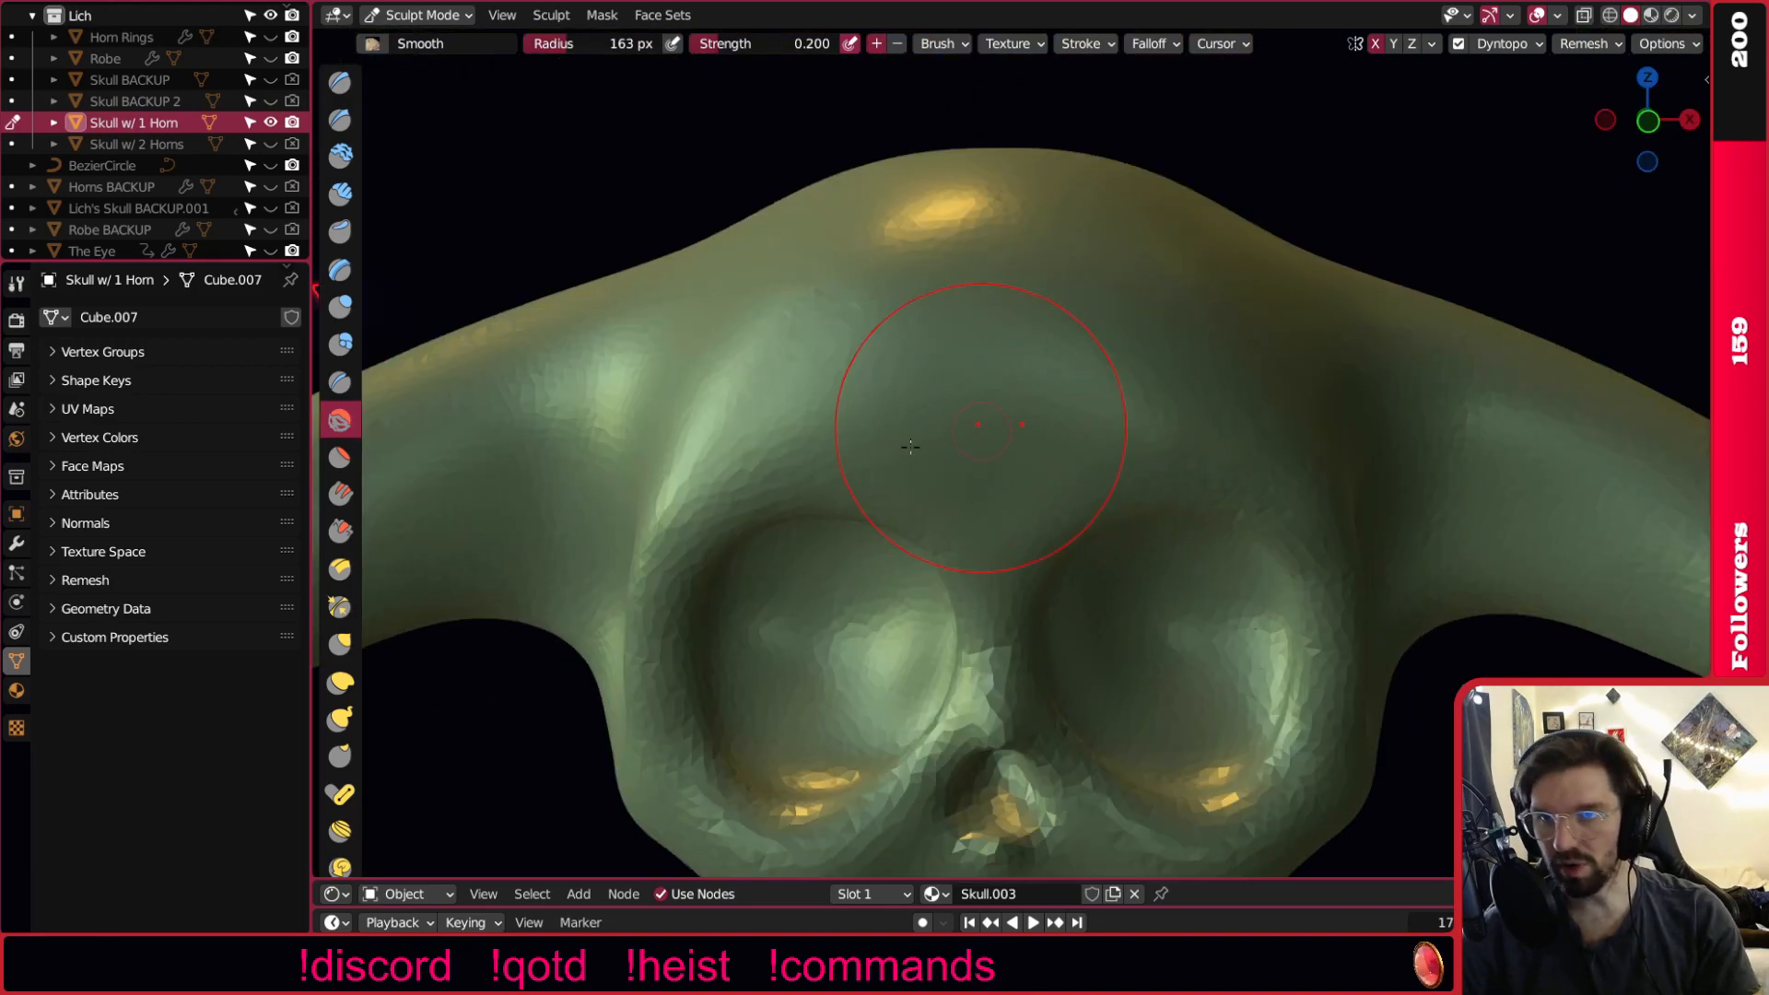
{"action": "left_click", "coordinate": [341, 718]}
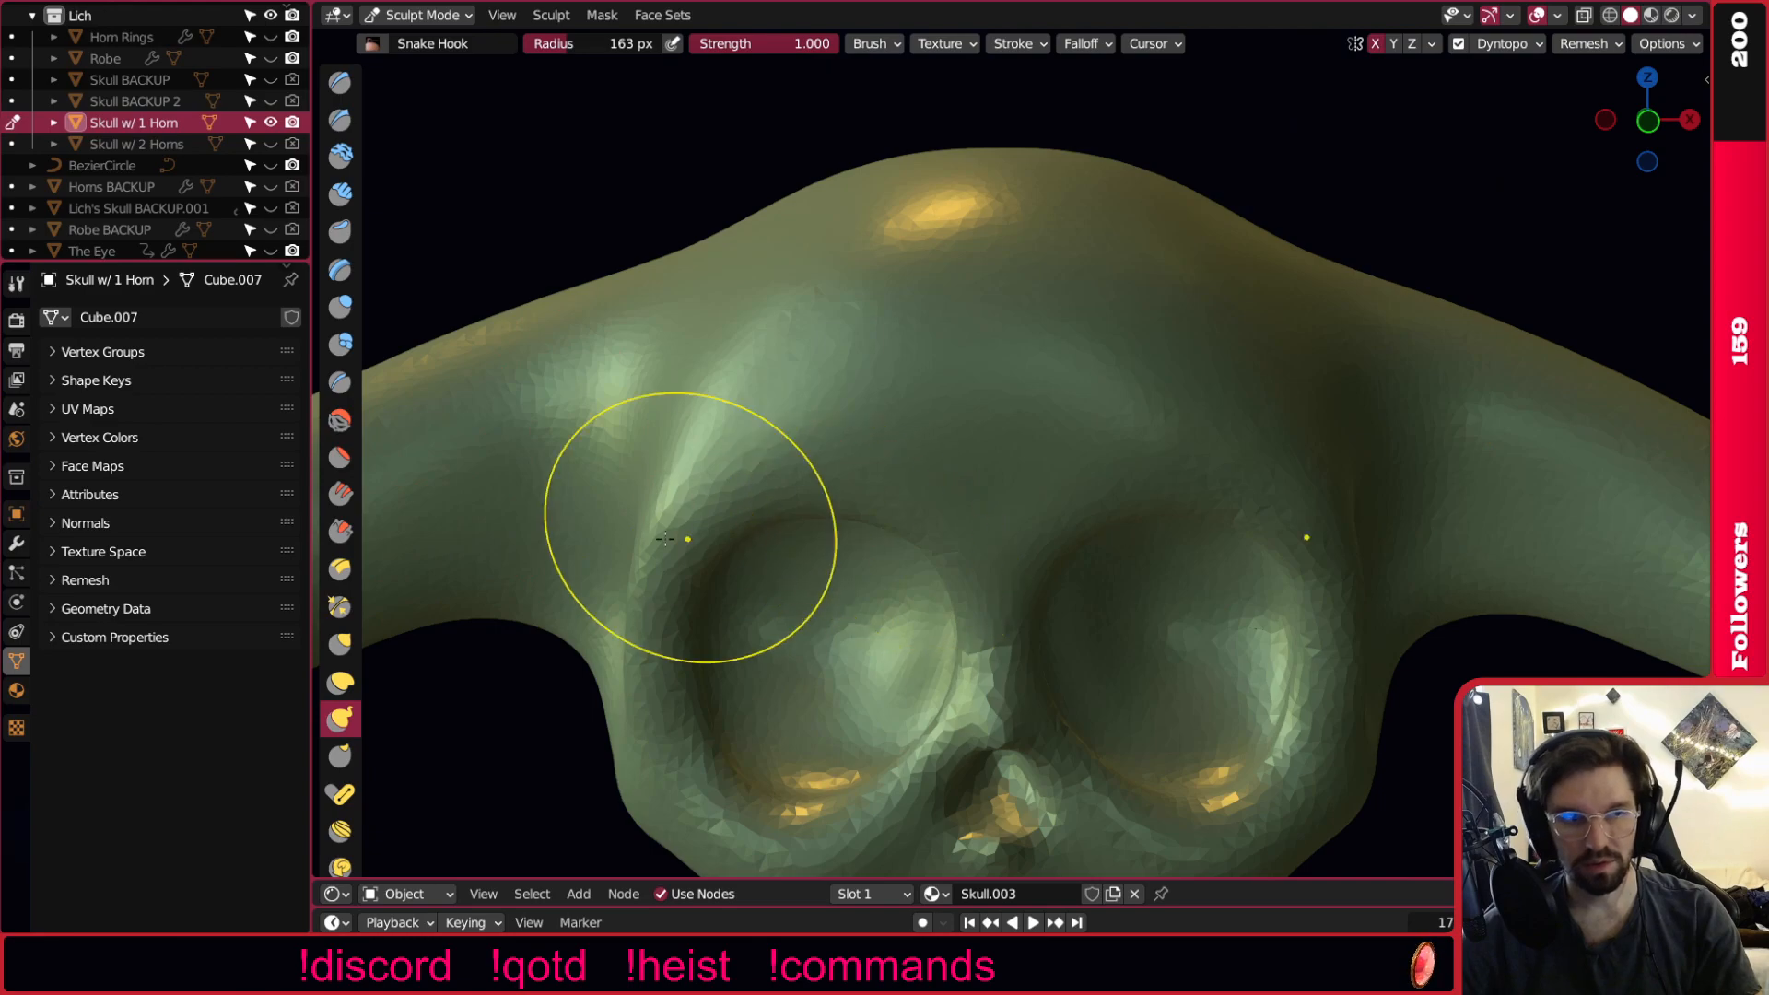
{"action": "key", "text": "bracketleft"}
{"action": "key", "text": "bracketleft"}
{"action": "key", "text": "bracketleft"}
{"action": "key", "text": "bracketleft"}
{"action": "key", "text": "bracketleft"}
{"action": "key", "text": "bracketleft"}
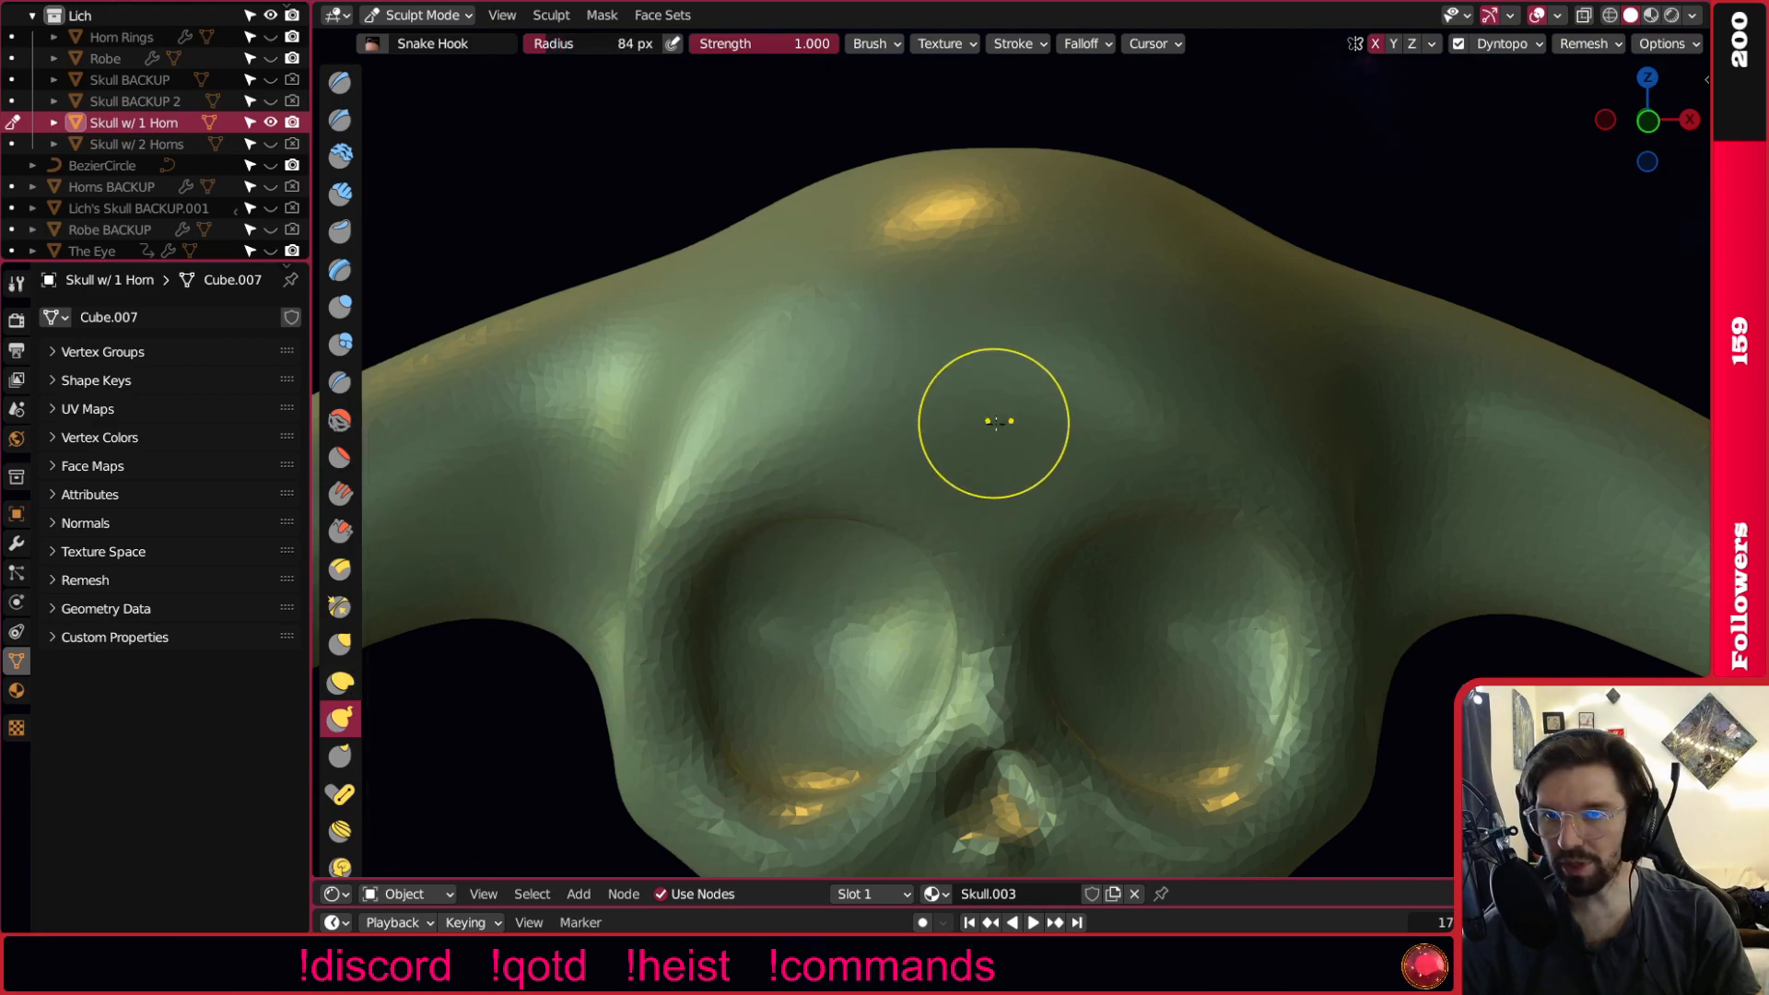
Try to pull a single horn out of the forehead's centre with the Snake Hook brush and undo it.
{"action": "middle_click_drag", "start_coordinate": [1002, 387], "coordinate": [912, 654], "text": "shift"}
{"action": "scroll", "coordinate": [922, 608], "scroll_direction": "down", "scroll_amount": 2}
{"action": "middle_click_drag", "start_coordinate": [921, 584], "coordinate": [1032, 396], "text": "shift"}
{"action": "middle_click_drag", "start_coordinate": [1031, 396], "coordinate": [1029, 314]}
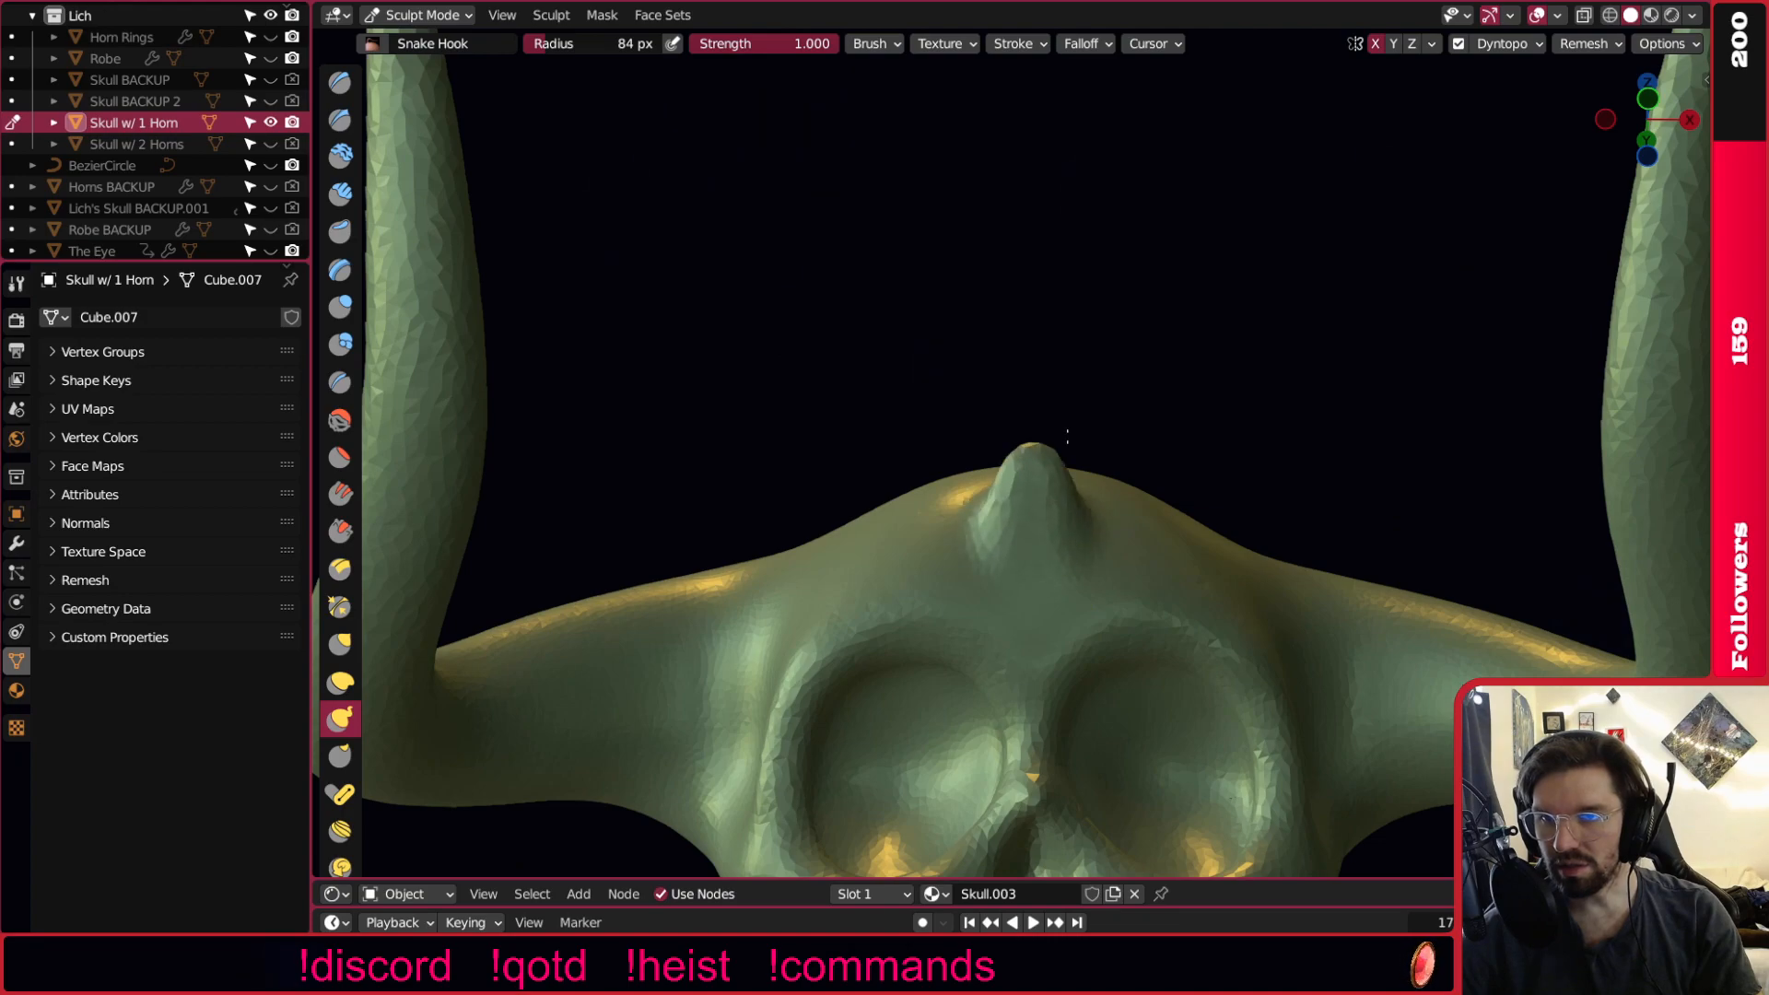
{"action": "scroll", "coordinate": [1013, 386], "scroll_direction": "down", "scroll_amount": 2}
{"action": "mouse_move", "coordinate": [1016, 390]}
{"action": "middle_mouse_down"}
{"action": "mouse_move", "coordinate": [845, 553]}
{"action": "mouse_move", "coordinate": [1034, 438]}
{"action": "mouse_move", "coordinate": [1032, 383]}
{"action": "middle_mouse_up"}
{"action": "key", "text": "ctrl+z"}
{"action": "mouse_move", "coordinate": [998, 481]}
{"action": "middle_mouse_down"}
{"action": "mouse_move", "coordinate": [1038, 511]}
{"action": "mouse_move", "coordinate": [1031, 528]}
{"action": "middle_mouse_up"}
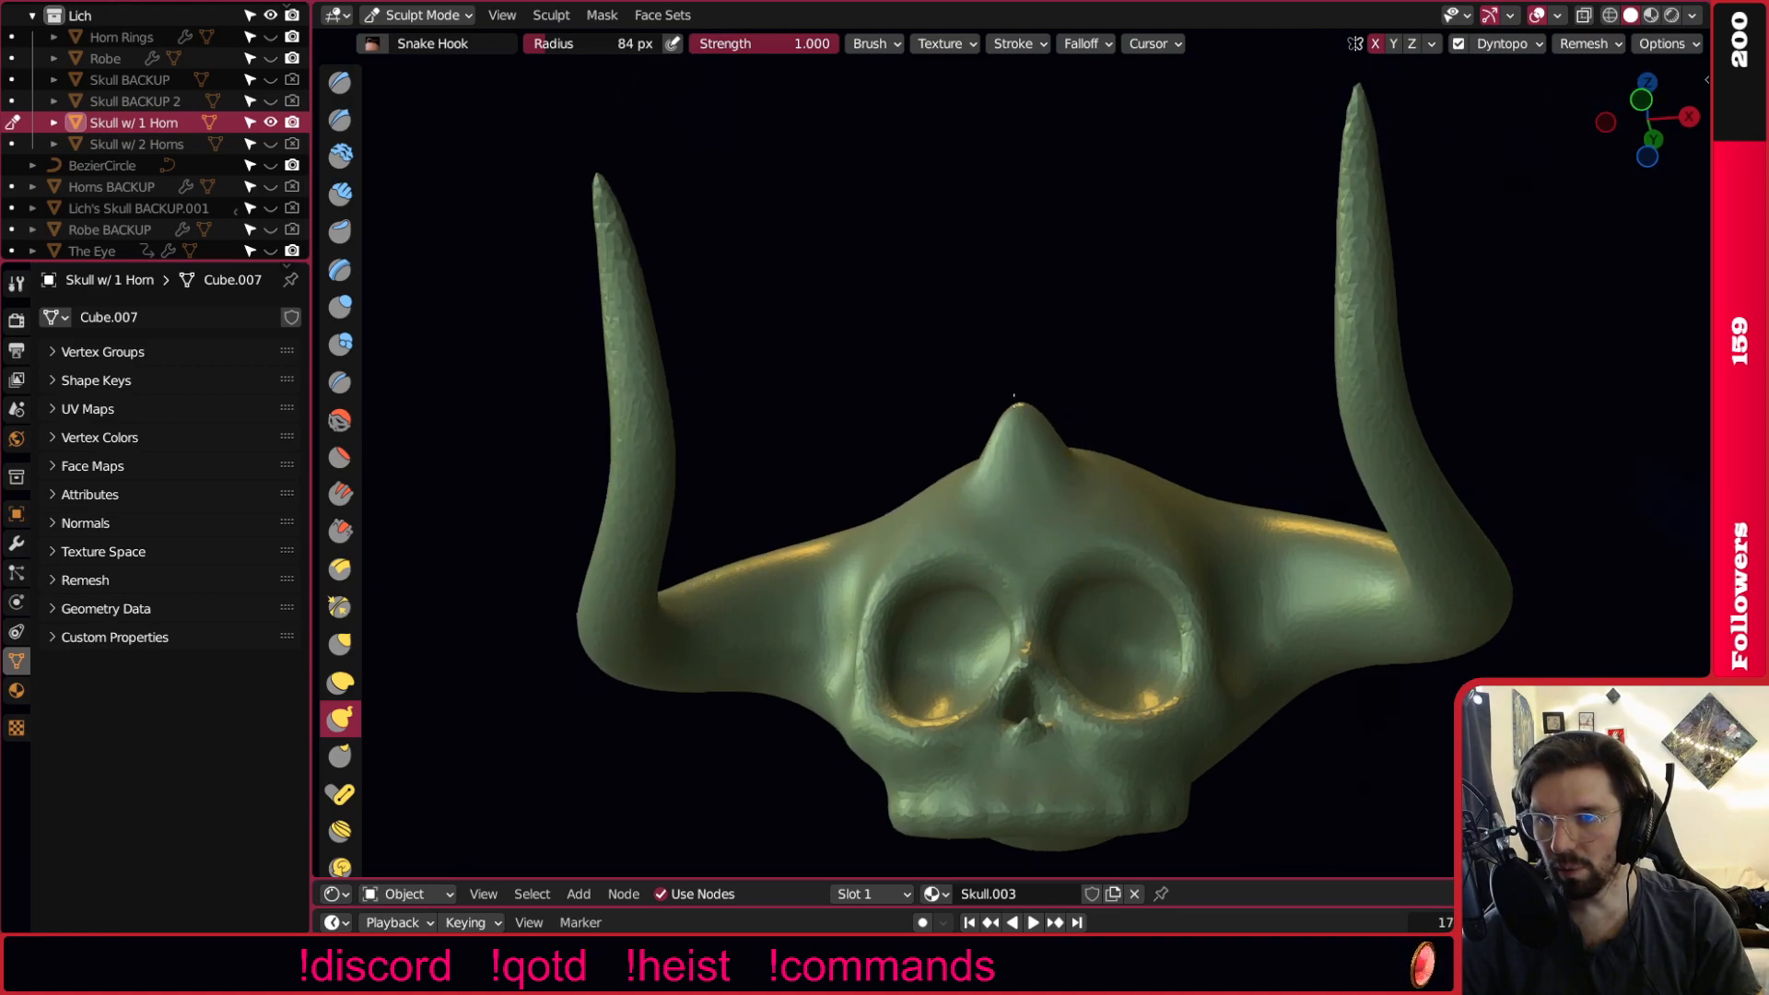
{"action": "middle_click_drag", "start_coordinate": [1066, 368], "coordinate": [918, 435]}
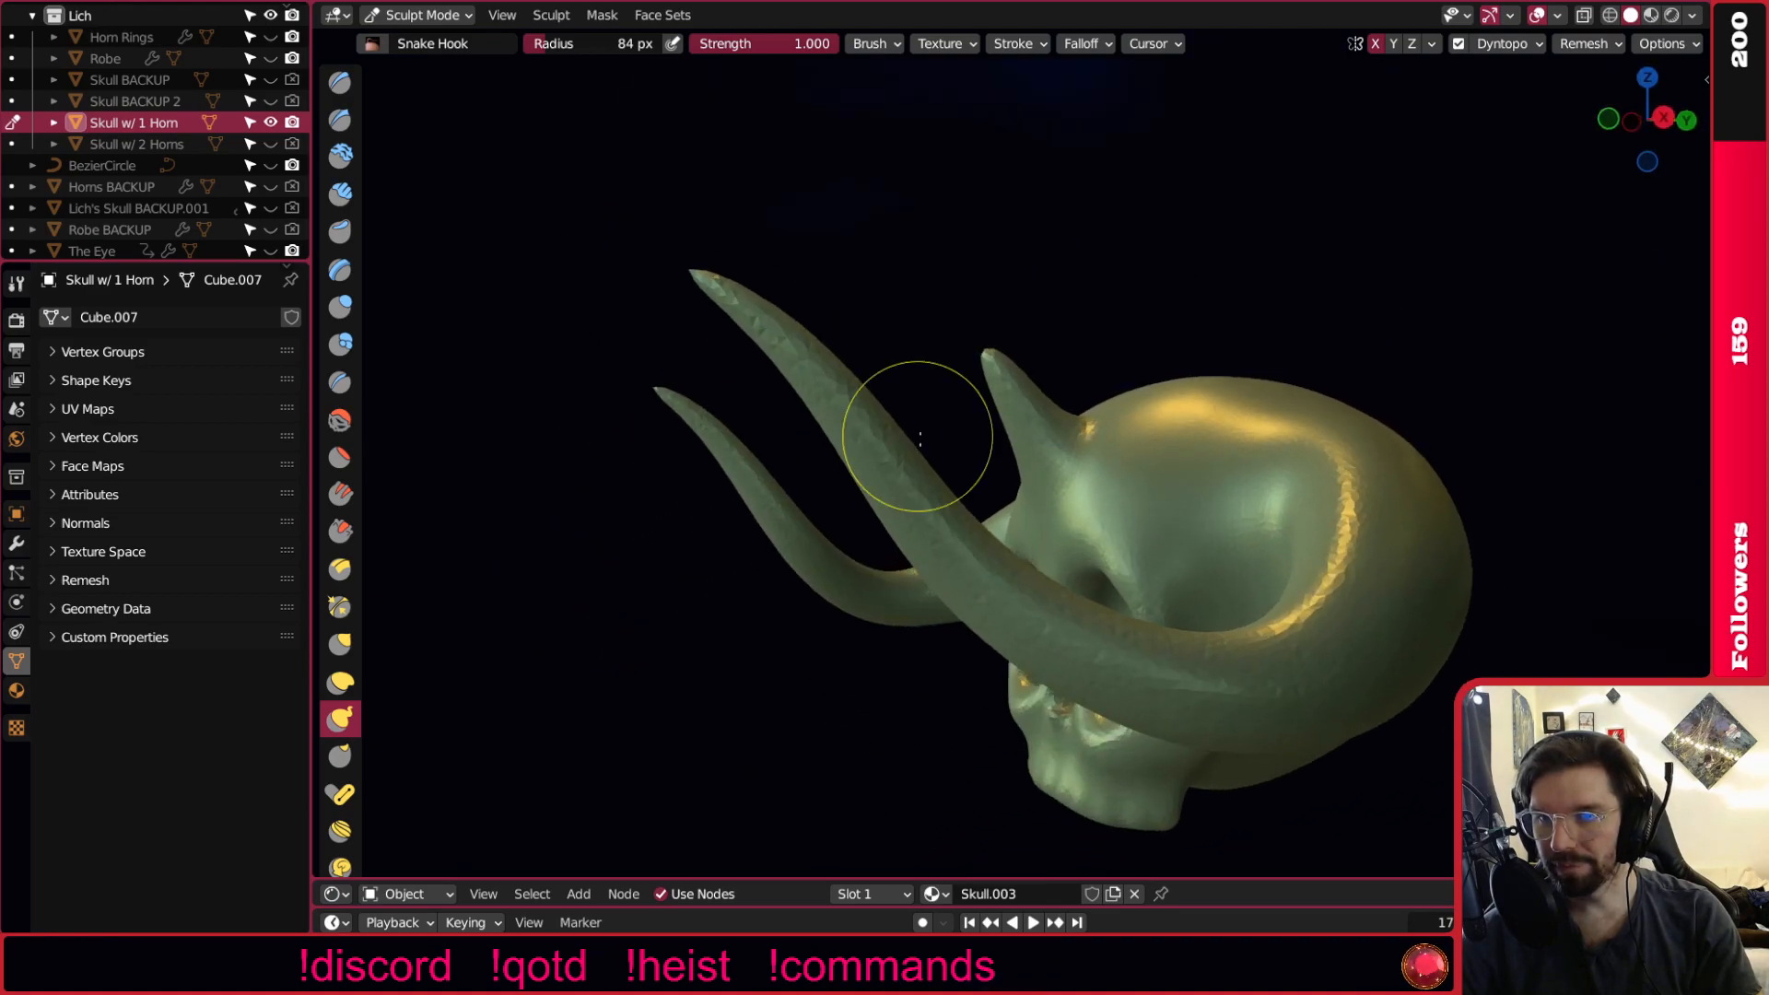
{"action": "middle_click_drag", "start_coordinate": [1032, 436], "coordinate": [1134, 396]}
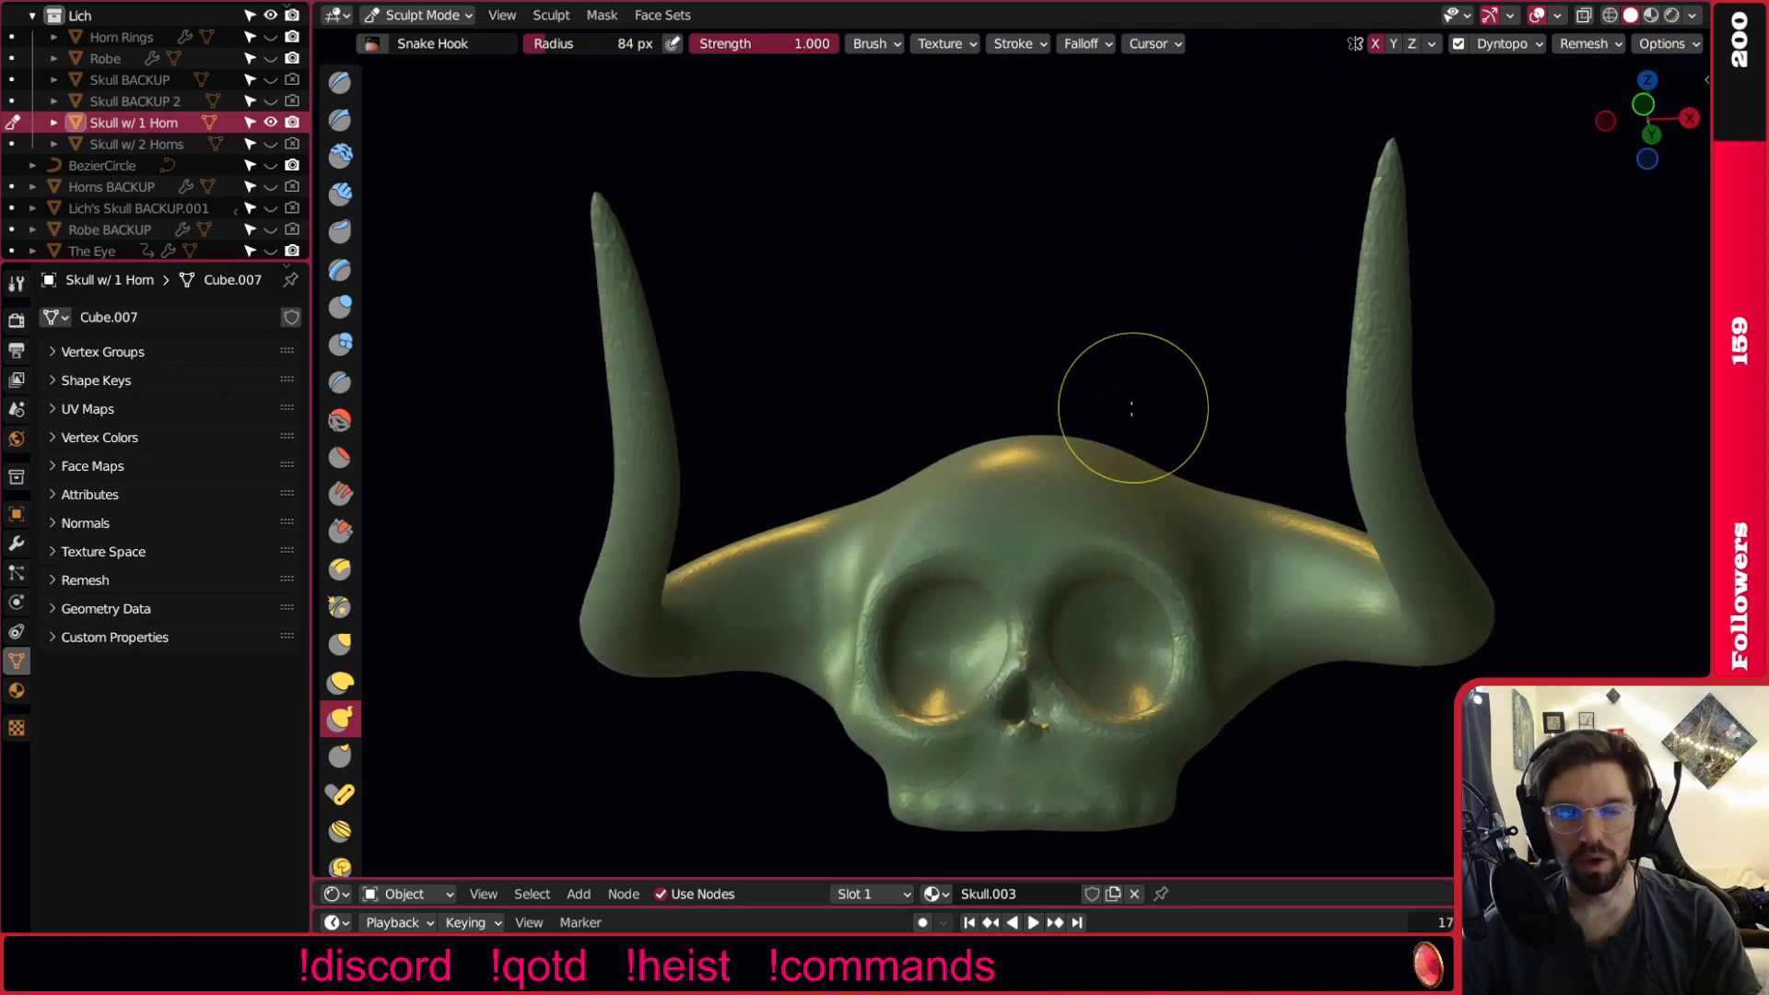
Pull a single pointed, forward-leaning horn out of the centre of the forehead with the Snake Hook brush.
{"action": "scroll", "coordinate": [1012, 483], "scroll_direction": "up", "scroll_amount": 3}
{"action": "middle_click_drag", "start_coordinate": [1012, 483], "coordinate": [1007, 470]}
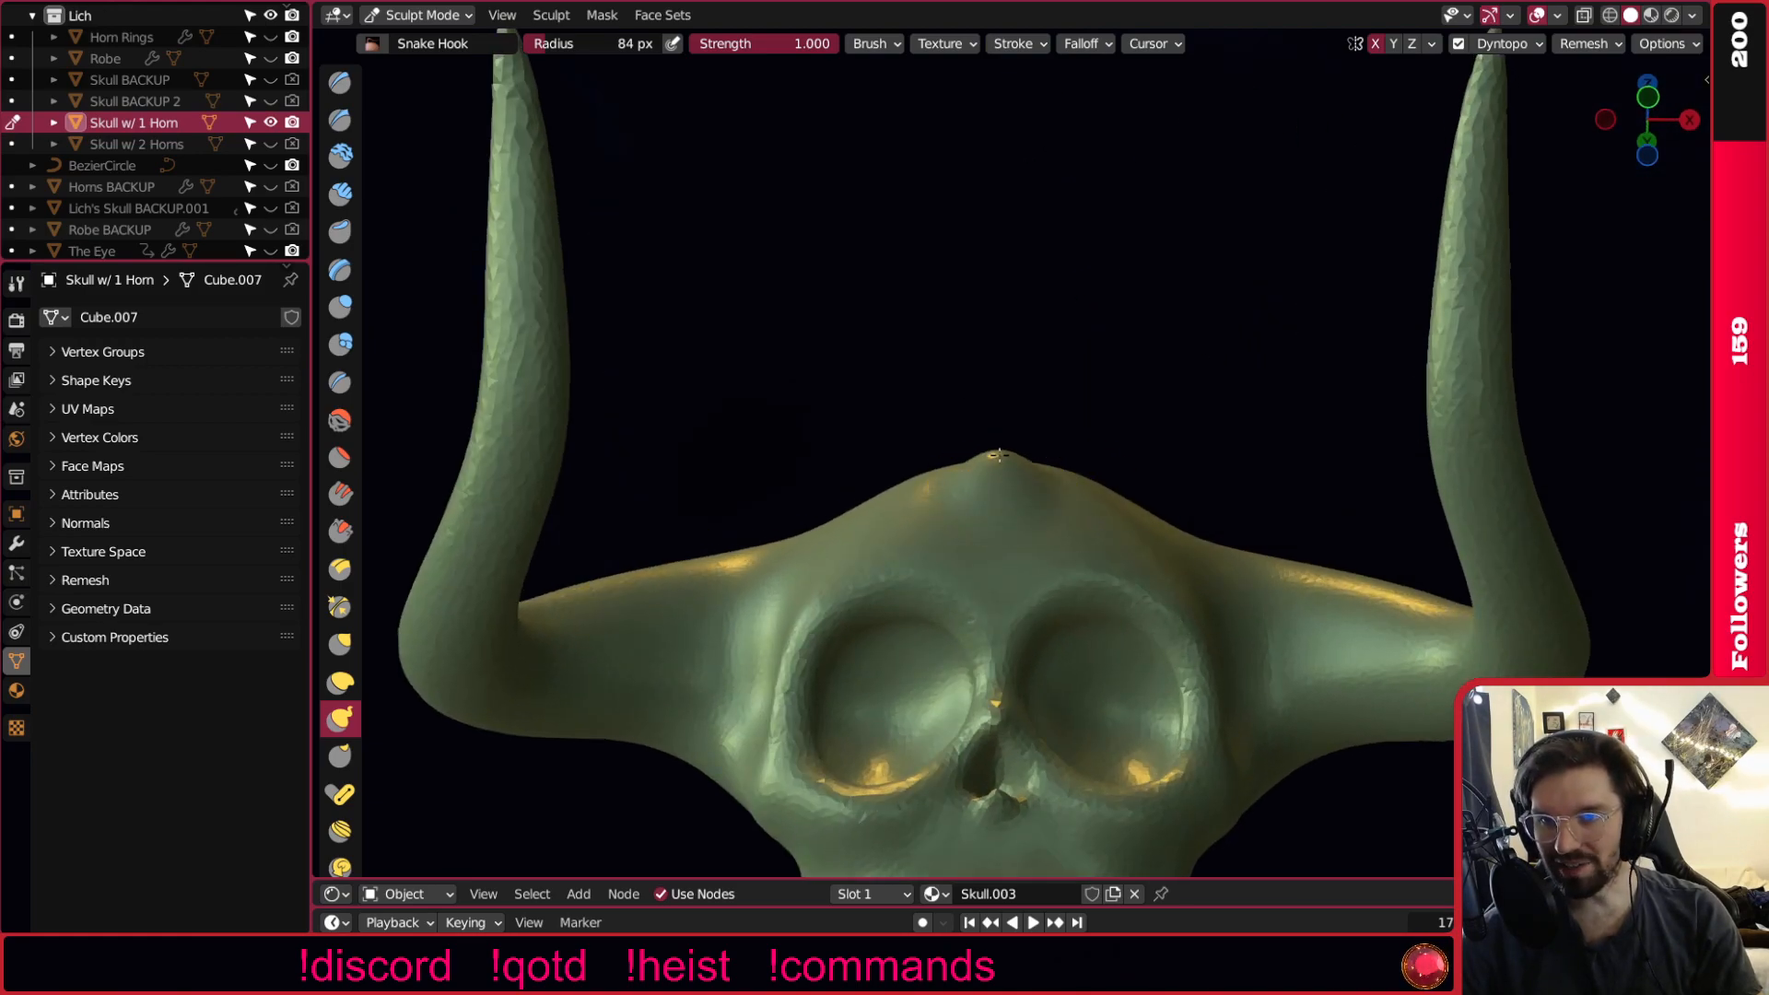
{"action": "middle_click_drag", "start_coordinate": [989, 299], "coordinate": [898, 383]}
{"action": "scroll", "coordinate": [1007, 391], "scroll_direction": "up", "scroll_amount": 3}
{"action": "mouse_move", "coordinate": [1007, 391]}
{"action": "middle_mouse_down"}
{"action": "mouse_move", "coordinate": [1035, 412]}
{"action": "mouse_move", "coordinate": [1023, 420]}
{"action": "middle_mouse_up"}
Smooth the forehead horn with the Smooth brush at 126 px and refresh the mesh with a detail flood fill.
{"action": "key", "text": "shift+s"}
{"action": "mouse_move", "coordinate": [970, 430]}
{"action": "left_mouse_down"}
{"action": "mouse_move", "coordinate": [940, 383]}
{"action": "mouse_move", "coordinate": [1010, 445]}
{"action": "left_mouse_up"}
{"action": "mouse_move", "coordinate": [971, 435]}
{"action": "middle_mouse_down"}
{"action": "mouse_move", "coordinate": [1137, 446]}
{"action": "mouse_move", "coordinate": [940, 442]}
{"action": "middle_mouse_up"}
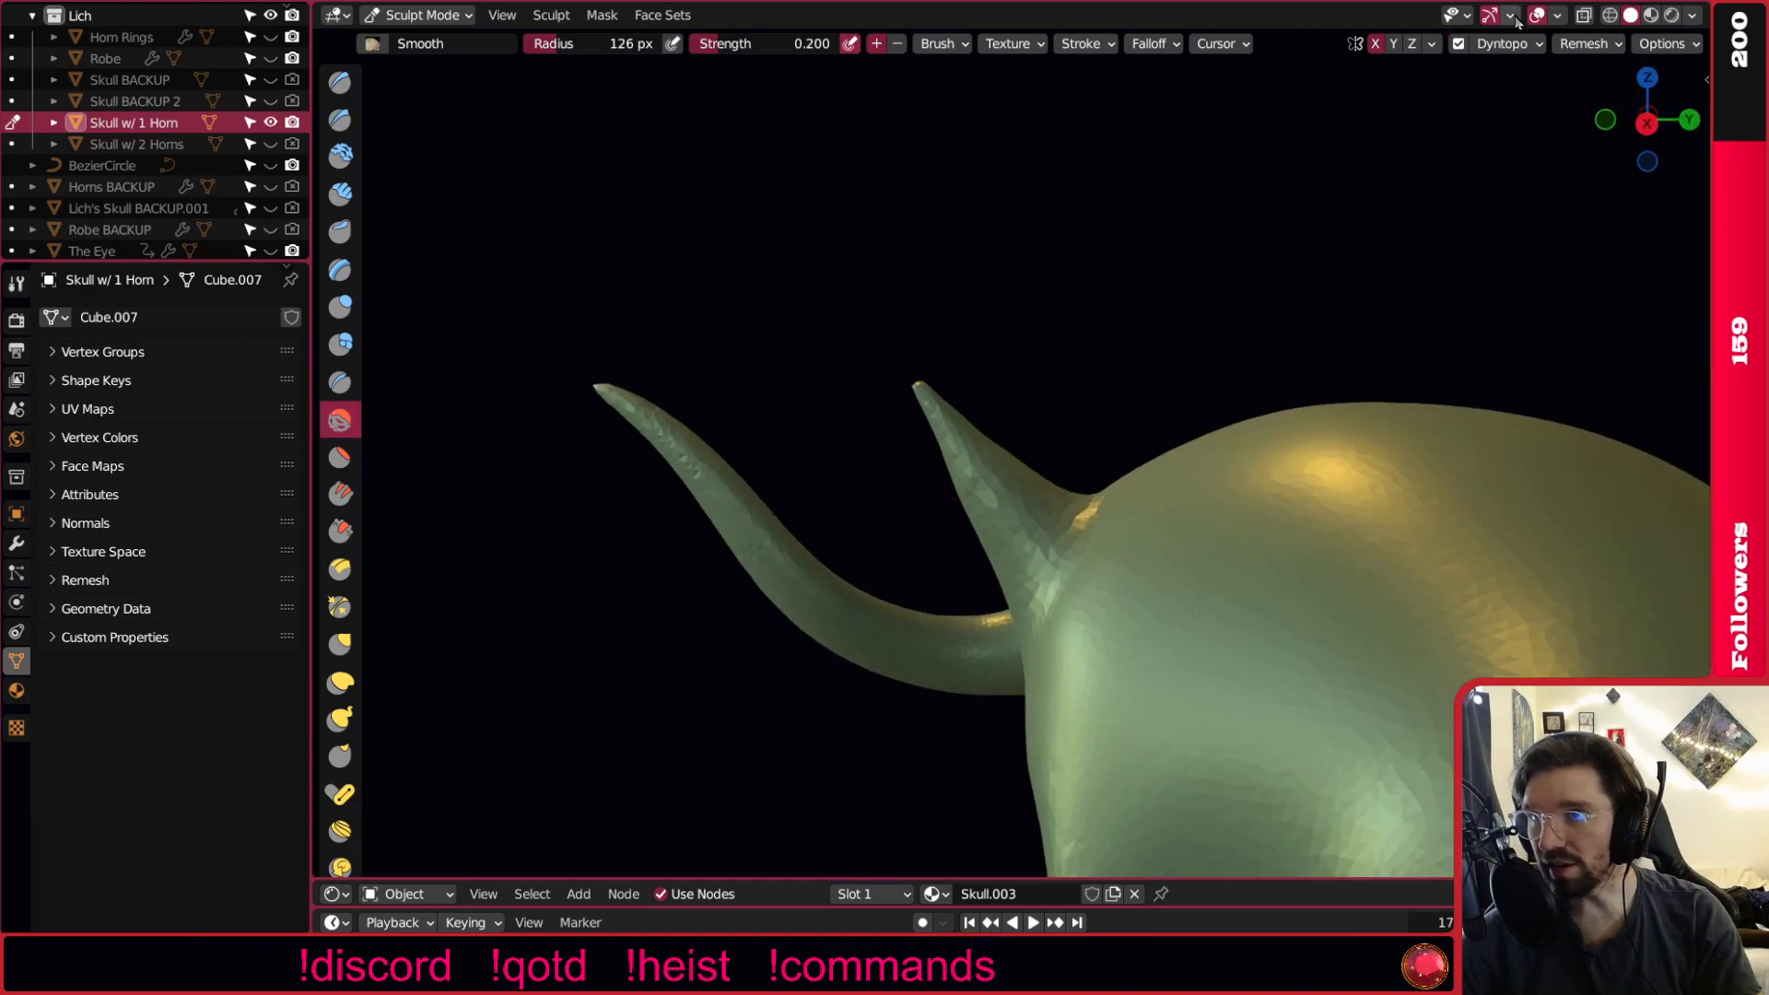
{"action": "left_click", "coordinate": [1502, 43]}
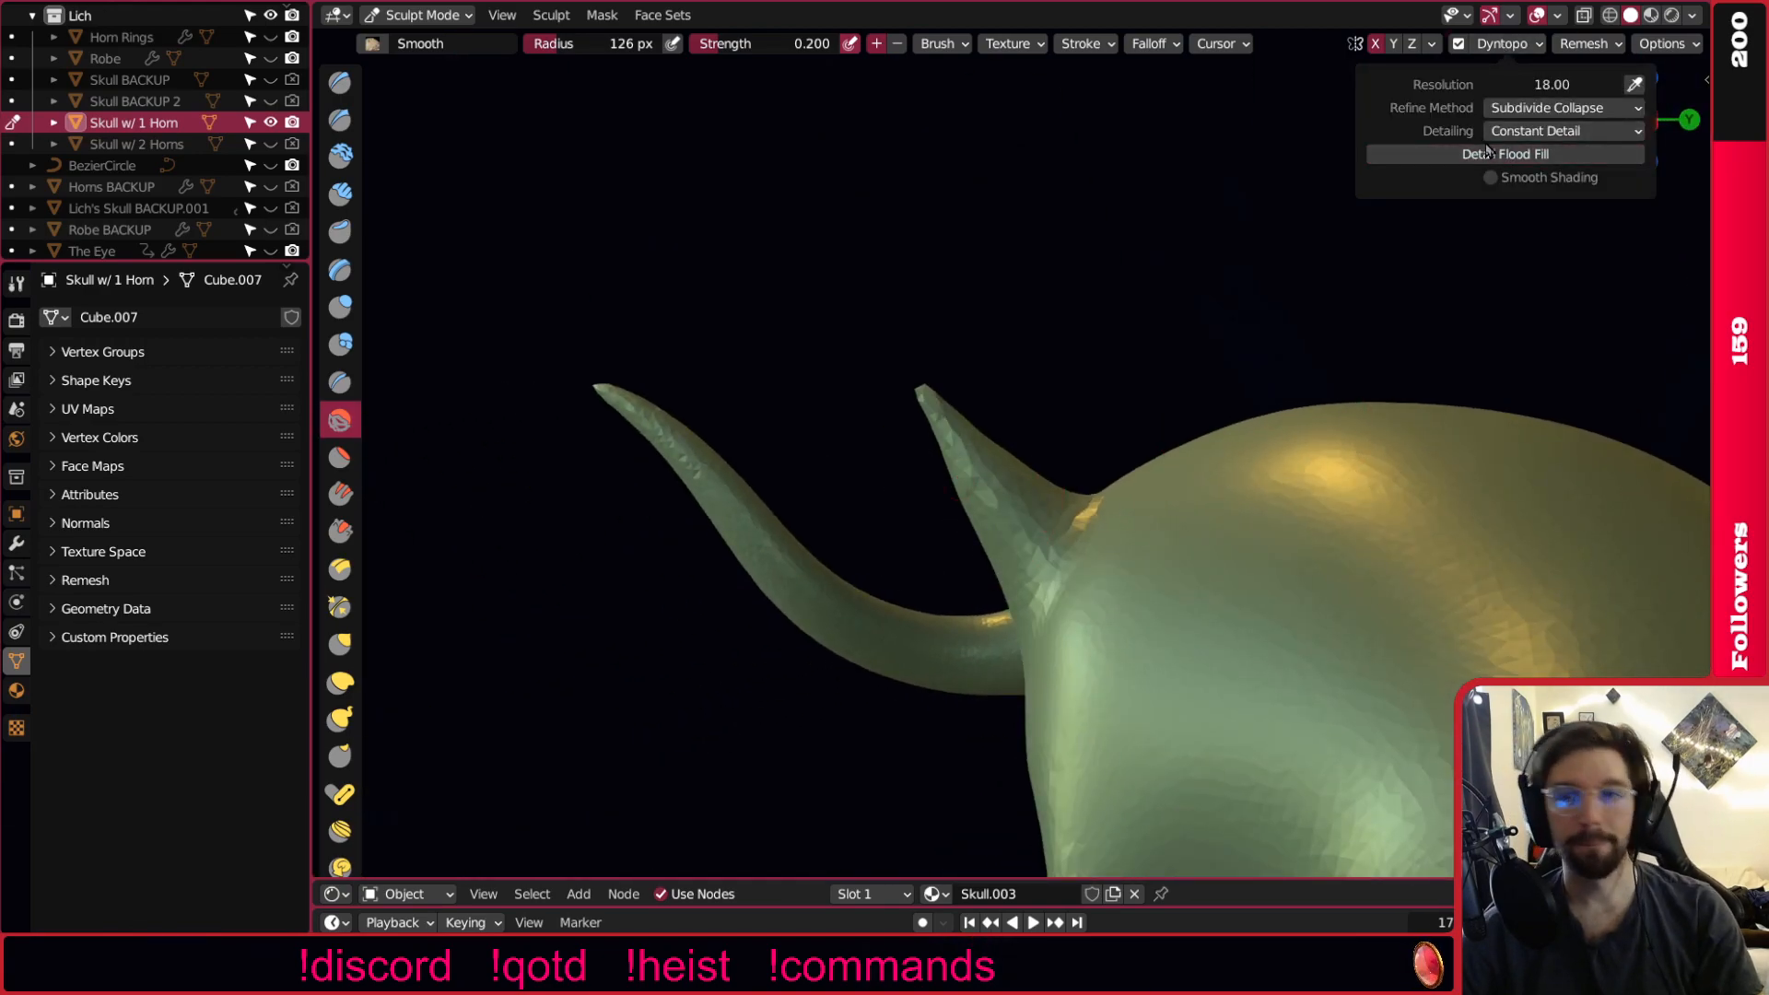
{"action": "mouse_move", "coordinate": [948, 454]}
{"action": "middle_mouse_down"}
{"action": "mouse_move", "coordinate": [1124, 457]}
{"action": "mouse_move", "coordinate": [1034, 411]}
{"action": "mouse_move", "coordinate": [473, 593]}
{"action": "middle_mouse_up"}
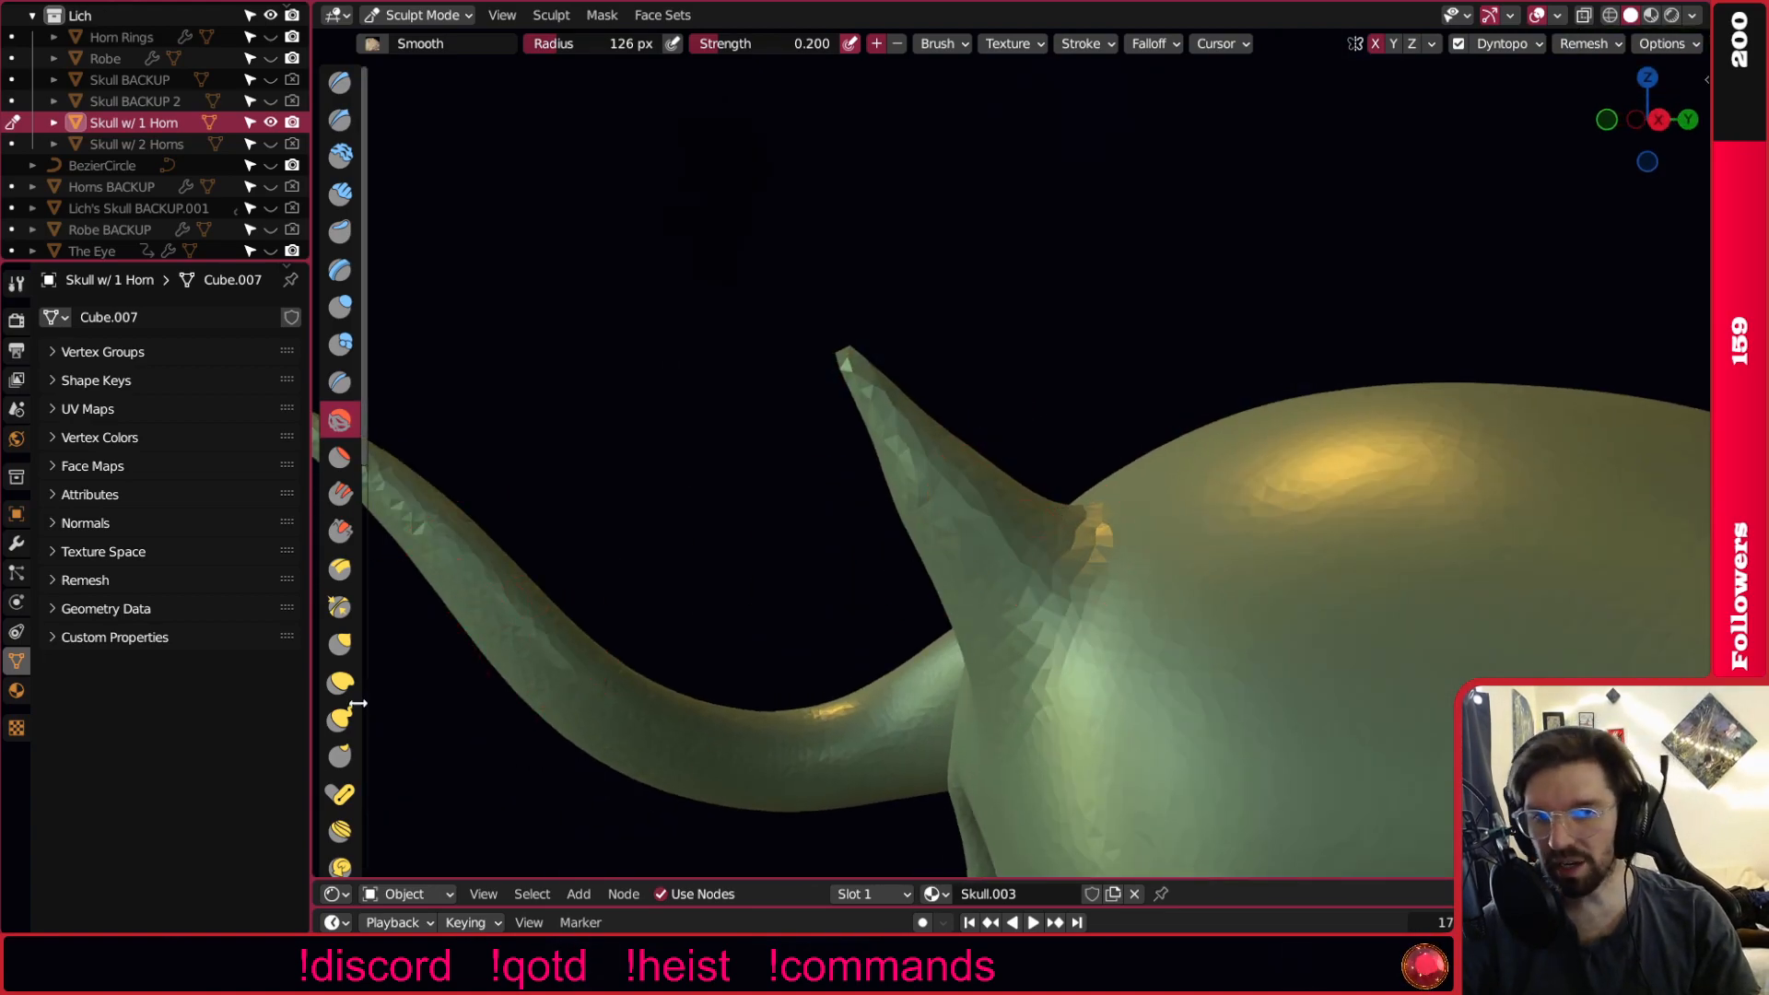
Bend the forehead horn's middle forward into an upward curve using the Grab brush at a 357 px radius.
{"action": "left_click", "coordinate": [341, 648]}
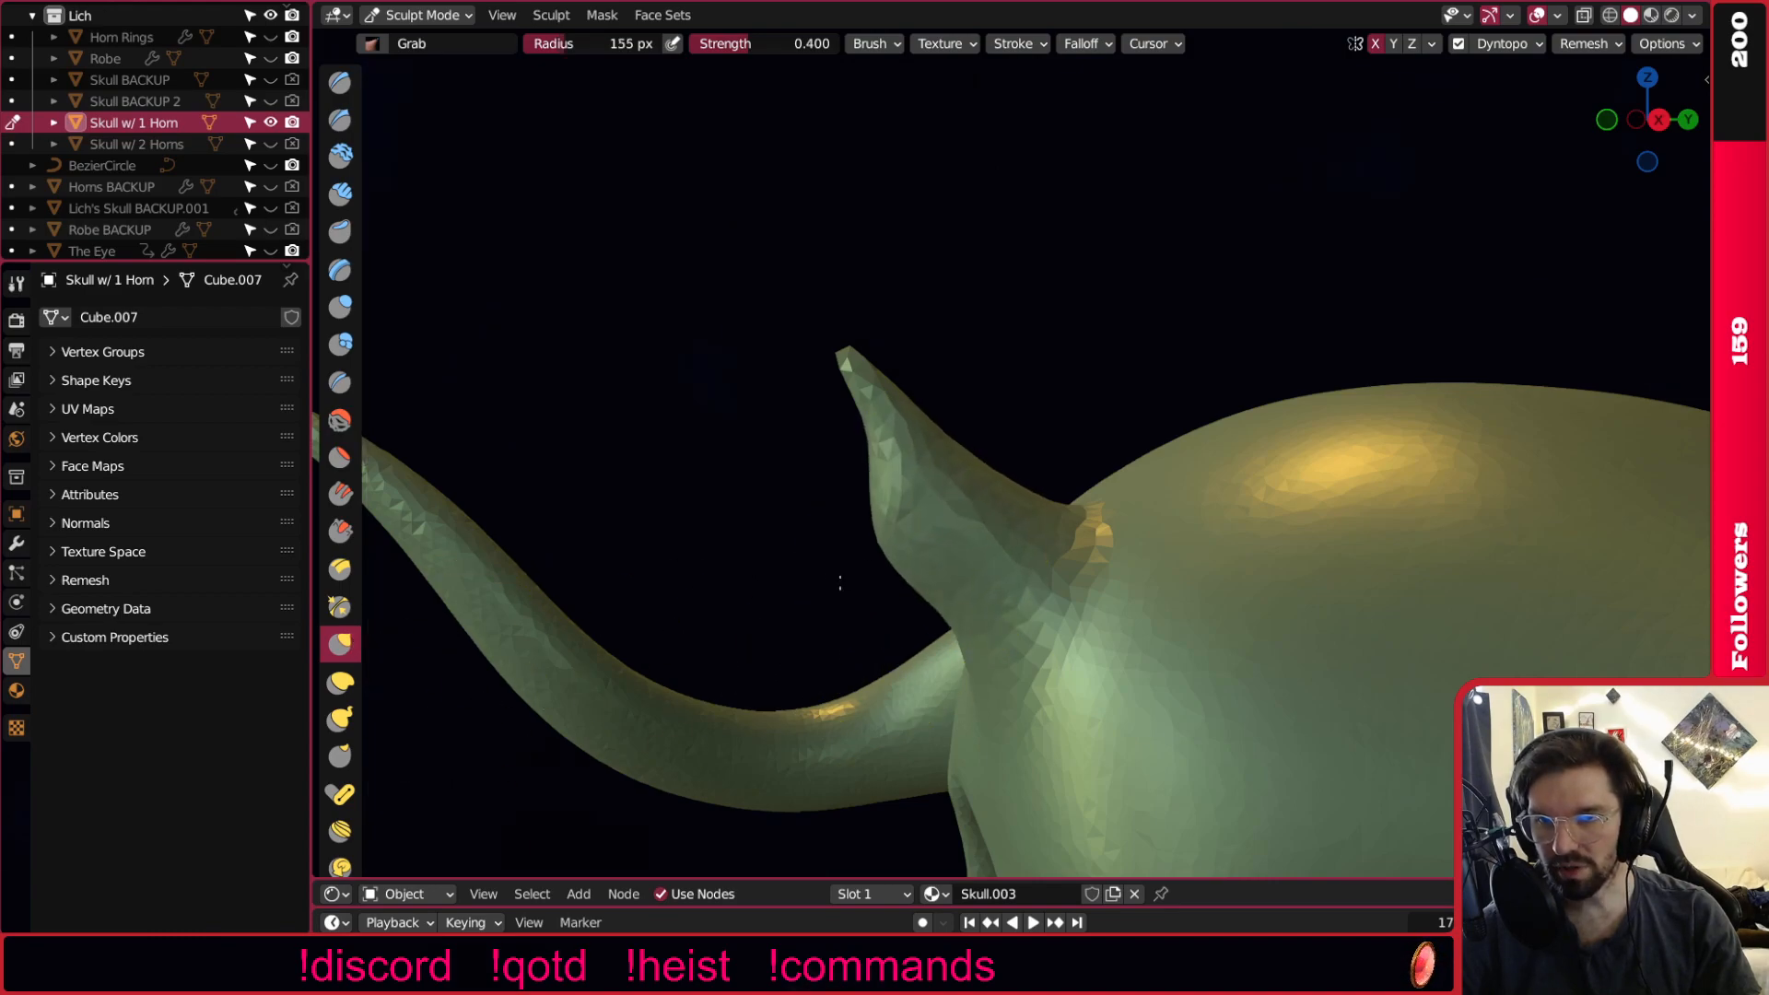
{"action": "key", "text": "ctrl+z"}
{"action": "key", "text": "bracketright"}
{"action": "key", "text": "bracketright"}
{"action": "key", "text": "bracketright"}
{"action": "key", "text": "bracketright"}
{"action": "key", "text": "bracketright"}
{"action": "key", "text": "bracketright"}
{"action": "key", "text": "bracketright"}
{"action": "key", "text": "bracketright"}
{"action": "left_click_drag", "start_coordinate": [904, 527], "coordinate": [795, 597]}
{"action": "scroll", "coordinate": [797, 593], "scroll_direction": "down", "scroll_amount": 2}
{"action": "middle_click_drag", "start_coordinate": [901, 533], "coordinate": [873, 525]}
{"action": "scroll", "coordinate": [870, 527], "scroll_direction": "up", "scroll_amount": 1}
{"action": "left_click_drag", "start_coordinate": [865, 514], "coordinate": [834, 518]}
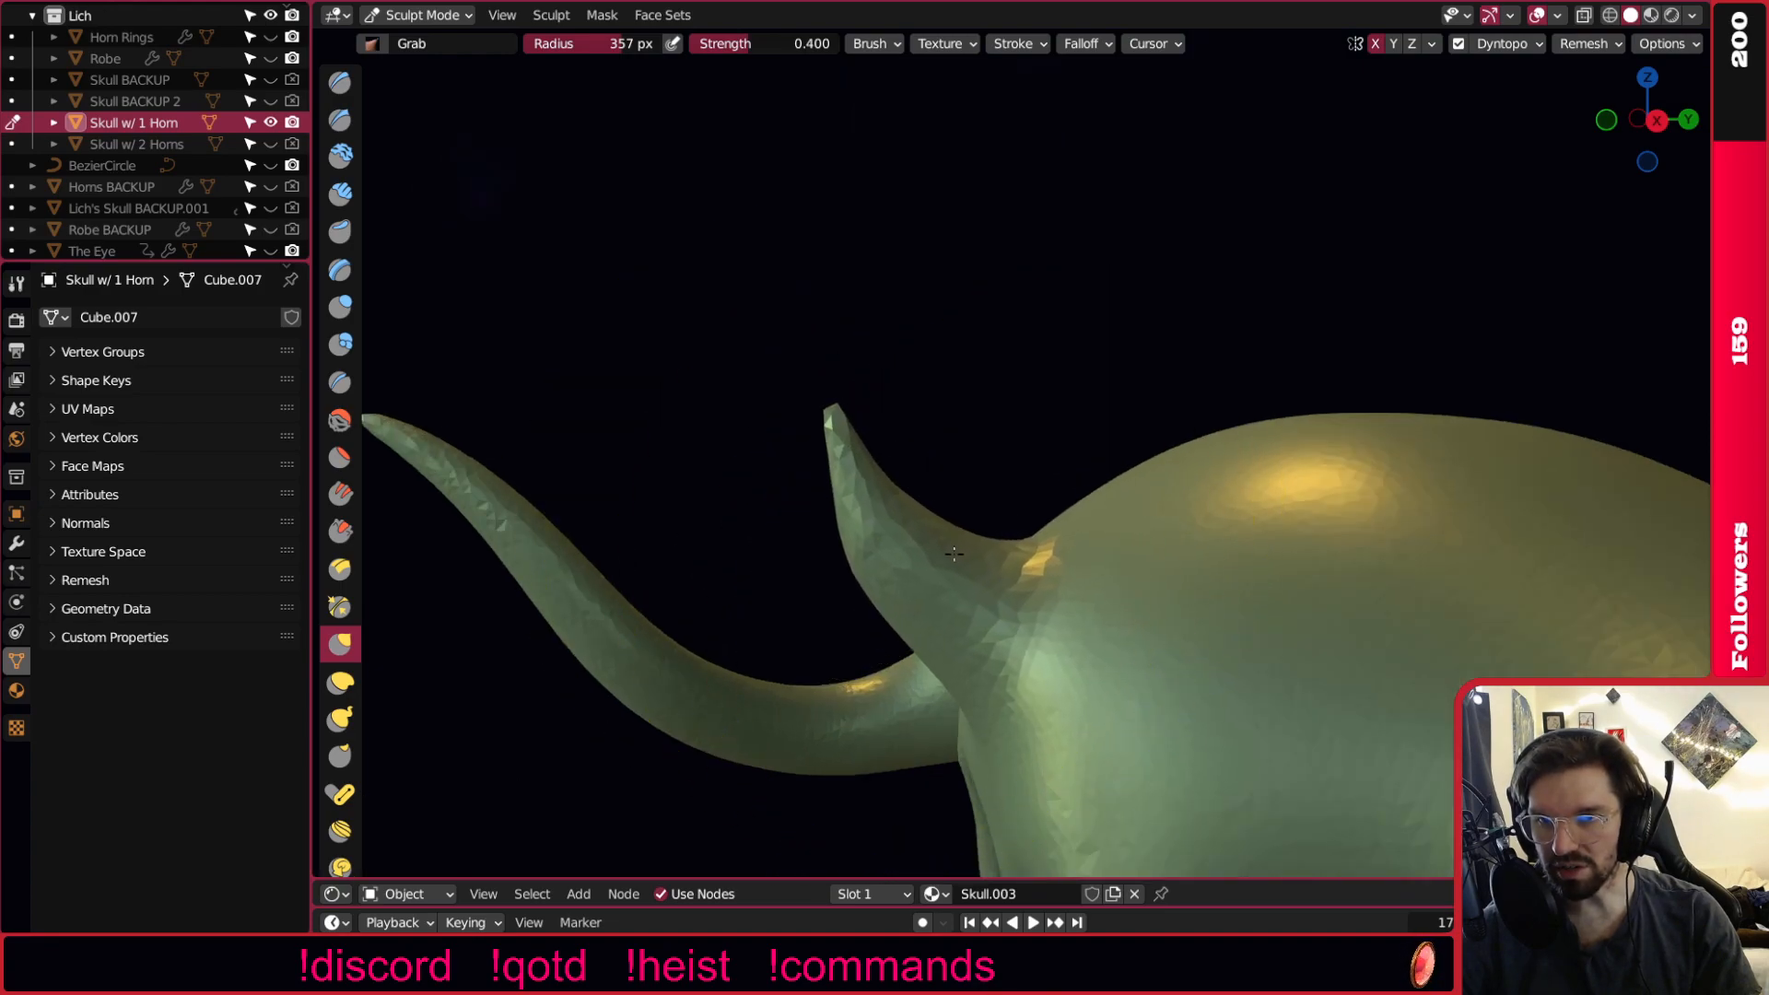
Reduce the Grab brush radius to 209 px and reshape the forehead horn's tip further forward and downward.
{"action": "mouse_move", "coordinate": [928, 513]}
{"action": "middle_mouse_down"}
{"action": "mouse_move", "coordinate": [1224, 495]}
{"action": "mouse_move", "coordinate": [580, 525]}
{"action": "mouse_move", "coordinate": [975, 563]}
{"action": "mouse_move", "coordinate": [1096, 534]}
{"action": "mouse_move", "coordinate": [1303, 553]}
{"action": "mouse_move", "coordinate": [1152, 571]}
{"action": "mouse_move", "coordinate": [1043, 507]}
{"action": "mouse_move", "coordinate": [931, 502]}
{"action": "mouse_move", "coordinate": [945, 489]}
{"action": "middle_mouse_up"}
{"action": "scroll", "coordinate": [1096, 590], "scroll_direction": "down", "scroll_amount": 6}
{"action": "scroll", "coordinate": [1152, 572], "scroll_direction": "up", "scroll_amount": 5}
{"action": "scroll", "coordinate": [987, 396], "scroll_direction": "up", "scroll_amount": 5}
{"action": "key", "text": "bracketleft"}
{"action": "key", "text": "bracketleft"}
{"action": "key", "text": "bracketleft"}
{"action": "key", "text": "bracketleft"}
{"action": "key", "text": "bracketleft"}
{"action": "mouse_move", "coordinate": [1021, 429]}
{"action": "left_mouse_down"}
{"action": "mouse_move", "coordinate": [992, 445]}
{"action": "mouse_move", "coordinate": [949, 419]}
{"action": "left_mouse_up"}
{"action": "scroll", "coordinate": [949, 420], "scroll_direction": "down", "scroll_amount": 5}
{"action": "middle_click_drag", "start_coordinate": [949, 419], "coordinate": [1334, 508]}
{"action": "scroll", "coordinate": [1060, 396], "scroll_direction": "up", "scroll_amount": 4}
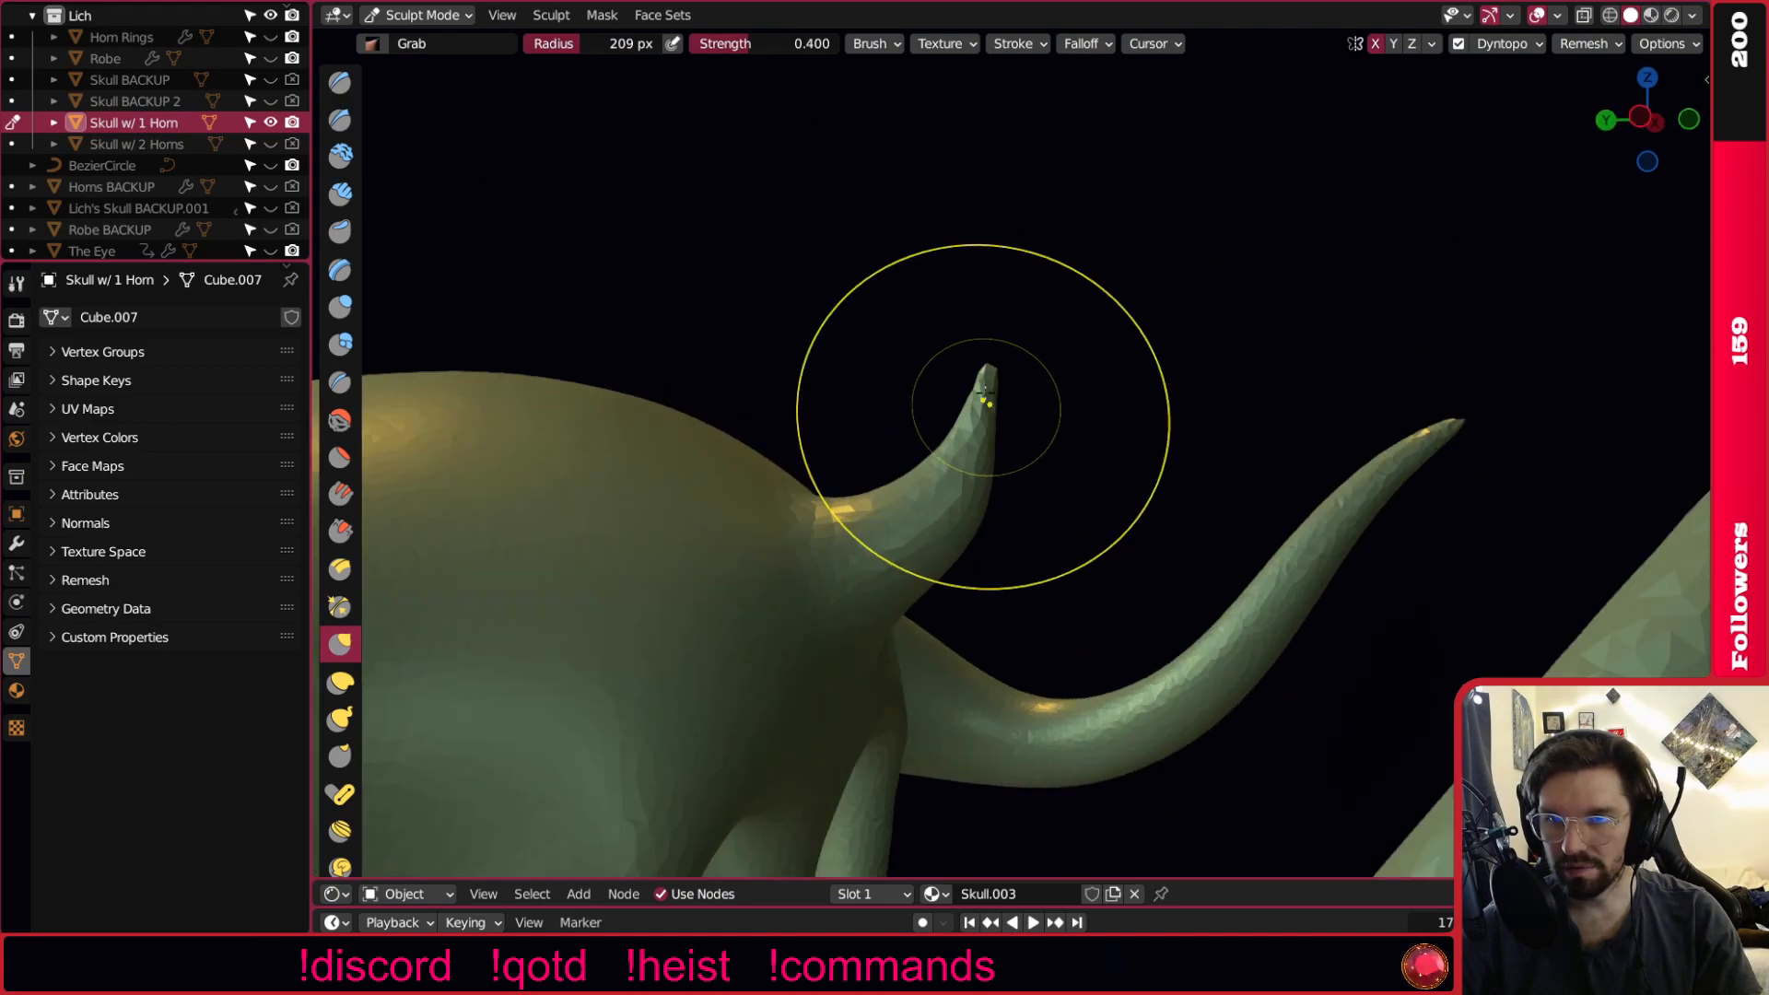
{"action": "left_click_drag", "start_coordinate": [985, 388], "coordinate": [1018, 405]}
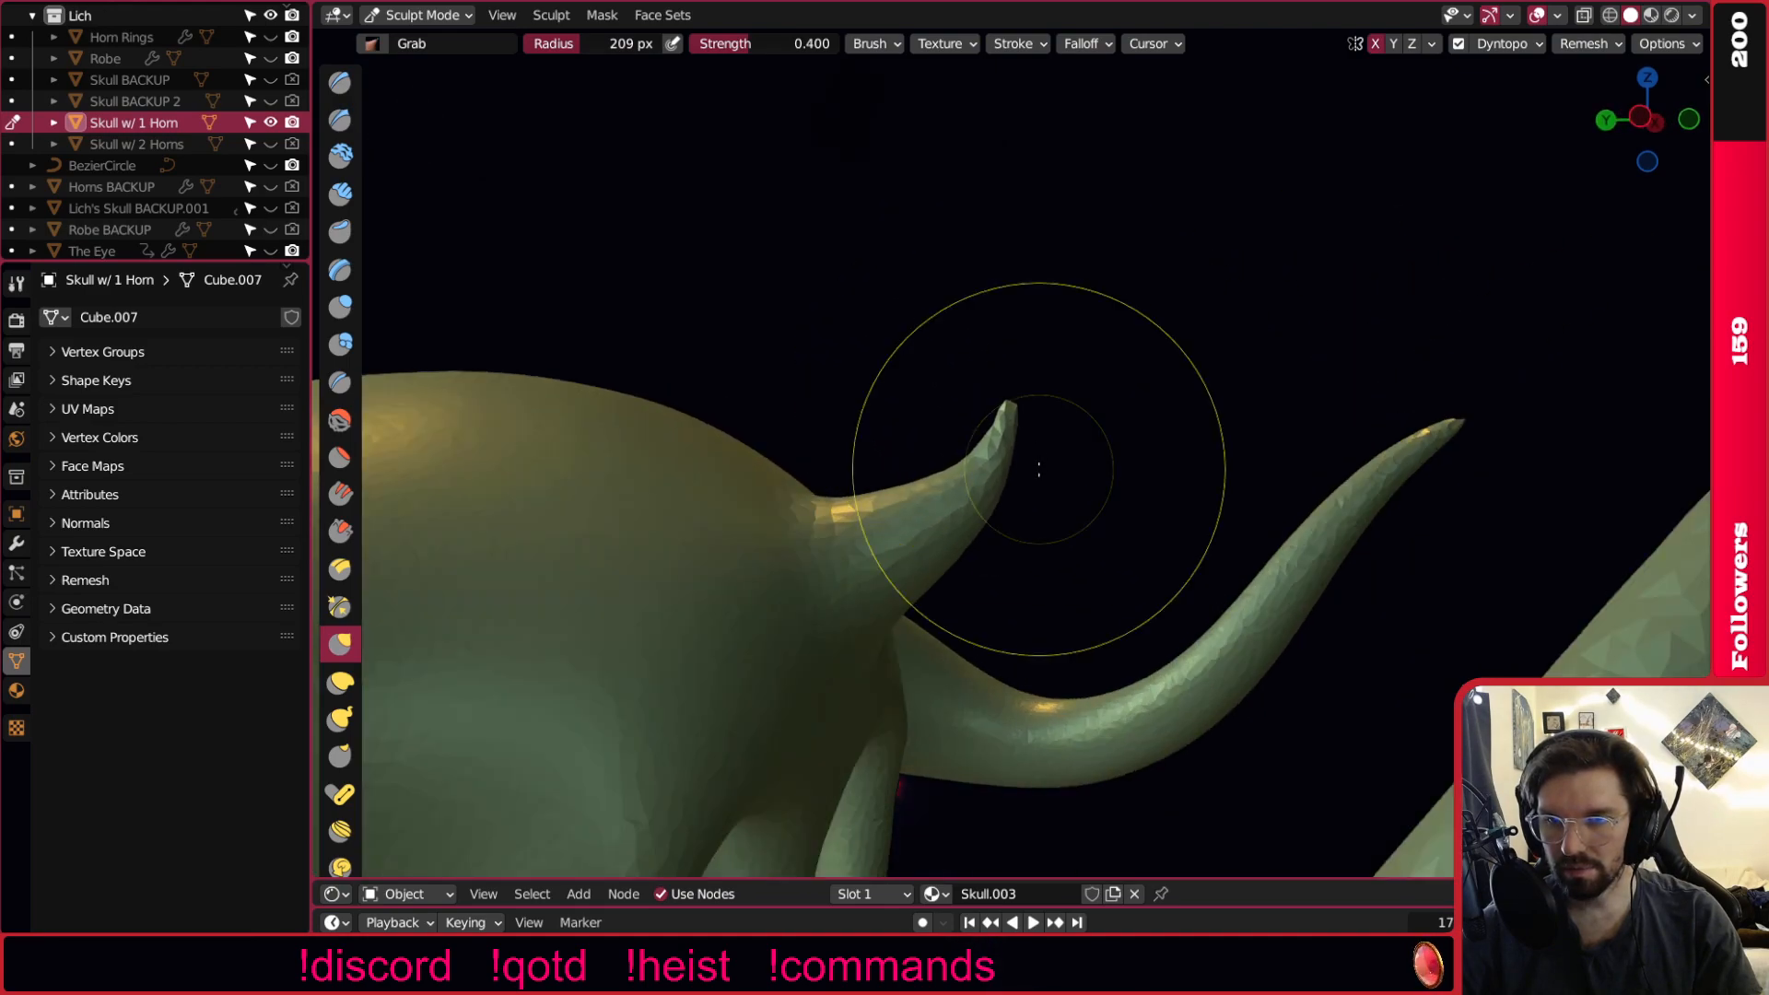
Check the curved forehead horn from the side and flood-fill the reshaped mesh at resolution 18.
{"action": "scroll", "coordinate": [1037, 472], "scroll_direction": "down", "scroll_amount": 5}
{"action": "middle_click_drag", "start_coordinate": [1047, 474], "coordinate": [738, 474]}
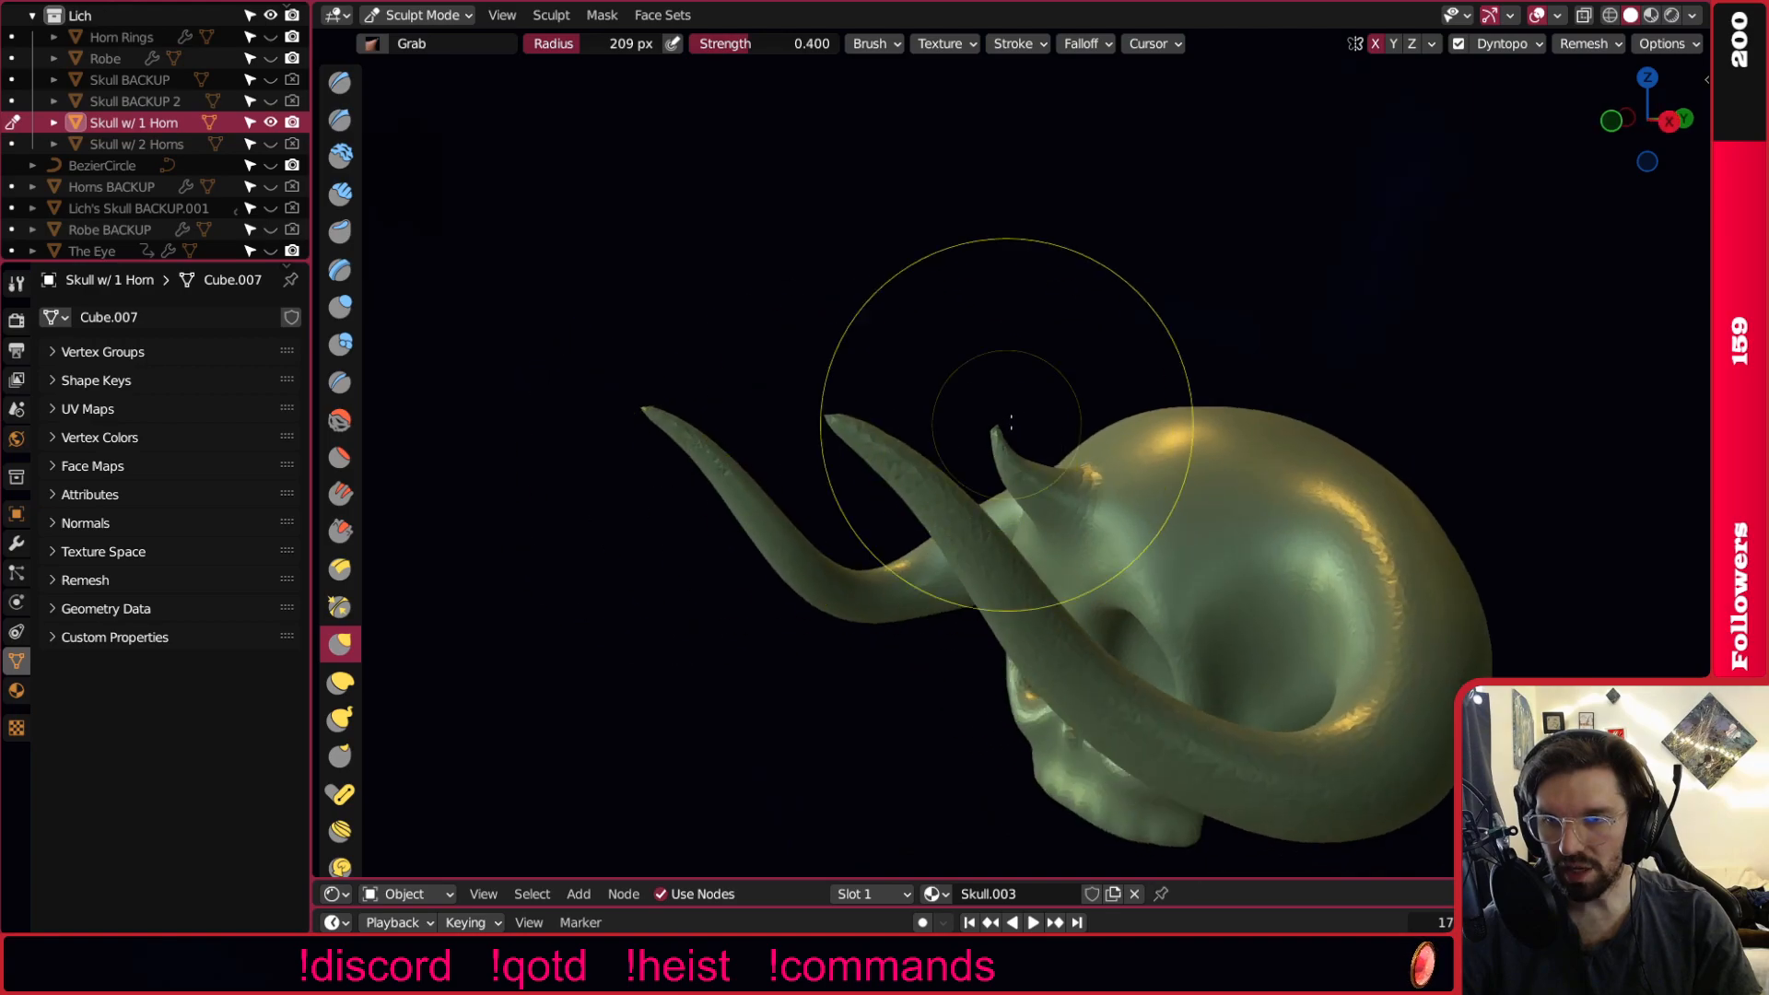
{"action": "scroll", "coordinate": [1004, 442], "scroll_direction": "up", "scroll_amount": 5}
{"action": "left_click", "coordinate": [1520, 46]}
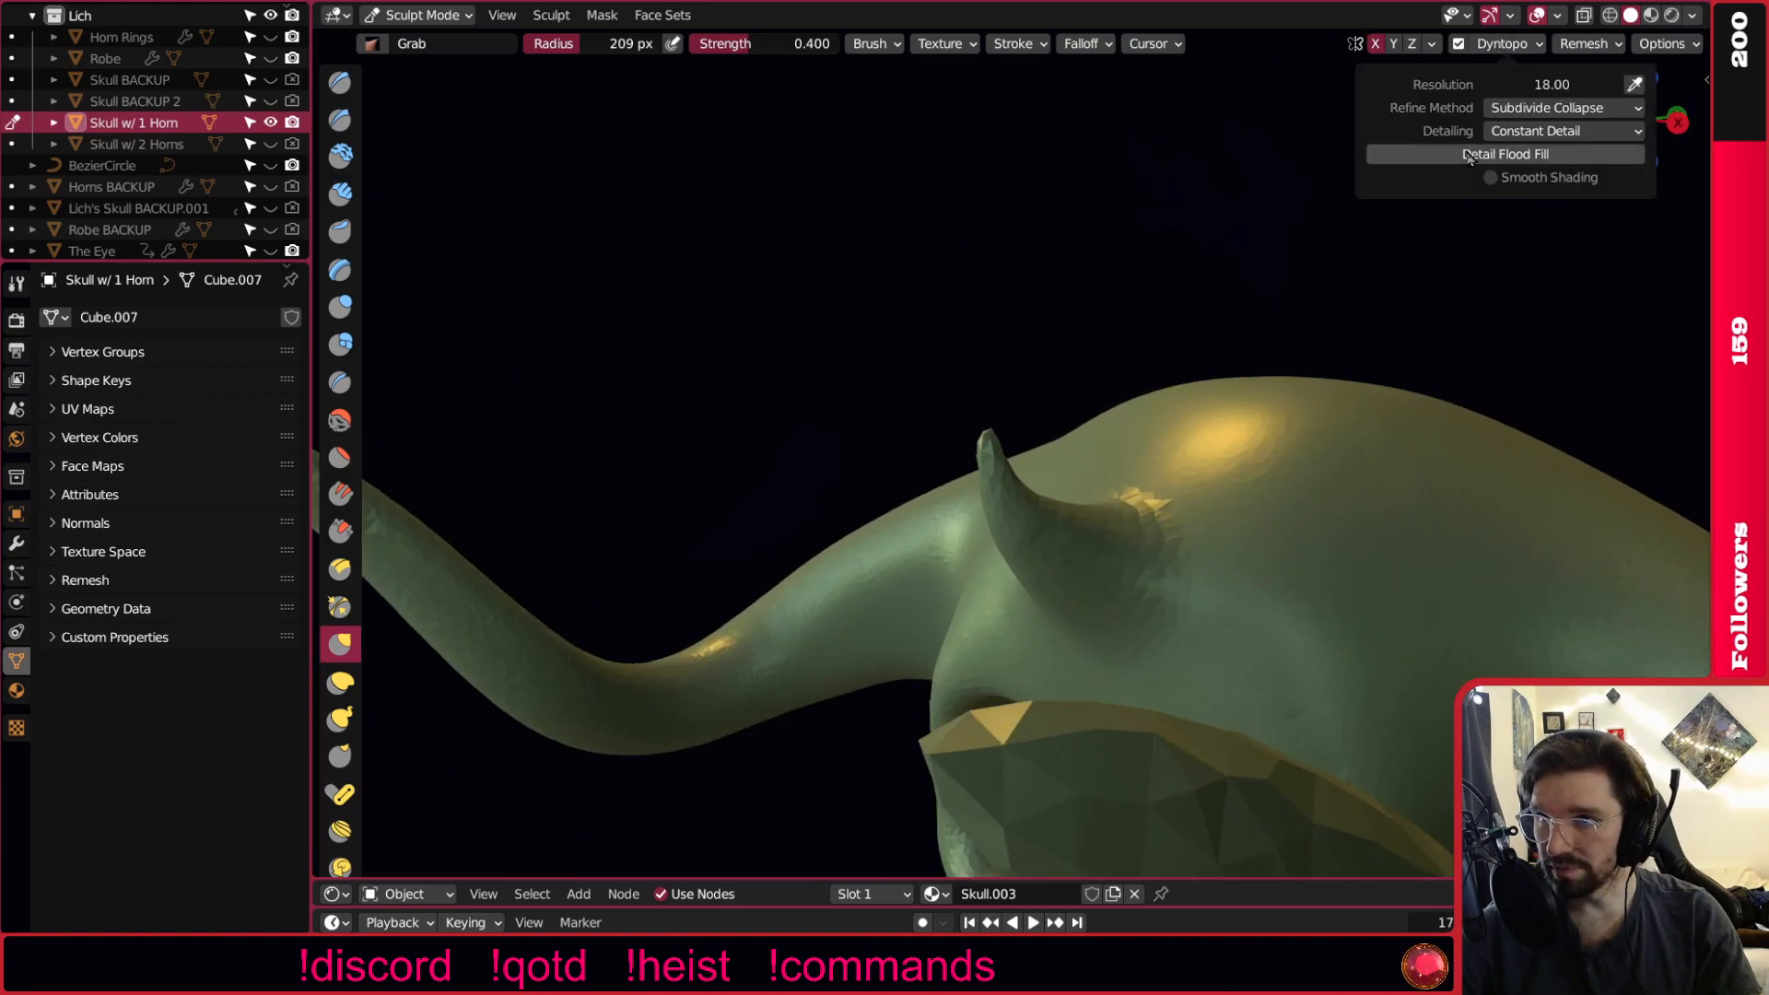
{"action": "middle_click_drag", "start_coordinate": [1317, 568], "coordinate": [790, 395]}
Smooth the forehead horn's base into the surrounding skull using the Smooth brush at a 105 px radius.
{"action": "left_click", "coordinate": [339, 421]}
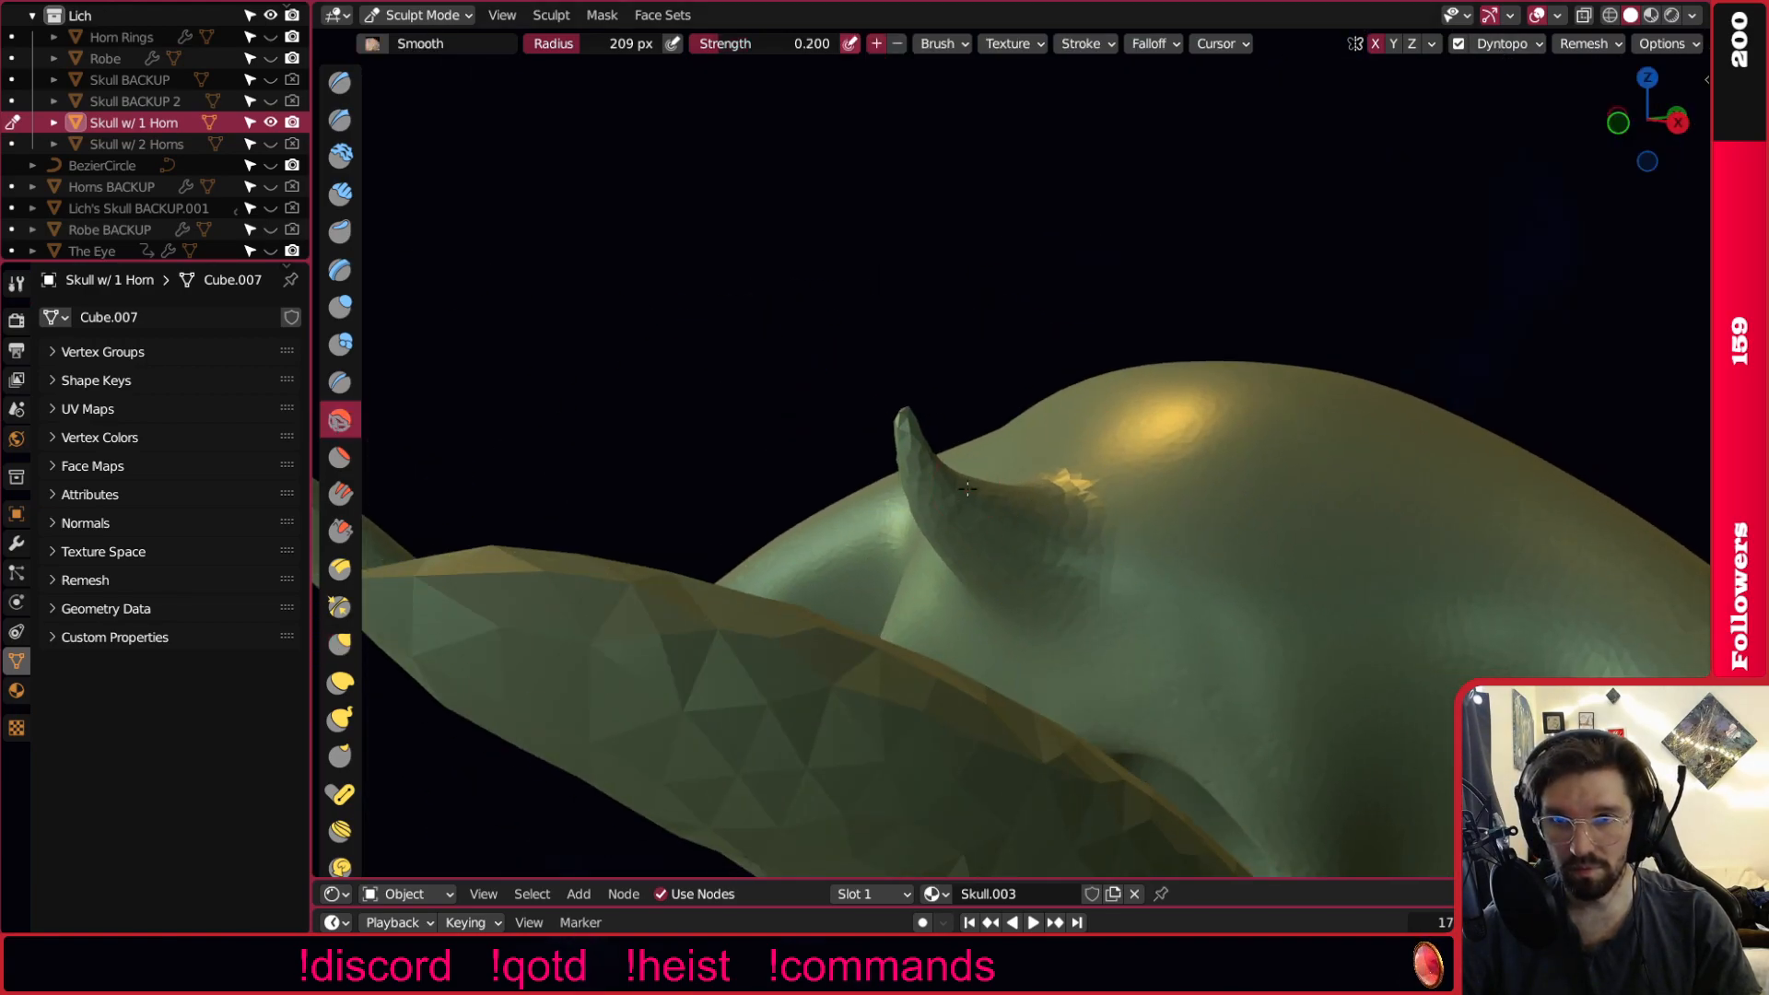
{"action": "middle_click_drag", "start_coordinate": [572, 443], "coordinate": [851, 447]}
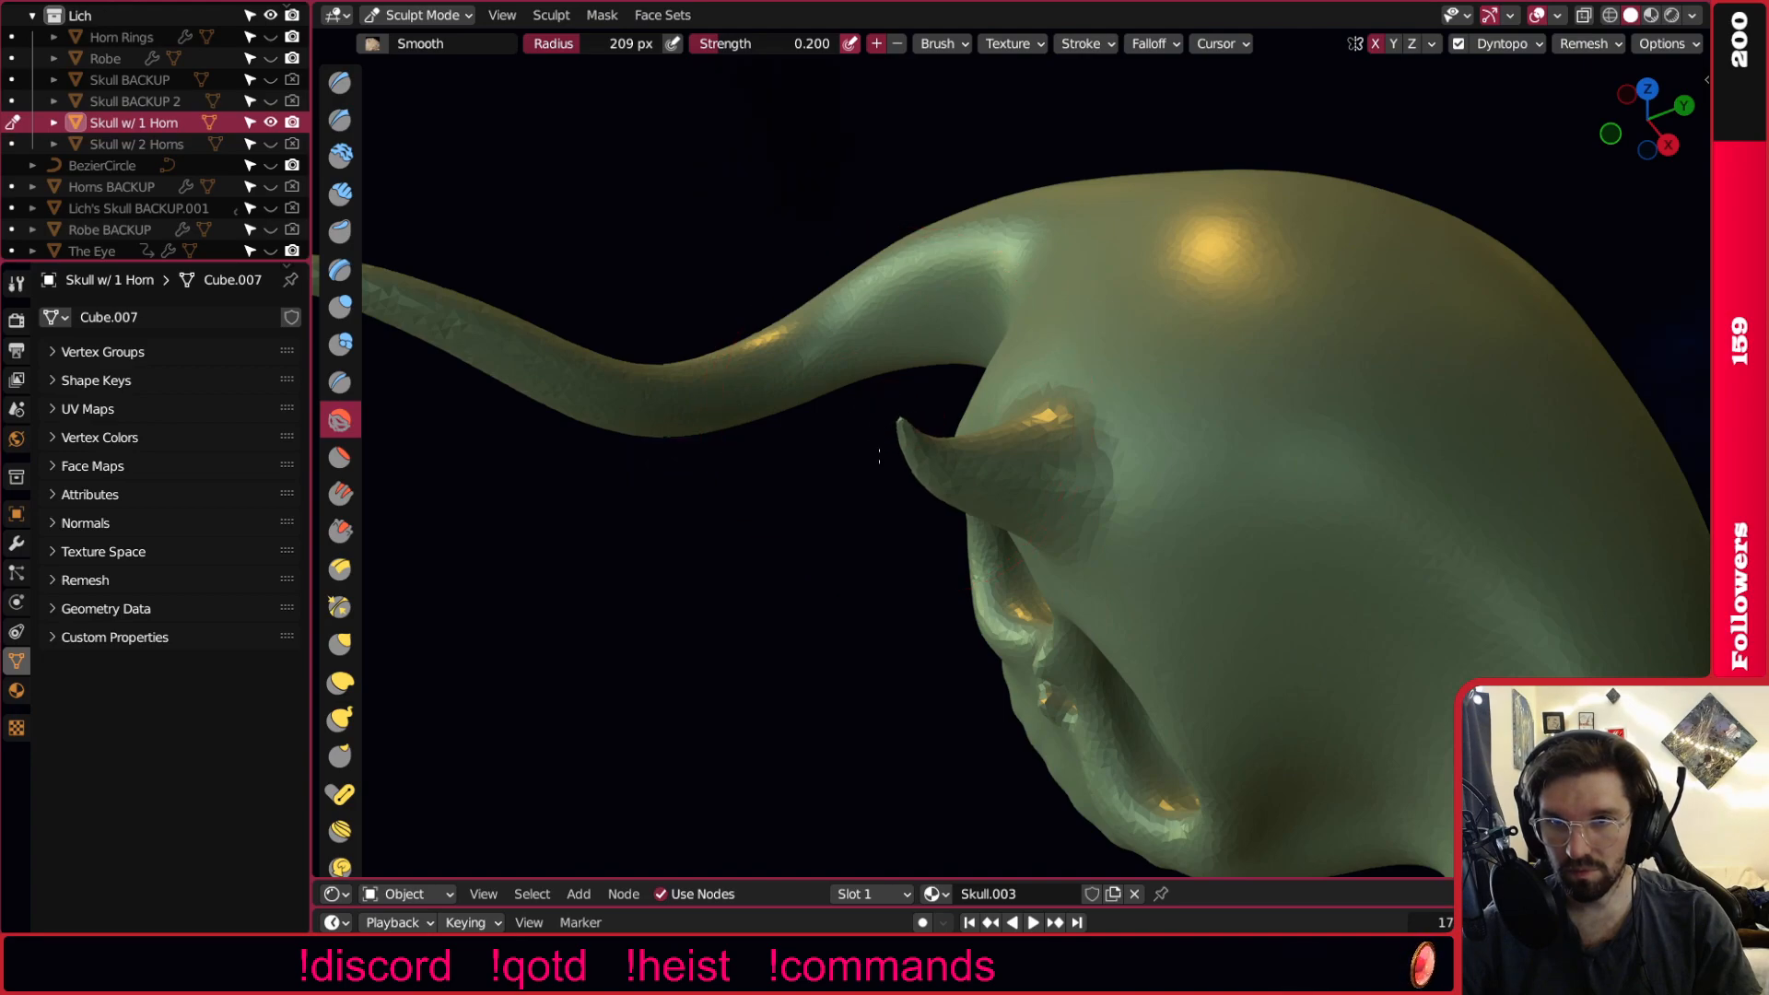
{"action": "left_click", "coordinate": [1511, 43]}
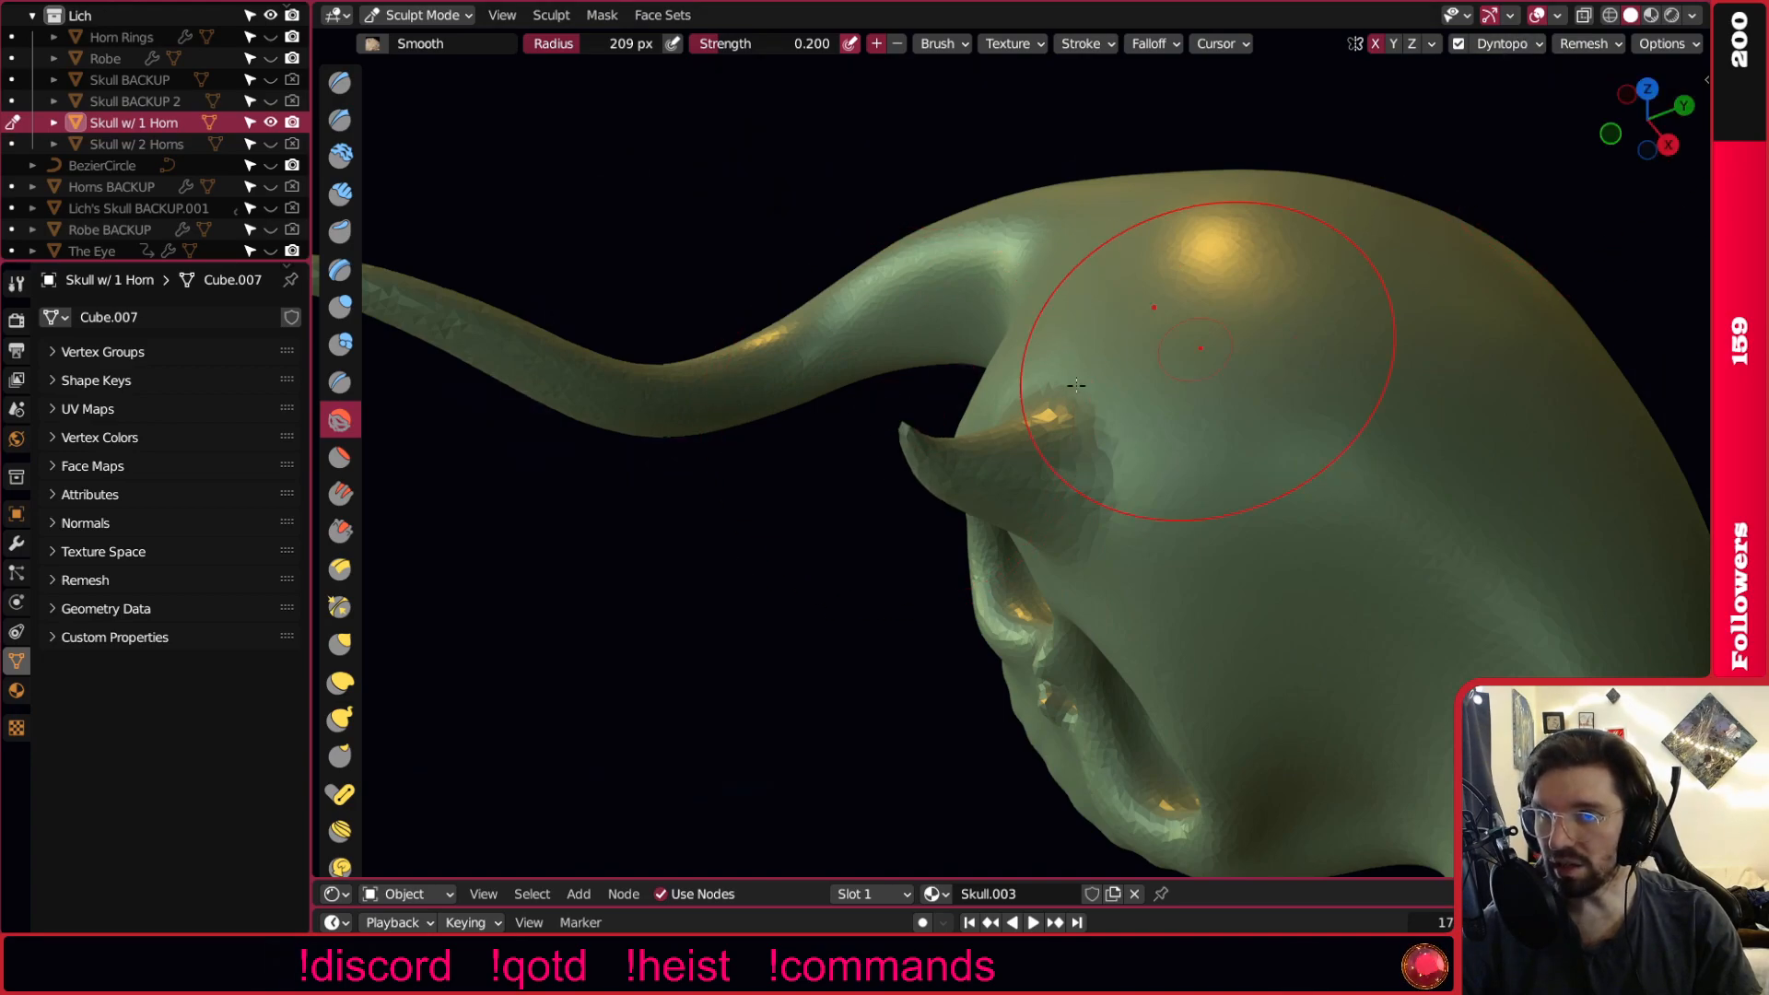
{"action": "middle_click_drag", "start_coordinate": [1128, 372], "coordinate": [968, 396]}
{"action": "key", "text": "f"}
{"action": "left_click", "coordinate": [1082, 387]}
{"action": "key", "text": "f"}
{"action": "left_click", "coordinate": [1098, 337]}
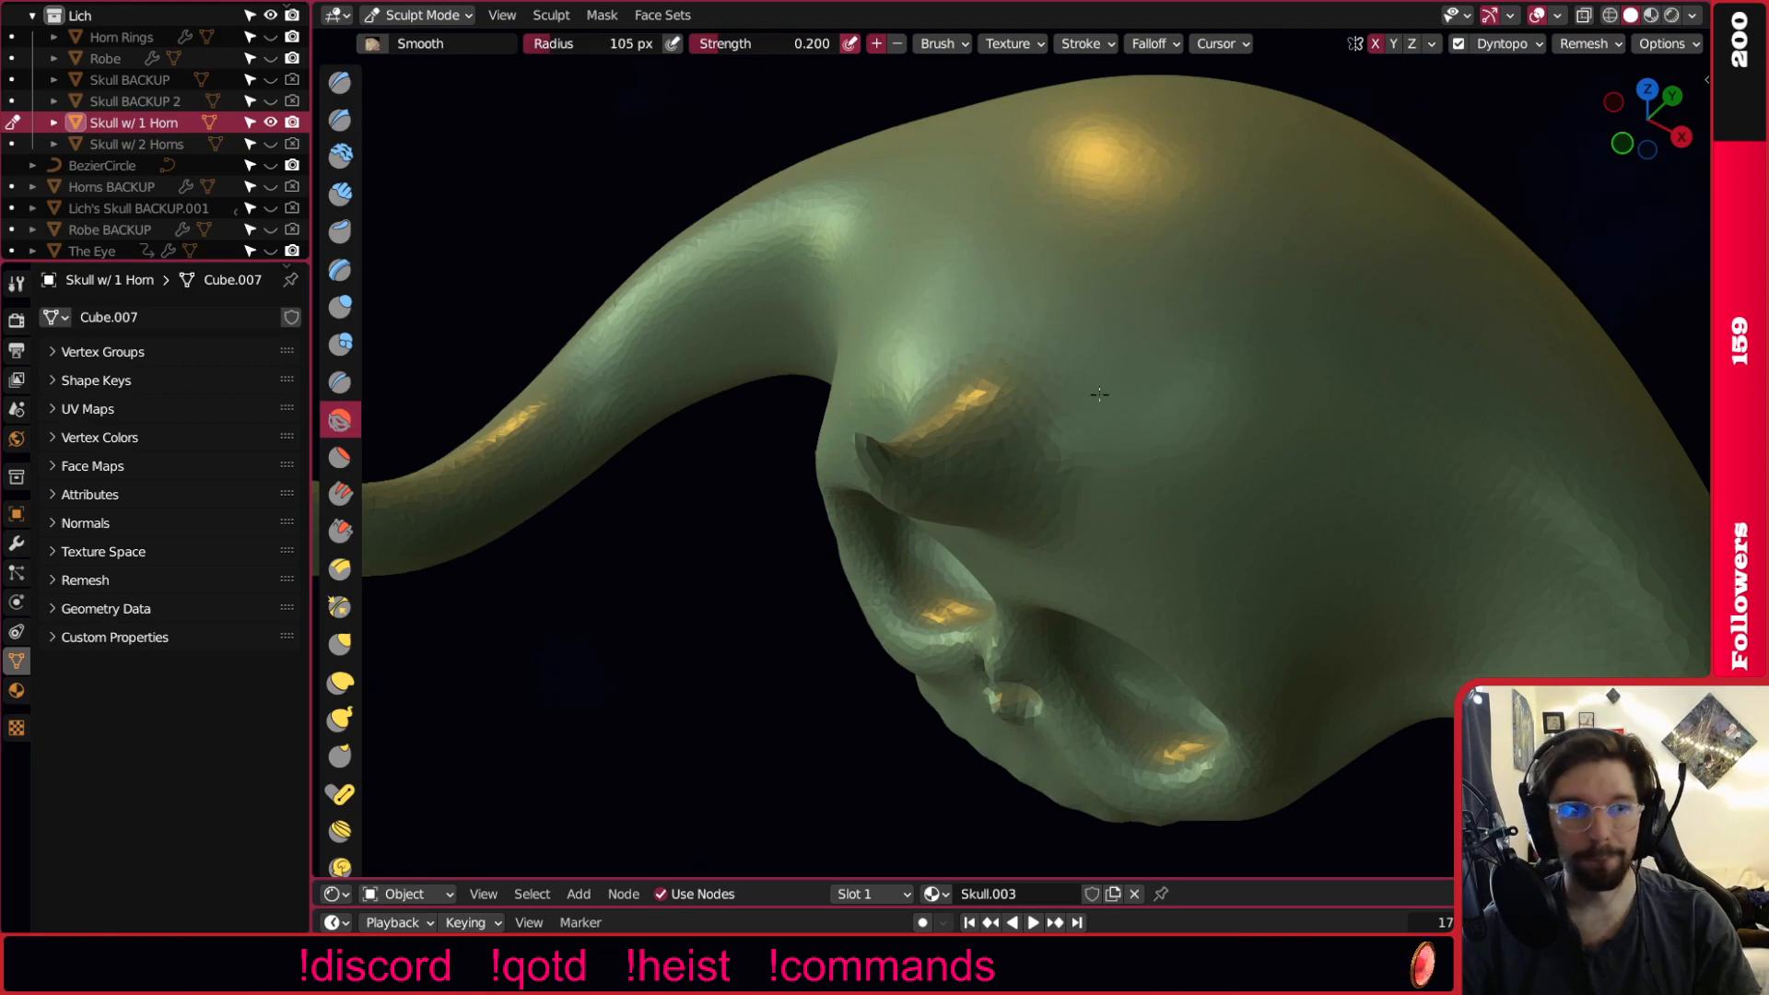
{"action": "middle_click_drag", "start_coordinate": [1070, 450], "coordinate": [1084, 521]}
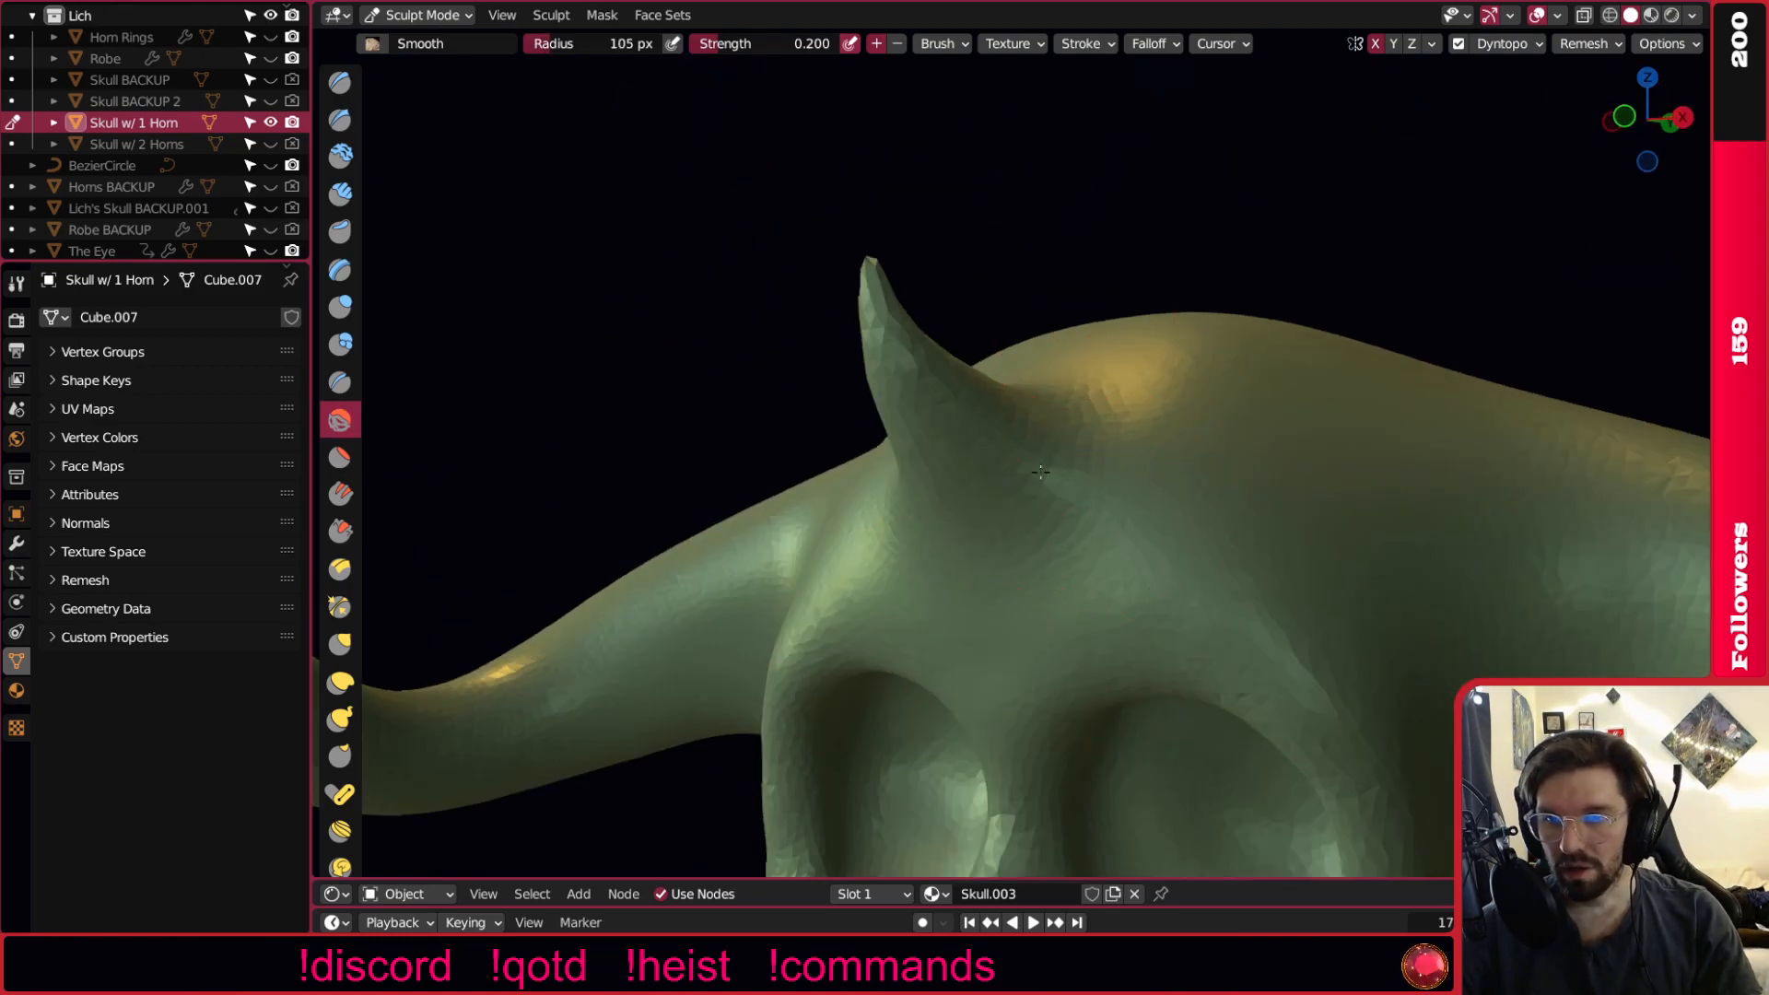
{"action": "middle_click_drag", "start_coordinate": [1117, 325], "coordinate": [1082, 356]}
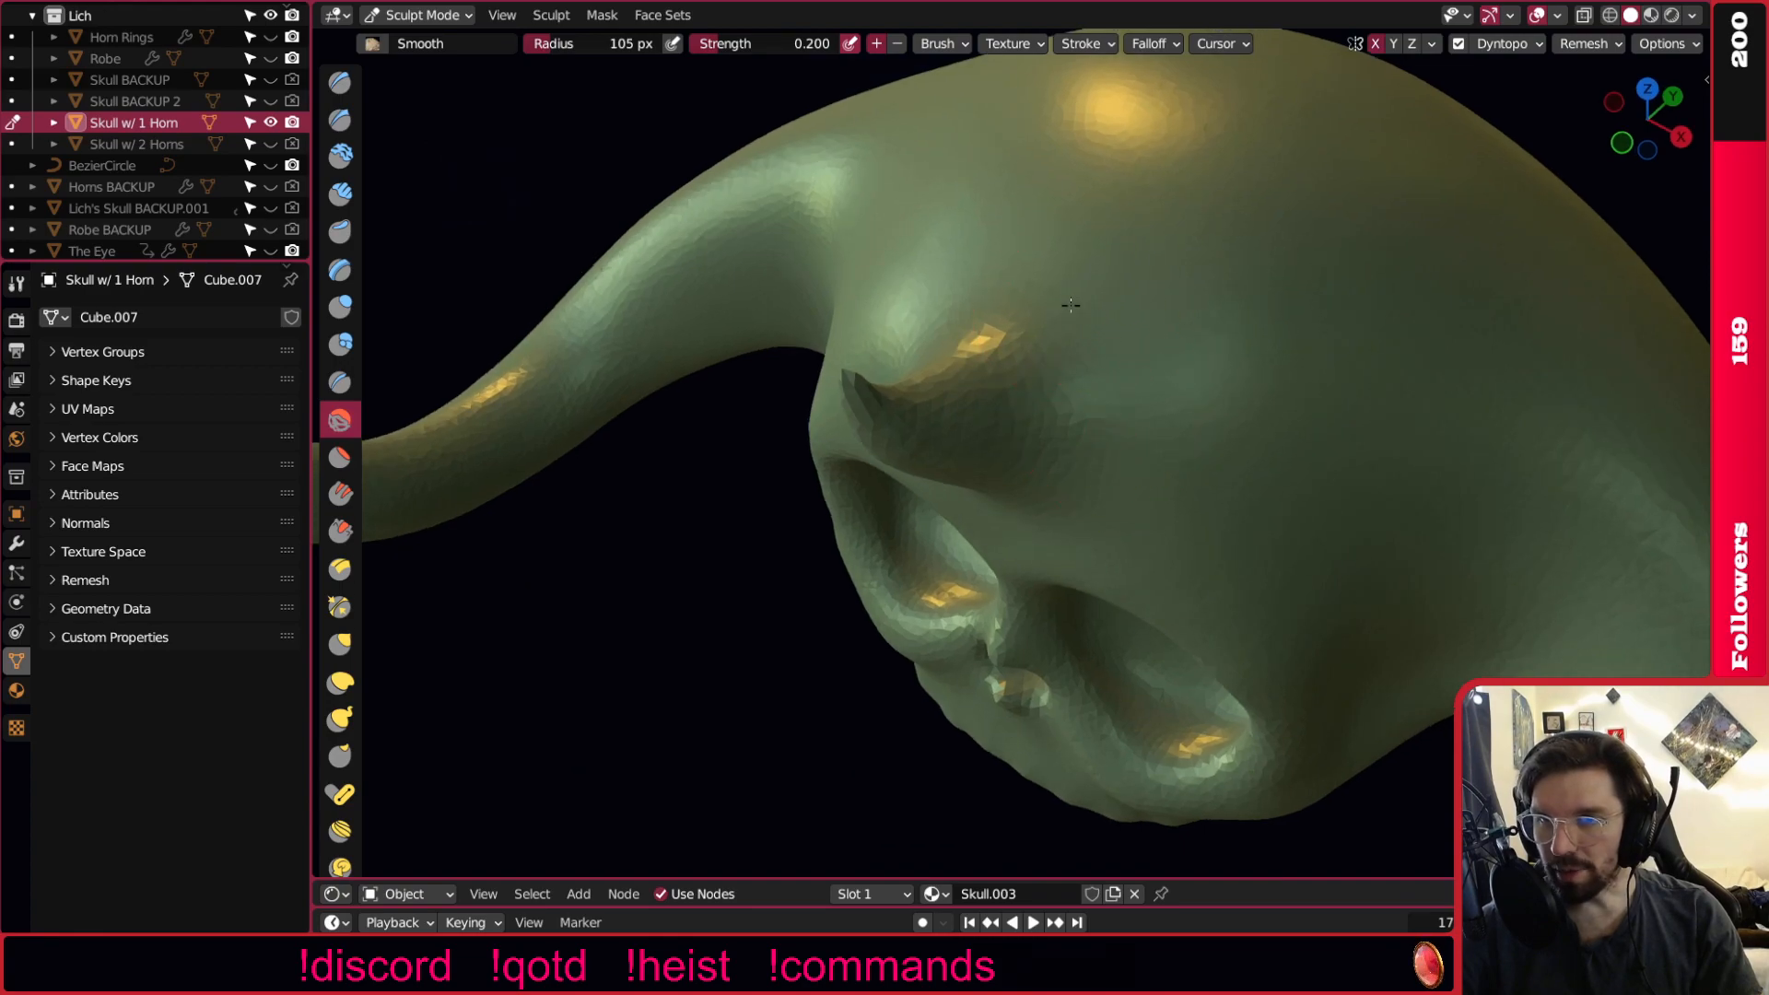
{"action": "mouse_move", "coordinate": [1079, 345]}
{"action": "middle_mouse_down"}
{"action": "mouse_move", "coordinate": [1075, 422]}
{"action": "mouse_move", "coordinate": [1099, 430]}
{"action": "mouse_move", "coordinate": [1056, 450]}
{"action": "middle_mouse_up"}
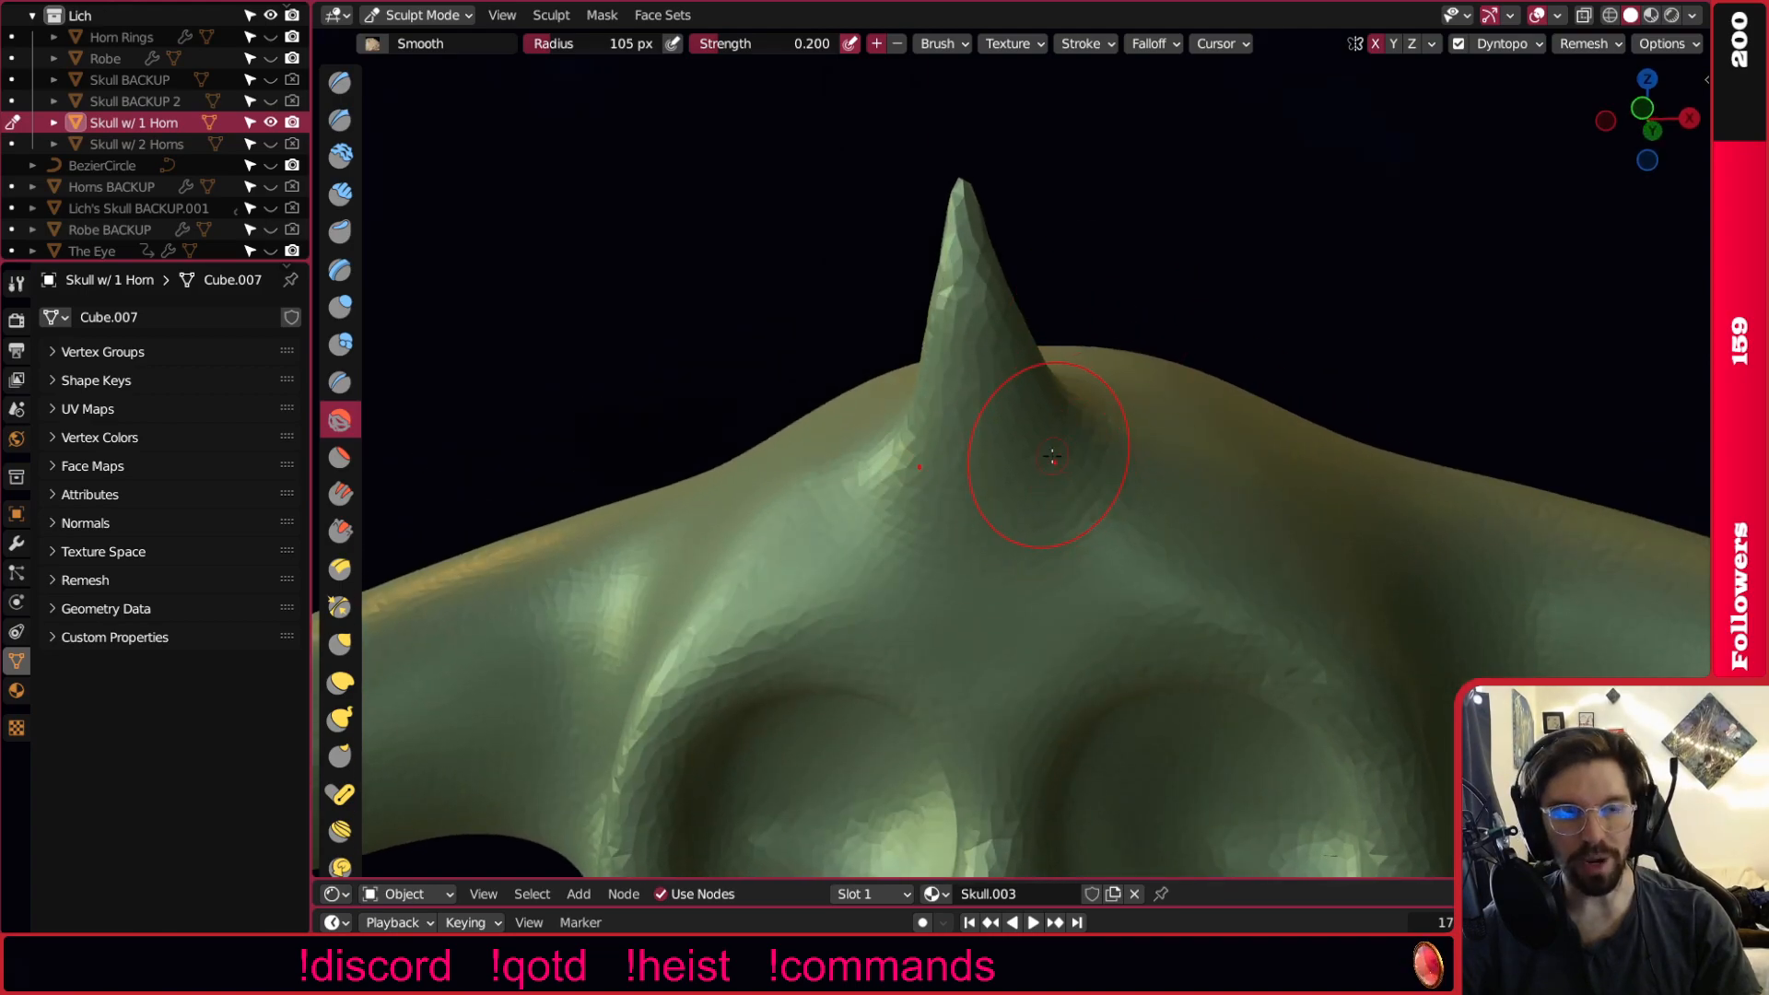
{"action": "middle_click_drag", "start_coordinate": [1051, 455], "coordinate": [1042, 432]}
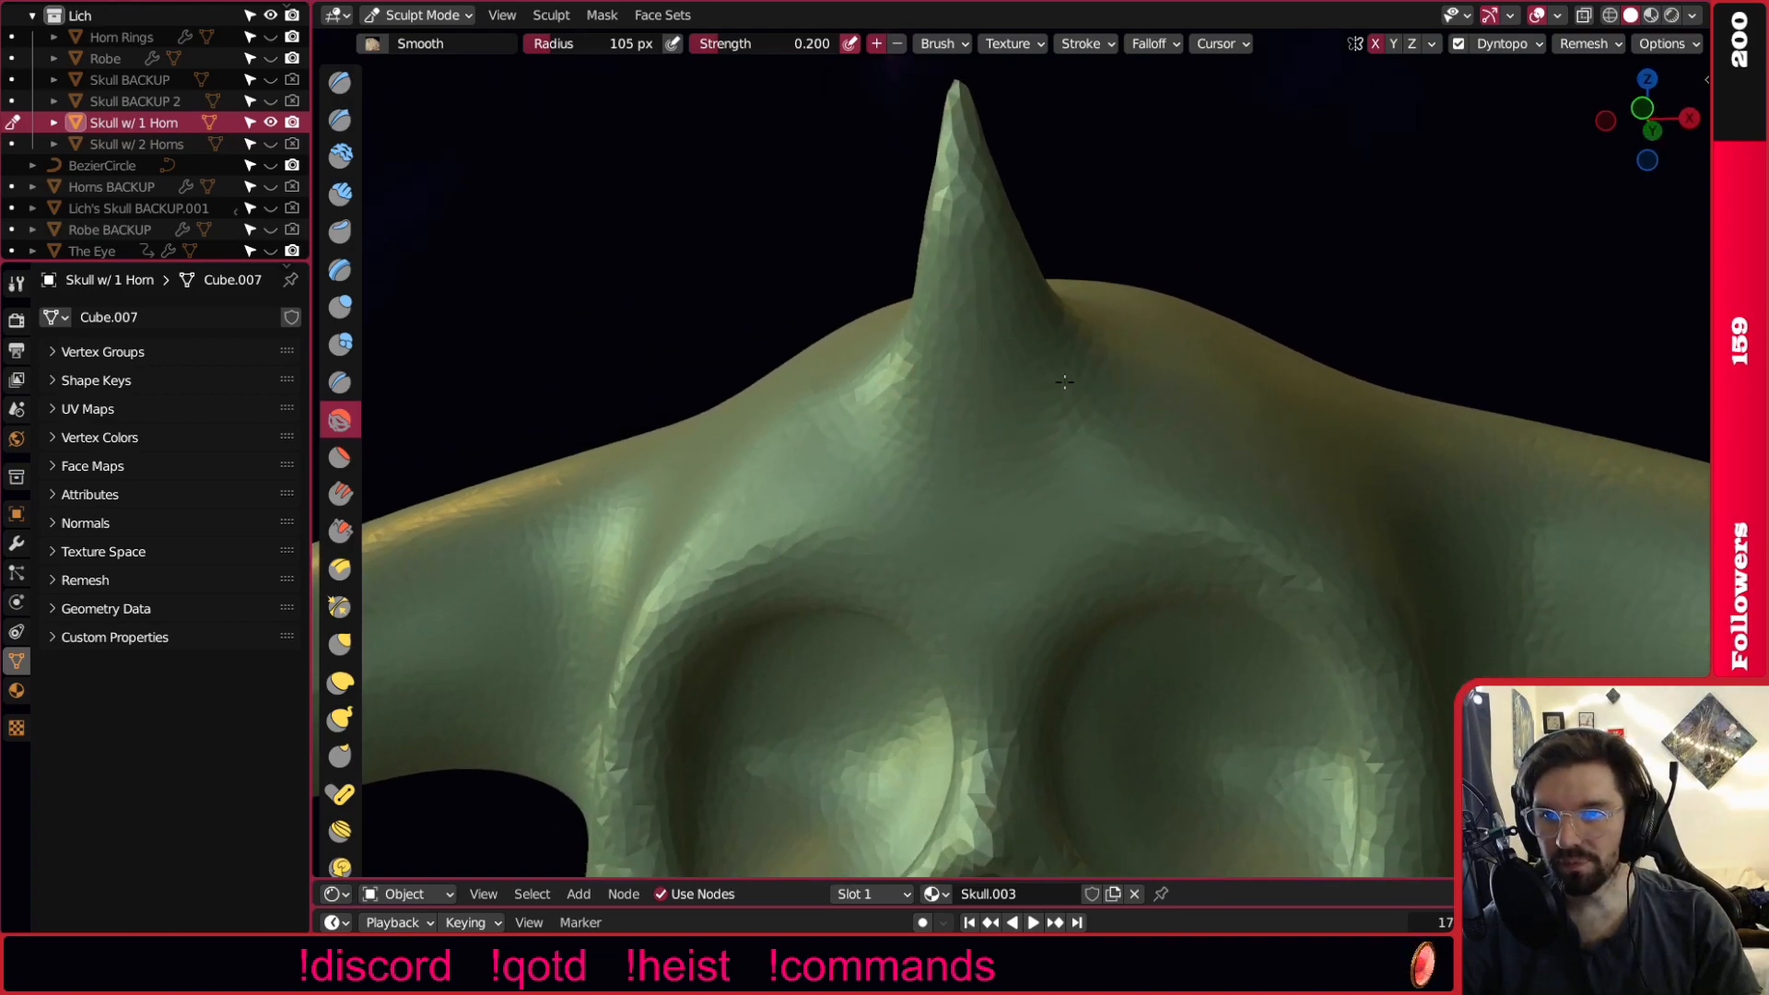
Inflate the ridges between the forehead horn and the brows at 105 px, and soften them with the Smooth brush at 174 px.
{"action": "key", "text": "i"}
{"action": "mouse_move", "coordinate": [1073, 416]}
{"action": "left_mouse_down"}
{"action": "mouse_move", "coordinate": [1023, 330]}
{"action": "mouse_move", "coordinate": [1093, 414]}
{"action": "mouse_move", "coordinate": [1278, 554]}
{"action": "mouse_move", "coordinate": [1240, 511]}
{"action": "mouse_move", "coordinate": [999, 414]}
{"action": "left_mouse_up"}
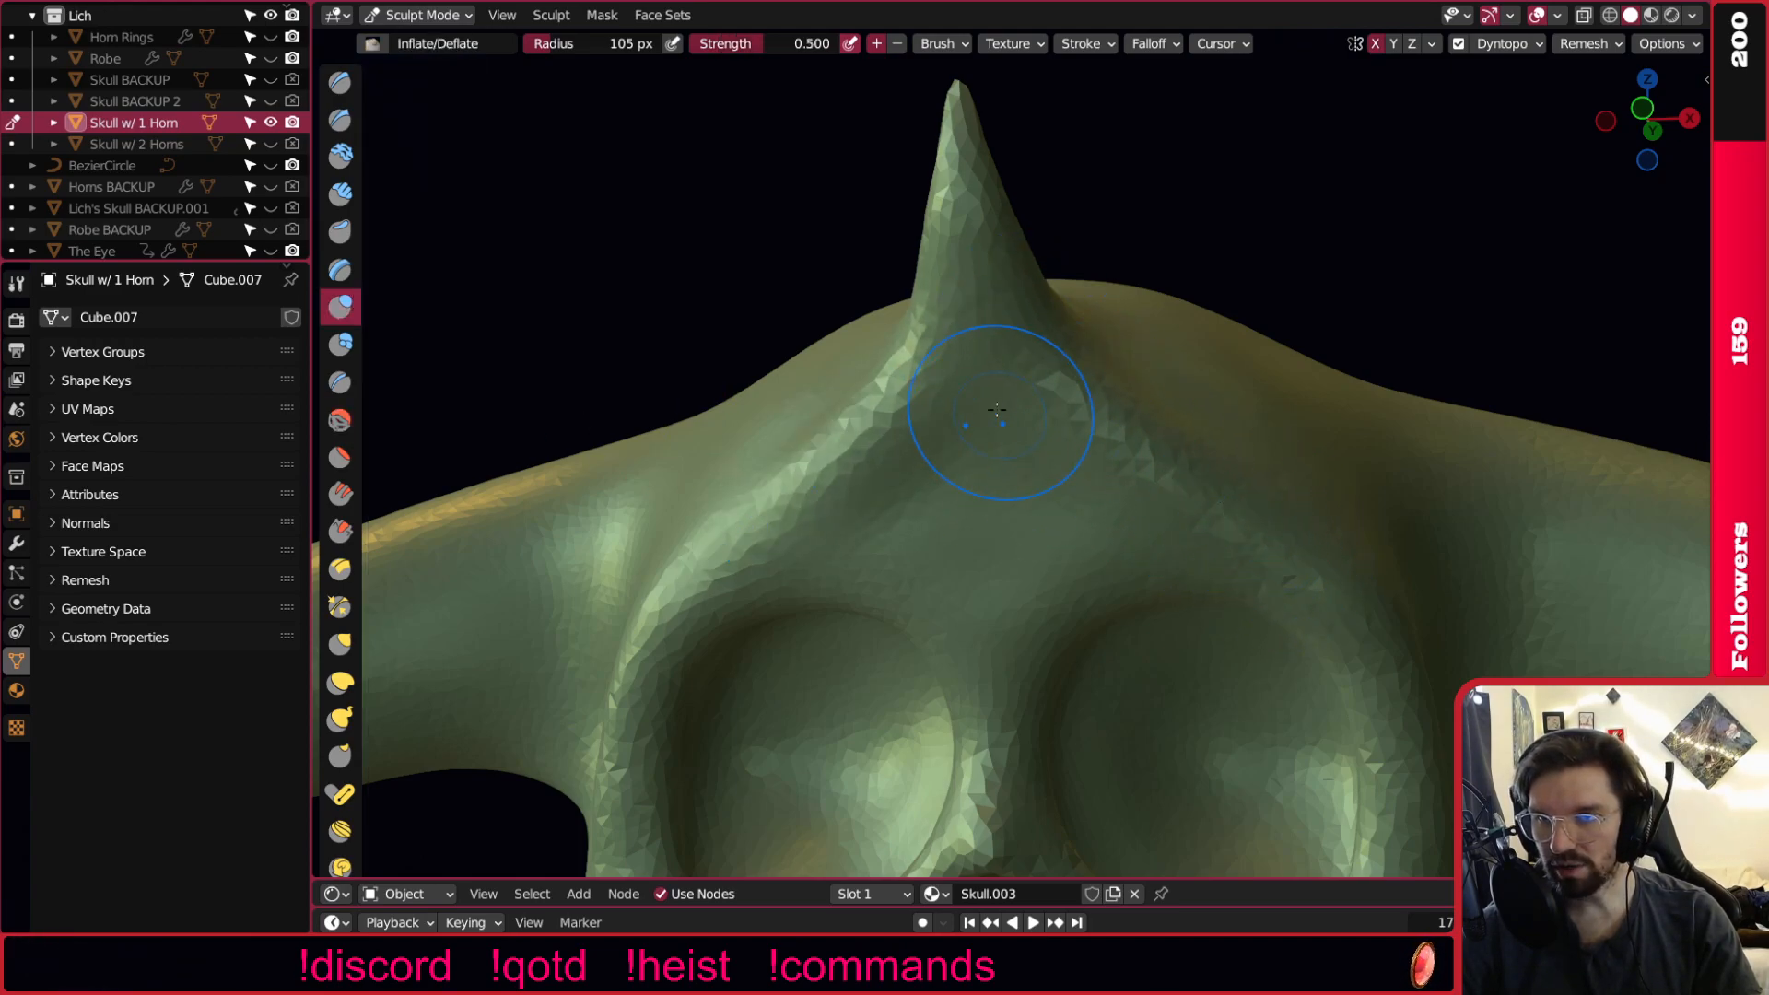
{"action": "middle_click_drag", "start_coordinate": [1047, 454], "coordinate": [1033, 461]}
{"action": "left_click", "coordinate": [340, 420]}
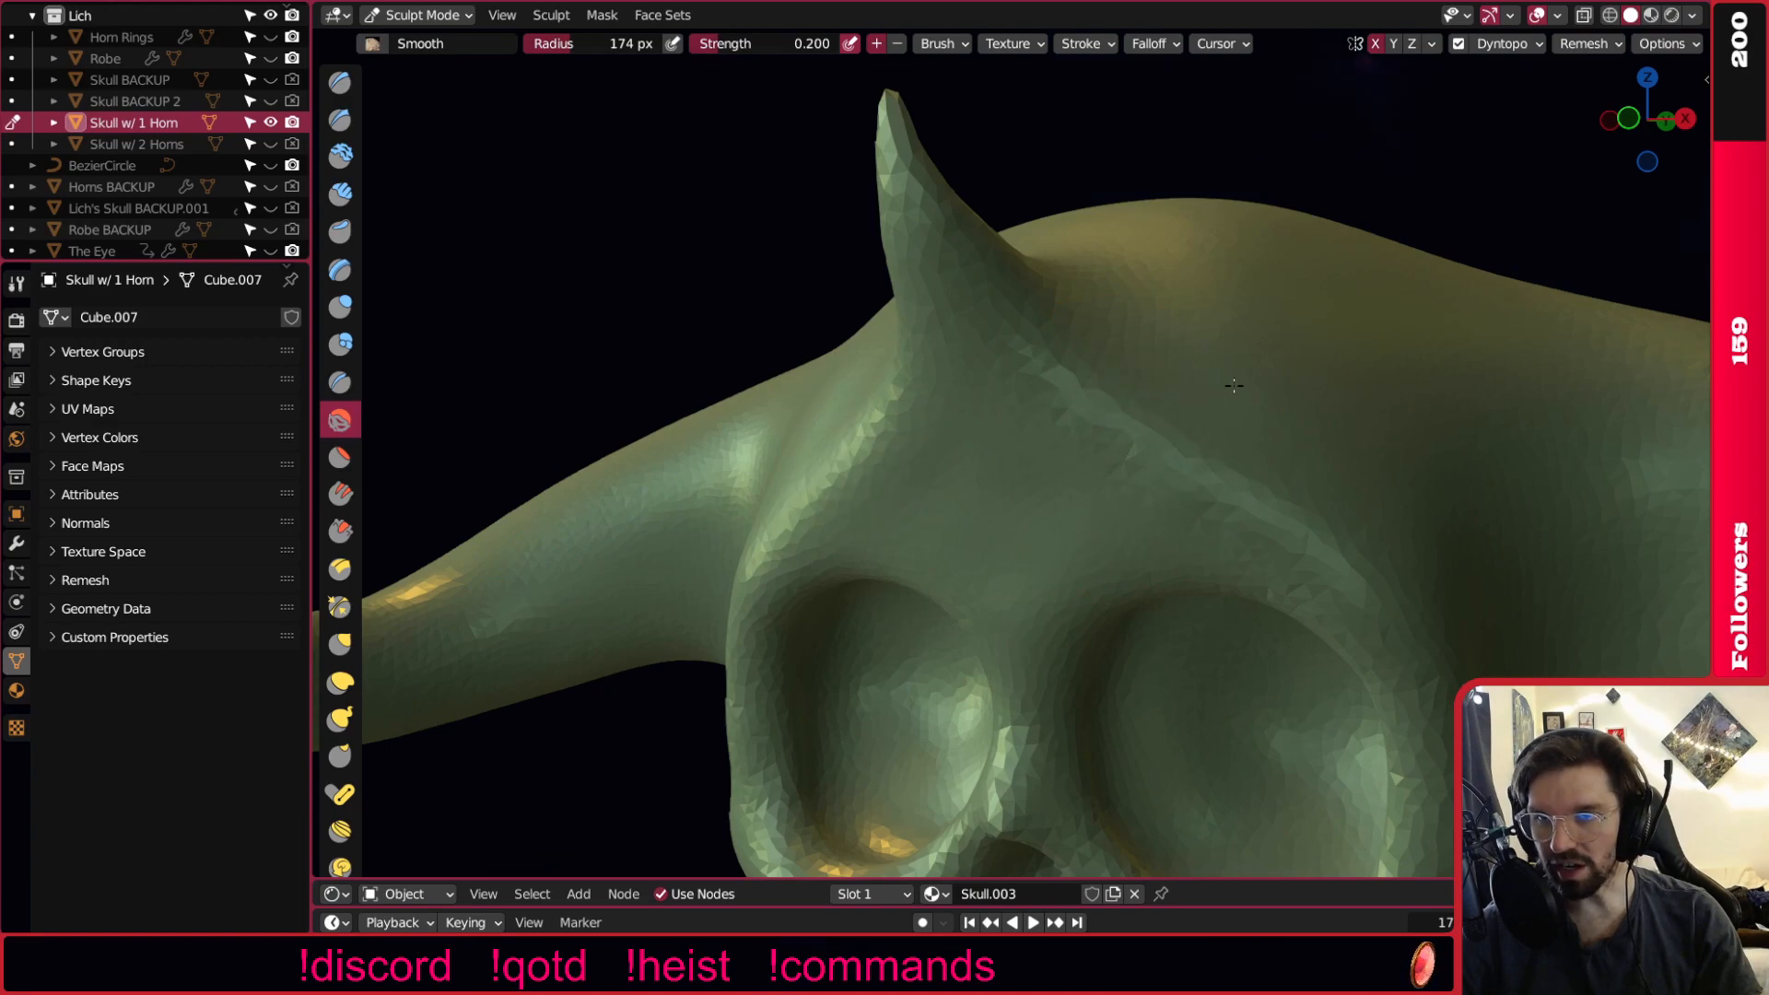
{"action": "middle_click_drag", "start_coordinate": [1064, 382], "coordinate": [1124, 403]}
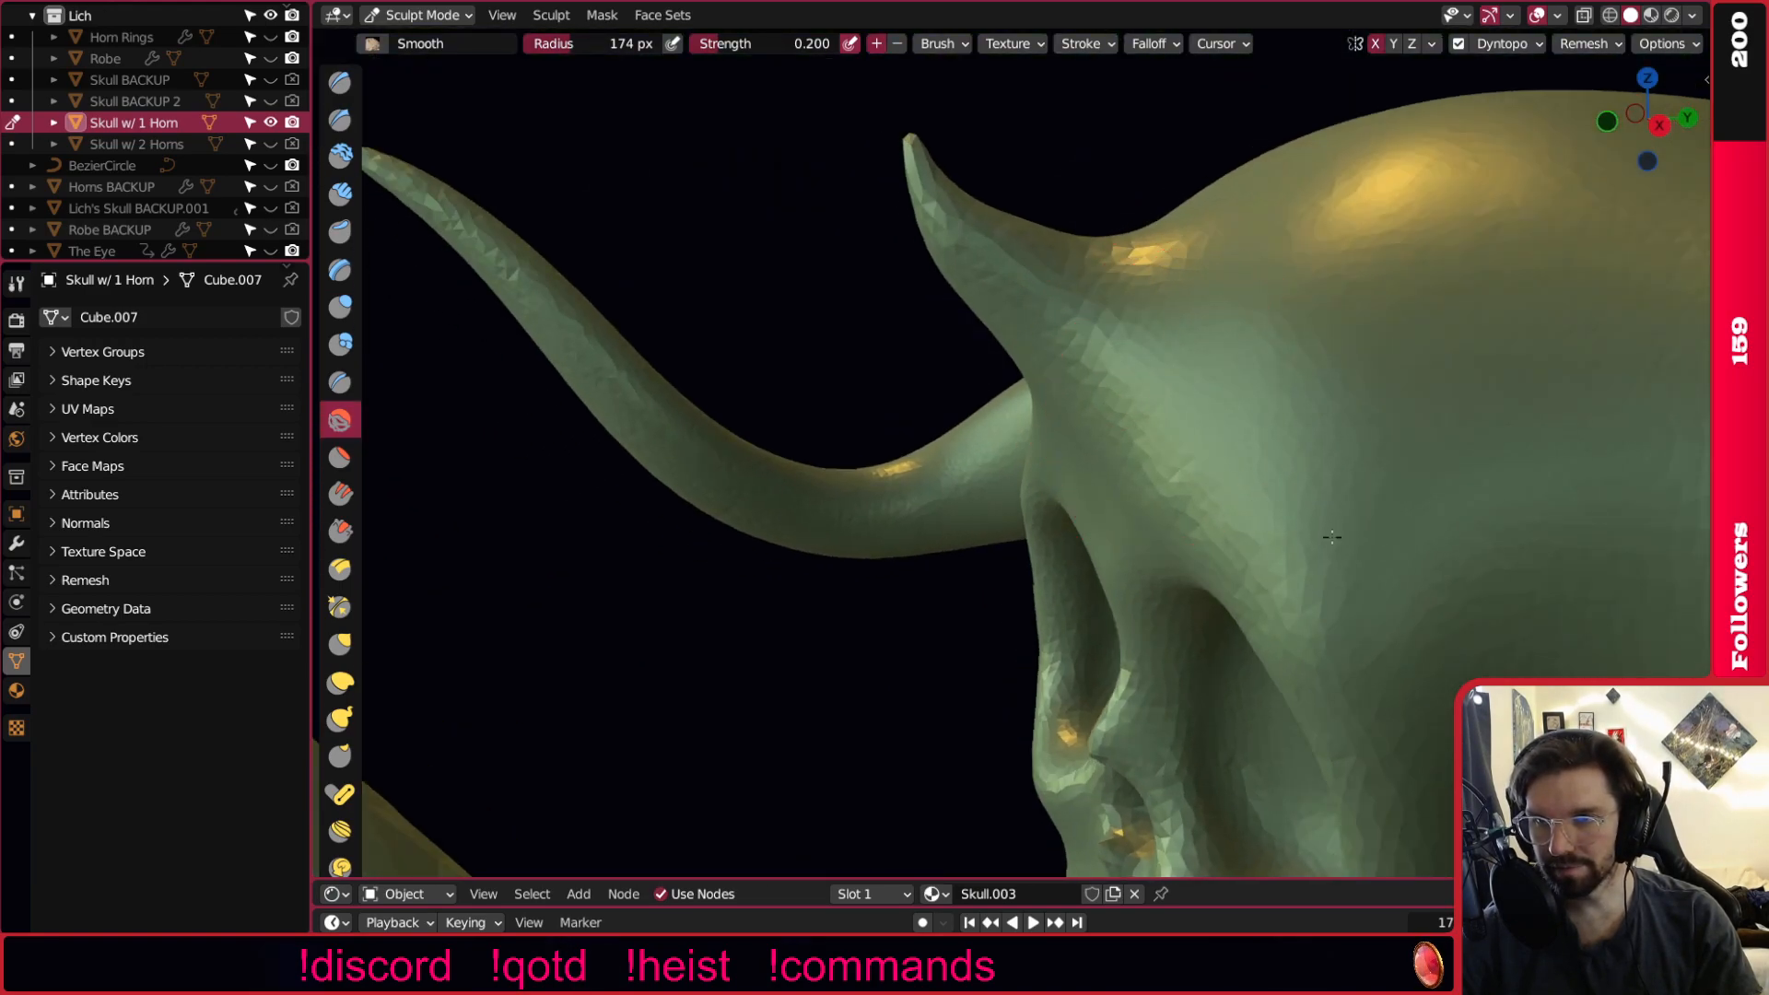
Inspect the whole one-horned skull from the side and the front in Material Preview shading.
{"action": "scroll", "coordinate": [1309, 491], "scroll_direction": "down", "scroll_amount": 4}
{"action": "middle_click_drag", "start_coordinate": [1283, 462], "coordinate": [1668, 304]}
{"action": "scroll", "coordinate": [1276, 429], "scroll_direction": "down", "scroll_amount": 4}
{"action": "middle_click_drag", "start_coordinate": [1276, 428], "coordinate": [900, 422]}
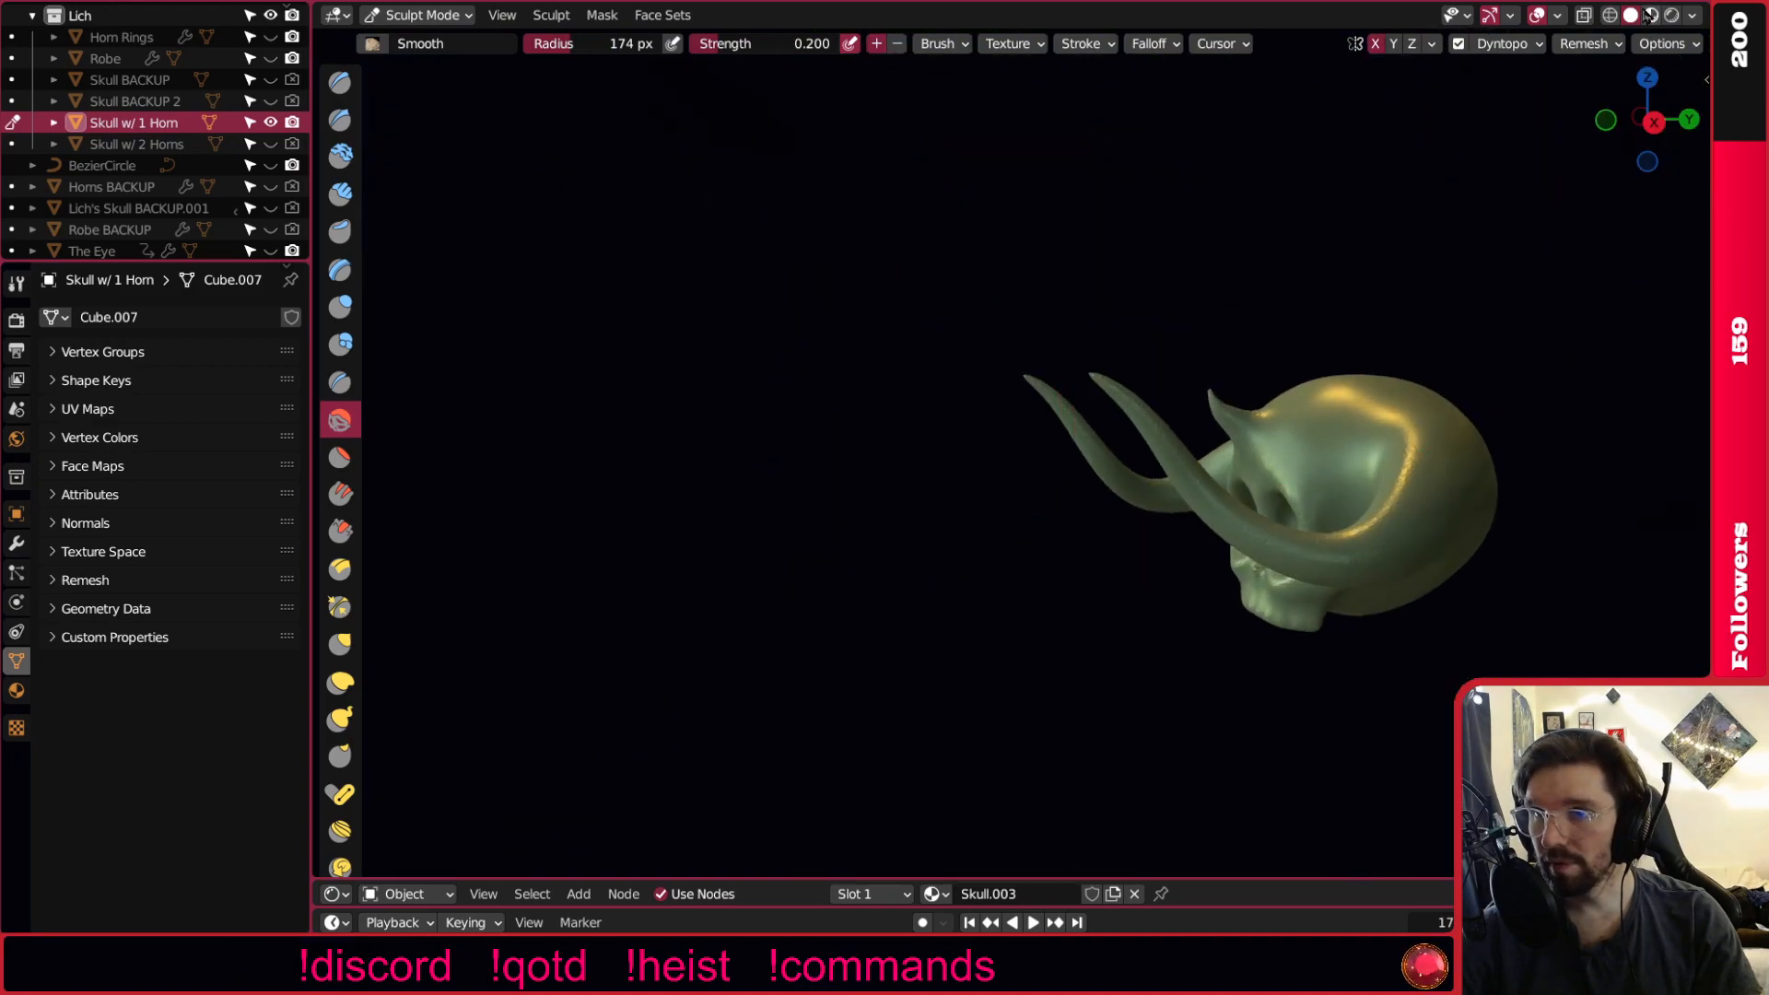
{"action": "left_click", "coordinate": [1653, 15]}
{"action": "scroll", "coordinate": [1280, 407], "scroll_direction": "up", "scroll_amount": 3}
{"action": "mouse_move", "coordinate": [1203, 446]}
{"action": "middle_mouse_down"}
{"action": "mouse_move", "coordinate": [1412, 411]}
{"action": "mouse_move", "coordinate": [1383, 417]}
{"action": "middle_mouse_up"}
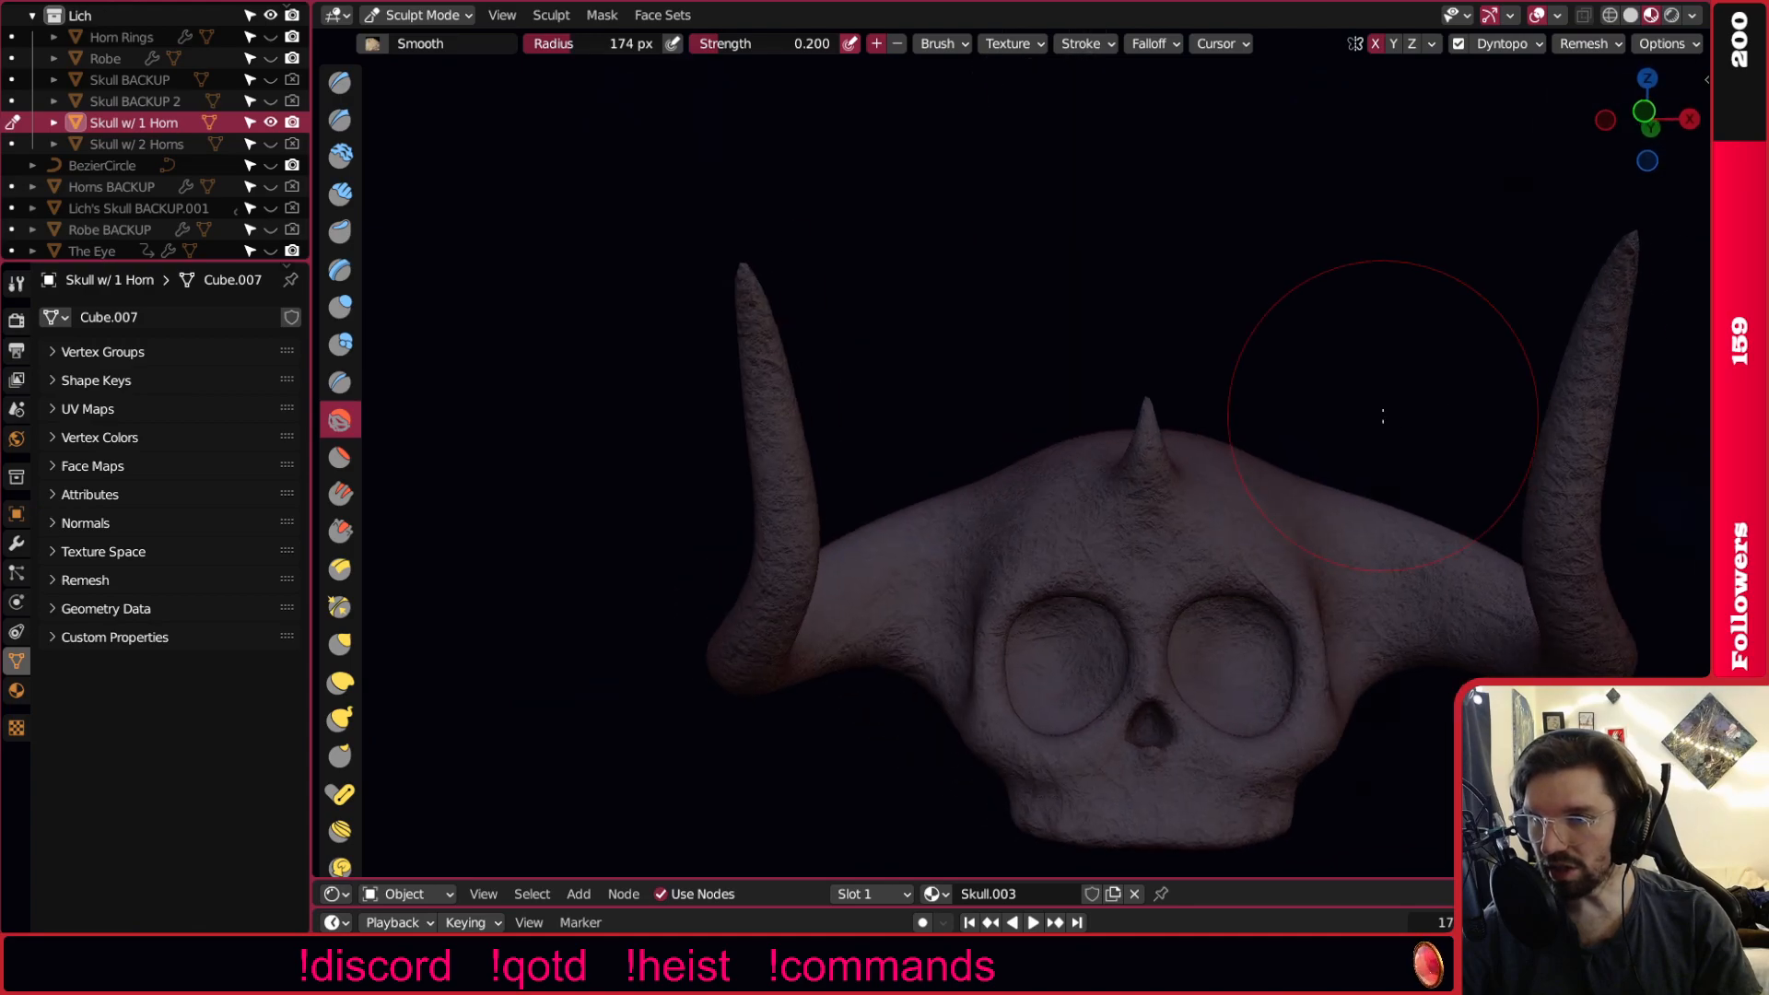
Return to Object Mode and delete the Skull w/ 1 Horn object.
{"action": "left_click", "coordinate": [419, 14]}
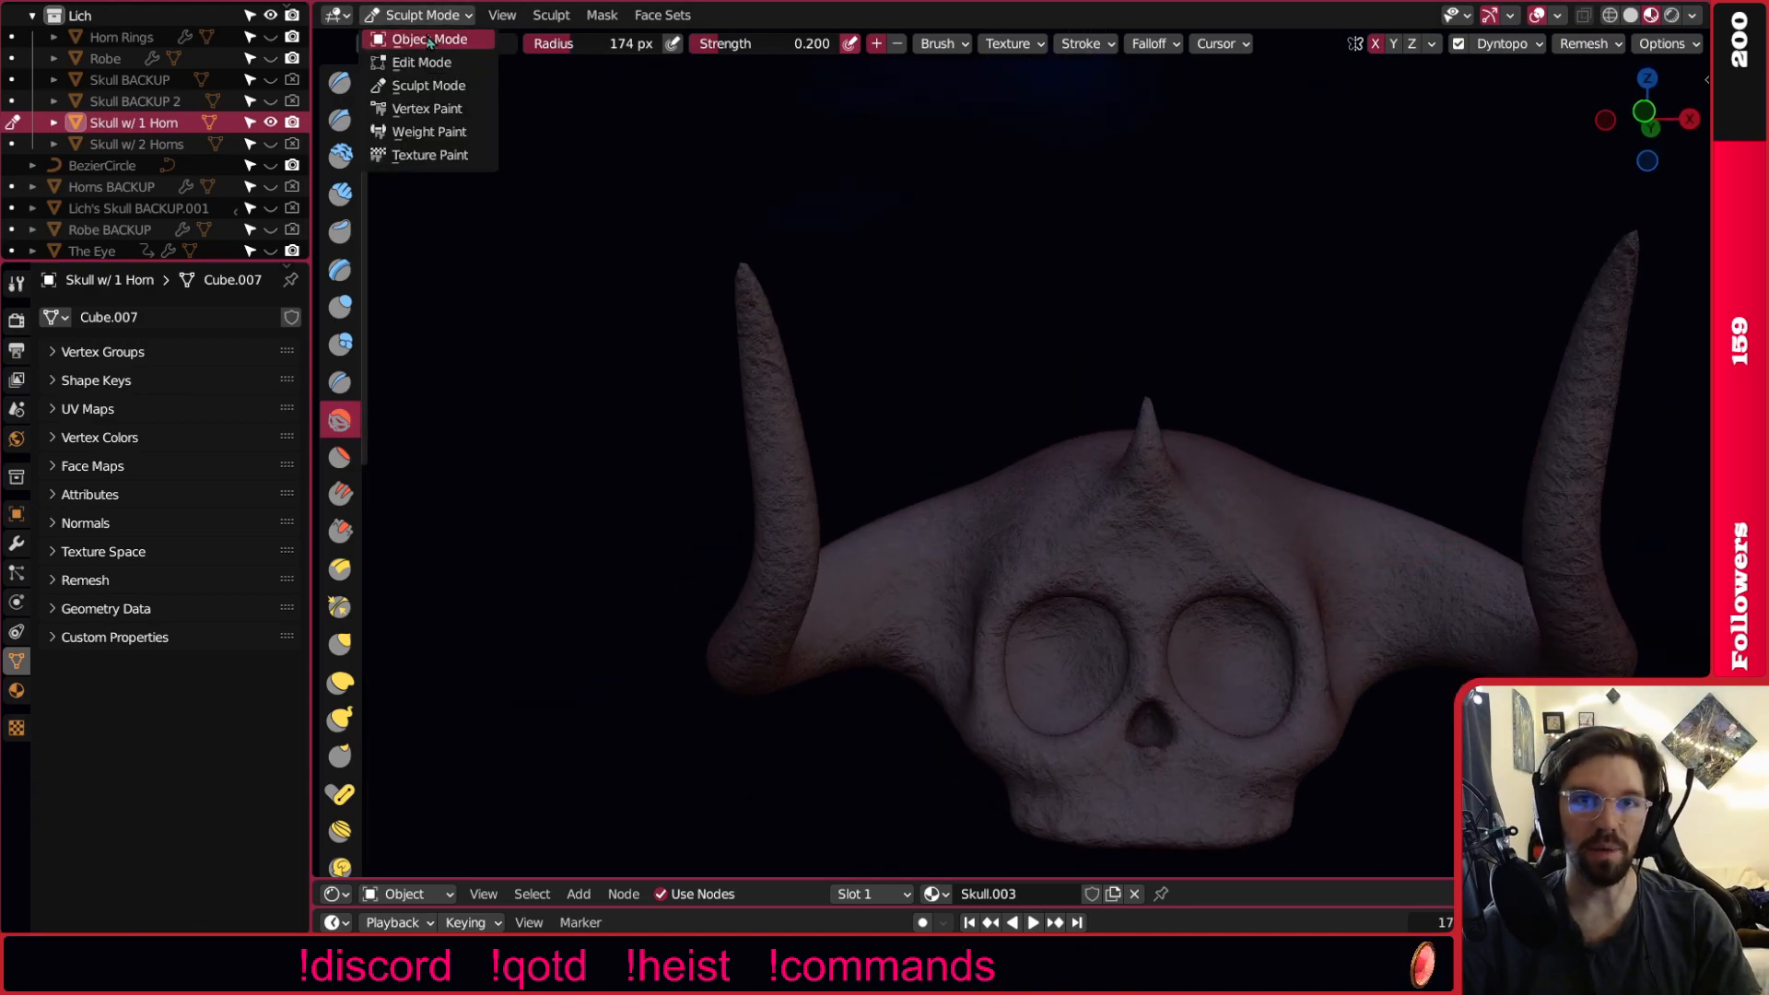
{"action": "left_click", "coordinate": [422, 37]}
{"action": "left_click", "coordinate": [152, 122]}
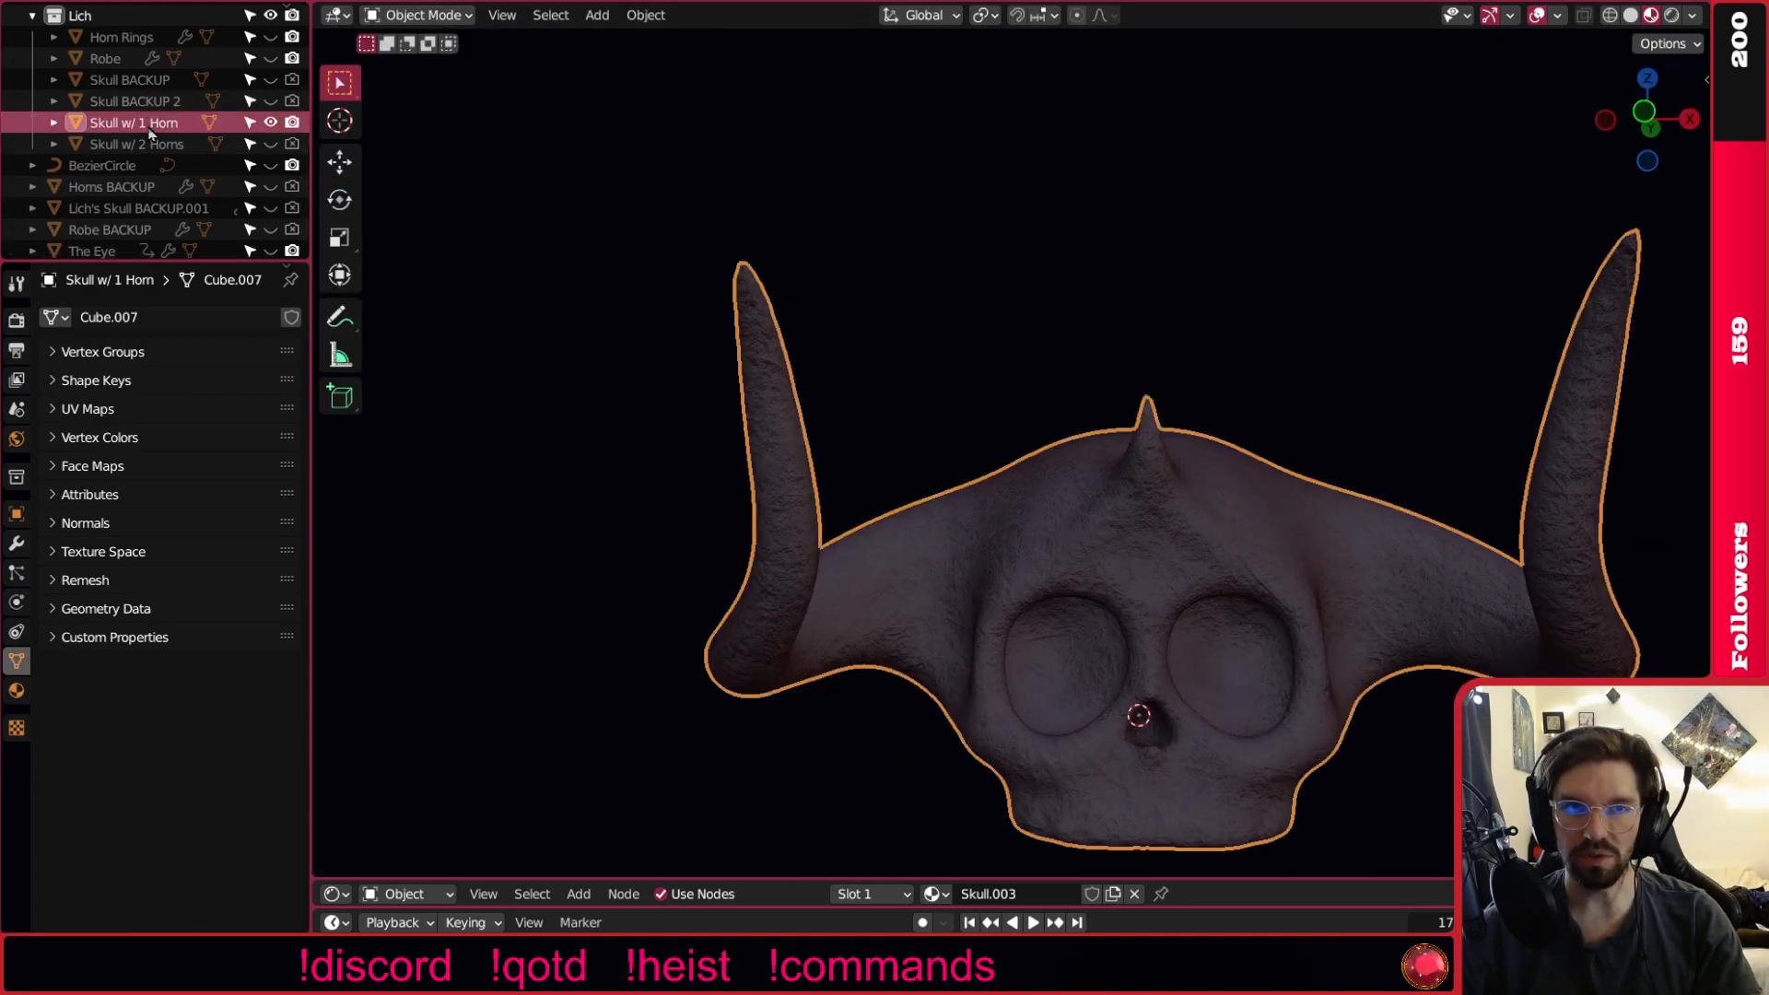
{"action": "key", "text": "x"}
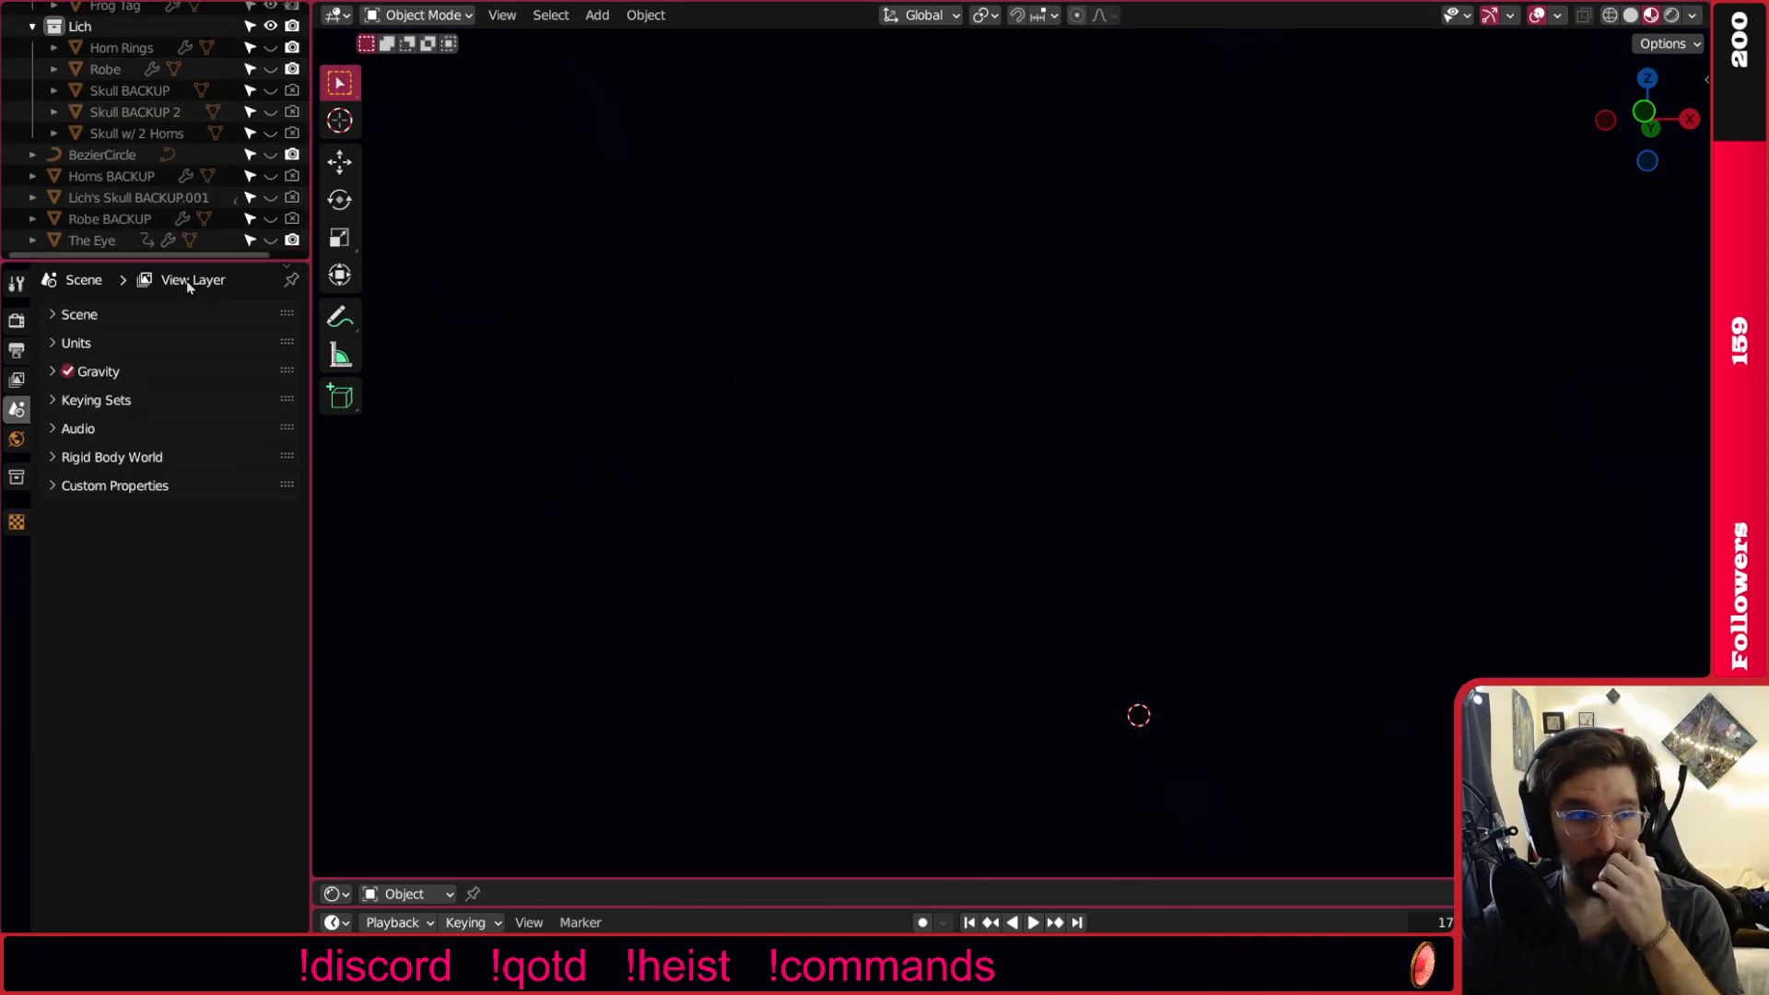
Show Skull w/ 2 Horns in the viewport and enable it for rendering.
{"action": "left_click", "coordinate": [271, 133]}
{"action": "left_click", "coordinate": [293, 135]}
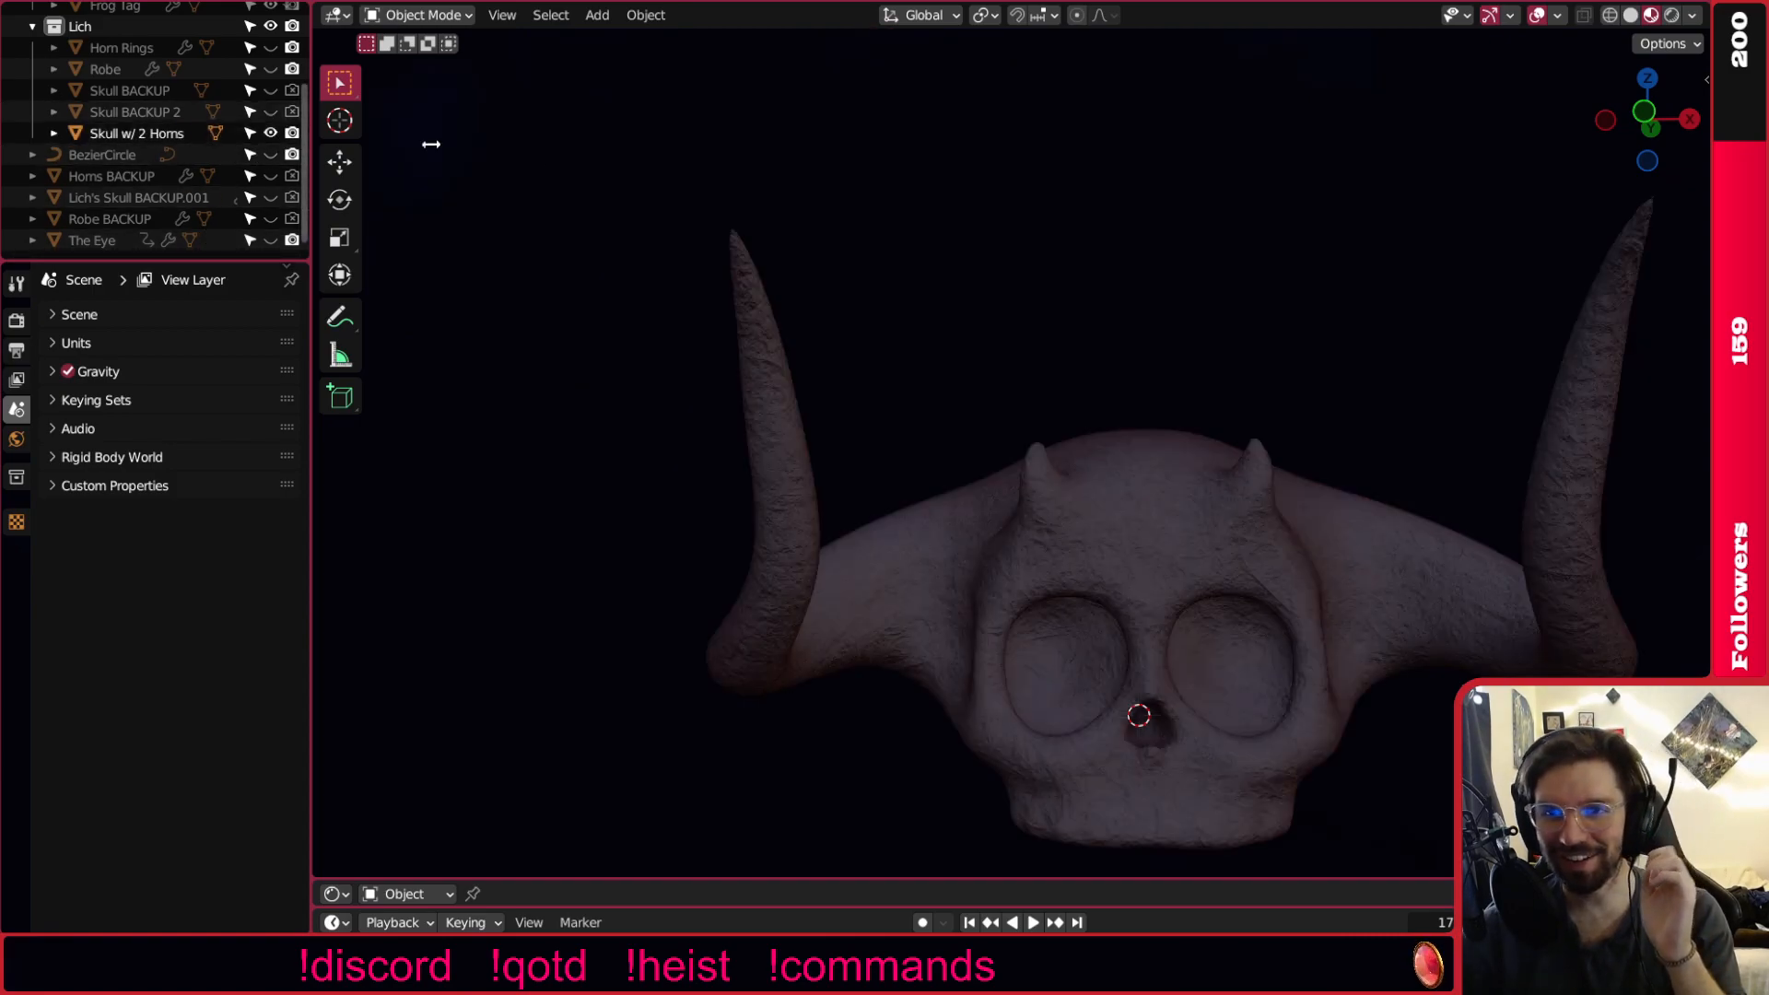
{"action": "scroll", "coordinate": [718, 183], "scroll_direction": "down", "scroll_amount": 4}
{"action": "middle_click_drag", "start_coordinate": [1074, 308], "coordinate": [1090, 358]}
{"action": "scroll", "coordinate": [1041, 359], "scroll_direction": "up", "scroll_amount": 4}
{"action": "middle_click_drag", "start_coordinate": [917, 368], "coordinate": [675, 385]}
{"action": "left_click", "coordinate": [896, 357]}
{"action": "left_click", "coordinate": [1049, 165]}
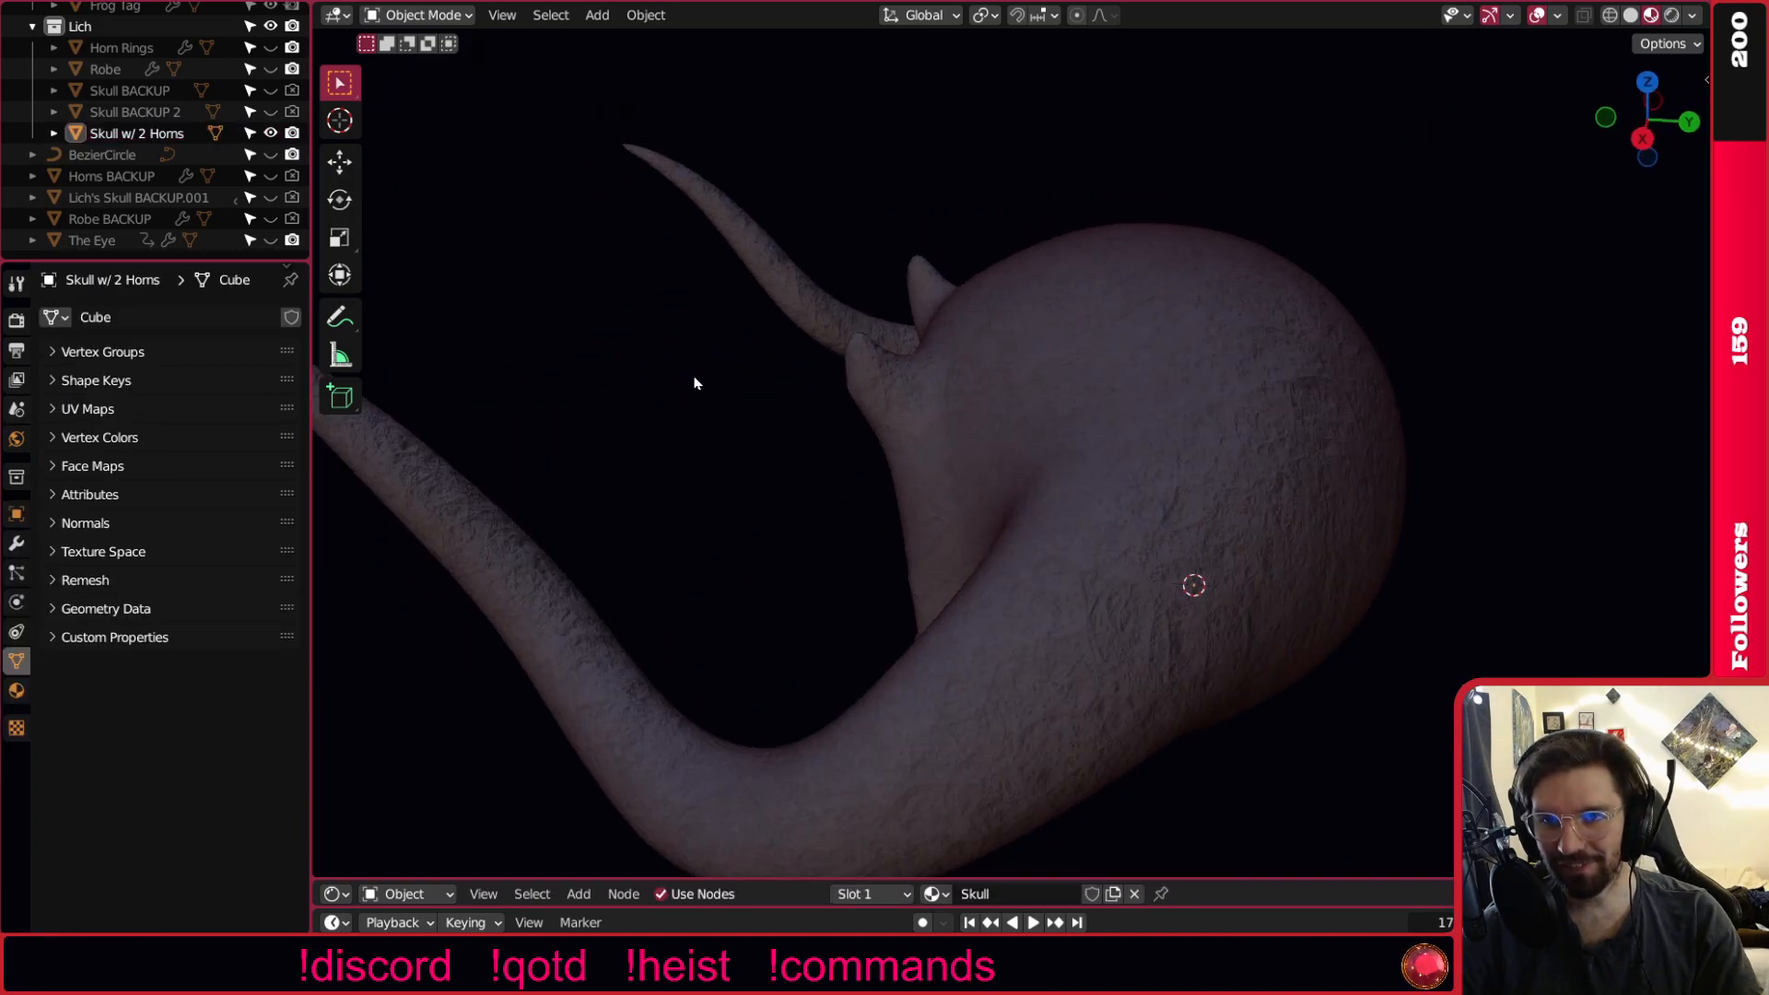
Switch the viewport to Solid shading for a close view of the two forehead horns.
{"action": "scroll", "coordinate": [908, 355], "scroll_direction": "up", "scroll_amount": 3}
{"action": "middle_click_drag", "start_coordinate": [914, 366], "coordinate": [1259, 276]}
{"action": "left_click", "coordinate": [1152, 335]}
{"action": "left_click", "coordinate": [1631, 16]}
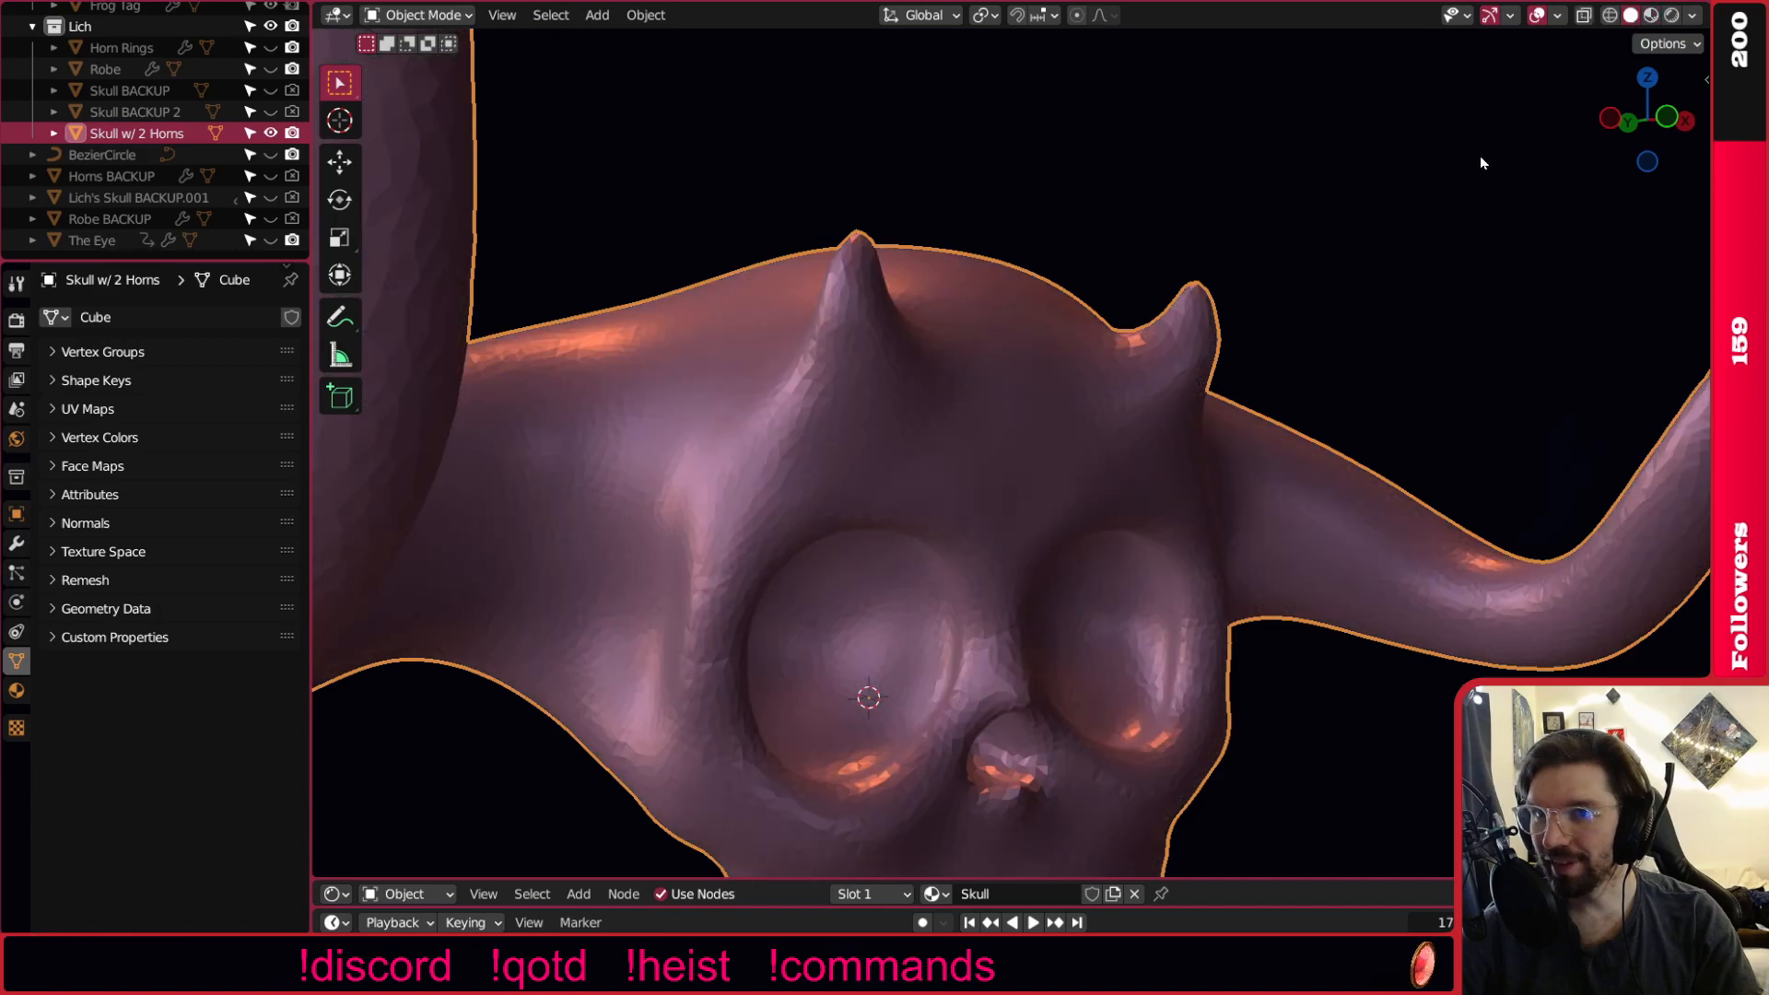
{"action": "left_click", "coordinate": [1336, 225]}
{"action": "middle_click_drag", "start_coordinate": [1102, 356], "coordinate": [949, 371]}
{"action": "scroll", "coordinate": [1158, 361], "scroll_direction": "up", "scroll_amount": 4}
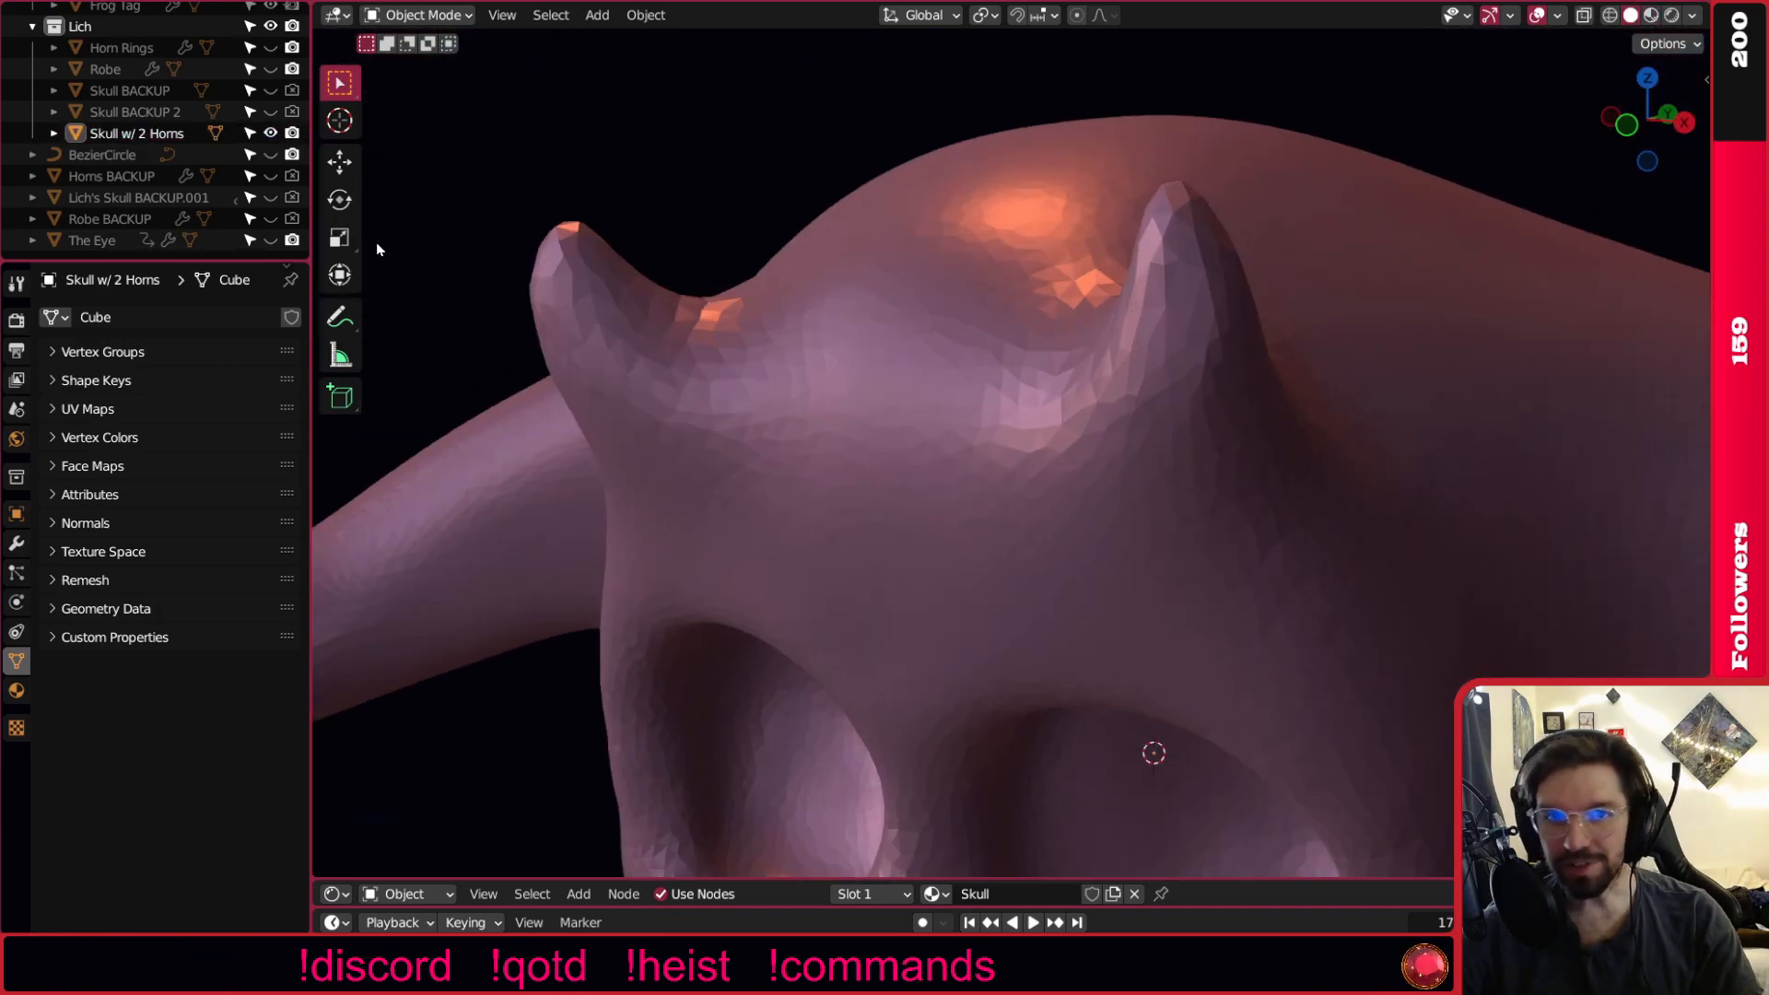
Enter Sculpt Mode on the two-horned skull with the Smooth brush at 111 px and enable Dyntopo smooth shading.
{"action": "left_click", "coordinate": [416, 15]}
{"action": "left_click", "coordinate": [422, 62]}
{"action": "left_click", "coordinate": [433, 16]}
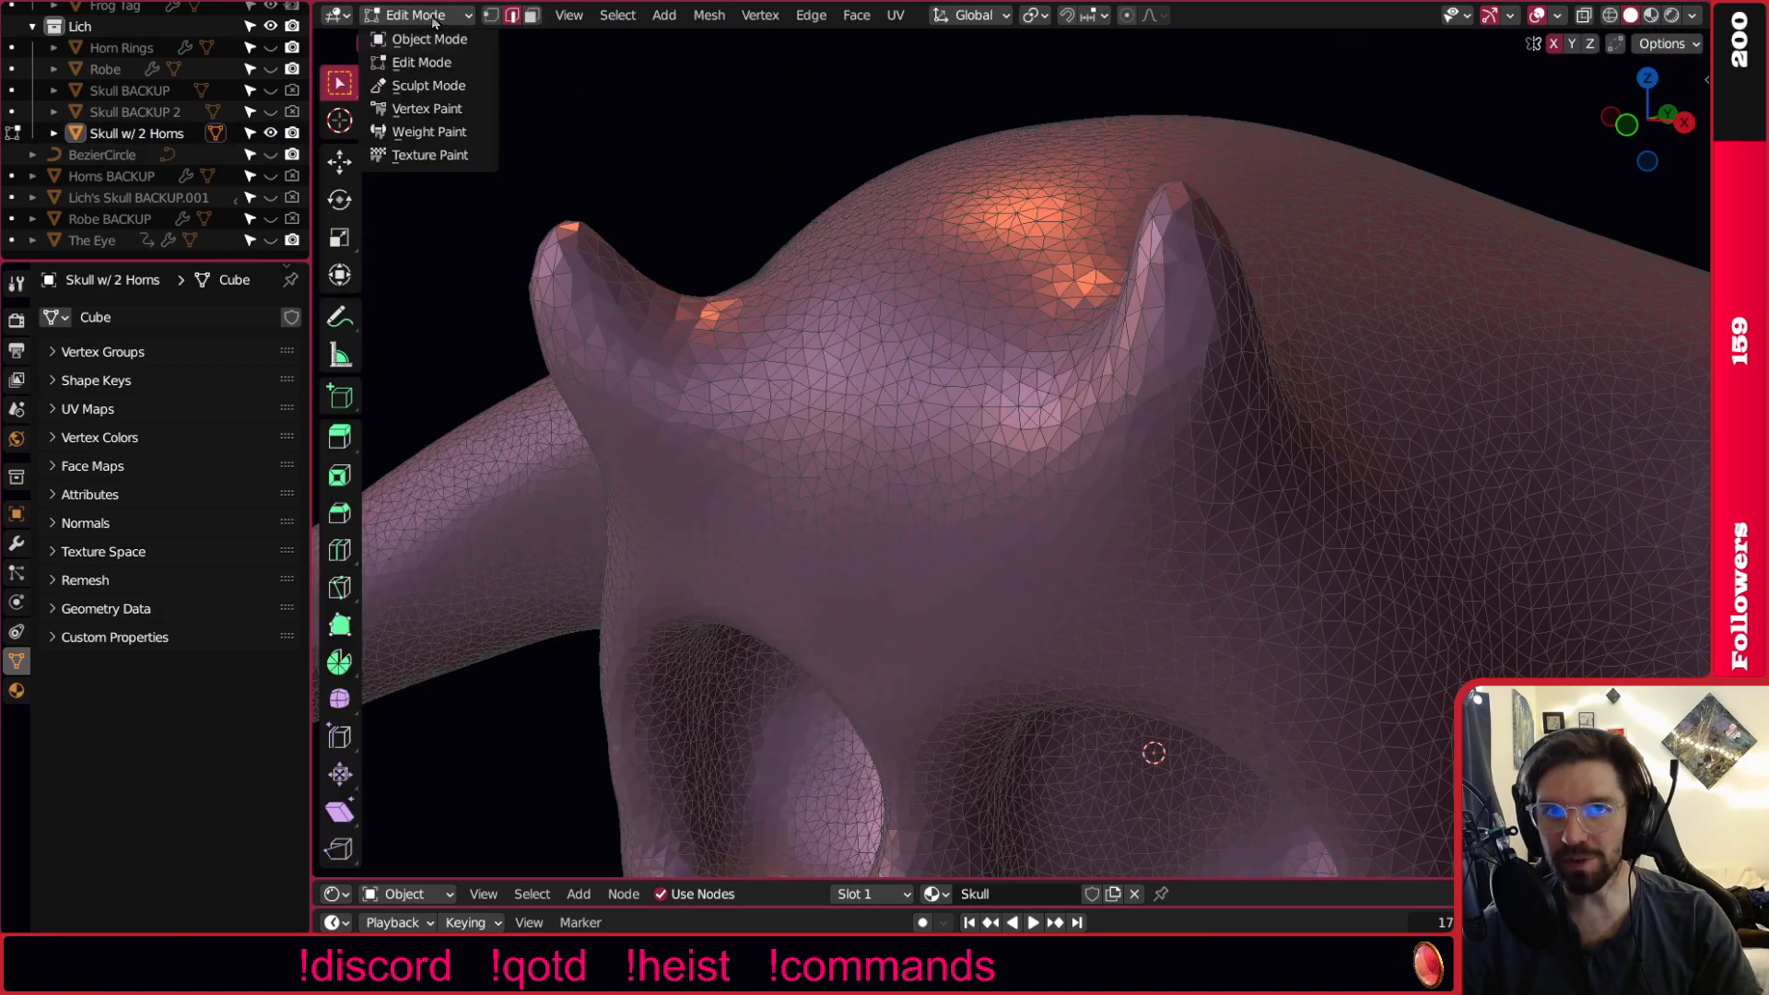
{"action": "left_click", "coordinate": [428, 86]}
{"action": "key", "text": "f"}
{"action": "left_click", "coordinate": [1199, 424]}
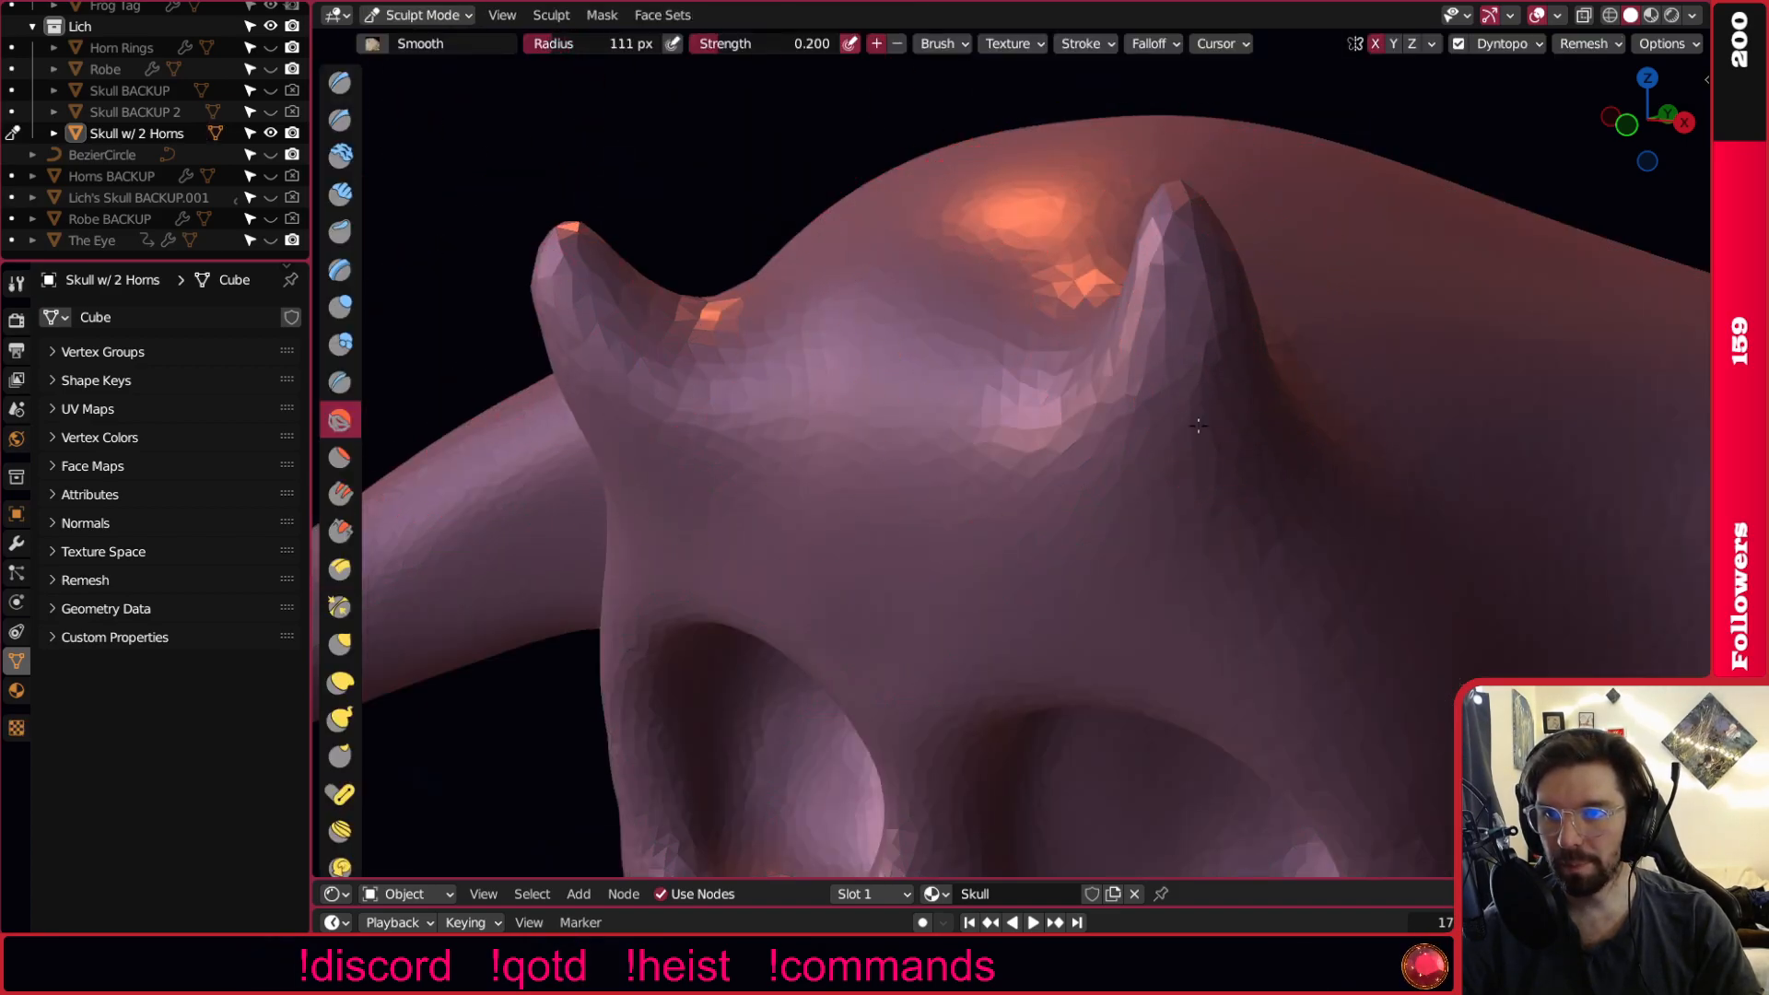
{"action": "mouse_move", "coordinate": [1231, 334]}
{"action": "middle_mouse_down"}
{"action": "mouse_move", "coordinate": [975, 356]}
{"action": "mouse_move", "coordinate": [1575, 57]}
{"action": "middle_mouse_up"}
{"action": "left_click", "coordinate": [1502, 44]}
{"action": "left_click", "coordinate": [1504, 177]}
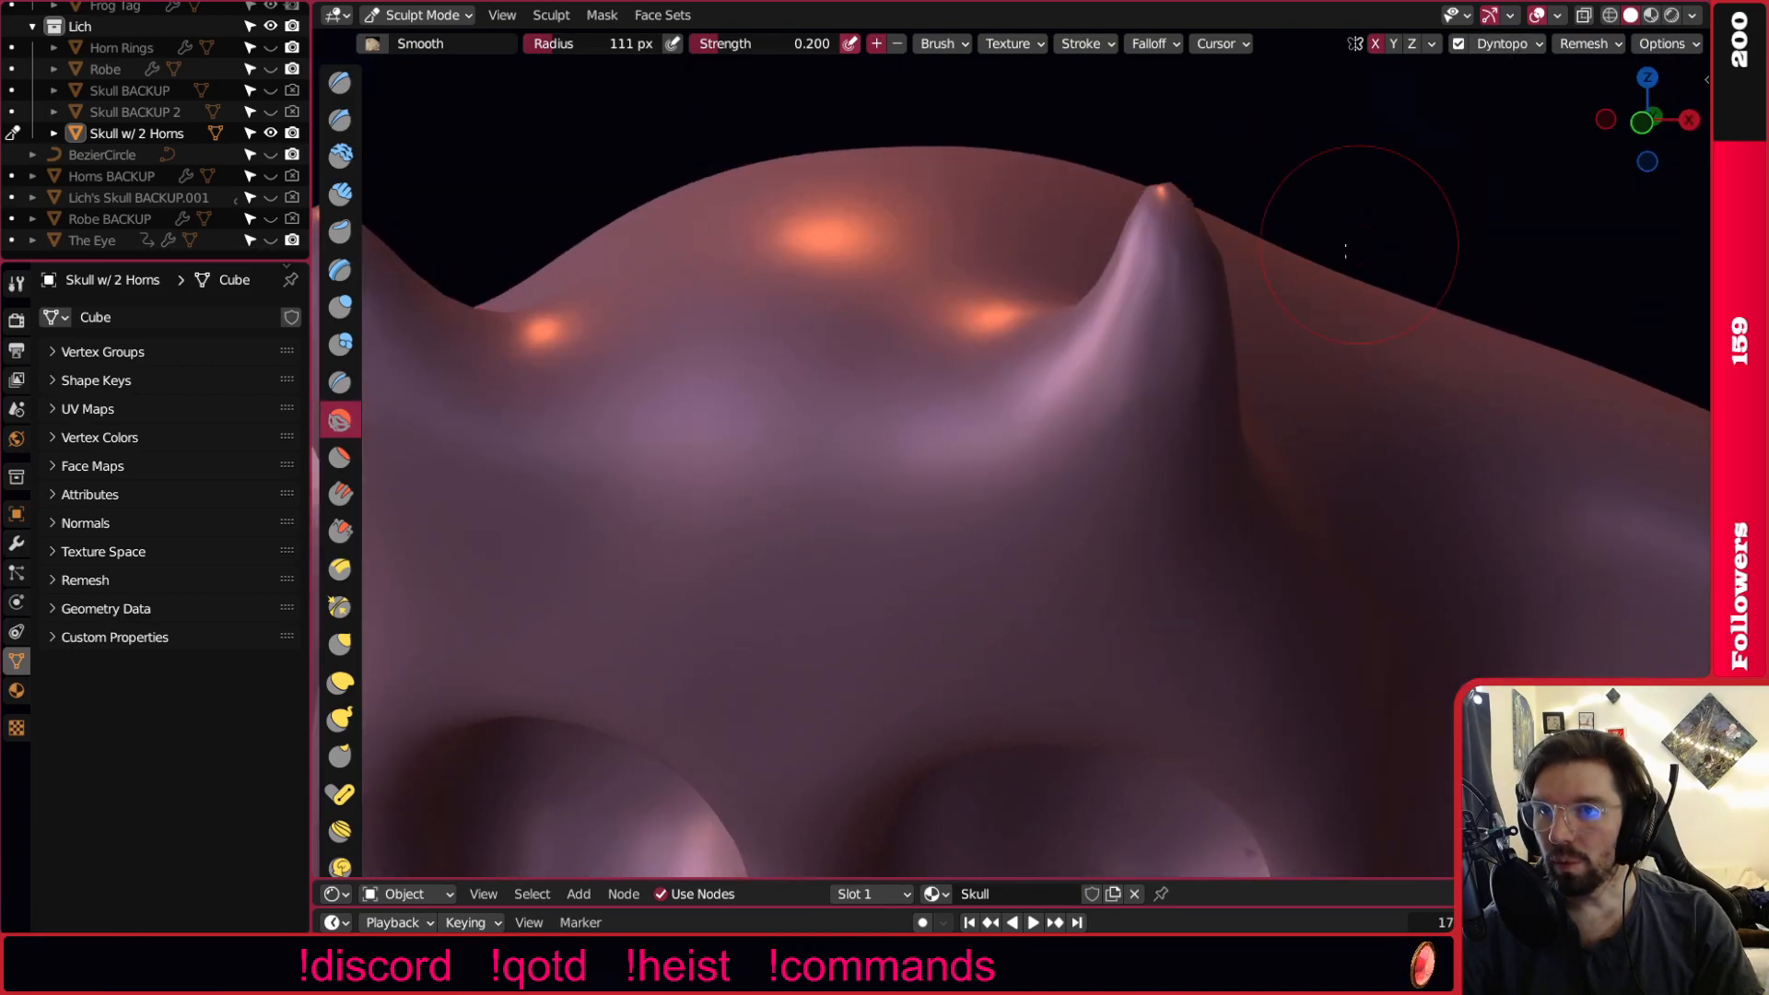
Smooth the two small forehead horns and refresh the mesh with a detail flood fill at resolution 18.
{"action": "scroll", "coordinate": [1243, 294], "scroll_direction": "down", "scroll_amount": 5}
{"action": "mouse_move", "coordinate": [1243, 295]}
{"action": "middle_mouse_down"}
{"action": "mouse_move", "coordinate": [1336, 300]}
{"action": "mouse_move", "coordinate": [1246, 304]}
{"action": "middle_mouse_up"}
{"action": "scroll", "coordinate": [1244, 307], "scroll_direction": "up", "scroll_amount": 5}
{"action": "mouse_move", "coordinate": [1246, 309]}
{"action": "left_mouse_down"}
{"action": "mouse_move", "coordinate": [1272, 478]}
{"action": "mouse_move", "coordinate": [1298, 263]}
{"action": "left_mouse_up"}
{"action": "mouse_move", "coordinate": [1298, 264]}
{"action": "middle_mouse_down"}
{"action": "mouse_move", "coordinate": [1272, 285]}
{"action": "mouse_move", "coordinate": [1177, 109]}
{"action": "mouse_move", "coordinate": [1290, 184]}
{"action": "middle_mouse_up"}
{"action": "left_click", "coordinate": [1502, 43]}
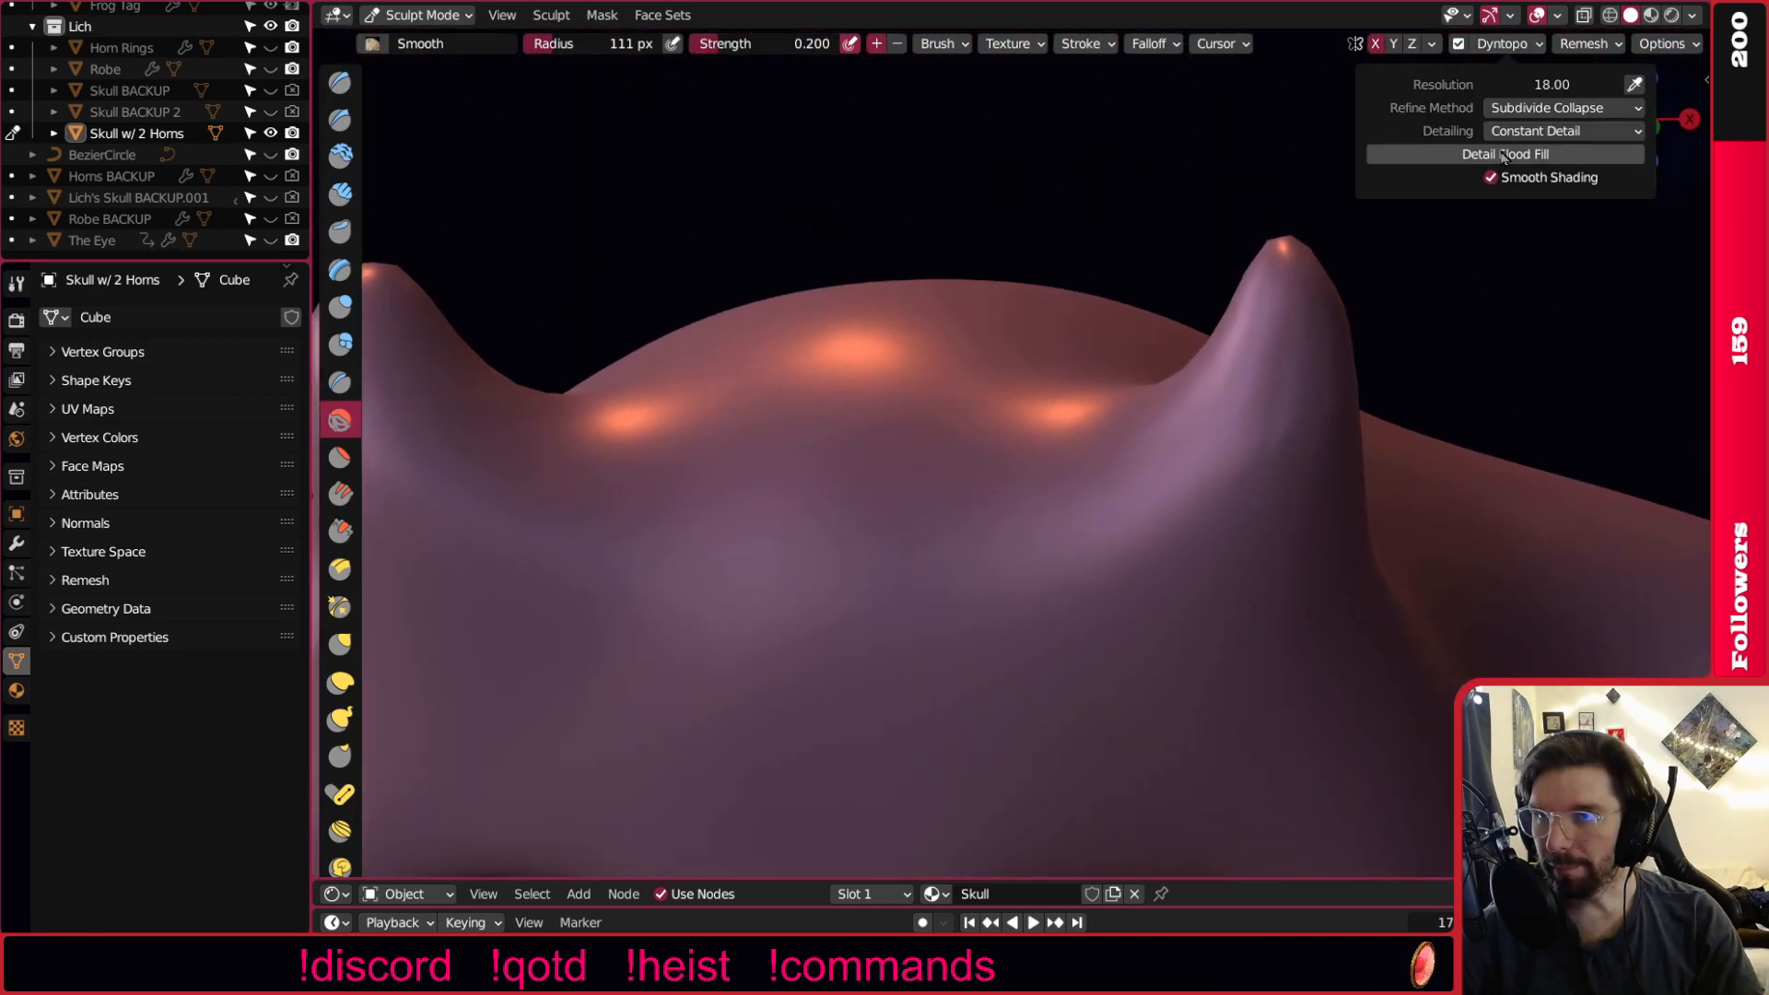
Check the whole two-horned skull and switch it back to Object Mode.
{"action": "scroll", "coordinate": [1336, 263], "scroll_direction": "down", "scroll_amount": 10}
{"action": "mouse_move", "coordinate": [1290, 309]}
{"action": "middle_mouse_down"}
{"action": "mouse_move", "coordinate": [951, 347]}
{"action": "mouse_move", "coordinate": [750, 414]}
{"action": "mouse_move", "coordinate": [750, 379]}
{"action": "mouse_move", "coordinate": [1640, 375]}
{"action": "mouse_move", "coordinate": [1452, 295]}
{"action": "mouse_move", "coordinate": [811, 304]}
{"action": "middle_mouse_up"}
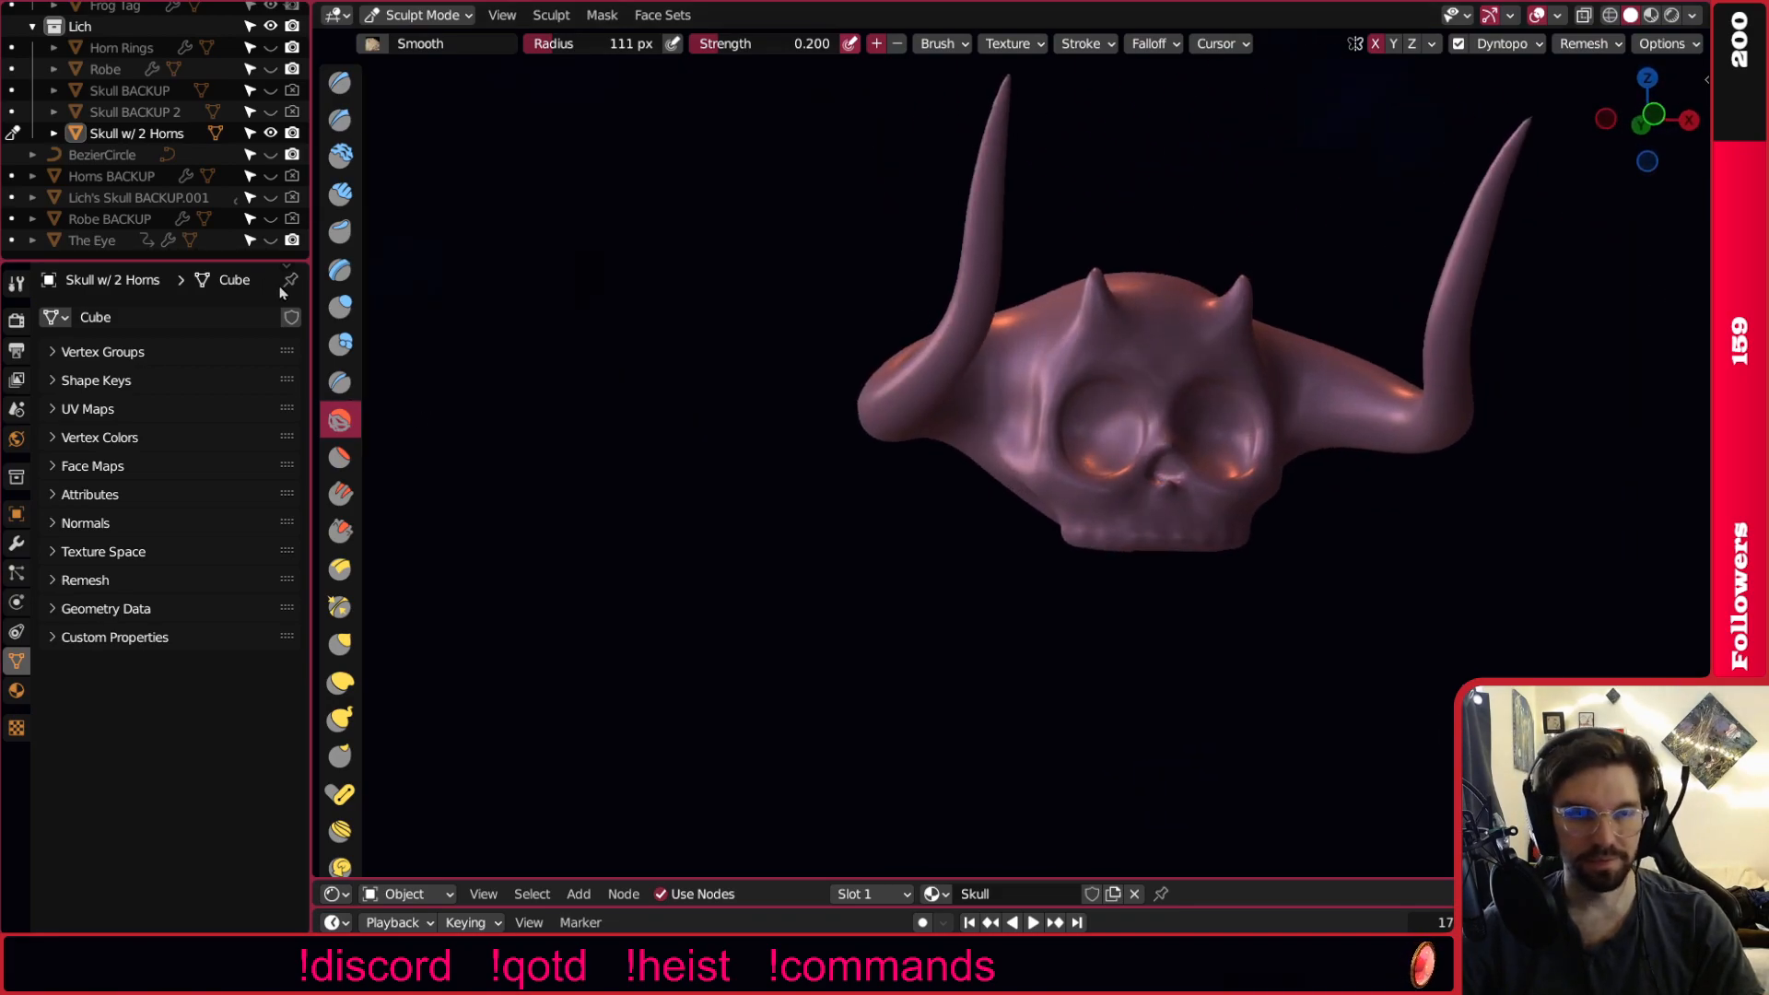
{"action": "middle_click_drag", "start_coordinate": [1410, 312], "coordinate": [1502, 56]}
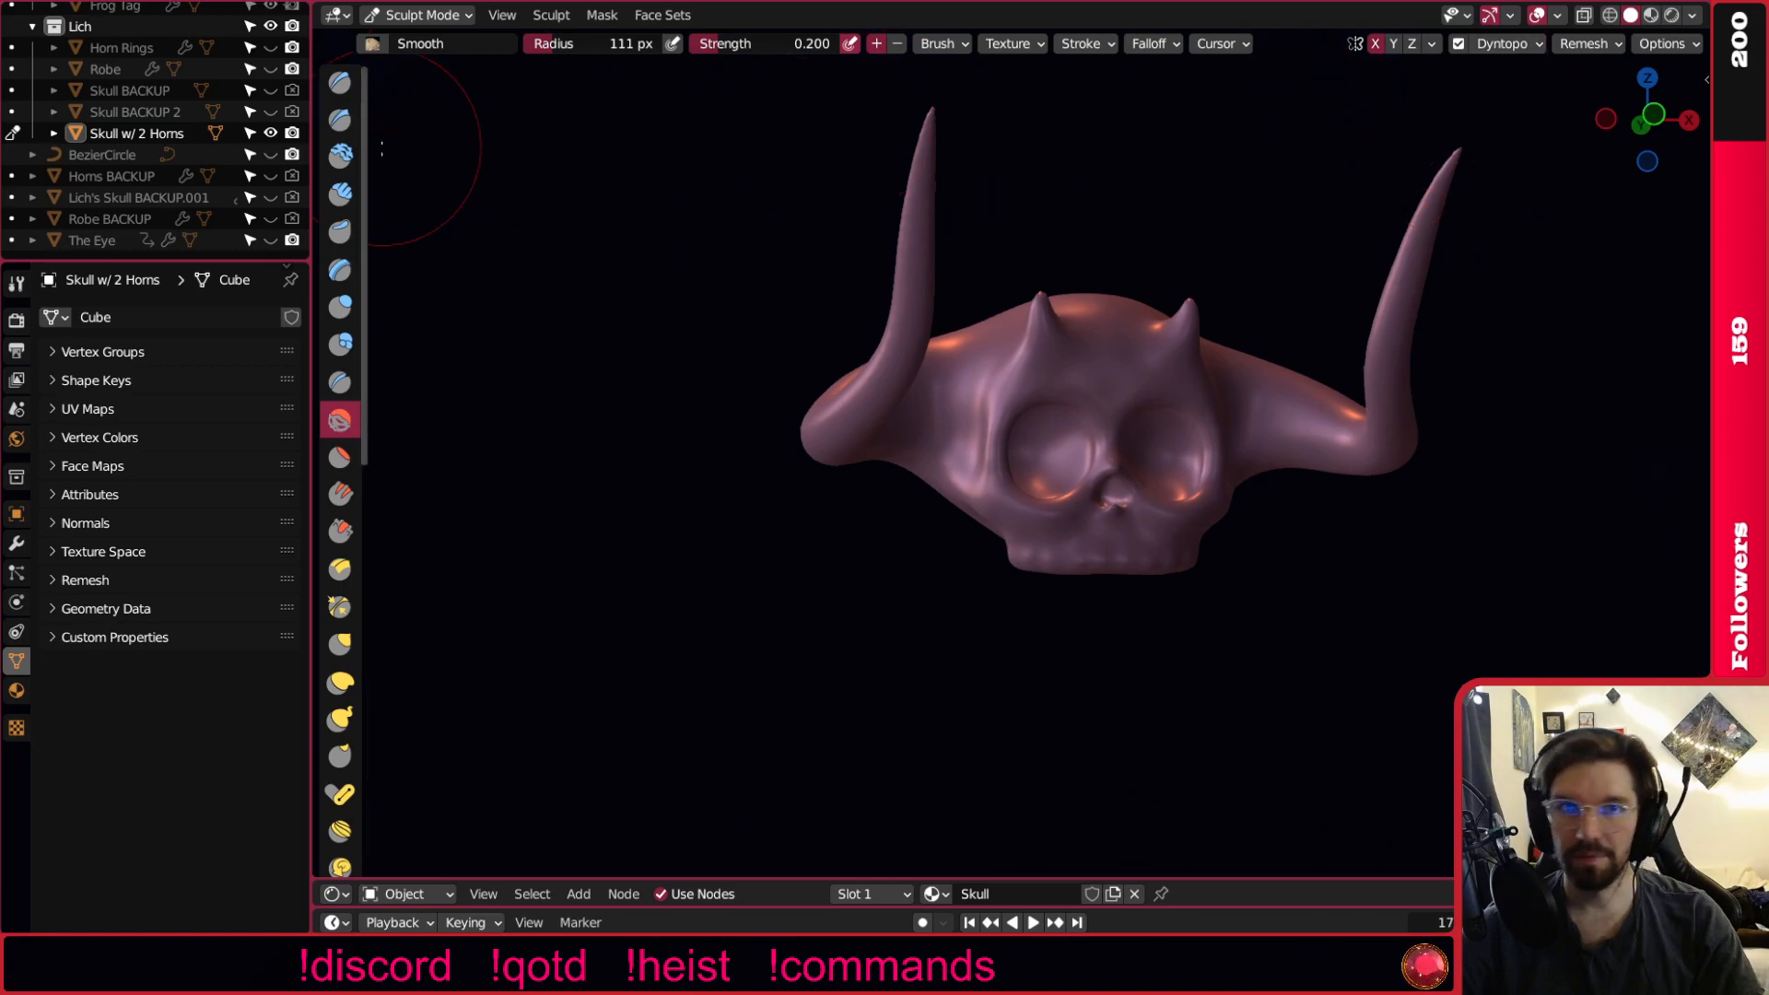
{"action": "left_click", "coordinate": [417, 15]}
{"action": "left_click", "coordinate": [406, 32]}
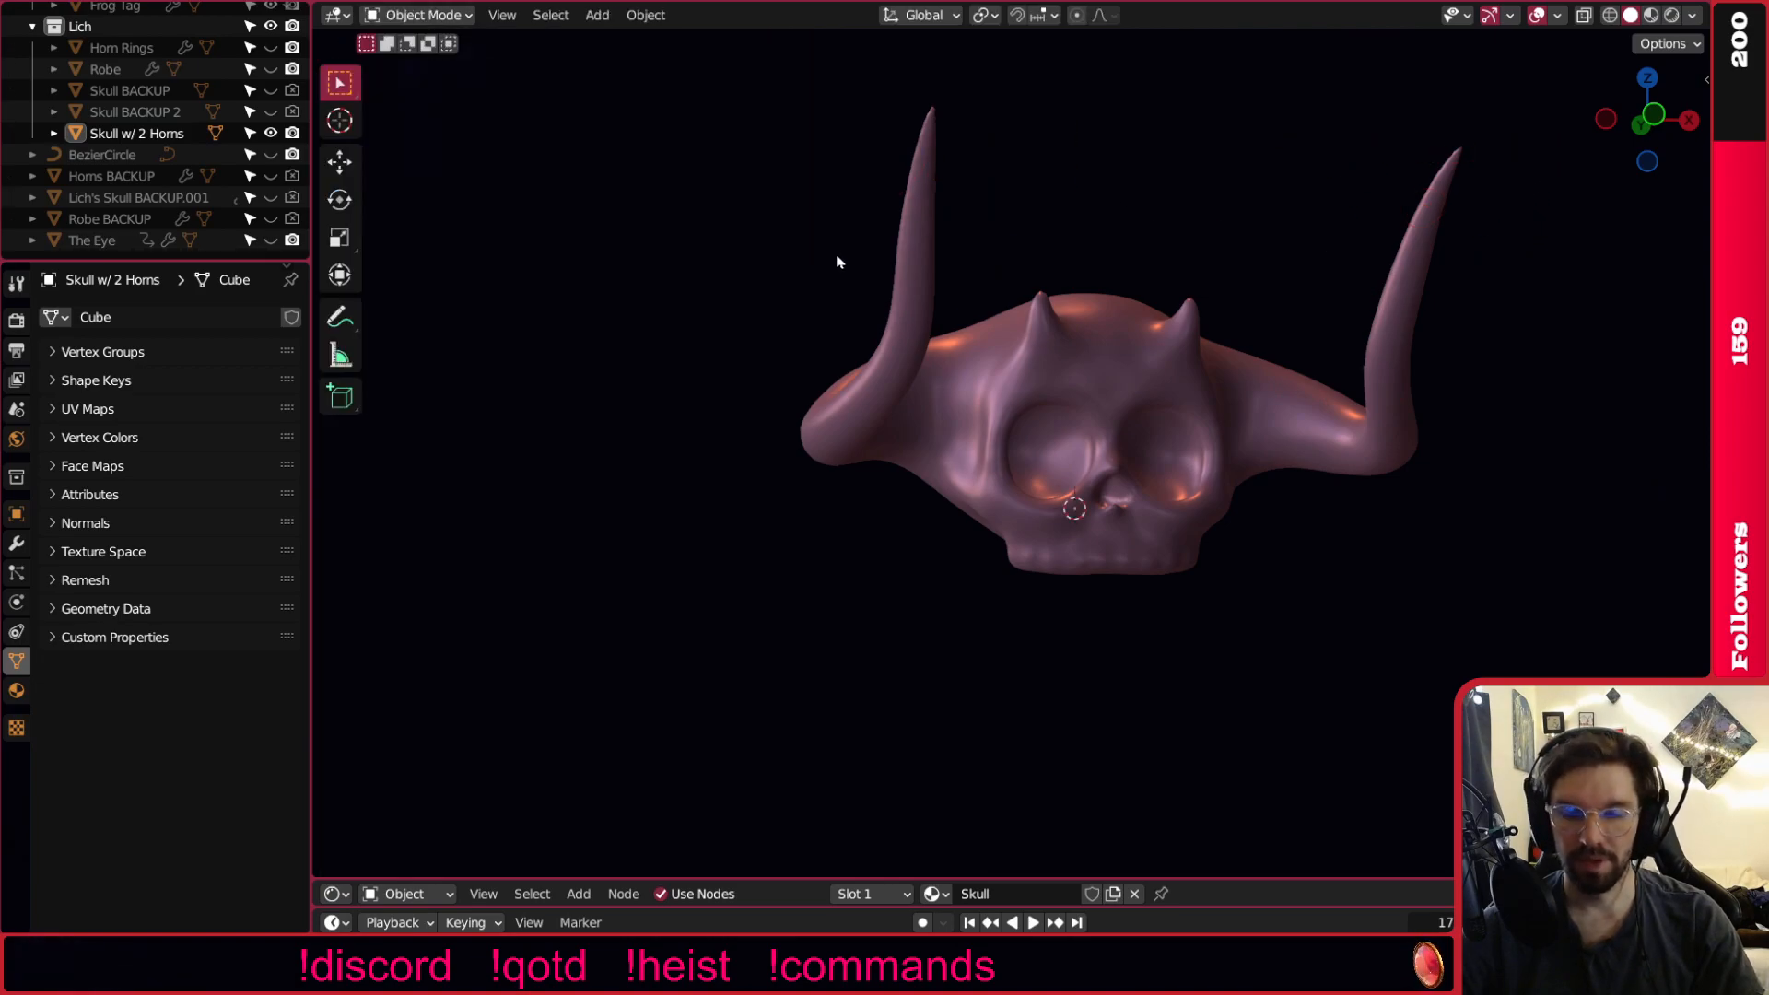
{"action": "scroll", "coordinate": [882, 200], "scroll_direction": "down", "scroll_amount": 4}
{"action": "middle_click_drag", "start_coordinate": [916, 236], "coordinate": [946, 368]}
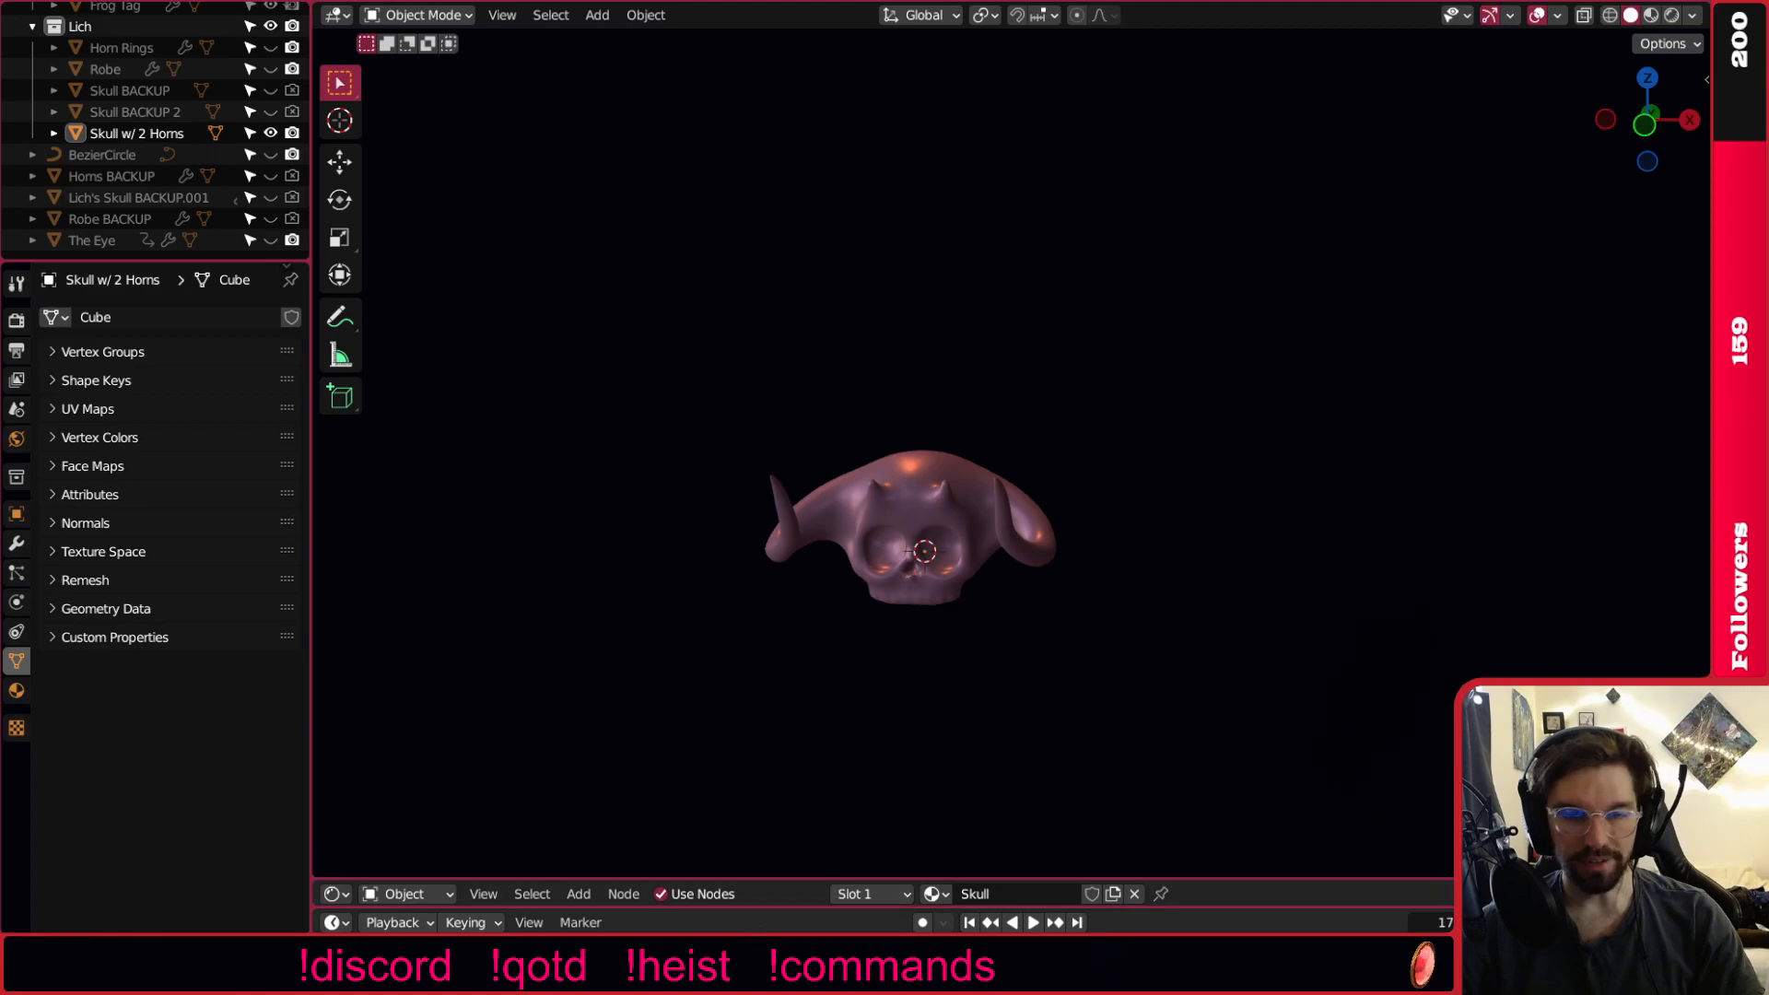
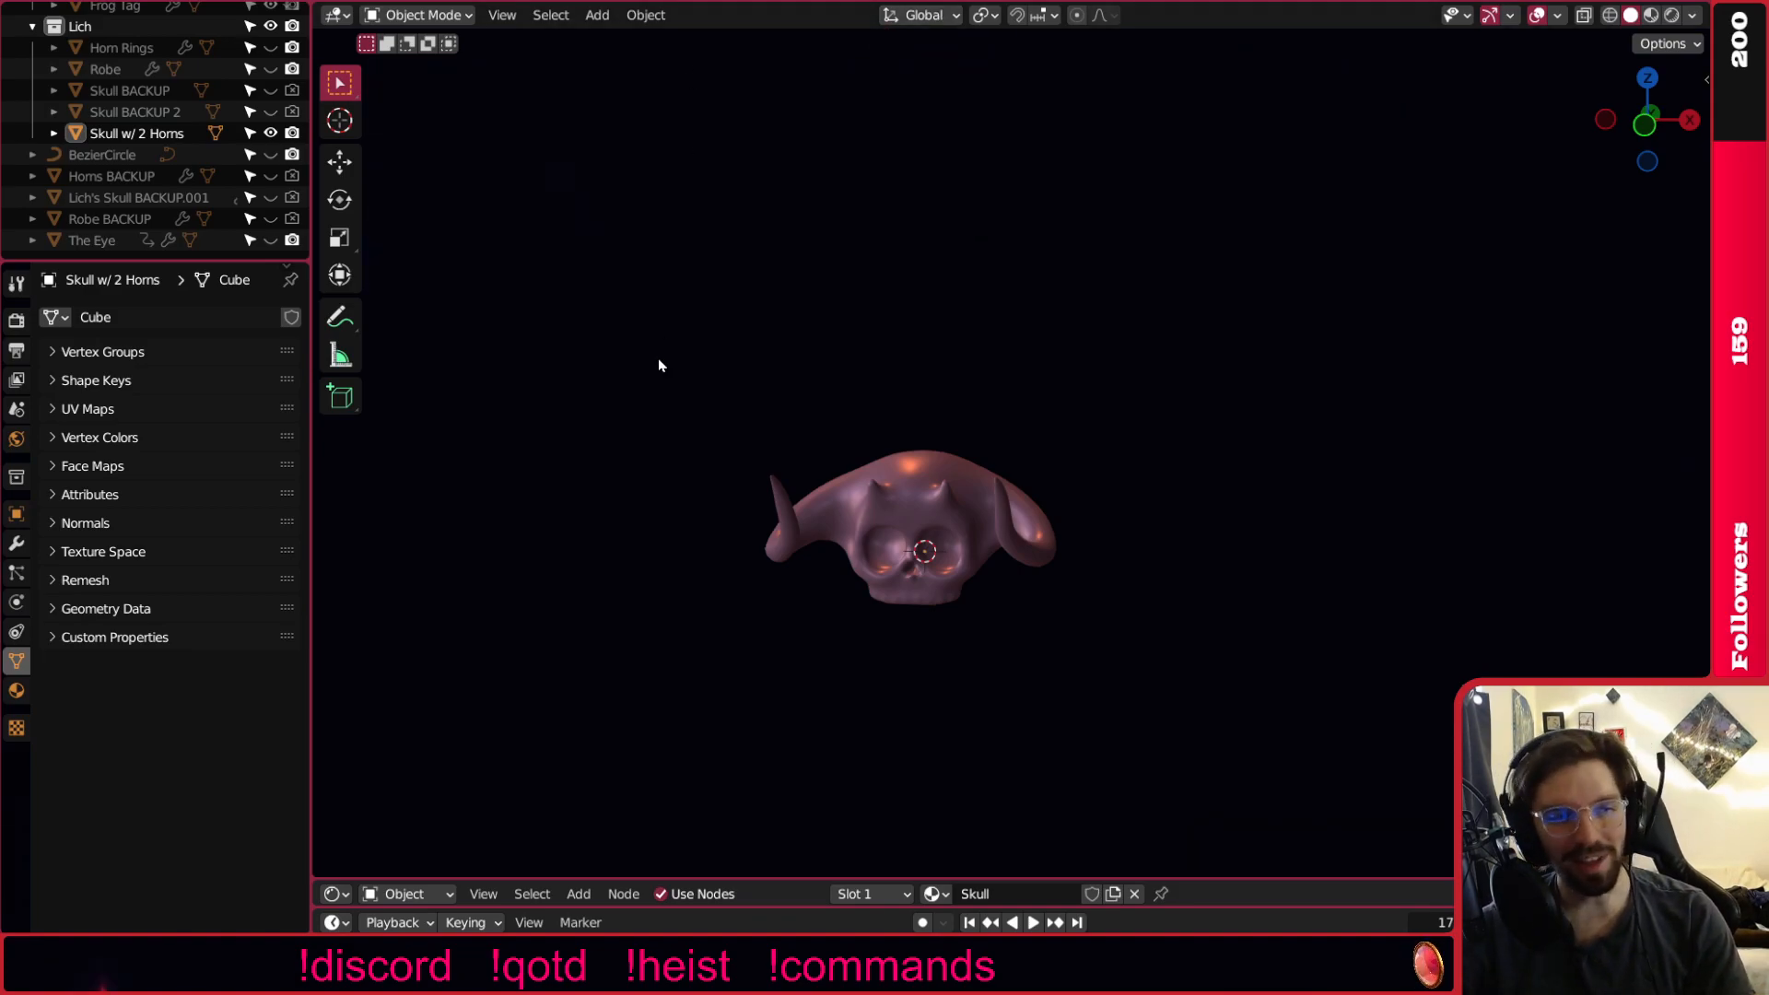
Examine the two-horned skull's face and forehead horns from several angles and distances.
{"action": "middle_click_drag", "start_coordinate": [896, 578], "coordinate": [829, 567]}
{"action": "scroll", "coordinate": [921, 593], "scroll_direction": "up", "scroll_amount": 6}
{"action": "scroll", "coordinate": [1054, 573], "scroll_direction": "down", "scroll_amount": 4}
{"action": "scroll", "coordinate": [1047, 601], "scroll_direction": "up", "scroll_amount": 4}
{"action": "middle_click_drag", "start_coordinate": [1054, 572], "coordinate": [907, 556]}
{"action": "scroll", "coordinate": [1208, 600], "scroll_direction": "up", "scroll_amount": 5}
{"action": "scroll", "coordinate": [1114, 612], "scroll_direction": "down", "scroll_amount": 6}
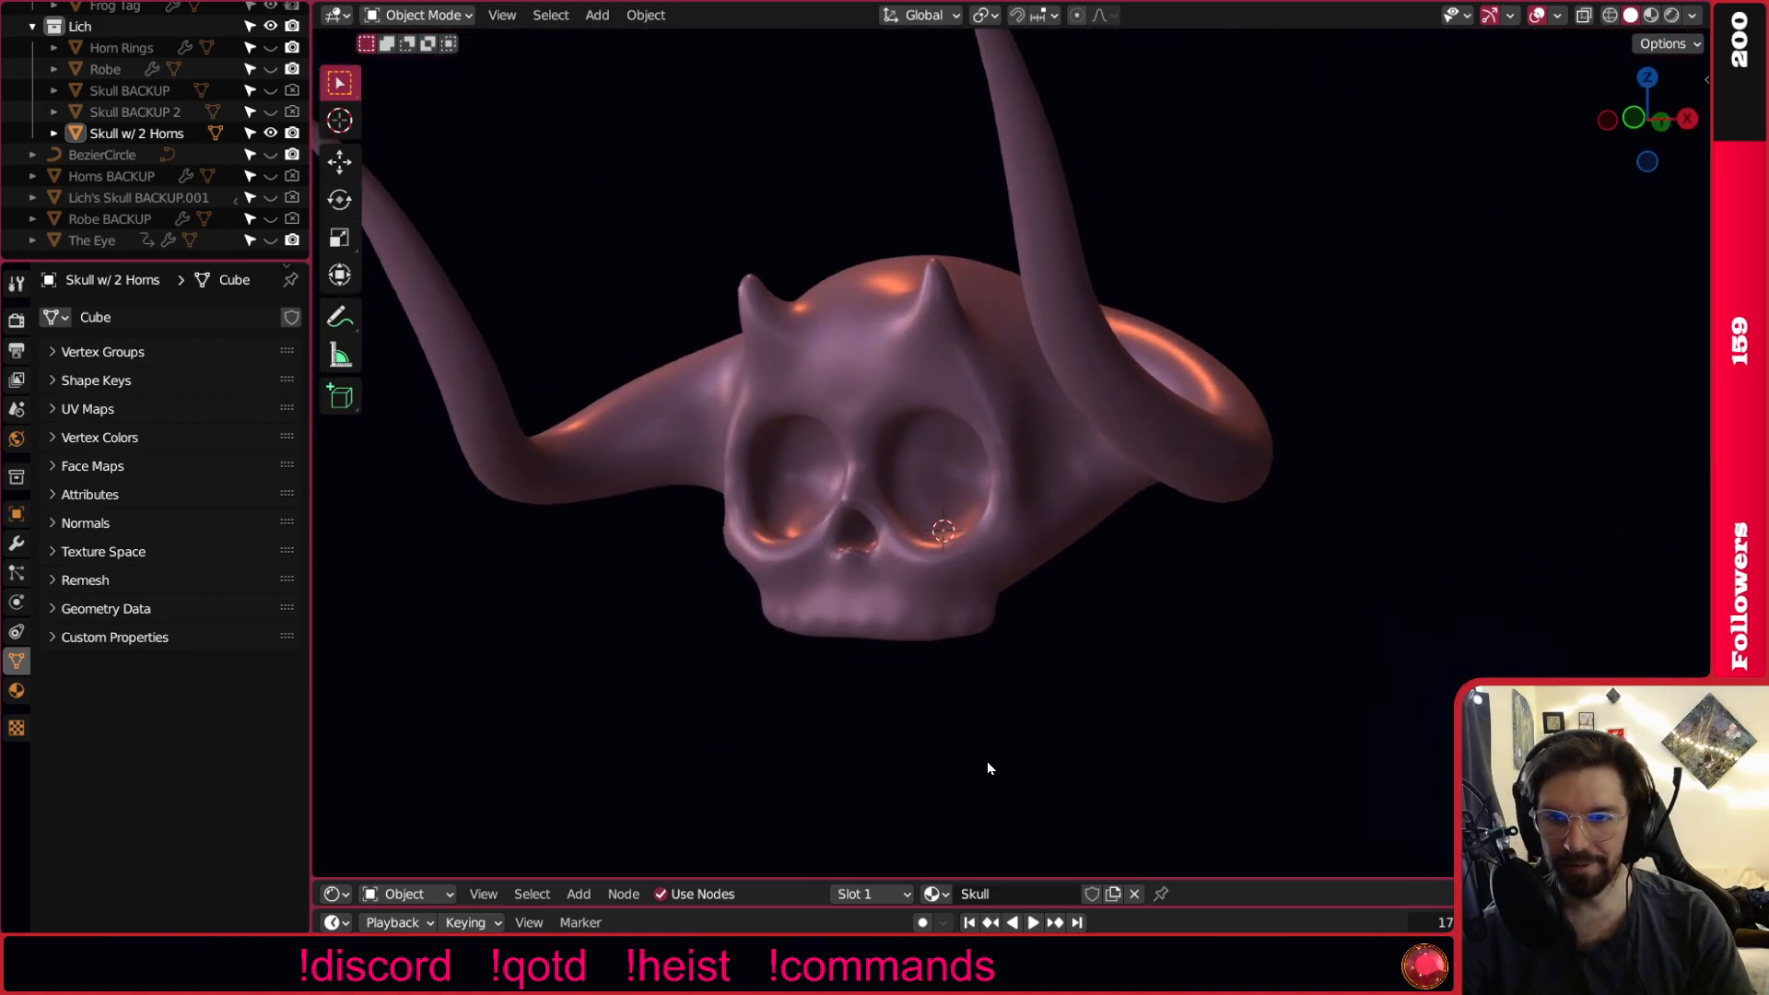
Add the lower-jaw reference image in front view and scale it down to about the skull's size.
{"action": "left_click", "coordinate": [1659, 120]}
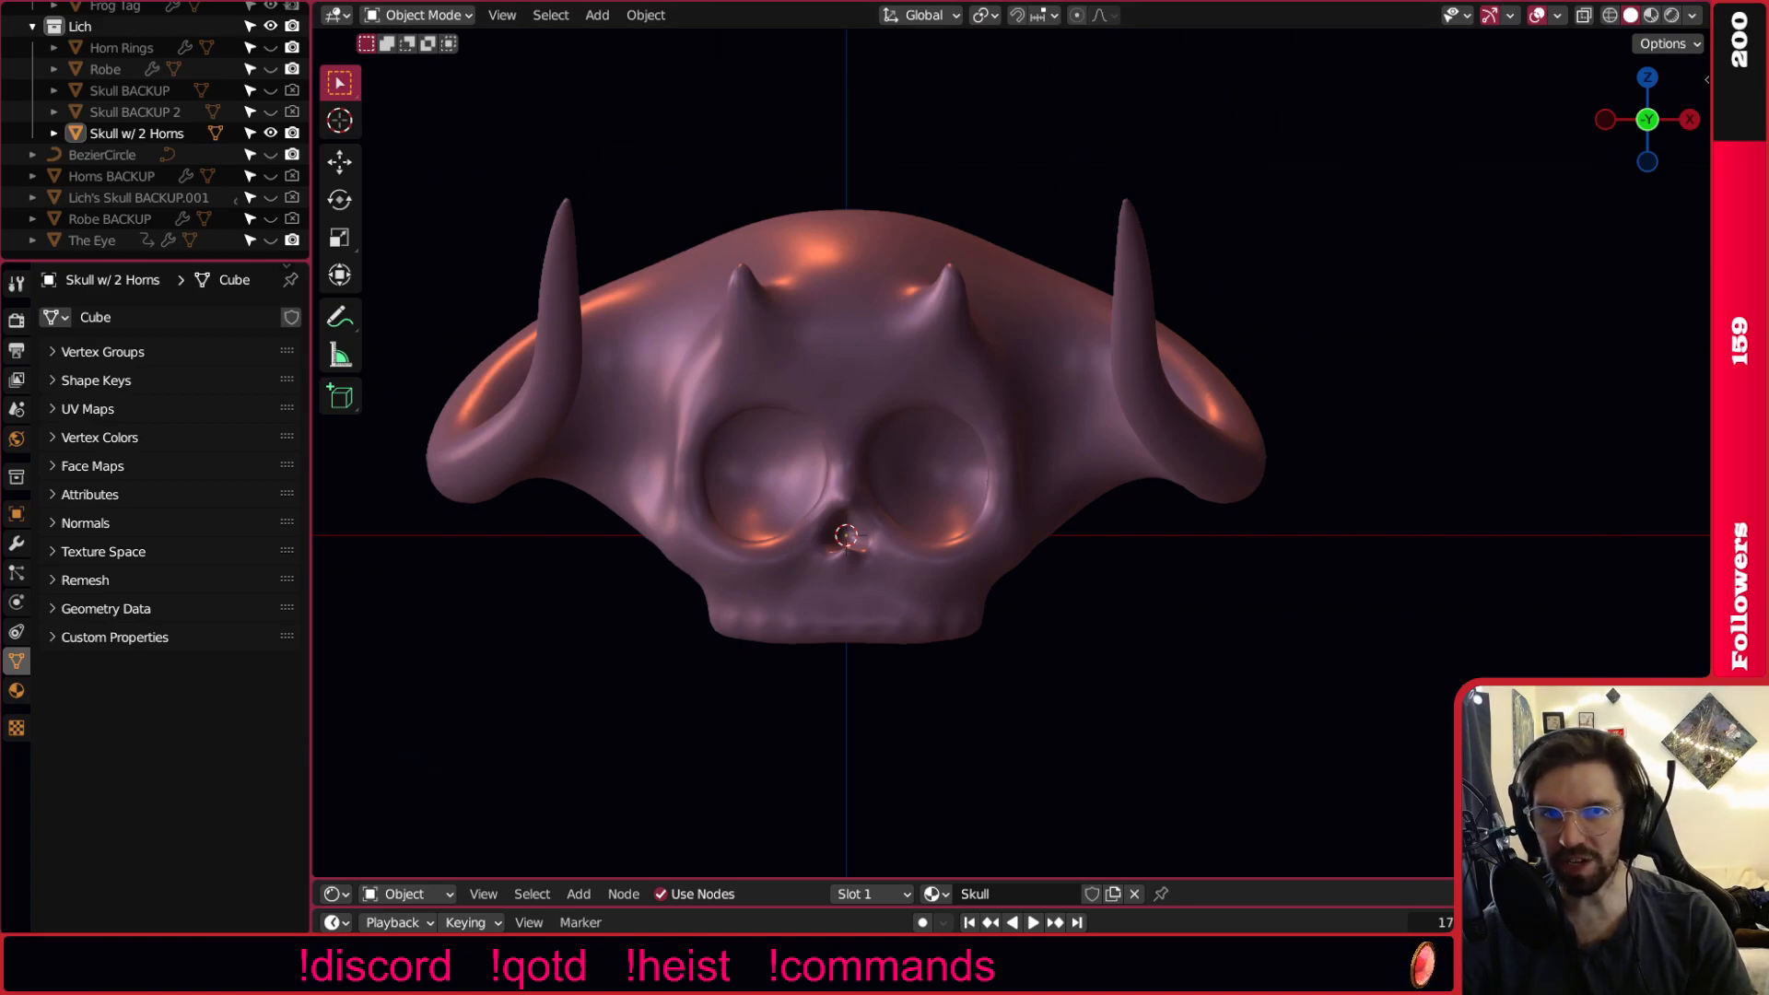
{"action": "left_click_drag", "start_coordinate": [1768, 438], "coordinate": [1485, 438]}
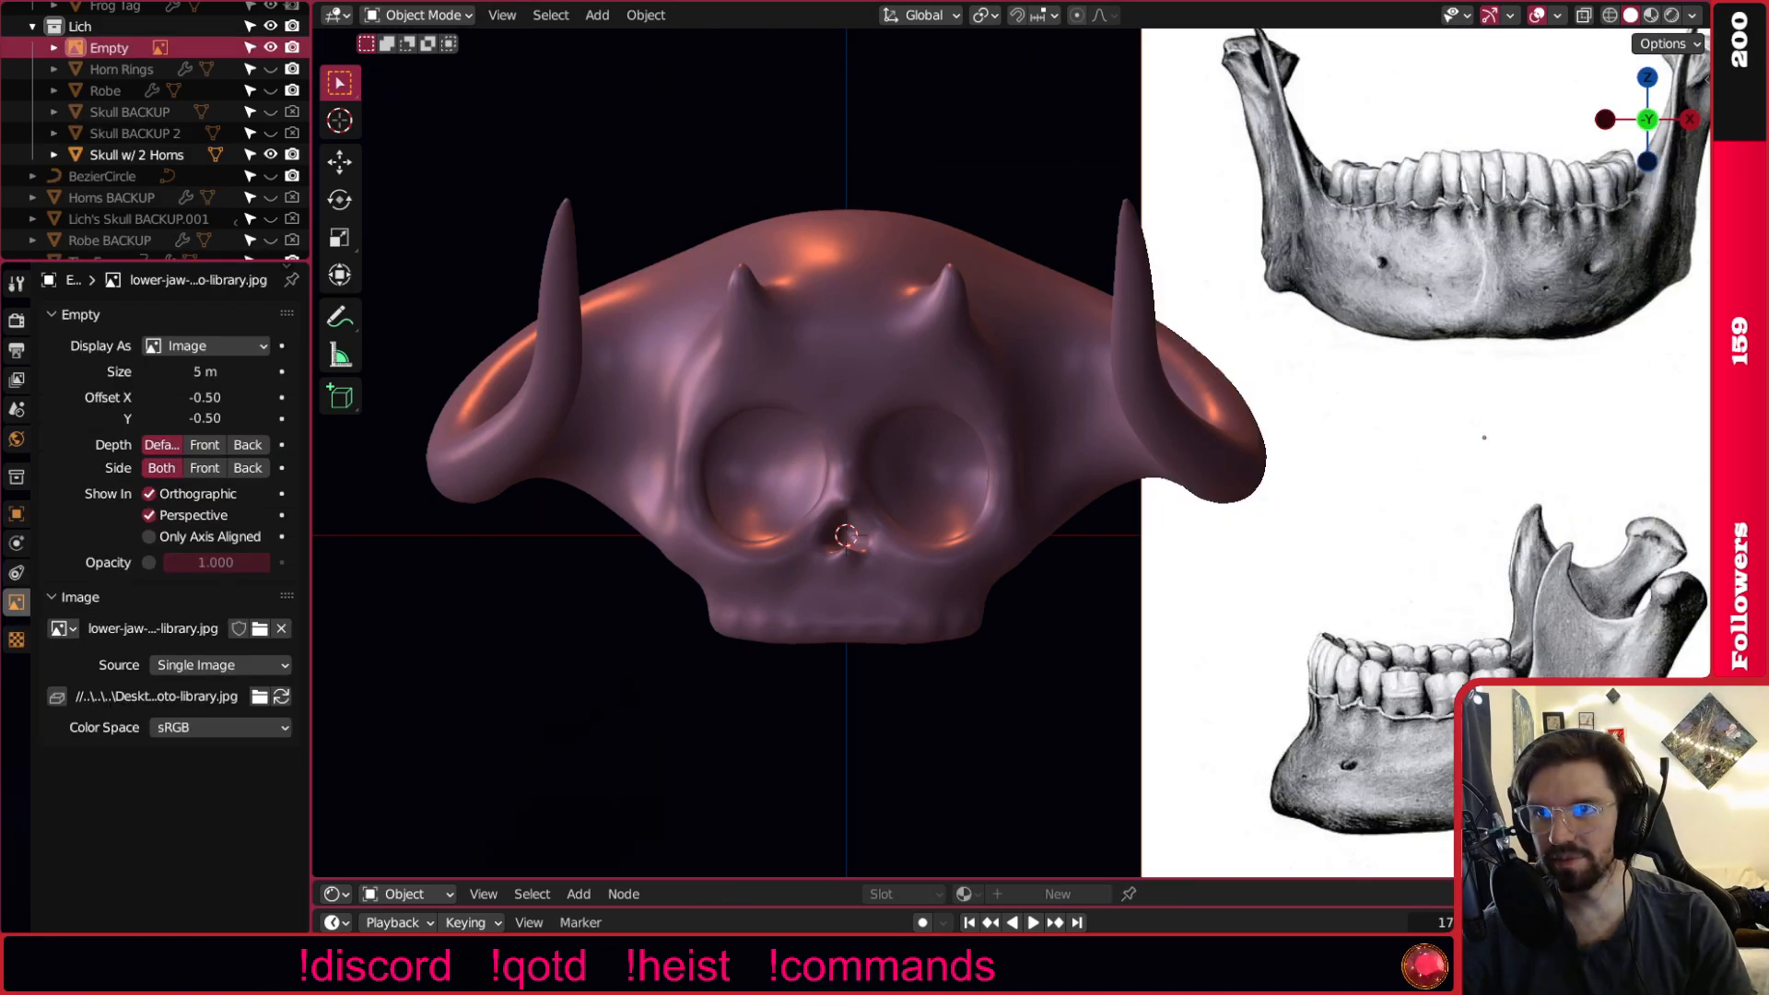
{"action": "scroll", "coordinate": [1198, 626], "scroll_direction": "down", "scroll_amount": 4}
{"action": "key", "text": "s"}
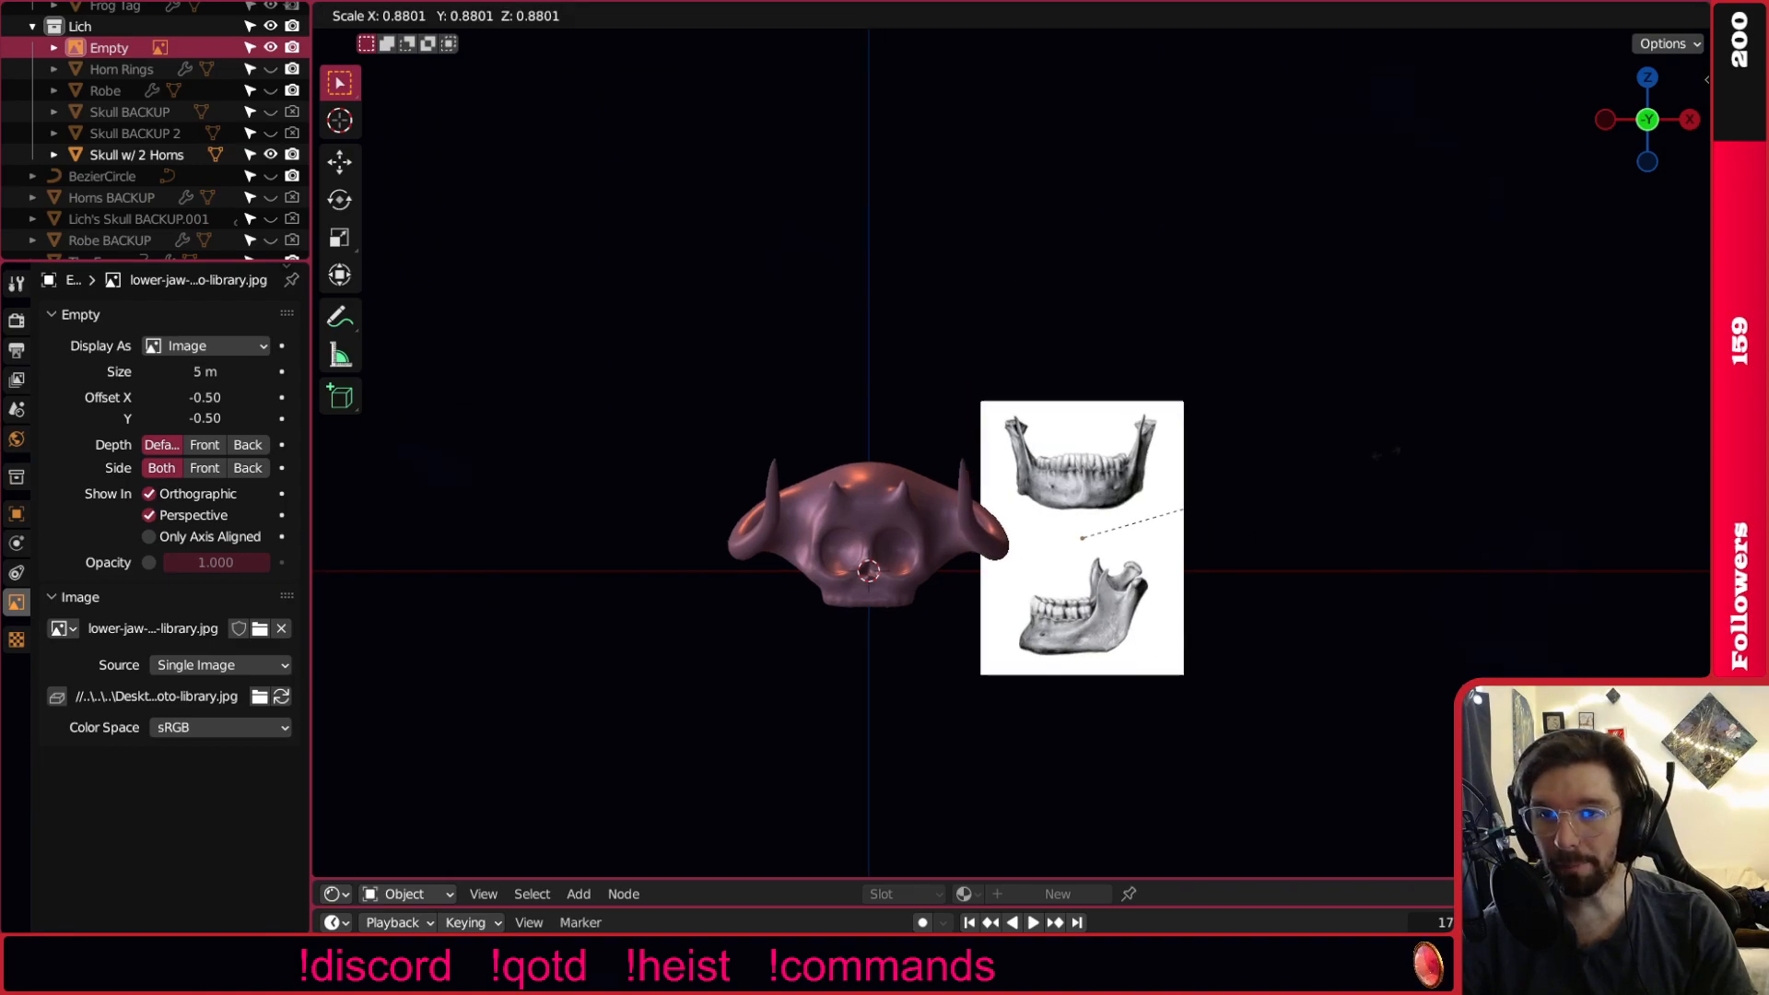
{"action": "left_click", "coordinate": [1184, 509]}
{"action": "scroll", "coordinate": [1087, 534], "scroll_direction": "up", "scroll_amount": 4}
{"action": "key", "text": "s"}
{"action": "left_click", "coordinate": [1113, 544]}
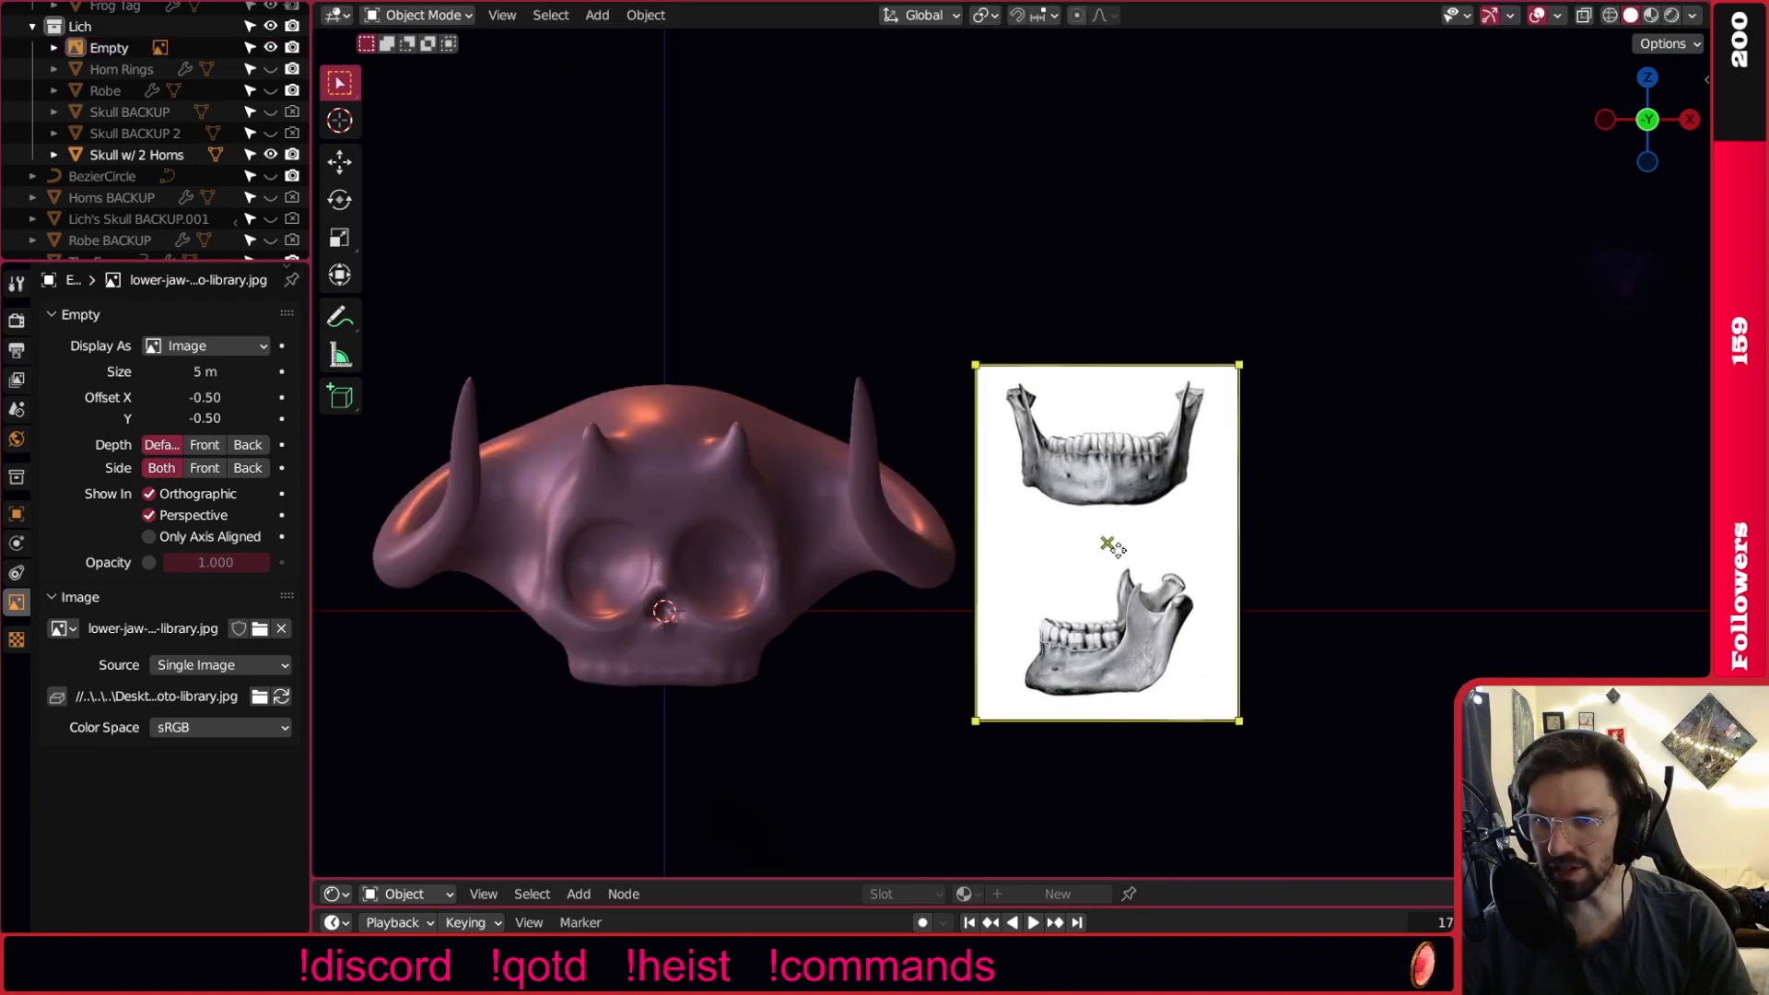
Move the lower-jaw reference image farther away from the skull and deselect everything.
{"action": "key", "text": "g"}
{"action": "left_click", "coordinate": [1214, 546]}
{"action": "key", "text": "alt+a"}
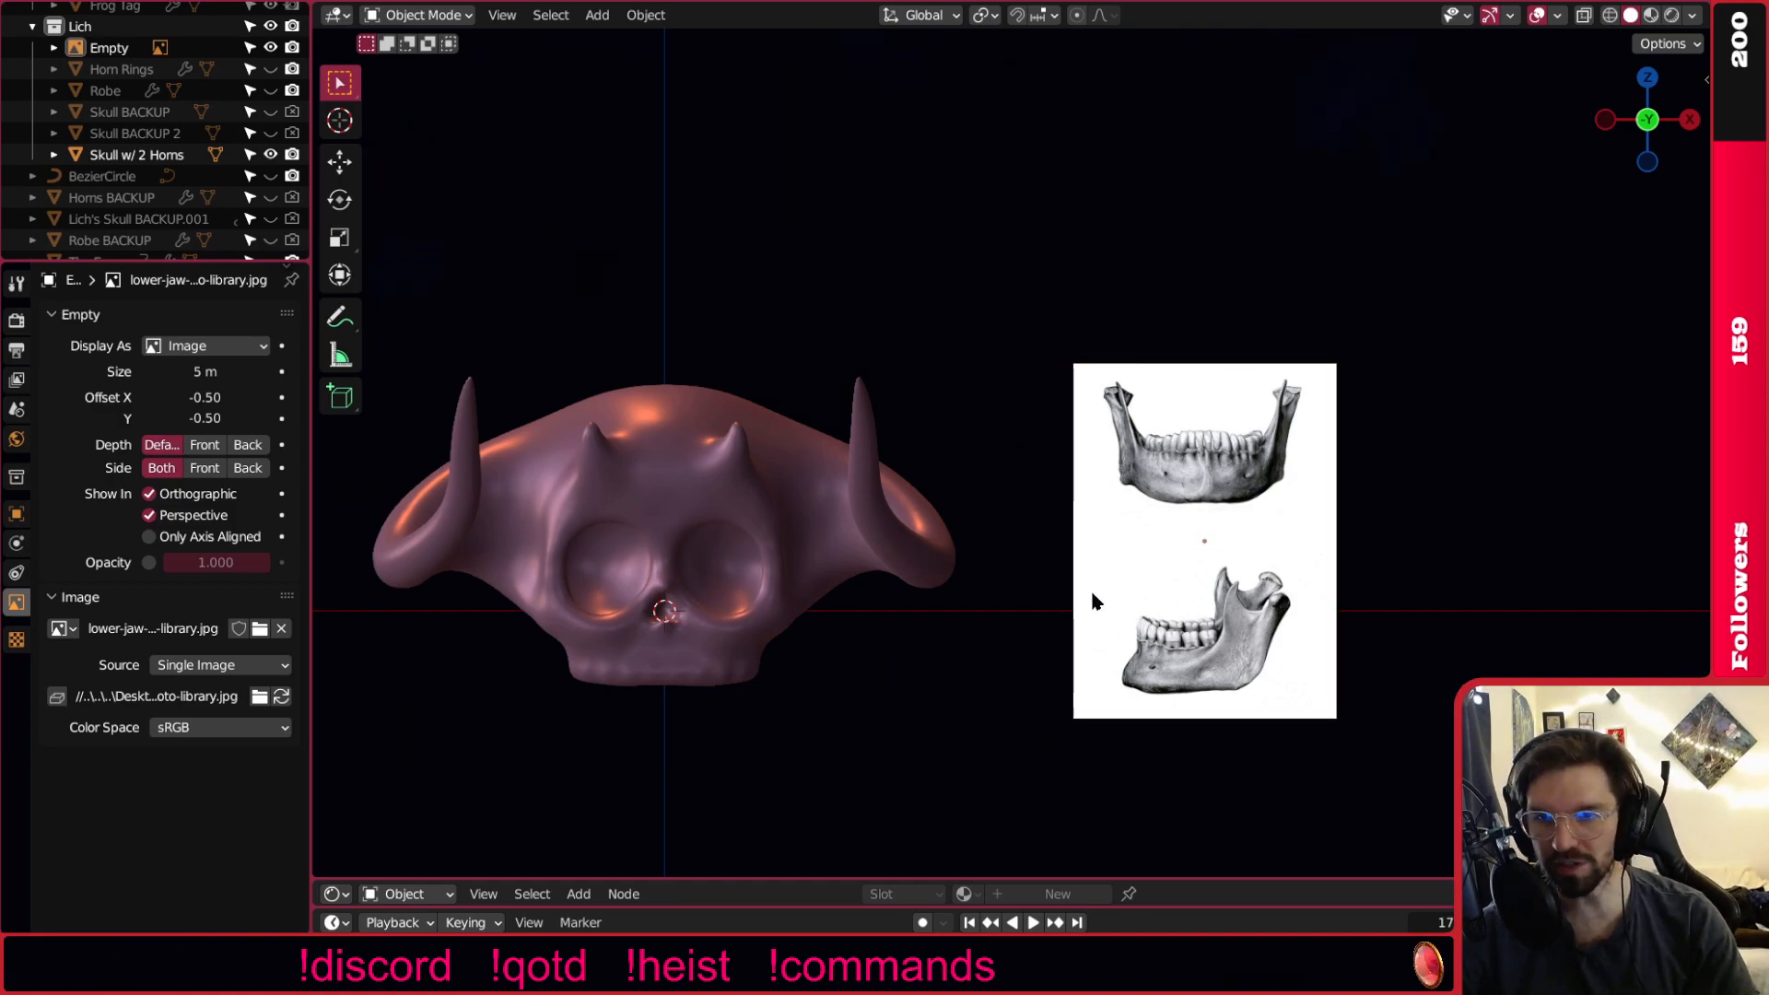
Add a cube mesh and move it about 1.6 m down along Z, below the skull.
{"action": "left_click", "coordinate": [597, 15]}
{"action": "mouse_move", "coordinate": [645, 39]}
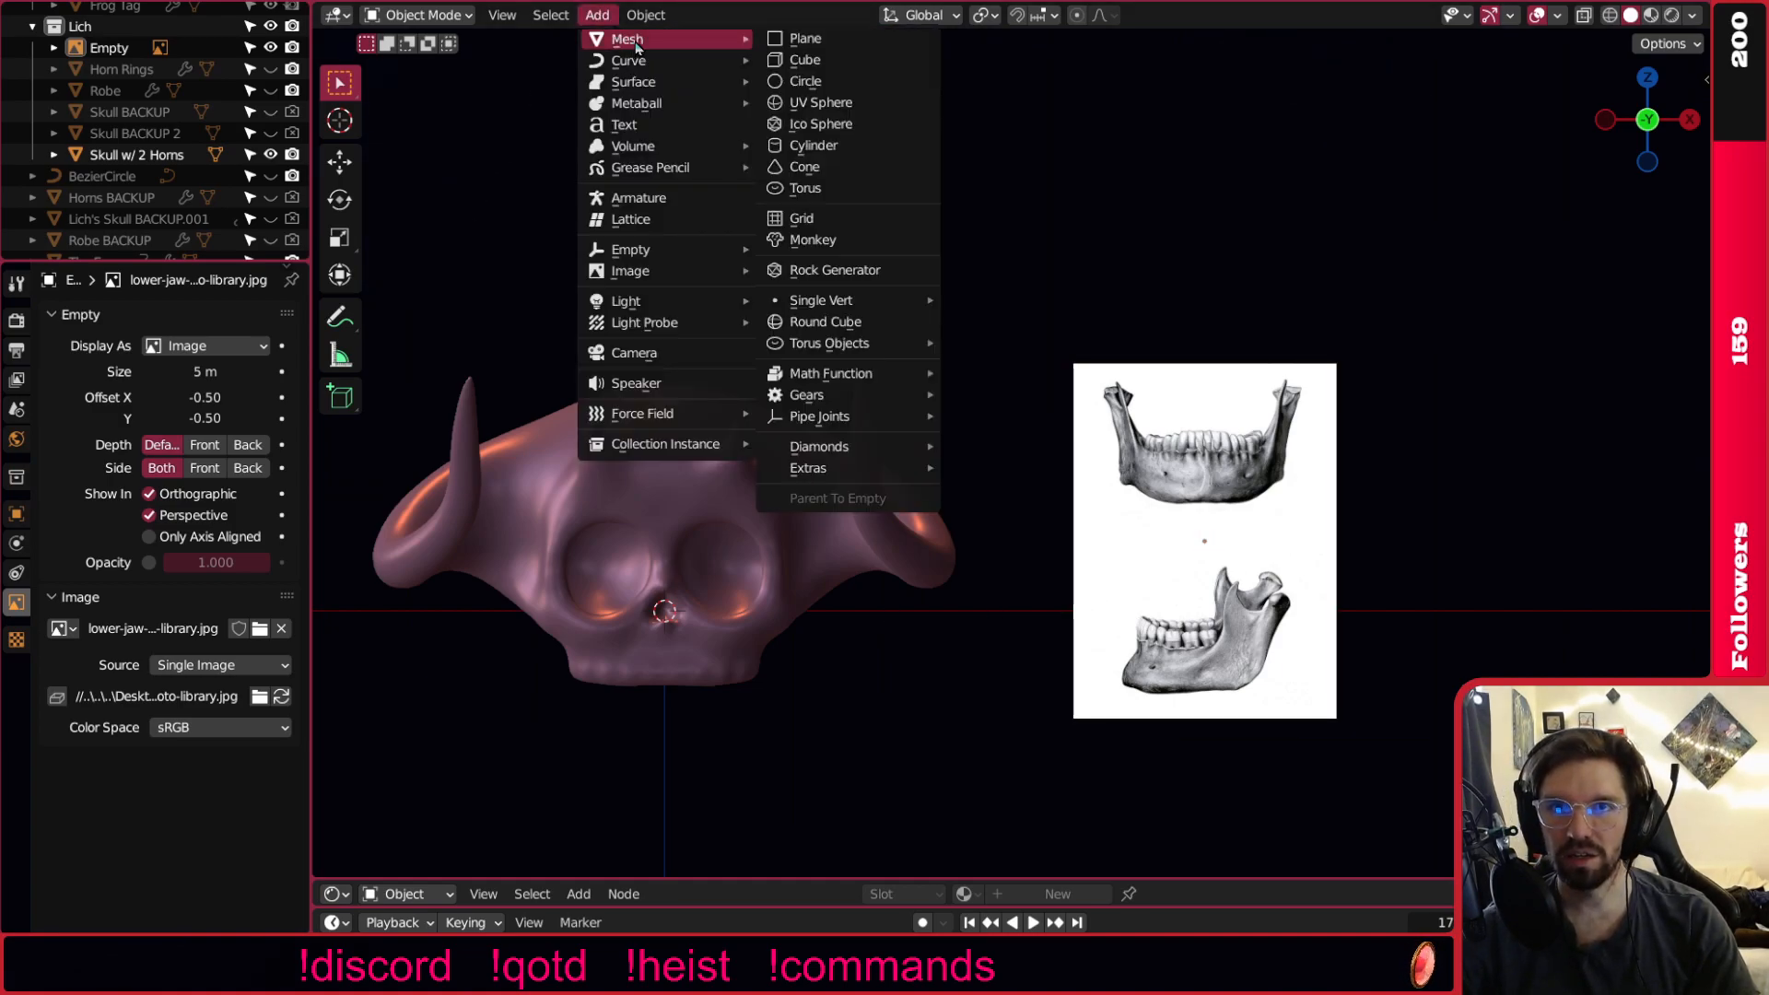
{"action": "left_click", "coordinate": [805, 60]}
{"action": "scroll", "coordinate": [832, 464], "scroll_direction": "down", "scroll_amount": 3}
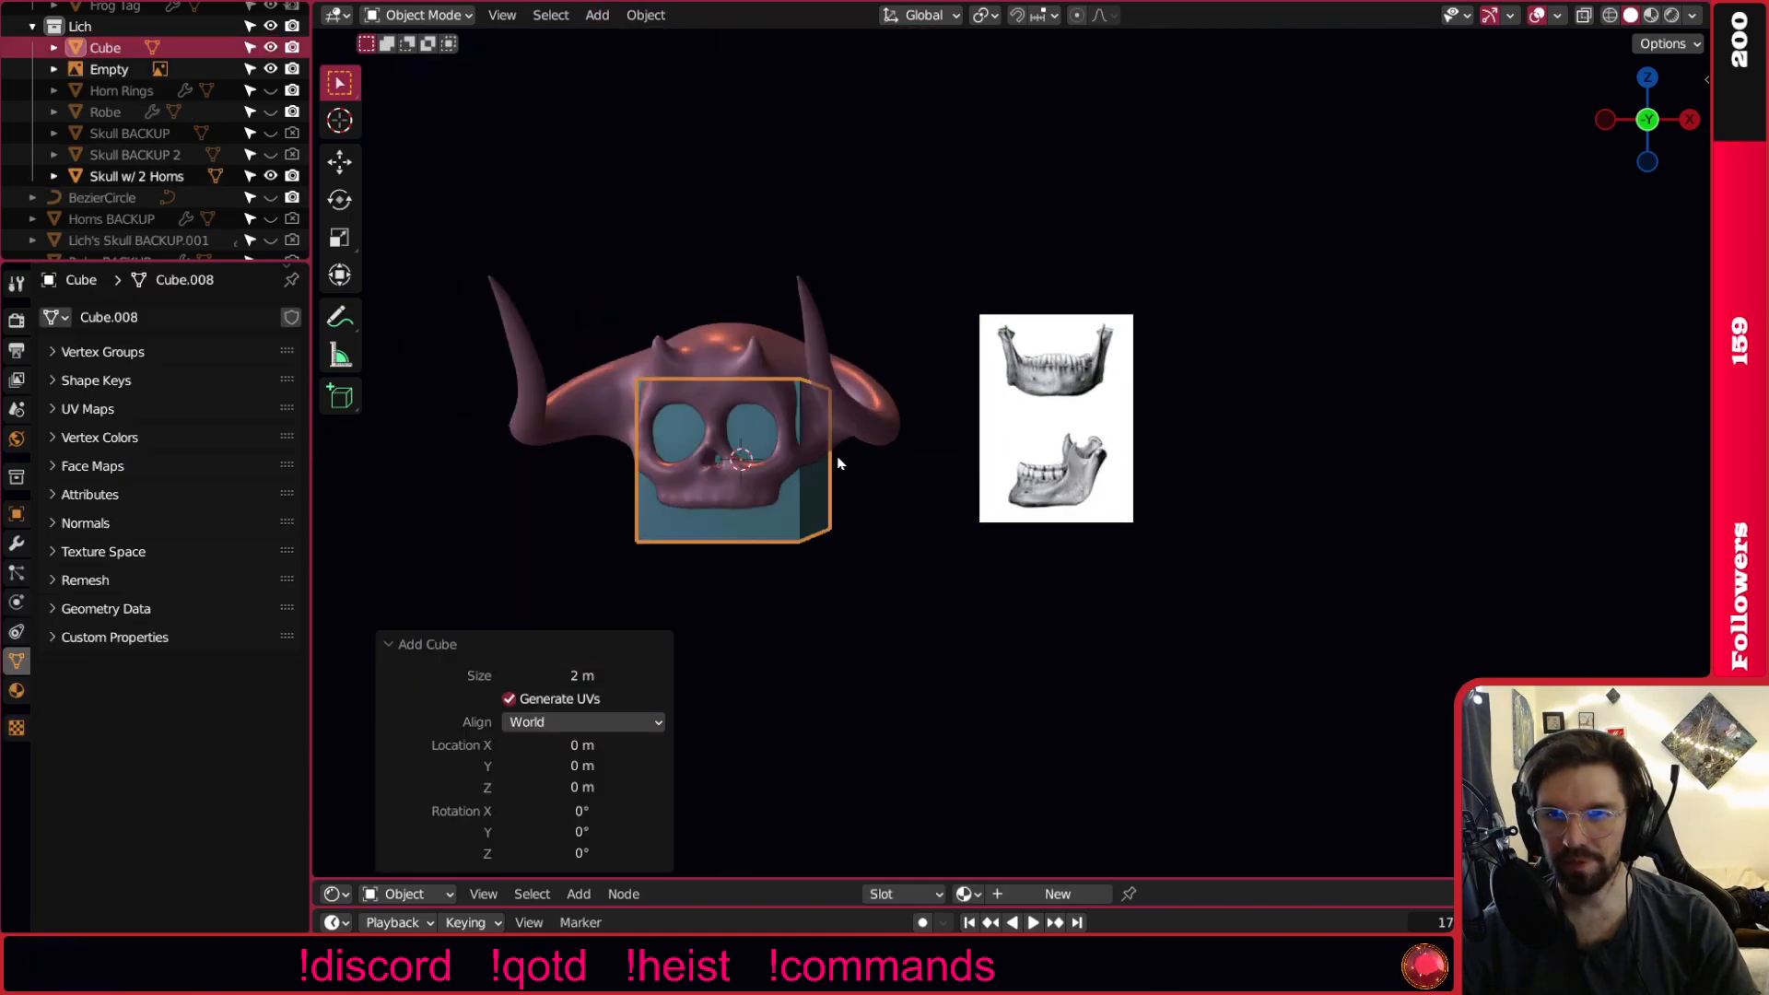
{"action": "middle_click_drag", "start_coordinate": [846, 400], "coordinate": [793, 410]}
{"action": "key", "text": "g"}
{"action": "key", "text": "z"}
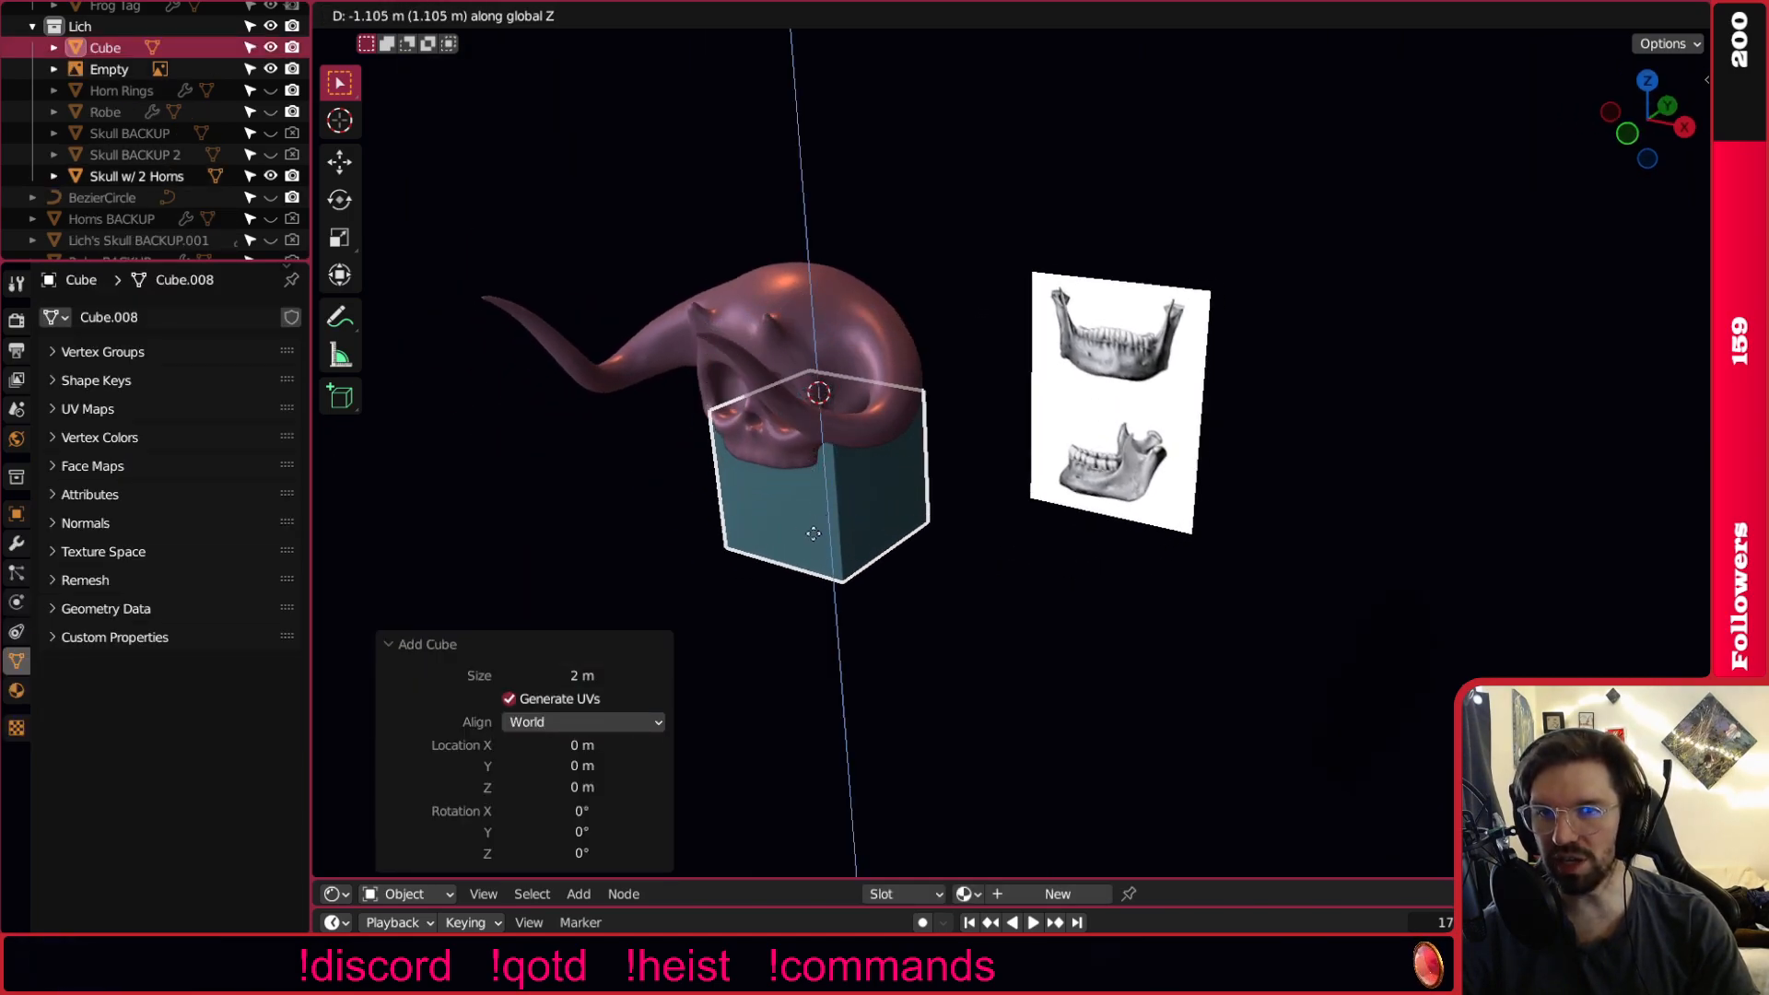
{"action": "left_click", "coordinate": [815, 574]}
Scale the cube down to about 0.258 and move it forward along Y beneath the skull's upper jaw.
{"action": "scroll", "coordinate": [814, 573], "scroll_direction": "up", "scroll_amount": 2}
{"action": "key", "text": "s"}
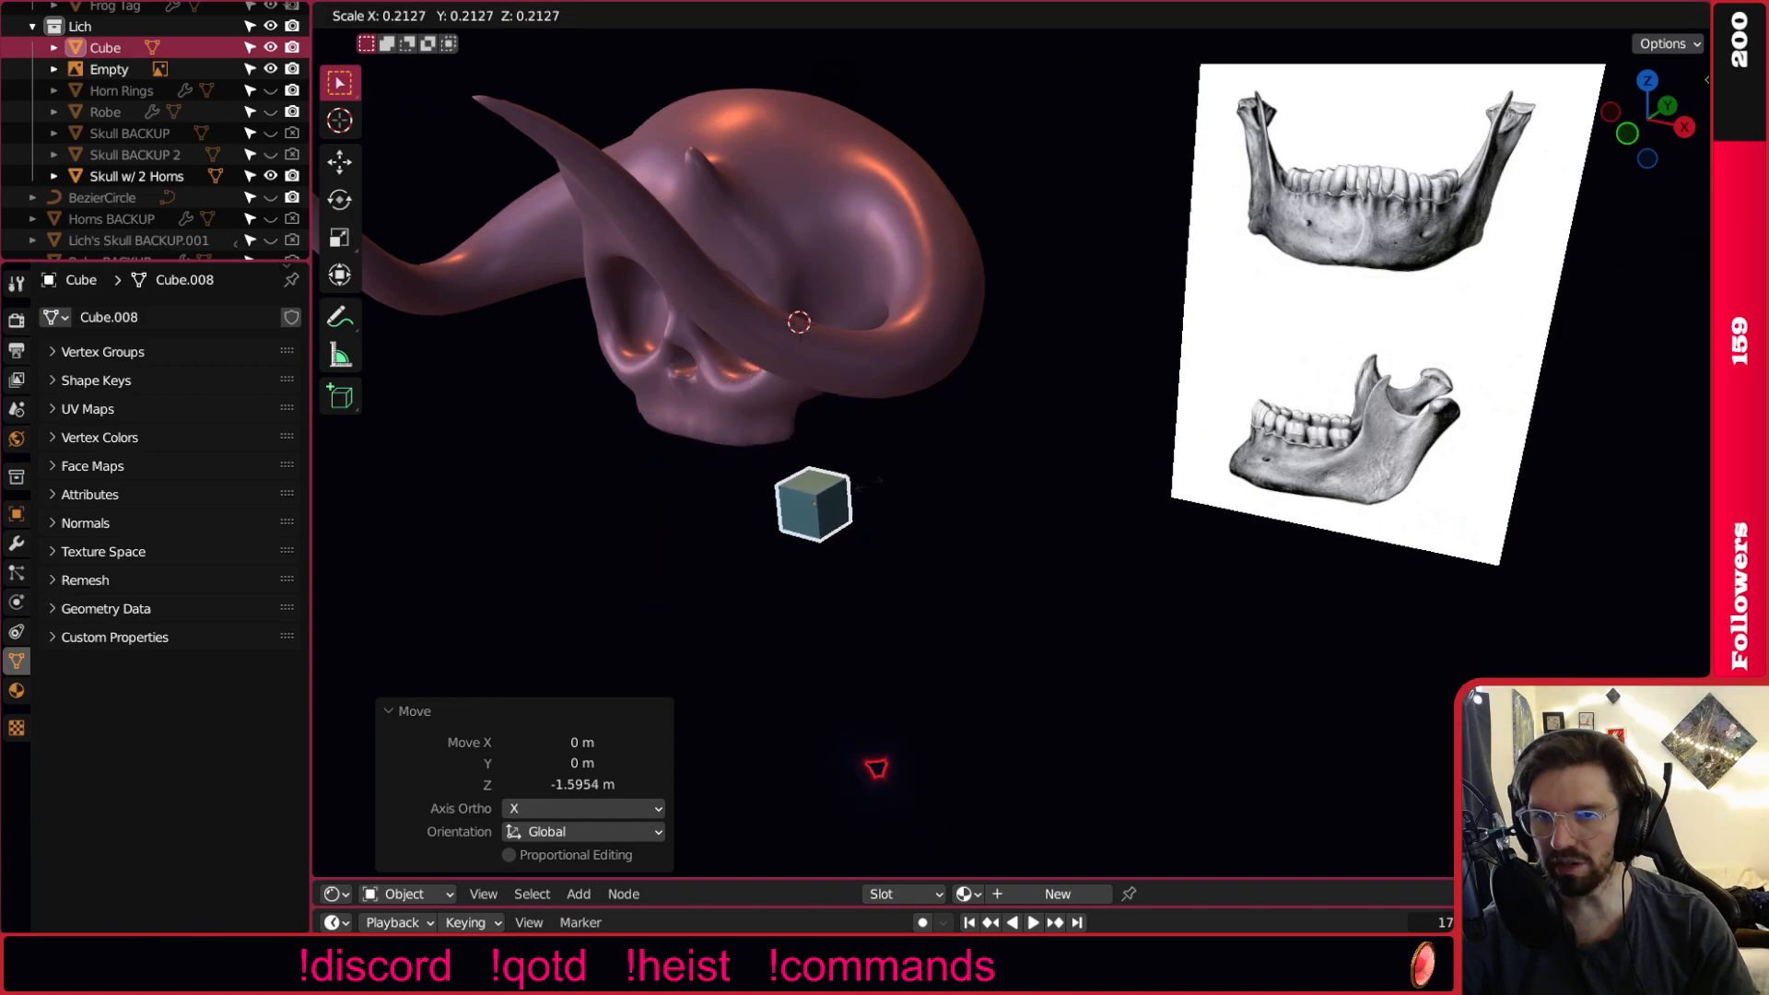
{"action": "left_click", "coordinate": [881, 493]}
{"action": "middle_click_drag", "start_coordinate": [810, 529], "coordinate": [849, 533]}
{"action": "key", "text": "g"}
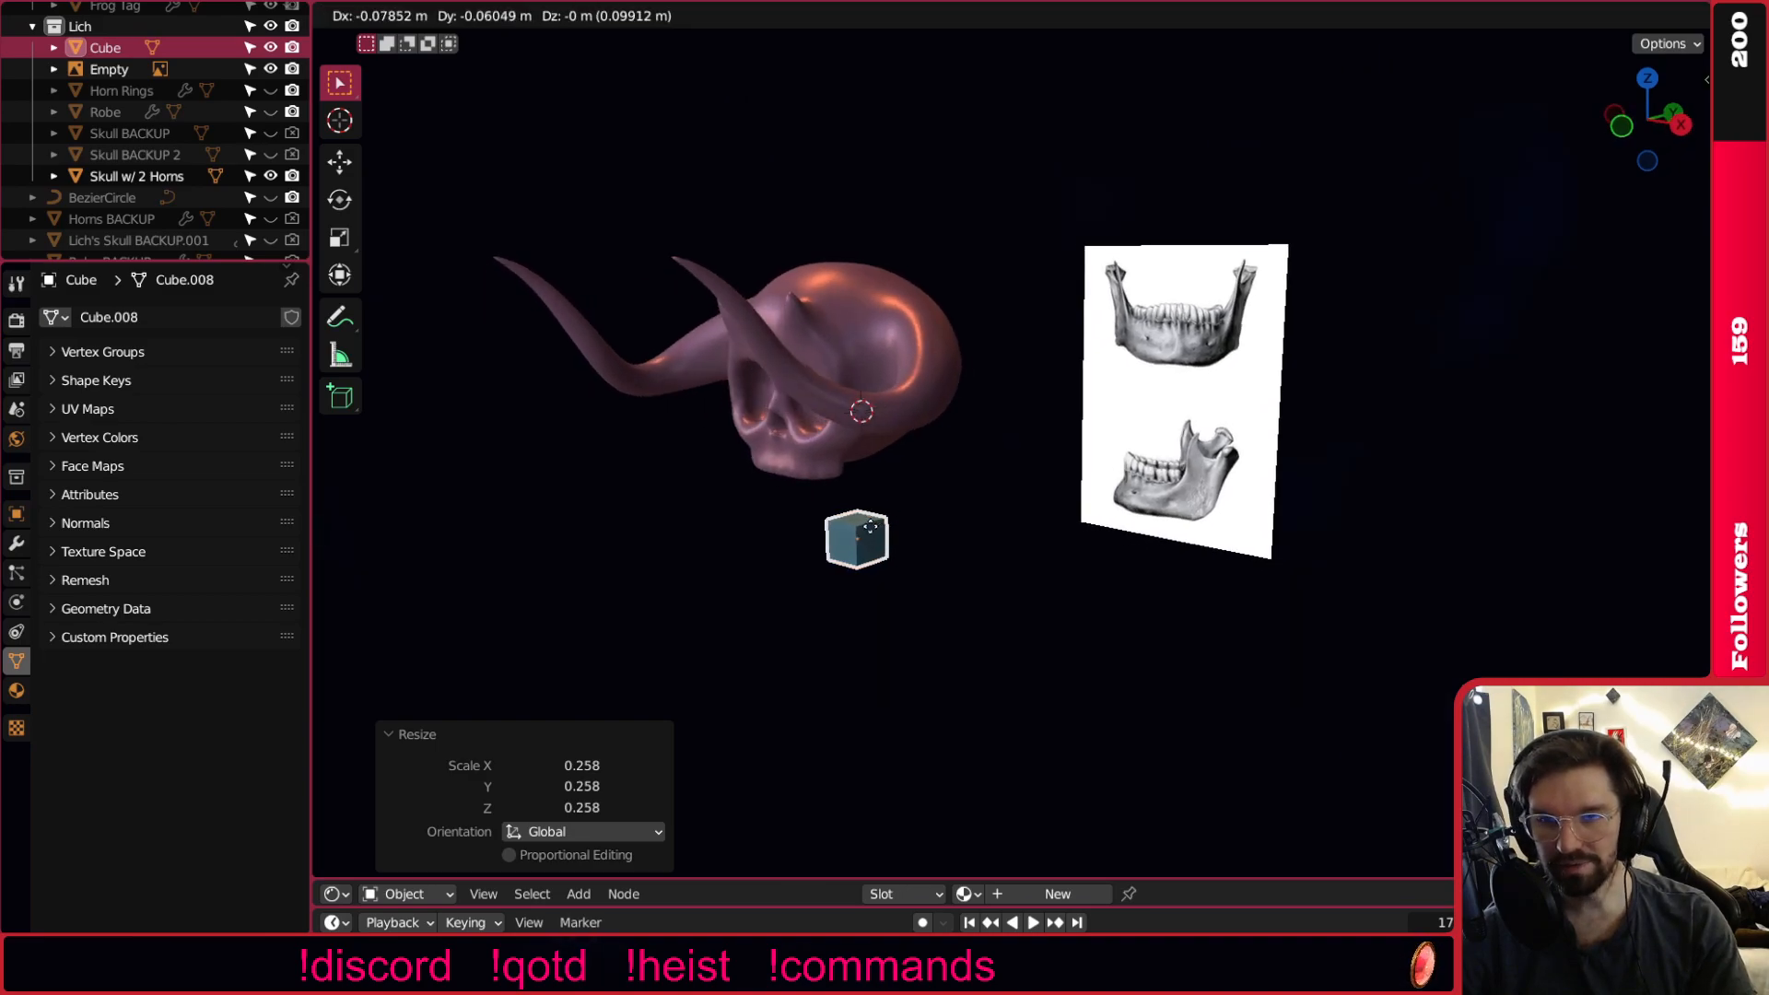
{"action": "key", "text": "y"}
{"action": "left_click", "coordinate": [818, 548]}
Shrink the cube again by about 0.556 and stretch it along Z by about 2.127.
{"action": "scroll", "coordinate": [824, 554], "scroll_direction": "up", "scroll_amount": 3}
{"action": "key", "text": "s"}
{"action": "left_click", "coordinate": [925, 515]}
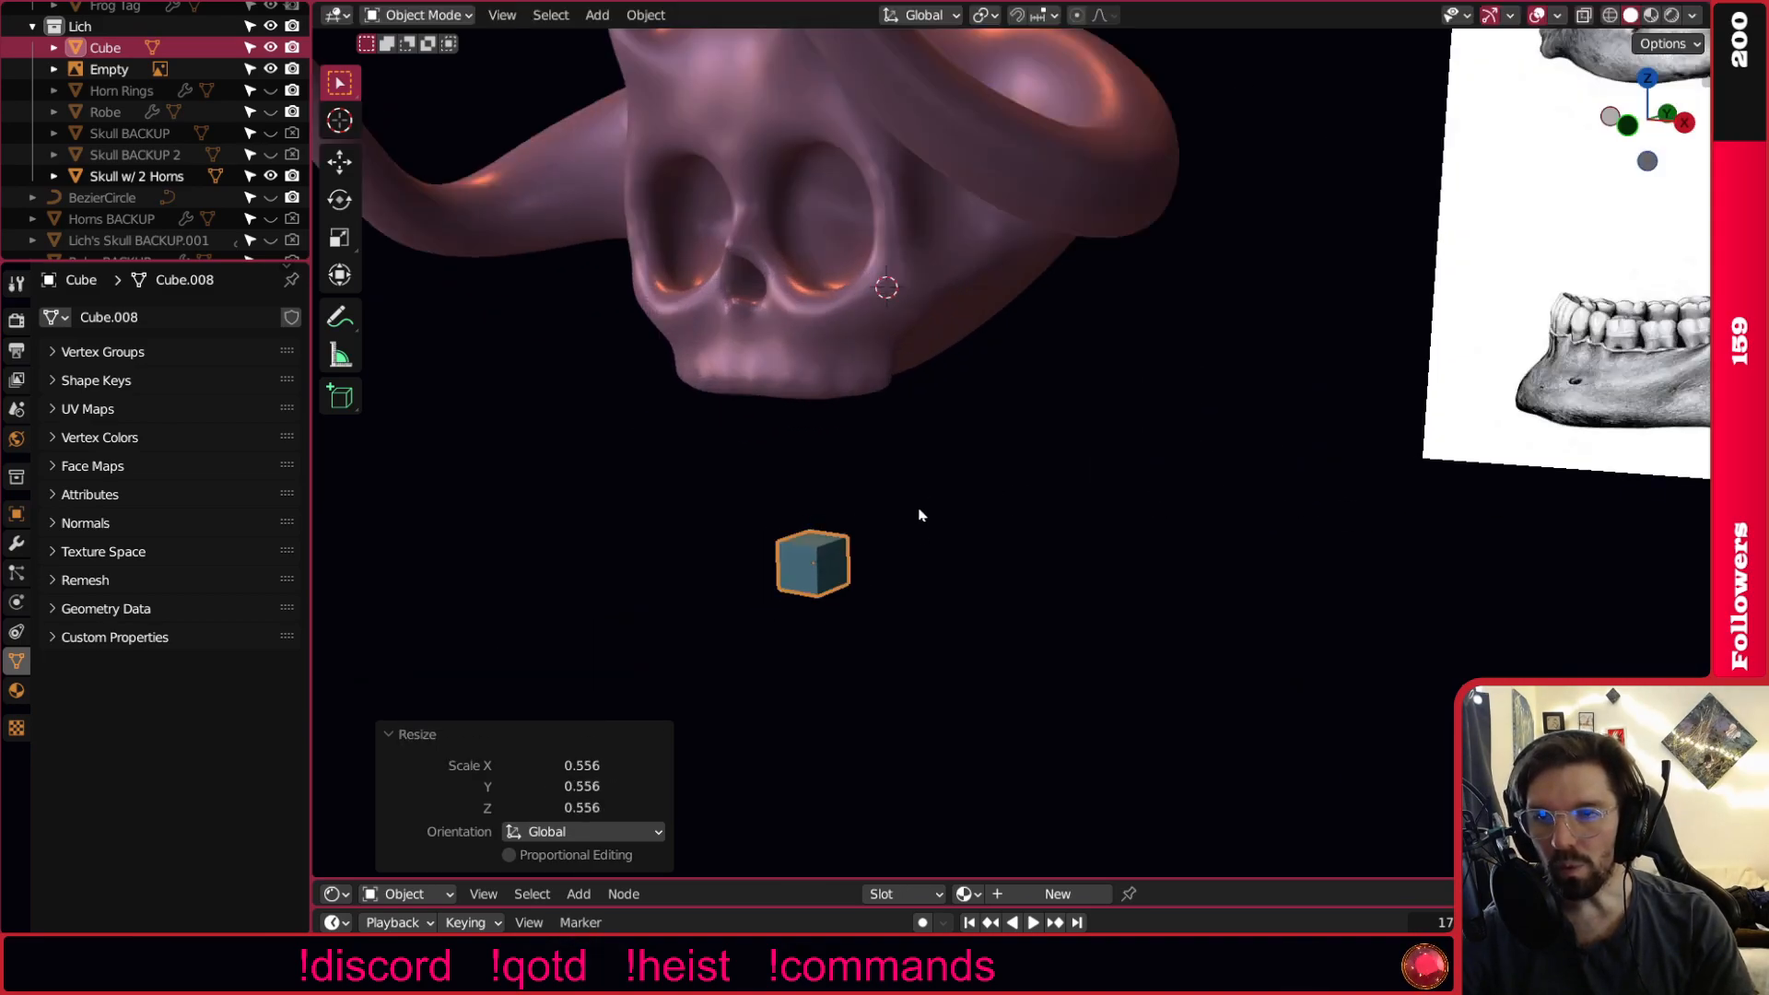
{"action": "key", "text": "s"}
{"action": "key", "text": "z"}
{"action": "left_click", "coordinate": [843, 499]}
Stretch the block along X, and reduce that width by about 0.755 to fit under the upper teeth.
{"action": "middle_click_drag", "start_coordinate": [842, 499], "coordinate": [864, 503]}
{"action": "key", "text": "s"}
{"action": "key", "text": "x"}
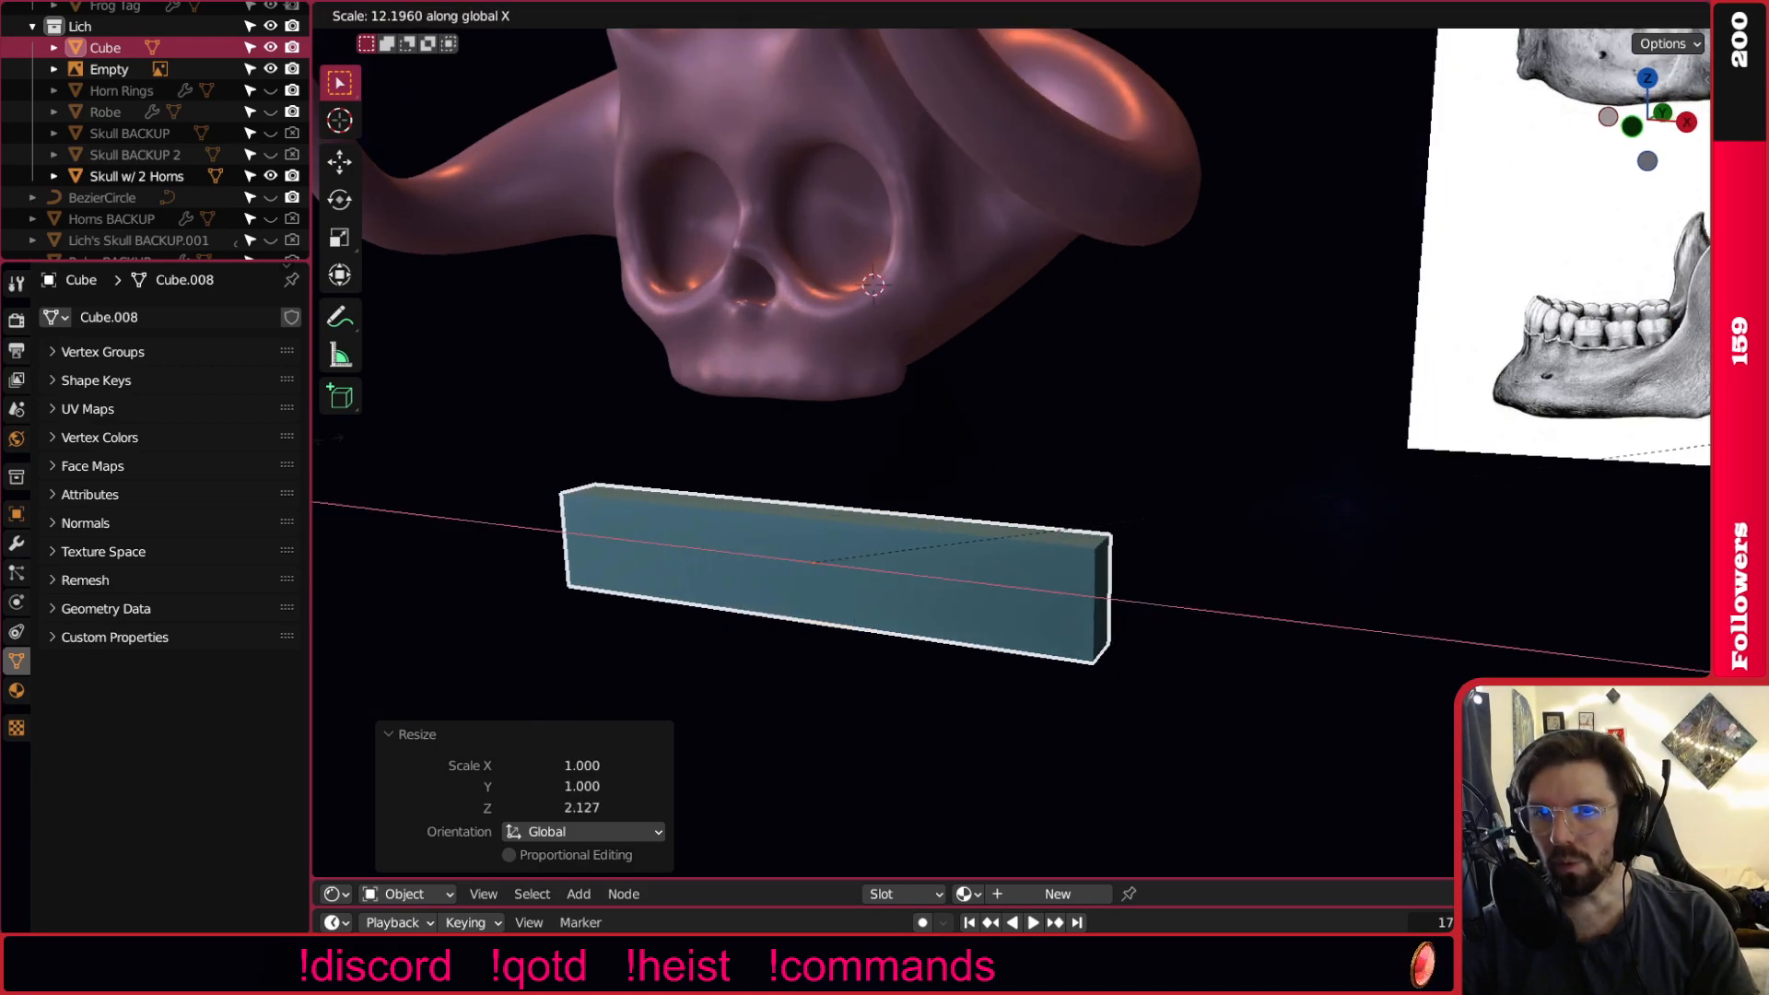
{"action": "left_click", "coordinate": [1212, 359]}
{"action": "scroll", "coordinate": [895, 448], "scroll_direction": "down", "scroll_amount": 3}
{"action": "middle_click_drag", "start_coordinate": [896, 448], "coordinate": [553, 516]}
{"action": "key", "text": "s"}
{"action": "key", "text": "x"}
{"action": "left_click", "coordinate": [988, 434]}
{"action": "scroll", "coordinate": [929, 475], "scroll_direction": "up", "scroll_amount": 2}
In Edit Mode, add a centred vertical loop cut to the block and bevel it to about 0.715 m width.
{"action": "left_click", "coordinate": [449, 16]}
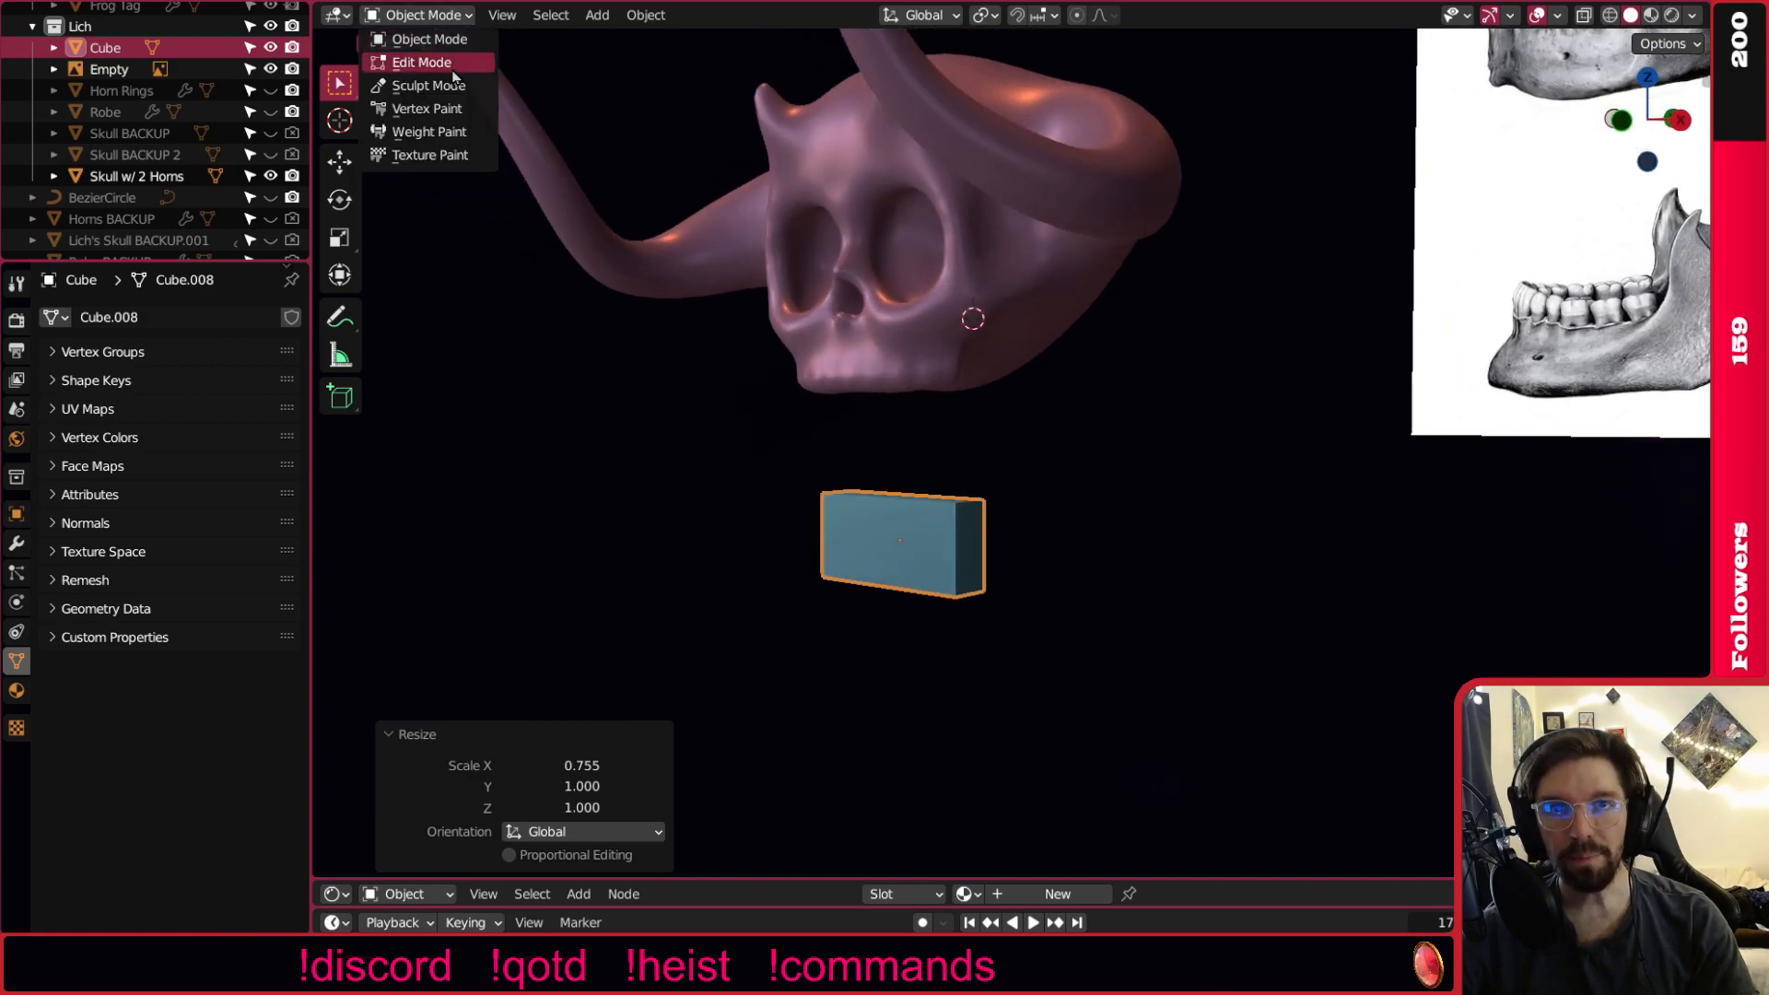
{"action": "left_click", "coordinate": [405, 59]}
{"action": "middle_click_drag", "start_coordinate": [959, 543], "coordinate": [1015, 540]}
{"action": "left_click", "coordinate": [346, 553]}
{"action": "middle_click_drag", "start_coordinate": [920, 518], "coordinate": [874, 522]}
{"action": "left_click", "coordinate": [879, 521]}
{"action": "scroll", "coordinate": [912, 513], "scroll_direction": "up", "scroll_amount": 6}
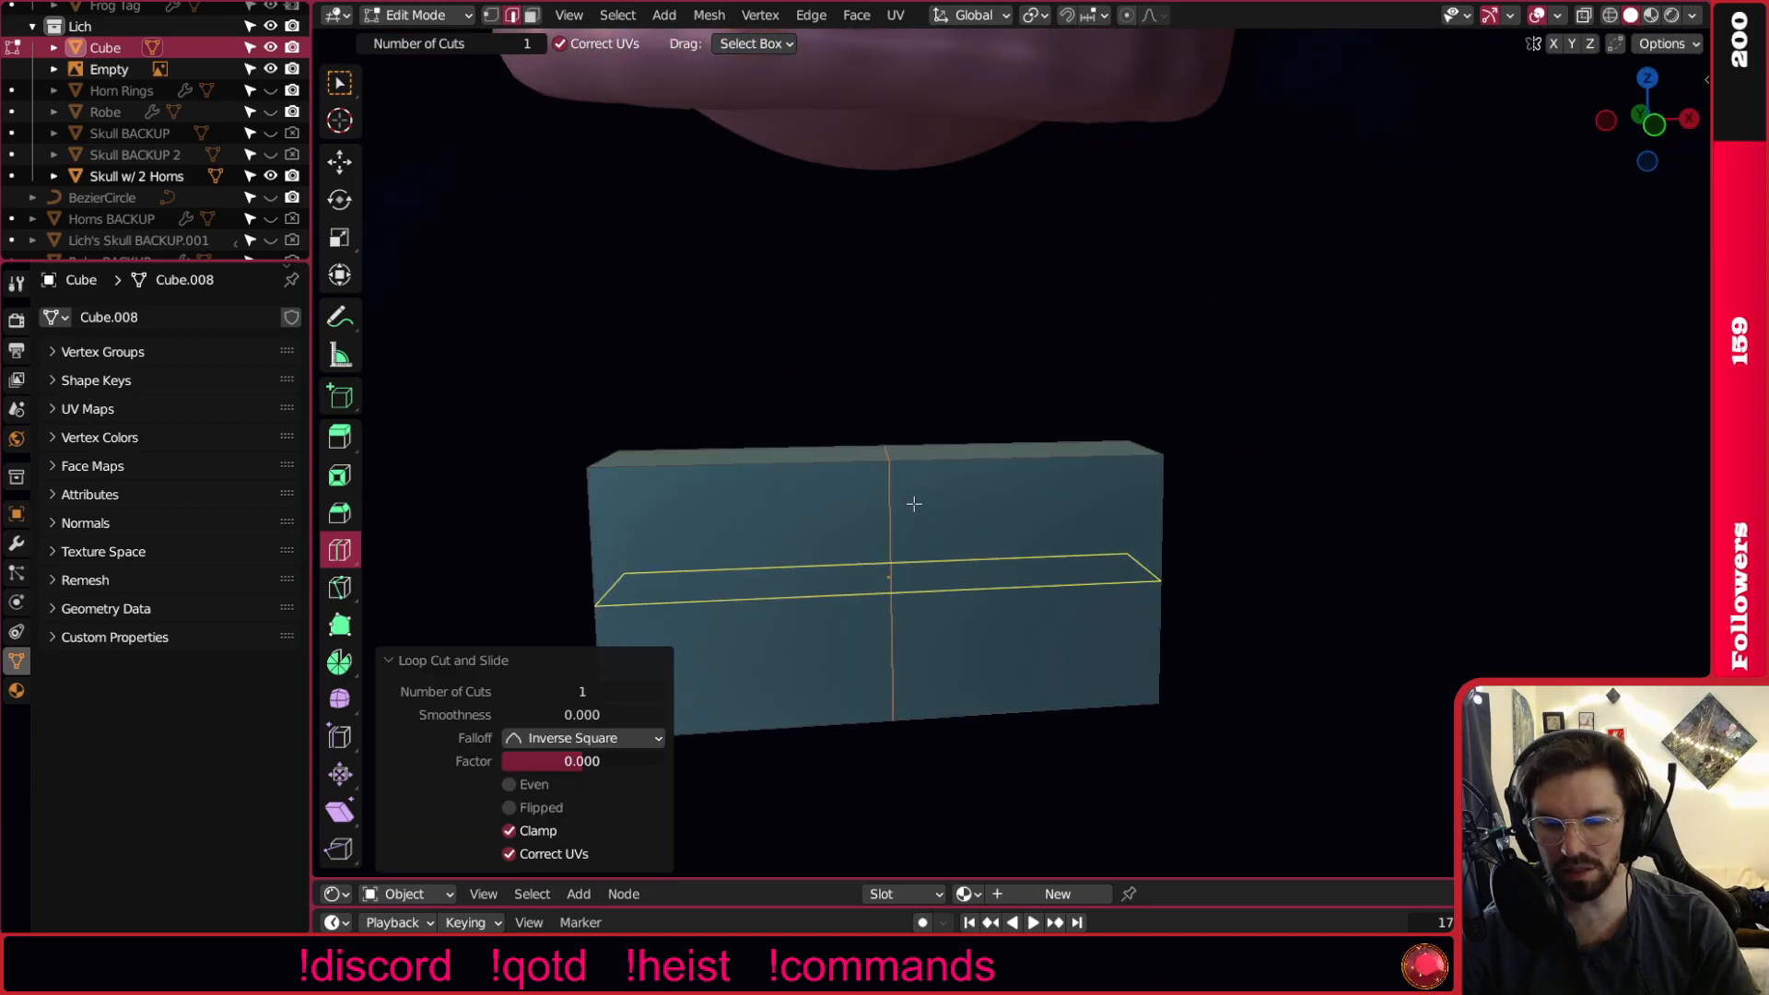
{"action": "key", "text": "ctrl+b"}
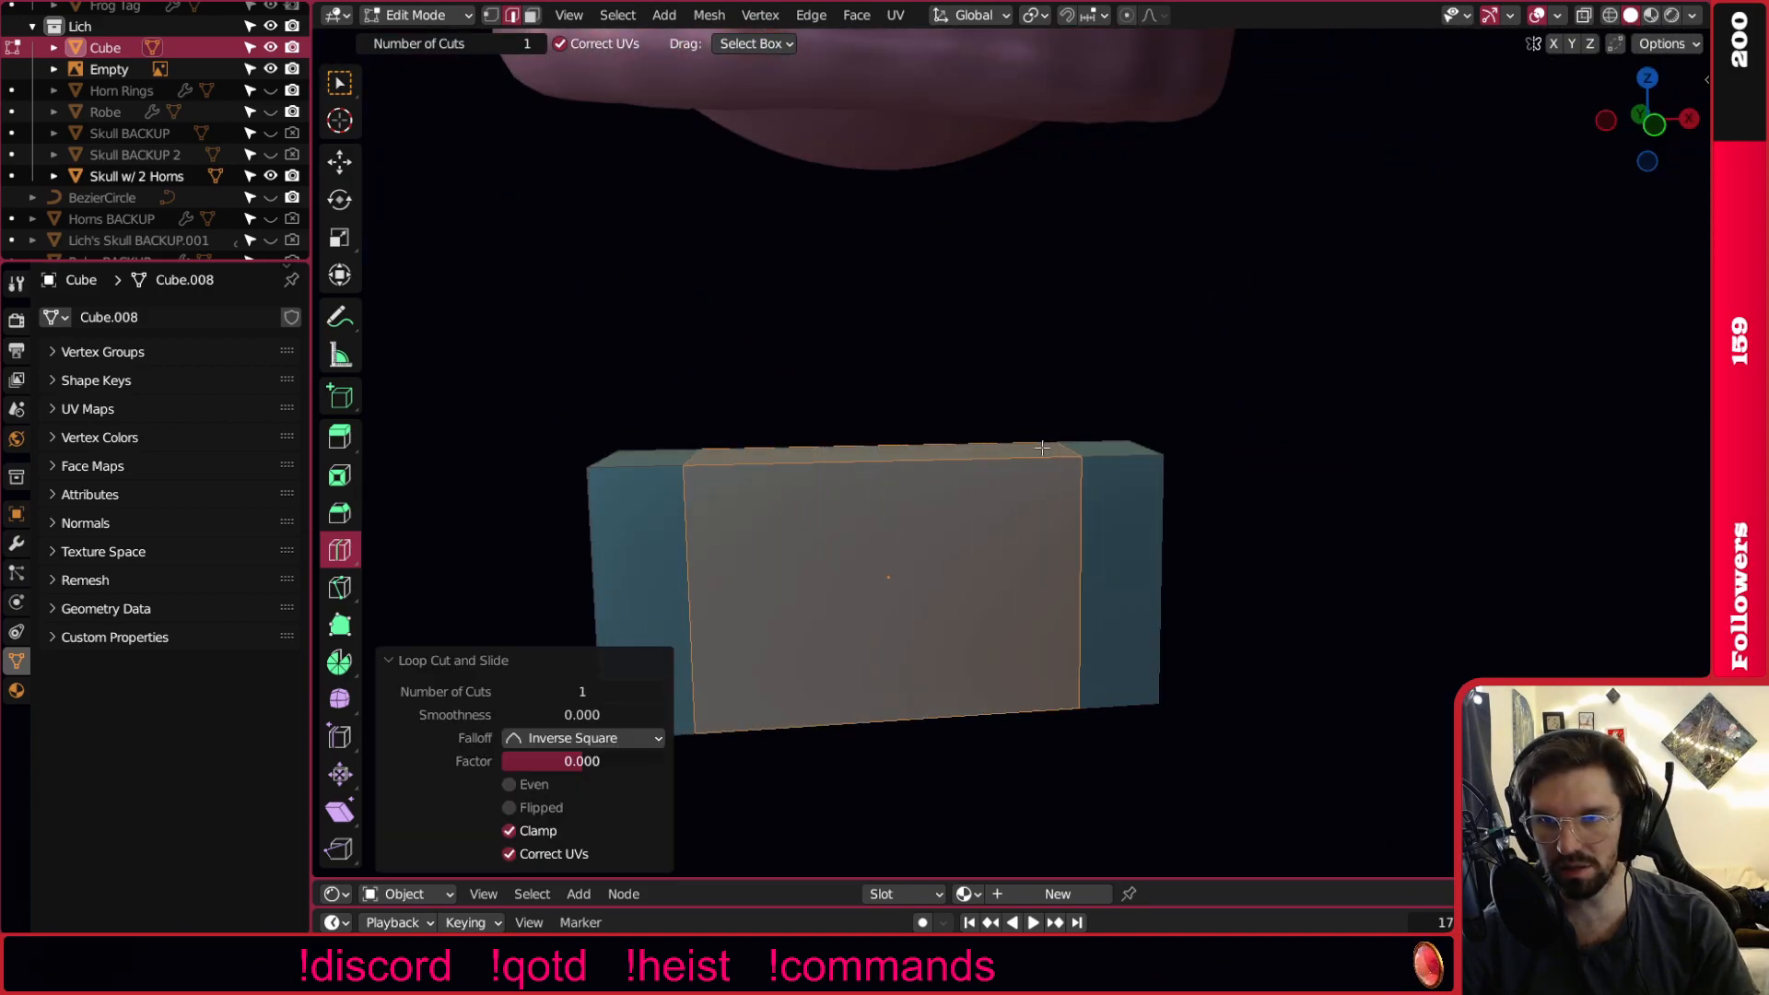
{"action": "left_click", "coordinate": [1043, 448]}
{"action": "scroll", "coordinate": [1042, 447], "scroll_direction": "down", "scroll_amount": 6}
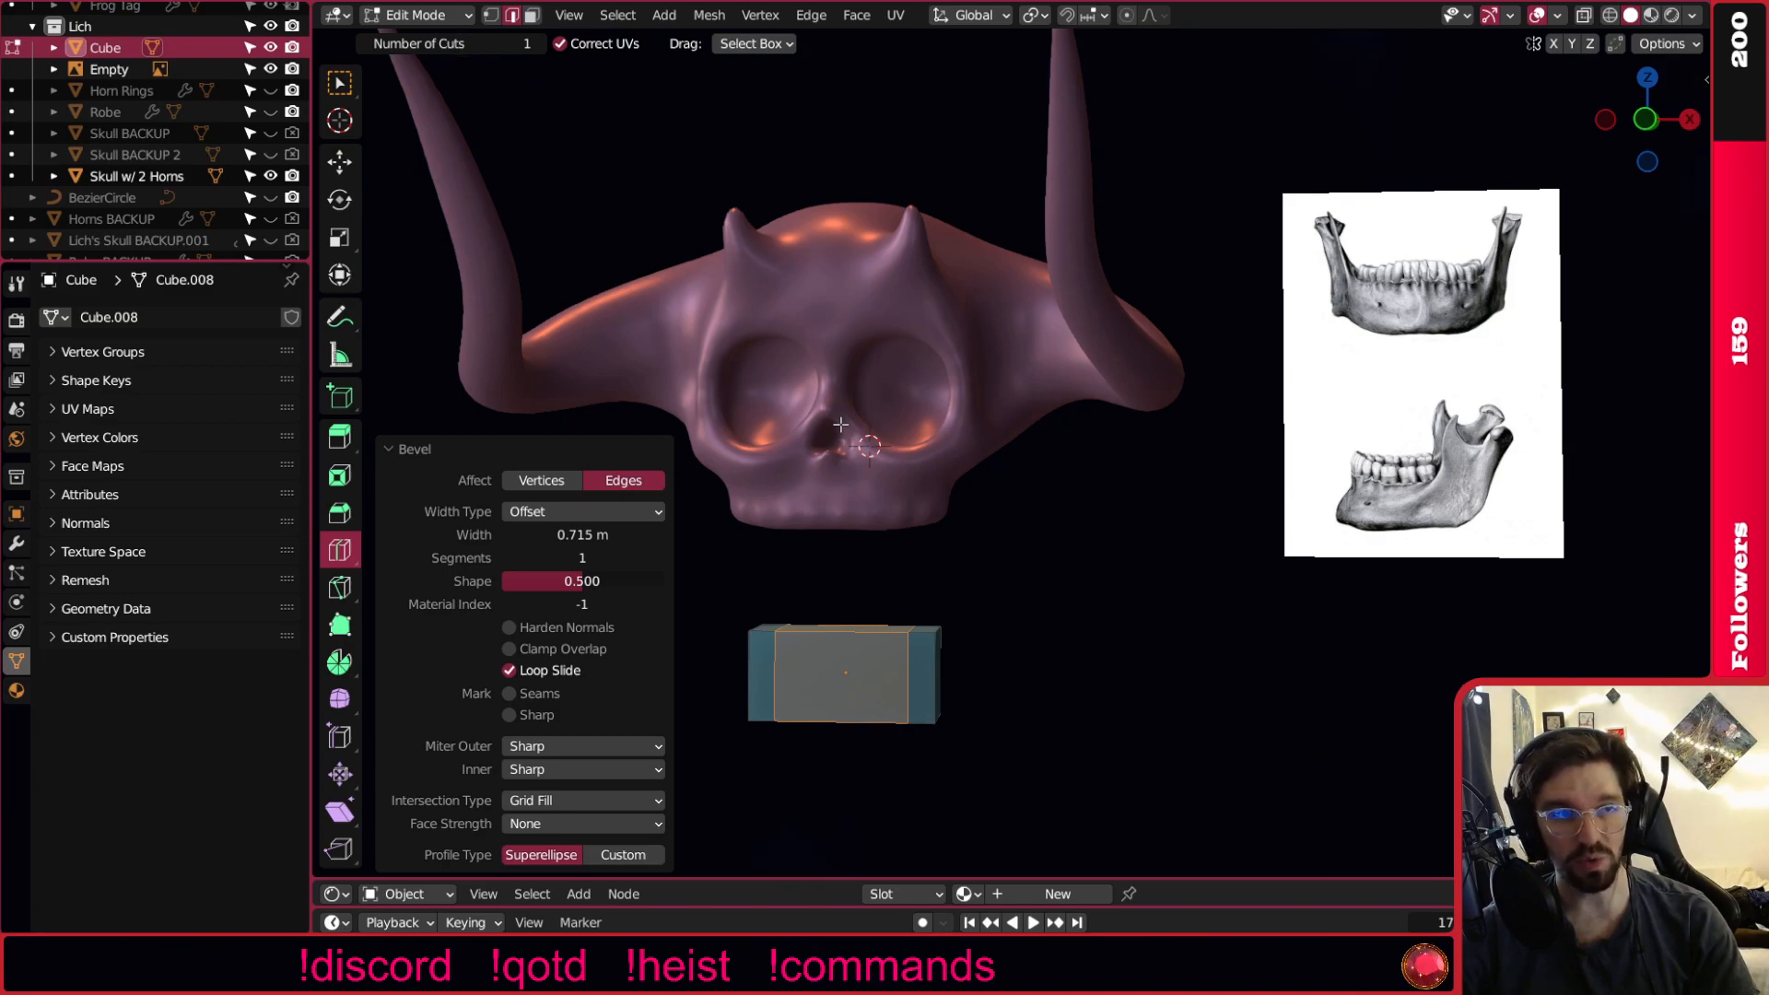
Select the block's front bottom edges and move them about 0.215 m forward along Y to form a protruding chin.
{"action": "middle_click_drag", "start_coordinate": [758, 624], "coordinate": [767, 655]}
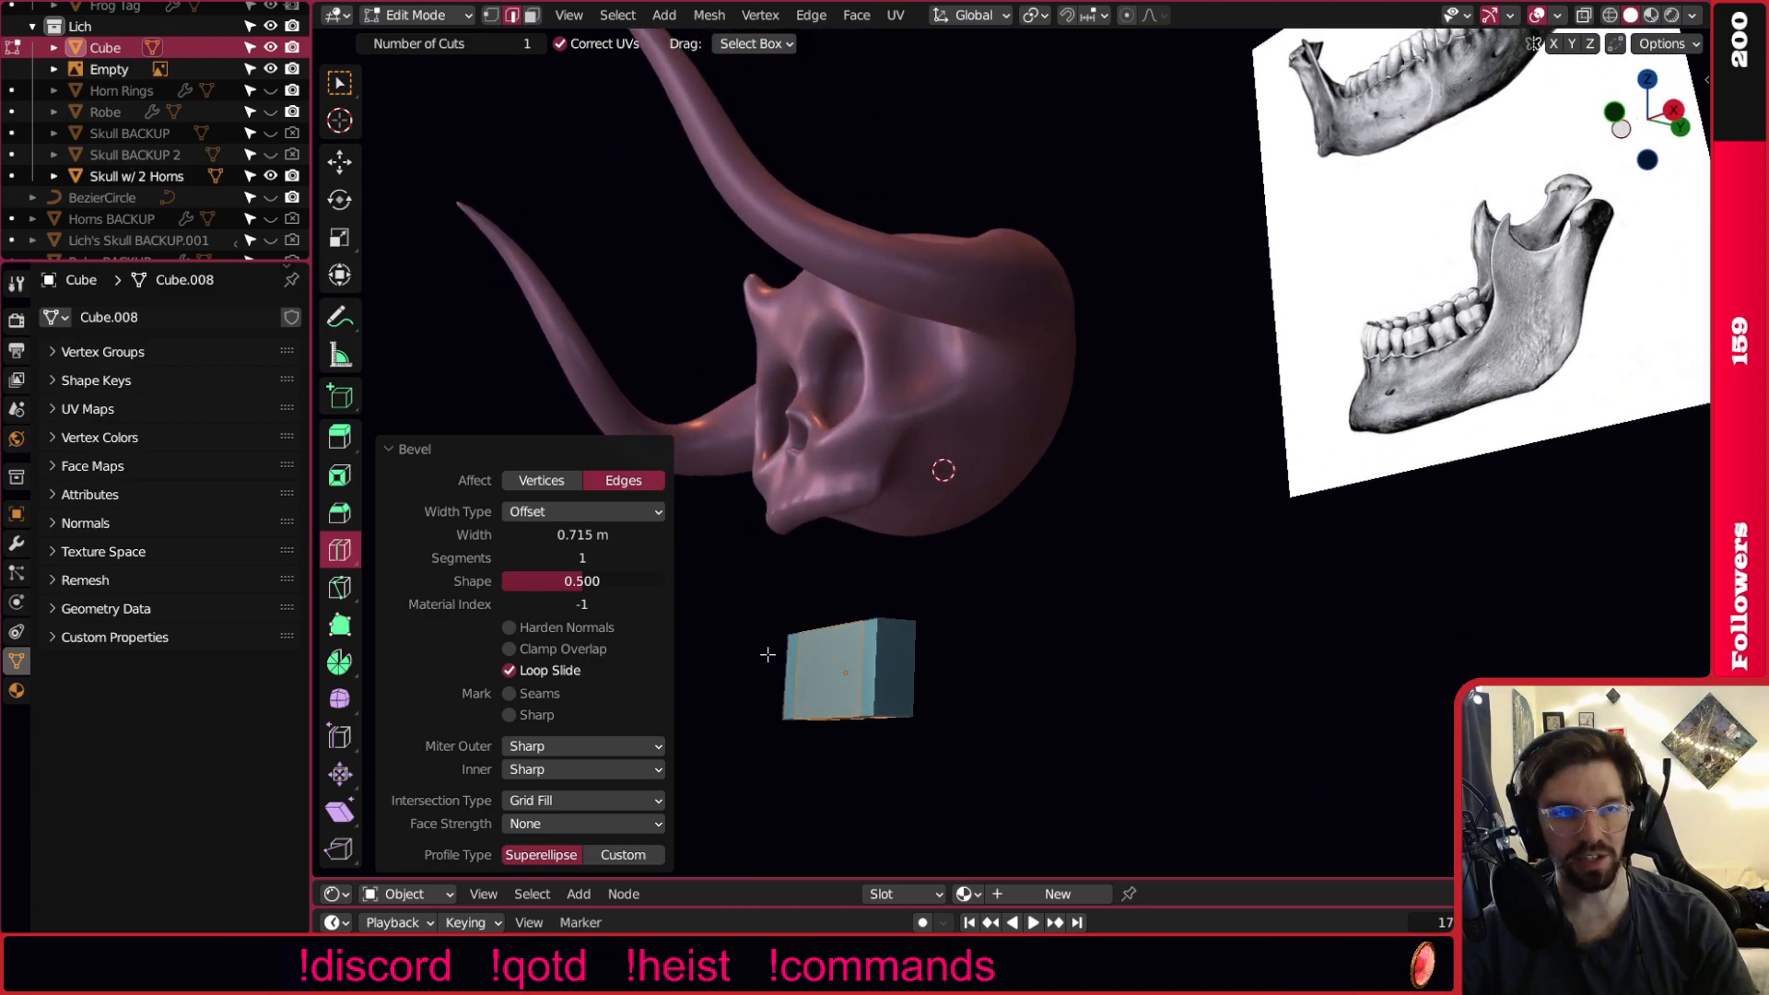
{"action": "middle_click_drag", "start_coordinate": [768, 655], "coordinate": [799, 664]}
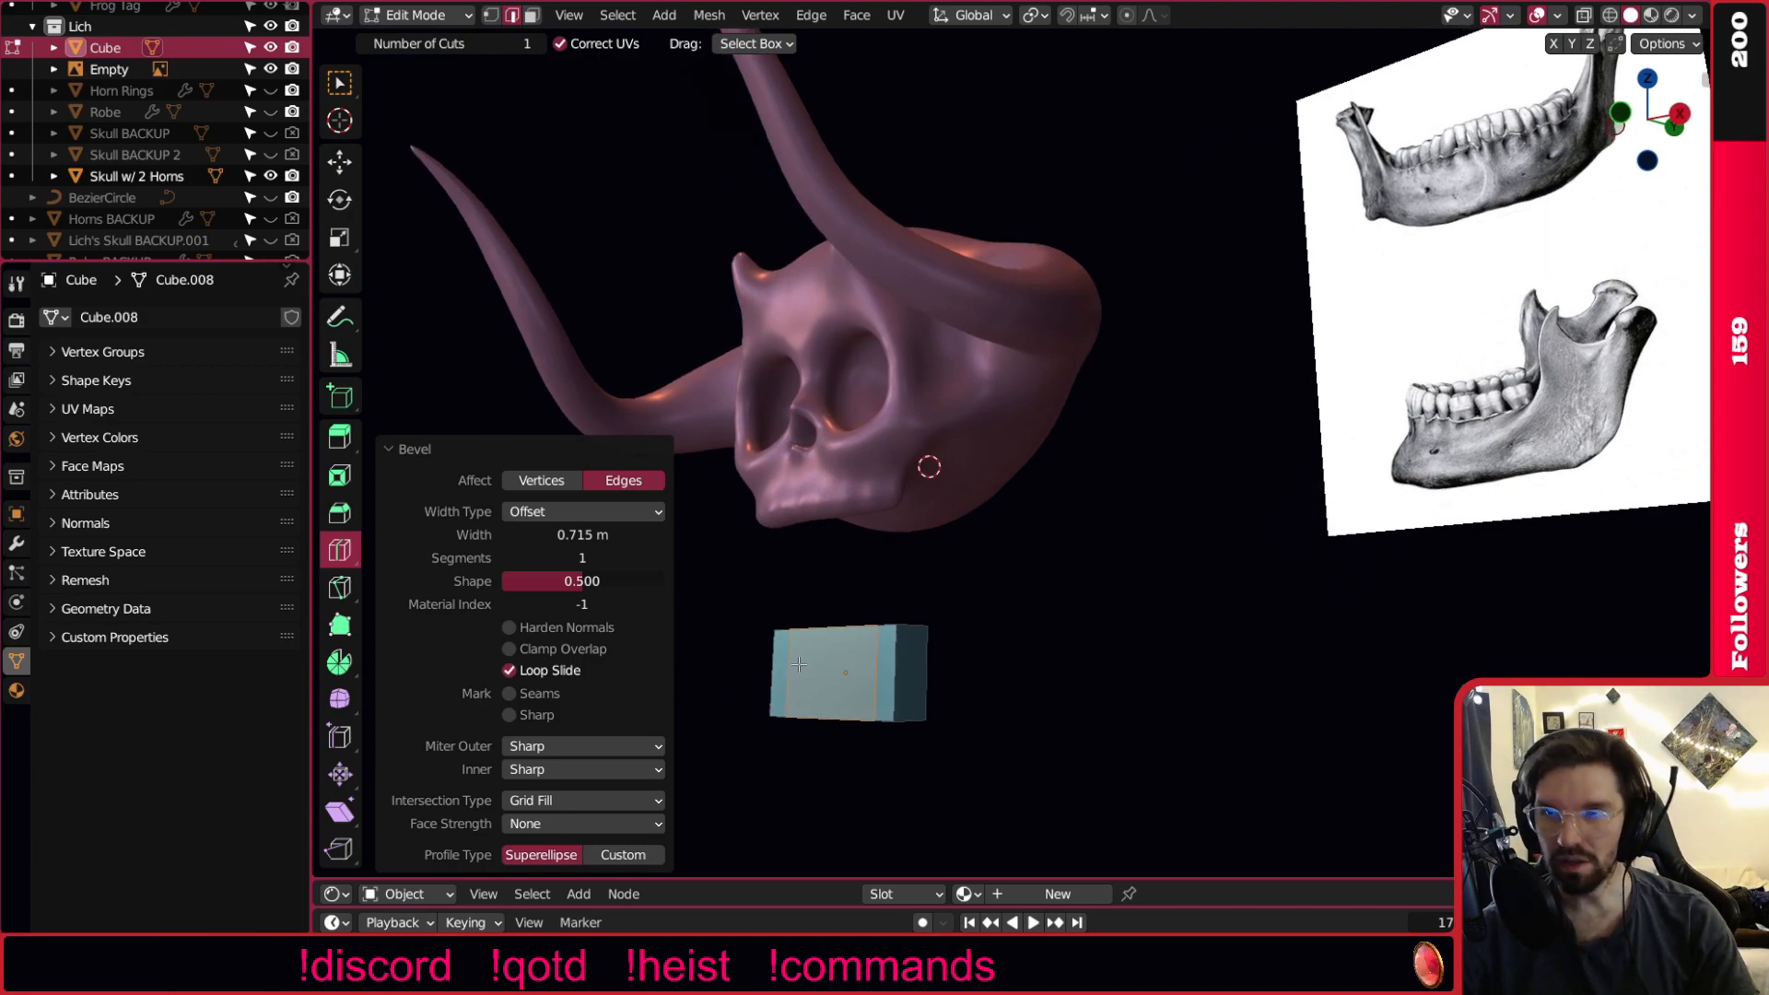
{"action": "scroll", "coordinate": [841, 722], "scroll_direction": "up", "scroll_amount": 4}
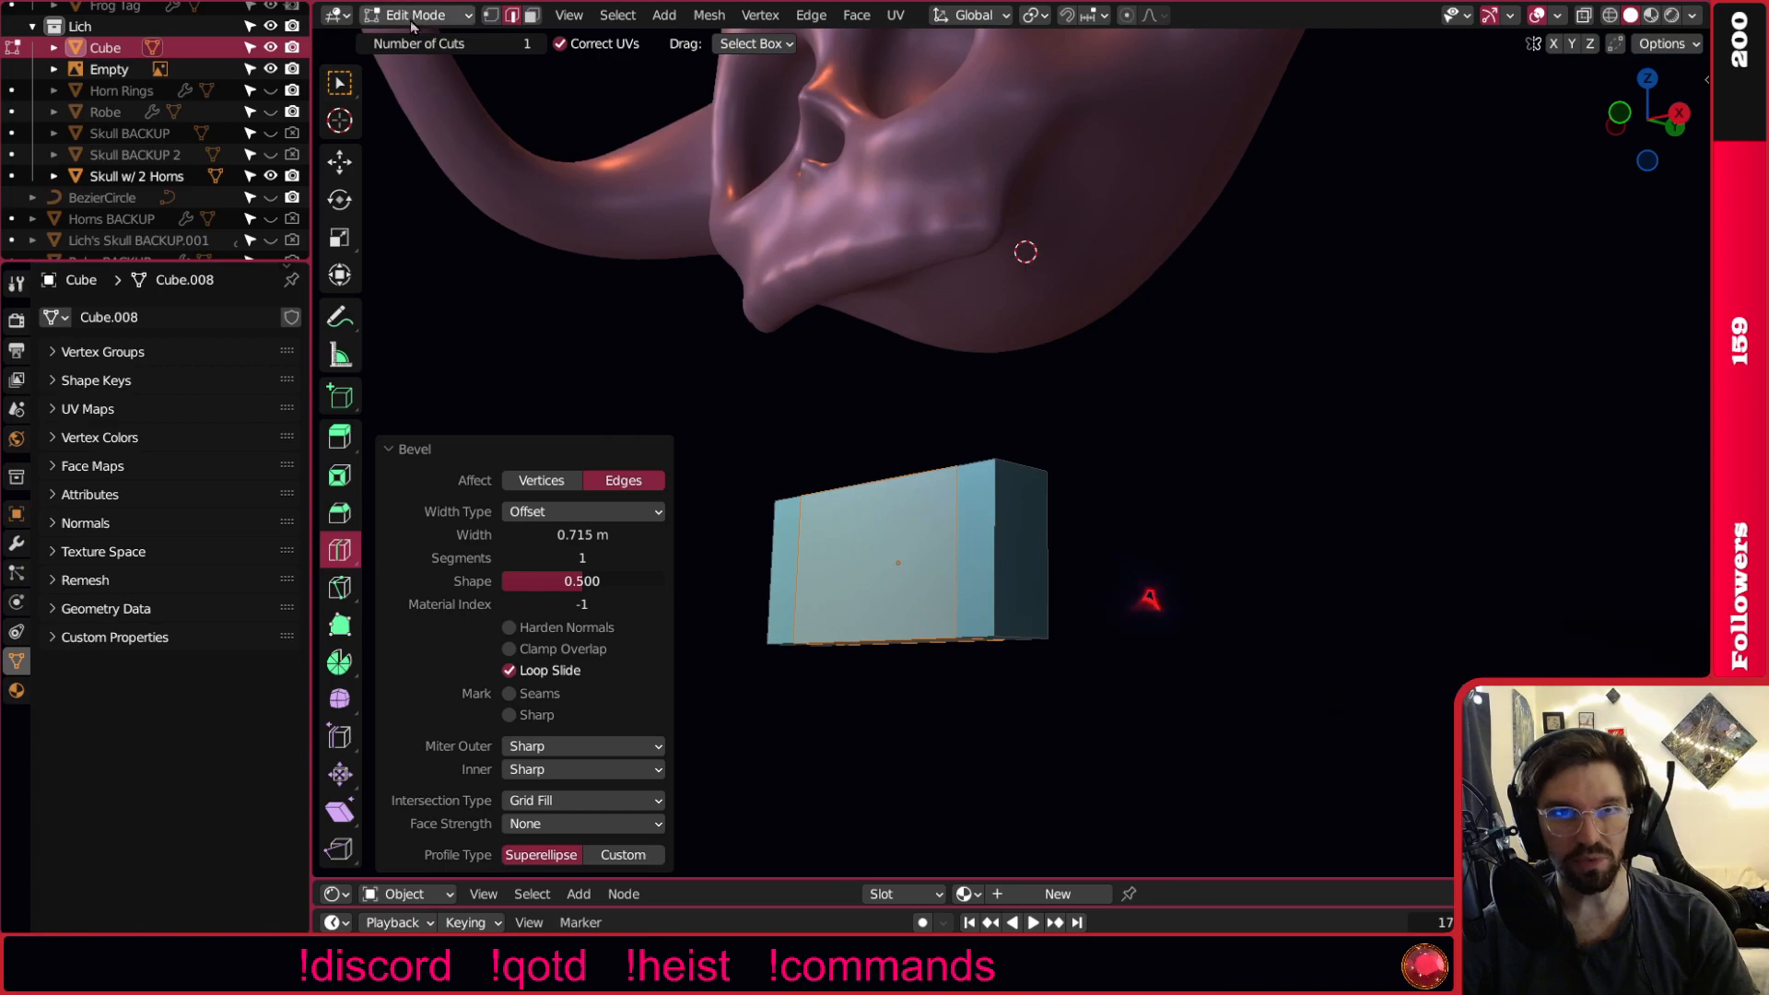
{"action": "key", "text": "w"}
{"action": "scroll", "coordinate": [786, 664], "scroll_direction": "up", "scroll_amount": 5}
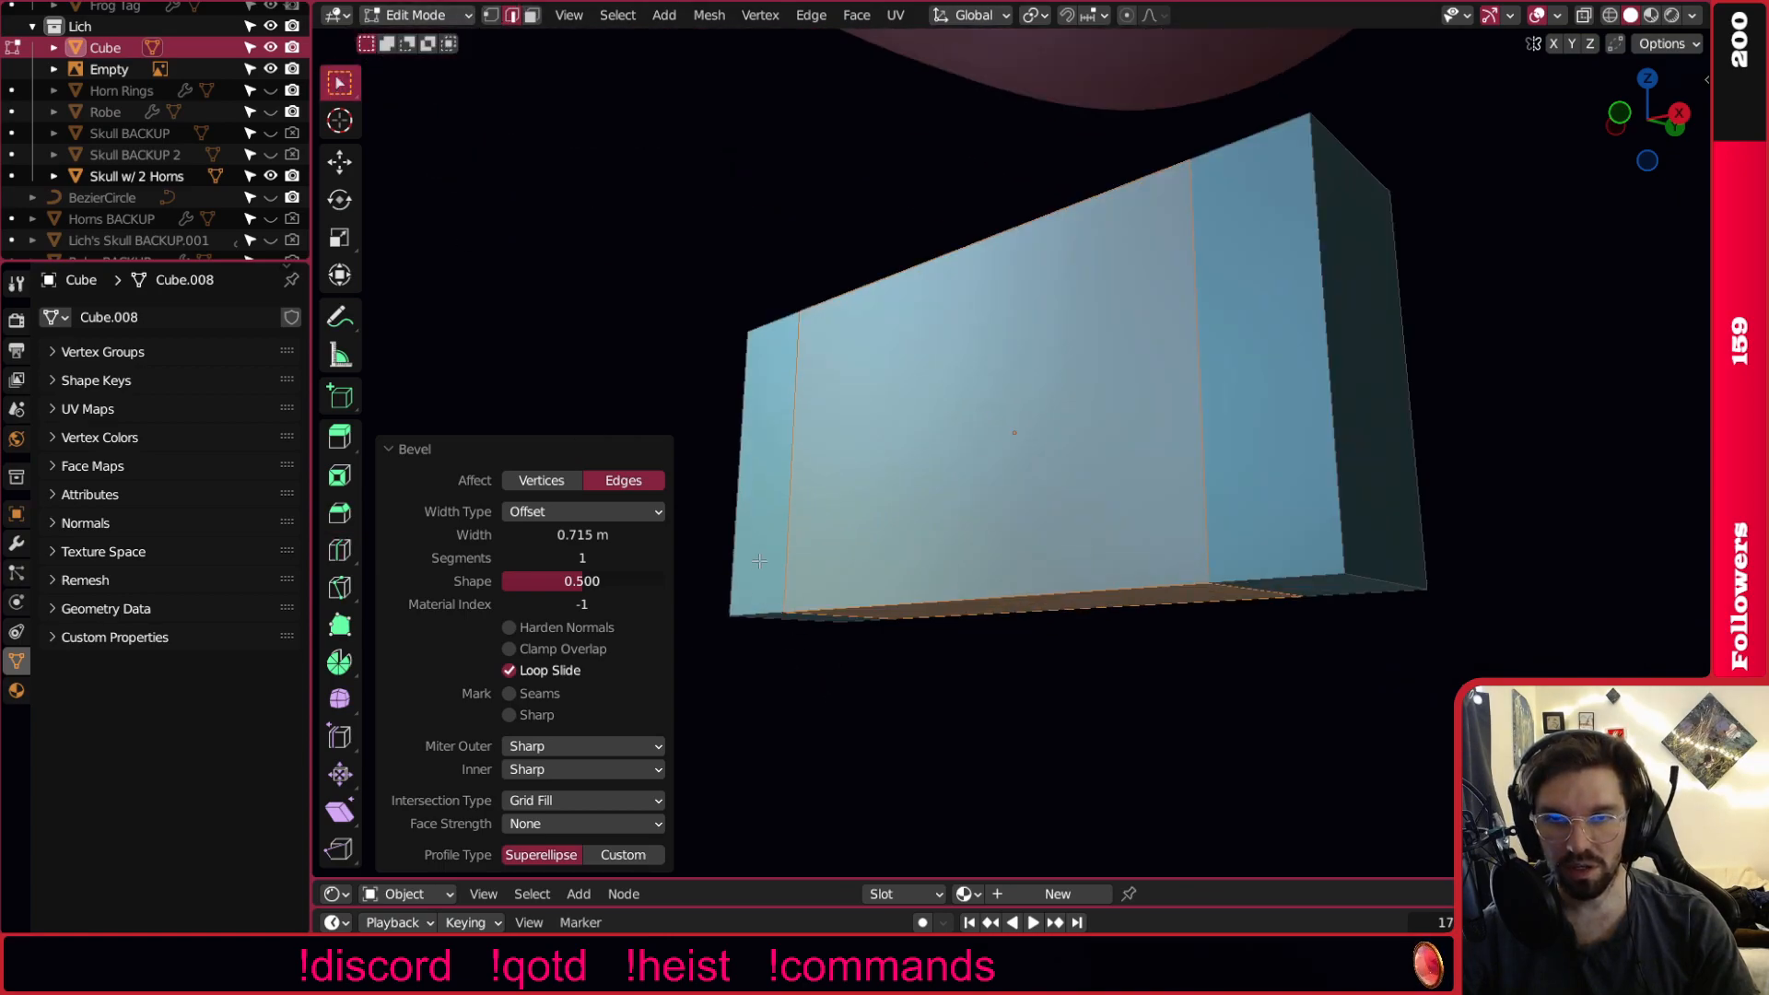
{"action": "left_click", "coordinate": [740, 544]}
{"action": "middle_click_drag", "start_coordinate": [853, 530], "coordinate": [944, 441]}
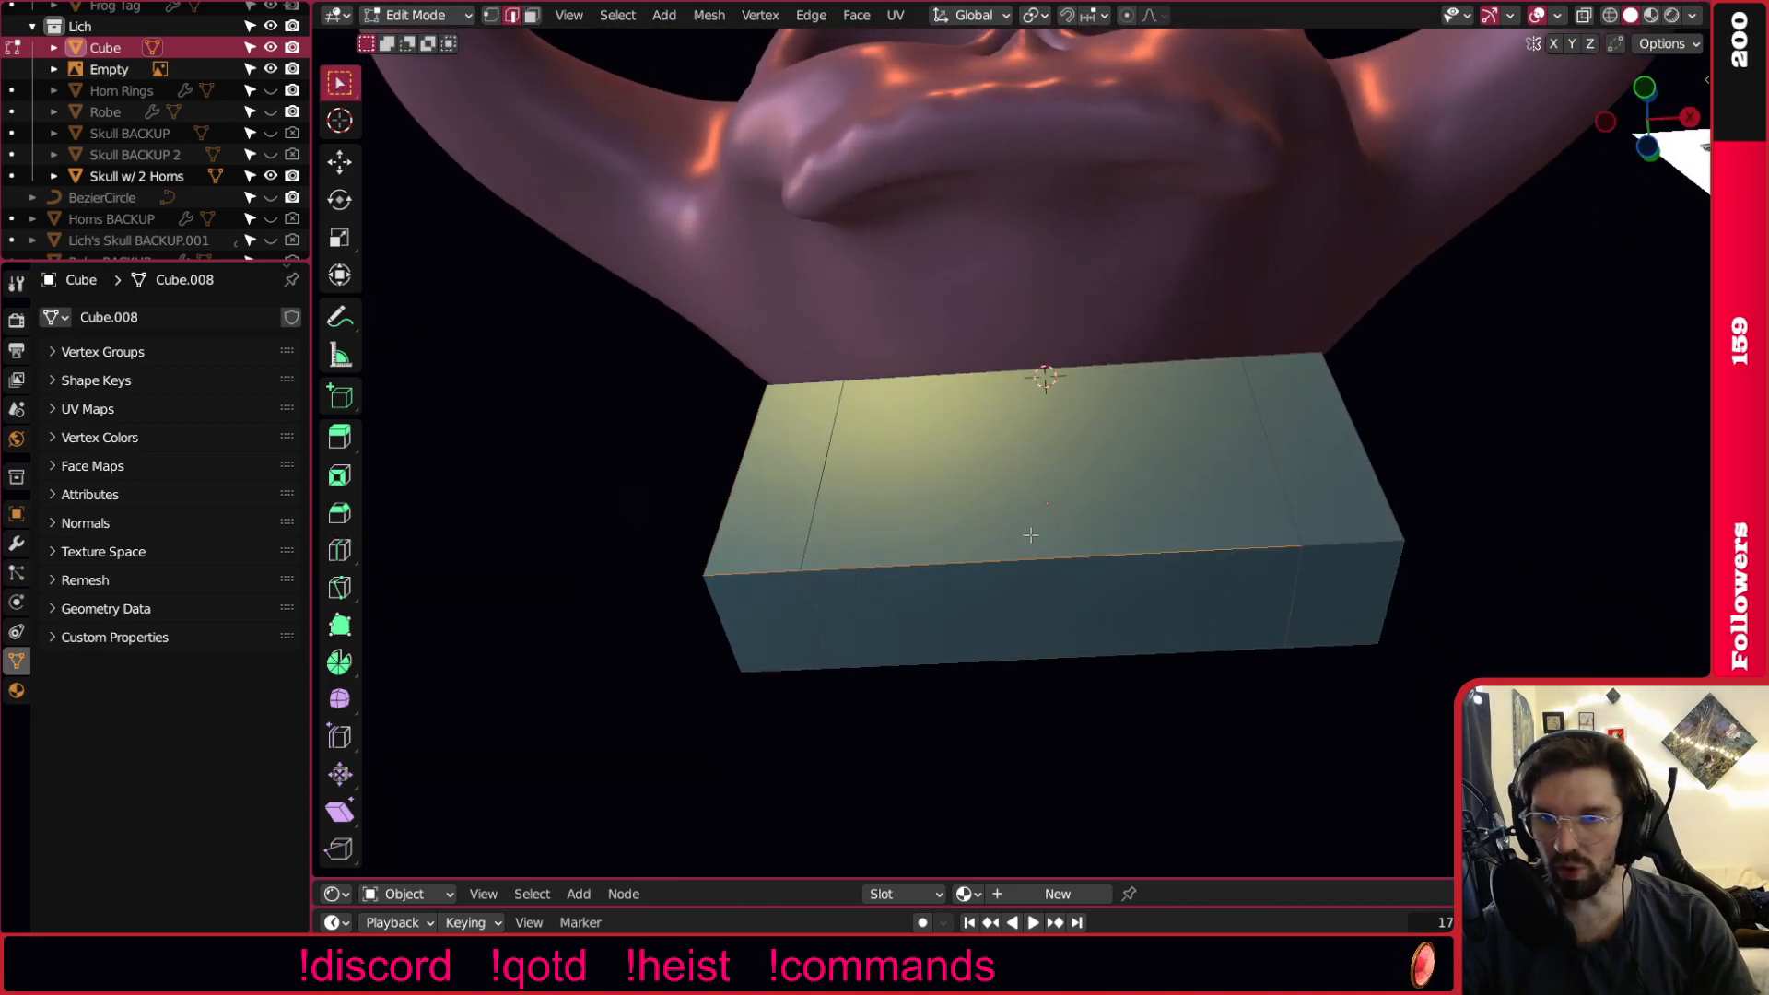
{"action": "middle_click_drag", "start_coordinate": [1152, 501], "coordinate": [1268, 455]}
{"action": "key", "text": "g"}
{"action": "key", "text": "y"}
{"action": "left_click", "coordinate": [1098, 332]}
Select the outer vertical edges on the block's rear and scale them apart along X to widen the back.
{"action": "scroll", "coordinate": [1143, 405], "scroll_direction": "down", "scroll_amount": 5}
{"action": "scroll", "coordinate": [1268, 455], "scroll_direction": "down", "scroll_amount": 4}
{"action": "middle_click_drag", "start_coordinate": [1133, 465], "coordinate": [769, 406]}
{"action": "scroll", "coordinate": [841, 534], "scroll_direction": "up", "scroll_amount": 4}
{"action": "middle_click_drag", "start_coordinate": [1003, 497], "coordinate": [951, 557], "text": "shift"}
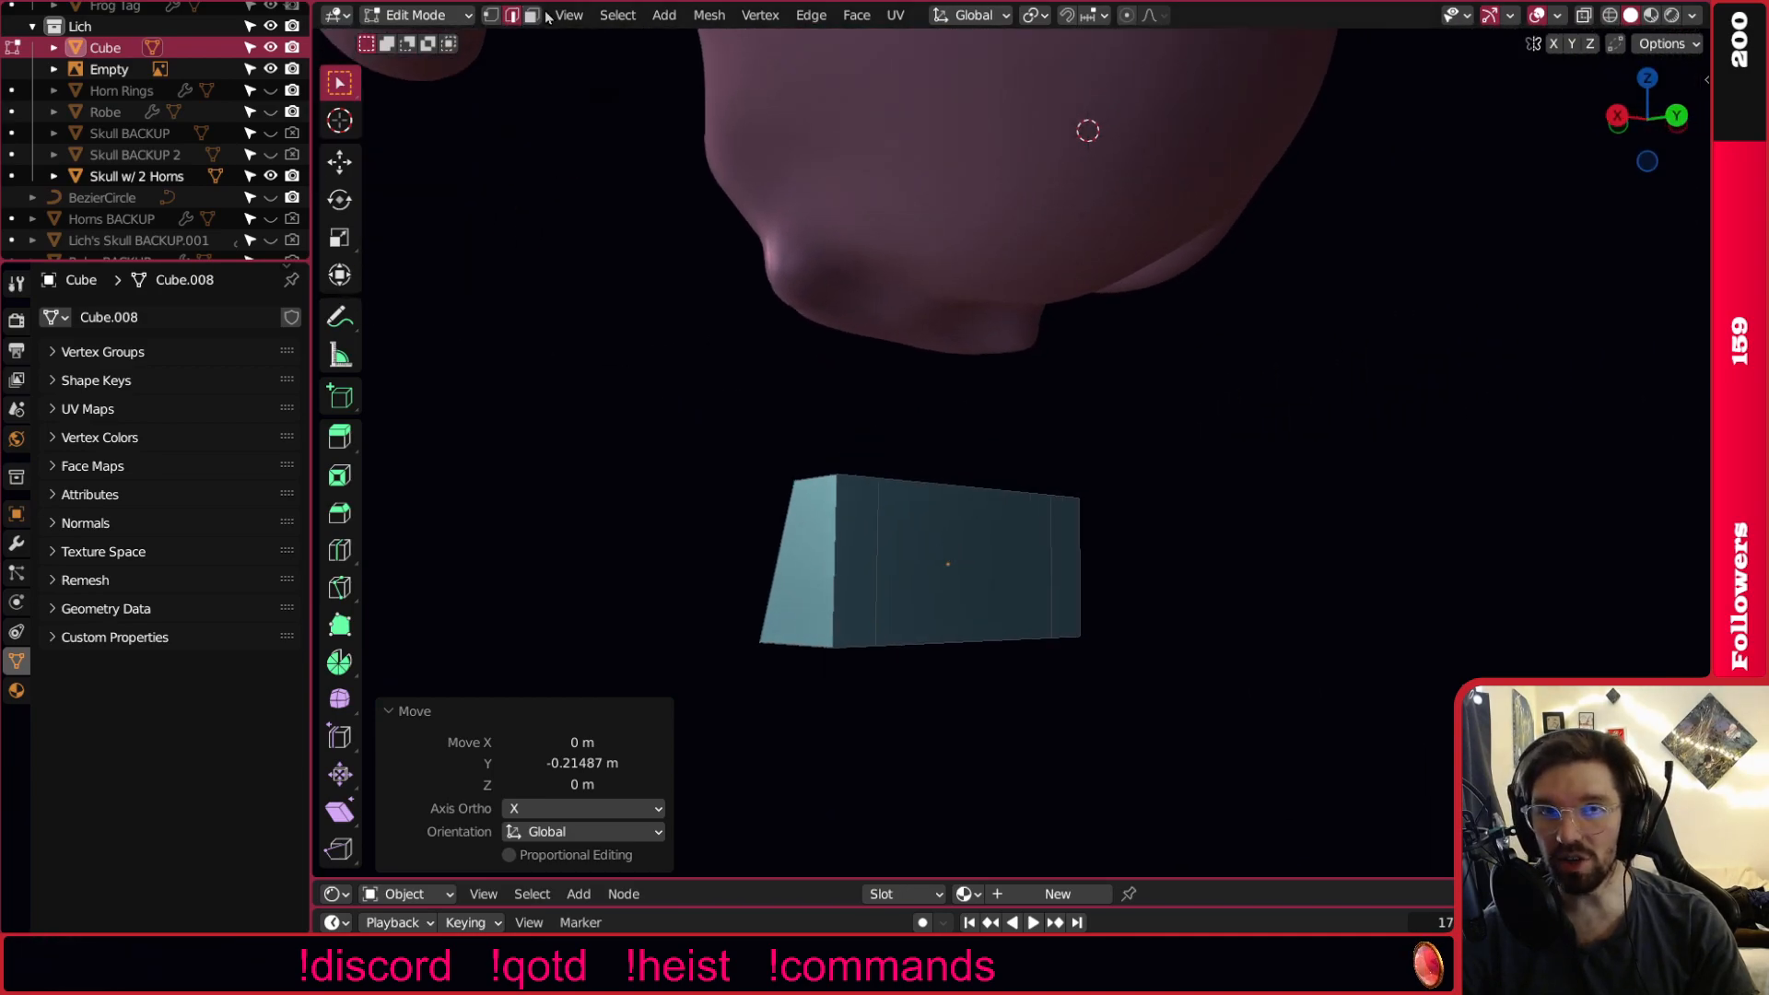
{"action": "left_click", "coordinate": [860, 540]}
{"action": "left_click", "coordinate": [1063, 521], "text": "shift"}
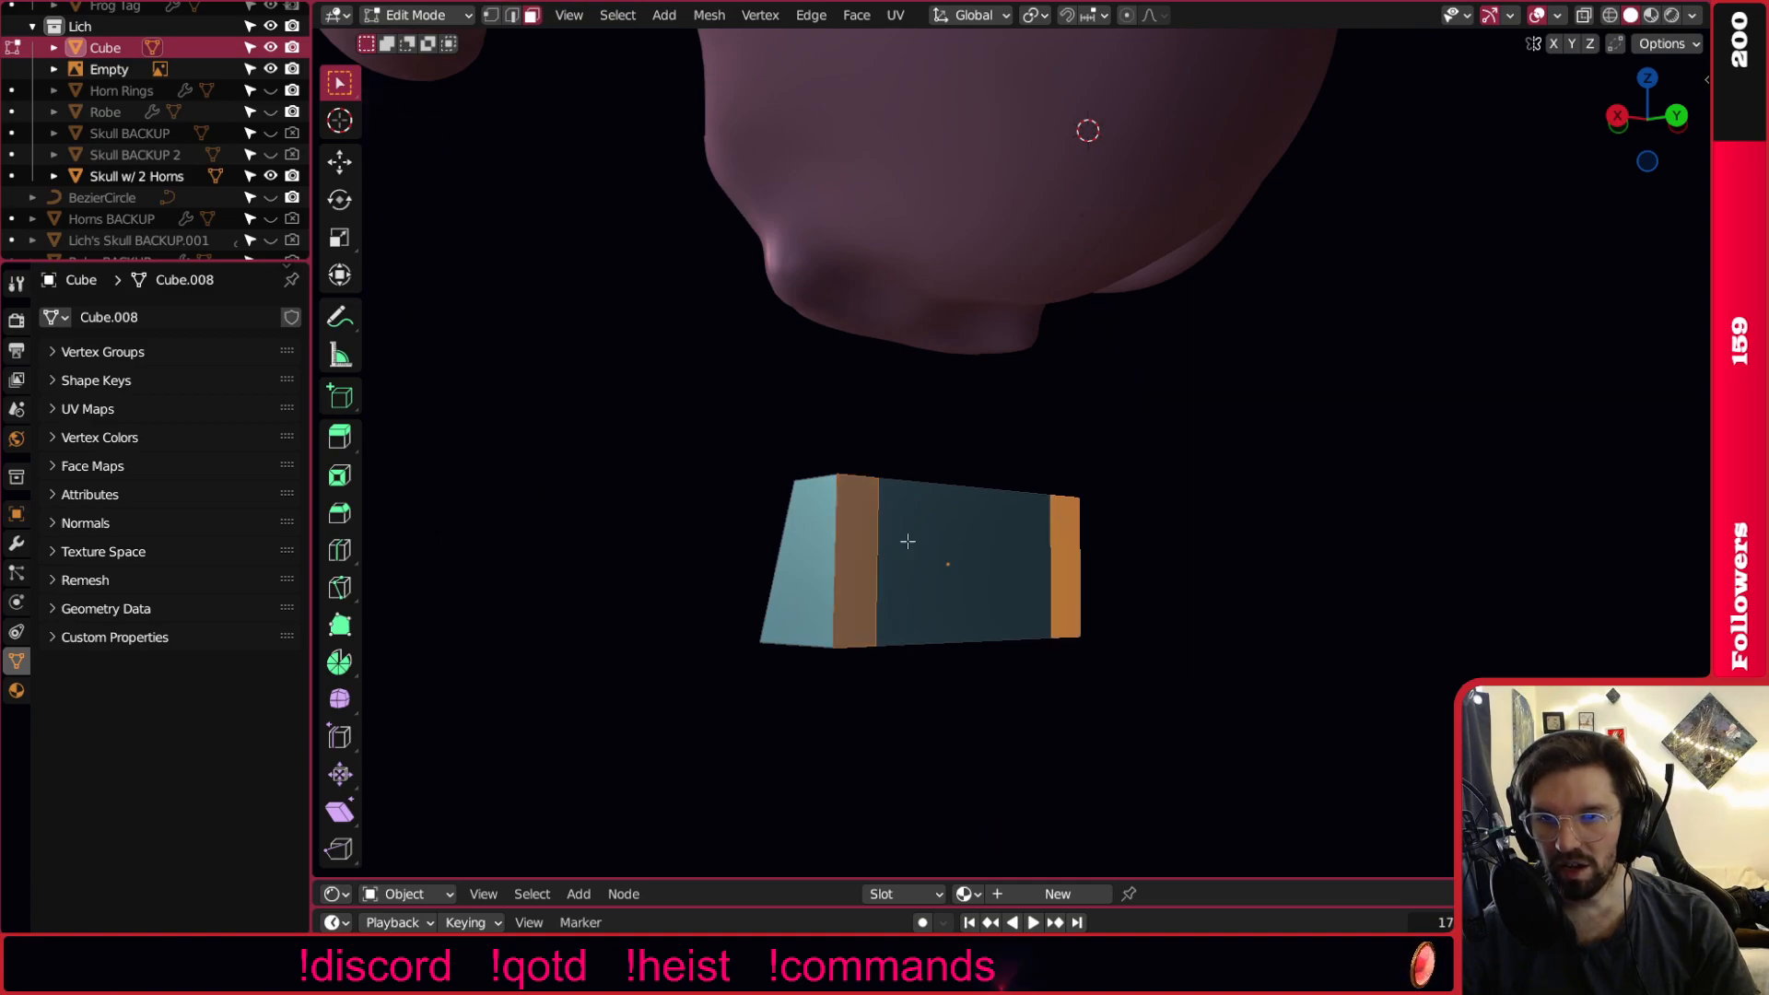
{"action": "scroll", "coordinate": [794, 461], "scroll_direction": "up", "scroll_amount": 2}
{"action": "left_click", "coordinate": [511, 15]}
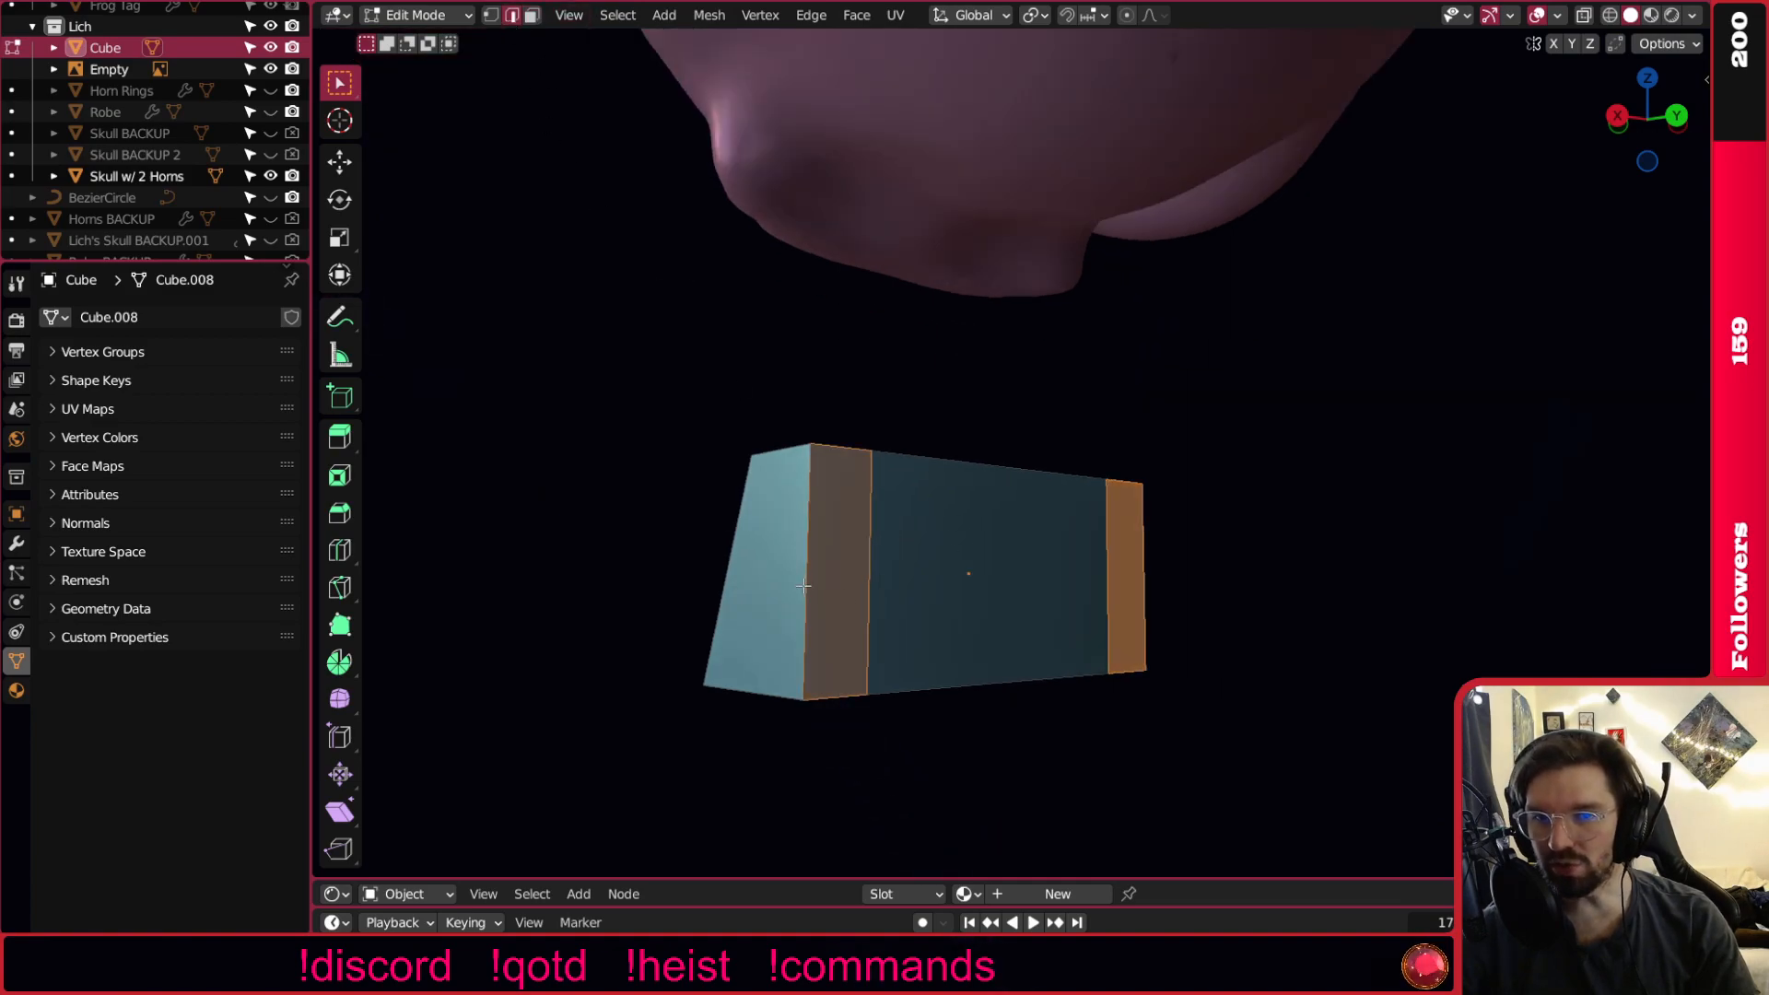
{"action": "key", "text": "alt+a"}
{"action": "middle_click_drag", "start_coordinate": [1148, 600], "coordinate": [1113, 620]}
{"action": "key", "text": "s"}
{"action": "key", "text": "x"}
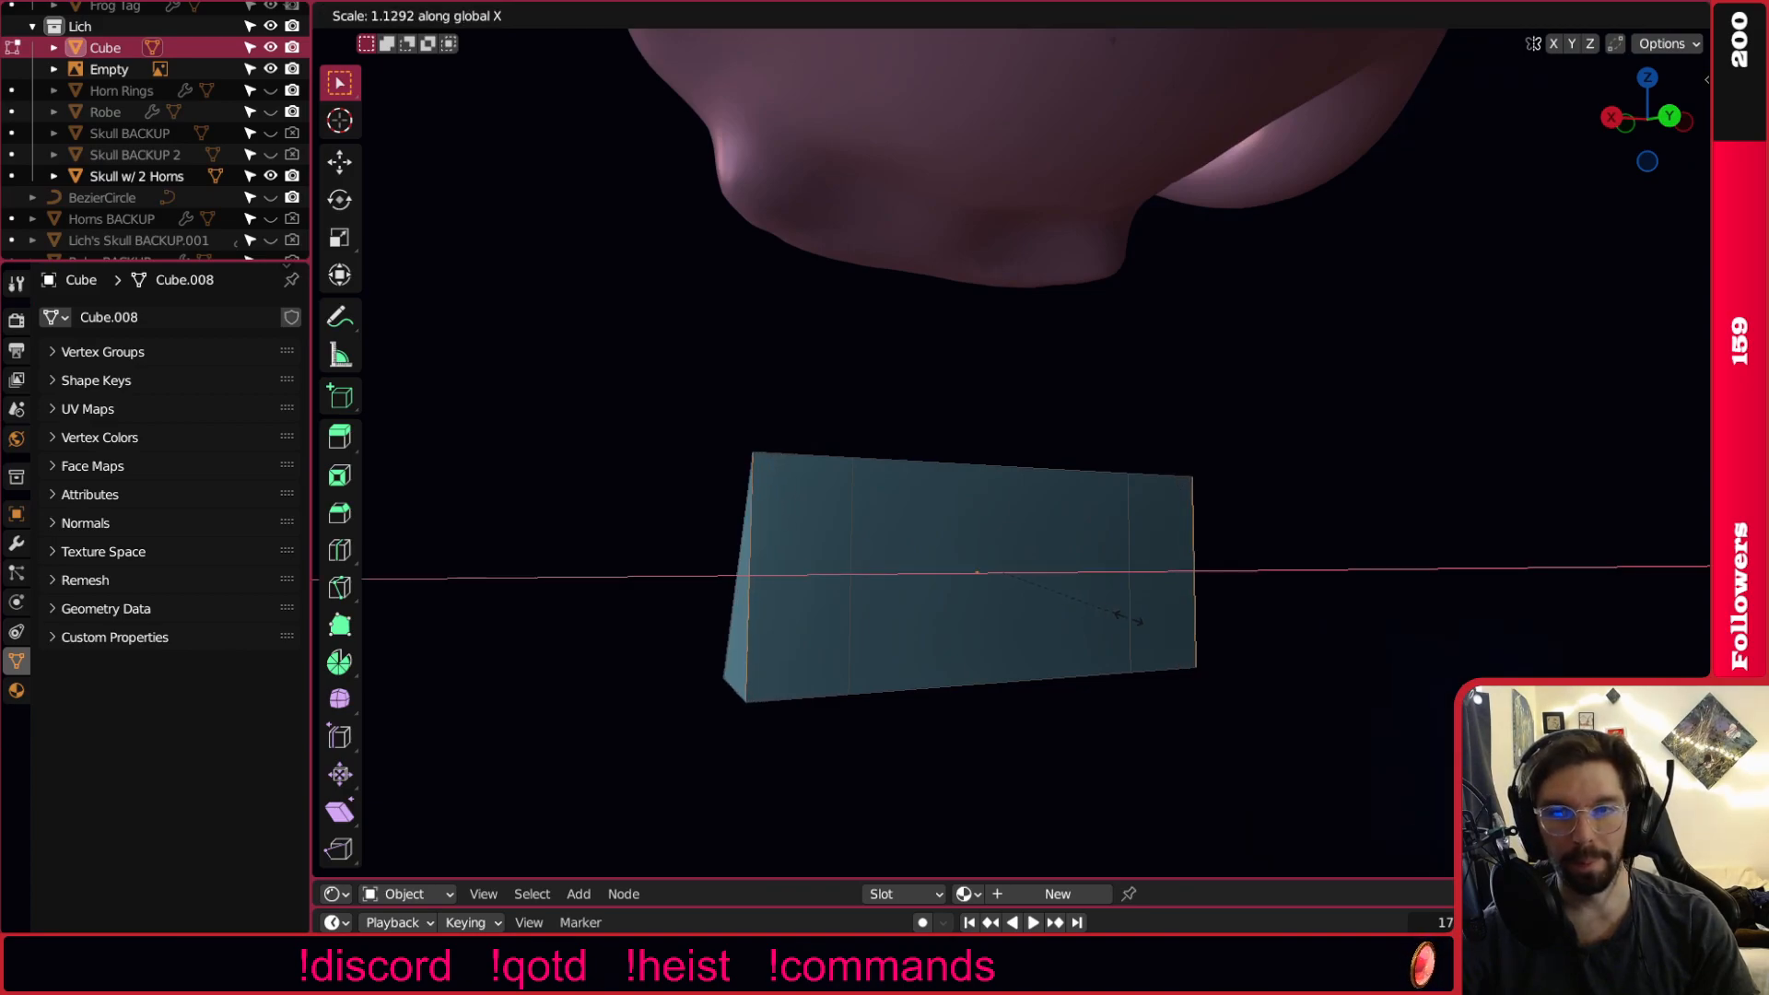
{"action": "left_click", "coordinate": [1145, 615]}
Select the two inner vertical edges on the rear face and spread them along X by about 1.335.
{"action": "left_click", "coordinate": [849, 576], "text": "alt"}
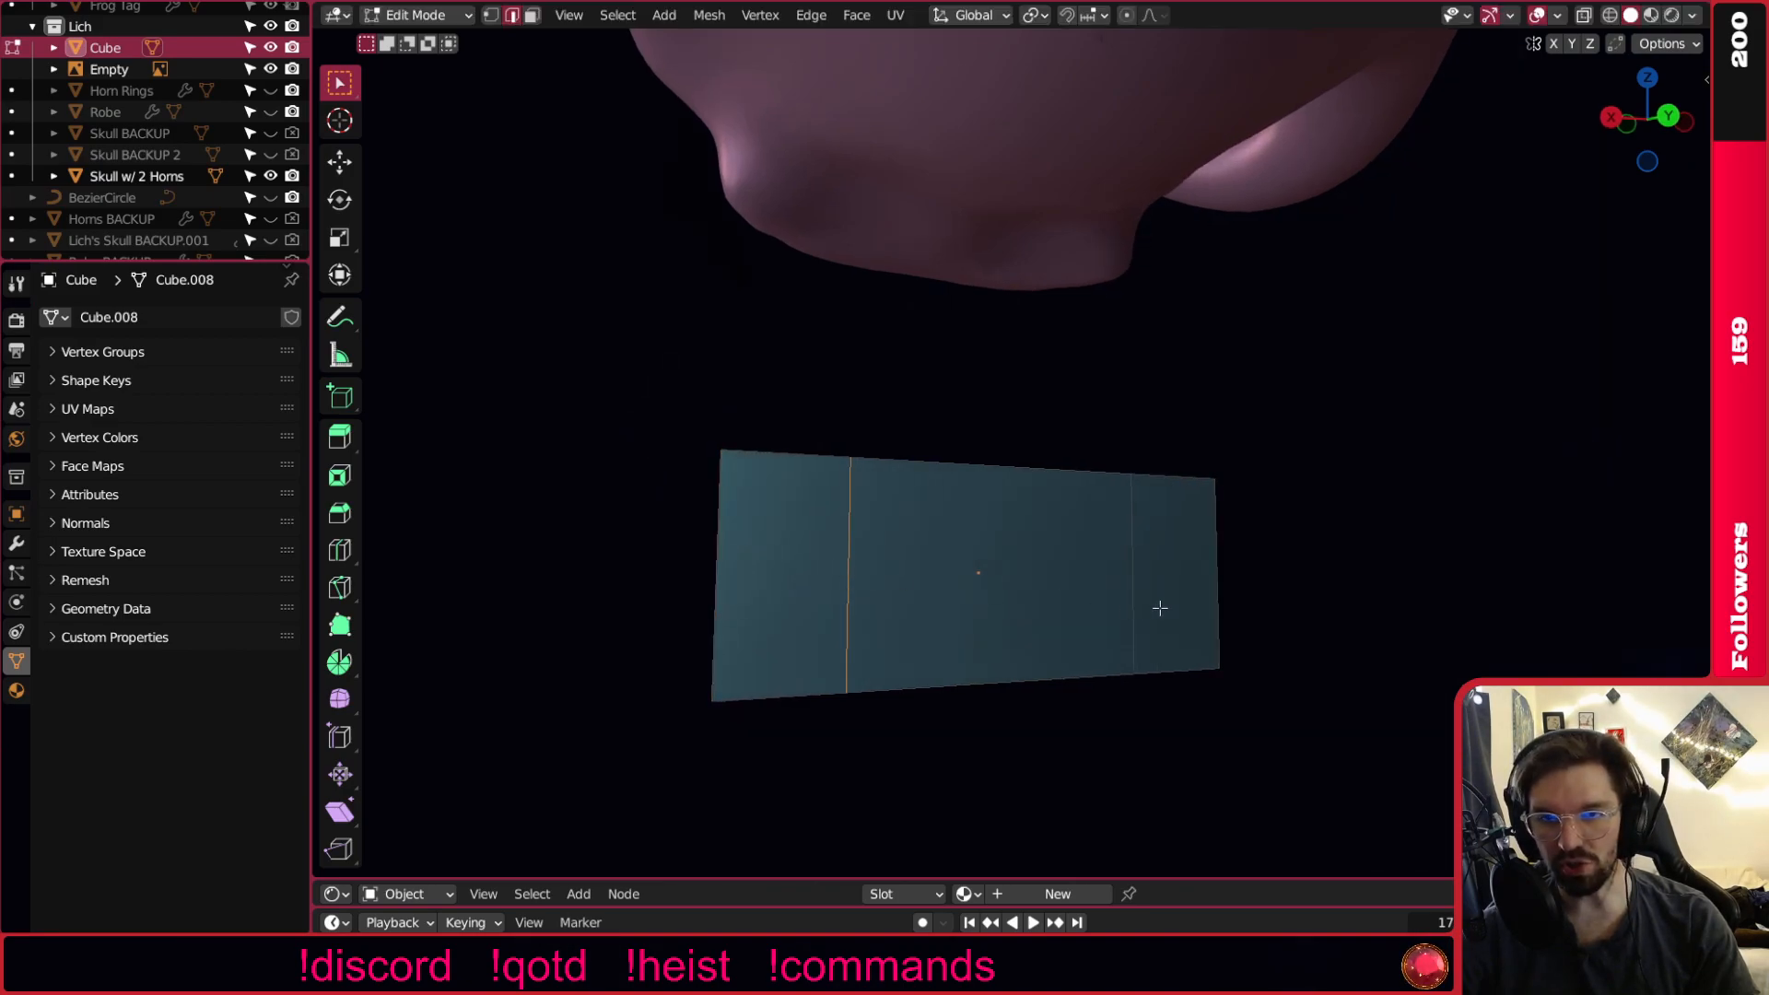
{"action": "middle_click_drag", "start_coordinate": [1241, 590], "coordinate": [1159, 608]}
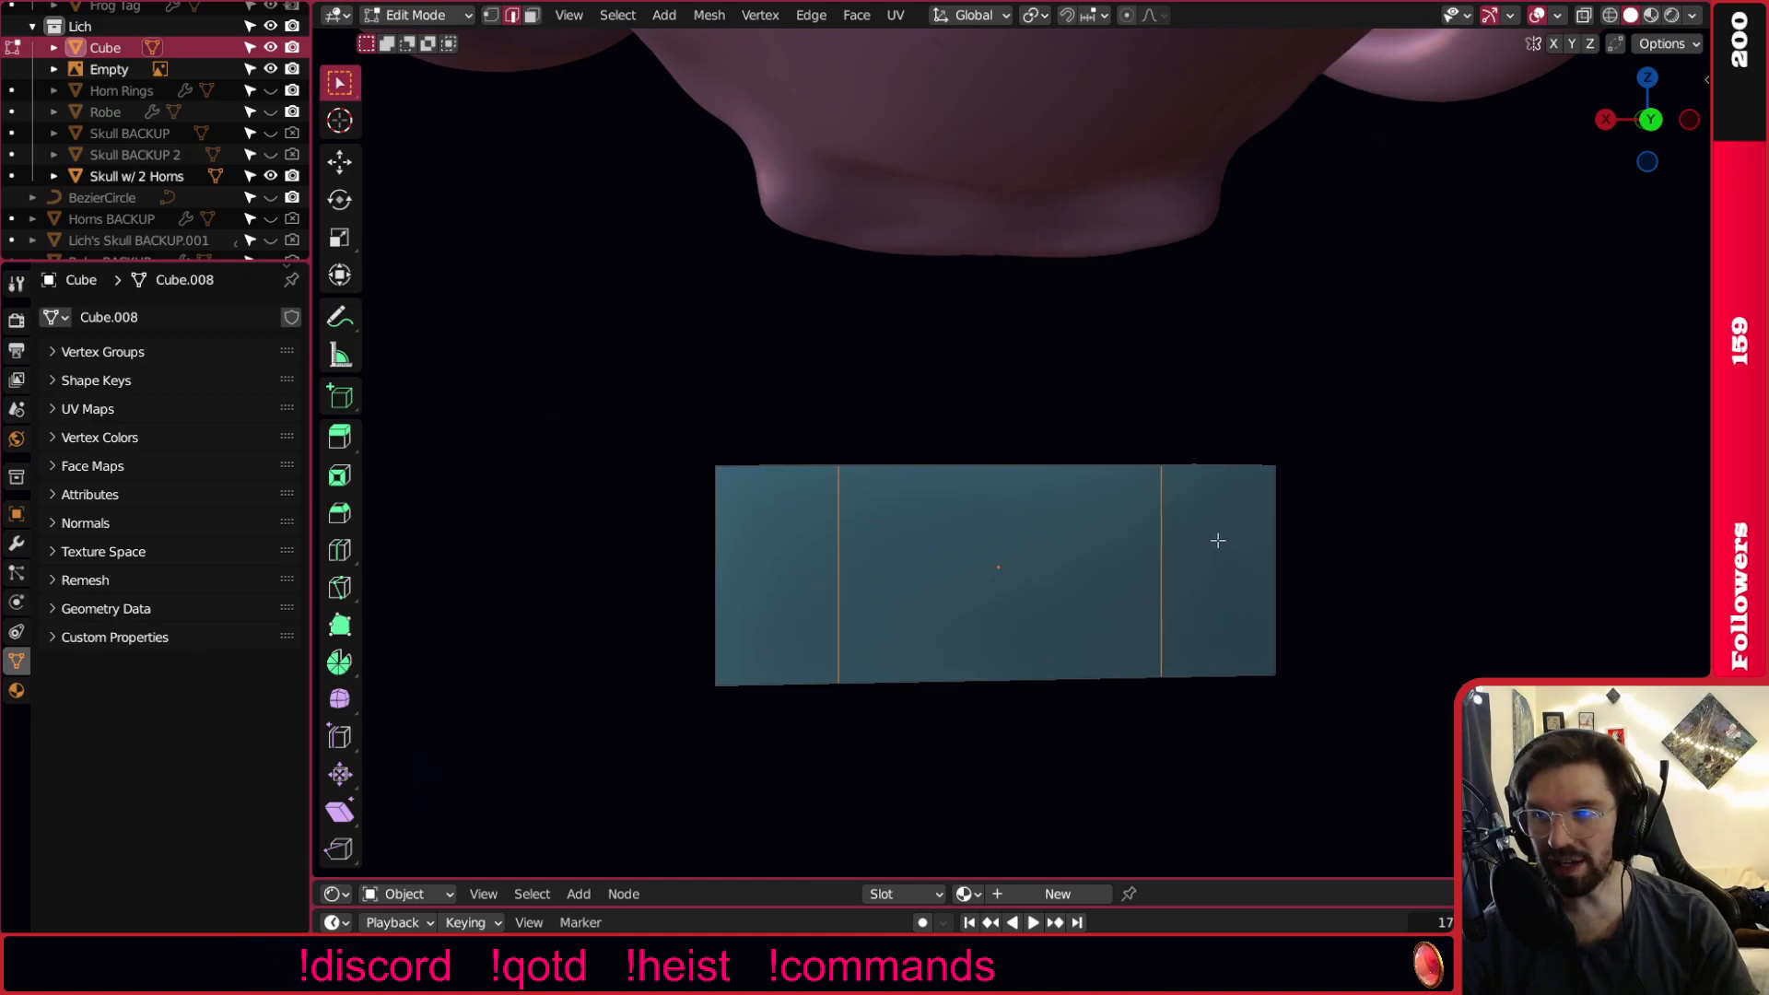
{"action": "key", "text": "s"}
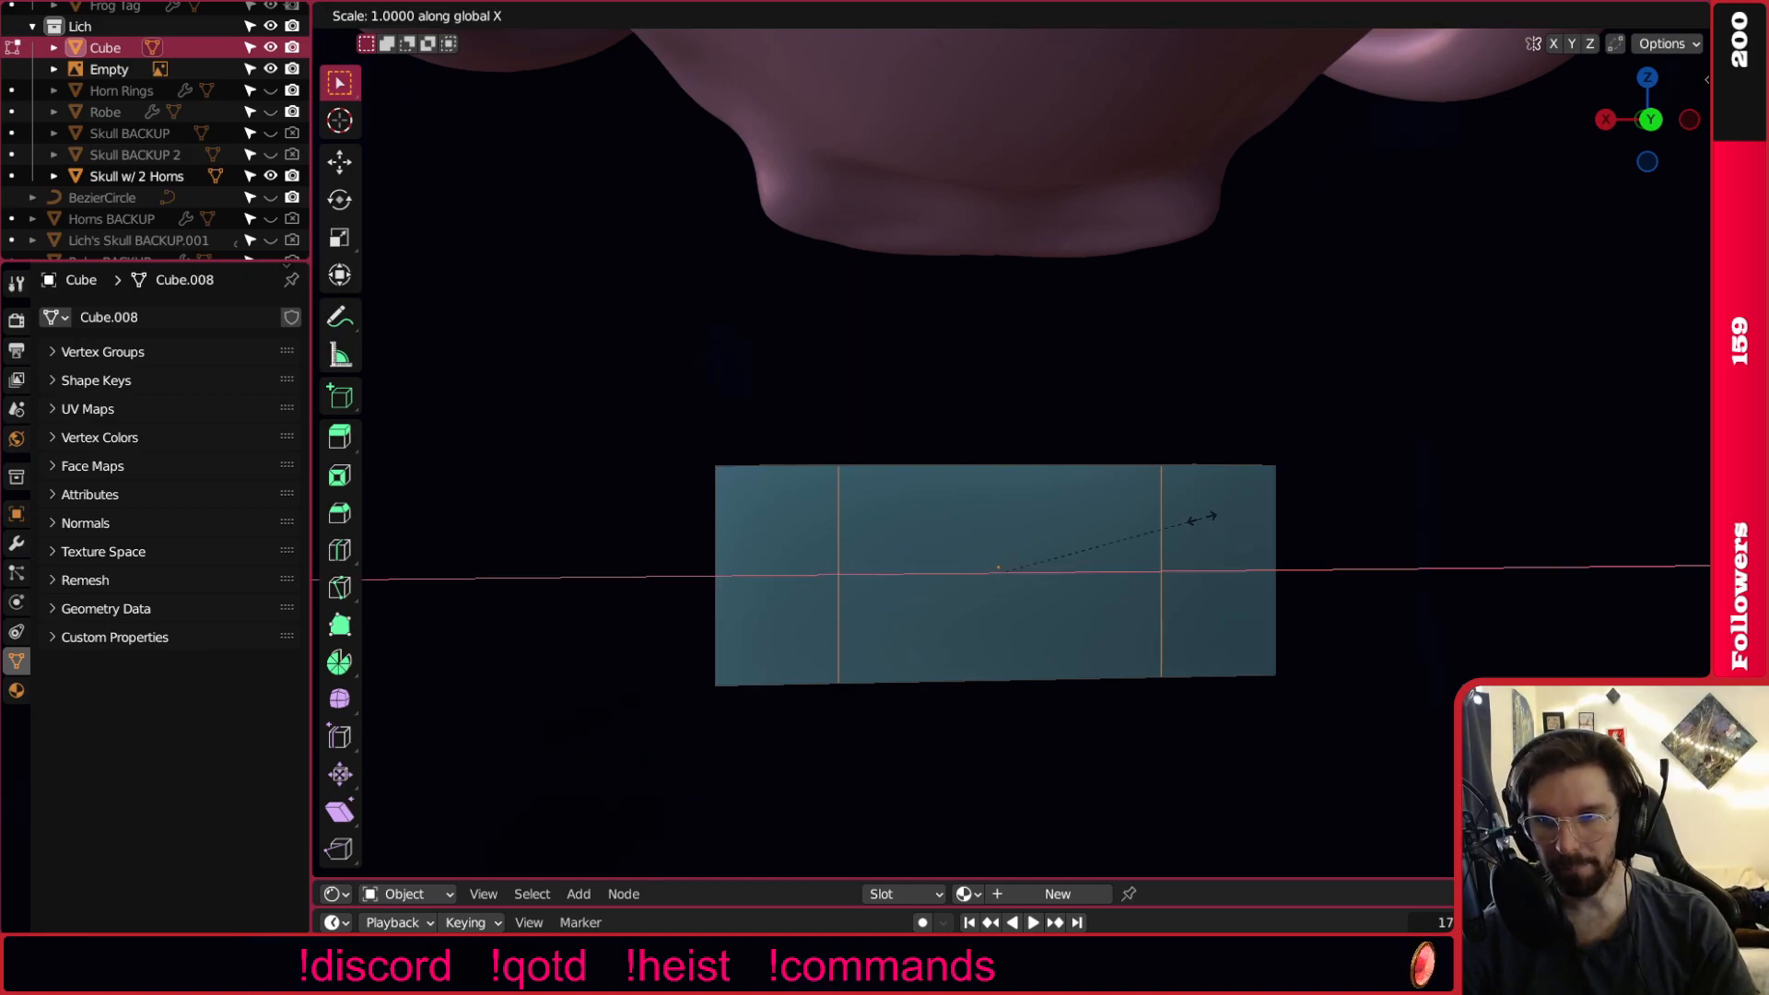
{"action": "left_click", "coordinate": [1269, 503]}
{"action": "middle_click_drag", "start_coordinate": [978, 496], "coordinate": [1402, 549]}
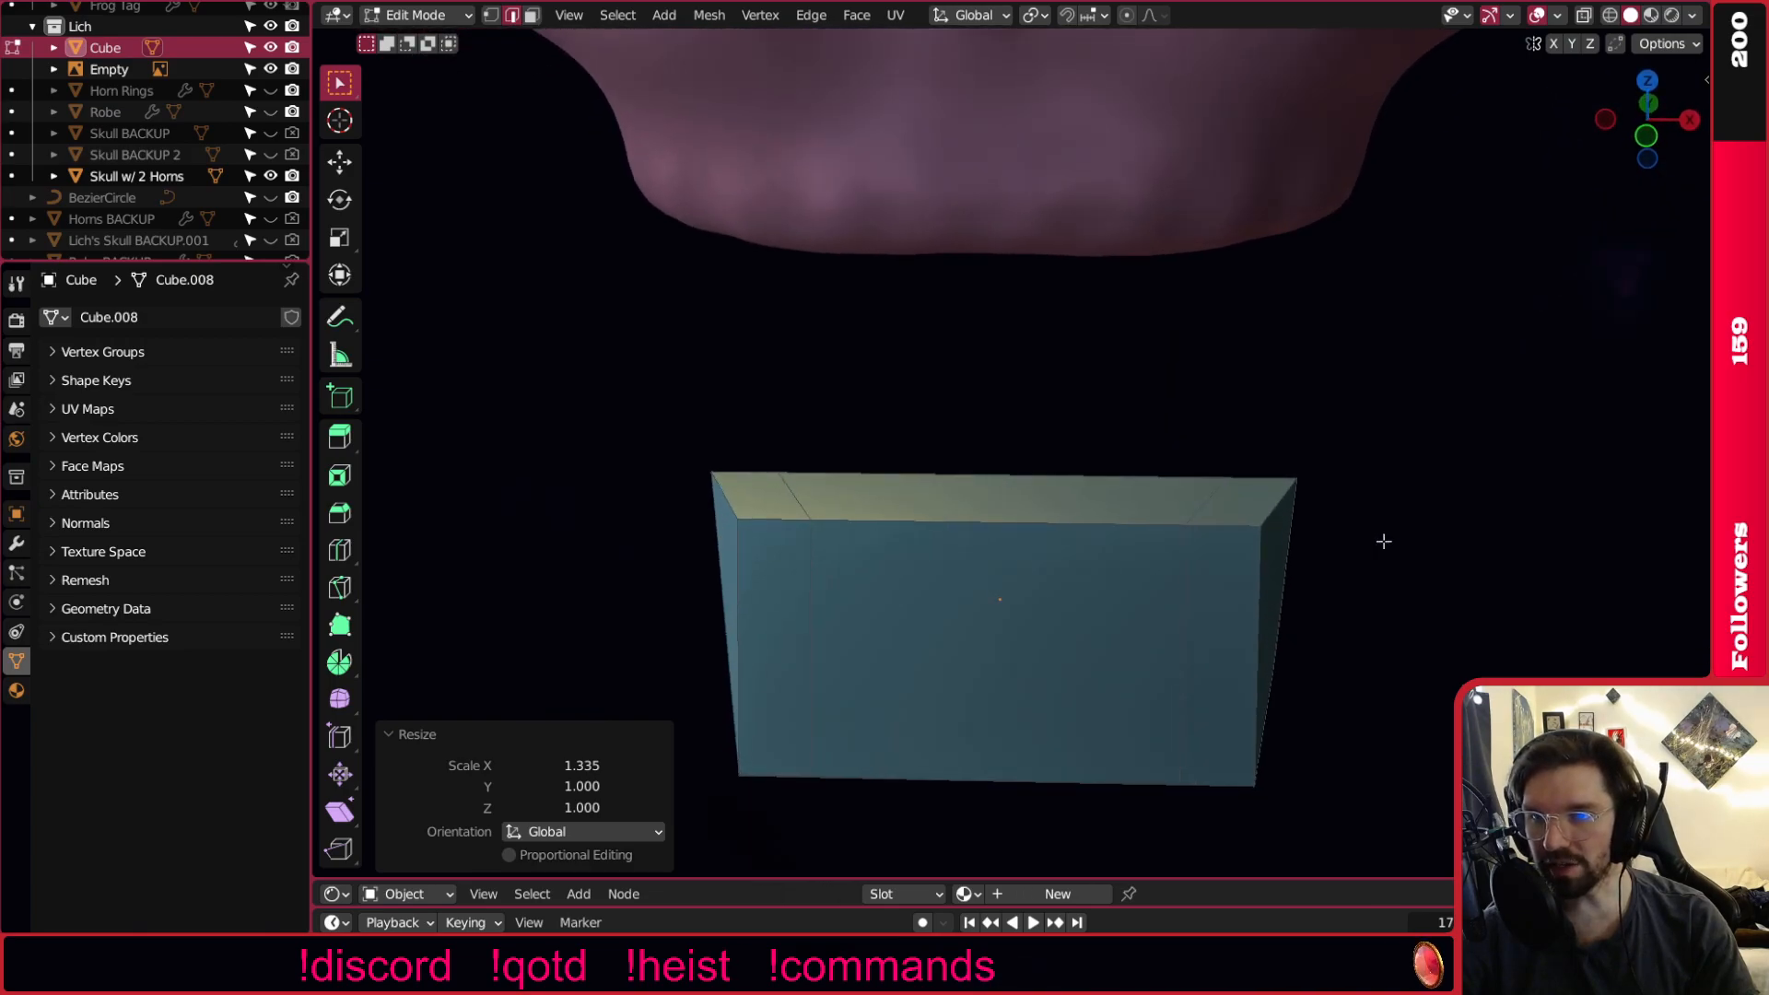
Return to Object Mode and scale the whole jaw block down by about 0.715.
{"action": "left_click", "coordinate": [453, 17]}
{"action": "left_click", "coordinate": [433, 33]}
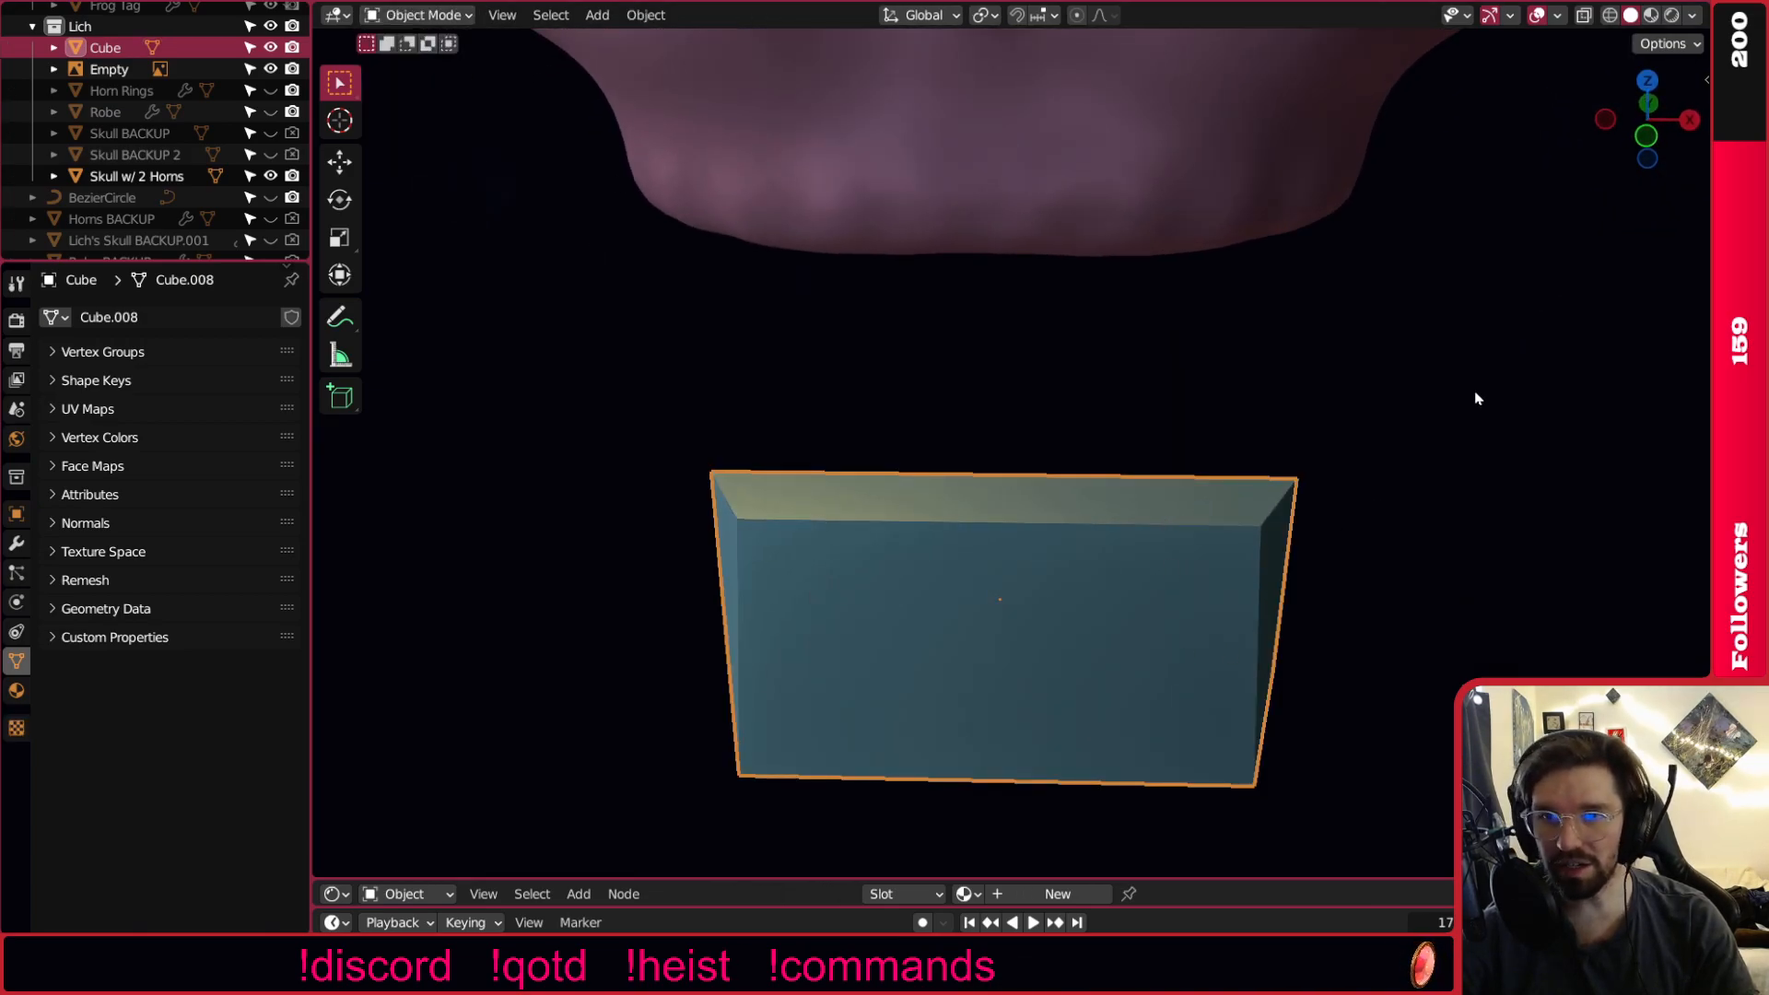
{"action": "key", "text": "s"}
{"action": "left_click", "coordinate": [1116, 512]}
{"action": "middle_click_drag", "start_coordinate": [1116, 511], "coordinate": [986, 661]}
{"action": "scroll", "coordinate": [845, 698], "scroll_direction": "up", "scroll_amount": 7}
{"action": "scroll", "coordinate": [837, 698], "scroll_direction": "down", "scroll_amount": 3}
{"action": "middle_click_drag", "start_coordinate": [842, 687], "coordinate": [902, 630], "text": "shift"}
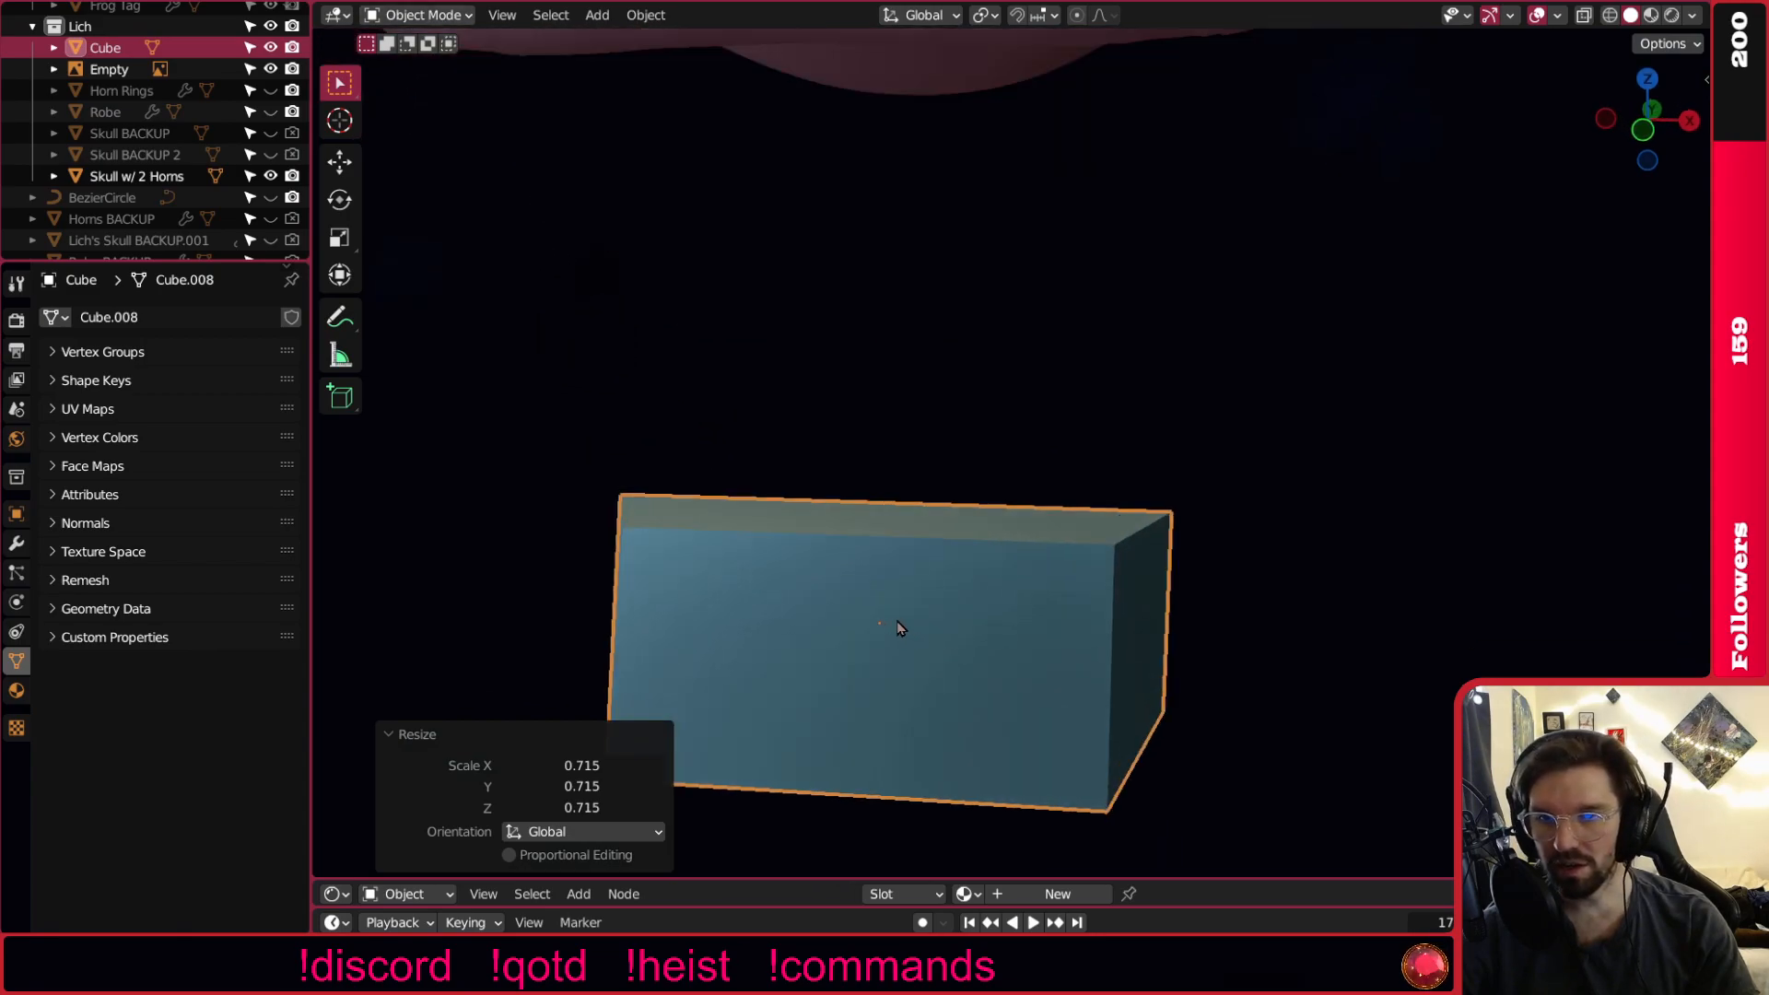
In Edit Mode, slide the block's front top edge with an edge slide factor of about 0.179.
{"action": "left_click", "coordinate": [419, 14]}
{"action": "left_click", "coordinate": [410, 58]}
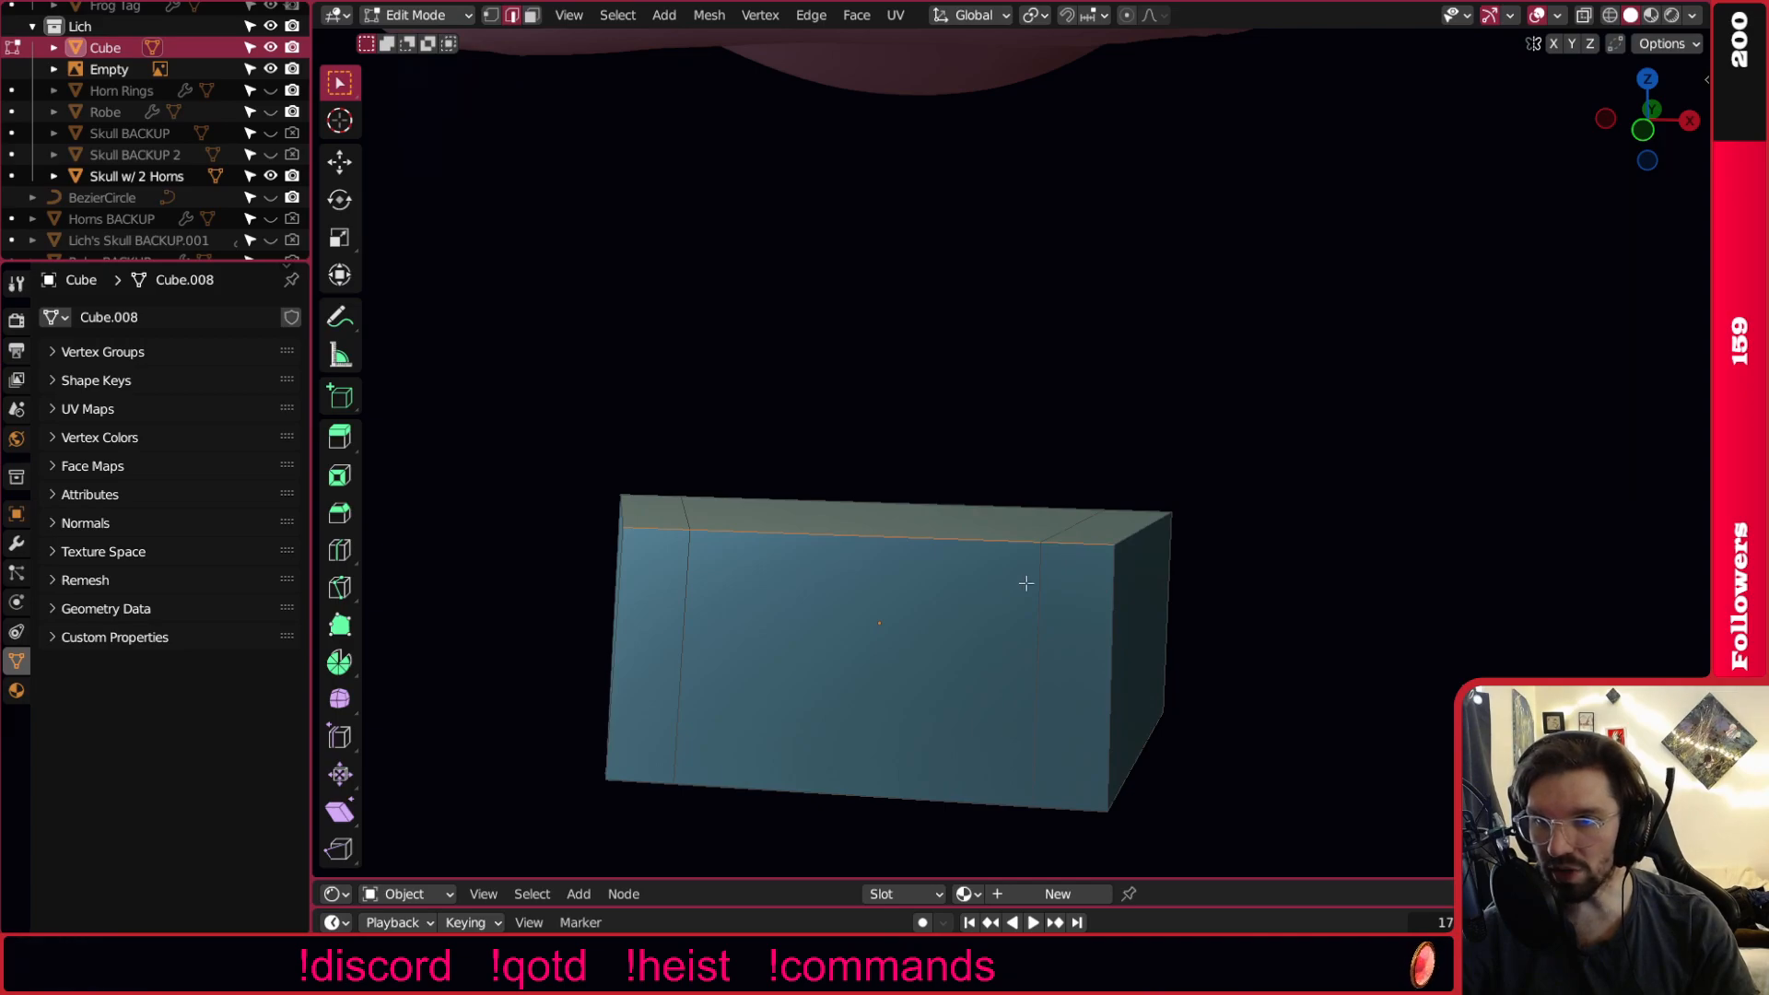
{"action": "key", "text": "g"}
{"action": "key", "text": "g"}
{"action": "left_click", "coordinate": [1023, 617]}
{"action": "middle_click_drag", "start_coordinate": [1022, 617], "coordinate": [1002, 480]}
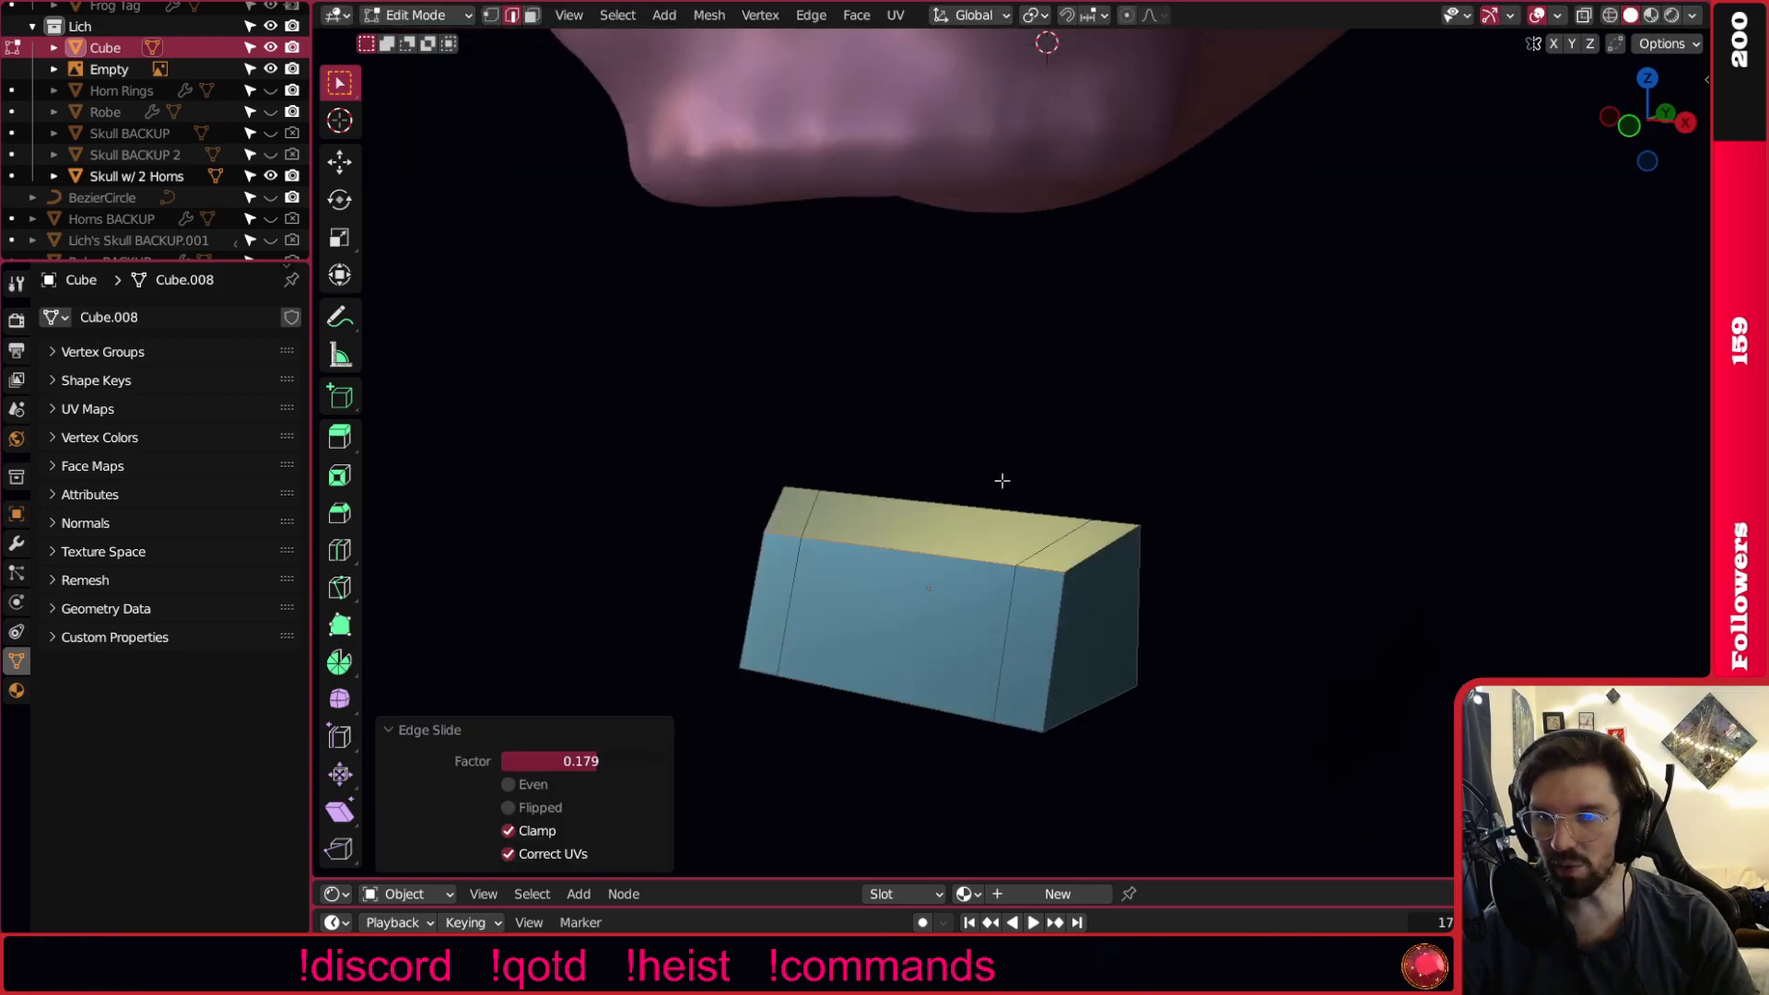
Select the block's rear bottom edges and edge-slide them slightly.
{"action": "scroll", "coordinate": [1145, 434], "scroll_direction": "down", "scroll_amount": 6}
{"action": "middle_click_drag", "start_coordinate": [1146, 434], "coordinate": [786, 556], "text": "shift"}
{"action": "scroll", "coordinate": [916, 565], "scroll_direction": "up", "scroll_amount": 4}
{"action": "middle_click_drag", "start_coordinate": [875, 718], "coordinate": [845, 640]}
{"action": "scroll", "coordinate": [845, 638], "scroll_direction": "up", "scroll_amount": 4}
{"action": "left_click", "coordinate": [795, 561]}
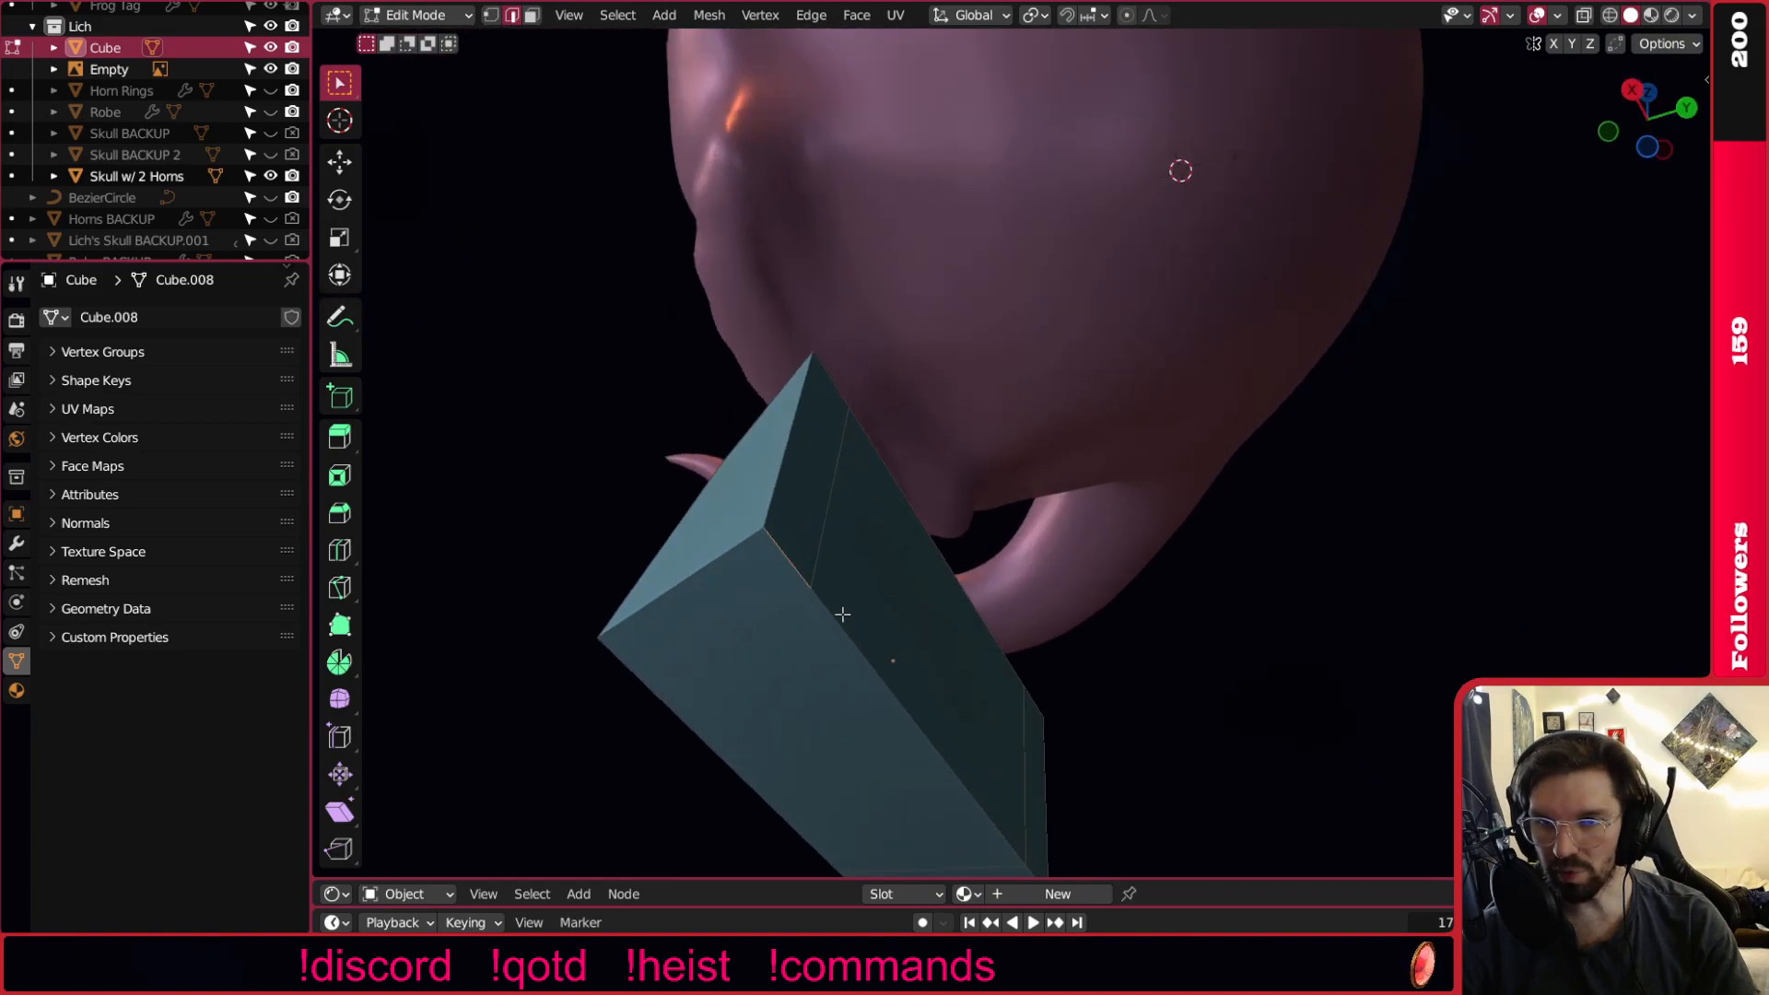
{"action": "middle_click_drag", "start_coordinate": [1090, 809], "coordinate": [939, 676]}
{"action": "middle_click_drag", "start_coordinate": [947, 552], "coordinate": [924, 581]}
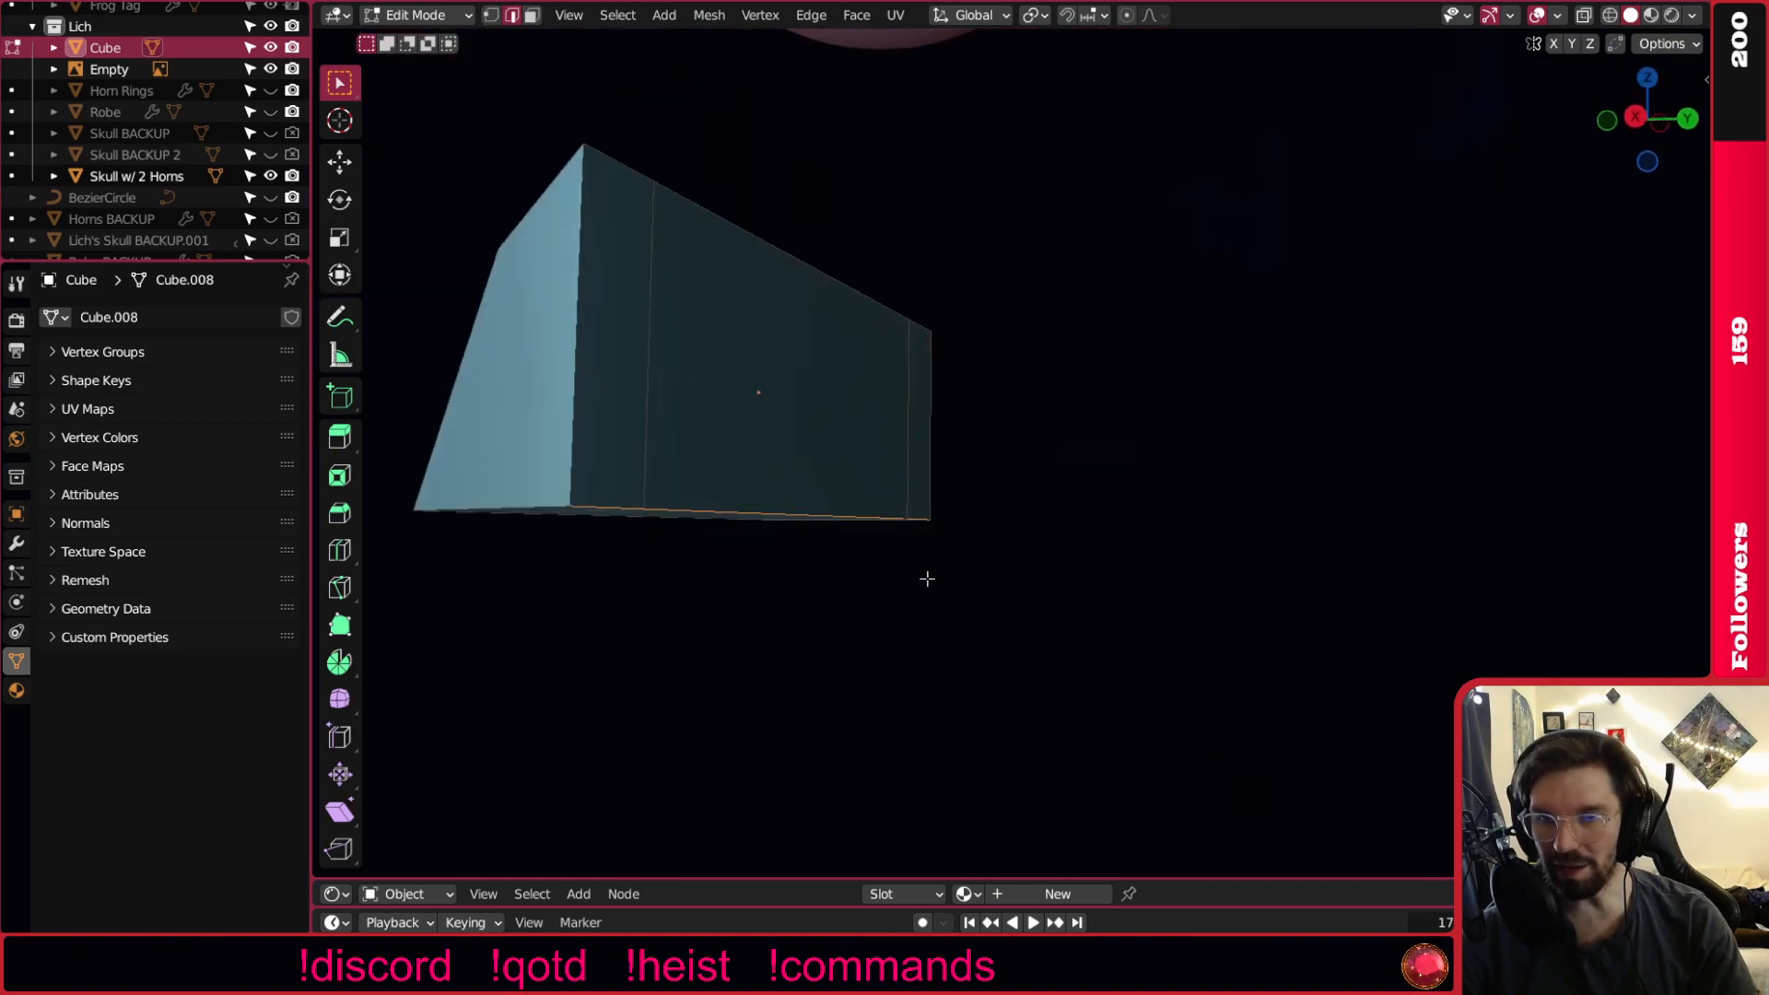
{"action": "key", "text": "g"}
{"action": "key", "text": "g"}
{"action": "left_click", "coordinate": [935, 542]}
Select the two outer rear faces and extrude them backward along their normals by about 1.81 m.
{"action": "middle_click_drag", "start_coordinate": [781, 410], "coordinate": [828, 509]}
{"action": "scroll", "coordinate": [818, 489], "scroll_direction": "down", "scroll_amount": 4}
{"action": "left_click", "coordinate": [755, 429]}
{"action": "middle_click_drag", "start_coordinate": [770, 432], "coordinate": [829, 442]}
{"action": "left_click", "coordinate": [970, 467], "text": "shift"}
{"action": "middle_click_drag", "start_coordinate": [933, 459], "coordinate": [887, 437]}
{"action": "right_click", "coordinate": [882, 433]}
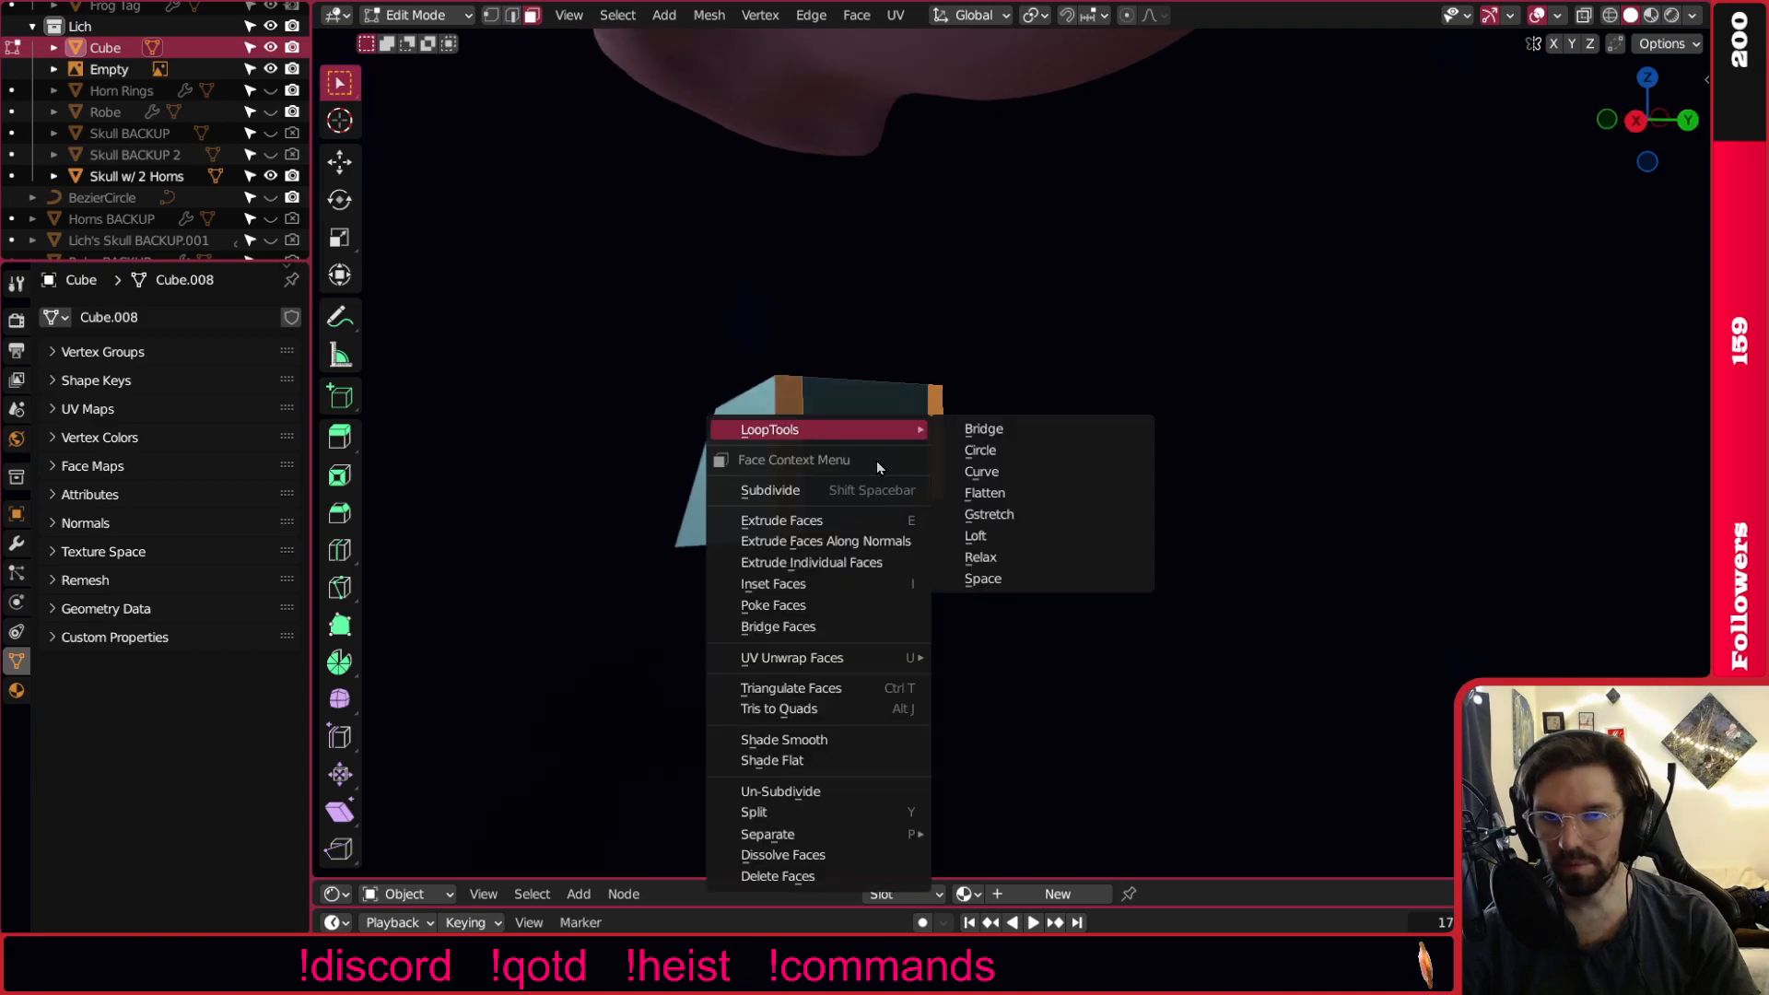
{"action": "left_click", "coordinate": [851, 542]}
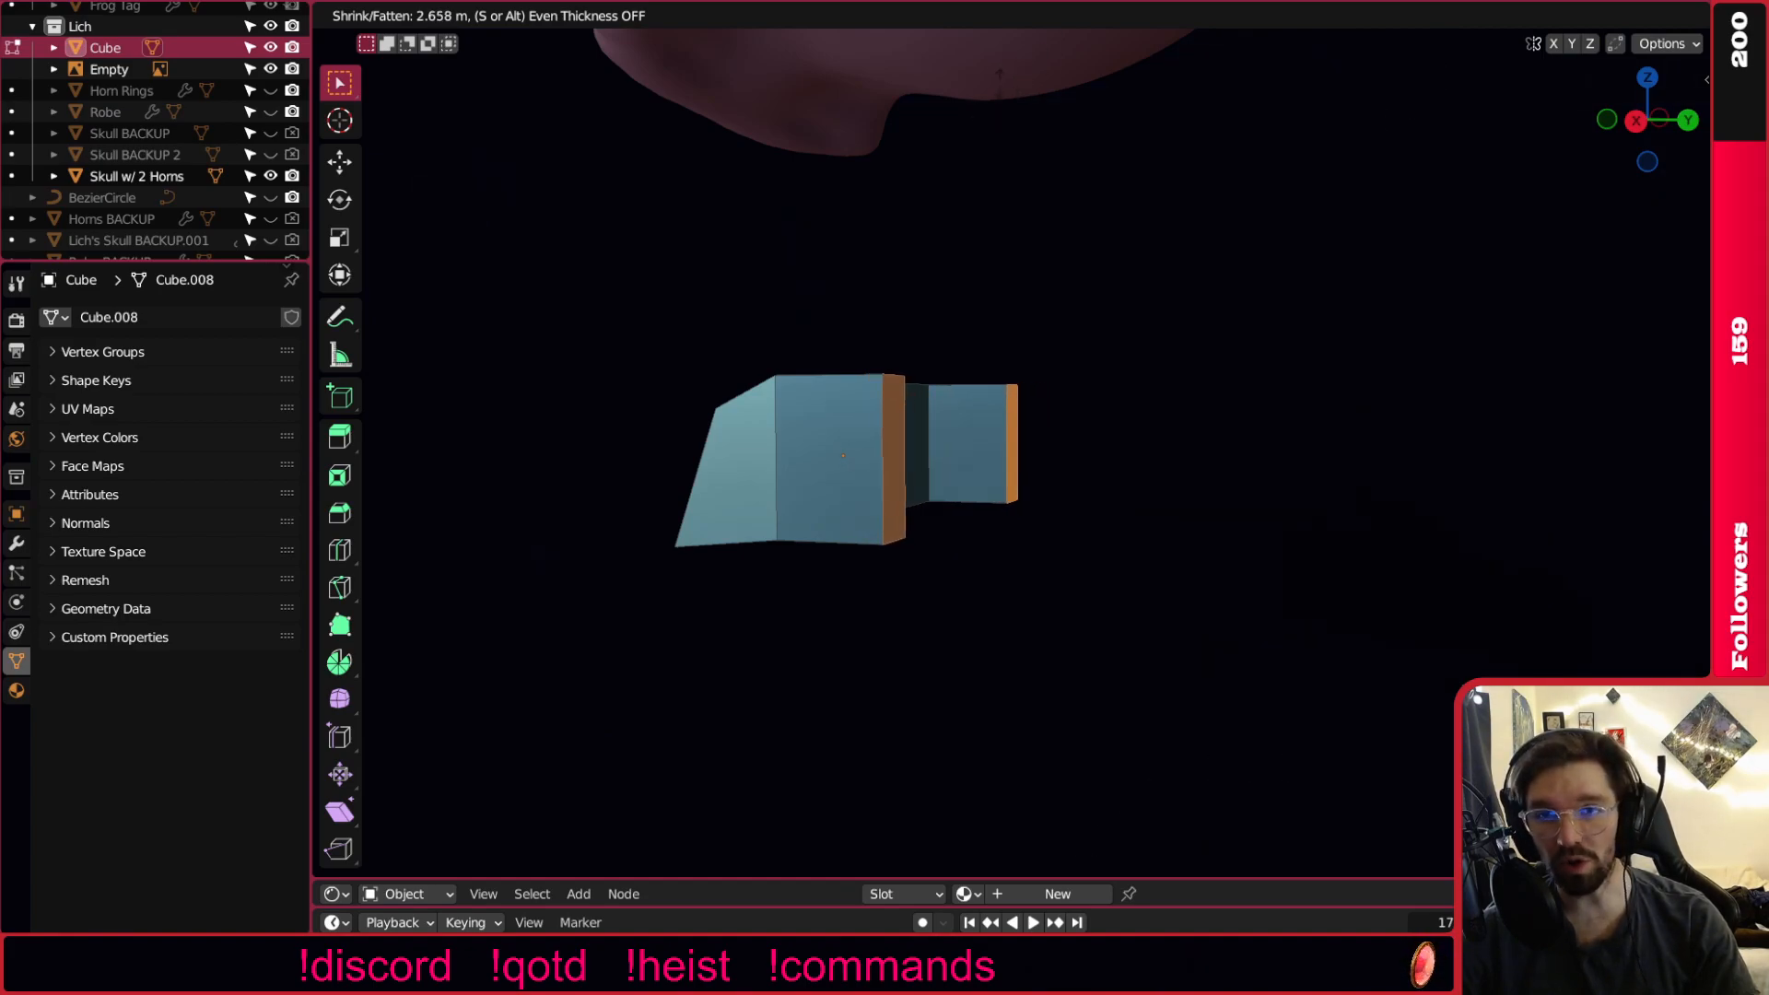
{"action": "left_click", "coordinate": [991, 224]}
Raise the ends of the two extruded jaw arms about 0.019 m along Z.
{"action": "scroll", "coordinate": [949, 334], "scroll_direction": "down", "scroll_amount": 5}
{"action": "middle_click_drag", "start_coordinate": [950, 333], "coordinate": [1164, 430]}
{"action": "scroll", "coordinate": [1189, 280], "scroll_direction": "down", "scroll_amount": 4}
{"action": "scroll", "coordinate": [1165, 430], "scroll_direction": "up", "scroll_amount": 4}
{"action": "middle_click_drag", "start_coordinate": [1057, 527], "coordinate": [806, 648]}
{"action": "scroll", "coordinate": [807, 648], "scroll_direction": "up", "scroll_amount": 6}
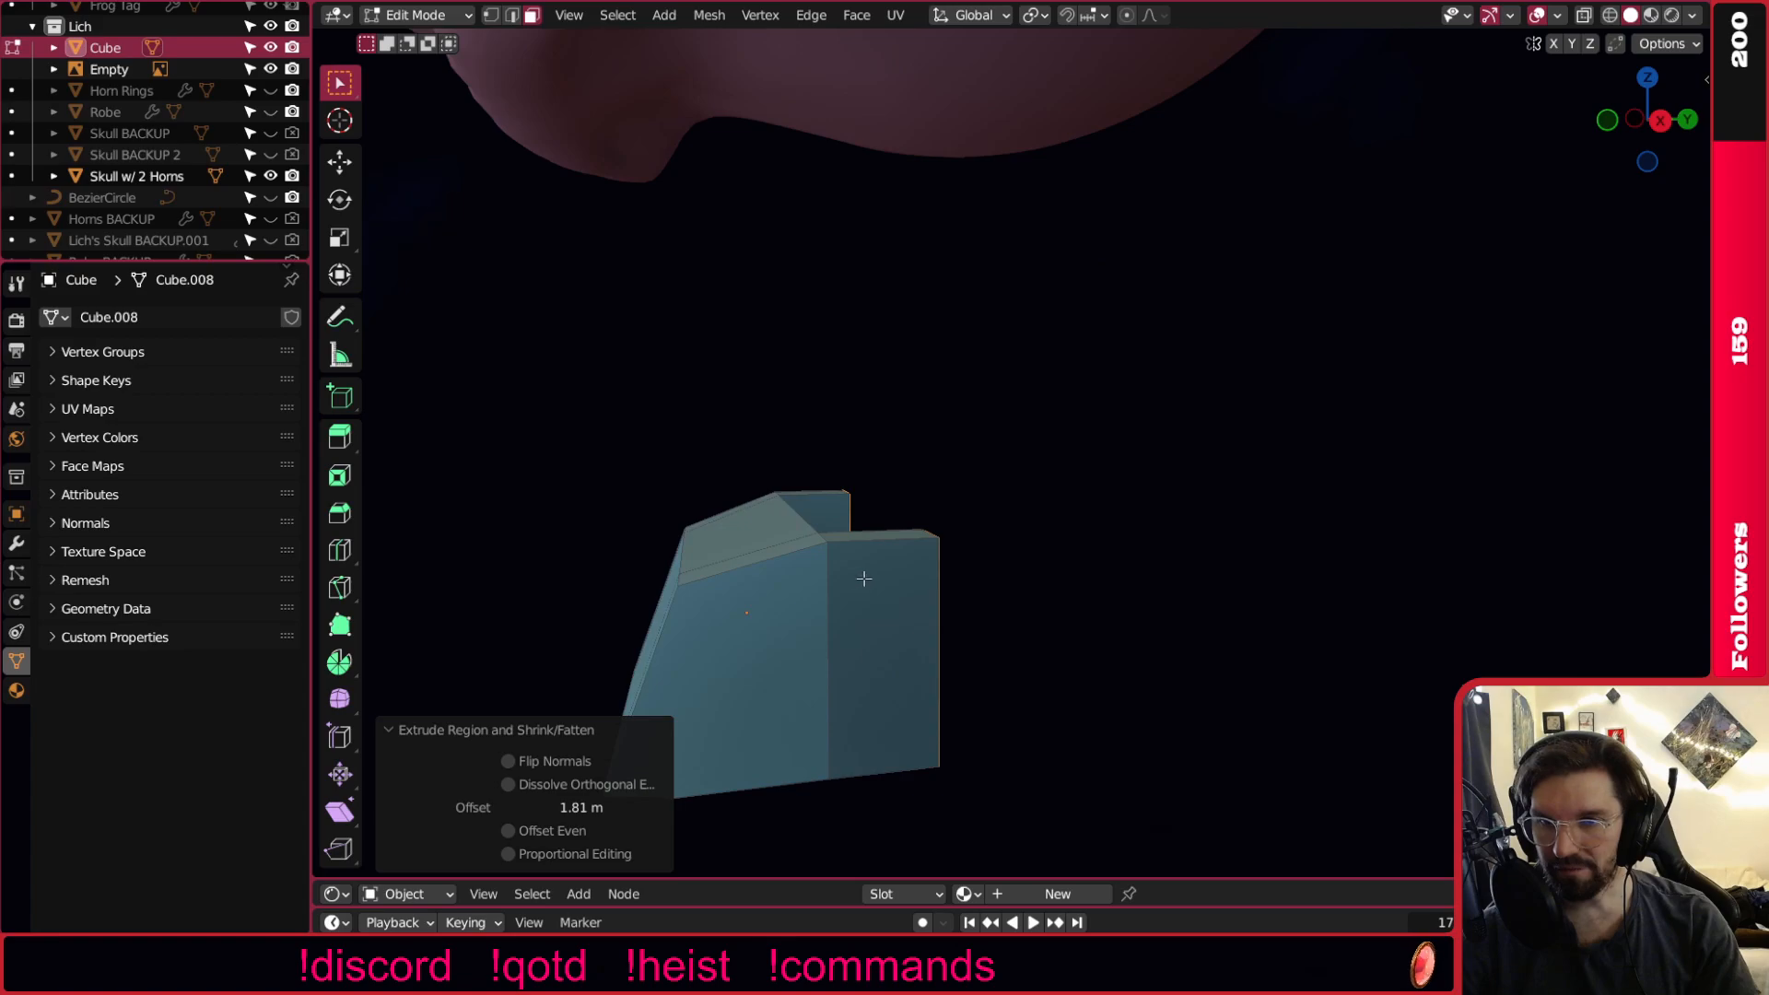
{"action": "key", "text": "g"}
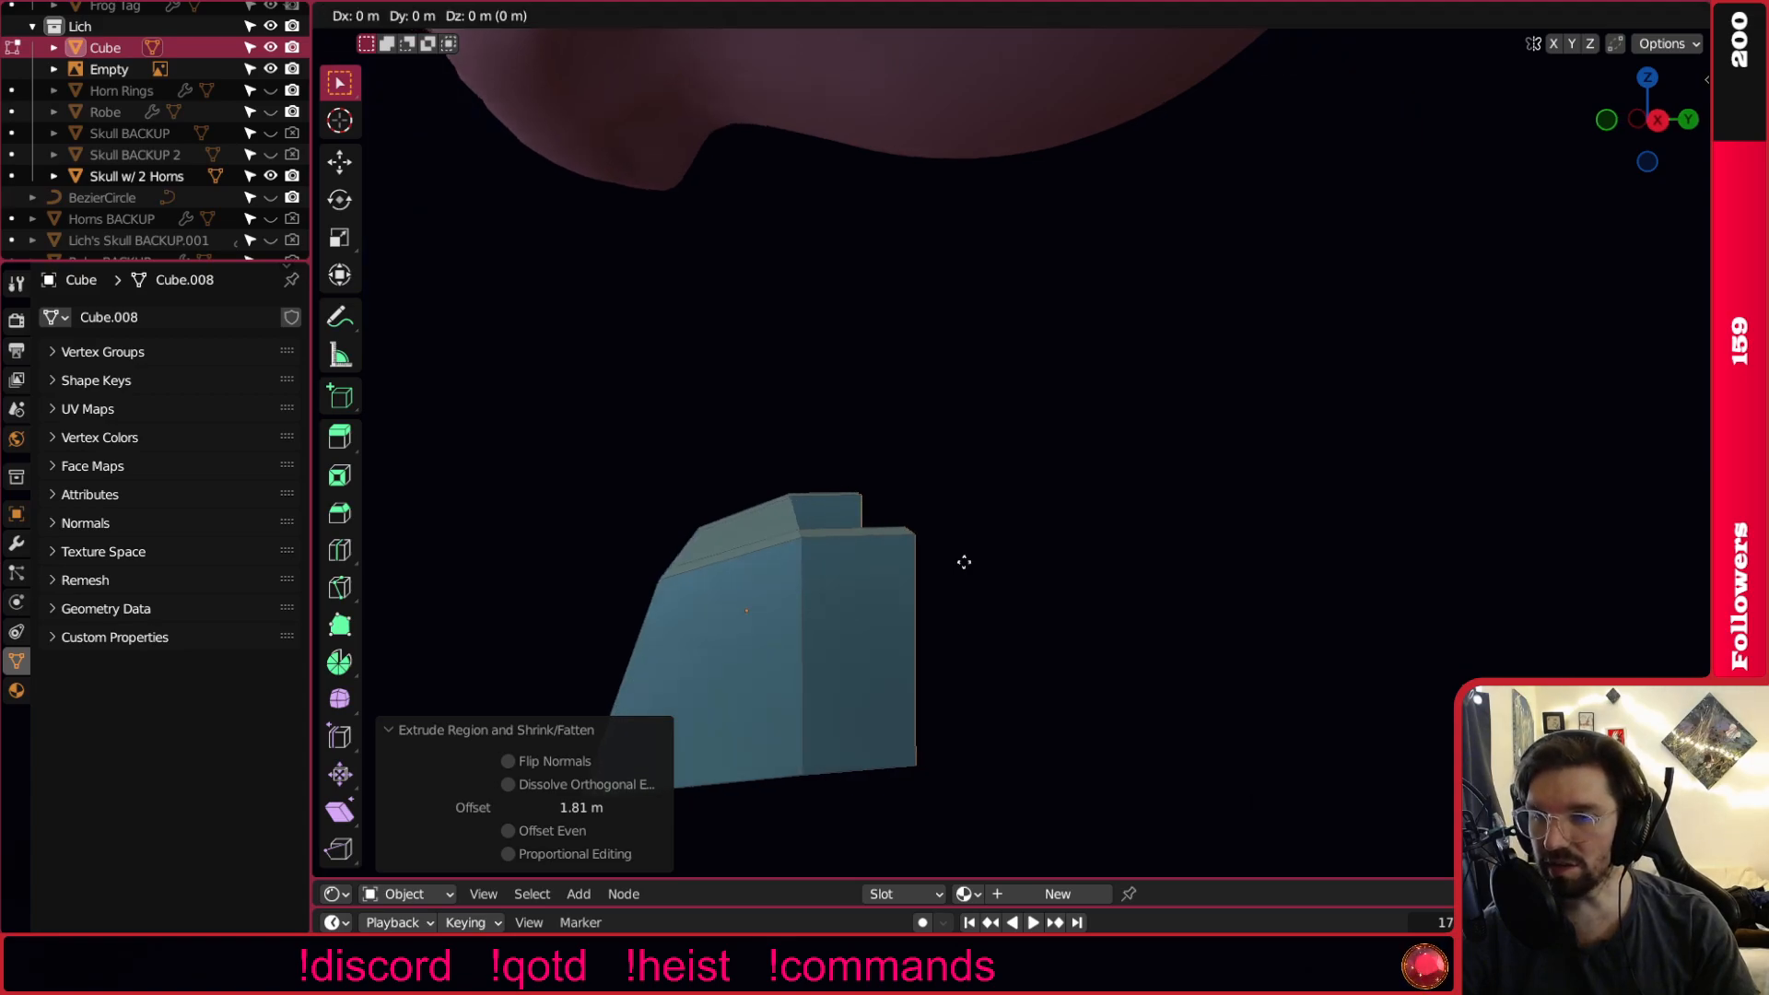
{"action": "left_click", "coordinate": [976, 552]}
{"action": "scroll", "coordinate": [940, 543], "scroll_direction": "up", "scroll_amount": 2}
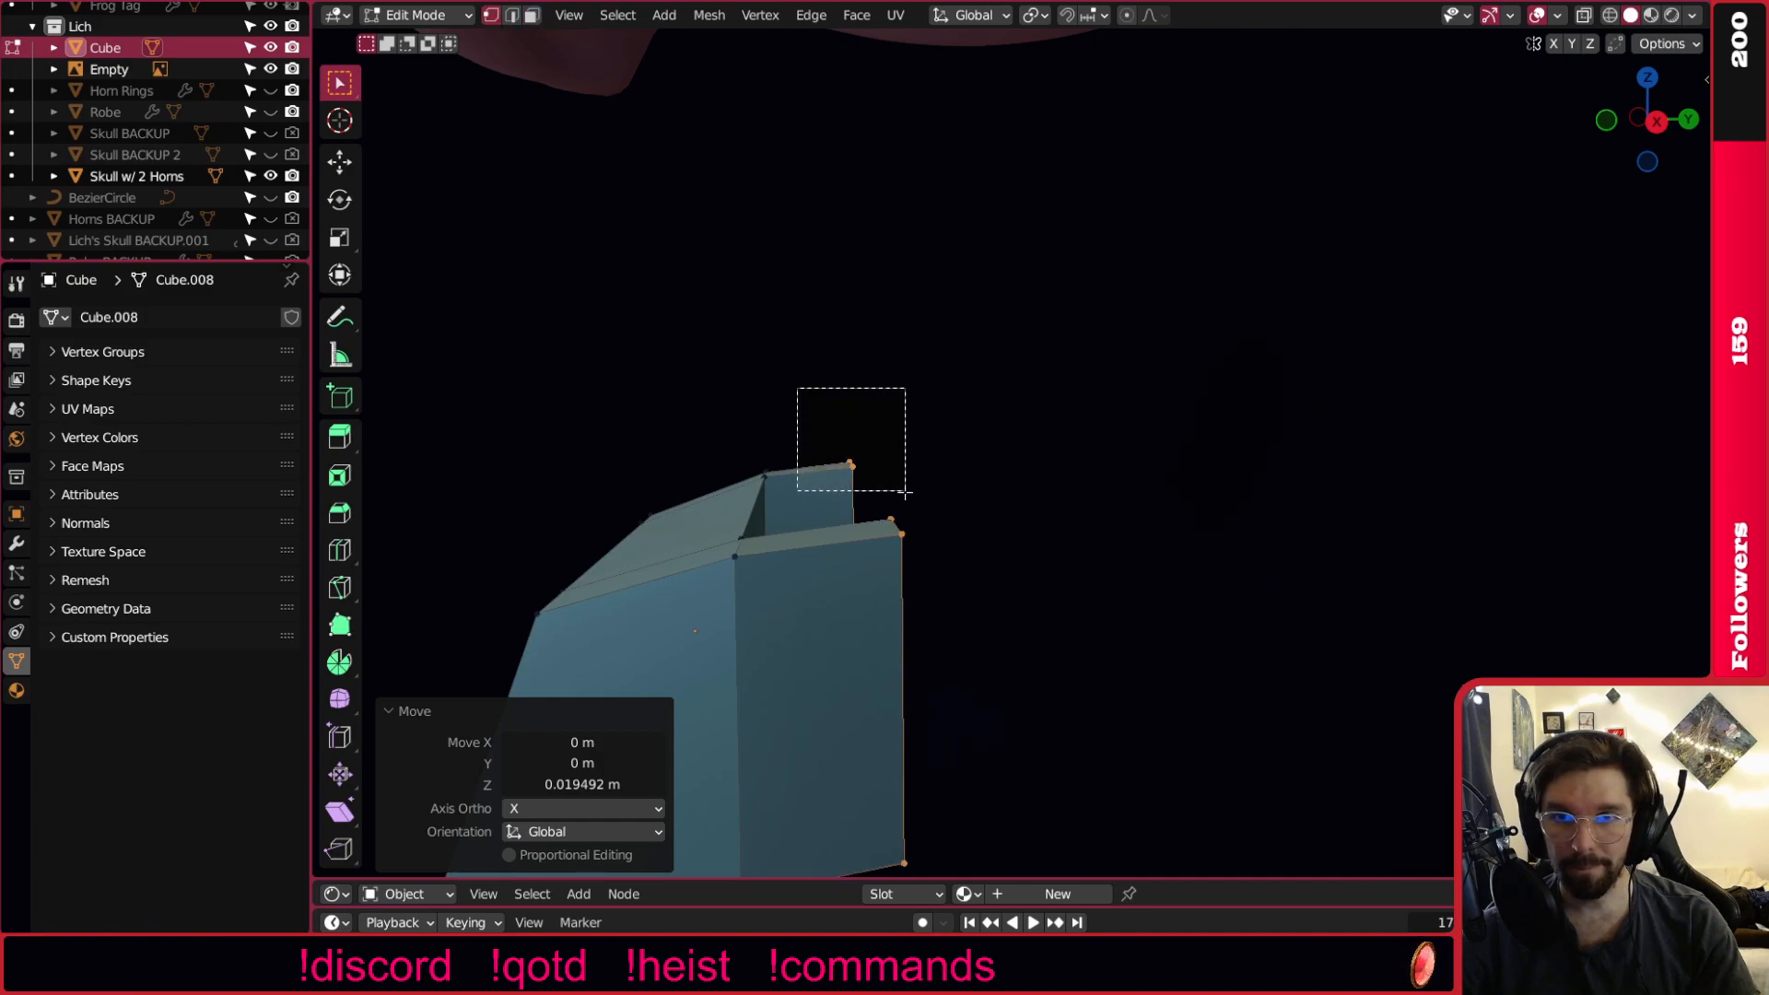
Select the top rear vertices of both jaw arms and move them backward about 0.066 m along Y.
{"action": "left_click_drag", "start_coordinate": [905, 492], "coordinate": [903, 490]}
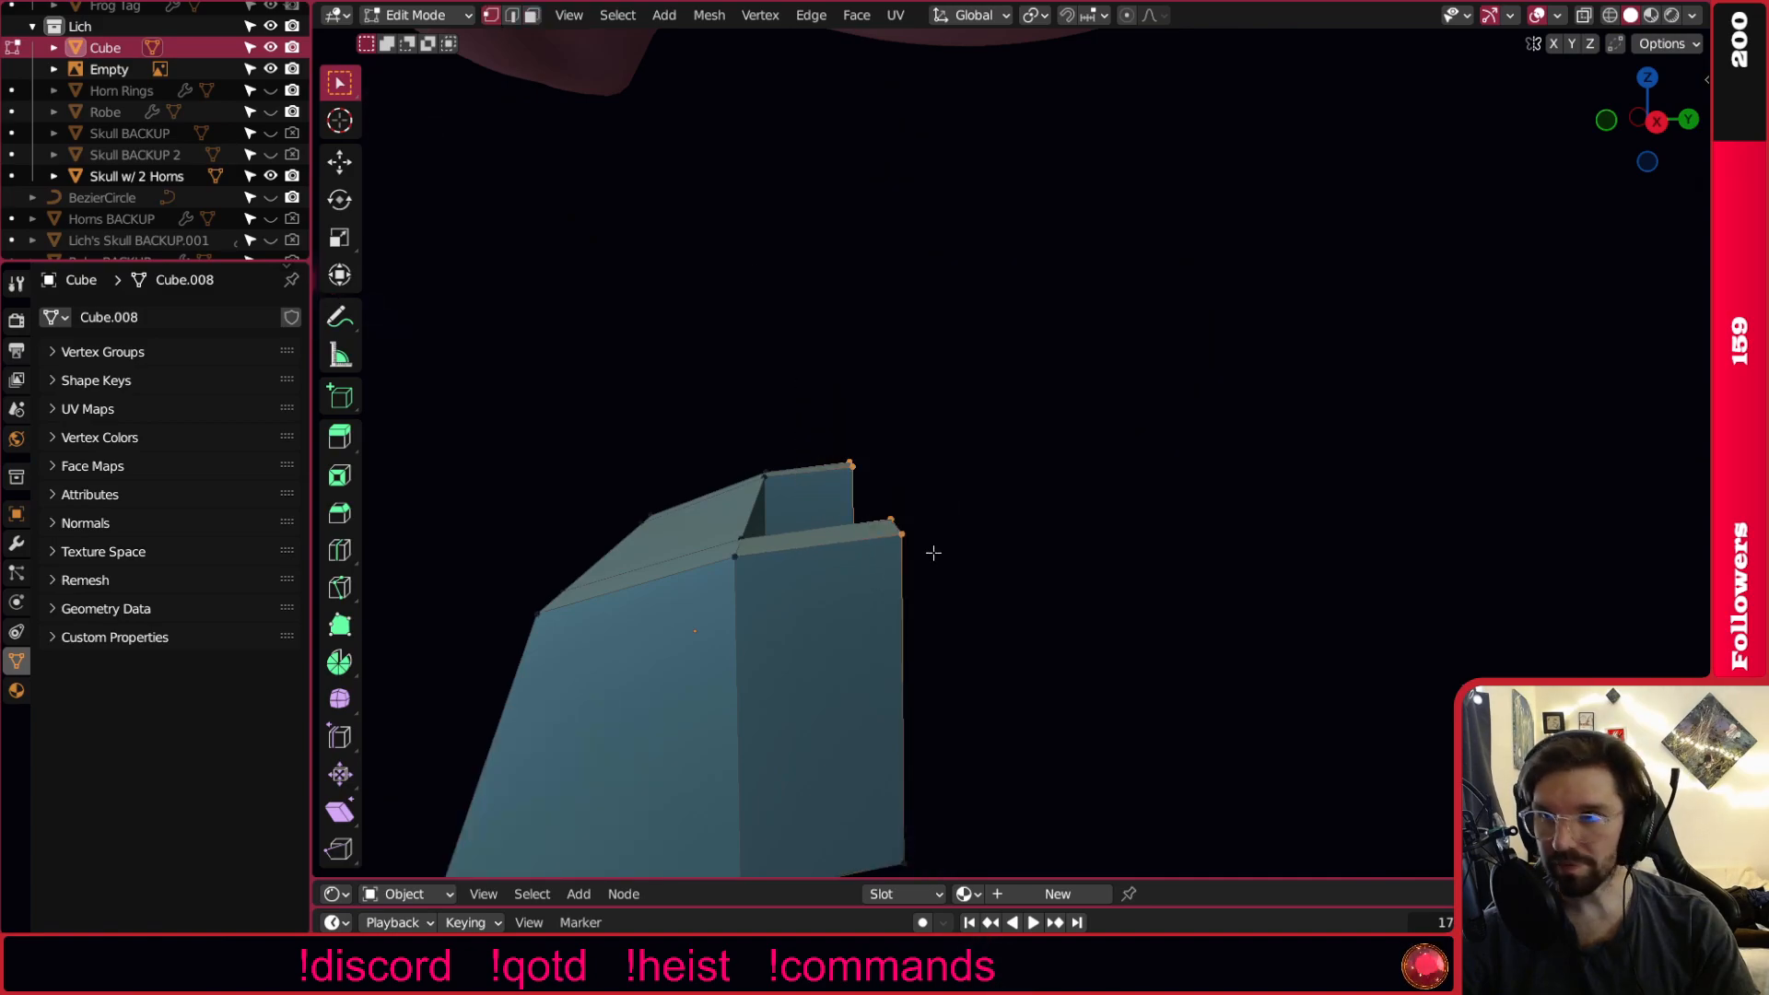
{"action": "key", "text": "g"}
{"action": "key", "text": "y"}
{"action": "left_click", "coordinate": [966, 553]}
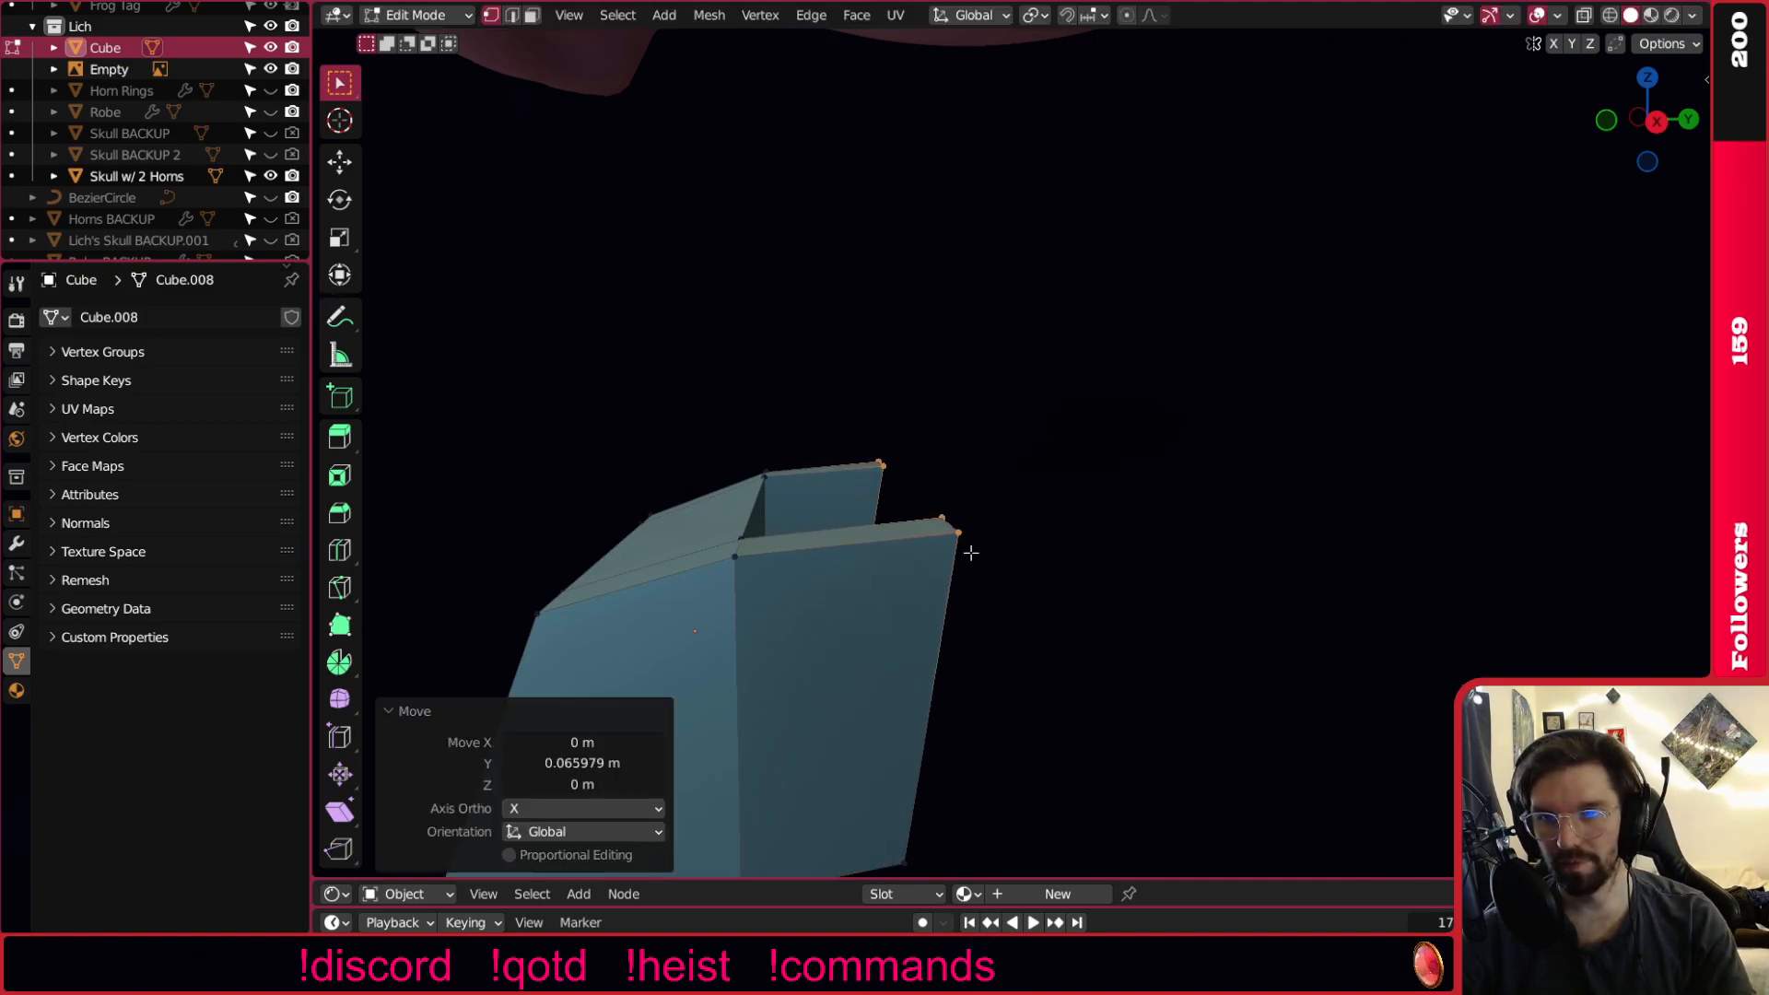
Extrude the top faces of the two jaw arms upward along their normals by about 1.72 m.
{"action": "scroll", "coordinate": [954, 497], "scroll_direction": "down", "scroll_amount": 5}
{"action": "middle_click_drag", "start_coordinate": [947, 480], "coordinate": [1001, 486]}
{"action": "key", "text": "KP_Decimal"}
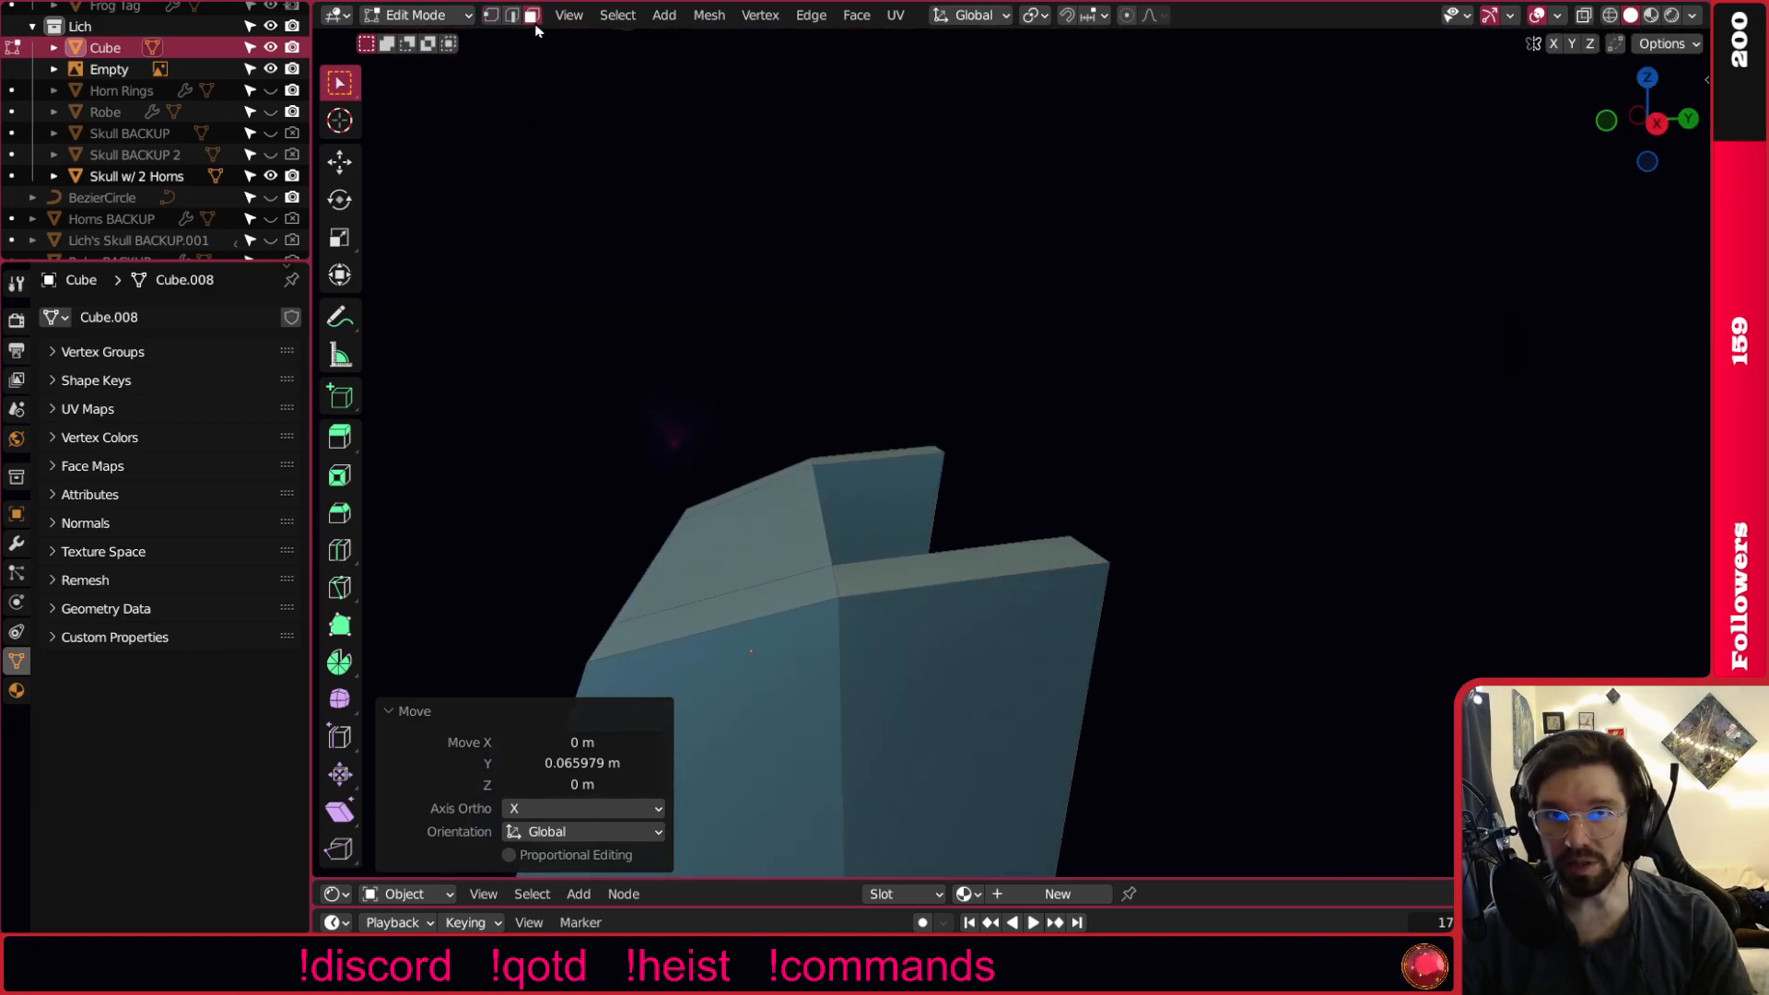
{"action": "left_click", "coordinate": [867, 454]}
{"action": "right_click", "coordinate": [935, 565]}
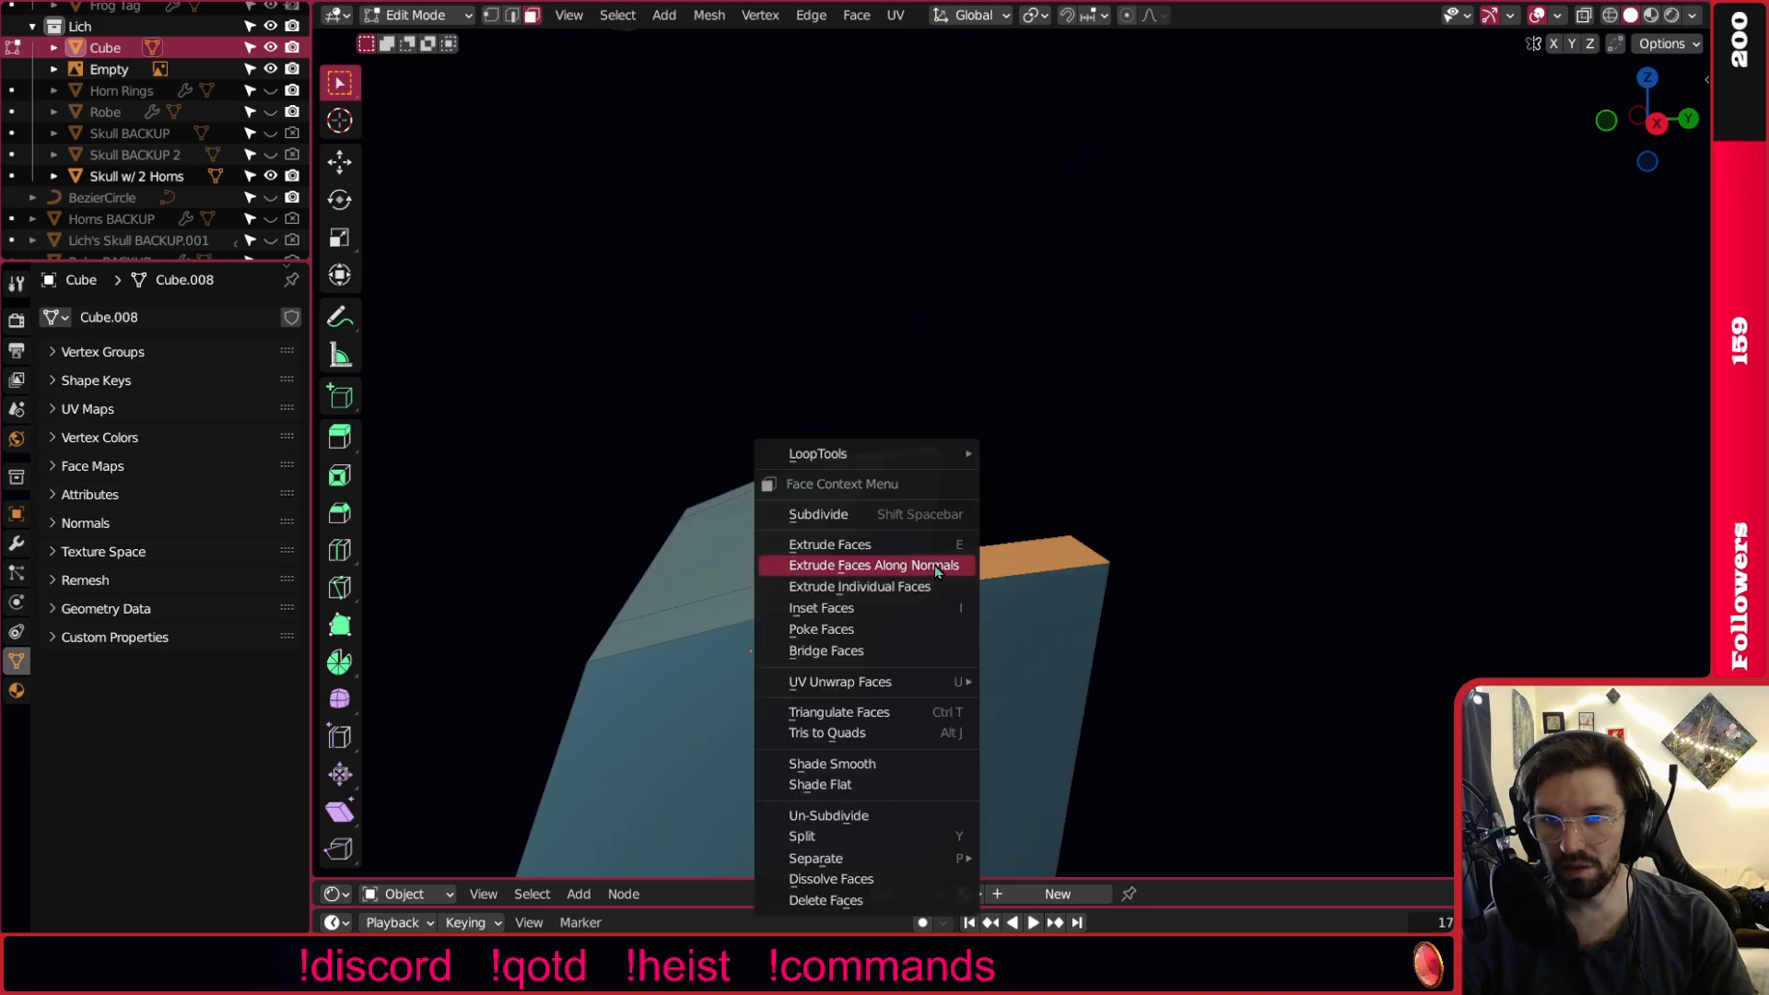
{"action": "left_click", "coordinate": [934, 566]}
{"action": "left_click", "coordinate": [1017, 134]}
{"action": "scroll", "coordinate": [977, 461], "scroll_direction": "down", "scroll_amount": 10}
{"action": "middle_click_drag", "start_coordinate": [958, 539], "coordinate": [1013, 533]}
{"action": "scroll", "coordinate": [968, 627], "scroll_direction": "up", "scroll_amount": 4}
{"action": "middle_click_drag", "start_coordinate": [1004, 652], "coordinate": [1070, 600]}
{"action": "scroll", "coordinate": [1217, 649], "scroll_direction": "down", "scroll_amount": 4}
{"action": "middle_click_drag", "start_coordinate": [1186, 593], "coordinate": [1074, 579], "text": "shift"}
{"action": "scroll", "coordinate": [1026, 622], "scroll_direction": "up", "scroll_amount": 3}
{"action": "middle_click_drag", "start_coordinate": [1073, 579], "coordinate": [1030, 636]}
{"action": "scroll", "coordinate": [1087, 601], "scroll_direction": "up", "scroll_amount": 3}
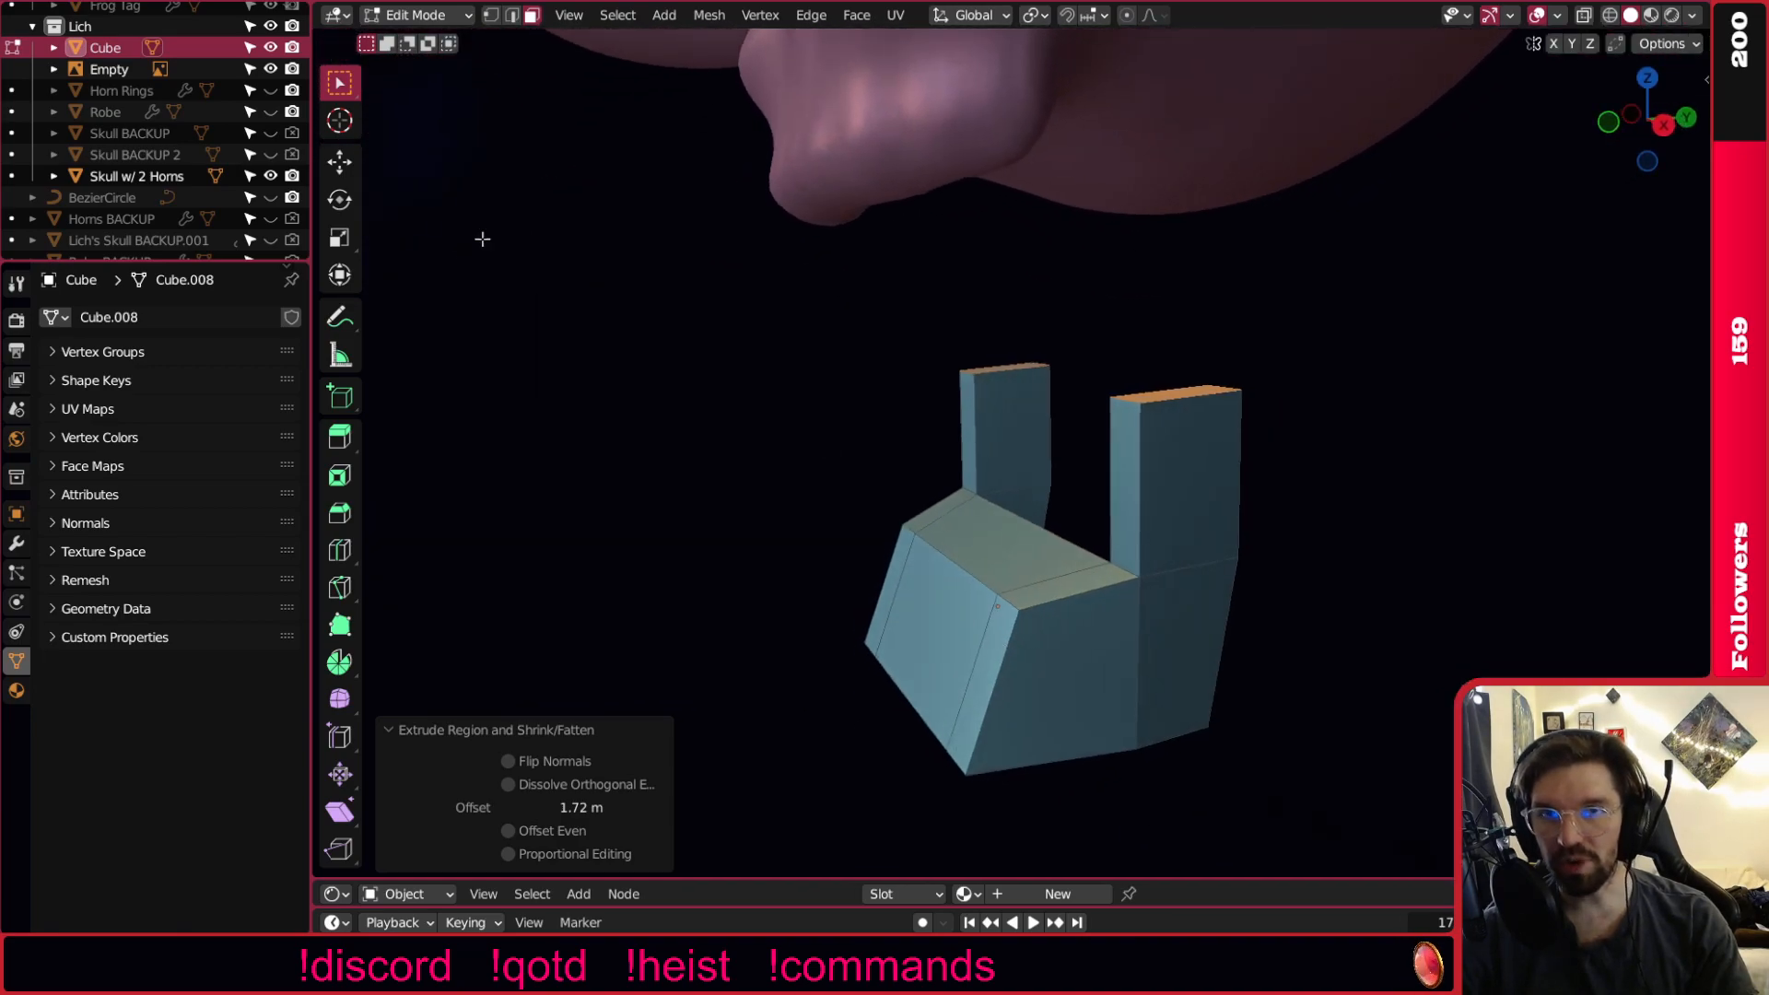
Try to move the block's front vertices forward about 0.19 m along Y.
{"action": "middle_click_drag", "start_coordinate": [859, 657], "coordinate": [745, 493]}
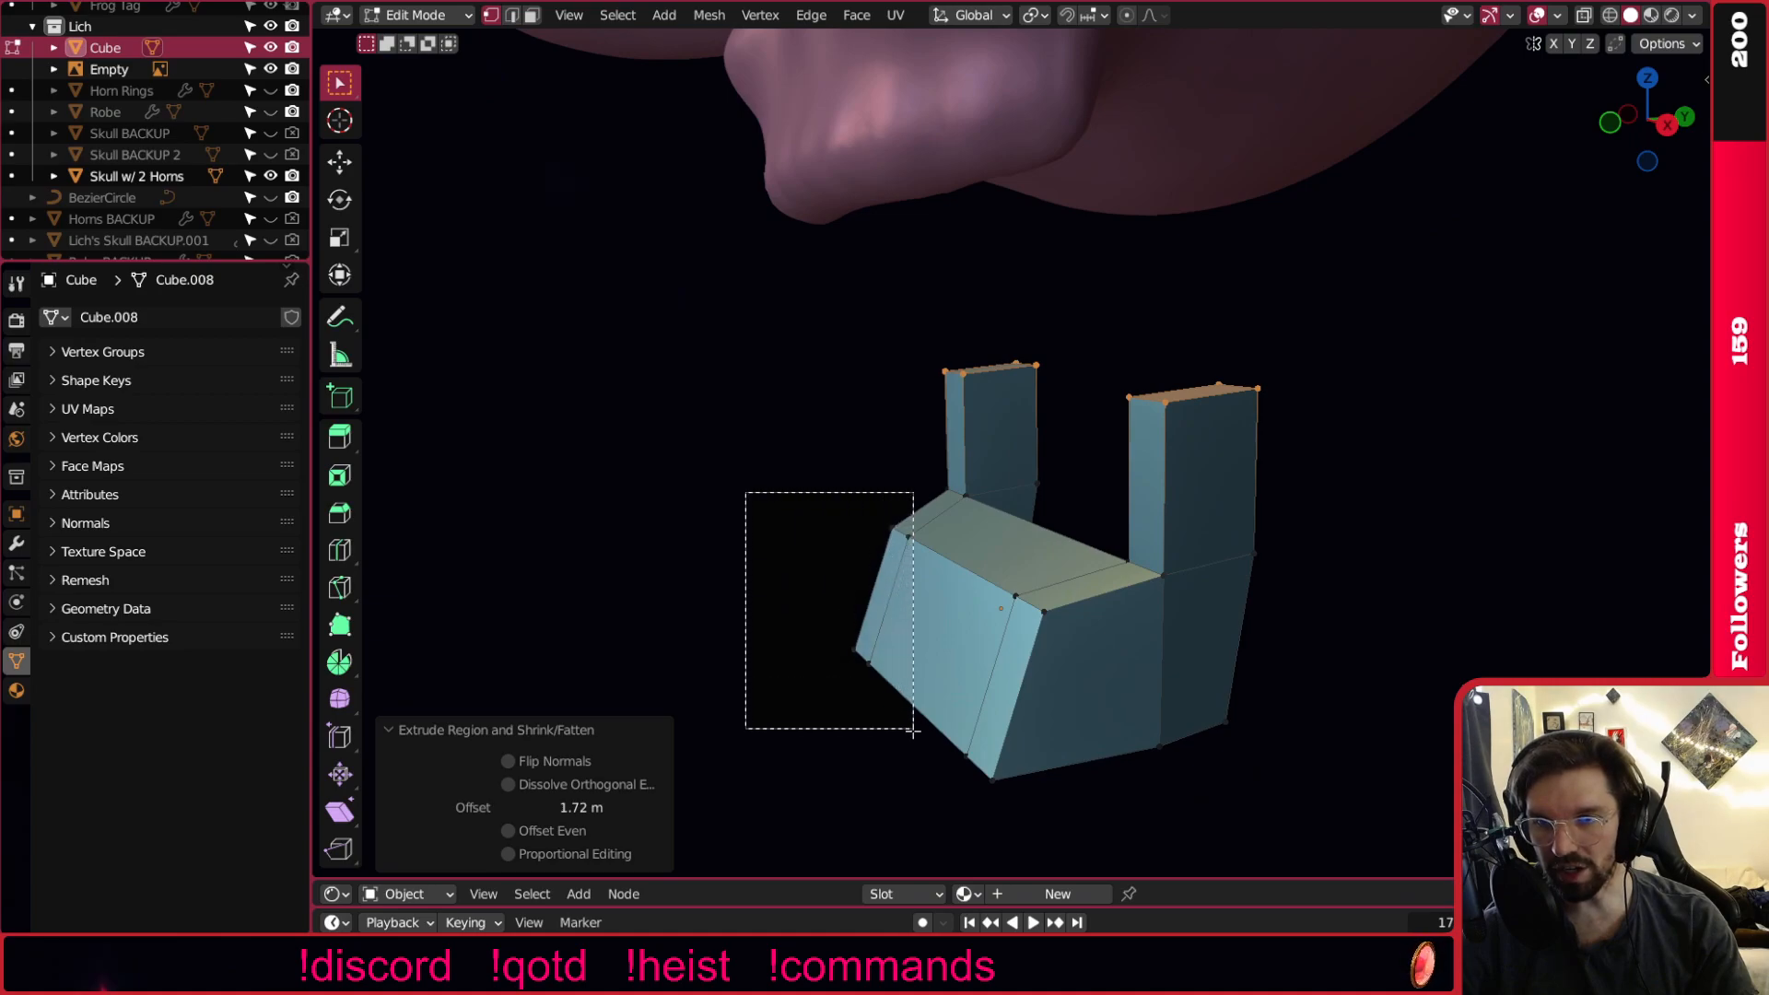
{"action": "left_click_drag", "start_coordinate": [912, 728], "coordinate": [913, 731]}
{"action": "middle_click_drag", "start_coordinate": [1056, 652], "coordinate": [791, 622]}
{"action": "key", "text": "g"}
{"action": "key", "text": "y"}
{"action": "left_click", "coordinate": [914, 654]}
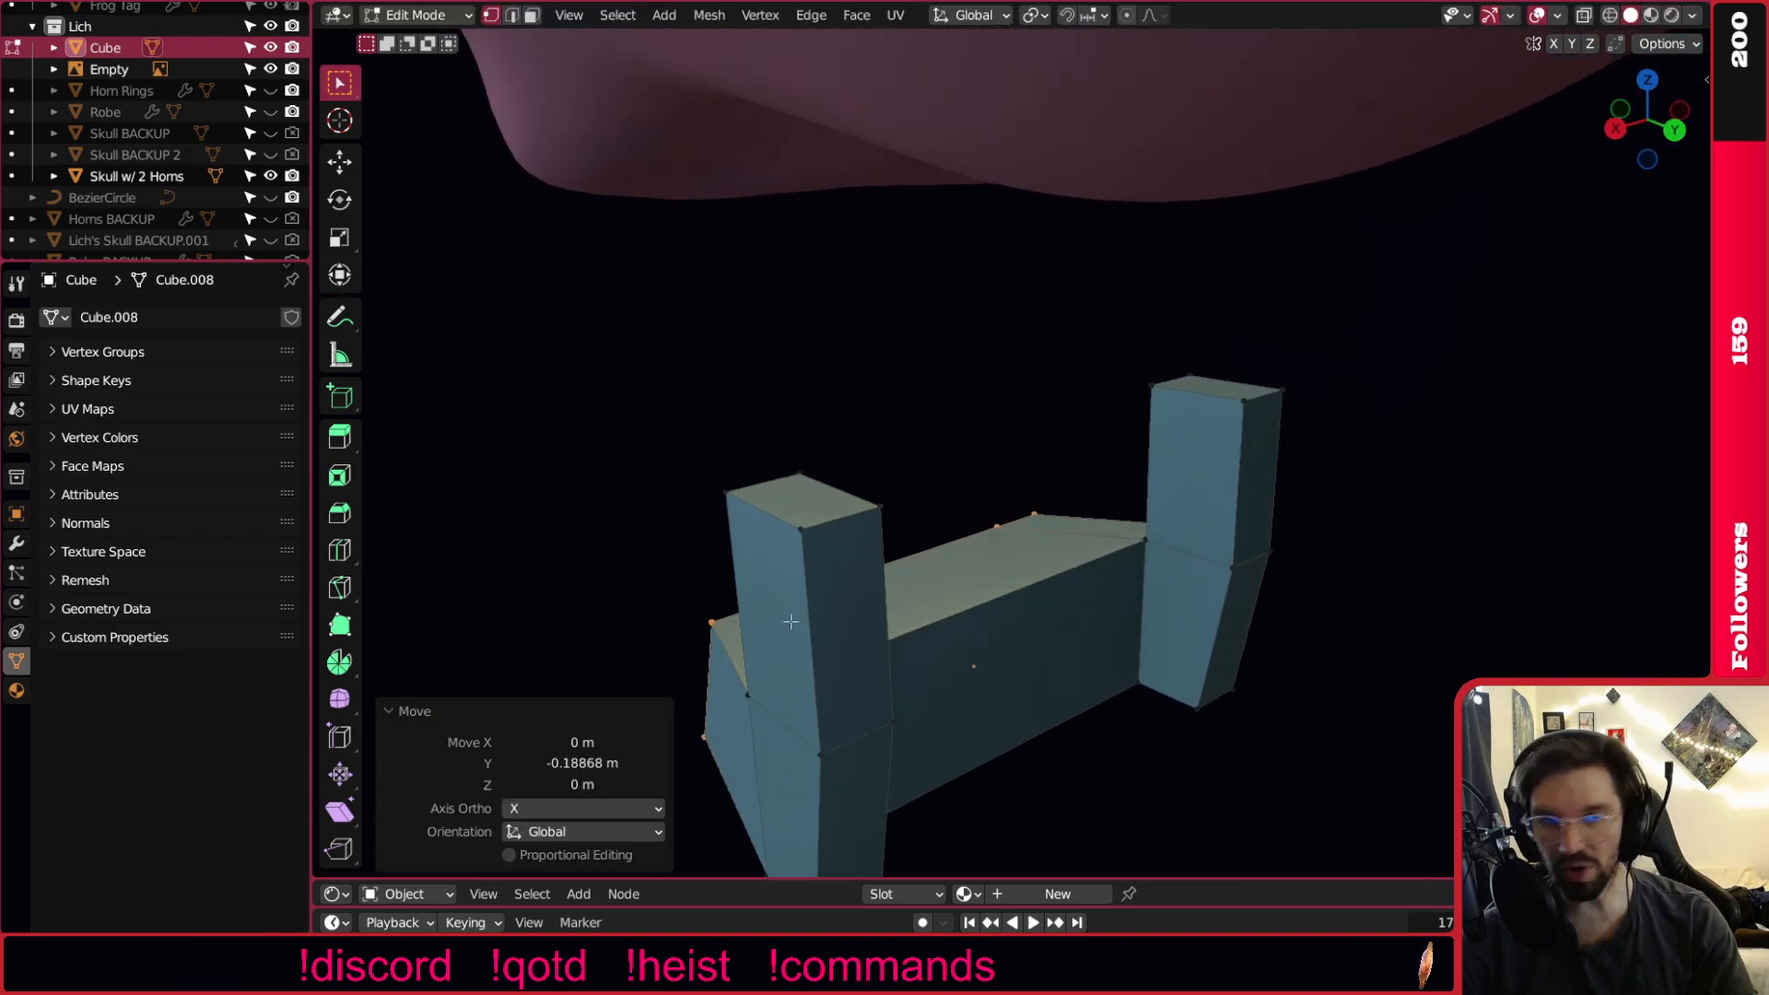
{"action": "key", "text": "ctrl+z"}
Add a centred vertical loop cut across the block's crossbar and bevel it to a width of about 0.602 m.
{"action": "mouse_move", "coordinate": [986, 637]}
{"action": "middle_mouse_down"}
{"action": "mouse_move", "coordinate": [968, 668]}
{"action": "mouse_move", "coordinate": [959, 645]}
{"action": "middle_mouse_up"}
{"action": "left_click", "coordinate": [963, 636]}
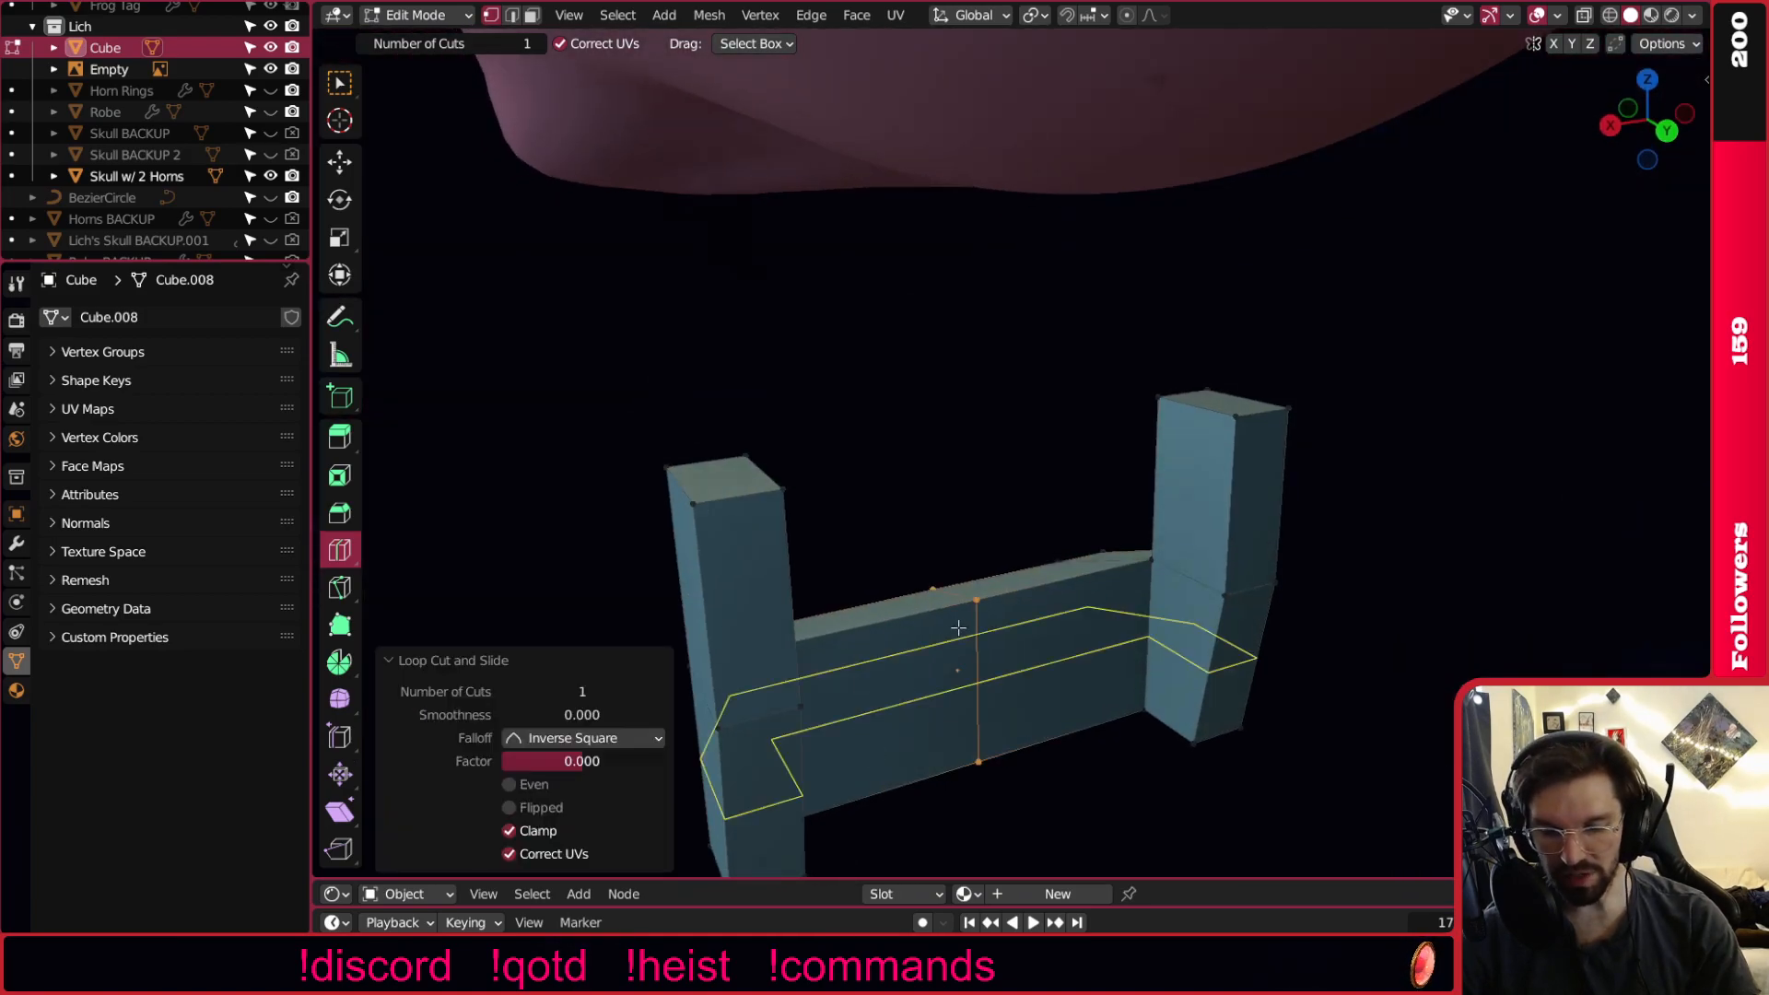
{"action": "key", "text": "ctrl+b"}
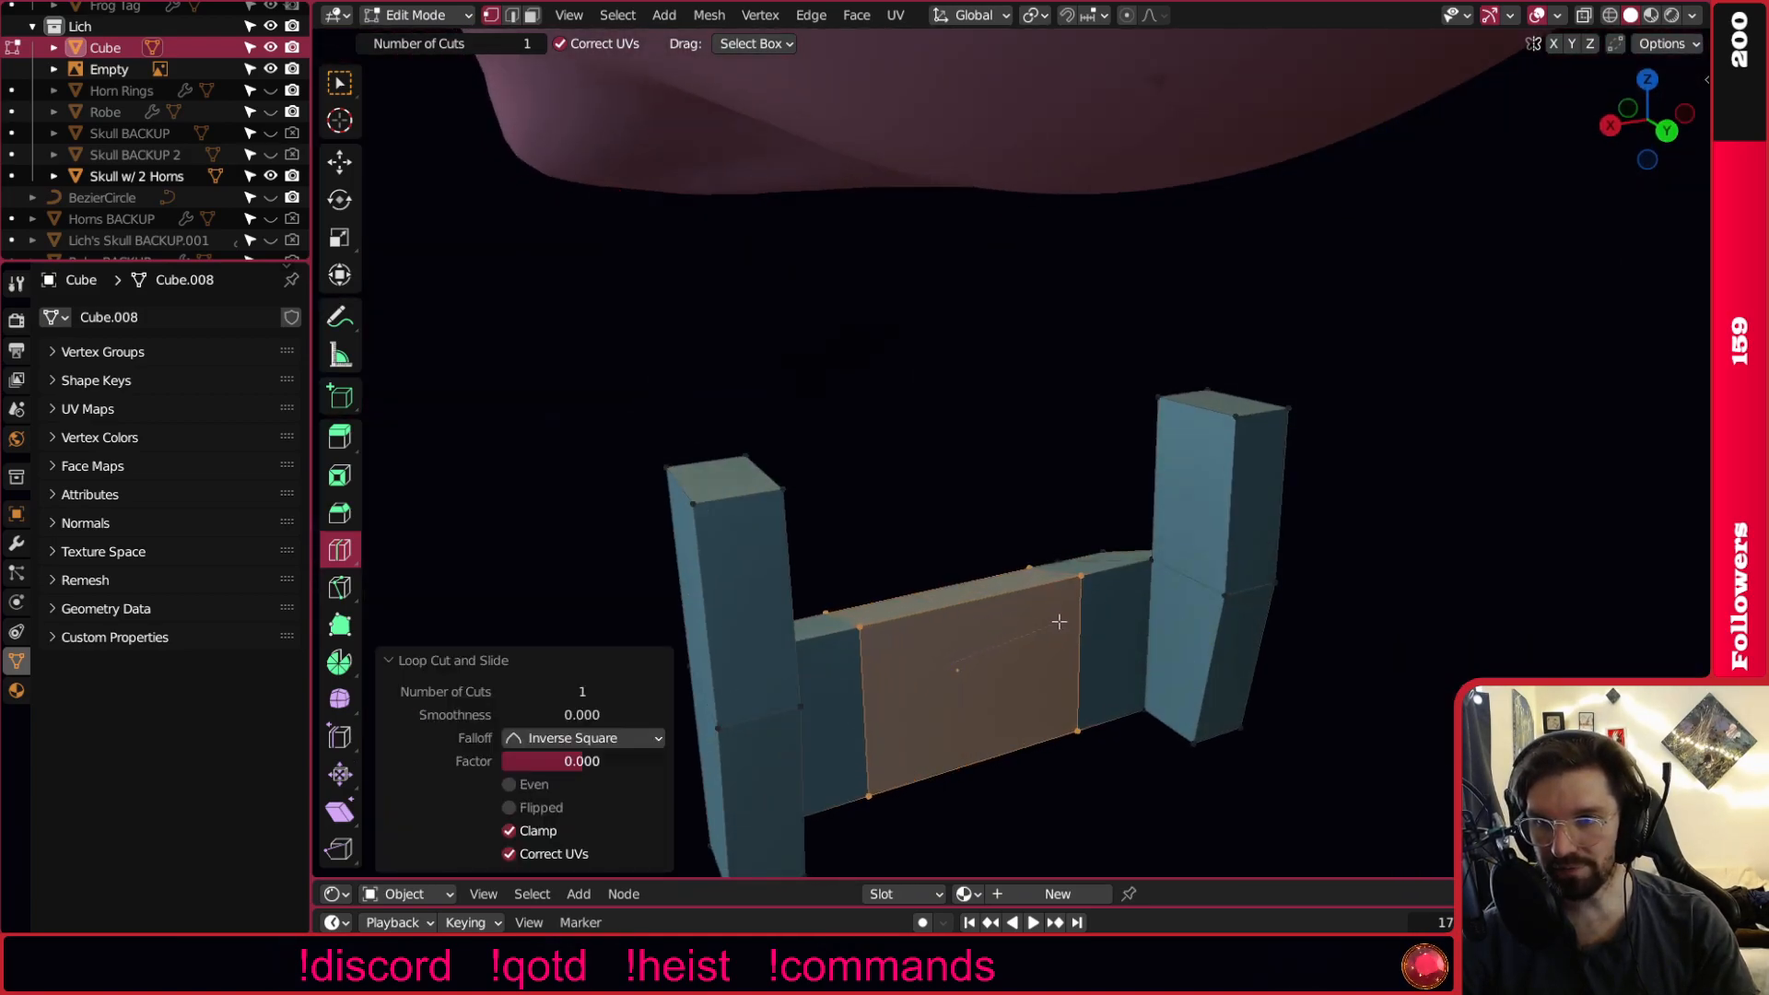
{"action": "left_click", "coordinate": [1068, 626]}
Try to move the bevelled middle section forward about 0.21 m along Y.
{"action": "middle_click_drag", "start_coordinate": [1068, 631], "coordinate": [1165, 682]}
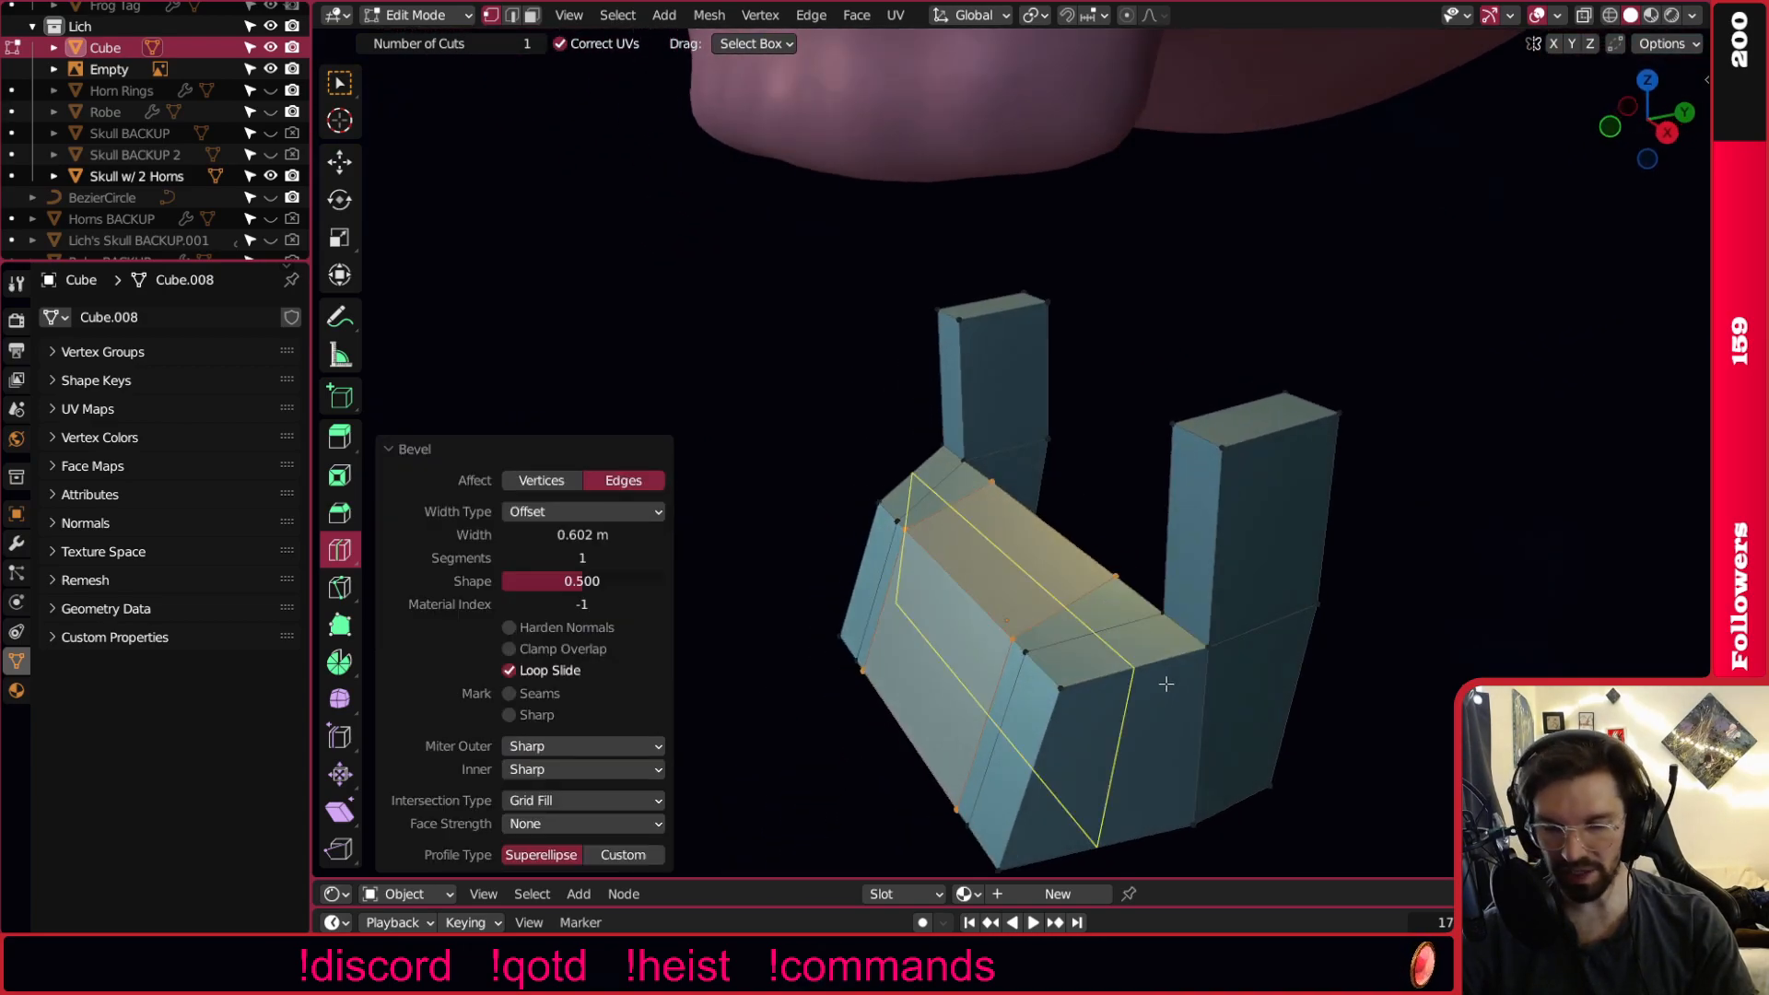
{"action": "key", "text": "g"}
{"action": "key", "text": "y"}
{"action": "left_click", "coordinate": [1157, 635]}
{"action": "scroll", "coordinate": [1157, 636], "scroll_direction": "down", "scroll_amount": 5}
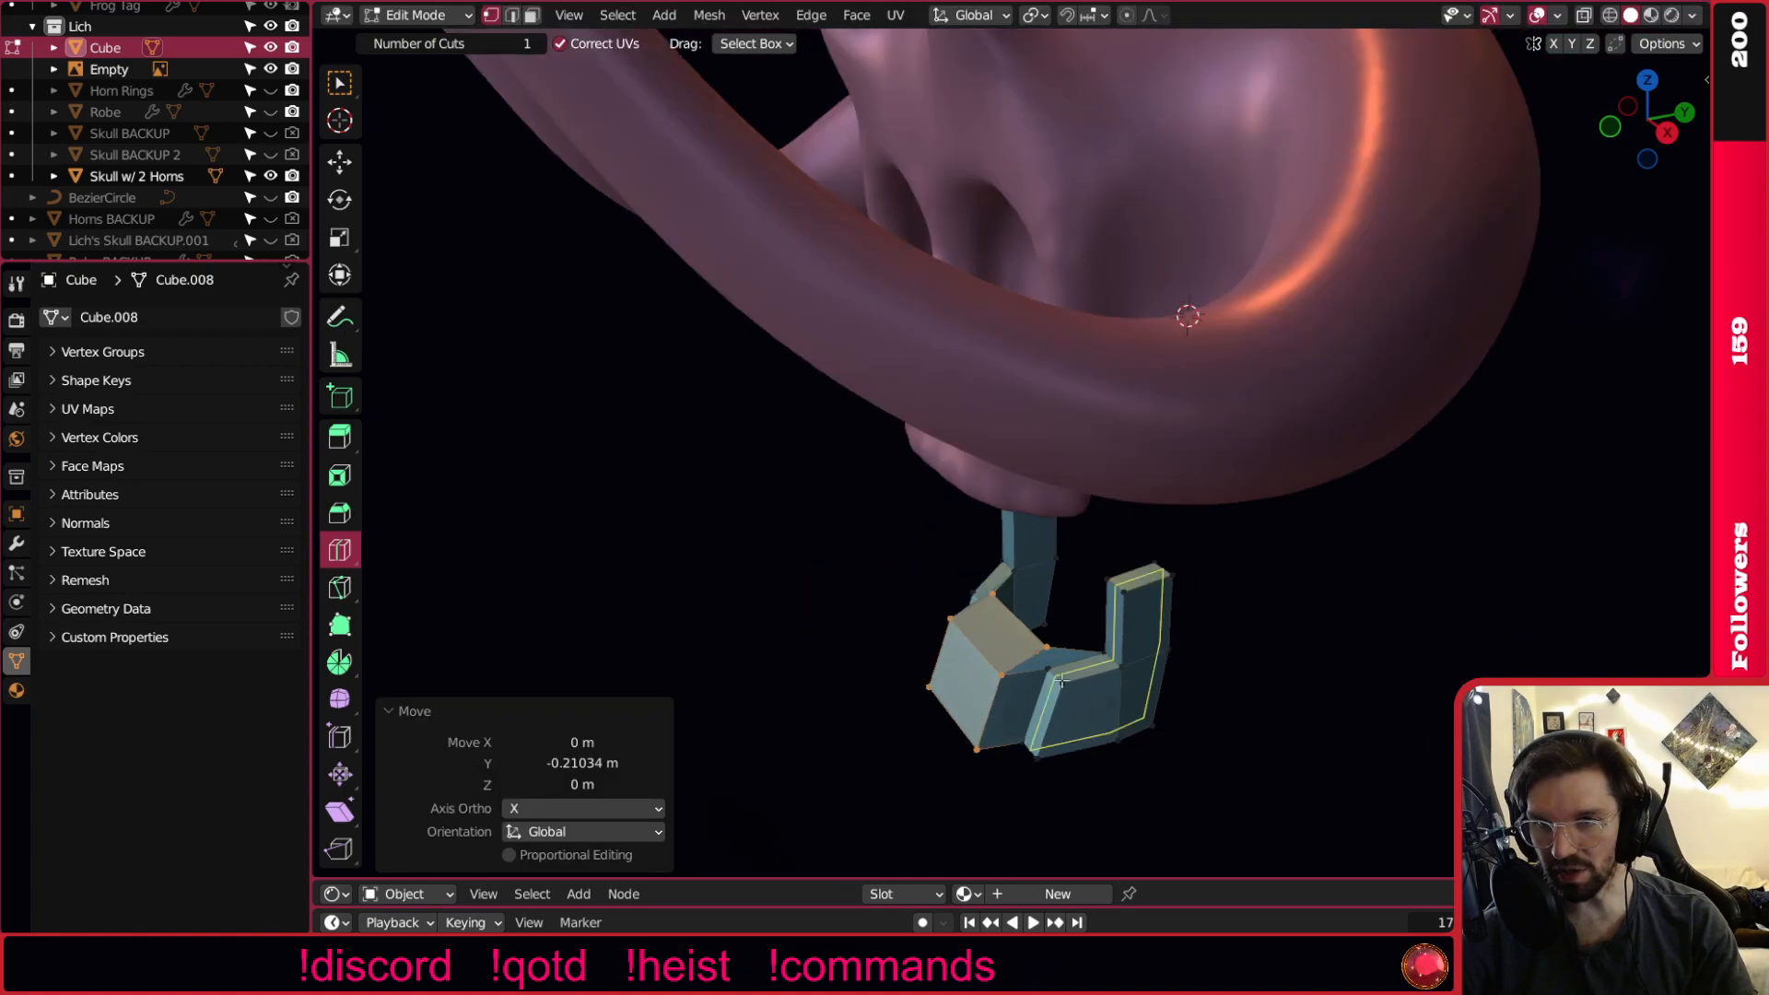
{"action": "middle_click_drag", "start_coordinate": [1158, 636], "coordinate": [1187, 633]}
{"action": "scroll", "coordinate": [1105, 639], "scroll_direction": "up", "scroll_amount": 6}
{"action": "key", "text": "ctrl+z"}
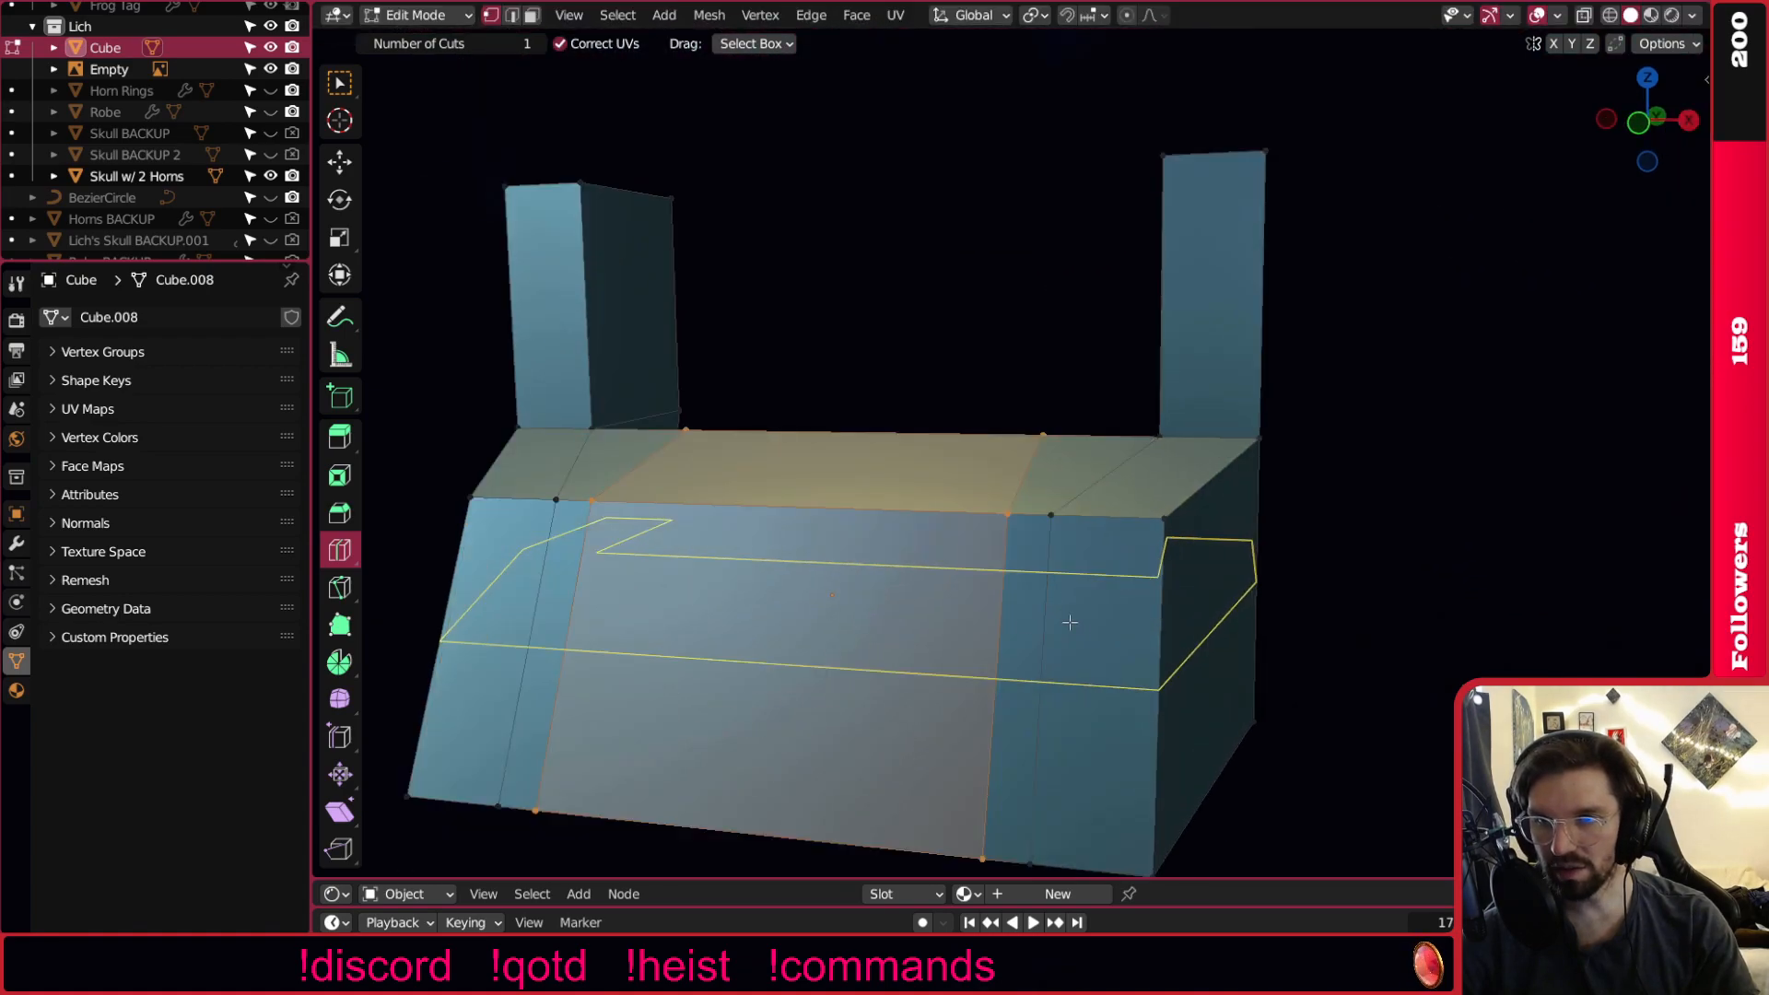
Add the vertices of the older vertical front edges beside the bevelled middle section to the selection.
{"action": "left_click", "coordinate": [341, 82]}
{"action": "left_click", "coordinate": [526, 816], "text": "shift"}
{"action": "key", "text": "ctrl+z"}
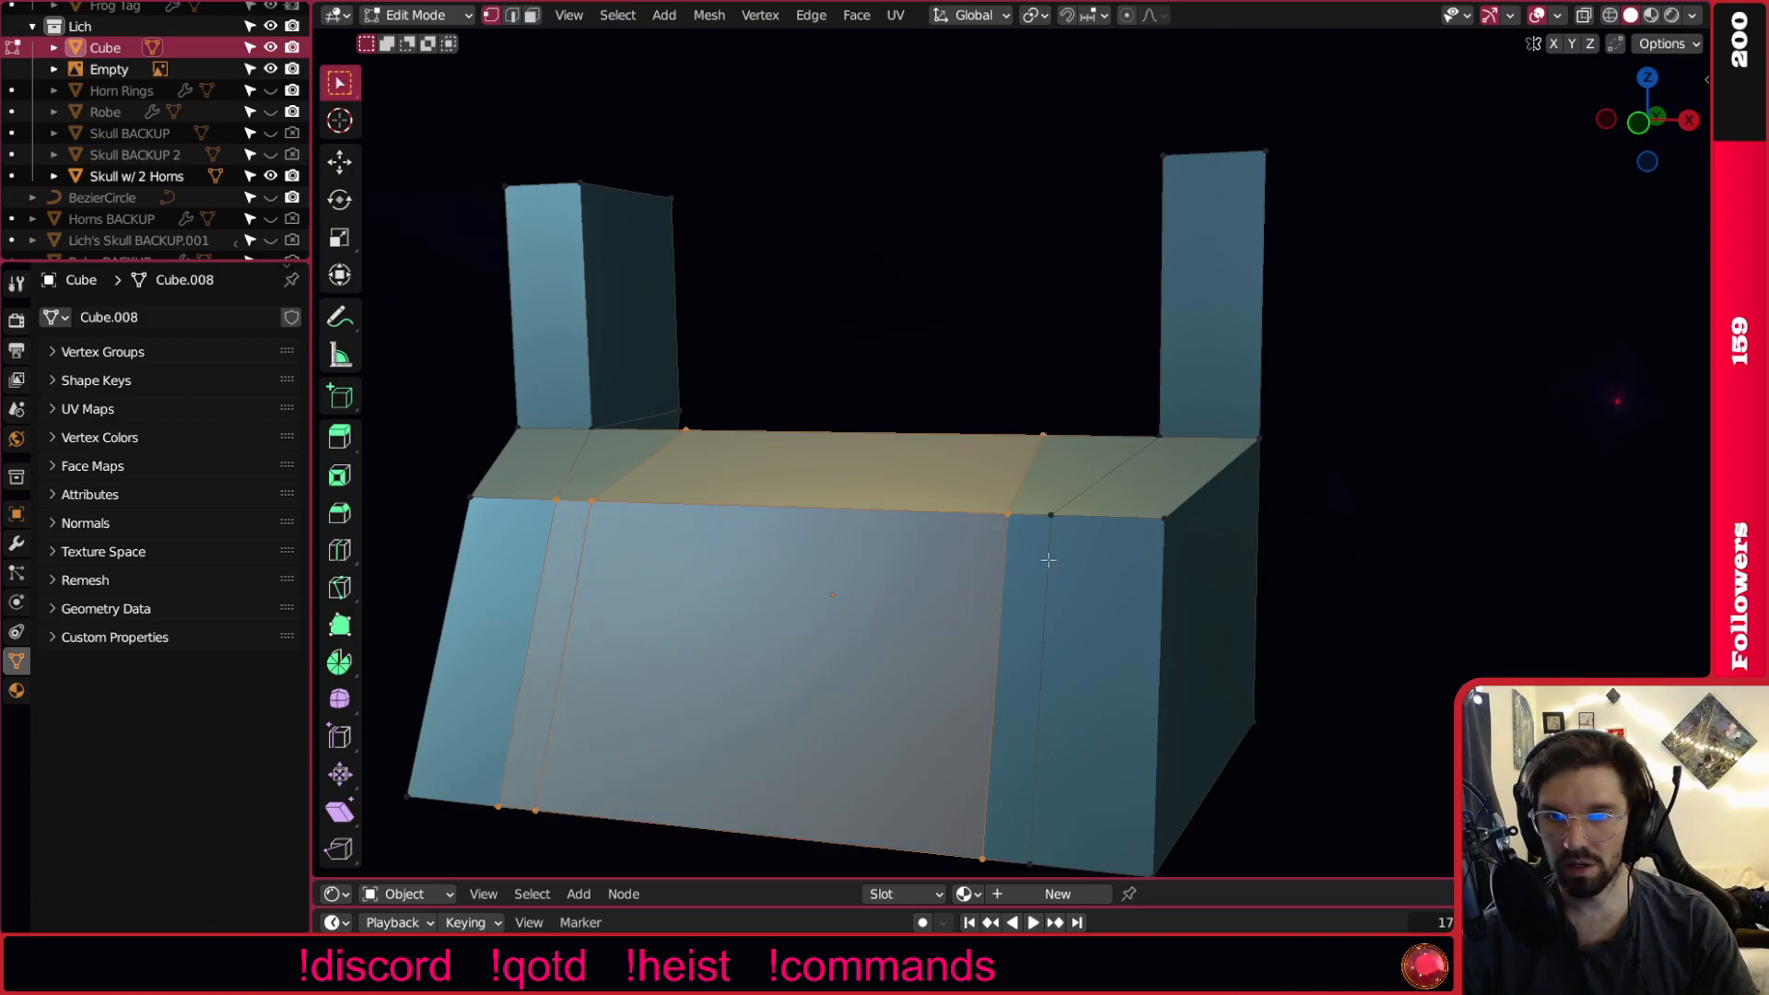
{"action": "left_click", "coordinate": [1023, 857], "text": "shift"}
{"action": "scroll", "coordinate": [1063, 698], "scroll_direction": "down", "scroll_amount": 4}
{"action": "middle_click_drag", "start_coordinate": [1060, 698], "coordinate": [870, 609]}
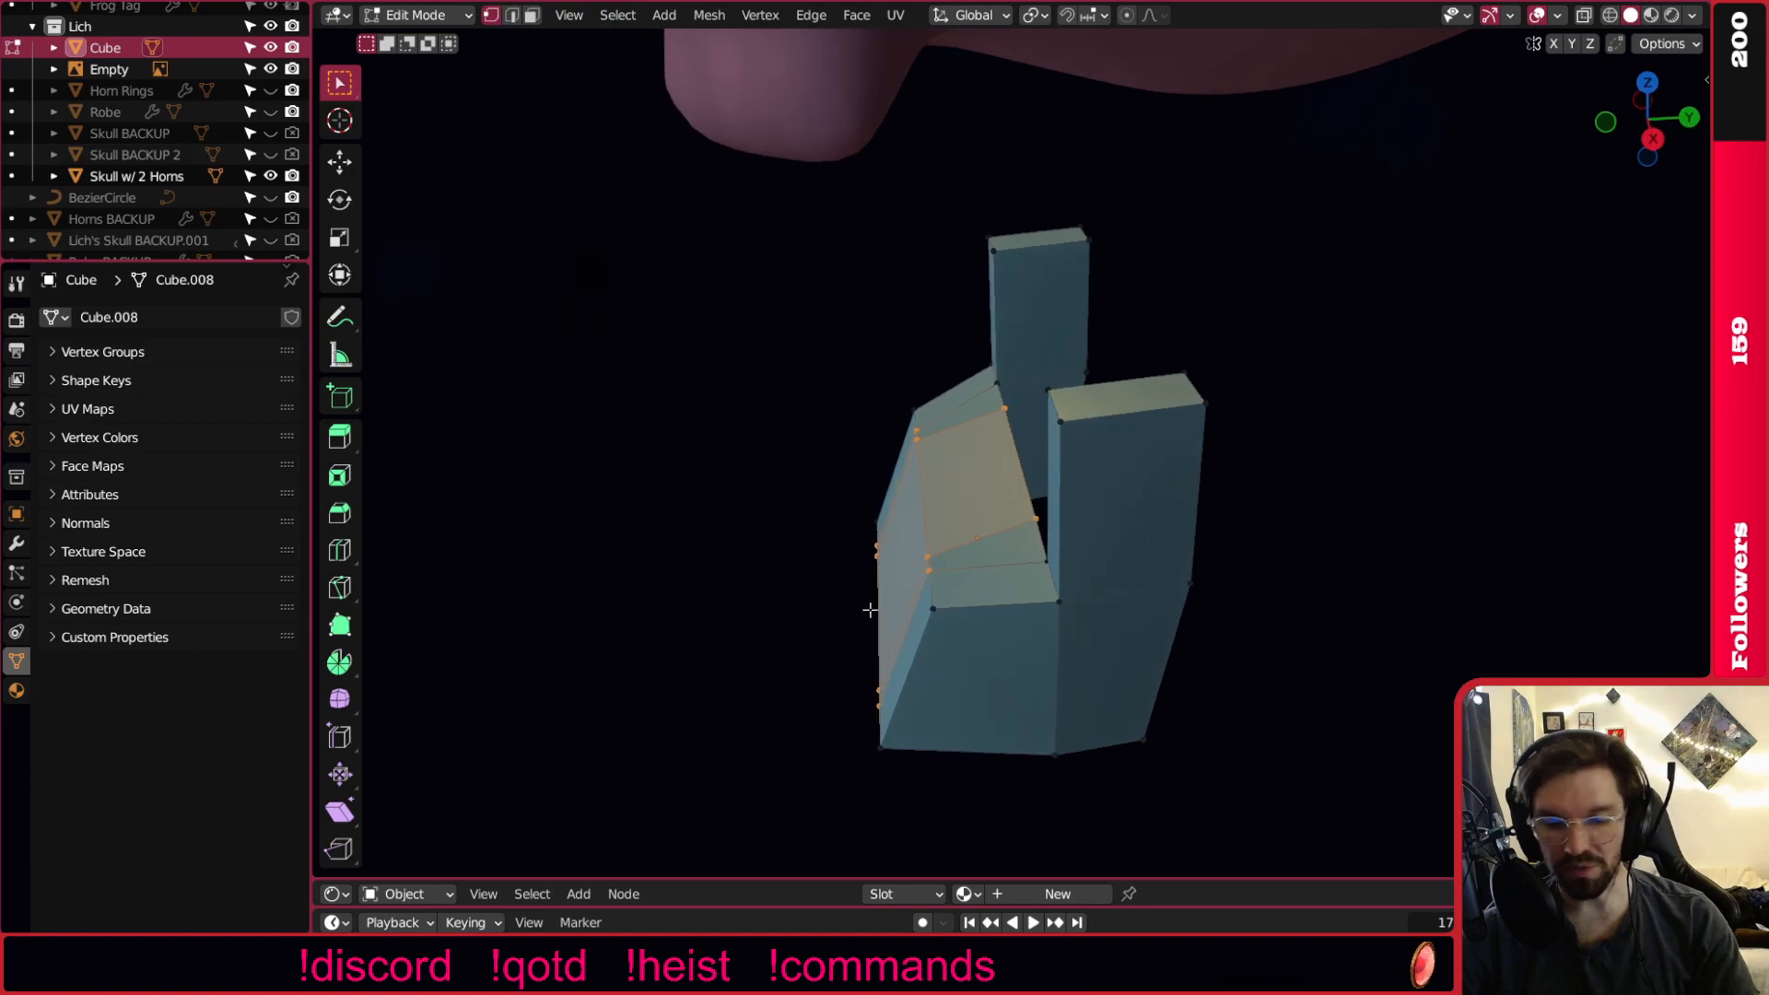
{"action": "scroll", "coordinate": [870, 609], "scroll_direction": "up", "scroll_amount": 3}
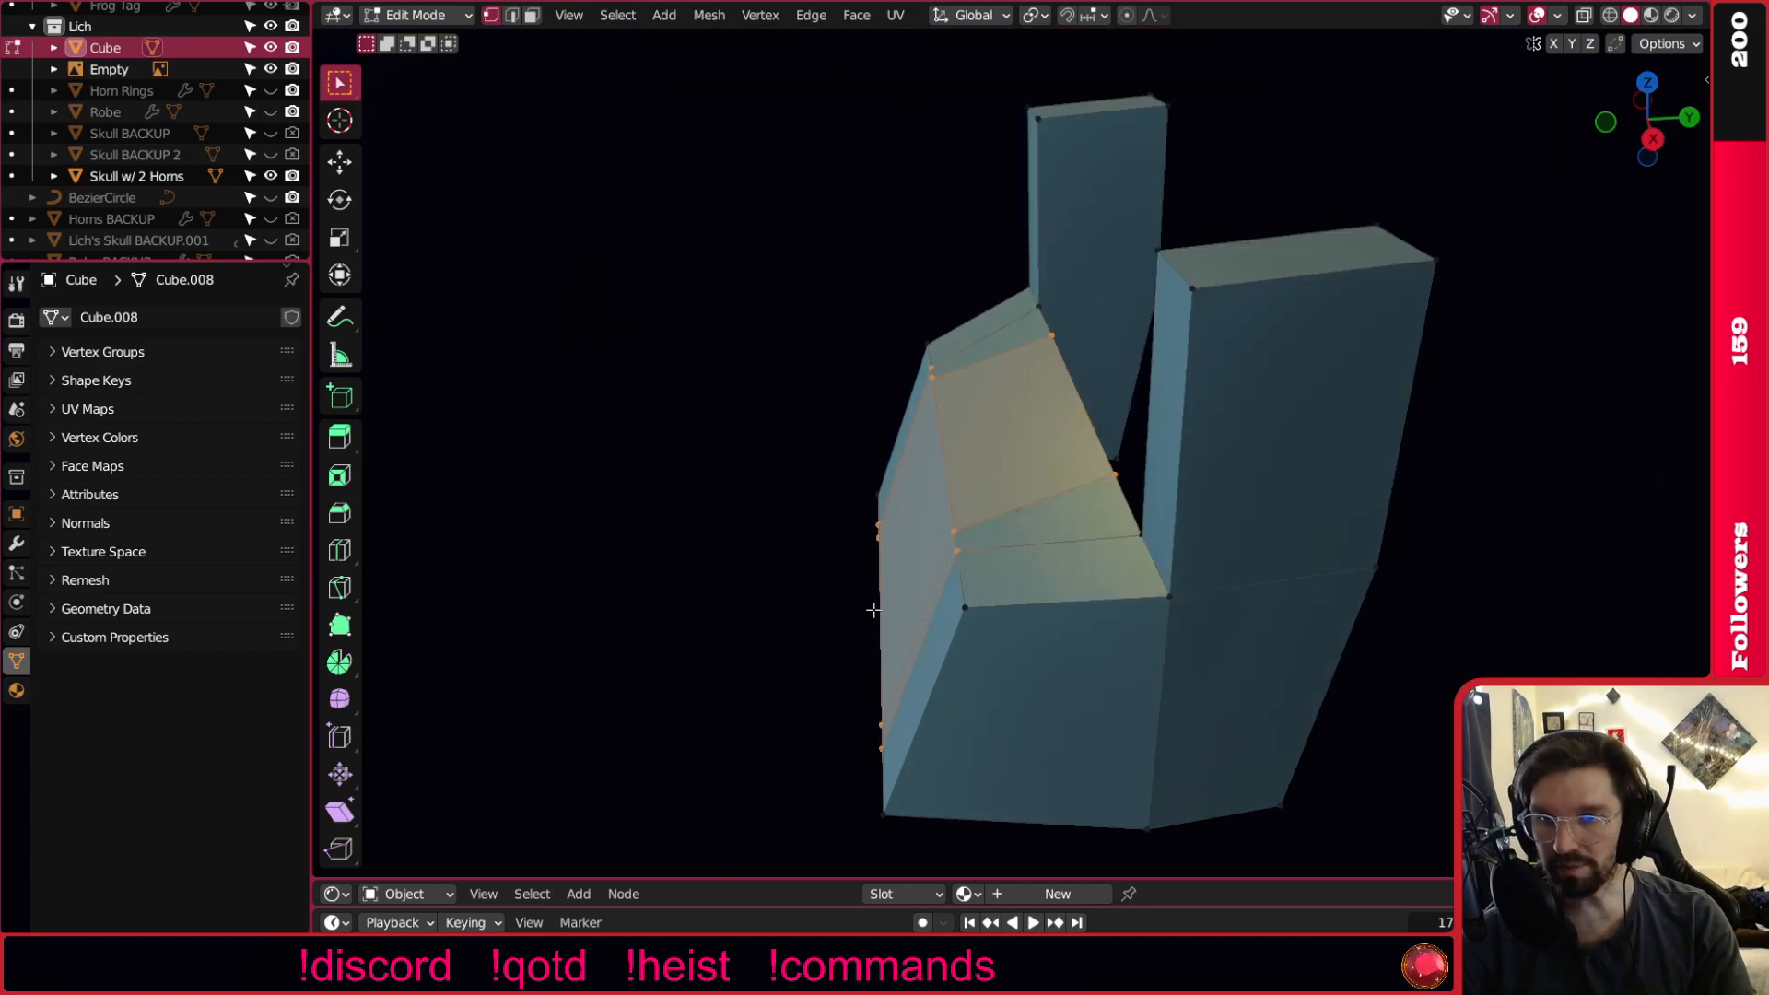
{"action": "key", "text": "g"}
{"action": "key", "text": "y"}
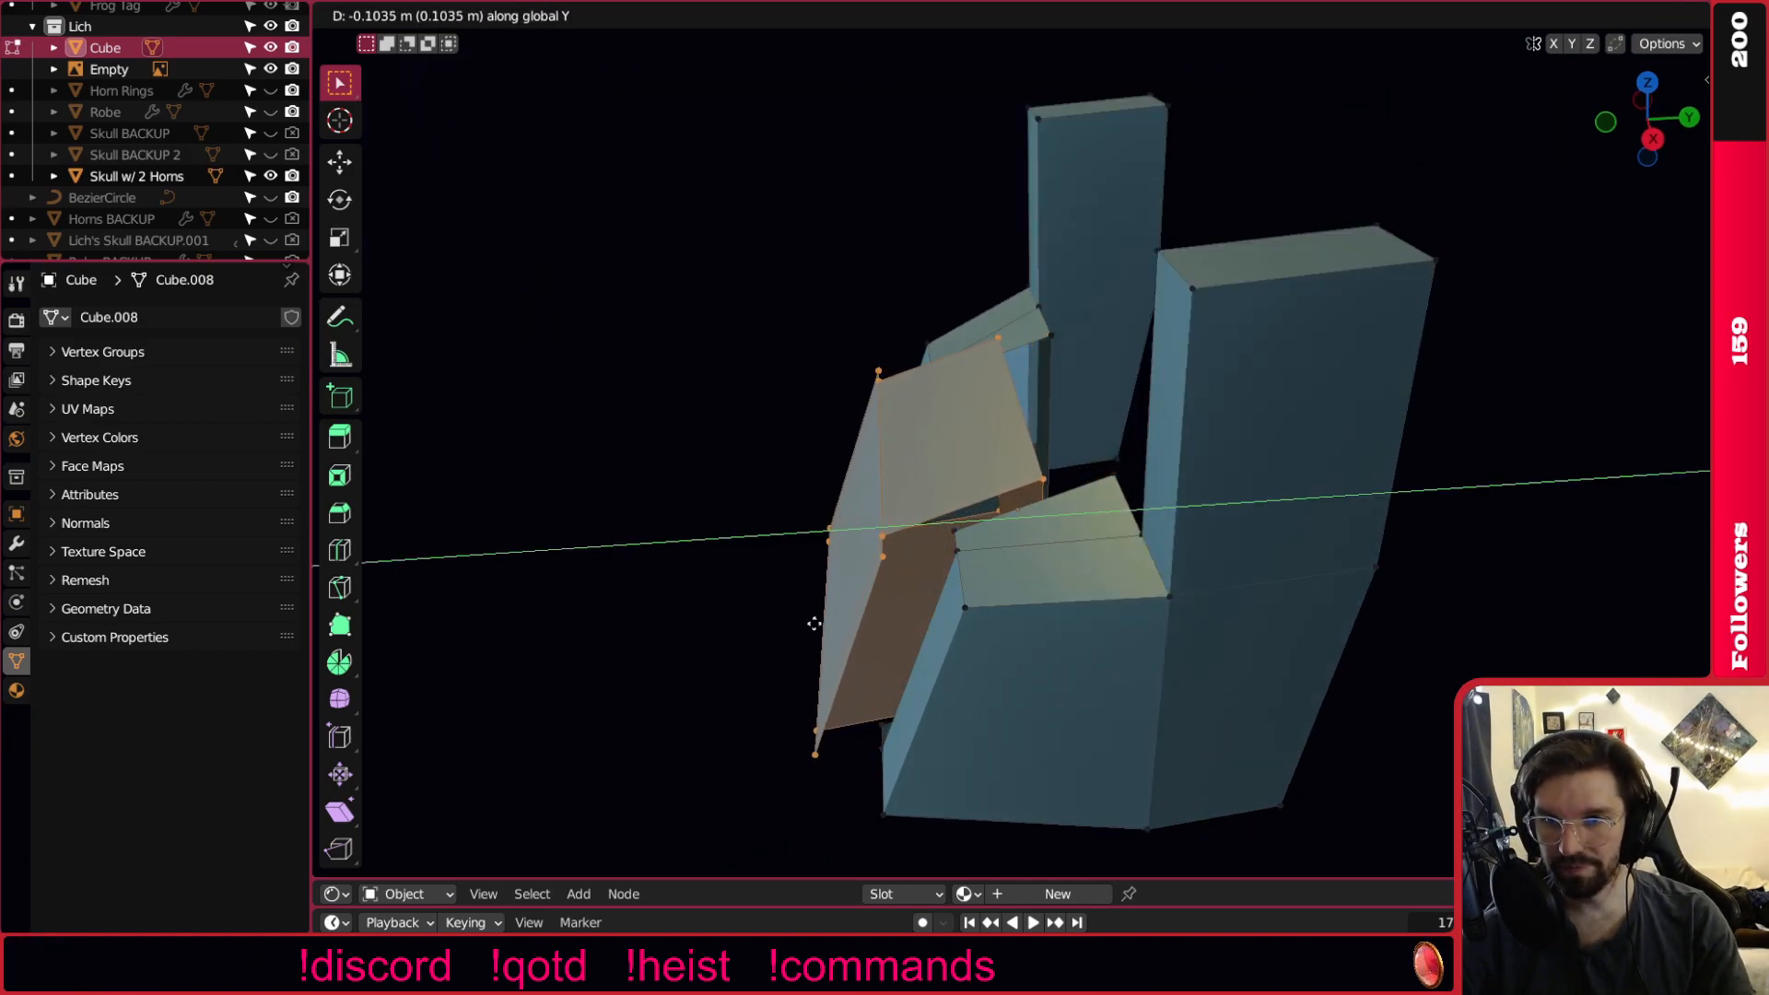
{"action": "key", "text": "Escape"}
Move the selected middle section of the jaw forward about 0.22 m along Y.
{"action": "key", "text": "g"}
{"action": "key", "text": "y"}
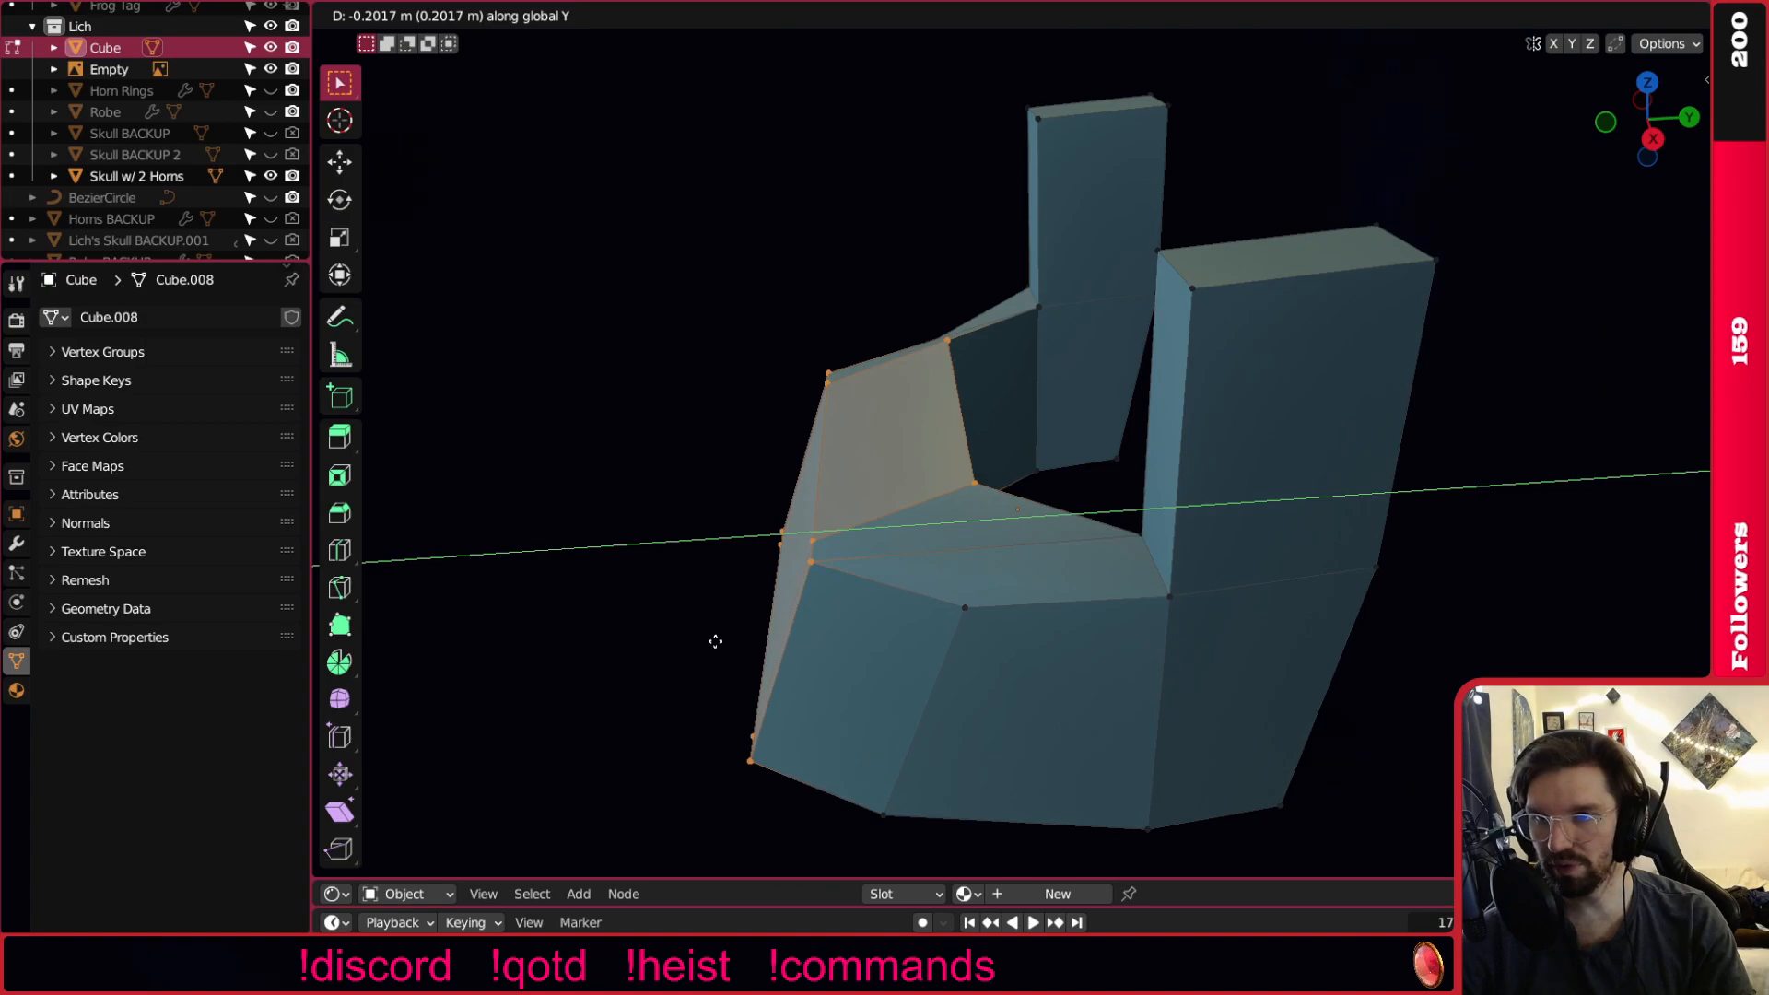
{"action": "left_click", "coordinate": [704, 645]}
{"action": "scroll", "coordinate": [1000, 636], "scroll_direction": "down", "scroll_amount": 5}
{"action": "middle_click_drag", "start_coordinate": [1011, 632], "coordinate": [1096, 664]}
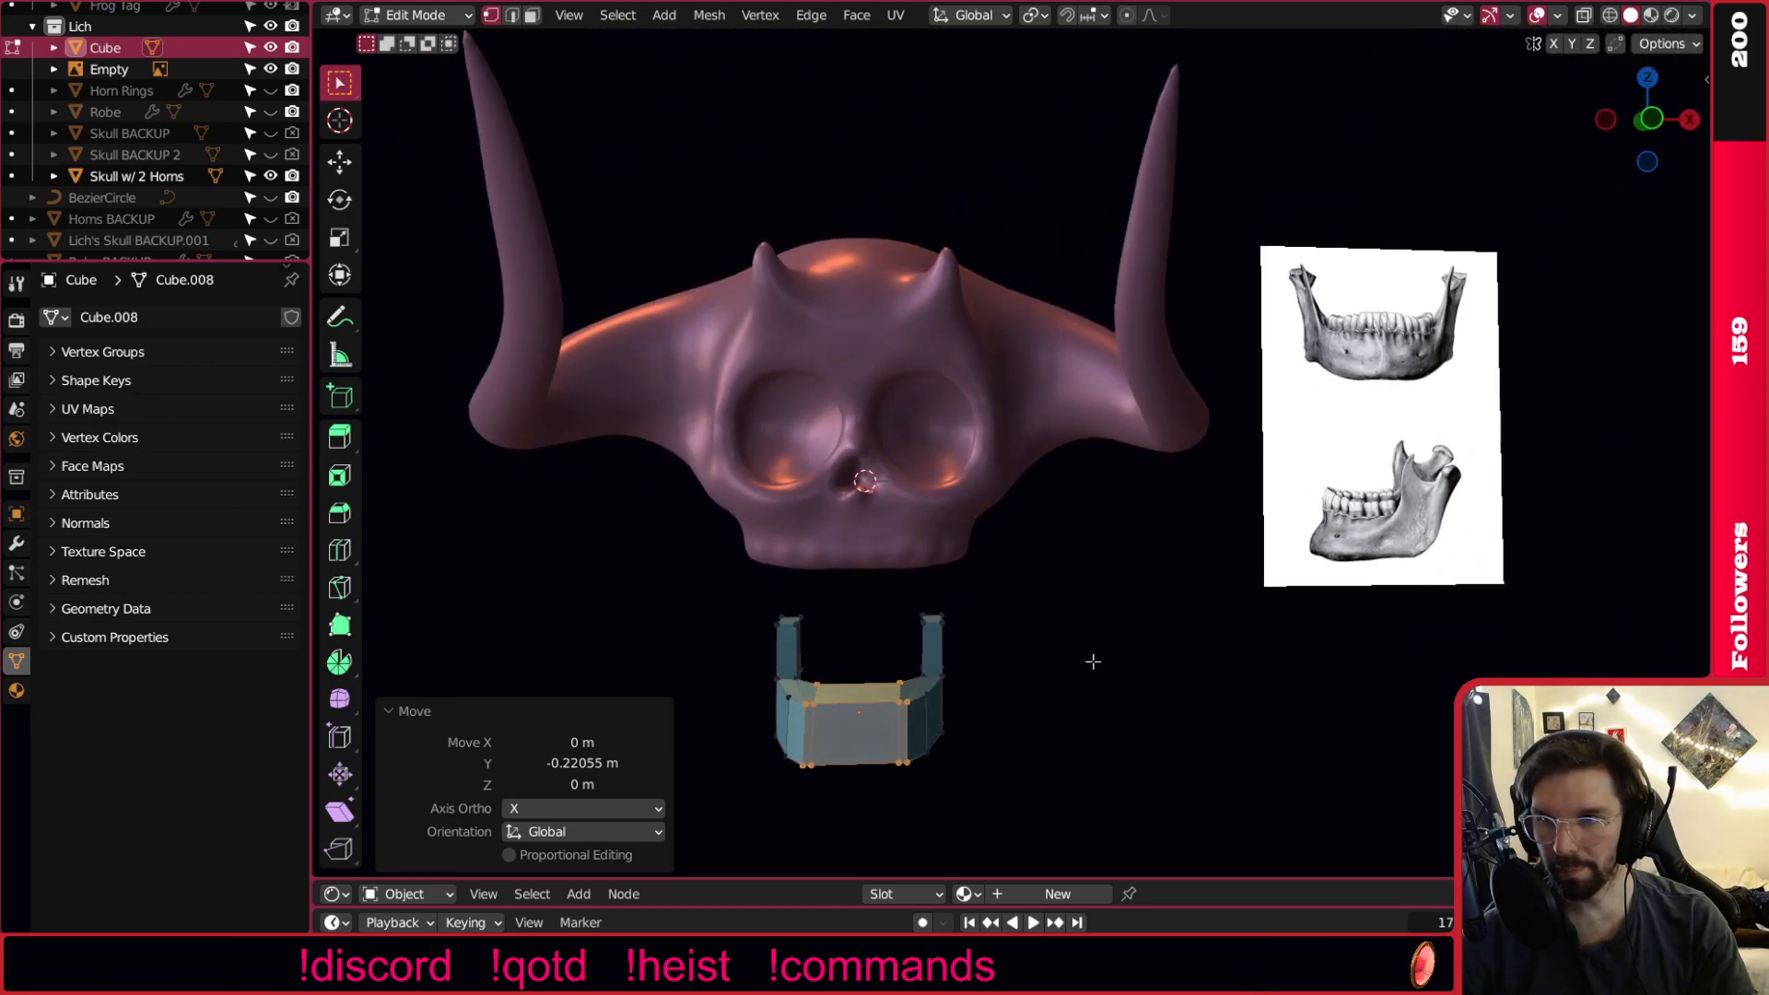
Select the tops of both upright jaw arms and spread them apart by scaling about 1.228 along X.
{"action": "scroll", "coordinate": [1096, 665], "scroll_direction": "up", "scroll_amount": 5}
{"action": "left_click_drag", "start_coordinate": [509, 477], "coordinate": [1130, 630]}
{"action": "middle_click_drag", "start_coordinate": [960, 608], "coordinate": [1056, 602], "text": "shift"}
{"action": "key", "text": "s"}
{"action": "key", "text": "x"}
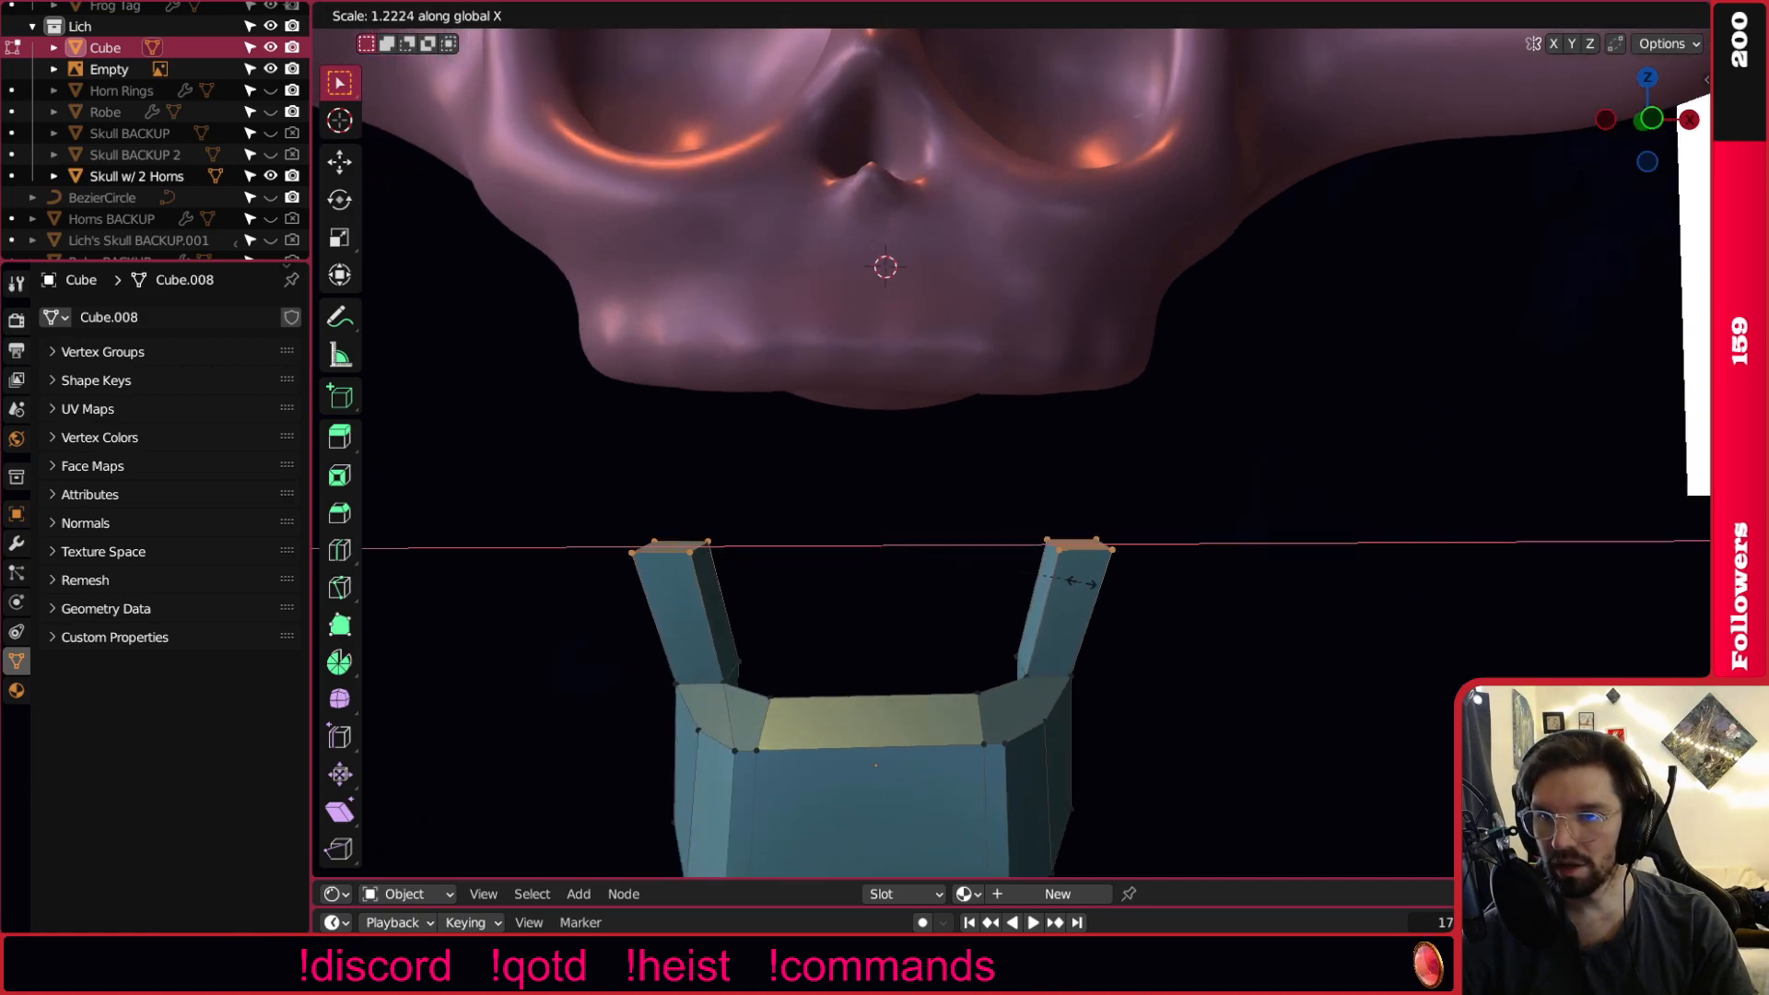
{"action": "left_click", "coordinate": [1083, 583]}
Return to Object Mode and raise the whole jaw about 0.713 m along Z toward the skull.
{"action": "left_click", "coordinate": [415, 15]}
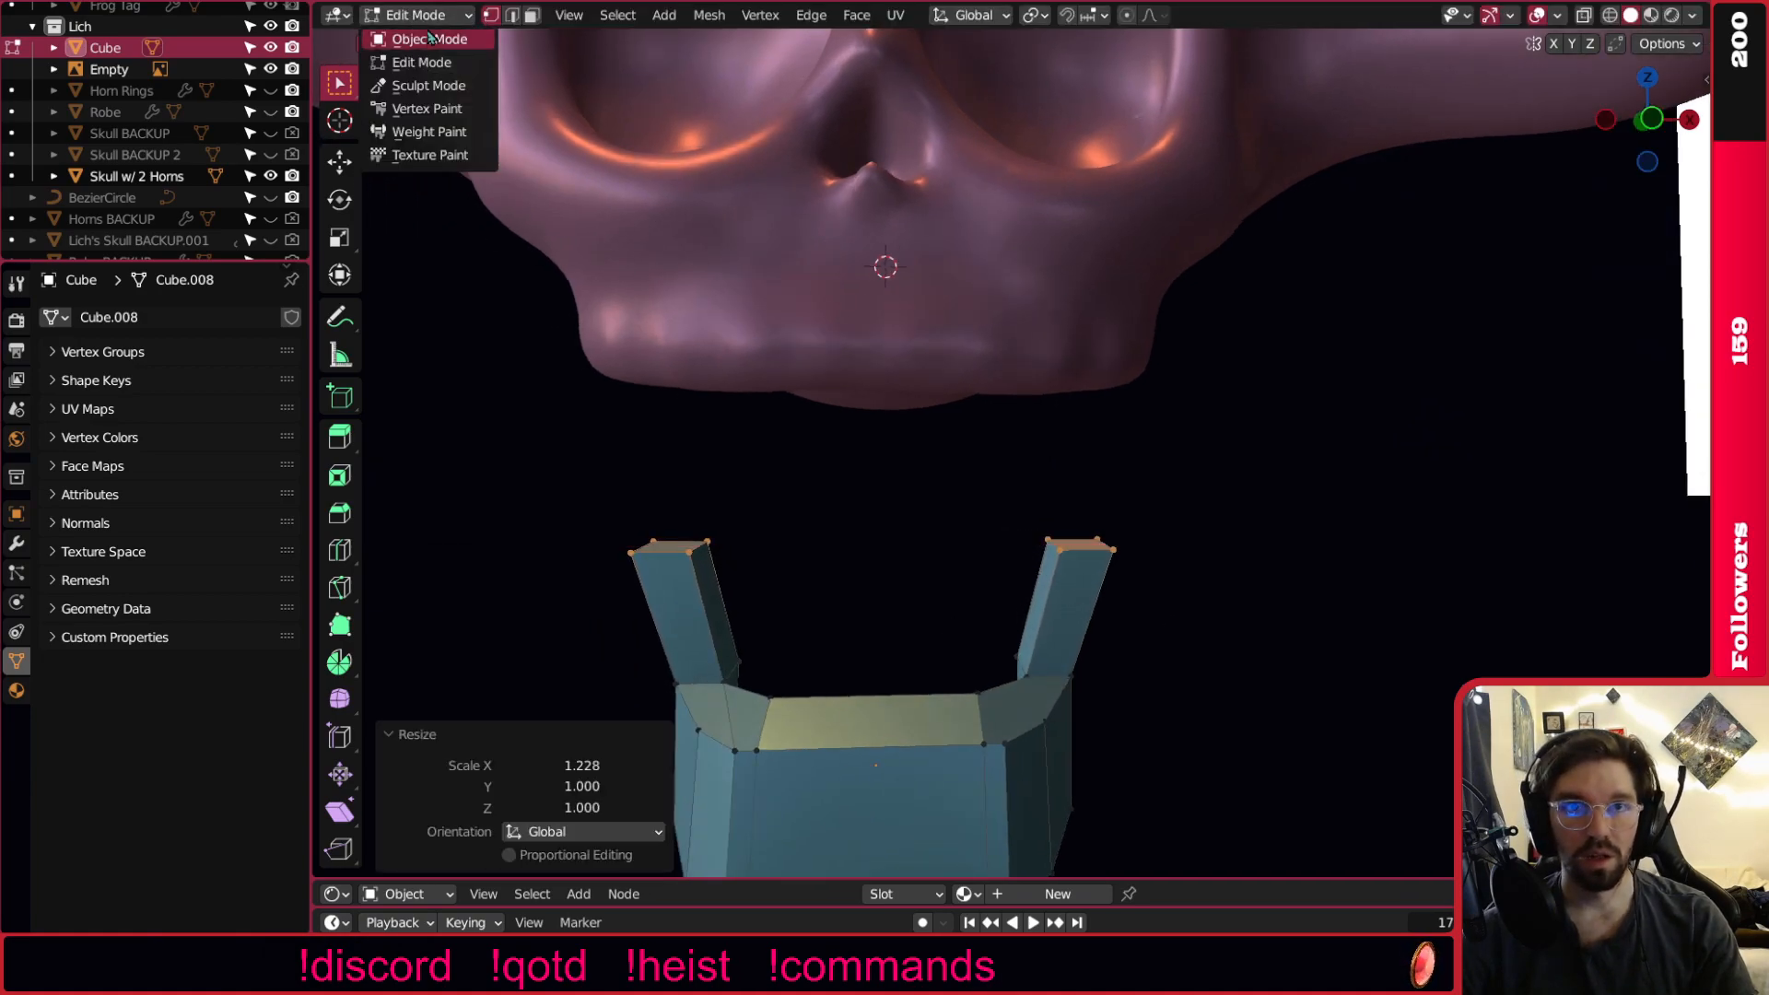
{"action": "left_click", "coordinate": [419, 38]}
{"action": "scroll", "coordinate": [1121, 573], "scroll_direction": "down", "scroll_amount": 4}
{"action": "middle_click_drag", "start_coordinate": [1121, 573], "coordinate": [984, 559]}
{"action": "key", "text": "KP_1"}
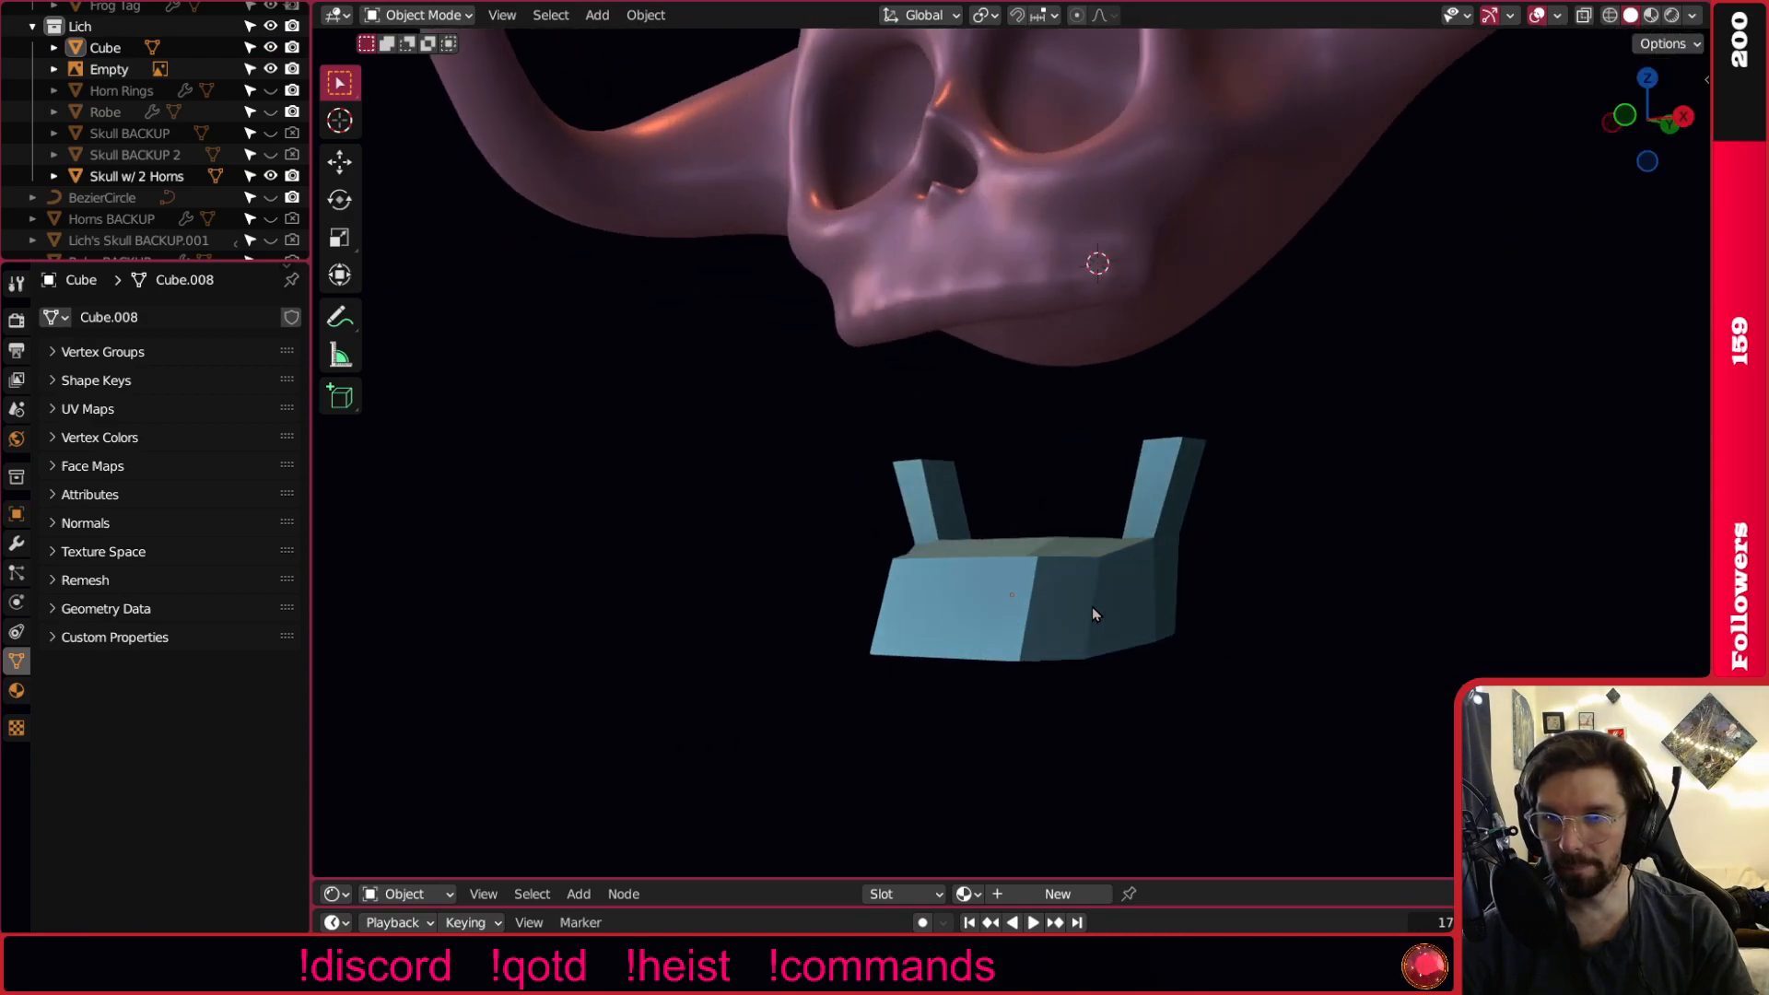
{"action": "left_click", "coordinate": [1092, 604]}
{"action": "key", "text": "g"}
{"action": "key", "text": "z"}
{"action": "left_click", "coordinate": [1122, 433]}
{"action": "scroll", "coordinate": [1187, 535], "scroll_direction": "down", "scroll_amount": 2}
{"action": "middle_click_drag", "start_coordinate": [1187, 534], "coordinate": [1292, 545]}
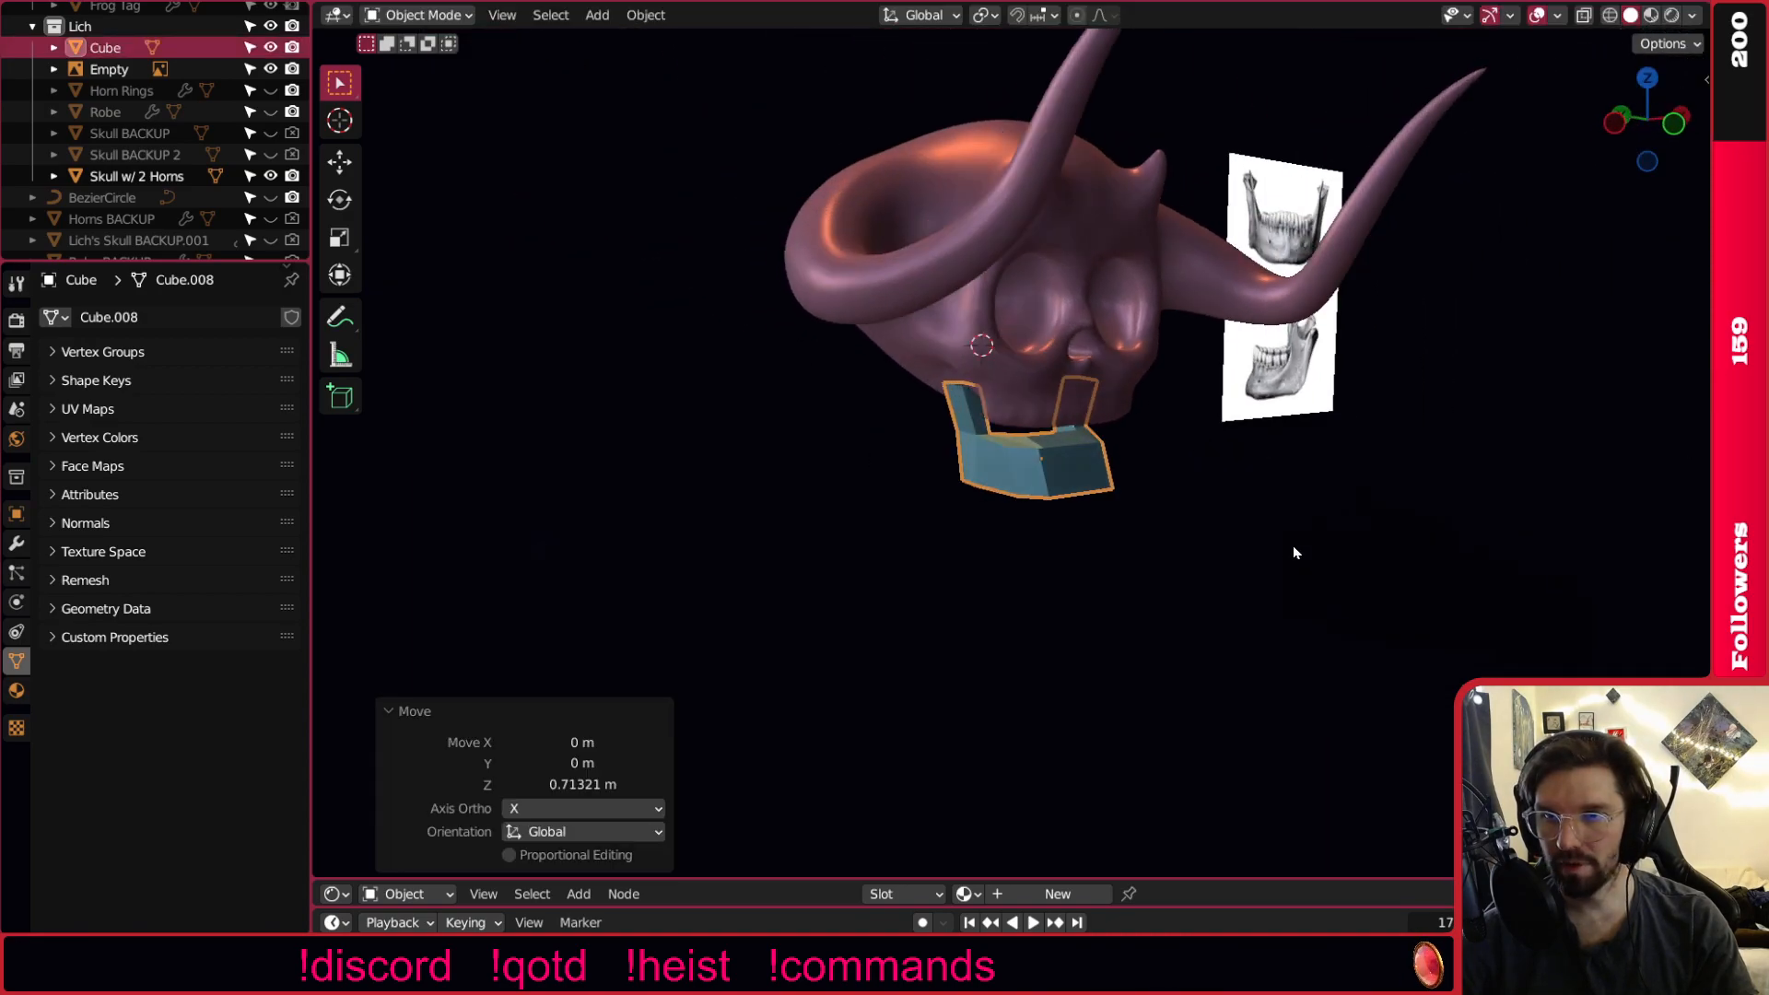
From the front view, widen the jaw by scaling it along X to match the skull's mouth width.
{"action": "key", "text": "KP_1"}
{"action": "scroll", "coordinate": [596, 517], "scroll_direction": "up", "scroll_amount": 3}
{"action": "key", "text": "s"}
{"action": "key", "text": "x"}
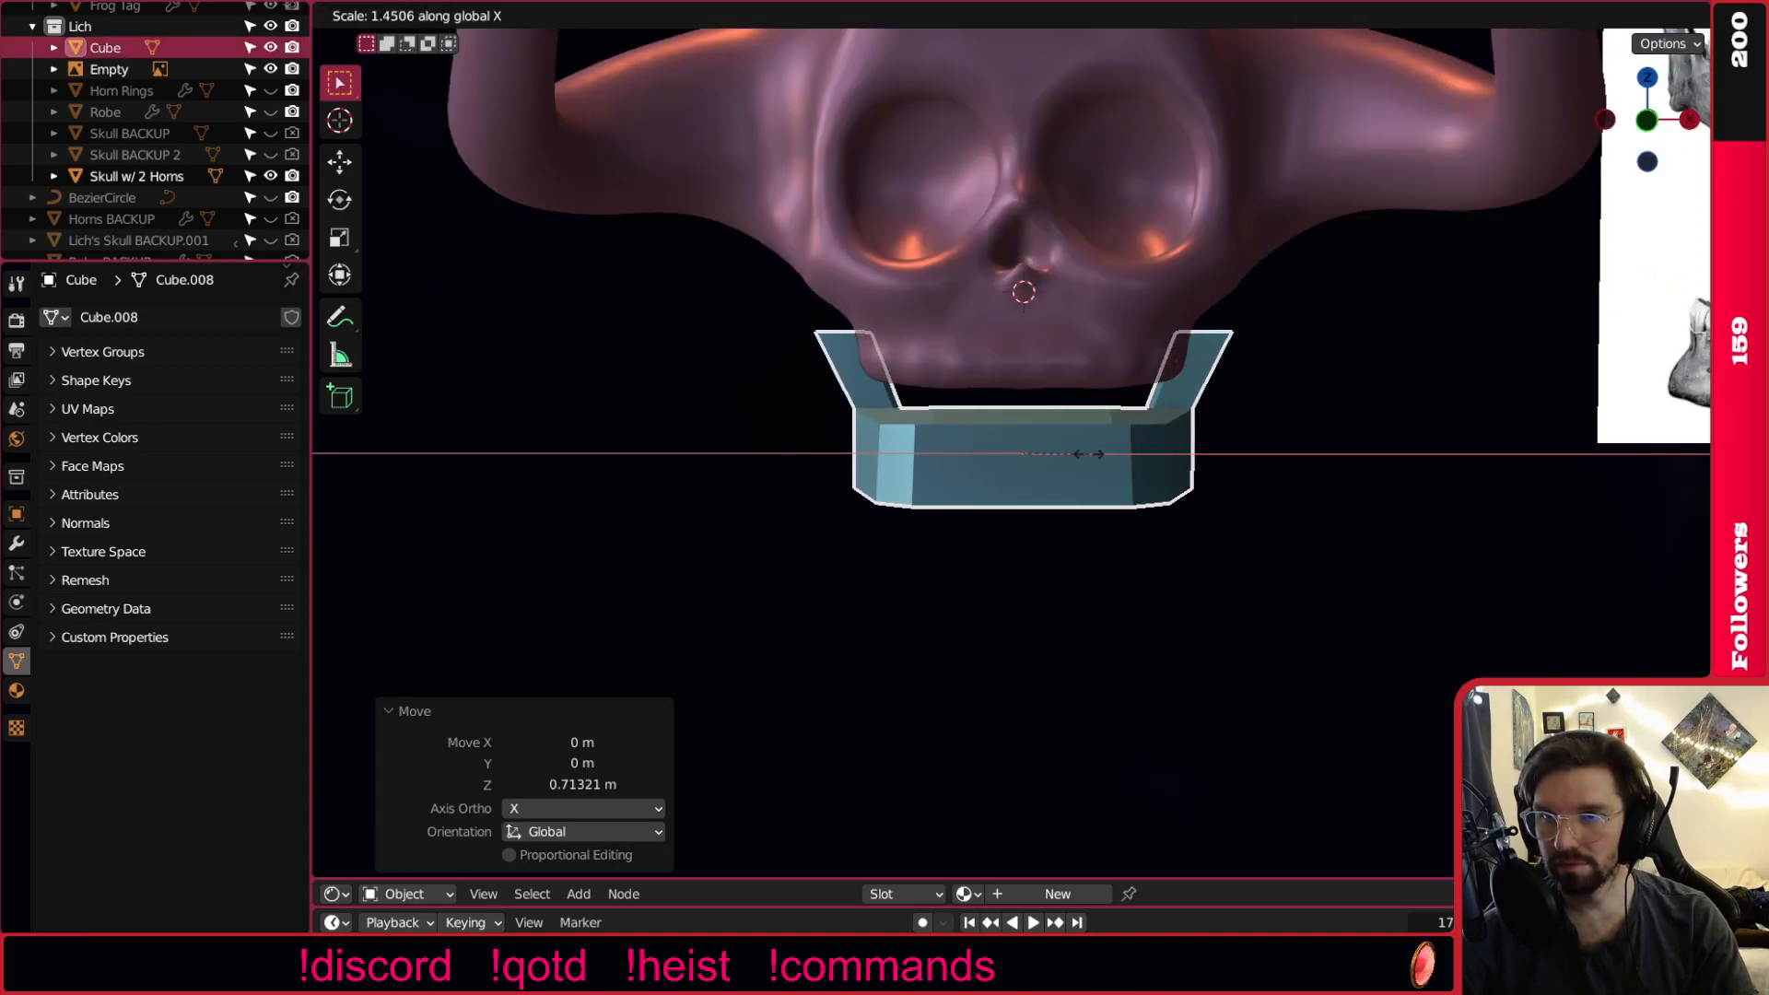
{"action": "left_click", "coordinate": [1235, 501]}
{"action": "left_click", "coordinate": [1243, 504]}
{"action": "middle_click_drag", "start_coordinate": [1124, 576], "coordinate": [1150, 509]}
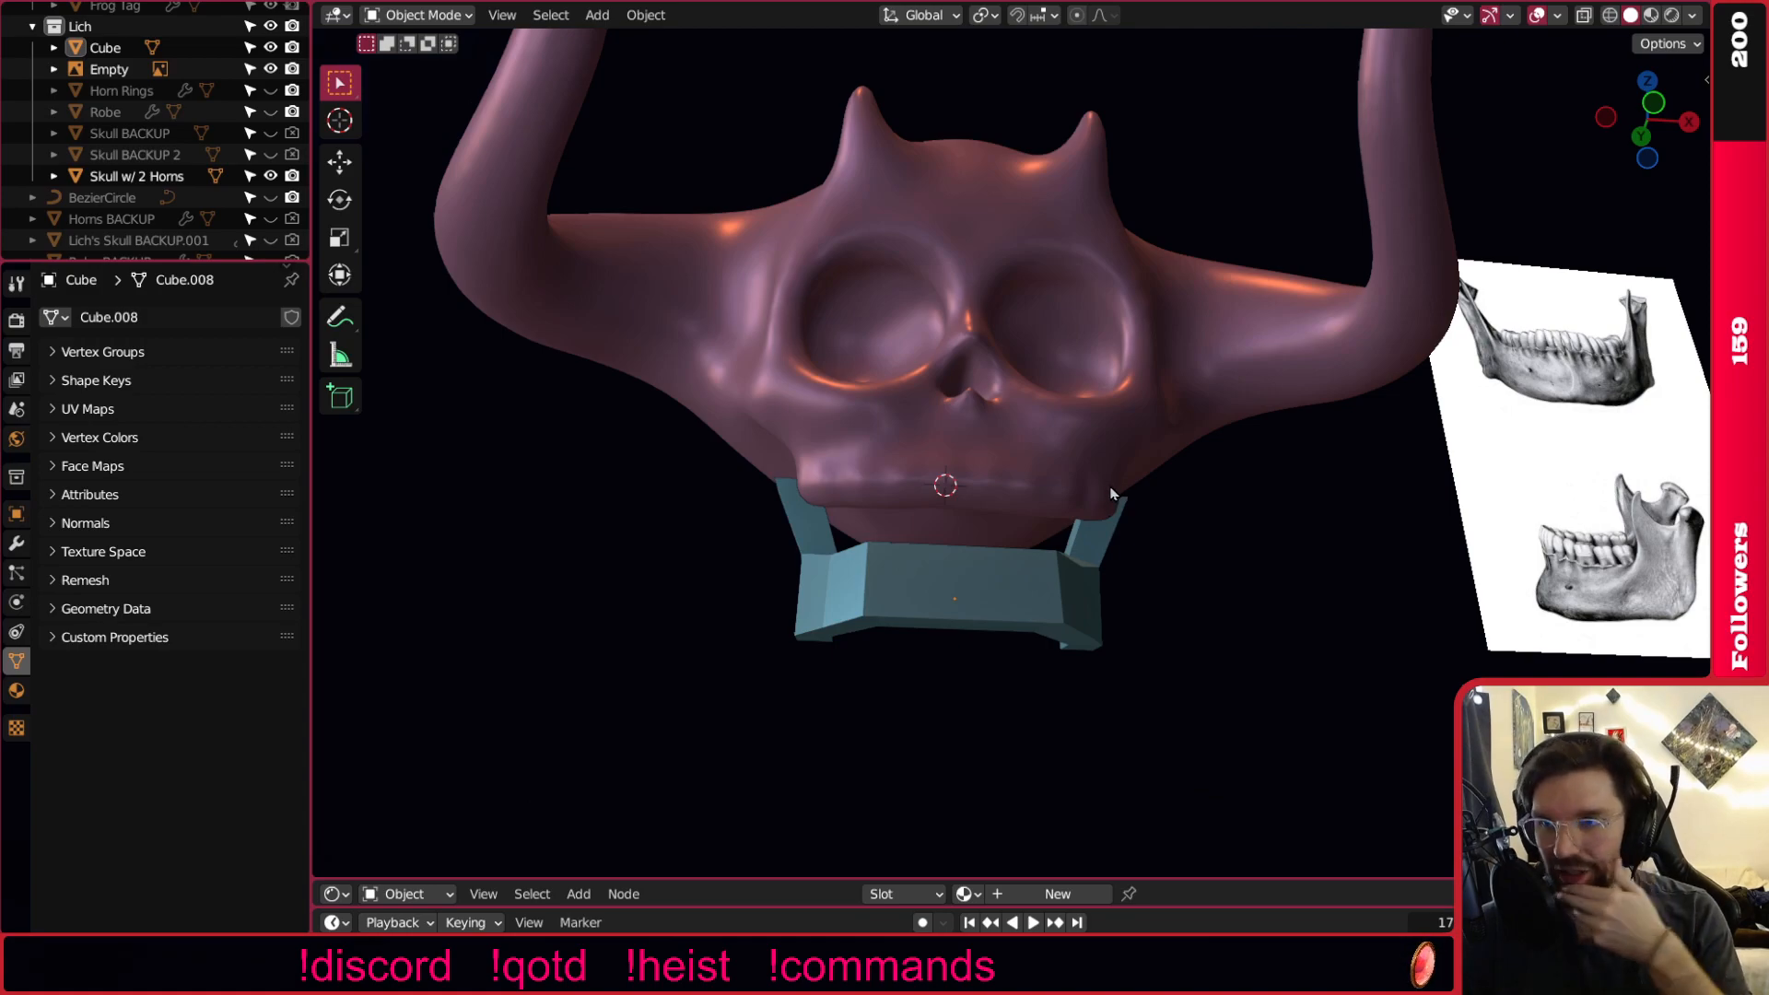
From the side, move the jaw forward about 0.187 m along Y.
{"action": "middle_click_drag", "start_coordinate": [1034, 580], "coordinate": [884, 600]}
{"action": "left_click", "coordinate": [892, 586]}
{"action": "key", "text": "g"}
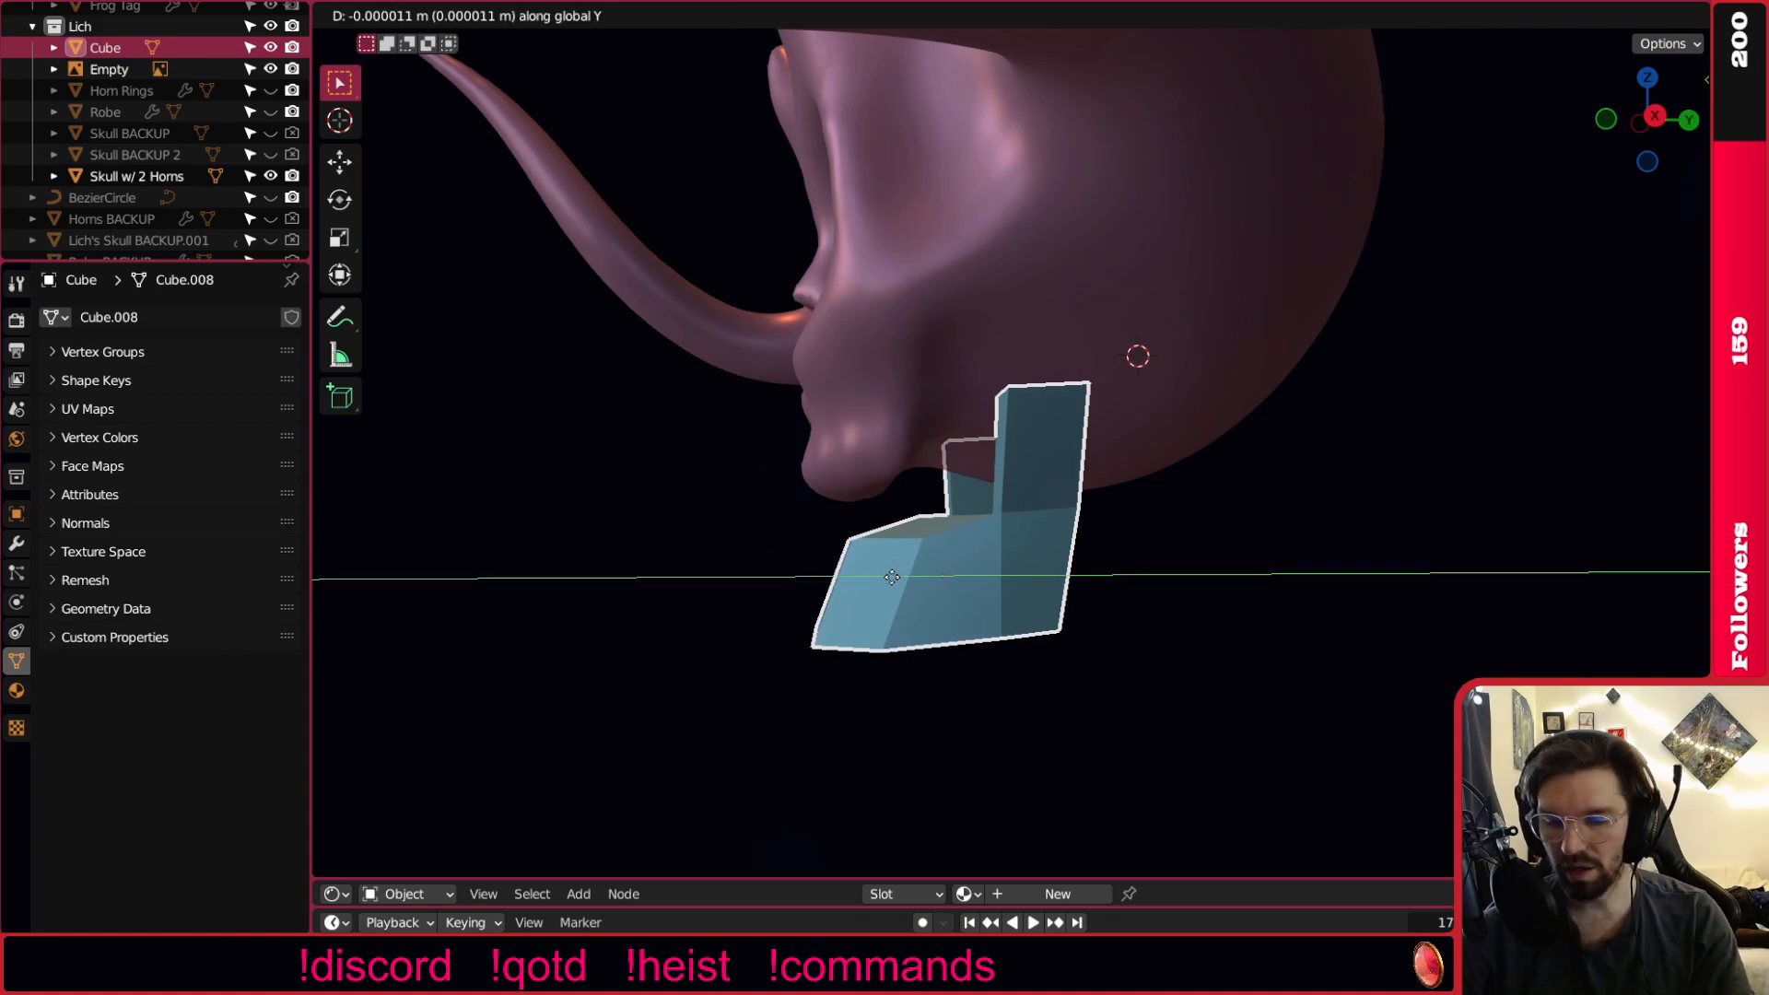
{"action": "key", "text": "y"}
{"action": "left_click", "coordinate": [853, 576]}
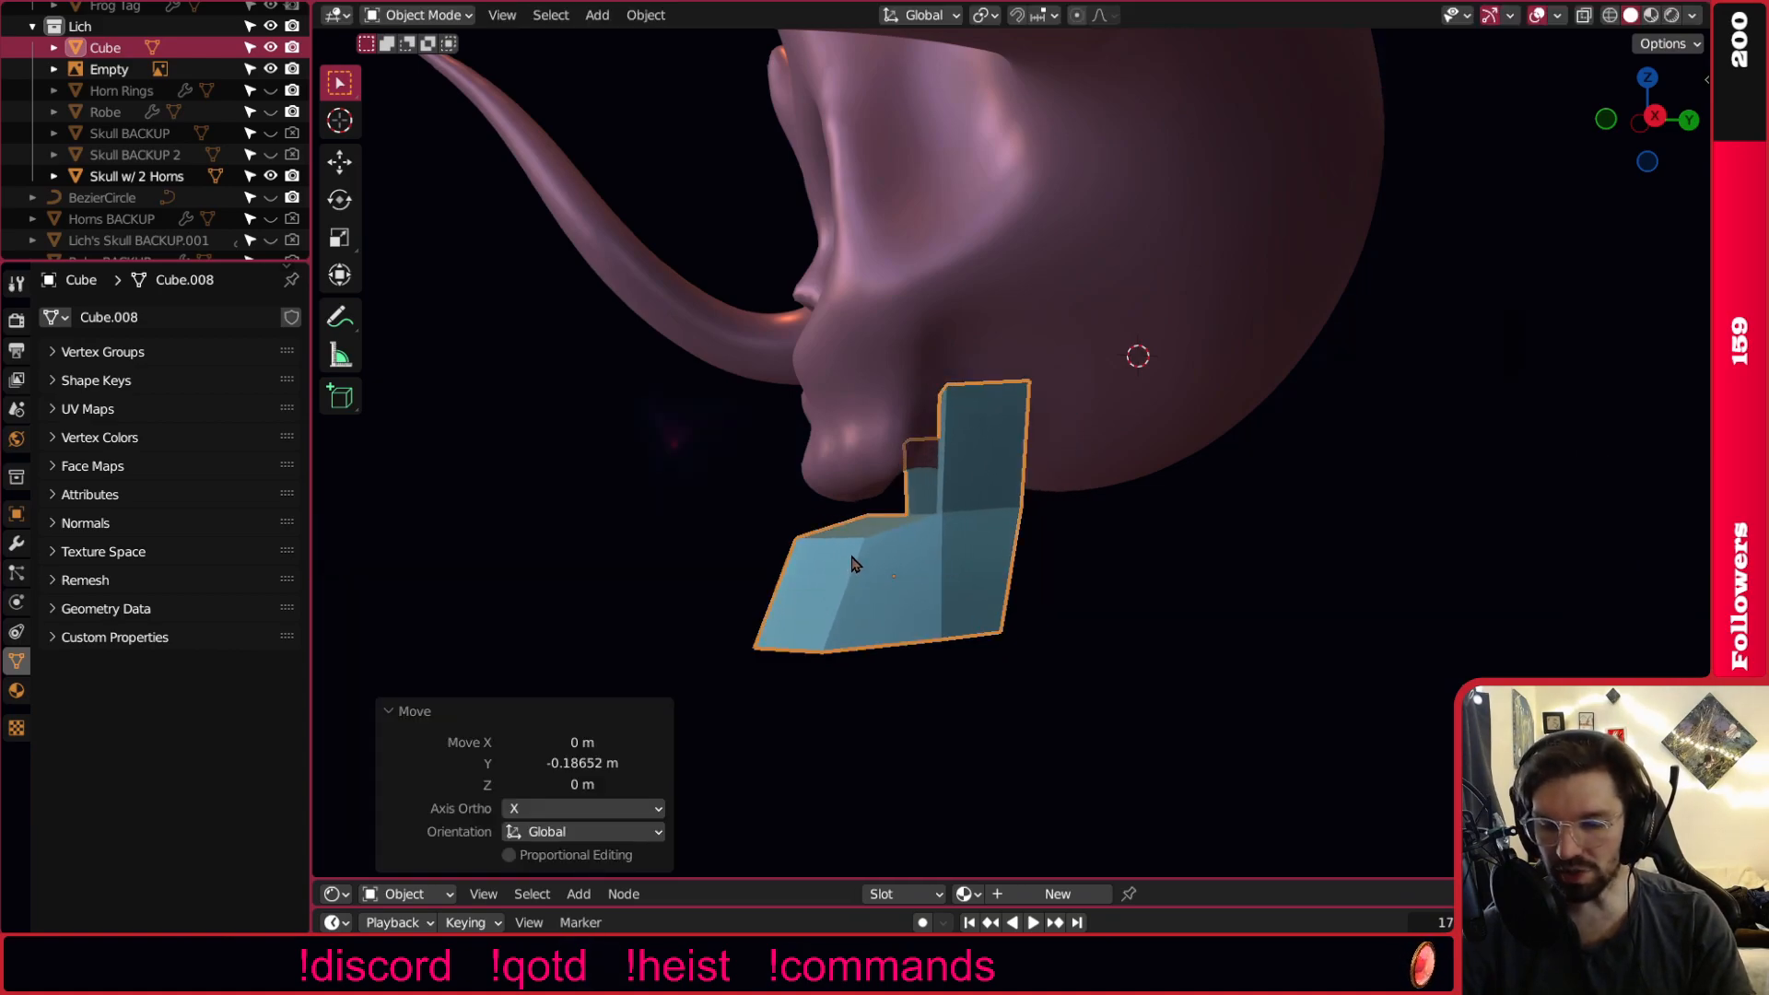
Tilt the jaw backward about the X axis and lower it about 0.05 m along Z.
{"action": "key", "text": "r"}
{"action": "key", "text": "x"}
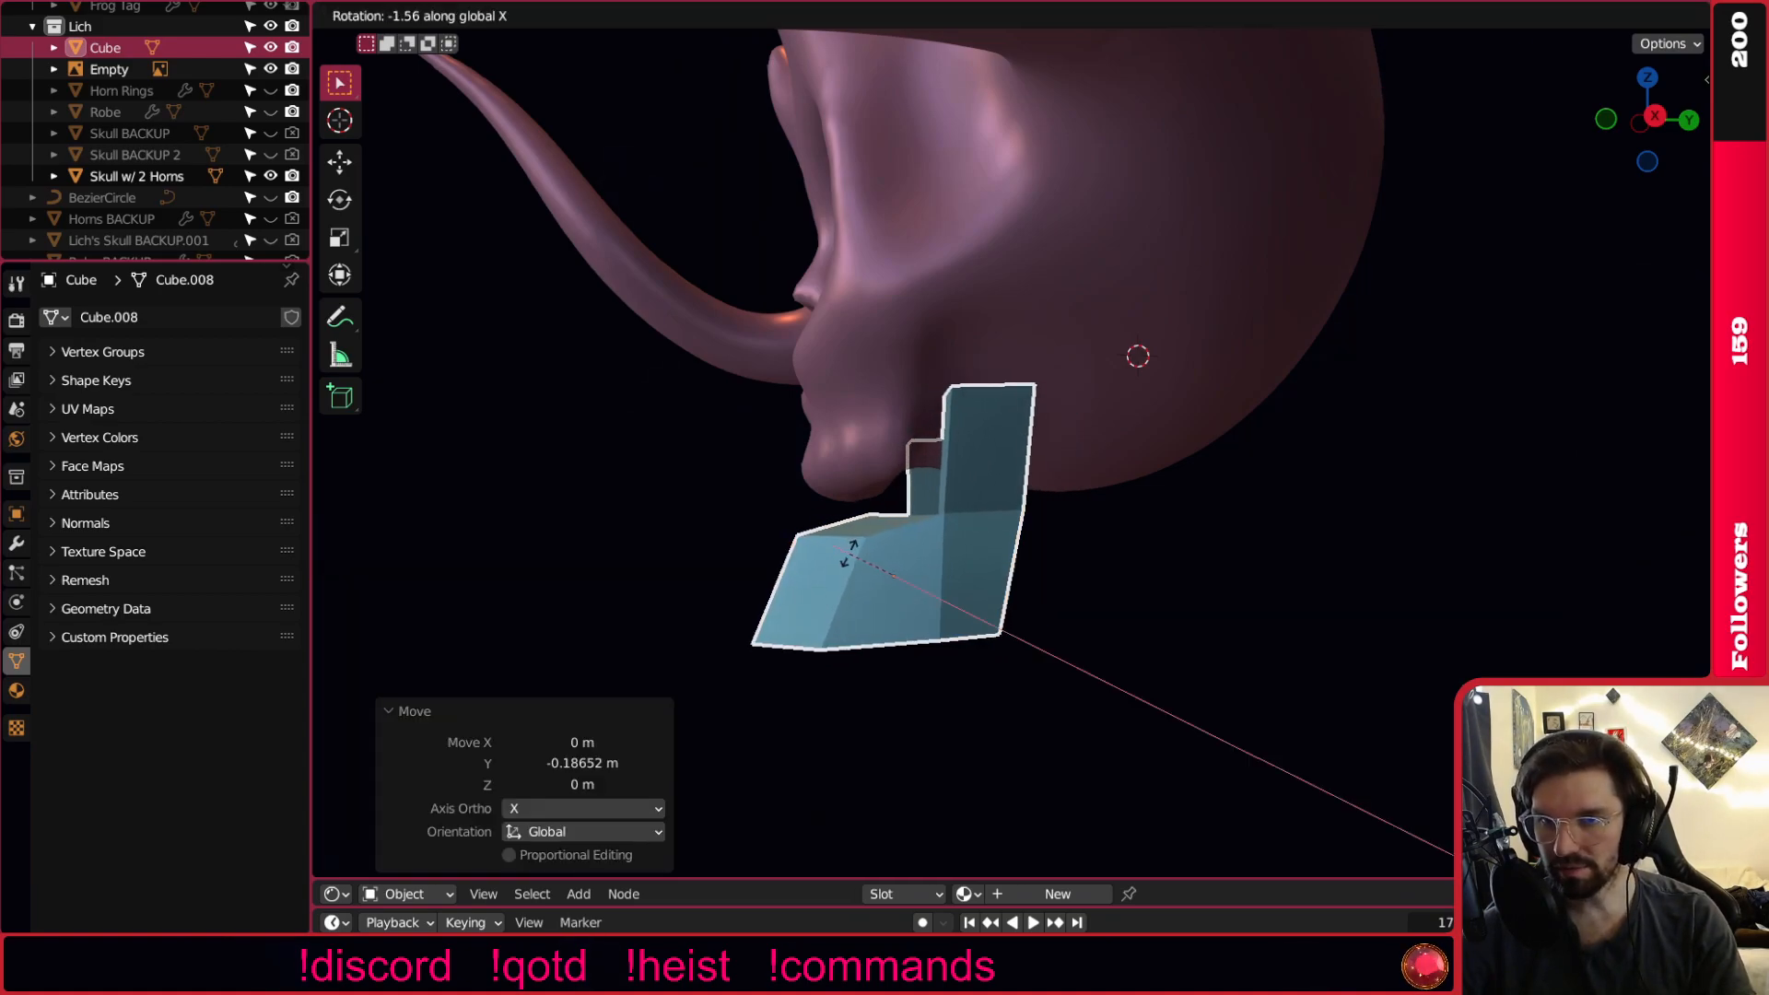
{"action": "left_click", "coordinate": [876, 570]}
{"action": "key", "text": "g"}
{"action": "key", "text": "z"}
{"action": "left_click", "coordinate": [865, 583]}
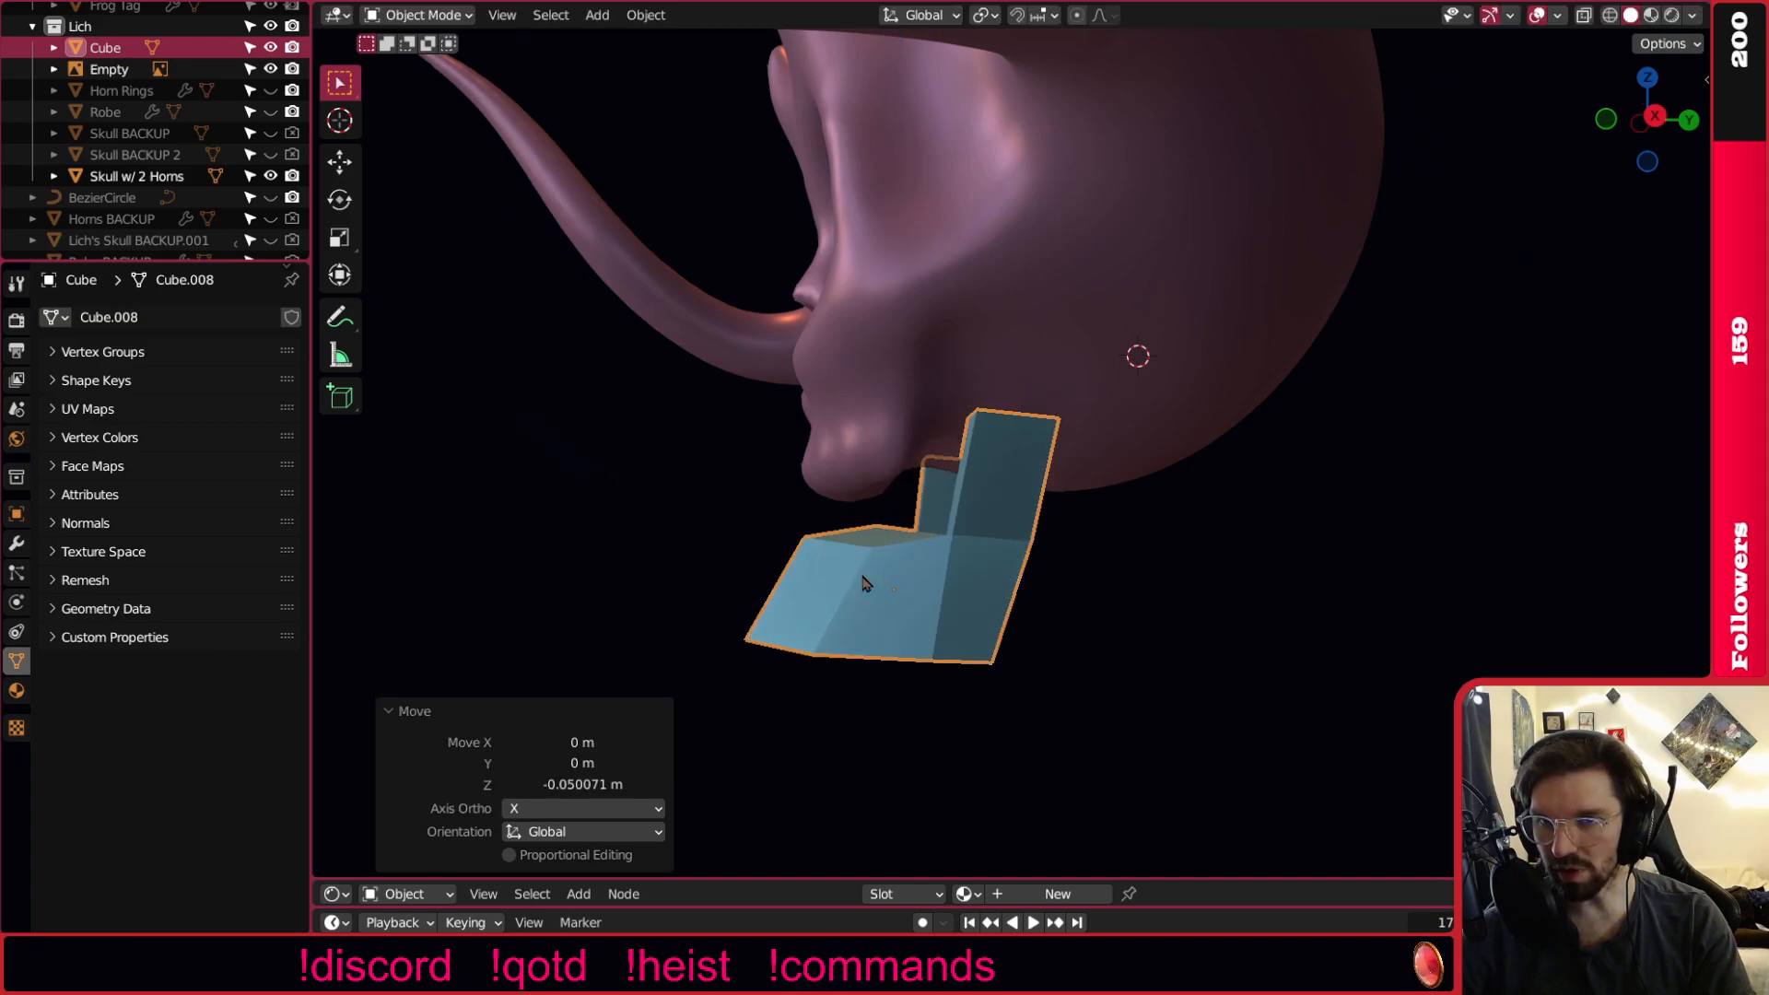
Examine the jaw's fit under the skull from several angles and compare it with the lower-jaw reference image.
{"action": "left_click", "coordinate": [1138, 570]}
{"action": "scroll", "coordinate": [1103, 565], "scroll_direction": "down", "scroll_amount": 3}
{"action": "middle_click_drag", "start_coordinate": [1103, 565], "coordinate": [1453, 567]}
{"action": "scroll", "coordinate": [1438, 562], "scroll_direction": "down", "scroll_amount": 4}
{"action": "middle_click_drag", "start_coordinate": [1225, 521], "coordinate": [1009, 586]}
{"action": "scroll", "coordinate": [1014, 588], "scroll_direction": "up", "scroll_amount": 4}
{"action": "middle_click_drag", "start_coordinate": [1299, 595], "coordinate": [1060, 558]}
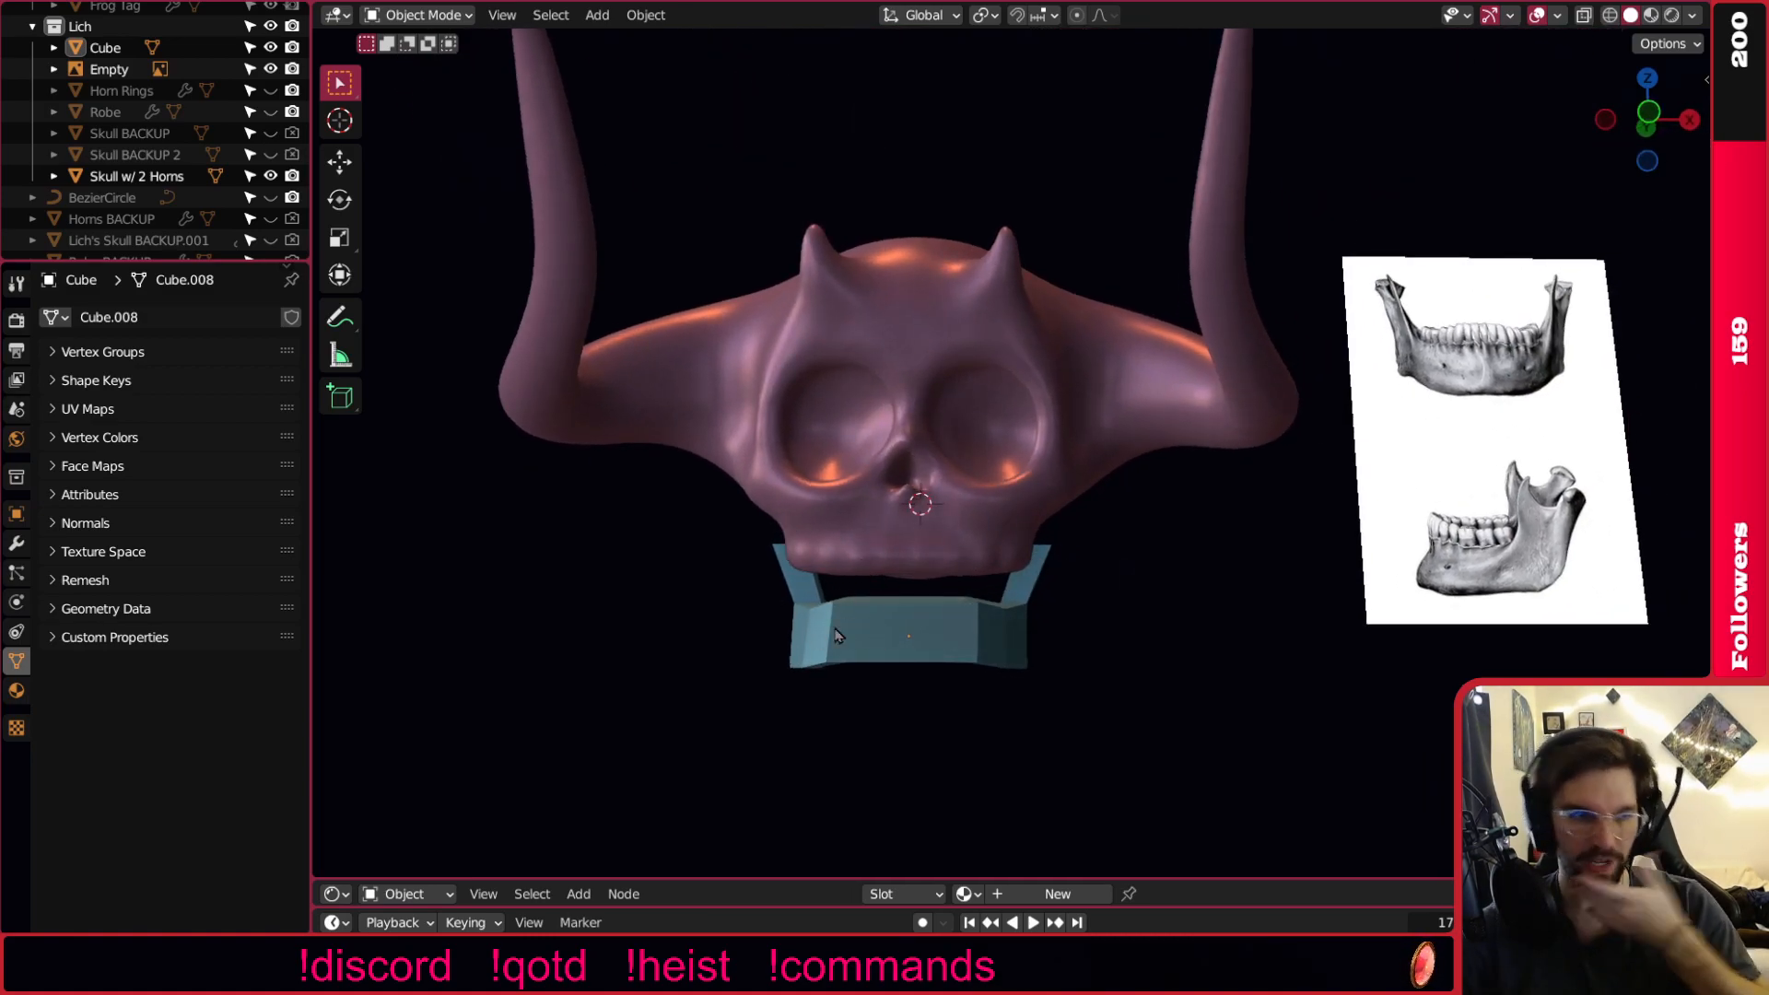
{"action": "scroll", "coordinate": [959, 617], "scroll_direction": "up", "scroll_amount": 2}
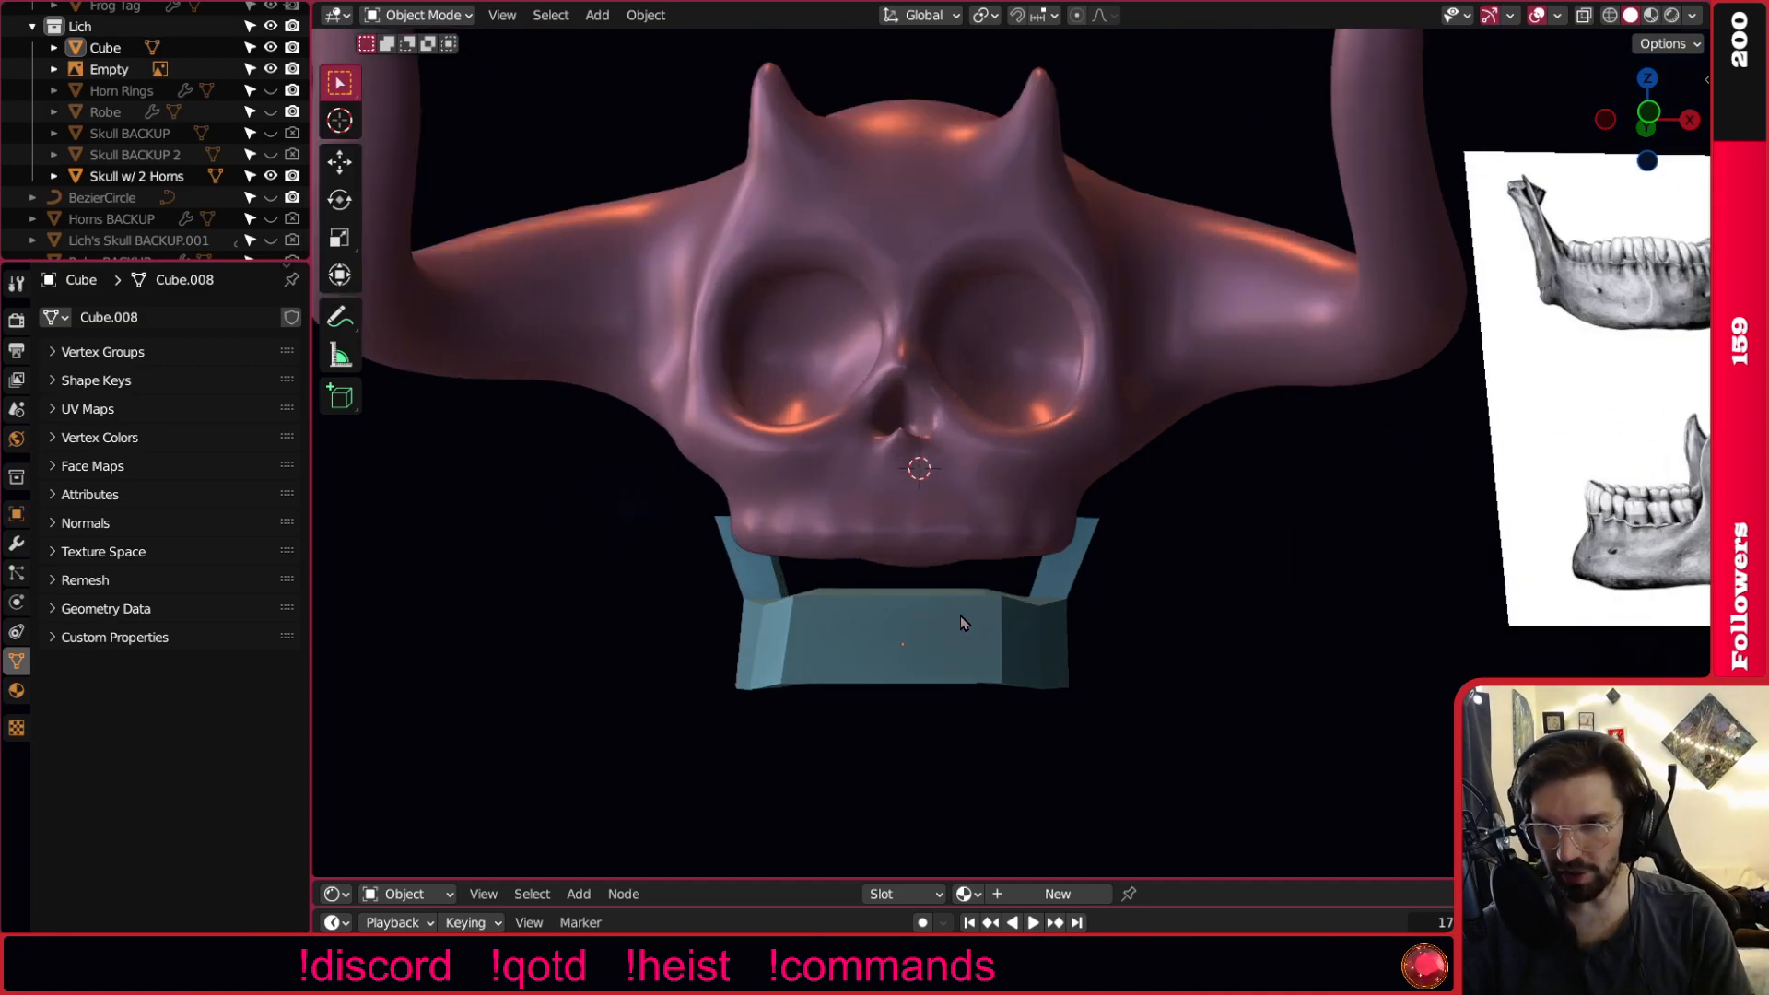
Select the jaw, apply its scale in Object Mode, and switch it to Sculpt Mode.
{"action": "left_click", "coordinate": [958, 616]}
{"action": "scroll", "coordinate": [955, 626], "scroll_direction": "up", "scroll_amount": 1}
{"action": "left_click", "coordinate": [424, 15]}
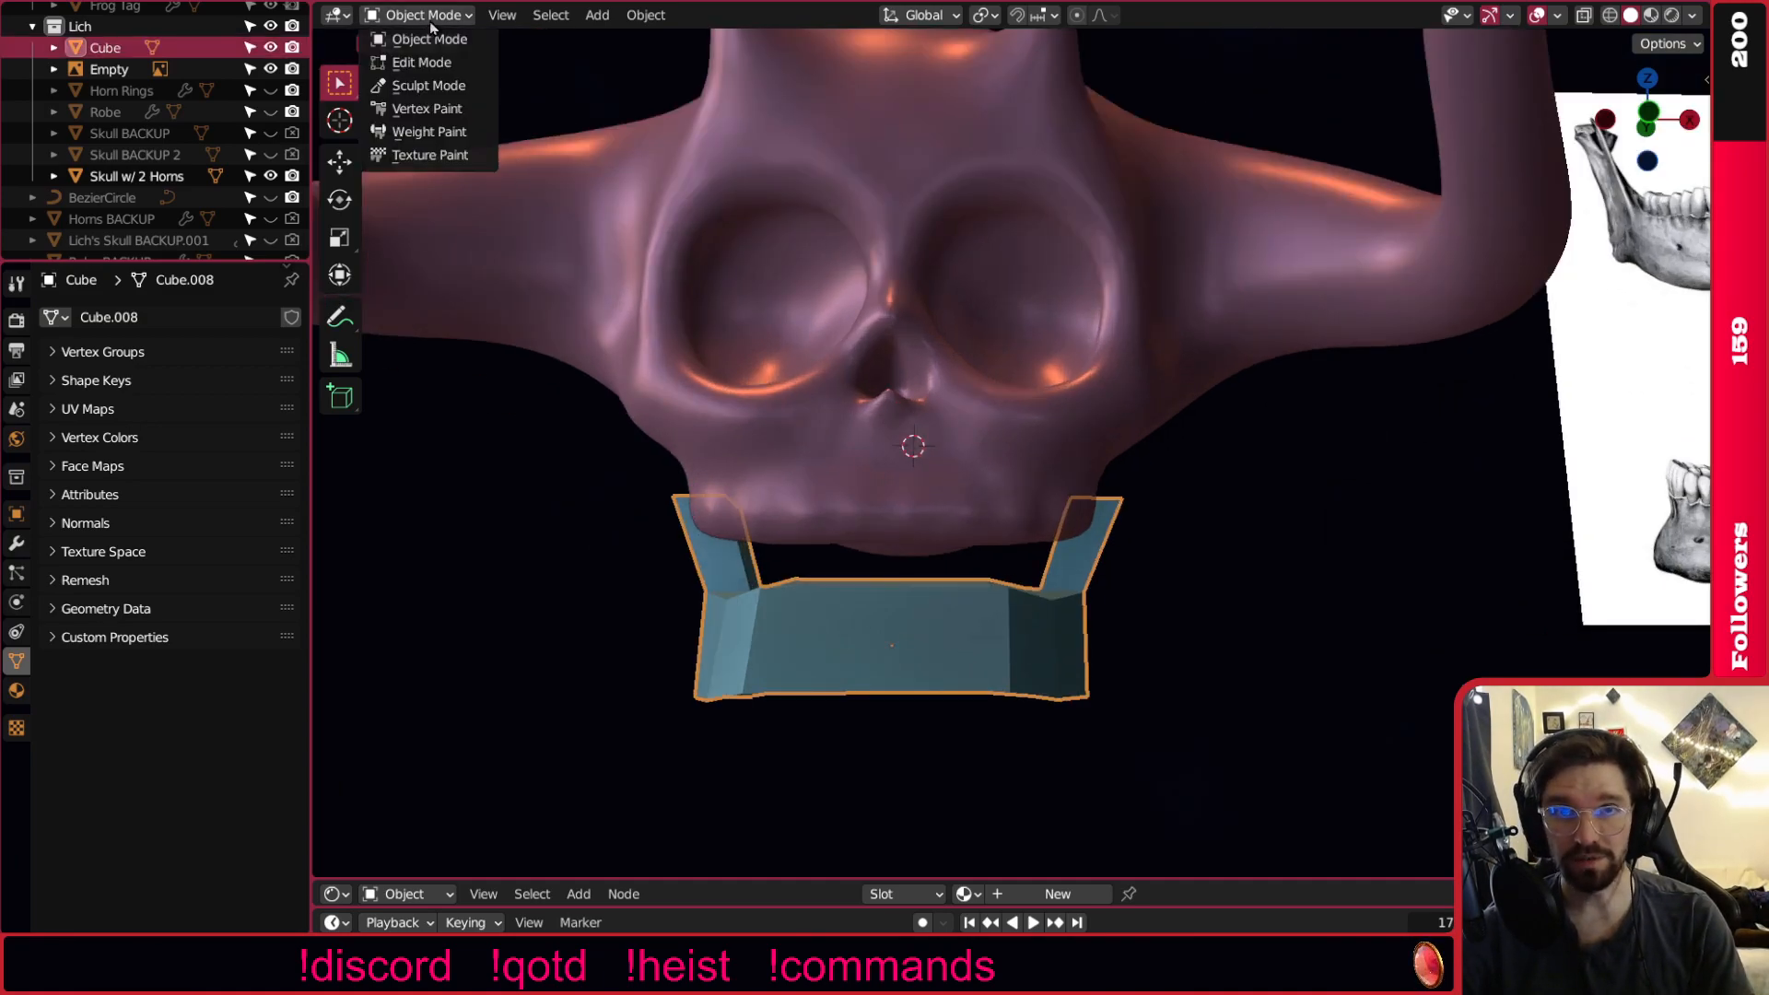
{"action": "left_click", "coordinate": [429, 85]}
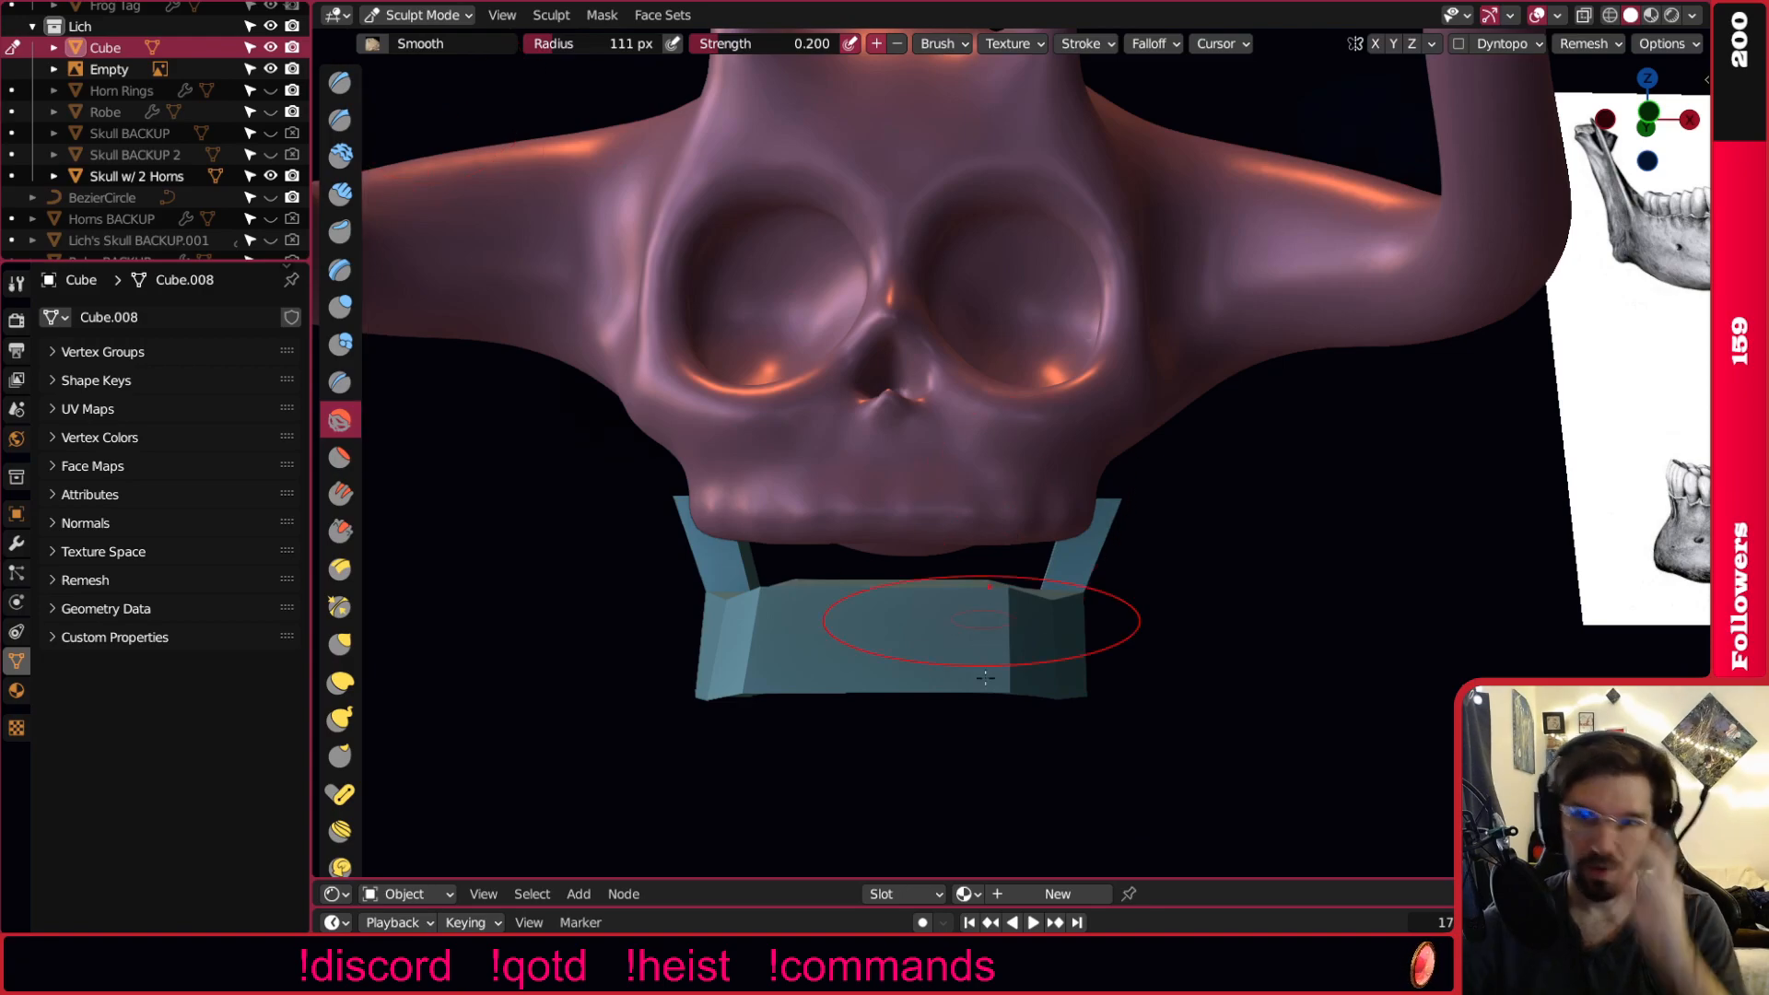
{"action": "left_click", "coordinate": [419, 15]}
{"action": "left_click", "coordinate": [424, 37]}
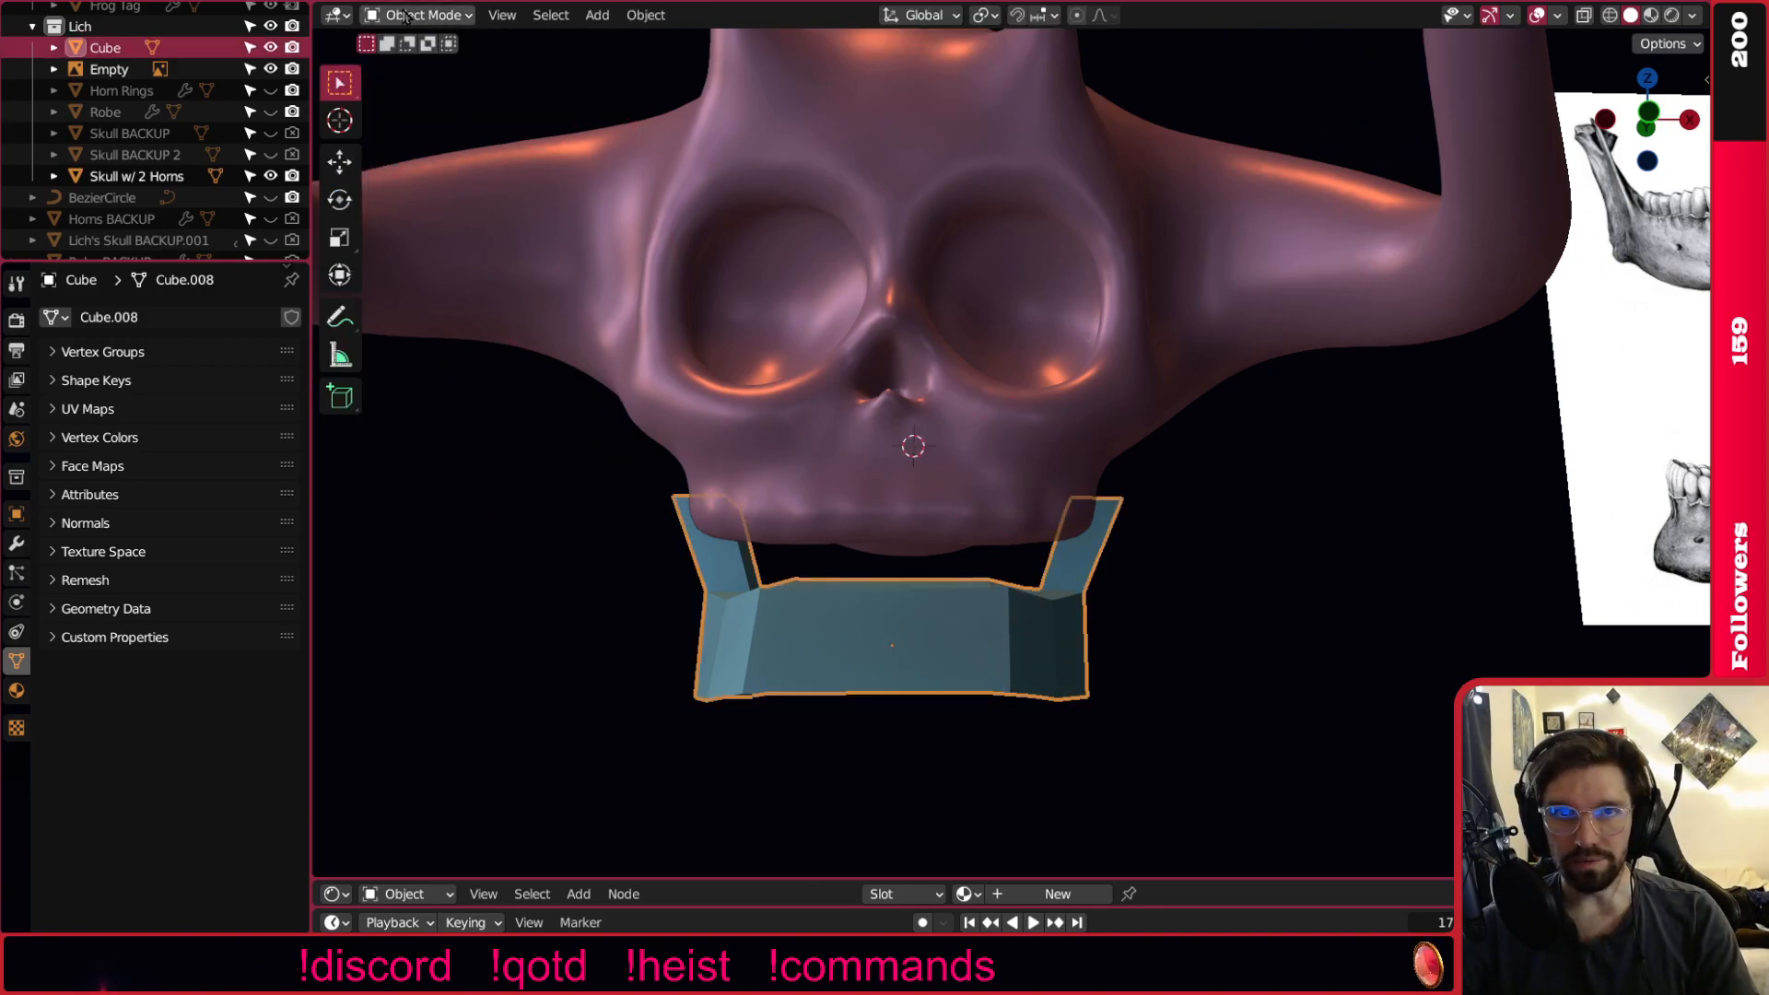
{"action": "key", "text": "ctrl+a"}
{"action": "left_click", "coordinate": [556, 380]}
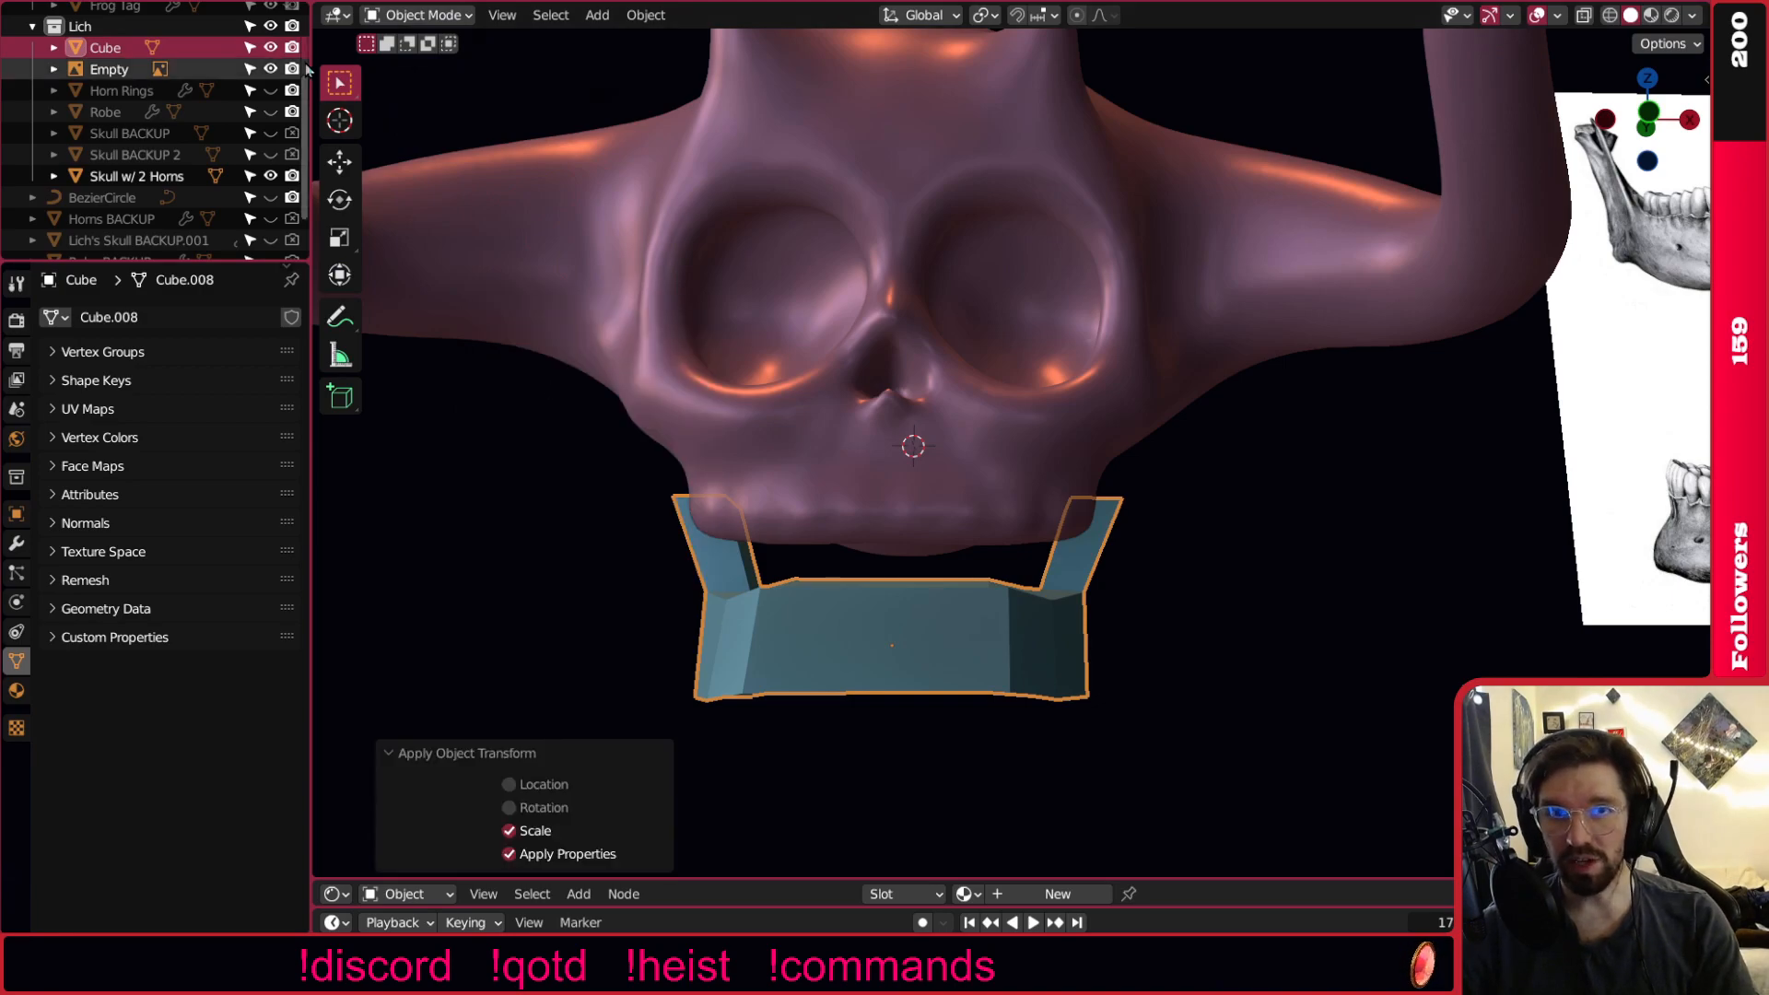
{"action": "left_click", "coordinate": [390, 17]}
{"action": "left_click", "coordinate": [429, 85]}
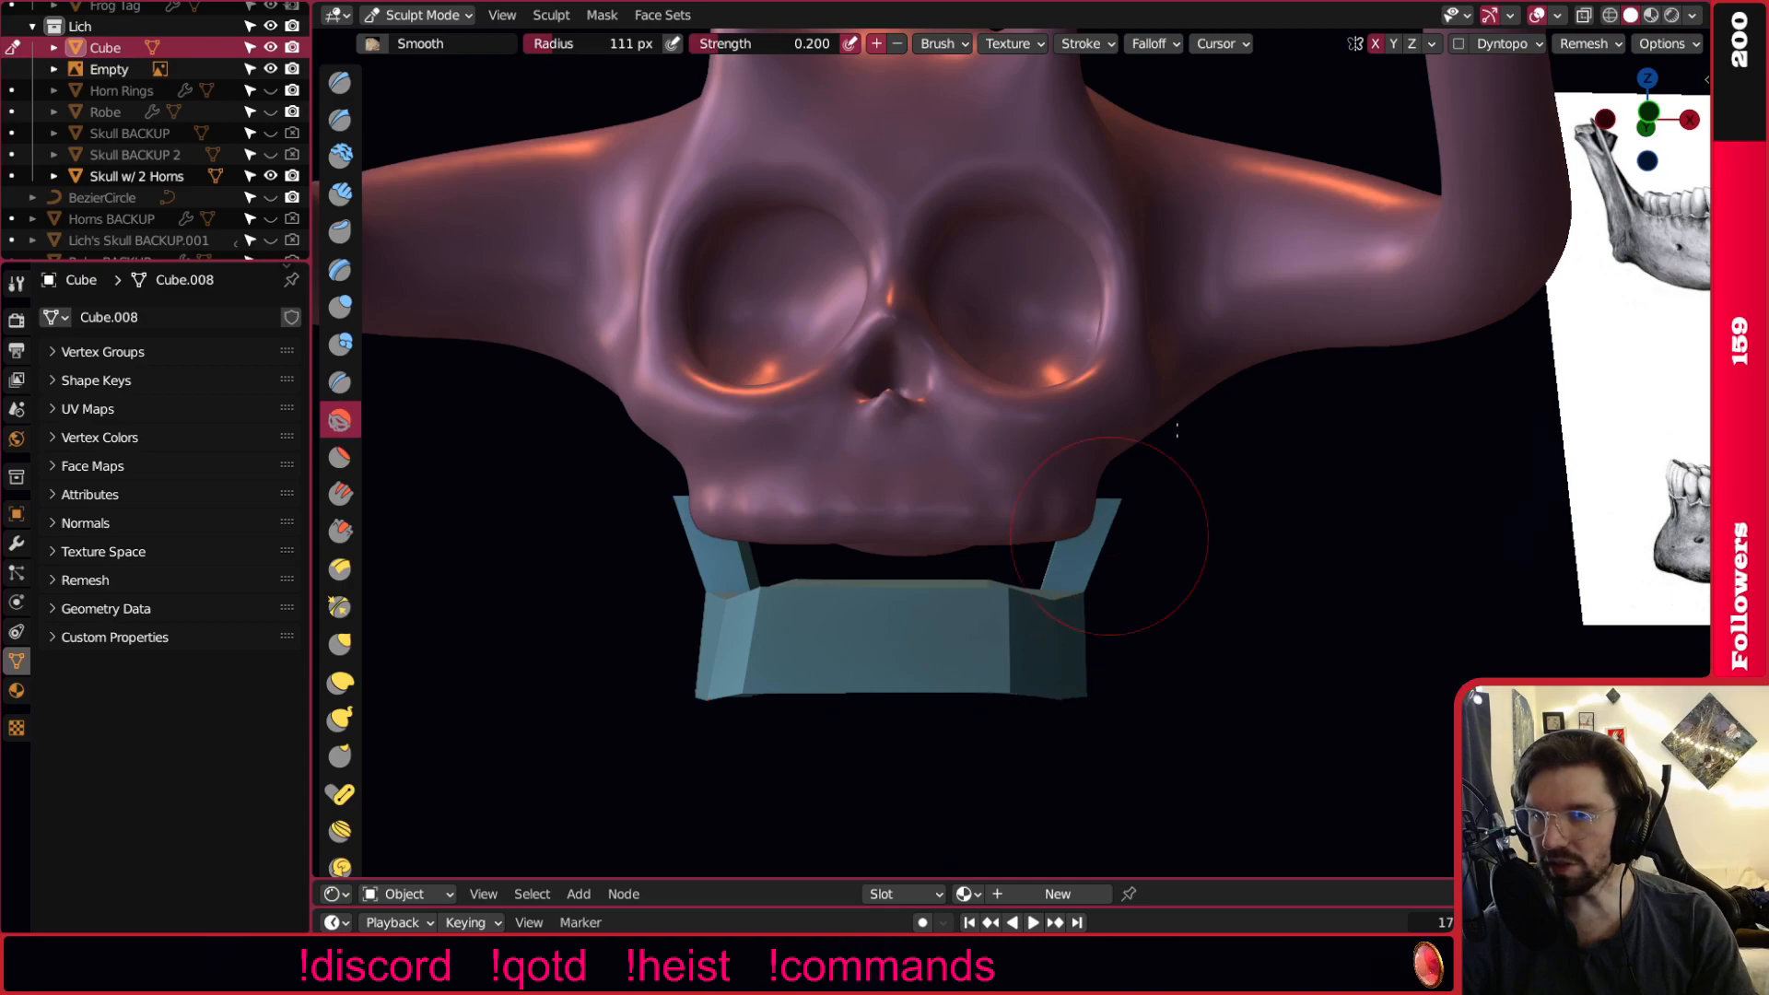
Enable dynamic topology on the jaw and flood-fill its mesh with constant detail at resolution 18.
{"action": "left_click", "coordinate": [1455, 45]}
{"action": "left_click", "coordinate": [1484, 105]}
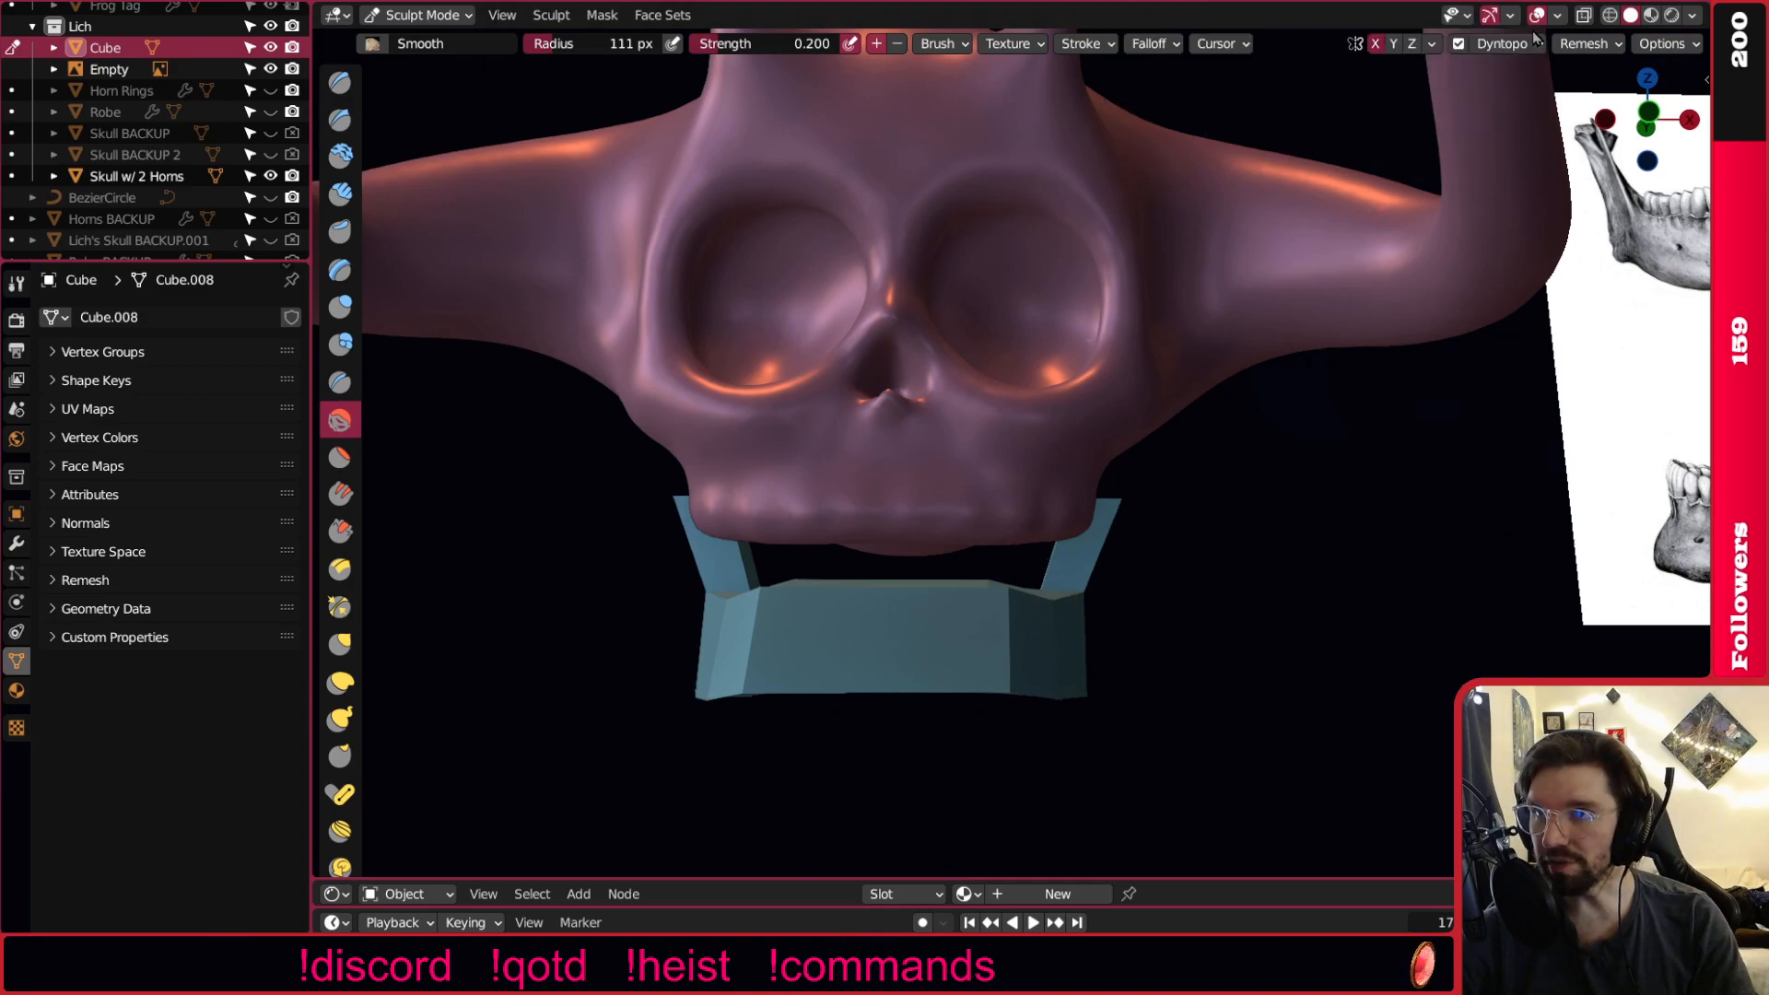
{"action": "left_click", "coordinate": [1518, 44]}
{"action": "left_click", "coordinate": [1458, 149]}
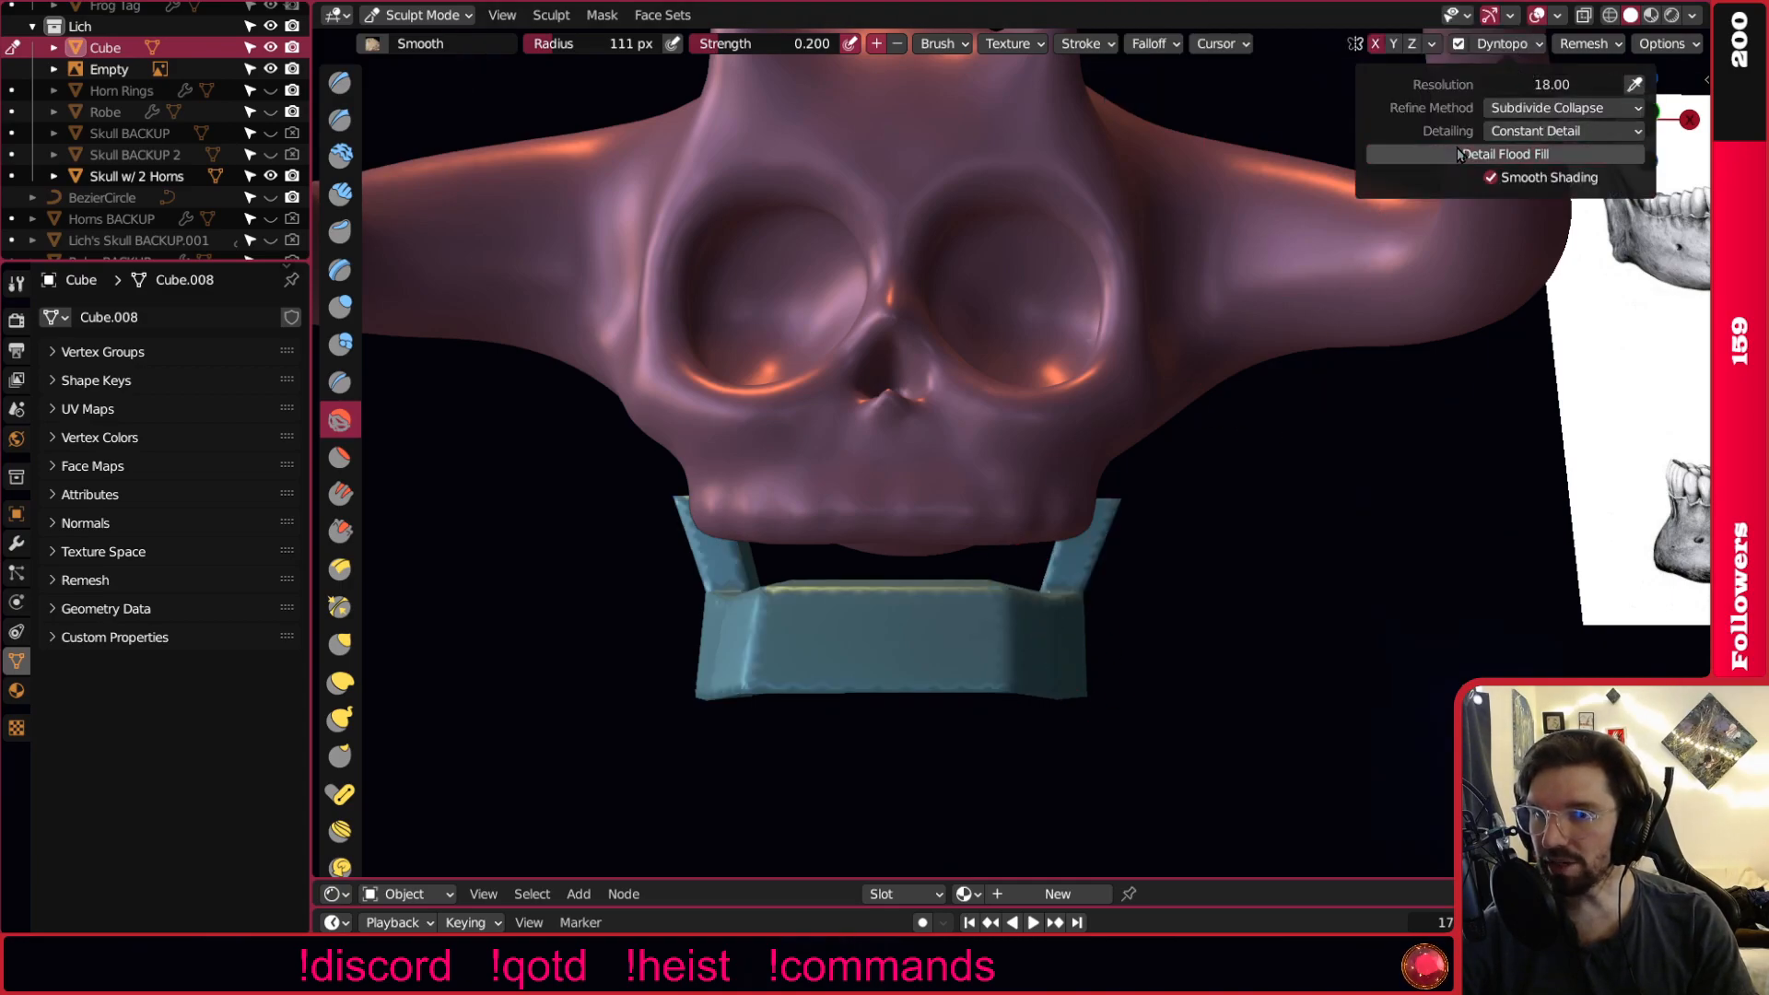
{"action": "middle_click_drag", "start_coordinate": [1125, 632], "coordinate": [1125, 592]}
{"action": "scroll", "coordinate": [999, 651], "scroll_direction": "down", "scroll_amount": 3}
{"action": "scroll", "coordinate": [1090, 632], "scroll_direction": "up", "scroll_amount": 4}
{"action": "scroll", "coordinate": [1034, 636], "scroll_direction": "down", "scroll_amount": 6}
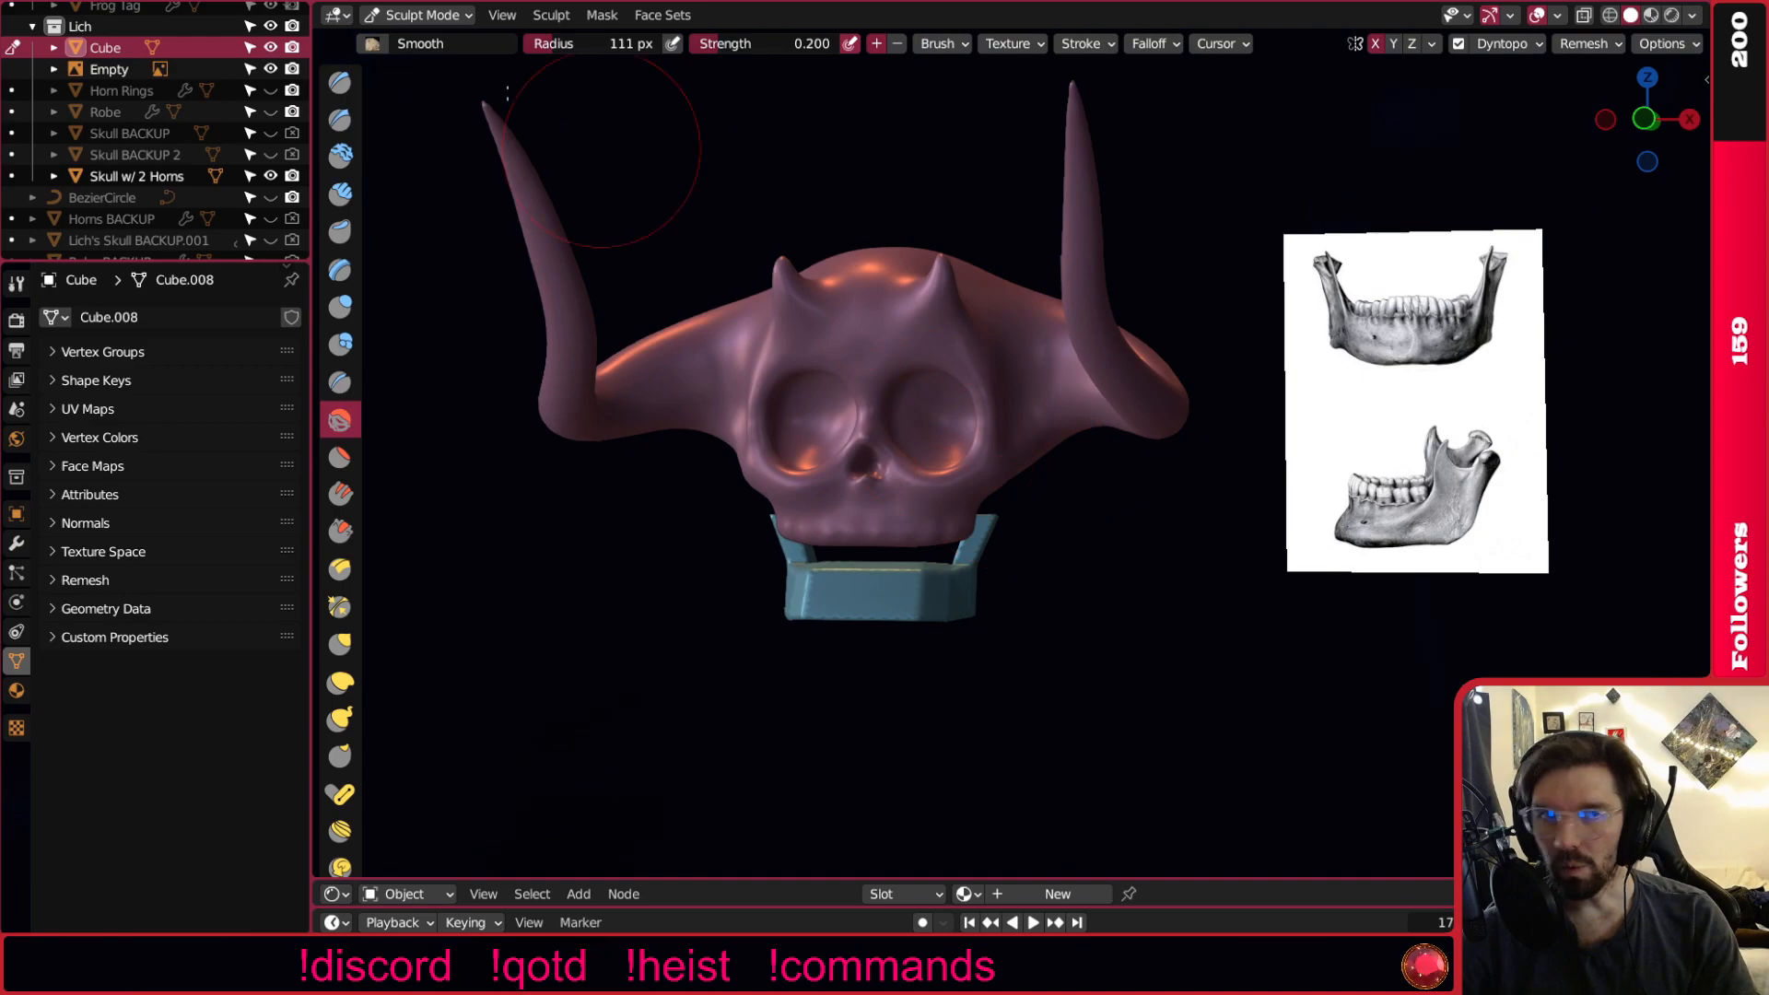
In Object Mode, move the lower-jaw reference image in front view to the opposite side of the skull.
{"action": "left_click", "coordinate": [410, 16]}
{"action": "left_click", "coordinate": [410, 43]}
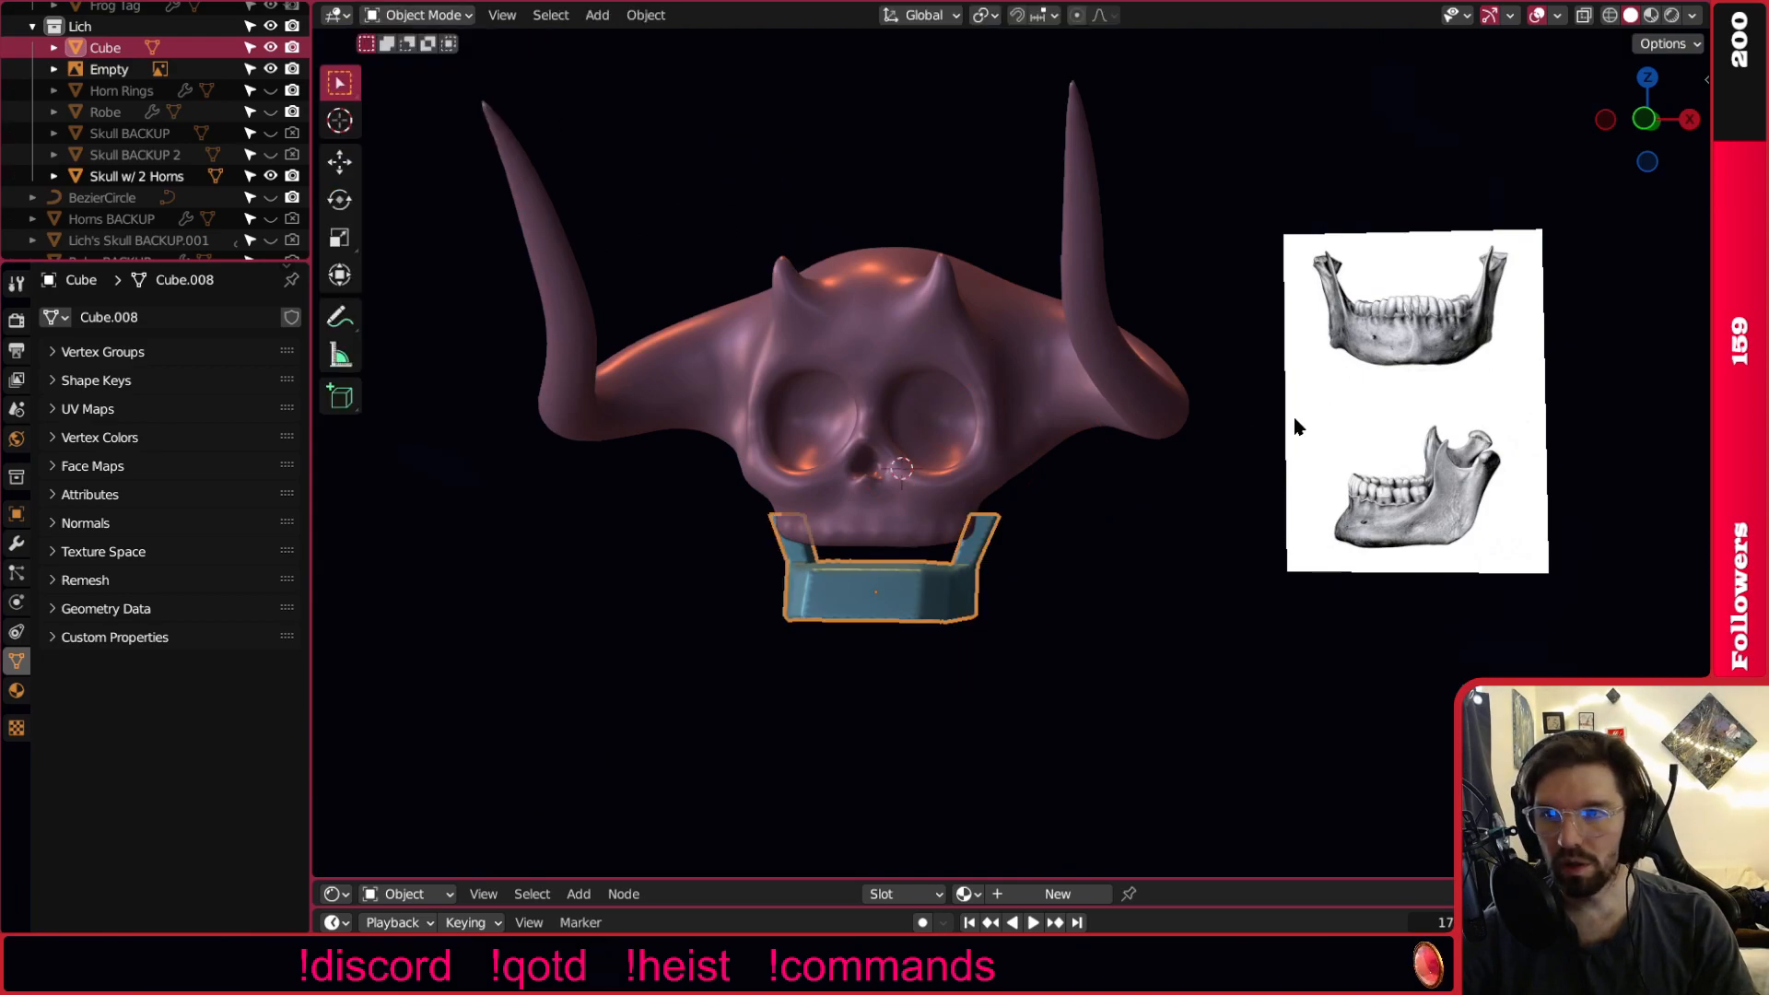
{"action": "left_click", "coordinate": [1295, 424]}
{"action": "left_click", "coordinate": [1646, 119]}
{"action": "key", "text": "g"}
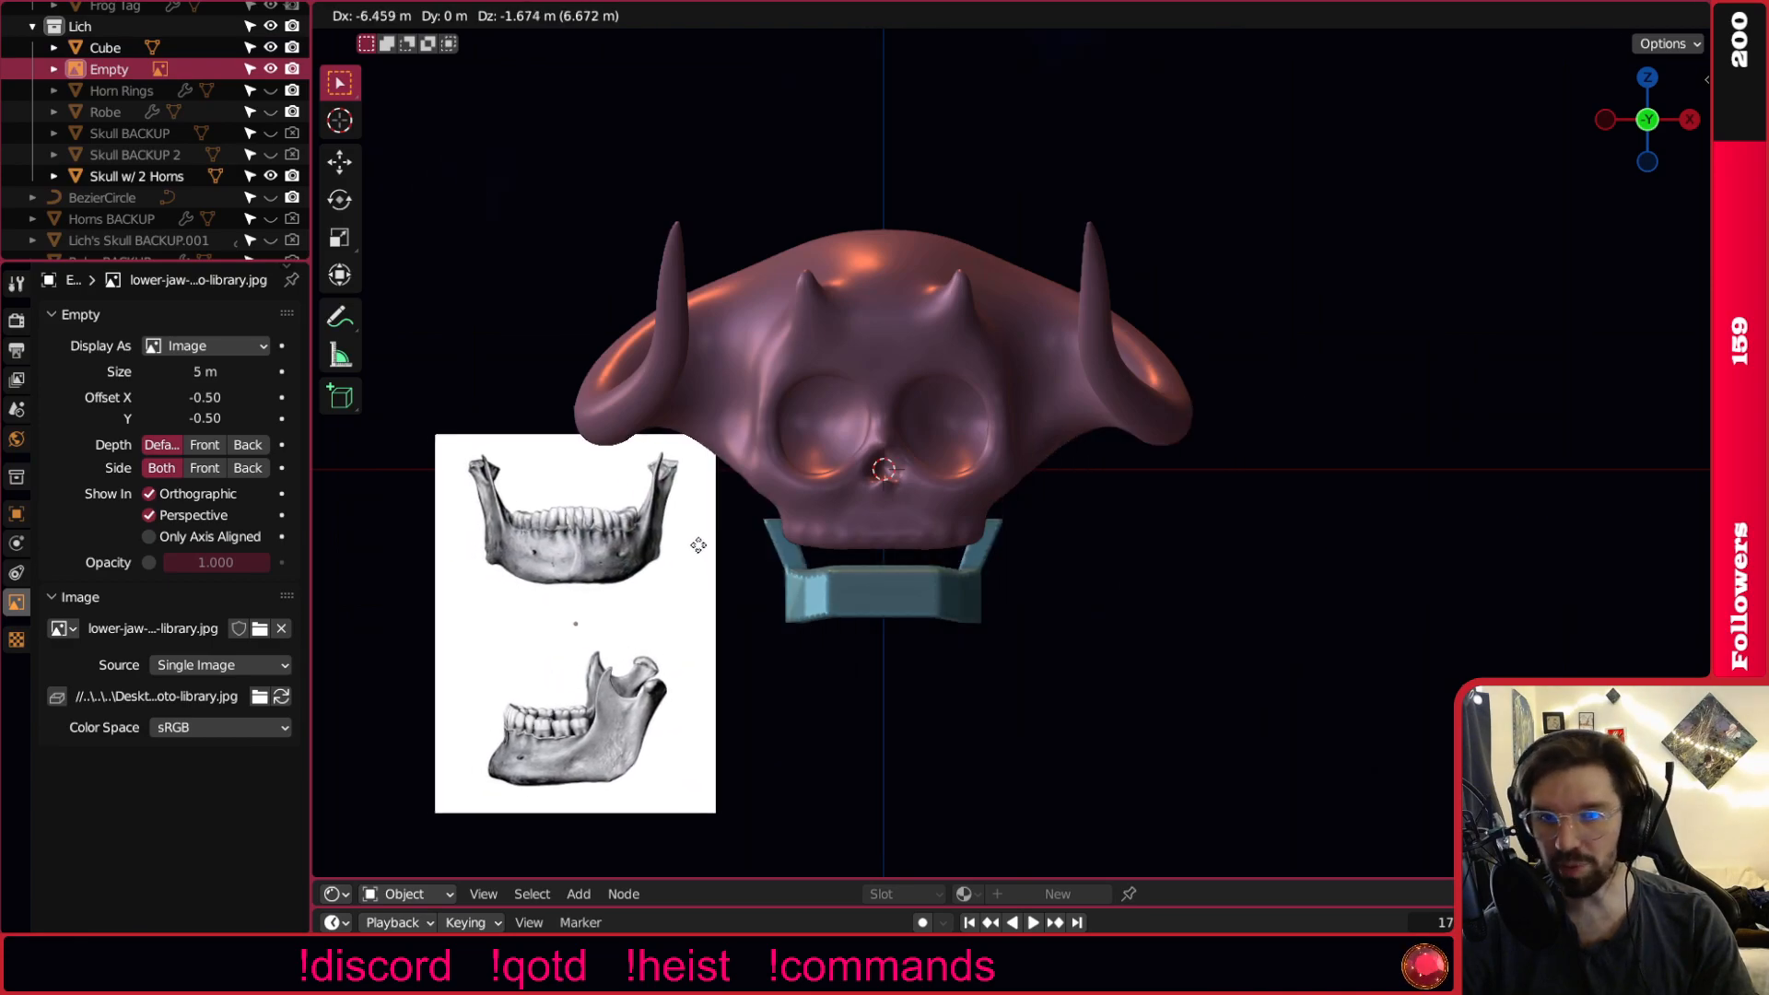
{"action": "left_click", "coordinate": [693, 560]}
Reselect the reference image and nudge it slightly within the front view so it sits beside the jaw.
{"action": "left_click", "coordinate": [831, 620]}
{"action": "middle_click_drag", "start_coordinate": [846, 650], "coordinate": [945, 560], "text": "shift"}
{"action": "left_click", "coordinate": [745, 643]}
{"action": "key", "text": "g"}
{"action": "left_click", "coordinate": [763, 660]}
{"action": "left_click", "coordinate": [893, 662]}
{"action": "scroll", "coordinate": [993, 494], "scroll_direction": "up", "scroll_amount": 4}
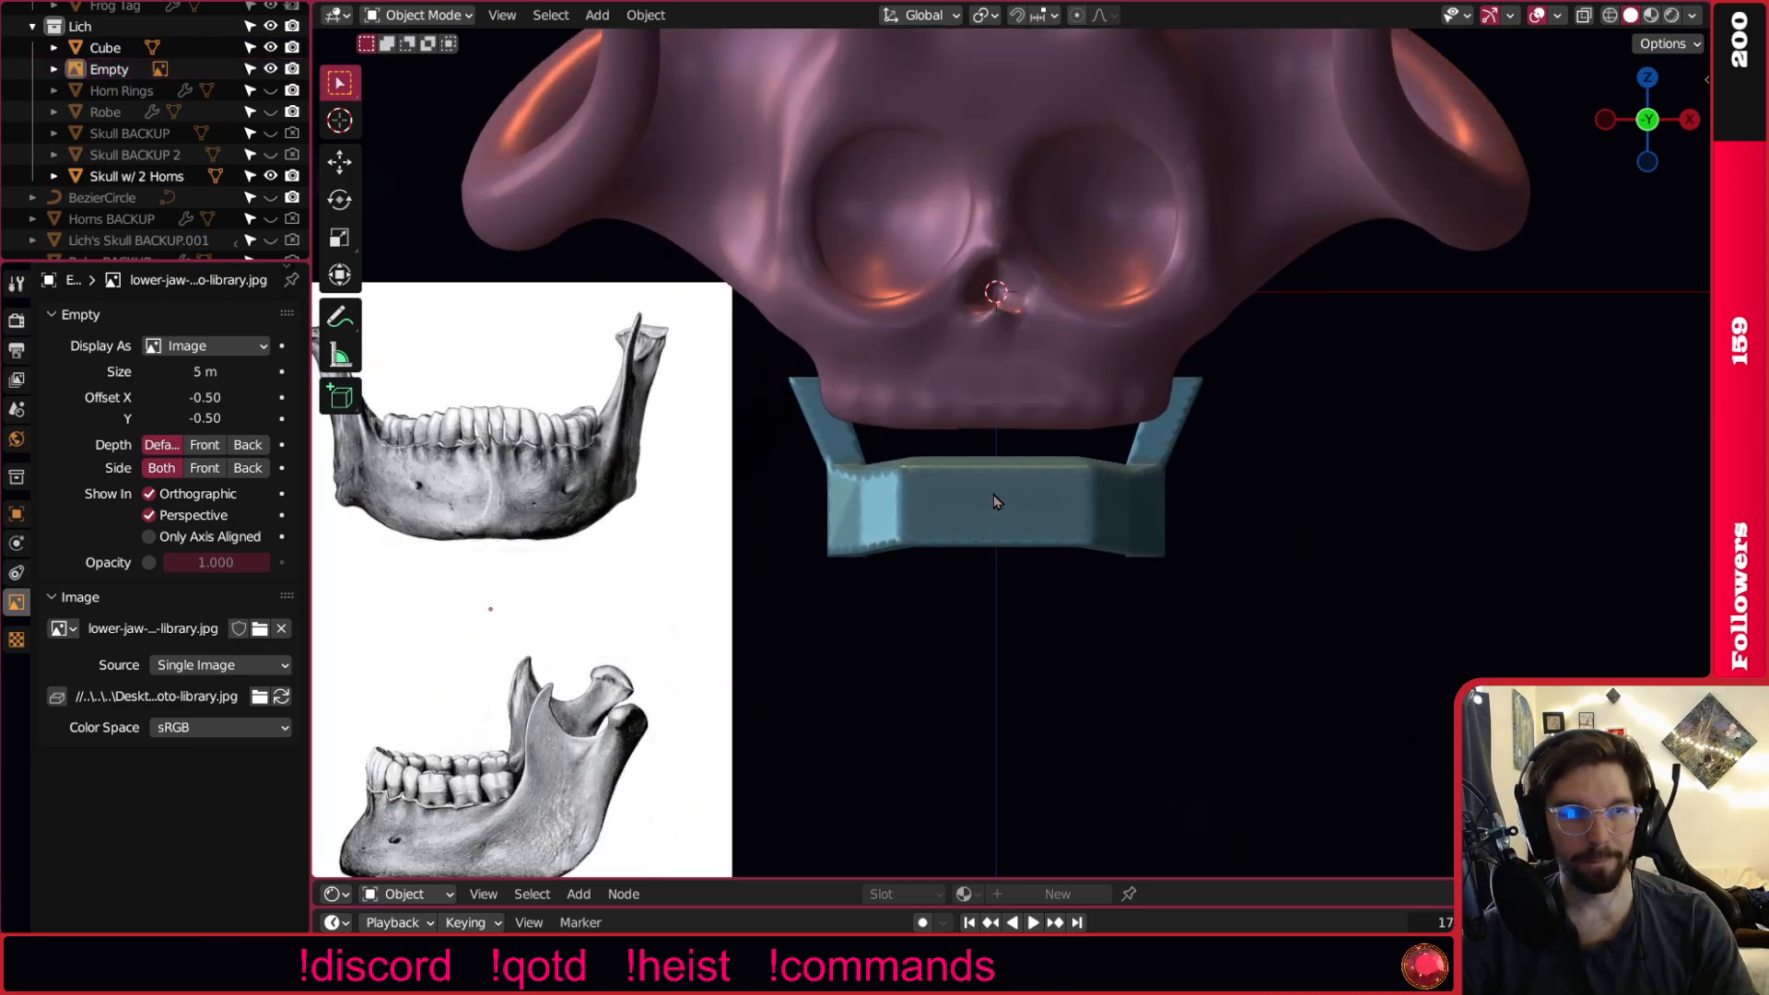
Select the jaw and return it to Sculpt Mode.
{"action": "left_click", "coordinate": [993, 494]}
{"action": "middle_click_drag", "start_coordinate": [987, 492], "coordinate": [1025, 486]}
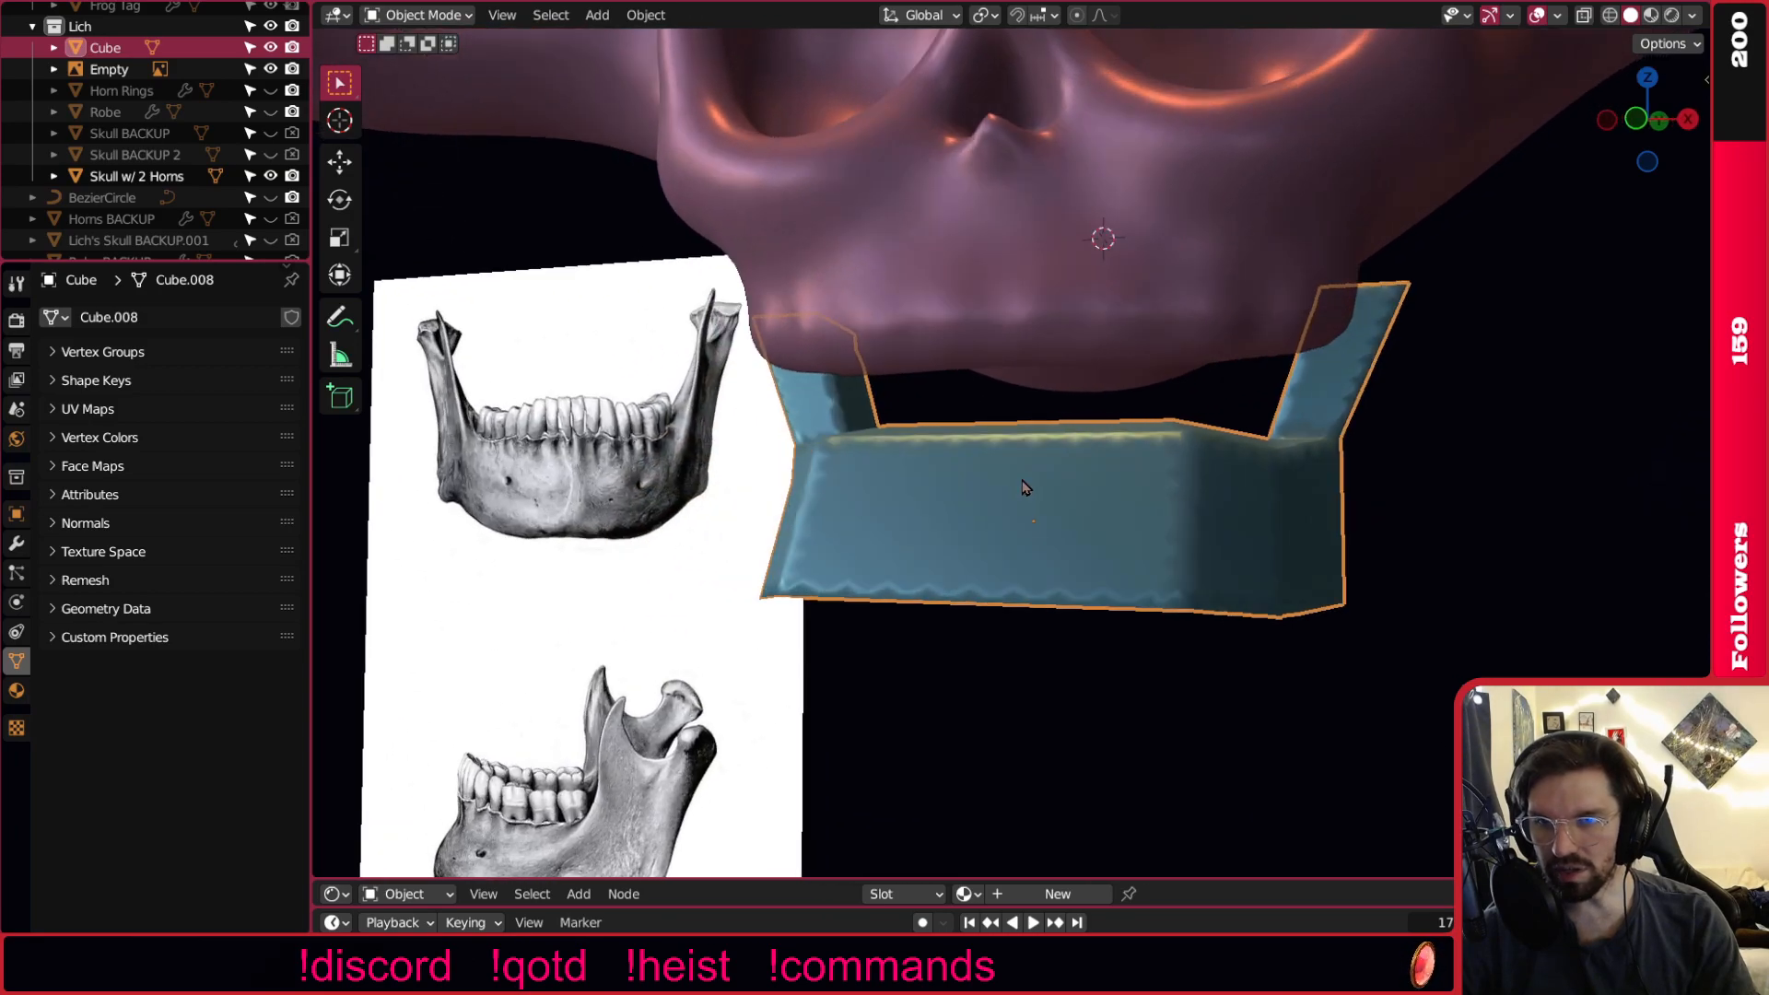
{"action": "left_click", "coordinate": [429, 15]}
{"action": "left_click", "coordinate": [463, 87]}
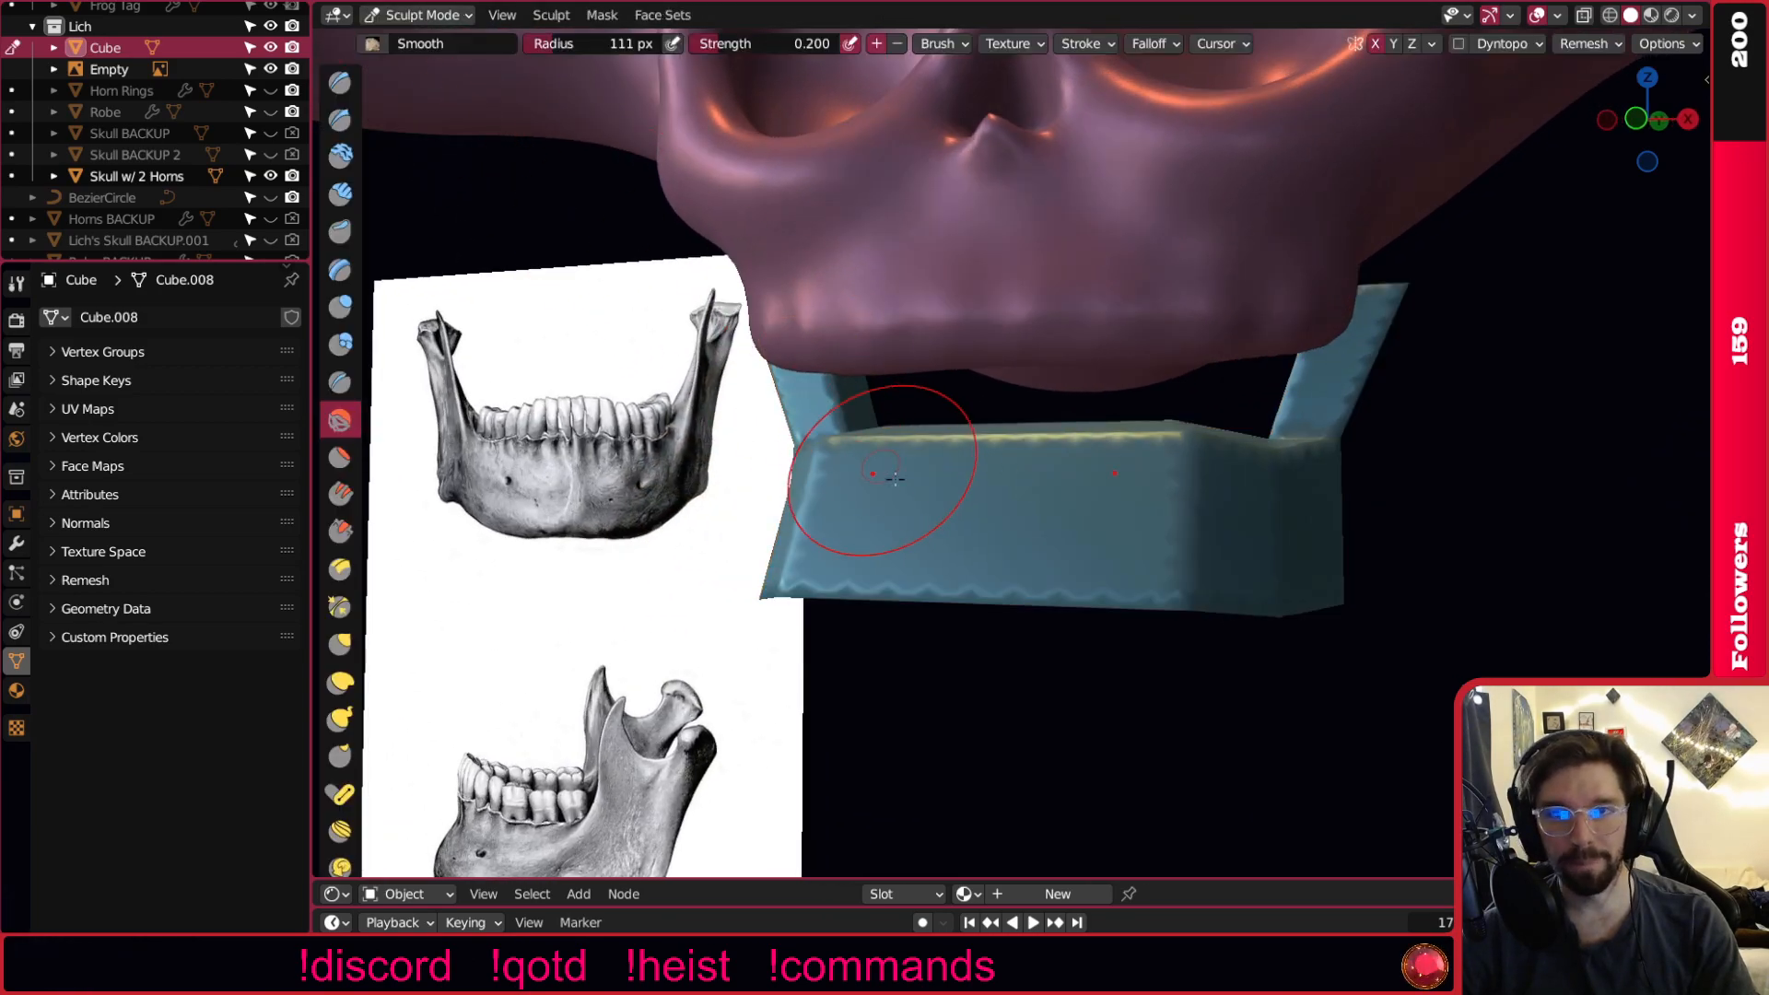
Smooth the jaw's front edges and corners using the Smooth brush at 167 px radius and 0.382 strength.
{"action": "middle_click_drag", "start_coordinate": [949, 593], "coordinate": [940, 506]}
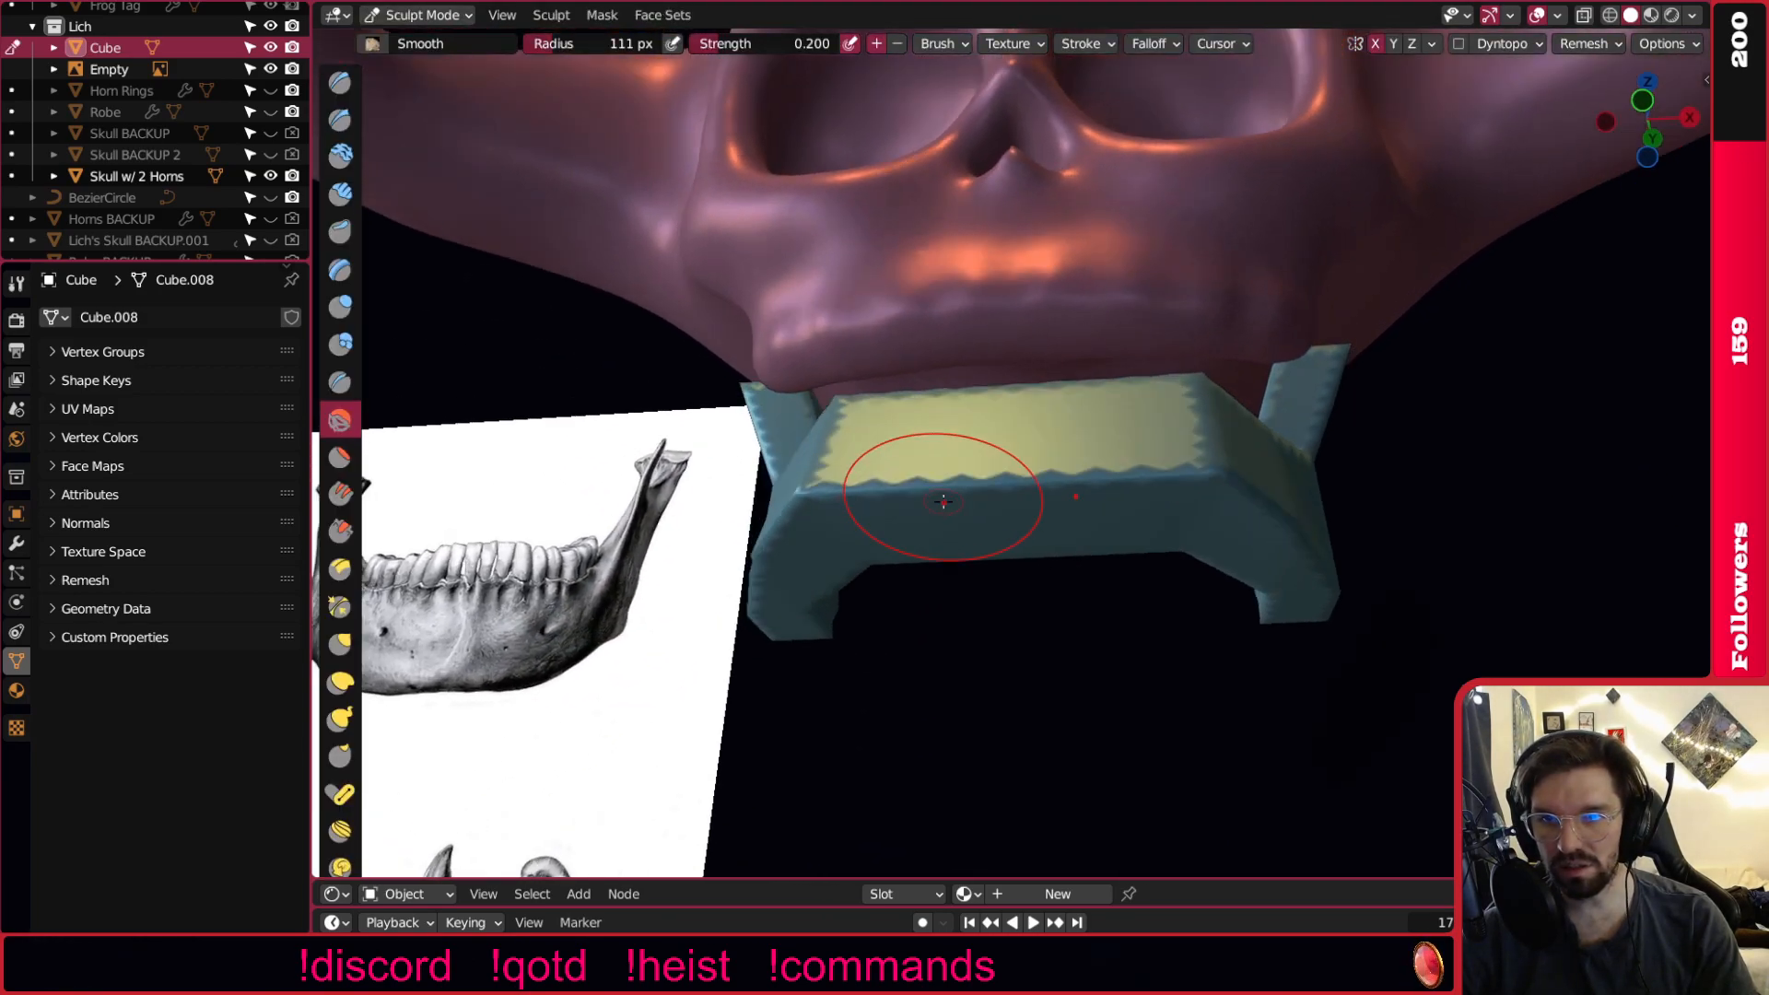
{"action": "key", "text": "f"}
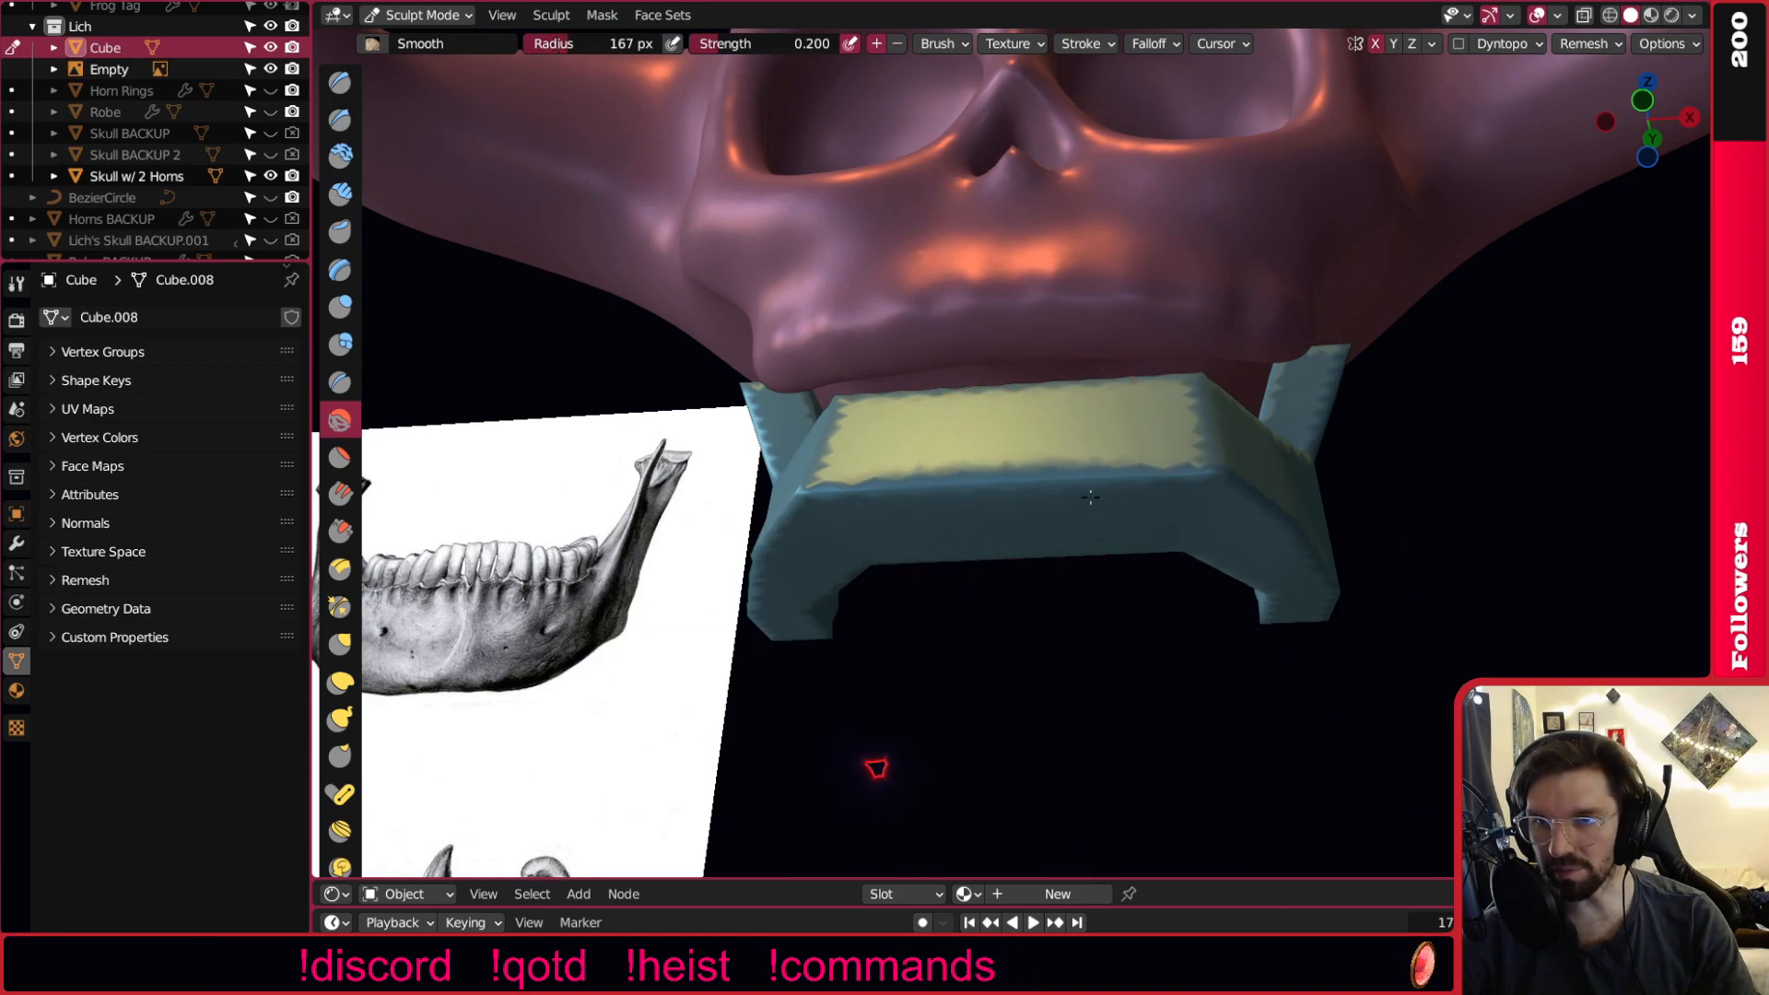
{"action": "left_click_drag", "start_coordinate": [1111, 499], "coordinate": [1251, 472]}
{"action": "middle_click_drag", "start_coordinate": [1302, 511], "coordinate": [1246, 503]}
{"action": "mouse_move", "coordinate": [1246, 502]}
{"action": "left_mouse_down"}
{"action": "mouse_move", "coordinate": [1287, 489]}
{"action": "mouse_move", "coordinate": [1264, 458]}
{"action": "left_mouse_up"}
{"action": "middle_click_drag", "start_coordinate": [1263, 458], "coordinate": [1104, 482], "text": "shift"}
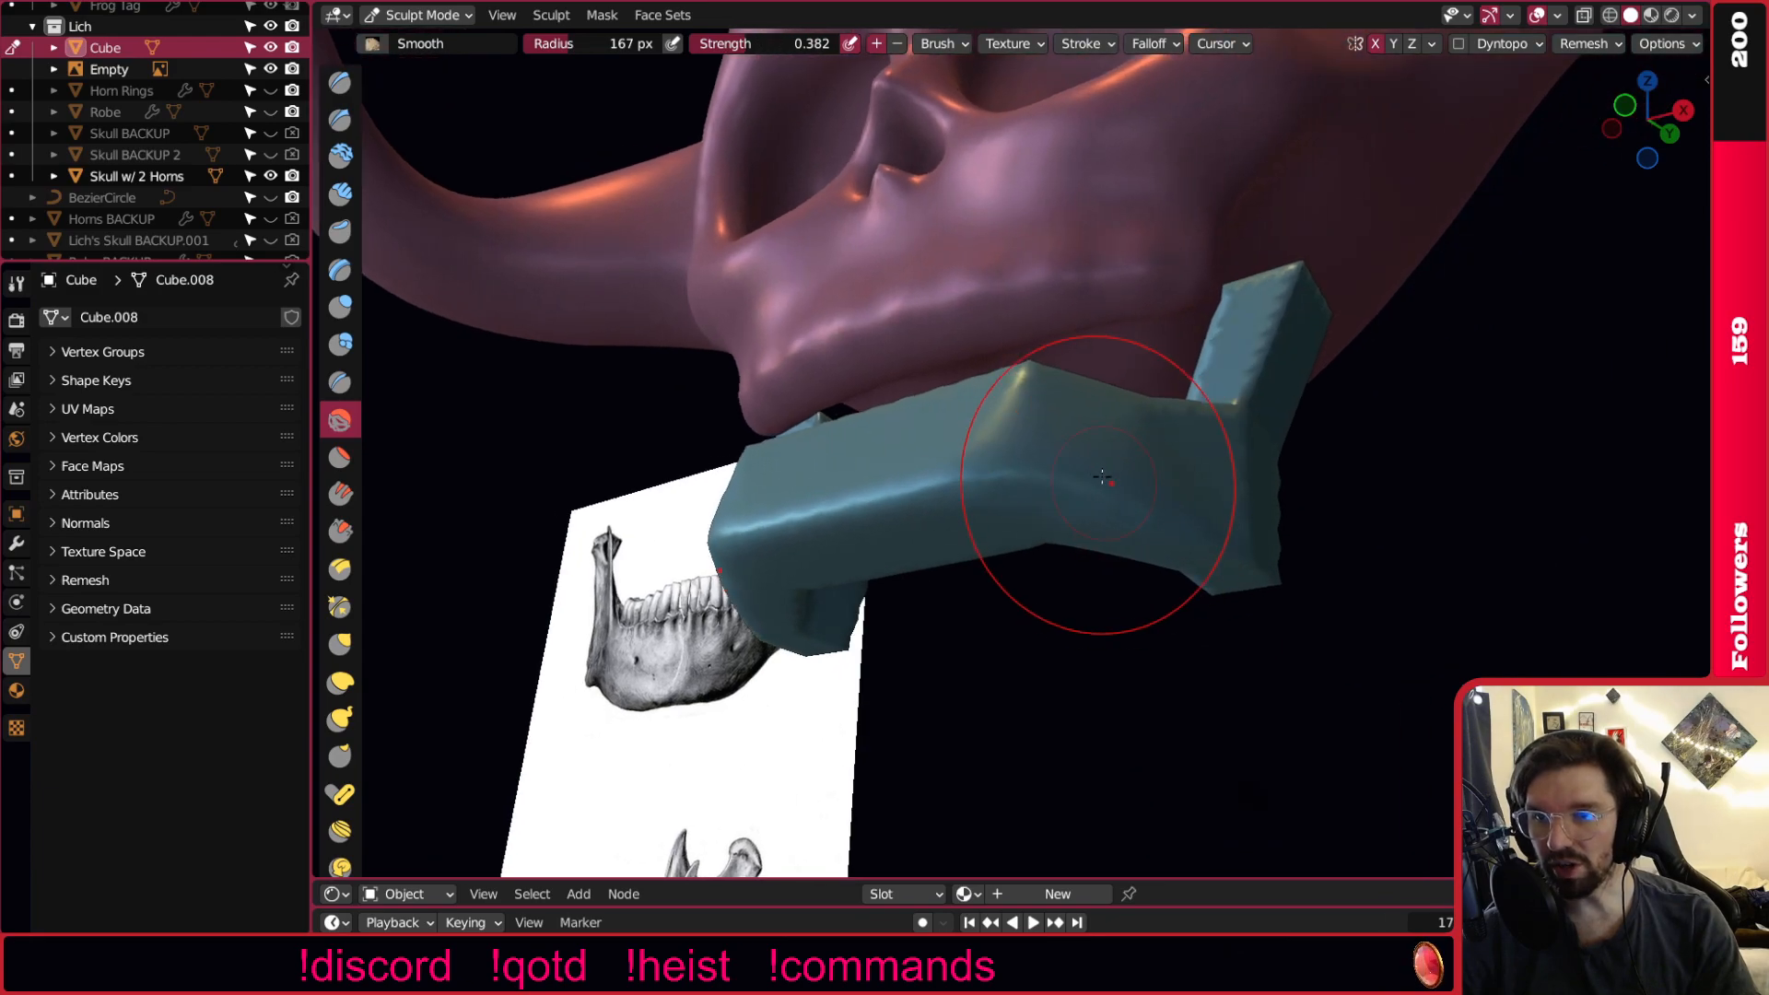
Smooth the jaw's rear upright branches and soften the bend where they meet the body.
{"action": "mouse_move", "coordinate": [1355, 530]}
{"action": "middle_mouse_down"}
{"action": "mouse_move", "coordinate": [1188, 565]}
{"action": "mouse_move", "coordinate": [1069, 360]}
{"action": "mouse_move", "coordinate": [994, 433]}
{"action": "mouse_move", "coordinate": [1007, 577]}
{"action": "middle_mouse_up"}
{"action": "mouse_move", "coordinate": [1037, 412]}
{"action": "middle_mouse_down"}
{"action": "mouse_move", "coordinate": [1095, 304]}
{"action": "mouse_move", "coordinate": [1133, 292]}
{"action": "mouse_move", "coordinate": [1114, 300]}
{"action": "middle_mouse_up"}
{"action": "left_click_drag", "start_coordinate": [1132, 312], "coordinate": [1163, 318]}
{"action": "middle_click_drag", "start_coordinate": [999, 429], "coordinate": [1053, 455]}
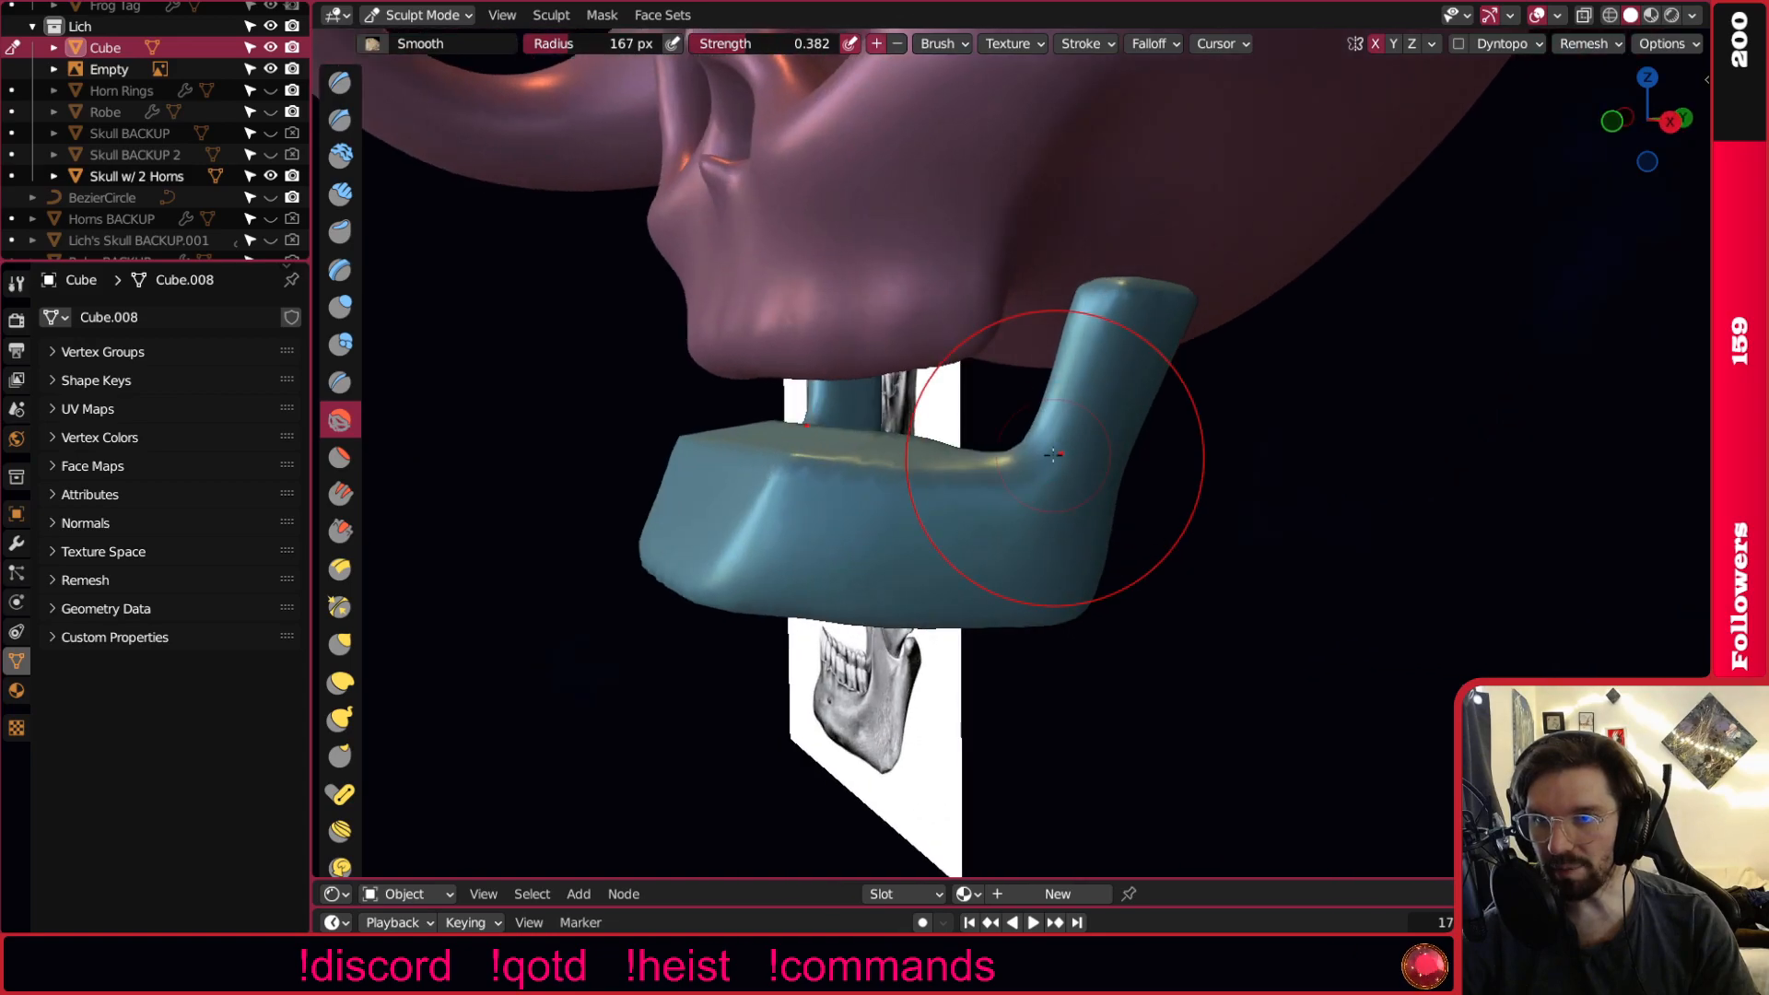
Smooth the underside, inner face and back corners of the jaw, checking it from behind.
{"action": "middle_click_drag", "start_coordinate": [792, 475], "coordinate": [925, 498]}
{"action": "middle_click_drag", "start_coordinate": [830, 535], "coordinate": [801, 605]}
{"action": "mouse_move", "coordinate": [797, 603]}
{"action": "left_mouse_down"}
{"action": "mouse_move", "coordinate": [655, 592]}
{"action": "mouse_move", "coordinate": [778, 620]}
{"action": "left_mouse_up"}
{"action": "mouse_move", "coordinate": [880, 658]}
{"action": "middle_mouse_down"}
{"action": "mouse_move", "coordinate": [686, 618]}
{"action": "mouse_move", "coordinate": [829, 577]}
{"action": "middle_mouse_up"}
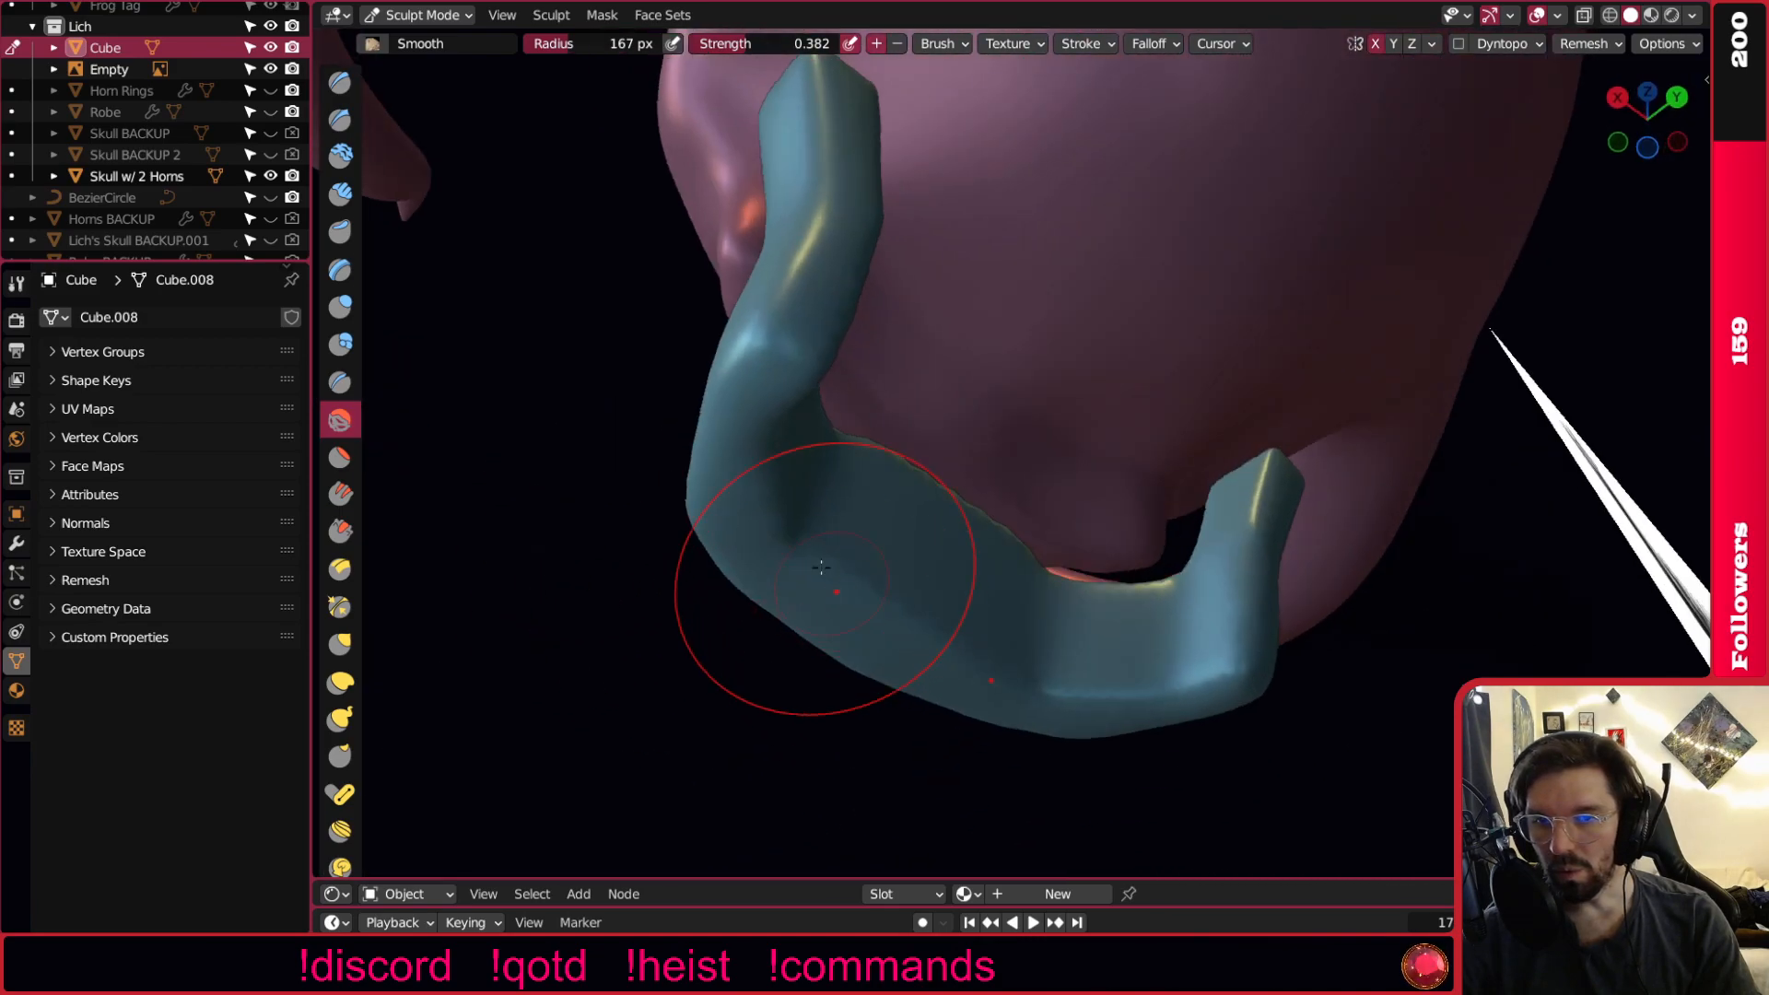
{"action": "middle_click_drag", "start_coordinate": [935, 608], "coordinate": [1268, 708]}
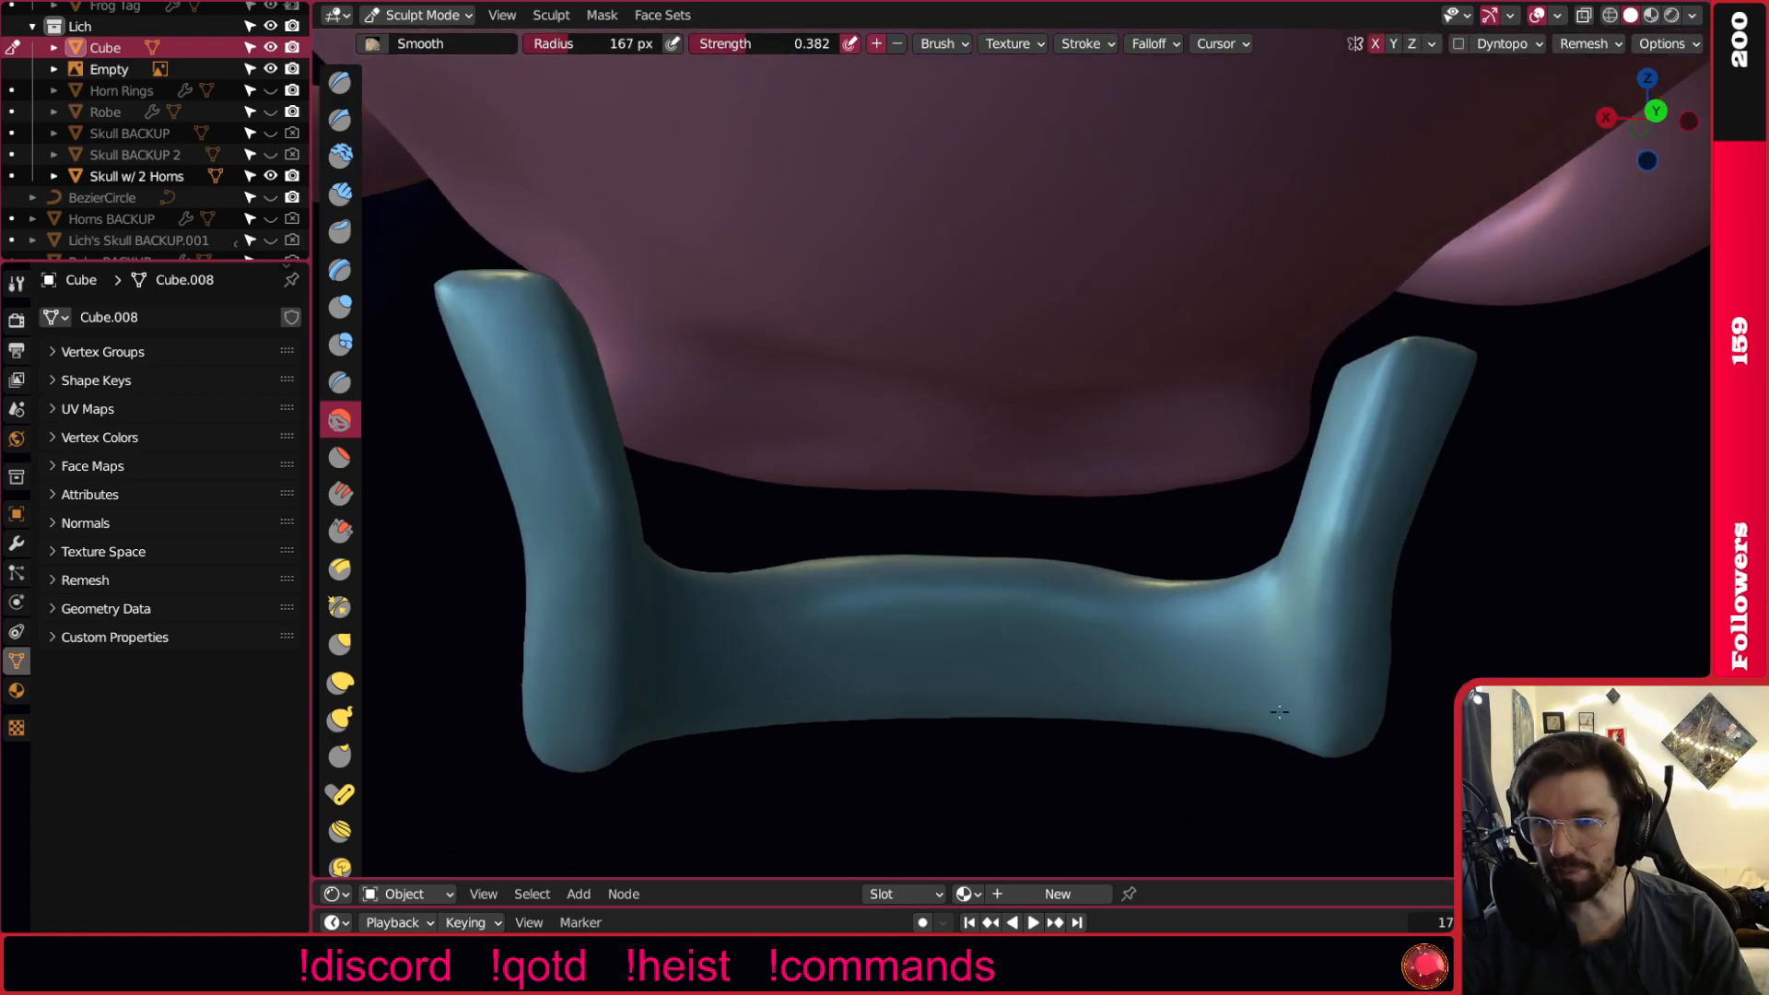
{"action": "middle_click_drag", "start_coordinate": [1367, 683], "coordinate": [1279, 742]}
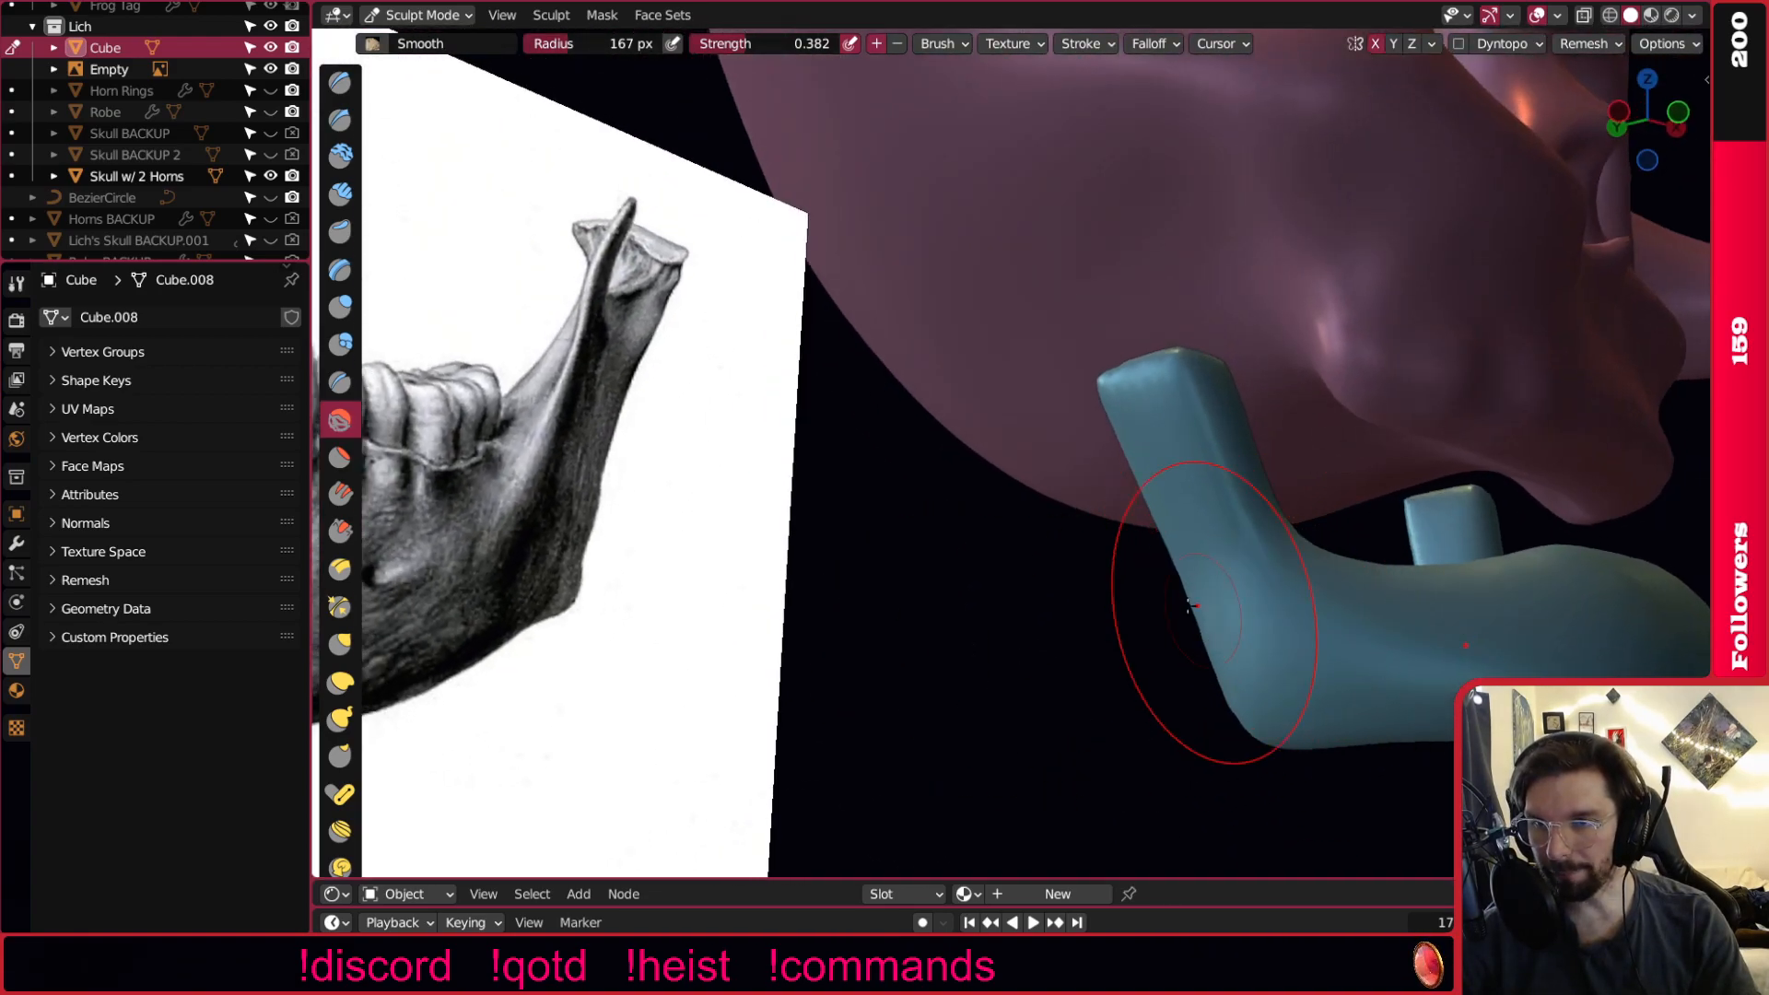
Thicken the tops of the jaw's upright branches with the Inflate/Deflate brush at 167 px radius and 0.500 strength.
{"action": "scroll", "coordinate": [1180, 402], "scroll_direction": "down", "scroll_amount": 6}
{"action": "middle_click_drag", "start_coordinate": [1180, 402], "coordinate": [1120, 336]}
{"action": "scroll", "coordinate": [1120, 335], "scroll_direction": "up", "scroll_amount": 6}
{"action": "scroll", "coordinate": [1121, 396], "scroll_direction": "down", "scroll_amount": 3}
{"action": "middle_click_drag", "start_coordinate": [1060, 452], "coordinate": [1138, 433]}
{"action": "scroll", "coordinate": [1105, 435], "scroll_direction": "up", "scroll_amount": 3}
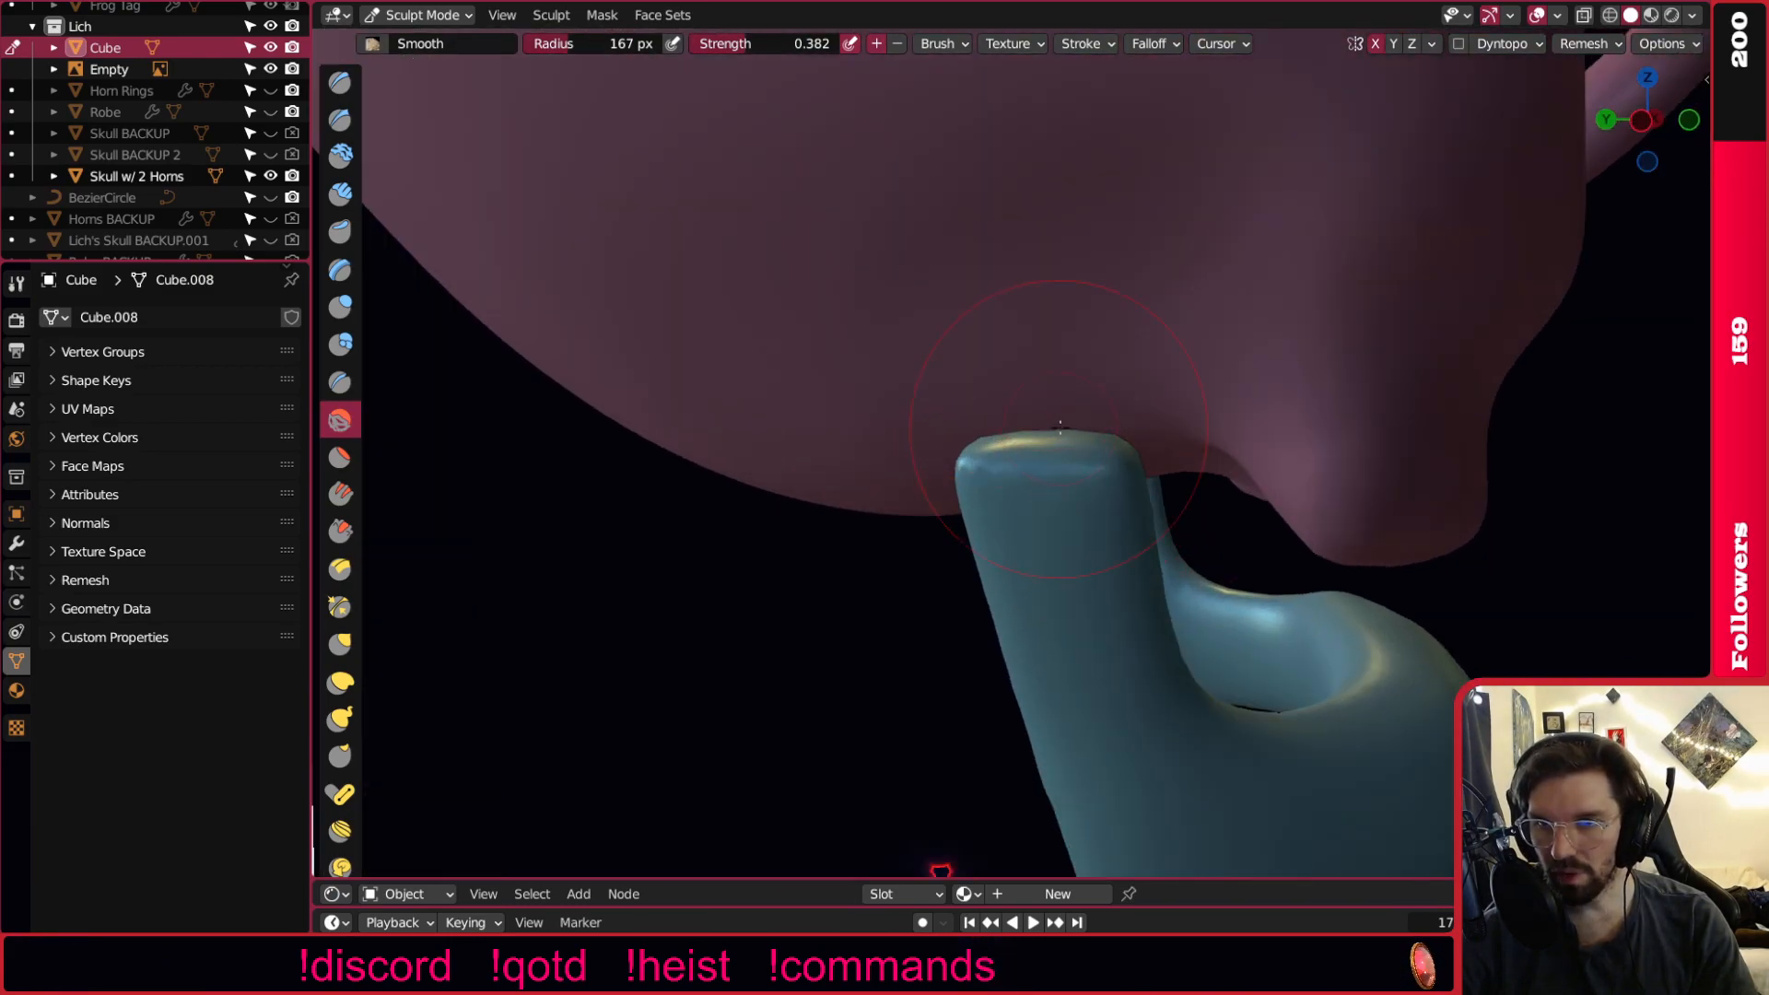
{"action": "left_click", "coordinate": [339, 307]}
{"action": "middle_click_drag", "start_coordinate": [1097, 513], "coordinate": [1137, 521]}
{"action": "left_click_drag", "start_coordinate": [892, 429], "coordinate": [890, 466]}
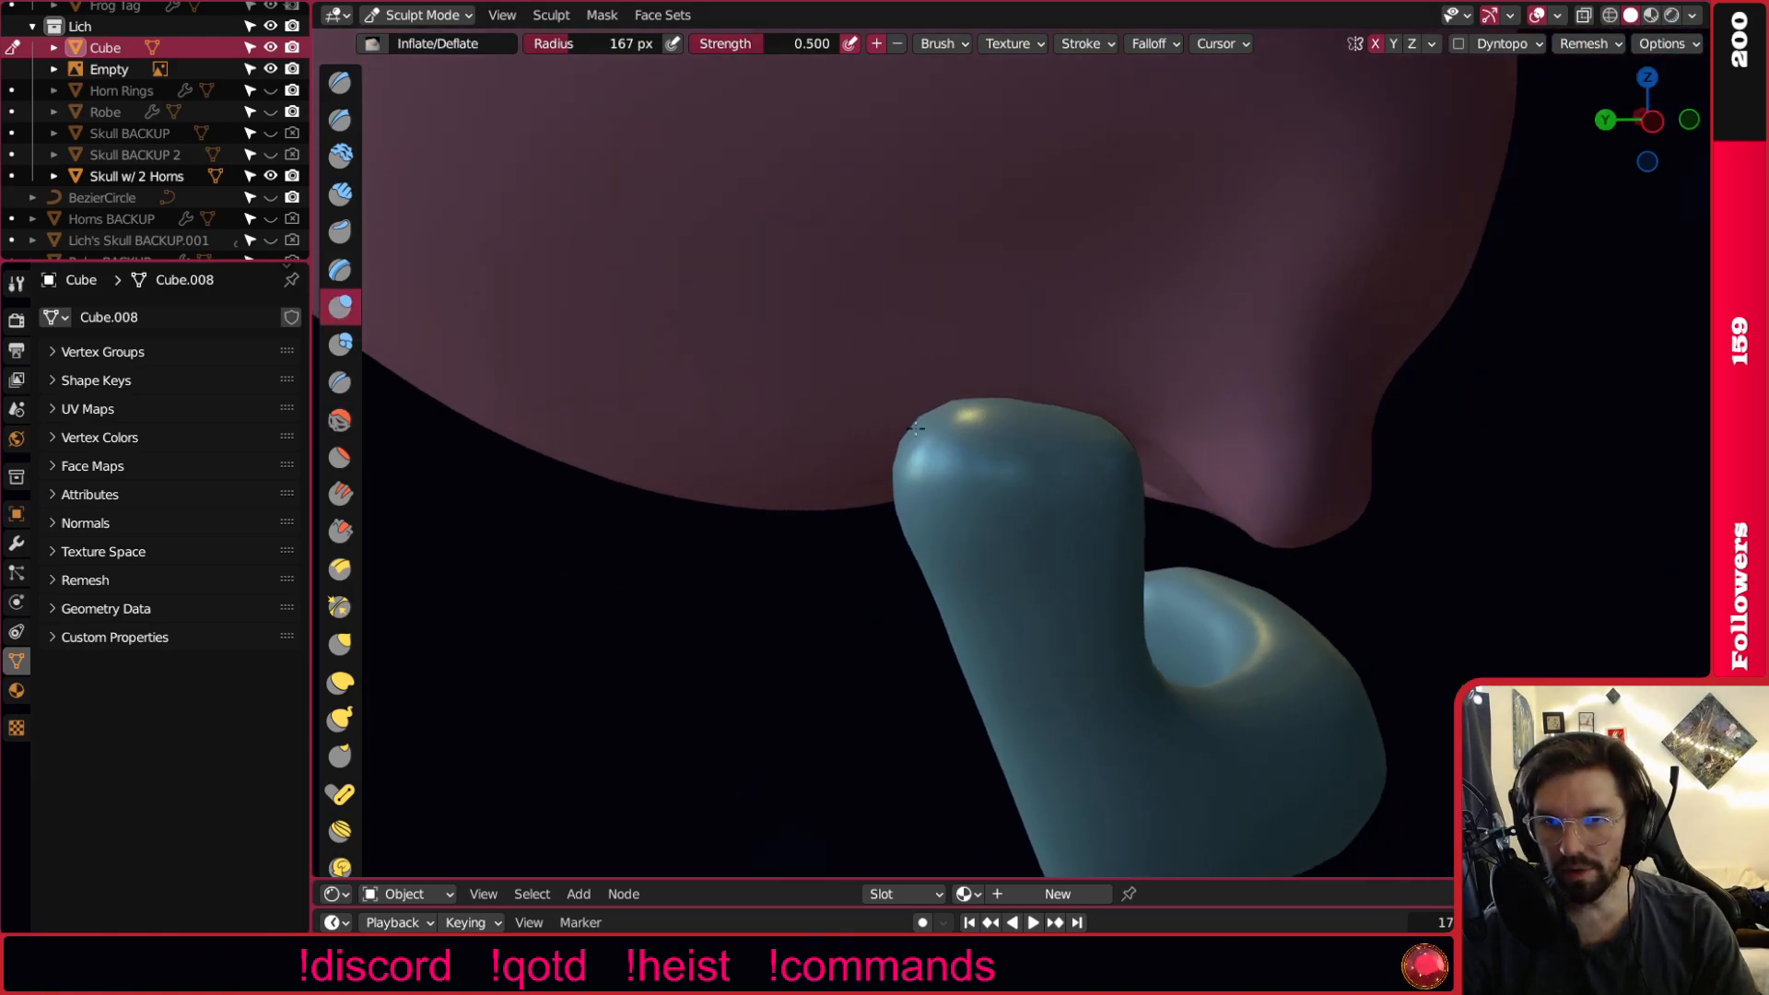
Even out the top end of the jaw's ramus with the Smooth brush at 167 px radius.
{"action": "scroll", "coordinate": [966, 513], "scroll_direction": "down", "scroll_amount": 4}
{"action": "middle_click_drag", "start_coordinate": [965, 514], "coordinate": [841, 473]}
{"action": "scroll", "coordinate": [821, 488], "scroll_direction": "down", "scroll_amount": 2}
{"action": "mouse_move", "coordinate": [869, 572]}
{"action": "middle_mouse_down"}
{"action": "mouse_move", "coordinate": [921, 750]}
{"action": "mouse_move", "coordinate": [434, 363]}
{"action": "middle_mouse_up"}
{"action": "left_click", "coordinate": [339, 421]}
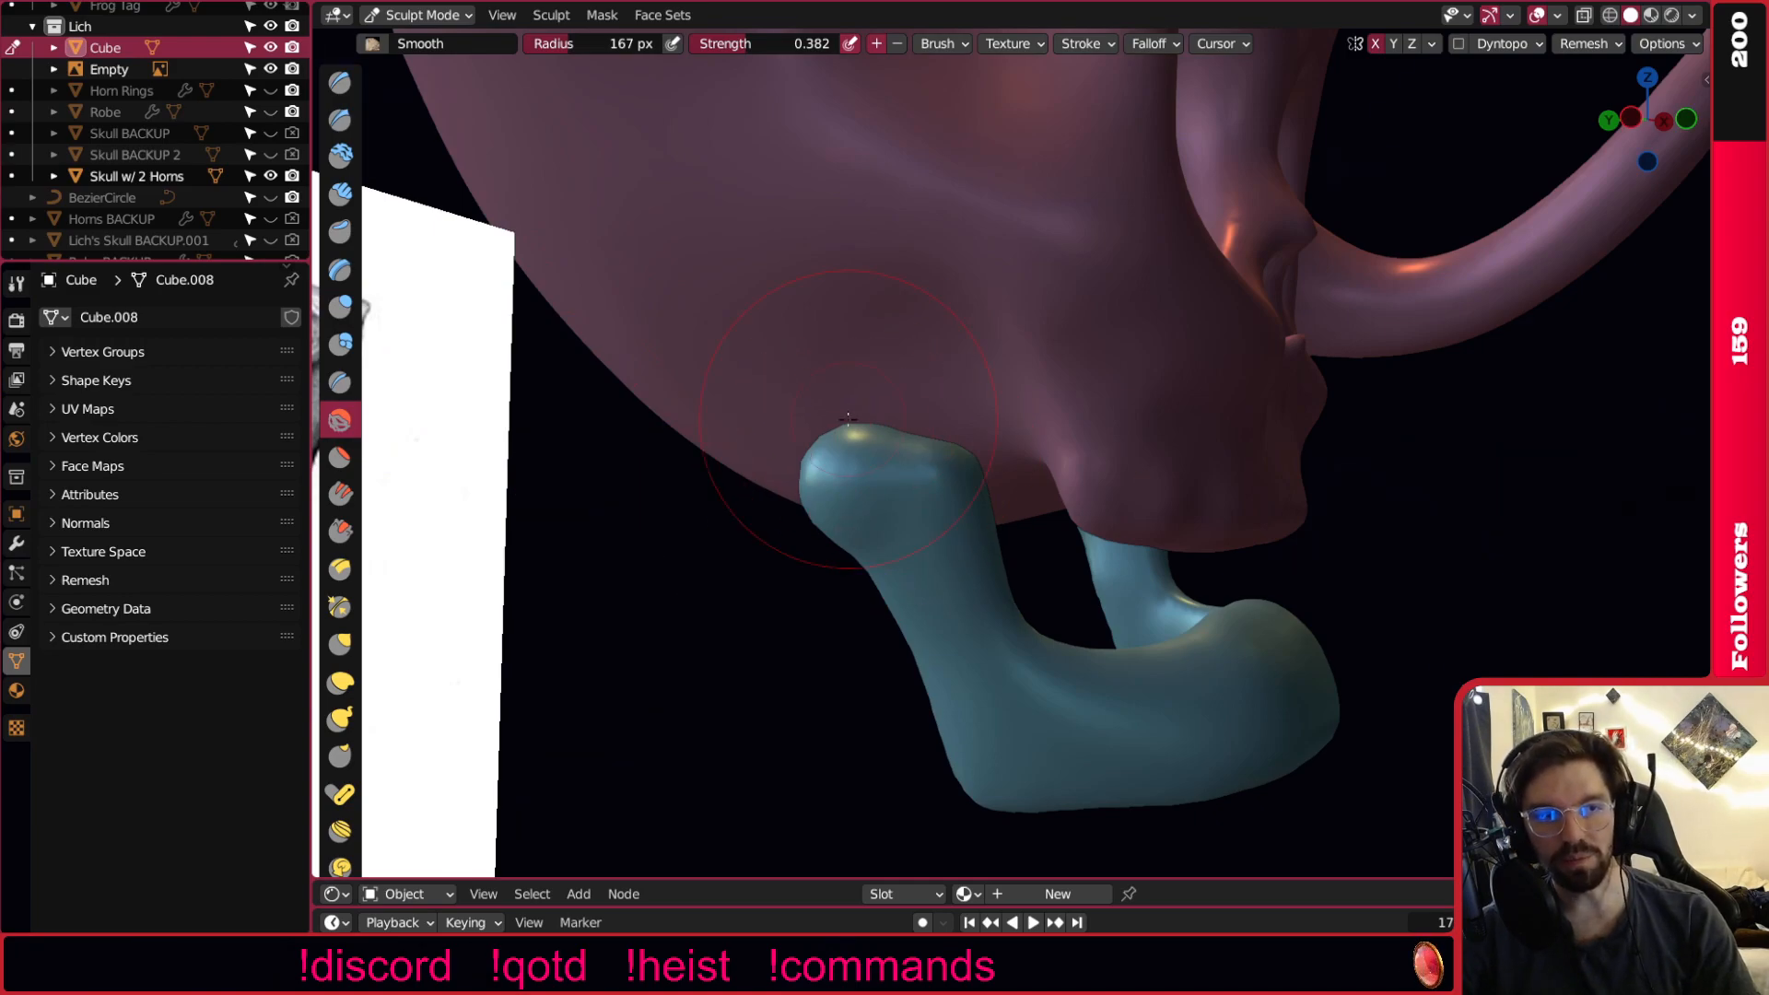
{"action": "mouse_move", "coordinate": [791, 440]}
{"action": "middle_mouse_down"}
{"action": "mouse_move", "coordinate": [908, 532]}
{"action": "mouse_move", "coordinate": [960, 541]}
{"action": "middle_mouse_up"}
{"action": "mouse_move", "coordinate": [942, 482]}
{"action": "middle_mouse_down"}
{"action": "mouse_move", "coordinate": [1078, 553]}
{"action": "mouse_move", "coordinate": [1019, 750]}
{"action": "mouse_move", "coordinate": [914, 656]}
{"action": "mouse_move", "coordinate": [963, 599]}
{"action": "mouse_move", "coordinate": [949, 578]}
{"action": "mouse_move", "coordinate": [928, 600]}
{"action": "mouse_move", "coordinate": [980, 551]}
{"action": "middle_mouse_up"}
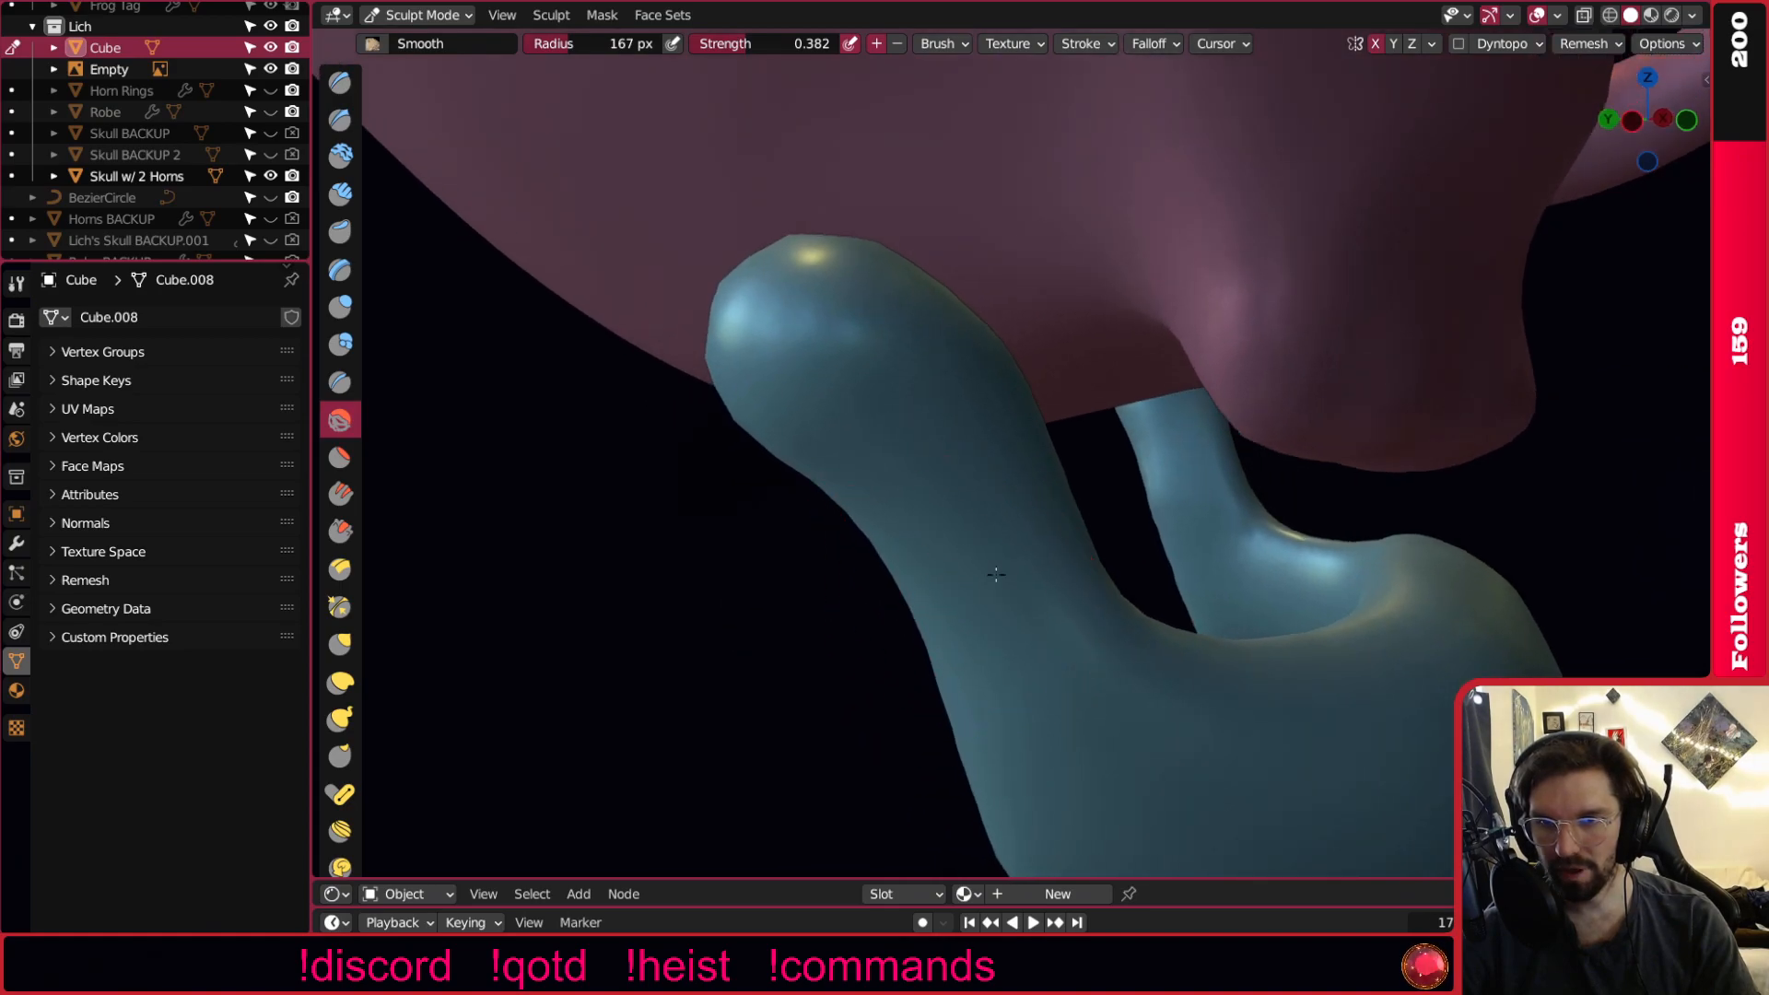
{"action": "scroll", "coordinate": [936, 553], "scroll_direction": "down", "scroll_amount": 2}
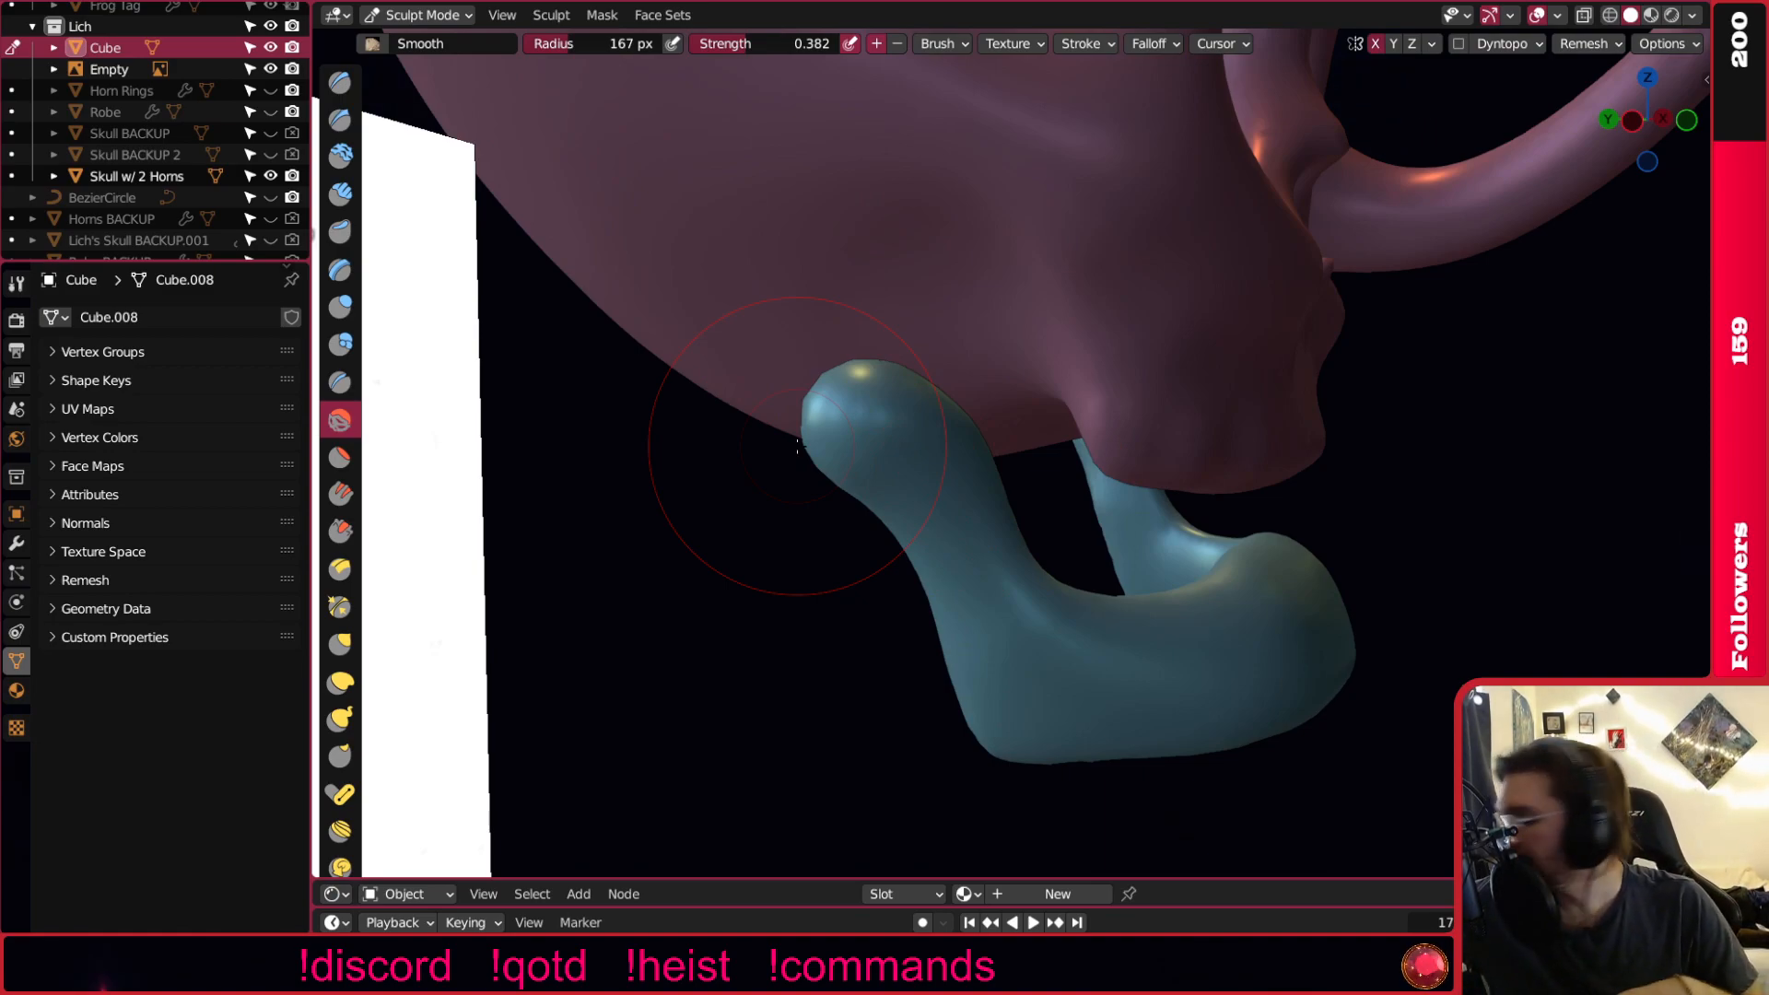
Swell the rounded knob on top of the ramus using the Inflate/Deflate brush, enlarging its radius to 252 px.
{"action": "mouse_move", "coordinate": [972, 539]}
{"action": "middle_mouse_down"}
{"action": "mouse_move", "coordinate": [952, 470]}
{"action": "mouse_move", "coordinate": [955, 506]}
{"action": "mouse_move", "coordinate": [995, 516]}
{"action": "mouse_move", "coordinate": [1014, 415]}
{"action": "mouse_move", "coordinate": [1047, 434]}
{"action": "mouse_move", "coordinate": [918, 369]}
{"action": "middle_mouse_up"}
{"action": "scroll", "coordinate": [952, 470], "scroll_direction": "up", "scroll_amount": 2}
{"action": "scroll", "coordinate": [954, 506], "scroll_direction": "down", "scroll_amount": 3}
{"action": "scroll", "coordinate": [1006, 518], "scroll_direction": "down", "scroll_amount": 5}
{"action": "scroll", "coordinate": [1014, 337], "scroll_direction": "up", "scroll_amount": 5}
{"action": "scroll", "coordinate": [1013, 337], "scroll_direction": "up", "scroll_amount": 3}
{"action": "left_click", "coordinate": [340, 309]}
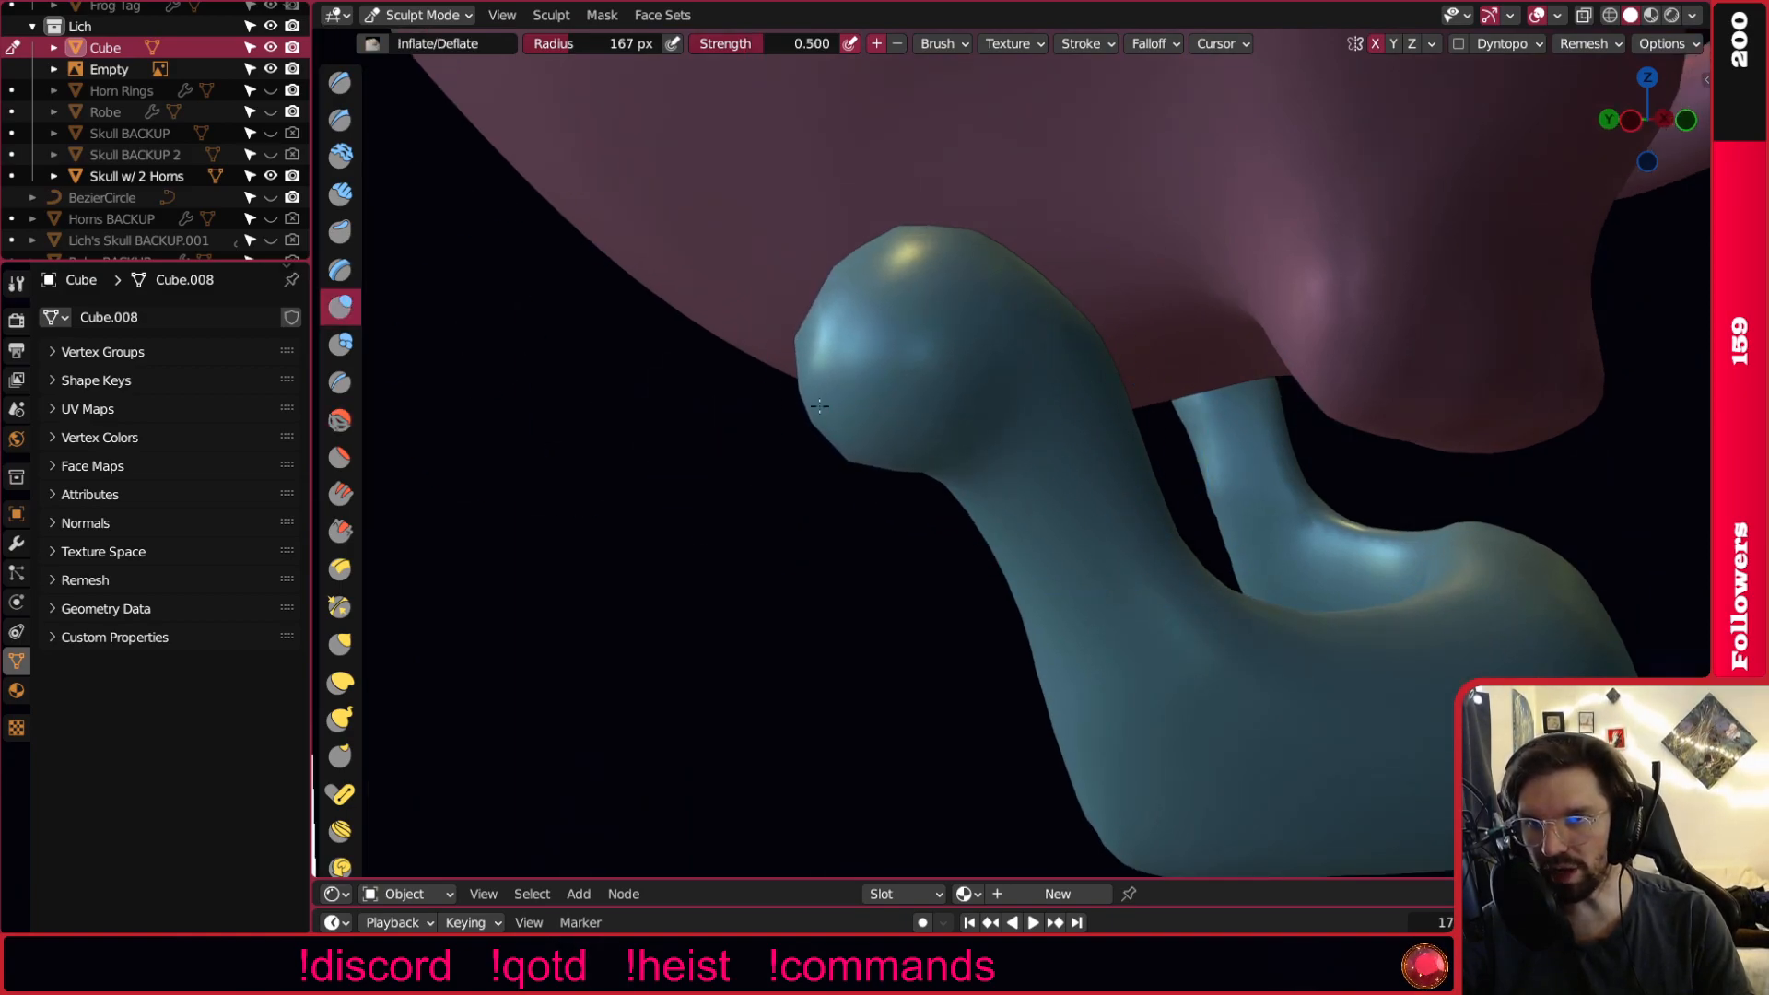
{"action": "mouse_move", "coordinate": [841, 352]}
{"action": "middle_mouse_down"}
{"action": "mouse_move", "coordinate": [750, 395]}
{"action": "mouse_move", "coordinate": [1088, 417]}
{"action": "mouse_move", "coordinate": [770, 395]}
{"action": "mouse_move", "coordinate": [667, 348]}
{"action": "middle_mouse_up"}
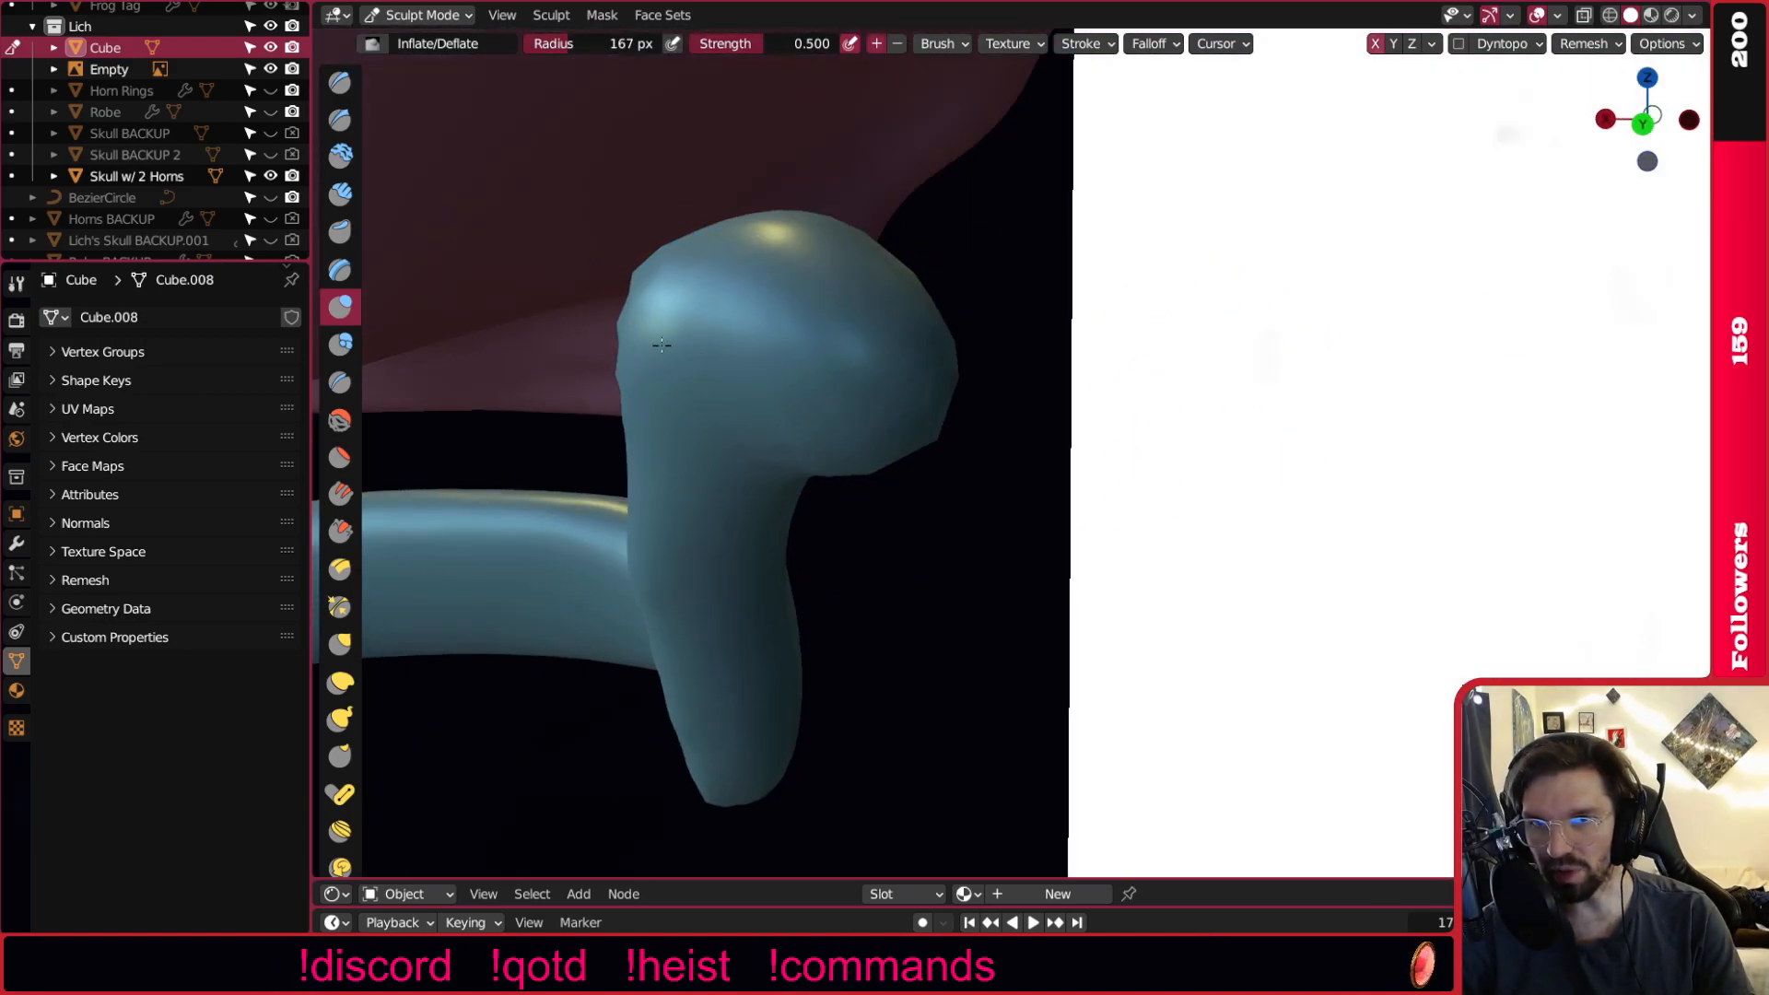
{"action": "key", "text": "bracketright"}
{"action": "key", "text": "bracketright"}
{"action": "key", "text": "bracketright"}
{"action": "key", "text": "bracketright"}
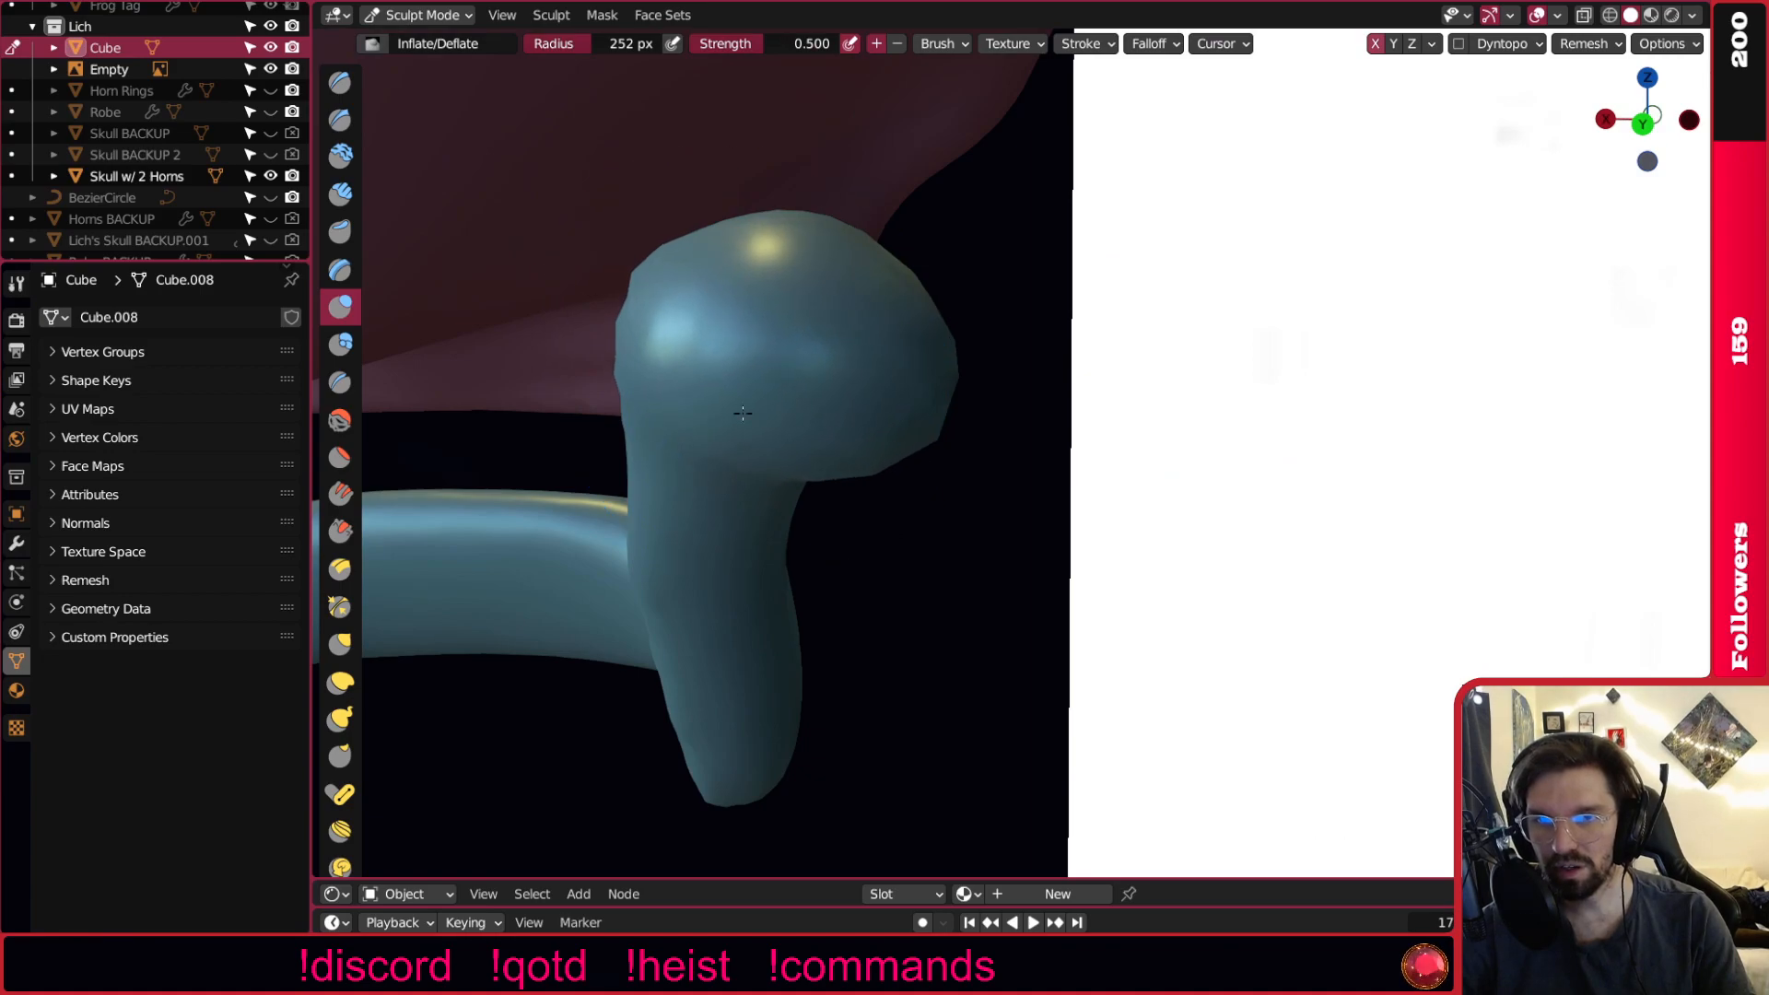
Inflate the outer and rear sides of the ramus knob with the brush radius reduced to 146 px.
{"action": "key", "text": "bracketleft"}
{"action": "key", "text": "bracketleft"}
{"action": "key", "text": "bracketleft"}
{"action": "key", "text": "bracketleft"}
{"action": "key", "text": "bracketleft"}
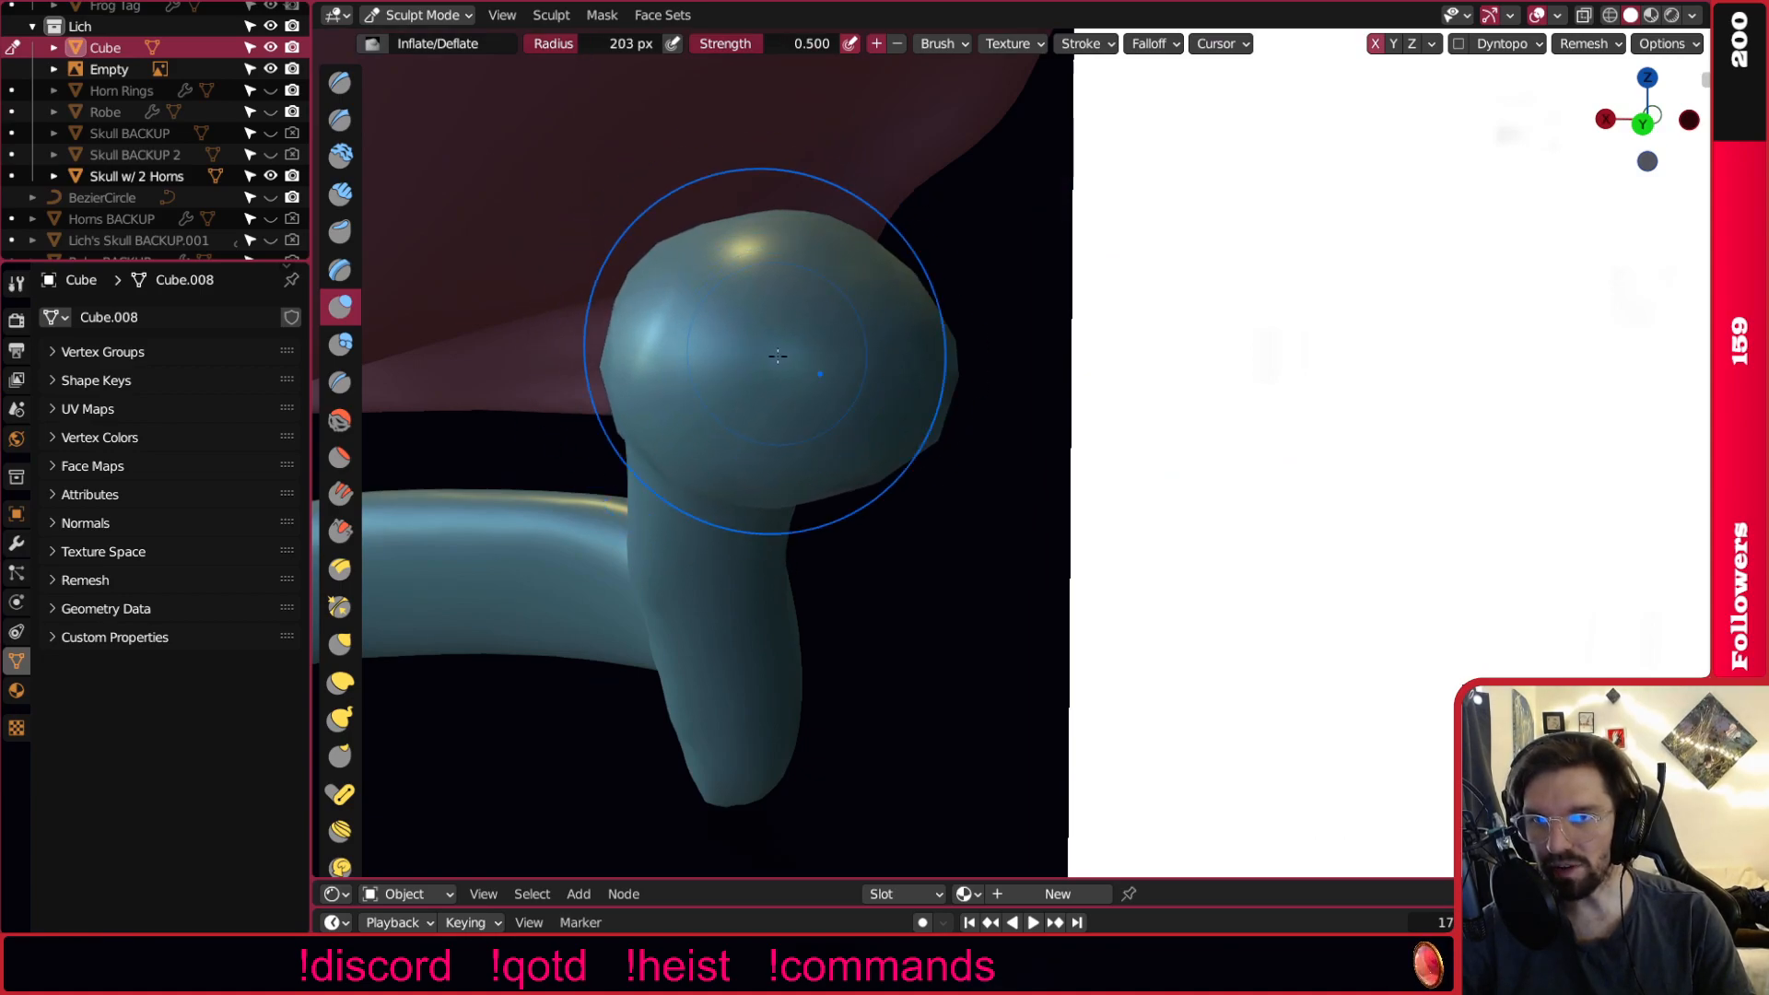
{"action": "mouse_move", "coordinate": [682, 353]}
{"action": "middle_mouse_down"}
{"action": "mouse_move", "coordinate": [656, 395]}
{"action": "mouse_move", "coordinate": [987, 284]}
{"action": "mouse_move", "coordinate": [947, 421]}
{"action": "mouse_move", "coordinate": [888, 457]}
{"action": "mouse_move", "coordinate": [922, 406]}
{"action": "mouse_move", "coordinate": [985, 436]}
{"action": "mouse_move", "coordinate": [1047, 378]}
{"action": "mouse_move", "coordinate": [1003, 367]}
{"action": "mouse_move", "coordinate": [1026, 378]}
{"action": "mouse_move", "coordinate": [1087, 335]}
{"action": "middle_mouse_up"}
{"action": "scroll", "coordinate": [1003, 366], "scroll_direction": "up", "scroll_amount": 2}
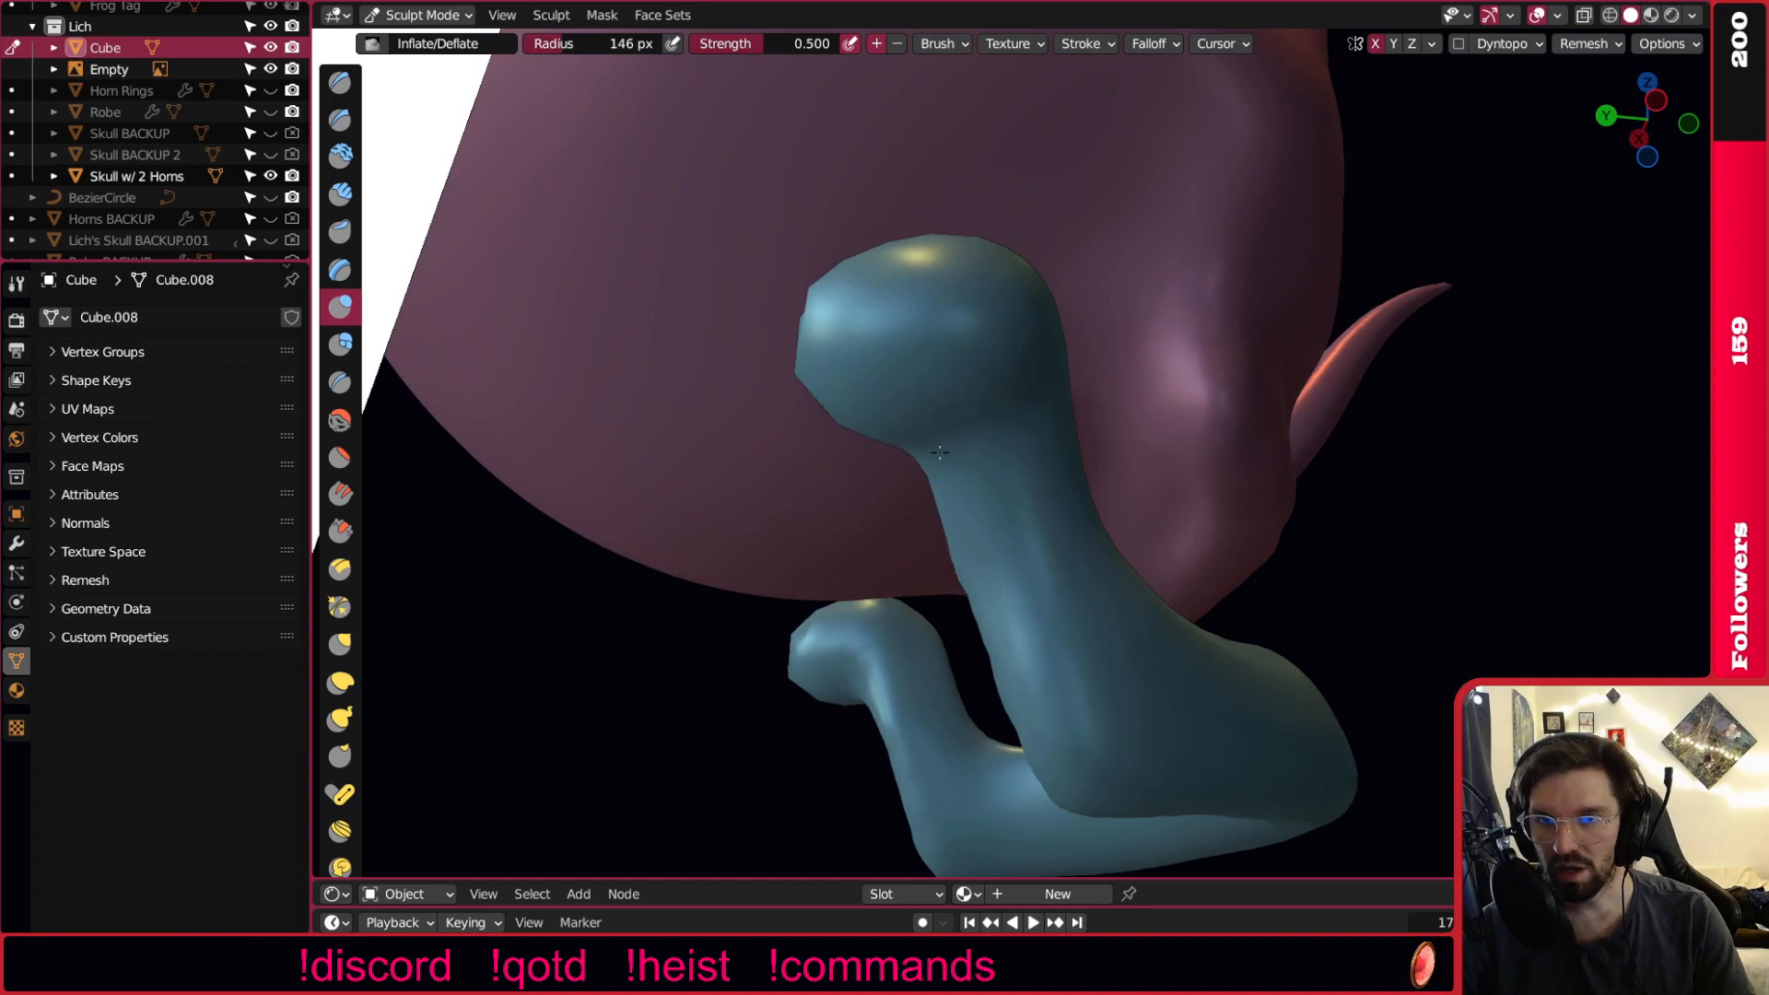
{"action": "middle_click_drag", "start_coordinate": [941, 438], "coordinate": [876, 450]}
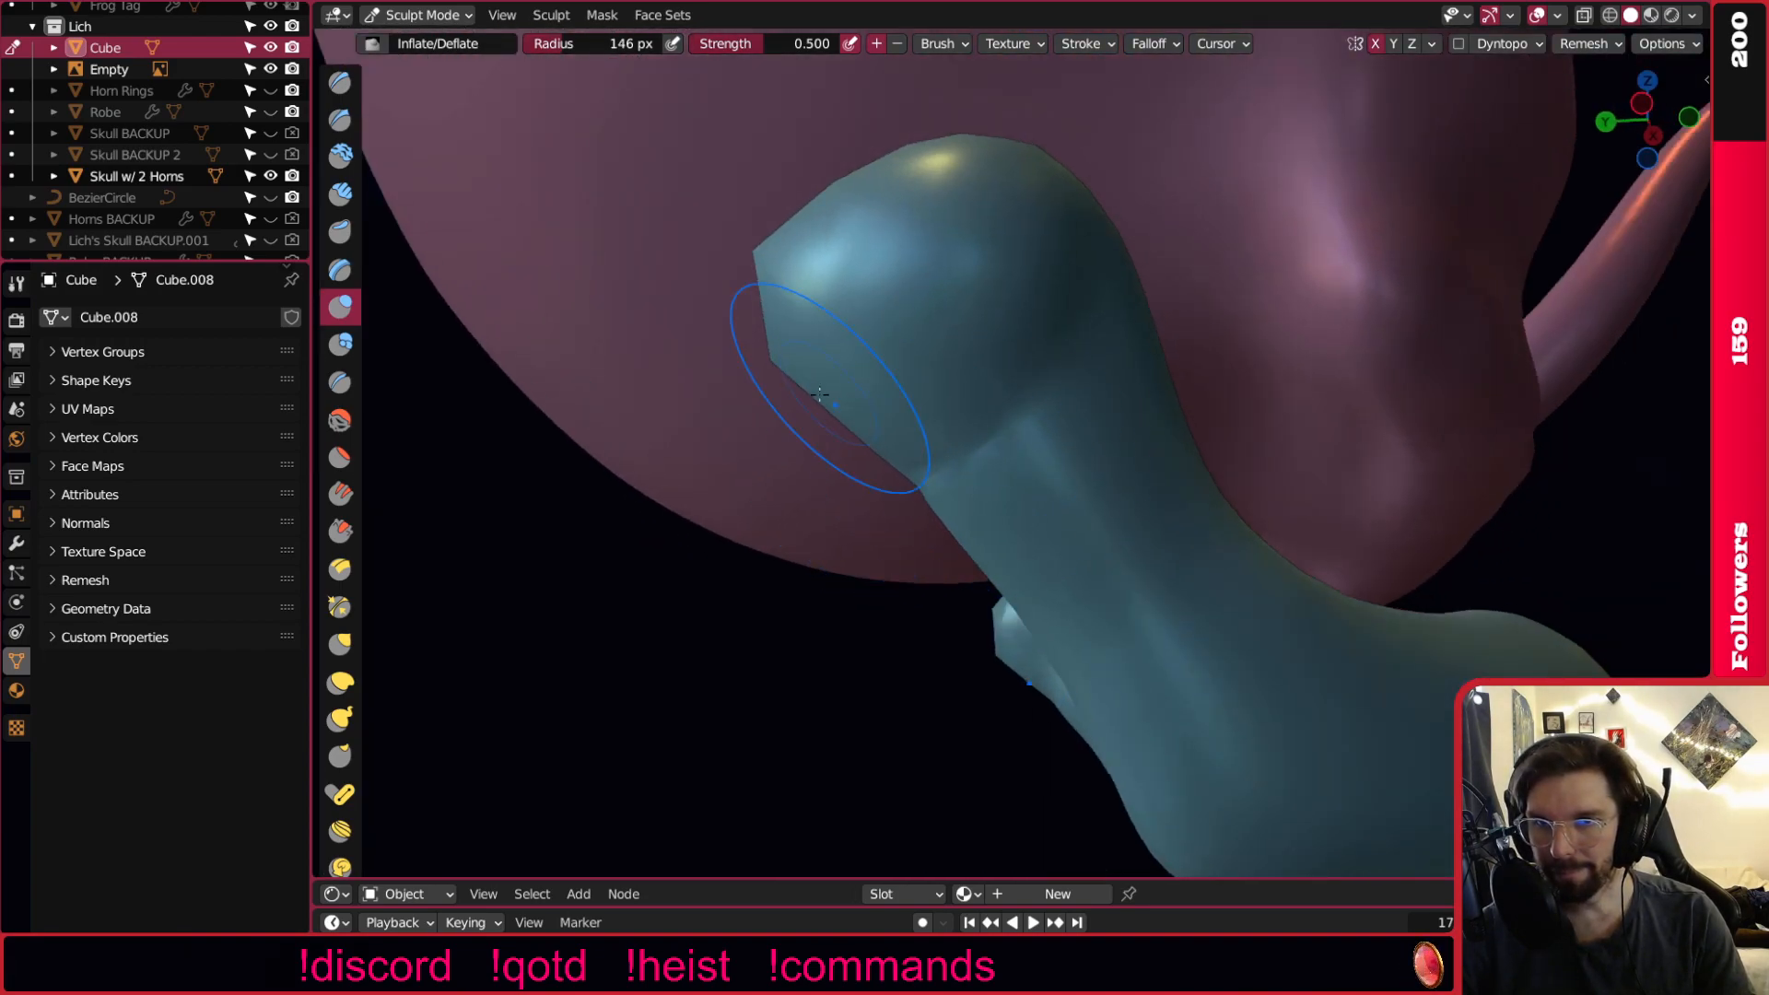
Smooth the ramus below the knob with the Smooth brush at 200 px radius, and undo the last stroke.
{"action": "key", "text": "shift+s"}
{"action": "left_click_drag", "start_coordinate": [956, 511], "coordinate": [1102, 581]}
{"action": "middle_click_drag", "start_coordinate": [1102, 581], "coordinate": [1374, 580]}
{"action": "mouse_move", "coordinate": [963, 558]}
{"action": "left_mouse_down"}
{"action": "mouse_move", "coordinate": [949, 477]}
{"action": "mouse_move", "coordinate": [932, 639]}
{"action": "mouse_move", "coordinate": [959, 668]}
{"action": "left_mouse_up"}
{"action": "middle_click_drag", "start_coordinate": [1000, 589], "coordinate": [1129, 564]}
{"action": "mouse_move", "coordinate": [930, 636]}
{"action": "left_mouse_down"}
{"action": "mouse_move", "coordinate": [1007, 467]}
{"action": "mouse_move", "coordinate": [1096, 397]}
{"action": "left_mouse_up"}
{"action": "middle_click_drag", "start_coordinate": [1185, 409], "coordinate": [1120, 448]}
{"action": "left_click_drag", "start_coordinate": [1311, 300], "coordinate": [1276, 340]}
{"action": "key", "text": "ctrl+z"}
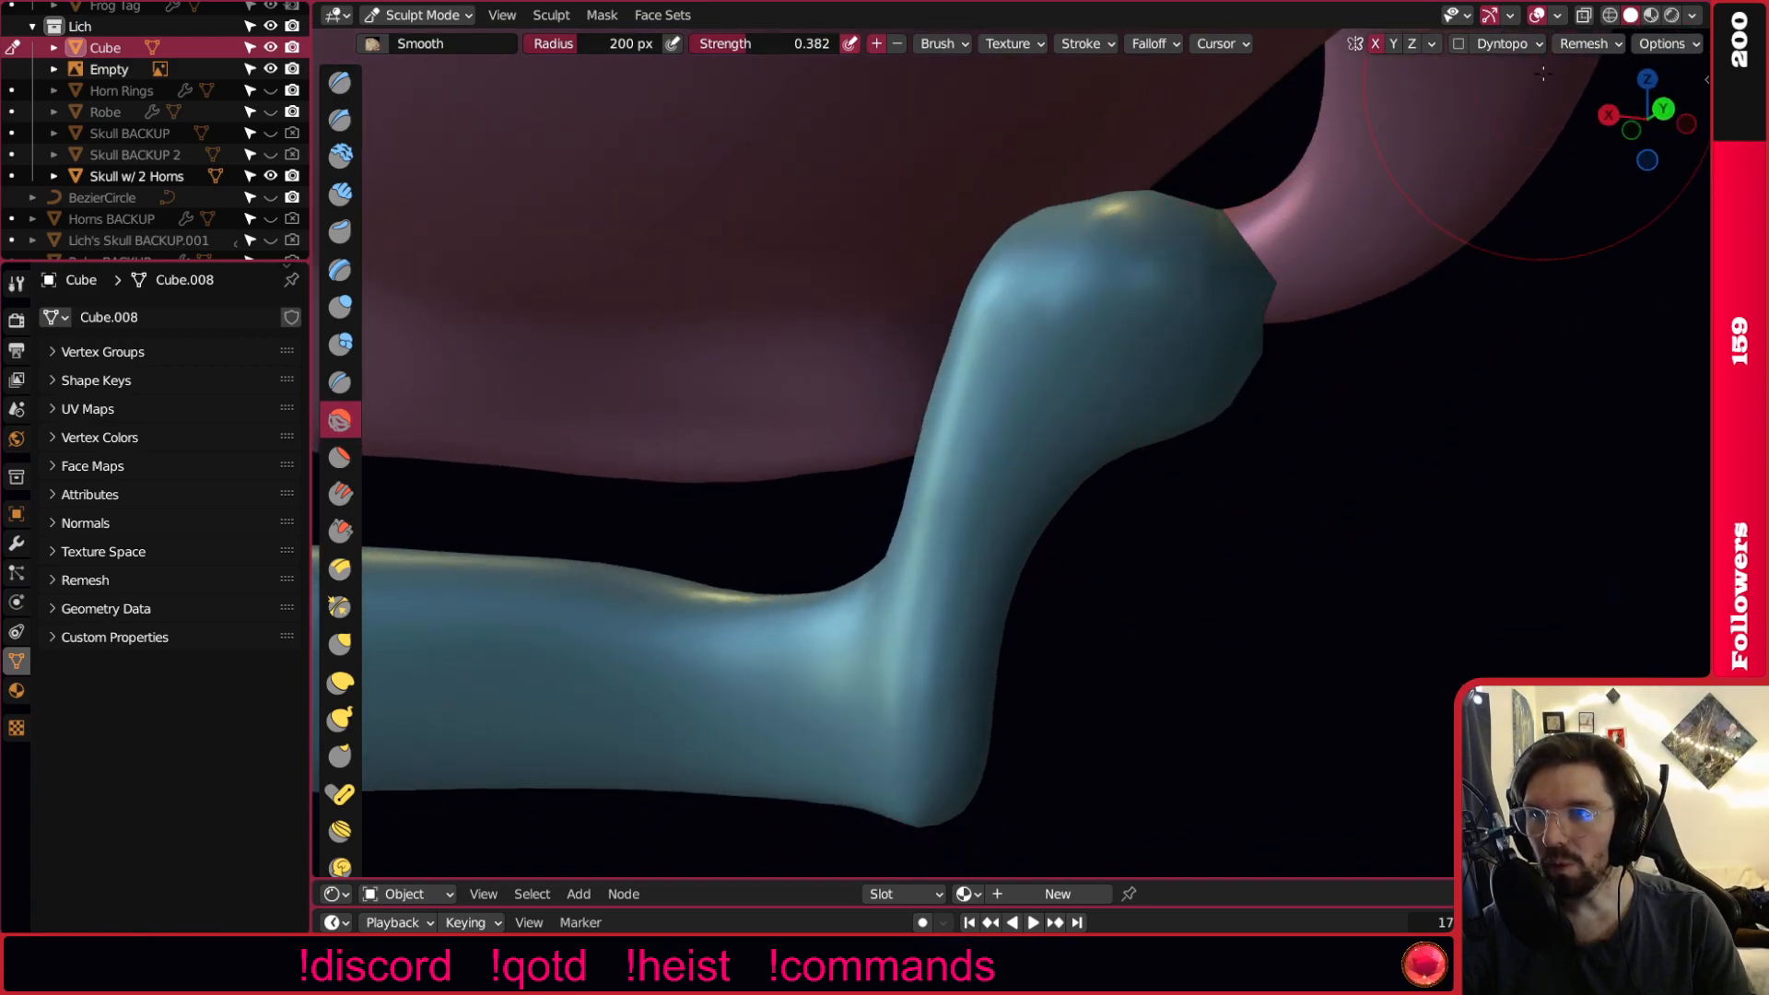
Enable Dyntopo at a constant detail resolution of 21 without smooth shading, and flood-fill the jaw mesh.
{"action": "left_click", "coordinate": [1458, 43]}
{"action": "left_click", "coordinate": [1511, 43]}
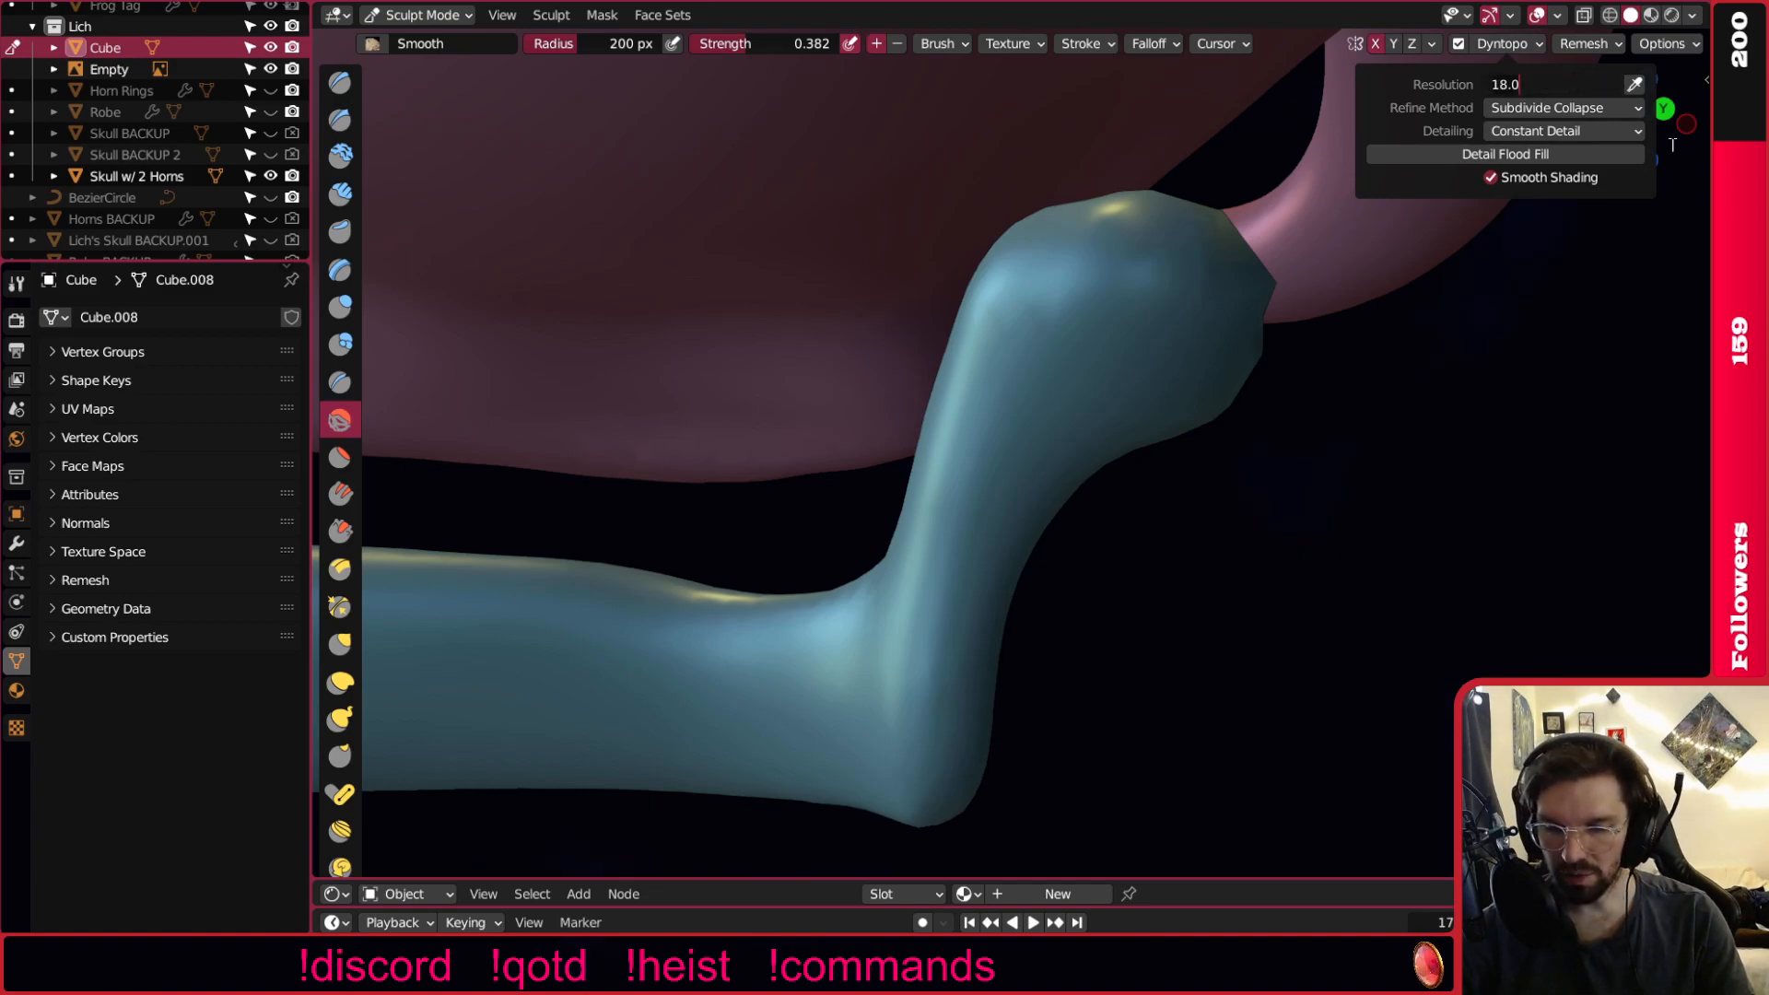
{"action": "left_click", "coordinate": [1502, 46]}
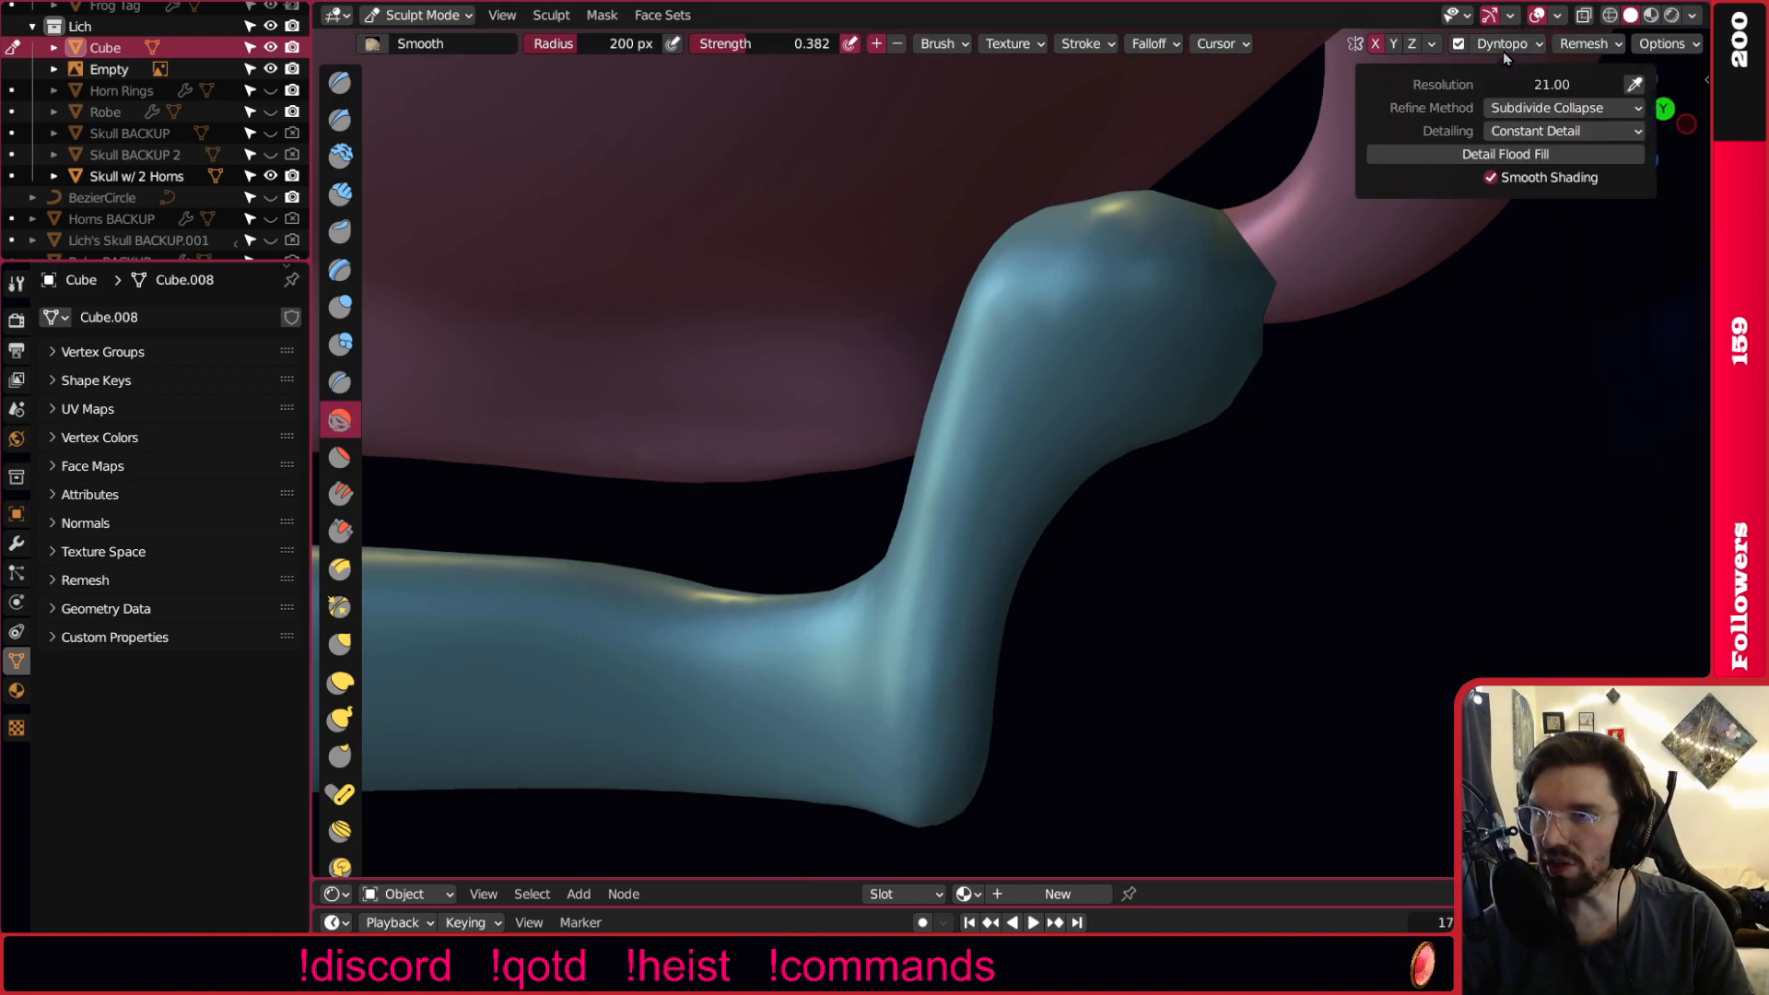
{"action": "left_click", "coordinate": [1537, 152]}
{"action": "mouse_move", "coordinate": [1185, 249]}
{"action": "middle_mouse_down"}
{"action": "mouse_move", "coordinate": [1213, 328]}
{"action": "mouse_move", "coordinate": [1140, 412]}
{"action": "mouse_move", "coordinate": [1199, 425]}
{"action": "middle_mouse_up"}
{"action": "left_click", "coordinate": [1502, 43]}
{"action": "left_click", "coordinate": [1492, 201]}
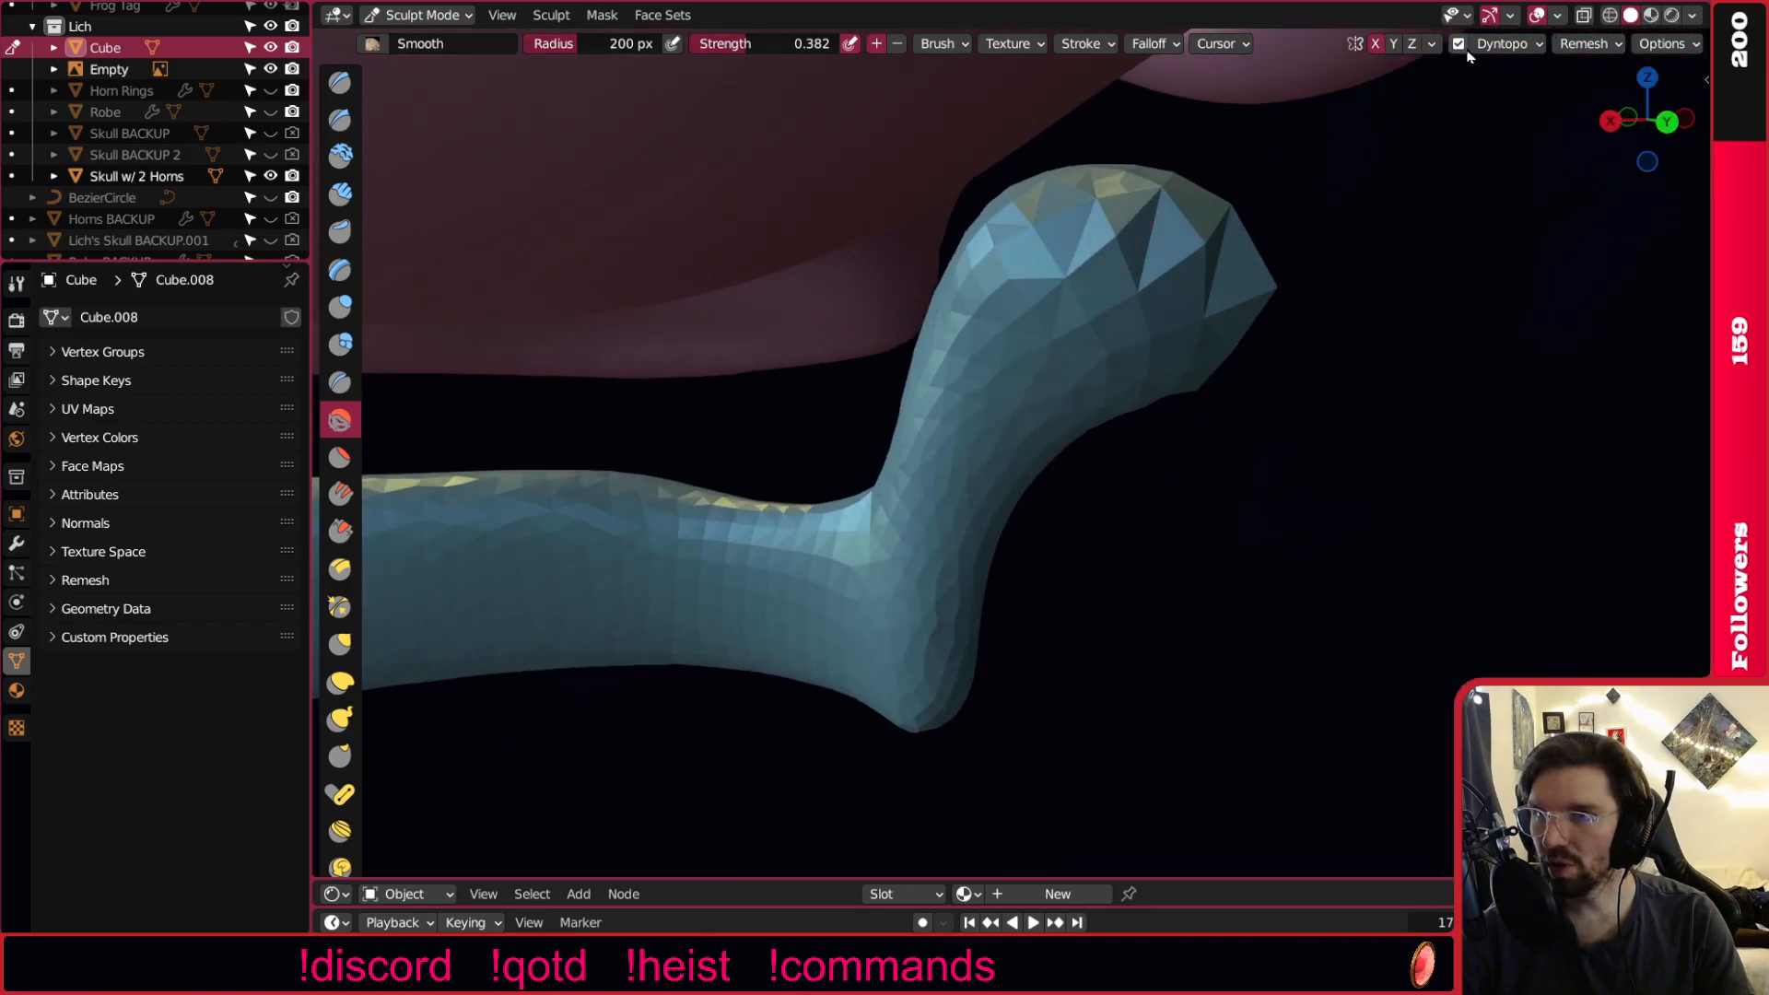
Raise the Dyntopo resolution to 24 and apply a detail flood fill to the jaw mesh.
{"action": "middle_click_drag", "start_coordinate": [1022, 313], "coordinate": [1521, 529]}
{"action": "scroll", "coordinate": [1303, 316], "scroll_direction": "up", "scroll_amount": 3}
{"action": "scroll", "coordinate": [1290, 387], "scroll_direction": "down", "scroll_amount": 3}
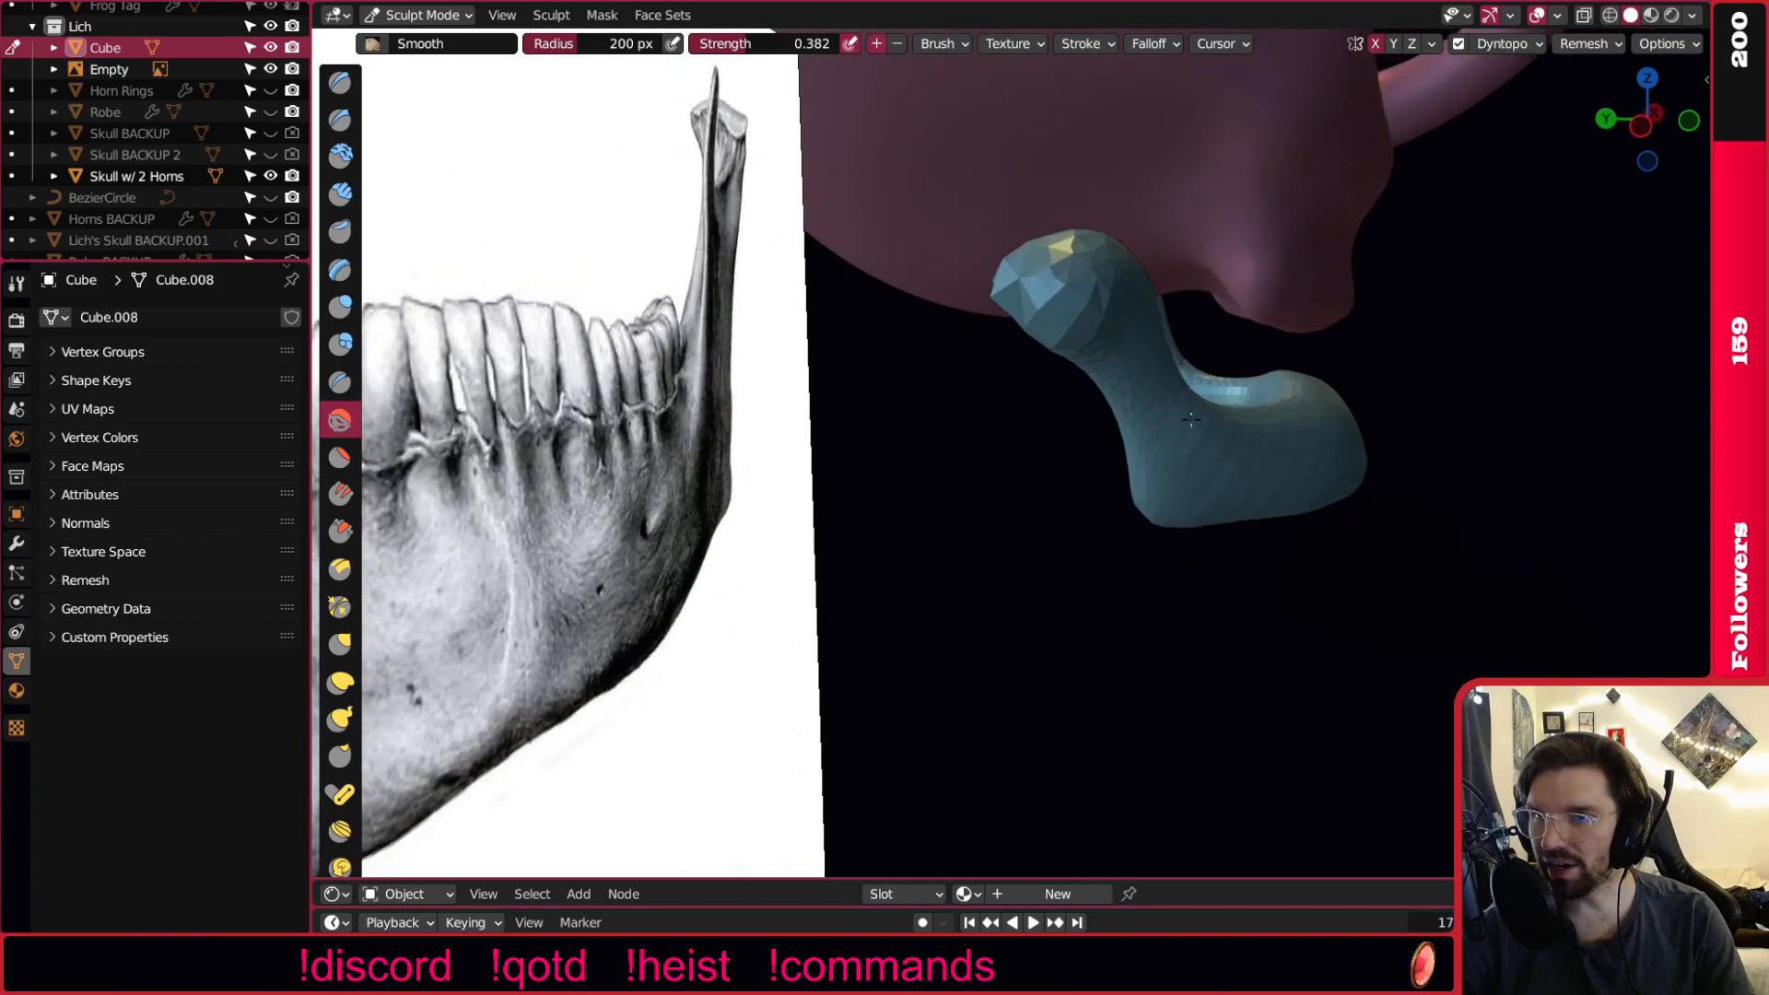
{"action": "scroll", "coordinate": [1302, 489], "scroll_direction": "up", "scroll_amount": 4}
{"action": "middle_click_drag", "start_coordinate": [1301, 489], "coordinate": [1059, 244]}
{"action": "left_click", "coordinate": [1510, 48]}
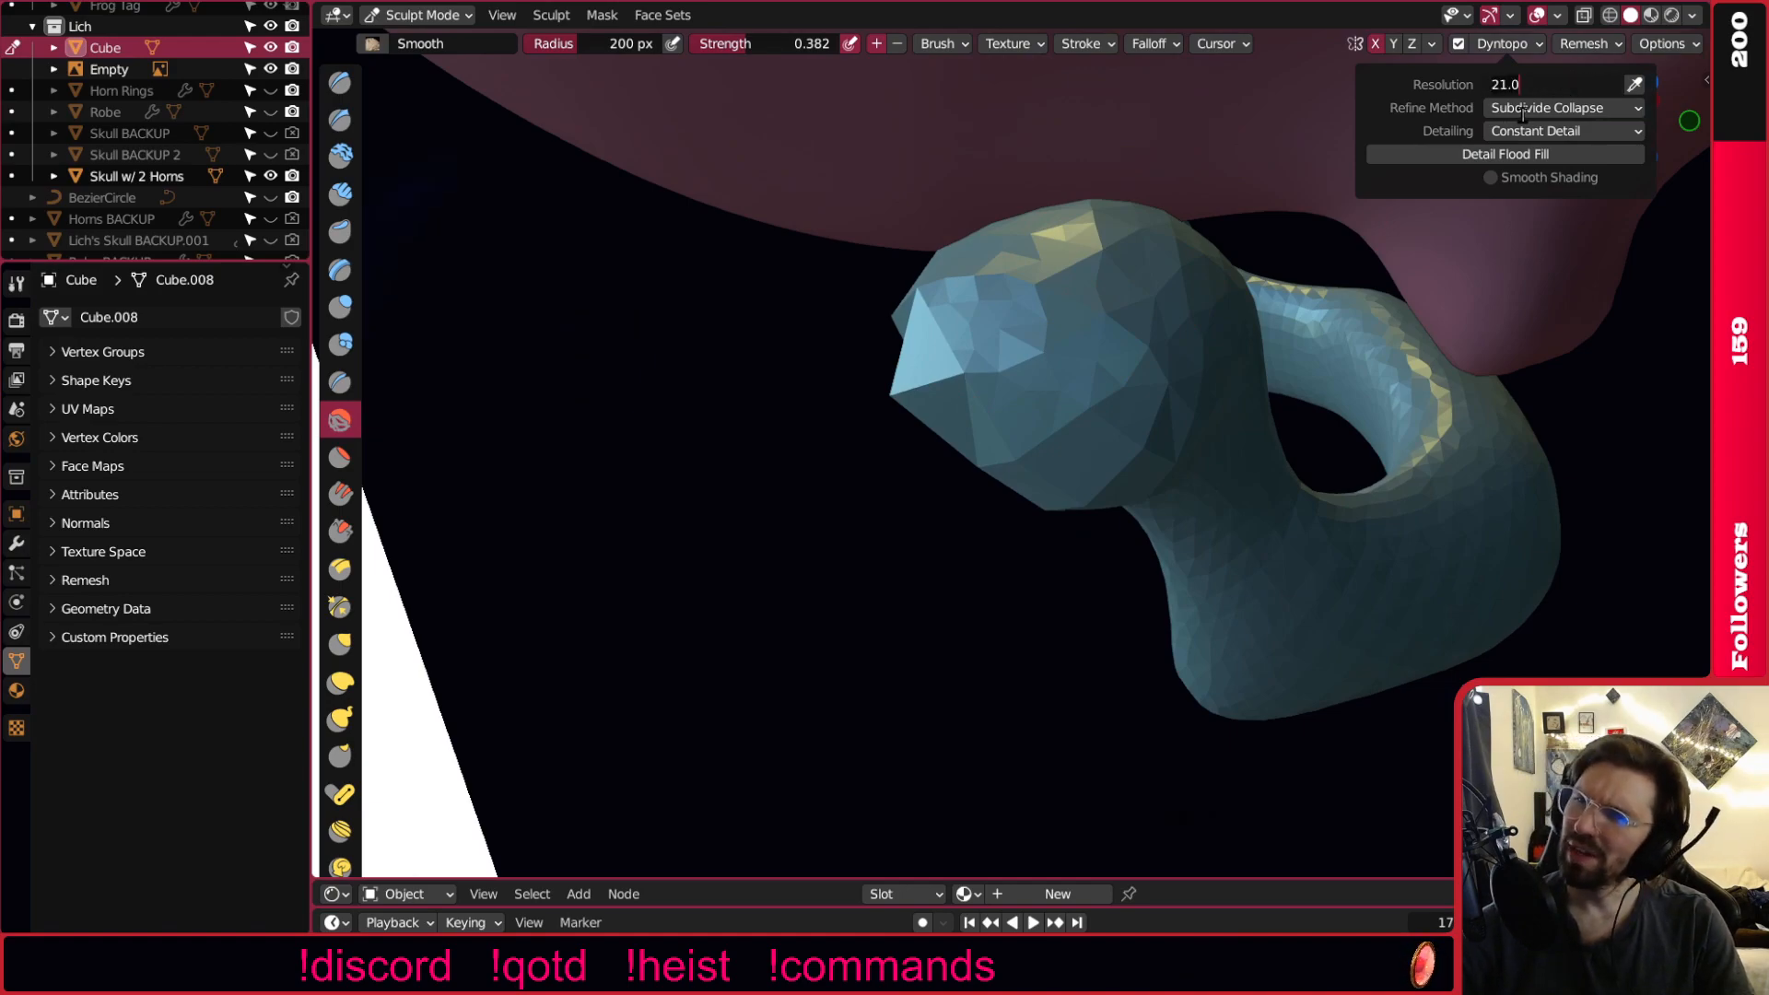
{"action": "left_click", "coordinate": [1522, 109]}
{"action": "left_click", "coordinate": [1591, 103]}
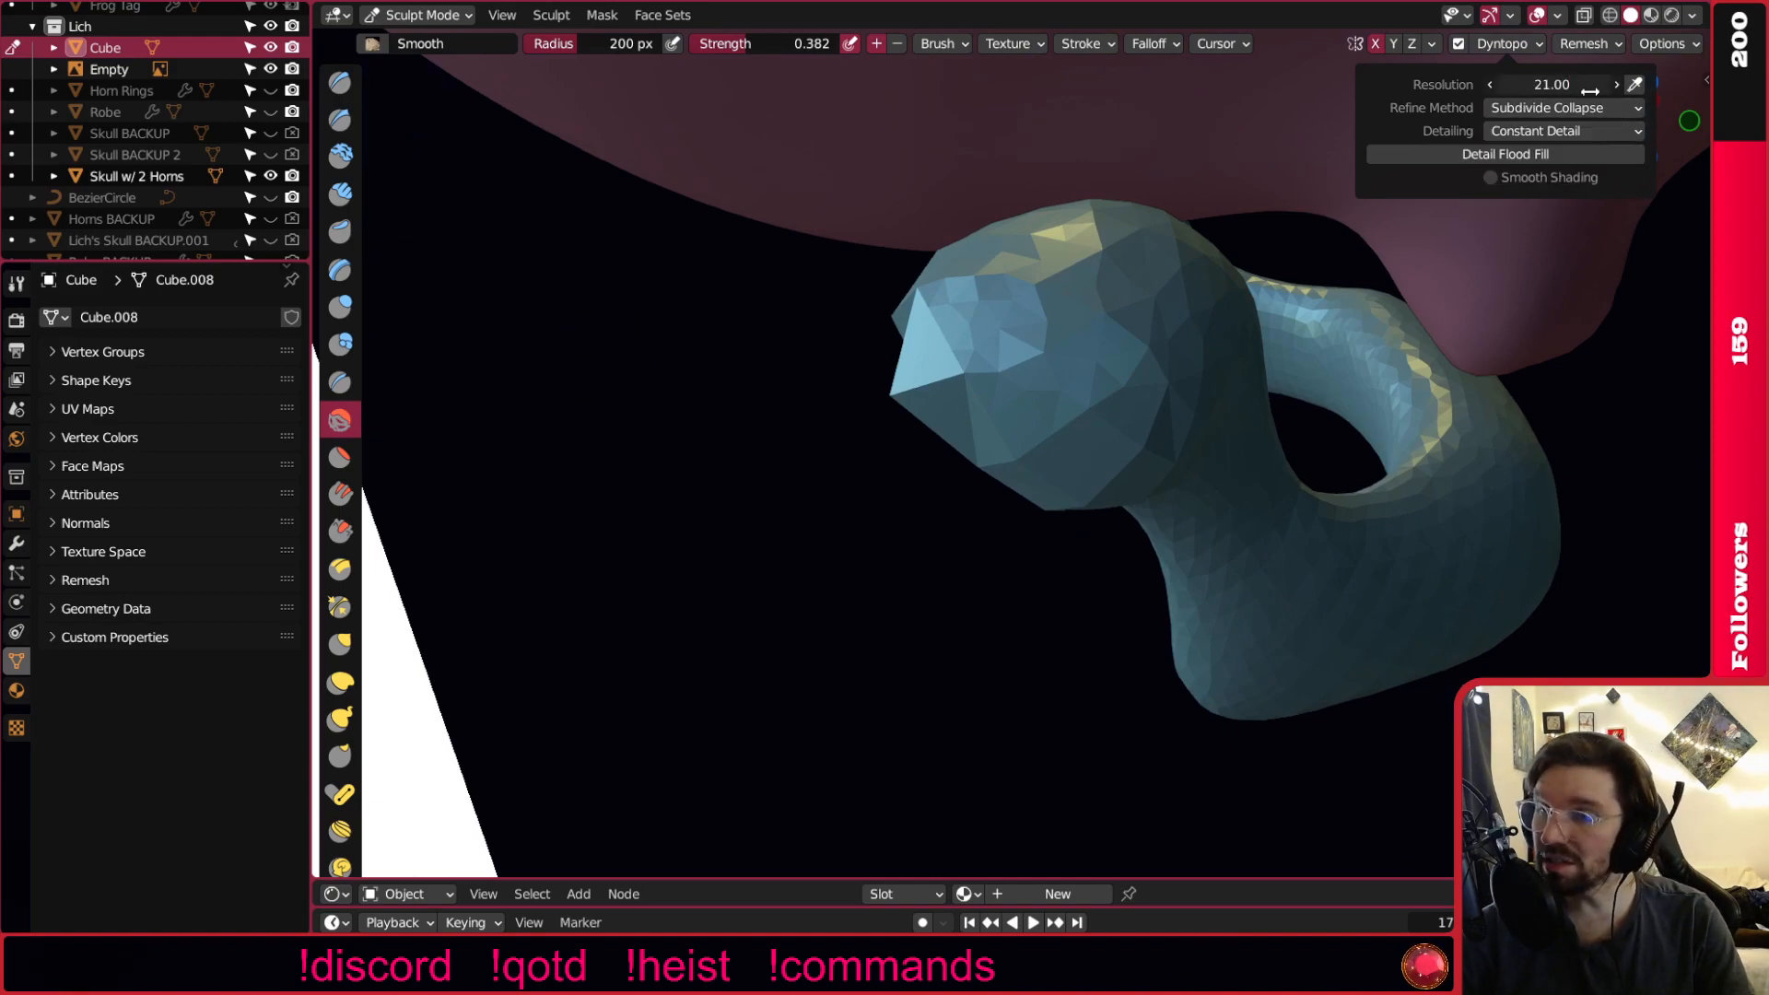
{"action": "left_click", "coordinate": [1555, 109]}
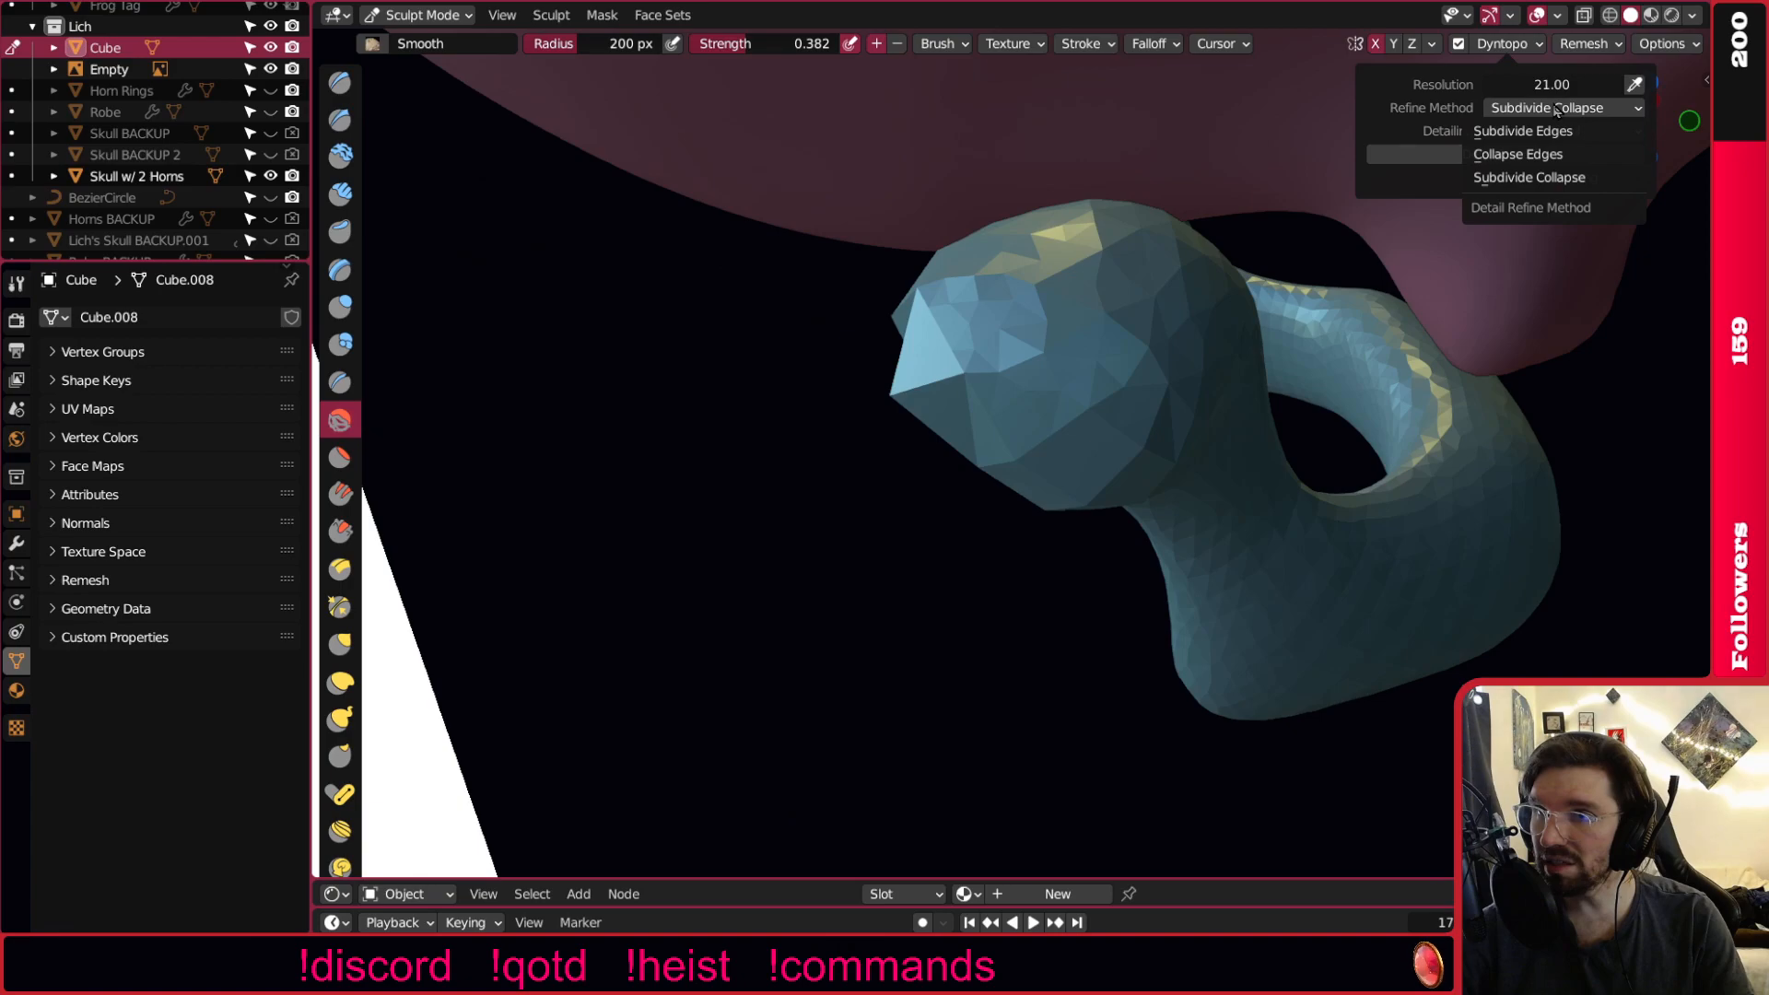
{"action": "left_click", "coordinate": [1553, 112]}
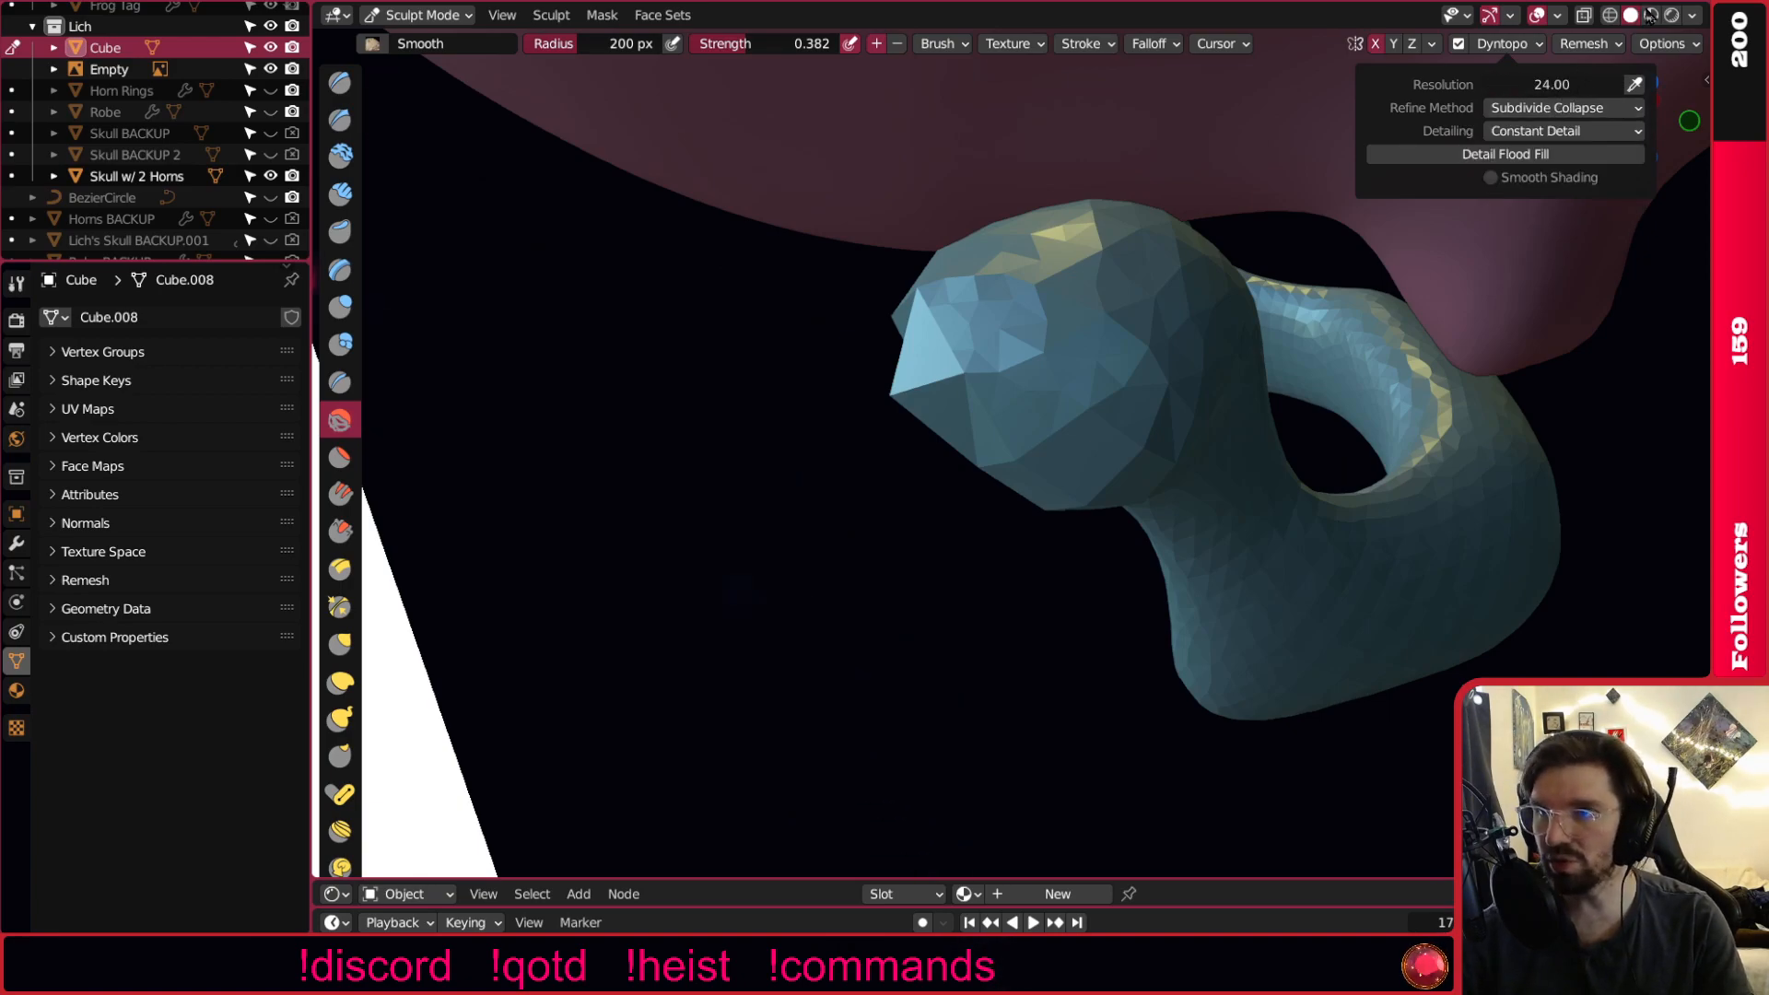
{"action": "left_click", "coordinate": [1531, 48]}
{"action": "left_click", "coordinate": [1545, 159]}
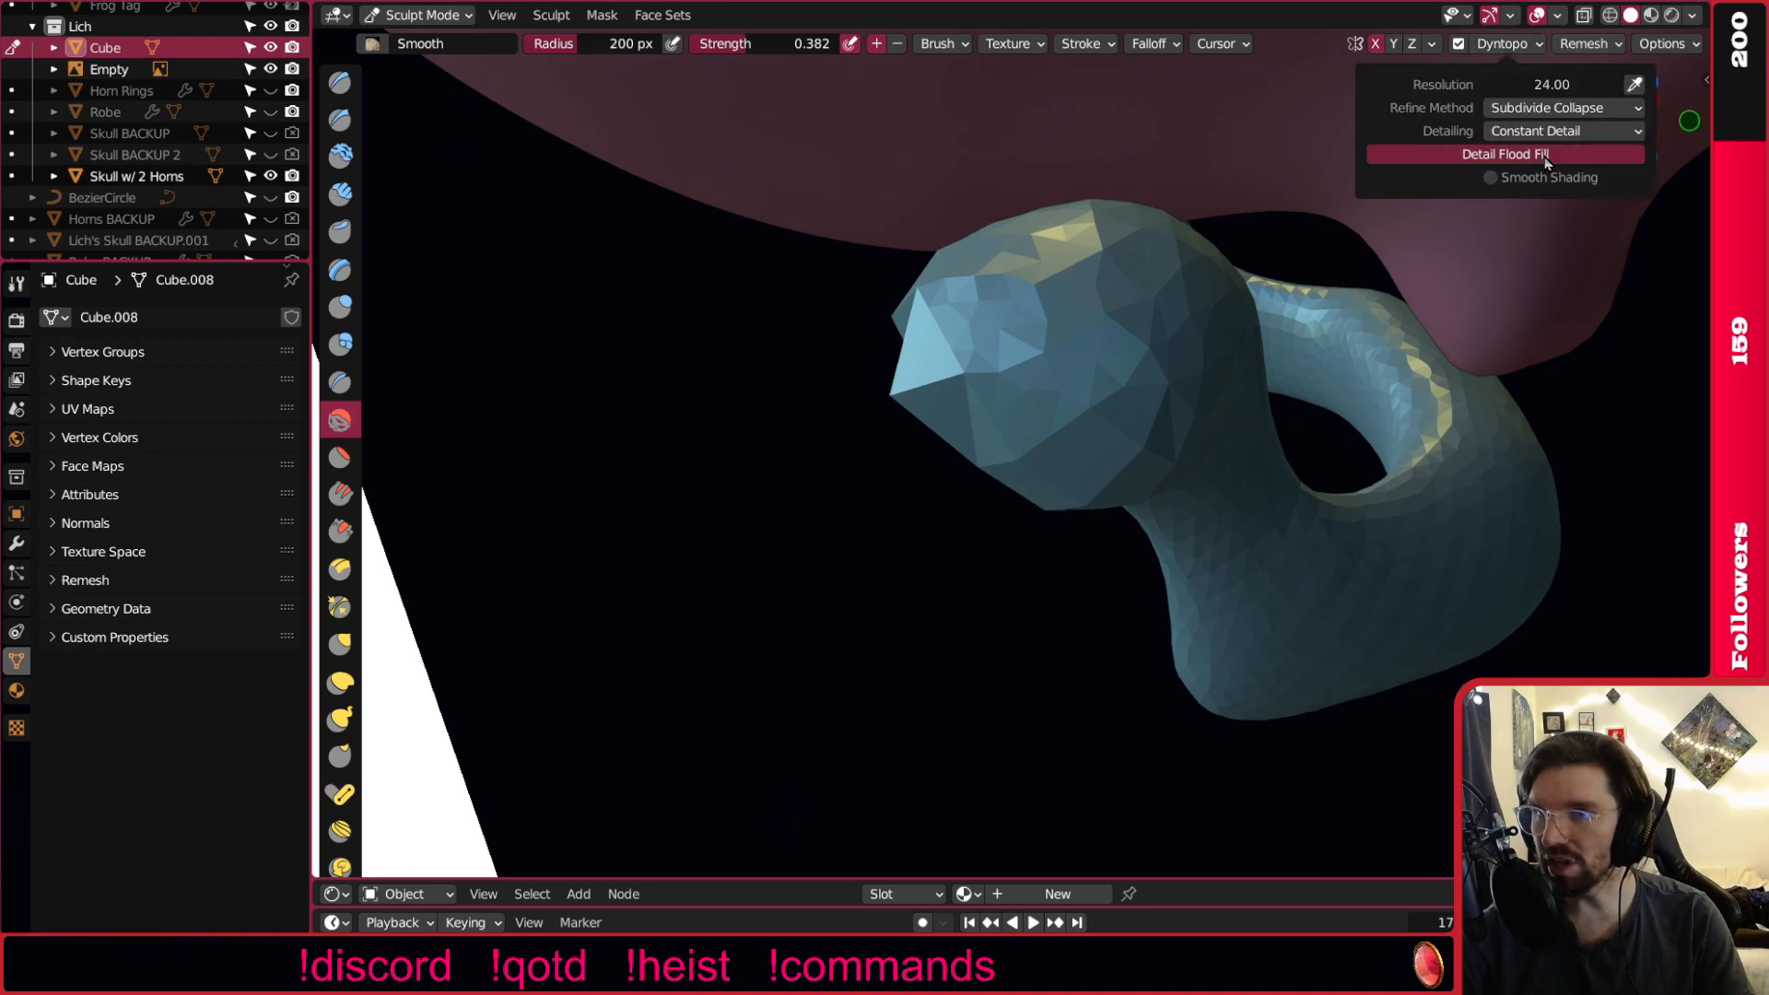
Round off the remeshed ramus knob with the Smooth brush at 200 px radius.
{"action": "mouse_move", "coordinate": [815, 468]}
{"action": "middle_mouse_down"}
{"action": "mouse_move", "coordinate": [1299, 399]}
{"action": "mouse_move", "coordinate": [1530, 310]}
{"action": "mouse_move", "coordinate": [1410, 336]}
{"action": "mouse_move", "coordinate": [1273, 407]}
{"action": "middle_mouse_up"}
{"action": "left_click_drag", "start_coordinate": [1235, 436], "coordinate": [1242, 377]}
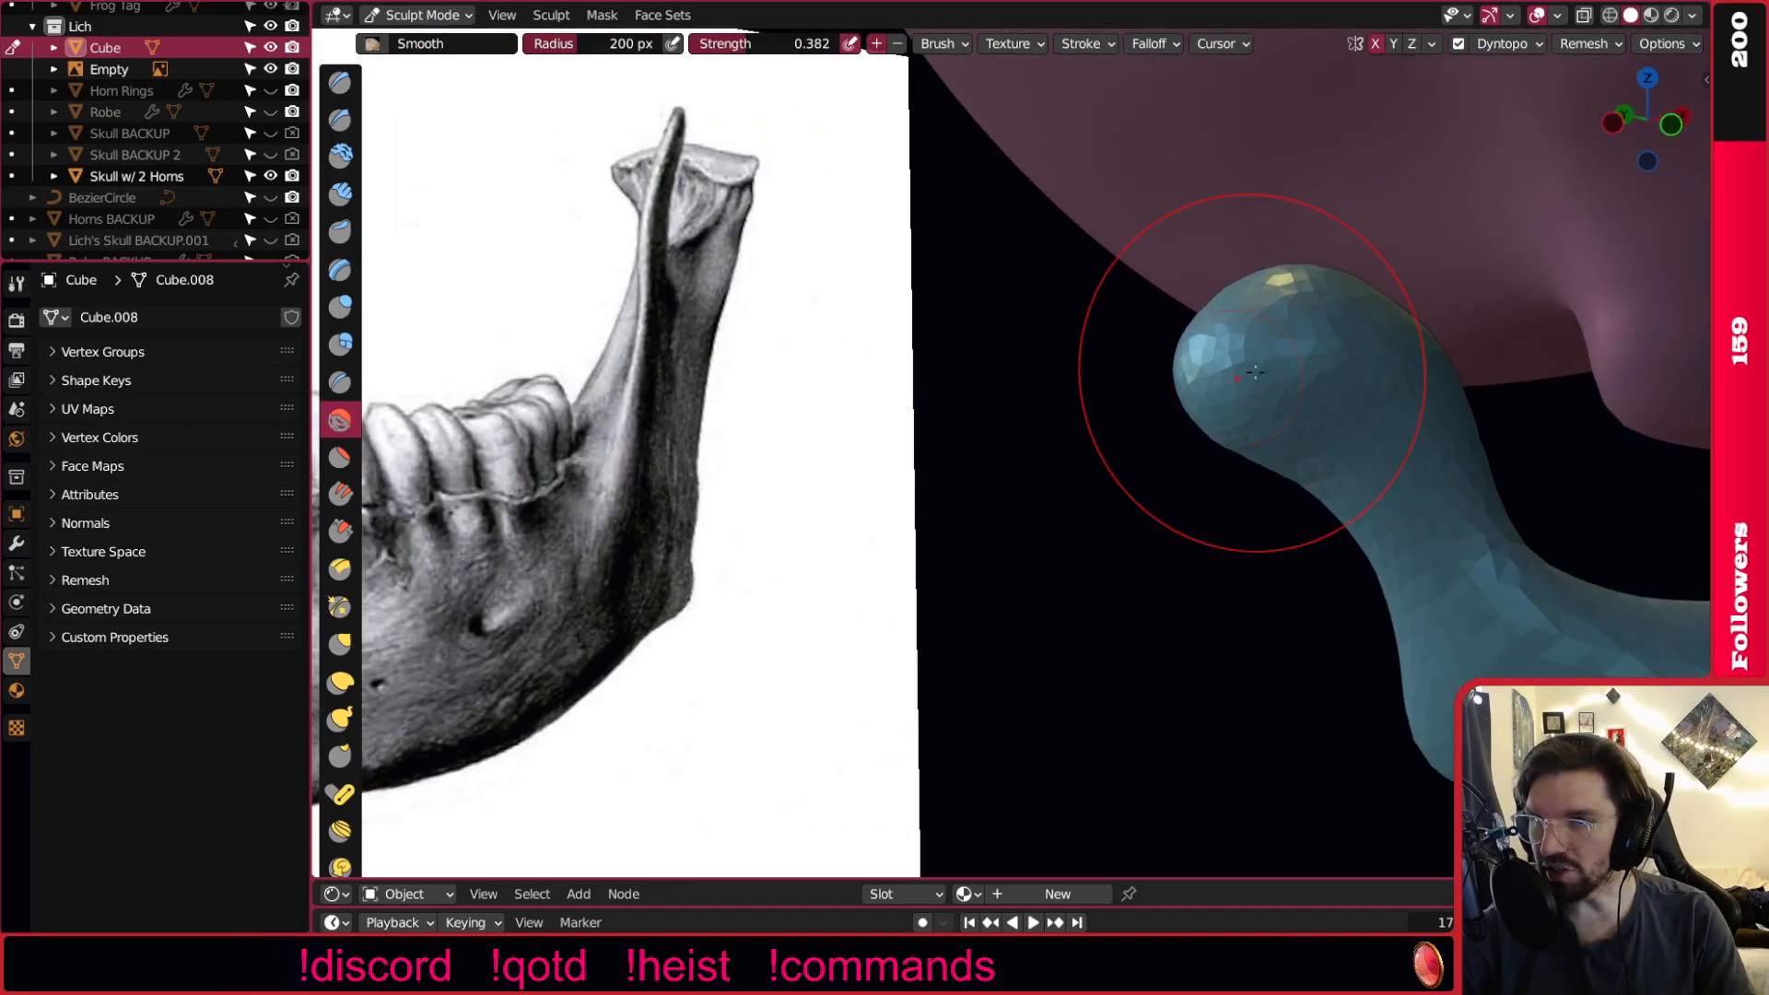
{"action": "mouse_move", "coordinate": [1257, 377]}
{"action": "middle_mouse_down"}
{"action": "mouse_move", "coordinate": [1430, 327]}
{"action": "mouse_move", "coordinate": [1272, 405]}
{"action": "mouse_move", "coordinate": [1088, 452]}
{"action": "middle_mouse_up"}
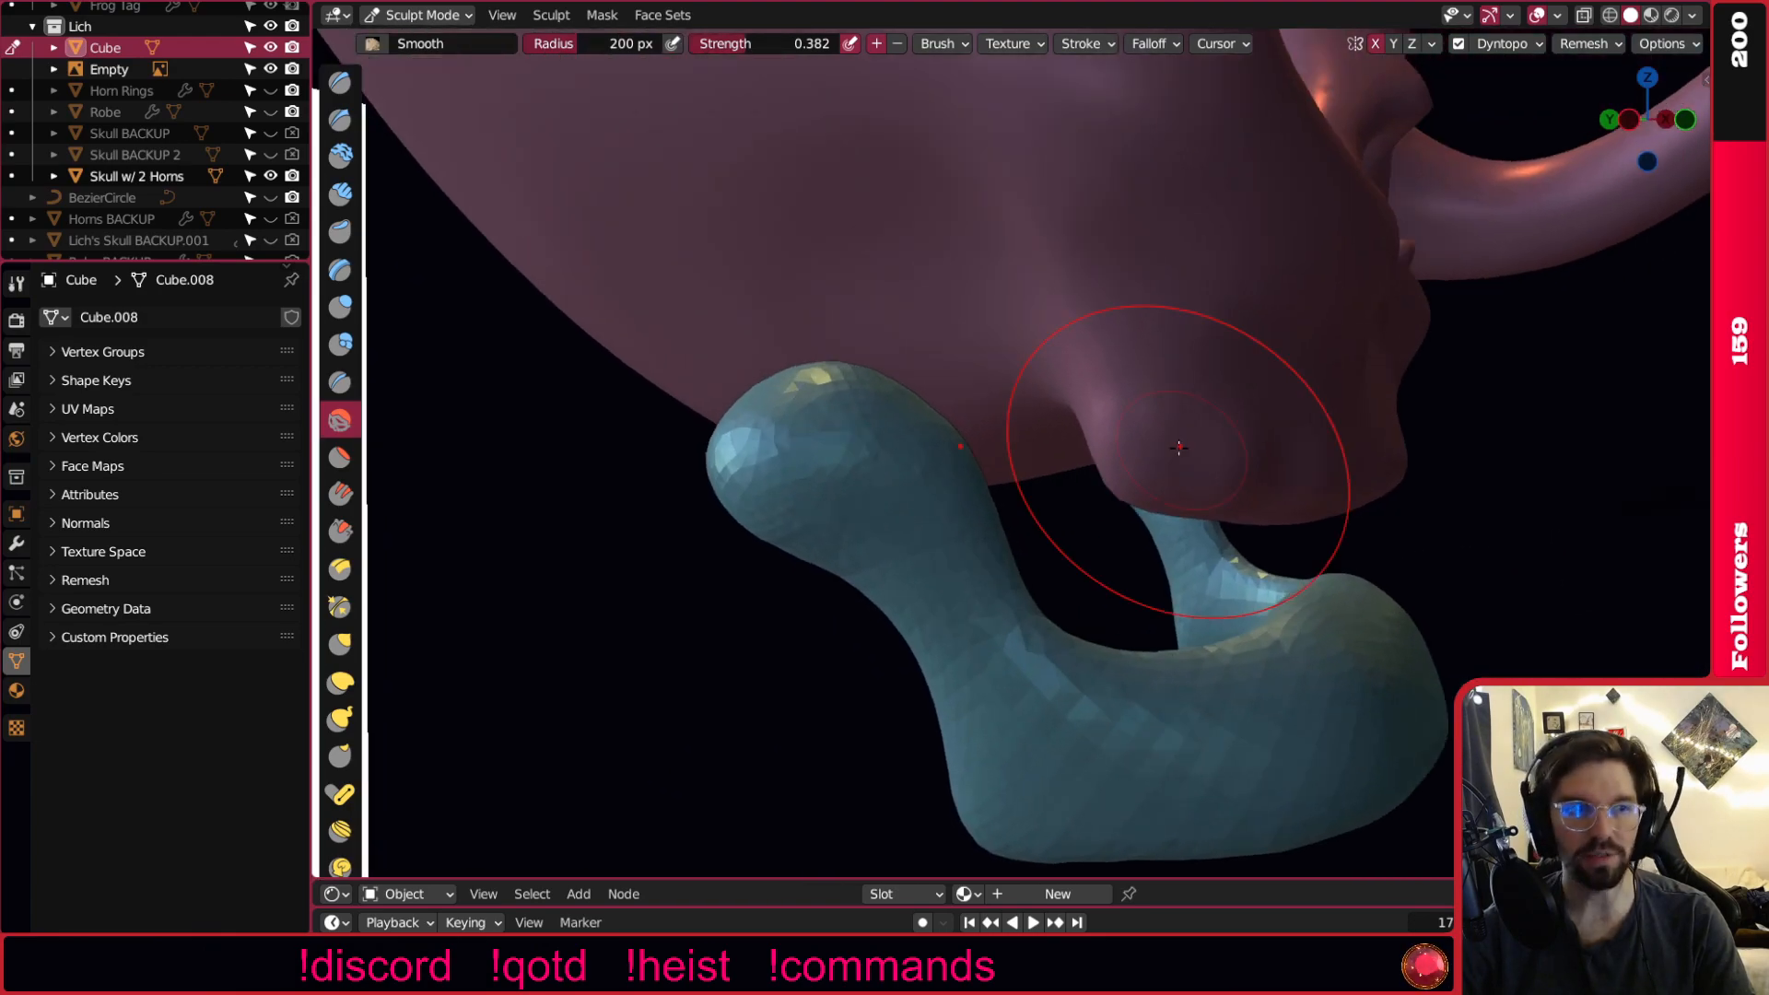
{"action": "scroll", "coordinate": [646, 486], "scroll_direction": "up", "scroll_amount": 2}
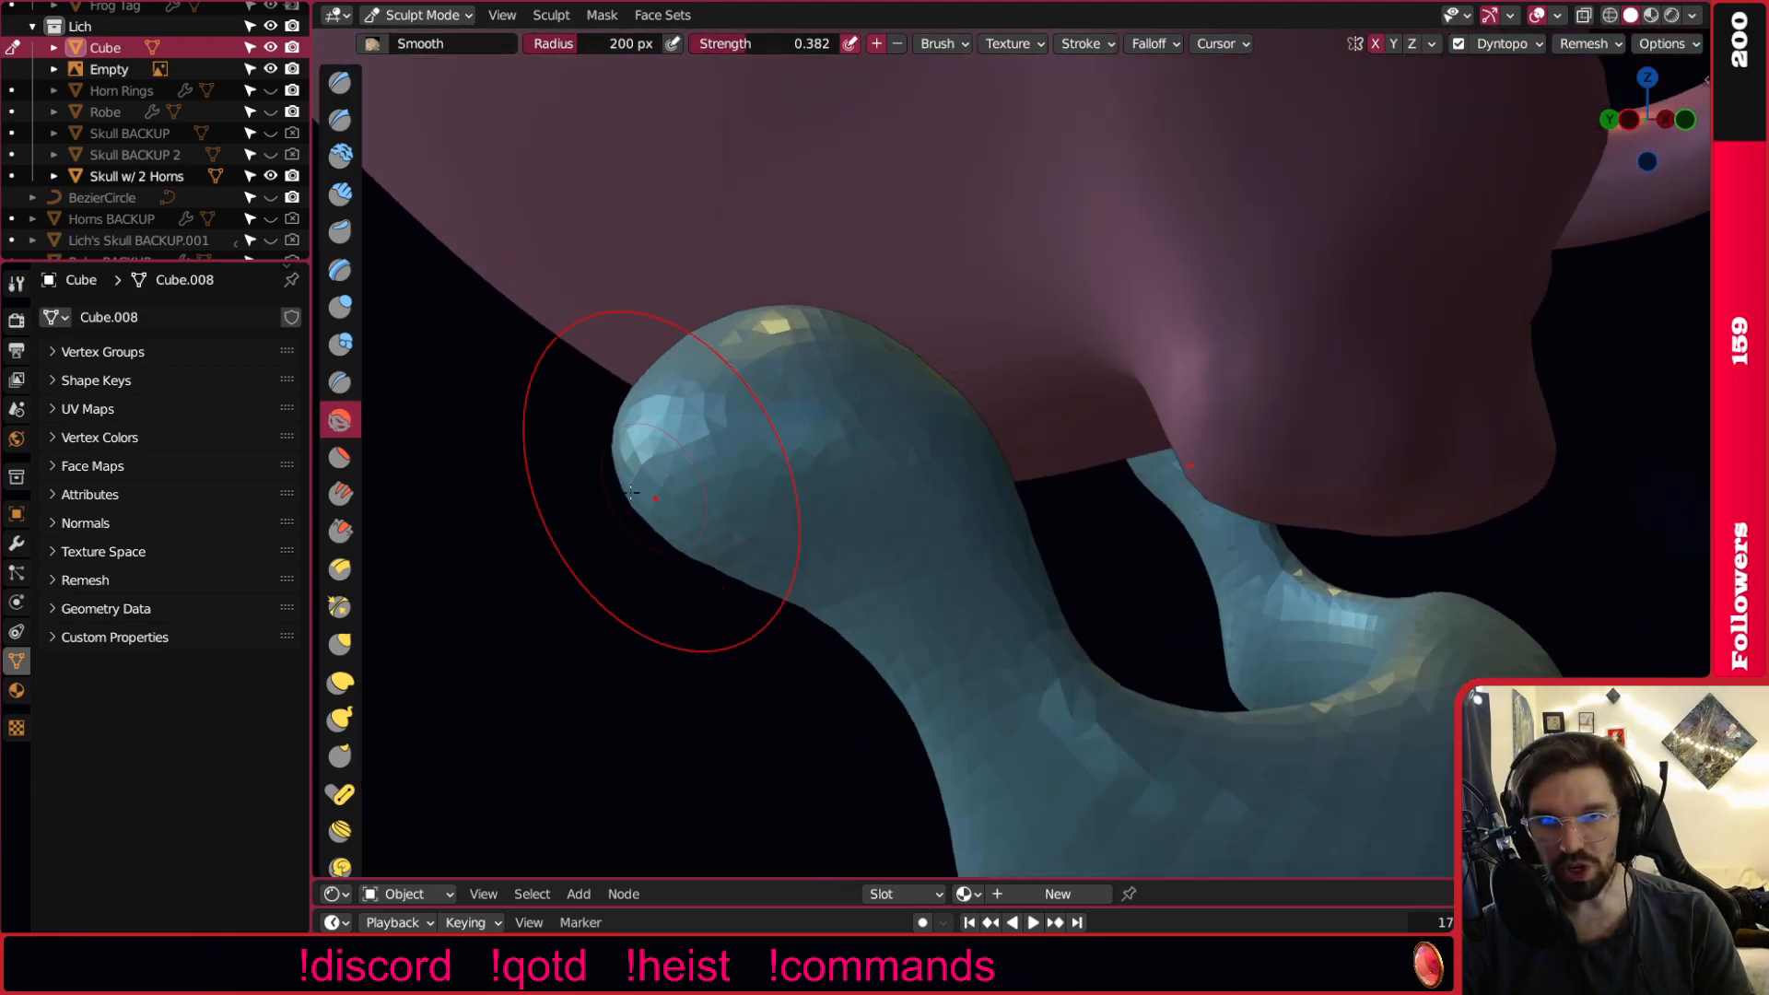
Flatten the outer face of the ramus knob using the Scrape/Peaks brush at 200 px radius.
{"action": "left_click", "coordinate": [340, 530]}
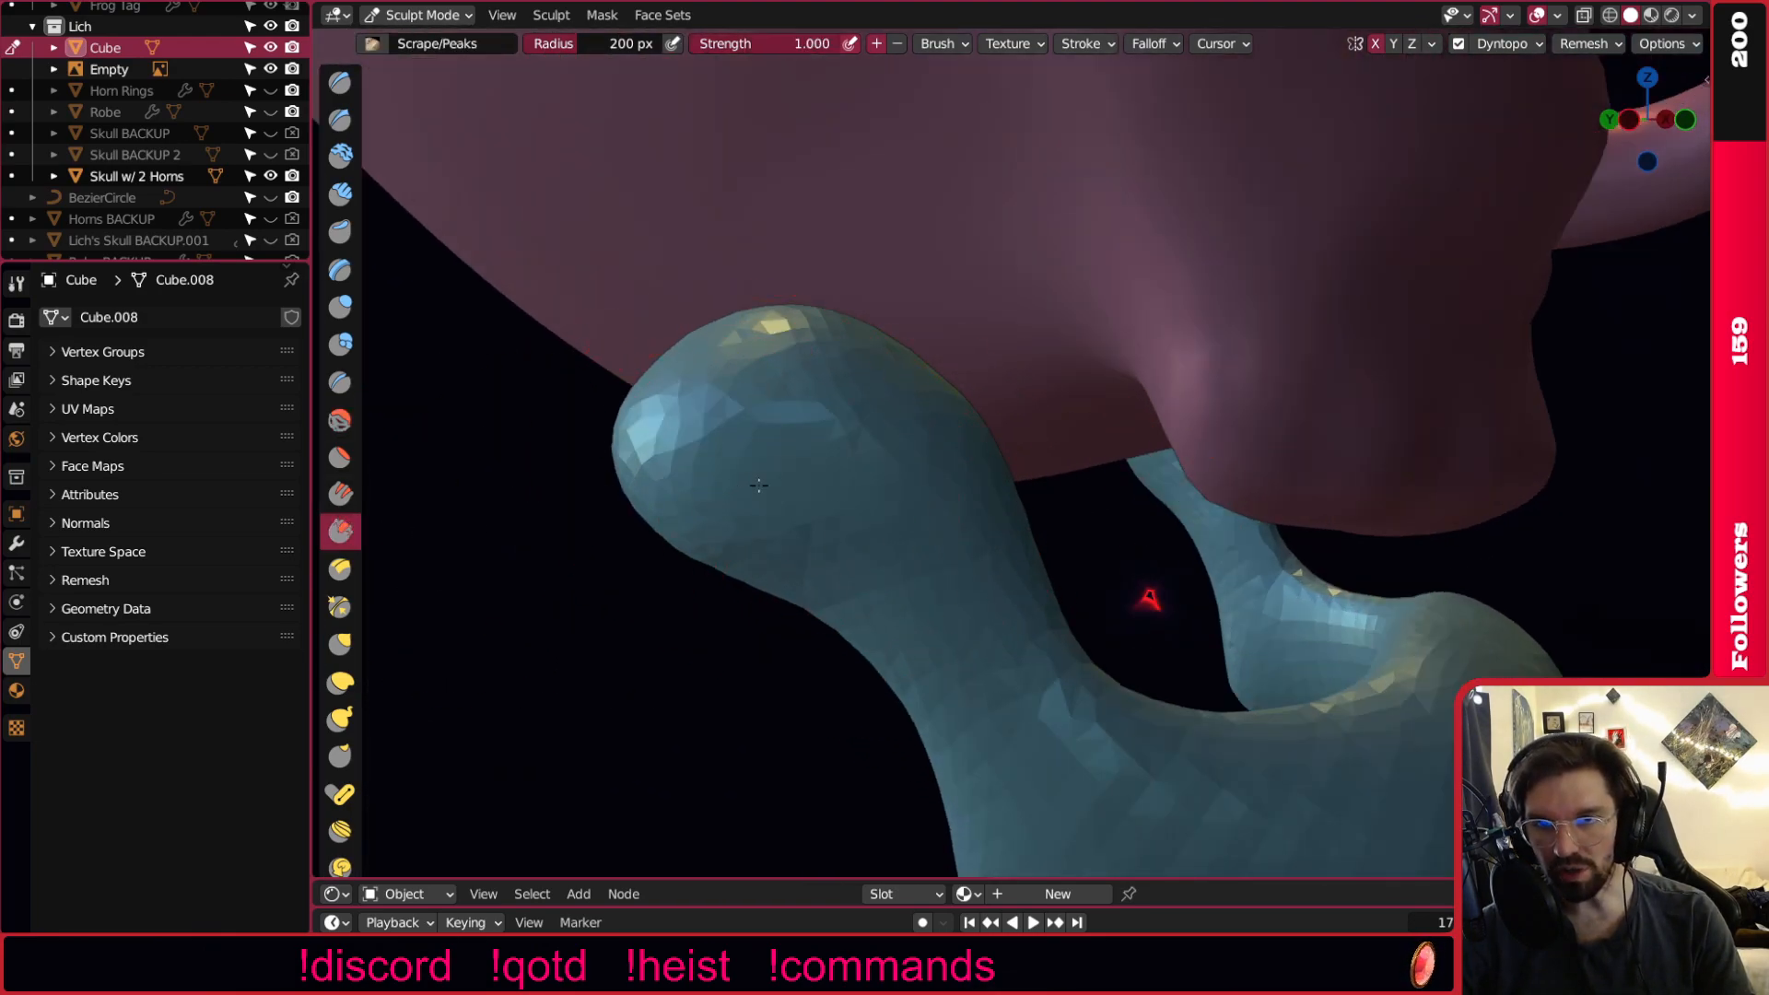
{"action": "left_click_drag", "start_coordinate": [855, 456], "coordinate": [824, 503]}
{"action": "mouse_move", "coordinate": [686, 413]}
{"action": "middle_mouse_down"}
{"action": "mouse_move", "coordinate": [770, 534]}
{"action": "mouse_move", "coordinate": [723, 488]}
{"action": "middle_mouse_up"}
{"action": "mouse_move", "coordinate": [692, 585]}
{"action": "left_mouse_down"}
{"action": "mouse_move", "coordinate": [728, 517]}
{"action": "mouse_move", "coordinate": [803, 447]}
{"action": "mouse_move", "coordinate": [756, 461]}
{"action": "left_mouse_up"}
{"action": "middle_click_drag", "start_coordinate": [875, 443], "coordinate": [518, 476]}
{"action": "mouse_move", "coordinate": [728, 415]}
{"action": "left_mouse_down"}
{"action": "mouse_move", "coordinate": [751, 452]}
{"action": "mouse_move", "coordinate": [775, 451]}
{"action": "left_mouse_up"}
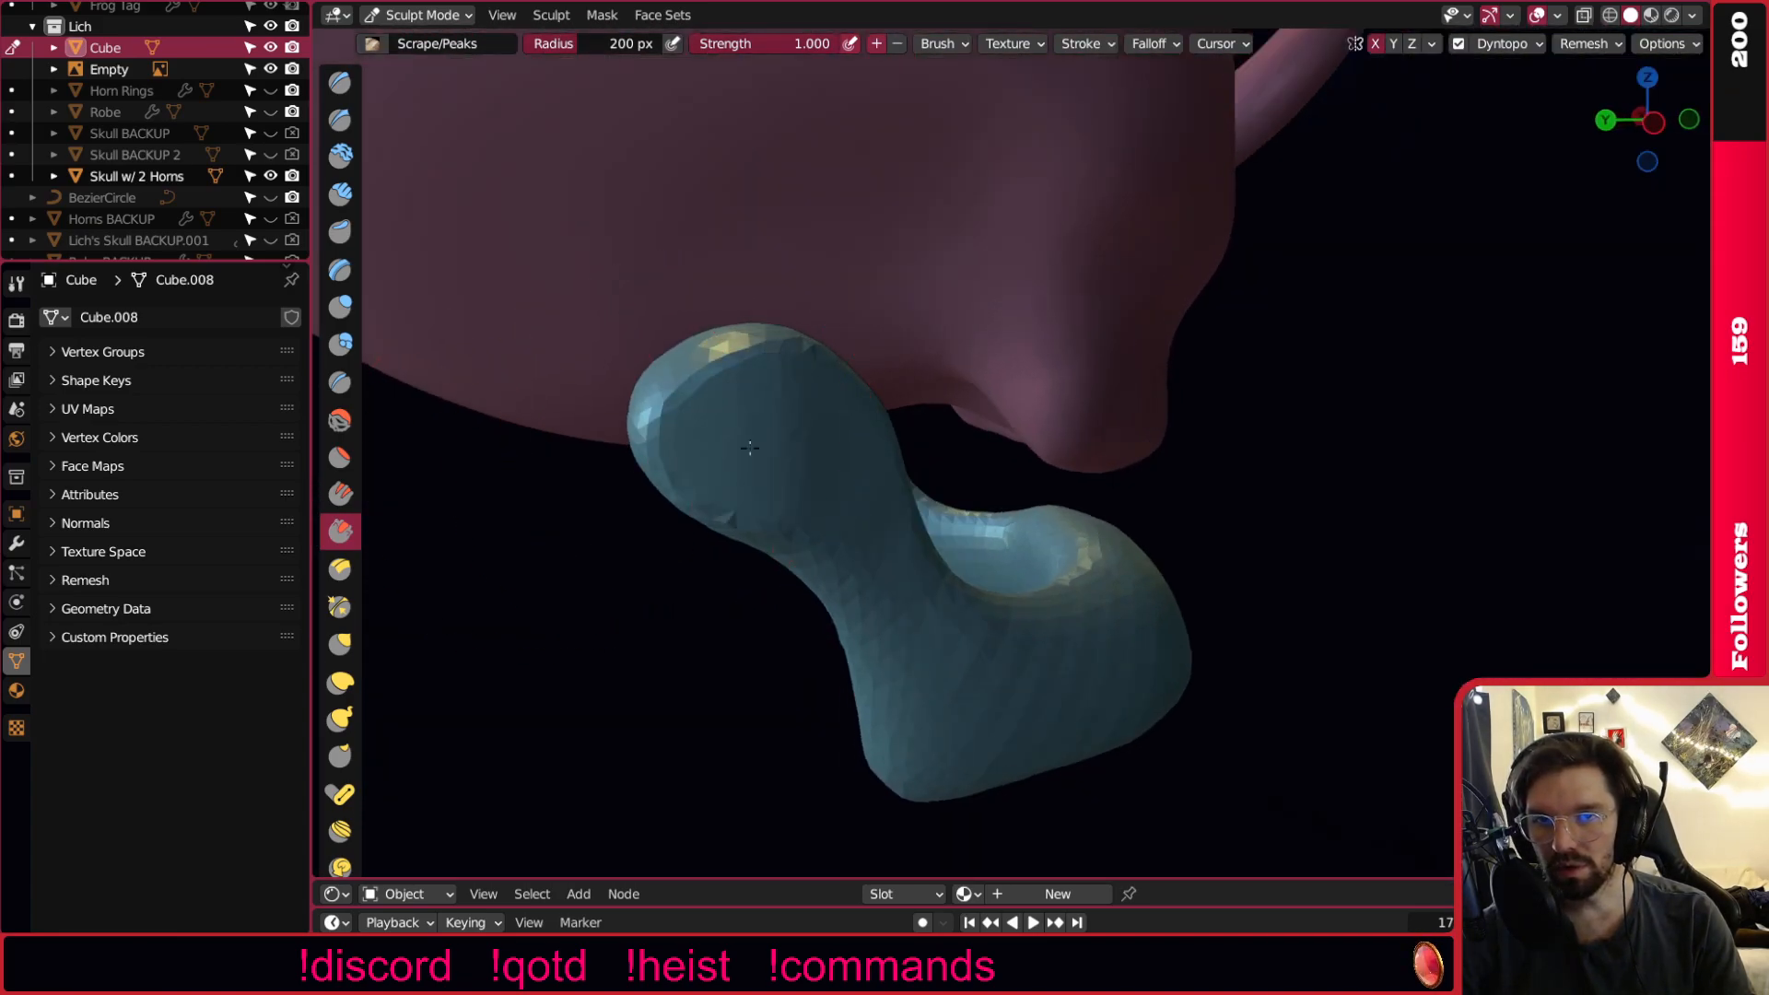
Scrape the outer side of the jaw body flat from the jaw angle forward to its upper edge.
{"action": "middle_click_drag", "start_coordinate": [885, 459], "coordinate": [815, 466]}
{"action": "middle_click_drag", "start_coordinate": [952, 561], "coordinate": [932, 584]}
{"action": "mouse_move", "coordinate": [933, 585]}
{"action": "left_mouse_down"}
{"action": "mouse_move", "coordinate": [955, 675]}
{"action": "mouse_move", "coordinate": [1009, 671]}
{"action": "left_mouse_up"}
{"action": "middle_click_drag", "start_coordinate": [1012, 673], "coordinate": [953, 584], "text": "shift"}
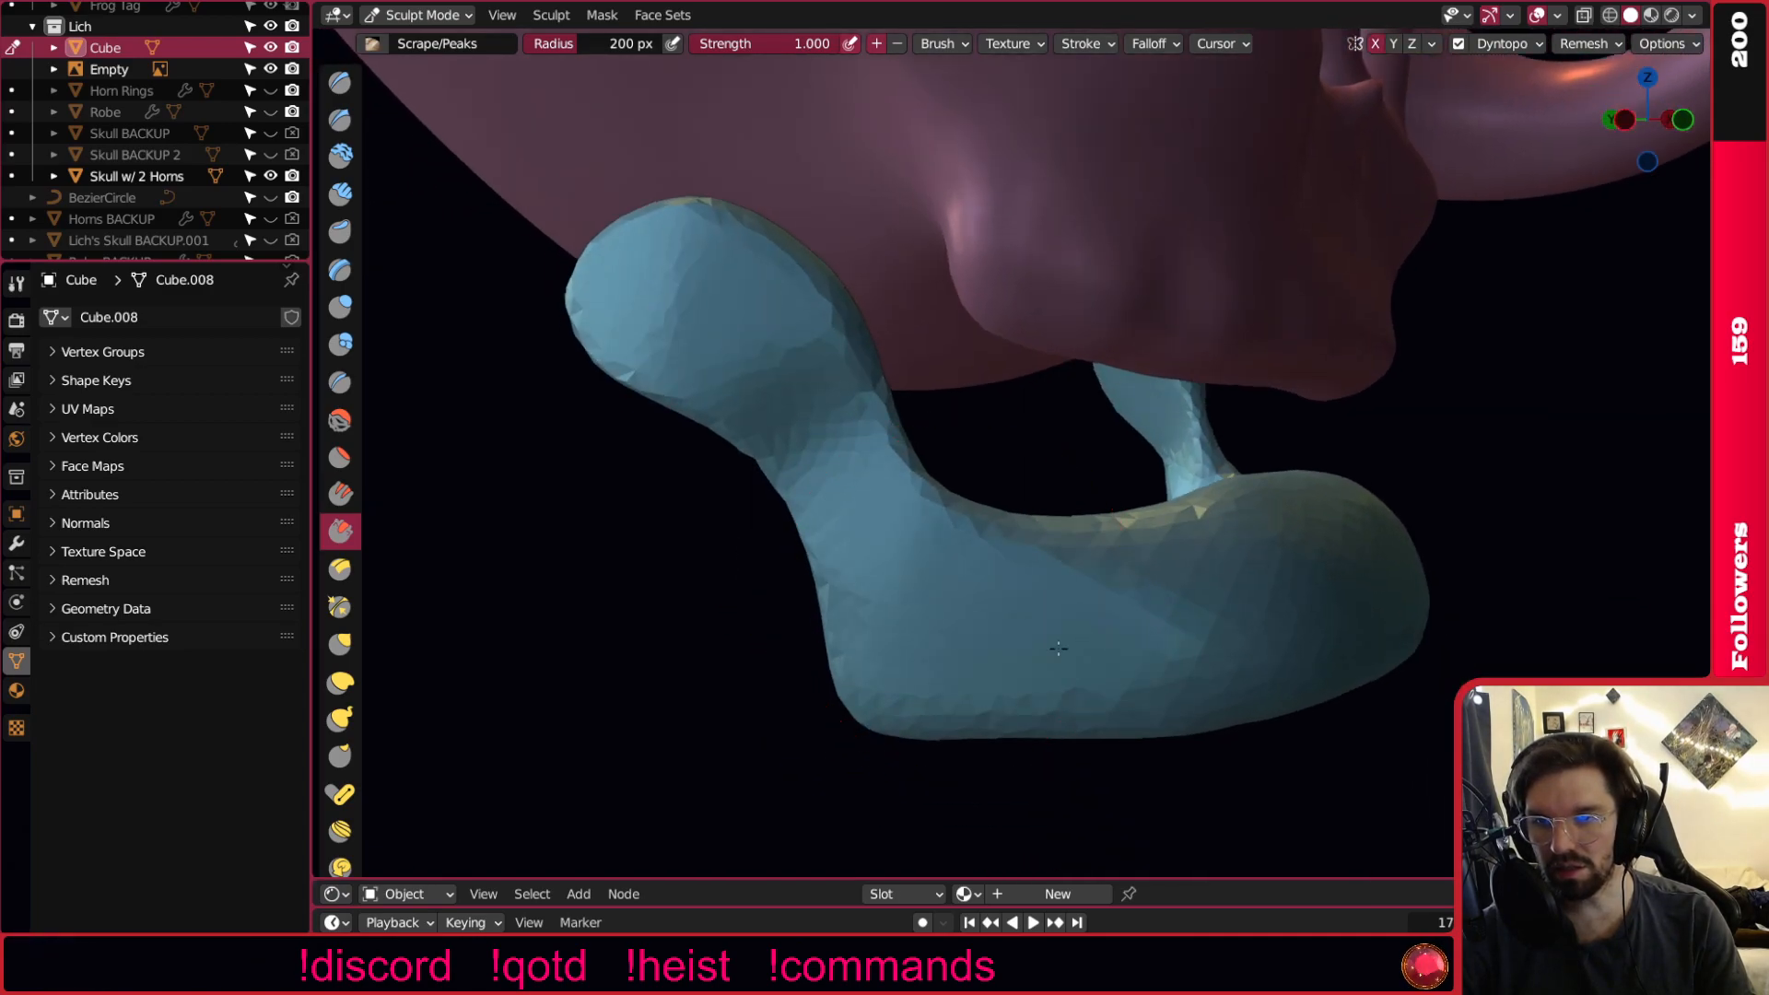
{"action": "left_click_drag", "start_coordinate": [1087, 640], "coordinate": [1262, 634]}
{"action": "middle_click_drag", "start_coordinate": [1281, 632], "coordinate": [1219, 651]}
{"action": "mouse_move", "coordinate": [1231, 652]}
{"action": "left_mouse_down"}
{"action": "mouse_move", "coordinate": [1501, 592]}
{"action": "mouse_move", "coordinate": [1420, 672]}
{"action": "mouse_move", "coordinate": [1204, 632]}
{"action": "mouse_move", "coordinate": [1303, 546]}
{"action": "mouse_move", "coordinate": [1529, 491]}
{"action": "mouse_move", "coordinate": [1236, 518]}
{"action": "mouse_move", "coordinate": [1405, 491]}
{"action": "left_mouse_up"}
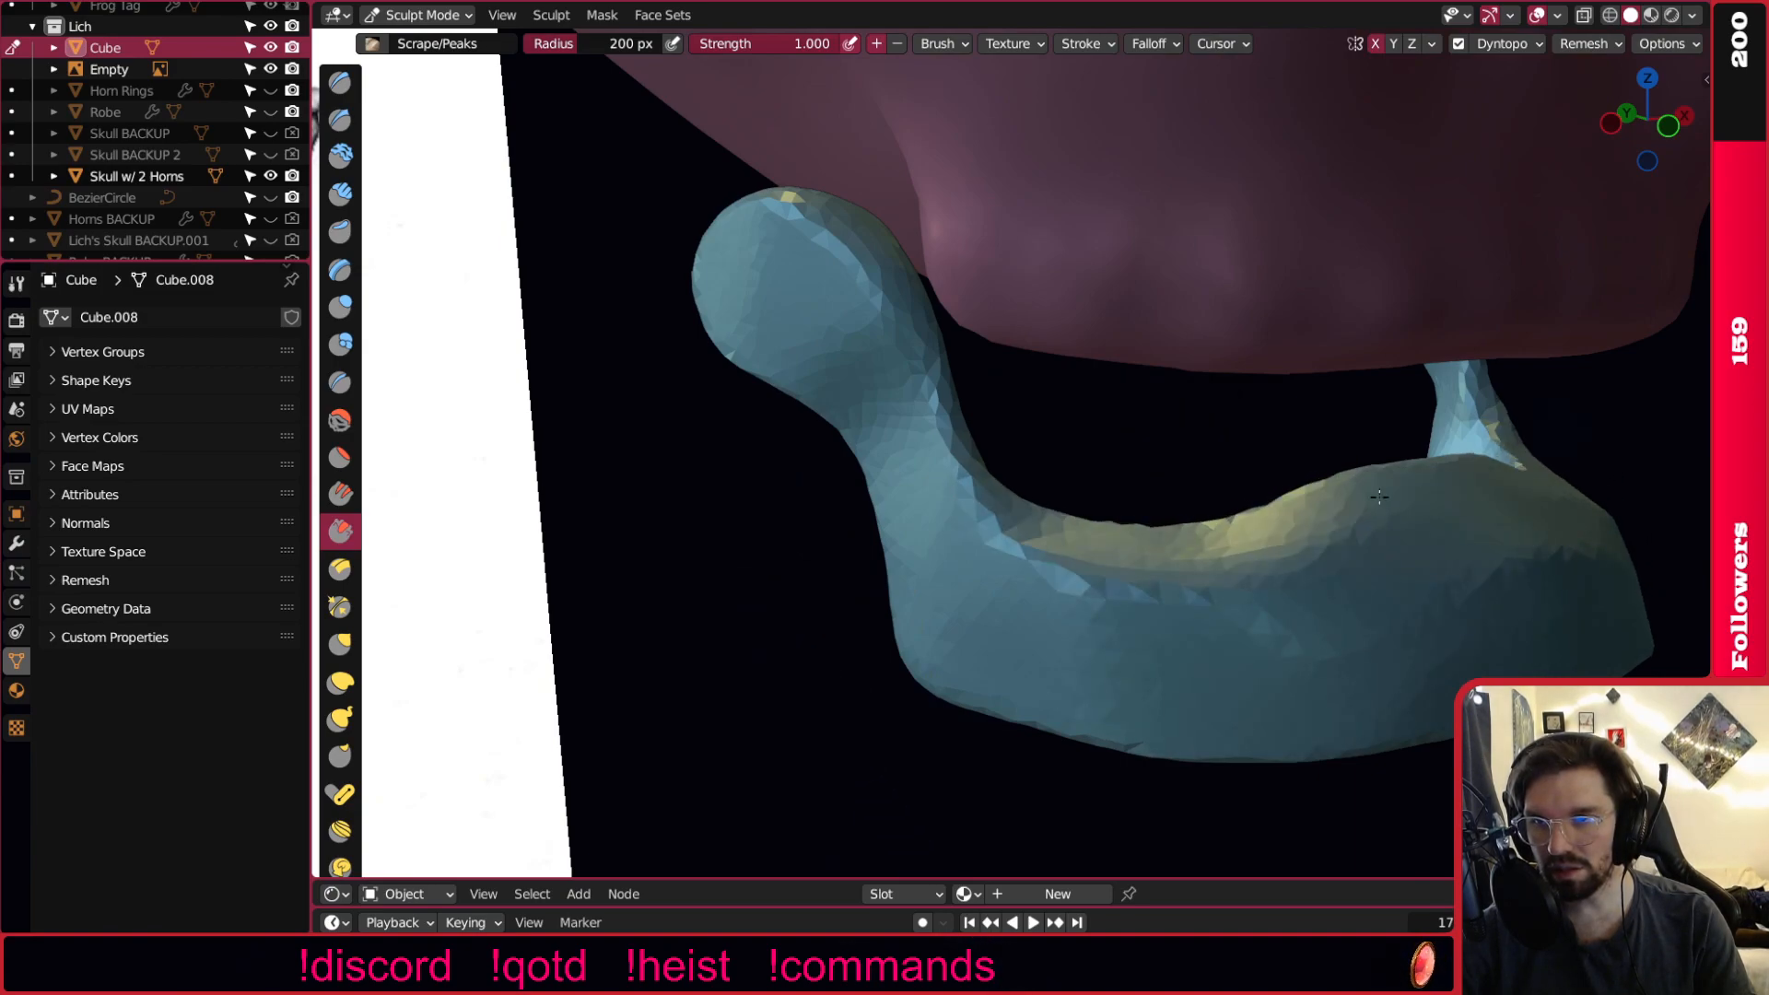
Scrape the front of the jaw flat across the chin and compare its shape with the mandible reference.
{"action": "middle_click_drag", "start_coordinate": [1304, 527], "coordinate": [1617, 516]}
{"action": "mouse_move", "coordinate": [1529, 631]}
{"action": "left_mouse_down"}
{"action": "mouse_move", "coordinate": [1335, 580]}
{"action": "mouse_move", "coordinate": [1291, 544]}
{"action": "mouse_move", "coordinate": [1110, 527]}
{"action": "left_mouse_up"}
{"action": "scroll", "coordinate": [1263, 525], "scroll_direction": "down", "scroll_amount": 3}
{"action": "mouse_move", "coordinate": [1262, 525]}
{"action": "middle_mouse_down"}
{"action": "mouse_move", "coordinate": [865, 525]}
{"action": "mouse_move", "coordinate": [1138, 496]}
{"action": "mouse_move", "coordinate": [1032, 516]}
{"action": "middle_mouse_up"}
{"action": "scroll", "coordinate": [1027, 590], "scroll_direction": "up", "scroll_amount": 2}
{"action": "middle_click_drag", "start_coordinate": [1026, 608], "coordinate": [1040, 582]}
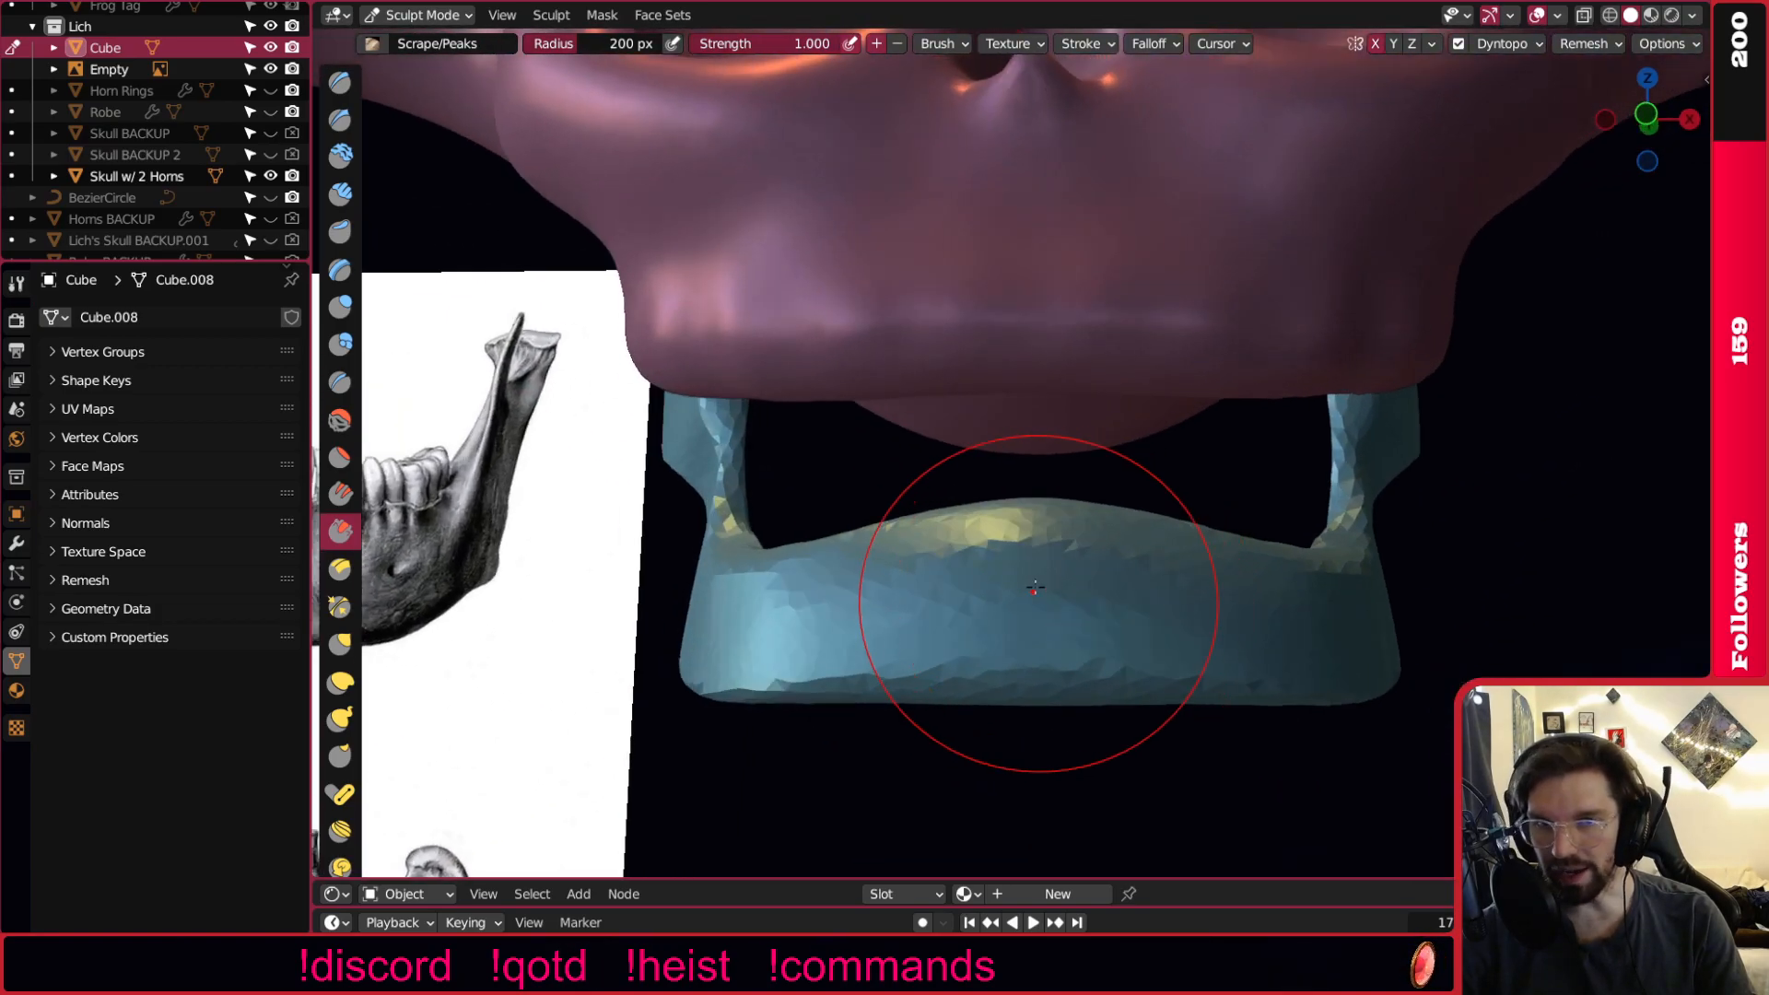
{"action": "scroll", "coordinate": [1039, 562], "scroll_direction": "down", "scroll_amount": 2}
{"action": "middle_click_drag", "start_coordinate": [1189, 604], "coordinate": [1086, 547]}
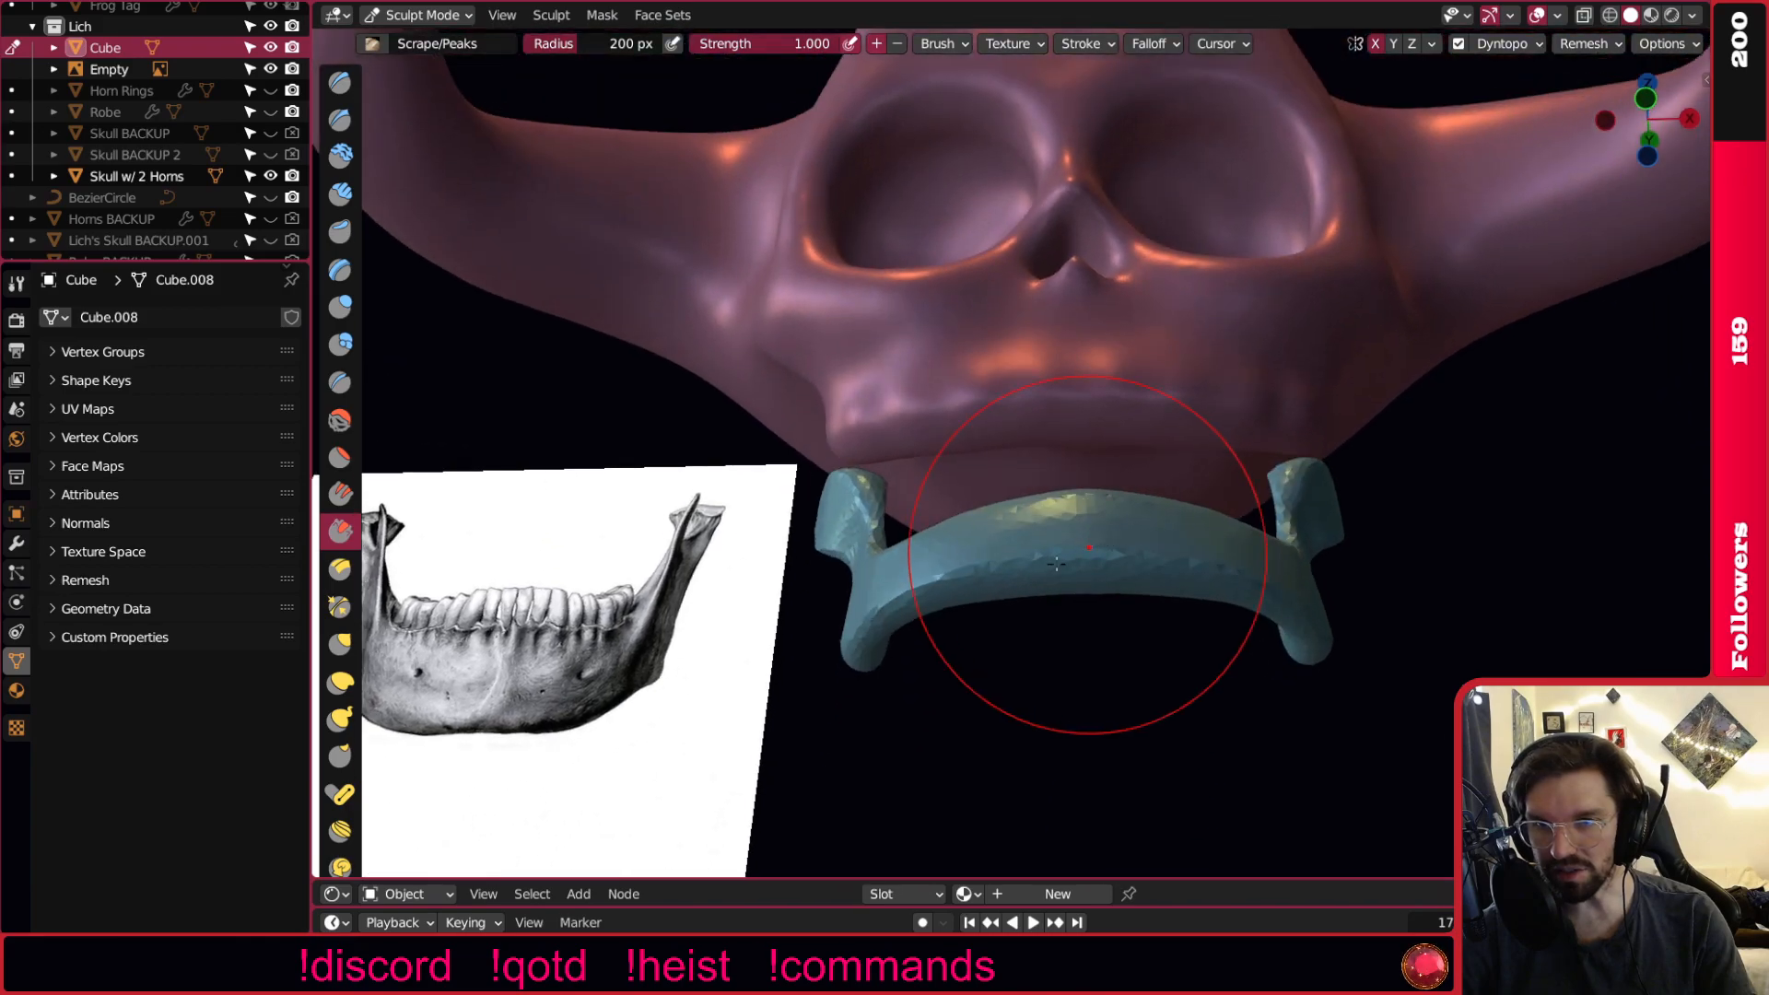
Build up symmetrical bulges on the chin with the Inflate/Deflate brush at 105 px radius.
{"action": "key", "text": "i"}
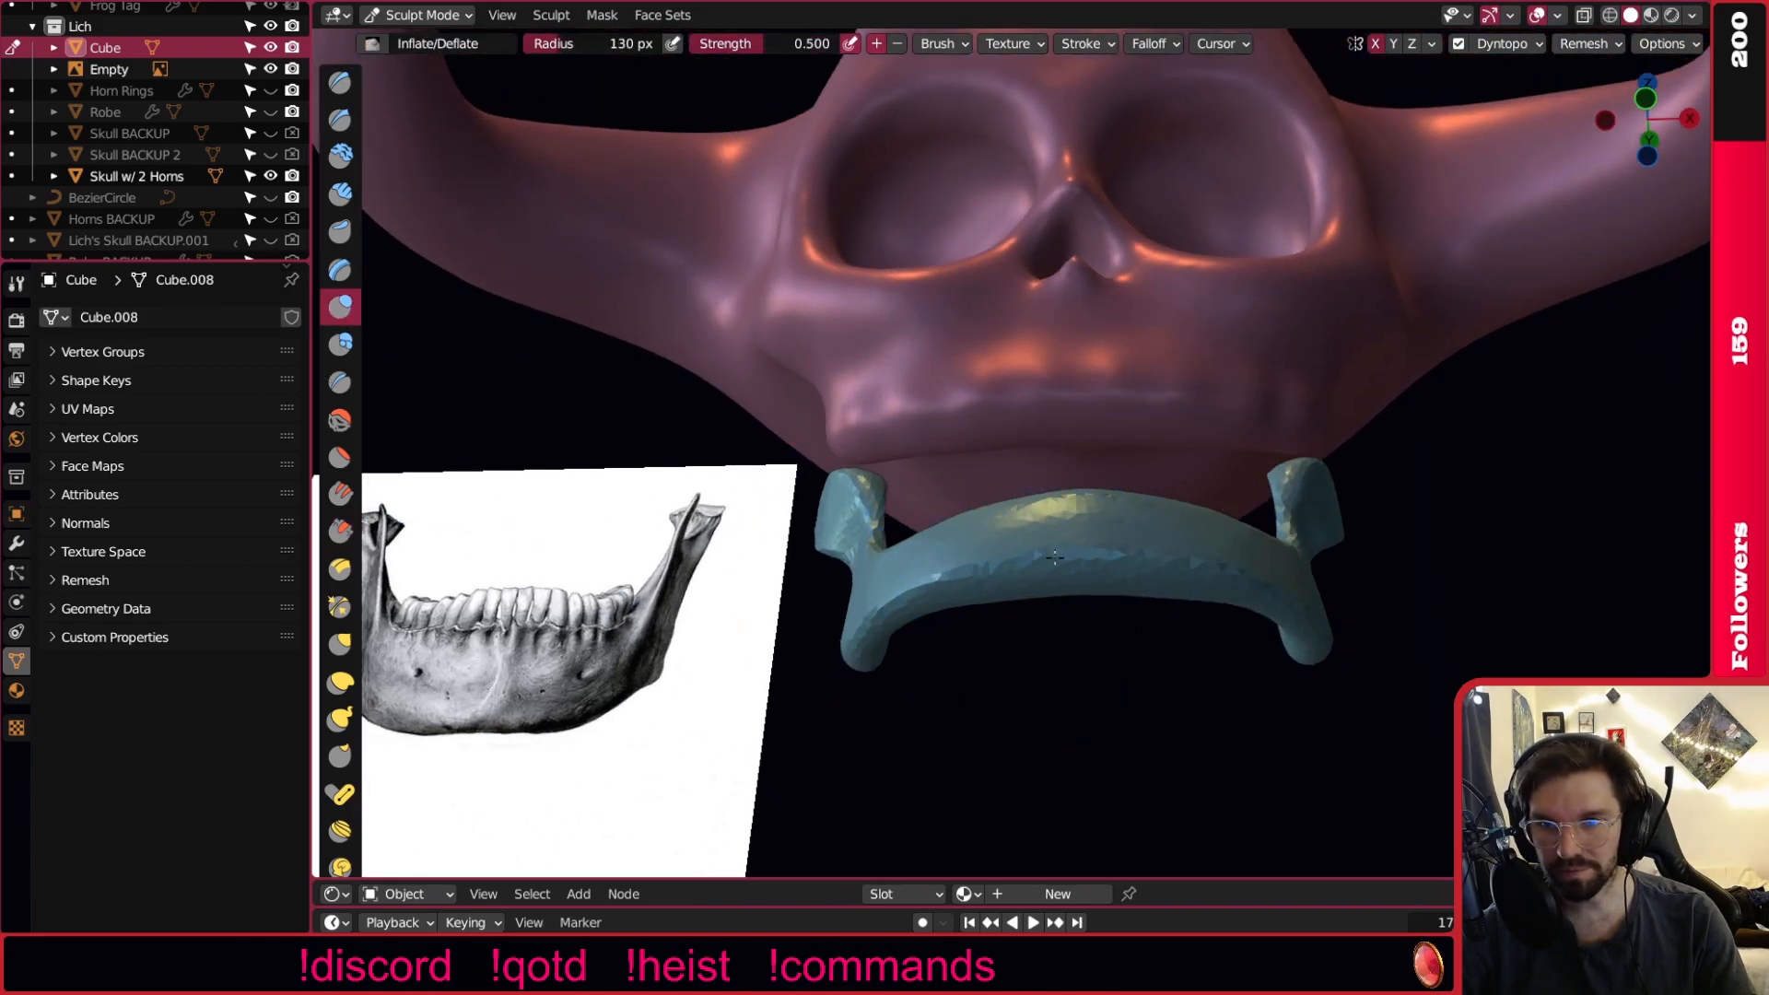
{"action": "middle_click_drag", "start_coordinate": [996, 627], "coordinate": [973, 686]}
{"action": "scroll", "coordinate": [972, 599], "scroll_direction": "up", "scroll_amount": 2}
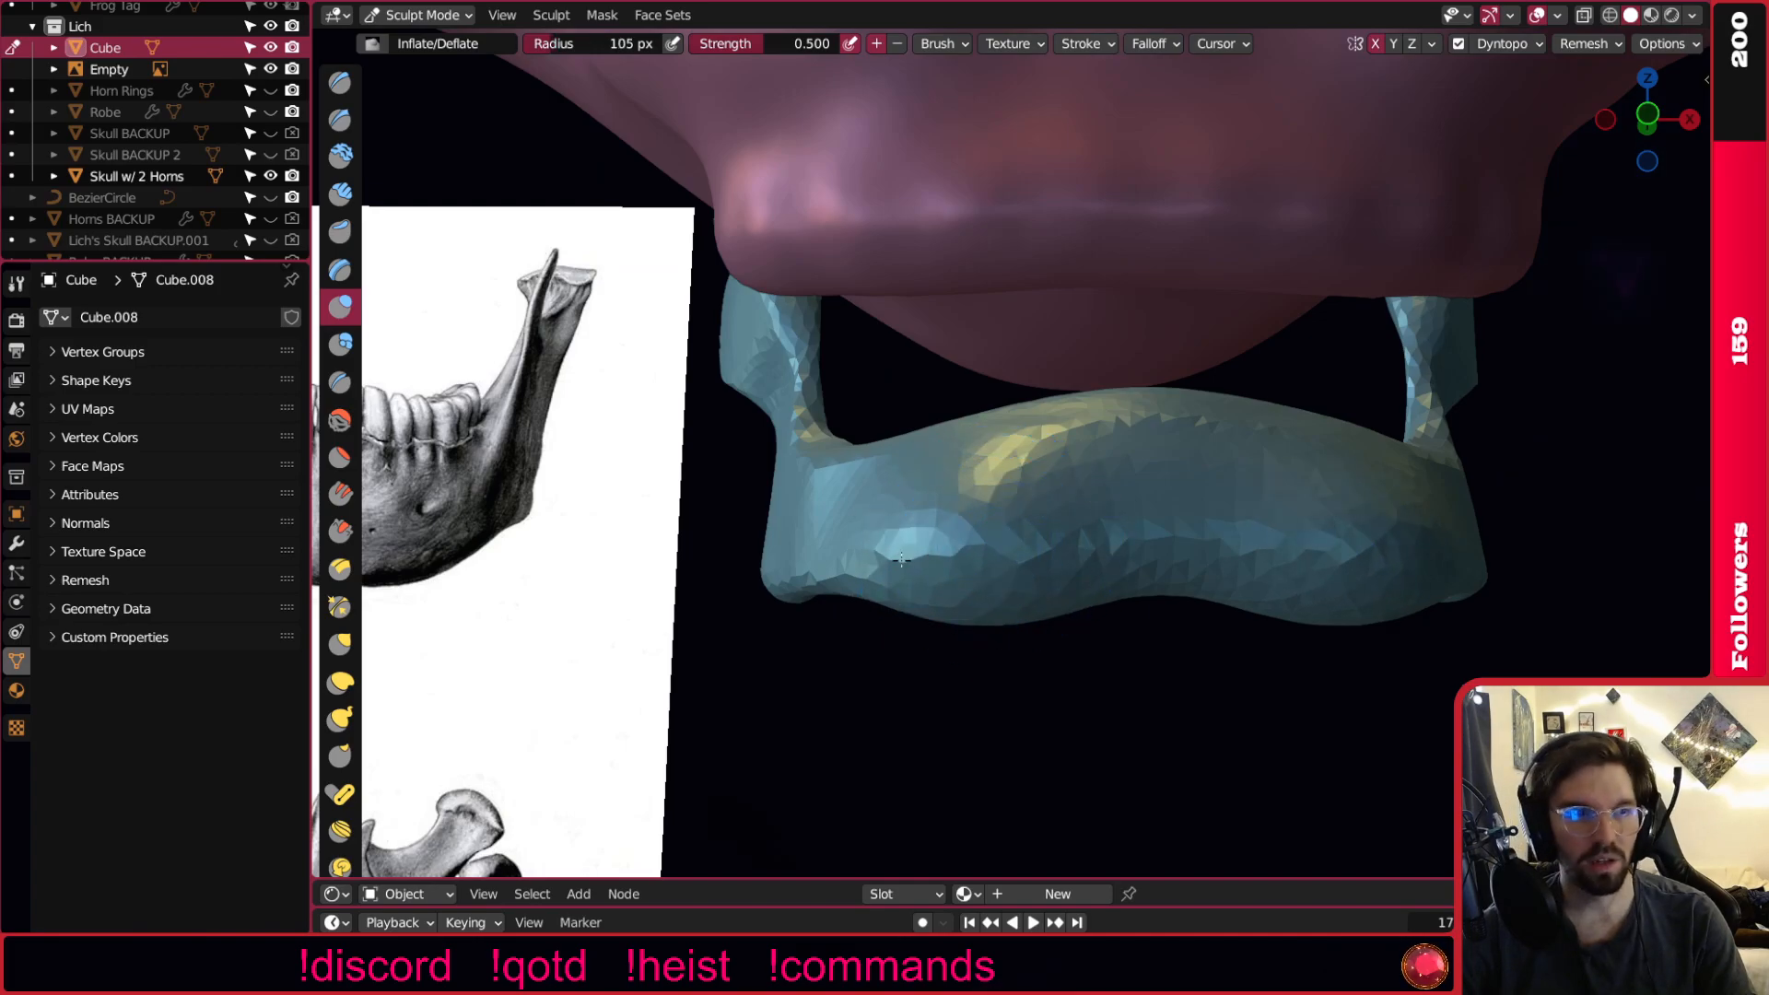
{"action": "mouse_move", "coordinate": [973, 507]}
{"action": "middle_mouse_down"}
{"action": "mouse_move", "coordinate": [1206, 584]}
{"action": "mouse_move", "coordinate": [1271, 562]}
{"action": "mouse_move", "coordinate": [1077, 555]}
{"action": "middle_mouse_up"}
{"action": "scroll", "coordinate": [945, 419], "scroll_direction": "up", "scroll_amount": 2}
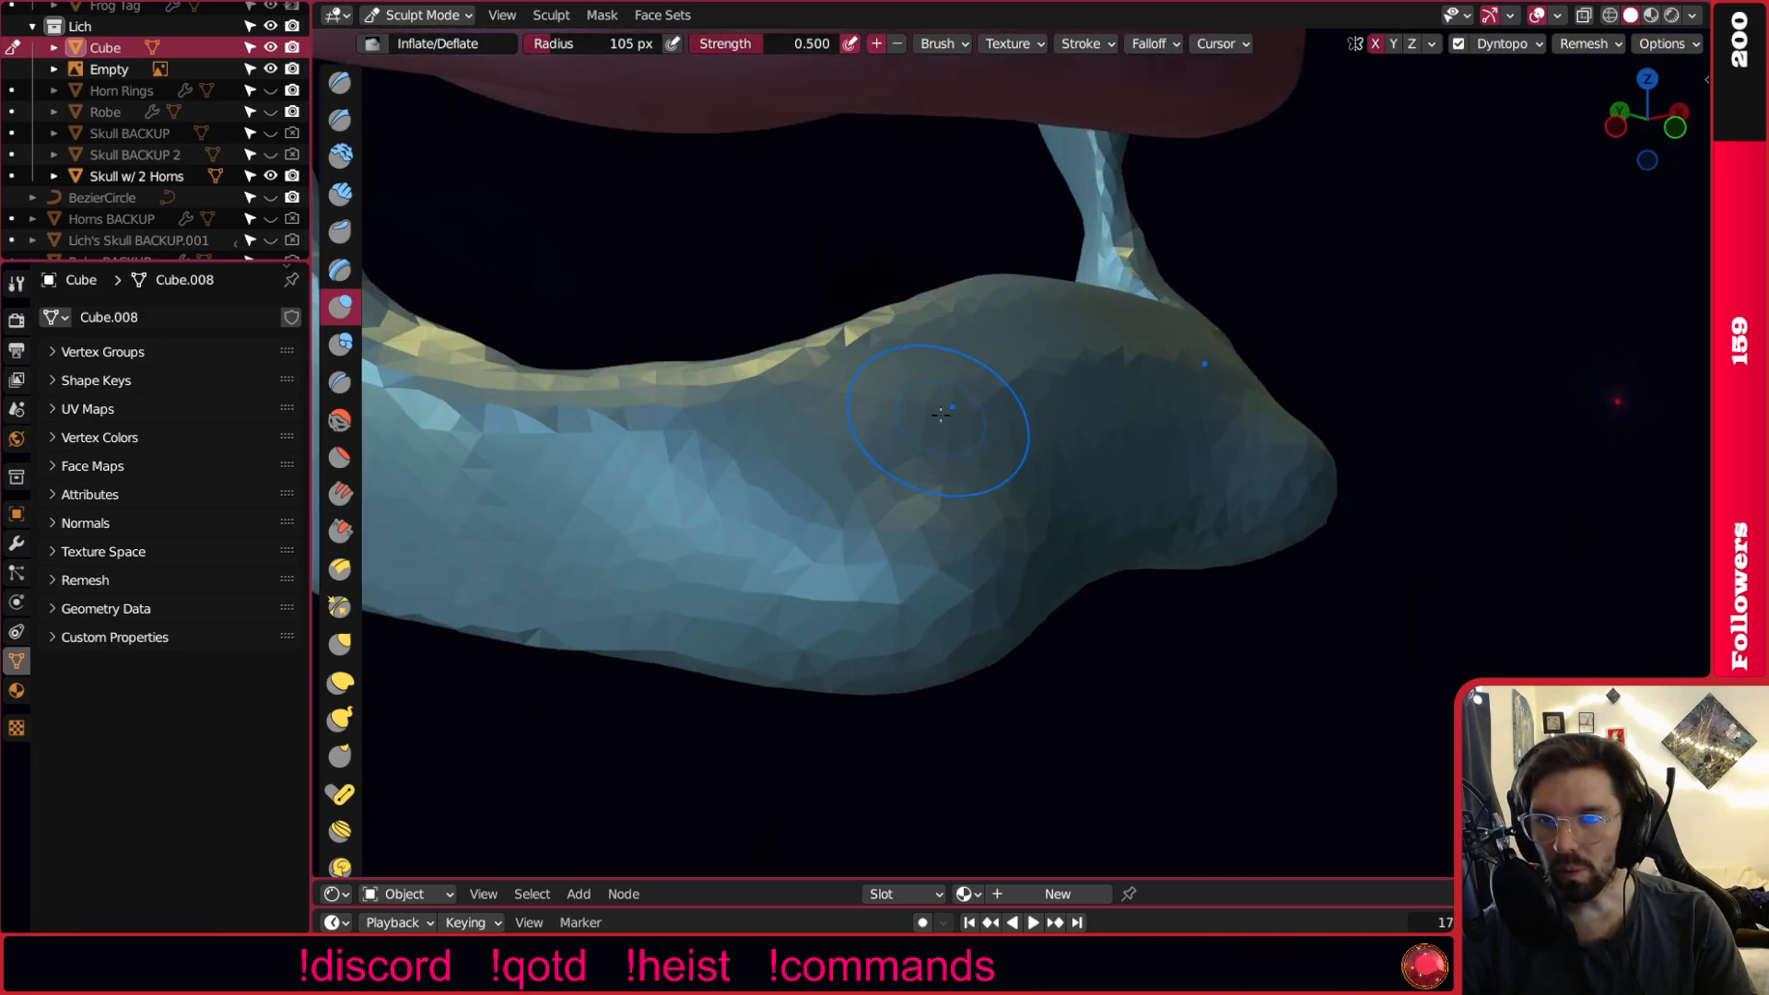
{"action": "mouse_move", "coordinate": [1129, 360]}
{"action": "left_mouse_down"}
{"action": "mouse_move", "coordinate": [1035, 375]}
{"action": "mouse_move", "coordinate": [1201, 345]}
{"action": "mouse_move", "coordinate": [1007, 382]}
{"action": "mouse_move", "coordinate": [768, 459]}
{"action": "mouse_move", "coordinate": [894, 433]}
{"action": "left_mouse_up"}
Add more volume to the front and side of the chin with the Inflate/Deflate brush at 157 px radius.
{"action": "scroll", "coordinate": [1106, 498], "scroll_direction": "down", "scroll_amount": 4}
{"action": "middle_click_drag", "start_coordinate": [1023, 488], "coordinate": [1087, 510]}
{"action": "scroll", "coordinate": [1090, 513], "scroll_direction": "up", "scroll_amount": 3}
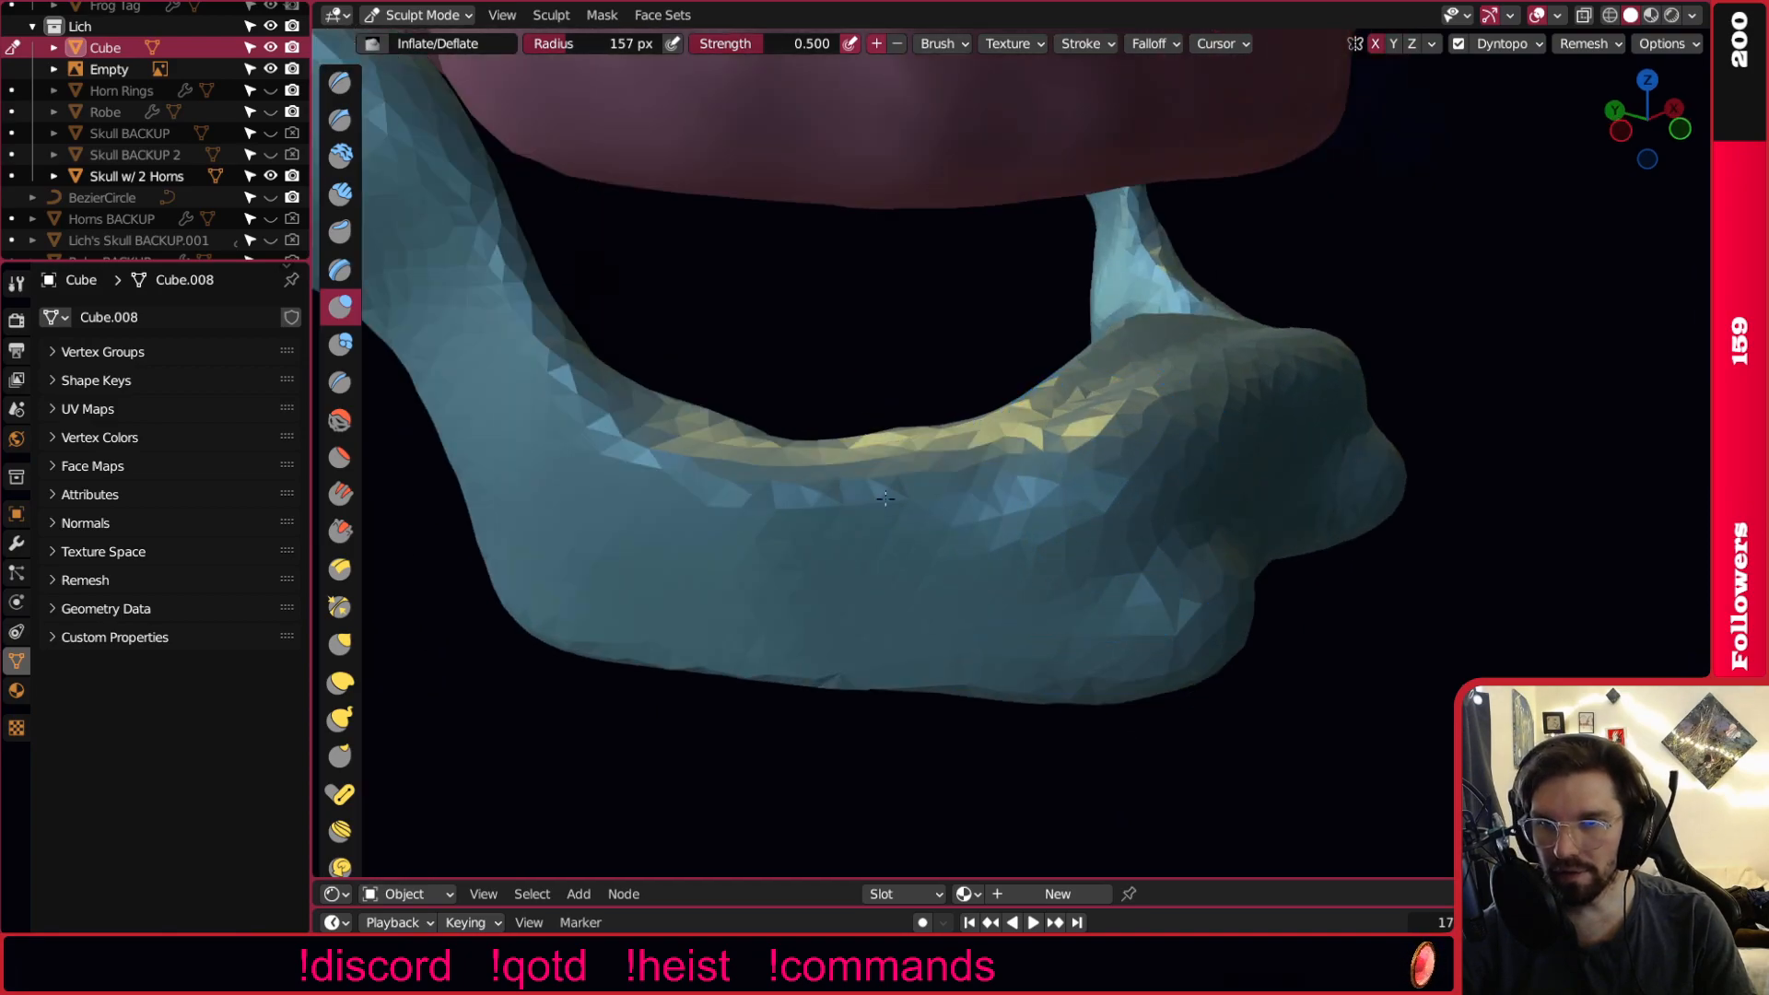
{"action": "middle_click_drag", "start_coordinate": [1148, 459], "coordinate": [970, 558]}
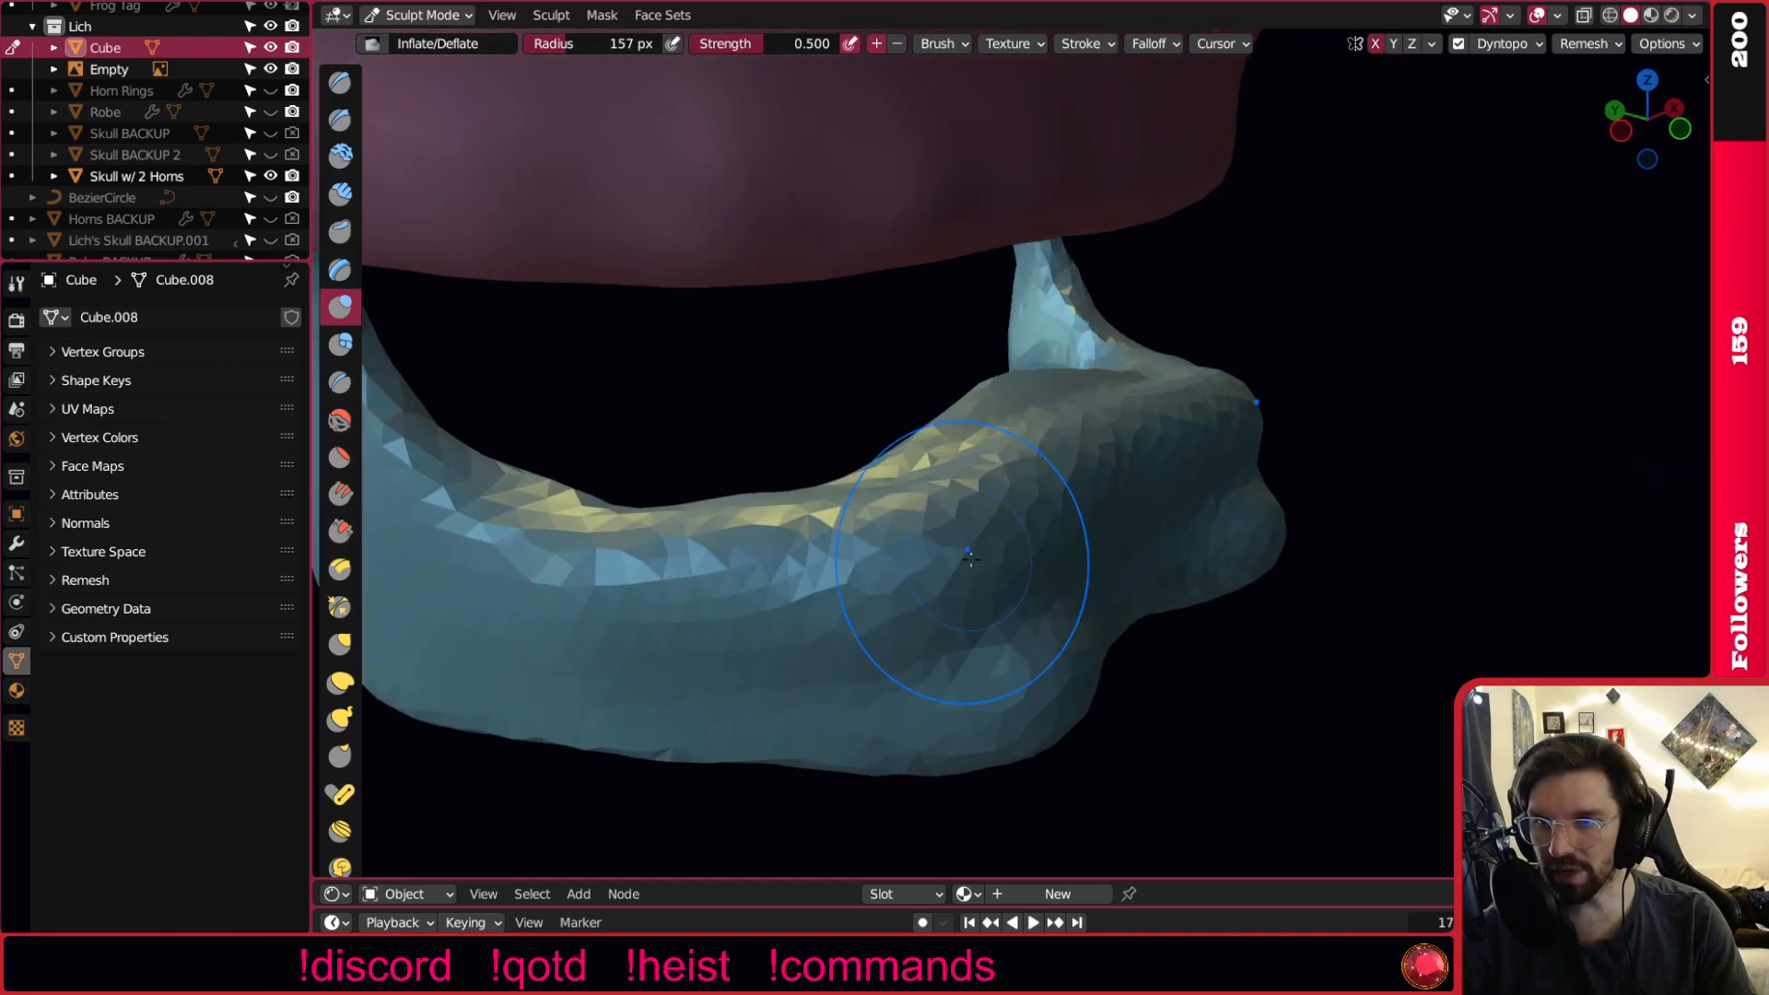
{"action": "mouse_move", "coordinate": [1122, 471]}
{"action": "middle_mouse_down"}
{"action": "mouse_move", "coordinate": [1086, 434]}
{"action": "mouse_move", "coordinate": [1066, 633]}
{"action": "mouse_move", "coordinate": [887, 605]}
{"action": "mouse_move", "coordinate": [756, 516]}
{"action": "mouse_move", "coordinate": [516, 566]}
{"action": "middle_mouse_up"}
Soften the rough facets along the chin and jaw body with the Smooth brush at 157 px radius.
{"action": "left_click", "coordinate": [340, 420]}
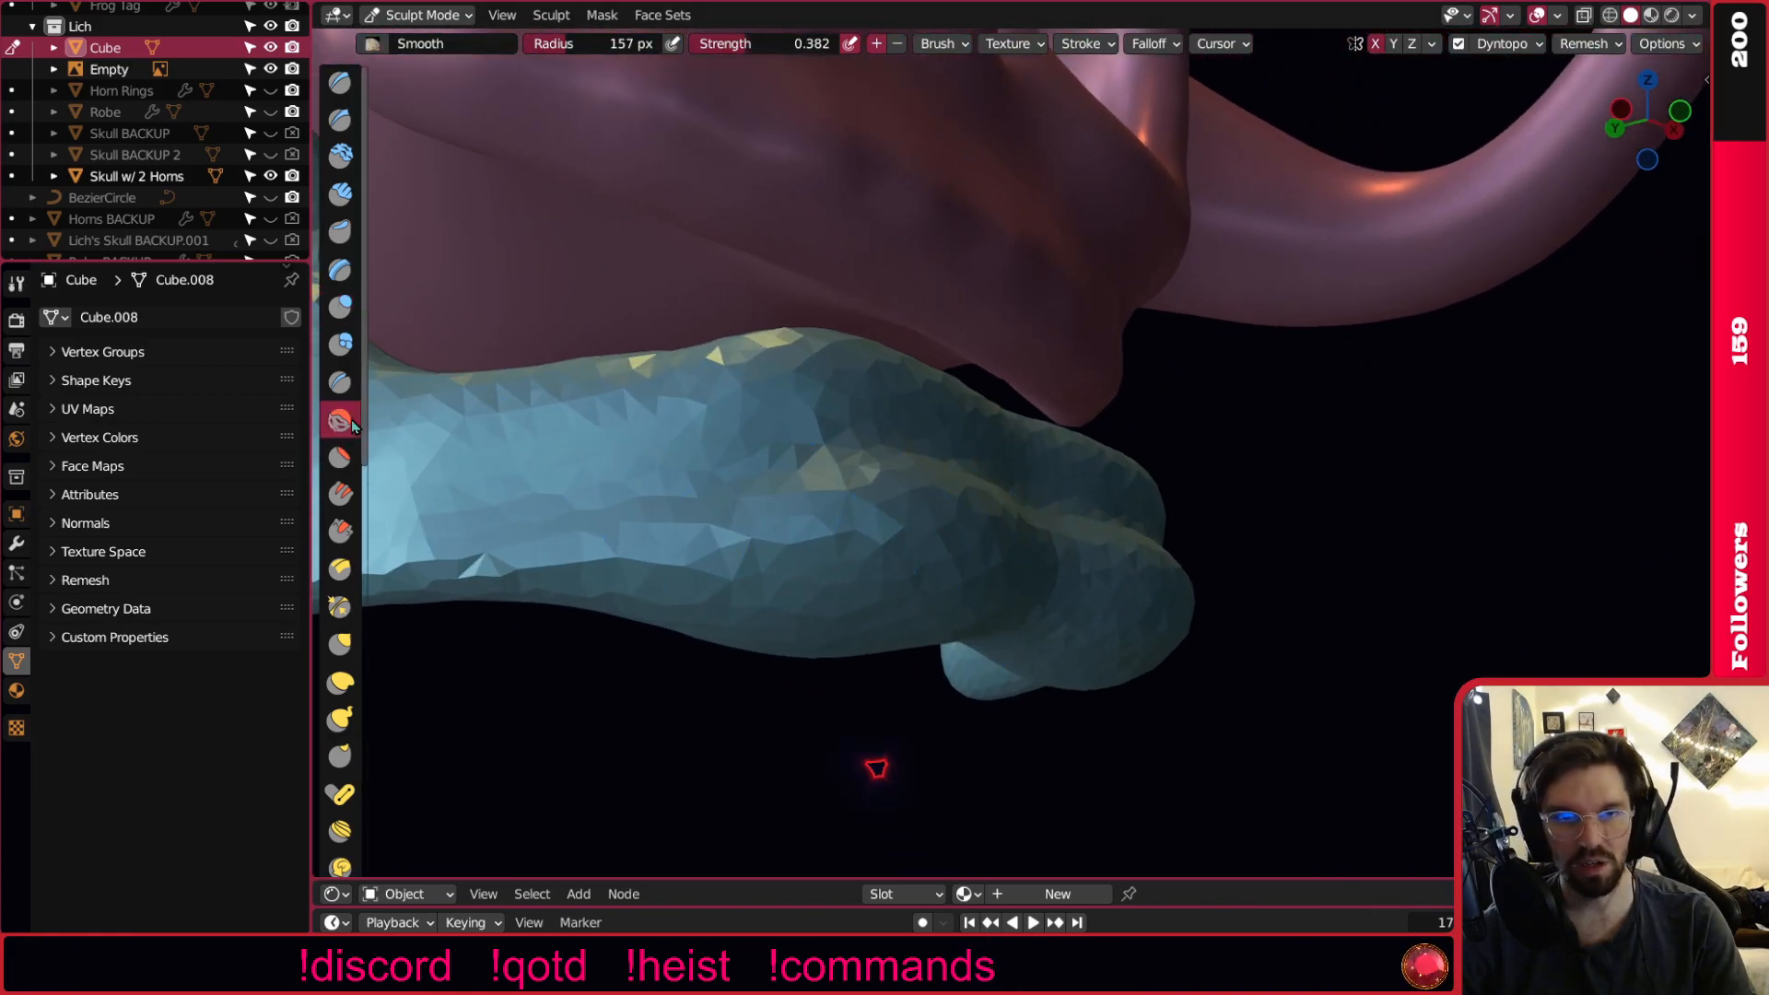
{"action": "left_click_drag", "start_coordinate": [801, 470], "coordinate": [905, 531]}
{"action": "middle_click_drag", "start_coordinate": [950, 579], "coordinate": [938, 786]}
{"action": "mouse_move", "coordinate": [723, 732]}
{"action": "middle_mouse_down"}
{"action": "mouse_move", "coordinate": [1035, 359]}
{"action": "mouse_move", "coordinate": [711, 652]}
{"action": "mouse_move", "coordinate": [899, 636]}
{"action": "mouse_move", "coordinate": [861, 655]}
{"action": "mouse_move", "coordinate": [924, 652]}
{"action": "mouse_move", "coordinate": [750, 651]}
{"action": "mouse_move", "coordinate": [691, 553]}
{"action": "mouse_move", "coordinate": [902, 514]}
{"action": "middle_mouse_up"}
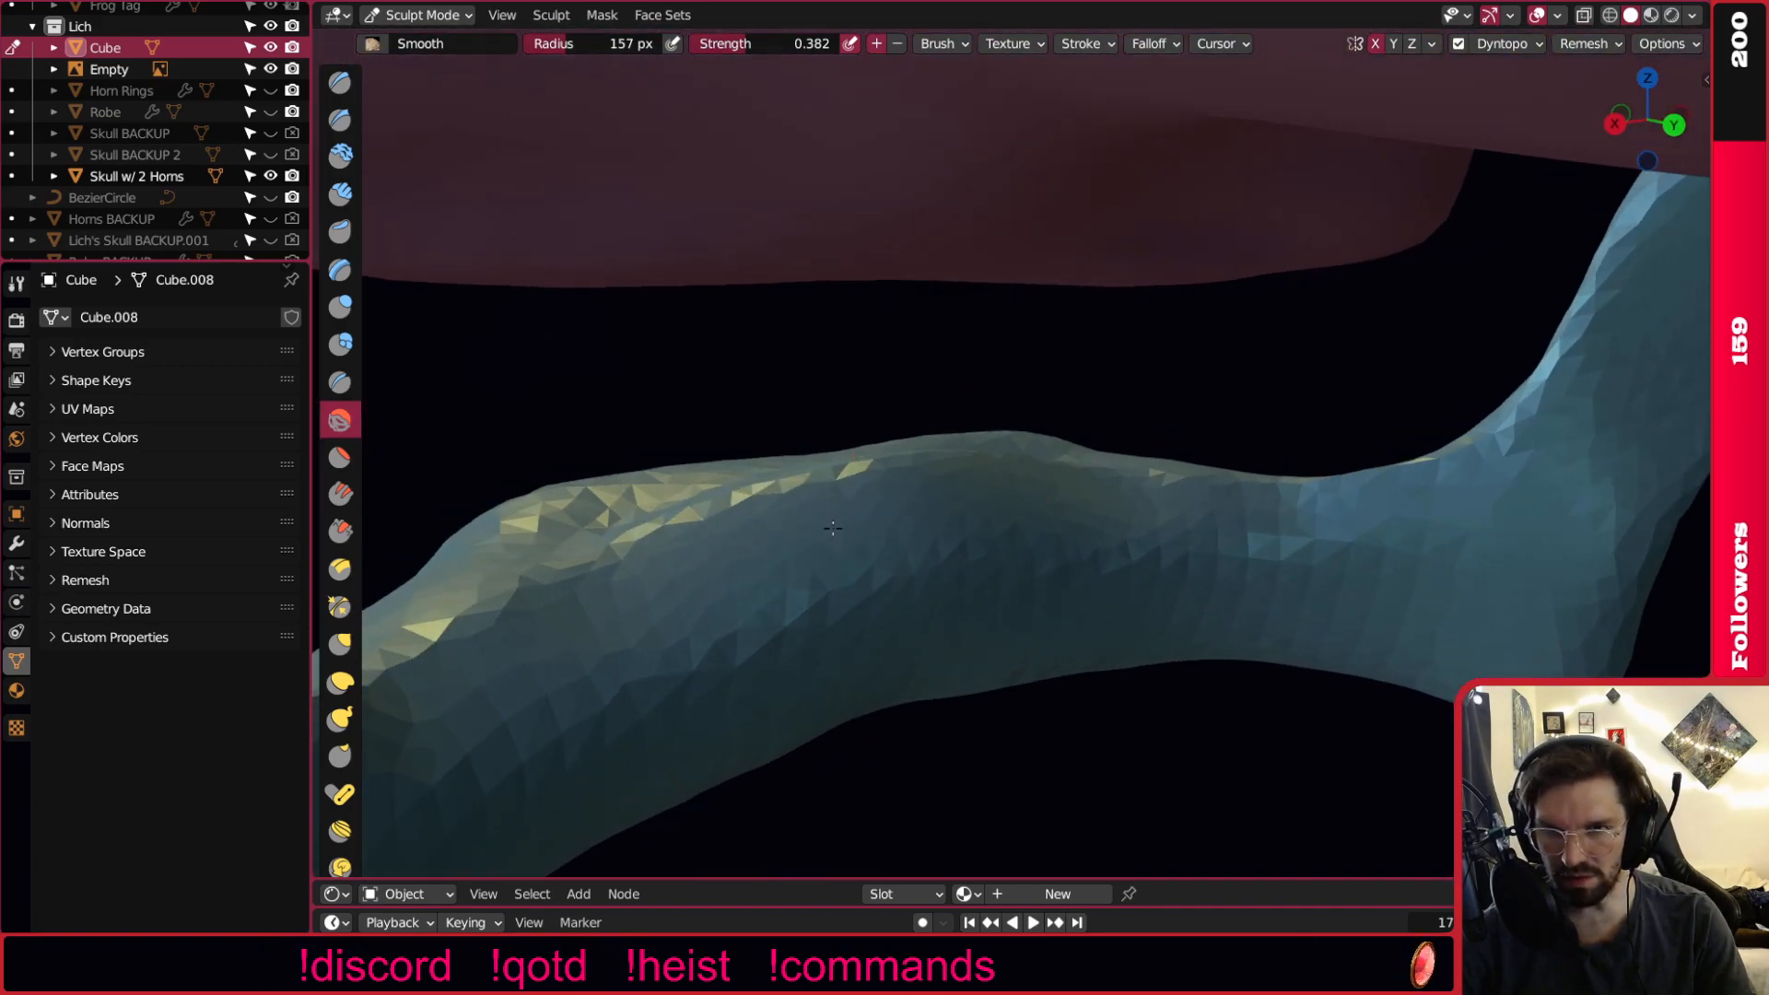
Smooth the faceted inner side of the jaw body with the Smooth brush at 157 px radius.
{"action": "left_click_drag", "start_coordinate": [808, 569], "coordinate": [677, 672]}
{"action": "left_click_drag", "start_coordinate": [932, 603], "coordinate": [1296, 588]}
{"action": "mouse_move", "coordinate": [1132, 525]}
{"action": "middle_mouse_down"}
{"action": "mouse_move", "coordinate": [968, 513]}
{"action": "mouse_move", "coordinate": [1024, 498]}
{"action": "middle_mouse_up"}
{"action": "middle_click_drag", "start_coordinate": [1180, 356], "coordinate": [1268, 403]}
Examine the jaw's front shape against the skull and the mandible reference drawing.
{"action": "left_click", "coordinate": [343, 528]}
{"action": "middle_click_drag", "start_coordinate": [995, 465], "coordinate": [1000, 489]}
{"action": "mouse_move", "coordinate": [880, 502]}
{"action": "middle_mouse_down"}
{"action": "mouse_move", "coordinate": [967, 553]}
{"action": "mouse_move", "coordinate": [675, 572]}
{"action": "mouse_move", "coordinate": [554, 543]}
{"action": "middle_mouse_up"}
{"action": "scroll", "coordinate": [830, 502], "scroll_direction": "down", "scroll_amount": 4}
{"action": "mouse_move", "coordinate": [963, 505]}
{"action": "middle_mouse_down"}
{"action": "mouse_move", "coordinate": [821, 514]}
{"action": "mouse_move", "coordinate": [910, 500]}
{"action": "middle_mouse_up"}
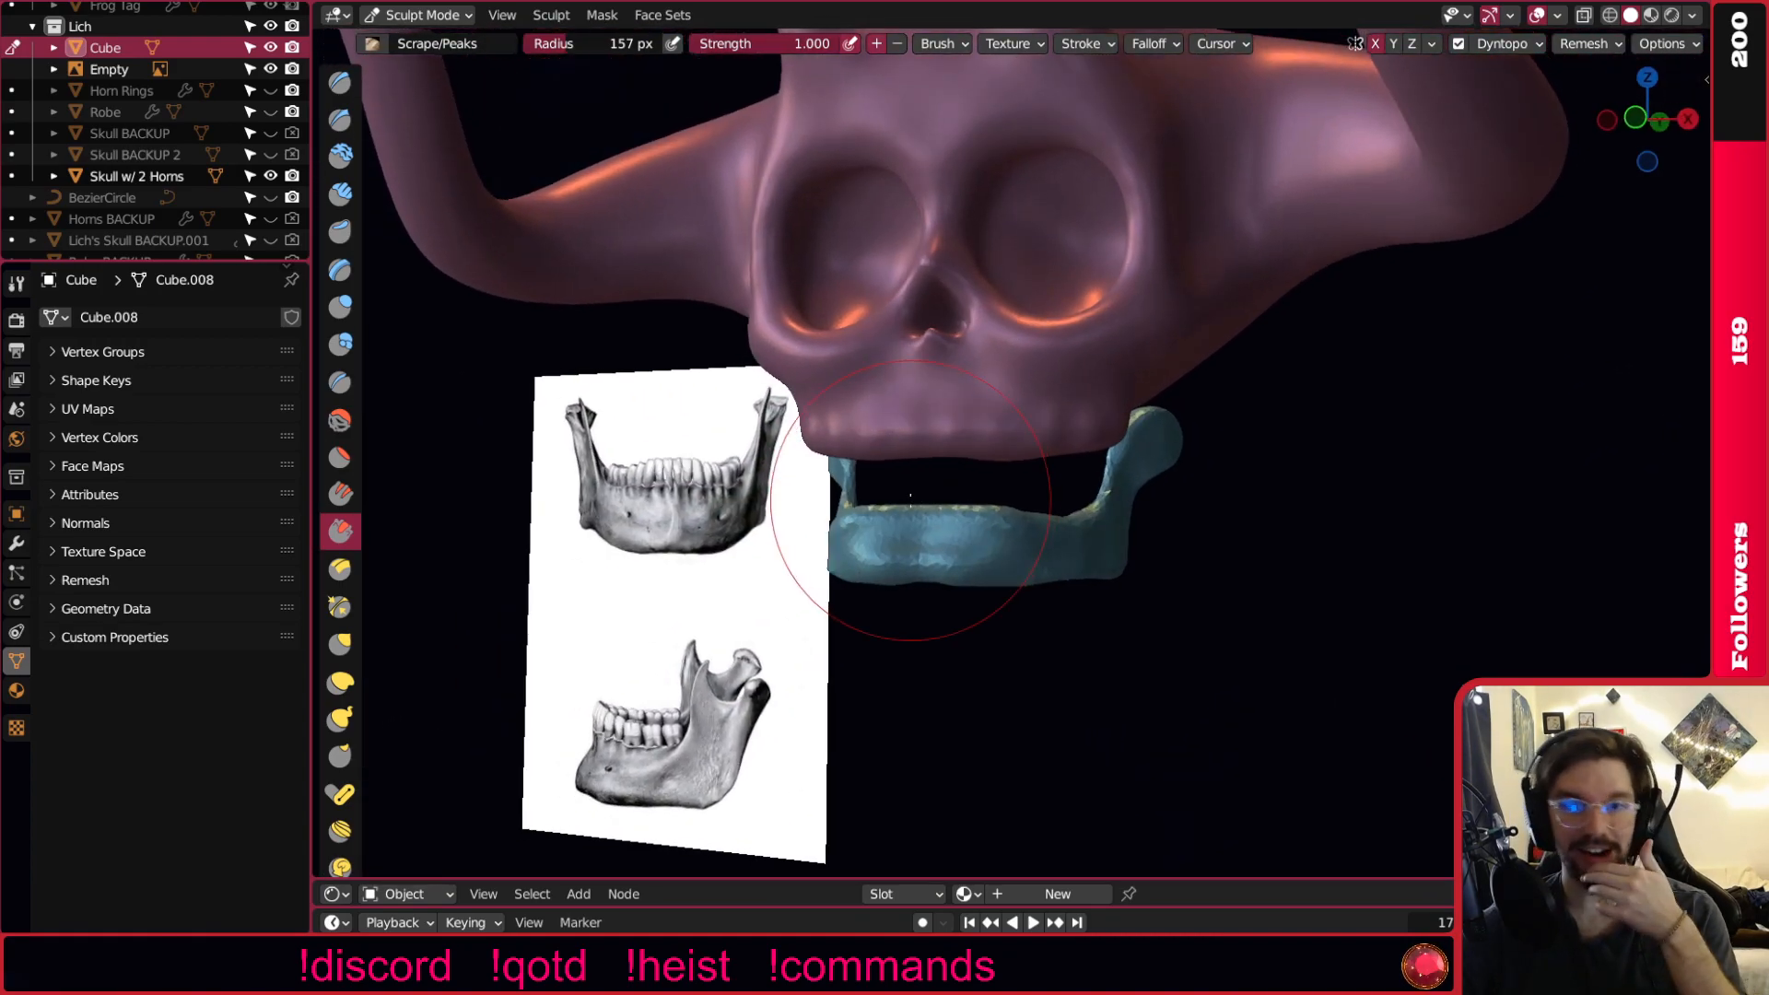
{"action": "middle_click_drag", "start_coordinate": [1027, 477], "coordinate": [1185, 536]}
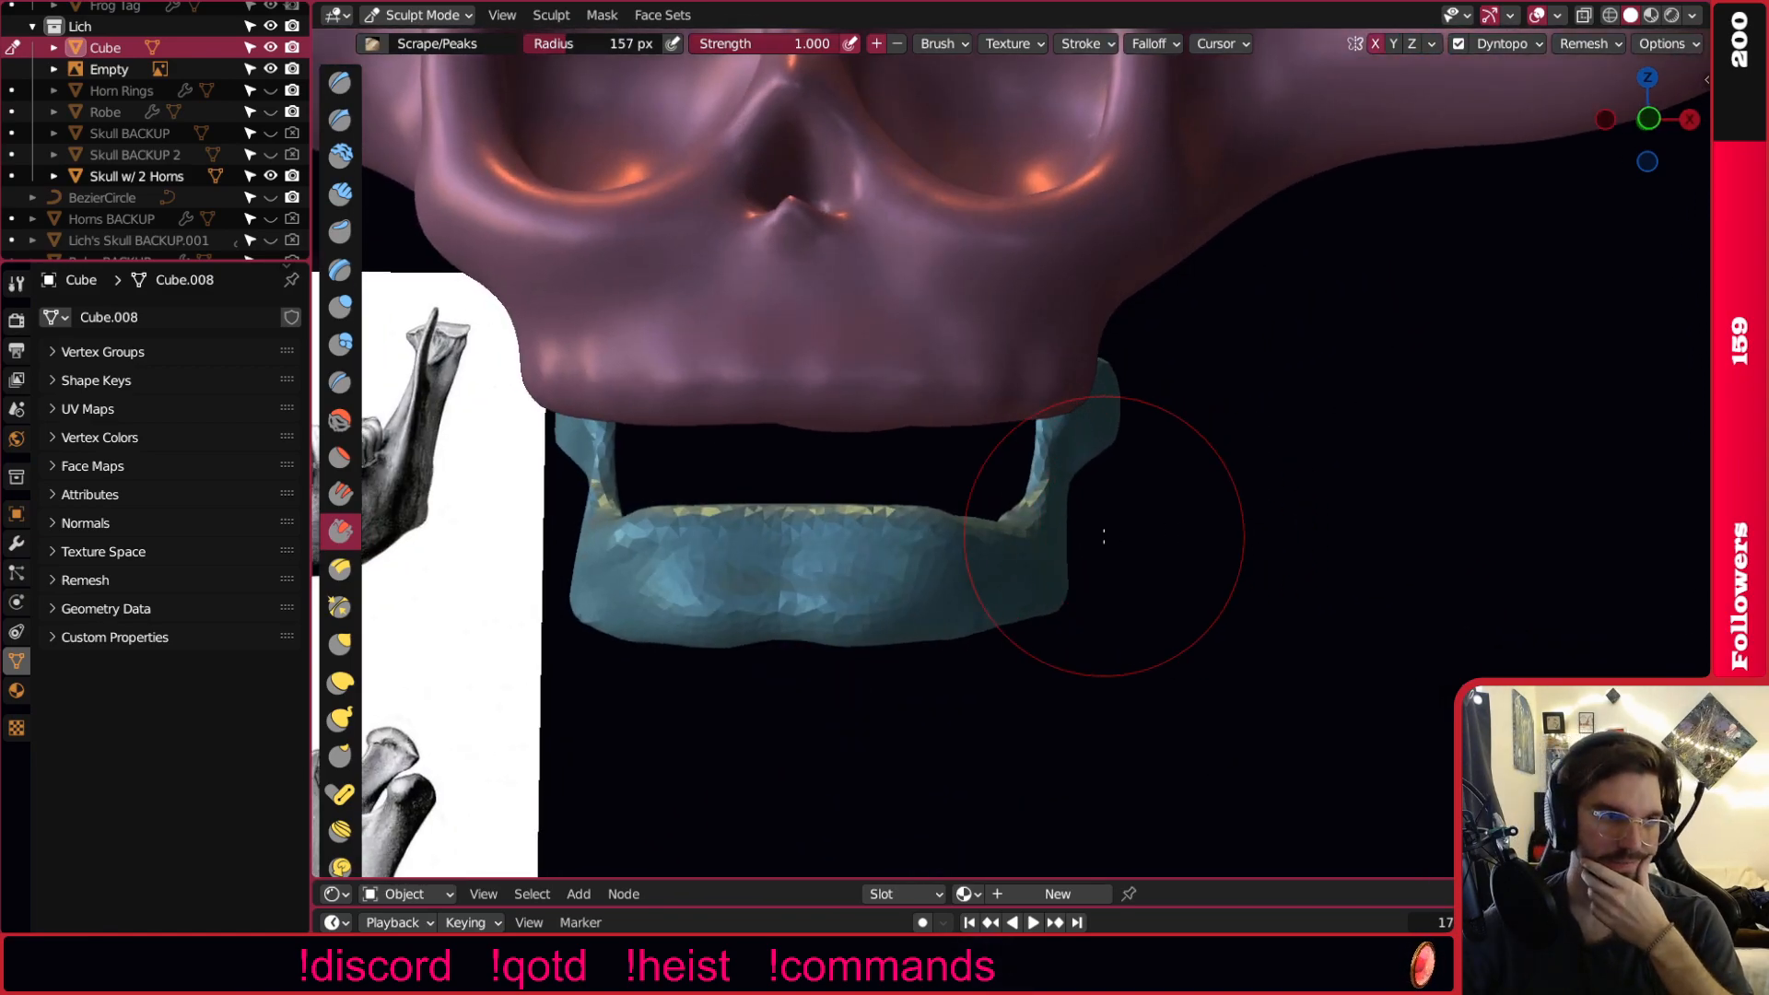
{"action": "scroll", "coordinate": [1066, 455], "scroll_direction": "up", "scroll_amount": 3}
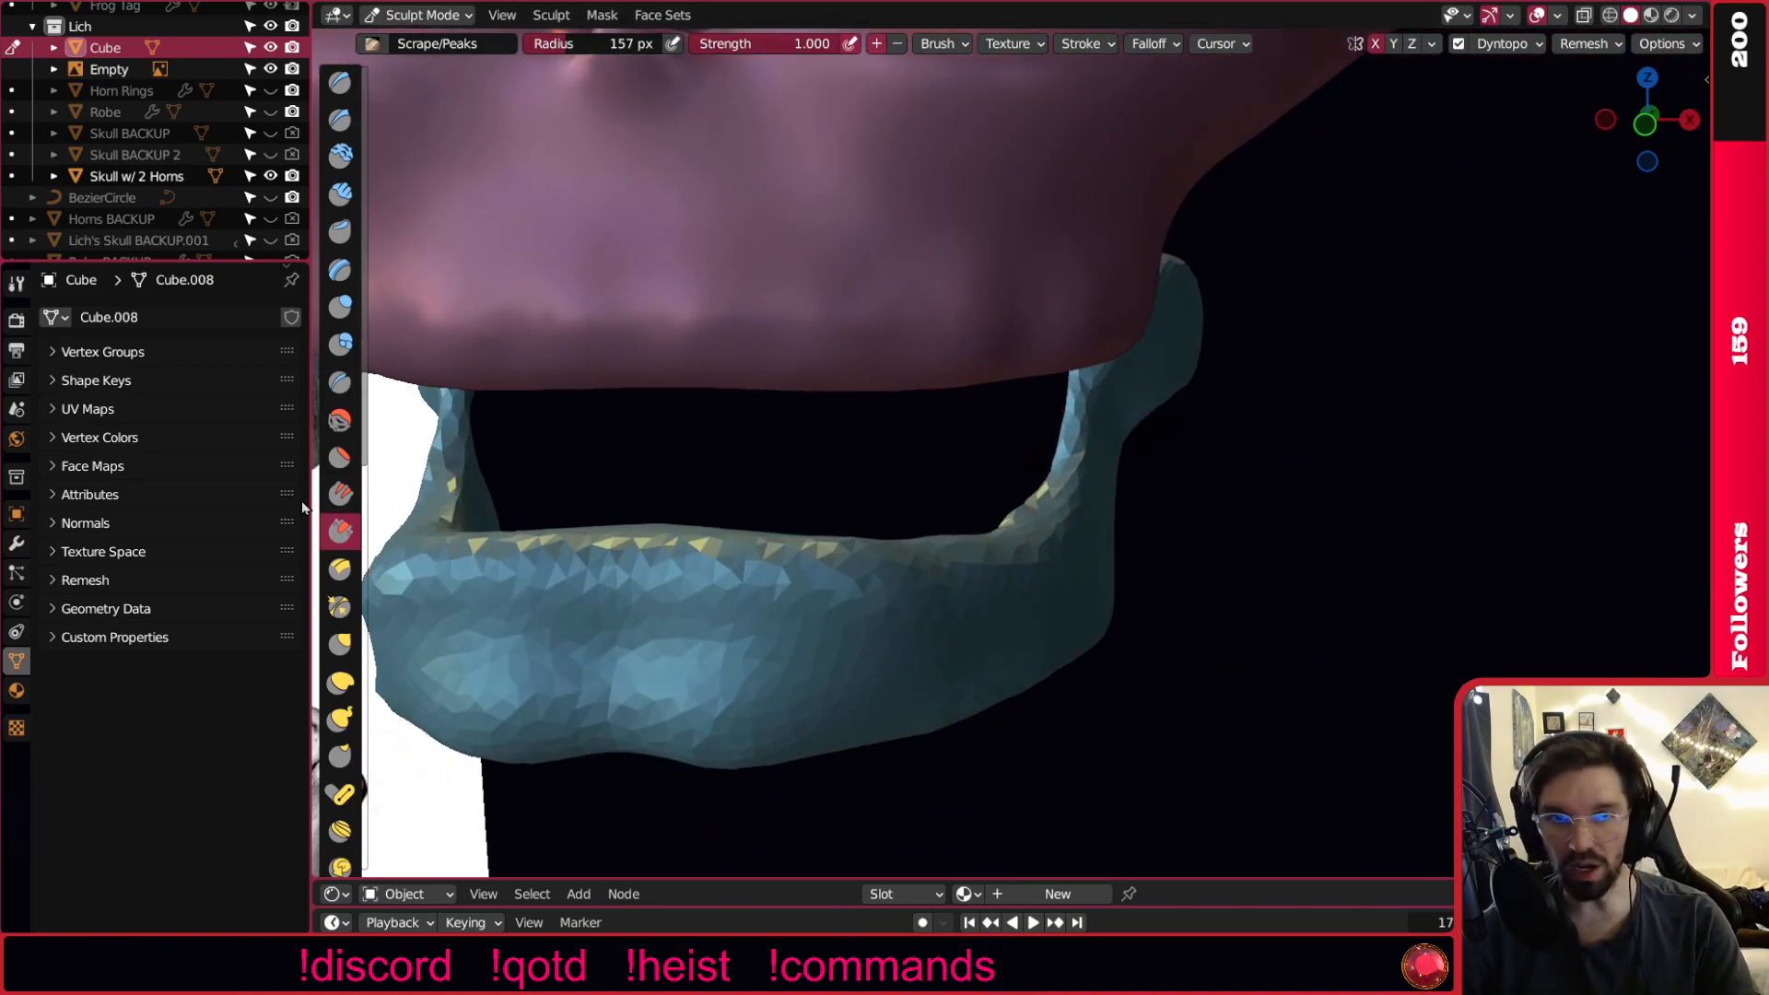
Build up the outer side of the jaw just below its upper rim with the Inflate/Deflate brush at 101 px radius.
{"action": "left_click", "coordinate": [344, 312]}
{"action": "middle_click_drag", "start_coordinate": [871, 567], "coordinate": [884, 610]}
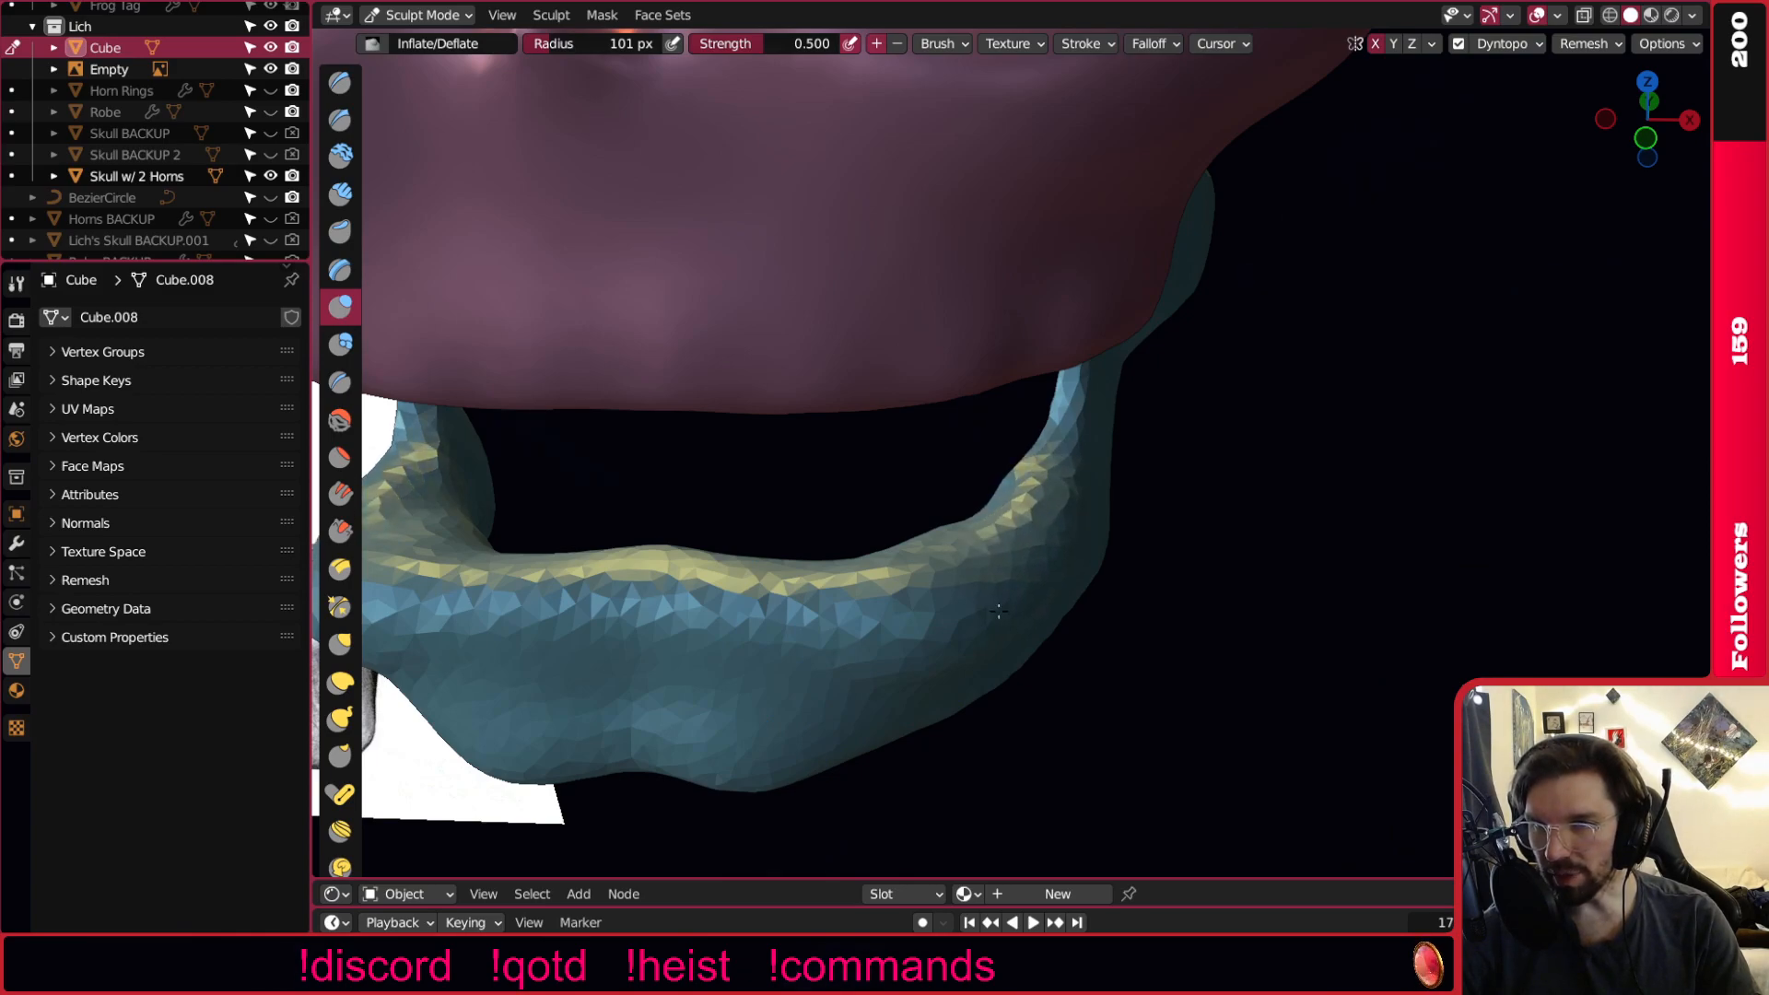
{"action": "left_click_drag", "start_coordinate": [890, 612], "coordinate": [1013, 600]}
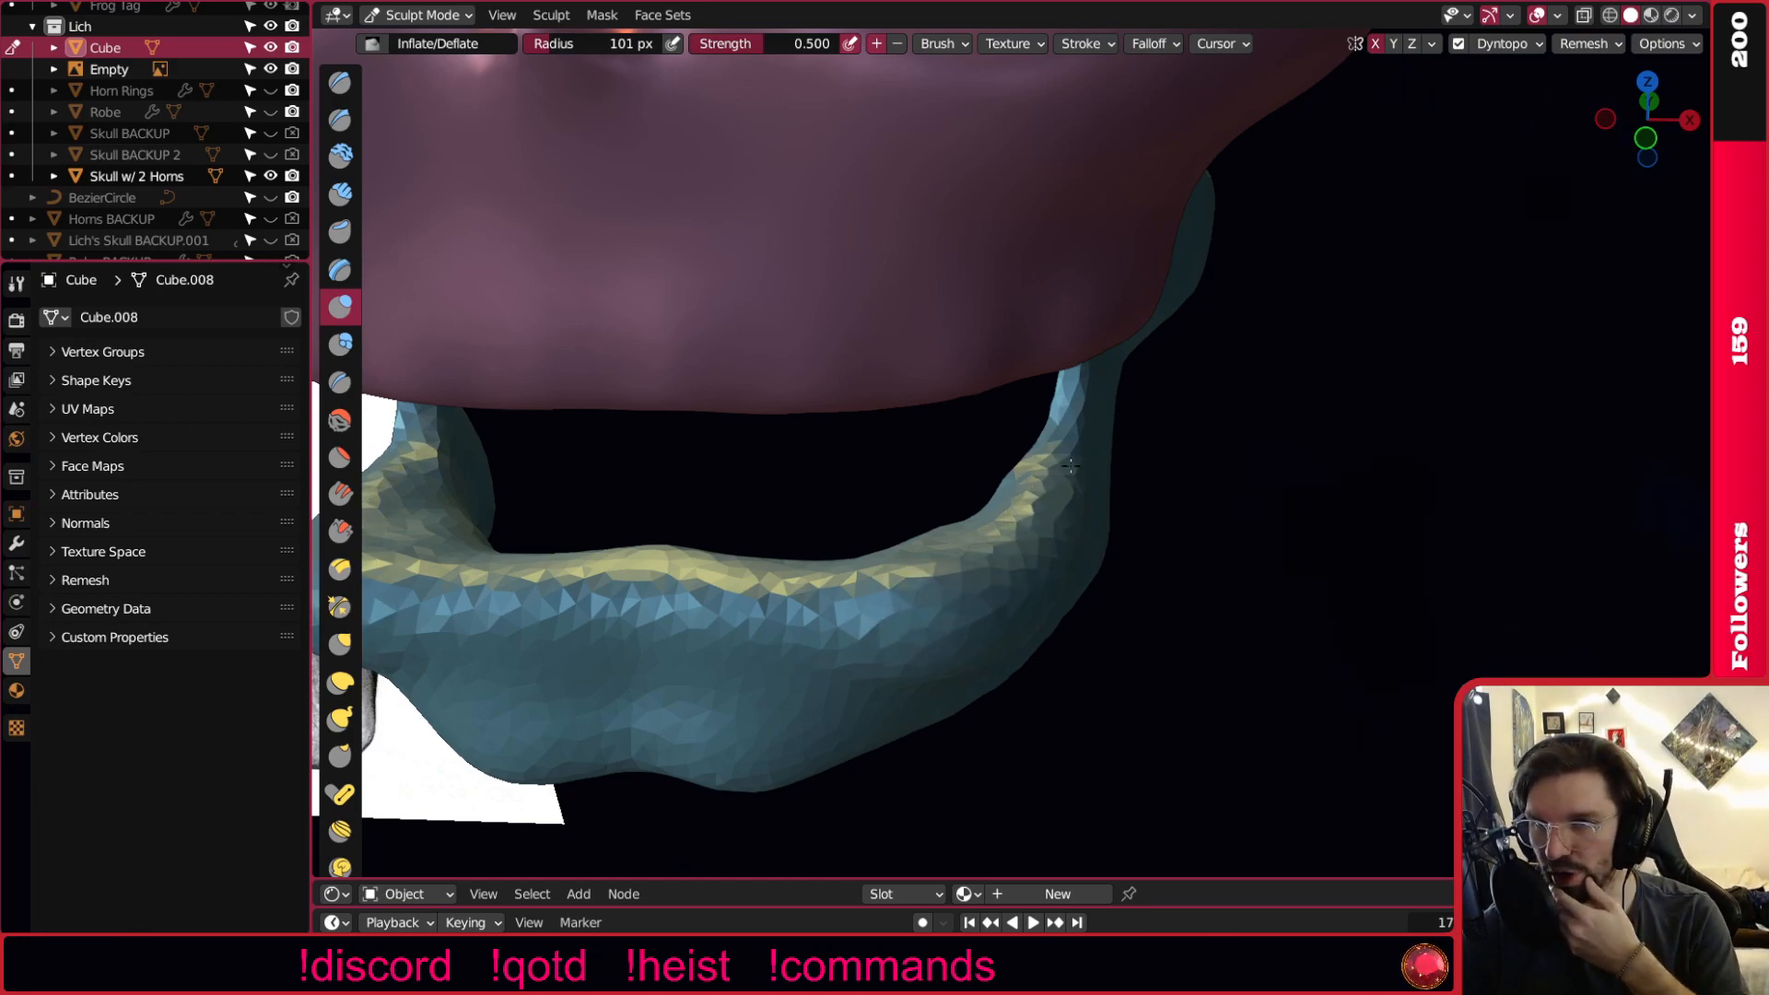
{"action": "left_click_drag", "start_coordinate": [1046, 560], "coordinate": [1050, 582]}
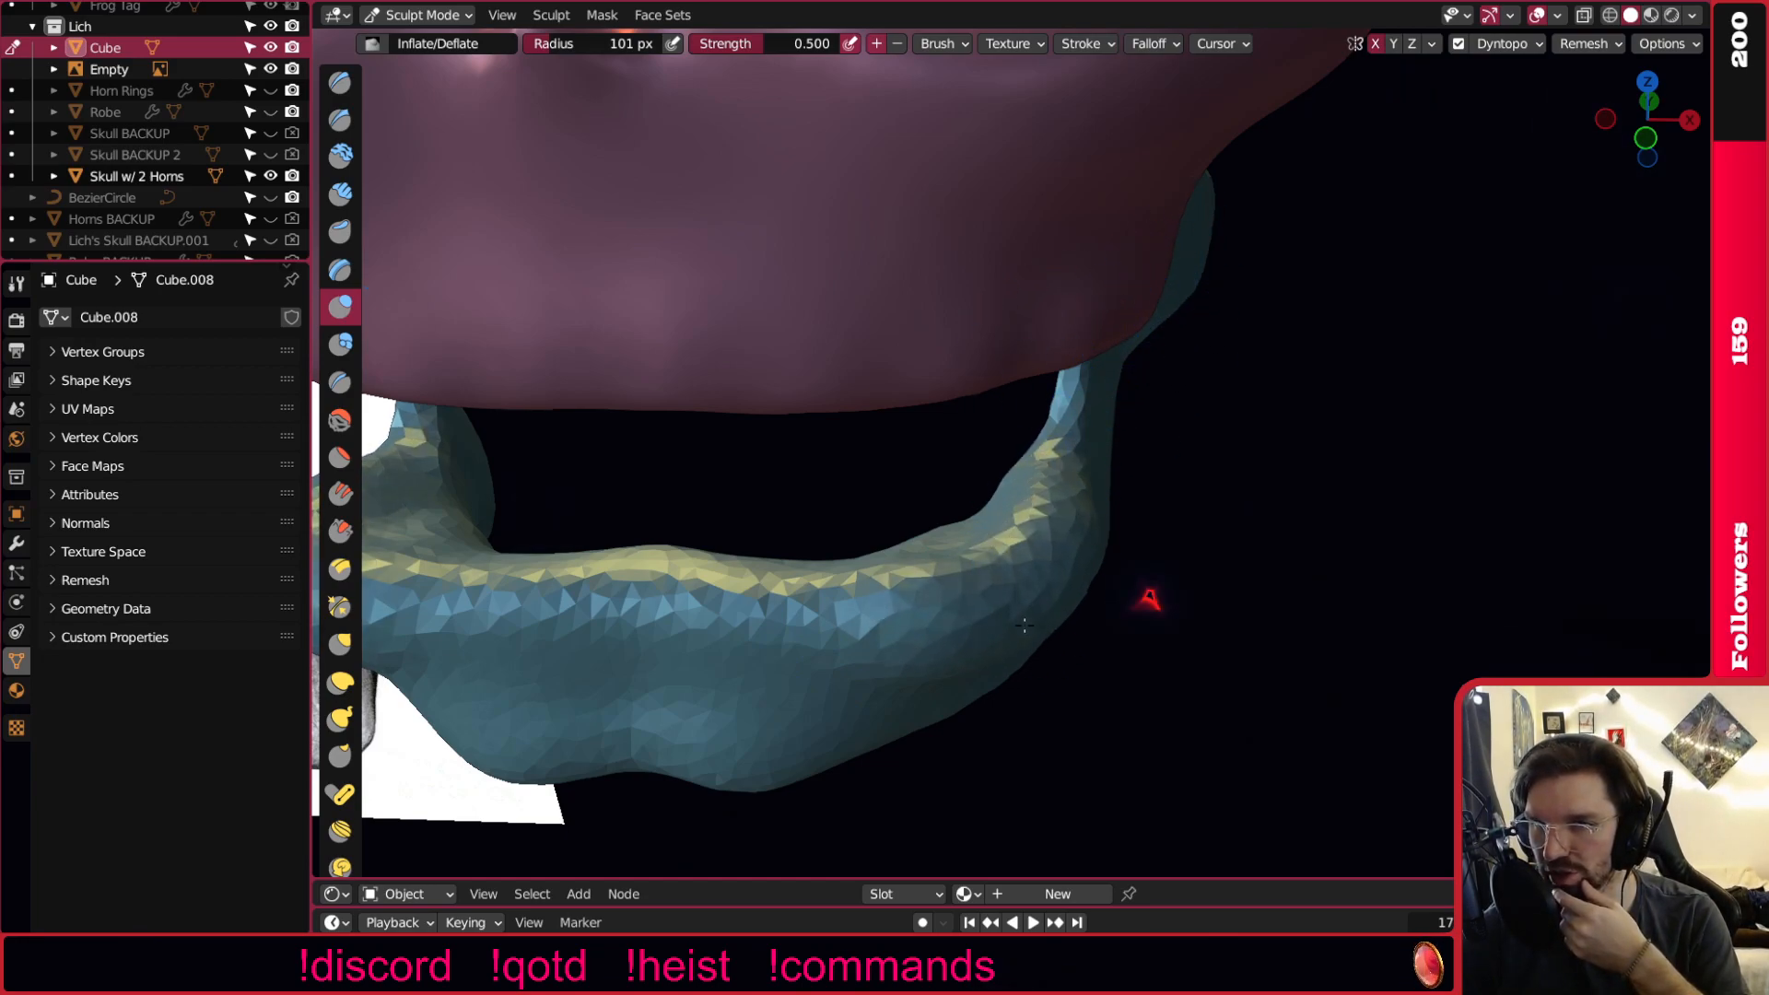
{"action": "mouse_move", "coordinate": [975, 631]}
{"action": "left_mouse_down"}
{"action": "mouse_move", "coordinate": [908, 599]}
{"action": "mouse_move", "coordinate": [763, 603]}
{"action": "left_mouse_up"}
{"action": "middle_click_drag", "start_coordinate": [1038, 636], "coordinate": [1018, 585]}
{"action": "left_click_drag", "start_coordinate": [977, 612], "coordinate": [806, 599]}
{"action": "middle_click_drag", "start_coordinate": [807, 599], "coordinate": [946, 634]}
{"action": "middle_click_drag", "start_coordinate": [1291, 586], "coordinate": [1023, 590]}
{"action": "middle_click_drag", "start_coordinate": [1180, 673], "coordinate": [977, 484], "text": "shift"}
{"action": "middle_click_drag", "start_coordinate": [1138, 535], "coordinate": [855, 568]}
Smooth the ridges along the inner surface of the jaw body with the Smooth brush at 168 px radius.
{"action": "left_click", "coordinate": [338, 542]}
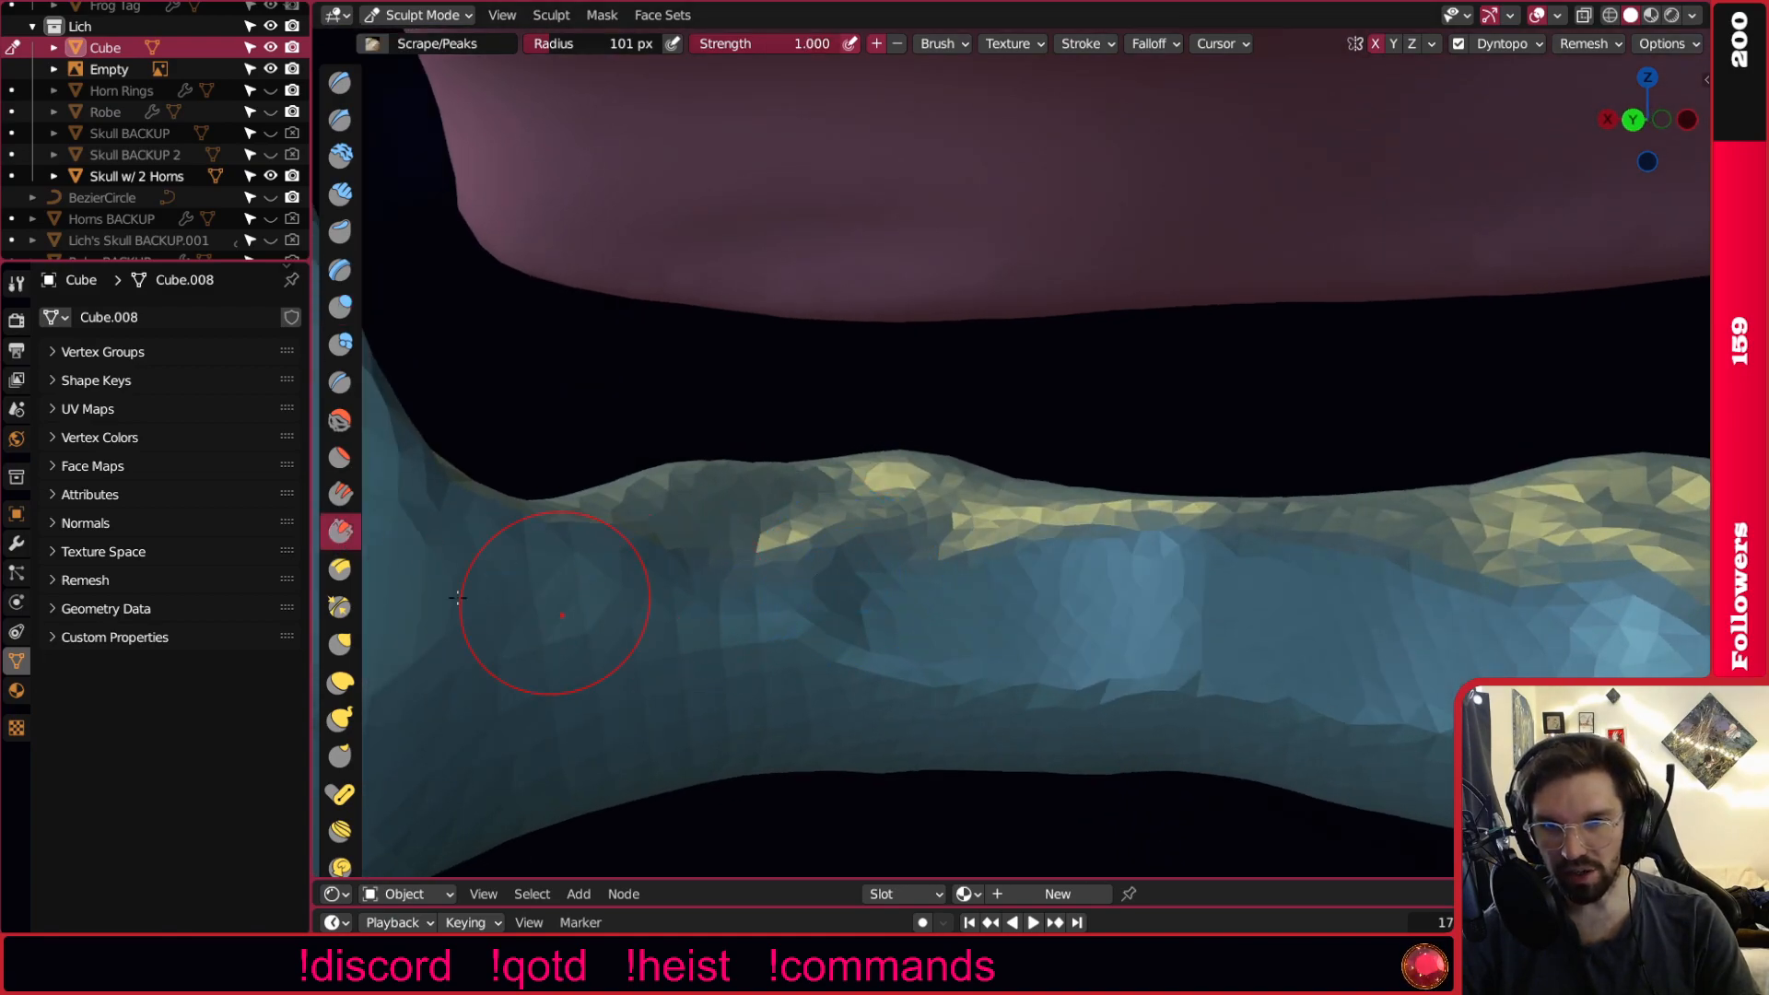
{"action": "left_click", "coordinate": [341, 422]}
{"action": "left_click_drag", "start_coordinate": [711, 671], "coordinate": [1237, 654]}
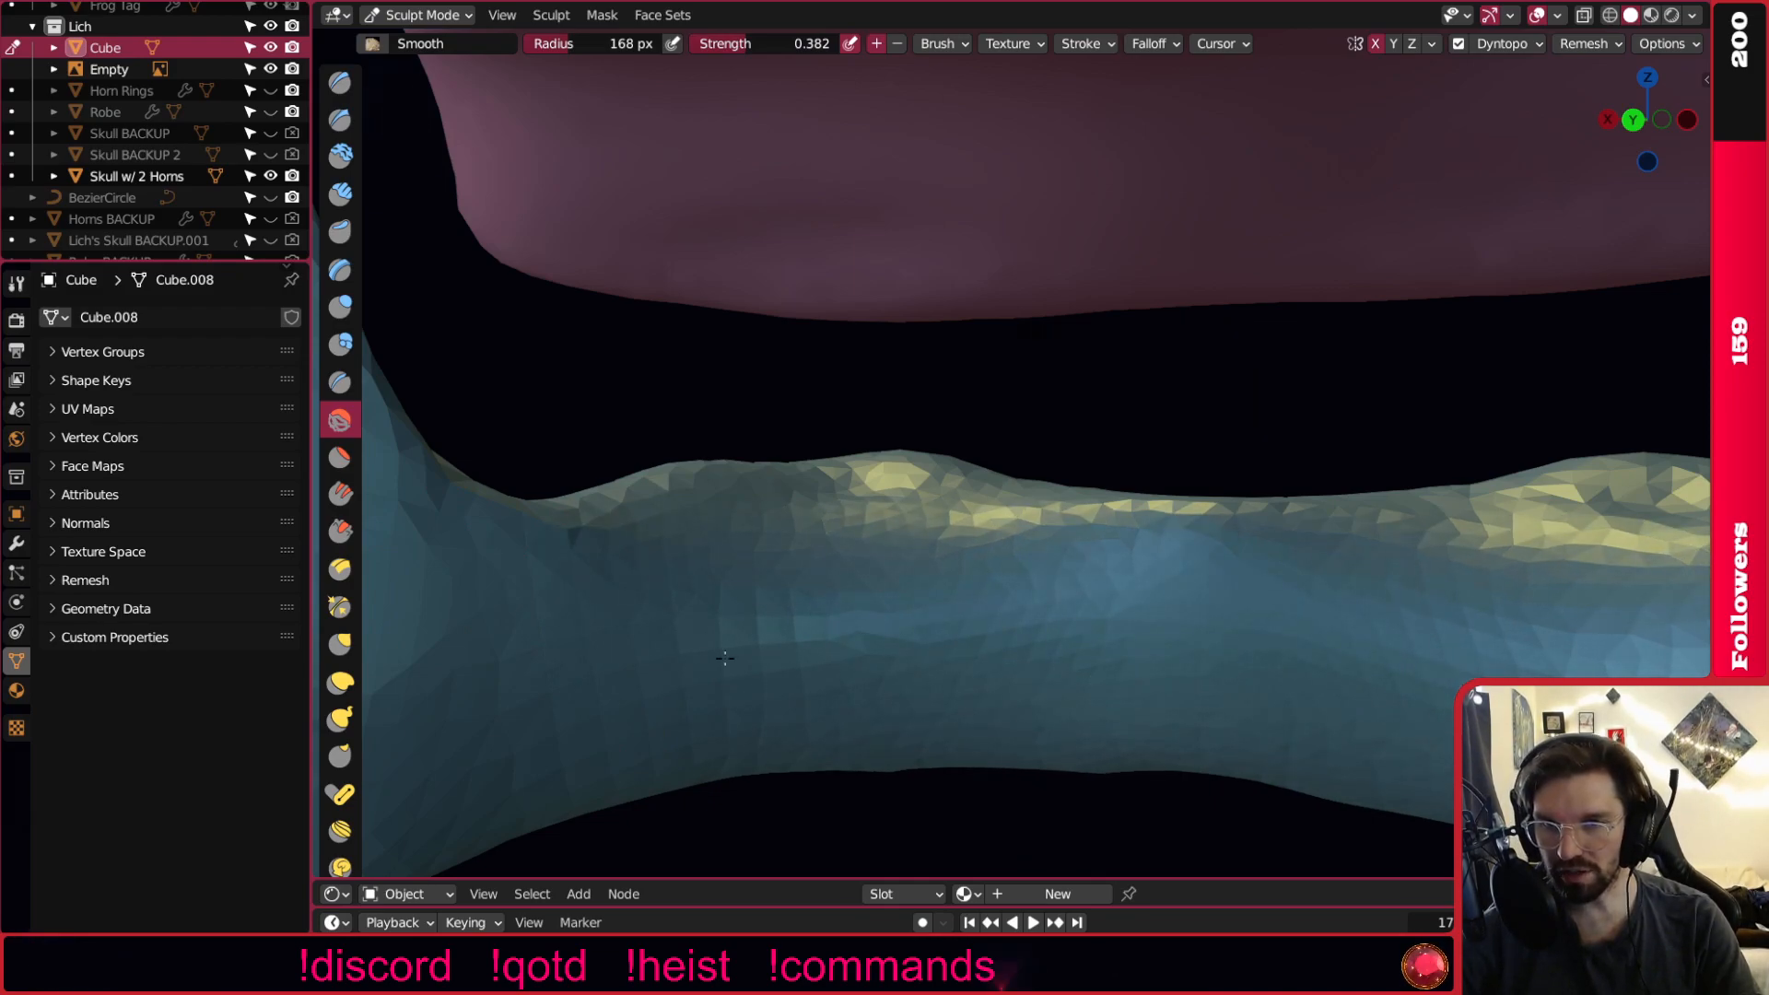
{"action": "mouse_move", "coordinate": [949, 608]}
{"action": "middle_mouse_down"}
{"action": "mouse_move", "coordinate": [783, 636]}
{"action": "mouse_move", "coordinate": [682, 624]}
{"action": "mouse_move", "coordinate": [662, 588]}
{"action": "mouse_move", "coordinate": [1069, 662]}
{"action": "middle_mouse_up"}
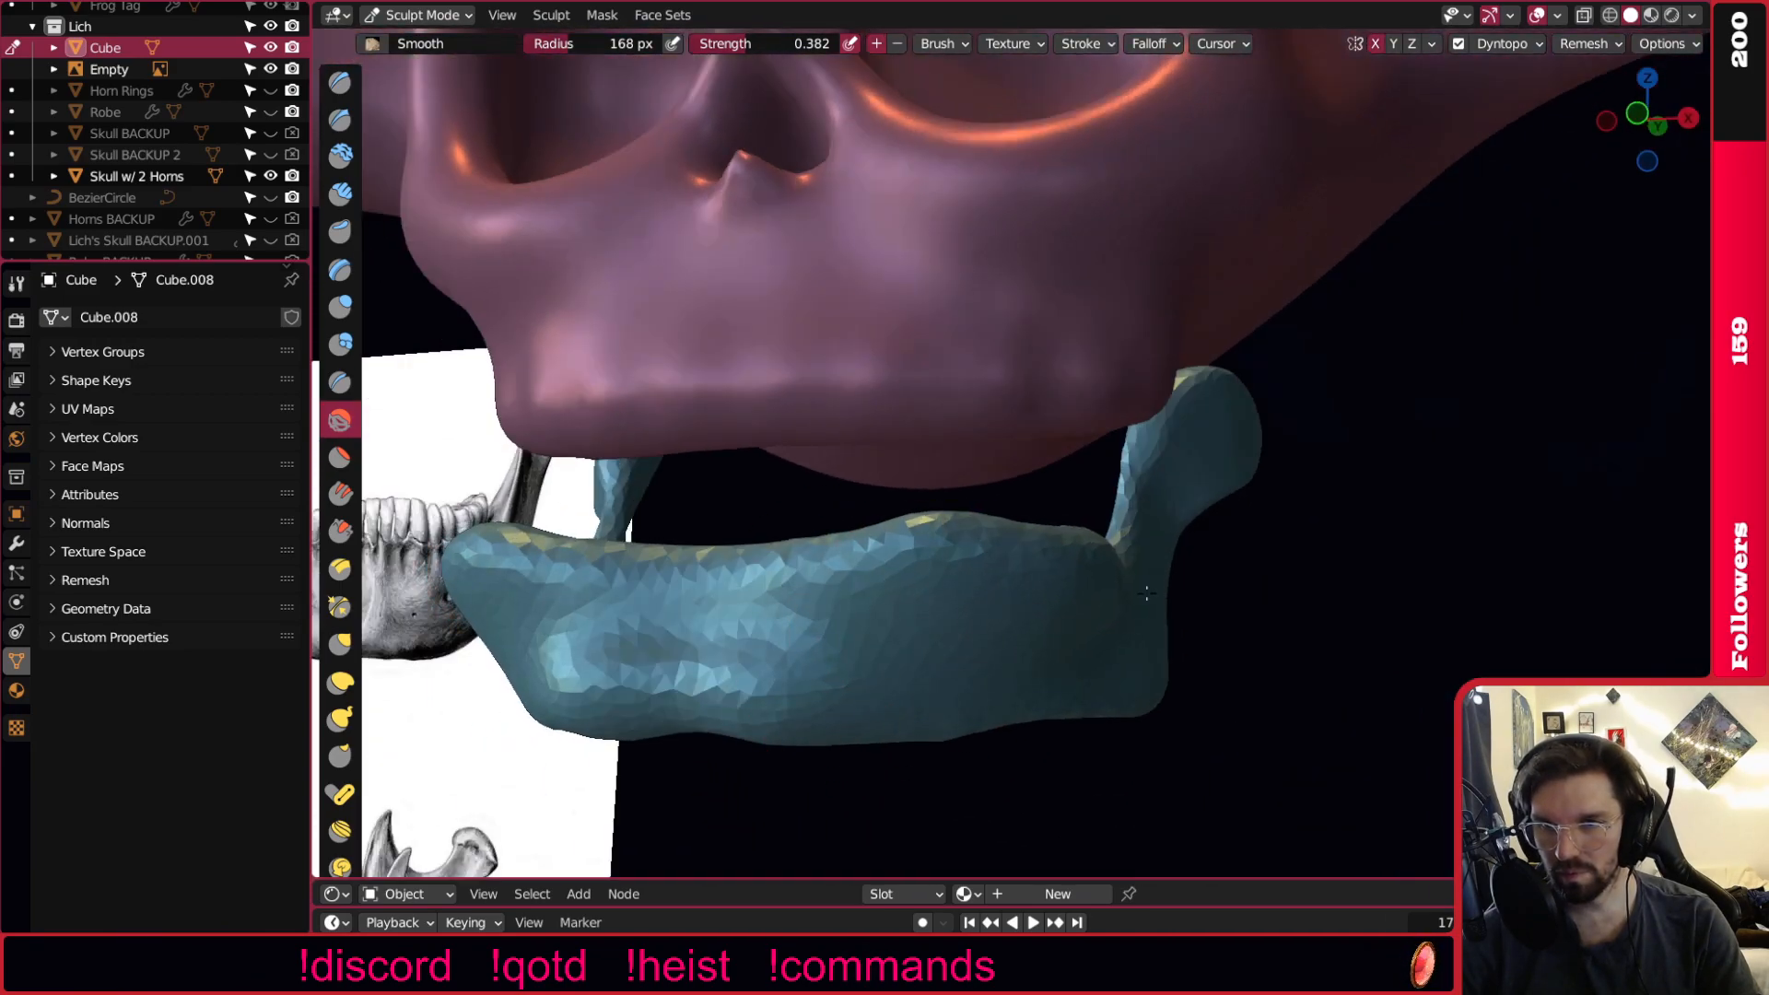
Set the Scrape/Peaks brush strength to 0.4 and scrape down the bulges along the jaw's outer side.
{"action": "mouse_move", "coordinate": [971, 602]}
{"action": "middle_mouse_down"}
{"action": "mouse_move", "coordinate": [1086, 514]}
{"action": "mouse_move", "coordinate": [1041, 516]}
{"action": "middle_mouse_up"}
{"action": "left_click", "coordinate": [343, 532]}
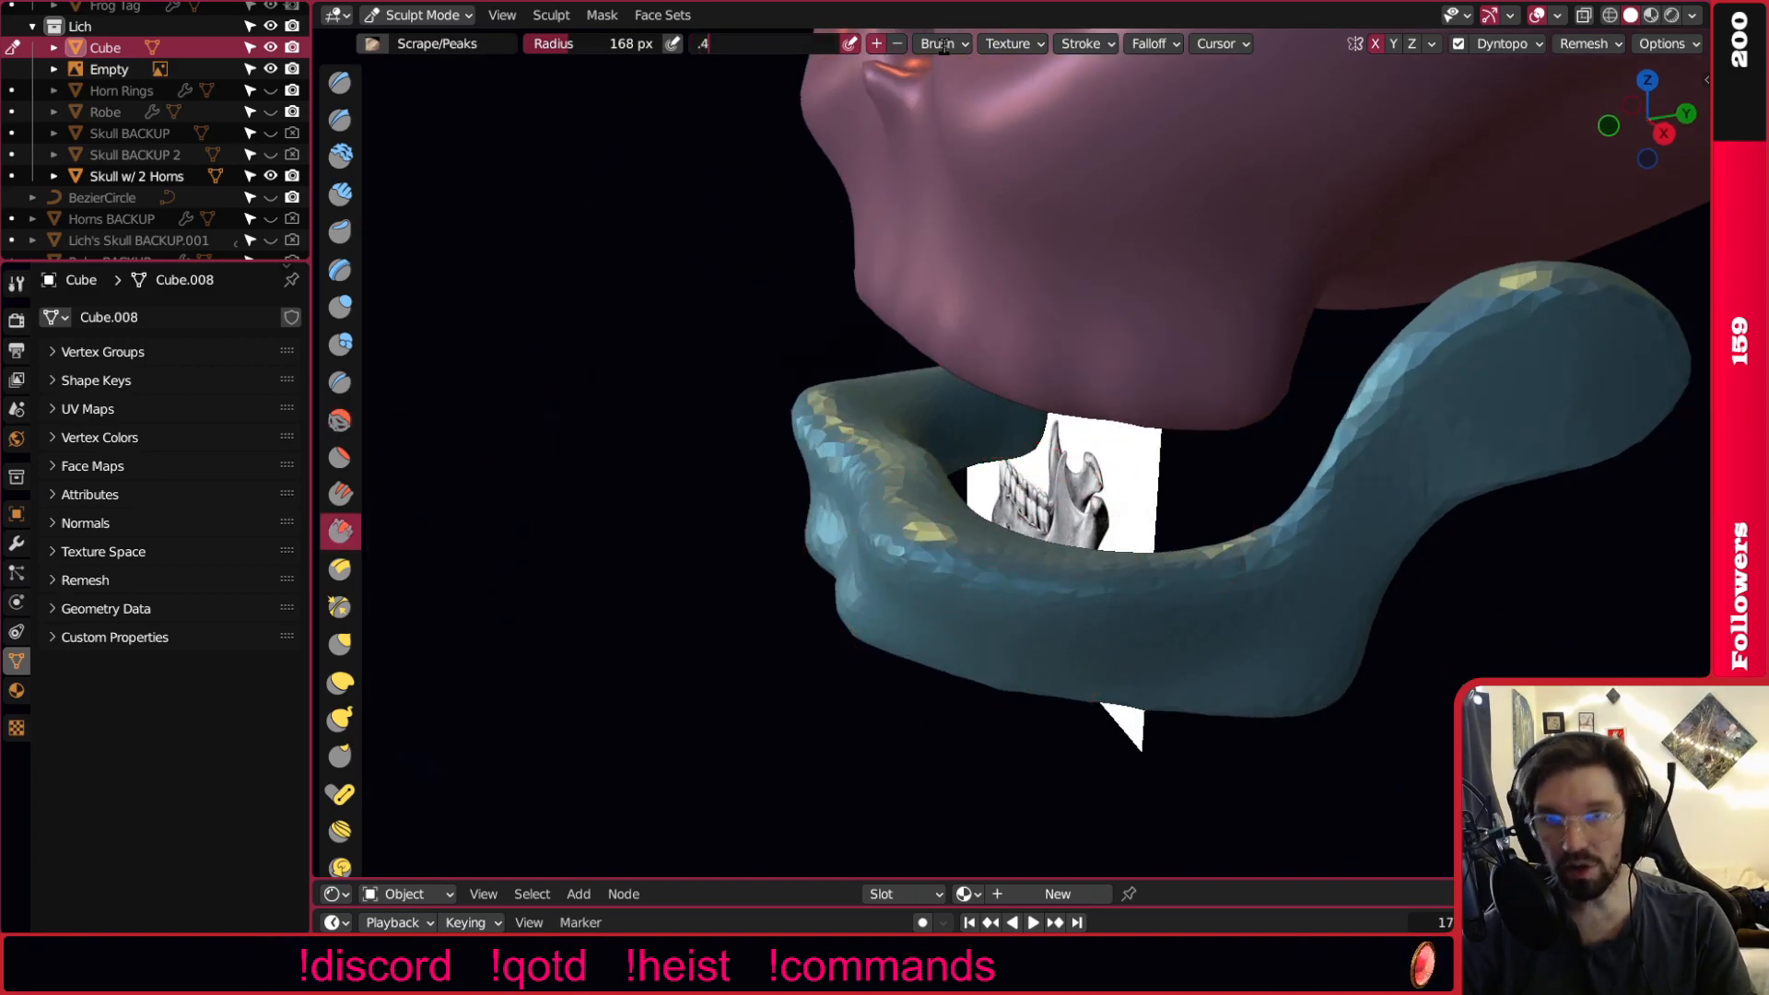
{"action": "middle_click_drag", "start_coordinate": [1294, 758], "coordinate": [1223, 592]}
{"action": "mouse_move", "coordinate": [1018, 587]}
{"action": "left_mouse_down"}
{"action": "mouse_move", "coordinate": [783, 511]}
{"action": "mouse_move", "coordinate": [936, 597]}
{"action": "left_mouse_up"}
{"action": "left_click_drag", "start_coordinate": [744, 509], "coordinate": [945, 603]}
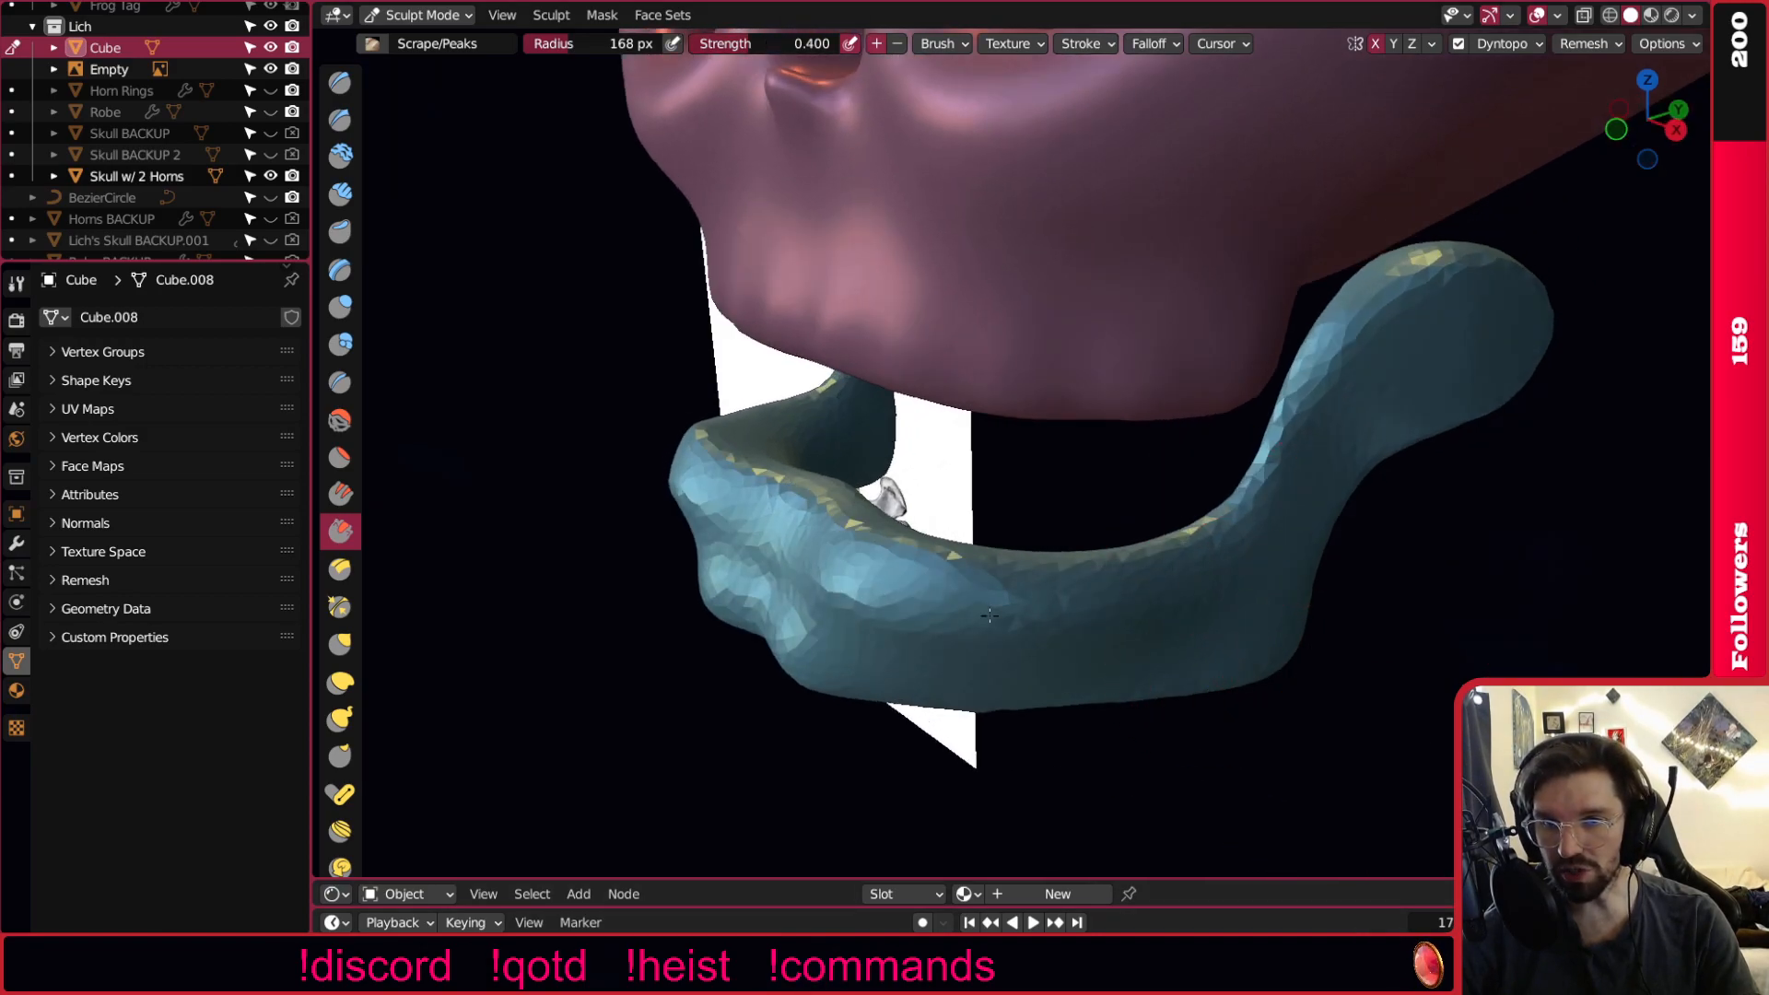
{"action": "middle_click_drag", "start_coordinate": [1102, 609], "coordinate": [951, 489]}
{"action": "left_click_drag", "start_coordinate": [941, 539], "coordinate": [1163, 628]}
{"action": "mouse_move", "coordinate": [1202, 623]}
{"action": "middle_mouse_down"}
{"action": "mouse_move", "coordinate": [941, 537]}
{"action": "mouse_move", "coordinate": [847, 553]}
{"action": "mouse_move", "coordinate": [1088, 604]}
{"action": "middle_mouse_up"}
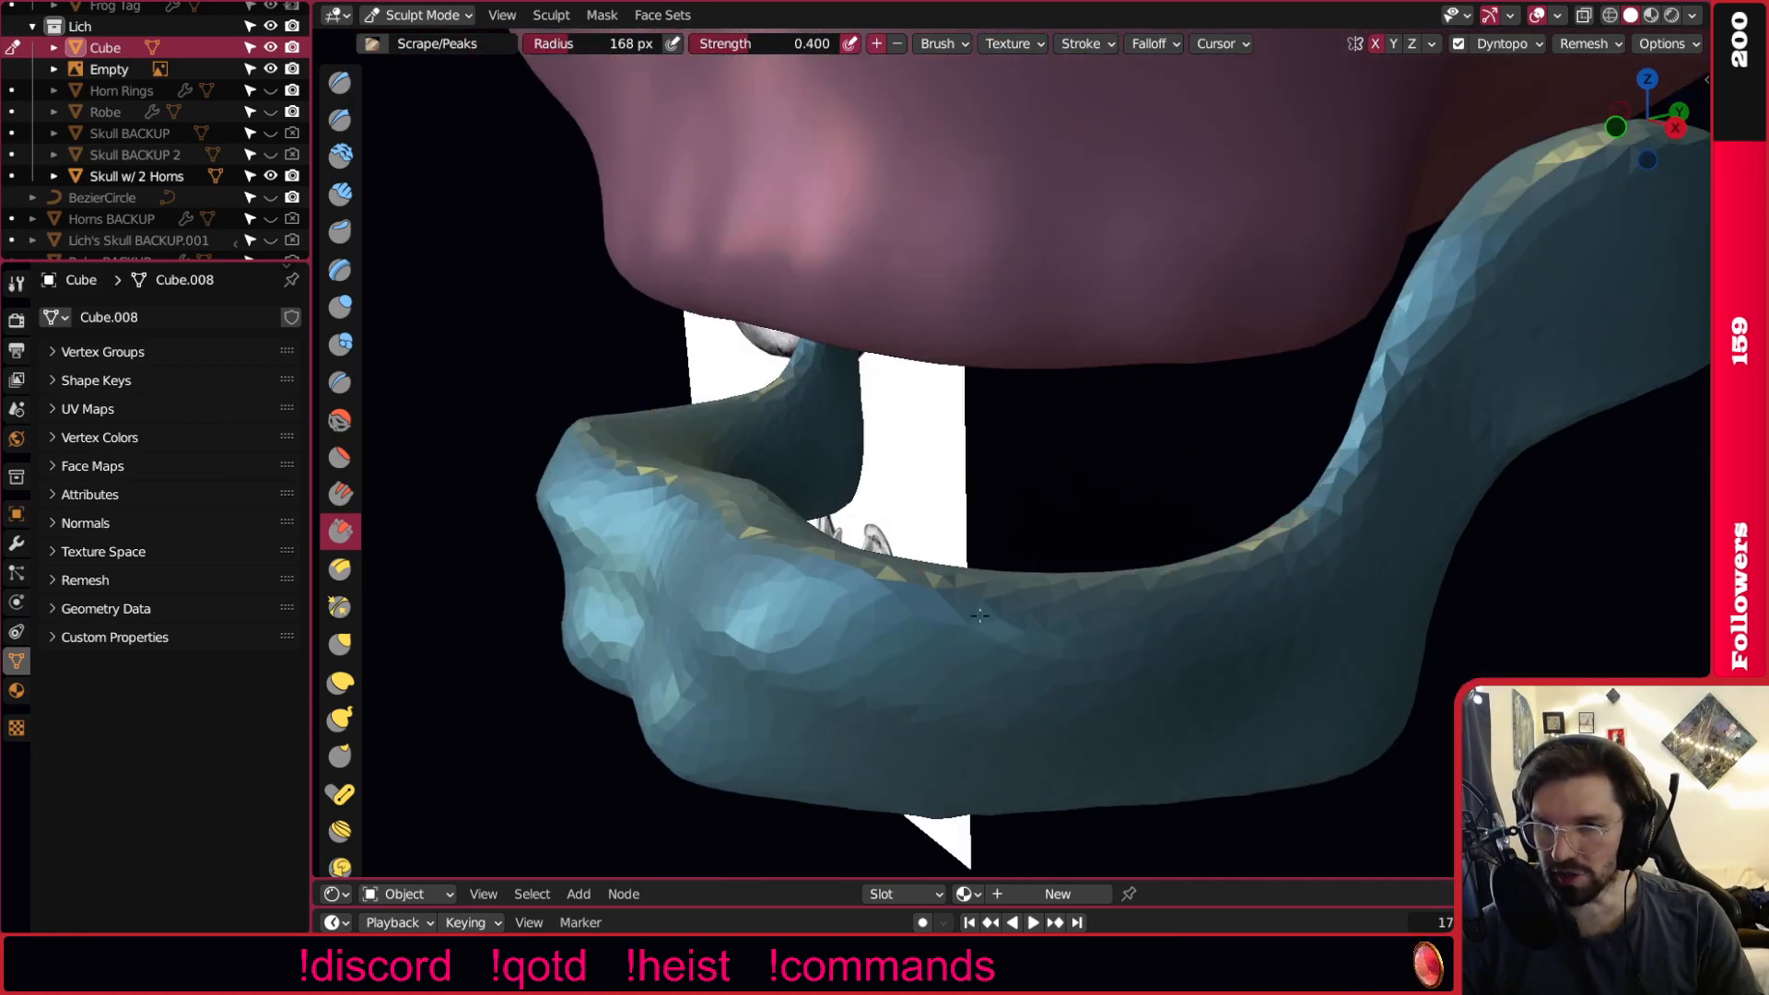
Flatten the jaw's upper rim from the ramus to the front with the Scrape/Peaks brush at 168 px radius.
{"action": "middle_click_drag", "start_coordinate": [1189, 532], "coordinate": [1241, 517]}
{"action": "left_click_drag", "start_coordinate": [1139, 562], "coordinate": [1196, 543]}
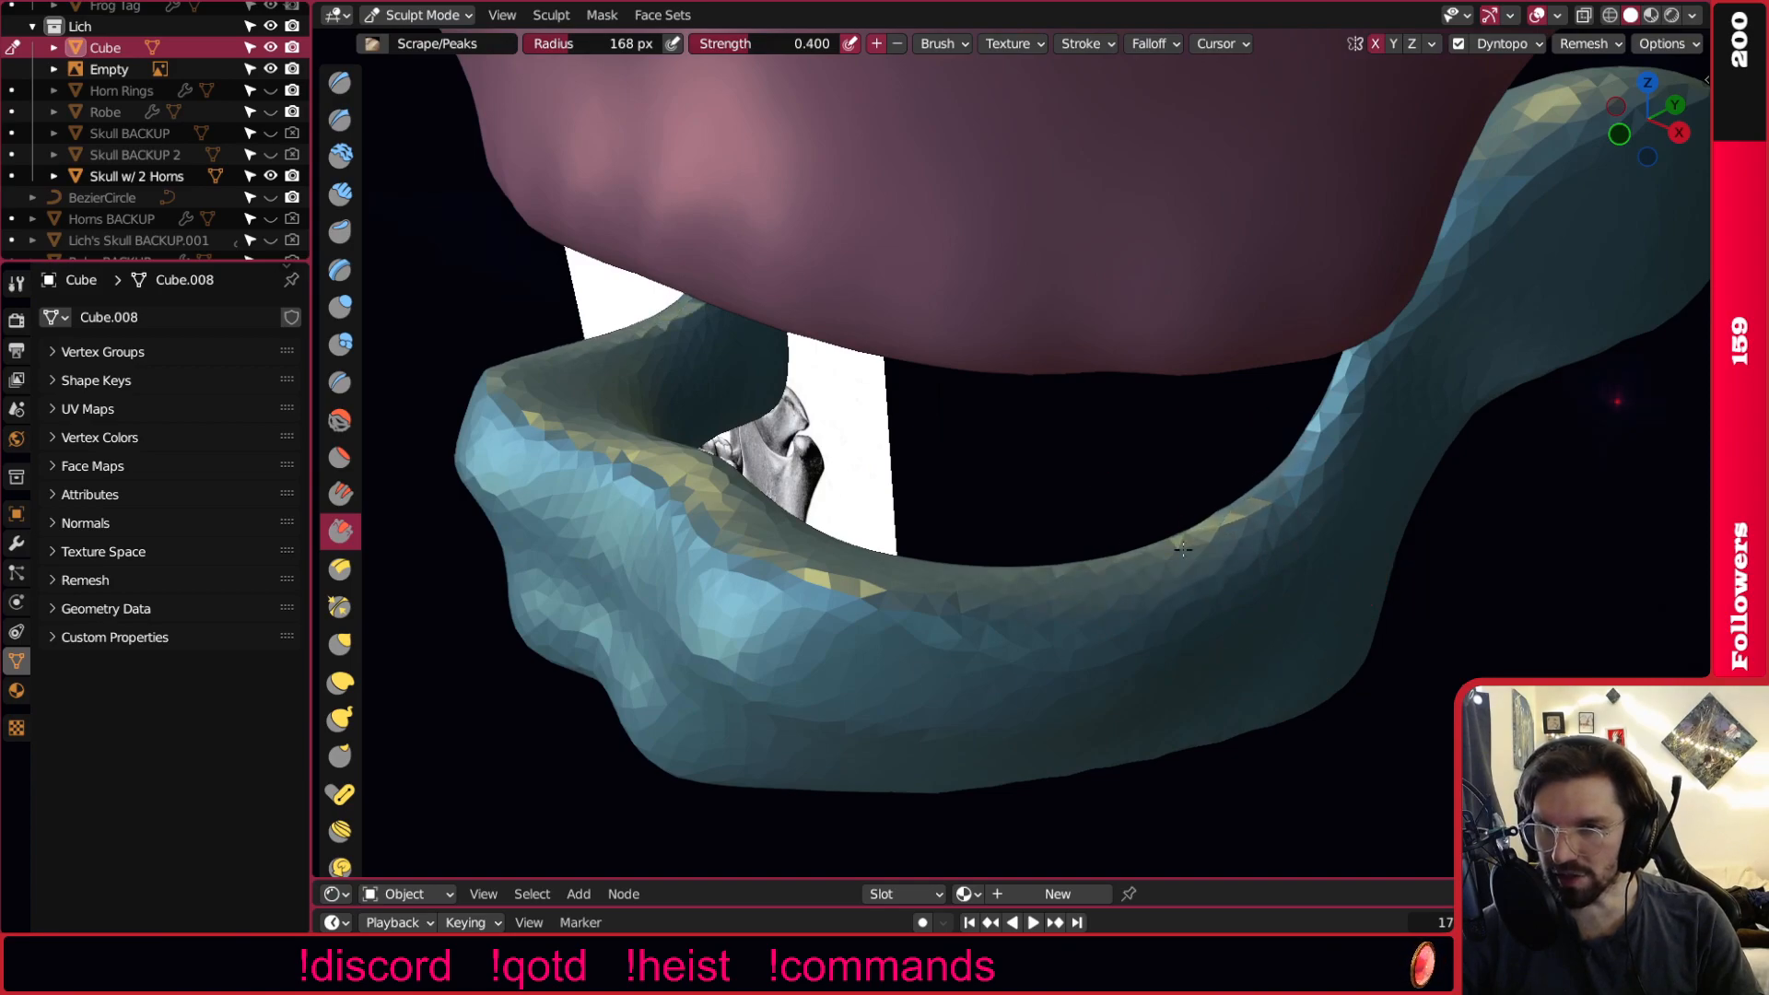
{"action": "middle_click_drag", "start_coordinate": [1305, 488], "coordinate": [1270, 637]}
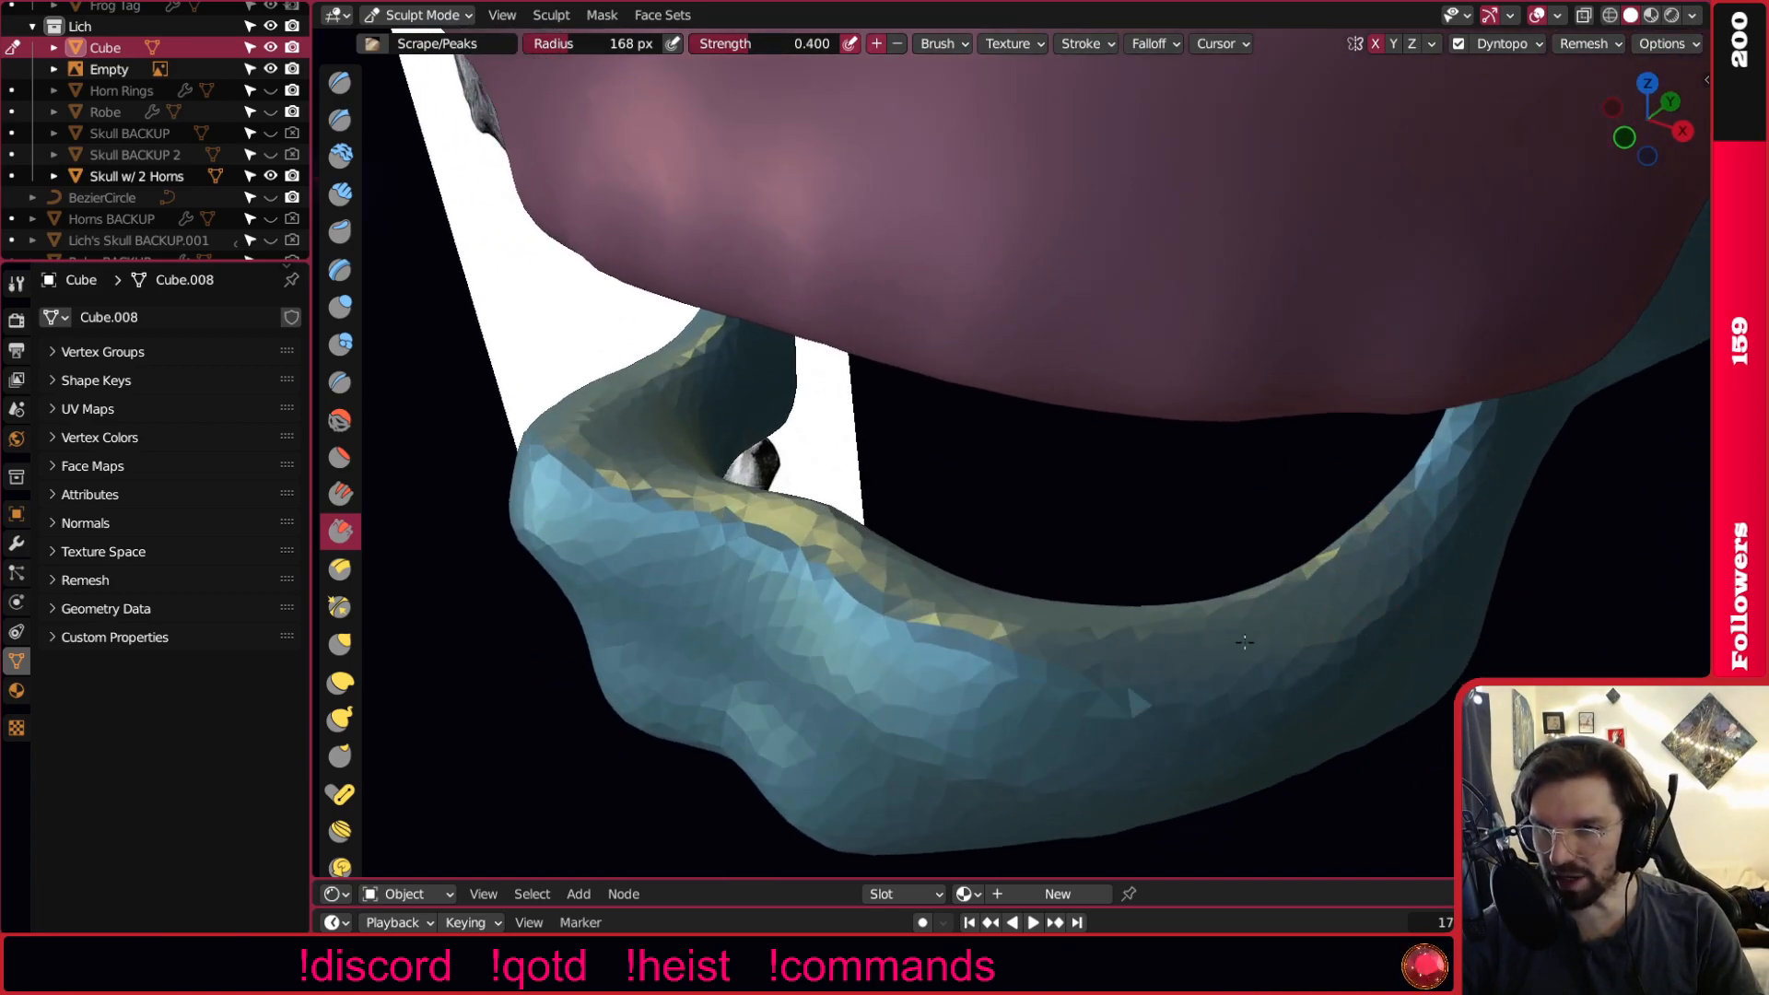
{"action": "mouse_move", "coordinate": [1020, 611]}
{"action": "left_mouse_down"}
{"action": "mouse_move", "coordinate": [917, 636]}
{"action": "mouse_move", "coordinate": [829, 549]}
{"action": "mouse_move", "coordinate": [746, 530]}
{"action": "mouse_move", "coordinate": [1040, 673]}
{"action": "left_mouse_up"}
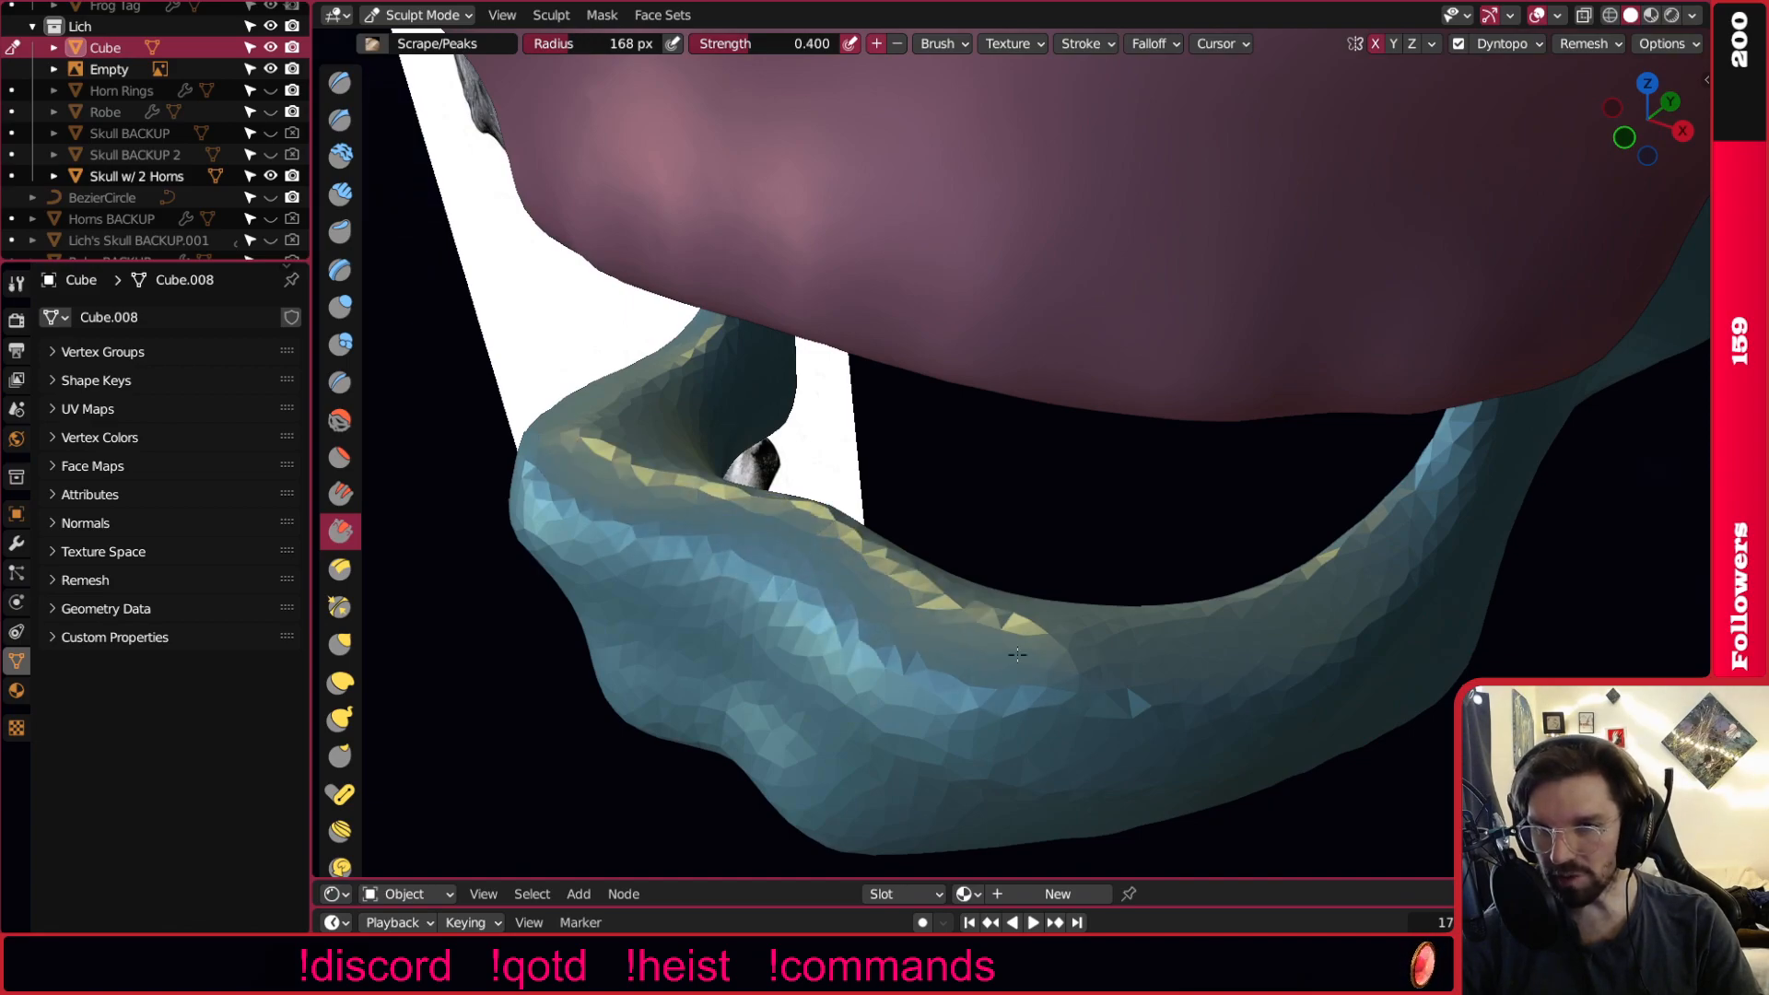
{"action": "mouse_move", "coordinate": [1250, 603]}
{"action": "middle_mouse_down"}
{"action": "mouse_move", "coordinate": [1019, 514]}
{"action": "mouse_move", "coordinate": [1243, 636]}
{"action": "middle_mouse_up"}
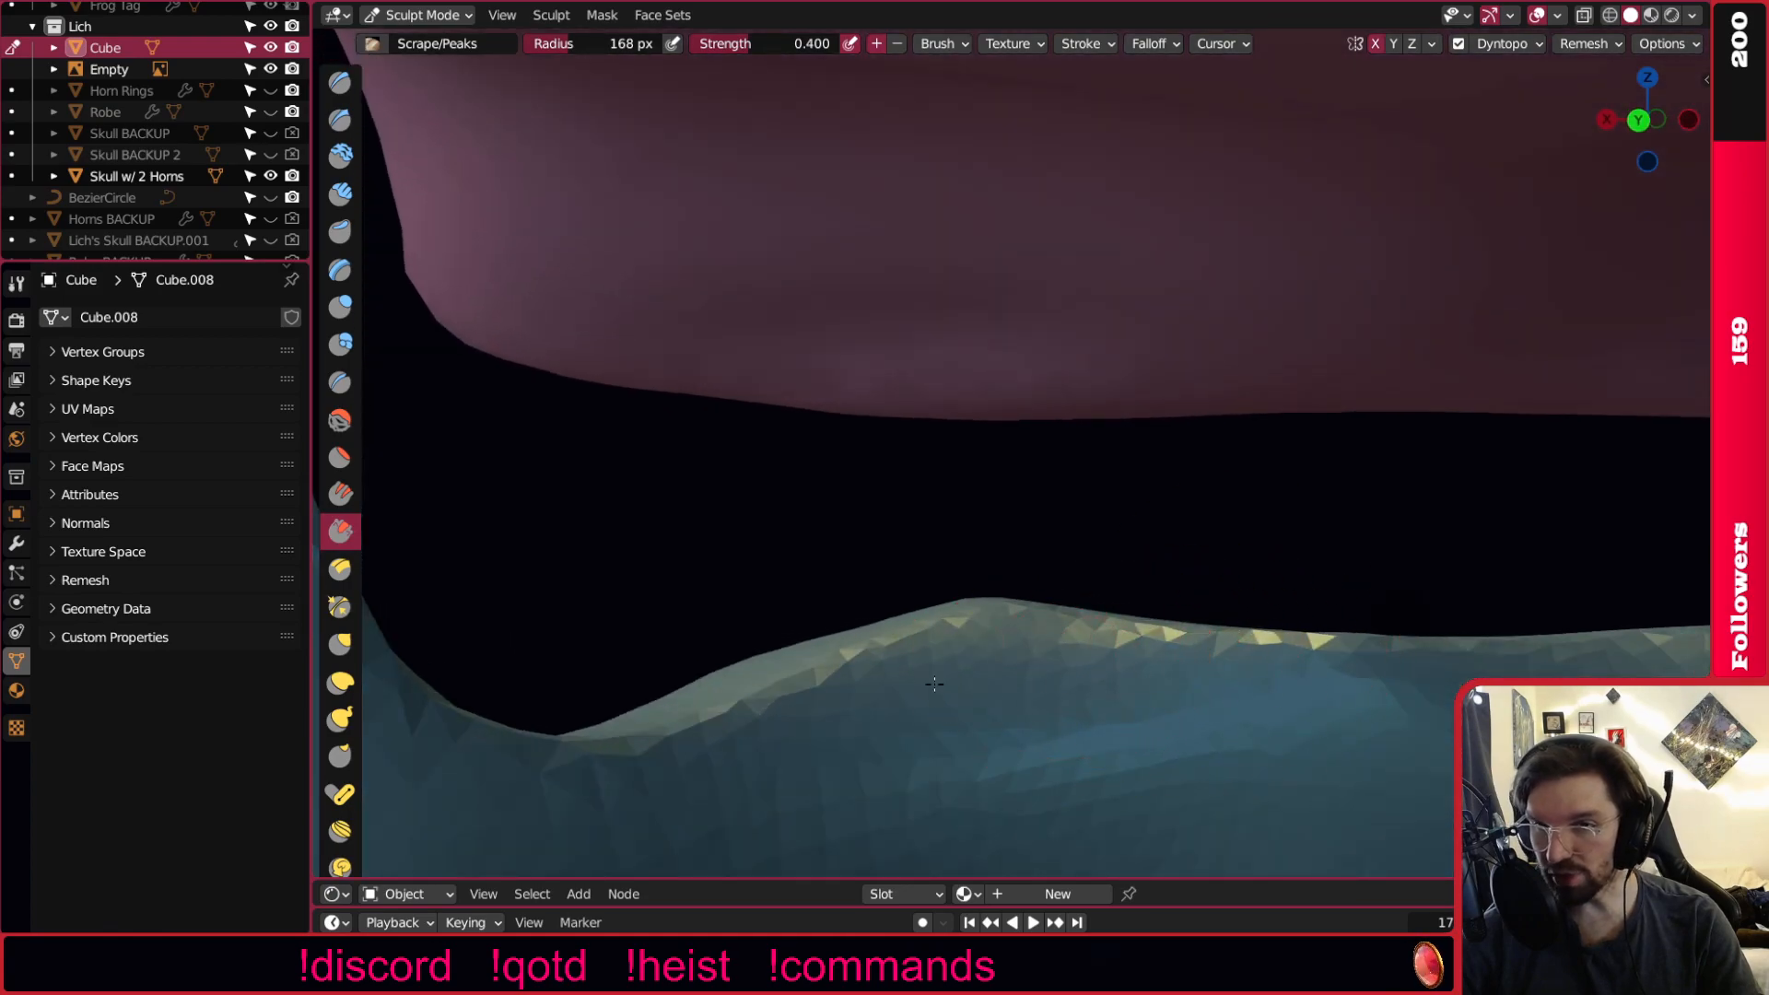
Scrape the inner side of the jaw body where it meets the ramus.
{"action": "middle_click_drag", "start_coordinate": [1486, 748], "coordinate": [1168, 670]}
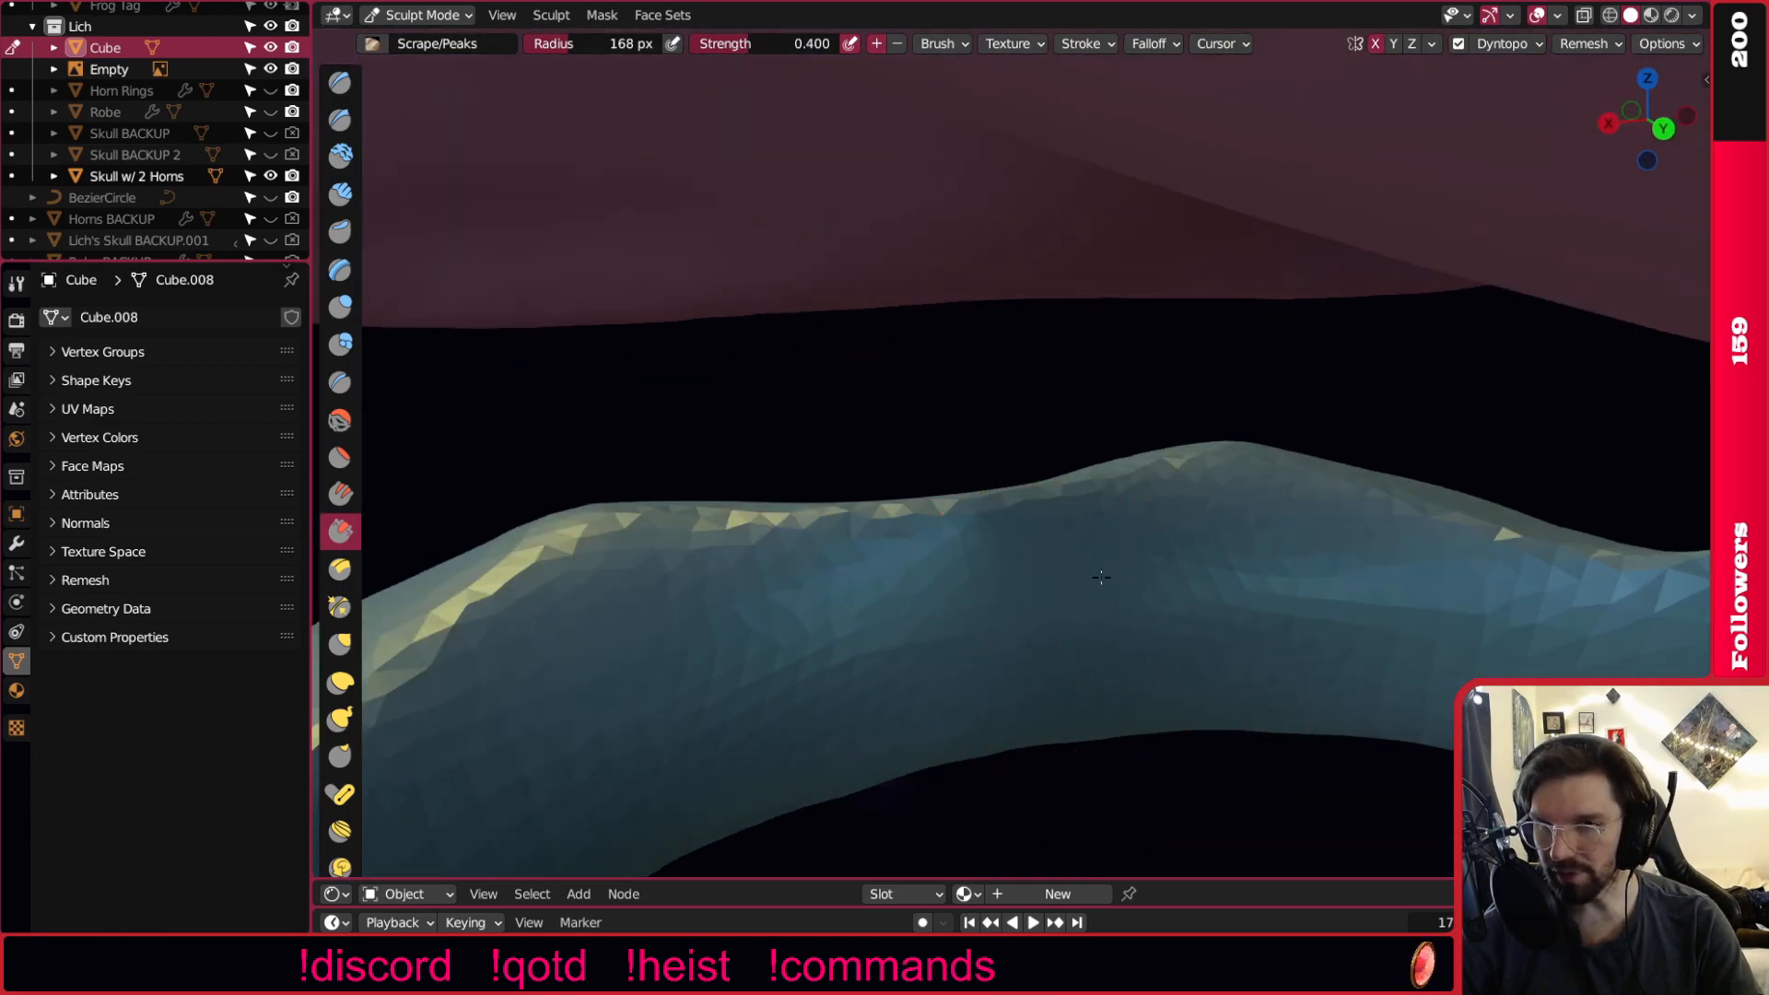
{"action": "middle_click_drag", "start_coordinate": [1060, 606], "coordinate": [1267, 468], "text": "shift"}
{"action": "left_click_drag", "start_coordinate": [783, 544], "coordinate": [595, 473]}
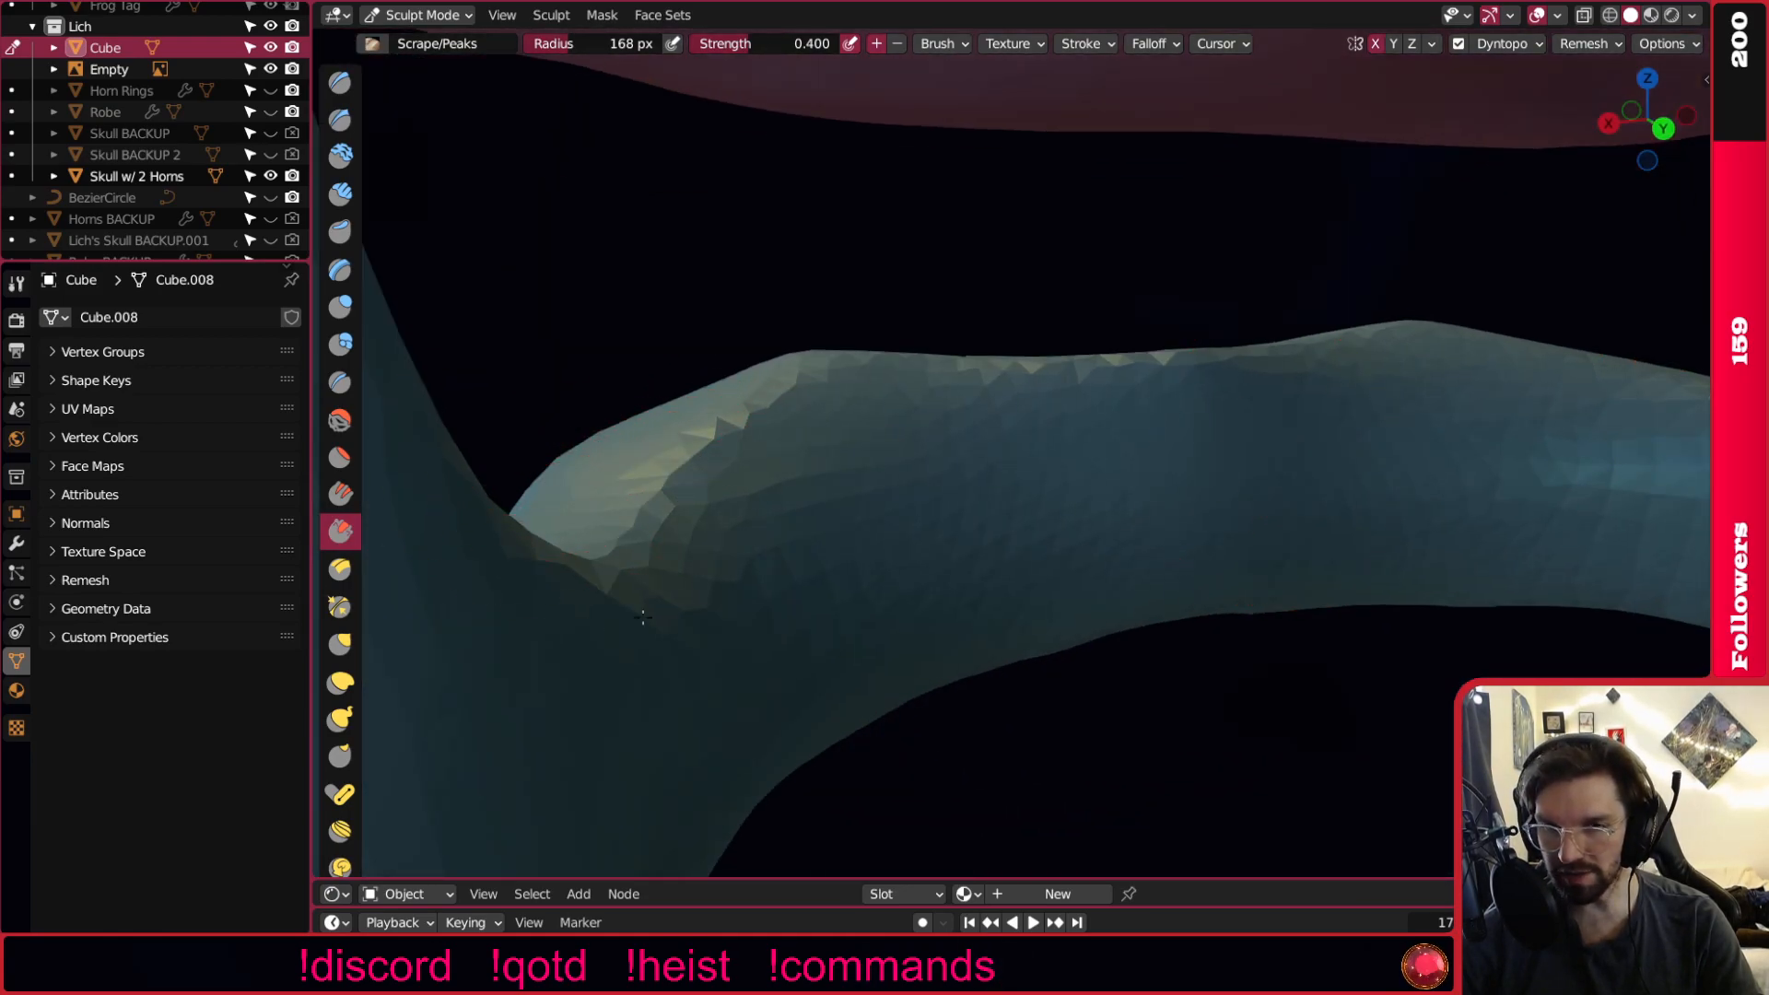
{"action": "scroll", "coordinate": [721, 557], "scroll_direction": "down", "scroll_amount": 3}
{"action": "scroll", "coordinate": [808, 556], "scroll_direction": "up", "scroll_amount": 3}
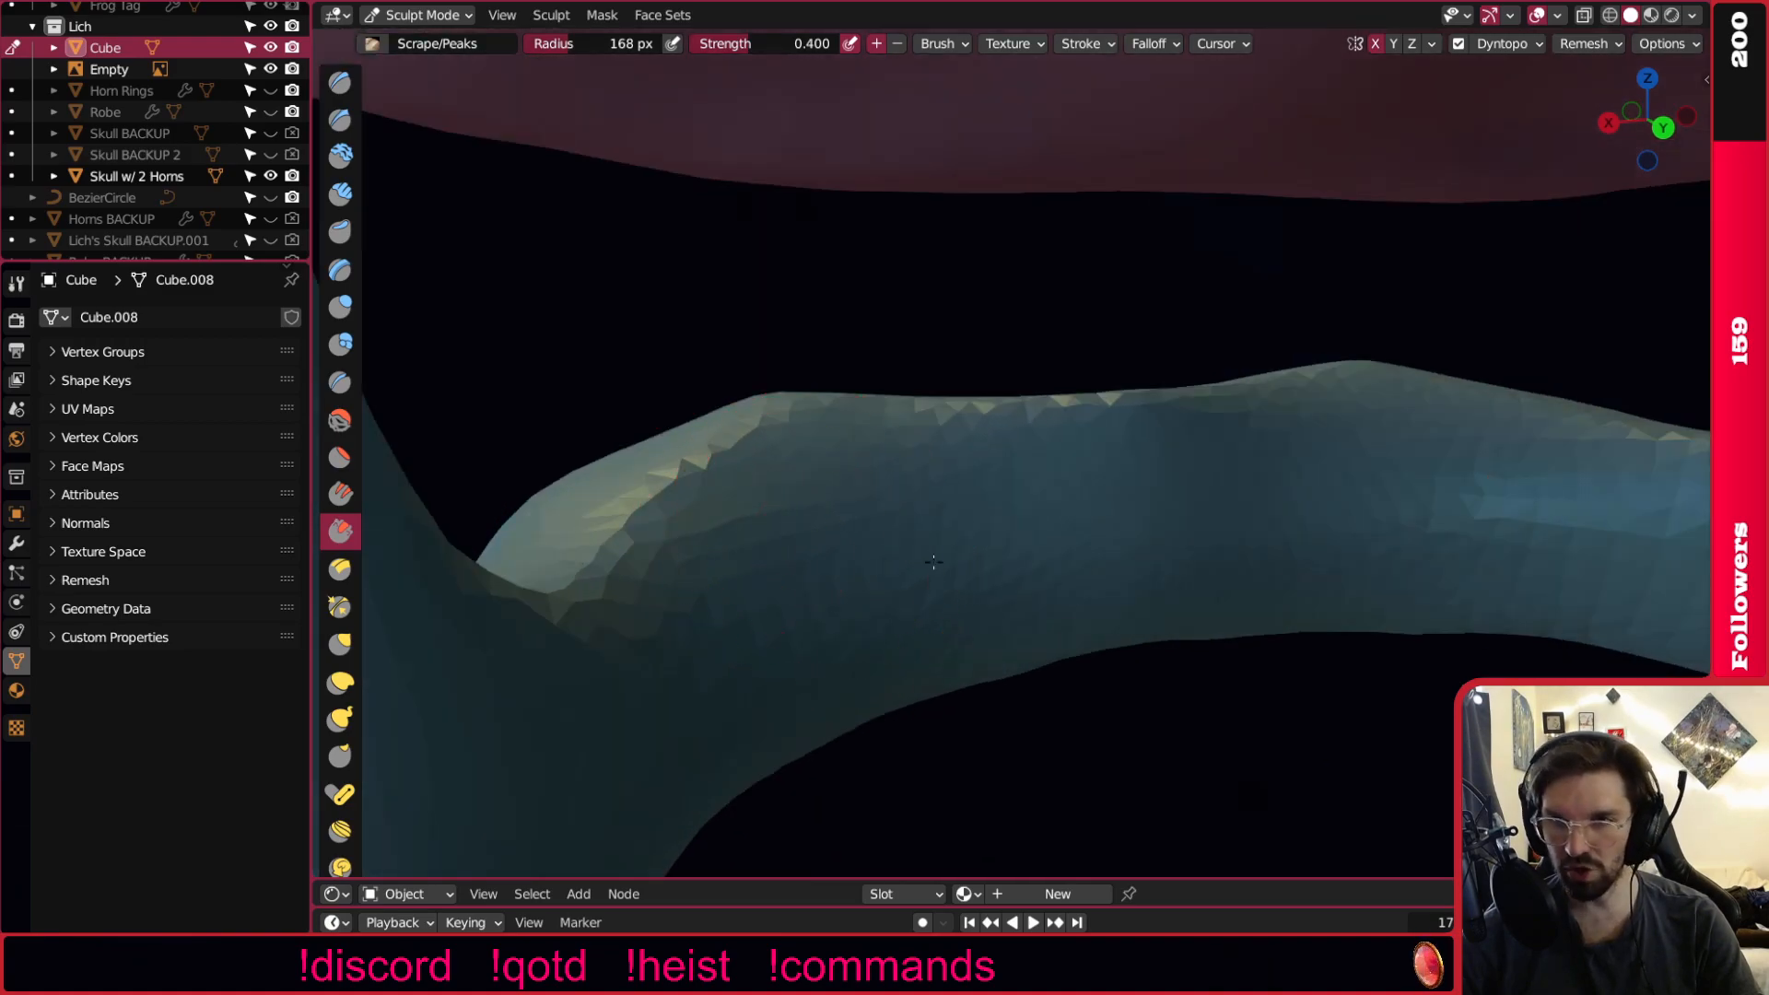
{"action": "middle_click_drag", "start_coordinate": [1150, 545], "coordinate": [1410, 532]}
Add volume to the lower front sides of the chin with the Inflate/Deflate brush at 168 px radius.
{"action": "scroll", "coordinate": [1104, 534], "scroll_direction": "down", "scroll_amount": 6}
{"action": "scroll", "coordinate": [959, 622], "scroll_direction": "up", "scroll_amount": 1}
{"action": "middle_click_drag", "start_coordinate": [914, 632], "coordinate": [1171, 589]}
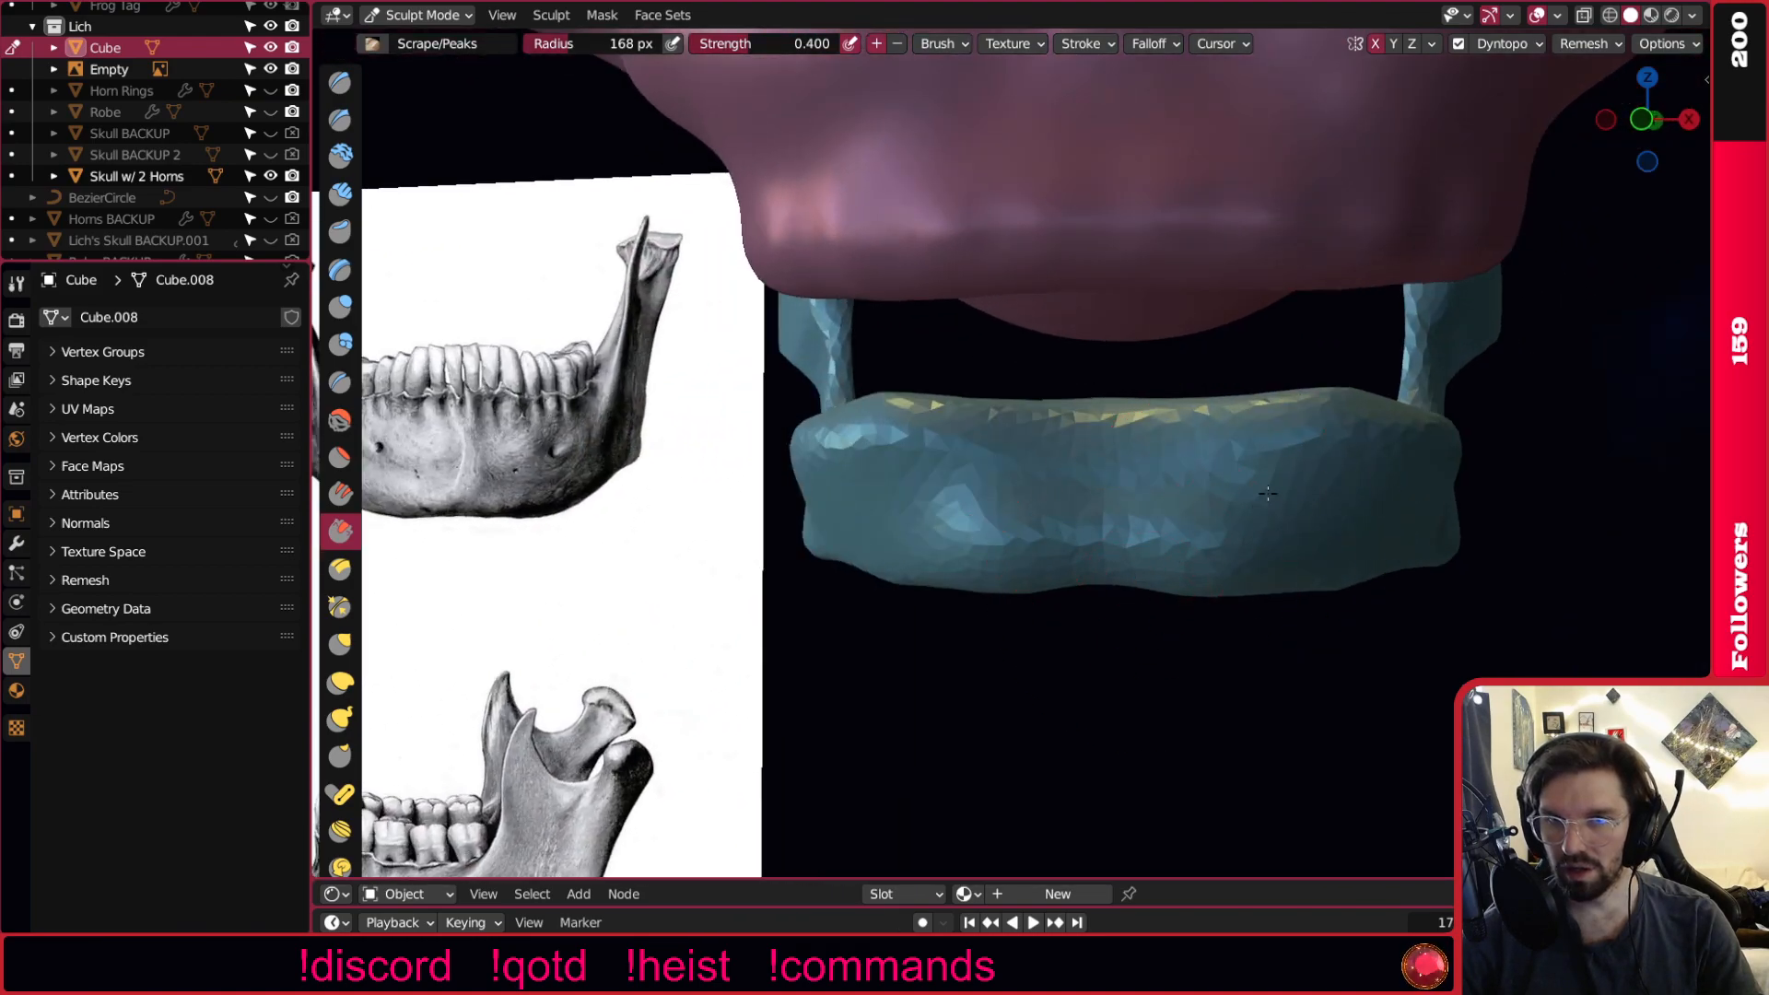
{"action": "scroll", "coordinate": [1272, 543], "scroll_direction": "up", "scroll_amount": 2}
{"action": "key", "text": "i"}
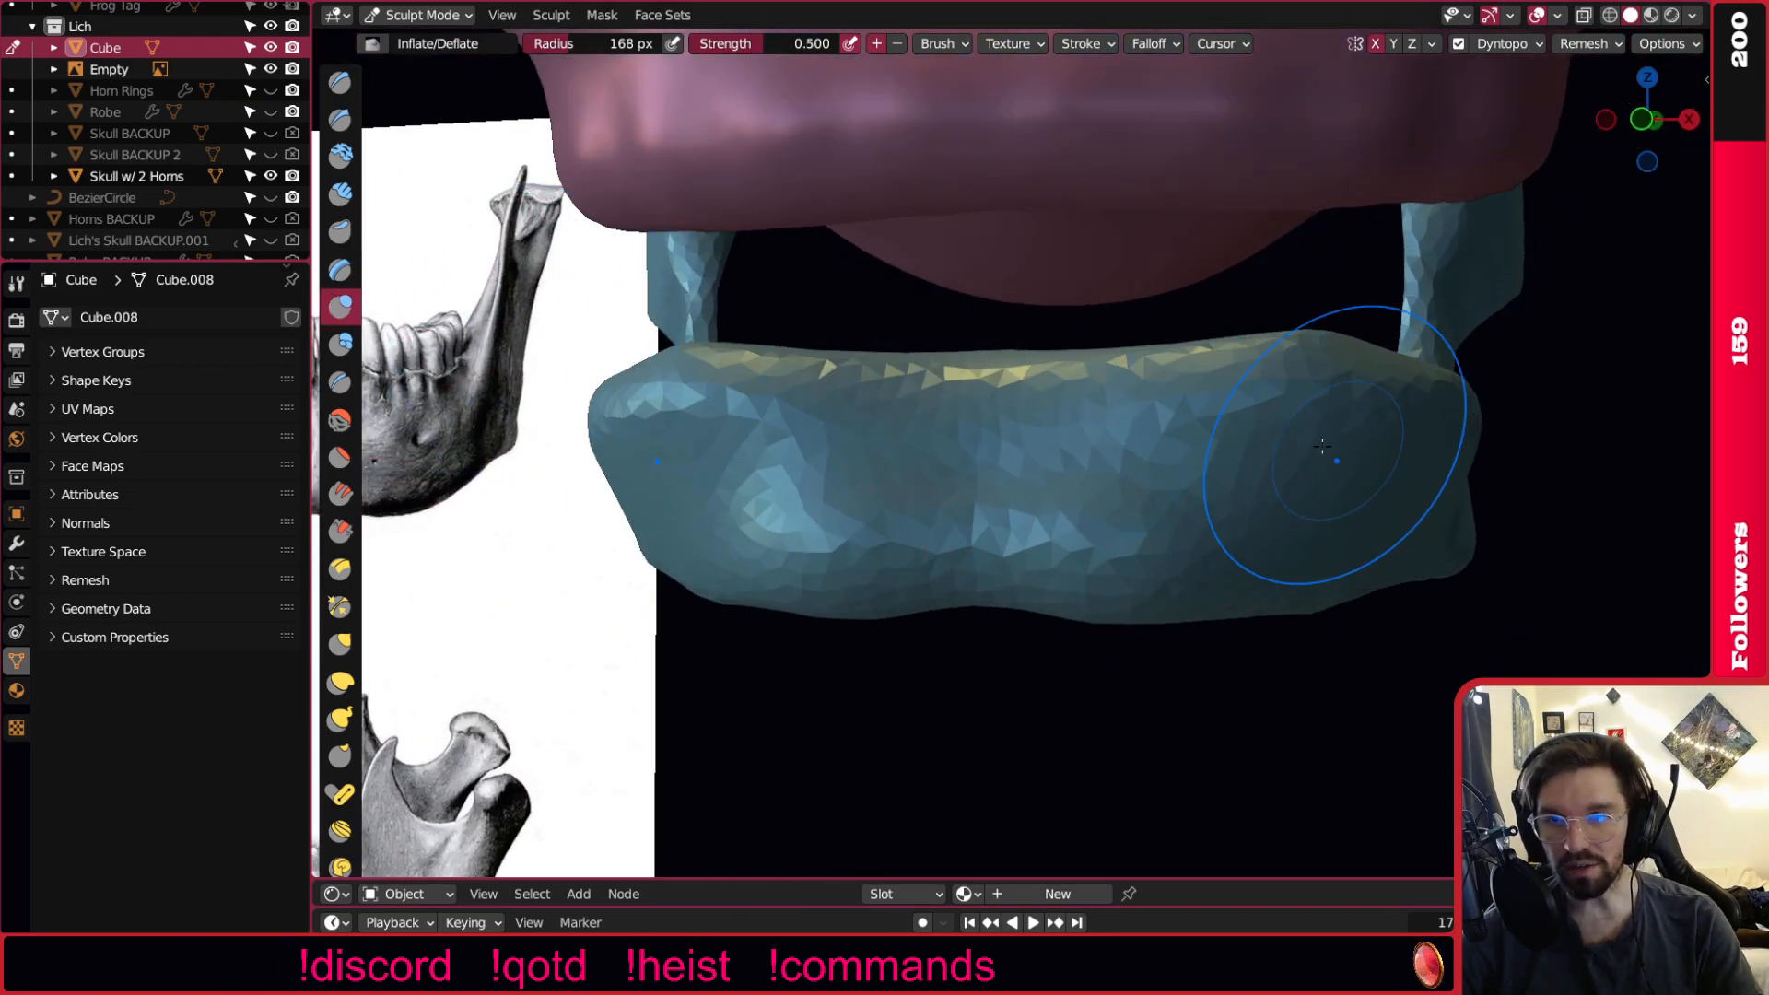
{"action": "middle_click_drag", "start_coordinate": [1303, 434], "coordinate": [1115, 564]}
{"action": "mouse_move", "coordinate": [1115, 564]}
{"action": "left_mouse_down"}
{"action": "mouse_move", "coordinate": [1343, 589]}
{"action": "mouse_move", "coordinate": [1211, 592]}
{"action": "left_mouse_up"}
{"action": "middle_click_drag", "start_coordinate": [1212, 592], "coordinate": [546, 551]}
Scrape the inflated front and side of the chin flatter with the Scrape/Peaks brush at 0.4 strength.
{"action": "left_click", "coordinate": [340, 531]}
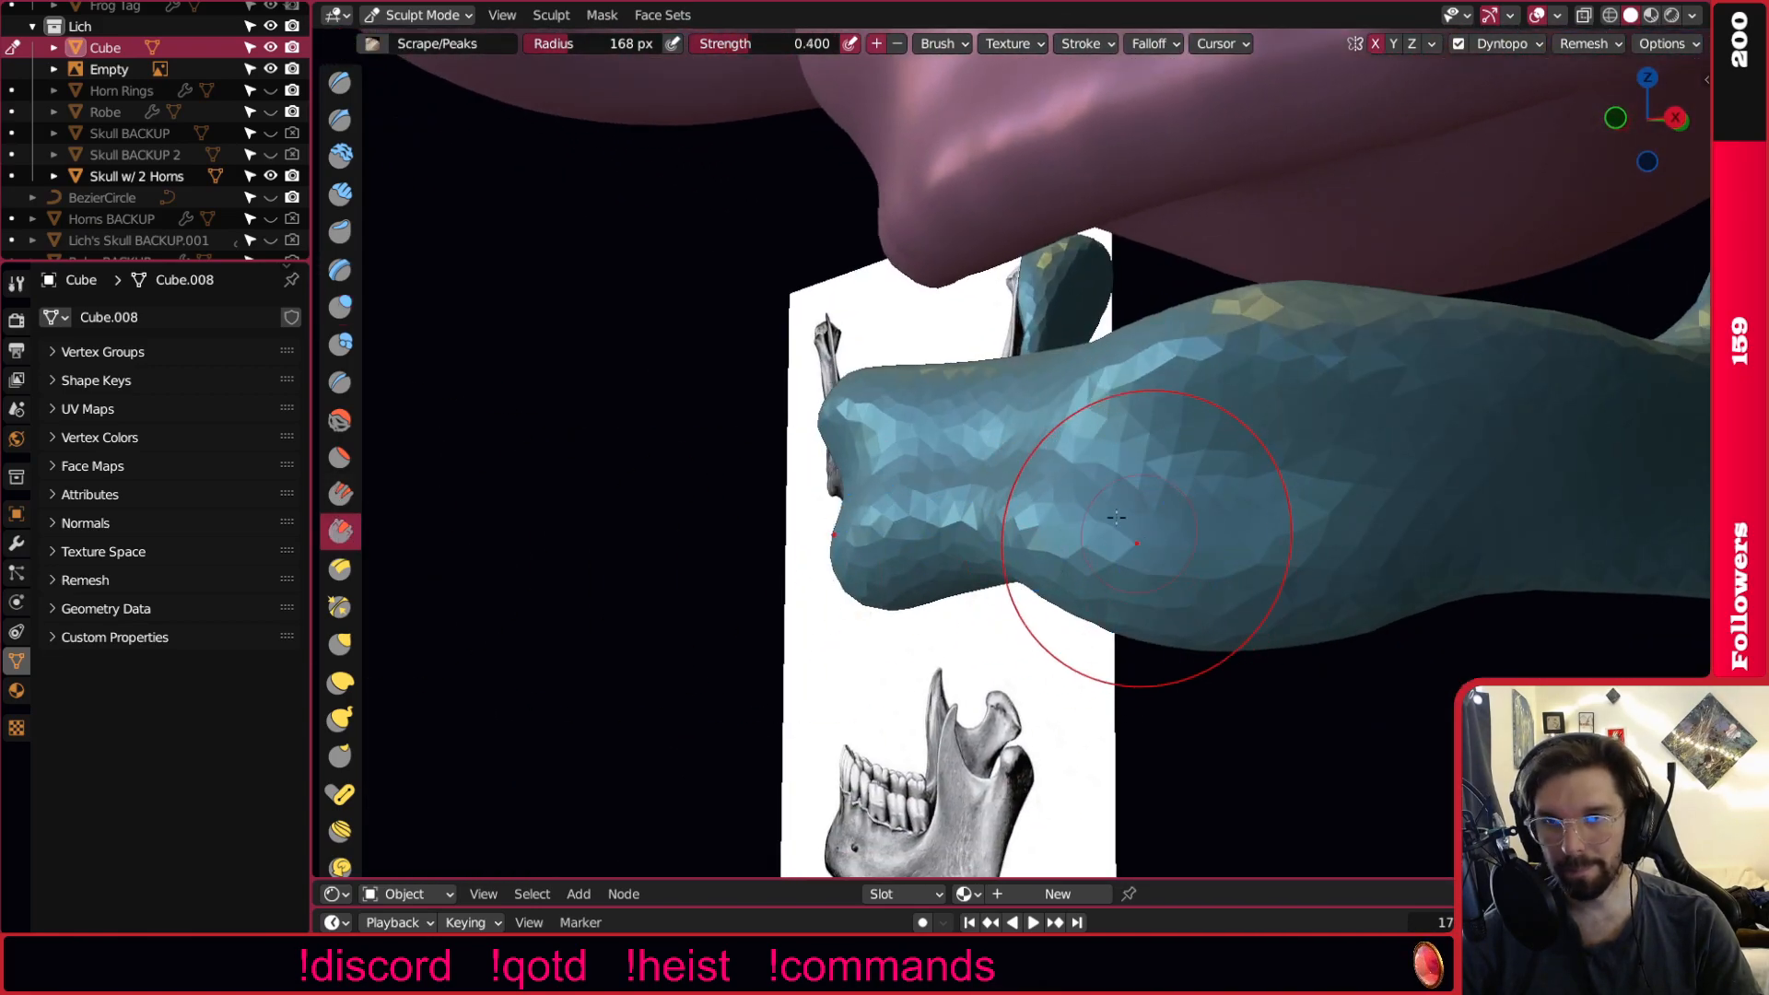
{"action": "left_click_drag", "start_coordinate": [1264, 512], "coordinate": [1240, 545]}
{"action": "middle_click_drag", "start_coordinate": [1434, 517], "coordinate": [1088, 498]}
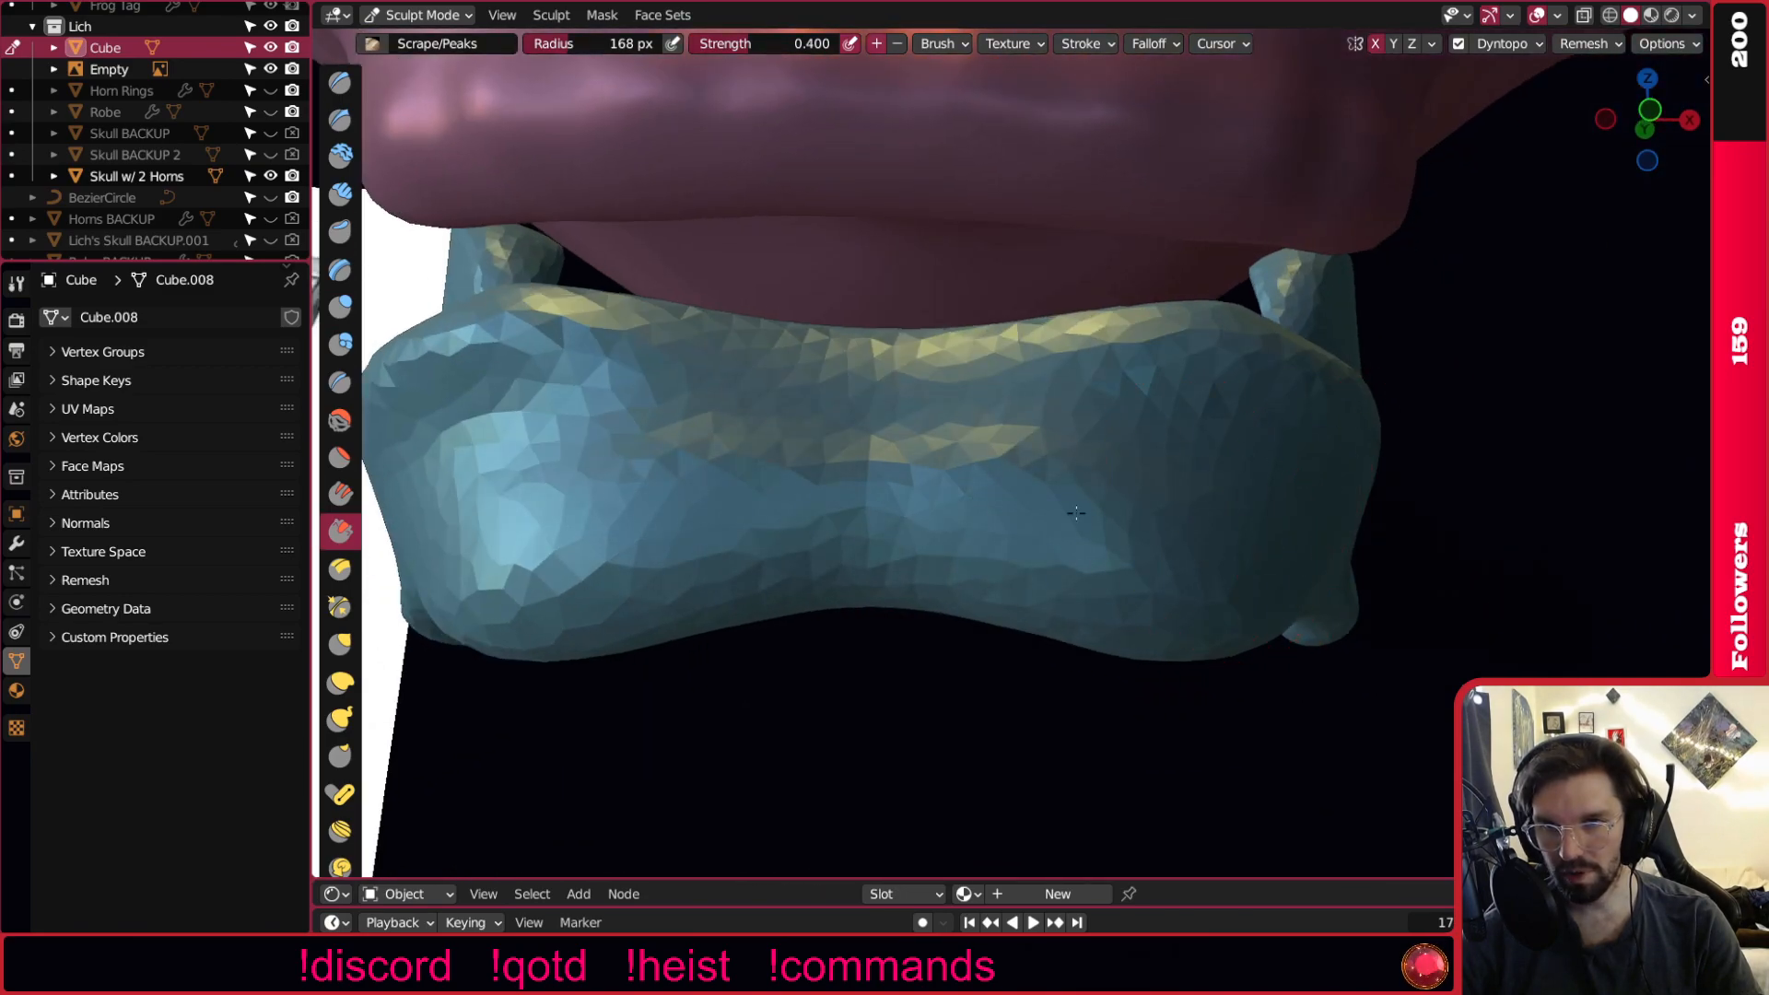
Fill out the middle of the chin toward its lower edge with the Inflate/Deflate brush at 168 px radius.
{"action": "middle_click_drag", "start_coordinate": [1069, 487], "coordinate": [932, 527]}
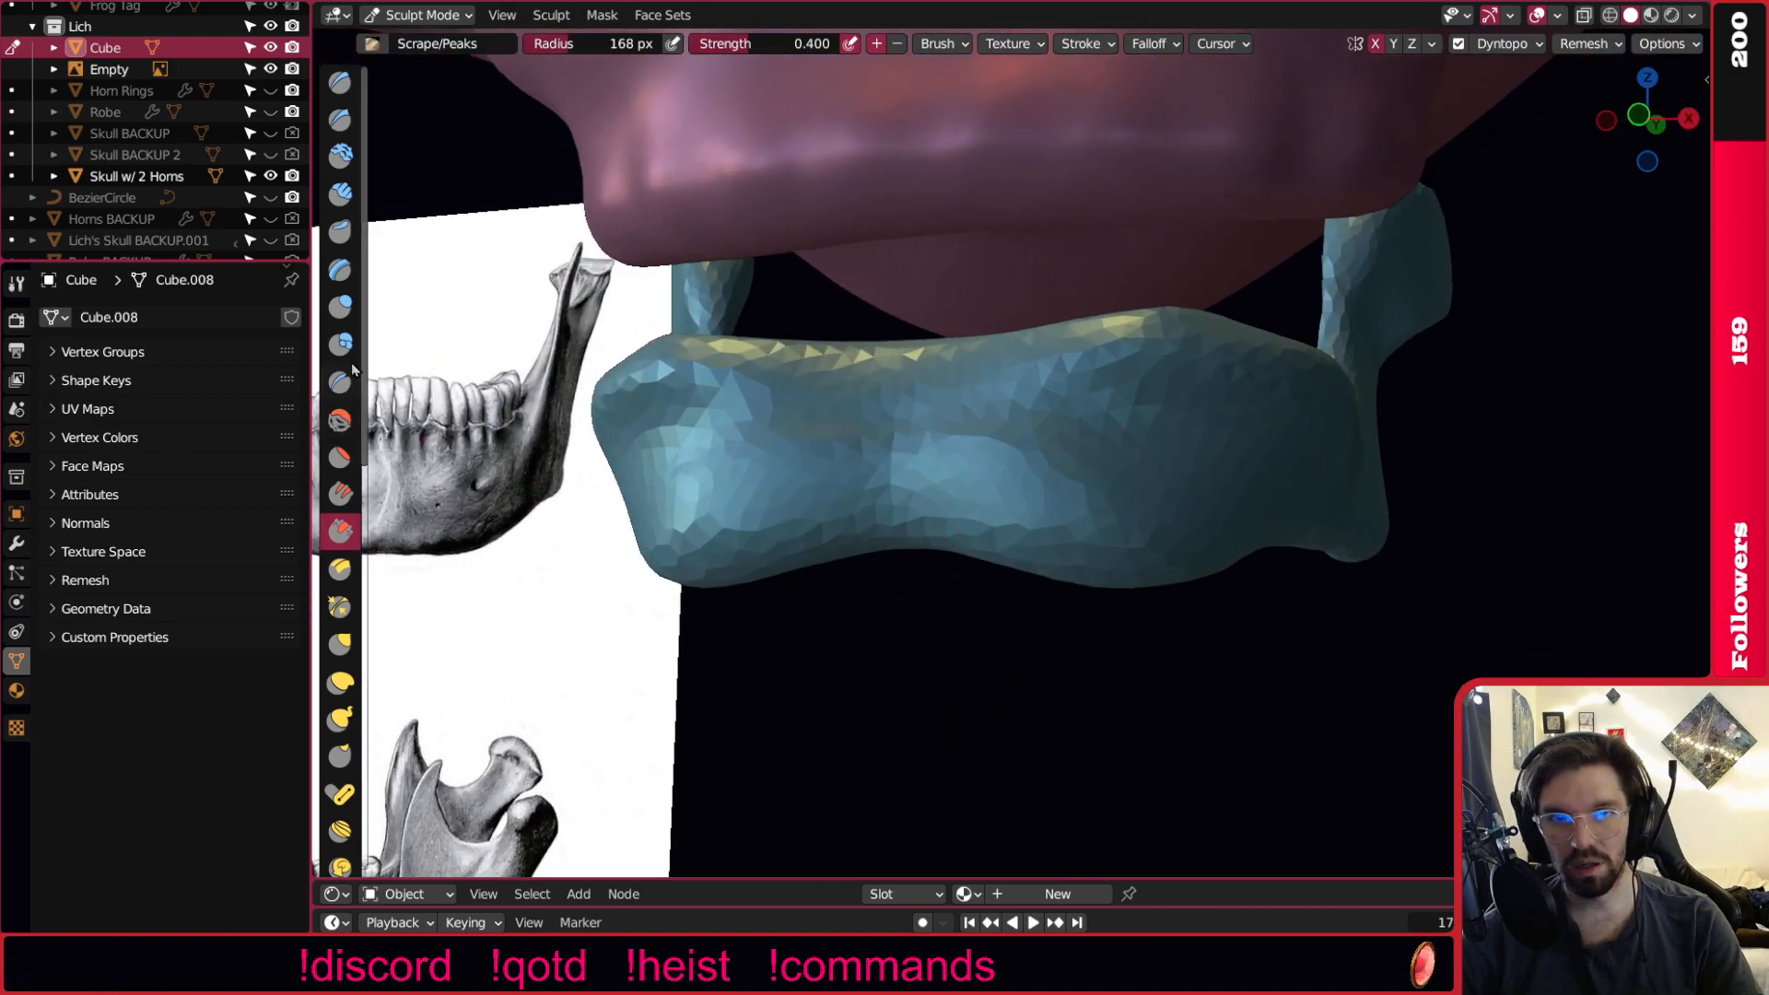
{"action": "key", "text": "i"}
{"action": "mouse_move", "coordinate": [793, 369]}
{"action": "left_mouse_down"}
{"action": "mouse_move", "coordinate": [682, 498]}
{"action": "mouse_move", "coordinate": [934, 543]}
{"action": "mouse_move", "coordinate": [852, 546]}
{"action": "left_mouse_up"}
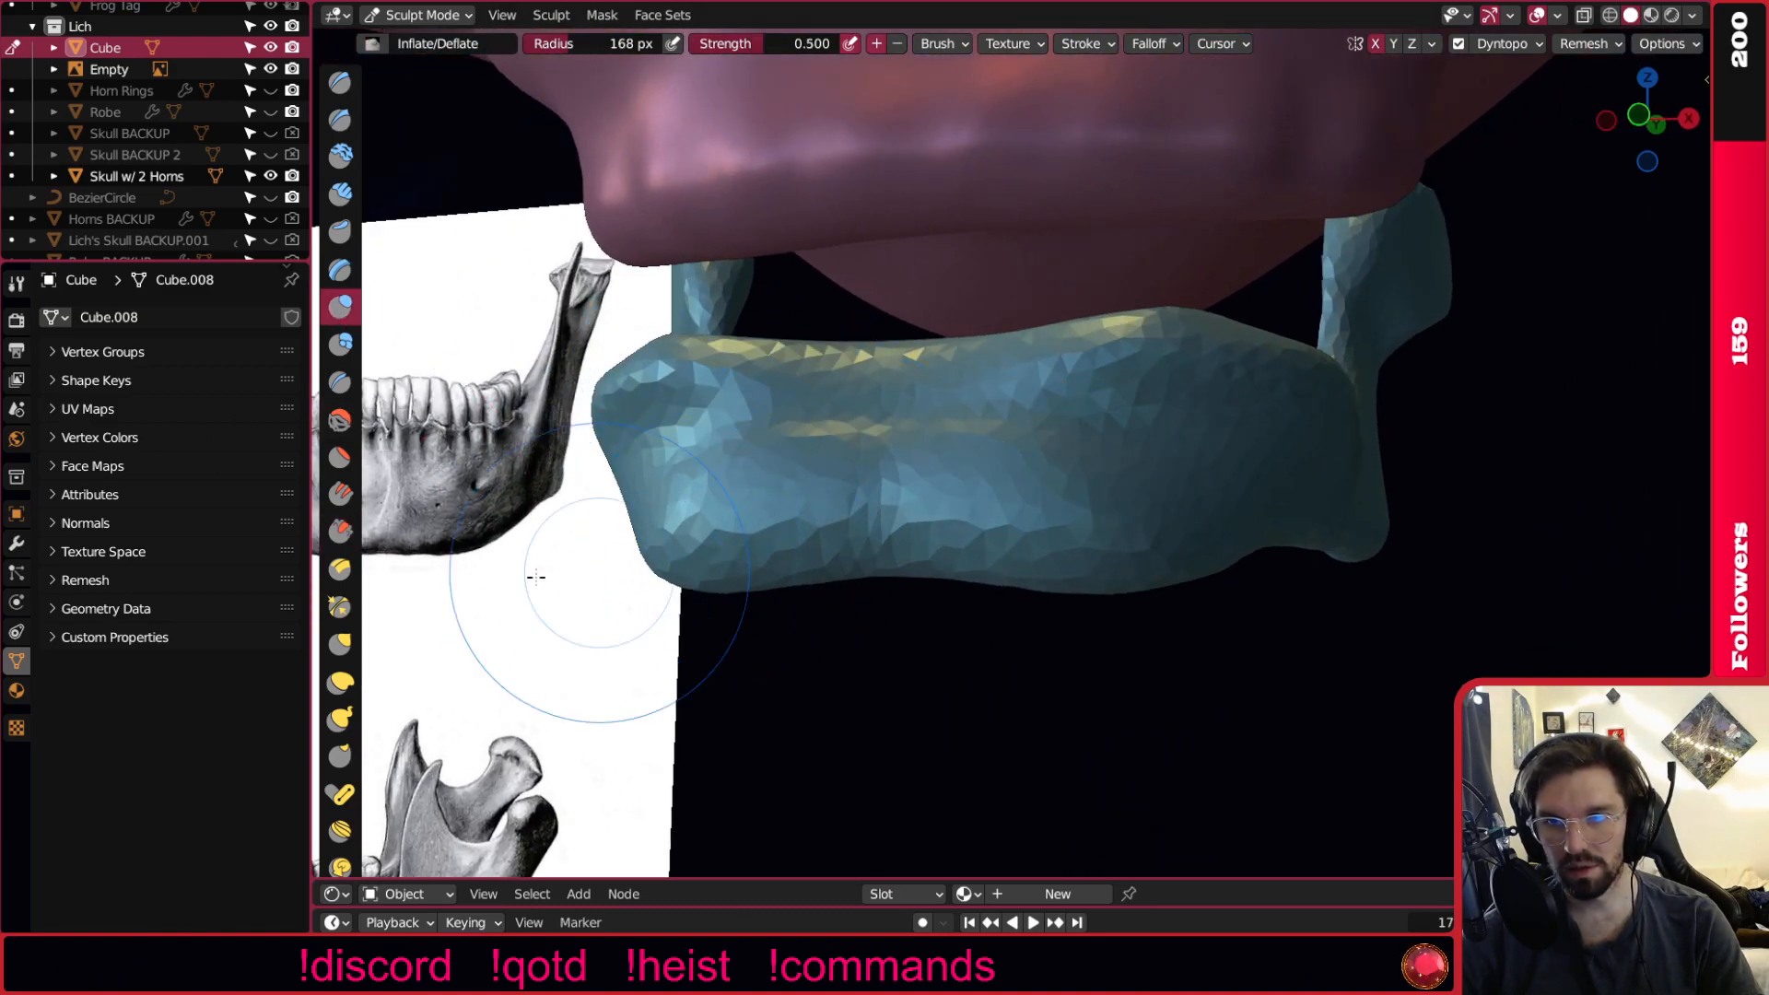
Scrape the front of the chin into an even, flat surface with the Scrape/Peaks brush at 168 px radius.
{"action": "left_click", "coordinate": [341, 529]}
{"action": "middle_click_drag", "start_coordinate": [731, 592], "coordinate": [776, 493]}
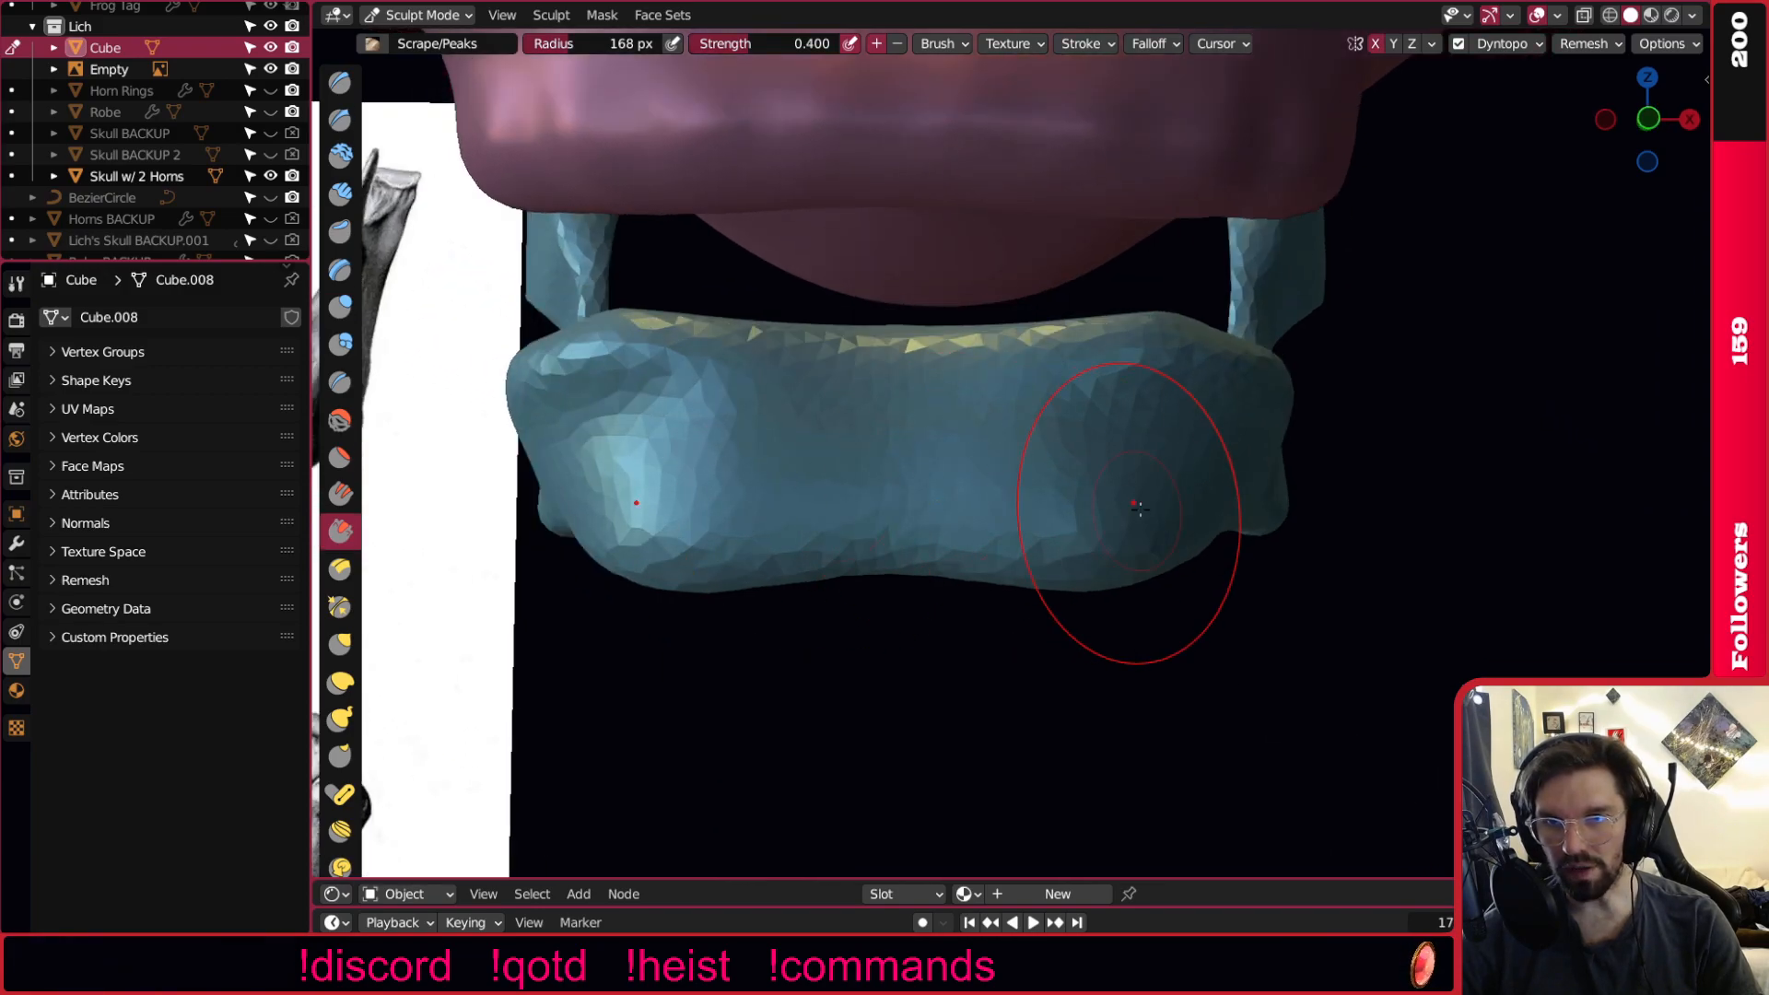
{"action": "middle_click_drag", "start_coordinate": [1125, 553], "coordinate": [1234, 435]}
{"action": "mouse_move", "coordinate": [1084, 474]}
{"action": "middle_mouse_down"}
{"action": "mouse_move", "coordinate": [909, 592]}
{"action": "mouse_move", "coordinate": [1034, 520]}
{"action": "mouse_move", "coordinate": [970, 539]}
{"action": "middle_mouse_up"}
{"action": "mouse_move", "coordinate": [1192, 555]}
{"action": "middle_mouse_down"}
{"action": "mouse_move", "coordinate": [1326, 614]}
{"action": "mouse_move", "coordinate": [1152, 553]}
{"action": "mouse_move", "coordinate": [967, 593]}
{"action": "mouse_move", "coordinate": [1383, 737]}
{"action": "mouse_move", "coordinate": [1014, 483]}
{"action": "mouse_move", "coordinate": [1189, 590]}
{"action": "middle_mouse_up"}
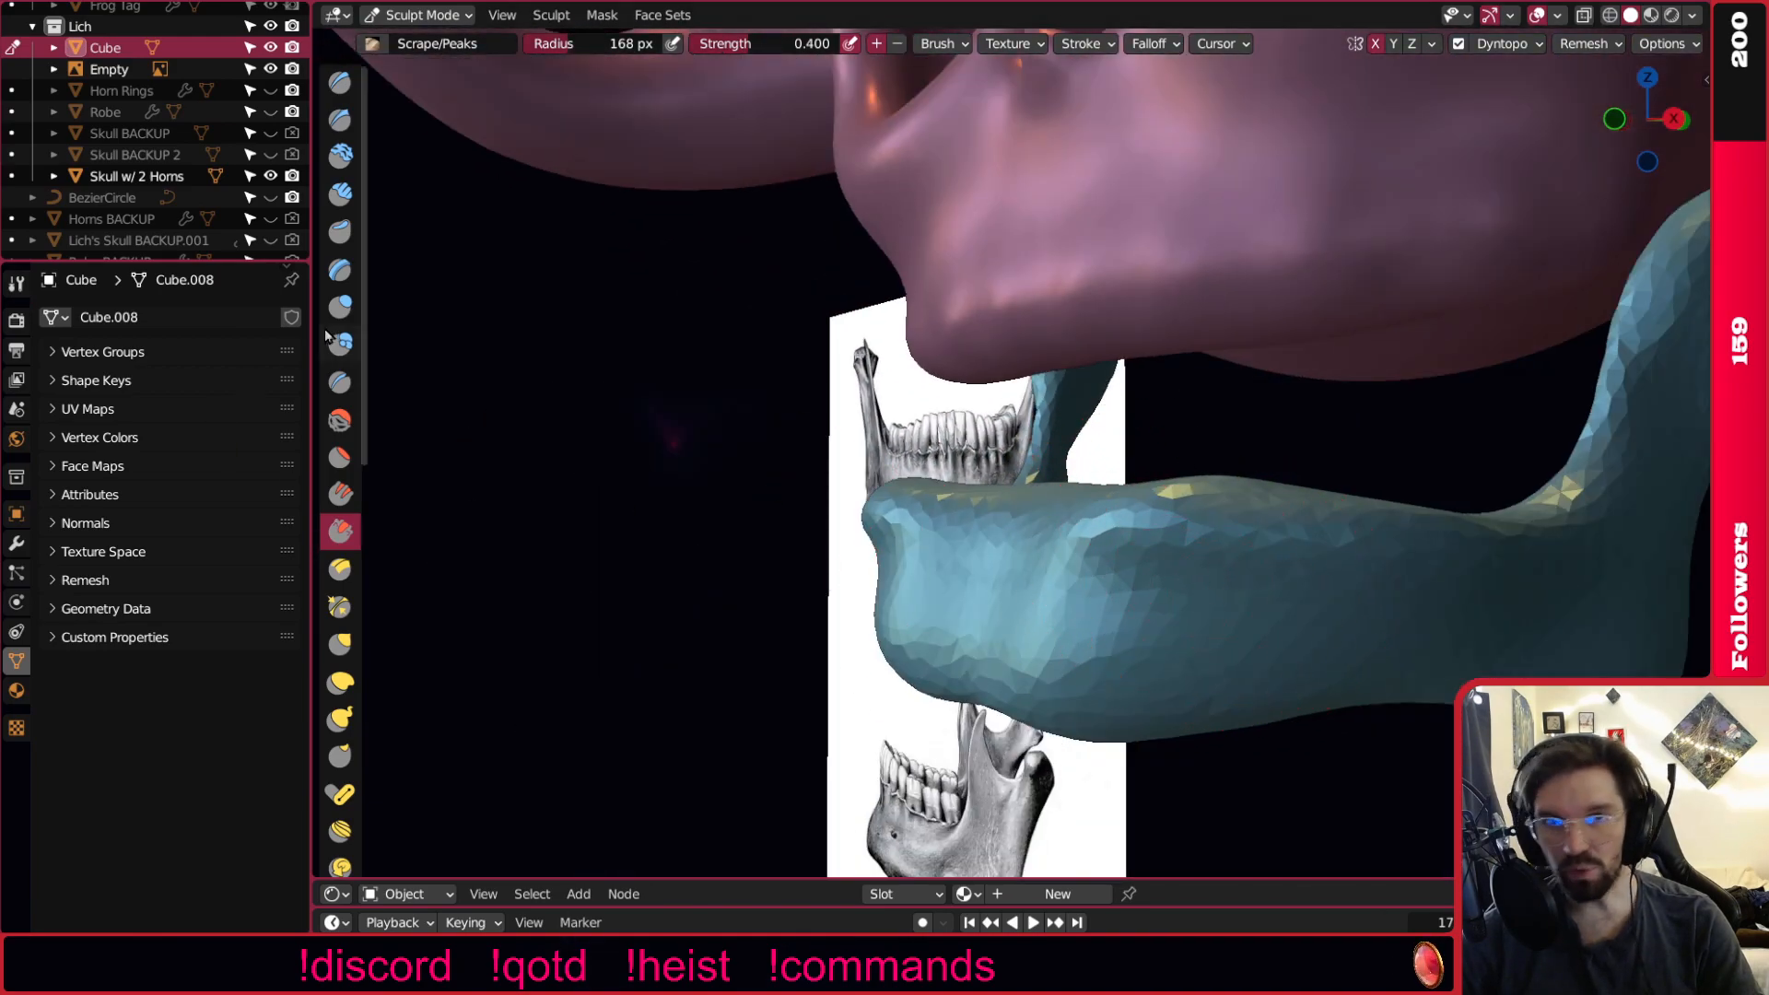
Soften the chin and the front of the jaw body with the Smooth brush at 168 px radius.
{"action": "left_click", "coordinate": [343, 423]}
{"action": "middle_click_drag", "start_coordinate": [1521, 565], "coordinate": [1442, 610]}
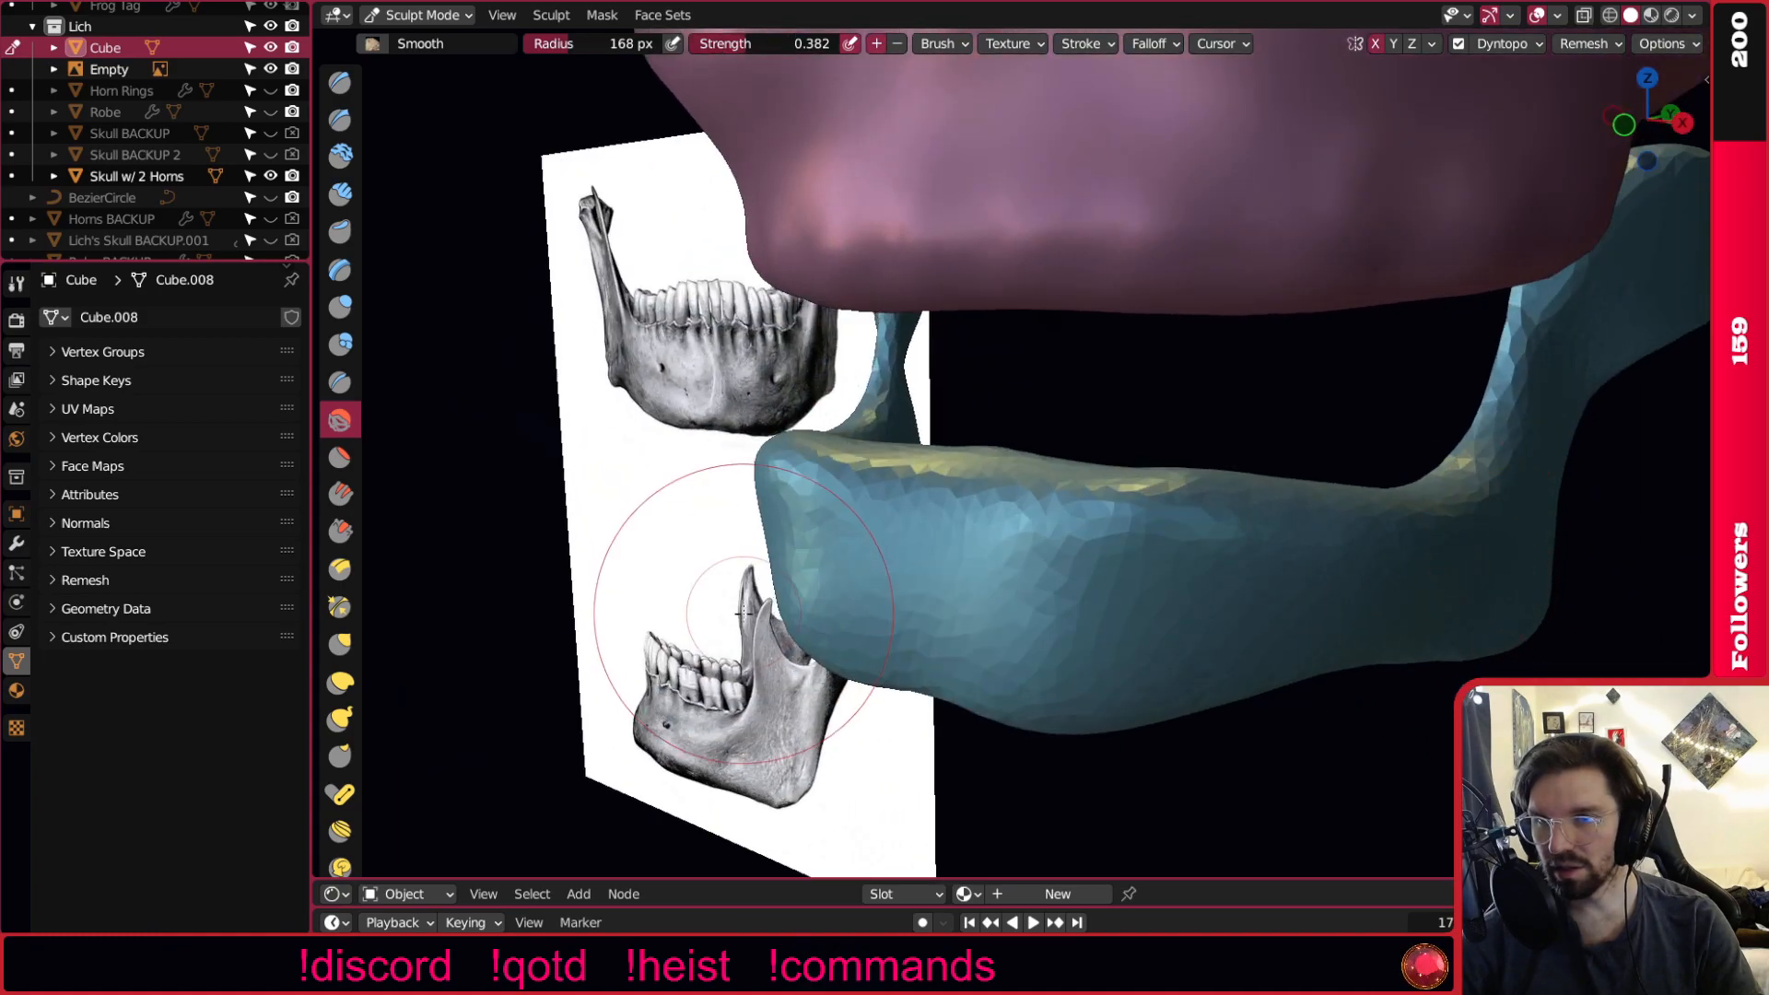
Examine the jaw's overall proportions on the horned skull beside the mandible reference drawing.
{"action": "scroll", "coordinate": [742, 584], "scroll_direction": "down", "scroll_amount": 5}
{"action": "middle_click_drag", "start_coordinate": [1143, 516], "coordinate": [1095, 446]}
{"action": "scroll", "coordinate": [1086, 449], "scroll_direction": "down", "scroll_amount": 5}
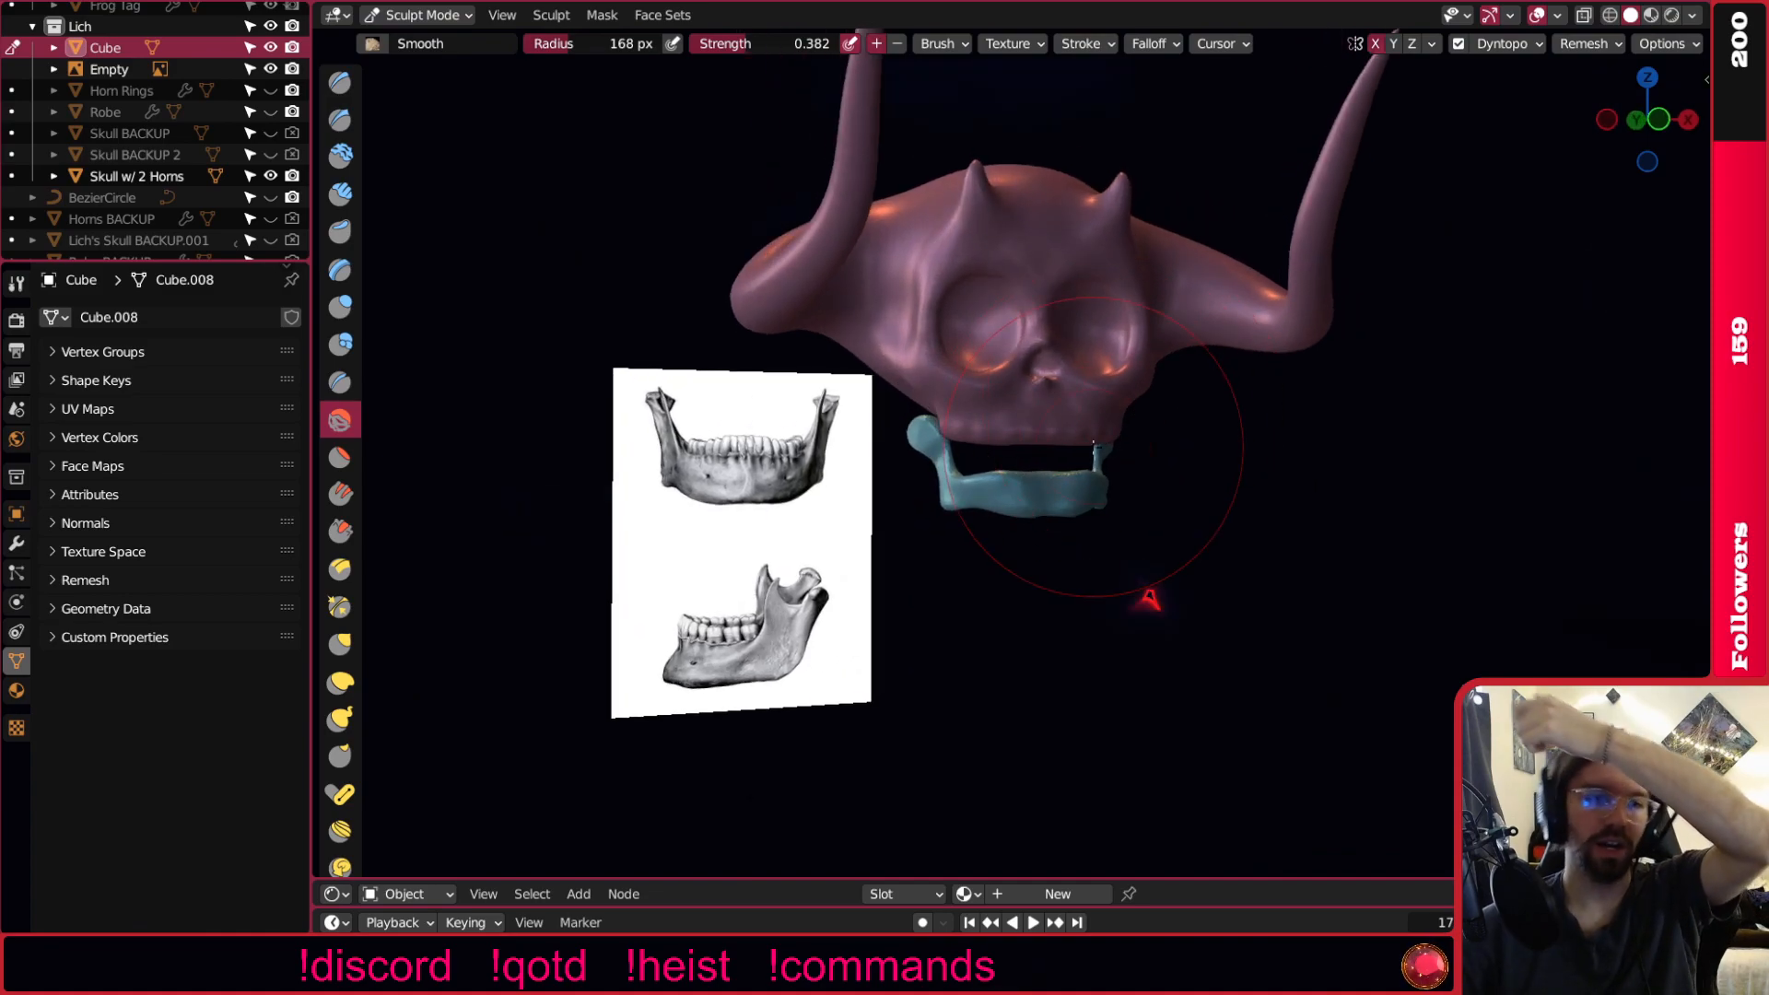
{"action": "middle_click_drag", "start_coordinate": [1095, 447], "coordinate": [964, 482]}
{"action": "scroll", "coordinate": [963, 482], "scroll_direction": "up", "scroll_amount": 3}
{"action": "scroll", "coordinate": [987, 473], "scroll_direction": "down", "scroll_amount": 3}
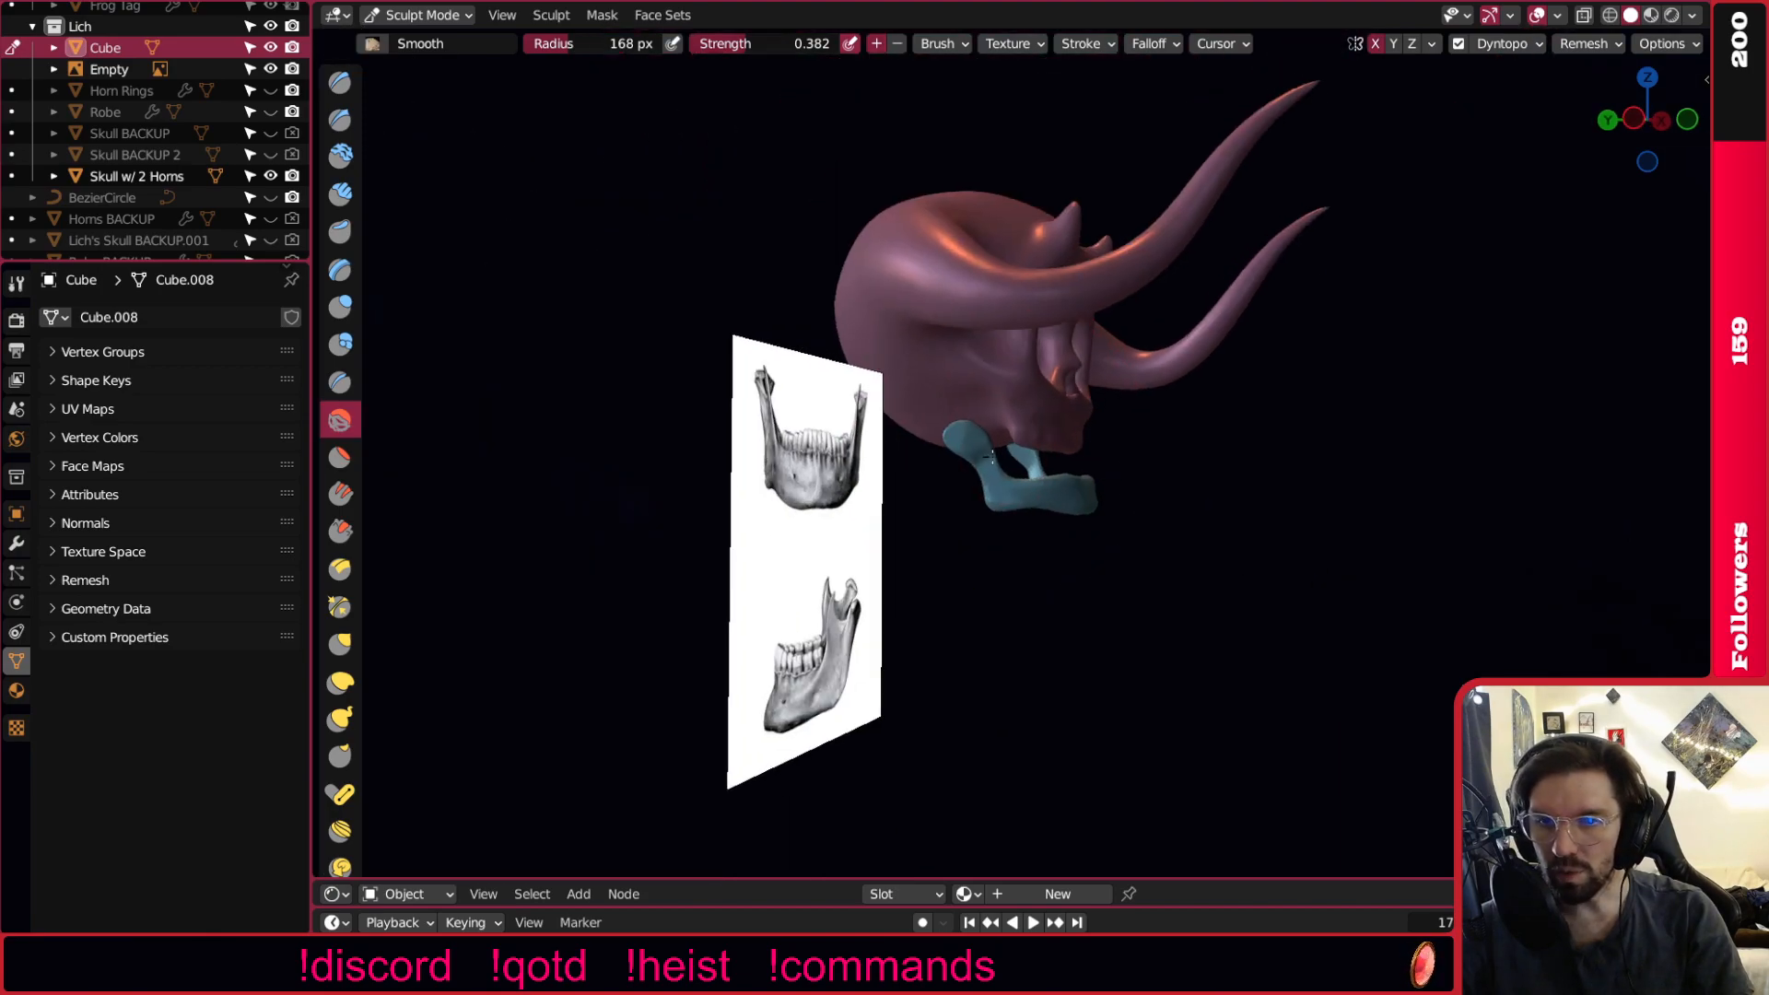
{"action": "scroll", "coordinate": [987, 456], "scroll_direction": "up", "scroll_amount": 3}
{"action": "scroll", "coordinate": [987, 484], "scroll_direction": "up", "scroll_amount": 4}
{"action": "middle_click_drag", "start_coordinate": [975, 476], "coordinate": [1021, 444]}
Thicken the narrow back edge of the rami with the Inflate/Deflate brush at 97 px radius.
{"action": "left_click", "coordinate": [346, 318]}
{"action": "mouse_move", "coordinate": [1469, 442]}
{"action": "middle_mouse_down"}
{"action": "mouse_move", "coordinate": [1472, 402]}
{"action": "mouse_move", "coordinate": [1091, 414]}
{"action": "mouse_move", "coordinate": [1525, 290]}
{"action": "mouse_move", "coordinate": [1277, 387]}
{"action": "middle_mouse_up"}
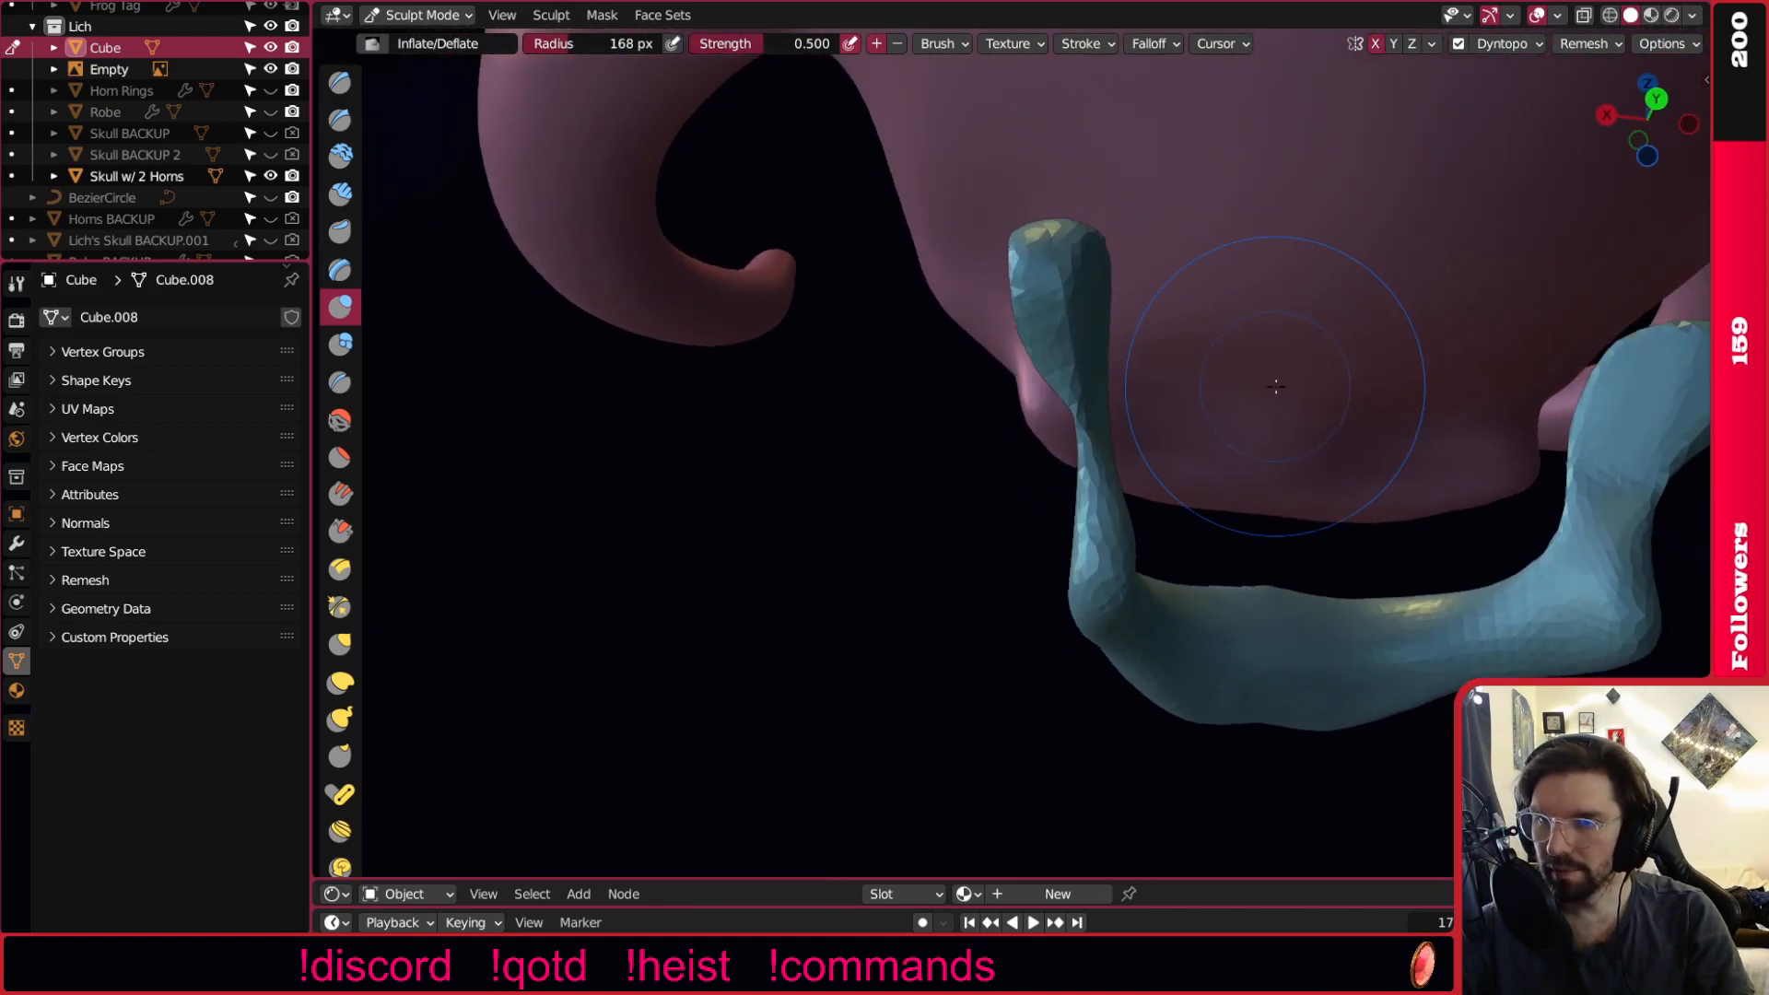
{"action": "key", "text": "f"}
{"action": "left_click", "coordinate": [1057, 330]}
{"action": "left_click_drag", "start_coordinate": [1077, 351], "coordinate": [1077, 473]}
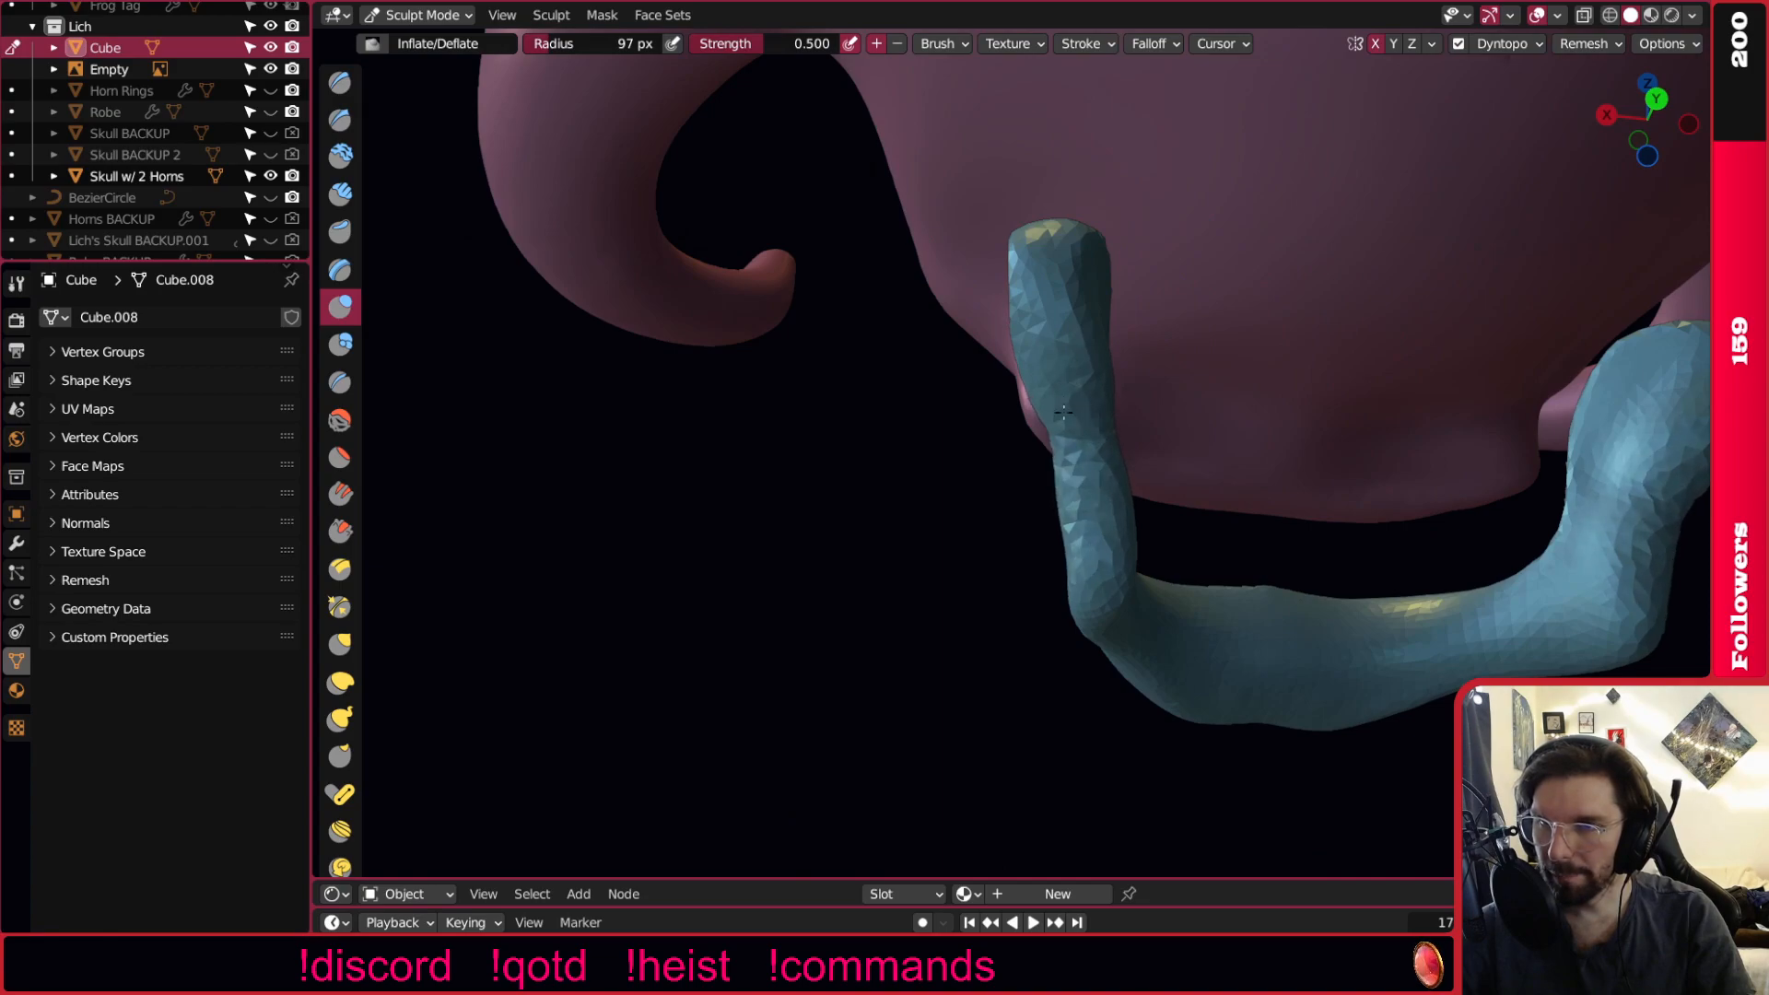
{"action": "left_click_drag", "start_coordinate": [1067, 352], "coordinate": [1080, 541]}
{"action": "middle_click_drag", "start_coordinate": [1075, 398], "coordinate": [1087, 472]}
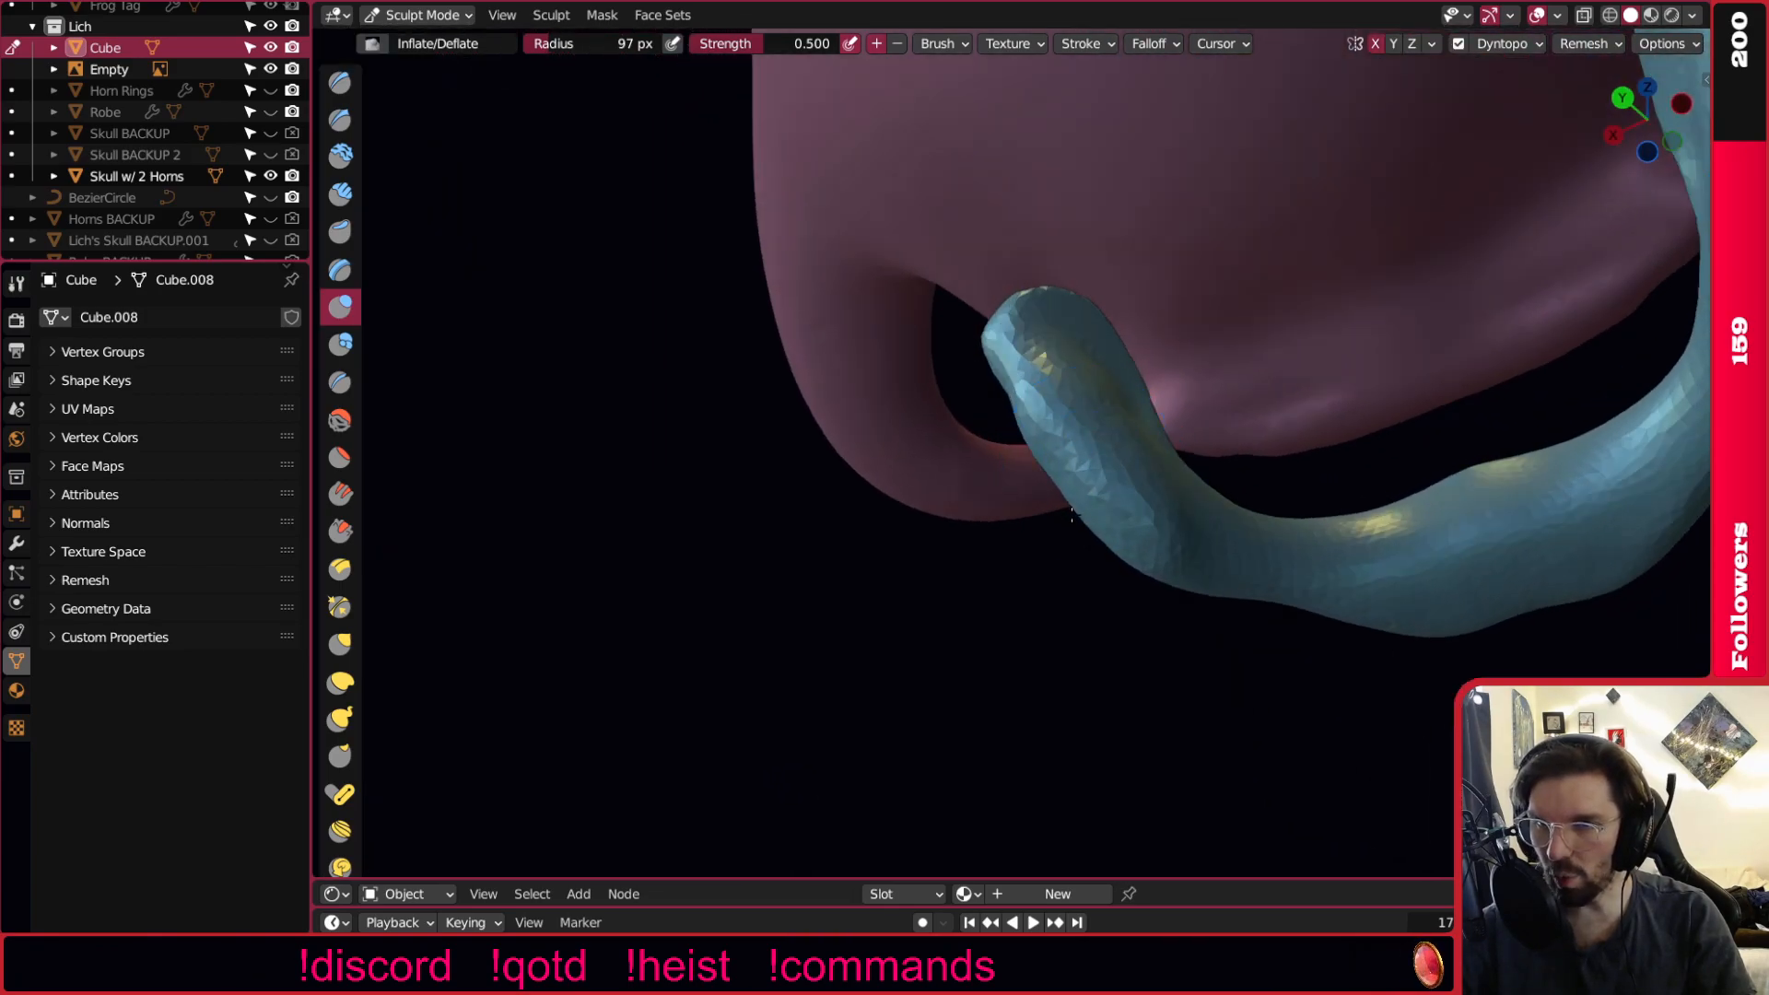
{"action": "middle_click_drag", "start_coordinate": [1167, 494], "coordinate": [1120, 487]}
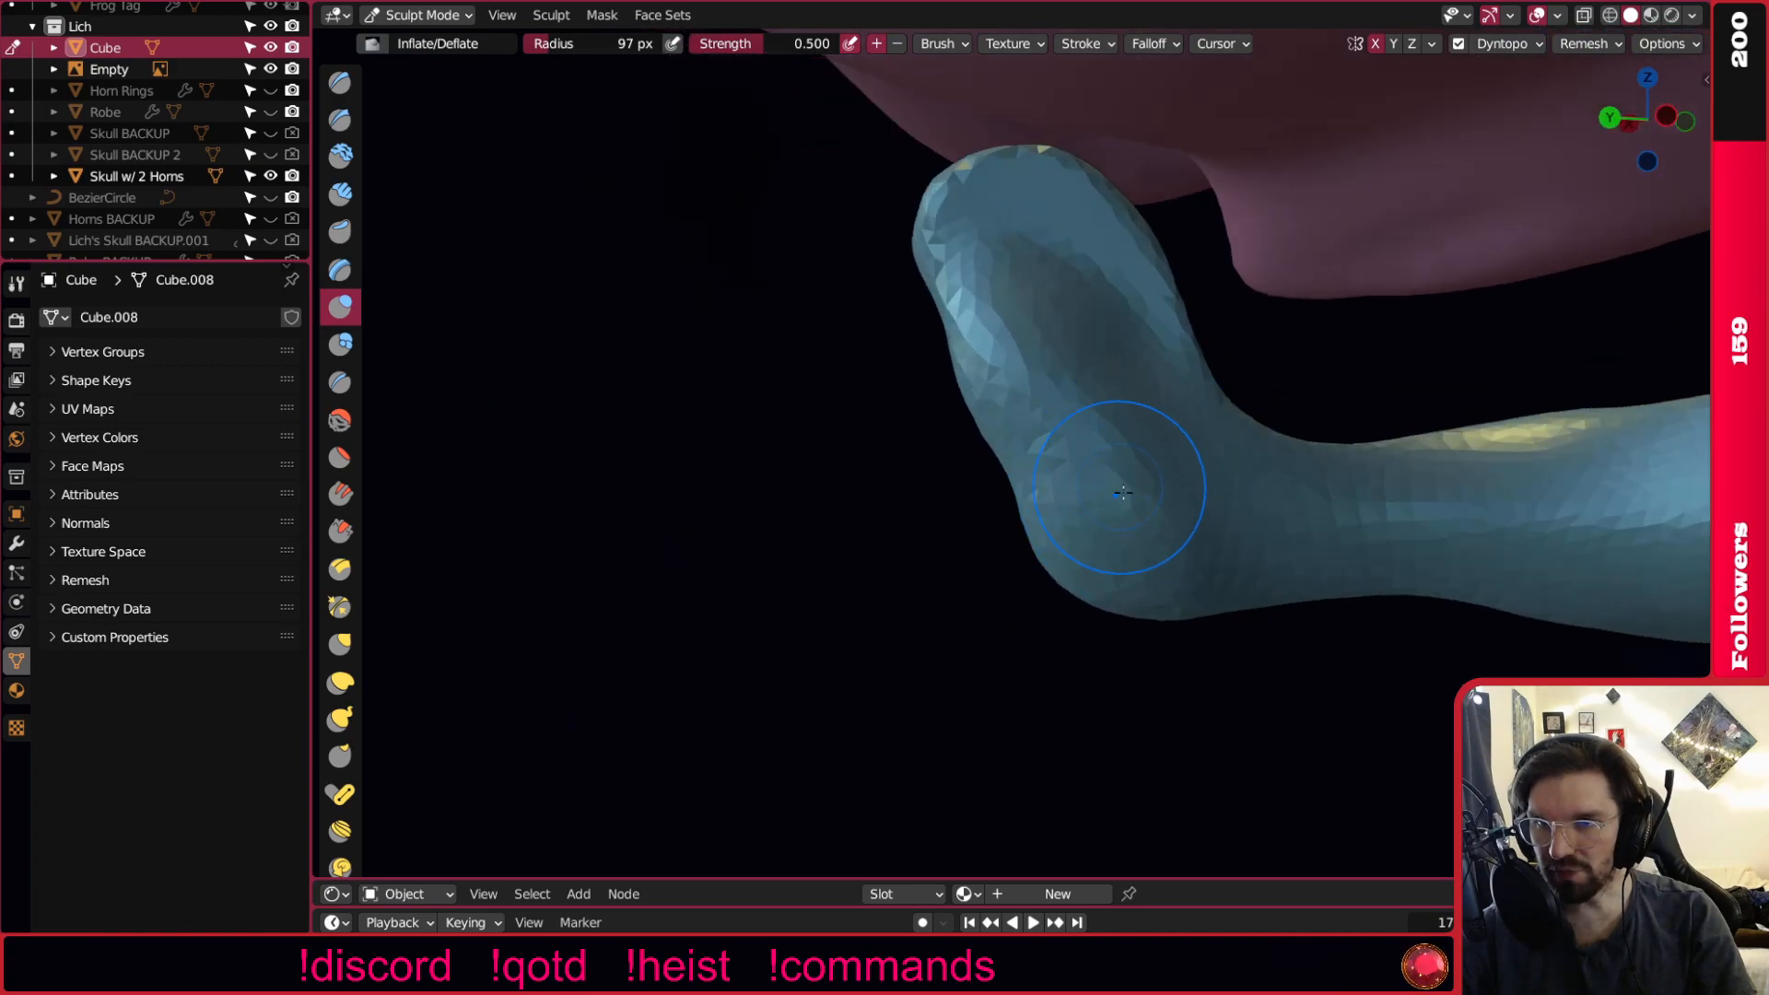
Even out the faces of the rami with the Scrape/Peaks brush, and soften them with the Smooth brush at 145 px radius.
{"action": "left_click", "coordinate": [340, 531]}
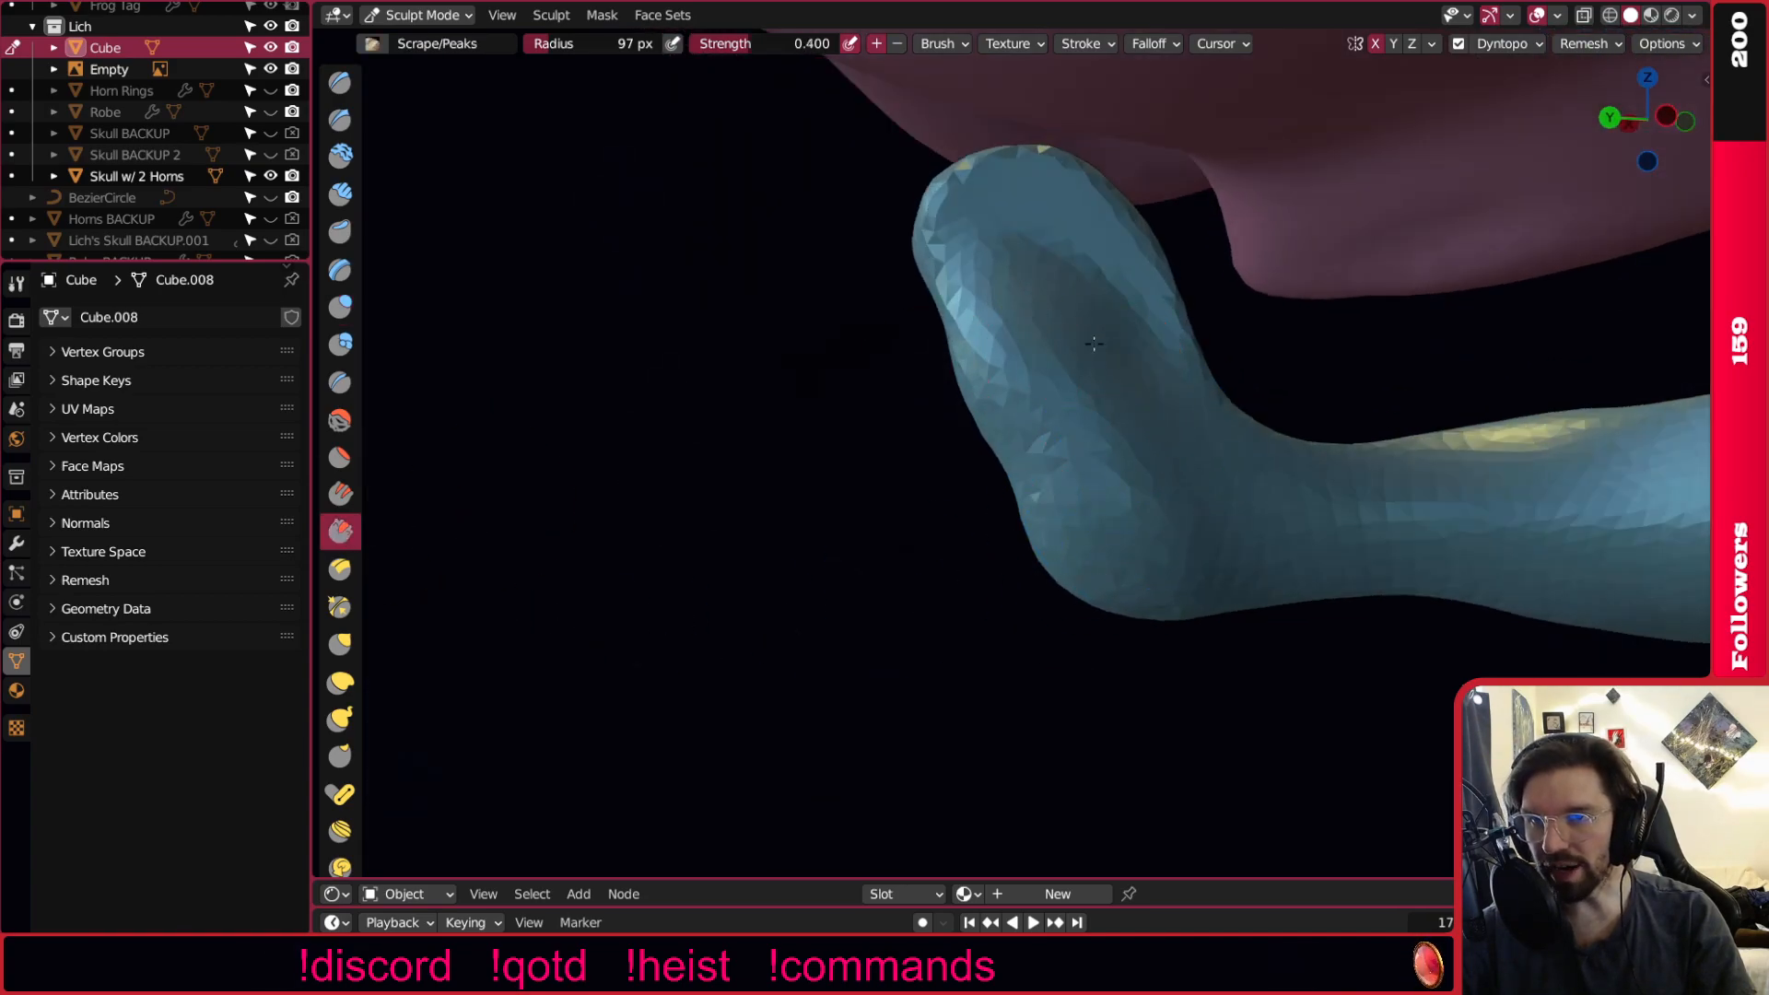
{"action": "key", "text": "s"}
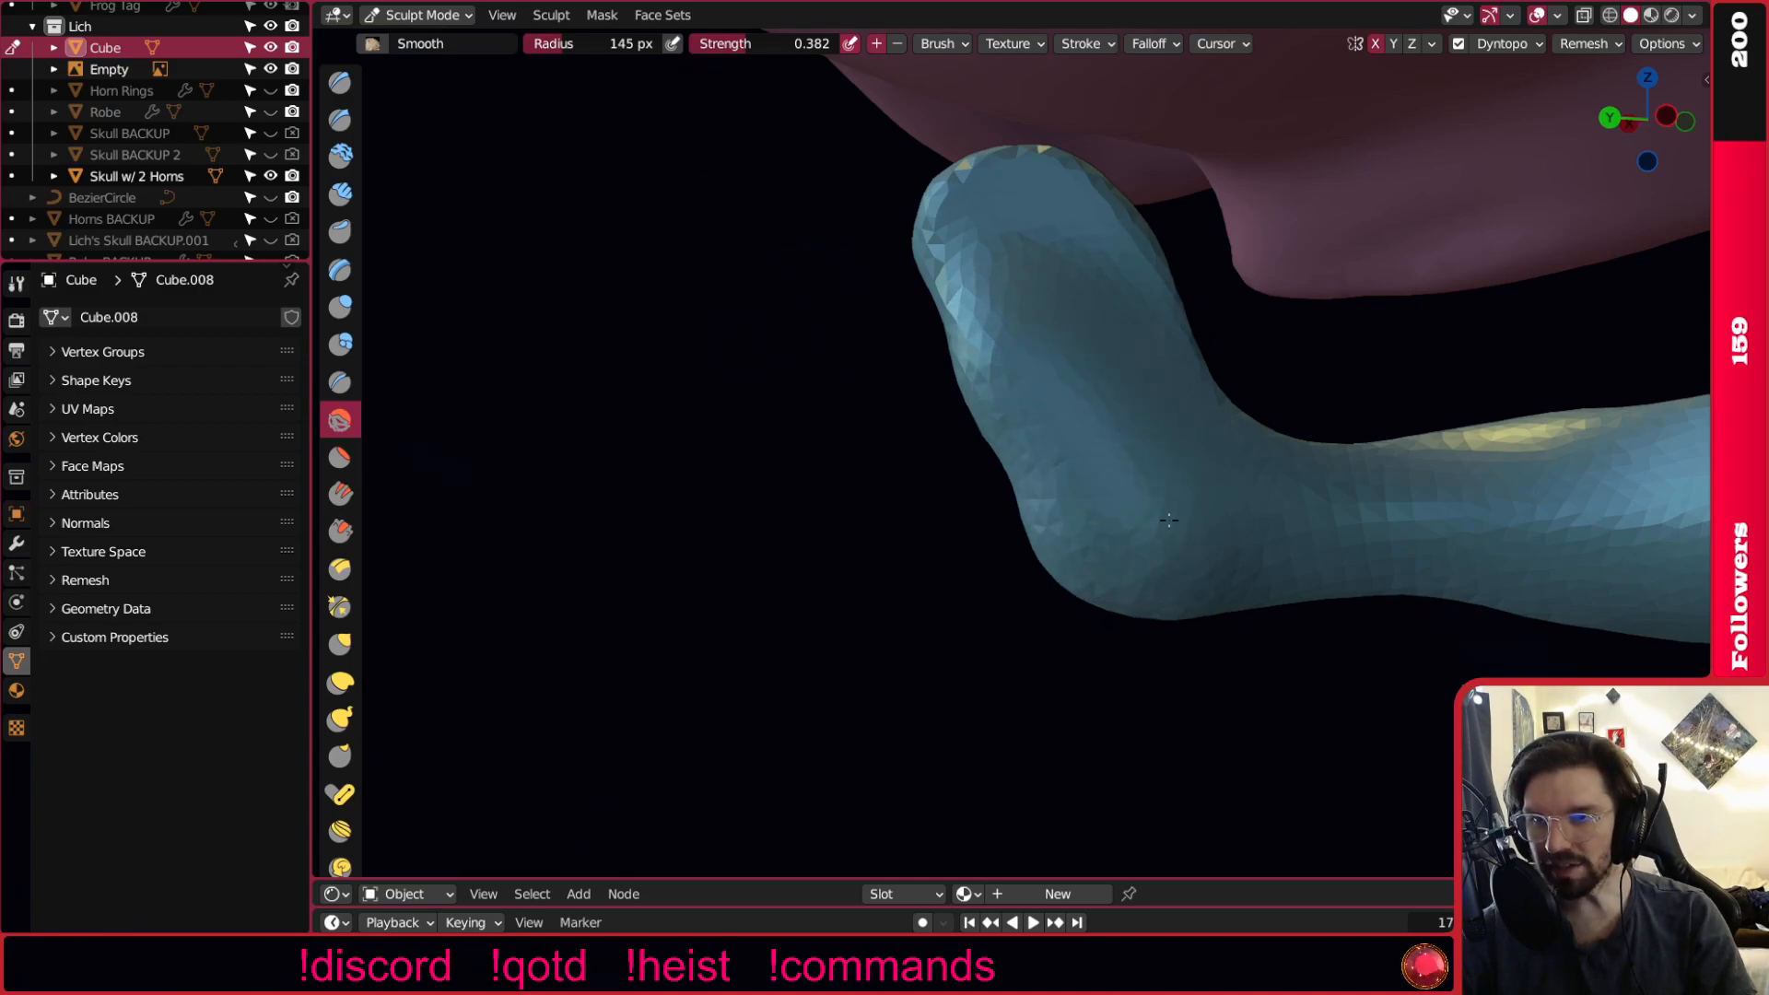
{"action": "middle_click_drag", "start_coordinate": [1169, 520], "coordinate": [995, 317]}
{"action": "middle_click_drag", "start_coordinate": [955, 388], "coordinate": [909, 307]}
{"action": "scroll", "coordinate": [908, 307], "scroll_direction": "up", "scroll_amount": 3}
{"action": "mouse_move", "coordinate": [909, 307]}
{"action": "left_mouse_down"}
{"action": "mouse_move", "coordinate": [887, 368]}
{"action": "mouse_move", "coordinate": [907, 364]}
{"action": "left_mouse_up"}
{"action": "middle_click_drag", "start_coordinate": [908, 364], "coordinate": [999, 451], "text": "shift"}
{"action": "middle_click_drag", "start_coordinate": [1023, 415], "coordinate": [1069, 401]}
{"action": "left_click_drag", "start_coordinate": [1060, 396], "coordinate": [1009, 491]}
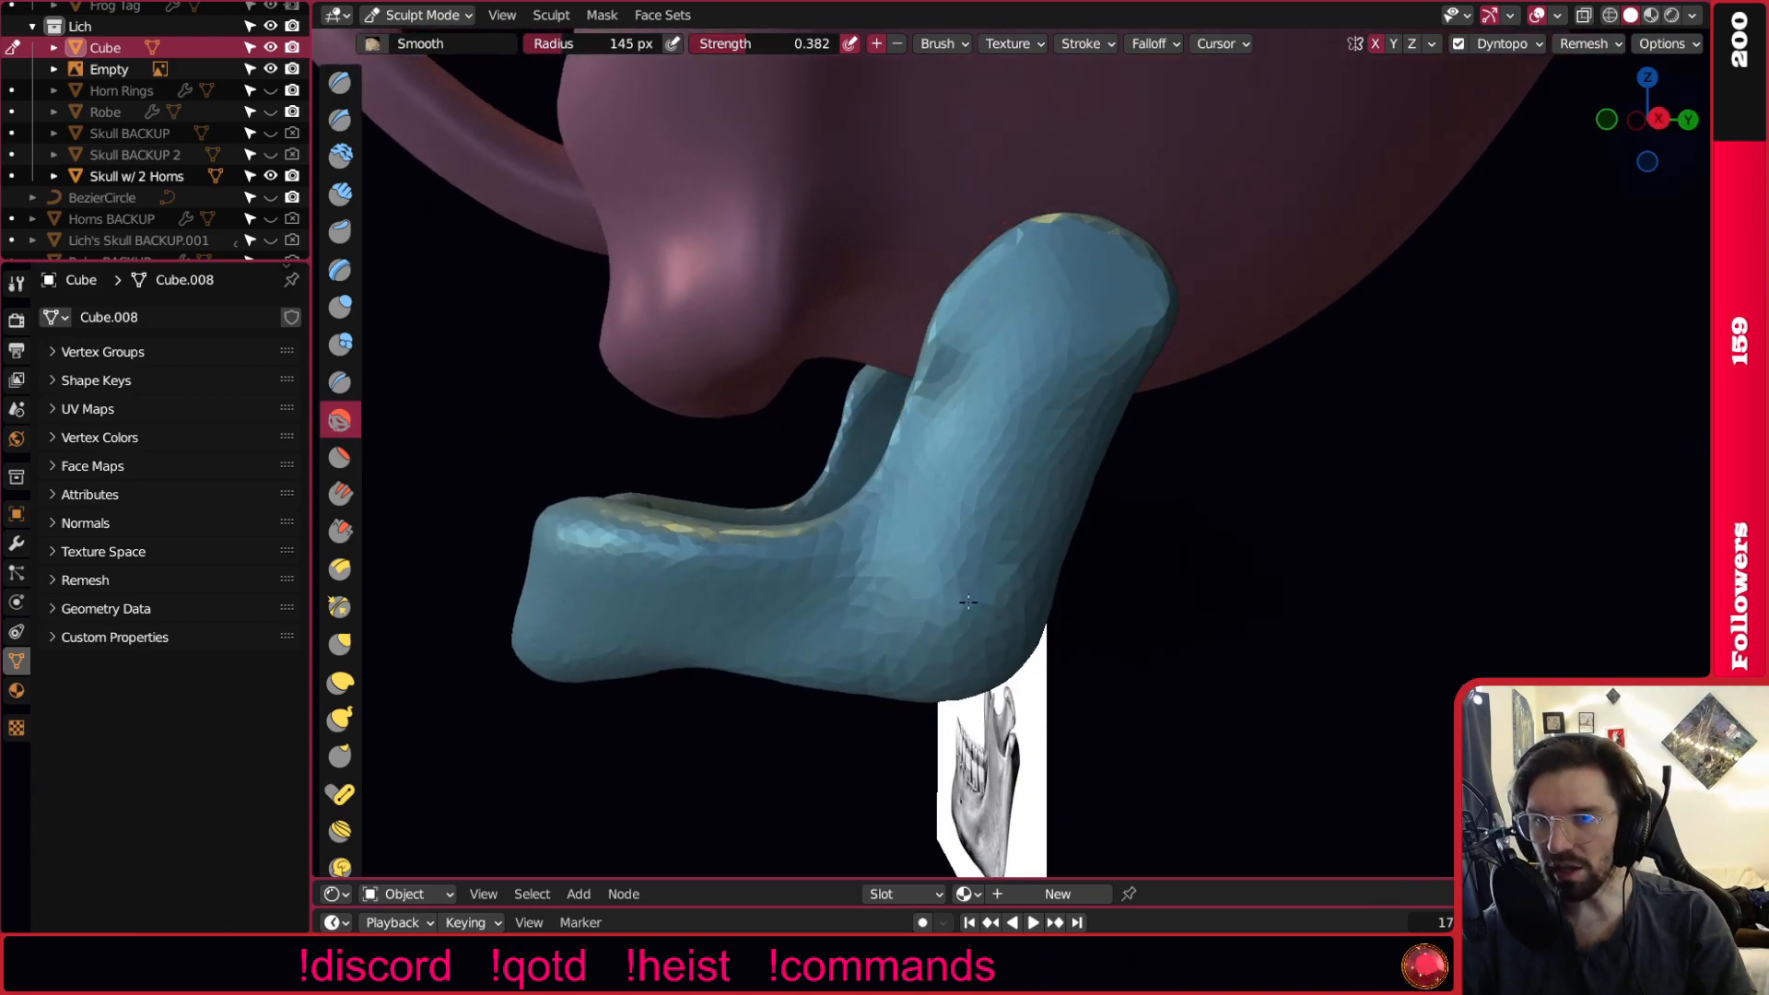
Scrape the inner face of the rami flatter with the Scrape/Peaks brush at 145 px radius and 0.600 strength.
{"action": "mouse_move", "coordinate": [880, 682]}
{"action": "middle_mouse_down"}
{"action": "mouse_move", "coordinate": [731, 750]}
{"action": "mouse_move", "coordinate": [1145, 593]}
{"action": "mouse_move", "coordinate": [1019, 613]}
{"action": "middle_mouse_up"}
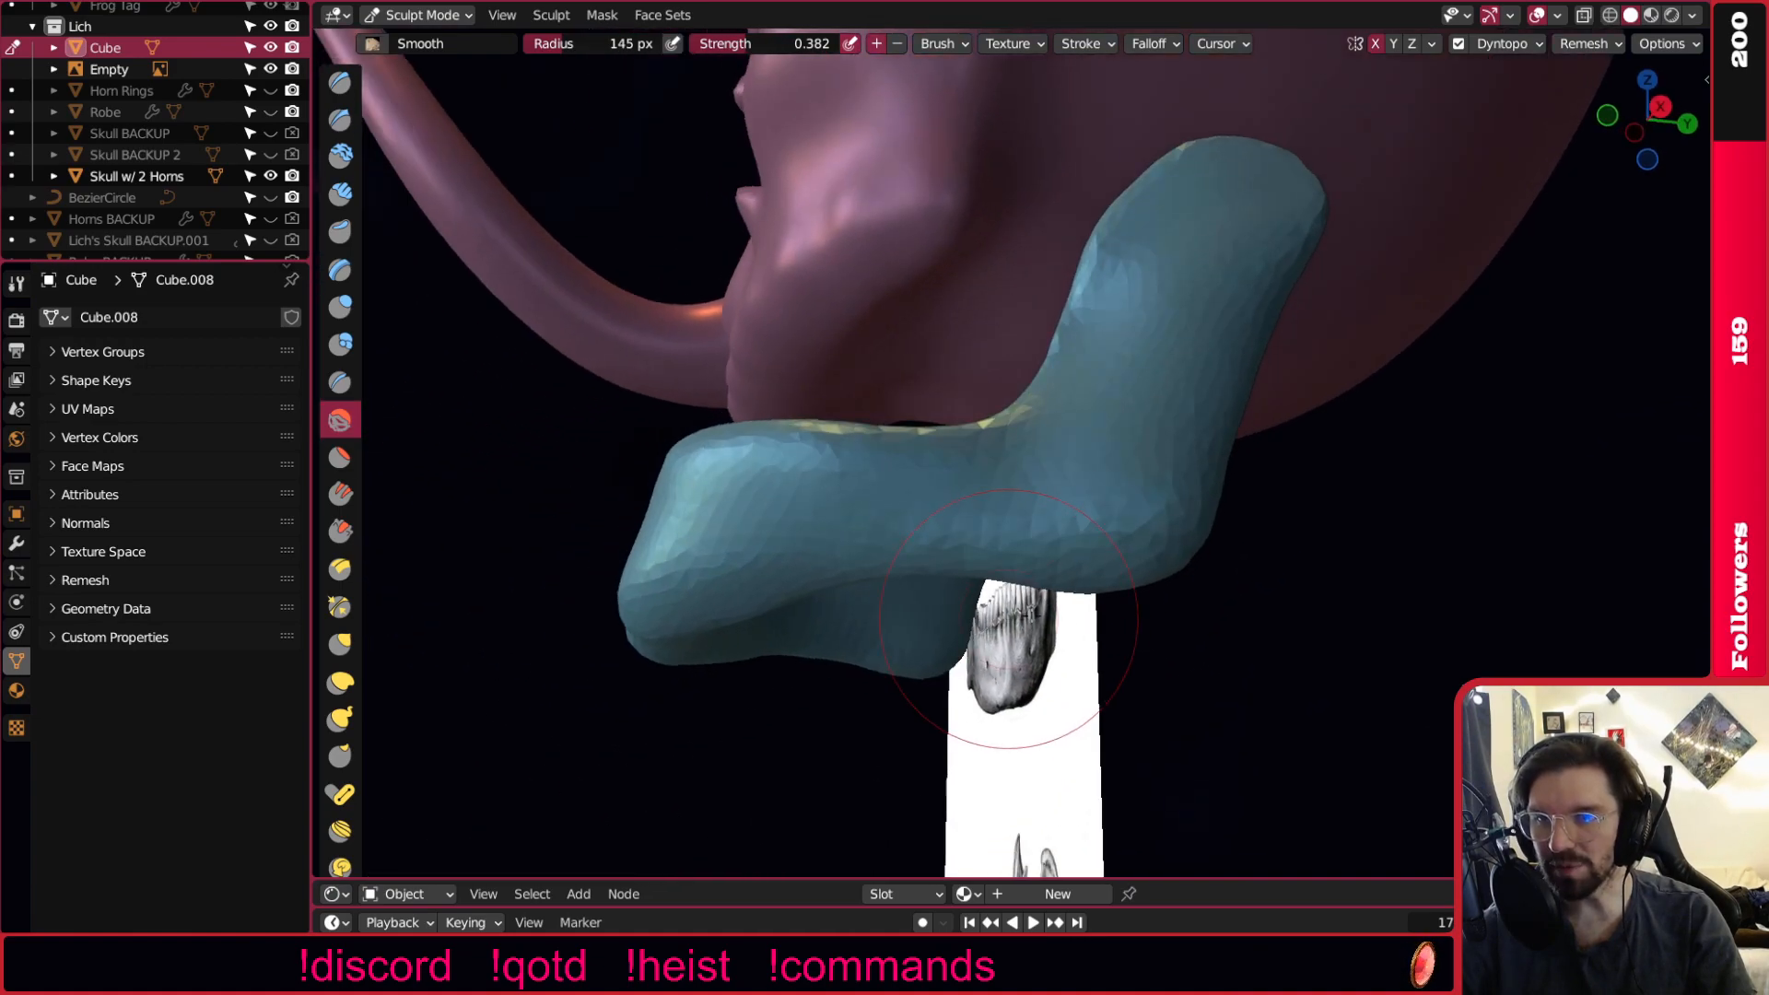
{"action": "middle_click_drag", "start_coordinate": [1222, 540], "coordinate": [1145, 474], "text": "shift"}
{"action": "middle_click_drag", "start_coordinate": [1205, 394], "coordinate": [917, 496]}
{"action": "middle_click_drag", "start_coordinate": [949, 361], "coordinate": [932, 373]}
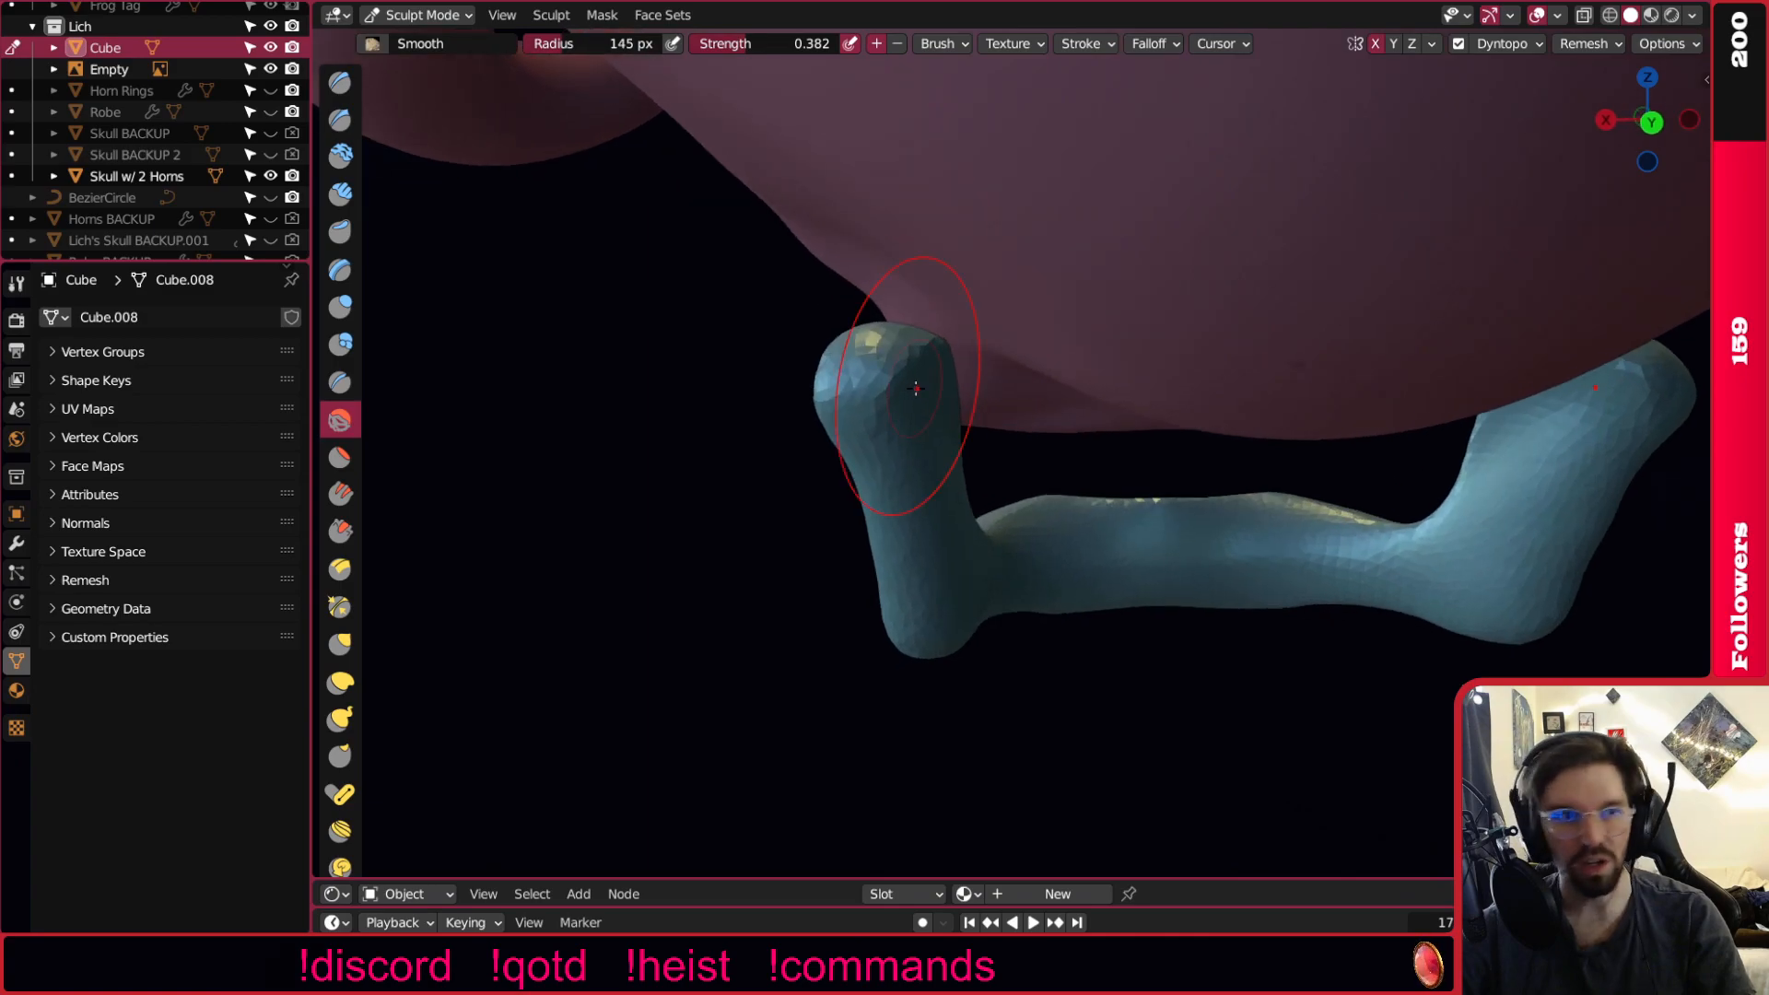
{"action": "scroll", "coordinate": [931, 373], "scroll_direction": "up", "scroll_amount": 2}
{"action": "left_click", "coordinate": [340, 531]}
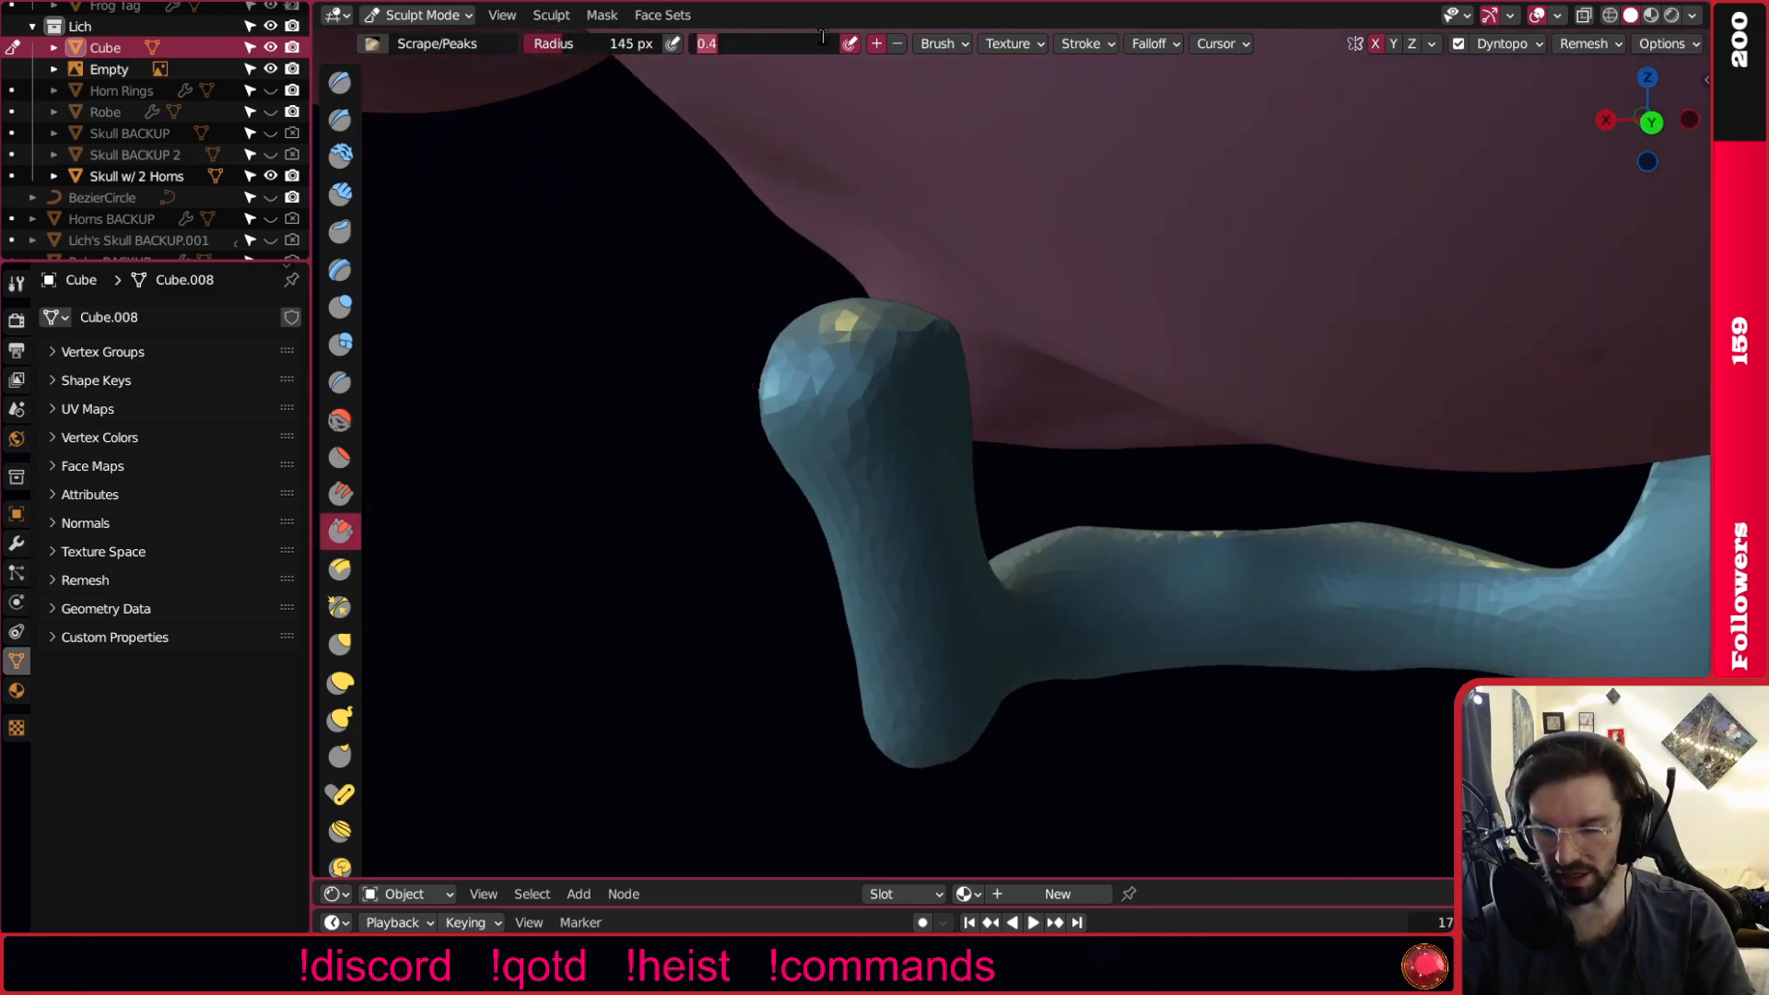
{"action": "mouse_move", "coordinate": [926, 362]}
{"action": "middle_mouse_down"}
{"action": "mouse_move", "coordinate": [904, 389]}
{"action": "mouse_move", "coordinate": [925, 390]}
{"action": "middle_mouse_up"}
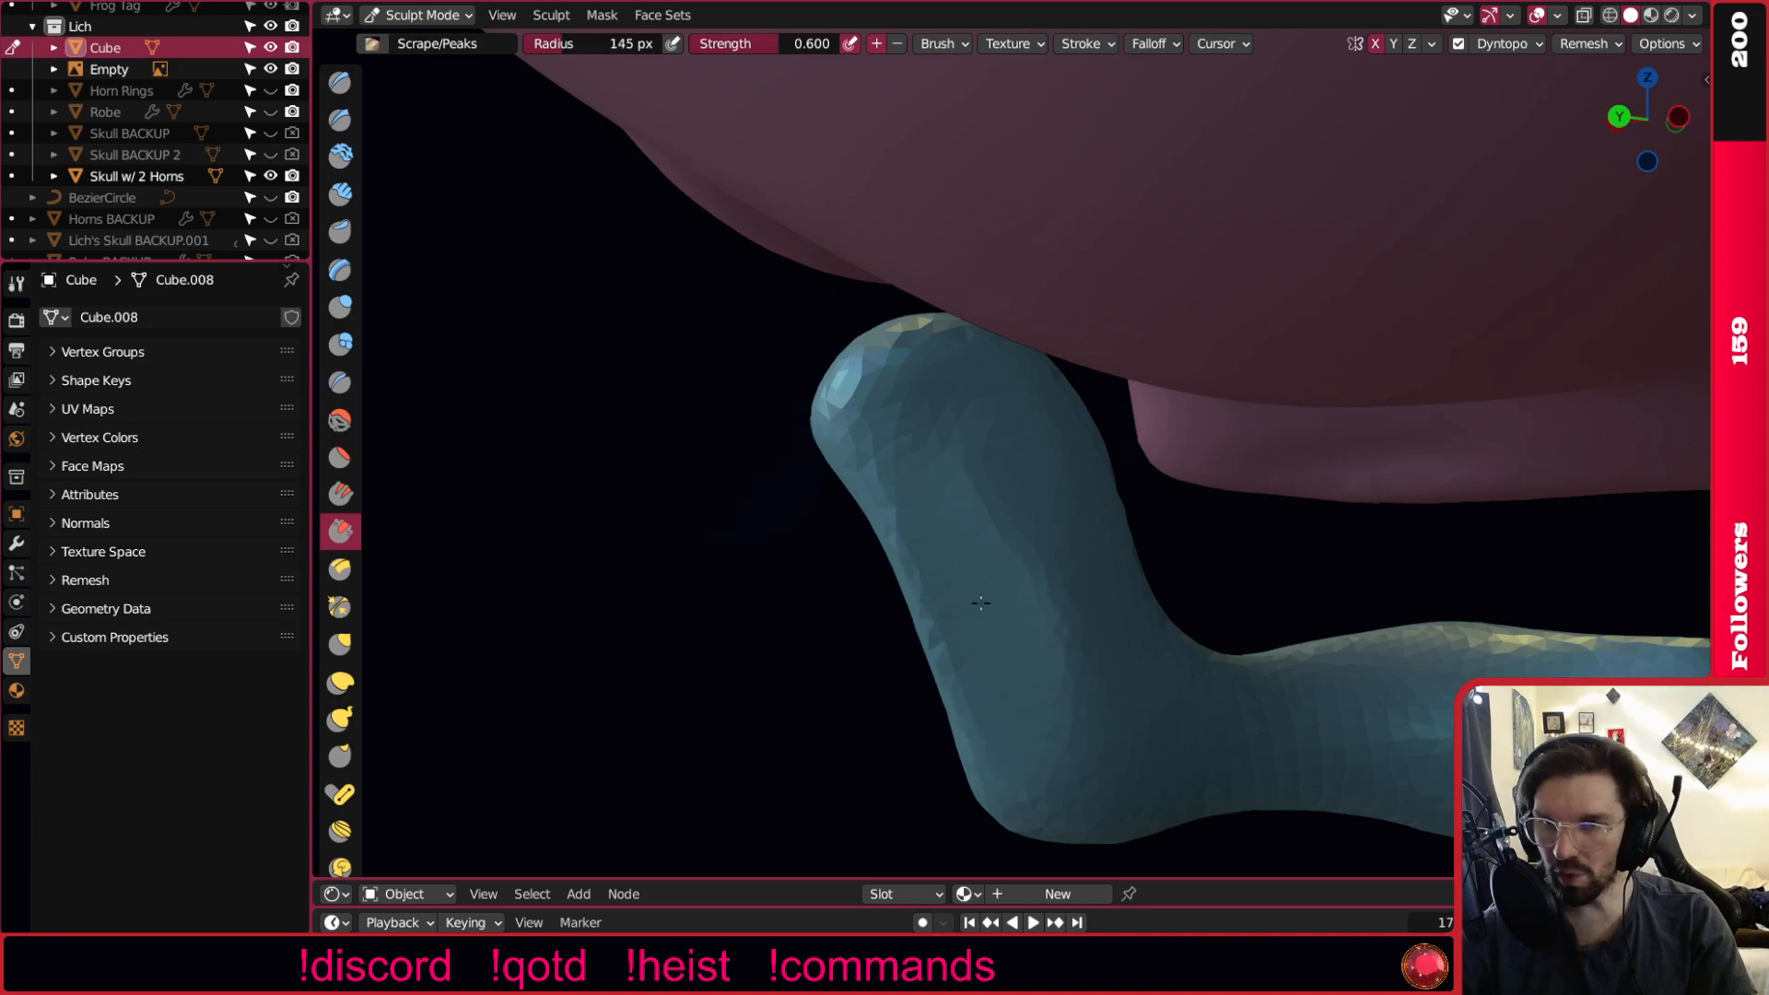
{"action": "middle_click_drag", "start_coordinate": [1095, 573], "coordinate": [1066, 632]}
Scrape the outer face of the rami into a flat plane down to the jaw angle with the Scrape/Peaks brush.
{"action": "mouse_move", "coordinate": [1056, 572]}
{"action": "middle_mouse_down"}
{"action": "mouse_move", "coordinate": [1007, 653]}
{"action": "mouse_move", "coordinate": [1060, 598]}
{"action": "mouse_move", "coordinate": [1039, 572]}
{"action": "middle_mouse_up"}
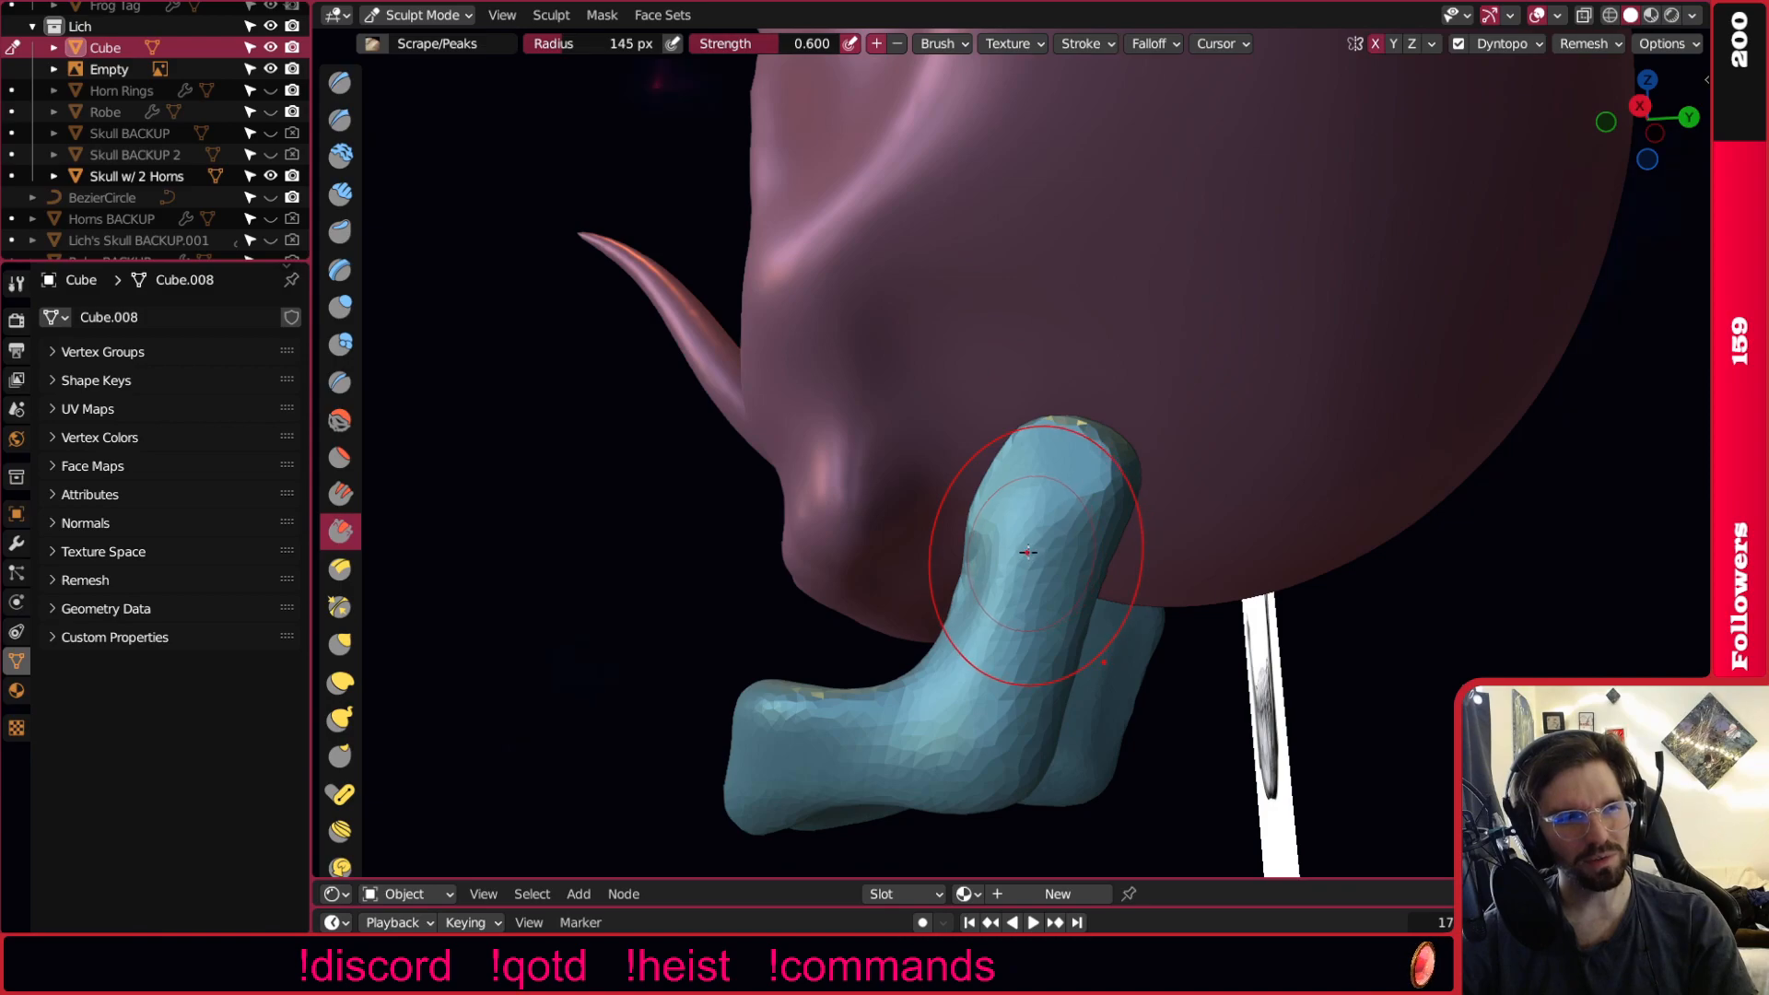
{"action": "scroll", "coordinate": [1029, 552], "scroll_direction": "up", "scroll_amount": 2}
{"action": "left_click_drag", "start_coordinate": [1063, 541], "coordinate": [1035, 636]}
{"action": "left_click_drag", "start_coordinate": [1096, 507], "coordinate": [1054, 632]}
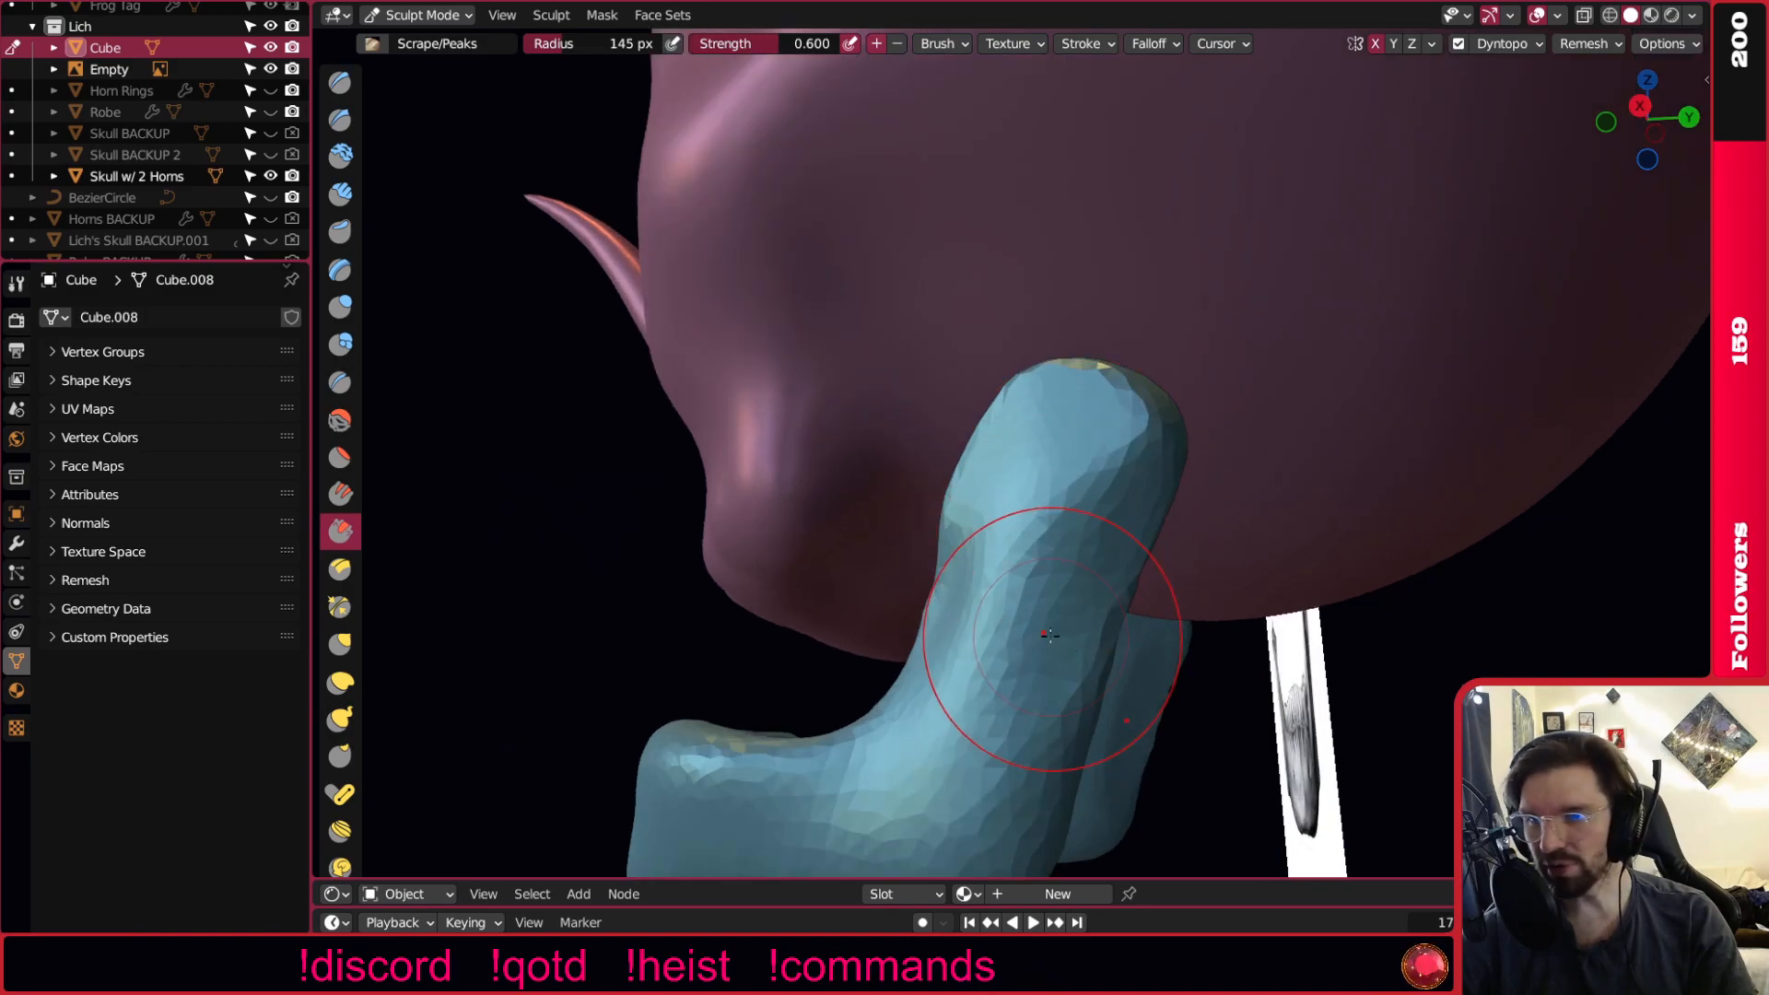
{"action": "middle_click_drag", "start_coordinate": [1054, 632], "coordinate": [1117, 440], "text": "shift"}
{"action": "mouse_move", "coordinate": [1116, 440]}
{"action": "left_mouse_down"}
{"action": "mouse_move", "coordinate": [1165, 308]}
{"action": "mouse_move", "coordinate": [1139, 516]}
{"action": "left_mouse_up"}
{"action": "mouse_move", "coordinate": [1076, 576]}
{"action": "left_mouse_down"}
{"action": "mouse_move", "coordinate": [1120, 368]}
{"action": "mouse_move", "coordinate": [1166, 304]}
{"action": "mouse_move", "coordinate": [1135, 461]}
{"action": "mouse_move", "coordinate": [1114, 446]}
{"action": "left_mouse_up"}
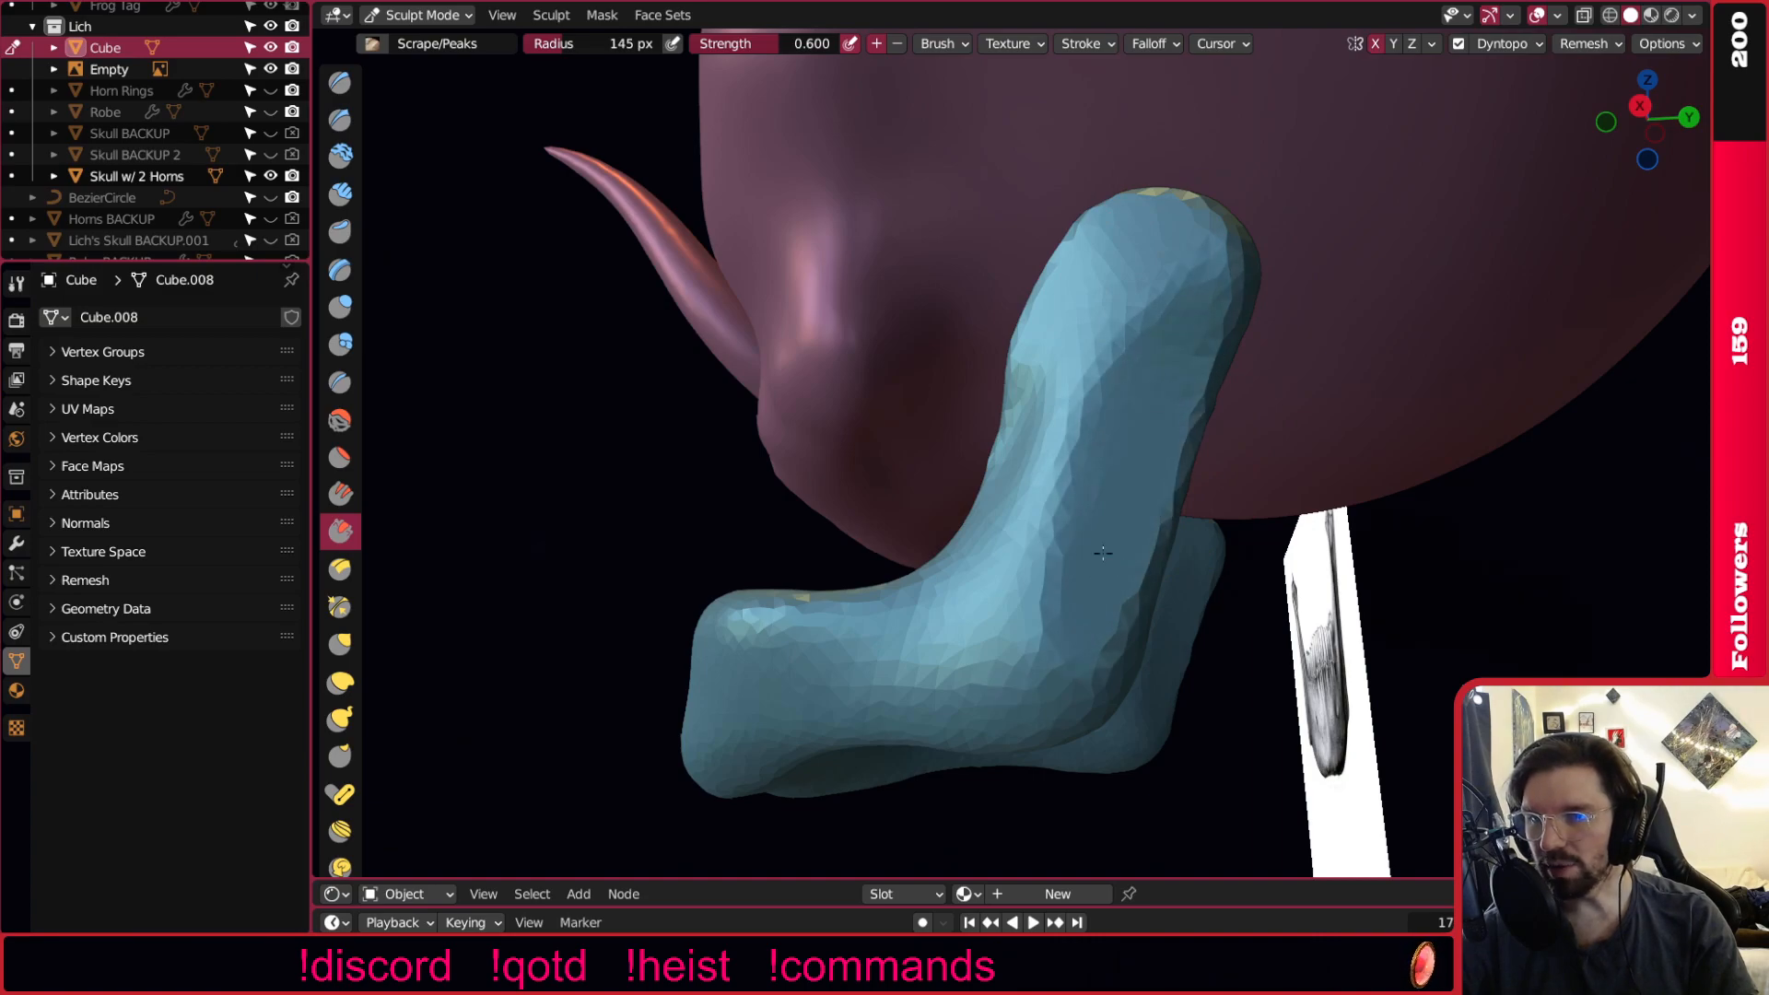
{"action": "mouse_move", "coordinate": [1050, 648]}
{"action": "left_mouse_down"}
{"action": "mouse_move", "coordinate": [1046, 488]}
{"action": "mouse_move", "coordinate": [1092, 378]}
{"action": "left_mouse_up"}
{"action": "mouse_move", "coordinate": [976, 544]}
{"action": "middle_mouse_down"}
{"action": "mouse_move", "coordinate": [1087, 590]}
{"action": "mouse_move", "coordinate": [1068, 523]}
{"action": "middle_mouse_up"}
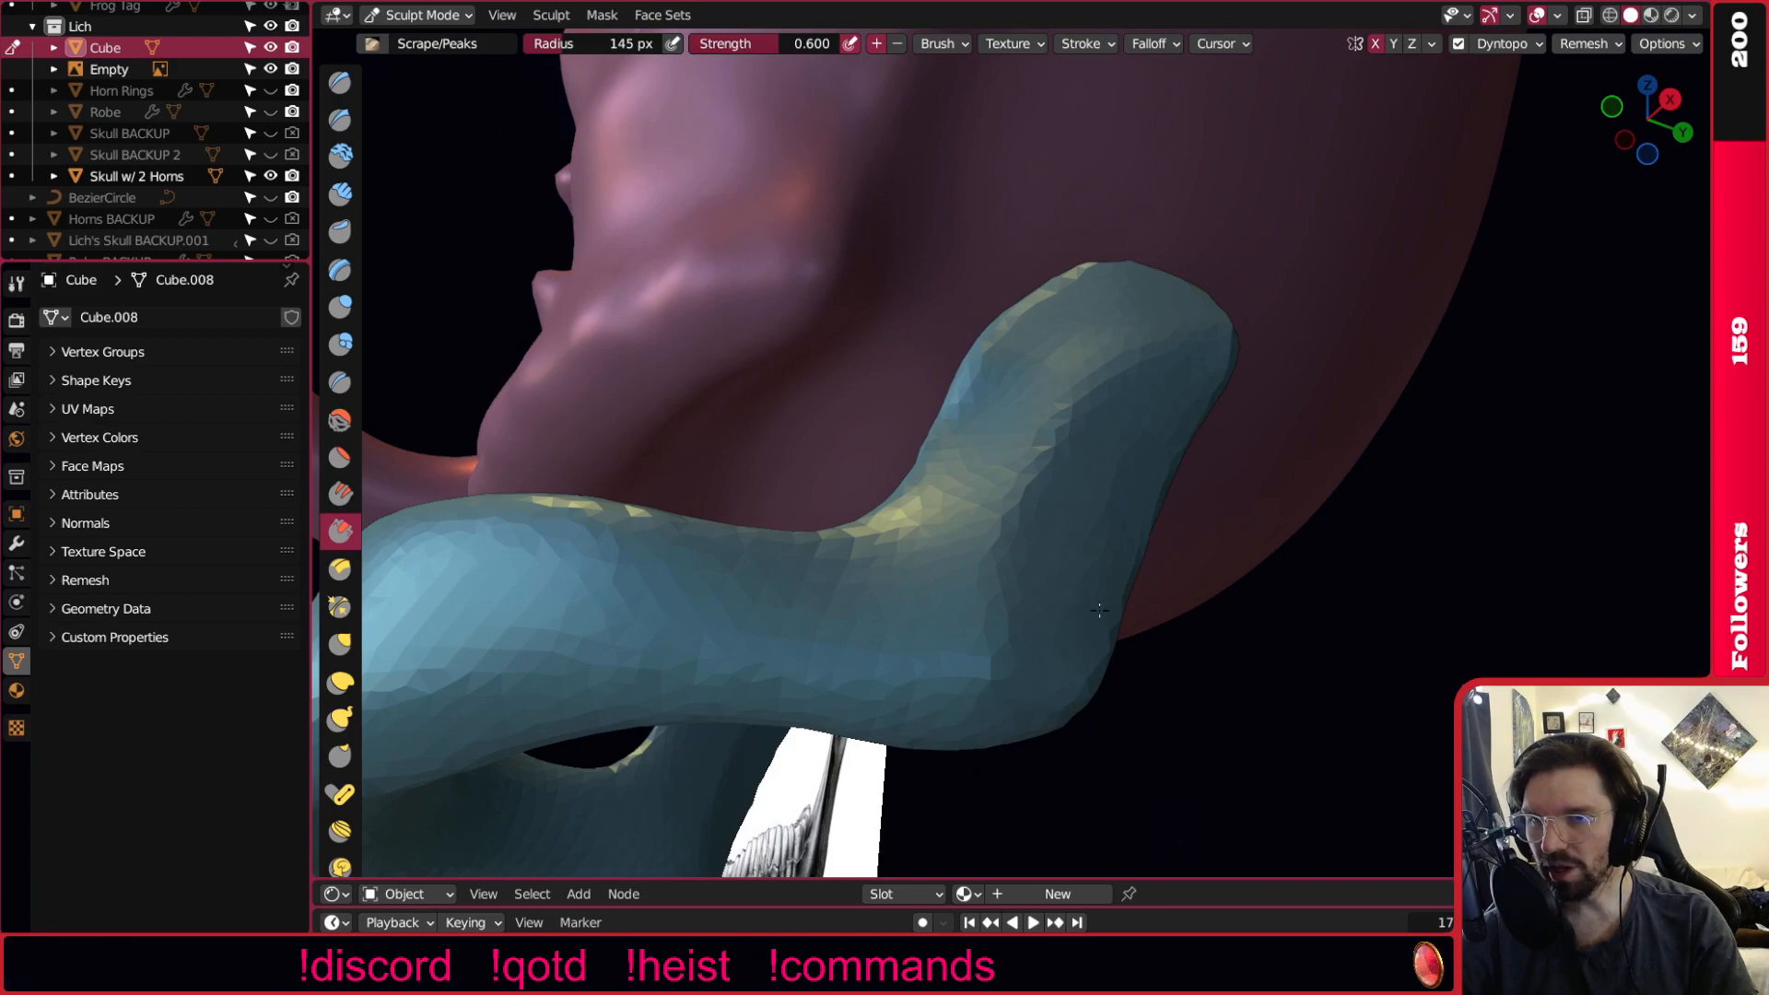
Flatten the upper ends and front edges of the rami with the Scrape/Peaks brush at 145 px radius.
{"action": "middle_click_drag", "start_coordinate": [956, 678], "coordinate": [1160, 389]}
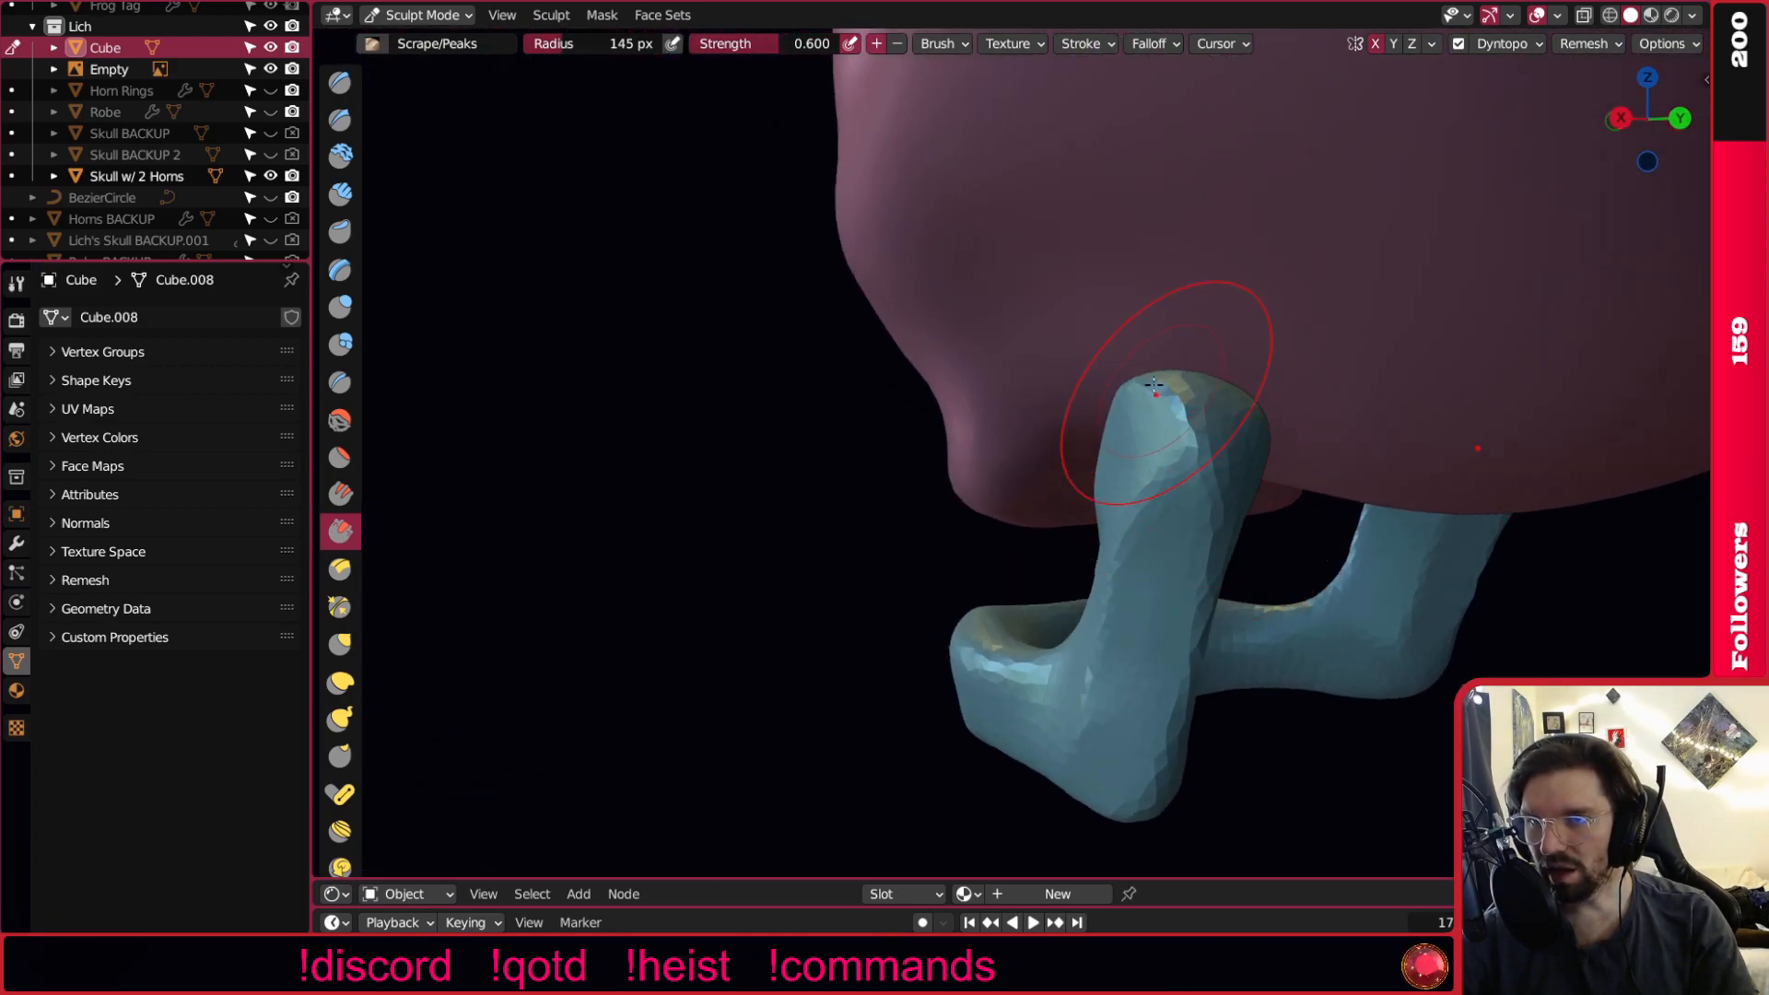
{"action": "middle_click_drag", "start_coordinate": [1196, 469], "coordinate": [1000, 412]}
{"action": "middle_click_drag", "start_coordinate": [1126, 380], "coordinate": [1084, 394]}
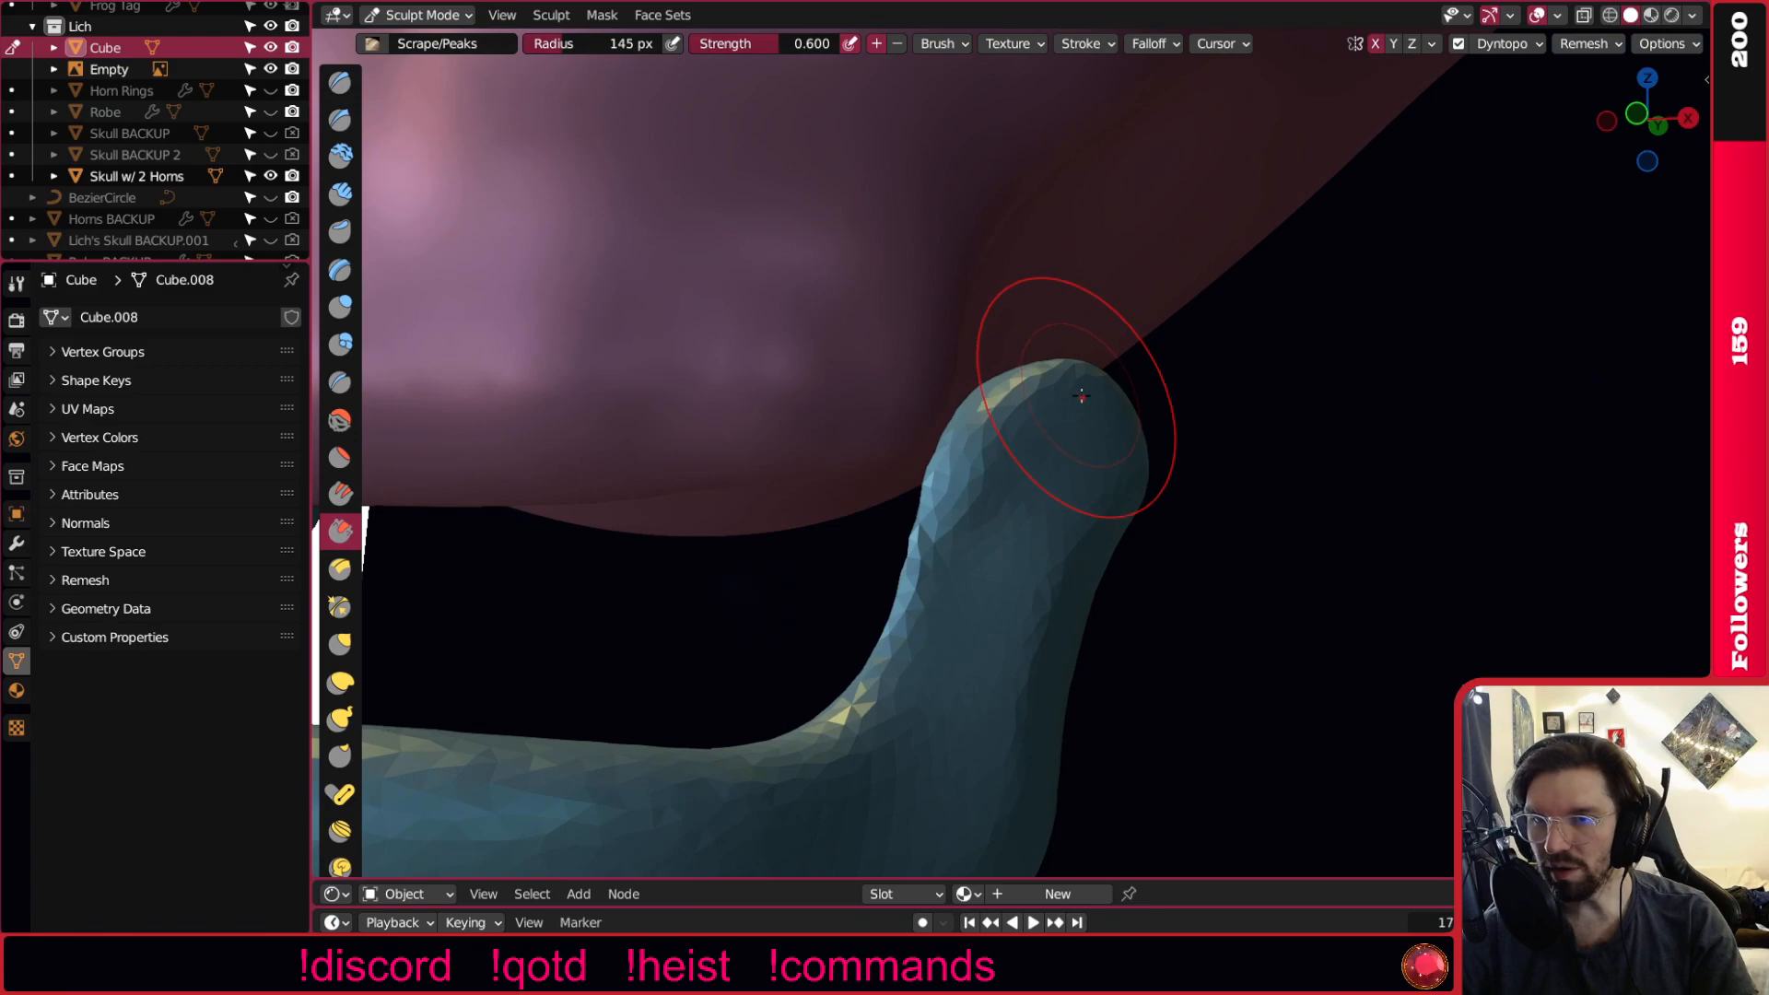
{"action": "mouse_move", "coordinate": [1021, 402]}
{"action": "left_mouse_down"}
{"action": "mouse_move", "coordinate": [948, 497]}
{"action": "mouse_move", "coordinate": [892, 622]}
{"action": "left_mouse_up"}
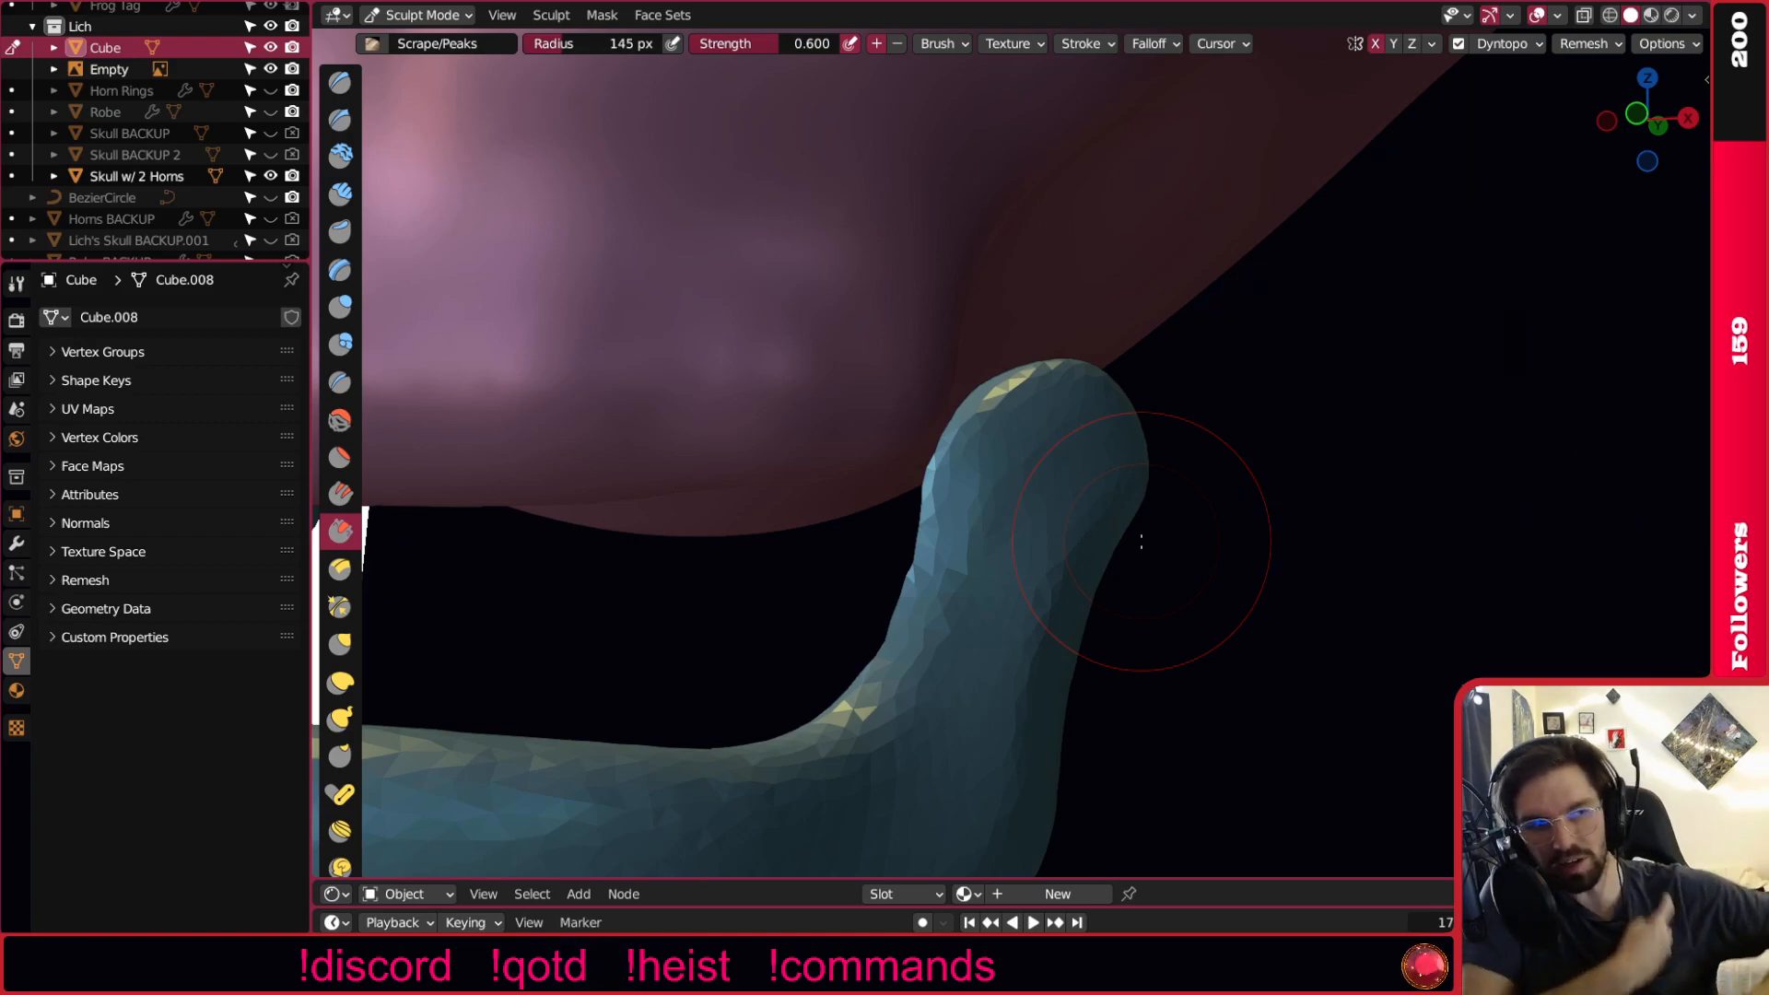
{"action": "middle_click_drag", "start_coordinate": [1004, 544], "coordinate": [1154, 539]}
{"action": "left_click_drag", "start_coordinate": [862, 433], "coordinate": [849, 621]}
{"action": "middle_click_drag", "start_coordinate": [849, 621], "coordinate": [1059, 509]}
{"action": "mouse_move", "coordinate": [863, 666]}
{"action": "middle_mouse_down"}
{"action": "mouse_move", "coordinate": [921, 612]}
{"action": "mouse_move", "coordinate": [861, 584]}
{"action": "mouse_move", "coordinate": [881, 555]}
{"action": "middle_mouse_up"}
{"action": "left_click_drag", "start_coordinate": [799, 446], "coordinate": [876, 716]}
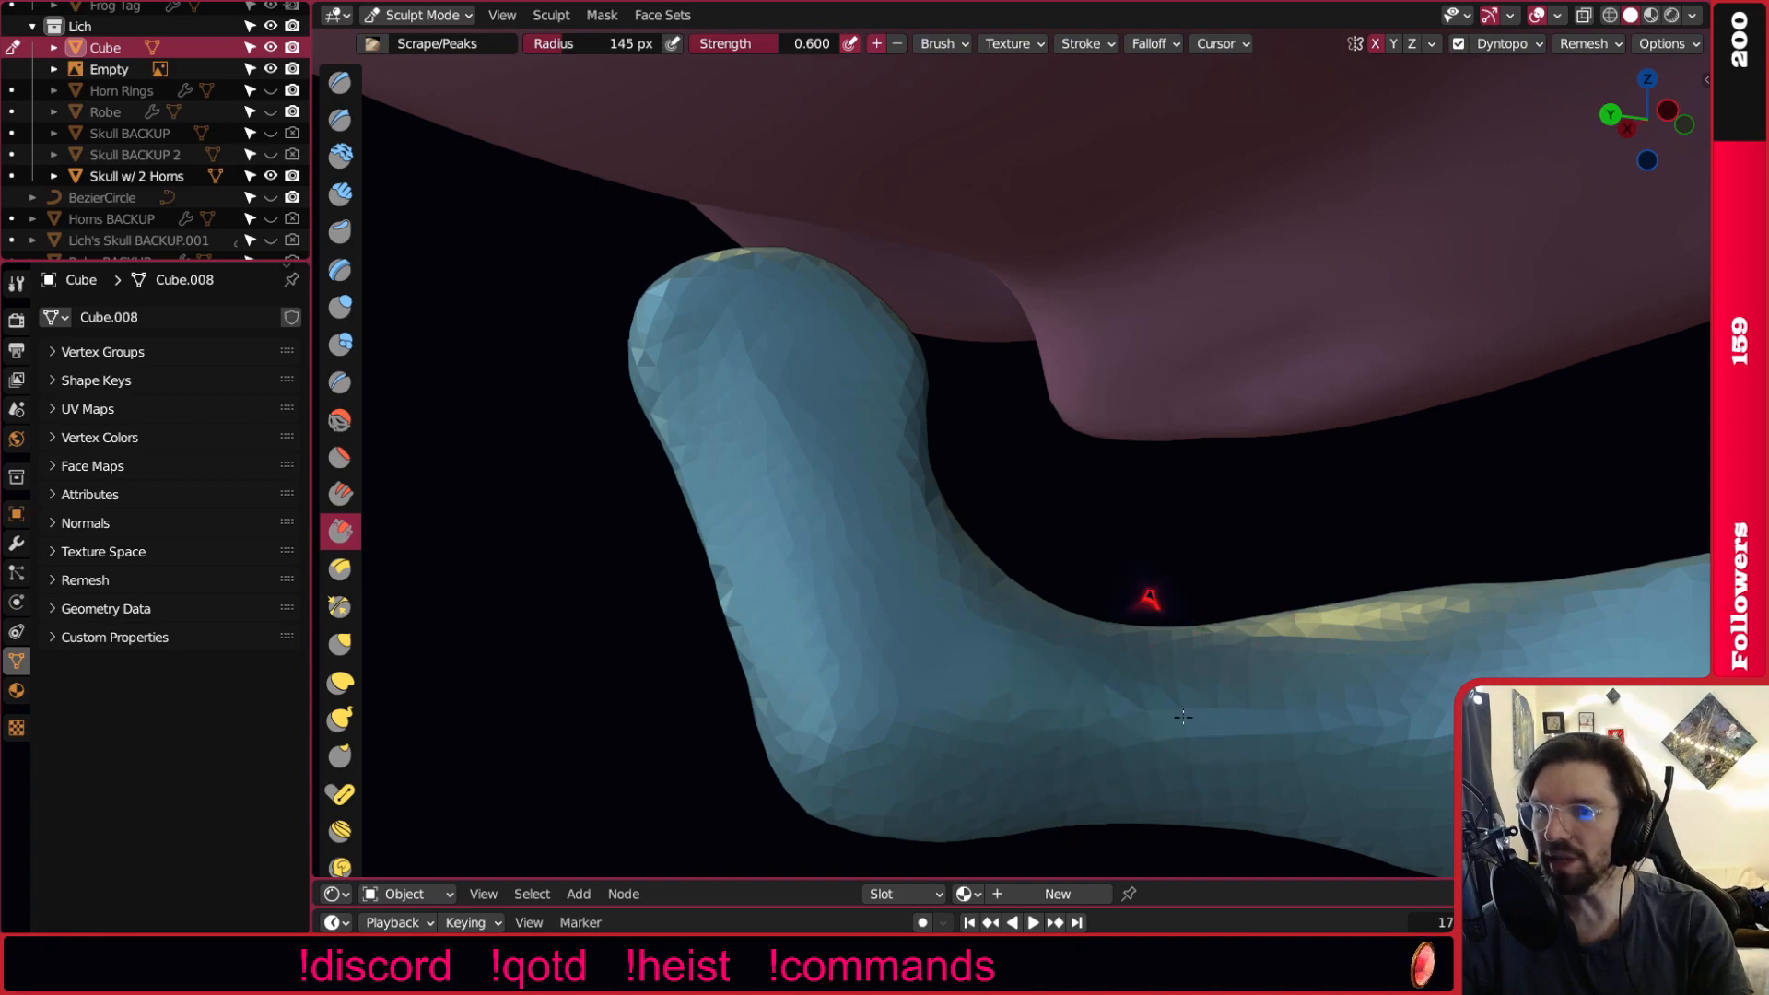
Scrape the inner surface of the jaw behind the chin flatter with the Scrape/Peaks brush at 145 px radius.
{"action": "middle_click_drag", "start_coordinate": [948, 683], "coordinate": [1146, 666]}
{"action": "scroll", "coordinate": [1145, 666], "scroll_direction": "up", "scroll_amount": 3}
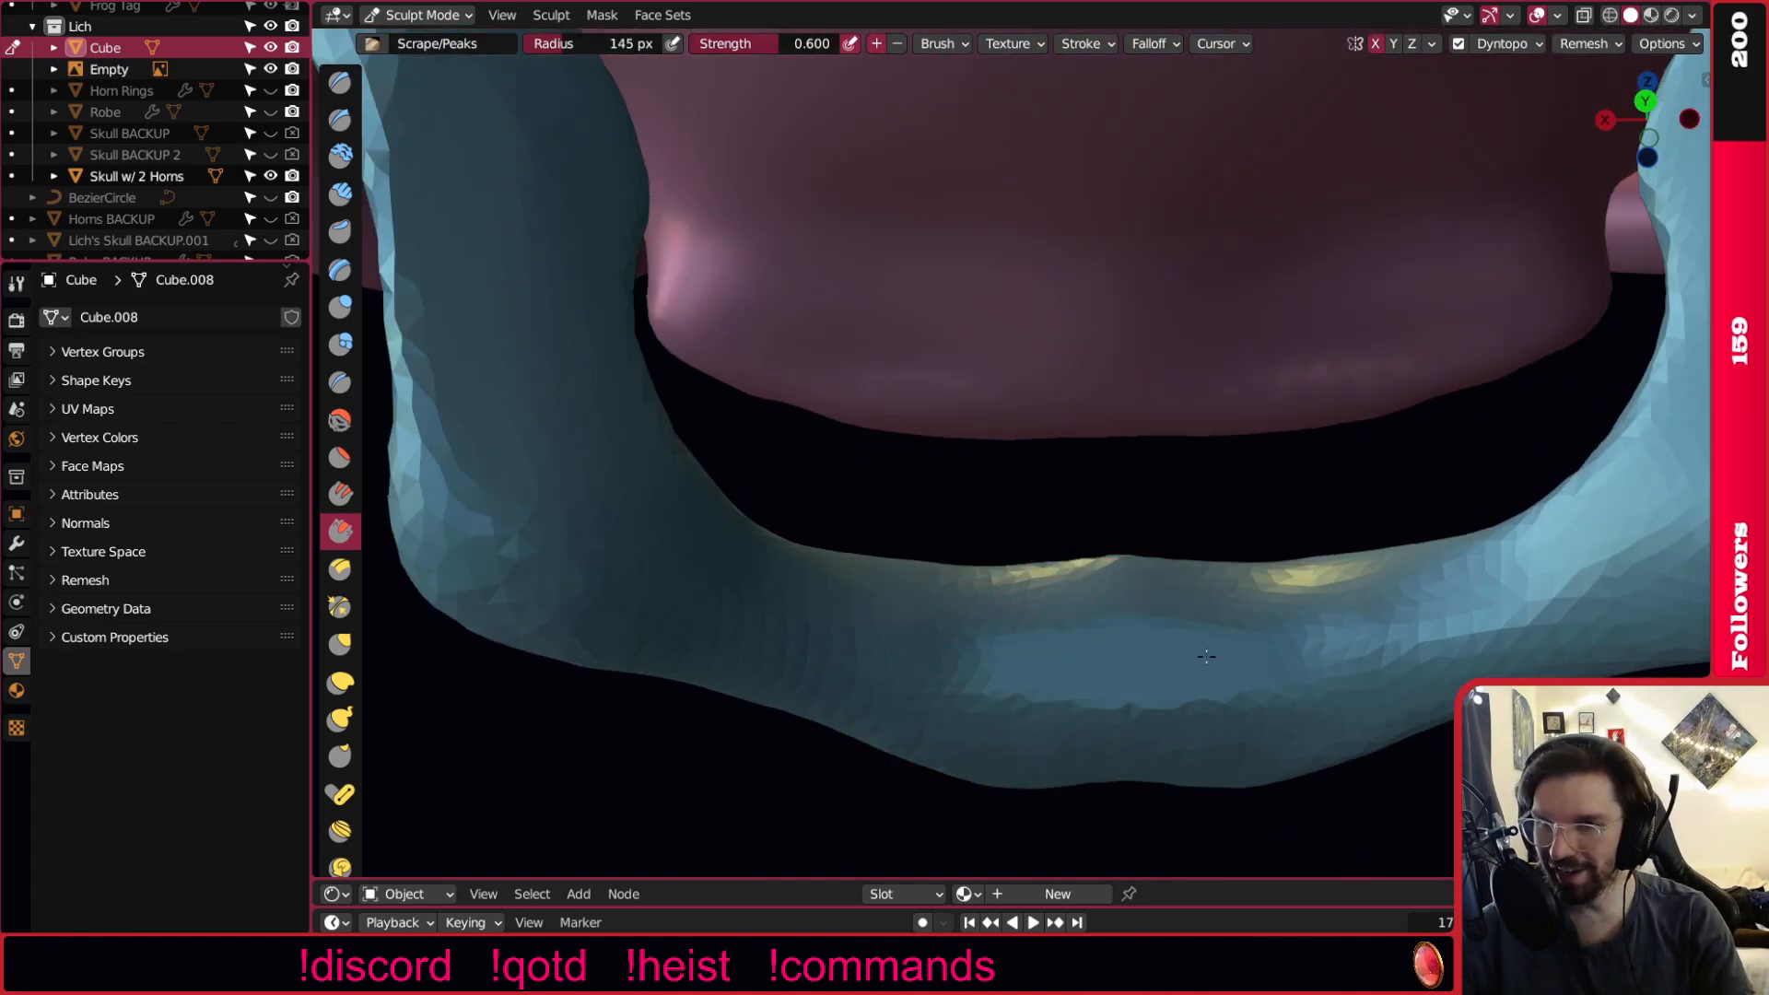
{"action": "middle_click_drag", "start_coordinate": [1191, 688], "coordinate": [1126, 691]}
{"action": "middle_click_drag", "start_coordinate": [810, 679], "coordinate": [1271, 672]}
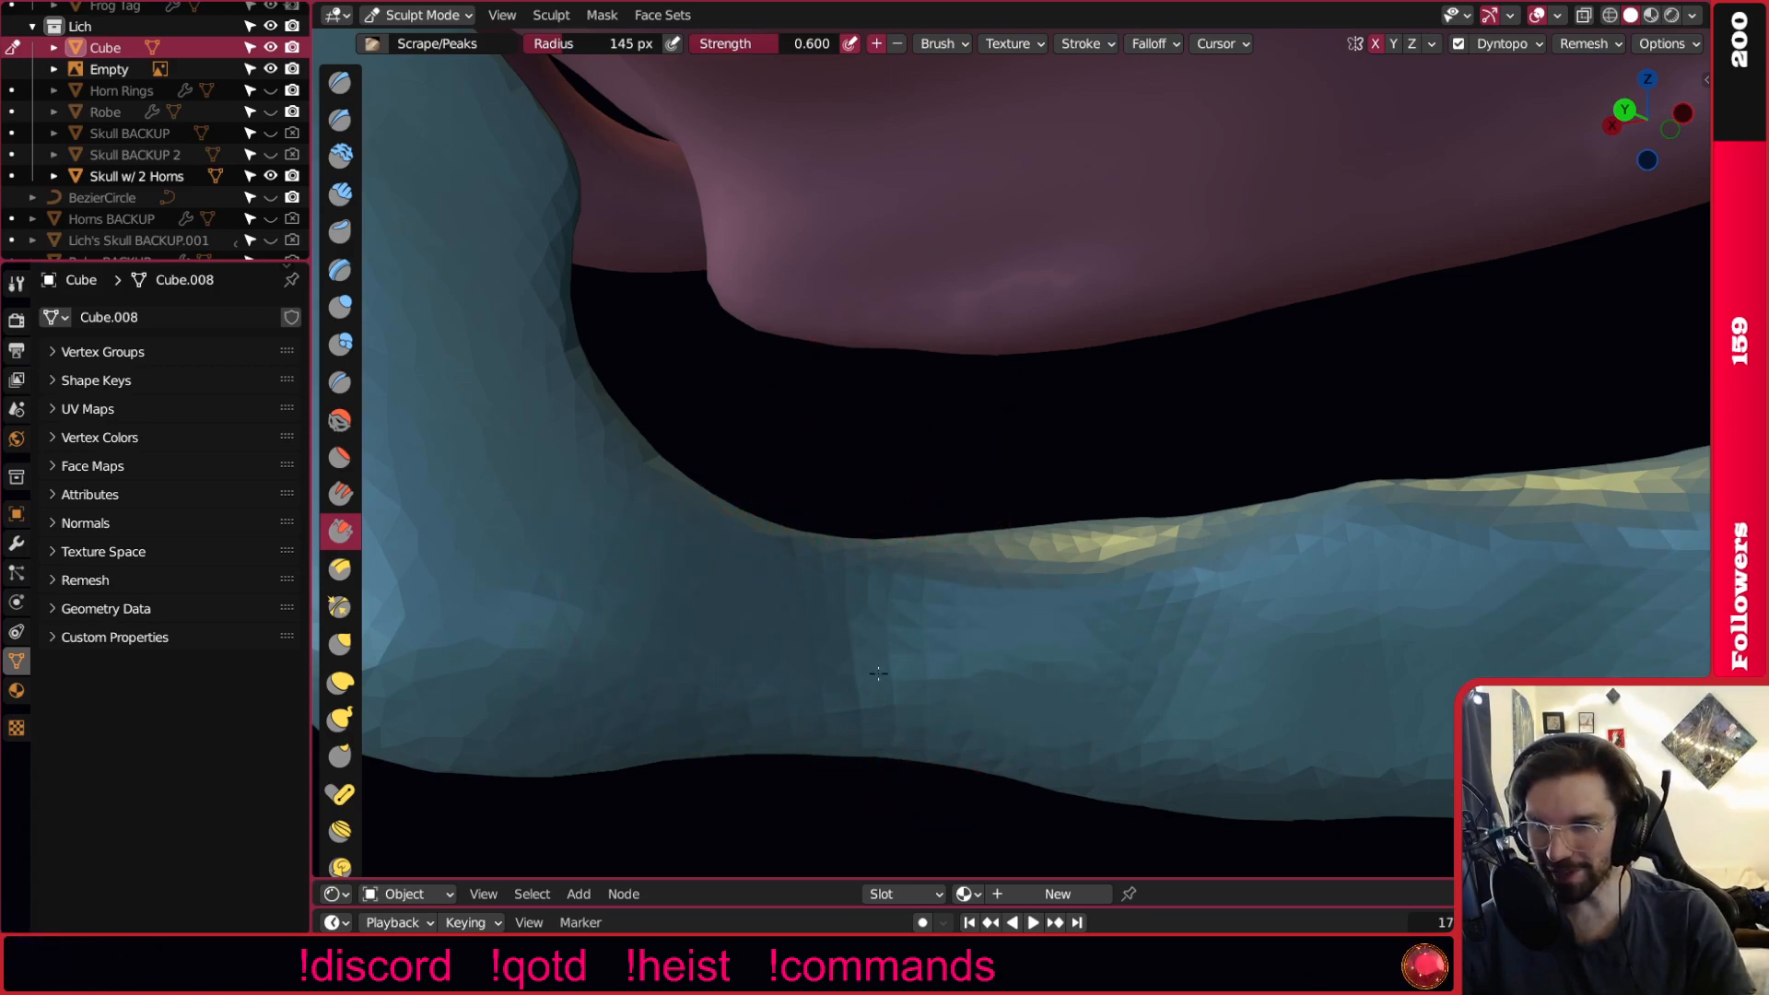
{"action": "mouse_move", "coordinate": [1338, 695]}
{"action": "left_mouse_down"}
{"action": "mouse_move", "coordinate": [1212, 597]}
{"action": "mouse_move", "coordinate": [1241, 704]}
{"action": "left_mouse_up"}
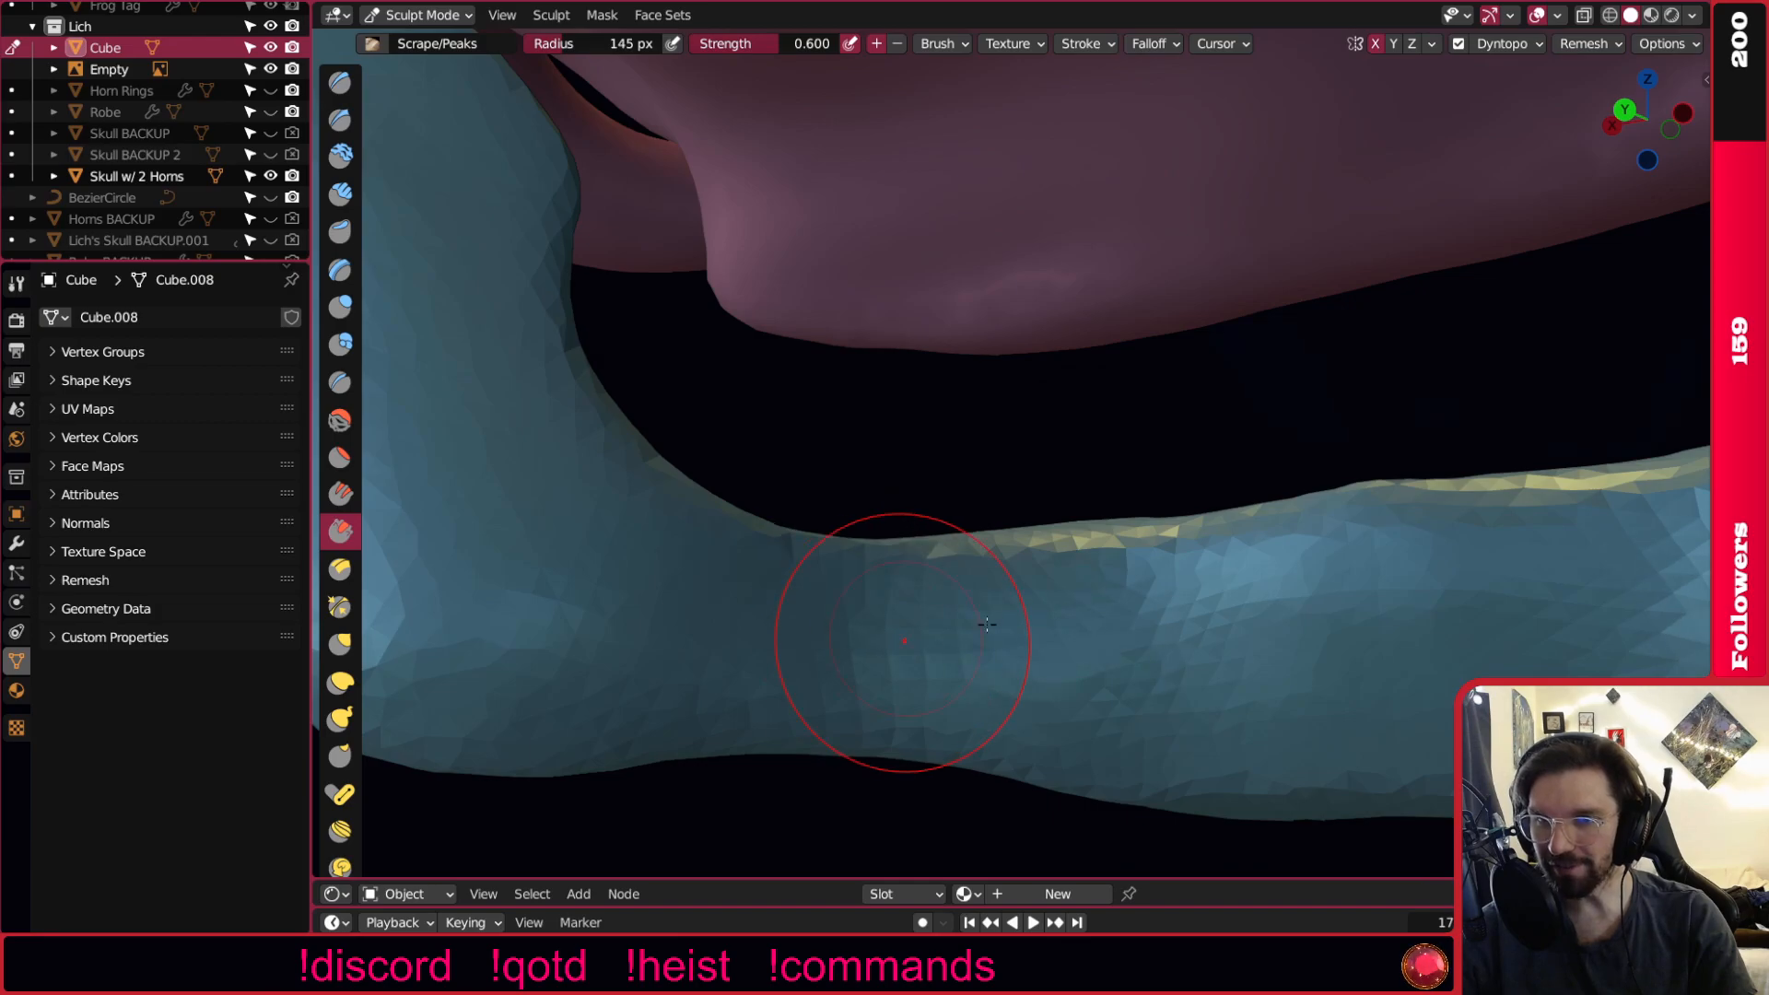
Scrape the inner side and upper rim of the jaw body with the Scrape/Peaks brush, using radii of 178 px and 116 px.
{"action": "scroll", "coordinate": [933, 634], "scroll_direction": "down", "scroll_amount": 4}
{"action": "middle_click_drag", "start_coordinate": [933, 636], "coordinate": [502, 732]}
{"action": "scroll", "coordinate": [908, 627], "scroll_direction": "up", "scroll_amount": 4}
{"action": "middle_click_drag", "start_coordinate": [953, 584], "coordinate": [838, 539]}
{"action": "scroll", "coordinate": [1143, 571], "scroll_direction": "up", "scroll_amount": 4}
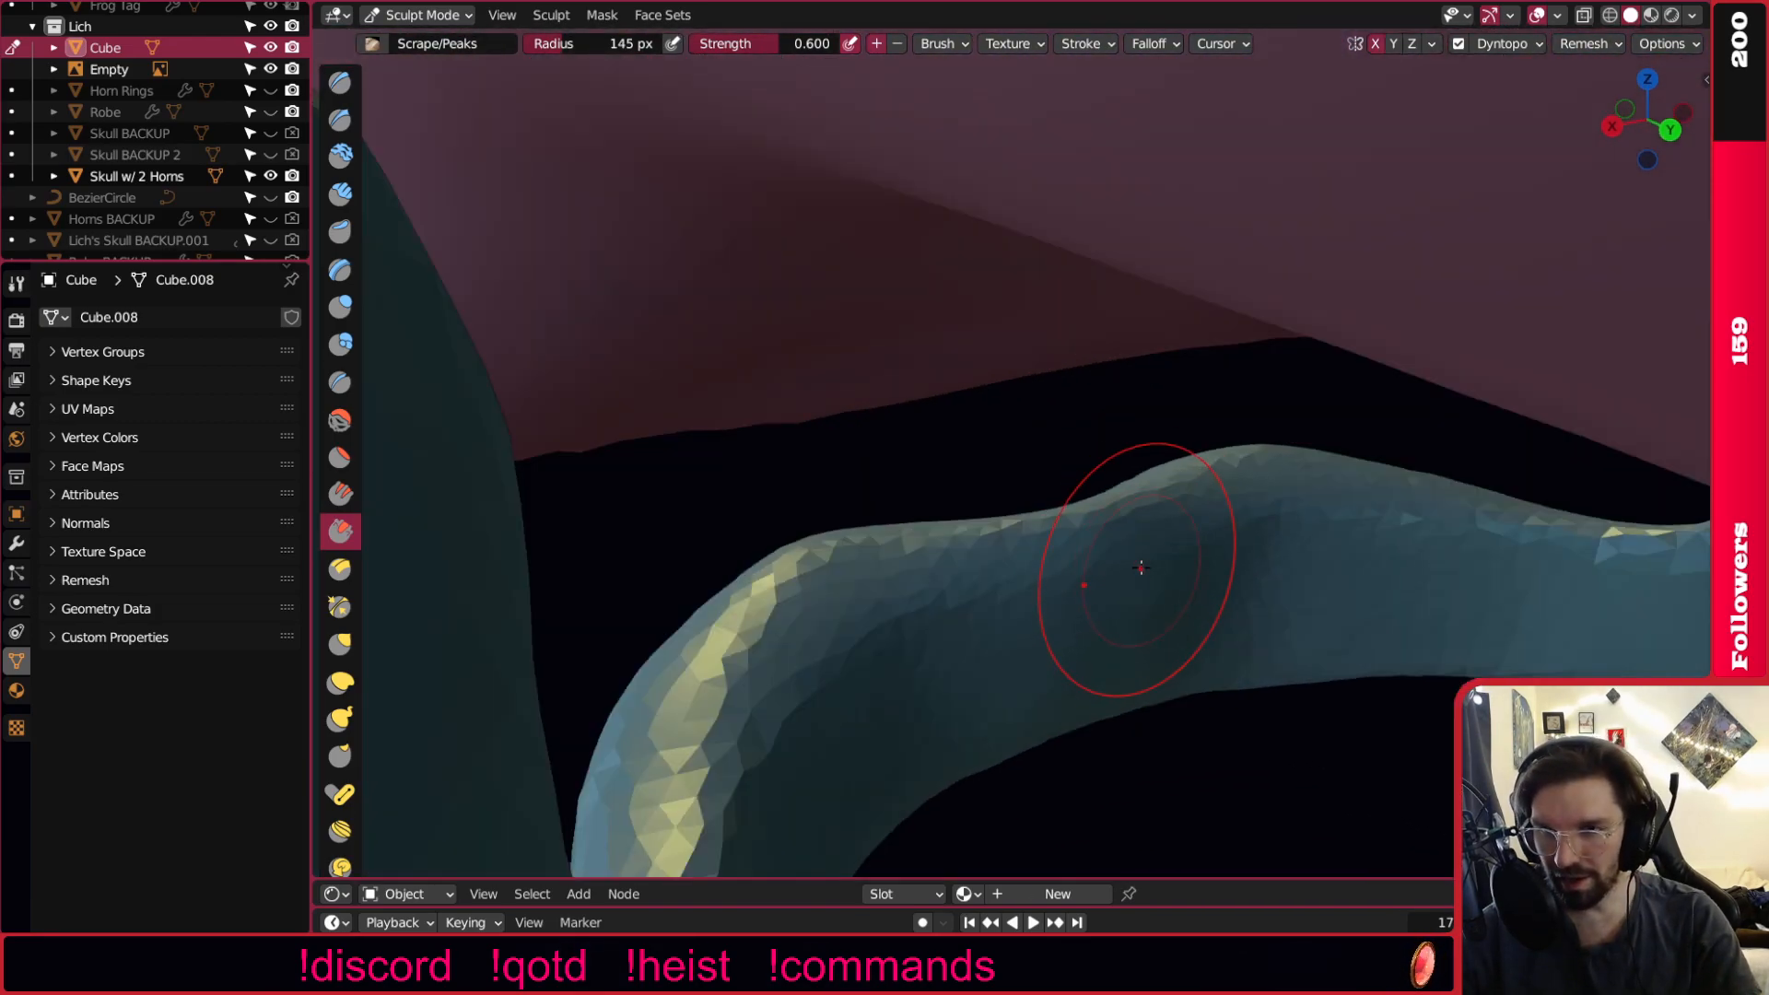
{"action": "middle_click_drag", "start_coordinate": [1143, 570], "coordinate": [986, 577]}
{"action": "middle_click_drag", "start_coordinate": [1094, 508], "coordinate": [909, 523]}
{"action": "mouse_move", "coordinate": [909, 523]}
{"action": "left_mouse_down"}
{"action": "mouse_move", "coordinate": [1032, 433]}
{"action": "mouse_move", "coordinate": [987, 583]}
{"action": "left_mouse_up"}
{"action": "middle_click_drag", "start_coordinate": [1161, 420], "coordinate": [1112, 536]}
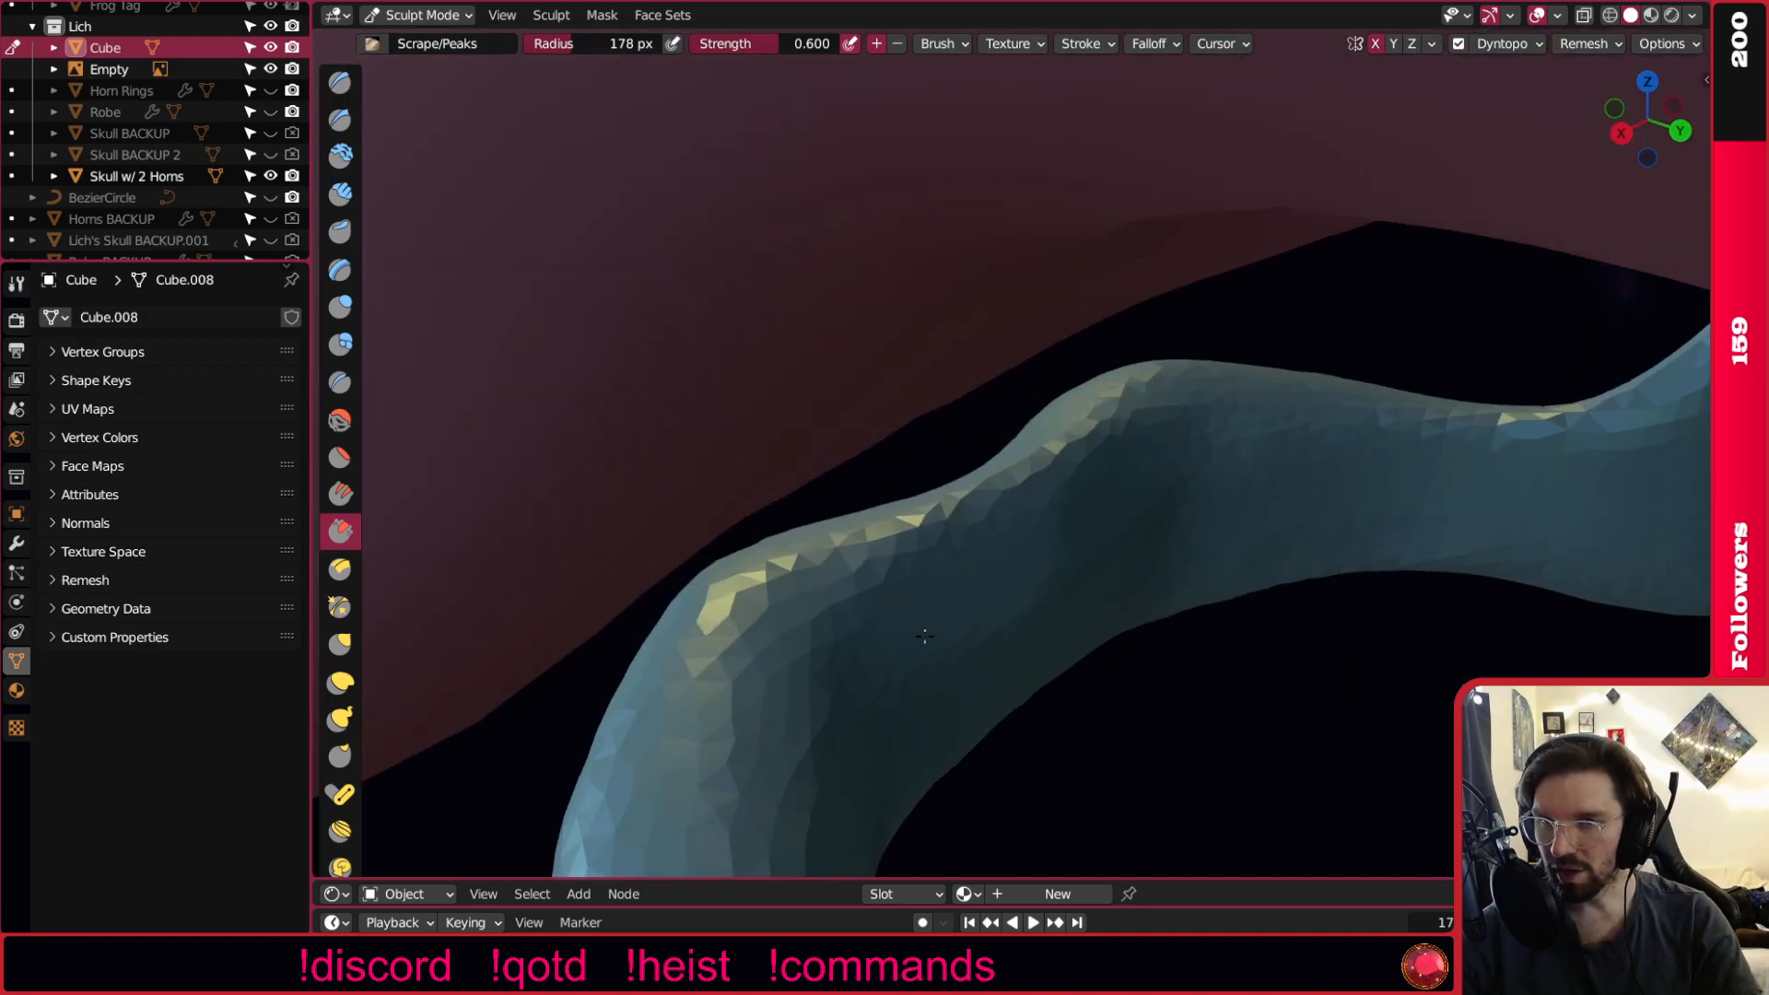
{"action": "key", "text": "f"}
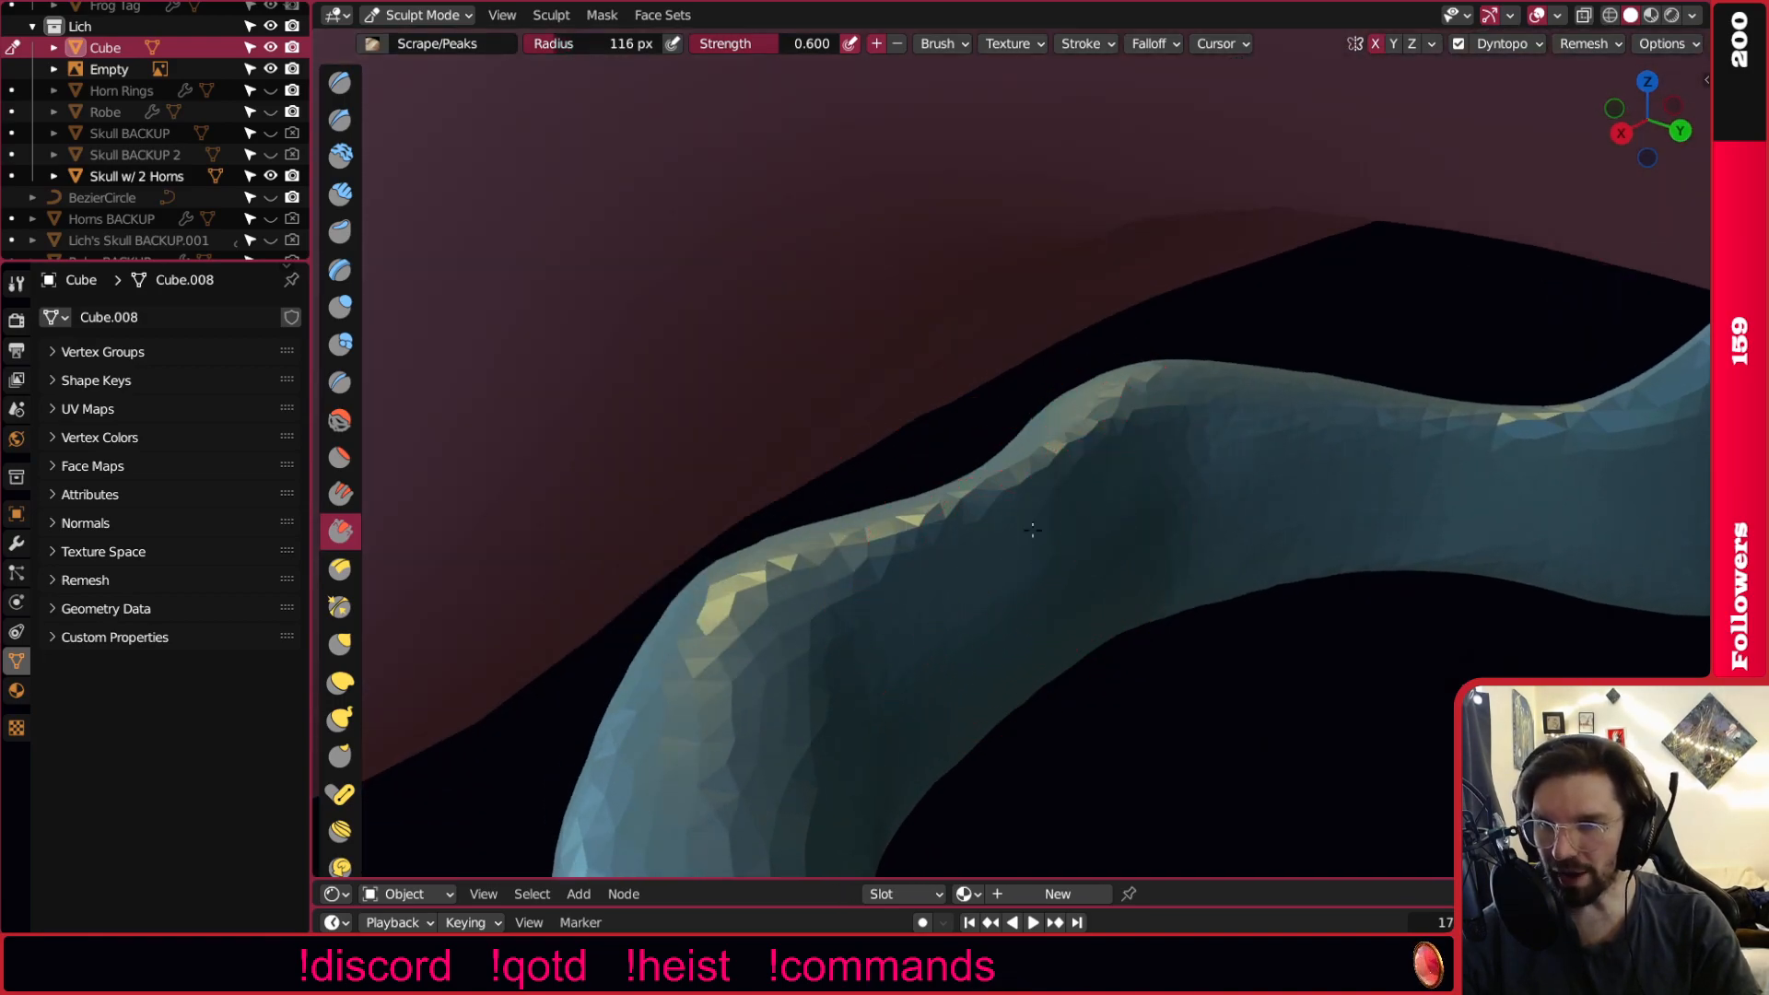
{"action": "middle_click_drag", "start_coordinate": [858, 683], "coordinate": [1001, 636]}
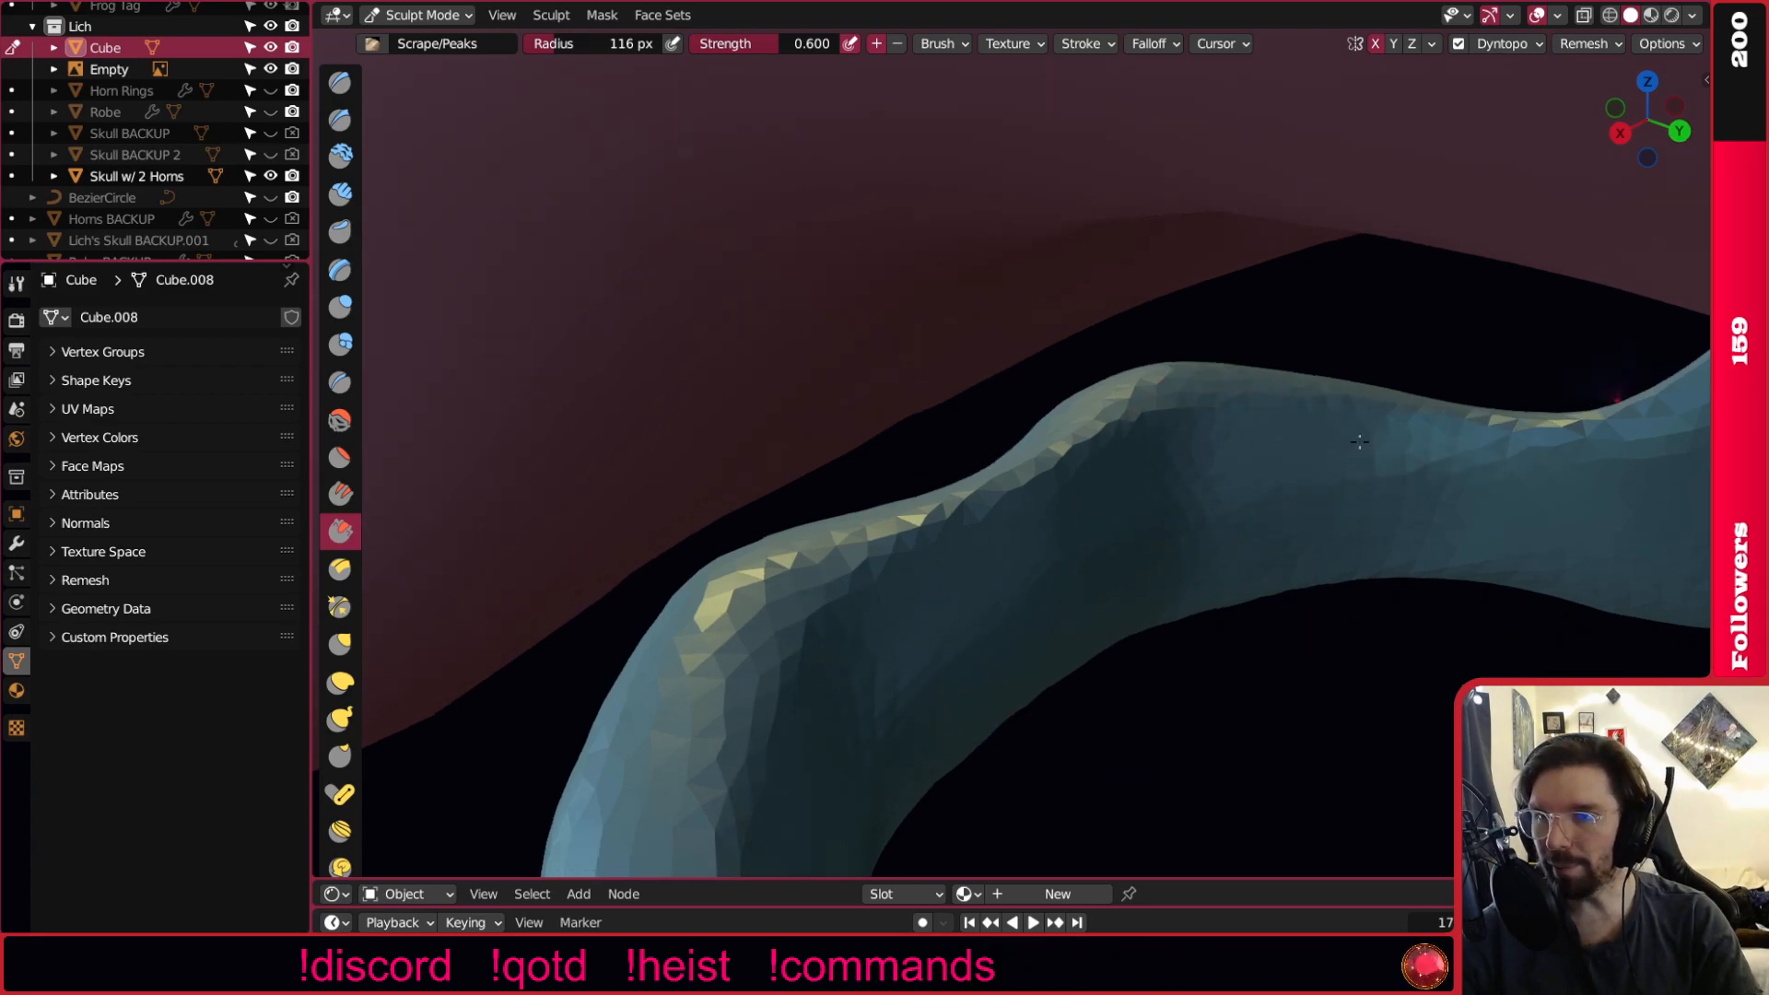
{"action": "mouse_move", "coordinate": [1584, 494]}
{"action": "middle_mouse_down"}
{"action": "mouse_move", "coordinate": [1377, 445]}
{"action": "mouse_move", "coordinate": [1454, 525]}
{"action": "middle_mouse_up"}
Soften the scraped inner side and upper rim of the jaw body with the Smooth brush at 142 px radius.
{"action": "left_click", "coordinate": [340, 421]}
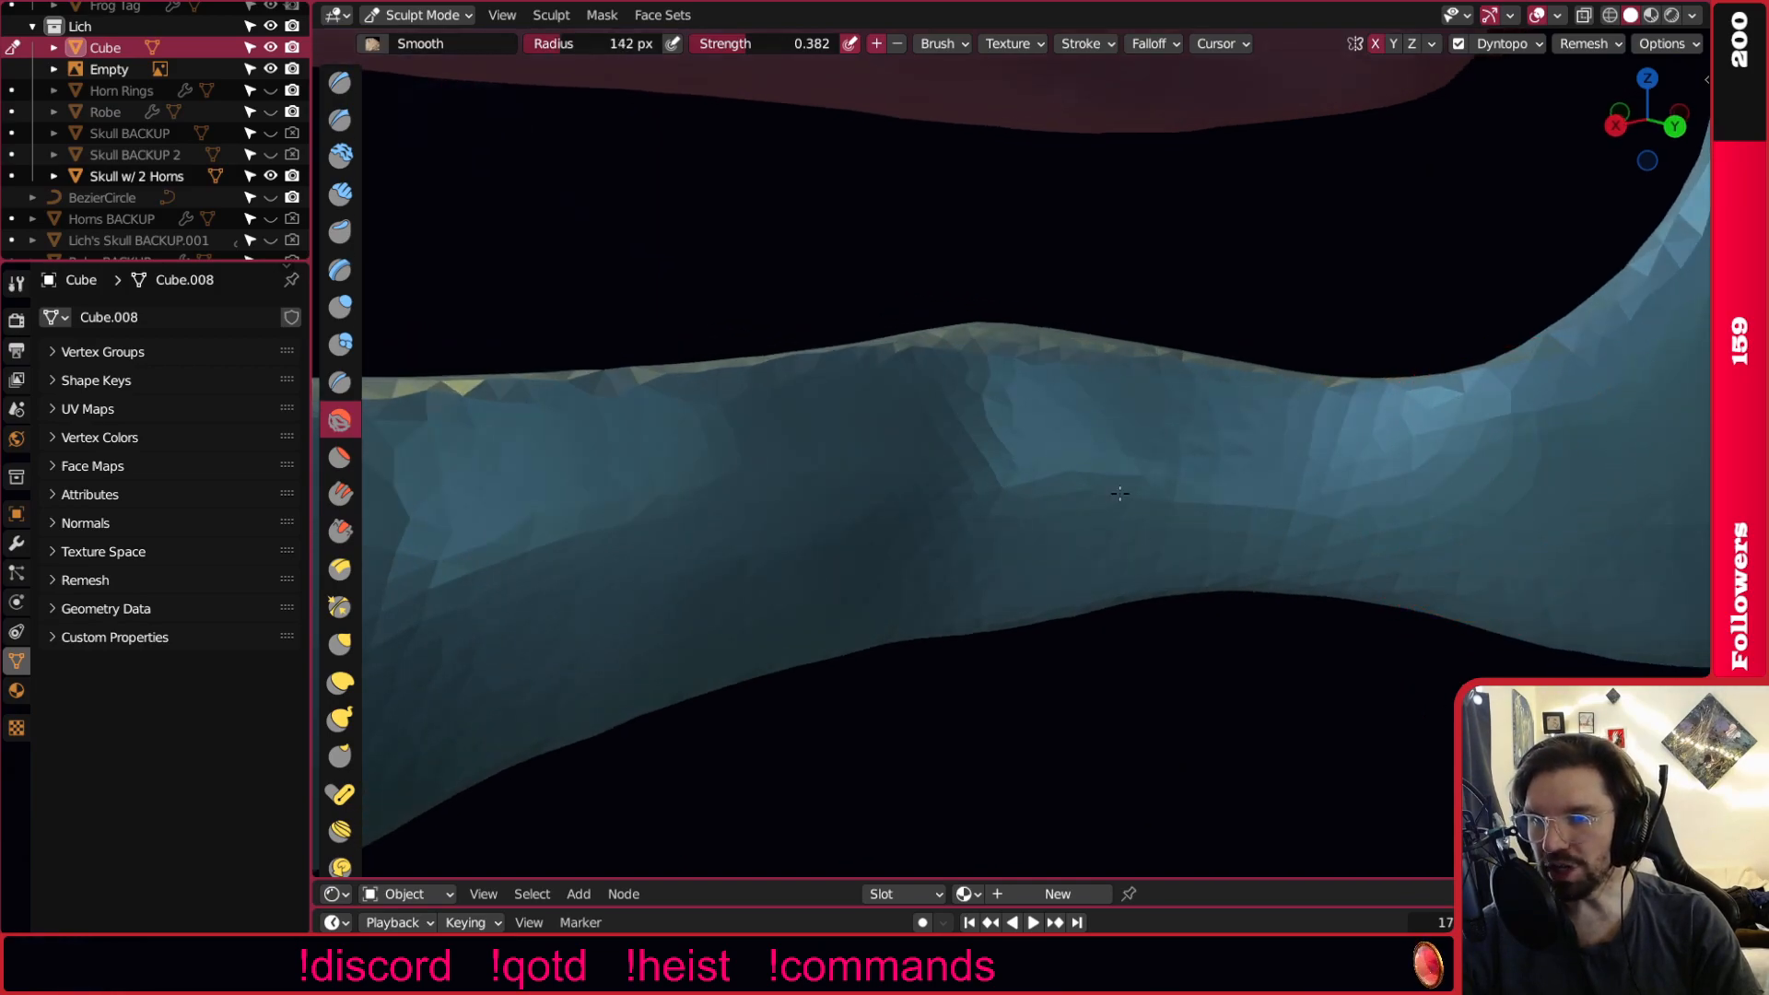
{"action": "mouse_move", "coordinate": [1286, 460]}
{"action": "left_mouse_down"}
{"action": "mouse_move", "coordinate": [1364, 453]}
{"action": "mouse_move", "coordinate": [1047, 473]}
{"action": "mouse_move", "coordinate": [976, 454]}
{"action": "left_mouse_up"}
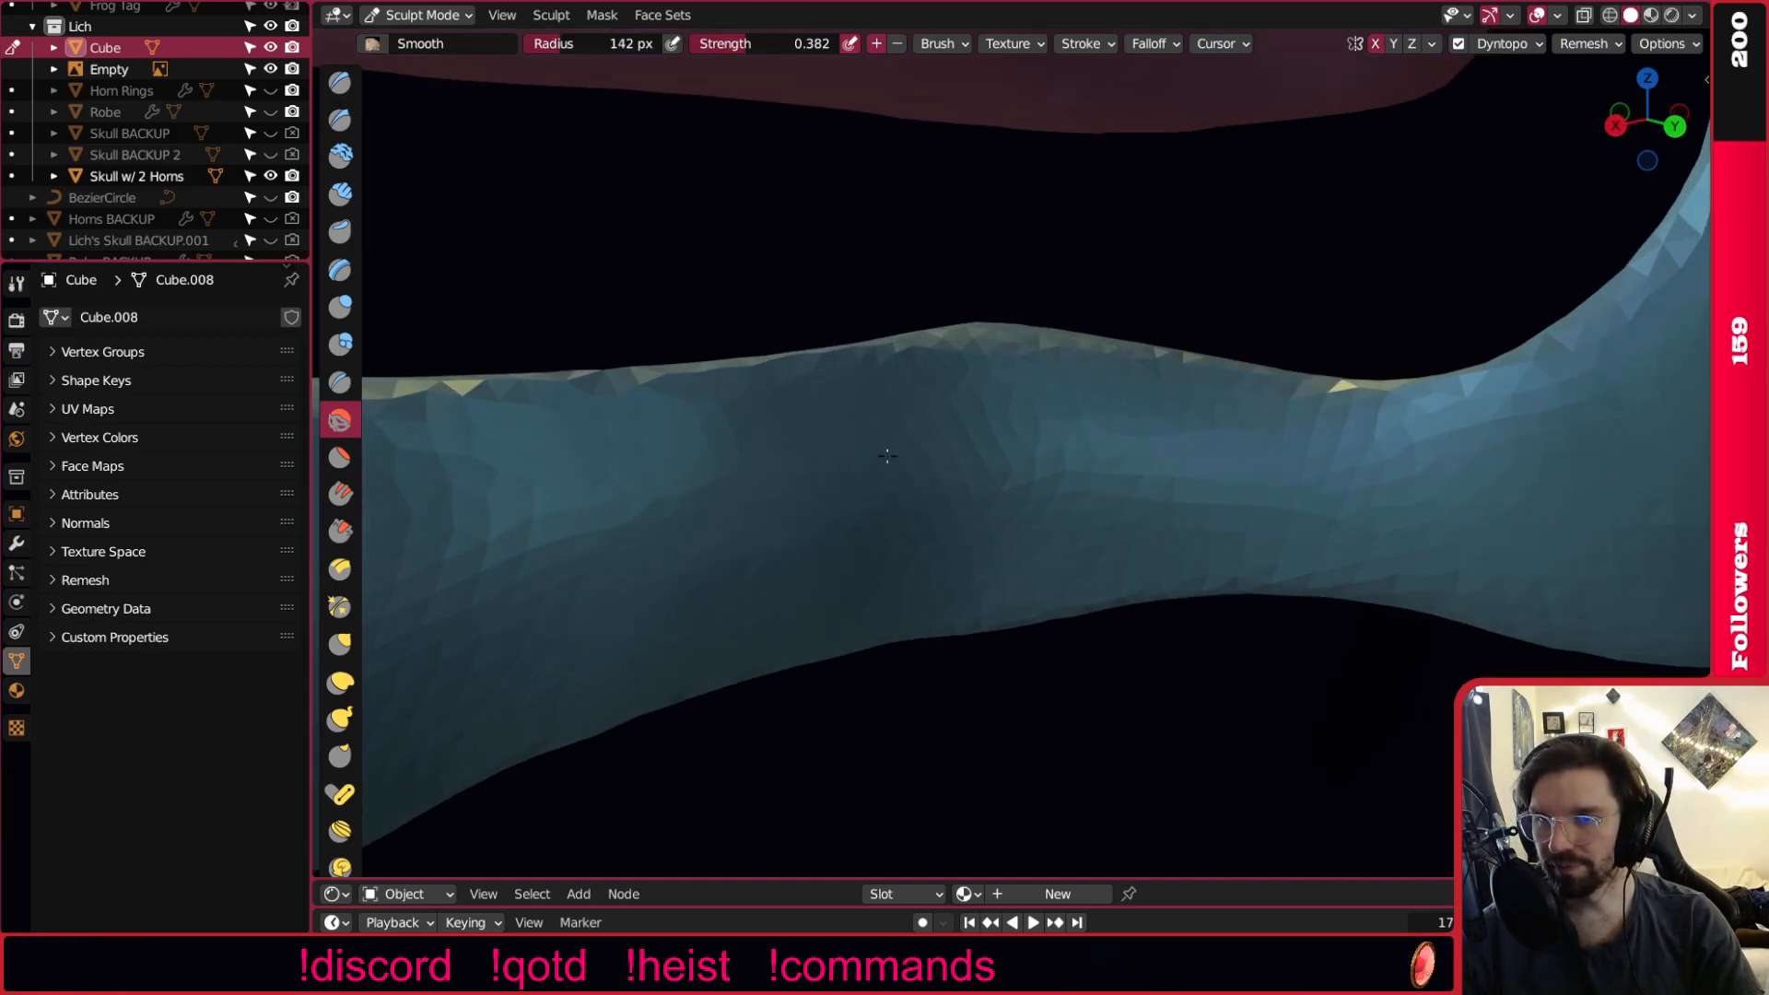
{"action": "middle_click_drag", "start_coordinate": [1092, 391], "coordinate": [1240, 403], "text": "shift"}
{"action": "left_click_drag", "start_coordinate": [1087, 380], "coordinate": [980, 387]}
{"action": "scroll", "coordinate": [1023, 382], "scroll_direction": "down", "scroll_amount": 1}
{"action": "left_click_drag", "start_coordinate": [1109, 365], "coordinate": [1076, 378]}
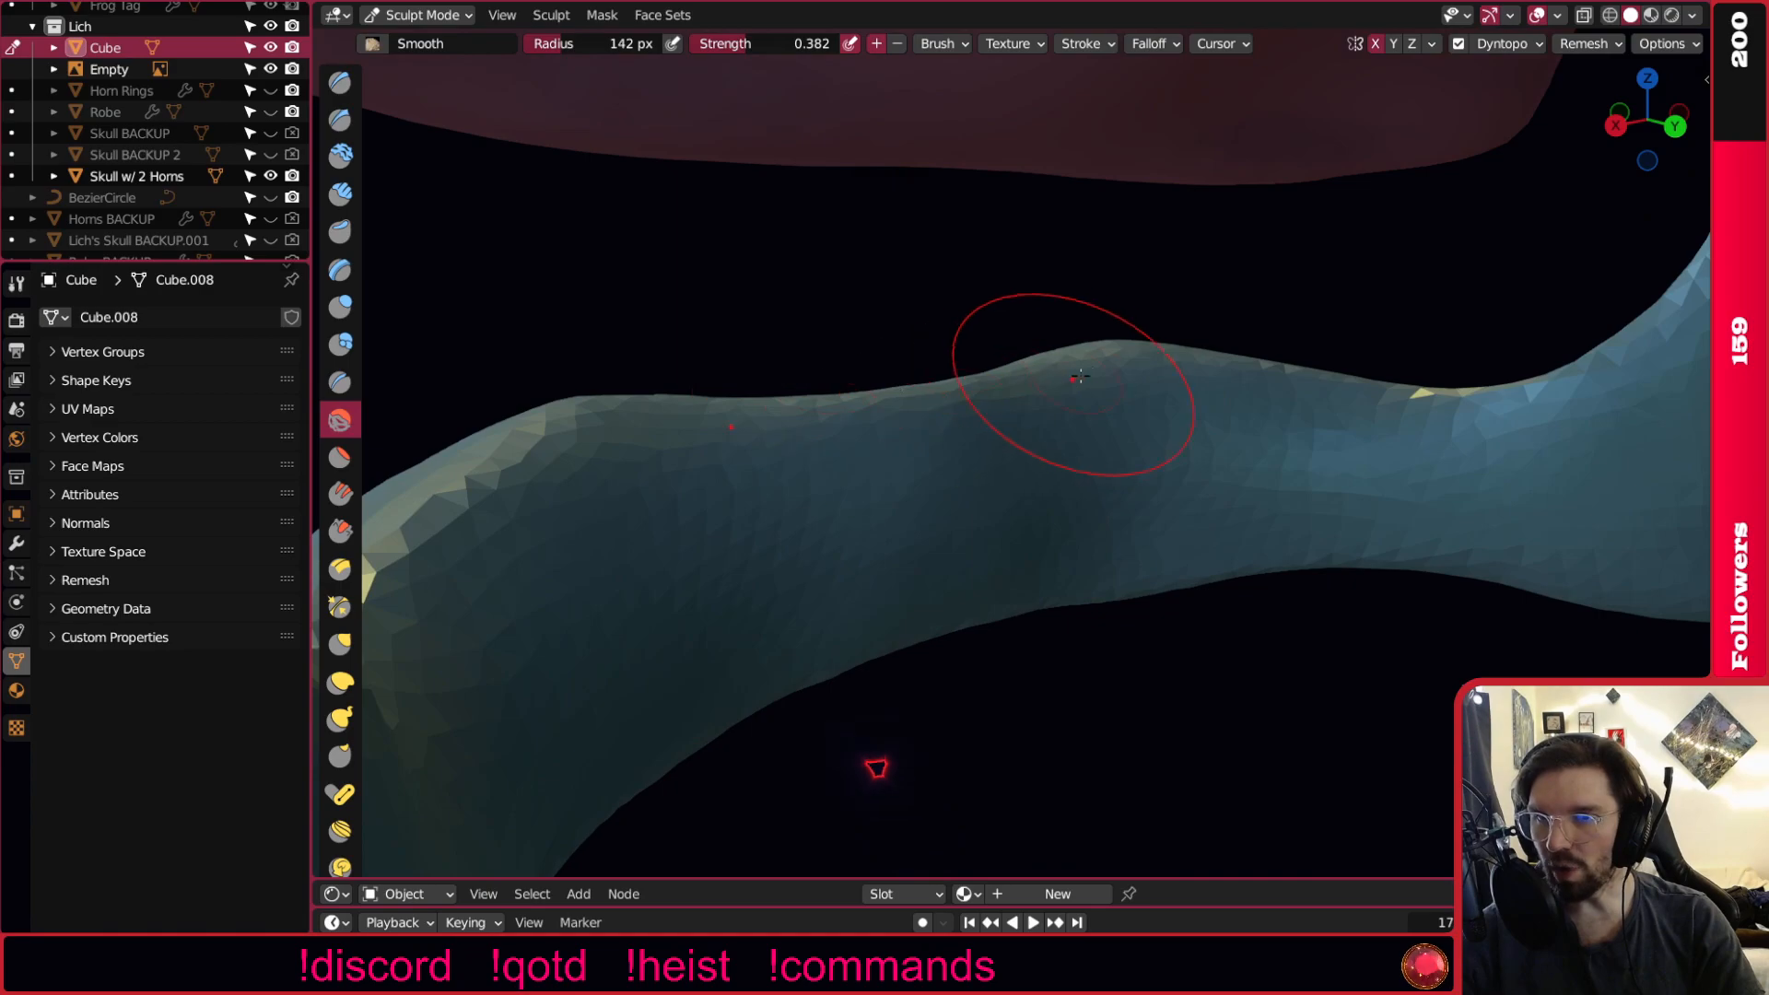
{"action": "middle_click_drag", "start_coordinate": [1162, 453], "coordinate": [772, 528]}
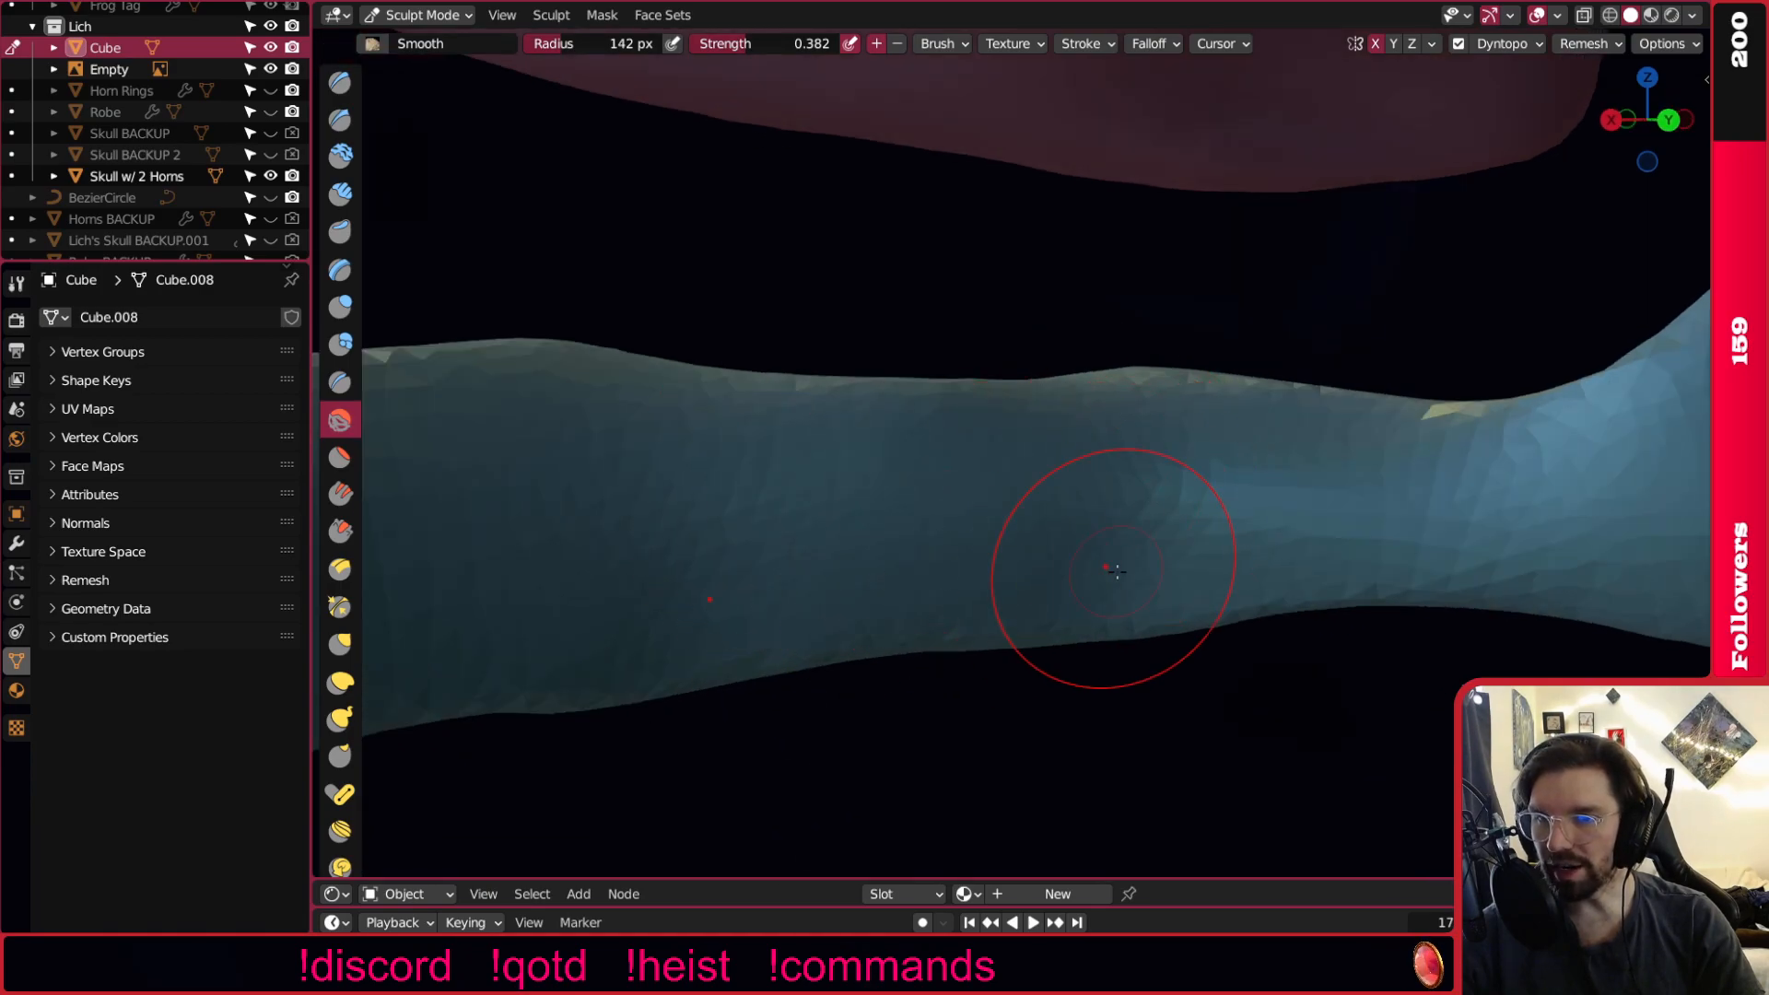
Compare the upper ends of the rami with the condyles shown in the mandible reference drawing.
{"action": "middle_click_drag", "start_coordinate": [1116, 571], "coordinate": [1115, 617]}
{"action": "scroll", "coordinate": [1030, 575], "scroll_direction": "down", "scroll_amount": 3}
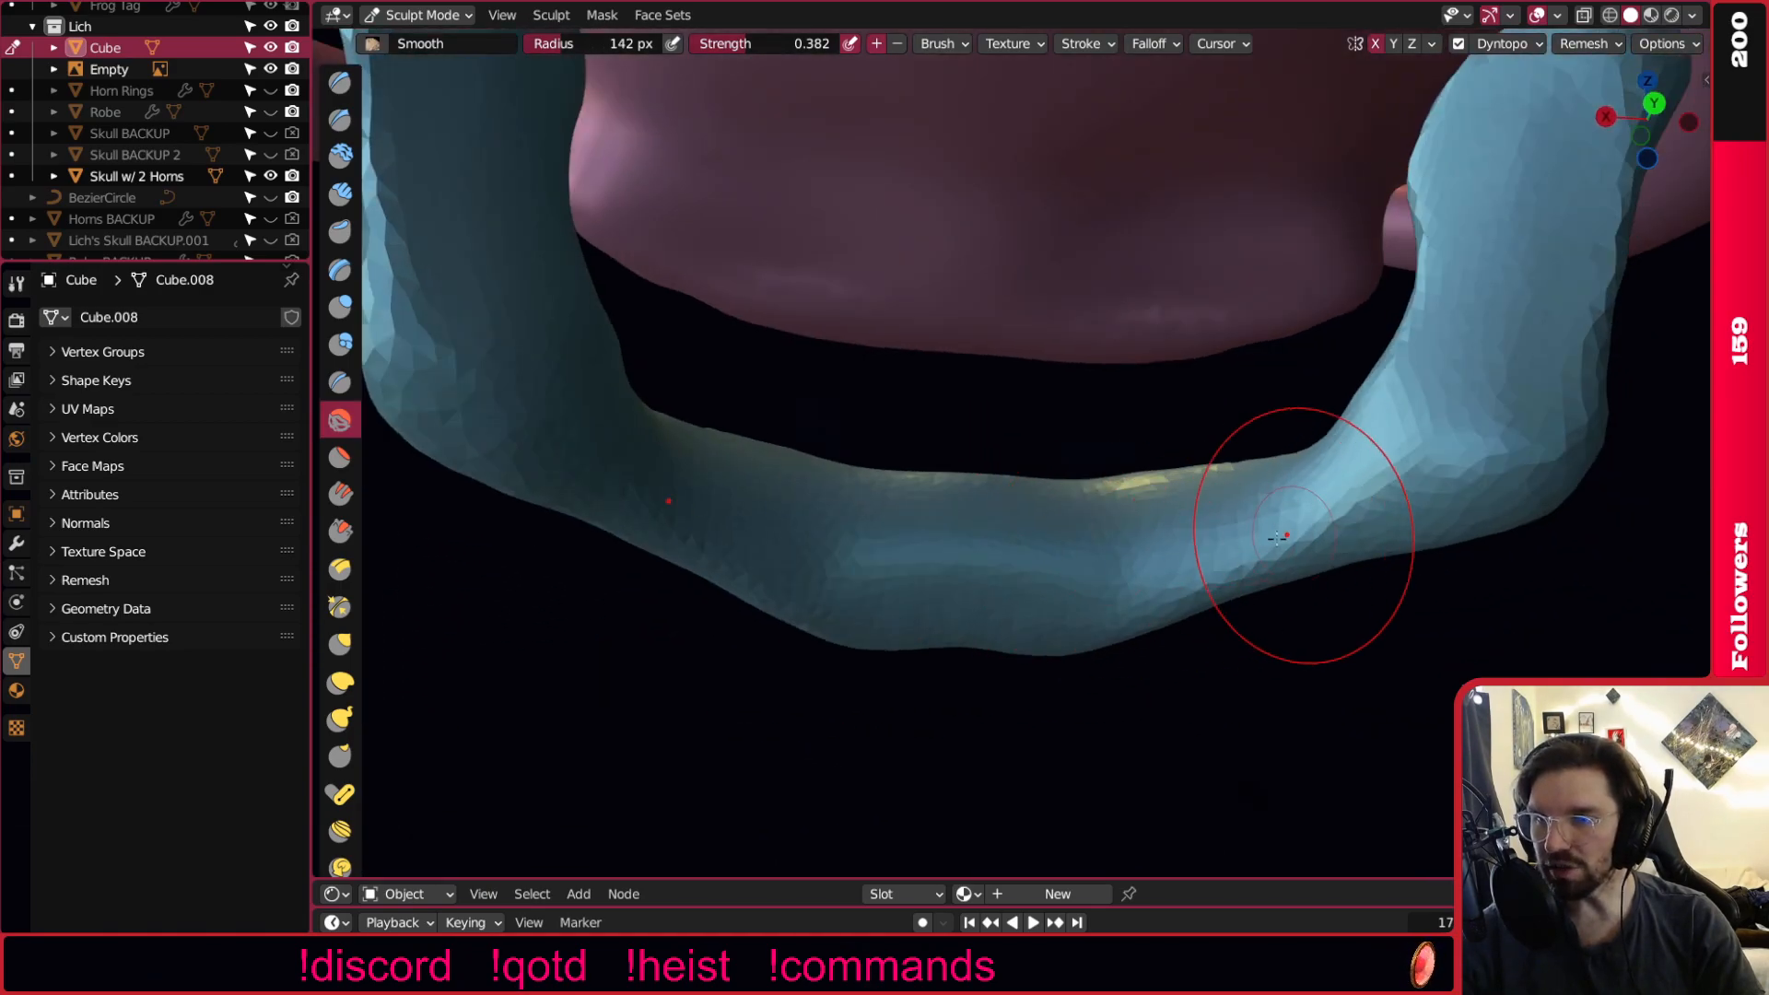
{"action": "mouse_move", "coordinate": [1534, 454]}
{"action": "middle_mouse_down", "text": "shift"}
{"action": "mouse_move", "coordinate": [1392, 531]}
{"action": "mouse_move", "coordinate": [1369, 417]}
{"action": "mouse_move", "coordinate": [1327, 391]}
{"action": "mouse_move", "coordinate": [1244, 395]}
{"action": "mouse_move", "coordinate": [1282, 472]}
{"action": "mouse_move", "coordinate": [1142, 516]}
{"action": "middle_mouse_up", "text": "shift"}
{"action": "scroll", "coordinate": [1053, 673], "scroll_direction": "up", "scroll_amount": 4}
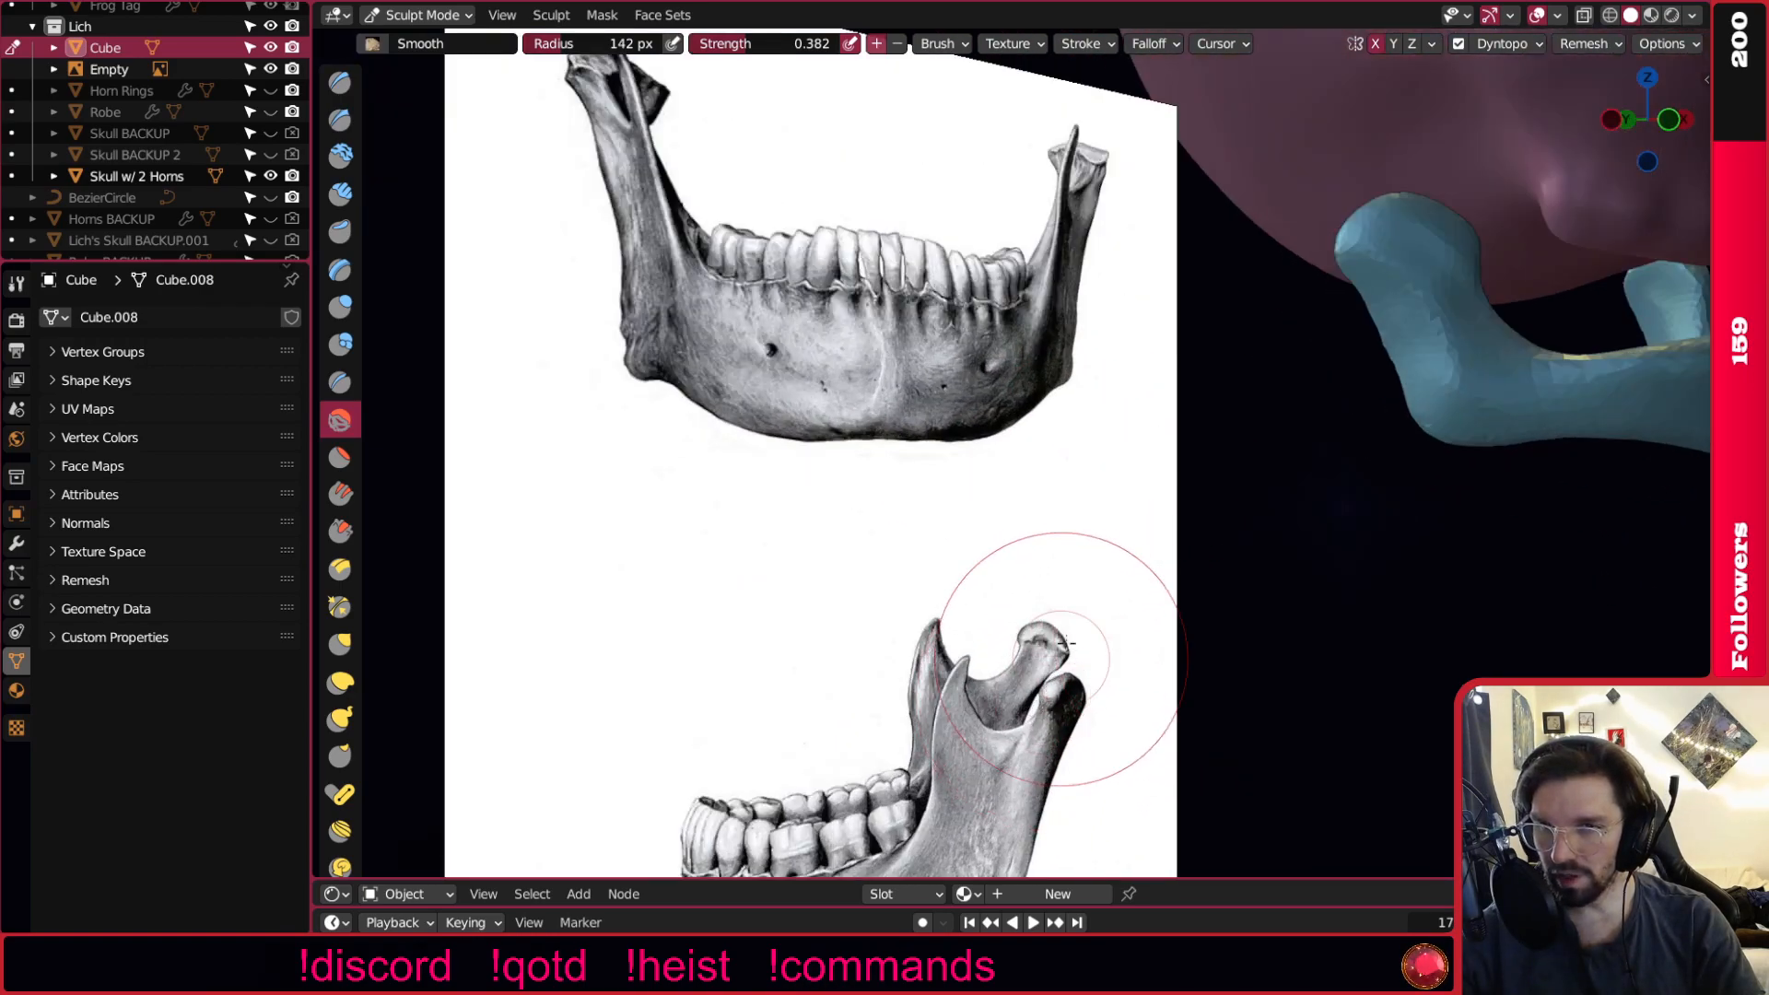
{"action": "scroll", "coordinate": [1053, 672], "scroll_direction": "down", "scroll_amount": 4}
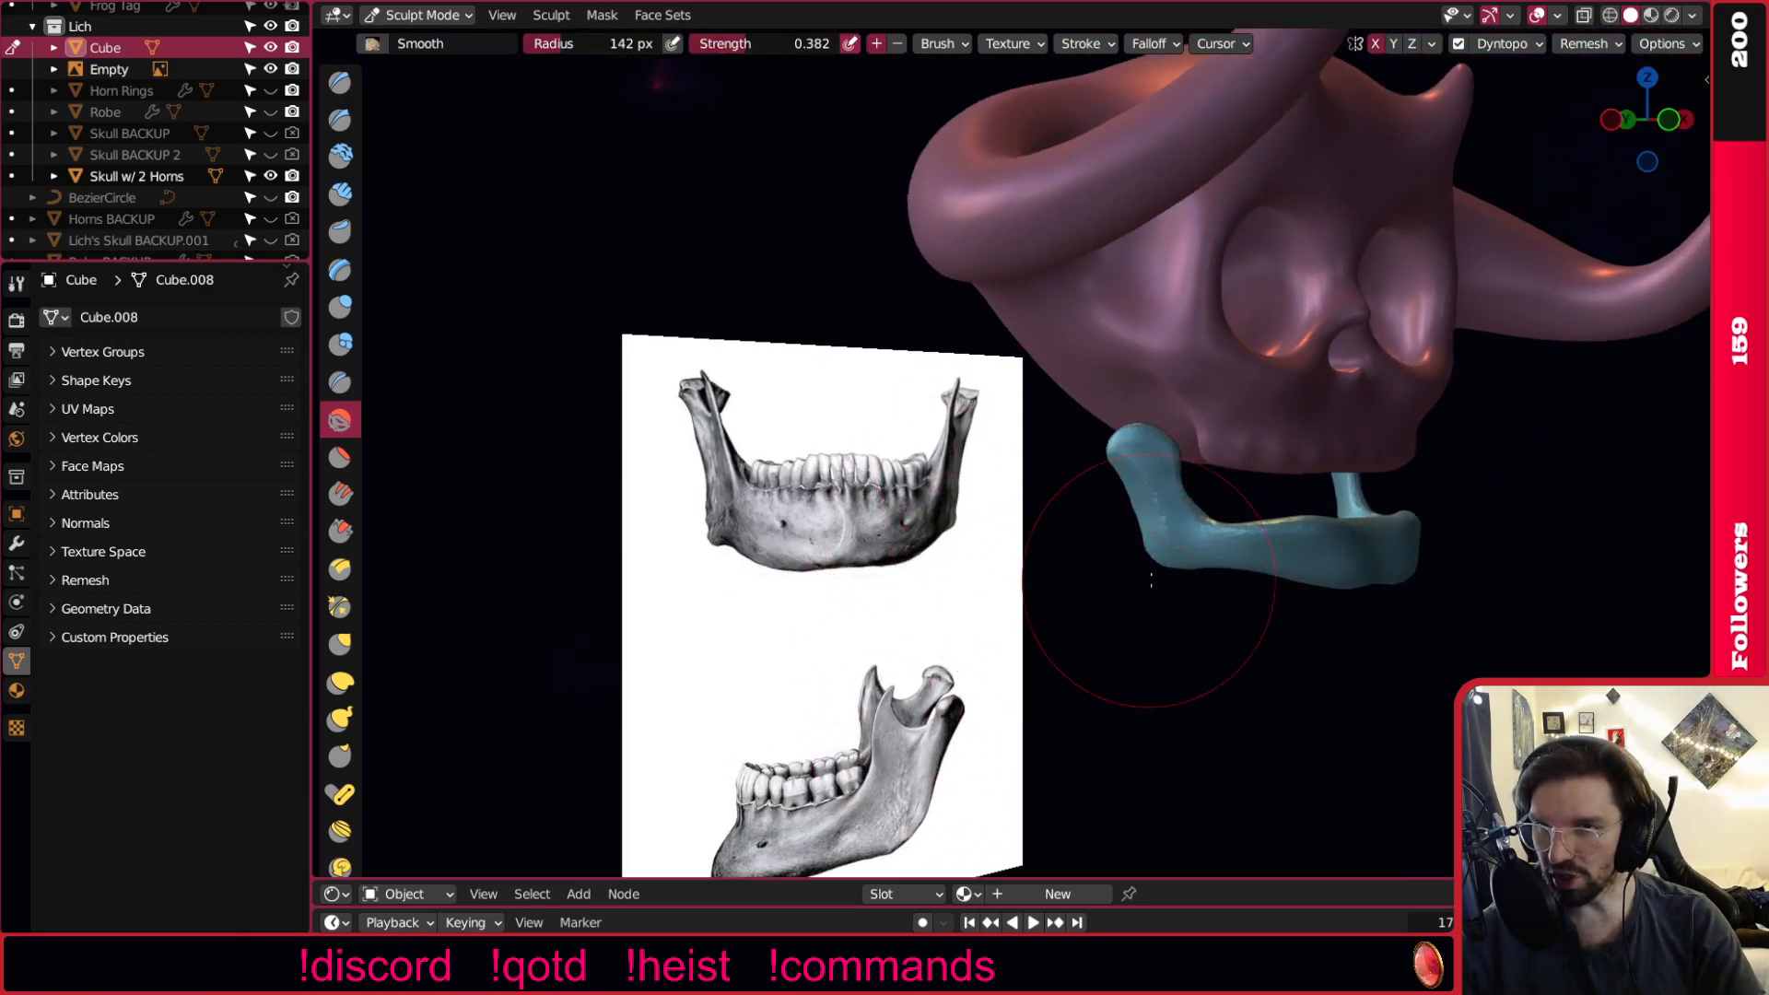
{"action": "middle_click_drag", "start_coordinate": [1197, 534], "coordinate": [1250, 527]}
Build up rounded condyles at the upper back of the rami with the Inflate/Deflate brush, using radii of 193 px and 139 px.
{"action": "scroll", "coordinate": [1145, 434], "scroll_direction": "up", "scroll_amount": 6}
{"action": "mouse_move", "coordinate": [1148, 434]}
{"action": "middle_mouse_down"}
{"action": "mouse_move", "coordinate": [1186, 434]}
{"action": "mouse_move", "coordinate": [1008, 363]}
{"action": "mouse_move", "coordinate": [473, 434]}
{"action": "middle_mouse_up"}
{"action": "key", "text": "i"}
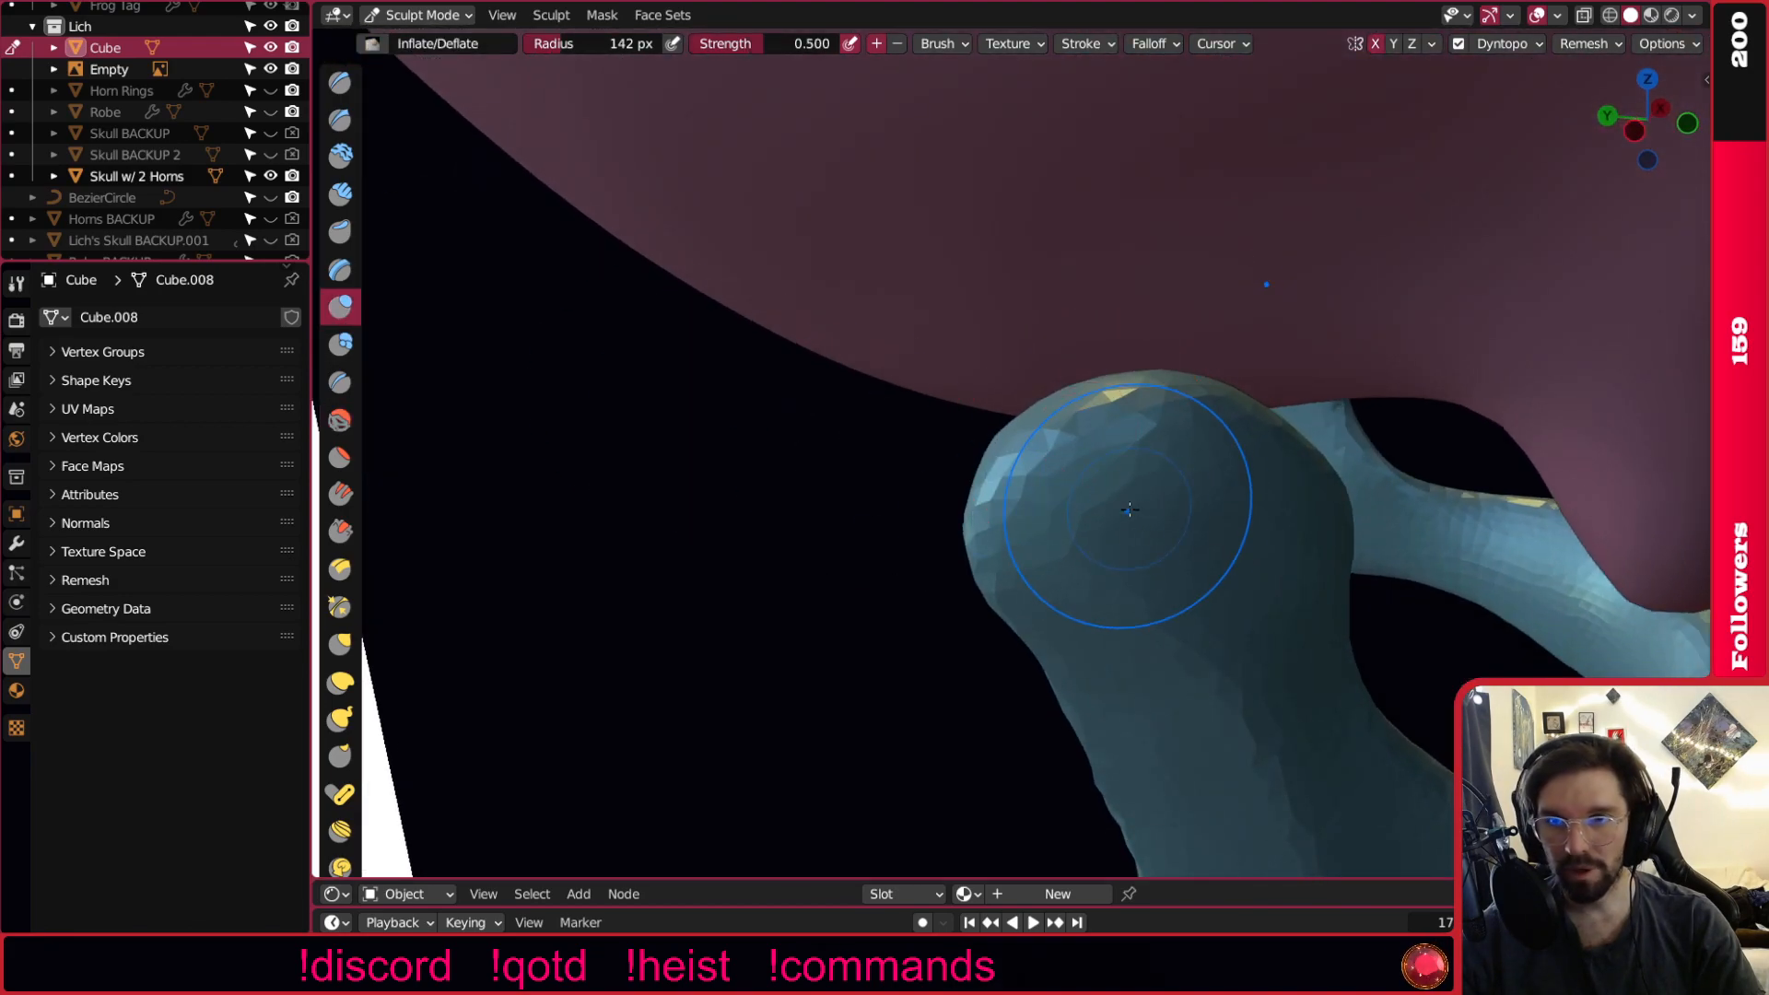
{"action": "middle_click_drag", "start_coordinate": [1130, 510], "coordinate": [1039, 544]}
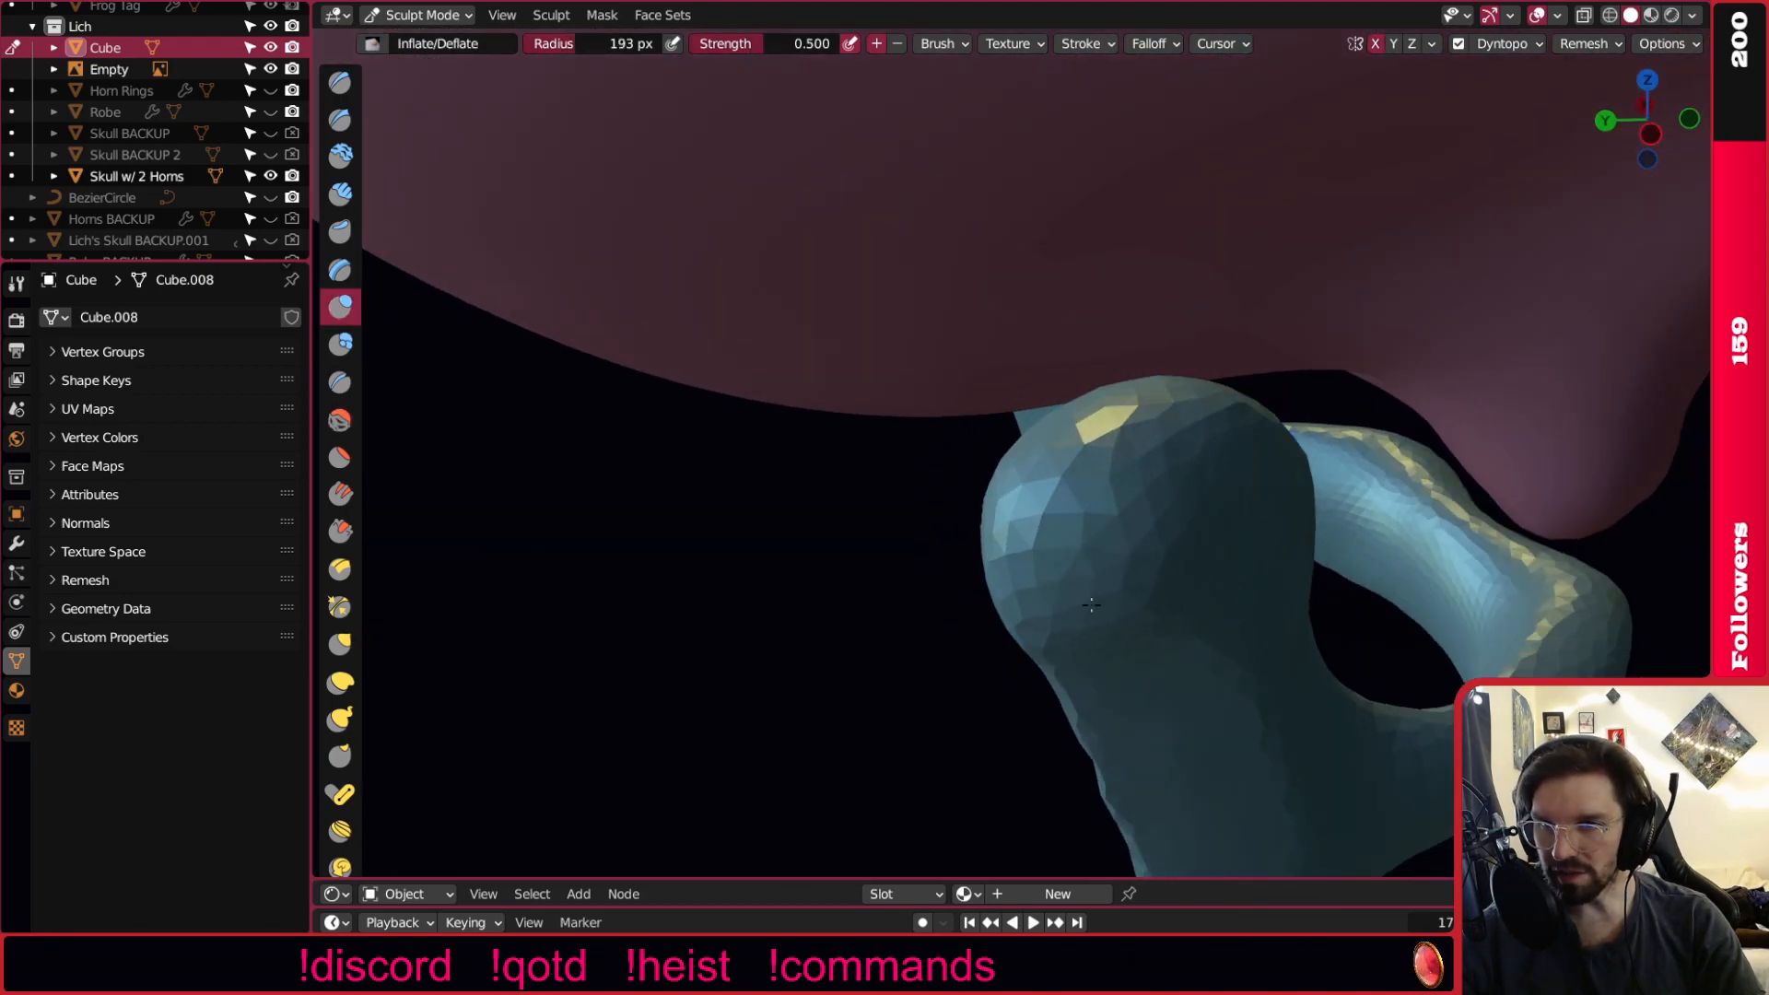
{"action": "mouse_move", "coordinate": [1123, 601]}
{"action": "middle_mouse_down"}
{"action": "mouse_move", "coordinate": [976, 555]}
{"action": "mouse_move", "coordinate": [987, 573]}
{"action": "mouse_move", "coordinate": [912, 624]}
{"action": "middle_mouse_up"}
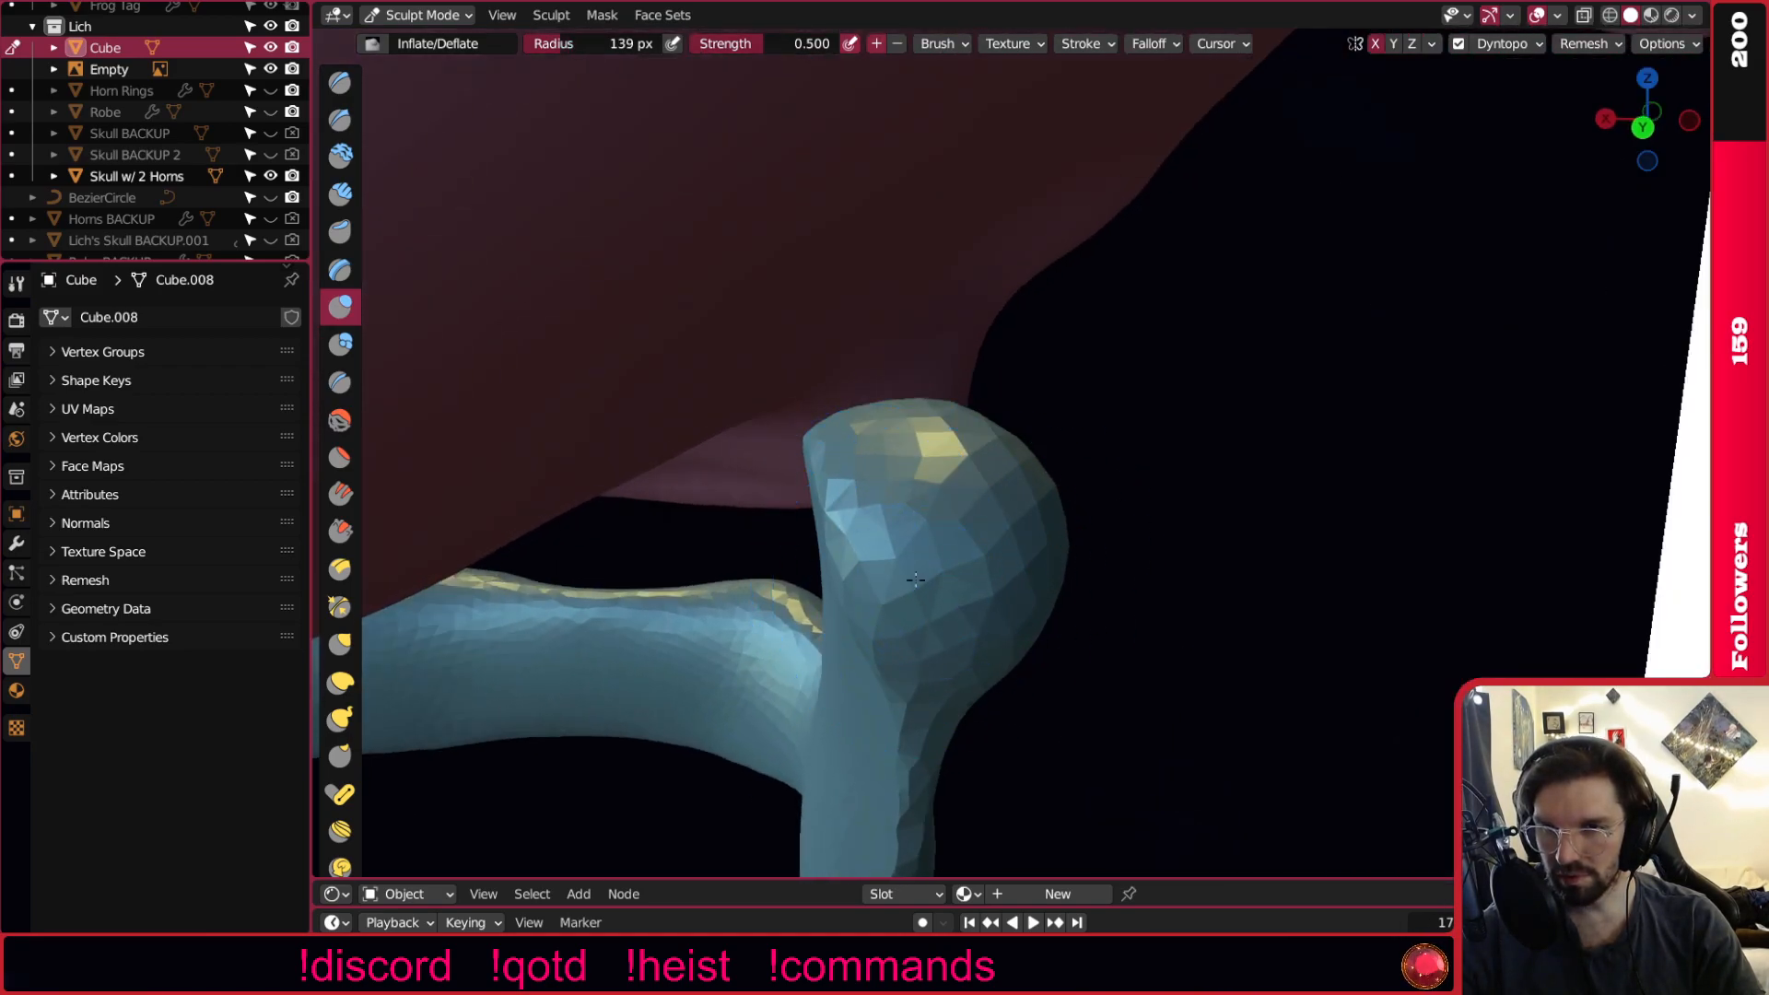
{"action": "middle_click_drag", "start_coordinate": [933, 702], "coordinate": [810, 652]}
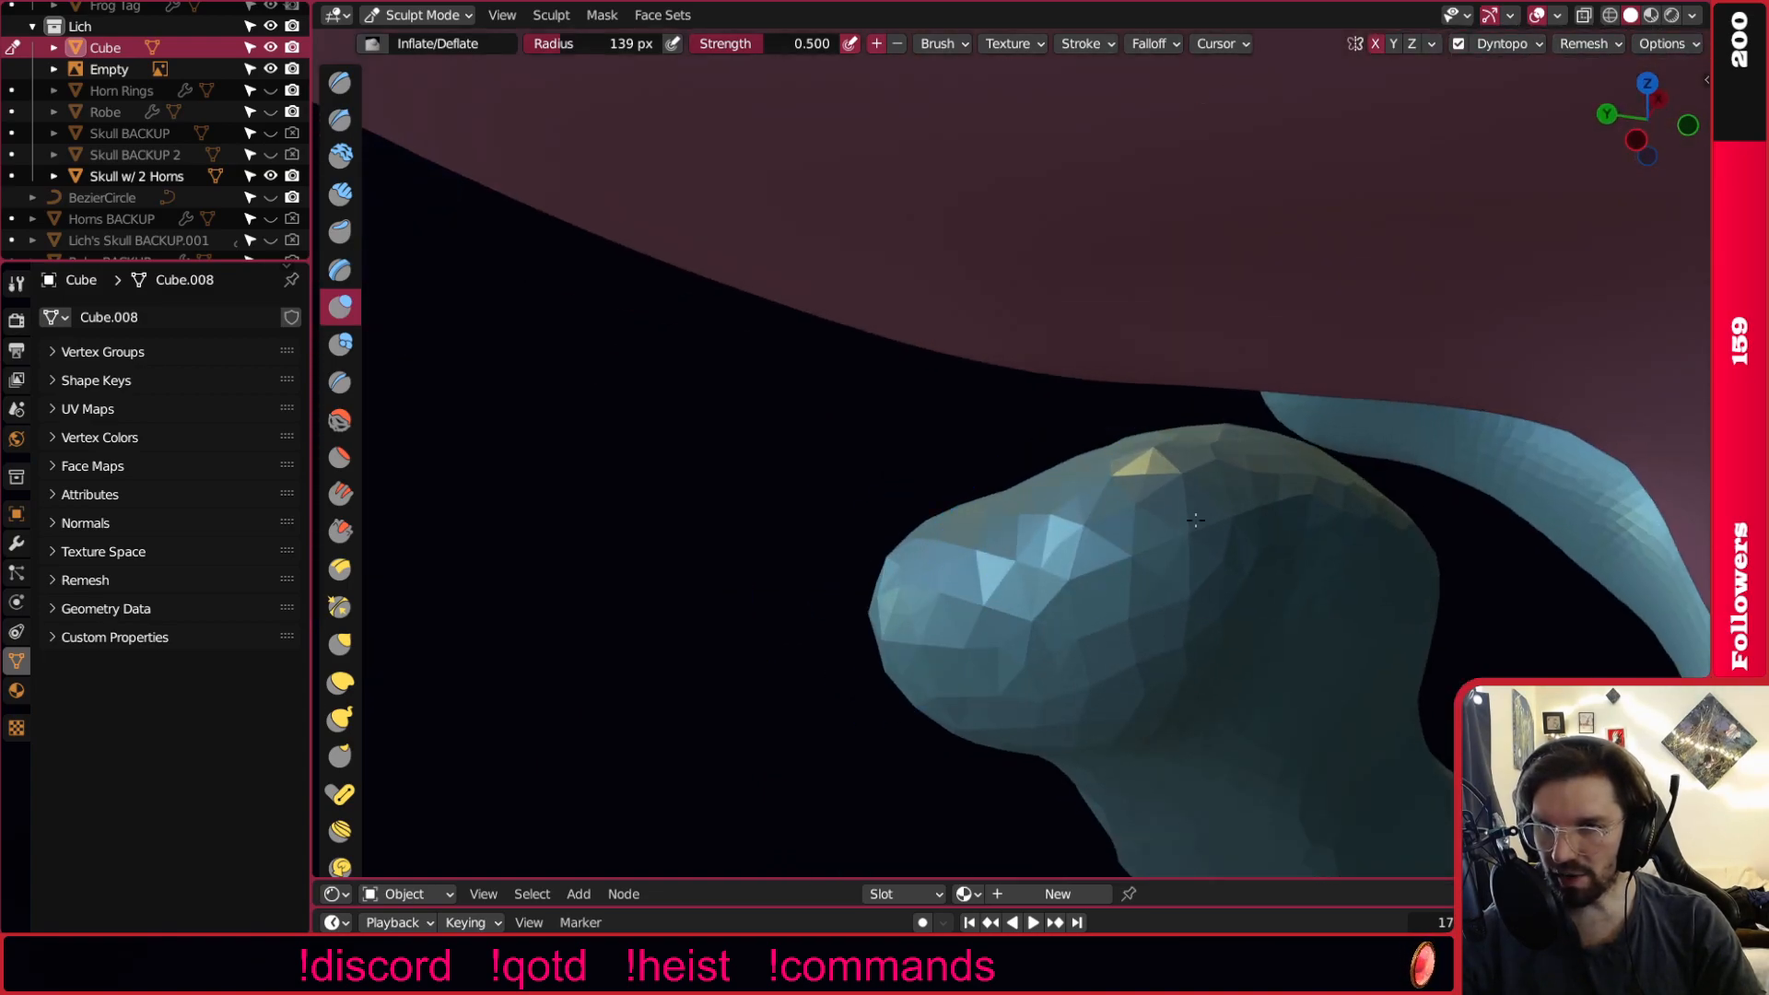
{"action": "mouse_move", "coordinate": [1150, 583]}
{"action": "middle_mouse_down"}
{"action": "mouse_move", "coordinate": [1047, 473]}
{"action": "mouse_move", "coordinate": [1011, 494]}
{"action": "mouse_move", "coordinate": [1206, 525]}
{"action": "mouse_move", "coordinate": [1248, 584]}
{"action": "mouse_move", "coordinate": [1026, 458]}
{"action": "middle_mouse_up"}
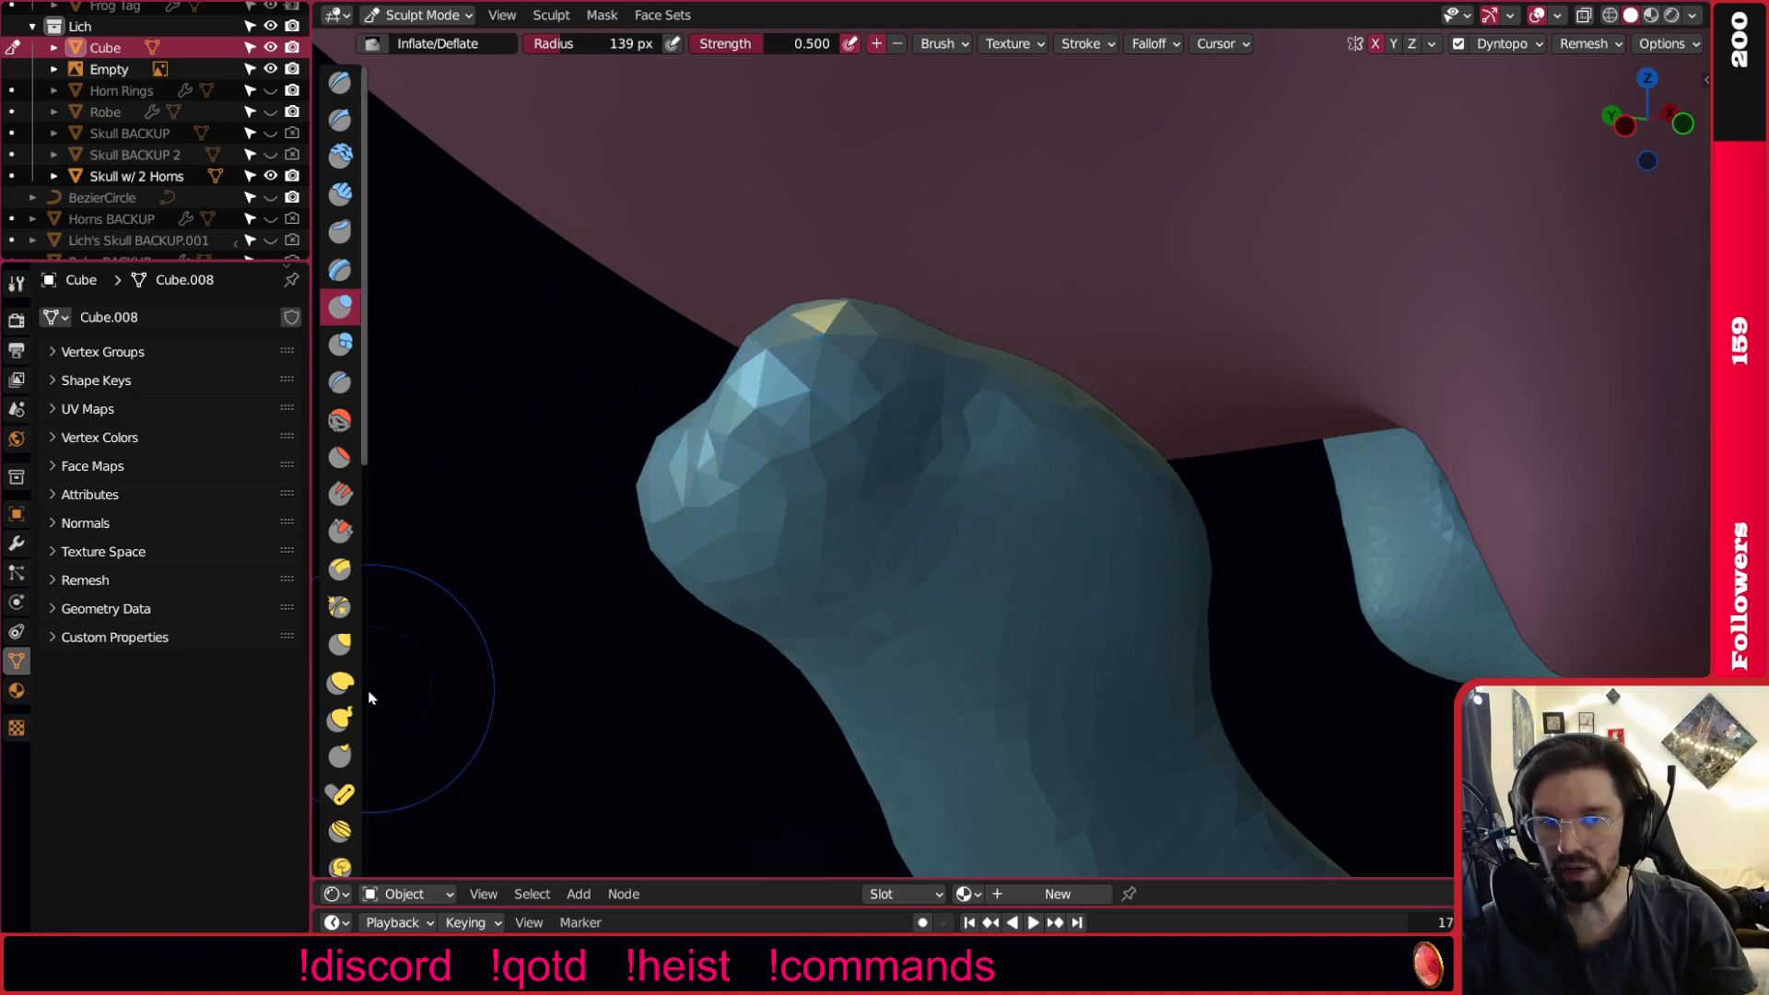
Pull the front upper edge of the rami upward with the Grab brush at 171 px radius to start the coronoid processes.
{"action": "left_click", "coordinate": [354, 652]}
{"action": "middle_click_drag", "start_coordinate": [1002, 612], "coordinate": [920, 561], "text": "shift"}
{"action": "key", "text": "bracketright"}
{"action": "key", "text": "bracketright"}
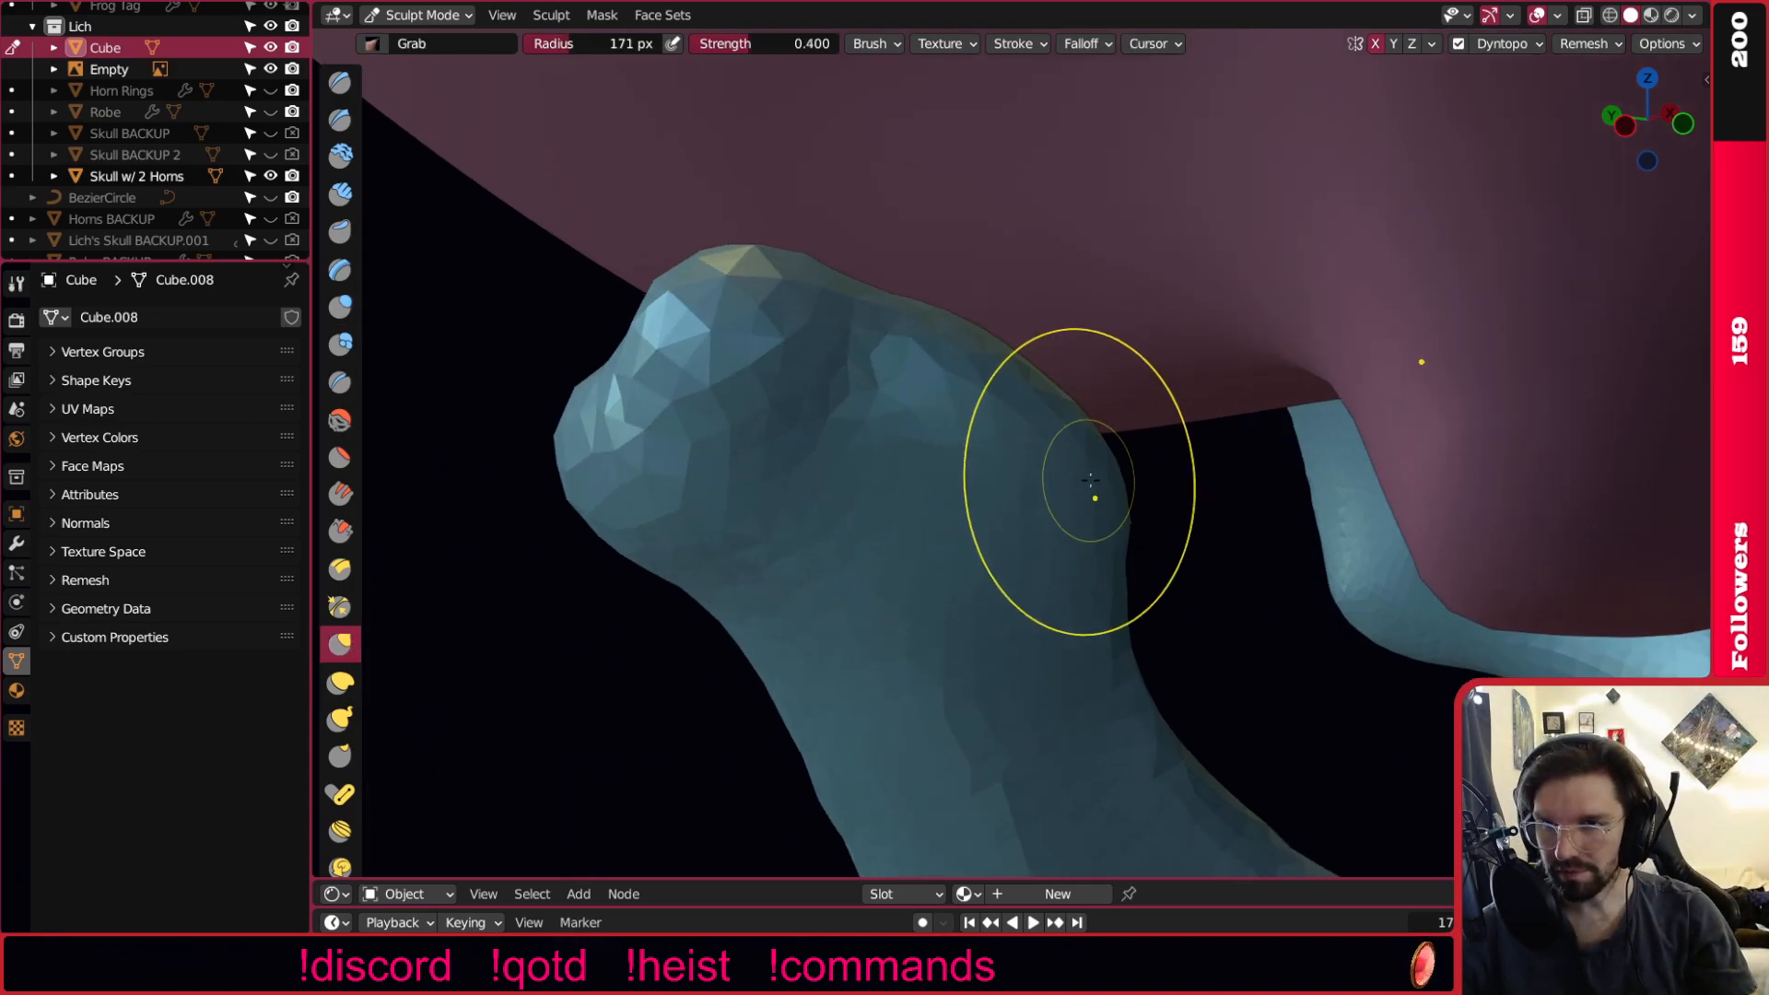
{"action": "scroll", "coordinate": [1106, 481], "scroll_direction": "down", "scroll_amount": 2}
{"action": "middle_click_drag", "start_coordinate": [1114, 482], "coordinate": [1098, 478]}
{"action": "left_click_drag", "start_coordinate": [1103, 477], "coordinate": [1296, 297]}
Push down a notch between the condyles and coronoid processes with the Grab brush, using radii of 99 px and 122 px.
{"action": "key", "text": "bracketleft"}
{"action": "key", "text": "bracketleft"}
{"action": "key", "text": "bracketleft"}
{"action": "key", "text": "bracketleft"}
{"action": "key", "text": "bracketleft"}
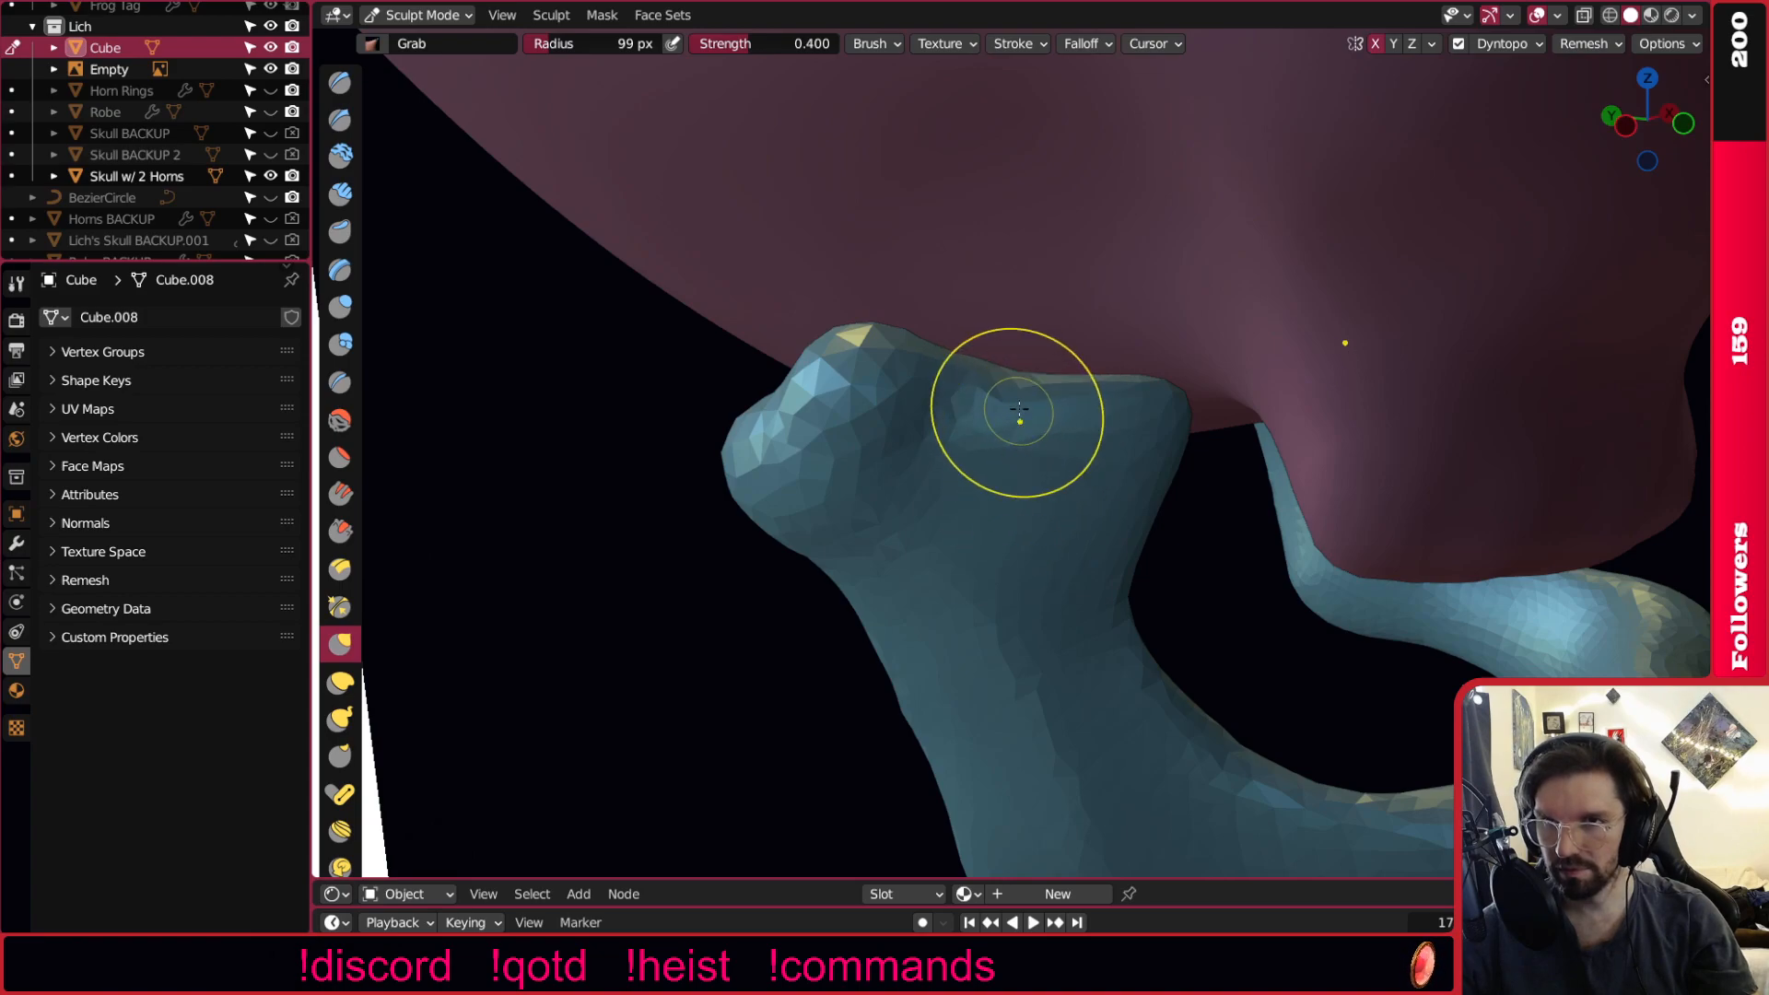
{"action": "scroll", "coordinate": [1020, 409], "scroll_direction": "down", "scroll_amount": 2}
{"action": "scroll", "coordinate": [1003, 382], "scroll_direction": "up", "scroll_amount": 4}
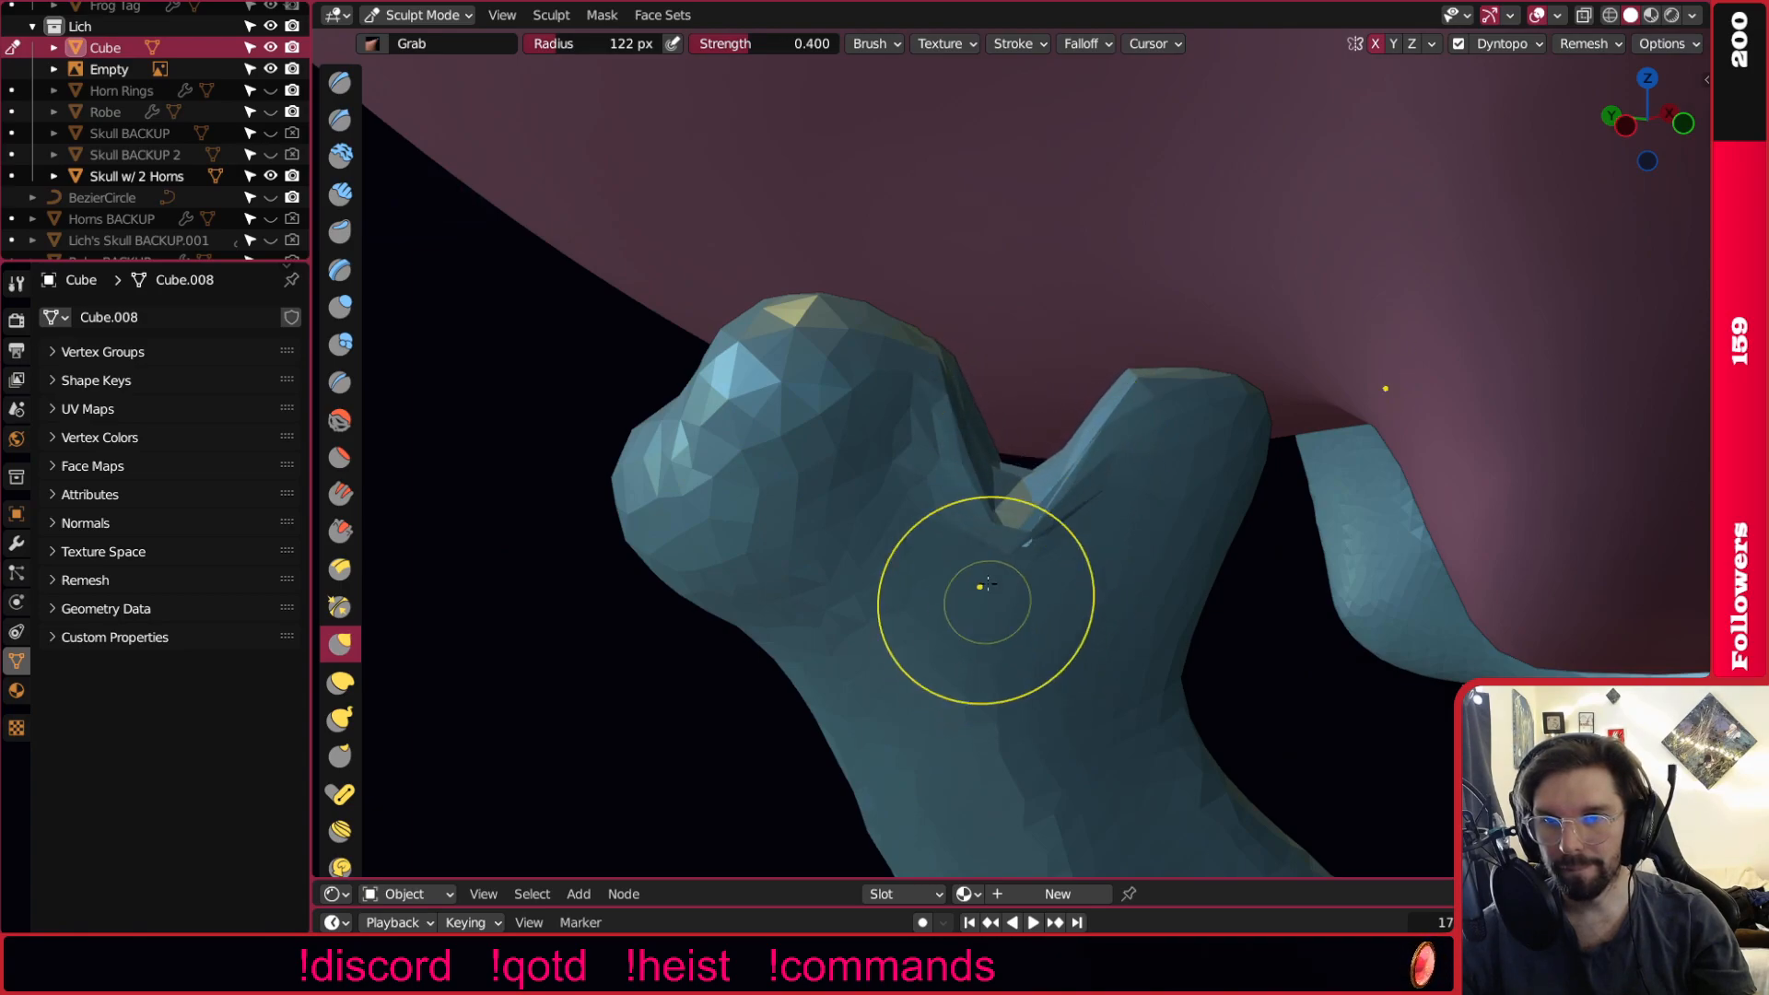
Refresh the jaw's topology with Detail Flood Fill and soften the notch with the Smooth brush at 122 px radius and 0.382 strength.
{"action": "left_click", "coordinate": [1502, 43]}
{"action": "left_click", "coordinate": [1505, 153]}
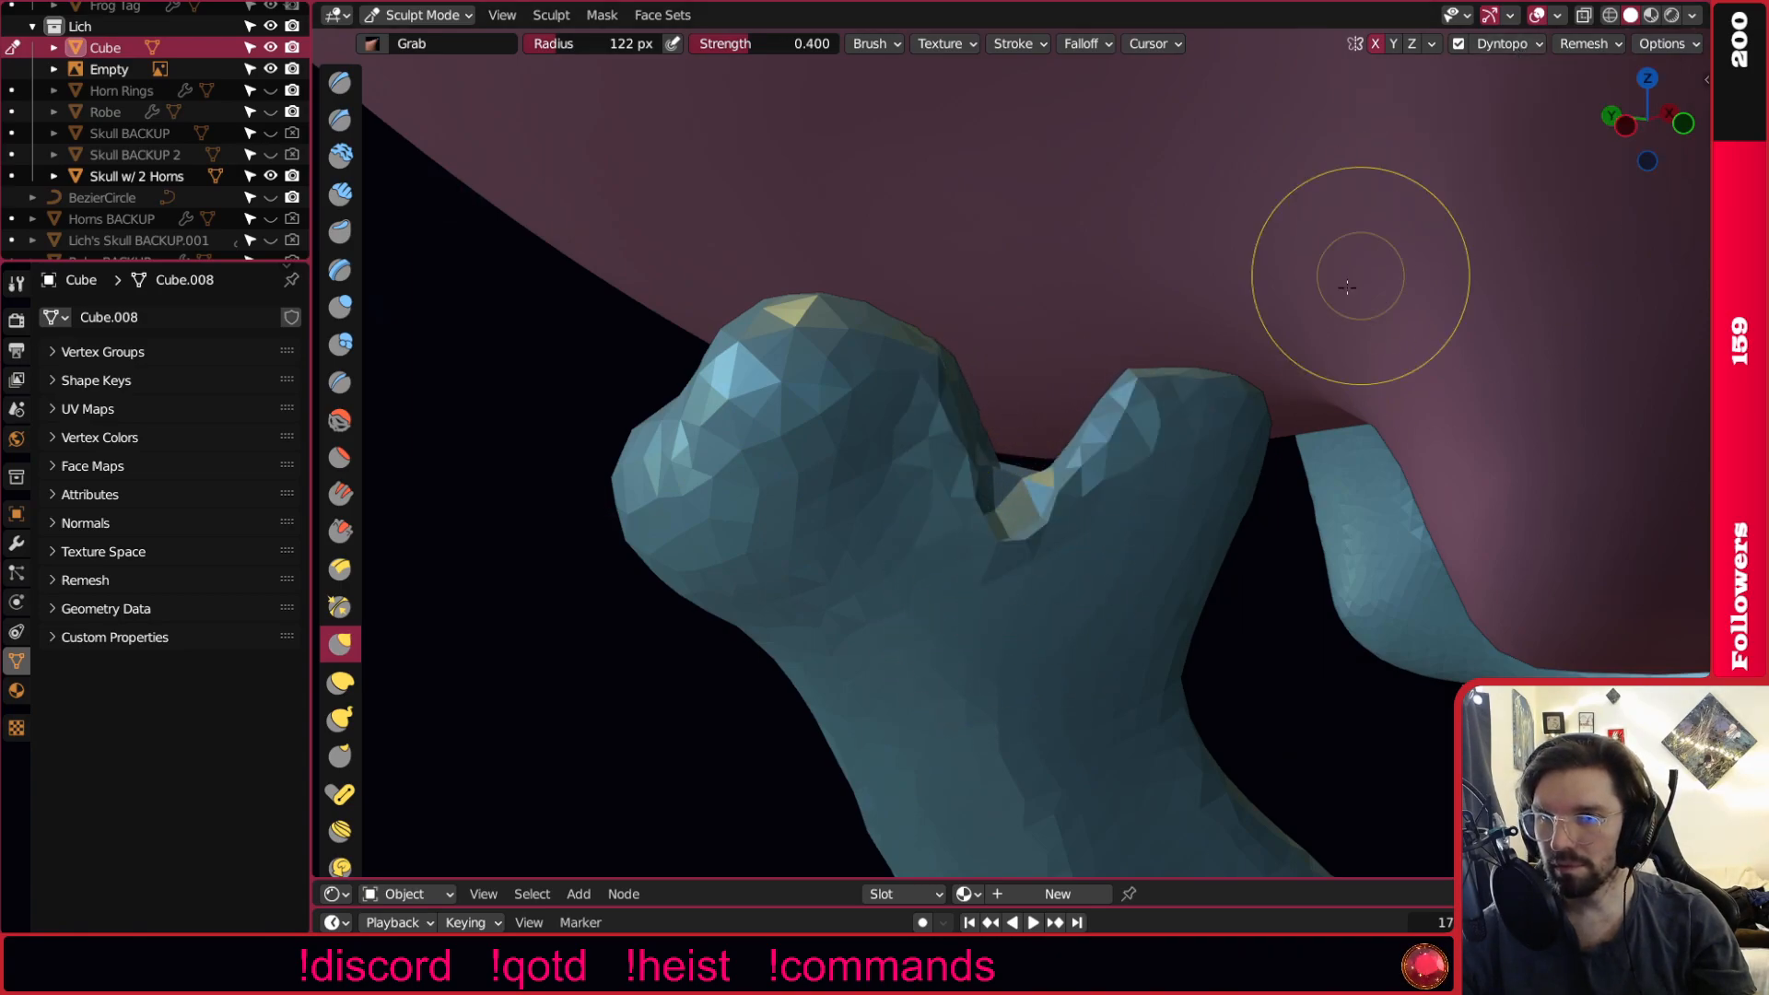
{"action": "left_click", "coordinate": [340, 420]}
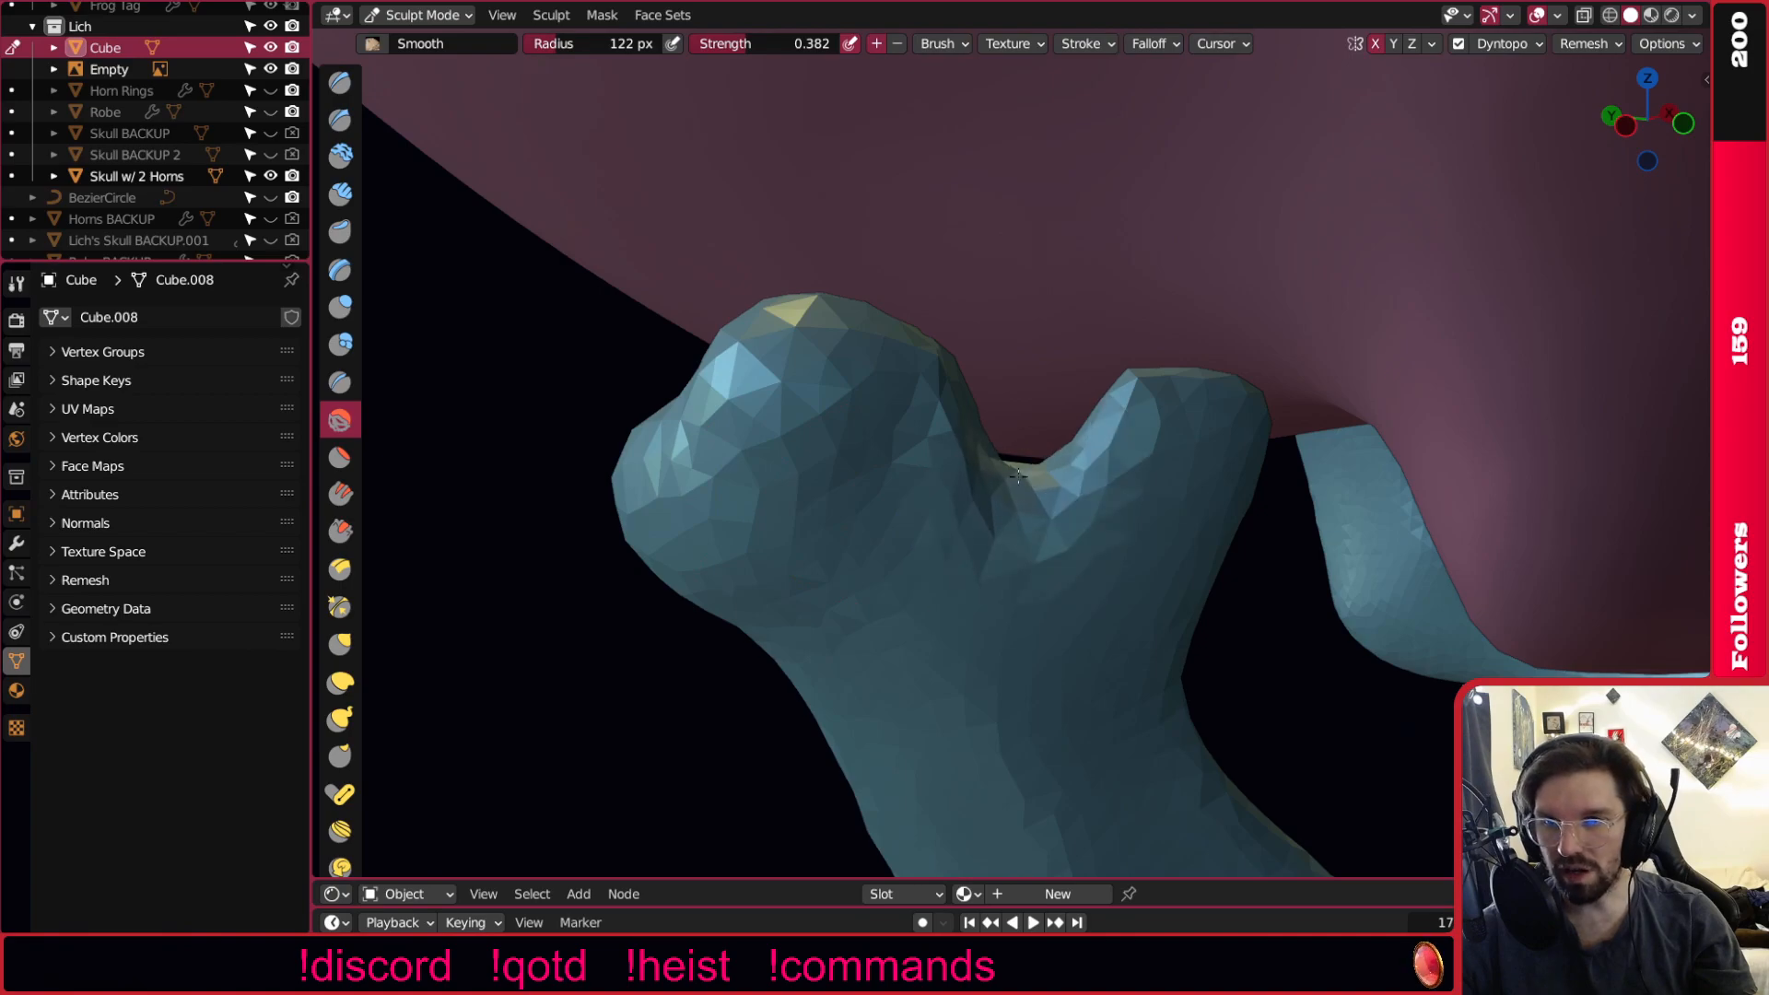
{"action": "mouse_move", "coordinate": [998, 422]}
{"action": "middle_mouse_down"}
{"action": "mouse_move", "coordinate": [976, 434]}
{"action": "mouse_move", "coordinate": [1037, 460]}
{"action": "mouse_move", "coordinate": [1304, 440]}
{"action": "mouse_move", "coordinate": [991, 471]}
{"action": "middle_mouse_up"}
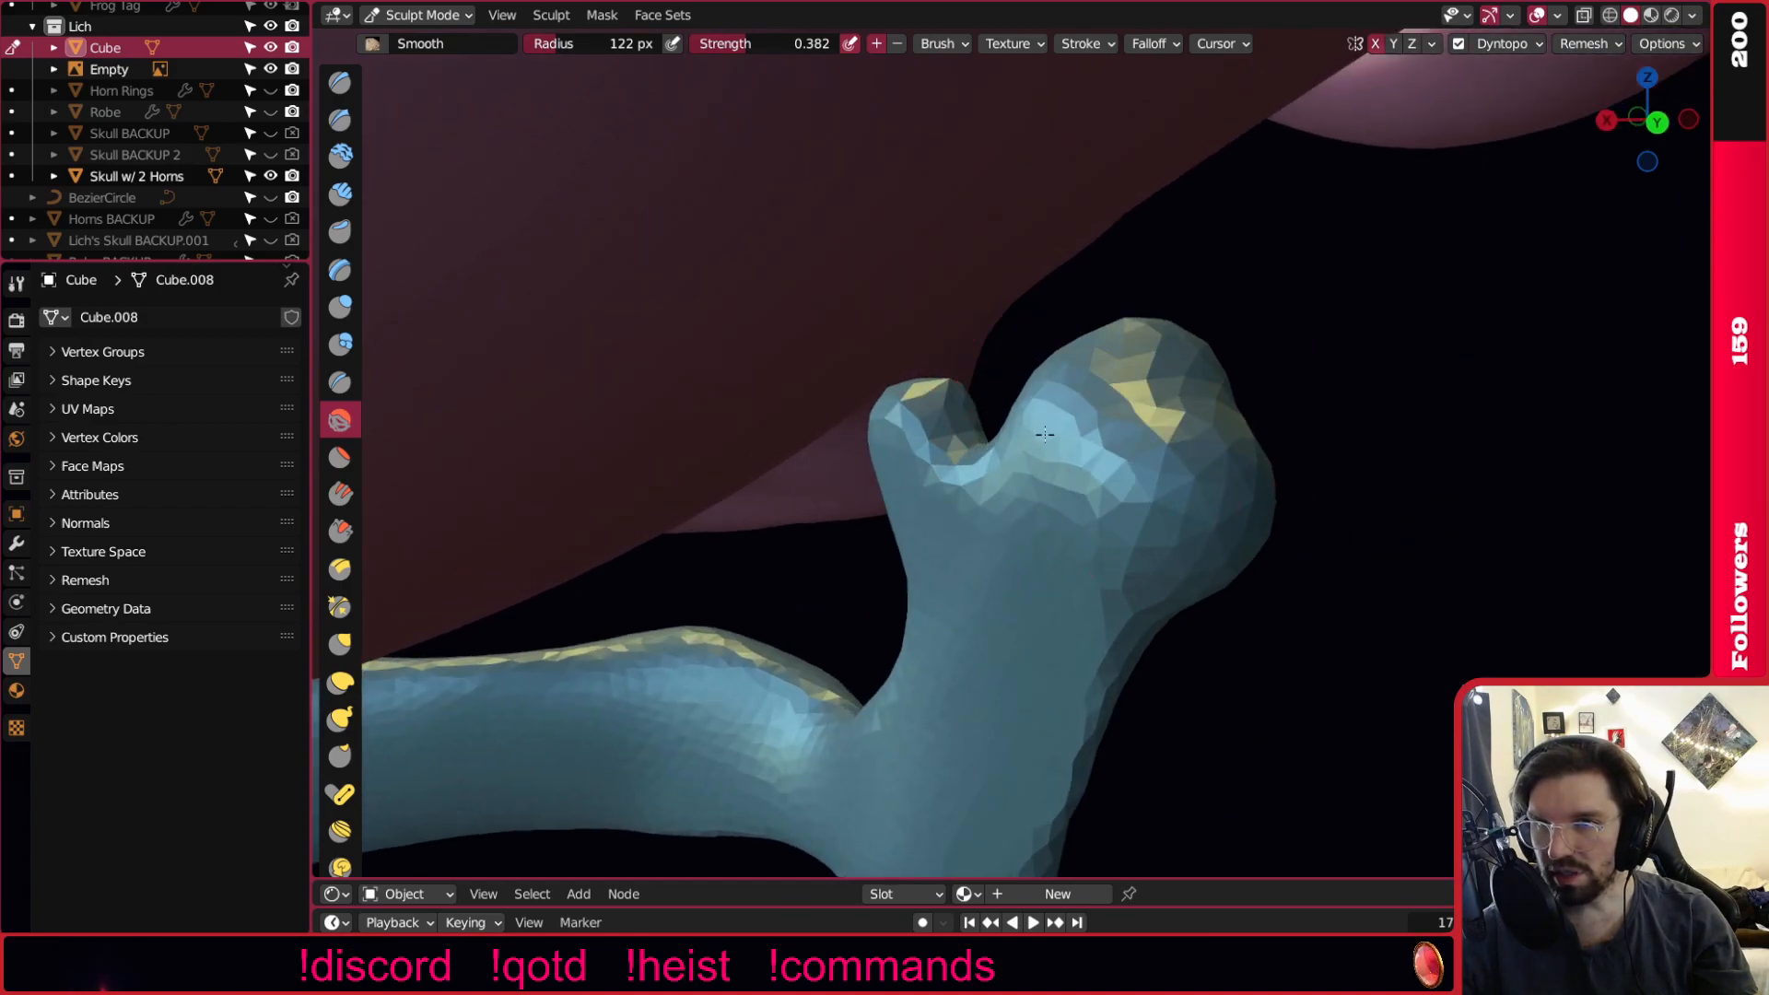
{"action": "middle_click_drag", "start_coordinate": [1031, 612], "coordinate": [1066, 553]}
{"action": "mouse_move", "coordinate": [1046, 672]}
{"action": "middle_mouse_down"}
{"action": "mouse_move", "coordinate": [1047, 533]}
{"action": "mouse_move", "coordinate": [1018, 615]}
{"action": "mouse_move", "coordinate": [1106, 455]}
{"action": "mouse_move", "coordinate": [824, 391]}
{"action": "middle_mouse_up"}
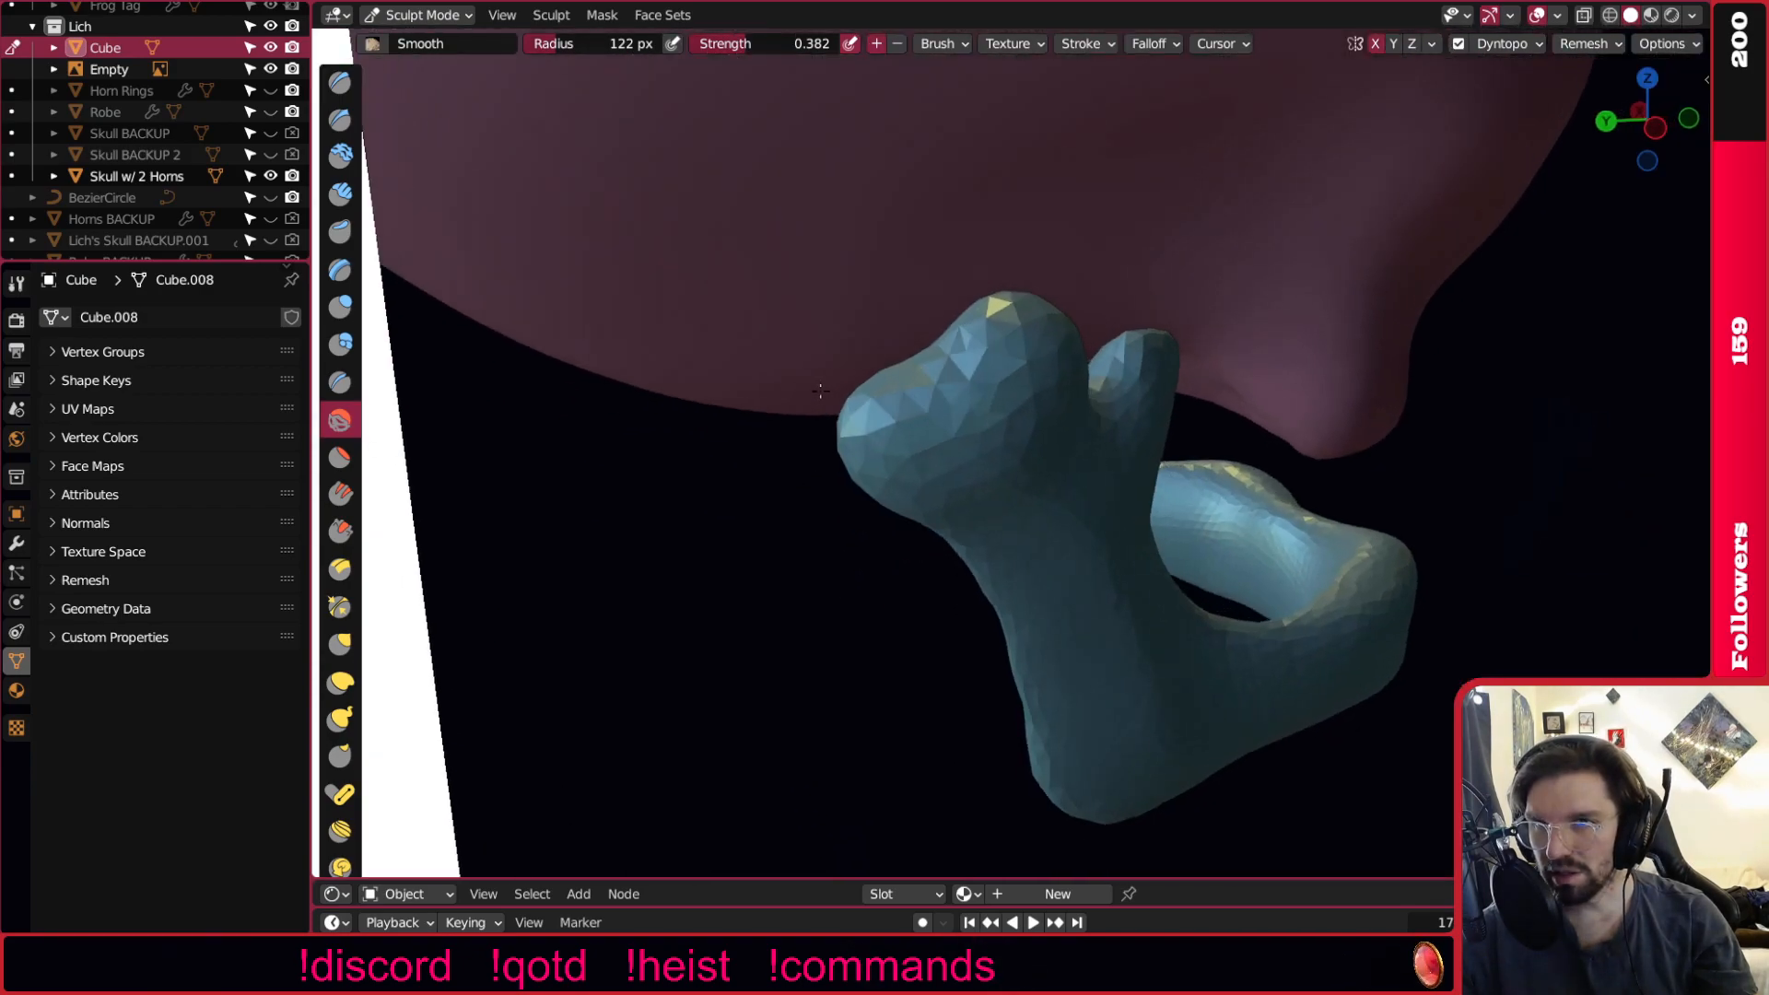
Carve a groove across each condyle with the Crease brush at 0.250 strength, using radii of 122 px and 204 px.
{"action": "scroll", "coordinate": [838, 393], "scroll_direction": "up", "scroll_amount": 4}
{"action": "key", "text": "shift+c"}
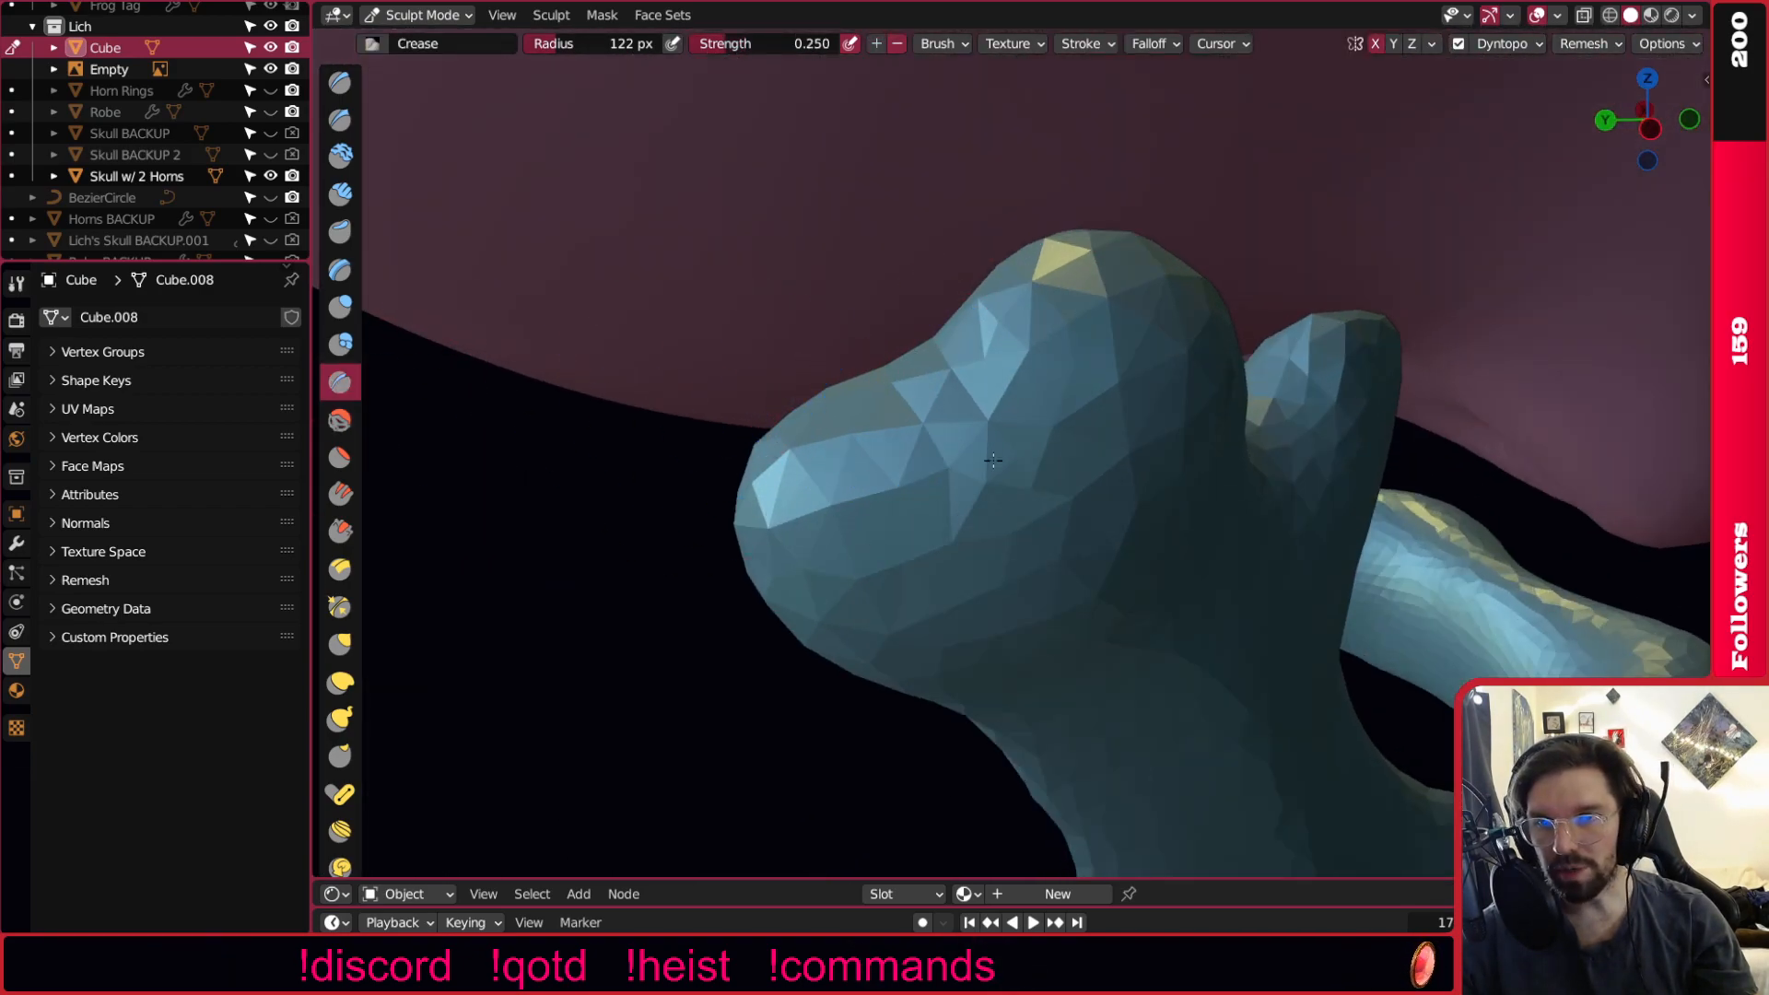
{"action": "mouse_move", "coordinate": [963, 395]}
{"action": "middle_mouse_down"}
{"action": "mouse_move", "coordinate": [1094, 466]}
{"action": "mouse_move", "coordinate": [999, 423]}
{"action": "mouse_move", "coordinate": [929, 359]}
{"action": "mouse_move", "coordinate": [921, 391]}
{"action": "mouse_move", "coordinate": [908, 357]}
{"action": "middle_mouse_up"}
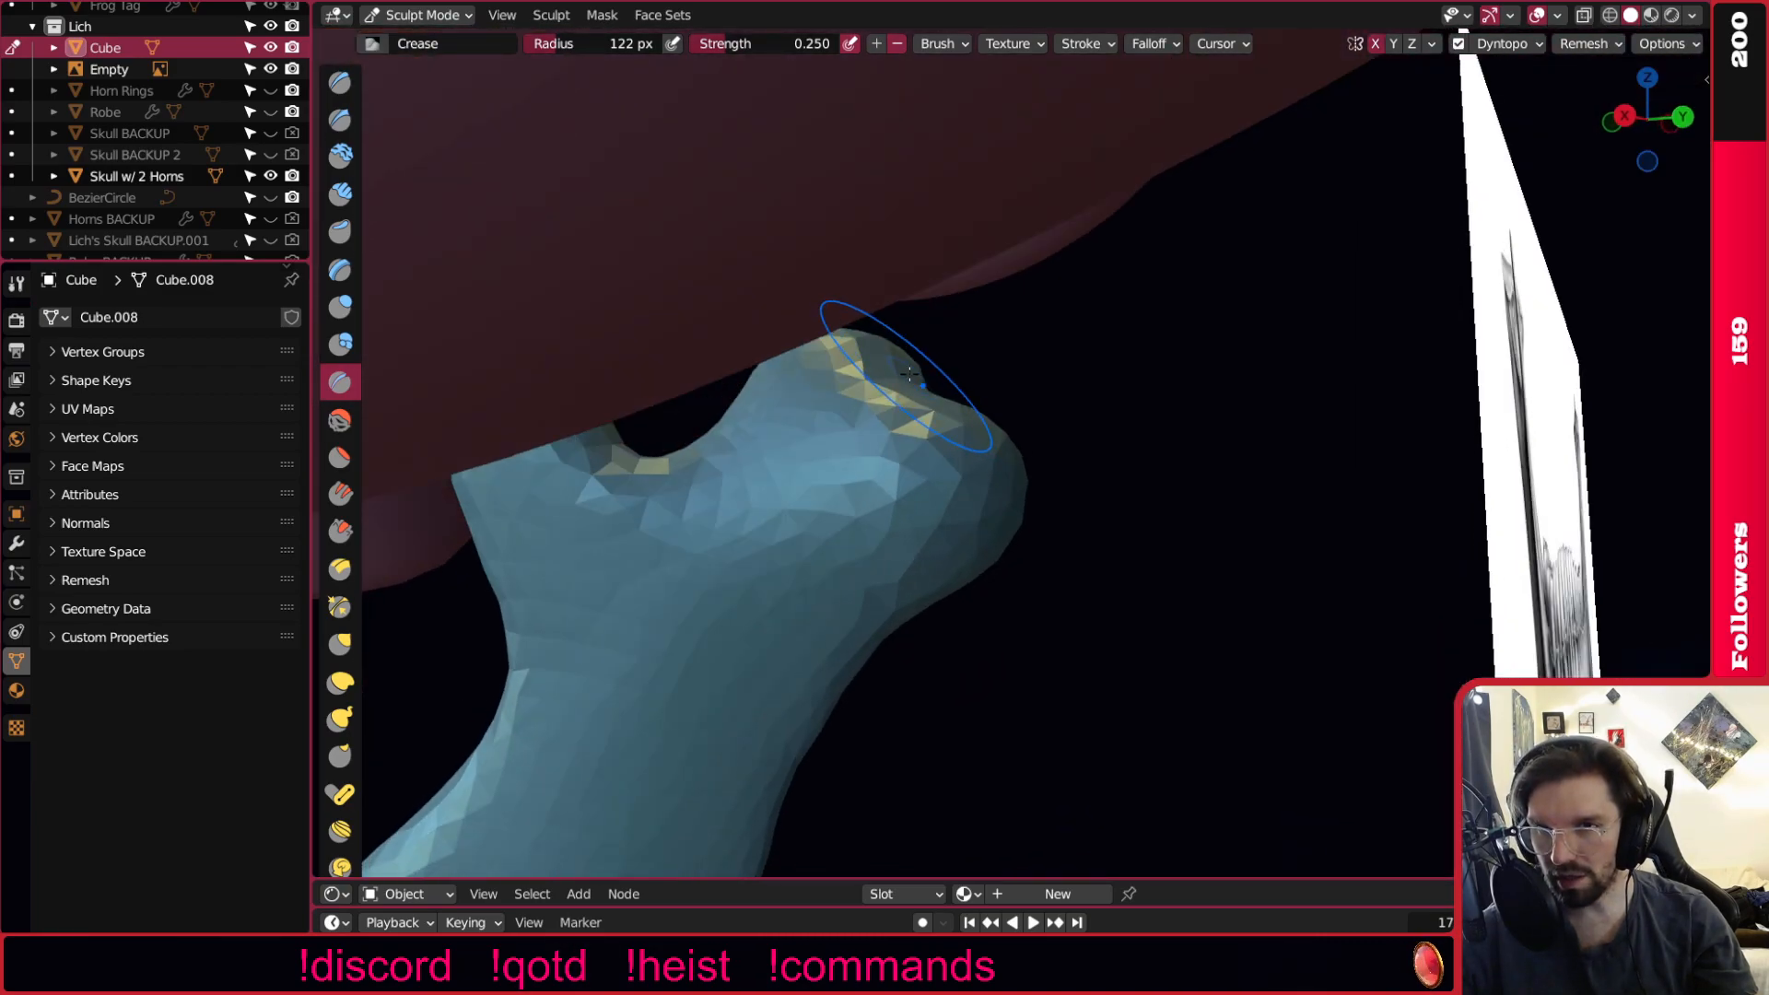
{"action": "scroll", "coordinate": [960, 410], "scroll_direction": "up", "scroll_amount": 4}
{"action": "left_click_drag", "start_coordinate": [880, 548], "coordinate": [970, 415]}
{"action": "middle_click_drag", "start_coordinate": [970, 415], "coordinate": [1113, 389]}
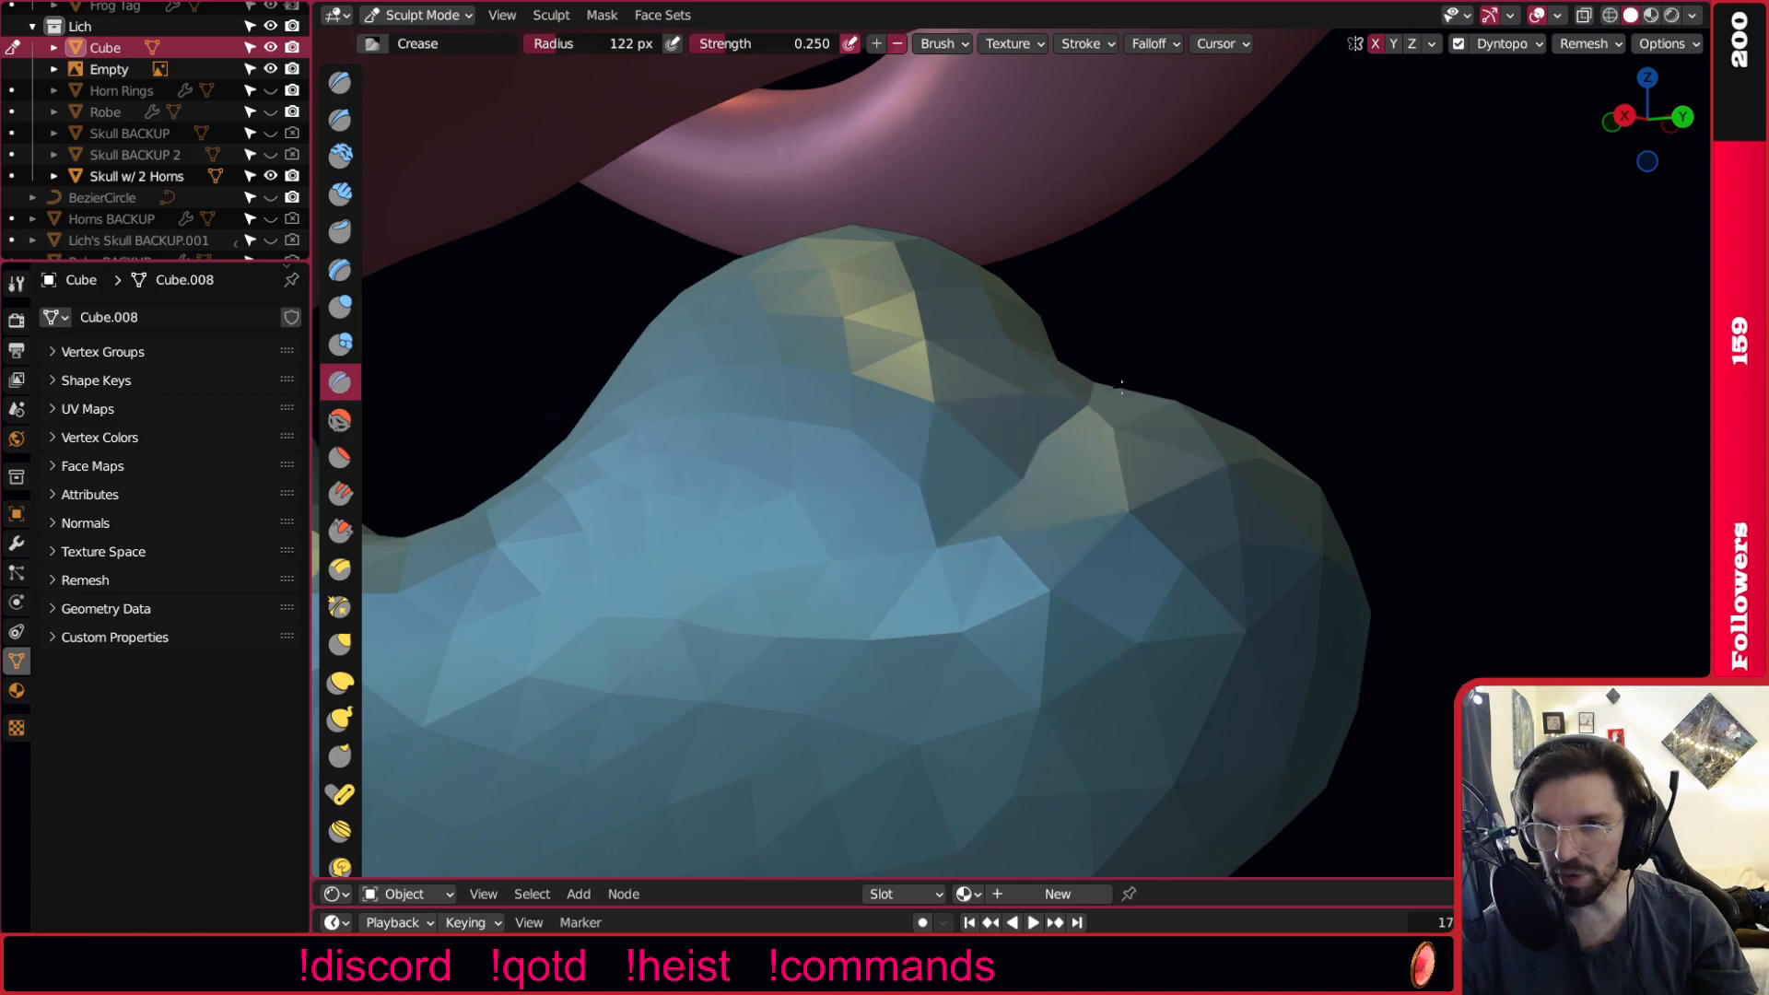
{"action": "mouse_move", "coordinate": [1023, 427]}
{"action": "middle_mouse_down"}
{"action": "mouse_move", "coordinate": [1038, 471]}
{"action": "mouse_move", "coordinate": [1078, 451]}
{"action": "mouse_move", "coordinate": [1133, 463]}
{"action": "mouse_move", "coordinate": [1033, 483]}
{"action": "middle_mouse_up"}
{"action": "mouse_move", "coordinate": [1244, 502]}
{"action": "left_mouse_down"}
{"action": "mouse_move", "coordinate": [1295, 516]}
{"action": "mouse_move", "coordinate": [1300, 552]}
{"action": "mouse_move", "coordinate": [1363, 572]}
{"action": "left_mouse_up"}
{"action": "middle_click_drag", "start_coordinate": [1233, 594], "coordinate": [1042, 468], "text": "shift"}
{"action": "middle_click_drag", "start_coordinate": [1043, 468], "coordinate": [1042, 496]}
{"action": "left_click_drag", "start_coordinate": [1051, 498], "coordinate": [1187, 387]}
{"action": "middle_click_drag", "start_coordinate": [1187, 388], "coordinate": [1222, 389]}
{"action": "scroll", "coordinate": [1187, 387], "scroll_direction": "down", "scroll_amount": 5}
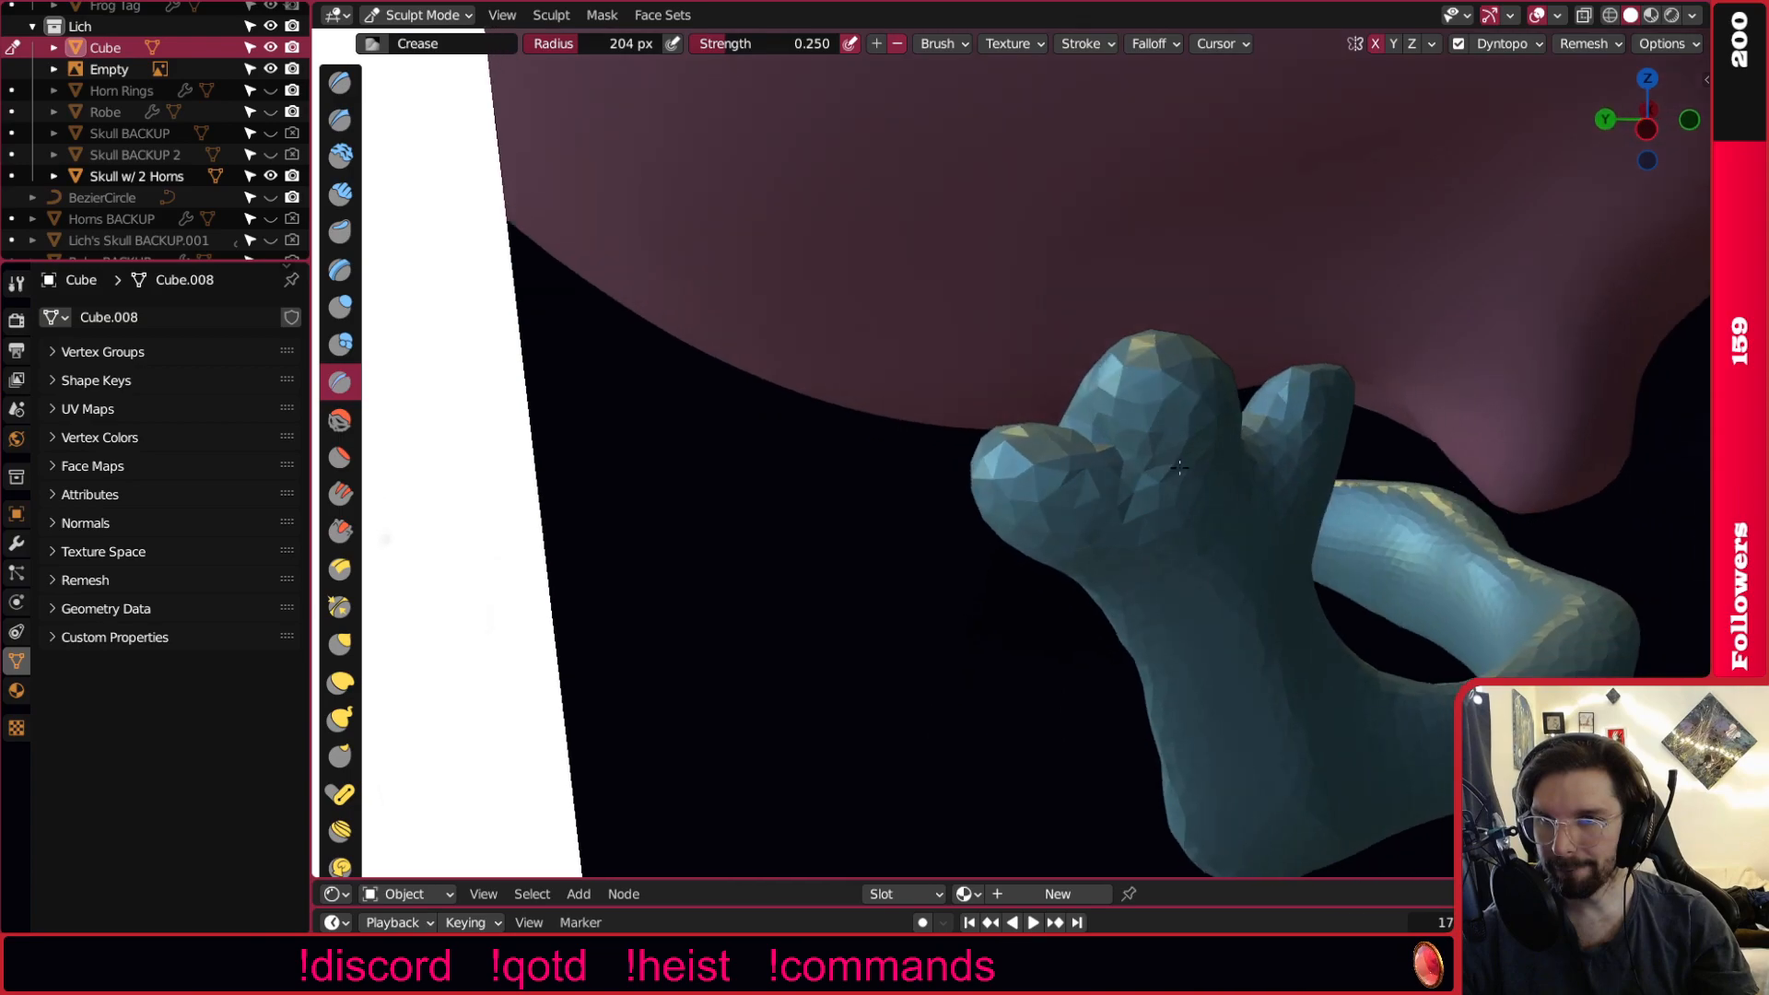
Soften the groove and the two lobes of the condyles with the Smooth brush at 204 px radius and 0.100 strength.
{"action": "scroll", "coordinate": [1187, 387], "scroll_direction": "up", "scroll_amount": 5}
{"action": "left_click", "coordinate": [343, 420]}
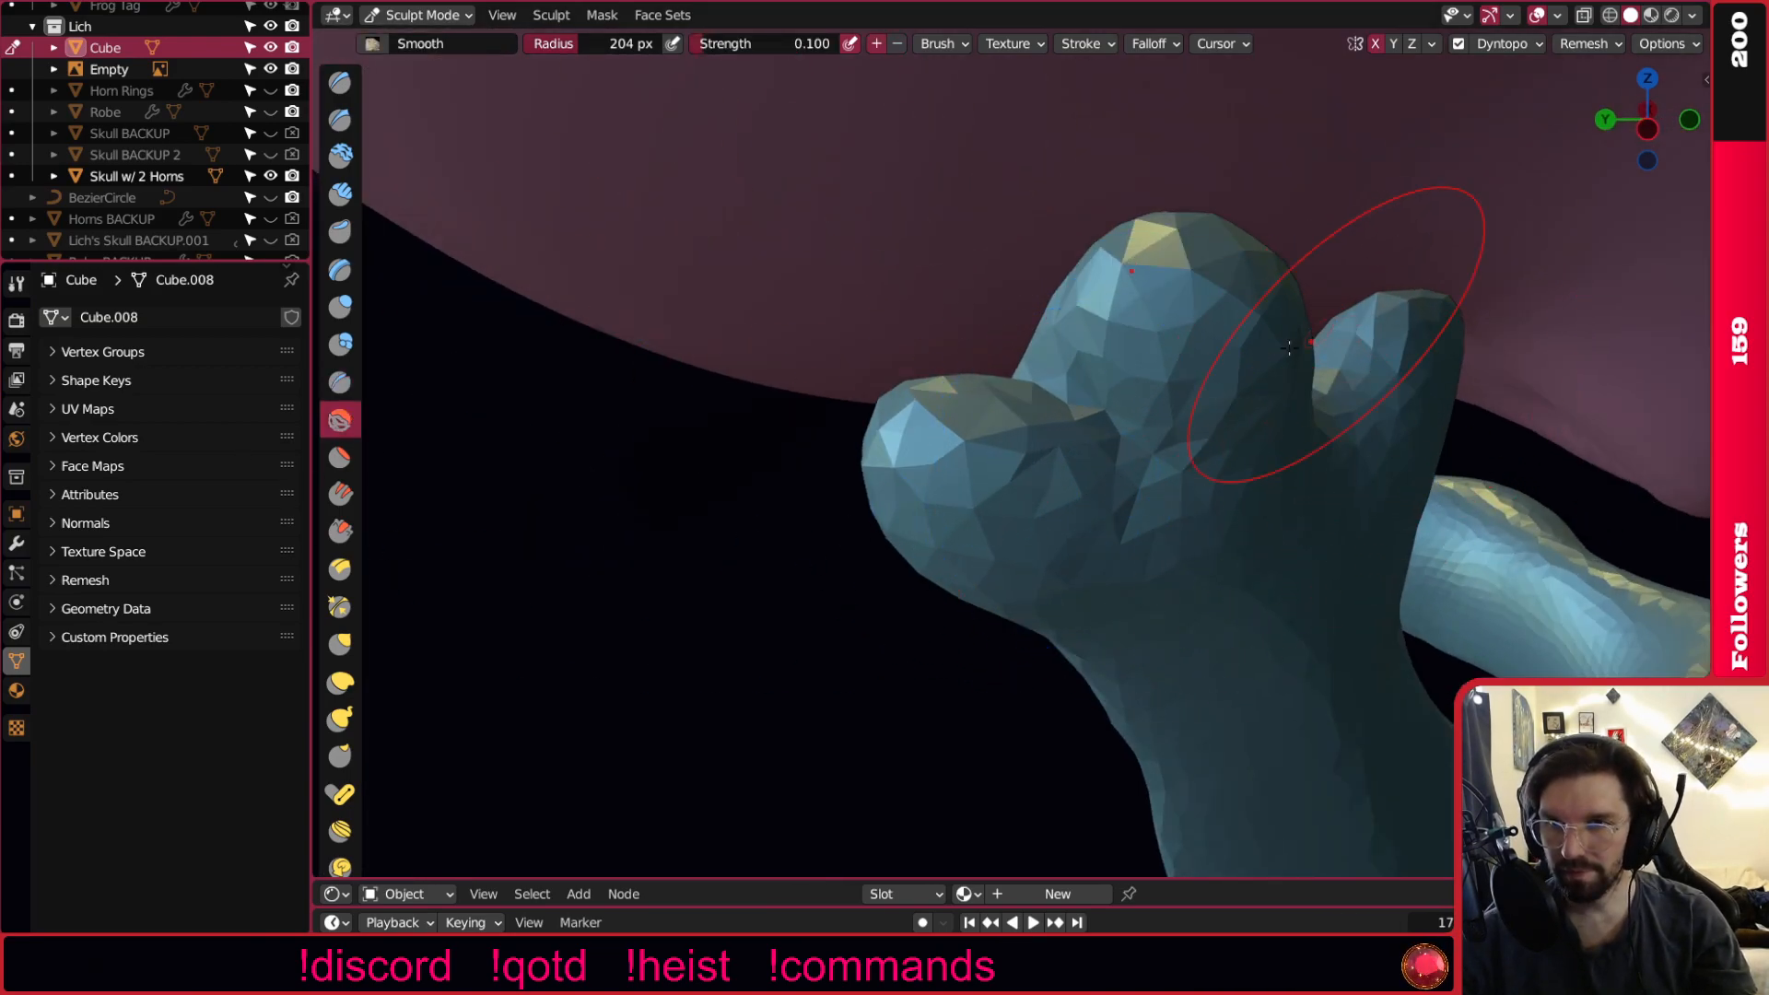
{"action": "middle_click_drag", "start_coordinate": [1111, 370], "coordinate": [1232, 395]}
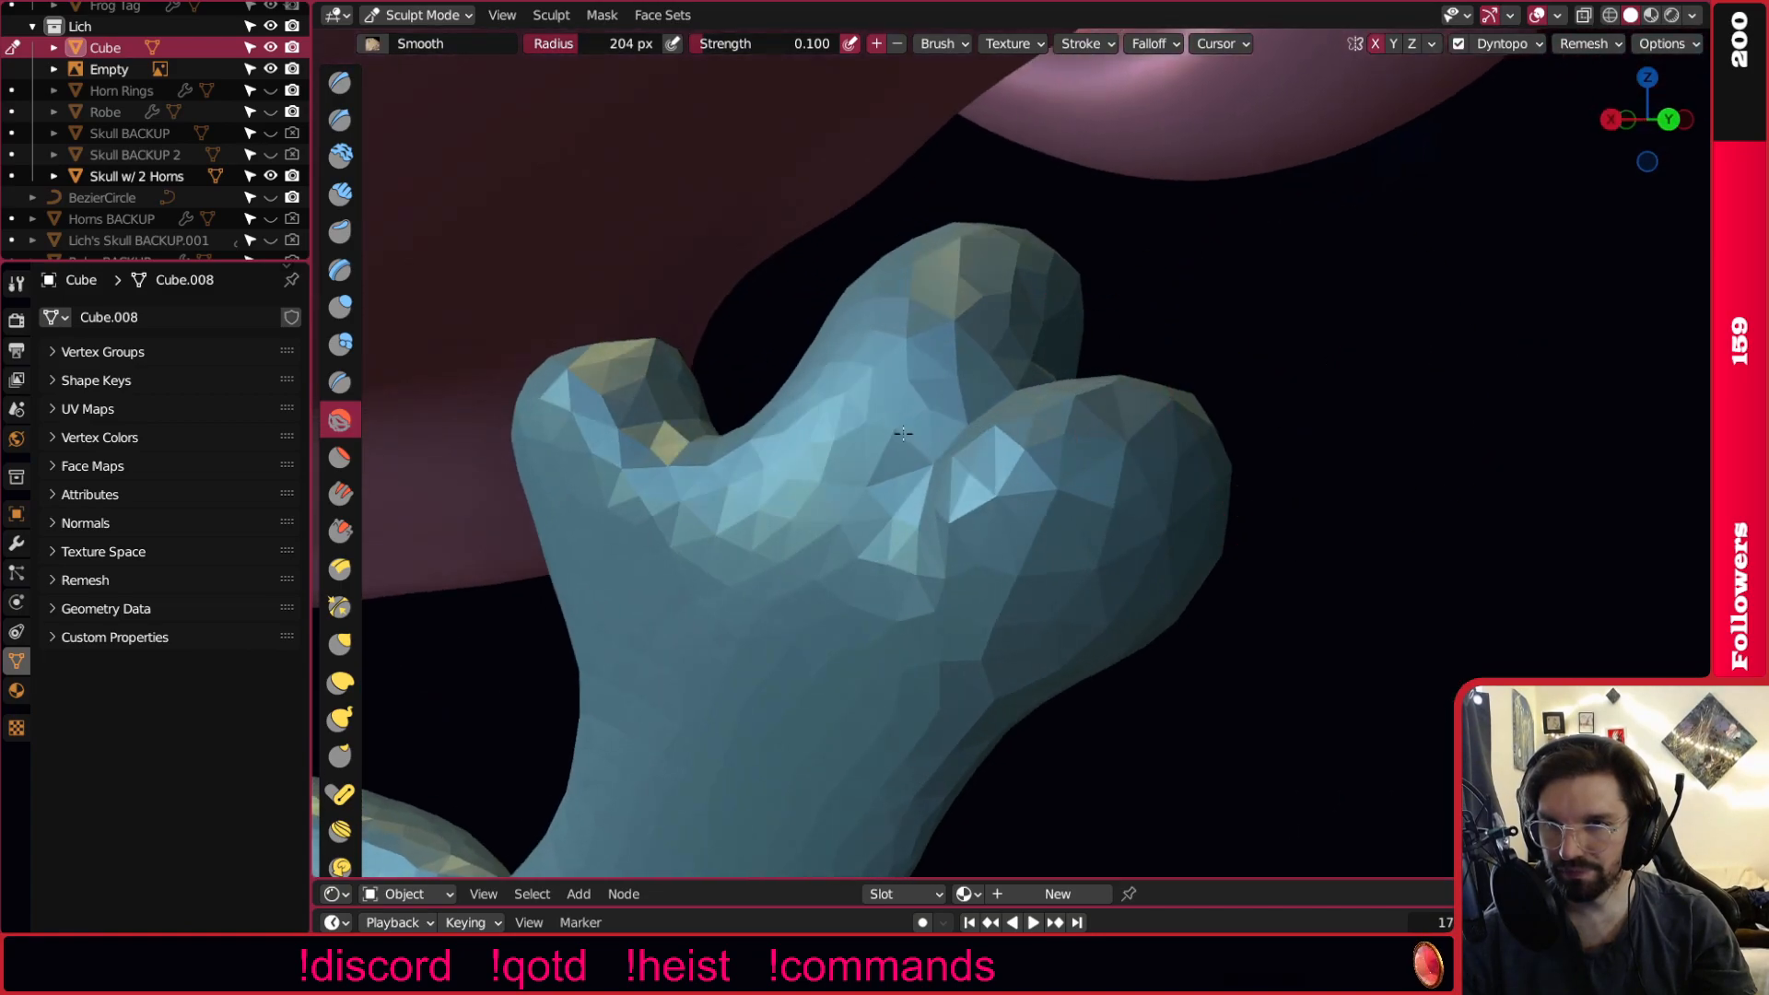
{"action": "left_click_drag", "start_coordinate": [938, 400], "coordinate": [1009, 515]}
{"action": "middle_click_drag", "start_coordinate": [1202, 436], "coordinate": [1221, 375]}
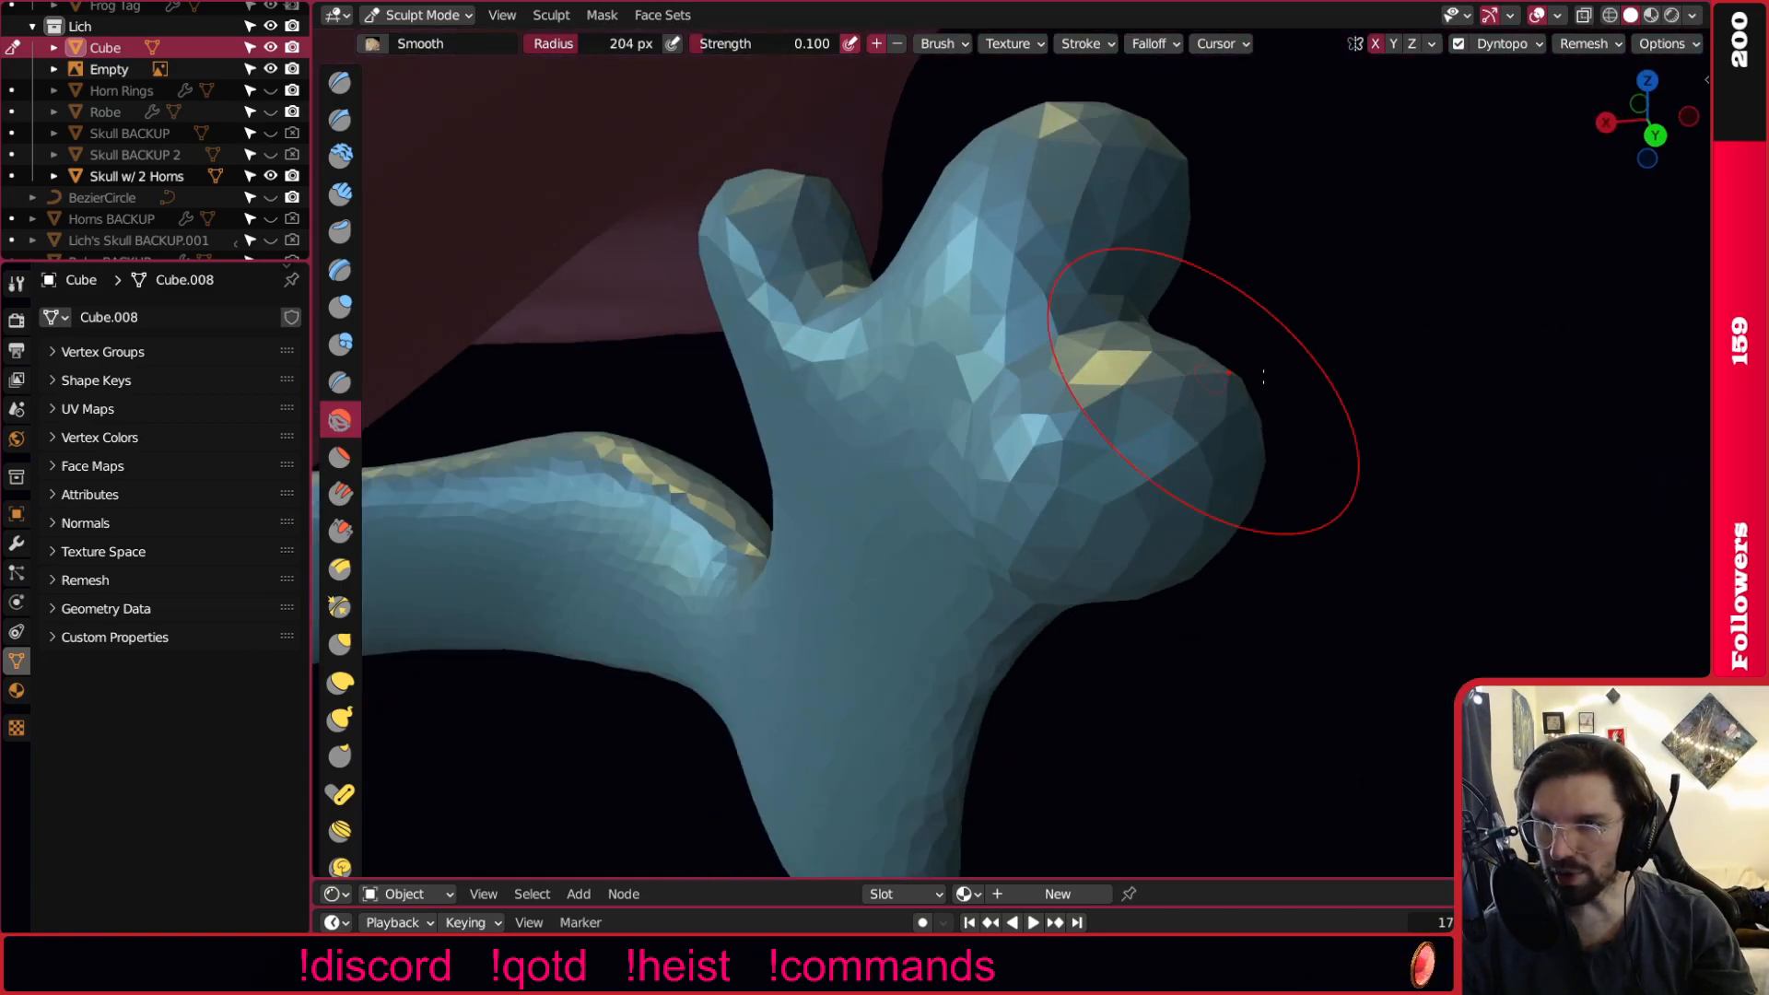
{"action": "middle_click_drag", "start_coordinate": [1231, 489], "coordinate": [1227, 489]}
{"action": "middle_click_drag", "start_coordinate": [1086, 197], "coordinate": [1182, 266]}
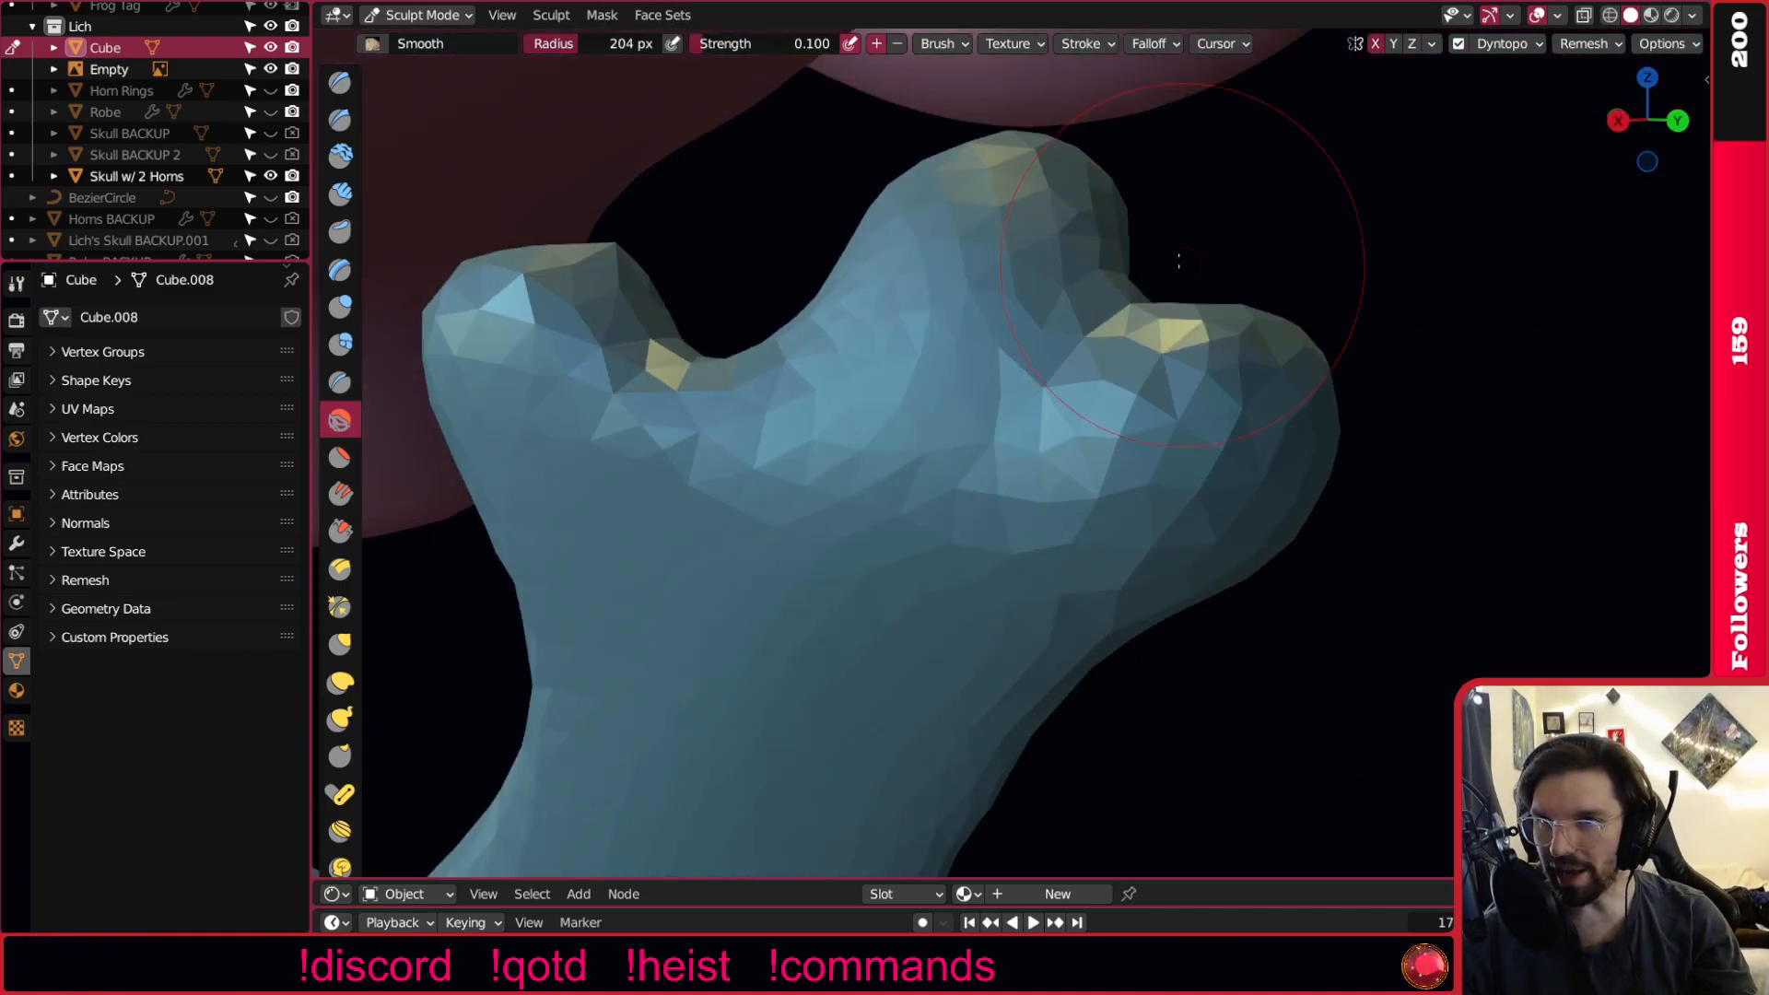
{"action": "scroll", "coordinate": [1152, 408], "scroll_direction": "down", "scroll_amount": 4}
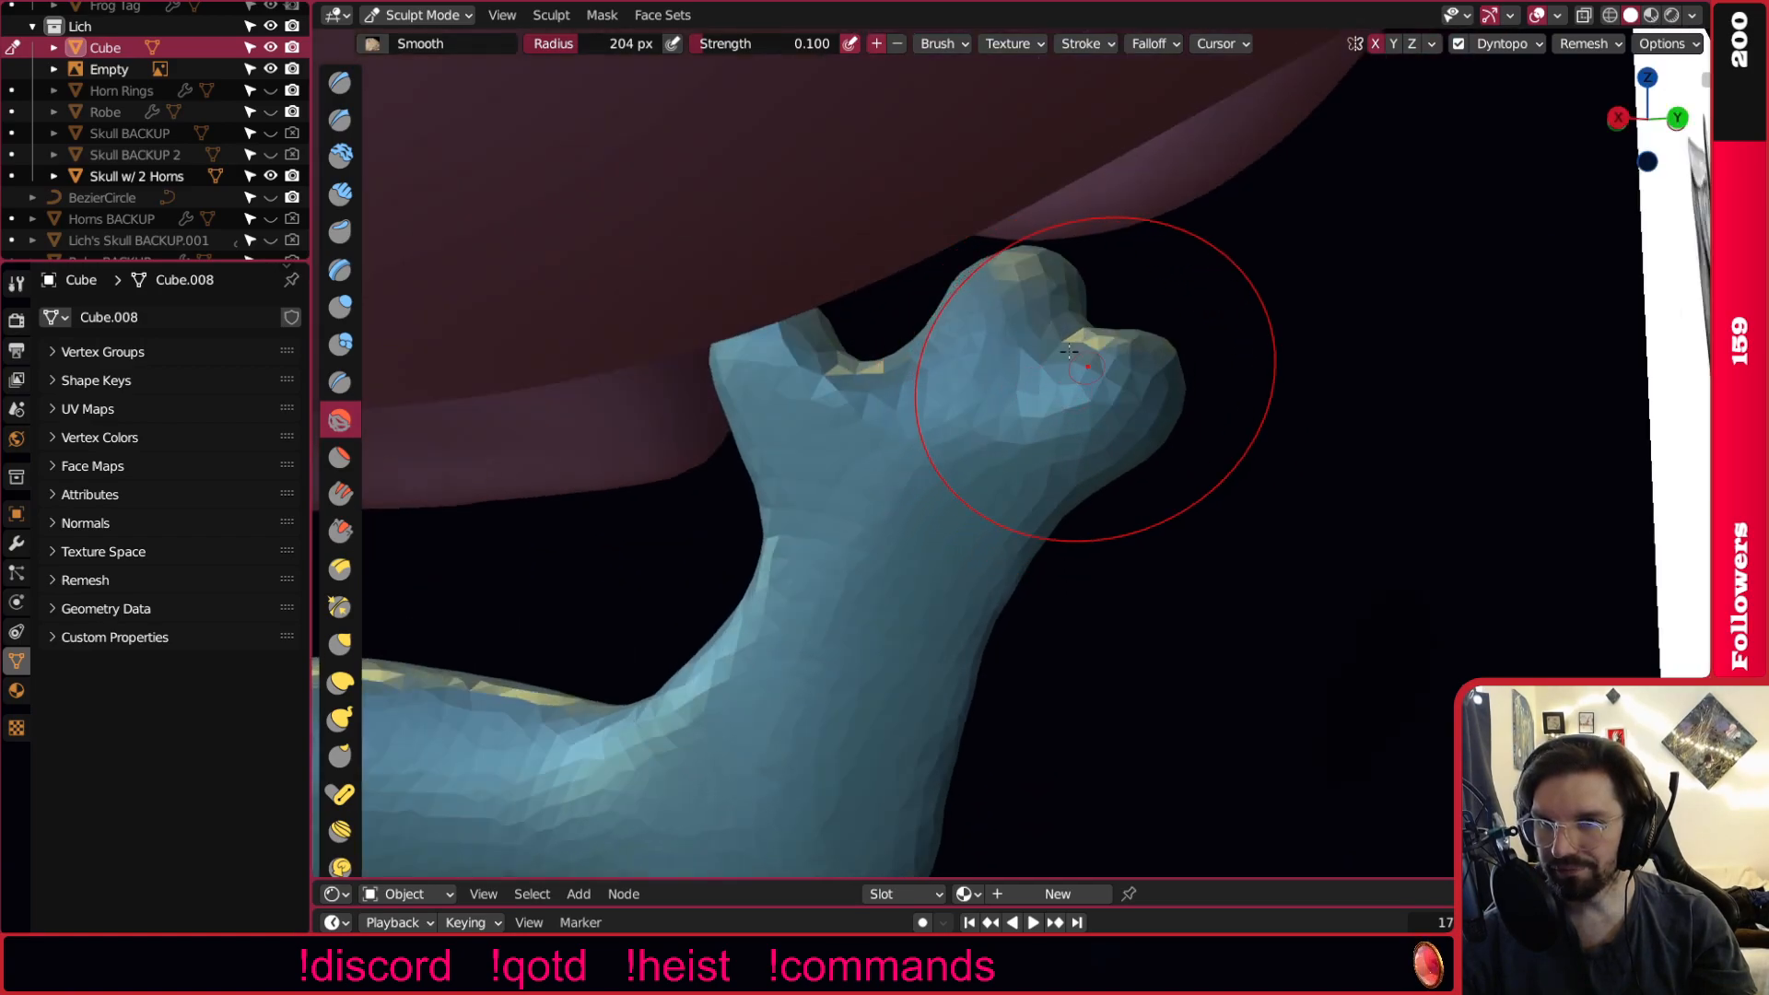
{"action": "middle_click_drag", "start_coordinate": [1095, 381], "coordinate": [678, 378]}
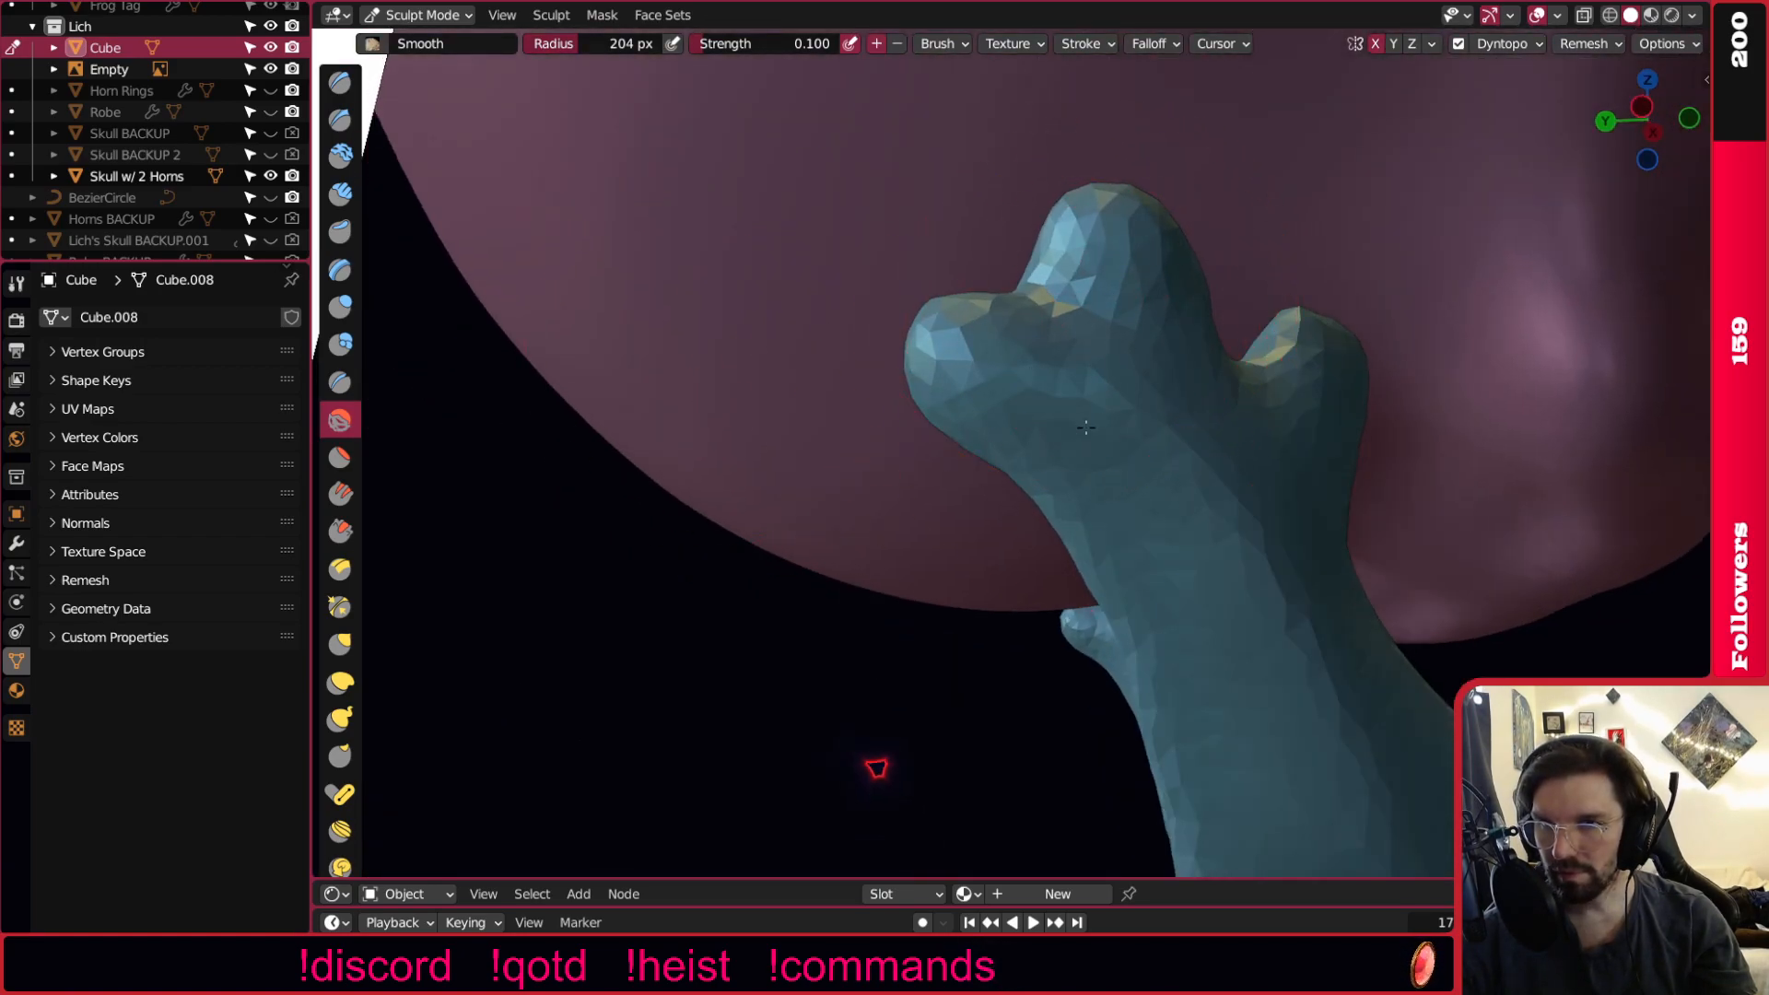
Widen the notch and thin the coronoid processes with the Grab brush after the reference drawing, using radii of 118 px and 193 px.
{"action": "scroll", "coordinate": [1178, 558], "scroll_direction": "down", "scroll_amount": 8}
{"action": "mouse_move", "coordinate": [1158, 620]}
{"action": "middle_mouse_down"}
{"action": "mouse_move", "coordinate": [1066, 670]}
{"action": "mouse_move", "coordinate": [1024, 641]}
{"action": "mouse_move", "coordinate": [1167, 678]}
{"action": "middle_mouse_up"}
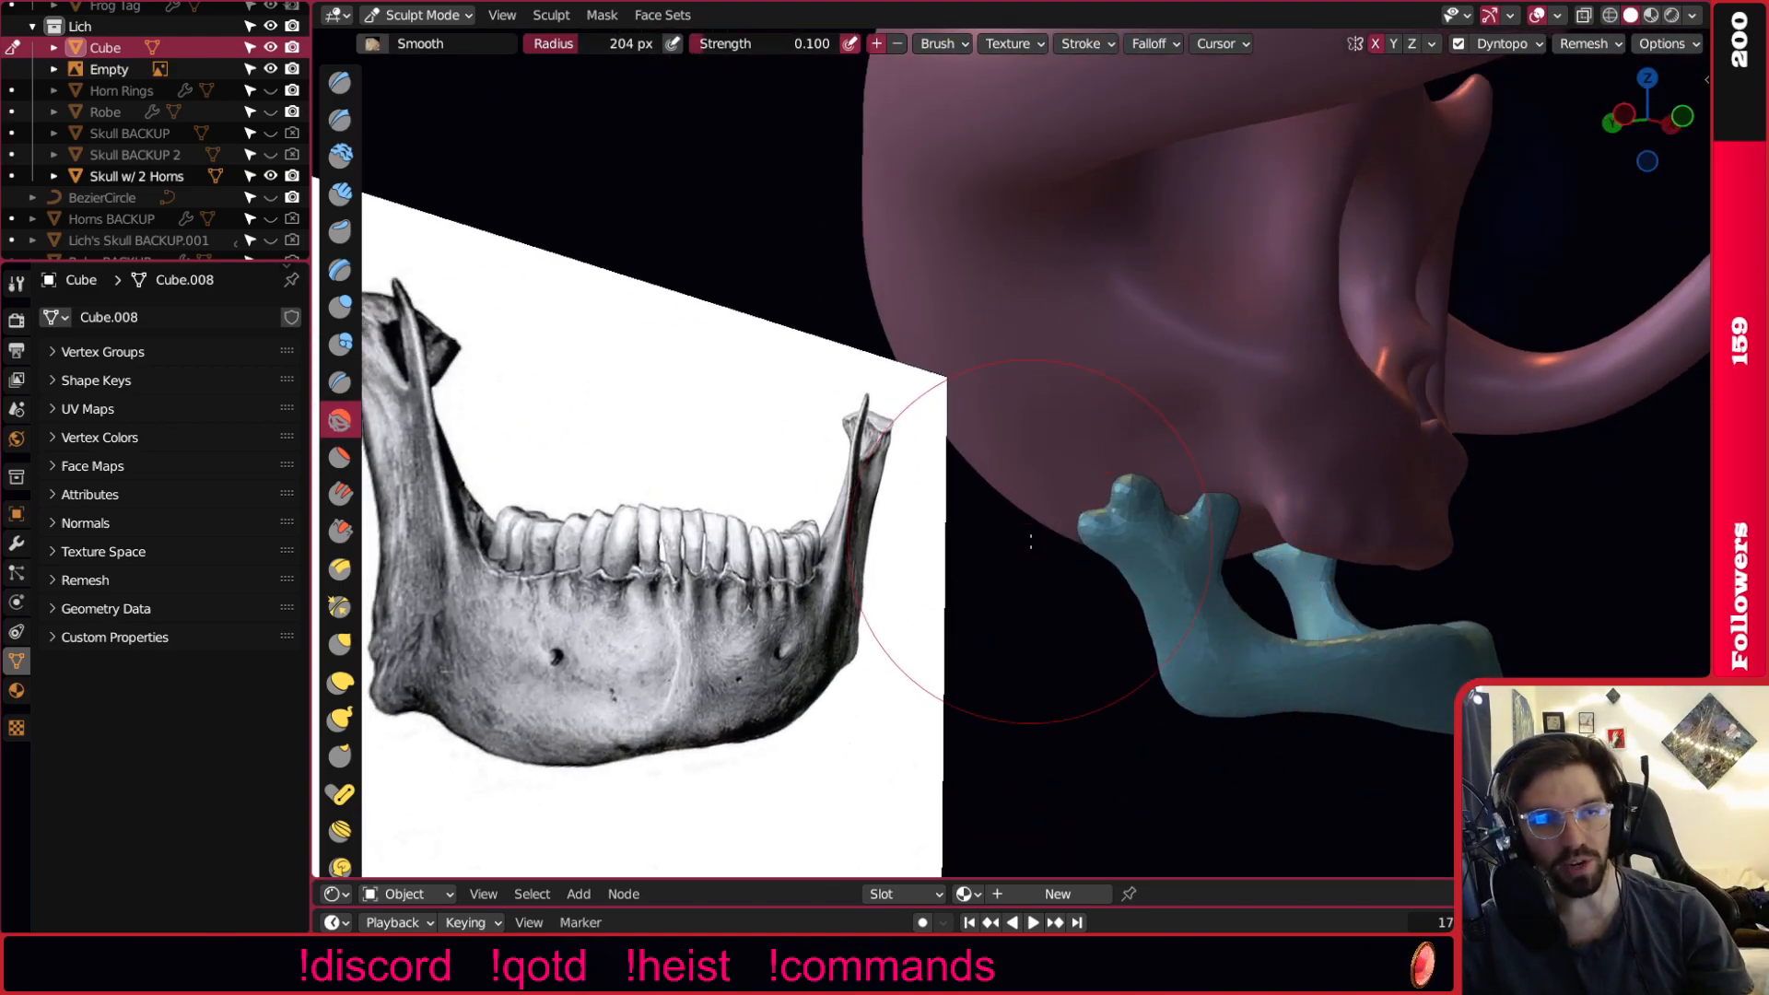
{"action": "mouse_move", "coordinate": [1462, 520]}
{"action": "middle_mouse_down"}
{"action": "mouse_move", "coordinate": [1229, 598]}
{"action": "mouse_move", "coordinate": [1086, 414]}
{"action": "middle_mouse_up"}
{"action": "scroll", "coordinate": [1092, 355], "scroll_direction": "up", "scroll_amount": 9}
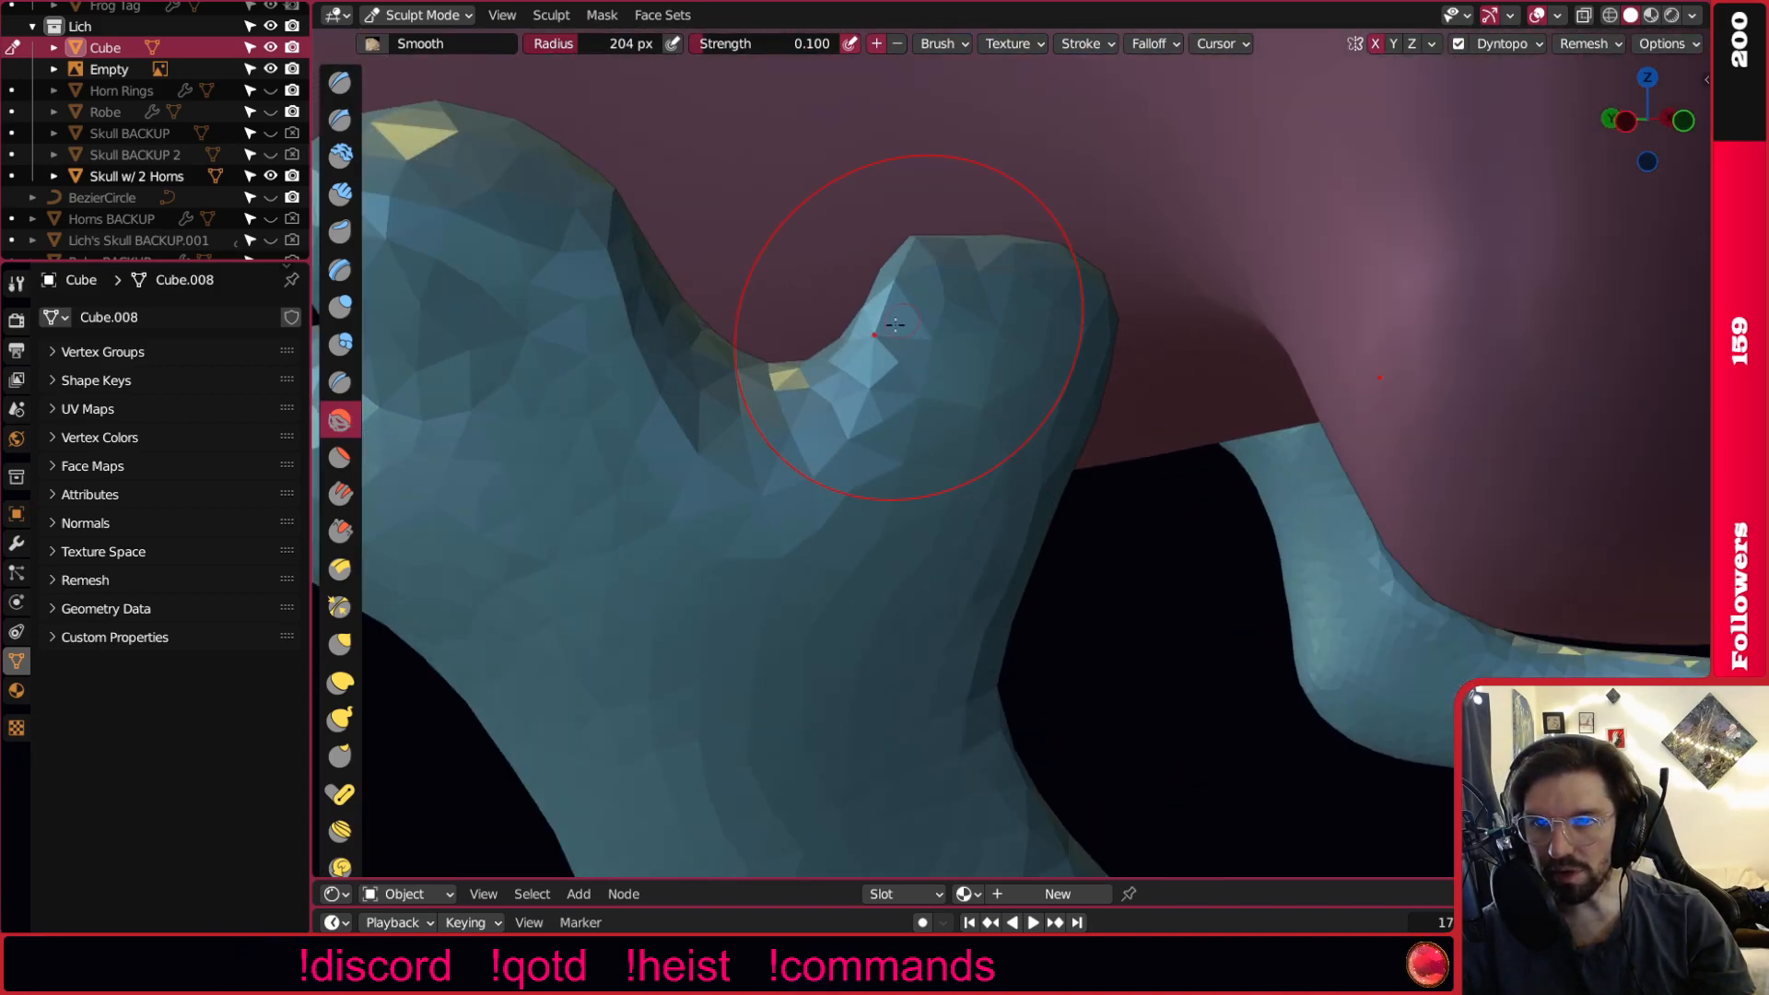
{"action": "middle_click_drag", "start_coordinate": [895, 324], "coordinate": [1060, 318], "text": "shift"}
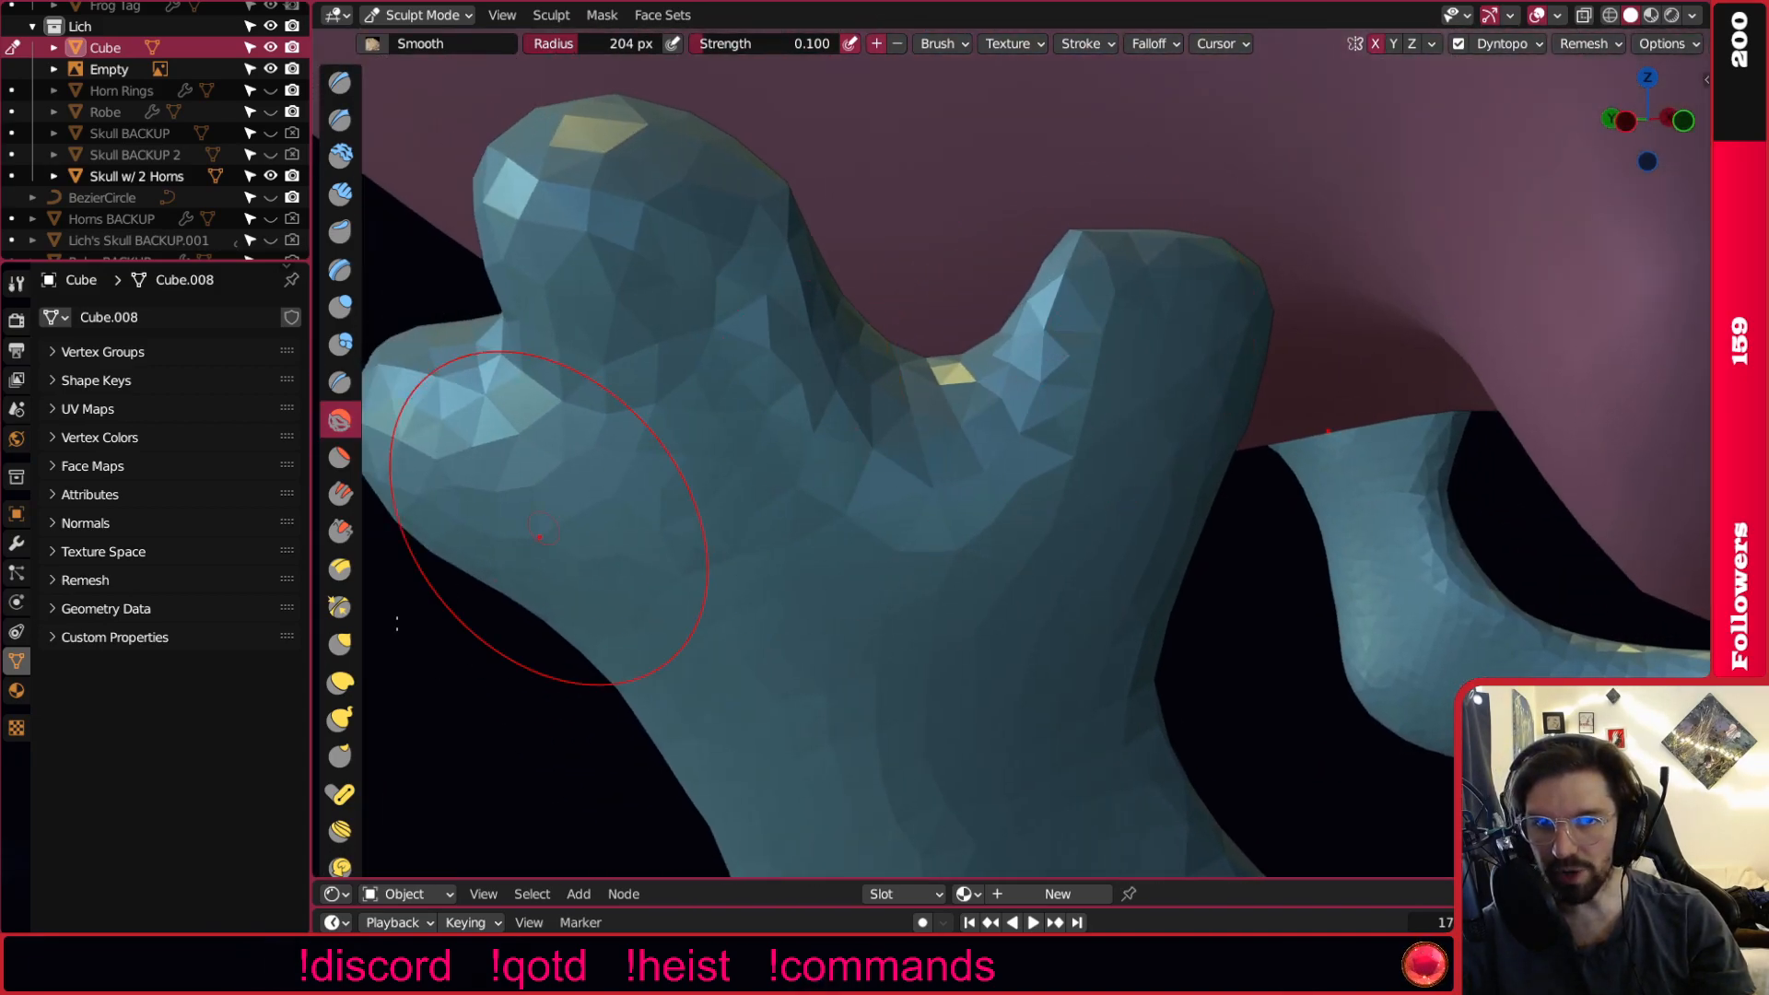
{"action": "left_click", "coordinate": [343, 717]}
{"action": "left_click", "coordinate": [341, 643]}
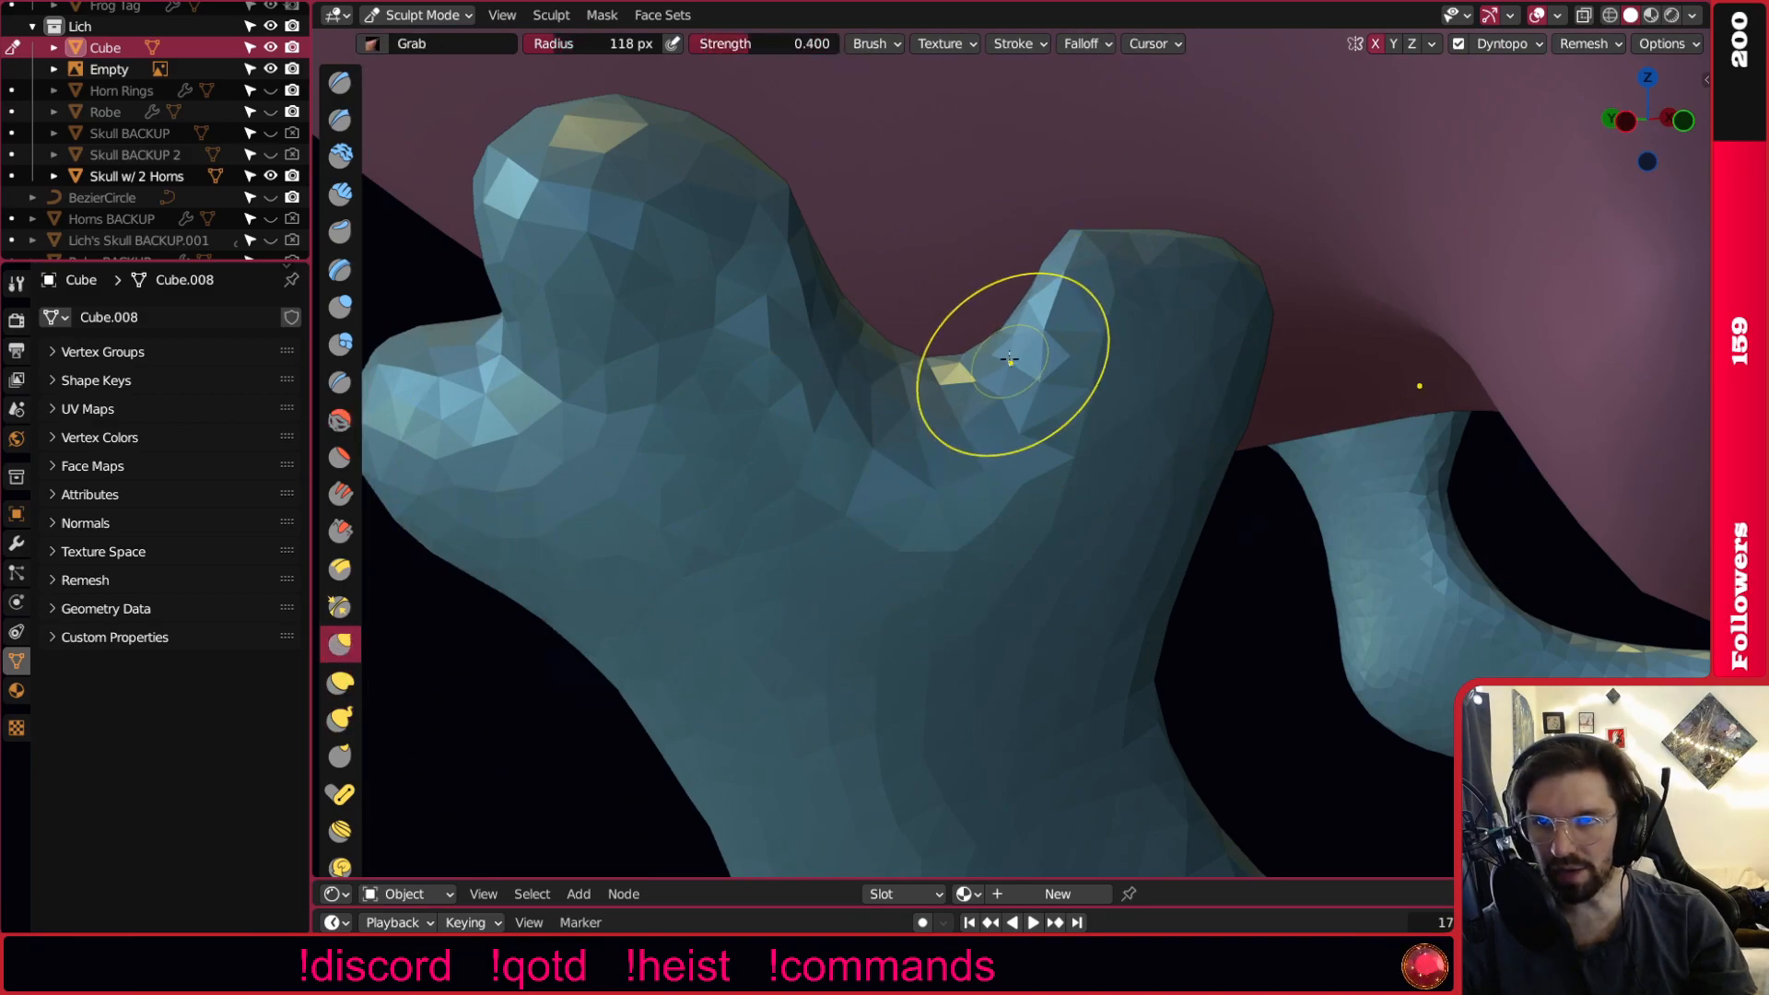
{"action": "mouse_move", "coordinate": [1086, 384]}
{"action": "left_mouse_down"}
{"action": "mouse_move", "coordinate": [1036, 345]}
{"action": "mouse_move", "coordinate": [1059, 352]}
{"action": "left_mouse_up"}
{"action": "scroll", "coordinate": [1036, 341], "scroll_direction": "down", "scroll_amount": 1}
{"action": "key", "text": "bracketright"}
{"action": "key", "text": "bracketright"}
{"action": "key", "text": "bracketright"}
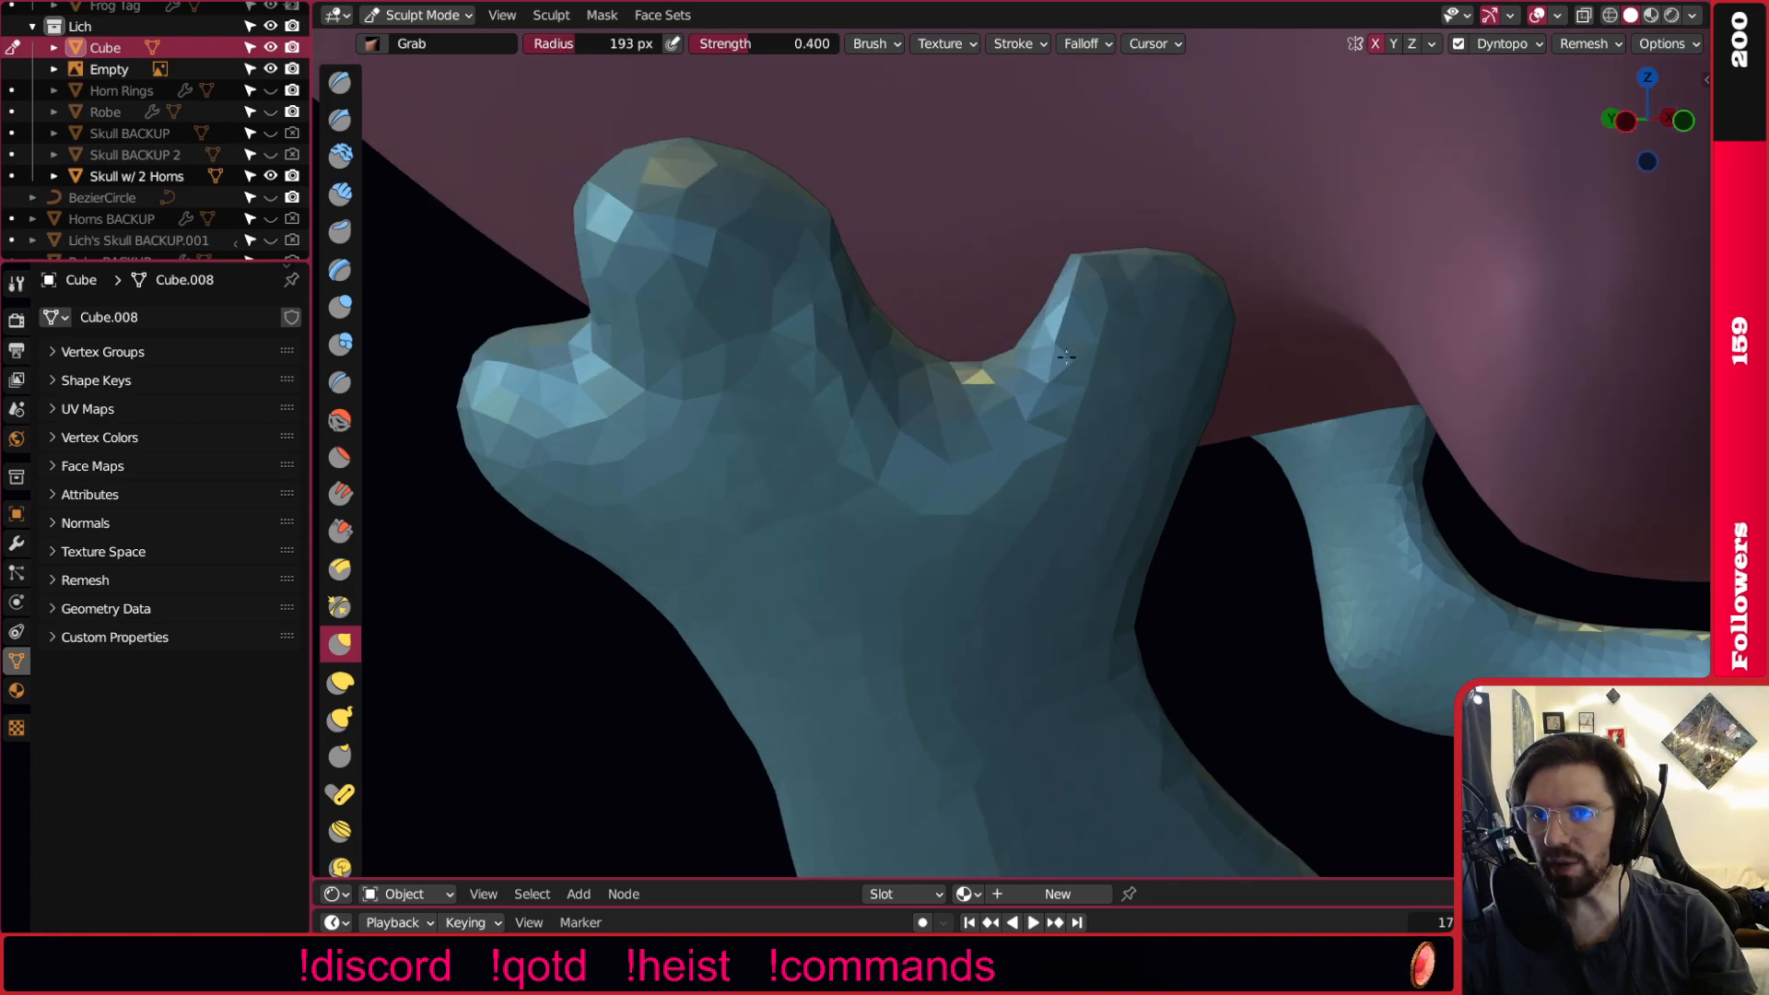
{"action": "left_click_drag", "start_coordinate": [1169, 420], "coordinate": [1177, 420]}
Pull the coronoid tips backward and upward into slender points with the Grab brush at 193 px radius.
{"action": "middle_click_drag", "start_coordinate": [1038, 348], "coordinate": [1060, 366]}
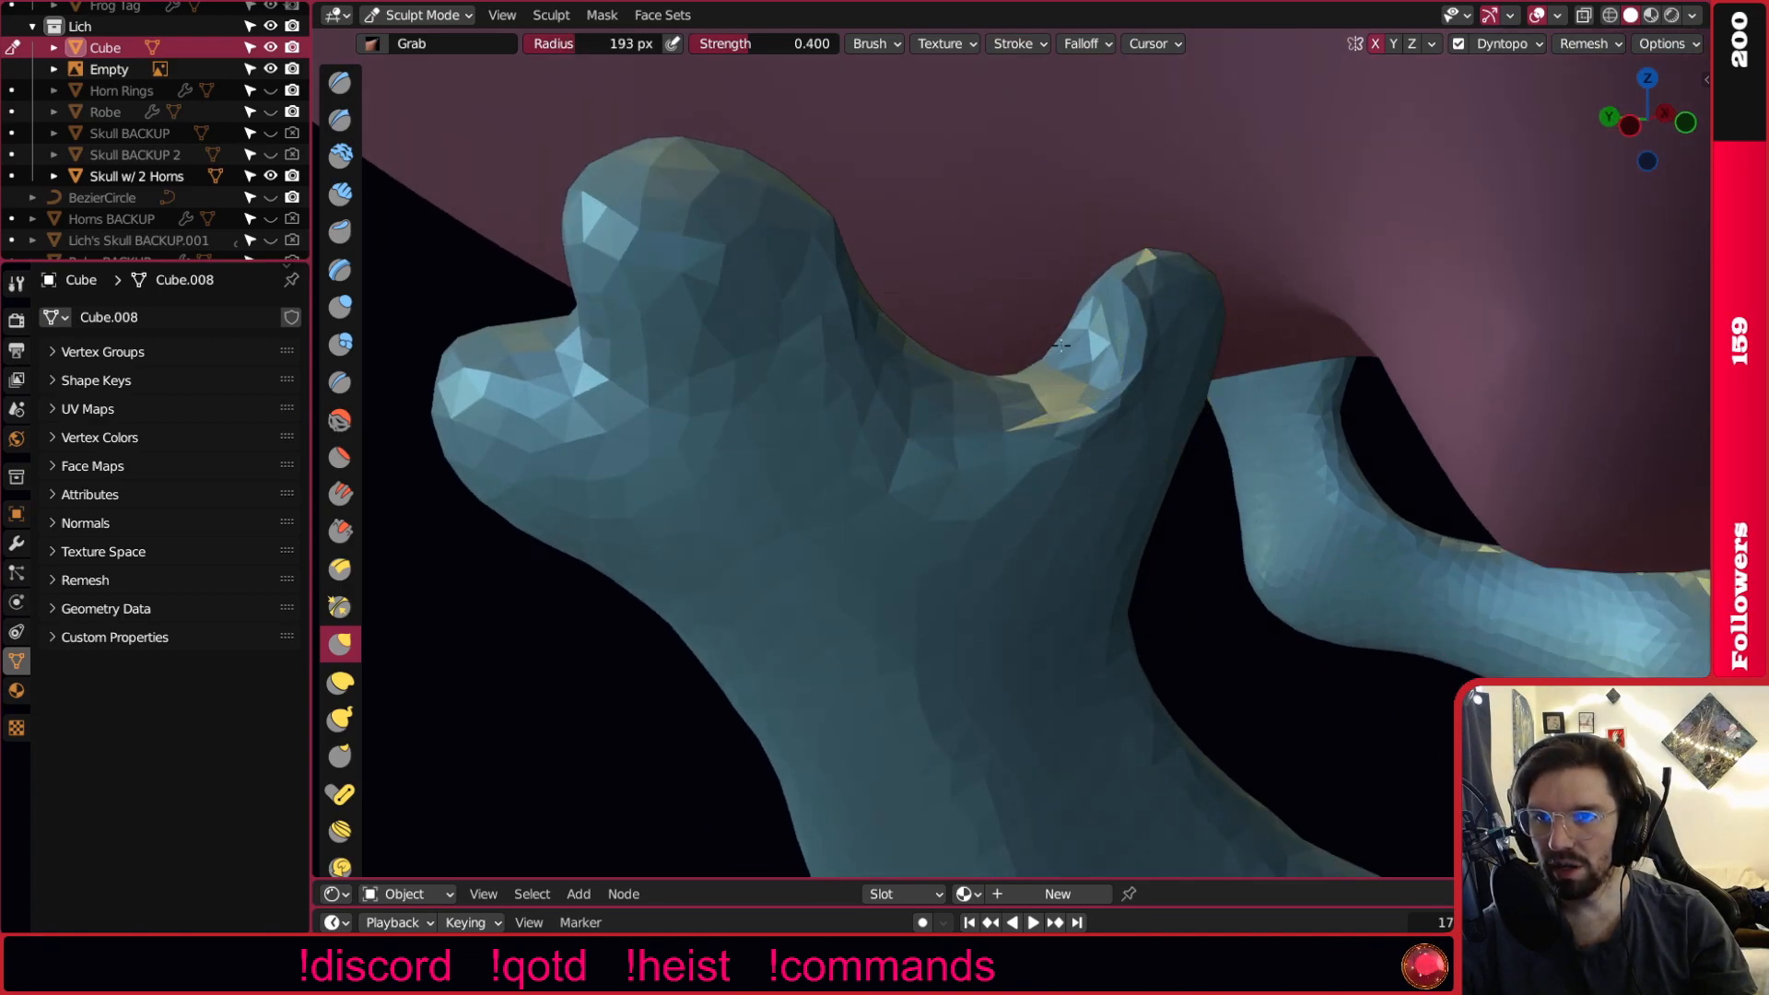
{"action": "middle_click_drag", "start_coordinate": [1140, 421], "coordinate": [1125, 395]}
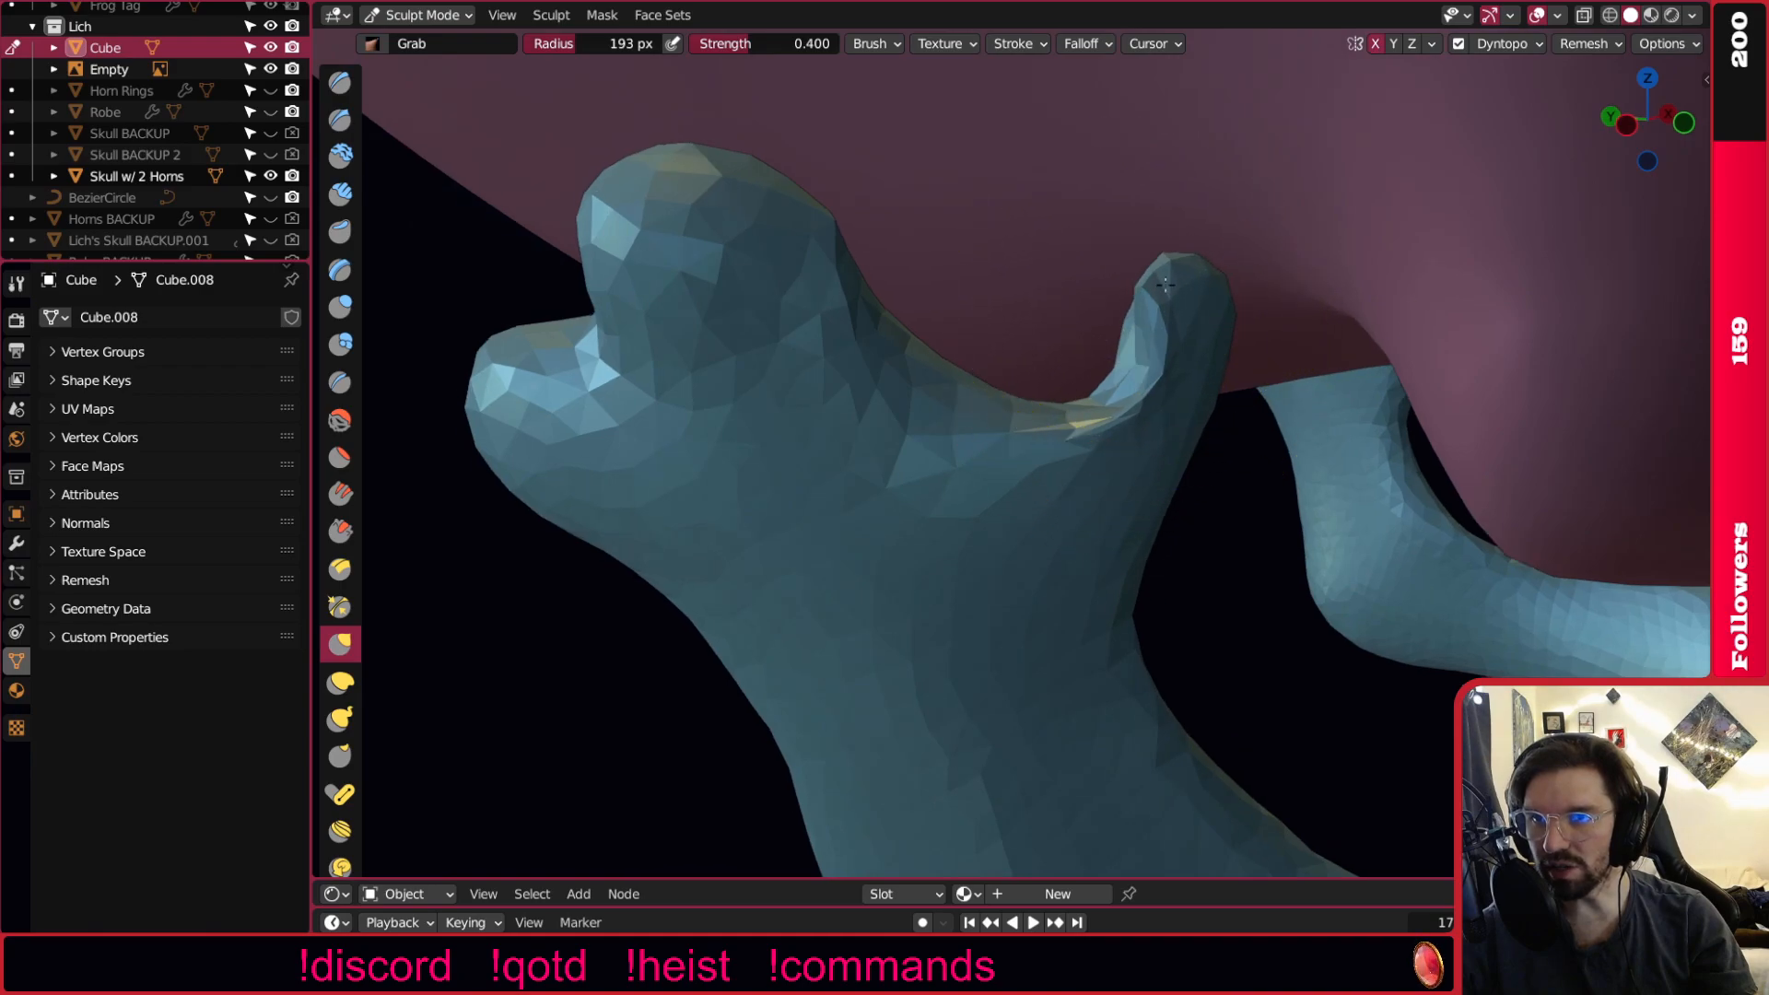
{"action": "mouse_move", "coordinate": [1190, 278]}
{"action": "left_mouse_down"}
{"action": "mouse_move", "coordinate": [1152, 278]}
{"action": "mouse_move", "coordinate": [1145, 305]}
{"action": "left_mouse_up"}
{"action": "left_click_drag", "start_coordinate": [1148, 244], "coordinate": [1145, 219]}
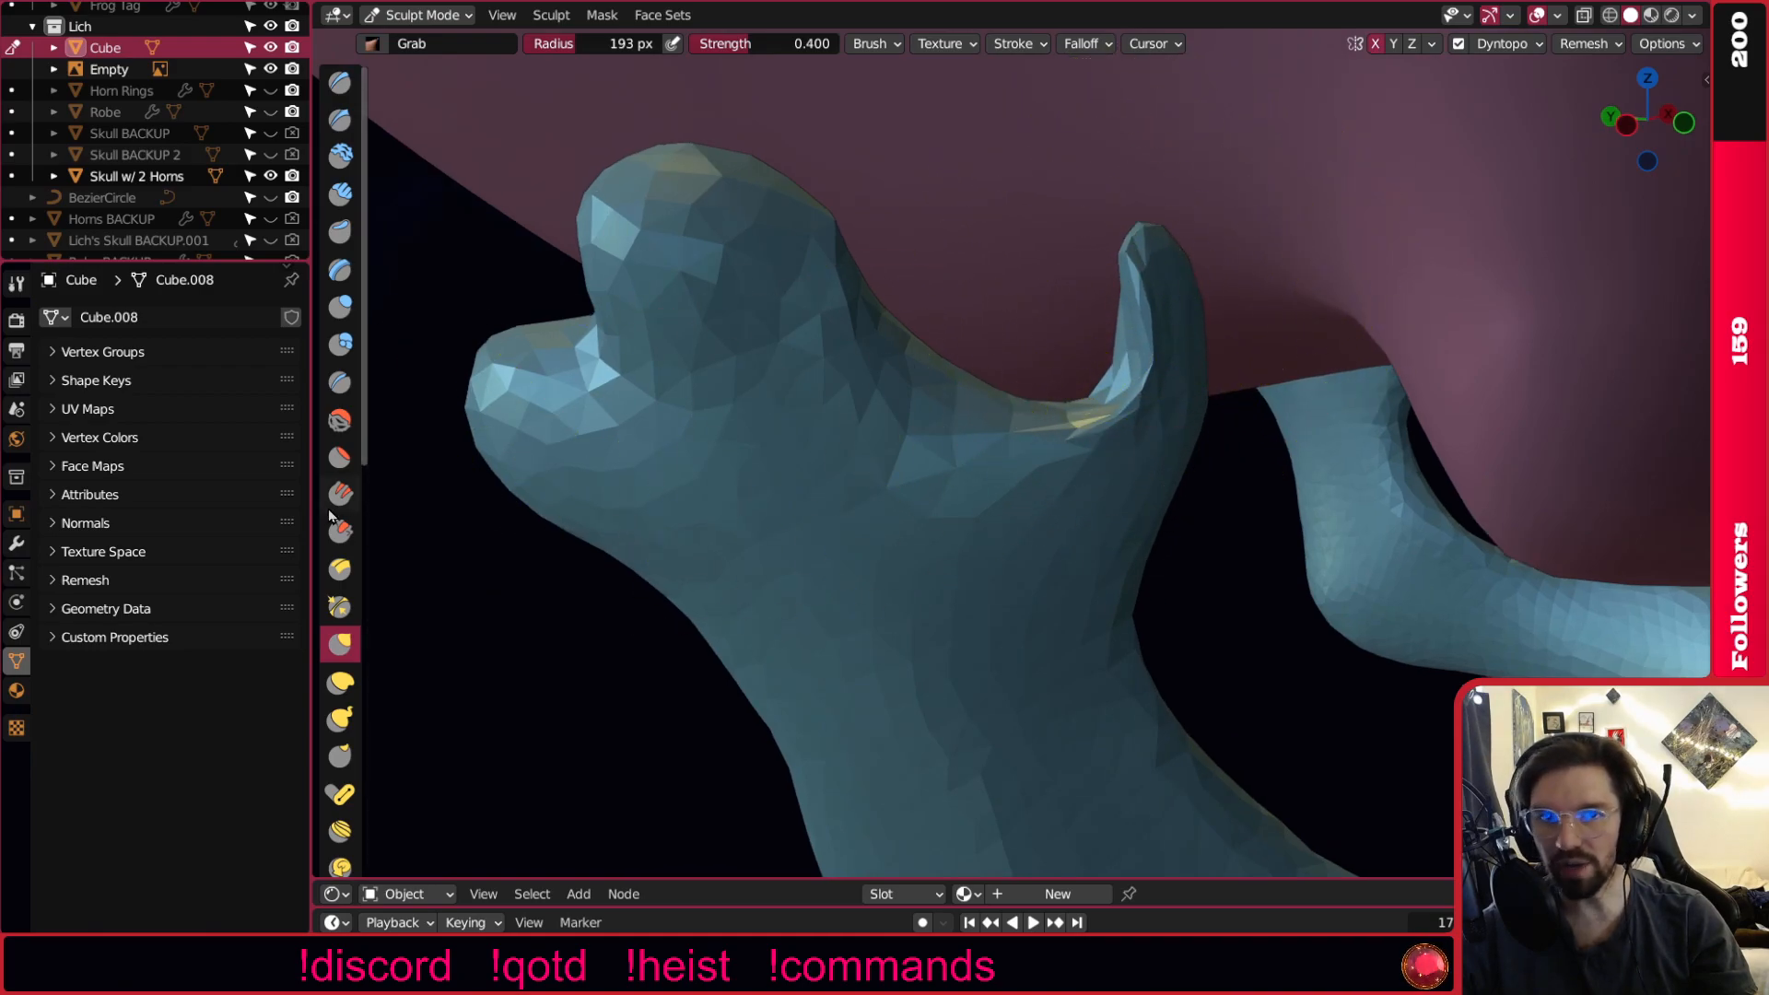
Flood-fill the jaw with constant detail at resolution 24 and smooth the coronoid processes at 193 px radius and 0.100 strength.
{"action": "left_click", "coordinate": [1509, 45]}
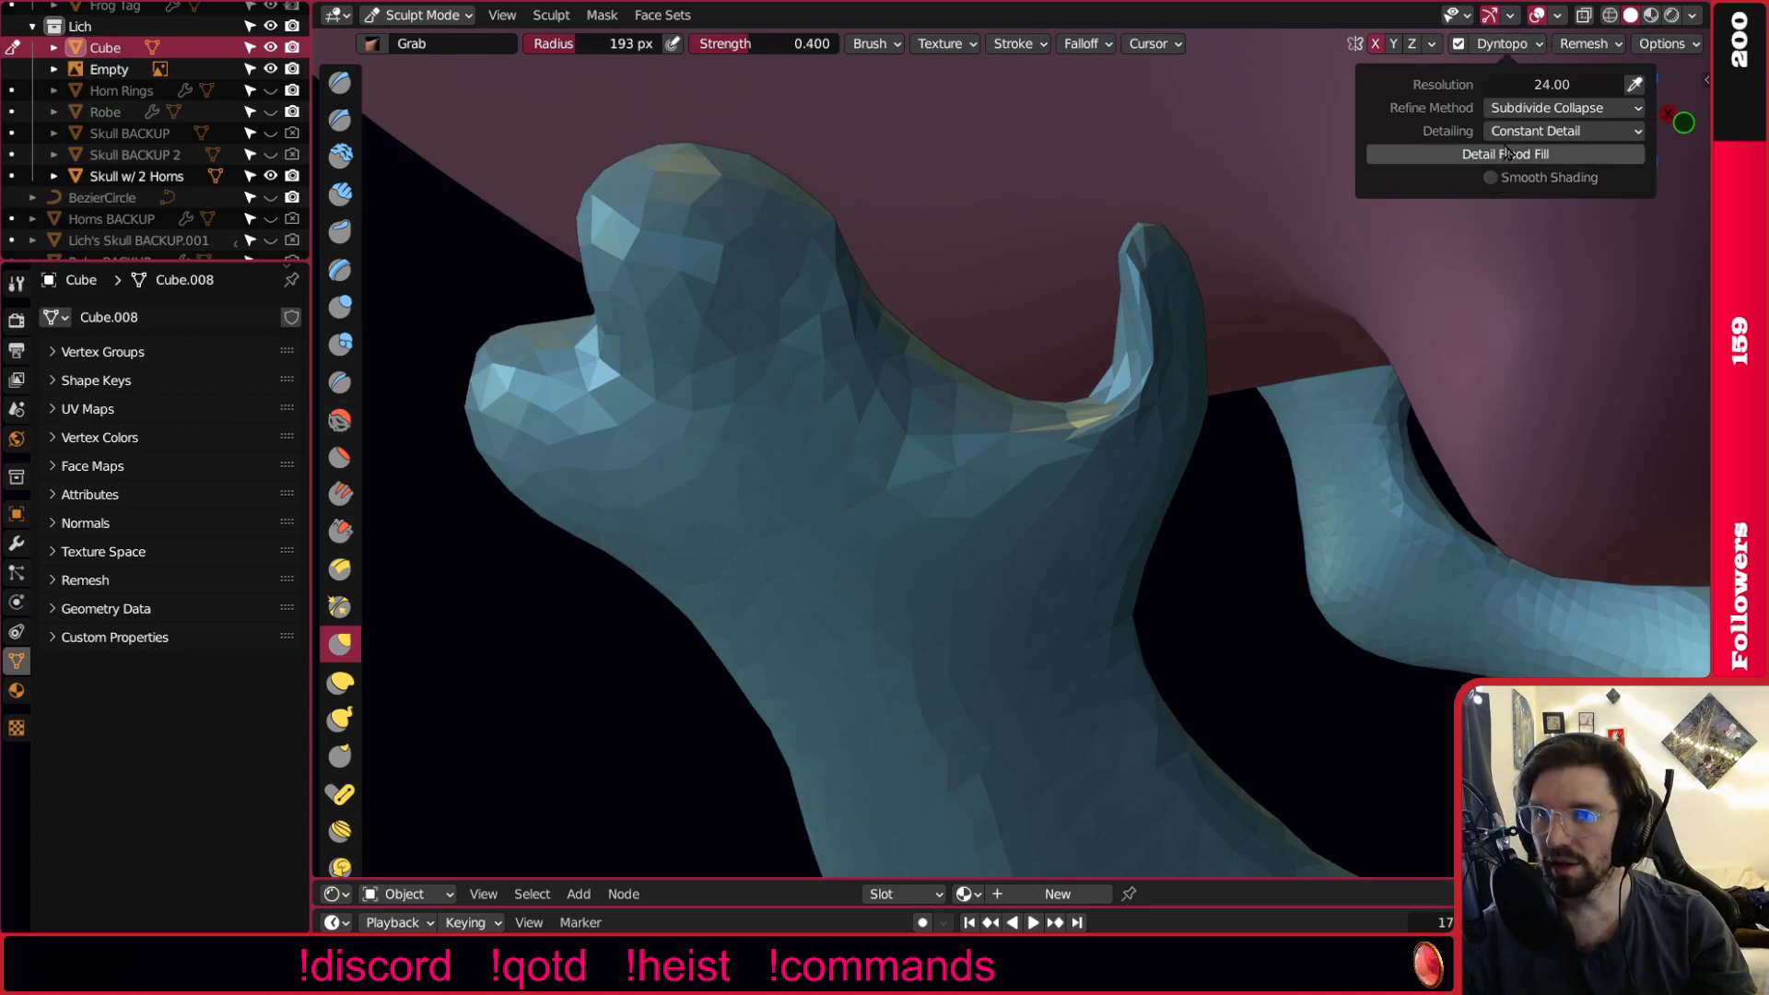
{"action": "left_click", "coordinate": [1511, 154]}
{"action": "left_click", "coordinate": [340, 420]}
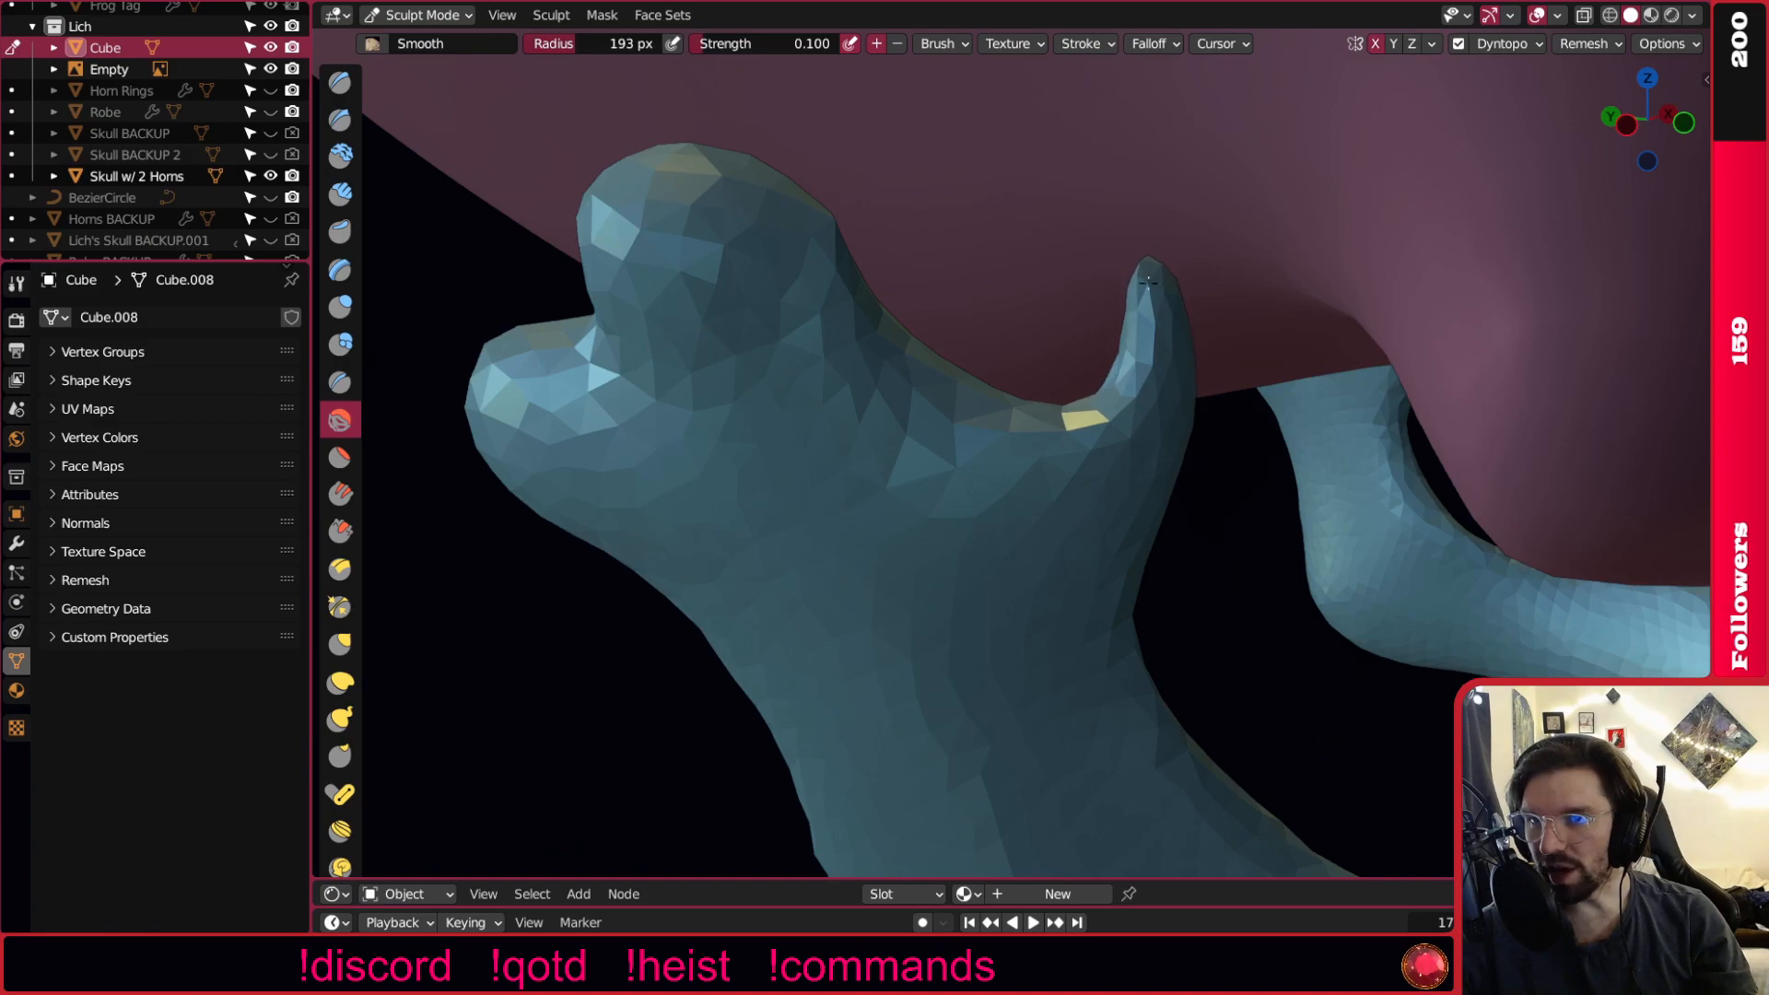
{"action": "middle_click_drag", "start_coordinate": [1135, 307], "coordinate": [875, 292]}
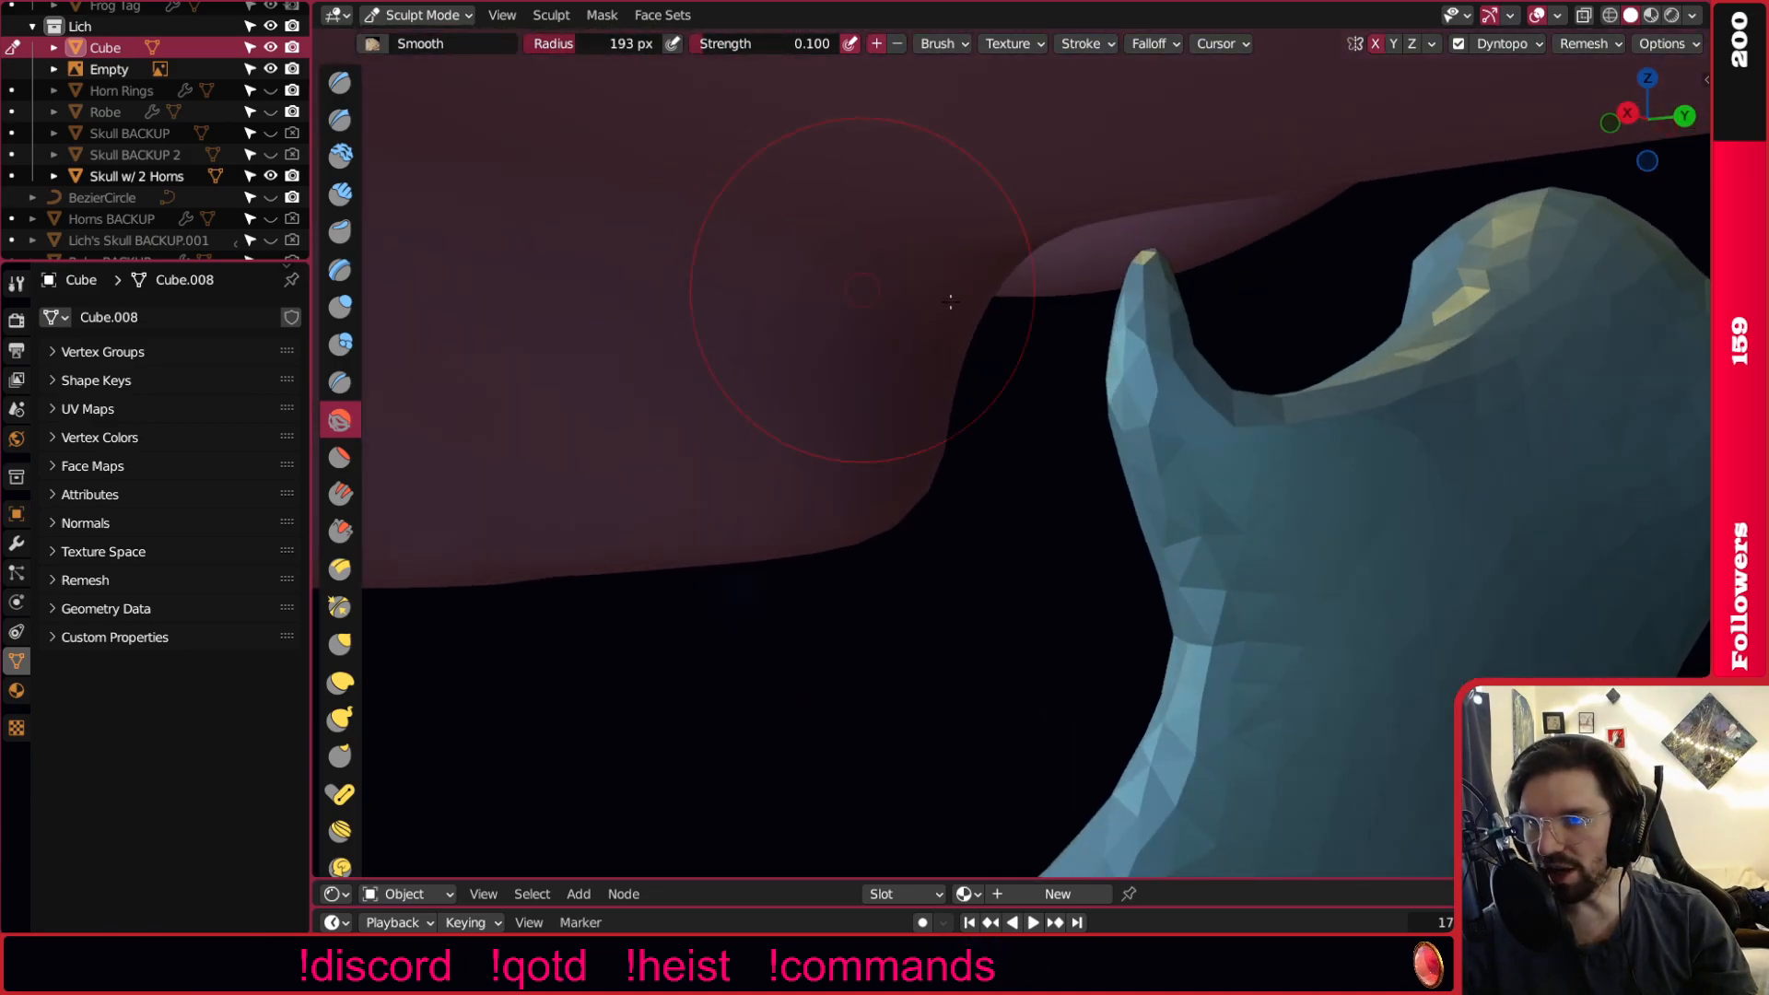
{"action": "middle_click_drag", "start_coordinate": [1315, 574], "coordinate": [1048, 474], "text": "shift"}
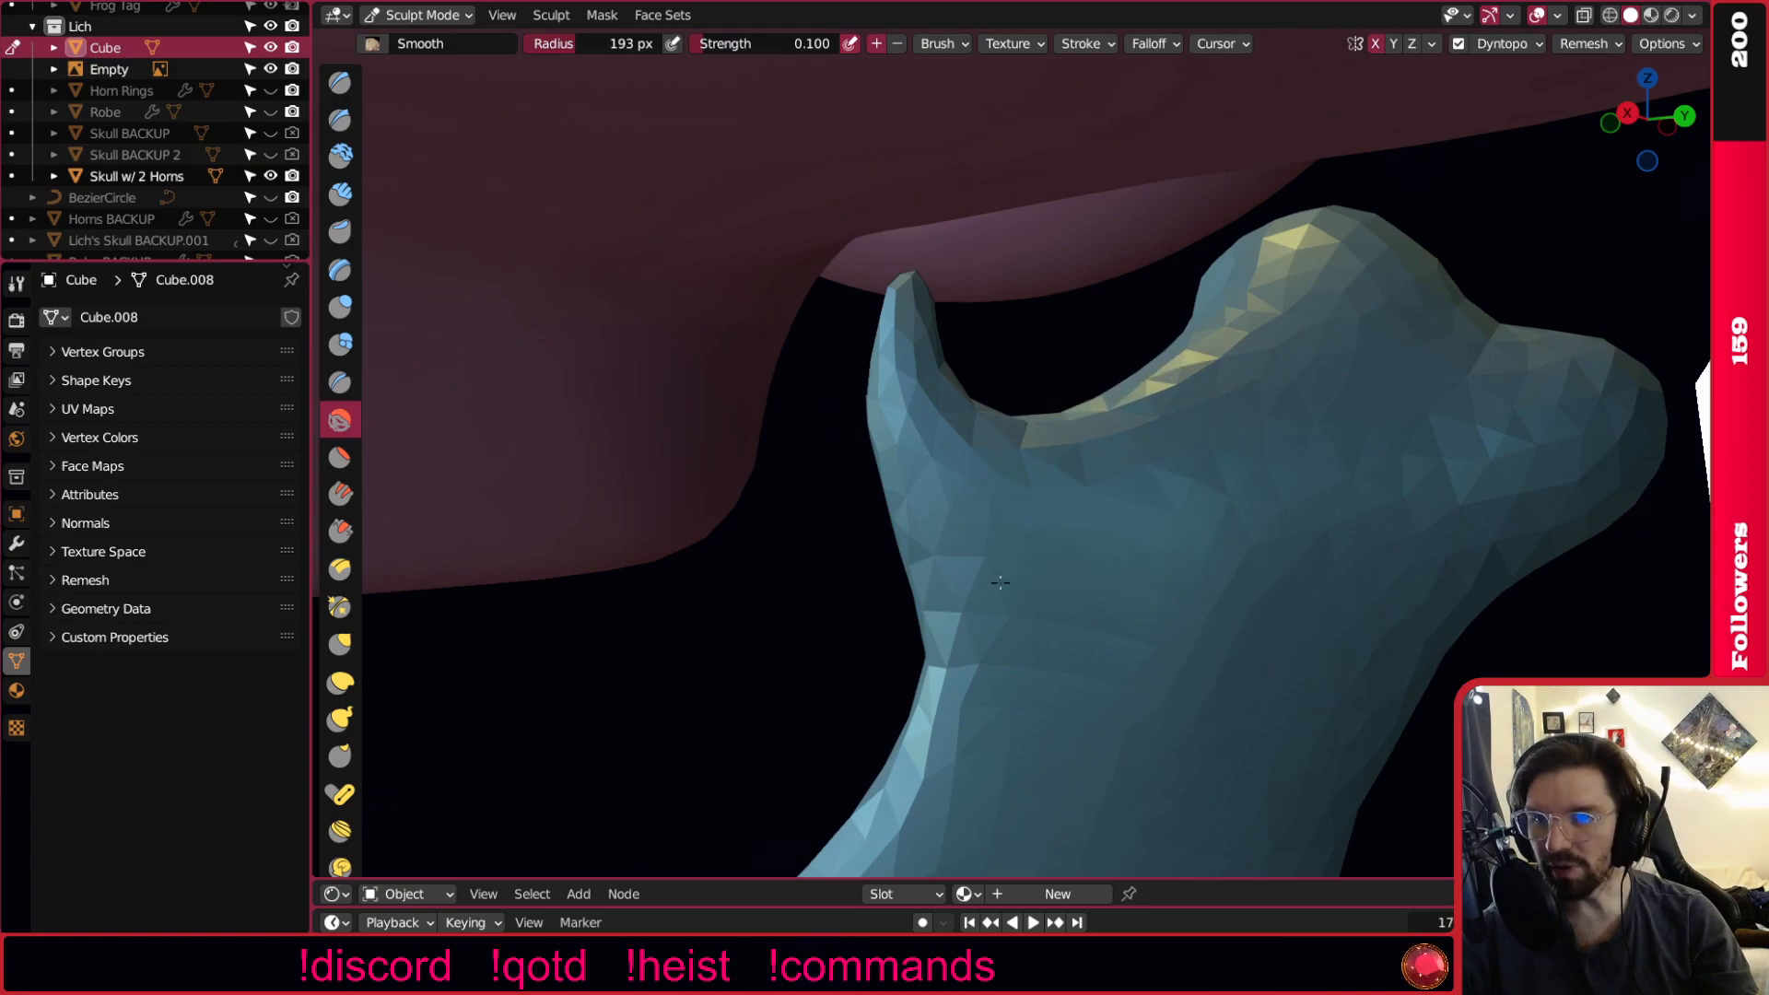
{"action": "mouse_move", "coordinate": [995, 362]}
{"action": "middle_mouse_down", "text": "ctrl"}
{"action": "mouse_move", "coordinate": [997, 462]}
{"action": "mouse_move", "coordinate": [897, 415]}
{"action": "mouse_move", "coordinate": [556, 378]}
{"action": "mouse_move", "coordinate": [671, 387]}
{"action": "mouse_move", "coordinate": [893, 363]}
{"action": "middle_mouse_up", "text": "ctrl"}
{"action": "scroll", "coordinate": [893, 363], "scroll_direction": "up", "scroll_amount": 5}
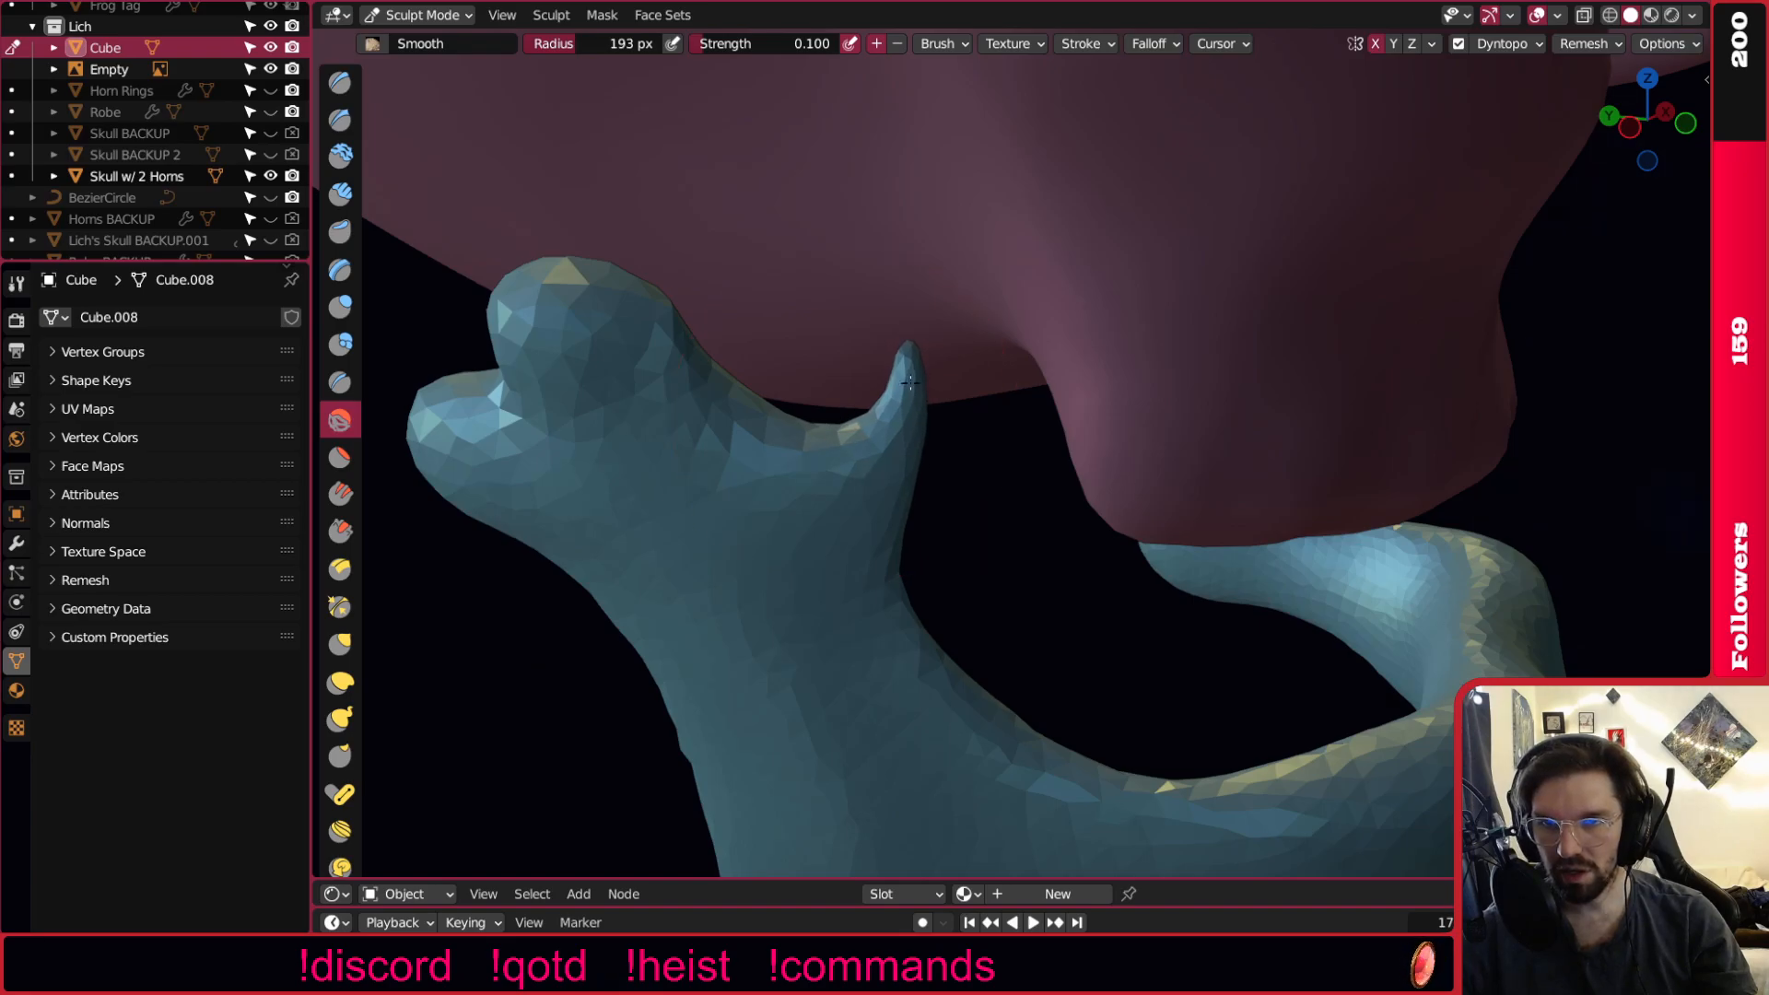
Hide the horned skull and adjust the coronoid tips with the Elastic Deform brush at 100 px radius and 0.500 strength.
{"action": "scroll", "coordinate": [908, 383], "scroll_direction": "down", "scroll_amount": 4}
{"action": "middle_click_drag", "start_coordinate": [908, 383], "coordinate": [754, 339]}
{"action": "scroll", "coordinate": [983, 395], "scroll_direction": "up", "scroll_amount": 3}
{"action": "middle_click_drag", "start_coordinate": [983, 394], "coordinate": [723, 406]}
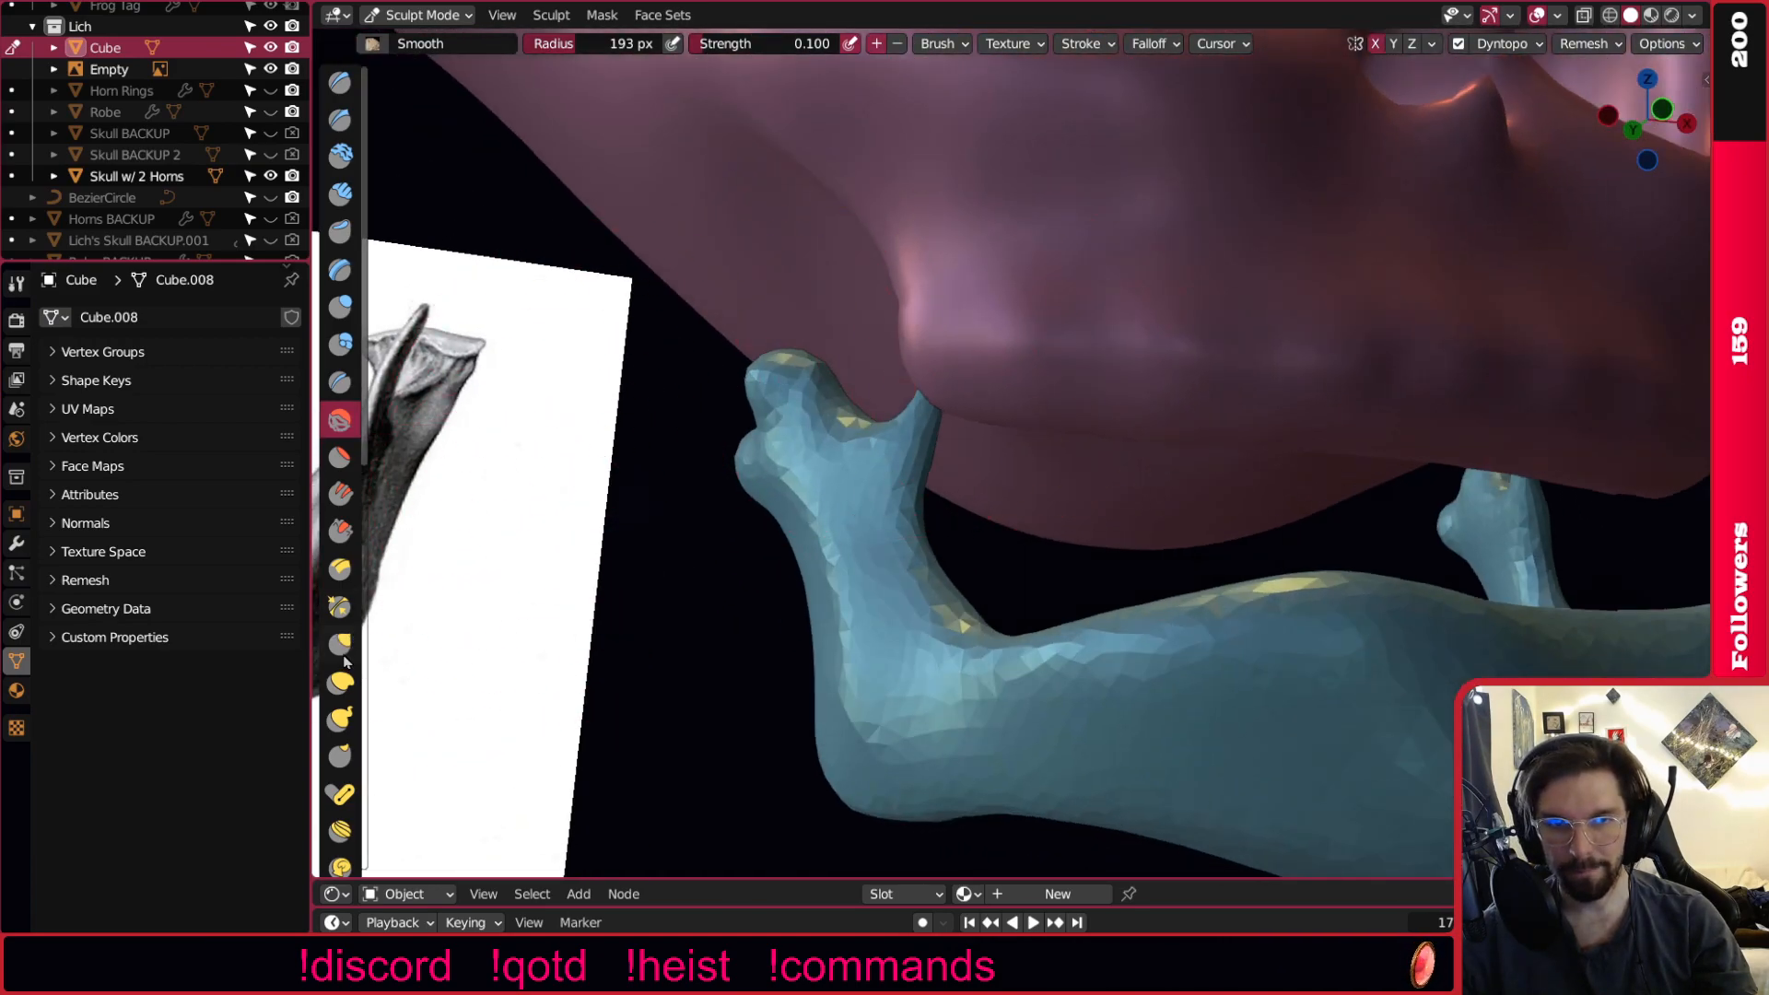
{"action": "left_click", "coordinate": [352, 721]}
{"action": "middle_click_drag", "start_coordinate": [547, 601], "coordinate": [509, 640]}
{"action": "left_click", "coordinate": [342, 684]}
{"action": "mouse_move", "coordinate": [765, 484]}
{"action": "middle_mouse_down"}
{"action": "mouse_move", "coordinate": [866, 494]}
{"action": "mouse_move", "coordinate": [1016, 553]}
{"action": "mouse_move", "coordinate": [996, 534]}
{"action": "mouse_move", "coordinate": [1499, 318]}
{"action": "mouse_move", "coordinate": [1198, 387]}
{"action": "middle_mouse_up"}
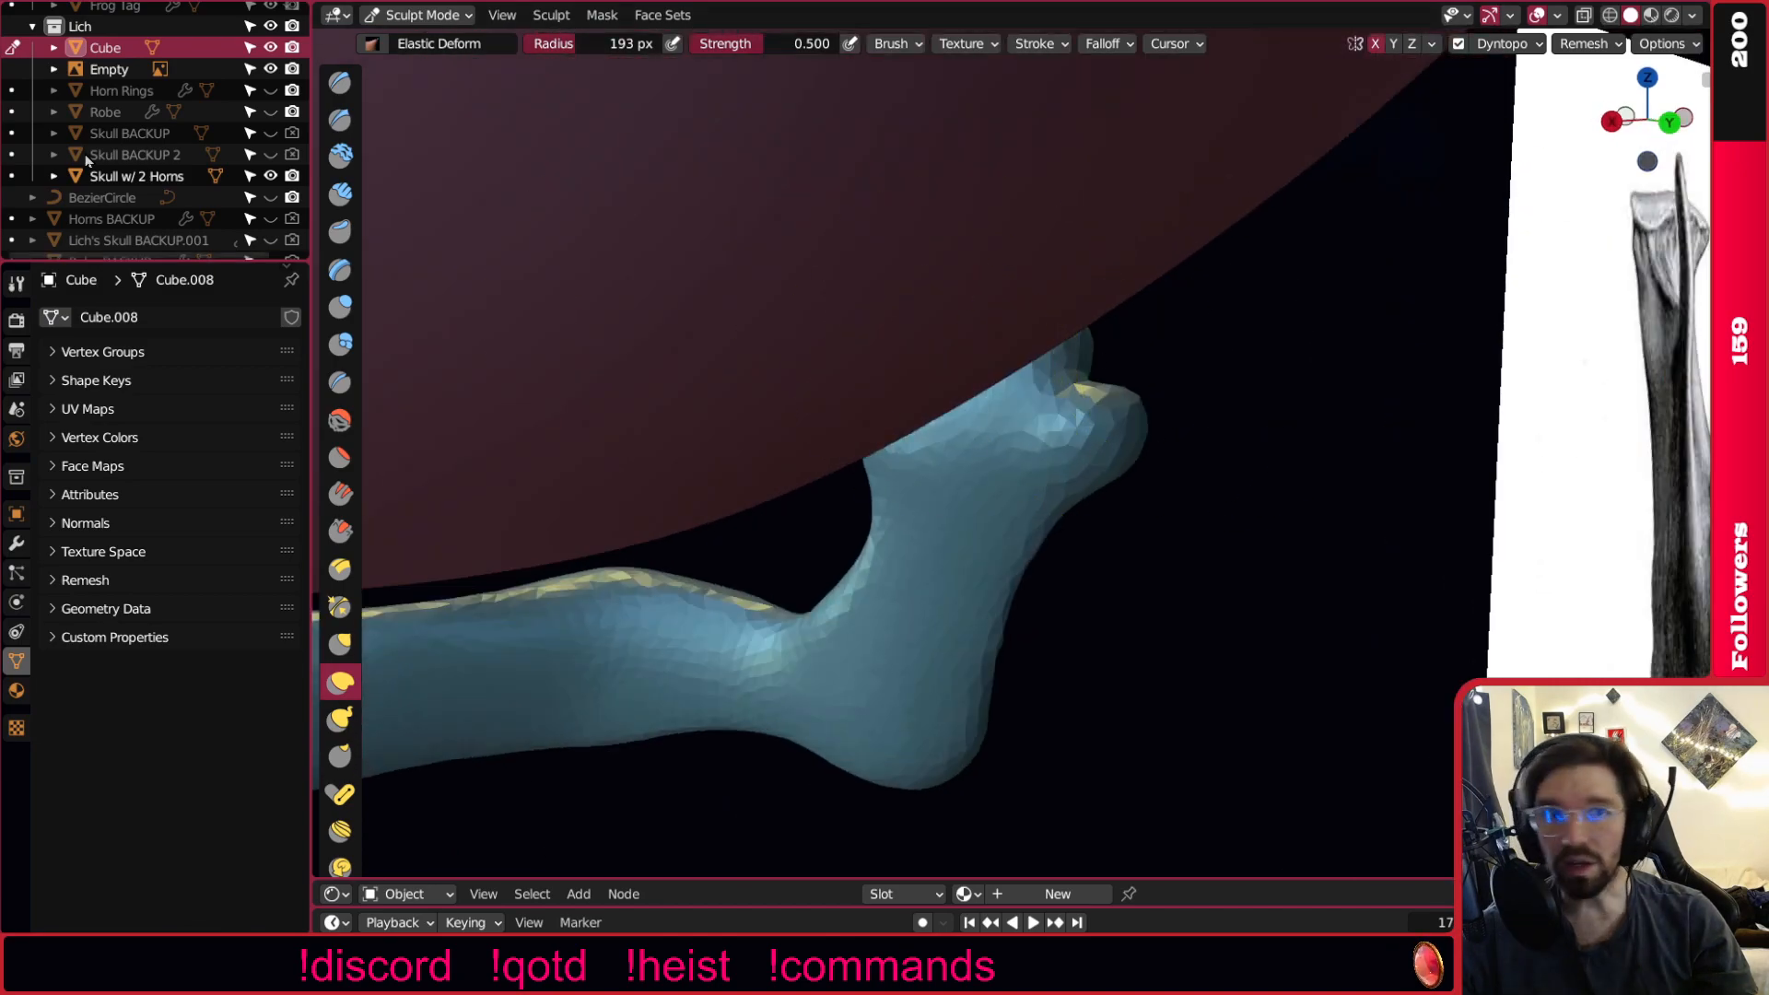
{"action": "left_click", "coordinate": [271, 177]}
{"action": "middle_click_drag", "start_coordinate": [1332, 395], "coordinate": [769, 444]}
{"action": "middle_click_drag", "start_coordinate": [948, 385], "coordinate": [912, 385]}
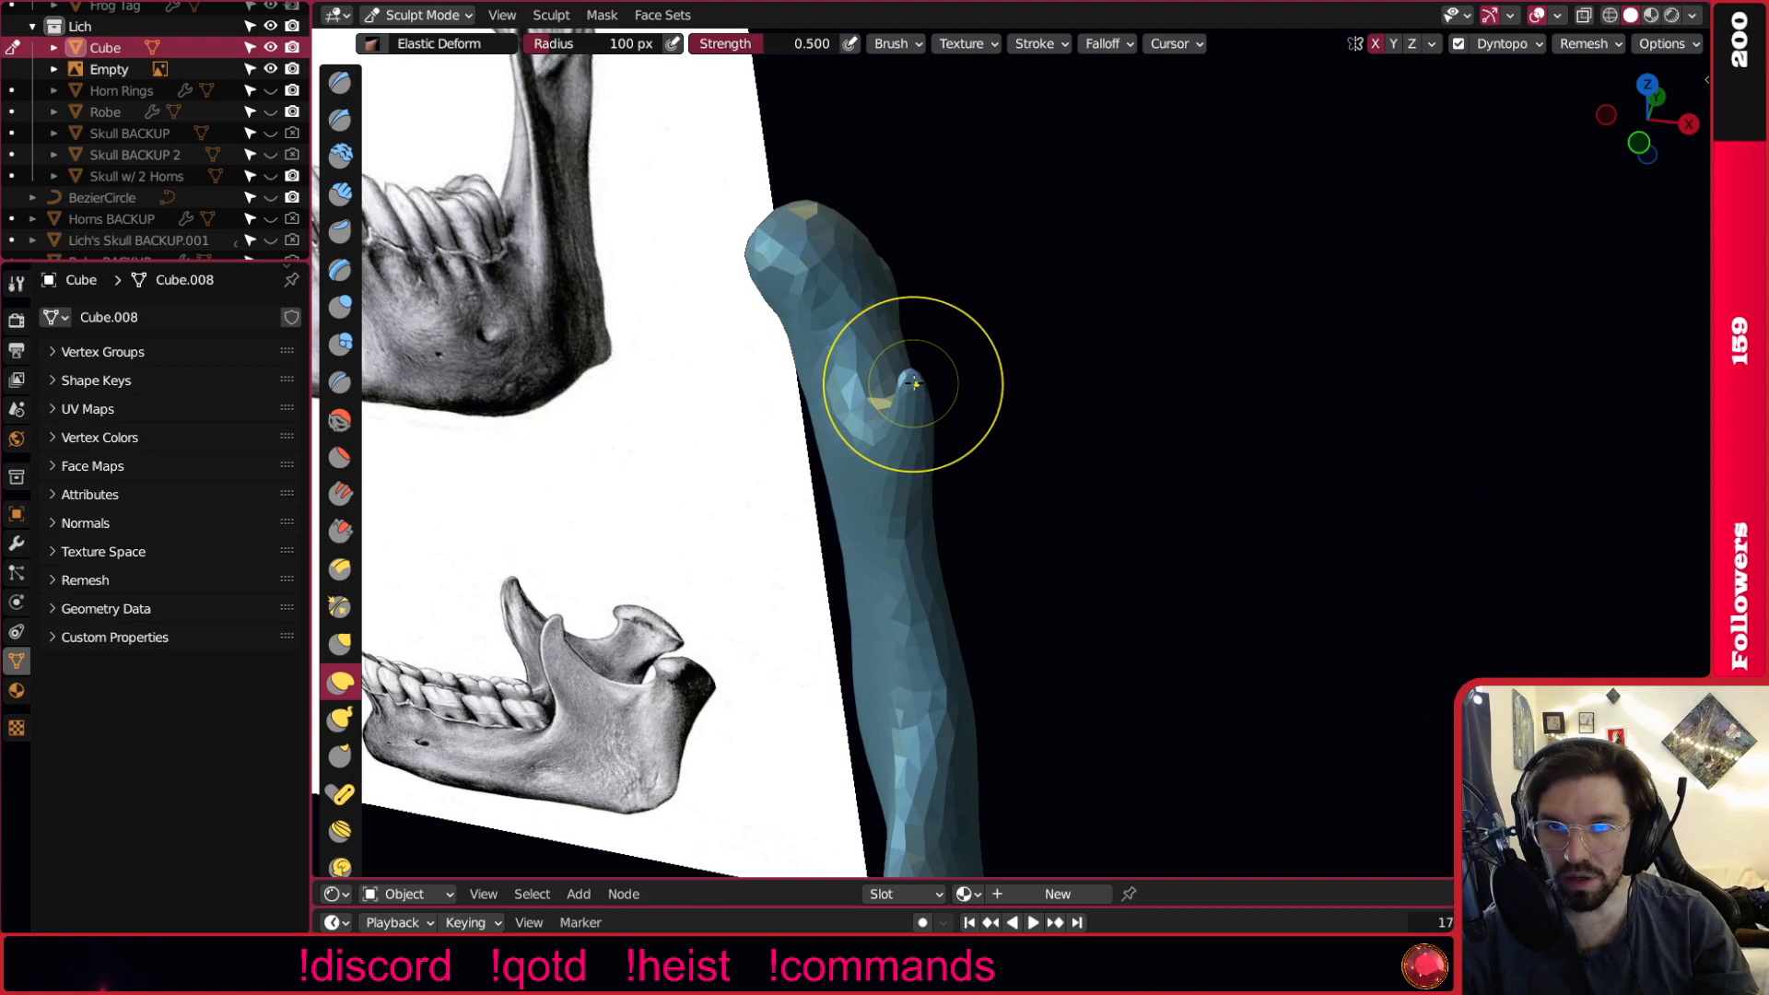
{"action": "mouse_move", "coordinate": [727, 411]}
{"action": "middle_mouse_down"}
{"action": "mouse_move", "coordinate": [999, 368]}
{"action": "mouse_move", "coordinate": [1303, 265]}
{"action": "mouse_move", "coordinate": [1092, 369]}
{"action": "mouse_move", "coordinate": [700, 415]}
{"action": "middle_mouse_up"}
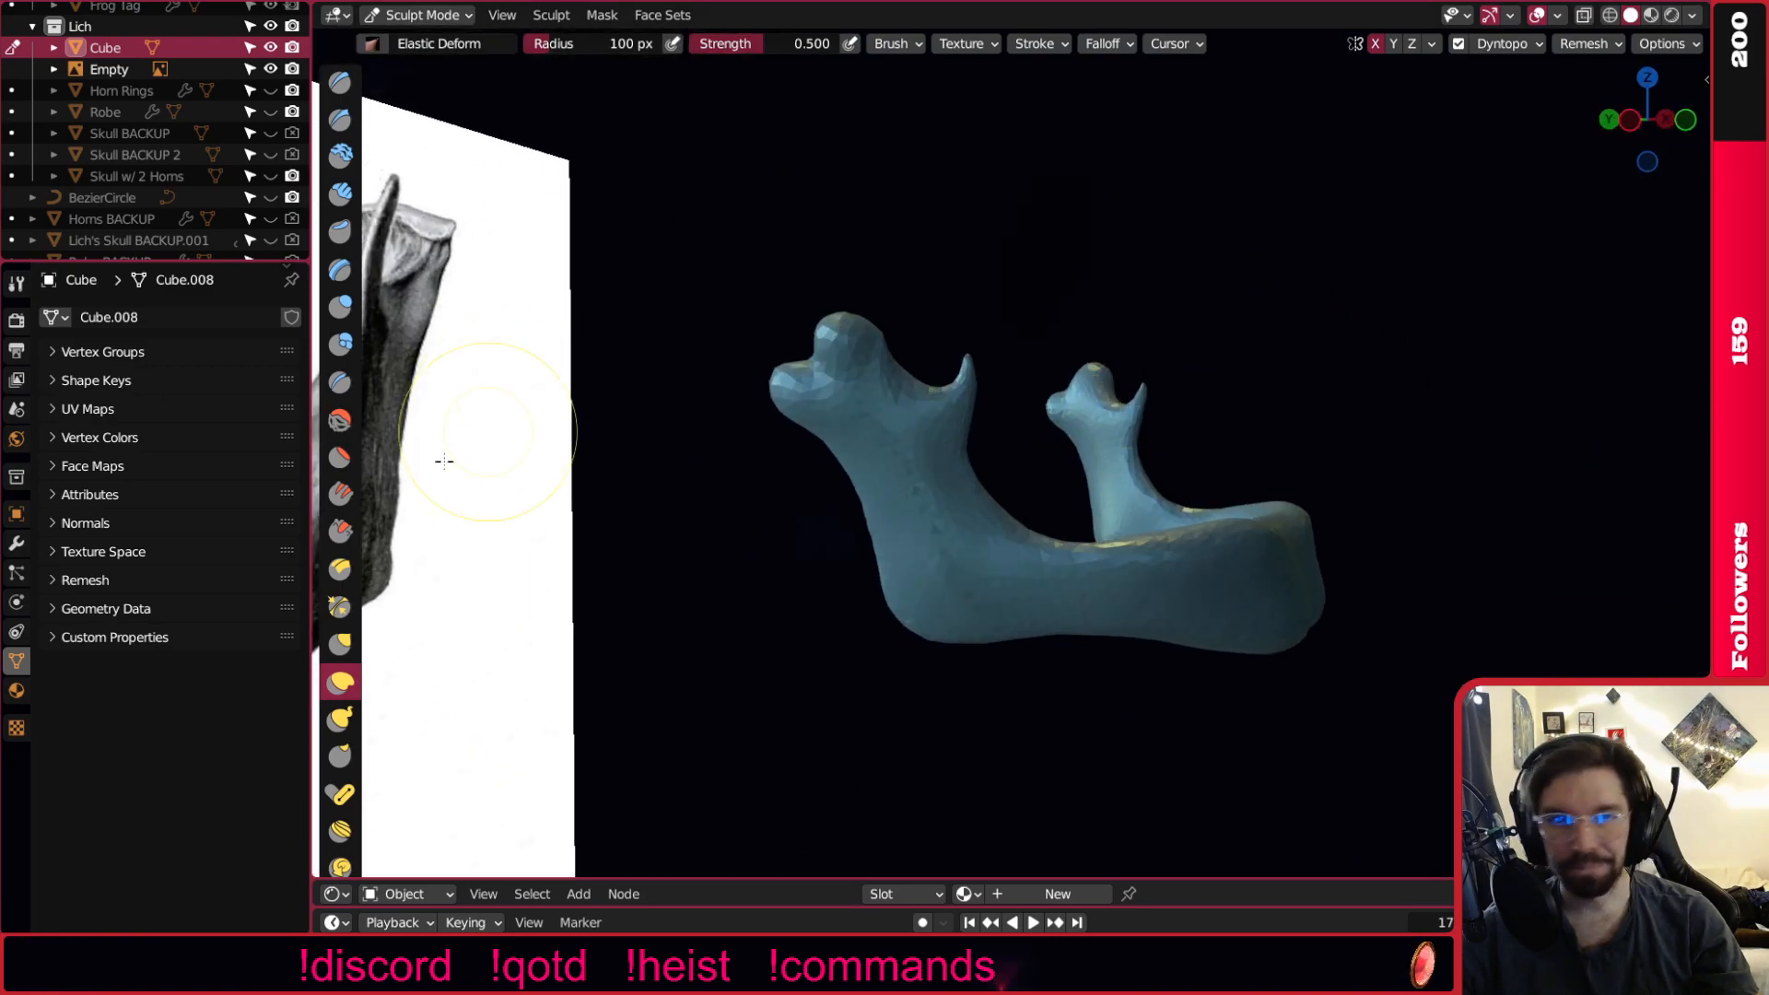
Show the Skull w/ 2 Horns object again and frame the coronoid process beneath it.
{"action": "left_click", "coordinate": [271, 176]}
{"action": "scroll", "coordinate": [954, 382], "scroll_direction": "up", "scroll_amount": 5}
{"action": "mouse_move", "coordinate": [995, 359]}
{"action": "middle_mouse_down"}
{"action": "mouse_move", "coordinate": [954, 380]}
{"action": "mouse_move", "coordinate": [1004, 365]}
{"action": "middle_mouse_up"}
{"action": "scroll", "coordinate": [972, 374], "scroll_direction": "up", "scroll_amount": 3}
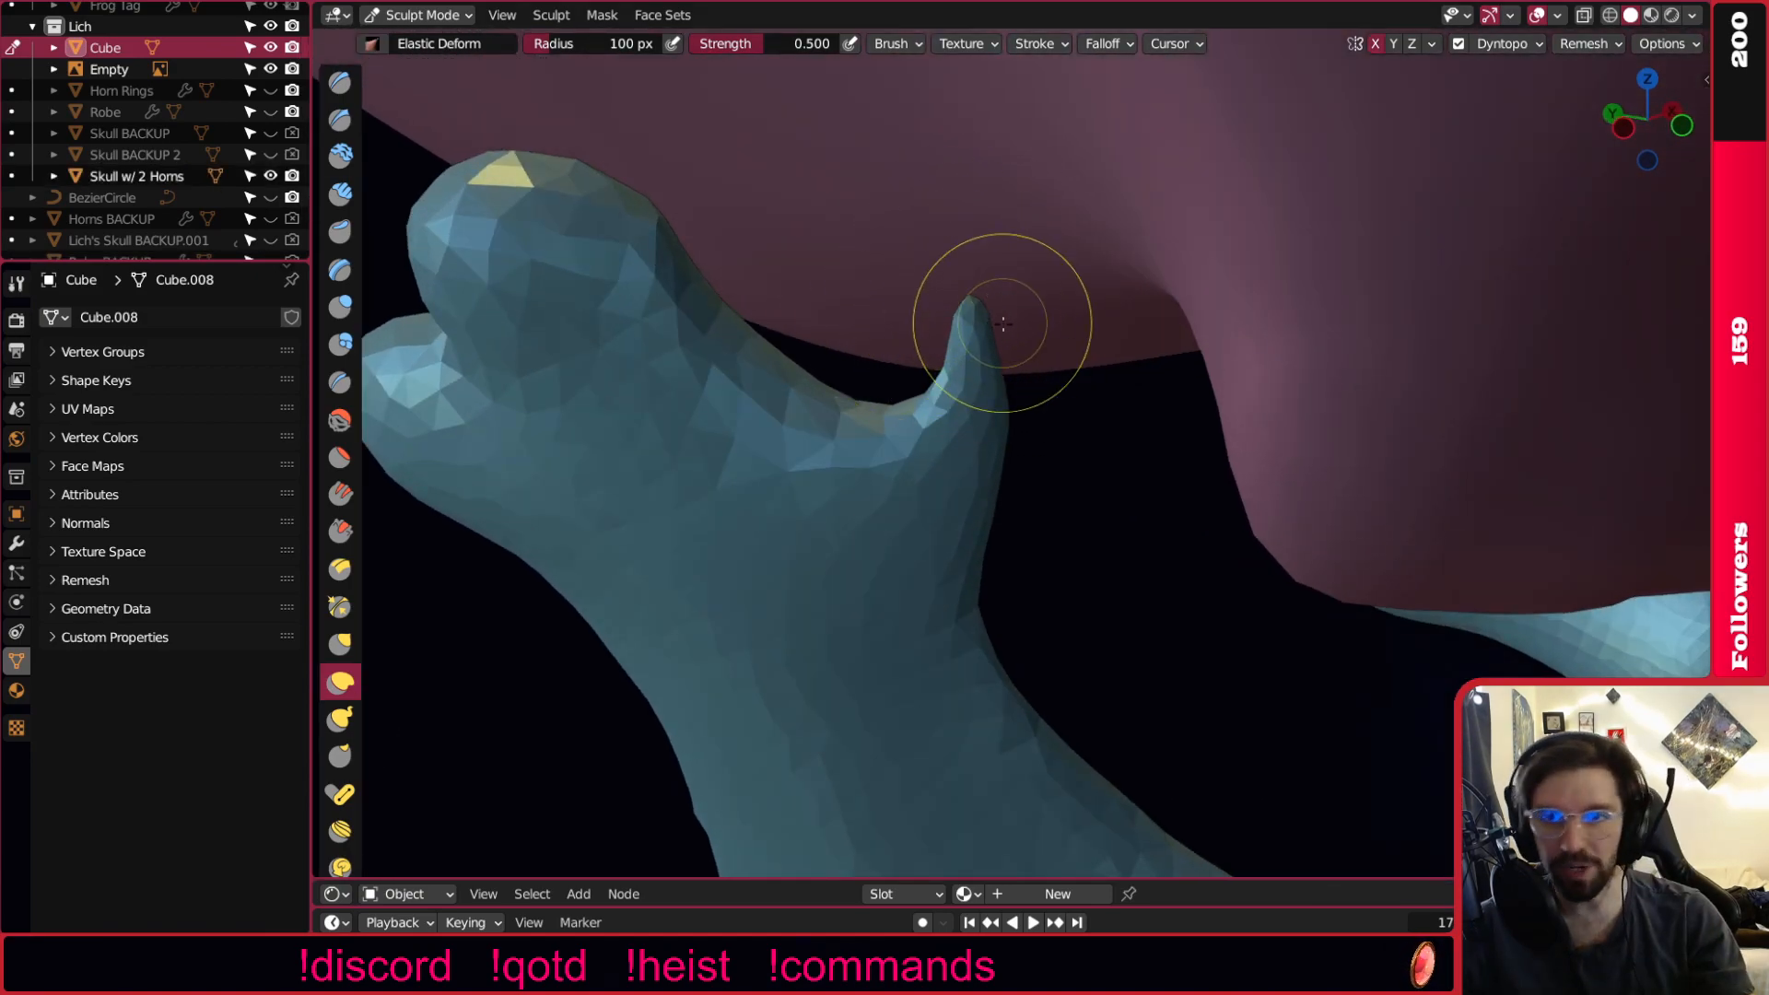
Thicken the front edge of the ramus below the coronoid process with the Inflate/Deflate brush at 100 px radius and 0.500 strength.
{"action": "middle_click_drag", "start_coordinate": [1001, 321], "coordinate": [1019, 296]}
{"action": "left_click", "coordinate": [340, 307]}
{"action": "mouse_move", "coordinate": [965, 556]}
{"action": "middle_mouse_down"}
{"action": "mouse_move", "coordinate": [964, 391]}
{"action": "mouse_move", "coordinate": [879, 380]}
{"action": "mouse_move", "coordinate": [922, 511]}
{"action": "mouse_move", "coordinate": [968, 466]}
{"action": "mouse_move", "coordinate": [900, 442]}
{"action": "mouse_move", "coordinate": [894, 420]}
{"action": "middle_mouse_up"}
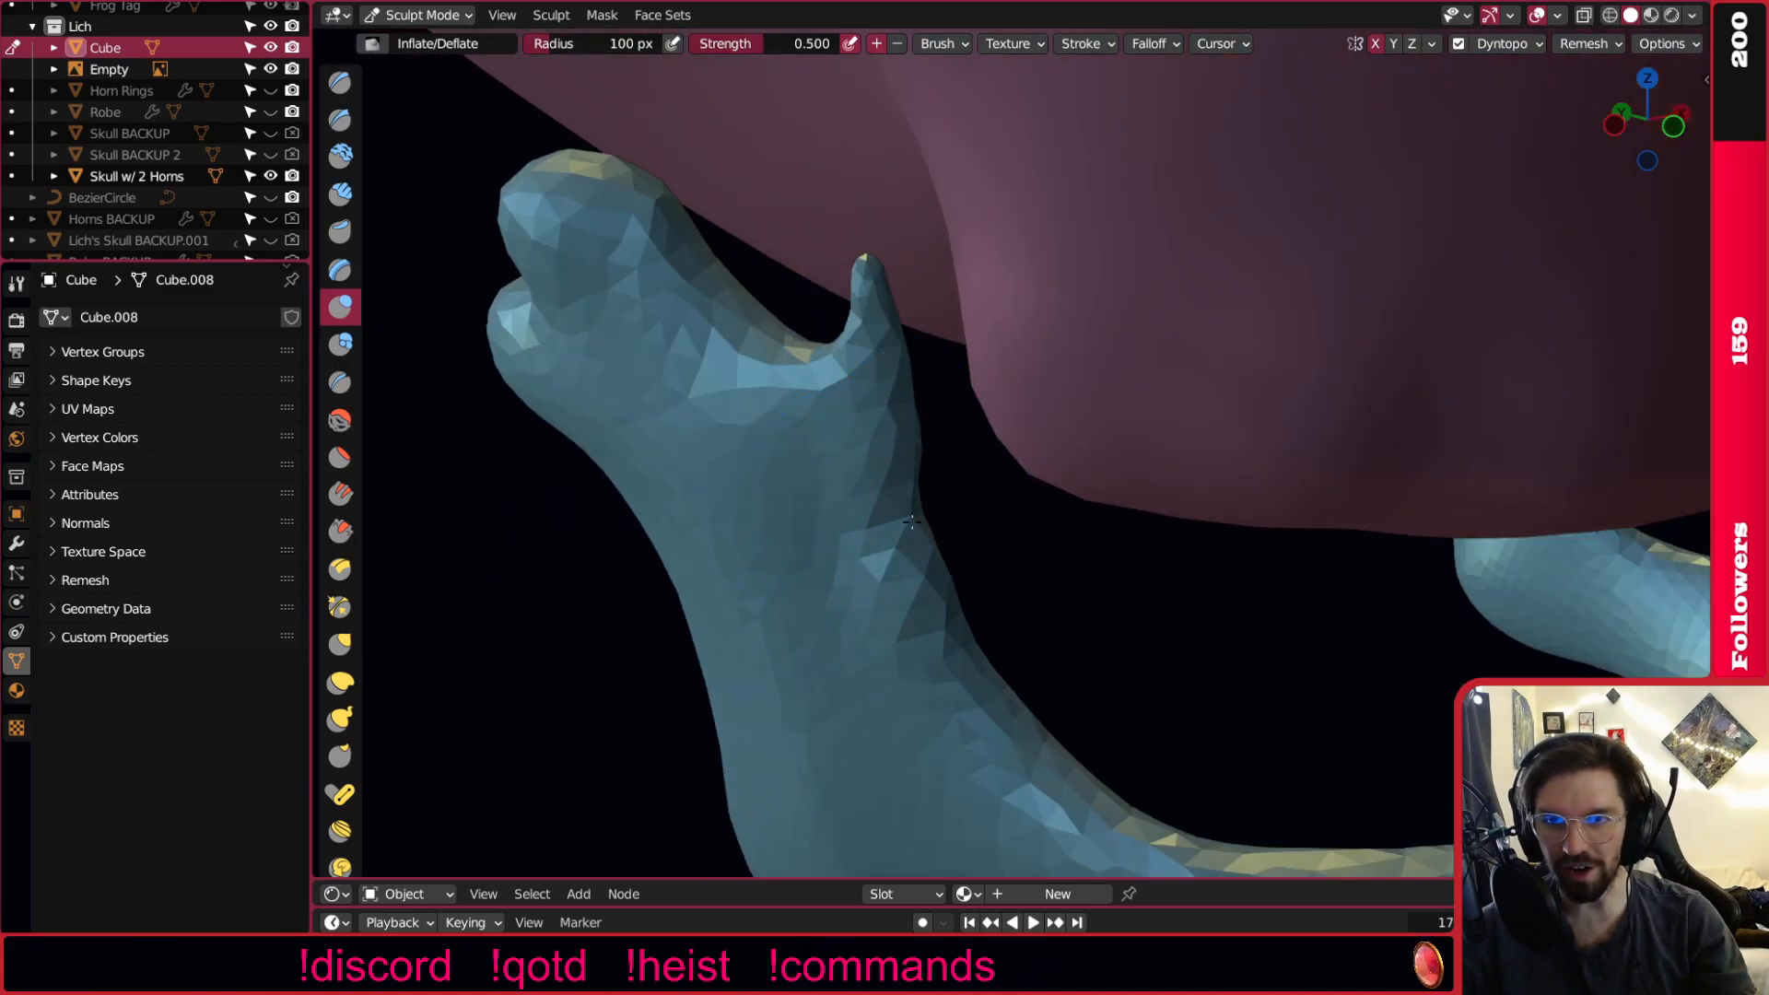
Smooth the front edge of the ramus and the coronoid base at 136 px radius and 0.100 strength.
{"action": "key", "text": "s"}
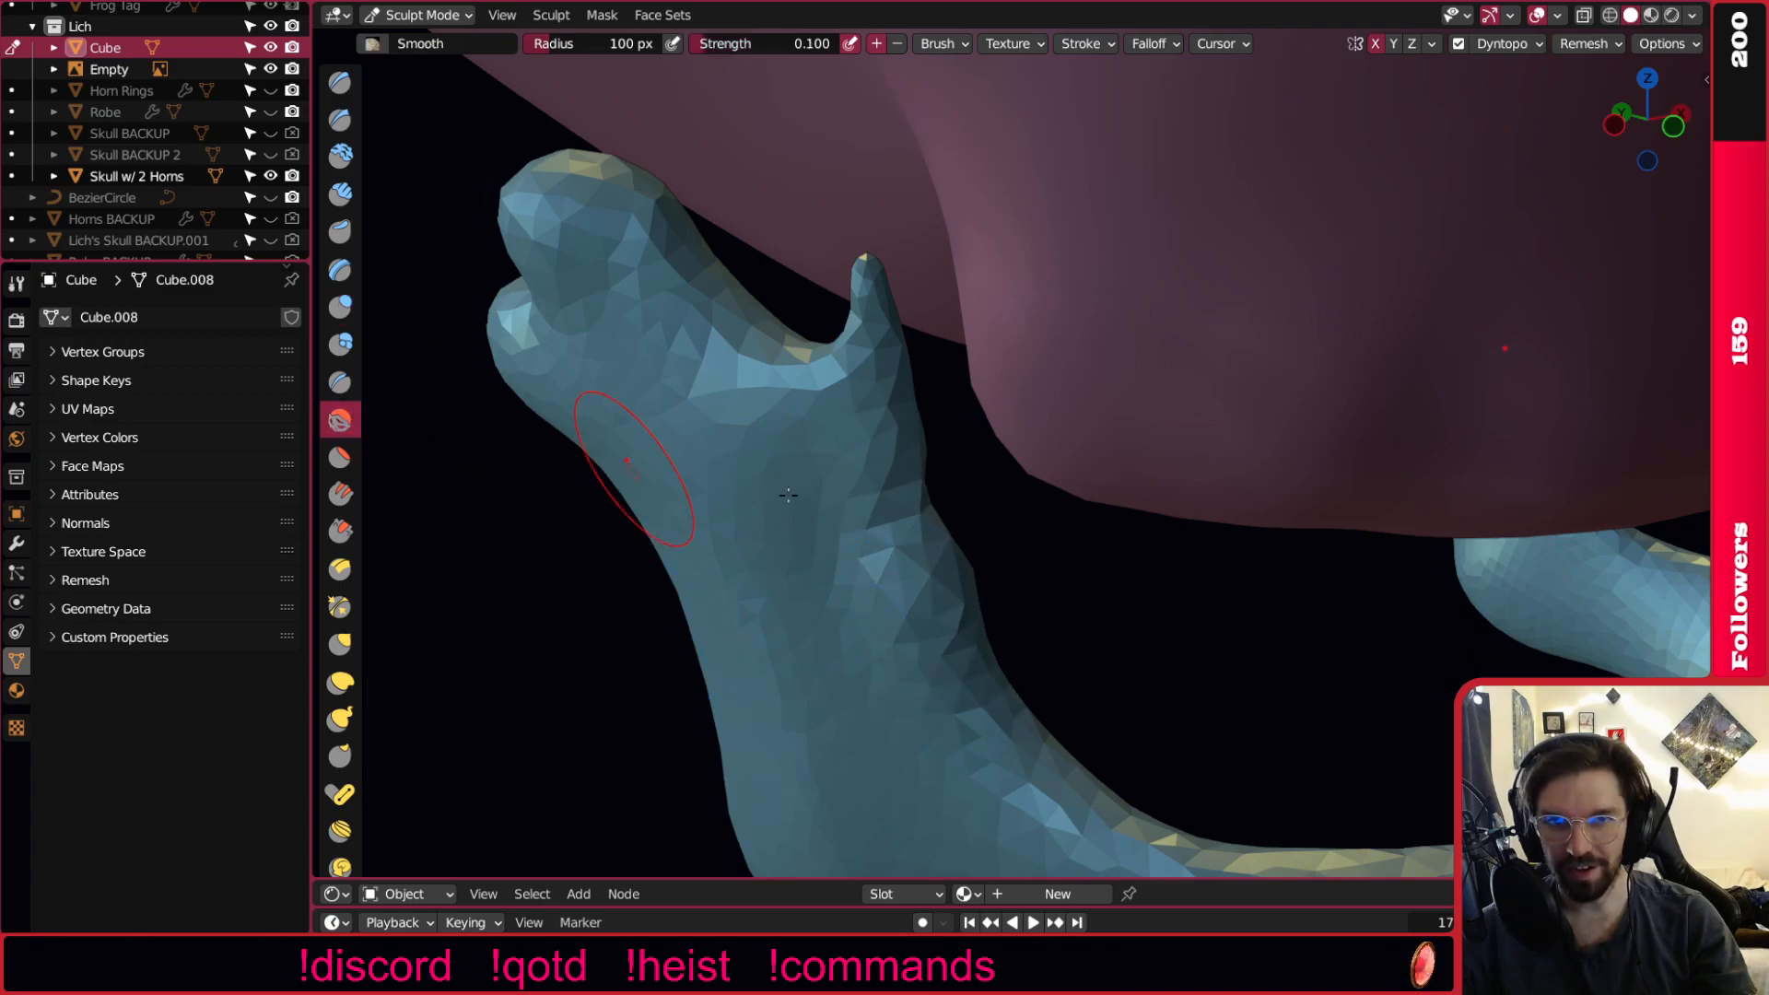
{"action": "middle_click_drag", "start_coordinate": [1000, 612], "coordinate": [912, 599]}
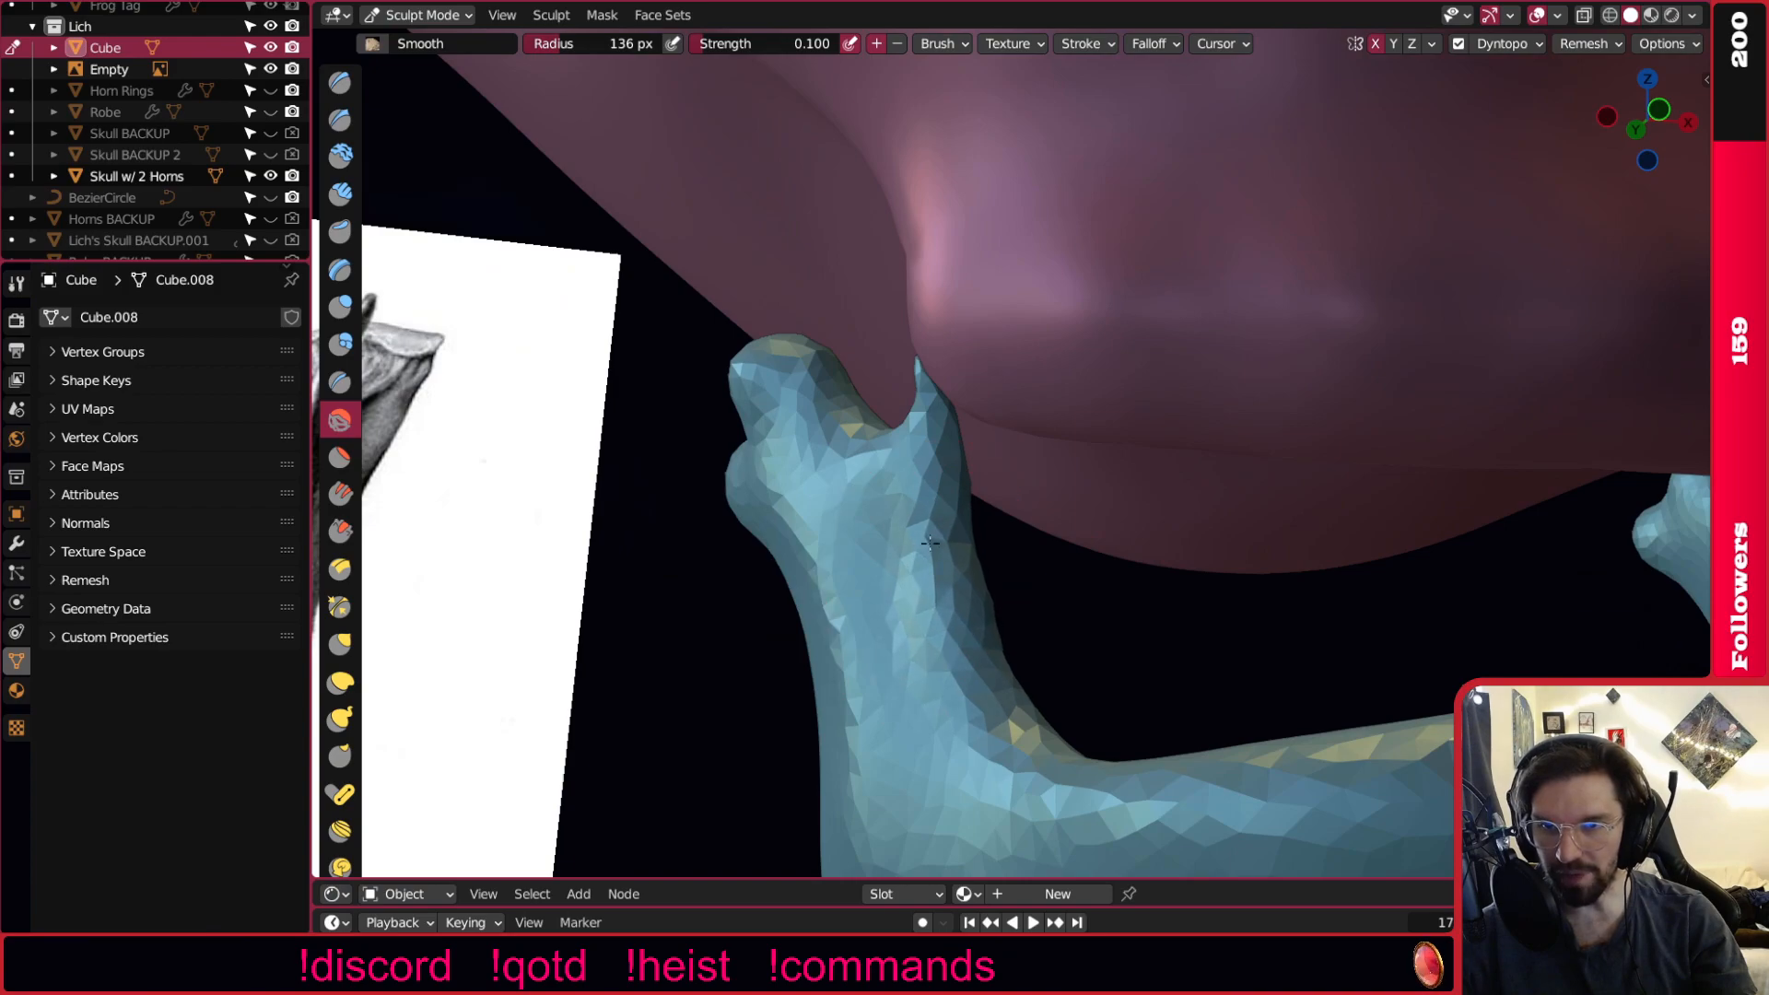
{"action": "middle_click_drag", "start_coordinate": [907, 463], "coordinate": [931, 602]}
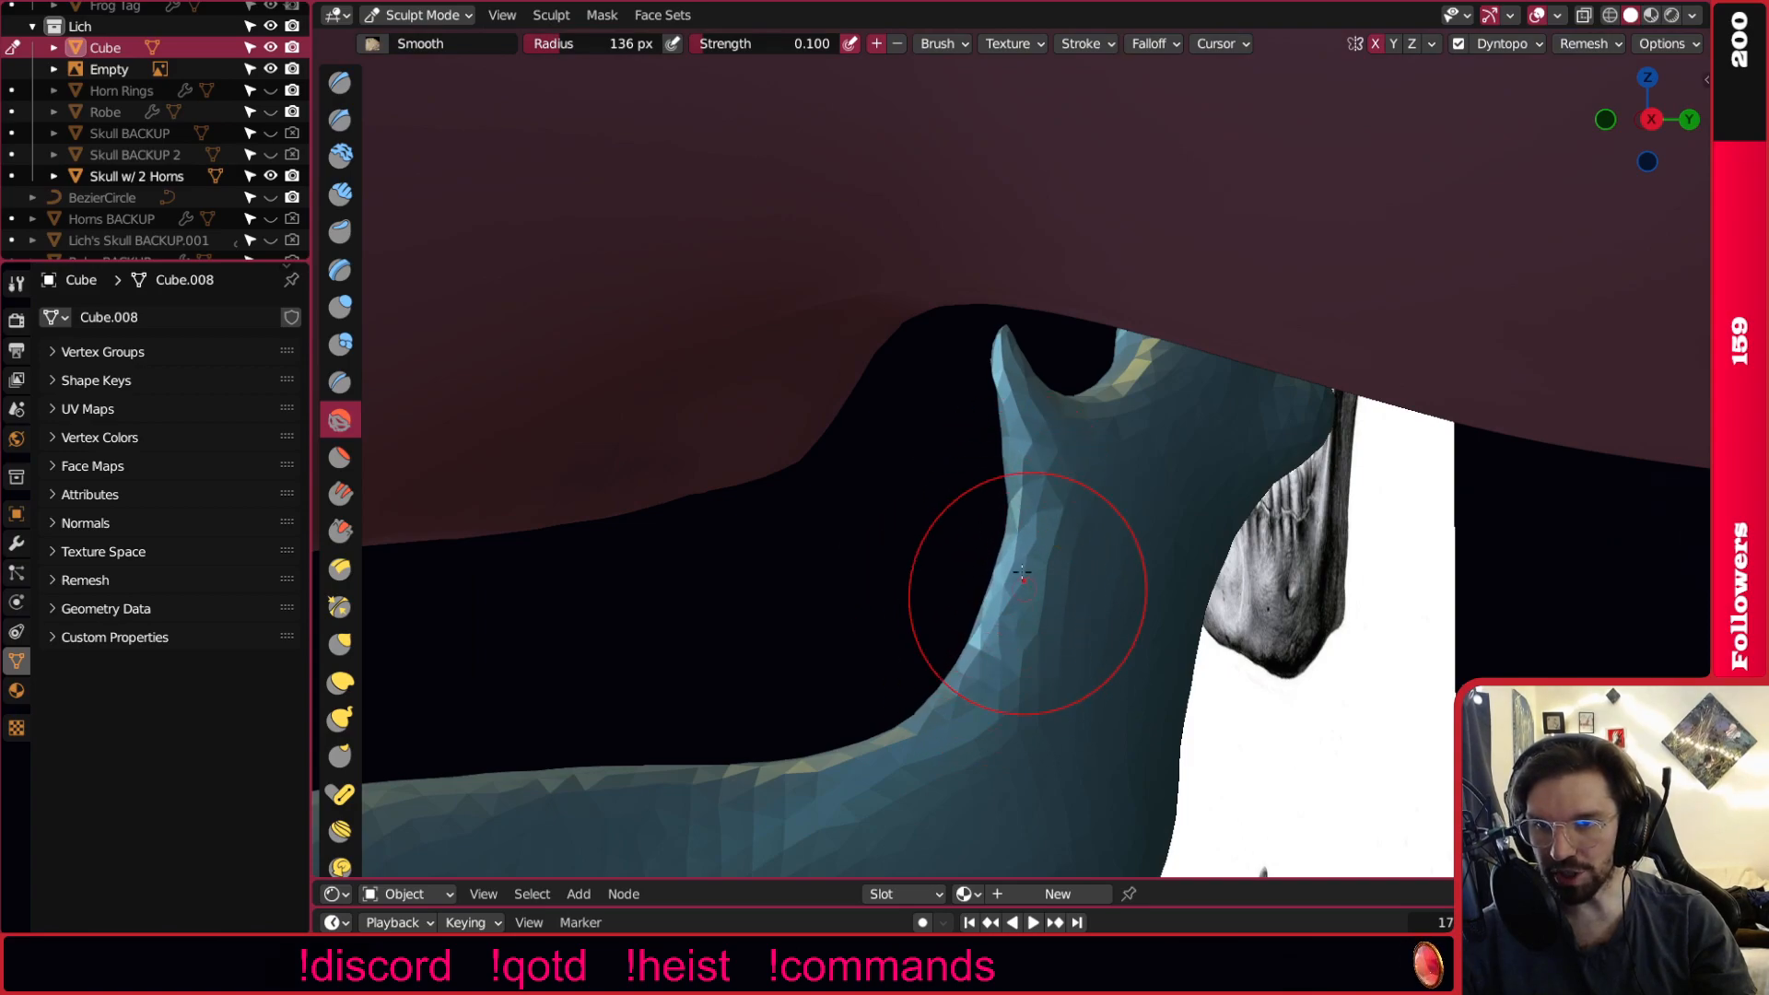
{"action": "middle_click_drag", "start_coordinate": [1063, 564], "coordinate": [1036, 660]}
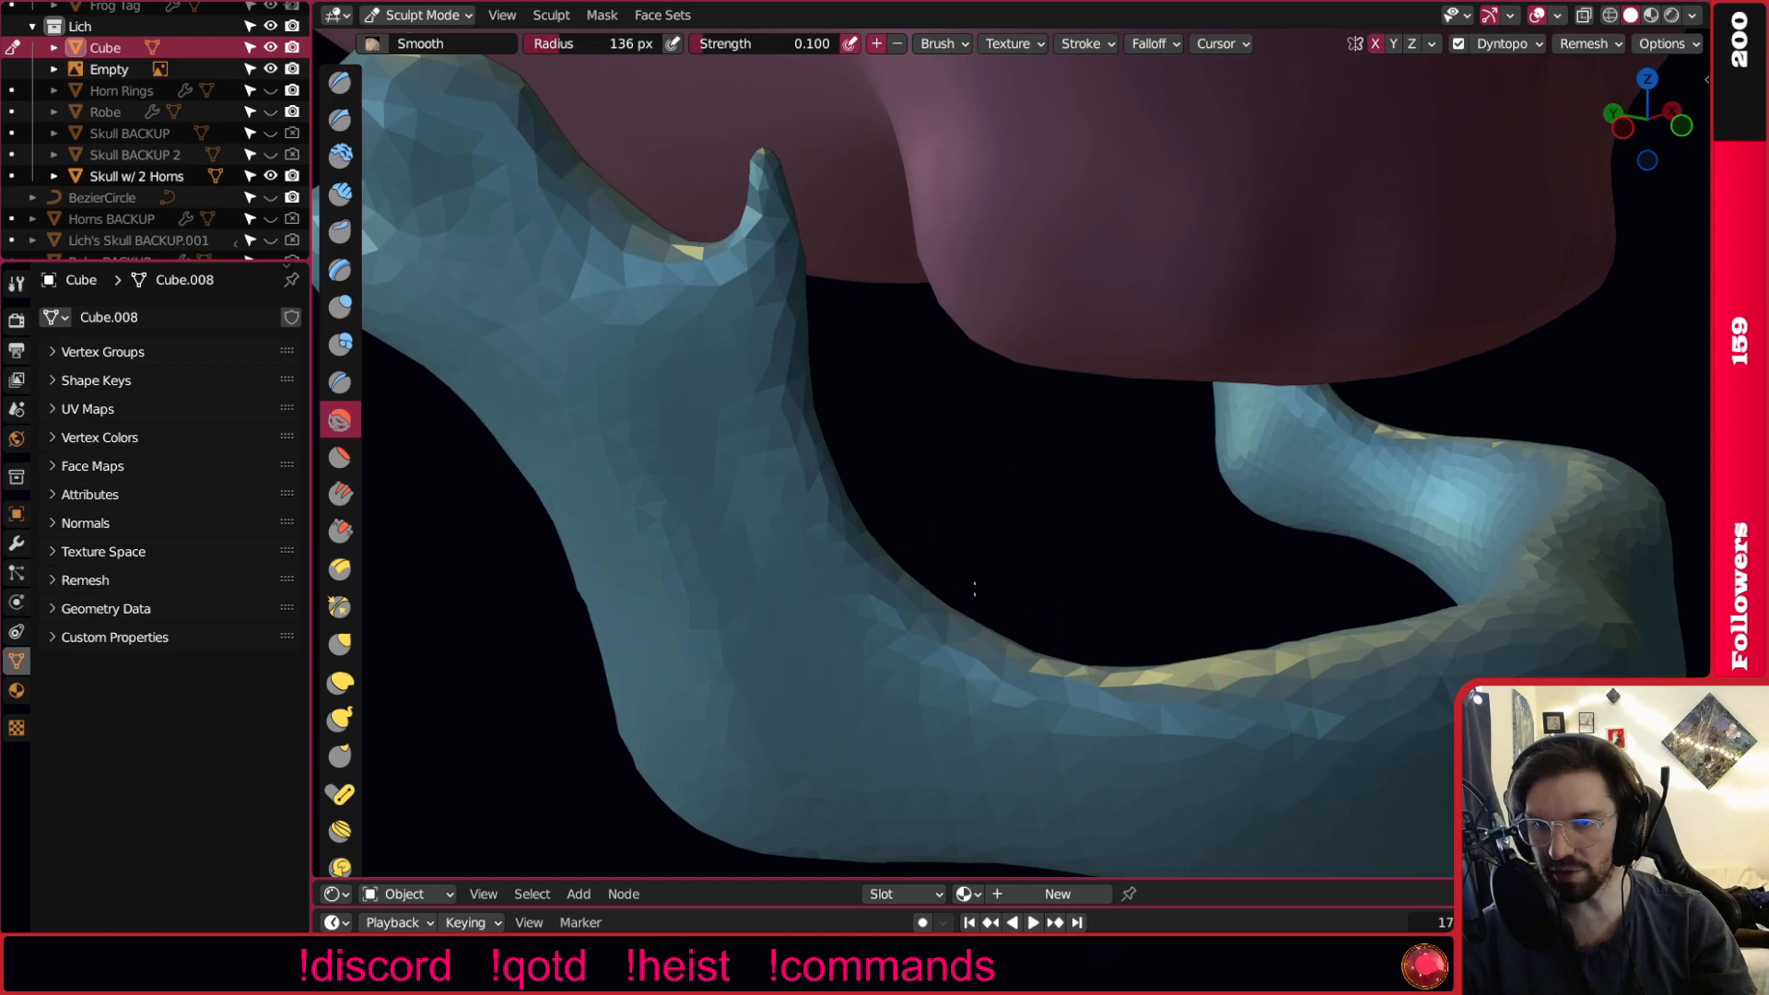
{"action": "middle_click_drag", "start_coordinate": [964, 579], "coordinate": [1023, 654], "text": "shift"}
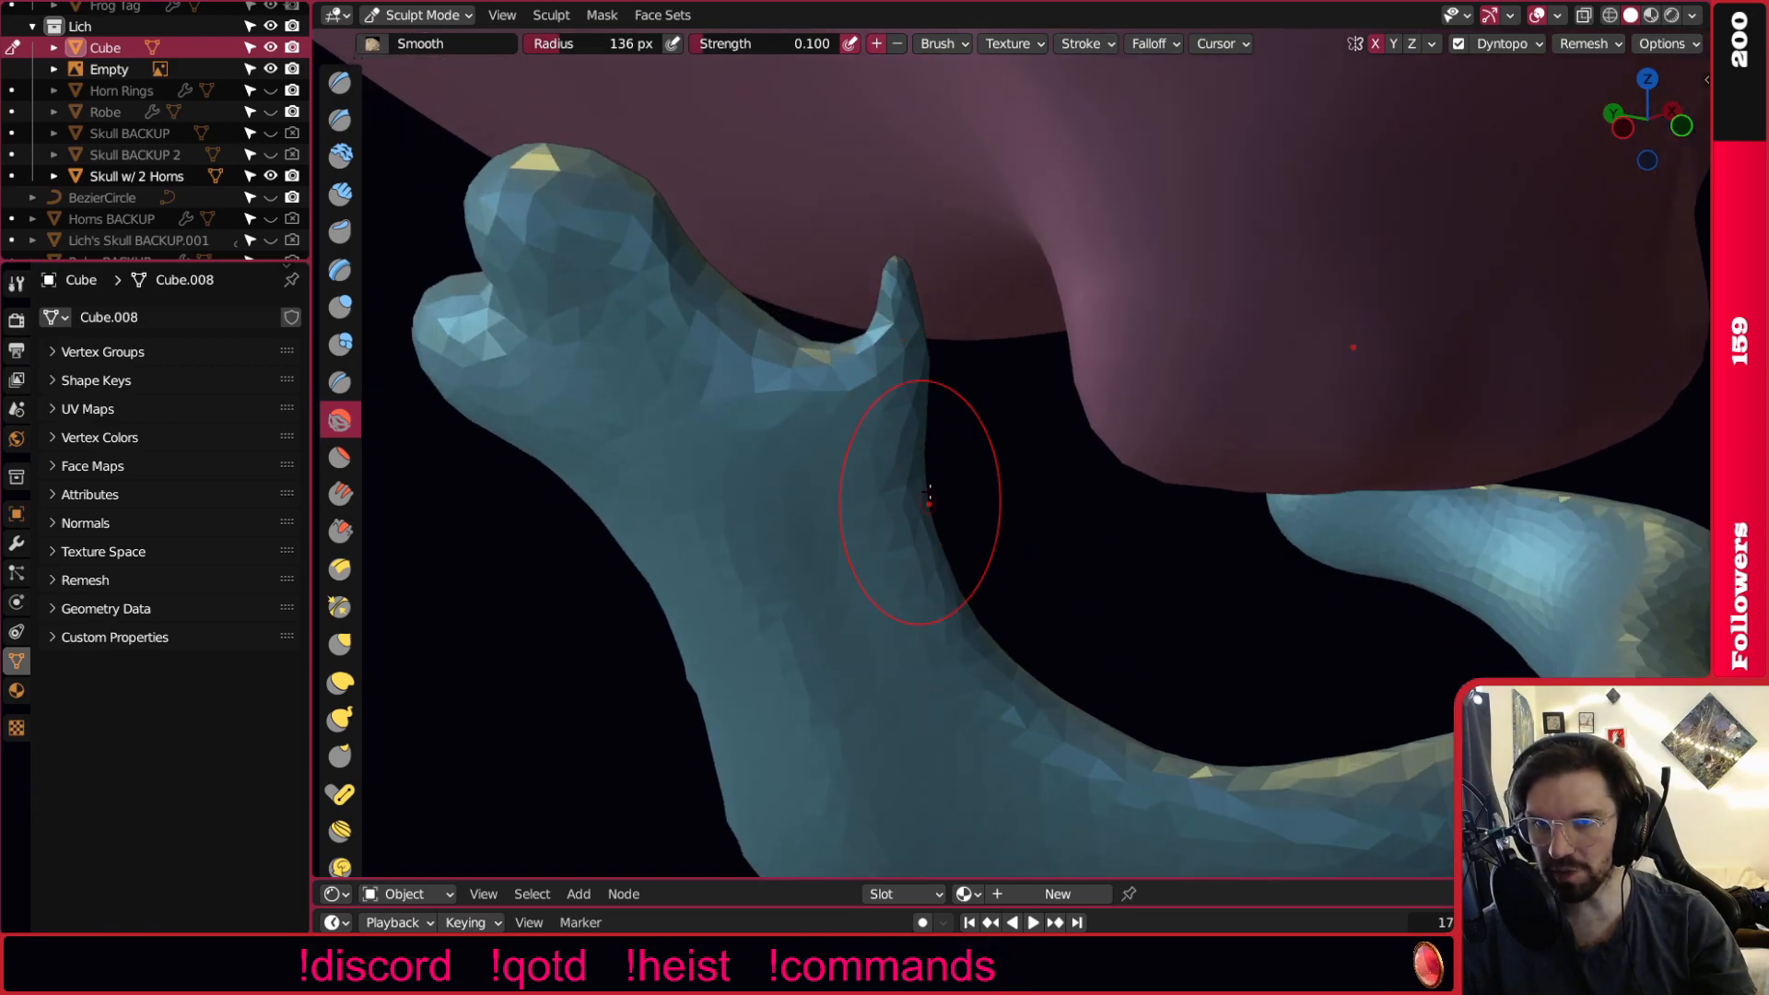
{"action": "middle_click_drag", "start_coordinate": [940, 453], "coordinate": [1030, 518], "text": "shift"}
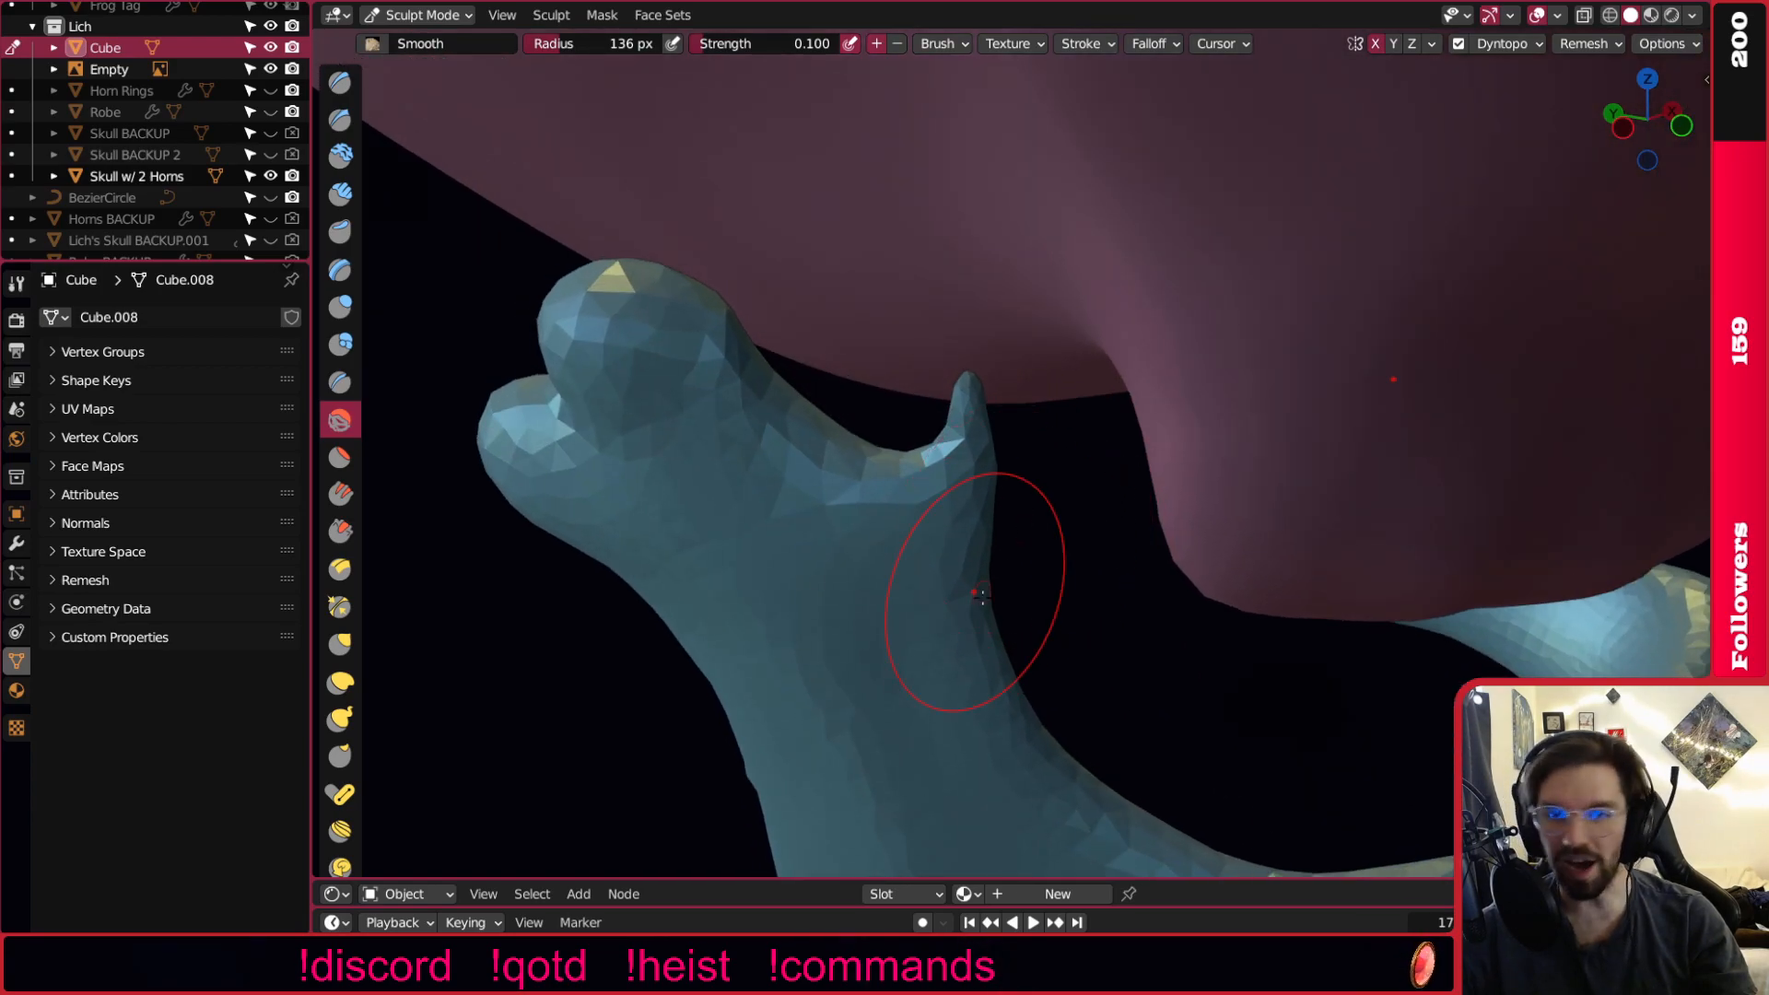
Examine the condyle, notch and coronoid process beneath the skull from several angles and distances.
{"action": "scroll", "coordinate": [959, 565], "scroll_direction": "down", "scroll_amount": 1}
{"action": "mouse_move", "coordinate": [1006, 524]}
{"action": "middle_mouse_down"}
{"action": "mouse_move", "coordinate": [1050, 527]}
{"action": "mouse_move", "coordinate": [1090, 481]}
{"action": "middle_mouse_up"}
{"action": "mouse_move", "coordinate": [948, 603]}
{"action": "middle_mouse_down", "text": "shift"}
{"action": "mouse_move", "coordinate": [968, 469]}
{"action": "mouse_move", "coordinate": [1122, 466]}
{"action": "mouse_move", "coordinate": [1132, 529]}
{"action": "middle_mouse_up", "text": "shift"}
{"action": "mouse_move", "coordinate": [1130, 350]}
{"action": "middle_mouse_down"}
{"action": "mouse_move", "coordinate": [826, 479]}
{"action": "mouse_move", "coordinate": [880, 406]}
{"action": "mouse_move", "coordinate": [1004, 493]}
{"action": "mouse_move", "coordinate": [950, 512]}
{"action": "middle_mouse_up"}
{"action": "scroll", "coordinate": [884, 357], "scroll_direction": "up", "scroll_amount": 3}
{"action": "scroll", "coordinate": [908, 427], "scroll_direction": "down", "scroll_amount": 3}
{"action": "scroll", "coordinate": [1004, 497], "scroll_direction": "down", "scroll_amount": 4}
{"action": "scroll", "coordinate": [949, 512], "scroll_direction": "up", "scroll_amount": 6}
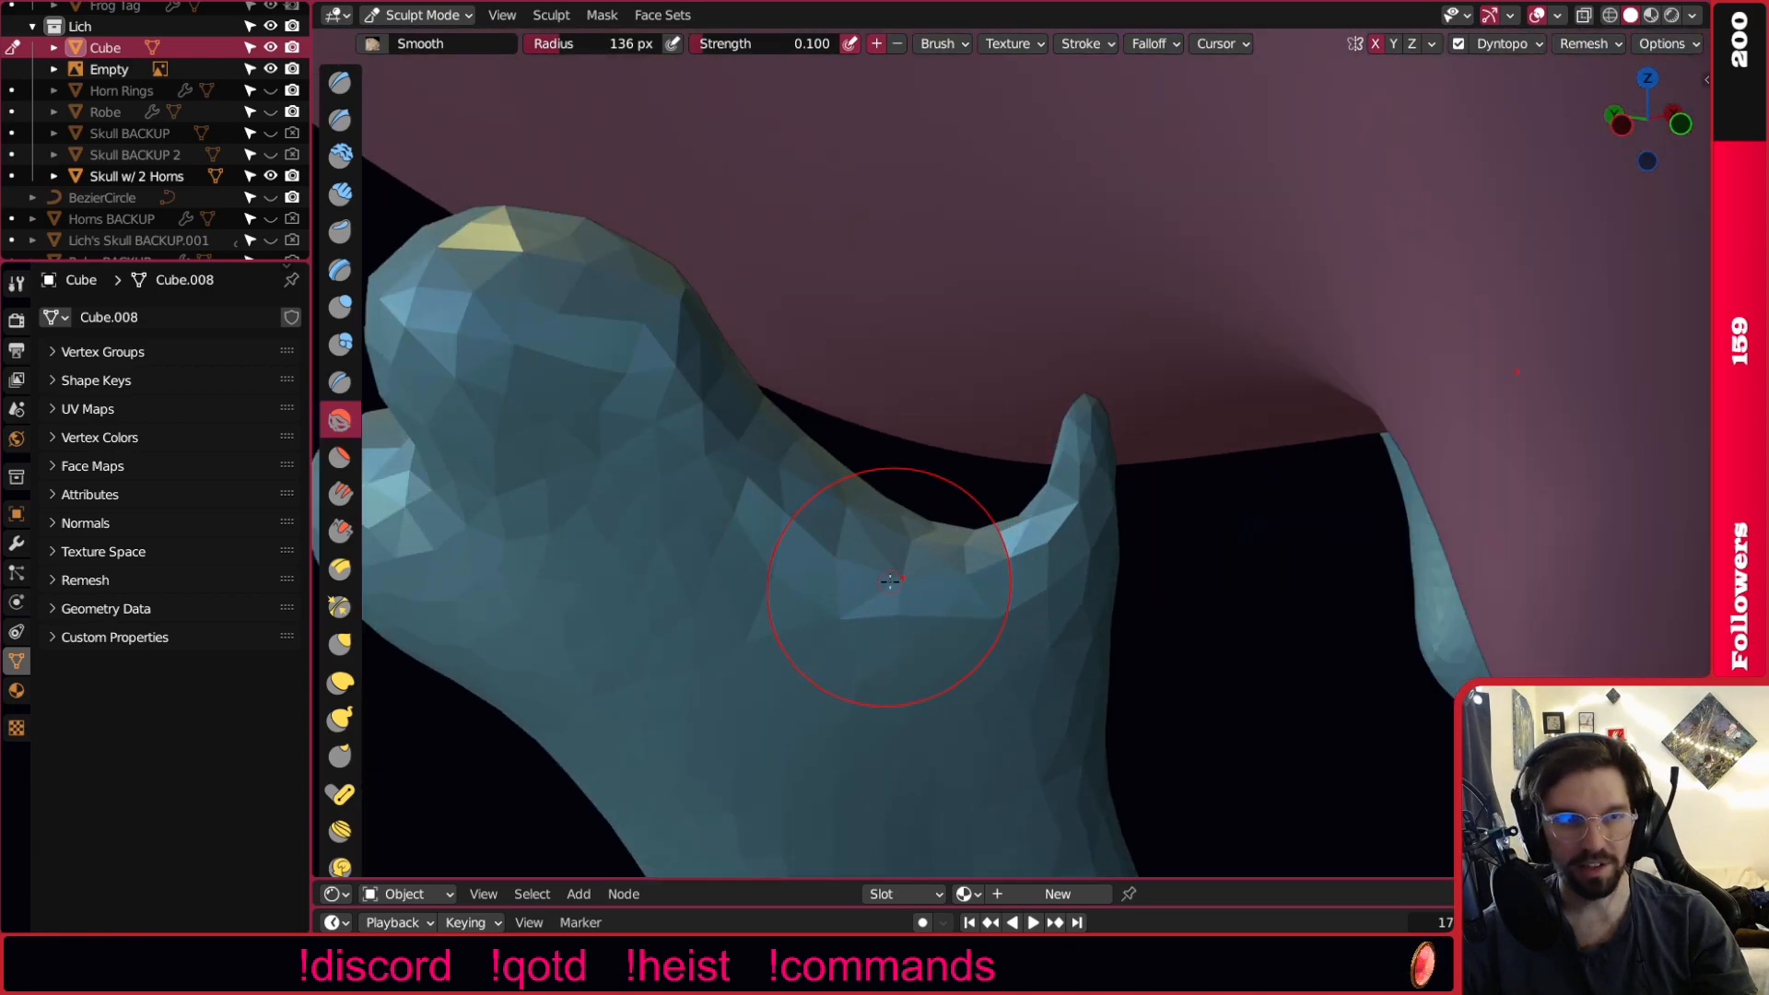
{"action": "scroll", "coordinate": [1010, 508], "scroll_direction": "down", "scroll_amount": 2}
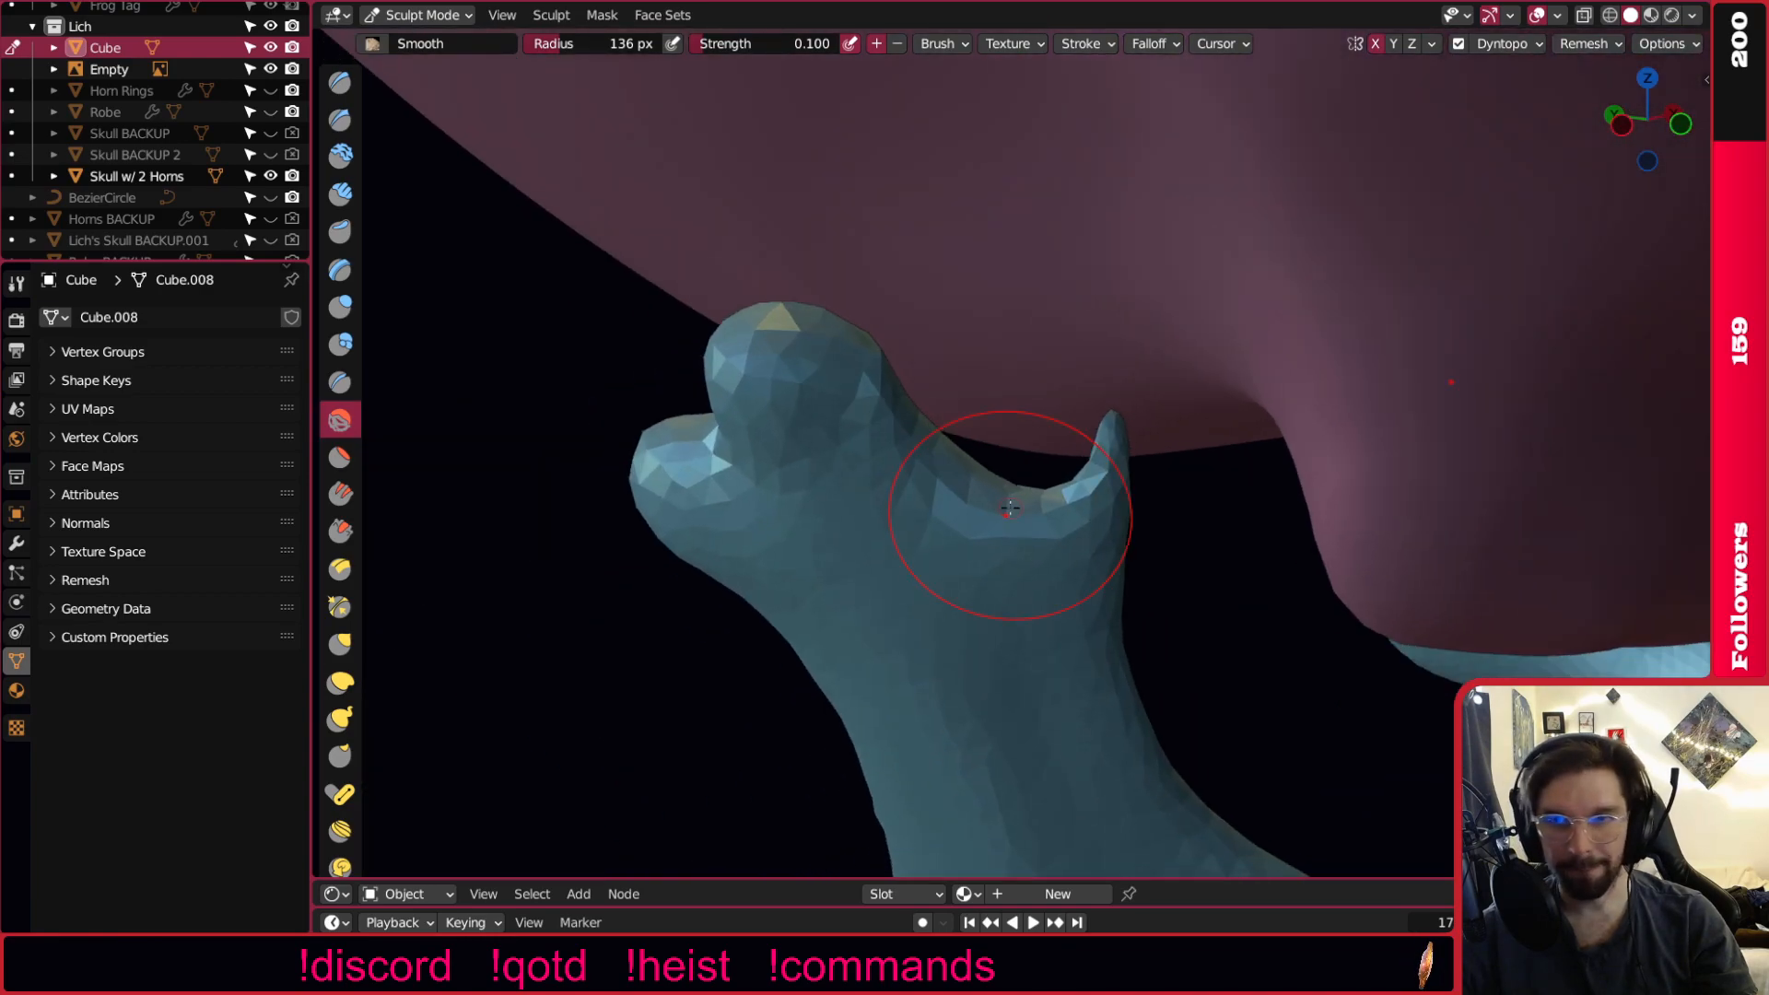
Deepen the mandibular notch and pull the coronoid tip upward with the Grab brush, reducing its radius to 203 px and finally 181 px.
{"action": "left_click", "coordinate": [340, 643]}
{"action": "key", "text": "f"}
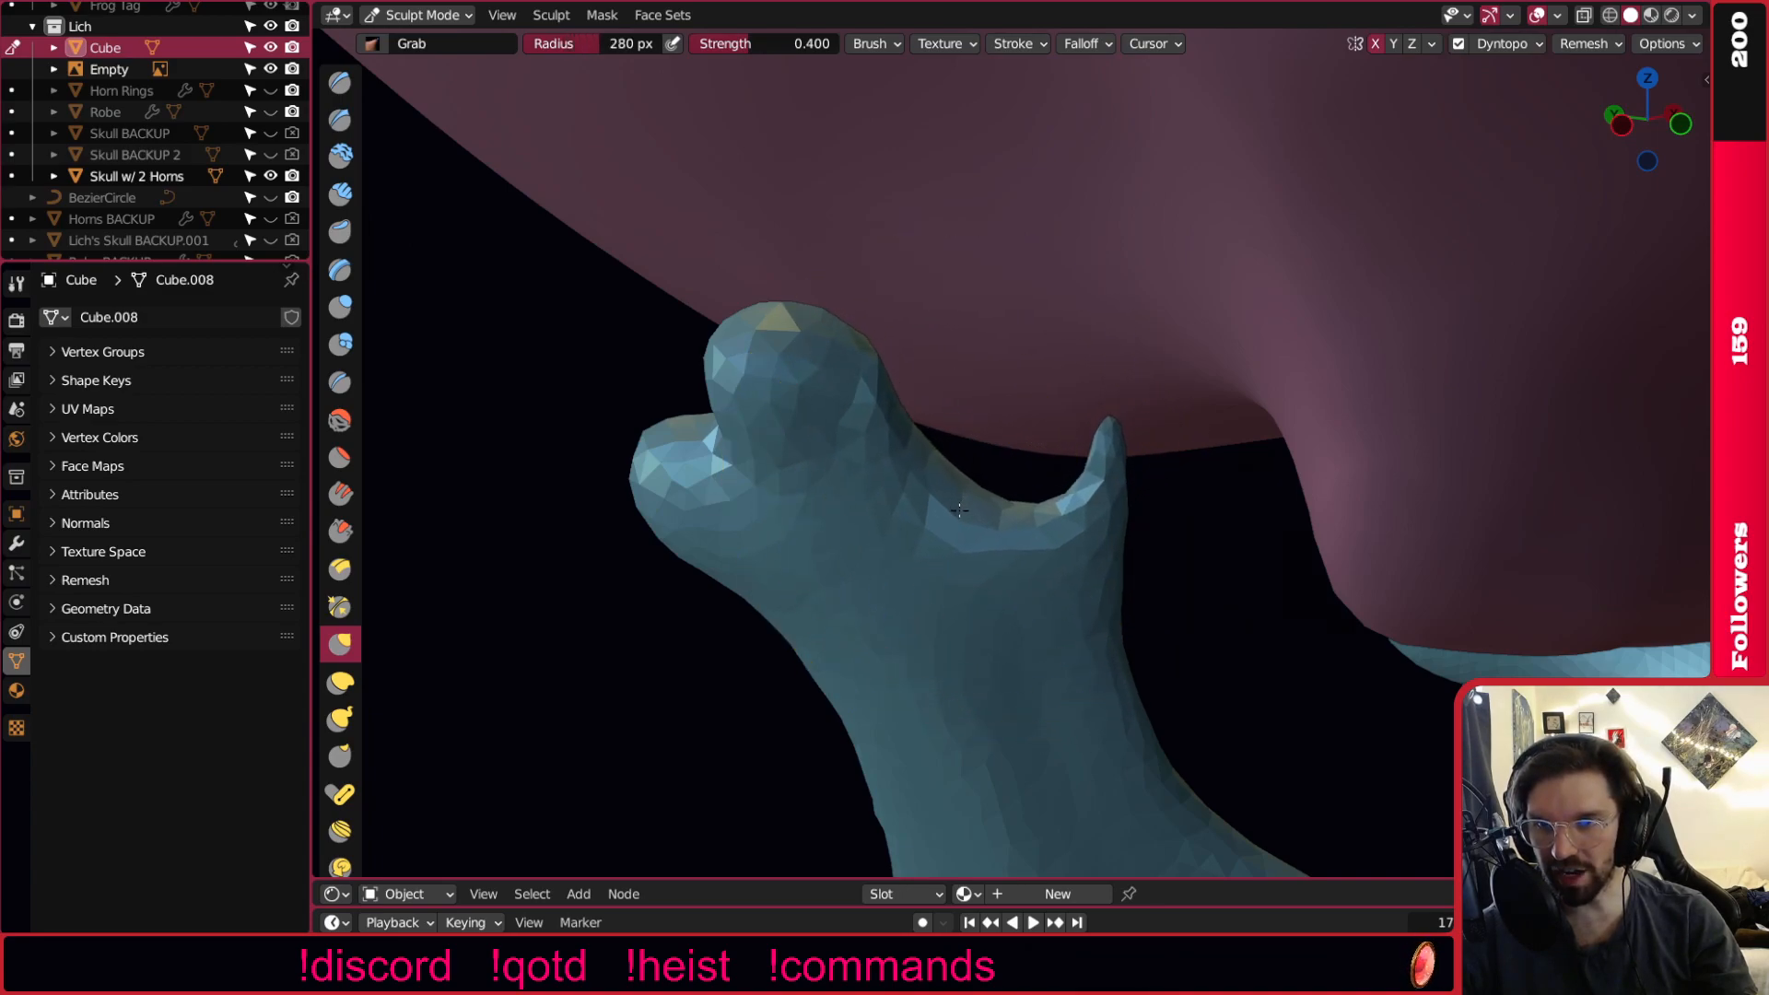
{"action": "key", "text": "f"}
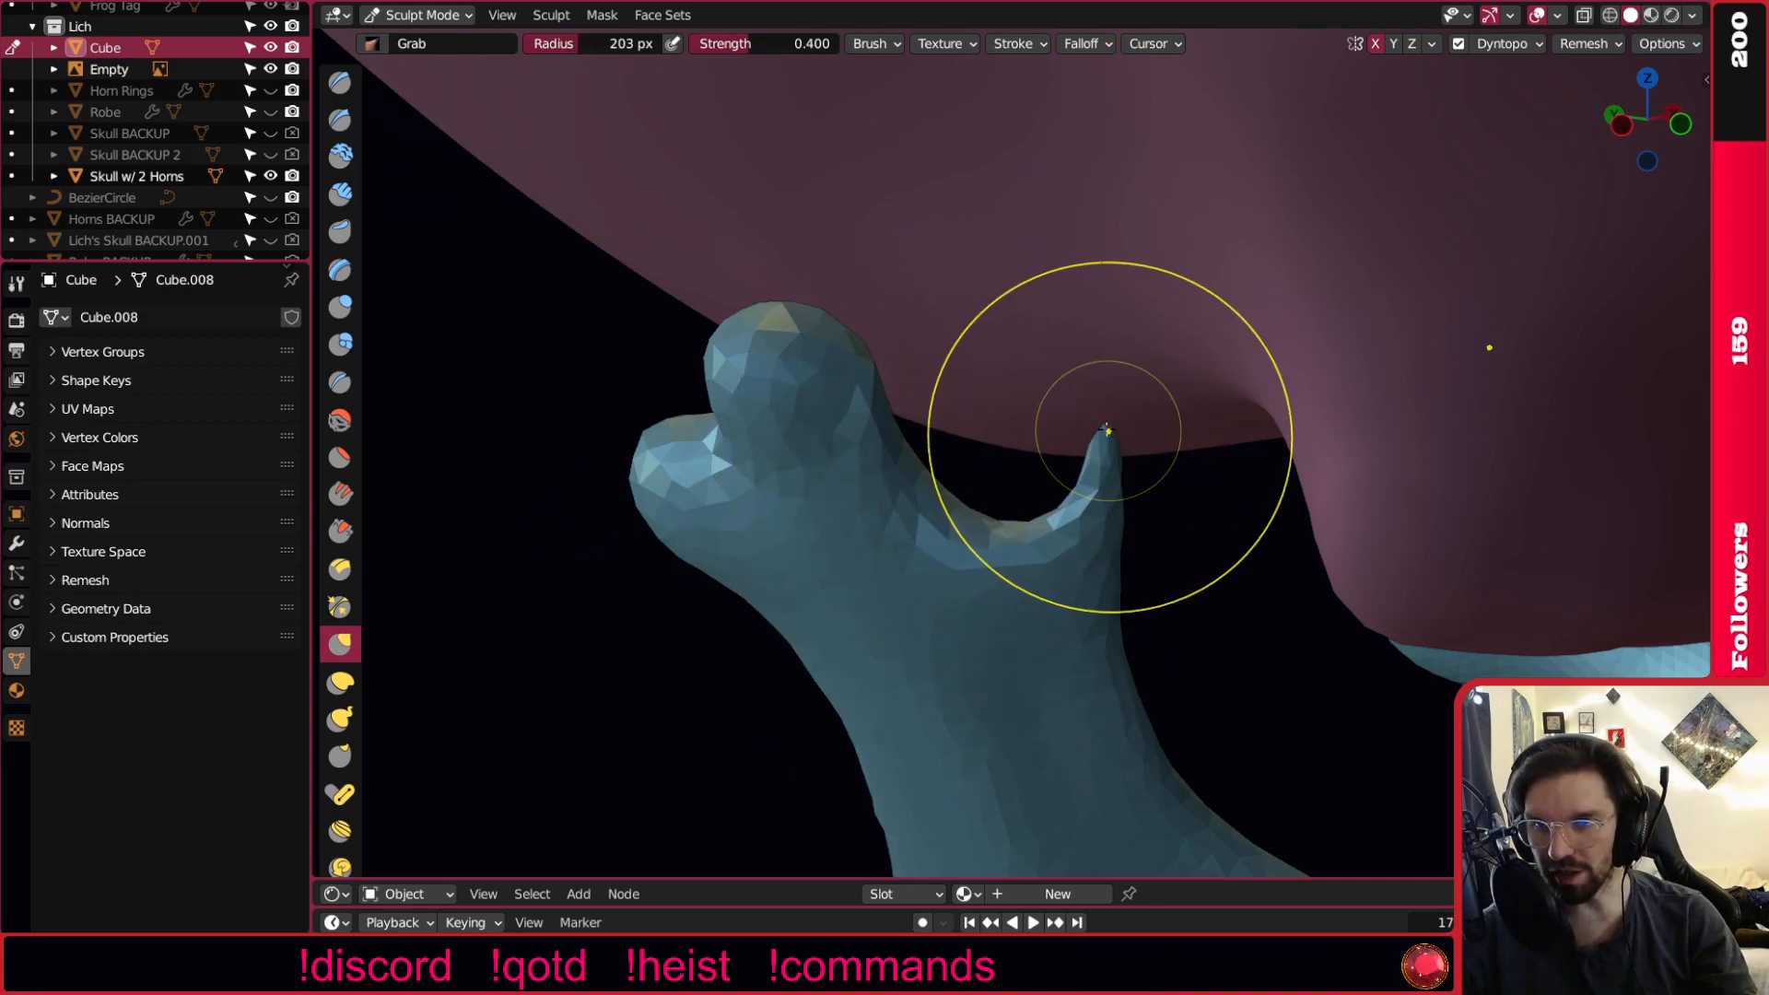
{"action": "key", "text": "bracketleft"}
{"action": "key", "text": "bracketleft"}
{"action": "key", "text": "bracketright"}
{"action": "left_click_drag", "start_coordinate": [1029, 519], "coordinate": [1050, 540]}
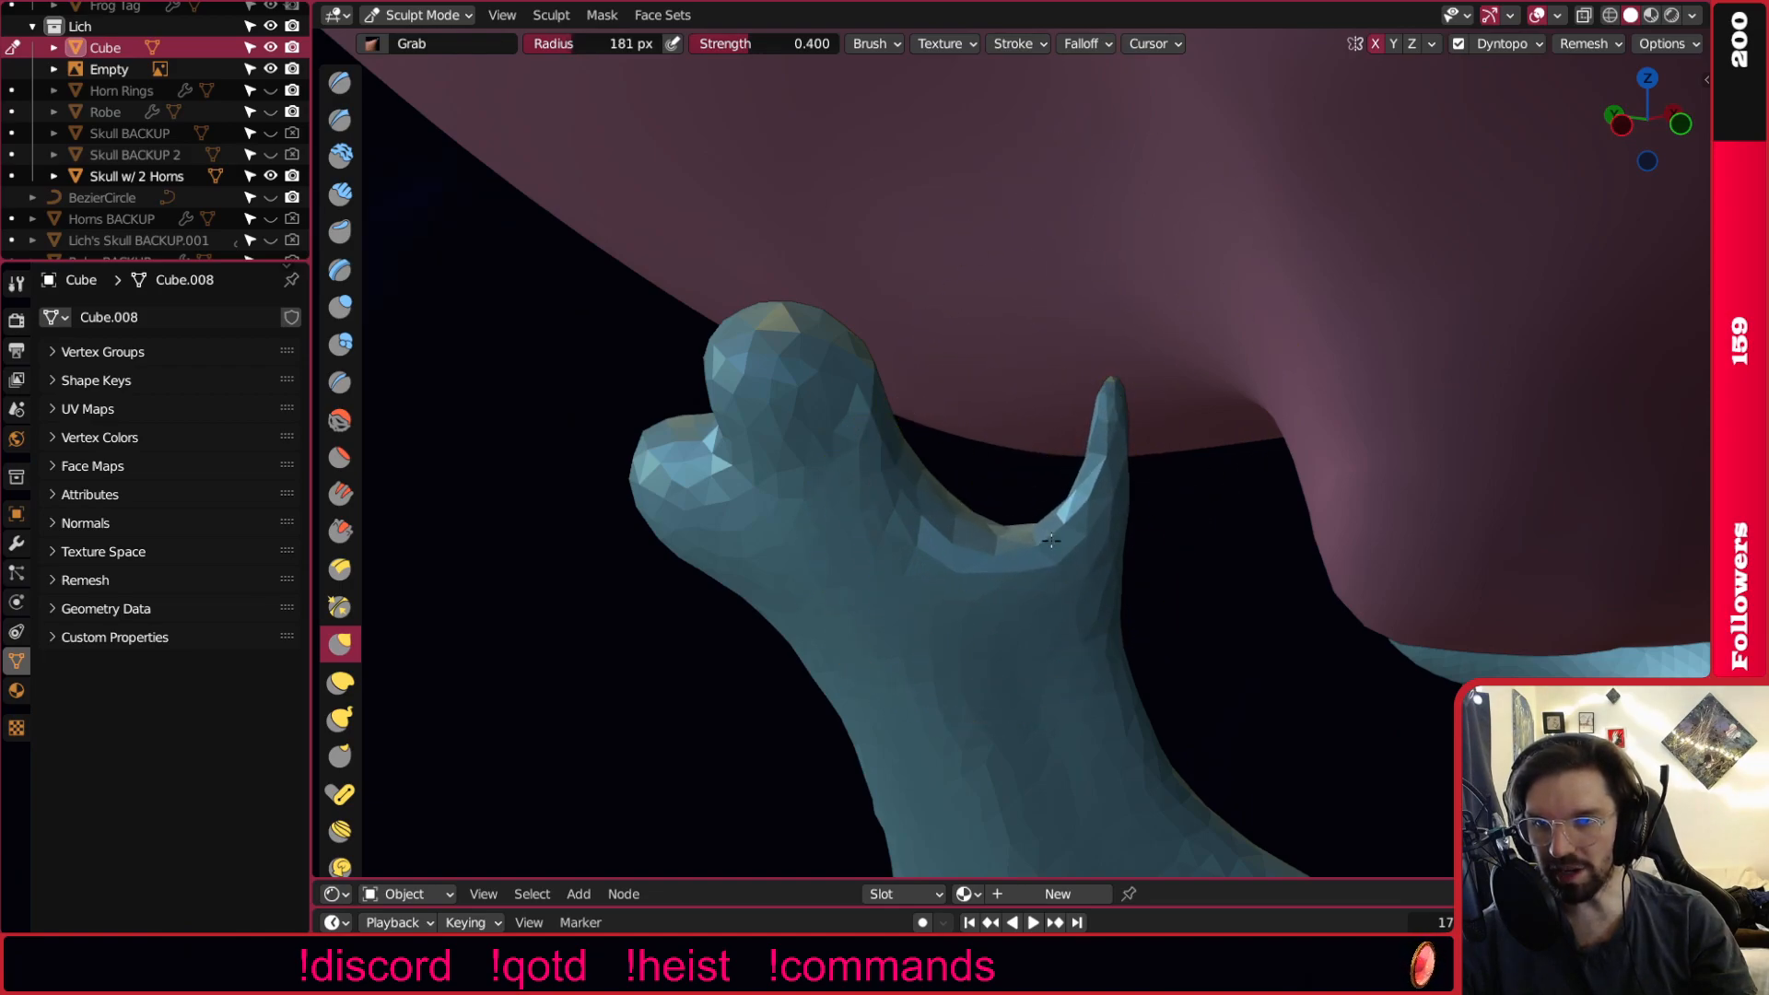
{"action": "mouse_move", "coordinate": [945, 512]}
{"action": "left_mouse_down"}
{"action": "mouse_move", "coordinate": [870, 545]}
{"action": "mouse_move", "coordinate": [894, 516]}
{"action": "left_mouse_up"}
Flood-fill the jaw with constant detail at resolution 24 to even out the stretched notch and coronoid process.
{"action": "middle_click_drag", "start_coordinate": [964, 508], "coordinate": [862, 504]}
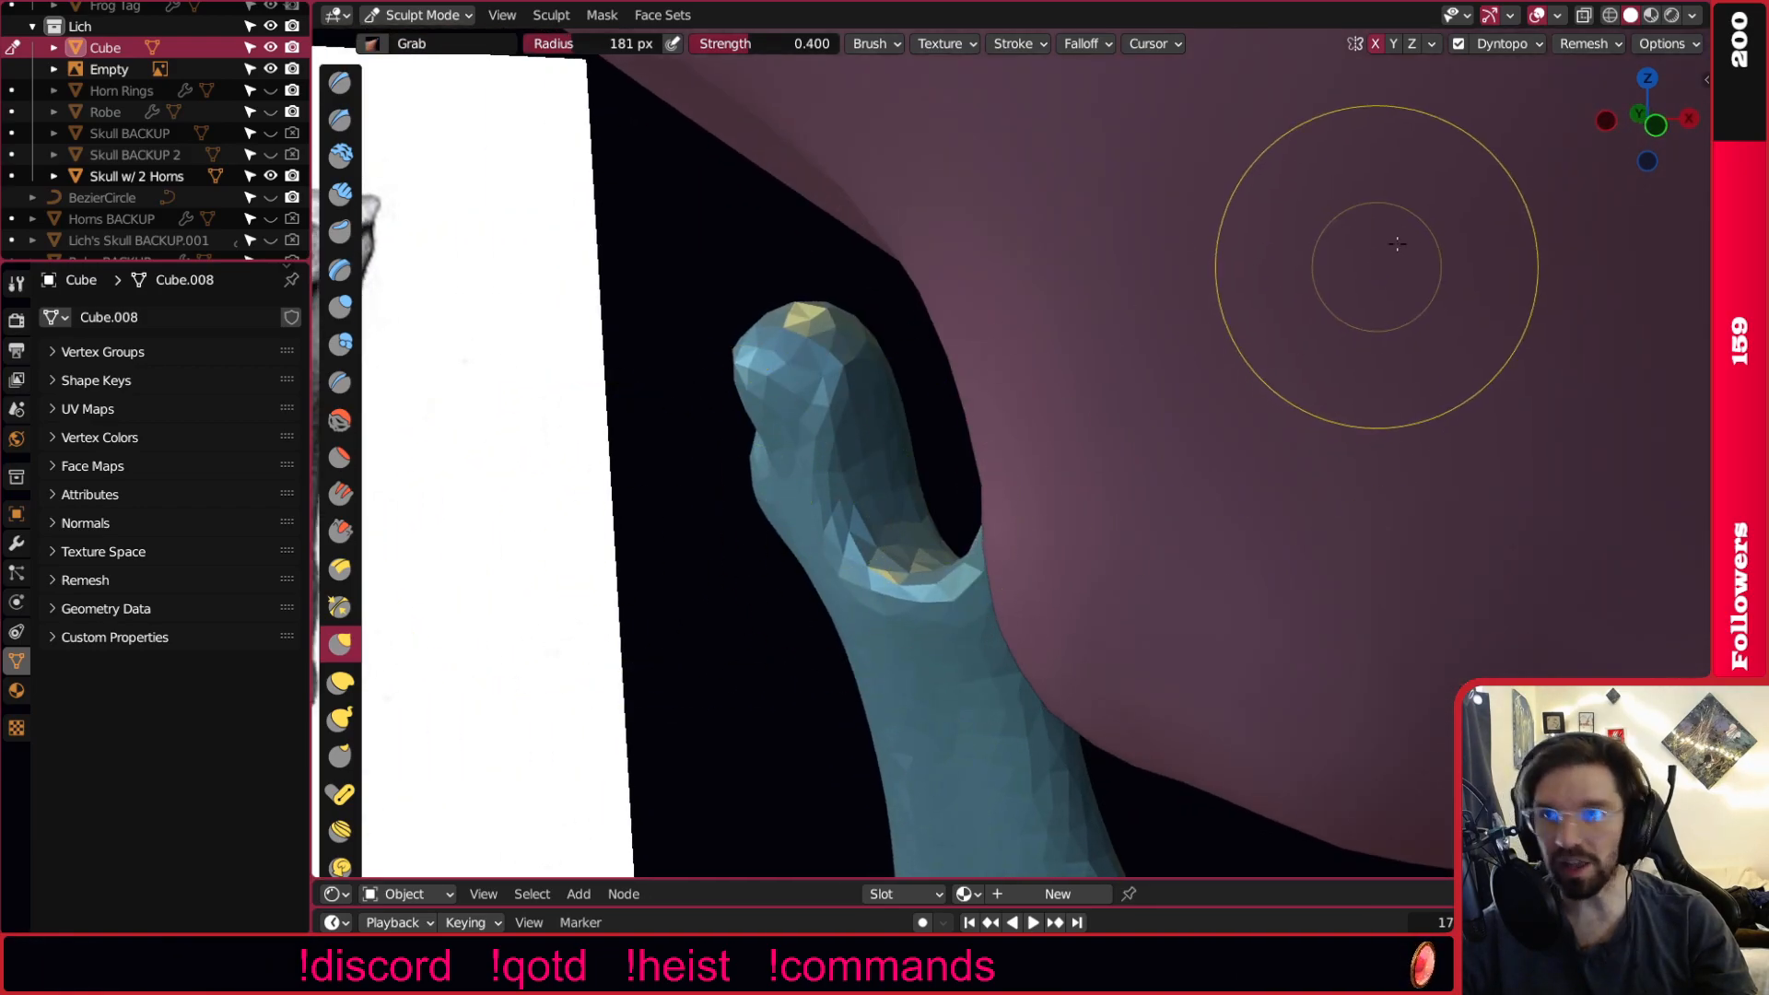
{"action": "left_click", "coordinate": [1502, 43]}
{"action": "left_click", "coordinate": [1505, 159]}
{"action": "middle_click_drag", "start_coordinate": [848, 562], "coordinate": [871, 569]}
{"action": "scroll", "coordinate": [870, 570], "scroll_direction": "up", "scroll_amount": 3}
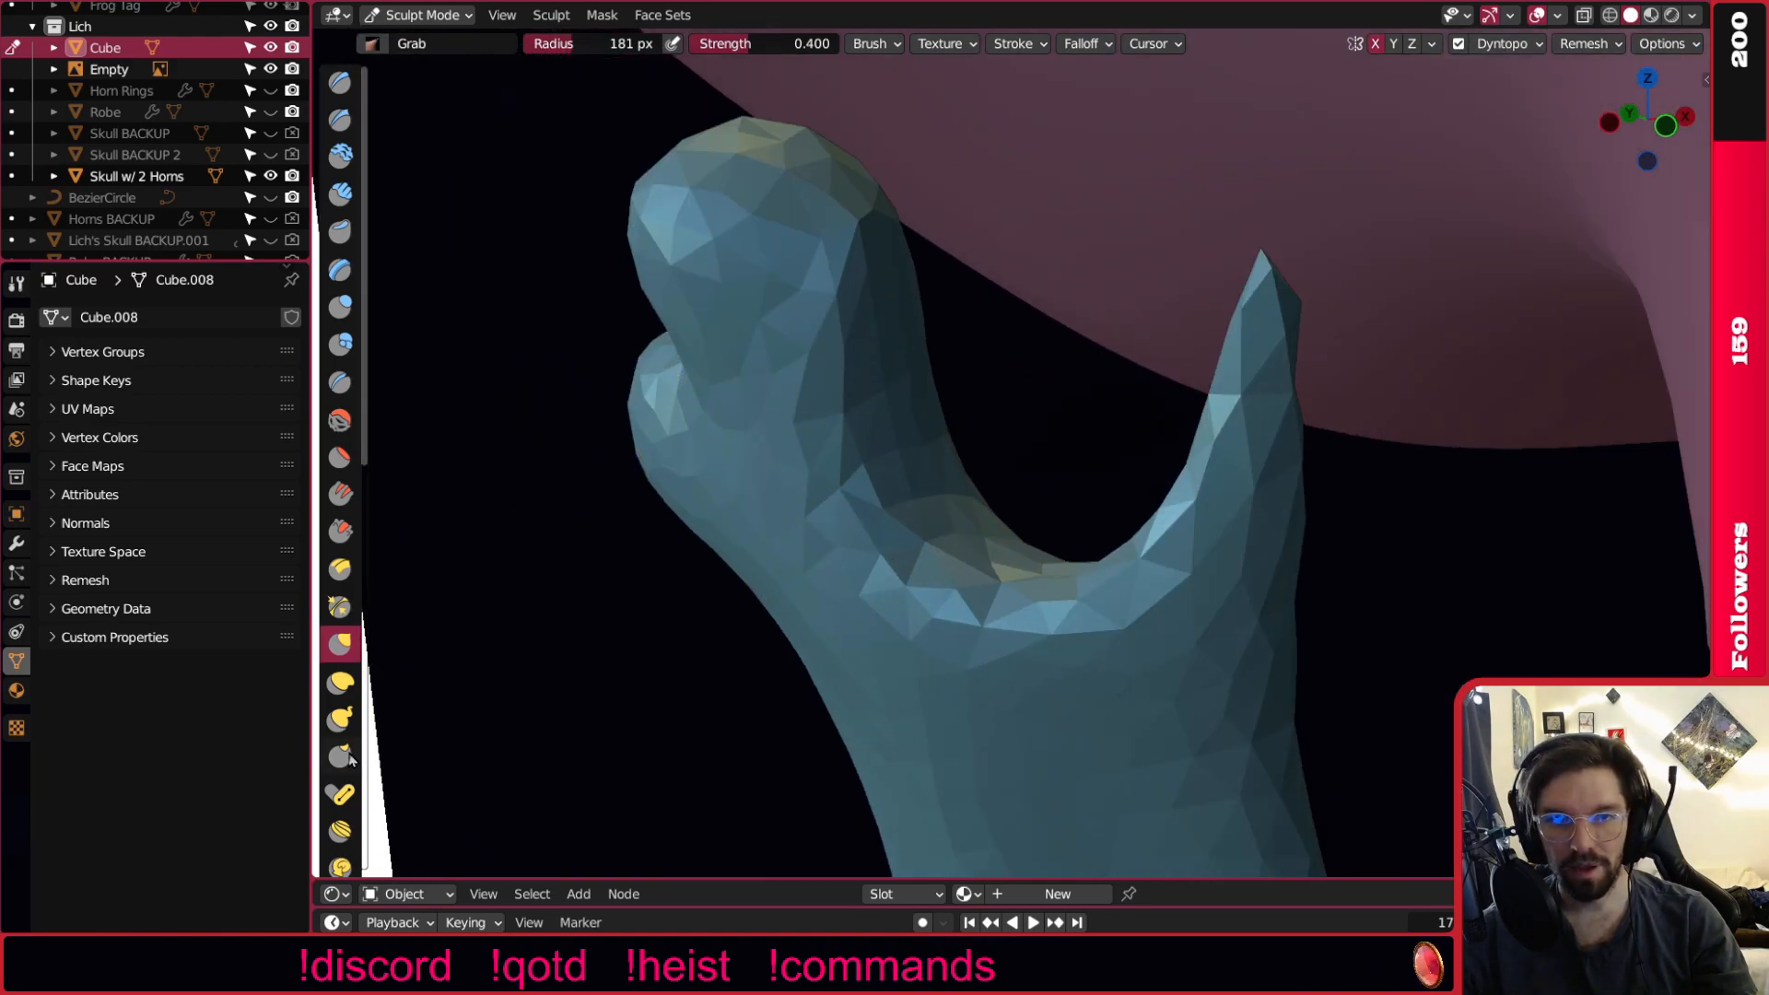
Scrape down the rim of the notch and the condyle neck with the Scrape/Peaks brush at 181 px radius and 0.600 strength.
{"action": "left_click", "coordinate": [354, 532]}
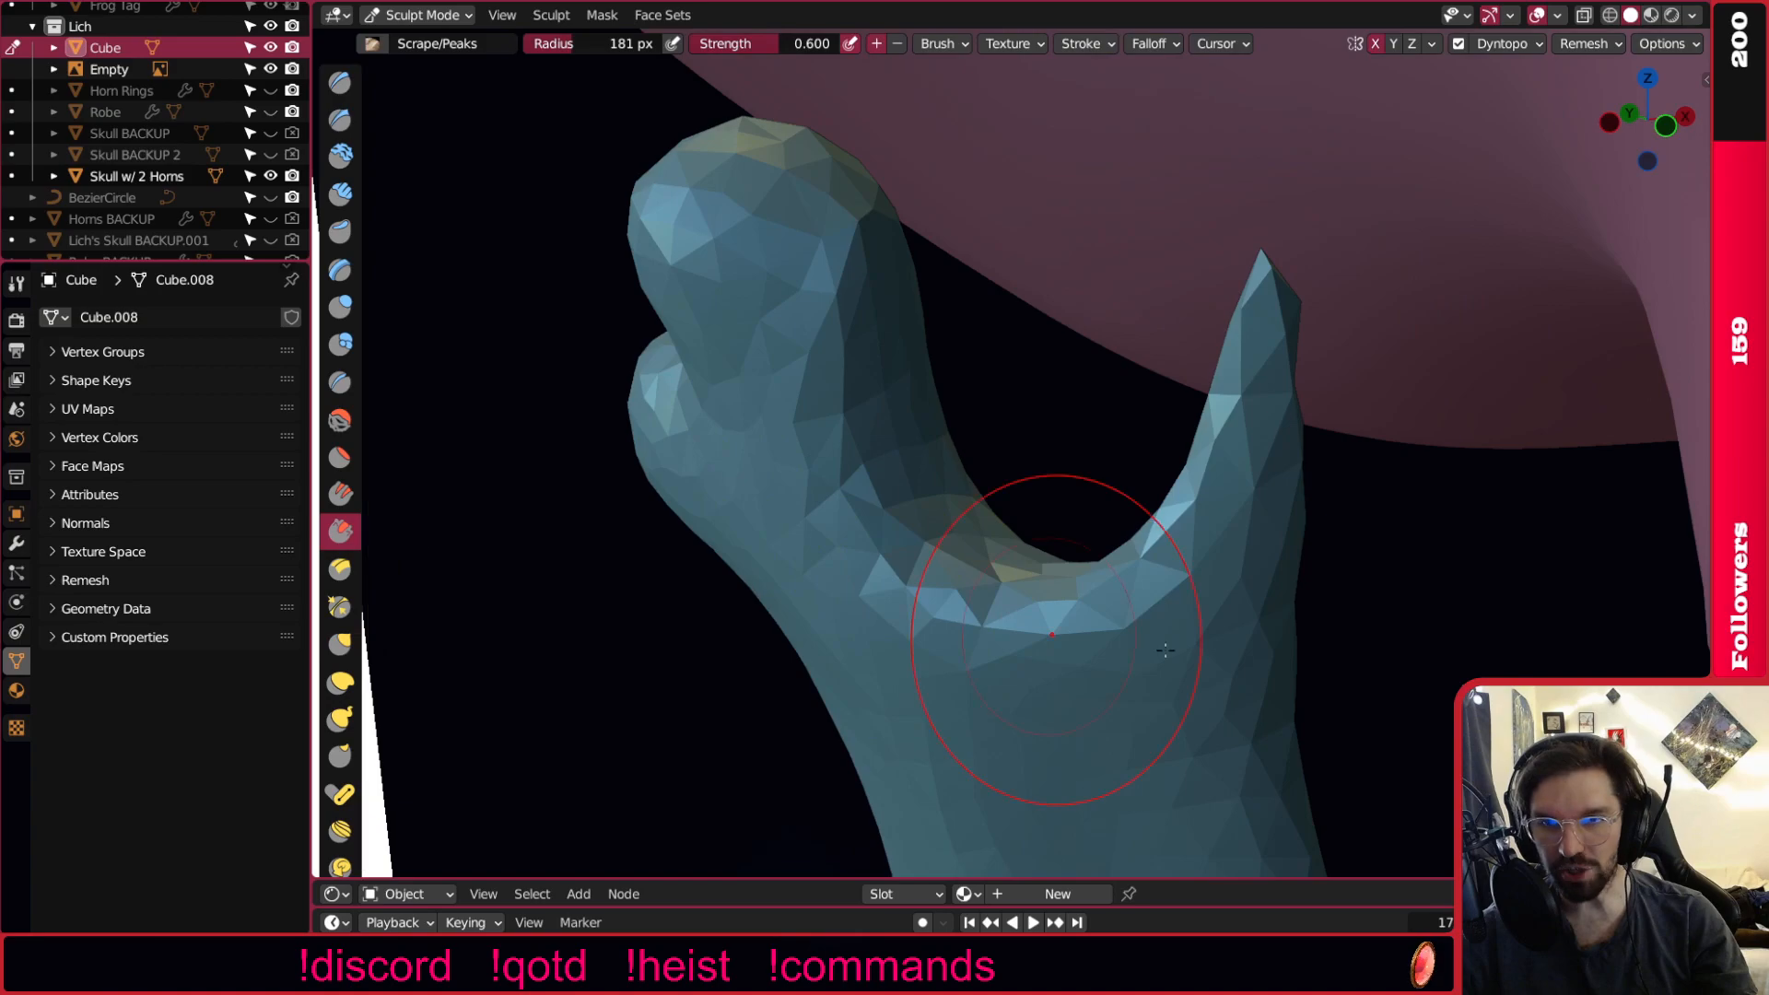
{"action": "mouse_move", "coordinate": [943, 605]}
{"action": "left_mouse_down"}
{"action": "mouse_move", "coordinate": [1009, 619]}
{"action": "mouse_move", "coordinate": [861, 443]}
{"action": "mouse_move", "coordinate": [863, 506]}
{"action": "mouse_move", "coordinate": [941, 680]}
{"action": "left_mouse_up"}
{"action": "middle_click_drag", "start_coordinate": [942, 680], "coordinate": [966, 645]}
{"action": "left_click_drag", "start_coordinate": [939, 591], "coordinate": [1009, 511]}
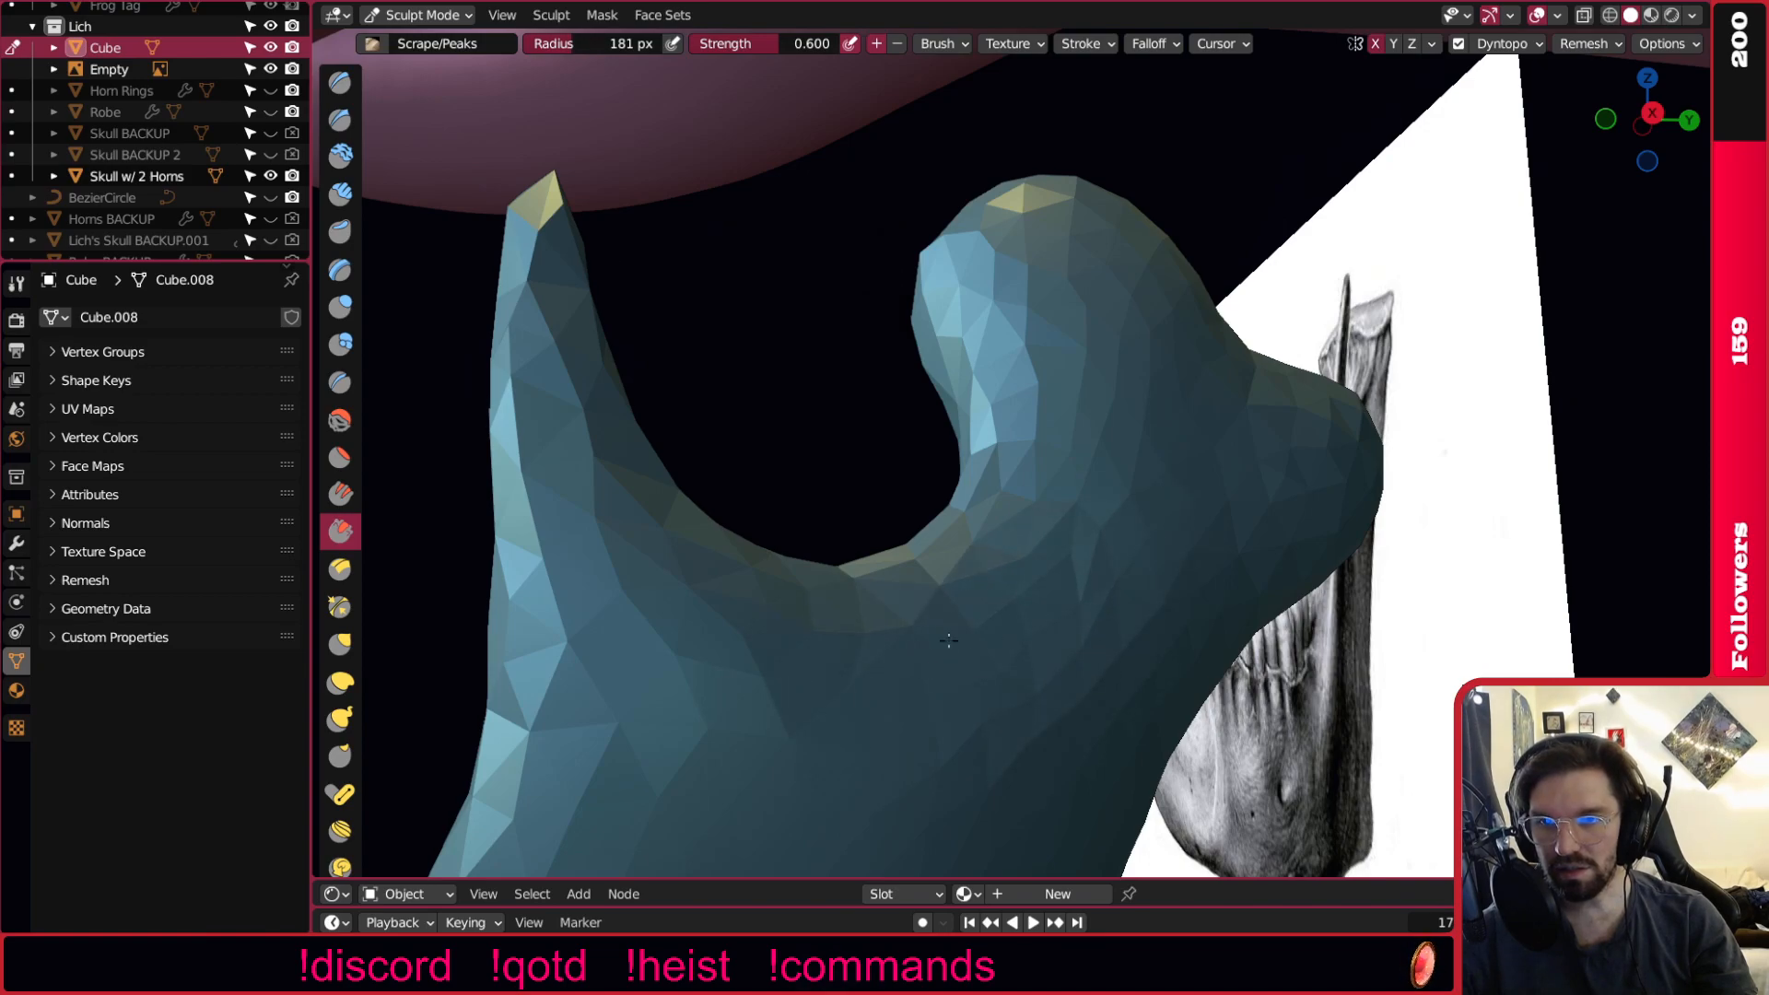
{"action": "middle_click_drag", "start_coordinate": [982, 556], "coordinate": [1072, 619]}
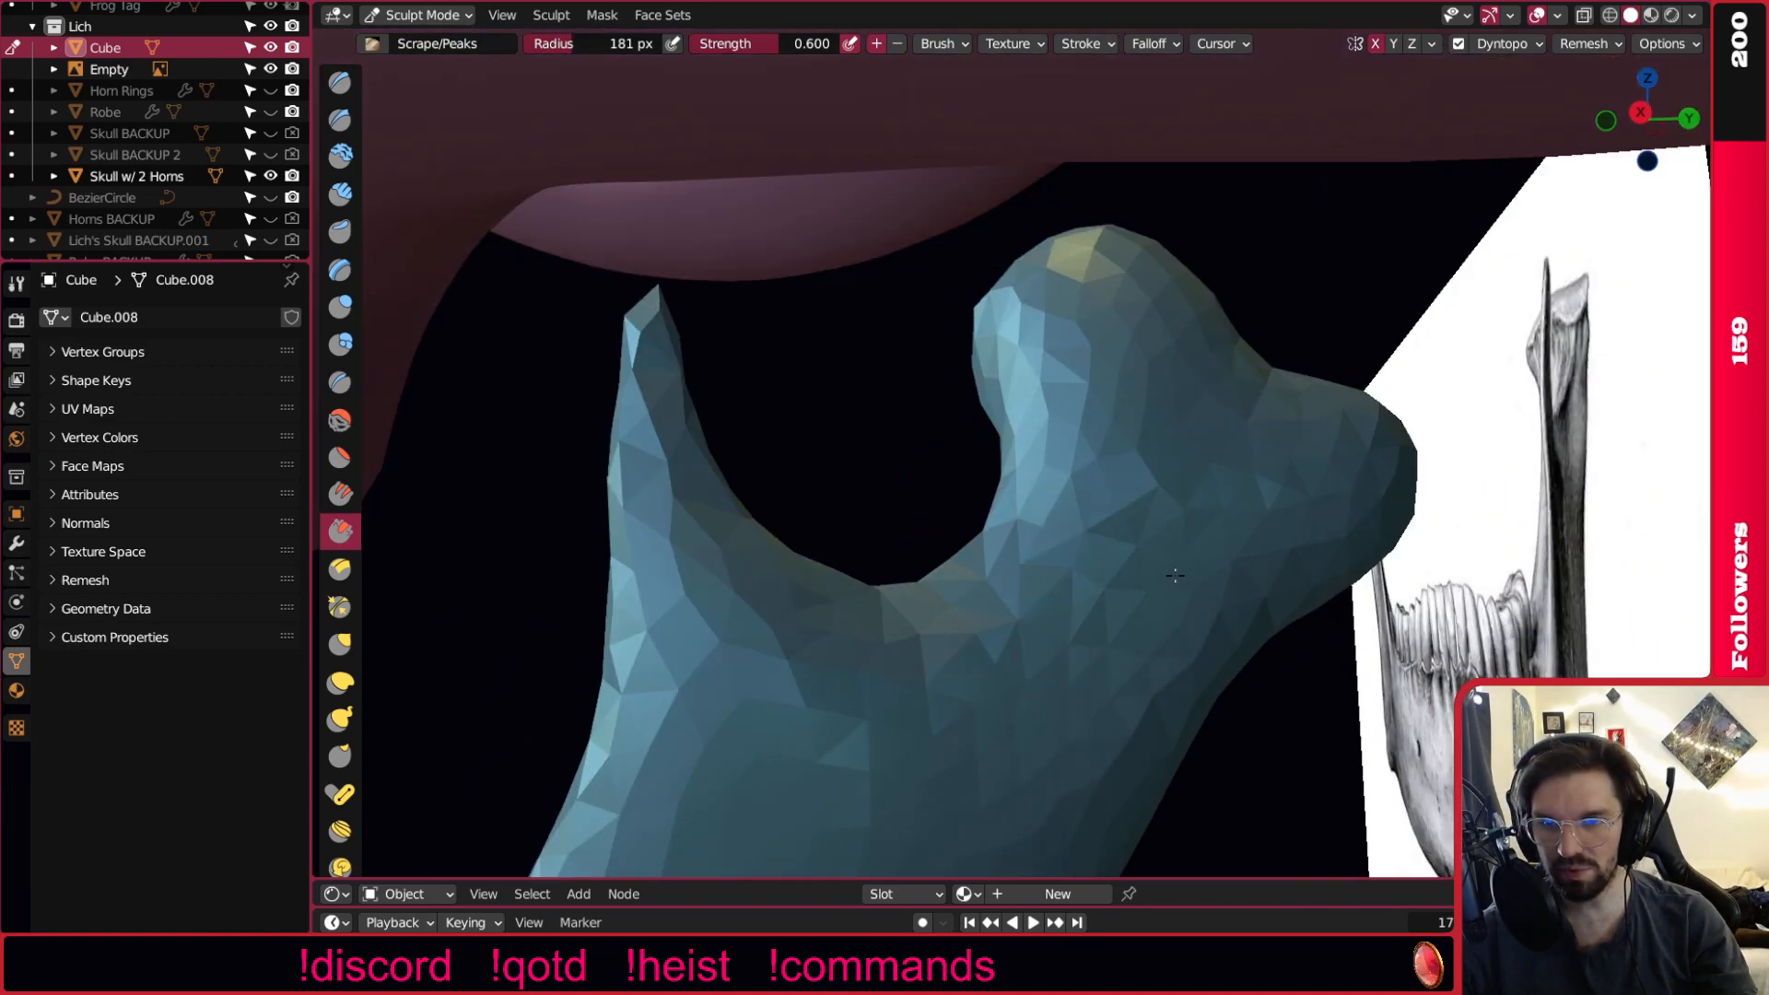
{"action": "middle_click_drag", "start_coordinate": [876, 612], "coordinate": [1023, 622]}
{"action": "mouse_move", "coordinate": [876, 645]}
{"action": "middle_mouse_down"}
{"action": "mouse_move", "coordinate": [764, 654]}
{"action": "mouse_move", "coordinate": [836, 642]}
{"action": "mouse_move", "coordinate": [835, 734]}
{"action": "middle_mouse_up"}
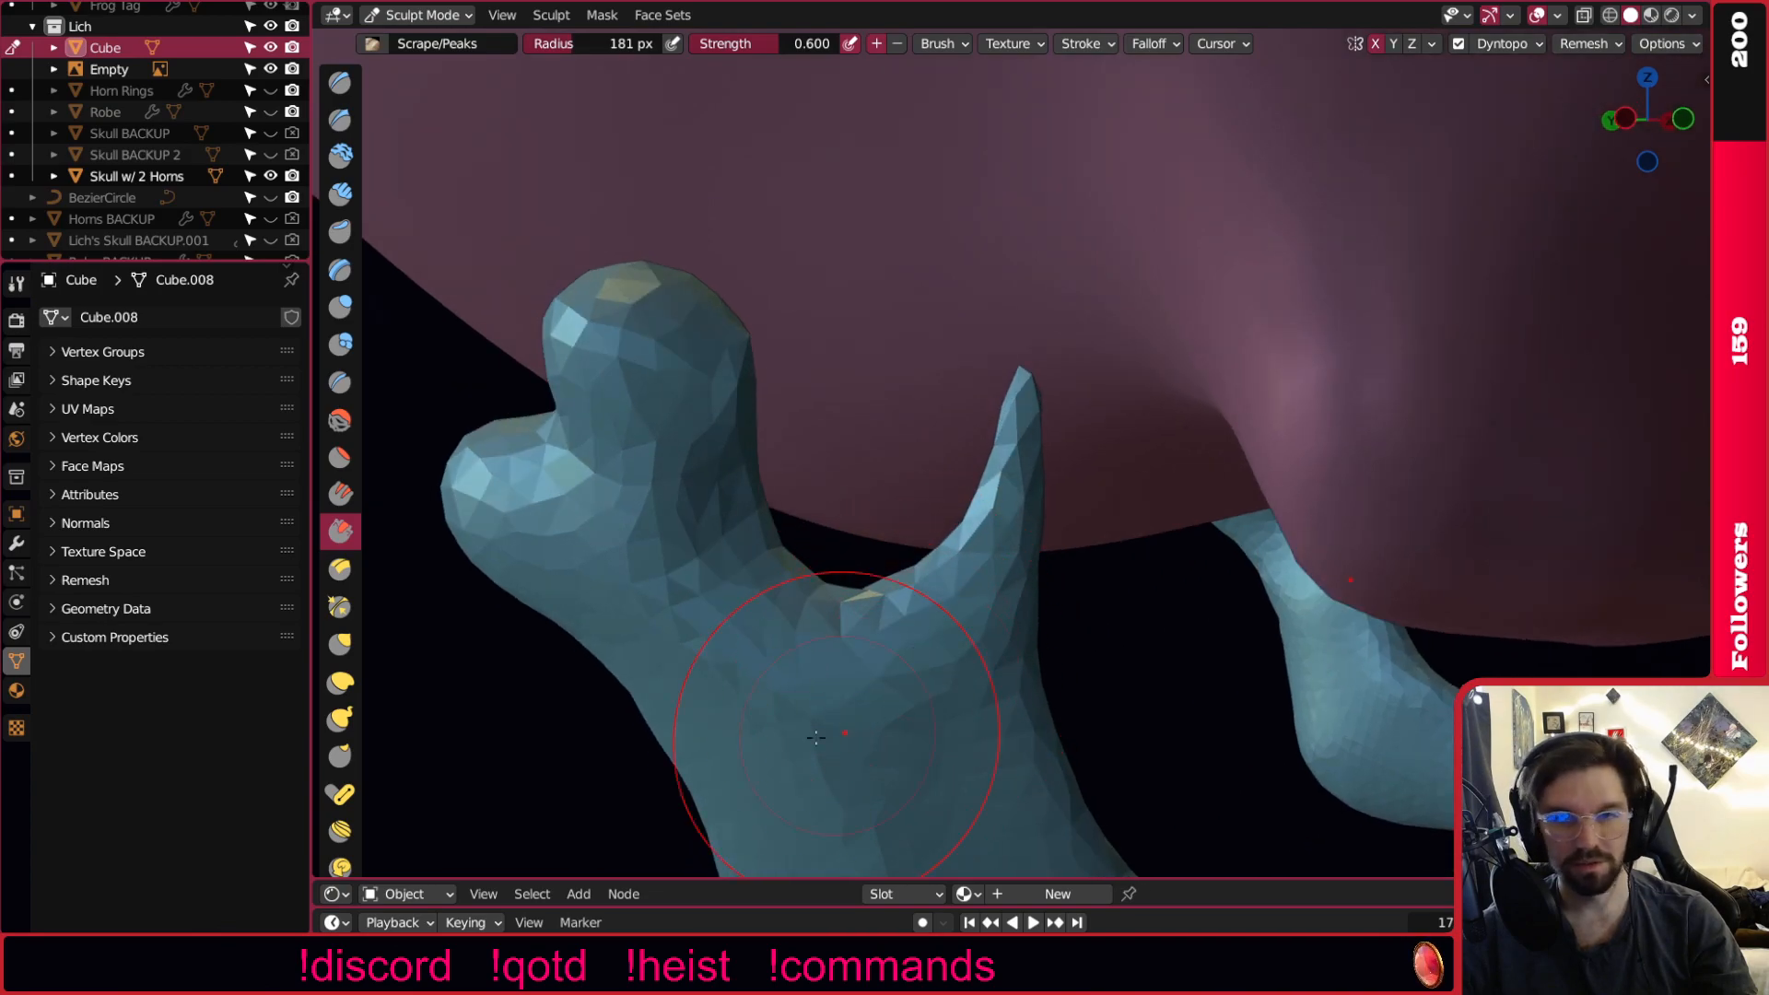
{"action": "left_click_drag", "start_coordinate": [760, 676], "coordinate": [765, 596]}
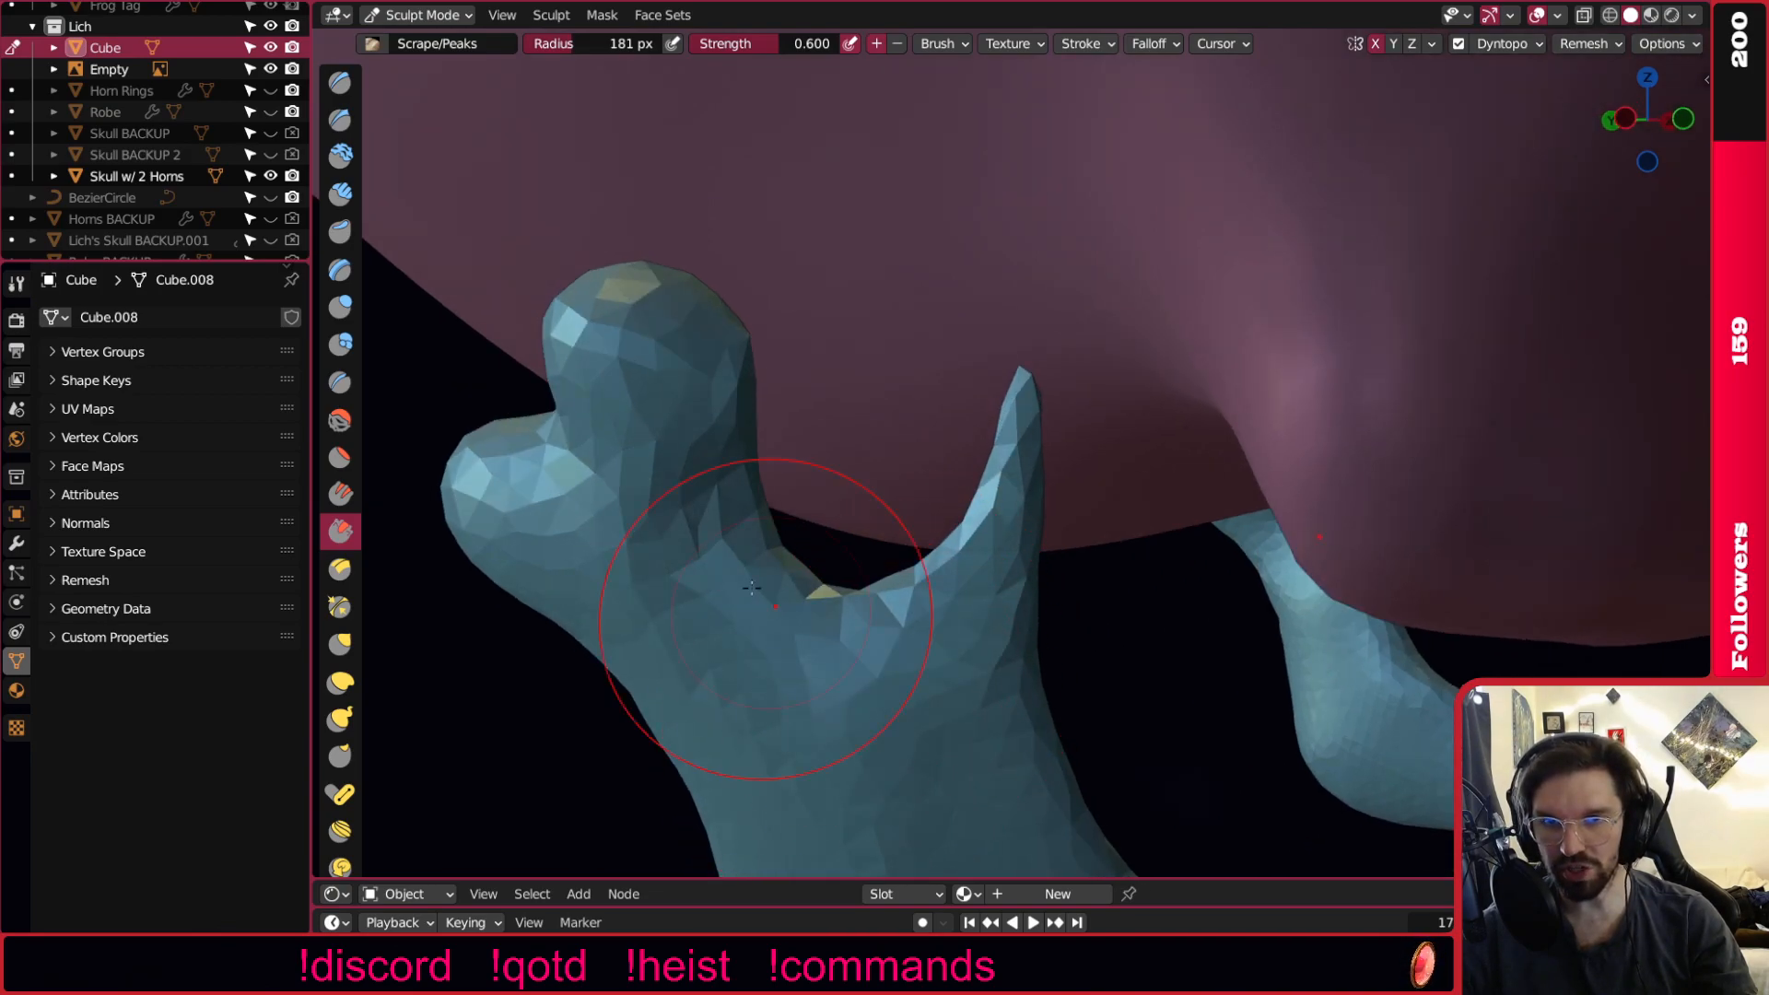
Smooth the condyle neck, notch and coronoid process at 181 px radius and 0.100 strength.
{"action": "middle_click_drag", "start_coordinate": [797, 547], "coordinate": [788, 491]}
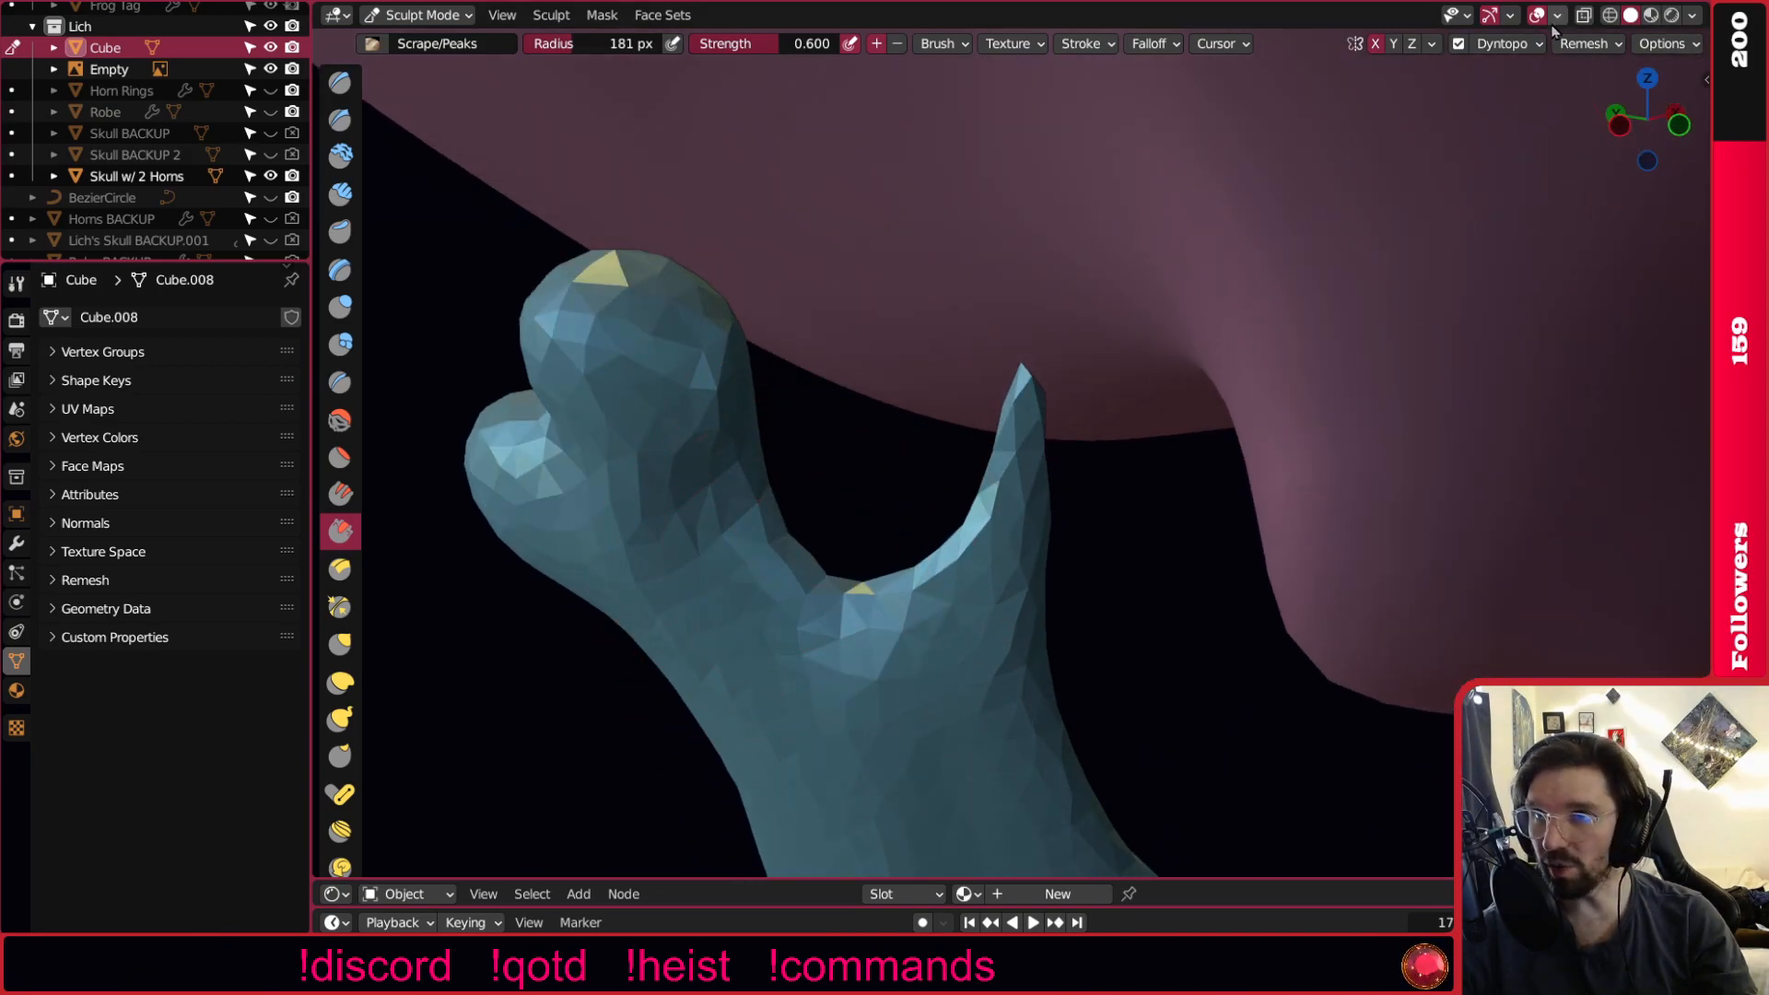
{"action": "left_click", "coordinate": [1512, 43]}
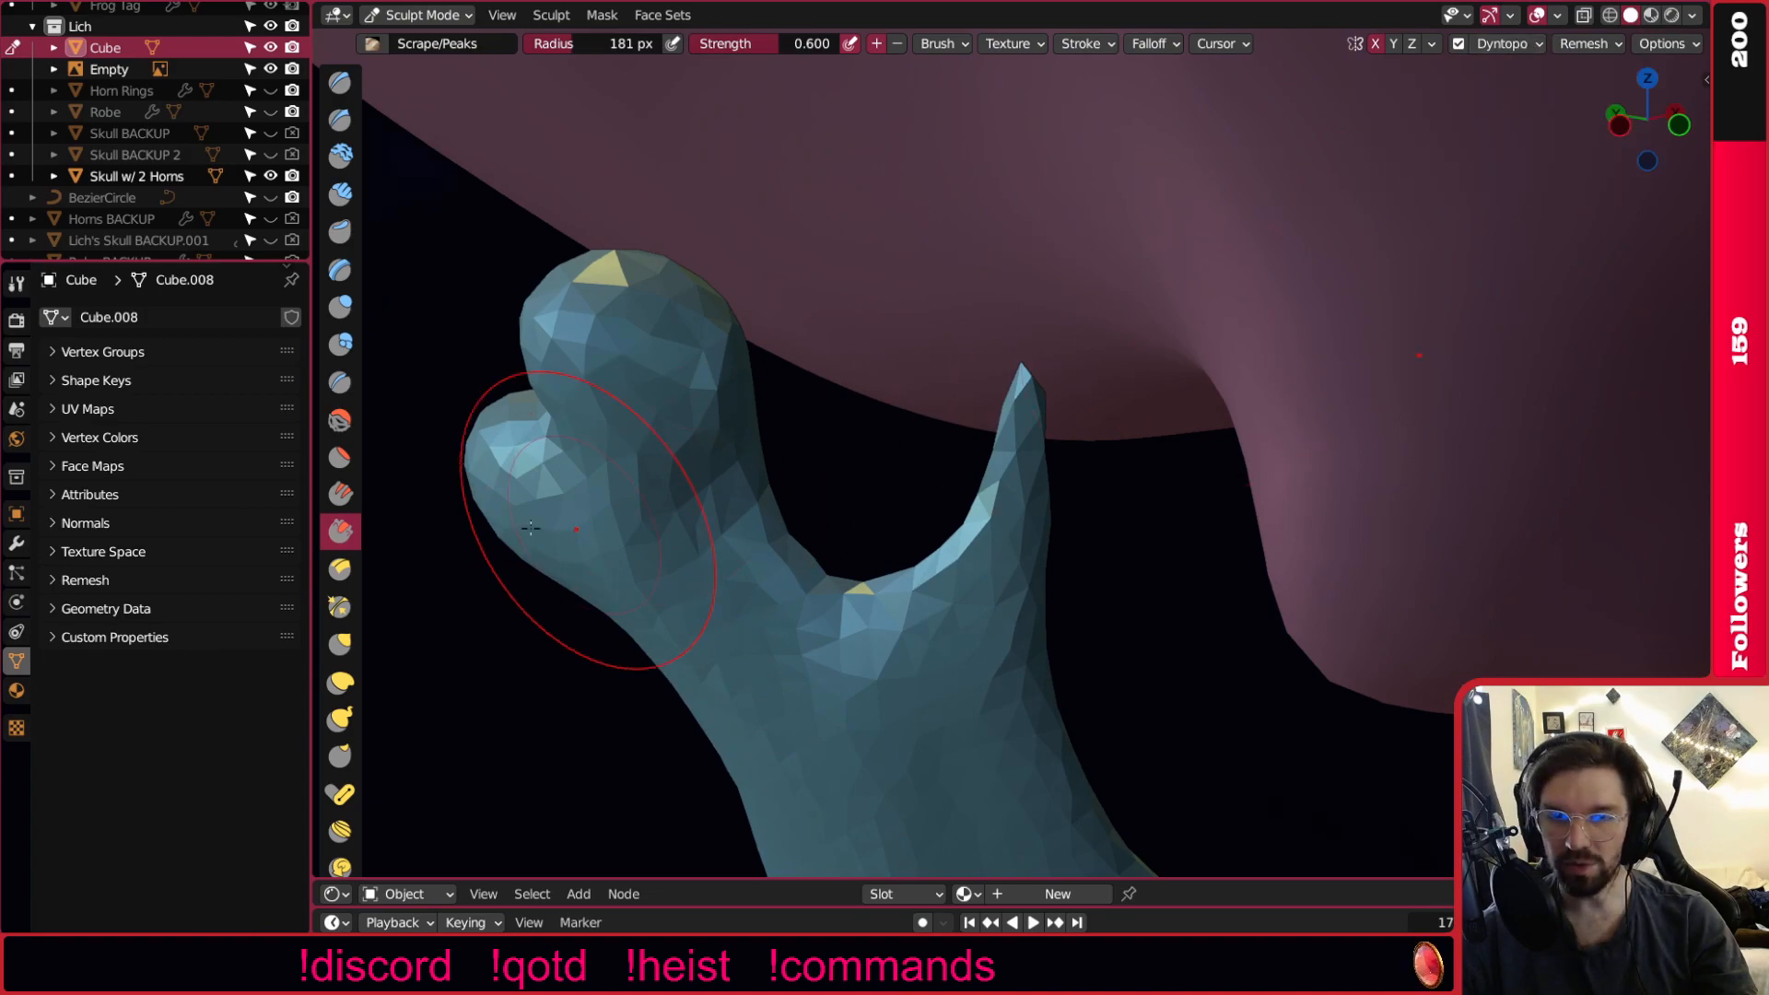
{"action": "left_click", "coordinate": [340, 420]}
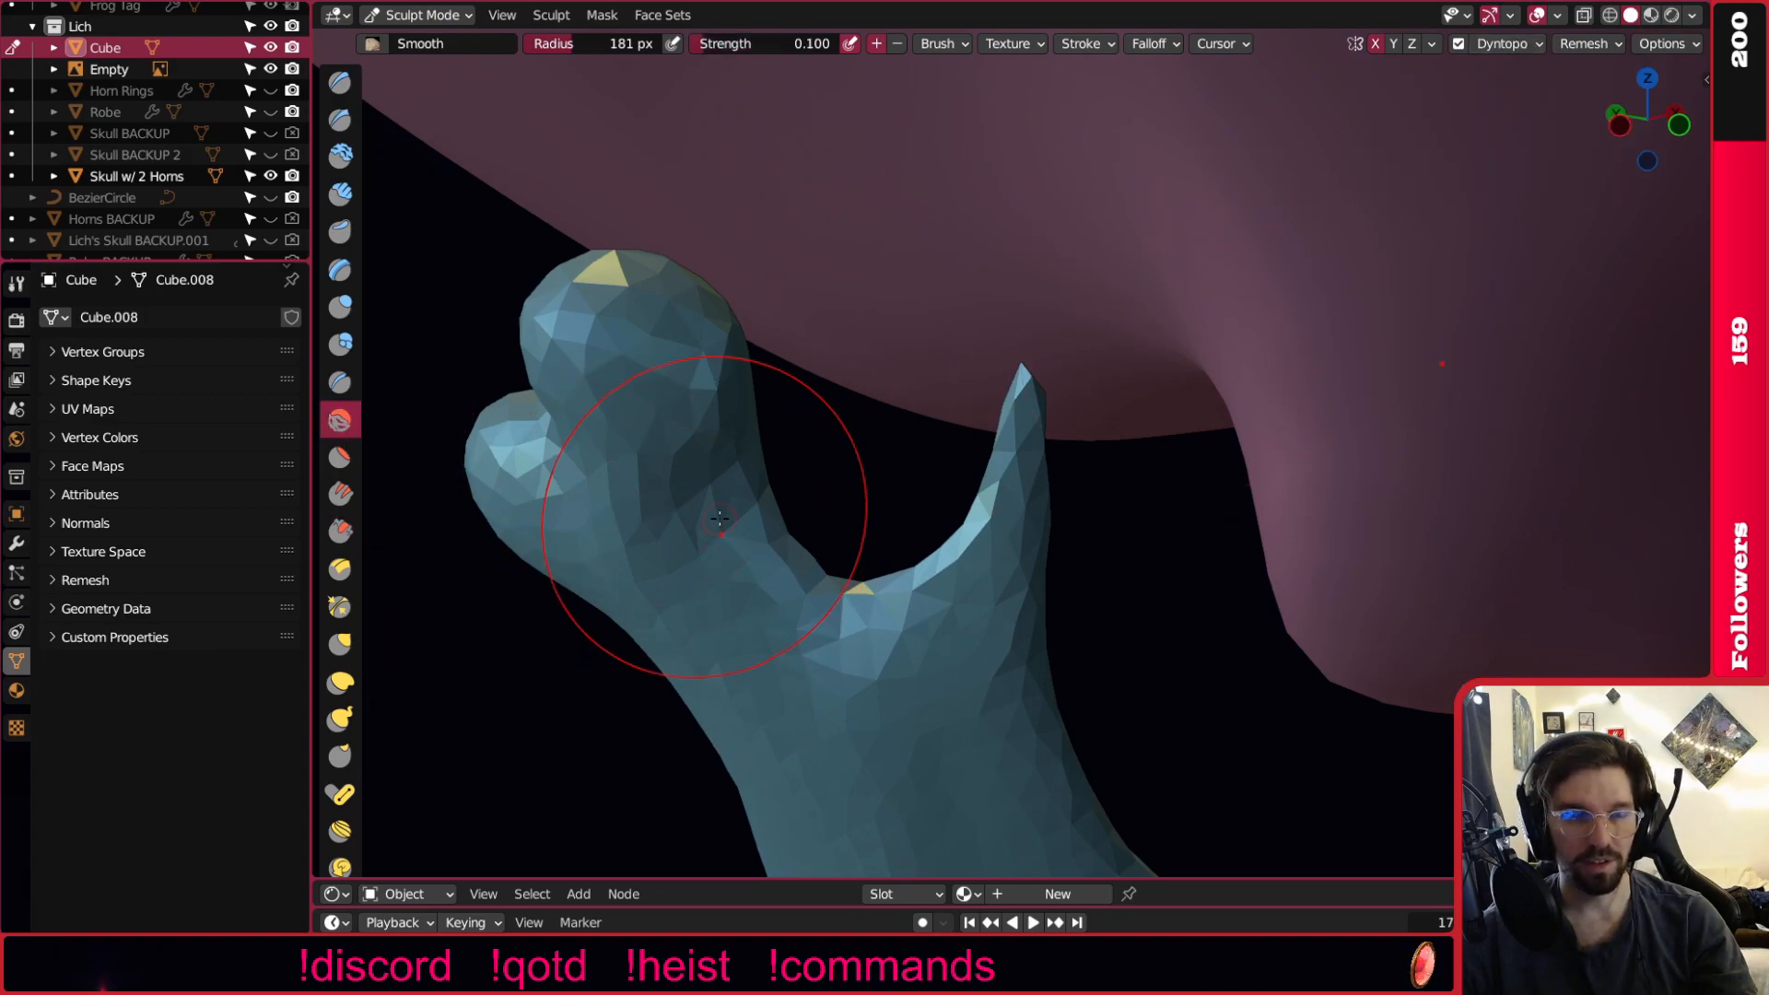
{"action": "middle_click_drag", "start_coordinate": [724, 490], "coordinate": [704, 438]}
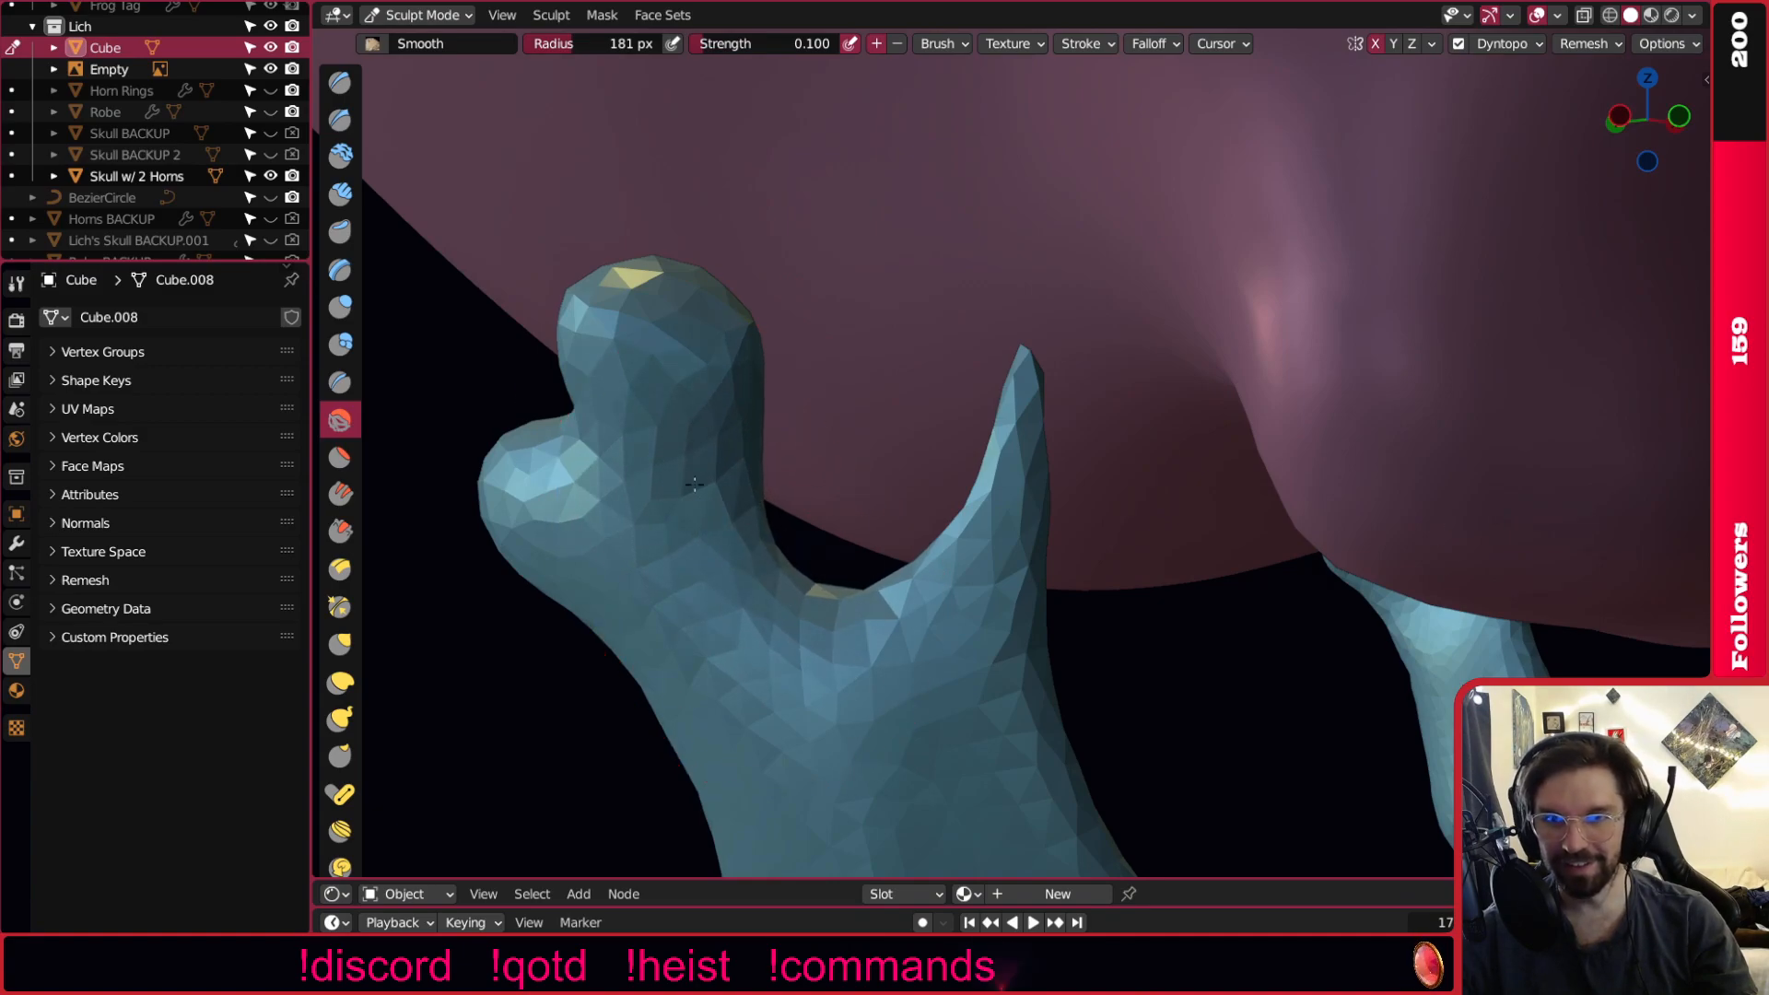
{"action": "middle_click_drag", "start_coordinate": [816, 559], "coordinate": [983, 473]}
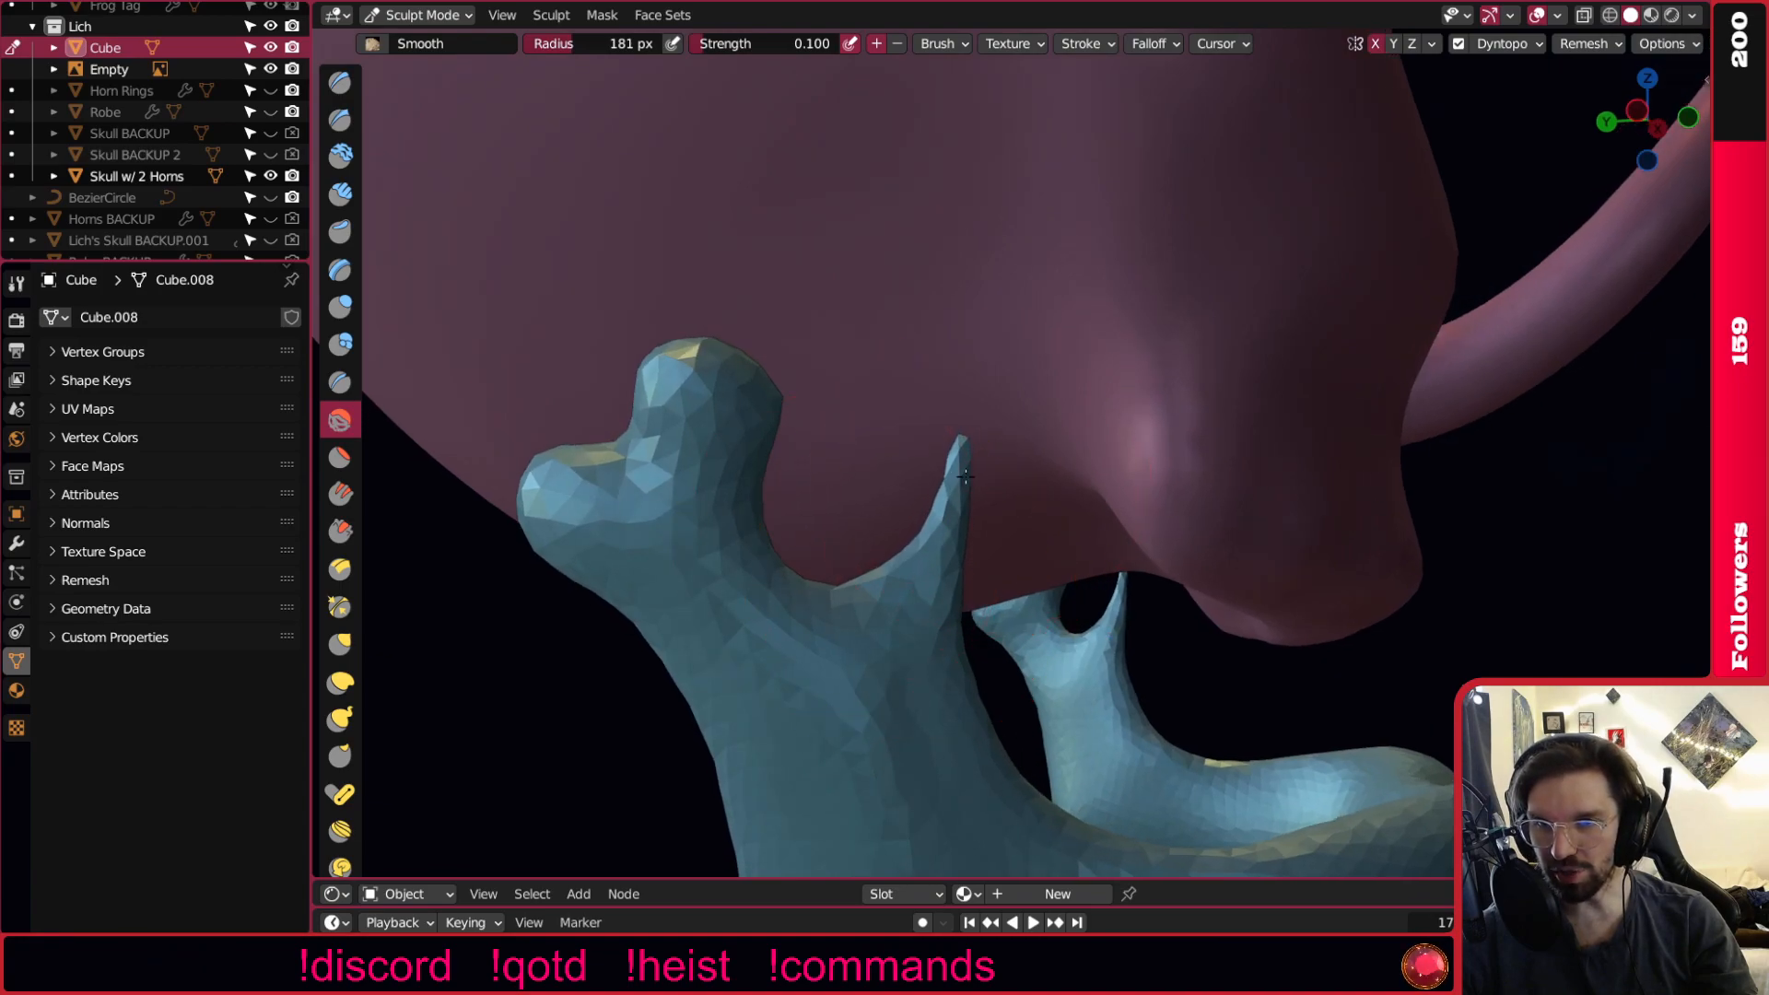
Examine the whole jaw beneath the horned skull from the side and front against the mandible reference drawing.
{"action": "left_click", "coordinate": [1510, 48]}
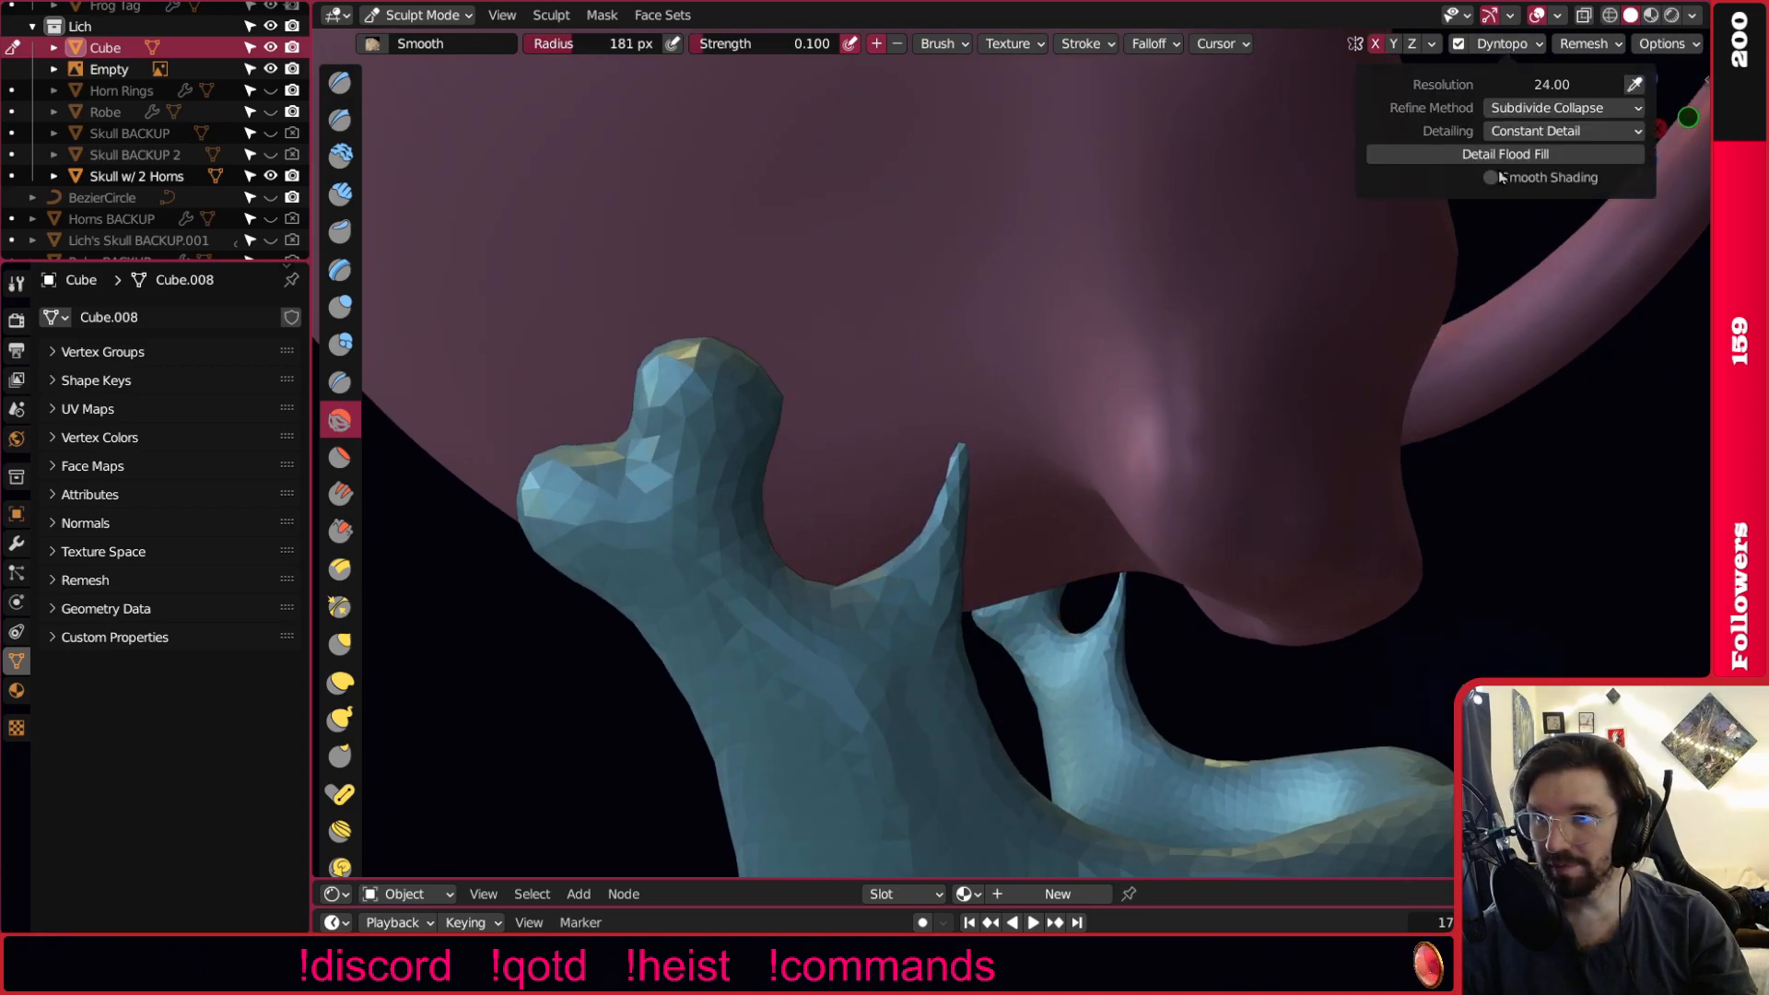
{"action": "scroll", "coordinate": [725, 498], "scroll_direction": "down", "scroll_amount": 6}
{"action": "mouse_move", "coordinate": [836, 584]}
{"action": "middle_mouse_down"}
{"action": "mouse_move", "coordinate": [755, 572]}
{"action": "mouse_move", "coordinate": [815, 545]}
{"action": "middle_mouse_up"}
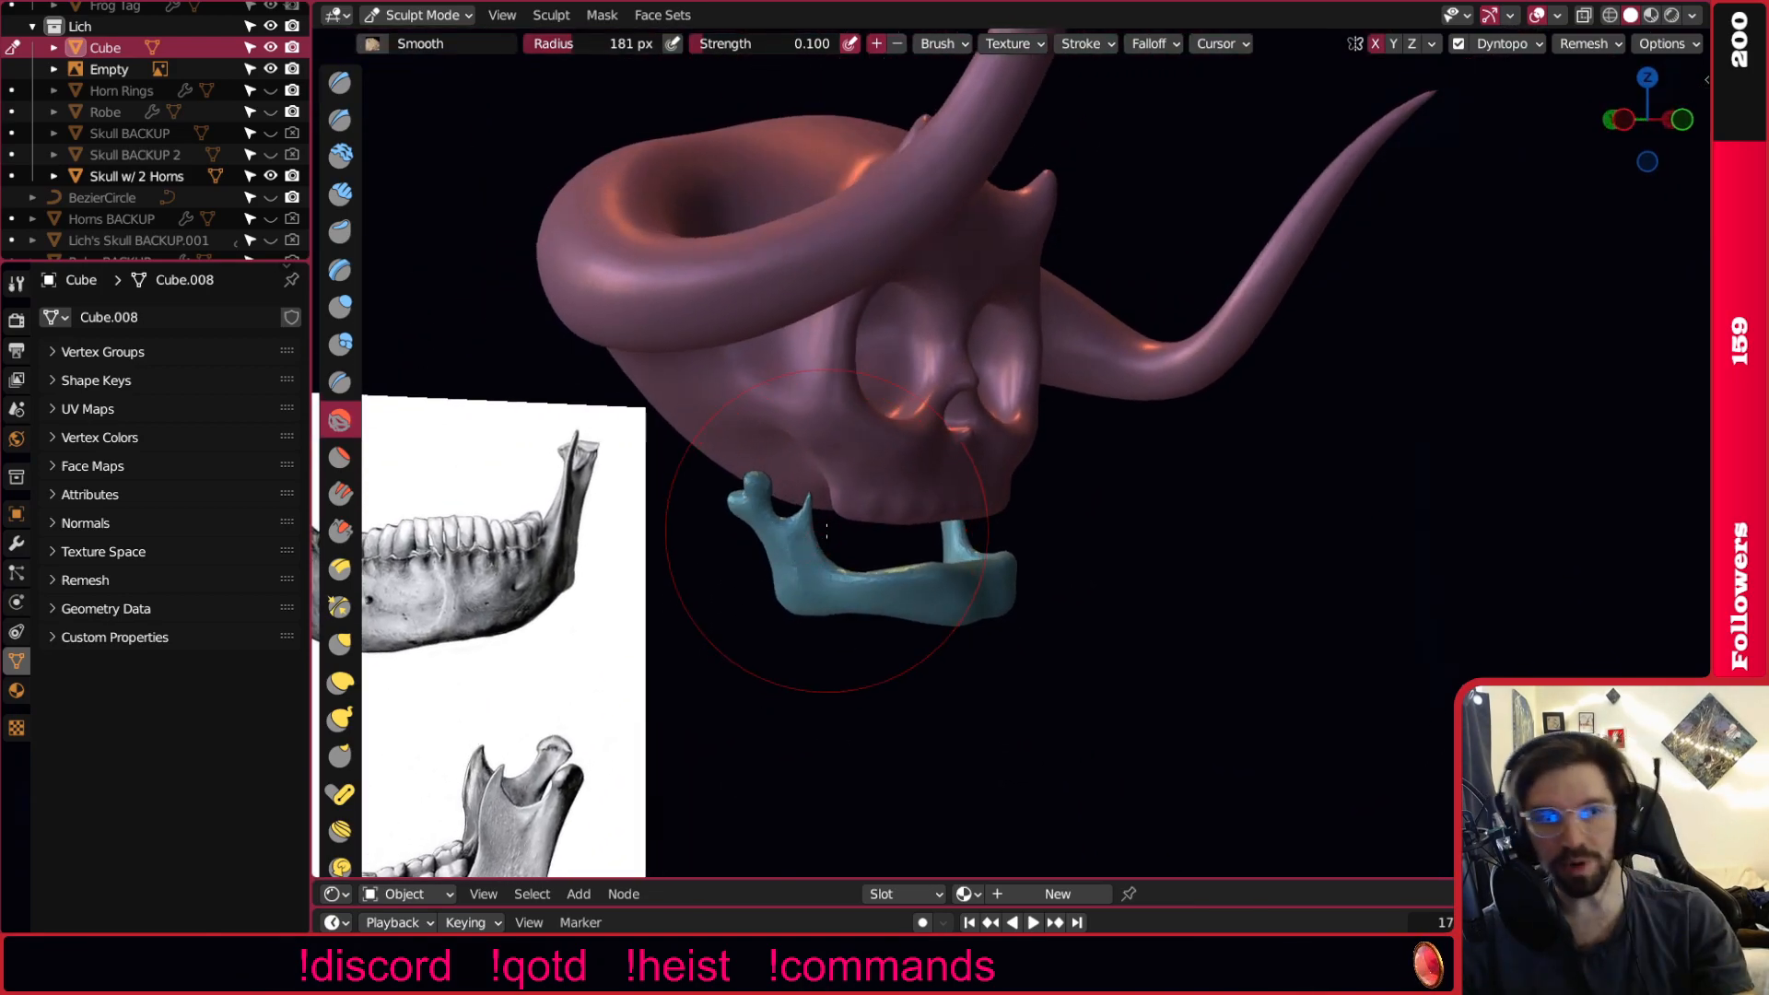
{"action": "middle_click_drag", "start_coordinate": [897, 502], "coordinate": [986, 512]}
{"action": "scroll", "coordinate": [949, 659], "scroll_direction": "up", "scroll_amount": 3}
{"action": "scroll", "coordinate": [788, 533], "scroll_direction": "down", "scroll_amount": 2}
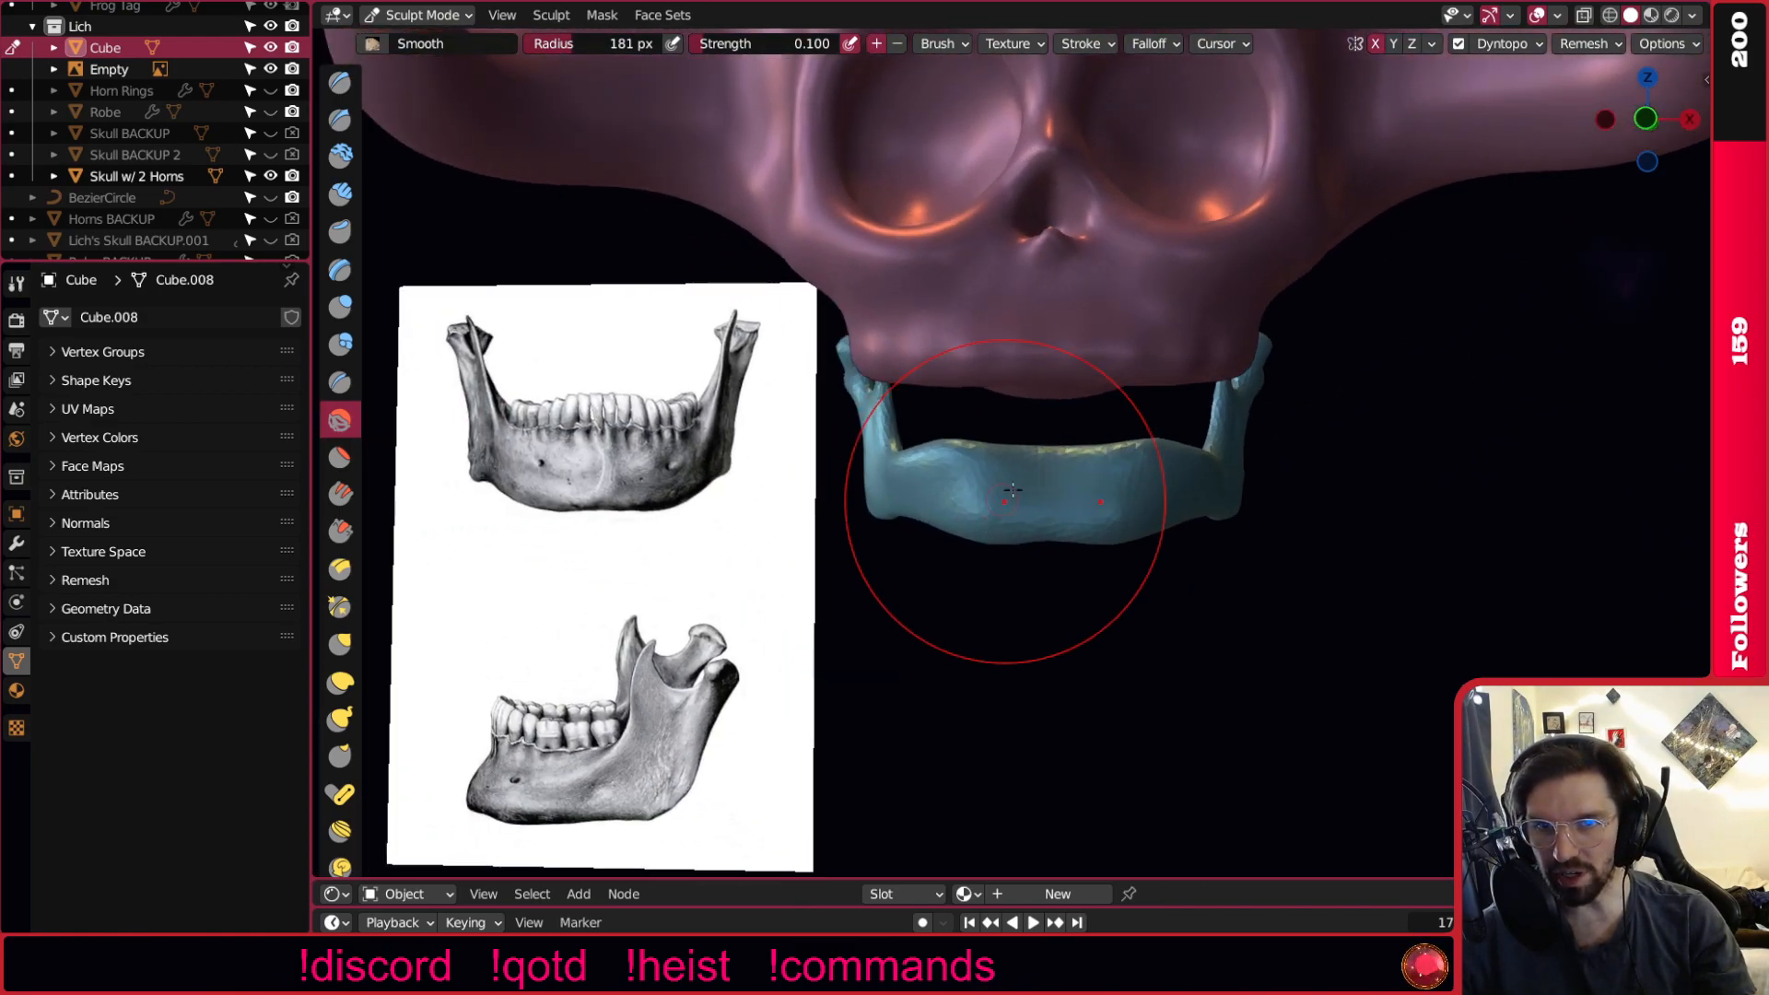
{"action": "scroll", "coordinate": [1050, 434], "scroll_direction": "up", "scroll_amount": 2}
{"action": "middle_click_drag", "start_coordinate": [1053, 434], "coordinate": [1046, 406]}
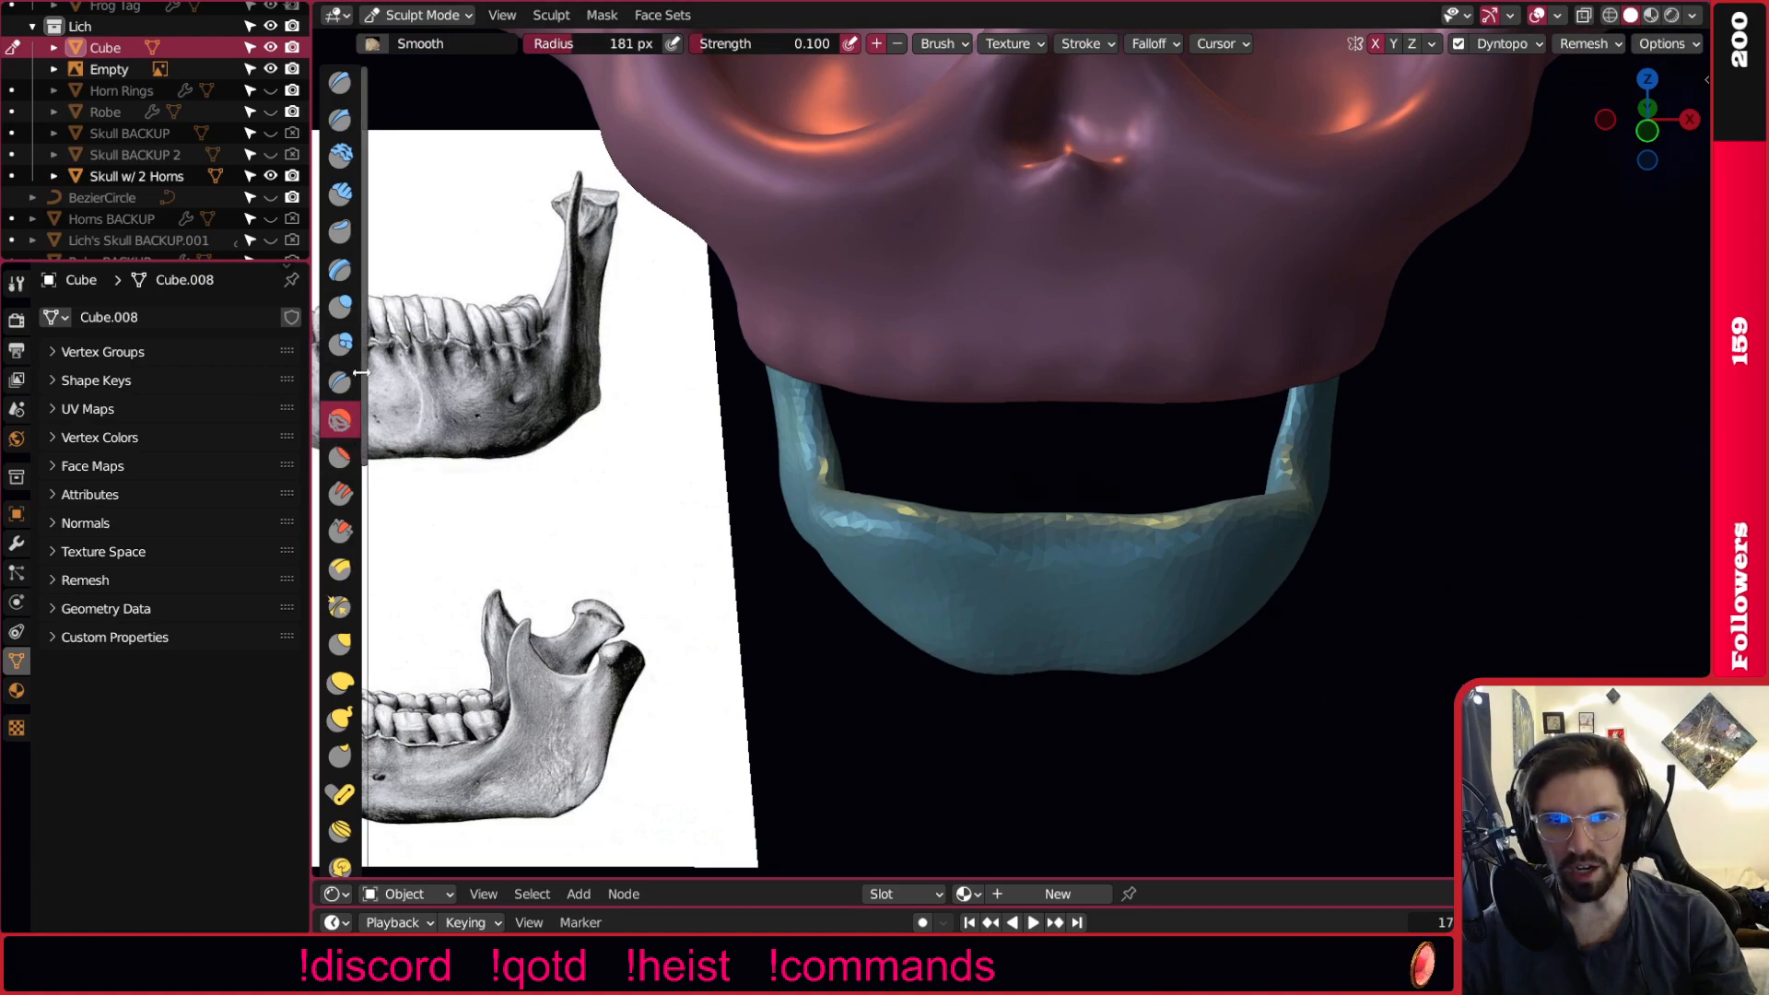
Scrape the upper front surface of the jaw body with the Scrape/Peaks brush at 105 px radius and 0.600 strength.
{"action": "left_click", "coordinate": [340, 541]}
{"action": "key", "text": "f"}
{"action": "left_click", "coordinate": [1037, 520]}
{"action": "middle_click_drag", "start_coordinate": [1023, 518], "coordinate": [1051, 502]}
{"action": "scroll", "coordinate": [921, 486], "scroll_direction": "up", "scroll_amount": 2}
{"action": "left_click_drag", "start_coordinate": [904, 489], "coordinate": [1266, 496]}
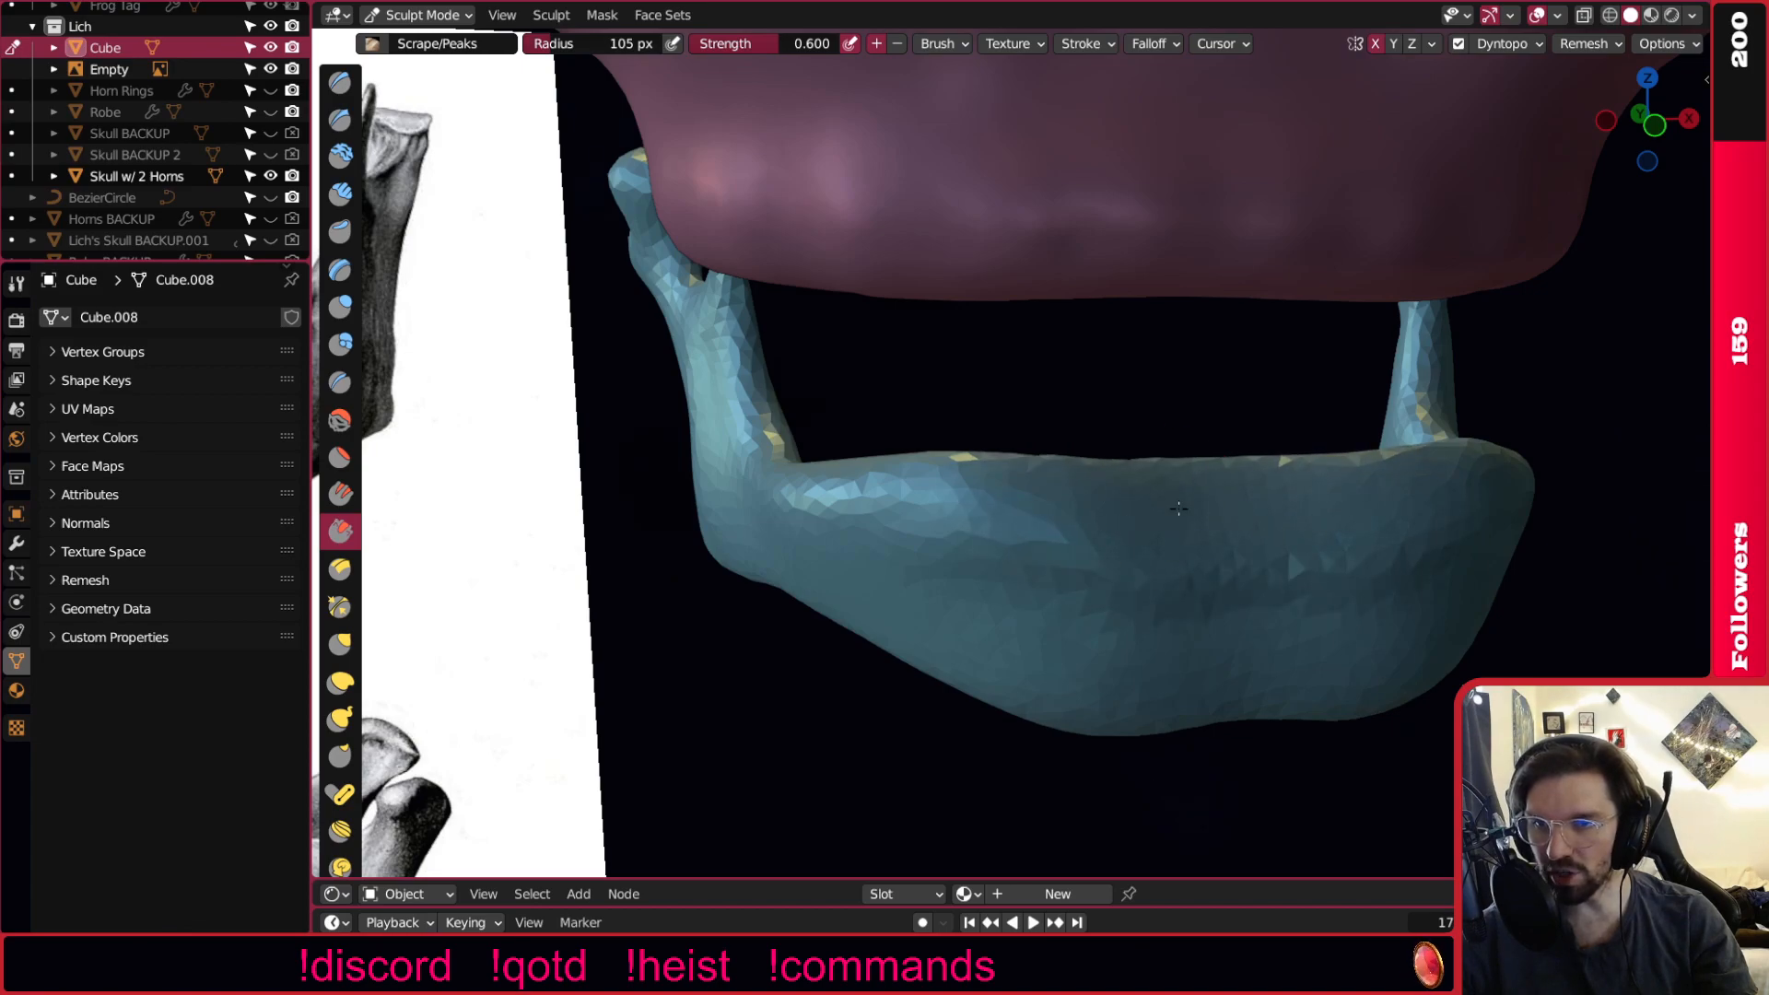
{"action": "middle_click_drag", "start_coordinate": [1103, 517], "coordinate": [1242, 478]}
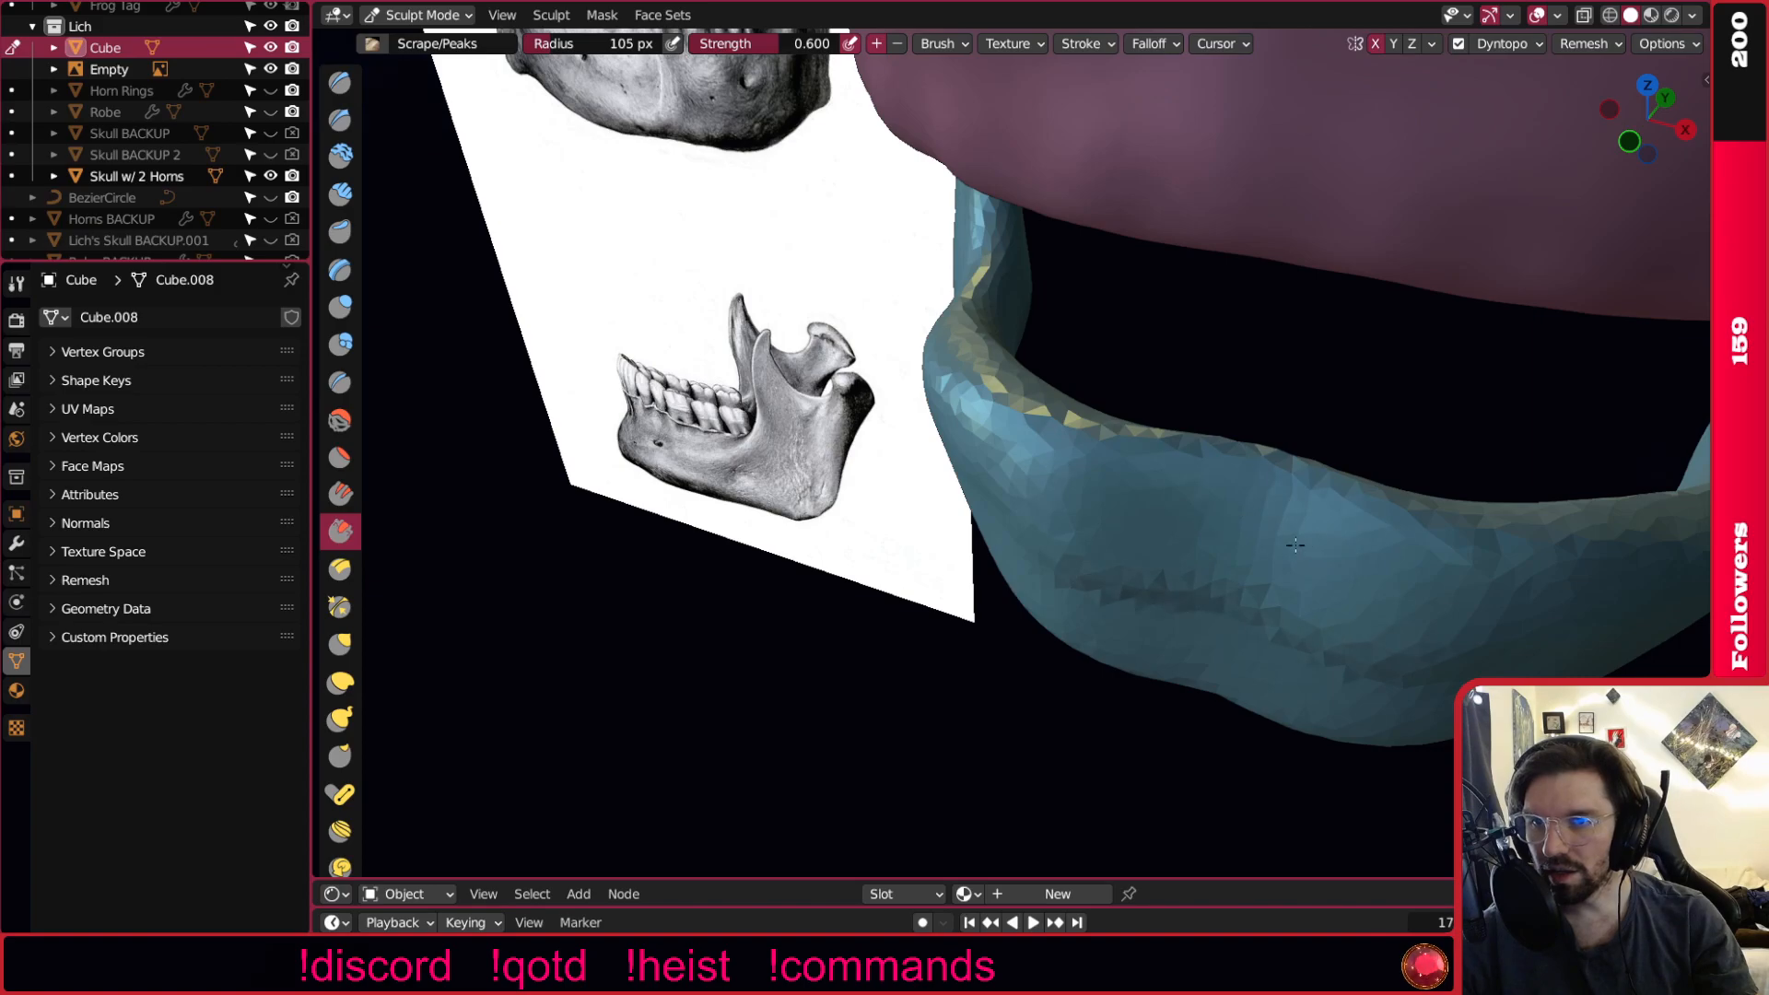
{"action": "mouse_move", "coordinate": [1051, 502]}
{"action": "middle_mouse_down"}
{"action": "mouse_move", "coordinate": [1152, 442]}
{"action": "mouse_move", "coordinate": [1401, 356]}
{"action": "middle_mouse_up"}
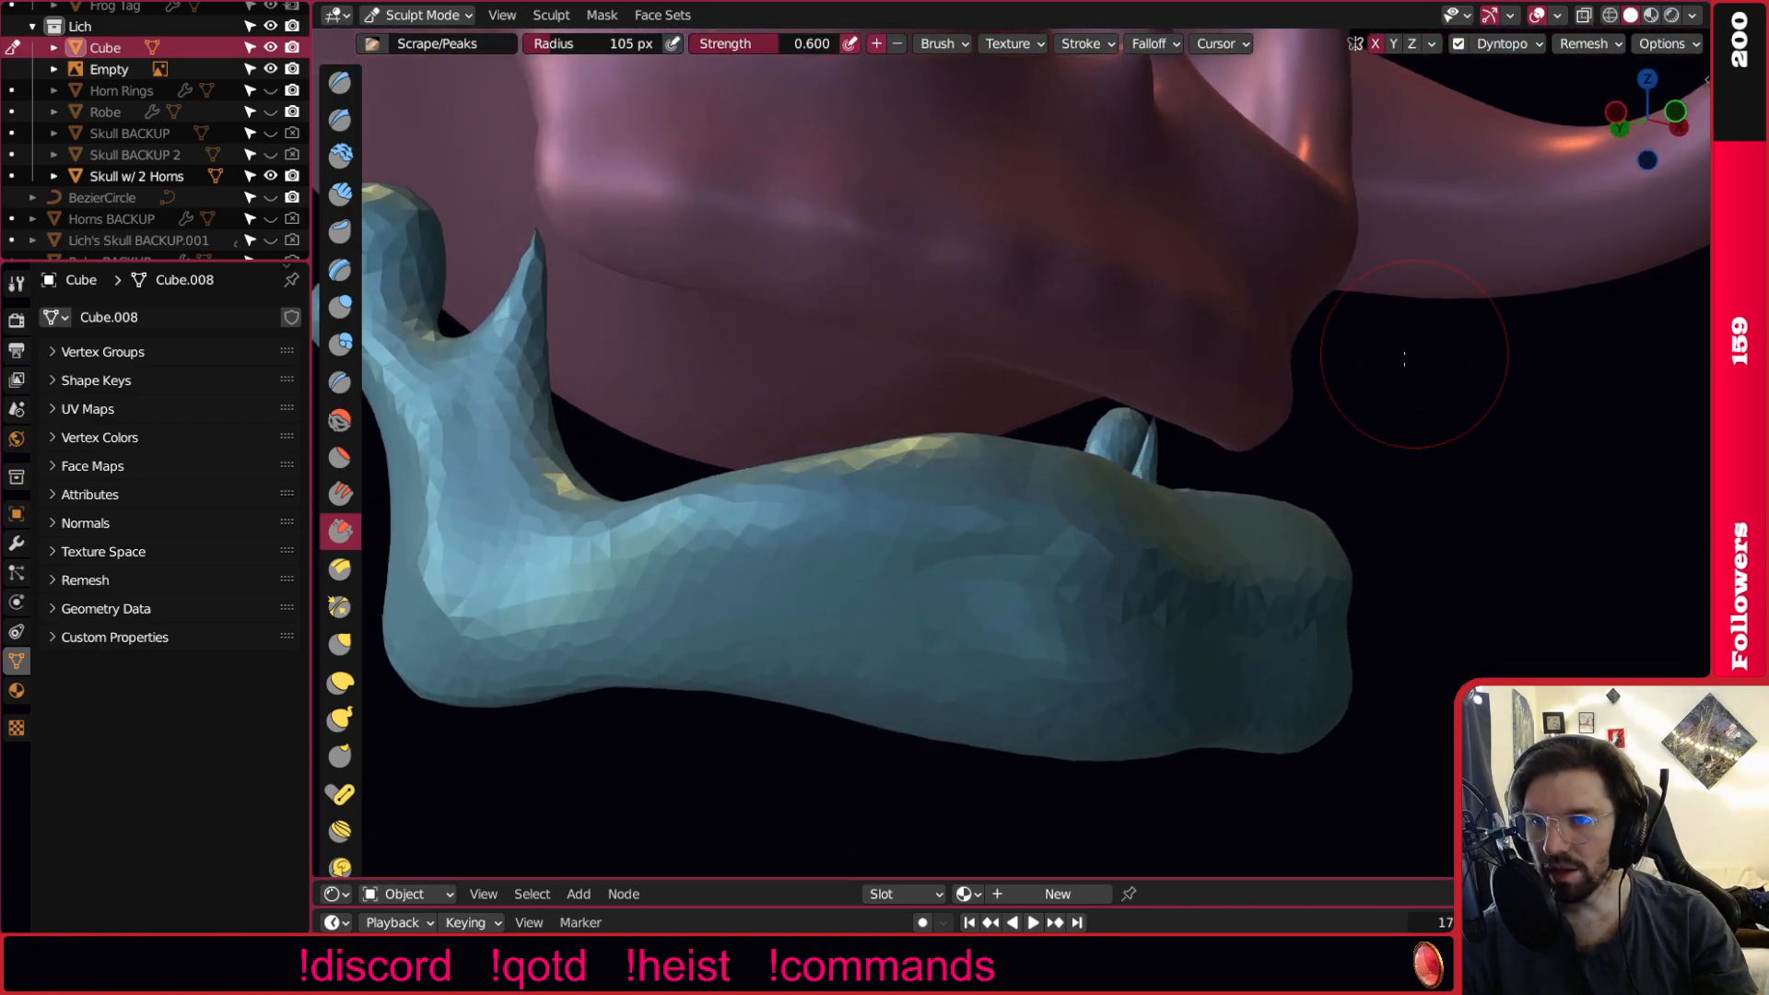
{"action": "middle_click_drag", "start_coordinate": [1231, 346], "coordinate": [1105, 458]}
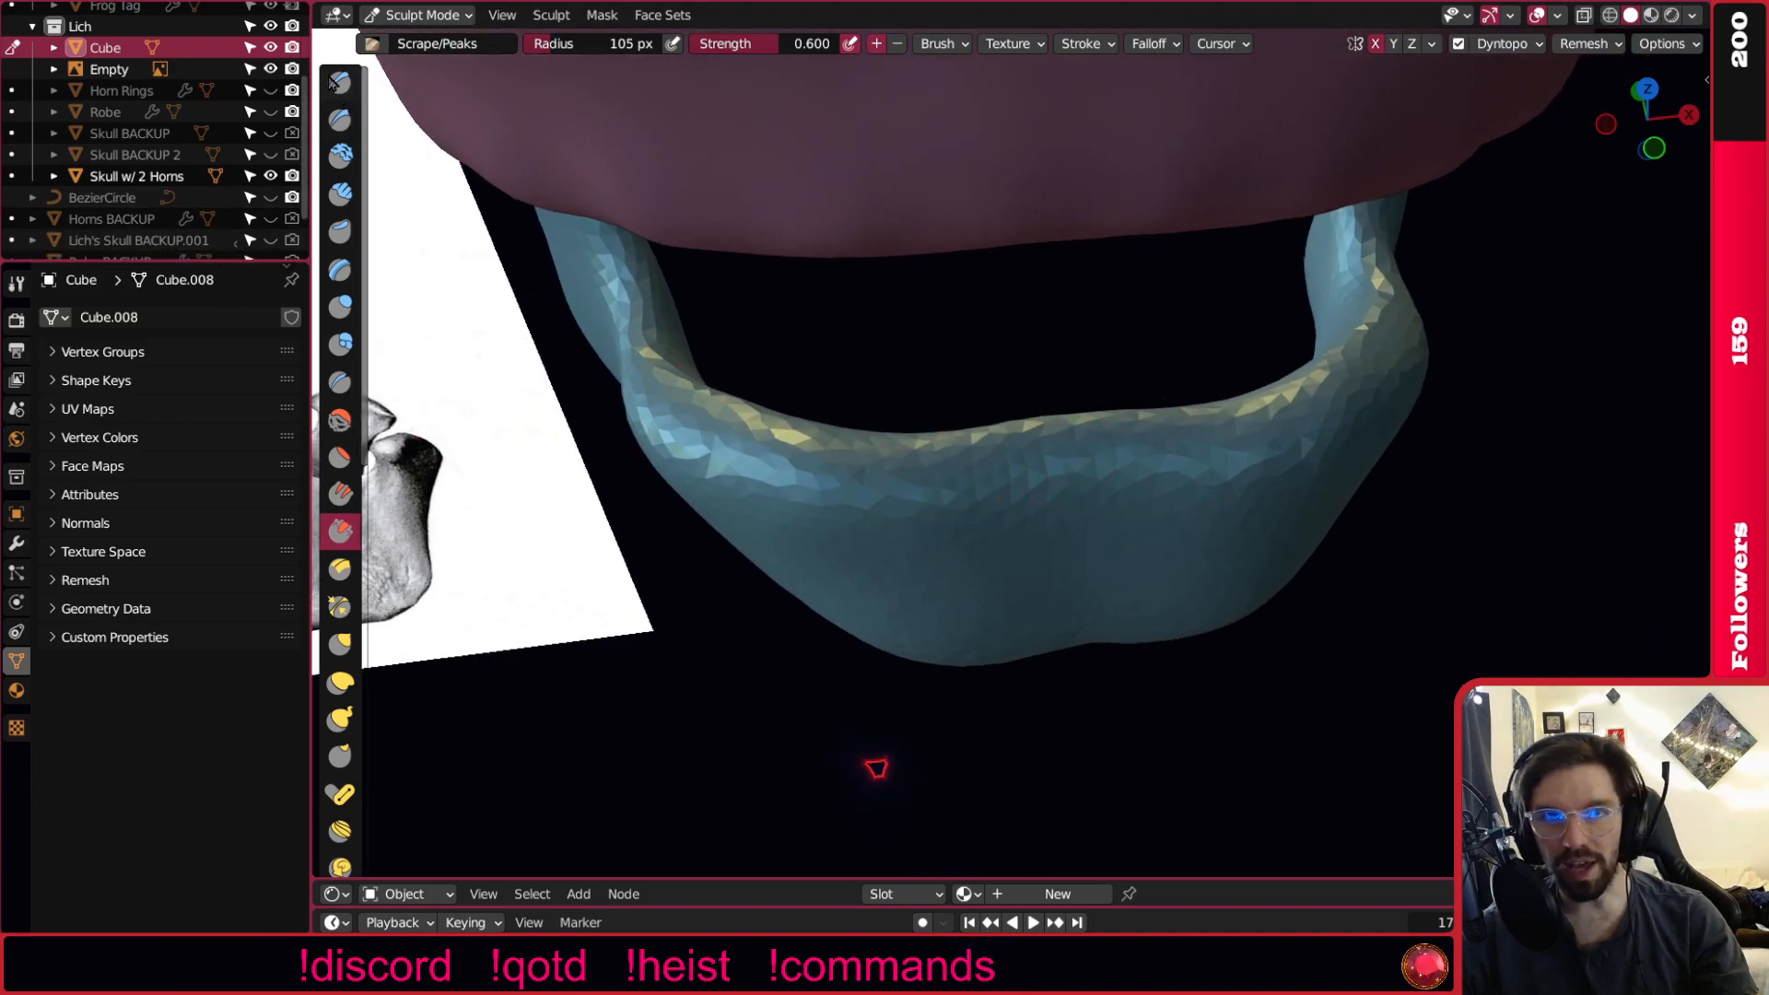
Build up the upper rim of the jaw body with the Clay brush at 105 px radius and 0.500 strength.
{"action": "left_click", "coordinate": [340, 157]}
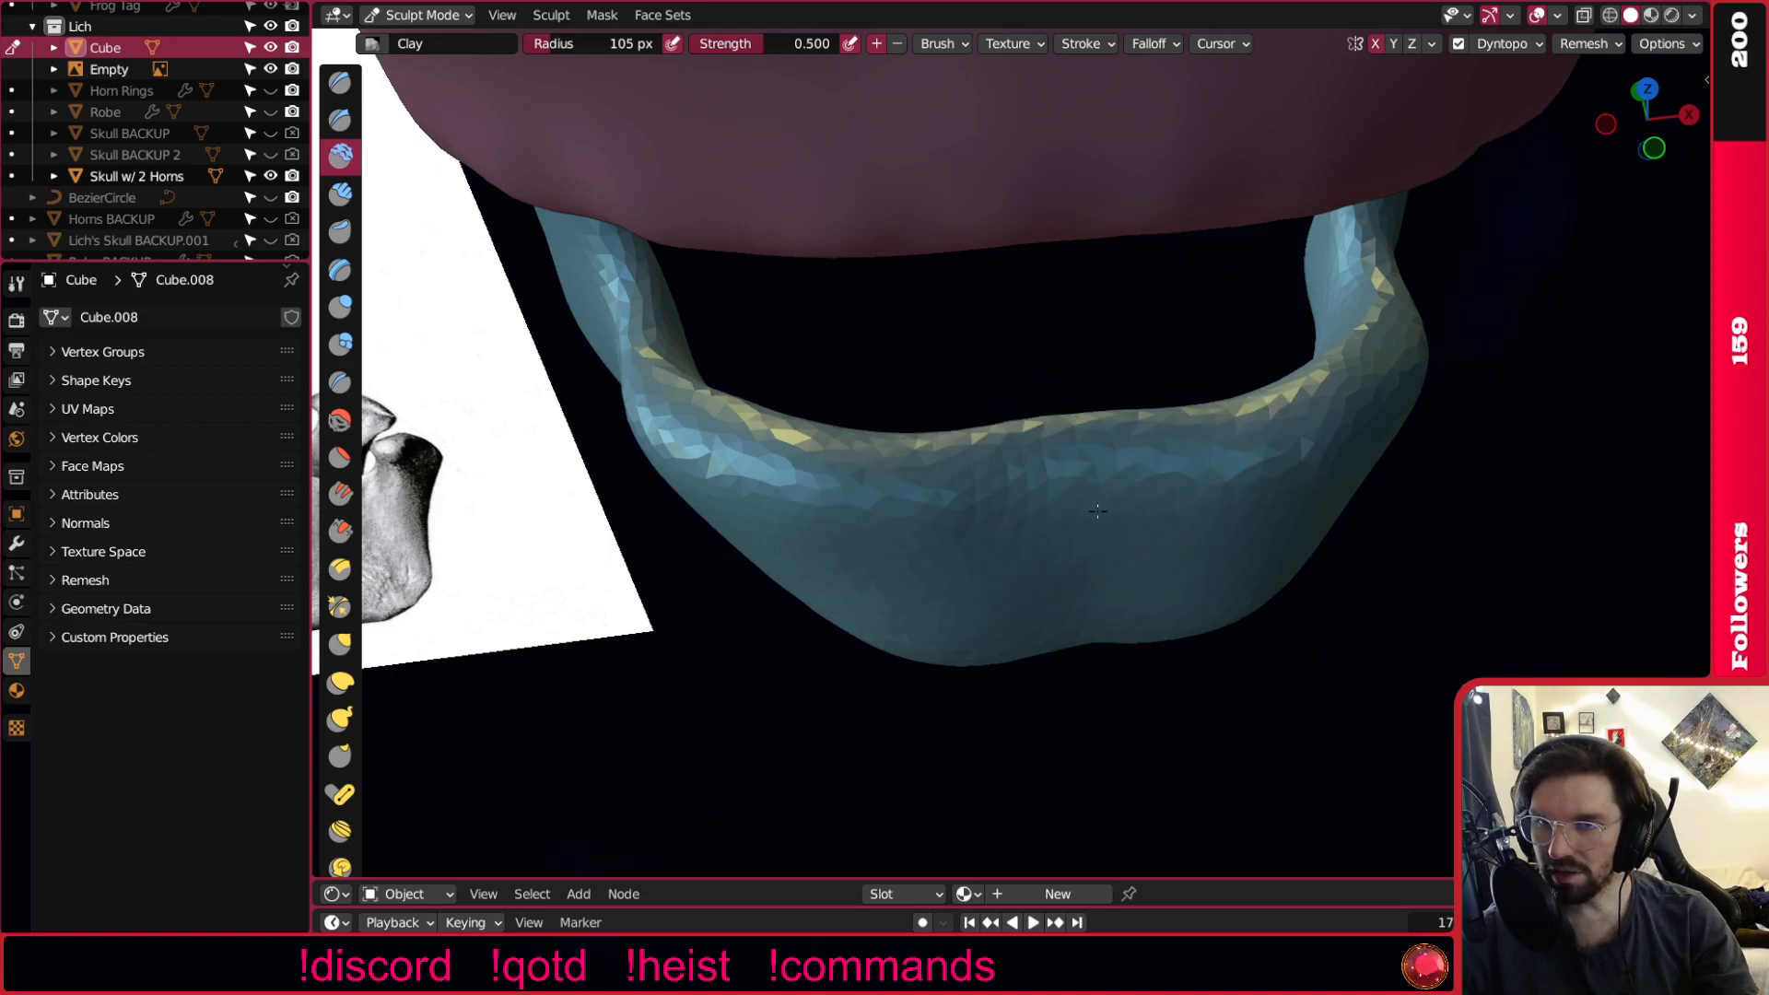
{"action": "mouse_move", "coordinate": [1122, 507]}
{"action": "middle_mouse_down"}
{"action": "mouse_move", "coordinate": [1100, 524]}
{"action": "mouse_move", "coordinate": [922, 482]}
{"action": "mouse_move", "coordinate": [973, 488]}
{"action": "middle_mouse_up"}
{"action": "left_click_drag", "start_coordinate": [912, 471], "coordinate": [1000, 562]}
{"action": "middle_click_drag", "start_coordinate": [1069, 500], "coordinate": [869, 506]}
{"action": "mouse_move", "coordinate": [1076, 622]}
{"action": "left_mouse_down"}
{"action": "mouse_move", "coordinate": [1097, 461]}
{"action": "mouse_move", "coordinate": [1129, 581]}
{"action": "left_mouse_up"}
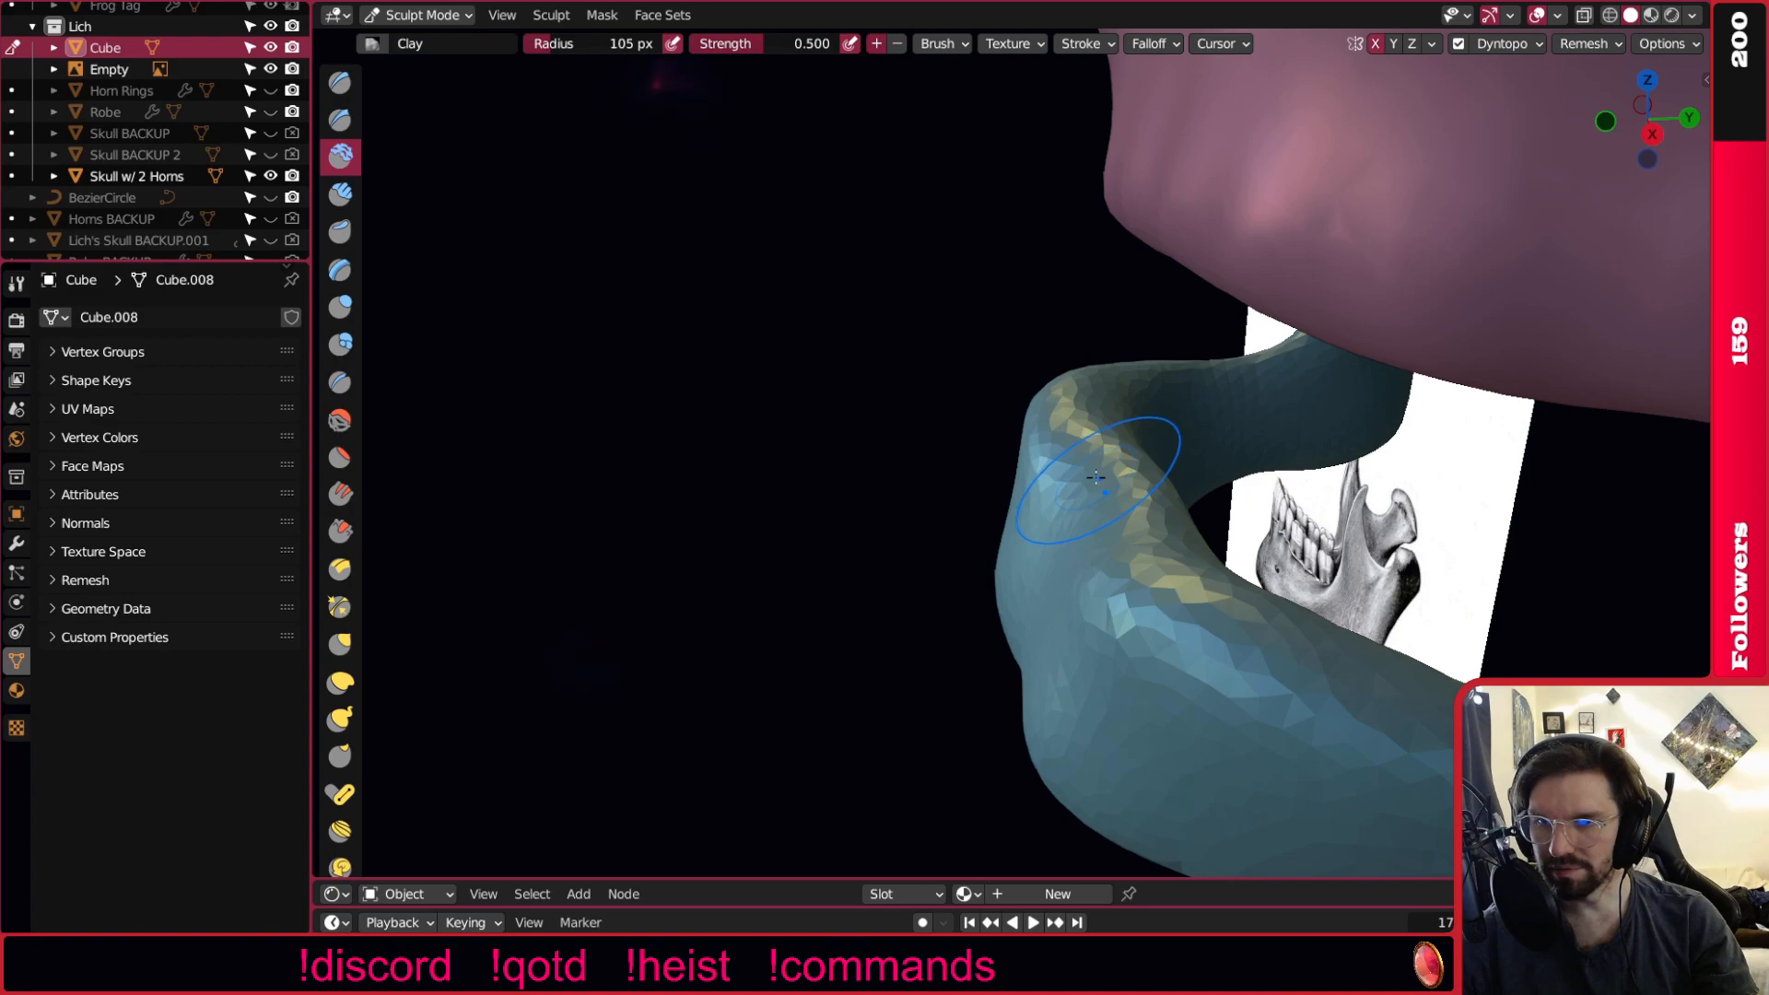
{"action": "left_click_drag", "start_coordinate": [1095, 476], "coordinate": [1069, 451]}
Add volume along the jaw's upper front rim with the Clay Strips brush at 105 px radius and 0.500 strength.
{"action": "left_click", "coordinate": [340, 193]}
{"action": "left_click_drag", "start_coordinate": [1143, 599], "coordinate": [1106, 472]}
{"action": "middle_click_drag", "start_coordinate": [1106, 472], "coordinate": [1350, 497]}
{"action": "left_click_drag", "start_coordinate": [1350, 498], "coordinate": [1018, 517]}
{"action": "middle_click_drag", "start_coordinate": [1194, 539], "coordinate": [442, 433]}
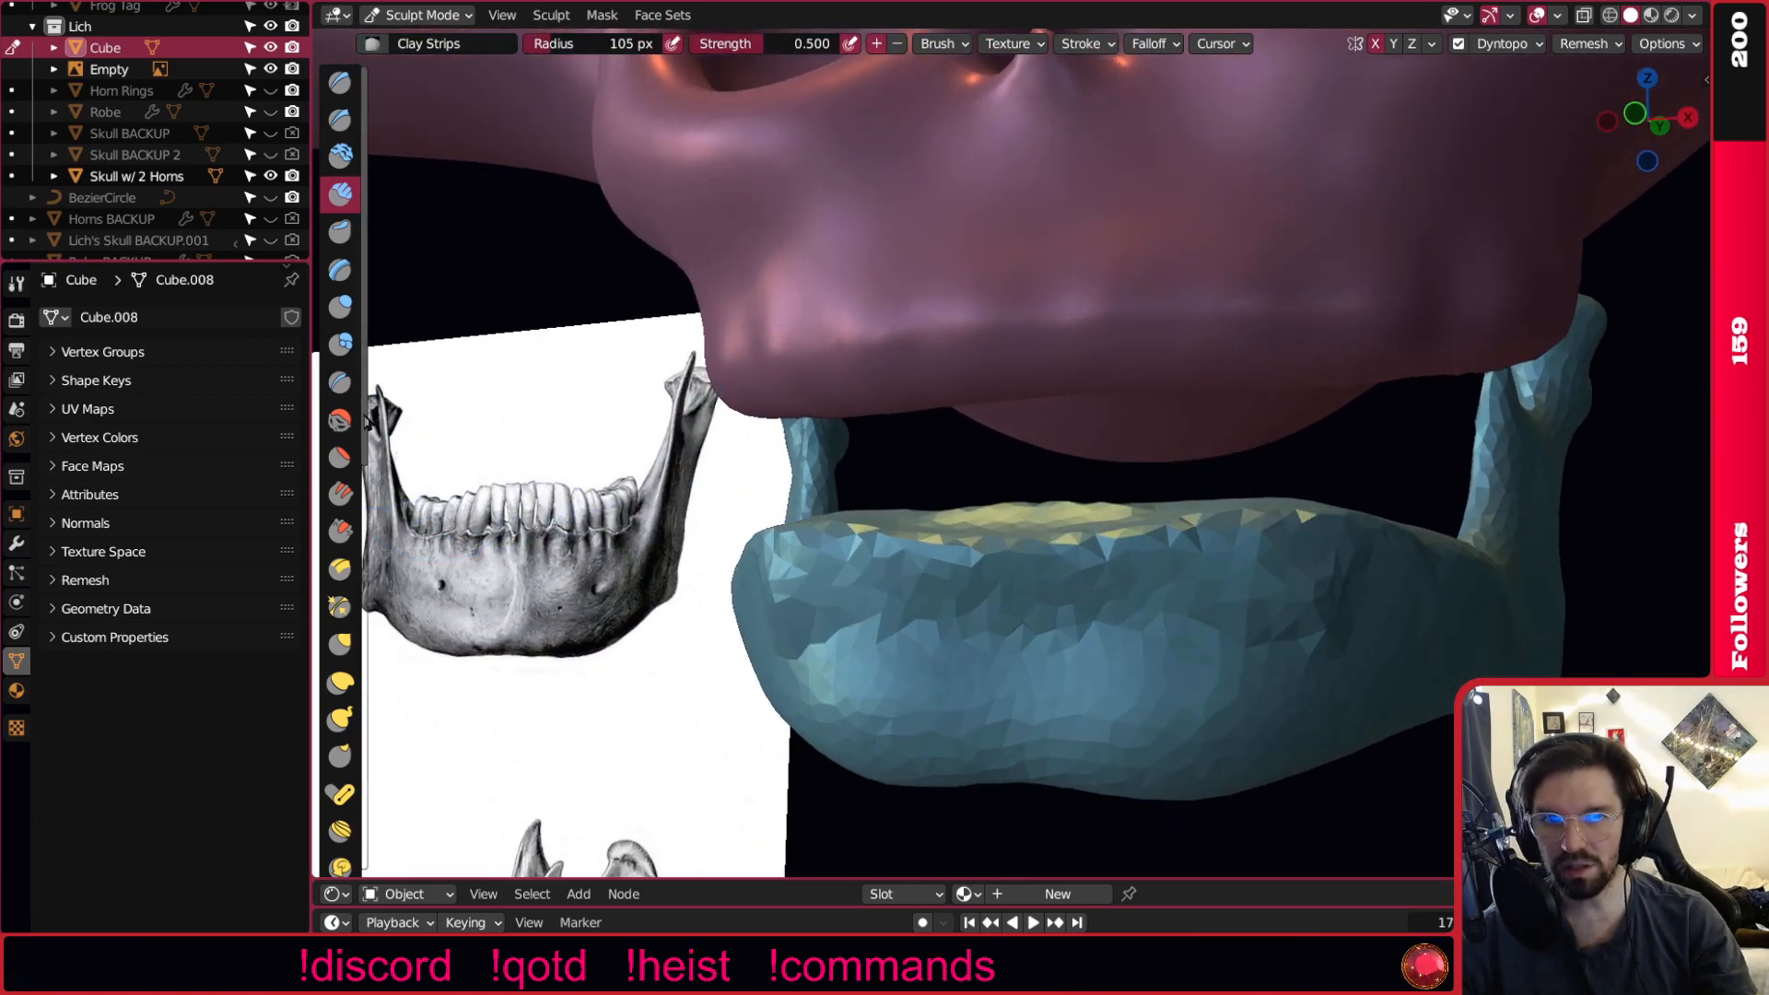
Smooth the front surface and upper rim of the jaw body with the Smooth brush at 105 px radius and 0.100 strength.
{"action": "left_click", "coordinate": [341, 421]}
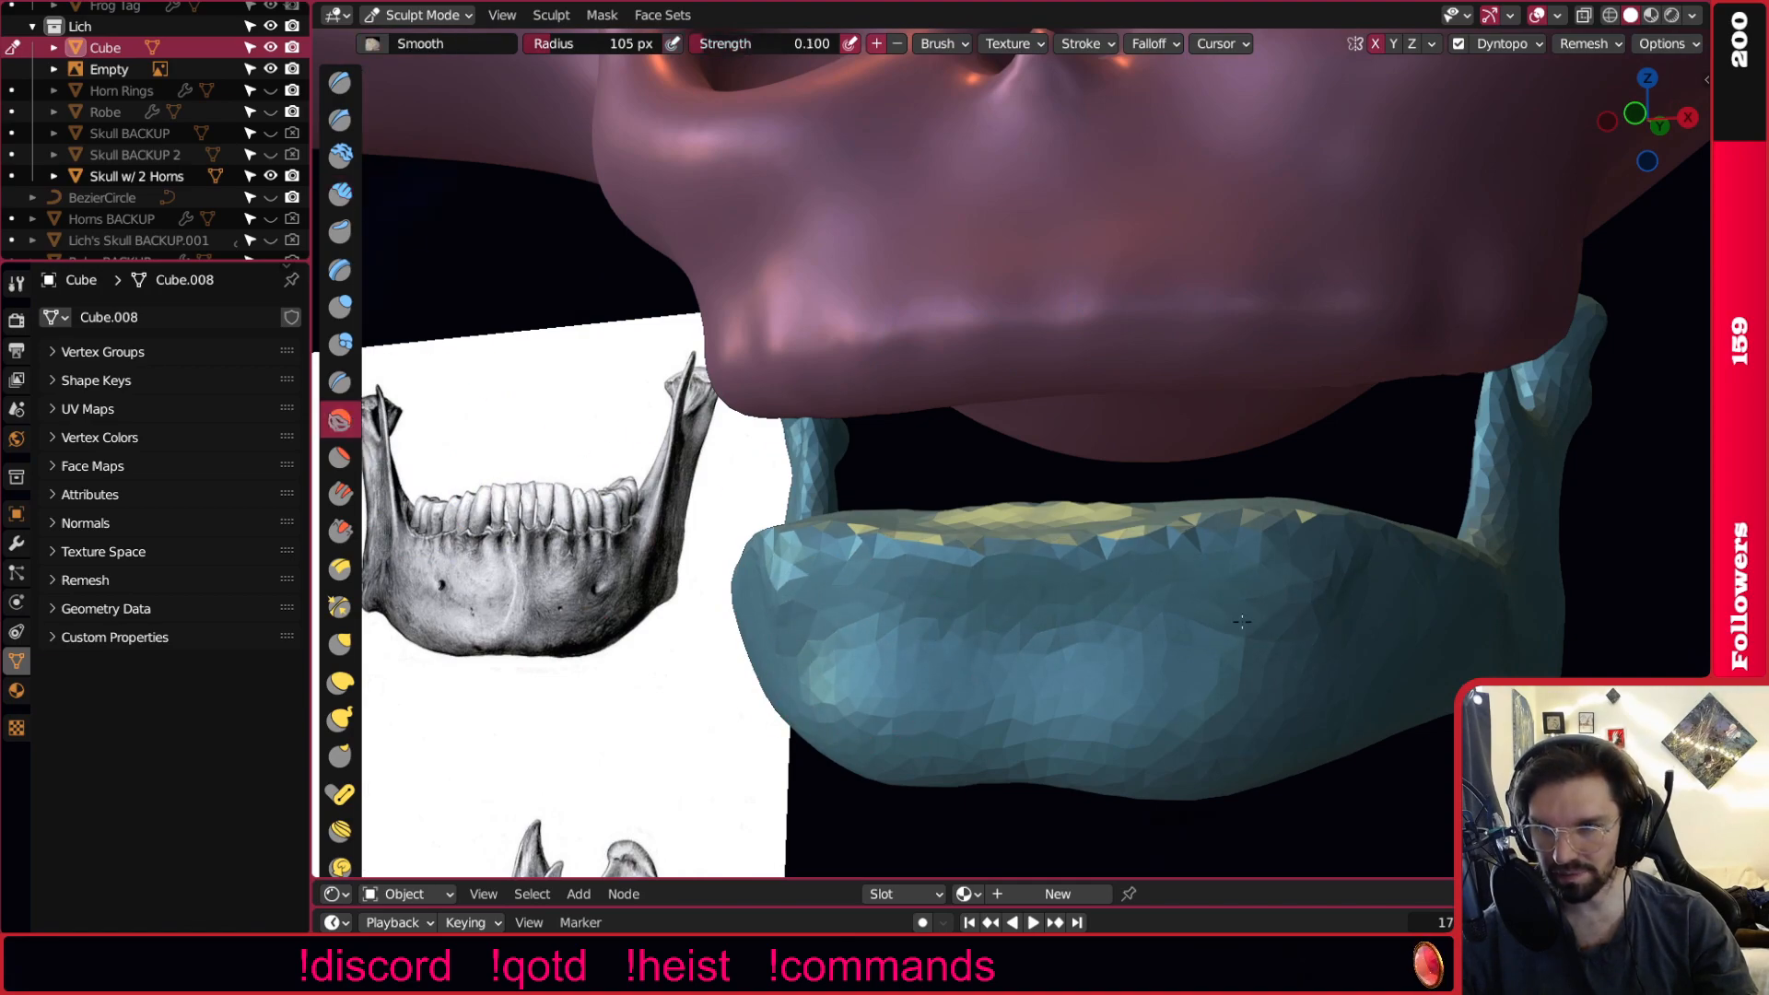
{"action": "middle_click_drag", "start_coordinate": [1254, 572], "coordinate": [1278, 669]}
{"action": "left_click_drag", "start_coordinate": [1324, 474], "coordinate": [1196, 472]}
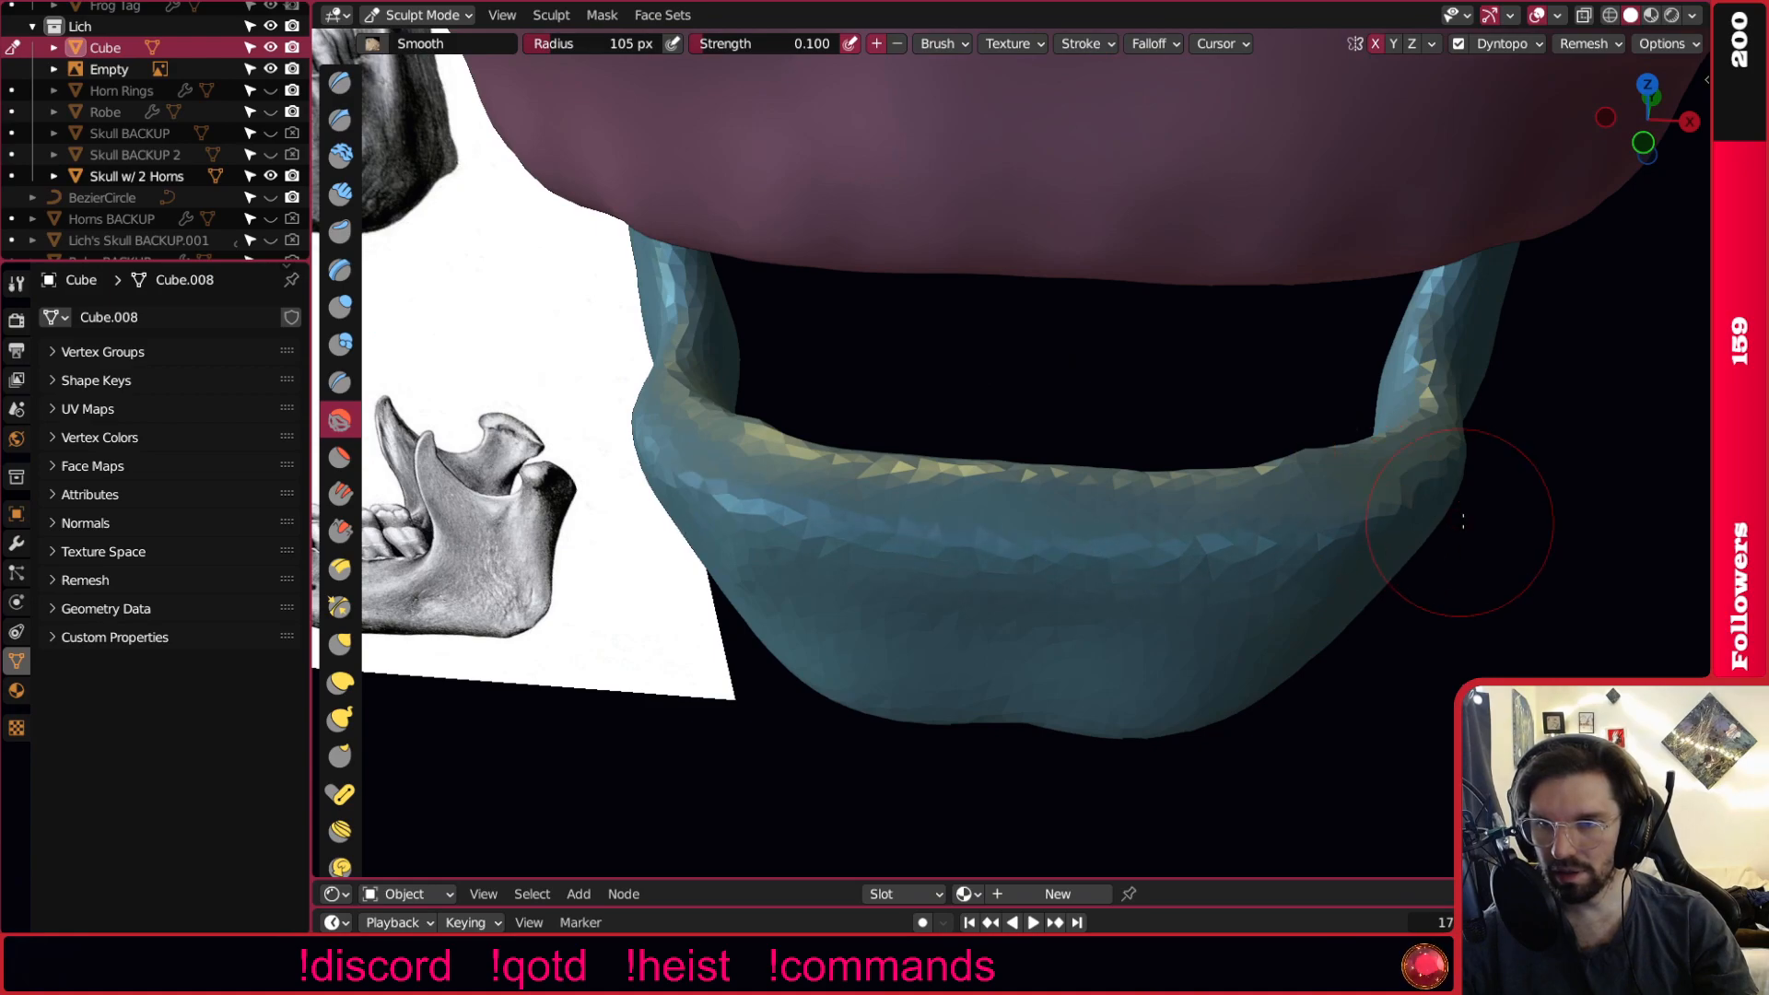
{"action": "middle_click_drag", "start_coordinate": [1460, 522], "coordinate": [1294, 559], "text": "shift"}
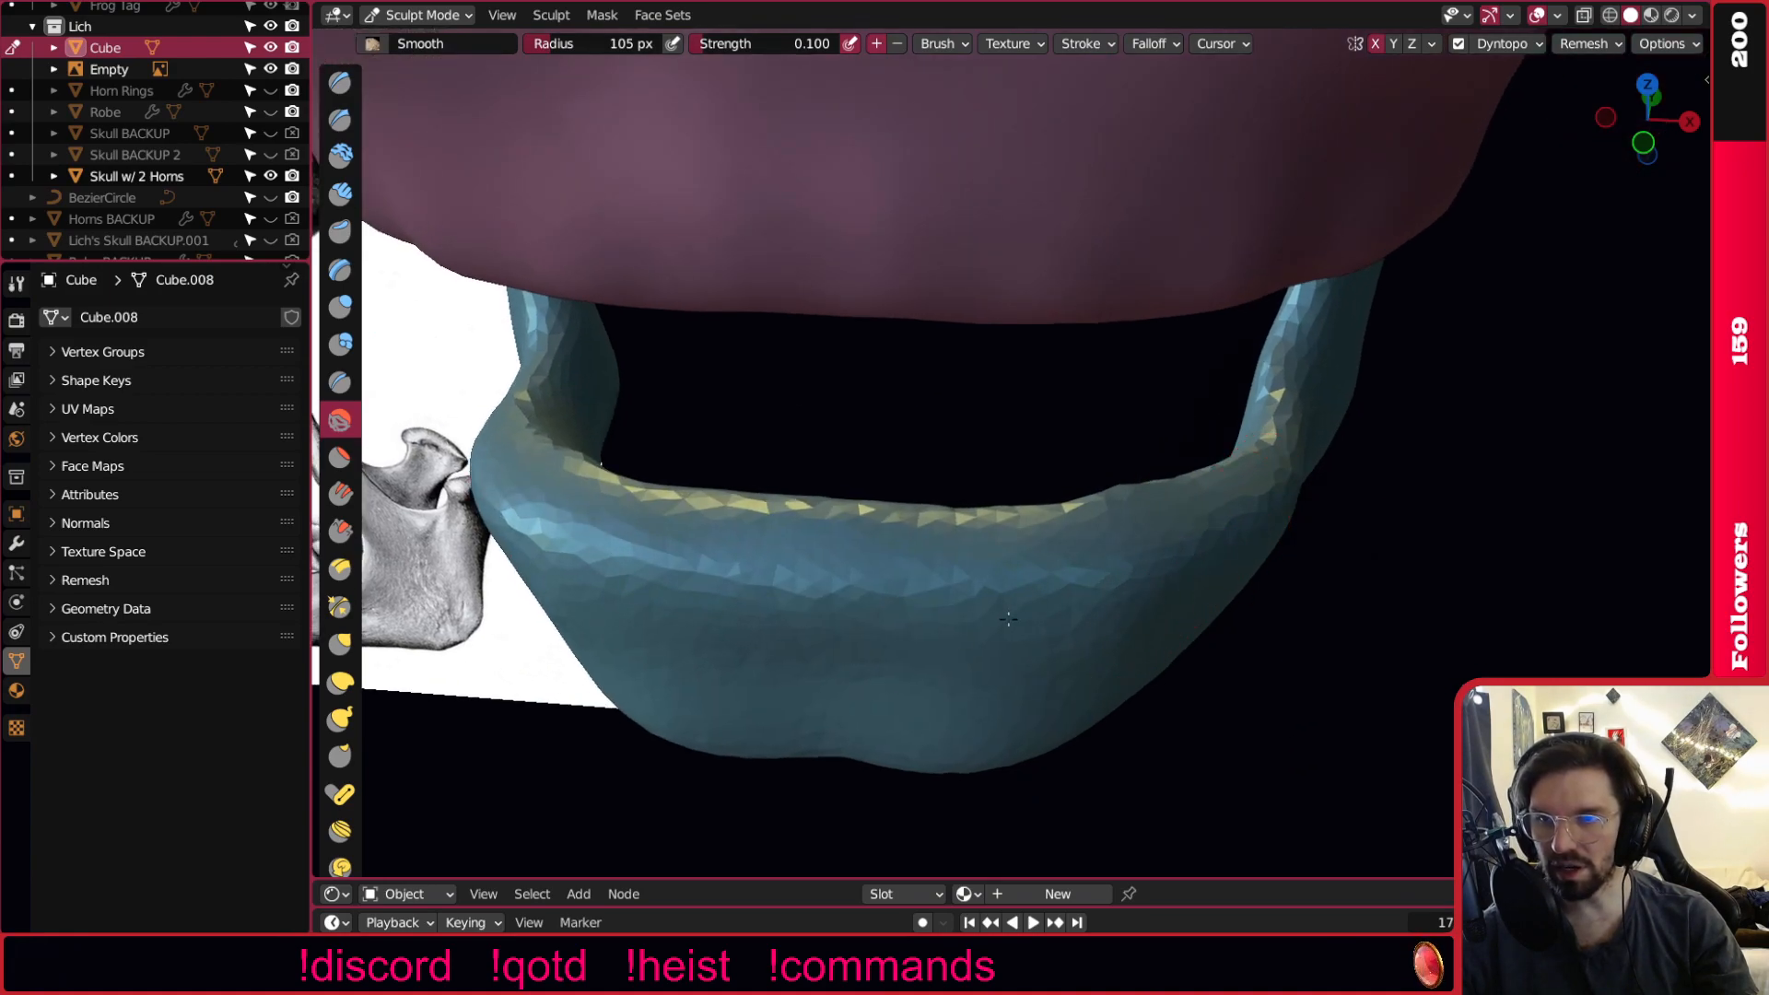
{"action": "middle_click_drag", "start_coordinate": [1168, 559], "coordinate": [1091, 573]}
Flood-fill the jaw mesh at constant detail resolution 24 and smooth the stretched ridges on the inner side of the jaw body.
{"action": "middle_click_drag", "start_coordinate": [1055, 447], "coordinate": [1400, 534]}
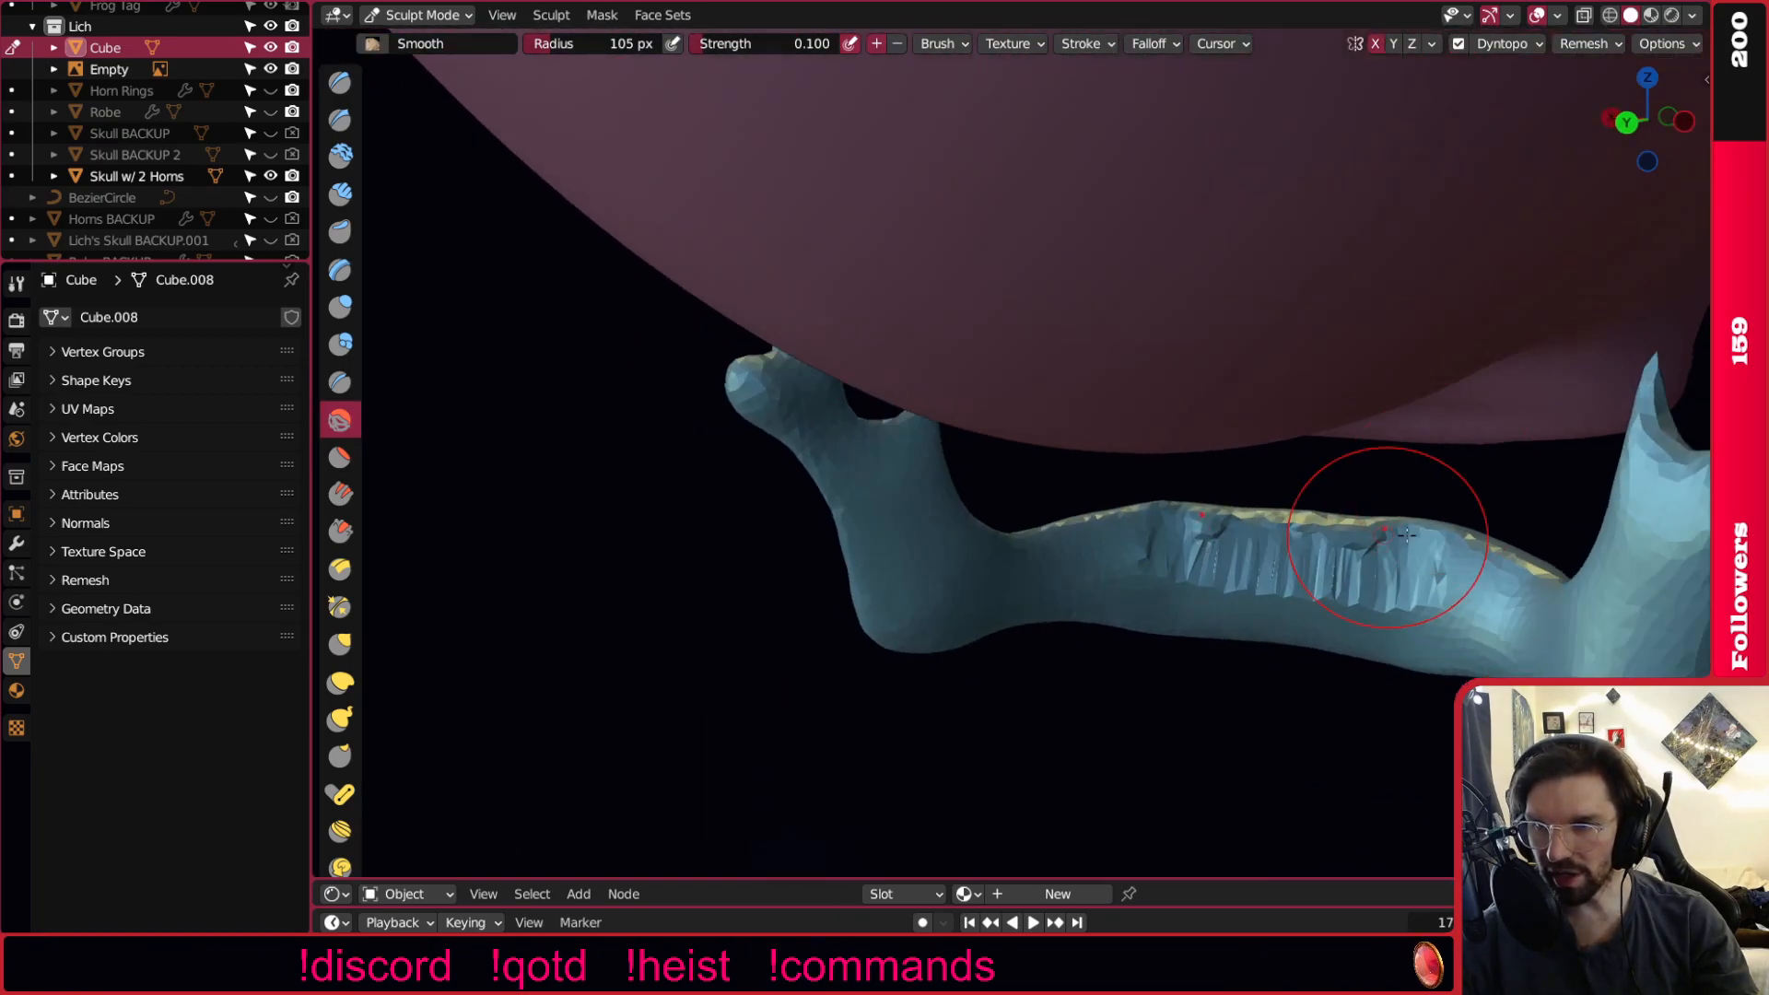
{"action": "scroll", "coordinate": [1400, 534], "scroll_direction": "up", "scroll_amount": 3}
{"action": "left_click", "coordinate": [1530, 44]}
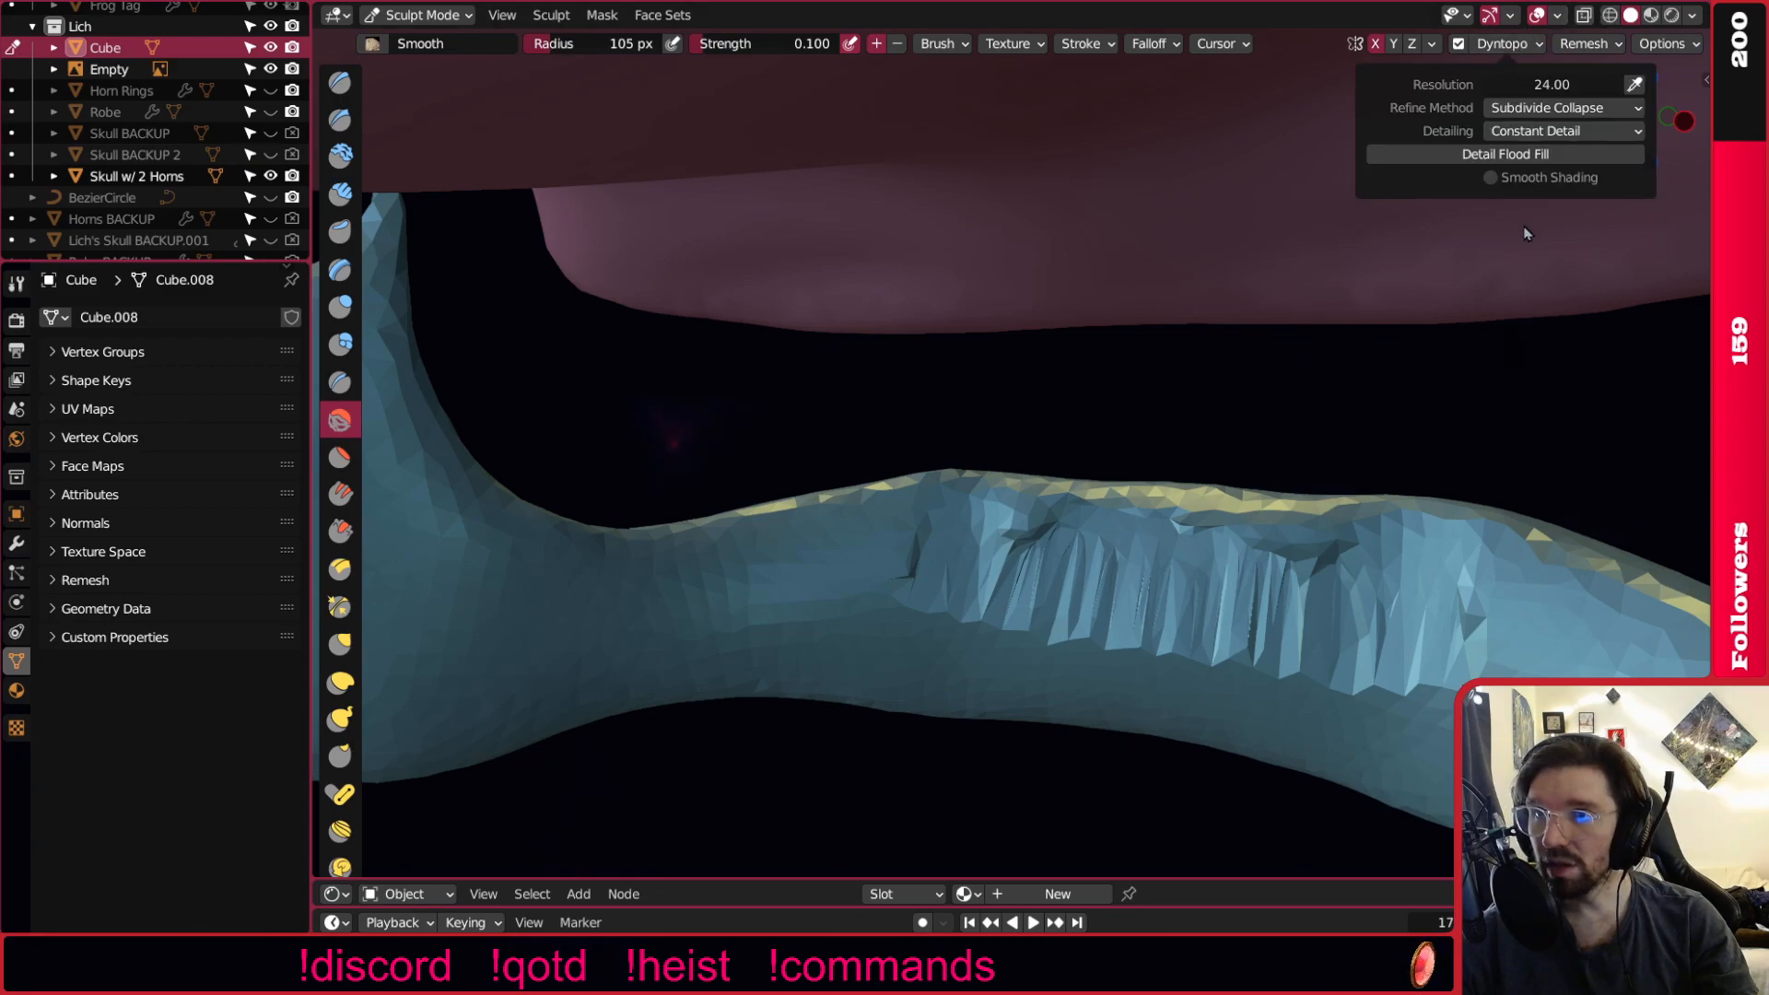
{"action": "left_click", "coordinate": [1505, 153]}
{"action": "left_click_drag", "start_coordinate": [968, 524], "coordinate": [1146, 551]}
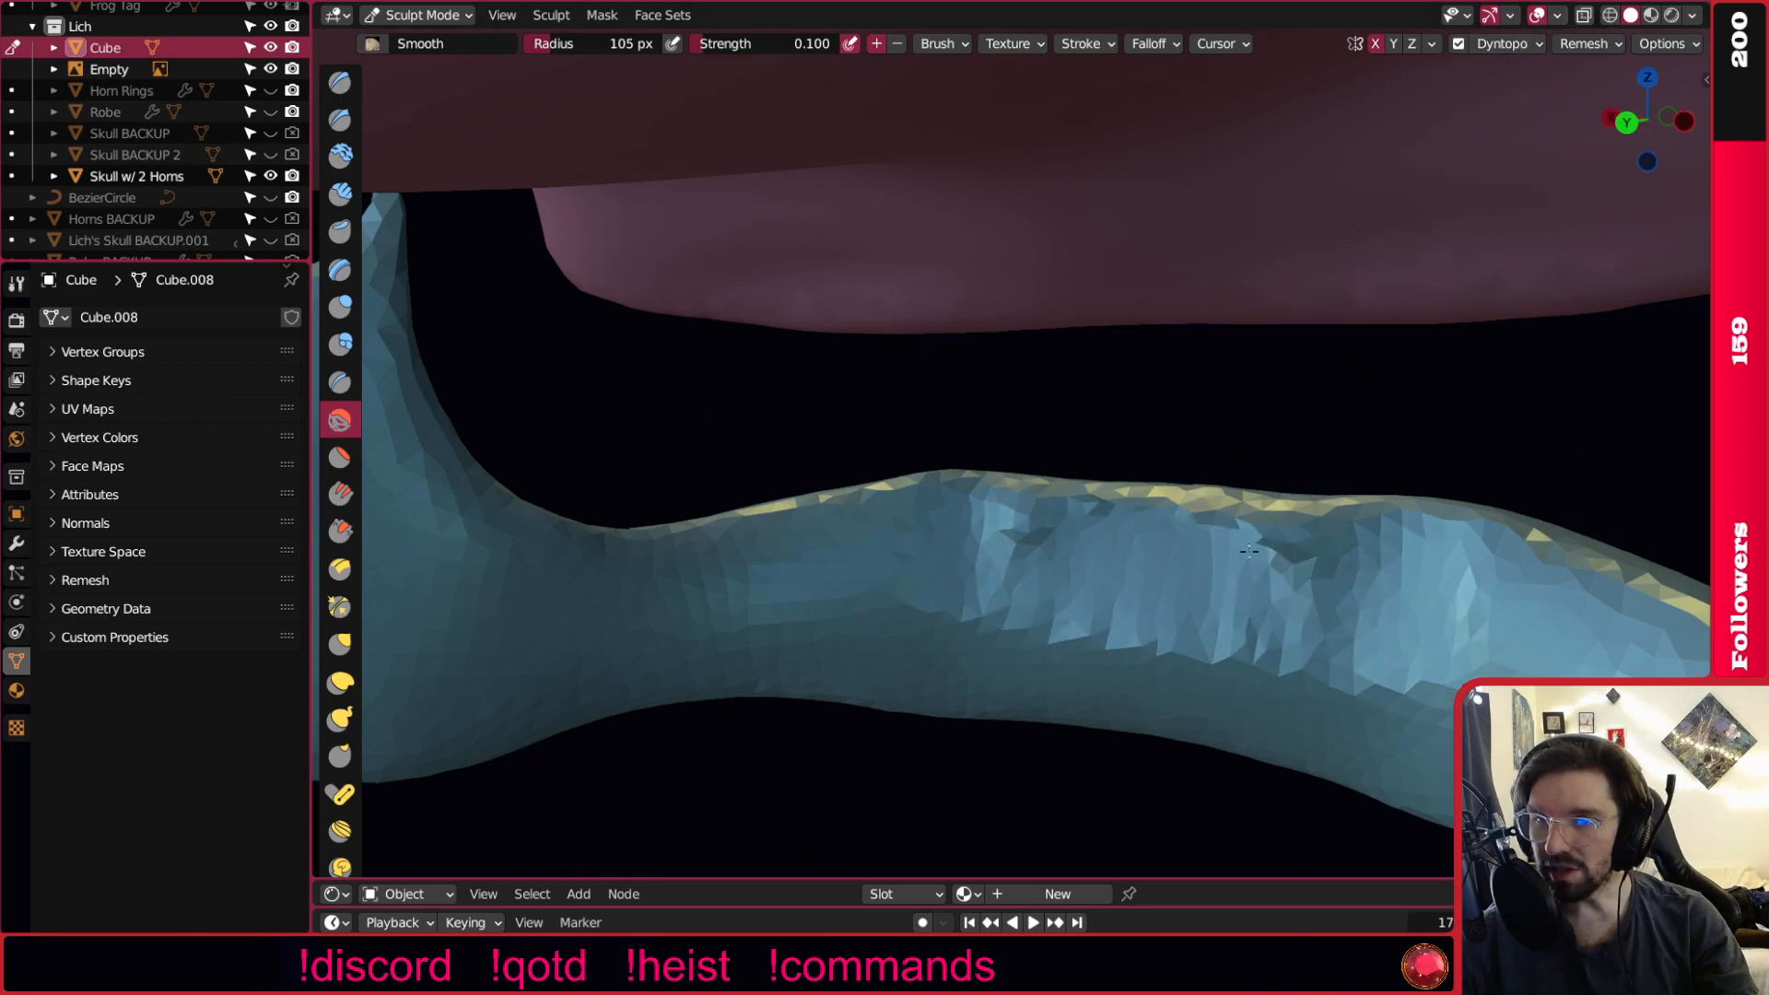
{"action": "middle_click_drag", "start_coordinate": [1233, 657], "coordinate": [1300, 575]}
{"action": "middle_click_drag", "start_coordinate": [1173, 577], "coordinate": [1250, 563]}
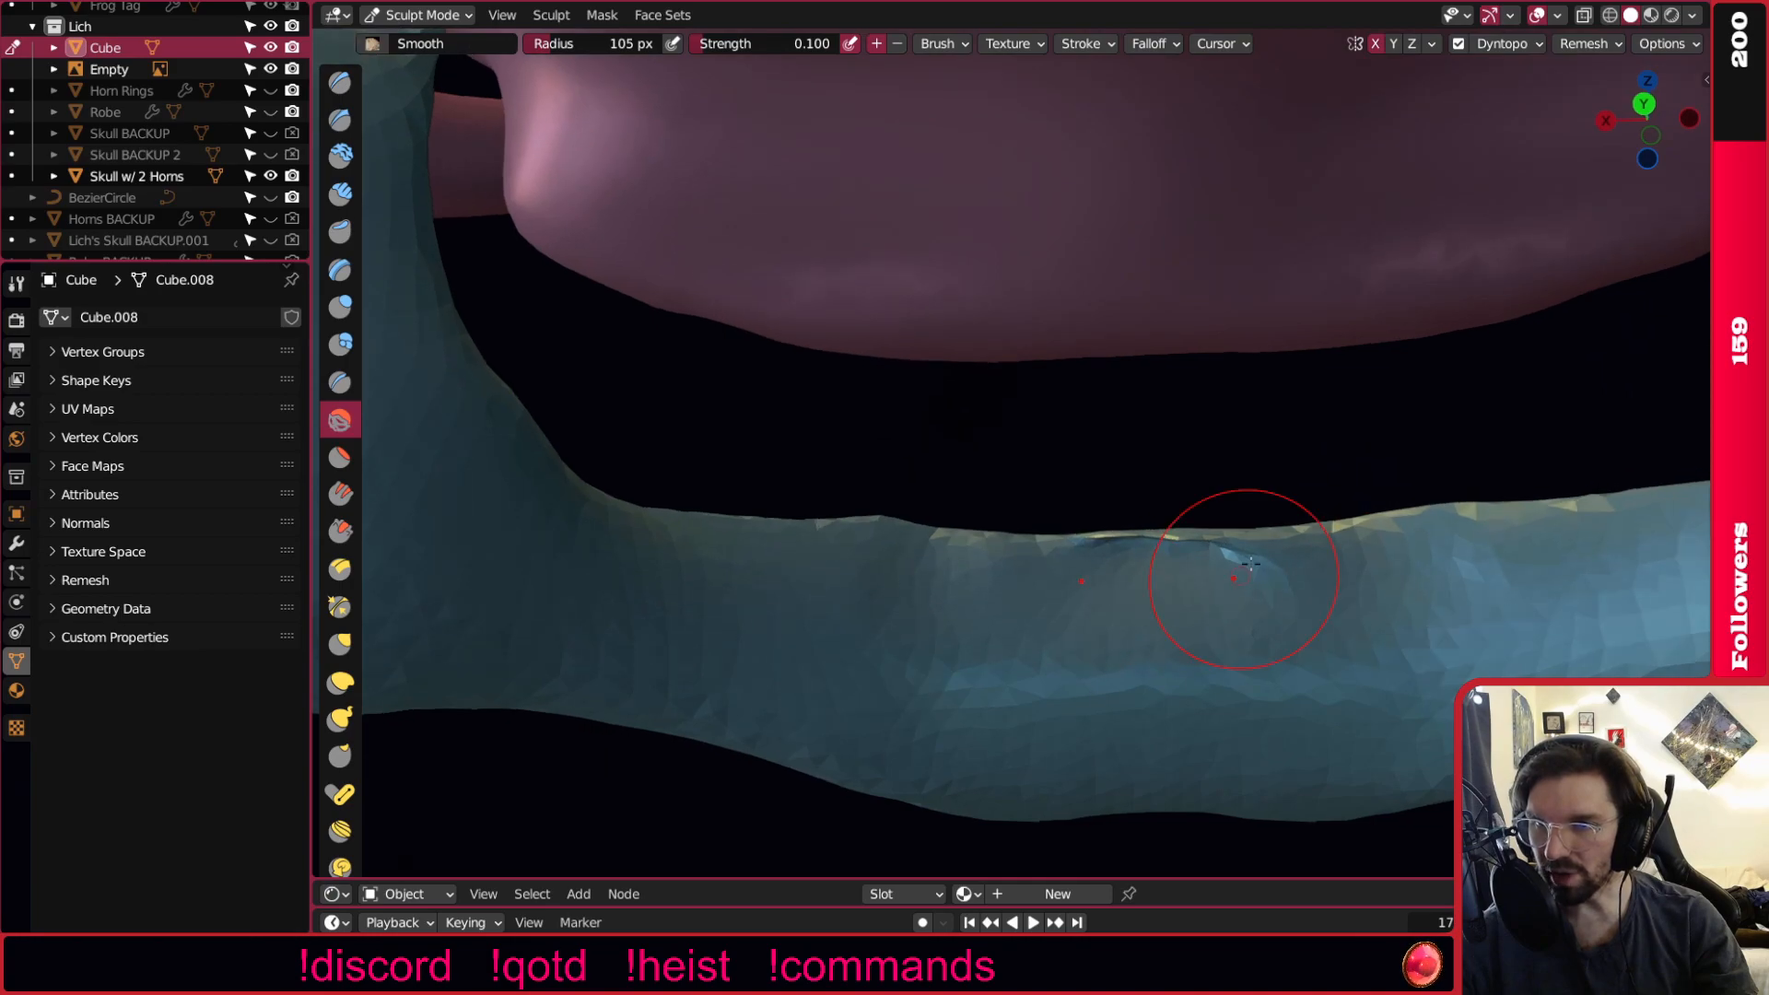
Continue smoothing the jaw's inner surface below the rim and repeat the detail flood fill at resolution 24.
{"action": "left_click", "coordinate": [1511, 45]}
{"action": "middle_click_drag", "start_coordinate": [1481, 592], "coordinate": [1285, 660]}
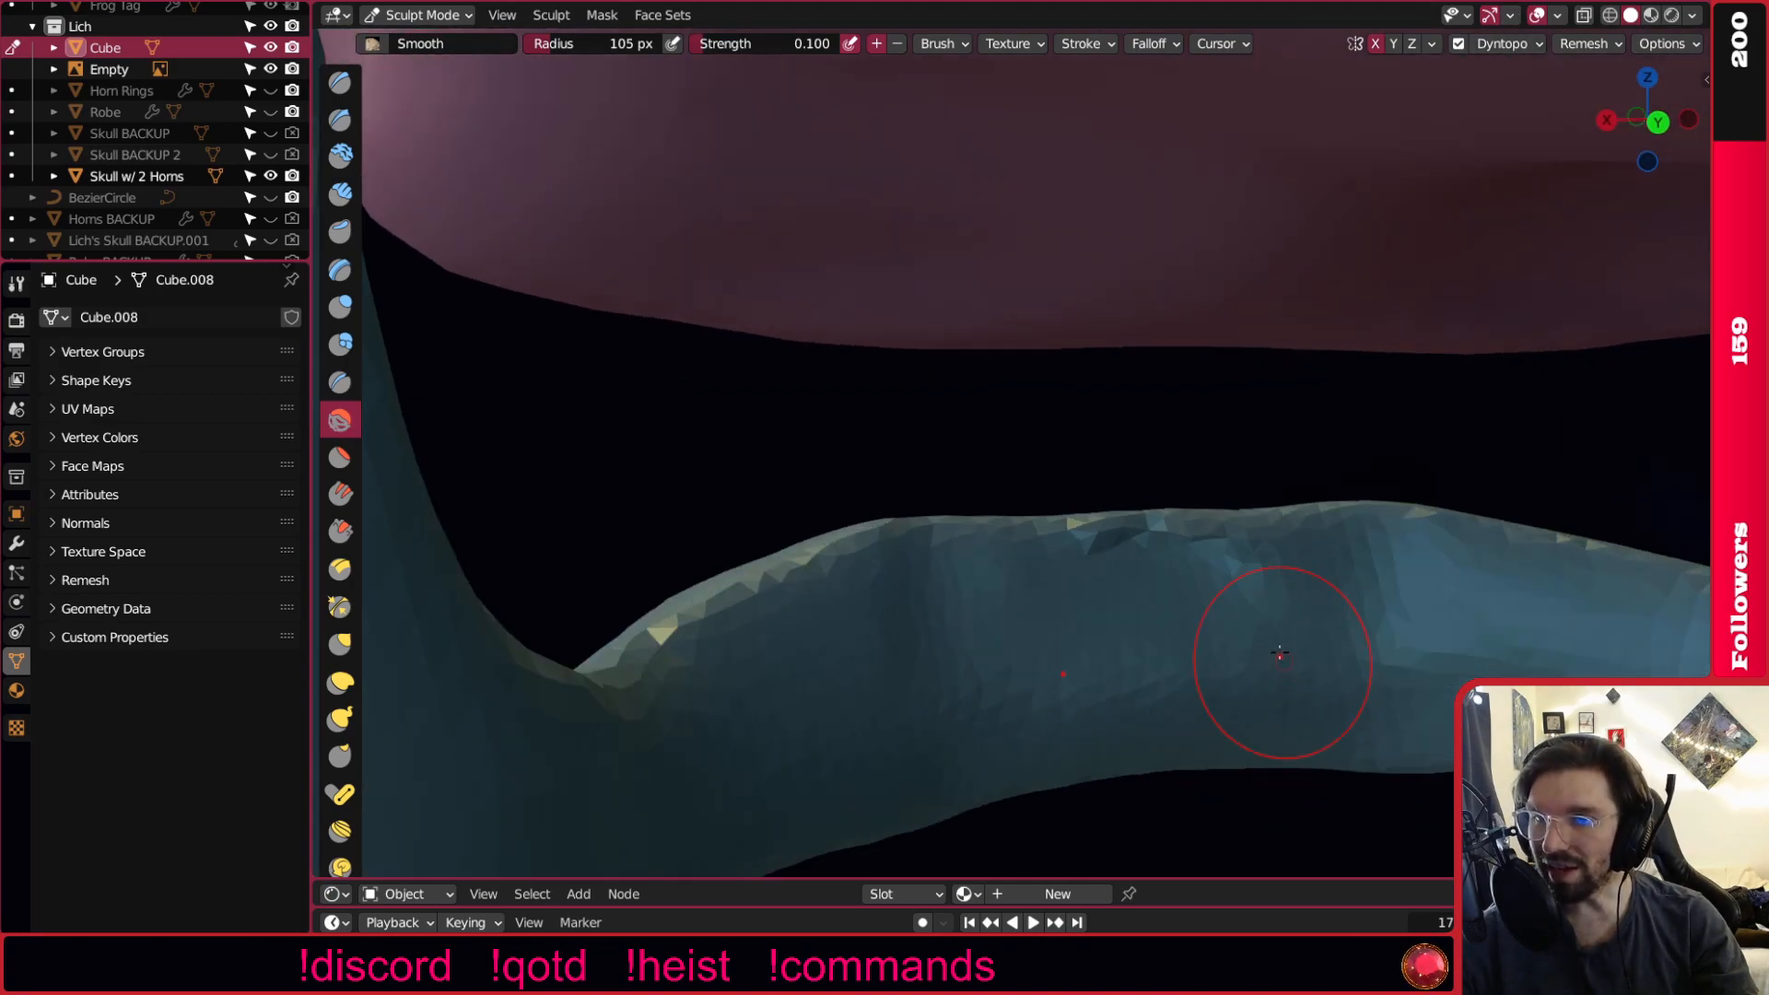
{"action": "scroll", "coordinate": [1271, 580], "scroll_direction": "up", "scroll_amount": 5}
{"action": "left_click_drag", "start_coordinate": [1170, 509], "coordinate": [780, 514]}
{"action": "left_click", "coordinate": [1521, 51]}
{"action": "left_click", "coordinate": [1495, 160]}
{"action": "scroll", "coordinate": [1181, 493], "scroll_direction": "down", "scroll_amount": 6}
{"action": "mouse_move", "coordinate": [1205, 537]}
{"action": "middle_mouse_down"}
{"action": "mouse_move", "coordinate": [784, 535]}
{"action": "mouse_move", "coordinate": [1192, 516]}
{"action": "mouse_move", "coordinate": [1138, 544]}
{"action": "middle_mouse_up"}
{"action": "scroll", "coordinate": [1133, 597], "scroll_direction": "up", "scroll_amount": 2}
{"action": "middle_click_drag", "start_coordinate": [1067, 599], "coordinate": [1095, 493]}
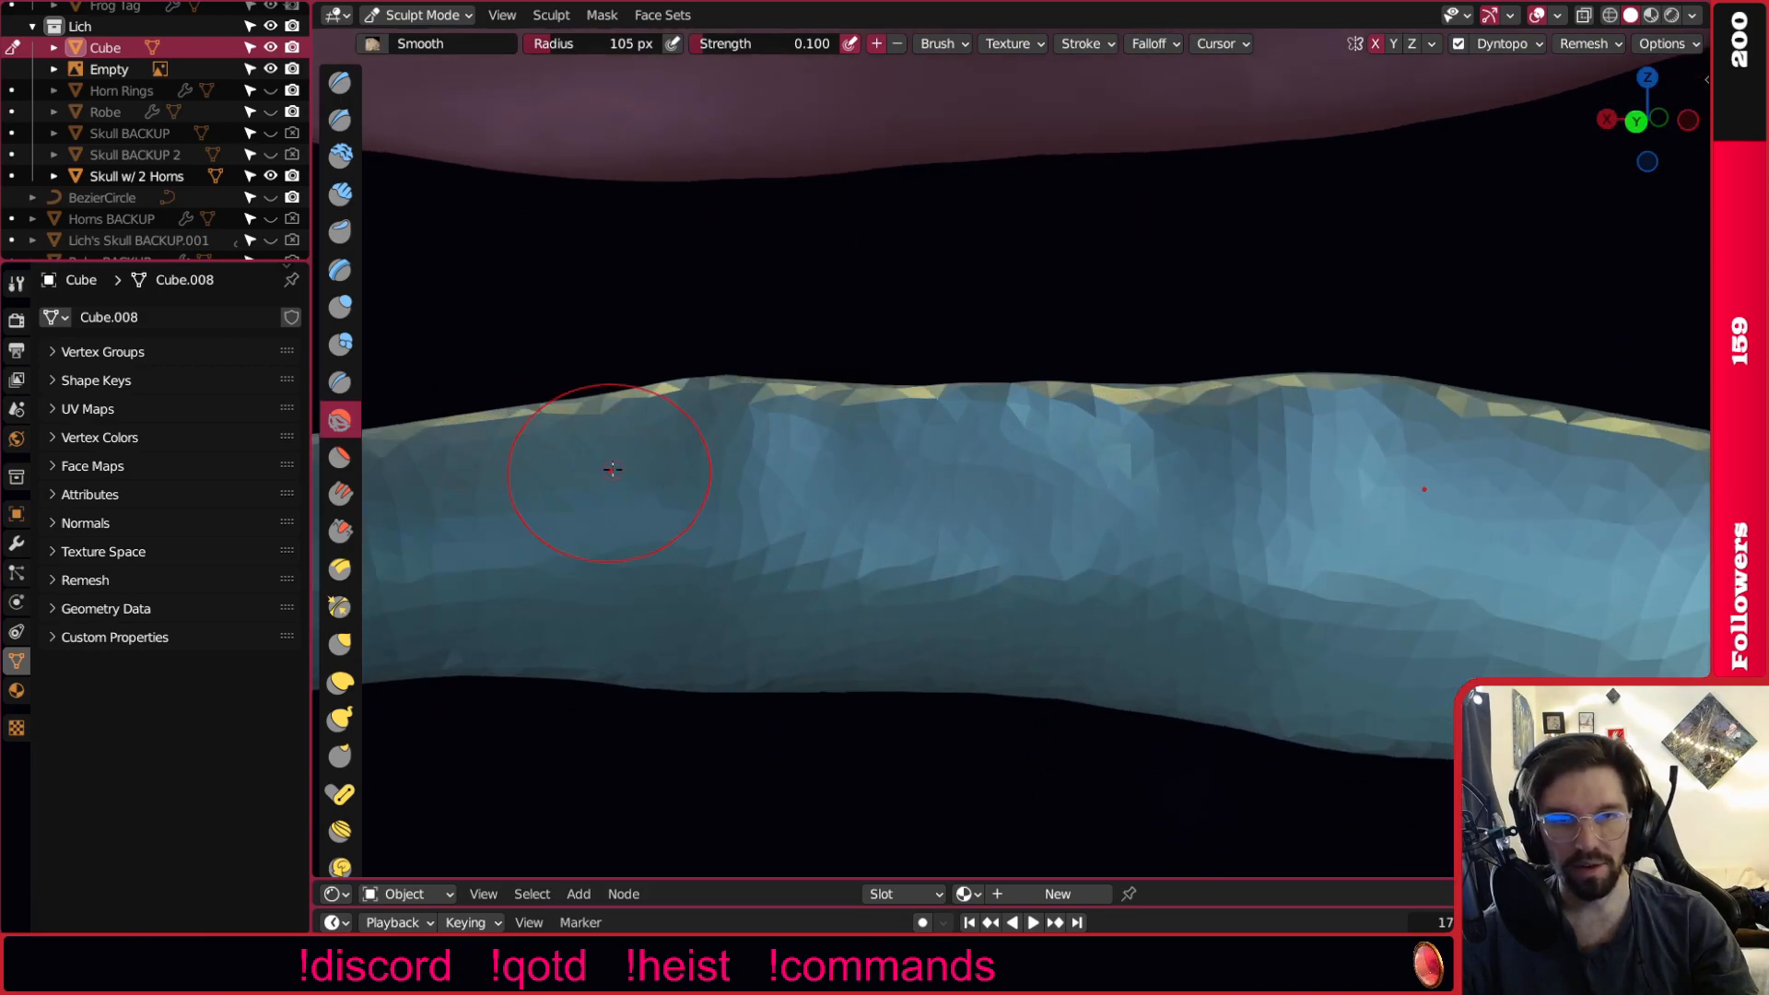
Scrape the inner surface of the jaw body flatter with the Scrape/Peaks brush at 105 px radius and 0.600 strength.
{"action": "left_click", "coordinate": [341, 530]}
{"action": "middle_click_drag", "start_coordinate": [922, 461], "coordinate": [995, 443]}
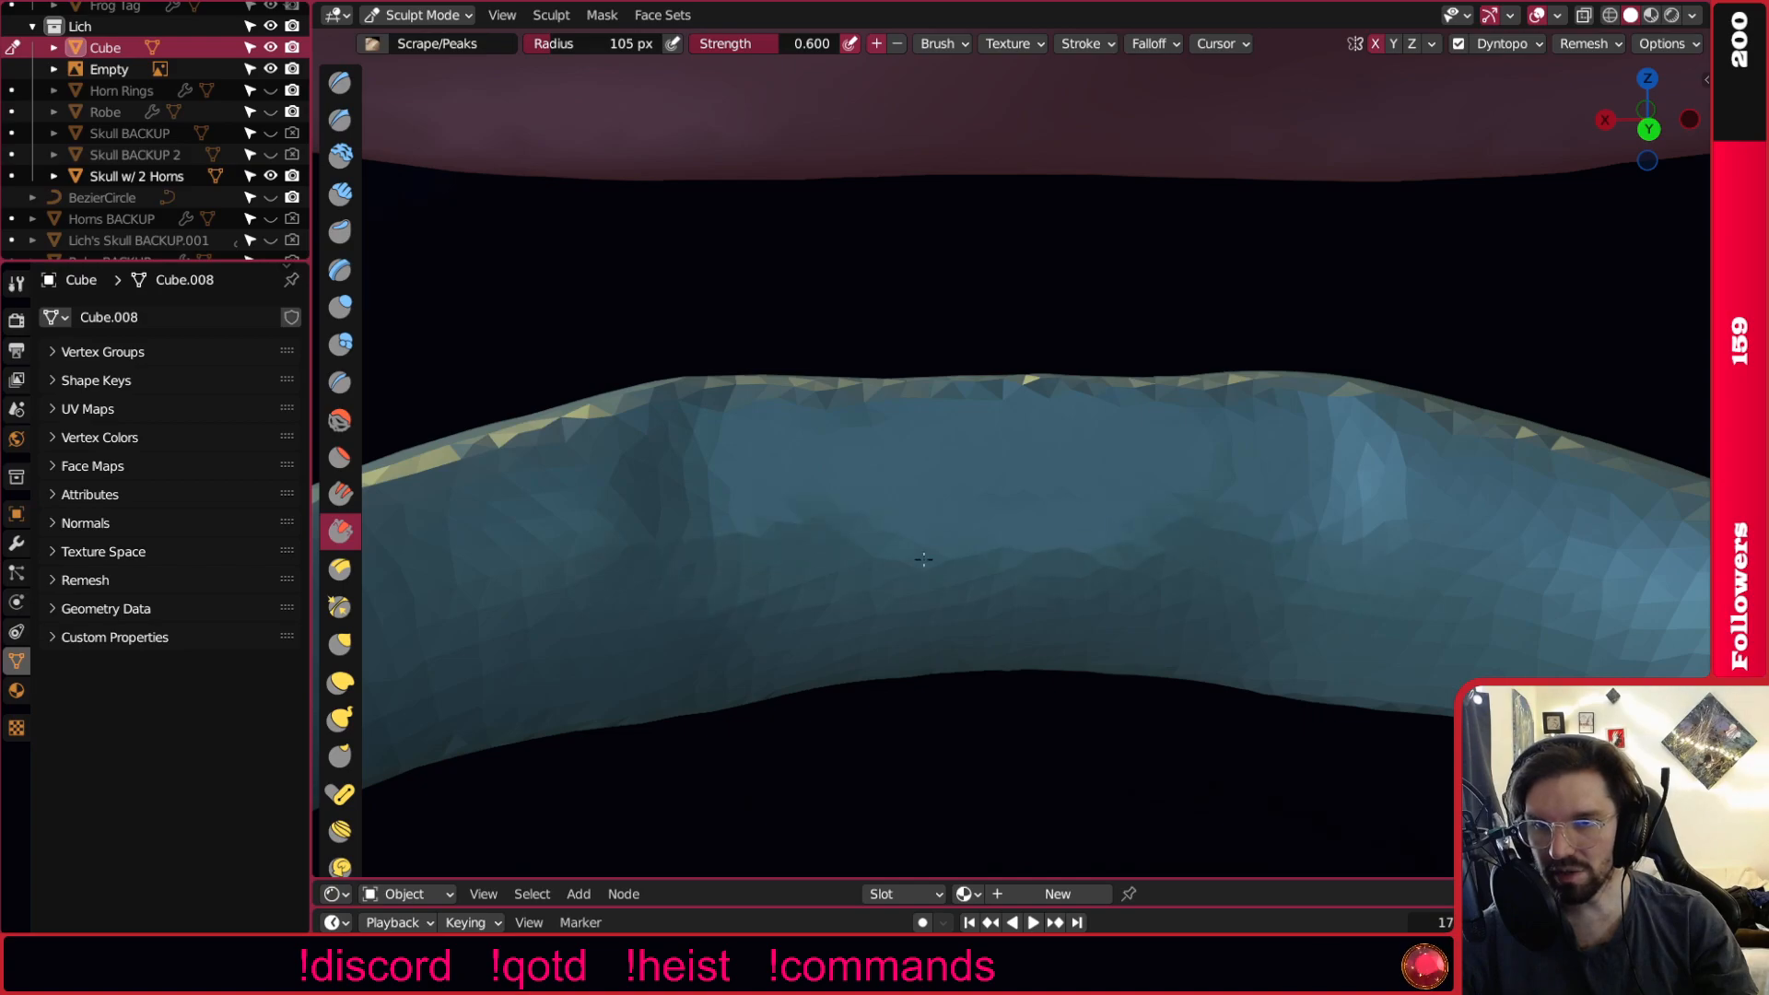
{"action": "mouse_move", "coordinate": [963, 535]}
{"action": "middle_mouse_down"}
{"action": "mouse_move", "coordinate": [986, 563]}
{"action": "mouse_move", "coordinate": [949, 543]}
{"action": "middle_mouse_up"}
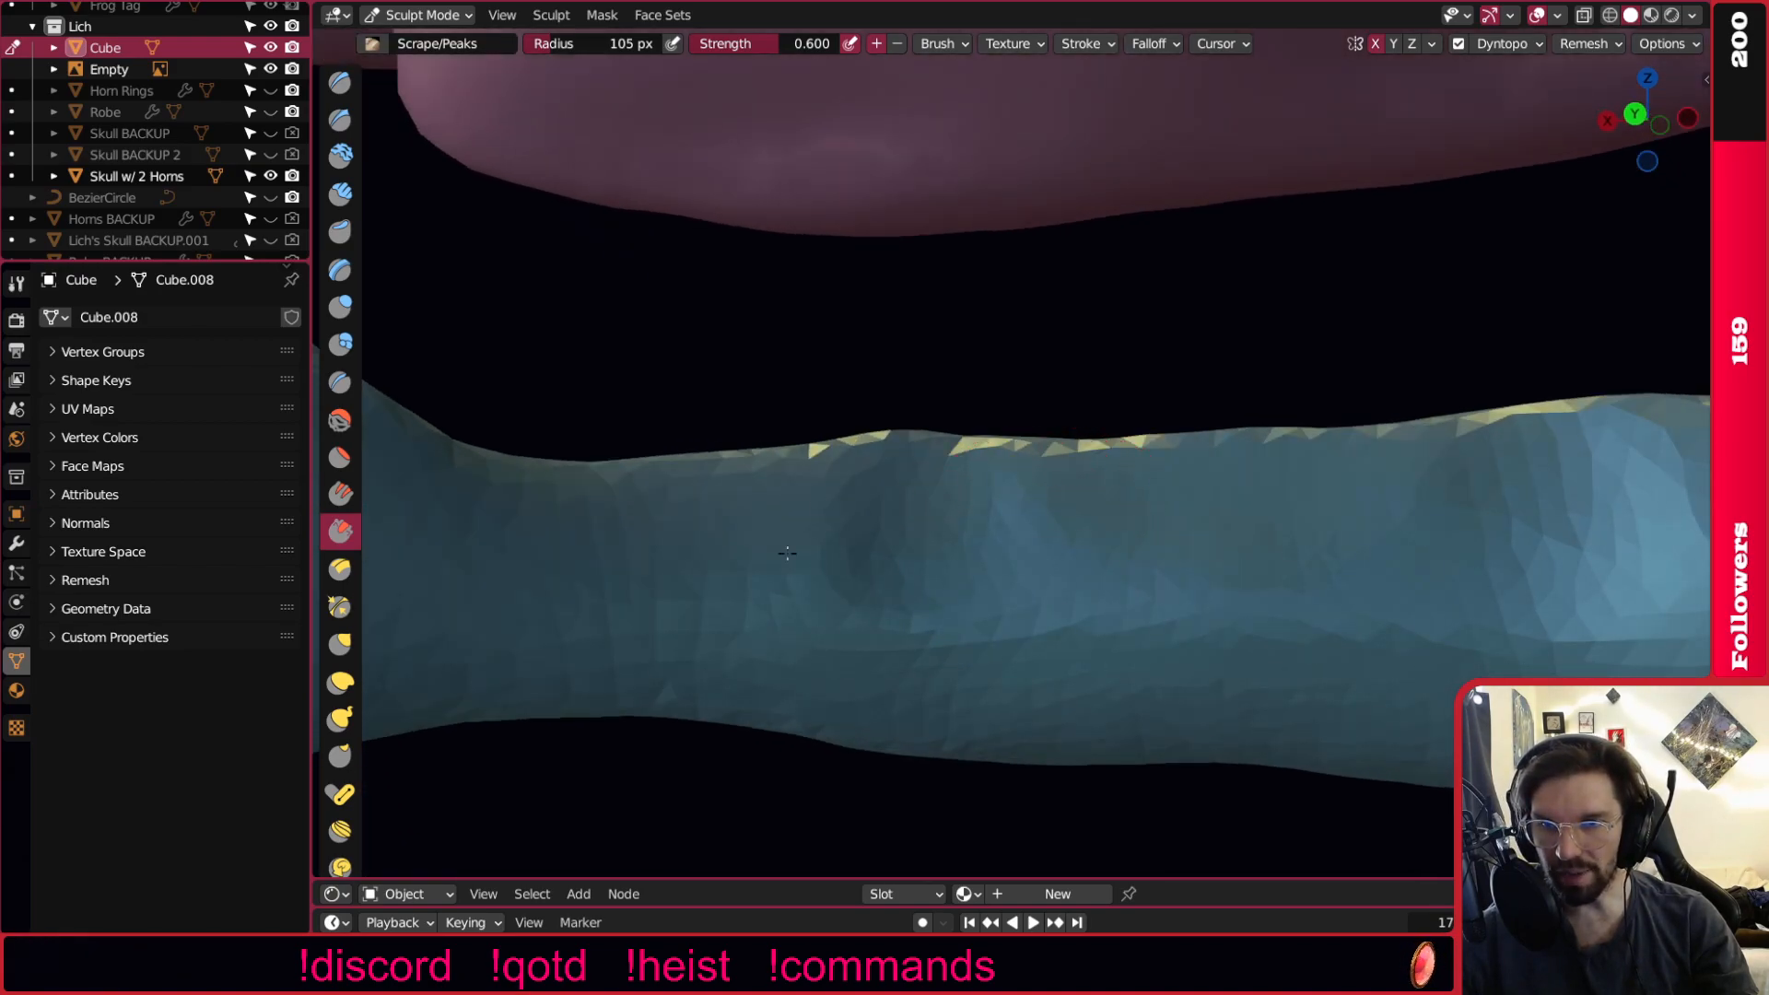
{"action": "scroll", "coordinate": [1075, 553], "scroll_direction": "down", "scroll_amount": 5}
{"action": "mouse_move", "coordinate": [1074, 553]}
{"action": "middle_mouse_down"}
{"action": "mouse_move", "coordinate": [1214, 553]}
{"action": "mouse_move", "coordinate": [1066, 582]}
{"action": "middle_mouse_up"}
{"action": "scroll", "coordinate": [1066, 582], "scroll_direction": "up", "scroll_amount": 5}
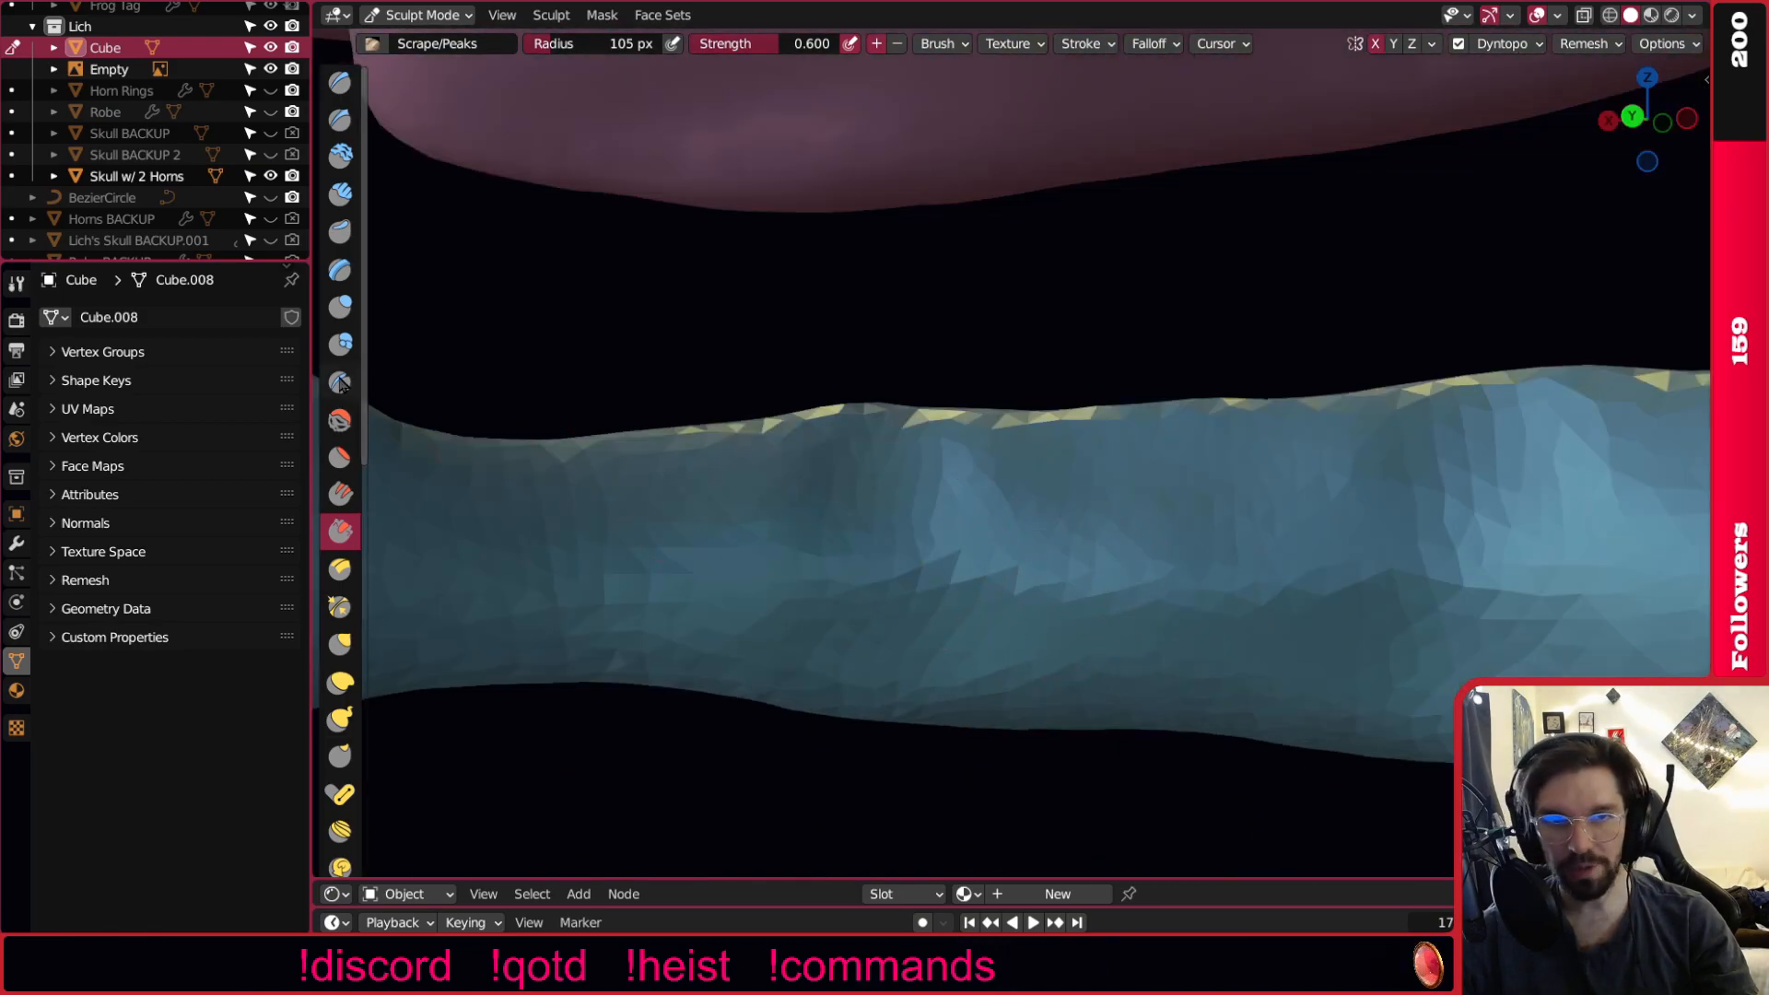
Flood-fill the scraped mesh at detail resolution 24 and soften the inner surface with the Smooth brush at 0.100 strength.
{"action": "left_click", "coordinate": [1508, 44]}
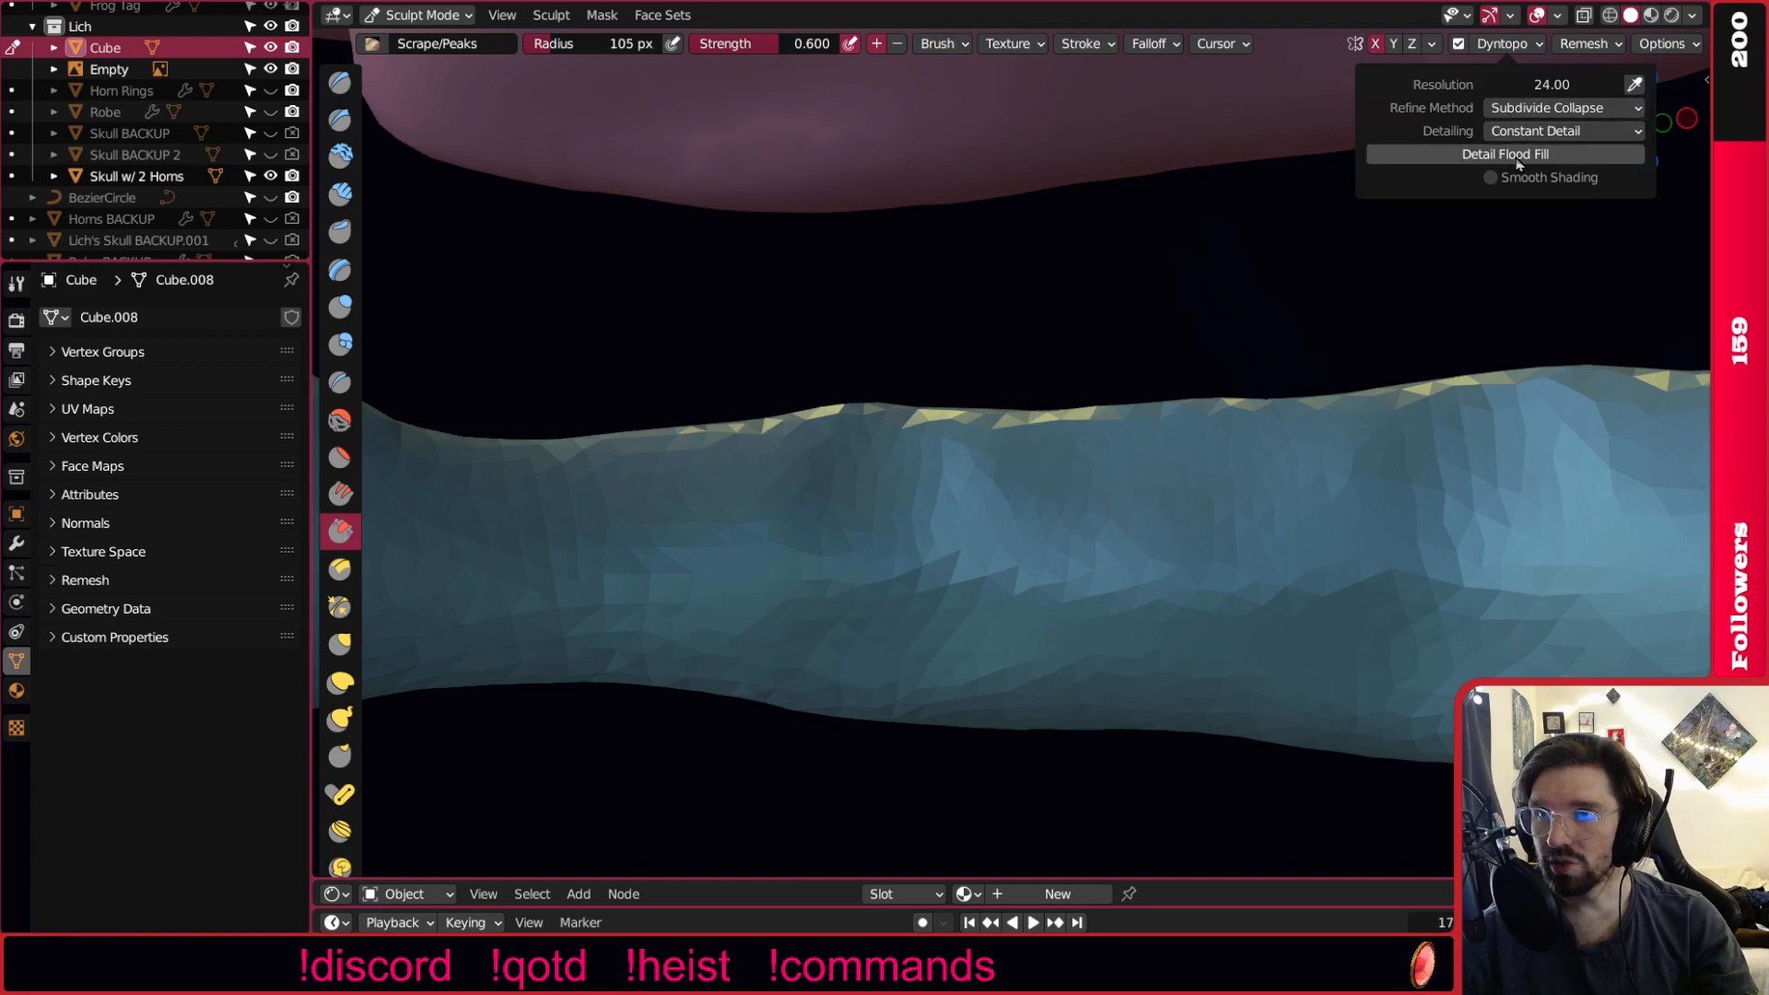
{"action": "left_click", "coordinate": [1523, 156]}
{"action": "middle_click_drag", "start_coordinate": [866, 493], "coordinate": [912, 503]}
{"action": "left_click", "coordinate": [339, 421]}
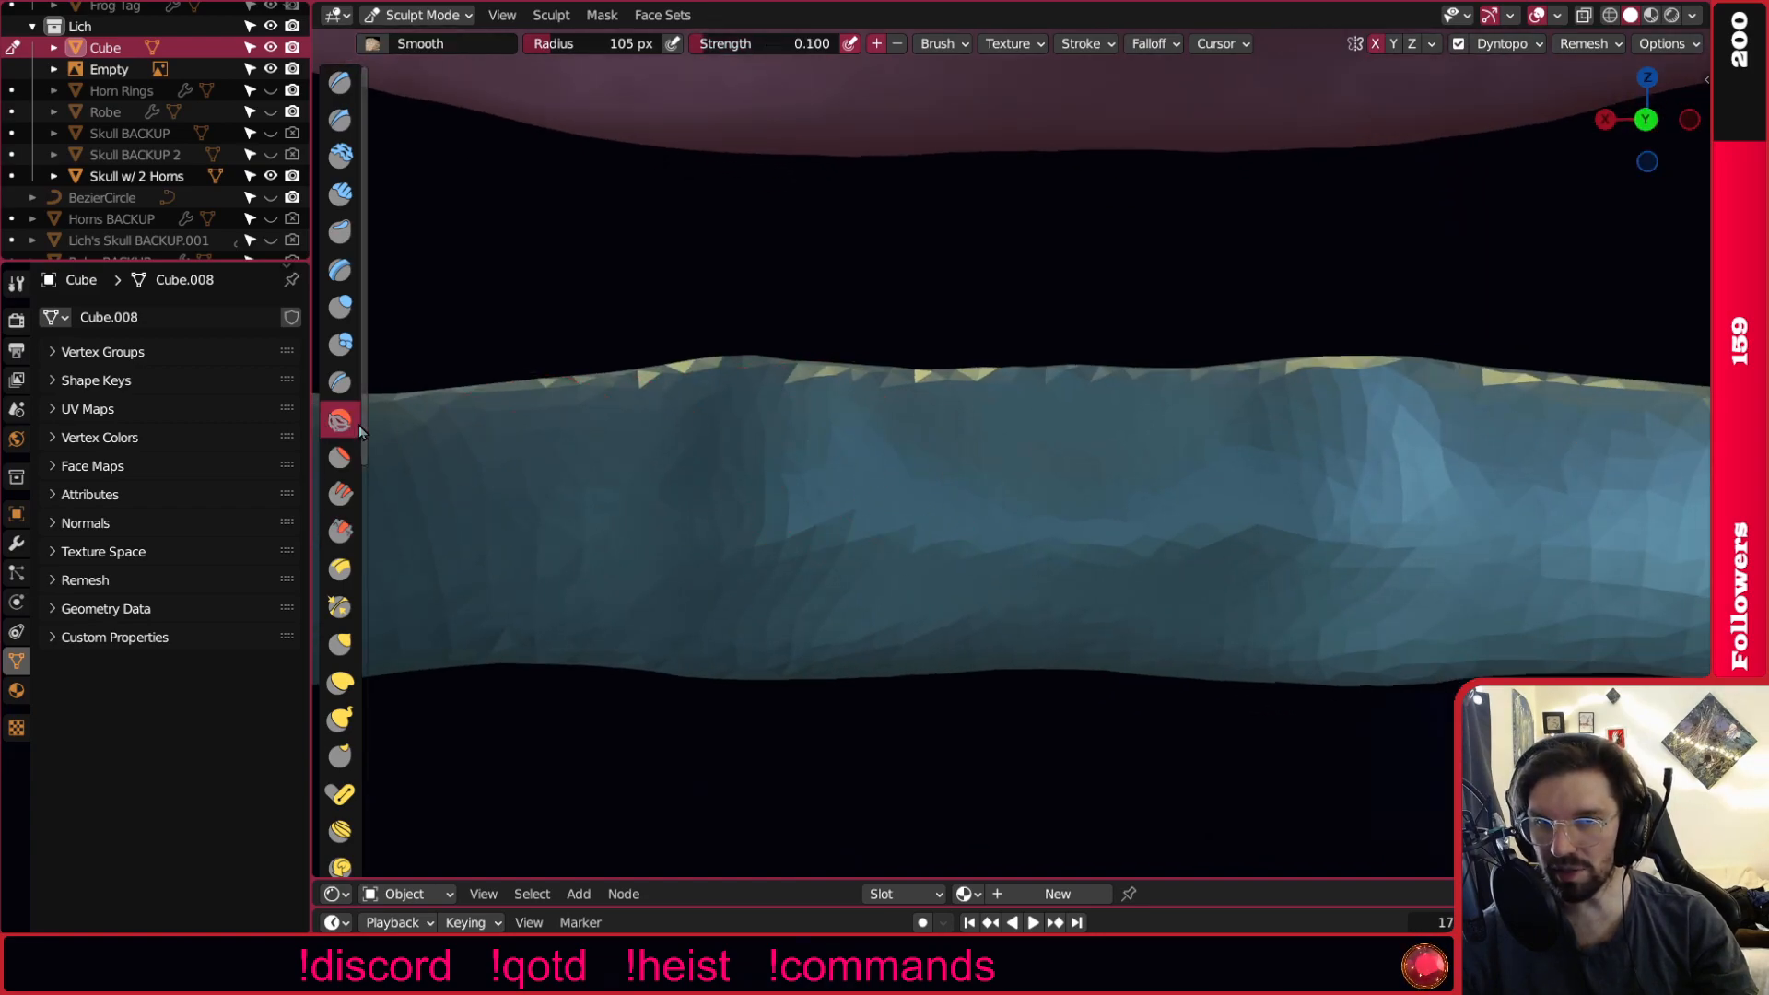
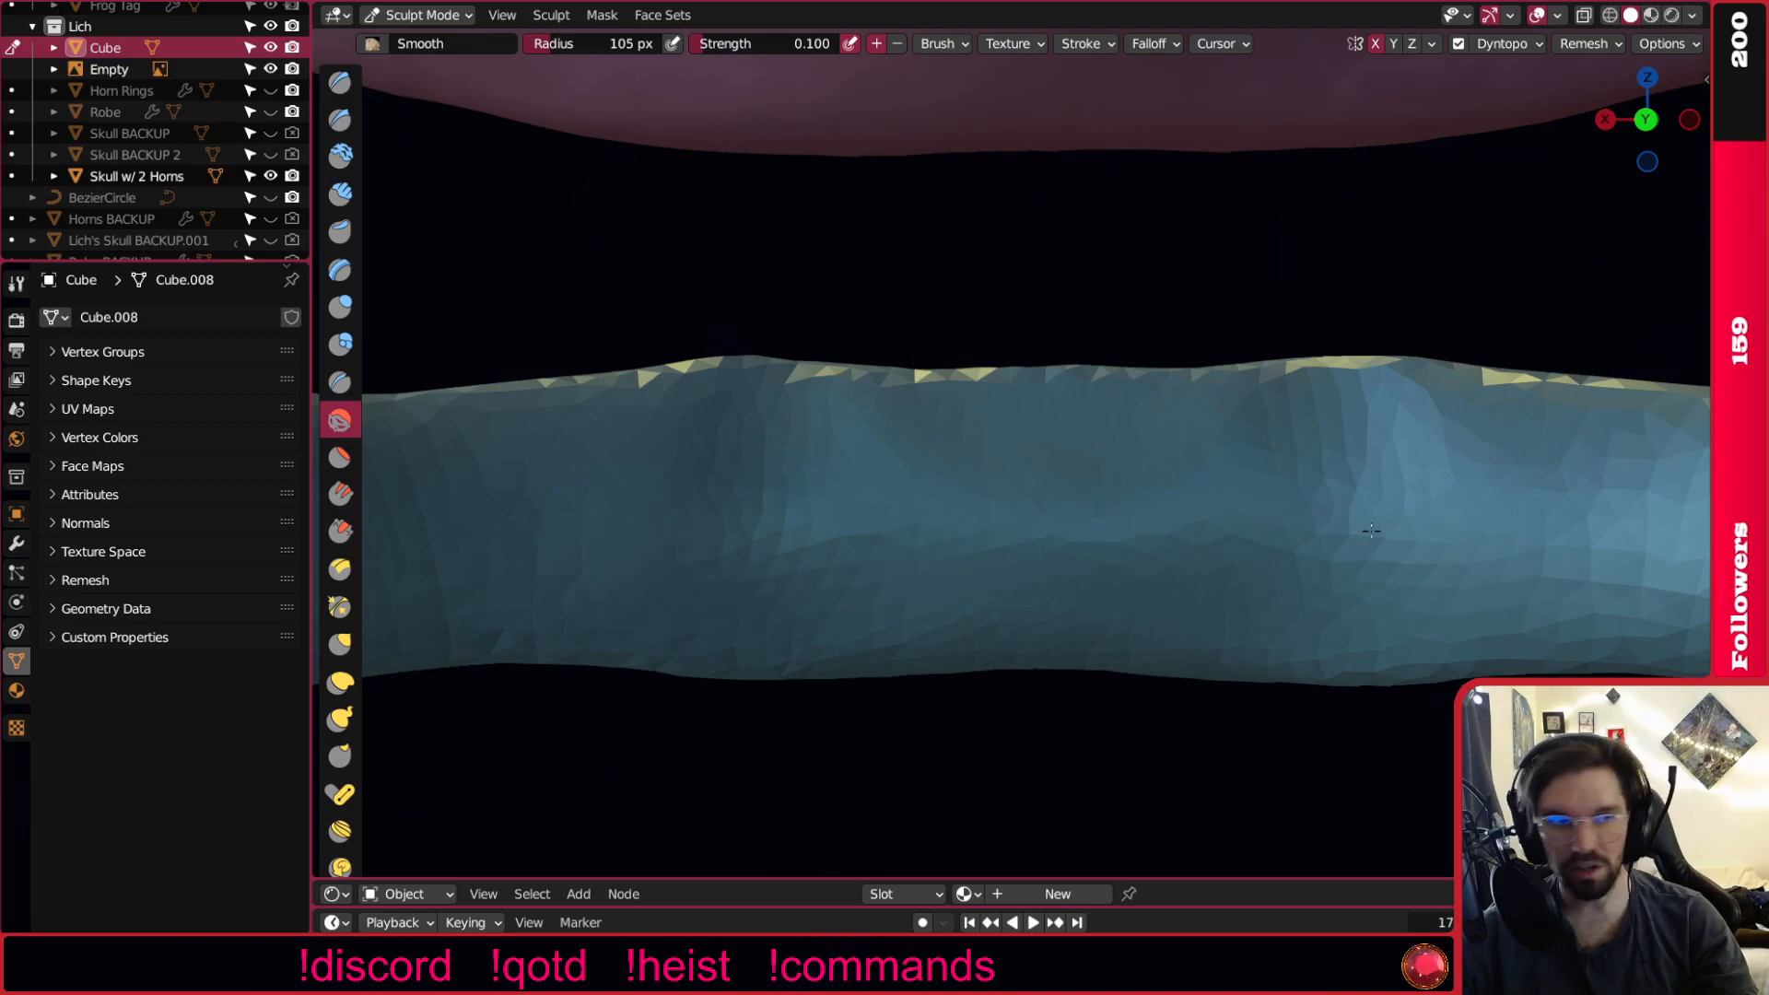
Return the jaw to Object Mode and apply smooth shading to it.
{"action": "scroll", "coordinate": [644, 498], "scroll_direction": "down", "scroll_amount": 4}
{"action": "middle_click_drag", "start_coordinate": [821, 526], "coordinate": [601, 501]}
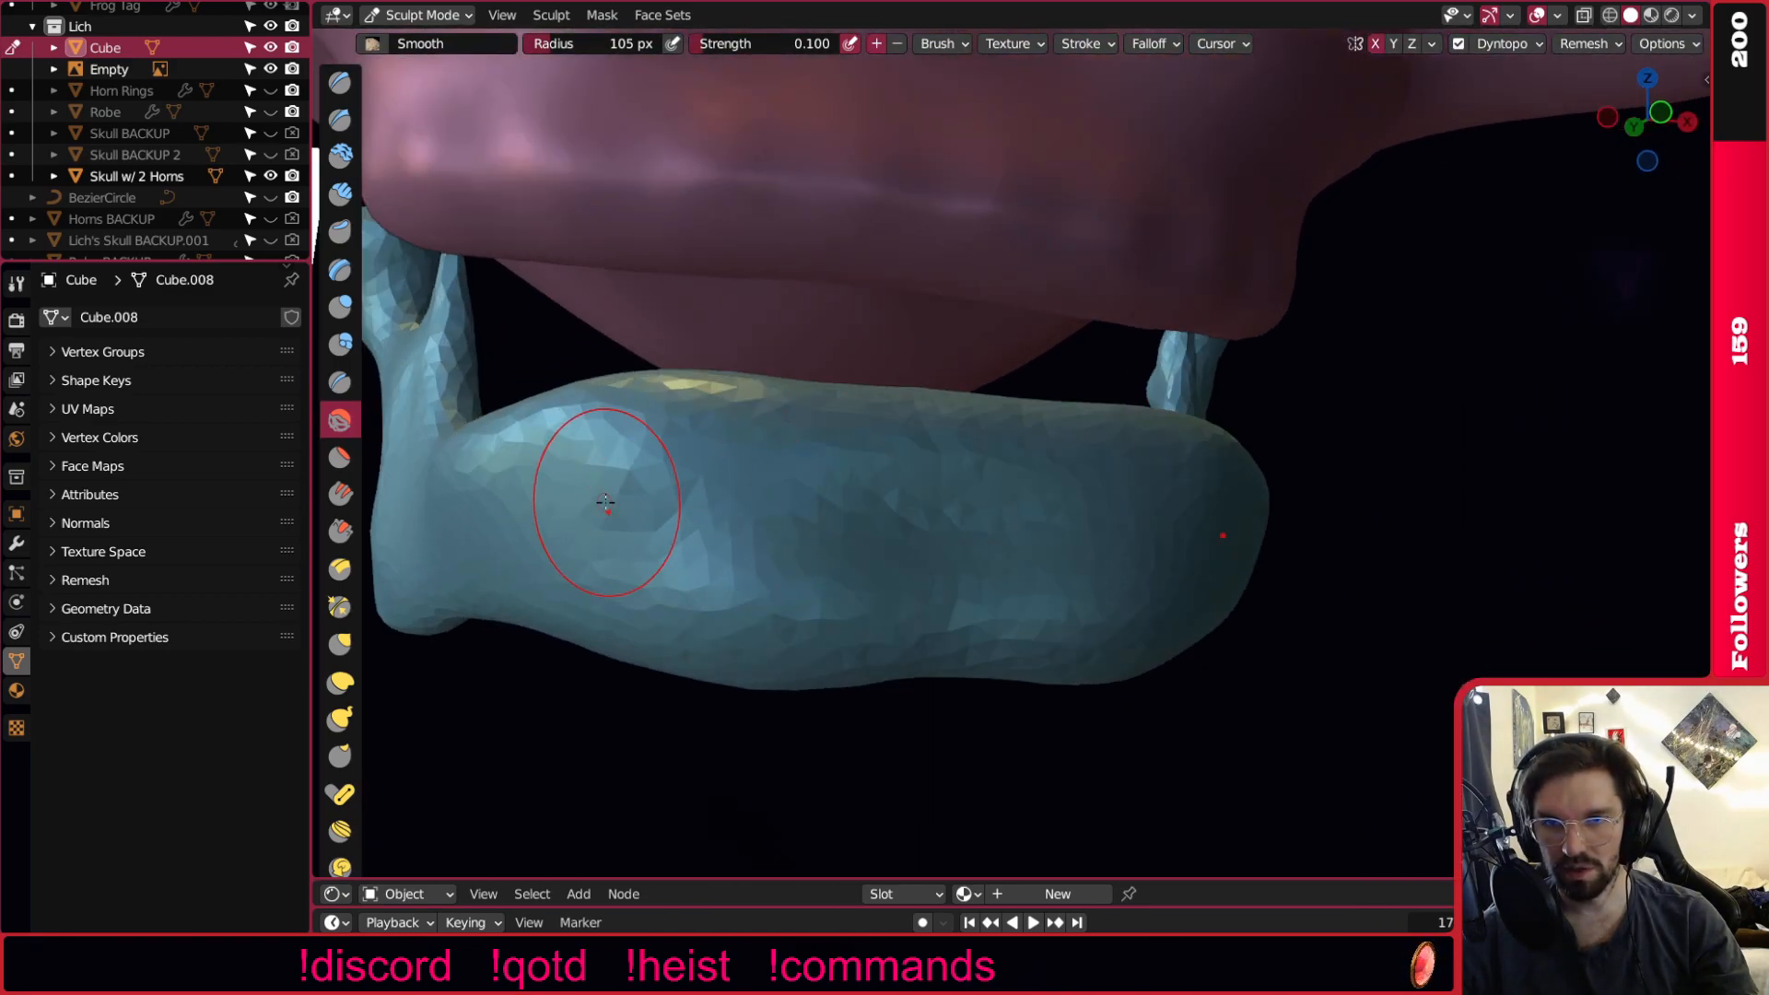
{"action": "scroll", "coordinate": [951, 488], "scroll_direction": "down", "scroll_amount": 3}
{"action": "middle_click_drag", "start_coordinate": [951, 489], "coordinate": [917, 468]}
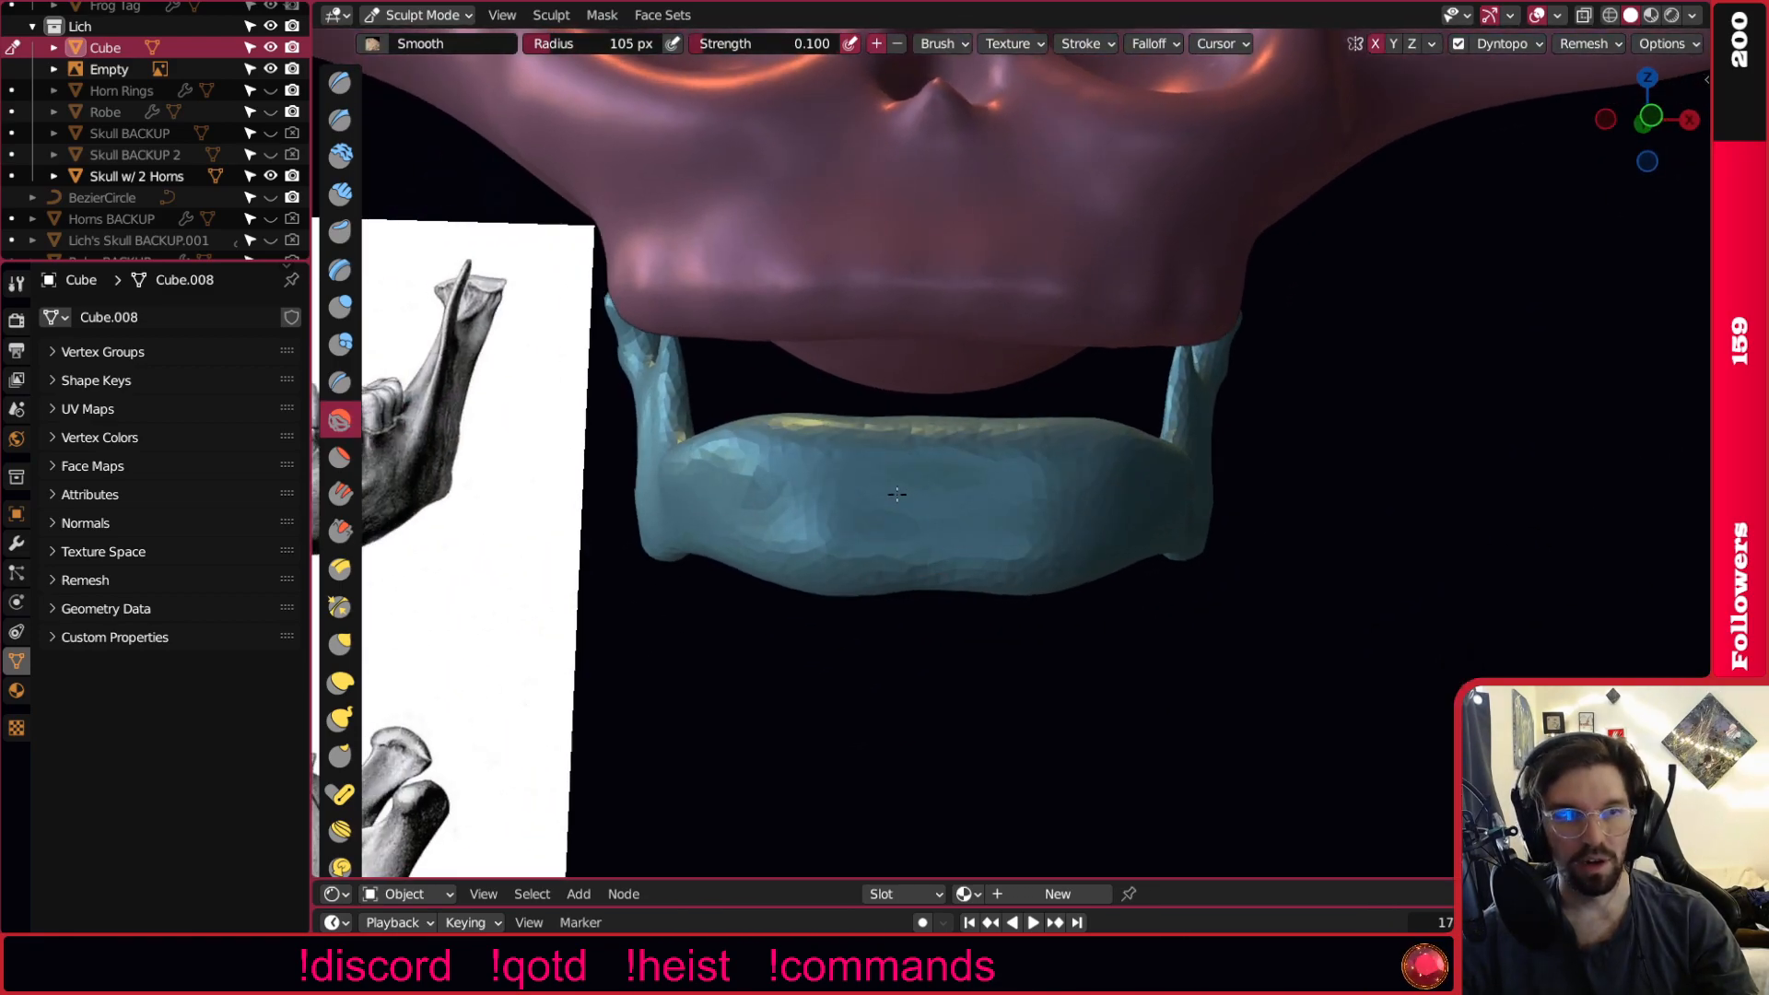
{"action": "middle_click_drag", "start_coordinate": [933, 398], "coordinate": [1147, 447]}
{"action": "scroll", "coordinate": [682, 372], "scroll_direction": "up", "scroll_amount": 3}
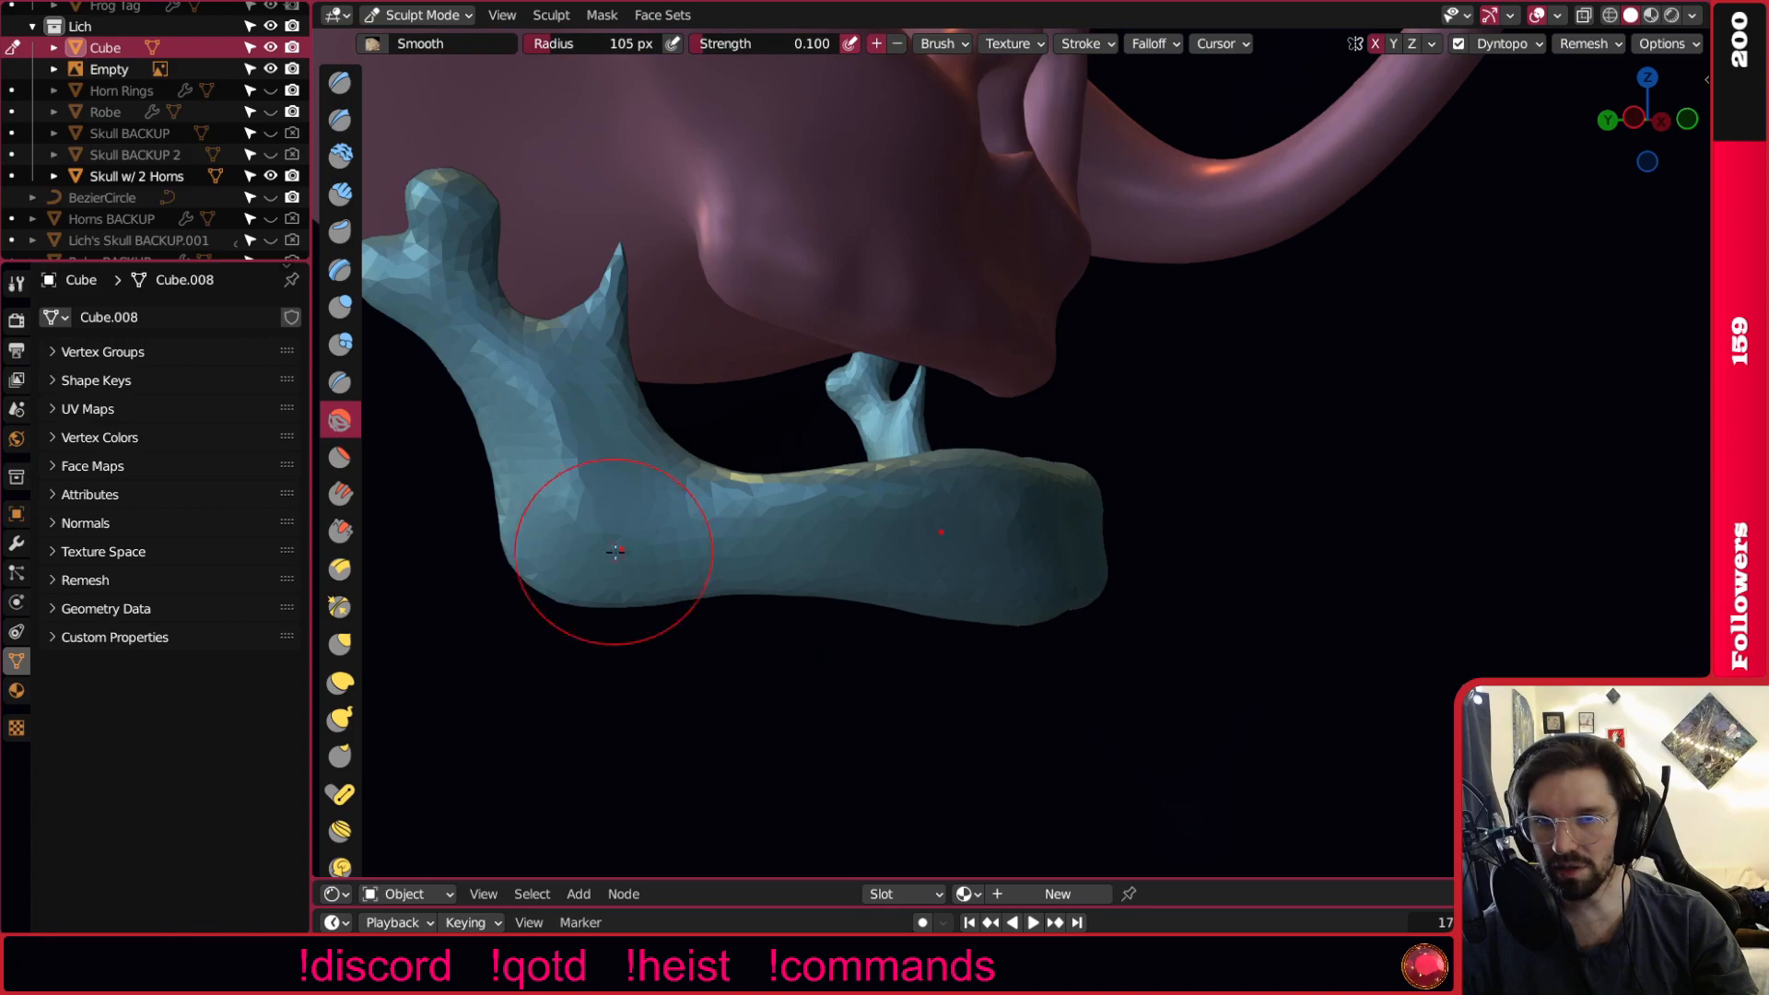
{"action": "left_click", "coordinate": [440, 20]}
{"action": "left_click", "coordinate": [414, 37]}
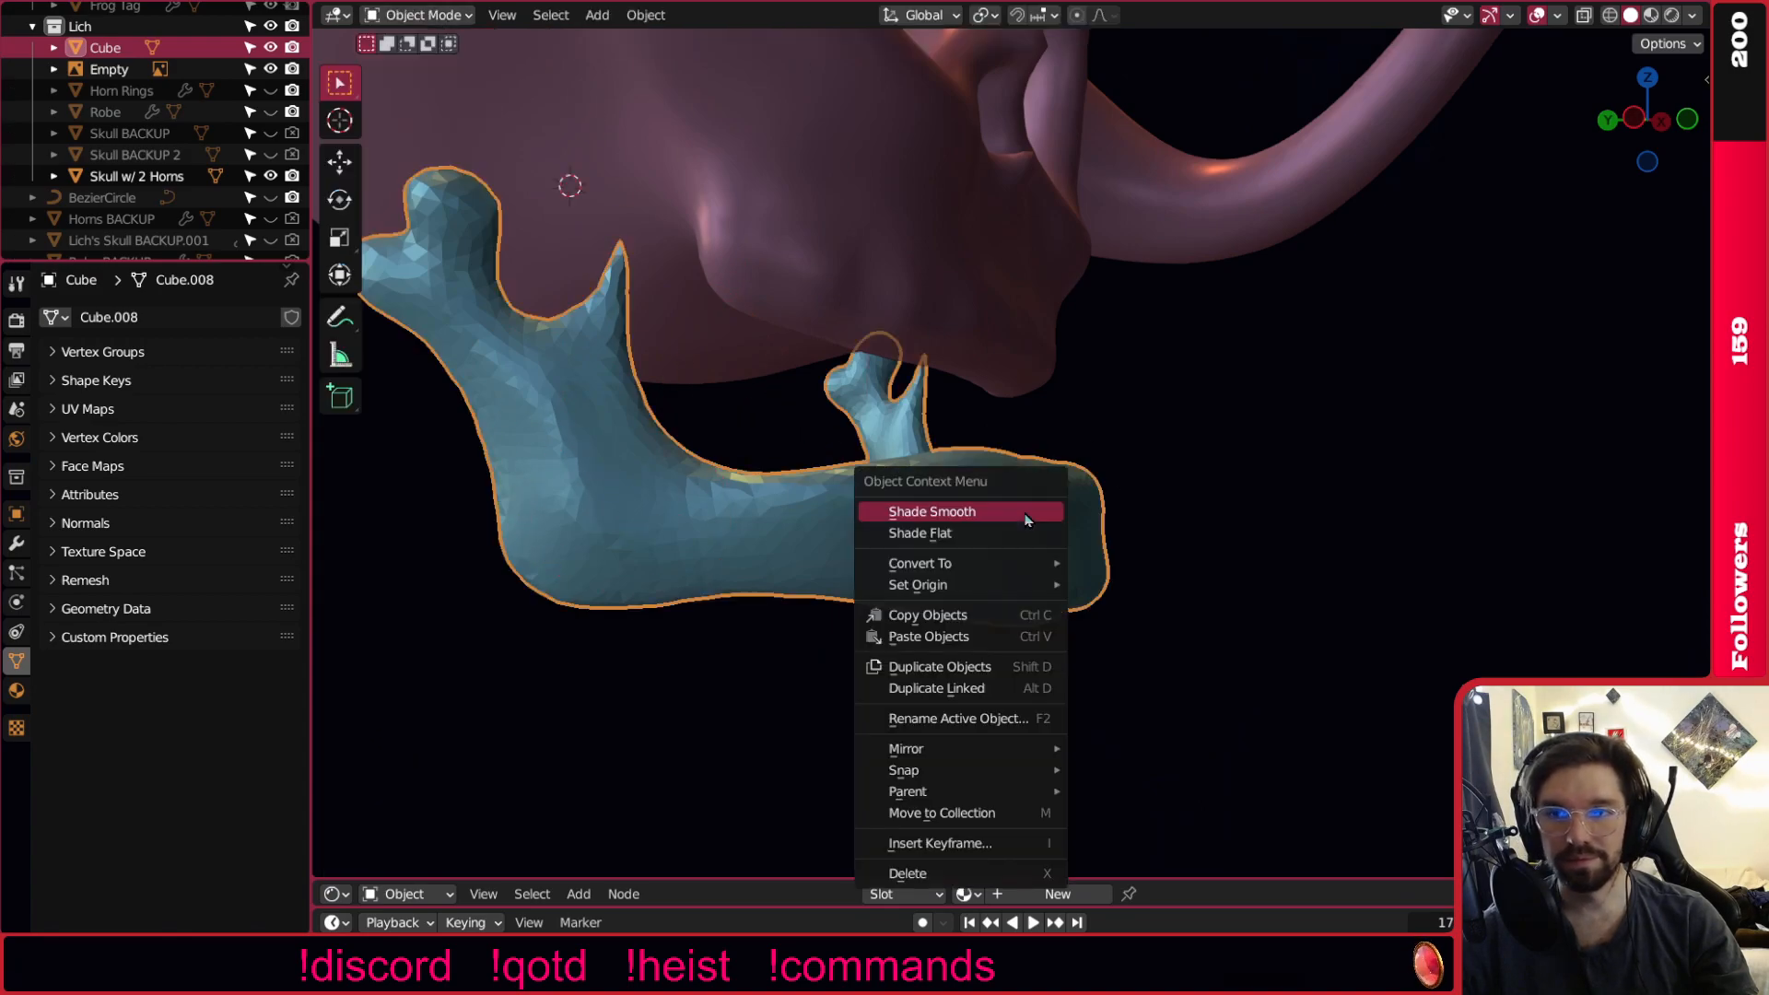
{"action": "left_click", "coordinate": [1470, 434]}
{"action": "middle_click_drag", "start_coordinate": [1470, 434], "coordinate": [604, 440]}
Move the jaw about 0.096 m along Y toward the back of the skull and rotate it about the X axis.
{"action": "left_click", "coordinate": [1121, 540]}
{"action": "middle_click_drag", "start_coordinate": [1121, 540], "coordinate": [938, 475]}
{"action": "scroll", "coordinate": [967, 470], "scroll_direction": "up", "scroll_amount": 2}
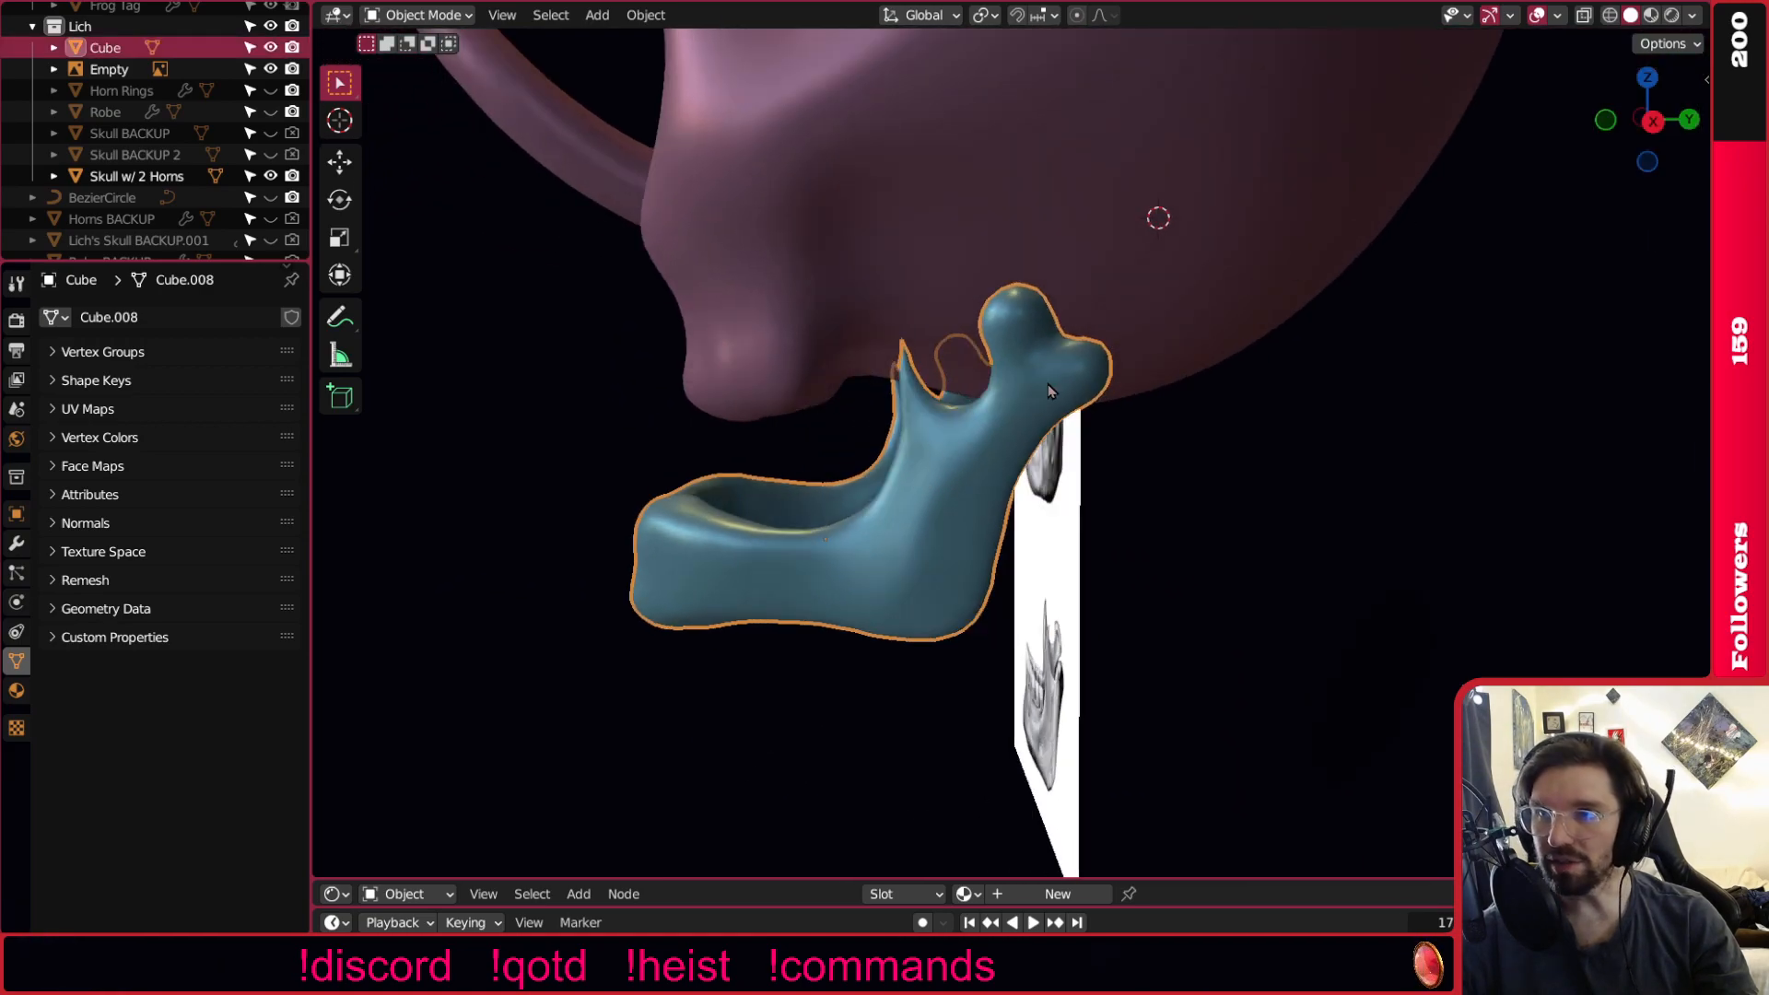
{"action": "key", "text": "g"}
{"action": "key", "text": "y"}
{"action": "left_click", "coordinate": [1090, 407]}
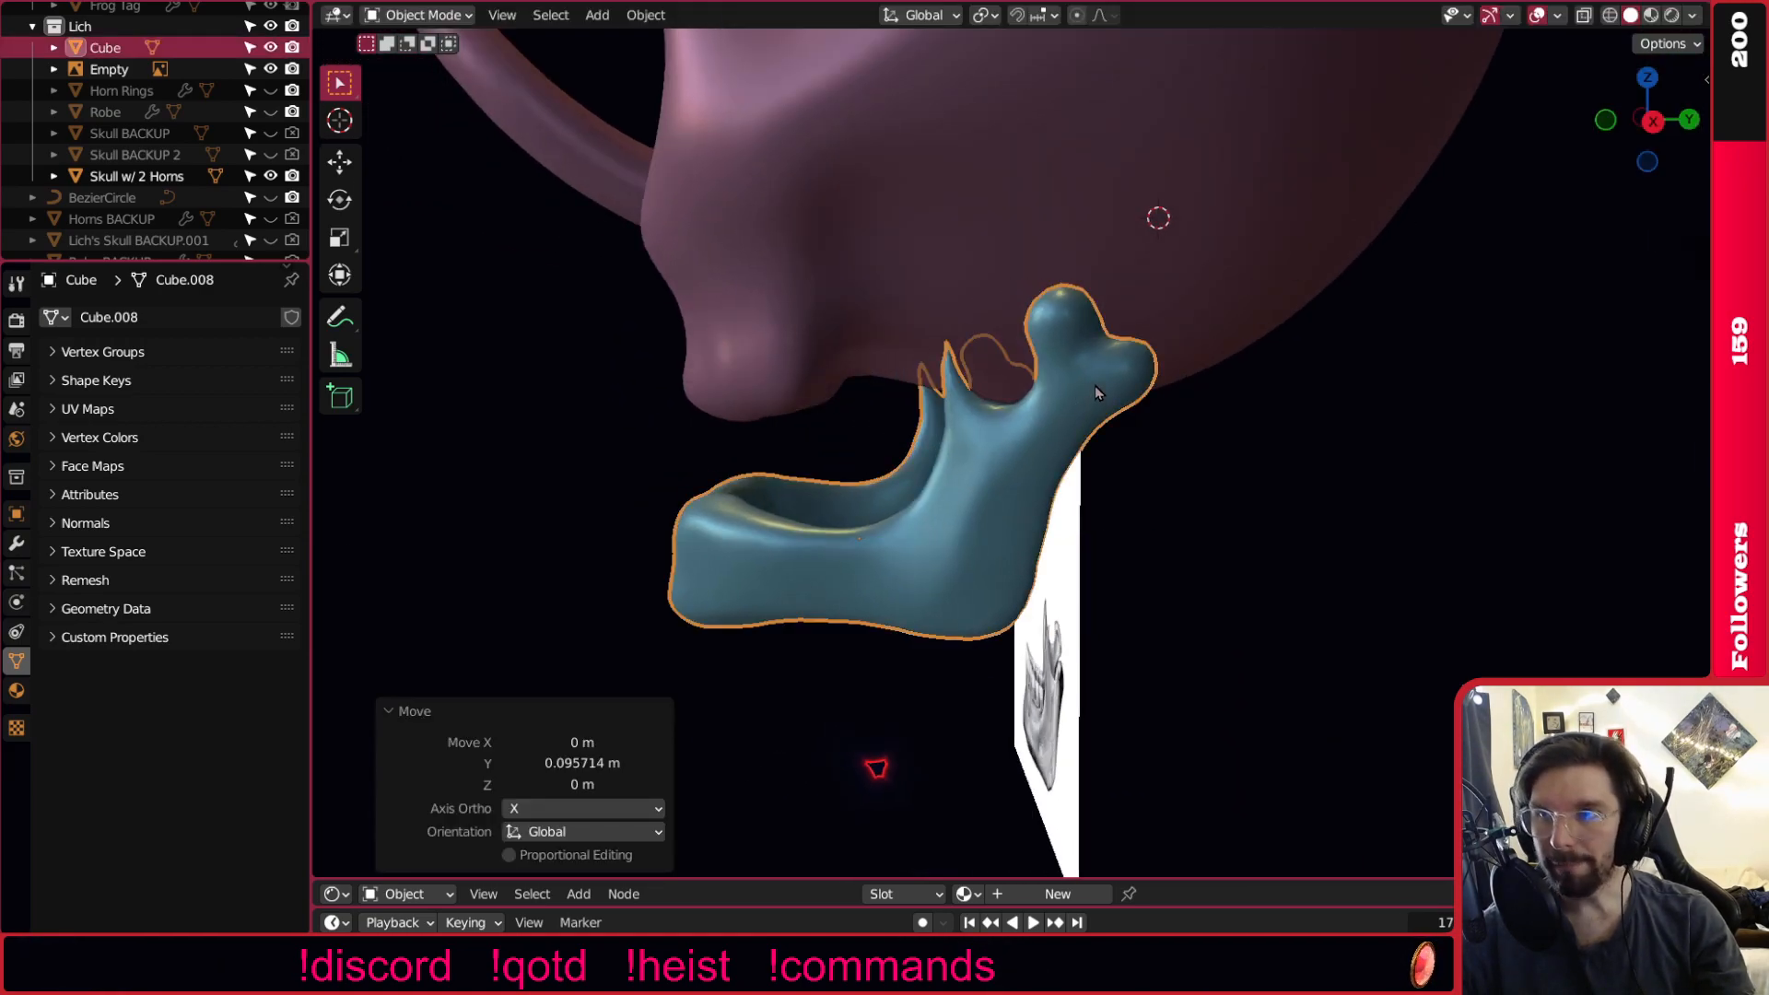
{"action": "key", "text": "r"}
{"action": "key", "text": "x"}
{"action": "left_click", "coordinate": [994, 372]}
{"action": "left_click", "coordinate": [1399, 658]}
Scale the whole jaw uniformly to about 0.943 to fit it to the skull.
{"action": "scroll", "coordinate": [1023, 452], "scroll_direction": "down", "scroll_amount": 5}
{"action": "middle_click_drag", "start_coordinate": [967, 452], "coordinate": [1145, 399]}
{"action": "scroll", "coordinate": [849, 449], "scroll_direction": "up", "scroll_amount": 2}
{"action": "scroll", "coordinate": [852, 455], "scroll_direction": "up", "scroll_amount": 1}
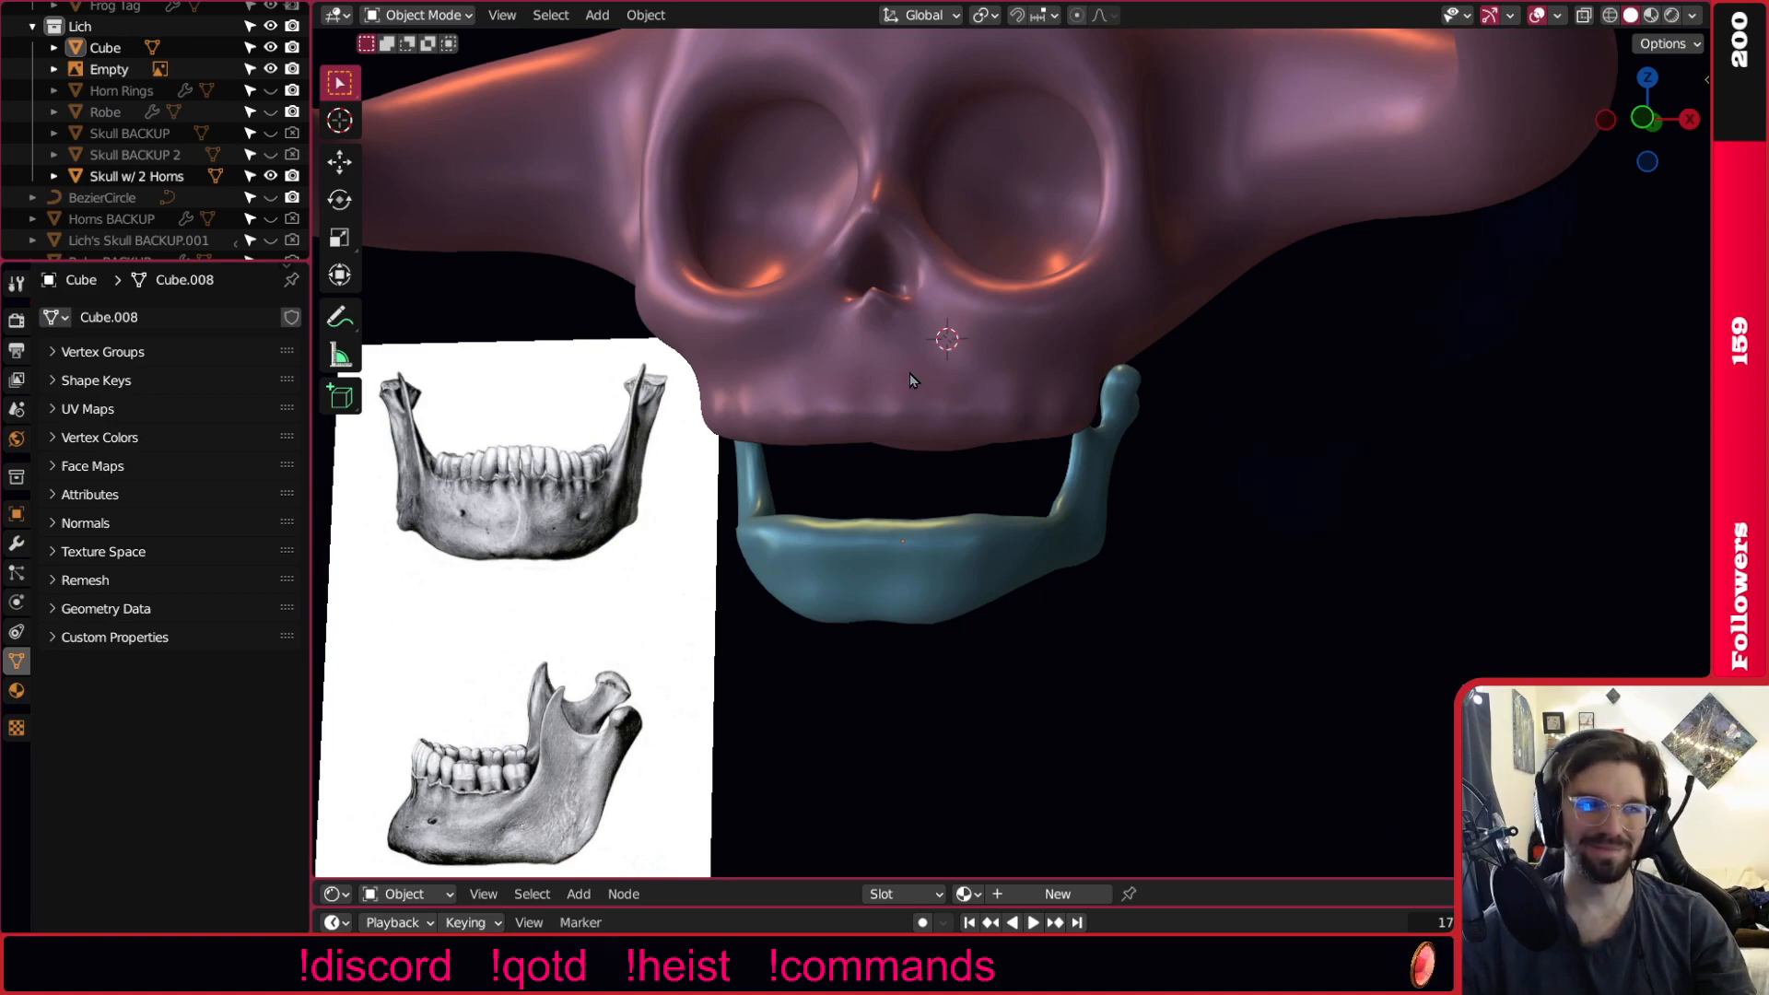
{"action": "middle_click_drag", "start_coordinate": [910, 372], "coordinate": [992, 492]}
{"action": "scroll", "coordinate": [984, 341], "scroll_direction": "down", "scroll_amount": 4}
{"action": "scroll", "coordinate": [984, 343], "scroll_direction": "up", "scroll_amount": 3}
{"action": "left_click", "coordinate": [991, 492]}
{"action": "key", "text": "s"}
{"action": "left_click", "coordinate": [1207, 424]}
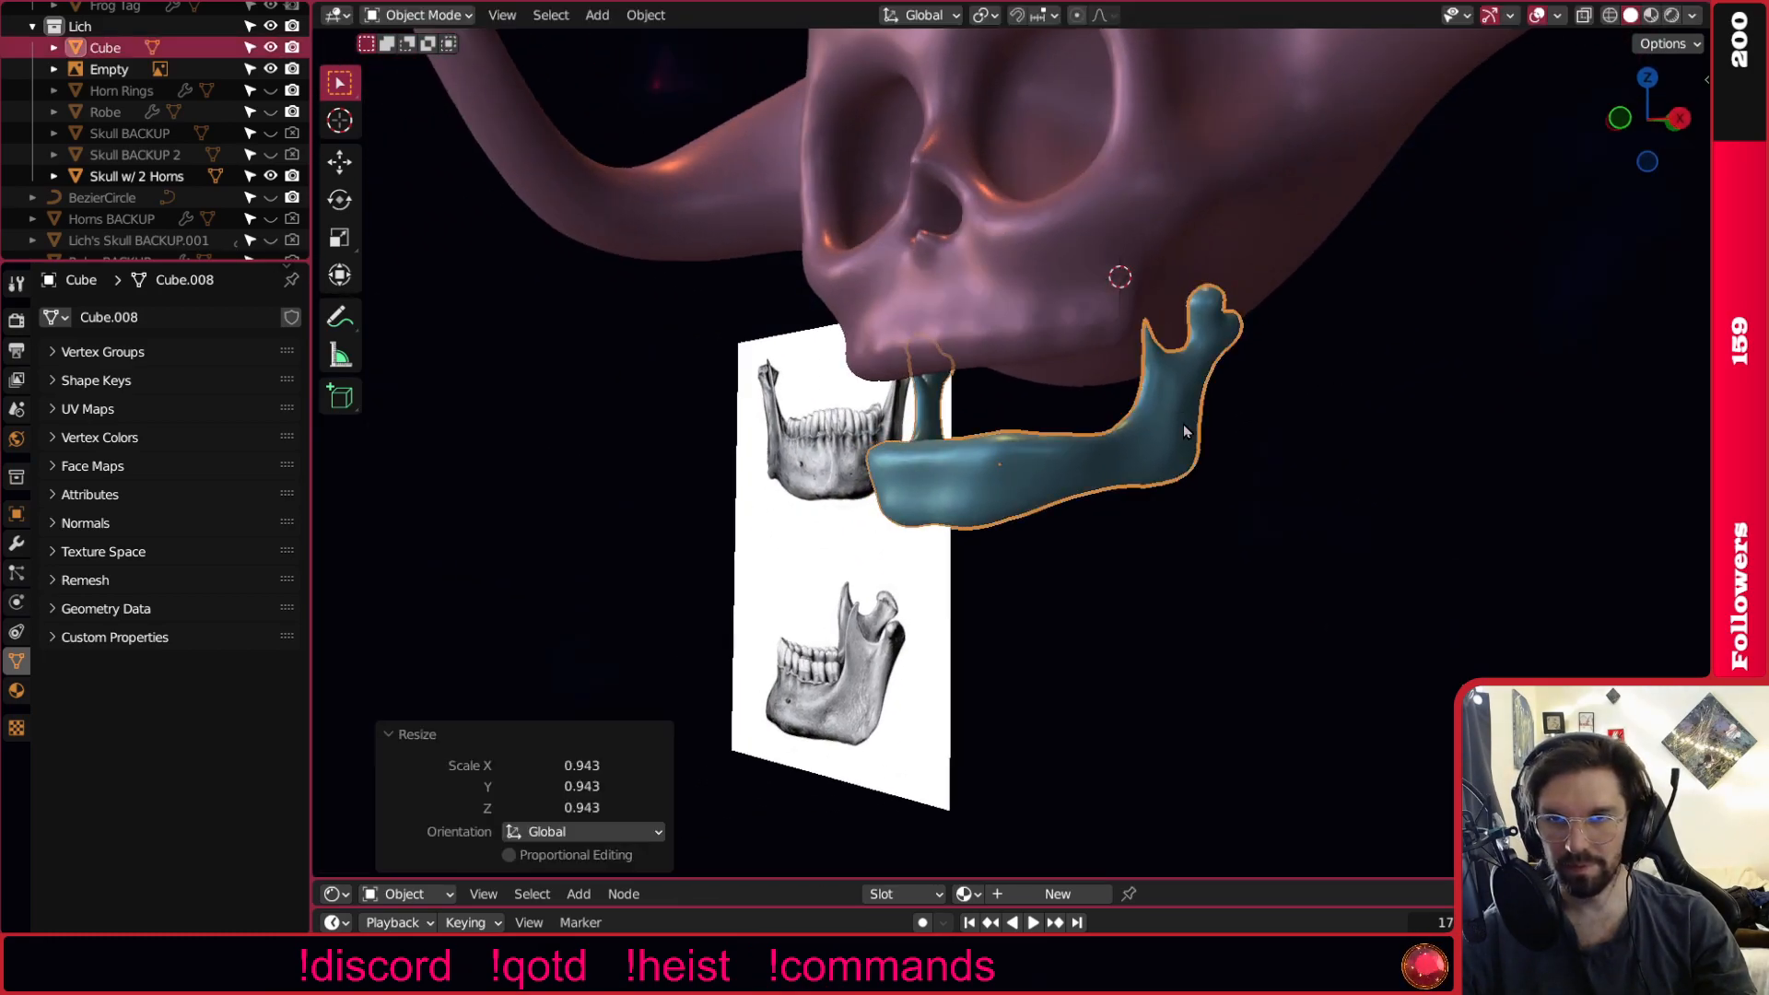
Raise the jaw about 0.121 m along Z and rotate it about 7.07° around the X axis.
{"action": "middle_click_drag", "start_coordinate": [1207, 424], "coordinate": [1000, 521]}
{"action": "key", "text": "g"}
{"action": "key", "text": "z"}
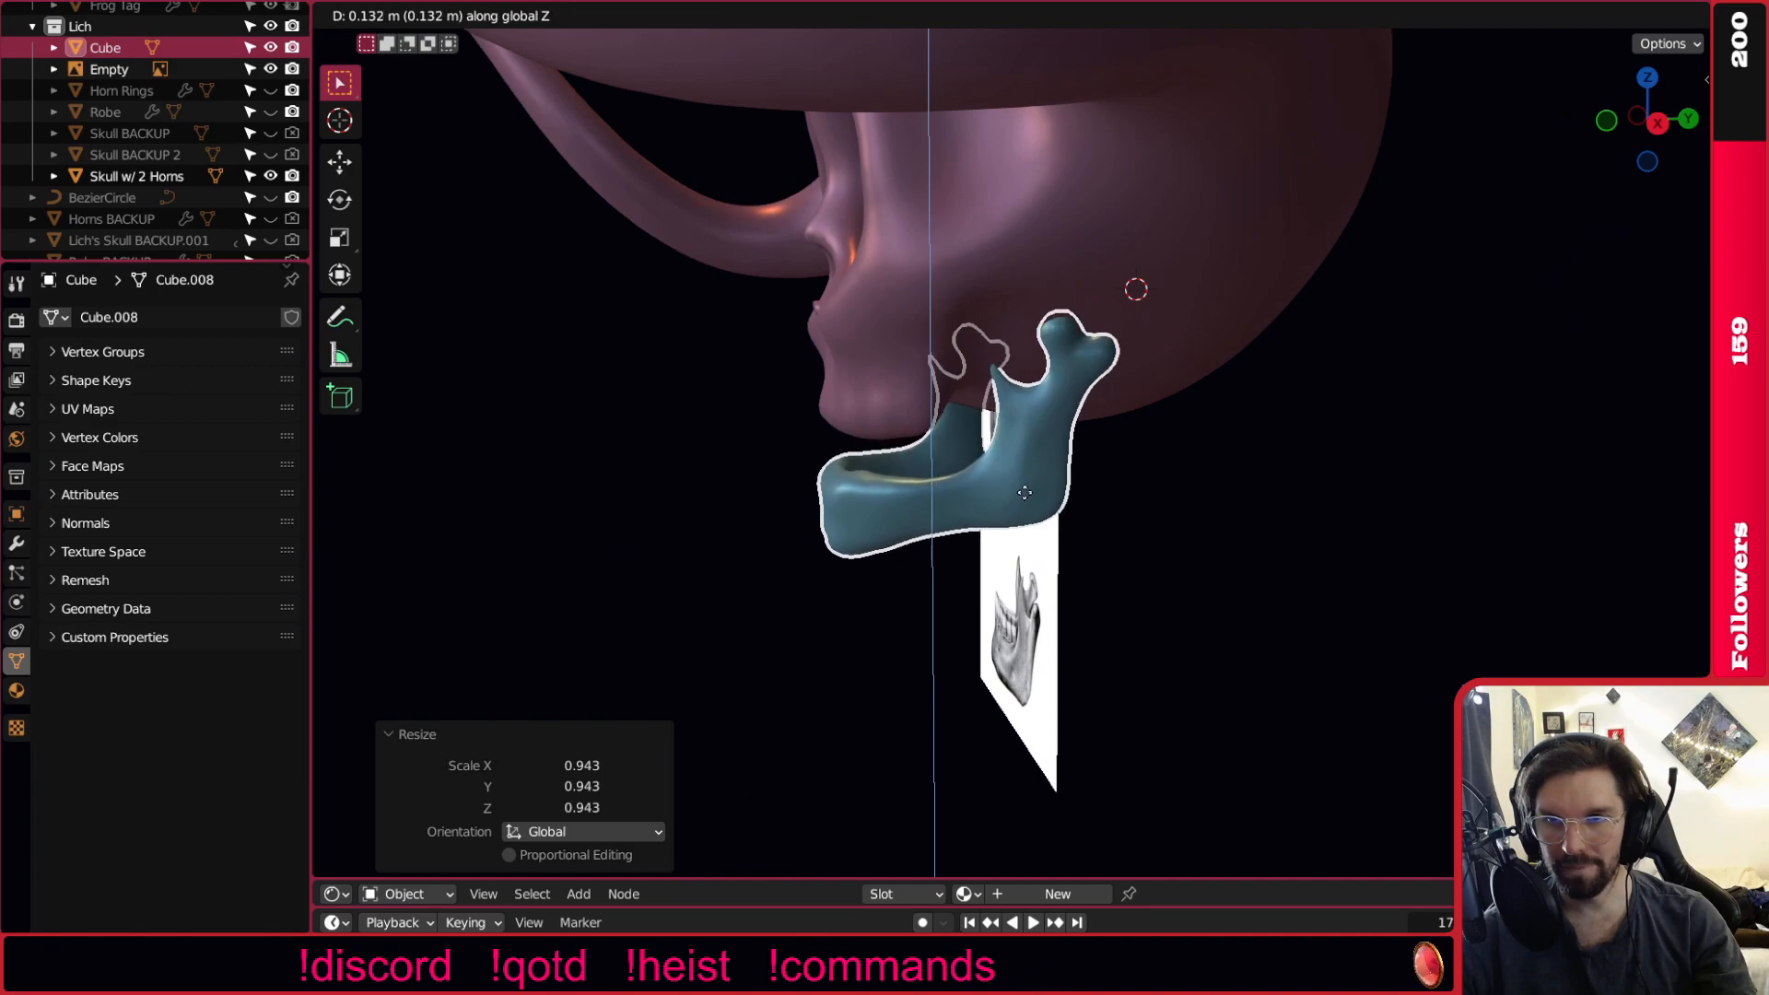
{"action": "left_click", "coordinate": [1032, 497]}
{"action": "scroll", "coordinate": [1029, 432], "scroll_direction": "up", "scroll_amount": 2}
{"action": "key", "text": "r"}
{"action": "key", "text": "x"}
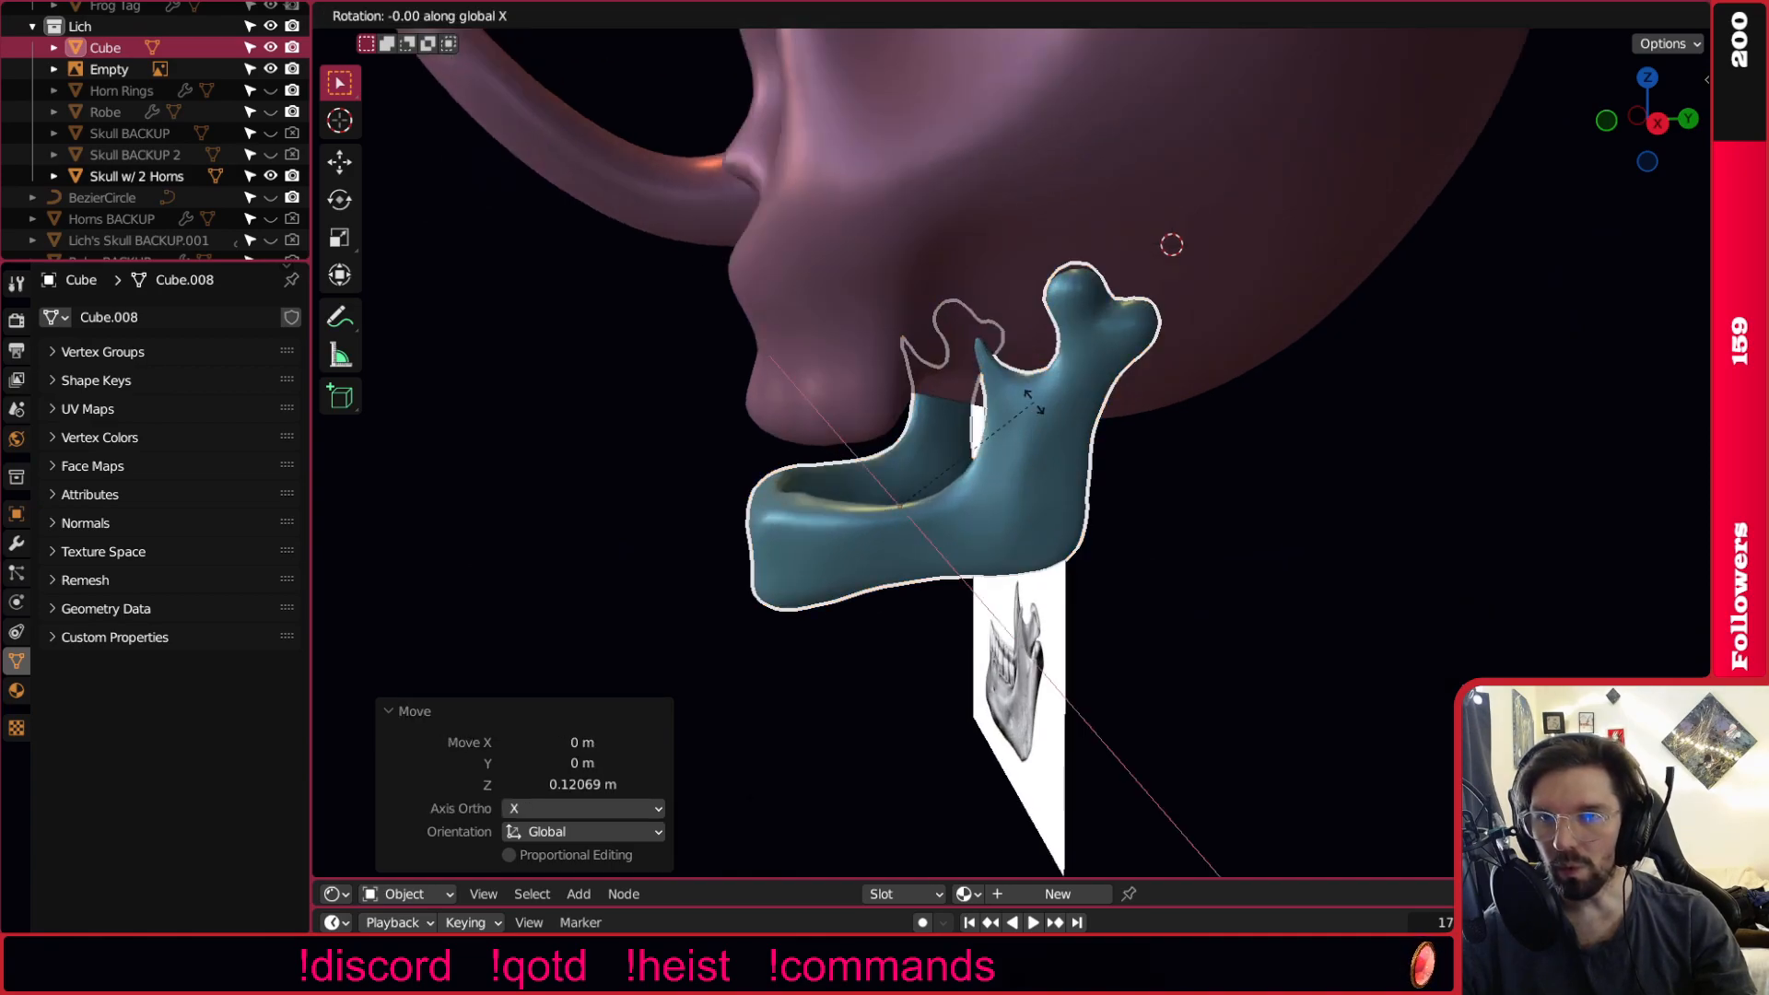
{"action": "left_click", "coordinate": [996, 405]}
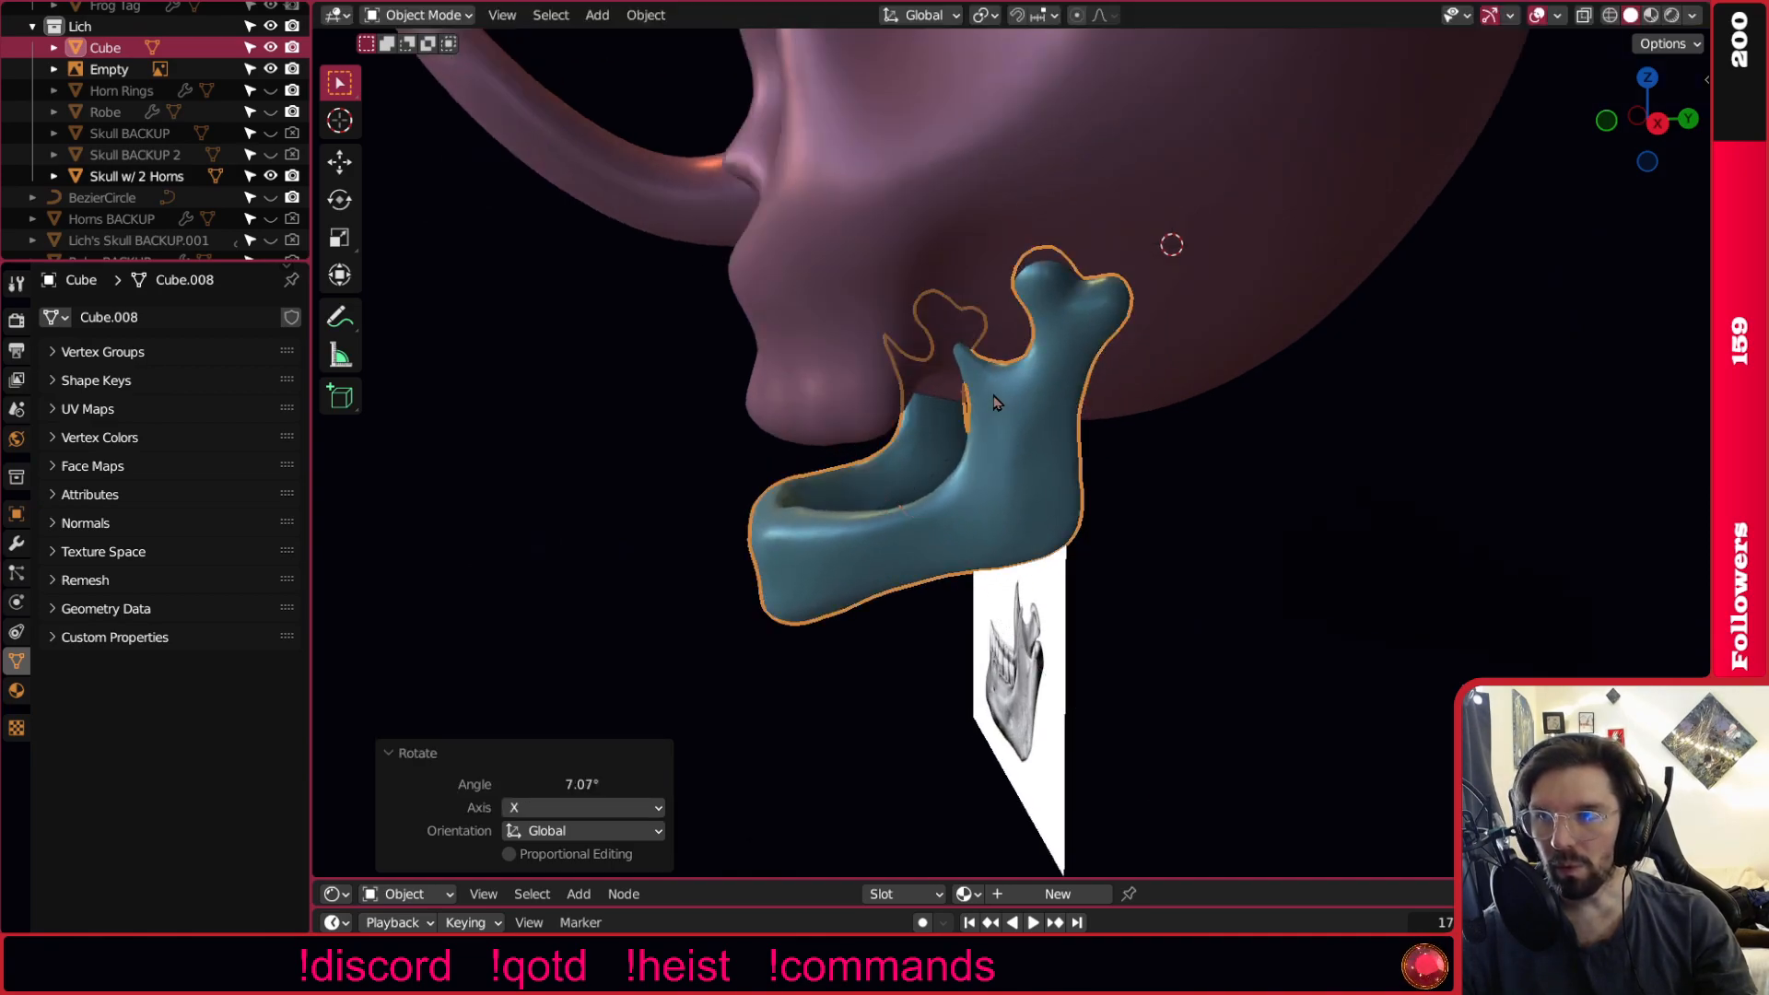
Shift the jaw about 0.074 m along Y and adjust its height along Z beneath the skull.
{"action": "key", "text": "g"}
{"action": "key", "text": "y"}
{"action": "left_click", "coordinate": [1006, 410]}
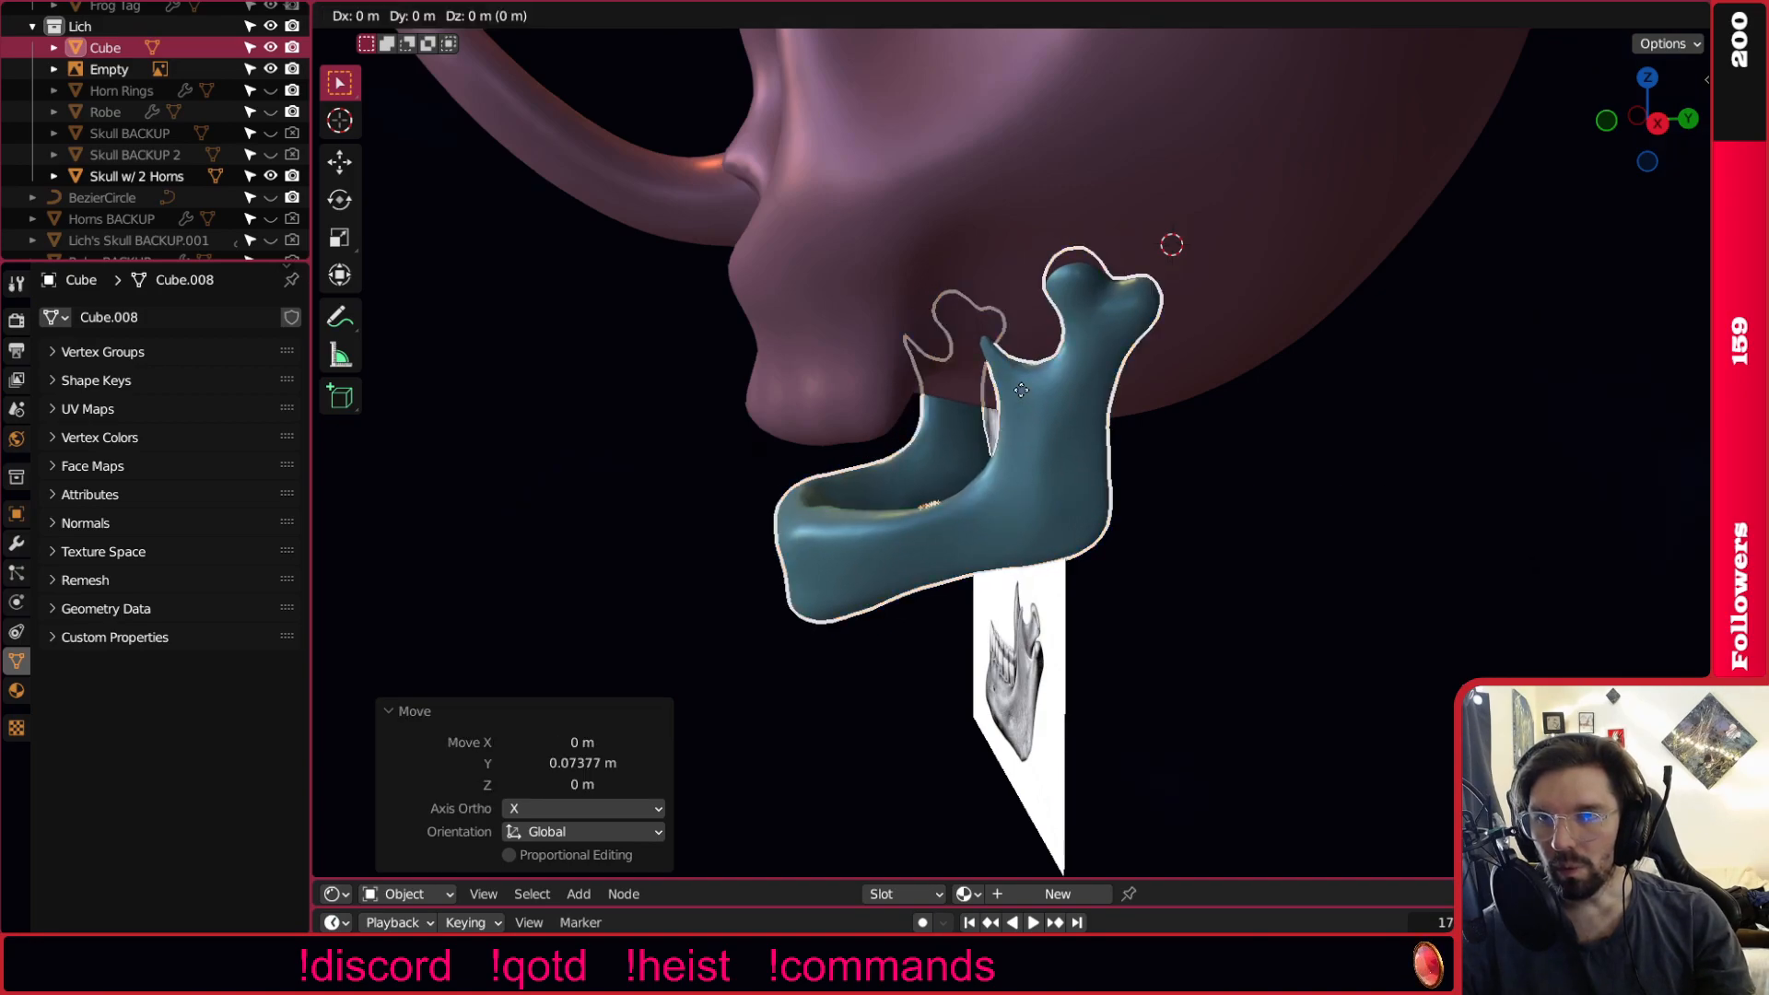
{"action": "key", "text": "g"}
{"action": "key", "text": "z"}
Widen the jaw by scaling it to about 1.301 along X so its rami sit outside the skull.
{"action": "middle_click_drag", "start_coordinate": [1046, 439], "coordinate": [870, 451]}
{"action": "scroll", "coordinate": [870, 452], "scroll_direction": "up", "scroll_amount": 3}
{"action": "middle_click_drag", "start_coordinate": [889, 599], "coordinate": [895, 640]}
{"action": "left_click", "coordinate": [904, 626]}
{"action": "key", "text": "s"}
{"action": "key", "text": "x"}
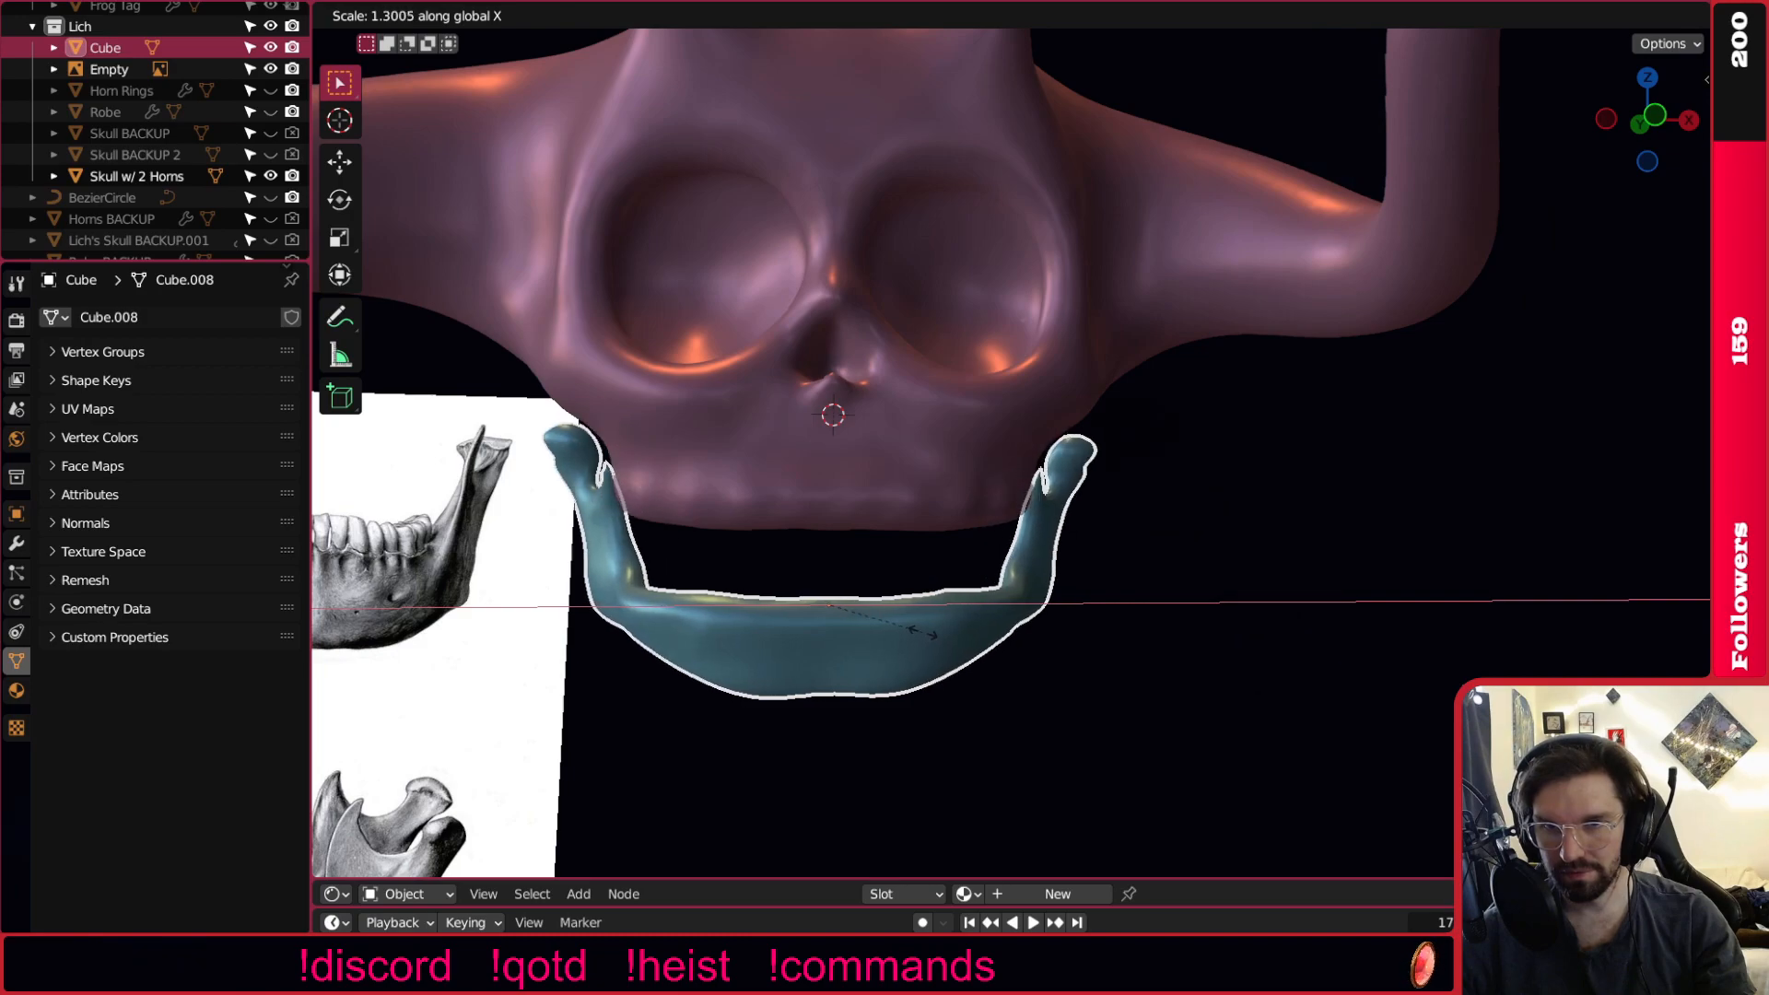
{"action": "left_click", "coordinate": [923, 636]}
Raise the widened jaw about 0.14 m along Z toward the upper jaw.
{"action": "mouse_move", "coordinate": [1044, 562]}
{"action": "middle_mouse_down"}
{"action": "mouse_move", "coordinate": [897, 619]}
{"action": "mouse_move", "coordinate": [1158, 565]}
{"action": "mouse_move", "coordinate": [1013, 527]}
{"action": "mouse_move", "coordinate": [1078, 562]}
{"action": "middle_mouse_up"}
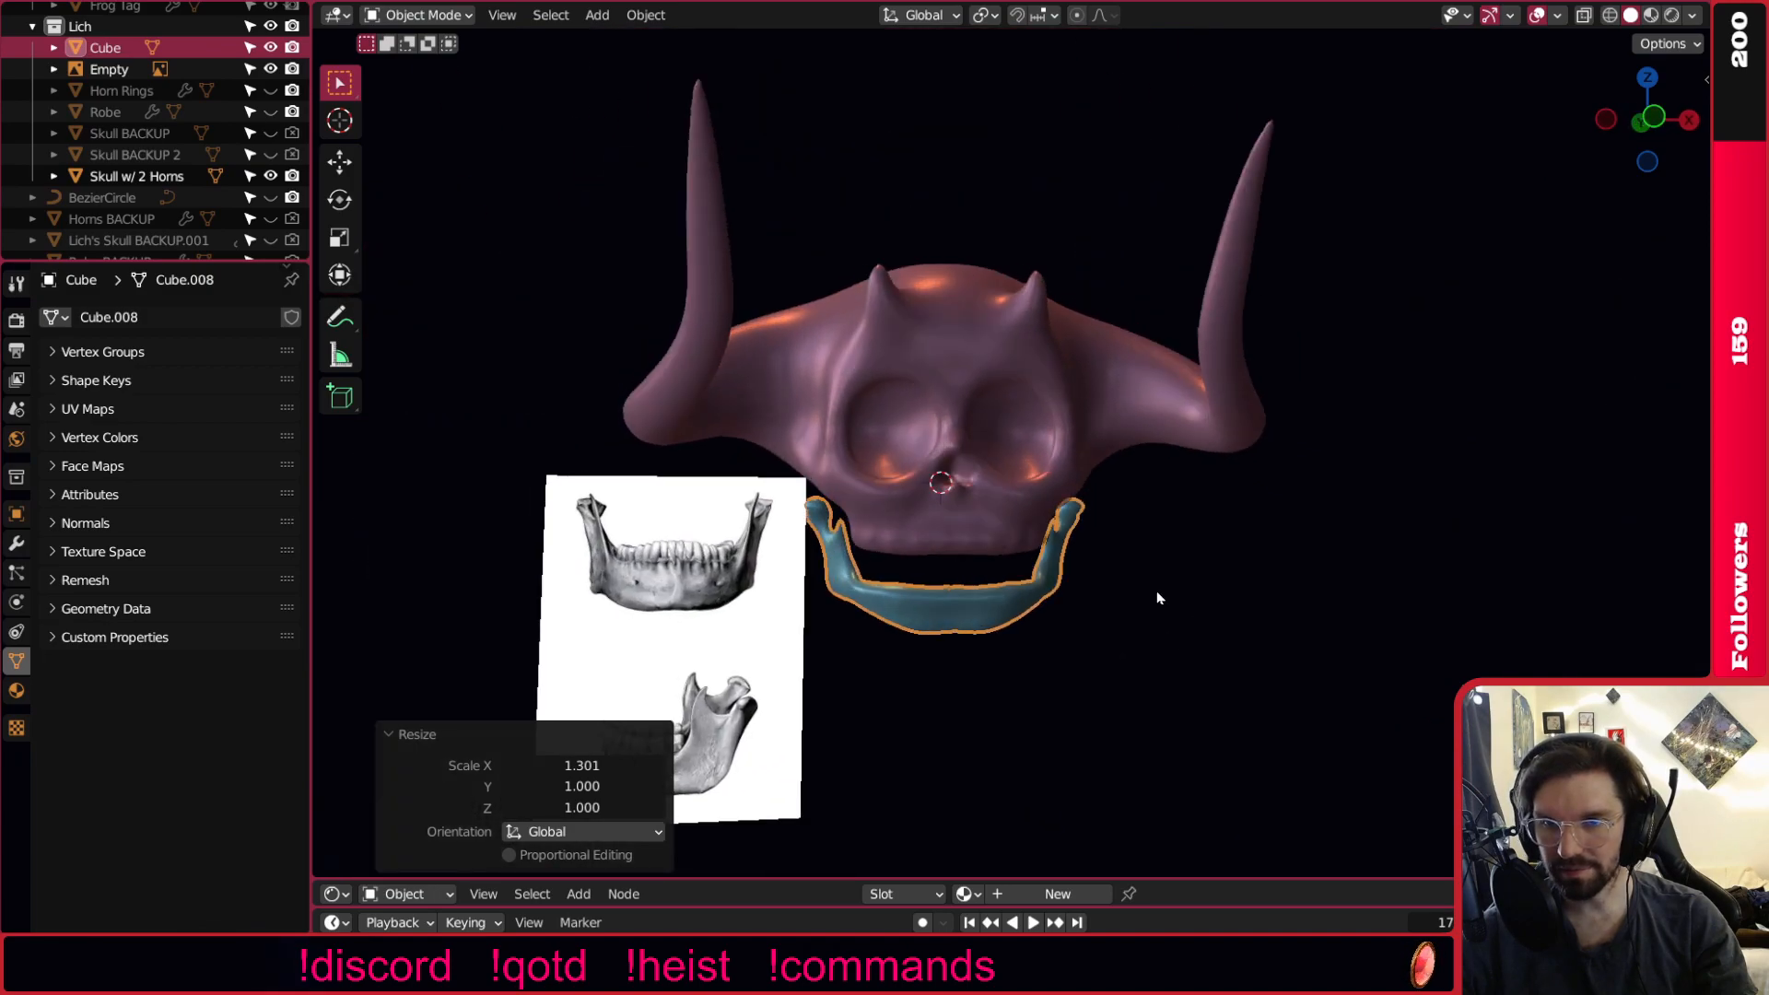
{"action": "scroll", "coordinate": [1091, 557], "scroll_direction": "up", "scroll_amount": 3}
{"action": "left_click", "coordinate": [1193, 550]}
{"action": "middle_click_drag", "start_coordinate": [1290, 551], "coordinate": [1143, 556]}
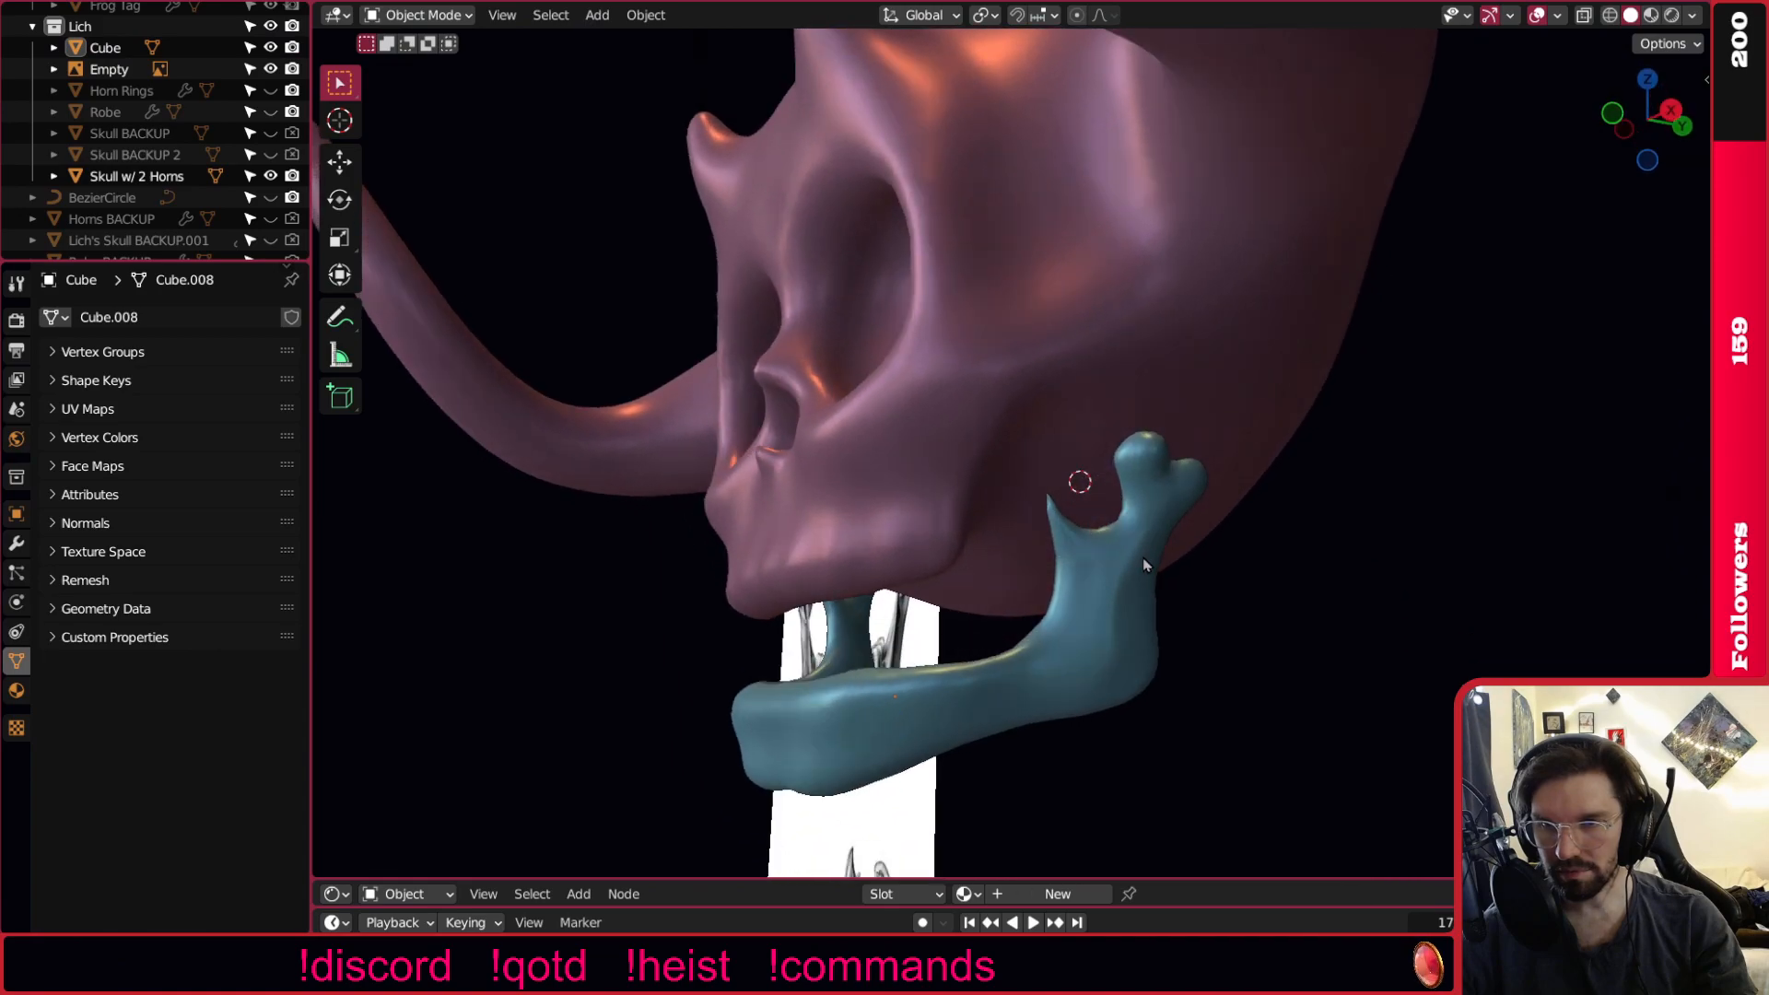
{"action": "left_click", "coordinate": [1142, 554]}
{"action": "key", "text": "g"}
{"action": "key", "text": "z"}
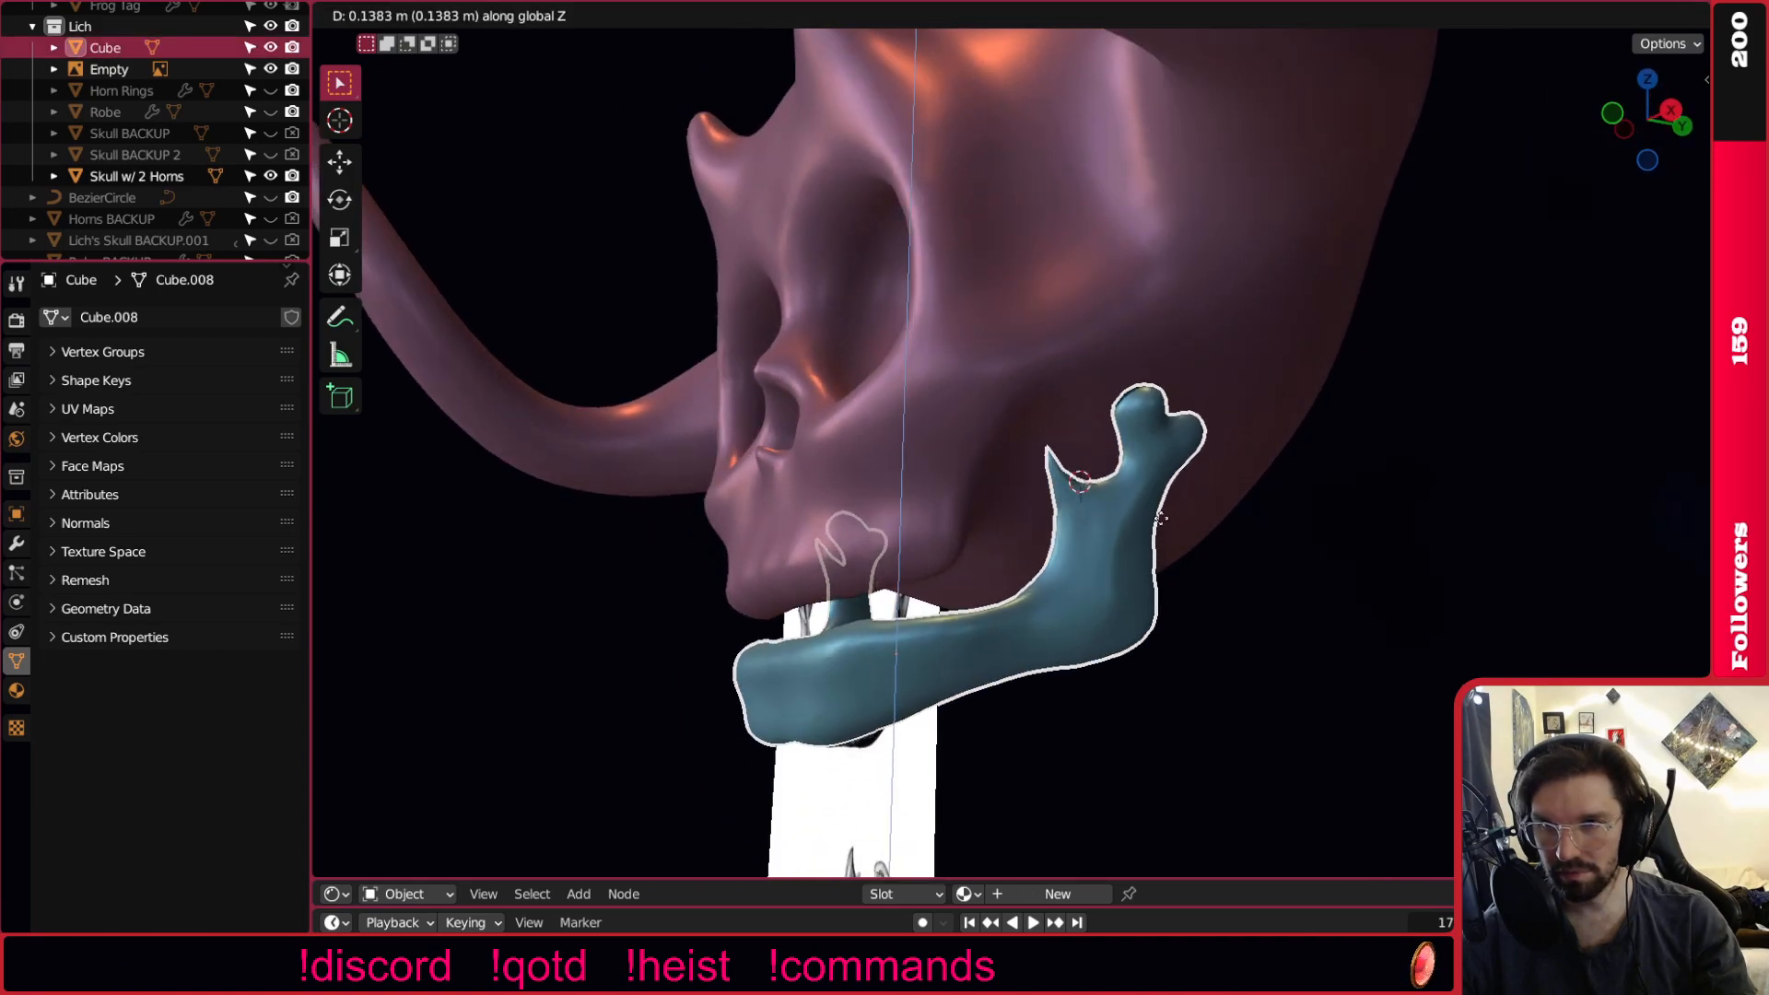
{"action": "left_click", "coordinate": [1207, 522]}
Examine the fit of the repositioned jaw against the horned skull from the front and side.
{"action": "middle_click_drag", "start_coordinate": [1208, 521], "coordinate": [1281, 642]}
{"action": "scroll", "coordinate": [1097, 599], "scroll_direction": "up", "scroll_amount": 2}
{"action": "middle_click_drag", "start_coordinate": [1097, 599], "coordinate": [1027, 564]}
{"action": "scroll", "coordinate": [1055, 585], "scroll_direction": "down", "scroll_amount": 5}
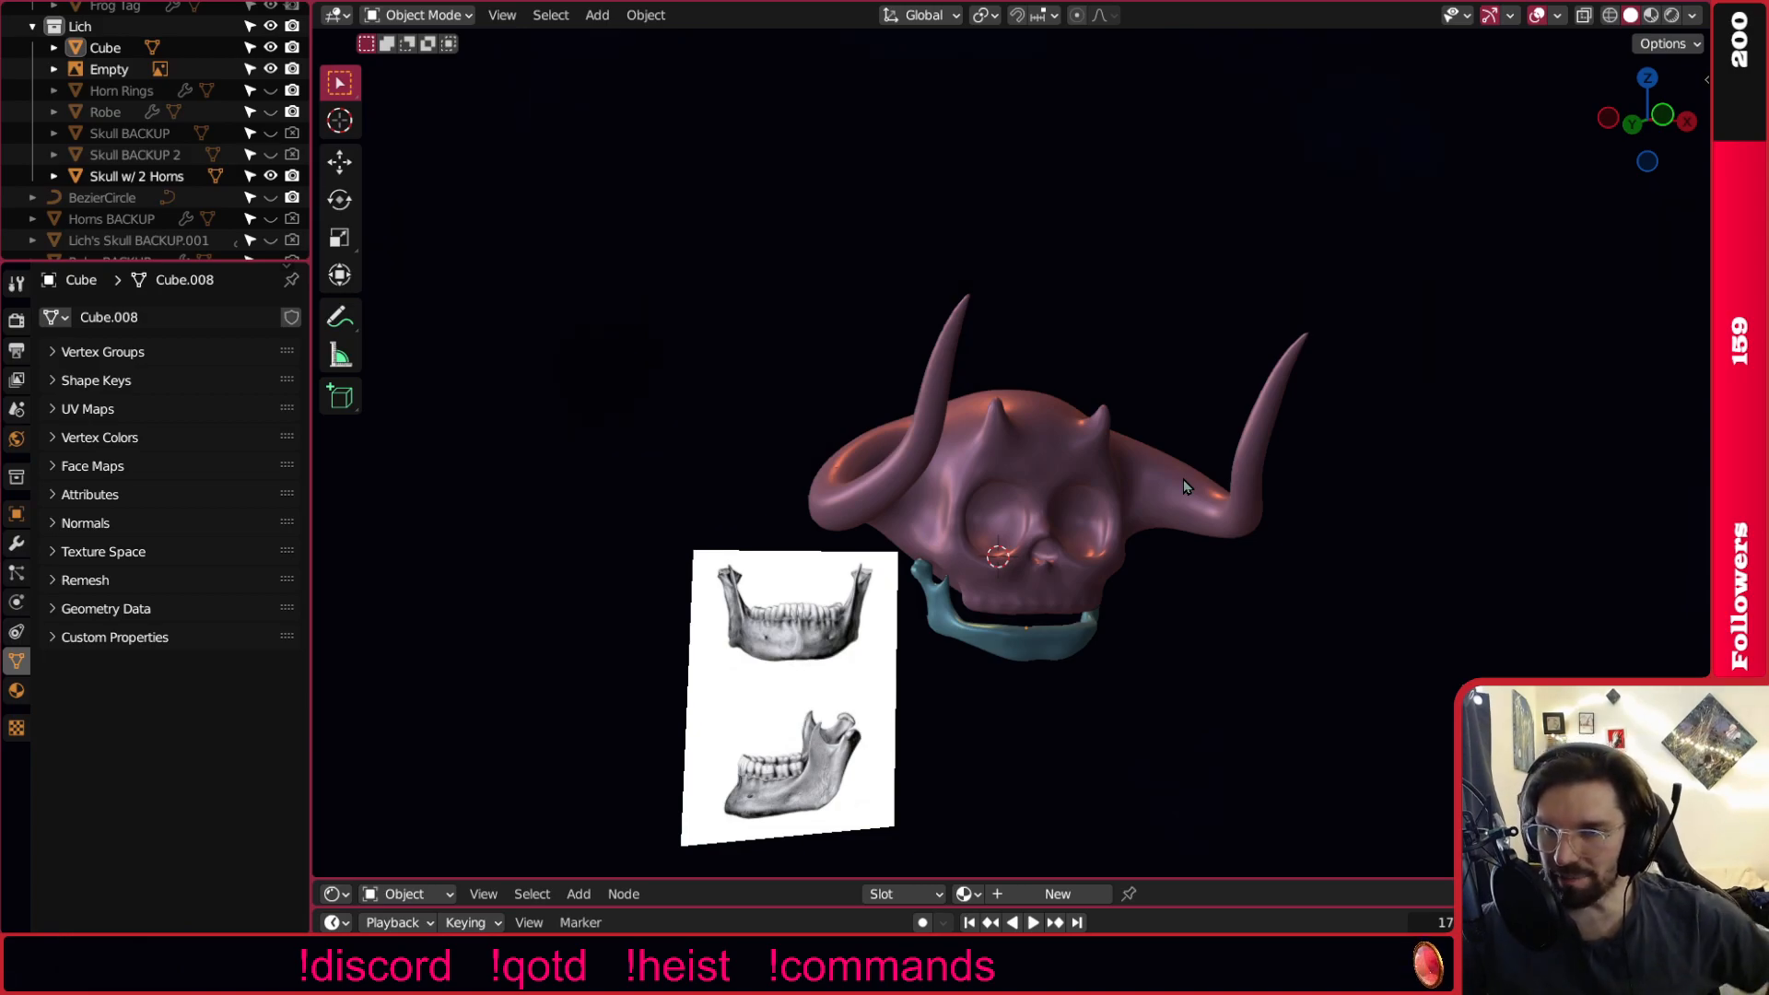
{"action": "scroll", "coordinate": [1166, 616], "scroll_direction": "up", "scroll_amount": 3}
{"action": "middle_click_drag", "start_coordinate": [1167, 617], "coordinate": [888, 557]}
{"action": "scroll", "coordinate": [853, 562], "scroll_direction": "up", "scroll_amount": 4}
Select the jaw, inspect its vertices around the condyle and coronoid process in Edit Mode, and return to Sculpt Mode.
{"action": "left_click", "coordinate": [856, 569]}
{"action": "left_click", "coordinate": [390, 13]}
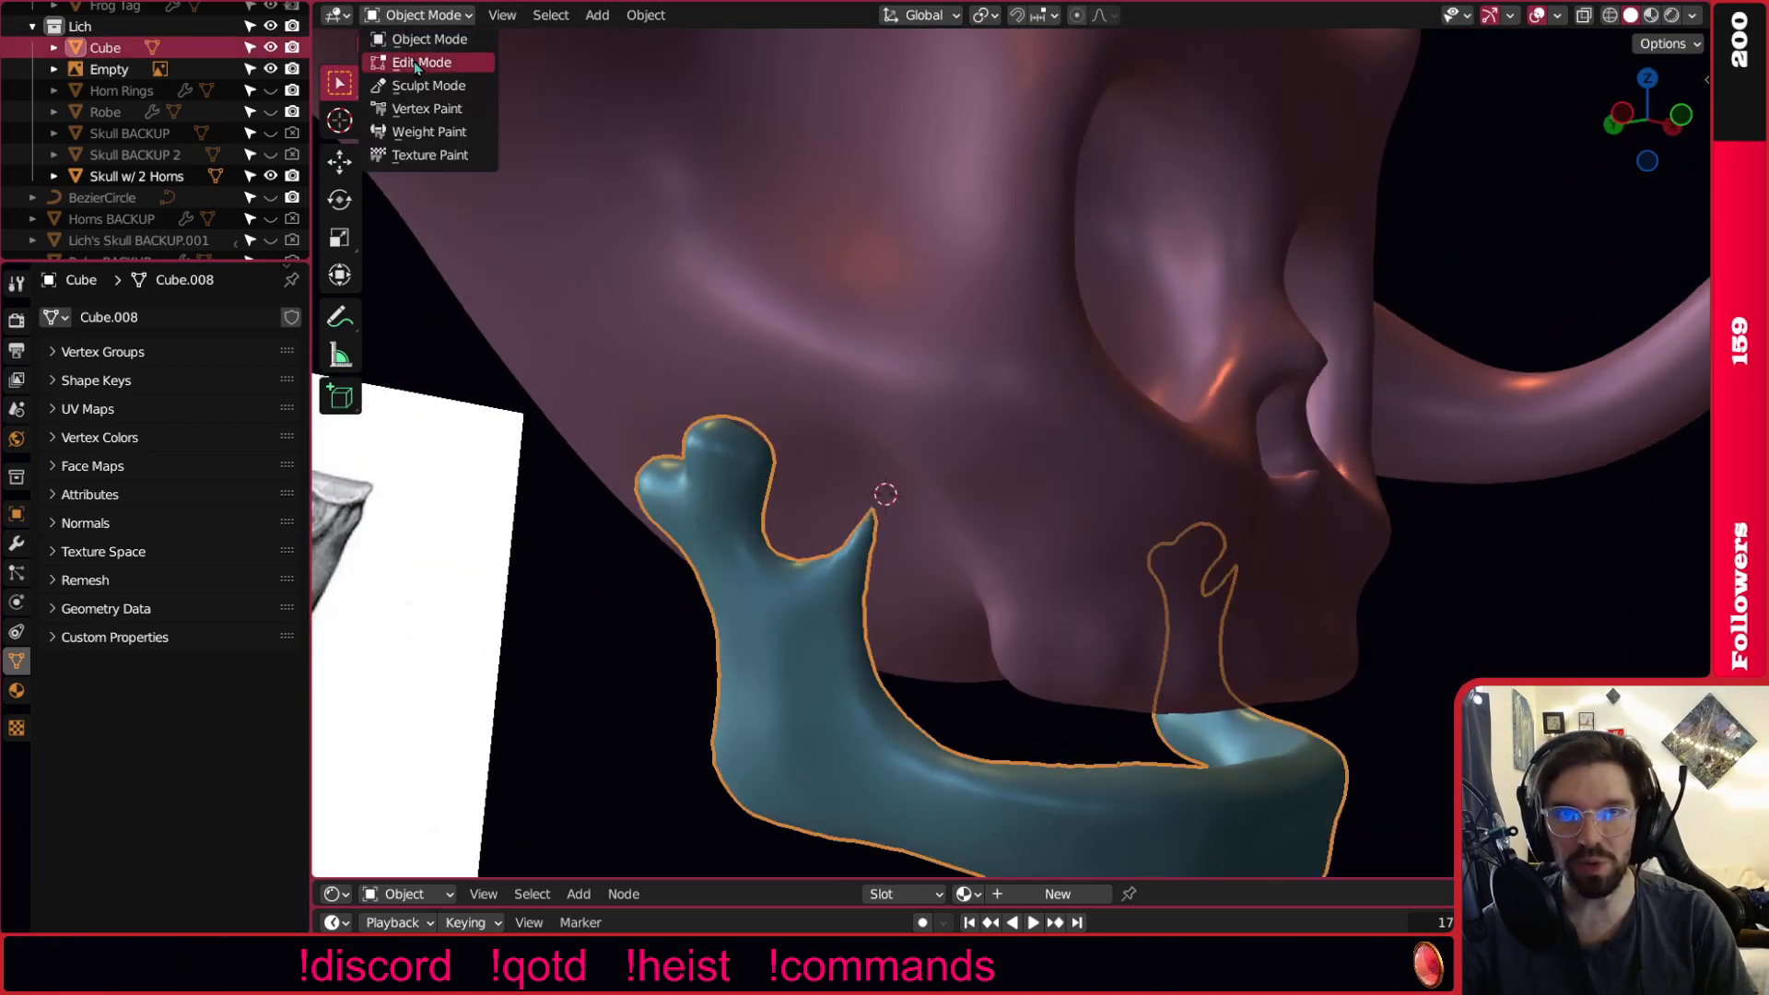
{"action": "left_click", "coordinate": [423, 63]}
{"action": "scroll", "coordinate": [846, 519], "scroll_direction": "up", "scroll_amount": 3}
{"action": "left_click", "coordinate": [416, 14]}
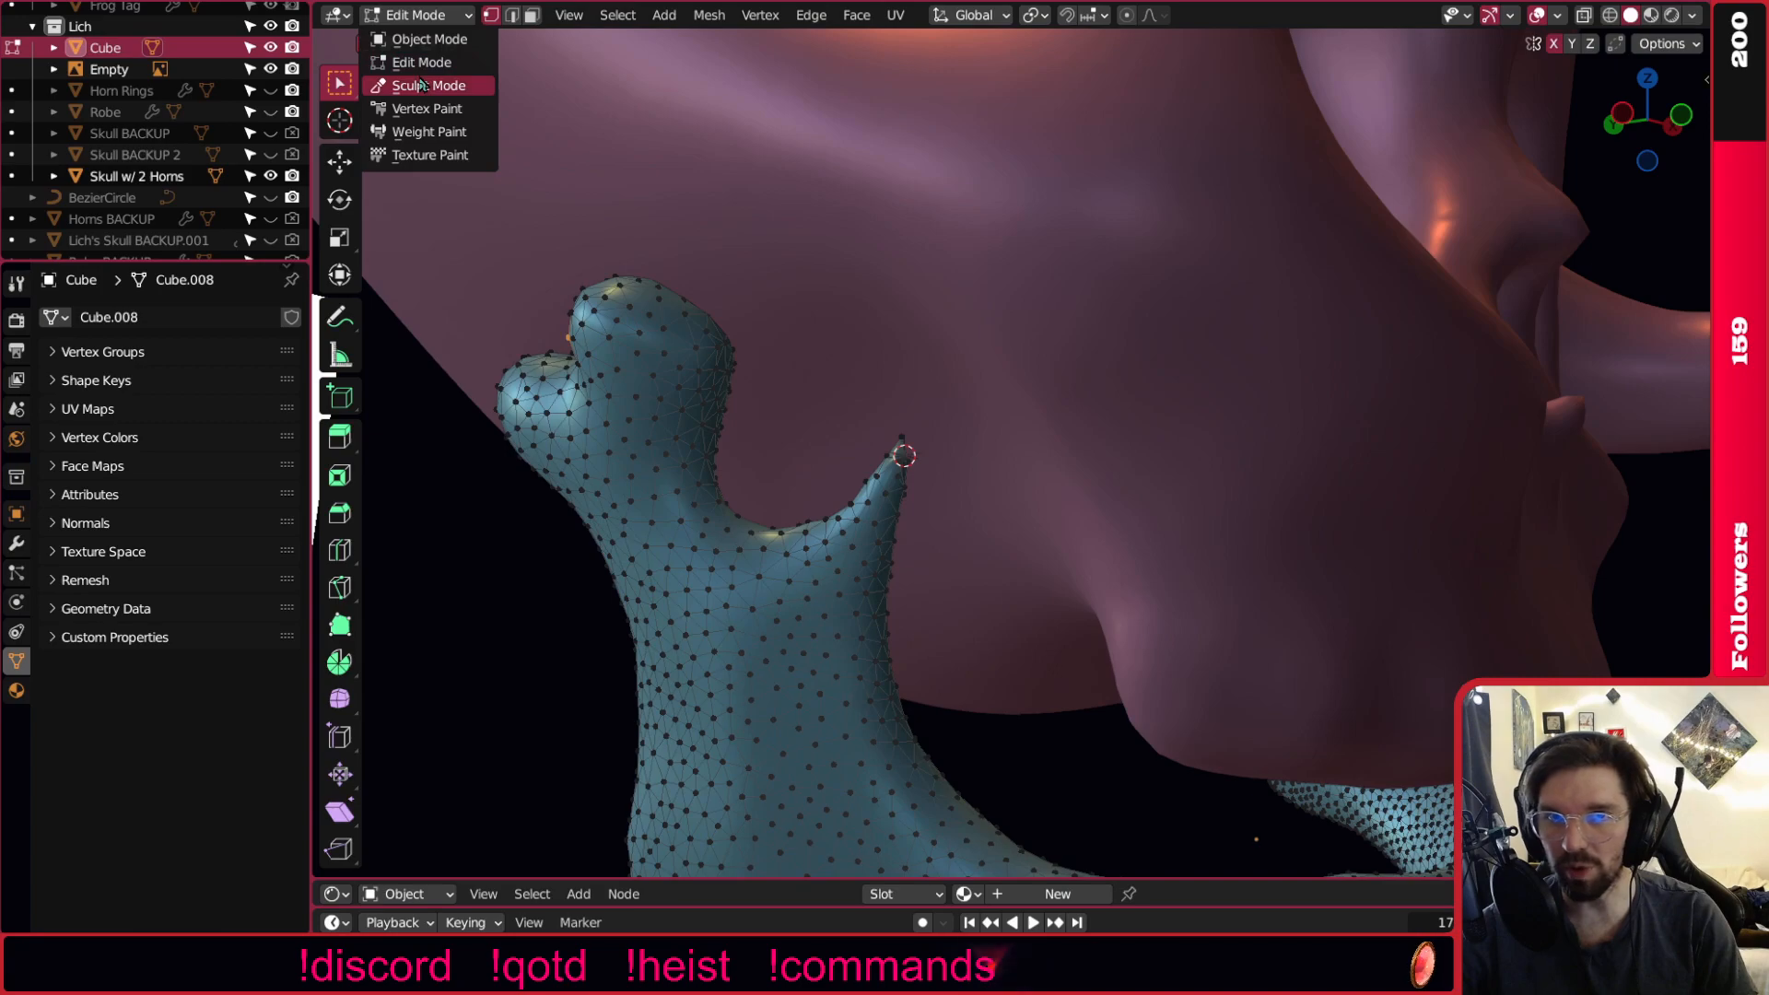
{"action": "left_click", "coordinate": [415, 85]}
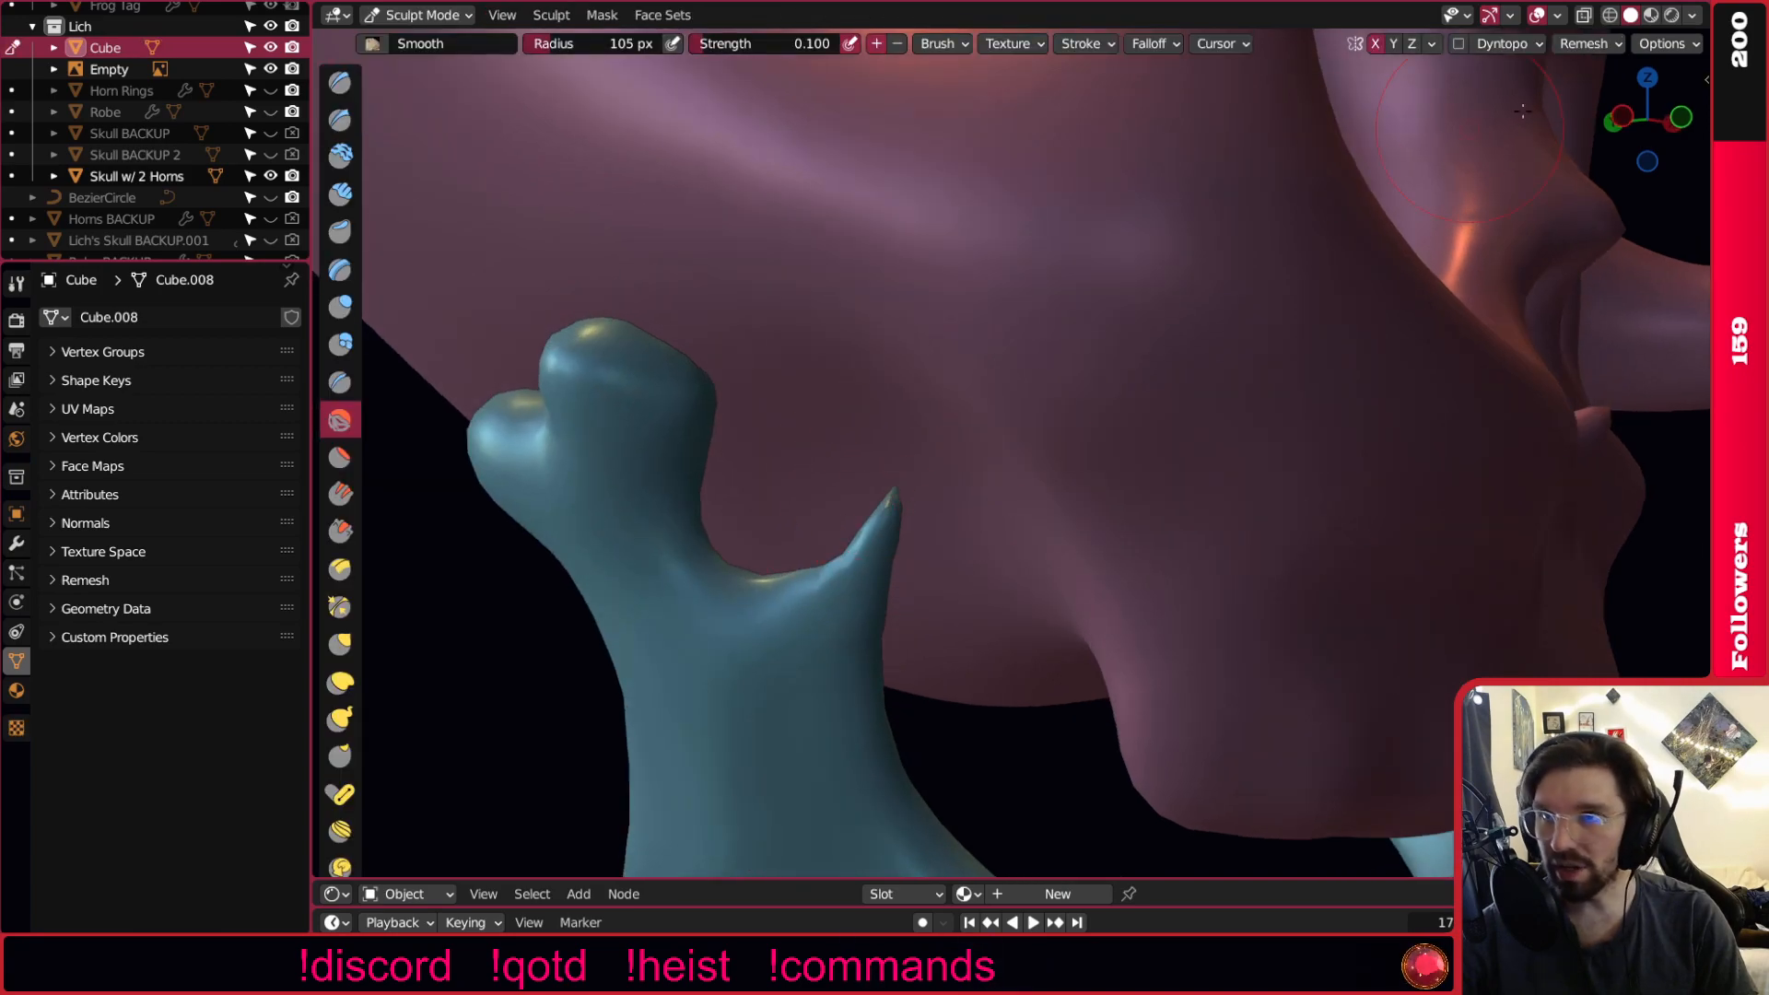
Enable Dyntopo on the jaw and smooth the pointed tip of the coronoid process.
{"action": "left_click", "coordinate": [1459, 46]}
{"action": "left_click", "coordinate": [1455, 45]}
{"action": "left_click", "coordinate": [1445, 78]}
{"action": "left_click_drag", "start_coordinate": [891, 512], "coordinate": [812, 568]}
{"action": "mouse_move", "coordinate": [962, 471]}
{"action": "middle_mouse_down"}
{"action": "mouse_move", "coordinate": [876, 596]}
{"action": "mouse_move", "coordinate": [968, 478]}
{"action": "mouse_move", "coordinate": [903, 503]}
{"action": "middle_mouse_up"}
{"action": "scroll", "coordinate": [903, 502], "scroll_direction": "up", "scroll_amount": 4}
{"action": "left_click_drag", "start_coordinate": [868, 516], "coordinate": [800, 603]}
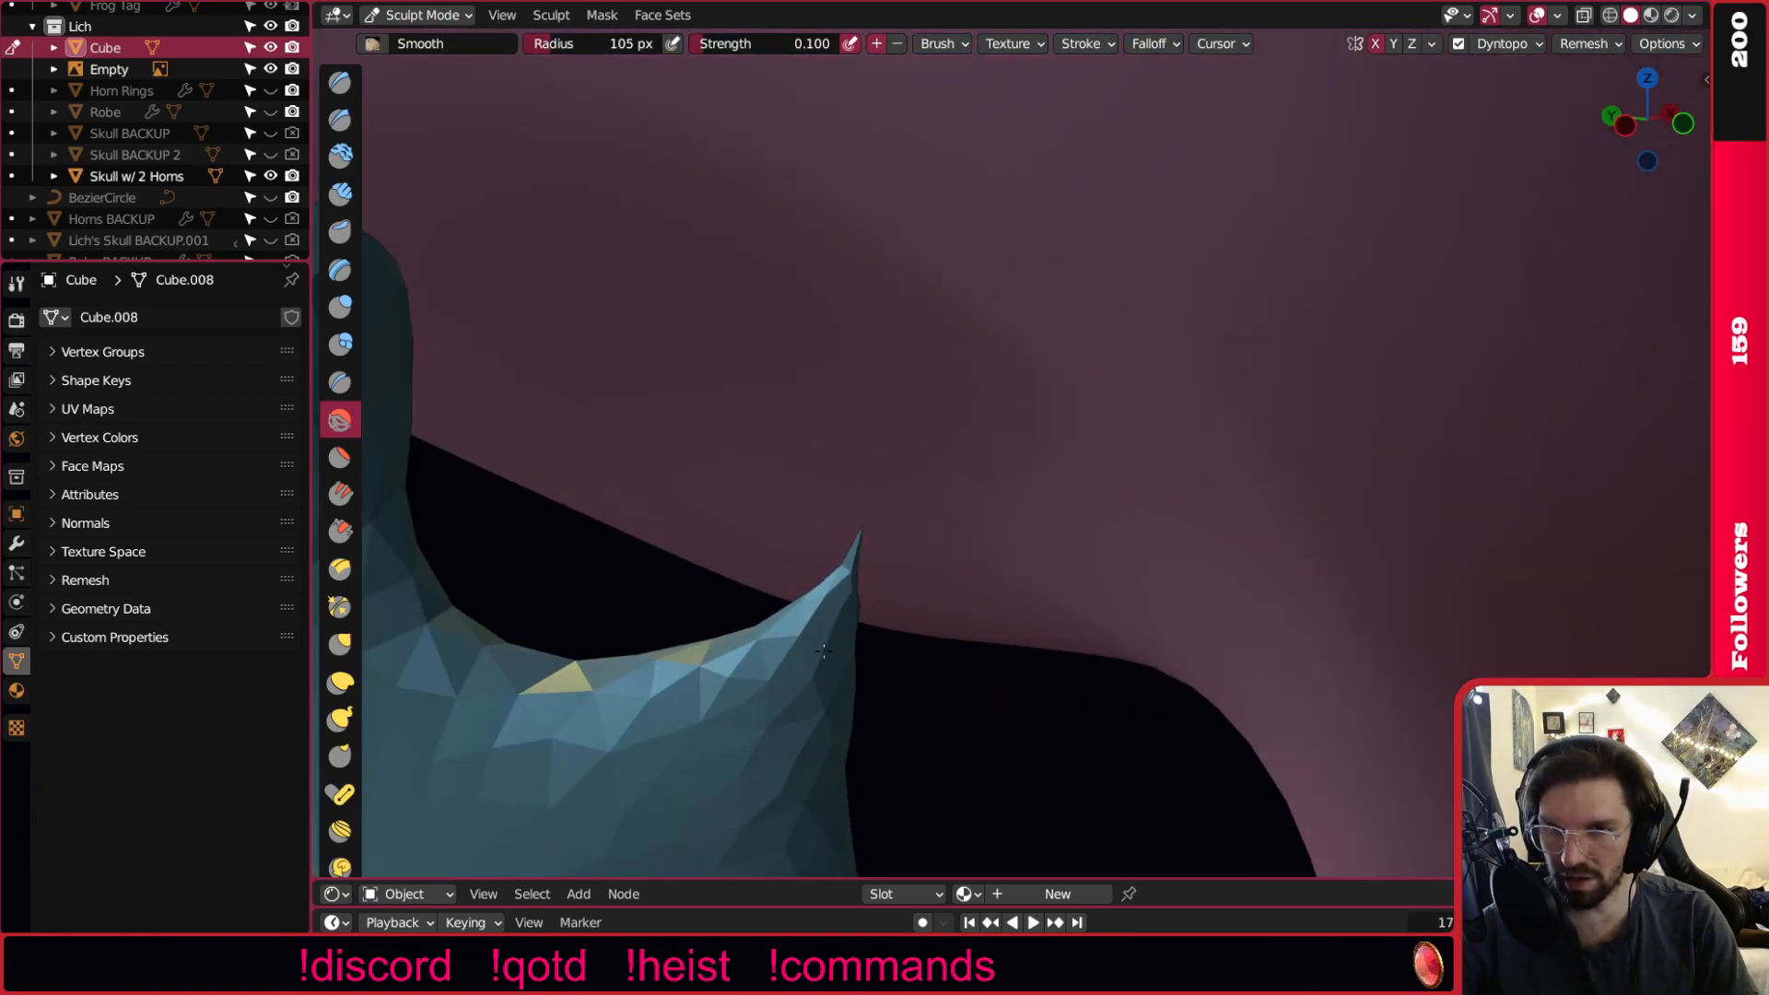
Flood-fill the jaw mesh using Dyntopo's Constant Detail at a resolution of 24.
{"action": "left_click", "coordinate": [1512, 45]}
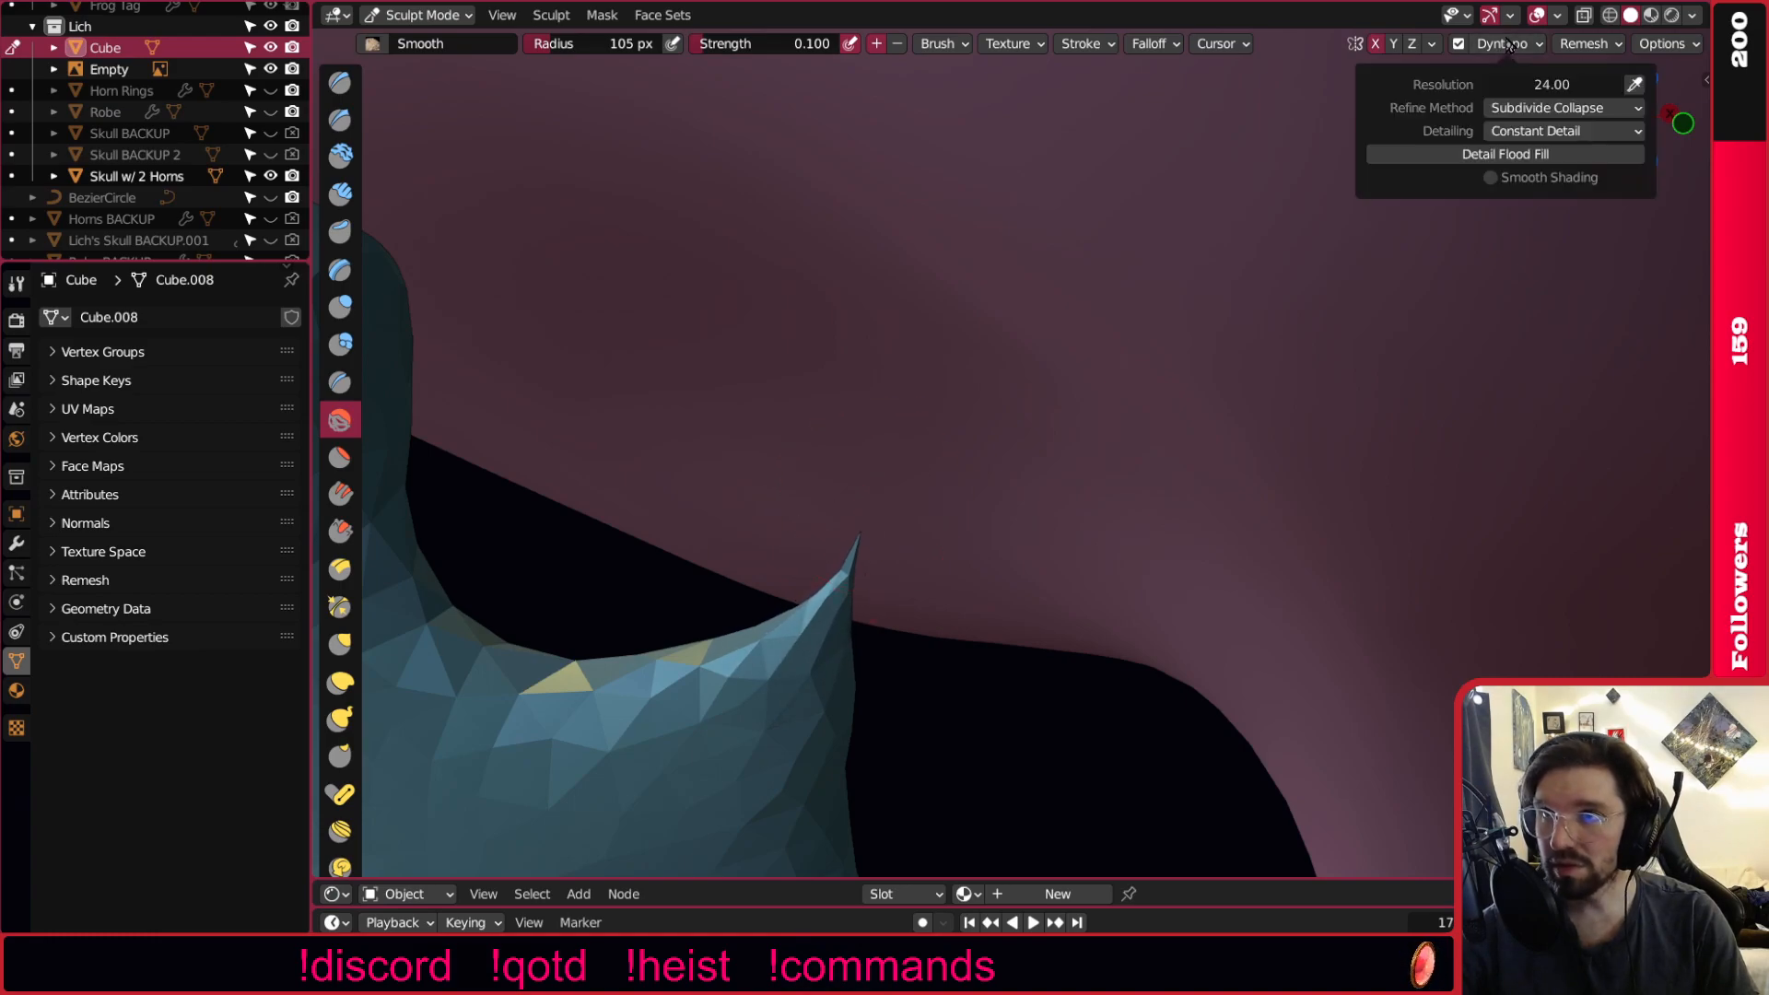
{"action": "left_click", "coordinate": [1502, 158]}
{"action": "scroll", "coordinate": [894, 518], "scroll_direction": "down", "scroll_amount": 5}
{"action": "middle_click_drag", "start_coordinate": [901, 518], "coordinate": [939, 558]}
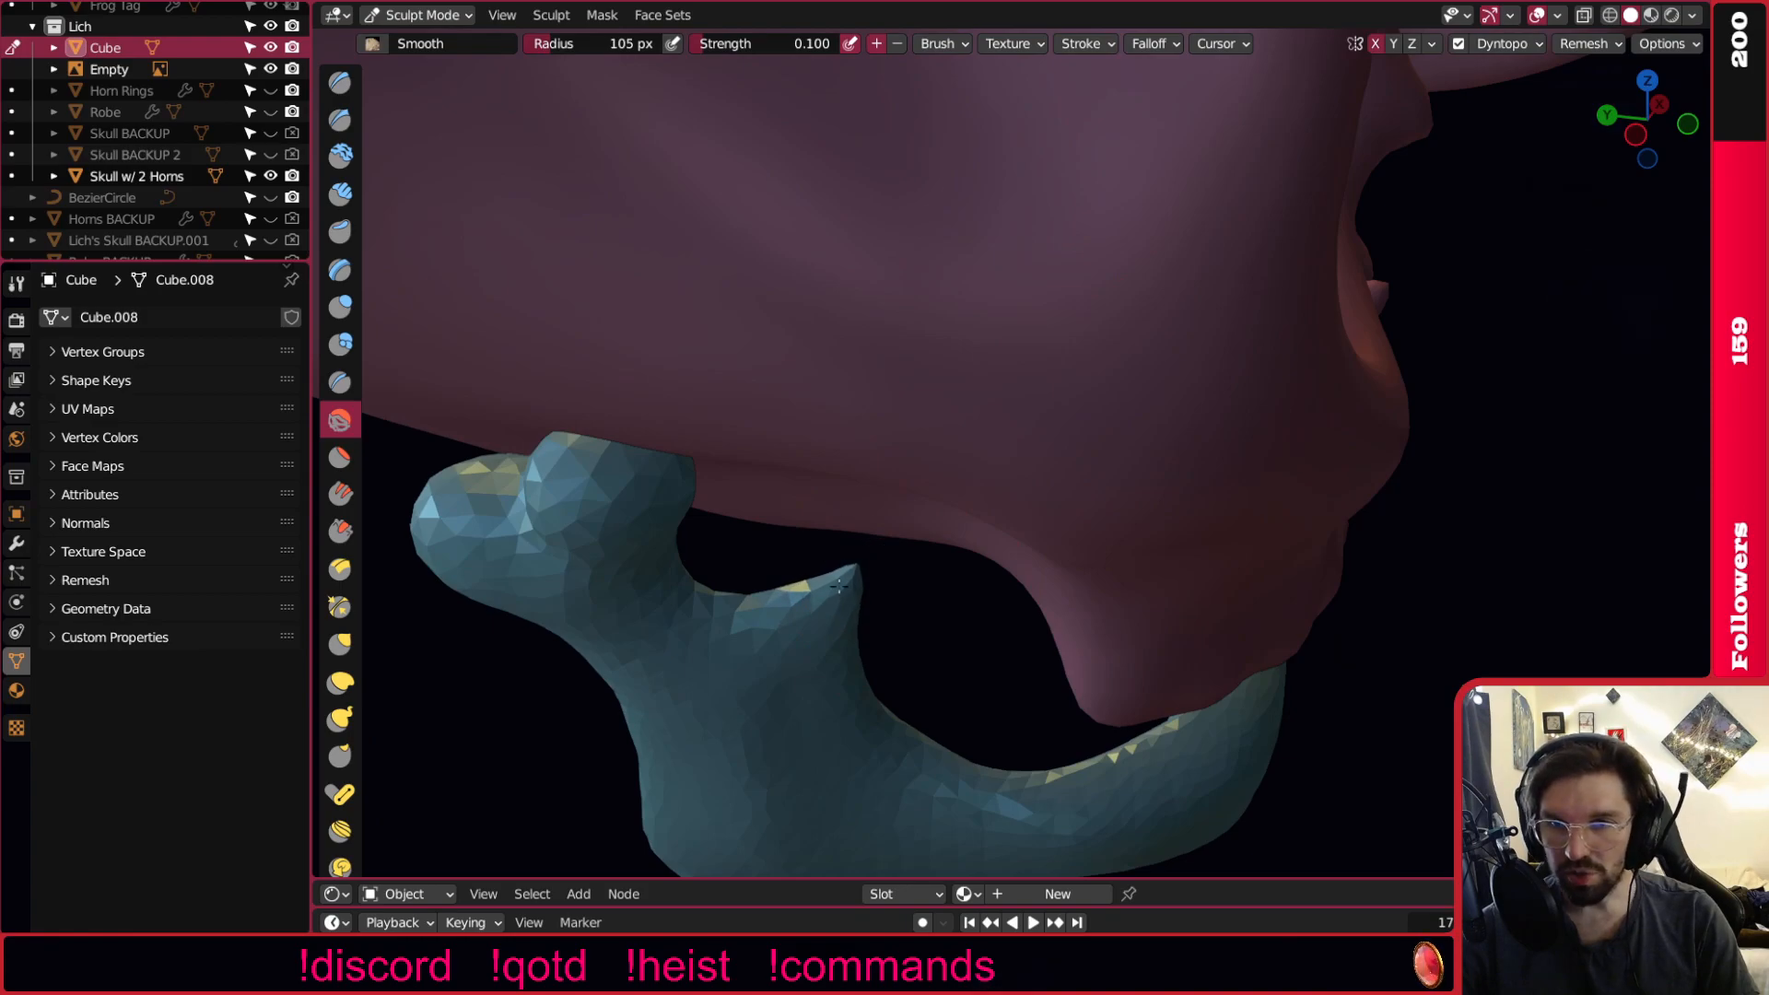
Blunt the remaining coronoid tip with the Smooth brush at 105 px radius and strength 0.100.
{"action": "left_click", "coordinate": [1511, 45]}
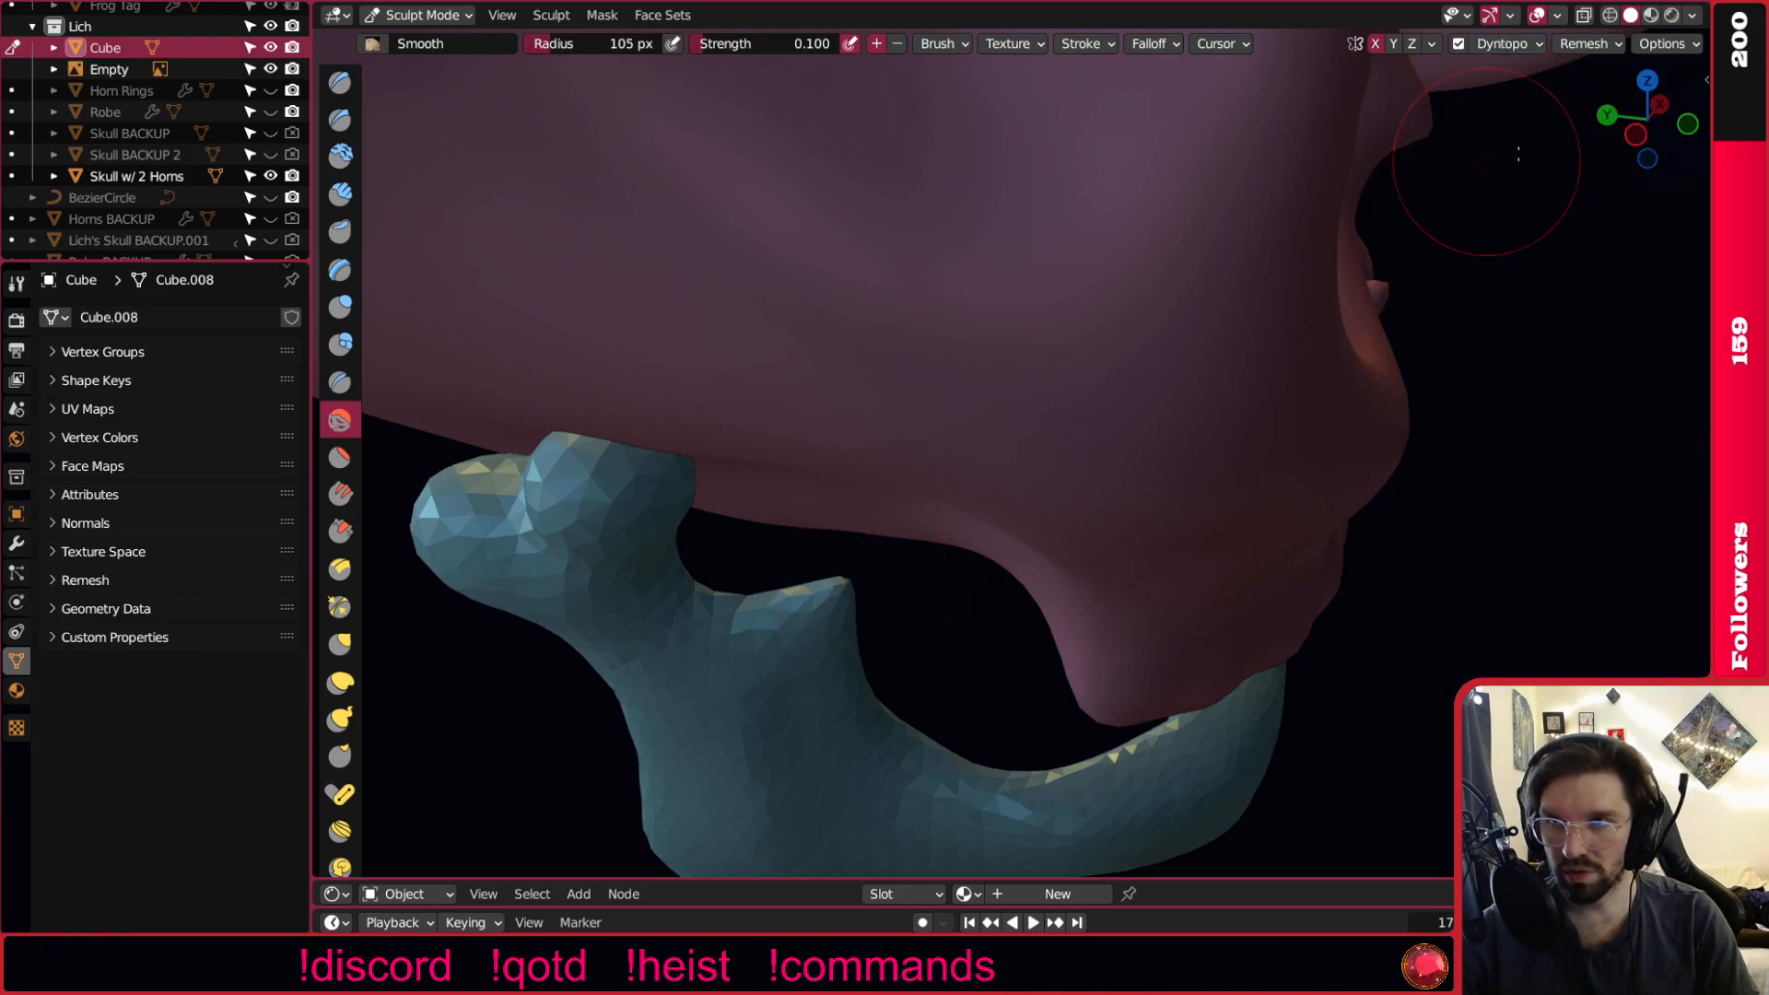
{"action": "left_click", "coordinate": [1536, 42]}
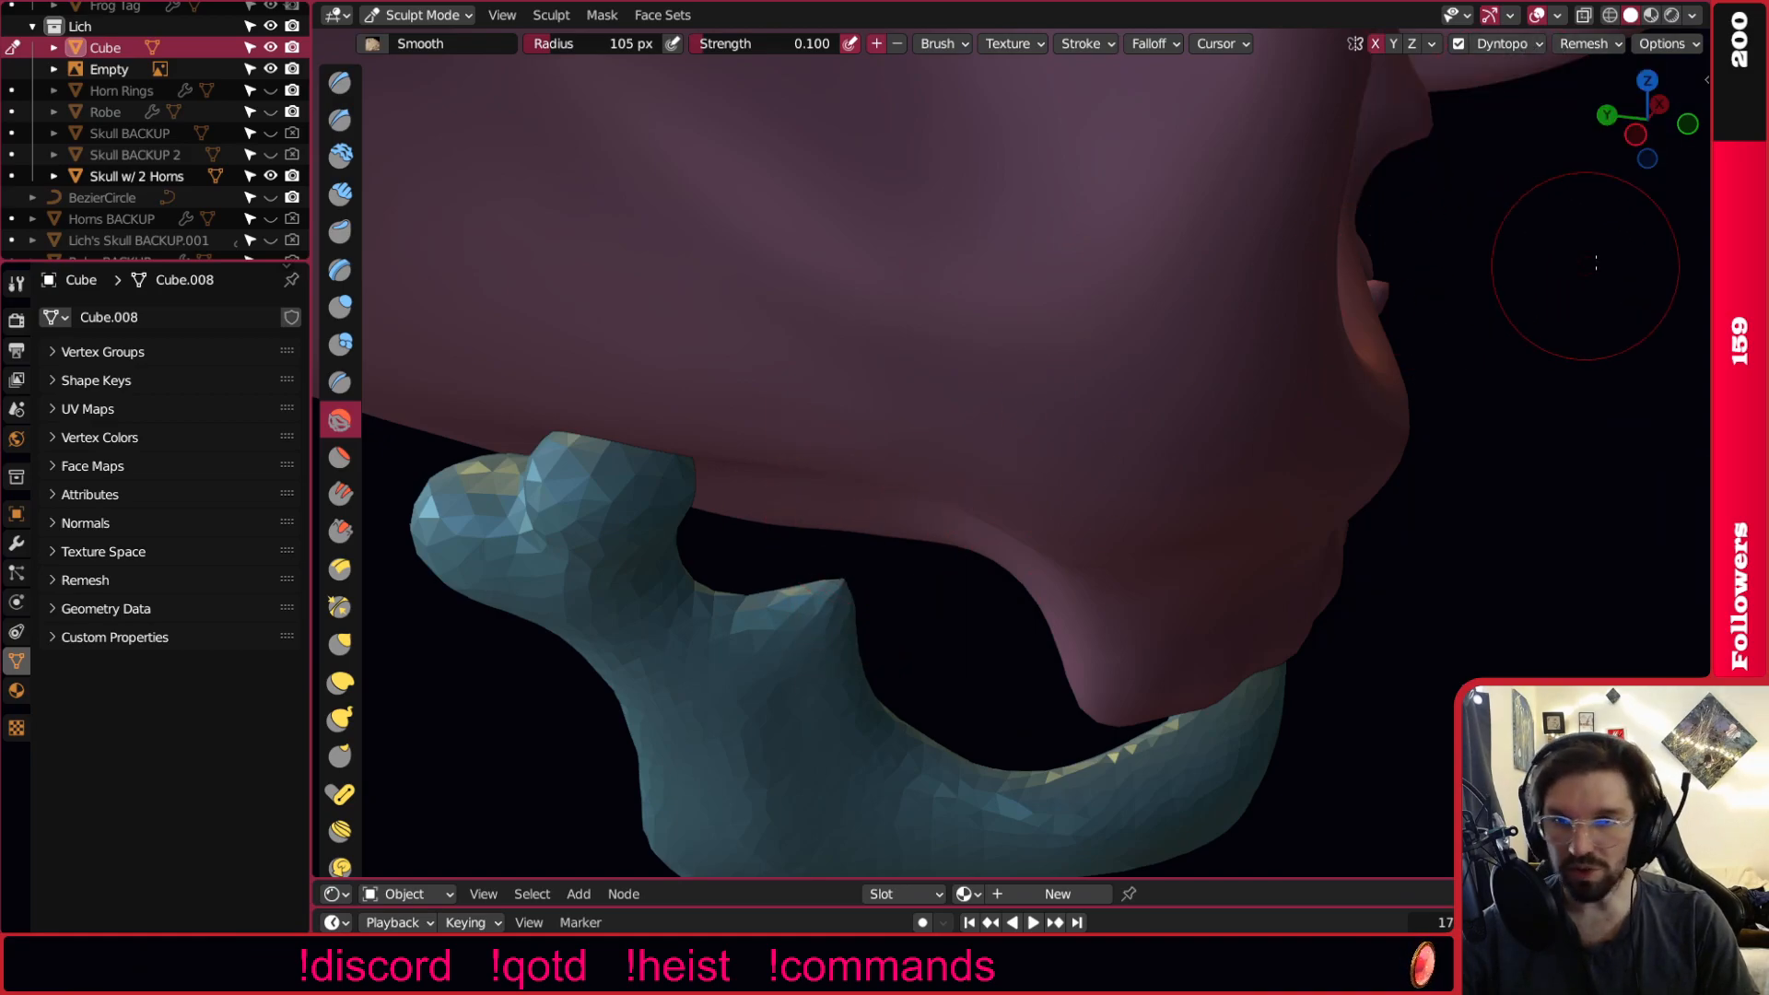
{"action": "left_click", "coordinate": [1517, 47]}
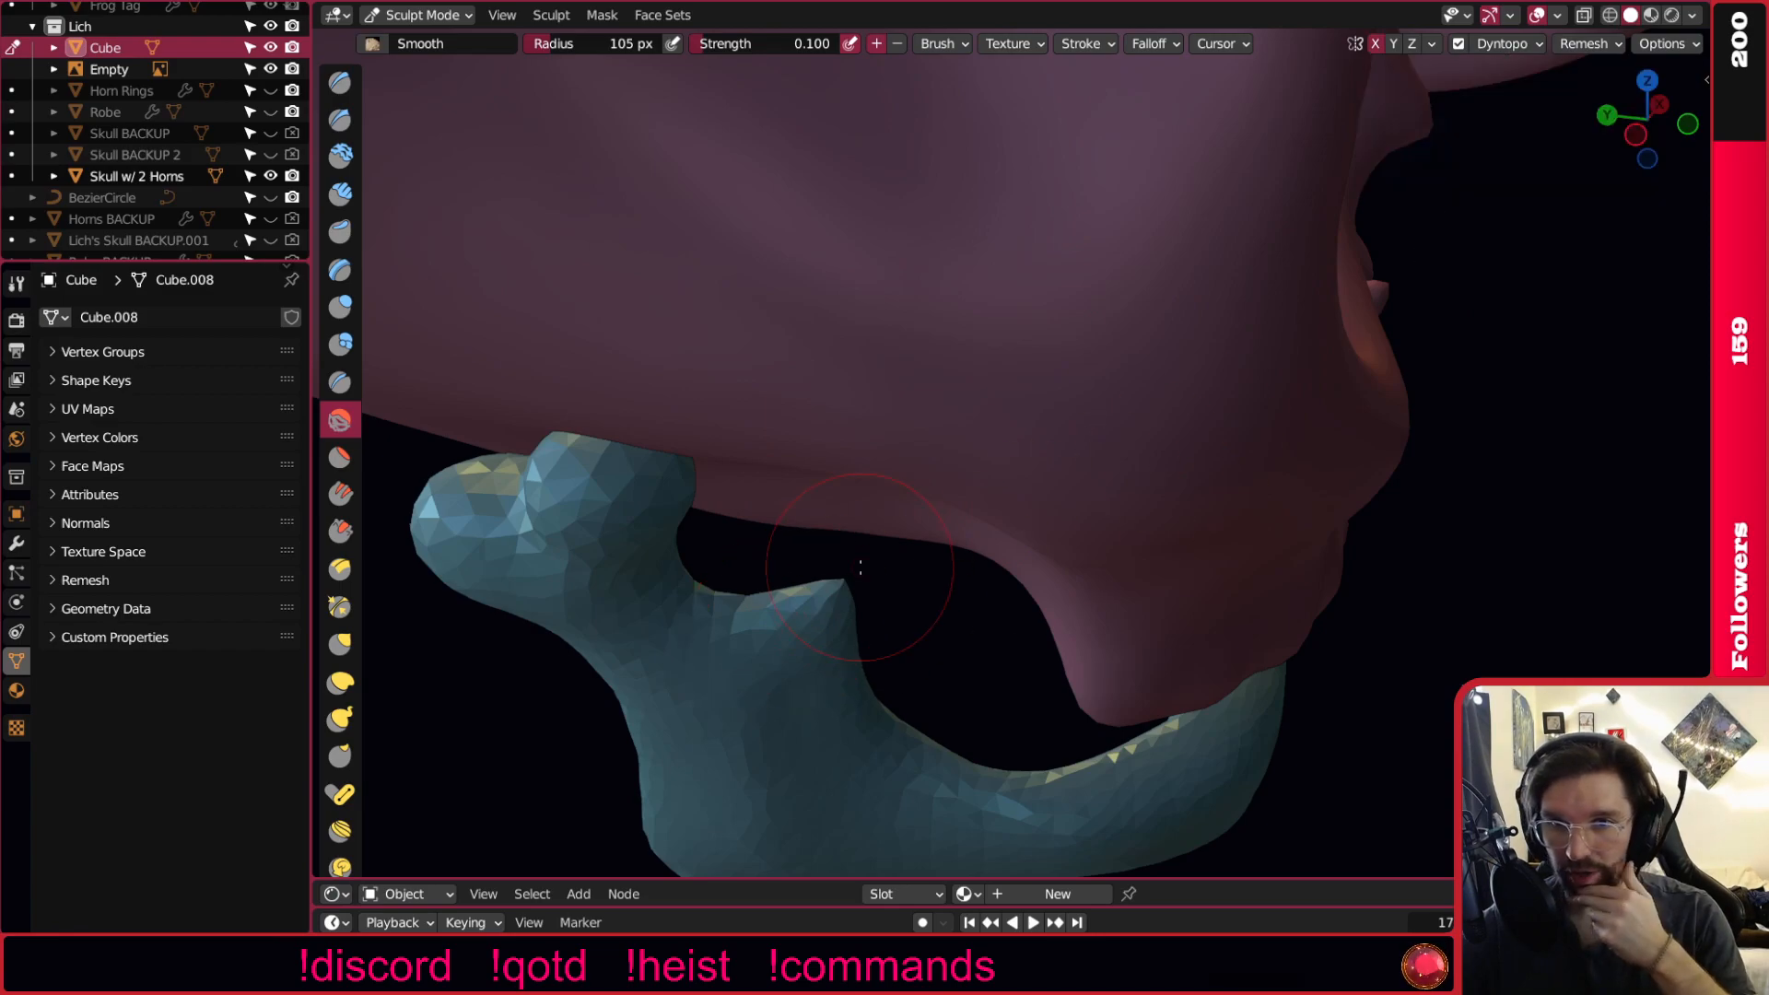
{"action": "middle_click_drag", "start_coordinate": [869, 571], "coordinate": [841, 597]}
{"action": "left_click_drag", "start_coordinate": [841, 595], "coordinate": [827, 592]}
{"action": "mouse_move", "coordinate": [892, 581]}
{"action": "middle_mouse_down"}
{"action": "mouse_move", "coordinate": [817, 553]}
{"action": "mouse_move", "coordinate": [818, 507]}
{"action": "mouse_move", "coordinate": [925, 424]}
{"action": "middle_mouse_up"}
{"action": "middle_click_drag", "start_coordinate": [988, 562], "coordinate": [972, 579]}
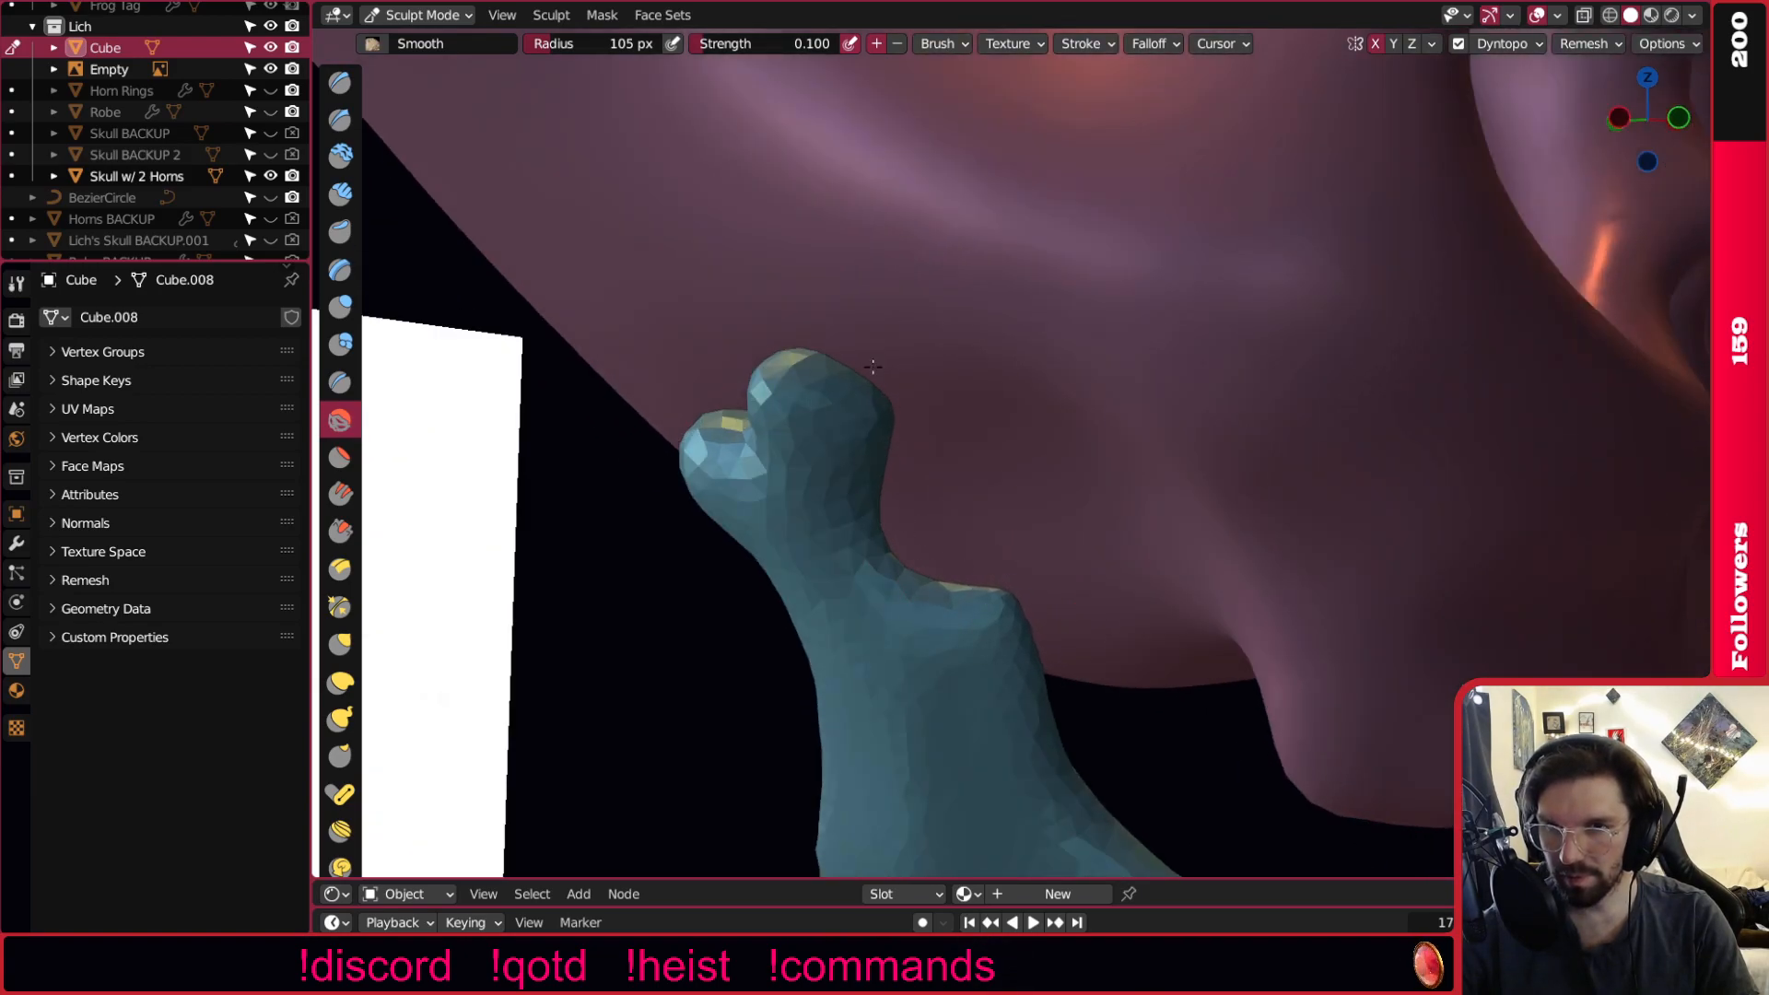
Smooth the condyle and upper ramus, raising the brush to 112 px and strength 0.400, and flood-fill the jaw's detail again.
{"action": "mouse_move", "coordinate": [882, 320]}
{"action": "middle_mouse_down"}
{"action": "mouse_move", "coordinate": [838, 383]}
{"action": "mouse_move", "coordinate": [1049, 519]}
{"action": "middle_mouse_up"}
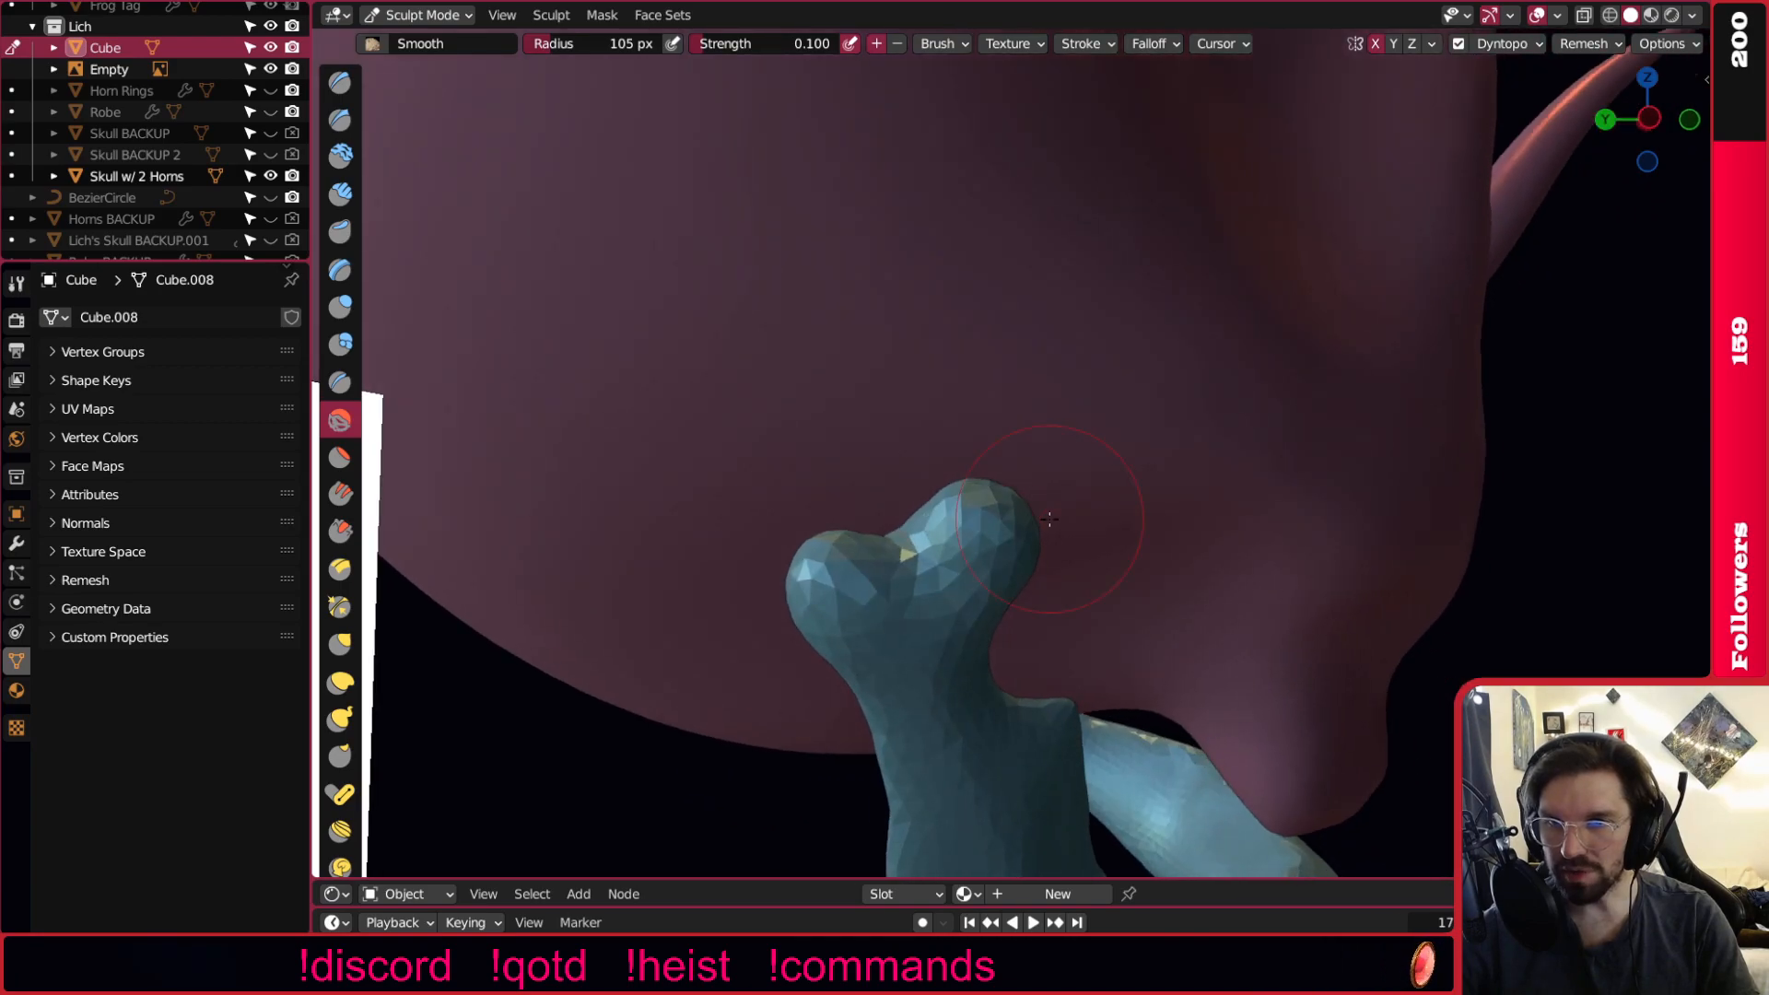
{"action": "left_click_drag", "start_coordinate": [990, 502], "coordinate": [790, 622]}
{"action": "mouse_move", "coordinate": [789, 622]}
{"action": "middle_mouse_down"}
{"action": "mouse_move", "coordinate": [1023, 544]}
{"action": "mouse_move", "coordinate": [1220, 581]}
{"action": "mouse_move", "coordinate": [1232, 544]}
{"action": "middle_mouse_up"}
{"action": "middle_click_drag", "start_coordinate": [1118, 494], "coordinate": [1160, 640]}
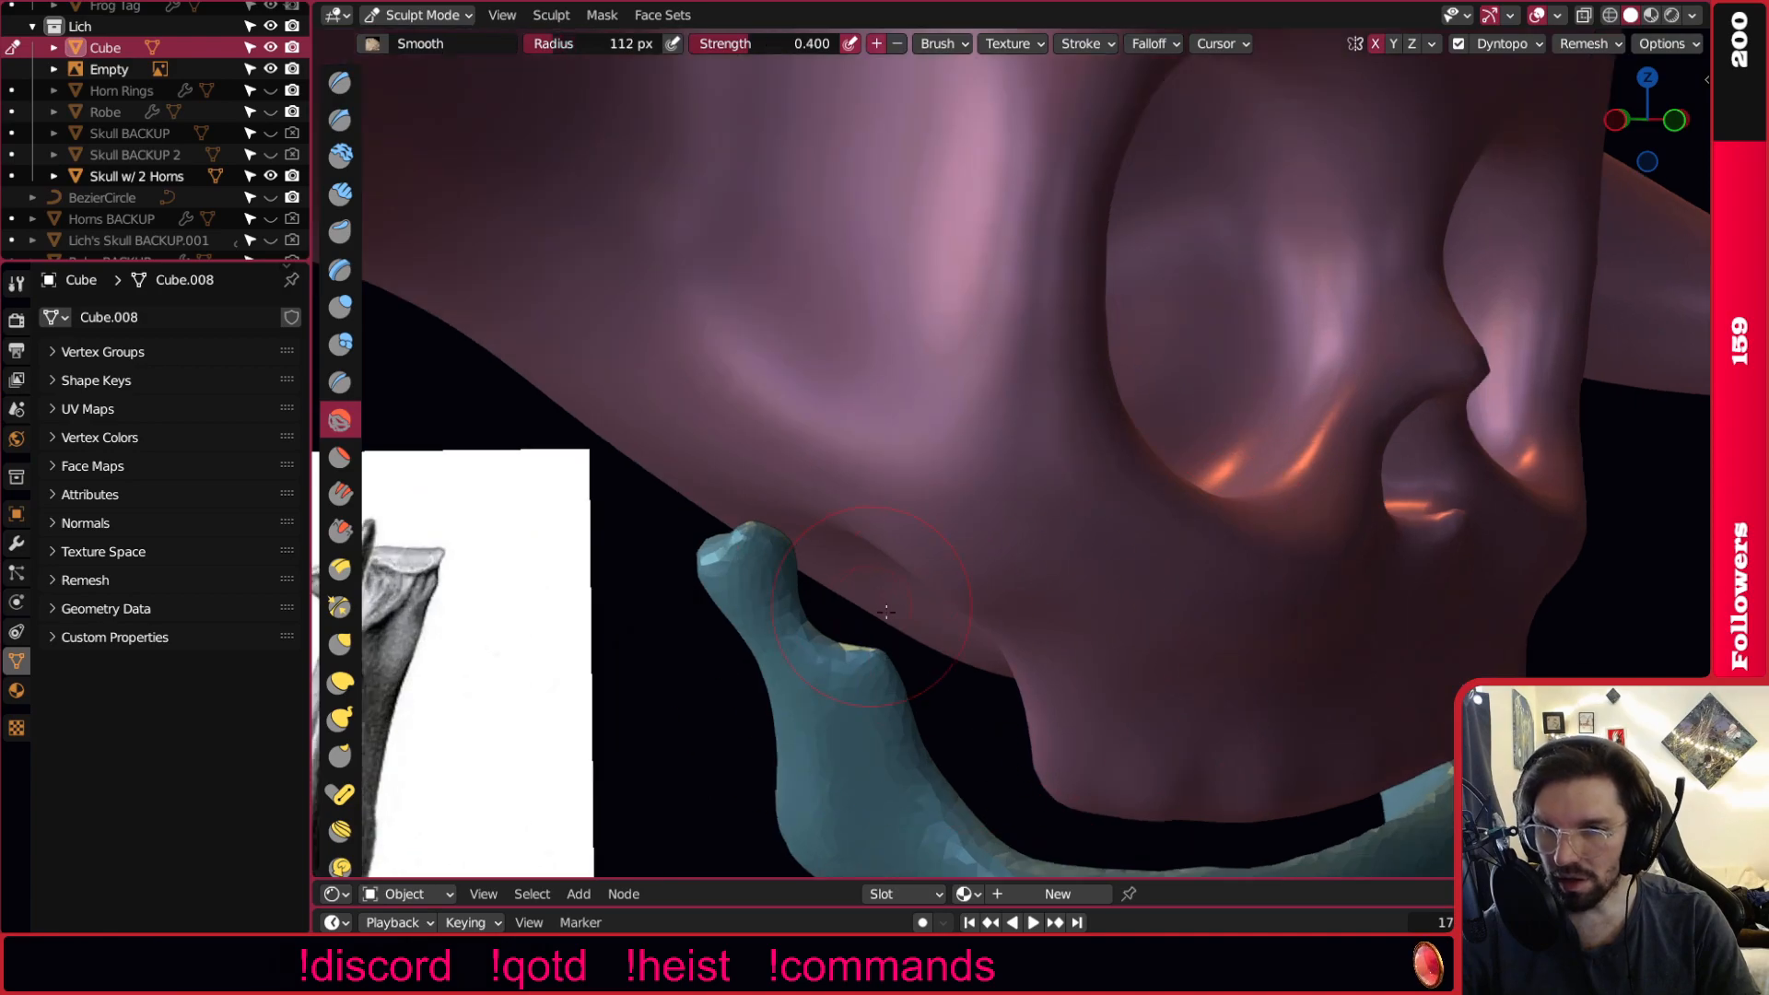
{"action": "mouse_move", "coordinate": [950, 642]}
{"action": "middle_mouse_down"}
{"action": "mouse_move", "coordinate": [1083, 574]}
{"action": "mouse_move", "coordinate": [910, 592]}
{"action": "middle_mouse_up"}
{"action": "left_click", "coordinate": [1516, 44]}
{"action": "left_click", "coordinate": [1470, 158]}
Build up the front and upper rim of the jaw body with a 90 px Inflate brush at strength 0.500.
{"action": "scroll", "coordinate": [1000, 576], "scroll_direction": "down", "scroll_amount": 2}
{"action": "mouse_move", "coordinate": [1073, 763]}
{"action": "middle_mouse_down", "text": "shift"}
{"action": "mouse_move", "coordinate": [1019, 633]}
{"action": "mouse_move", "coordinate": [903, 626]}
{"action": "mouse_move", "coordinate": [766, 549]}
{"action": "mouse_move", "coordinate": [795, 553]}
{"action": "middle_mouse_up", "text": "shift"}
{"action": "scroll", "coordinate": [1019, 632], "scroll_direction": "up", "scroll_amount": 2}
{"action": "scroll", "coordinate": [976, 623], "scroll_direction": "up", "scroll_amount": 1}
{"action": "key", "text": "i"}
{"action": "scroll", "coordinate": [829, 562], "scroll_direction": "up", "scroll_amount": 1}
{"action": "key", "text": "bracketleft"}
{"action": "key", "text": "bracketleft"}
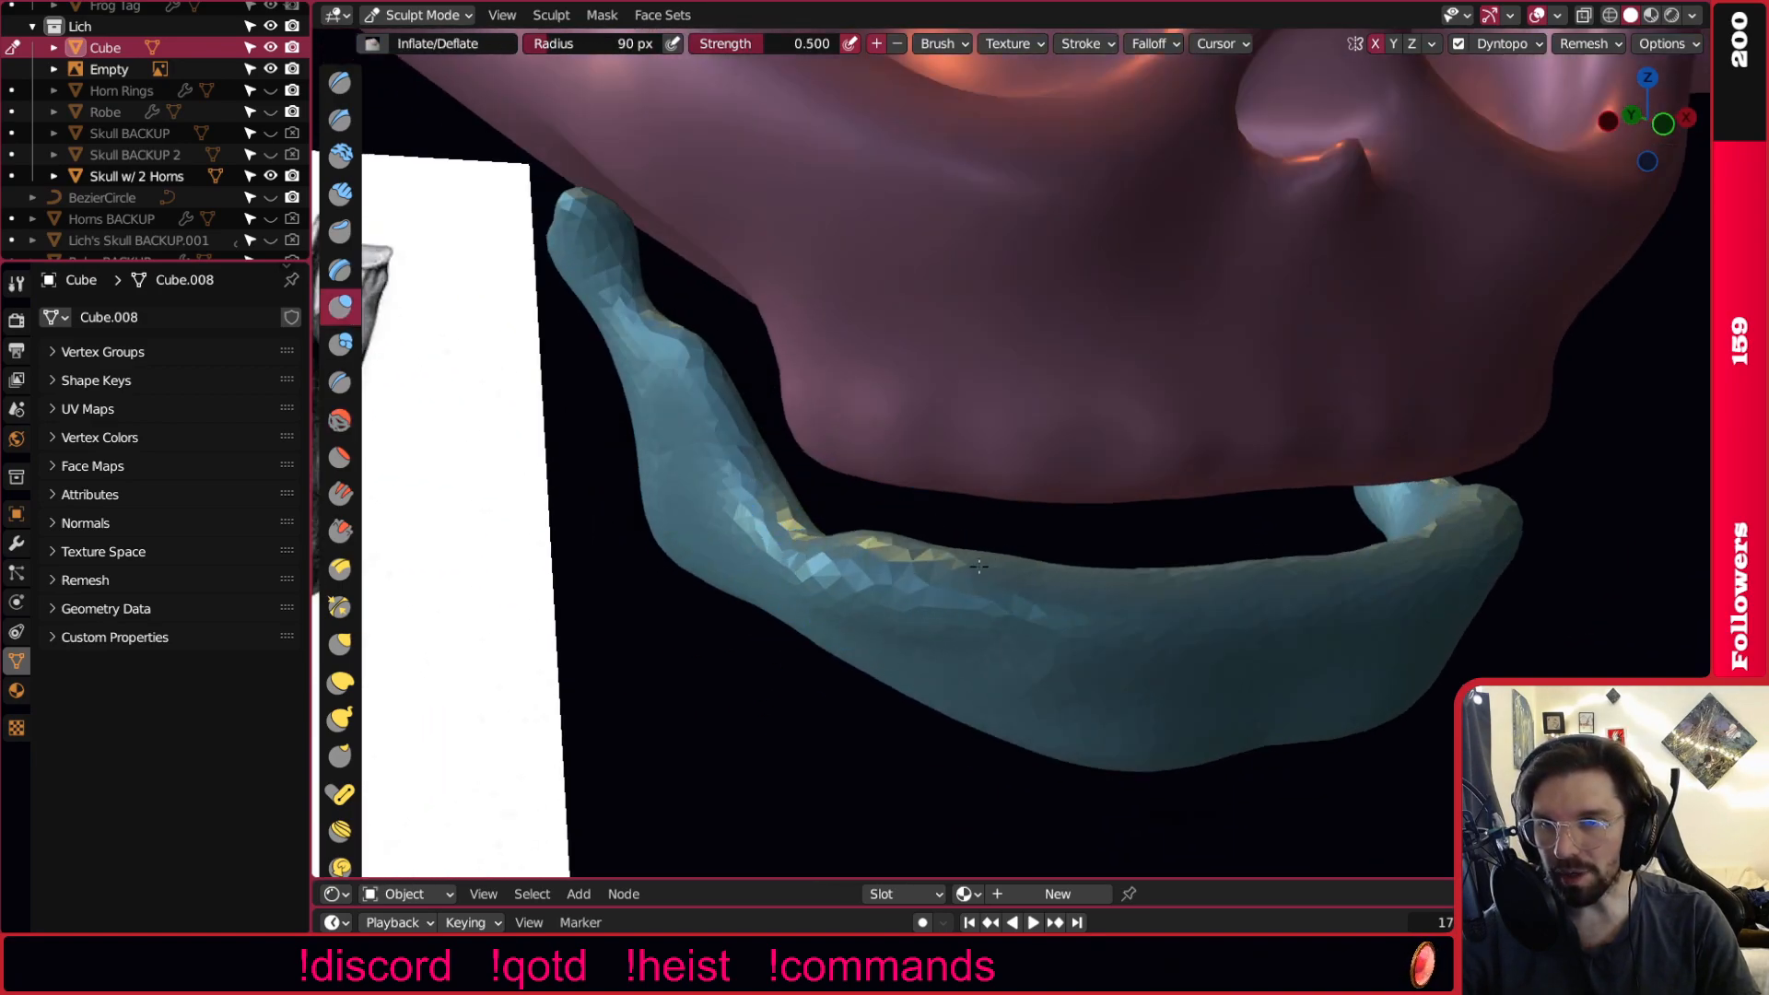
{"action": "mouse_move", "coordinate": [1168, 573]}
{"action": "middle_mouse_down"}
{"action": "mouse_move", "coordinate": [1134, 526]}
{"action": "mouse_move", "coordinate": [1046, 599]}
{"action": "middle_mouse_up"}
{"action": "mouse_move", "coordinate": [1041, 672]}
{"action": "left_mouse_down"}
{"action": "mouse_move", "coordinate": [1179, 636]}
{"action": "mouse_move", "coordinate": [1106, 641]}
{"action": "left_mouse_up"}
{"action": "mouse_move", "coordinate": [1111, 645]}
{"action": "middle_mouse_down"}
{"action": "mouse_move", "coordinate": [1164, 534]}
{"action": "mouse_move", "coordinate": [1027, 549]}
{"action": "mouse_move", "coordinate": [1115, 603]}
{"action": "middle_mouse_up"}
{"action": "left_click_drag", "start_coordinate": [1069, 596], "coordinate": [1040, 590]}
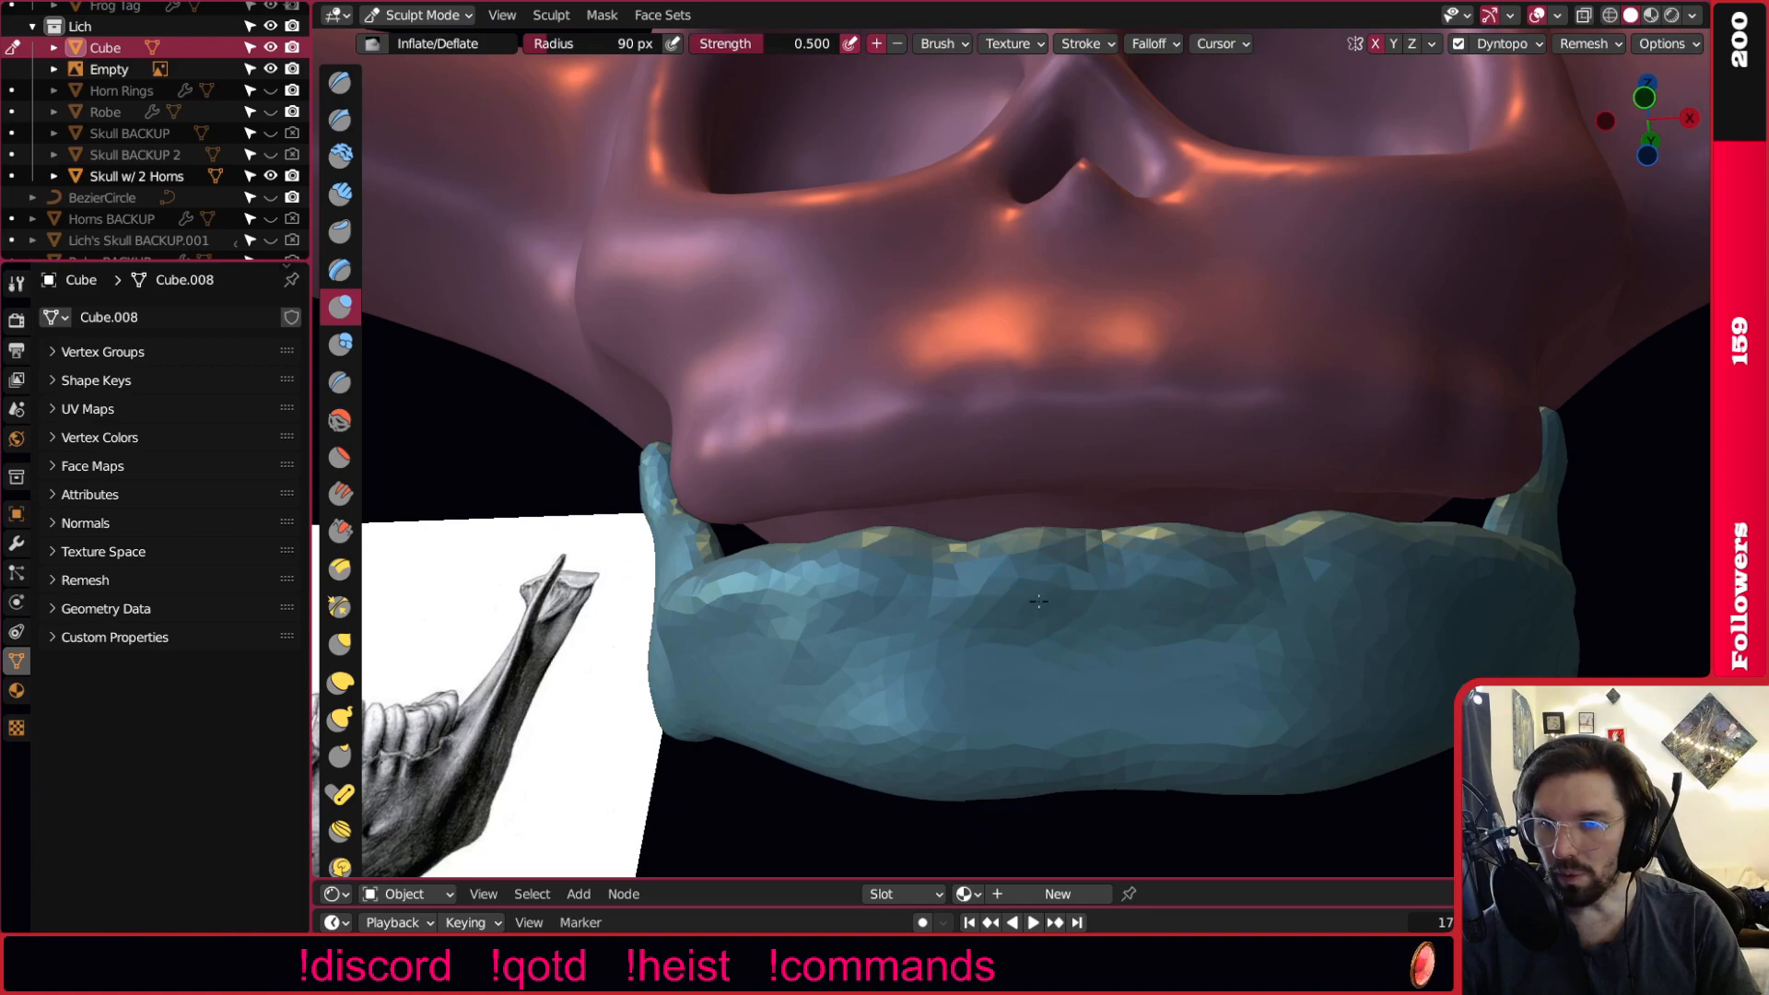
{"action": "middle_click_drag", "start_coordinate": [1016, 629], "coordinate": [1110, 621], "text": "shift"}
Inflate and even out the jaw's underside and lower chin border with the 90 px brush.
{"action": "mouse_move", "coordinate": [961, 634]}
{"action": "middle_mouse_down"}
{"action": "mouse_move", "coordinate": [848, 618]}
{"action": "mouse_move", "coordinate": [1000, 657]}
{"action": "mouse_move", "coordinate": [1223, 366]}
{"action": "middle_mouse_up"}
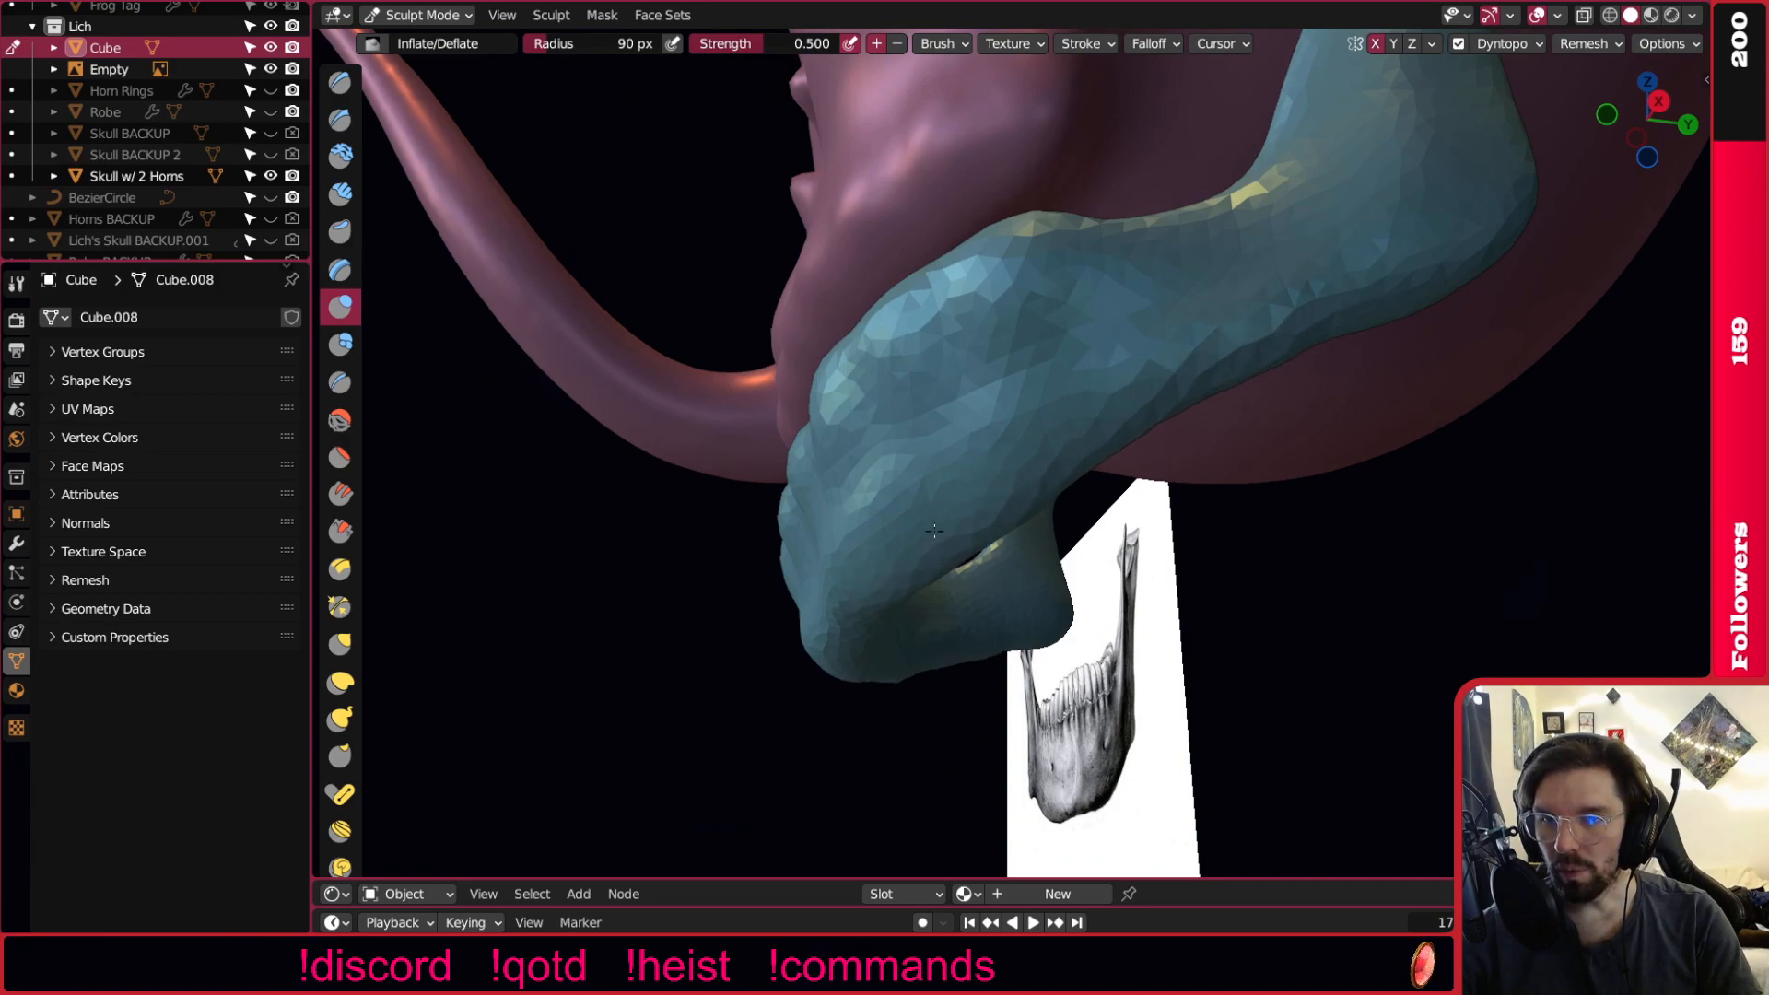
{"action": "middle_click_drag", "start_coordinate": [838, 664], "coordinate": [1051, 491]}
{"action": "mouse_move", "coordinate": [817, 499]}
{"action": "left_mouse_down", "text": "shift"}
{"action": "mouse_move", "coordinate": [553, 604]}
{"action": "mouse_move", "coordinate": [1028, 475]}
{"action": "left_mouse_up", "text": "shift"}
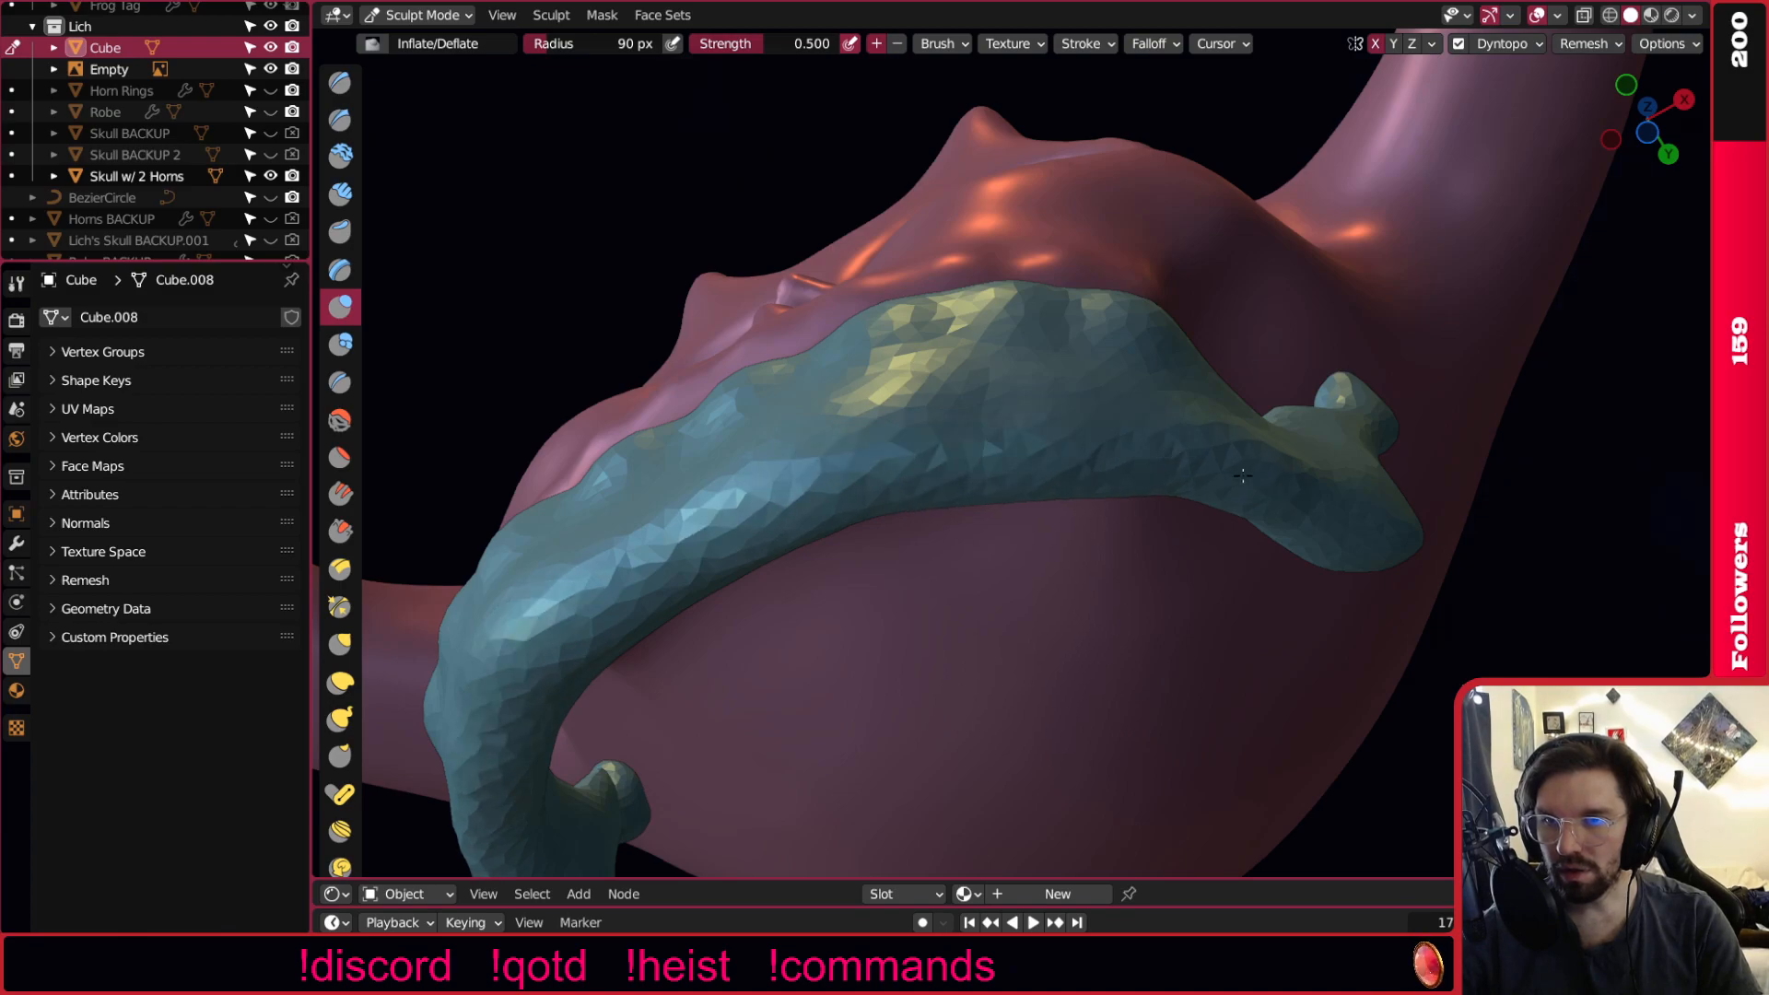
{"action": "mouse_move", "coordinate": [1058, 534]}
{"action": "middle_mouse_down"}
{"action": "mouse_move", "coordinate": [1145, 599]}
{"action": "mouse_move", "coordinate": [1066, 635]}
{"action": "mouse_move", "coordinate": [1047, 516]}
{"action": "middle_mouse_up"}
{"action": "mouse_move", "coordinate": [809, 538]}
{"action": "left_mouse_down"}
{"action": "mouse_move", "coordinate": [1177, 503]}
{"action": "mouse_move", "coordinate": [1109, 513]}
{"action": "left_mouse_up"}
{"action": "mouse_move", "coordinate": [1170, 503]}
{"action": "middle_mouse_down"}
{"action": "mouse_move", "coordinate": [991, 518]}
{"action": "mouse_move", "coordinate": [1023, 479]}
{"action": "middle_mouse_up"}
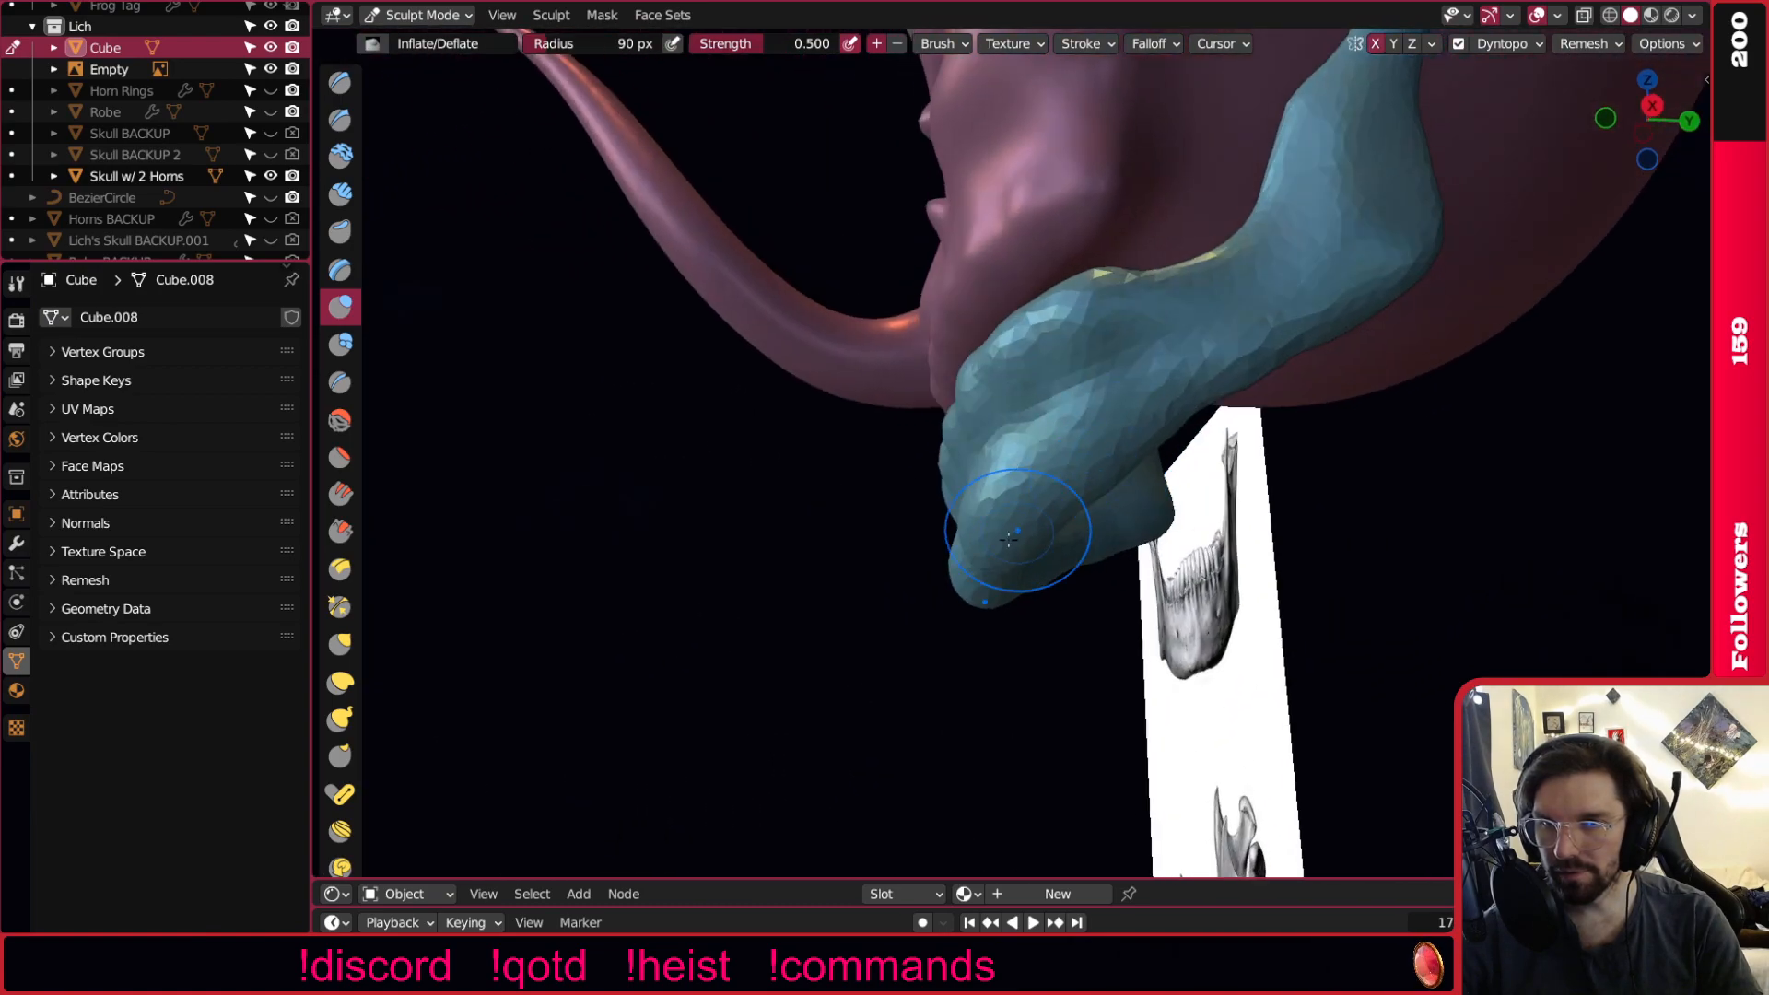
{"action": "middle_click_drag", "start_coordinate": [1117, 513], "coordinate": [1120, 458]}
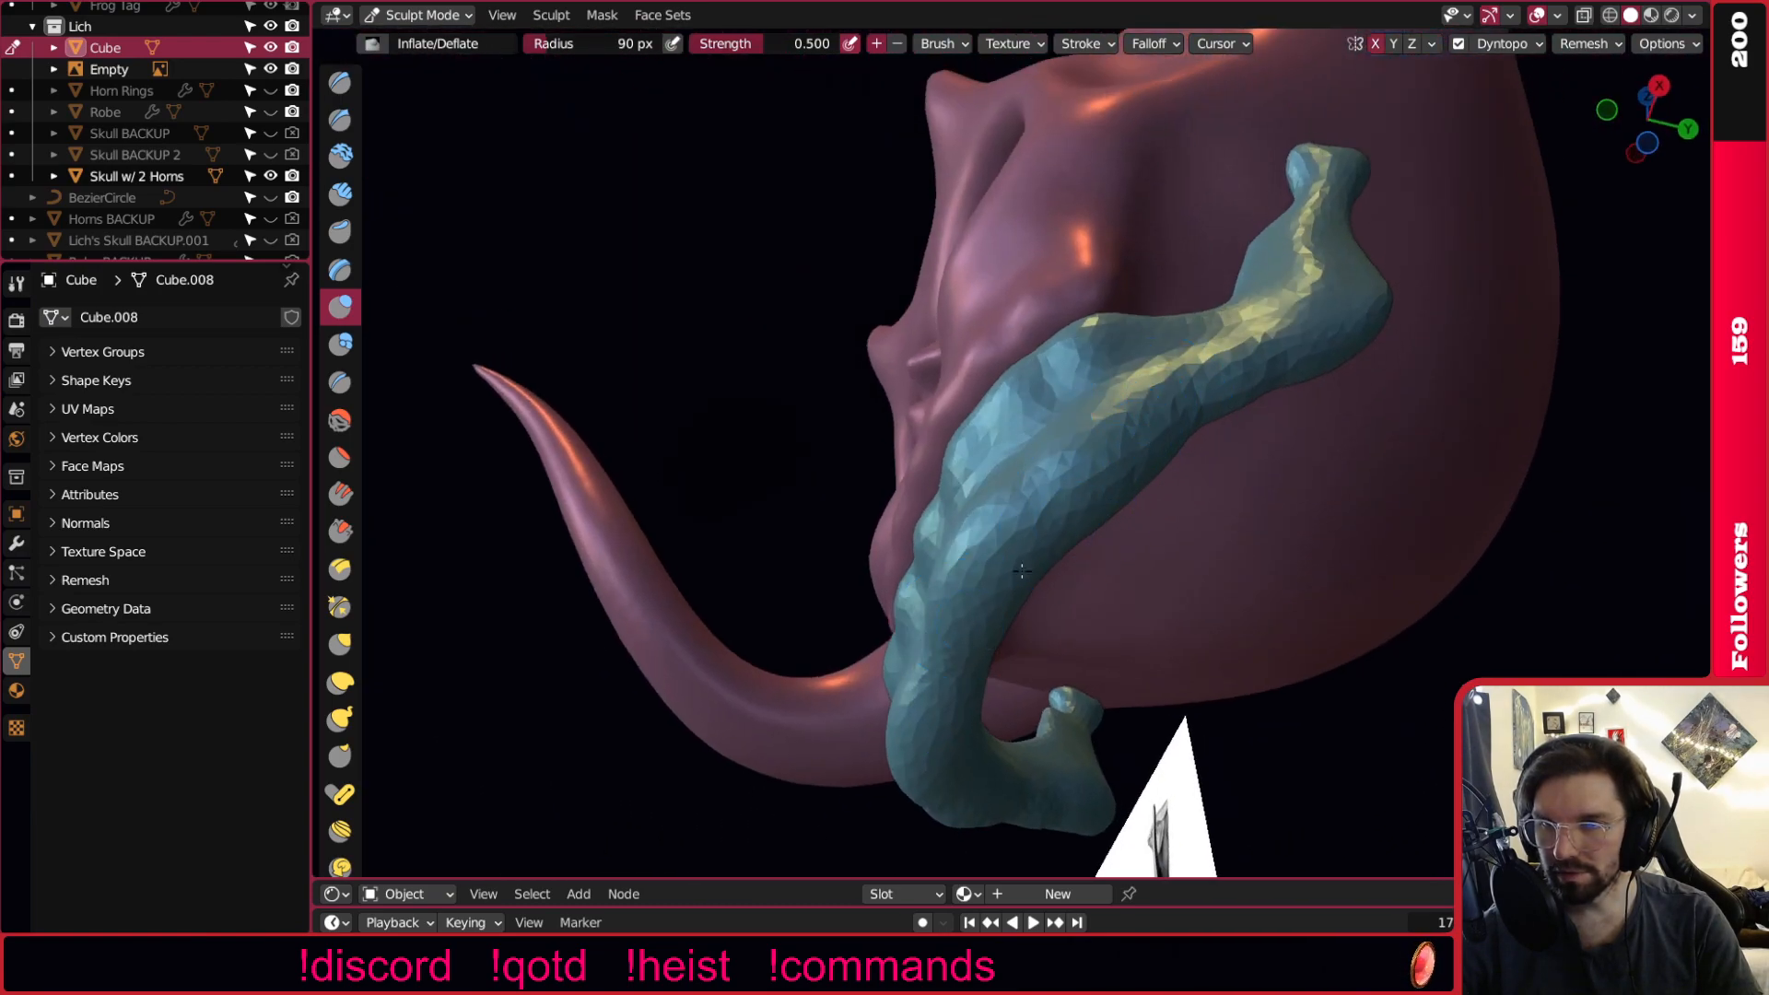
{"action": "middle_click_drag", "start_coordinate": [1036, 611], "coordinate": [1198, 682]}
{"action": "scroll", "coordinate": [1197, 645], "scroll_direction": "up", "scroll_amount": 5}
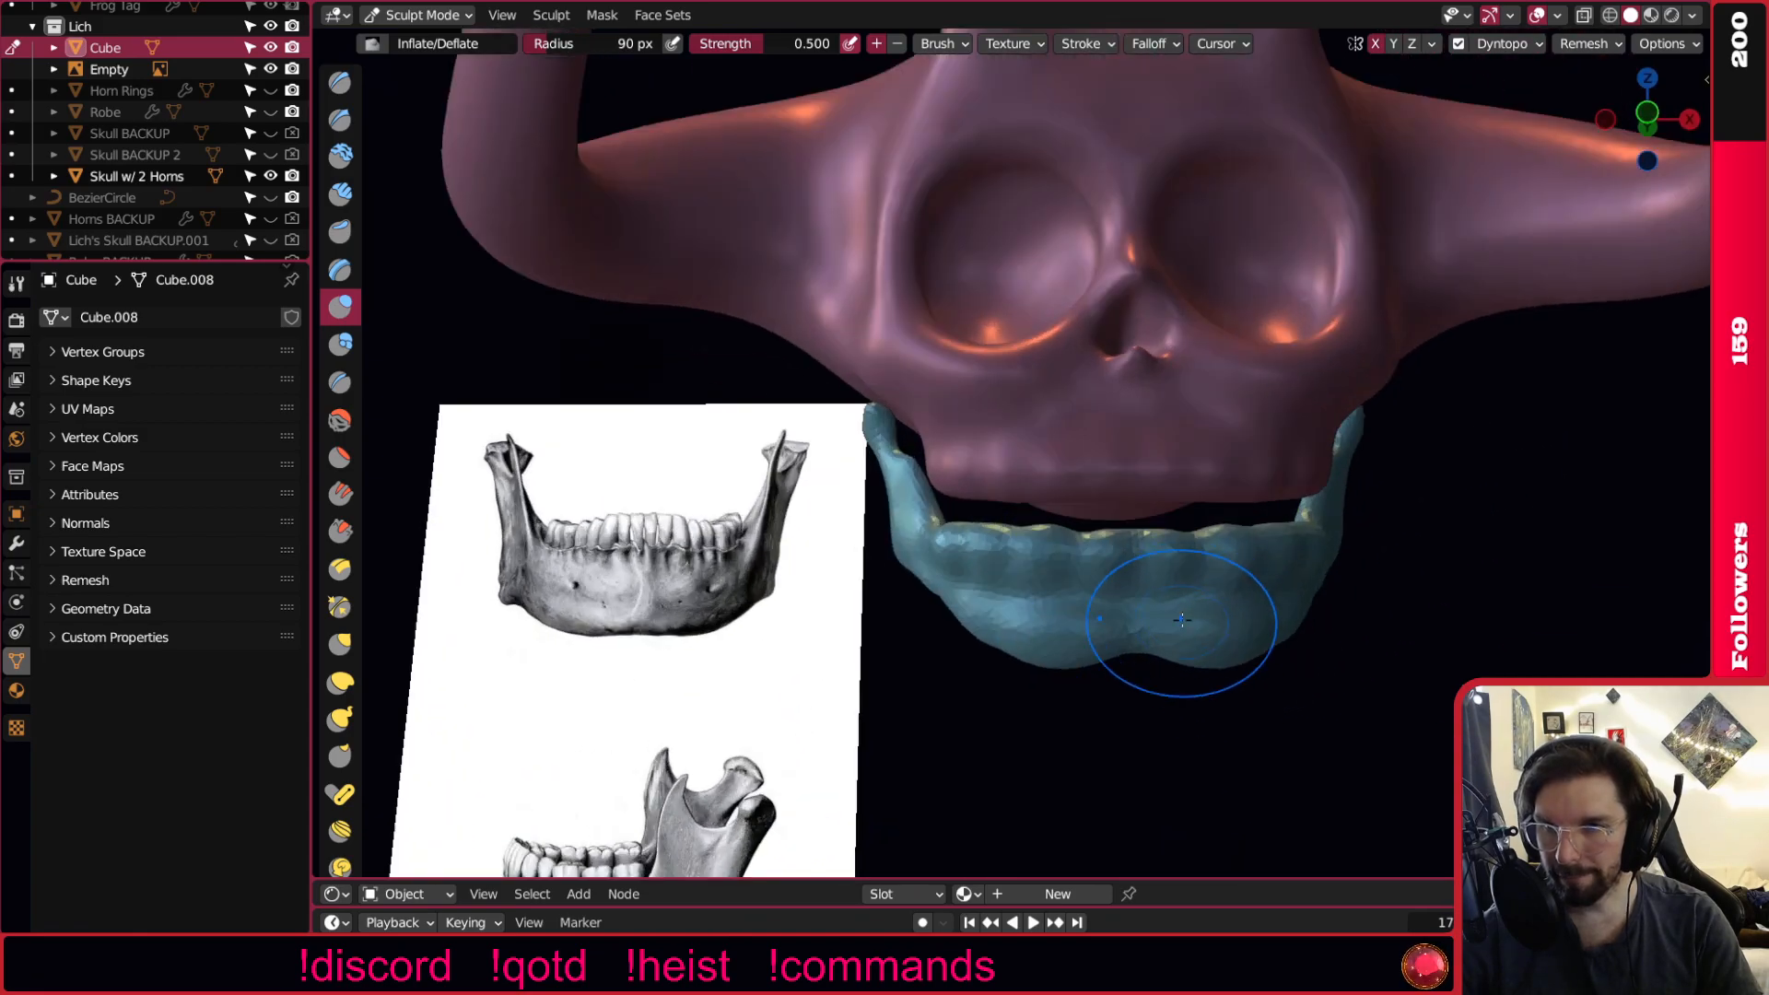
{"action": "middle_click_drag", "start_coordinate": [1171, 611], "coordinate": [1136, 586]}
{"action": "scroll", "coordinate": [1170, 580], "scroll_direction": "up", "scroll_amount": 4}
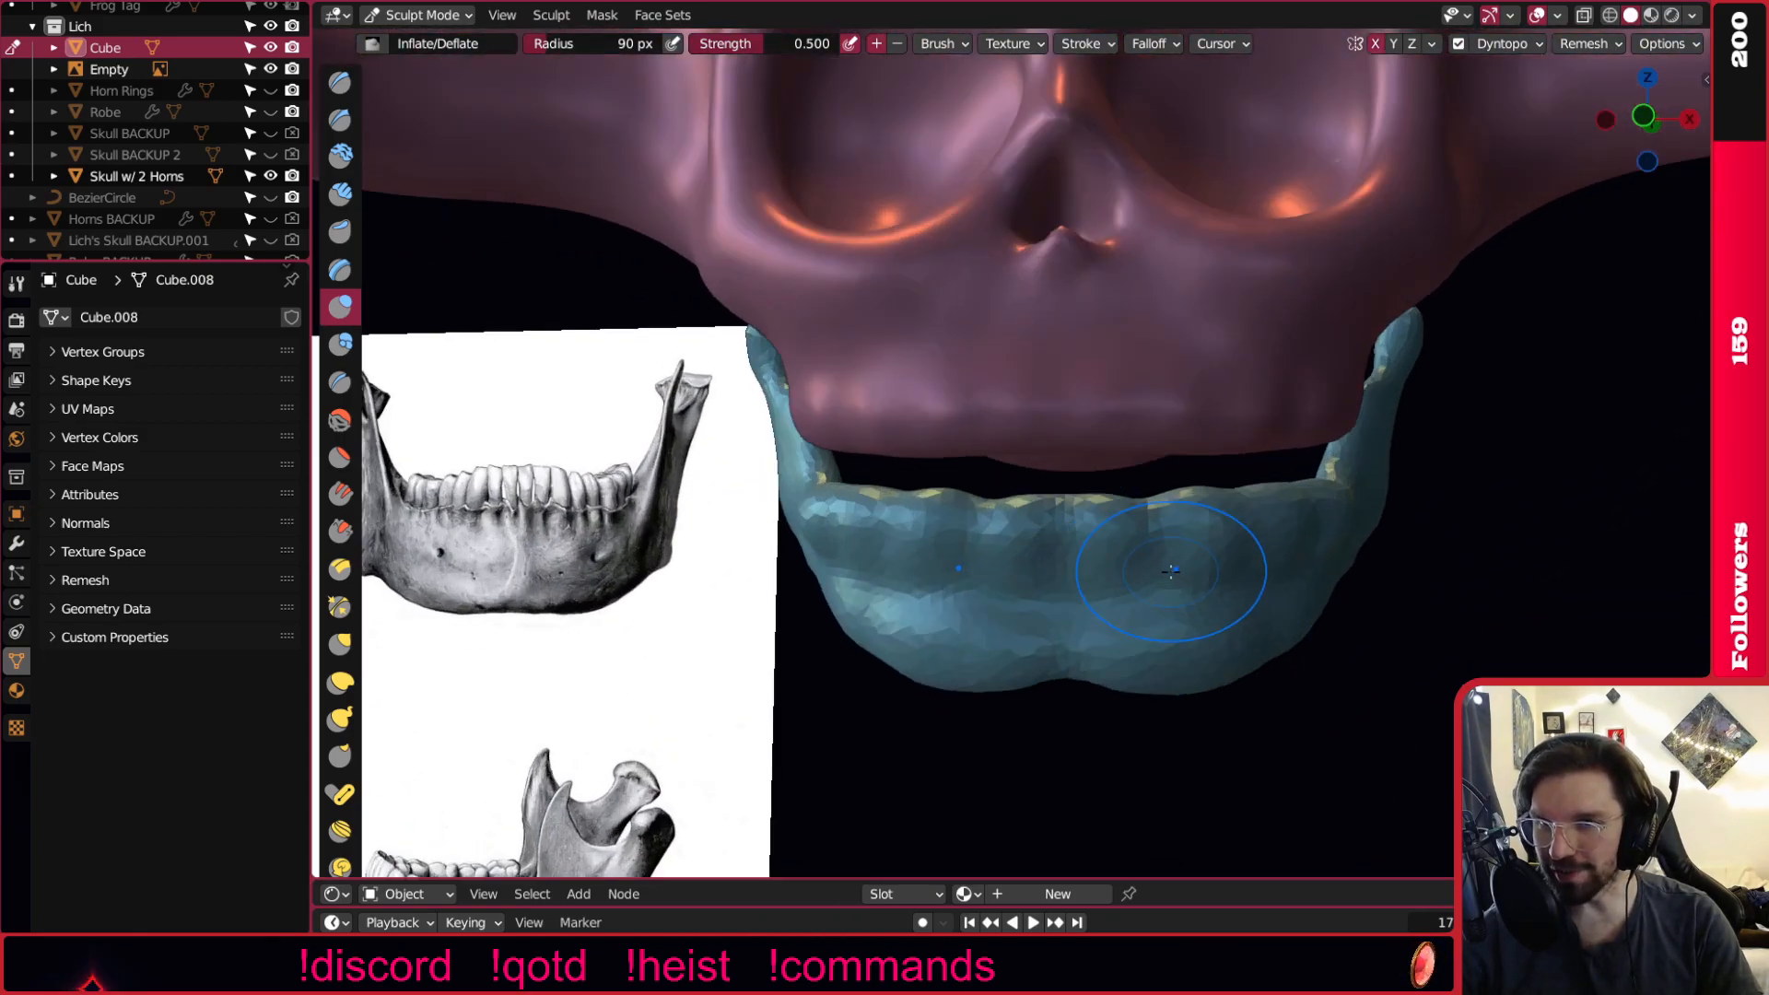
Smooth the inflated chin, sides and back of the jaw body with a 123 px Smooth brush at strength 0.250.
{"action": "left_click", "coordinate": [341, 421]}
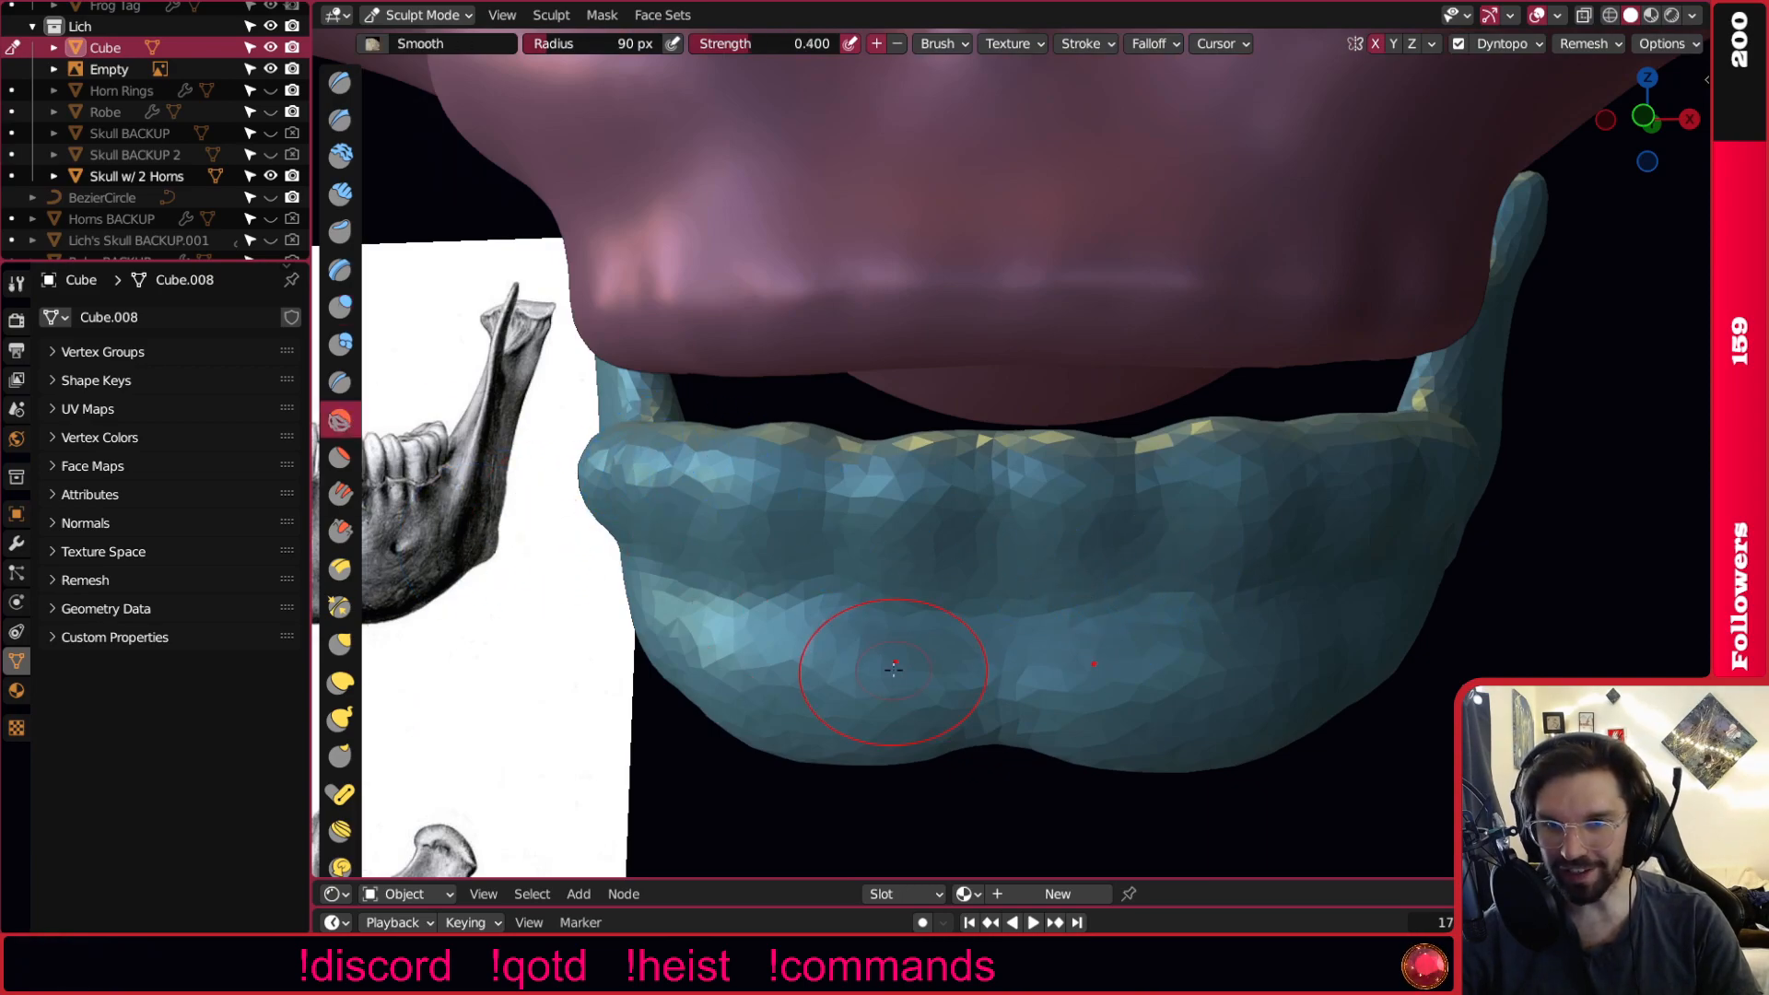
{"action": "middle_click_drag", "start_coordinate": [1041, 645], "coordinate": [1104, 597]}
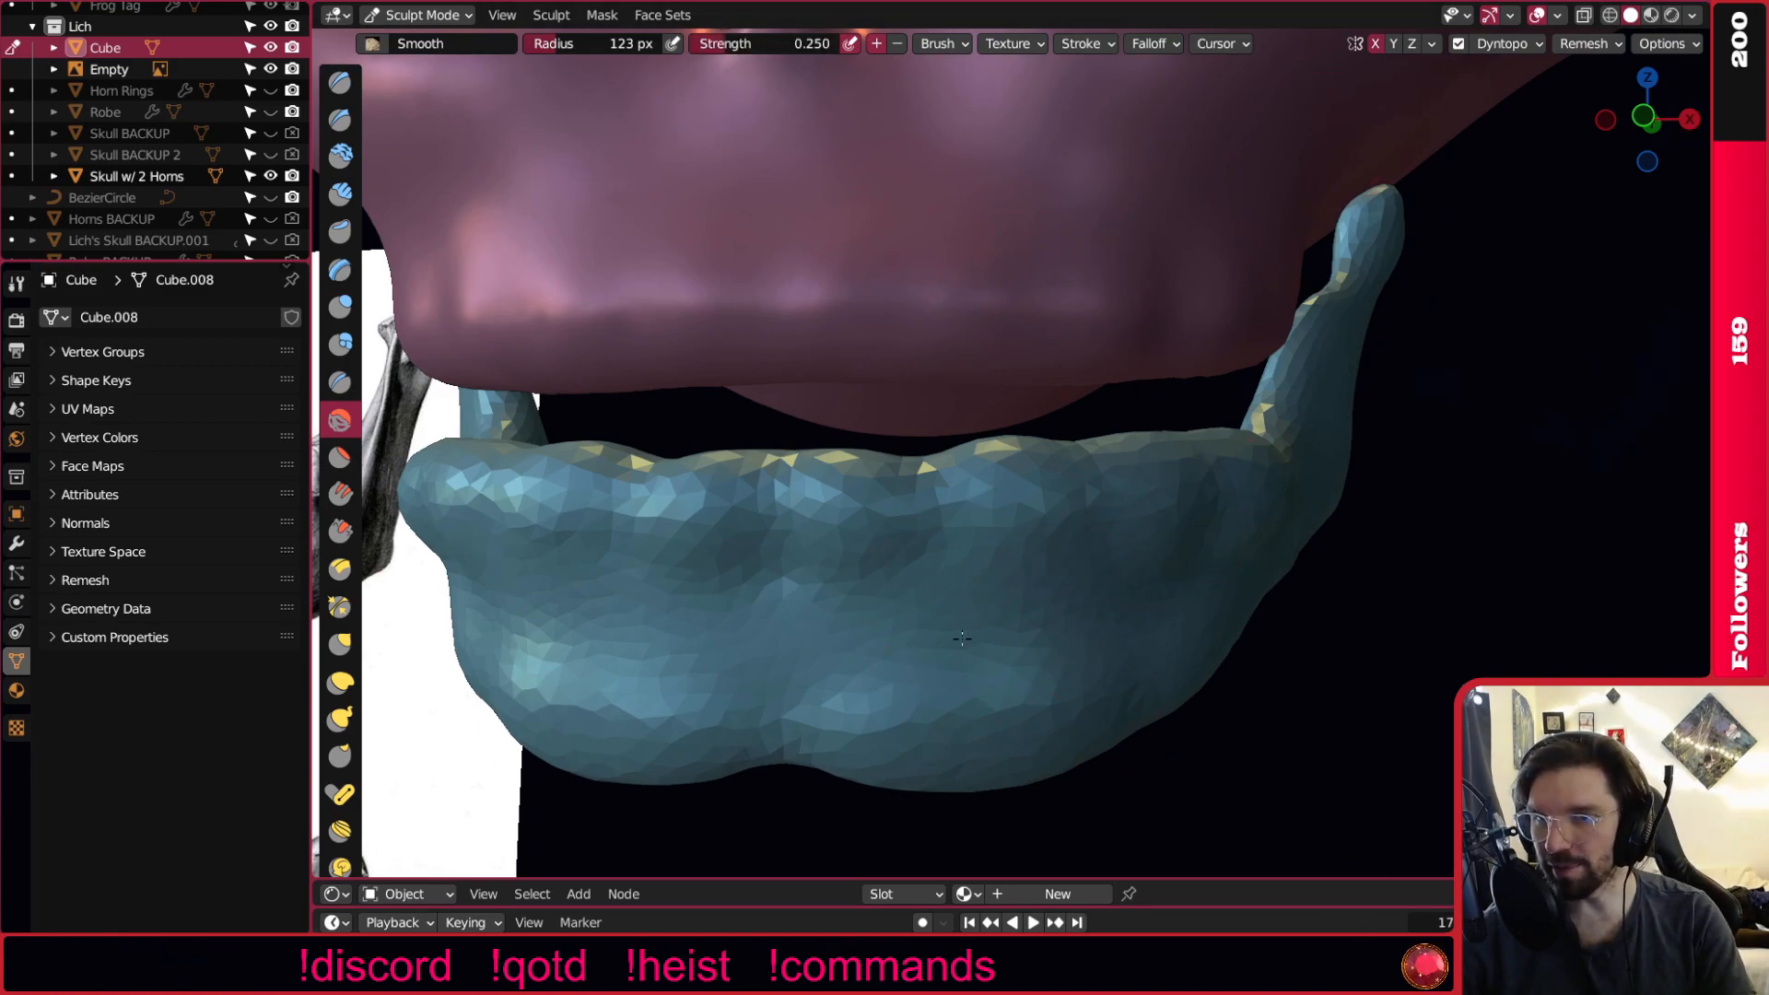
{"action": "scroll", "coordinate": [975, 634], "scroll_direction": "down", "scroll_amount": 3}
{"action": "middle_click_drag", "start_coordinate": [1185, 644], "coordinate": [1342, 571]}
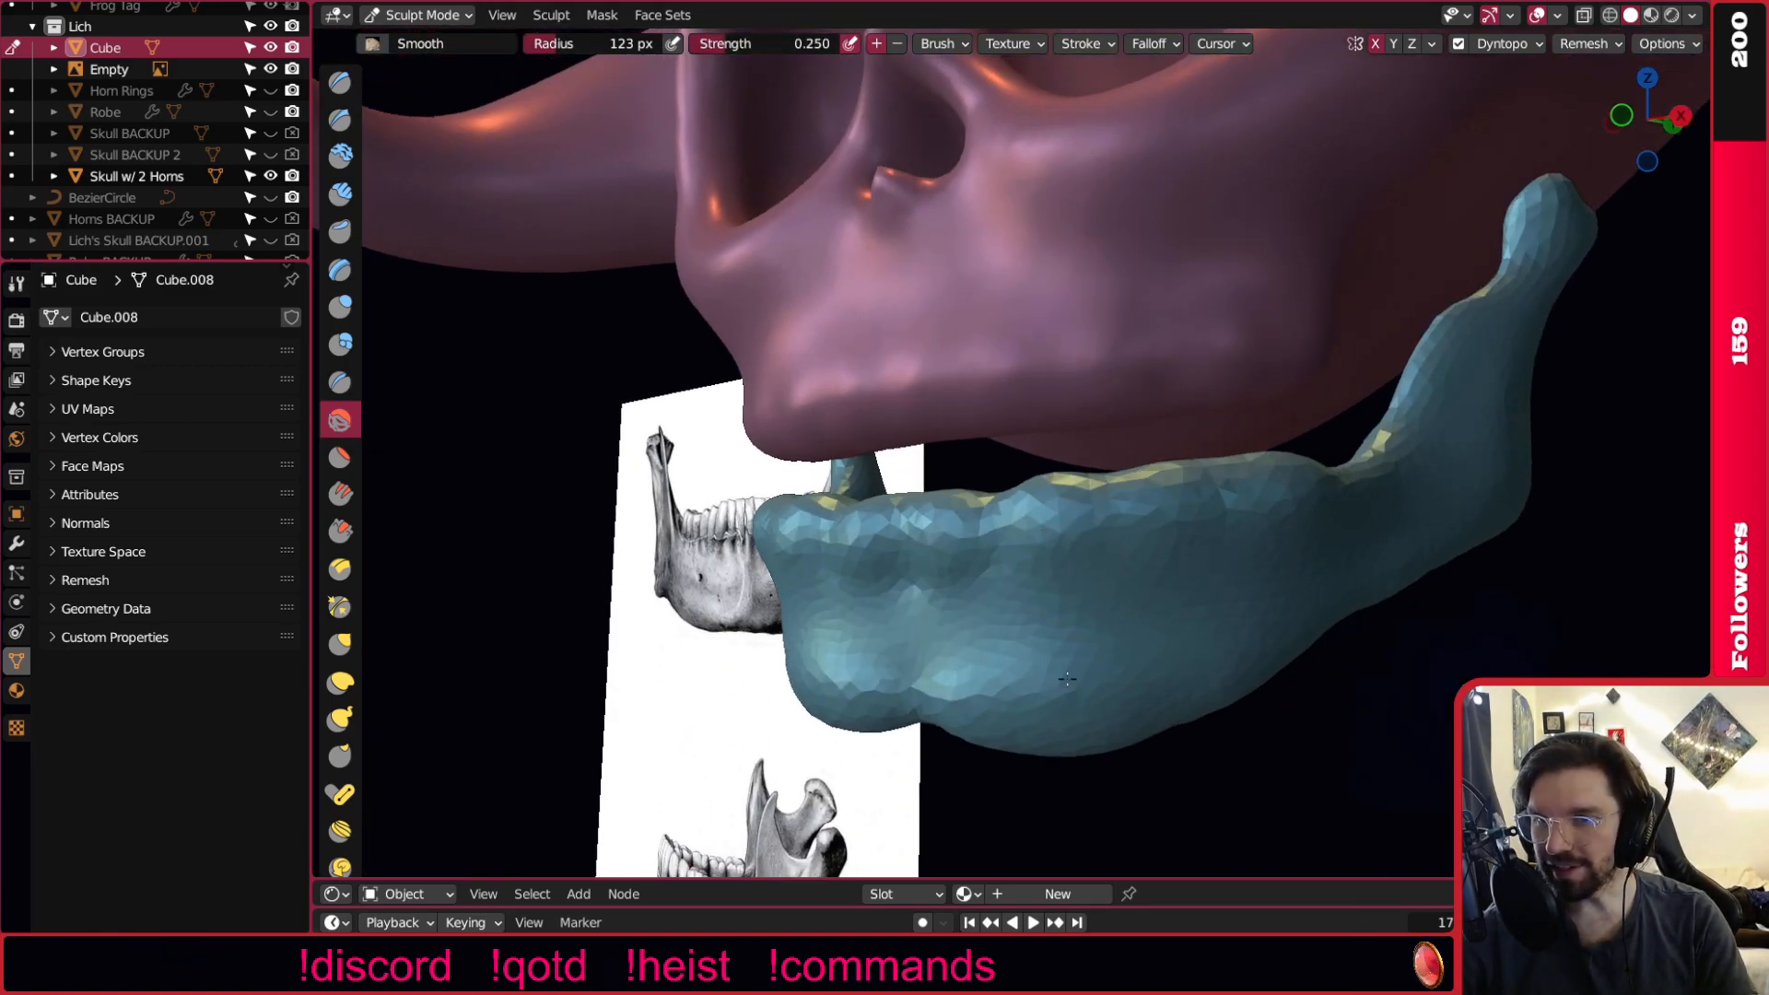
{"action": "middle_click_drag", "start_coordinate": [1034, 683], "coordinate": [1330, 583]}
{"action": "left_click_drag", "start_coordinate": [1362, 504], "coordinate": [1277, 553]}
{"action": "middle_click_drag", "start_coordinate": [1355, 609], "coordinate": [1209, 656]}
{"action": "middle_click_drag", "start_coordinate": [1329, 665], "coordinate": [1241, 675]}
{"action": "left_click_drag", "start_coordinate": [1079, 675], "coordinate": [1300, 650]}
{"action": "scroll", "coordinate": [1327, 673], "scroll_direction": "down", "scroll_amount": 2}
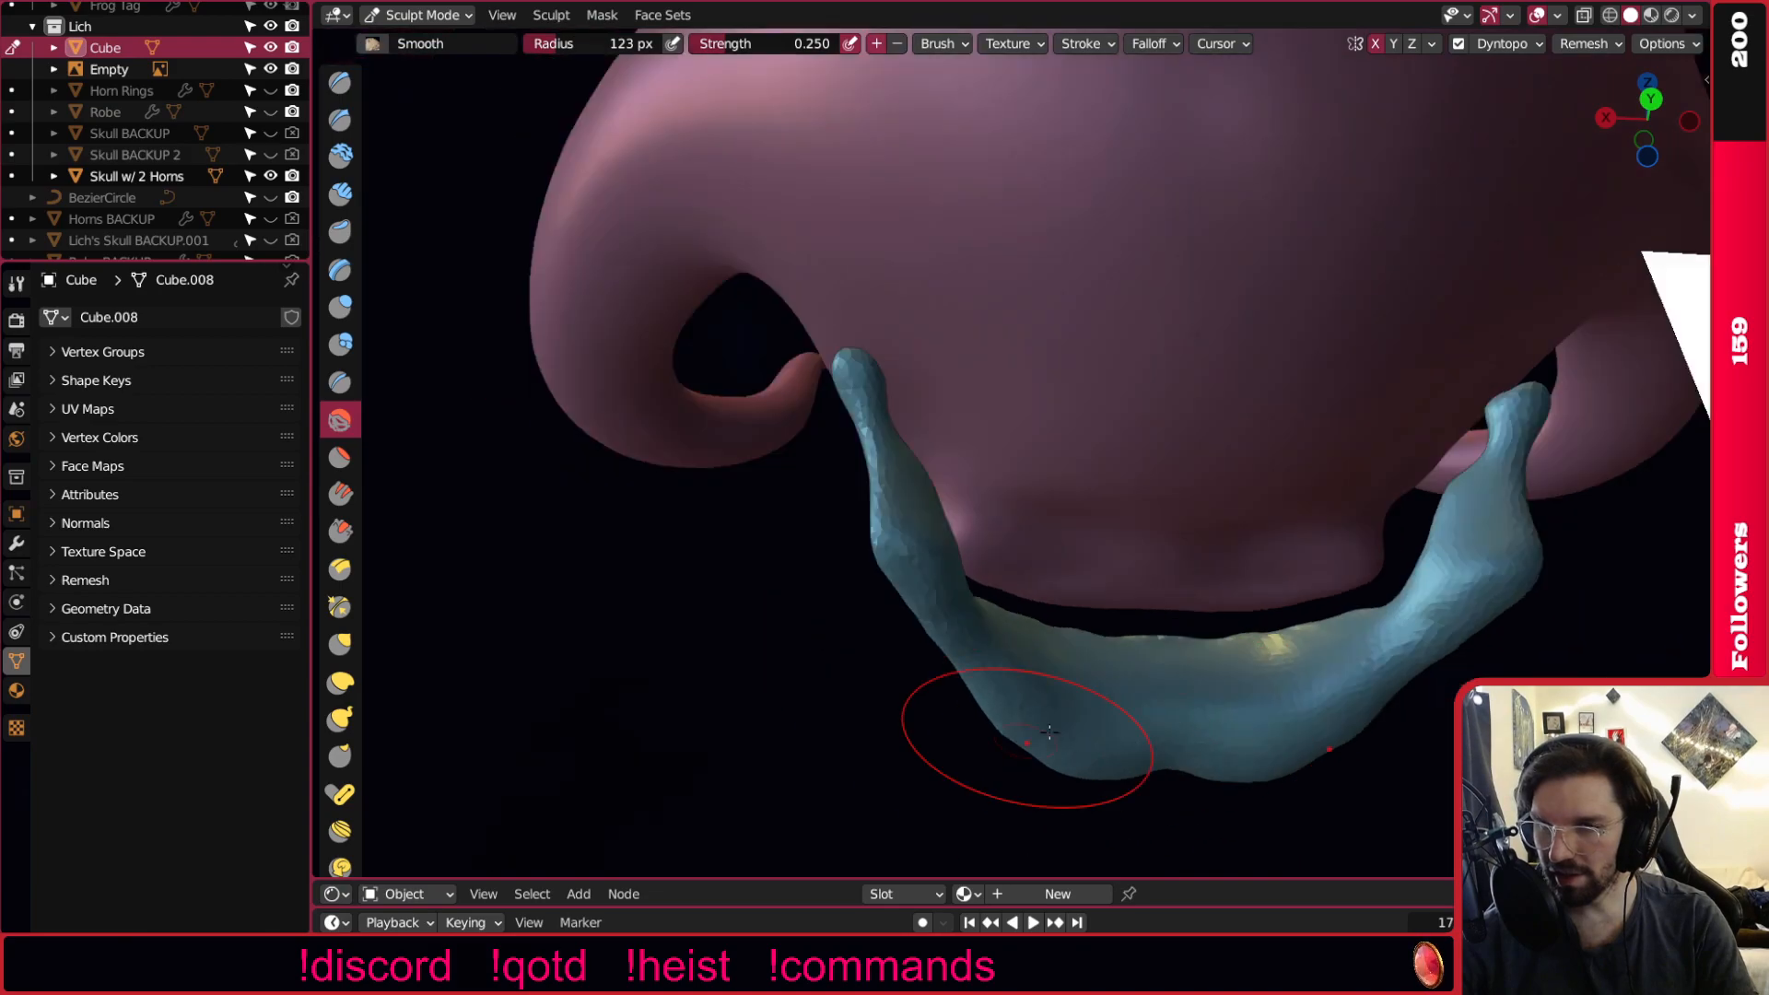
Refine the front of the jaw and chin with light smoothing at strength 0.100.
{"action": "middle_click_drag", "start_coordinate": [1003, 726], "coordinate": [1380, 723]}
{"action": "scroll", "coordinate": [1380, 722], "scroll_direction": "down", "scroll_amount": 2}
{"action": "scroll", "coordinate": [1380, 723], "scroll_direction": "up", "scroll_amount": 6}
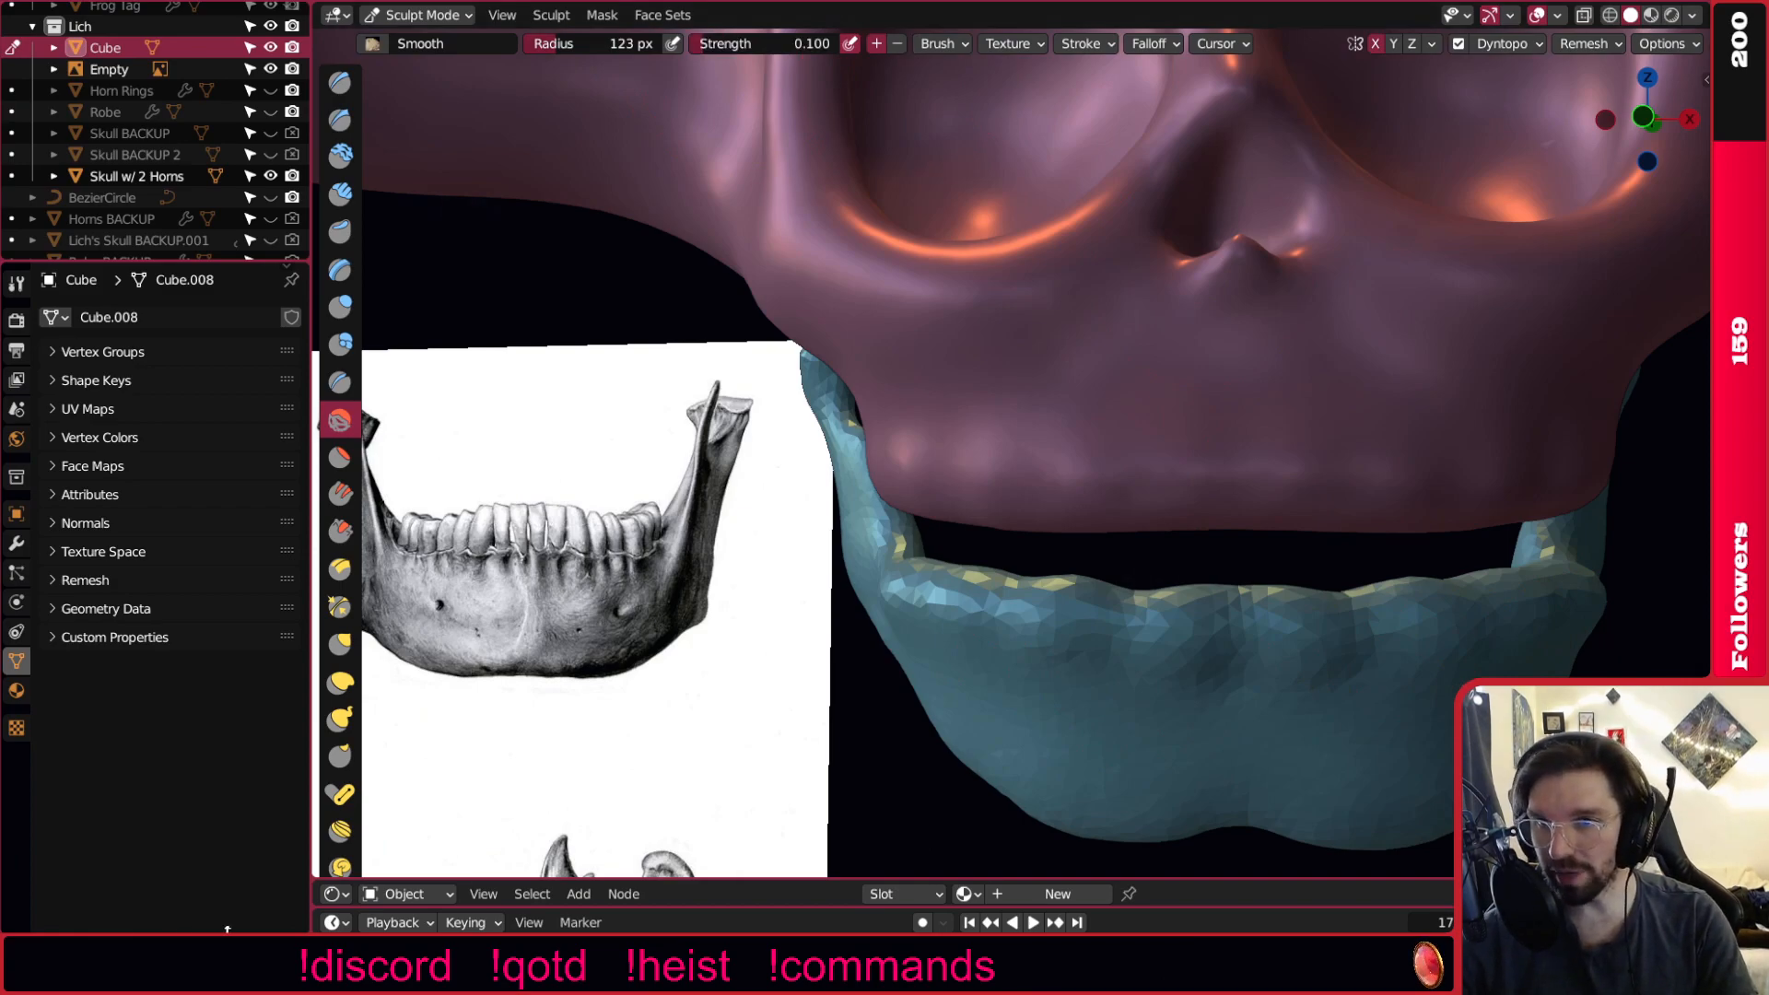
{"action": "middle_click_drag", "start_coordinate": [1207, 505], "coordinate": [1172, 504]}
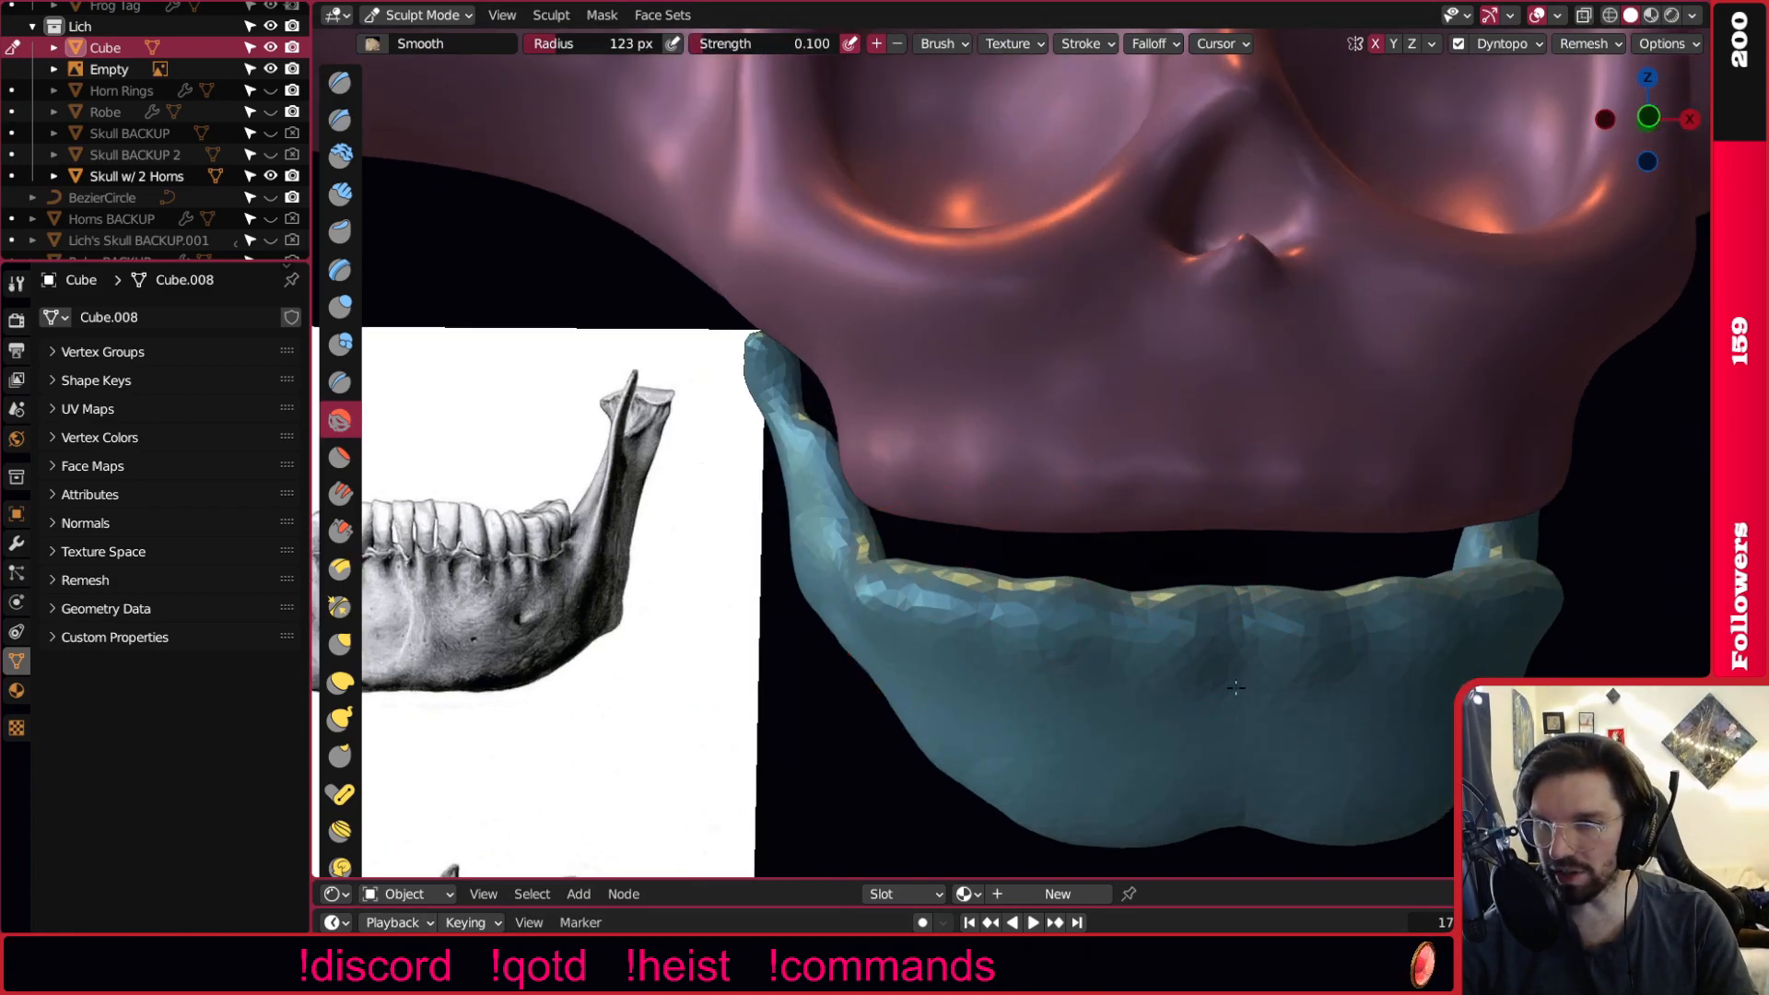
{"action": "middle_click_drag", "start_coordinate": [1504, 656], "coordinate": [1238, 712]}
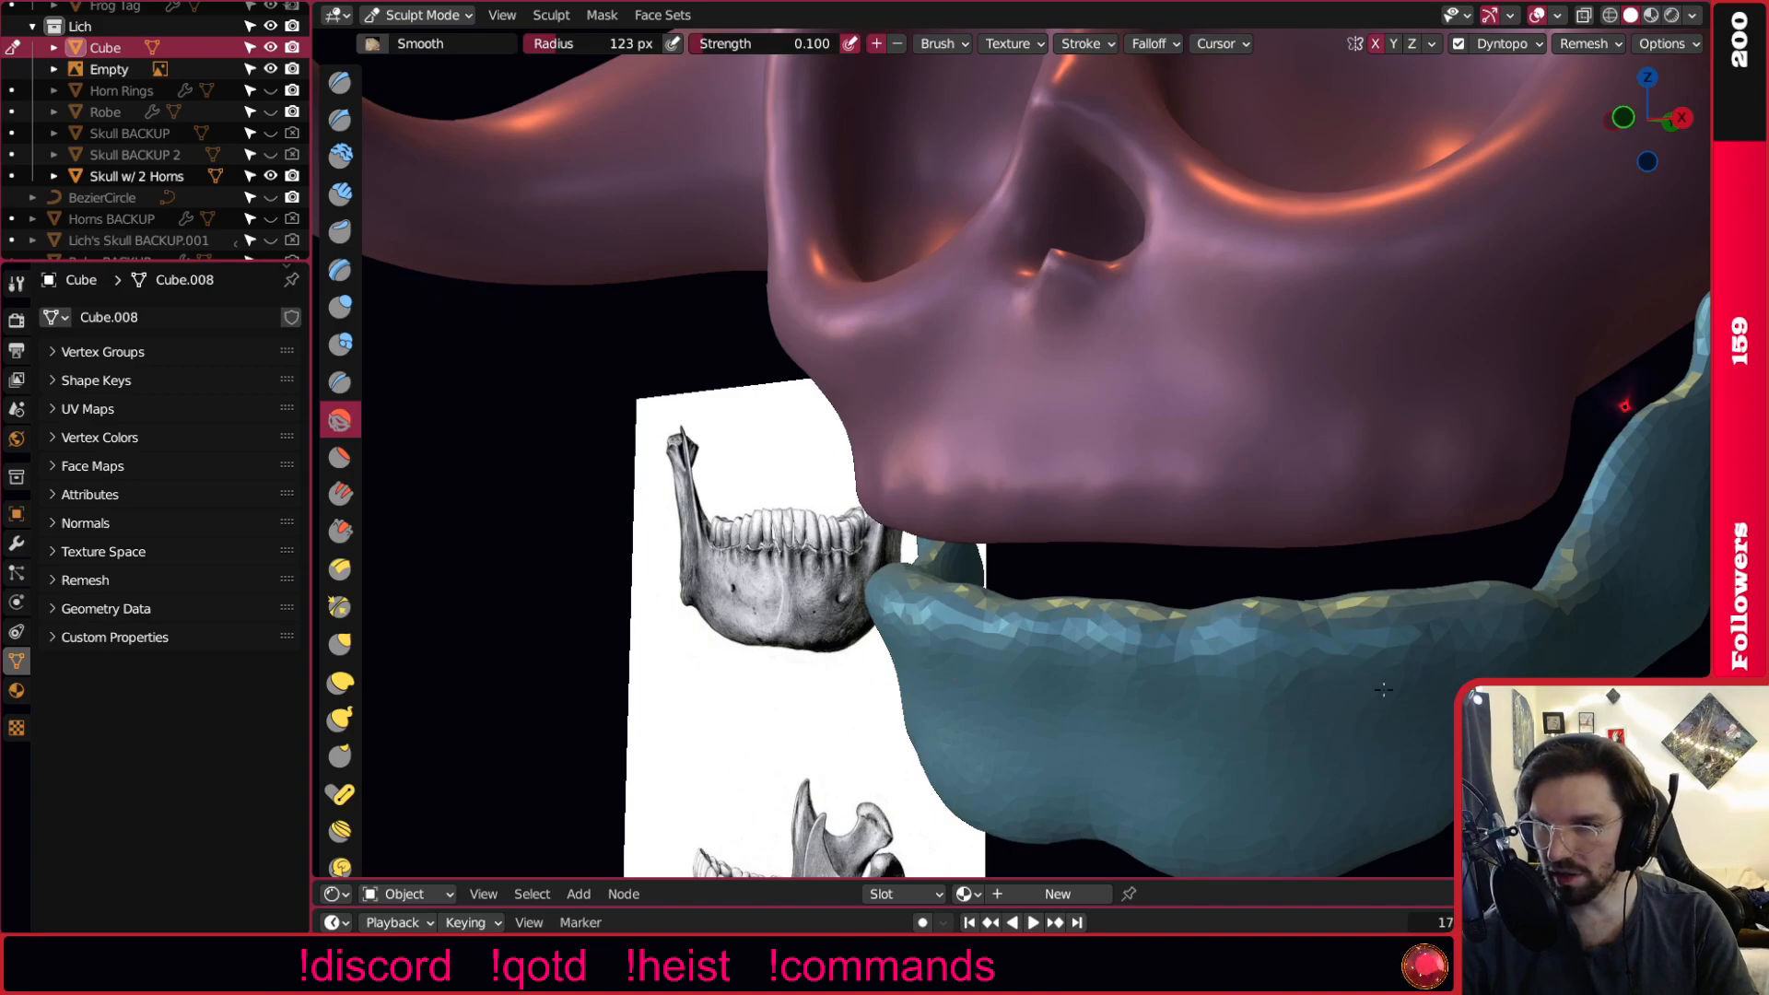
Examine the ramus and jaw body from the side against the mandible reference drawings.
{"action": "scroll", "coordinate": [1385, 601], "scroll_direction": "down", "scroll_amount": 4}
{"action": "middle_click_drag", "start_coordinate": [1217, 645], "coordinate": [1359, 636]}
{"action": "scroll", "coordinate": [1281, 677], "scroll_direction": "down", "scroll_amount": 3}
{"action": "scroll", "coordinate": [1275, 679], "scroll_direction": "up", "scroll_amount": 3}
{"action": "scroll", "coordinate": [1152, 599], "scroll_direction": "up", "scroll_amount": 6}
{"action": "scroll", "coordinate": [1124, 603], "scroll_direction": "up", "scroll_amount": 2}
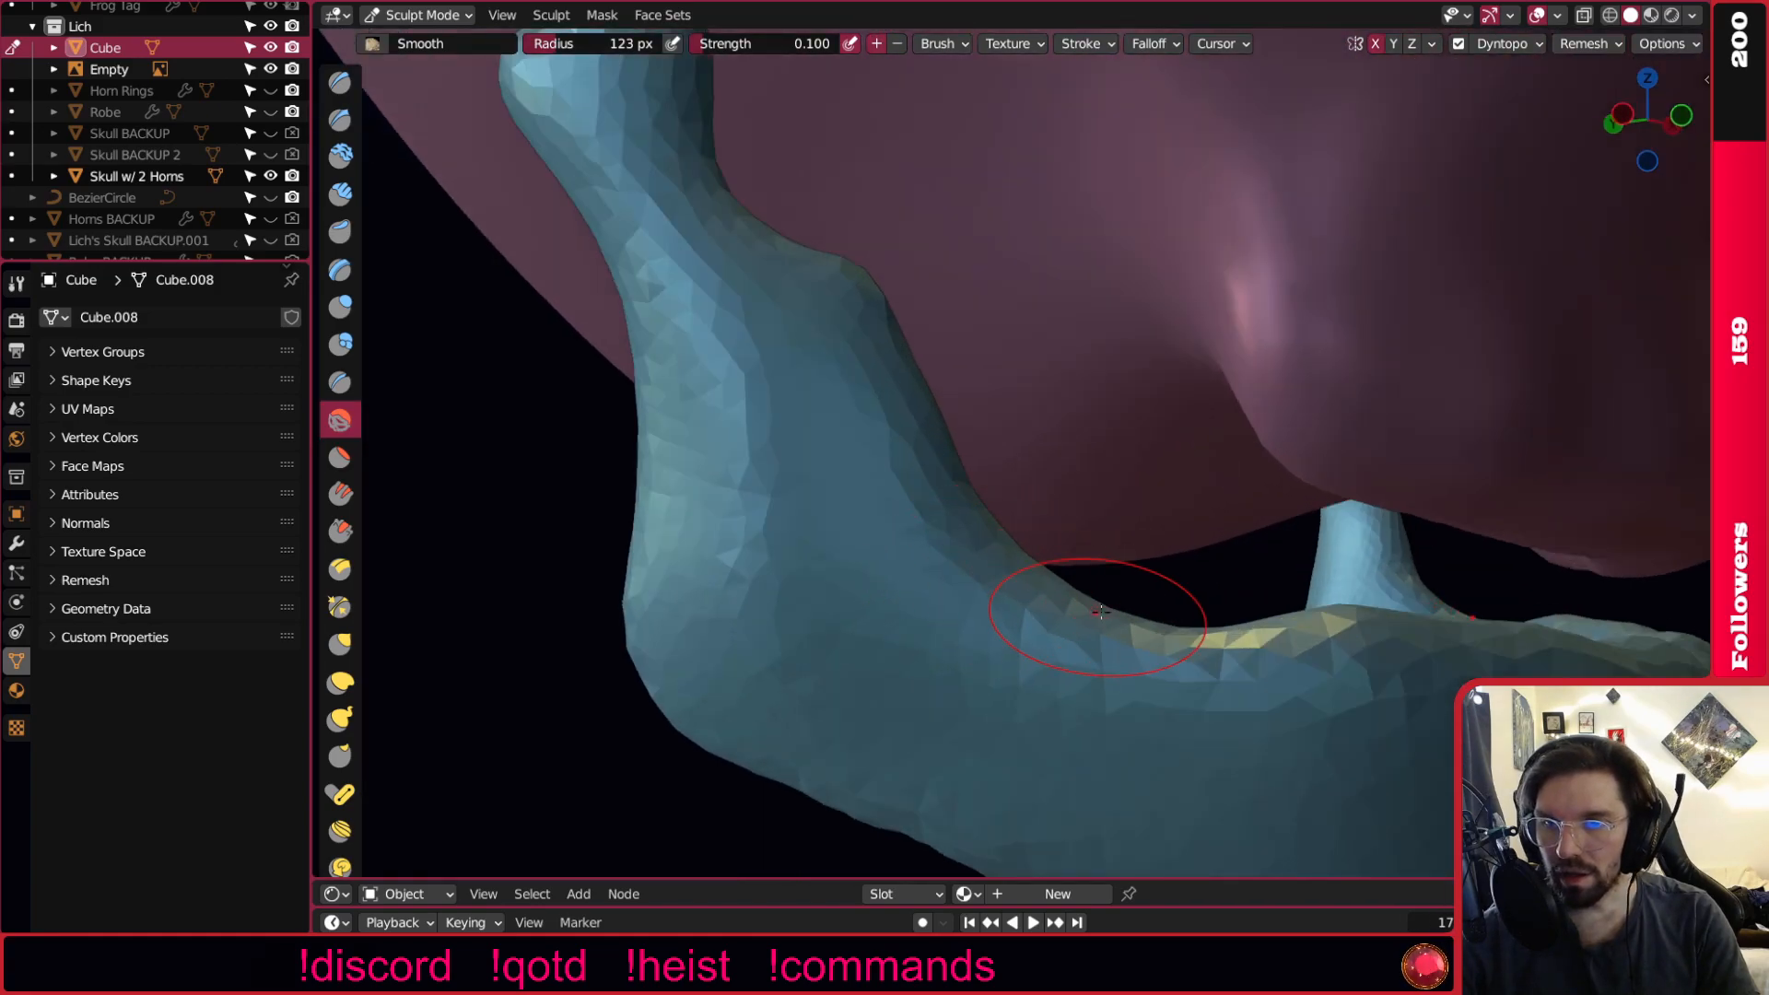
{"action": "scroll", "coordinate": [1041, 612], "scroll_direction": "down", "scroll_amount": 4}
{"action": "middle_click_drag", "start_coordinate": [1037, 612], "coordinate": [987, 640]}
{"action": "scroll", "coordinate": [922, 689], "scroll_direction": "down", "scroll_amount": 4}
{"action": "middle_click_drag", "start_coordinate": [917, 692], "coordinate": [1115, 528], "text": "shift"}
{"action": "scroll", "coordinate": [1077, 502], "scroll_direction": "up", "scroll_amount": 4}
{"action": "scroll", "coordinate": [1129, 543], "scroll_direction": "down", "scroll_amount": 4}
{"action": "scroll", "coordinate": [727, 818], "scroll_direction": "up", "scroll_amount": 2}
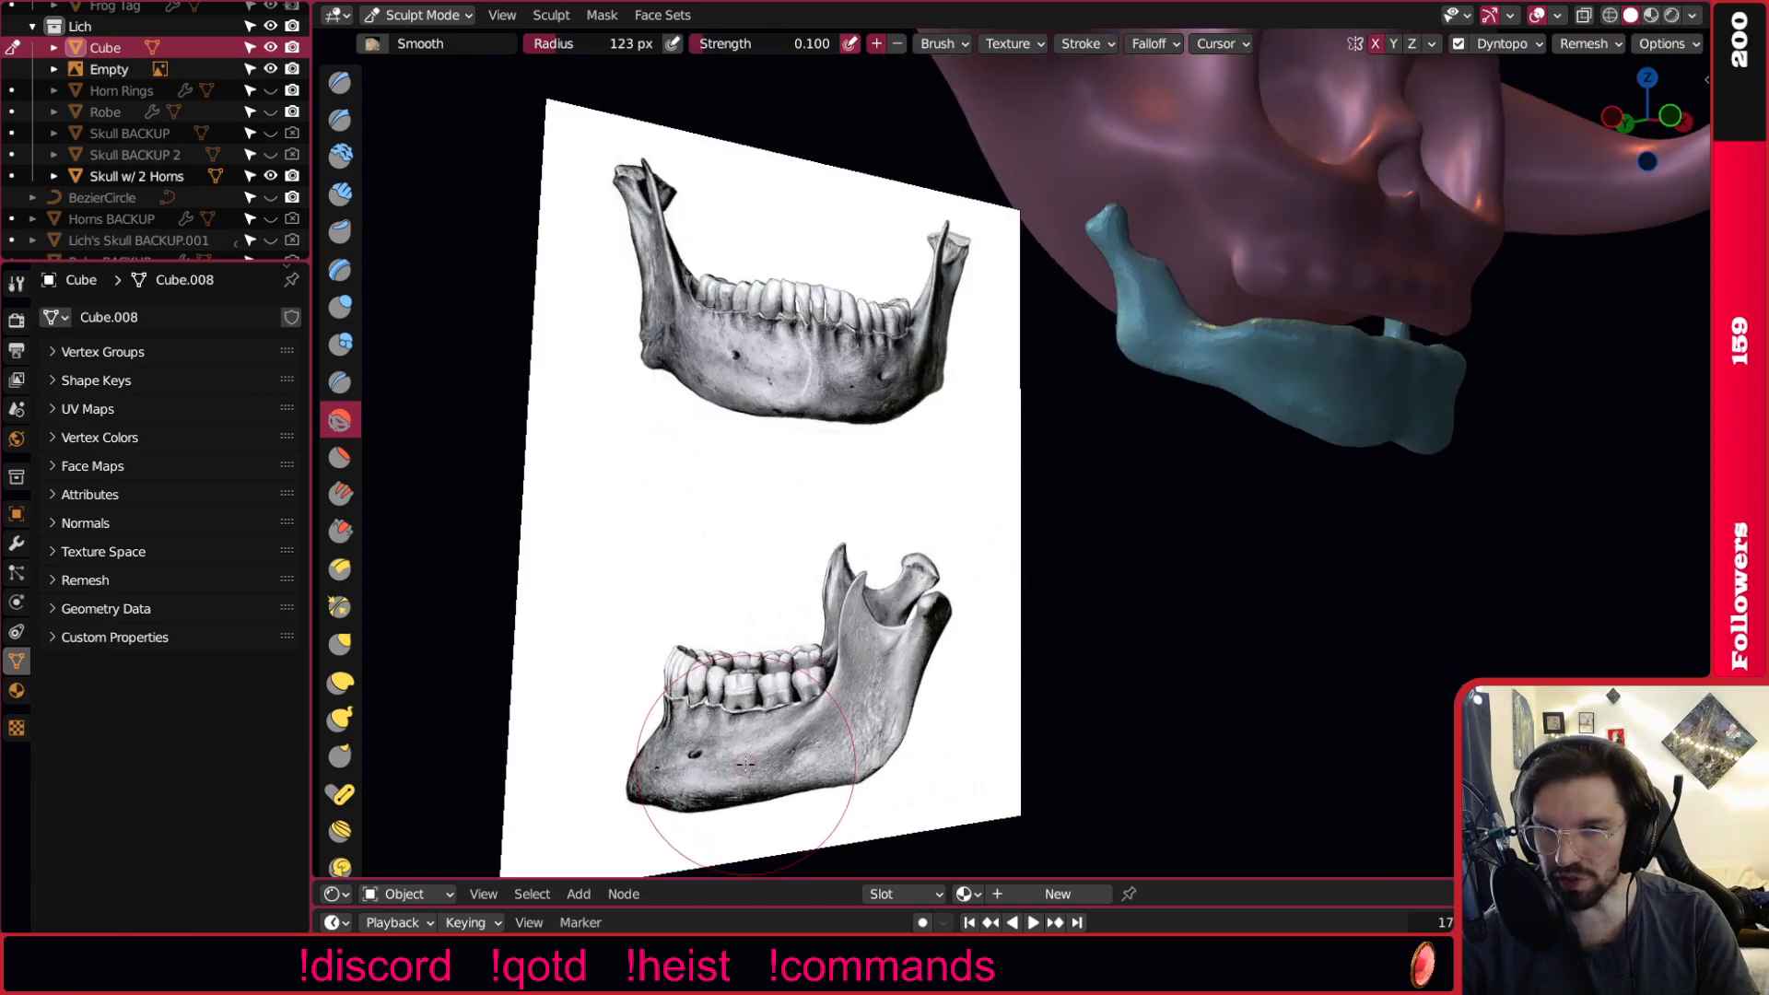
{"action": "scroll", "coordinate": [1258, 334], "scroll_direction": "up", "scroll_amount": 3}
{"action": "scroll", "coordinate": [1241, 327], "scroll_direction": "up", "scroll_amount": 2}
Thicken the jaw angle and the rear of its lower border with a 123 px Inflate brush at strength 0.500.
{"action": "middle_click_drag", "start_coordinate": [1191, 413], "coordinate": [1225, 393]}
{"action": "left_click", "coordinate": [340, 307]}
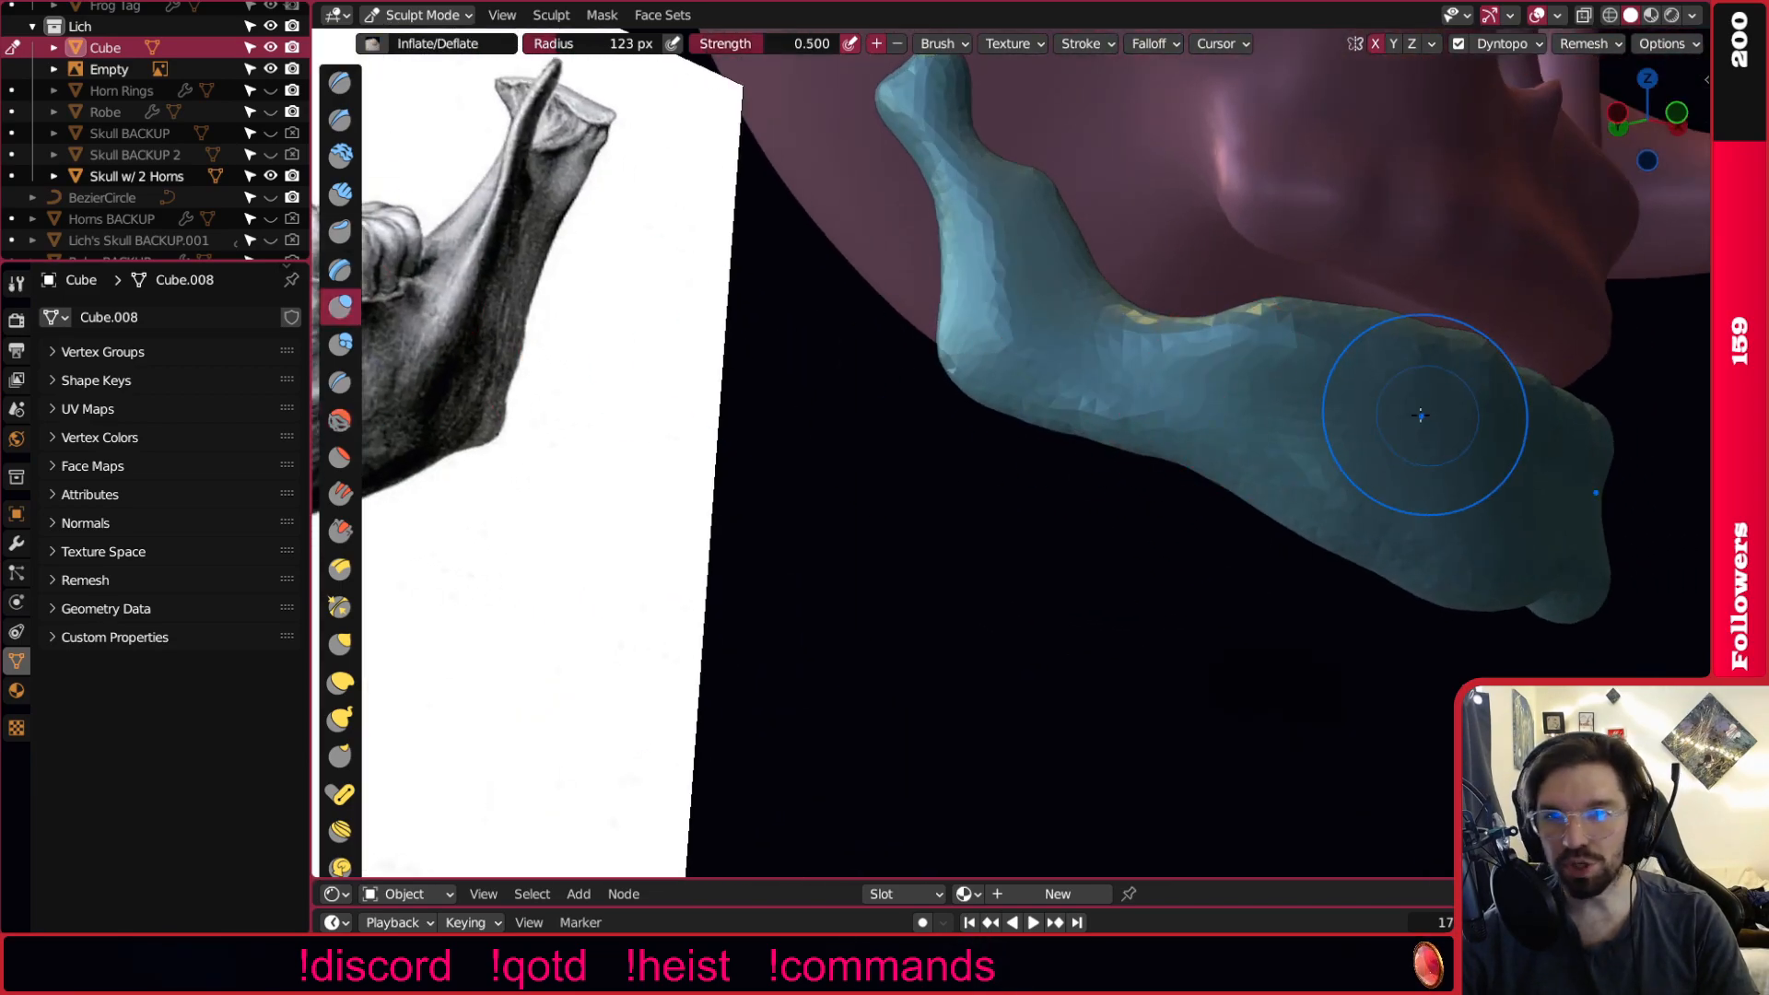
{"action": "middle_click_drag", "start_coordinate": [1422, 395], "coordinate": [1315, 344]}
{"action": "mouse_move", "coordinate": [1188, 467]}
{"action": "left_mouse_down"}
{"action": "mouse_move", "coordinate": [949, 393]}
{"action": "mouse_move", "coordinate": [954, 412]}
{"action": "mouse_move", "coordinate": [866, 396]}
{"action": "left_mouse_up"}
{"action": "left_click_drag", "start_coordinate": [1097, 458], "coordinate": [1167, 487]}
{"action": "middle_click_drag", "start_coordinate": [1022, 454], "coordinate": [1149, 441]}
{"action": "mouse_move", "coordinate": [1150, 442]}
{"action": "left_mouse_down"}
{"action": "mouse_move", "coordinate": [1082, 322]}
{"action": "mouse_move", "coordinate": [1107, 448]}
{"action": "left_mouse_up"}
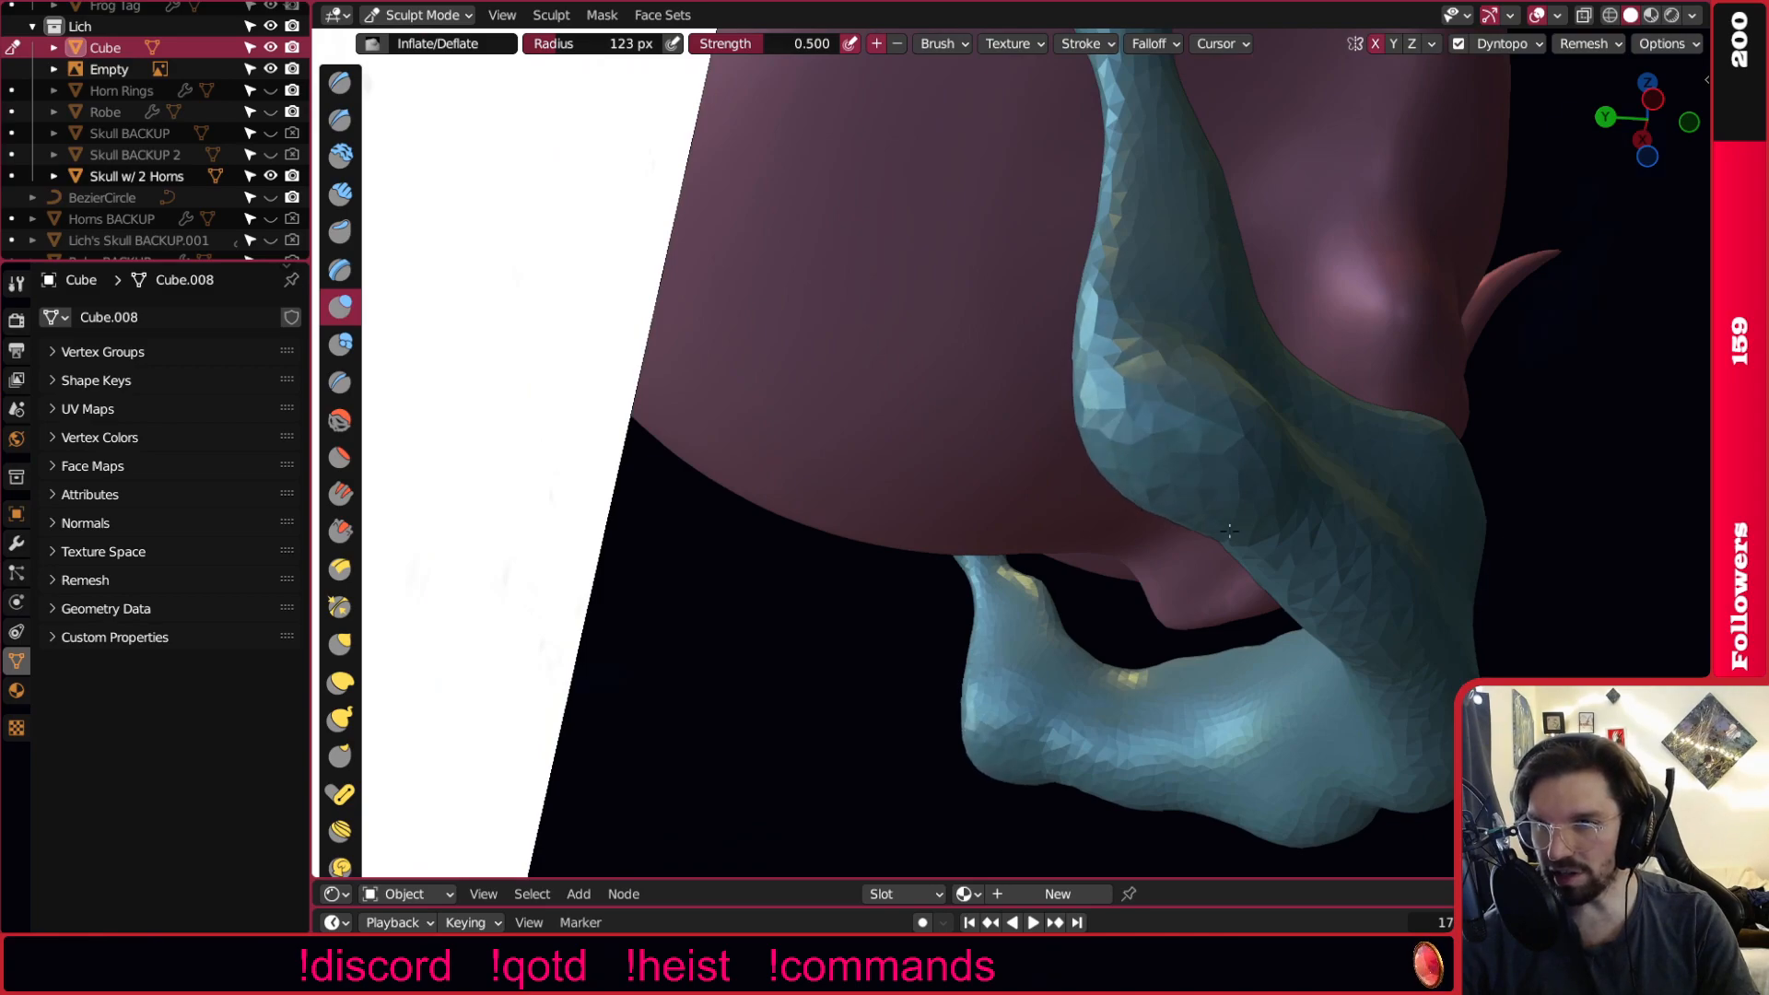
Inflate the lower edge of the jaw body forward from the angle toward the chin.
{"action": "middle_click_drag", "start_coordinate": [1387, 631], "coordinate": [1306, 645]}
{"action": "left_click_drag", "start_coordinate": [1208, 530], "coordinate": [1355, 545]}
{"action": "middle_click_drag", "start_coordinate": [1355, 545], "coordinate": [1237, 529]}
{"action": "mouse_move", "coordinate": [1230, 537]}
{"action": "left_mouse_down"}
{"action": "mouse_move", "coordinate": [1382, 544]}
{"action": "mouse_move", "coordinate": [1263, 553]}
{"action": "left_mouse_up"}
{"action": "mouse_move", "coordinate": [1264, 553]}
{"action": "middle_mouse_down"}
{"action": "mouse_move", "coordinate": [1208, 549]}
{"action": "mouse_move", "coordinate": [1363, 395]}
{"action": "middle_mouse_up"}
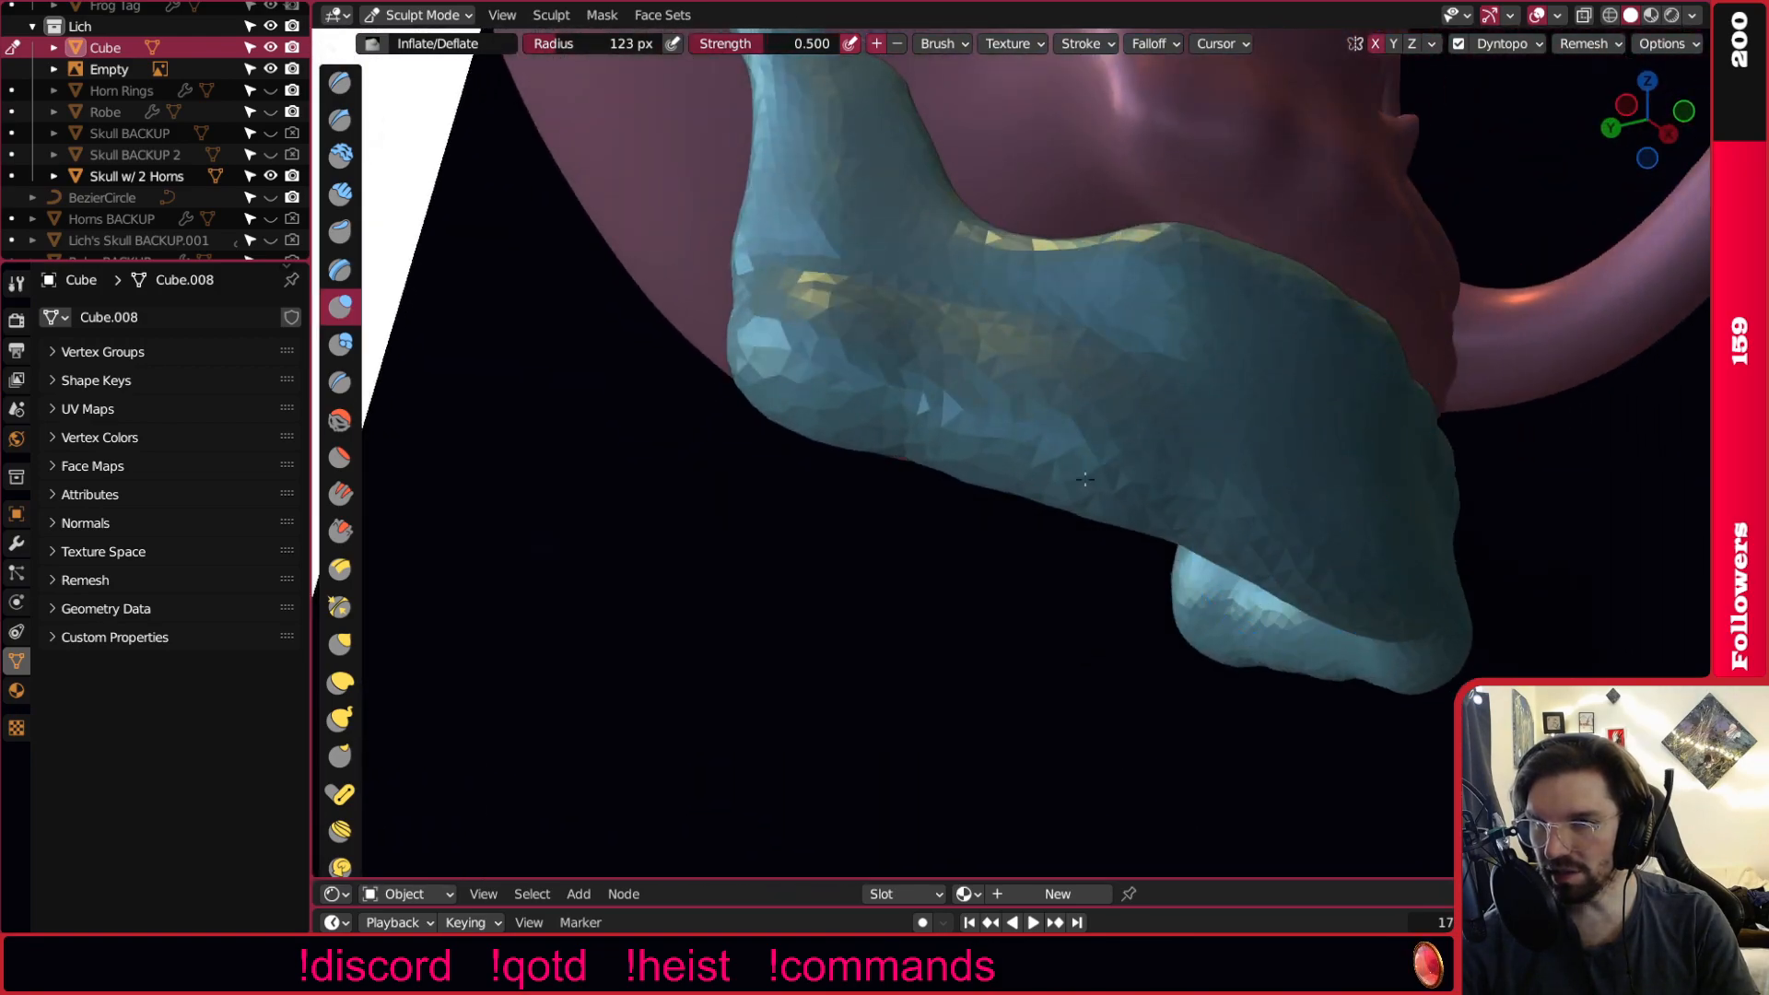
Smooth the thickened lower border and jaw angle with the Smooth brush at strength 0.329.
{"action": "left_click", "coordinate": [340, 422]}
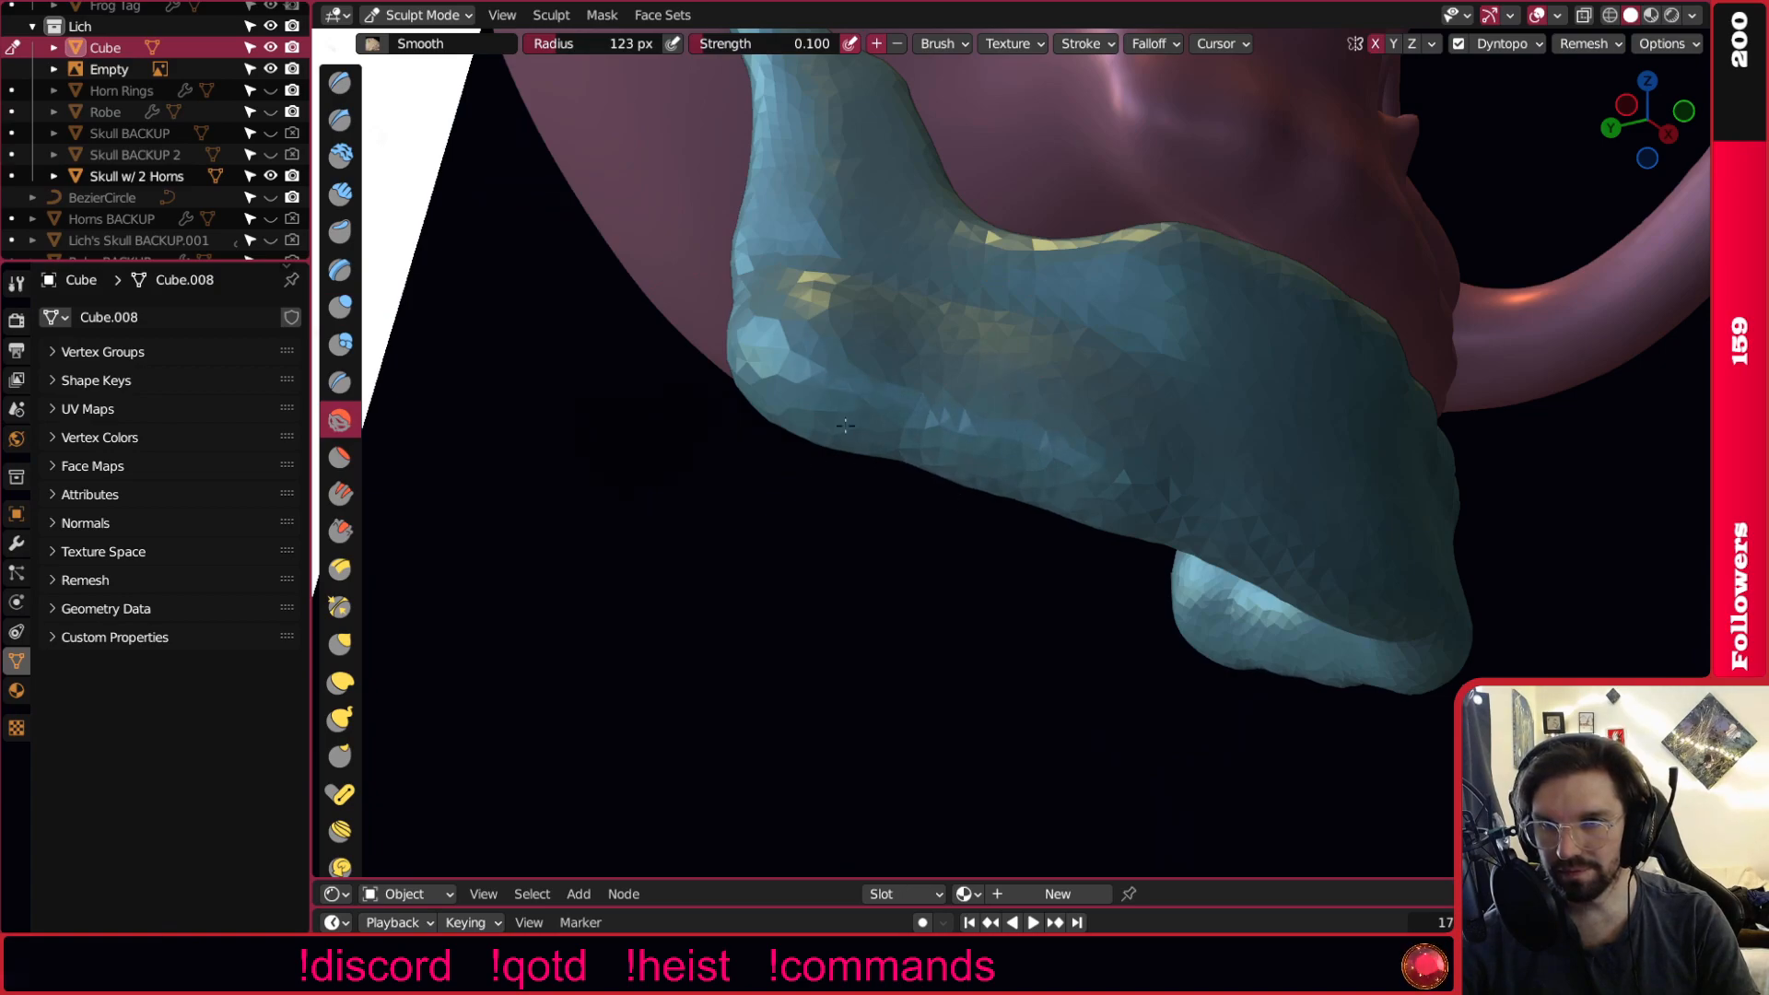
{"action": "left_click_drag", "start_coordinate": [885, 474], "coordinate": [1108, 489]}
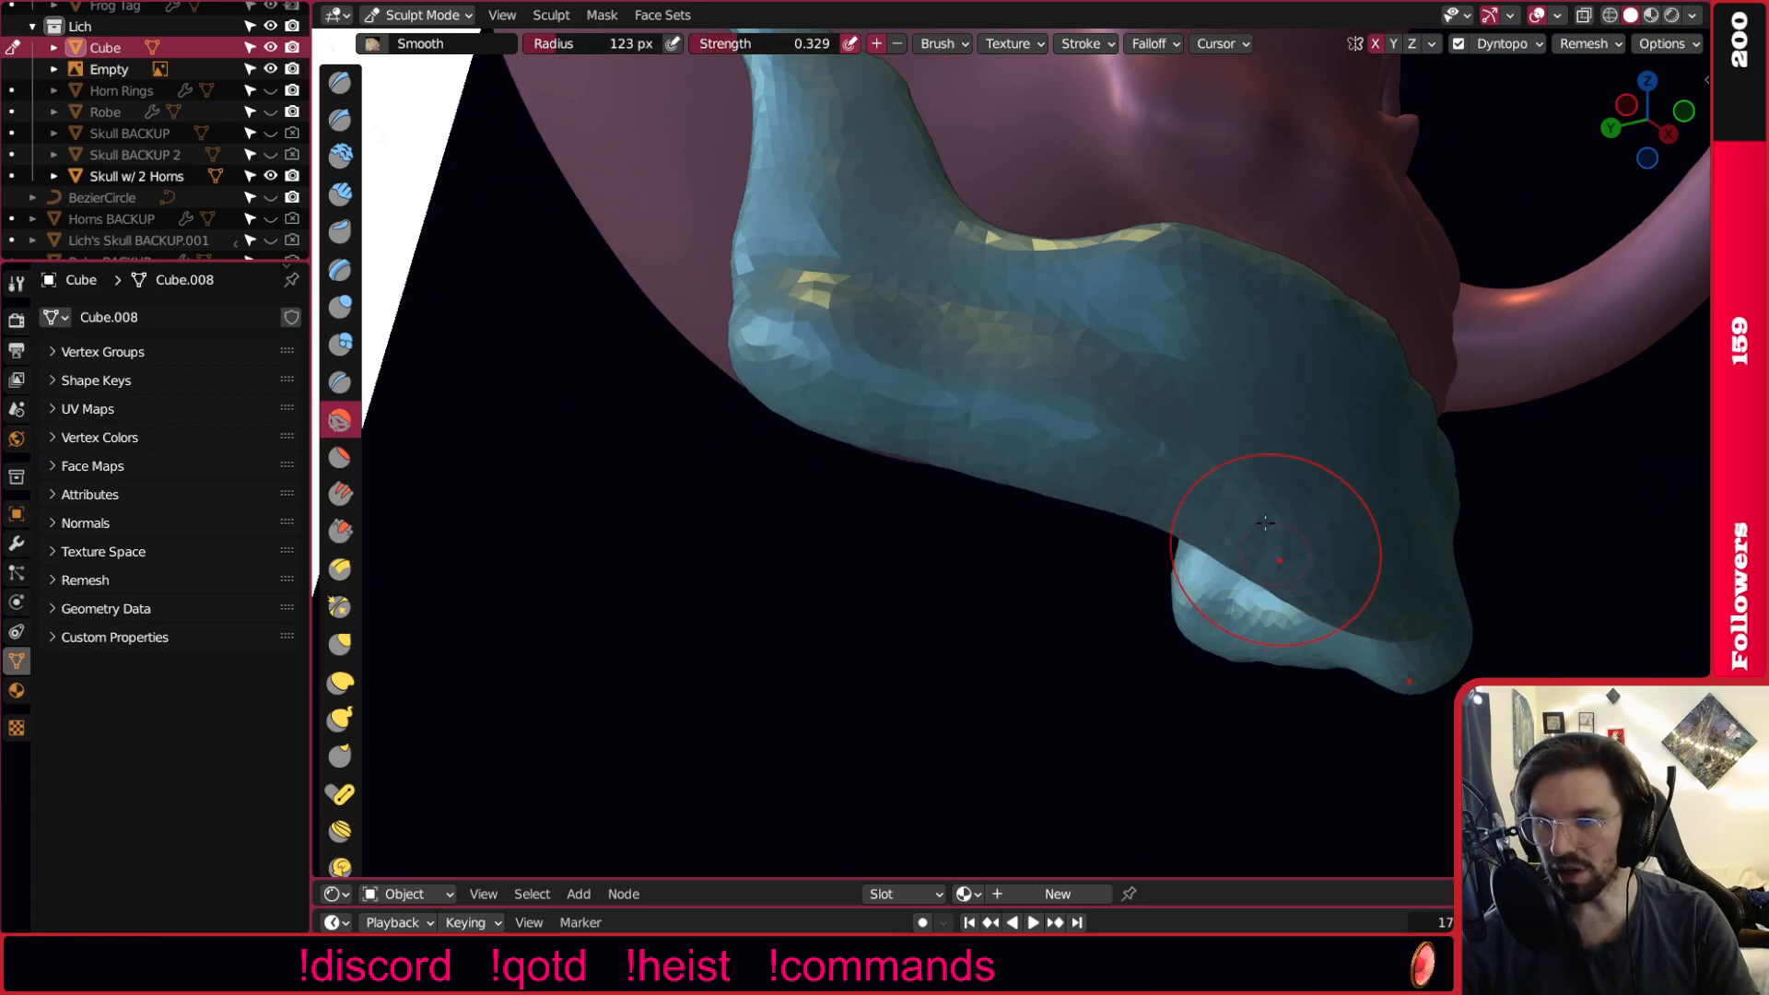
{"action": "middle_click_drag", "start_coordinate": [1272, 551], "coordinate": [1300, 512]}
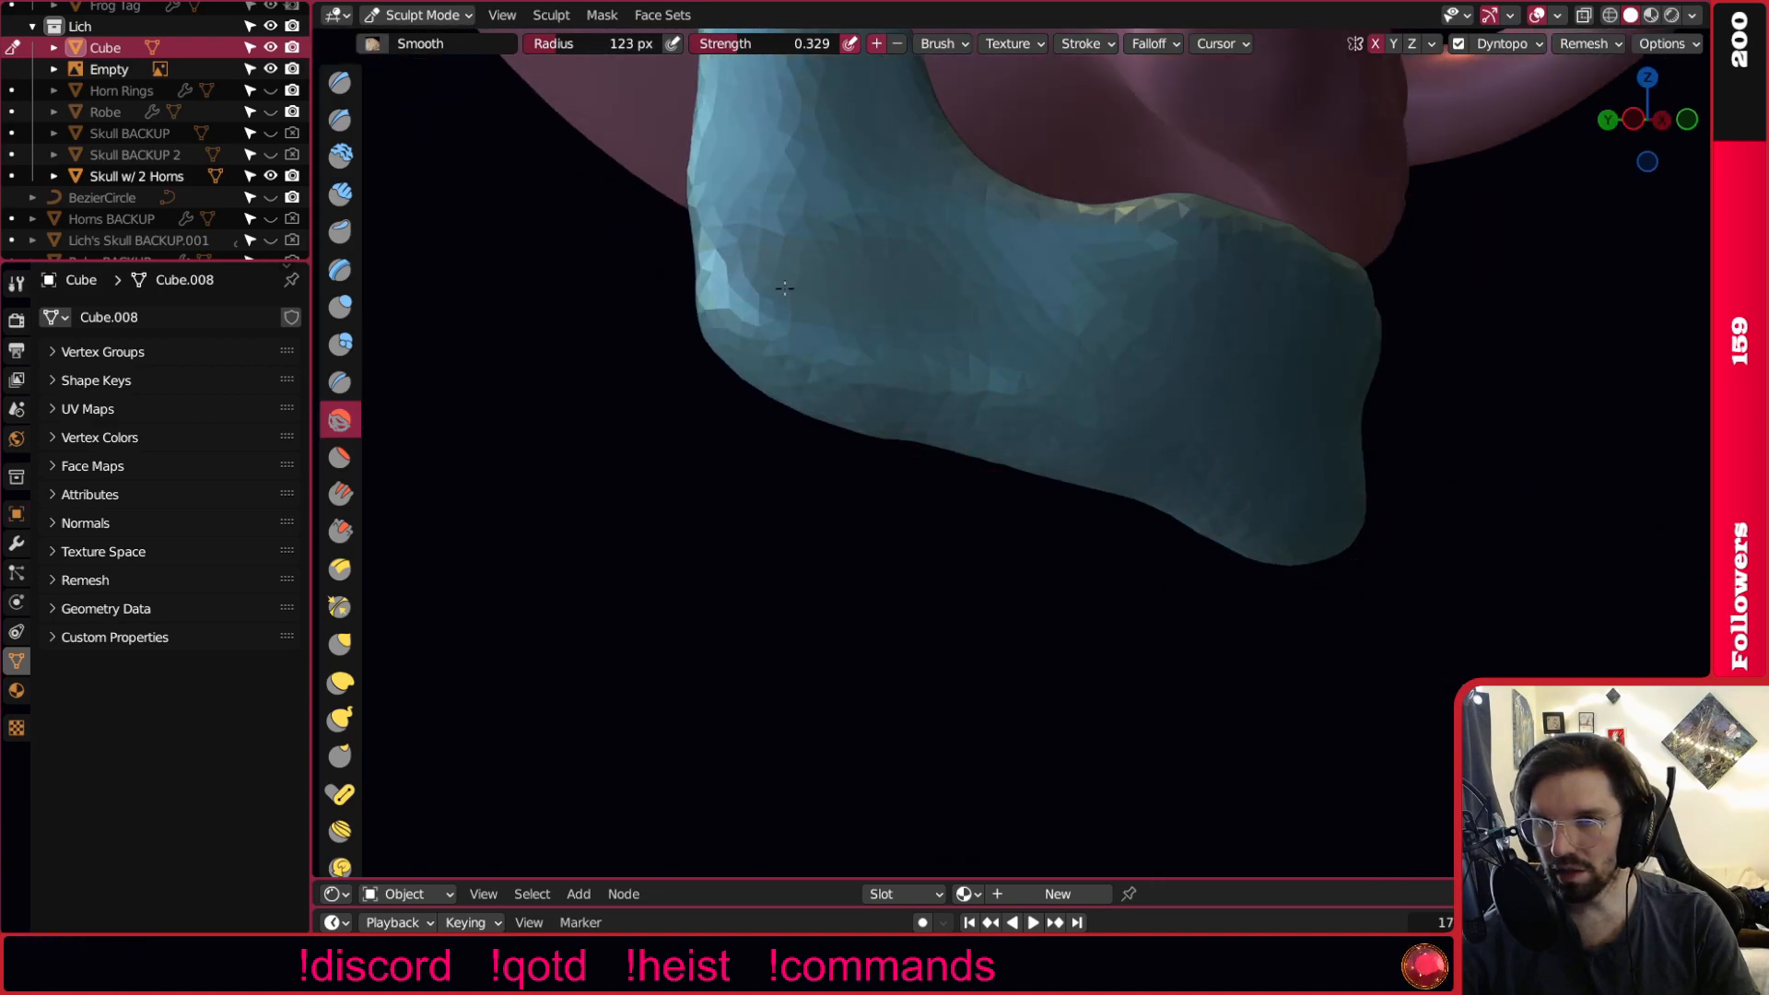
{"action": "middle_click_drag", "start_coordinate": [1106, 327], "coordinate": [1034, 482]}
{"action": "scroll", "coordinate": [892, 463], "scroll_direction": "up", "scroll_amount": 2}
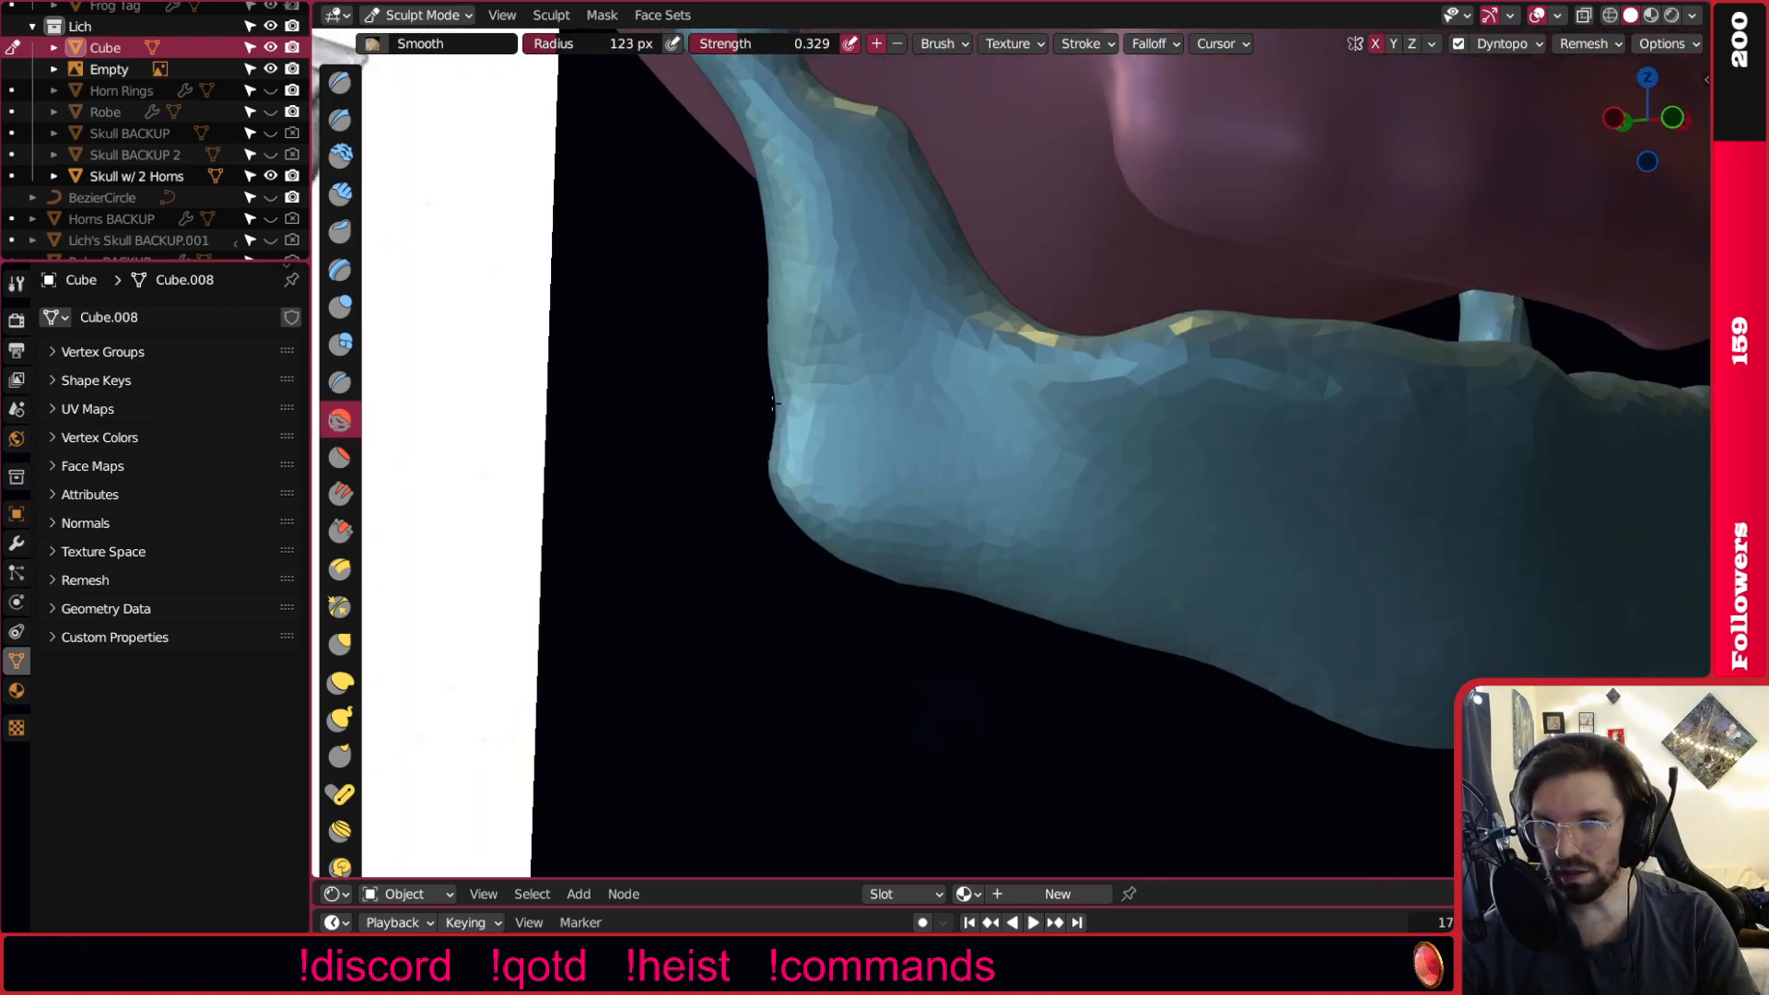
Smooth the rear edge of the ramus and its blend into the jaw angle.
{"action": "mouse_move", "coordinate": [832, 378]}
{"action": "middle_mouse_down"}
{"action": "mouse_move", "coordinate": [719, 408]}
{"action": "mouse_move", "coordinate": [964, 411]}
{"action": "middle_mouse_up"}
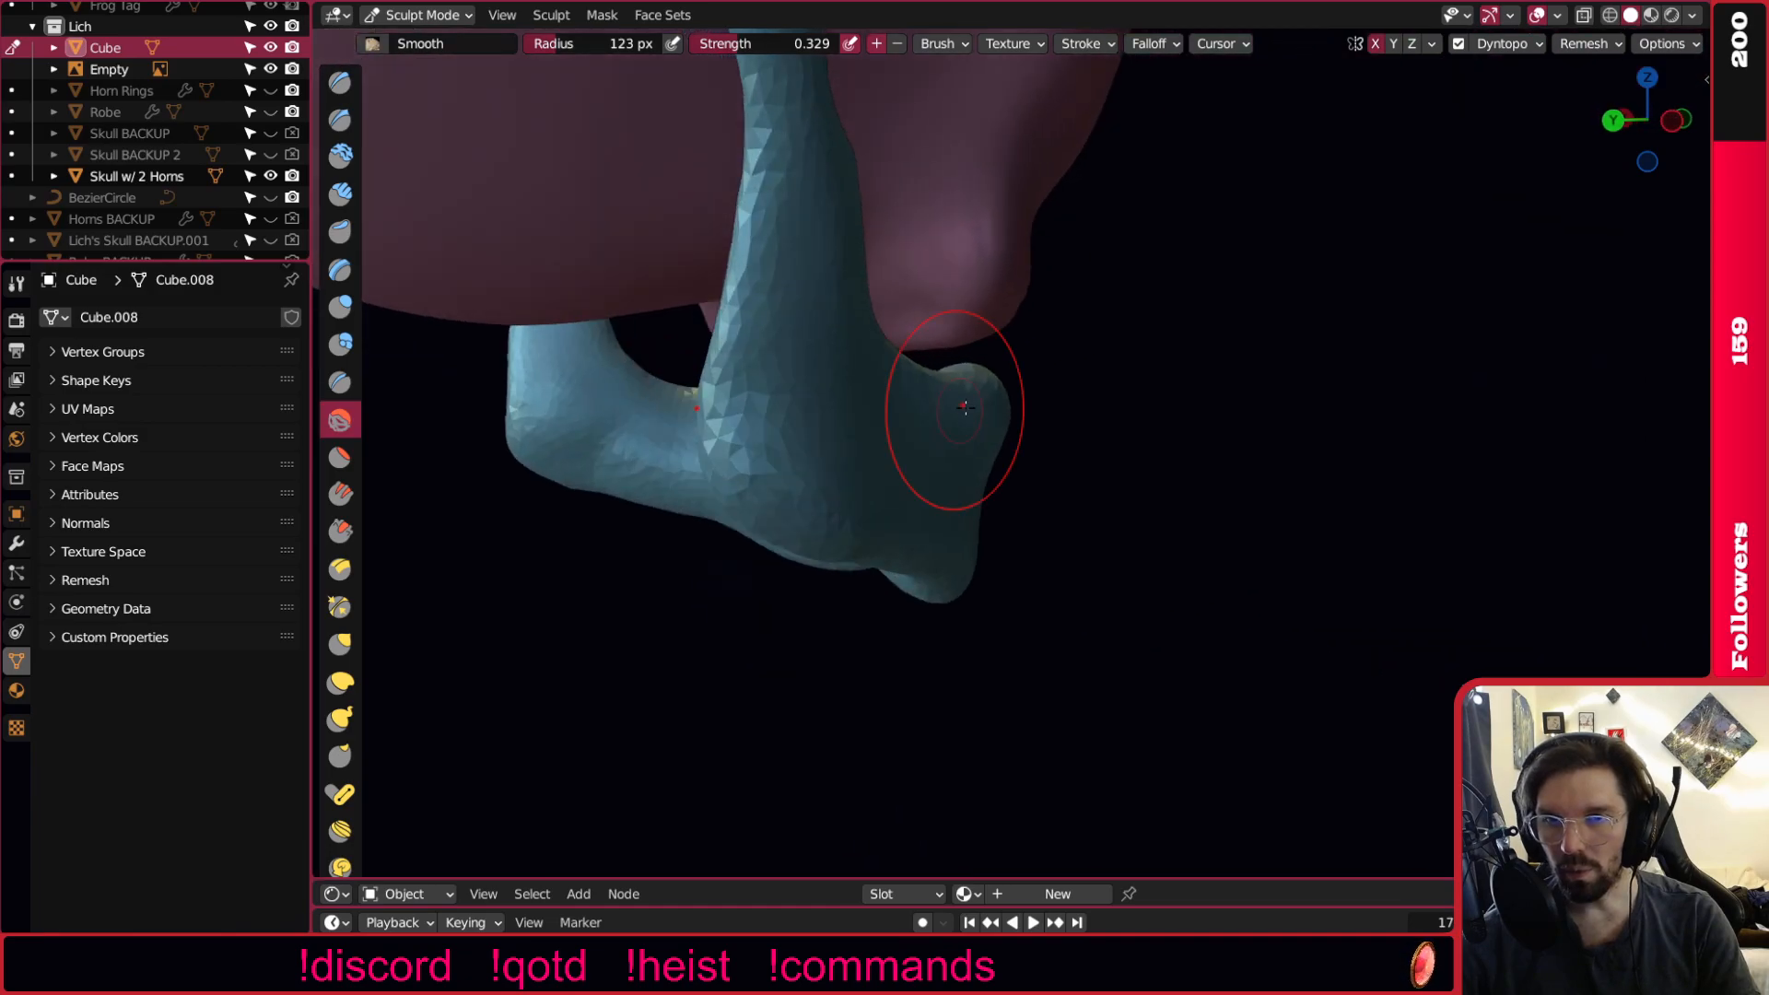
{"action": "scroll", "coordinate": [829, 498], "scroll_direction": "down", "scroll_amount": 2}
{"action": "mouse_move", "coordinate": [829, 497]}
{"action": "middle_mouse_down"}
{"action": "mouse_move", "coordinate": [755, 466]}
{"action": "mouse_move", "coordinate": [1051, 434]}
{"action": "mouse_move", "coordinate": [794, 419]}
{"action": "mouse_move", "coordinate": [1048, 423]}
{"action": "mouse_move", "coordinate": [811, 480]}
{"action": "mouse_move", "coordinate": [753, 367]}
{"action": "middle_mouse_up"}
{"action": "mouse_move", "coordinate": [710, 467]}
{"action": "middle_mouse_down"}
{"action": "mouse_move", "coordinate": [968, 395]}
{"action": "mouse_move", "coordinate": [1026, 405]}
{"action": "middle_mouse_up"}
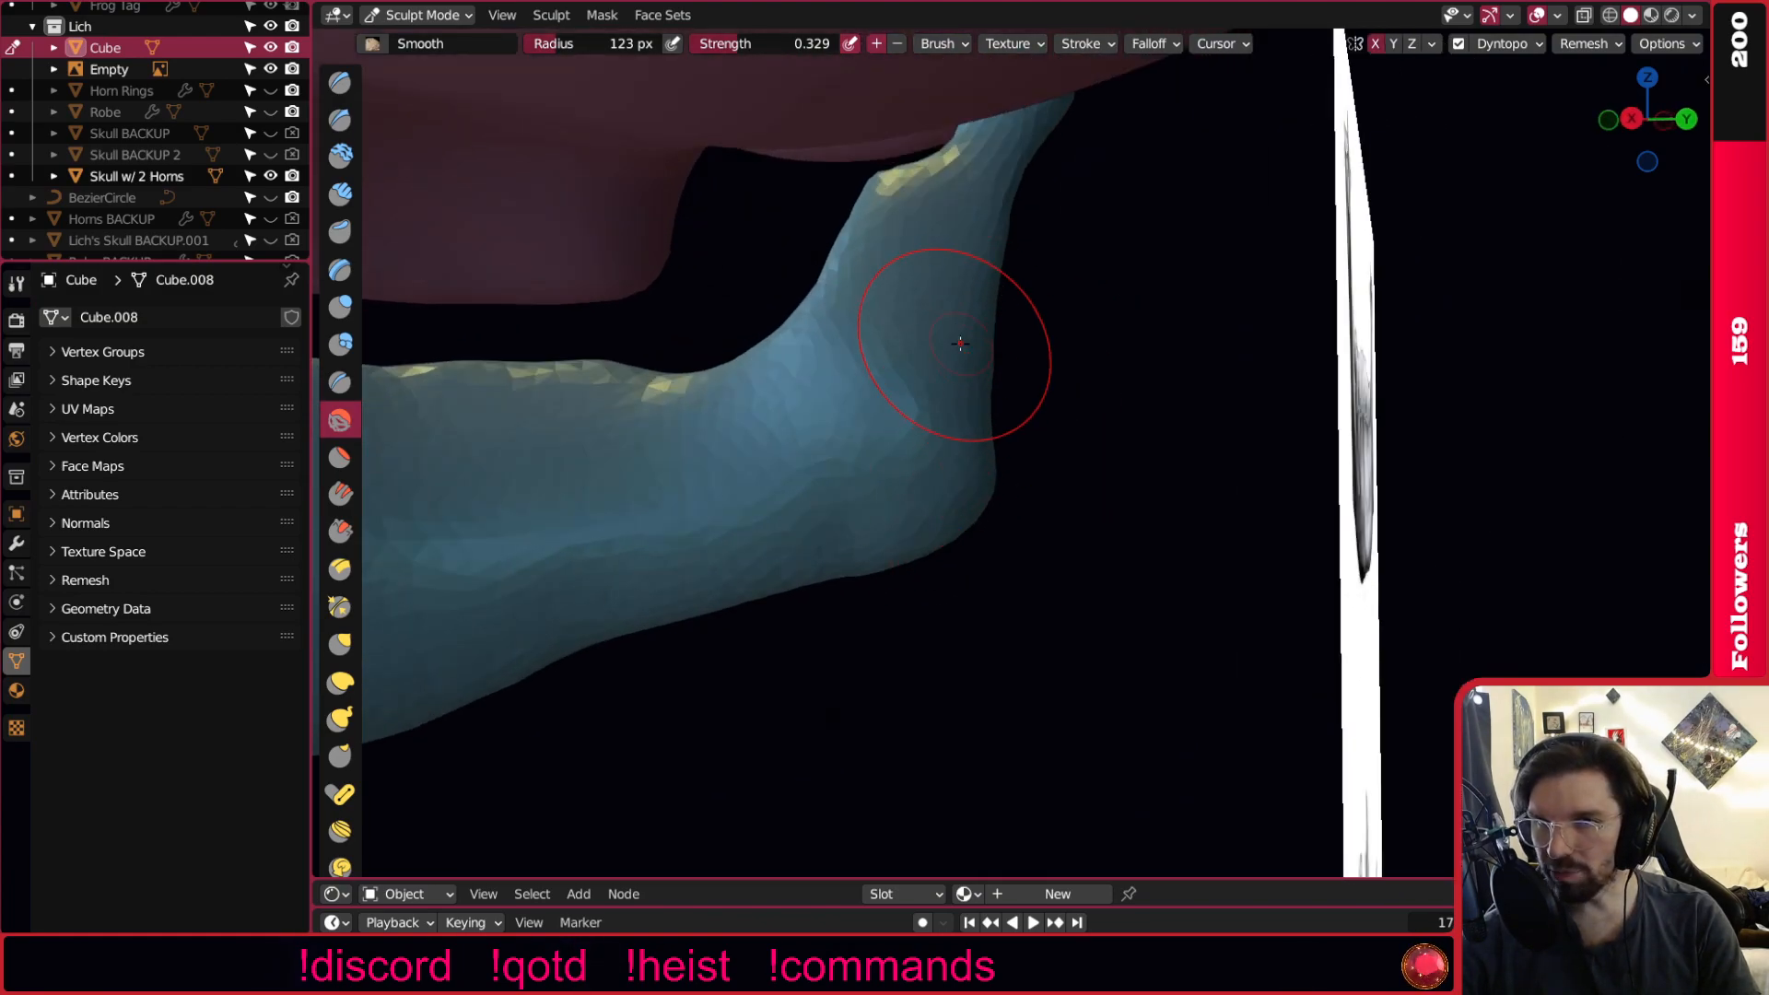
Smooth the jaw angle and the rear of the jaw body with the 123 px Smooth brush at strength 0.329.
{"action": "middle_click_drag", "start_coordinate": [810, 494], "coordinate": [1035, 466], "text": "shift"}
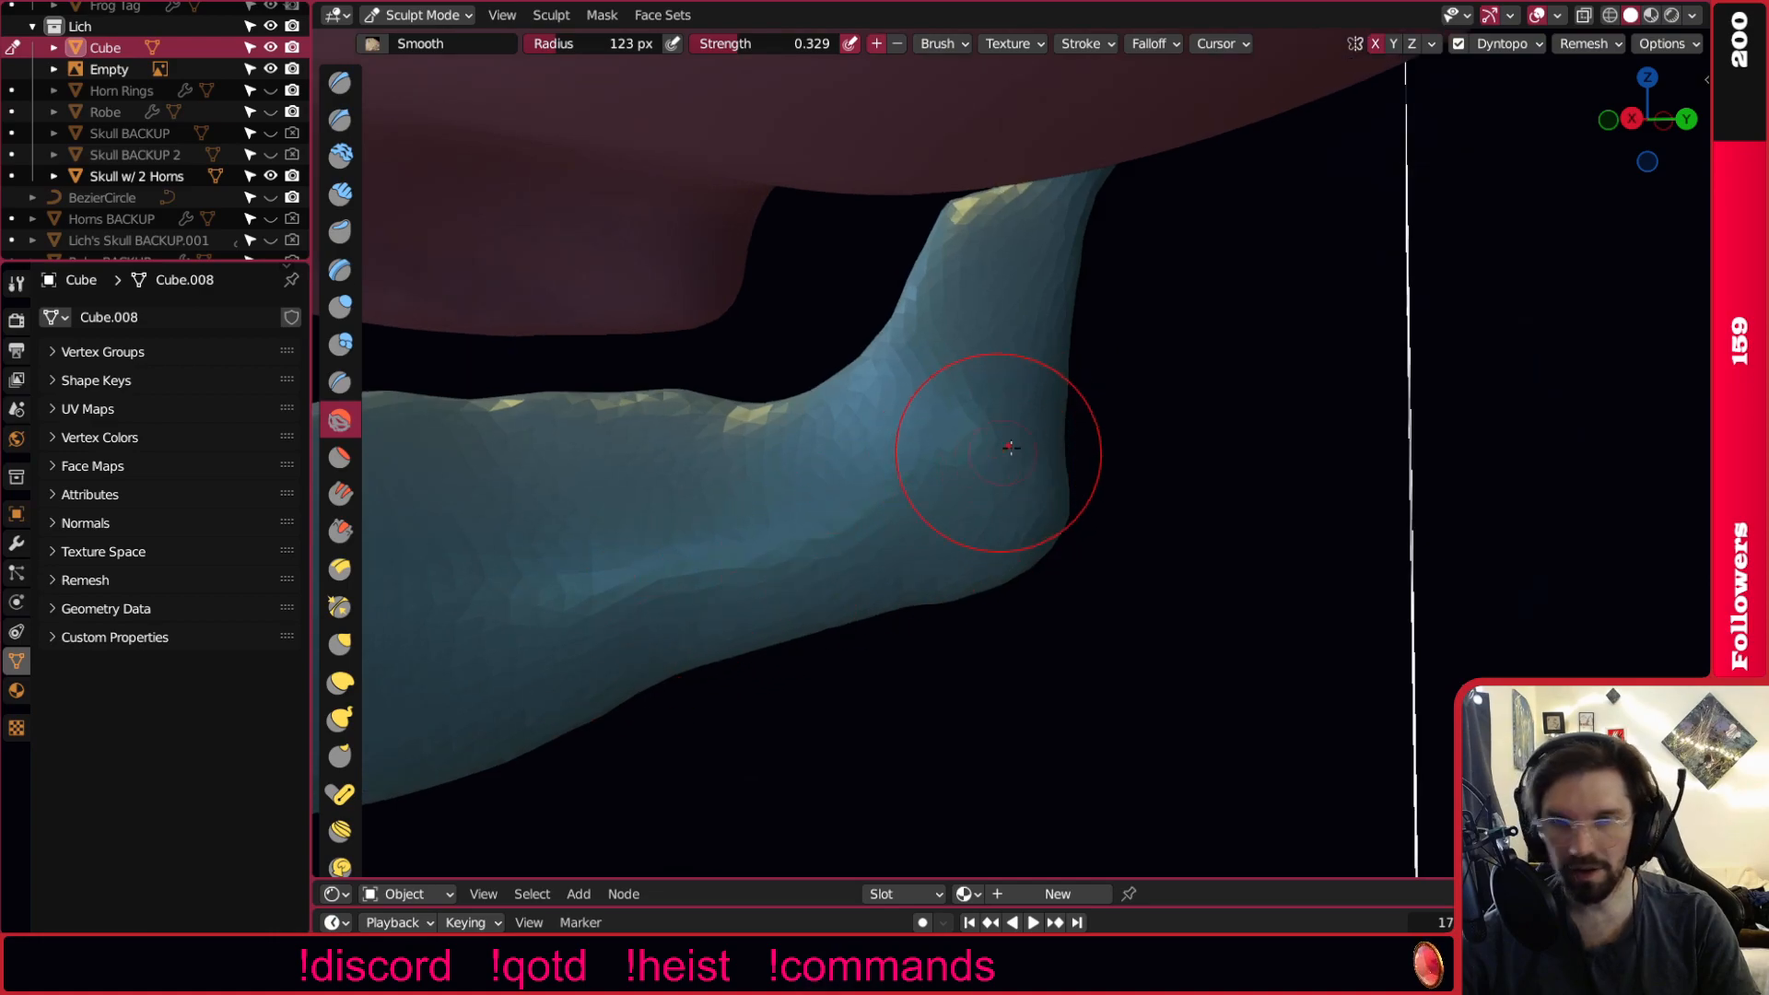
{"action": "mouse_move", "coordinate": [904, 409]}
{"action": "middle_mouse_down"}
{"action": "mouse_move", "coordinate": [893, 395]}
{"action": "mouse_move", "coordinate": [915, 482]}
{"action": "mouse_move", "coordinate": [869, 513]}
{"action": "mouse_move", "coordinate": [841, 503]}
{"action": "mouse_move", "coordinate": [886, 513]}
{"action": "middle_mouse_up"}
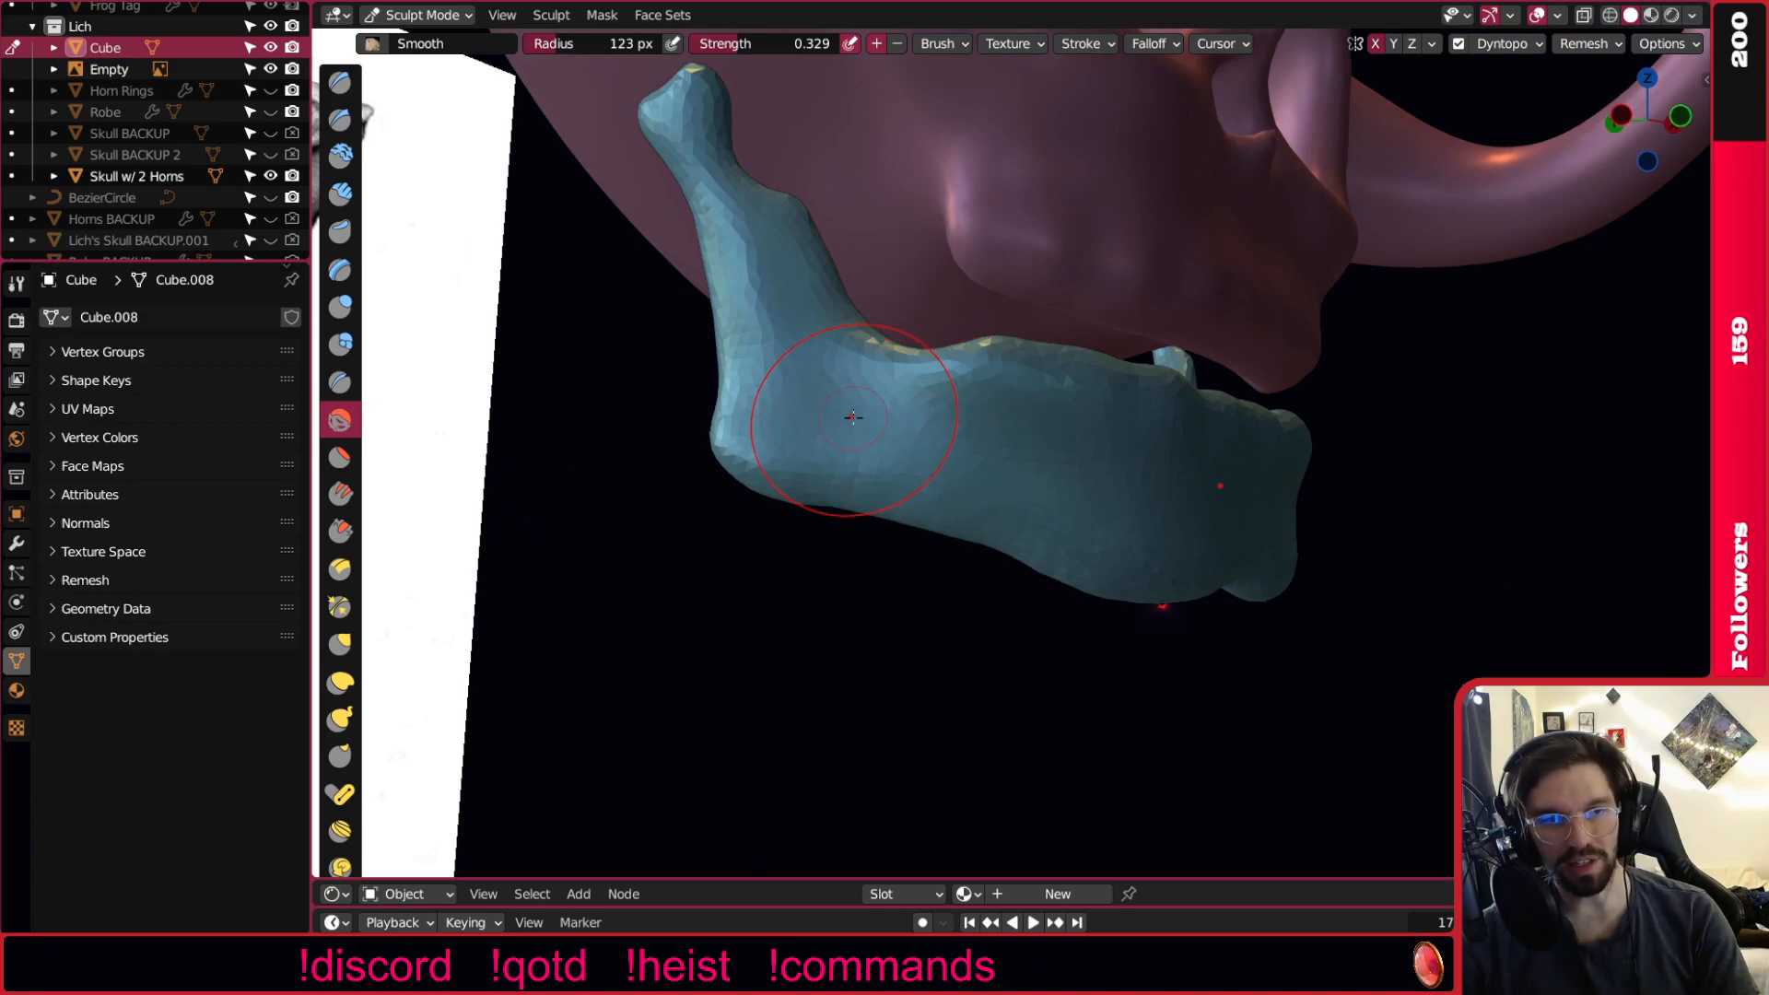
{"action": "mouse_move", "coordinate": [904, 433]}
{"action": "middle_mouse_down"}
{"action": "mouse_move", "coordinate": [922, 506]}
{"action": "mouse_move", "coordinate": [802, 533]}
{"action": "middle_mouse_up"}
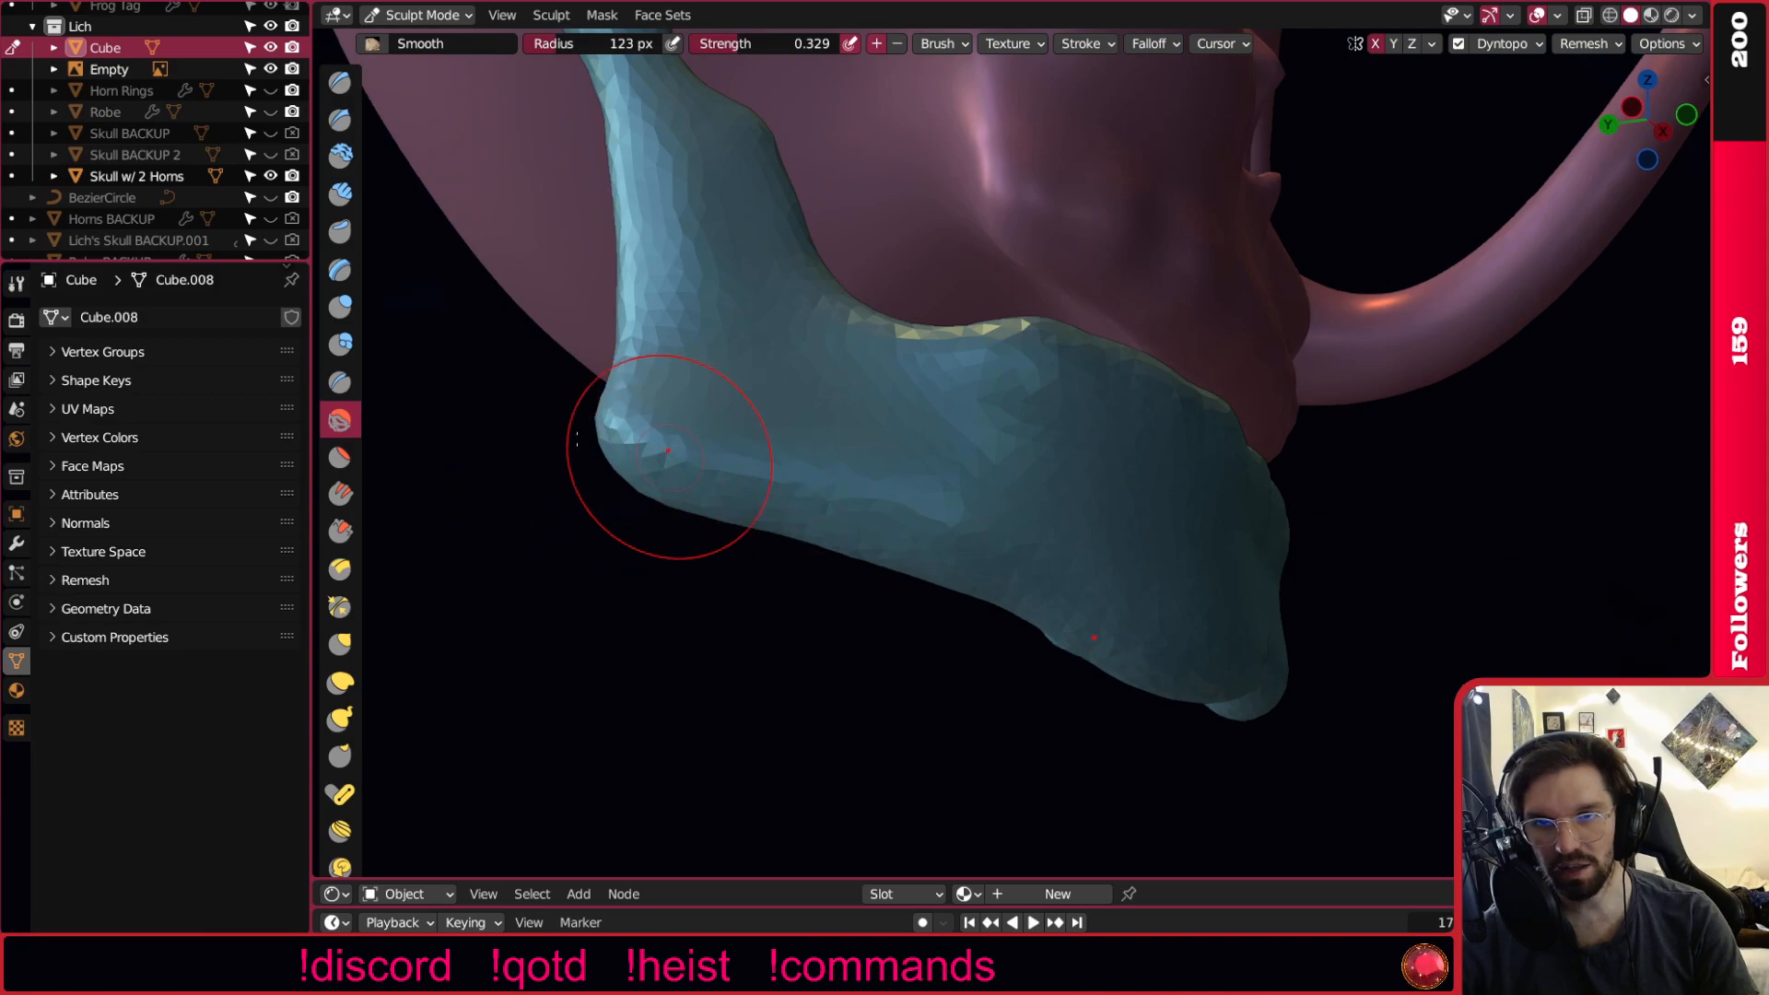
{"action": "mouse_move", "coordinate": [454, 394]}
{"action": "middle_mouse_down"}
{"action": "mouse_move", "coordinate": [1037, 431]}
{"action": "mouse_move", "coordinate": [632, 335]}
{"action": "mouse_move", "coordinate": [790, 506]}
{"action": "mouse_move", "coordinate": [691, 395]}
{"action": "middle_mouse_up"}
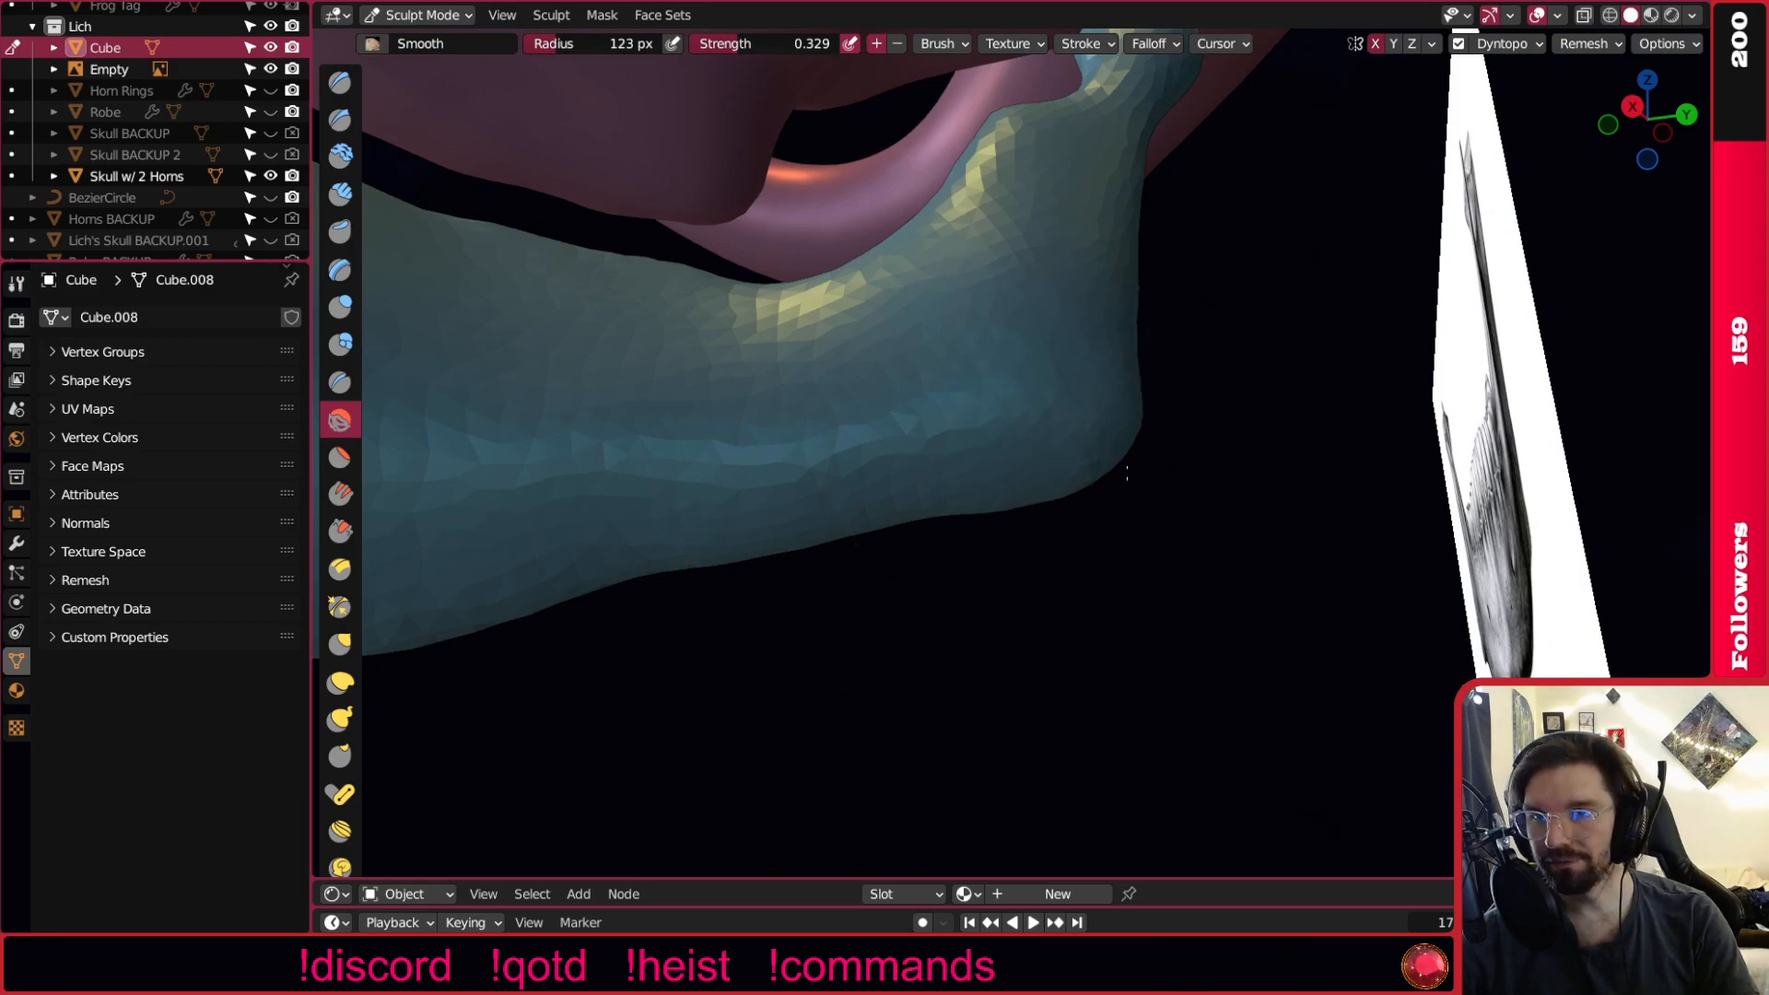
{"action": "mouse_move", "coordinate": [1017, 398]}
{"action": "middle_mouse_down"}
{"action": "mouse_move", "coordinate": [900, 612]}
{"action": "mouse_move", "coordinate": [984, 535]}
{"action": "mouse_move", "coordinate": [977, 548]}
{"action": "middle_mouse_up"}
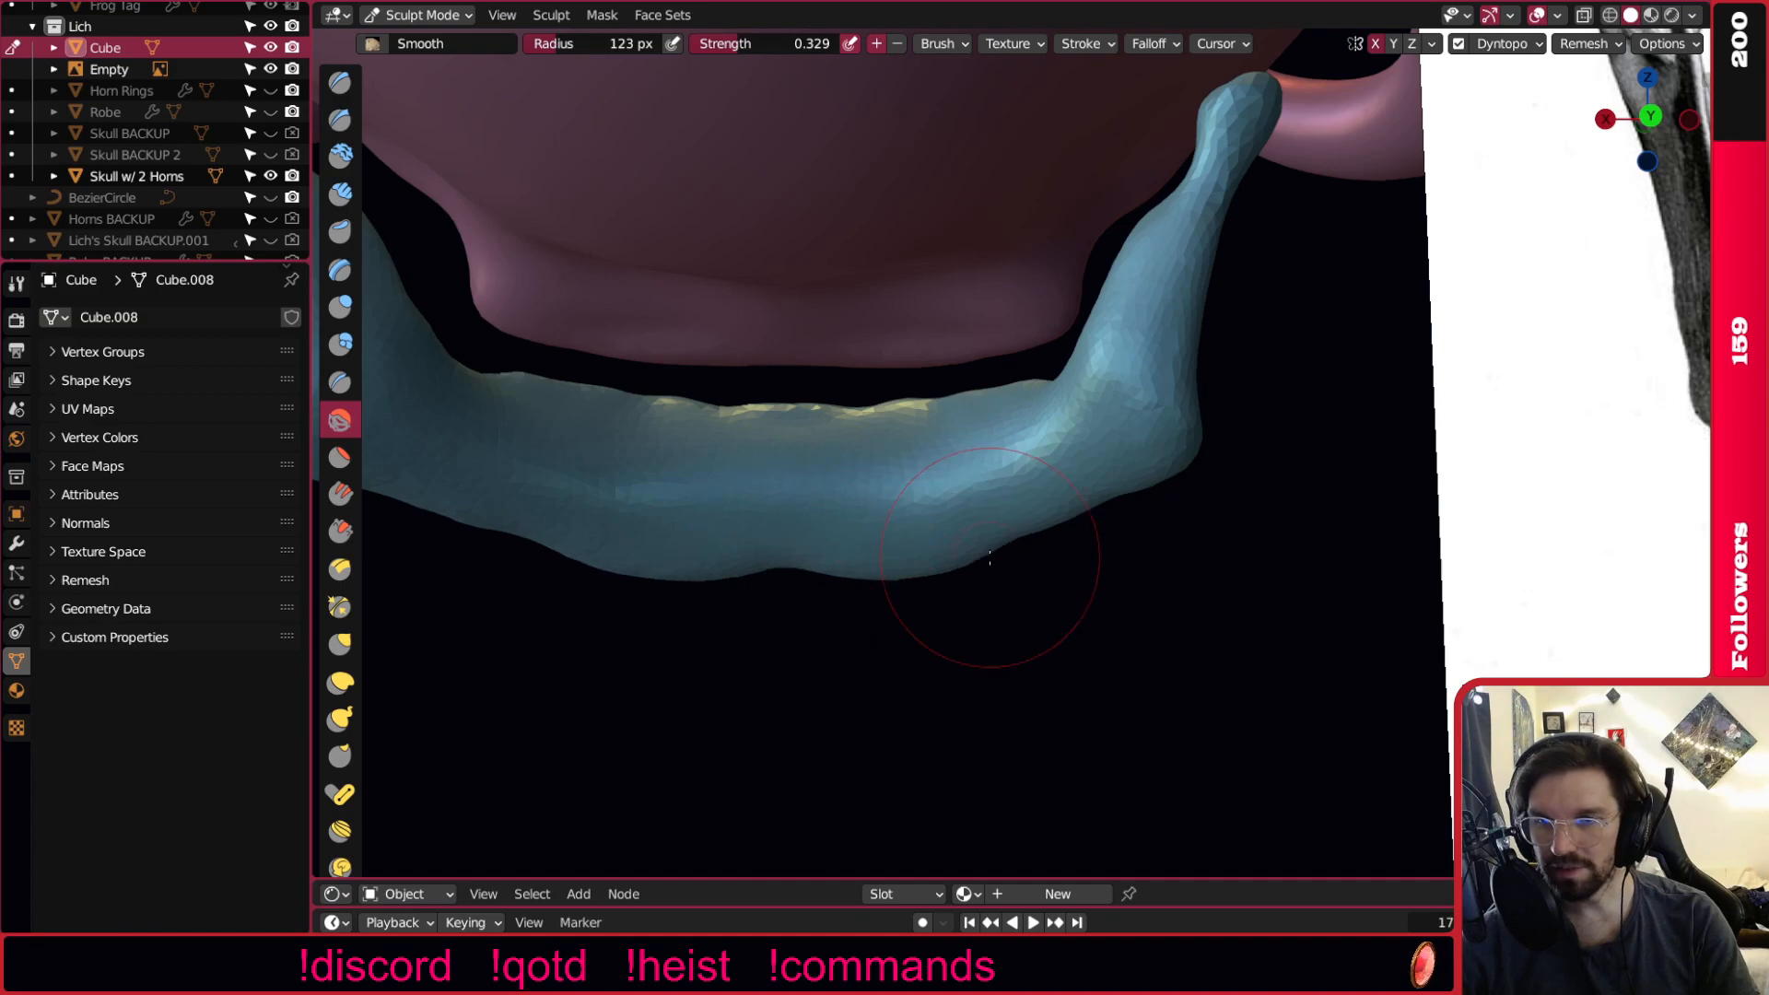
{"action": "mouse_move", "coordinate": [1214, 433]}
{"action": "middle_mouse_down"}
{"action": "mouse_move", "coordinate": [750, 493]}
{"action": "mouse_move", "coordinate": [1019, 572]}
{"action": "middle_mouse_up"}
{"action": "mouse_move", "coordinate": [631, 413]}
{"action": "left_mouse_down"}
{"action": "mouse_move", "coordinate": [621, 423]}
{"action": "mouse_move", "coordinate": [671, 396]}
{"action": "left_mouse_up"}
{"action": "middle_click_drag", "start_coordinate": [674, 562], "coordinate": [612, 533]}
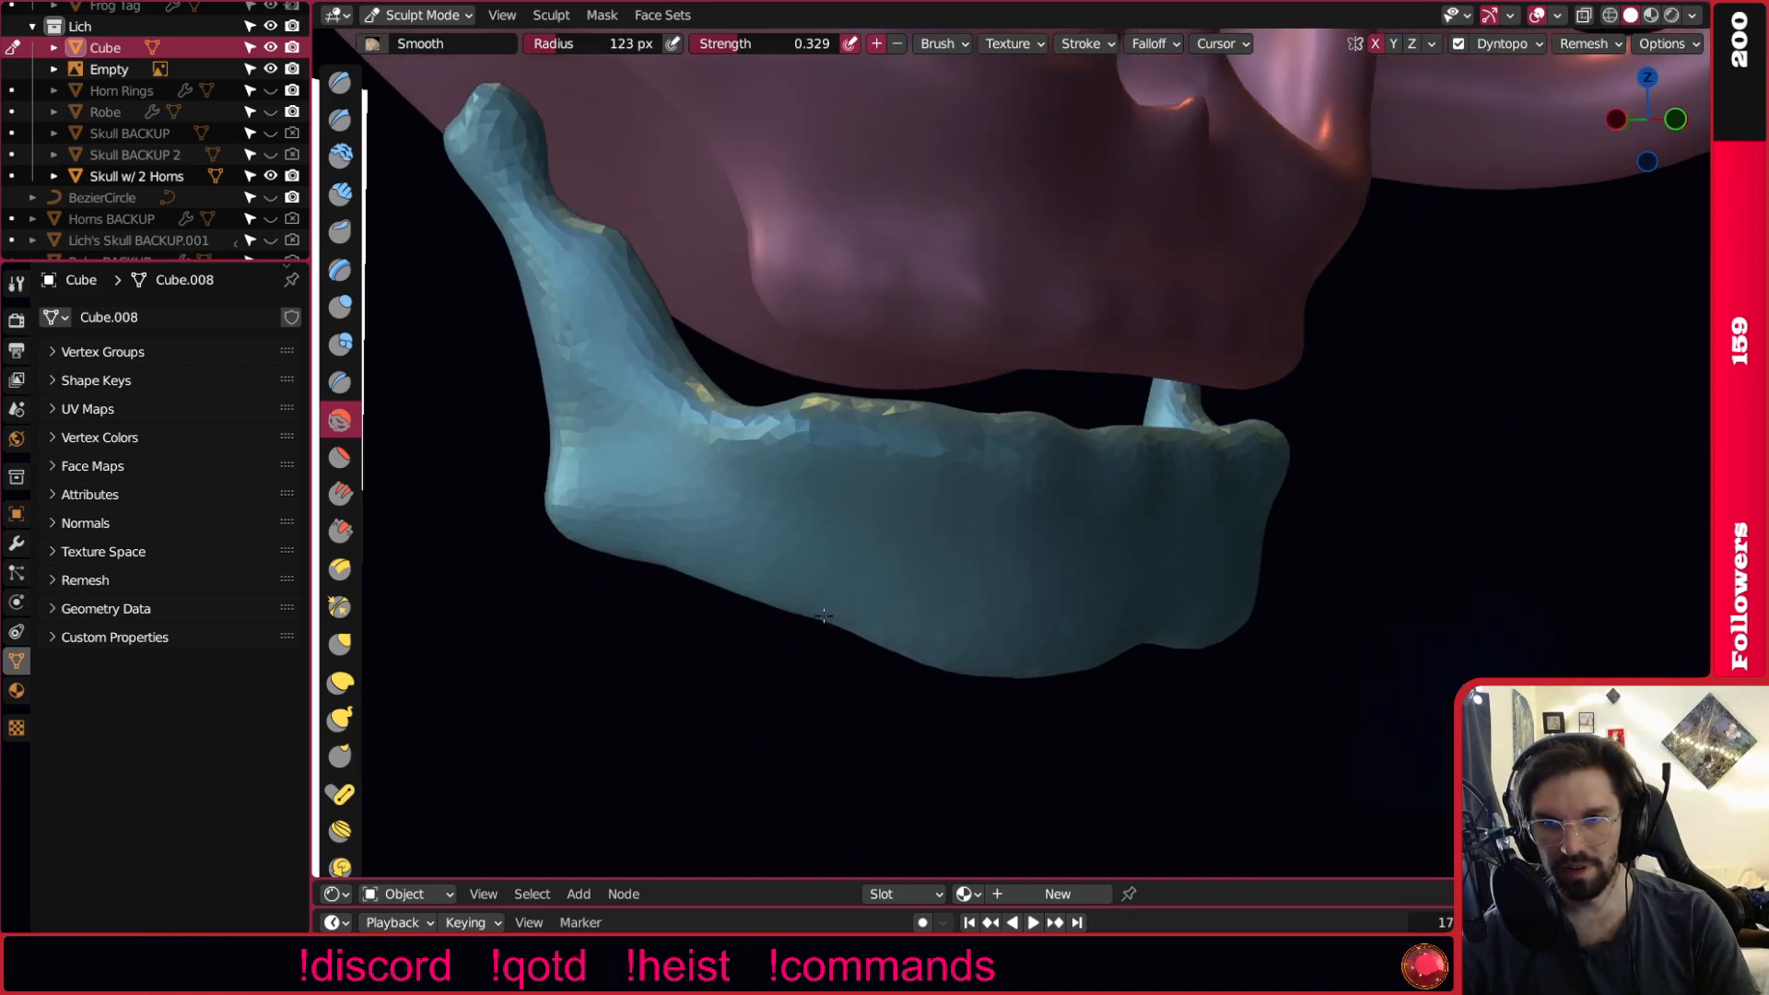
Examine the jaw's proportions from the rear, side and front against the skull and the mandible reference.
{"action": "middle_click_drag", "start_coordinate": [791, 613], "coordinate": [575, 530]}
{"action": "middle_click_drag", "start_coordinate": [1057, 512], "coordinate": [969, 533]}
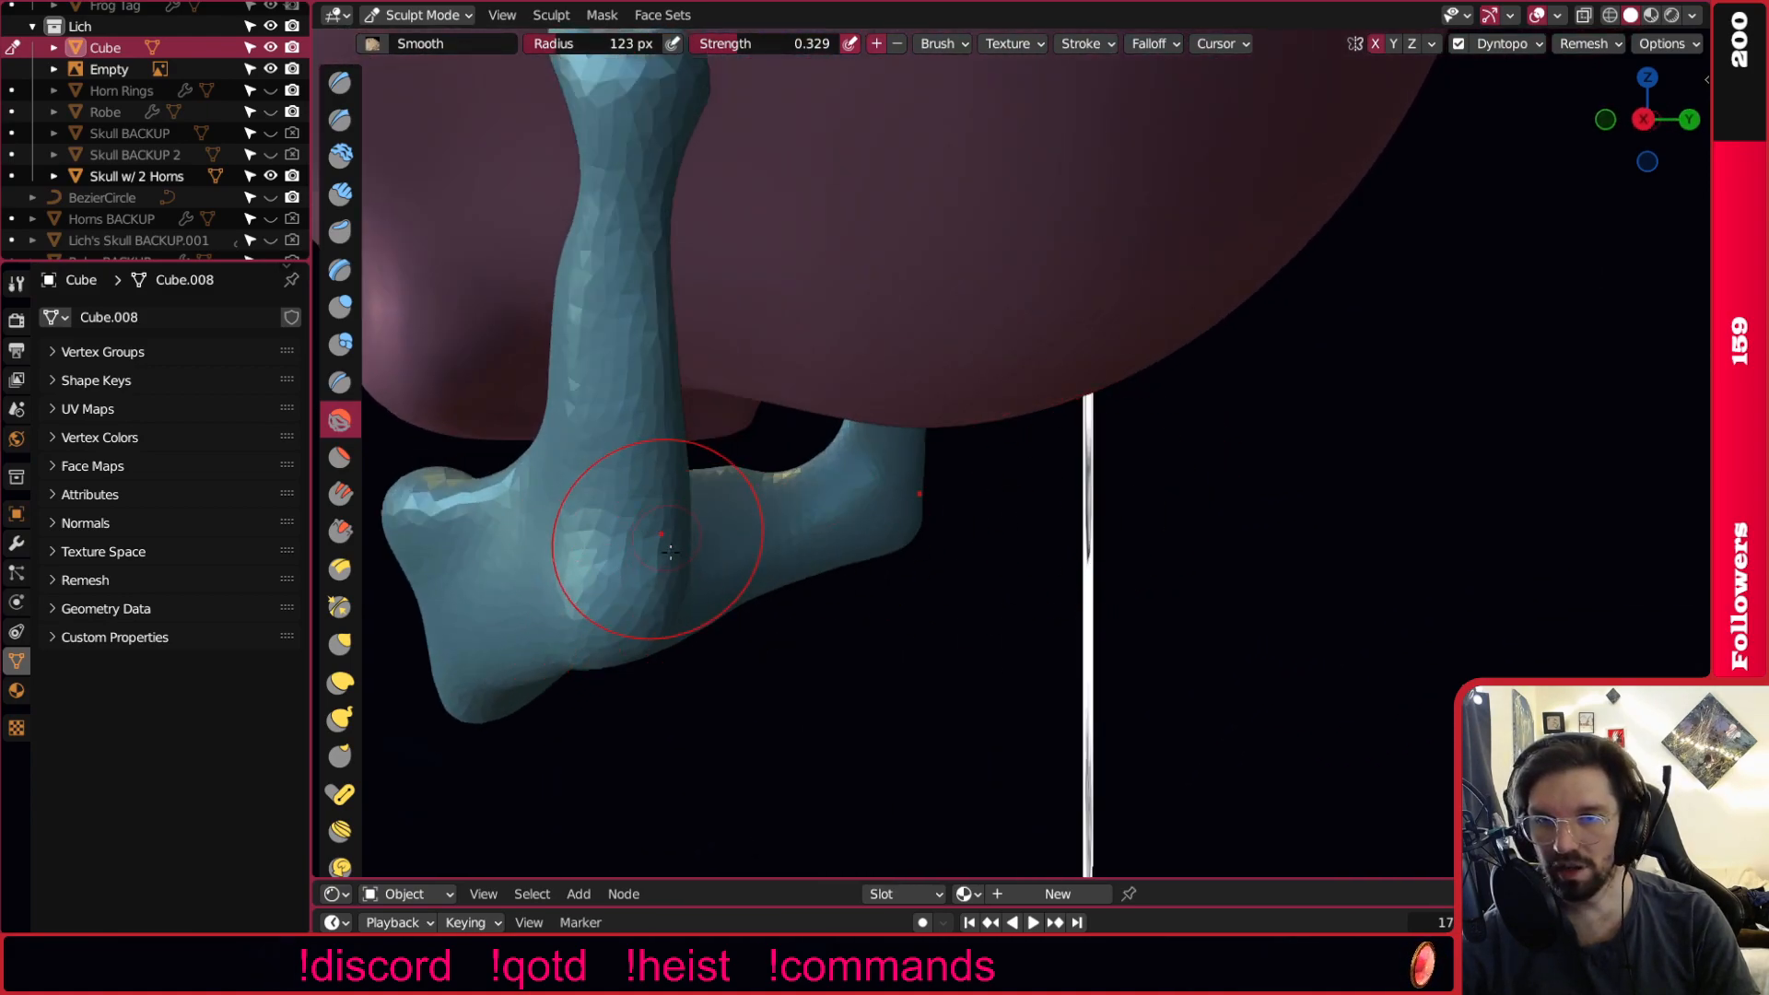
{"action": "mouse_move", "coordinate": [684, 557]}
{"action": "middle_mouse_down"}
{"action": "mouse_move", "coordinate": [949, 525]}
{"action": "mouse_move", "coordinate": [1051, 535]}
{"action": "mouse_move", "coordinate": [1075, 506]}
{"action": "mouse_move", "coordinate": [1042, 572]}
{"action": "middle_mouse_up"}
{"action": "middle_click_drag", "start_coordinate": [785, 482], "coordinate": [885, 493]}
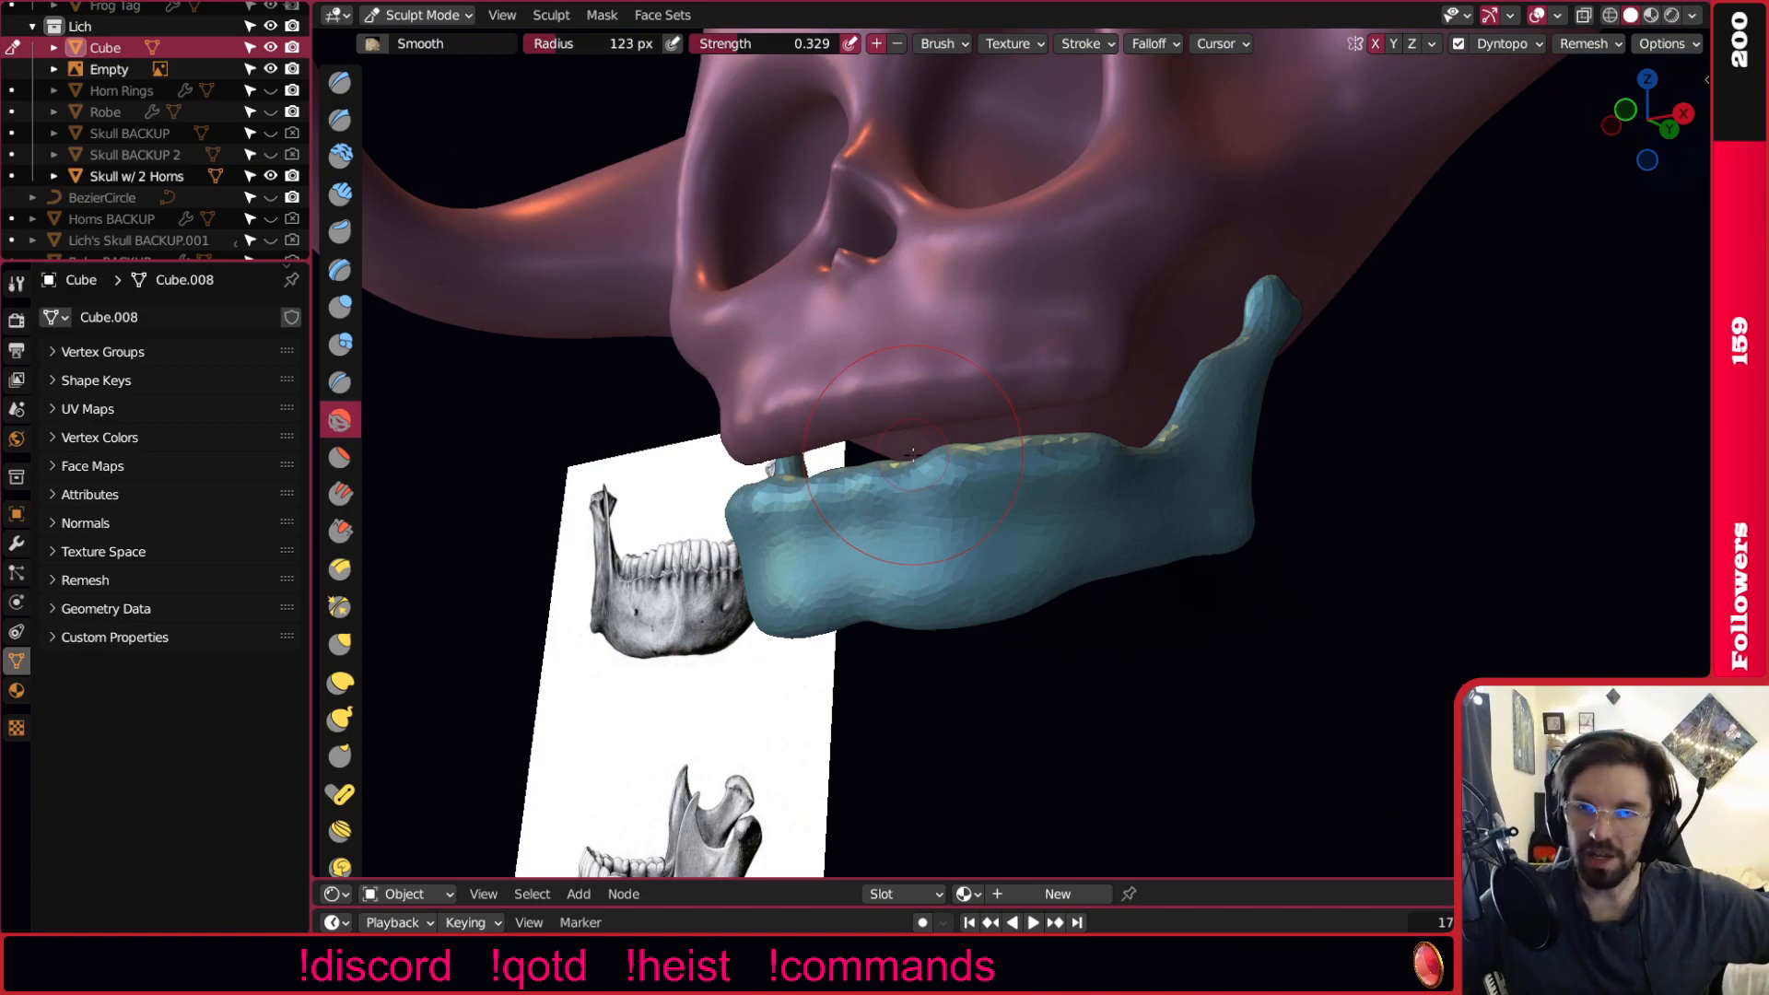
{"action": "scroll", "coordinate": [913, 453], "scroll_direction": "down", "scroll_amount": 5}
{"action": "middle_click_drag", "start_coordinate": [913, 453], "coordinate": [1018, 221]}
{"action": "key", "text": "KP_1"}
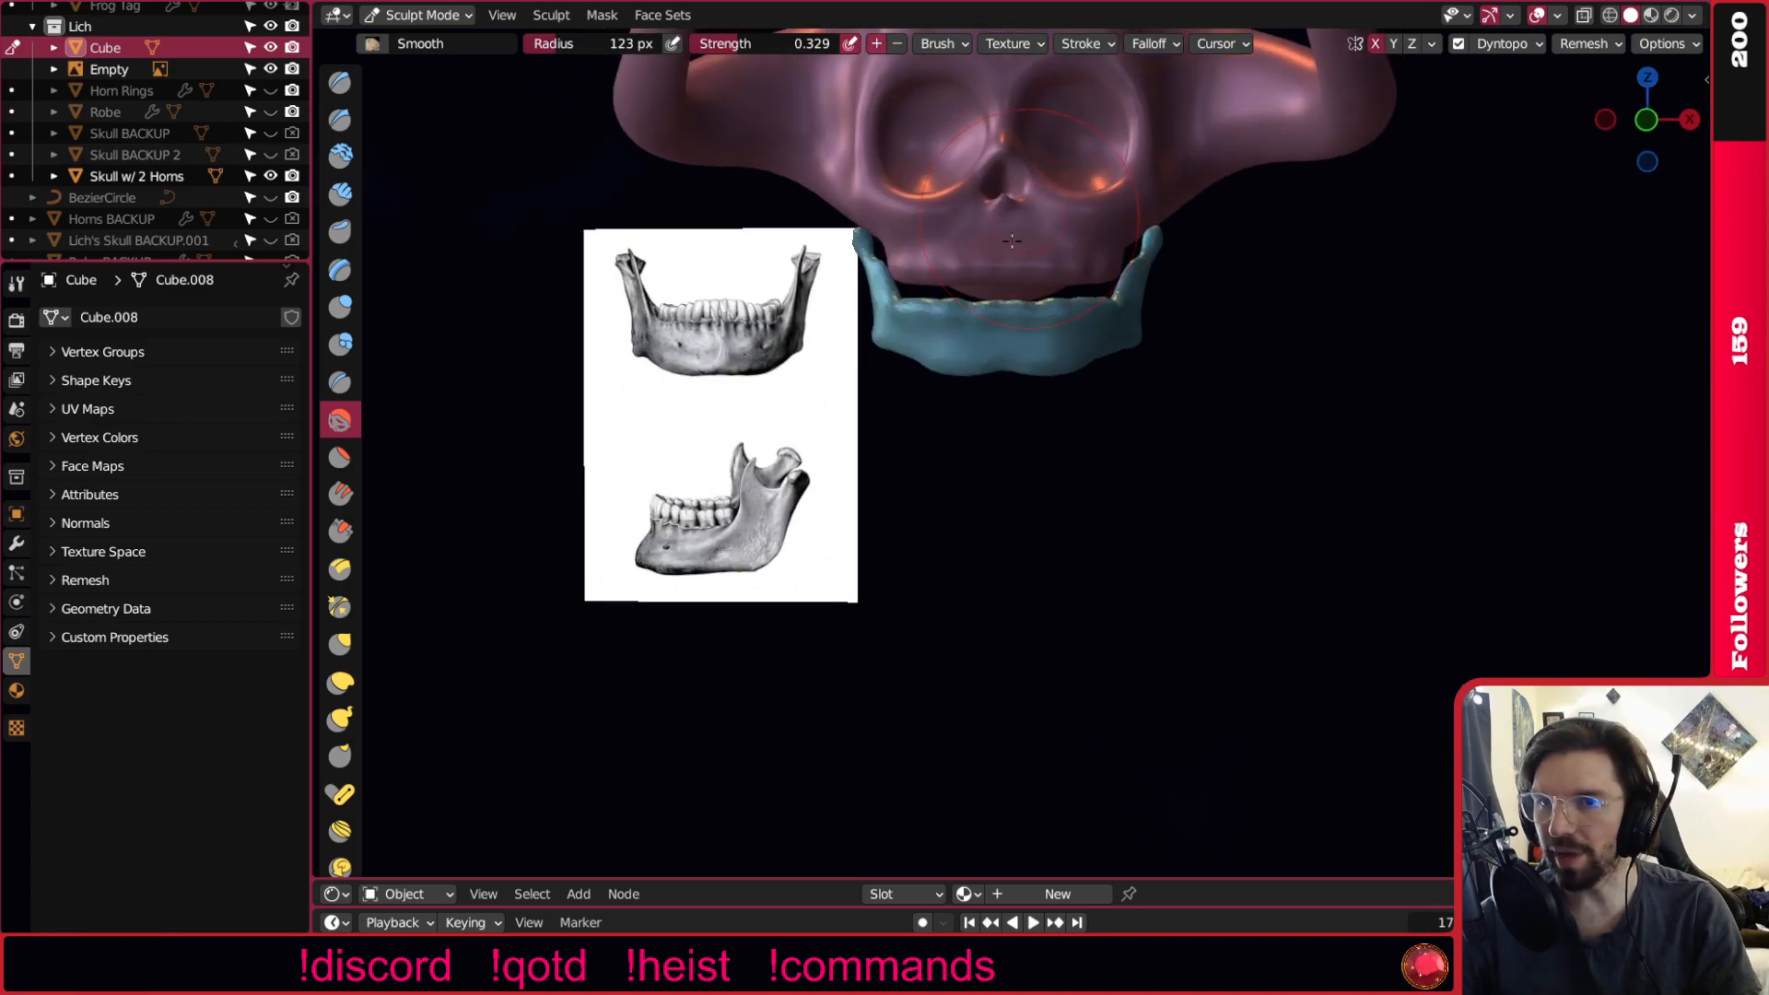
{"action": "scroll", "coordinate": [1078, 253], "scroll_direction": "up", "scroll_amount": 4}
{"action": "scroll", "coordinate": [1108, 267], "scroll_direction": "down", "scroll_amount": 4}
{"action": "middle_click_drag", "start_coordinate": [1108, 267], "coordinate": [1041, 315]}
{"action": "middle_click_drag", "start_coordinate": [1214, 488], "coordinate": [1035, 513]}
{"action": "scroll", "coordinate": [1035, 514], "scroll_direction": "up", "scroll_amount": 3}
Inflate the lower border of the jaw body toward the chin with a 107 px Inflate brush at strength 0.500.
{"action": "left_click", "coordinate": [340, 306]}
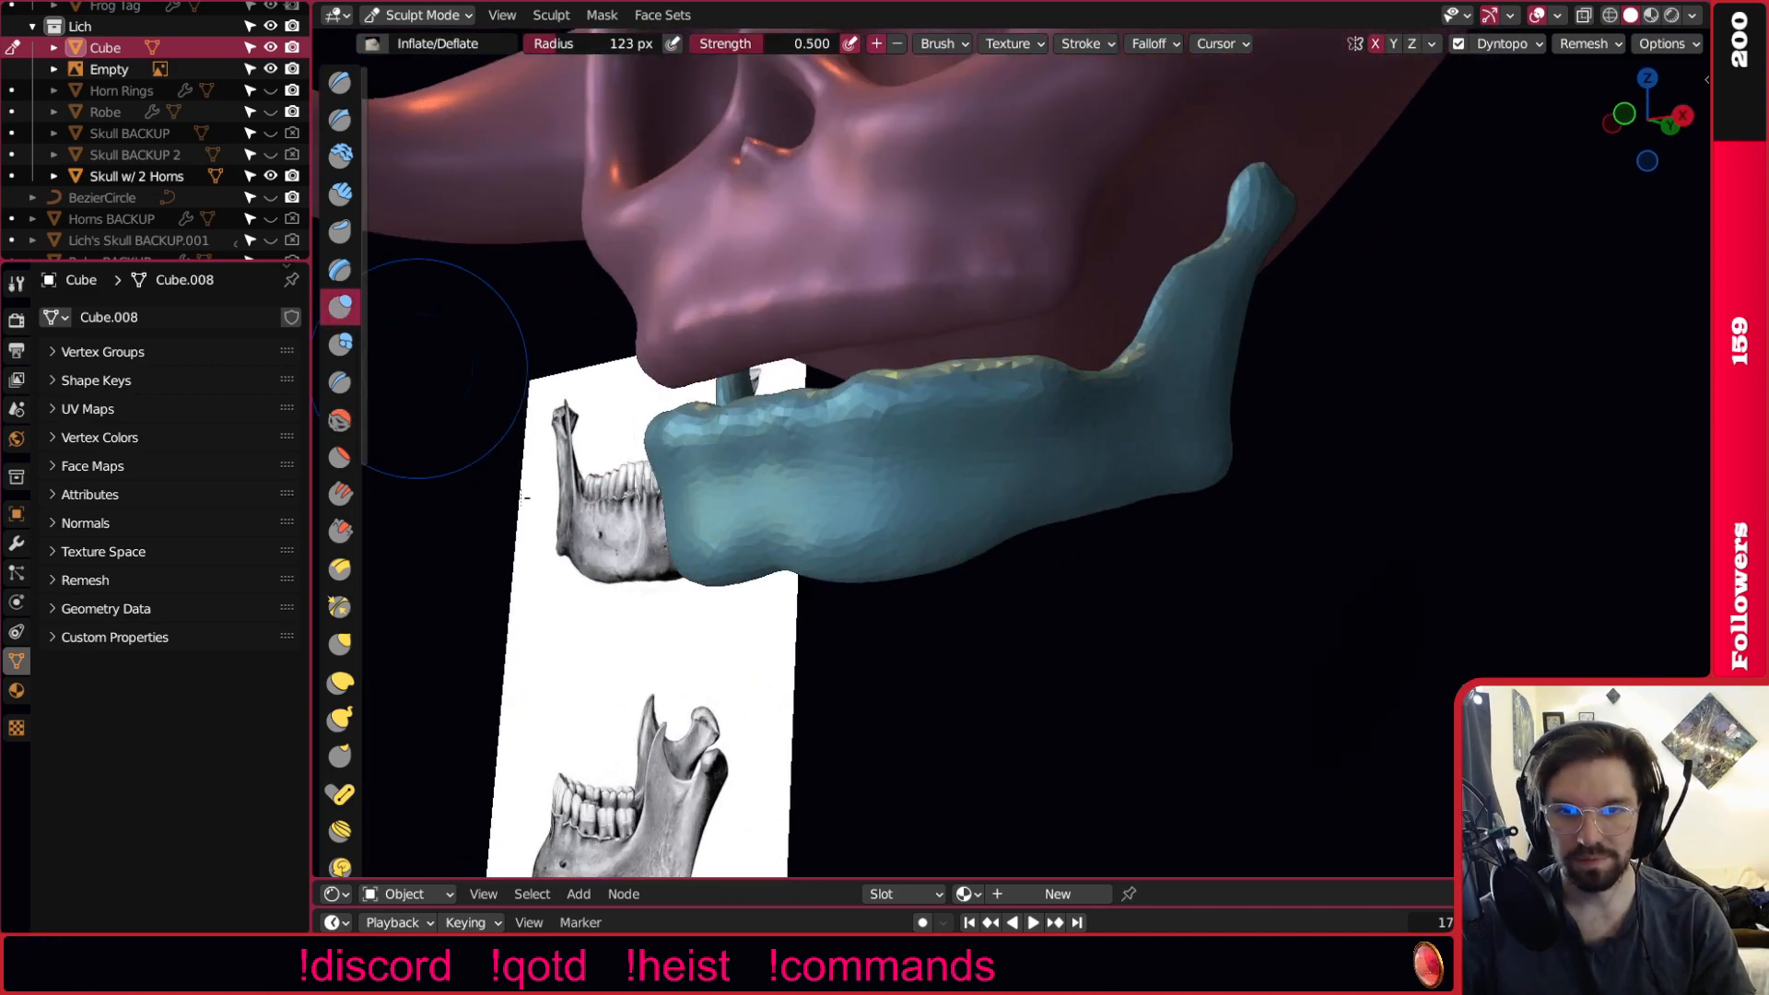
{"action": "scroll", "coordinate": [983, 559], "scroll_direction": "down", "scroll_amount": 3}
{"action": "scroll", "coordinate": [973, 537], "scroll_direction": "up", "scroll_amount": 4}
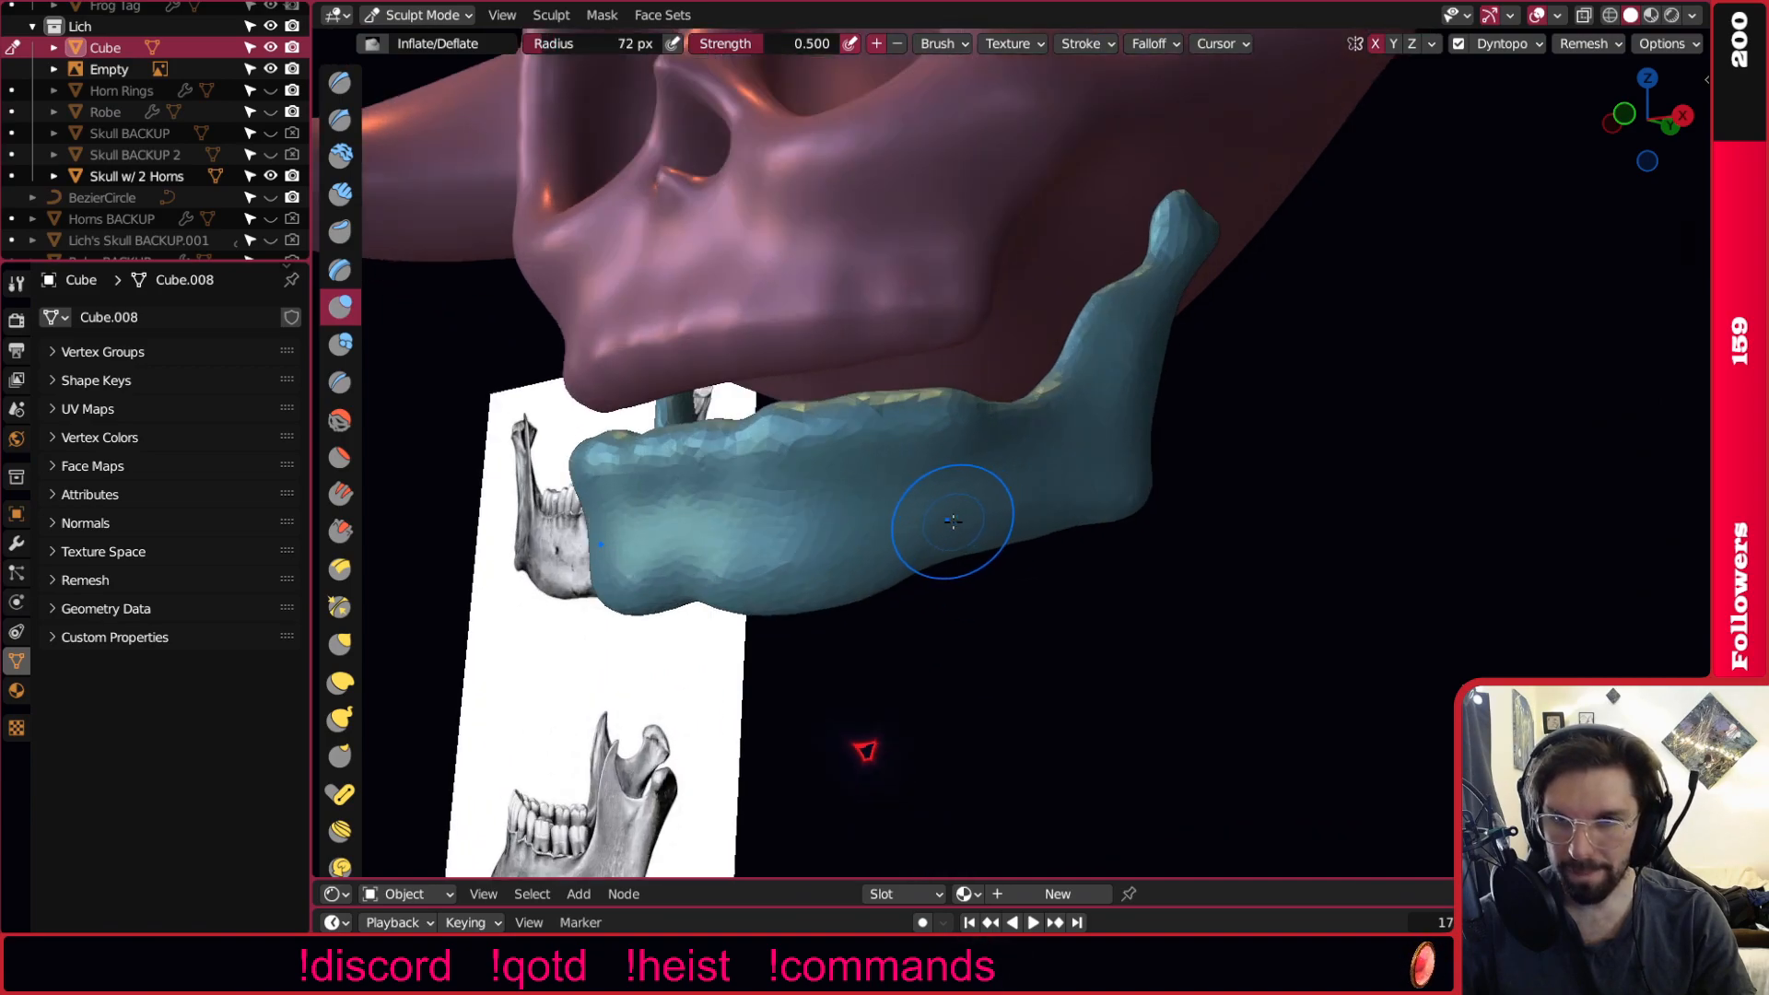
{"action": "key", "text": "f"}
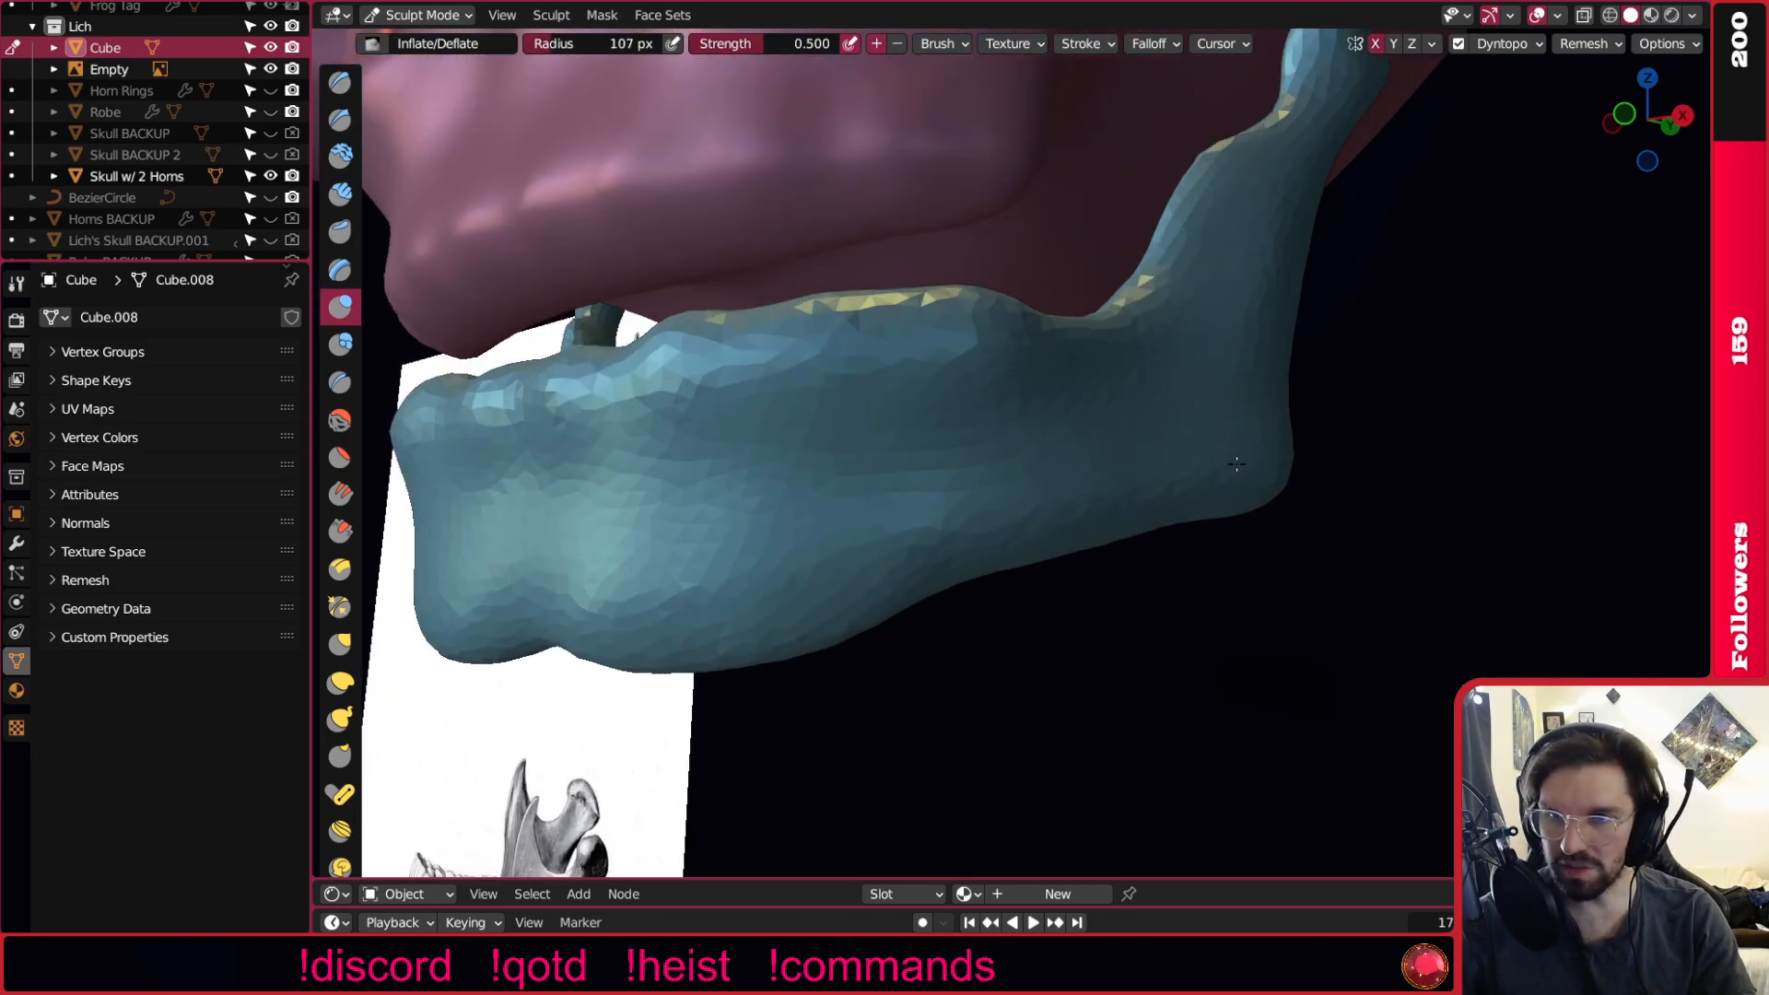
{"action": "left_click_drag", "start_coordinate": [758, 611], "coordinate": [866, 603]}
{"action": "middle_click_drag", "start_coordinate": [875, 619], "coordinate": [1075, 553], "text": "shift"}
{"action": "left_click_drag", "start_coordinate": [1069, 535], "coordinate": [754, 558]}
{"action": "left_click_drag", "start_coordinate": [748, 486], "coordinate": [728, 441]}
Build up the lower border beside the chin and back along the jaw body with further Inflate strokes.
{"action": "scroll", "coordinate": [772, 446], "scroll_direction": "down", "scroll_amount": 4}
{"action": "mouse_move", "coordinate": [787, 448]}
{"action": "middle_mouse_down"}
{"action": "mouse_move", "coordinate": [901, 451]}
{"action": "mouse_move", "coordinate": [848, 448]}
{"action": "middle_mouse_up"}
{"action": "scroll", "coordinate": [739, 450], "scroll_direction": "up", "scroll_amount": 2}
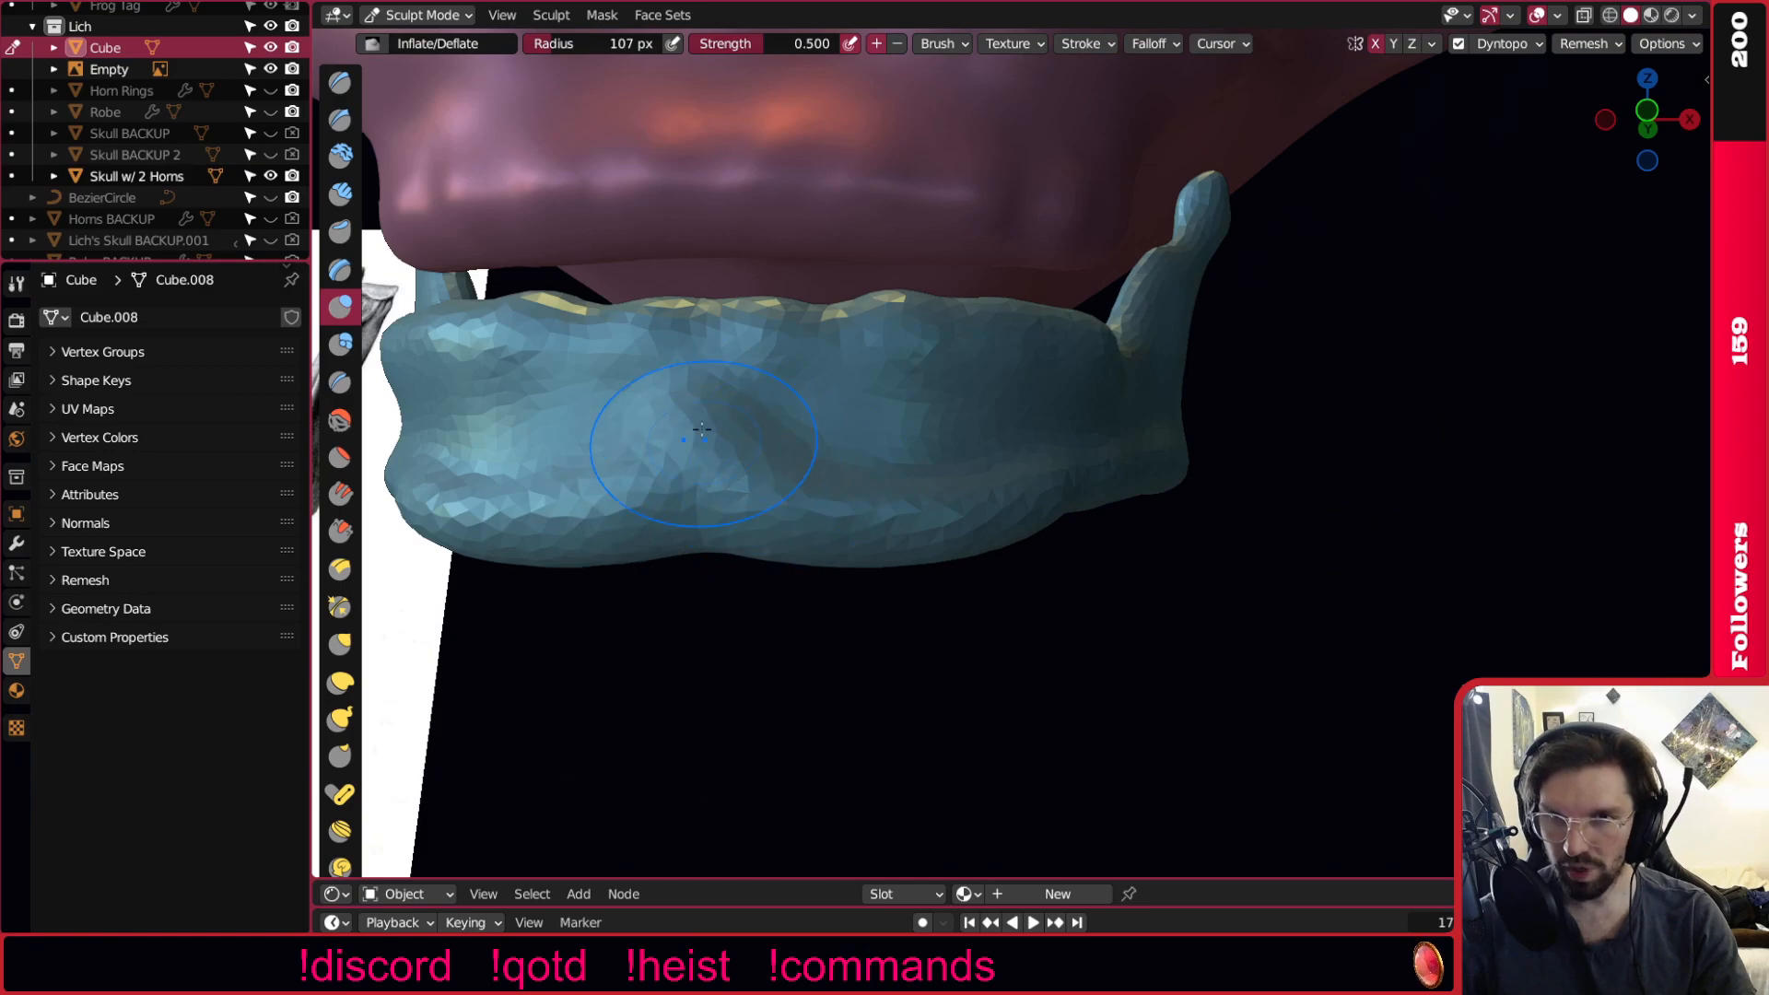
{"action": "mouse_move", "coordinate": [1047, 473]}
{"action": "middle_mouse_down"}
{"action": "mouse_move", "coordinate": [949, 521]}
{"action": "mouse_move", "coordinate": [979, 516]}
{"action": "middle_mouse_up"}
{"action": "mouse_move", "coordinate": [703, 523]}
{"action": "left_mouse_down"}
{"action": "mouse_move", "coordinate": [698, 488]}
{"action": "mouse_move", "coordinate": [643, 499]}
{"action": "mouse_move", "coordinate": [801, 514]}
{"action": "left_mouse_up"}
{"action": "mouse_move", "coordinate": [910, 516]}
{"action": "middle_mouse_down"}
{"action": "mouse_move", "coordinate": [931, 500]}
{"action": "mouse_move", "coordinate": [821, 482]}
{"action": "middle_mouse_up"}
{"action": "left_click_drag", "start_coordinate": [830, 482], "coordinate": [1043, 448]}
{"action": "left_click_drag", "start_coordinate": [849, 530], "coordinate": [1087, 494]}
Inflate an oblique ridge from the front of the ramus down the outer jaw body with a 69 px brush.
{"action": "mouse_move", "coordinate": [1087, 495]}
{"action": "middle_mouse_down"}
{"action": "mouse_move", "coordinate": [1047, 484]}
{"action": "mouse_move", "coordinate": [903, 518]}
{"action": "mouse_move", "coordinate": [895, 499]}
{"action": "middle_mouse_up"}
{"action": "key", "text": "bracketleft"}
{"action": "key", "text": "bracketleft"}
{"action": "key", "text": "bracketleft"}
{"action": "key", "text": "bracketleft"}
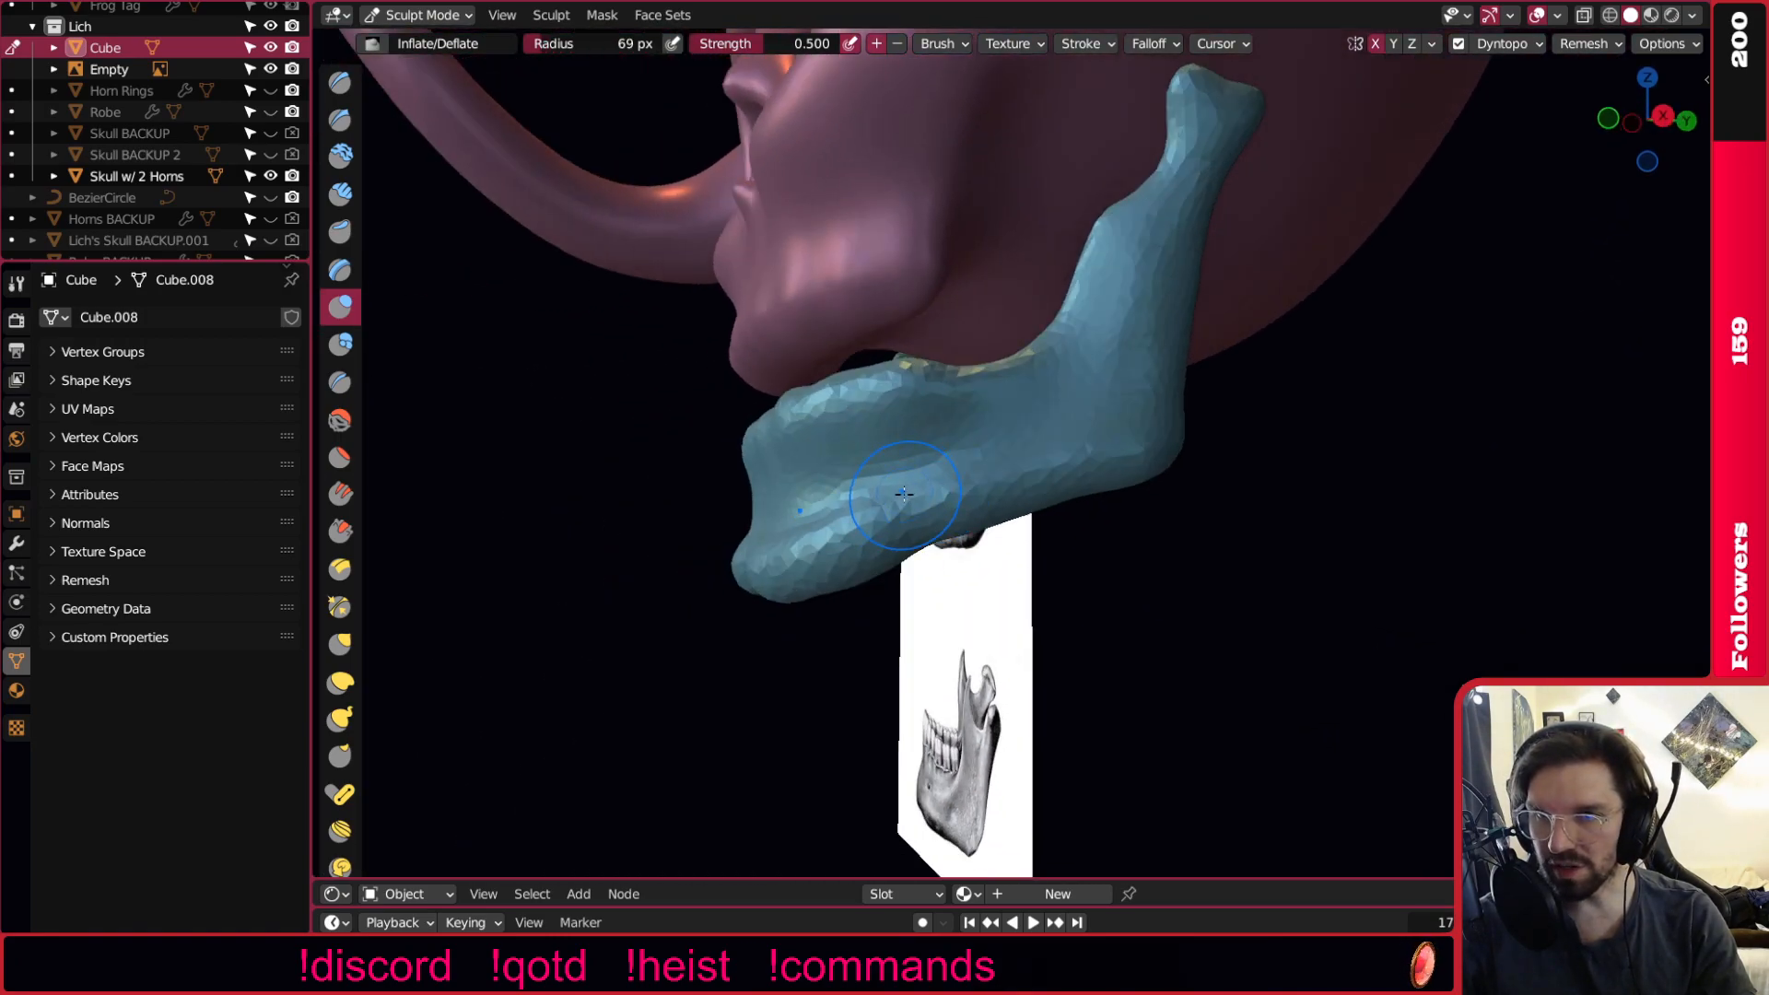
{"action": "left_click_drag", "start_coordinate": [1115, 313], "coordinate": [1012, 405]}
{"action": "mouse_move", "coordinate": [1055, 344]}
{"action": "left_mouse_down"}
{"action": "mouse_move", "coordinate": [887, 490]}
{"action": "mouse_move", "coordinate": [921, 452]}
{"action": "left_mouse_up"}
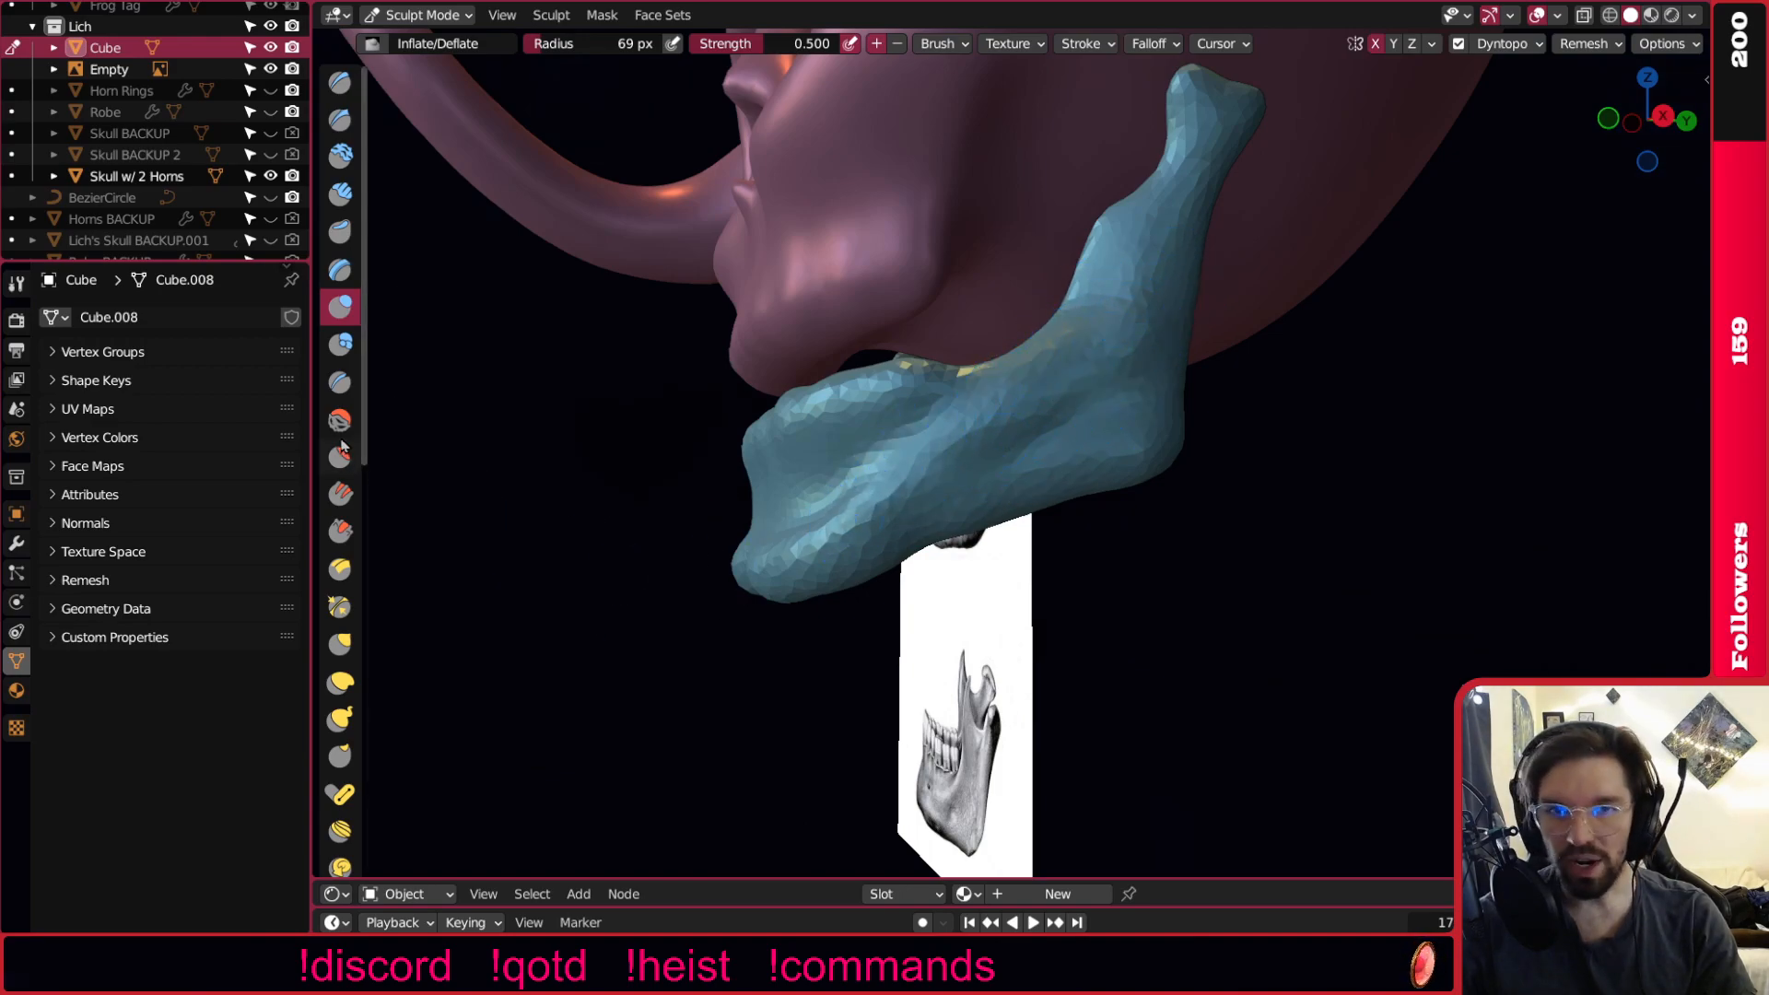
Soften the oblique ridge and the lower border with a 103 px Smooth brush at strength 0.329.
{"action": "key", "text": "s"}
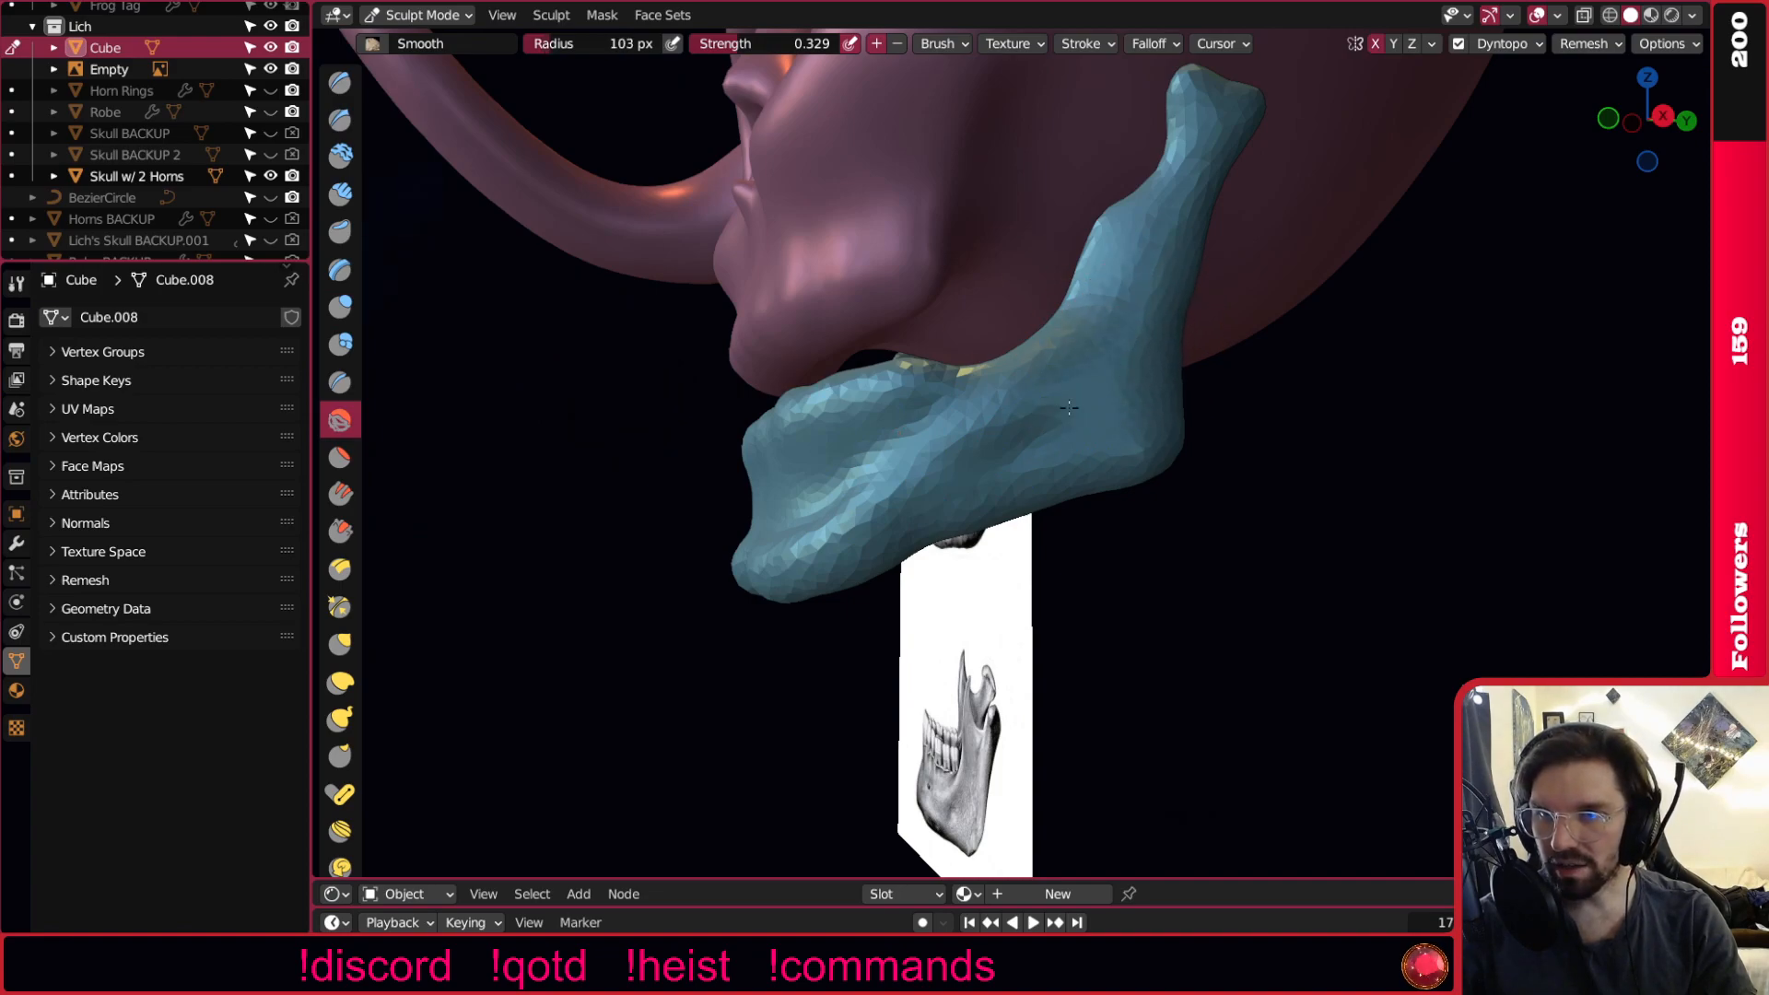
{"action": "middle_click_drag", "start_coordinate": [920, 498], "coordinate": [1033, 505]}
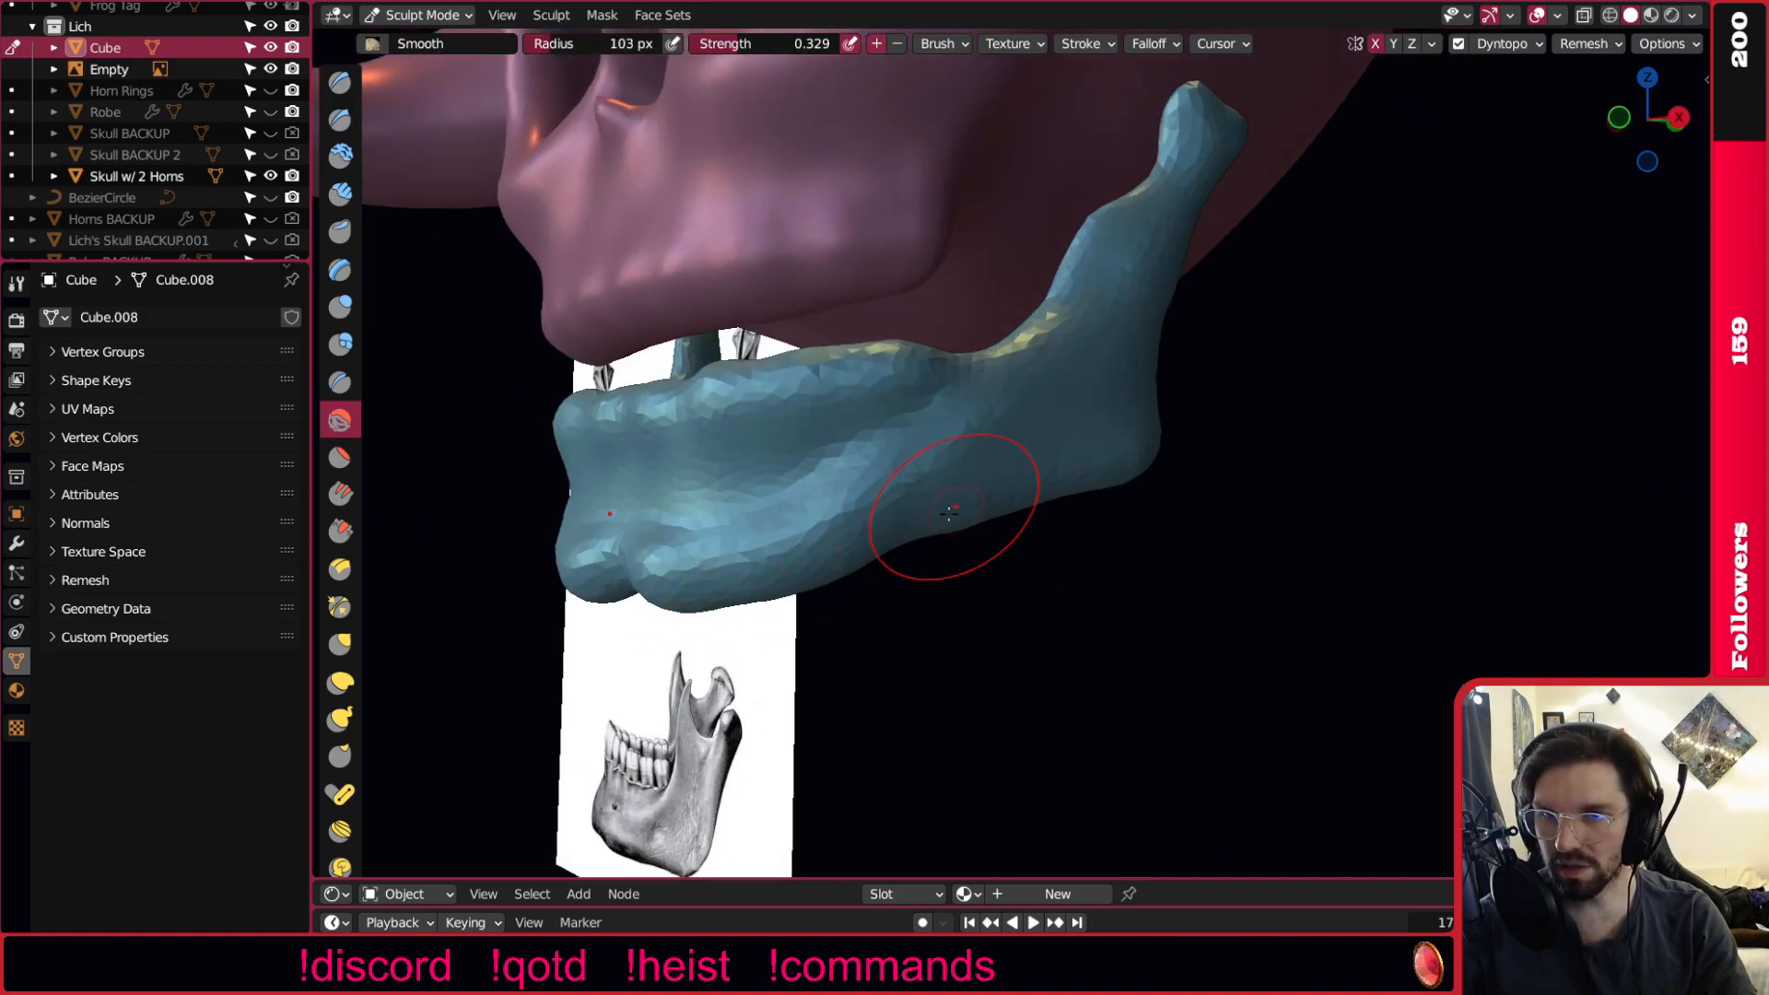
{"action": "middle_click_drag", "start_coordinate": [663, 605], "coordinate": [728, 594]}
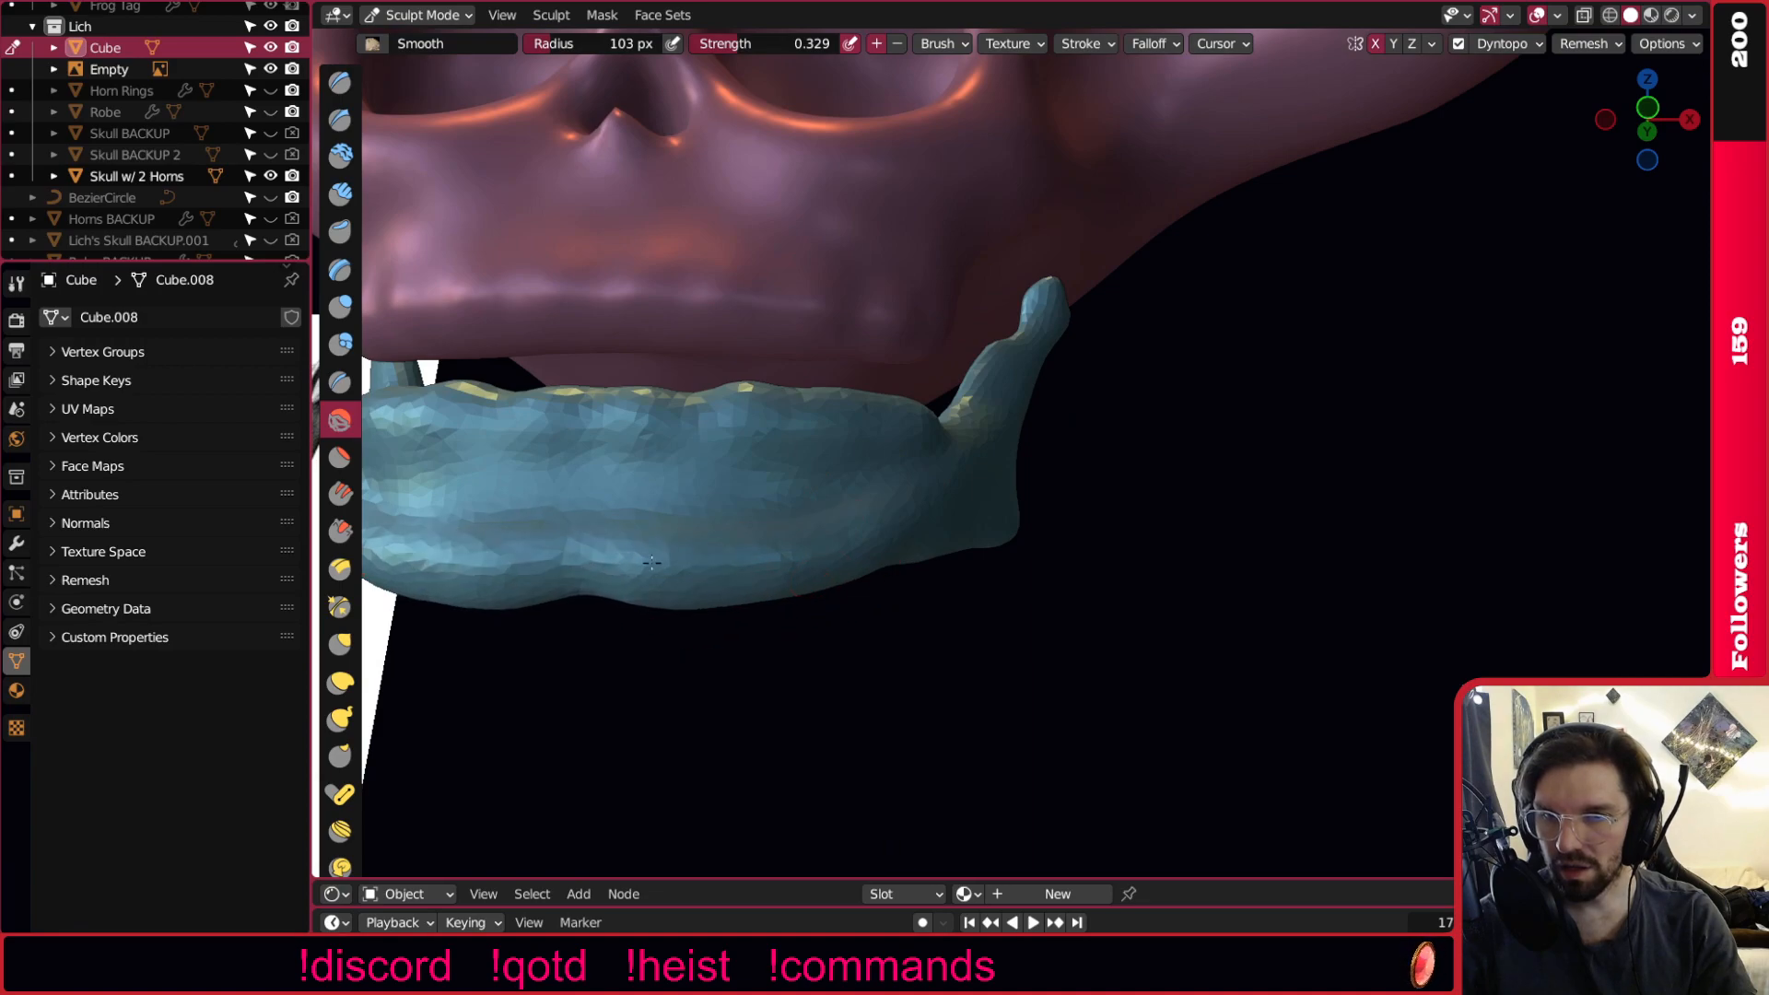
{"action": "middle_click_drag", "start_coordinate": [960, 553], "coordinate": [931, 515]}
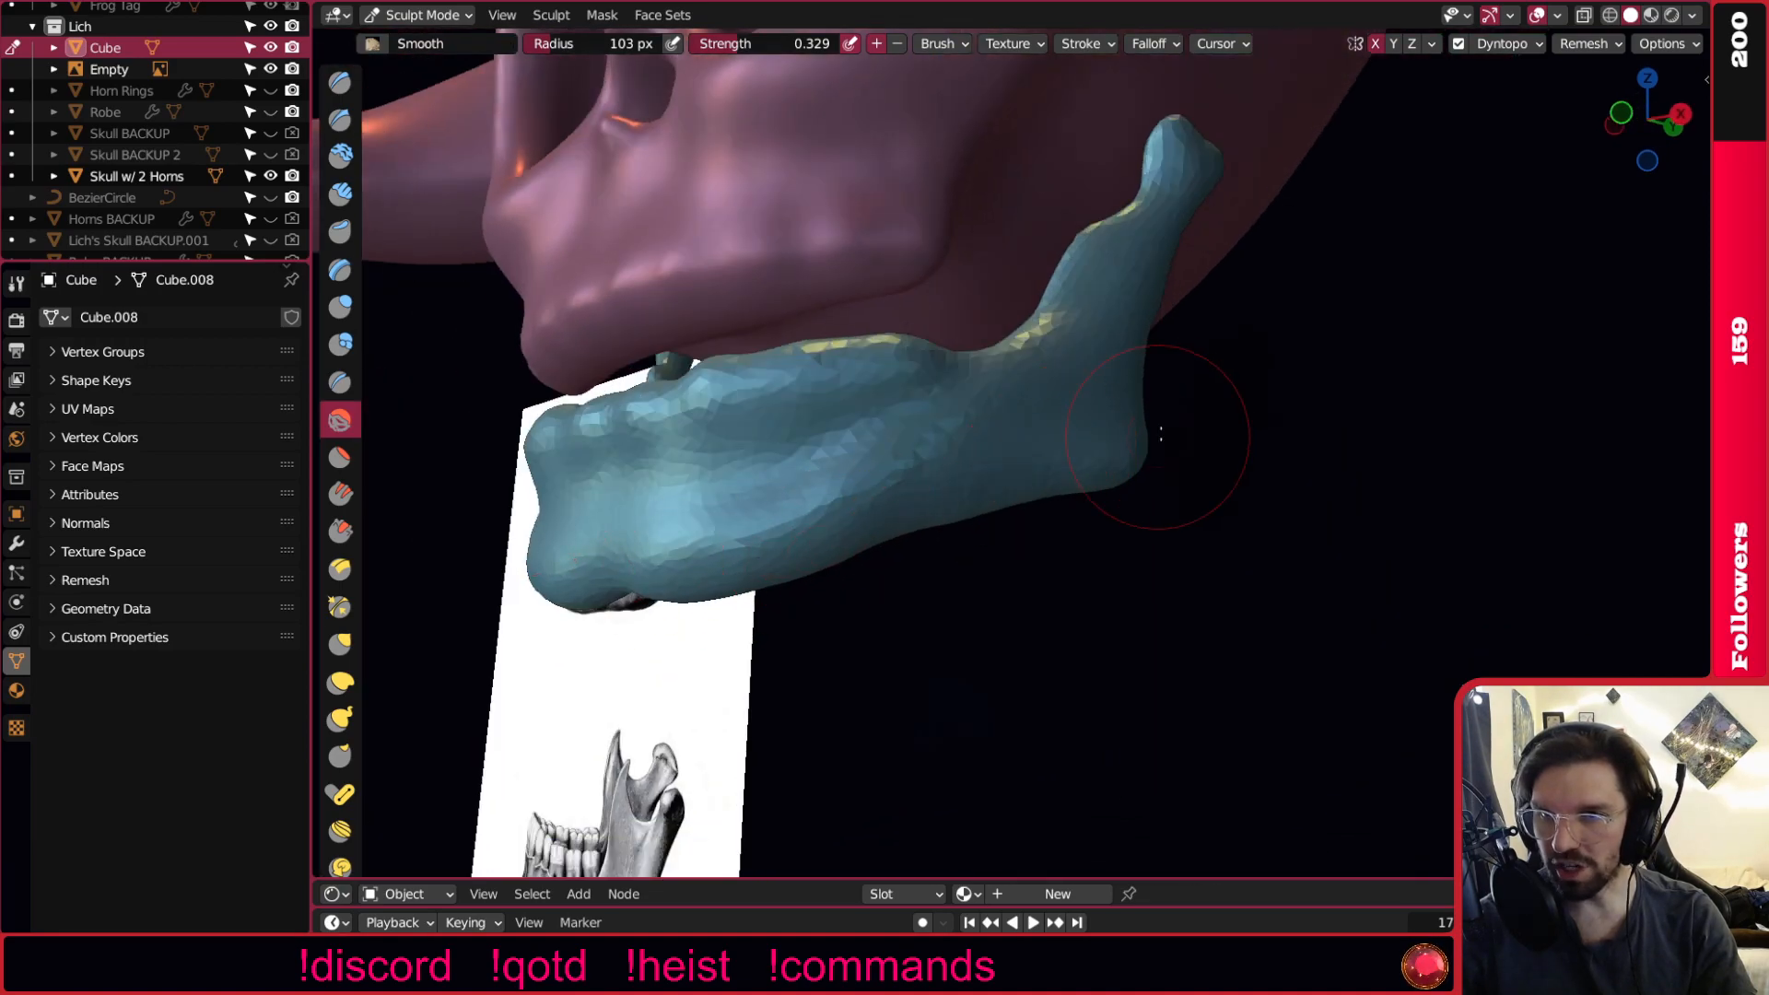
{"action": "middle_click_drag", "start_coordinate": [1163, 433], "coordinate": [1193, 405]}
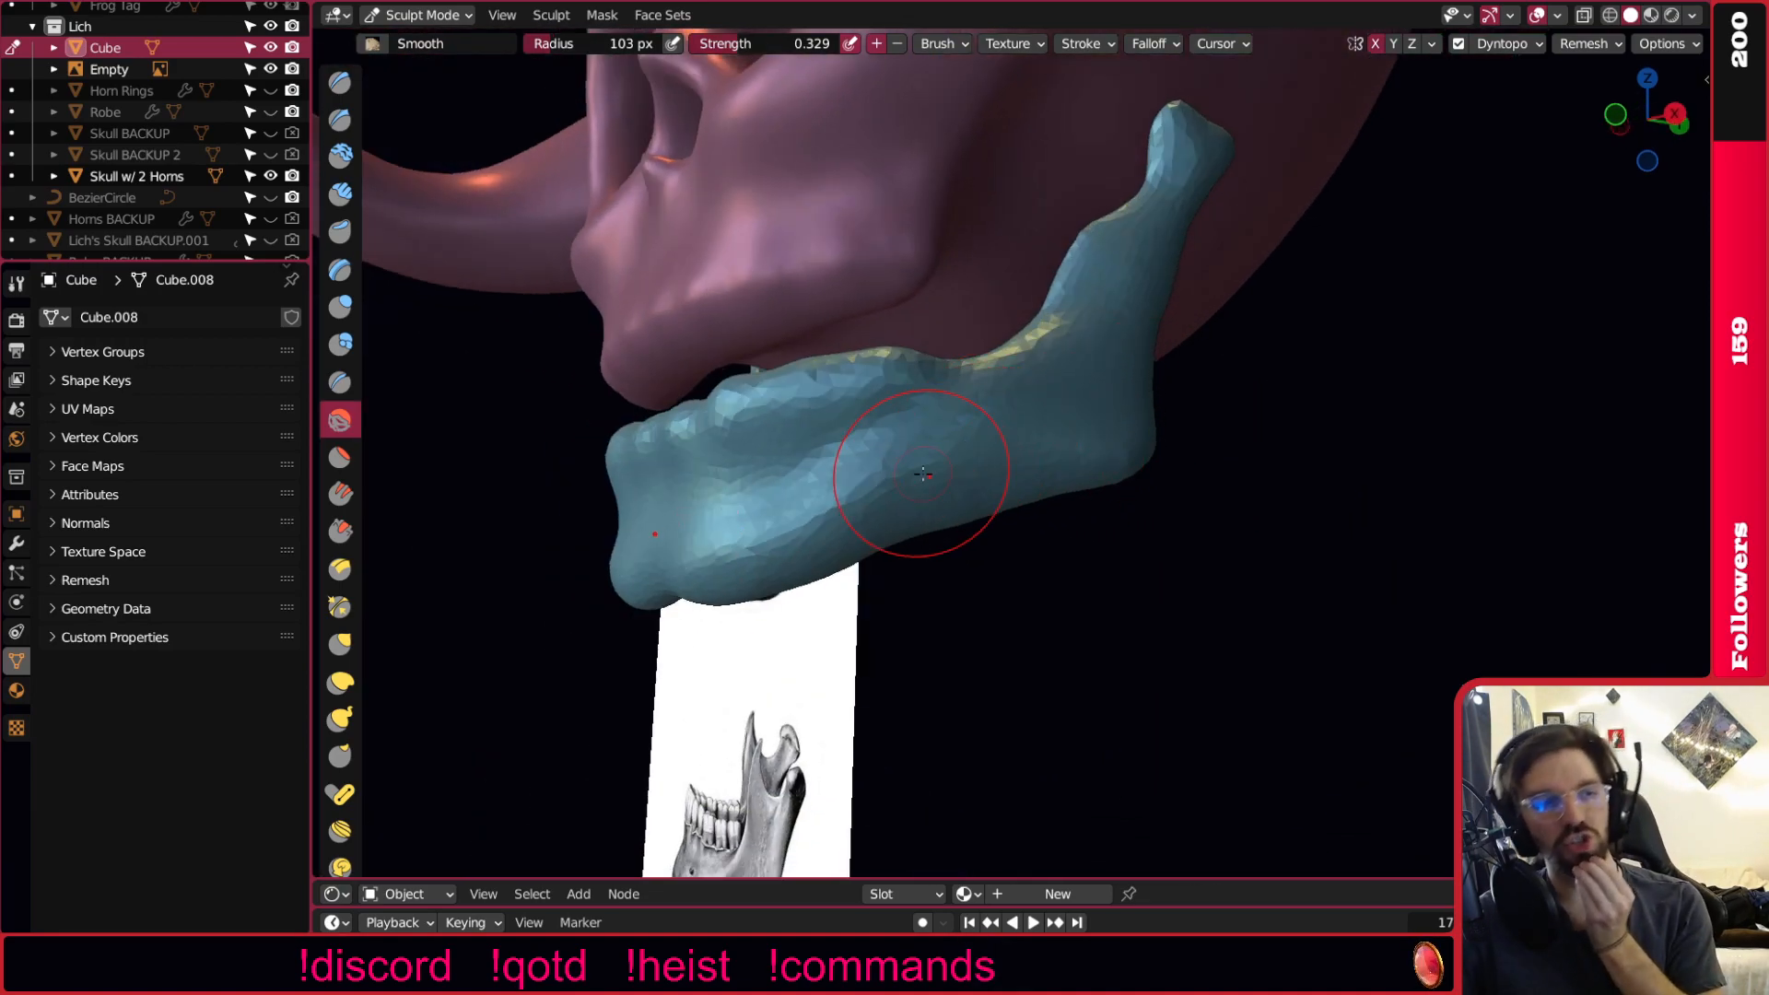
{"action": "mouse_move", "coordinate": [987, 375]}
{"action": "middle_mouse_down"}
{"action": "mouse_move", "coordinate": [952, 464]}
{"action": "mouse_move", "coordinate": [963, 488]}
{"action": "mouse_move", "coordinate": [928, 533]}
{"action": "mouse_move", "coordinate": [910, 417]}
{"action": "middle_mouse_up"}
{"action": "middle_click_drag", "start_coordinate": [1036, 397], "coordinate": [924, 495]}
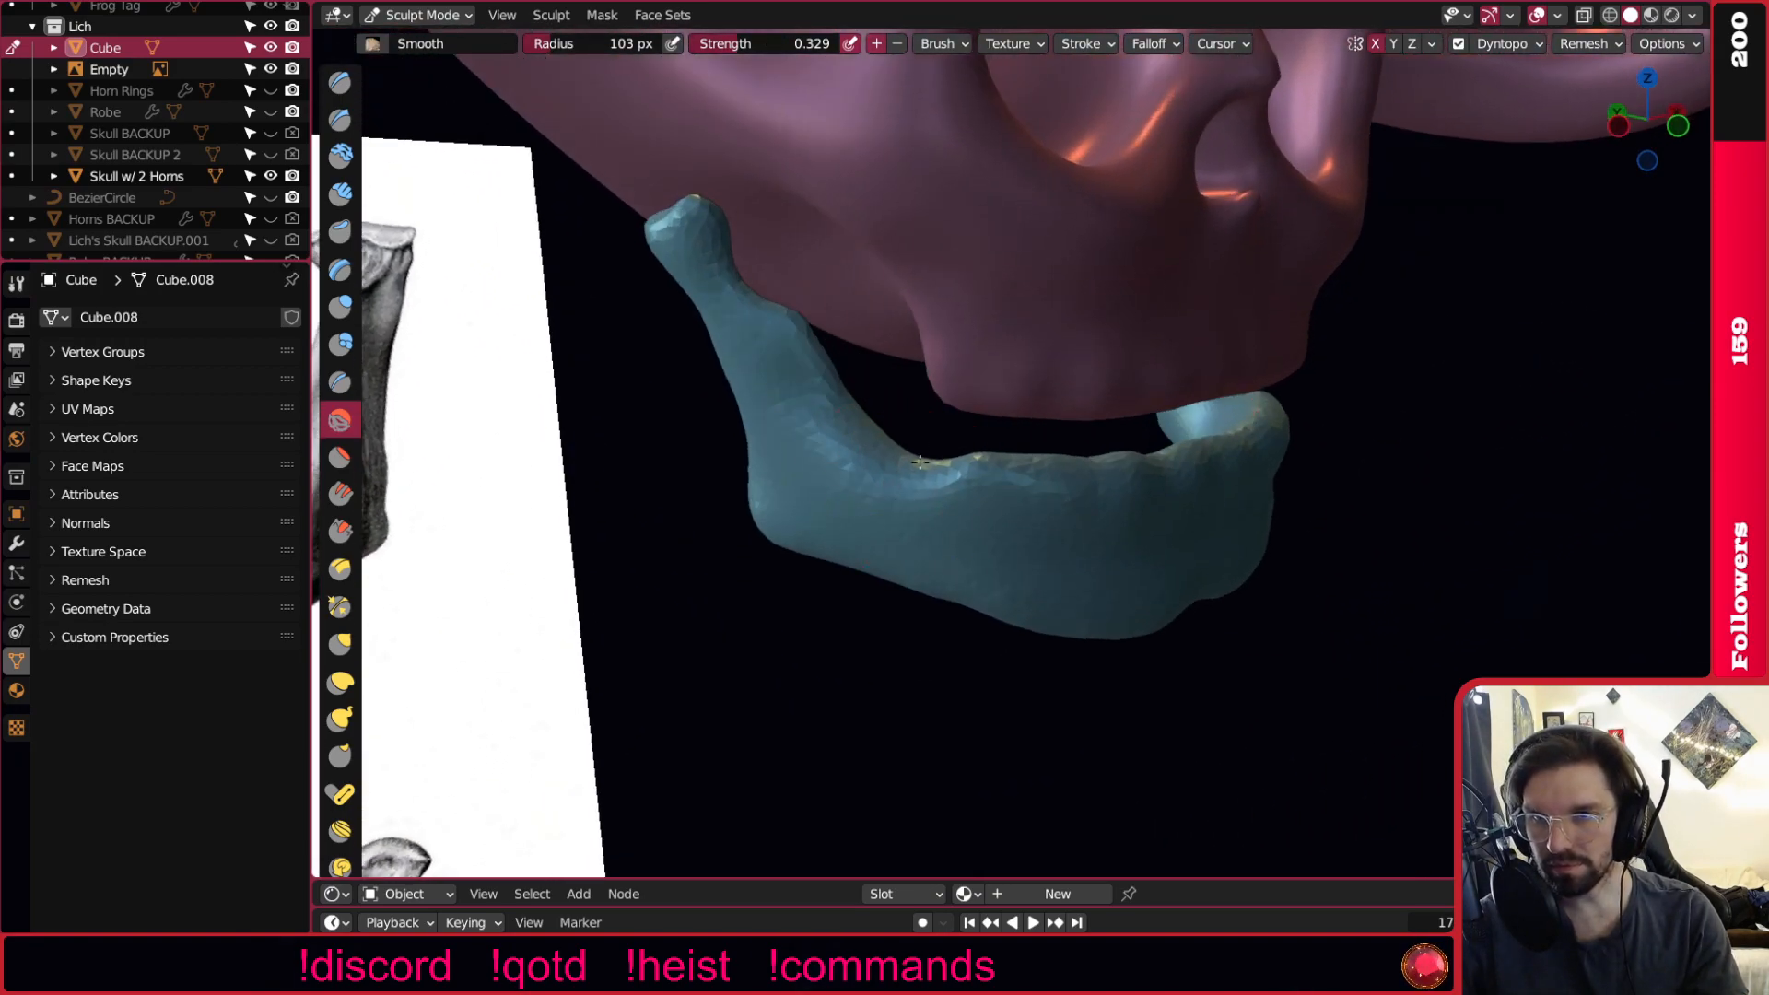
Inflate the corner where the jaw body's upper edge meets the ramus with a 103 px brush at strength 0.500.
{"action": "middle_click_drag", "start_coordinate": [887, 457], "coordinate": [959, 513]}
{"action": "scroll", "coordinate": [906, 479], "scroll_direction": "up", "scroll_amount": 2}
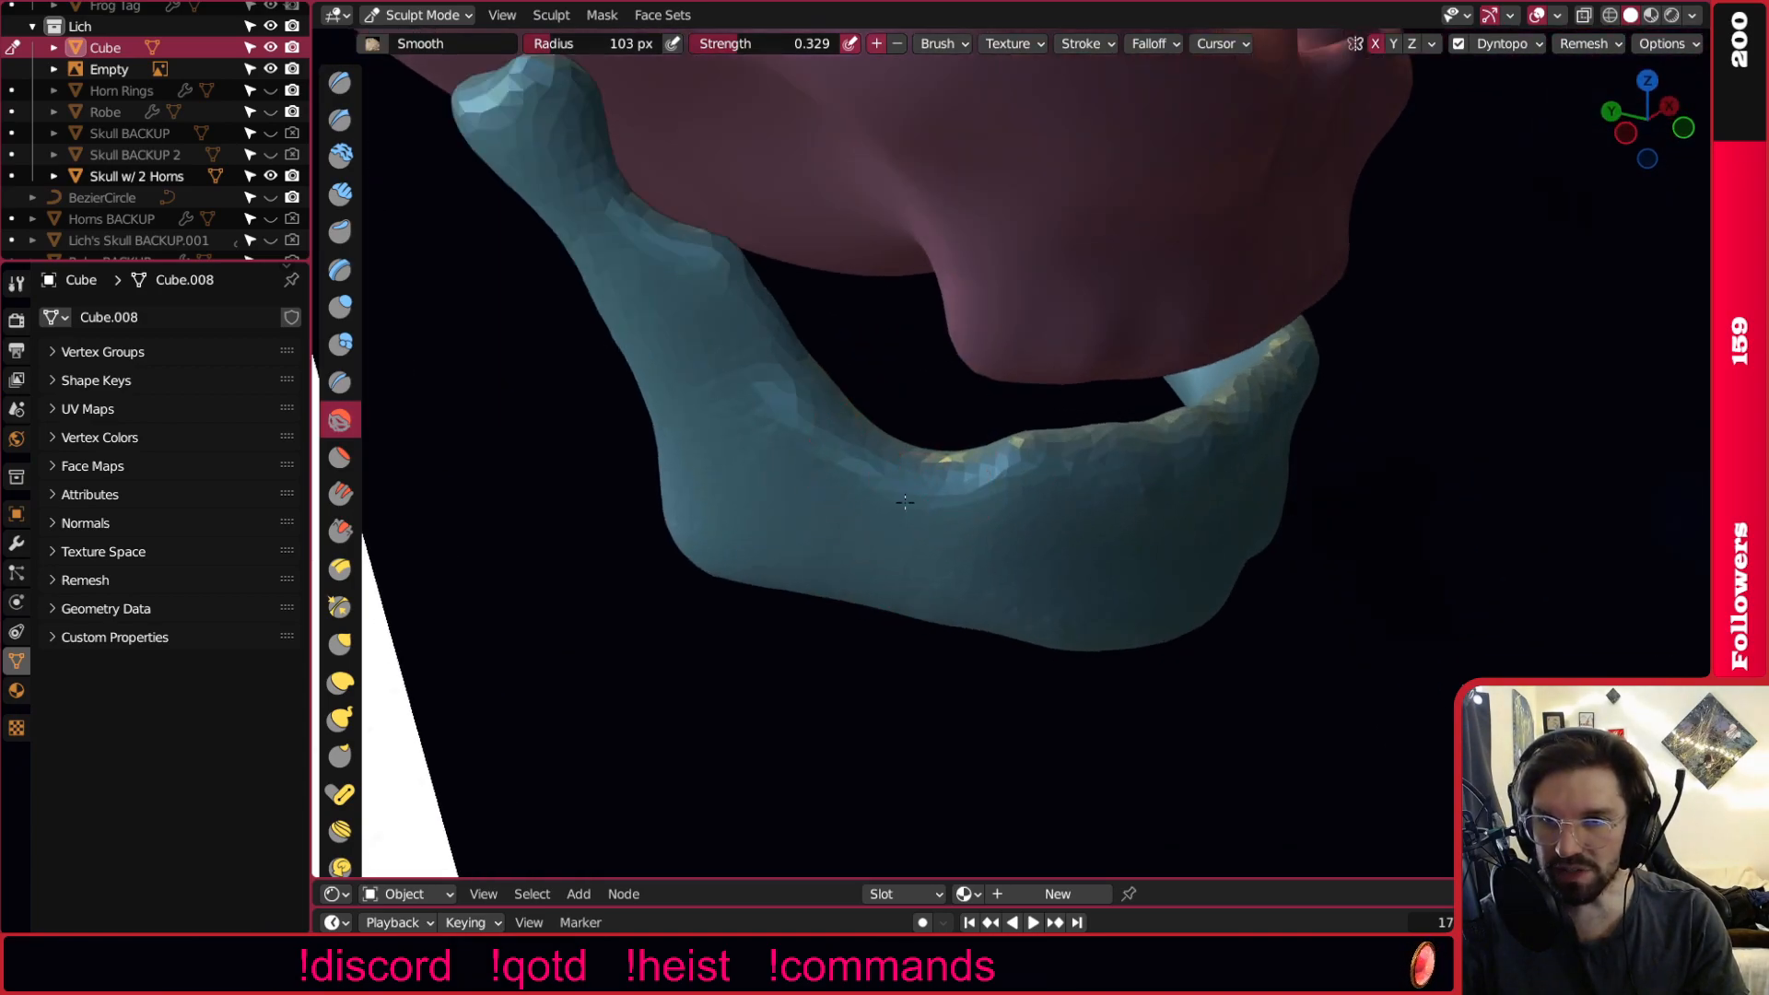
{"action": "left_click", "coordinate": [340, 306]}
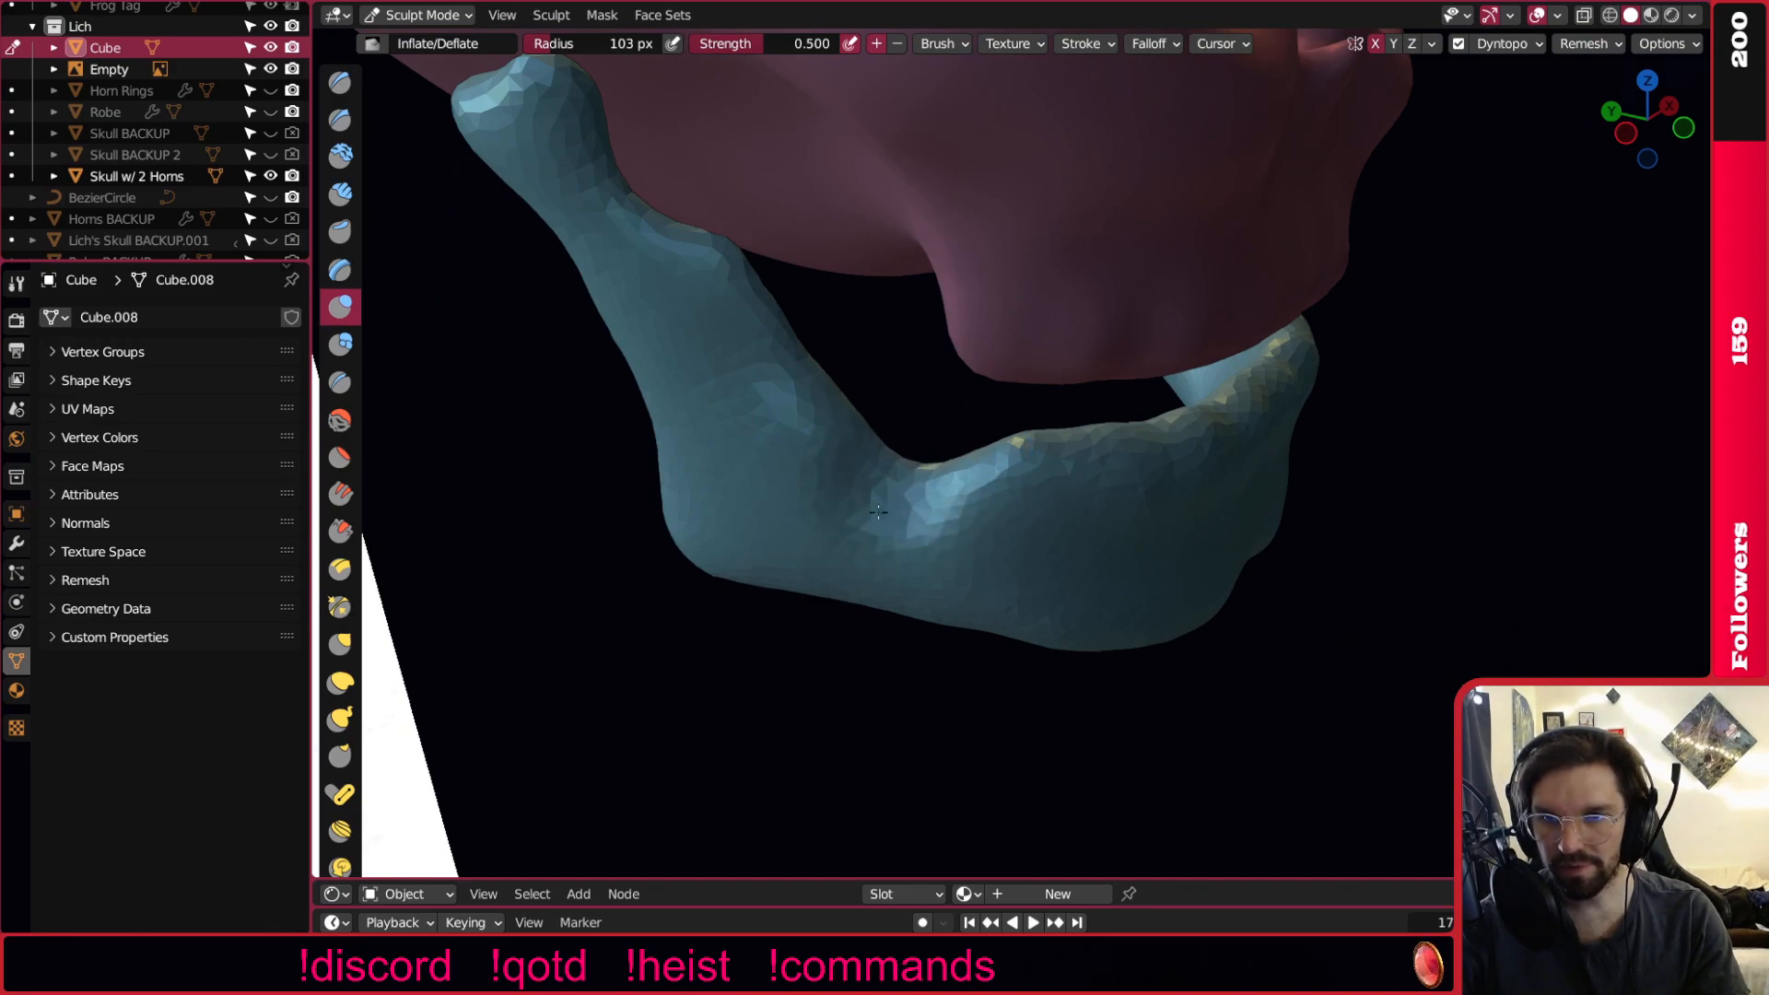
{"action": "middle_click_drag", "start_coordinate": [898, 470], "coordinate": [922, 437]}
Smooth the inflated corner between the ramus and the jaw body at strength 0.329.
{"action": "left_click", "coordinate": [344, 433]}
{"action": "middle_click_drag", "start_coordinate": [826, 465], "coordinate": [810, 533]}
{"action": "scroll", "coordinate": [846, 665], "scroll_direction": "up", "scroll_amount": 4}
{"action": "left_click_drag", "start_coordinate": [849, 612], "coordinate": [875, 623]}
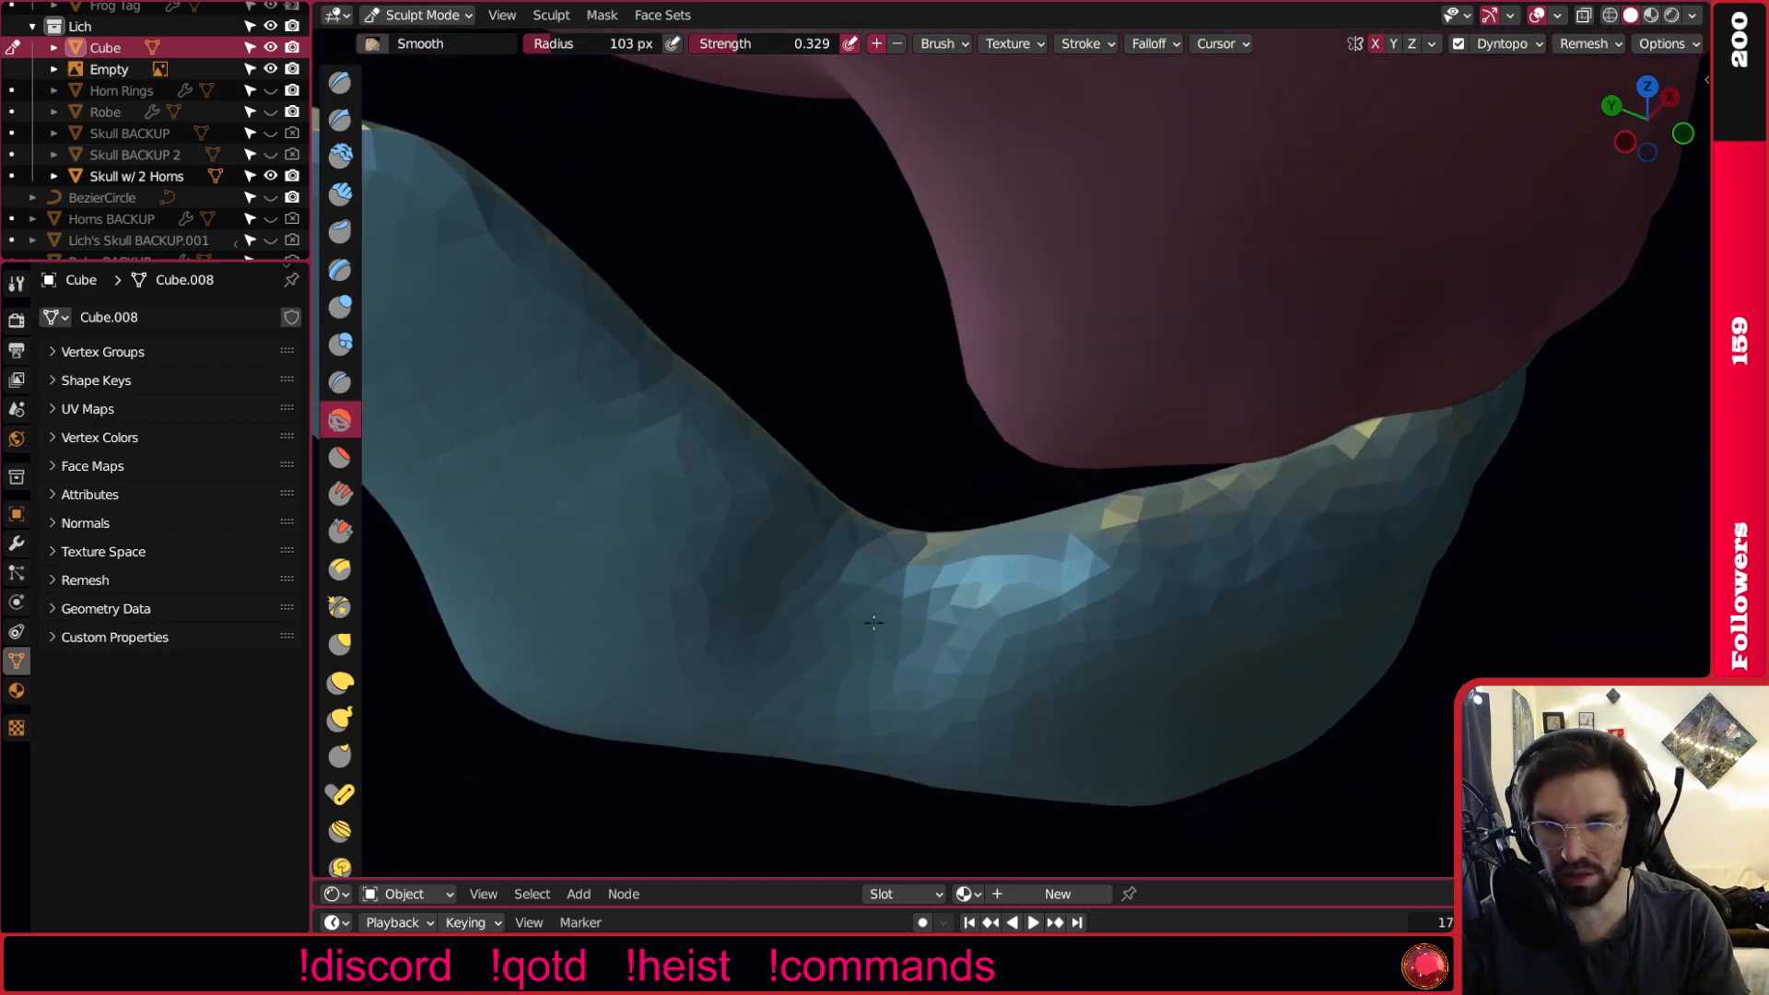
{"action": "left_click_drag", "start_coordinate": [795, 578], "coordinate": [803, 509]}
{"action": "scroll", "coordinate": [818, 525], "scroll_direction": "down", "scroll_amount": 3}
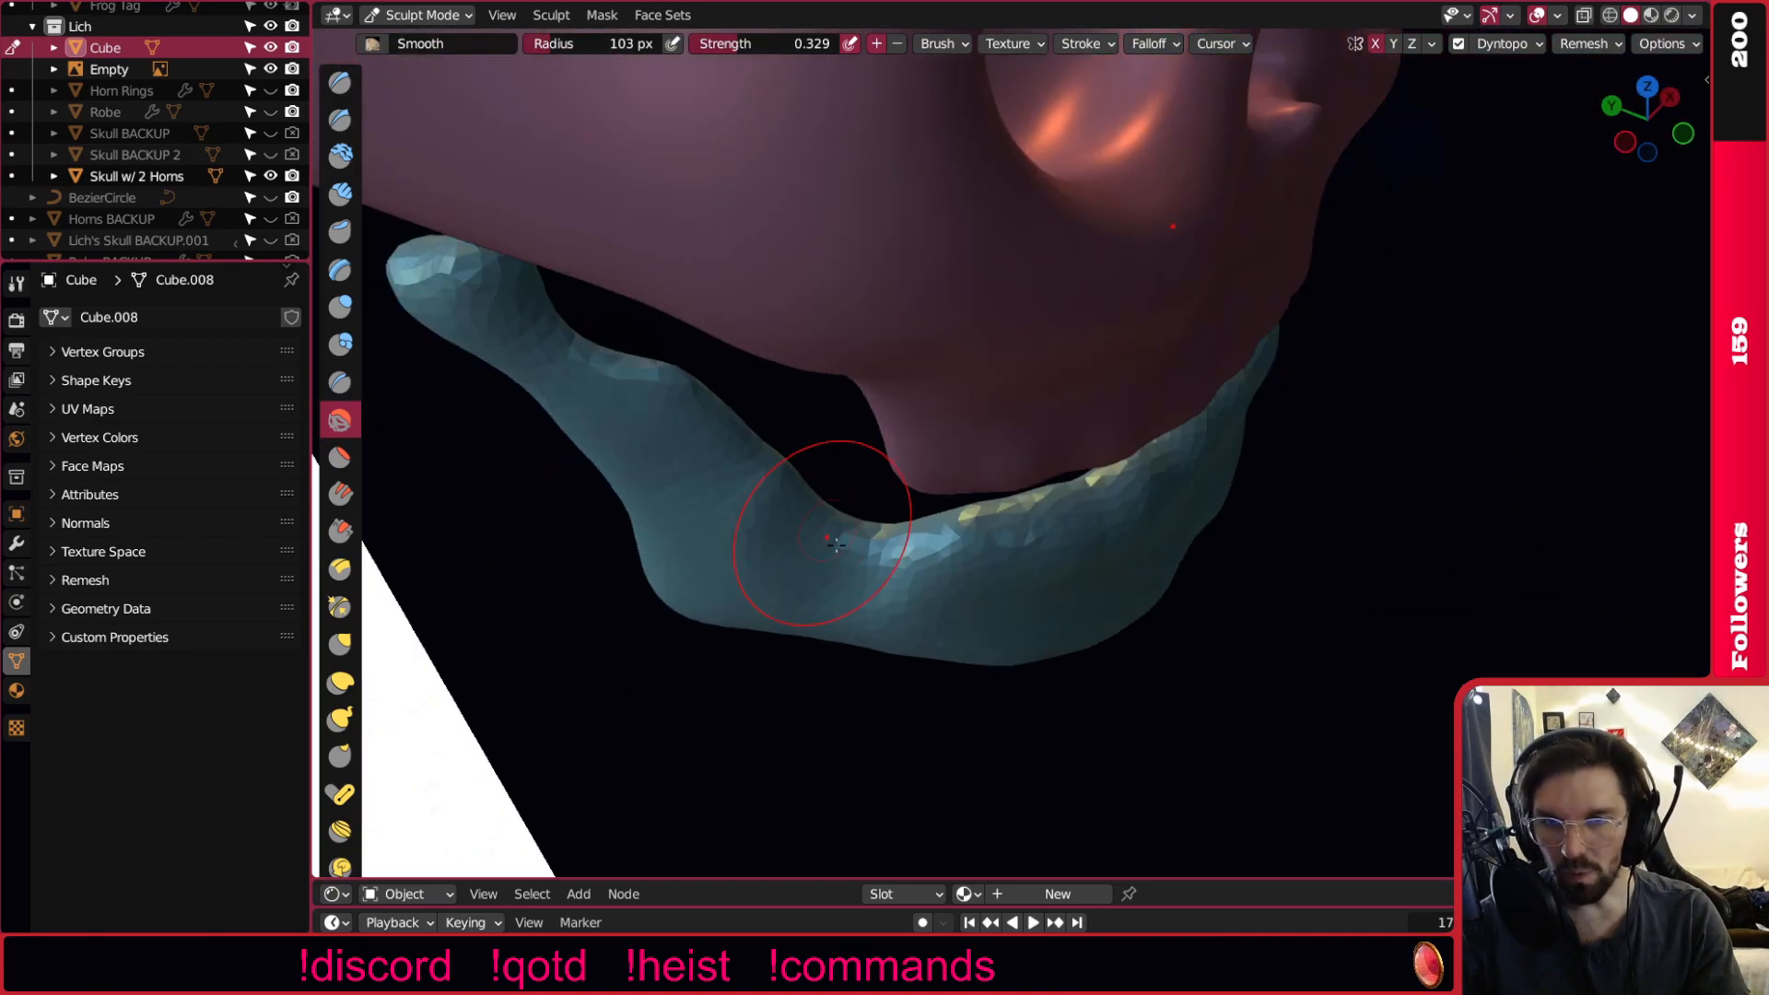
Enlarge the Smooth brush to 172 px and even out the lower ramus and its transition into the jaw body.
{"action": "middle_click_drag", "start_coordinate": [821, 525], "coordinate": [800, 452]}
{"action": "key", "text": "bracketright"}
{"action": "key", "text": "bracketright"}
{"action": "key", "text": "bracketright"}
{"action": "key", "text": "bracketright"}
{"action": "key", "text": "bracketright"}
{"action": "middle_click_drag", "start_coordinate": [811, 528], "coordinate": [783, 516]}
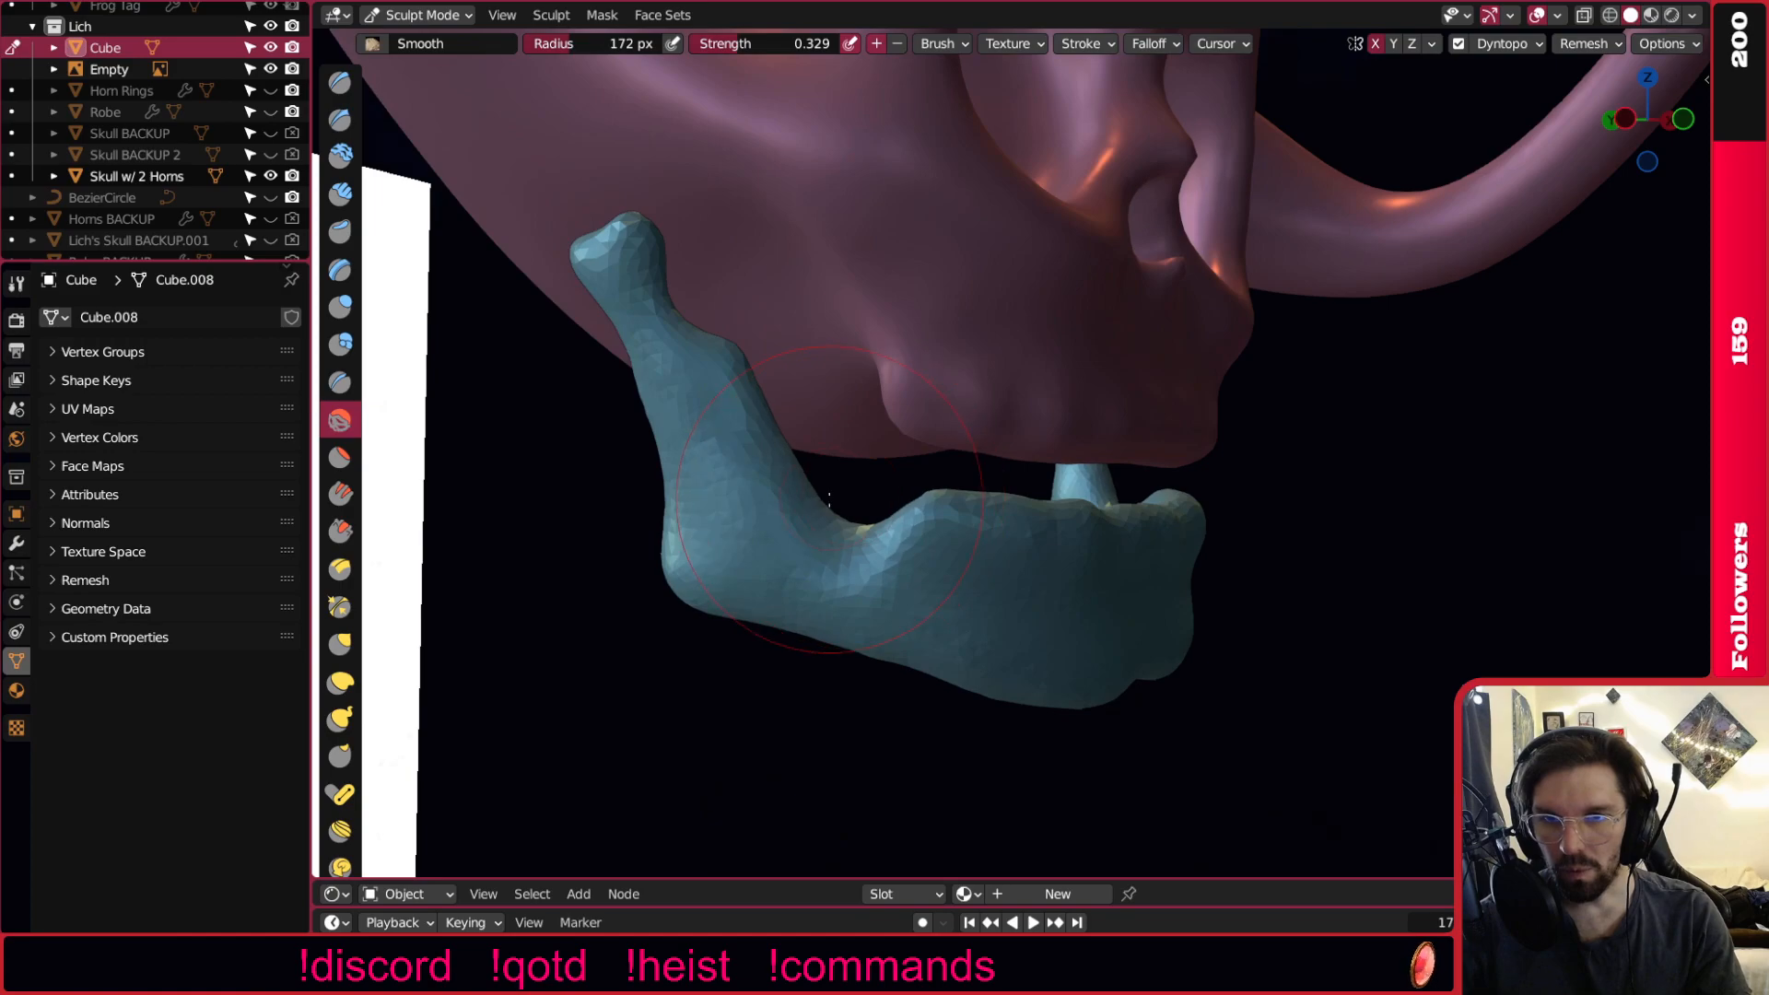
{"action": "scroll", "coordinate": [750, 513], "scroll_direction": "up", "scroll_amount": 4}
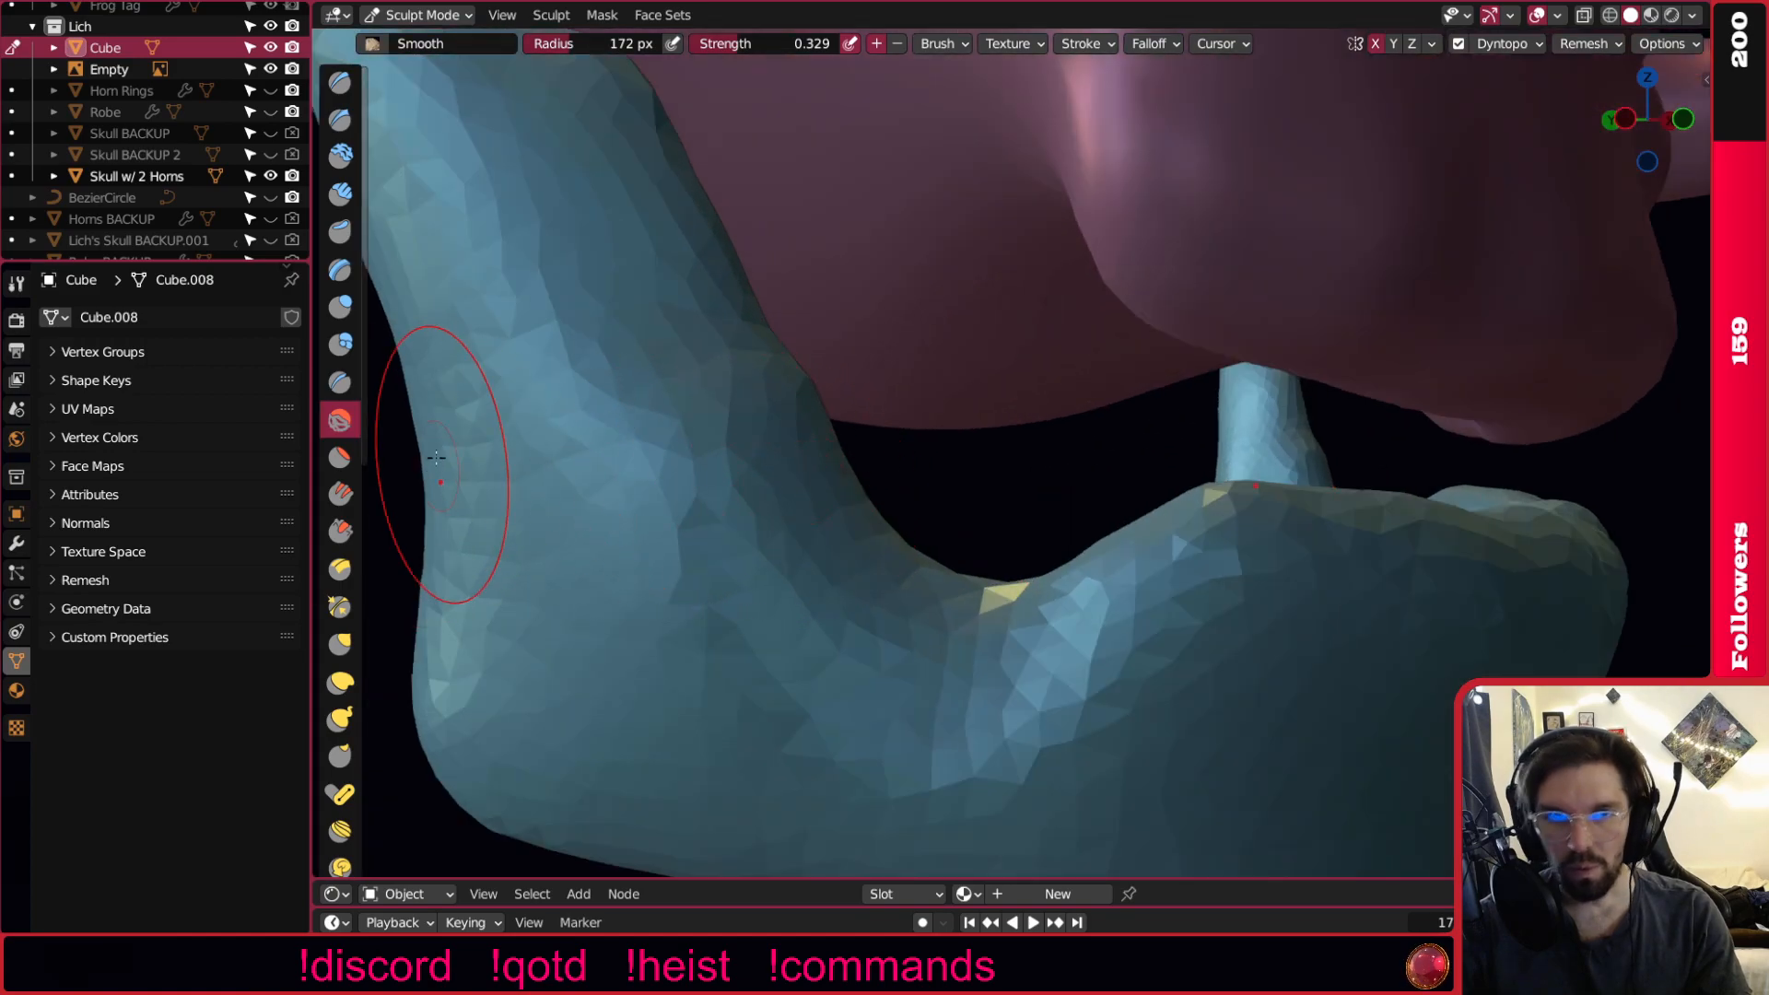
Try to inflate the lower ramus and its junction with the jaw body using a 133 px Inflate brush.
{"action": "left_click", "coordinate": [341, 306]}
{"action": "scroll", "coordinate": [688, 427], "scroll_direction": "down", "scroll_amount": 4}
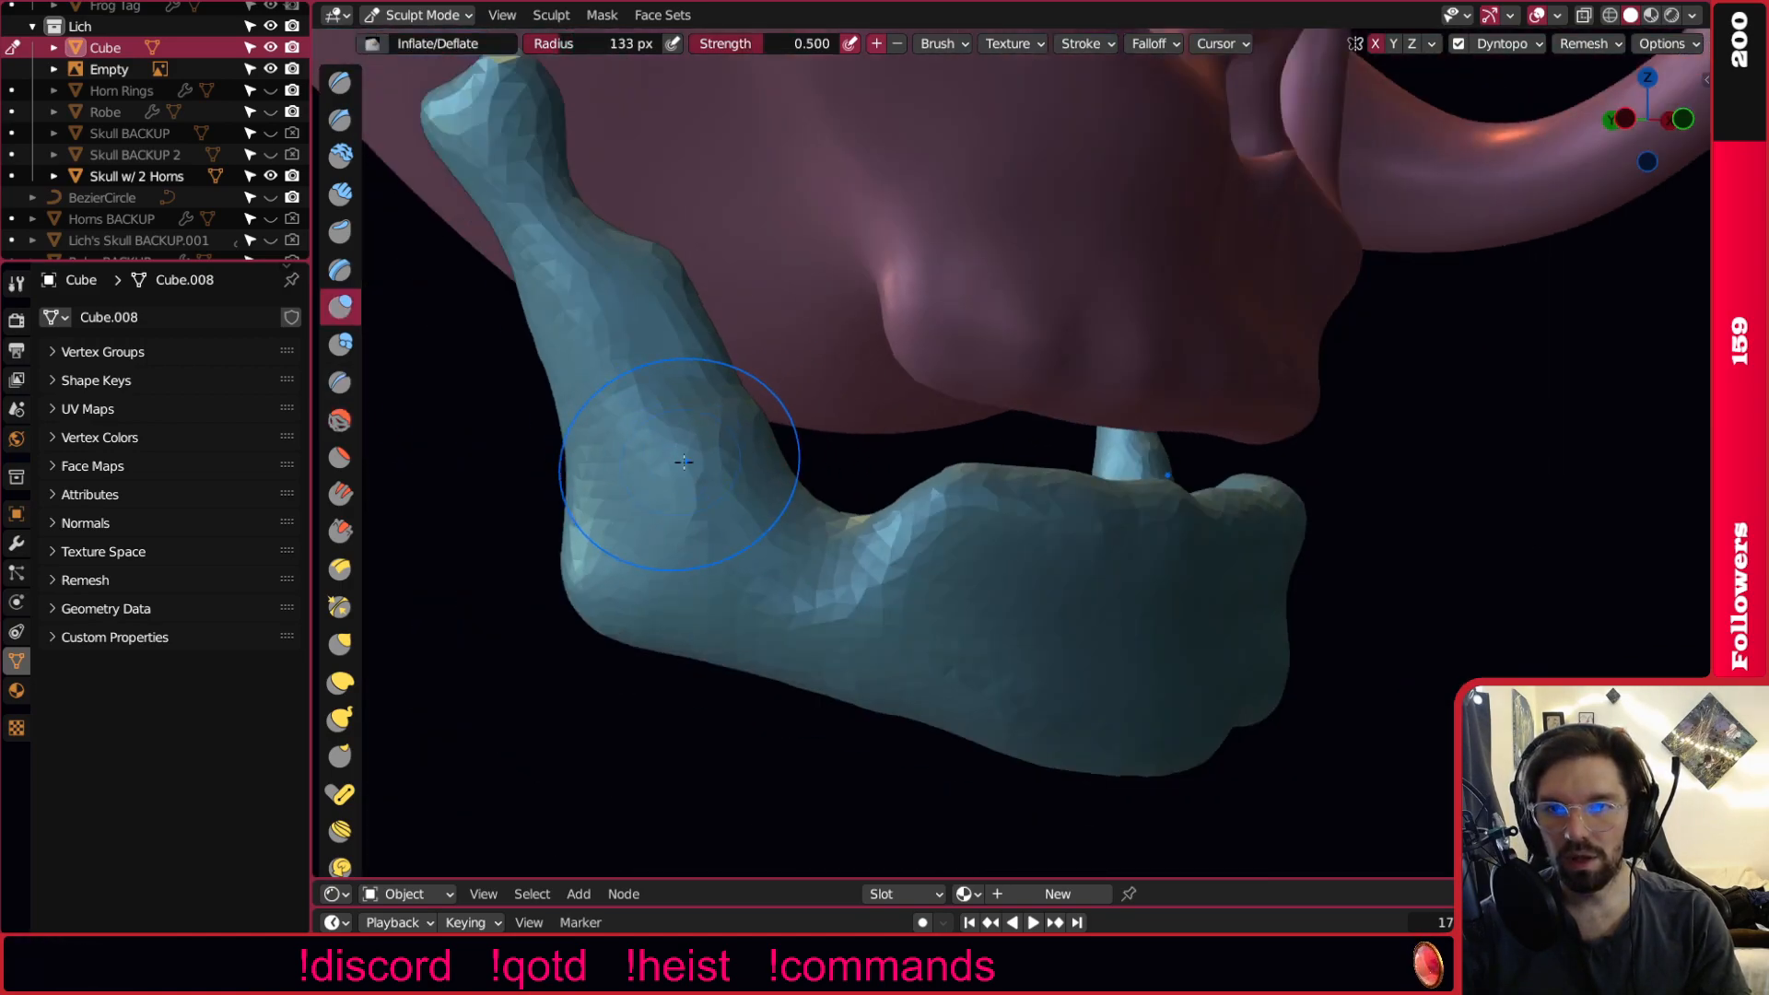
{"action": "left_click_drag", "start_coordinate": [713, 444], "coordinate": [696, 471]}
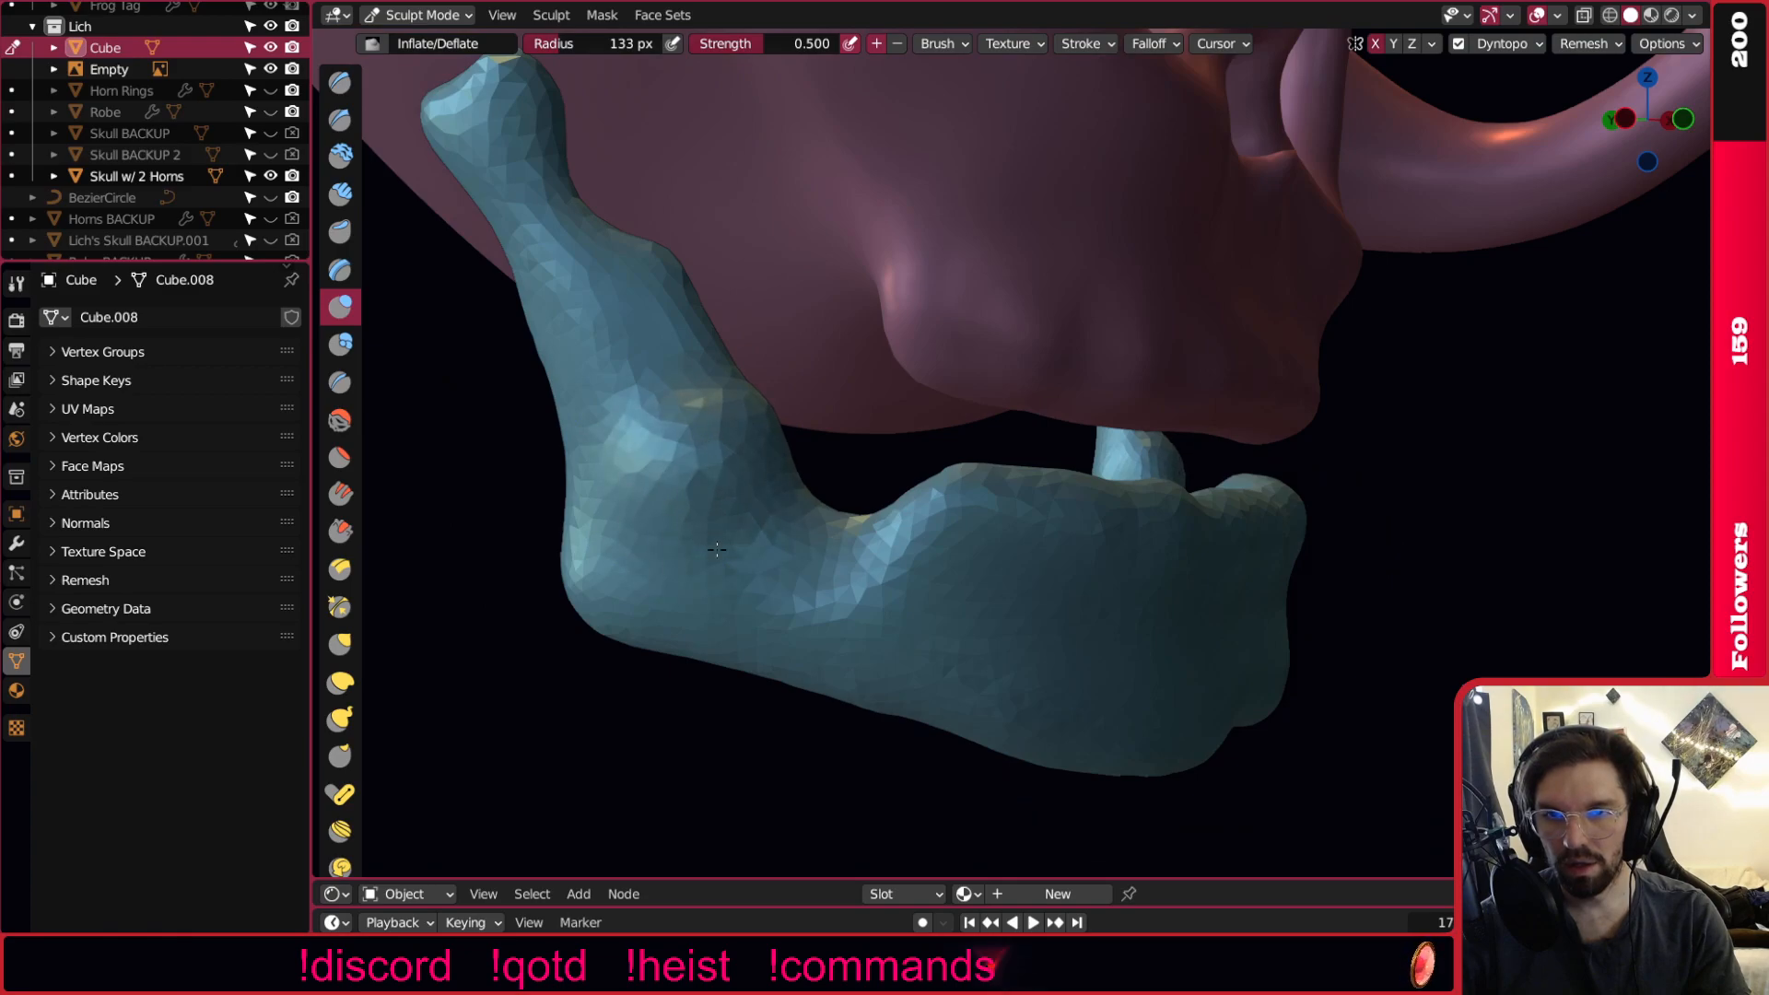
{"action": "left_click_drag", "start_coordinate": [739, 576], "coordinate": [798, 560]}
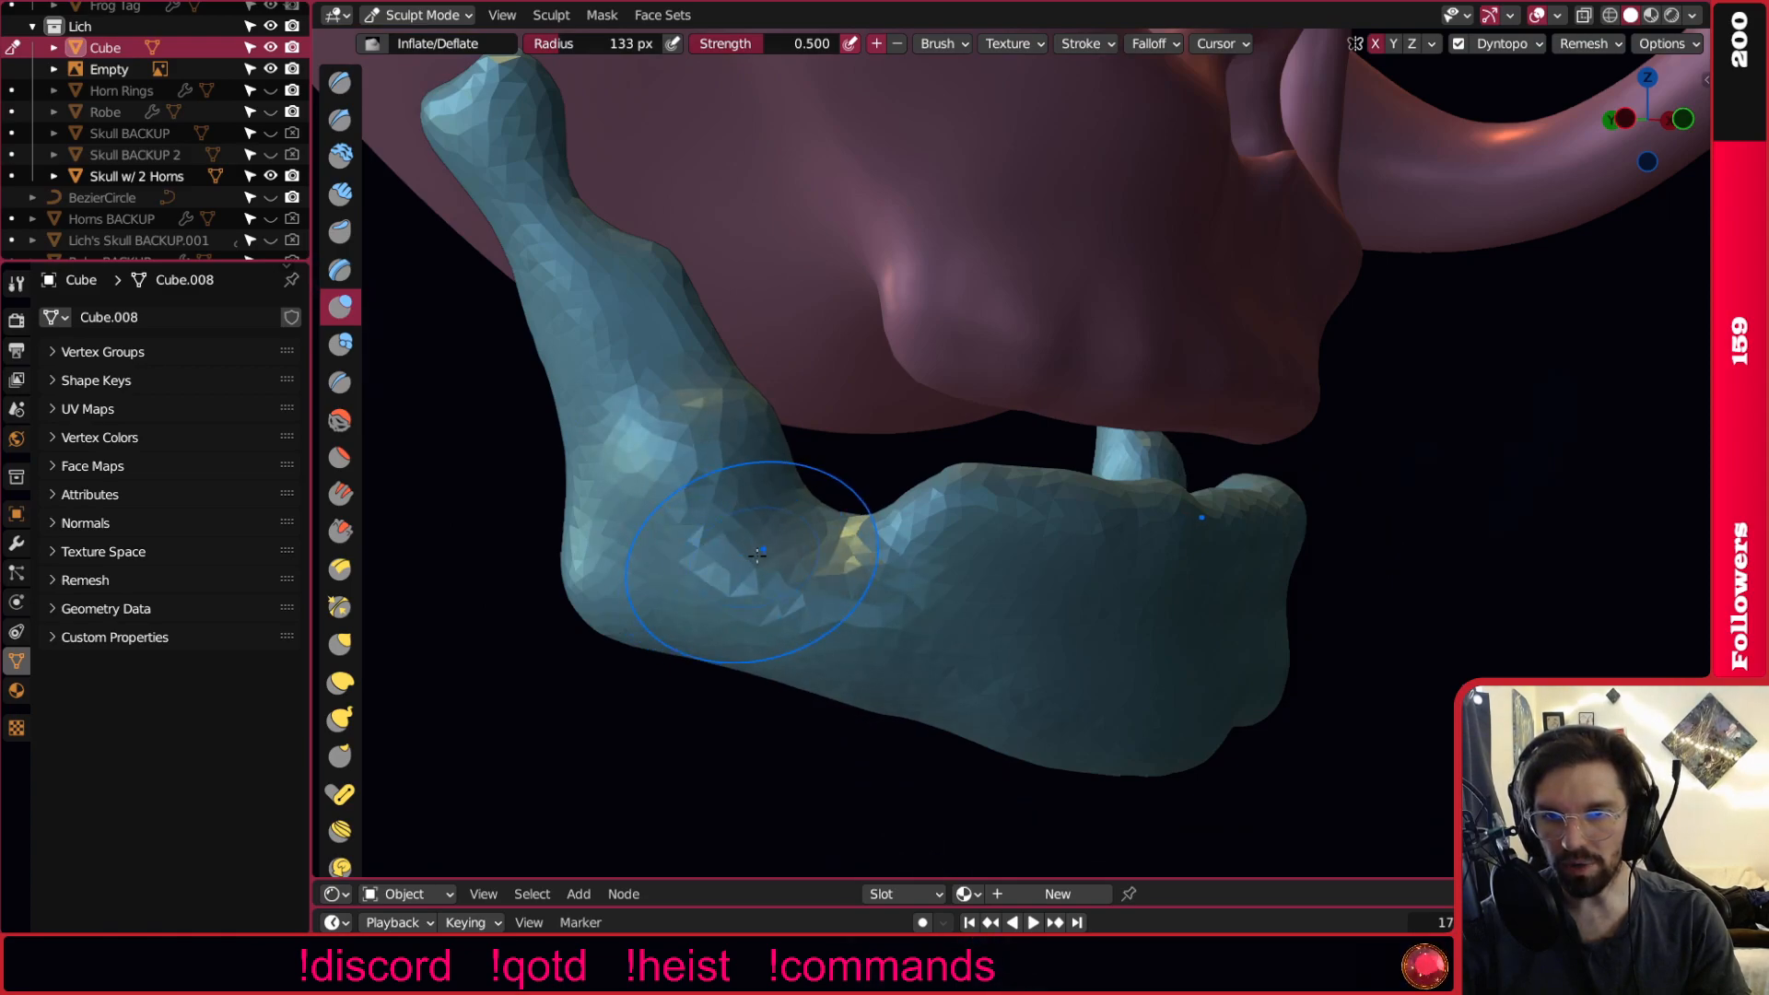
{"action": "key", "text": "ctrl+z"}
Inflate a raised bump on the front edge of the lower ramus with a 55 px brush at strength 0.500.
{"action": "key", "text": "bracketleft"}
{"action": "key", "text": "bracketleft"}
{"action": "key", "text": "bracketleft"}
{"action": "key", "text": "bracketleft"}
{"action": "left_click_drag", "start_coordinate": [740, 444], "coordinate": [759, 386]}
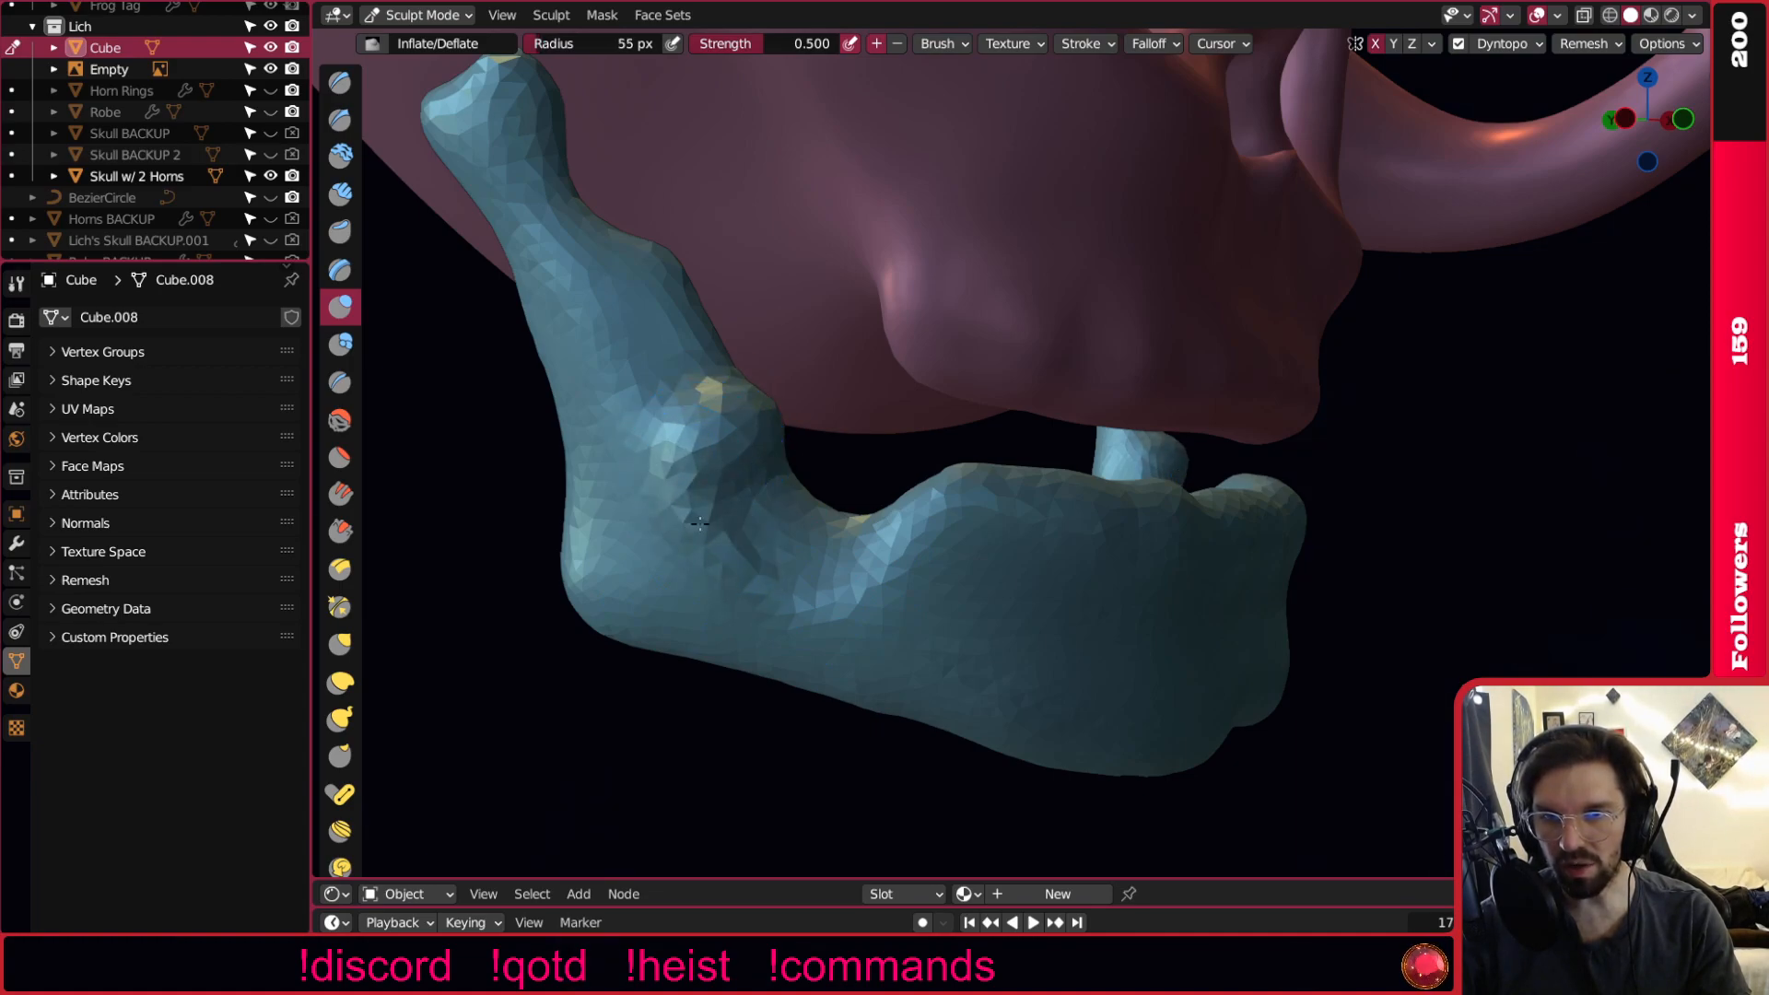
Smooth the raised bump on the lower ramus and its transition into the jaw body with the Smooth brush at strength 0.100.
{"action": "scroll", "coordinate": [841, 603], "scroll_direction": "down", "scroll_amount": 3}
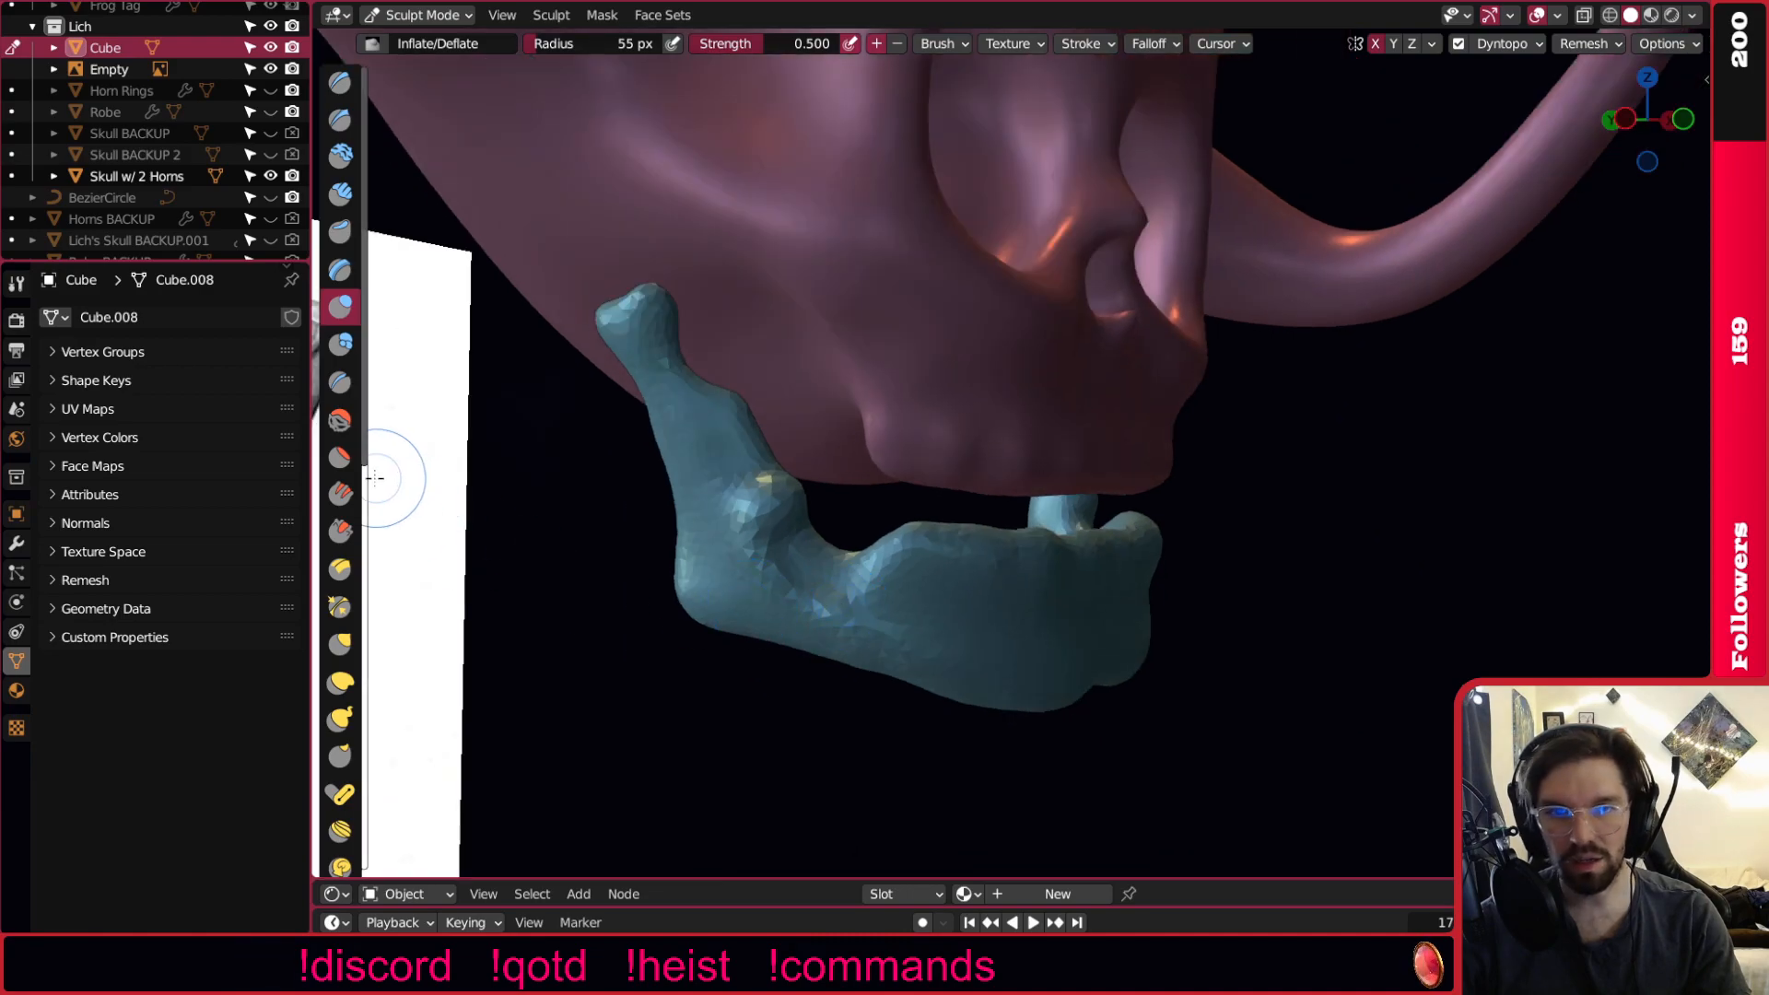
{"action": "key", "text": "shift+s"}
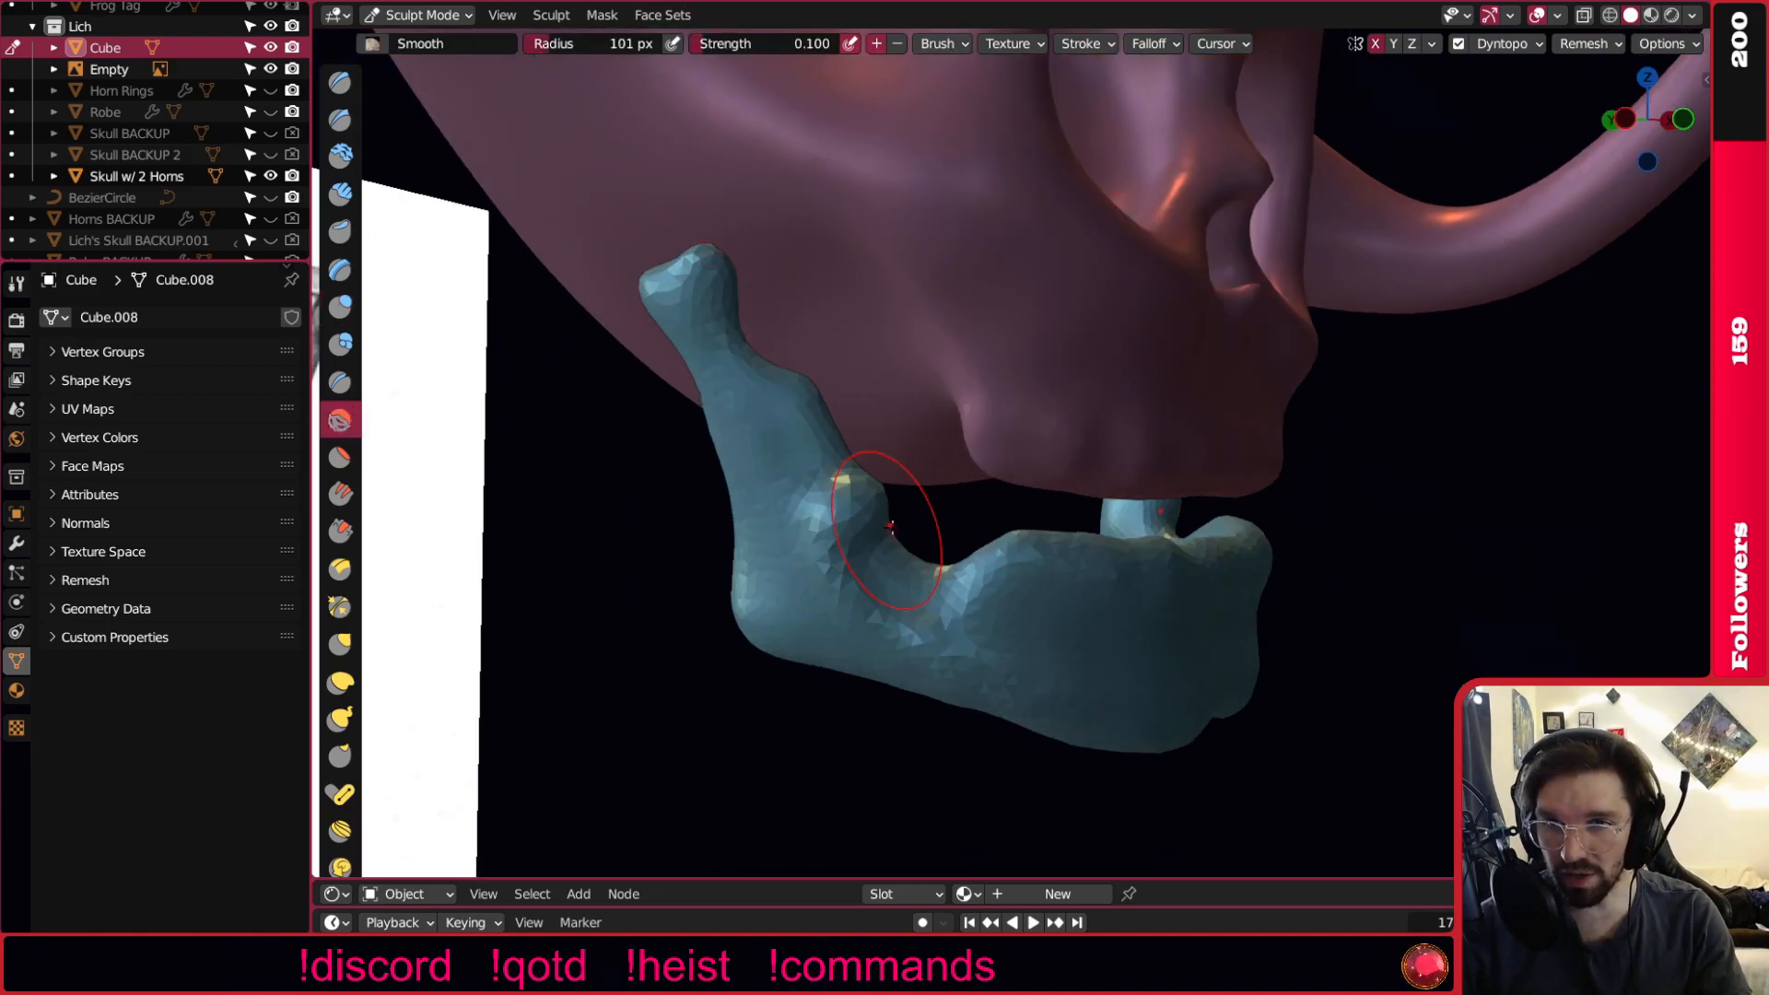
{"action": "scroll", "coordinate": [887, 535], "scroll_direction": "up", "scroll_amount": 2}
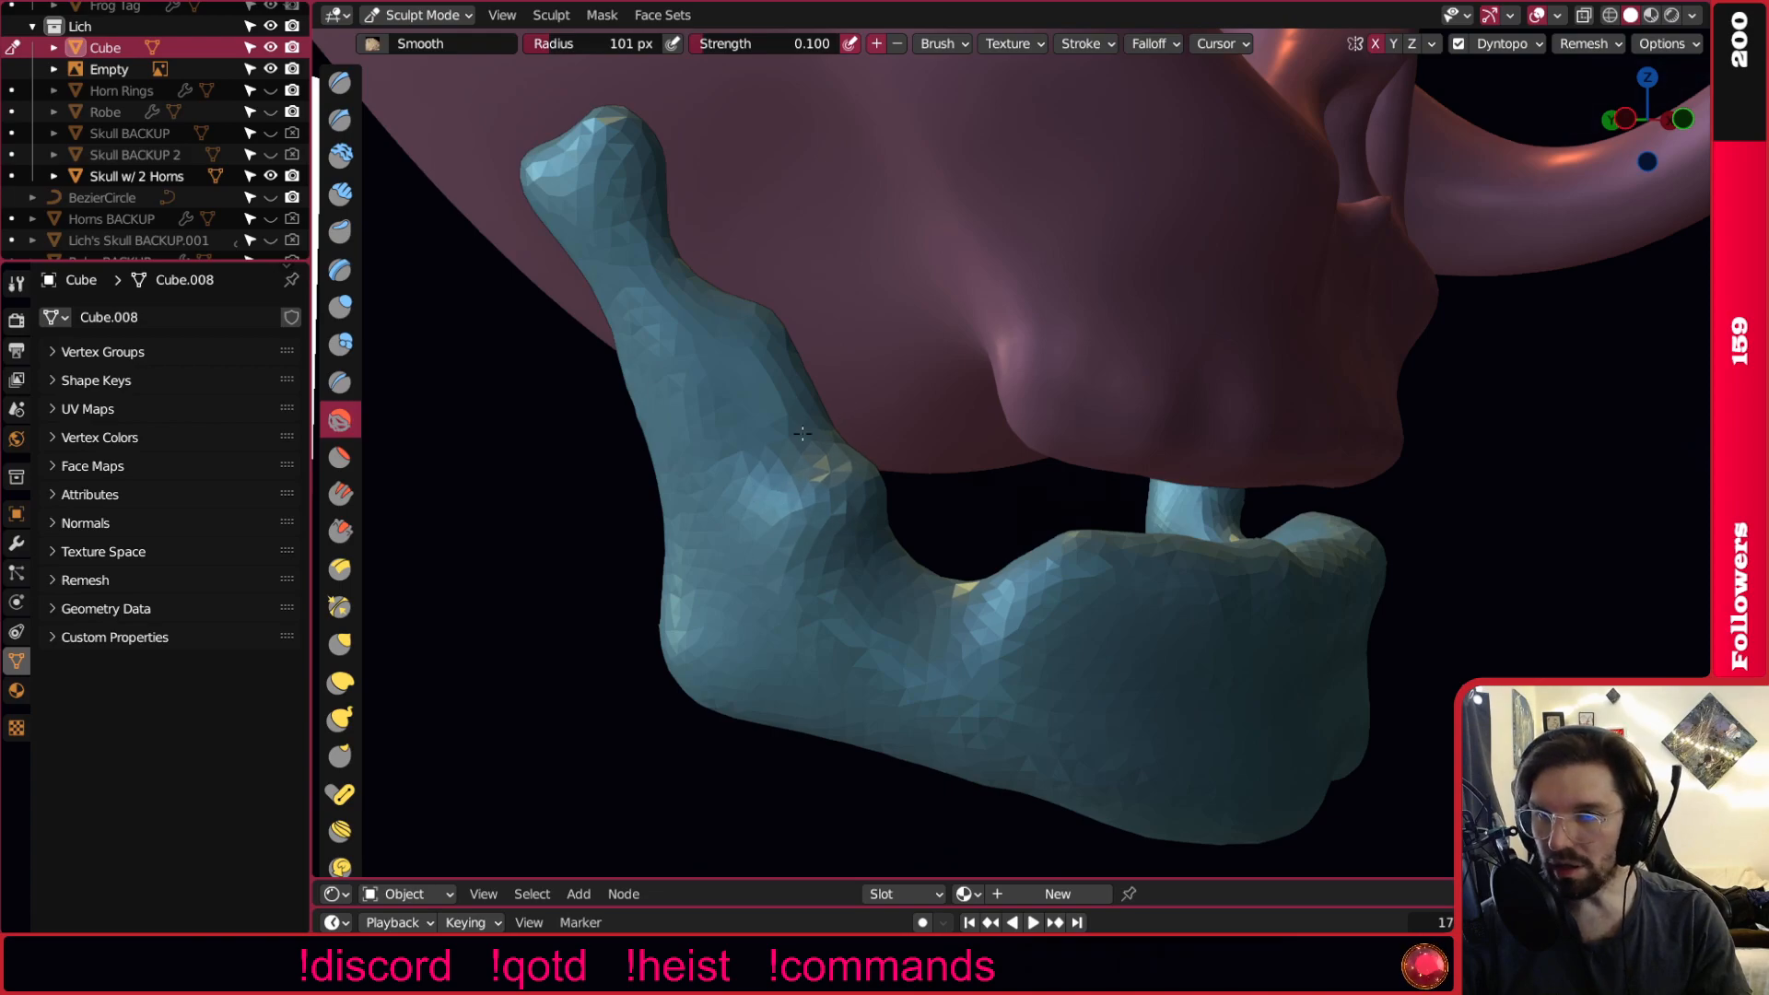
{"action": "mouse_move", "coordinate": [779, 420]}
{"action": "middle_mouse_down"}
{"action": "mouse_move", "coordinate": [755, 461]}
{"action": "mouse_move", "coordinate": [786, 444]}
{"action": "middle_mouse_up"}
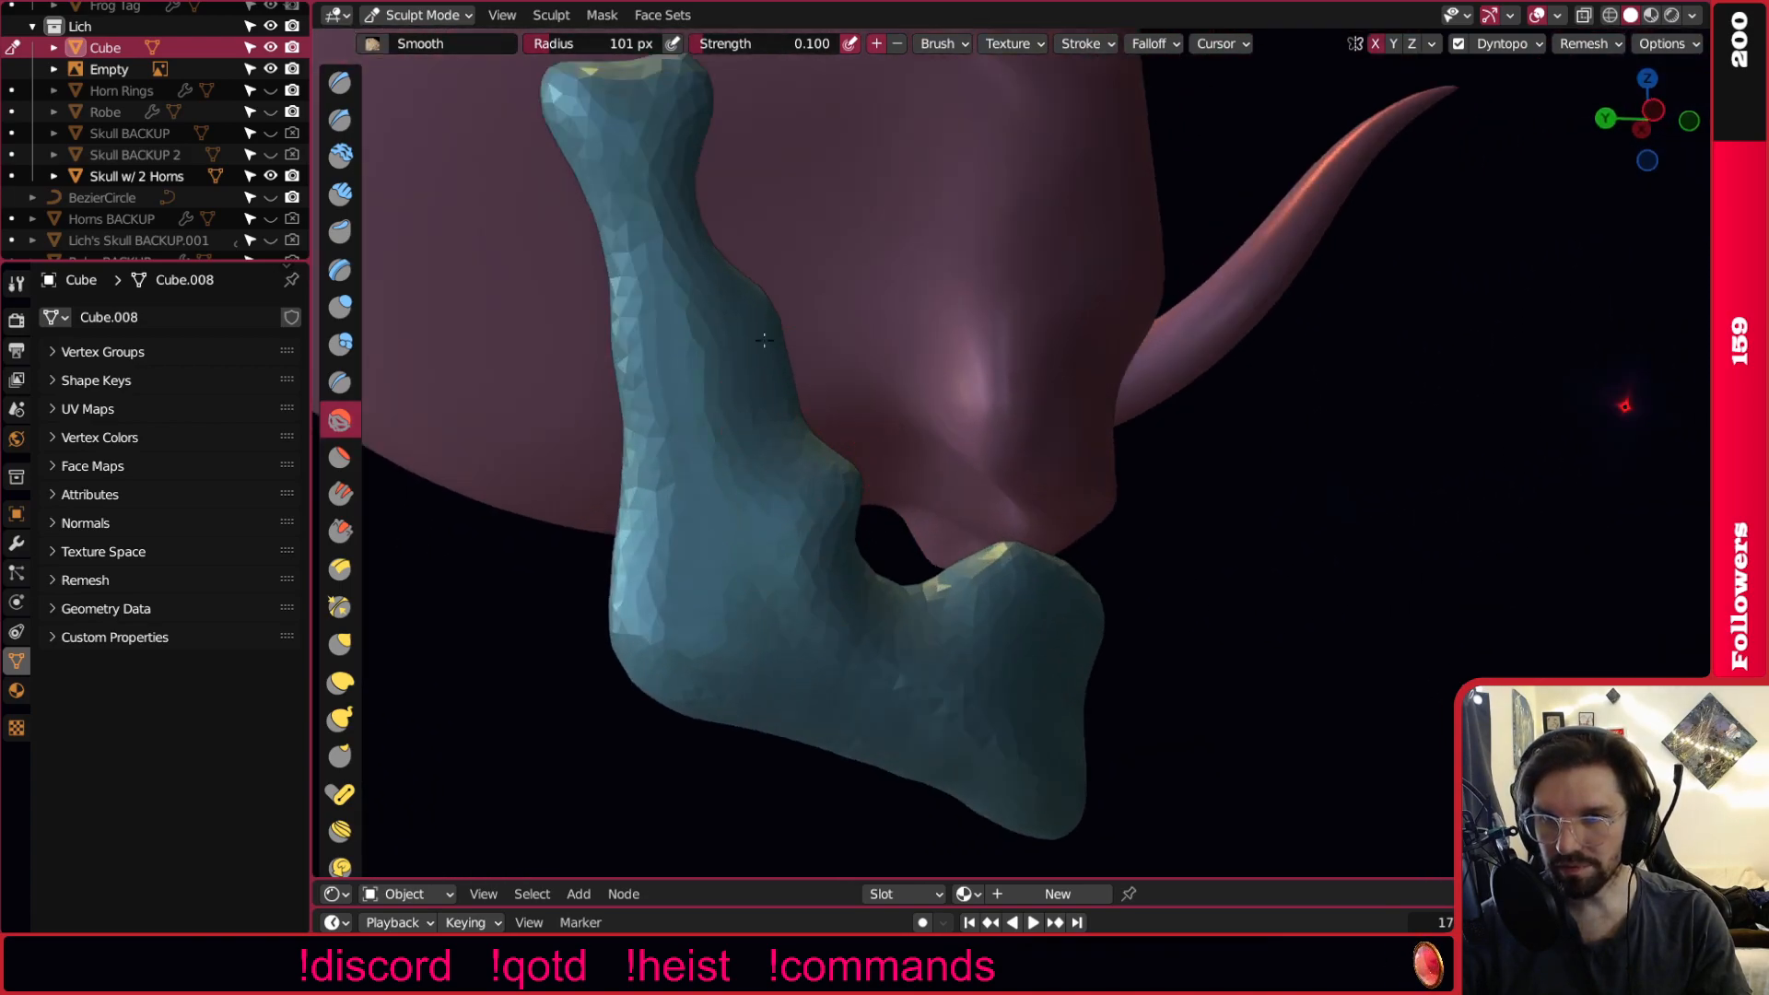
{"action": "mouse_move", "coordinate": [842, 310]}
{"action": "middle_mouse_down"}
{"action": "mouse_move", "coordinate": [766, 289]}
{"action": "mouse_move", "coordinate": [769, 318]}
{"action": "mouse_move", "coordinate": [746, 289]}
{"action": "middle_mouse_up"}
{"action": "mouse_move", "coordinate": [817, 350]}
{"action": "middle_mouse_down"}
{"action": "mouse_move", "coordinate": [756, 295]}
{"action": "mouse_move", "coordinate": [794, 311]}
{"action": "middle_mouse_up"}
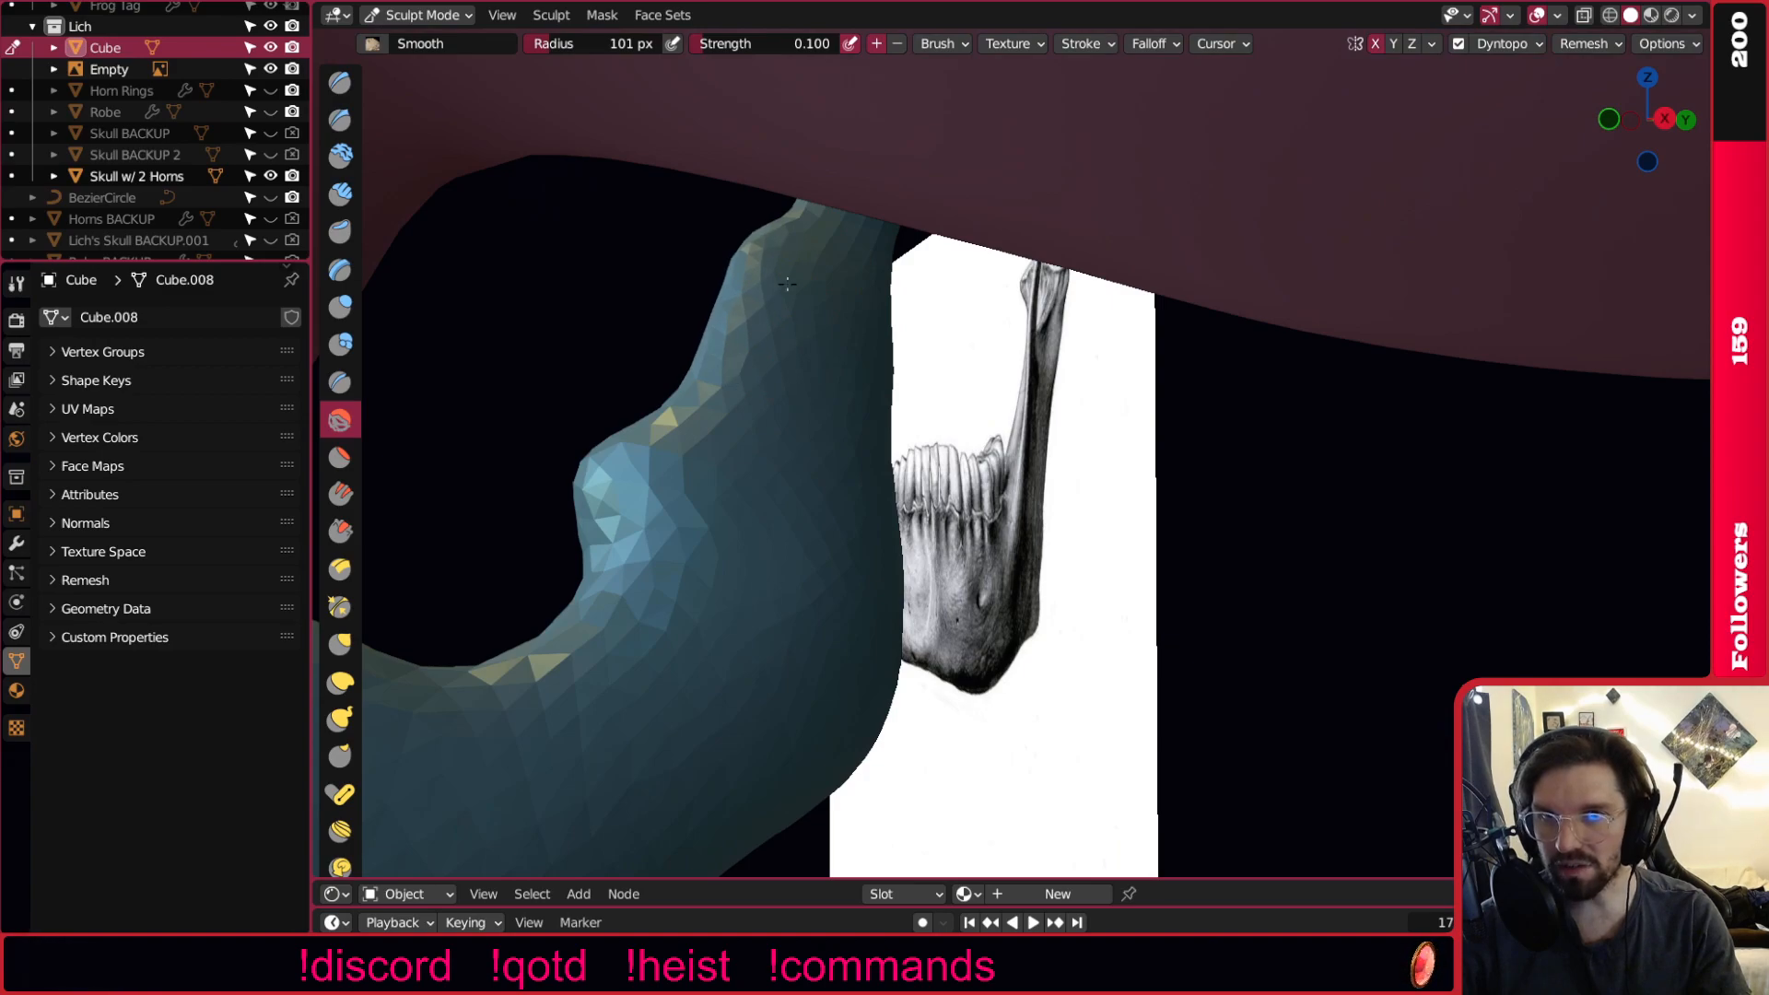
{"action": "middle_click_drag", "start_coordinate": [808, 517], "coordinate": [971, 544]}
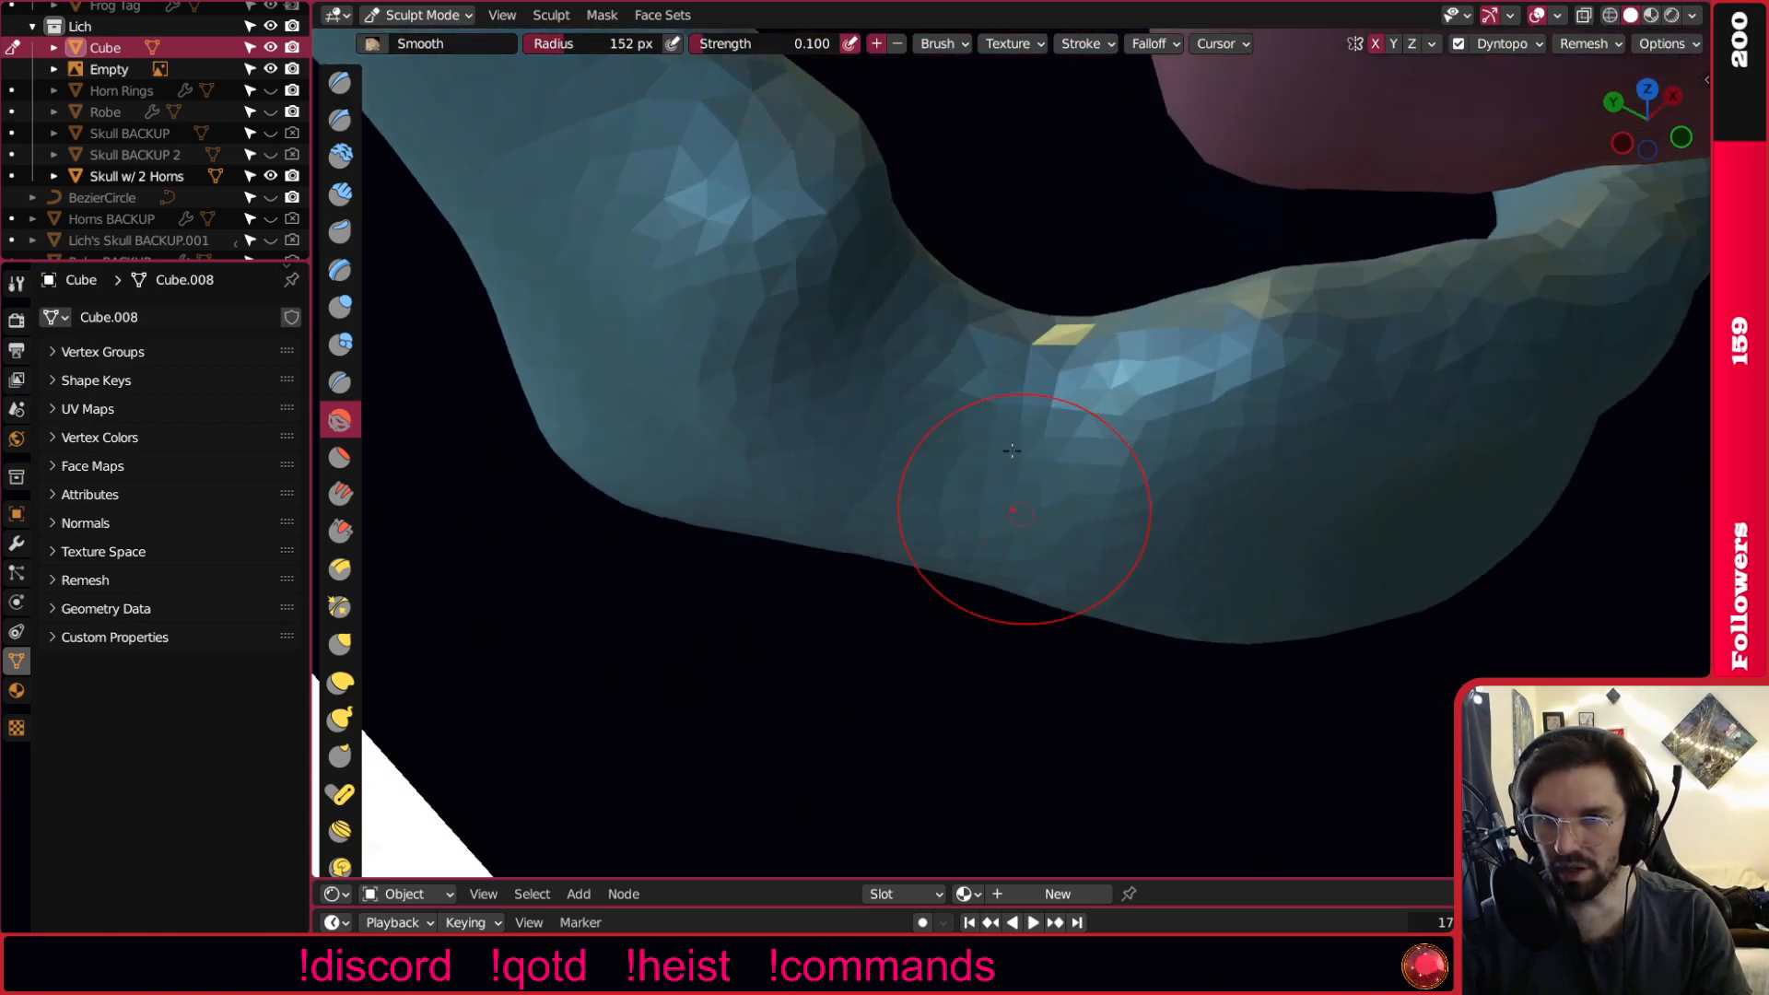
{"action": "mouse_move", "coordinate": [892, 361]}
{"action": "middle_mouse_down"}
{"action": "mouse_move", "coordinate": [959, 462]}
{"action": "mouse_move", "coordinate": [888, 384]}
{"action": "mouse_move", "coordinate": [968, 466]}
{"action": "mouse_move", "coordinate": [909, 494]}
{"action": "middle_mouse_up"}
Inflate a row of vertical tooth-root ridges along the jaw body's upper edge with a 98 px Inflate brush at strength 0.500.
{"action": "left_click", "coordinate": [343, 310]}
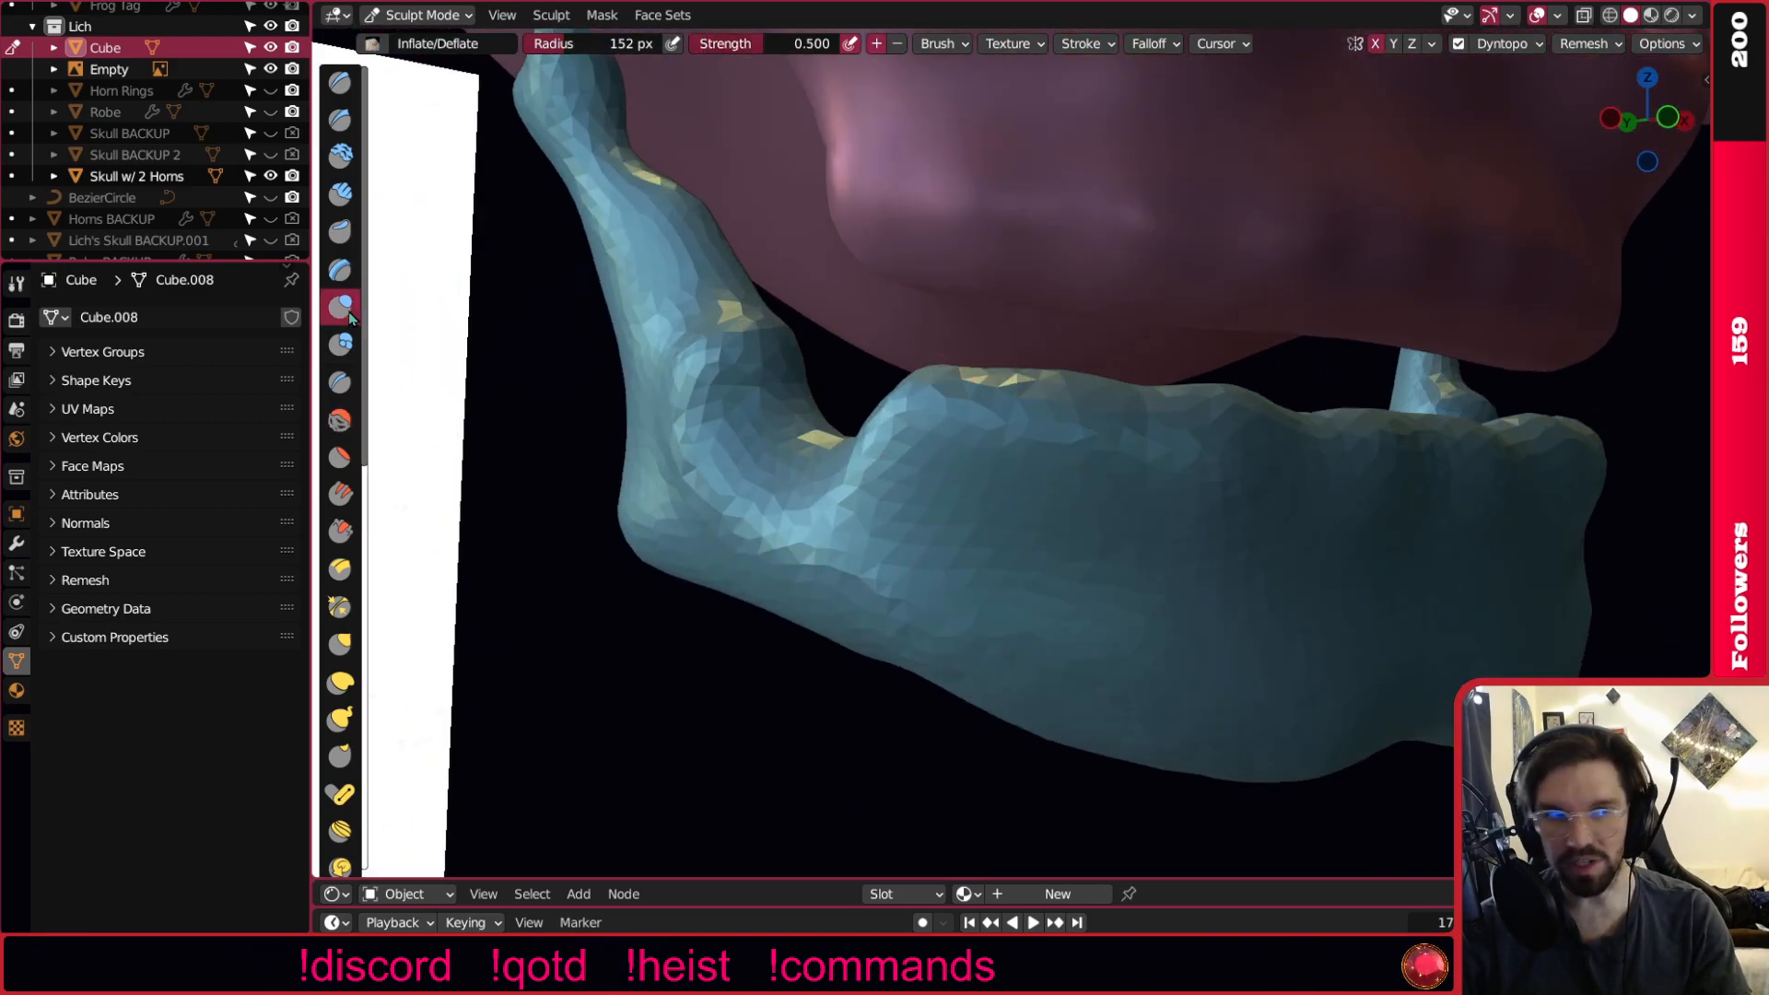
{"action": "left_click_drag", "start_coordinate": [933, 384], "coordinate": [942, 433]}
{"action": "key", "text": "bracketleft"}
{"action": "key", "text": "bracketleft"}
{"action": "key", "text": "bracketleft"}
{"action": "key", "text": "bracketleft"}
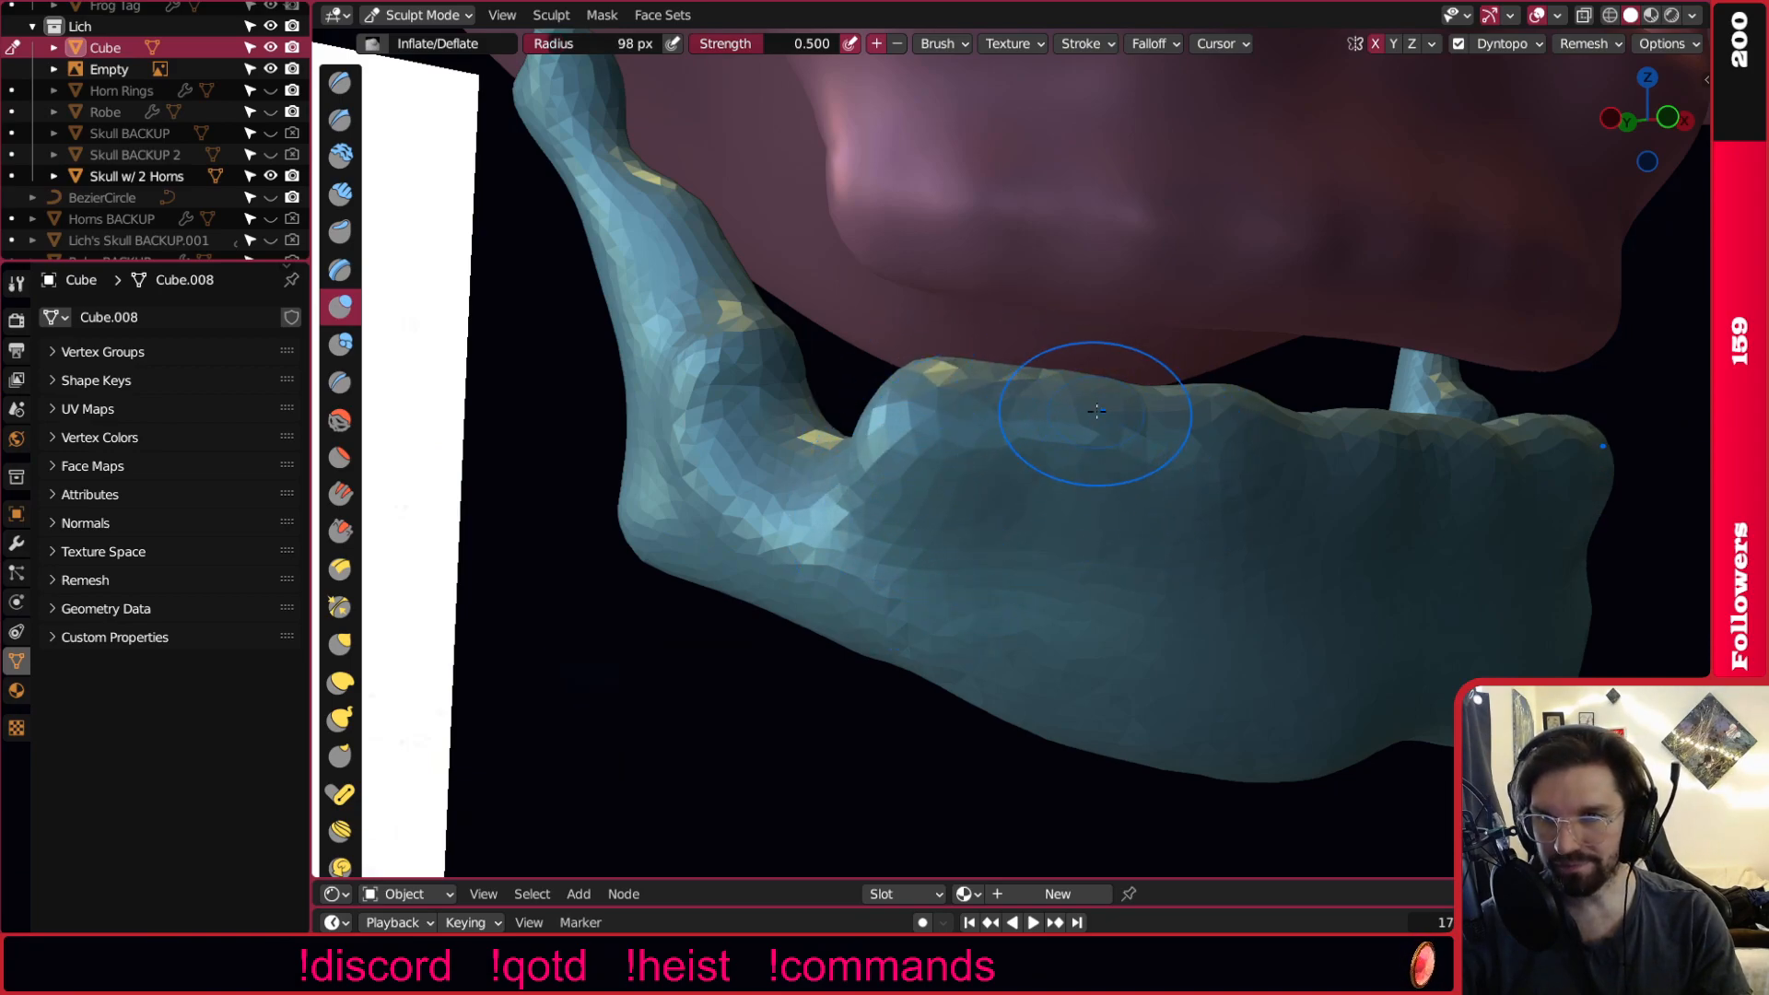
{"action": "middle_click_drag", "start_coordinate": [1059, 506], "coordinate": [1067, 470], "text": "alt"}
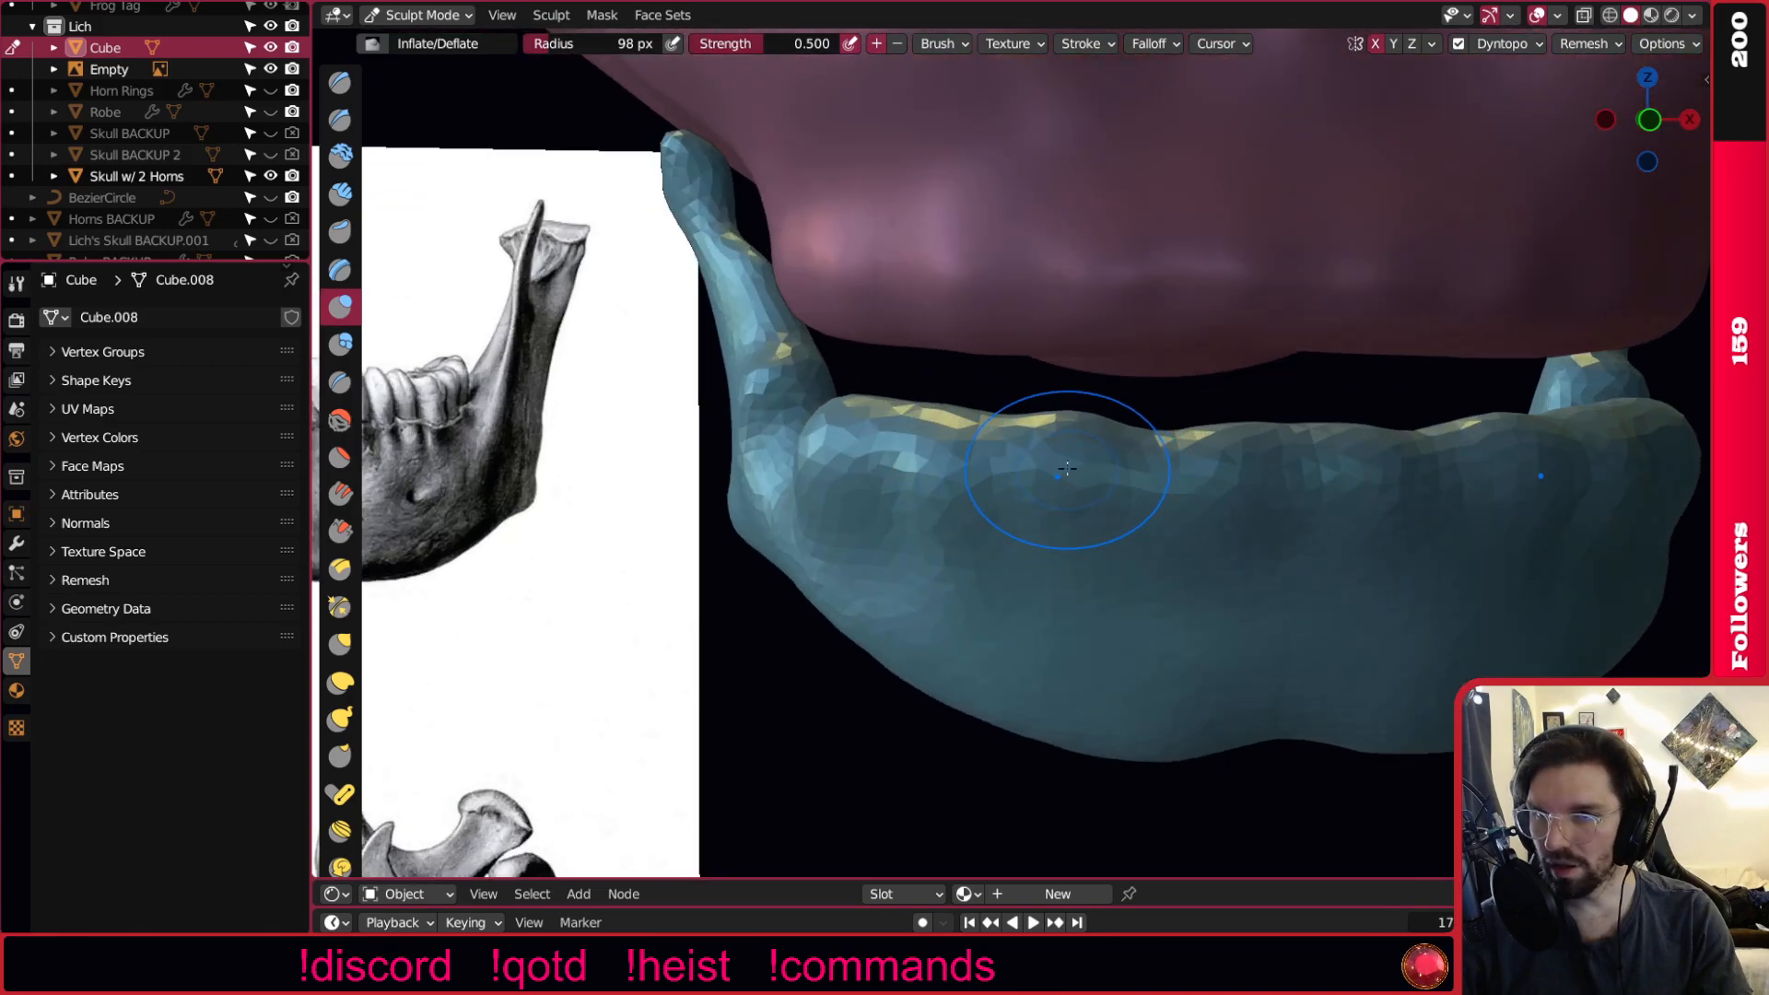
{"action": "middle_click_drag", "start_coordinate": [1215, 547], "coordinate": [1275, 462]}
{"action": "left_click_drag", "start_coordinate": [1217, 415], "coordinate": [1245, 426]}
{"action": "mouse_move", "coordinate": [1106, 457]}
{"action": "left_mouse_down"}
{"action": "mouse_move", "coordinate": [1041, 433]}
{"action": "mouse_move", "coordinate": [938, 447]}
{"action": "mouse_move", "coordinate": [816, 410]}
{"action": "left_mouse_up"}
{"action": "left_click_drag", "start_coordinate": [775, 418], "coordinate": [783, 406]}
{"action": "middle_click_drag", "start_coordinate": [848, 539], "coordinate": [880, 518]}
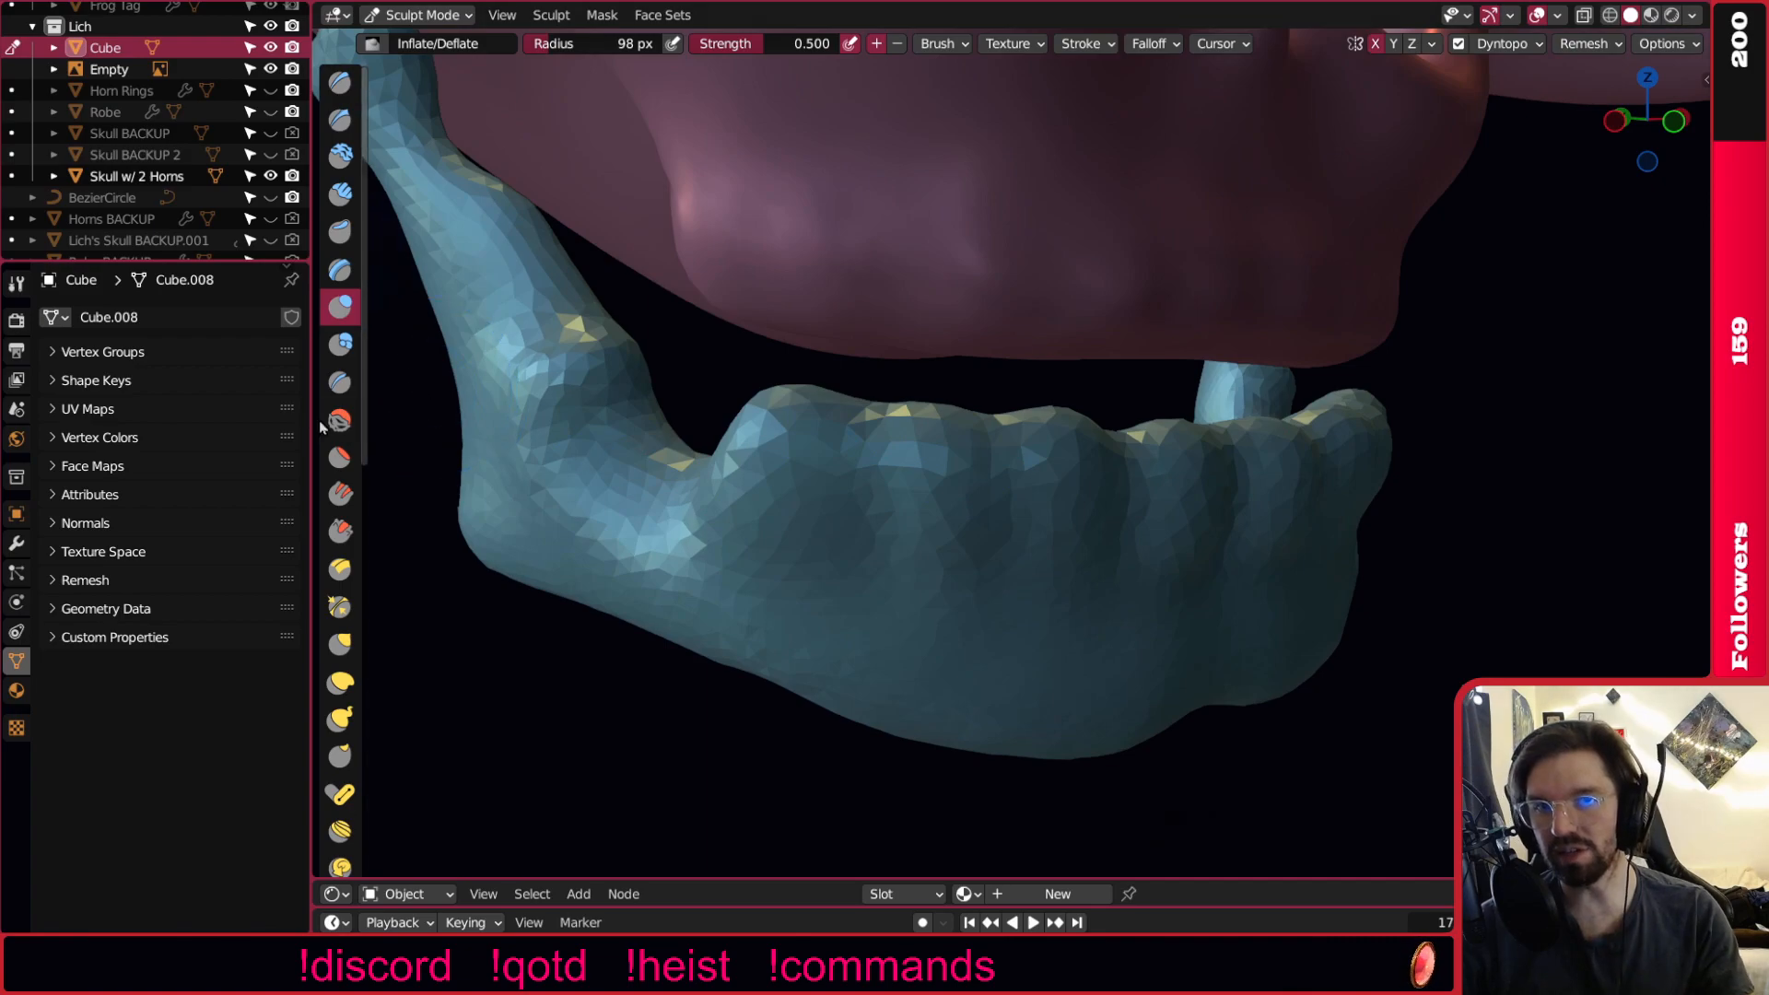
Soften the tooth-root ridges along the jaw body with a 98 px Smooth brush at strength 0.100.
{"action": "left_click", "coordinate": [341, 419]}
{"action": "middle_click_drag", "start_coordinate": [1110, 613], "coordinate": [1248, 611]}
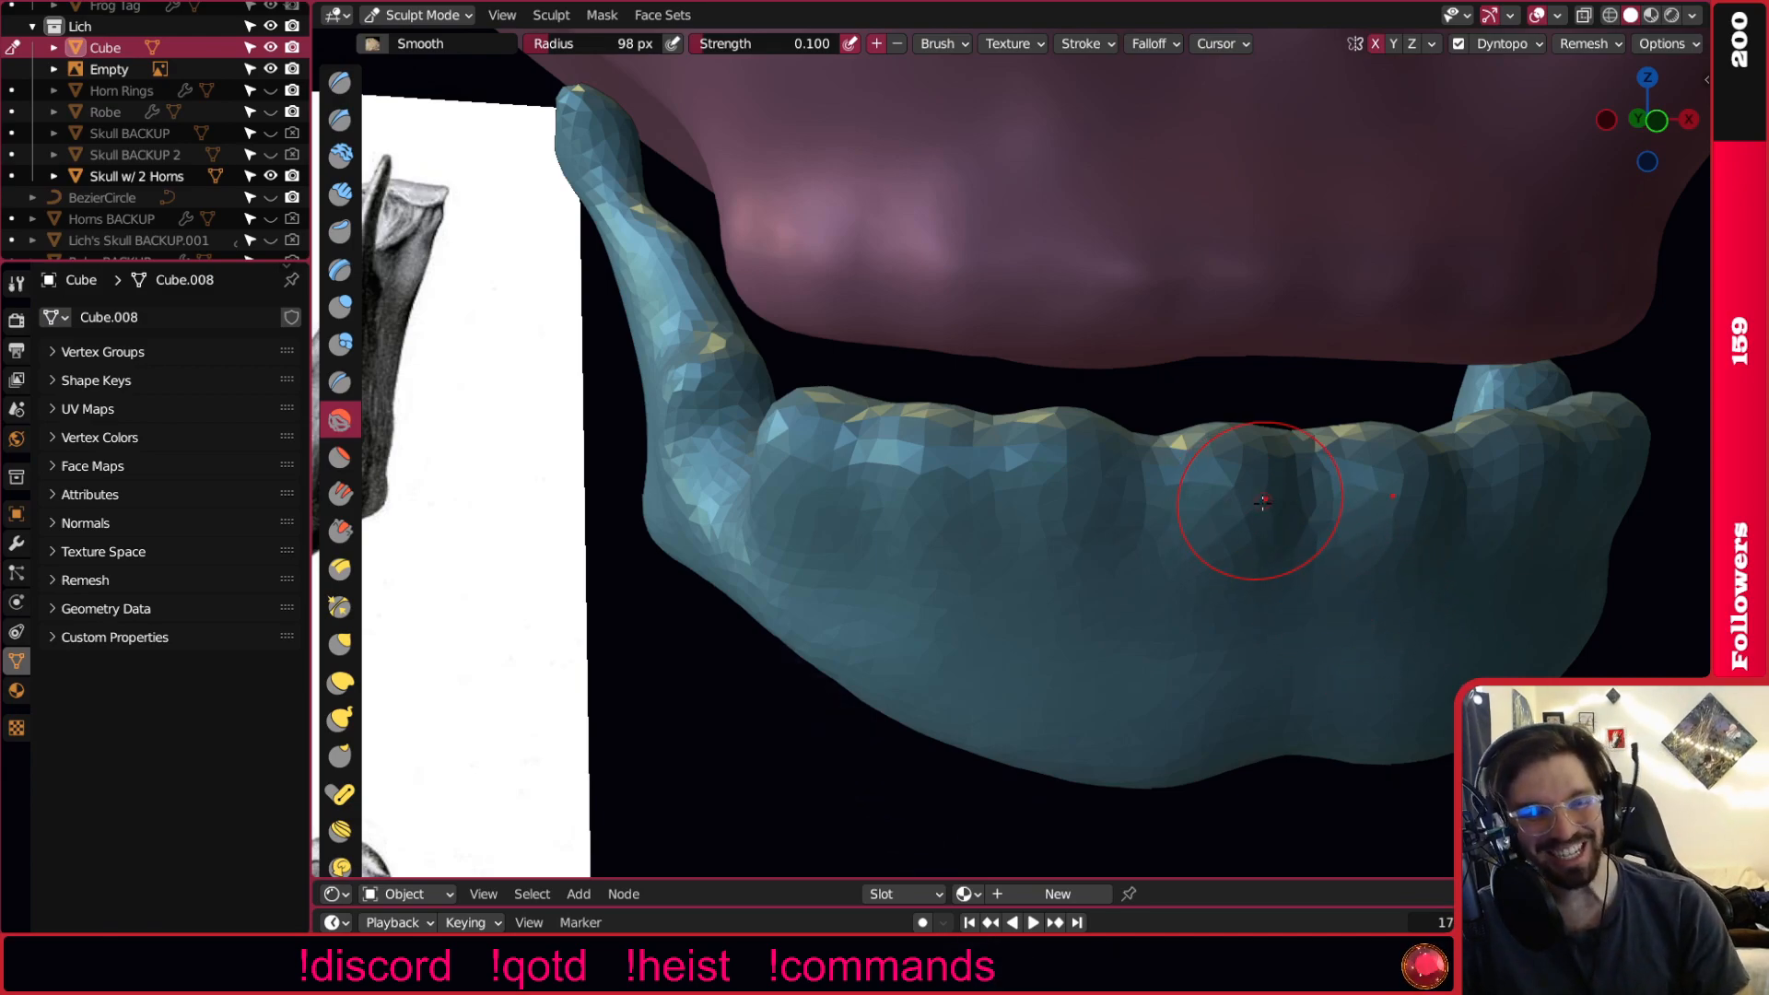
{"action": "middle_click_drag", "start_coordinate": [1351, 668], "coordinate": [1288, 631]}
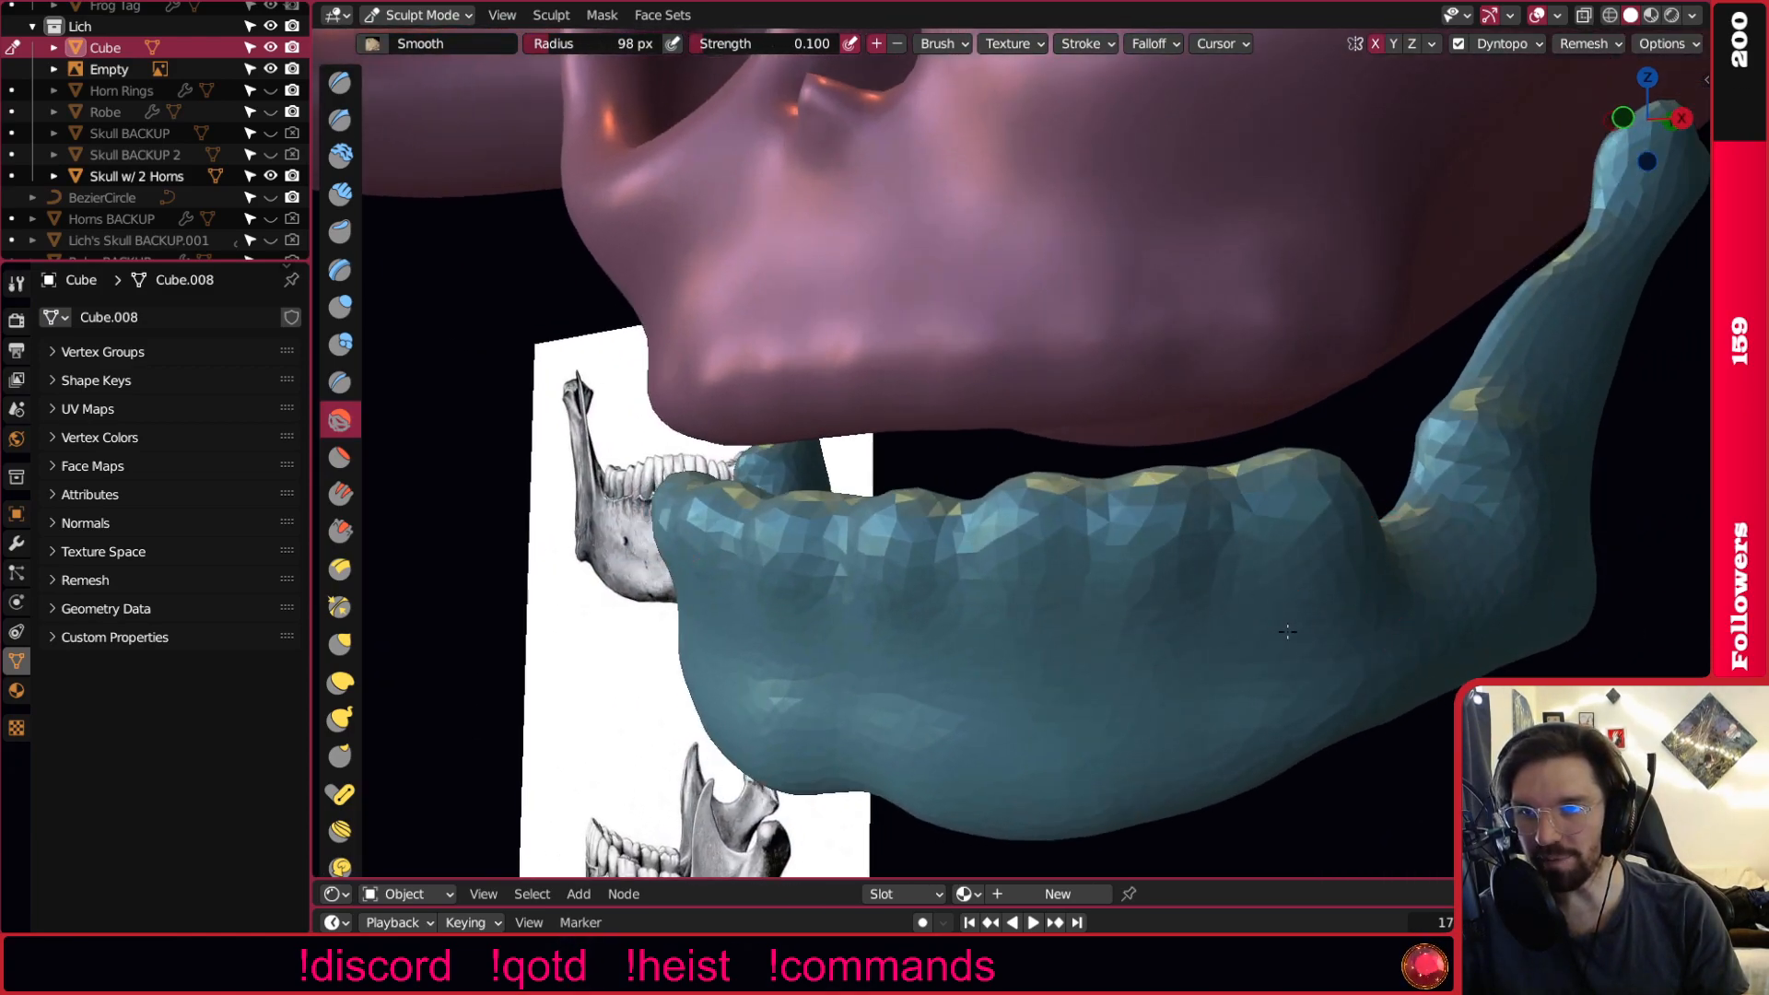
{"action": "middle_click_drag", "start_coordinate": [1248, 574], "coordinate": [869, 534]}
{"action": "scroll", "coordinate": [949, 626], "scroll_direction": "up", "scroll_amount": 4}
{"action": "scroll", "coordinate": [1057, 623], "scroll_direction": "down", "scroll_amount": 5}
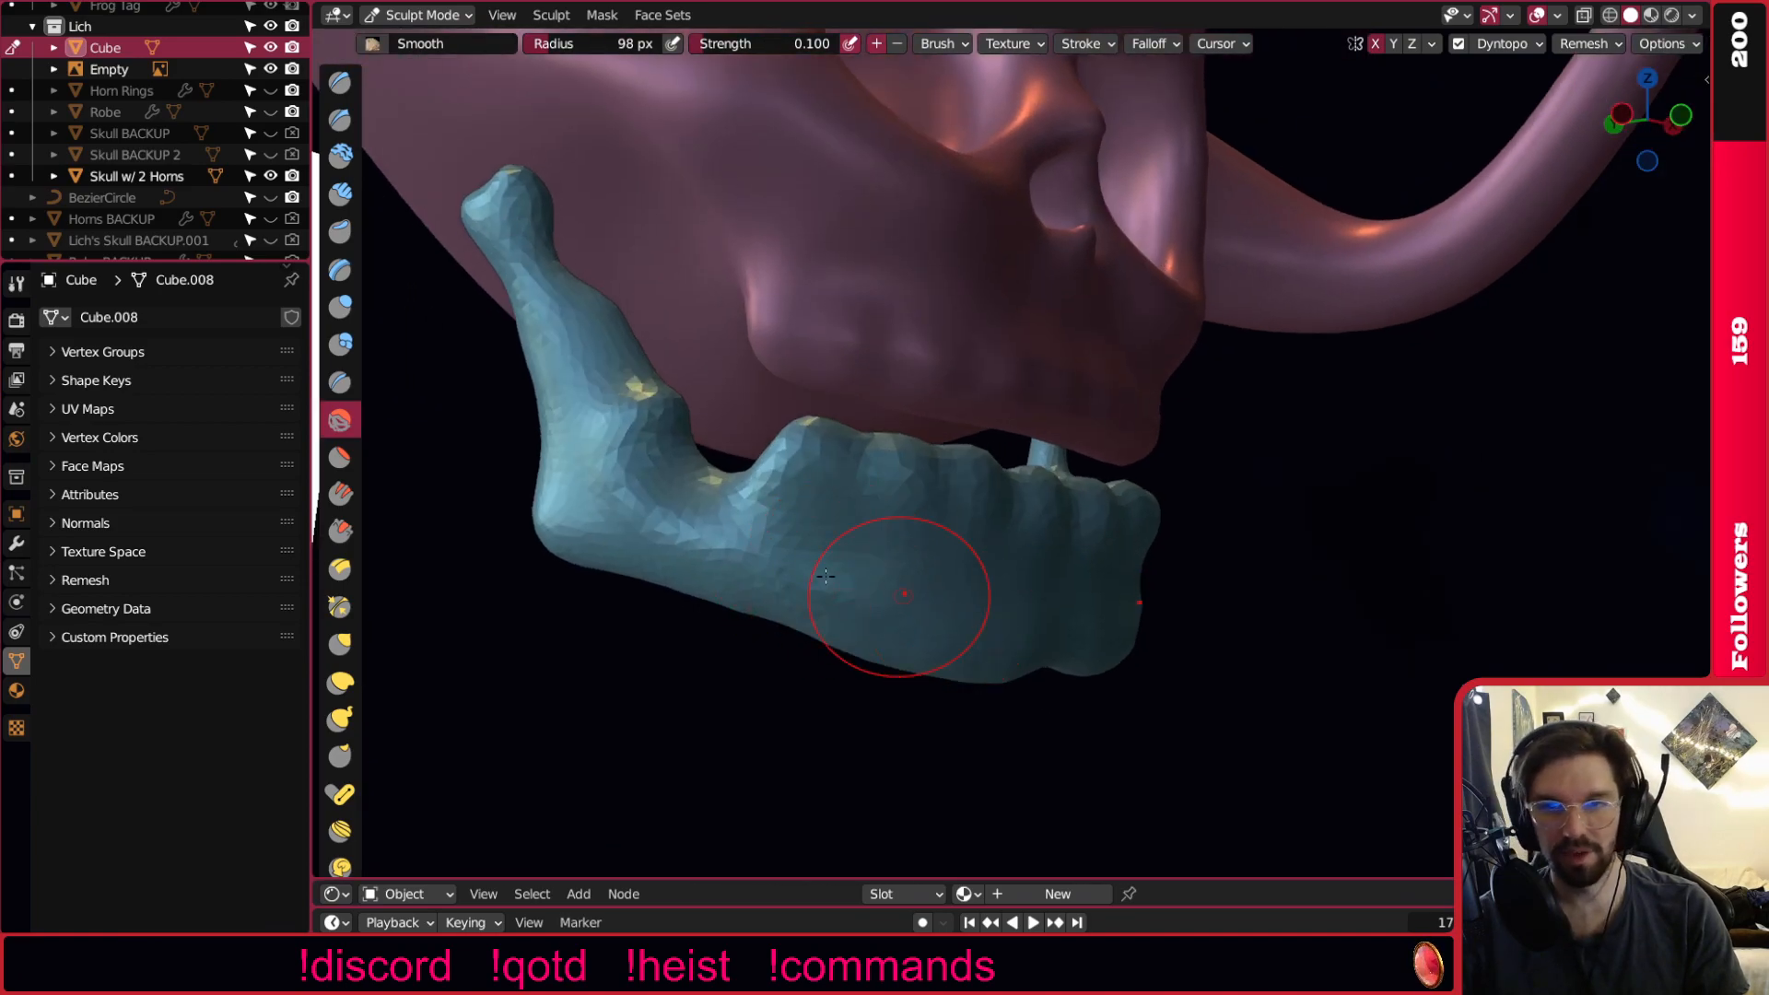
{"action": "middle_click_drag", "start_coordinate": [1019, 594], "coordinate": [915, 587]}
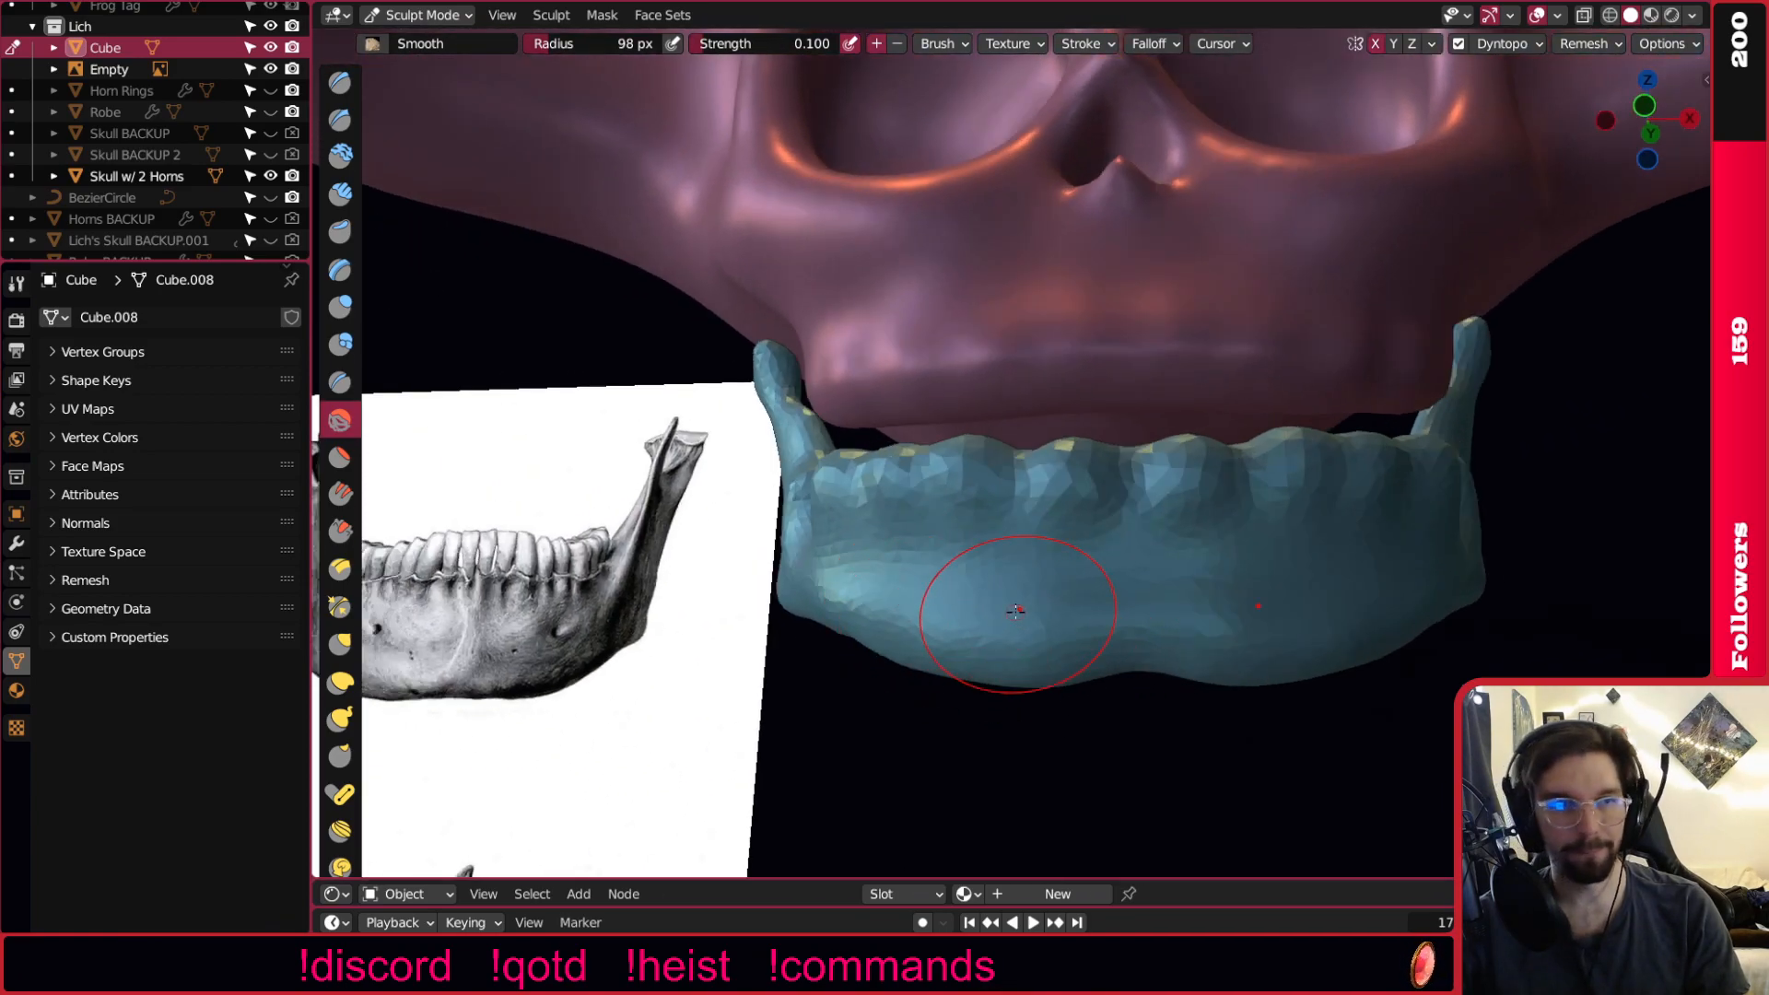
{"action": "scroll", "coordinate": [1109, 603], "scroll_direction": "up", "scroll_amount": 1}
{"action": "middle_click_drag", "start_coordinate": [1110, 603], "coordinate": [1109, 573]}
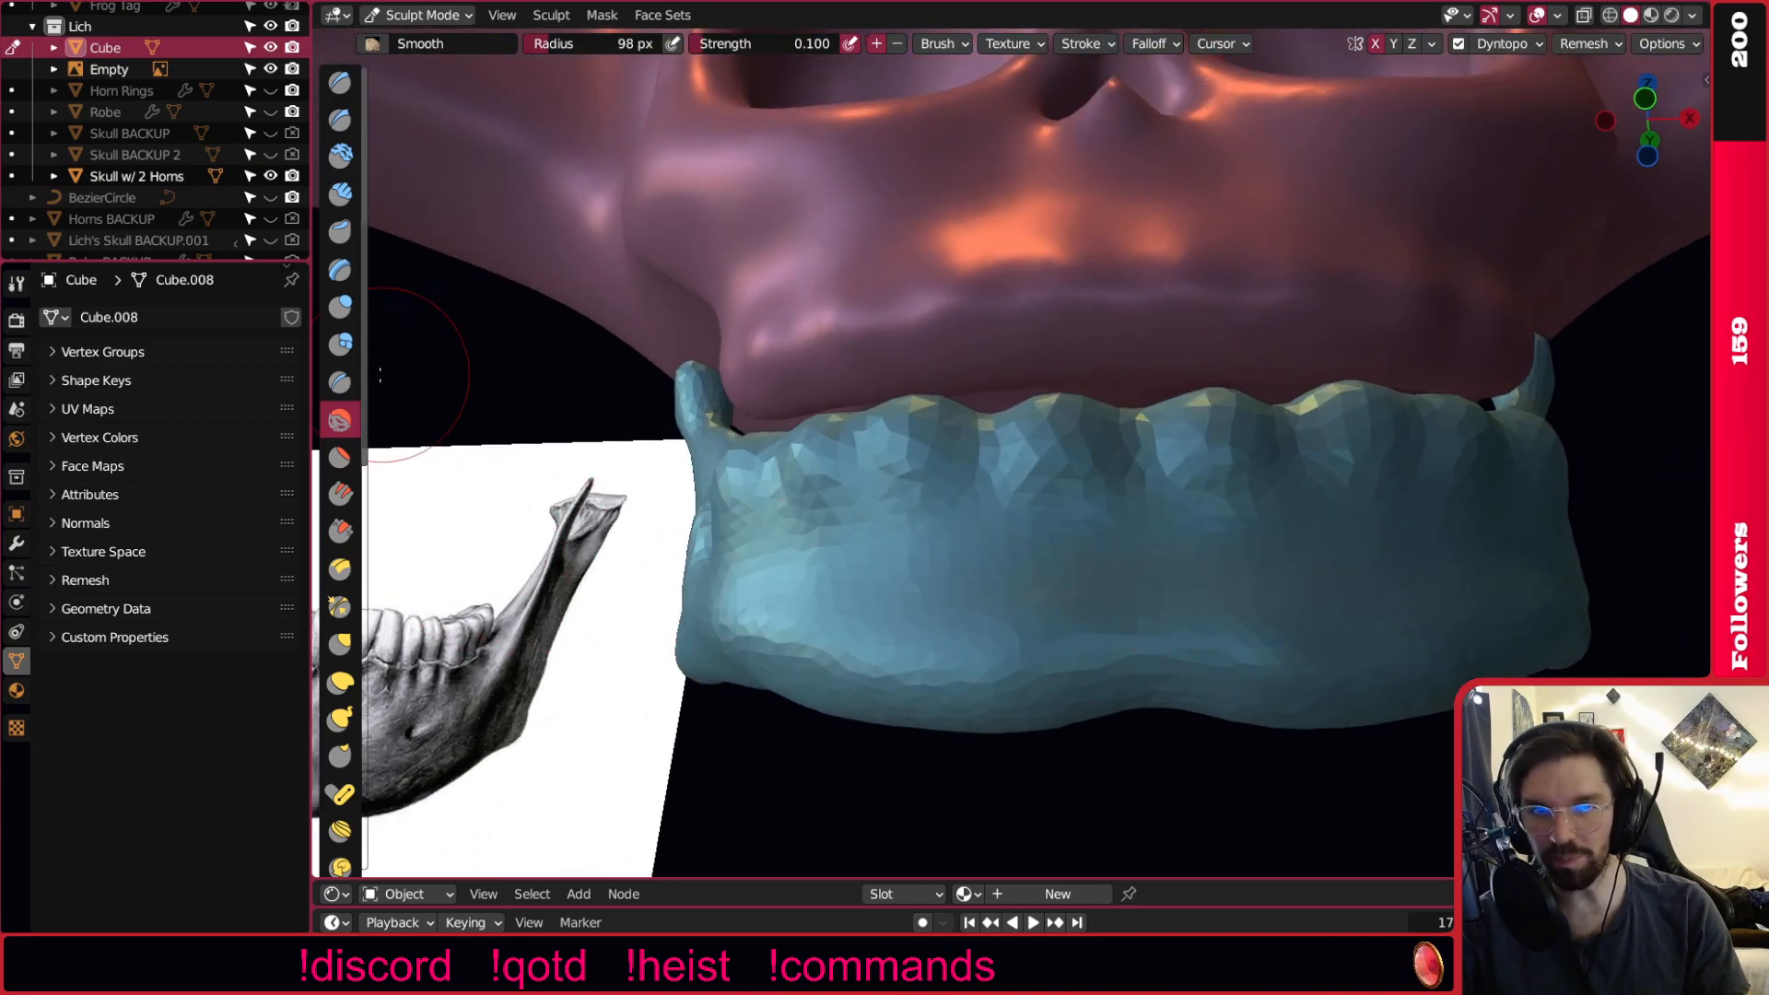
Inflate a midline ridge branching down and outward across the chin with a 68 px Inflate brush at strength 0.500.
{"action": "left_click", "coordinate": [354, 311]}
{"action": "middle_click_drag", "start_coordinate": [1069, 636], "coordinate": [1070, 673]}
{"action": "scroll", "coordinate": [1070, 671], "scroll_direction": "up", "scroll_amount": 2}
{"action": "left_click_drag", "start_coordinate": [1012, 616], "coordinate": [1204, 431]}
{"action": "mouse_move", "coordinate": [1034, 604]}
{"action": "left_mouse_down"}
{"action": "mouse_move", "coordinate": [1197, 375]}
{"action": "mouse_move", "coordinate": [1225, 399]}
{"action": "mouse_move", "coordinate": [1051, 581]}
{"action": "mouse_move", "coordinate": [1133, 594]}
{"action": "mouse_move", "coordinate": [798, 619]}
{"action": "left_mouse_up"}
{"action": "middle_click_drag", "start_coordinate": [882, 671], "coordinate": [911, 666]}
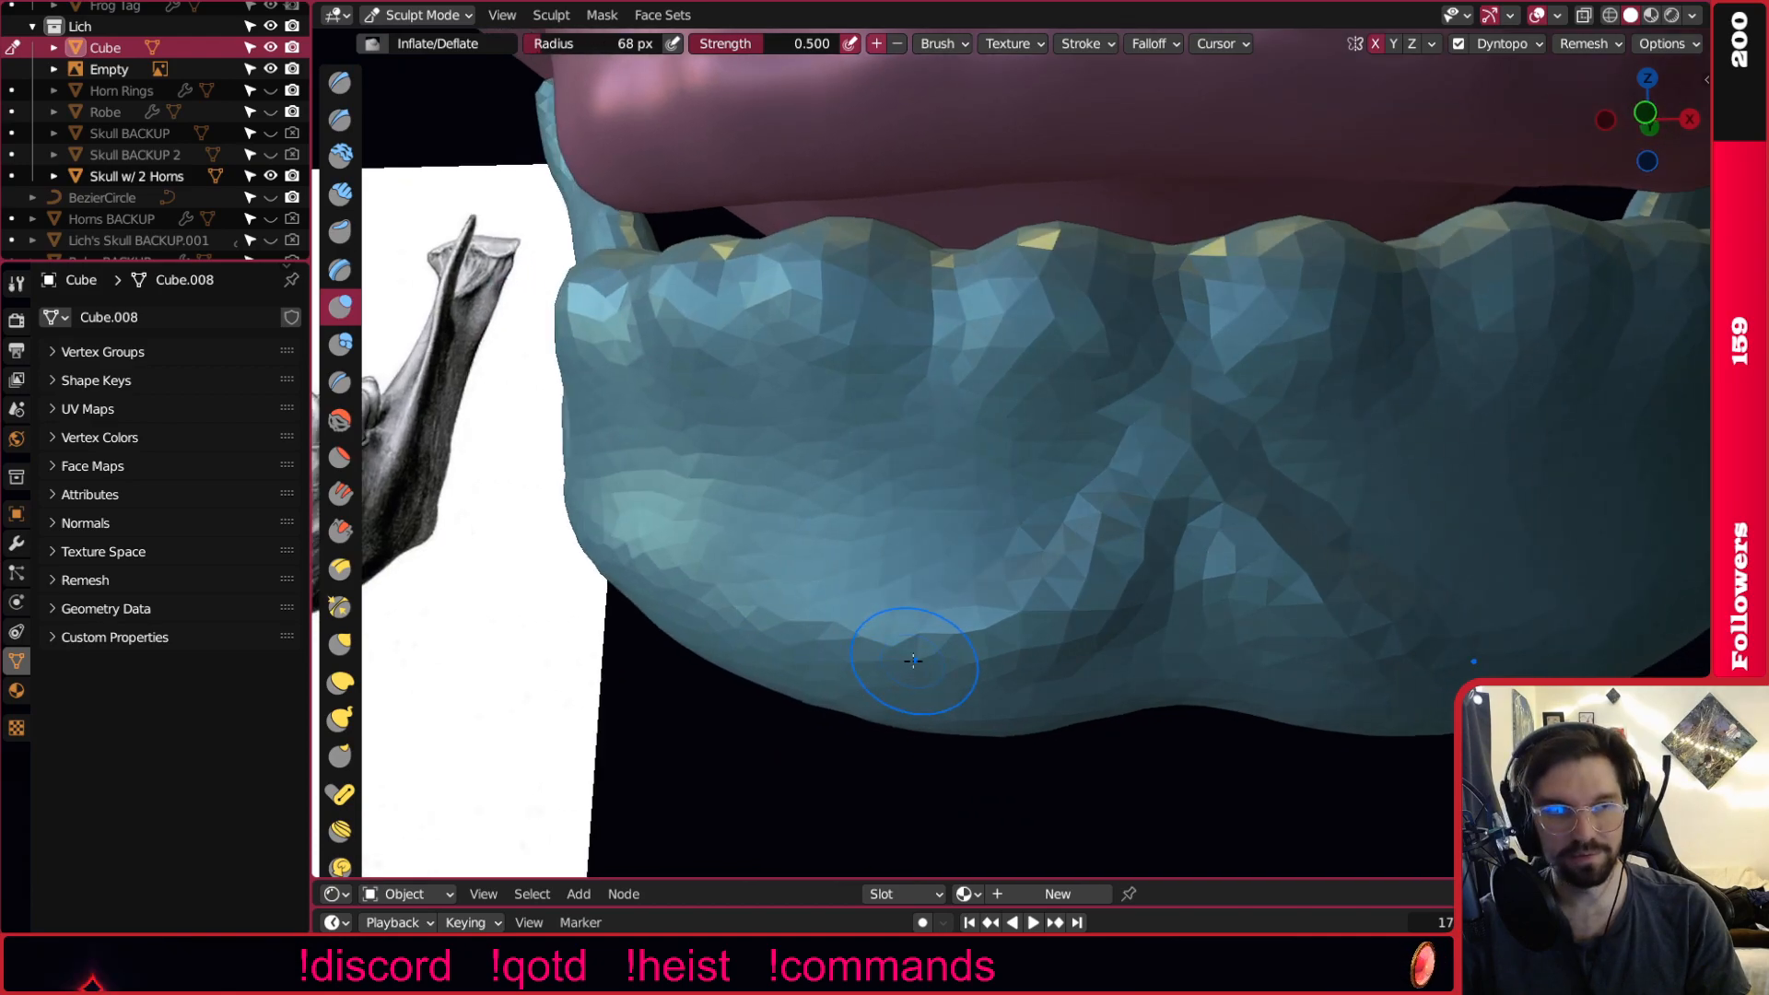
Smooth the chin ridges into the surrounding jaw surface with a 125 px Smooth brush at strength 0.100.
{"action": "left_click", "coordinate": [340, 420]}
{"action": "key", "text": "bracketright"}
{"action": "key", "text": "bracketright"}
{"action": "key", "text": "bracketright"}
{"action": "key", "text": "bracketright"}
{"action": "key", "text": "bracketright"}
{"action": "key", "text": "bracketright"}
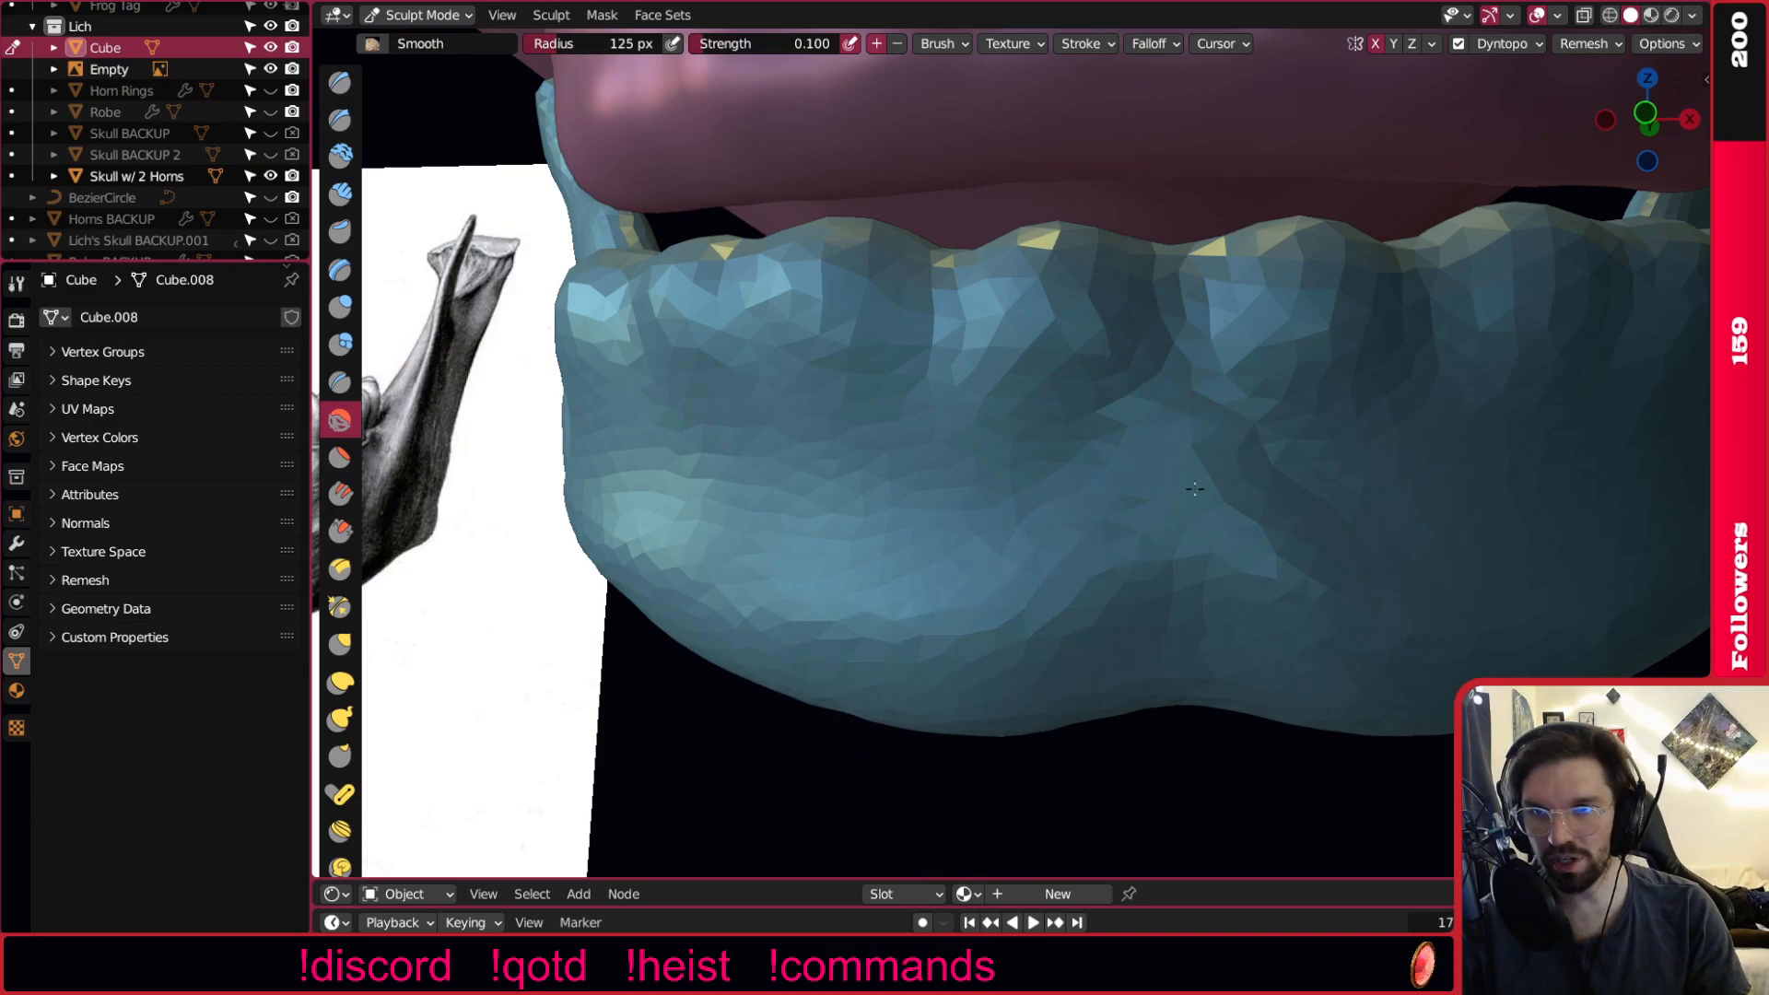
{"action": "scroll", "coordinate": [1097, 620], "scroll_direction": "down", "scroll_amount": 4}
{"action": "middle_click_drag", "start_coordinate": [1094, 632], "coordinate": [1197, 606]}
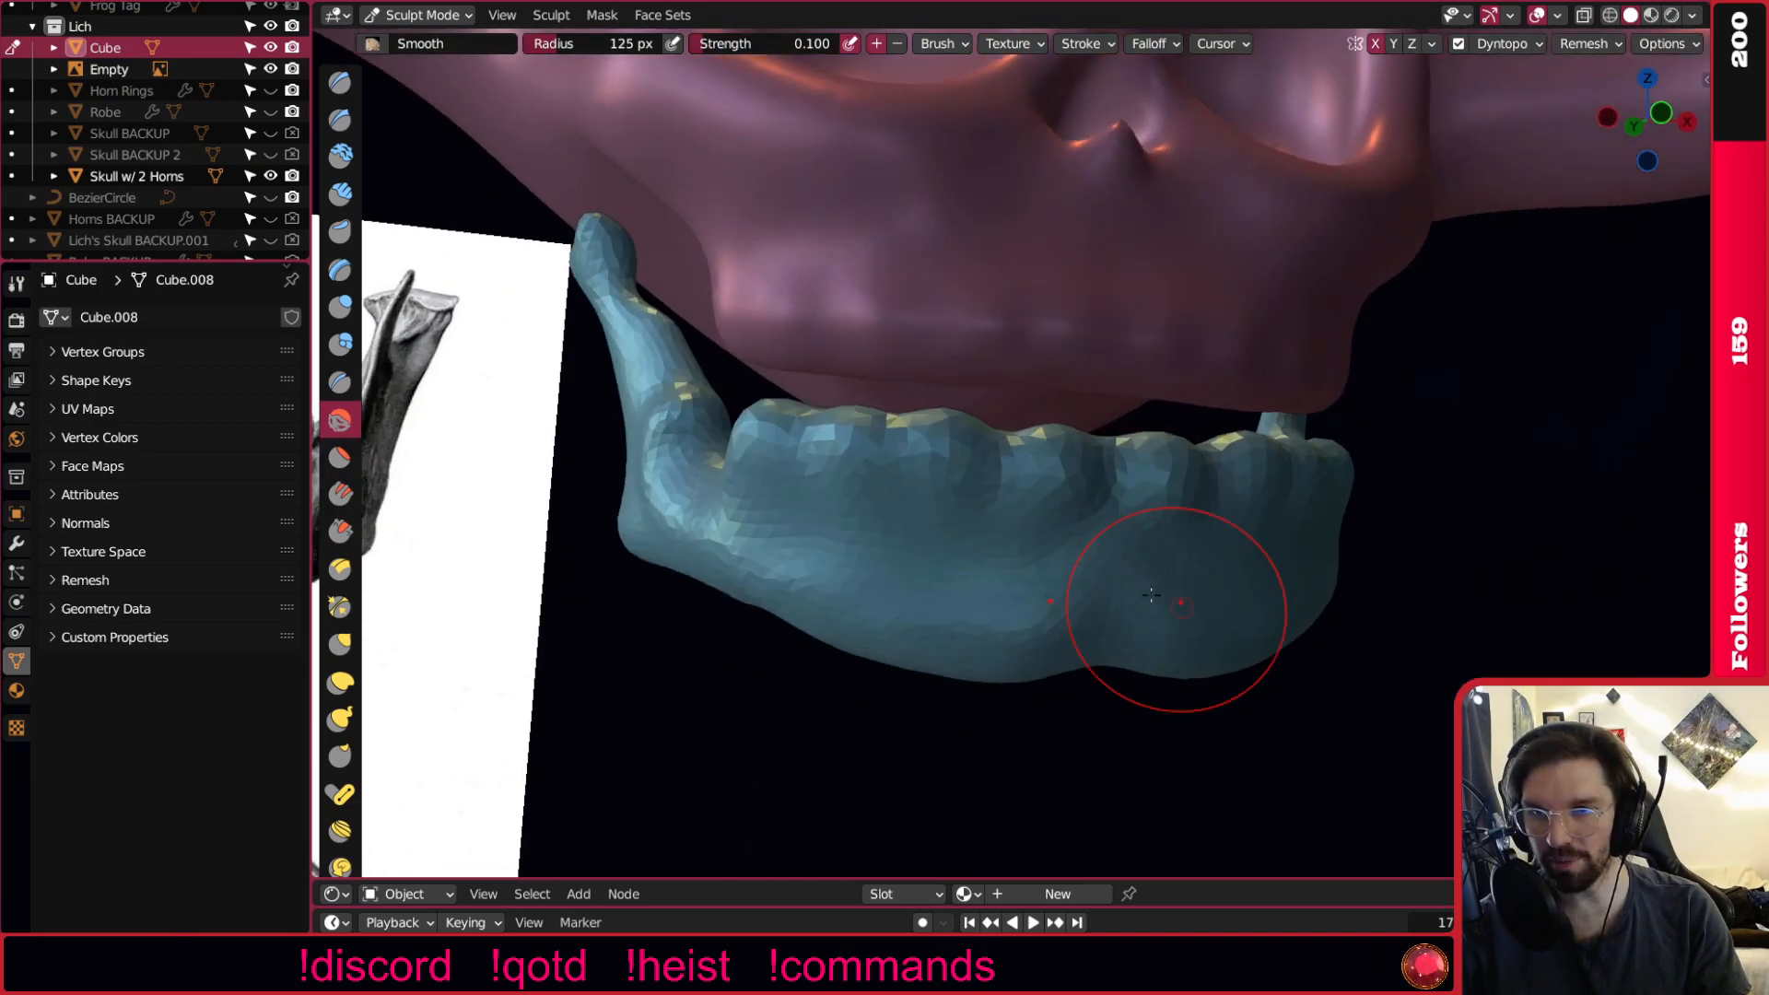
Examine the jaw's shape and fit under the skull from the front and sides, near and far.
{"action": "scroll", "coordinate": [1053, 599], "scroll_direction": "up", "scroll_amount": 2}
{"action": "middle_click_drag", "start_coordinate": [1080, 604], "coordinate": [1197, 466]}
{"action": "scroll", "coordinate": [908, 628], "scroll_direction": "down", "scroll_amount": 5}
{"action": "scroll", "coordinate": [1180, 452], "scroll_direction": "up", "scroll_amount": 5}
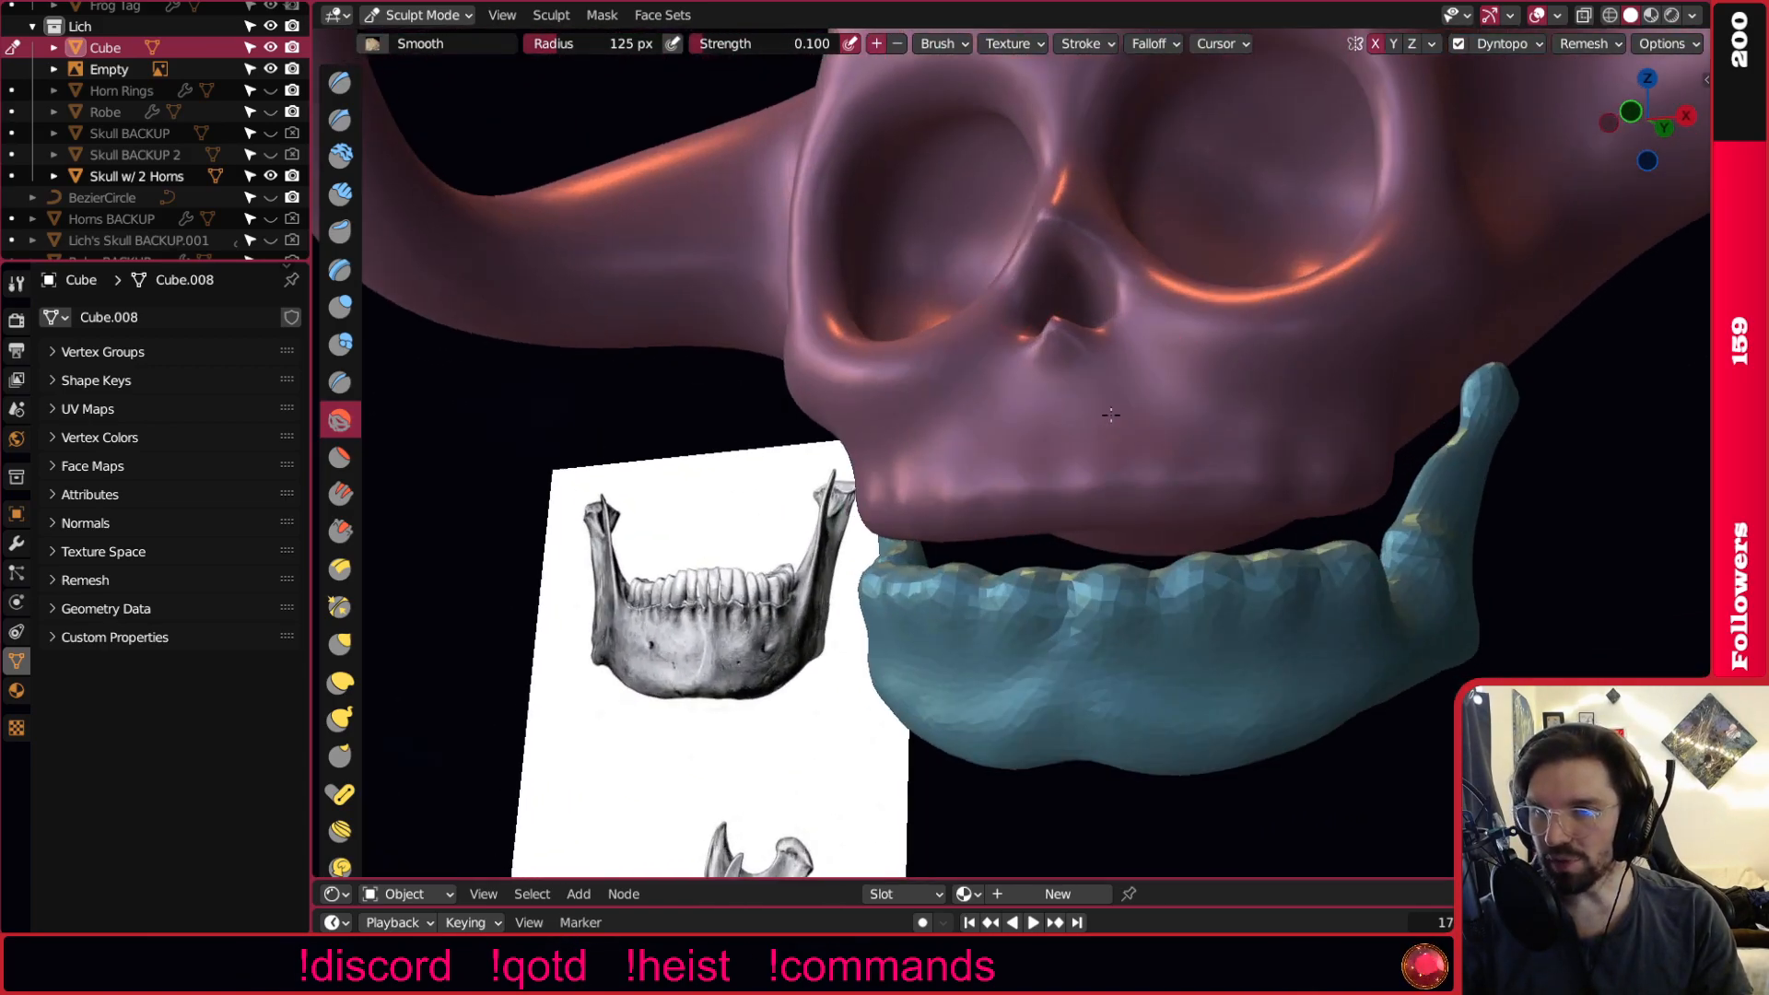
{"action": "scroll", "coordinate": [1149, 417], "scroll_direction": "up", "scroll_amount": 2}
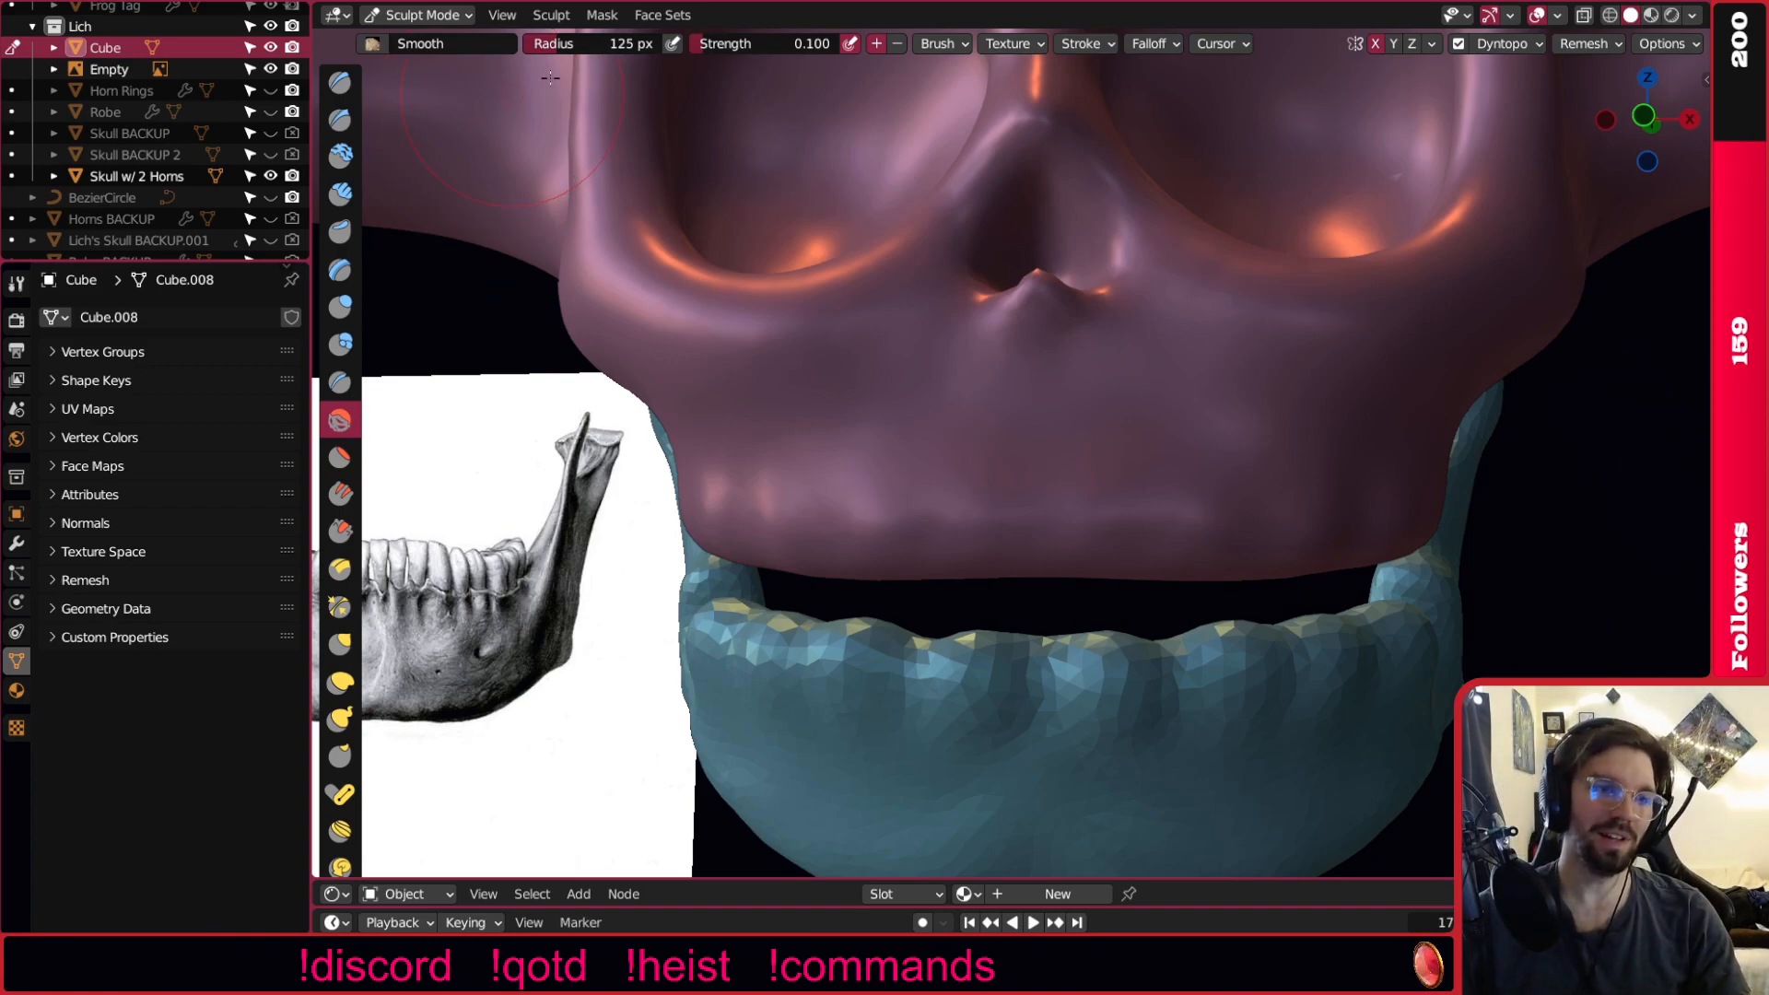
{"action": "scroll", "coordinate": [1019, 346], "scroll_direction": "up", "scroll_amount": 3}
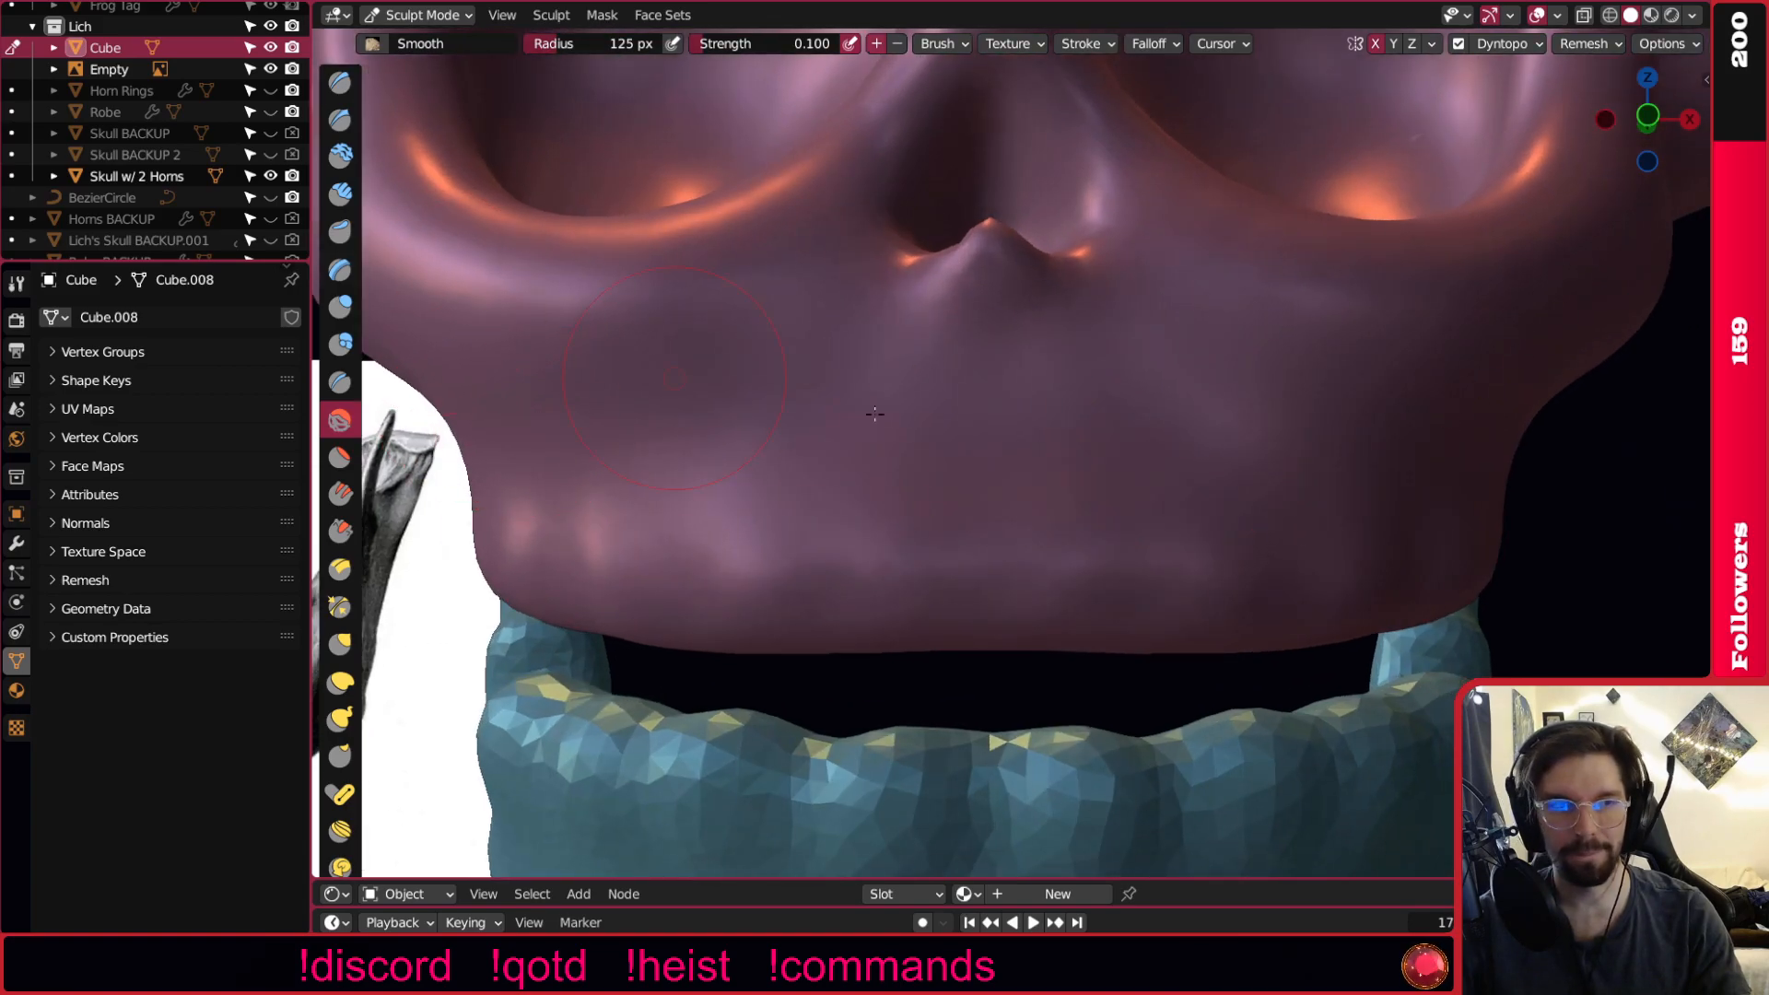
{"action": "scroll", "coordinate": [982, 470], "scroll_direction": "down", "scroll_amount": 6}
{"action": "middle_click_drag", "start_coordinate": [1064, 511], "coordinate": [1180, 485]}
{"action": "scroll", "coordinate": [899, 514], "scroll_direction": "up", "scroll_amount": 4}
{"action": "scroll", "coordinate": [899, 513], "scroll_direction": "down", "scroll_amount": 4}
Switch the jaw to Object Mode and apply Shade Smooth to it.
{"action": "left_click", "coordinate": [419, 15]}
{"action": "left_click", "coordinate": [405, 37]}
{"action": "right_click", "coordinate": [977, 480]}
{"action": "right_click", "coordinate": [978, 480]}
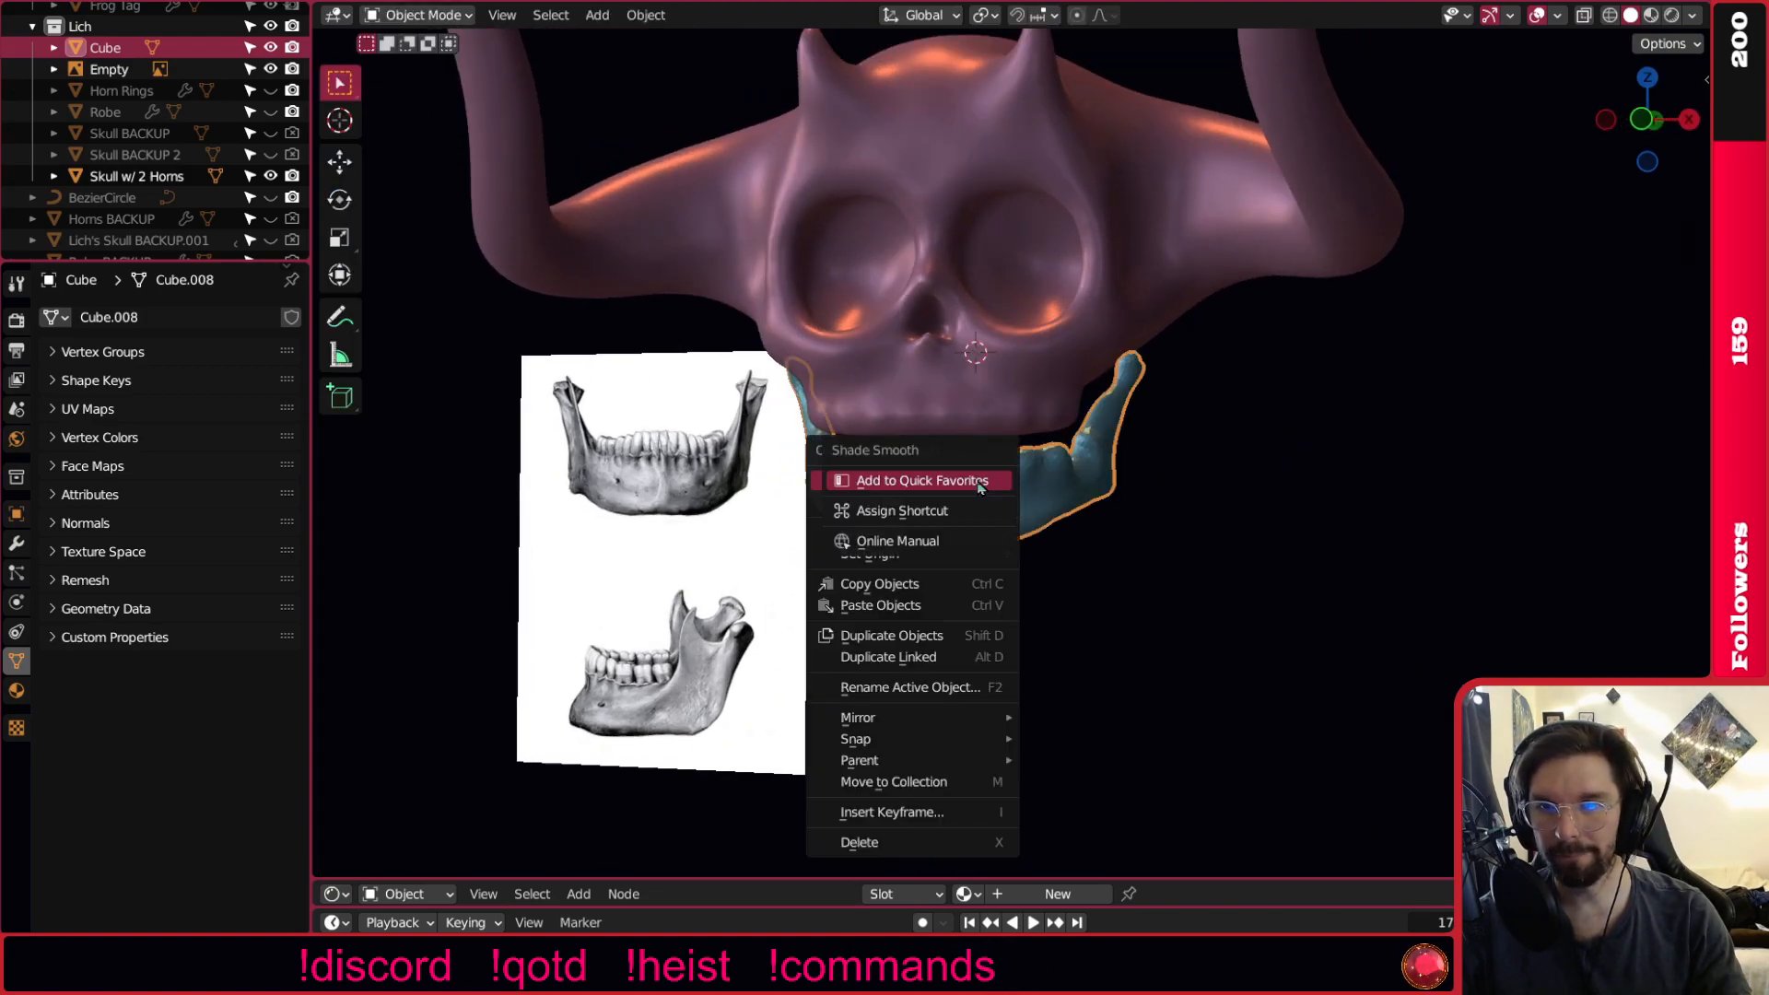
{"action": "left_click", "coordinate": [1464, 563]}
{"action": "right_click", "coordinate": [1006, 479]}
{"action": "right_click", "coordinate": [1060, 502]}
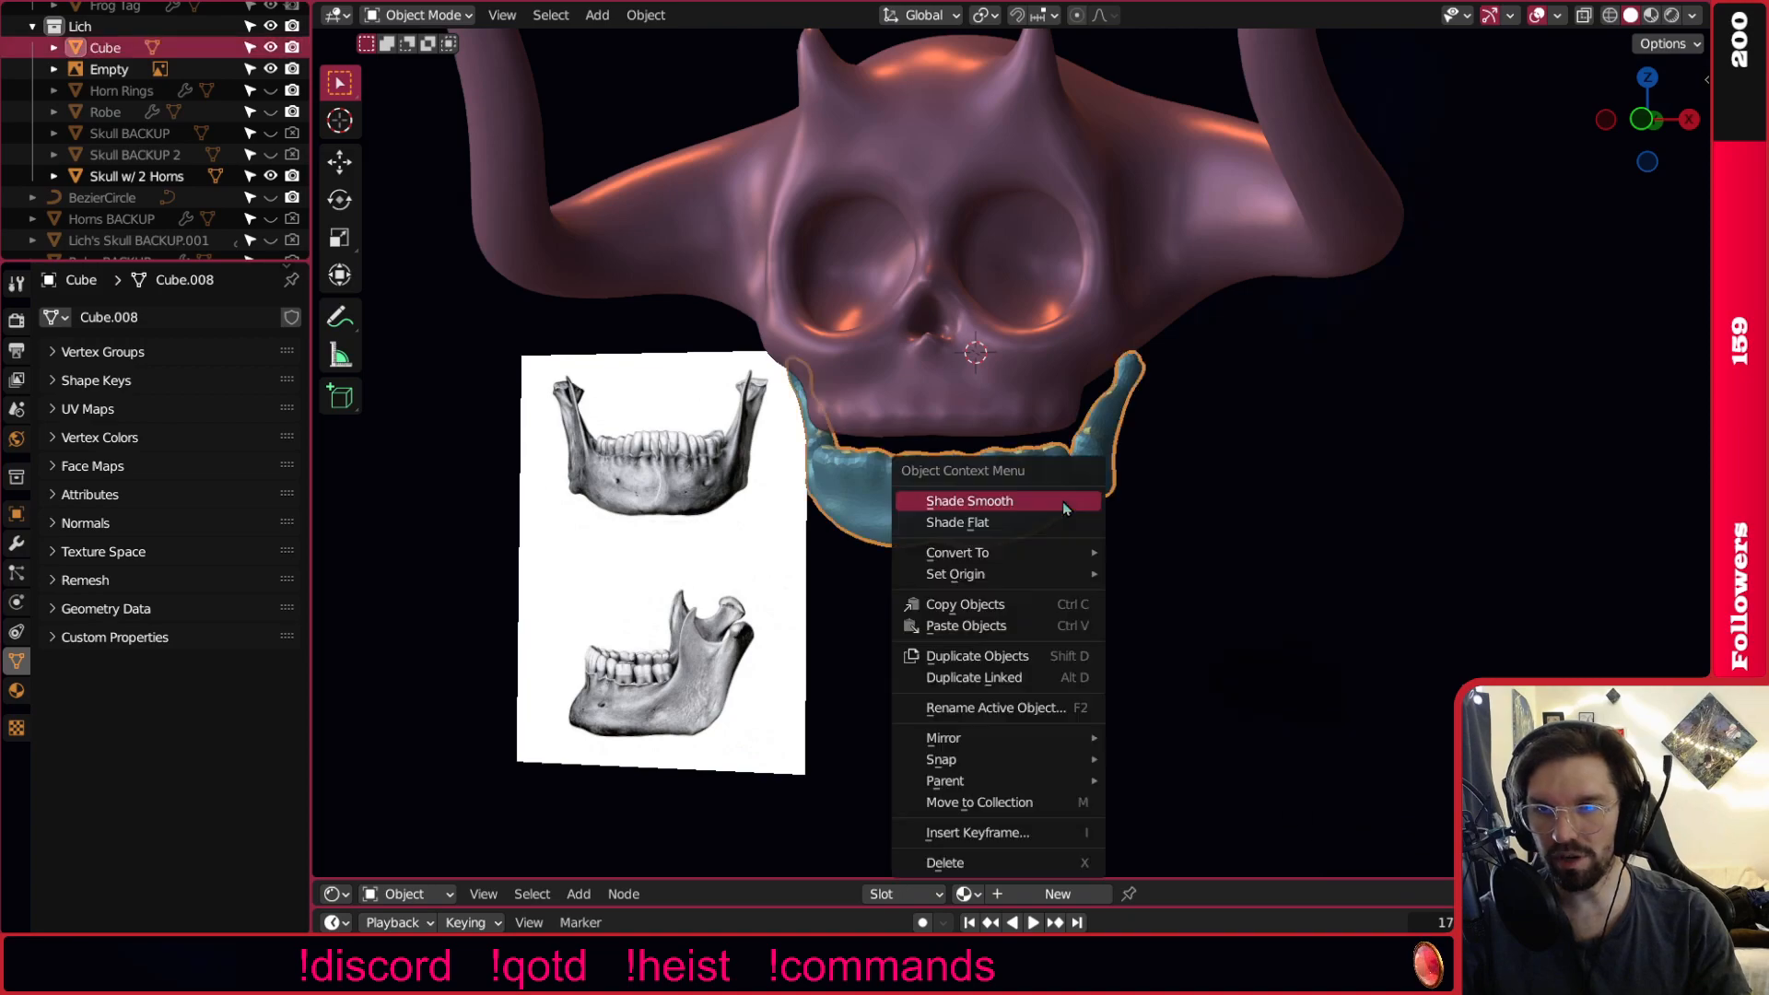
Show the scene in Material Preview shading and link the horned skull's material to the jaw.
{"action": "scroll", "coordinate": [1203, 478], "scroll_direction": "down", "scroll_amount": 4}
{"action": "middle_click_drag", "start_coordinate": [1087, 557], "coordinate": [1039, 542]}
{"action": "left_click", "coordinate": [1650, 15]}
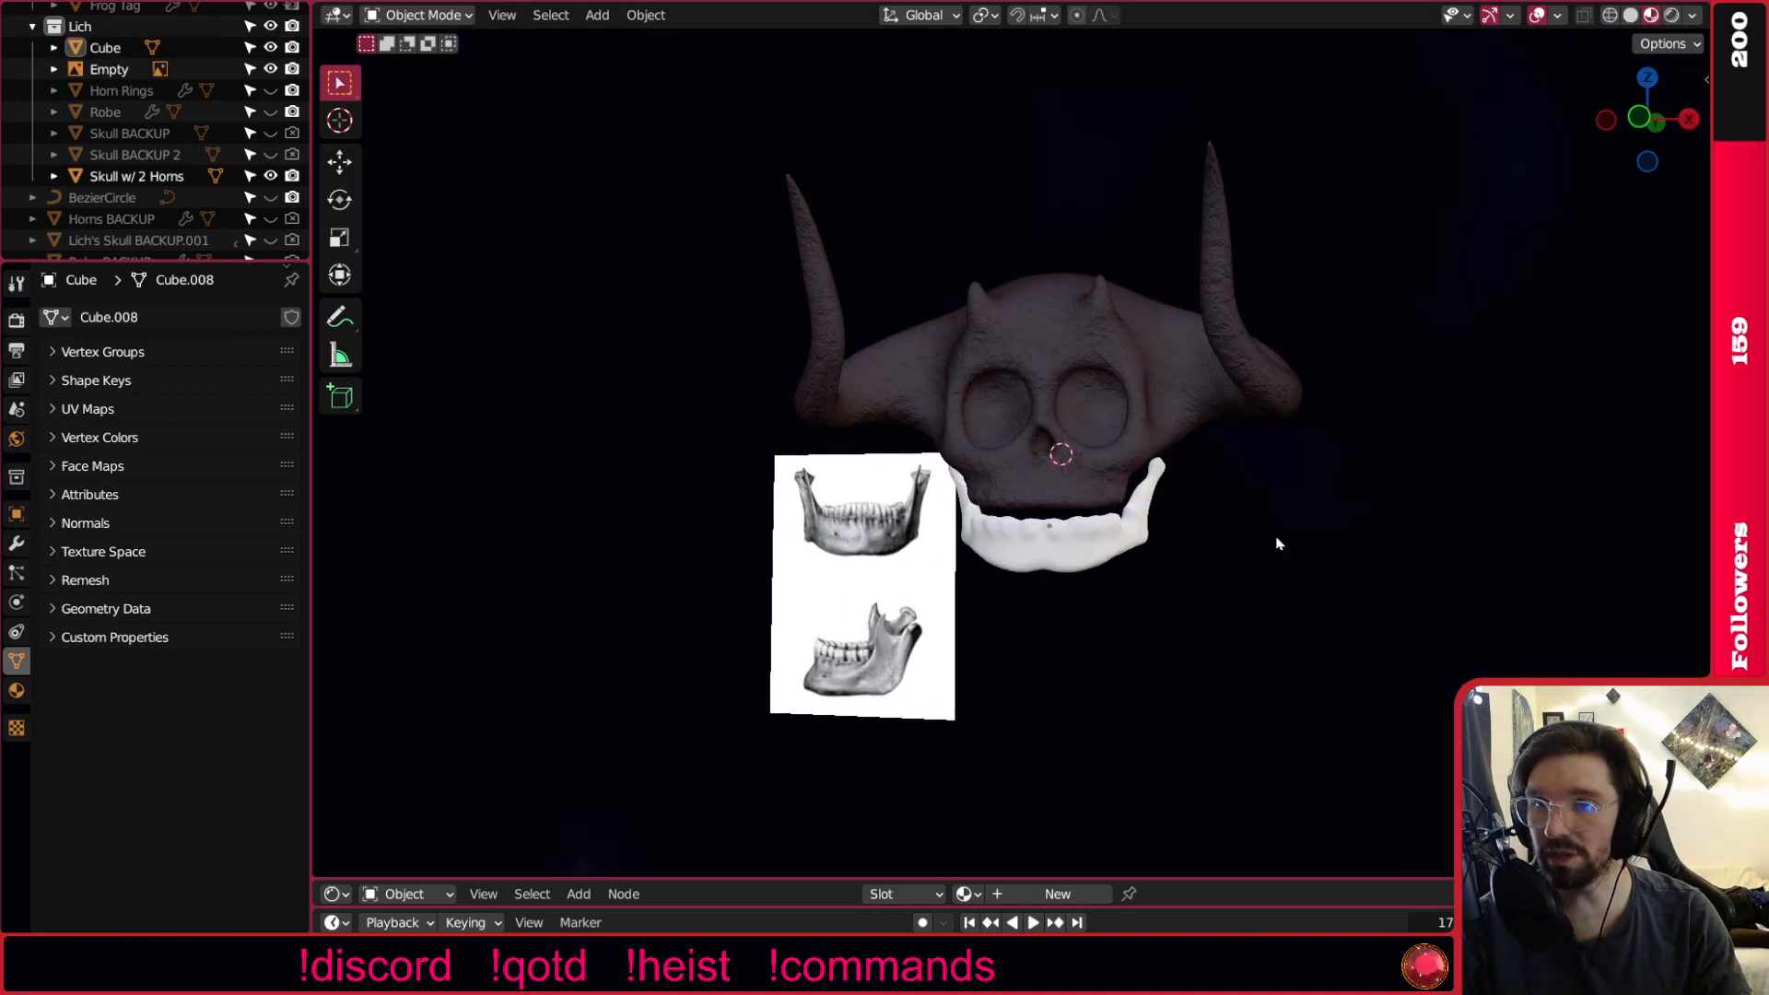
{"action": "scroll", "coordinate": [1067, 664], "scroll_direction": "up", "scroll_amount": 4}
{"action": "left_click", "coordinate": [1045, 561], "text": "shift"}
{"action": "key", "text": "ctrl+l"}
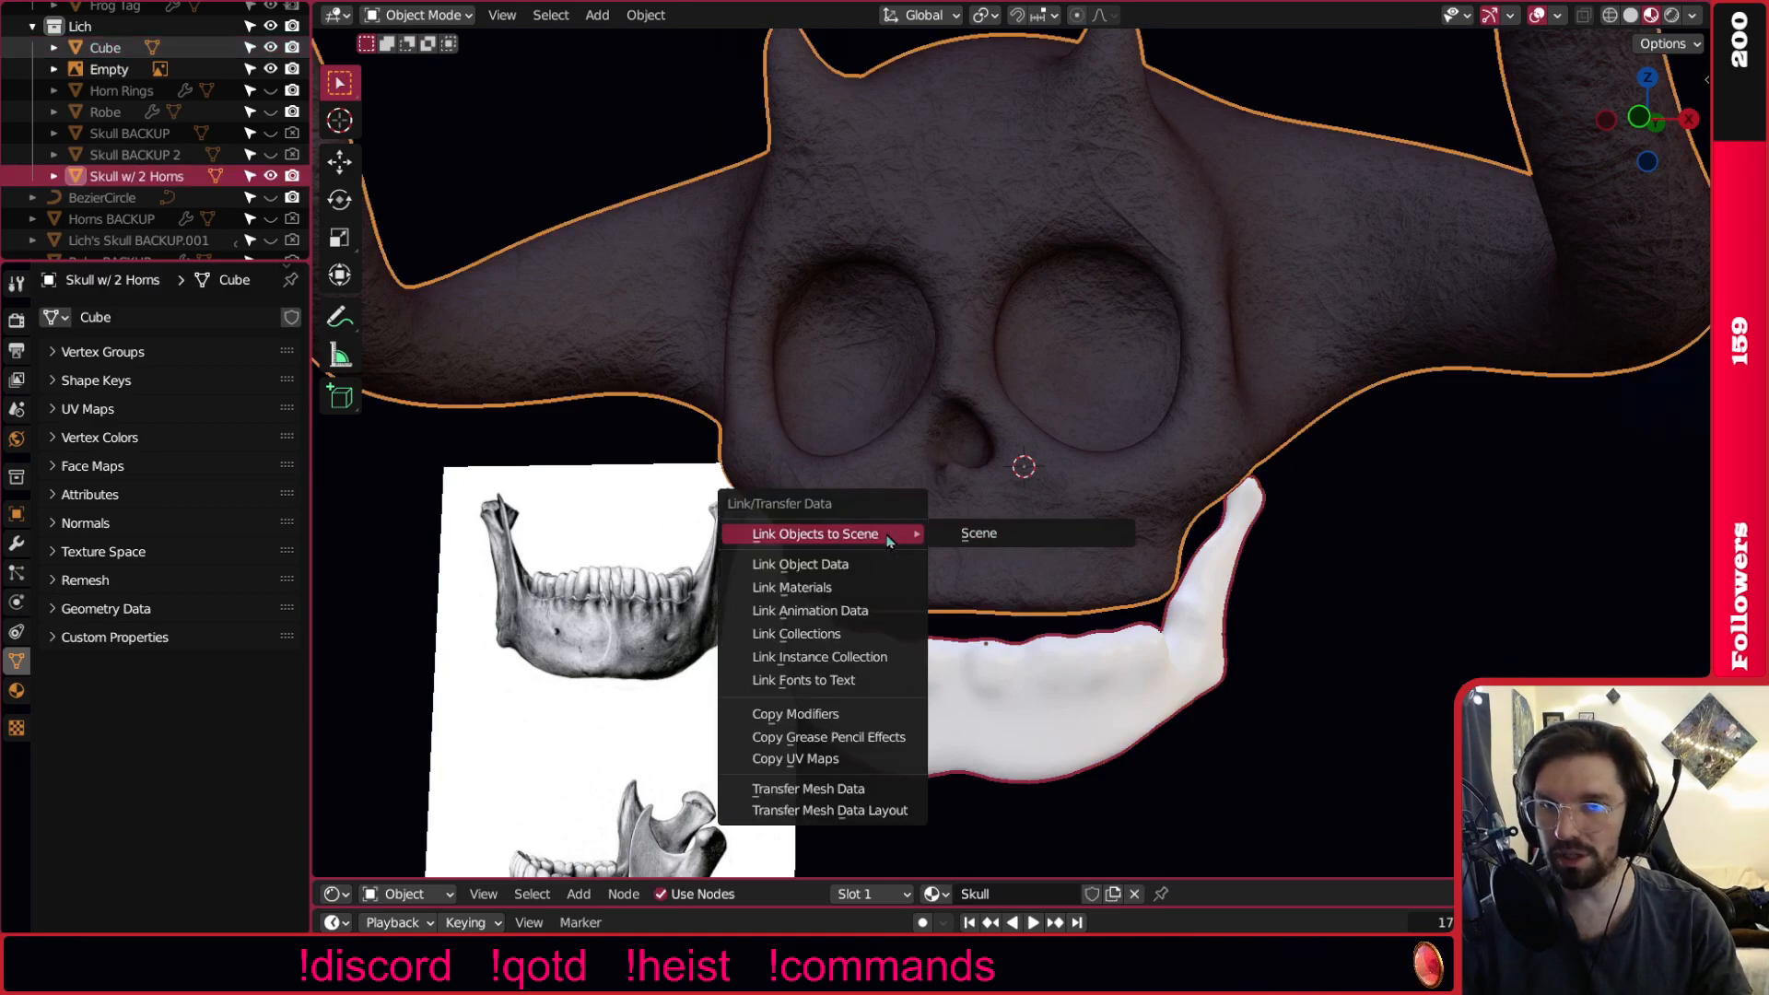
{"action": "left_click", "coordinate": [843, 584]}
Examine the textured jaw together with the skull from several angles.
{"action": "scroll", "coordinate": [1154, 529], "scroll_direction": "down", "scroll_amount": 4}
{"action": "middle_click_drag", "start_coordinate": [1154, 529], "coordinate": [1268, 523]}
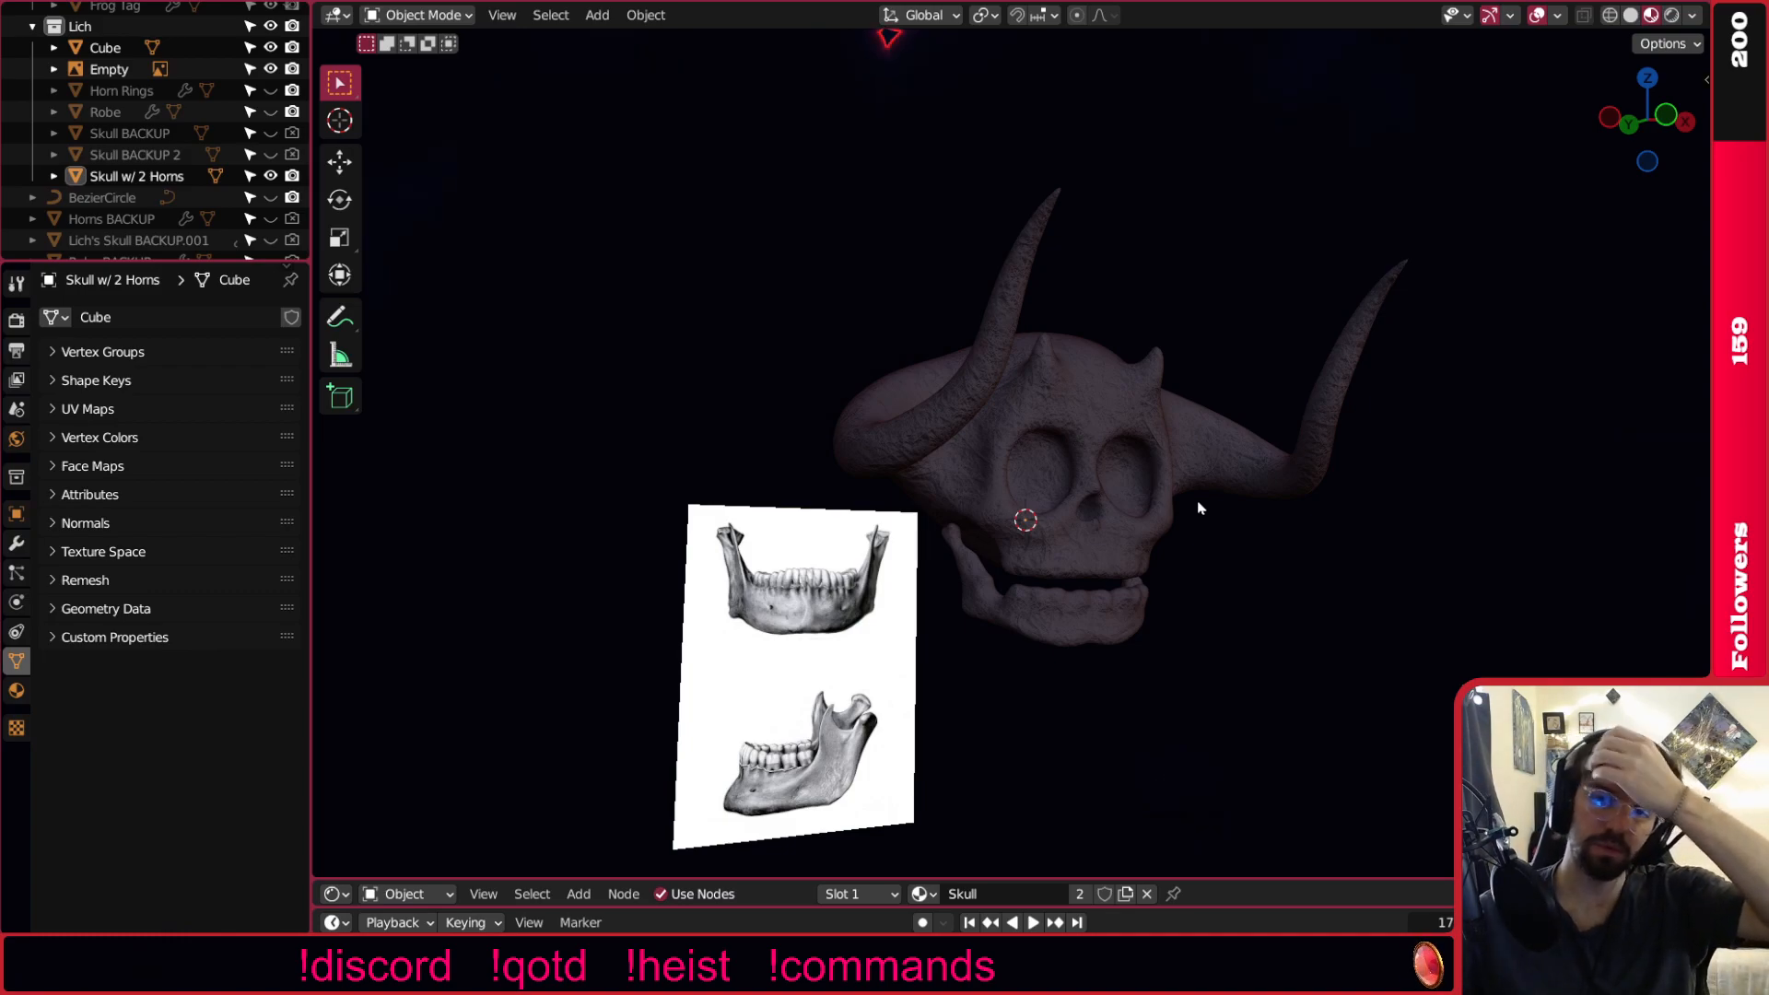
{"action": "middle_click_drag", "start_coordinate": [1235, 577], "coordinate": [1106, 584]}
{"action": "scroll", "coordinate": [1268, 632], "scroll_direction": "up", "scroll_amount": 4}
{"action": "middle_click_drag", "start_coordinate": [1268, 632], "coordinate": [995, 447]}
{"action": "scroll", "coordinate": [1114, 579], "scroll_direction": "up", "scroll_amount": 4}
{"action": "scroll", "coordinate": [976, 524], "scroll_direction": "down", "scroll_amount": 4}
{"action": "scroll", "coordinate": [1000, 442], "scroll_direction": "up", "scroll_amount": 4}
Select the horned skull, put it in Sculpt Mode and return the viewport to Solid shading.
{"action": "left_click", "coordinate": [1000, 437]}
{"action": "middle_click_drag", "start_coordinate": [1112, 476], "coordinate": [890, 435], "text": "shift"}
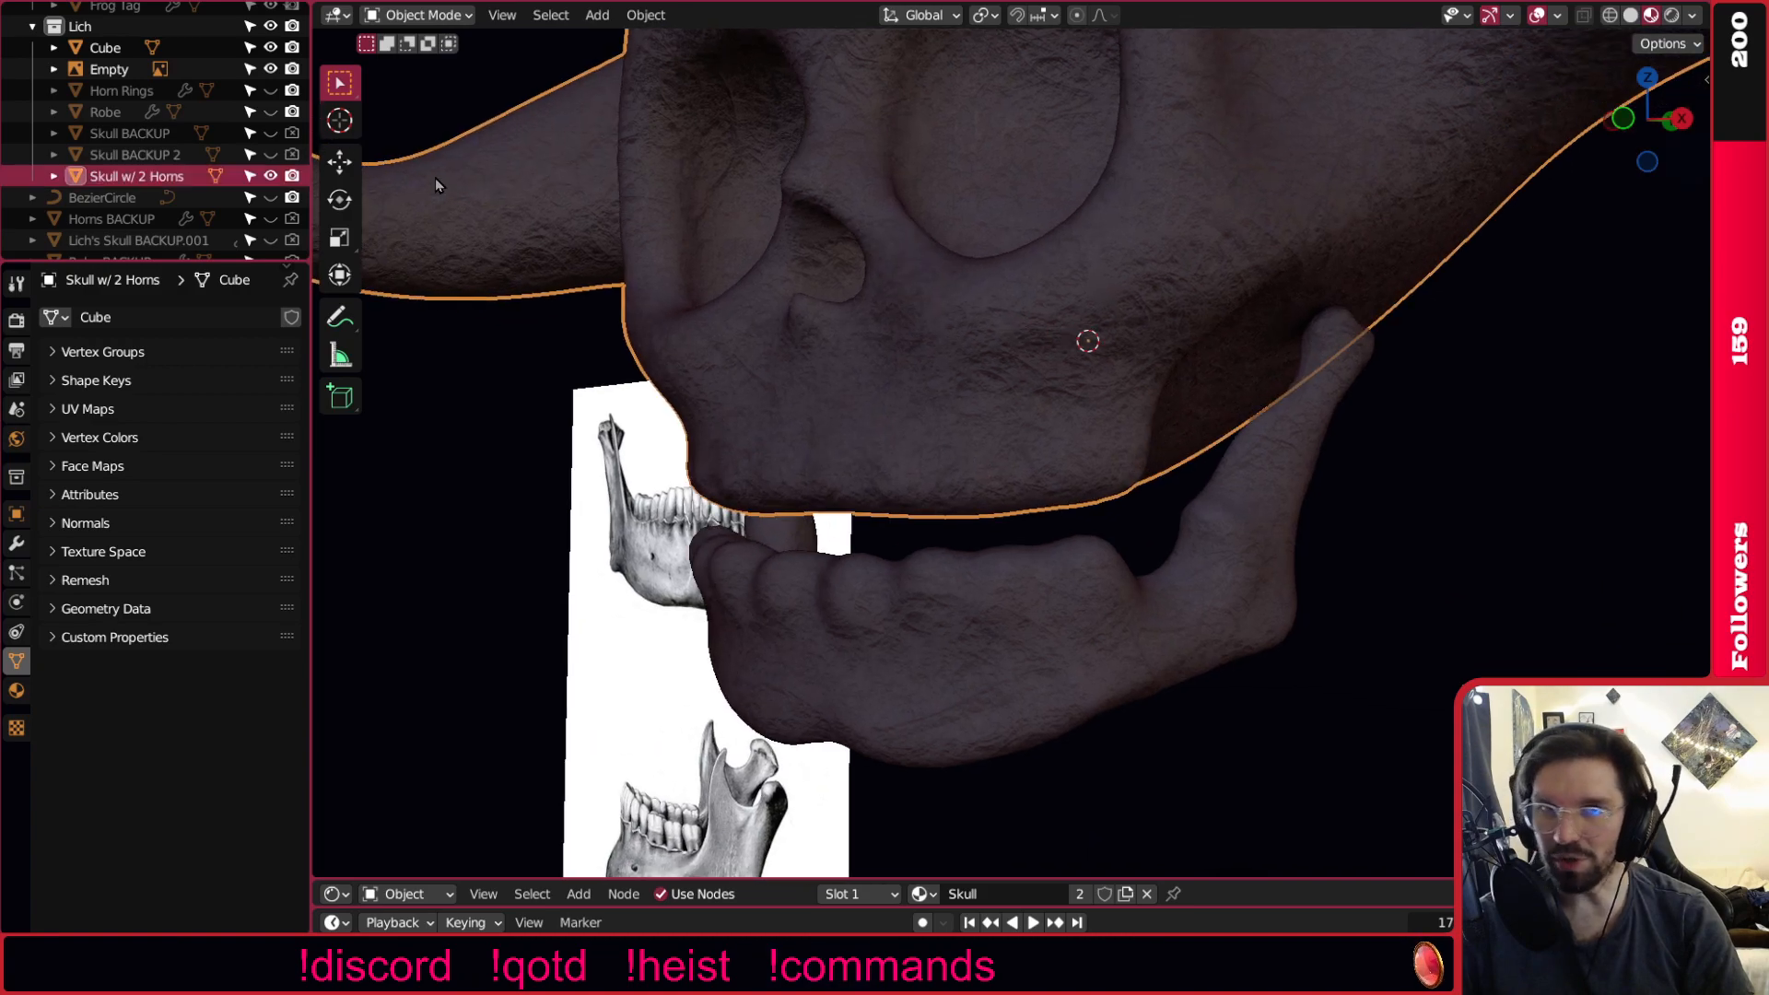
{"action": "left_click", "coordinate": [416, 15]}
{"action": "left_click", "coordinate": [424, 59]}
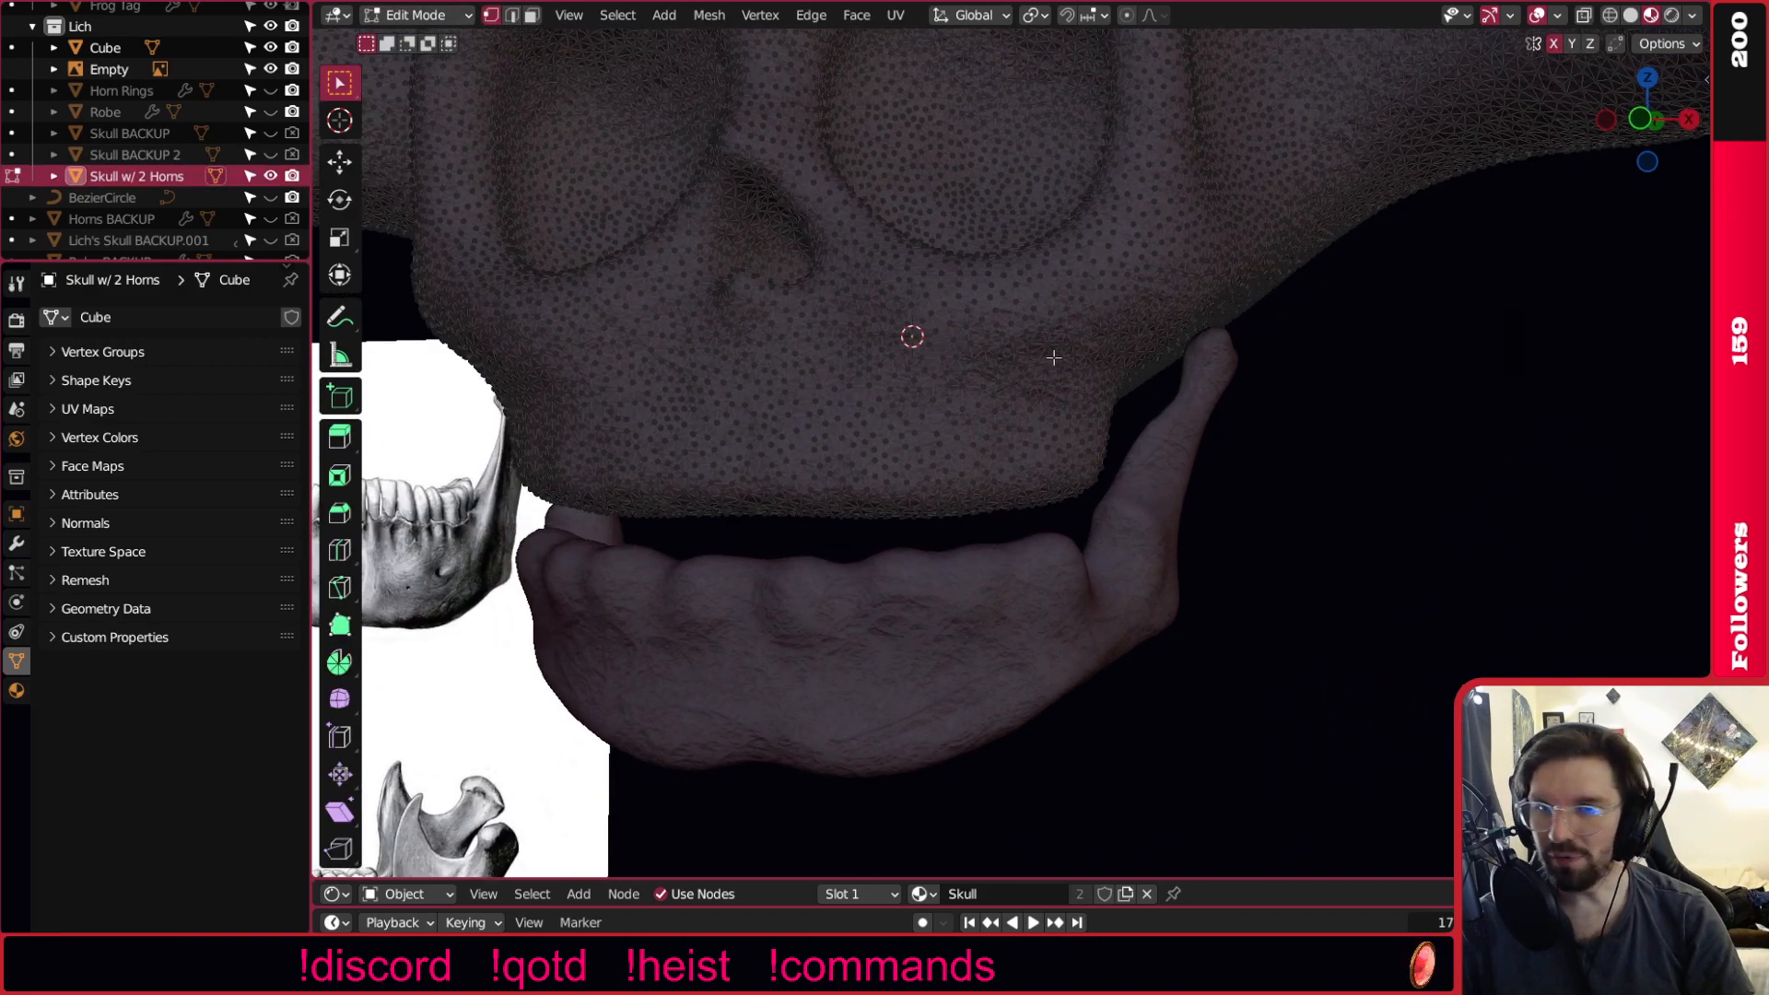
{"action": "left_click", "coordinate": [415, 15]}
{"action": "left_click", "coordinate": [424, 83]}
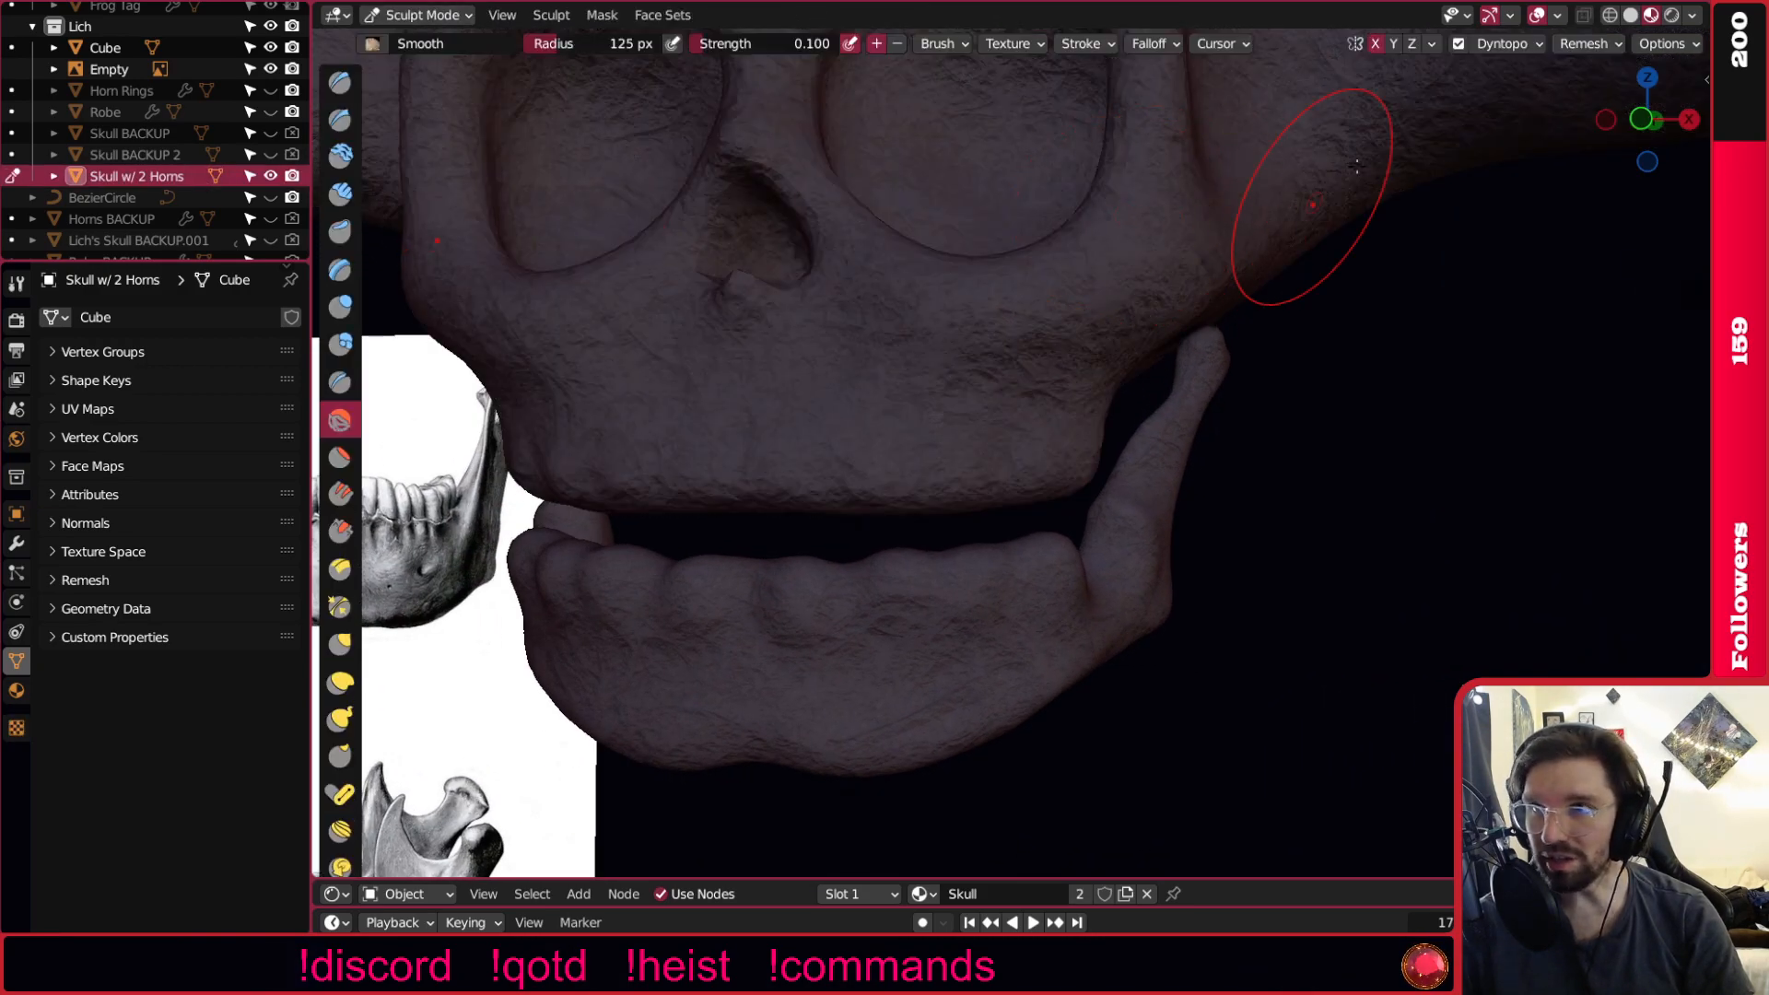
{"action": "middle_click_drag", "start_coordinate": [1067, 441], "coordinate": [1036, 441]}
{"action": "left_click", "coordinate": [1631, 15]}
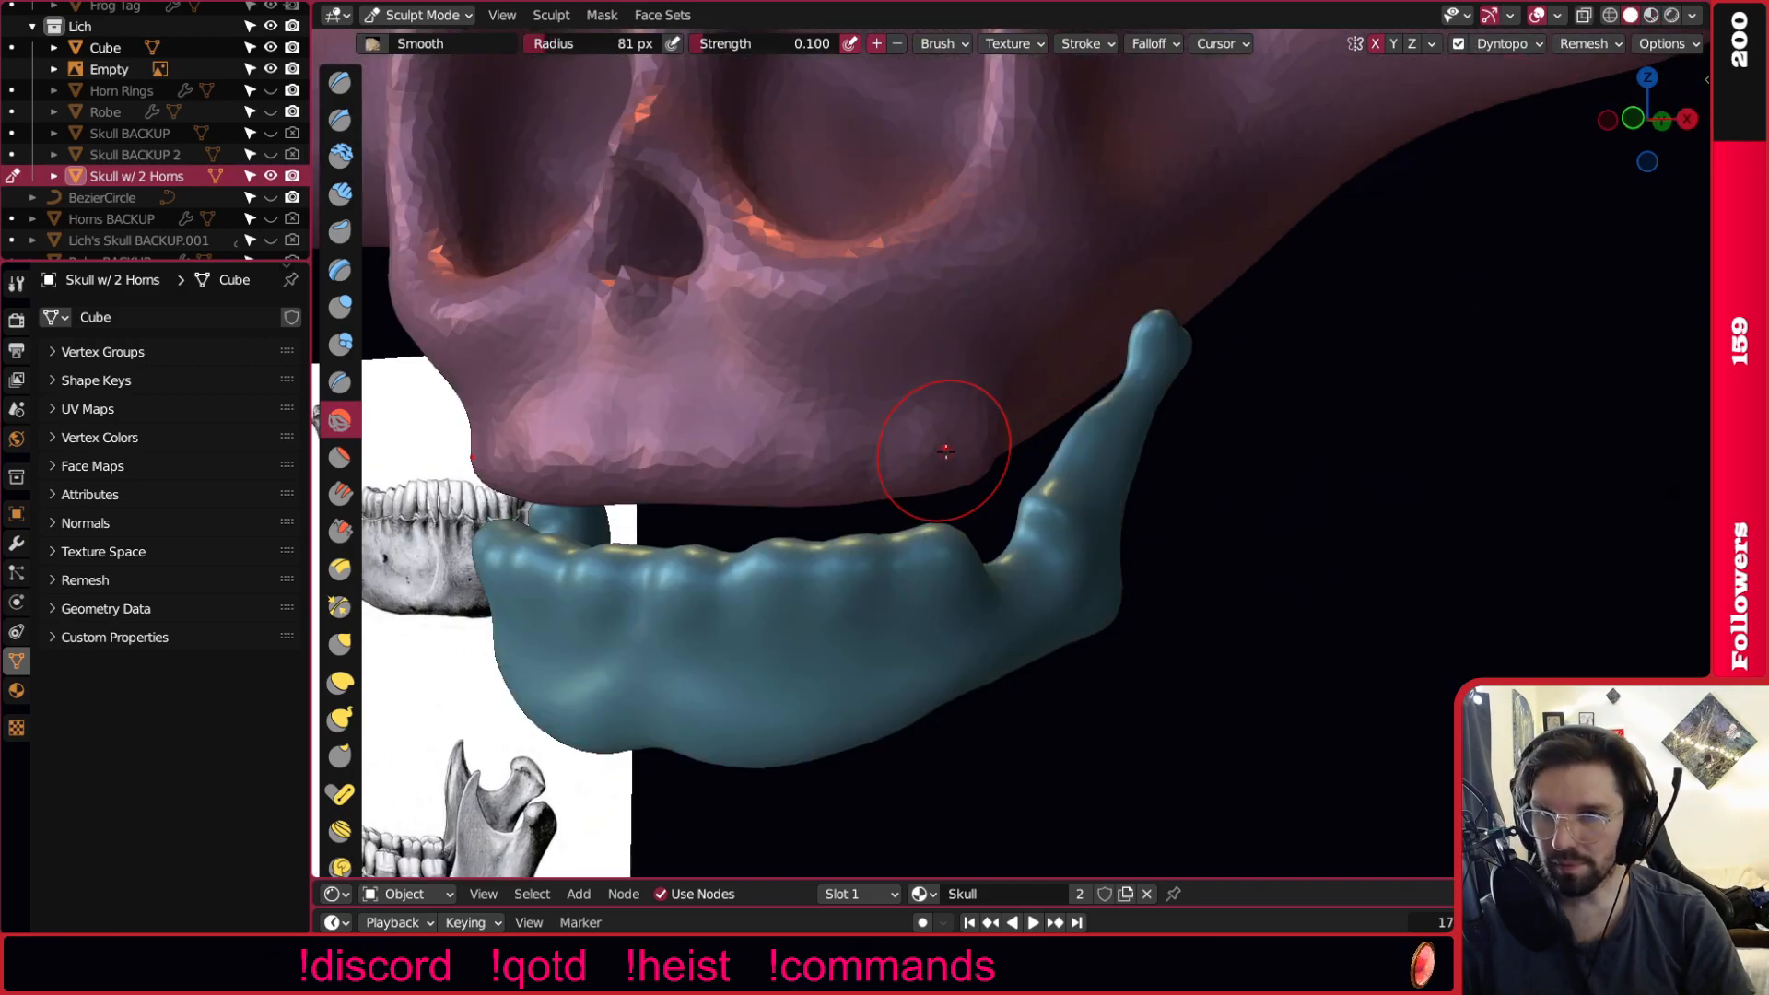
Raise tooth-root ridges along the side of the upper jaw with the Inflate/Deflate brush at 81 px radius and strength 0.500.
{"action": "scroll", "coordinate": [954, 444], "scroll_direction": "up", "scroll_amount": 2}
{"action": "left_click", "coordinate": [342, 306]}
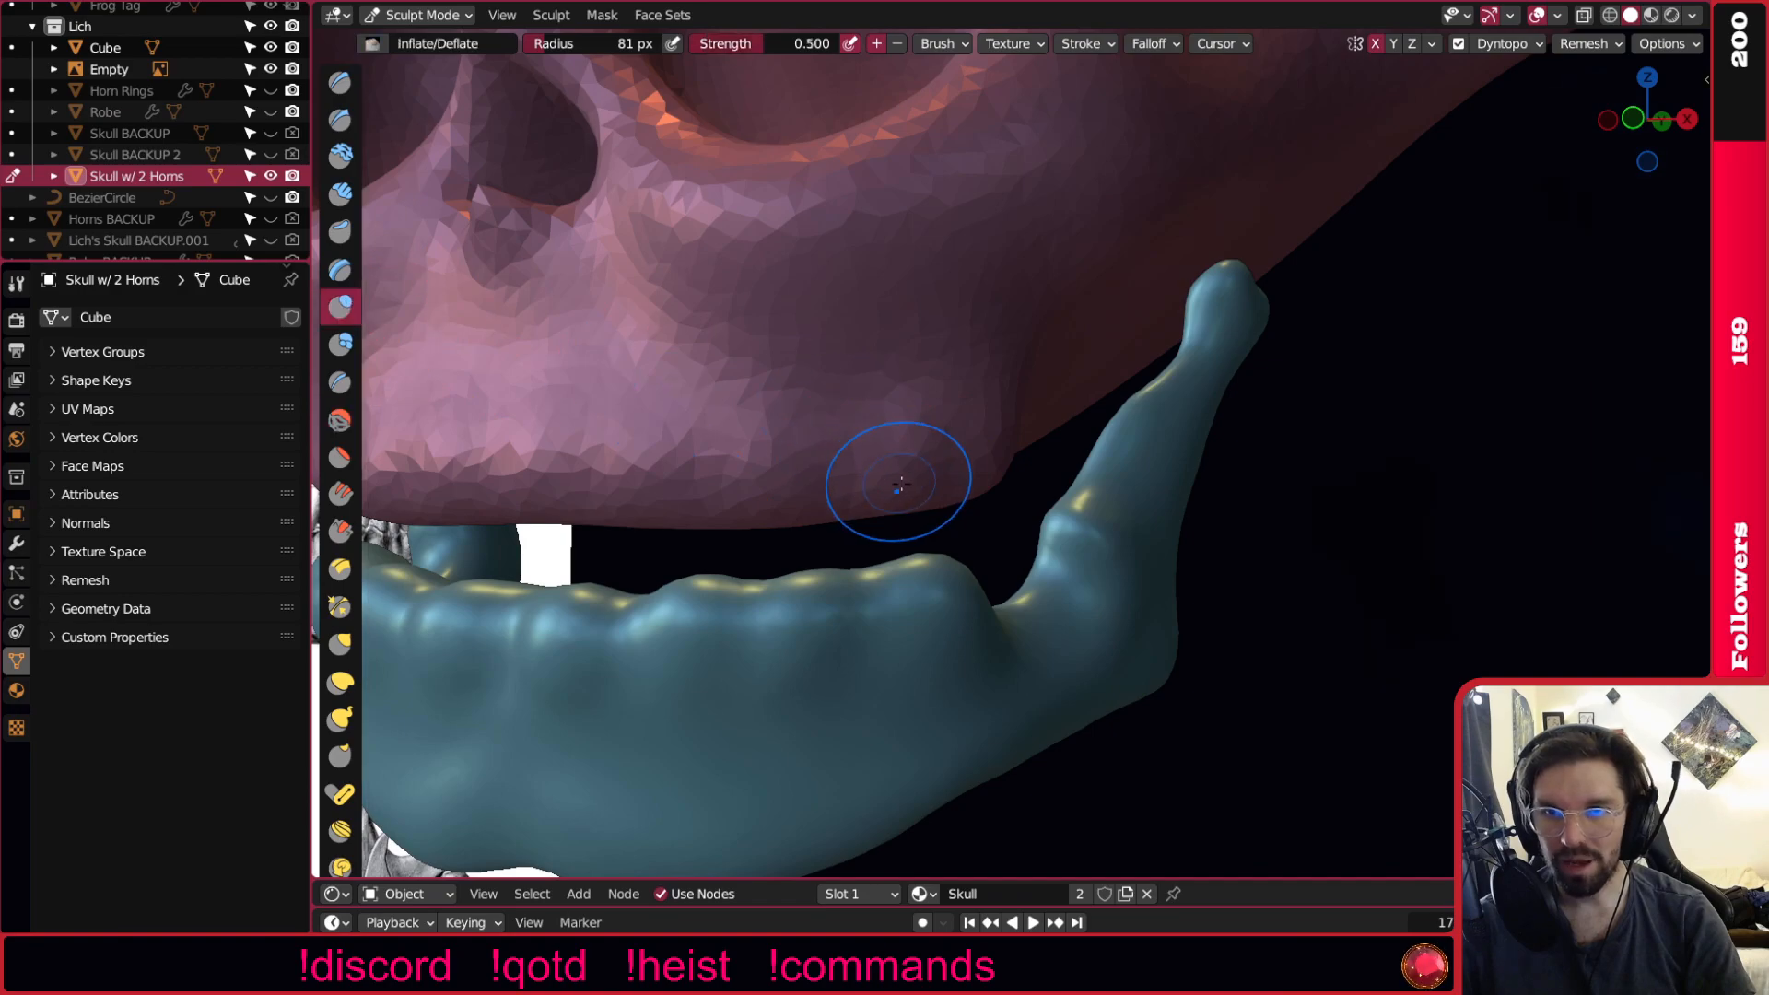
{"action": "mouse_move", "coordinate": [922, 485]}
{"action": "middle_mouse_down"}
{"action": "mouse_move", "coordinate": [843, 465]}
{"action": "mouse_move", "coordinate": [858, 499]}
{"action": "mouse_move", "coordinate": [1066, 423]}
{"action": "middle_mouse_up"}
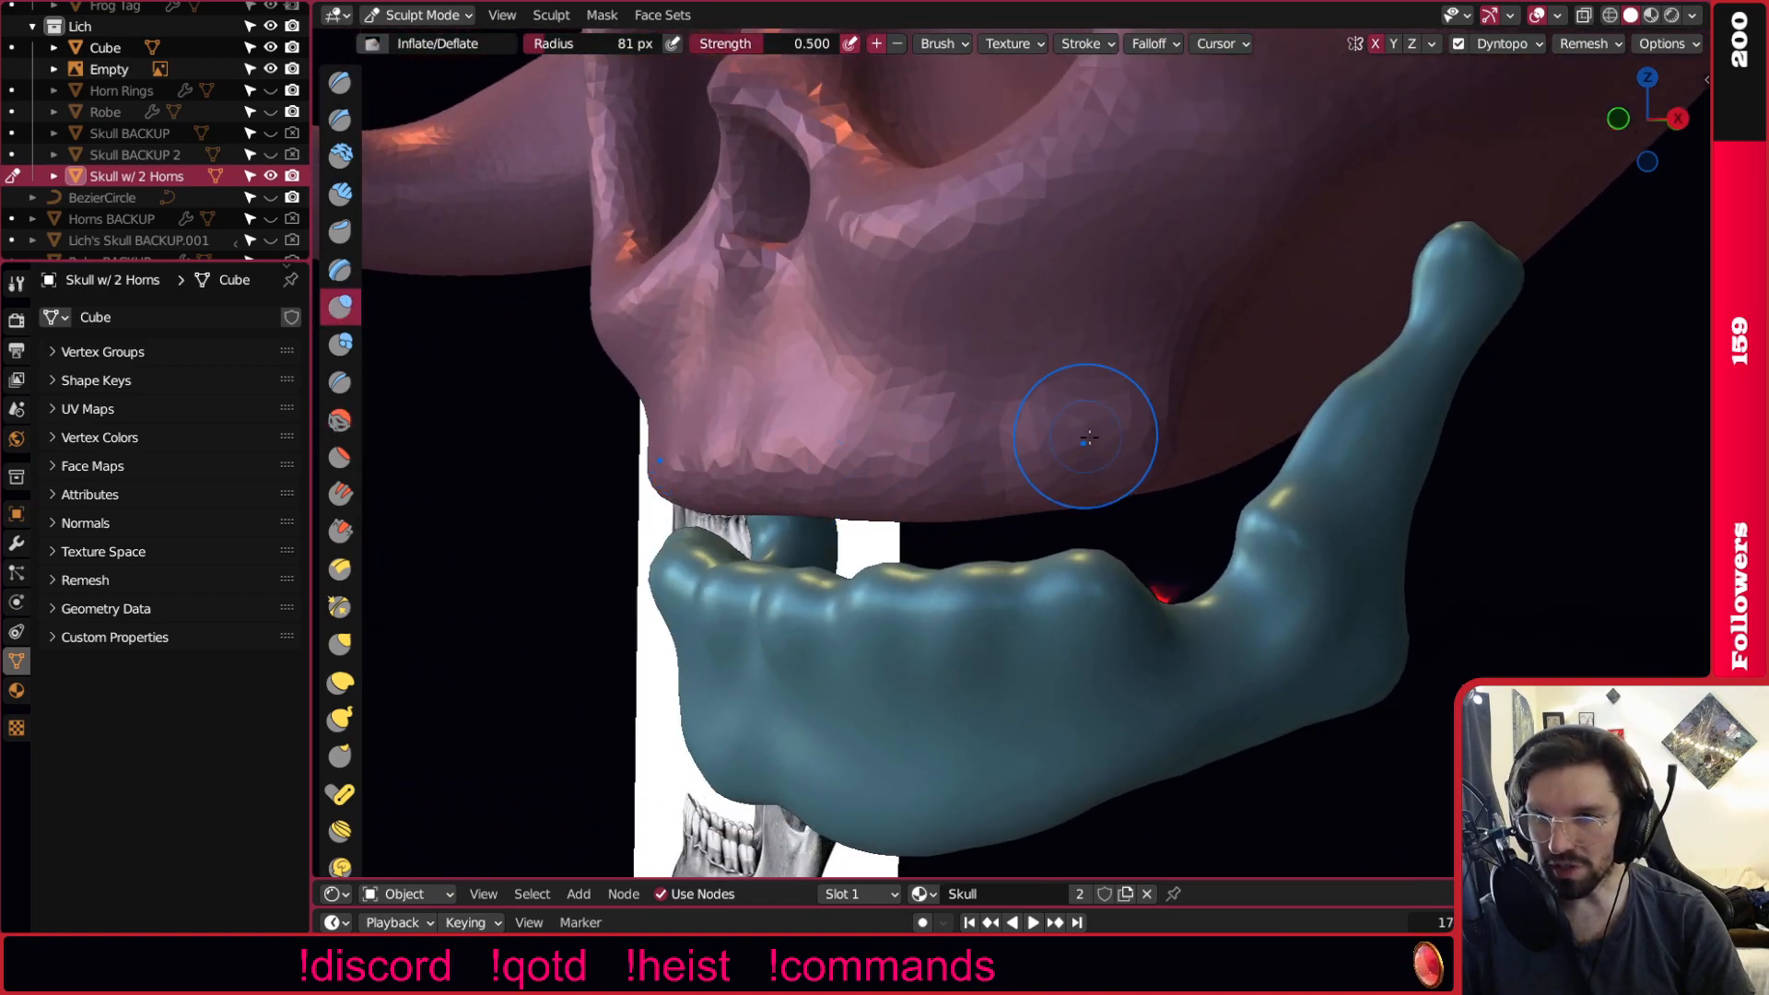
{"action": "left_click_drag", "start_coordinate": [1109, 372], "coordinate": [1099, 472]}
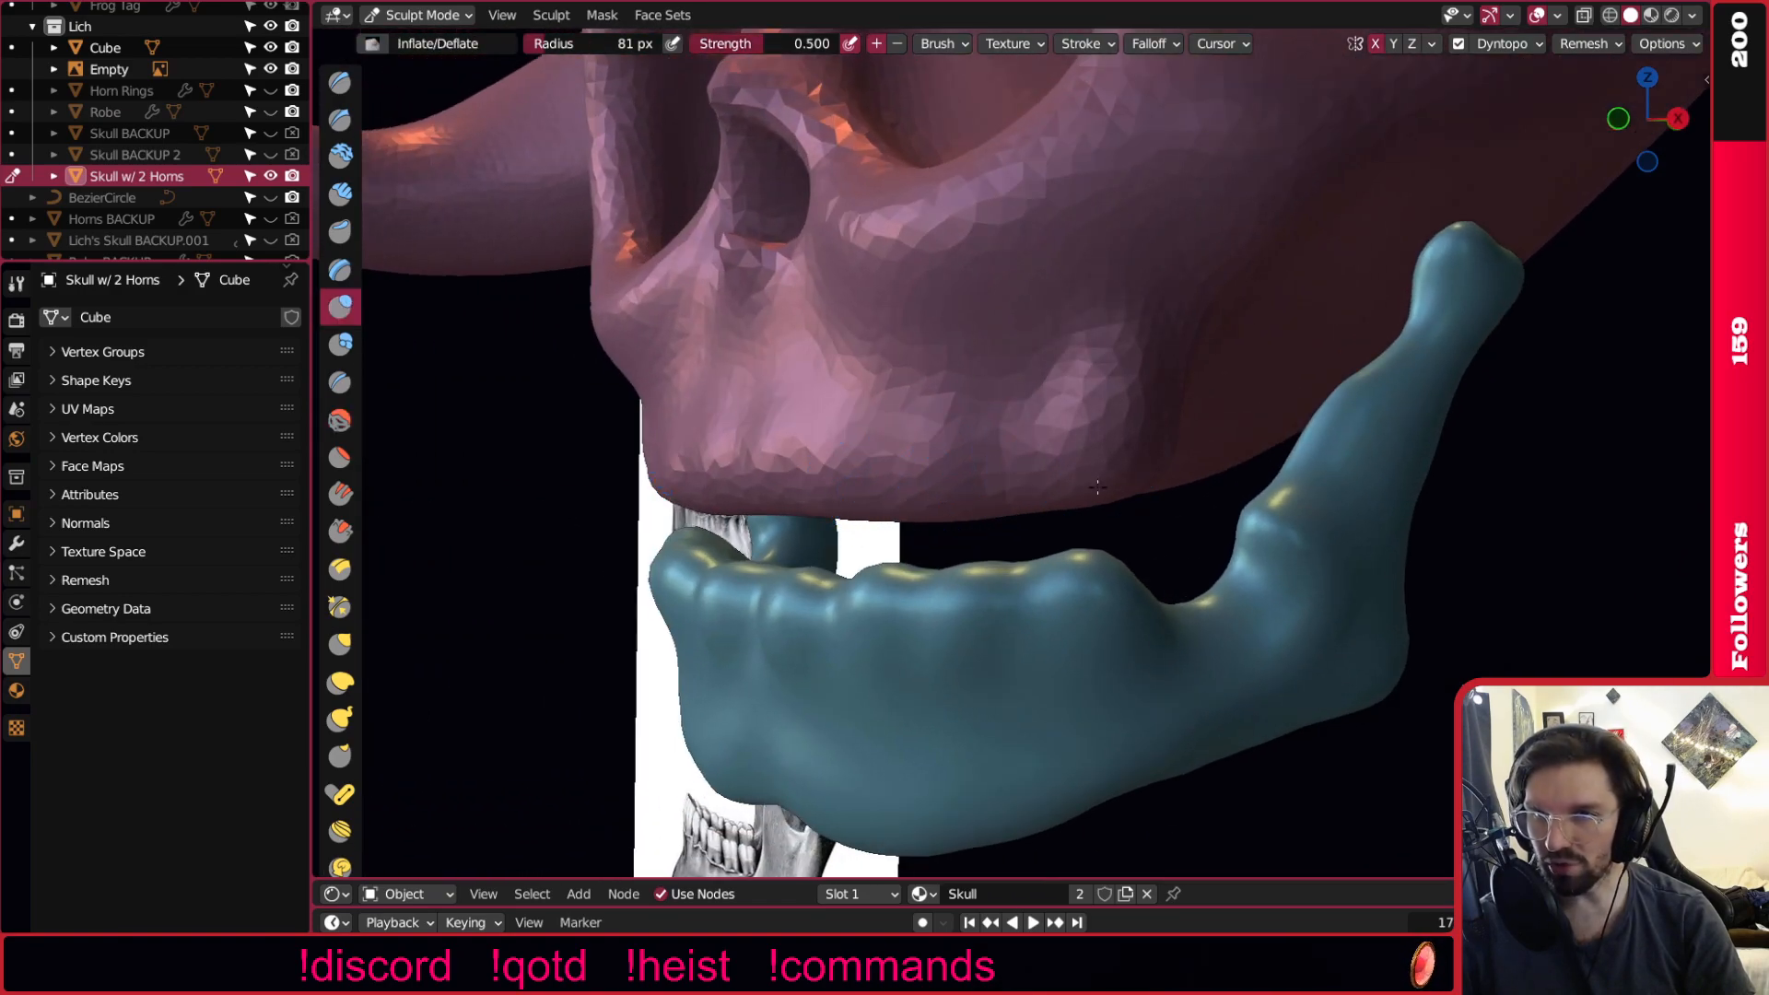
{"action": "middle_click_drag", "start_coordinate": [1059, 348], "coordinate": [977, 419]}
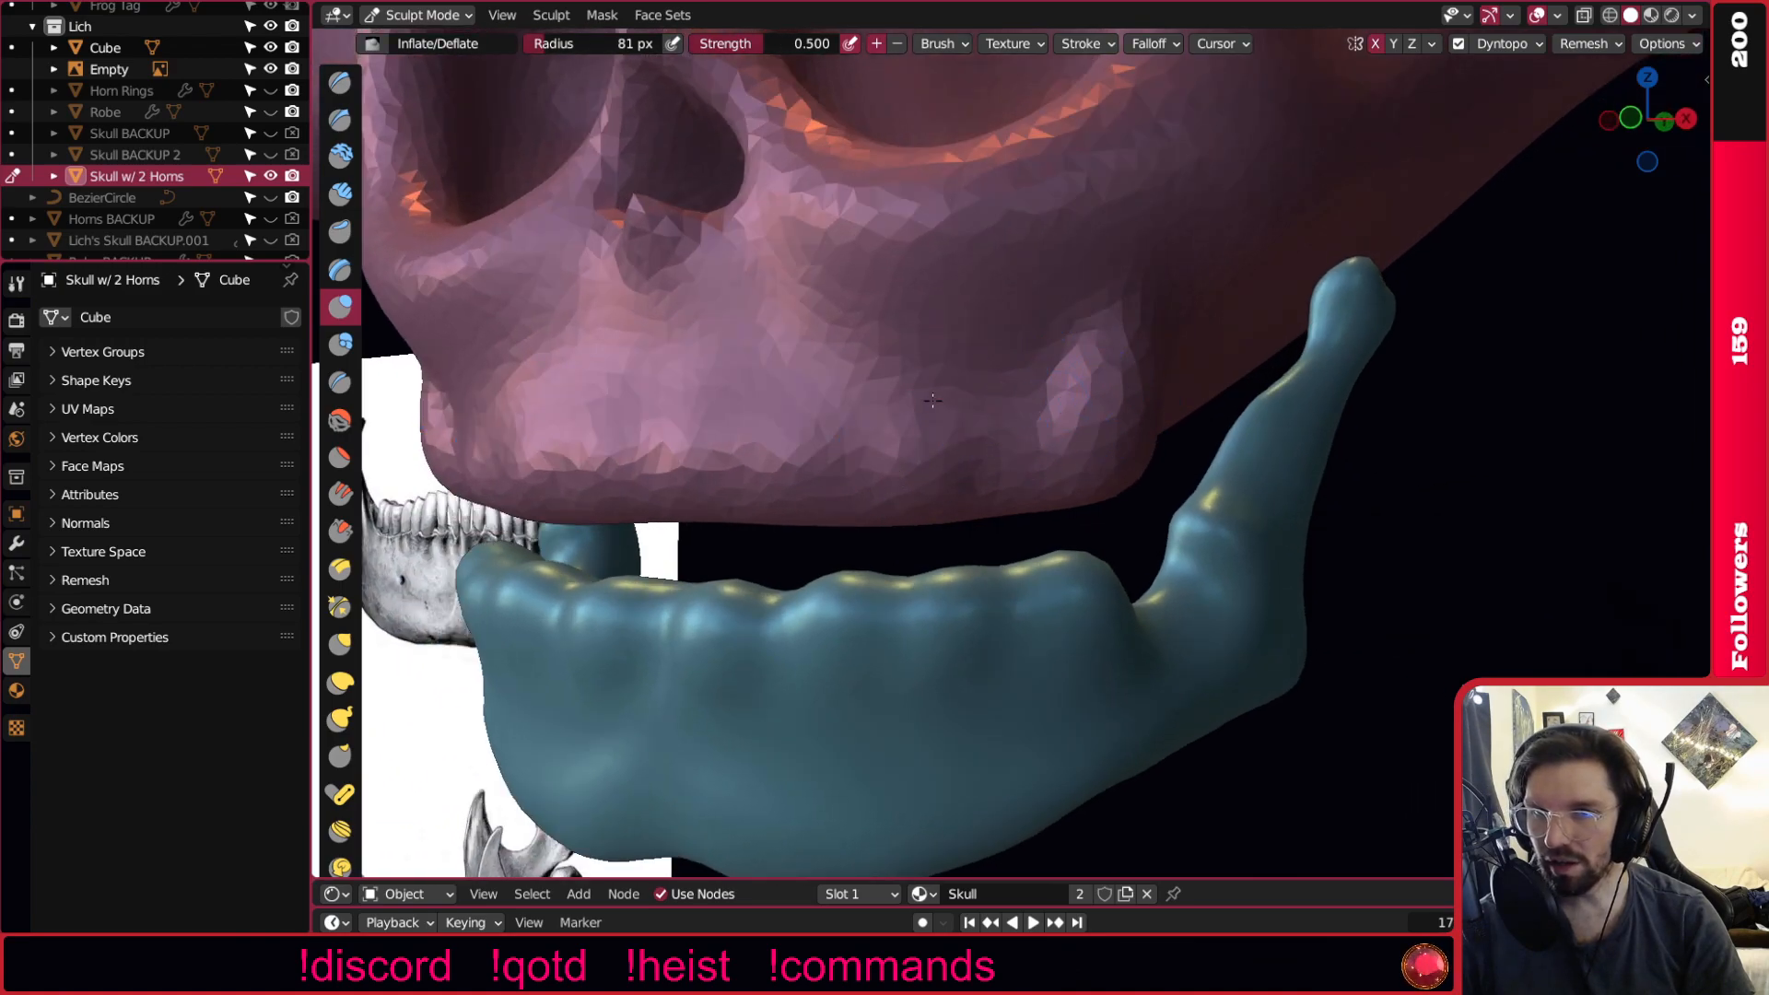
{"action": "mouse_move", "coordinate": [983, 400]}
{"action": "left_mouse_down"}
{"action": "mouse_move", "coordinate": [935, 383]}
{"action": "mouse_move", "coordinate": [931, 458]}
{"action": "left_mouse_up"}
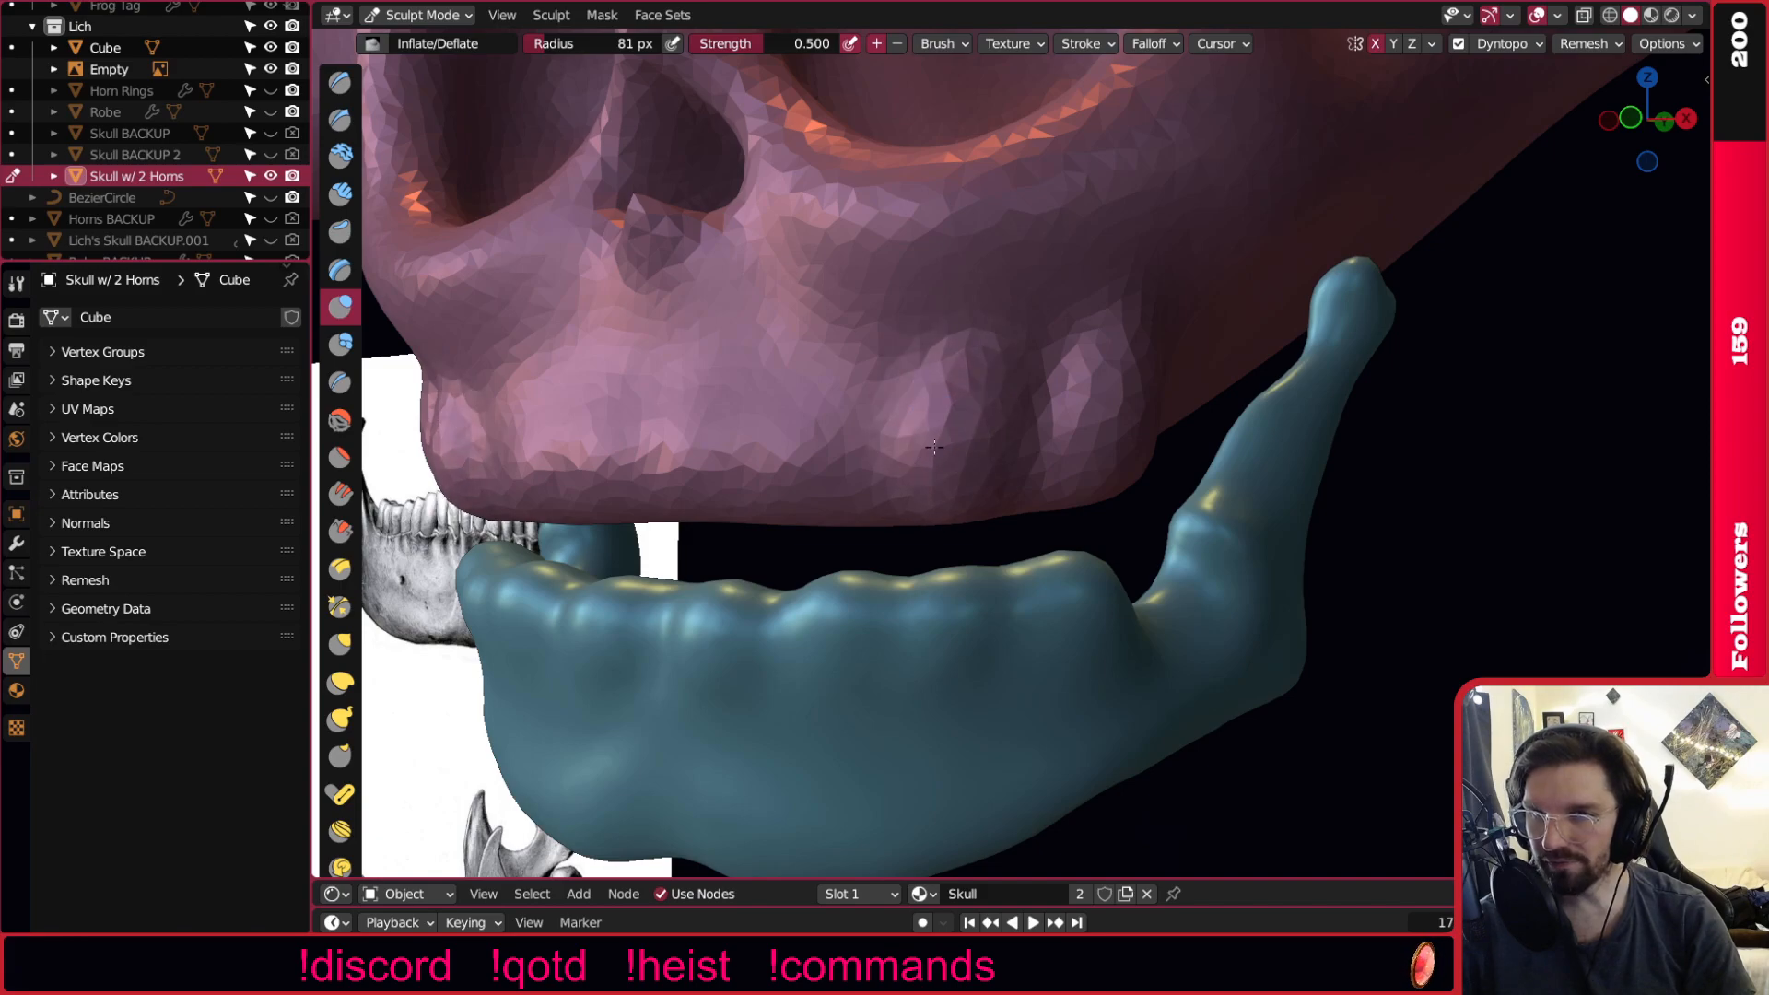
Continue inflating tooth-root ridges across the front of the upper jaw, below the nose opening.
{"action": "scroll", "coordinate": [958, 447], "scroll_direction": "down", "scroll_amount": 2}
{"action": "middle_click_drag", "start_coordinate": [987, 434], "coordinate": [1043, 436]}
{"action": "scroll", "coordinate": [908, 466], "scroll_direction": "up", "scroll_amount": 3}
{"action": "mouse_move", "coordinate": [873, 463]}
{"action": "left_mouse_down"}
{"action": "mouse_move", "coordinate": [889, 343]}
{"action": "mouse_move", "coordinate": [870, 470]}
{"action": "left_mouse_up"}
{"action": "middle_click_drag", "start_coordinate": [870, 472], "coordinate": [1027, 522], "text": "shift"}
{"action": "mouse_move", "coordinate": [894, 516]}
{"action": "left_mouse_down"}
{"action": "mouse_move", "coordinate": [924, 375]}
{"action": "mouse_move", "coordinate": [892, 578]}
{"action": "mouse_move", "coordinate": [921, 420]}
{"action": "mouse_move", "coordinate": [845, 468]}
{"action": "left_mouse_up"}
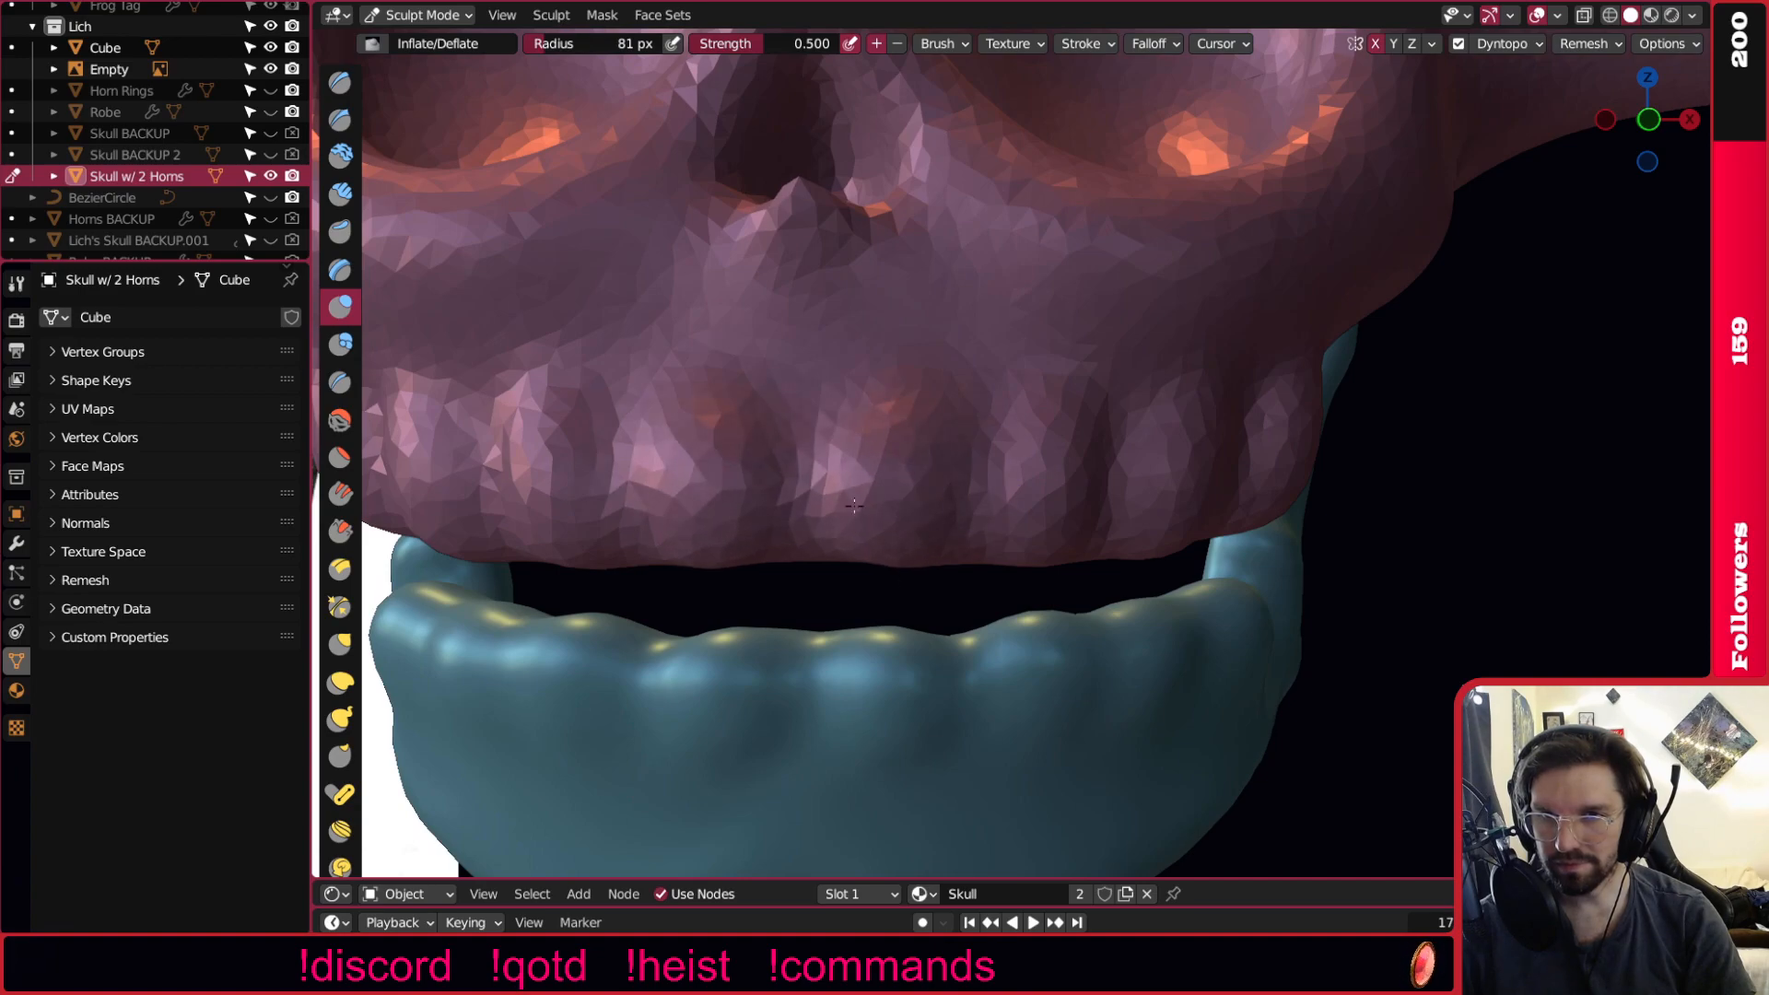
Soften the upper jaw's tooth-root ridges with the Smooth brush at strength 0.100, checking them from the front and both sides.
{"action": "scroll", "coordinate": [922, 477], "scroll_direction": "down", "scroll_amount": 4}
{"action": "mouse_move", "coordinate": [936, 478]}
{"action": "middle_mouse_down"}
{"action": "mouse_move", "coordinate": [999, 454]}
{"action": "mouse_move", "coordinate": [963, 466]}
{"action": "middle_mouse_up"}
{"action": "mouse_move", "coordinate": [822, 422]}
{"action": "middle_mouse_down", "text": "shift"}
{"action": "mouse_move", "coordinate": [1033, 458]}
{"action": "mouse_move", "coordinate": [703, 525]}
{"action": "middle_mouse_up", "text": "shift"}
{"action": "key", "text": "shift+s"}
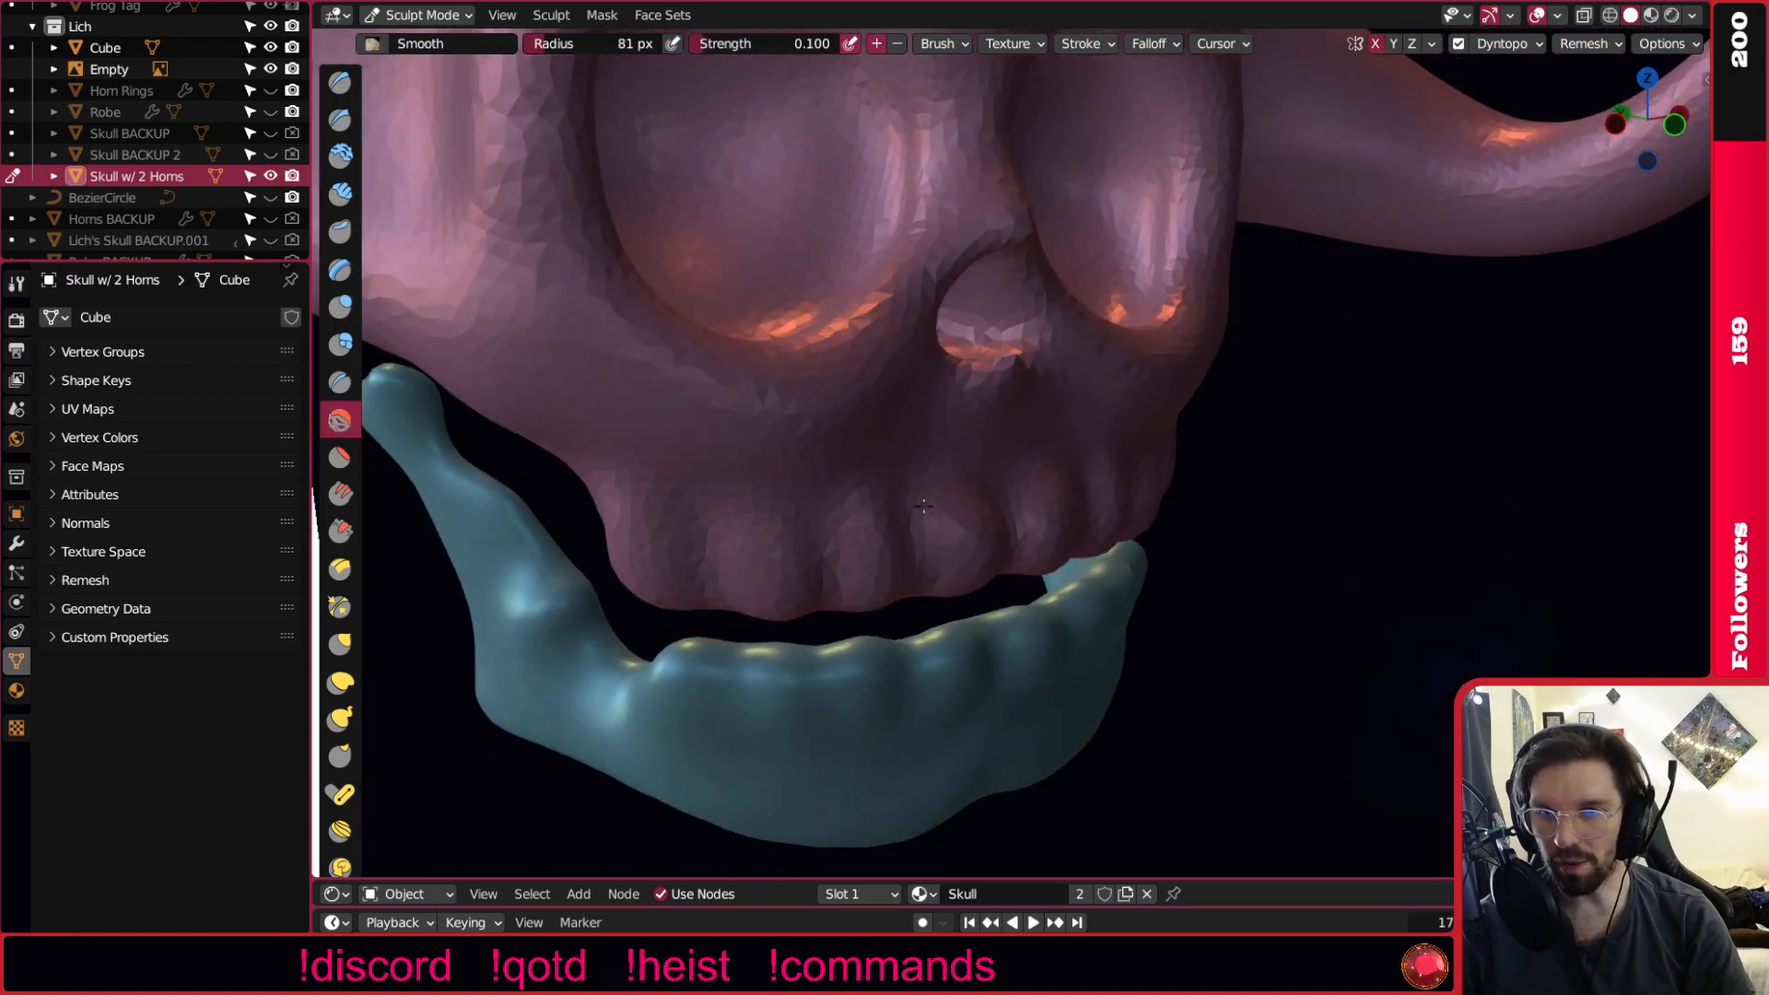
{"action": "key", "text": "KP_1"}
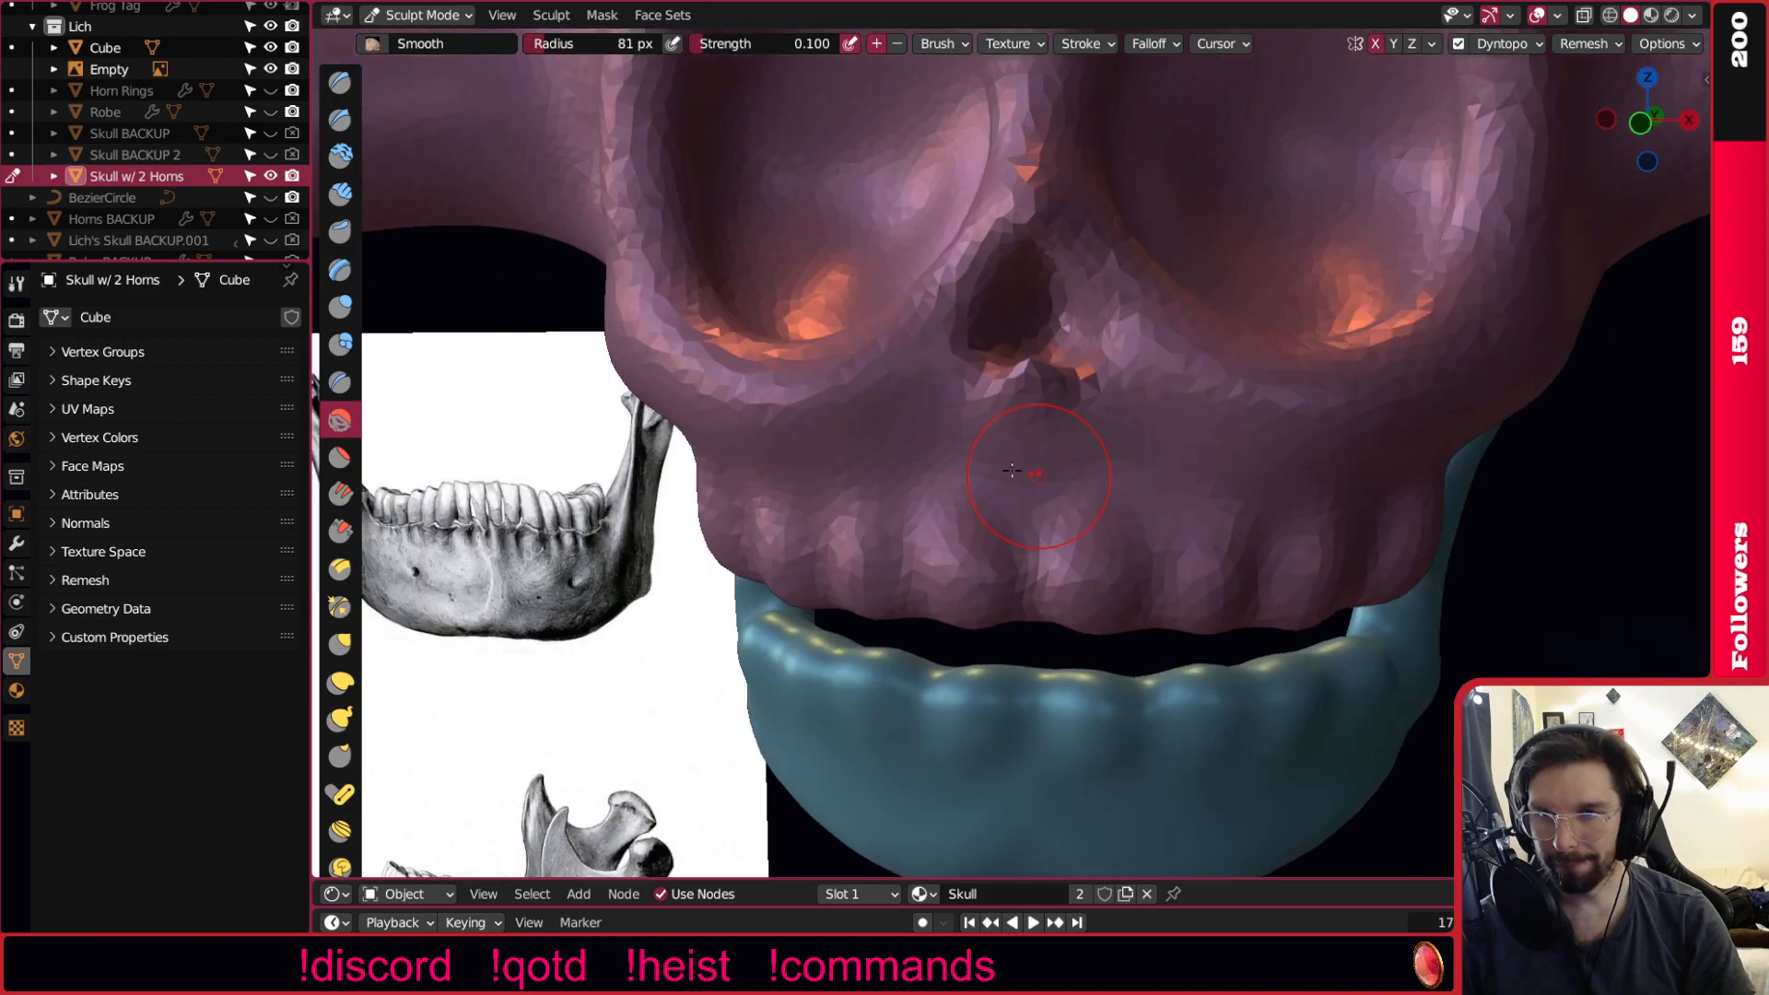
{"action": "middle_click_drag", "start_coordinate": [1195, 529], "coordinate": [970, 535]}
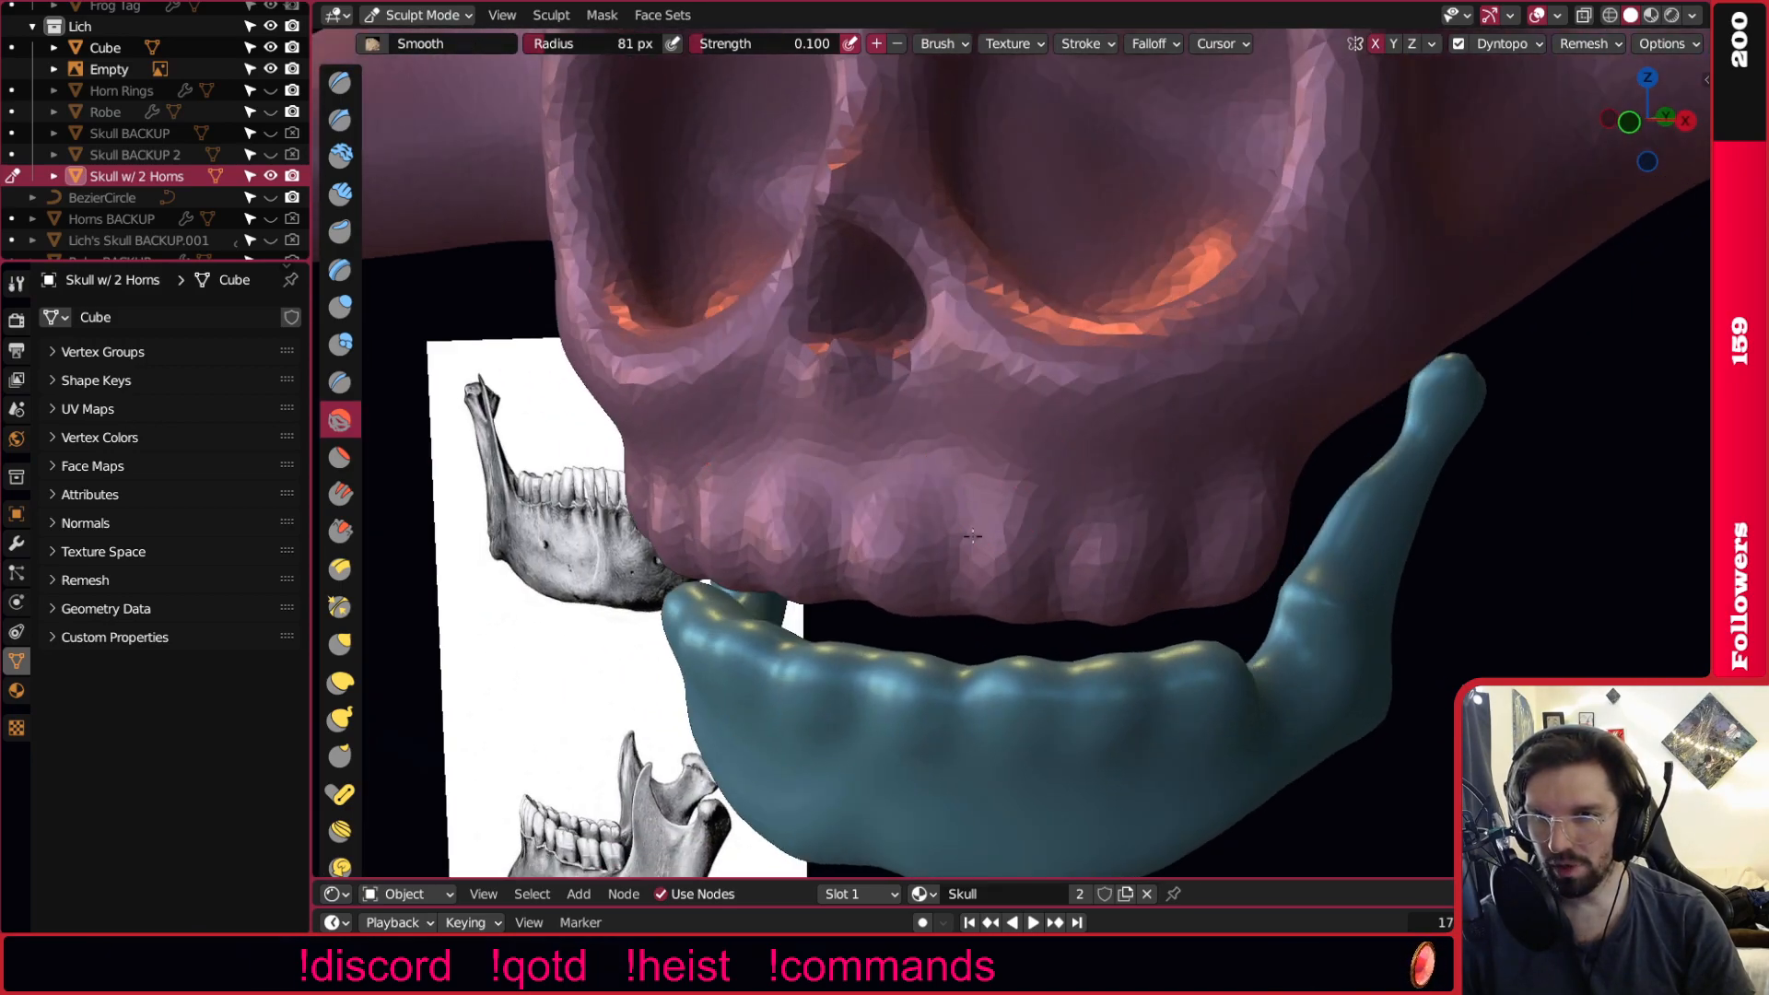
{"action": "key", "text": "KP_3"}
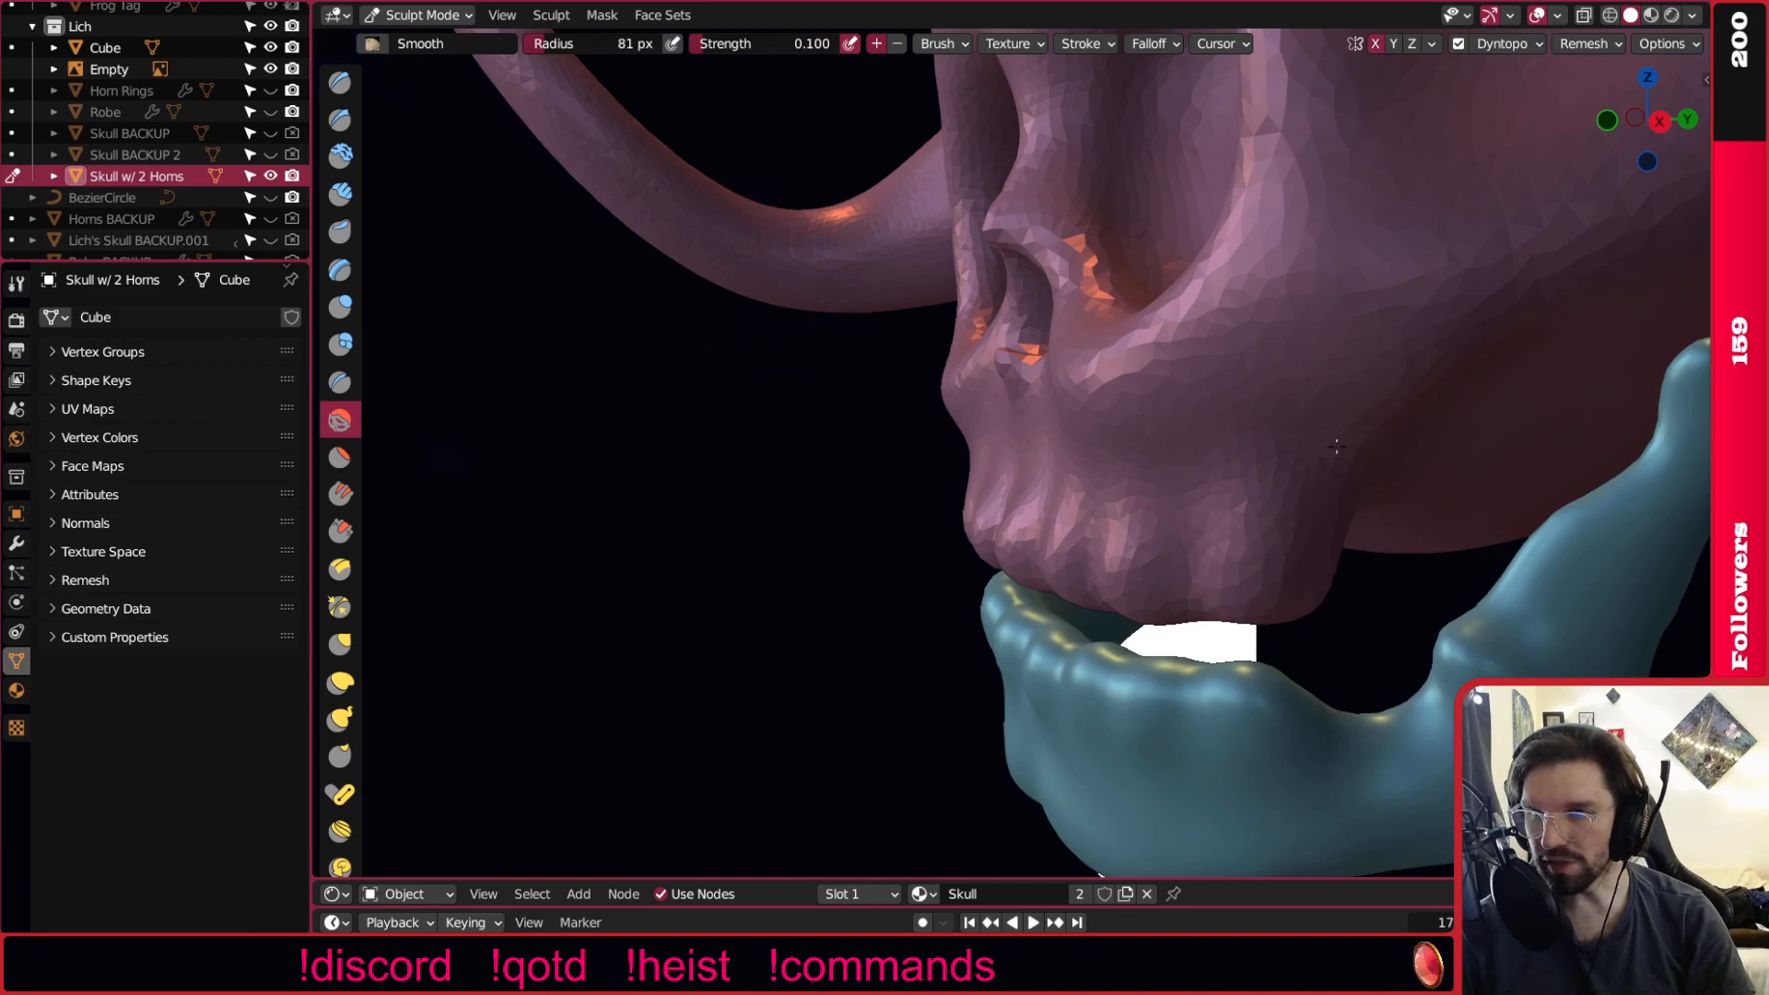
{"action": "middle_click_drag", "start_coordinate": [1241, 494], "coordinate": [1325, 484]}
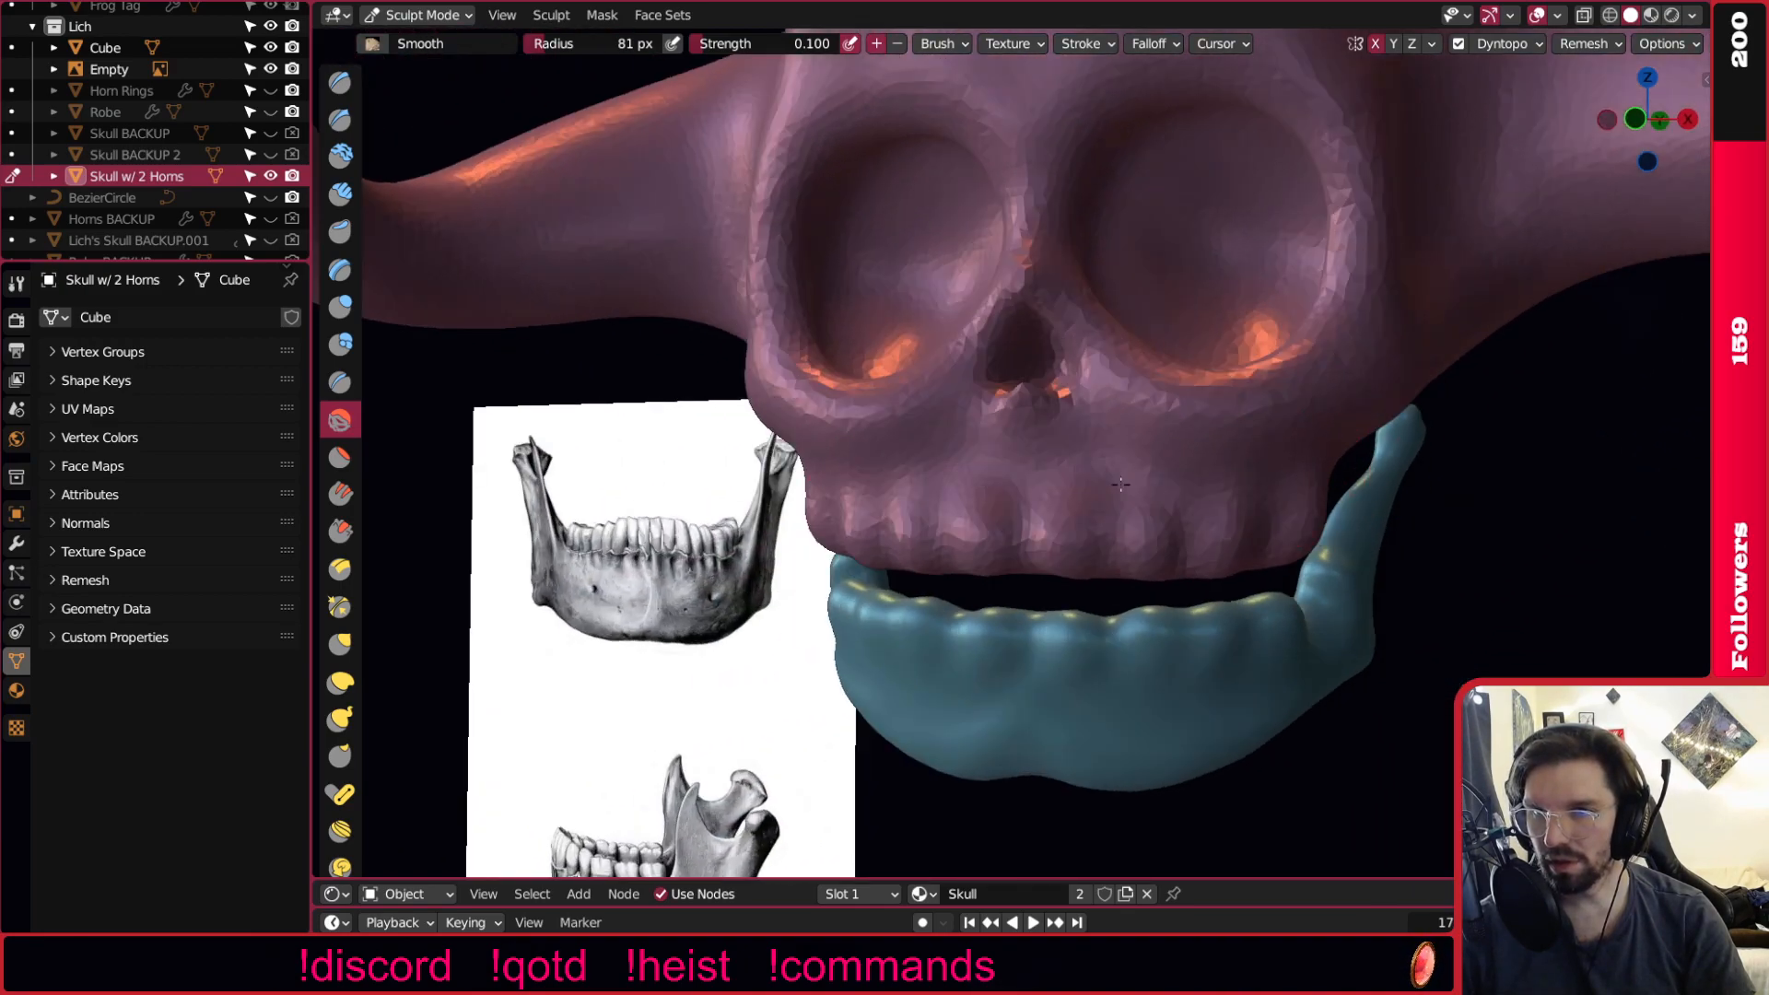
{"action": "scroll", "coordinate": [1066, 474], "scroll_direction": "up", "scroll_amount": 2}
{"action": "middle_click_drag", "start_coordinate": [1069, 473], "coordinate": [1097, 465]}
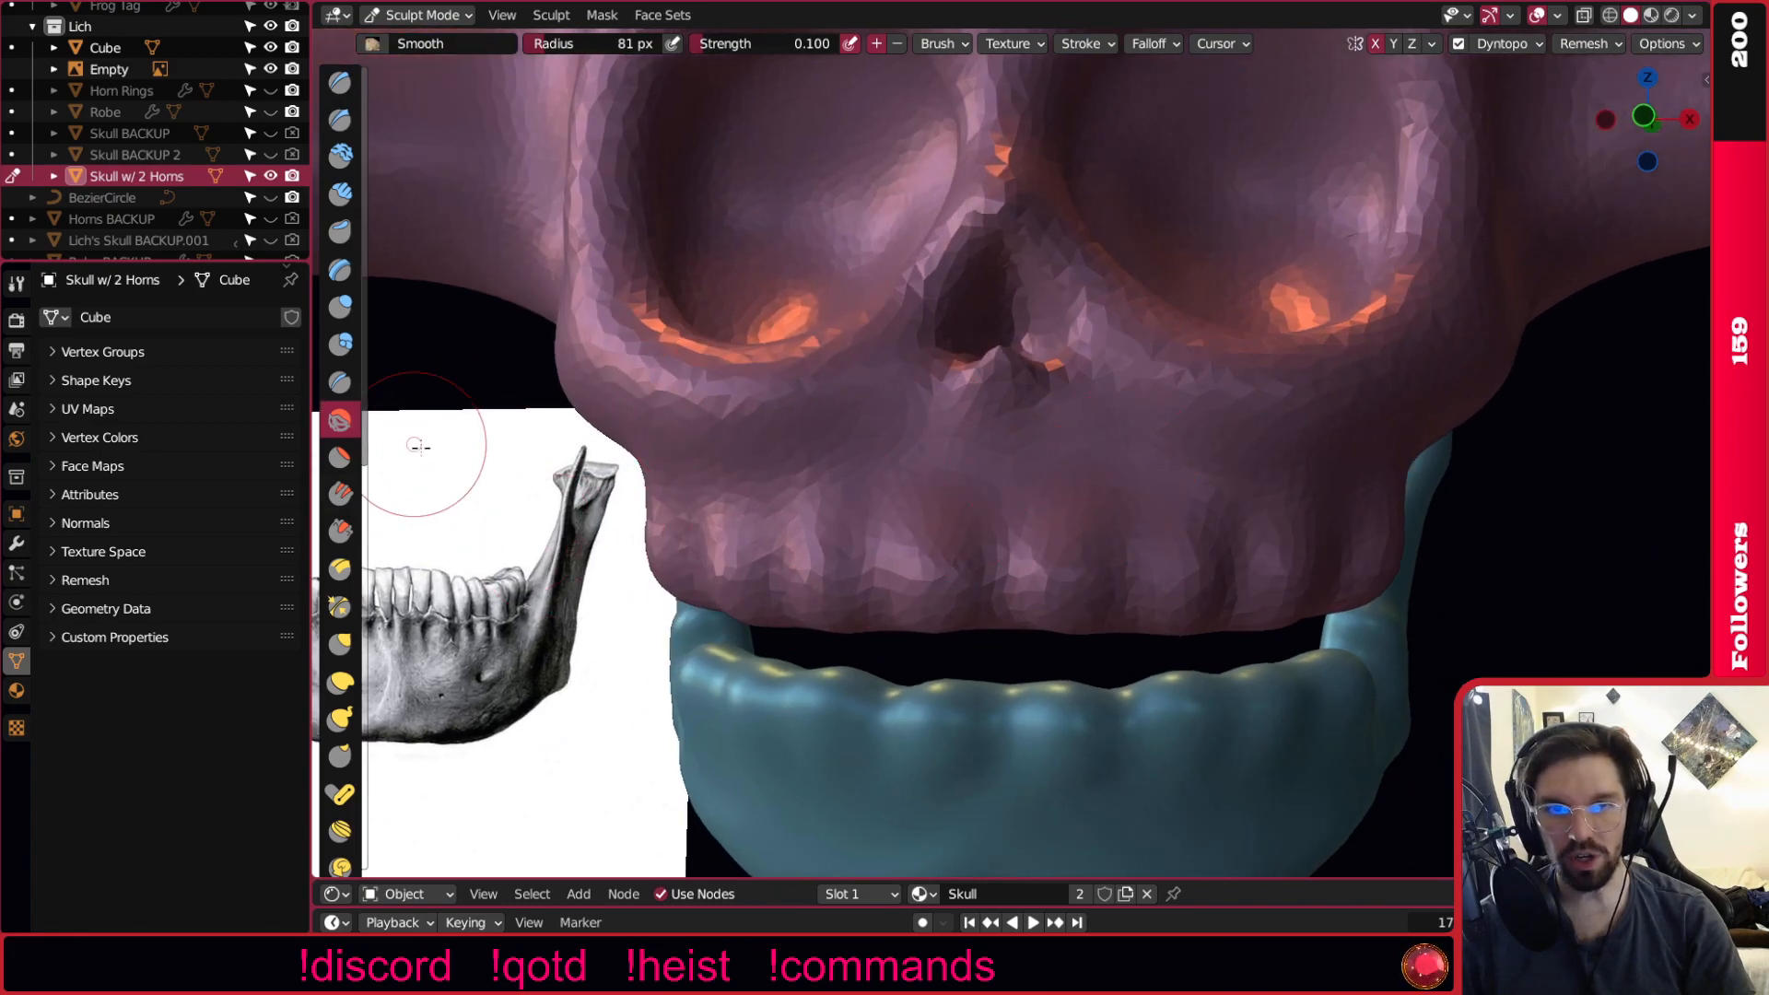
Inflate the bone between the nose opening and the front tooth roots at 57 px radius, and soften it with a 77 px Smooth brush.
{"action": "middle_click_drag", "start_coordinate": [1043, 779], "coordinate": [982, 593], "text": "shift"}
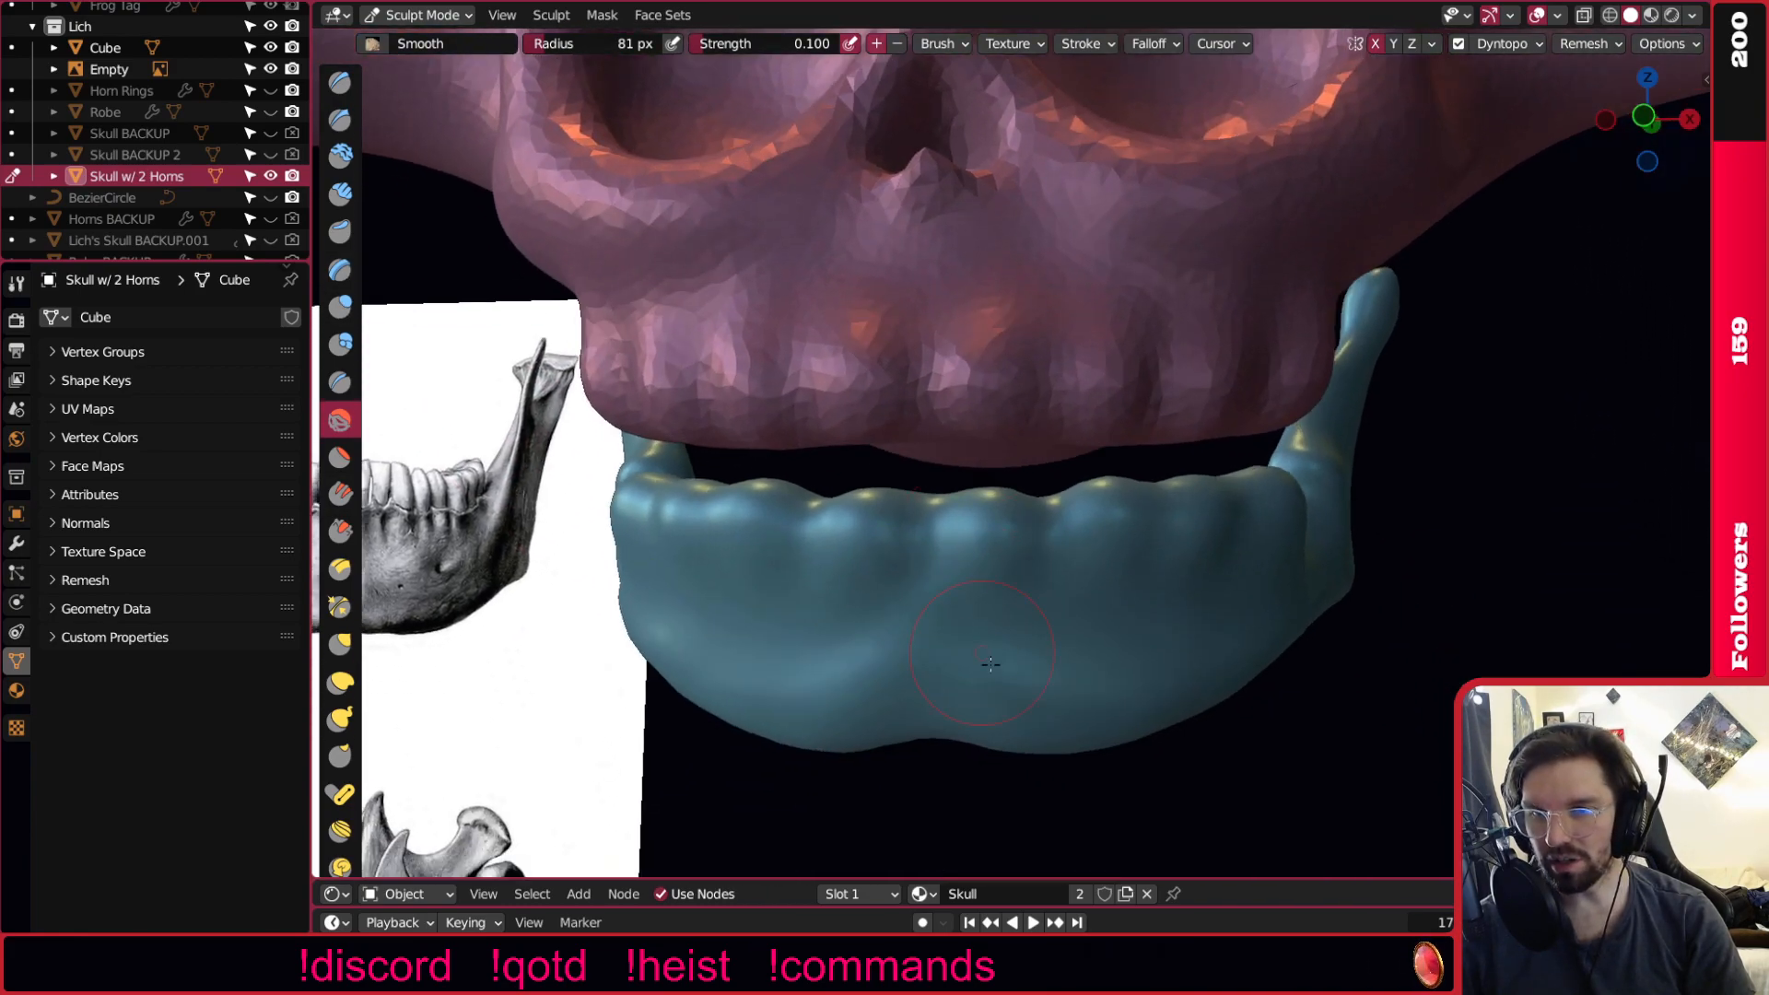
{"action": "middle_click_drag", "start_coordinate": [988, 251], "coordinate": [992, 382], "text": "shift"}
{"action": "scroll", "coordinate": [993, 383], "scroll_direction": "up", "scroll_amount": 1}
{"action": "left_click", "coordinate": [340, 307]}
{"action": "key", "text": "bracketleft"}
{"action": "key", "text": "bracketleft"}
{"action": "key", "text": "bracketleft"}
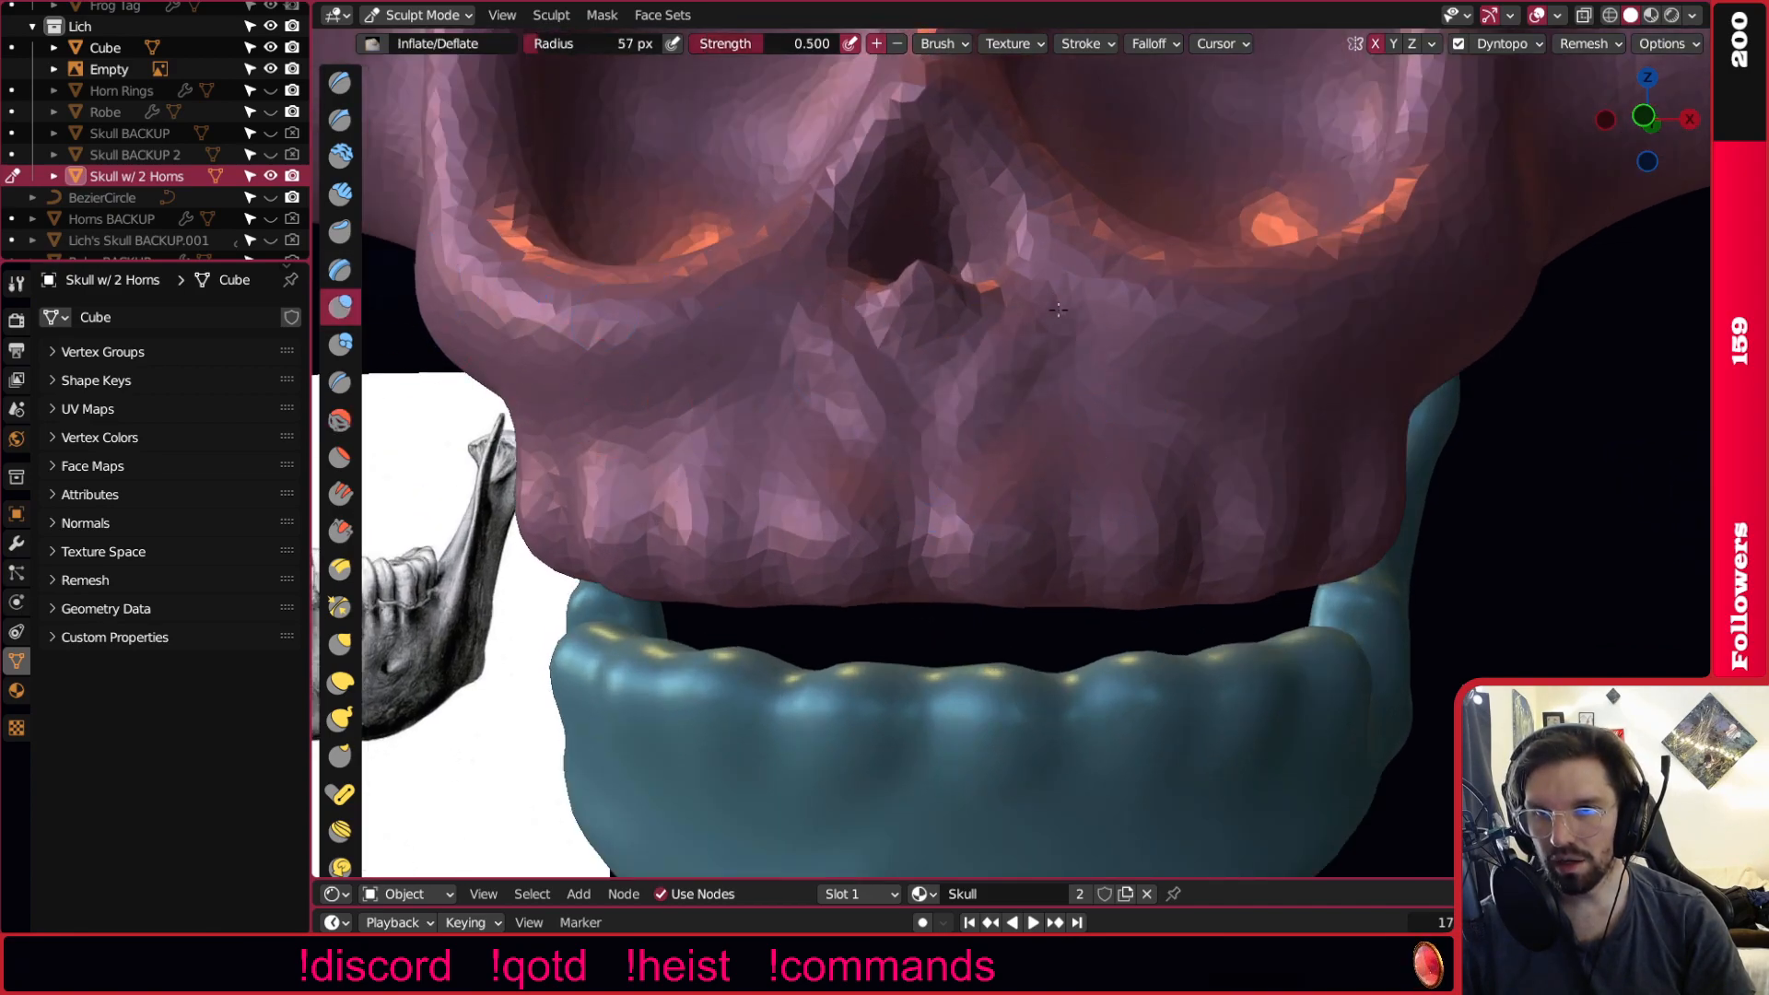
{"action": "left_click_drag", "start_coordinate": [920, 359], "coordinate": [921, 444]}
{"action": "left_click", "coordinate": [354, 422]}
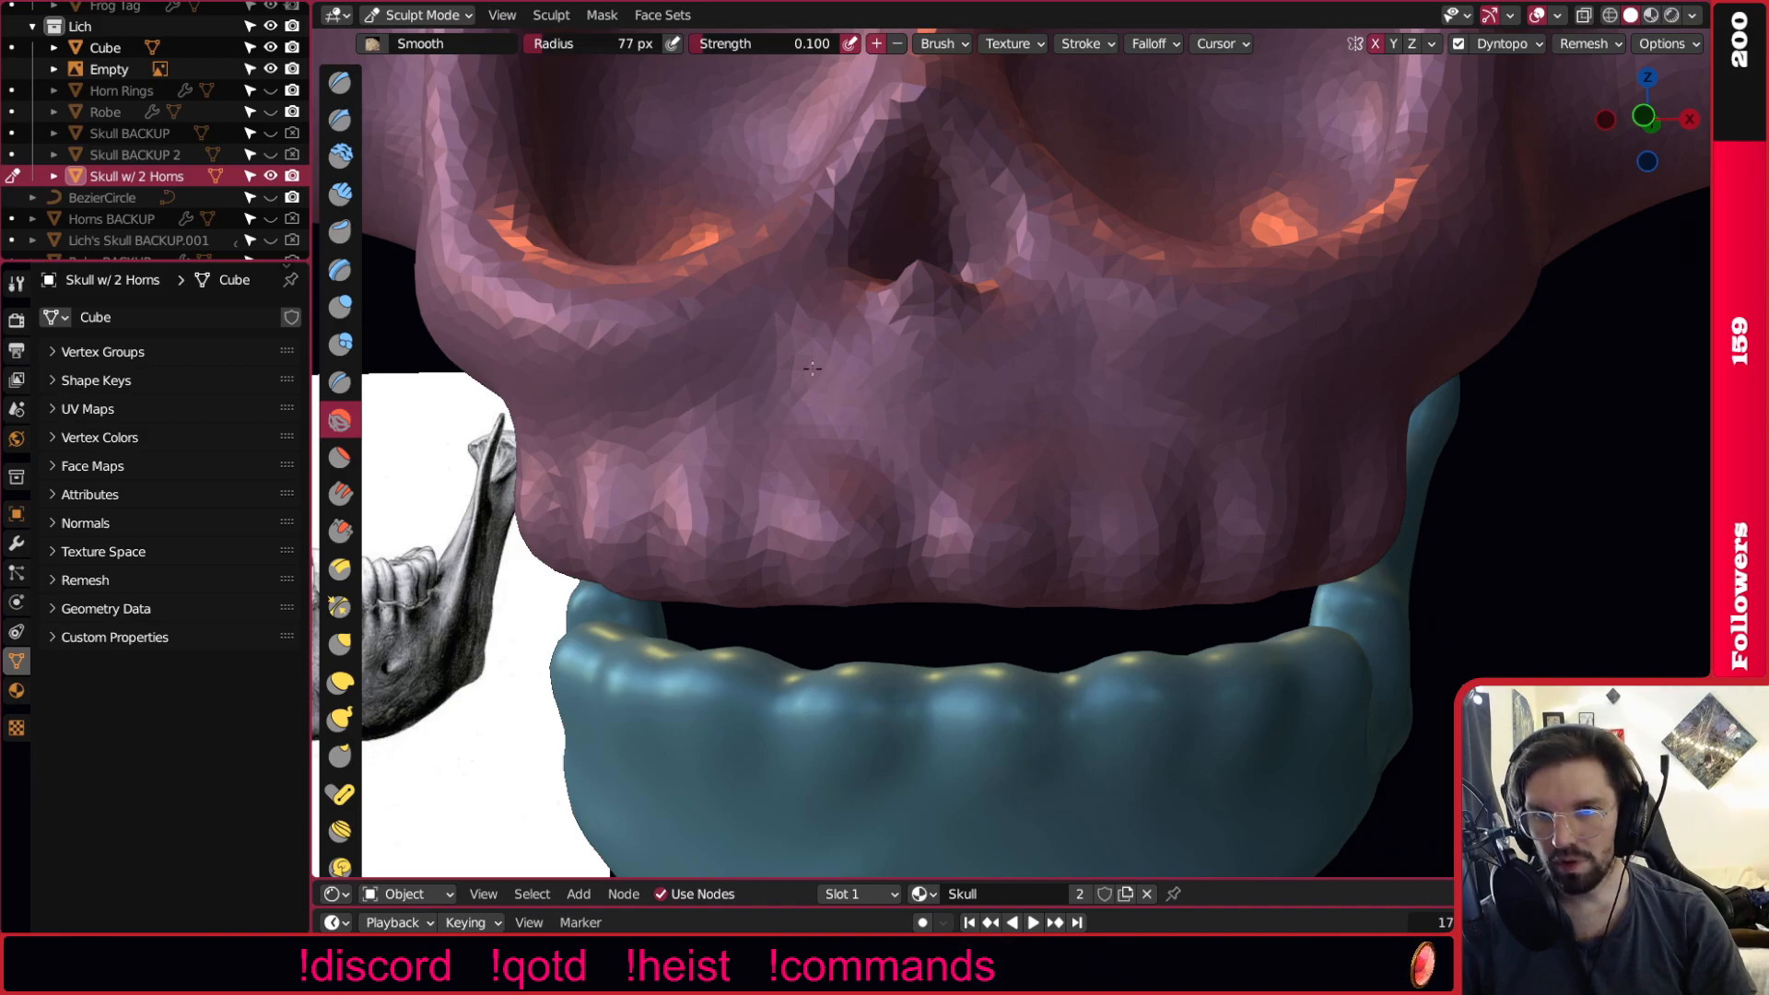
{"action": "scroll", "coordinate": [868, 318], "scroll_direction": "down", "scroll_amount": 4}
{"action": "middle_click_drag", "start_coordinate": [871, 323], "coordinate": [793, 337]}
{"action": "scroll", "coordinate": [857, 355], "scroll_direction": "up", "scroll_amount": 2}
{"action": "mouse_move", "coordinate": [921, 359]}
{"action": "middle_mouse_down"}
{"action": "mouse_move", "coordinate": [853, 364]}
{"action": "mouse_move", "coordinate": [963, 373]}
{"action": "middle_mouse_up"}
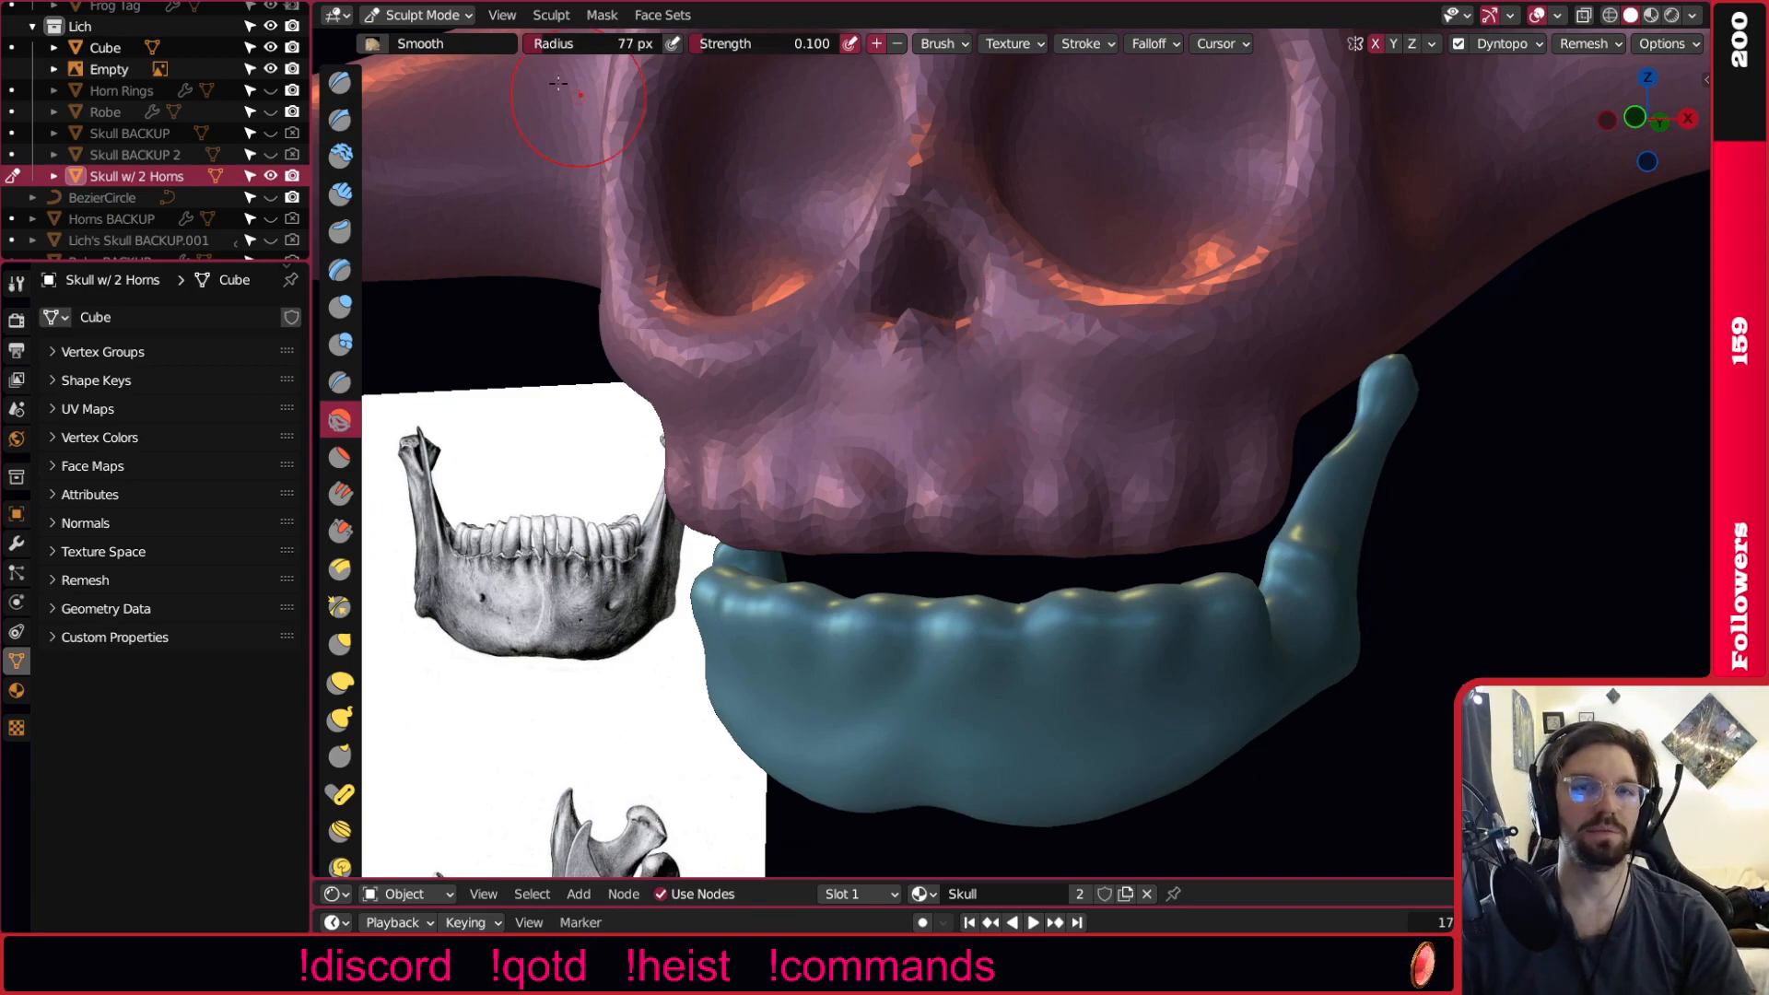
Switch to Object Mode and move the lower jaw about -0.052 m along the global Y axis.
{"action": "left_click", "coordinate": [421, 15]}
{"action": "left_click", "coordinate": [451, 37]}
{"action": "scroll", "coordinate": [1049, 482], "scroll_direction": "down", "scroll_amount": 3}
{"action": "middle_click_drag", "start_coordinate": [1049, 483], "coordinate": [1036, 437], "text": "shift"}
{"action": "left_click", "coordinate": [1197, 644]}
{"action": "mouse_move", "coordinate": [1147, 534]}
{"action": "middle_mouse_down"}
{"action": "mouse_move", "coordinate": [1064, 528]}
{"action": "mouse_move", "coordinate": [1016, 554]}
{"action": "mouse_move", "coordinate": [1020, 540]}
{"action": "middle_mouse_up"}
{"action": "left_click", "coordinate": [1064, 528]}
{"action": "key", "text": "g"}
{"action": "key", "text": "y"}
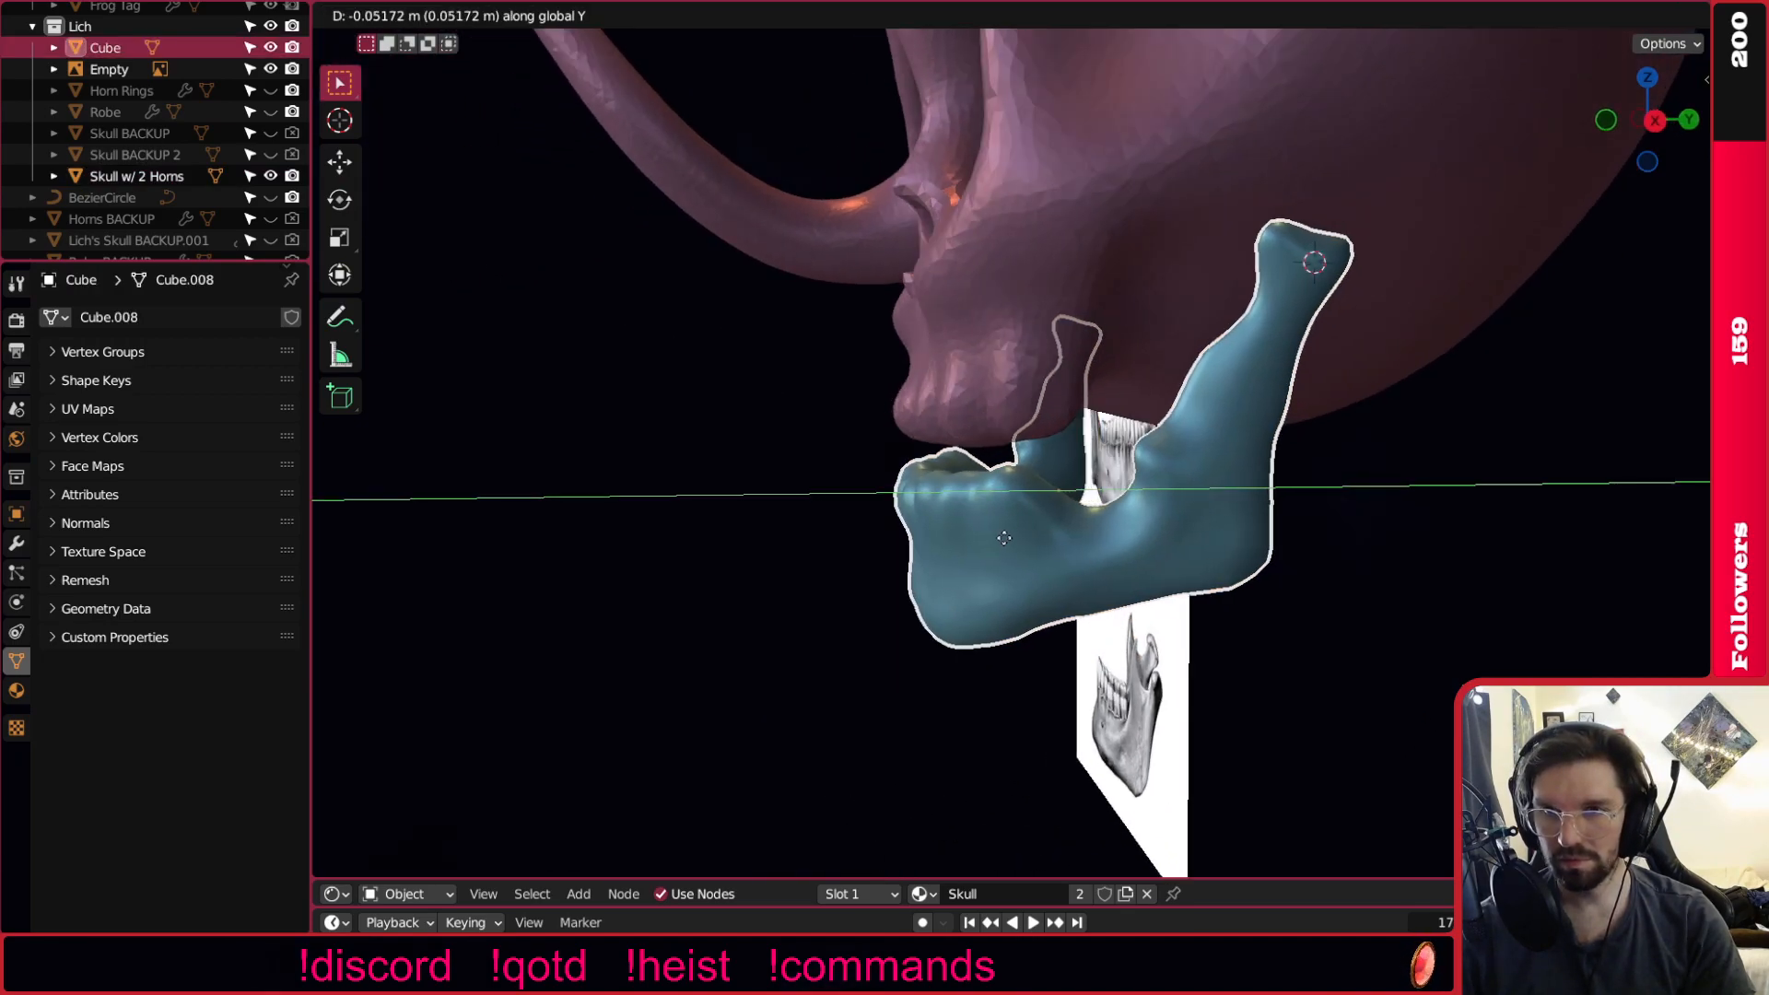
{"action": "left_click", "coordinate": [999, 542]}
Examine how the lower jaw lines up with the skull from both sides.
{"action": "left_click", "coordinate": [1350, 537]}
{"action": "middle_click_drag", "start_coordinate": [1353, 542], "coordinate": [960, 547]}
{"action": "left_click", "coordinate": [967, 542]}
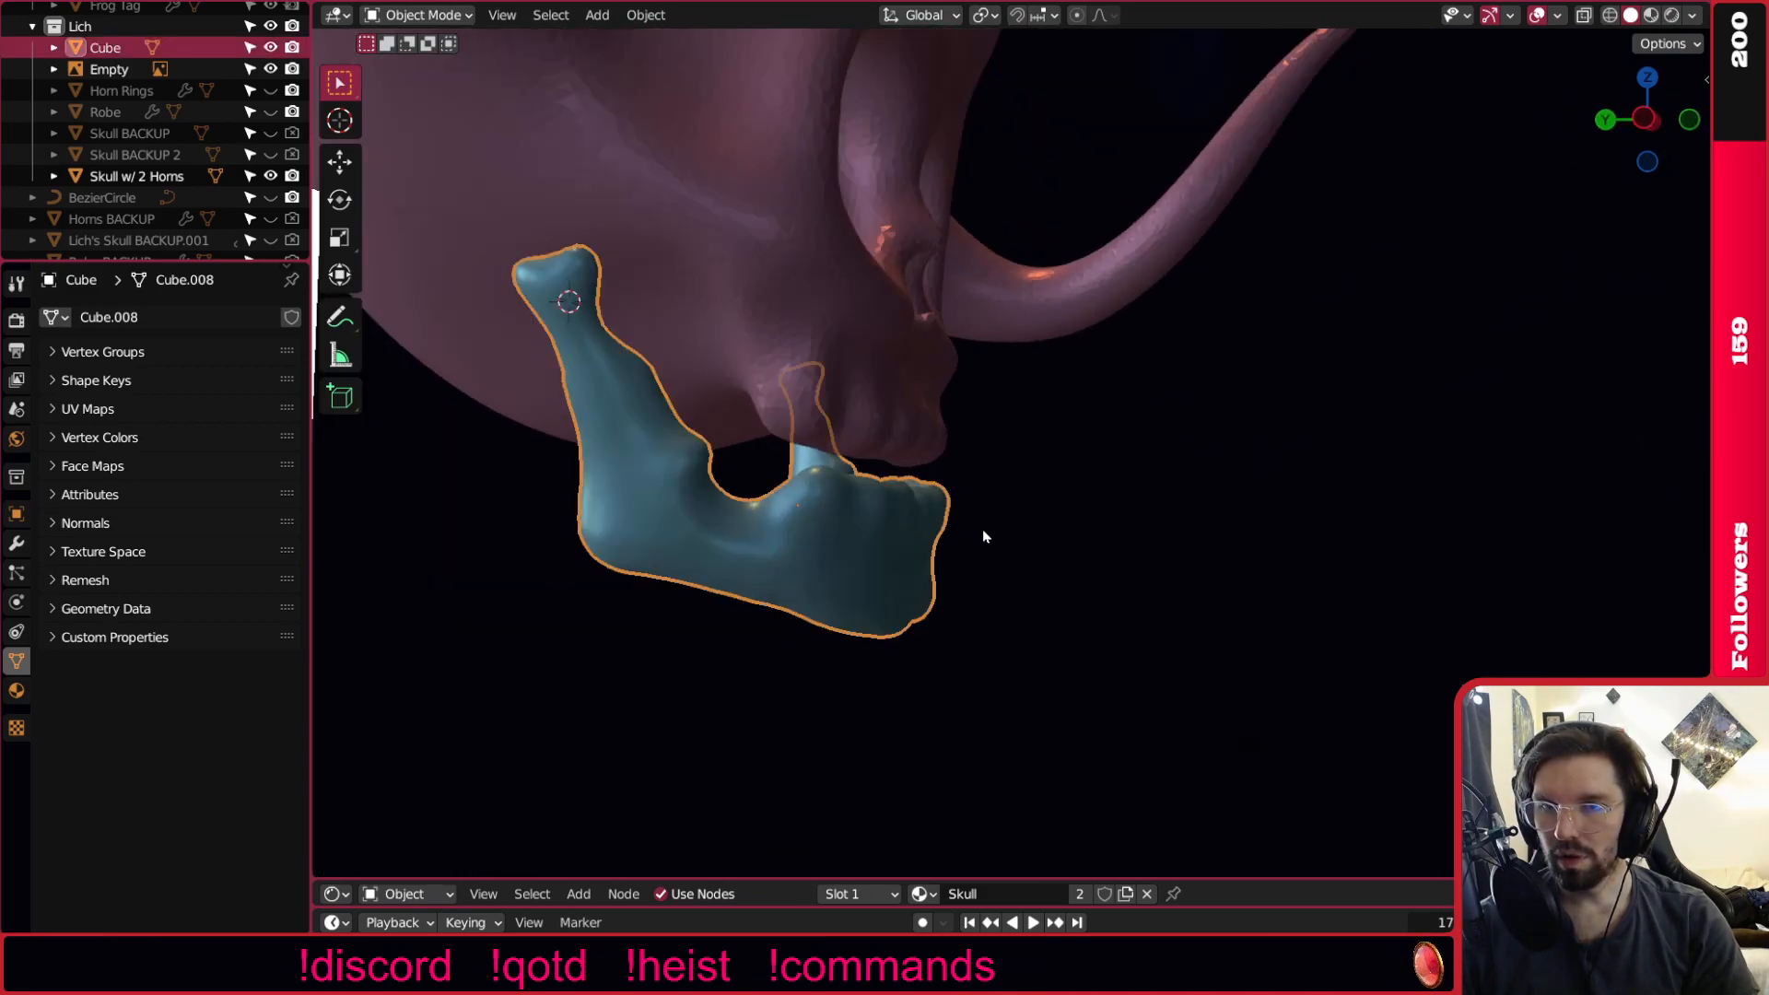
{"action": "left_click", "coordinate": [1108, 471]}
{"action": "middle_click_drag", "start_coordinate": [1109, 471], "coordinate": [1210, 460]}
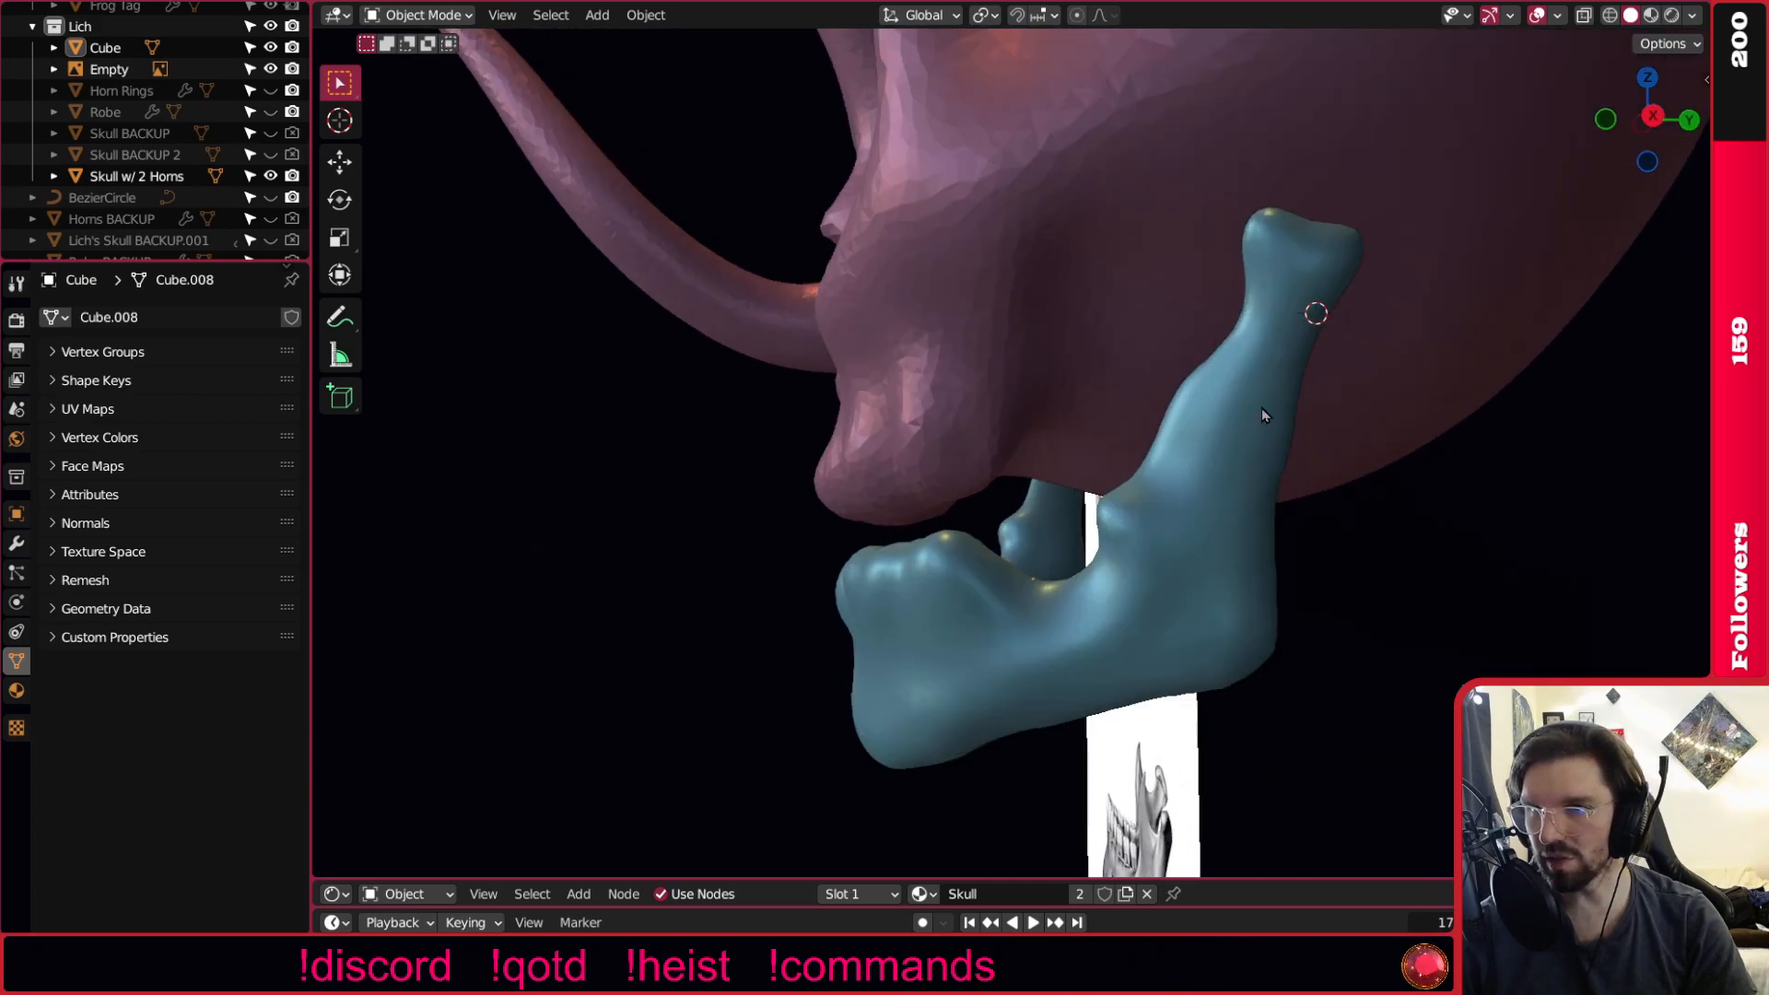
{"action": "middle_click_drag", "start_coordinate": [1302, 289], "coordinate": [1063, 408]}
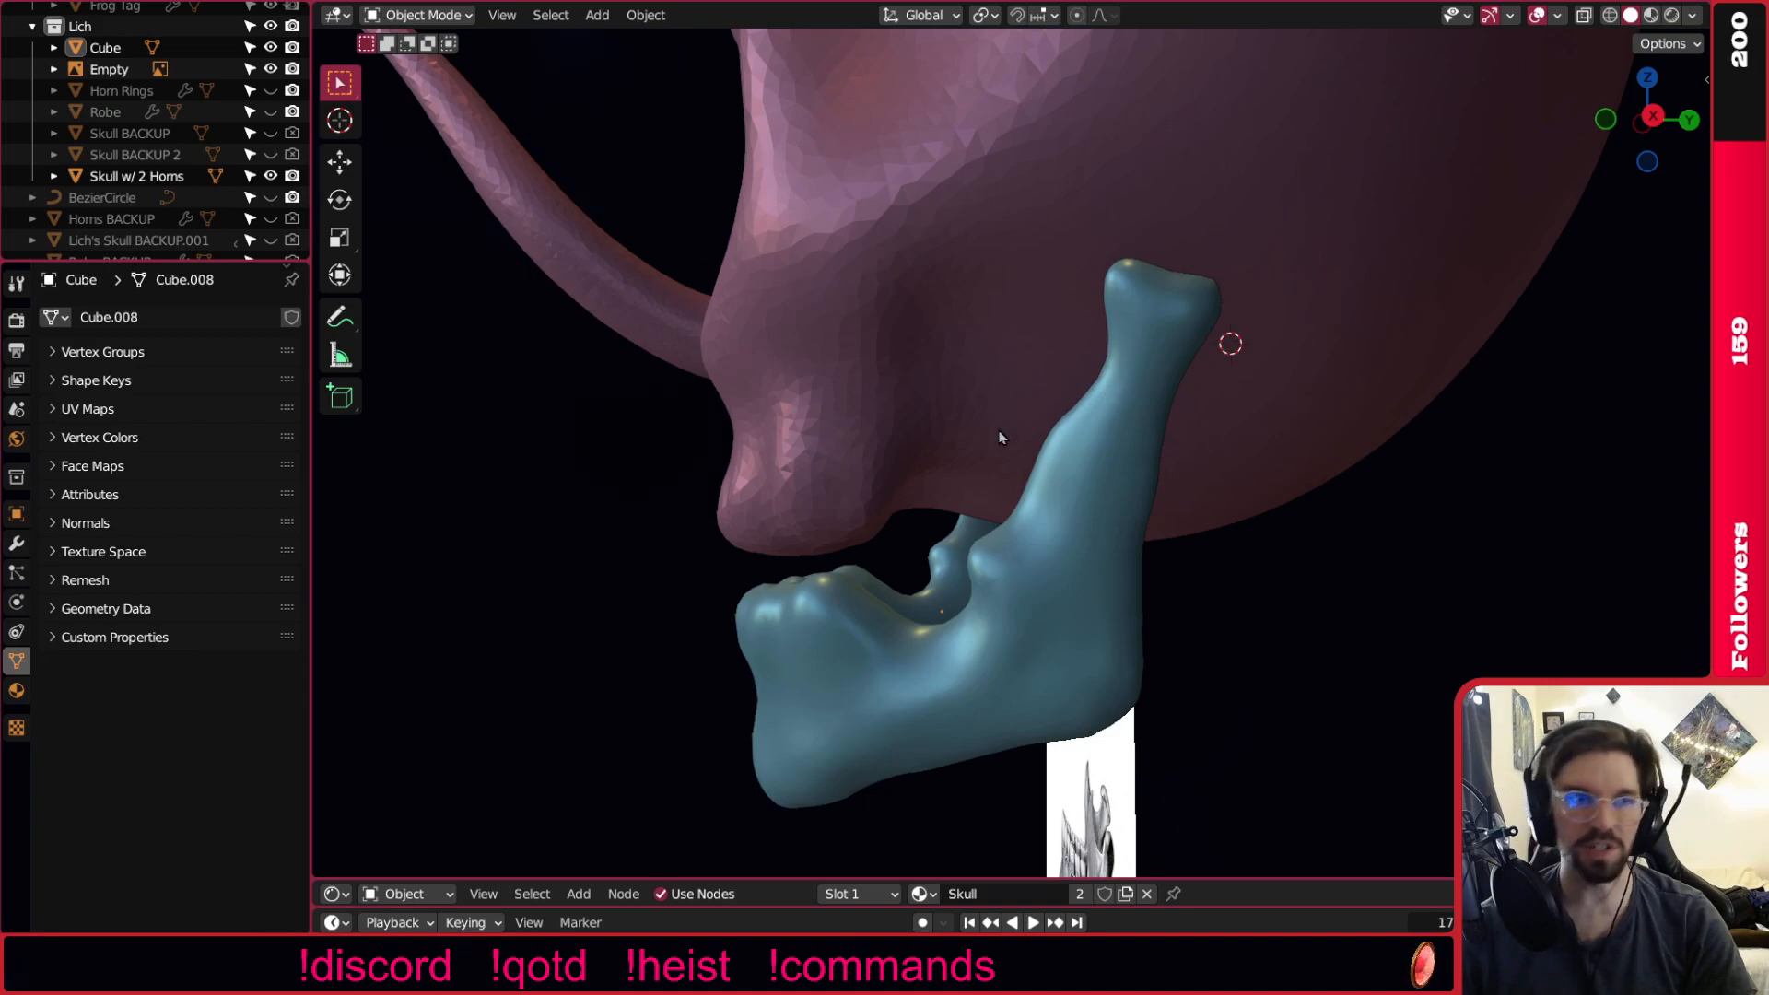
{"action": "middle_click_drag", "start_coordinate": [1088, 309], "coordinate": [1163, 385]}
Select the lower jaw, put it in Sculpt Mode and enable Dyntopo for it.
{"action": "left_click", "coordinate": [996, 525]}
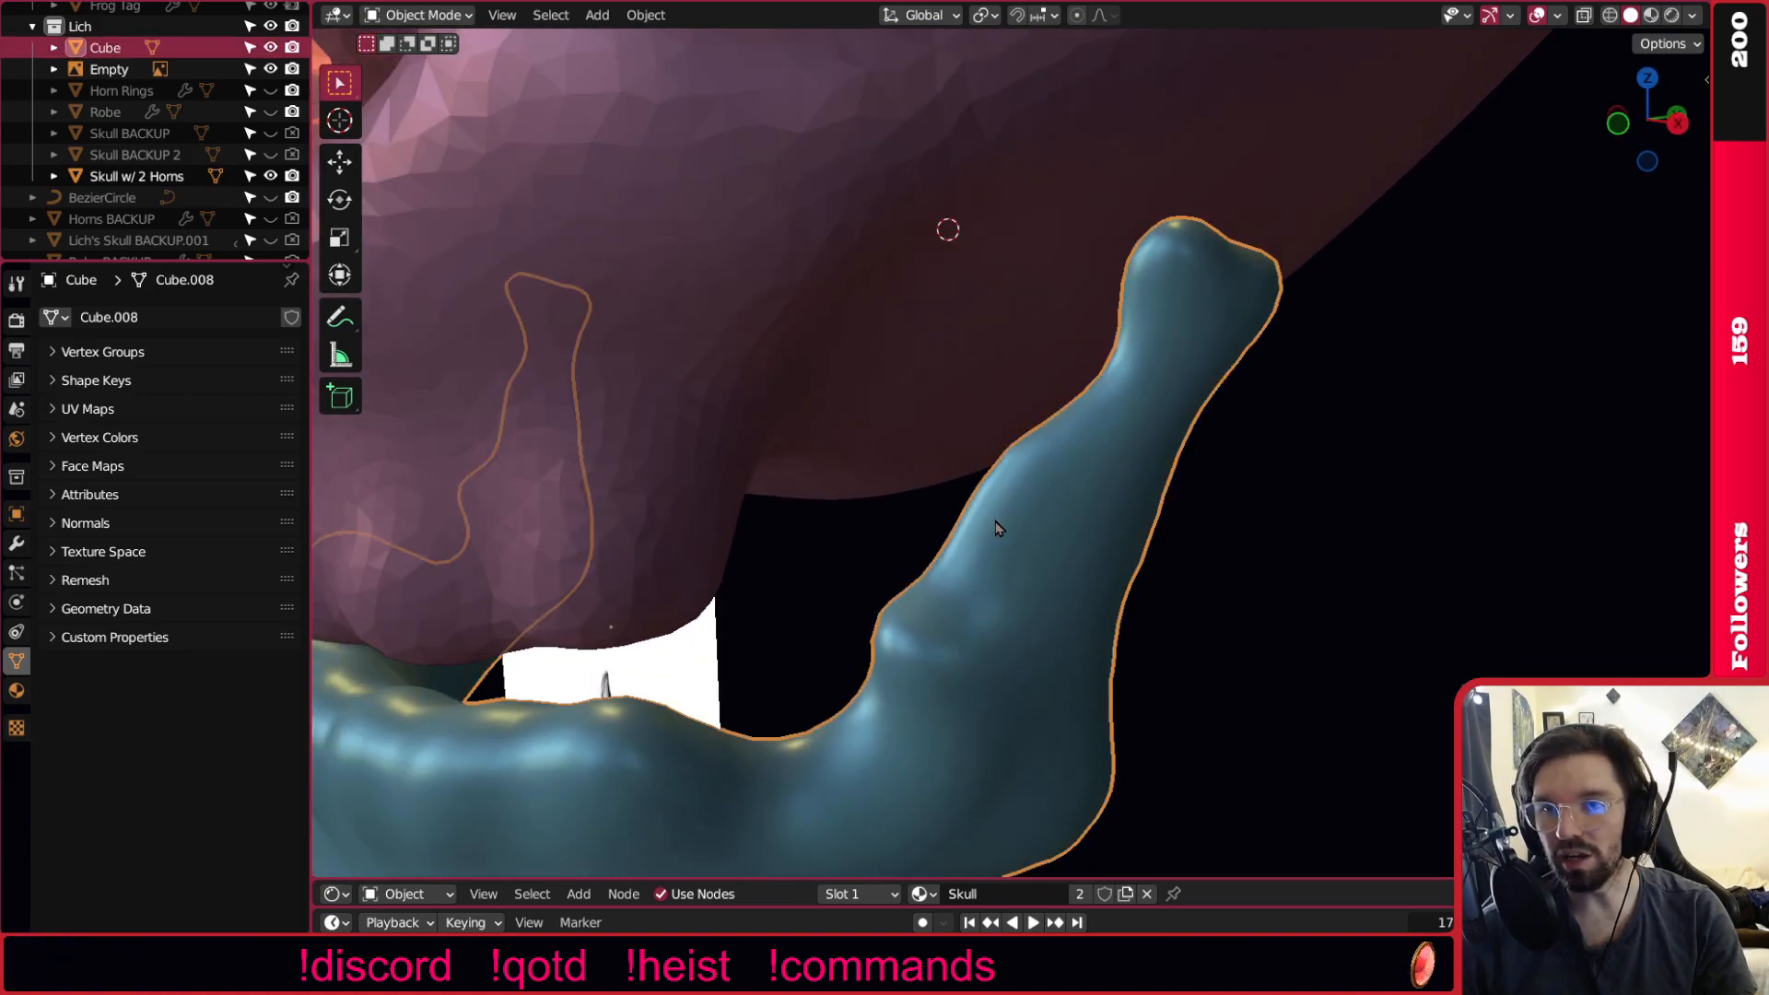
{"action": "left_click", "coordinate": [419, 16]}
{"action": "left_click", "coordinate": [419, 83]}
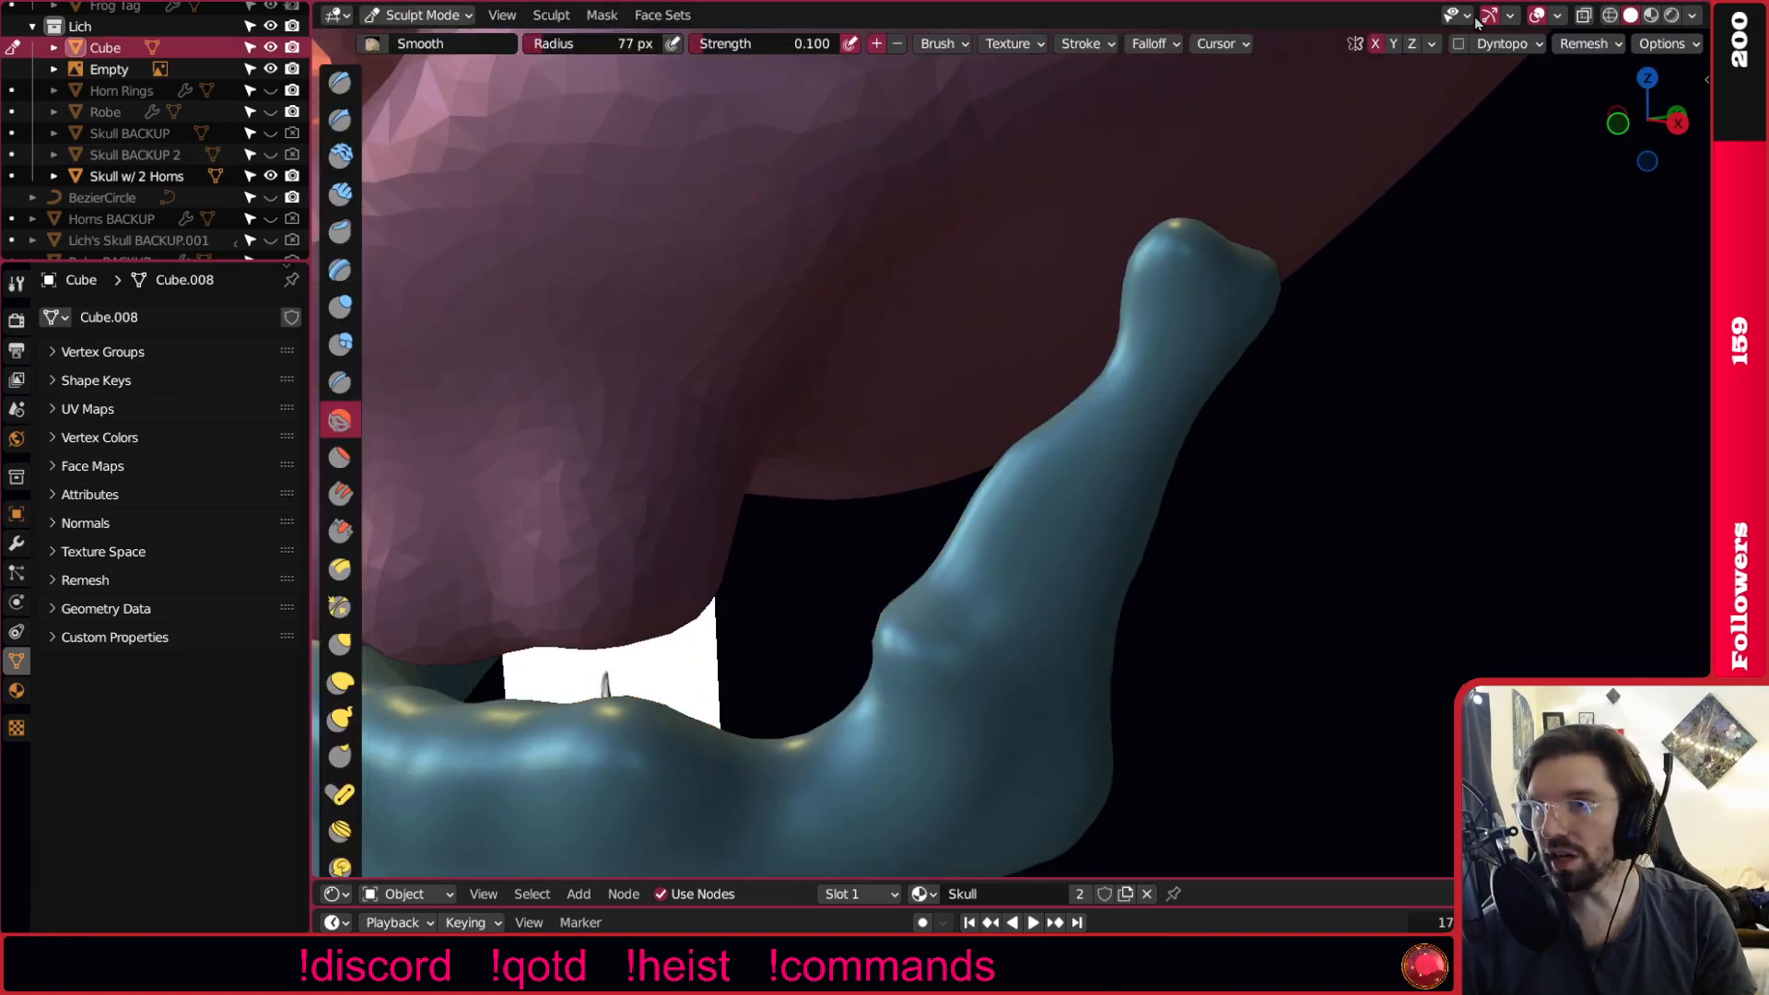
{"action": "left_click", "coordinate": [1455, 46]}
{"action": "middle_click_drag", "start_coordinate": [1507, 320], "coordinate": [1477, 309], "text": "shift"}
{"action": "left_click", "coordinate": [1456, 47]}
{"action": "left_click", "coordinate": [1430, 82]}
{"action": "middle_click_drag", "start_coordinate": [1195, 396], "coordinate": [1129, 387], "text": "shift"}
Smooth down the knobbed upper end of the jaw's rear branch with a 127 px Smooth brush at strength 1.000.
{"action": "key", "text": "bracketright"}
{"action": "key", "text": "bracketright"}
{"action": "key", "text": "bracketright"}
{"action": "key", "text": "bracketright"}
{"action": "key", "text": "bracketright"}
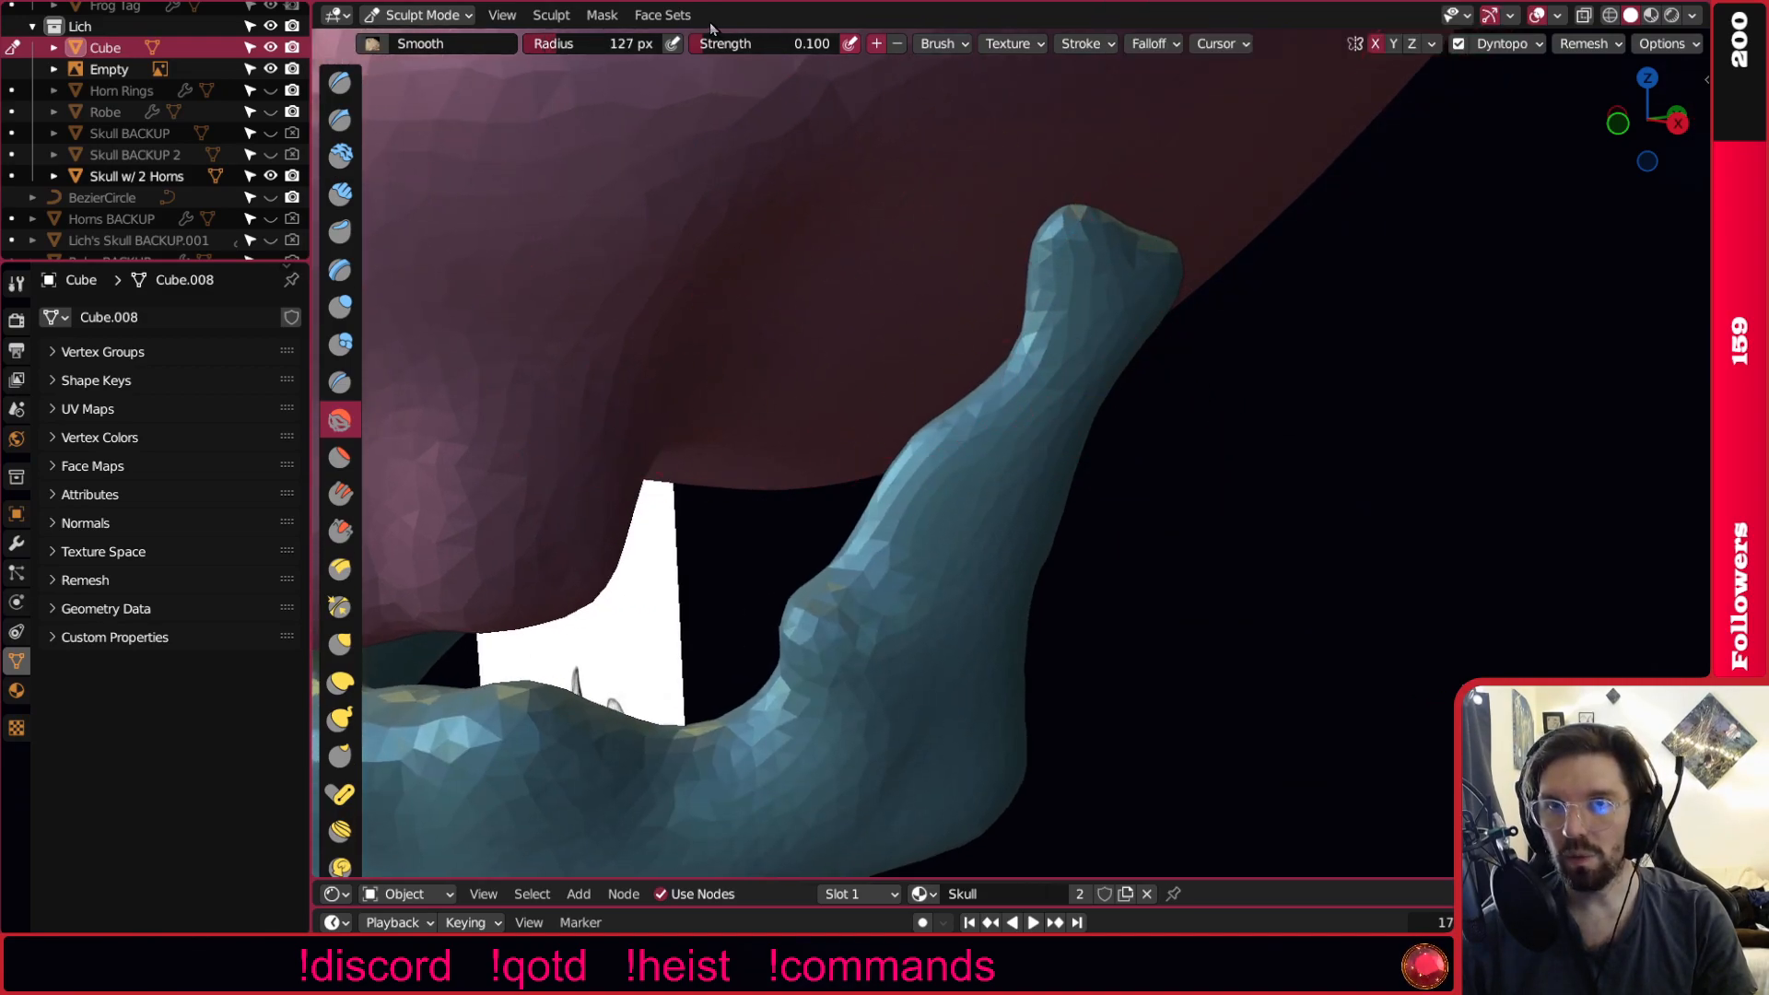
{"action": "left_click_drag", "start_coordinate": [709, 43], "coordinate": [841, 43]}
{"action": "mouse_move", "coordinate": [1063, 344]}
{"action": "left_mouse_down"}
{"action": "mouse_move", "coordinate": [1014, 369]}
{"action": "mouse_move", "coordinate": [1050, 341]}
{"action": "left_mouse_up"}
{"action": "middle_click_drag", "start_coordinate": [1588, 506], "coordinate": [1336, 461]}
{"action": "left_click_drag", "start_coordinate": [1129, 385], "coordinate": [1112, 353]}
{"action": "mouse_move", "coordinate": [1160, 315]}
{"action": "middle_mouse_down"}
{"action": "mouse_move", "coordinate": [1198, 332]}
{"action": "mouse_move", "coordinate": [1244, 309]}
{"action": "mouse_move", "coordinate": [1300, 314]}
{"action": "middle_mouse_up"}
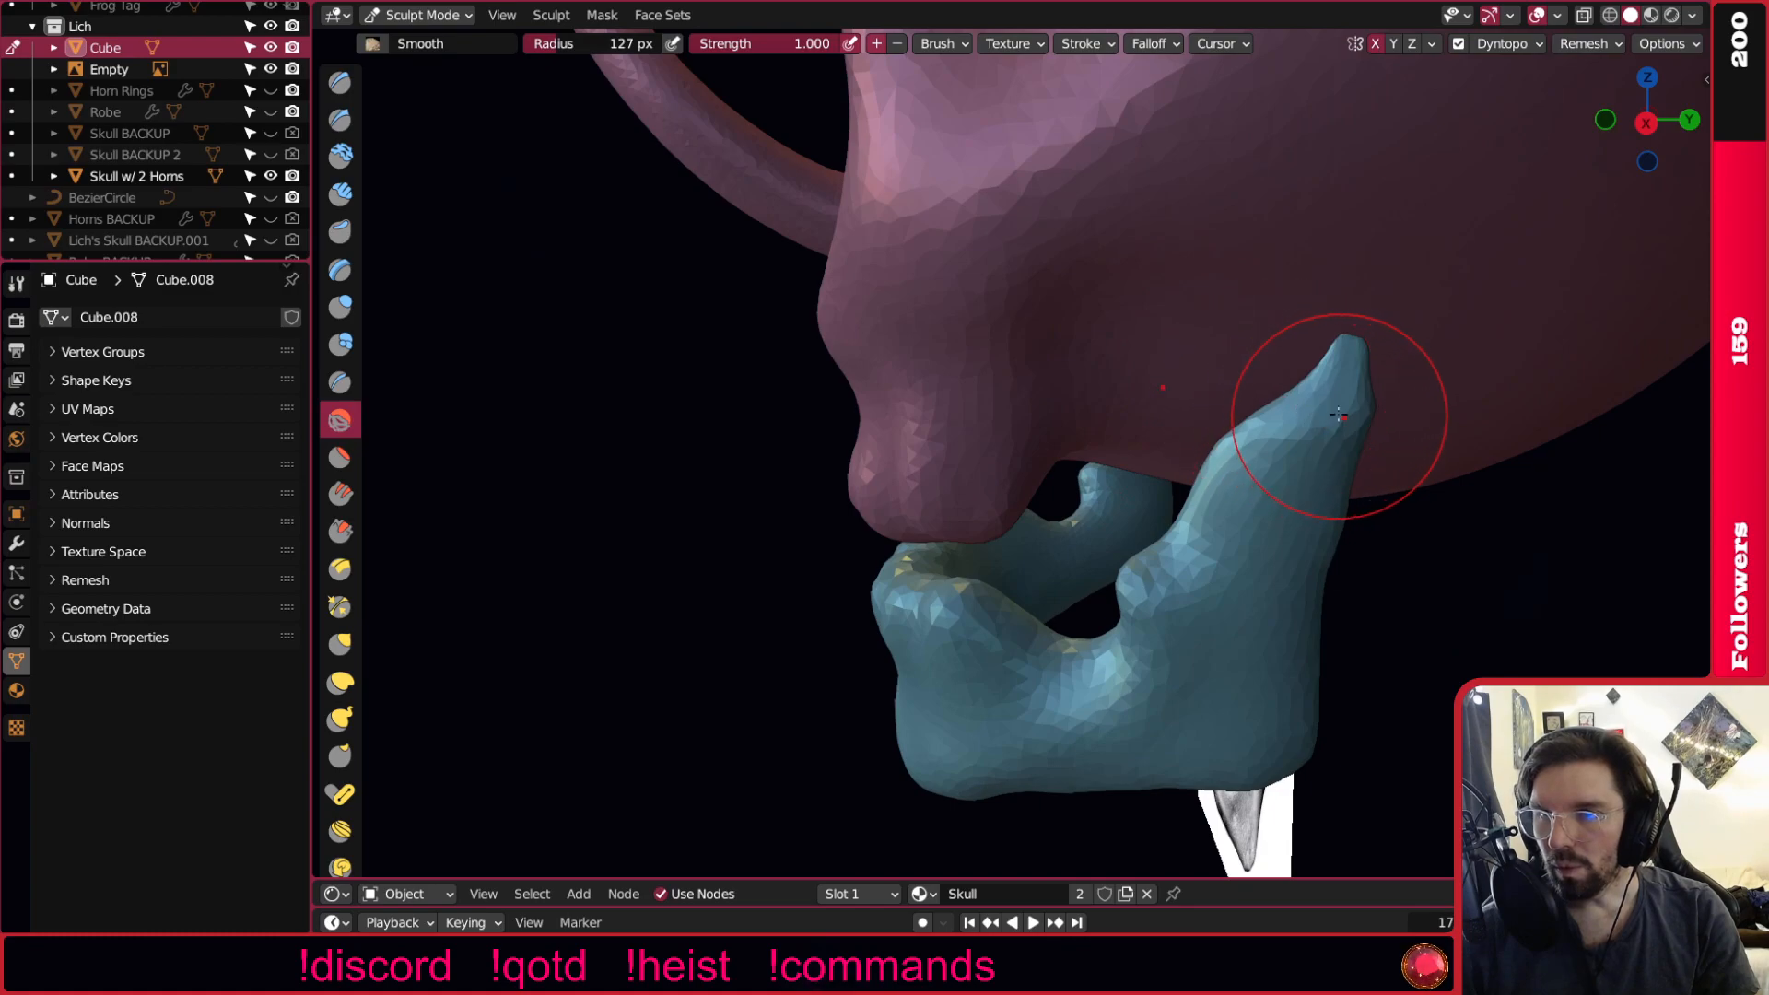
Smooth the jaw branch's tip at strength 0.500 and even out the jaw mesh with Detail Flood Fill at resolution 24.
{"action": "middle_click_drag", "start_coordinate": [1338, 416], "coordinate": [1400, 276]}
{"action": "left_click", "coordinate": [1511, 43]}
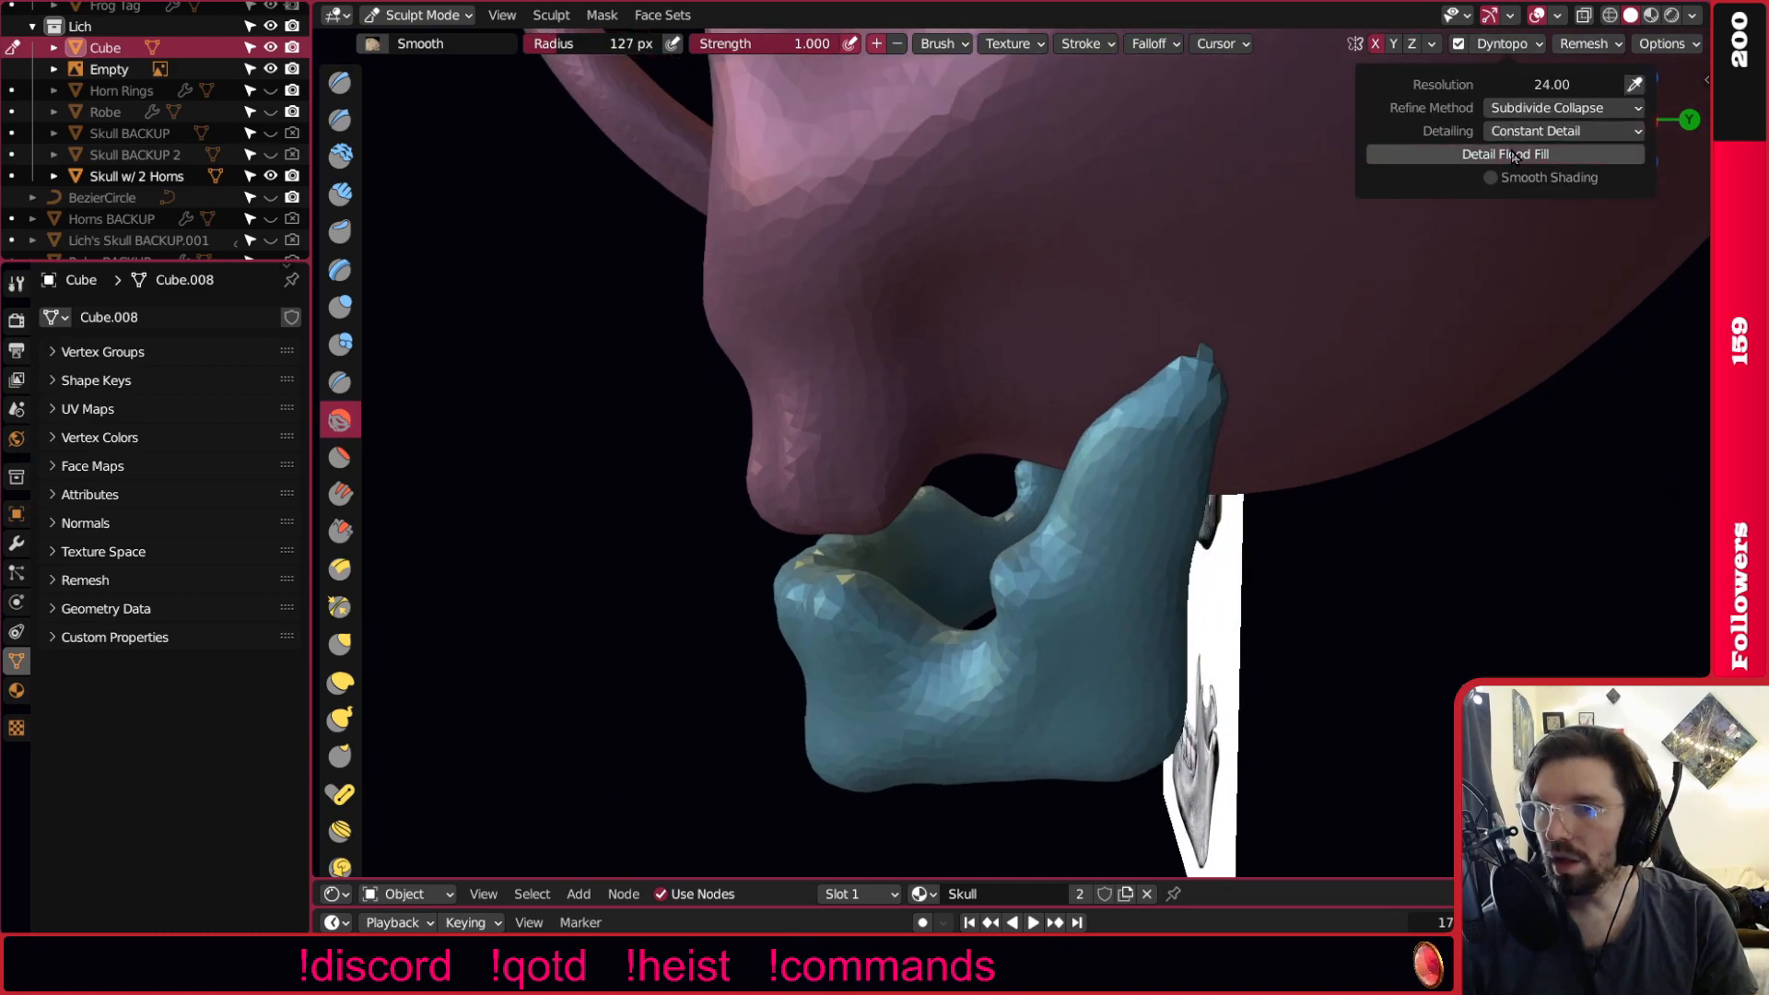
{"action": "left_click_drag", "start_coordinate": [815, 44], "coordinate": [741, 44]}
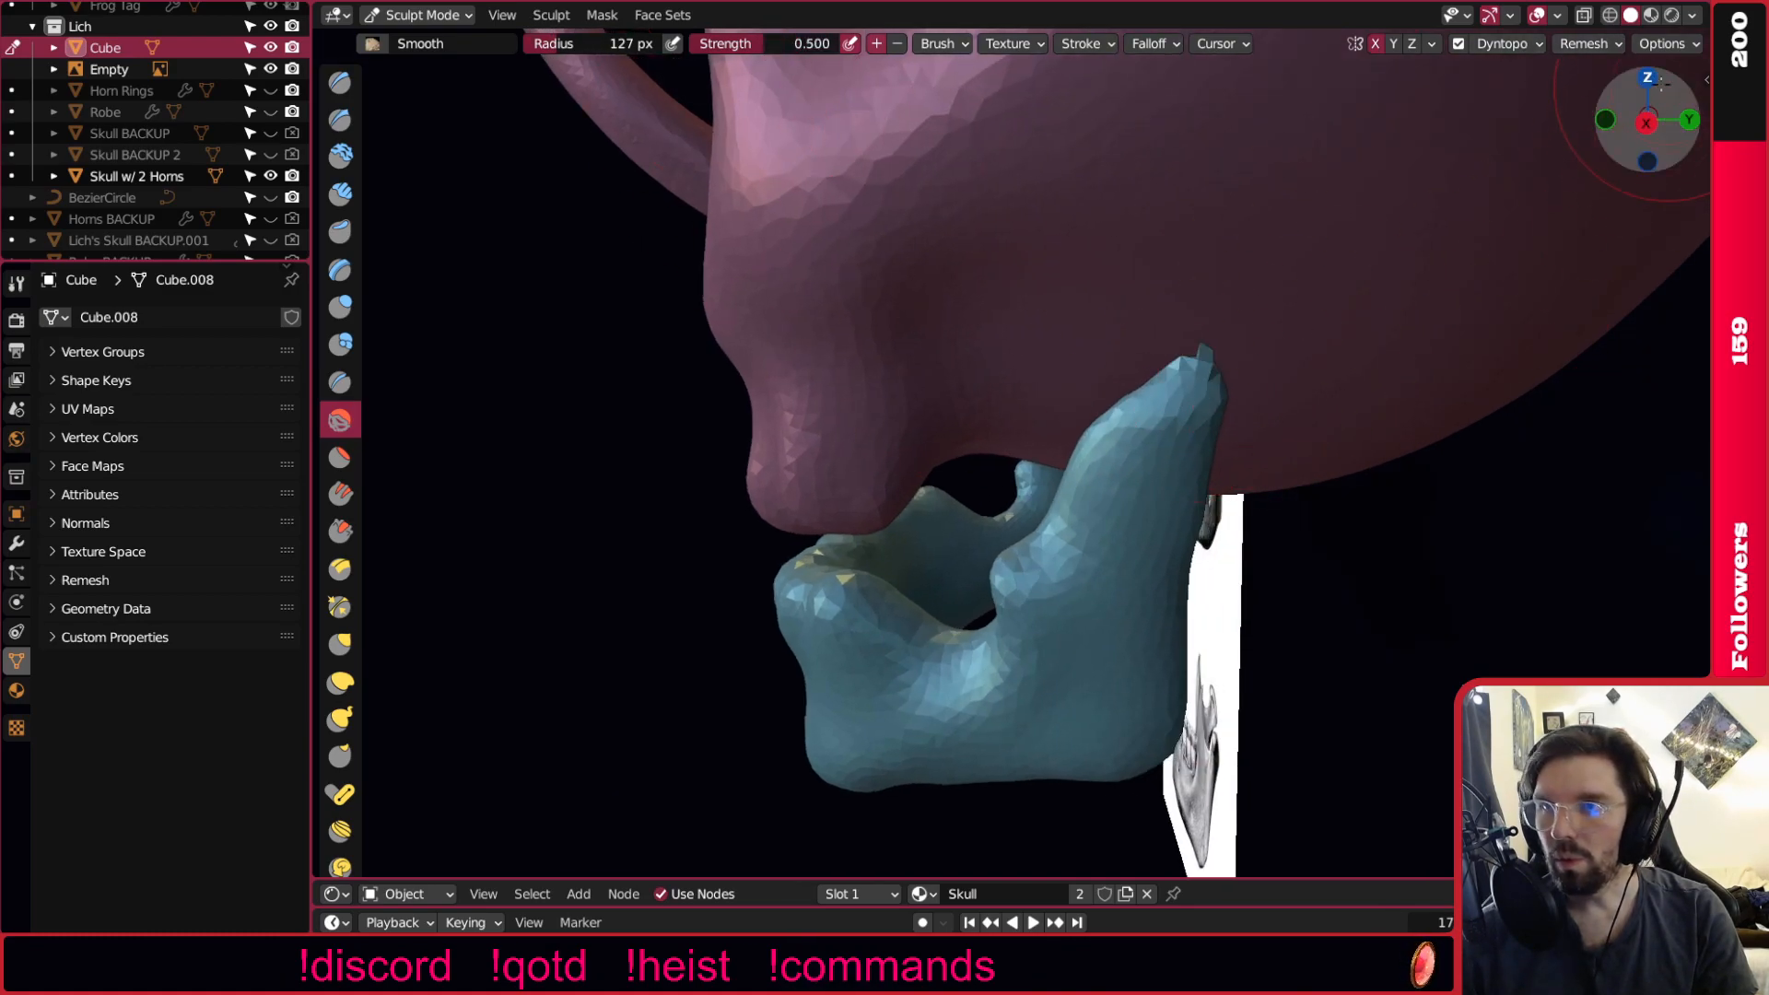
{"action": "left_click", "coordinate": [1504, 44]}
{"action": "left_click_drag", "start_coordinate": [1219, 358], "coordinate": [1198, 369]}
{"action": "left_click", "coordinate": [1504, 43]}
{"action": "left_click", "coordinate": [1476, 155]}
{"action": "middle_click_drag", "start_coordinate": [1244, 341], "coordinate": [1281, 323]}
{"action": "left_click", "coordinate": [1504, 44]}
{"action": "left_click", "coordinate": [1476, 154]}
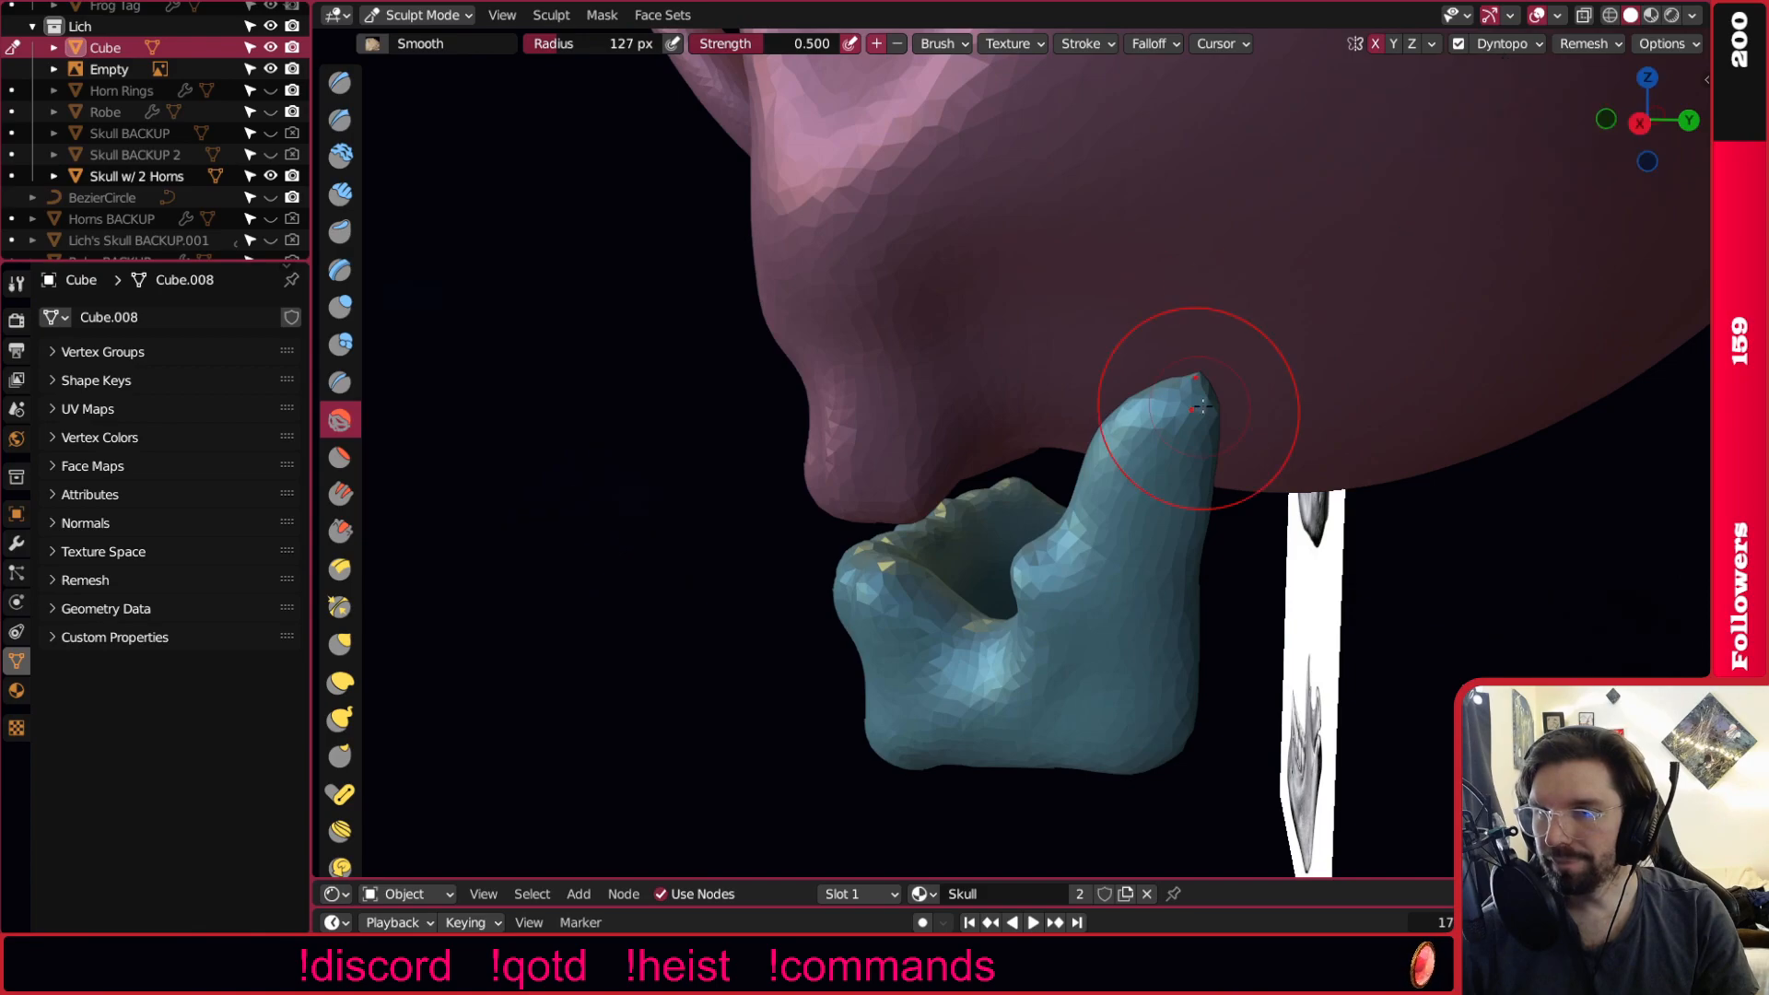
Round off the remaining point on the jaw branch's tip with the Smooth brush at strength 0.171.
{"action": "scroll", "coordinate": [1198, 406], "scroll_direction": "up", "scroll_amount": 3}
{"action": "left_click_drag", "start_coordinate": [792, 43], "coordinate": [717, 43]}
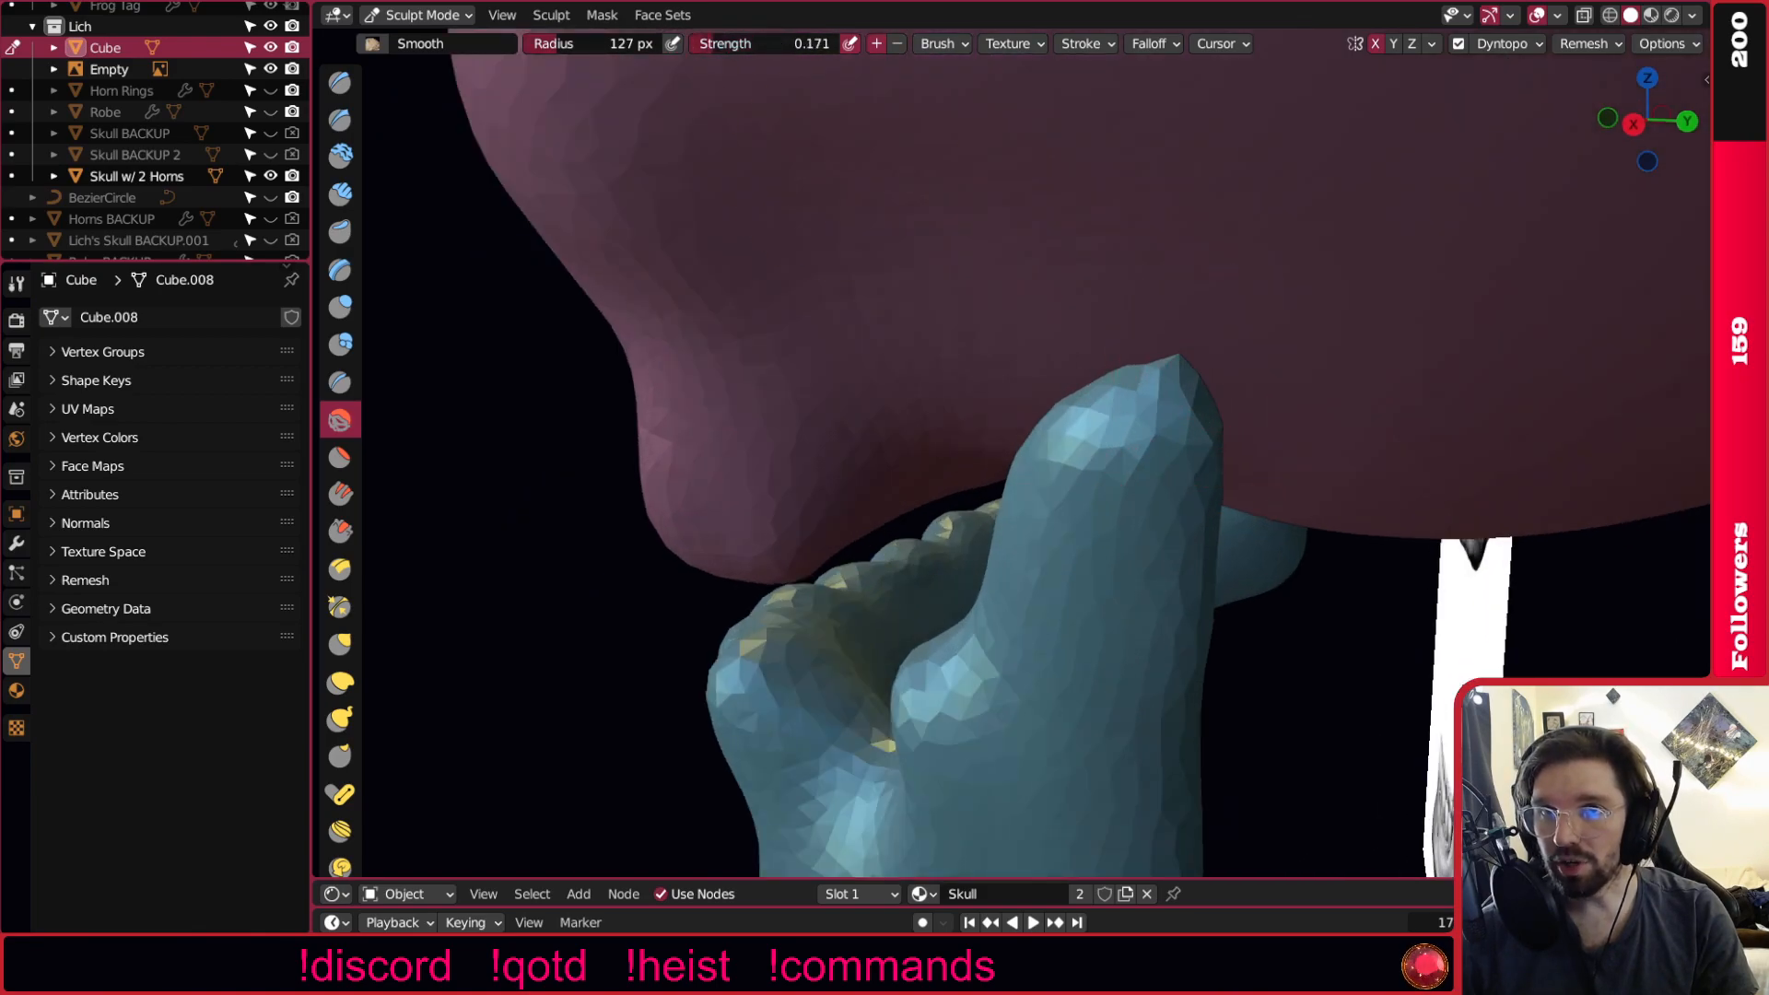
{"action": "left_click_drag", "start_coordinate": [1205, 367], "coordinate": [1196, 380]}
{"action": "middle_click_drag", "start_coordinate": [1196, 380], "coordinate": [845, 411]}
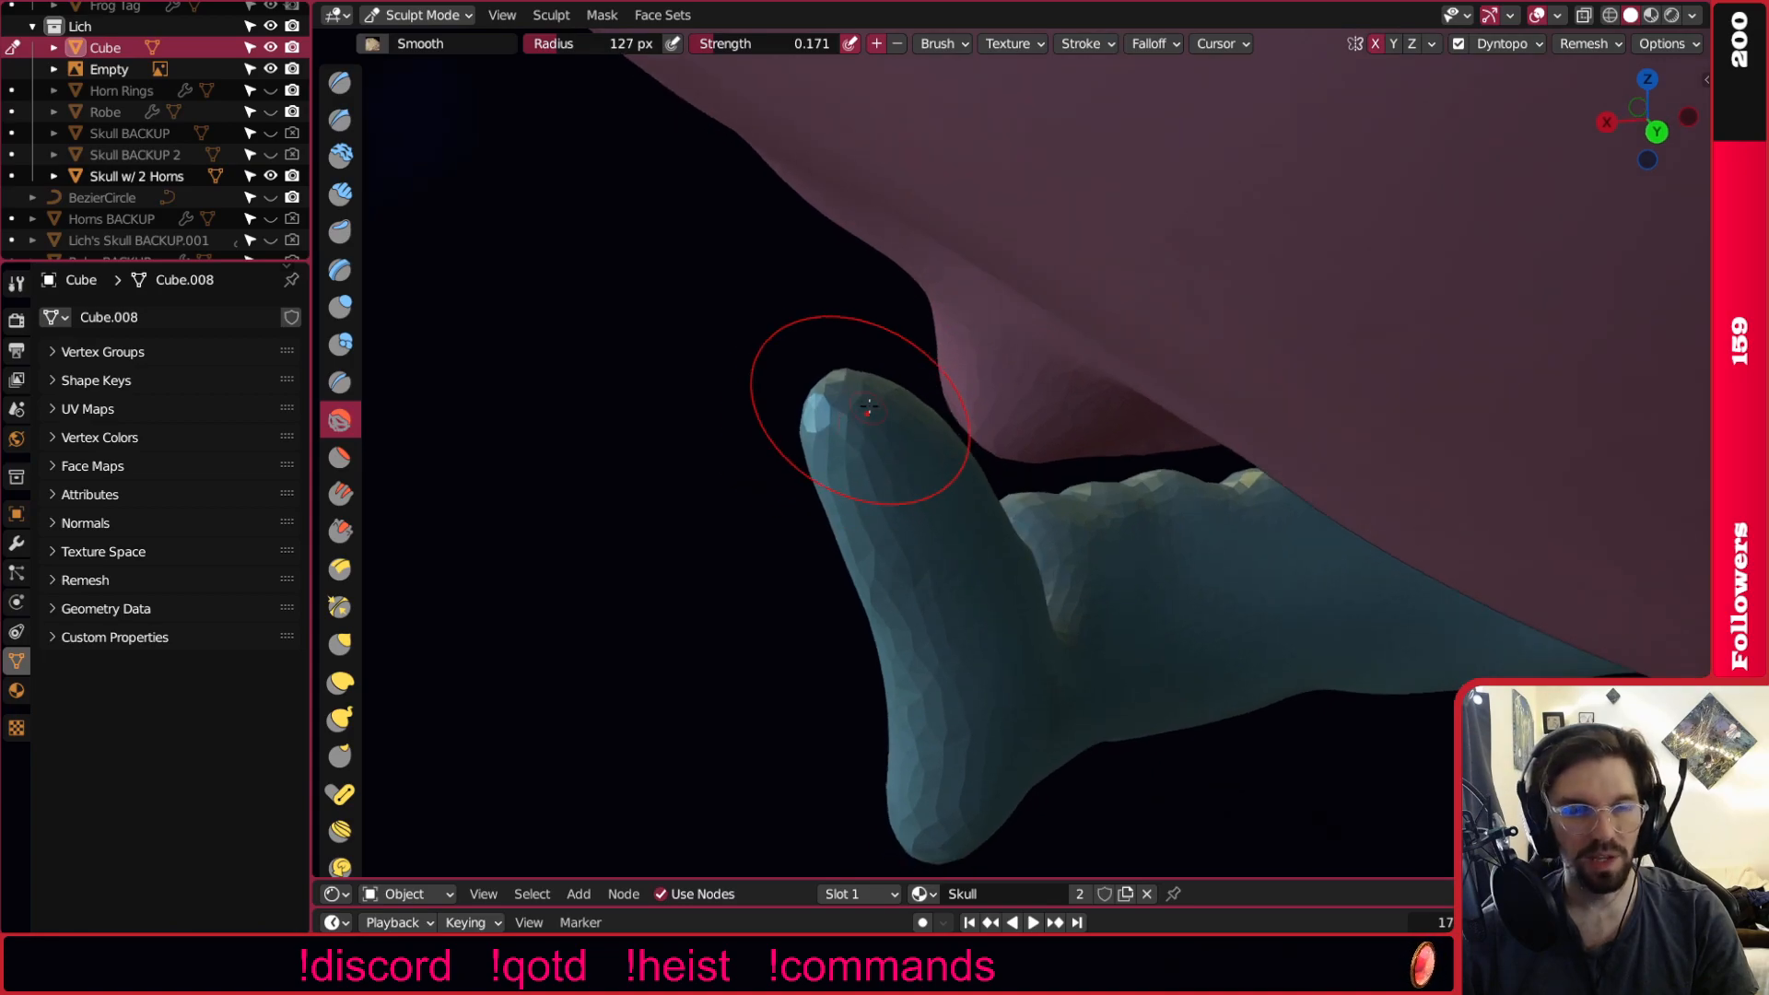
{"action": "middle_click_drag", "start_coordinate": [810, 347], "coordinate": [1231, 364]}
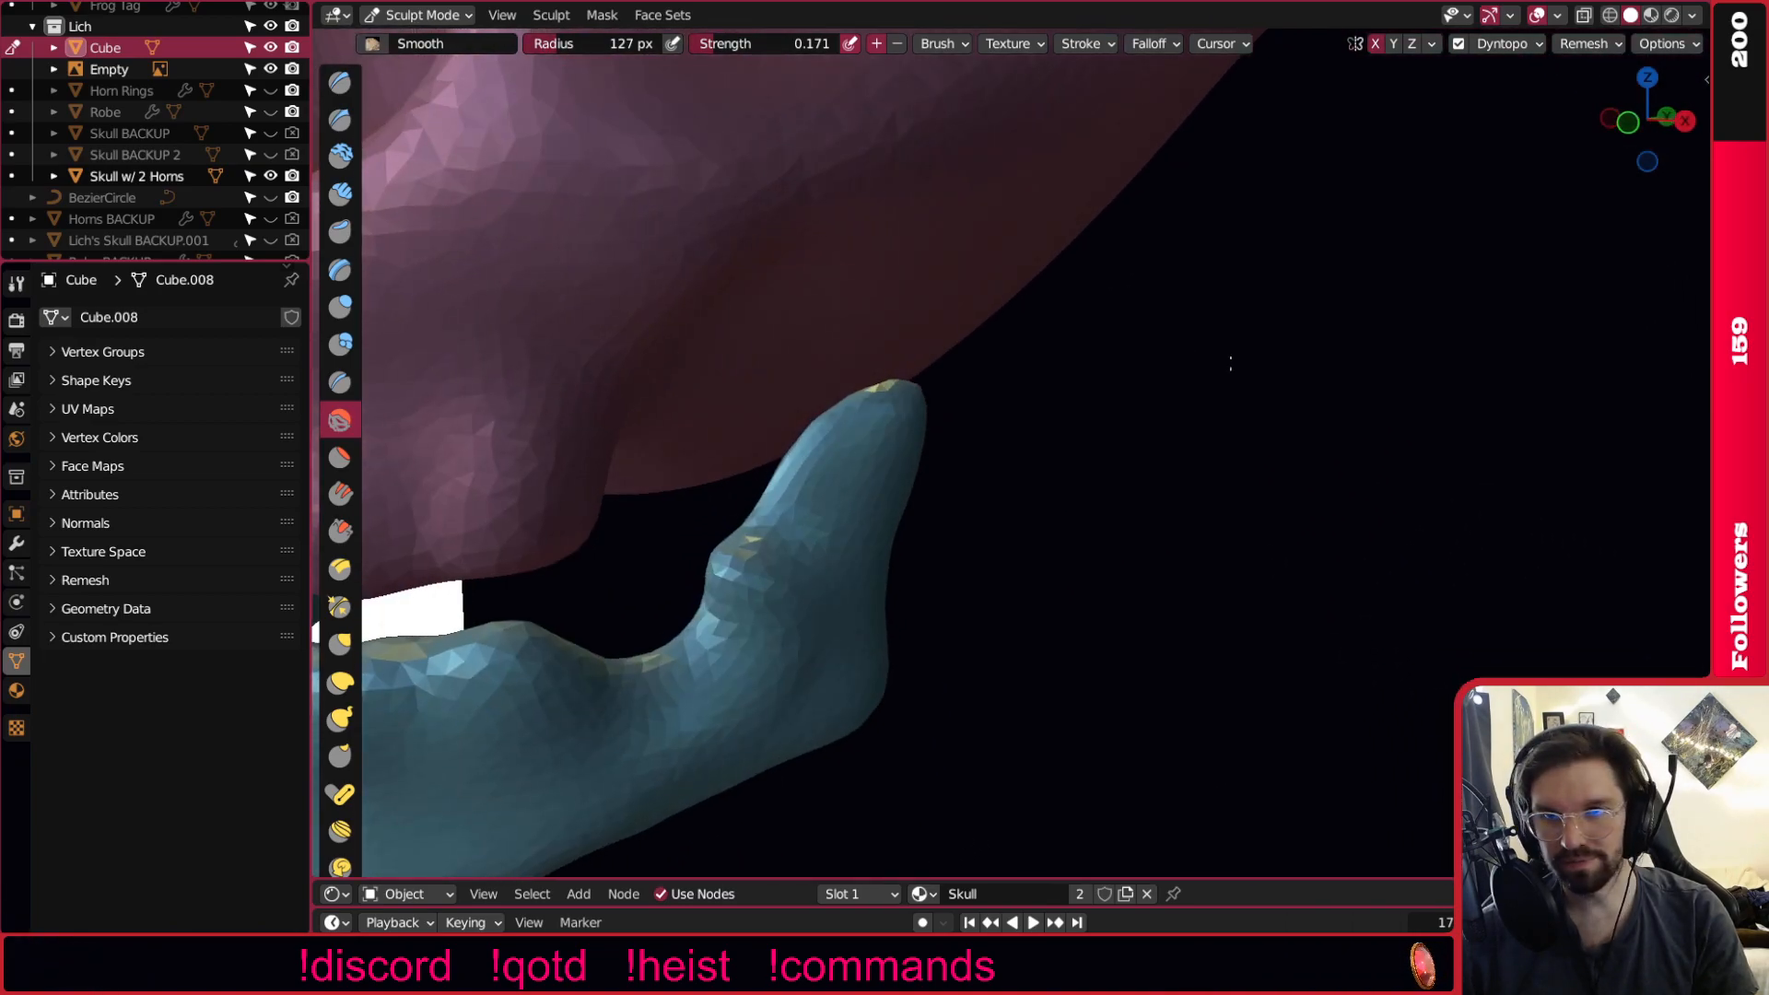
{"action": "left_click", "coordinate": [1503, 43]}
{"action": "mouse_move", "coordinate": [1115, 380]}
{"action": "middle_mouse_down", "text": "shift"}
{"action": "mouse_move", "coordinate": [1228, 316]}
{"action": "mouse_move", "coordinate": [1200, 298]}
{"action": "mouse_move", "coordinate": [900, 506]}
{"action": "mouse_move", "coordinate": [1035, 467]}
{"action": "mouse_move", "coordinate": [972, 489]}
{"action": "mouse_move", "coordinate": [1114, 470]}
{"action": "mouse_move", "coordinate": [1134, 450]}
{"action": "mouse_move", "coordinate": [1109, 458]}
{"action": "mouse_move", "coordinate": [1273, 455]}
{"action": "mouse_move", "coordinate": [1058, 533]}
{"action": "mouse_move", "coordinate": [877, 513]}
{"action": "middle_mouse_up", "text": "shift"}
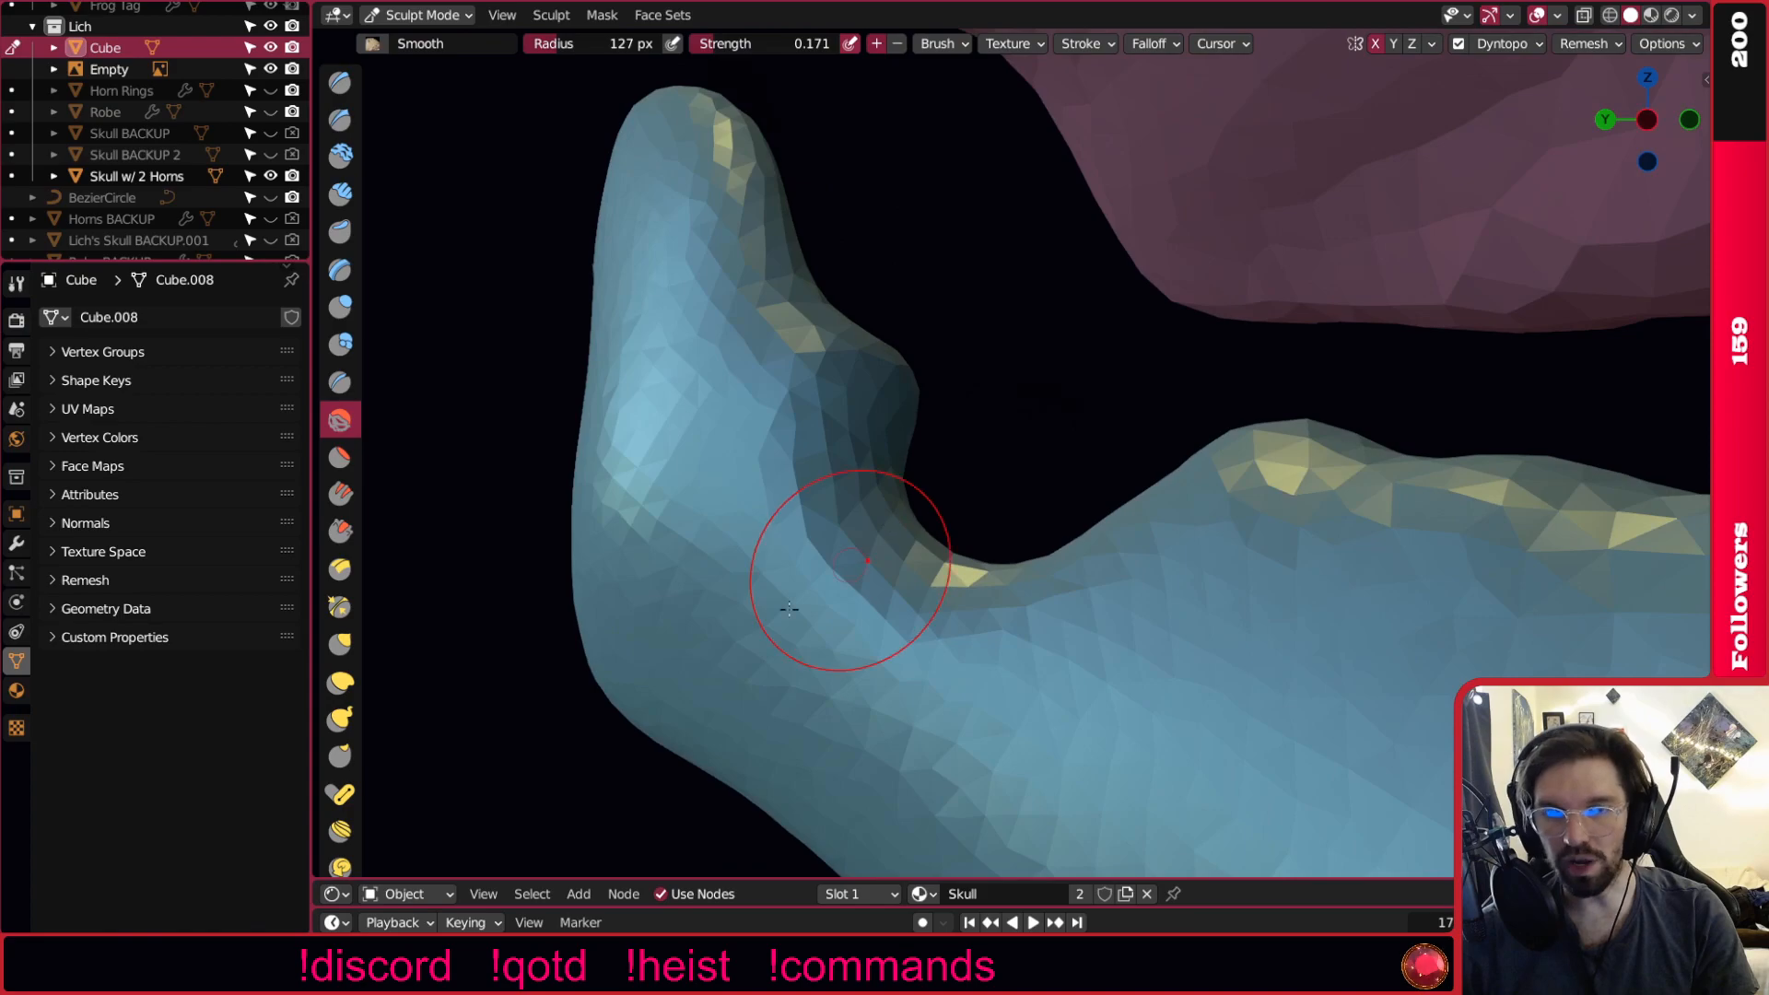
Flatten the side surface of the jaw's rear branch with the Scrape/Peaks brush at strength 0.600, and return to Object Mode.
{"action": "left_click", "coordinate": [341, 532]}
{"action": "mouse_move", "coordinate": [829, 415]}
{"action": "middle_mouse_down"}
{"action": "mouse_move", "coordinate": [782, 451]}
{"action": "mouse_move", "coordinate": [836, 398]}
{"action": "middle_mouse_up"}
{"action": "mouse_move", "coordinate": [815, 403]}
{"action": "left_mouse_down"}
{"action": "mouse_move", "coordinate": [816, 529]}
{"action": "mouse_move", "coordinate": [811, 507]}
{"action": "mouse_move", "coordinate": [834, 571]}
{"action": "mouse_move", "coordinate": [751, 442]}
{"action": "mouse_move", "coordinate": [747, 387]}
{"action": "mouse_move", "coordinate": [781, 413]}
{"action": "mouse_move", "coordinate": [802, 580]}
{"action": "mouse_move", "coordinate": [884, 516]}
{"action": "mouse_move", "coordinate": [830, 562]}
{"action": "mouse_move", "coordinate": [737, 516]}
{"action": "mouse_move", "coordinate": [687, 387]}
{"action": "mouse_move", "coordinate": [726, 442]}
{"action": "mouse_move", "coordinate": [748, 309]}
{"action": "mouse_move", "coordinate": [739, 337]}
{"action": "left_mouse_up"}
{"action": "mouse_move", "coordinate": [686, 167]}
{"action": "left_mouse_down"}
{"action": "mouse_move", "coordinate": [692, 295]}
{"action": "mouse_move", "coordinate": [751, 267]}
{"action": "mouse_move", "coordinate": [696, 247]}
{"action": "left_mouse_up"}
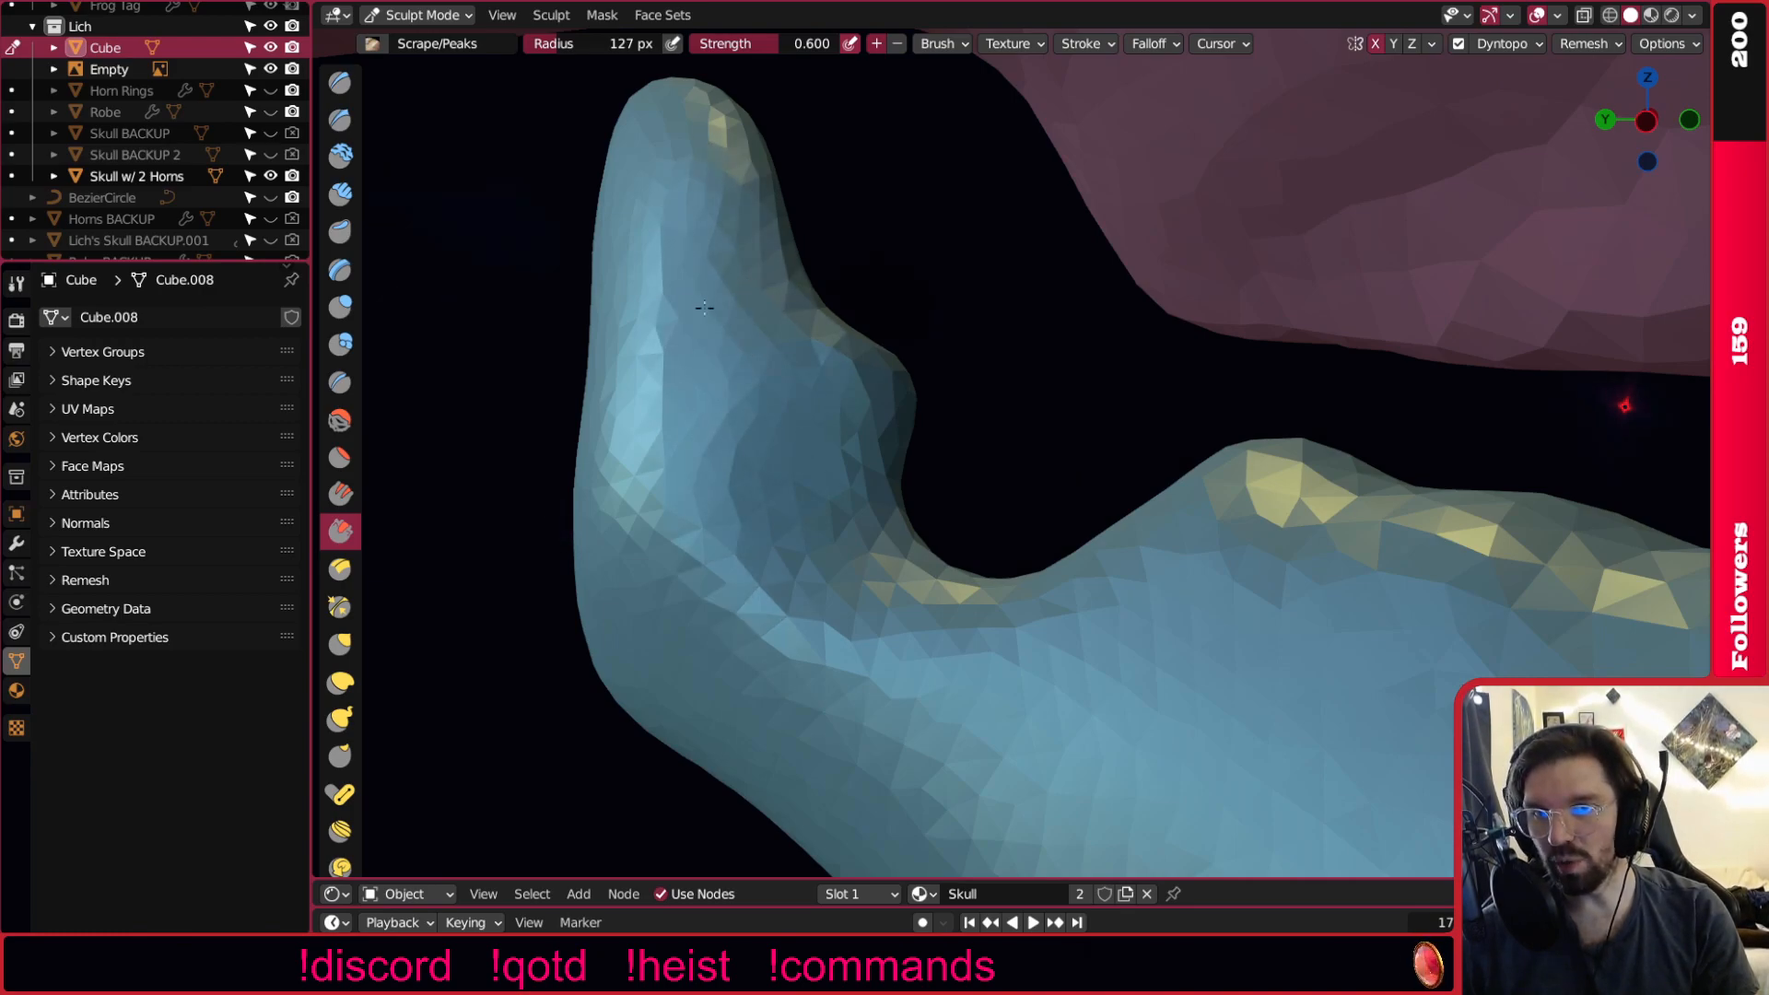
{"action": "mouse_move", "coordinate": [727, 455]}
{"action": "left_mouse_down"}
{"action": "mouse_move", "coordinate": [804, 613]}
{"action": "mouse_move", "coordinate": [888, 633]}
{"action": "mouse_move", "coordinate": [865, 610]}
{"action": "mouse_move", "coordinate": [765, 619]}
{"action": "mouse_move", "coordinate": [798, 593]}
{"action": "left_mouse_up"}
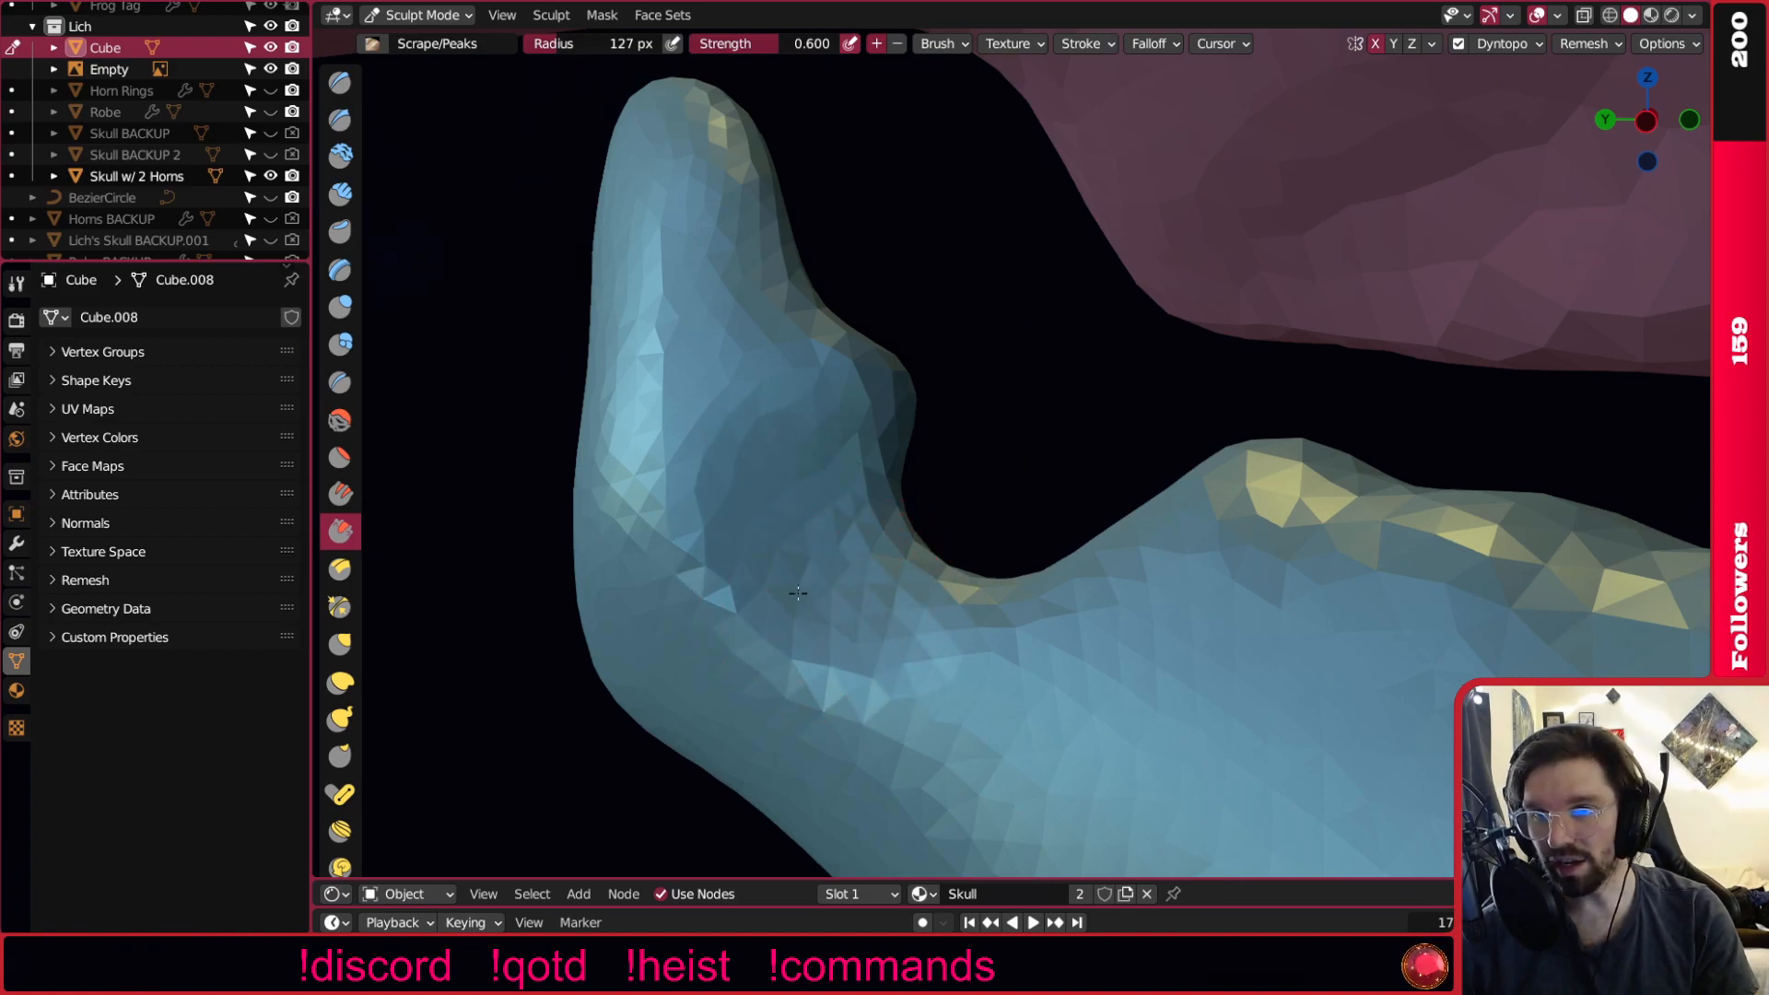
{"action": "mouse_move", "coordinate": [696, 348]}
{"action": "left_mouse_down"}
{"action": "mouse_move", "coordinate": [673, 211]}
{"action": "mouse_move", "coordinate": [689, 509]}
{"action": "mouse_move", "coordinate": [790, 617]}
{"action": "mouse_move", "coordinate": [758, 514]}
{"action": "left_mouse_up"}
{"action": "mouse_move", "coordinate": [759, 513]}
{"action": "middle_mouse_down"}
{"action": "mouse_move", "coordinate": [921, 501]}
{"action": "mouse_move", "coordinate": [1462, 561]}
{"action": "middle_mouse_up"}
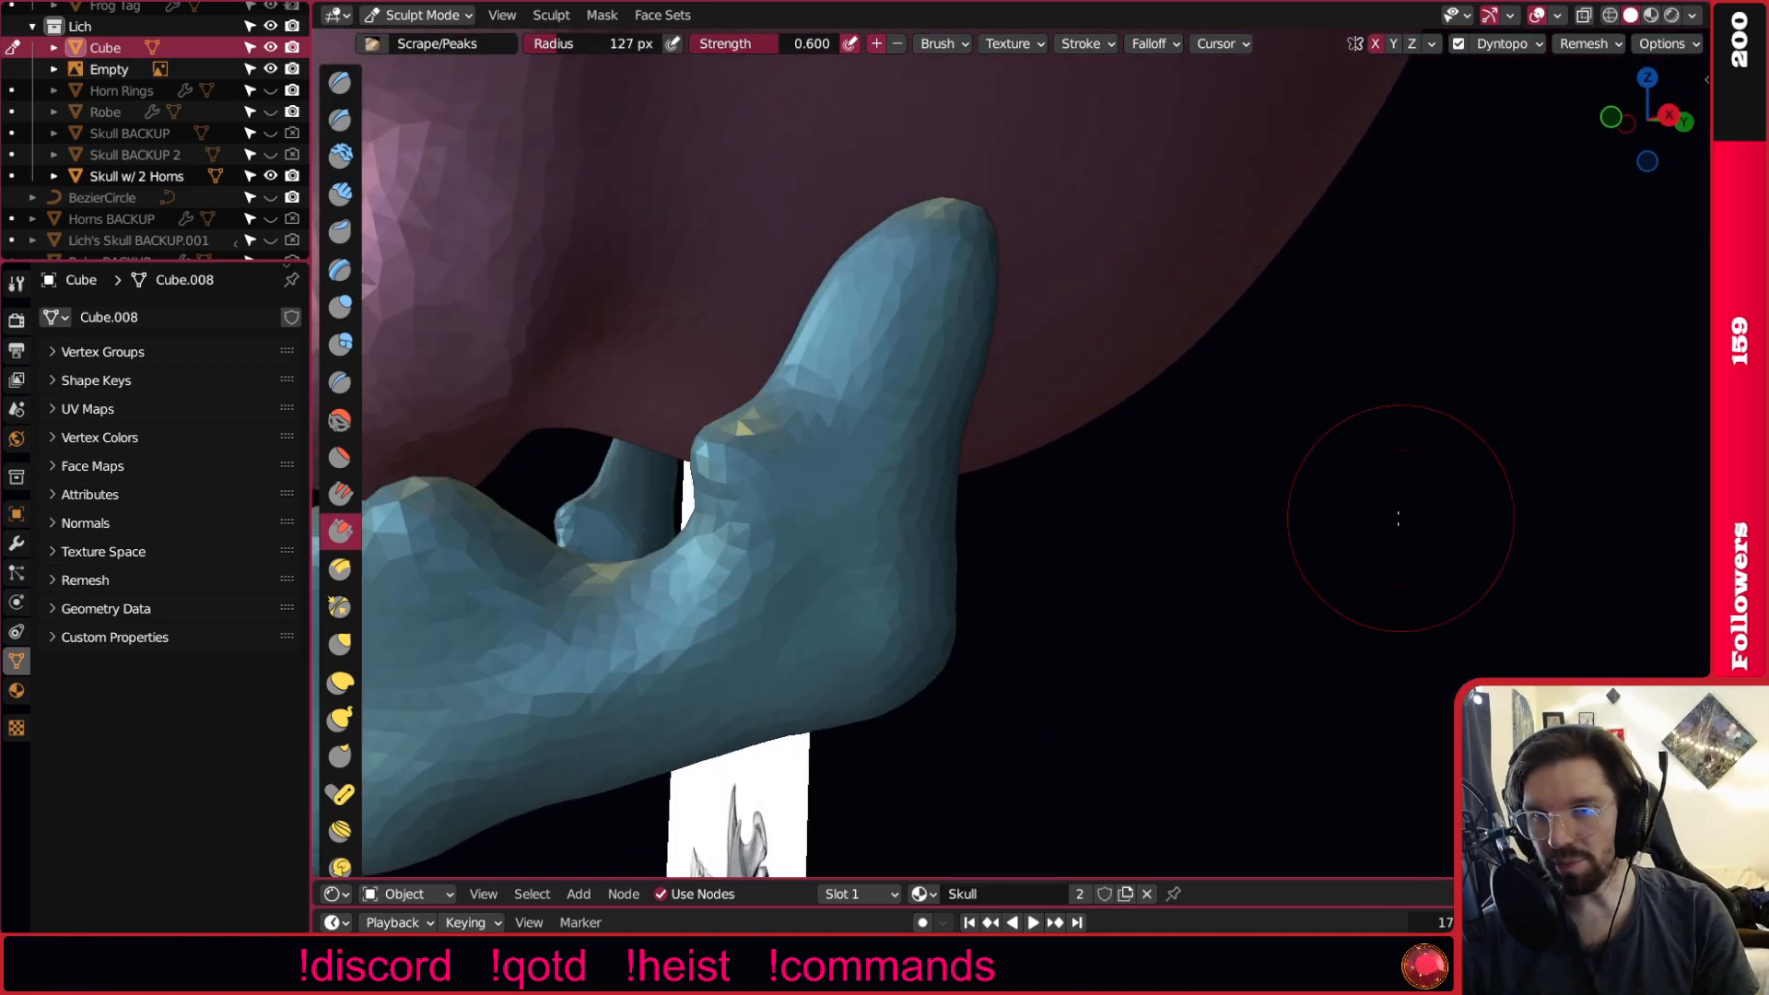
{"action": "left_click", "coordinate": [422, 14]}
{"action": "left_click", "coordinate": [424, 39]}
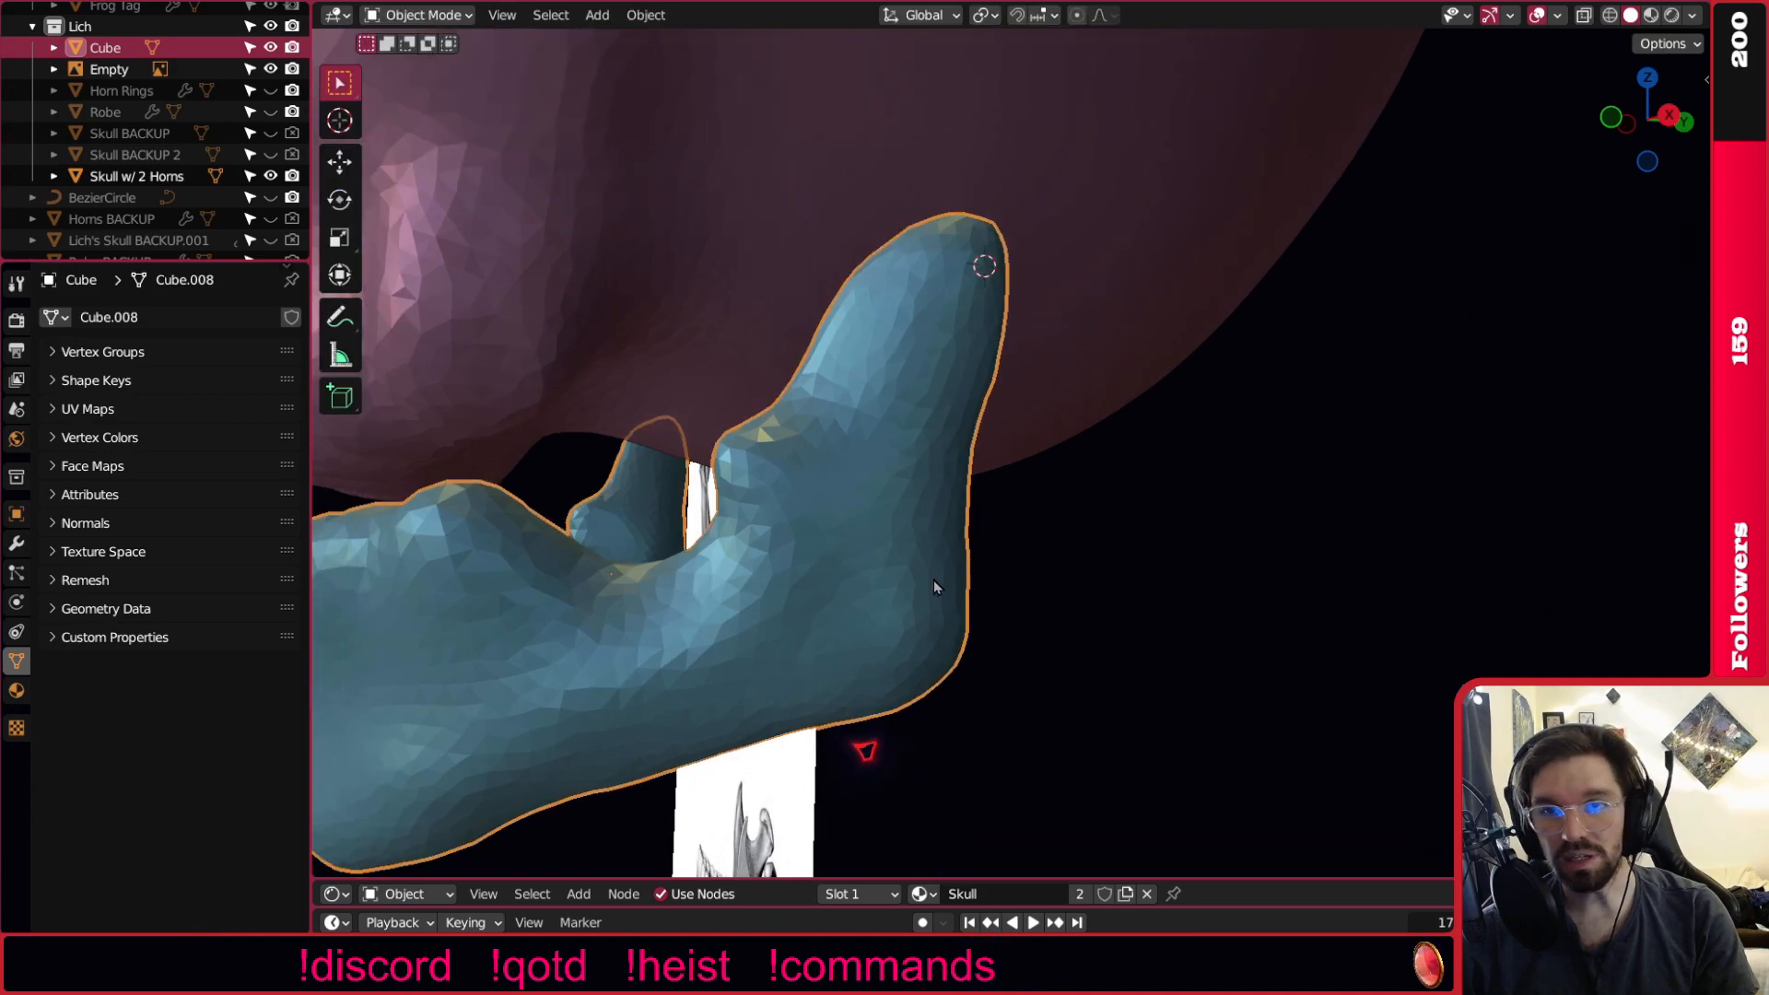
Shade the lower jaw smooth and check its rear branch against the skull from several angles.
{"action": "middle_click_drag", "start_coordinate": [892, 564], "coordinate": [1124, 505]}
{"action": "scroll", "coordinate": [1124, 502], "scroll_direction": "down", "scroll_amount": 7}
{"action": "middle_click_drag", "start_coordinate": [977, 523], "coordinate": [1112, 551]}
{"action": "left_click", "coordinate": [1113, 551]}
{"action": "middle_click_drag", "start_coordinate": [974, 598], "coordinate": [1077, 525]}
{"action": "scroll", "coordinate": [1230, 583], "scroll_direction": "down", "scroll_amount": 3}
{"action": "scroll", "coordinate": [931, 558], "scroll_direction": "up", "scroll_amount": 5}
{"action": "scroll", "coordinate": [1037, 564], "scroll_direction": "down", "scroll_amount": 4}
{"action": "scroll", "coordinate": [1082, 581], "scroll_direction": "up", "scroll_amount": 6}
{"action": "scroll", "coordinate": [1082, 580], "scroll_direction": "down", "scroll_amount": 5}
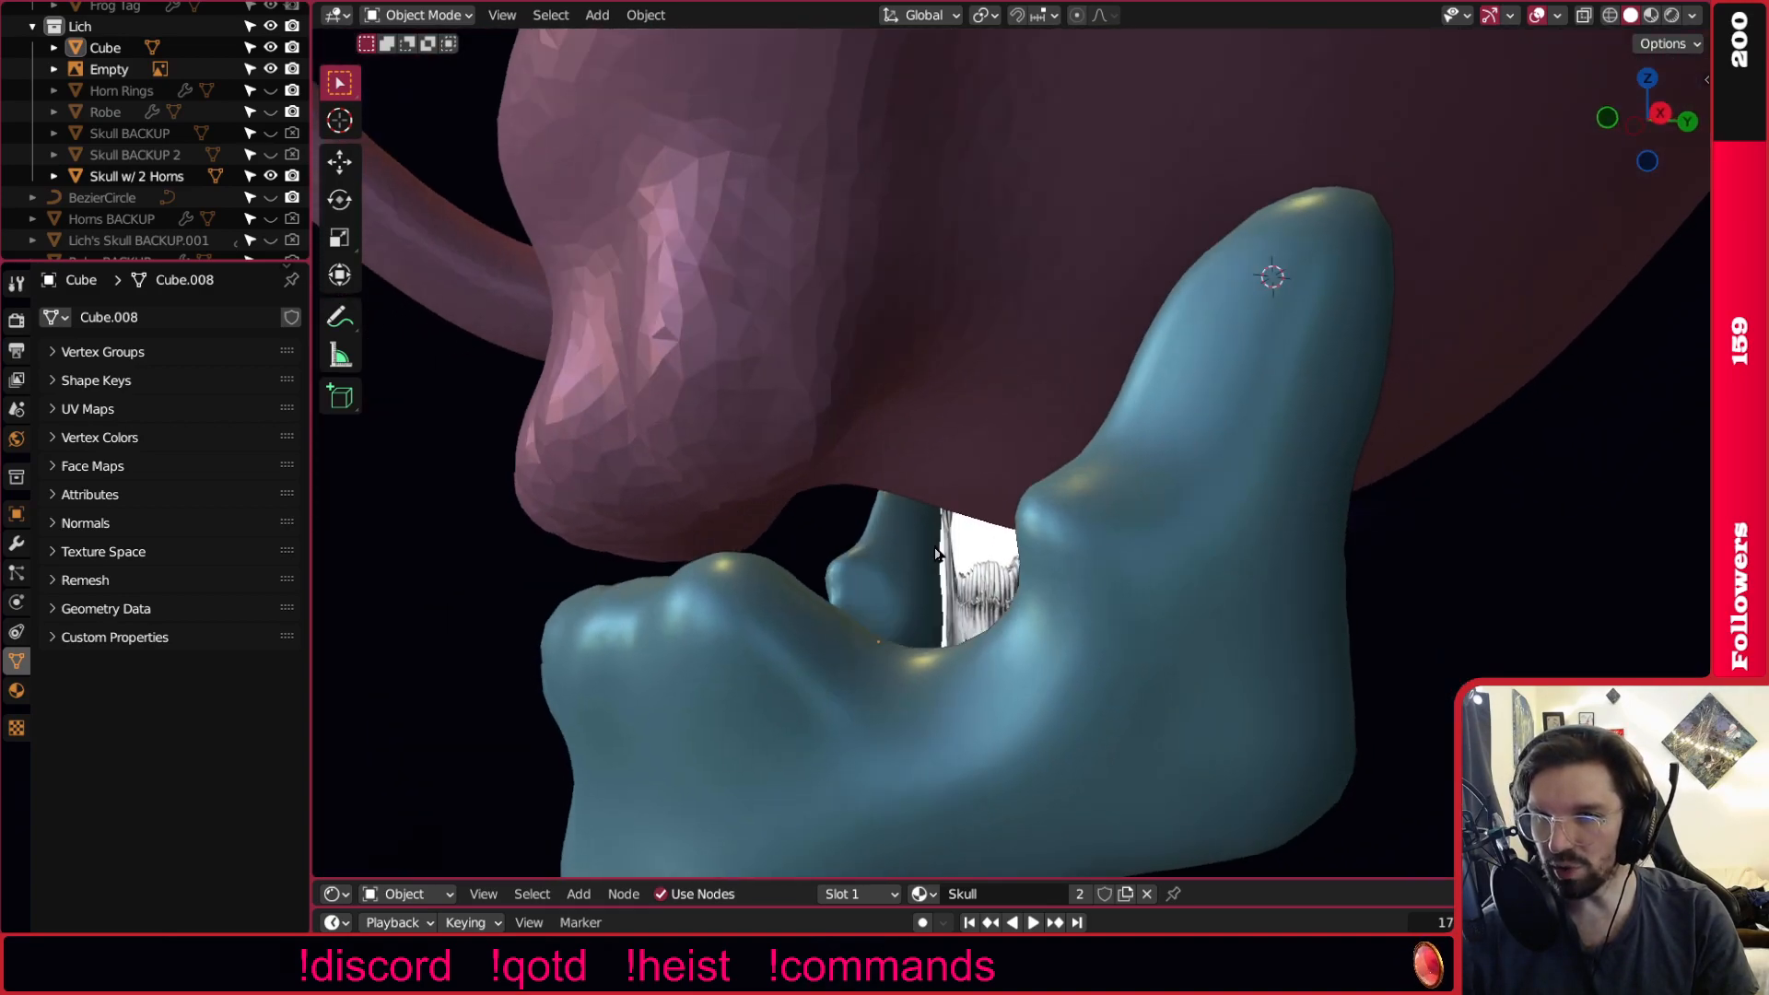
{"action": "middle_click_drag", "start_coordinate": [790, 414], "coordinate": [806, 378]}
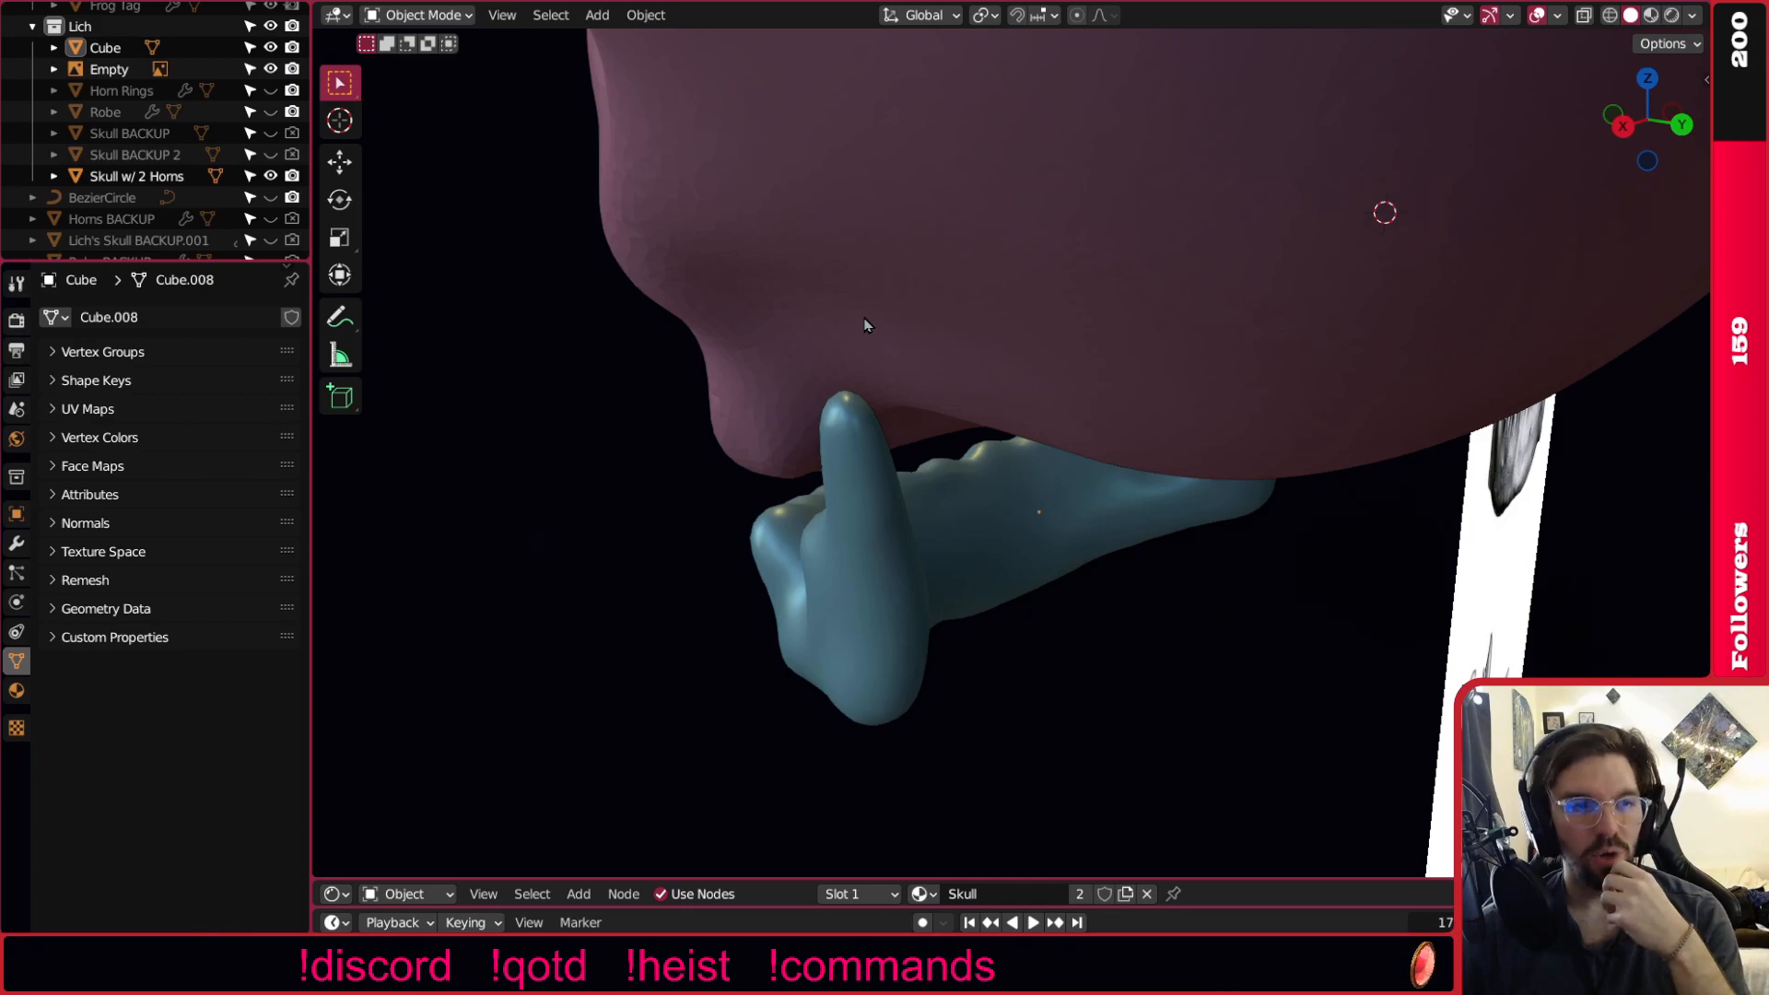
Shade the horned skull smooth and check both jaws from the front.
{"action": "left_click", "coordinate": [822, 293]}
{"action": "right_click", "coordinate": [822, 293]}
{"action": "left_click", "coordinate": [822, 293]}
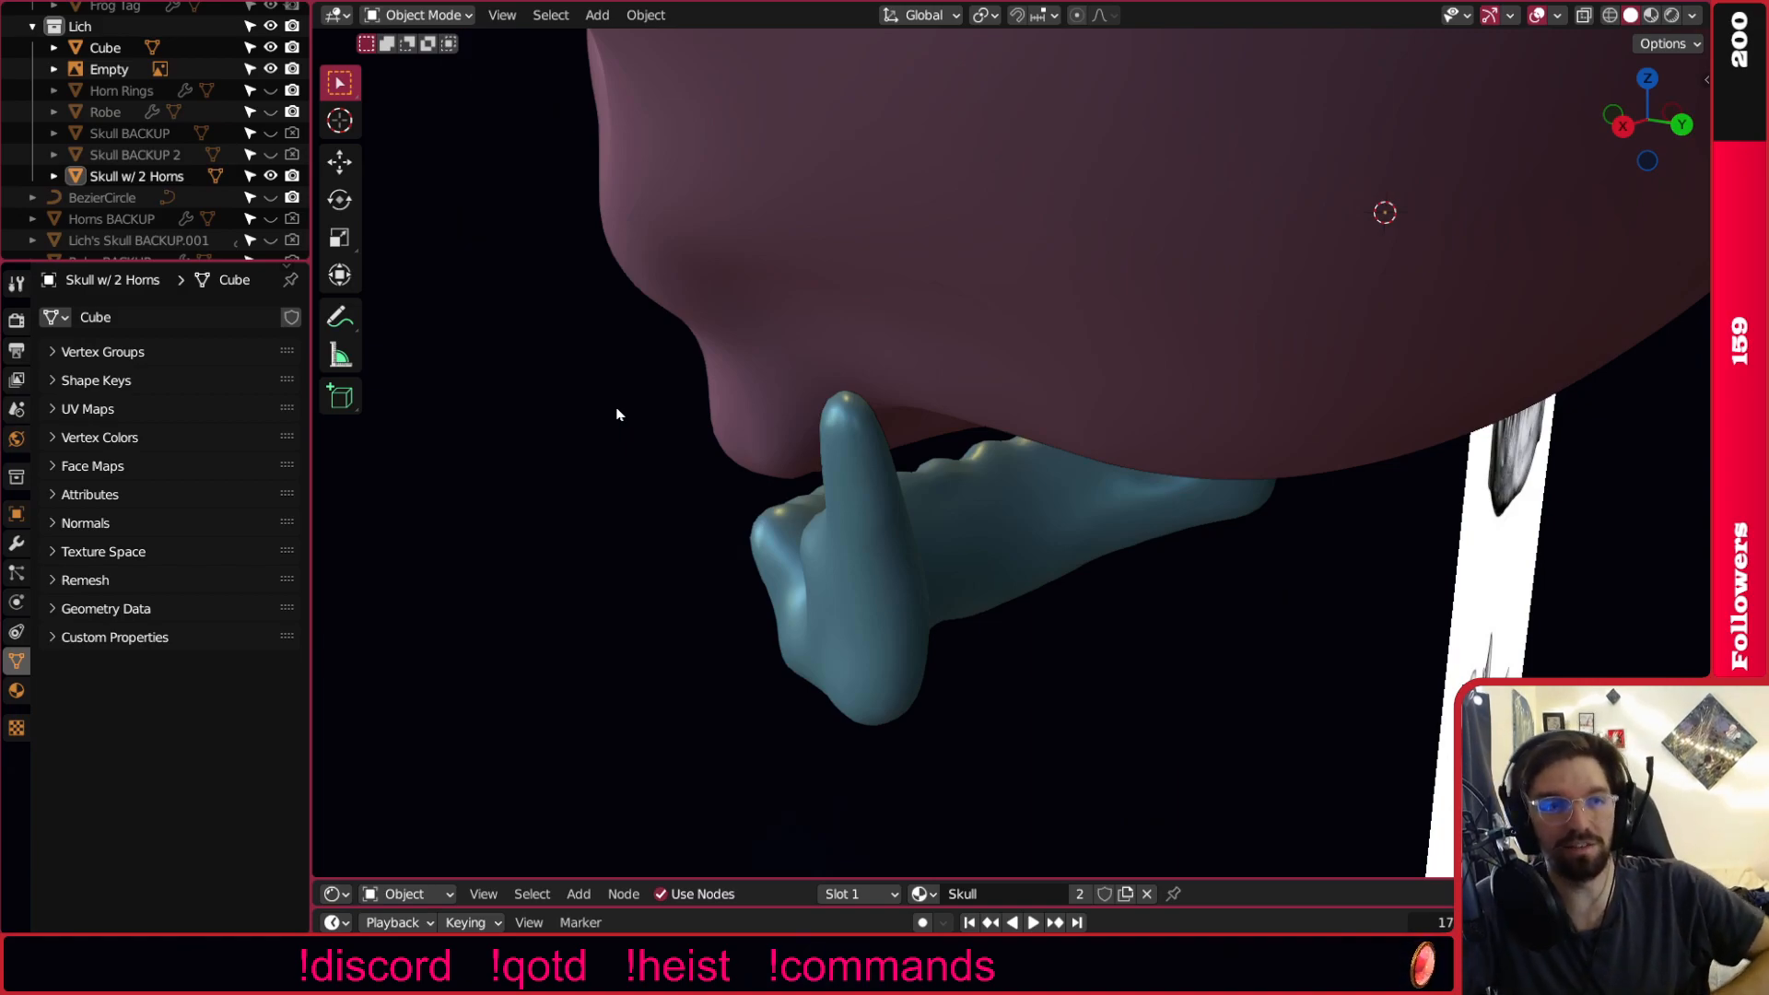
{"action": "scroll", "coordinate": [855, 395], "scroll_direction": "down", "scroll_amount": 1}
{"action": "scroll", "coordinate": [855, 390], "scroll_direction": "down", "scroll_amount": 5}
{"action": "middle_click_drag", "start_coordinate": [855, 391], "coordinate": [1207, 364]}
{"action": "scroll", "coordinate": [857, 431], "scroll_direction": "up", "scroll_amount": 4}
{"action": "middle_click_drag", "start_coordinate": [857, 431], "coordinate": [1119, 367]}
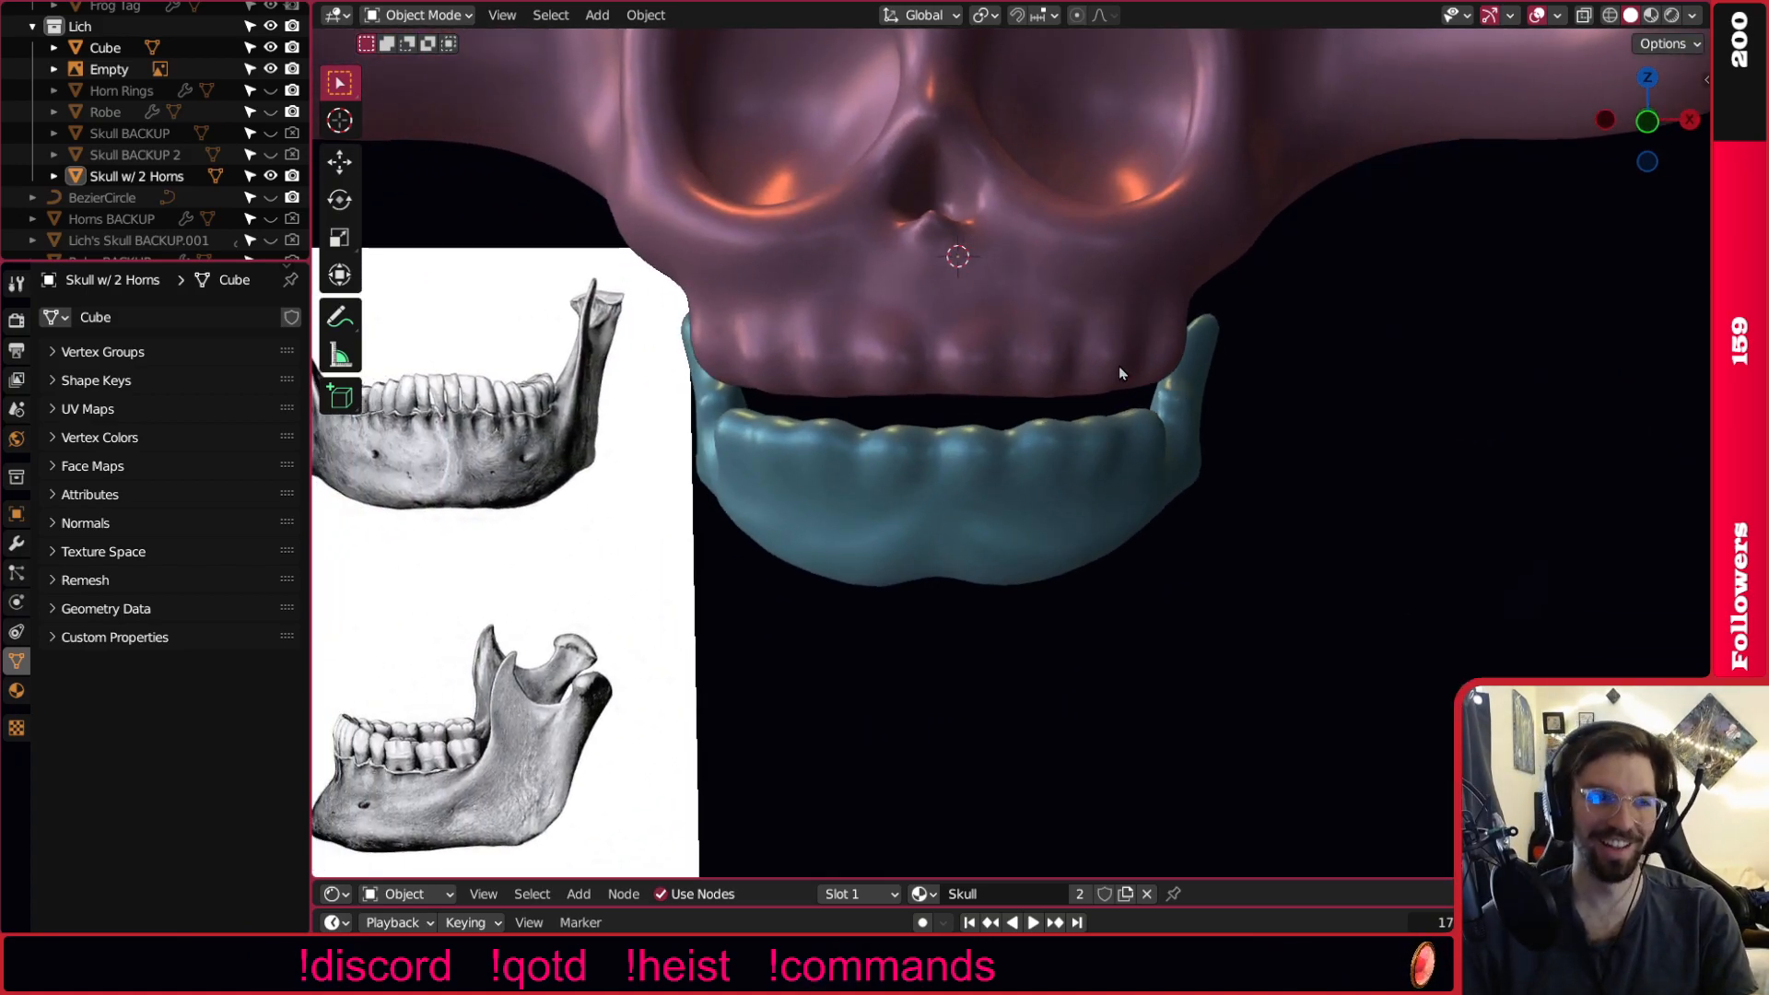
Rotate the lower jaw about the global X axis so the skull's mouth opens wider.
{"action": "scroll", "coordinate": [1032, 368], "scroll_direction": "down", "scroll_amount": 2}
{"action": "middle_click_drag", "start_coordinate": [1032, 368], "coordinate": [975, 399], "text": "shift"}
{"action": "scroll", "coordinate": [975, 399], "scroll_direction": "up", "scroll_amount": 3}
{"action": "middle_click_drag", "start_coordinate": [1115, 433], "coordinate": [866, 565]}
{"action": "left_click", "coordinate": [1036, 474]}
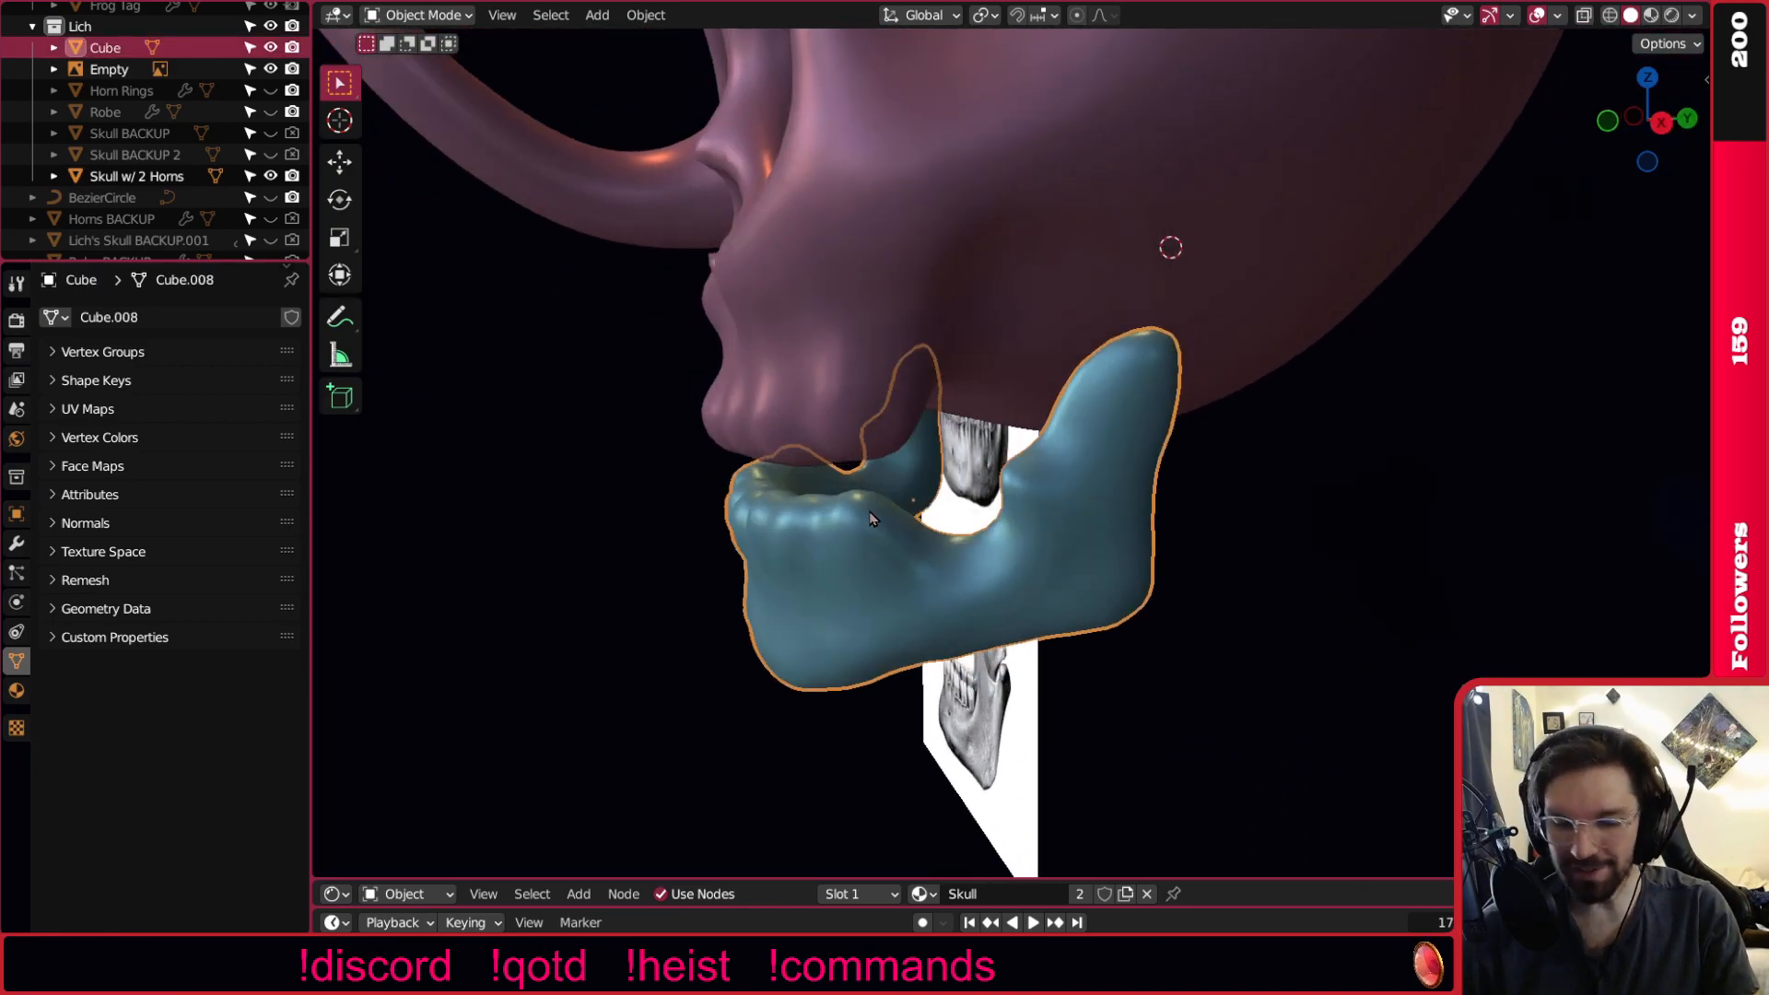
{"action": "key", "text": "r"}
{"action": "key", "text": "x"}
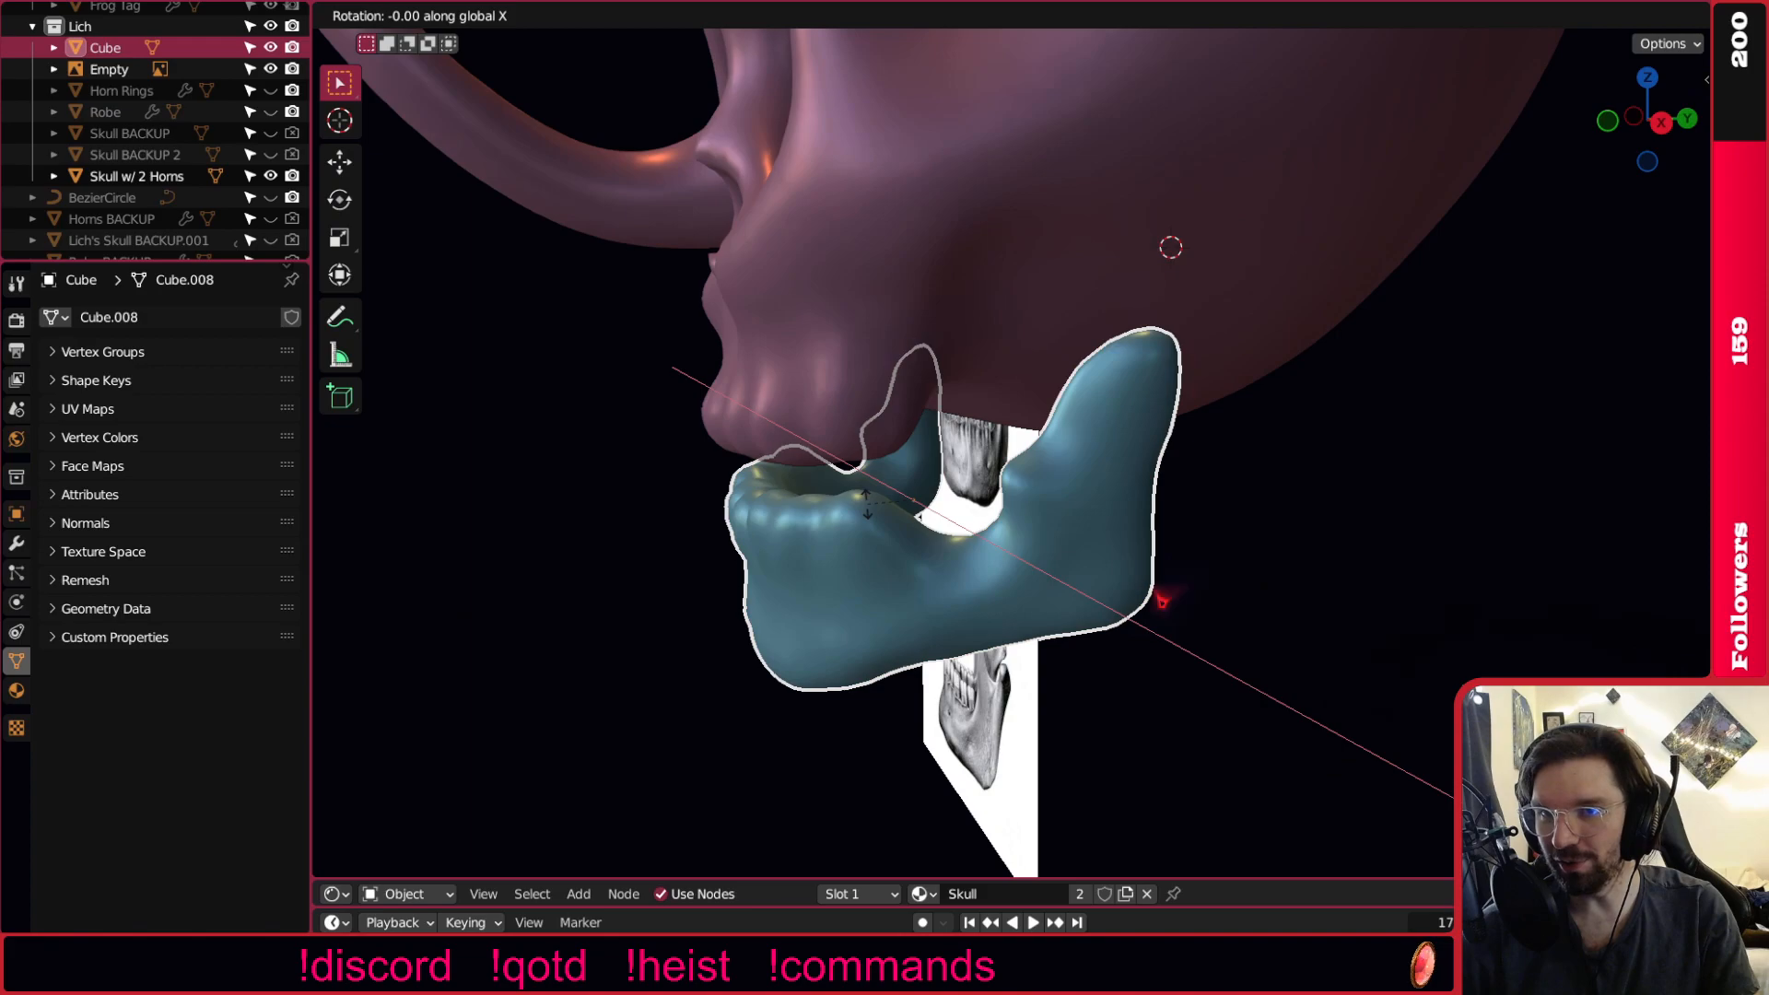
{"action": "left_click", "coordinate": [930, 639]}
{"action": "left_click", "coordinate": [1235, 674]}
{"action": "middle_click_drag", "start_coordinate": [1235, 674], "coordinate": [1020, 487]}
{"action": "scroll", "coordinate": [997, 576], "scroll_direction": "up", "scroll_amount": 2}
{"action": "scroll", "coordinate": [974, 562], "scroll_direction": "down", "scroll_amount": 5}
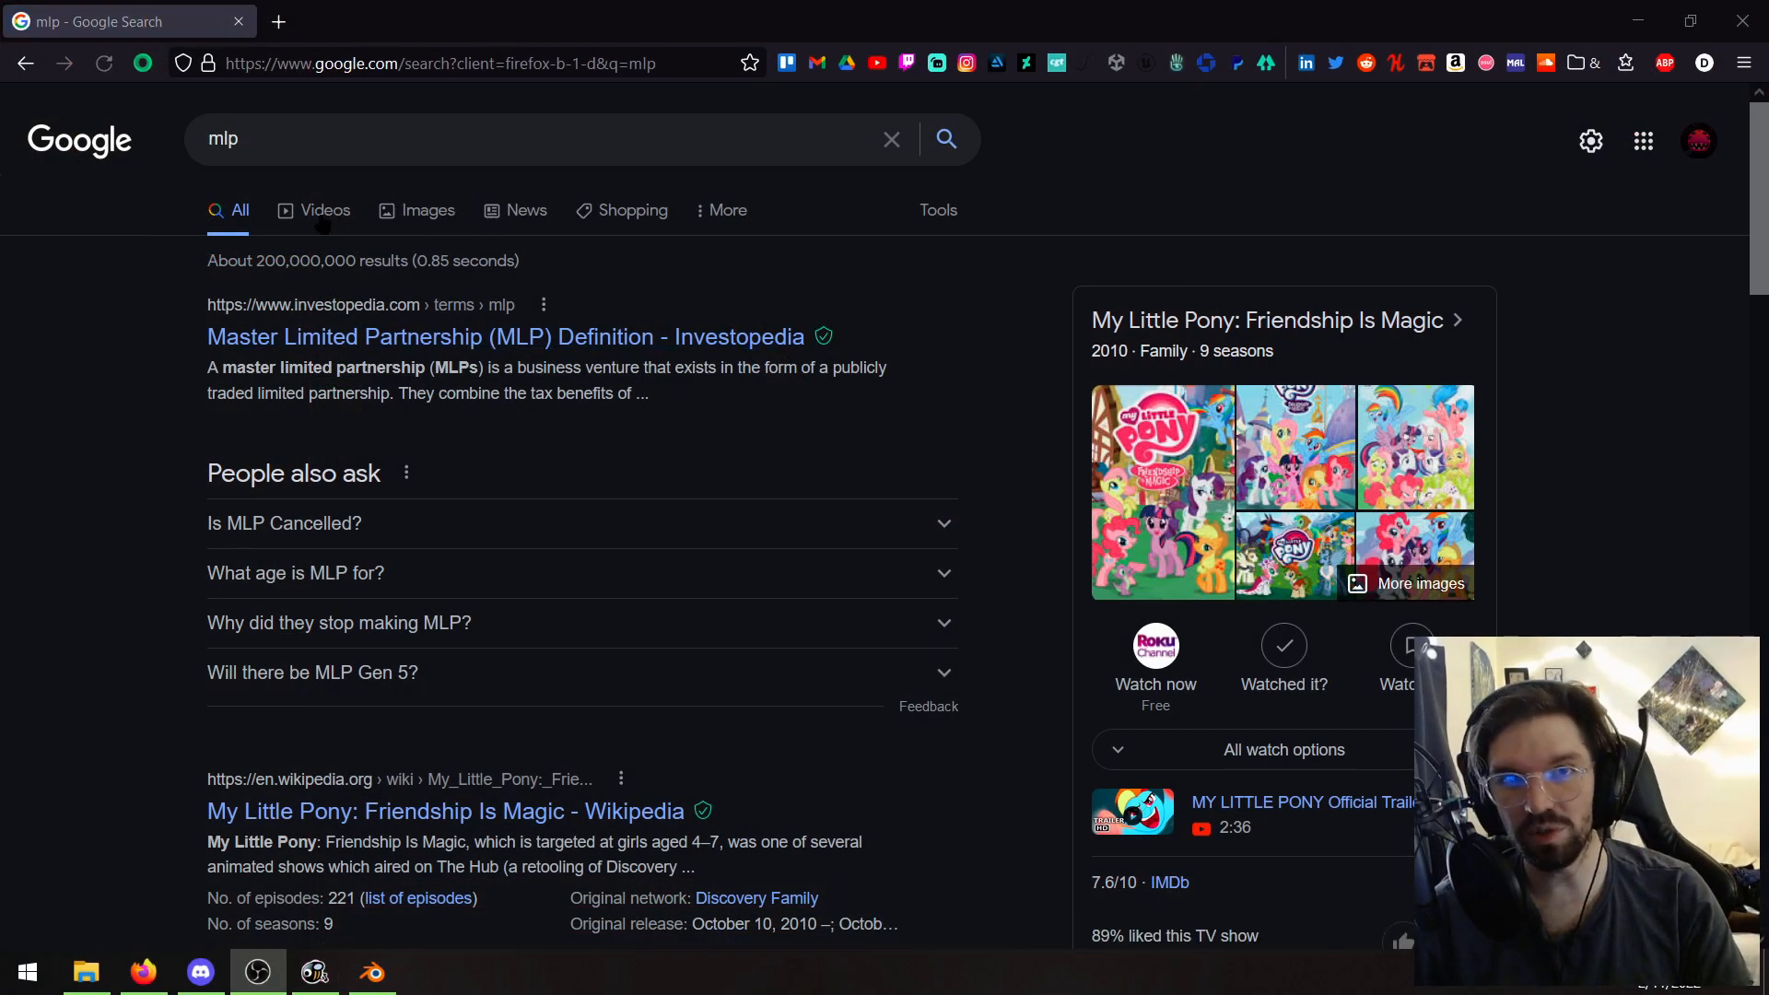
Show the image results for "mlp", open the My Little Pony: Friendship Is Magic poster, and close the browser window.
{"action": "left_click", "coordinate": [389, 208]}
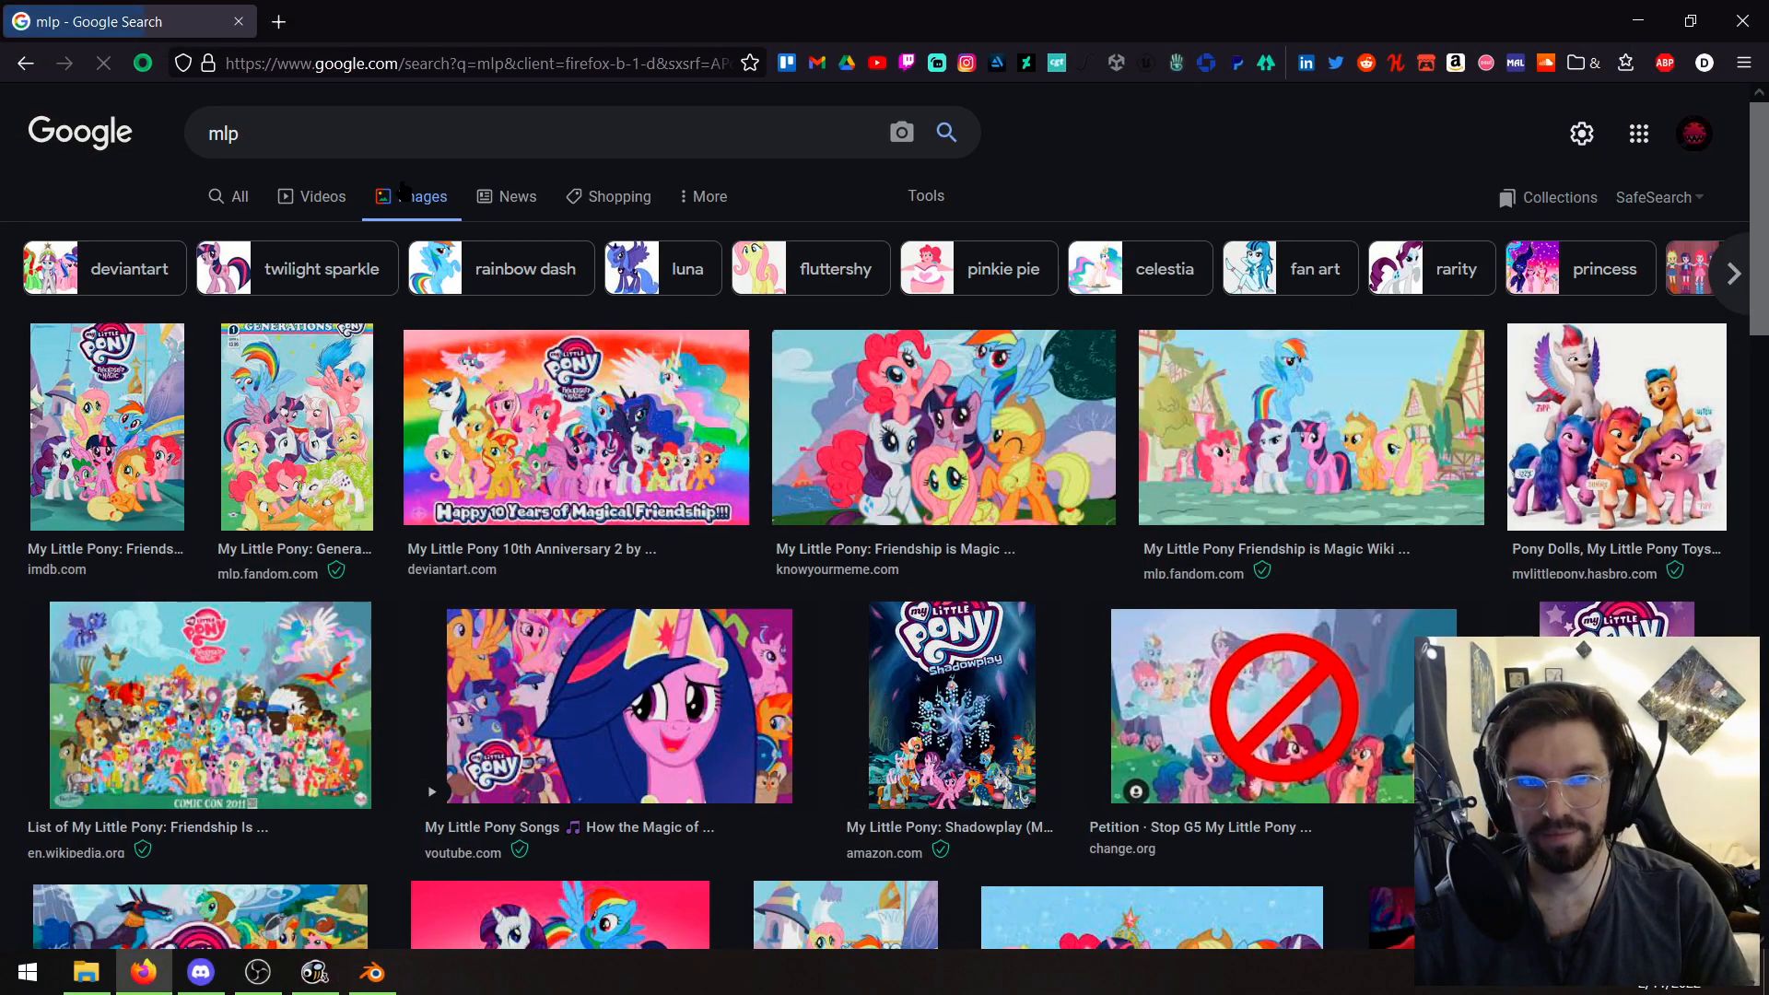
{"action": "left_click", "coordinate": [127, 455]}
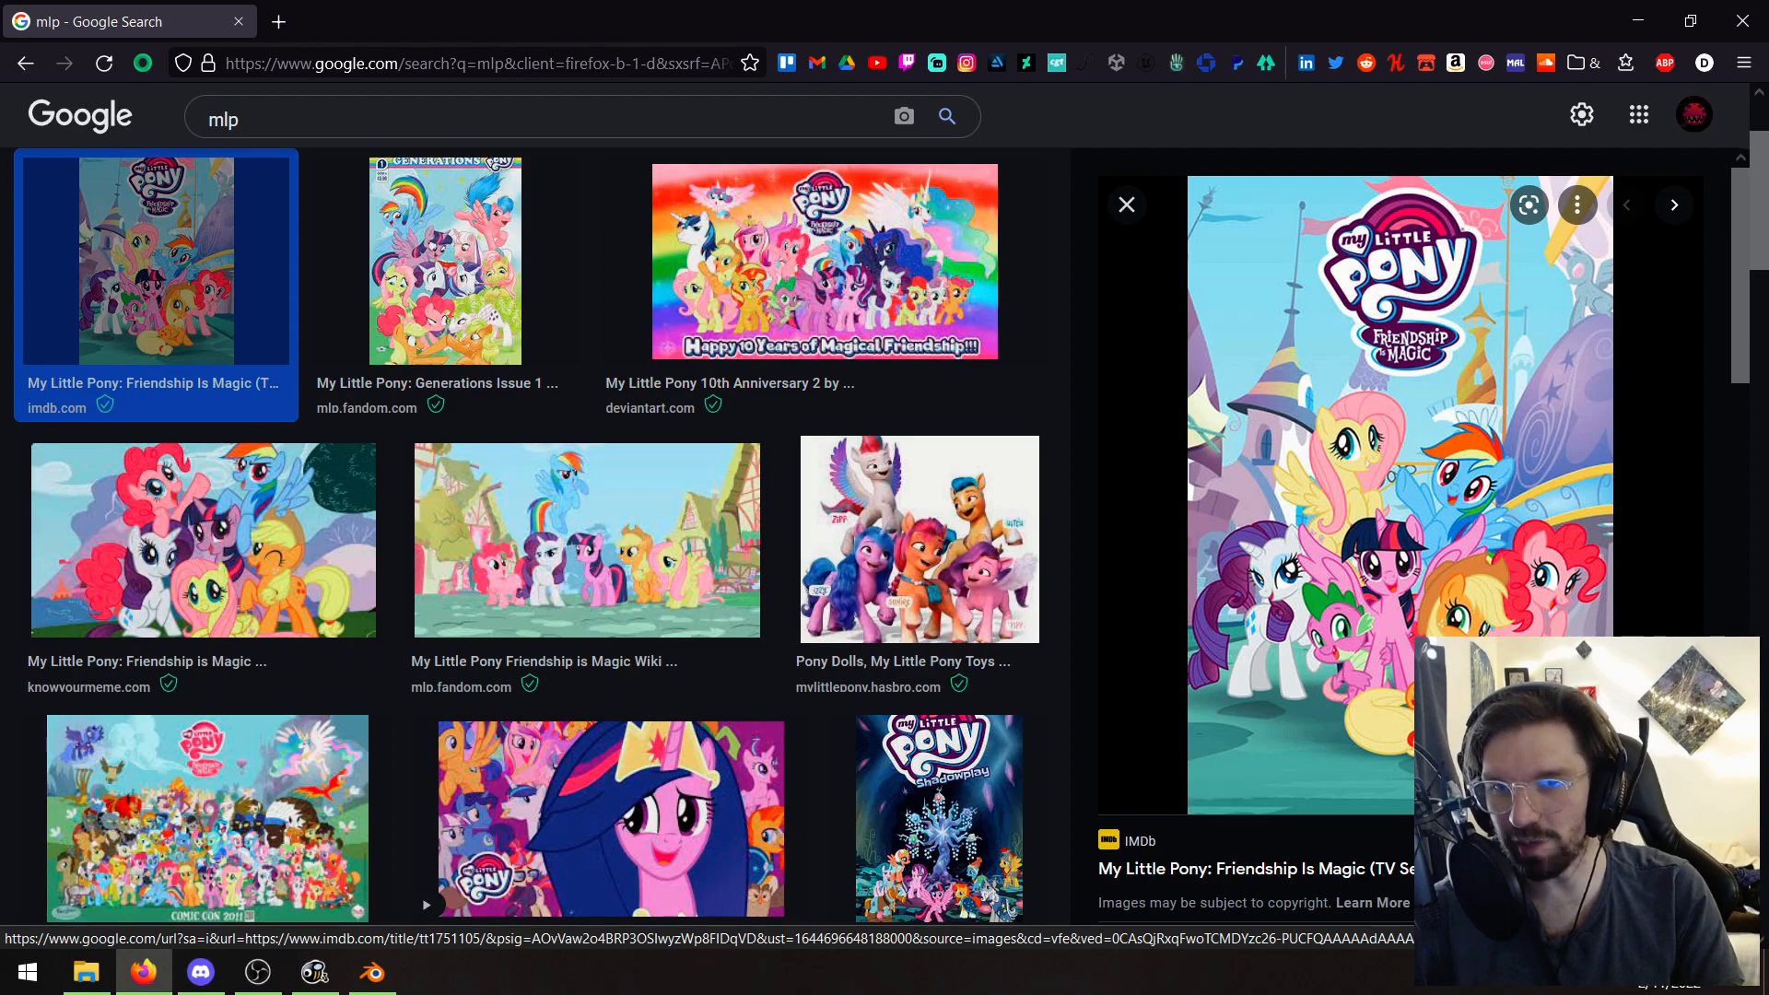
{"action": "left_click", "coordinate": [1743, 21]}
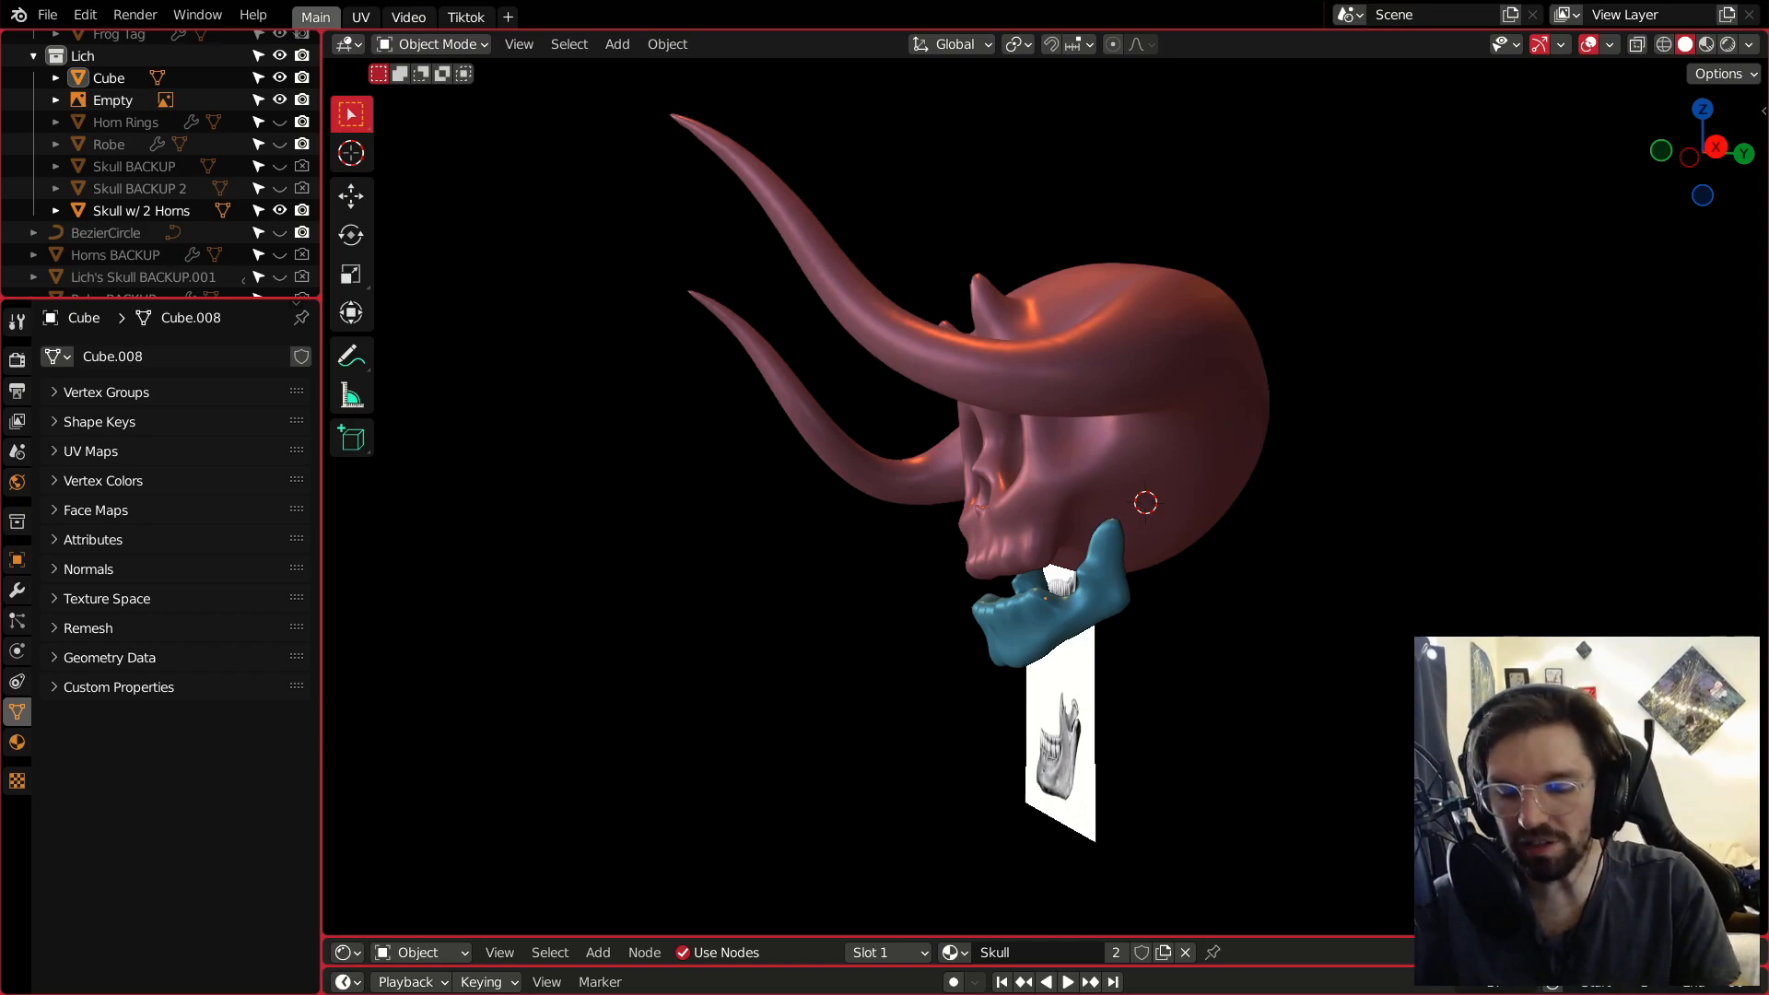
Examine the opened jaw's rear branch and its fit against the skull from close and distant viewpoints.
{"action": "middle_click_drag", "start_coordinate": [1034, 579], "coordinate": [1103, 565]}
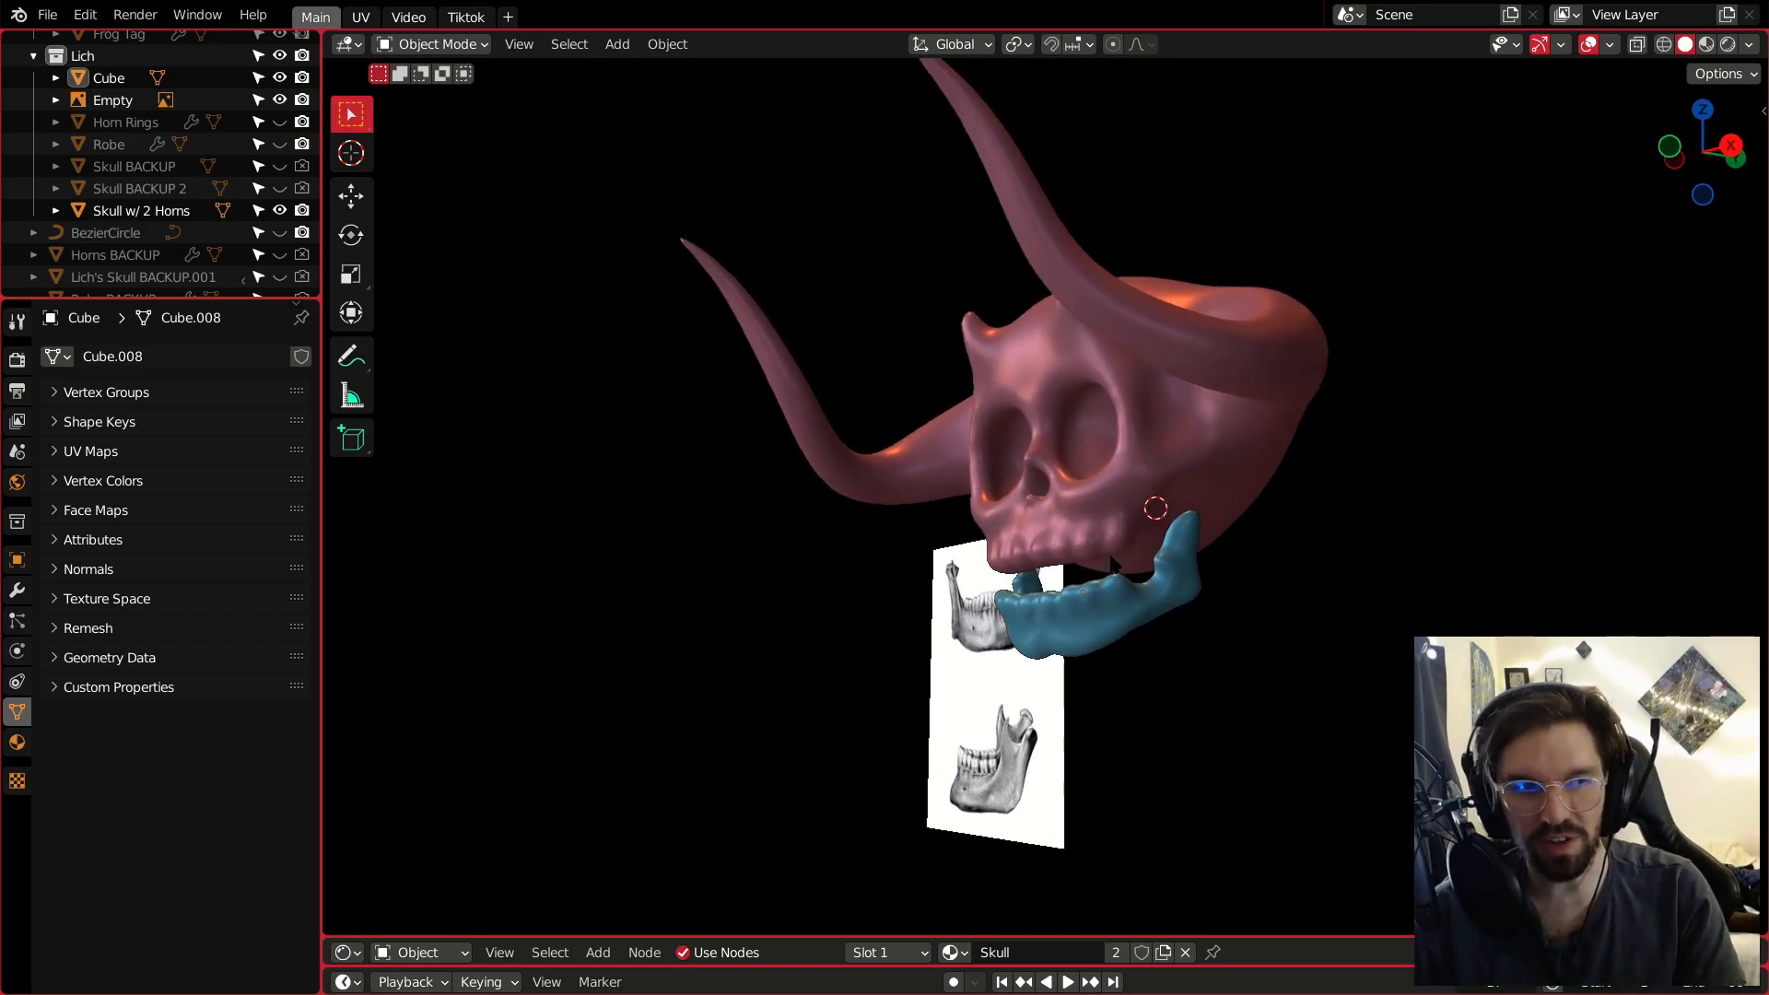
{"action": "scroll", "coordinate": [1106, 557], "scroll_direction": "up", "scroll_amount": 2}
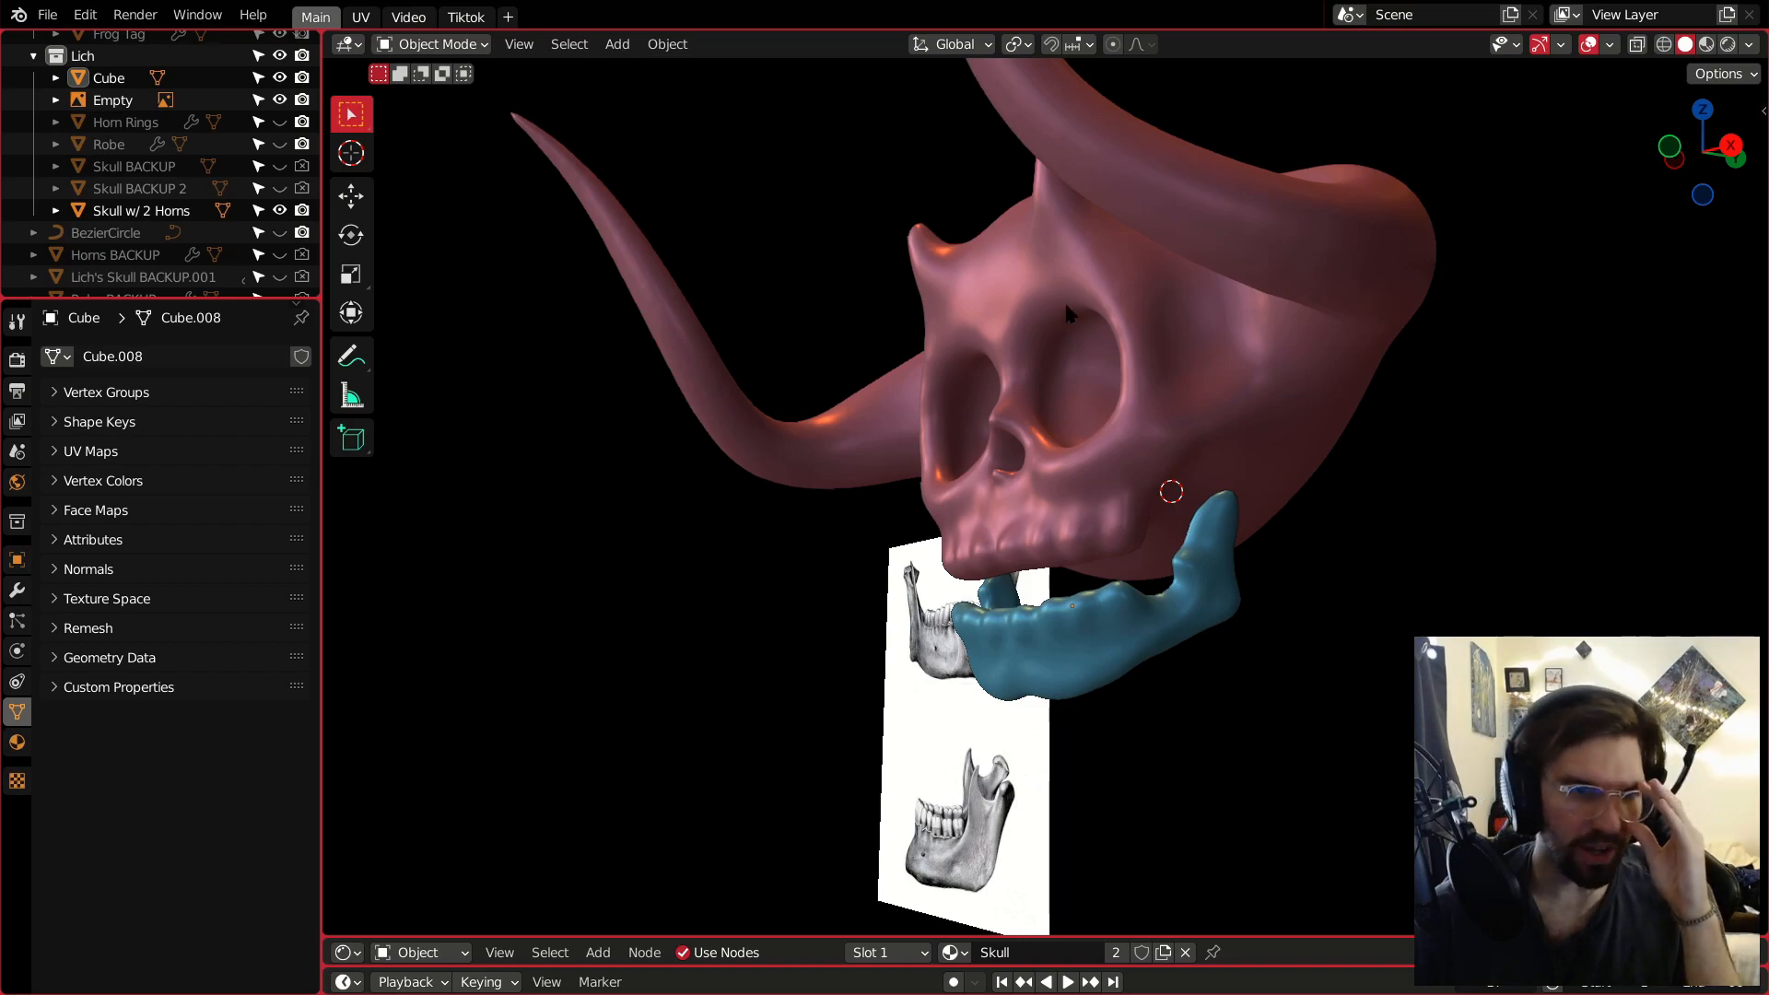
{"action": "scroll", "coordinate": [1203, 548], "scroll_direction": "up", "scroll_amount": 3}
{"action": "middle_click_drag", "start_coordinate": [1105, 525], "coordinate": [1177, 570]}
{"action": "scroll", "coordinate": [1208, 562], "scroll_direction": "down", "scroll_amount": 2}
{"action": "scroll", "coordinate": [1178, 569], "scroll_direction": "up", "scroll_amount": 3}
{"action": "left_click", "coordinate": [1182, 539]}
{"action": "scroll", "coordinate": [1189, 520], "scroll_direction": "up", "scroll_amount": 4}
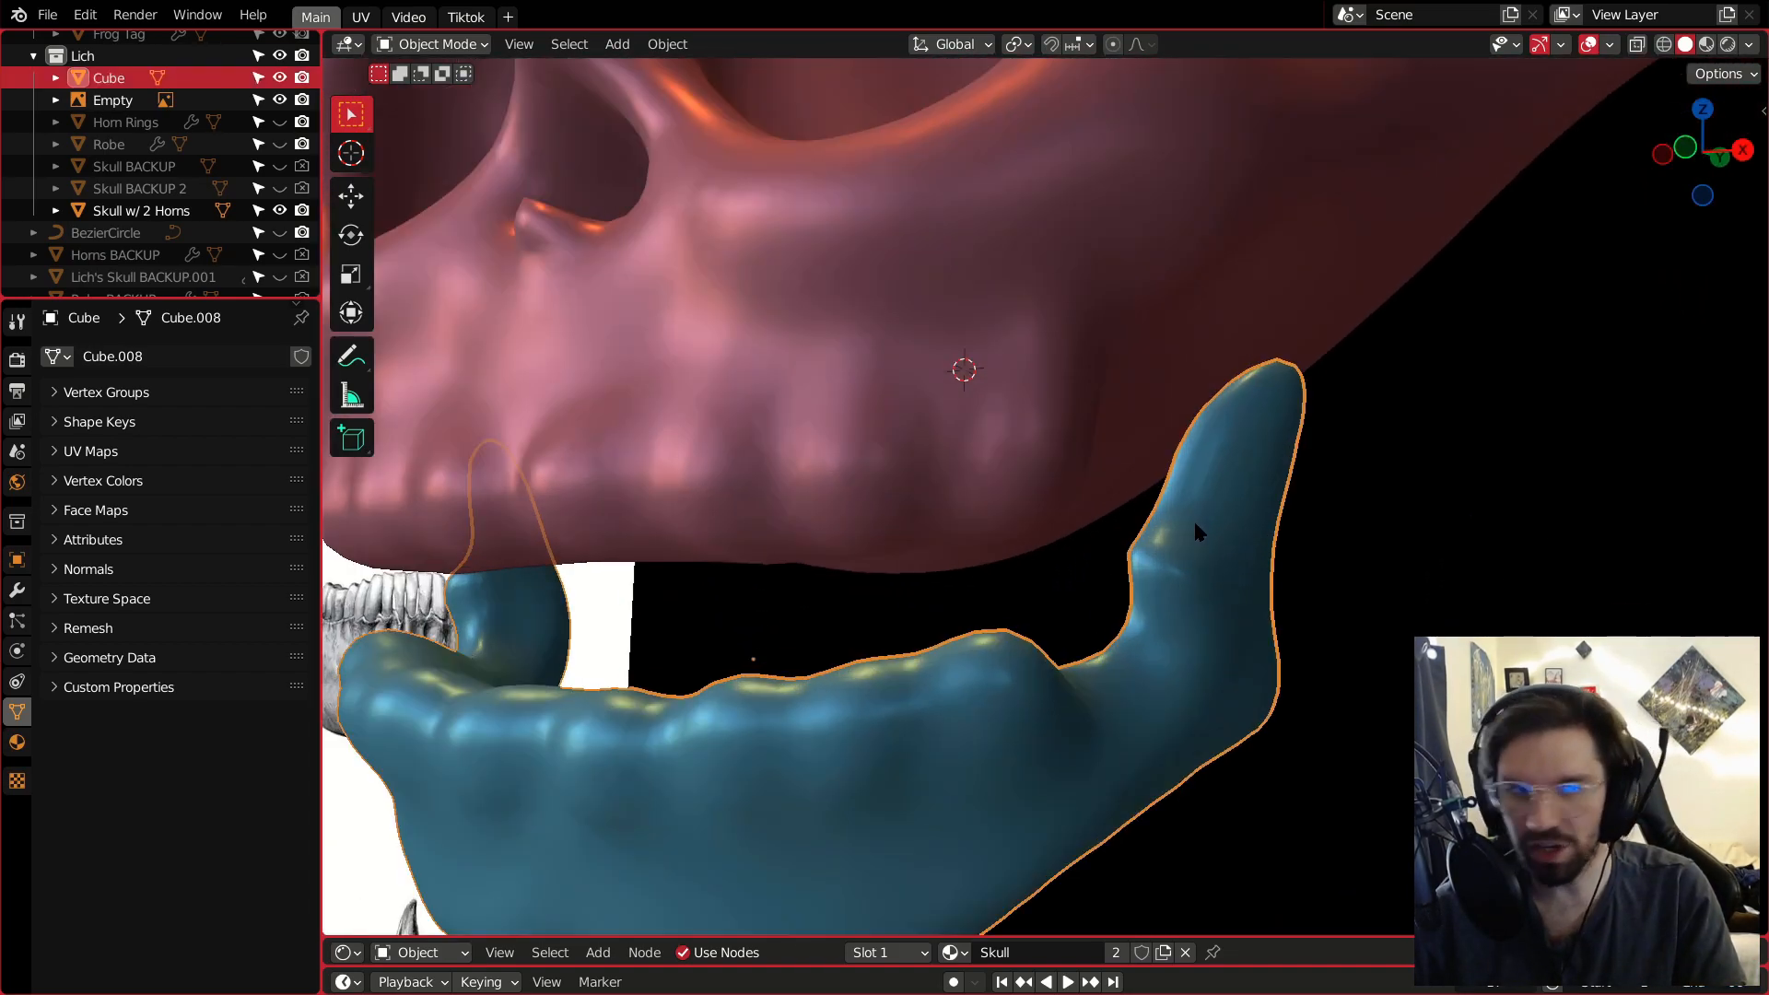
{"action": "middle_click_drag", "start_coordinate": [1200, 500], "coordinate": [1253, 538]}
{"action": "scroll", "coordinate": [1058, 537], "scroll_direction": "up", "scroll_amount": 6}
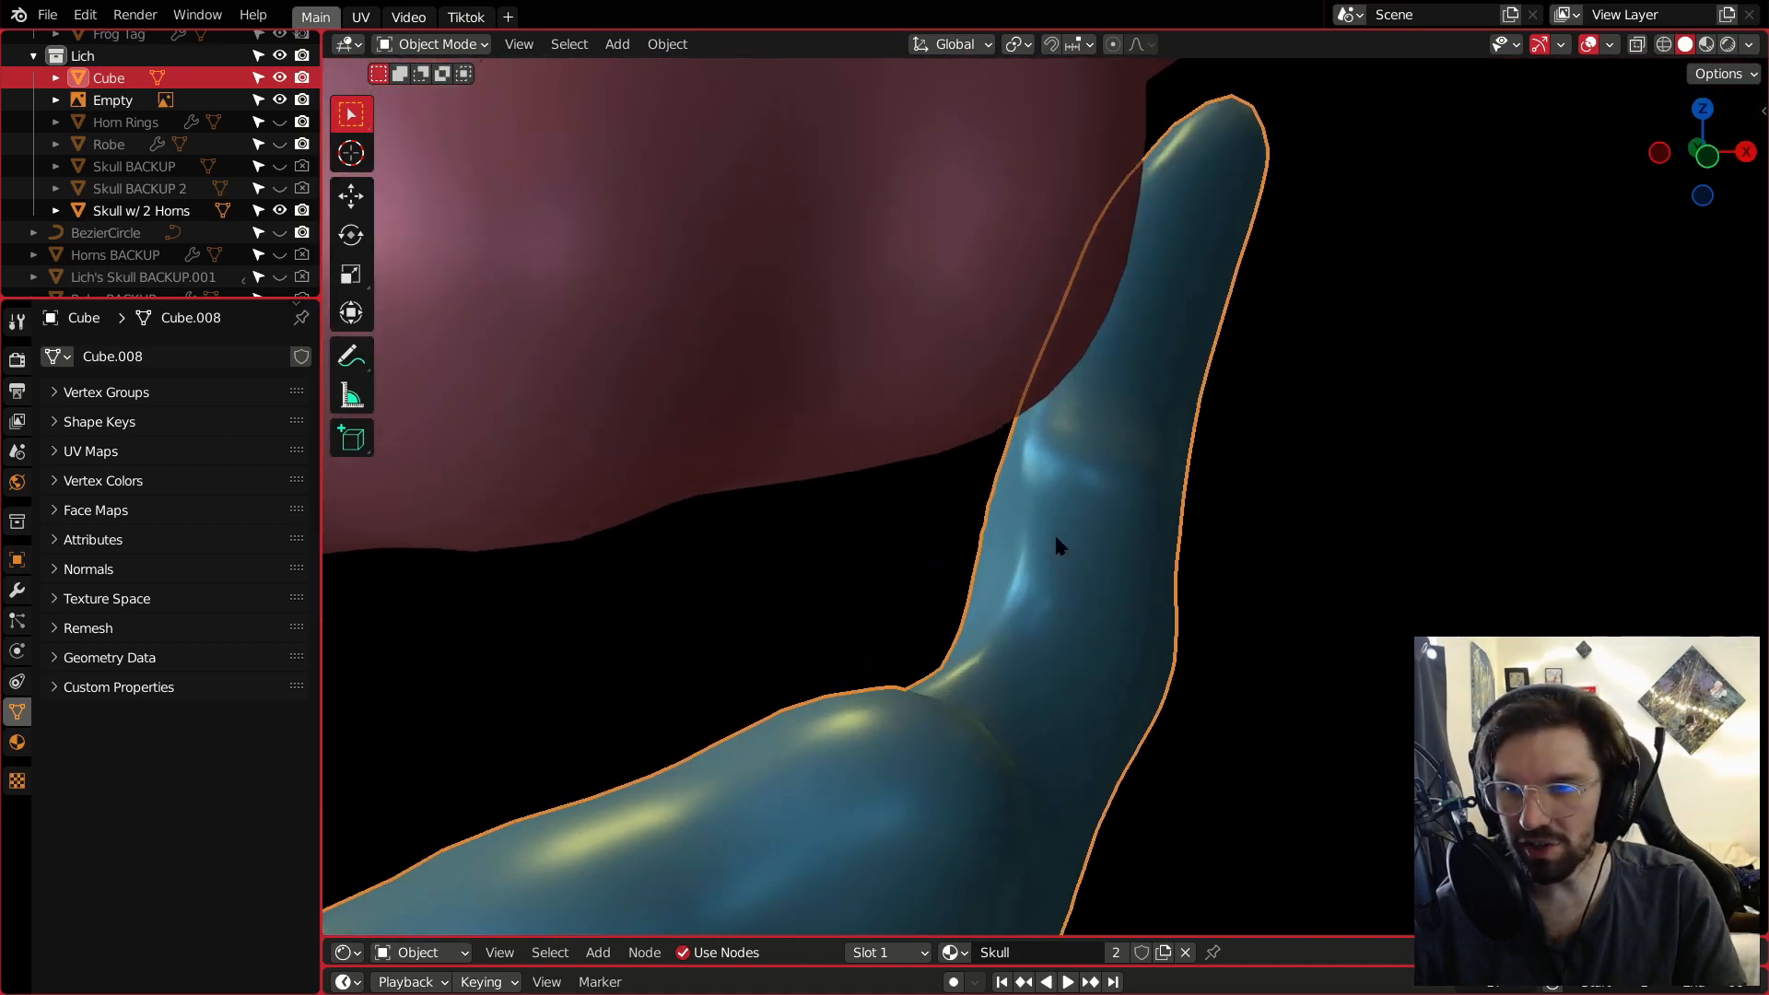
{"action": "scroll", "coordinate": [1056, 534], "scroll_direction": "down", "scroll_amount": 10}
{"action": "middle_click_drag", "start_coordinate": [1069, 525], "coordinate": [1007, 525]}
{"action": "left_click_drag", "start_coordinate": [1245, 649], "coordinate": [1257, 656]}
{"action": "scroll", "coordinate": [1082, 542], "scroll_direction": "up", "scroll_amount": 2}
{"action": "middle_click_drag", "start_coordinate": [1082, 542], "coordinate": [1155, 505]}
{"action": "scroll", "coordinate": [1213, 514], "scroll_direction": "down", "scroll_amount": 4}
{"action": "left_click", "coordinate": [1218, 551]}
{"action": "scroll", "coordinate": [1163, 535], "scroll_direction": "down", "scroll_amount": 4}
{"action": "scroll", "coordinate": [1170, 525], "scroll_direction": "up", "scroll_amount": 3}
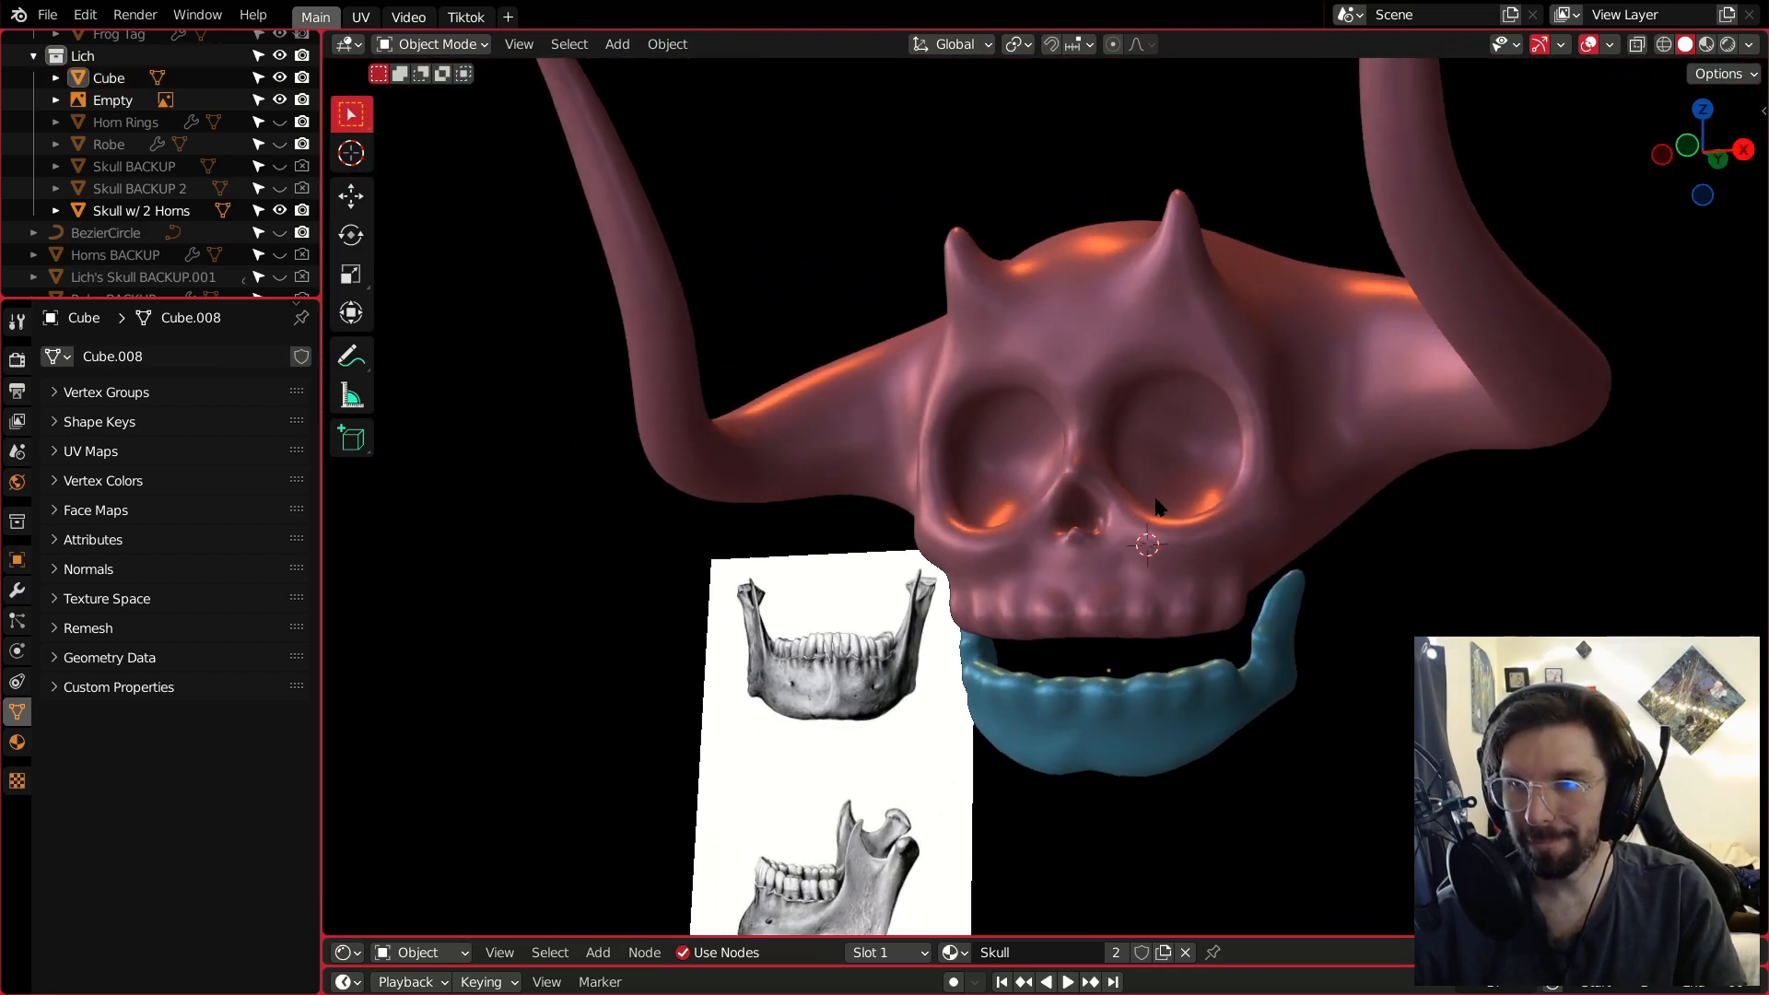
Change the viewport shading to Material Preview and adjust the lower jaw's height along the global Z axis.
{"action": "left_click", "coordinate": [1707, 44]}
{"action": "middle_click_drag", "start_coordinate": [1143, 645], "coordinate": [1179, 653]}
{"action": "left_click", "coordinate": [1126, 674]}
{"action": "key", "text": "g"}
{"action": "key", "text": "z"}
{"action": "left_click", "coordinate": [1127, 660]}
{"action": "key", "text": "alt+a"}
{"action": "left_click", "coordinate": [1132, 677]}
{"action": "key", "text": "g"}
{"action": "key", "text": "z"}
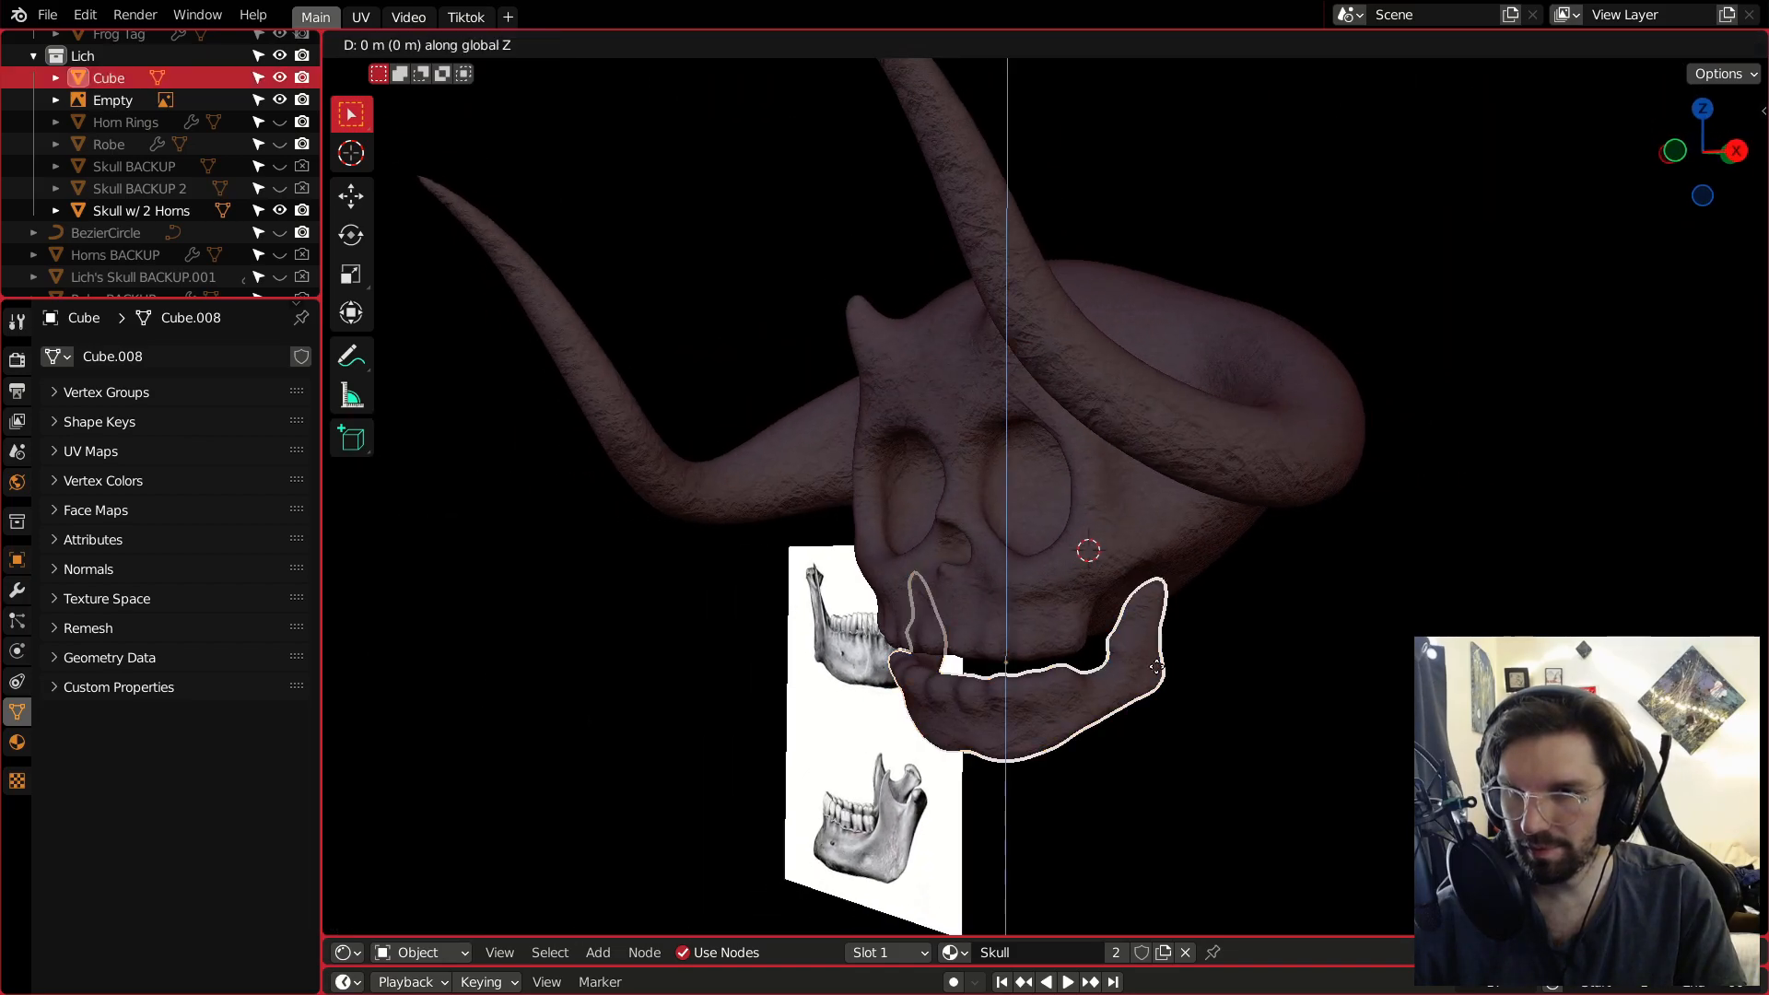
{"action": "left_click", "coordinate": [1132, 698]}
{"action": "key", "text": "alt+a"}
Adjust the lower jaw's front-to-back position under the skull along the global Y axis.
{"action": "middle_click_drag", "start_coordinate": [1079, 574], "coordinate": [825, 533]}
{"action": "left_click", "coordinate": [1007, 730]}
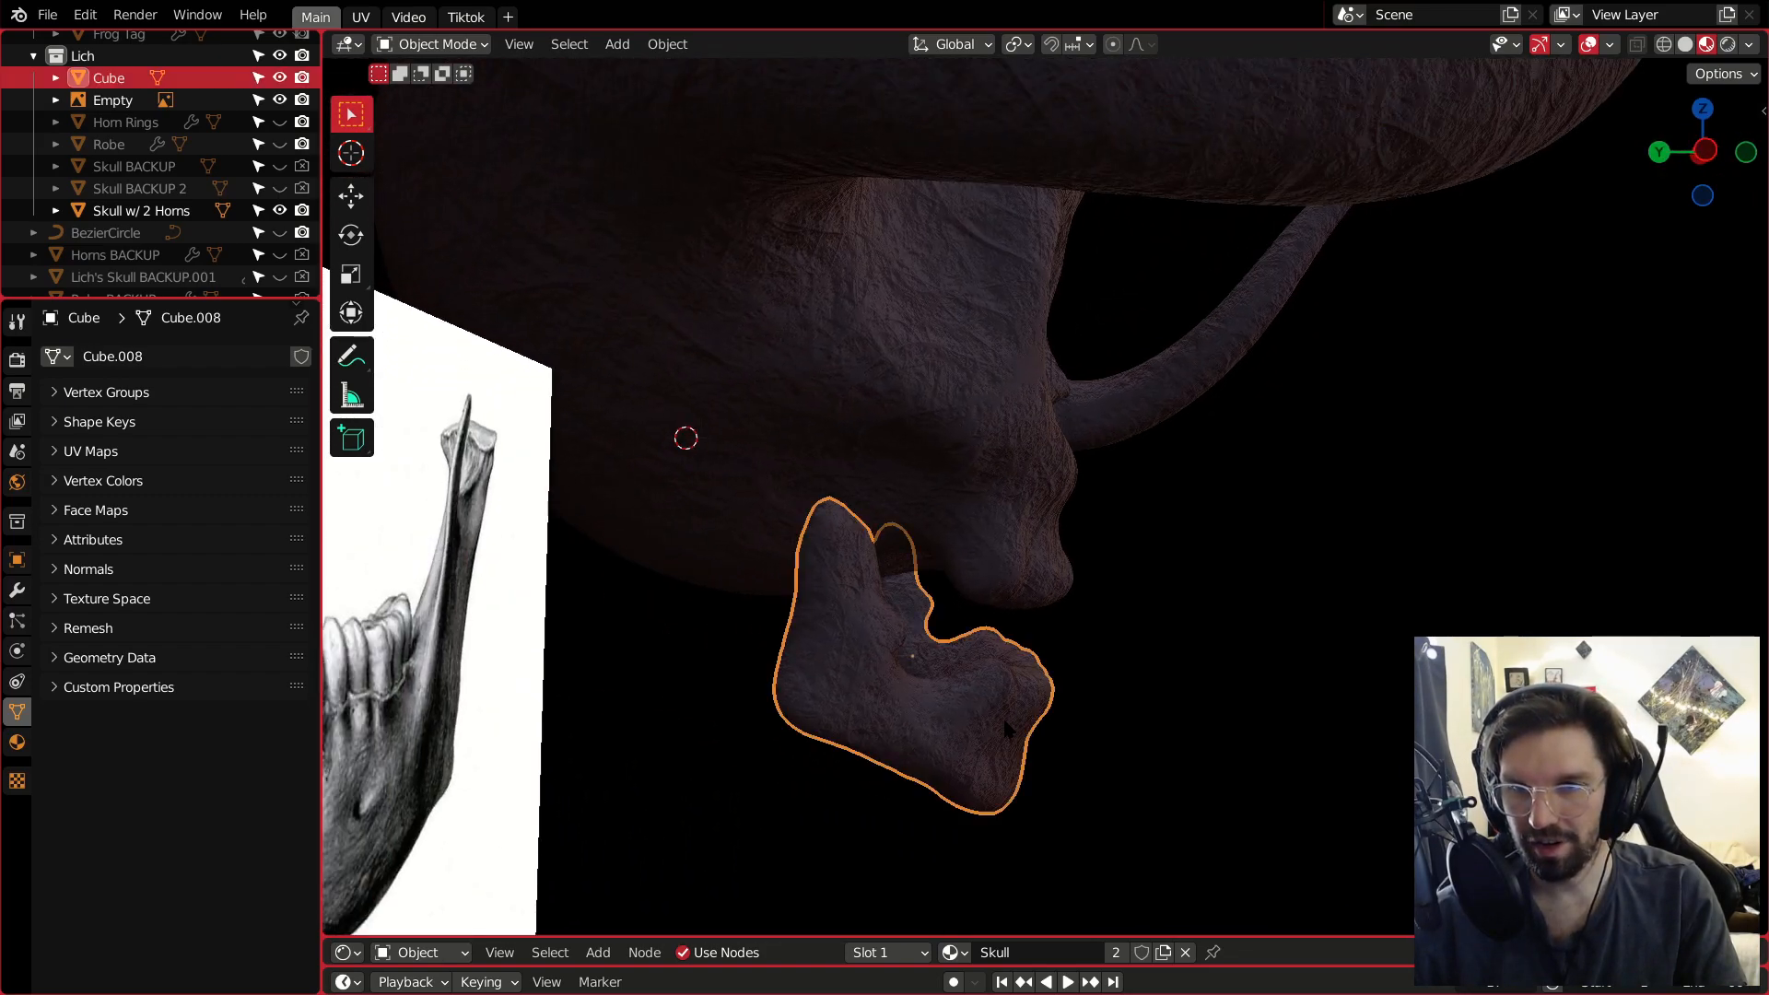
{"action": "key", "text": "g"}
{"action": "key", "text": "y"}
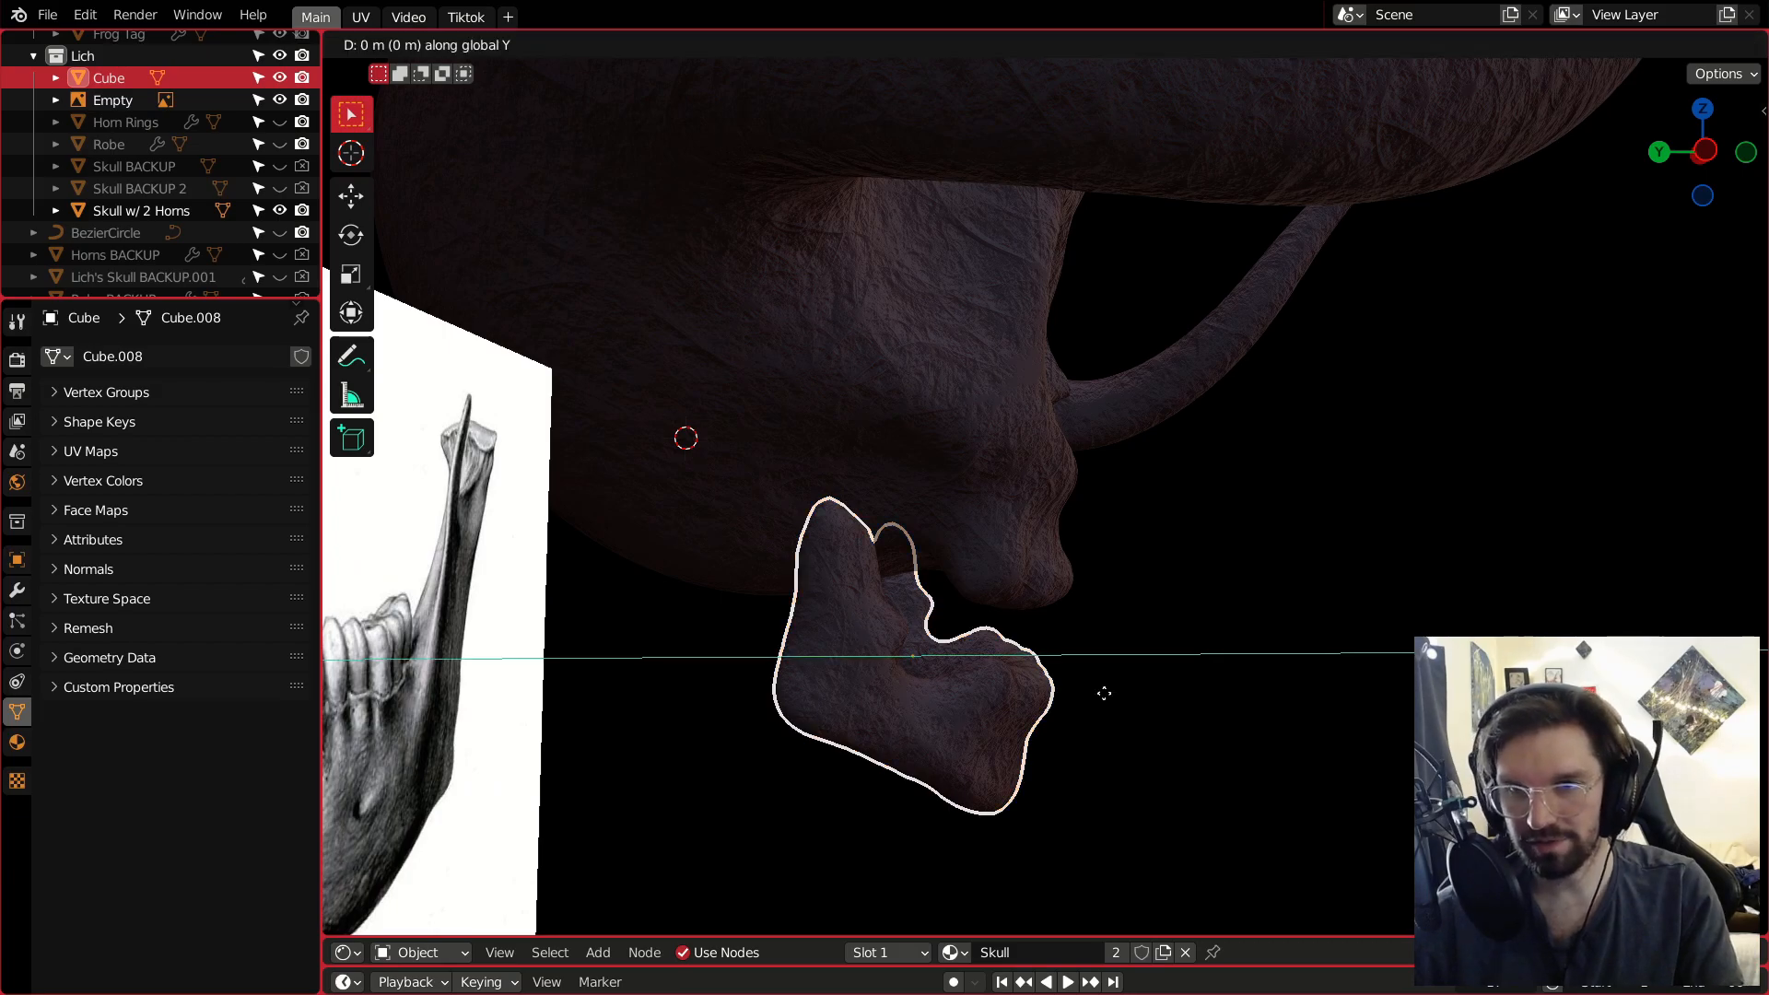
{"action": "left_click", "coordinate": [1101, 699]}
{"action": "left_click", "coordinate": [1100, 699]}
Examine the textured skull and repositioned jaw from the front and at an angle, comparing with the jaw reference image.
{"action": "middle_click_drag", "start_coordinate": [1014, 664], "coordinate": [774, 728]}
{"action": "scroll", "coordinate": [852, 659], "scroll_direction": "down", "scroll_amount": 4}
{"action": "scroll", "coordinate": [1021, 679], "scroll_direction": "up", "scroll_amount": 4}
{"action": "middle_click_drag", "start_coordinate": [1095, 622], "coordinate": [1257, 668], "text": "shift"}
{"action": "scroll", "coordinate": [936, 462], "scroll_direction": "down", "scroll_amount": 5}
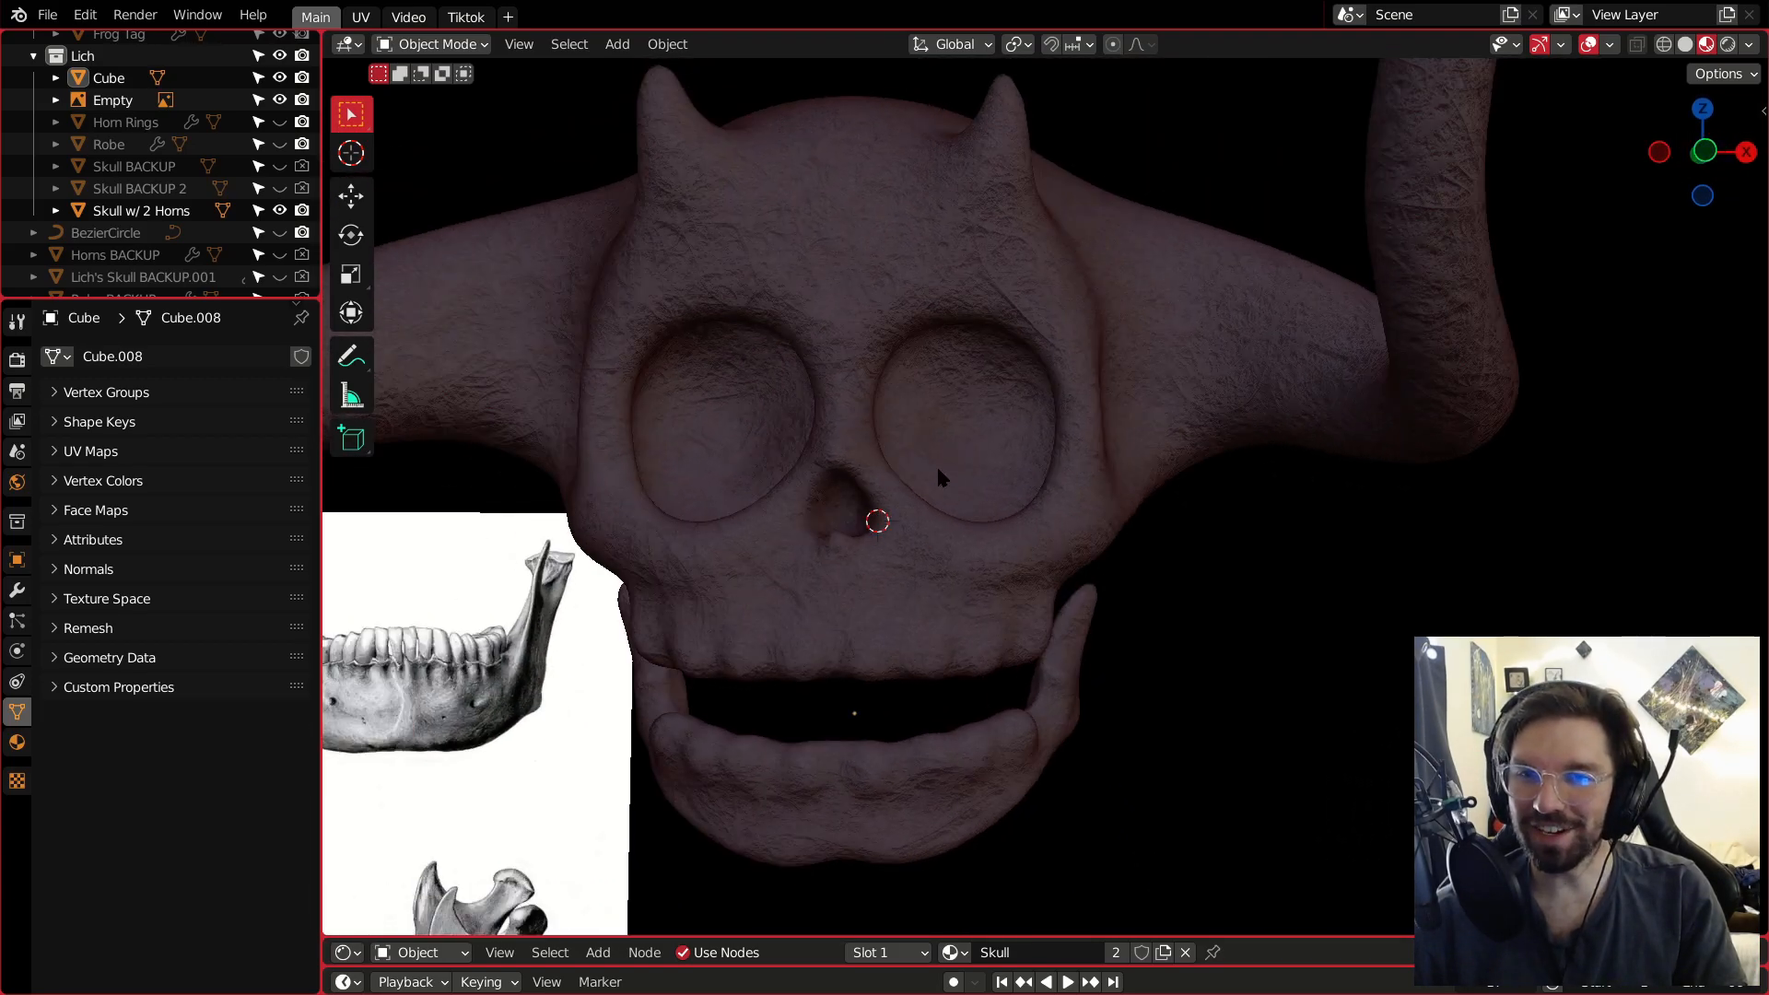
{"action": "middle_click_drag", "start_coordinate": [942, 455], "coordinate": [1041, 414]}
{"action": "middle_click_drag", "start_coordinate": [1139, 505], "coordinate": [970, 468]}
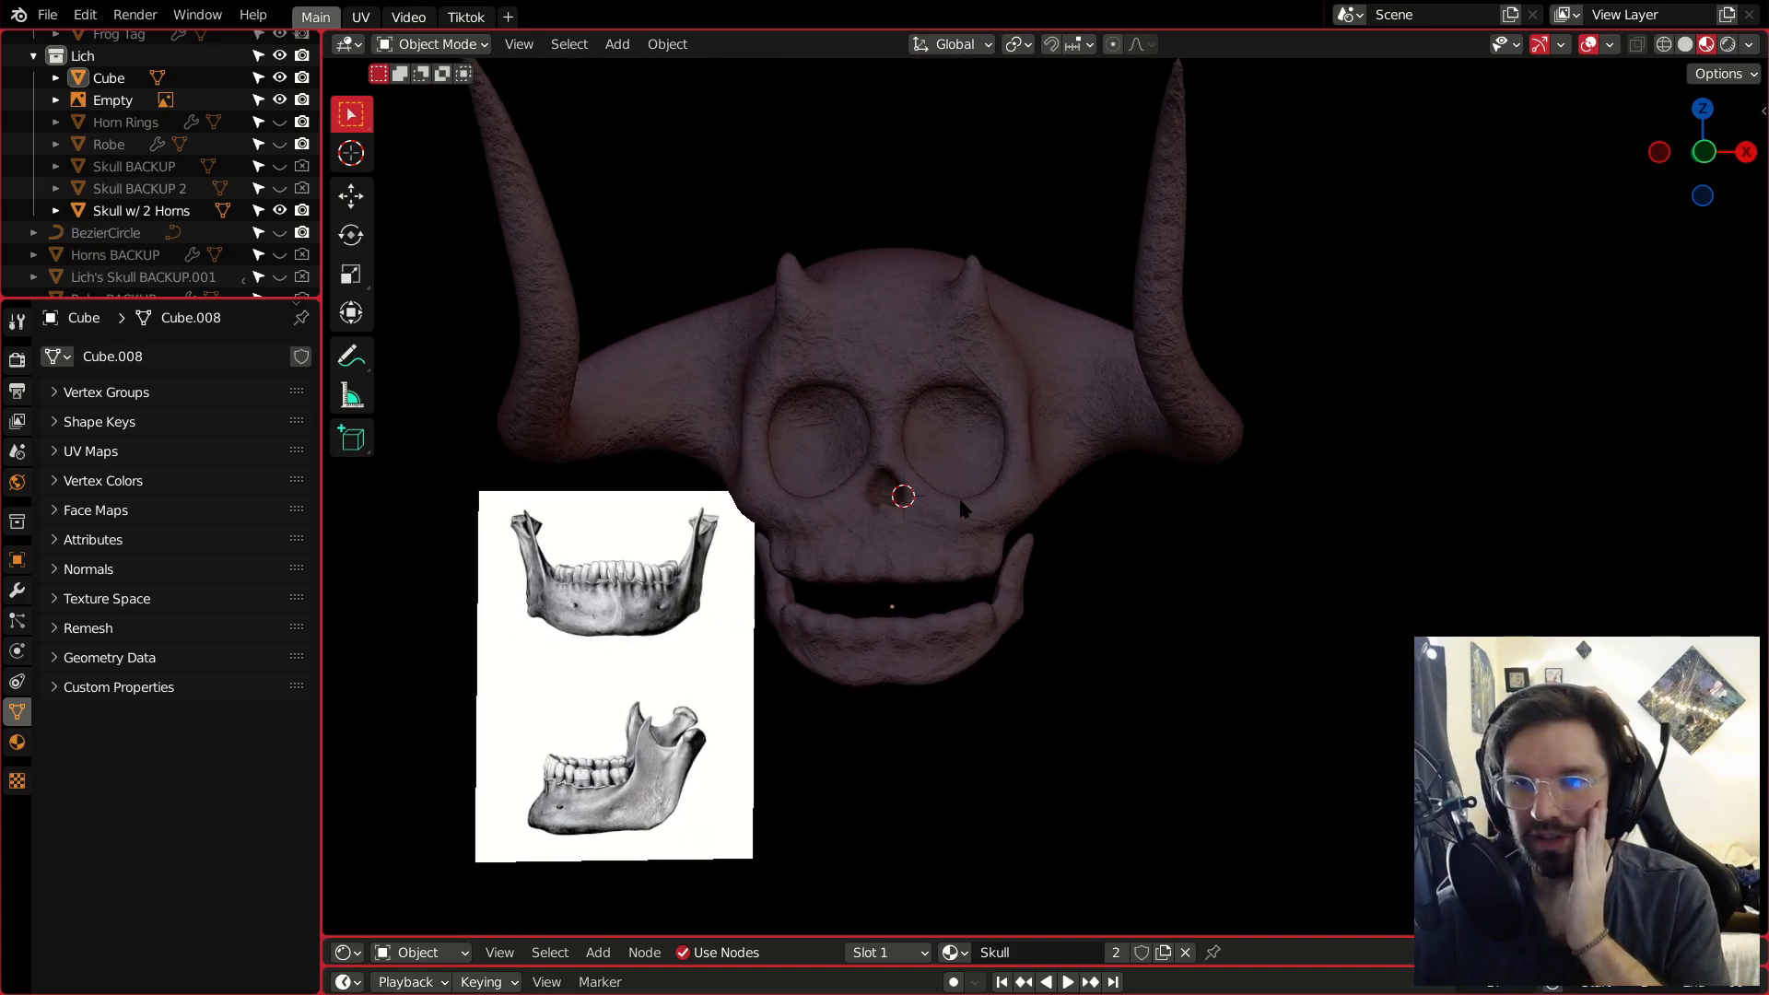
{"action": "scroll", "coordinate": [885, 570], "scroll_direction": "up", "scroll_amount": 4}
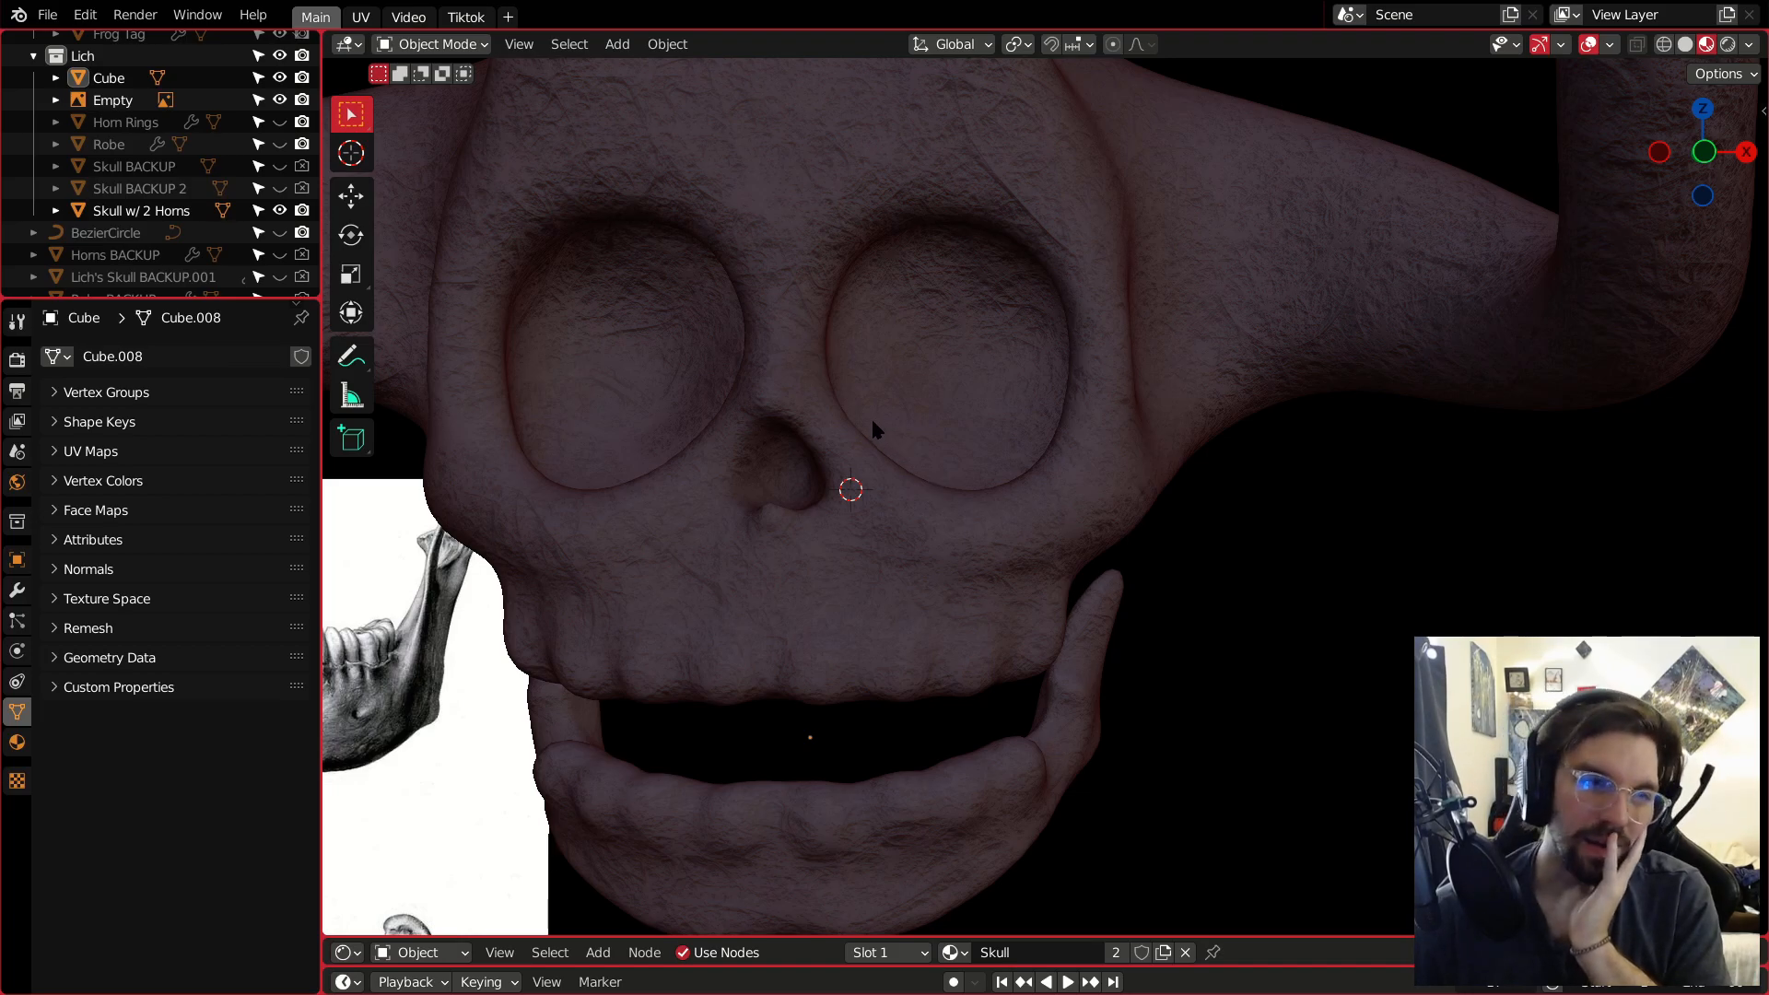
{"action": "scroll", "coordinate": [871, 407], "scroll_direction": "down", "scroll_amount": 6}
{"action": "mouse_move", "coordinate": [870, 405]}
{"action": "middle_mouse_down"}
{"action": "mouse_move", "coordinate": [818, 409]}
{"action": "mouse_move", "coordinate": [910, 393]}
{"action": "mouse_move", "coordinate": [756, 397]}
{"action": "mouse_move", "coordinate": [995, 383]}
{"action": "mouse_move", "coordinate": [840, 424]}
{"action": "mouse_move", "coordinate": [876, 406]}
{"action": "middle_mouse_up"}
{"action": "scroll", "coordinate": [837, 398], "scroll_direction": "up", "scroll_amount": 2}
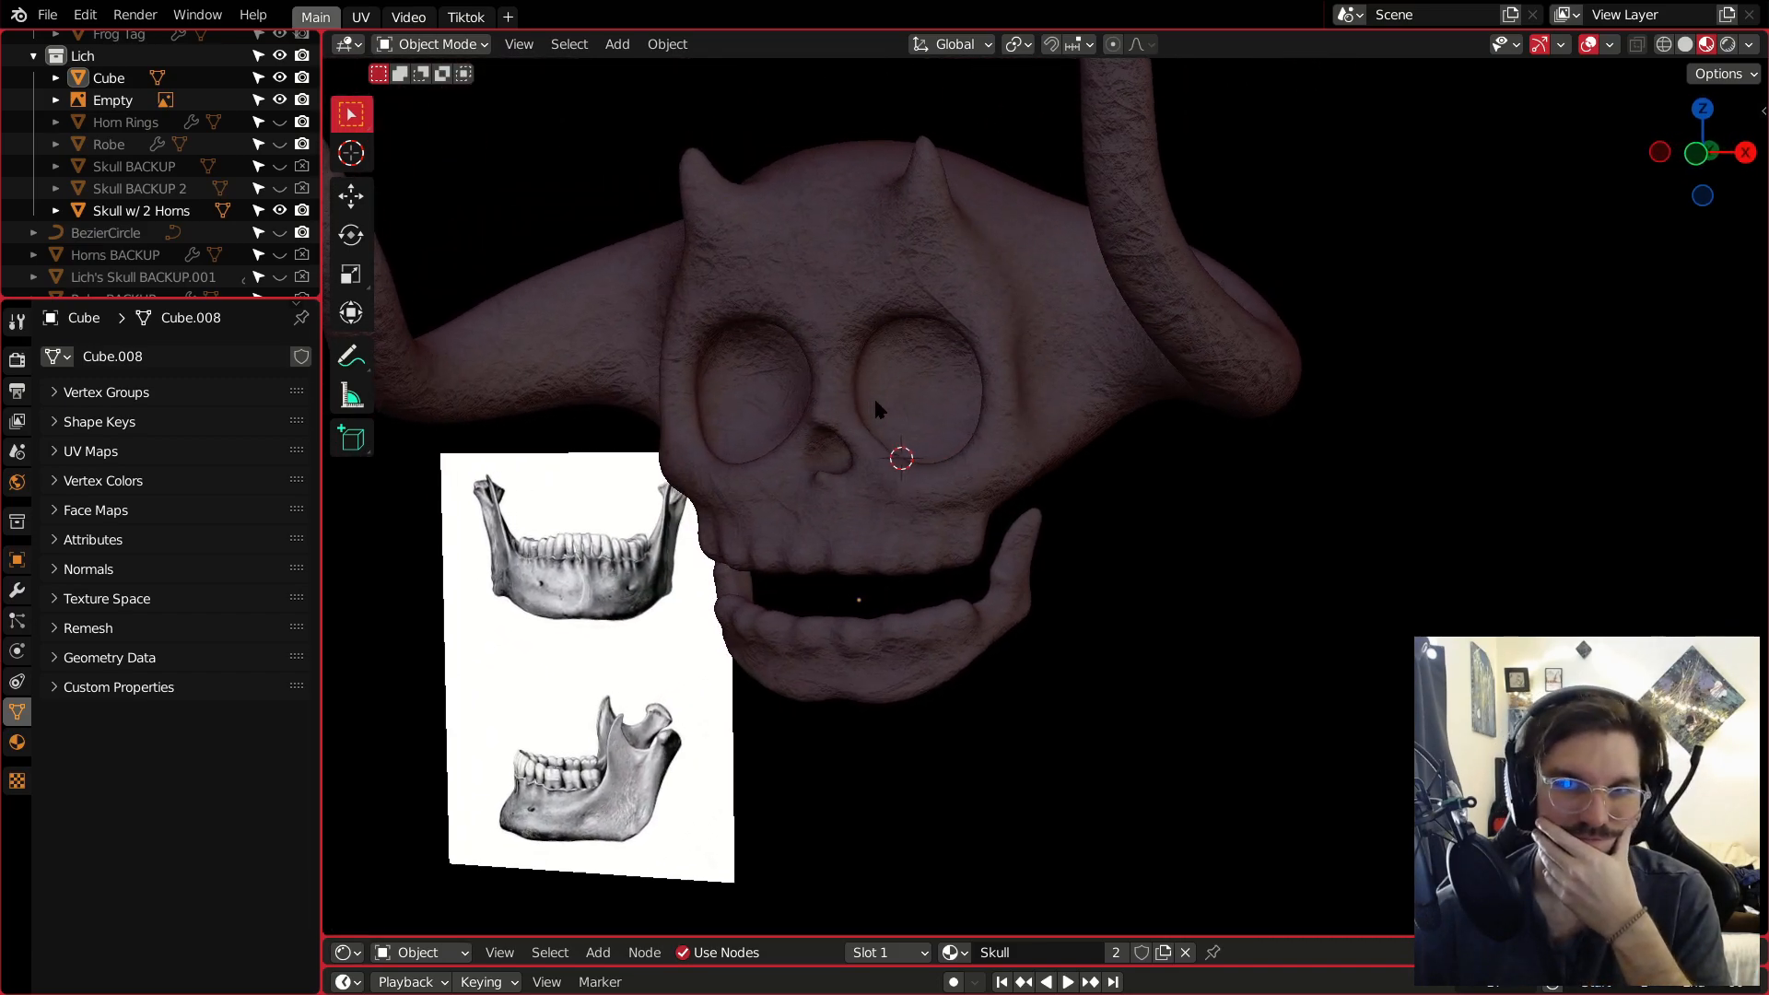
{"action": "scroll", "coordinate": [1025, 551], "scroll_direction": "up", "scroll_amount": 4}
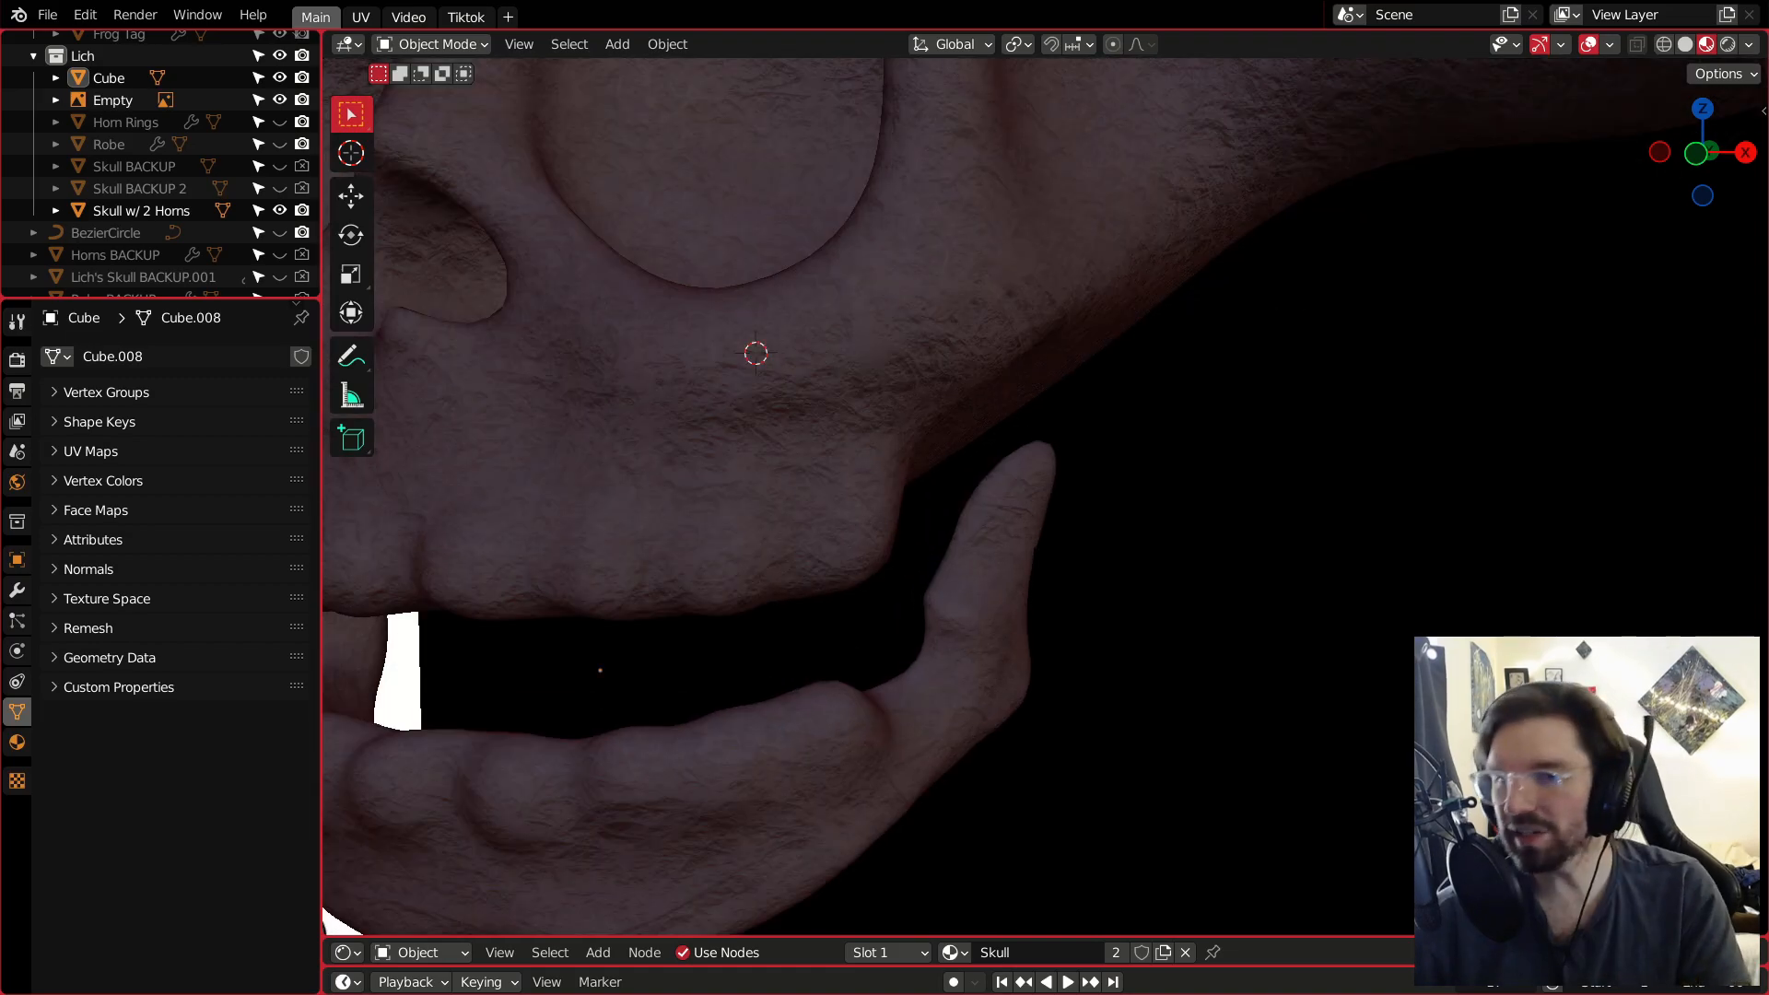
{"action": "scroll", "coordinate": [1025, 551], "scroll_direction": "down", "scroll_amount": 6}
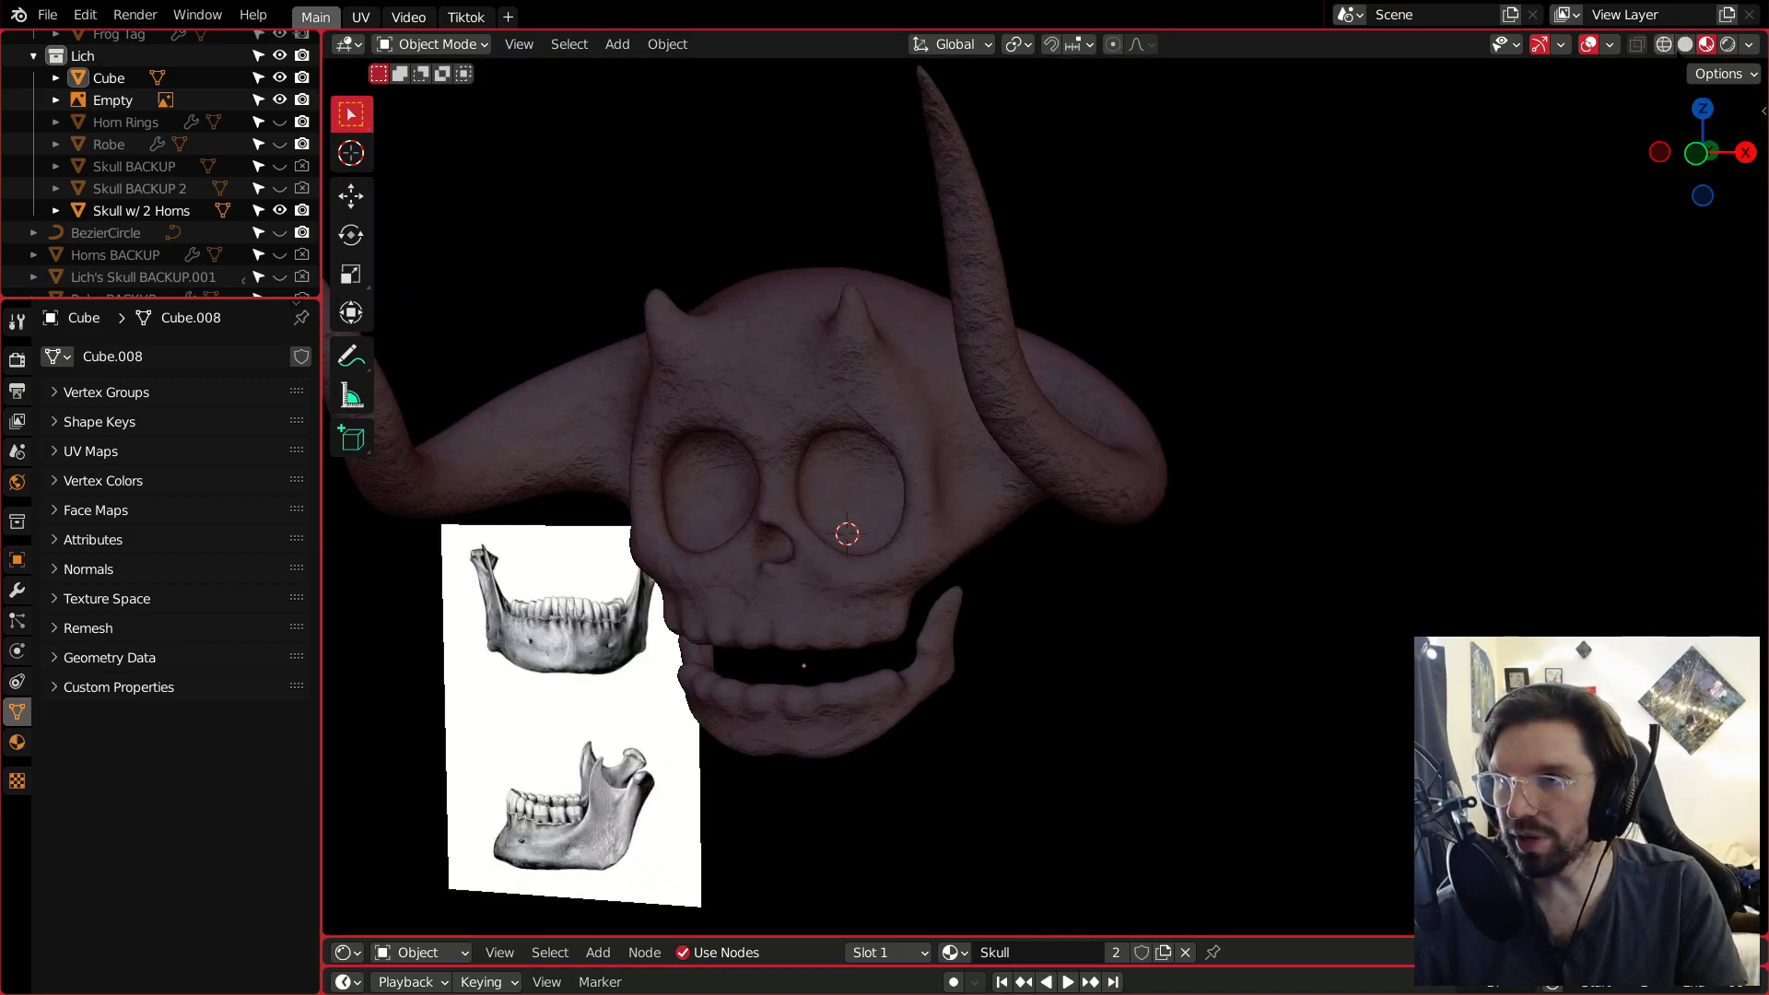
Return the viewport to Solid shading, add a cube, and move it along the global Y axis in front of the skull.
{"action": "left_click", "coordinate": [1685, 44]}
{"action": "middle_click_drag", "start_coordinate": [866, 517], "coordinate": [892, 483], "text": "shift"}
{"action": "left_click", "coordinate": [617, 44]}
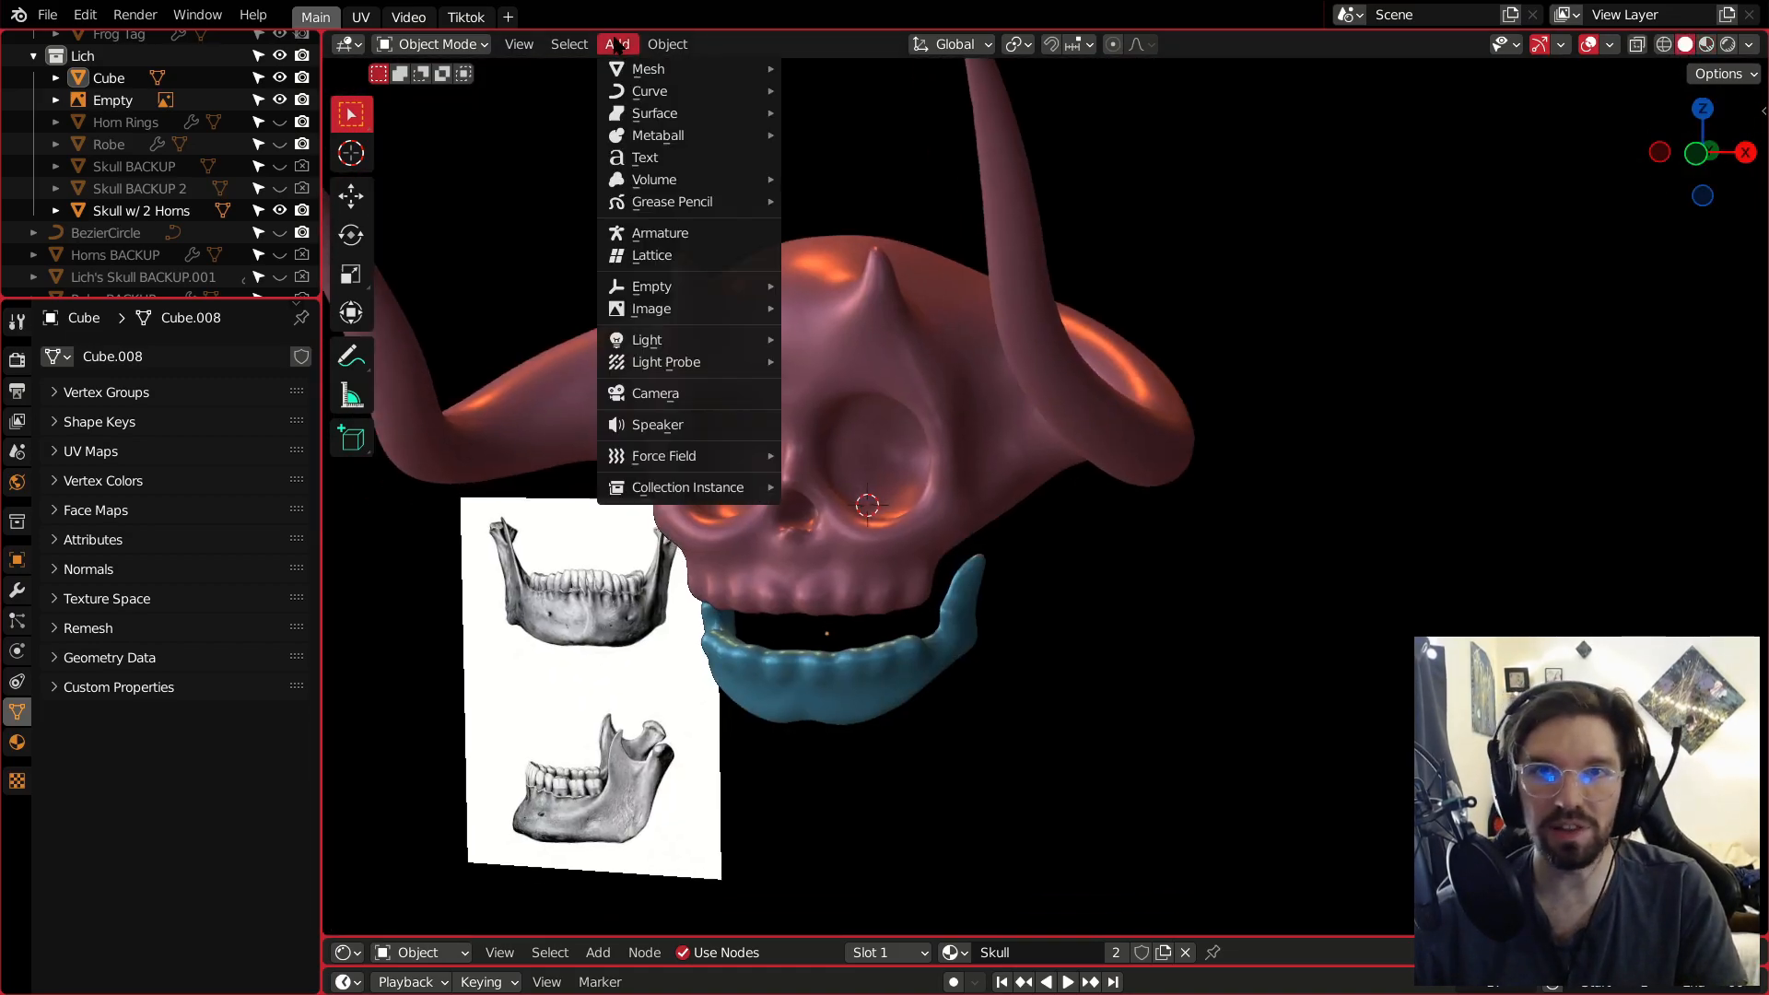
{"action": "mouse_move", "coordinate": [650, 66]}
{"action": "left_click", "coordinate": [825, 85]}
{"action": "scroll", "coordinate": [978, 329], "scroll_direction": "down", "scroll_amount": 5}
{"action": "middle_click_drag", "start_coordinate": [979, 330], "coordinate": [1097, 493]}
{"action": "key", "text": "g"}
{"action": "key", "text": "y"}
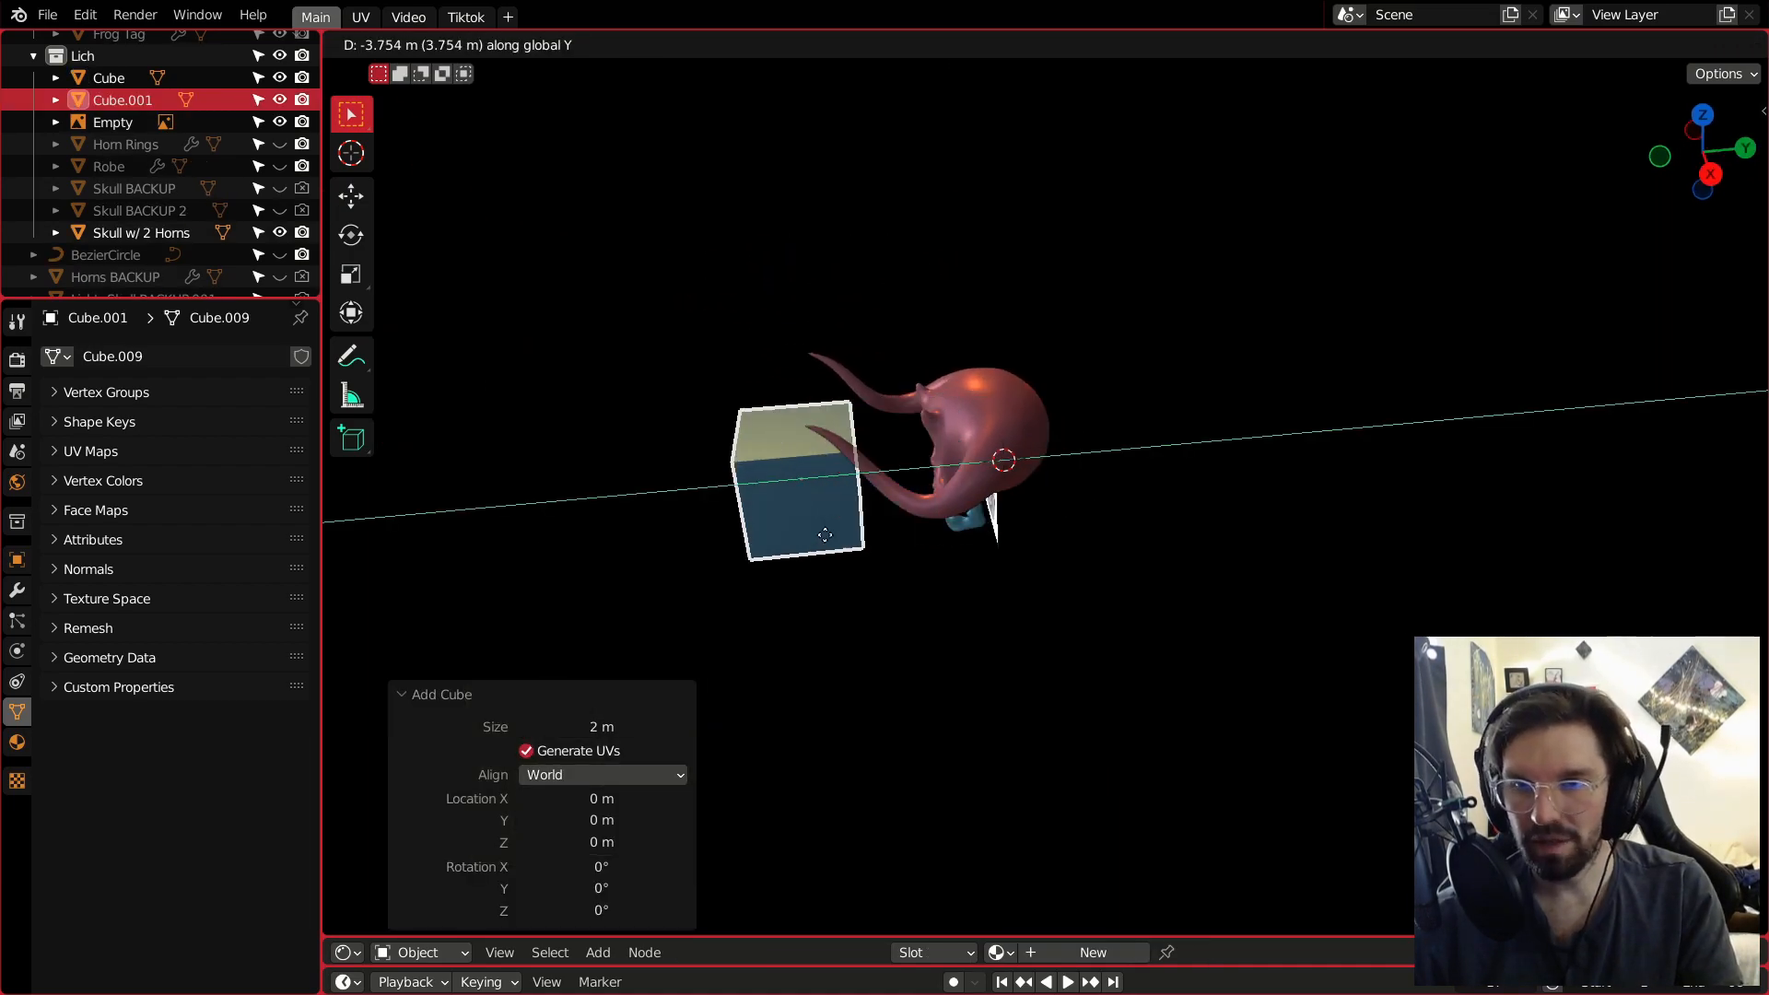
{"action": "left_click", "coordinate": [714, 496]}
Scale the new cube down uniformly to a small block, with a final resize factor of 1.654.
{"action": "scroll", "coordinate": [712, 495], "scroll_direction": "up", "scroll_amount": 4}
{"action": "key", "text": "s"}
{"action": "left_click", "coordinate": [678, 469]}
{"action": "key", "text": "s"}
{"action": "left_click", "coordinate": [698, 455]}
{"action": "middle_click_drag", "start_coordinate": [697, 455], "coordinate": [834, 472], "text": "shift"}
{"action": "scroll", "coordinate": [815, 480], "scroll_direction": "up", "scroll_amount": 2}
{"action": "key", "text": "s"}
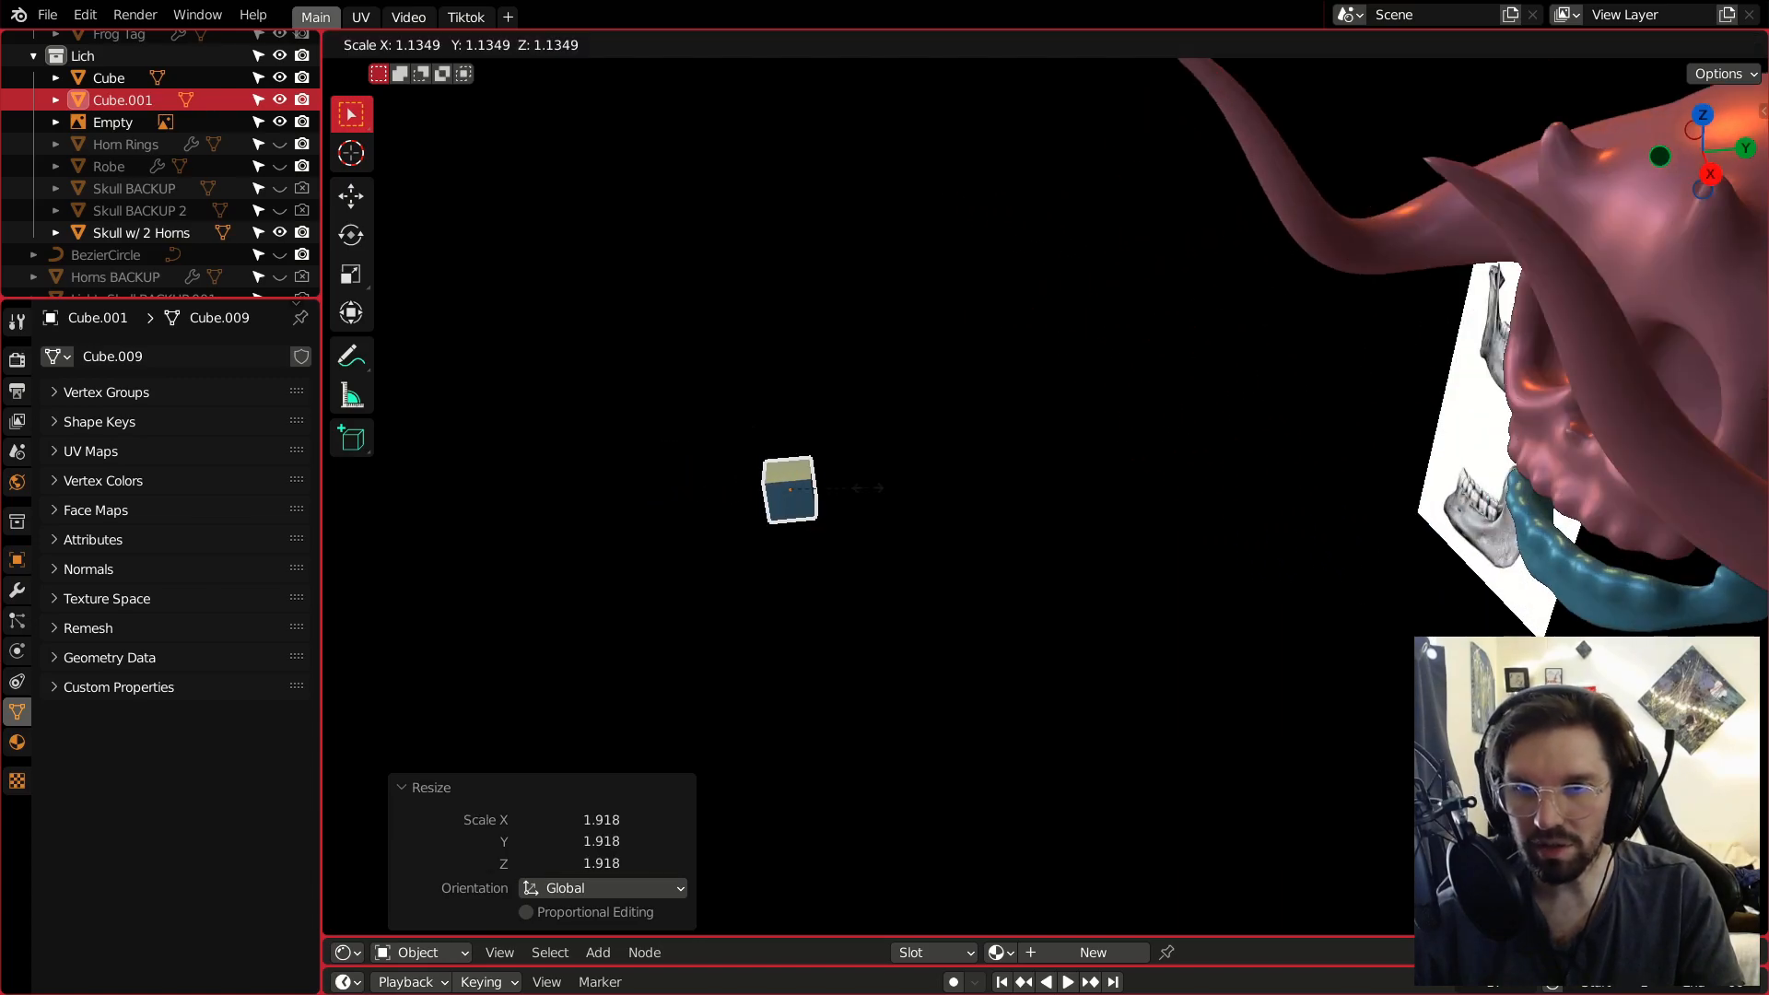
{"action": "left_click", "coordinate": [864, 477]}
{"action": "scroll", "coordinate": [866, 477], "scroll_direction": "up", "scroll_amount": 1}
{"action": "scroll", "coordinate": [864, 471], "scroll_direction": "up", "scroll_amount": 1}
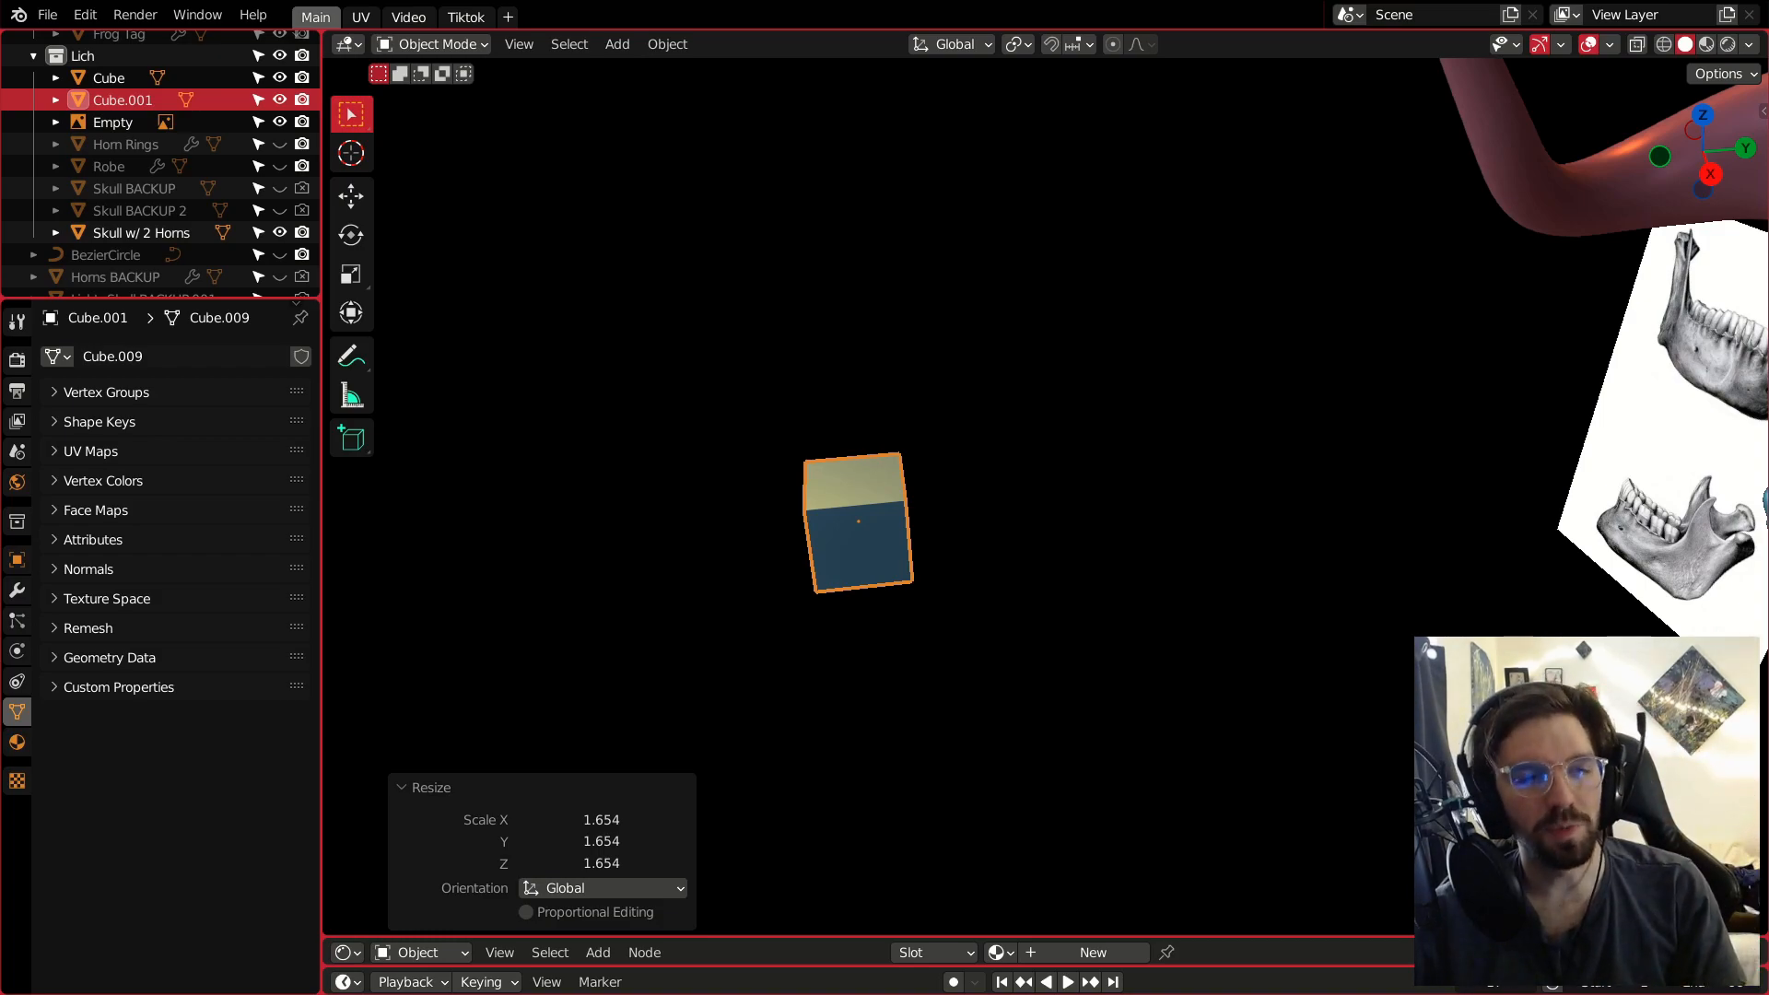
Stretch the small cube along the Y axis into a long bar.
{"action": "scroll", "coordinate": [862, 521], "scroll_direction": "up", "scroll_amount": 1}
{"action": "middle_click_drag", "start_coordinate": [858, 547], "coordinate": [850, 535]}
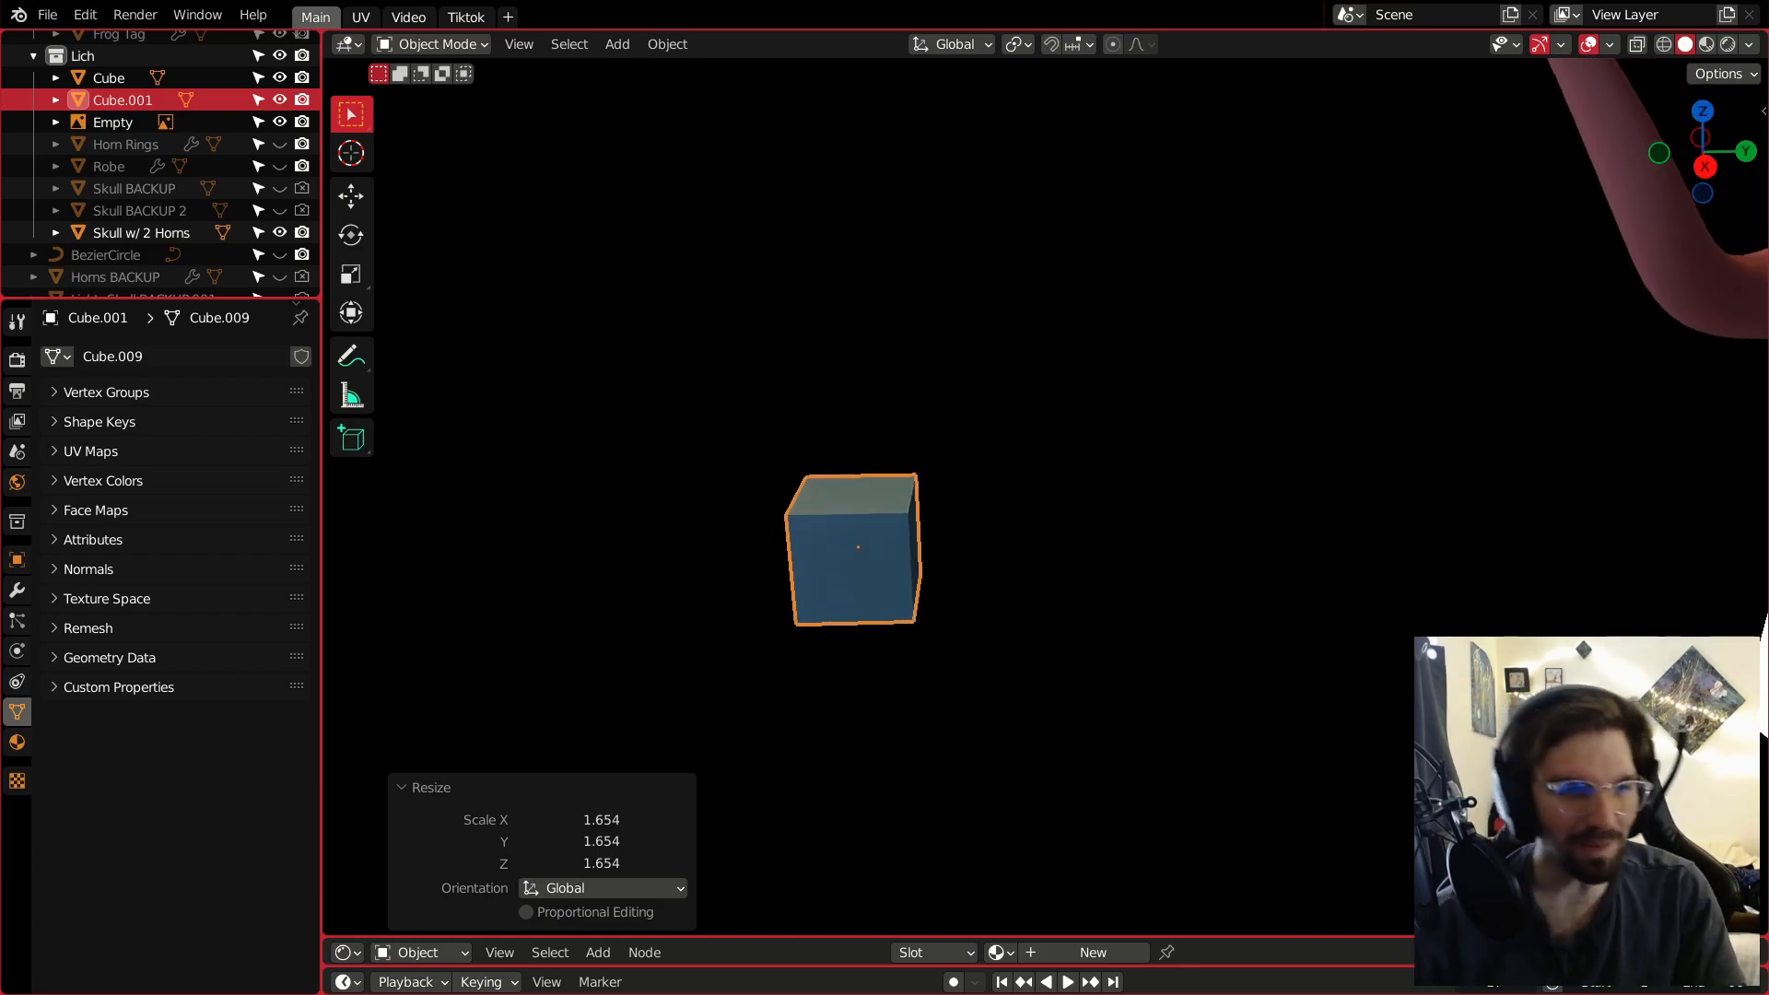
{"action": "middle_click_drag", "start_coordinate": [850, 535], "coordinate": [834, 526]}
{"action": "key", "text": "s"}
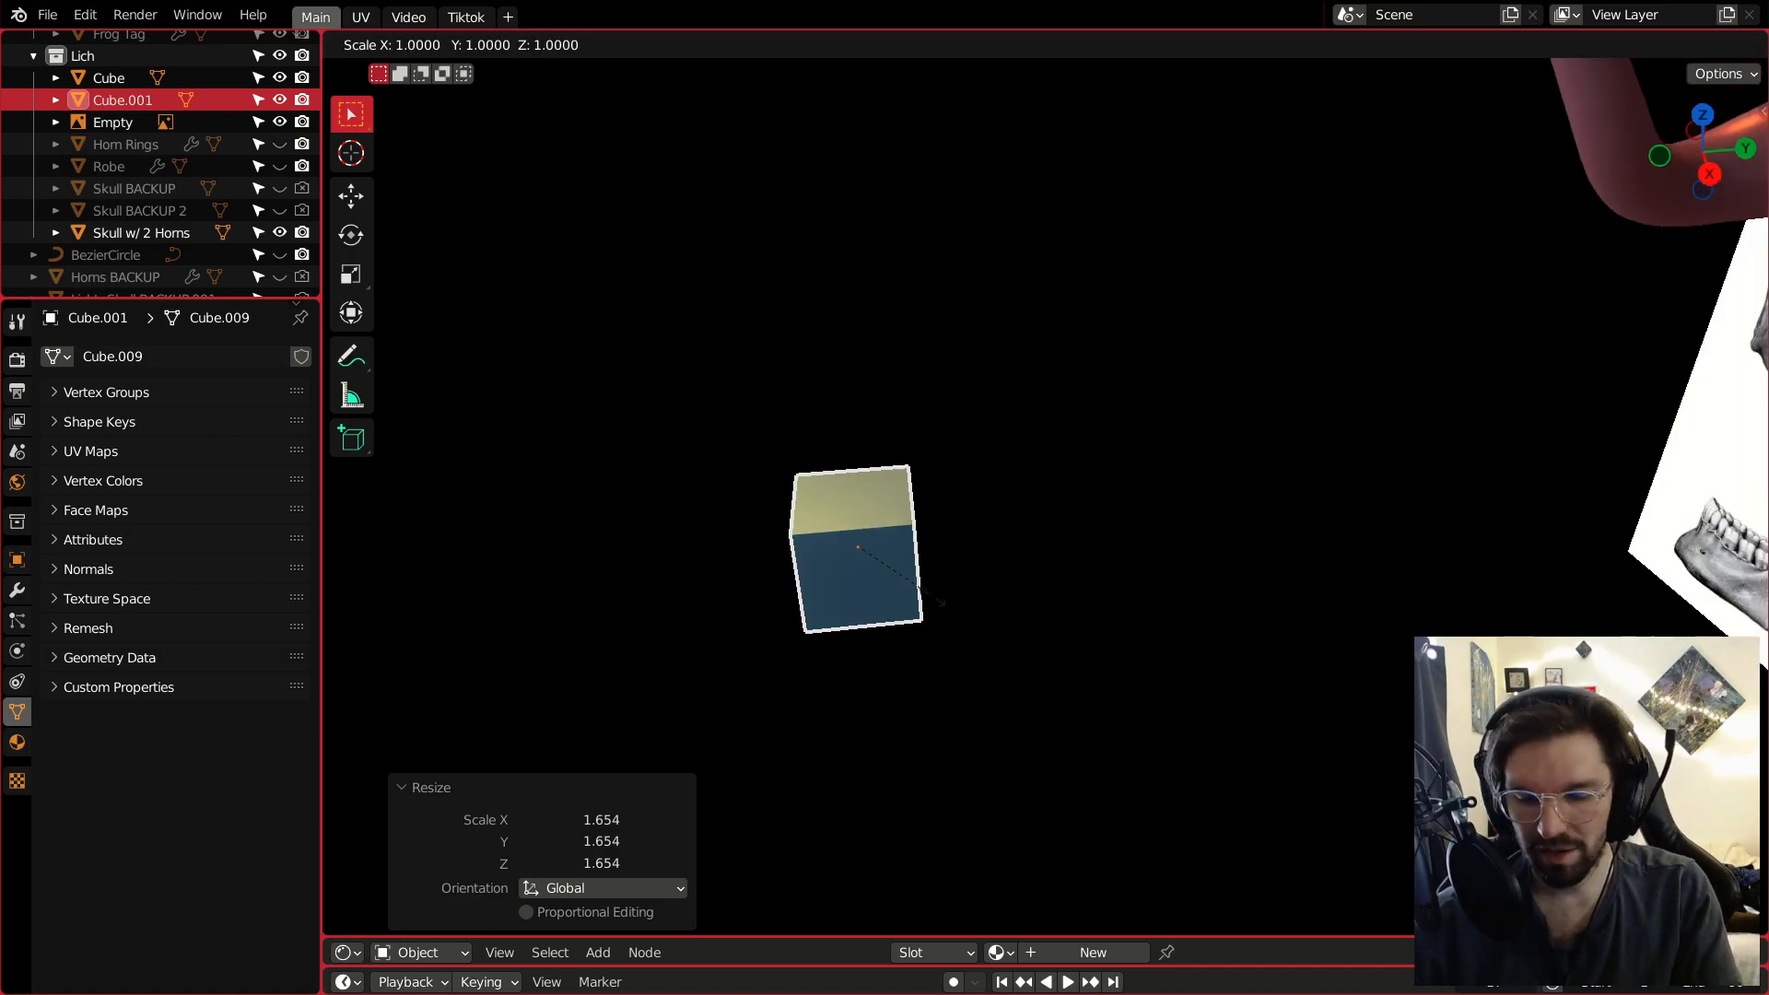
{"action": "key", "text": "y"}
{"action": "left_click", "coordinate": [1273, 573]}
{"action": "middle_click_drag", "start_coordinate": [910, 516], "coordinate": [914, 539]}
In Edit Mode, add a loop cut near the bar's skull-side end at factor -0.730 and scale it by 1.362.
{"action": "left_click", "coordinate": [452, 46]}
{"action": "left_click", "coordinate": [447, 88]}
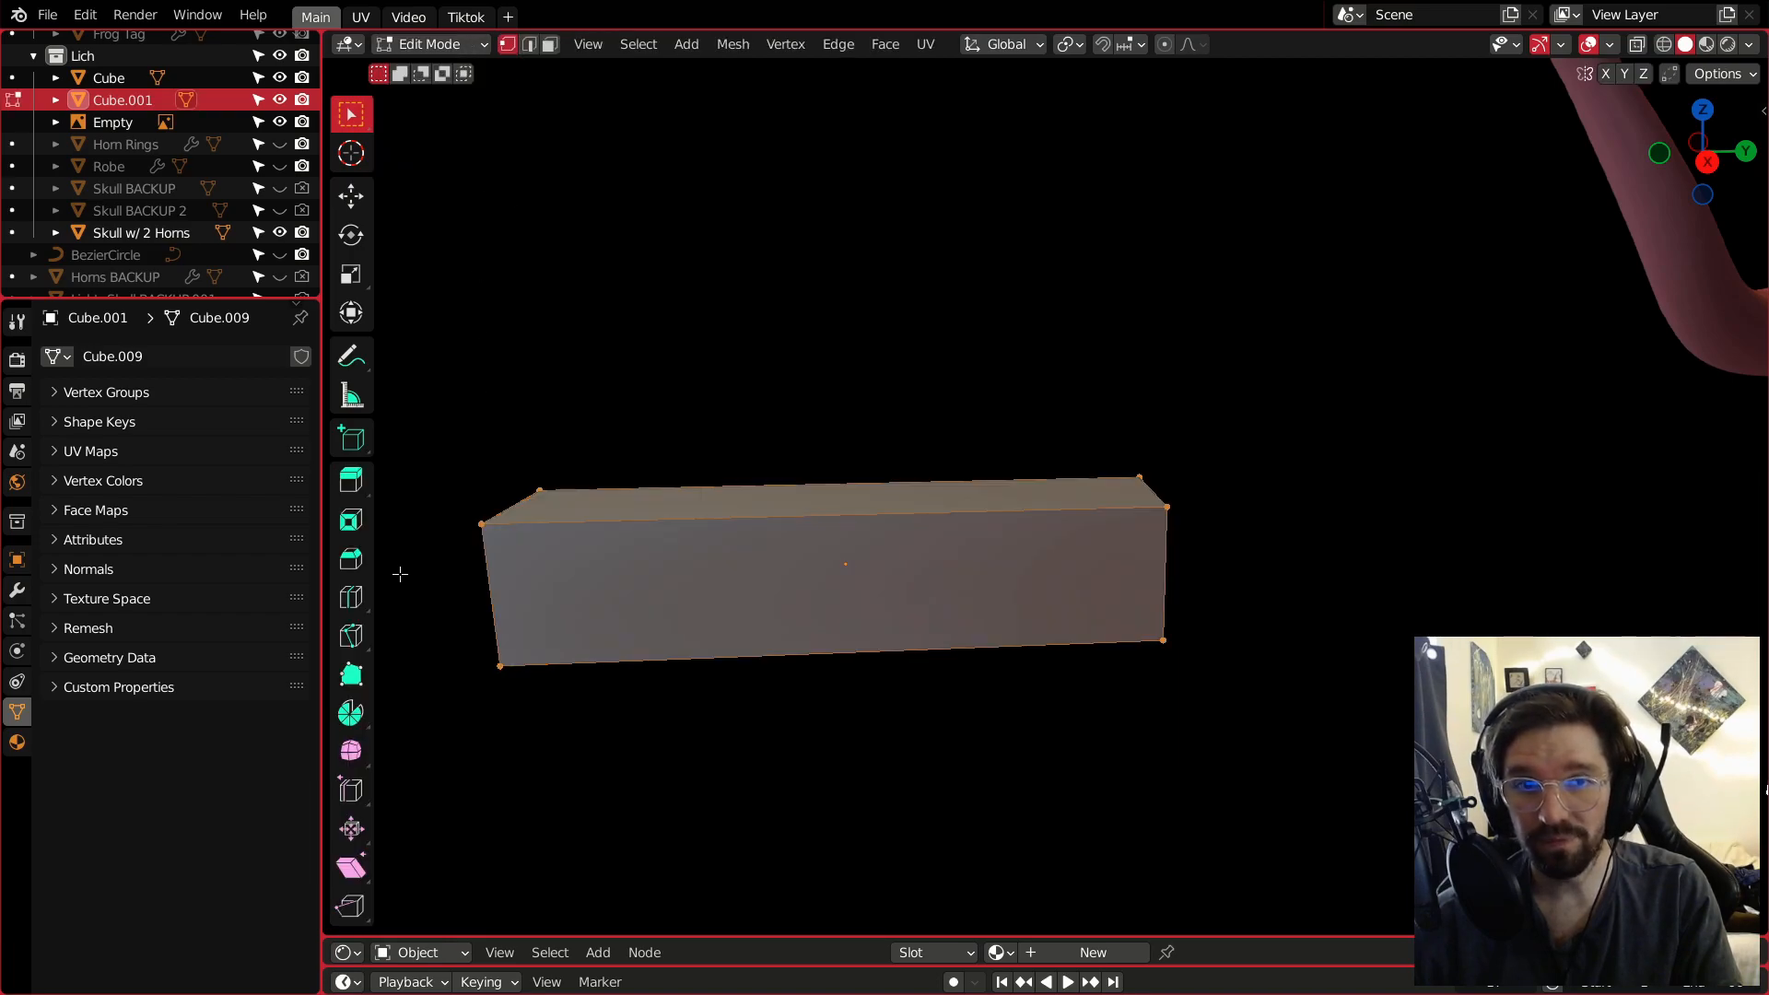
{"action": "left_click_drag", "start_coordinate": [842, 518], "coordinate": [1056, 481]}
{"action": "key", "text": "s"}
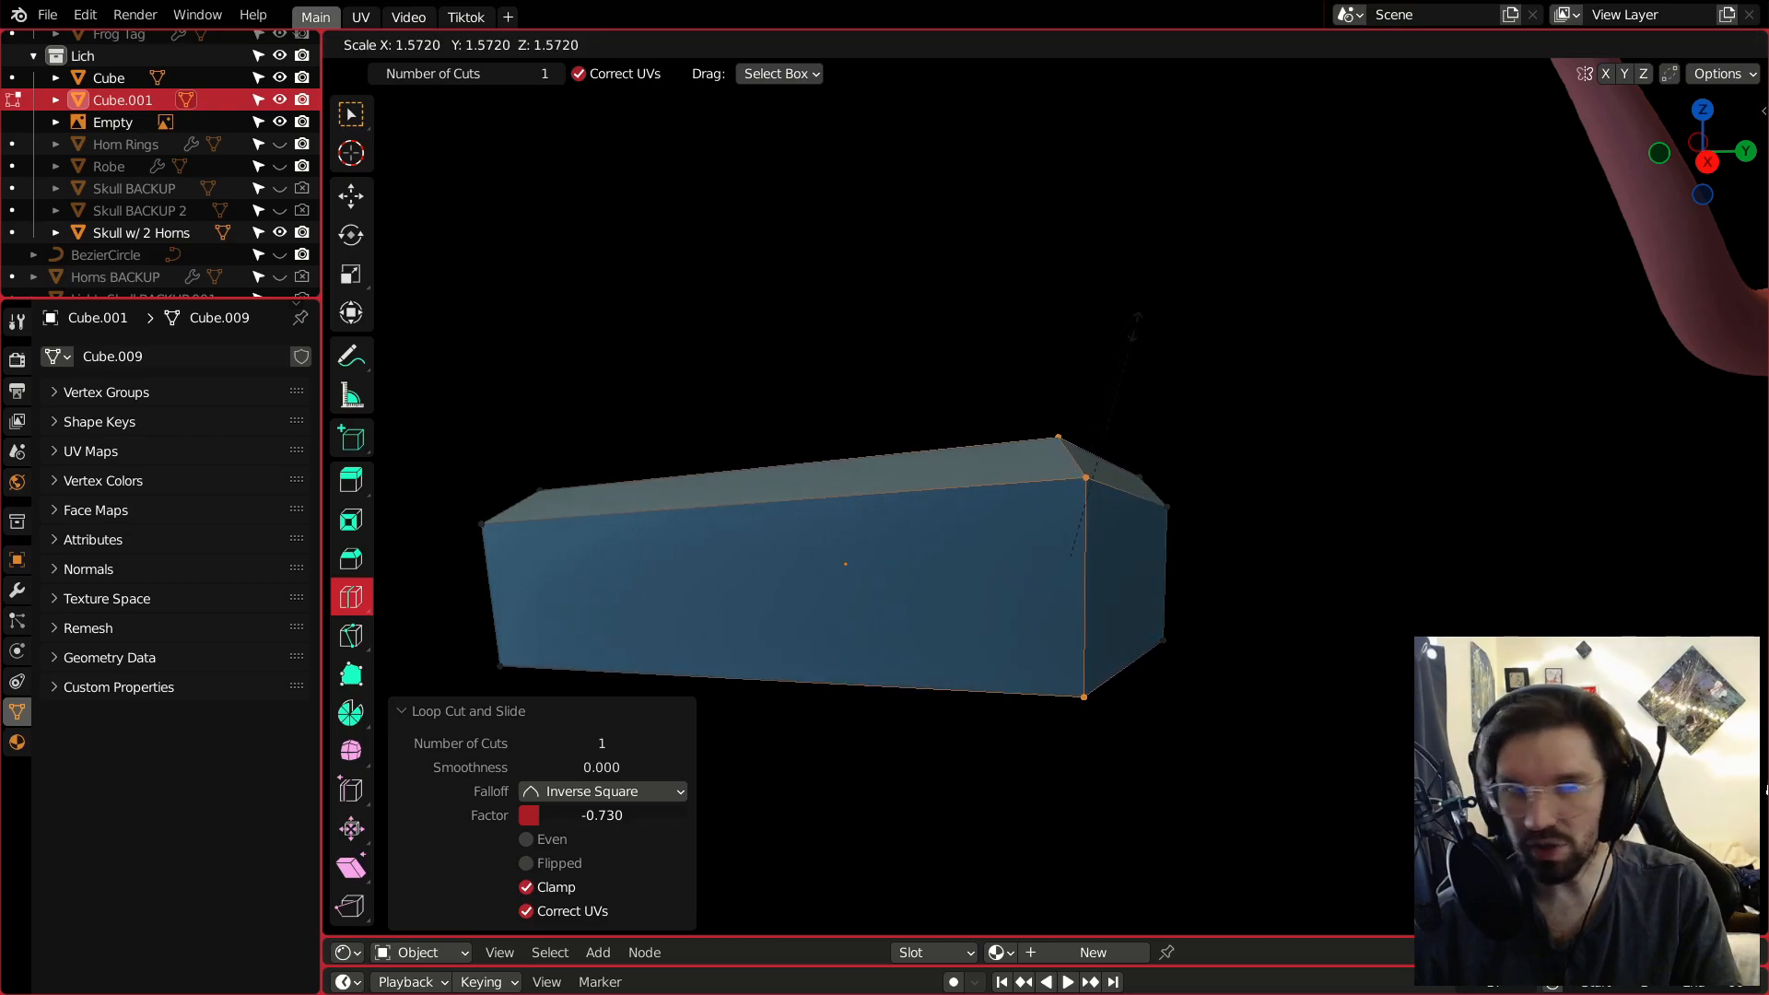
{"action": "left_click", "coordinate": [1110, 351]}
Add a second loop cut across the middle of the bar's long section at factor 0.000.
{"action": "scroll", "coordinate": [988, 409], "scroll_direction": "down", "scroll_amount": 4}
{"action": "mouse_move", "coordinate": [880, 457]}
{"action": "middle_mouse_down"}
{"action": "mouse_move", "coordinate": [876, 482]}
{"action": "mouse_move", "coordinate": [913, 452]}
{"action": "middle_mouse_up"}
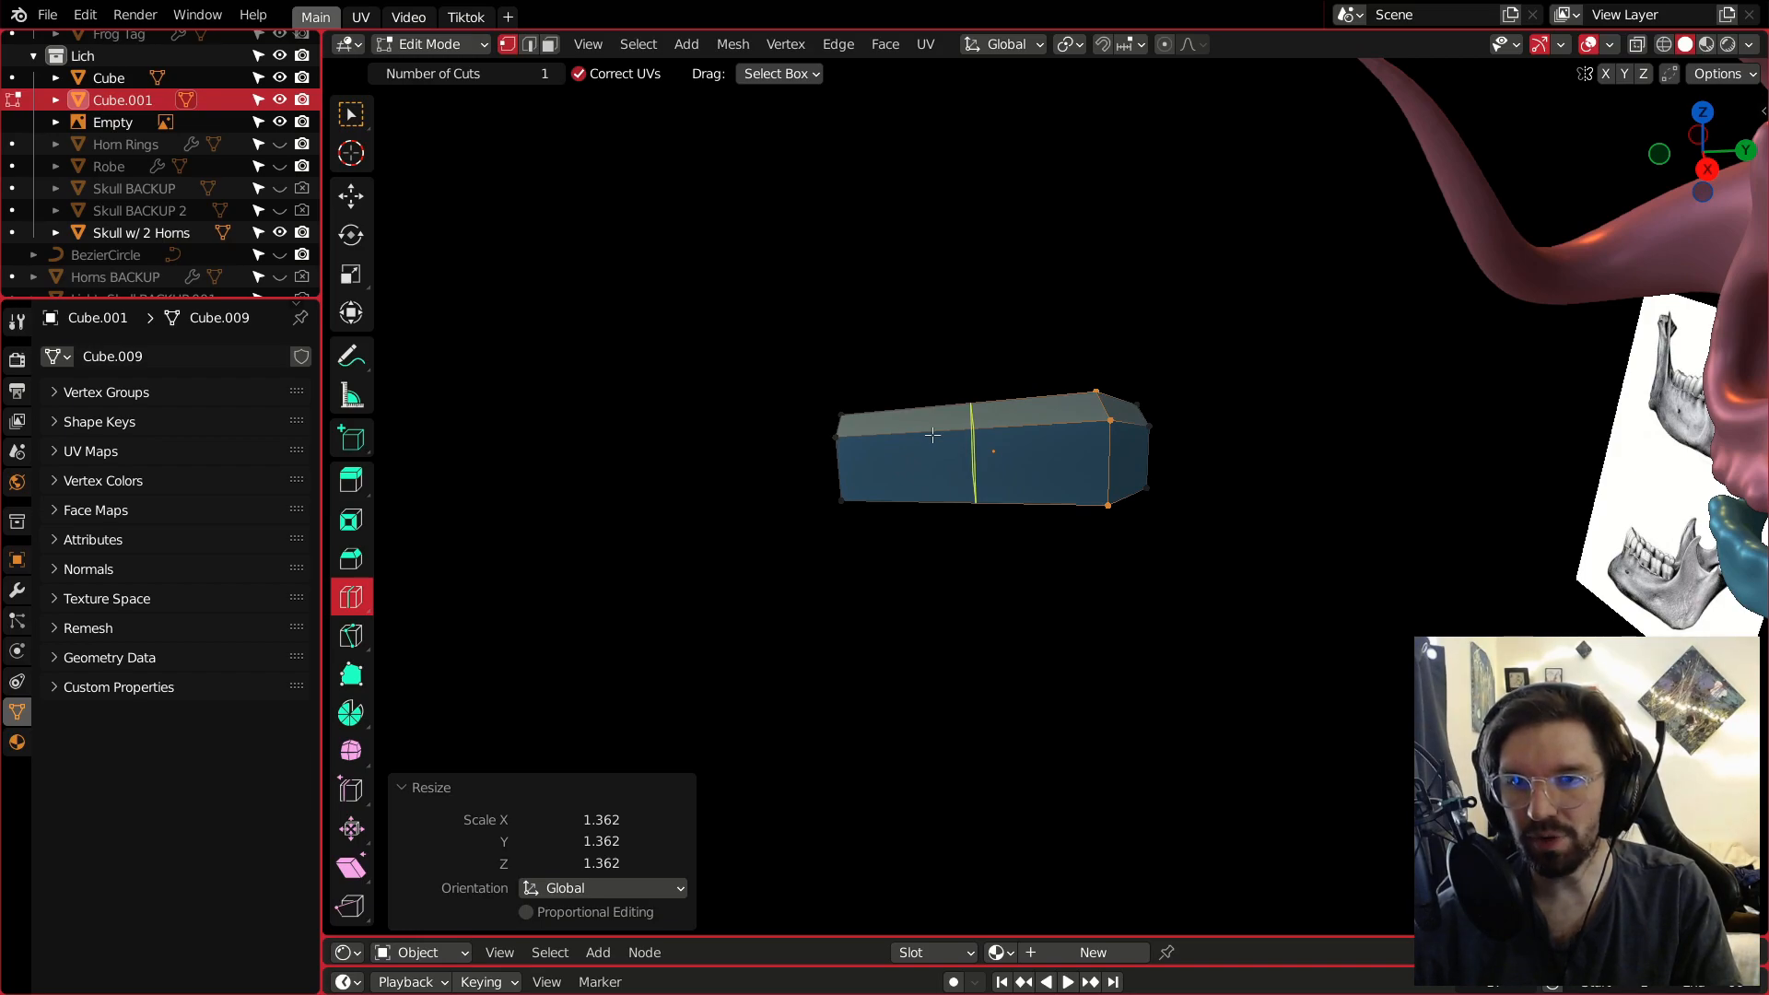
{"action": "left_click", "coordinate": [933, 434]}
Select the bar's end face farthest from the skull and move it about 0.530 m on X and -0.152 m on Z to bend the bar.
{"action": "left_click", "coordinate": [362, 110]}
{"action": "middle_click_drag", "start_coordinate": [770, 232], "coordinate": [797, 174]}
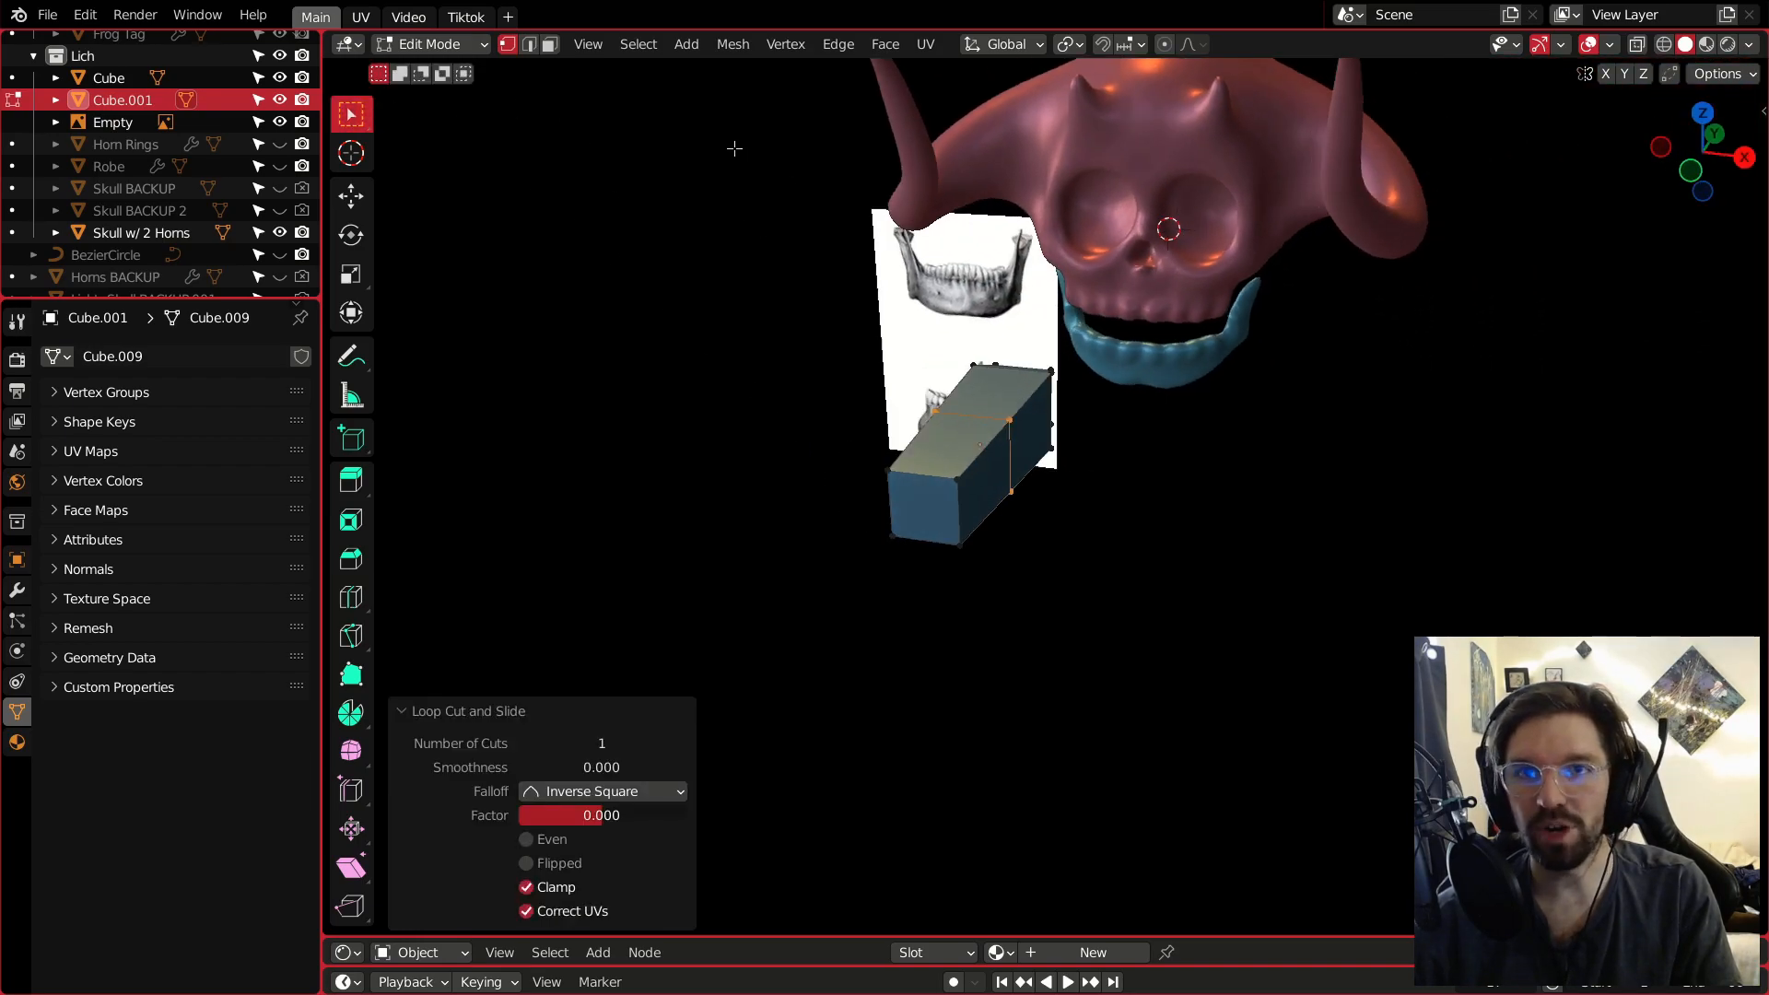
{"action": "left_click", "coordinate": [913, 498]}
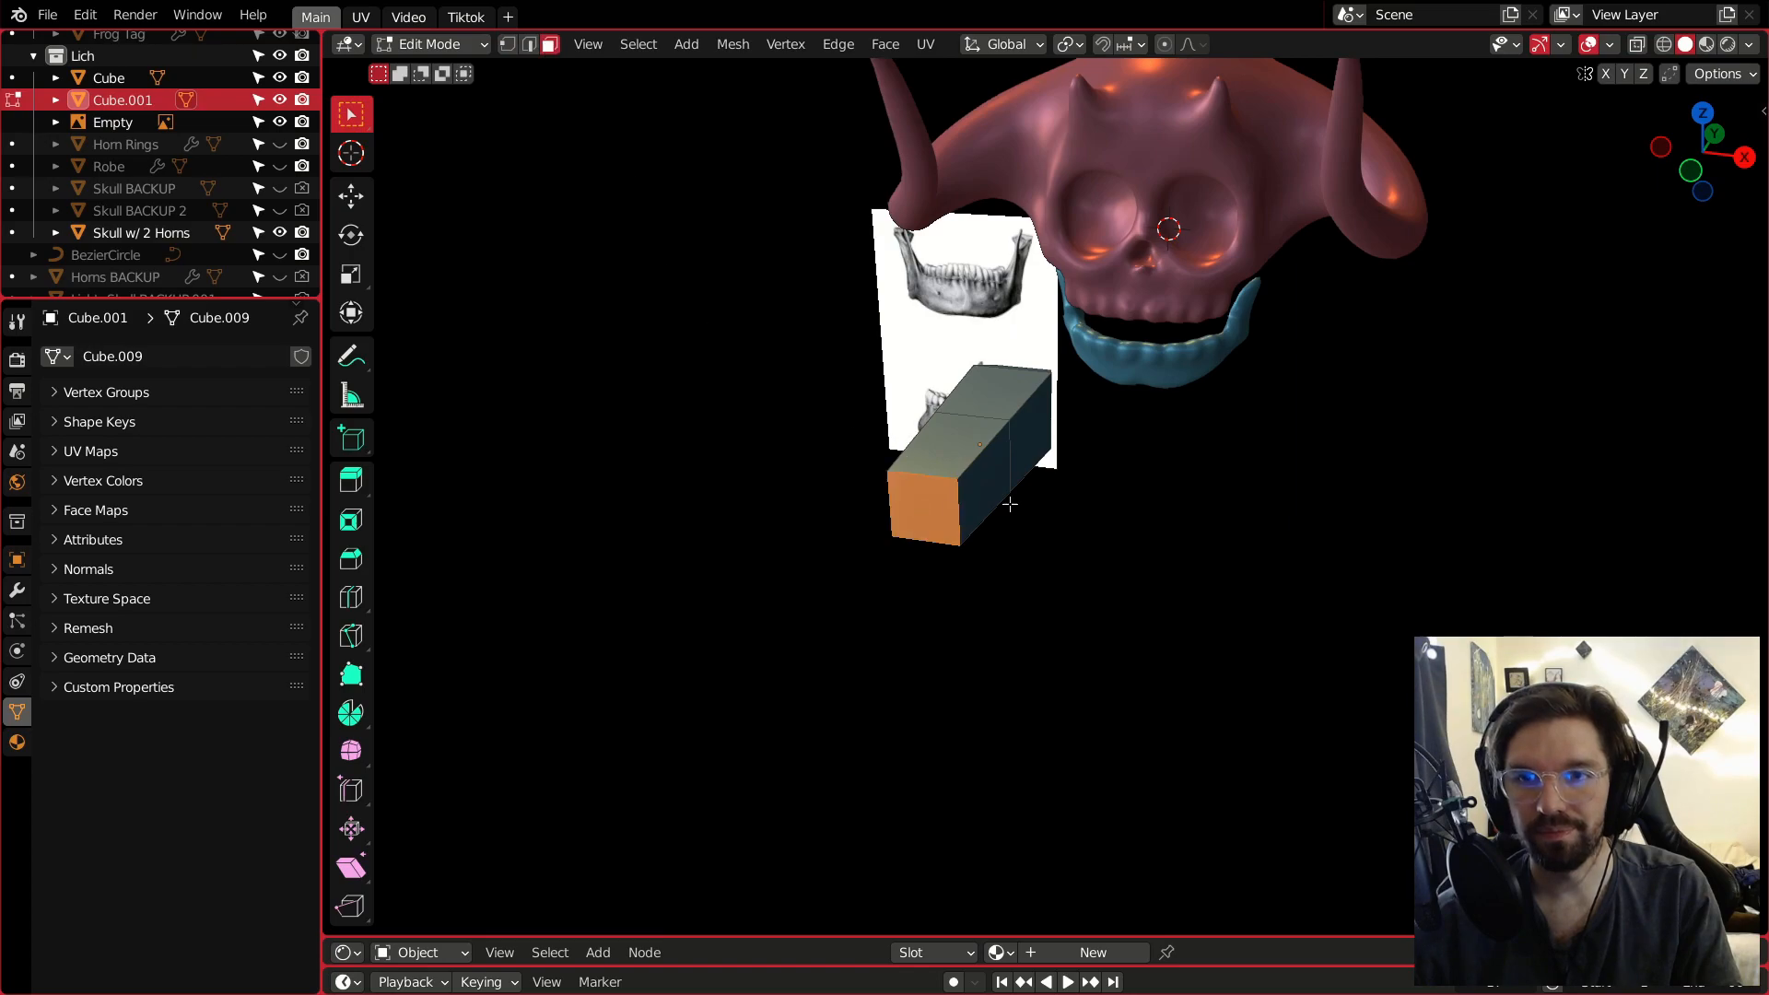
{"action": "left_click", "coordinate": [1691, 171]}
{"action": "key", "text": "g"}
{"action": "left_click", "coordinate": [1244, 553]}
{"action": "middle_click_drag", "start_coordinate": [1248, 552], "coordinate": [983, 551]}
{"action": "scroll", "coordinate": [1033, 547], "scroll_direction": "up", "scroll_amount": 2}
{"action": "key", "text": "r"}
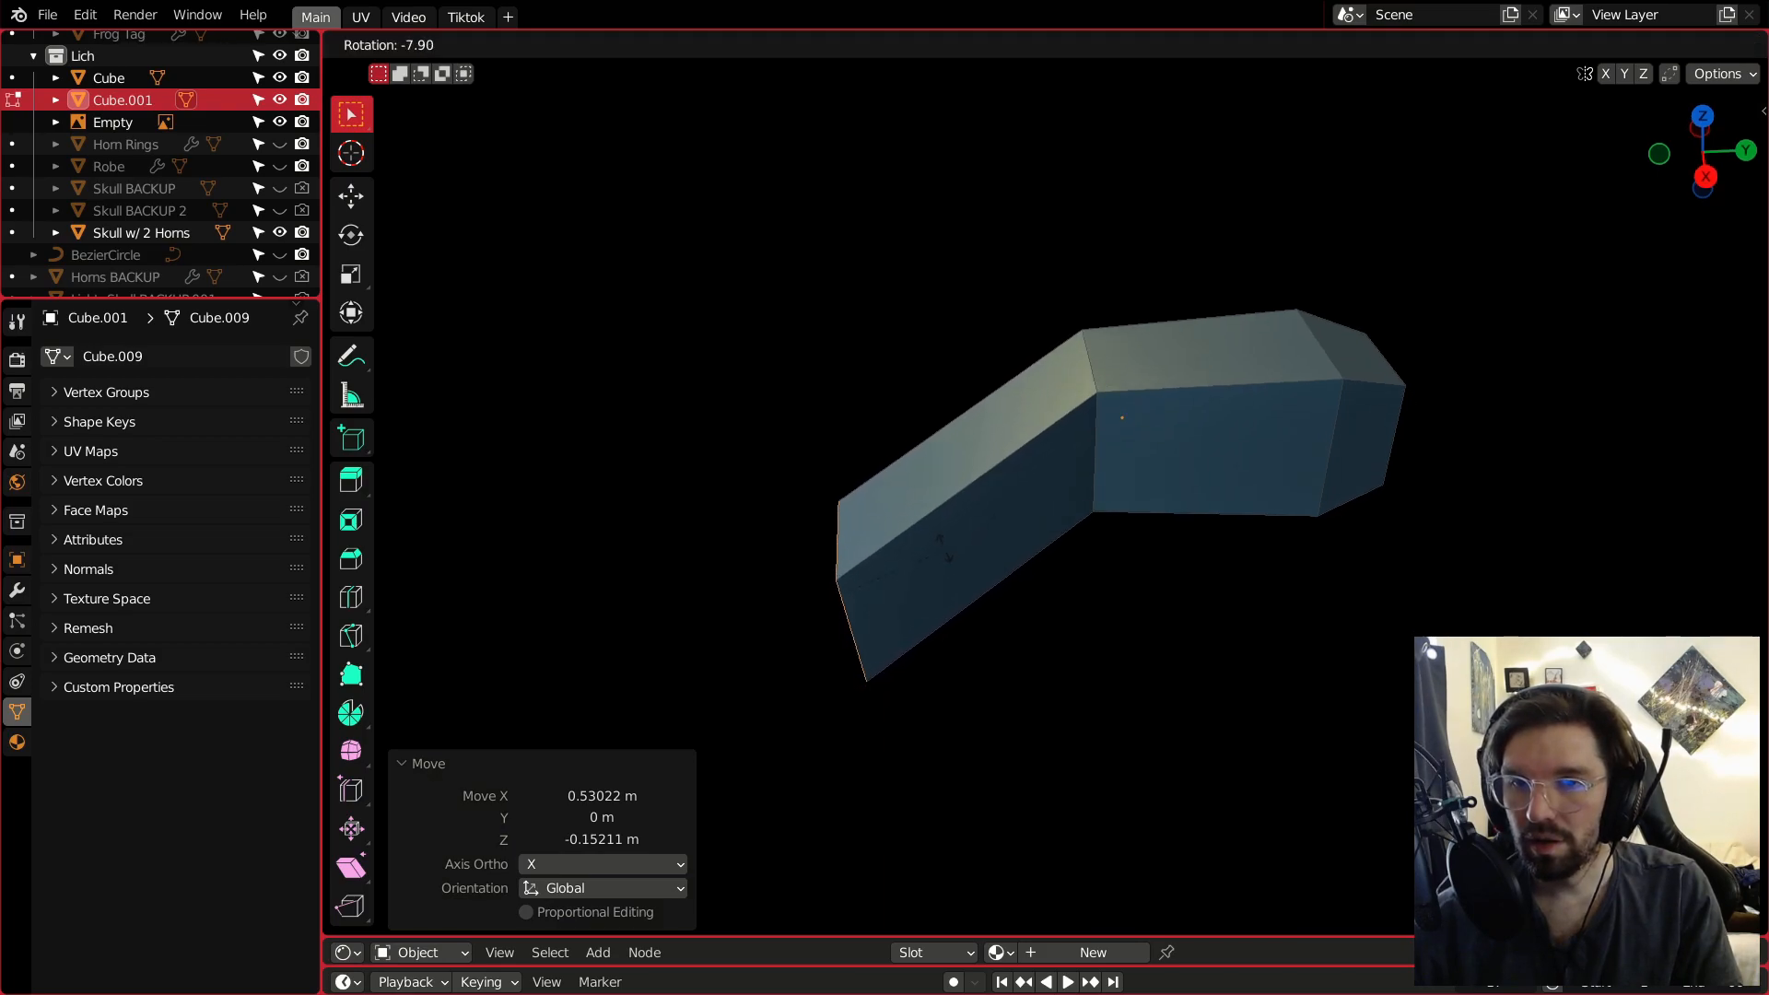
{"action": "right_click", "coordinate": [950, 551]}
{"action": "mouse_move", "coordinate": [872, 604]}
{"action": "middle_mouse_down"}
{"action": "mouse_move", "coordinate": [1007, 549]}
{"action": "mouse_move", "coordinate": [876, 585]}
{"action": "middle_mouse_up"}
{"action": "key", "text": "r"}
{"action": "right_click", "coordinate": [989, 528]}
{"action": "scroll", "coordinate": [907, 557], "scroll_direction": "up", "scroll_amount": 2}
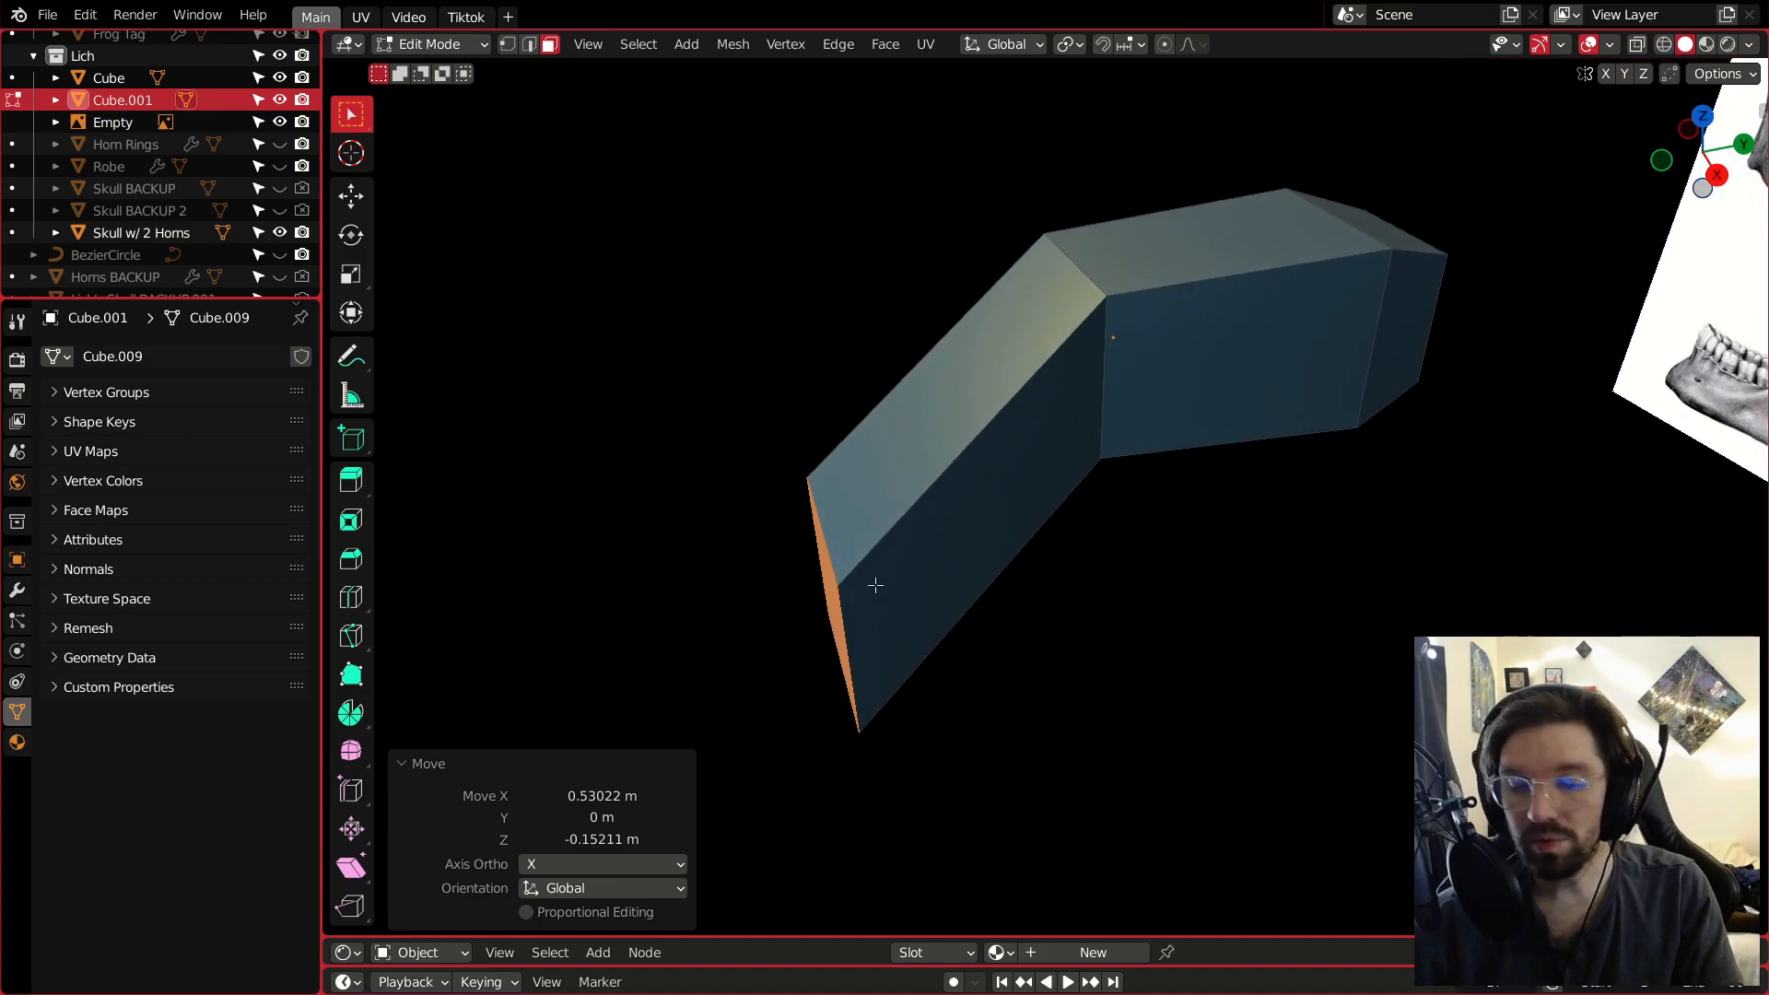
Rotate the selected end face 28.1° about Z and 11° about Y, and tilt it about X to follow the bend.
{"action": "key", "text": "r"}
{"action": "key", "text": "z"}
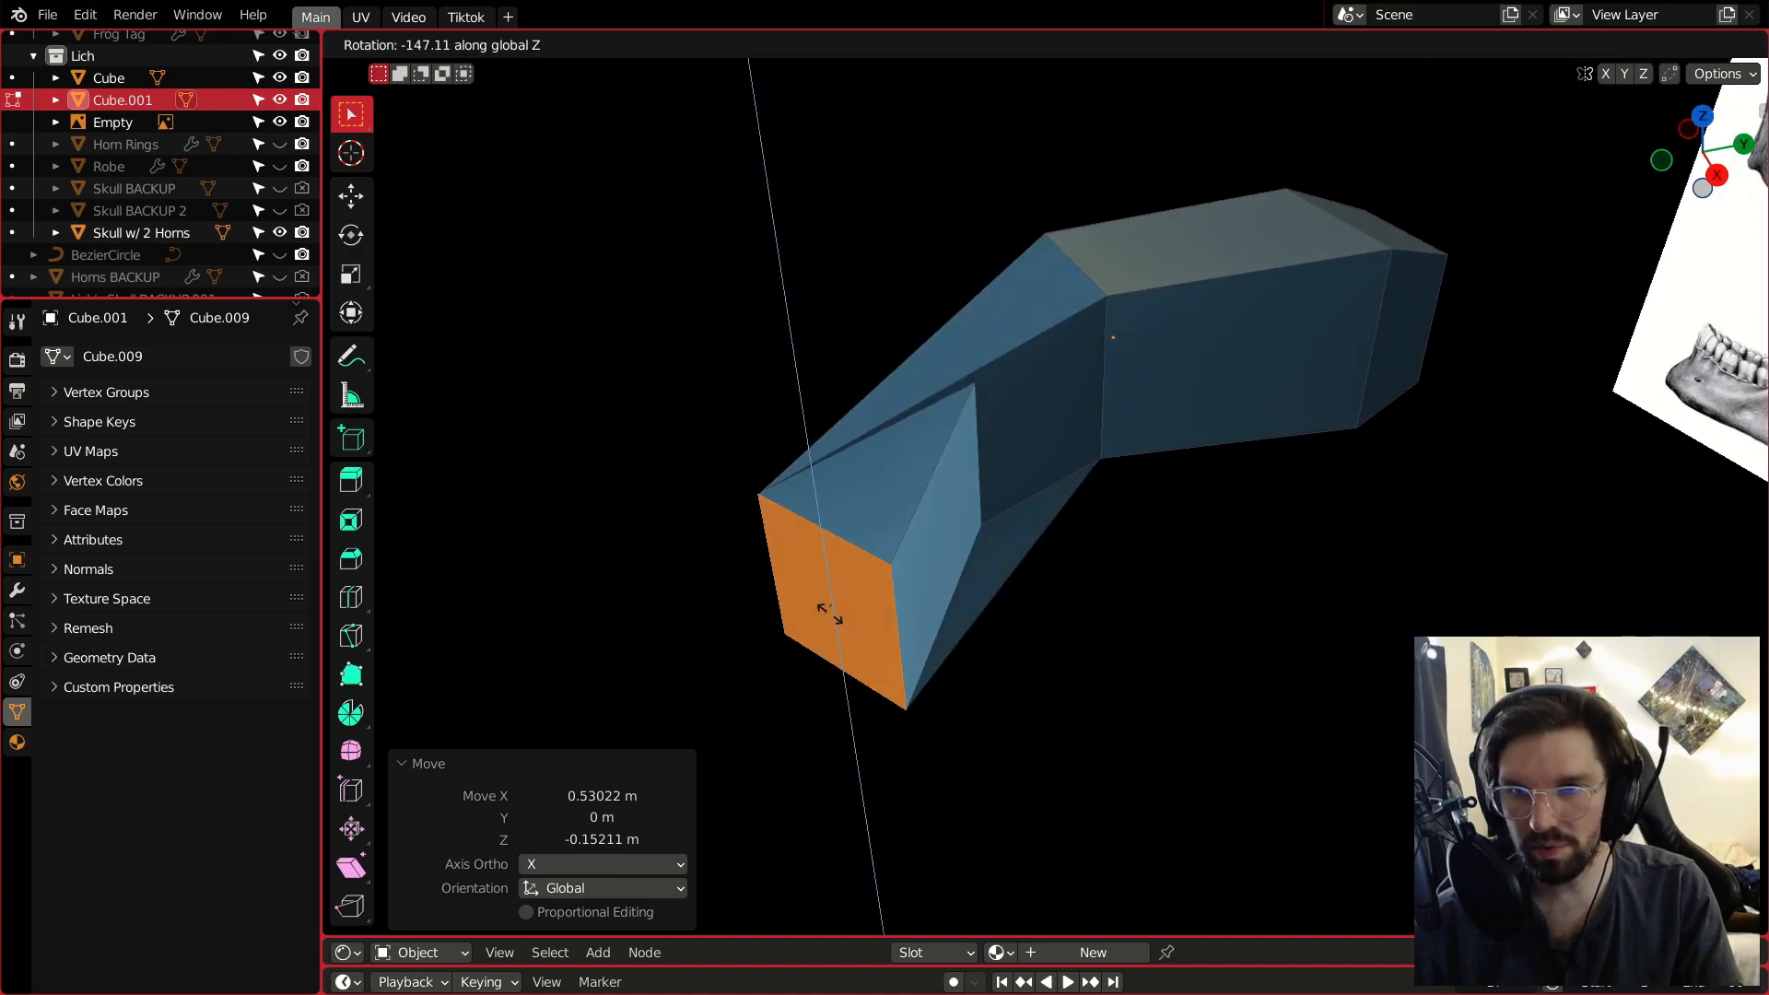
{"action": "left_click", "coordinate": [1115, 282]}
{"action": "middle_click_drag", "start_coordinate": [995, 437], "coordinate": [982, 387]}
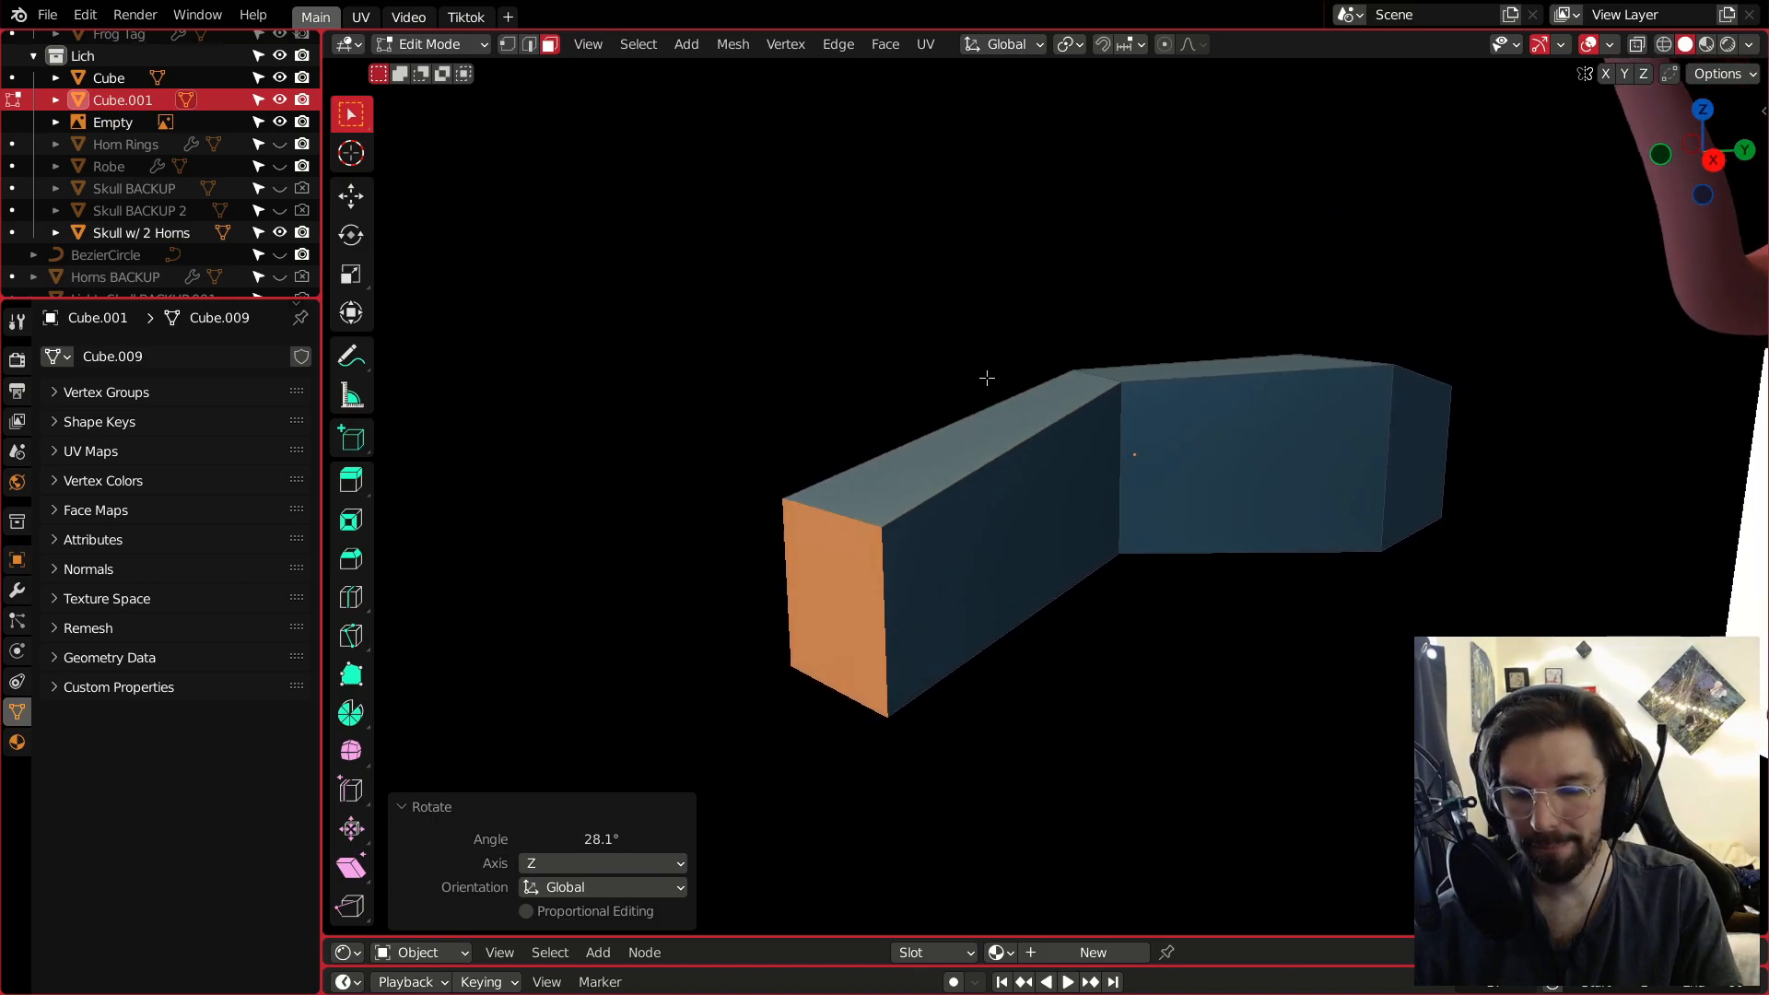
{"action": "key", "text": "r"}
{"action": "key", "text": "y"}
{"action": "left_click", "coordinate": [1004, 433]}
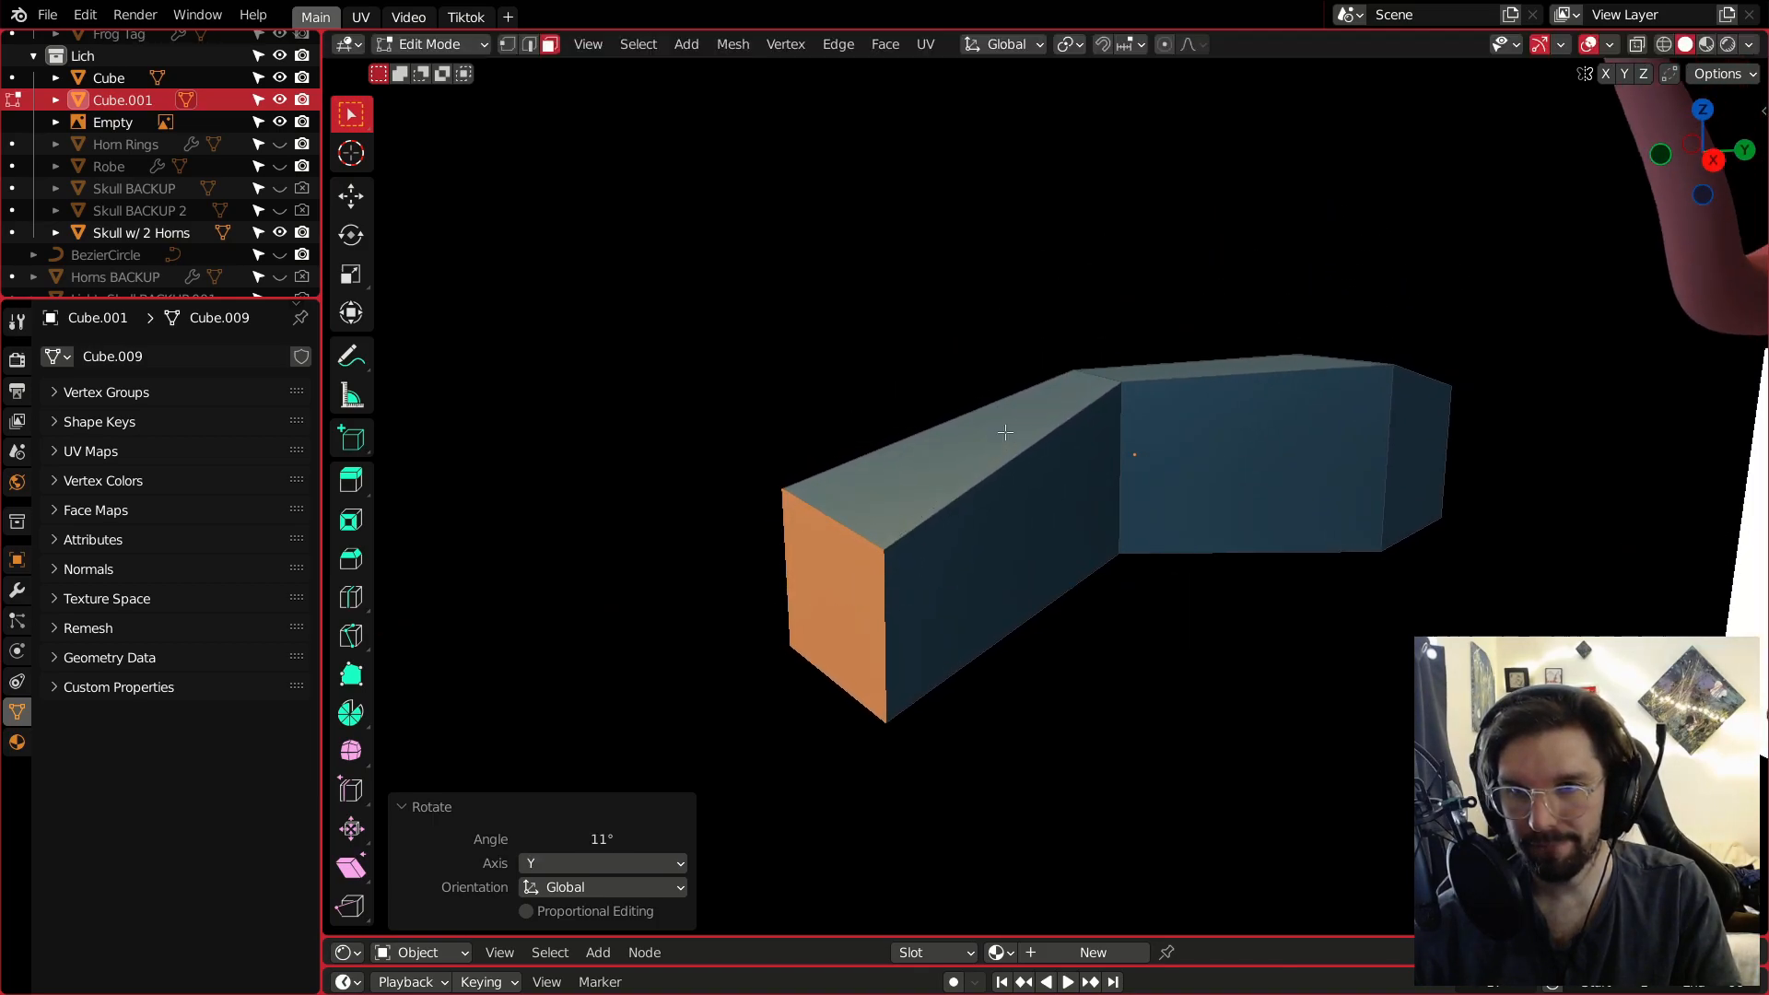
{"action": "key", "text": "r"}
{"action": "key", "text": "x"}
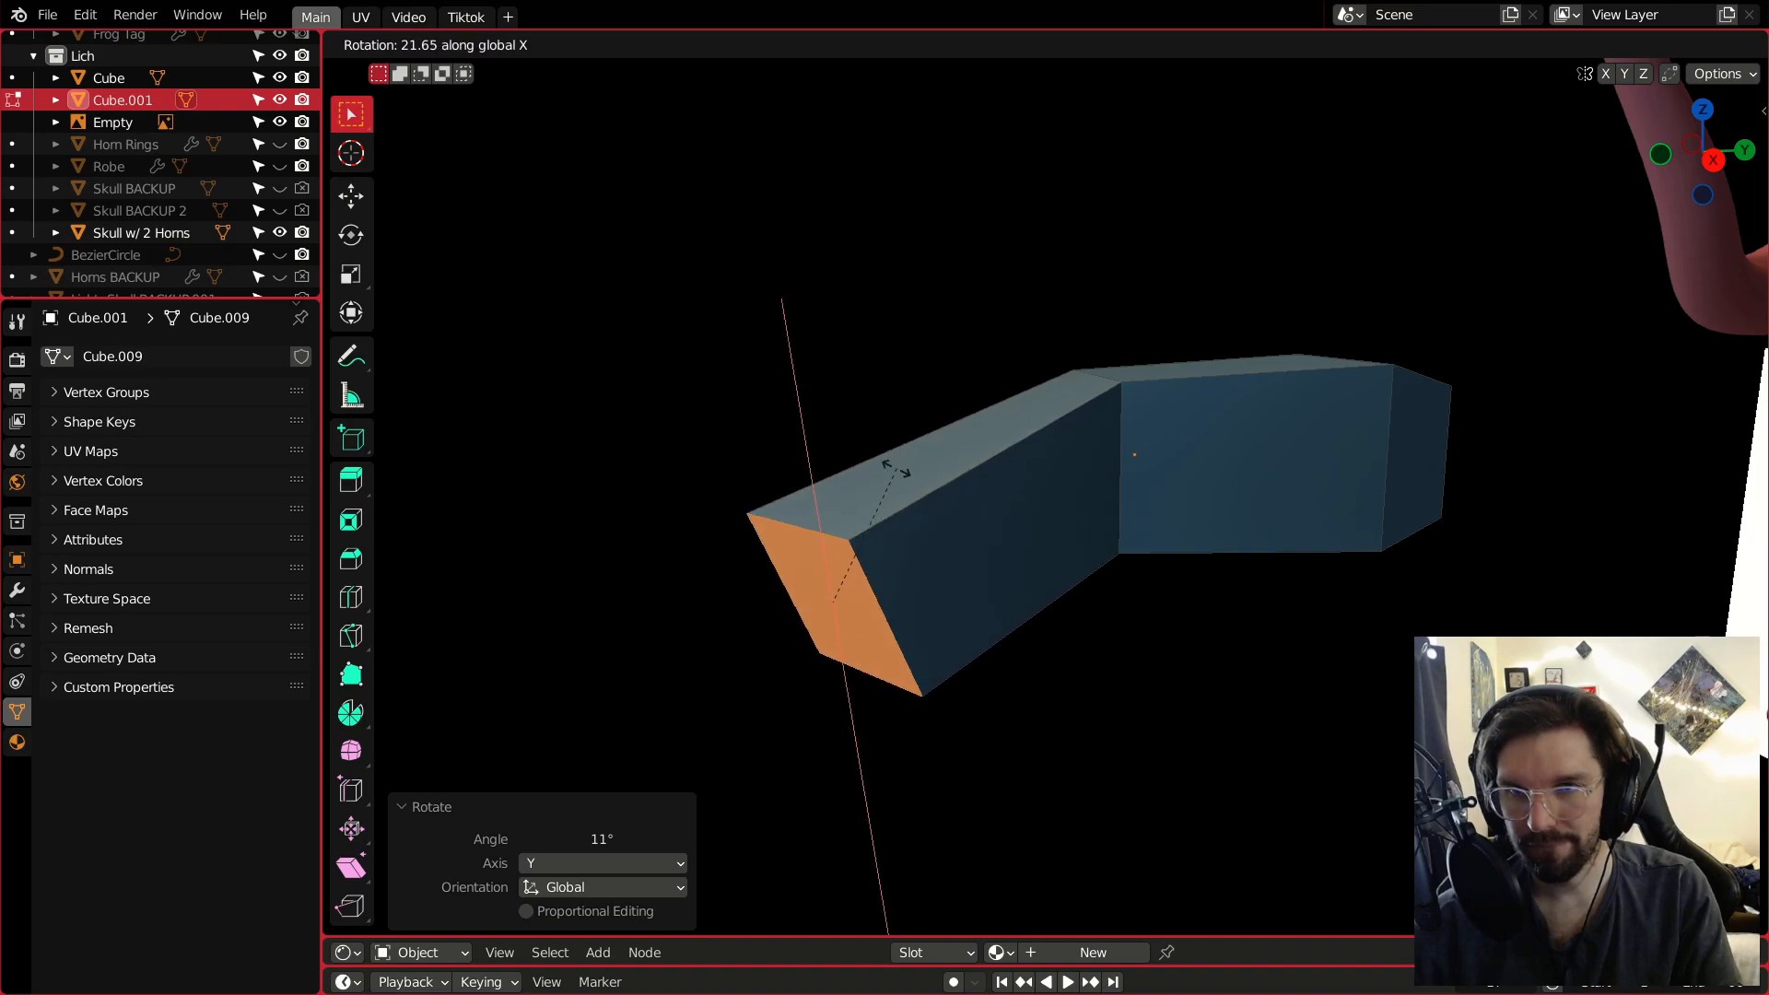
{"action": "left_click", "coordinate": [906, 466]}
Scale the selected end face down by 0.438 to taper the piece toward its tip.
{"action": "scroll", "coordinate": [930, 433], "scroll_direction": "down", "scroll_amount": 4}
{"action": "middle_click_drag", "start_coordinate": [931, 433], "coordinate": [876, 502]}
{"action": "scroll", "coordinate": [916, 513], "scroll_direction": "up", "scroll_amount": 3}
{"action": "key", "text": "s"}
{"action": "left_click", "coordinate": [993, 469]}
{"action": "middle_click_drag", "start_coordinate": [993, 469], "coordinate": [988, 467]}
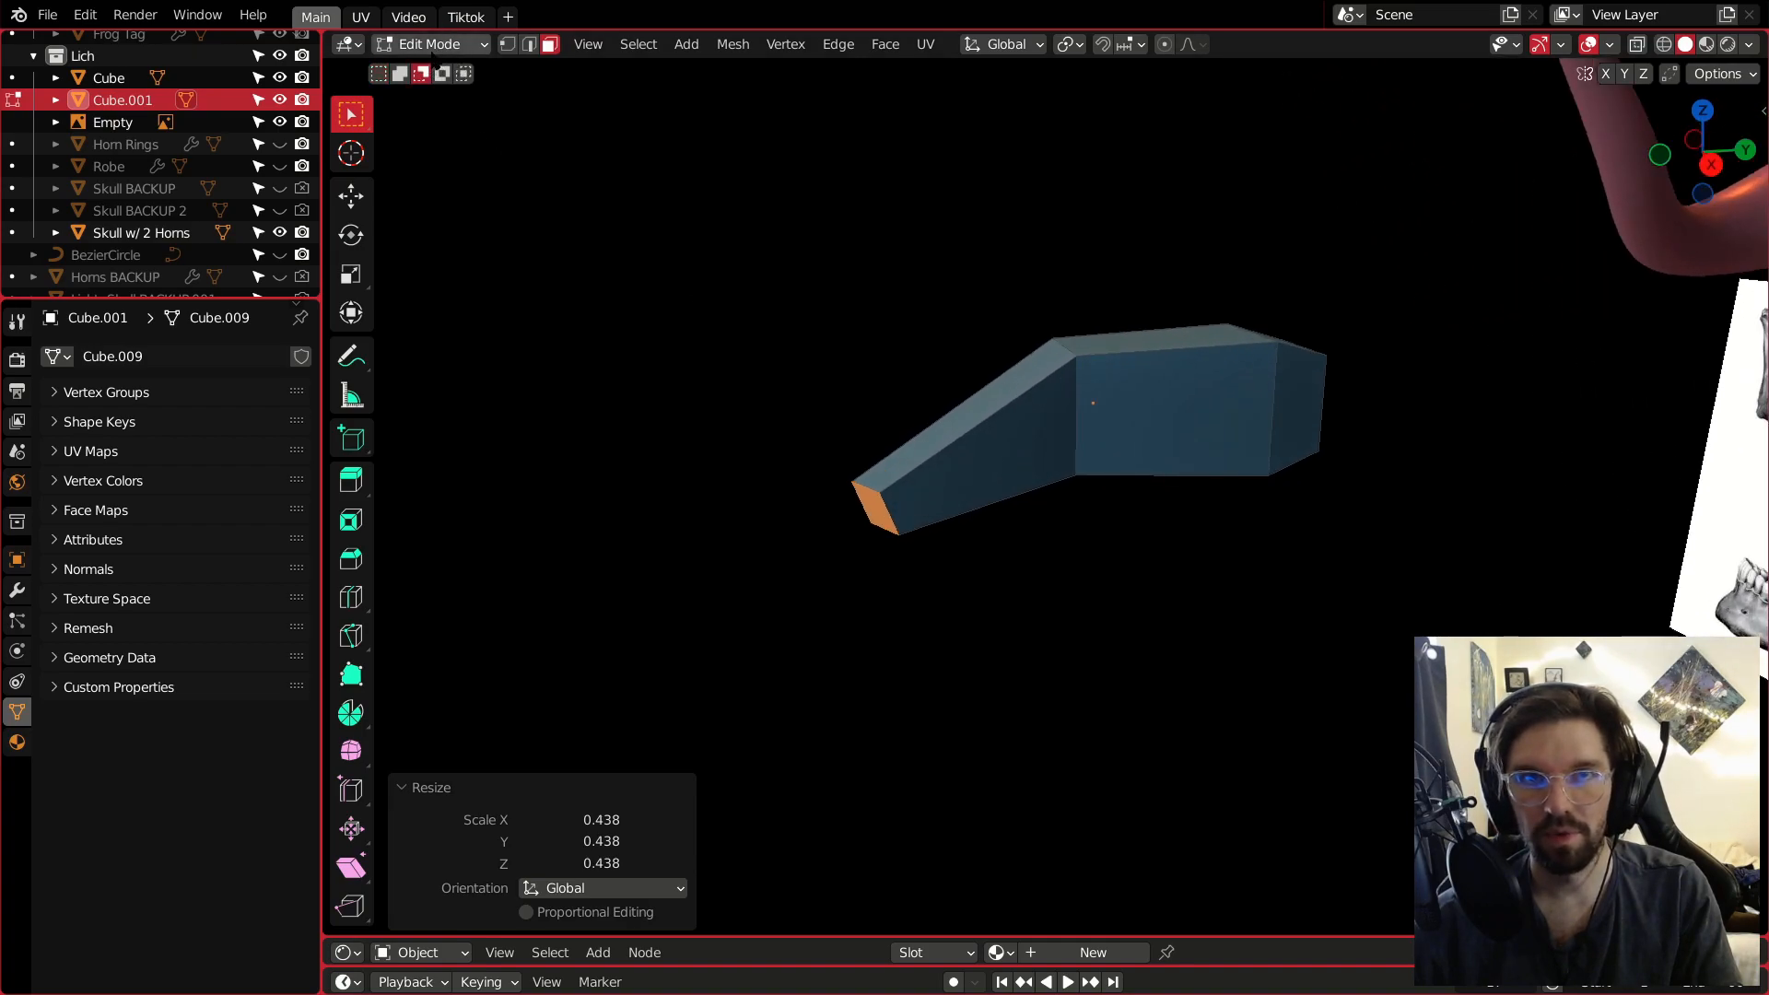
In Object Mode, add a Subdivision Surface modifier to the bent piece with viewport and render levels of 3.
{"action": "left_click", "coordinate": [435, 44]}
{"action": "left_click", "coordinate": [446, 67]}
{"action": "left_click", "coordinate": [885, 354]}
{"action": "left_click", "coordinate": [1080, 423]}
{"action": "left_click", "coordinate": [17, 589]}
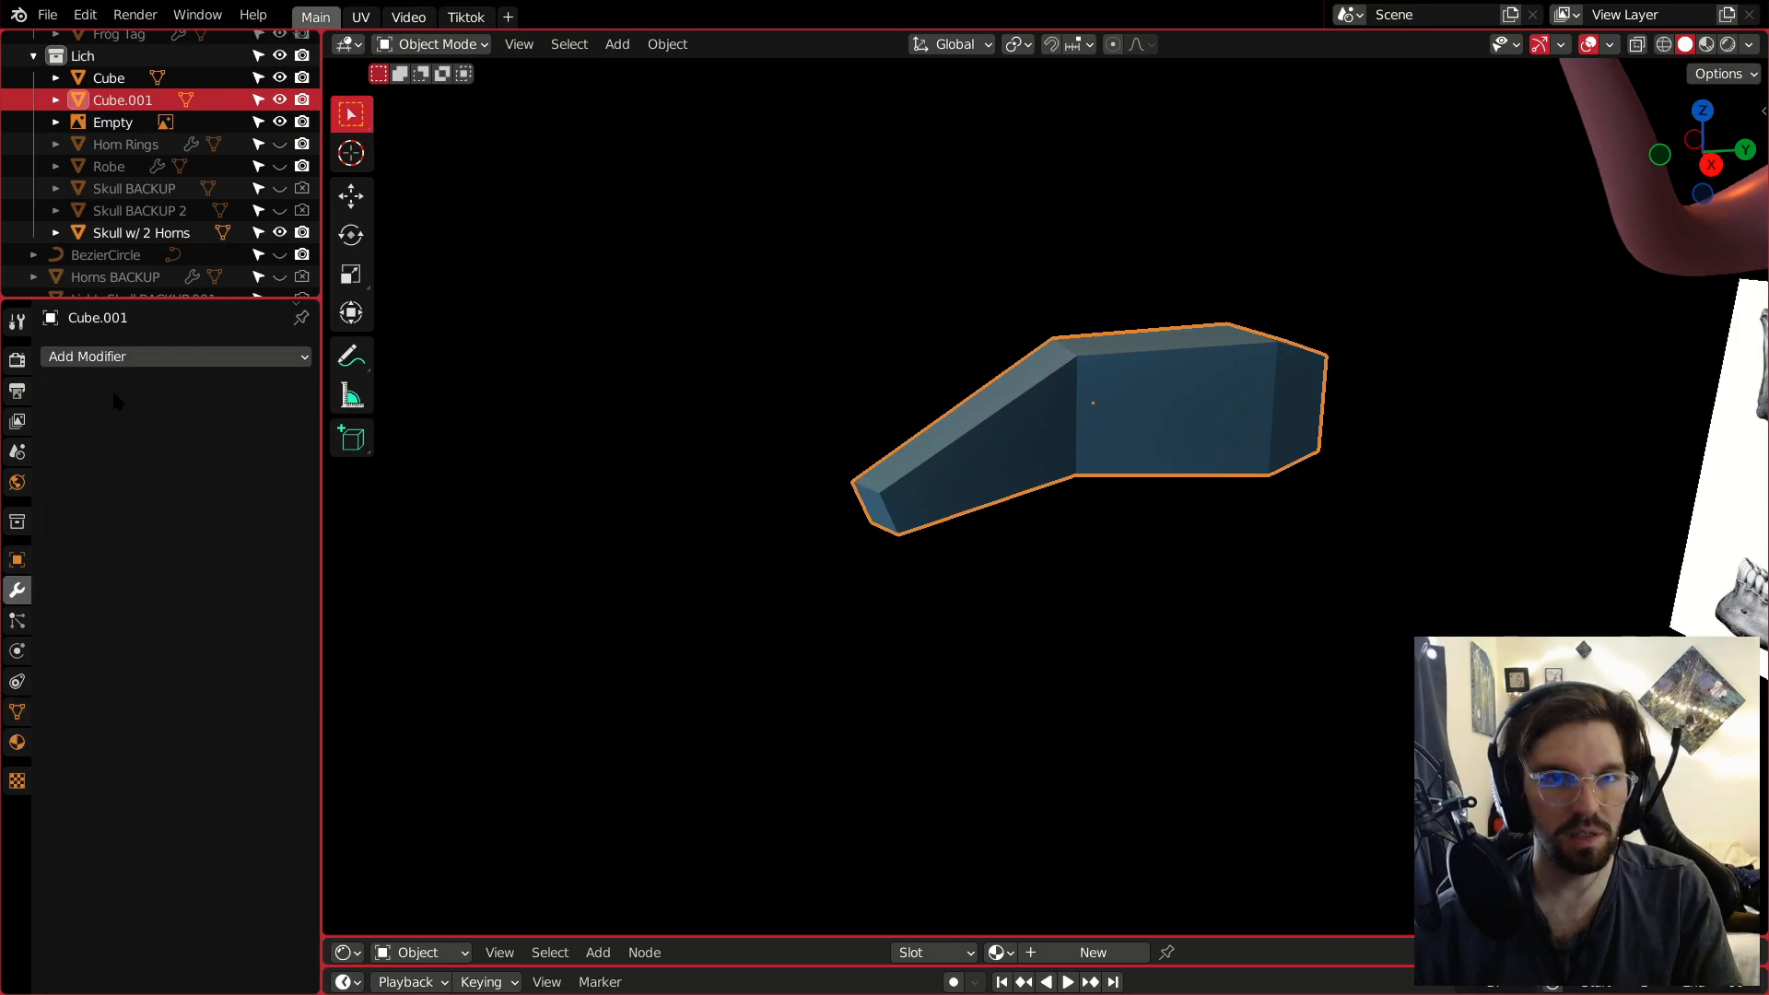
{"action": "left_click", "coordinate": [115, 357]}
{"action": "left_click", "coordinate": [343, 758]}
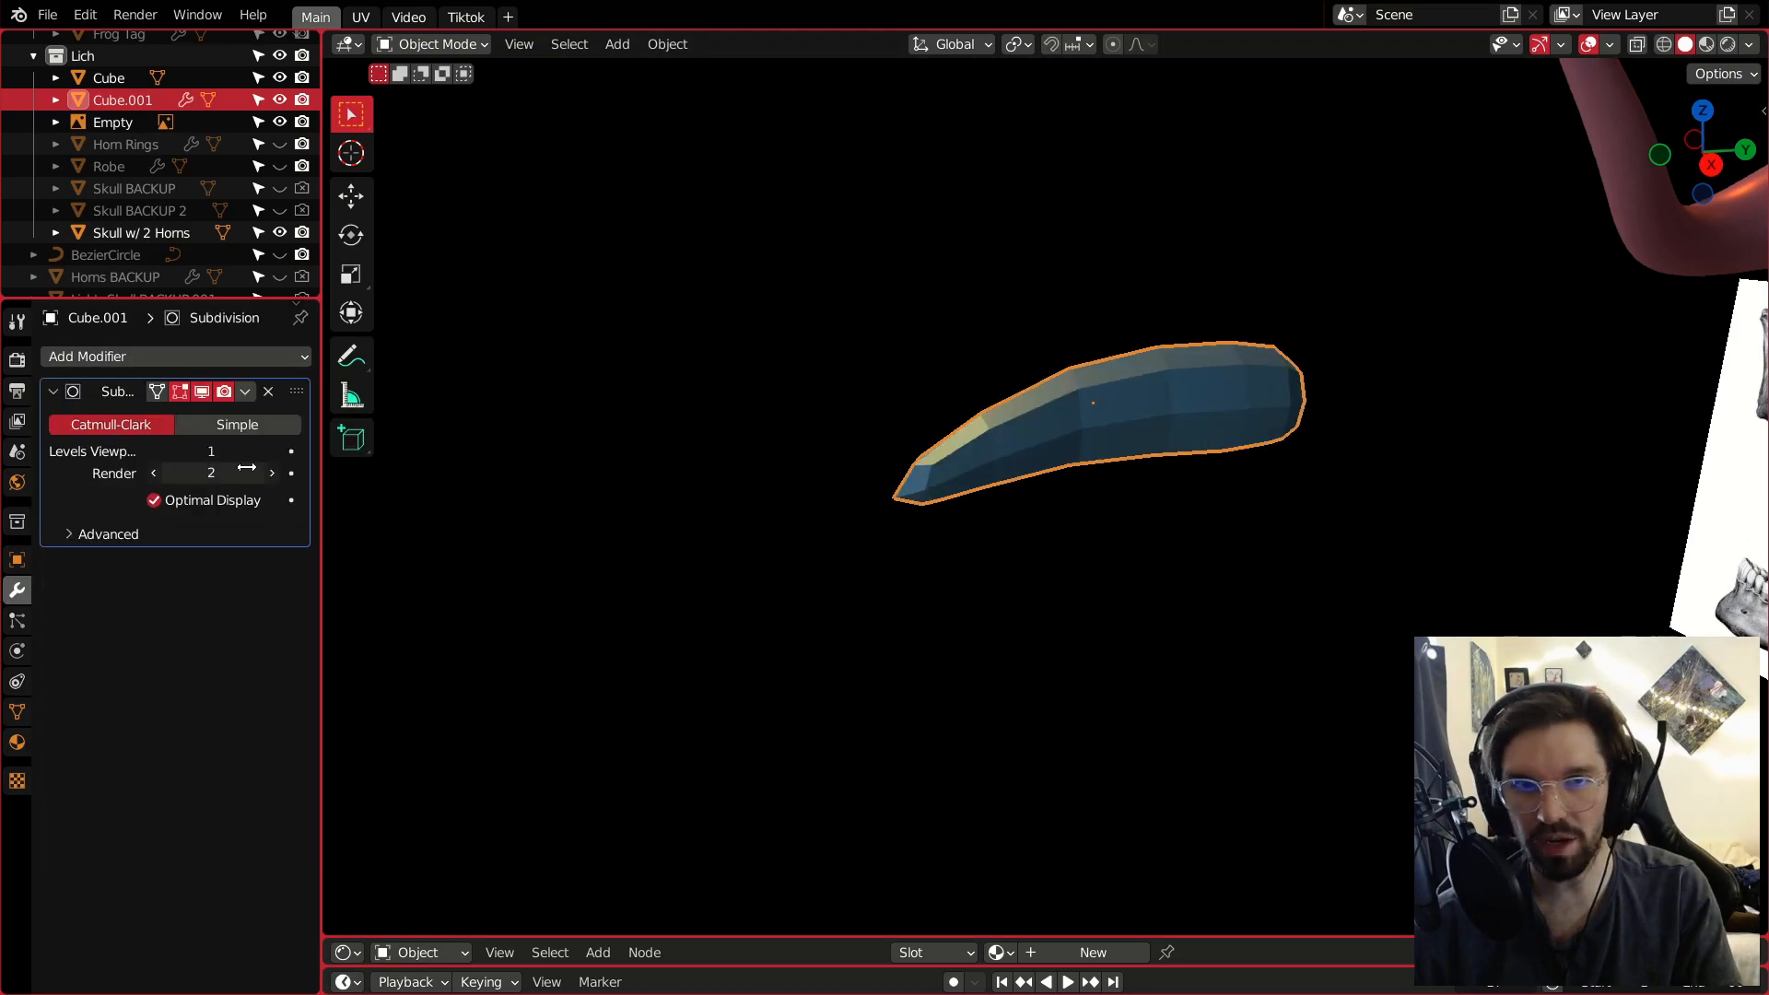
{"action": "left_click", "coordinate": [272, 451]}
{"action": "left_click", "coordinate": [272, 451]}
{"action": "left_click", "coordinate": [272, 472]}
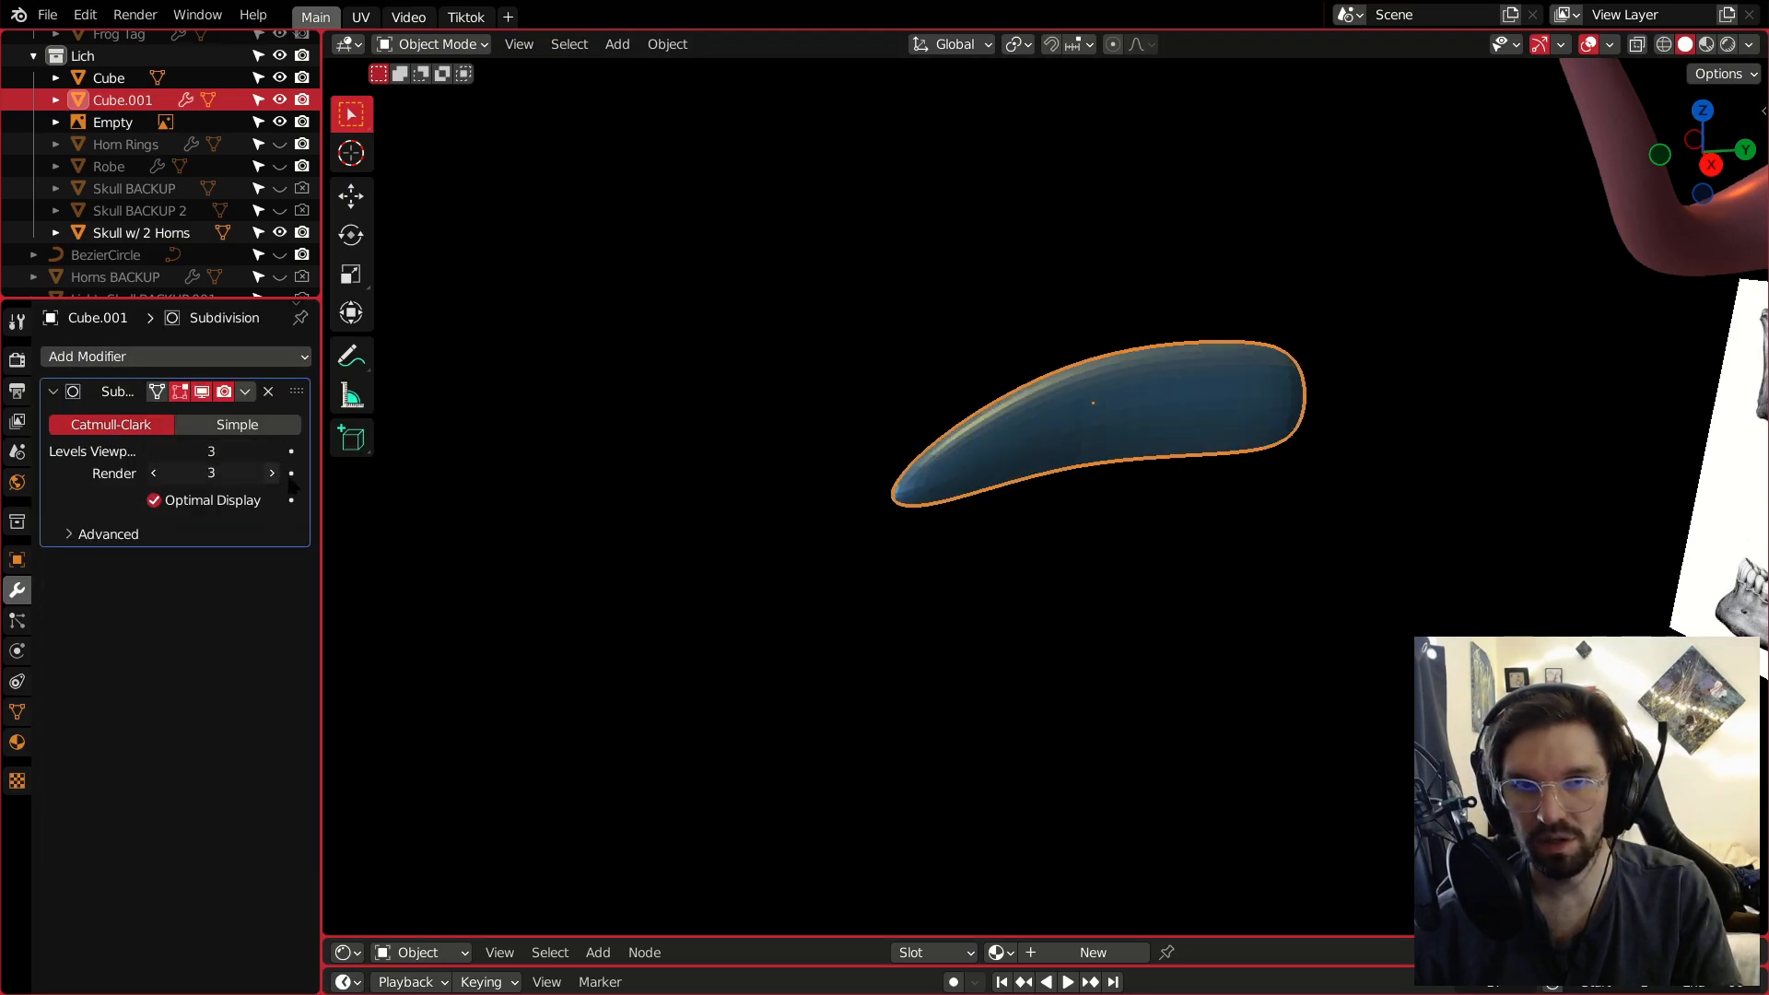
In Edit Mode, raise the piece's middle edge loop along Z to strengthen the arch, and return to Object Mode.
{"action": "left_click", "coordinate": [885, 553]}
{"action": "middle_click_drag", "start_coordinate": [738, 553], "coordinate": [968, 557]}
{"action": "middle_click_drag", "start_coordinate": [1244, 535], "coordinate": [784, 581], "text": "shift"}
{"action": "left_click", "coordinate": [1079, 447]}
{"action": "middle_click_drag", "start_coordinate": [1079, 447], "coordinate": [1110, 419]}
{"action": "left_click", "coordinate": [443, 44]}
{"action": "left_click", "coordinate": [444, 91]}
{"action": "middle_click_drag", "start_coordinate": [1336, 419], "coordinate": [954, 493]}
{"action": "middle_click_drag", "start_coordinate": [953, 493], "coordinate": [908, 492]}
{"action": "scroll", "coordinate": [907, 492], "scroll_direction": "up", "scroll_amount": 3}
{"action": "middle_click_drag", "start_coordinate": [1087, 480], "coordinate": [1041, 490]}
{"action": "middle_click_drag", "start_coordinate": [947, 373], "coordinate": [773, 409], "text": "shift"}
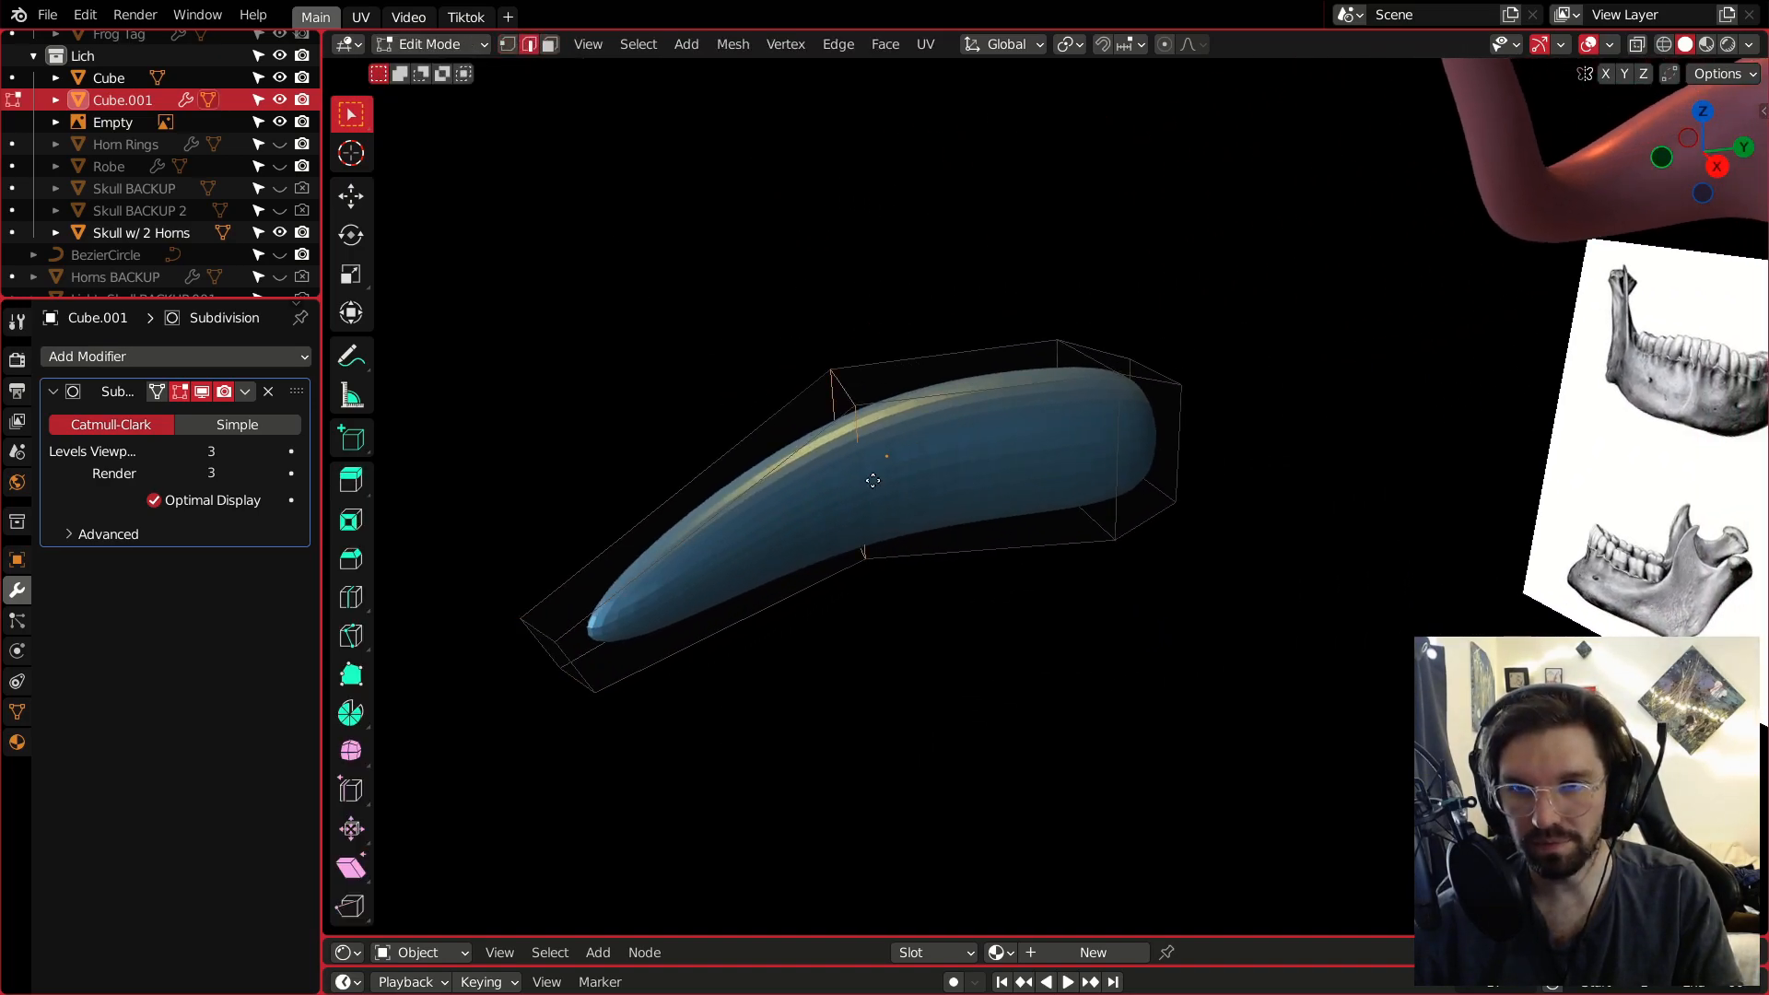
{"action": "key", "text": "g"}
{"action": "key", "text": "z"}
{"action": "left_click", "coordinate": [1054, 229]}
{"action": "middle_click_drag", "start_coordinate": [1054, 229], "coordinate": [1133, 355]}
{"action": "left_click", "coordinate": [429, 44]}
{"action": "left_click", "coordinate": [429, 64]}
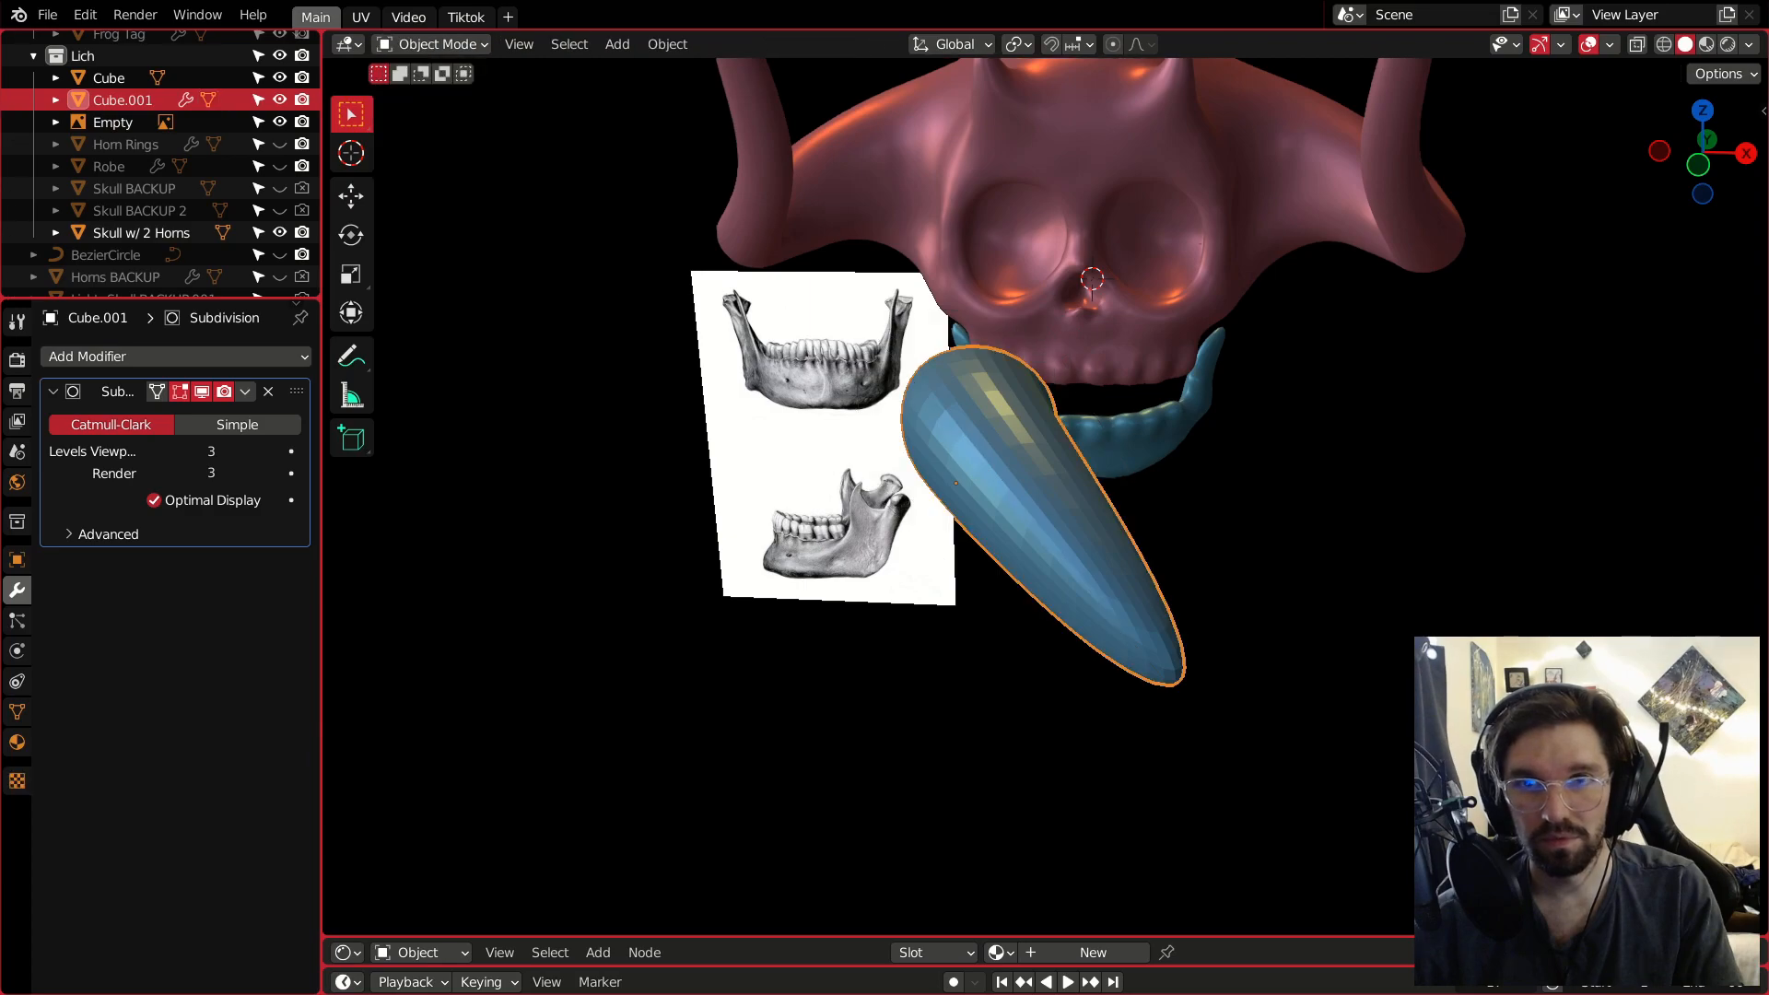
Add a Mirror modifier on the X axis to the curved piece, with Skull w/ 2 Horns as the mirror object.
{"action": "left_click", "coordinate": [636, 397]}
{"action": "scroll", "coordinate": [808, 448], "scroll_direction": "down", "scroll_amount": 5}
{"action": "left_click", "coordinate": [844, 494]}
{"action": "left_click", "coordinate": [867, 441]}
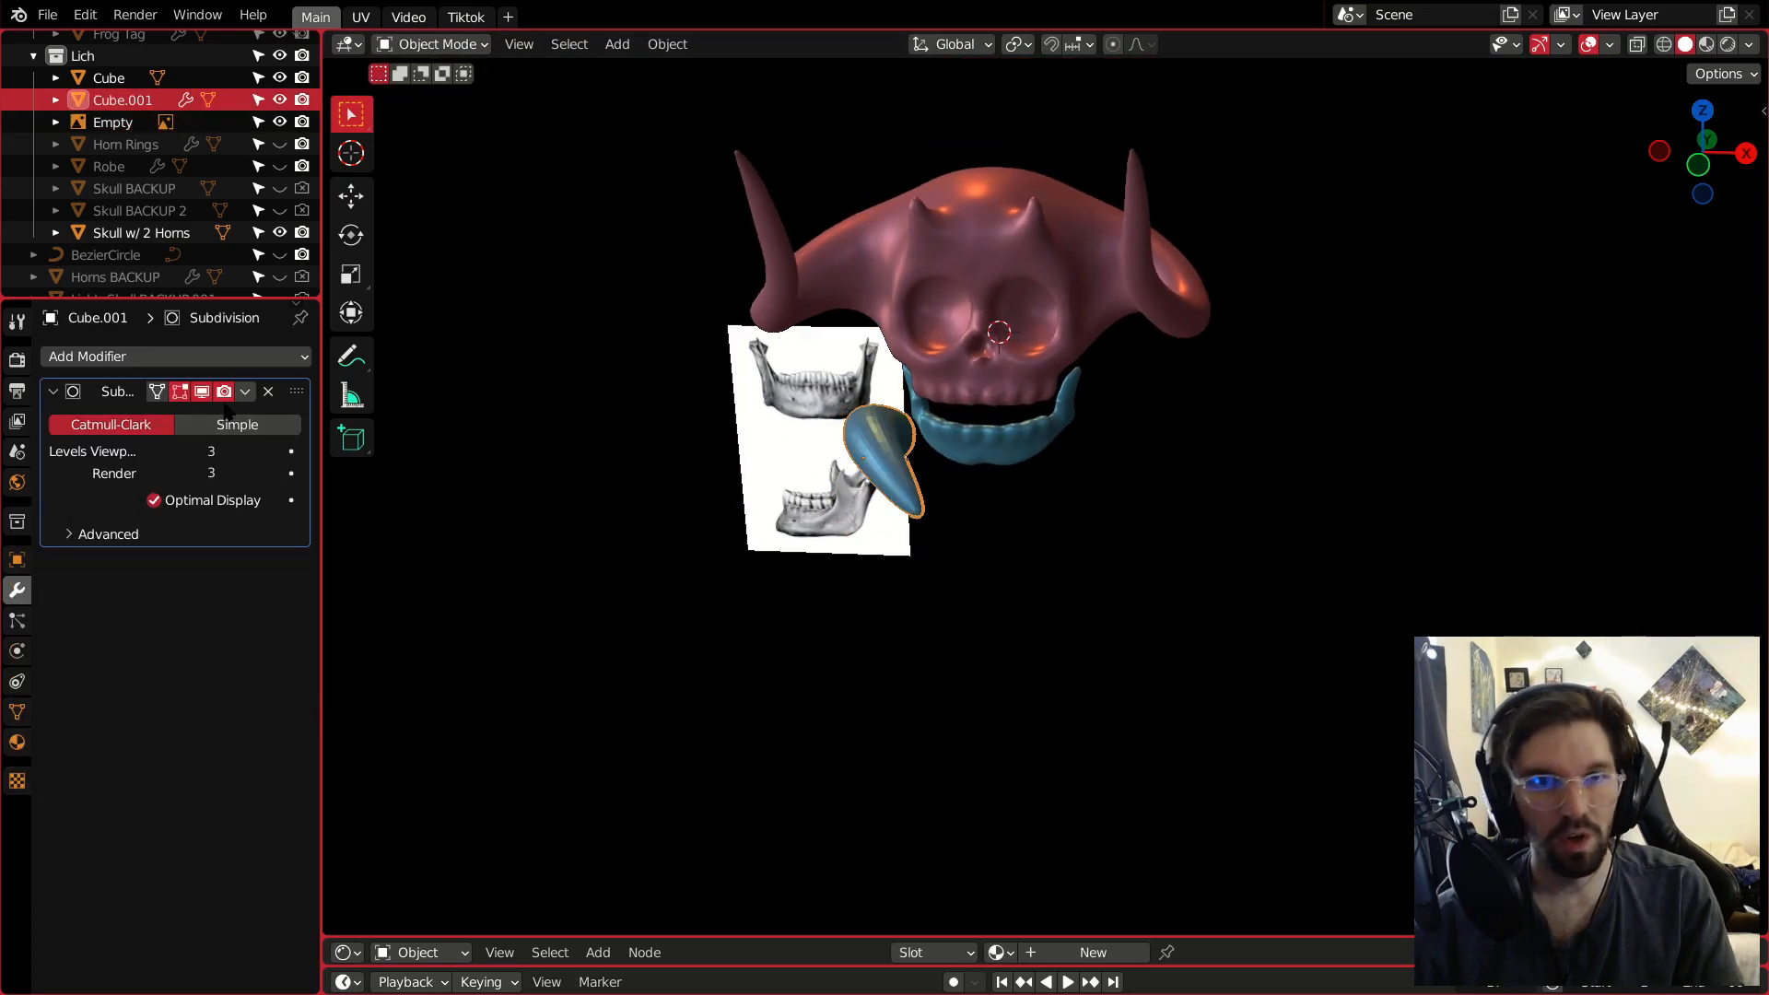
{"action": "left_click", "coordinate": [198, 355]}
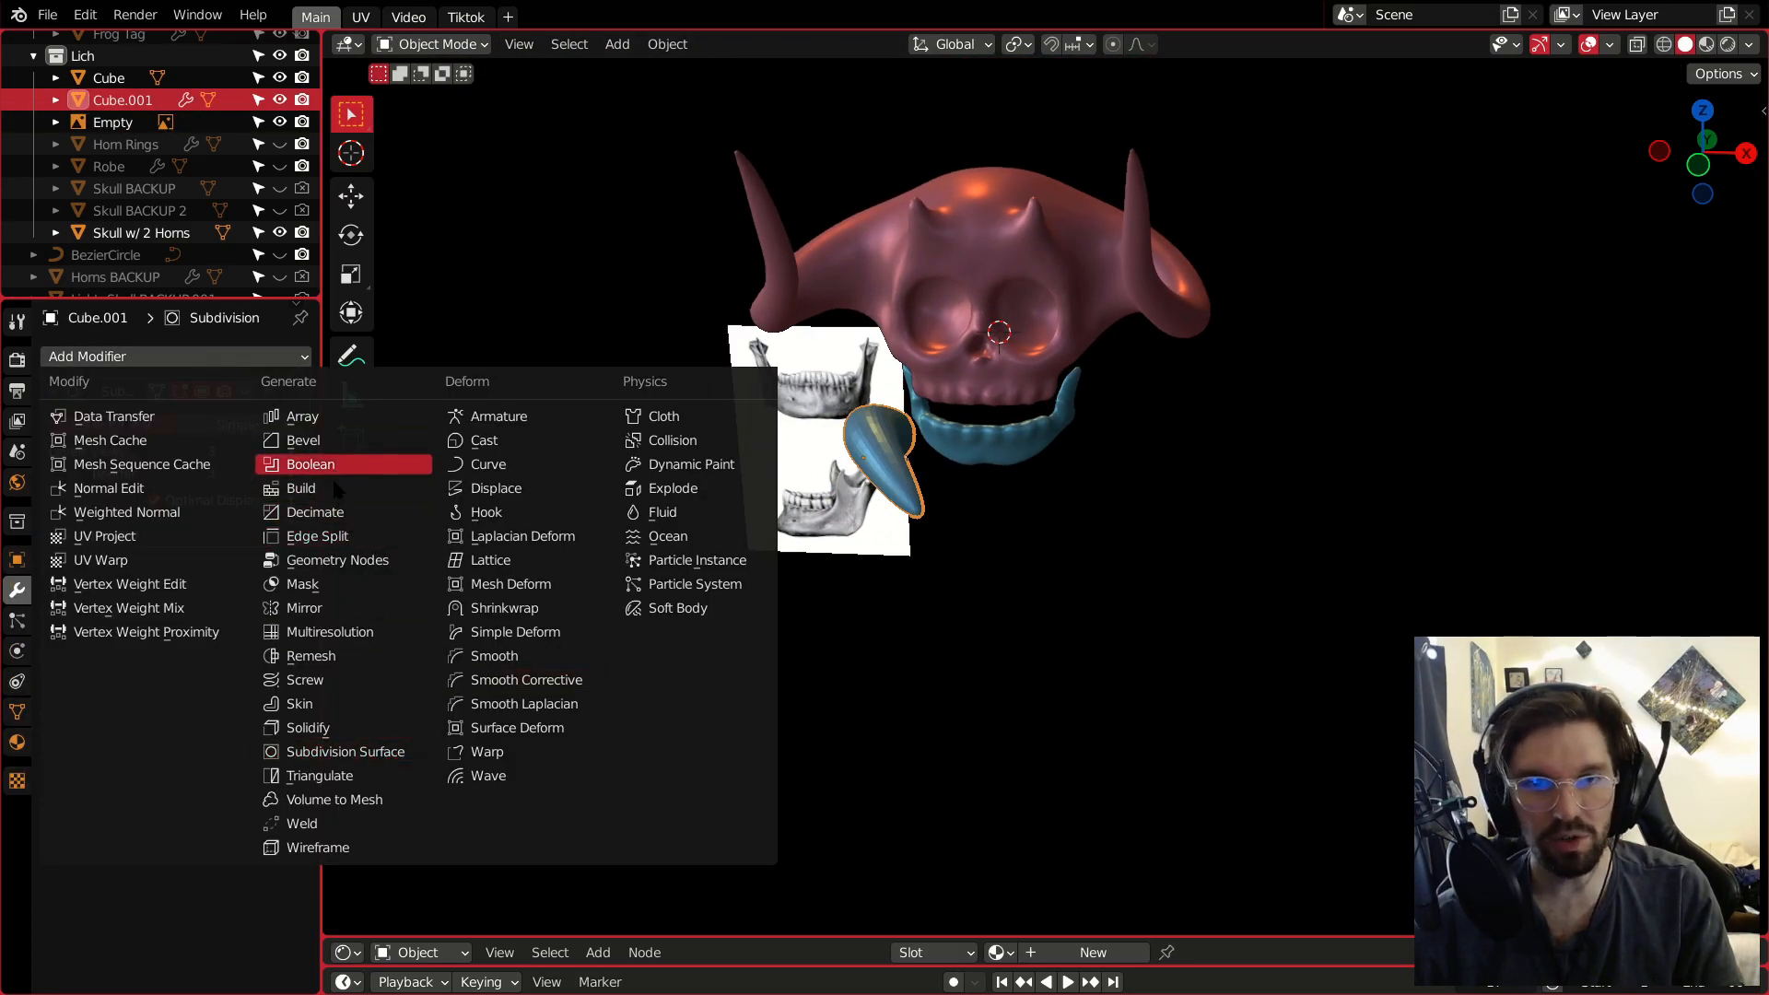
{"action": "left_click", "coordinate": [304, 608]}
{"action": "left_click", "coordinate": [223, 675]}
{"action": "scroll", "coordinate": [272, 885], "scroll_direction": "down", "scroll_amount": 5}
{"action": "left_click", "coordinate": [272, 885]}
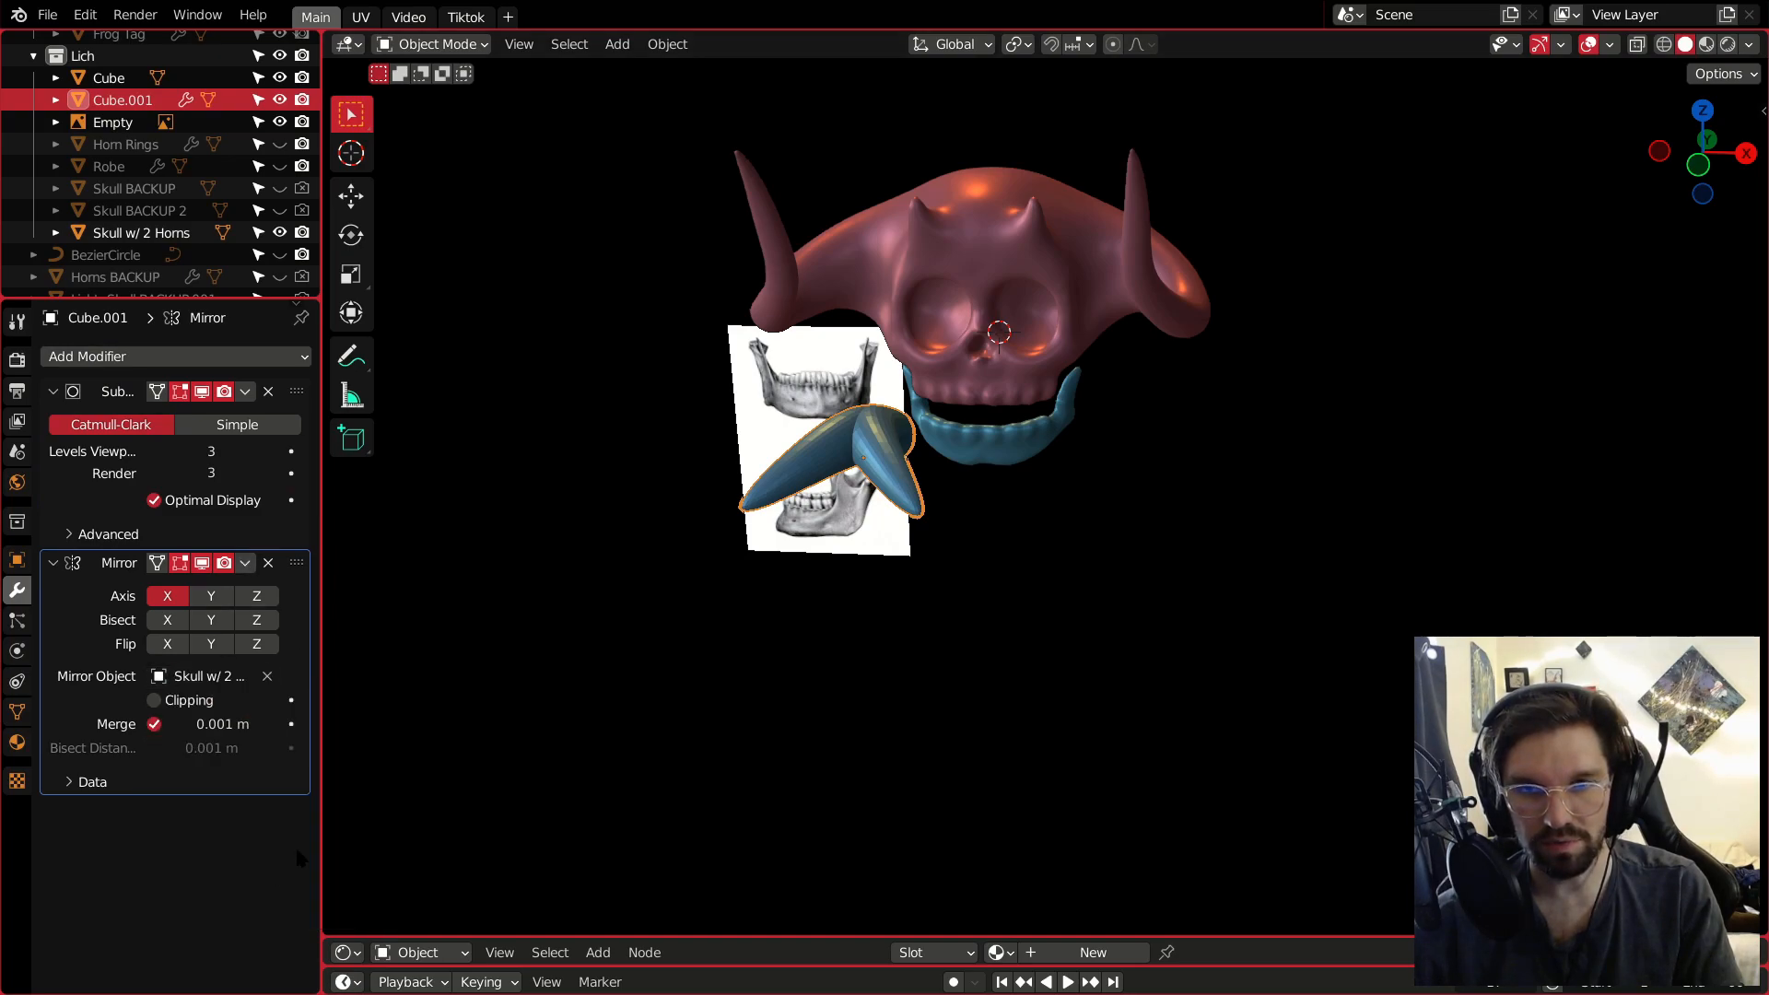
Move the curved piece over to the lower jaw from several views, ending with a move of -1.0702, 2.2704, -0.83931 m.
{"action": "left_click", "coordinate": [696, 562]}
{"action": "left_click", "coordinate": [876, 471]}
{"action": "key", "text": "g"}
{"action": "left_click", "coordinate": [1117, 421]}
{"action": "middle_click_drag", "start_coordinate": [1126, 442], "coordinate": [848, 466]}
{"action": "key", "text": "g"}
{"action": "left_click", "coordinate": [995, 451]}
{"action": "scroll", "coordinate": [995, 452], "scroll_direction": "down", "scroll_amount": 4}
{"action": "middle_click_drag", "start_coordinate": [995, 451], "coordinate": [848, 443]}
{"action": "scroll", "coordinate": [922, 443], "scroll_direction": "up", "scroll_amount": 3}
{"action": "key", "text": "g"}
{"action": "left_click", "coordinate": [960, 595]}
{"action": "scroll", "coordinate": [960, 595], "scroll_direction": "up", "scroll_amount": 6}
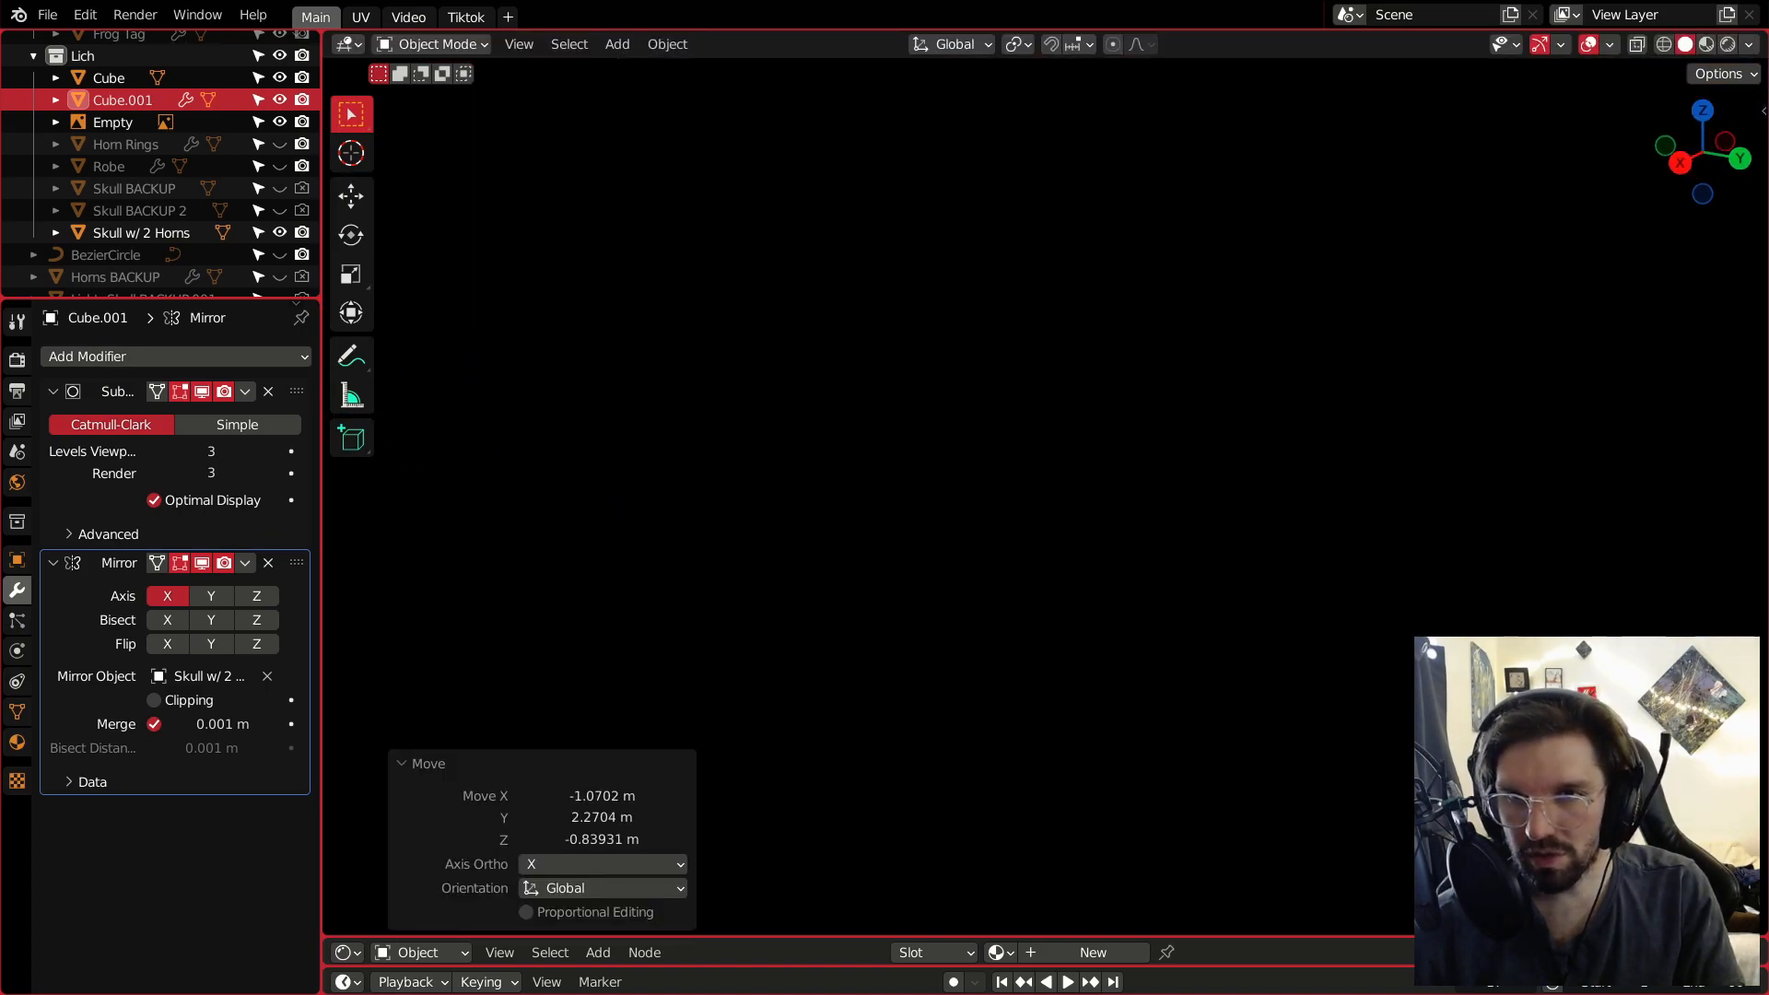
Scale the curved piece down uniformly by 0.540 beside the jaw.
{"action": "scroll", "coordinate": [961, 595], "scroll_direction": "down", "scroll_amount": 3}
{"action": "middle_click_drag", "start_coordinate": [1170, 231], "coordinate": [1060, 447], "text": "shift"}
{"action": "key", "text": "s"}
{"action": "left_click", "coordinate": [968, 379]}
{"action": "scroll", "coordinate": [968, 379], "scroll_direction": "up", "scroll_amount": 4}
{"action": "middle_click_drag", "start_coordinate": [967, 378], "coordinate": [1046, 526], "text": "shift"}
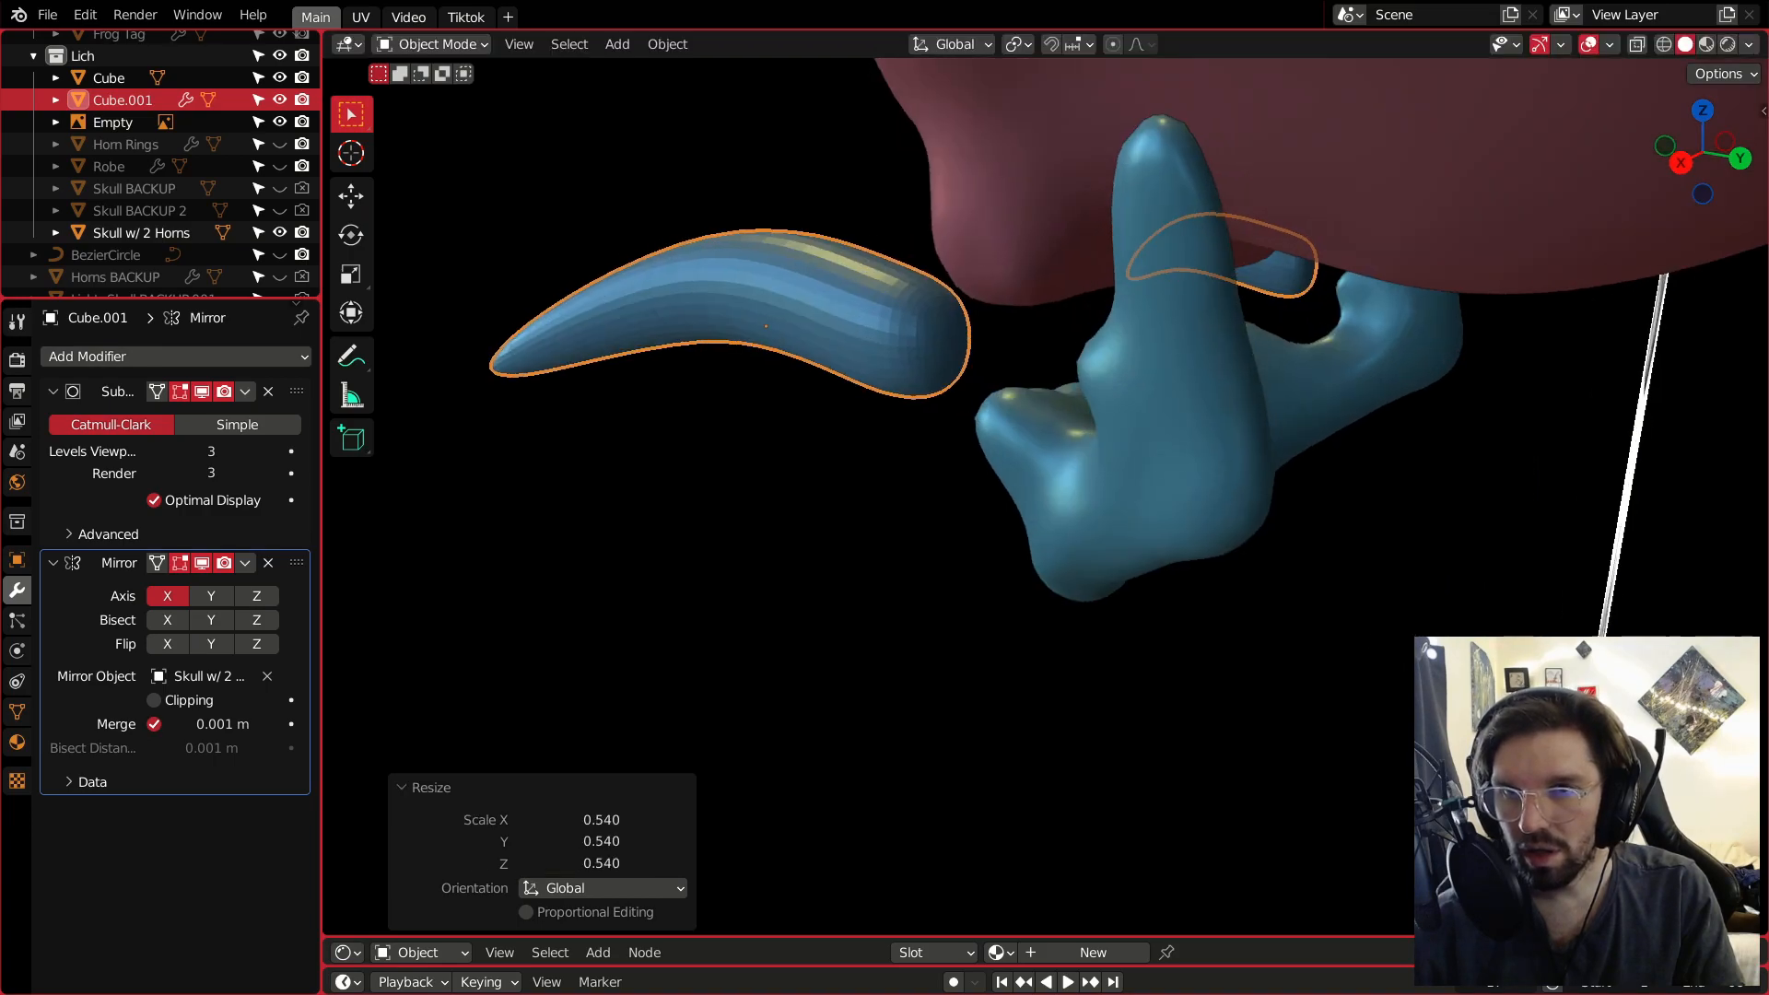
Move the curved piece closer to the side of the jaw and scale it down further in two passes.
{"action": "middle_click_drag", "start_coordinate": [1046, 414], "coordinate": [1102, 419]}
{"action": "key", "text": "g"}
{"action": "left_click", "coordinate": [1114, 412]}
{"action": "key", "text": "s"}
{"action": "left_click", "coordinate": [1047, 473]}
{"action": "middle_click_drag", "start_coordinate": [1047, 473], "coordinate": [918, 479]}
{"action": "key", "text": "s"}
{"action": "left_click", "coordinate": [761, 494]}
{"action": "middle_click_drag", "start_coordinate": [761, 494], "coordinate": [1364, 369]}
Position the curved piece against the jaw's rising side branch and scale it by 0.818.
{"action": "key", "text": "g"}
{"action": "left_click", "coordinate": [877, 475]}
{"action": "key", "text": "g"}
{"action": "left_click", "coordinate": [1355, 373]}
{"action": "left_click", "coordinate": [1362, 376]}
{"action": "scroll", "coordinate": [1030, 446], "scroll_direction": "up", "scroll_amount": 4}
{"action": "left_click", "coordinate": [1136, 367]}
{"action": "key", "text": "s"}
{"action": "left_click", "coordinate": [1126, 375]}
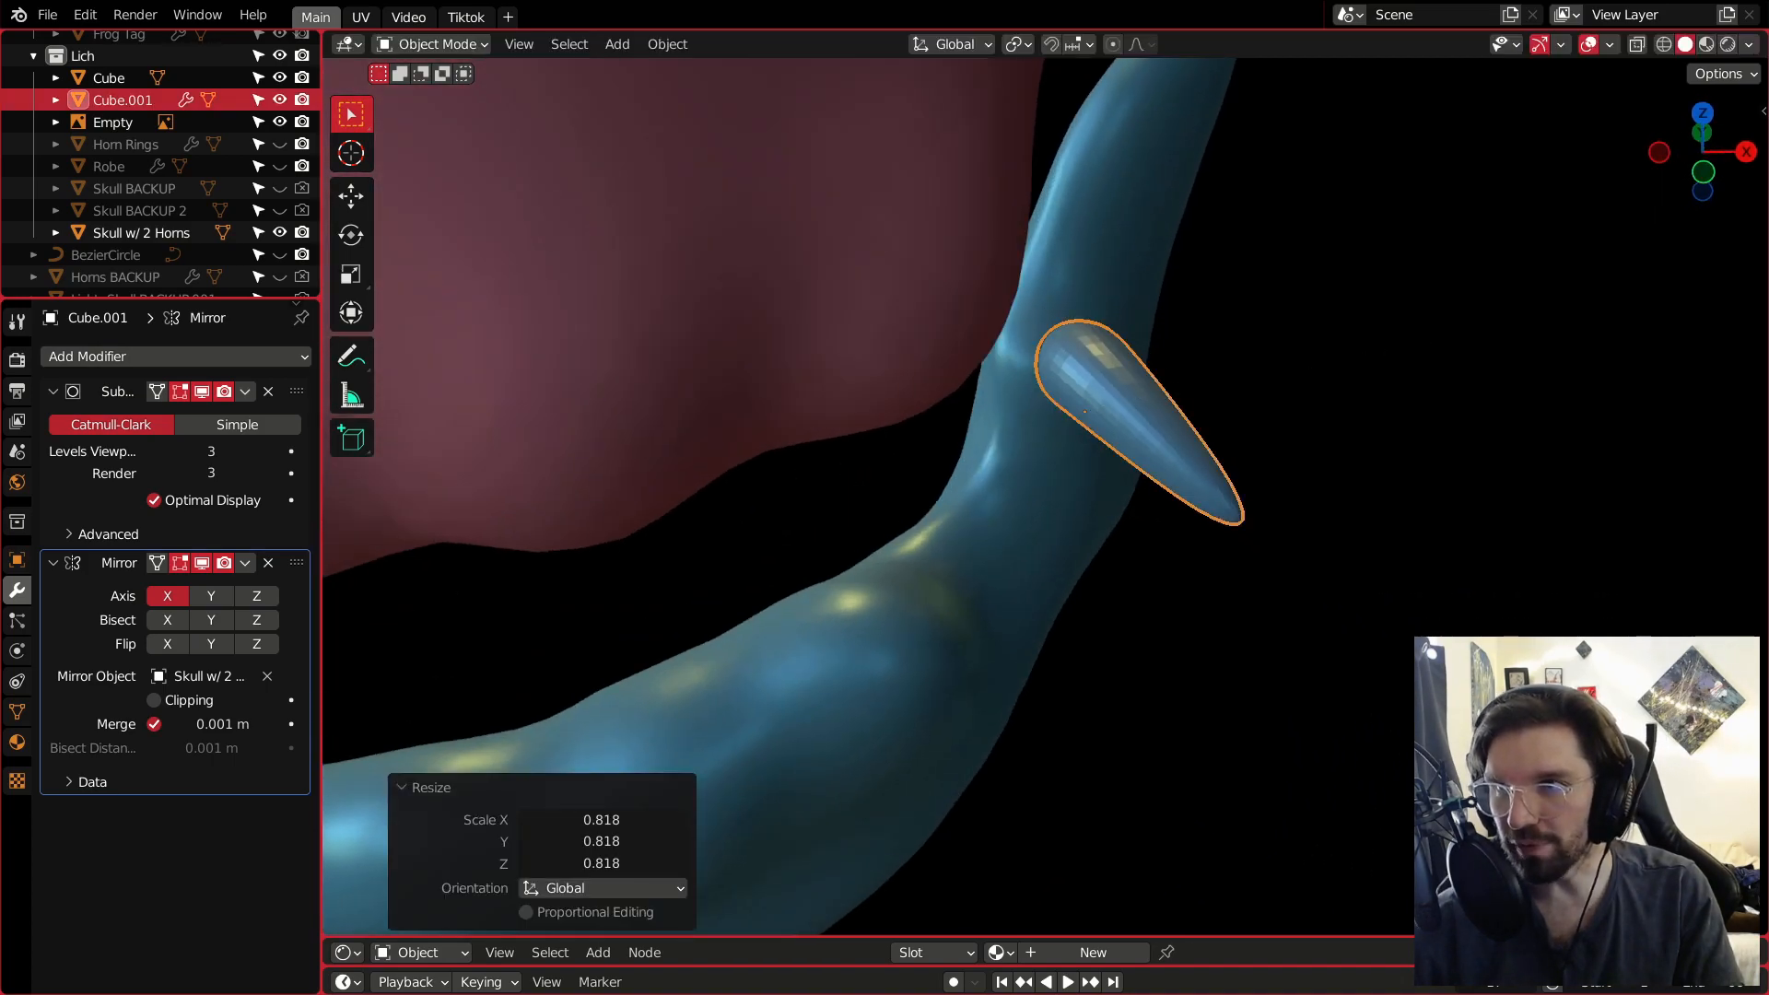
Shift the curved piece about -0.02 m along X into the jaw's side branch.
{"action": "key", "text": "g"}
{"action": "key", "text": "x"}
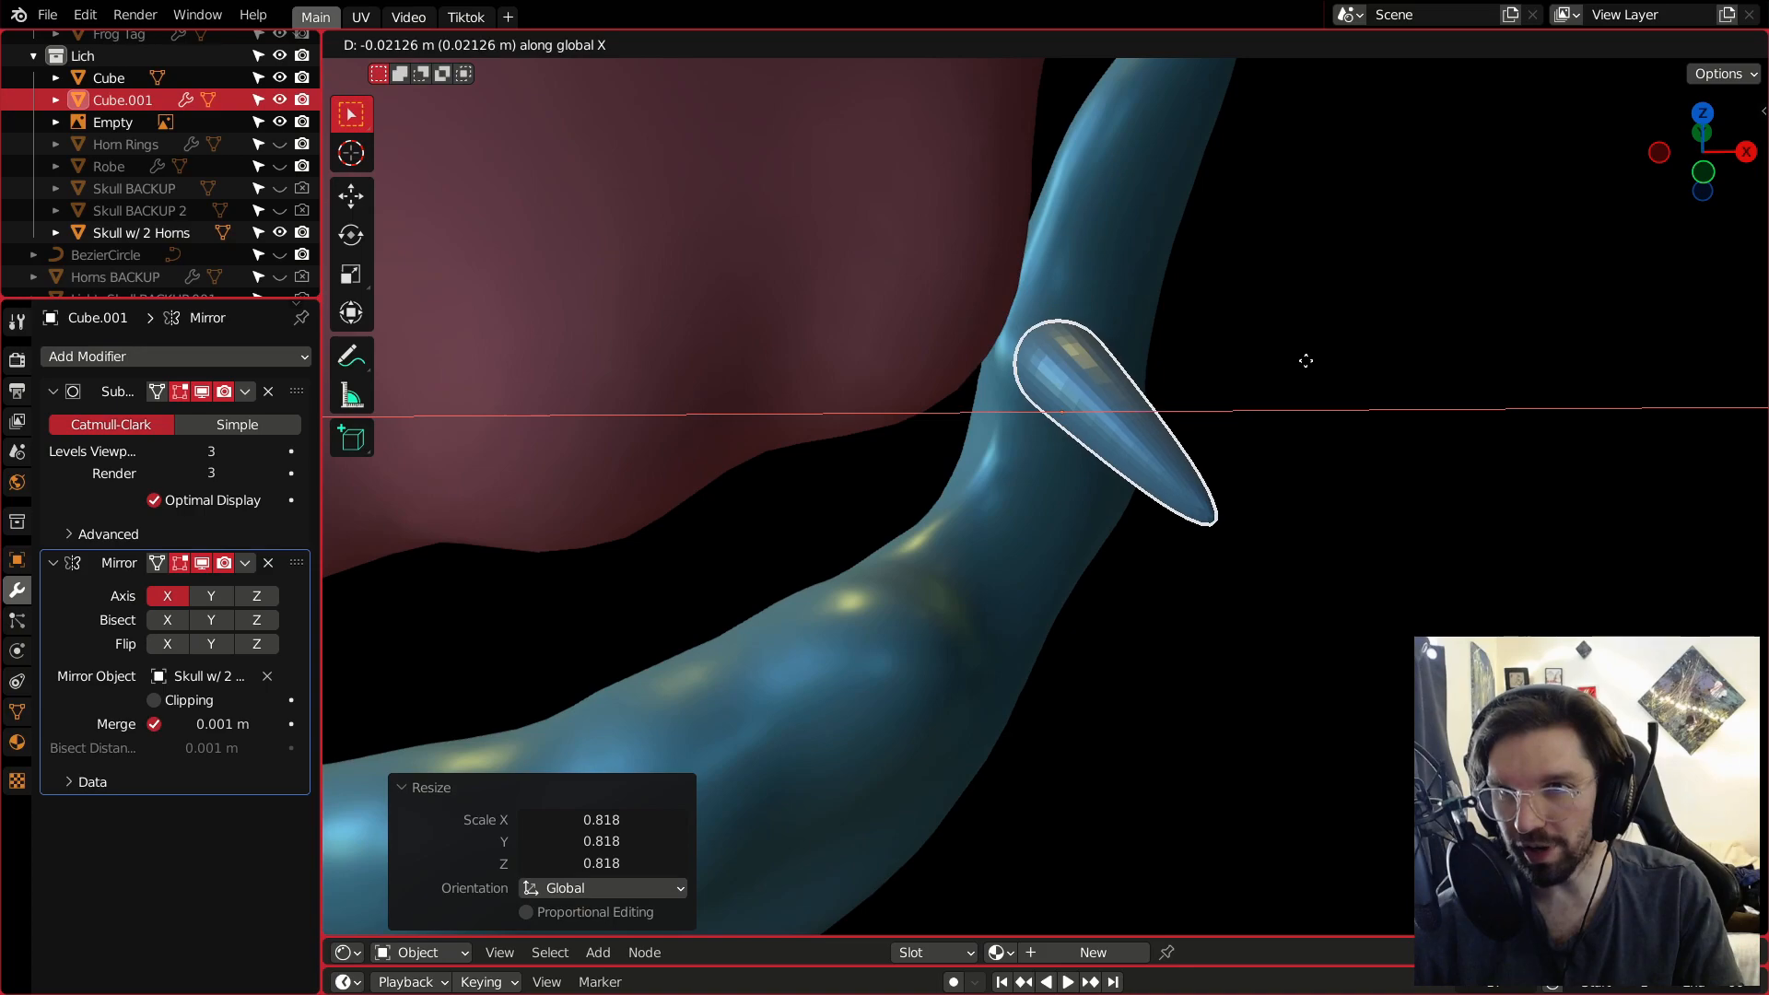
{"action": "left_click", "coordinate": [1301, 362]}
{"action": "left_click", "coordinate": [1301, 362]}
Scale the curved piece down slightly while checking its fit on the jaw from the side.
{"action": "scroll", "coordinate": [1290, 364], "scroll_direction": "down", "scroll_amount": 4}
{"action": "middle_click_drag", "start_coordinate": [1290, 364], "coordinate": [1023, 378]}
{"action": "scroll", "coordinate": [1087, 368], "scroll_direction": "up", "scroll_amount": 2}
{"action": "middle_click_drag", "start_coordinate": [1279, 279], "coordinate": [1028, 367], "text": "shift"}
{"action": "left_click", "coordinate": [1029, 367]}
{"action": "key", "text": "s"}
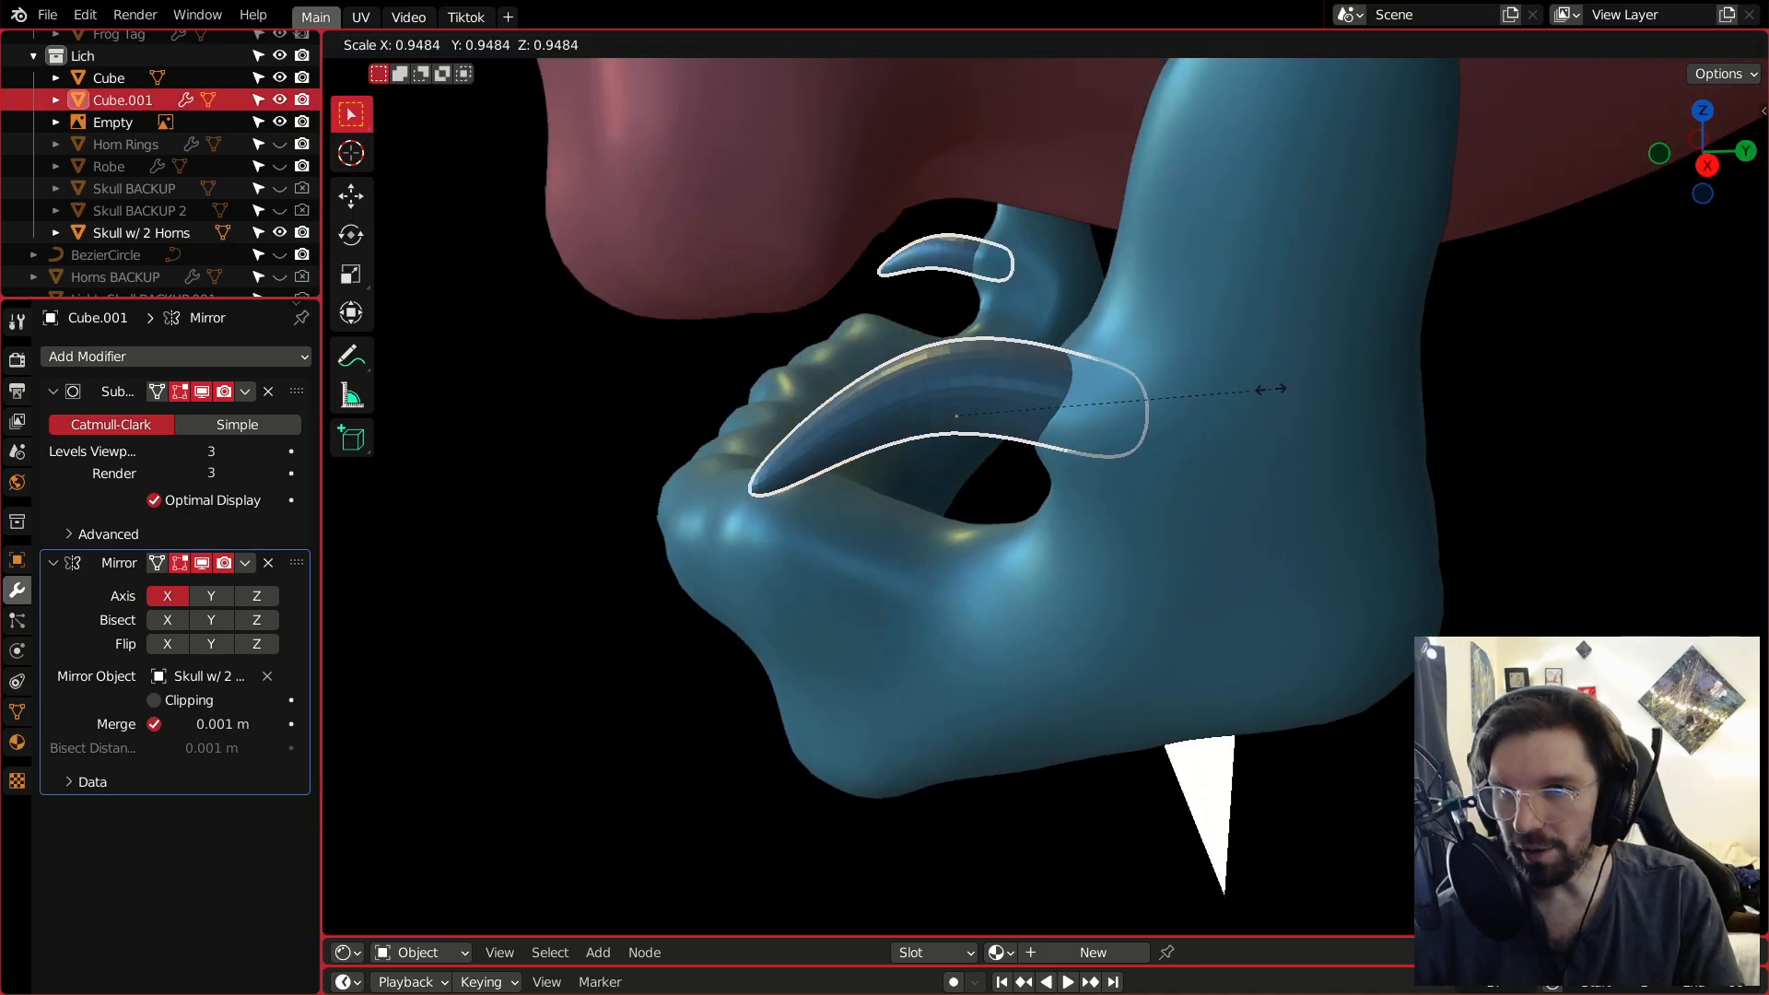
Scale the mirrored jaw tusks down to 0.87.
{"action": "left_click", "coordinate": [1163, 400]}
{"action": "key", "text": "g"}
{"action": "key", "text": "x"}
{"action": "right_click", "coordinate": [1089, 389]}
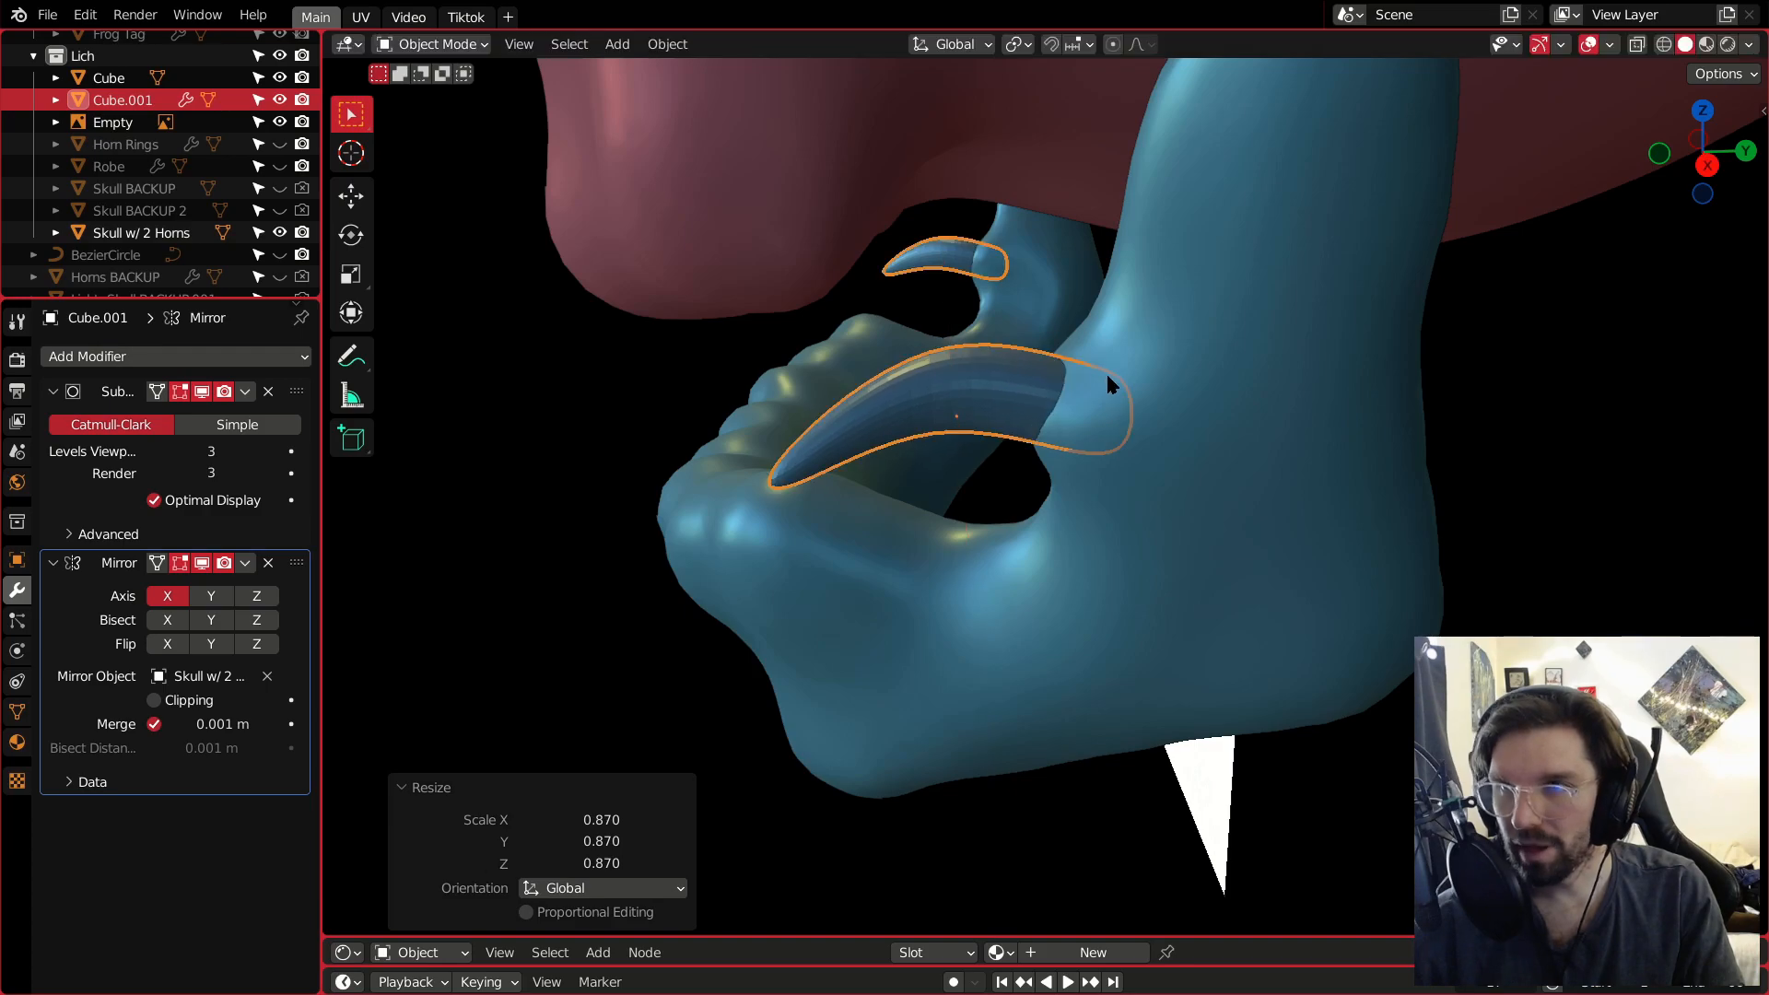
Nudge the mirrored tusks along the global X, Y and Z axes so their bases sit in the jaw.
{"action": "key", "text": "g"}
{"action": "key", "text": "x"}
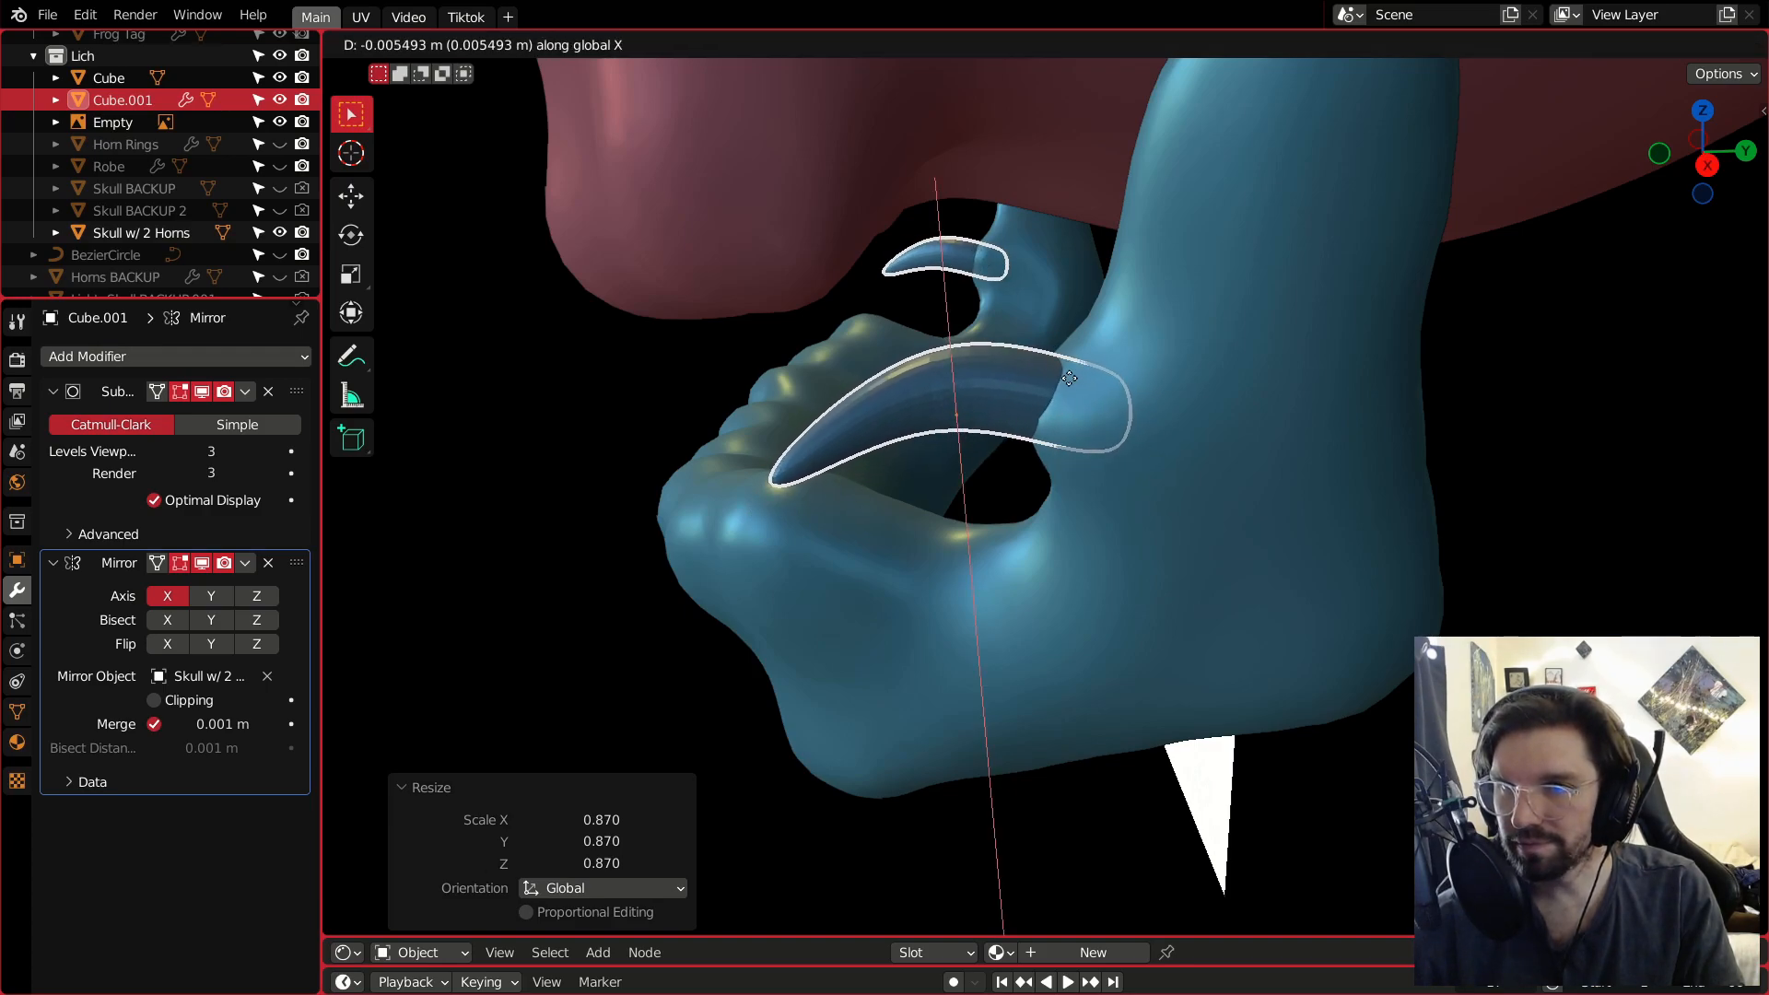
{"action": "left_click", "coordinate": [1069, 373]}
{"action": "key", "text": "g"}
{"action": "key", "text": "y"}
{"action": "left_click", "coordinate": [1056, 379]}
{"action": "key", "text": "g"}
{"action": "key", "text": "z"}
{"action": "left_click", "coordinate": [1059, 372]}
Deselect the tusks and examine their placement on the jaw from the side and front.
{"action": "key", "text": "alt+a"}
{"action": "middle_click_drag", "start_coordinate": [1252, 429], "coordinate": [1318, 442]}
{"action": "scroll", "coordinate": [1235, 424], "scroll_direction": "down", "scroll_amount": 3}
{"action": "middle_click_drag", "start_coordinate": [1203, 400], "coordinate": [1363, 406]}
{"action": "scroll", "coordinate": [1203, 405], "scroll_direction": "up", "scroll_amount": 4}
{"action": "mouse_move", "coordinate": [1152, 415]}
{"action": "middle_mouse_down"}
{"action": "mouse_move", "coordinate": [1014, 414]}
{"action": "mouse_move", "coordinate": [1179, 415]}
{"action": "middle_mouse_up"}
{"action": "scroll", "coordinate": [1069, 415], "scroll_direction": "down", "scroll_amount": 6}
{"action": "scroll", "coordinate": [1142, 414], "scroll_direction": "up", "scroll_amount": 1}
{"action": "scroll", "coordinate": [1060, 590], "scroll_direction": "down", "scroll_amount": 5}
{"action": "middle_click_drag", "start_coordinate": [1060, 589], "coordinate": [1041, 532]}
{"action": "scroll", "coordinate": [1134, 581], "scroll_direction": "up", "scroll_amount": 4}
{"action": "scroll", "coordinate": [1041, 532], "scroll_direction": "down", "scroll_amount": 1}
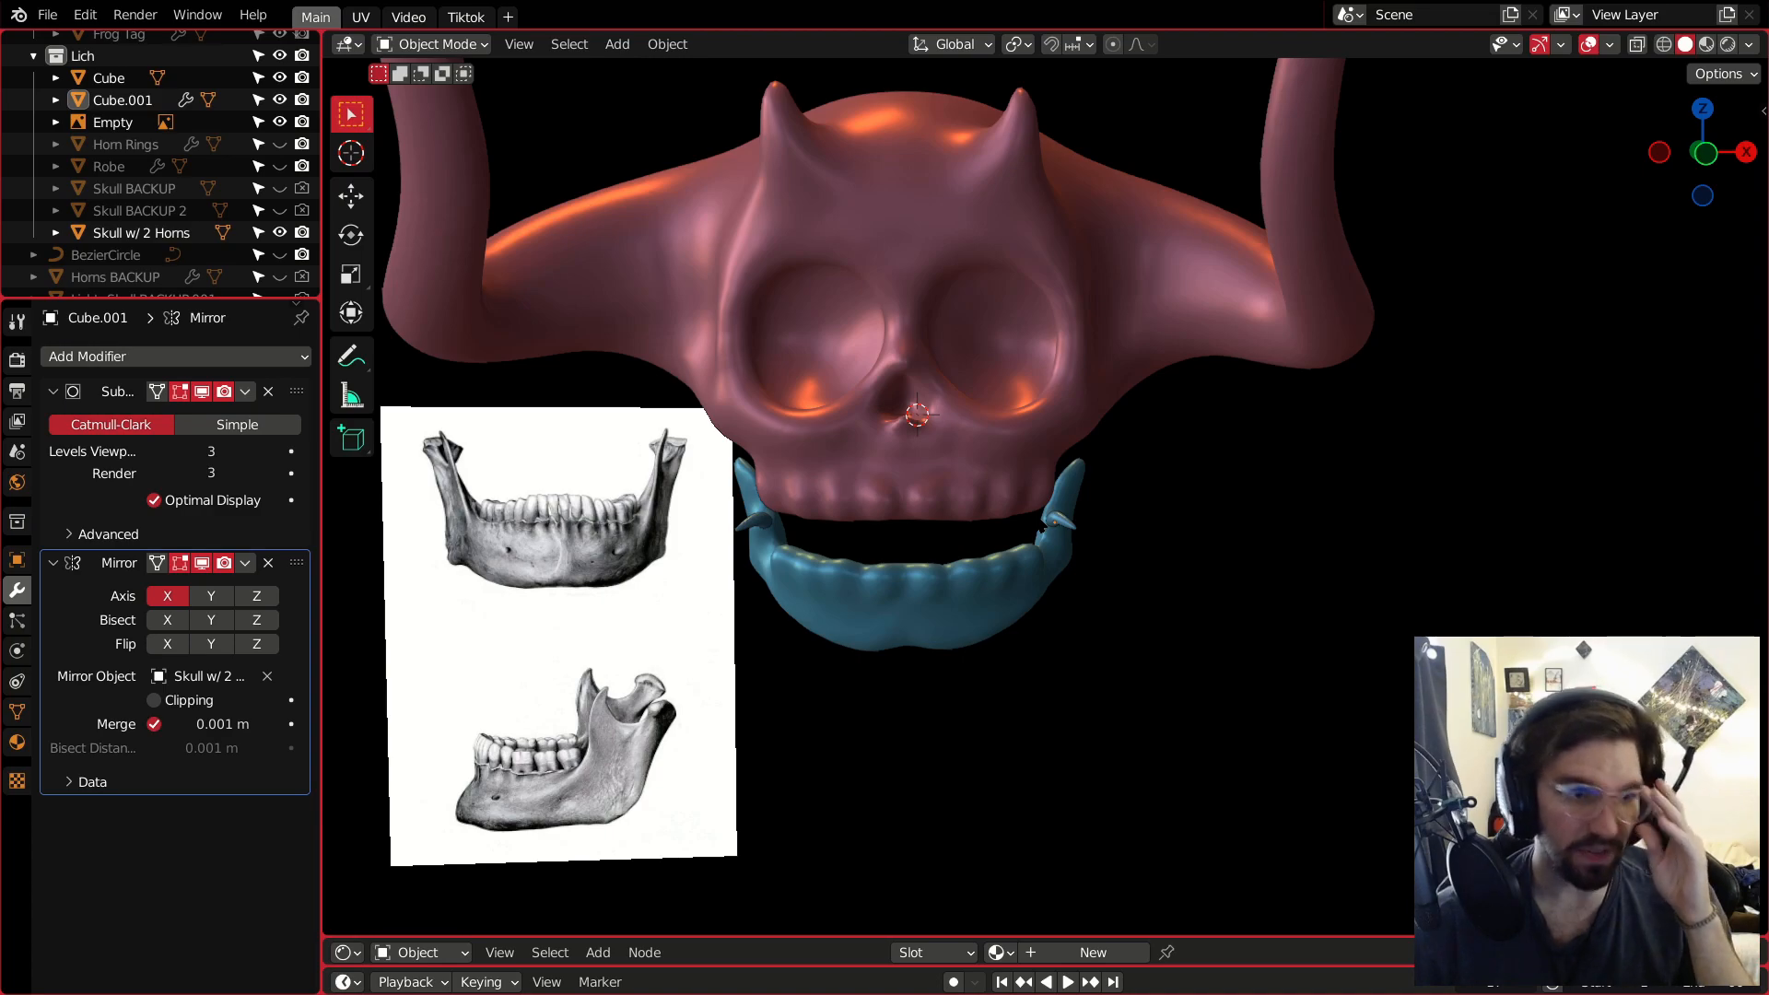
Put the jaw into Sculpt Mode with the Inflate/Deflate brush and enable Dyntopo.
{"action": "scroll", "coordinate": [1041, 528], "scroll_direction": "up", "scroll_amount": 7}
{"action": "left_click", "coordinate": [1079, 592]}
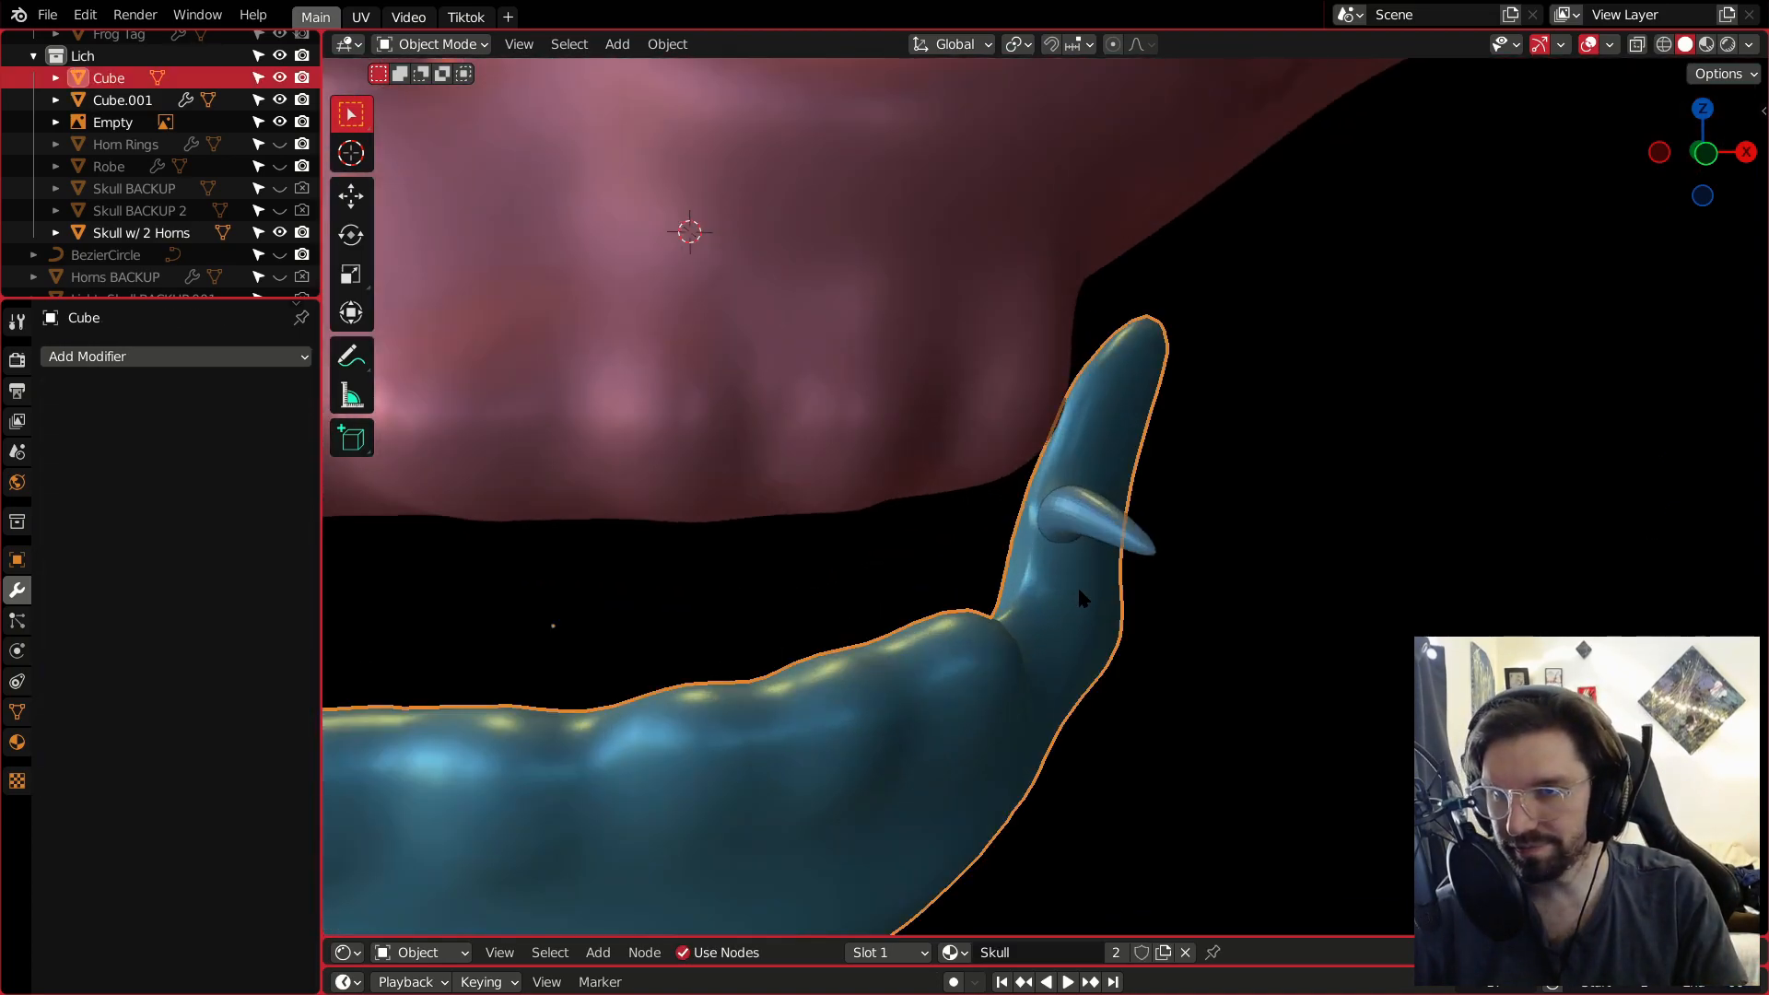
{"action": "middle_click_drag", "start_coordinate": [1078, 591], "coordinate": [966, 606]}
{"action": "left_click", "coordinate": [459, 48]}
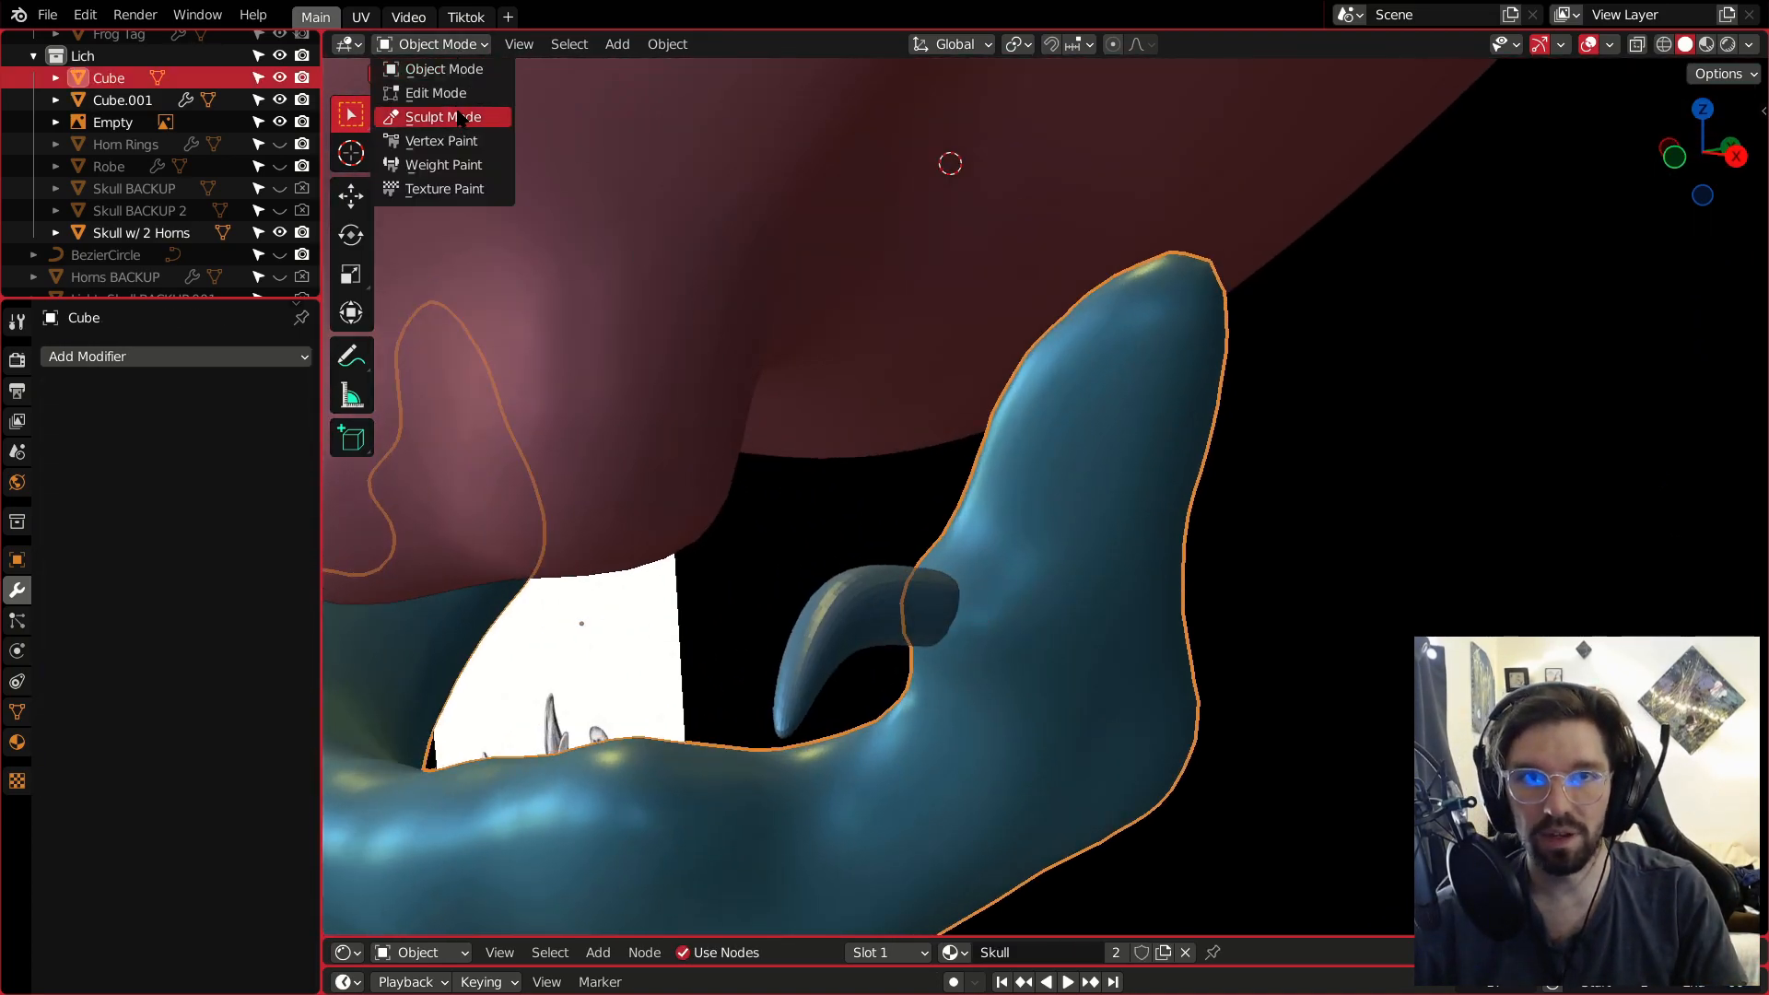
{"action": "left_click", "coordinate": [468, 115]}
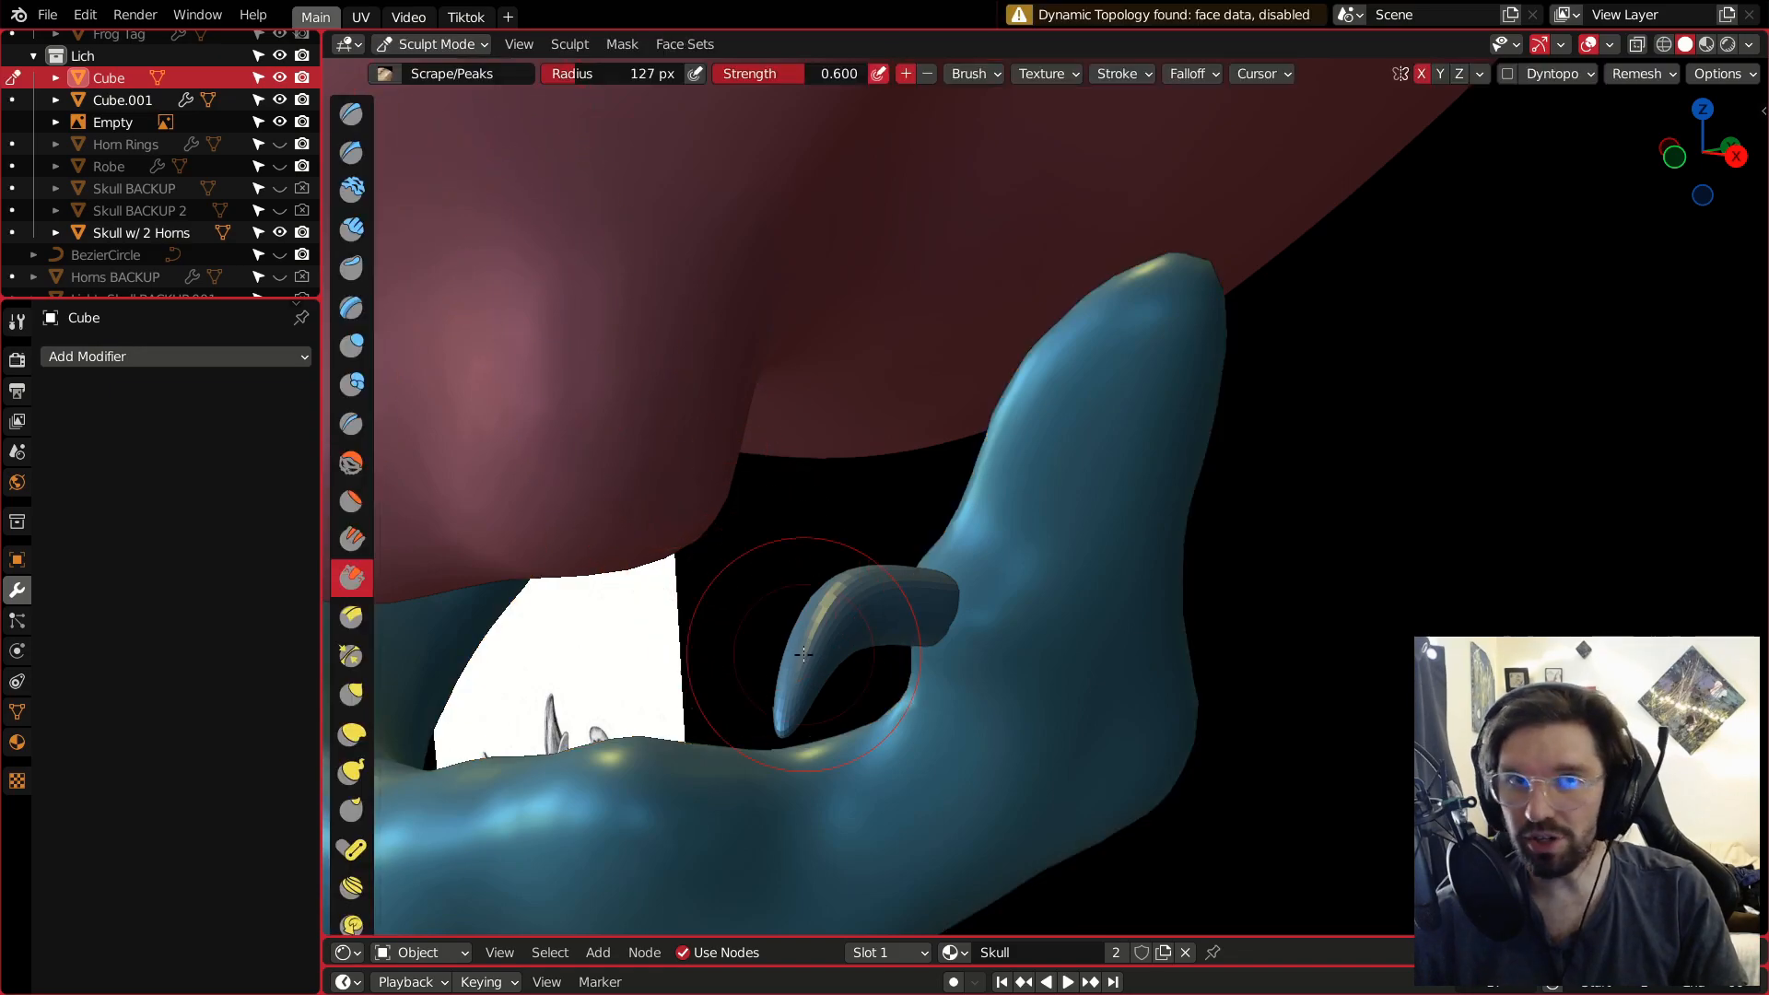
{"action": "left_click", "coordinate": [346, 348]}
{"action": "left_click", "coordinate": [1509, 75]}
{"action": "left_click", "coordinate": [1417, 110]}
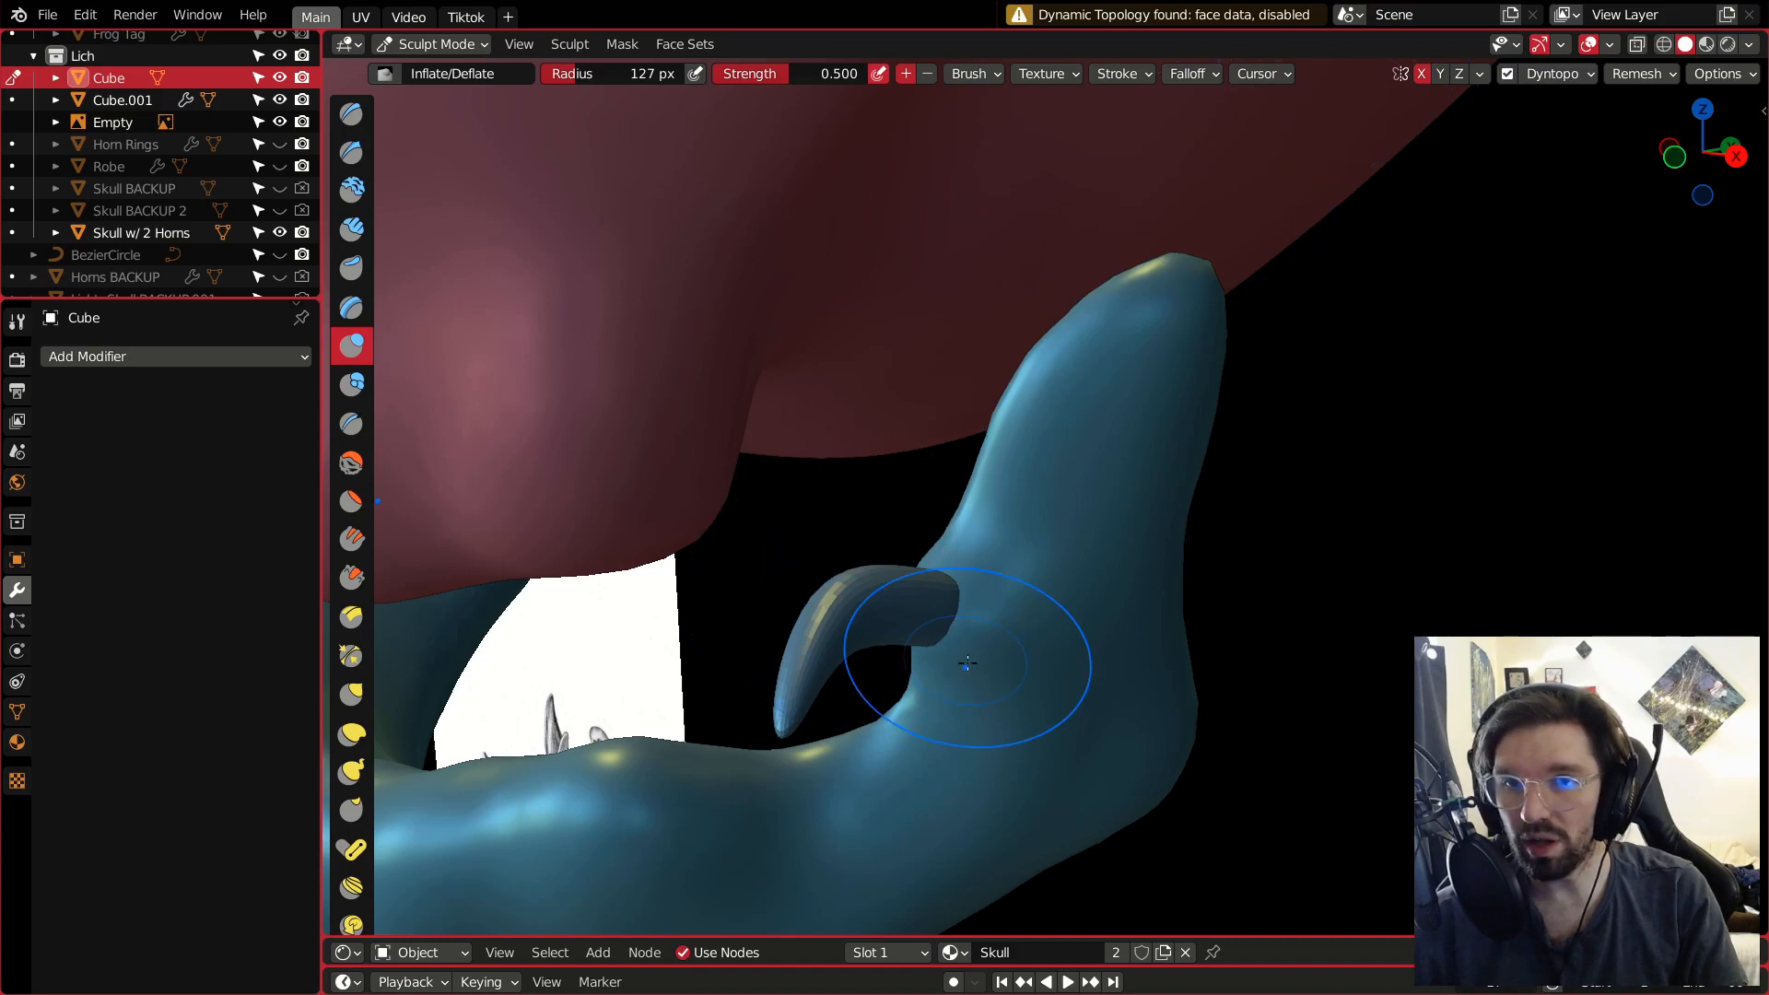
Inflate the jaw surface around the tusk bases with an 81 px brush at 0.500 strength to form sockets.
{"action": "middle_click_drag", "start_coordinate": [968, 662], "coordinate": [1025, 541], "text": "shift"}
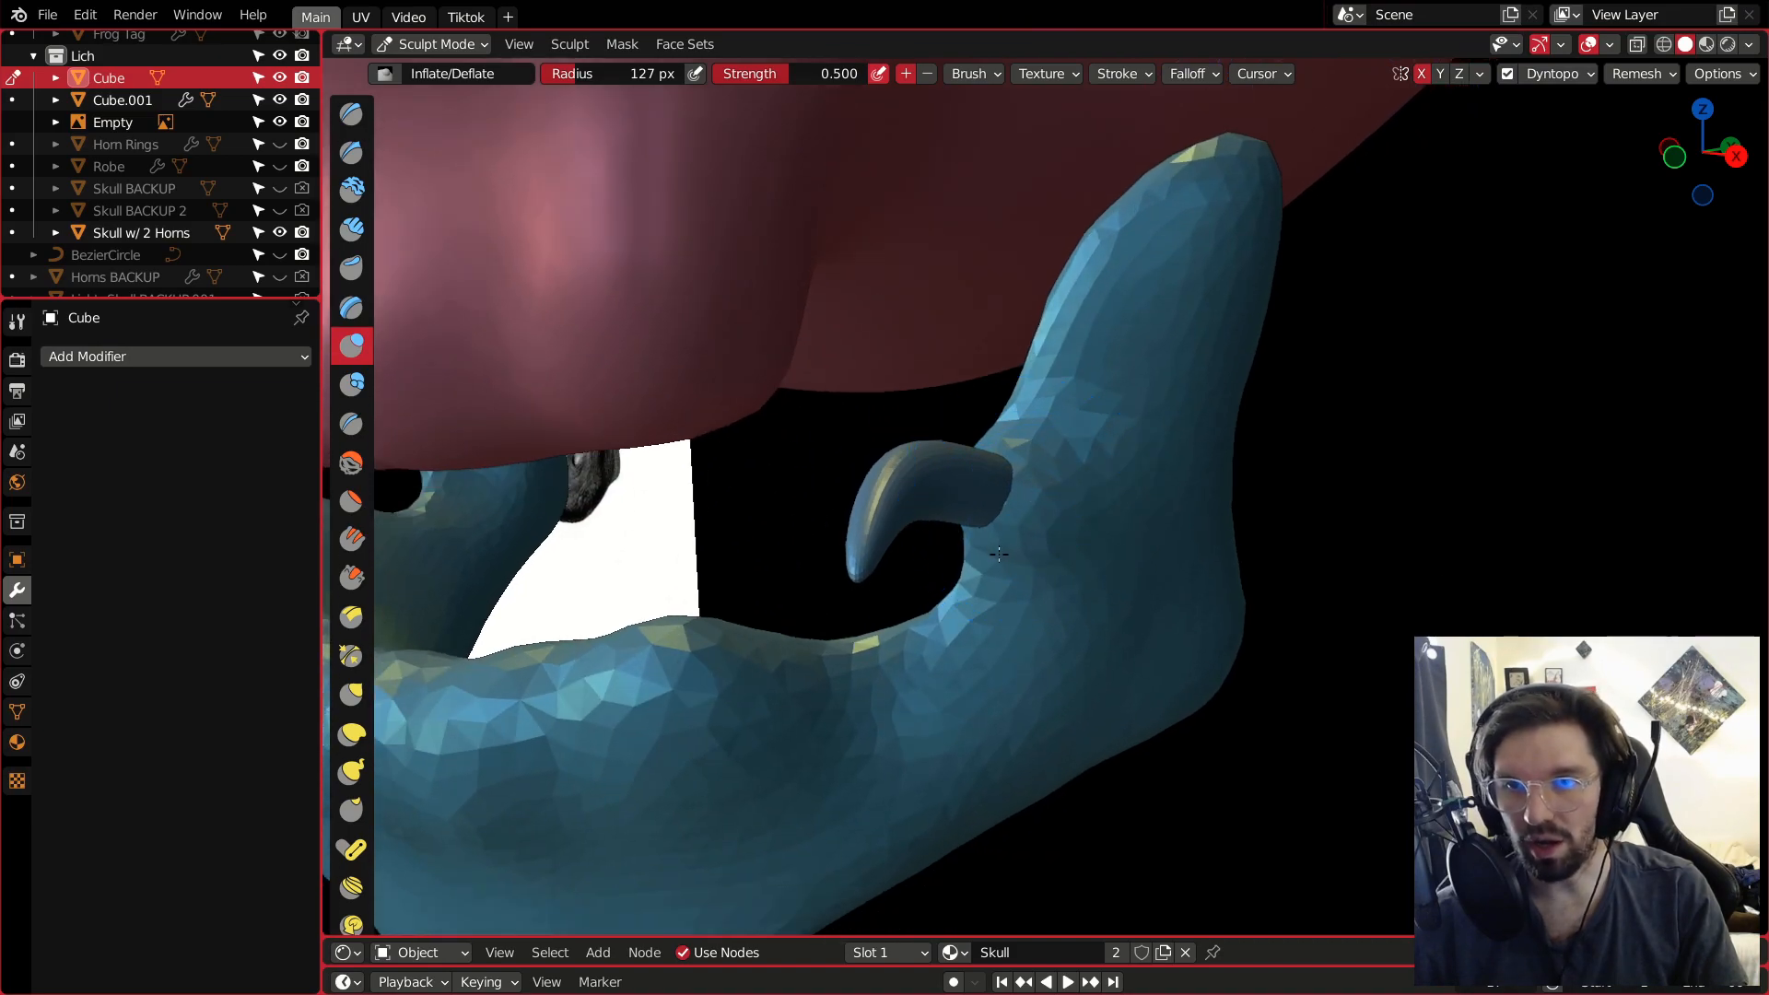
{"action": "middle_click_drag", "start_coordinate": [1111, 503], "coordinate": [1037, 446]}
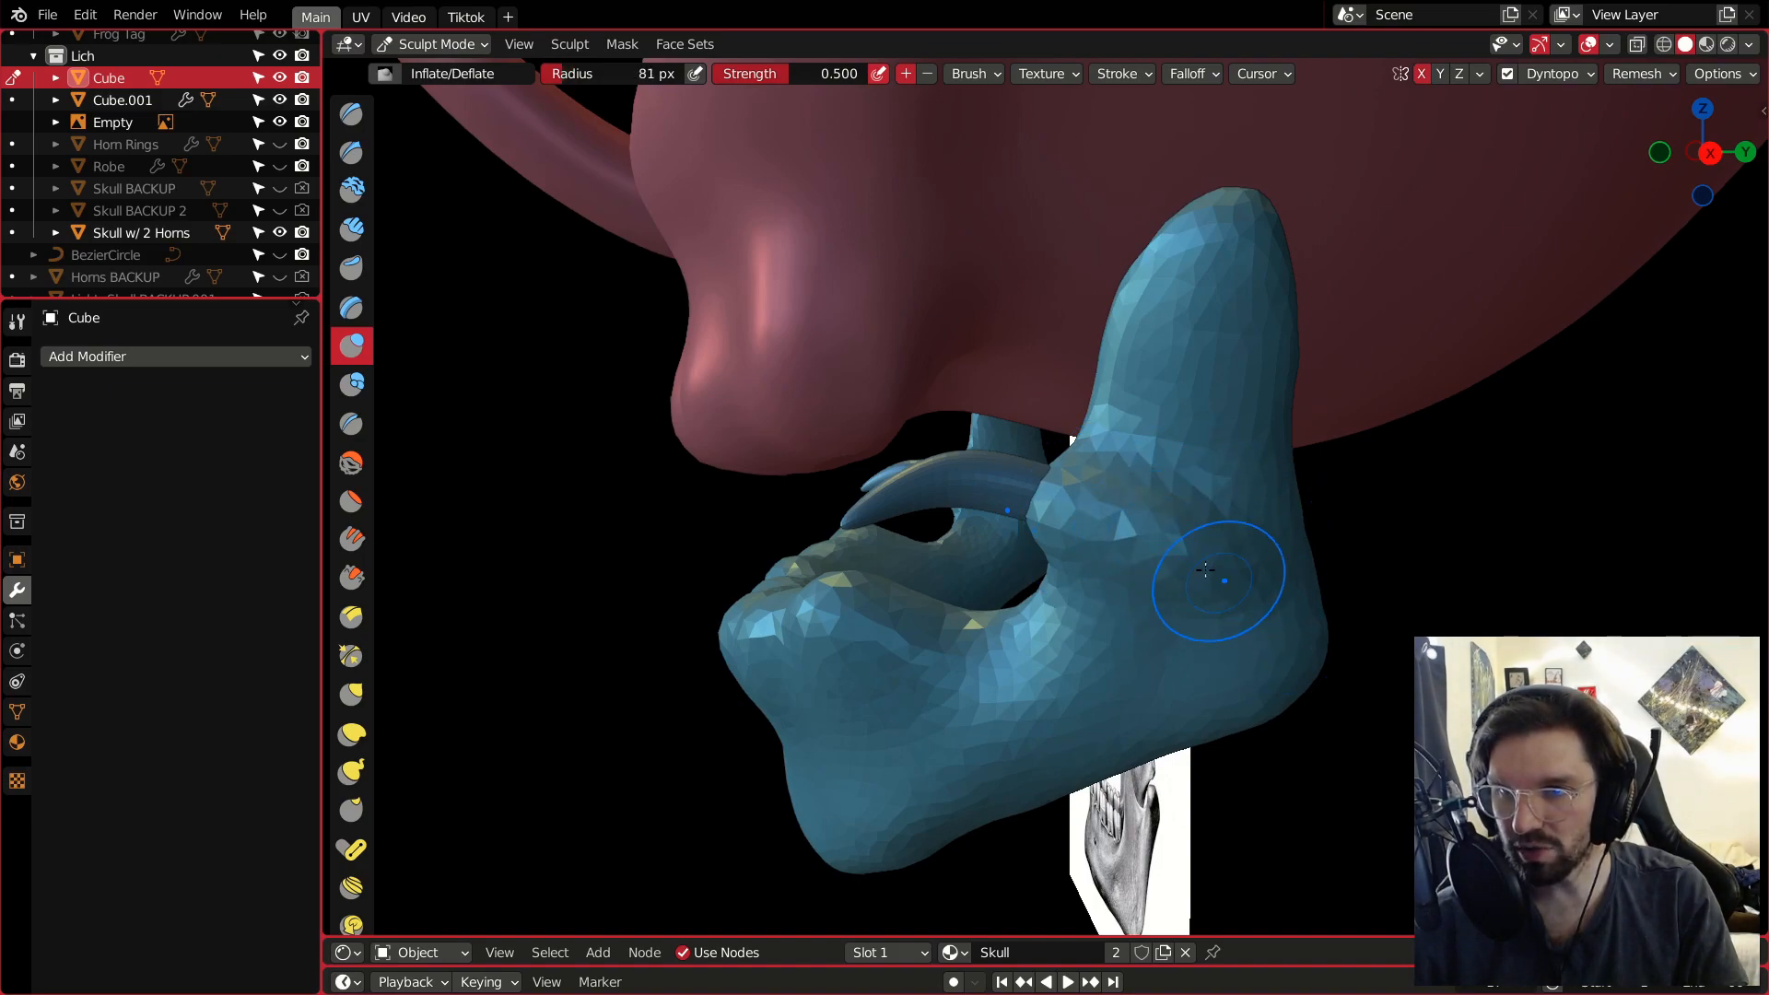
{"action": "mouse_move", "coordinate": [1191, 548]}
{"action": "middle_mouse_down"}
{"action": "mouse_move", "coordinate": [1373, 506]}
{"action": "mouse_move", "coordinate": [1217, 506]}
{"action": "mouse_move", "coordinate": [1140, 536]}
{"action": "mouse_move", "coordinate": [1036, 524]}
{"action": "mouse_move", "coordinate": [1037, 463]}
{"action": "mouse_move", "coordinate": [1103, 470]}
{"action": "mouse_move", "coordinate": [963, 579]}
{"action": "mouse_move", "coordinate": [953, 545]}
{"action": "middle_mouse_up"}
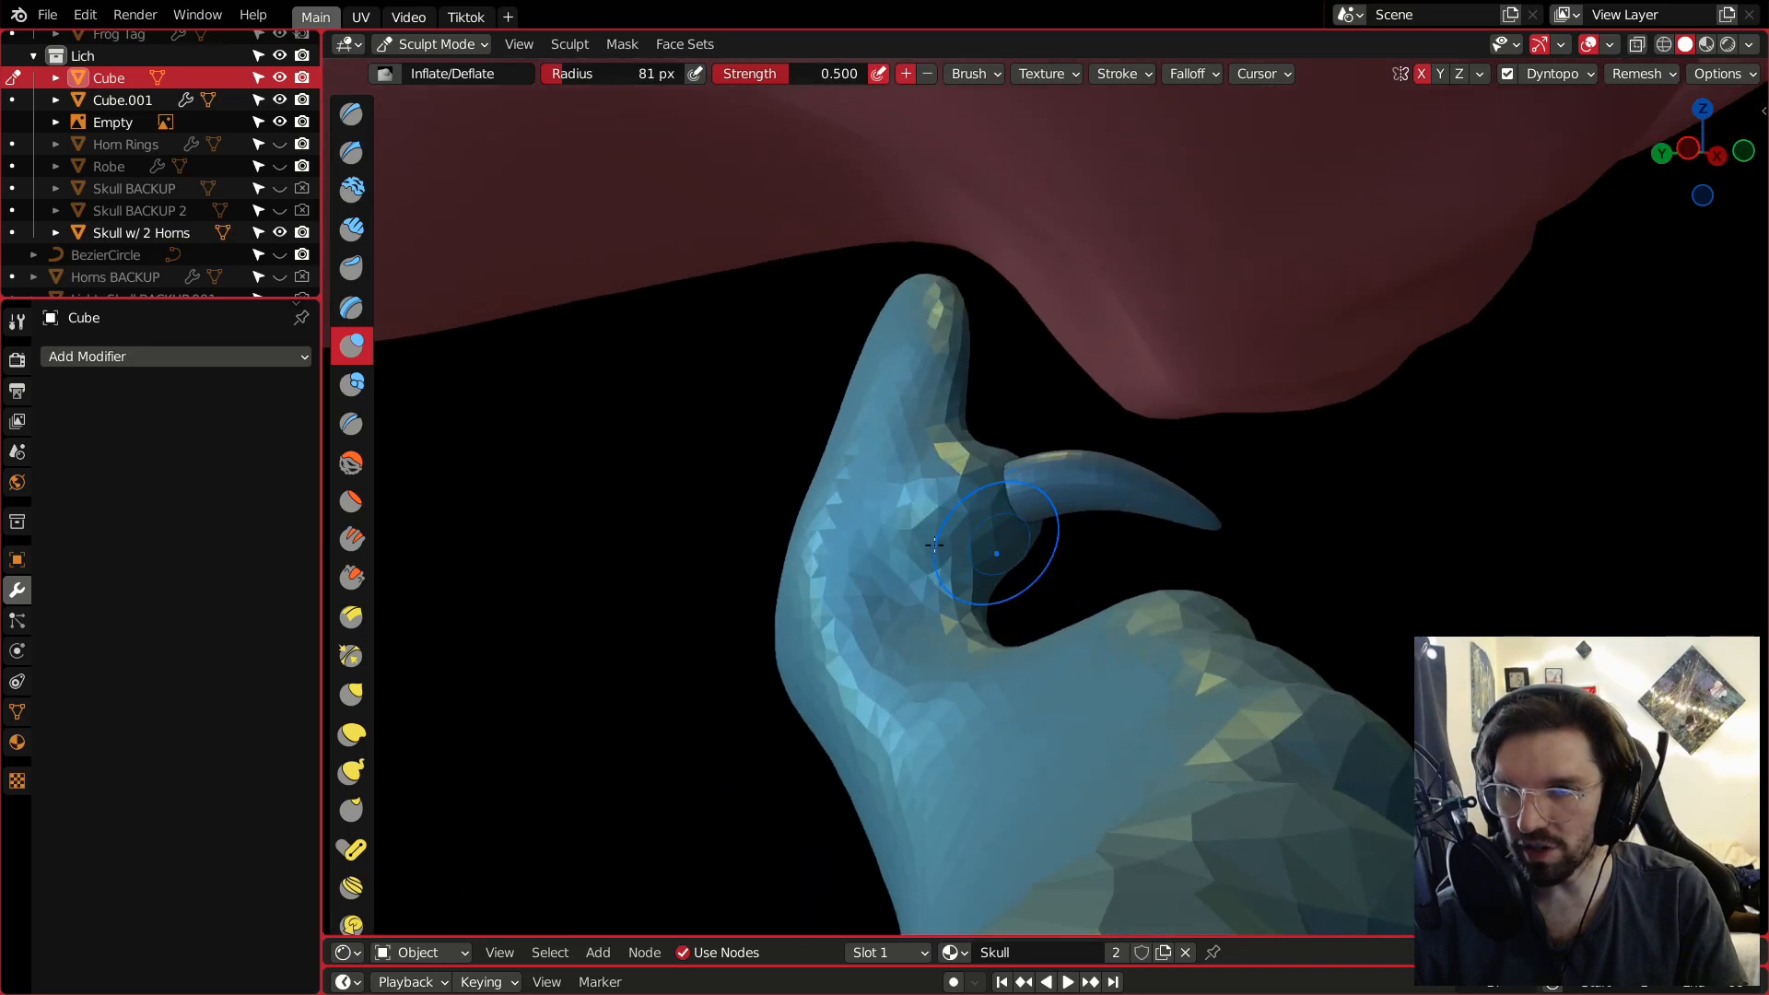
{"action": "mouse_move", "coordinate": [831, 541]}
{"action": "middle_mouse_down"}
{"action": "mouse_move", "coordinate": [973, 498]}
{"action": "mouse_move", "coordinate": [887, 507]}
{"action": "middle_mouse_up"}
Smooth the inflated jaw around the tusk bases with a 136 px brush at 0.171 strength, and return to Object Mode.
{"action": "left_click", "coordinate": [353, 465]}
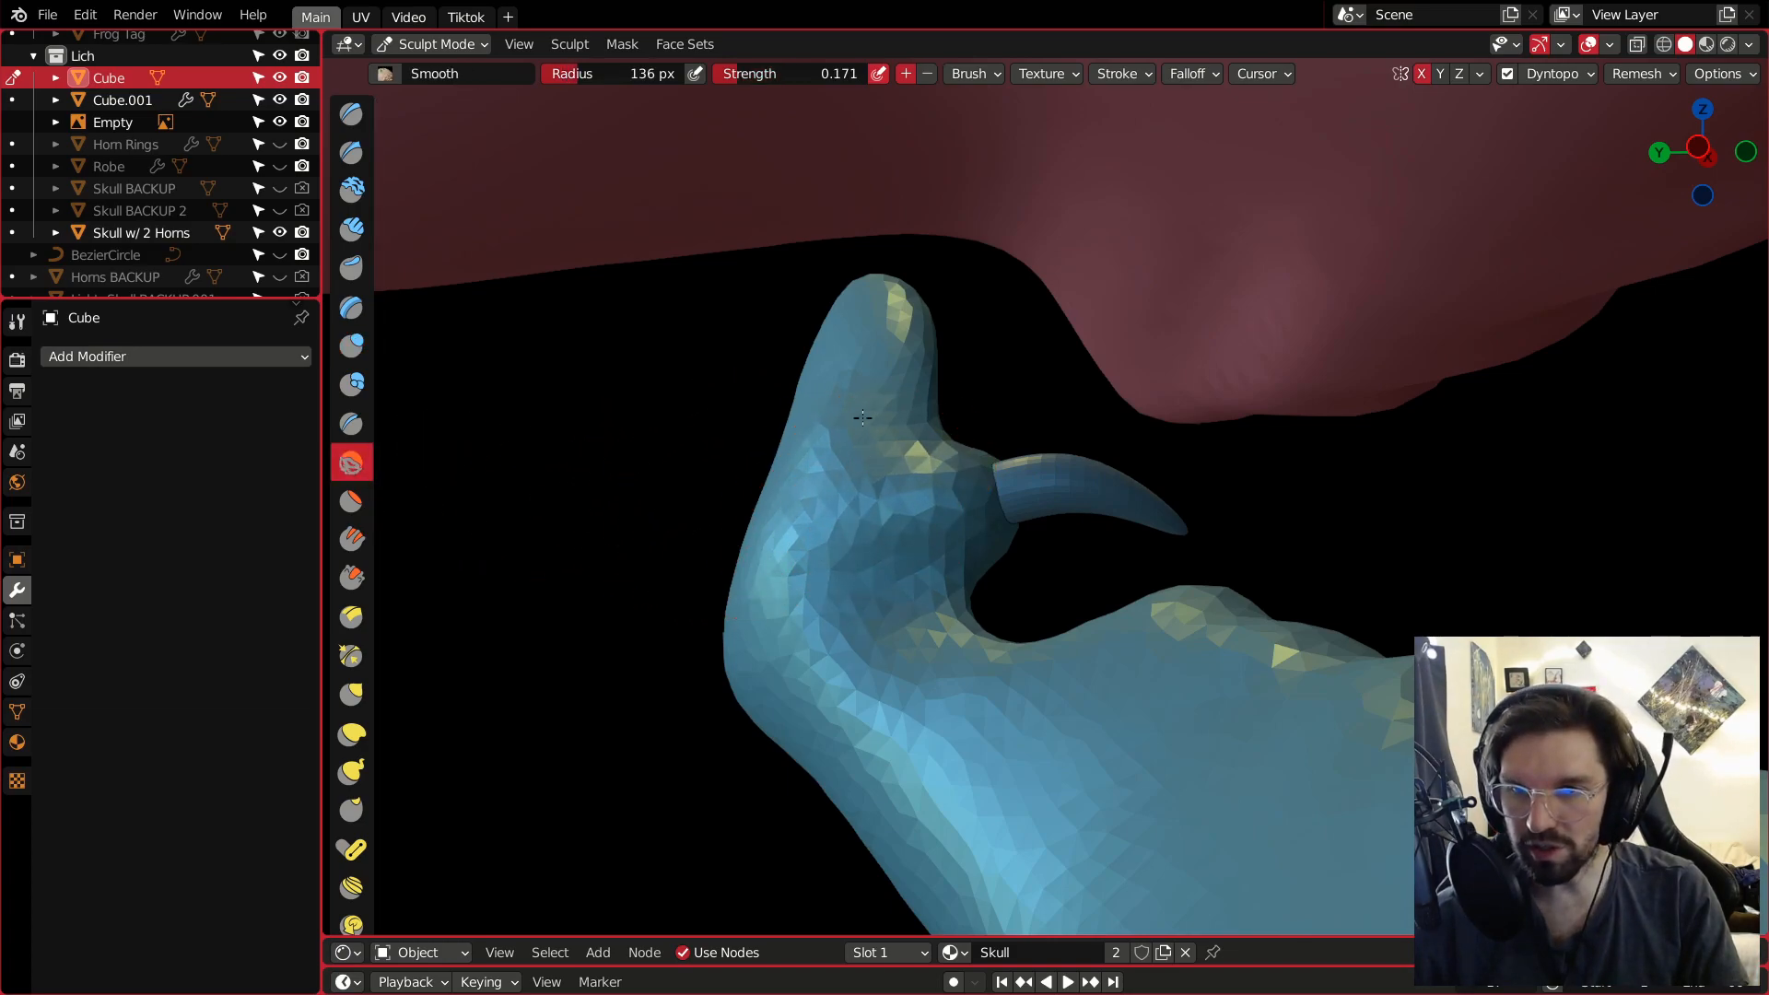
{"action": "middle_click_drag", "start_coordinate": [818, 529], "coordinate": [775, 502]}
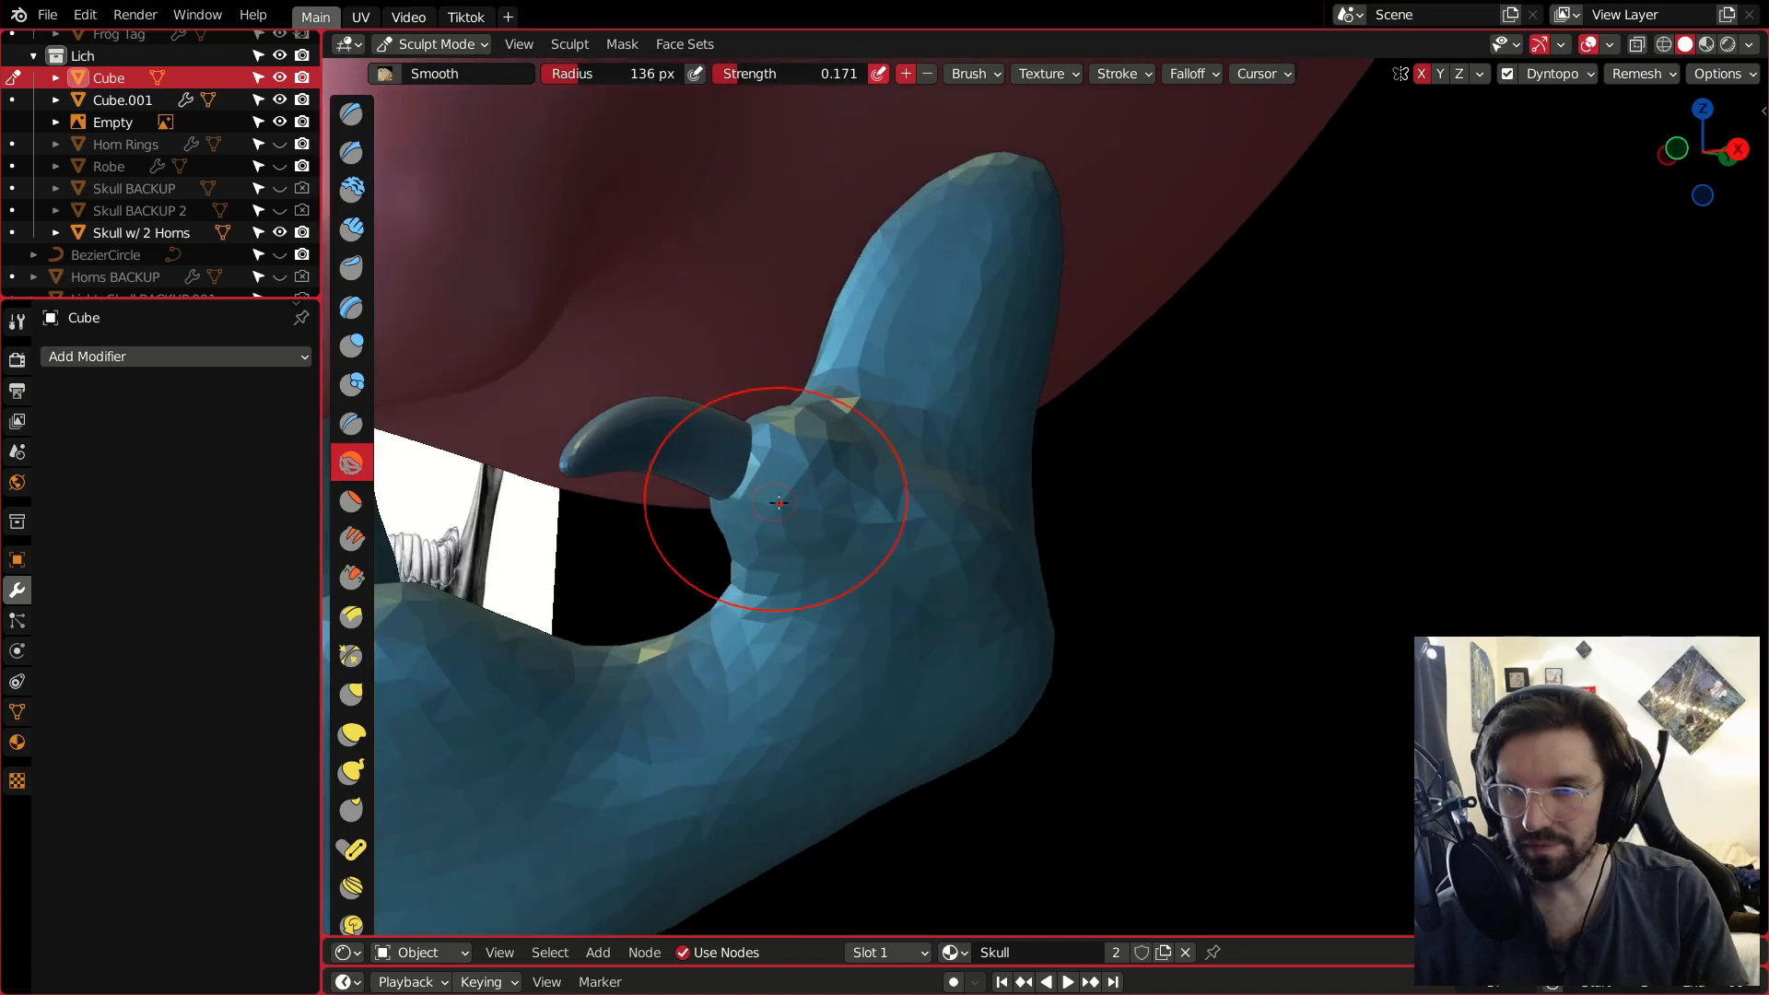
{"action": "middle_click_drag", "start_coordinate": [1016, 591], "coordinate": [894, 613]}
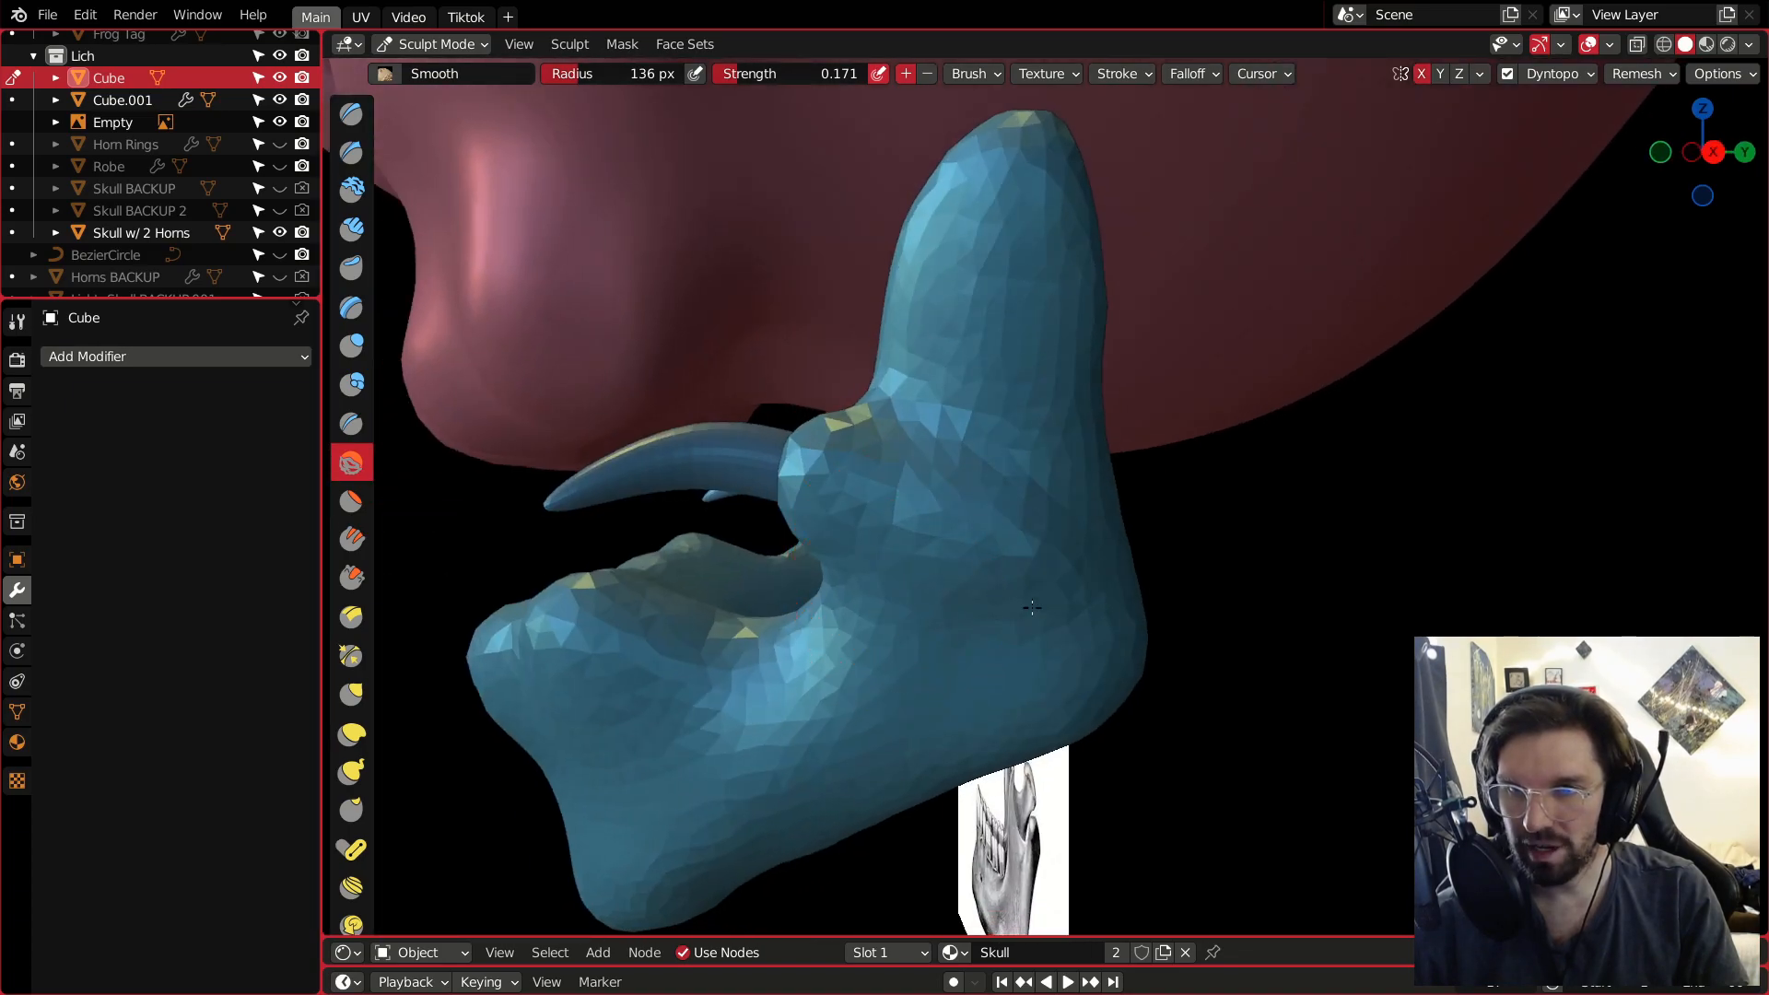
{"action": "mouse_move", "coordinate": [1032, 485]}
{"action": "middle_mouse_down"}
{"action": "mouse_move", "coordinate": [1161, 499]}
{"action": "mouse_move", "coordinate": [949, 514]}
{"action": "mouse_move", "coordinate": [705, 391]}
{"action": "middle_mouse_up"}
{"action": "left_click", "coordinate": [431, 44]}
{"action": "left_click", "coordinate": [432, 74]}
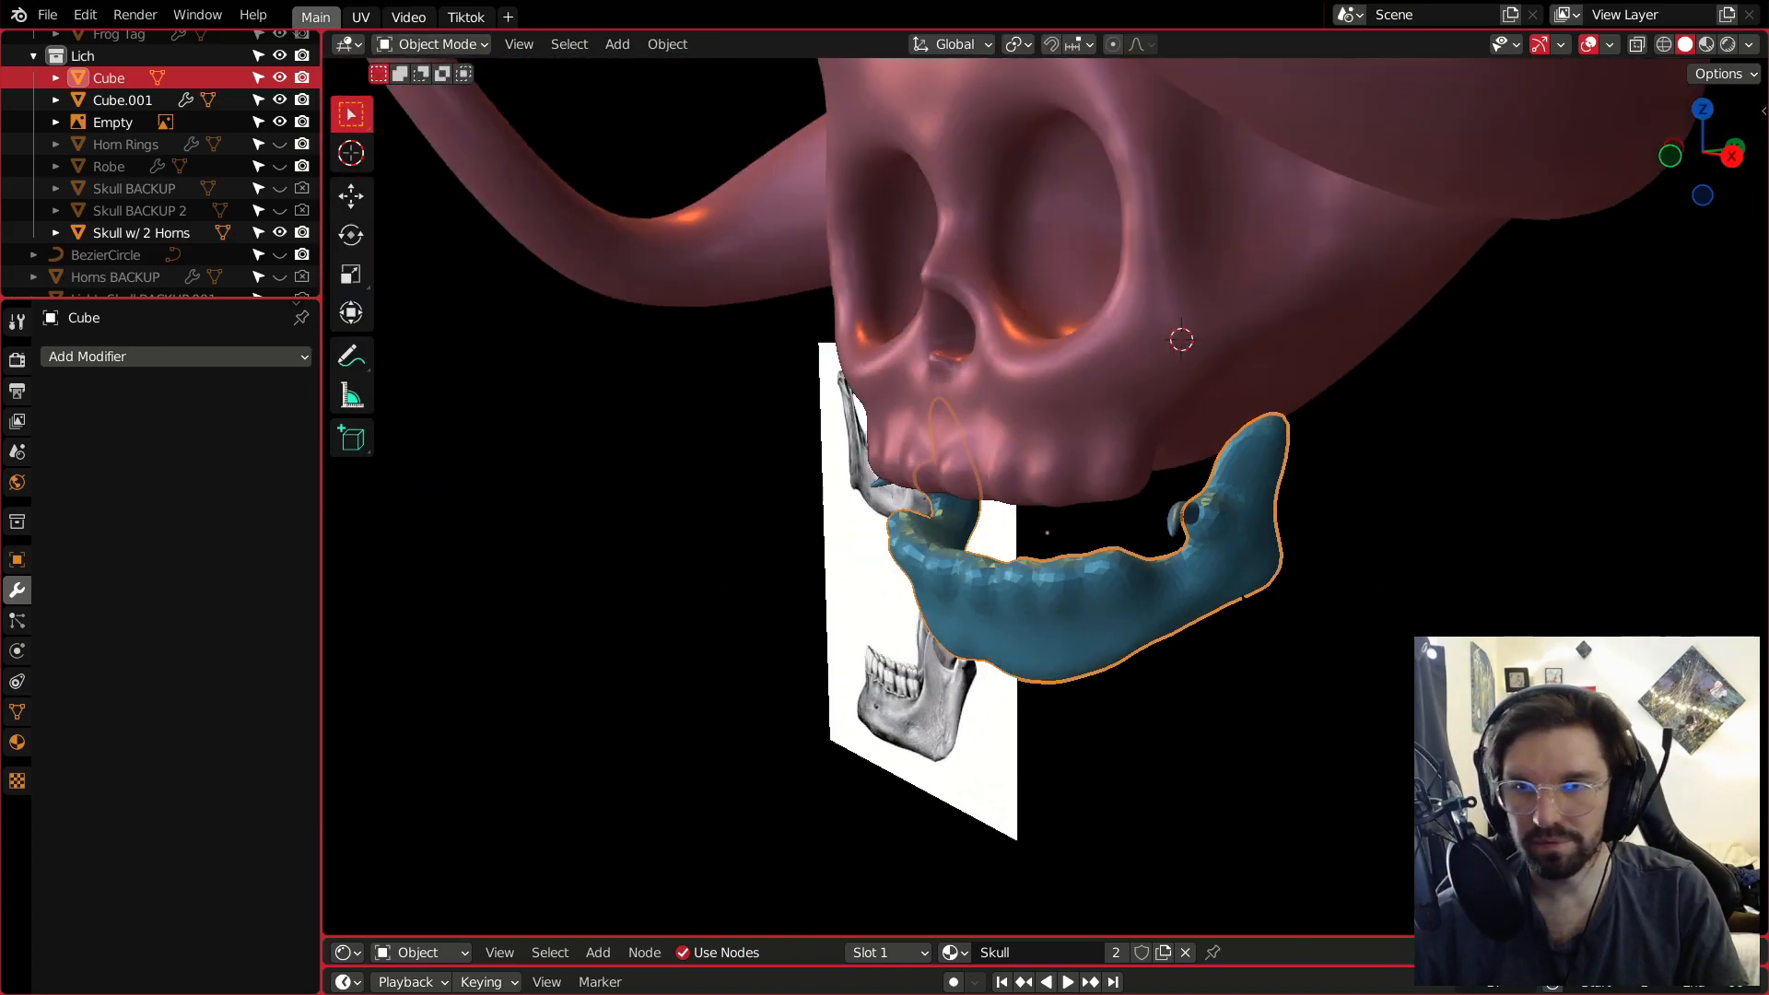
Deselect the jaw and switch the viewport to Material Preview shading.
{"action": "right_click", "coordinate": [1266, 550]}
{"action": "left_click", "coordinate": [1267, 550]}
{"action": "left_click", "coordinate": [1317, 562]}
{"action": "middle_click_drag", "start_coordinate": [1290, 557], "coordinate": [1391, 551]}
{"action": "scroll", "coordinate": [1323, 521], "scroll_direction": "down", "scroll_amount": 4}
{"action": "middle_click_drag", "start_coordinate": [1290, 525], "coordinate": [1363, 527]}
{"action": "scroll", "coordinate": [1234, 500], "scroll_direction": "up", "scroll_amount": 3}
{"action": "mouse_move", "coordinate": [1654, 193]}
{"action": "middle_mouse_down"}
{"action": "mouse_move", "coordinate": [1526, 190]}
{"action": "mouse_move", "coordinate": [1629, 189]}
{"action": "middle_mouse_up"}
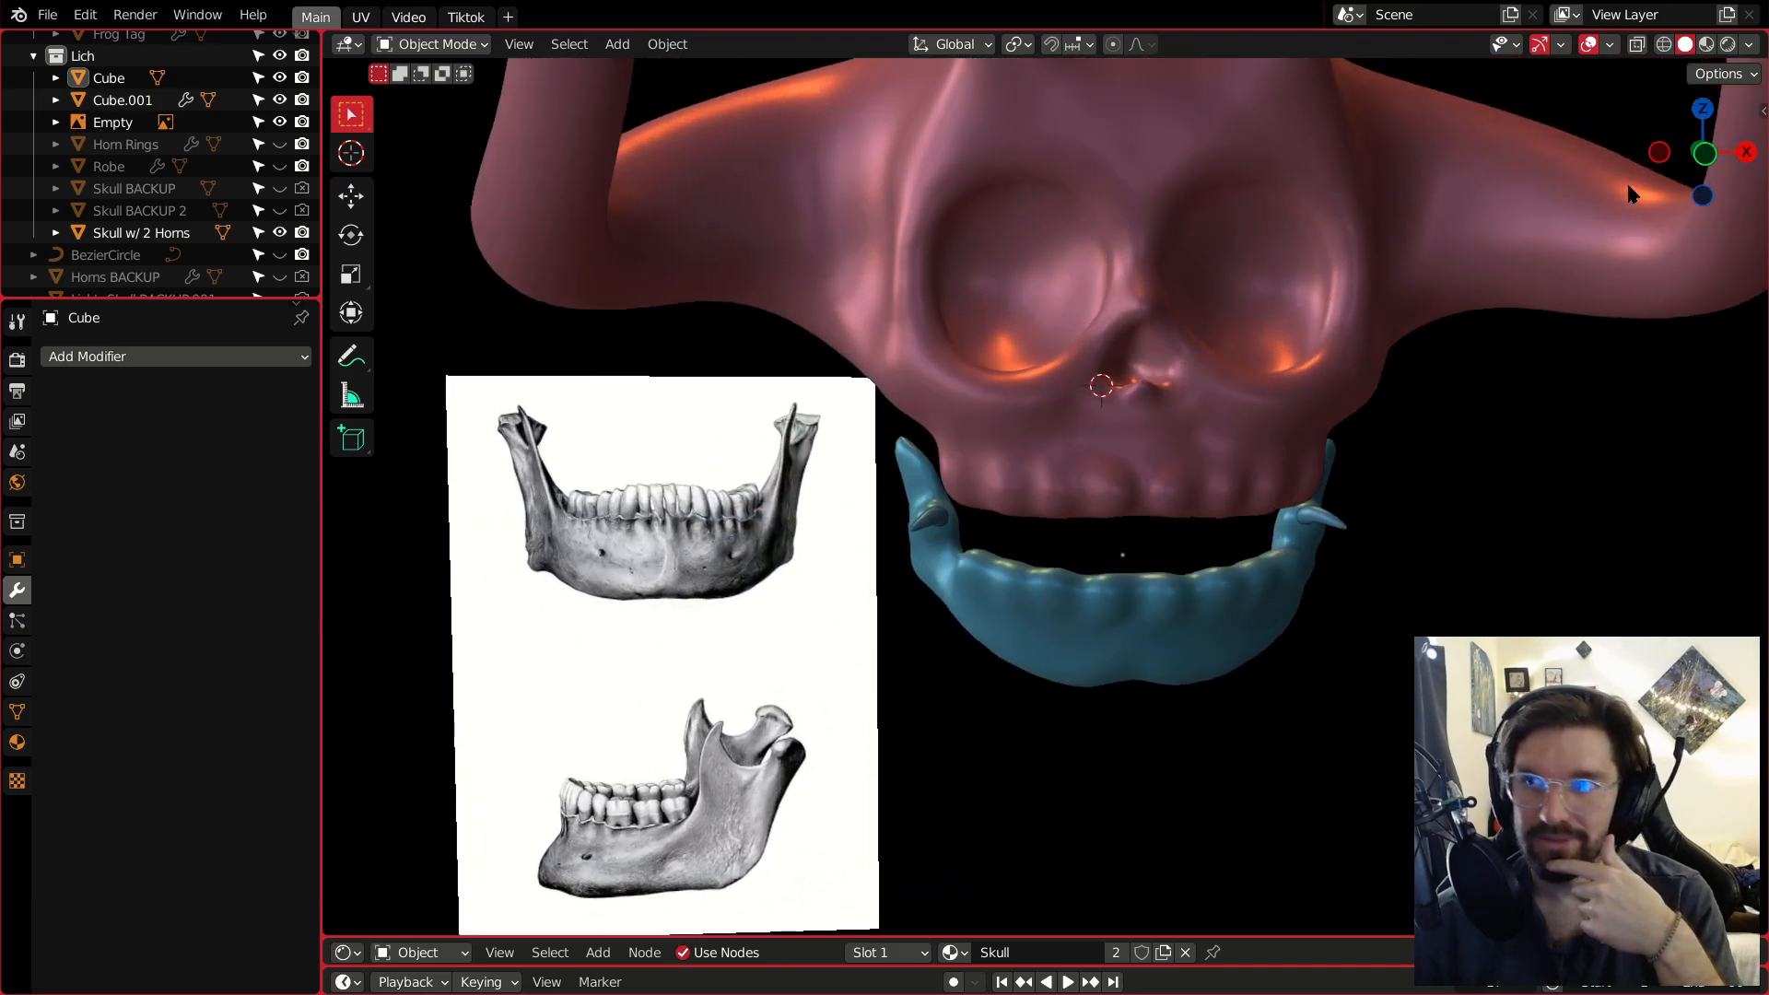
{"action": "left_click", "coordinate": [1705, 45]}
Link the jaw's Skull material to the mirrored tusks.
{"action": "middle_click_drag", "start_coordinate": [1191, 575], "coordinate": [1180, 601]}
{"action": "left_click", "coordinate": [1185, 599]}
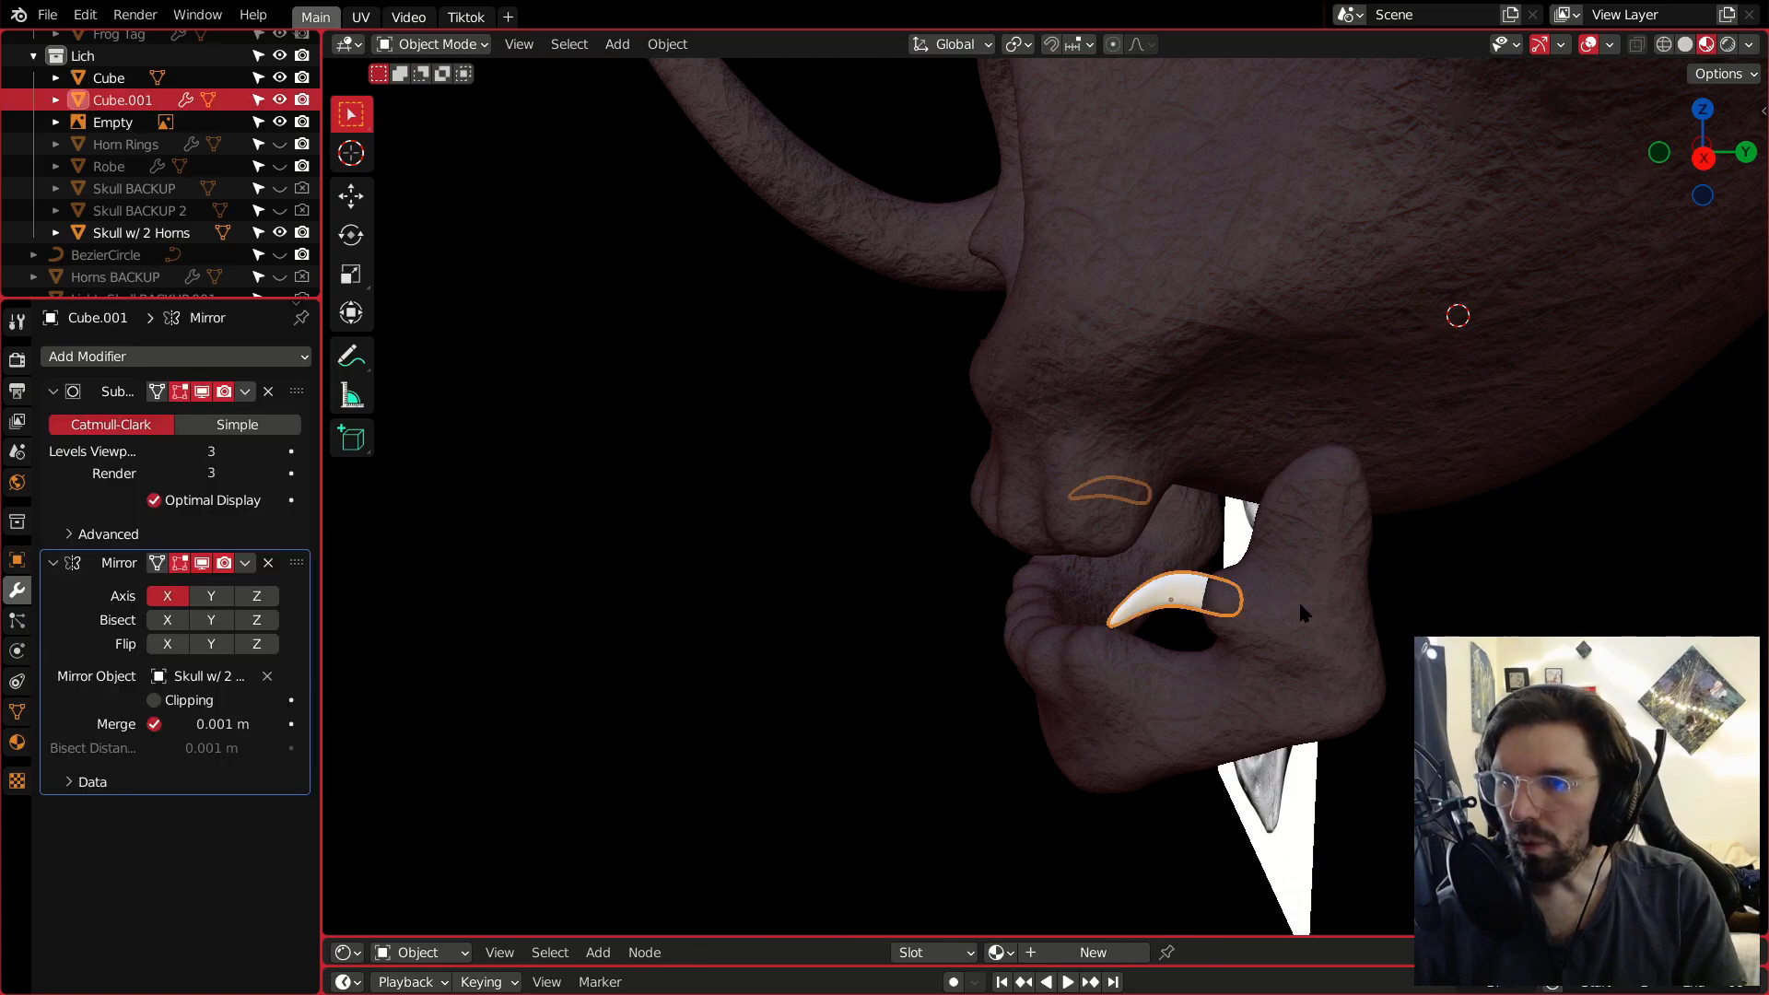
{"action": "left_click", "coordinate": [1303, 603], "text": "shift"}
{"action": "left_click", "coordinate": [1307, 607]}
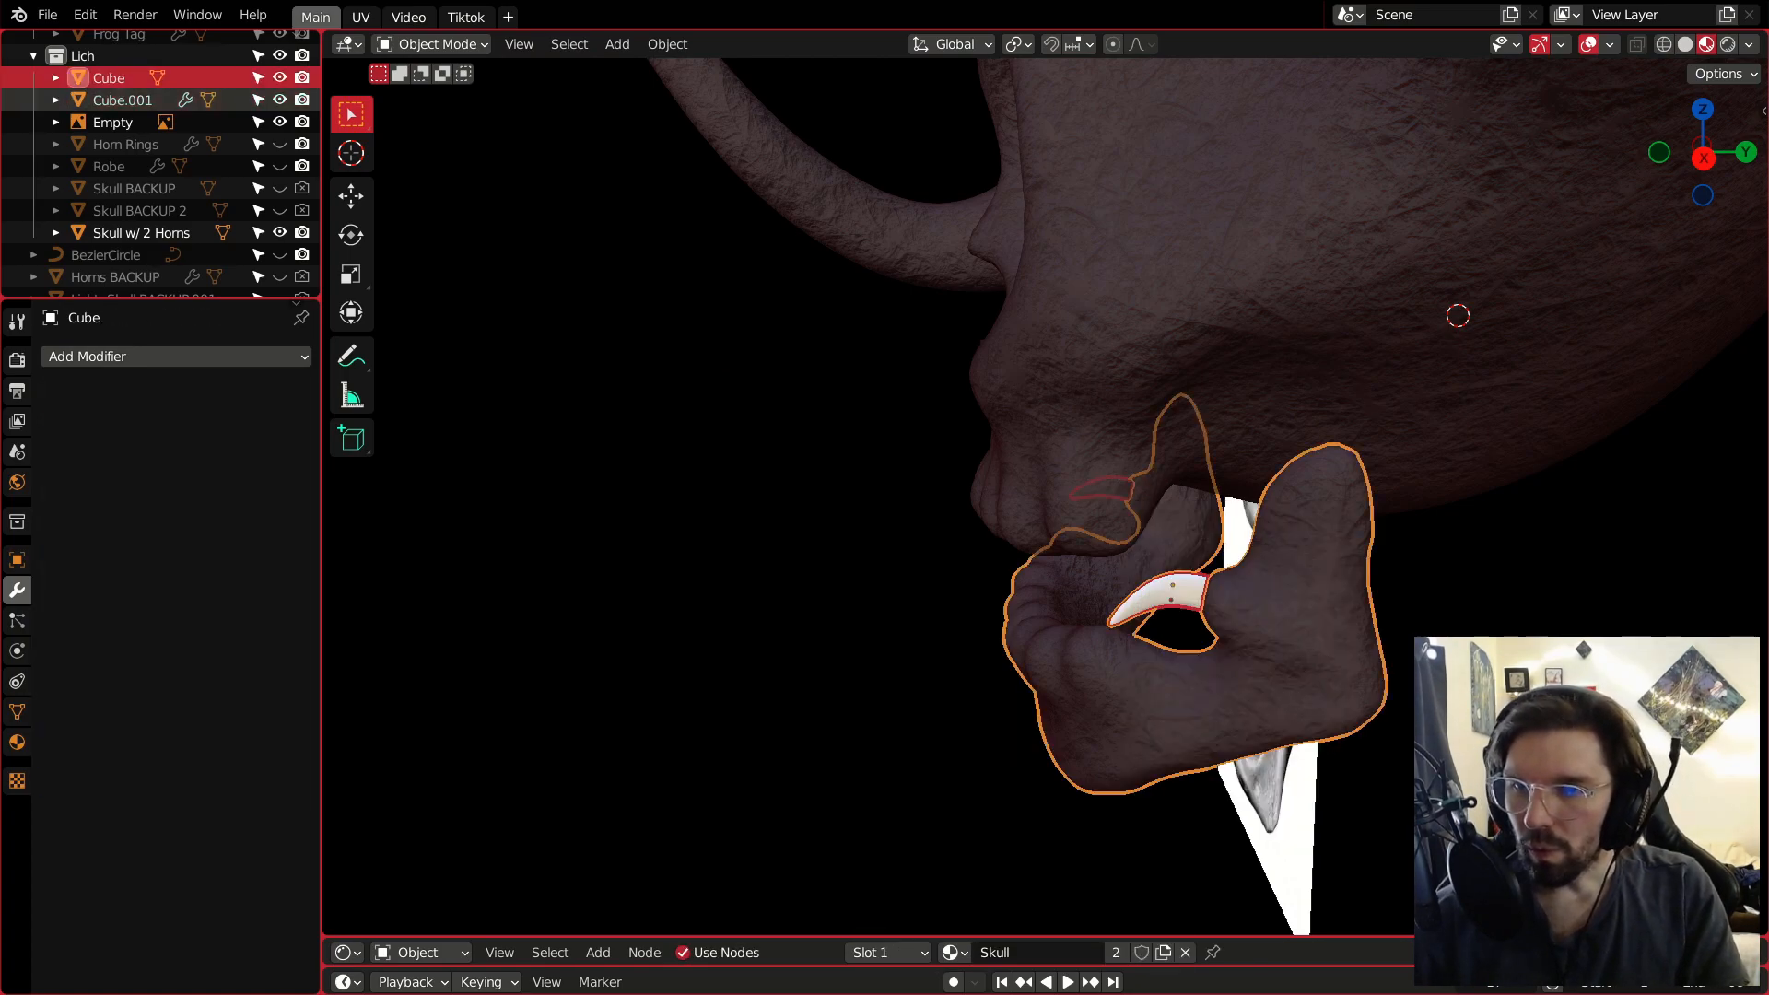
{"action": "key", "text": "ctrl+l"}
{"action": "left_click", "coordinate": [1400, 655]}
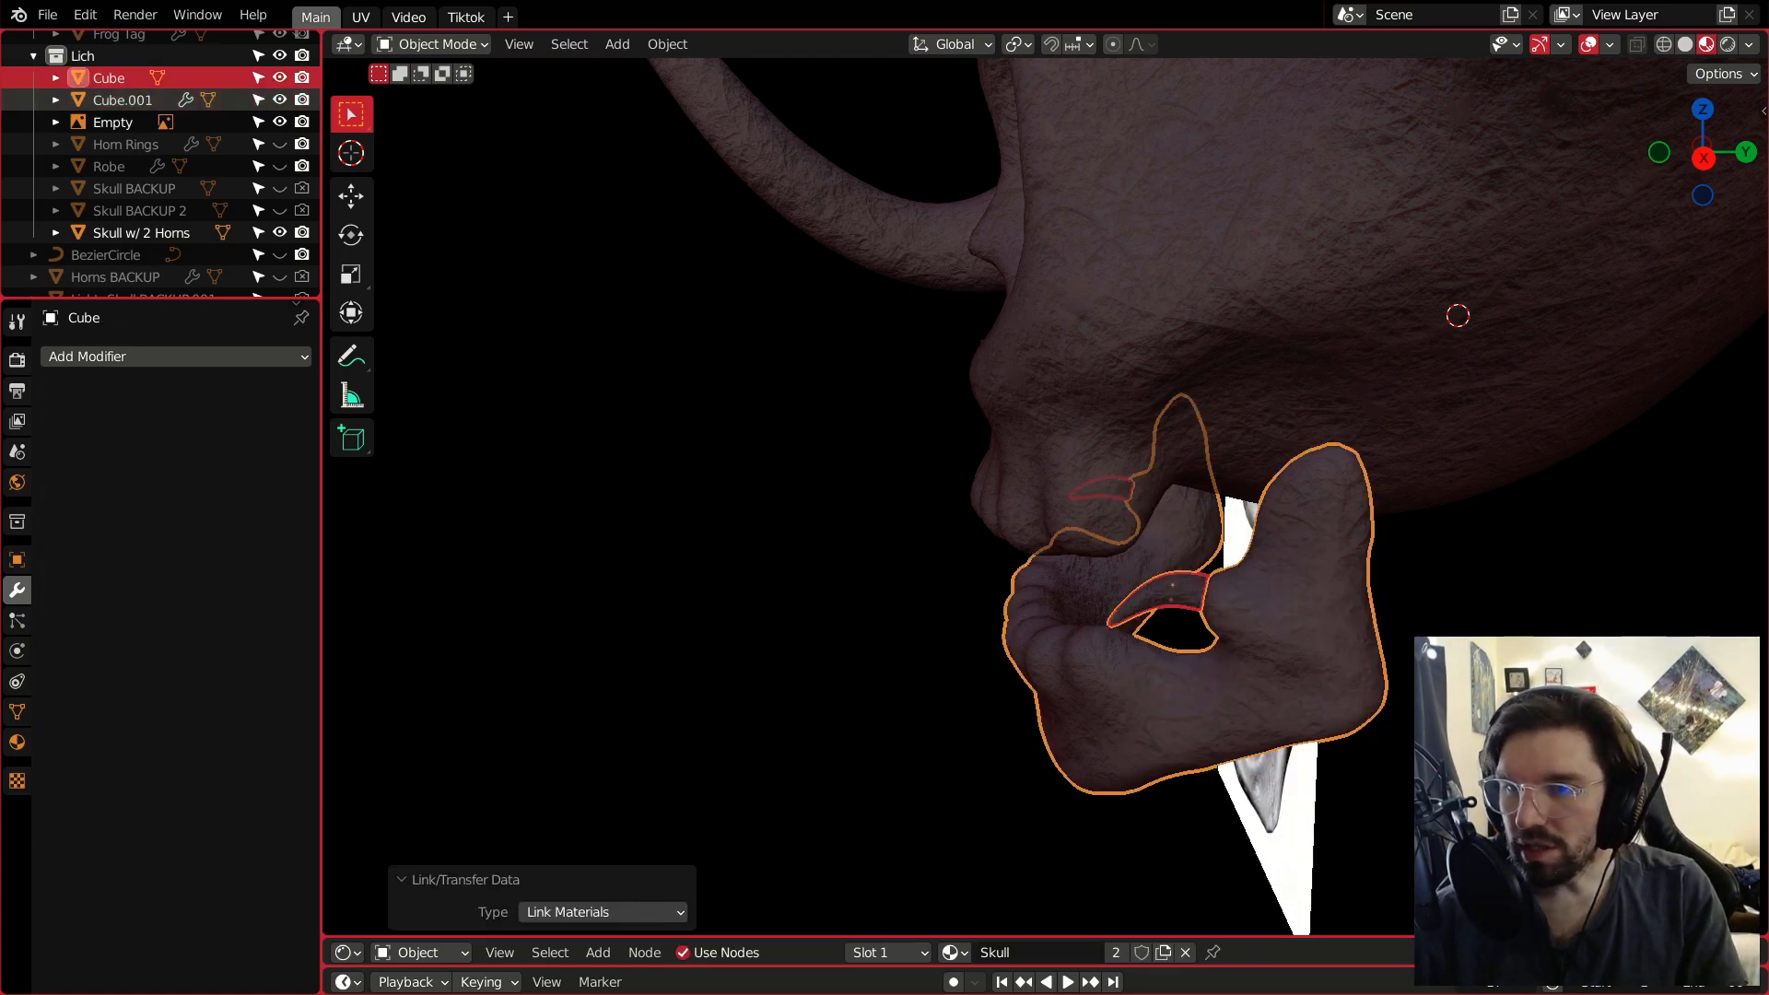
{"action": "left_click", "coordinate": [1426, 636]}
Scale the mirrored tusks up to 1.806.
{"action": "scroll", "coordinate": [1447, 626], "scroll_direction": "down", "scroll_amount": 5}
{"action": "middle_click_drag", "start_coordinate": [1364, 682], "coordinate": [1552, 636]}
{"action": "middle_click_drag", "start_coordinate": [1355, 611], "coordinate": [1410, 639]}
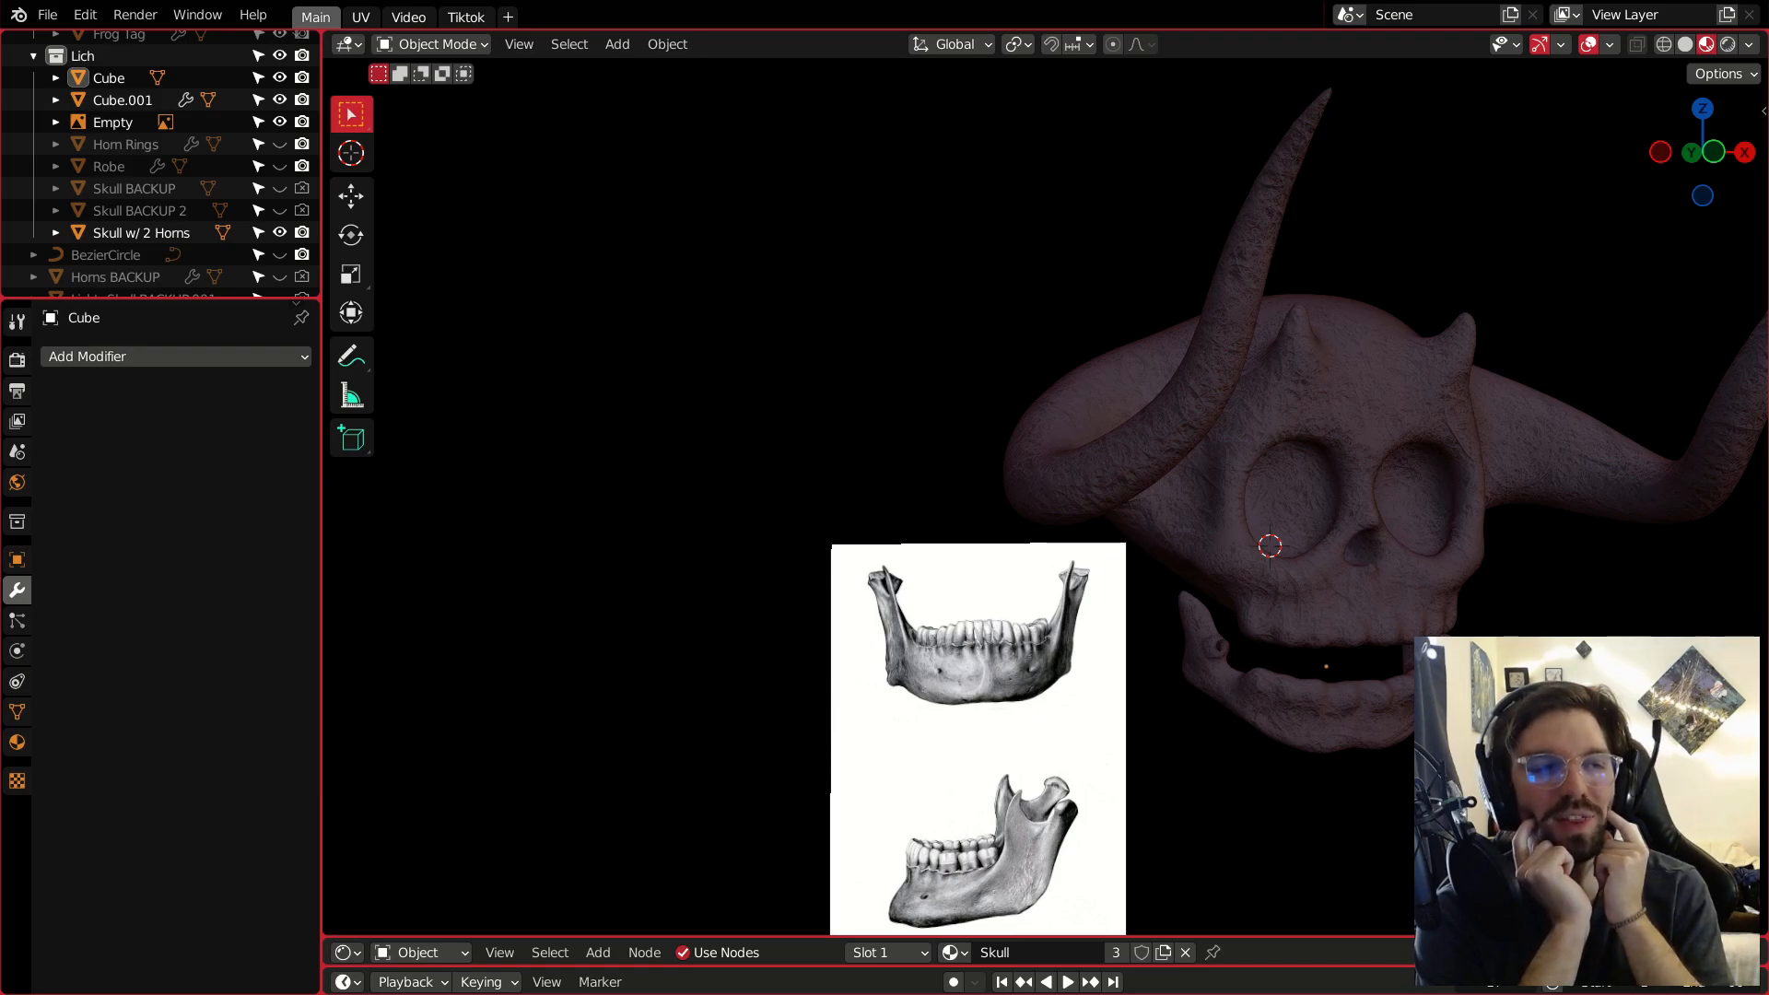
{"action": "scroll", "coordinate": [1373, 492], "scroll_direction": "up", "scroll_amount": 8}
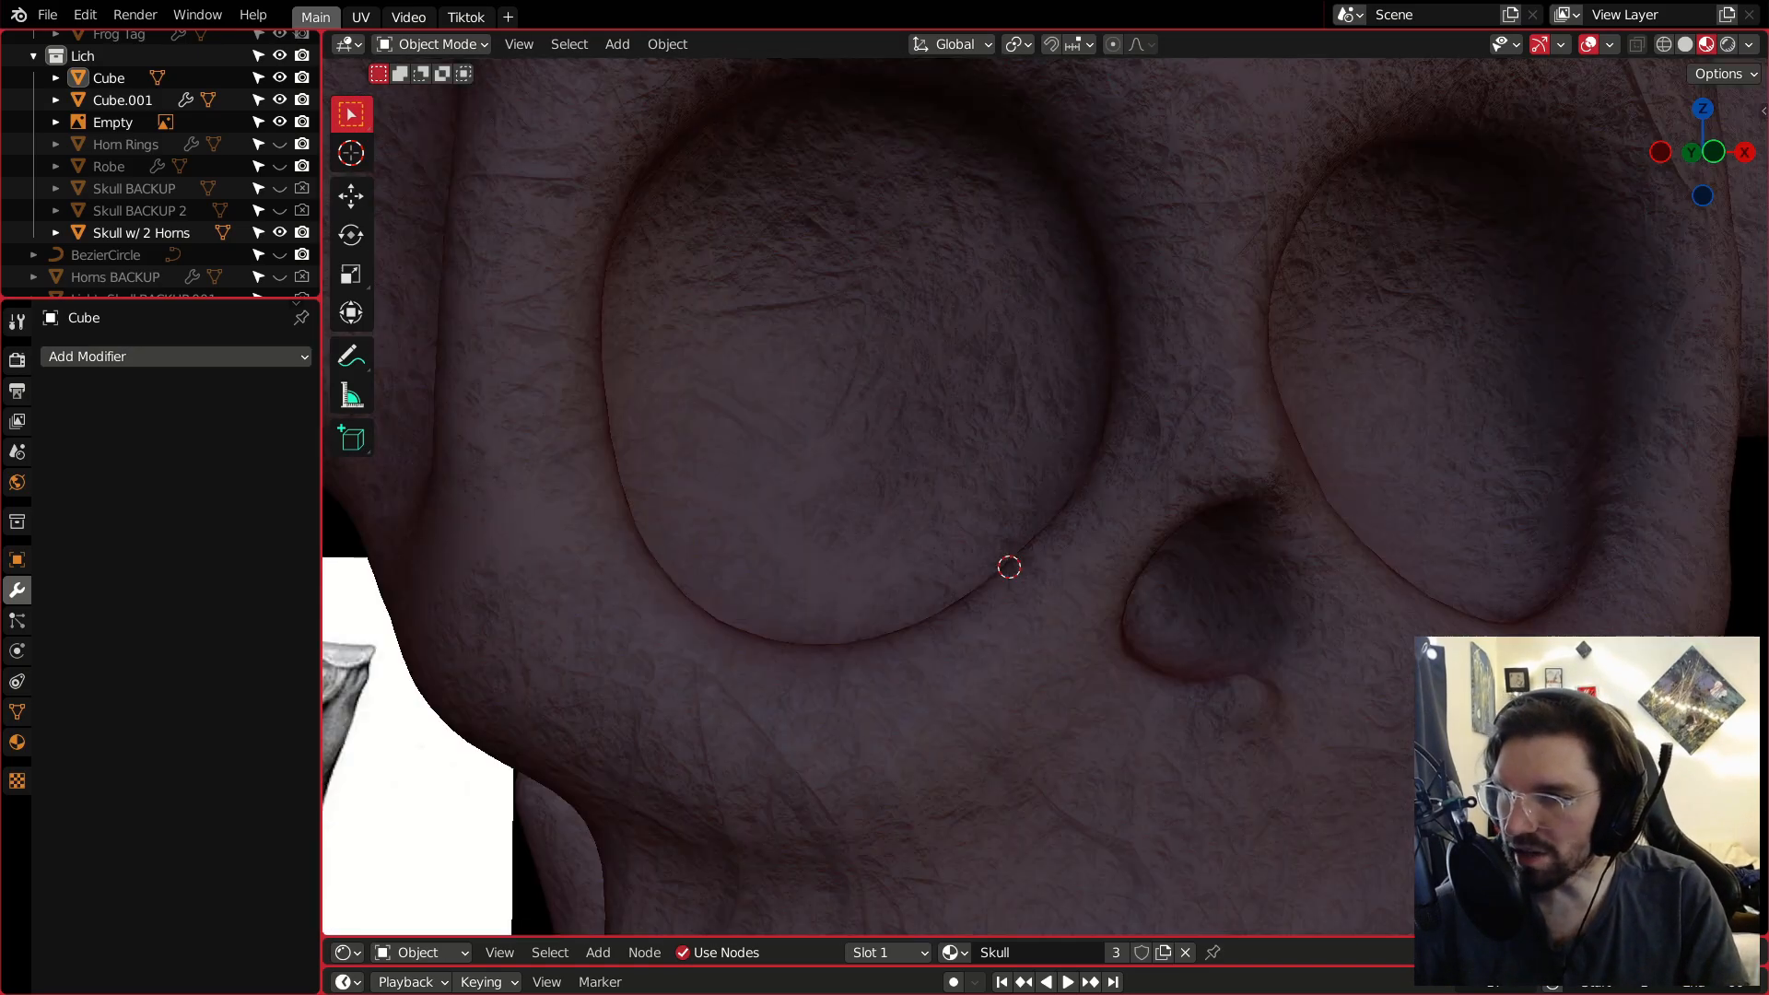
{"action": "scroll", "coordinate": [1327, 614], "scroll_direction": "down", "scroll_amount": 8}
{"action": "middle_click_drag", "start_coordinate": [1327, 614], "coordinate": [1230, 684]}
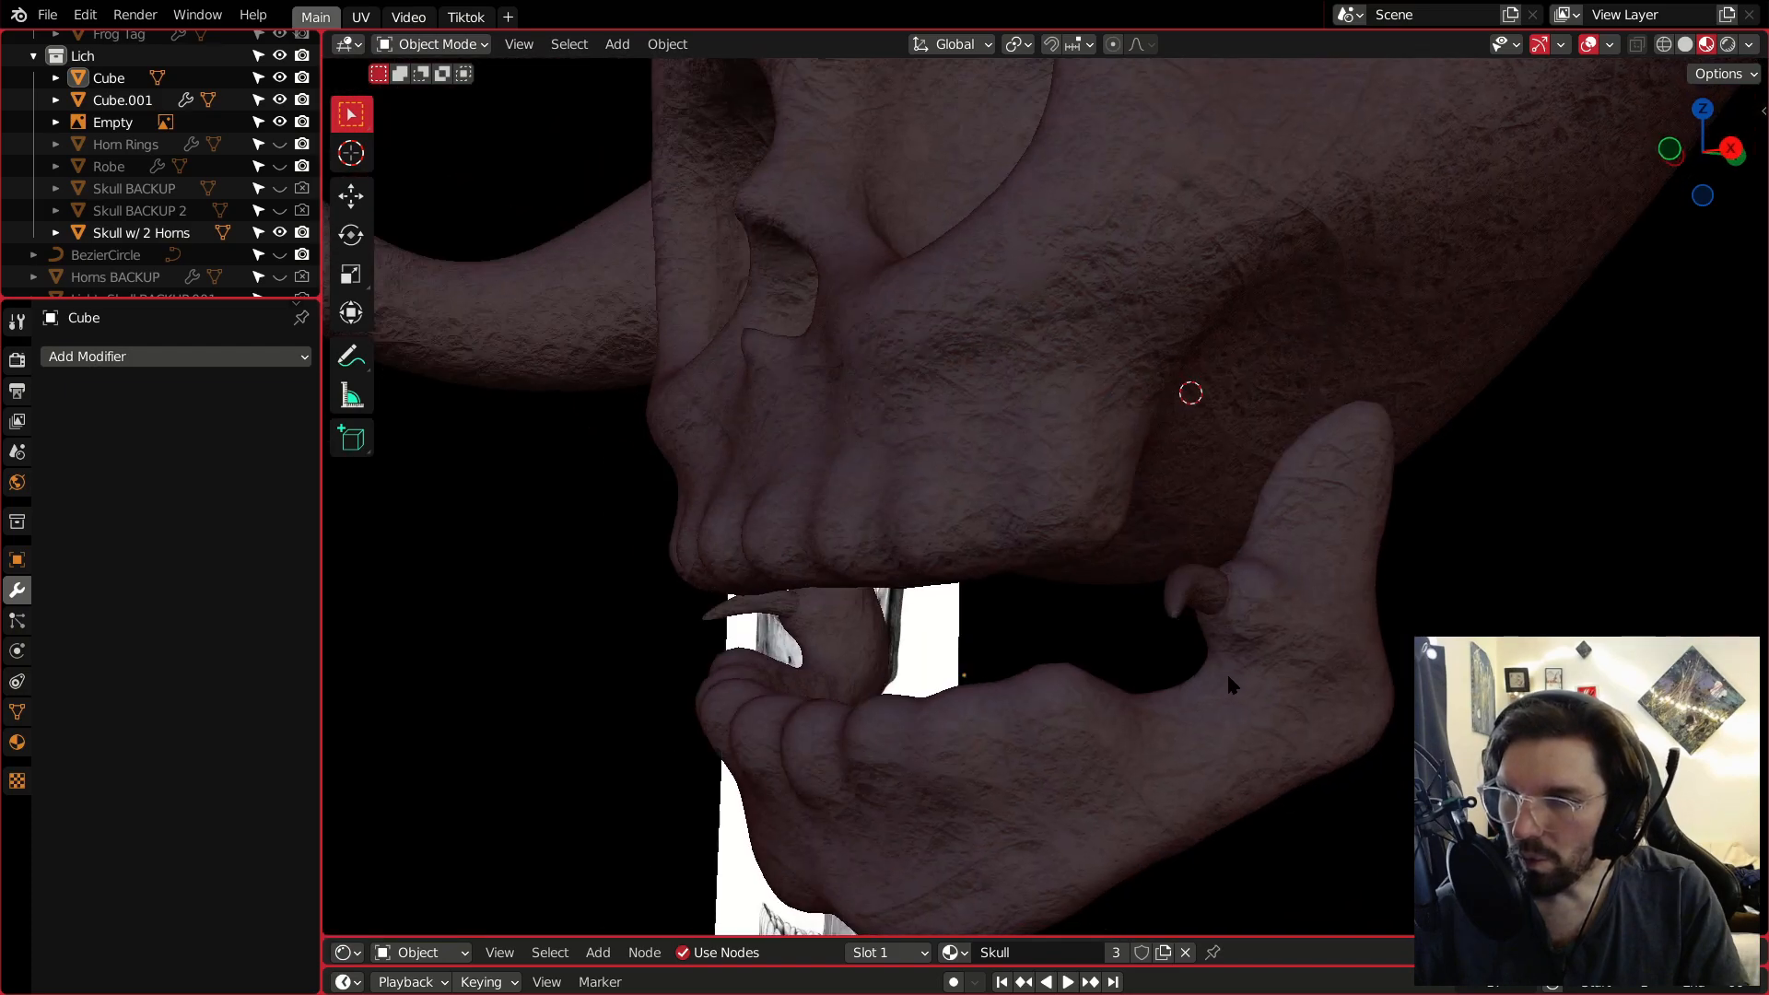
{"action": "left_click", "coordinate": [1198, 582]}
{"action": "key", "text": "s"}
{"action": "left_click", "coordinate": [1226, 563]}
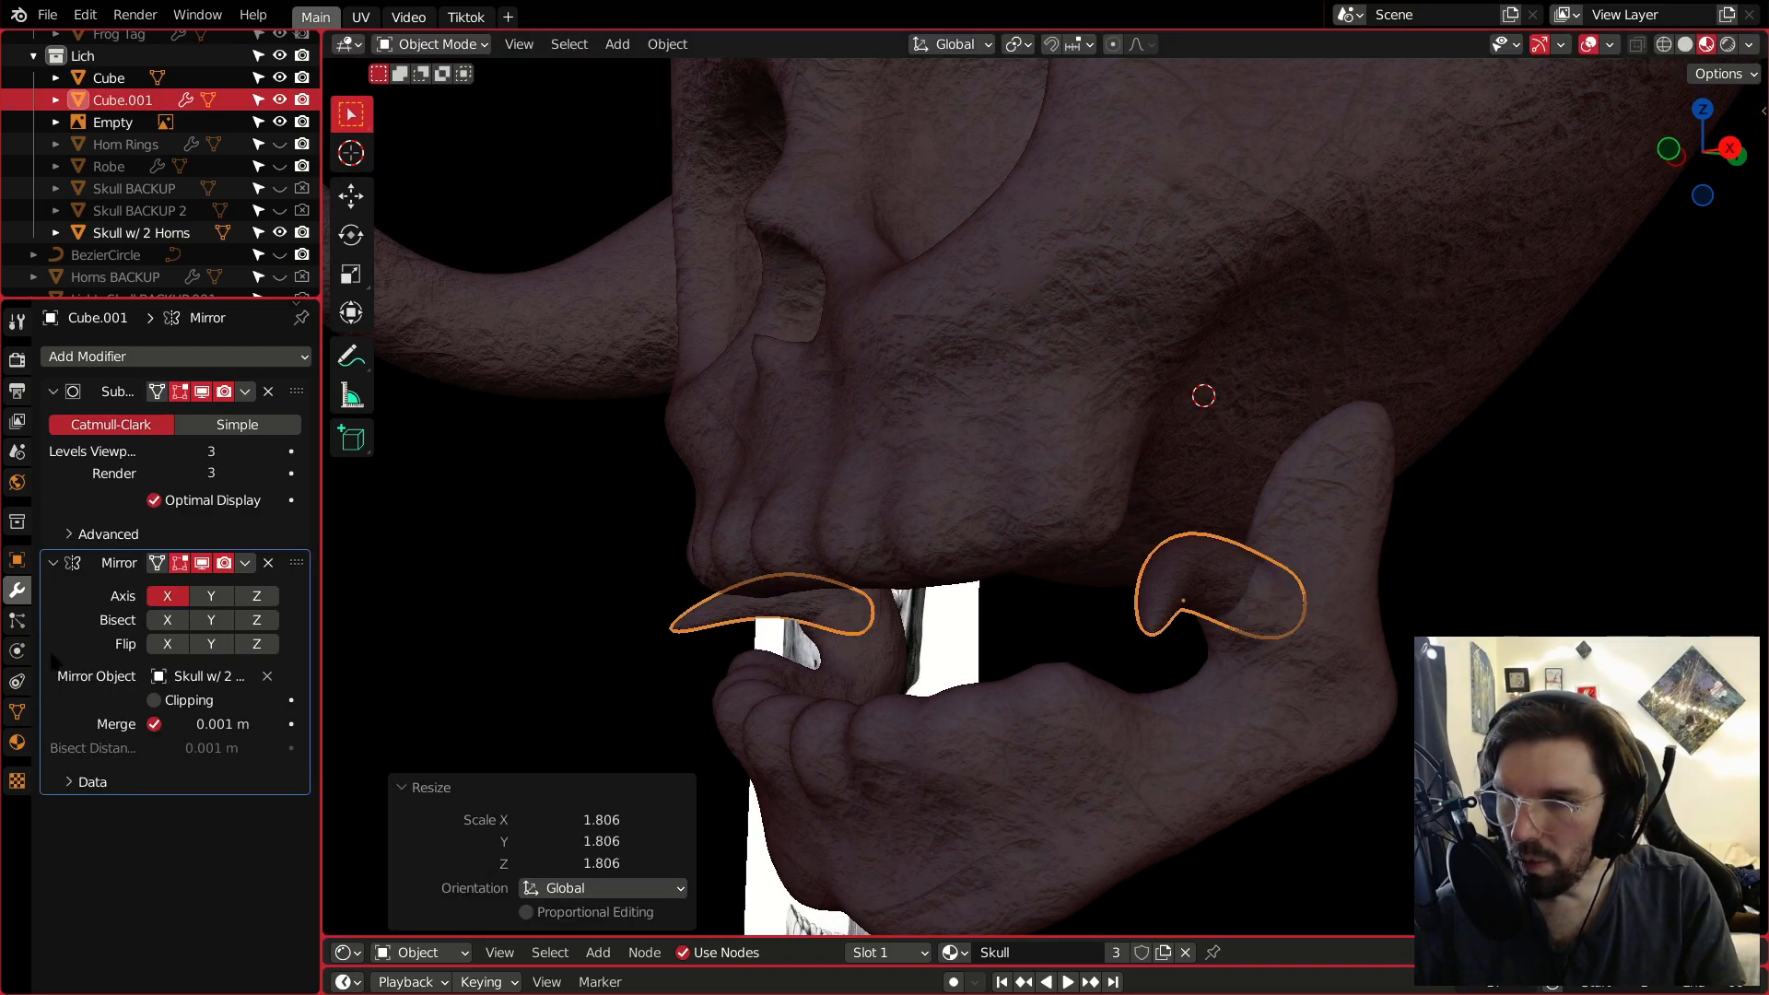
Move the enlarged tusks forward along the Y axis by about -0.094 m.
{"action": "scroll", "coordinate": [1382, 553], "scroll_direction": "up", "scroll_amount": 1}
{"action": "middle_click_drag", "start_coordinate": [815, 730], "coordinate": [1087, 616]}
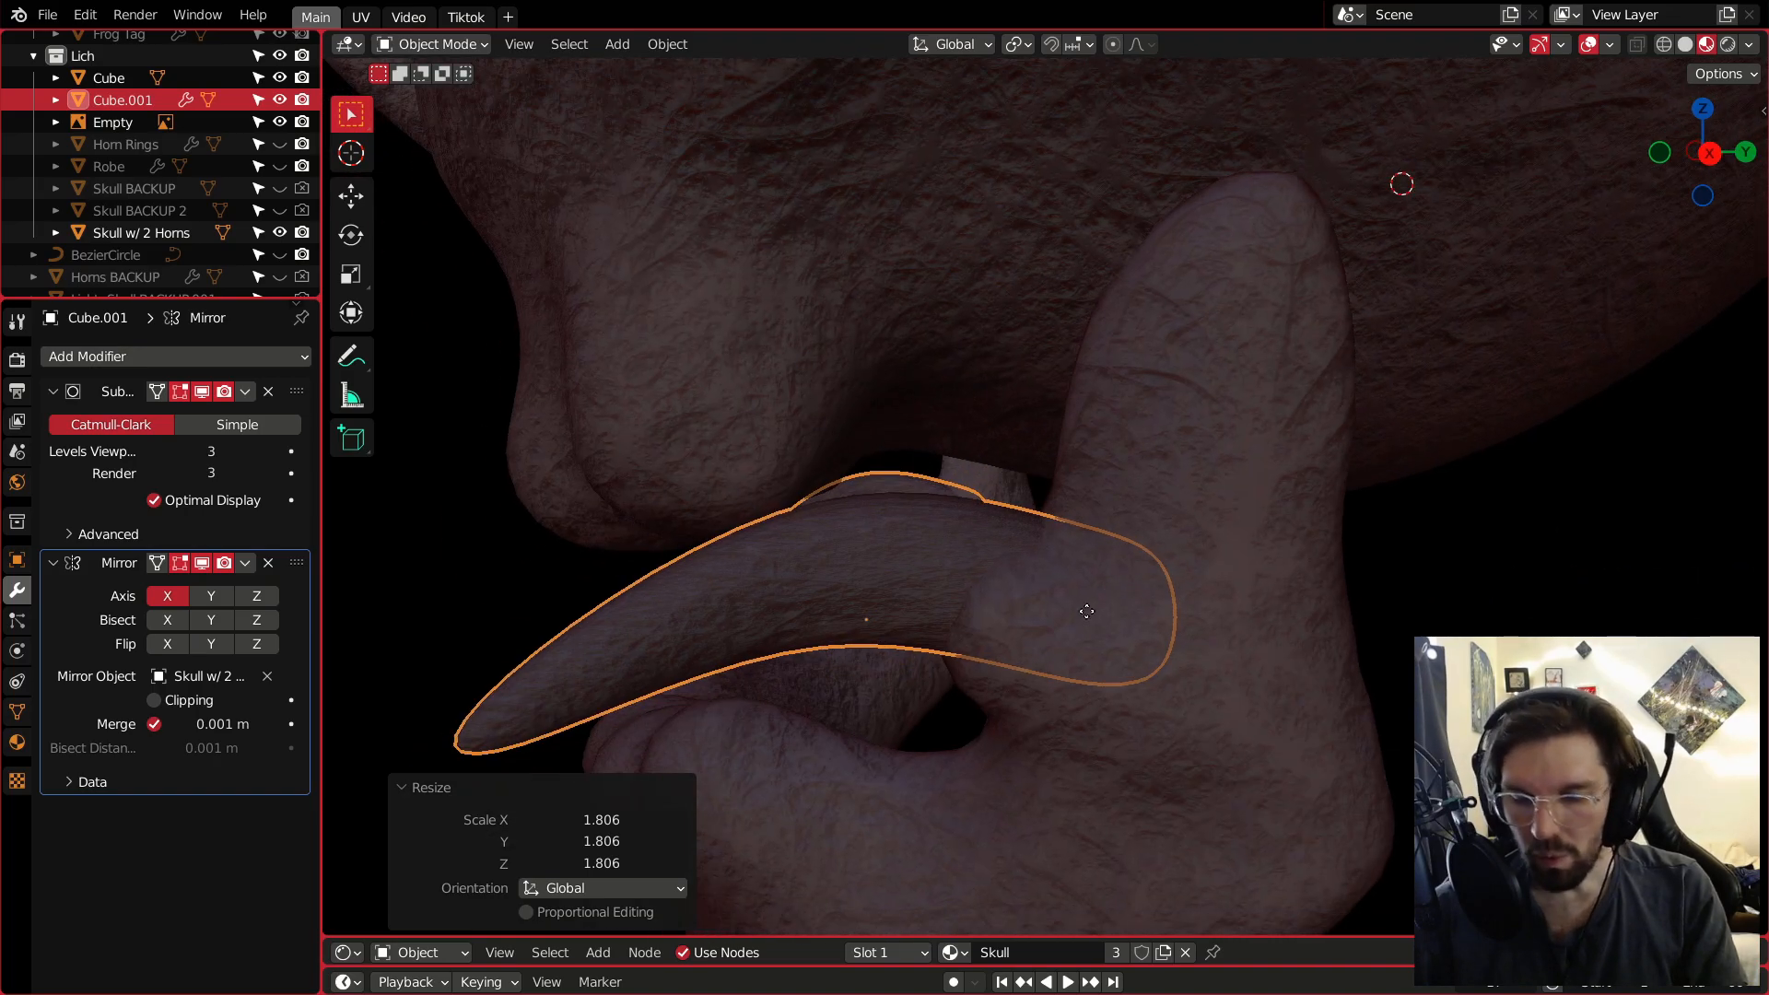
{"action": "key", "text": "g"}
{"action": "key", "text": "y"}
{"action": "left_click", "coordinate": [968, 645]}
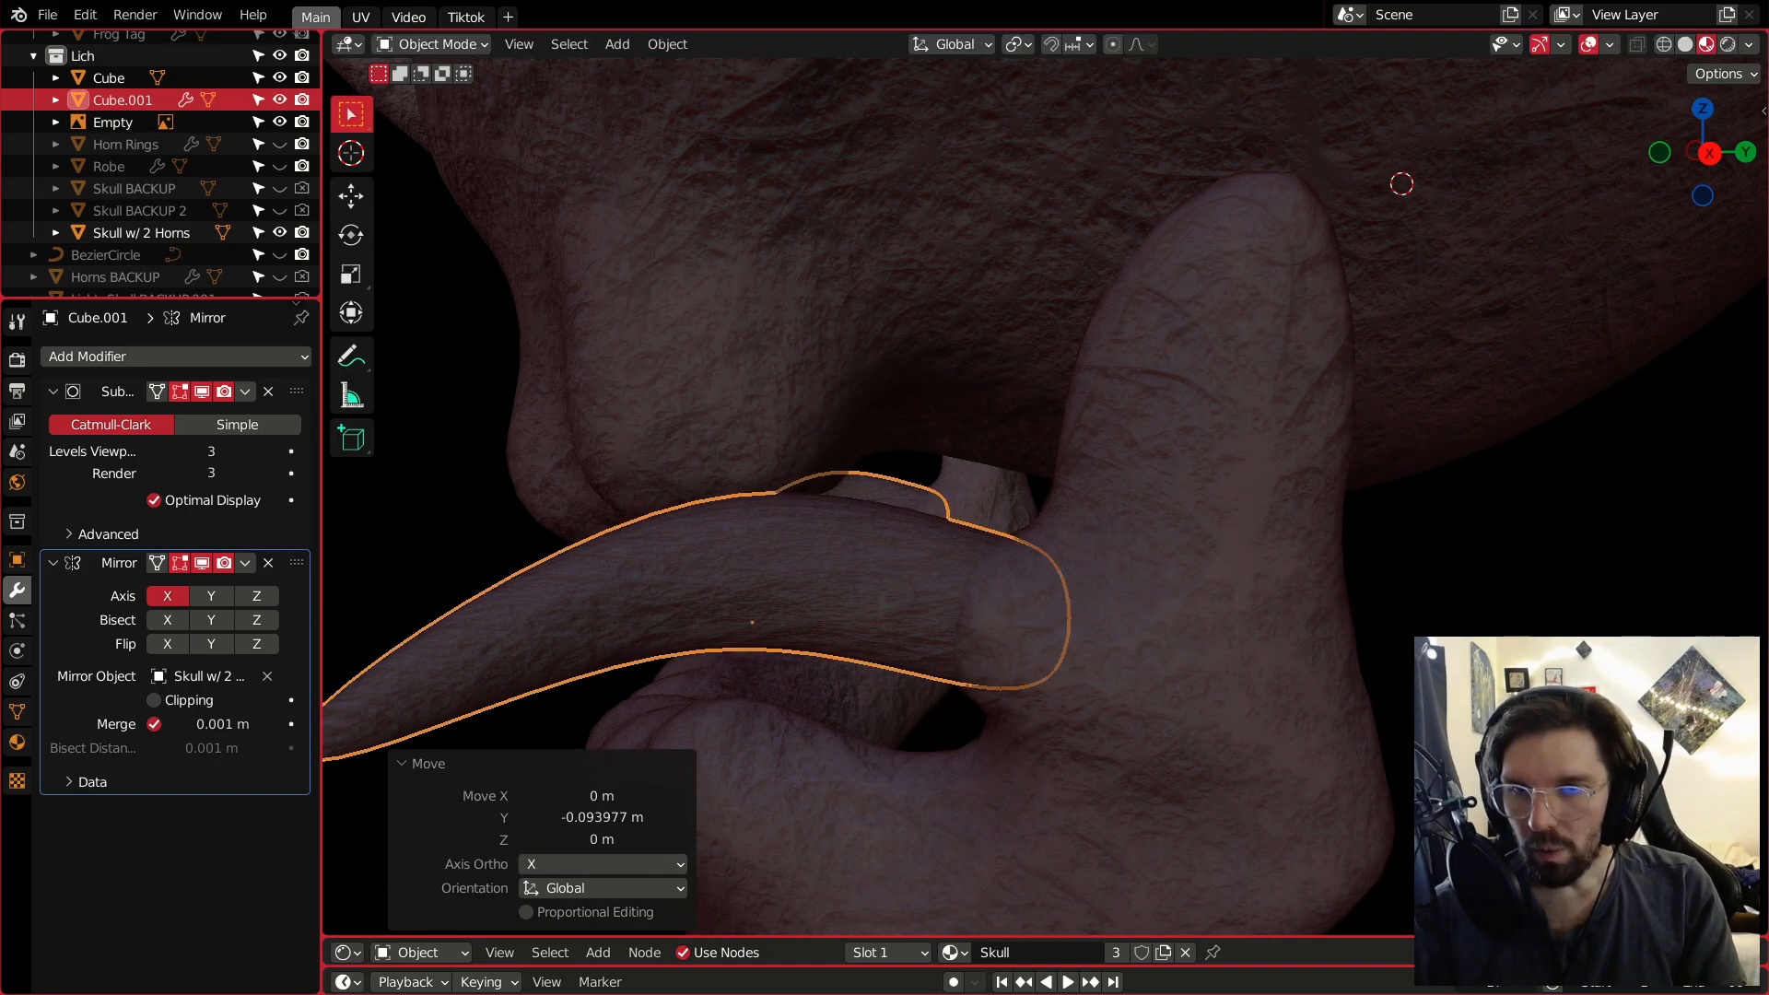
Deselect the enlarged tusks and examine how they look on the jaw from the front and at an angle.
{"action": "key", "text": "KP_1"}
{"action": "key", "text": "alt+a"}
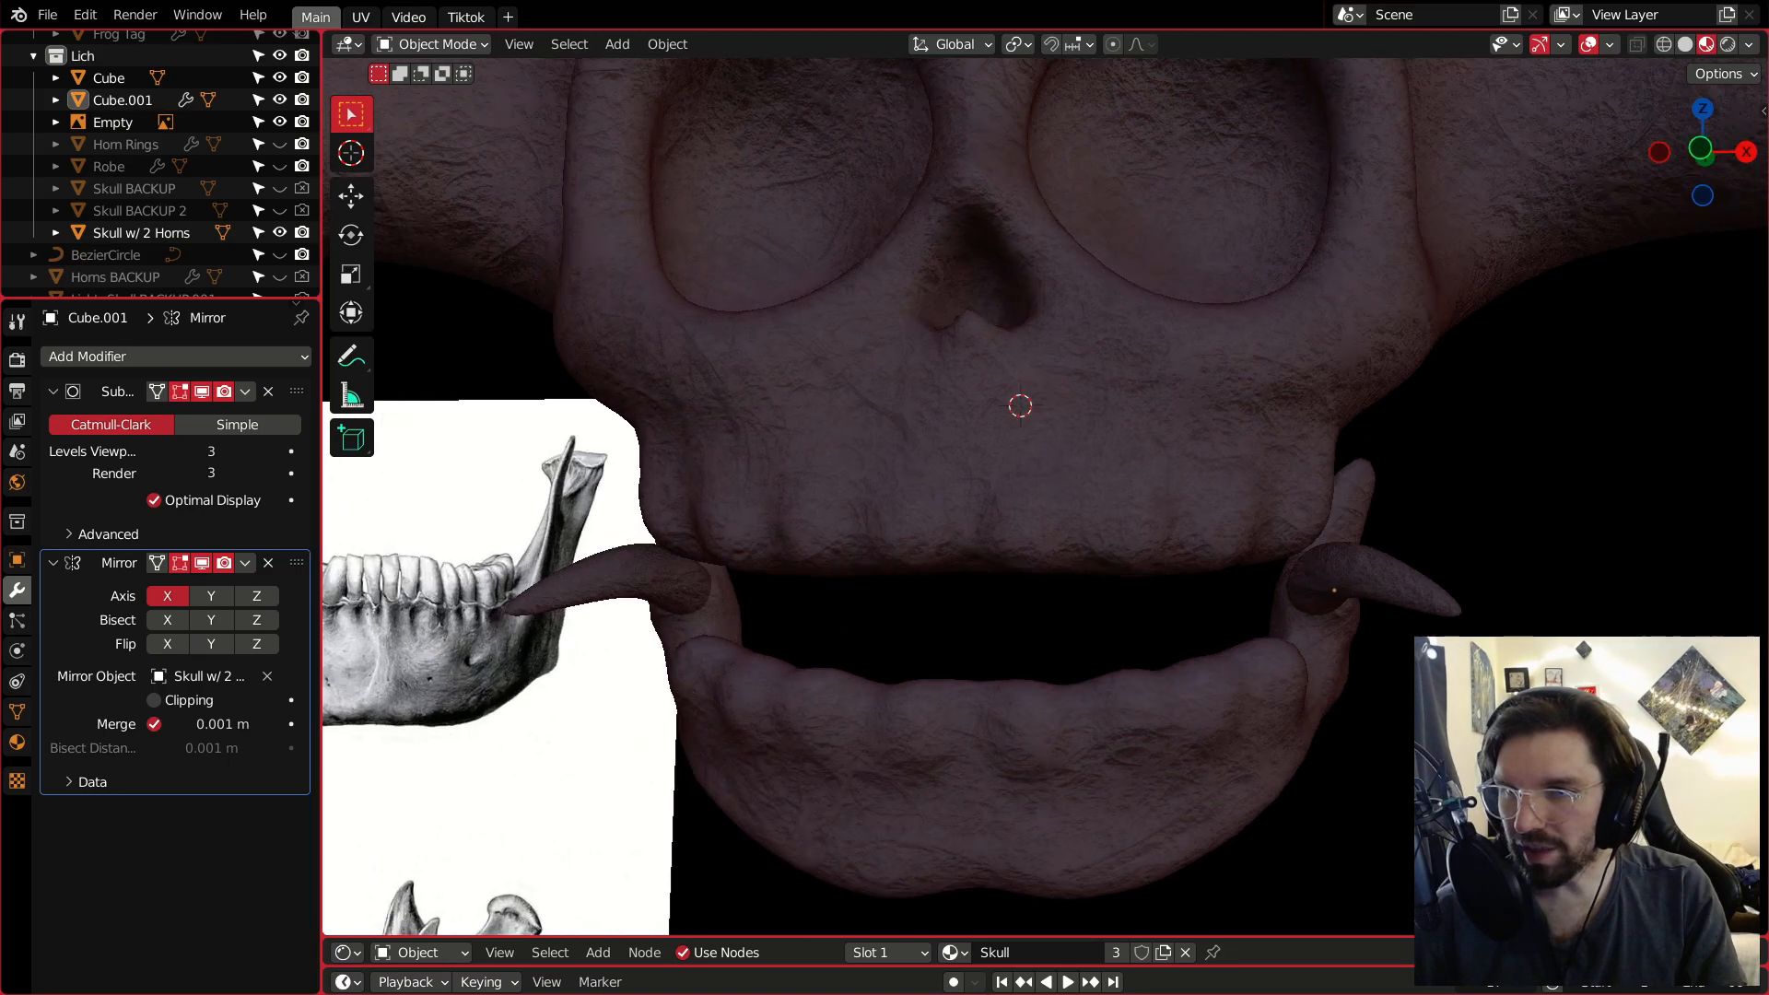
{"action": "scroll", "coordinate": [1271, 545], "scroll_direction": "down", "scroll_amount": 5}
{"action": "scroll", "coordinate": [1265, 557], "scroll_direction": "up", "scroll_amount": 2}
{"action": "middle_click_drag", "start_coordinate": [1272, 576], "coordinate": [1332, 550]}
{"action": "scroll", "coordinate": [1264, 558], "scroll_direction": "down", "scroll_amount": 1}
{"action": "left_click", "coordinate": [1332, 550]}
Undo the tusk move and scaling, the material link and the jaw sculpting, back to Object Mode.
{"action": "key", "text": "ctrl+z"}
{"action": "key", "text": "ctrl+z"}
{"action": "key", "text": "ctrl+z"}
{"action": "key", "text": "ctrl+z"}
{"action": "key", "text": "ctrl+z"}
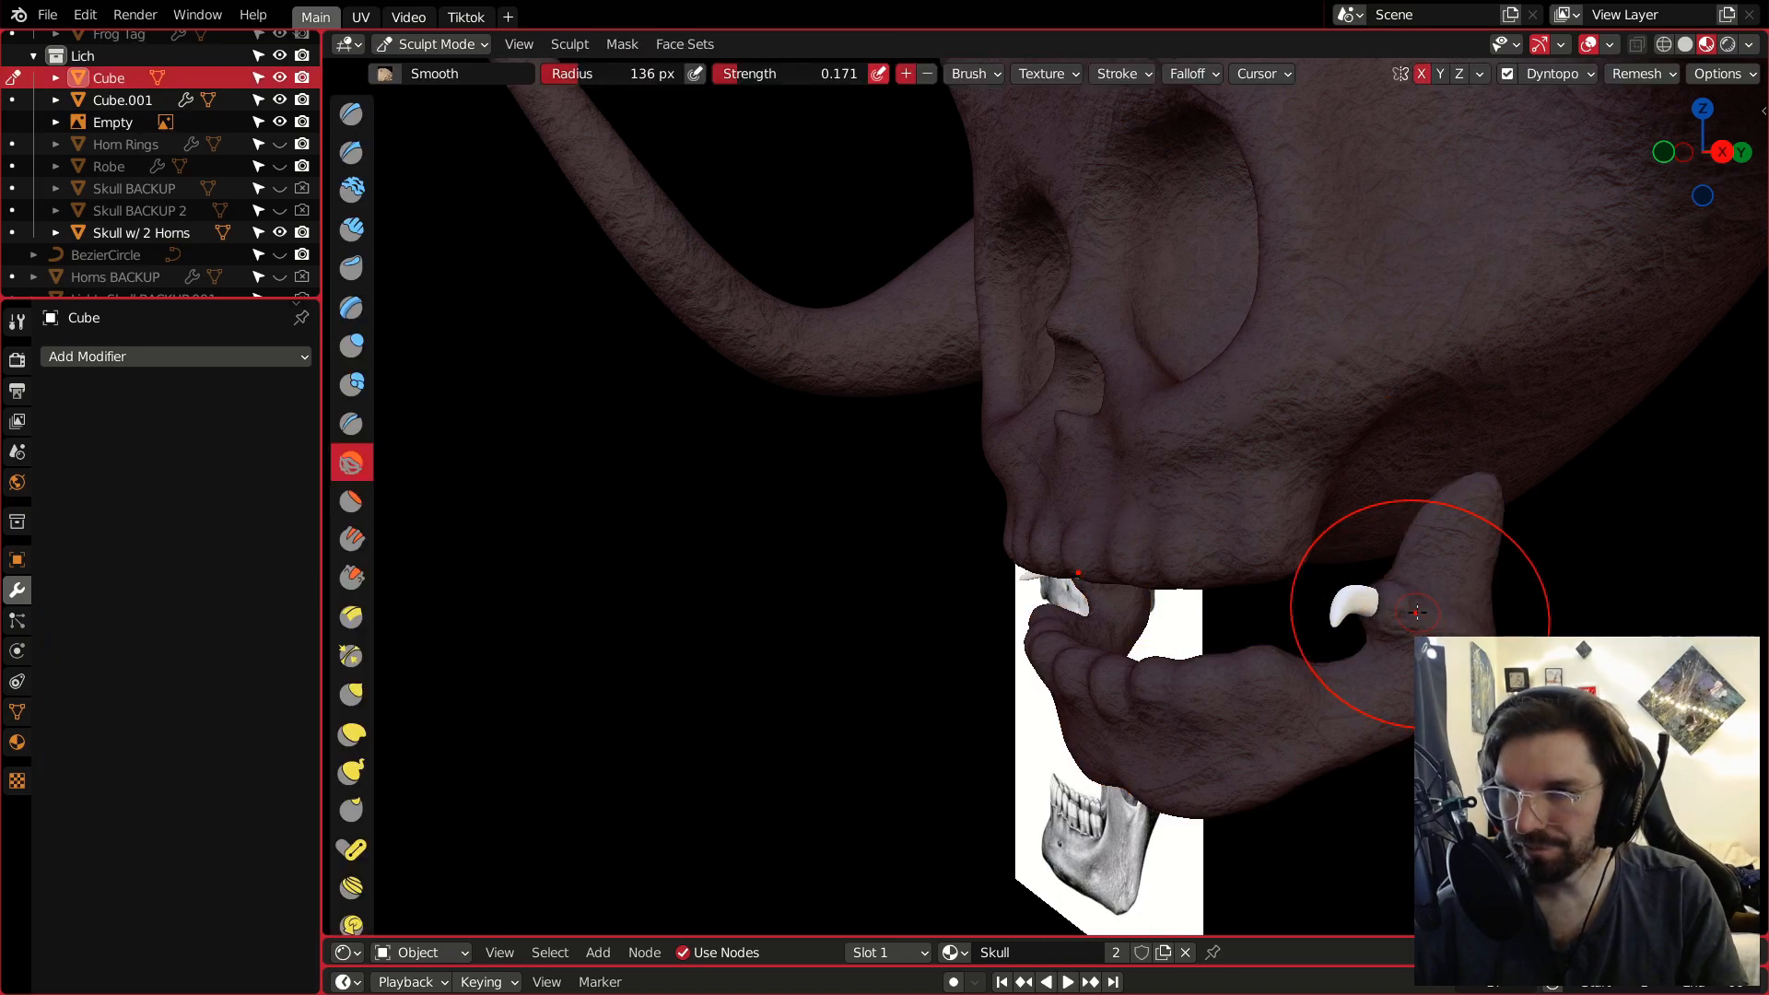
{"action": "key", "text": "ctrl+z"}
{"action": "key", "text": "ctrl+z"}
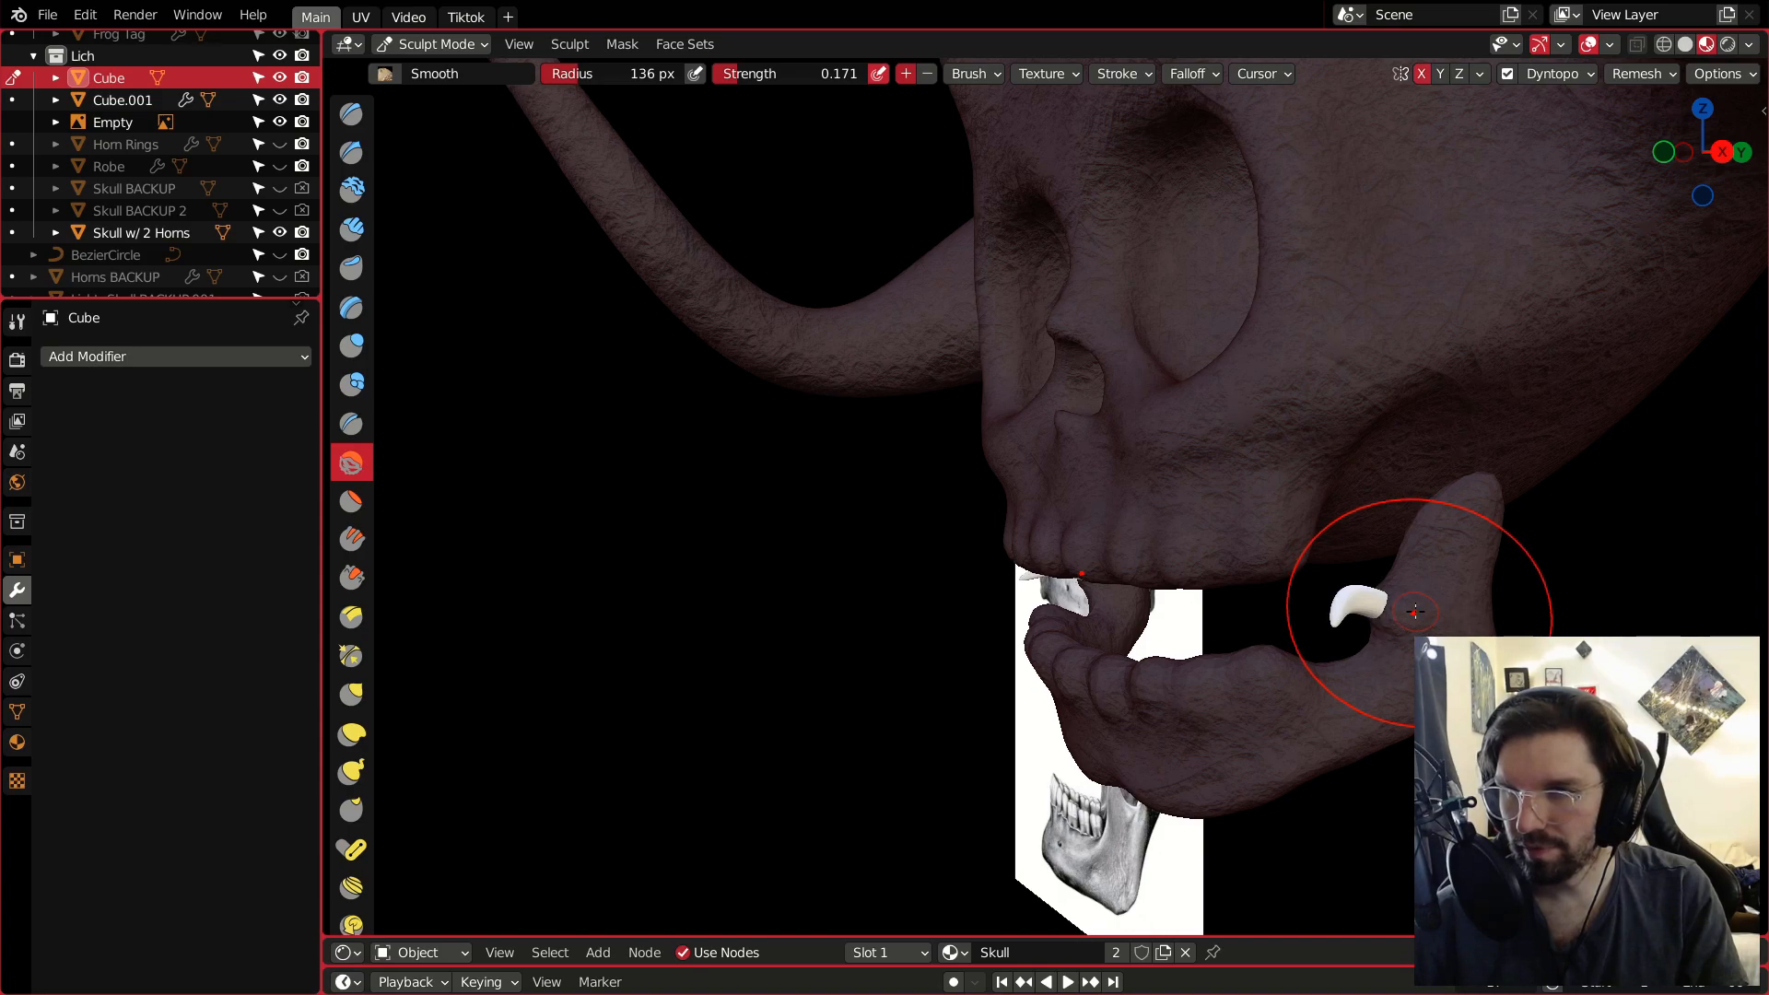
{"action": "key", "text": "ctrl+z"}
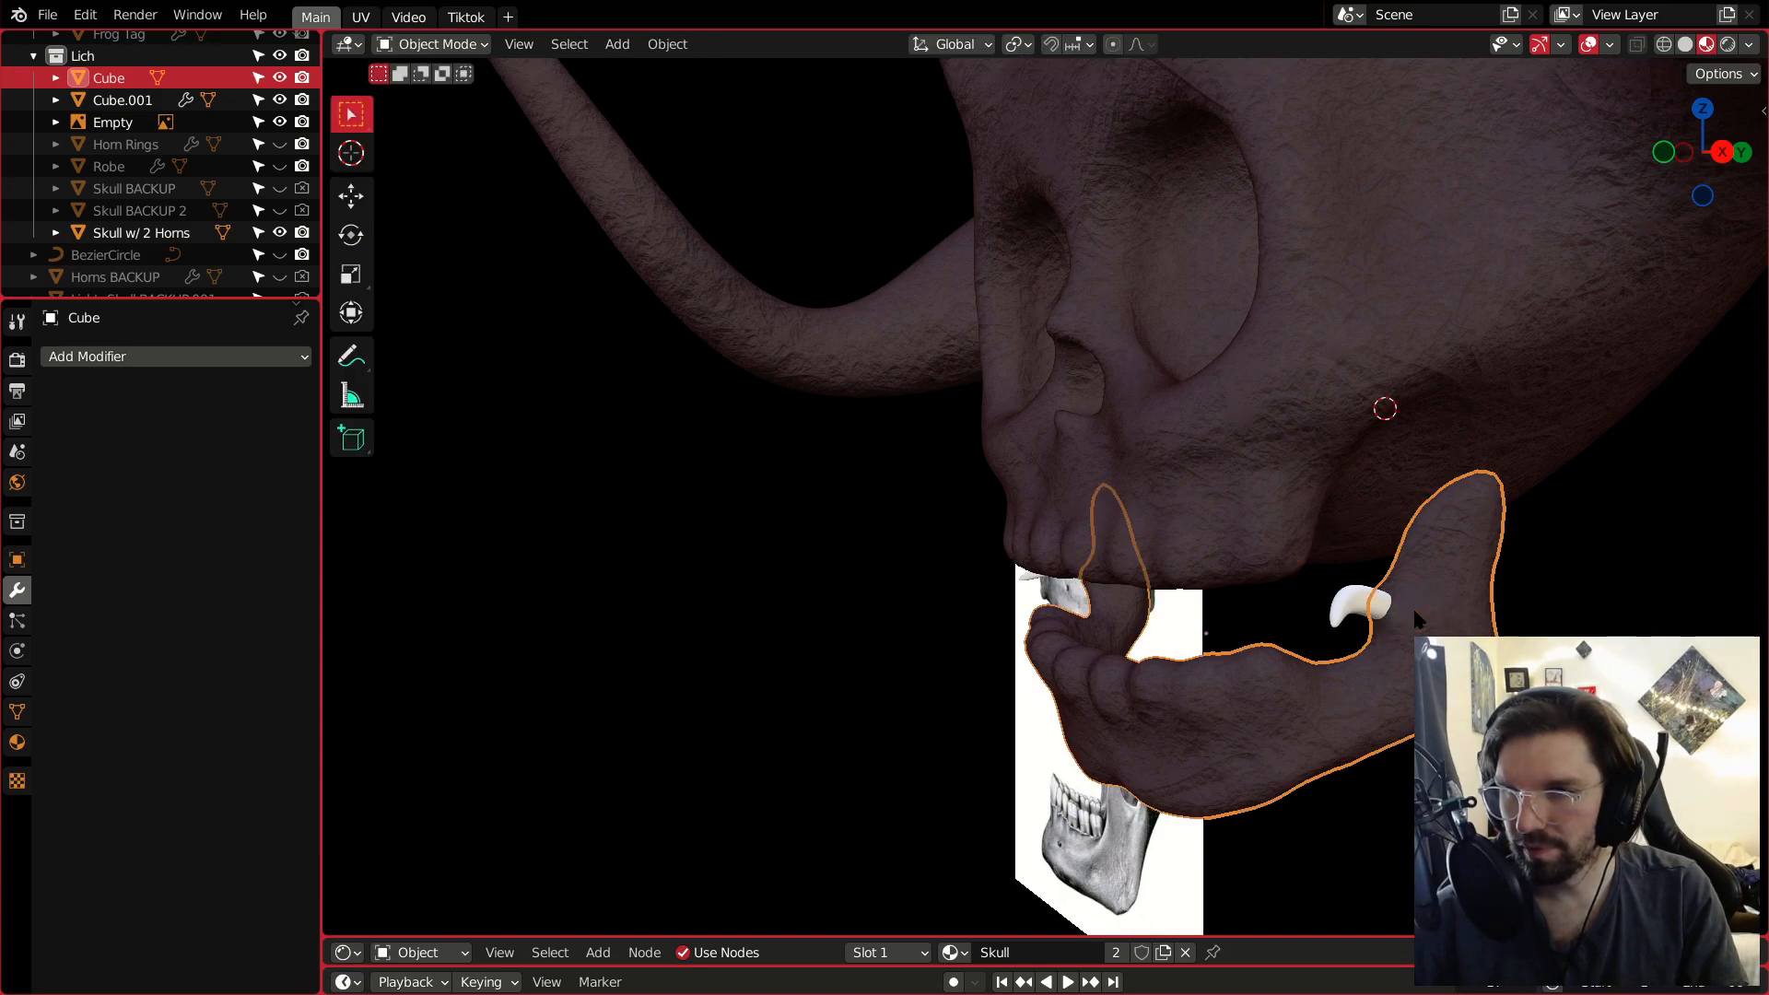
Delete the mirrored tusks from the jaw.
{"action": "left_click", "coordinate": [1366, 606]}
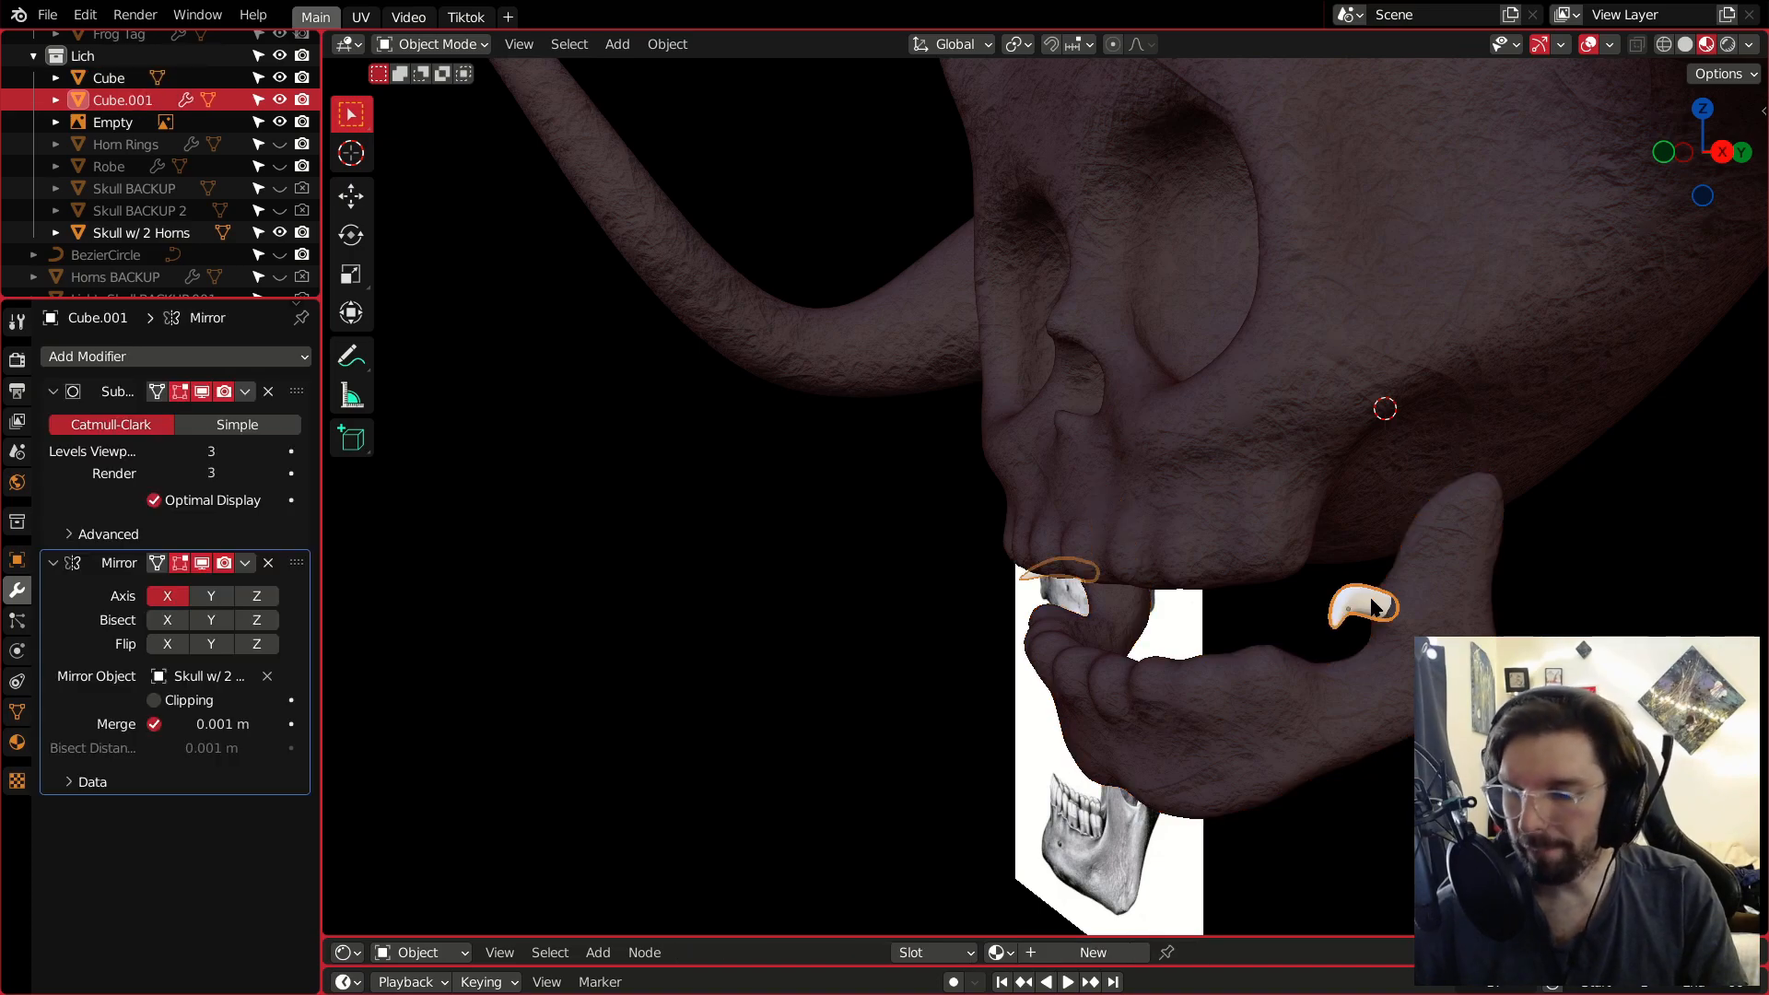
{"action": "key", "text": "Delete"}
{"action": "middle_click_drag", "start_coordinate": [1373, 606], "coordinate": [922, 478]}
{"action": "scroll", "coordinate": [875, 488], "scroll_direction": "down", "scroll_amount": 5}
{"action": "scroll", "coordinate": [1043, 527], "scroll_direction": "down", "scroll_amount": 4}
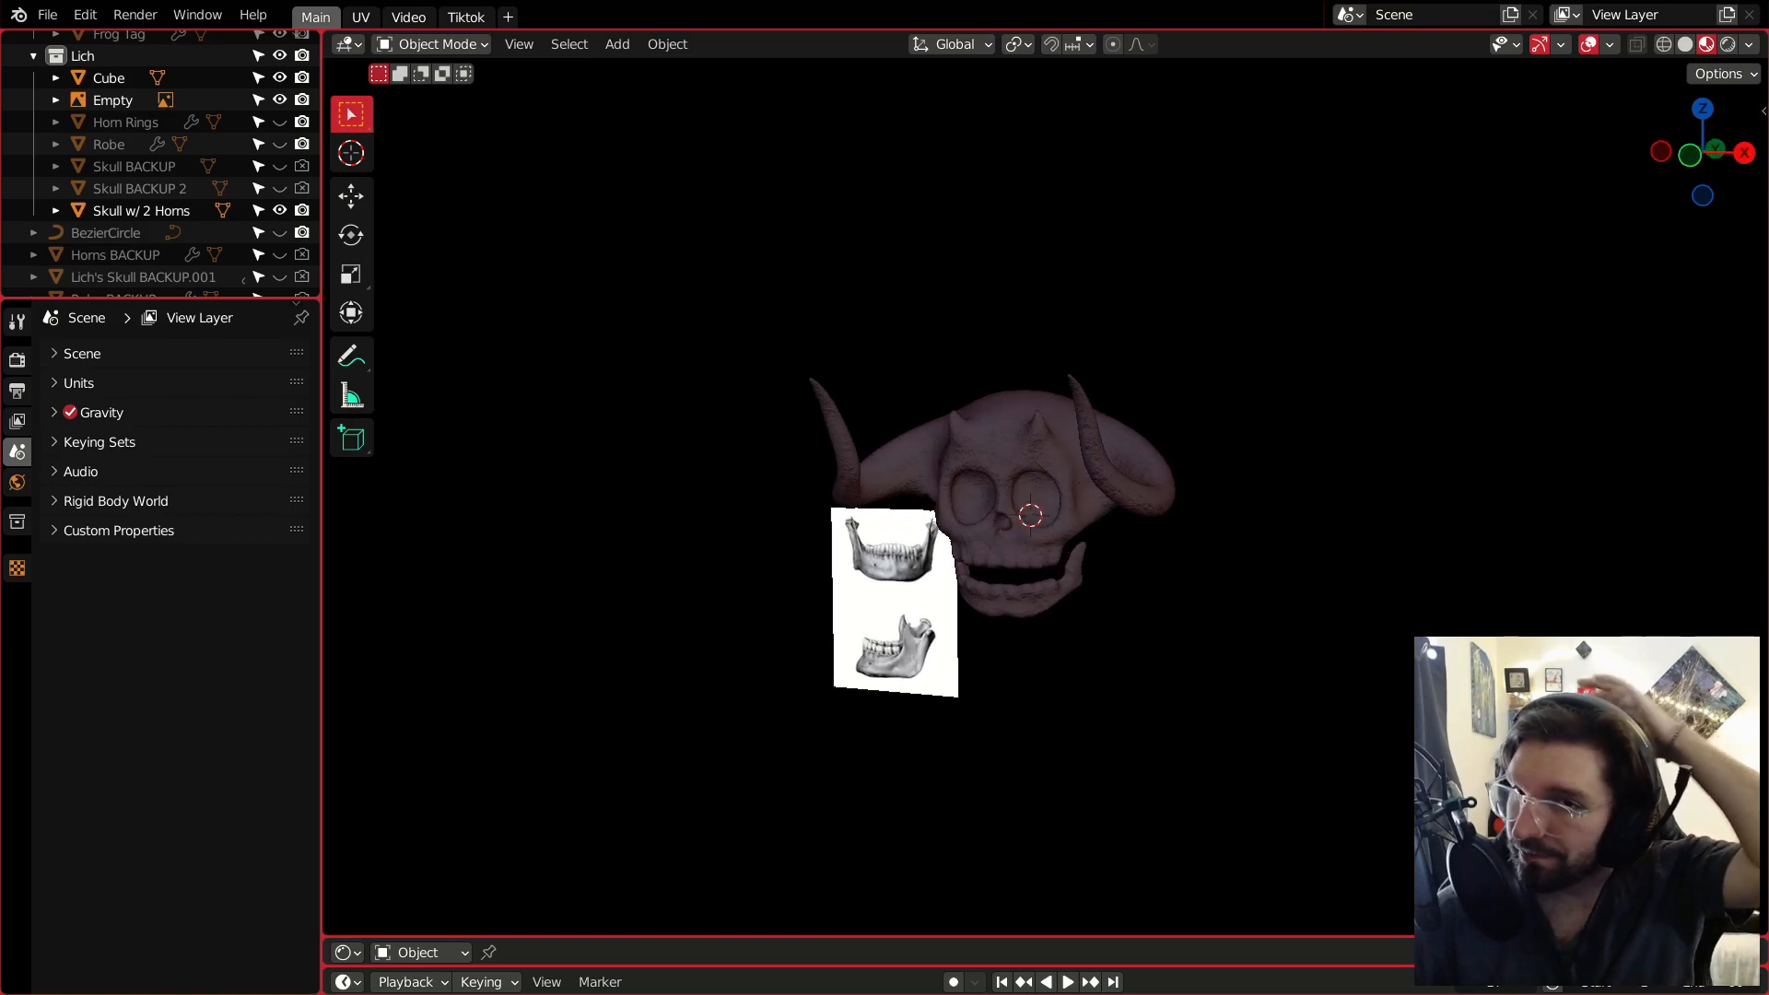
Select the horned skull and enter Sculpt Mode on it.
{"action": "scroll", "coordinate": [1096, 557], "scroll_direction": "up", "scroll_amount": 4}
{"action": "middle_click_drag", "start_coordinate": [1097, 557], "coordinate": [1050, 586]}
{"action": "scroll", "coordinate": [1133, 557], "scroll_direction": "up", "scroll_amount": 3}
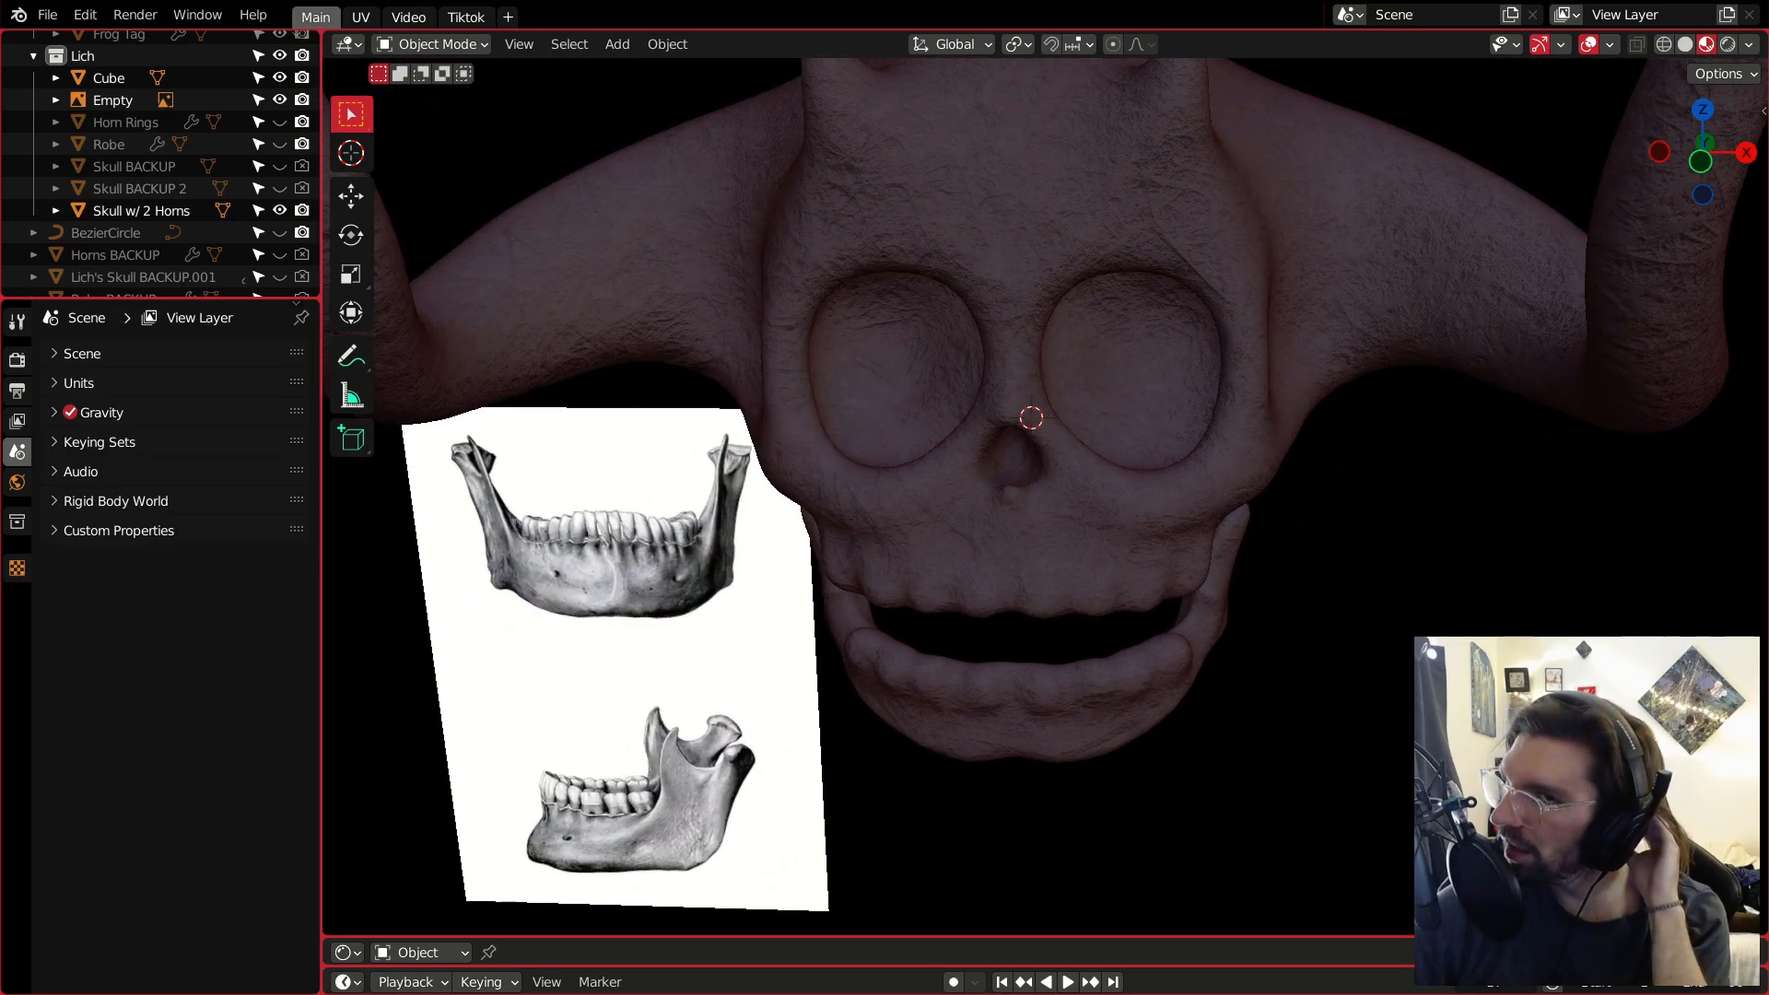
{"action": "left_click", "coordinate": [1172, 291]}
{"action": "scroll", "coordinate": [1158, 374], "scroll_direction": "down", "scroll_amount": 4}
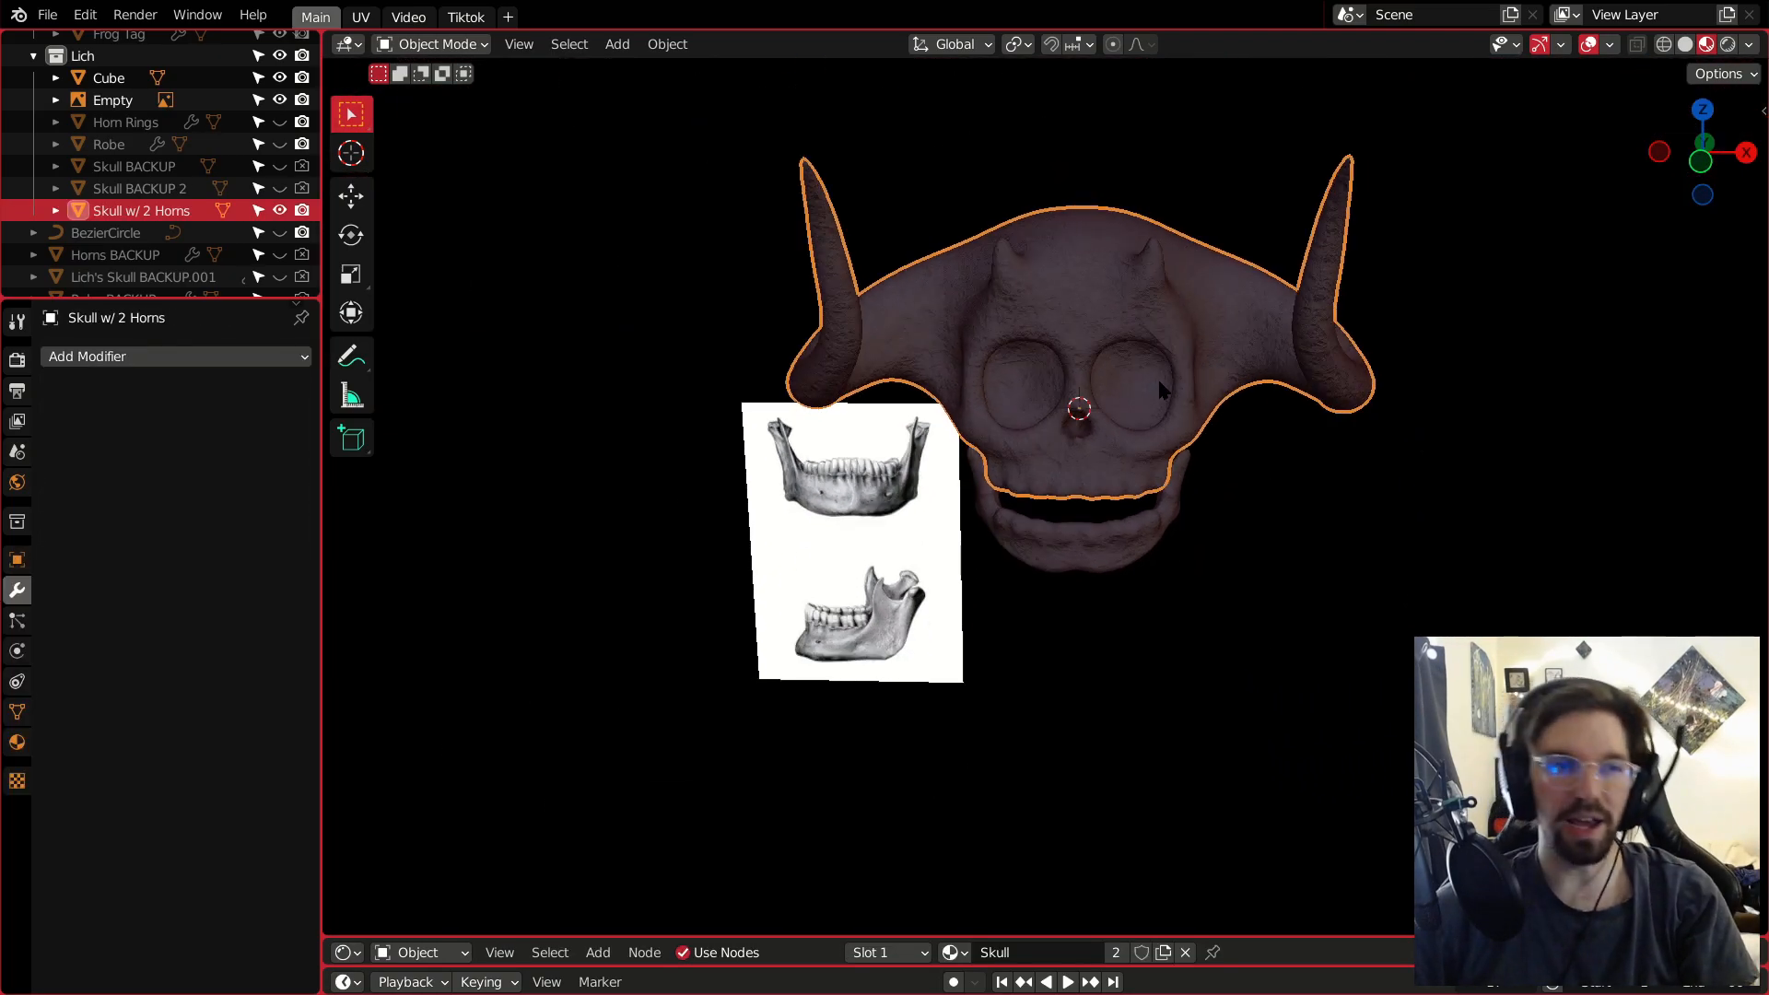
{"action": "middle_click_drag", "start_coordinate": [1159, 378], "coordinate": [809, 581], "text": "shift"}
{"action": "left_click", "coordinate": [431, 44]}
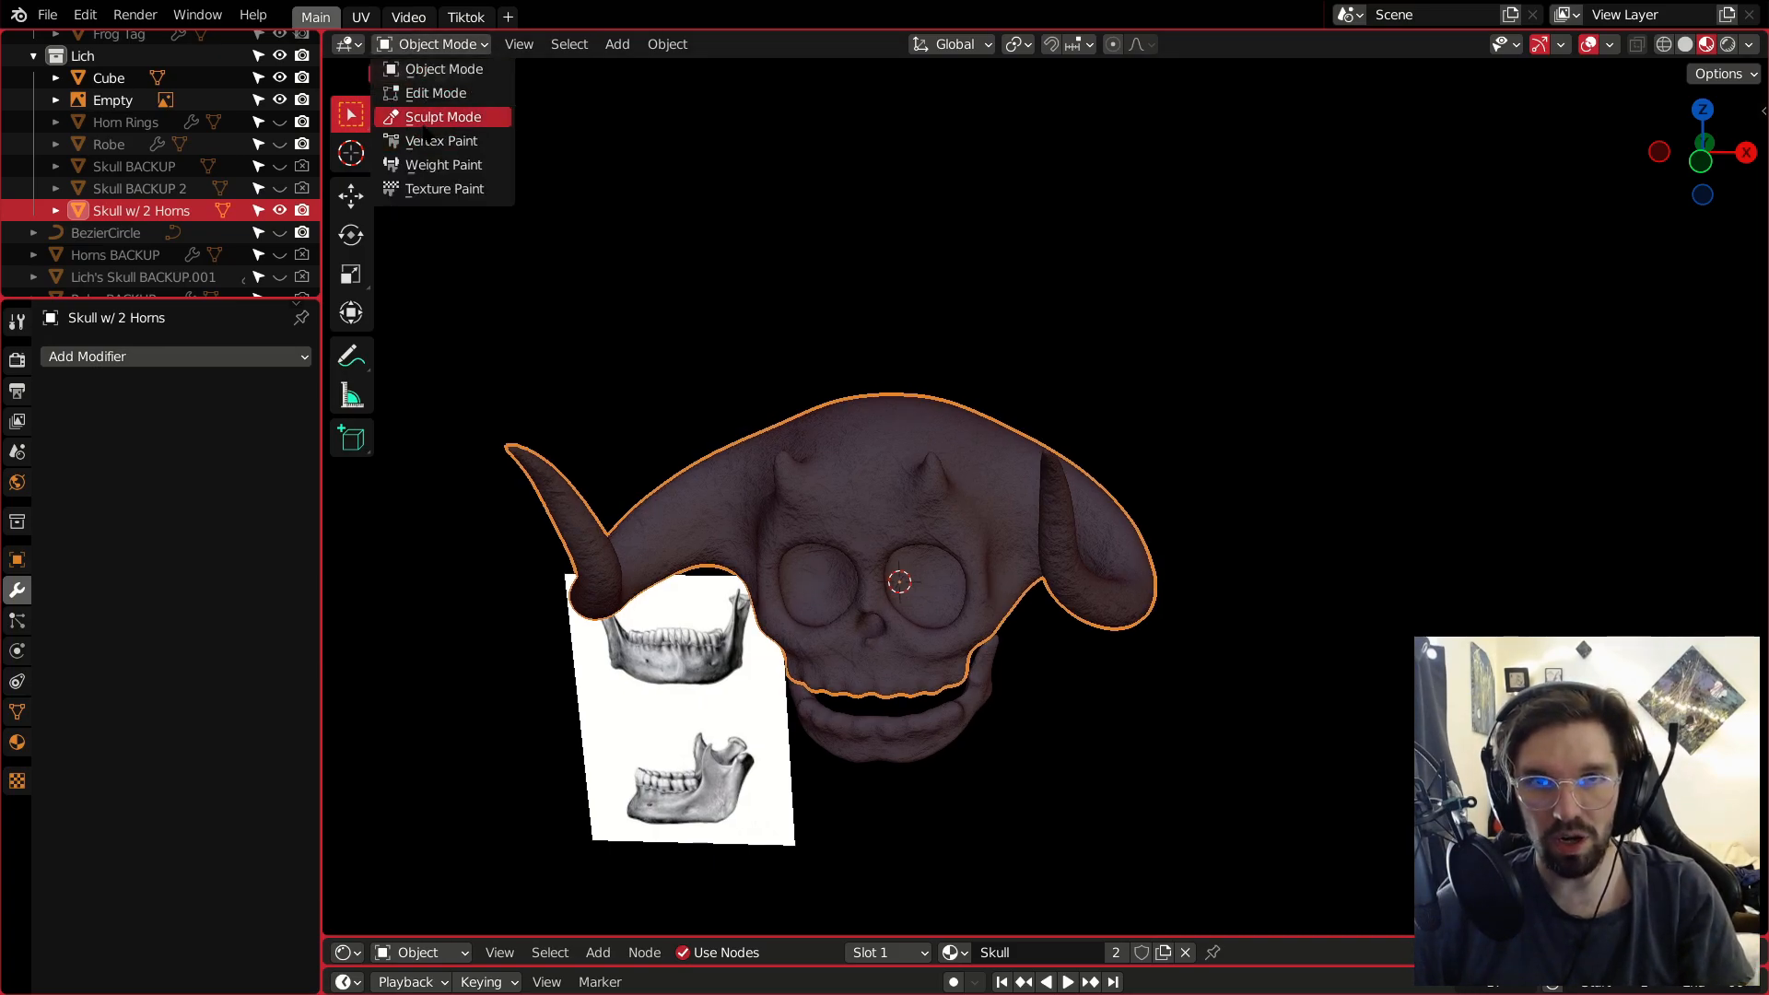
{"action": "left_click", "coordinate": [433, 114]}
{"action": "scroll", "coordinate": [969, 527], "scroll_direction": "up", "scroll_amount": 3}
{"action": "scroll", "coordinate": [969, 528], "scroll_direction": "up", "scroll_amount": 2}
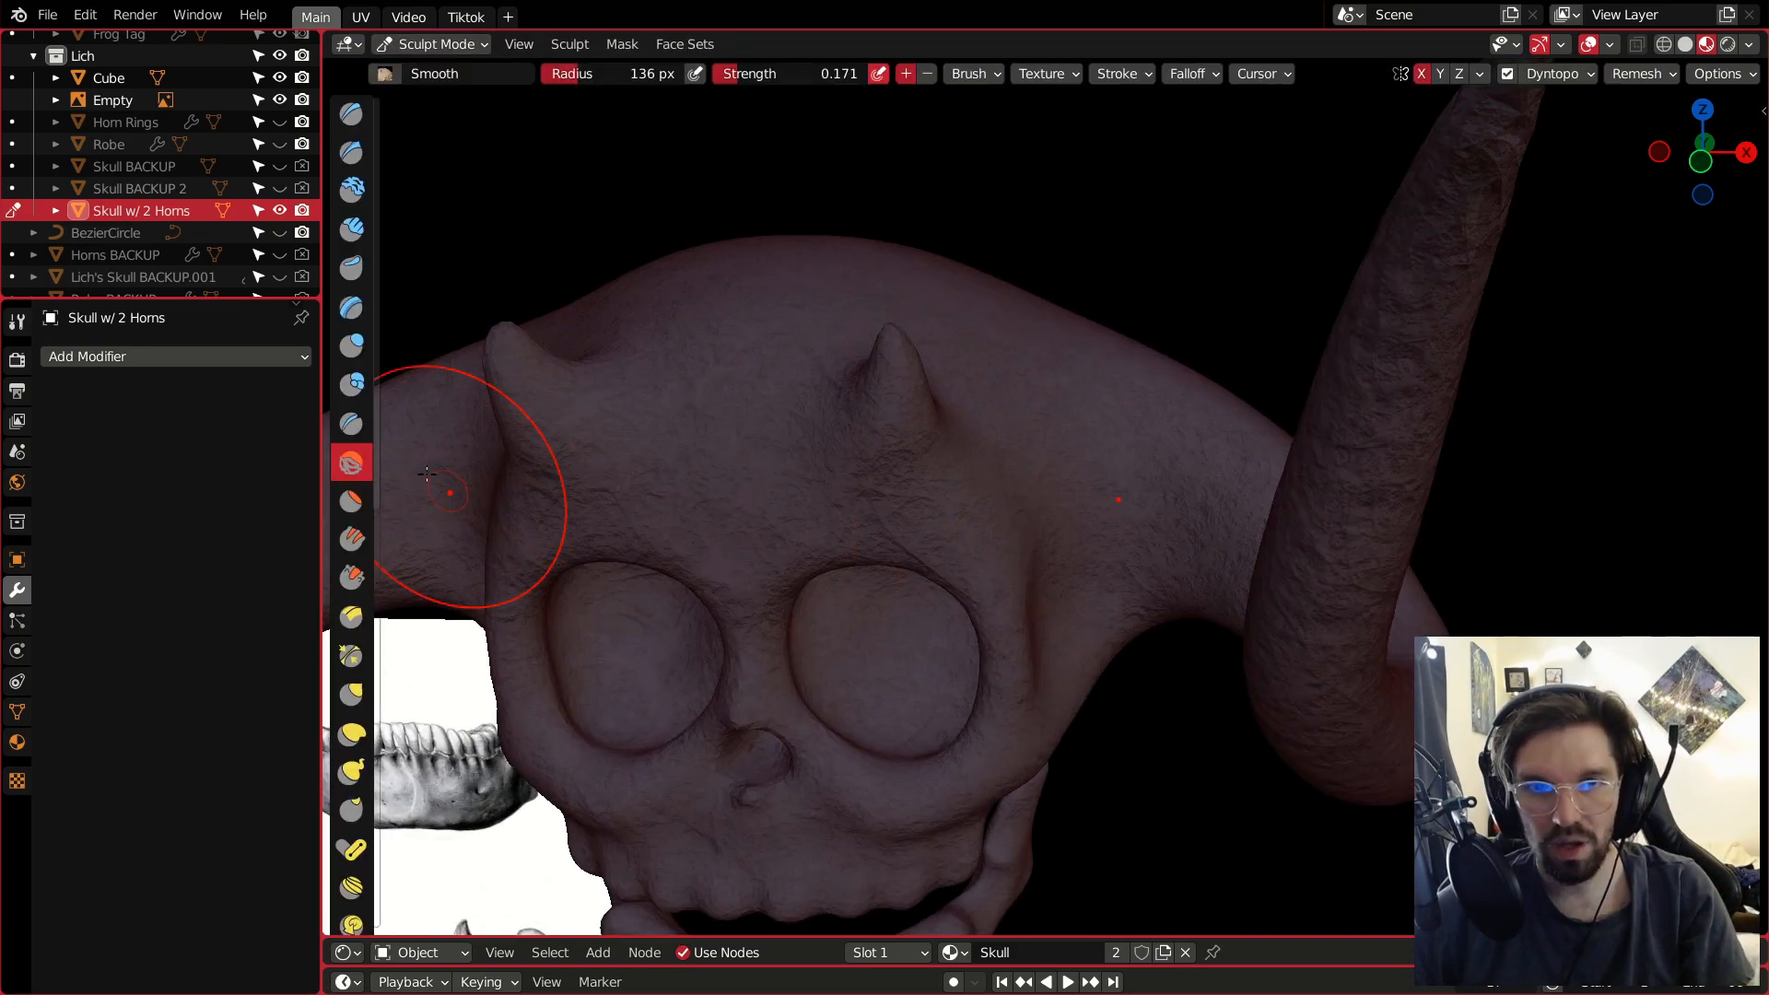
Choose the Inflate/Deflate brush and set its radius to 107 px for sculpting the skull.
{"action": "left_click", "coordinate": [352, 344]}
{"action": "key", "text": "bracketleft"}
{"action": "key", "text": "bracketleft"}
{"action": "key", "text": "bracketleft"}
{"action": "key", "text": "bracketleft"}
{"action": "key", "text": "bracketright"}
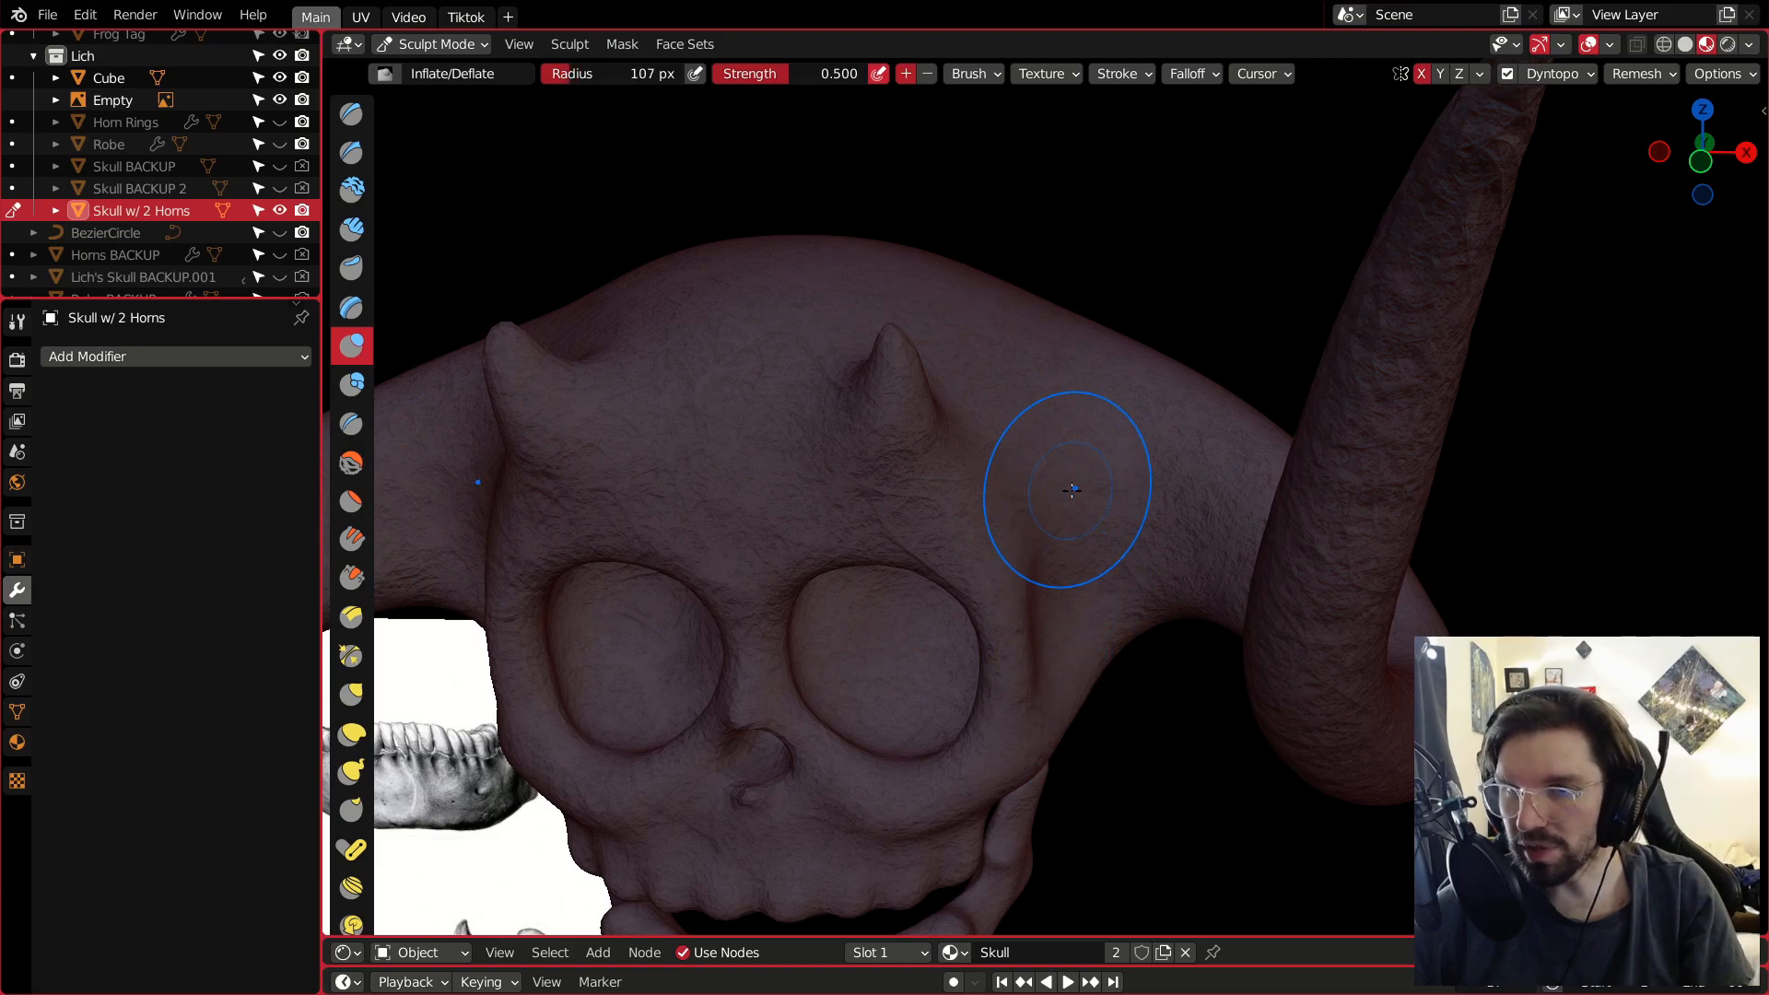
Inflate the ridge where the large horn joins the skull beside the eye socket, using a 118 px brush radius in solid shading.
{"action": "key", "text": "bracketright"}
{"action": "key", "text": "bracketright"}
{"action": "scroll", "coordinate": [1066, 491], "scroll_direction": "up", "scroll_amount": 3}
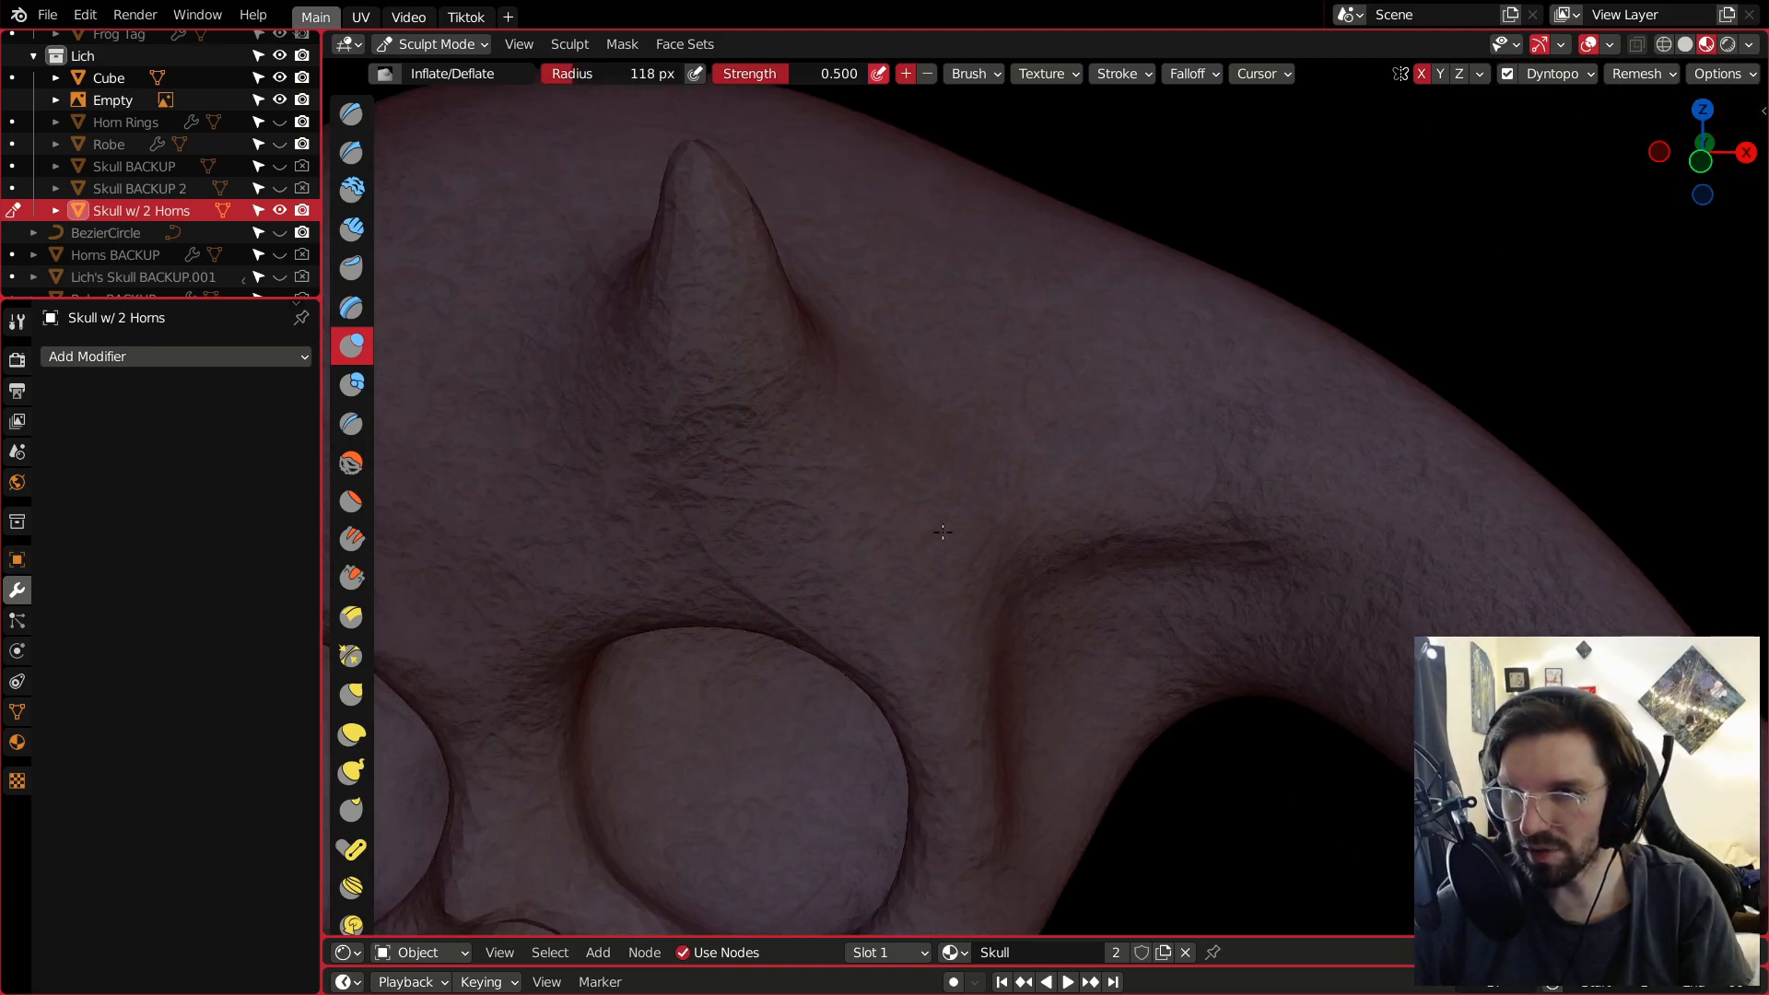
{"action": "left_click", "coordinate": [1686, 44]}
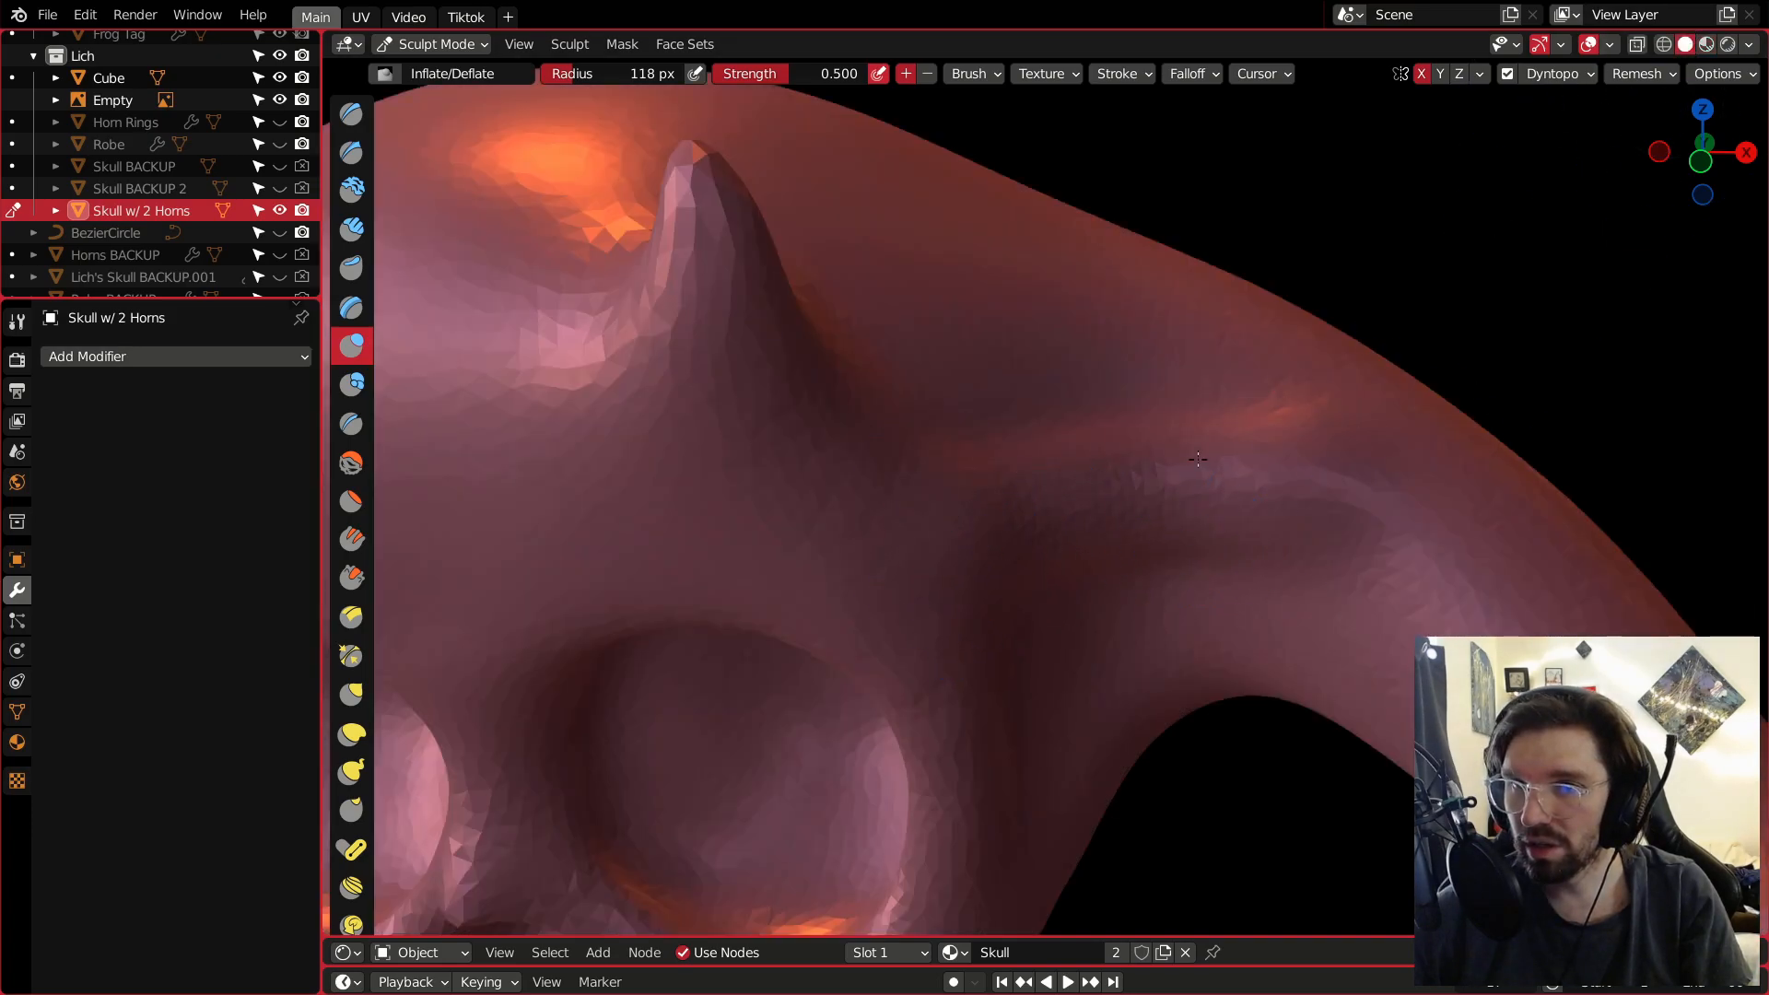
{"action": "middle_click_drag", "start_coordinate": [1244, 420], "coordinate": [1367, 389]}
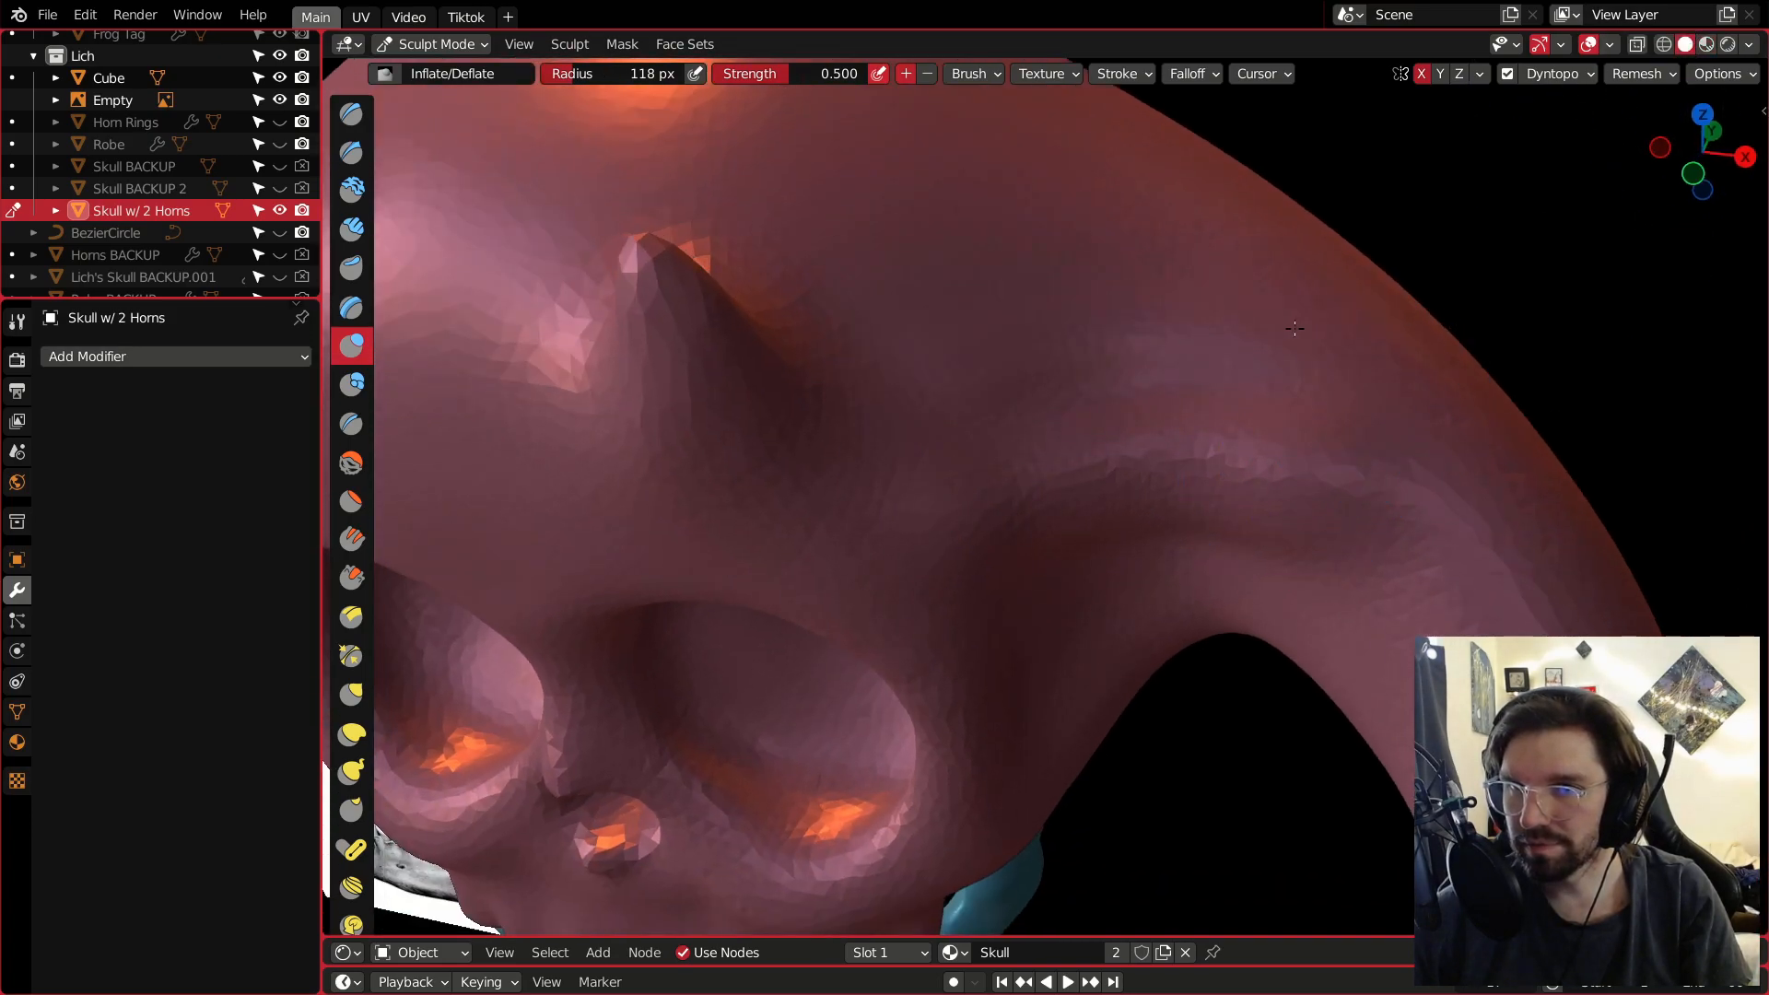
{"action": "left_click_drag", "start_coordinate": [1313, 467], "coordinate": [1346, 506]}
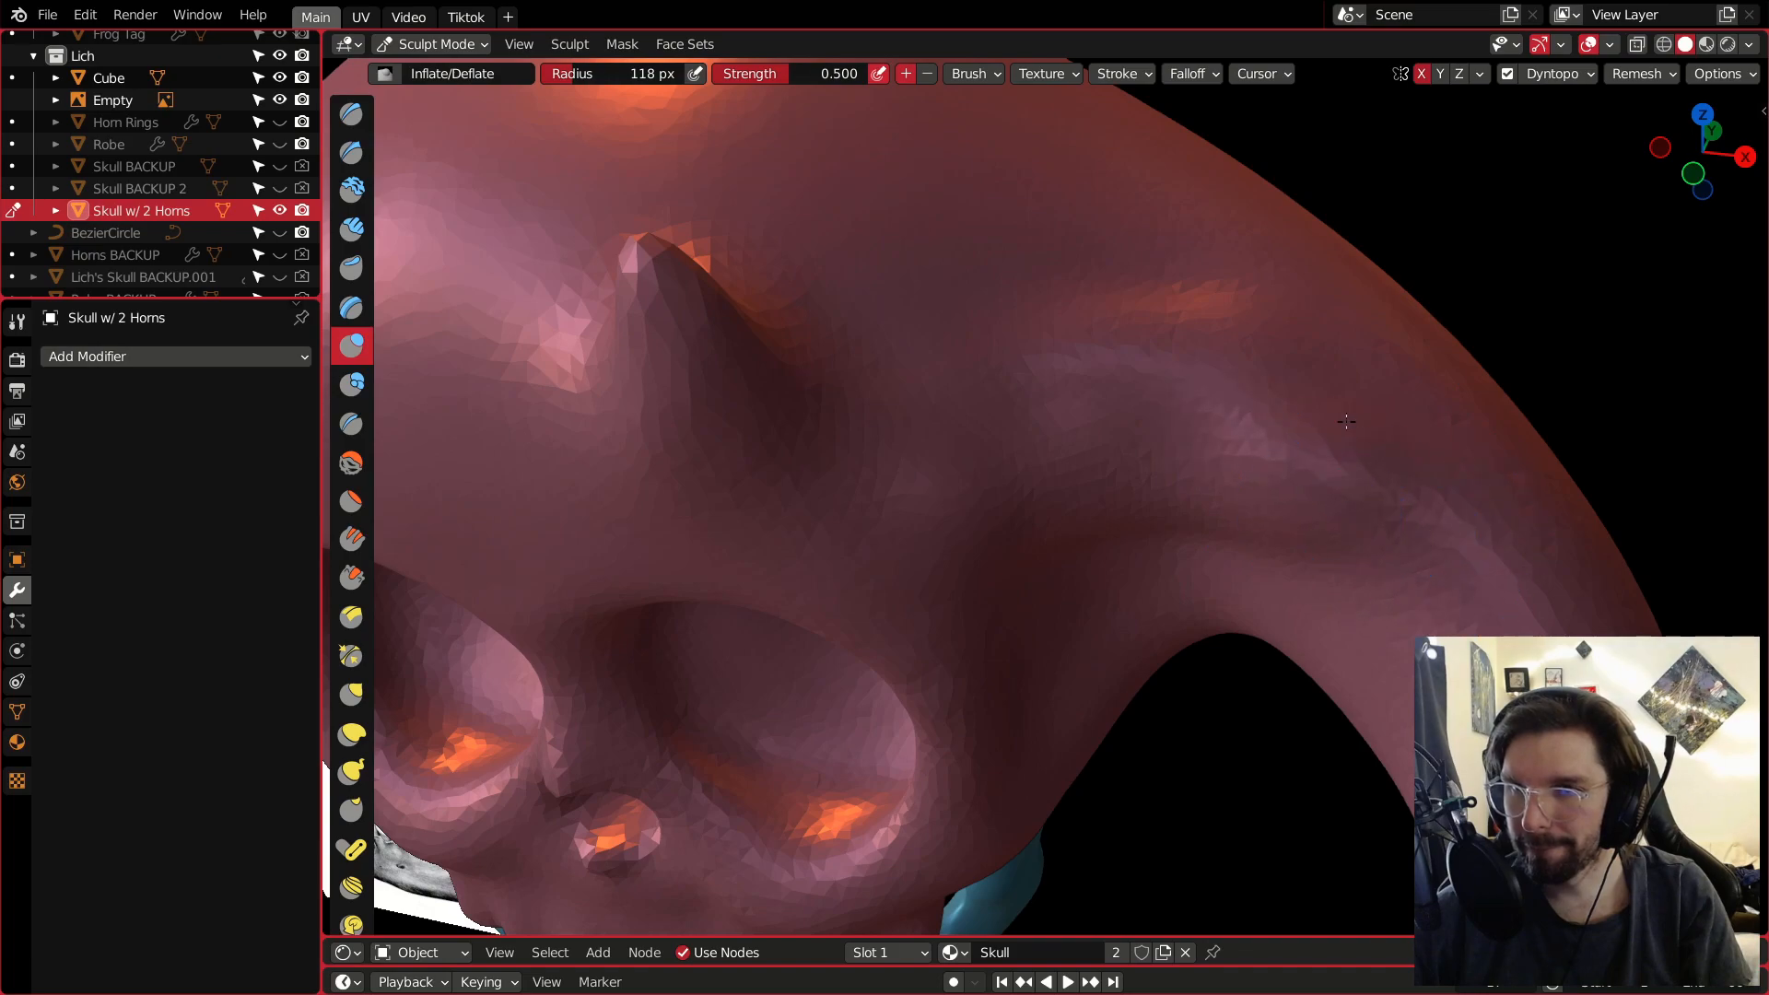
{"action": "middle_click_drag", "start_coordinate": [1346, 506], "coordinate": [1370, 456]}
{"action": "mouse_move", "coordinate": [1406, 553]}
{"action": "left_mouse_down"}
{"action": "mouse_move", "coordinate": [1502, 576]}
{"action": "mouse_move", "coordinate": [1502, 527]}
{"action": "left_mouse_up"}
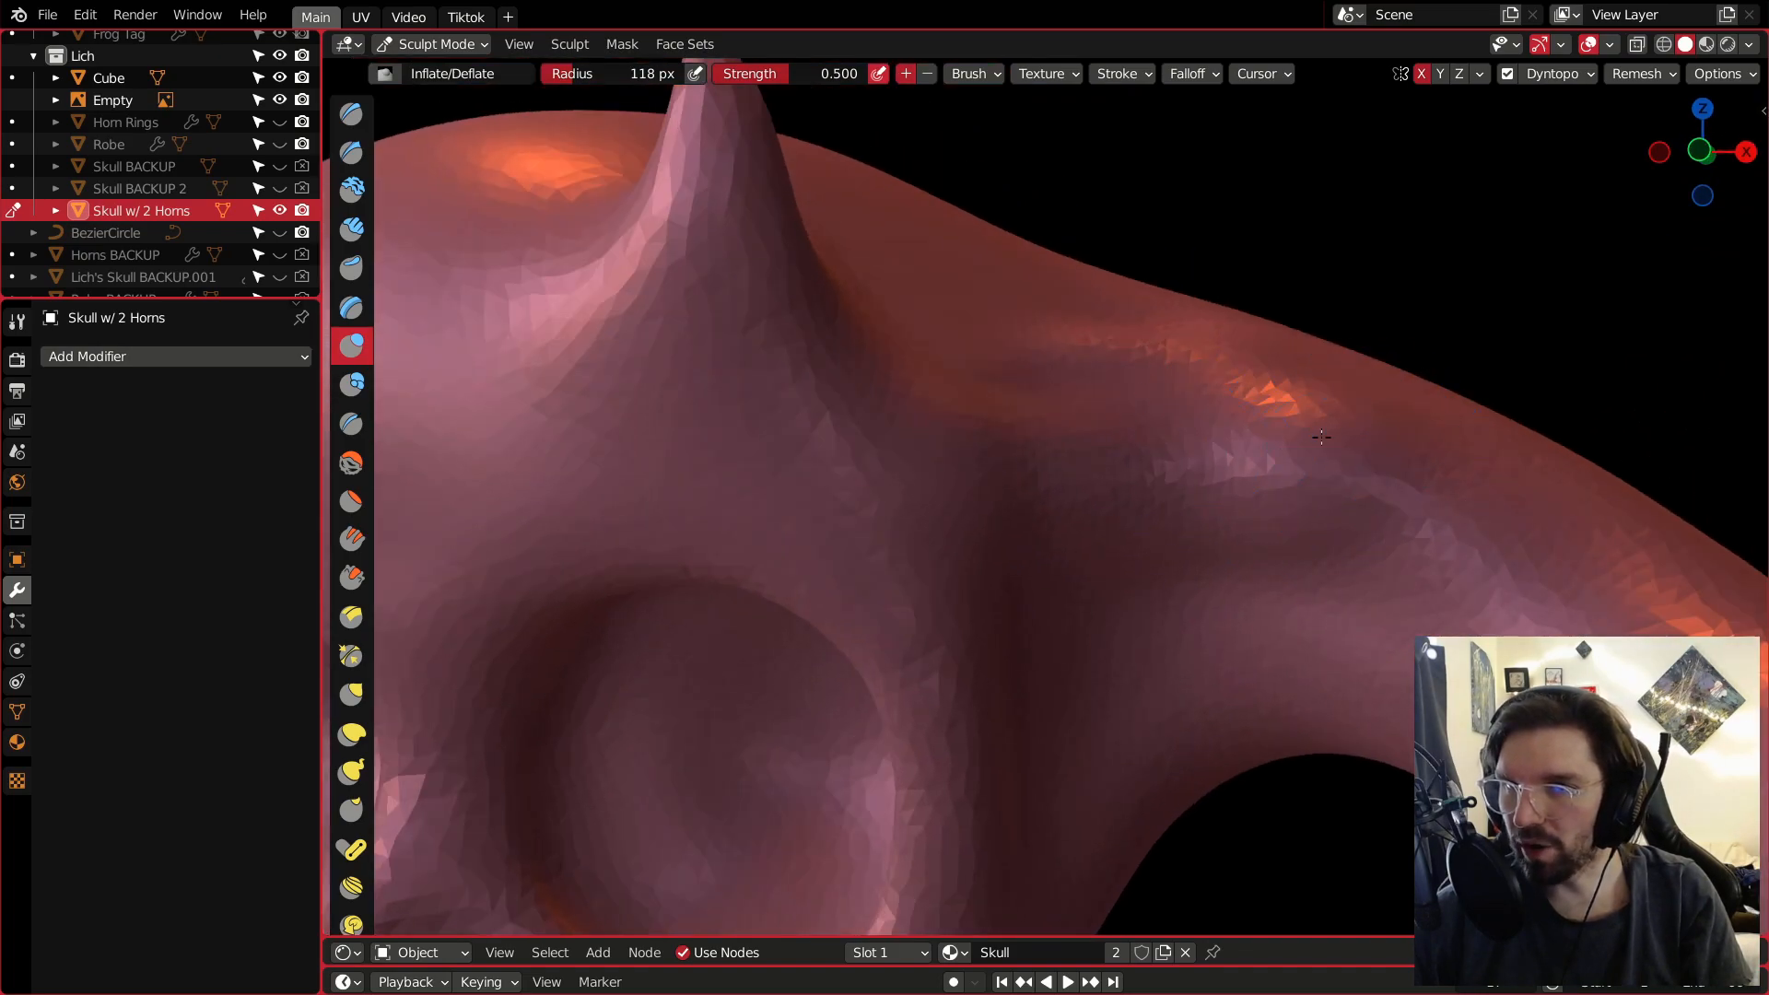
{"action": "middle_click_drag", "start_coordinate": [1322, 435], "coordinate": [1374, 382]}
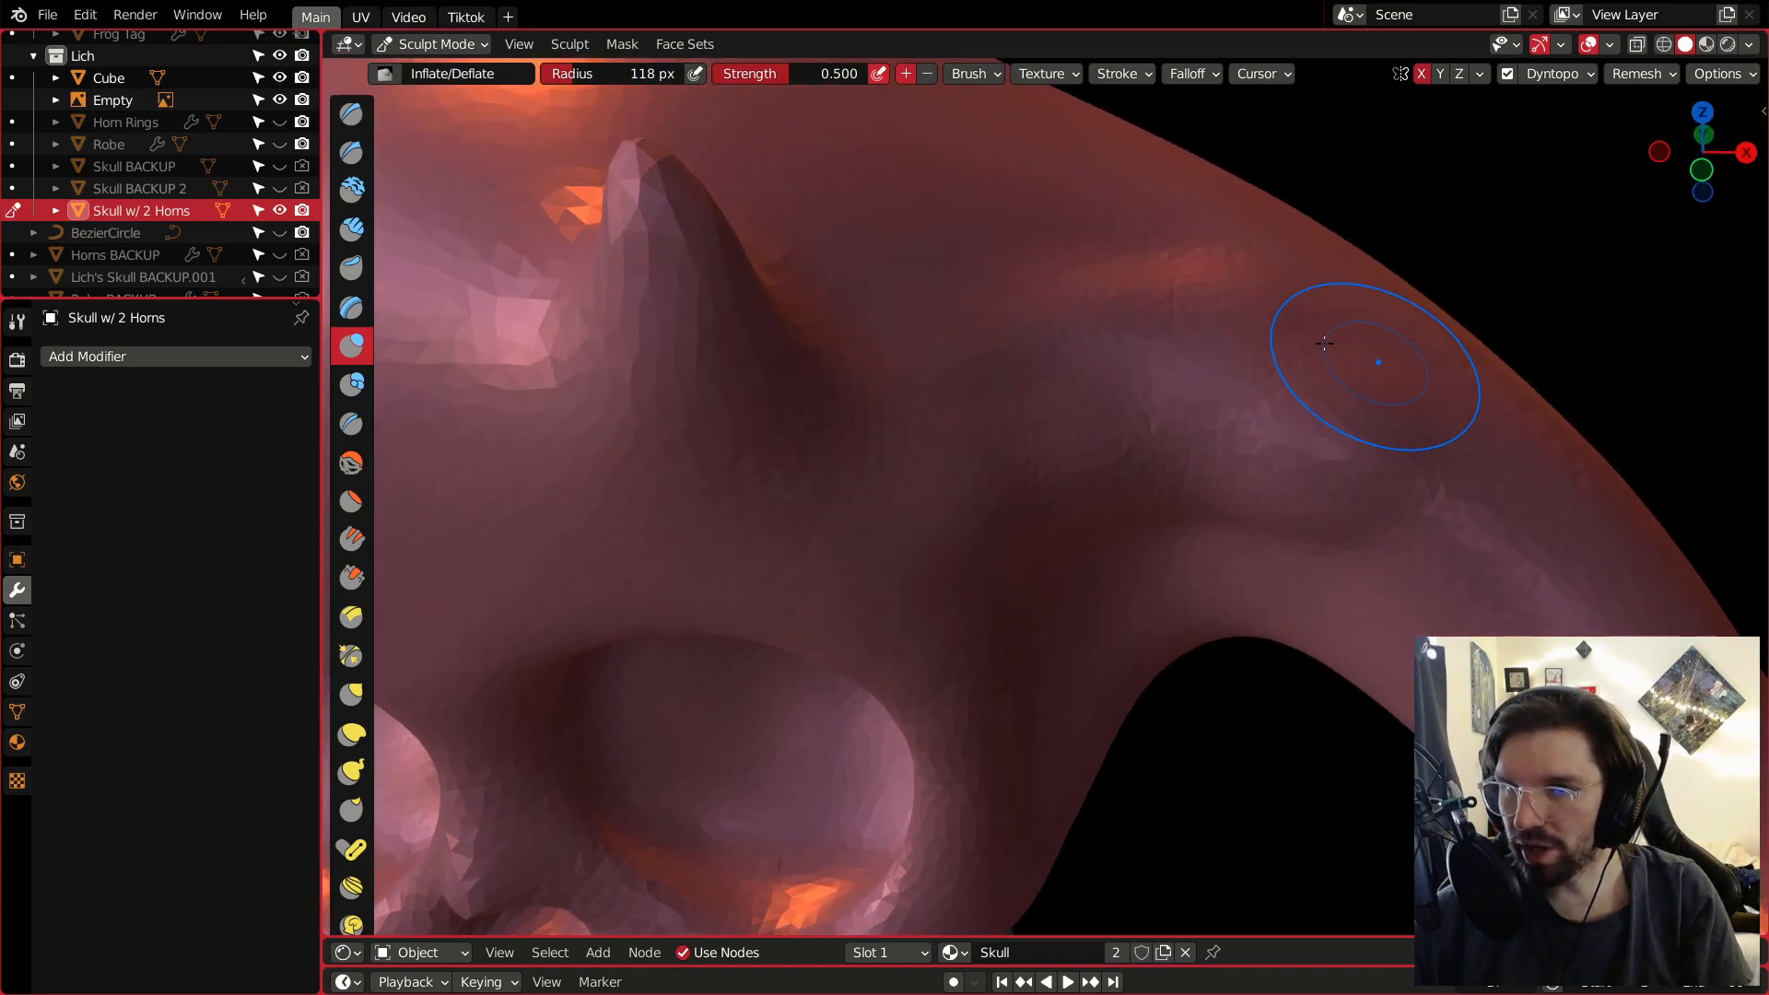
Smooth the inflated ridge and the horn base above the eye socket with the Smooth brush.
{"action": "left_click", "coordinate": [351, 462]}
{"action": "middle_click_drag", "start_coordinate": [1032, 304], "coordinate": [1088, 294]}
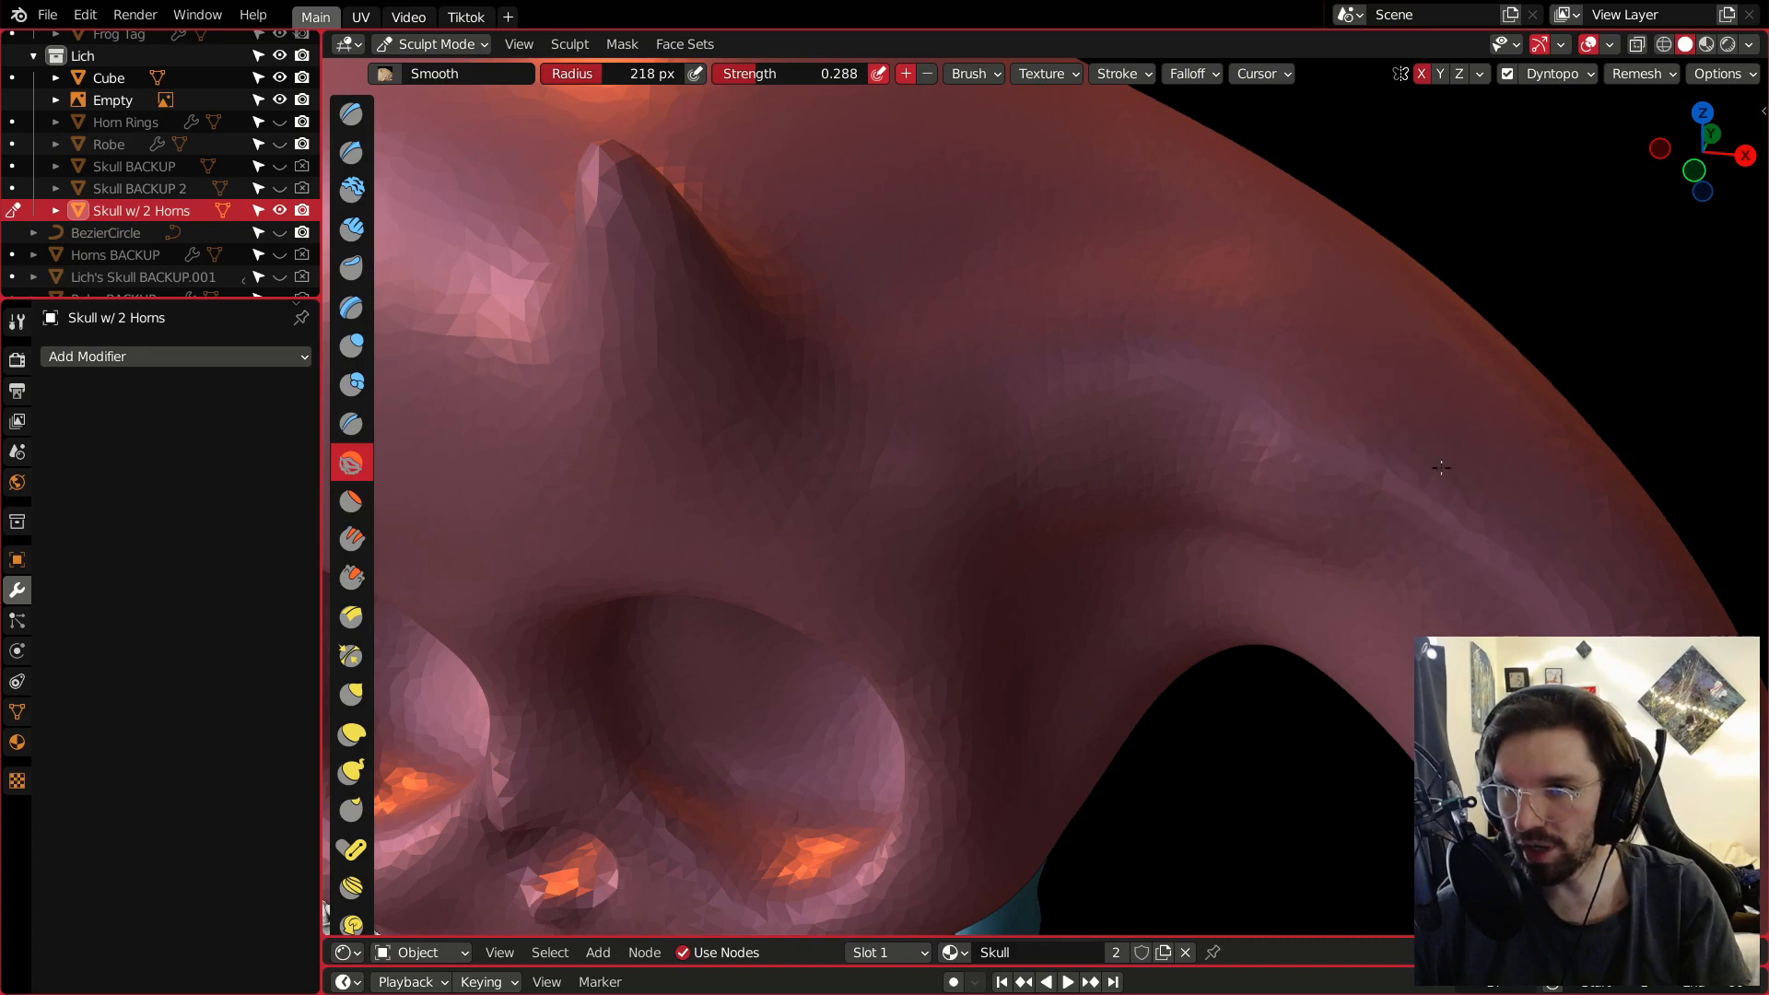
{"action": "middle_click_drag", "start_coordinate": [1441, 468], "coordinate": [1383, 494]}
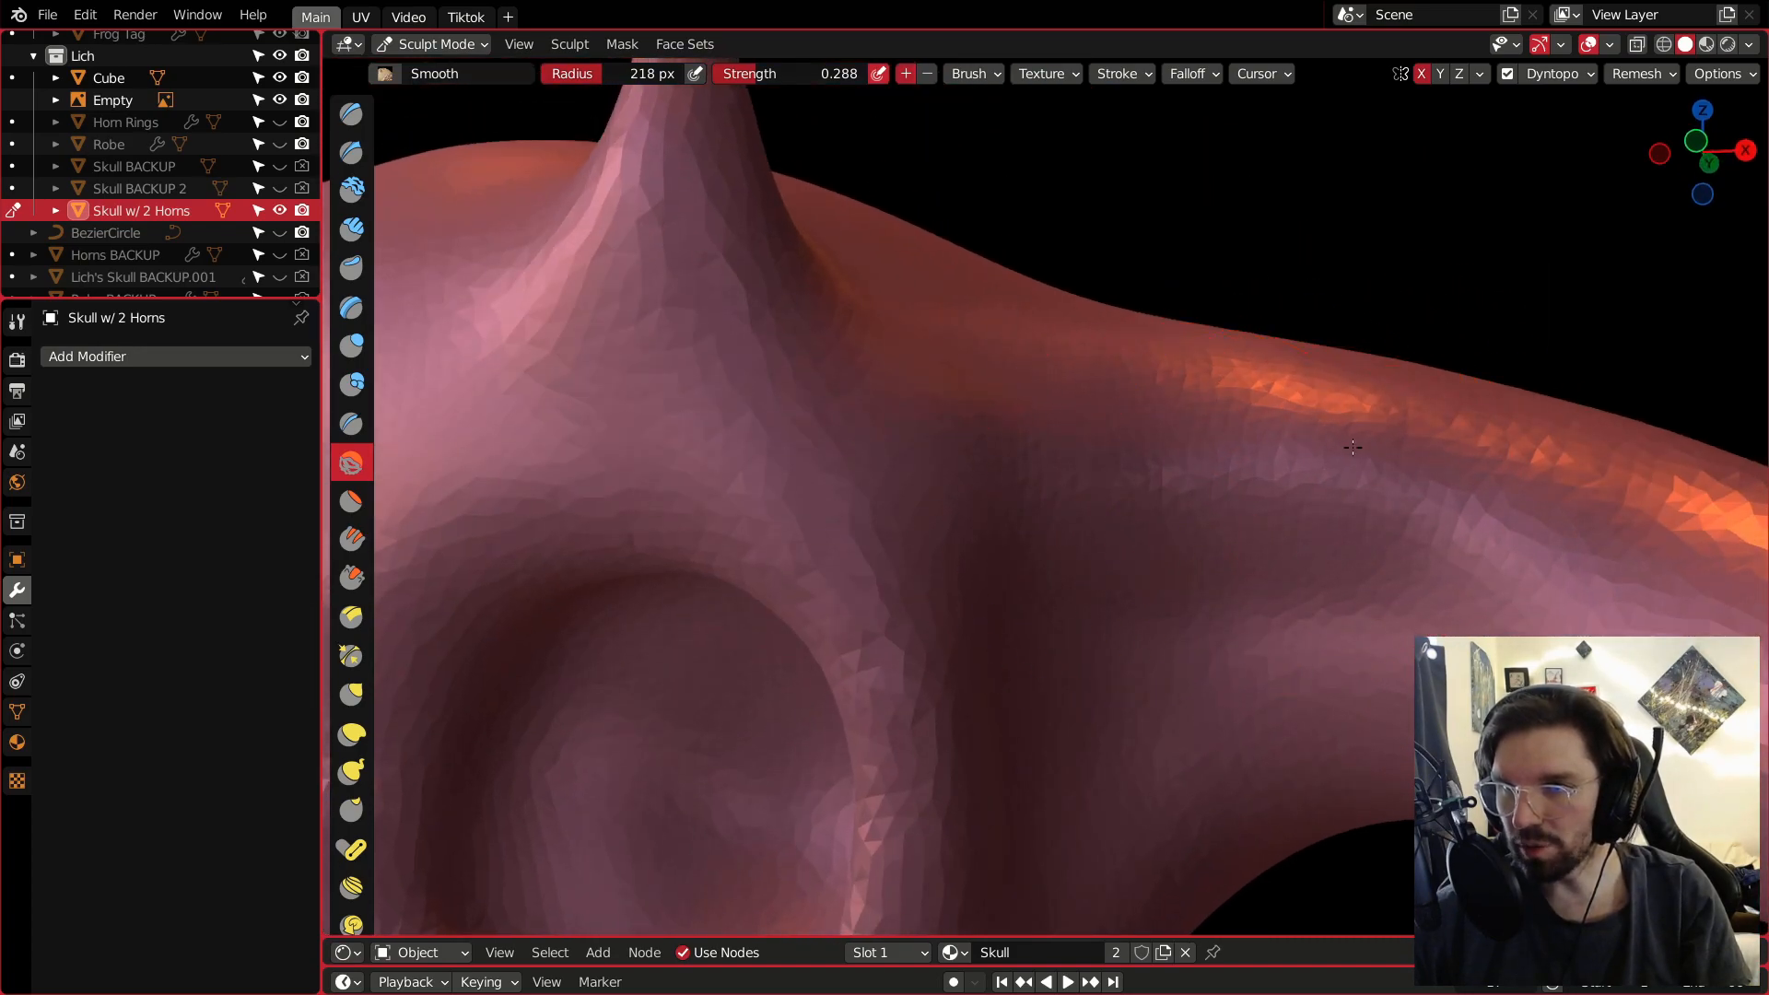
{"action": "middle_click_drag", "start_coordinate": [1302, 499], "coordinate": [1316, 464]}
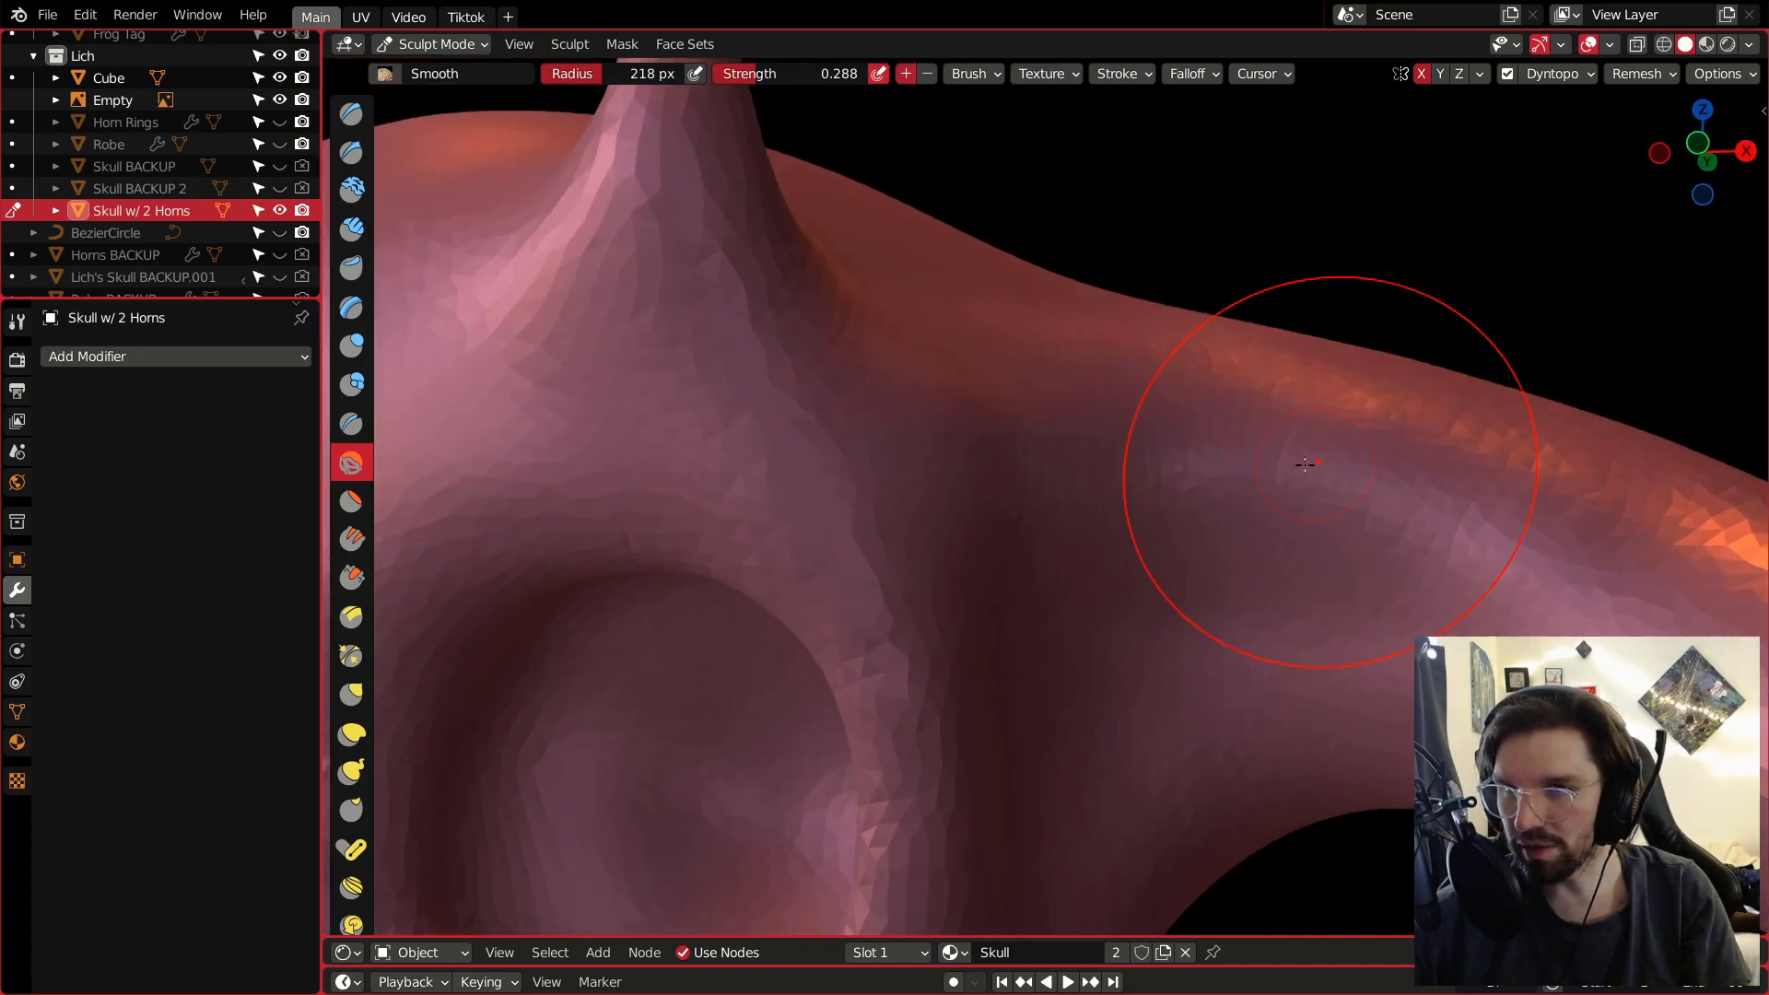
{"action": "mouse_move", "coordinate": [1289, 511]}
{"action": "left_mouse_down"}
{"action": "mouse_move", "coordinate": [1124, 447]}
{"action": "mouse_move", "coordinate": [1232, 411]}
{"action": "mouse_move", "coordinate": [1145, 392]}
{"action": "left_mouse_up"}
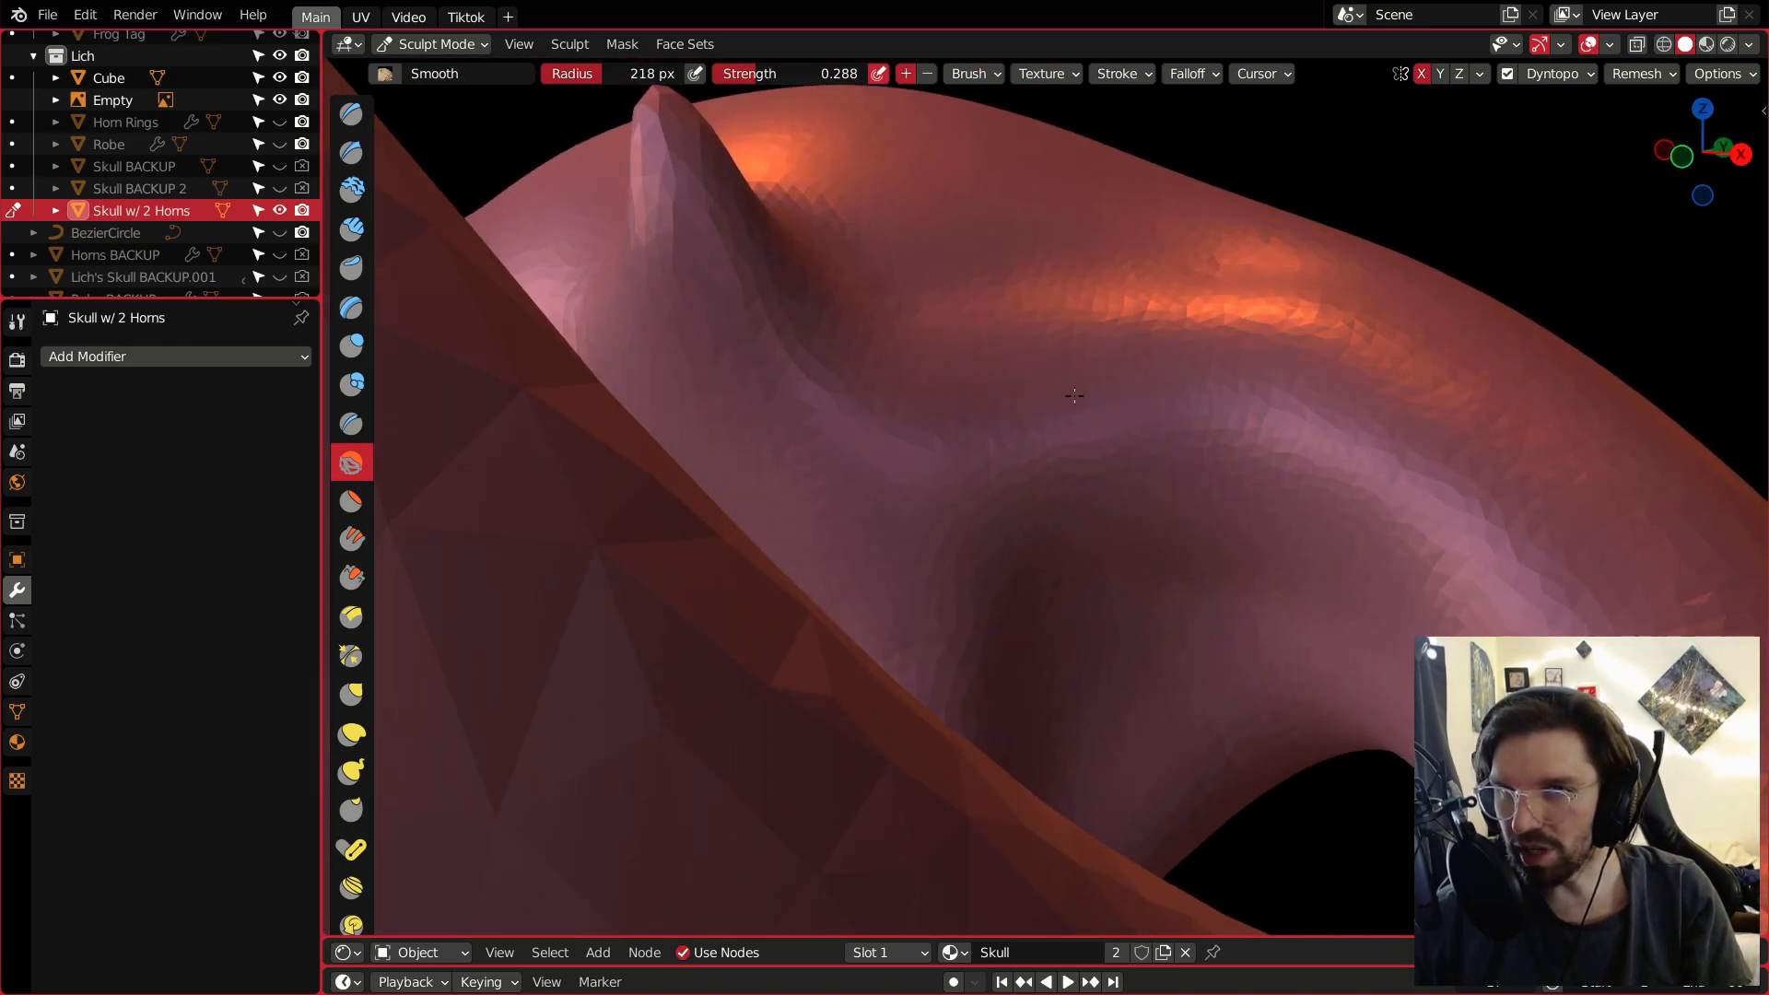
{"action": "left_click_drag", "start_coordinate": [1077, 395], "coordinate": [1060, 400]}
{"action": "middle_click_drag", "start_coordinate": [1060, 400], "coordinate": [1036, 399]}
{"action": "left_click_drag", "start_coordinate": [1036, 399], "coordinate": [1170, 367]}
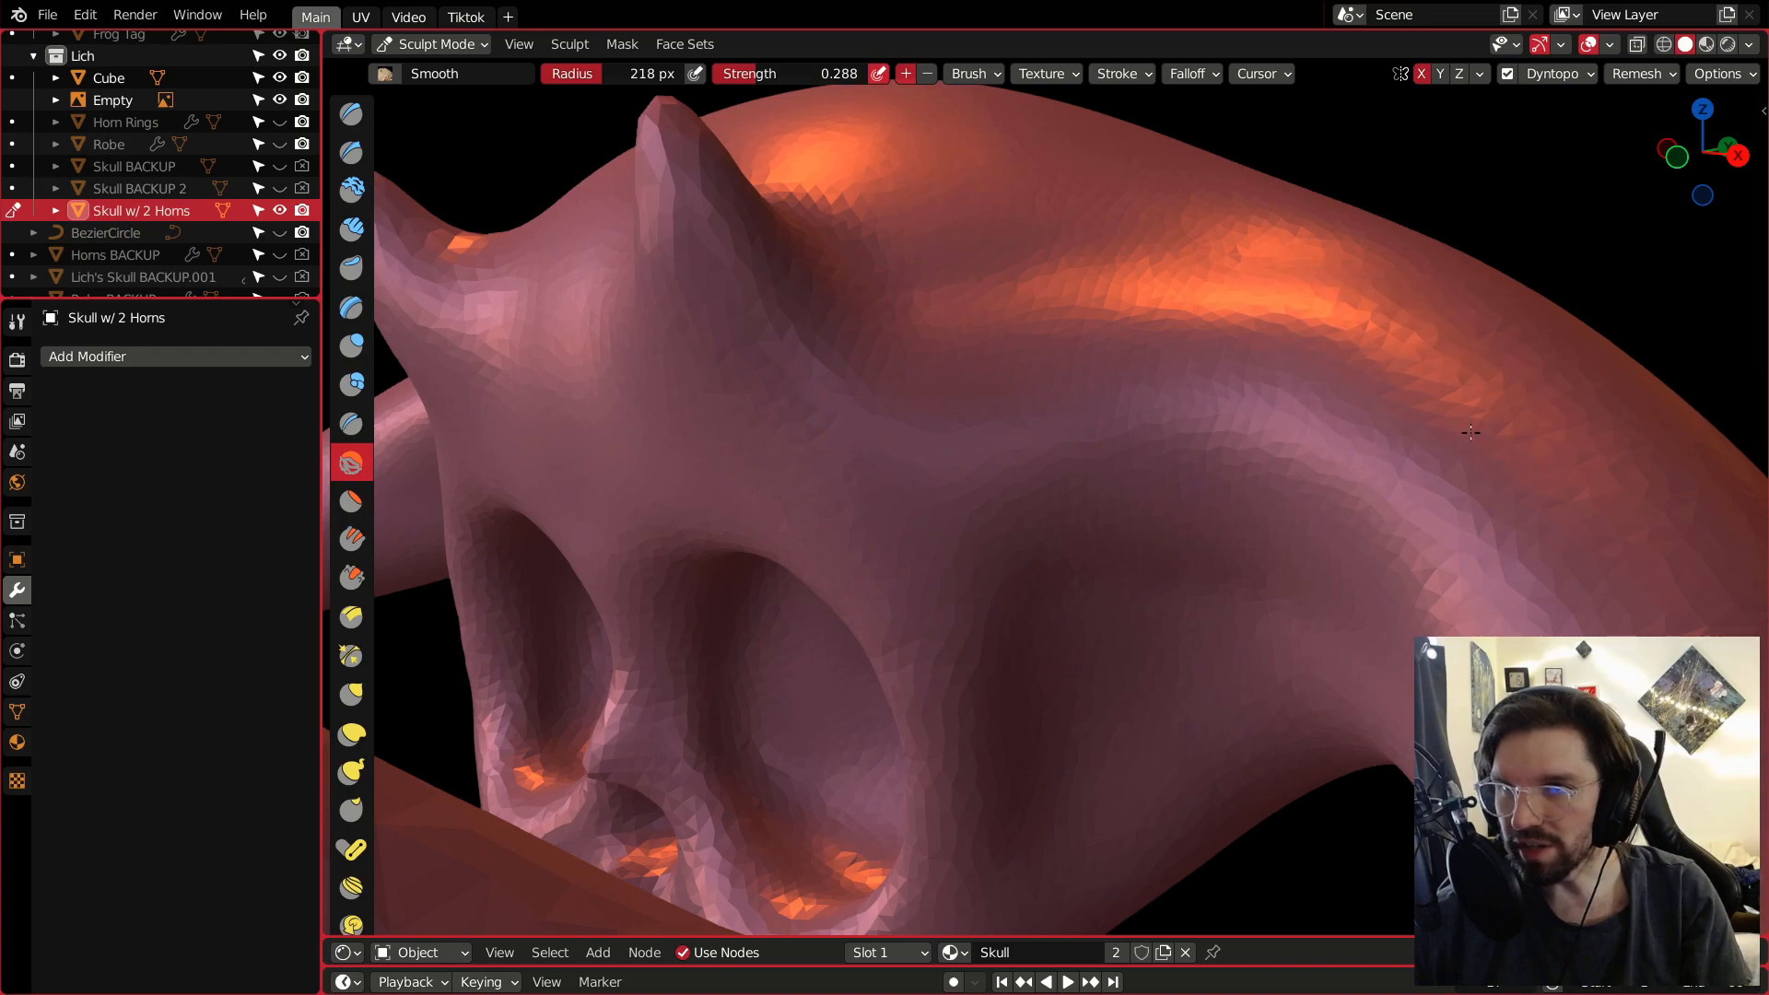
{"action": "mouse_move", "coordinate": [1270, 293]}
{"action": "middle_mouse_down"}
{"action": "mouse_move", "coordinate": [1183, 182]}
{"action": "mouse_move", "coordinate": [1263, 230]}
{"action": "middle_mouse_up"}
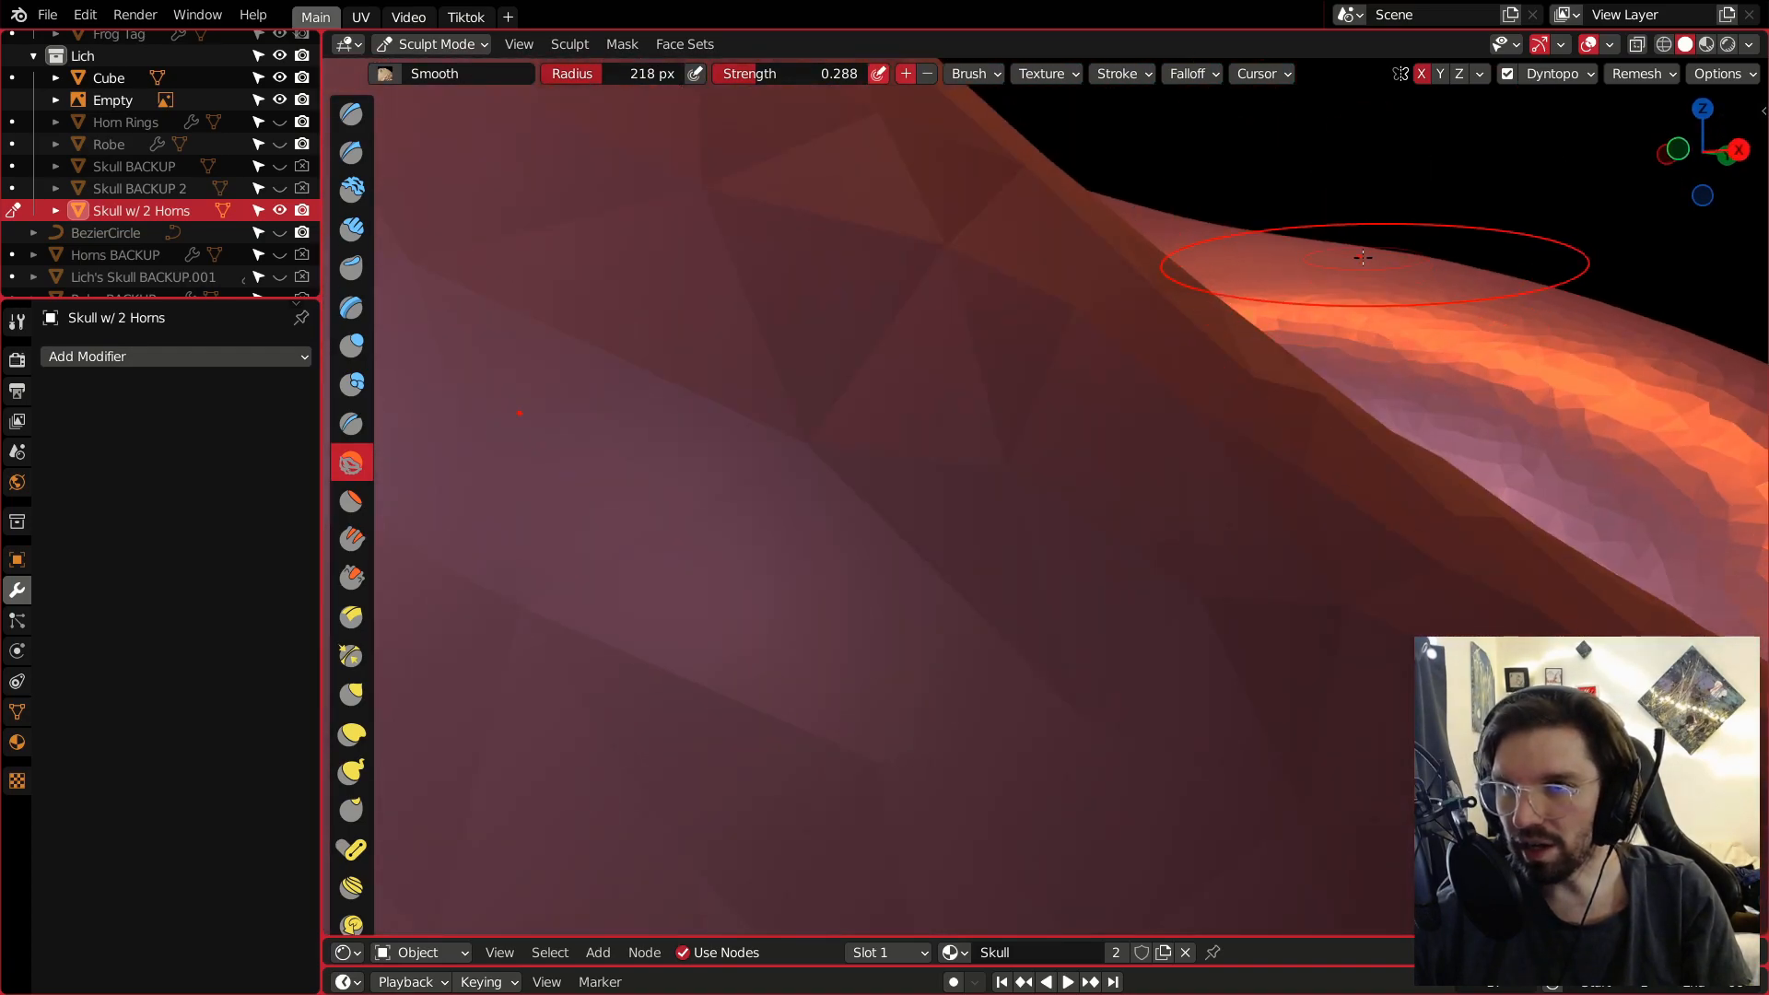
{"action": "middle_click_drag", "start_coordinate": [1461, 257], "coordinate": [1046, 280]}
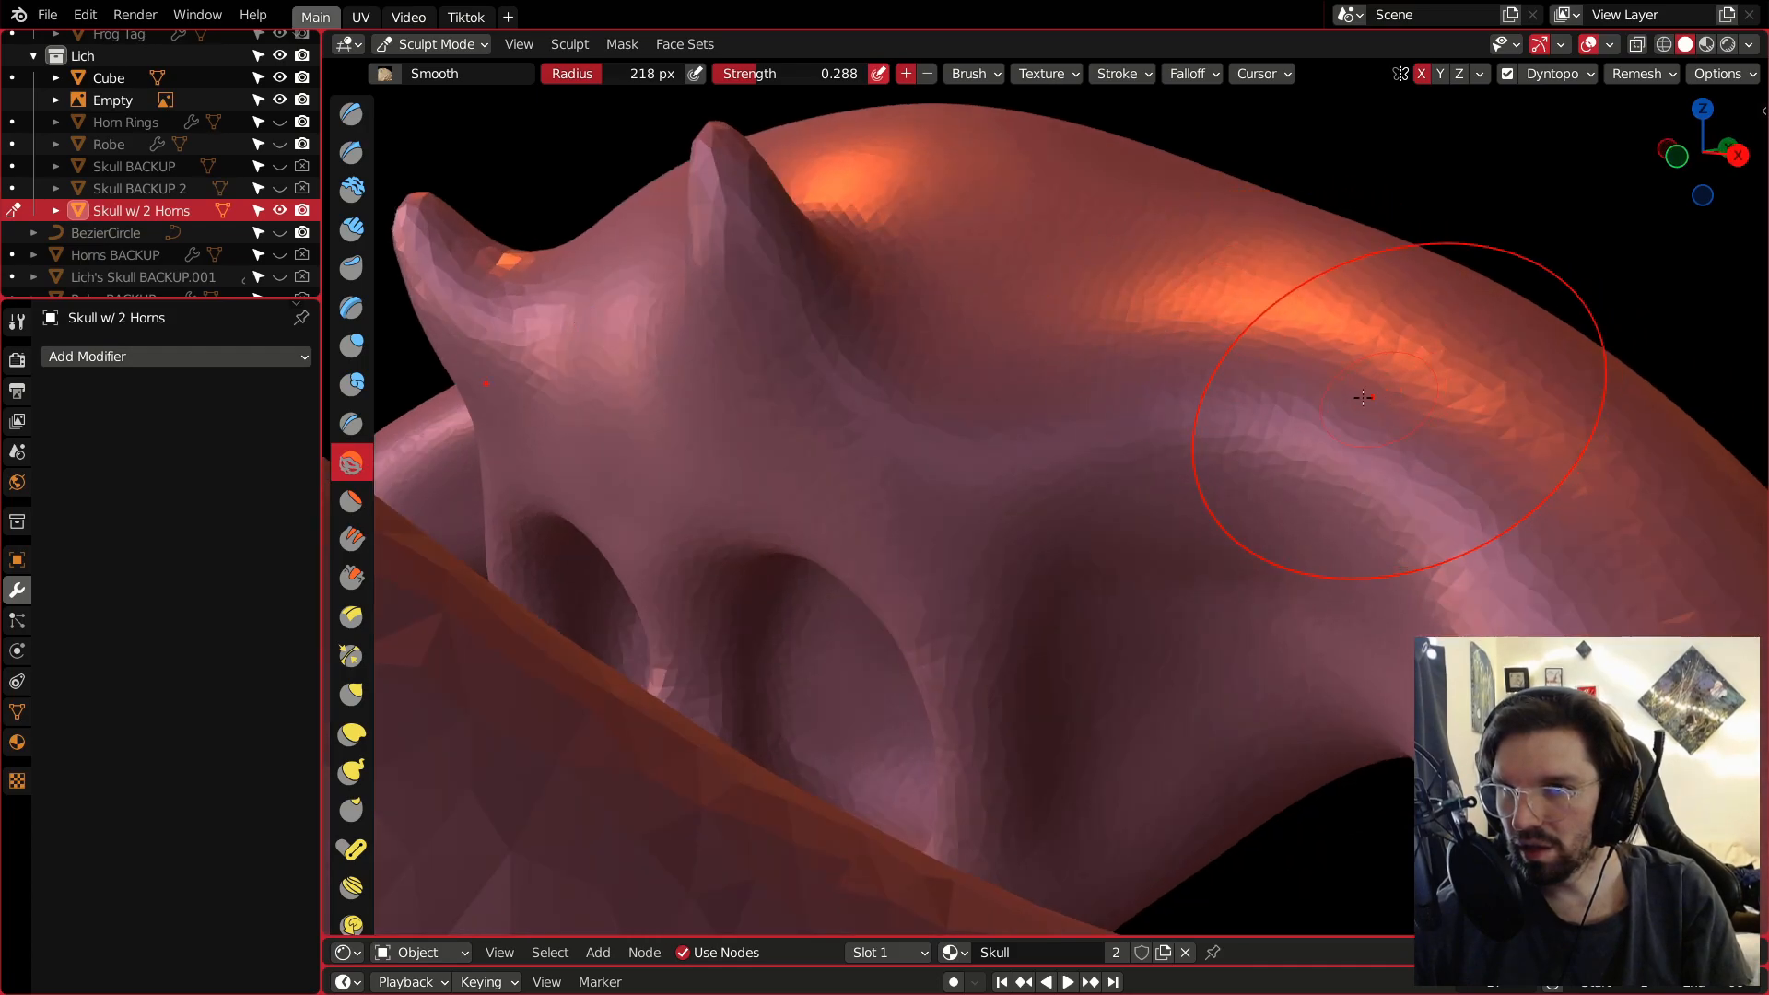
{"action": "middle_click_drag", "start_coordinate": [1308, 394], "coordinate": [1395, 455]}
{"action": "scroll", "coordinate": [1410, 451], "scroll_direction": "up", "scroll_amount": 3}
{"action": "scroll", "coordinate": [1419, 448], "scroll_direction": "down", "scroll_amount": 5}
{"action": "scroll", "coordinate": [1355, 573], "scroll_direction": "up", "scroll_amount": 5}
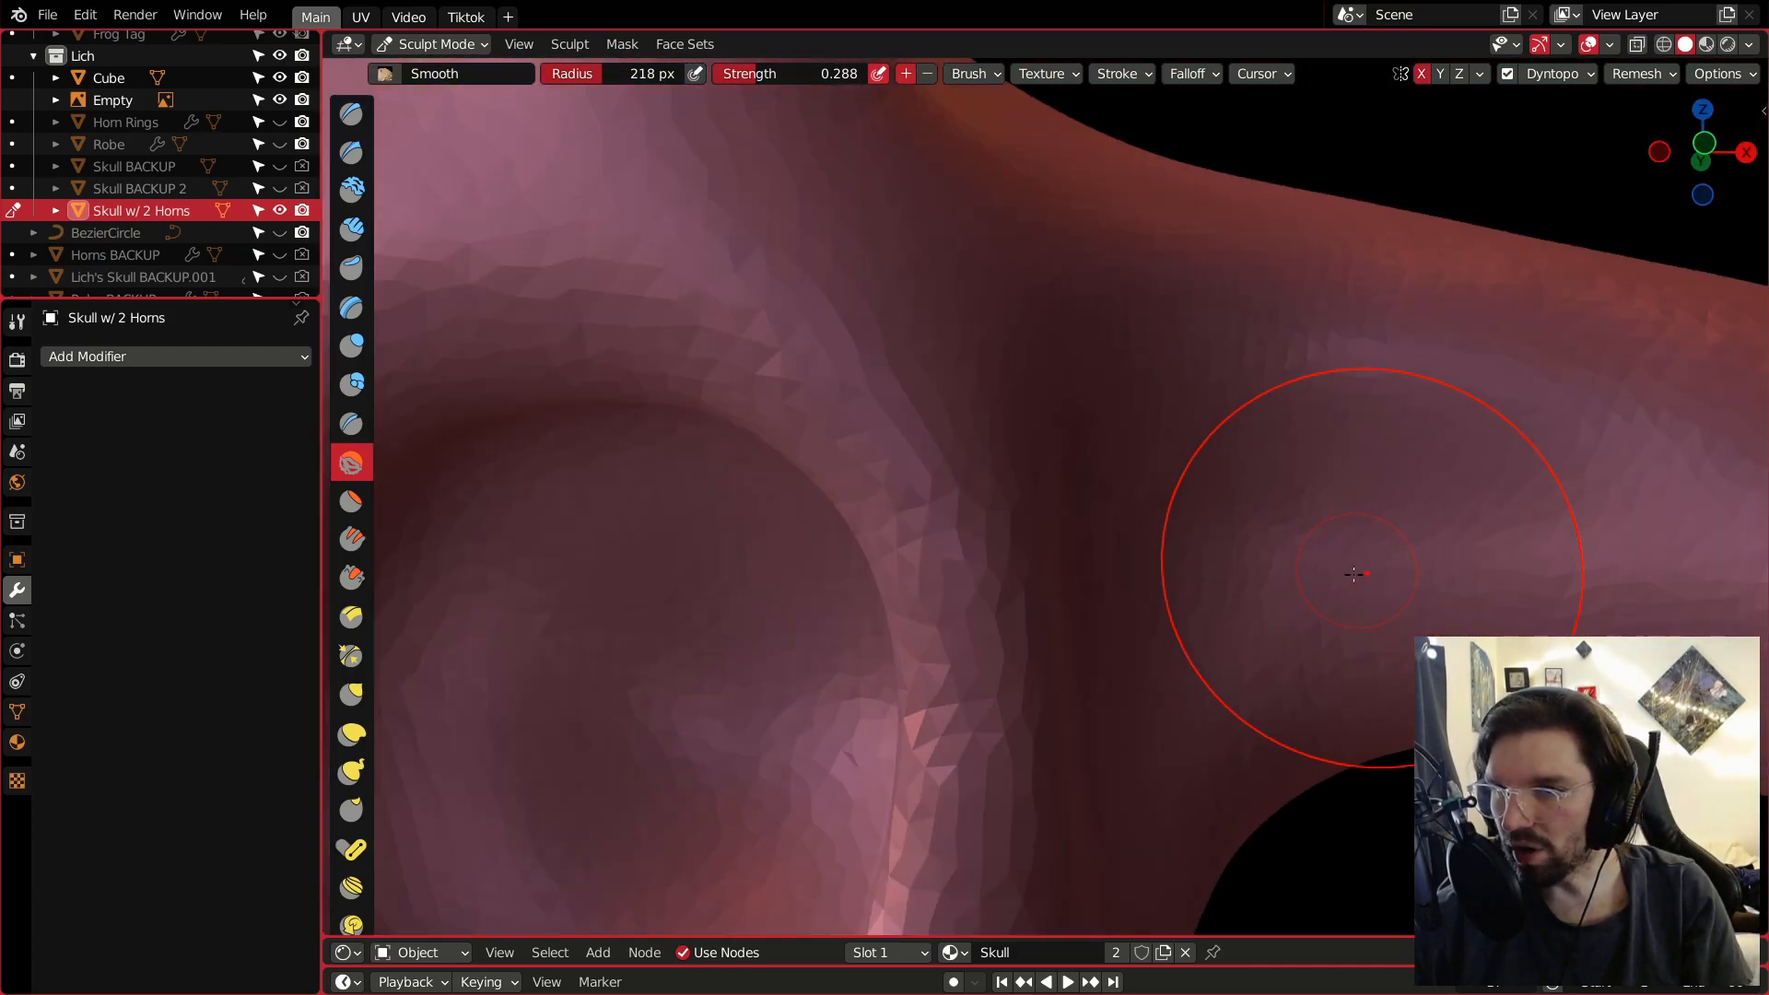
{"action": "scroll", "coordinate": [1307, 538], "scroll_direction": "down", "scroll_amount": 5}
{"action": "middle_click_drag", "start_coordinate": [1307, 538], "coordinate": [1272, 636]}
{"action": "scroll", "coordinate": [1263, 494], "scroll_direction": "down", "scroll_amount": 4}
Leave Sculpt Mode for Object Mode in front view and deselect everything.
{"action": "key", "text": "KP_1"}
{"action": "left_click", "coordinate": [433, 44]}
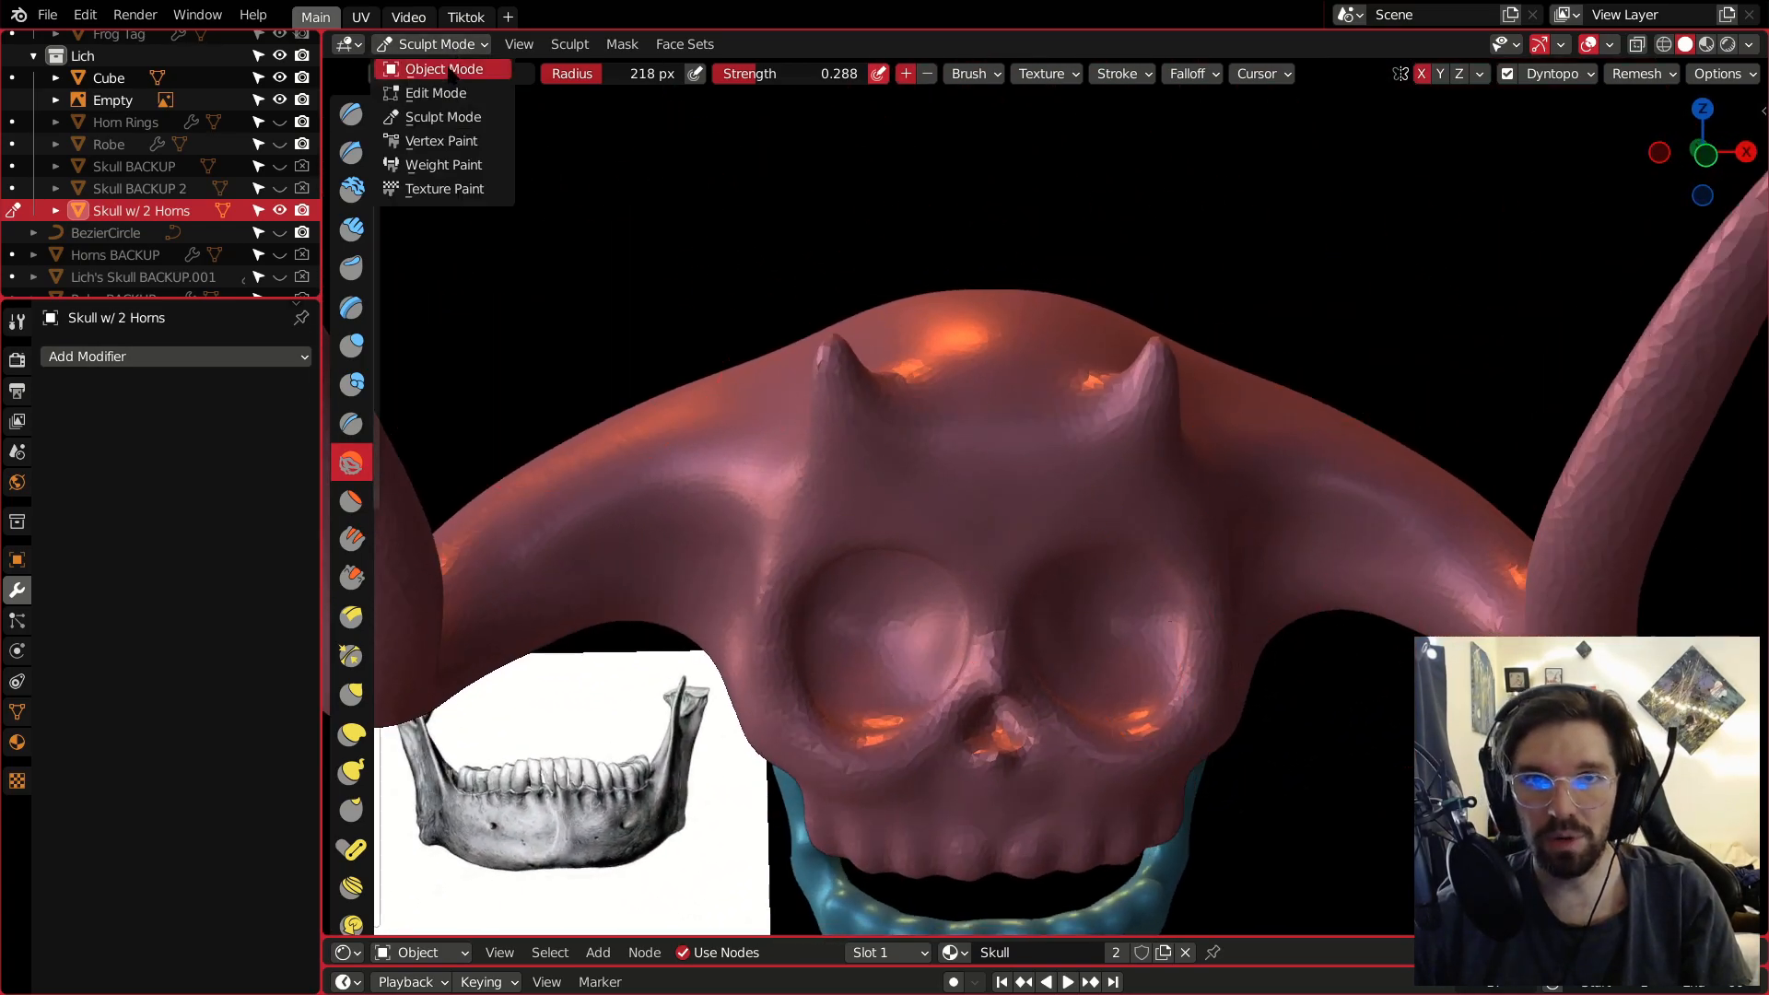
{"action": "left_click", "coordinate": [437, 67]}
{"action": "scroll", "coordinate": [1045, 497], "scroll_direction": "down", "scroll_amount": 4}
{"action": "key", "text": "alt+a"}
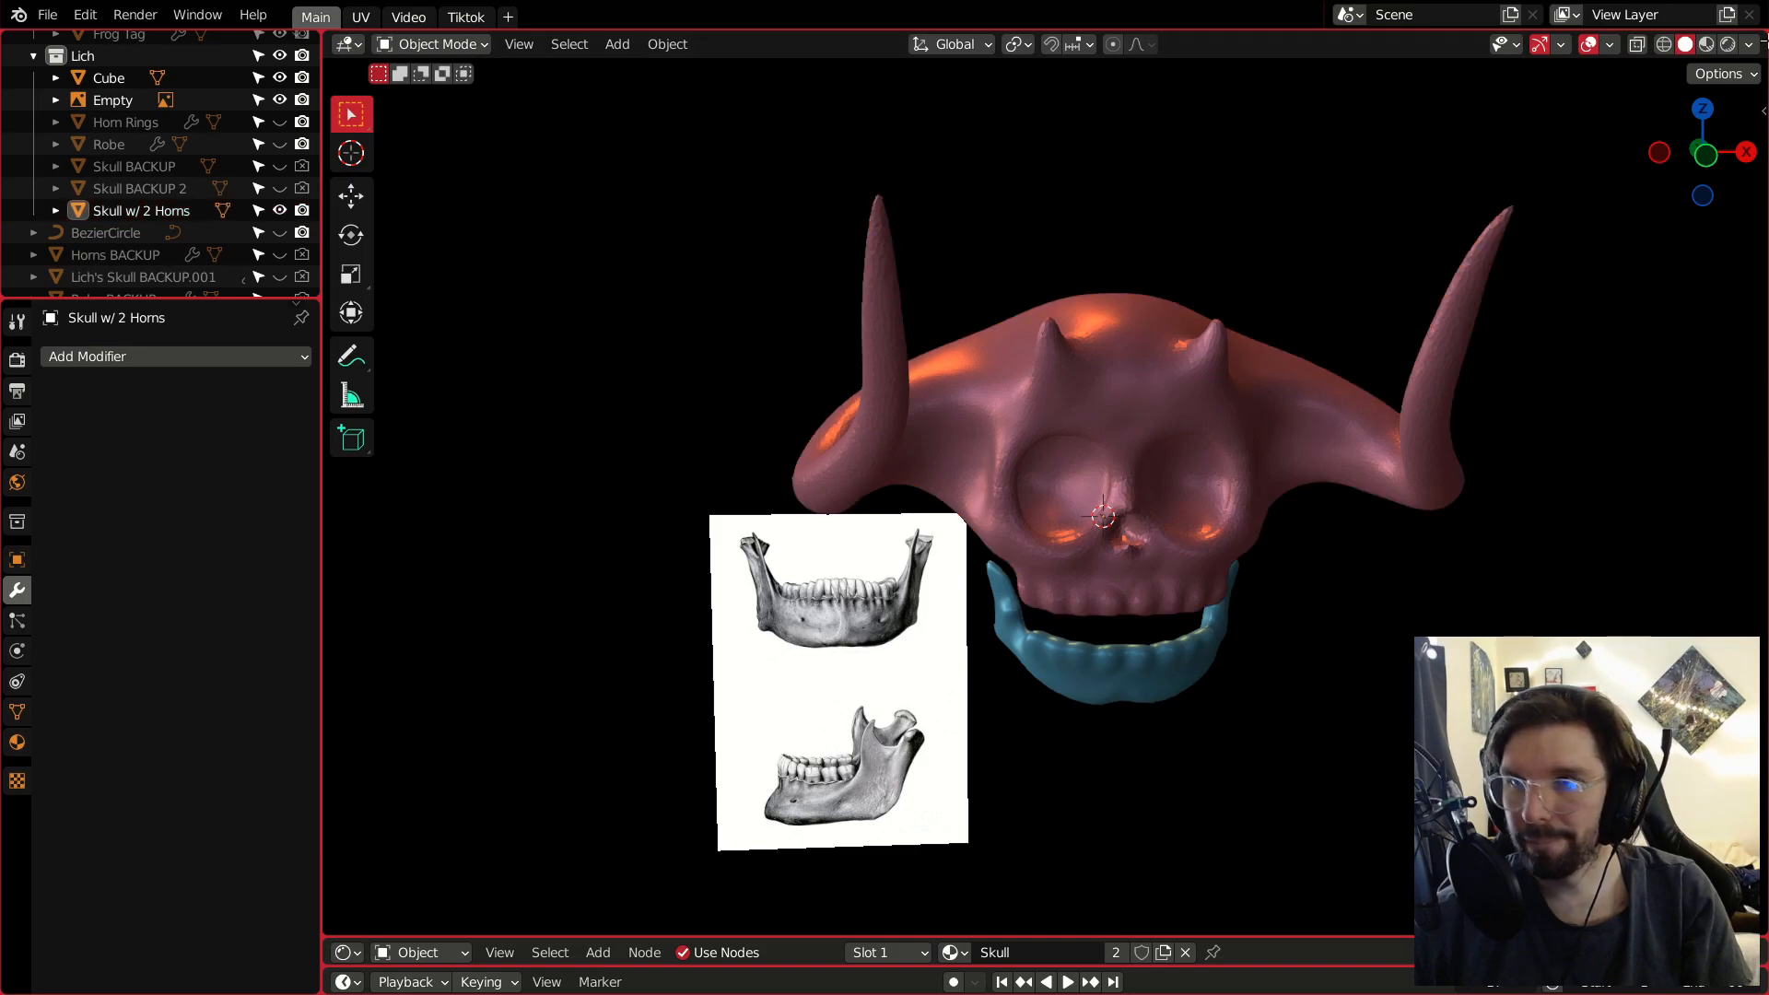
Examine the horned skull and jaw in material preview from the front and at several angles.
{"action": "left_click", "coordinate": [1707, 44]}
{"action": "scroll", "coordinate": [1220, 451], "scroll_direction": "up", "scroll_amount": 5}
{"action": "mouse_move", "coordinate": [1217, 420]}
{"action": "middle_mouse_down"}
{"action": "mouse_move", "coordinate": [1029, 498]}
{"action": "mouse_move", "coordinate": [1165, 446]}
{"action": "mouse_move", "coordinate": [1256, 375]}
{"action": "mouse_move", "coordinate": [1252, 420]}
{"action": "middle_mouse_up"}
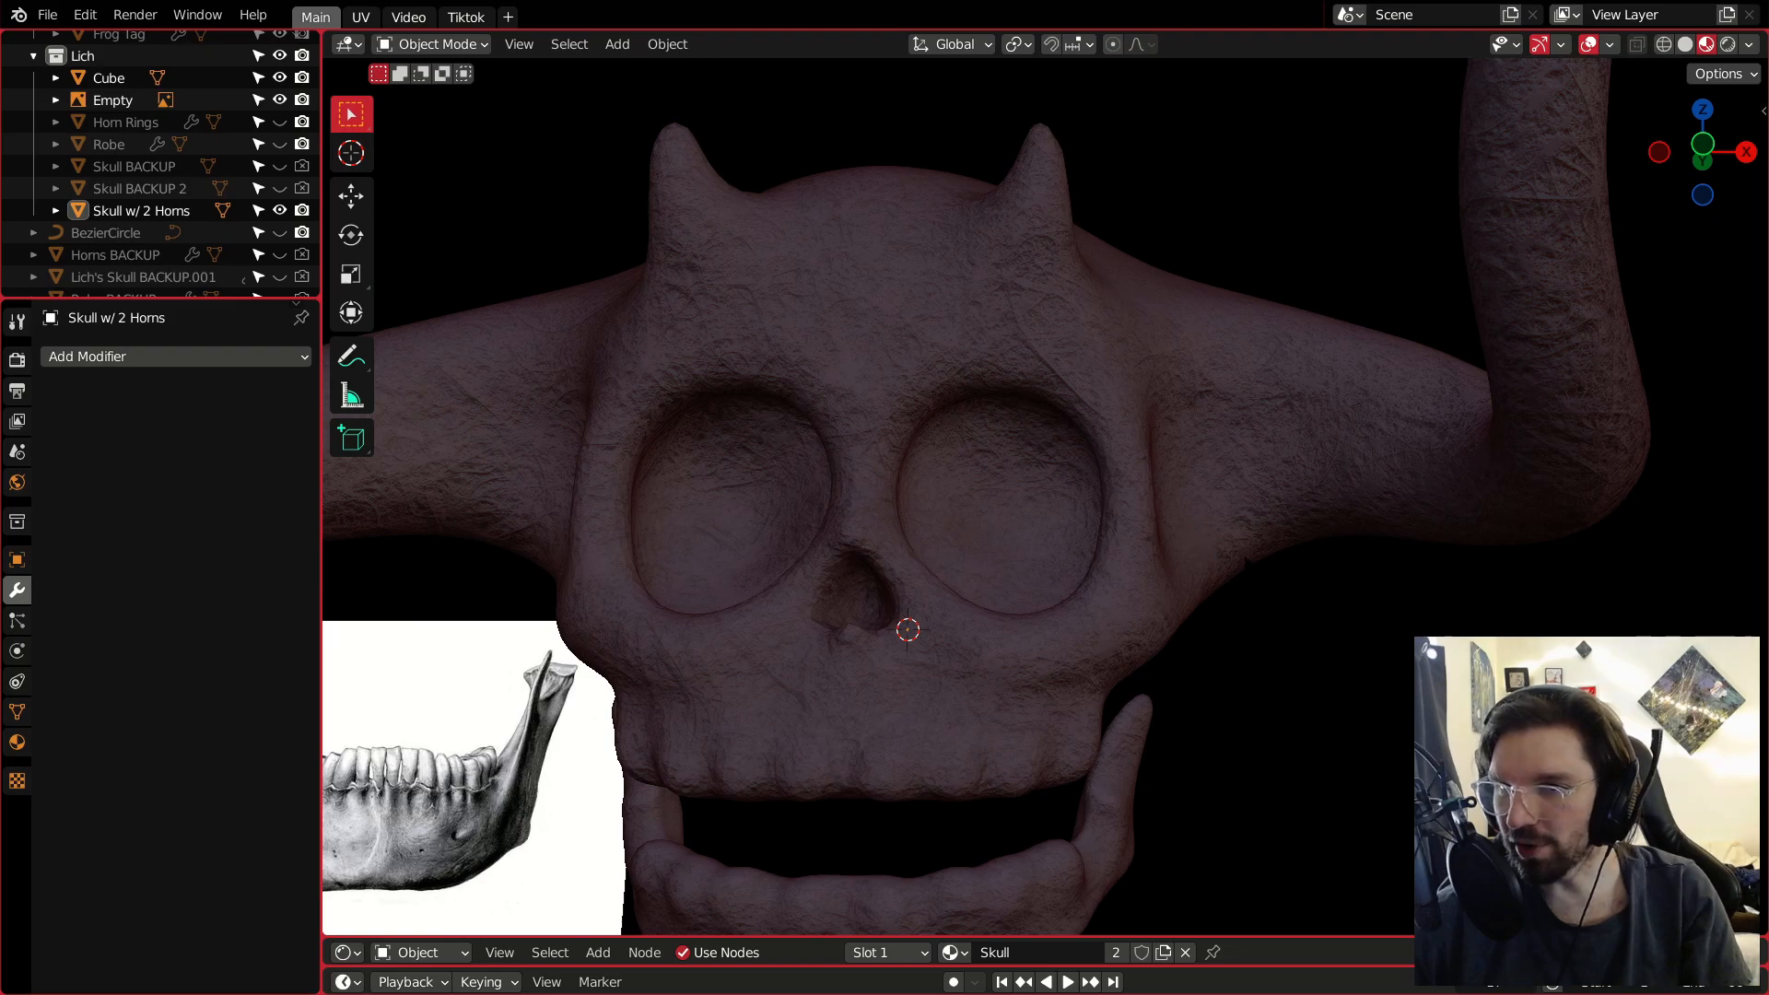
{"action": "scroll", "coordinate": [1202, 538], "scroll_direction": "down", "scroll_amount": 5}
{"action": "middle_click_drag", "start_coordinate": [1142, 483], "coordinate": [1053, 491]}
{"action": "scroll", "coordinate": [1054, 491], "scroll_direction": "up", "scroll_amount": 3}
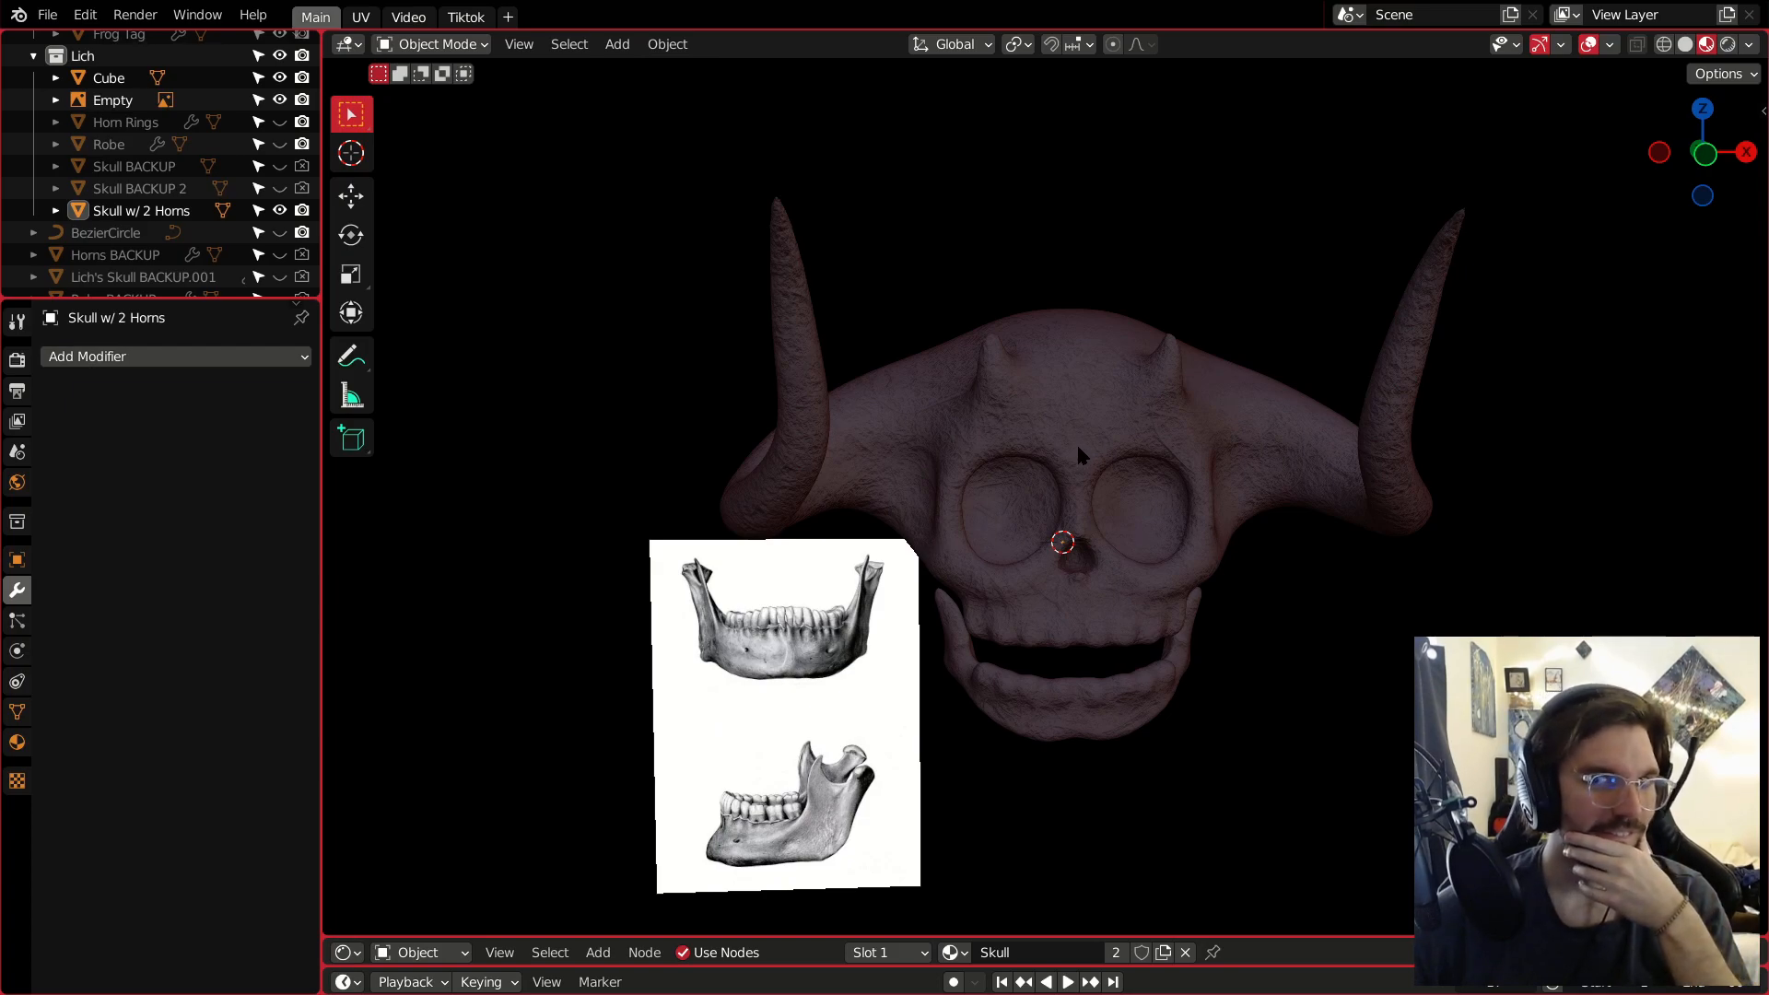
{"action": "scroll", "coordinate": [1076, 444], "scroll_direction": "up", "scroll_amount": 3}
{"action": "middle_click_drag", "start_coordinate": [1076, 444], "coordinate": [1189, 464]}
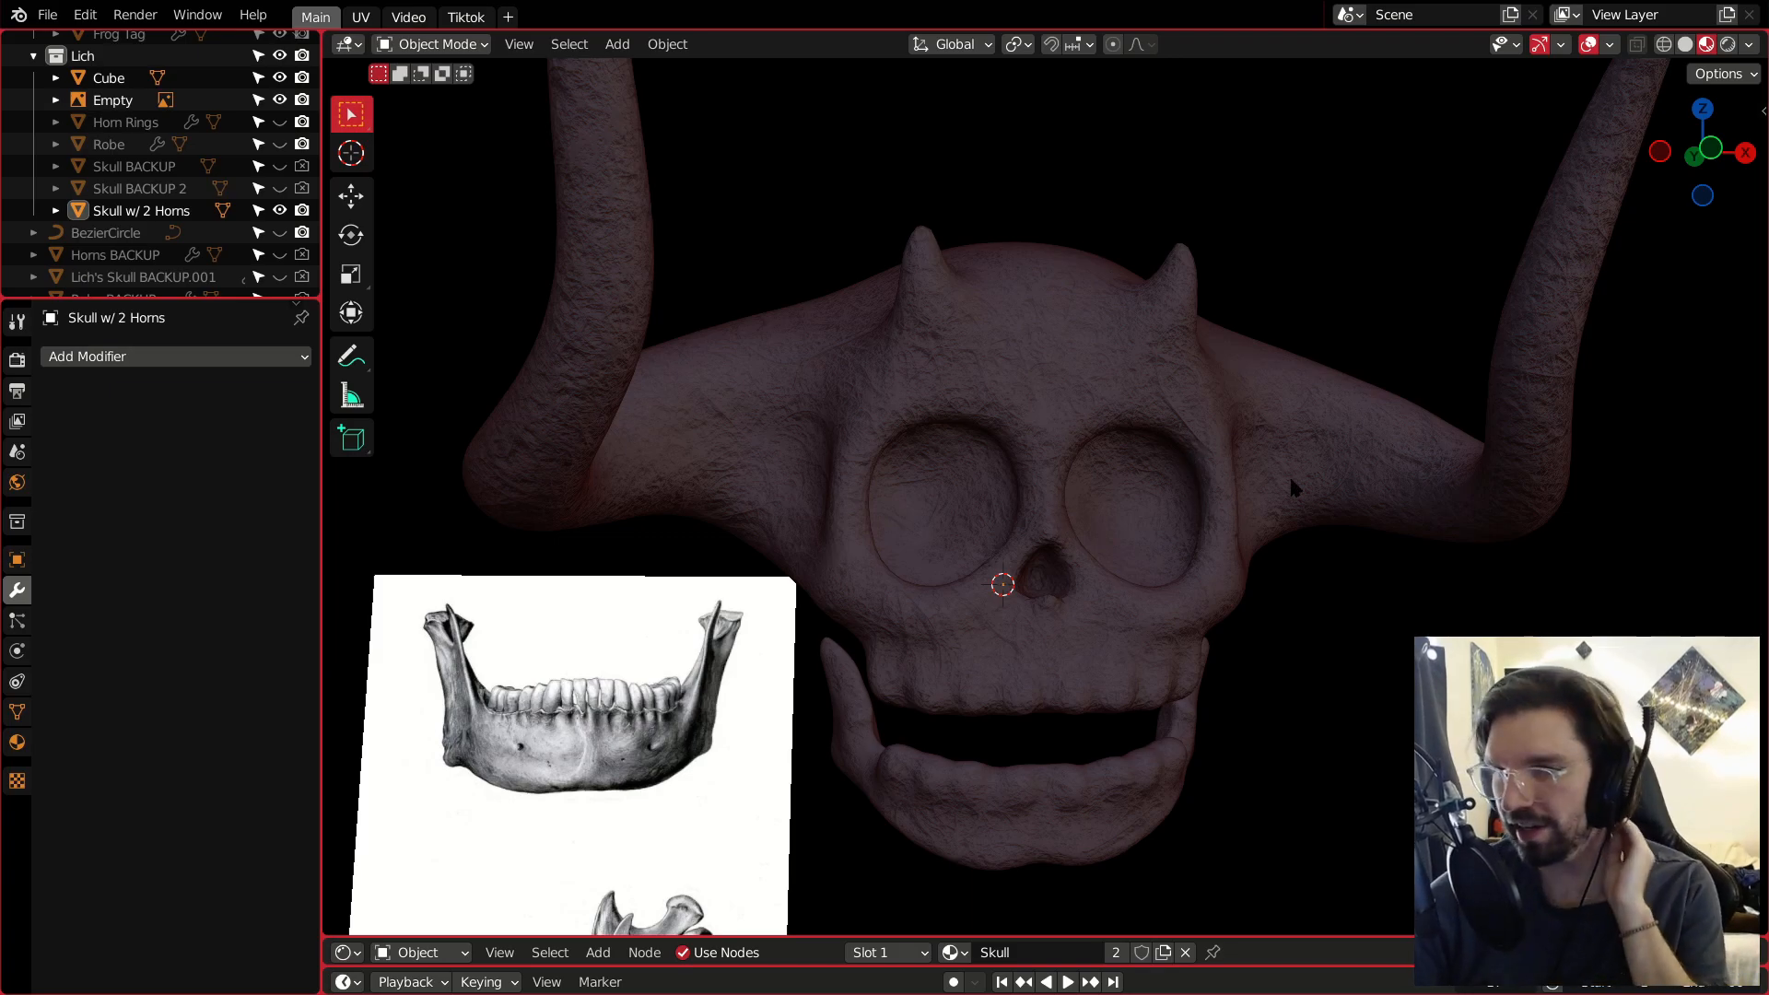
{"action": "scroll", "coordinate": [986, 638], "scroll_direction": "down", "scroll_amount": 4}
{"action": "scroll", "coordinate": [1014, 599], "scroll_direction": "up", "scroll_amount": 4}
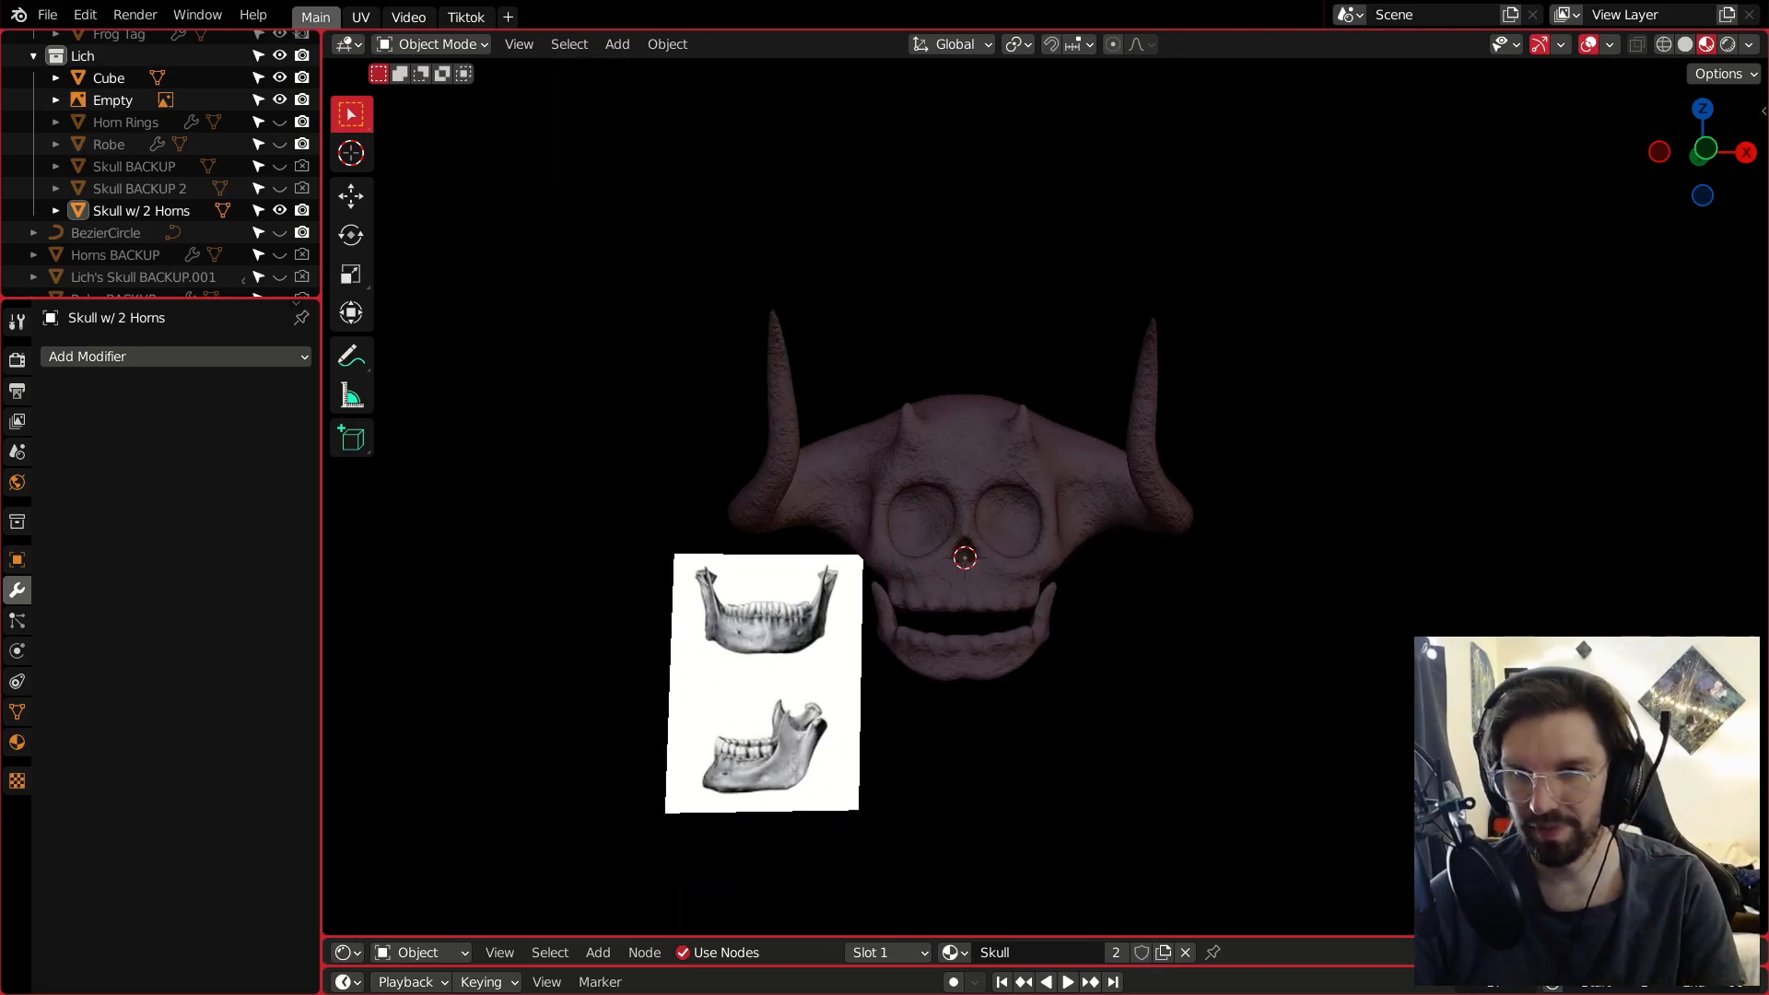
{"action": "middle_click_drag", "start_coordinate": [1026, 580], "coordinate": [1004, 628]}
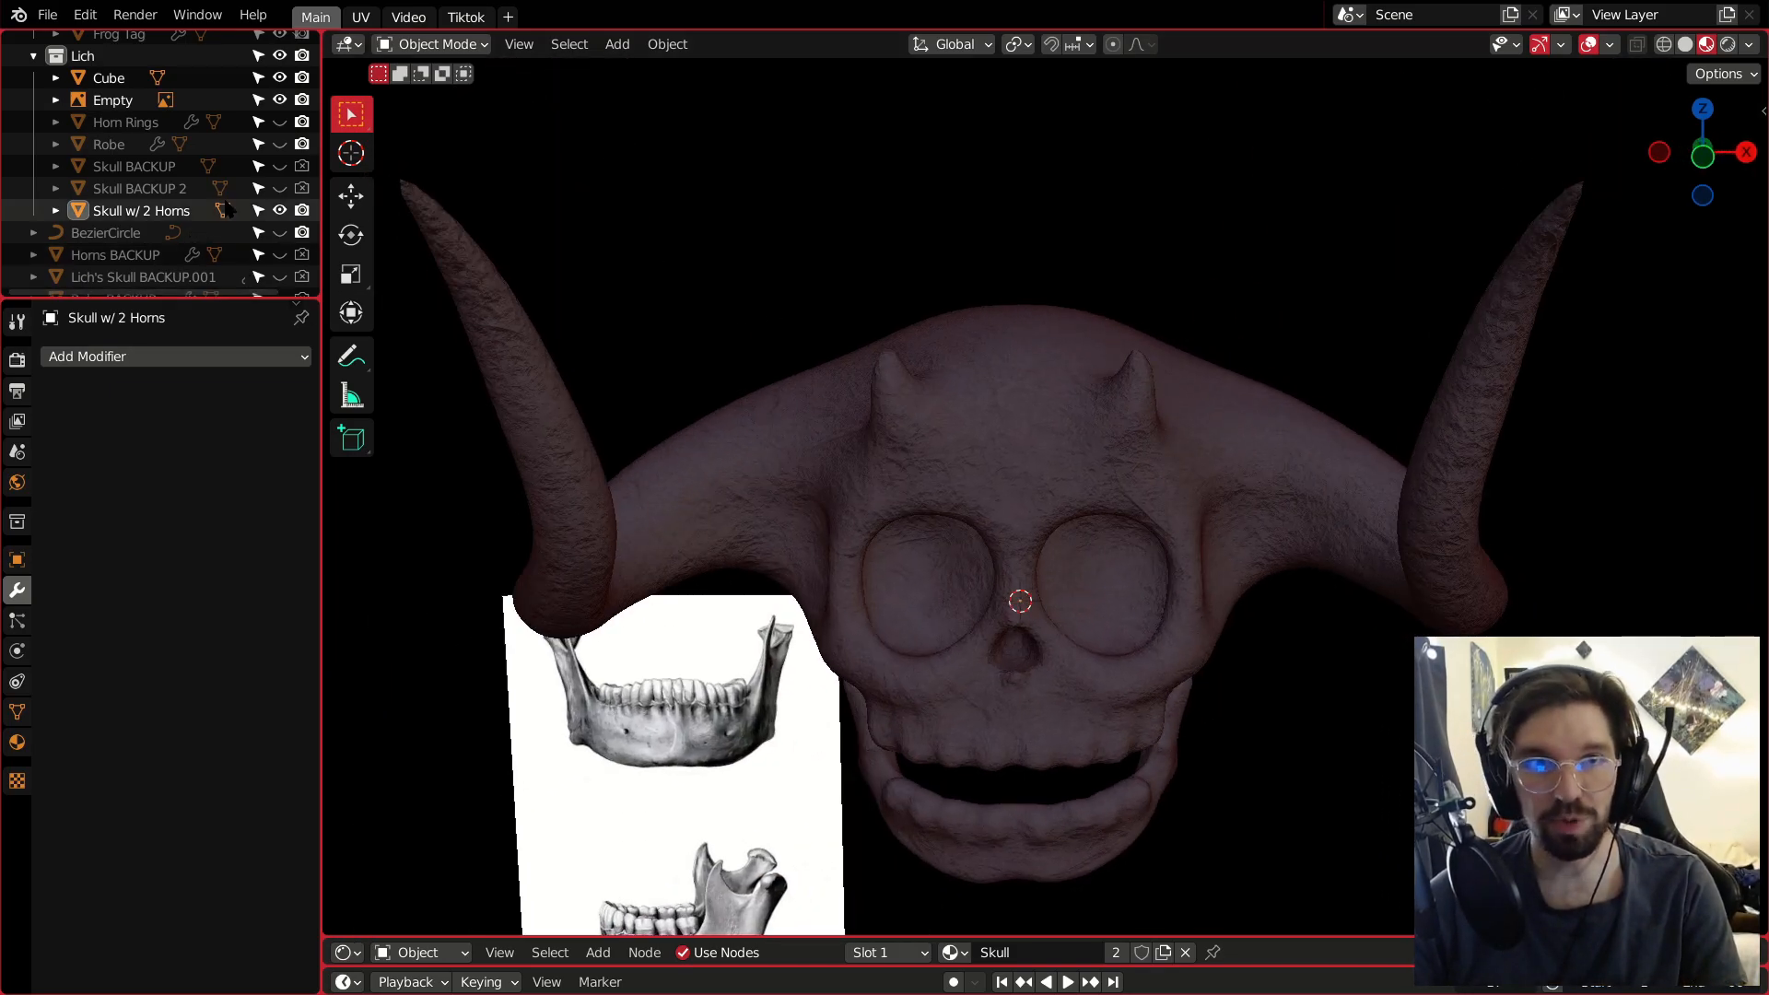
Unhide the Horn Rings object and check how the rings sit around both large horns.
{"action": "left_click", "coordinate": [279, 122]}
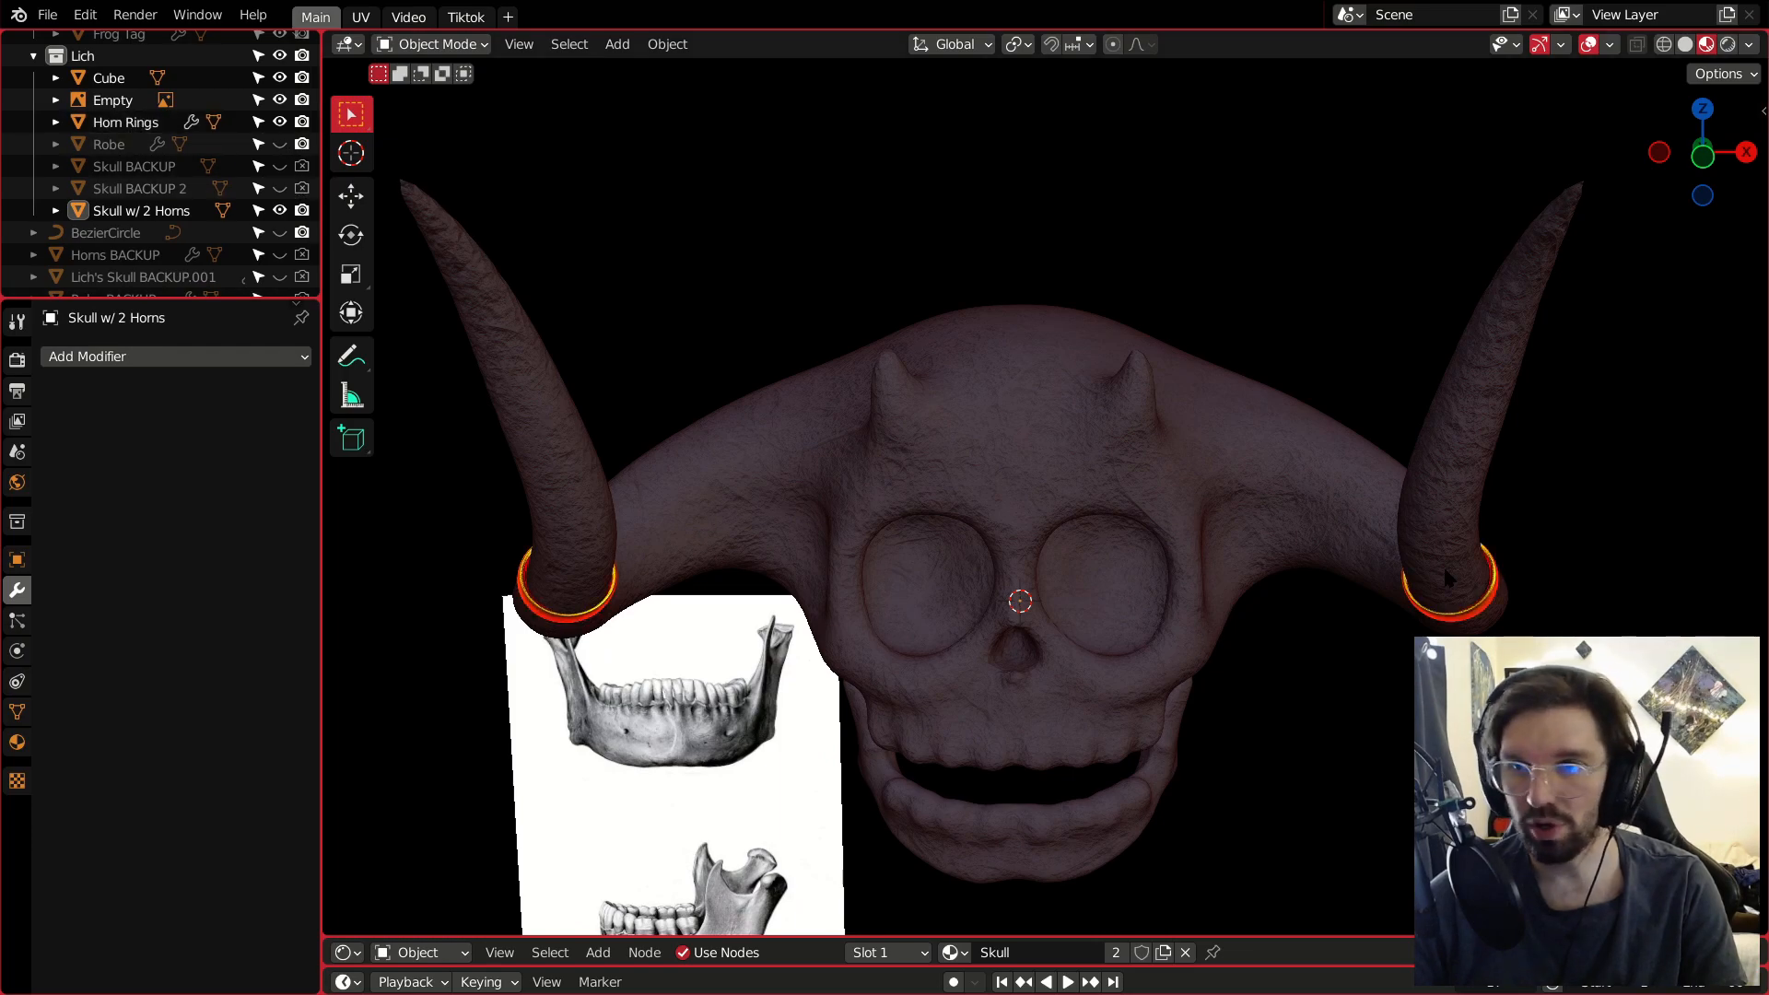
{"action": "middle_click_drag", "start_coordinate": [922, 572], "coordinate": [700, 589]}
{"action": "middle_click_drag", "start_coordinate": [1512, 576], "coordinate": [1470, 579]}
{"action": "middle_click_drag", "start_coordinate": [1512, 590], "coordinate": [1240, 590], "text": "shift"}
{"action": "scroll", "coordinate": [1276, 534], "scroll_direction": "up", "scroll_amount": 3}
{"action": "middle_click_drag", "start_coordinate": [1275, 533], "coordinate": [1493, 467]}
{"action": "scroll", "coordinate": [1224, 516], "scroll_direction": "down", "scroll_amount": 5}
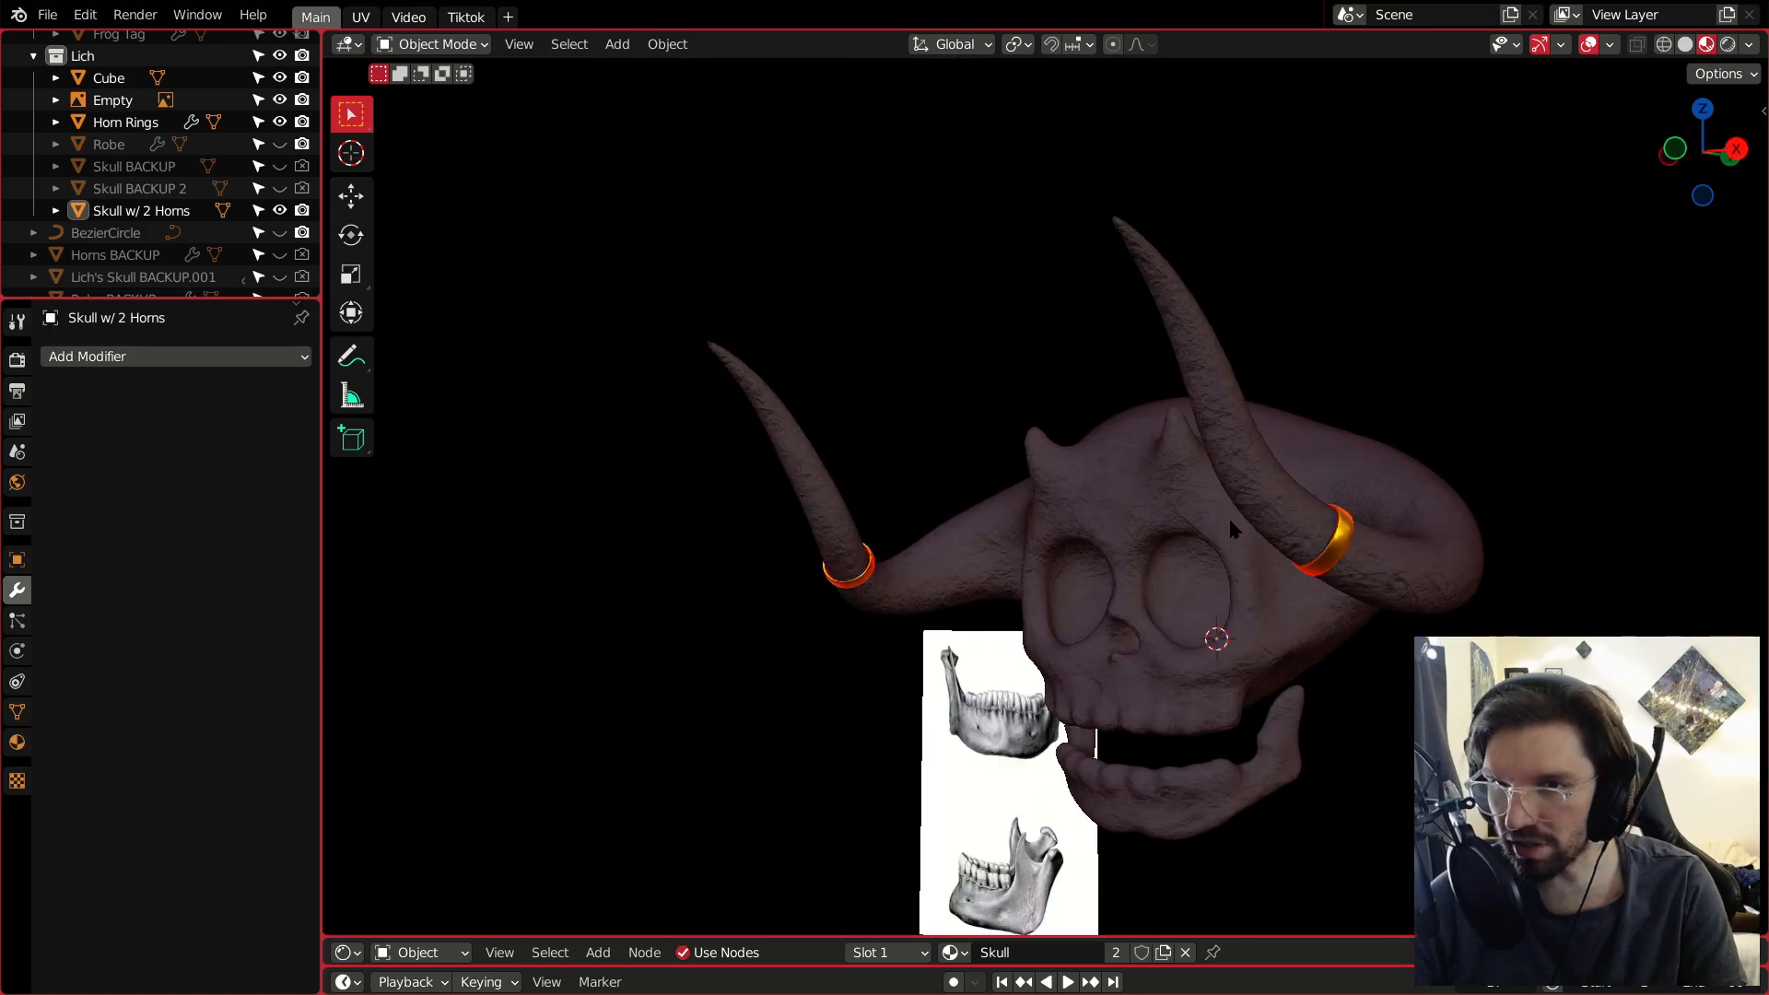
{"action": "middle_click_drag", "start_coordinate": [1223, 516], "coordinate": [1272, 527]}
{"action": "scroll", "coordinate": [1271, 527], "scroll_direction": "down", "scroll_amount": 3}
{"action": "scroll", "coordinate": [1274, 527], "scroll_direction": "up", "scroll_amount": 6}
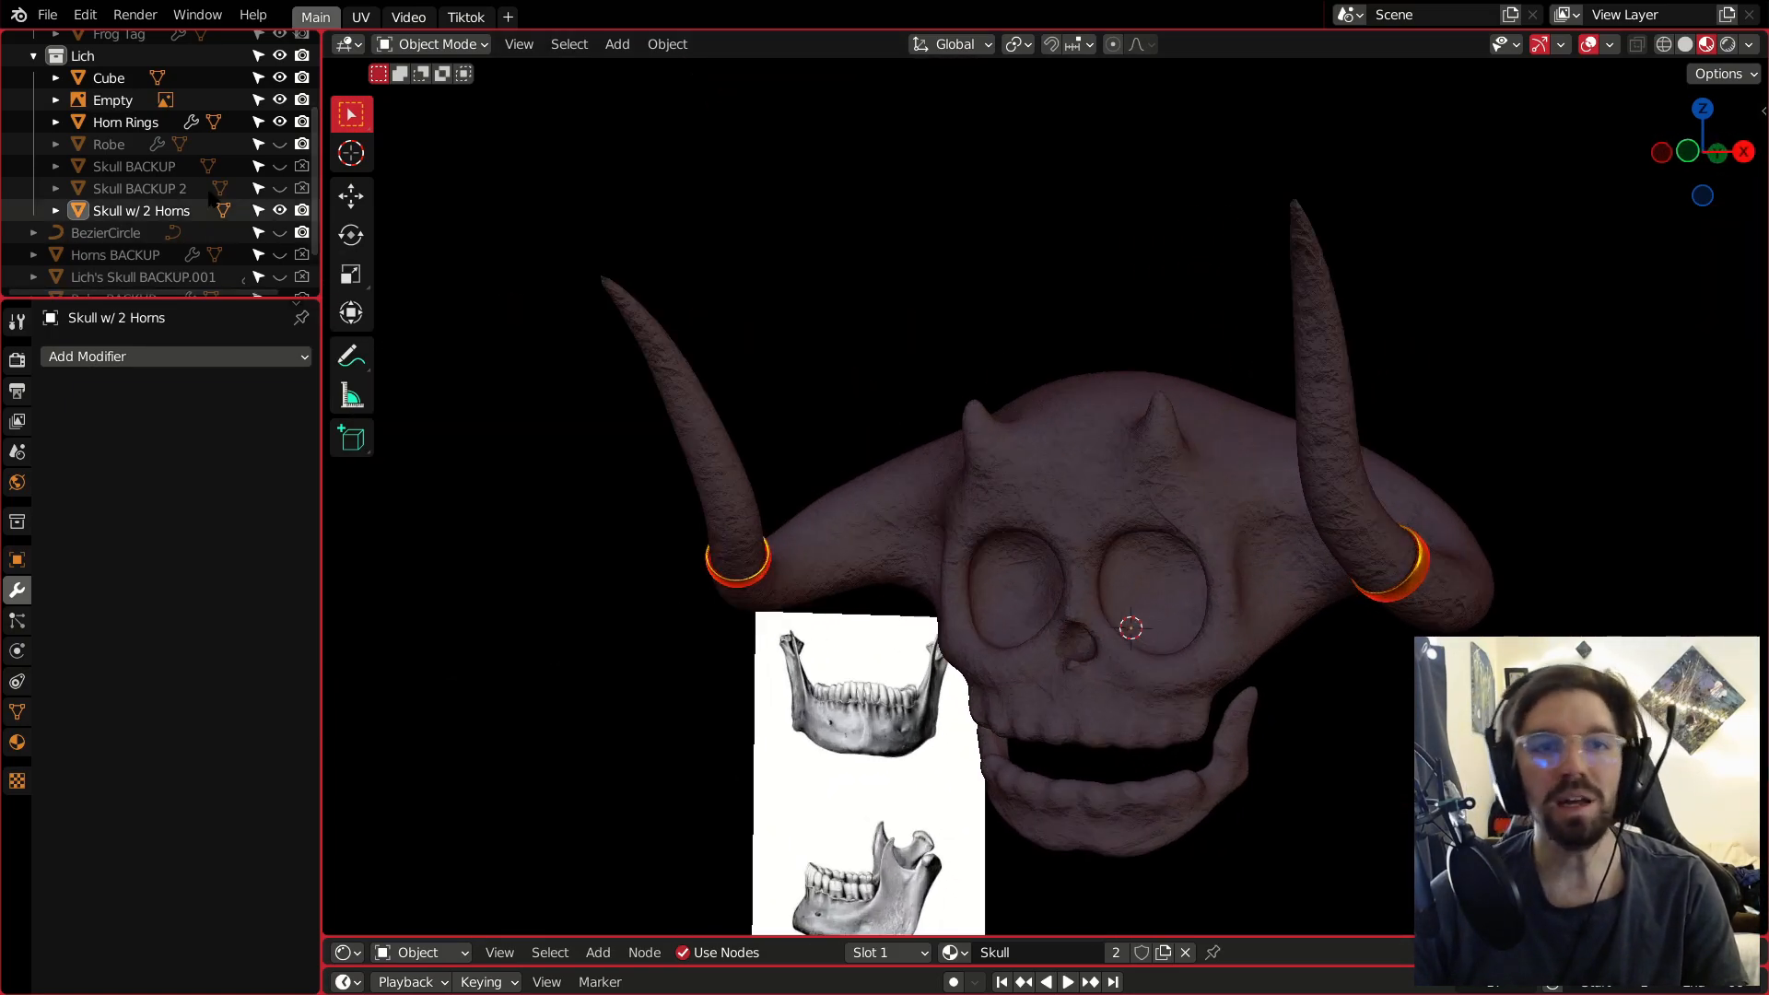
Unhide the Robe object and check how the hood fits around the skull and jaw.
{"action": "left_click", "coordinate": [279, 144]}
{"action": "scroll", "coordinate": [1168, 435], "scroll_direction": "down", "scroll_amount": 4}
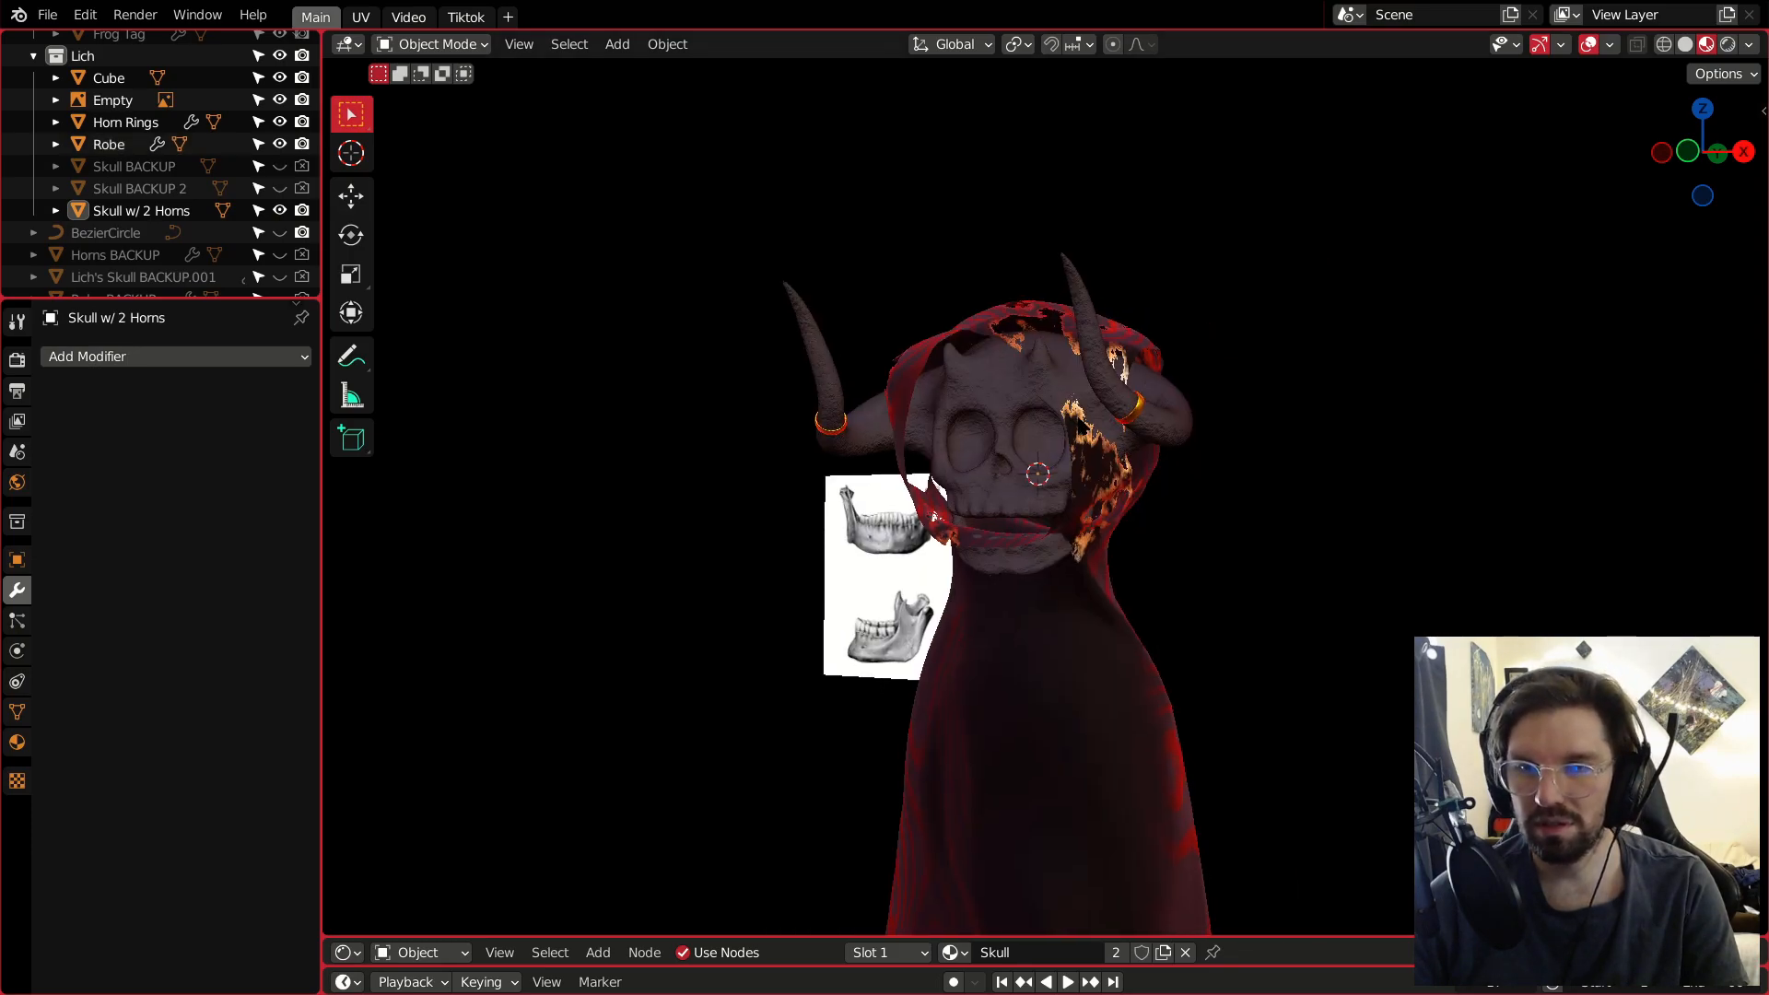
{"action": "scroll", "coordinate": [1156, 465], "scroll_direction": "down", "scroll_amount": 1}
{"action": "middle_click_drag", "start_coordinate": [1157, 466], "coordinate": [1182, 400], "text": "shift"}
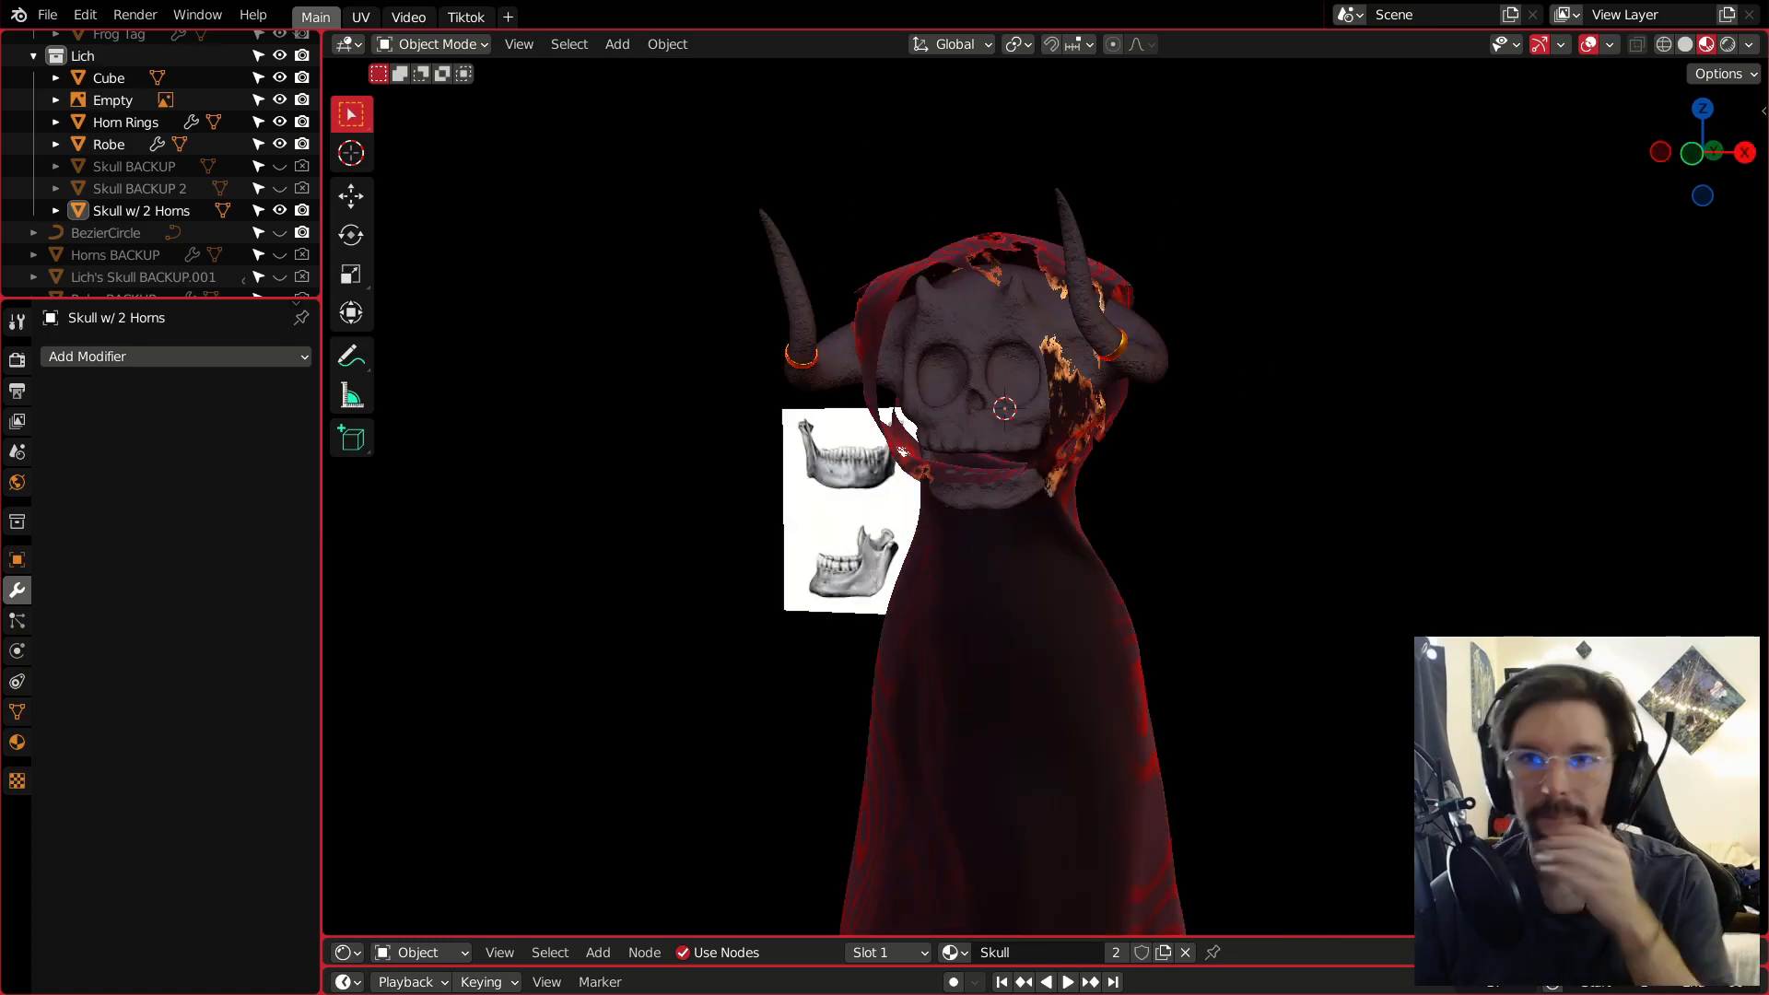
{"action": "middle_click_drag", "start_coordinate": [986, 656], "coordinate": [1014, 659]}
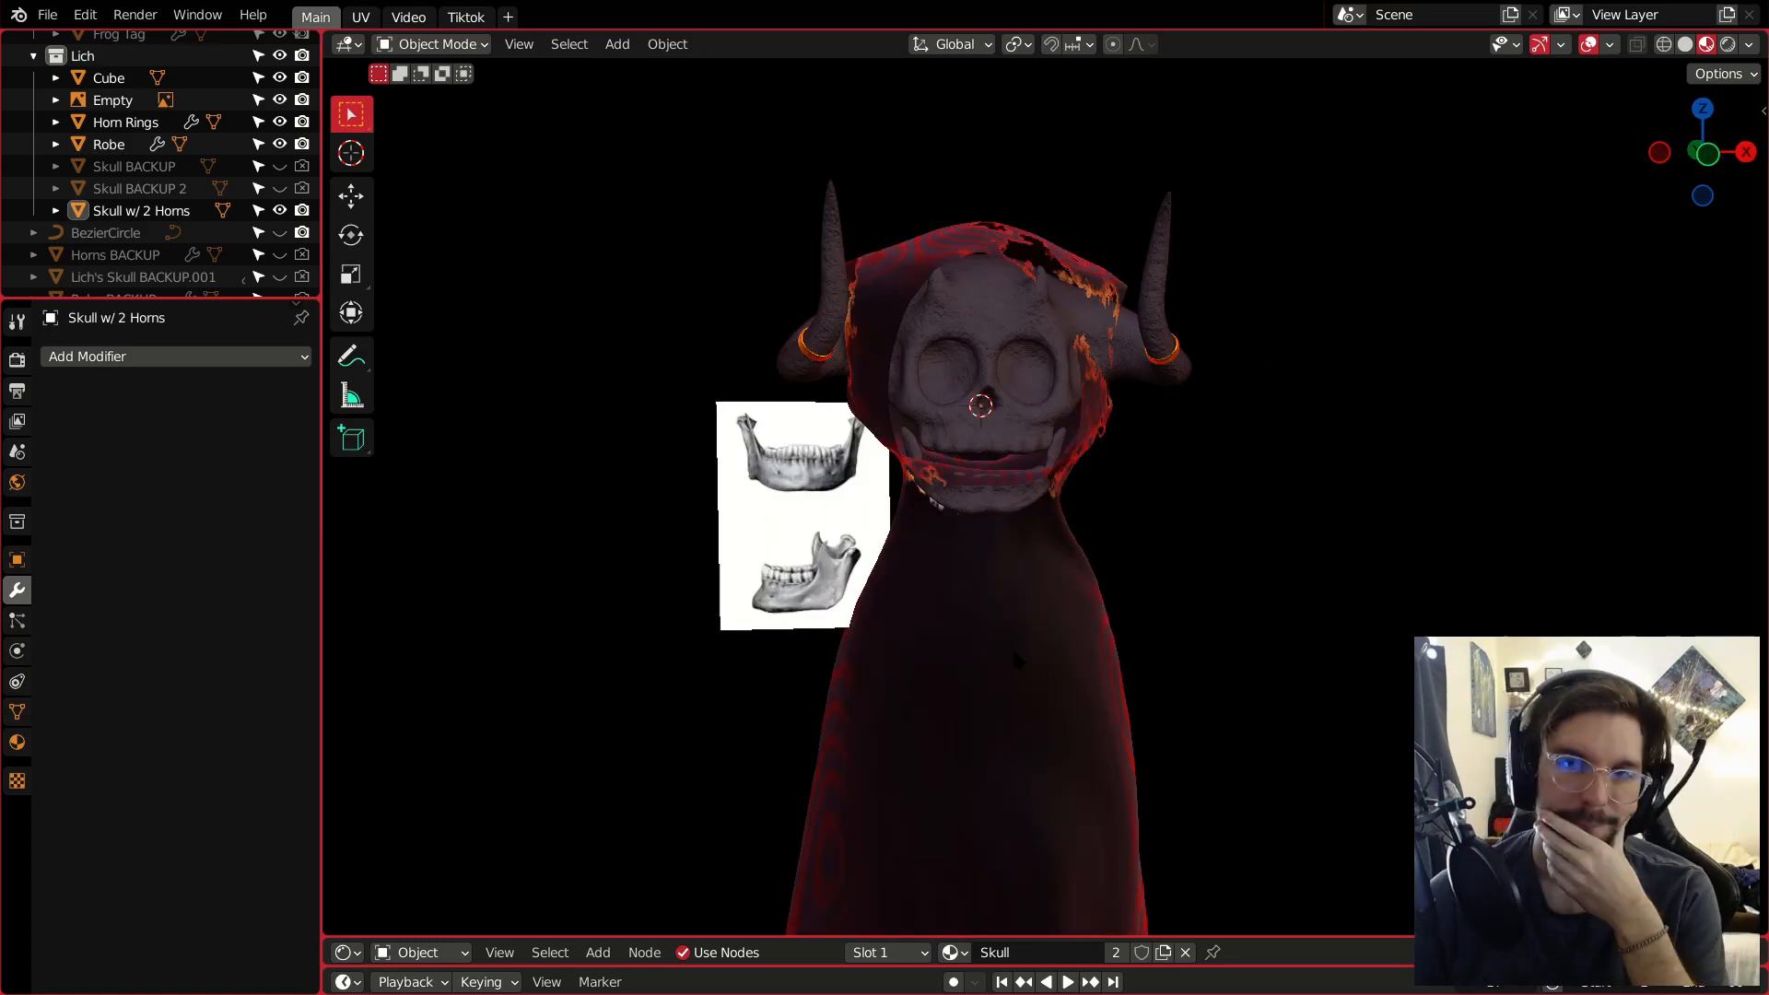
{"action": "middle_click_drag", "start_coordinate": [1034, 483], "coordinate": [949, 500]}
Return to solid shading, select the robe and enter Edit Mode on it in straight front view.
{"action": "left_click", "coordinate": [1686, 44]}
{"action": "left_click", "coordinate": [1020, 638]}
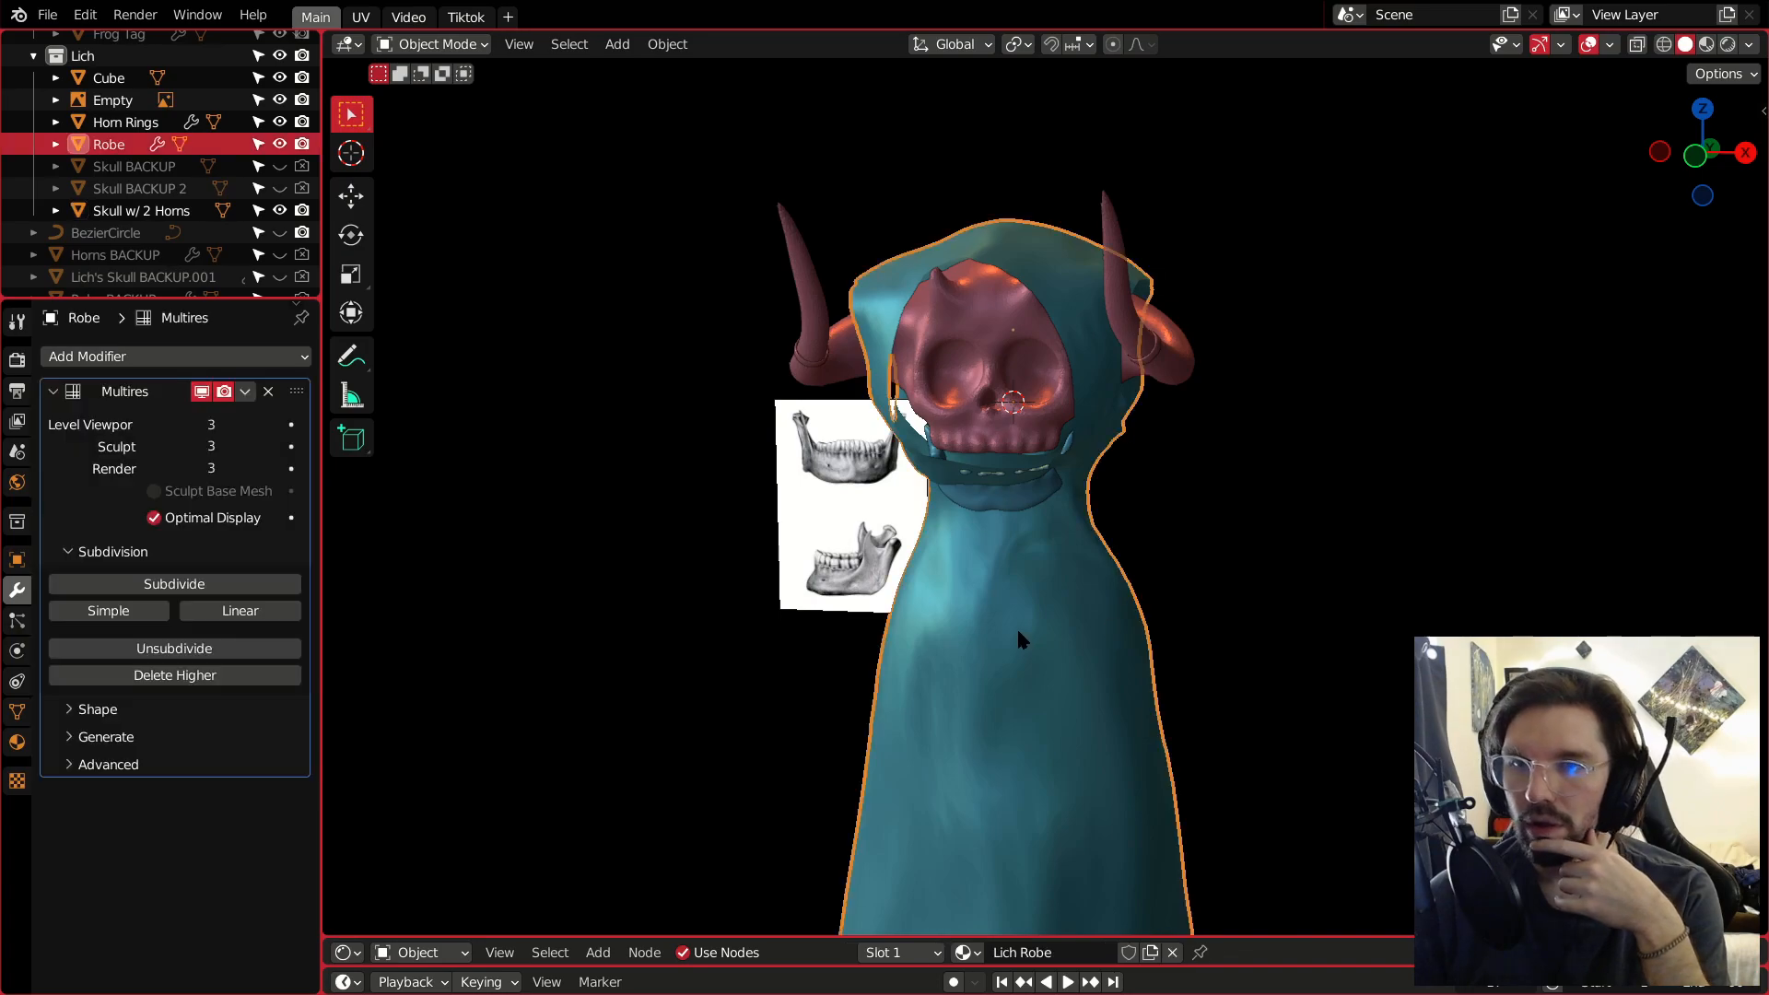
{"action": "left_click", "coordinate": [431, 44]}
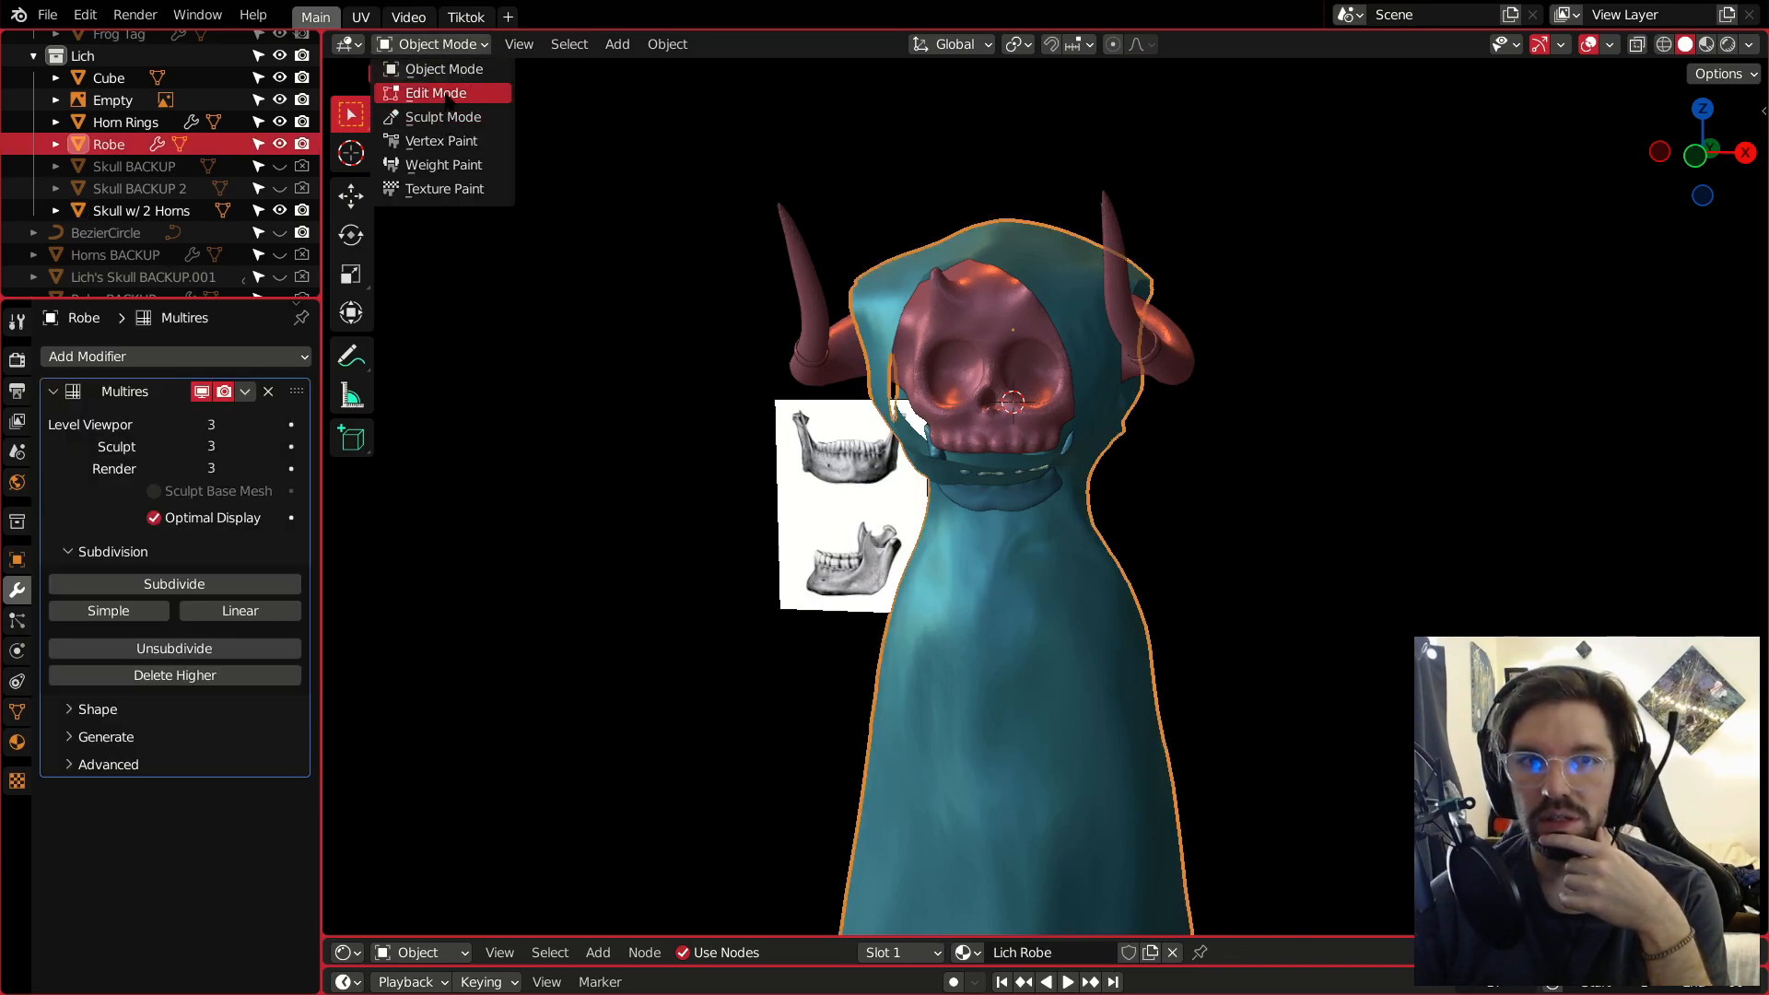
{"action": "left_click", "coordinate": [449, 90]}
{"action": "middle_click_drag", "start_coordinate": [1048, 423], "coordinate": [1017, 412]}
{"action": "left_click", "coordinate": [1684, 155]}
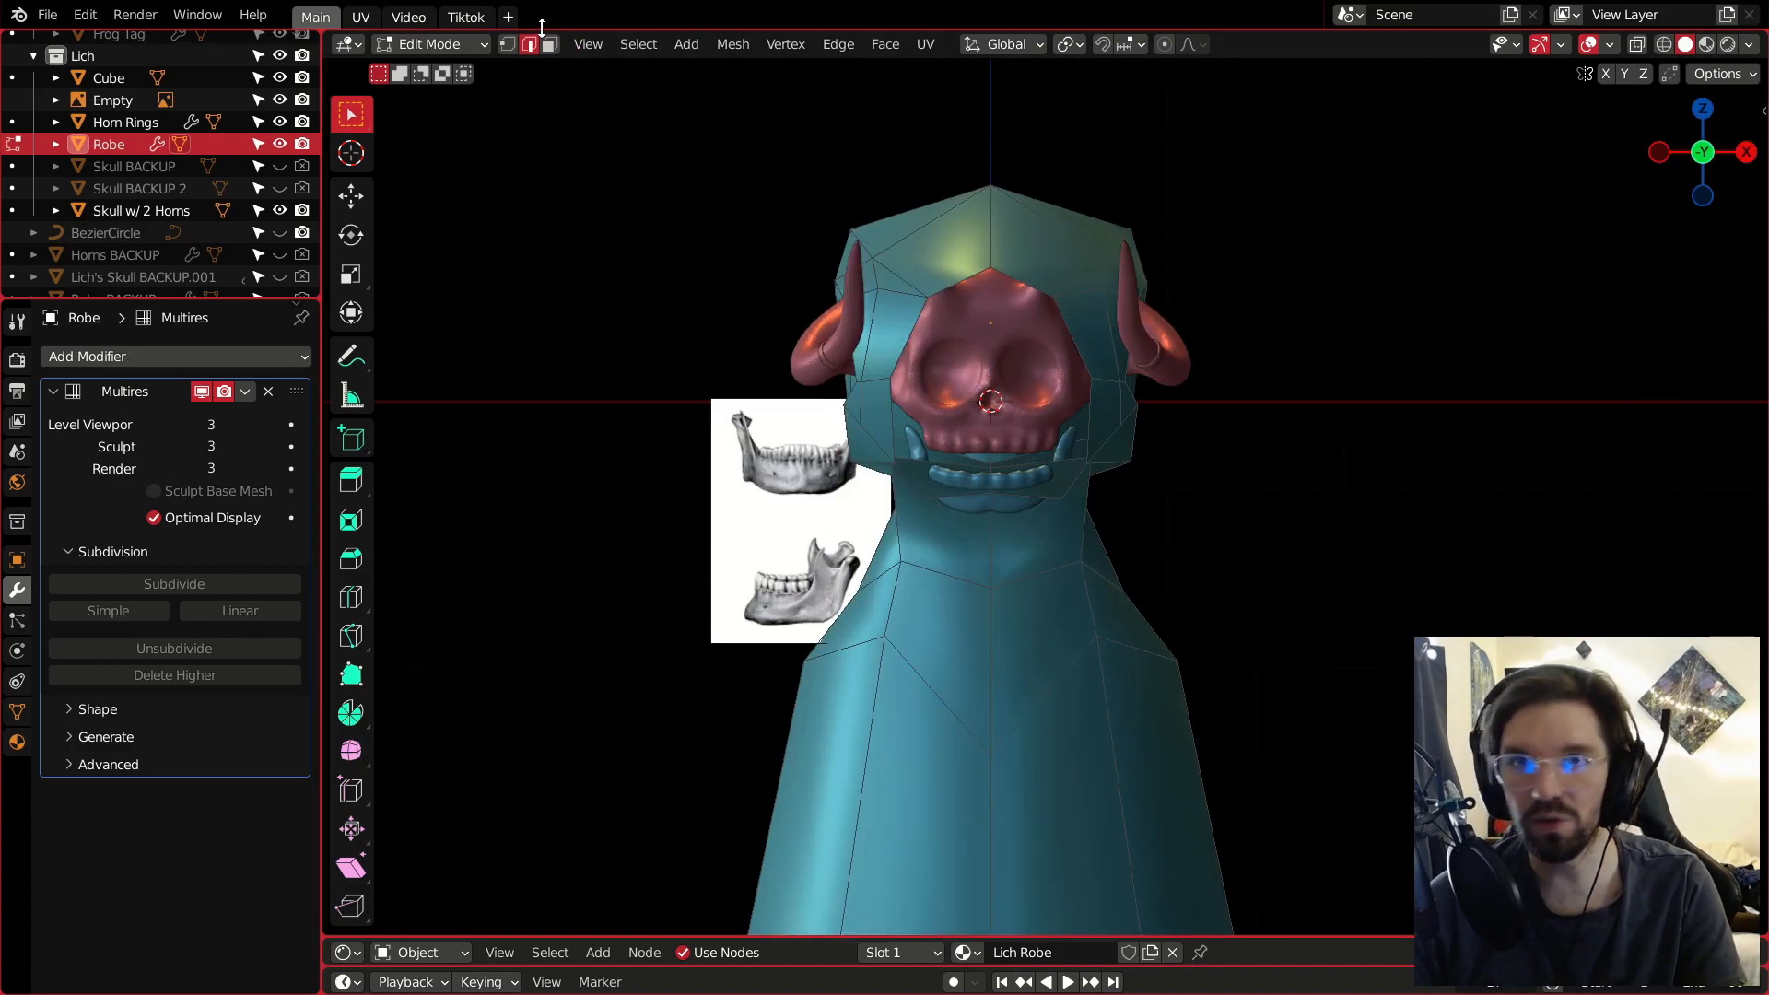
Show the robe mesh in X-ray and select its neck vertices, leaving the stray vertices on the hood out of the selection.
{"action": "key", "text": "alt+z"}
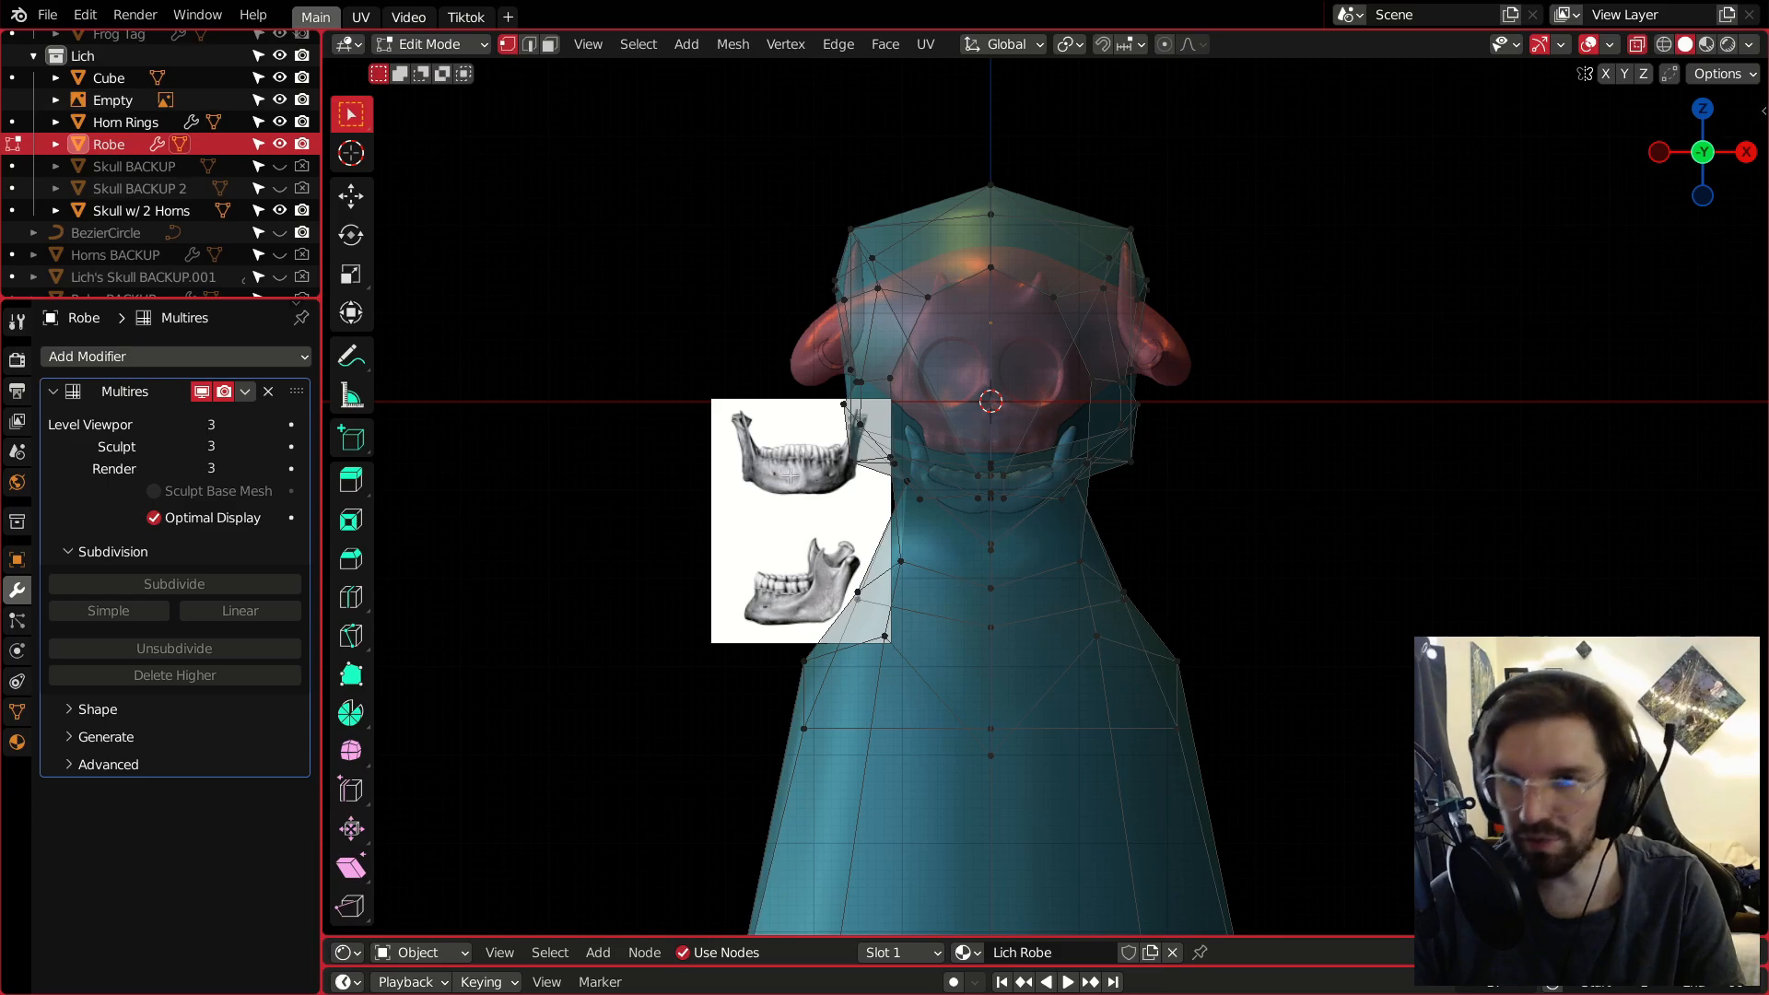
{"action": "scroll", "coordinate": [789, 473], "scroll_direction": "up", "scroll_amount": 3}
{"action": "left_click_drag", "start_coordinate": [1000, 546], "coordinate": [1538, 796]}
{"action": "middle_click_drag", "start_coordinate": [1249, 485], "coordinate": [1221, 399]}
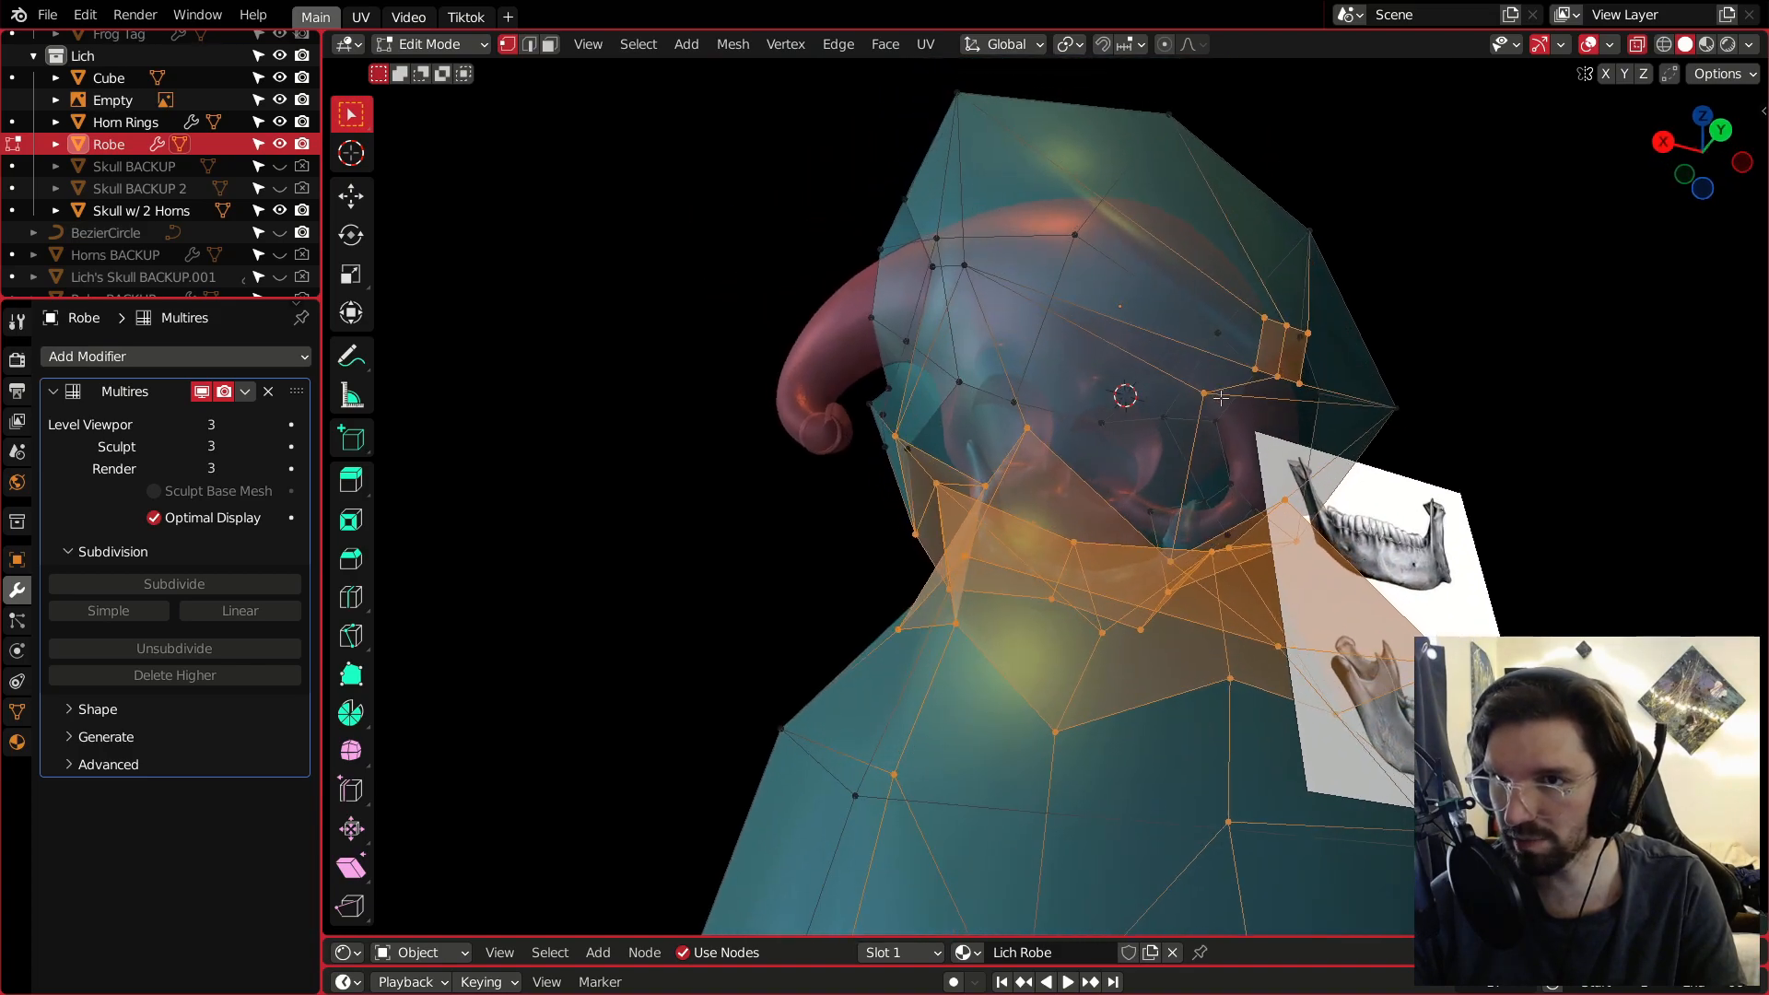
{"action": "left_click", "coordinate": [1266, 320], "text": "shift"}
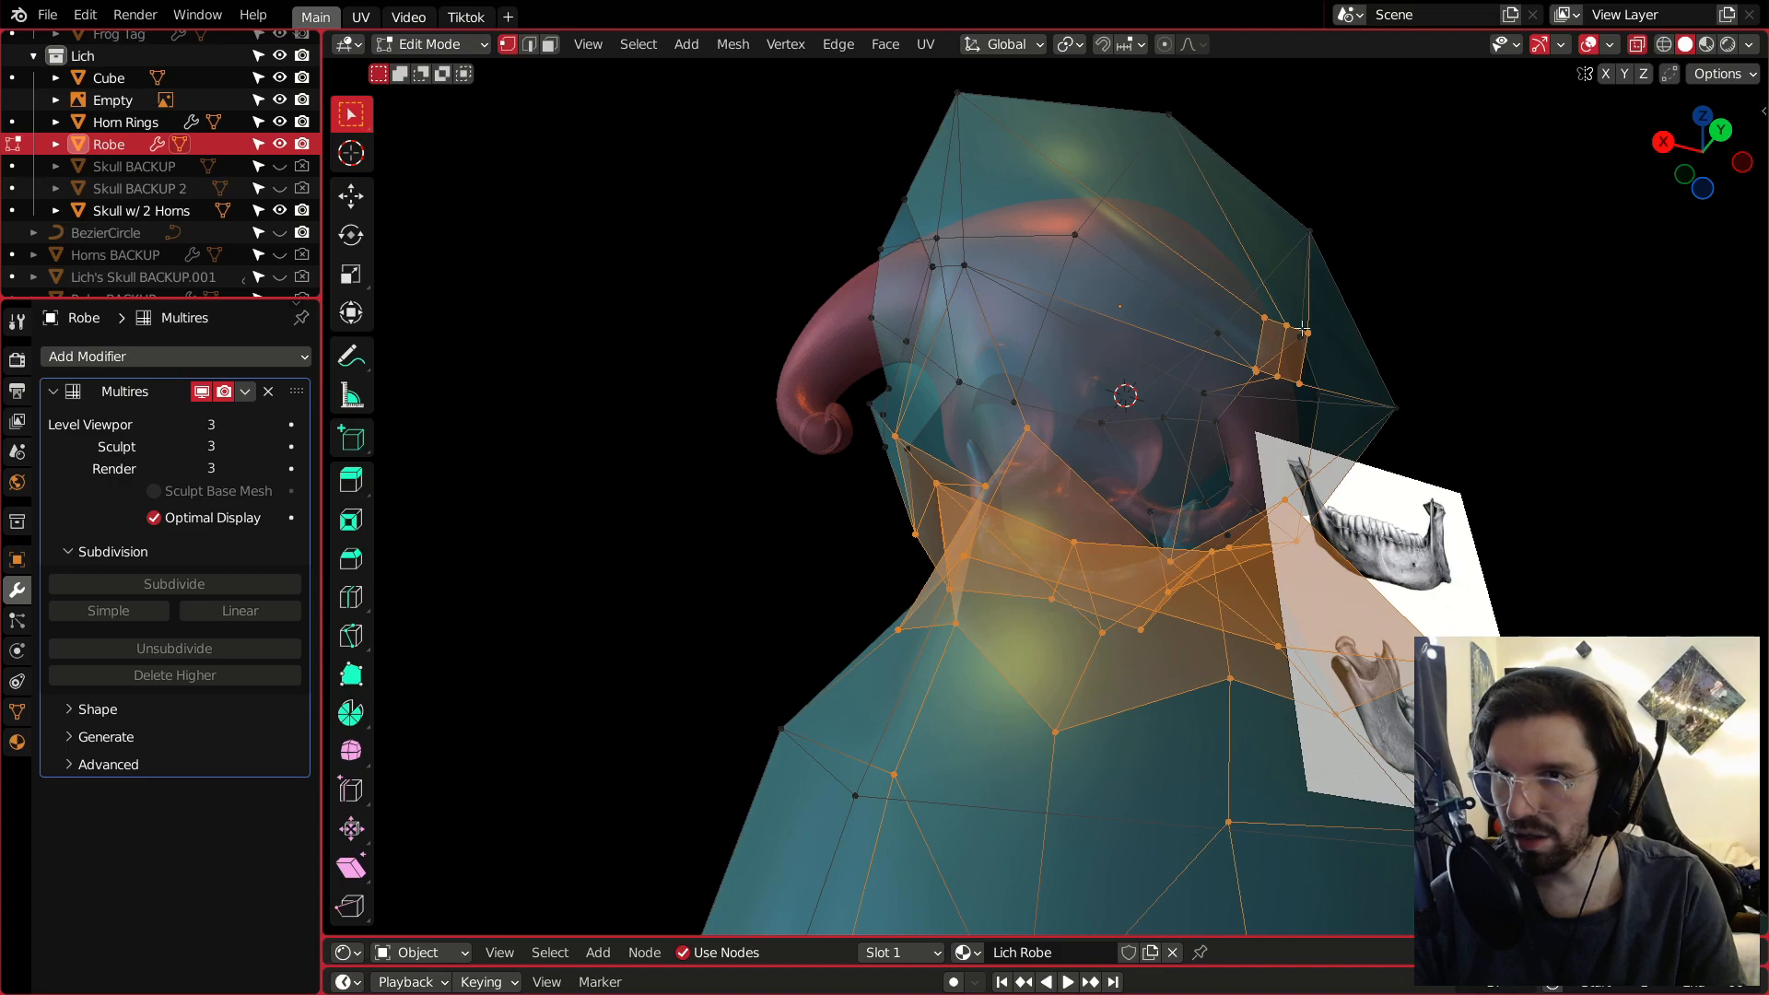
{"action": "scroll", "coordinate": [1272, 316], "scroll_direction": "up", "scroll_amount": 2}
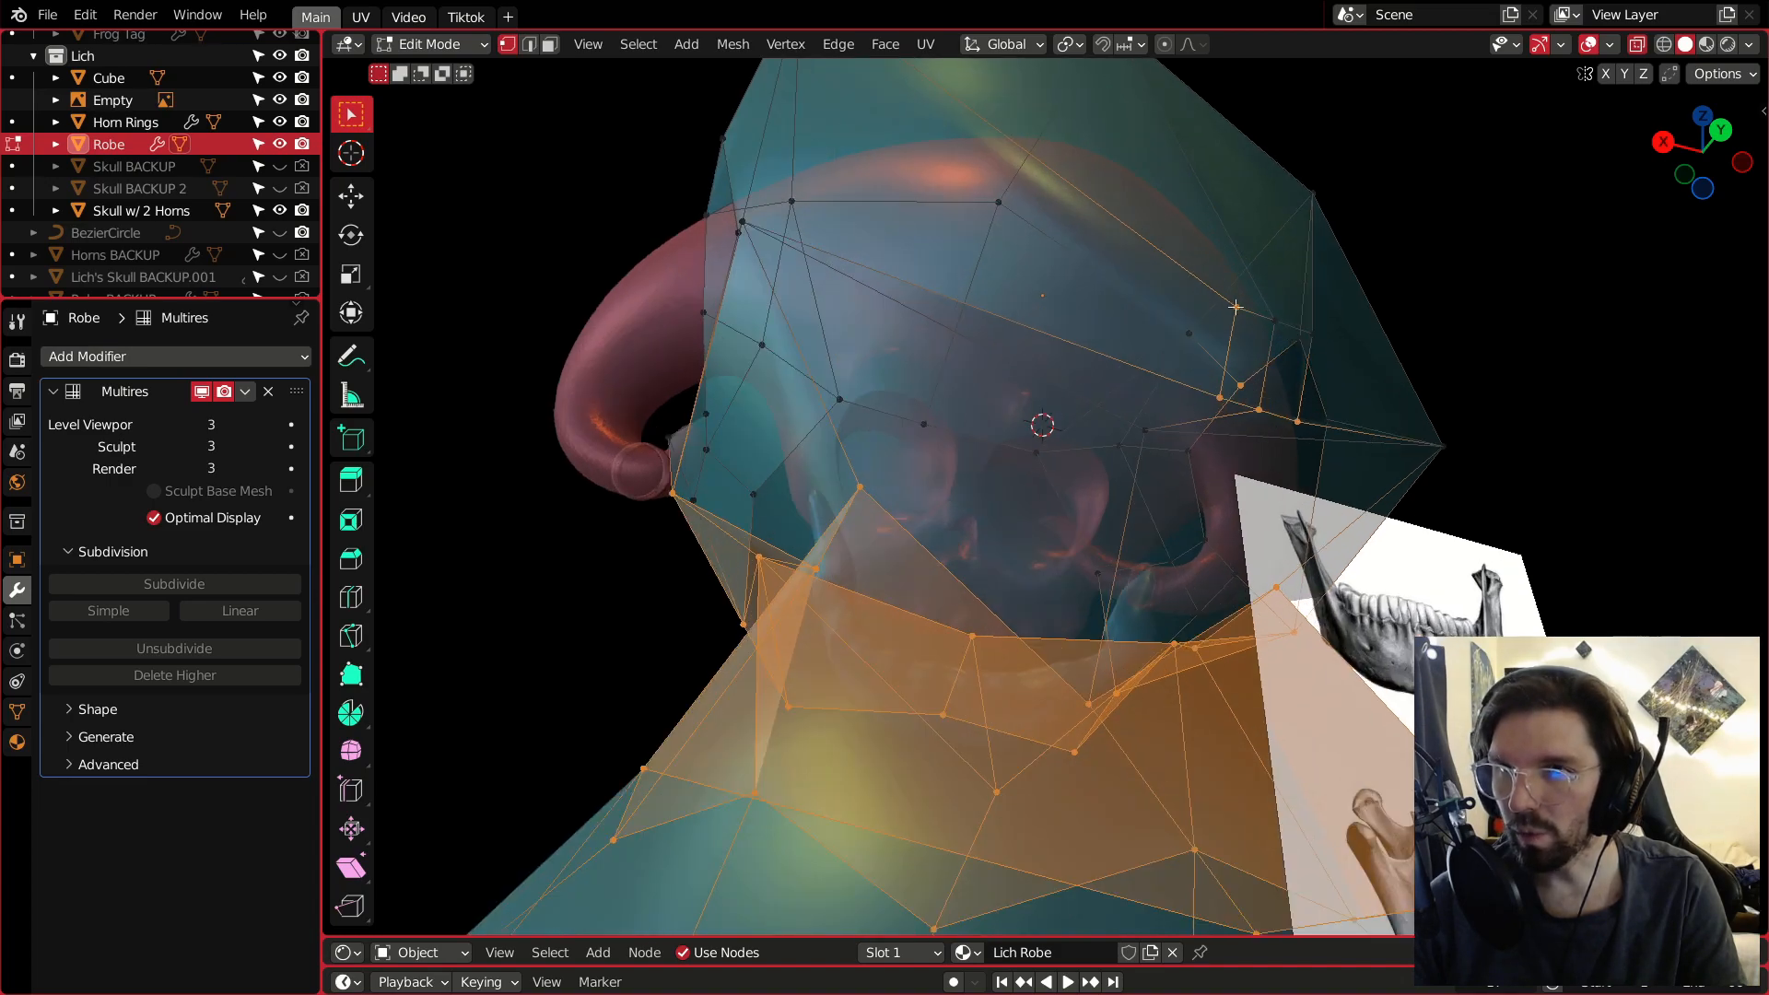
{"action": "scroll", "coordinate": [1309, 420], "scroll_direction": "down", "scroll_amount": 4}
{"action": "middle_click_drag", "start_coordinate": [1308, 420], "coordinate": [1383, 516]}
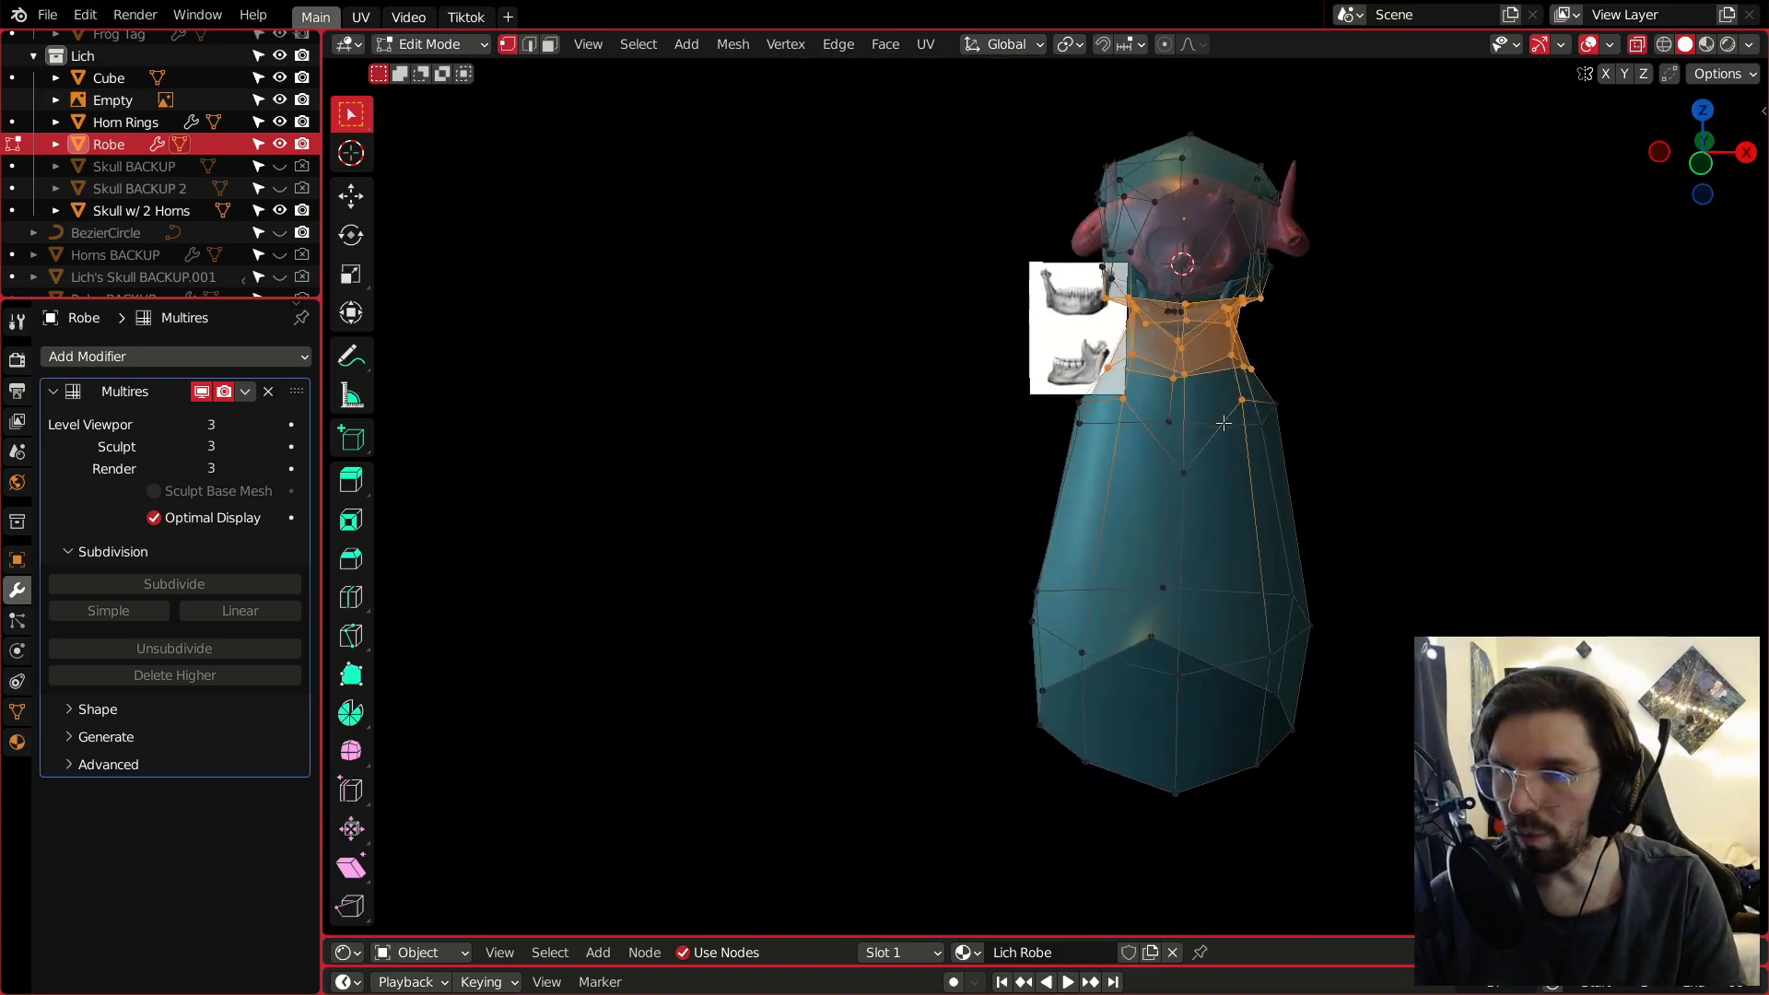
Extend the selection to all robe vertices below the hood and lower them about 0.88 m along Z, plus a further small amount.
{"action": "left_click_drag", "start_coordinate": [861, 347], "coordinate": [1540, 869]}
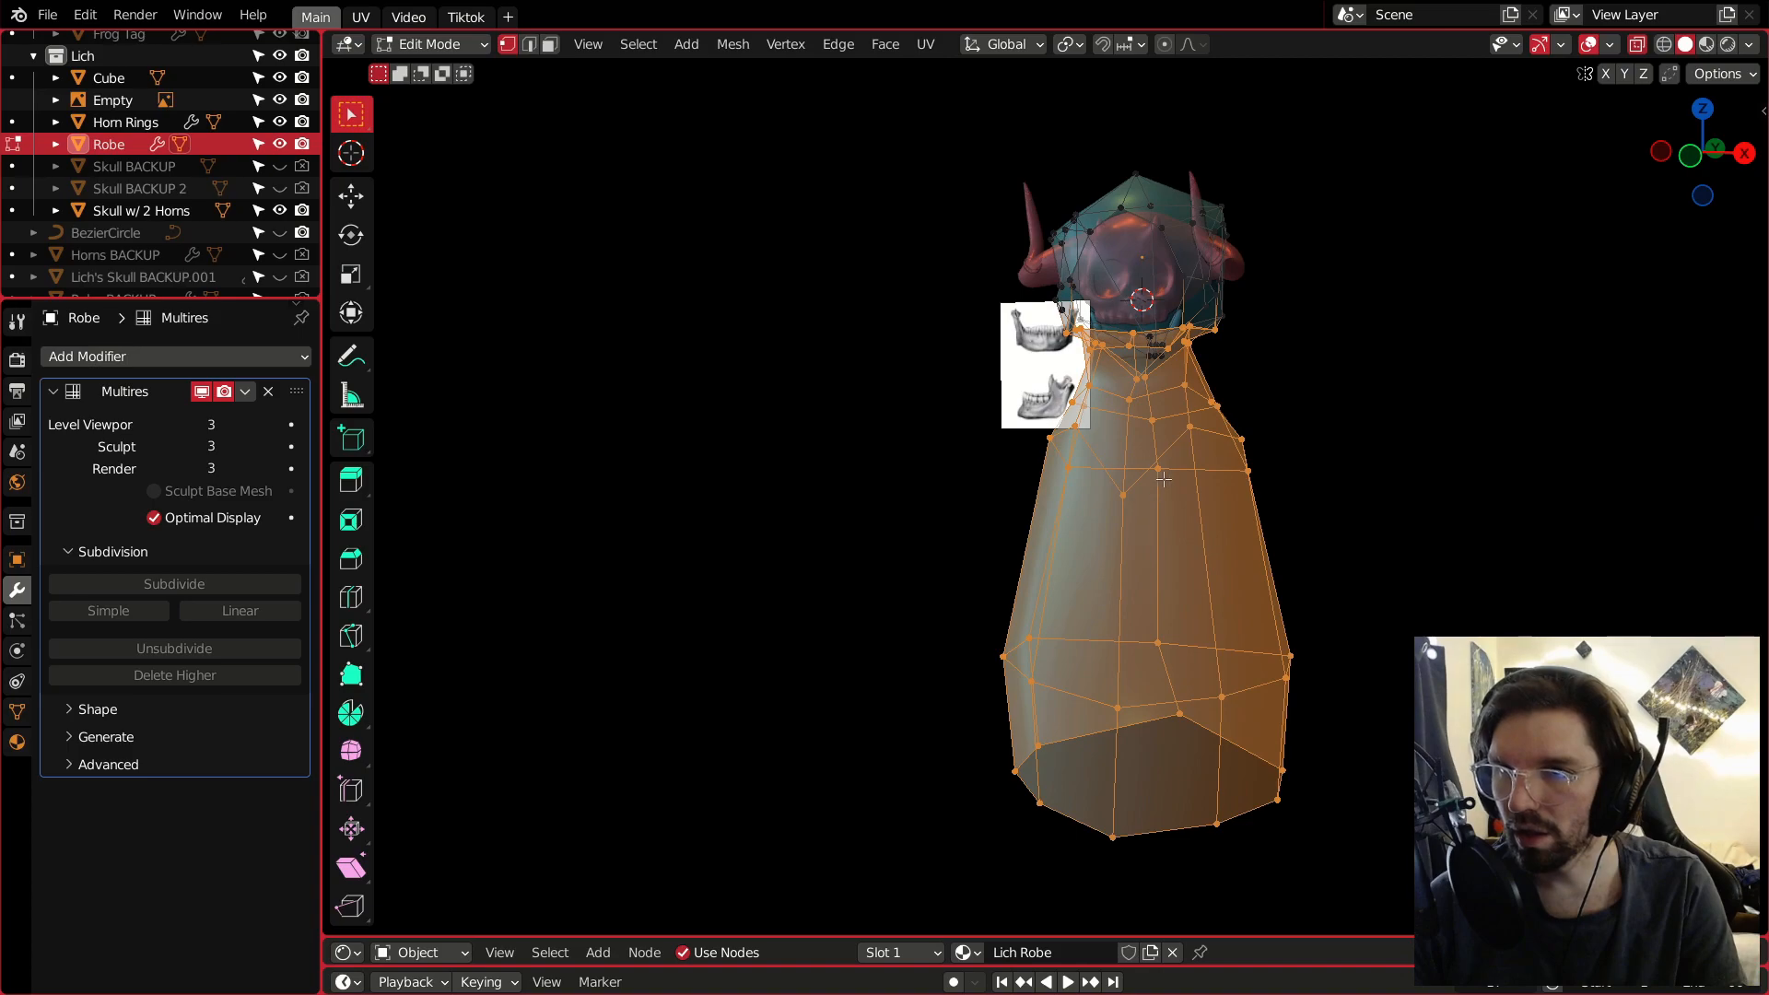
{"action": "scroll", "coordinate": [1226, 538], "scroll_direction": "up", "scroll_amount": 3}
{"action": "key", "text": "g"}
{"action": "key", "text": "z"}
{"action": "left_click", "coordinate": [1158, 502]}
{"action": "middle_click_drag", "start_coordinate": [1157, 502], "coordinate": [1134, 430]}
{"action": "key", "text": "g"}
{"action": "key", "text": "z"}
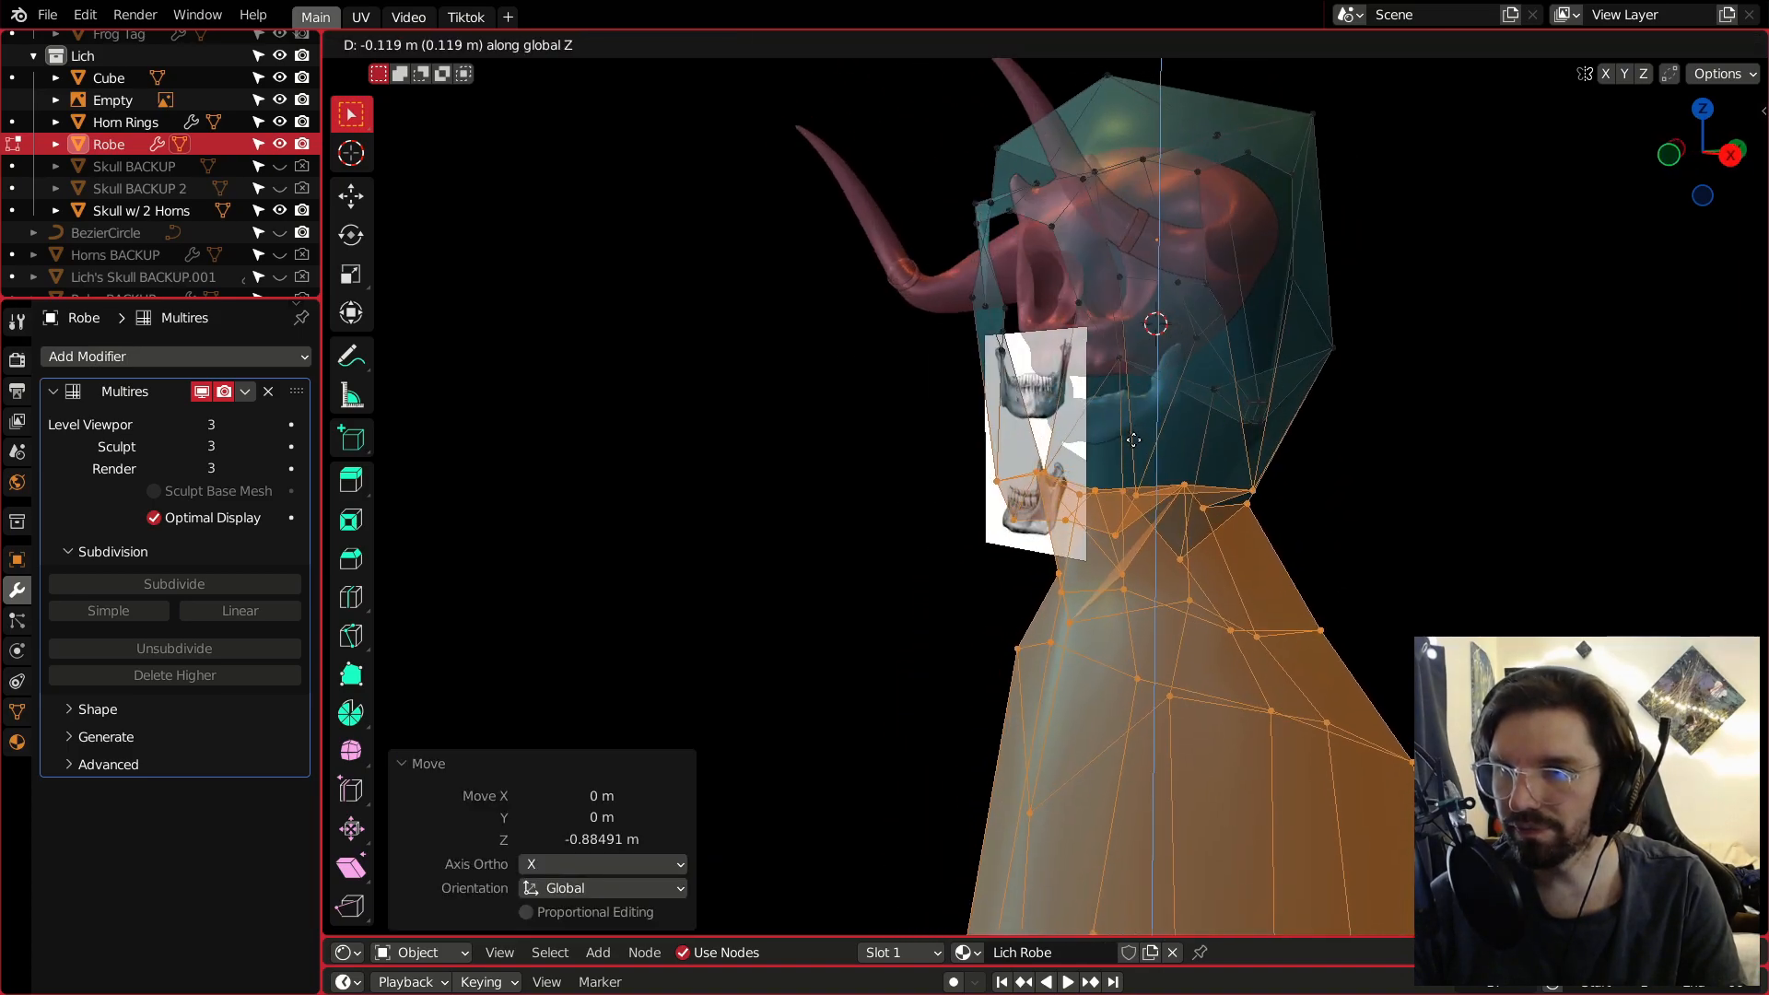
{"action": "left_click", "coordinate": [1257, 449]}
Raise the two outer side vertices at the hood's lower edge about 0.53 m along Z and return to Object Mode.
{"action": "left_click", "coordinate": [1257, 450]}
{"action": "middle_click_drag", "start_coordinate": [1257, 449], "coordinate": [1215, 429]}
{"action": "left_click", "coordinate": [976, 470], "text": "shift"}
{"action": "key", "text": "g"}
{"action": "key", "text": "z"}
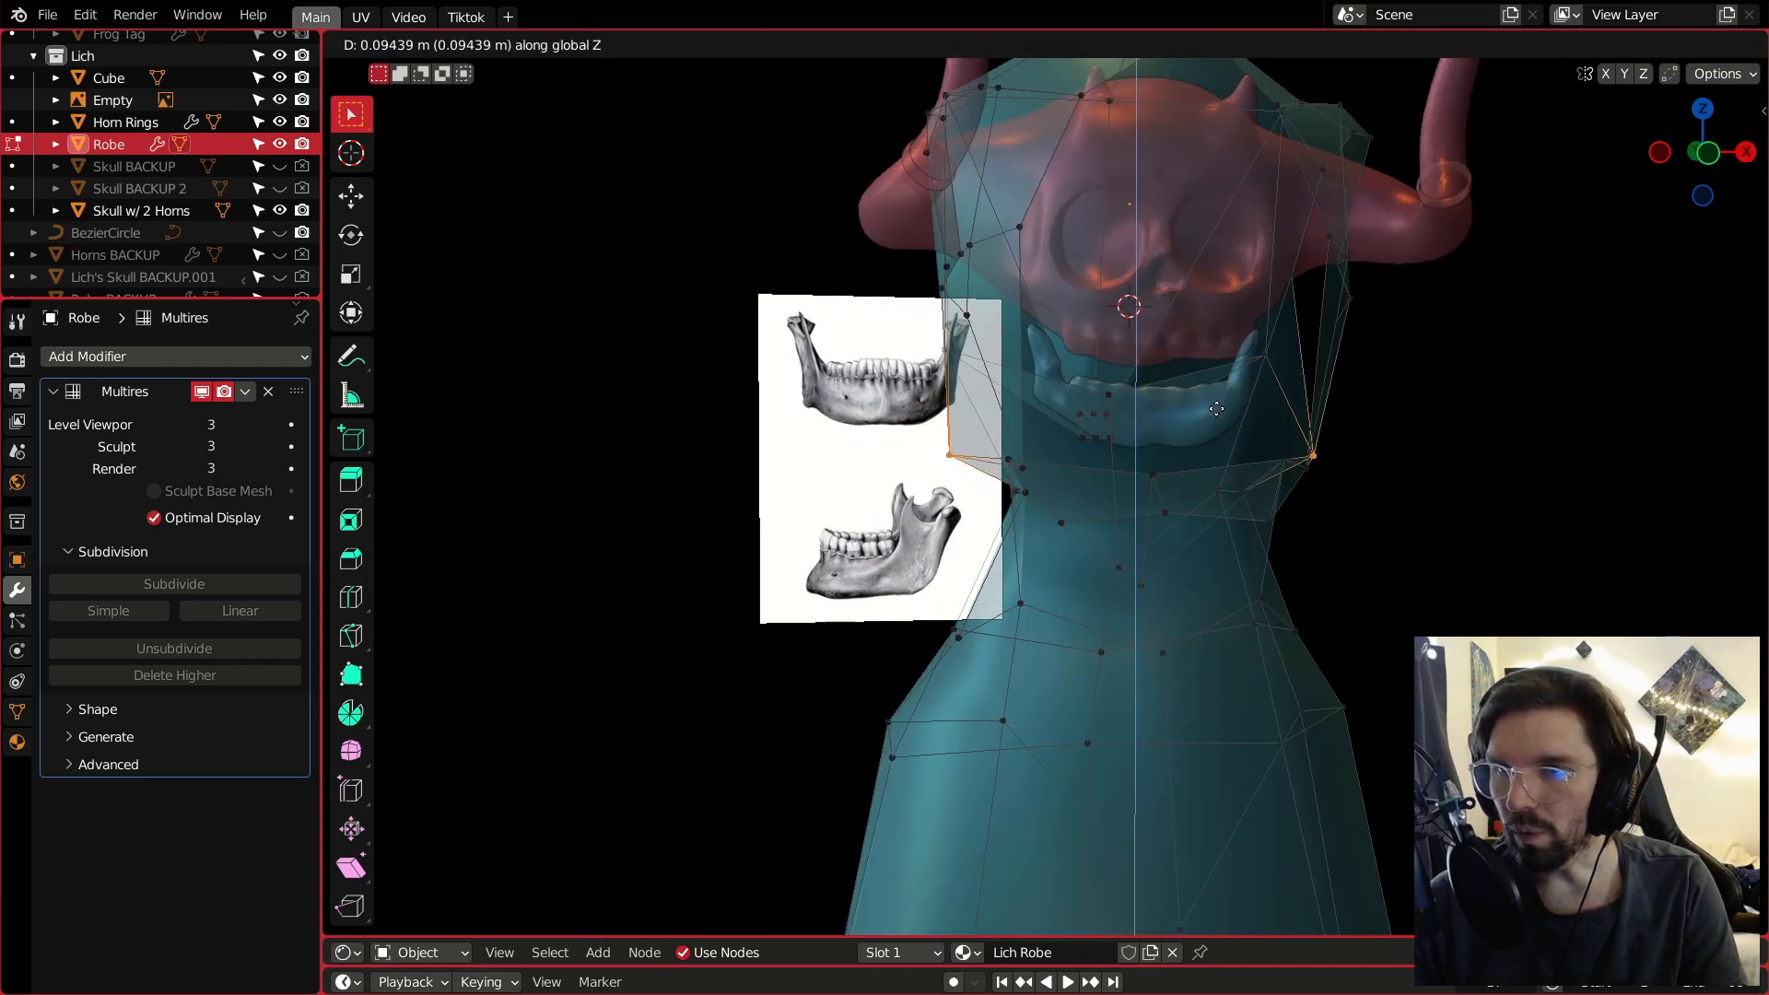
{"action": "left_click", "coordinate": [1218, 367]}
{"action": "left_click", "coordinate": [432, 43]}
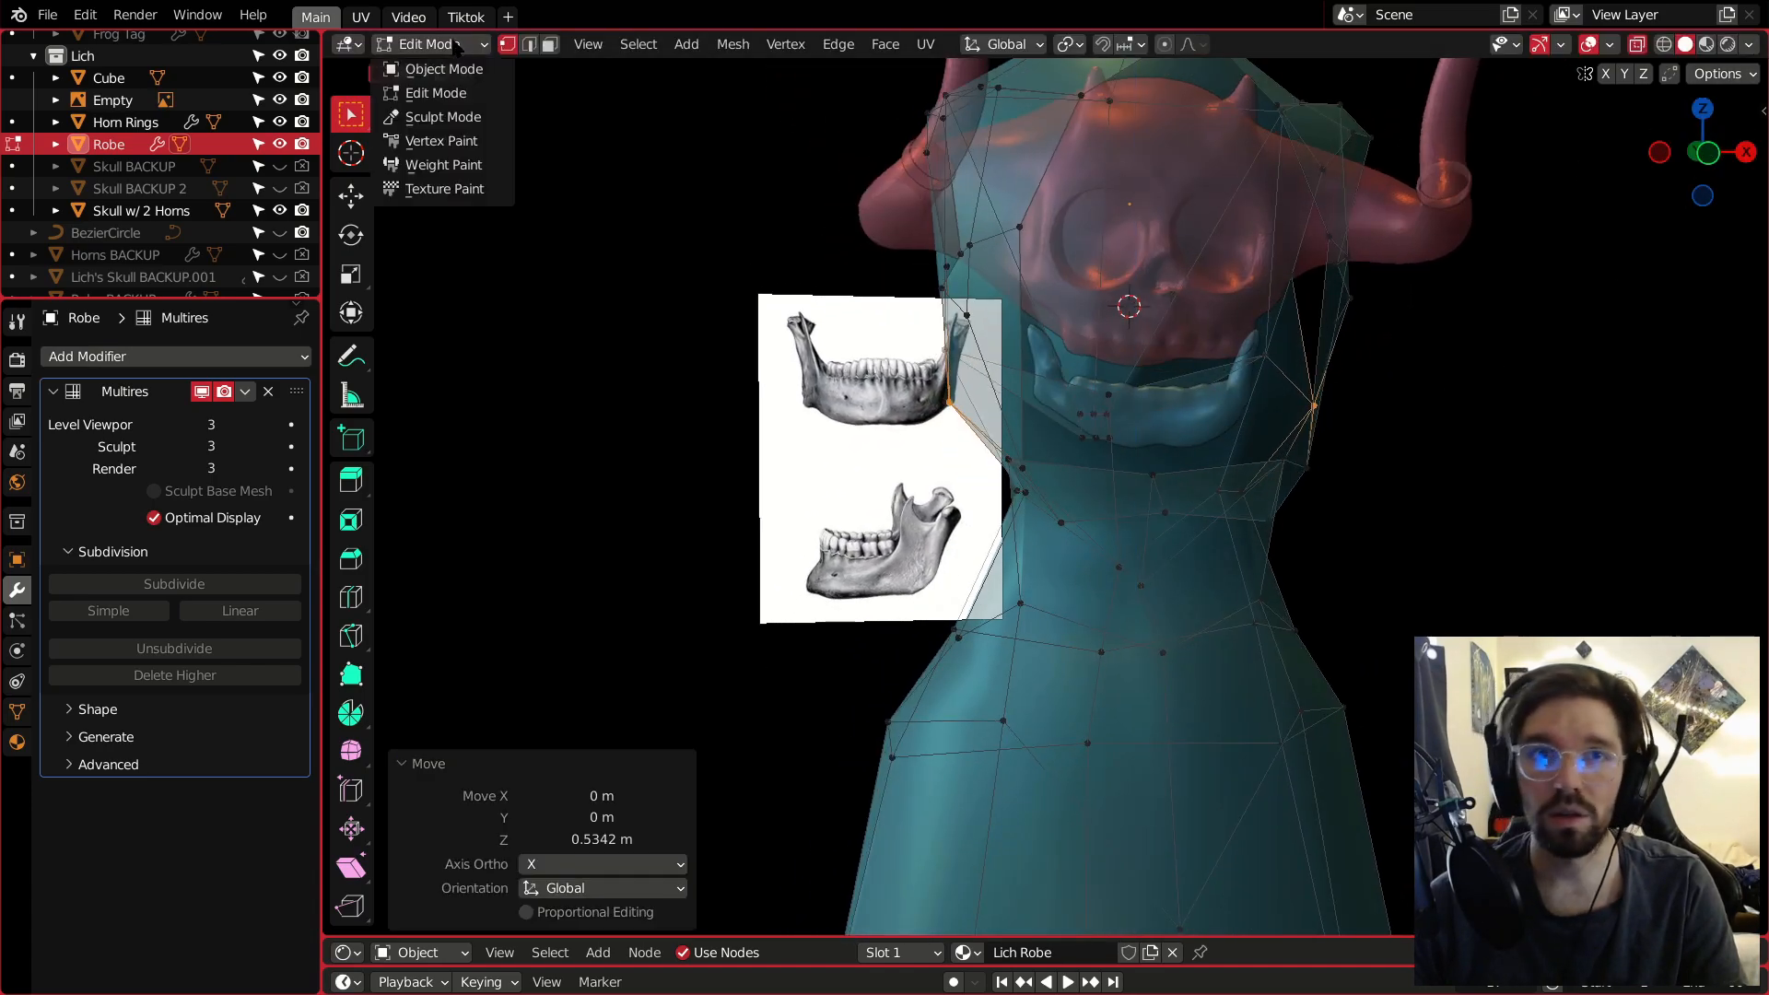
{"action": "left_click", "coordinate": [419, 68]}
Switch to material preview and apply the robe's scale.
{"action": "mouse_move", "coordinate": [1087, 369]}
{"action": "middle_mouse_down"}
{"action": "mouse_move", "coordinate": [1038, 367]}
{"action": "mouse_move", "coordinate": [1007, 458]}
{"action": "mouse_move", "coordinate": [1069, 369]}
{"action": "middle_mouse_up"}
{"action": "left_click", "coordinate": [1706, 44]}
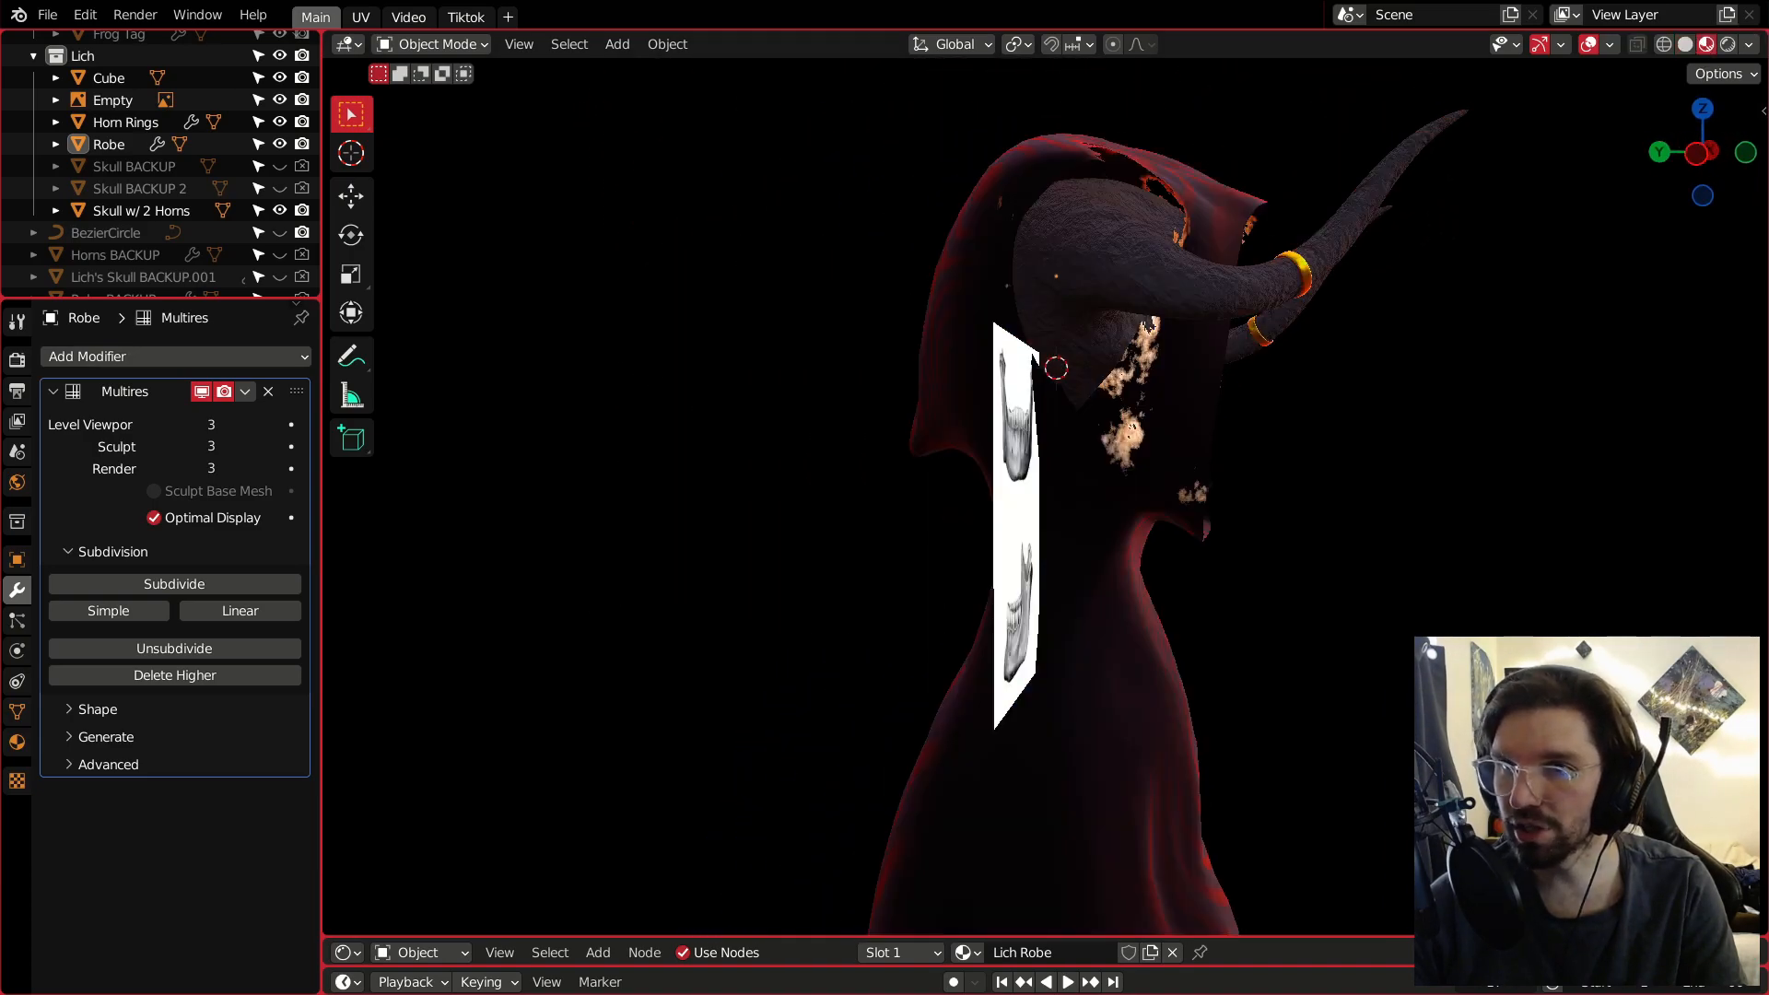
{"action": "middle_click_drag", "start_coordinate": [1143, 273], "coordinate": [815, 332]}
{"action": "key", "text": "KP_1"}
{"action": "left_click", "coordinate": [1226, 636]}
{"action": "key", "text": "ctrl+a"}
{"action": "left_click", "coordinate": [1226, 617]}
Examine from several angles how the reshaped hood fits around the skull, jaw and horns in material preview.
{"action": "middle_click_drag", "start_coordinate": [1226, 618], "coordinate": [1069, 475]}
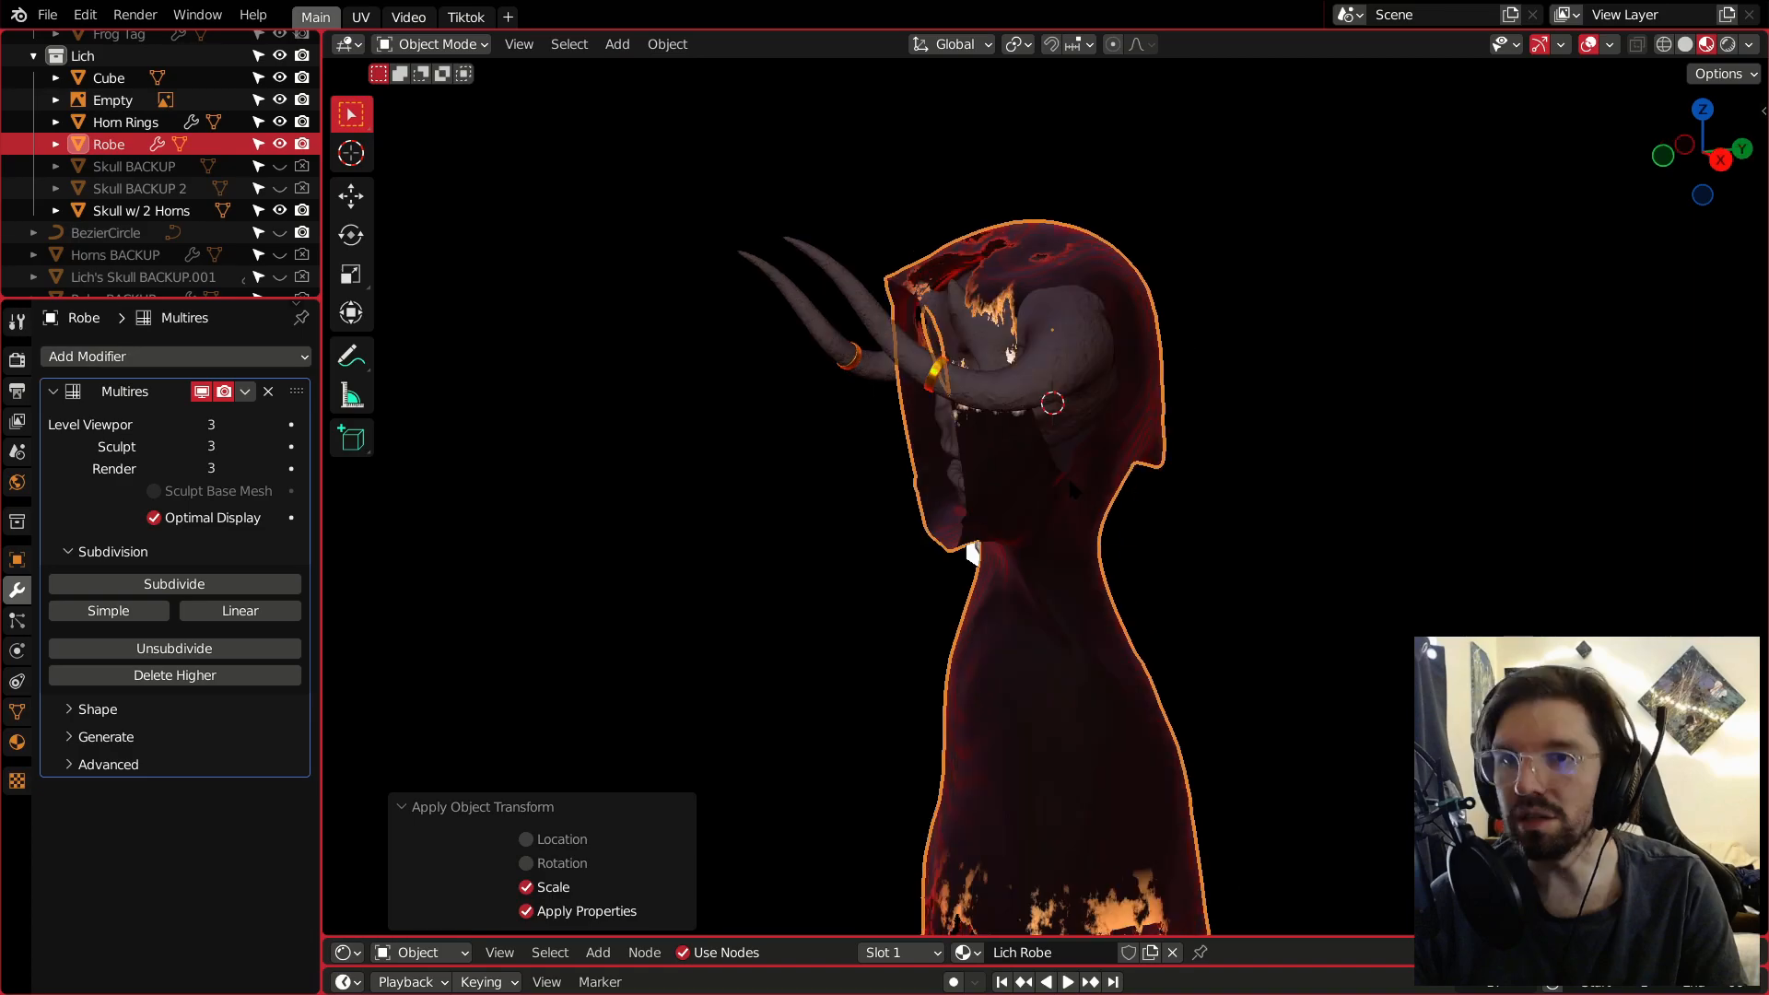
{"action": "scroll", "coordinate": [1069, 476], "scroll_direction": "up", "scroll_amount": 4}
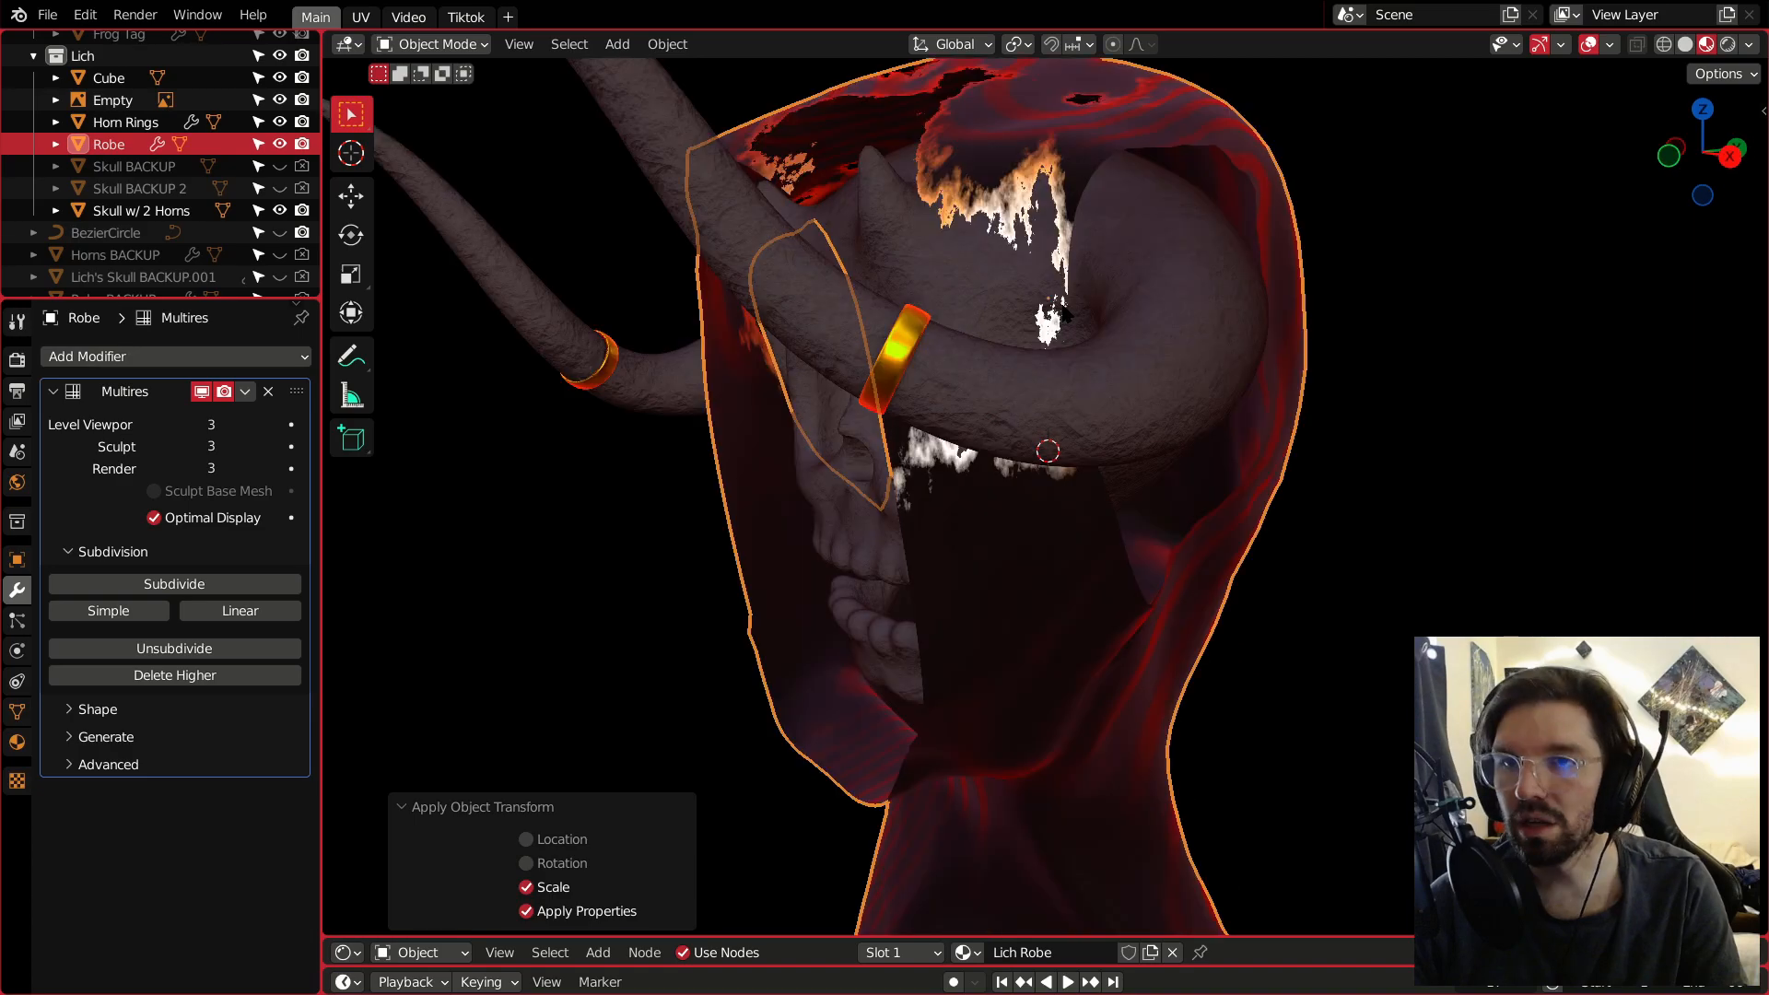
{"action": "scroll", "coordinate": [1281, 437], "scroll_direction": "up", "scroll_amount": 4}
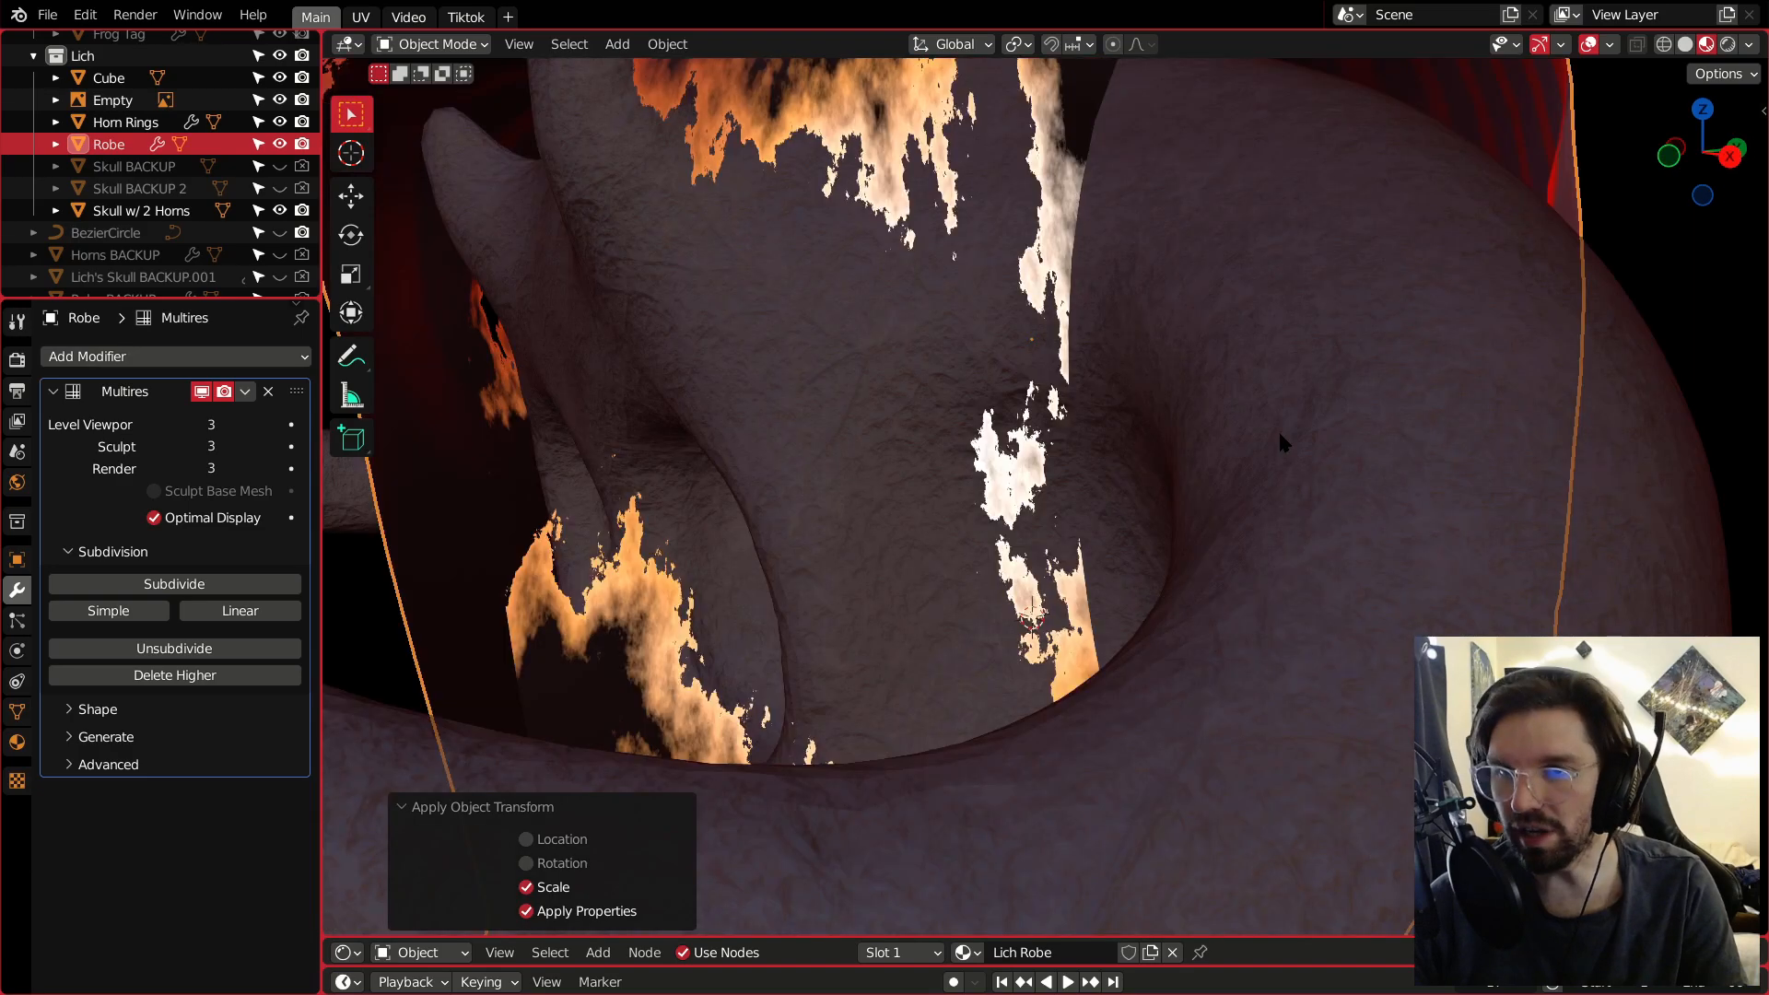
{"action": "scroll", "coordinate": [1281, 436], "scroll_direction": "down", "scroll_amount": 8}
{"action": "middle_click_drag", "start_coordinate": [1281, 435], "coordinate": [1350, 401]}
{"action": "left_click", "coordinate": [1285, 564]}
{"action": "mouse_move", "coordinate": [1285, 564]}
{"action": "middle_mouse_down"}
{"action": "mouse_move", "coordinate": [1312, 602]}
{"action": "mouse_move", "coordinate": [1272, 534]}
{"action": "middle_mouse_up"}
{"action": "middle_click_drag", "start_coordinate": [1110, 412], "coordinate": [1152, 498]}
{"action": "scroll", "coordinate": [1083, 484], "scroll_direction": "up", "scroll_amount": 3}
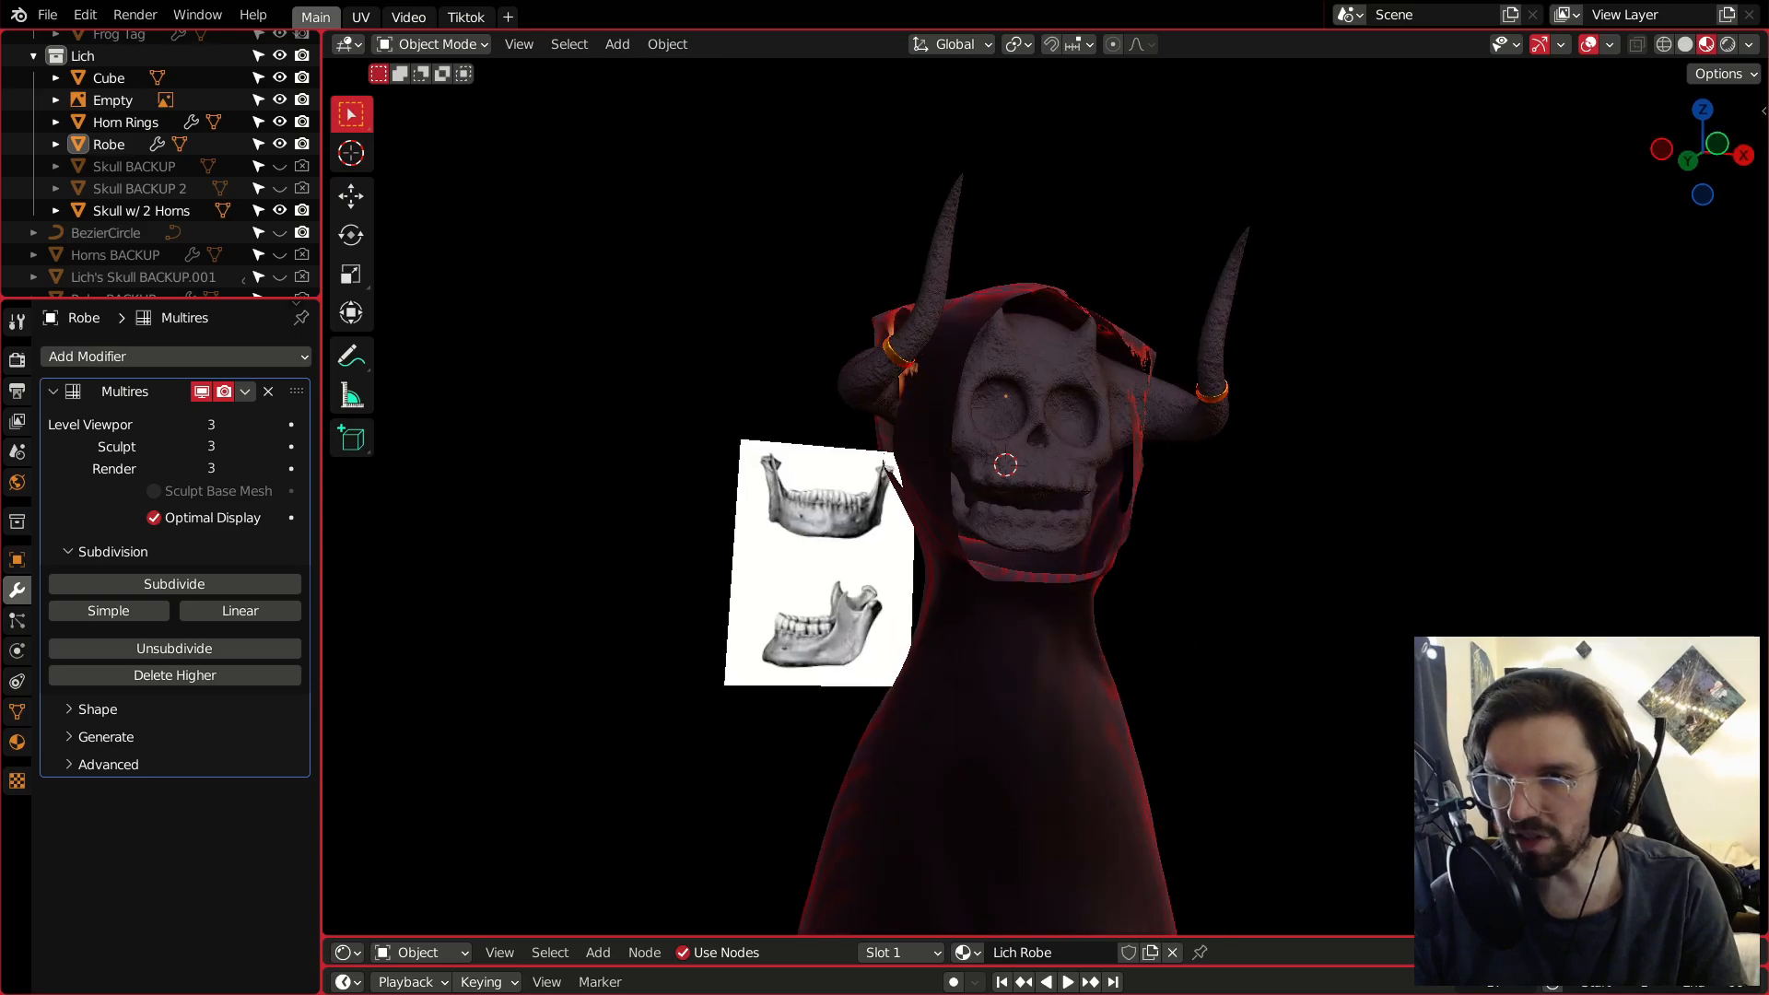
{"action": "middle_click_drag", "start_coordinate": [884, 466], "coordinate": [1061, 450]}
{"action": "scroll", "coordinate": [1098, 422], "scroll_direction": "up", "scroll_amount": 4}
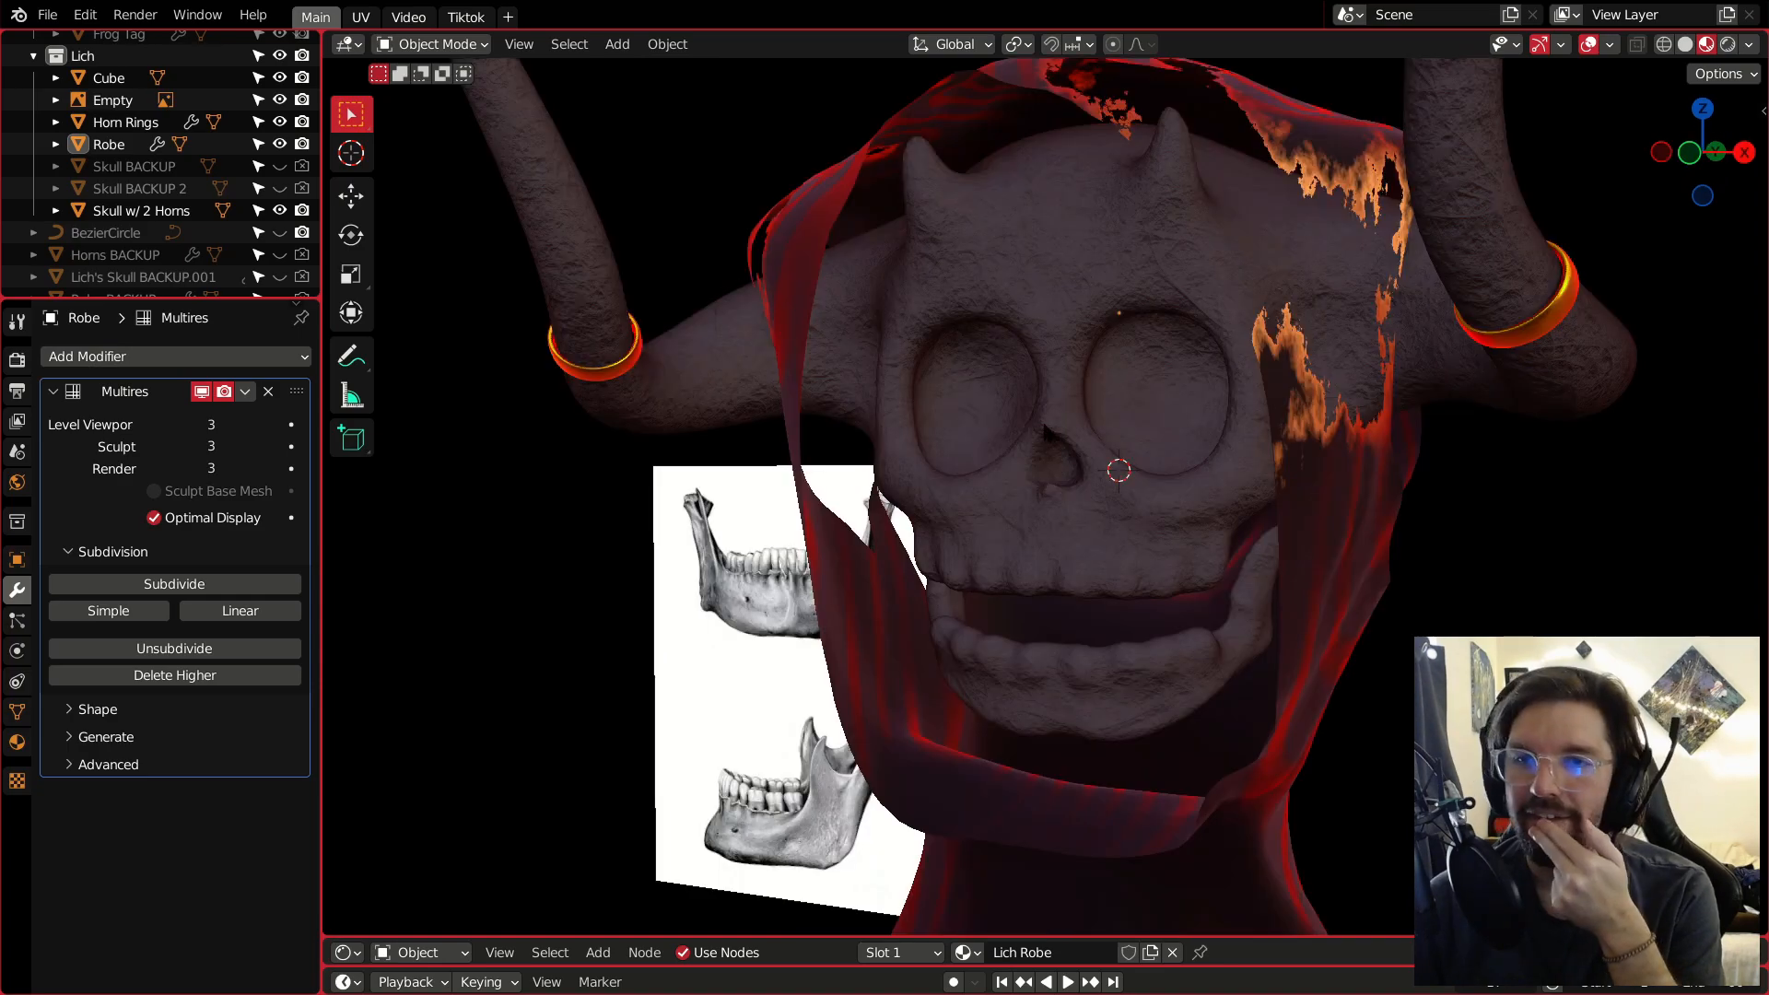
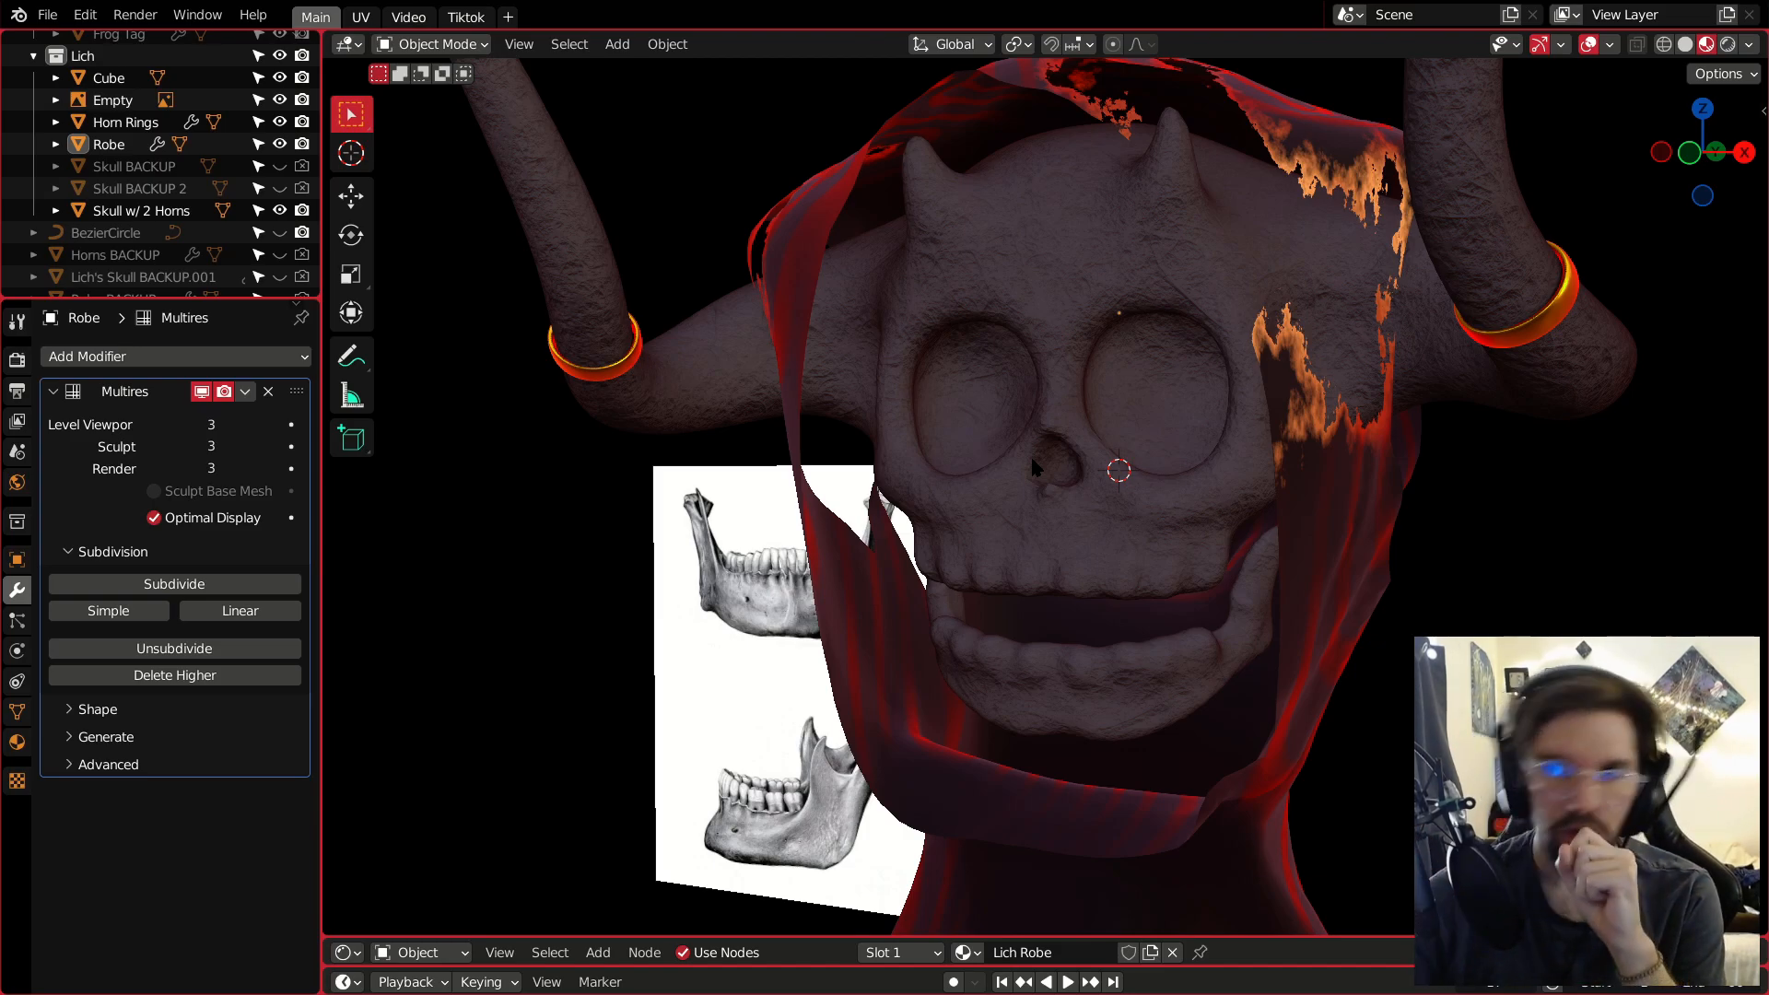
{"action": "middle_click_drag", "start_coordinate": [1222, 542], "coordinate": [1332, 544]}
{"action": "scroll", "coordinate": [1017, 378], "scroll_direction": "down", "scroll_amount": 8}
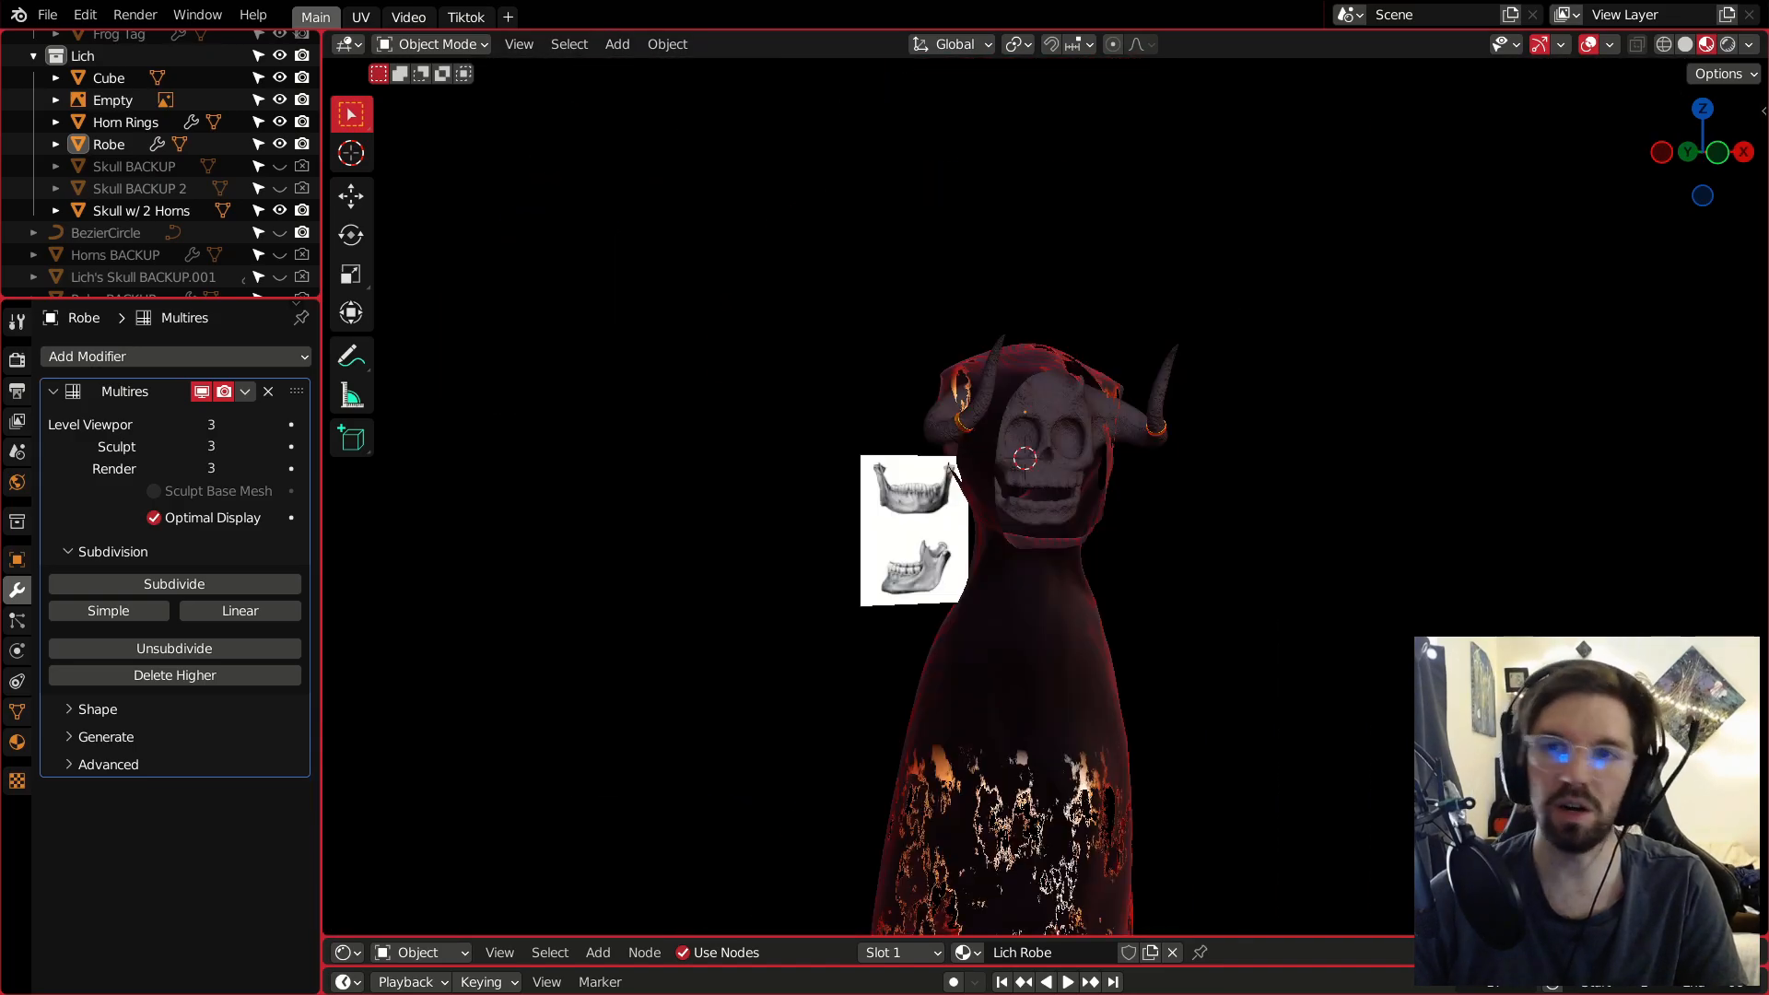
{"action": "middle_click_drag", "start_coordinate": [1637, 89], "coordinate": [1660, 70], "text": "shift"}
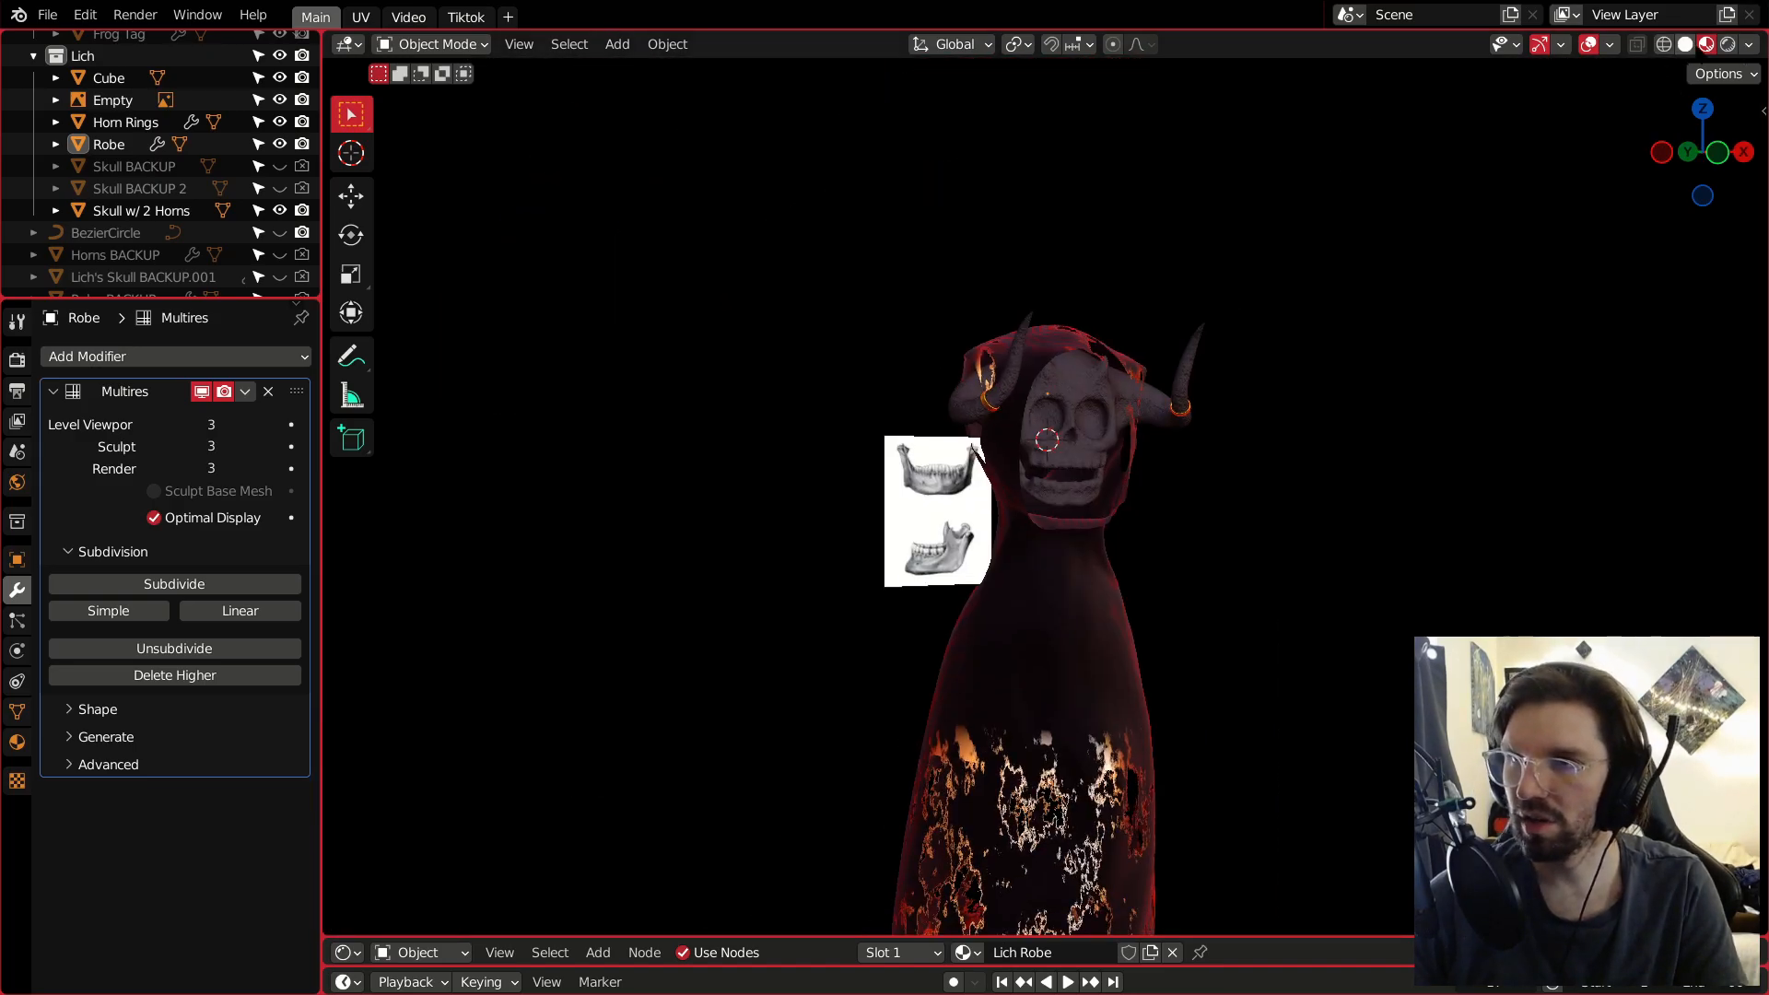
Return to solid shading and add a mesh circle with 12 vertices.
{"action": "left_click", "coordinate": [1692, 45]}
{"action": "scroll", "coordinate": [1017, 448], "scroll_direction": "up", "scroll_amount": 8}
{"action": "middle_click_drag", "start_coordinate": [1058, 344], "coordinate": [1013, 357]}
{"action": "scroll", "coordinate": [1041, 415], "scroll_direction": "down", "scroll_amount": 5}
{"action": "middle_click_drag", "start_coordinate": [1067, 429], "coordinate": [1130, 407]}
{"action": "scroll", "coordinate": [1011, 466], "scroll_direction": "up", "scroll_amount": 4}
{"action": "left_click", "coordinate": [612, 46]}
{"action": "mouse_move", "coordinate": [680, 71]}
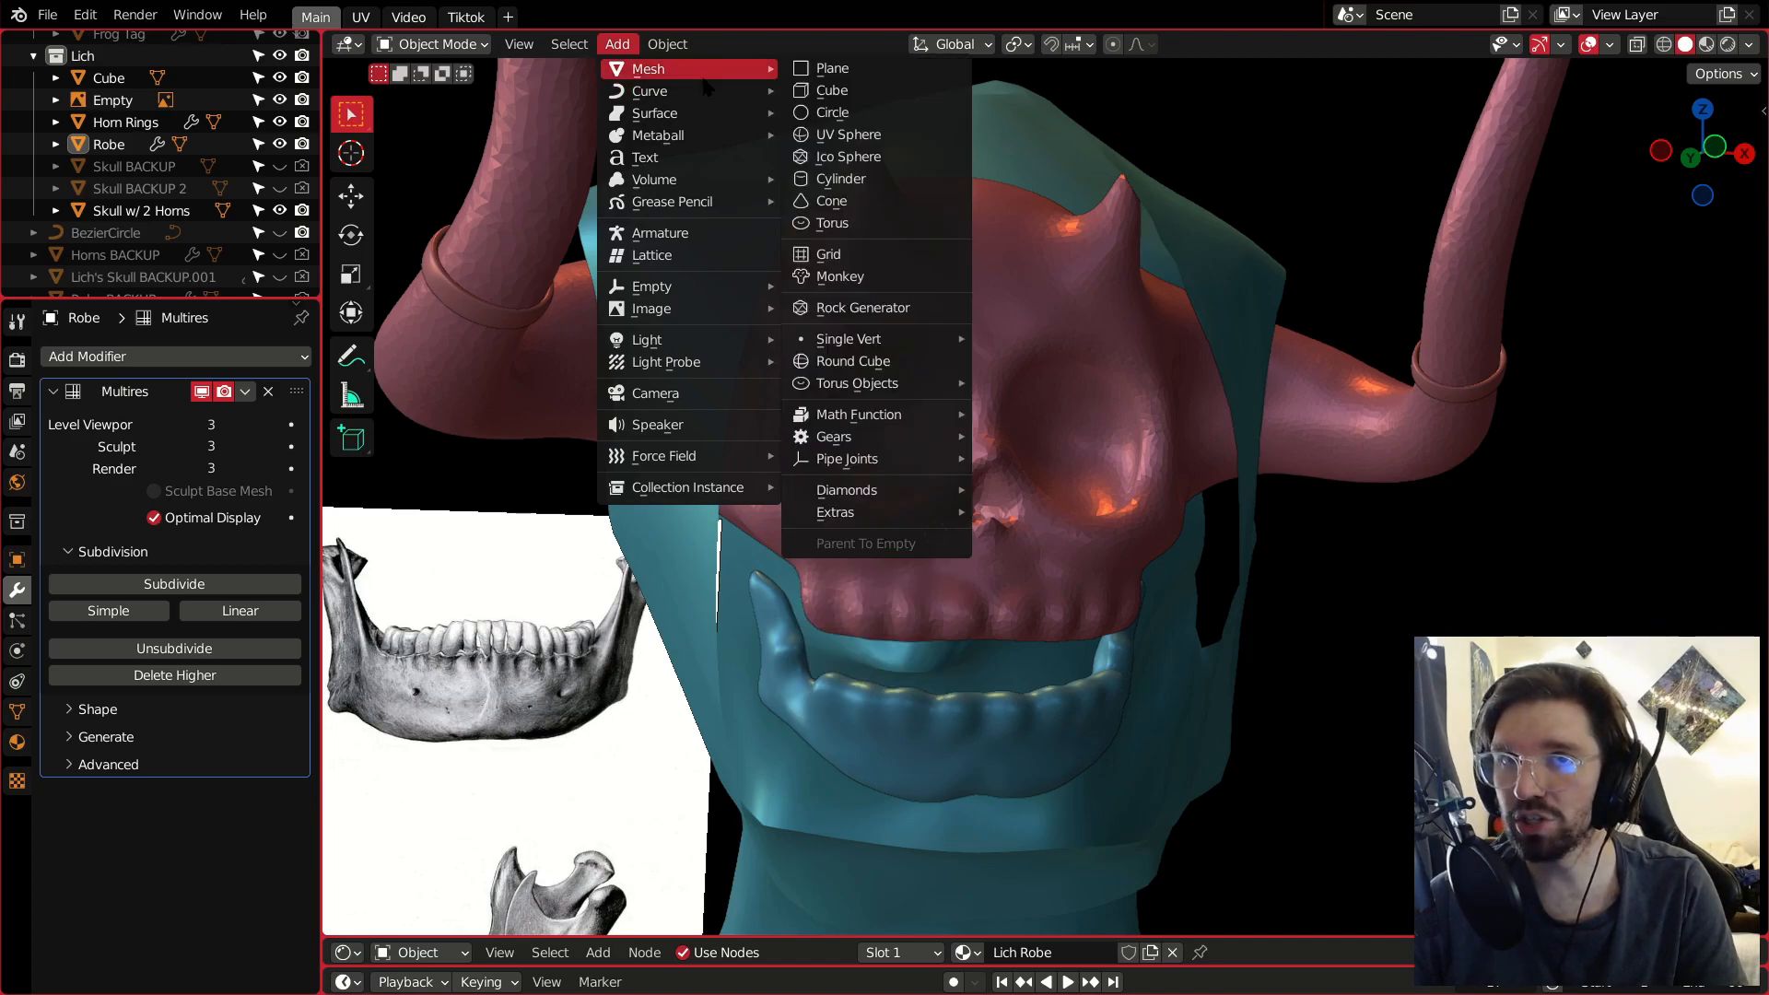
{"action": "left_click", "coordinate": [822, 113]}
{"action": "scroll", "coordinate": [866, 240], "scroll_direction": "down", "scroll_amount": 4}
{"action": "middle_click_drag", "start_coordinate": [1000, 553], "coordinate": [918, 437]}
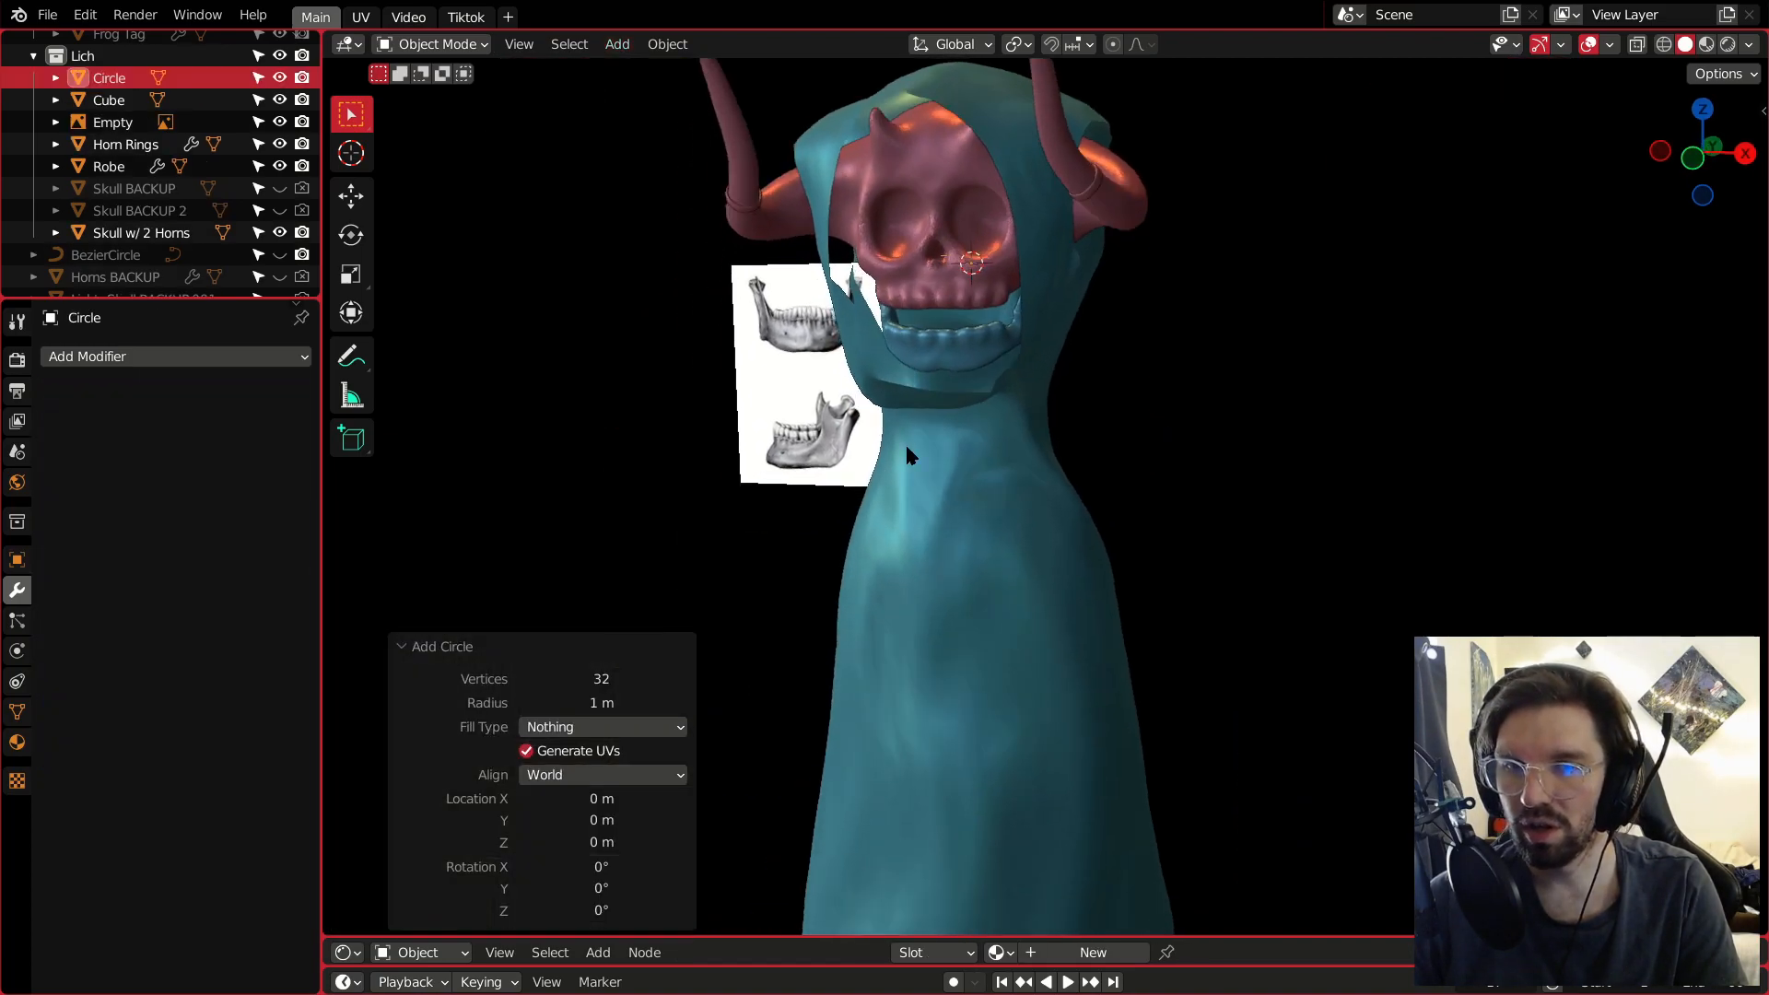
{"action": "scroll", "coordinate": [913, 442], "scroll_direction": "down", "scroll_amount": 3}
{"action": "left_click", "coordinate": [650, 679]}
{"action": "type", "text": "1"}
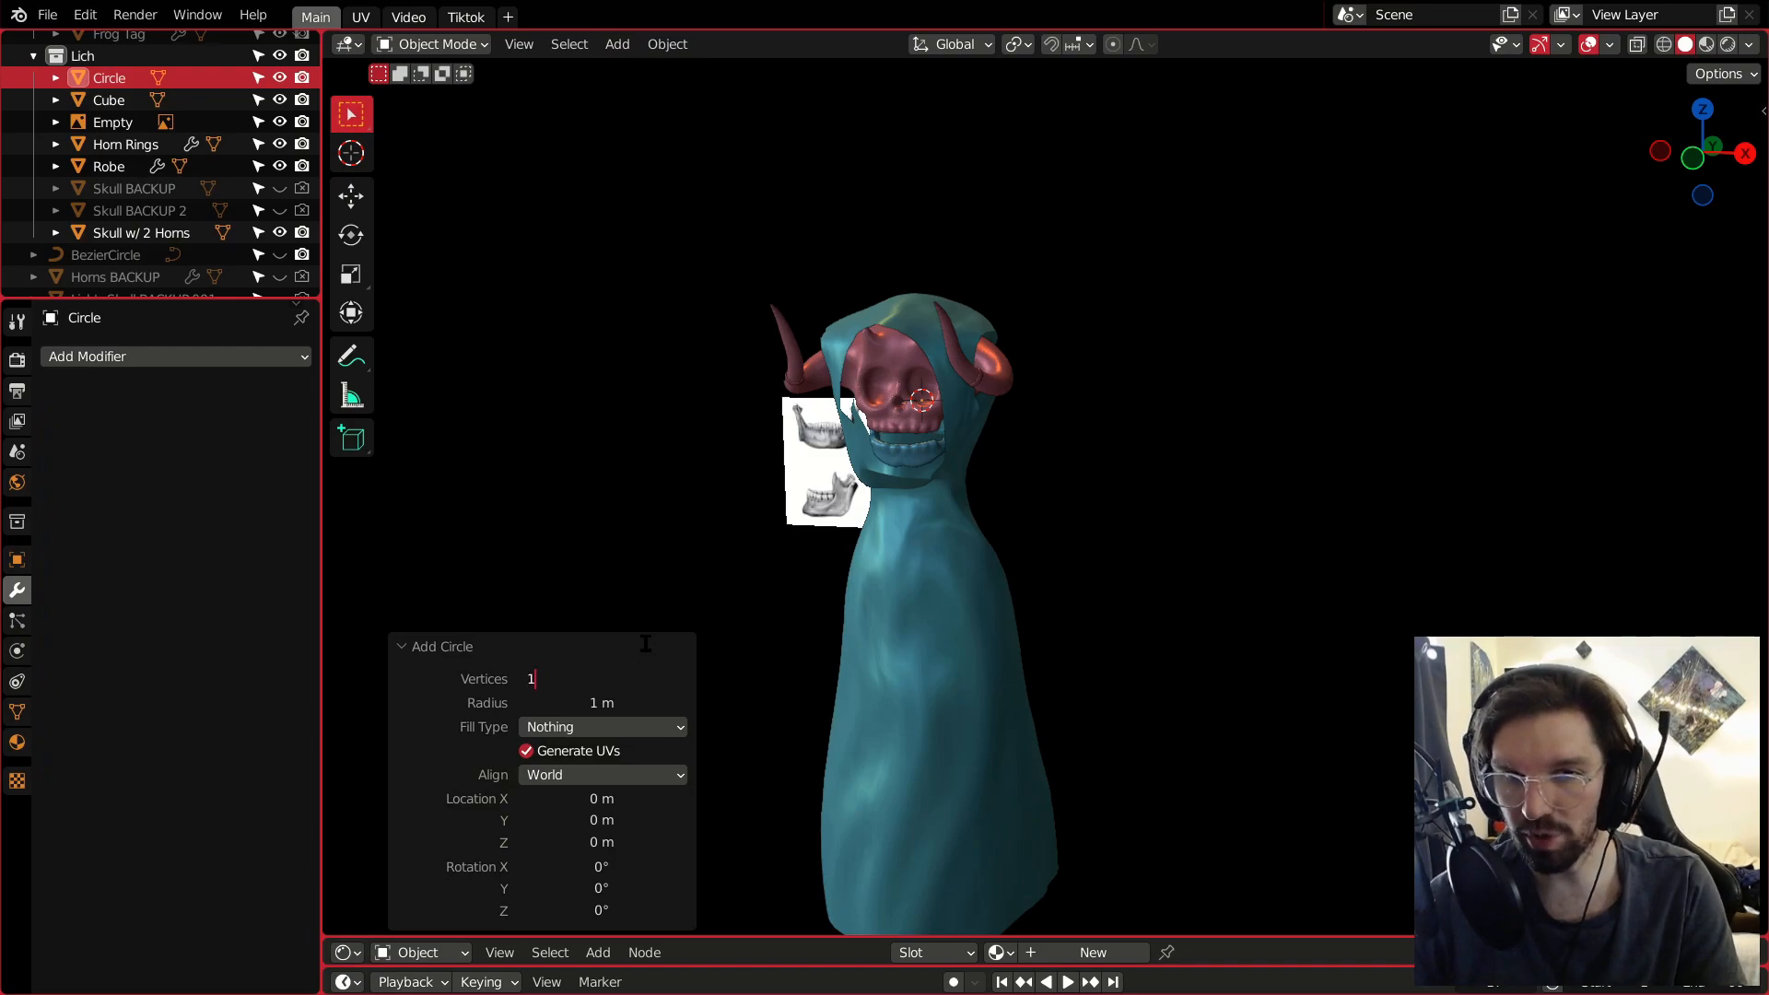
{"action": "type", "text": "2"}
{"action": "key", "text": "Return"}
Move the circle up about 5.13 m along Z so it floats above the hood.
{"action": "scroll", "coordinate": [1031, 611], "scroll_direction": "down", "scroll_amount": 6}
{"action": "middle_click_drag", "start_coordinate": [1087, 594], "coordinate": [972, 601]}
{"action": "scroll", "coordinate": [1010, 465], "scroll_direction": "up", "scroll_amount": 6}
{"action": "key", "text": "g"}
{"action": "key", "text": "z"}
{"action": "left_click", "coordinate": [1031, 221]}
{"action": "middle_click_drag", "start_coordinate": [1027, 272], "coordinate": [1073, 414]}
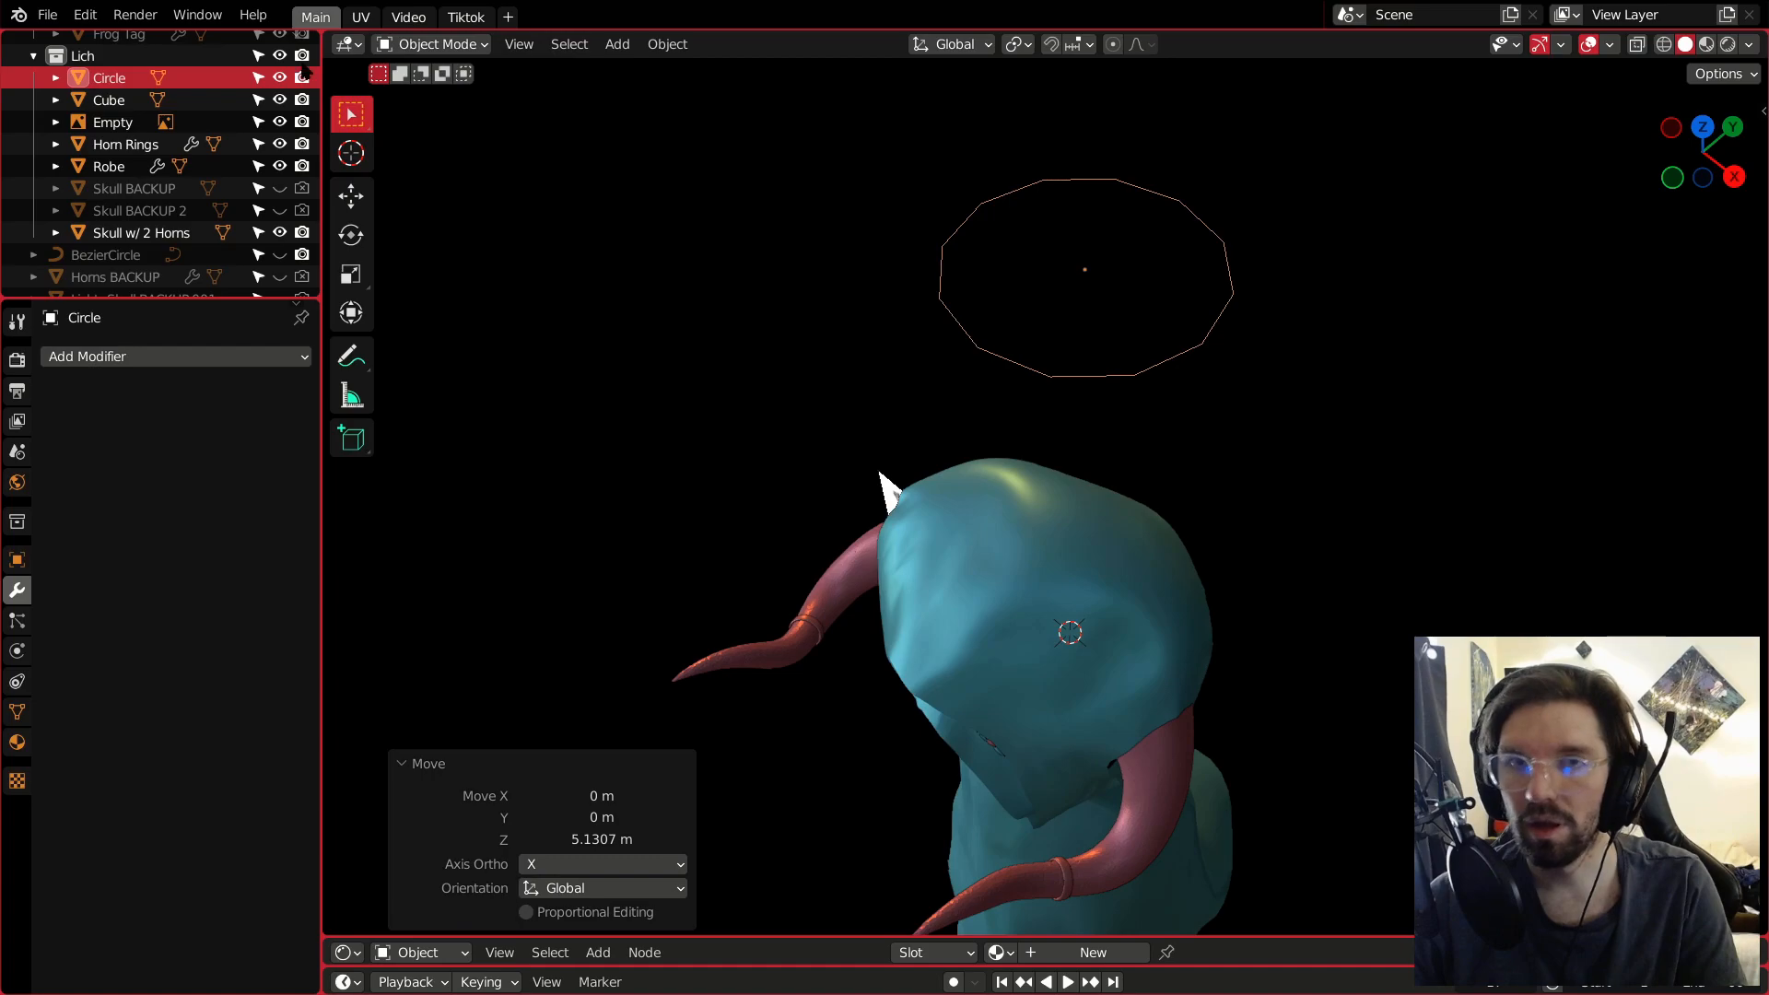
Fill the circle with a face in Edit Mode and return to Object Mode.
{"action": "left_click", "coordinate": [432, 44]}
{"action": "left_click", "coordinate": [442, 90]}
{"action": "key", "text": "f"}
{"action": "left_click", "coordinate": [432, 44]}
{"action": "left_click", "coordinate": [433, 67]}
Rotate the filled circle 90° about X to stand upright and scale it down to about 0.4.
{"action": "middle_click_drag", "start_coordinate": [1093, 344], "coordinate": [1015, 291]}
{"action": "key", "text": "r"}
{"action": "key", "text": "x"}
{"action": "left_click", "coordinate": [1091, 325]}
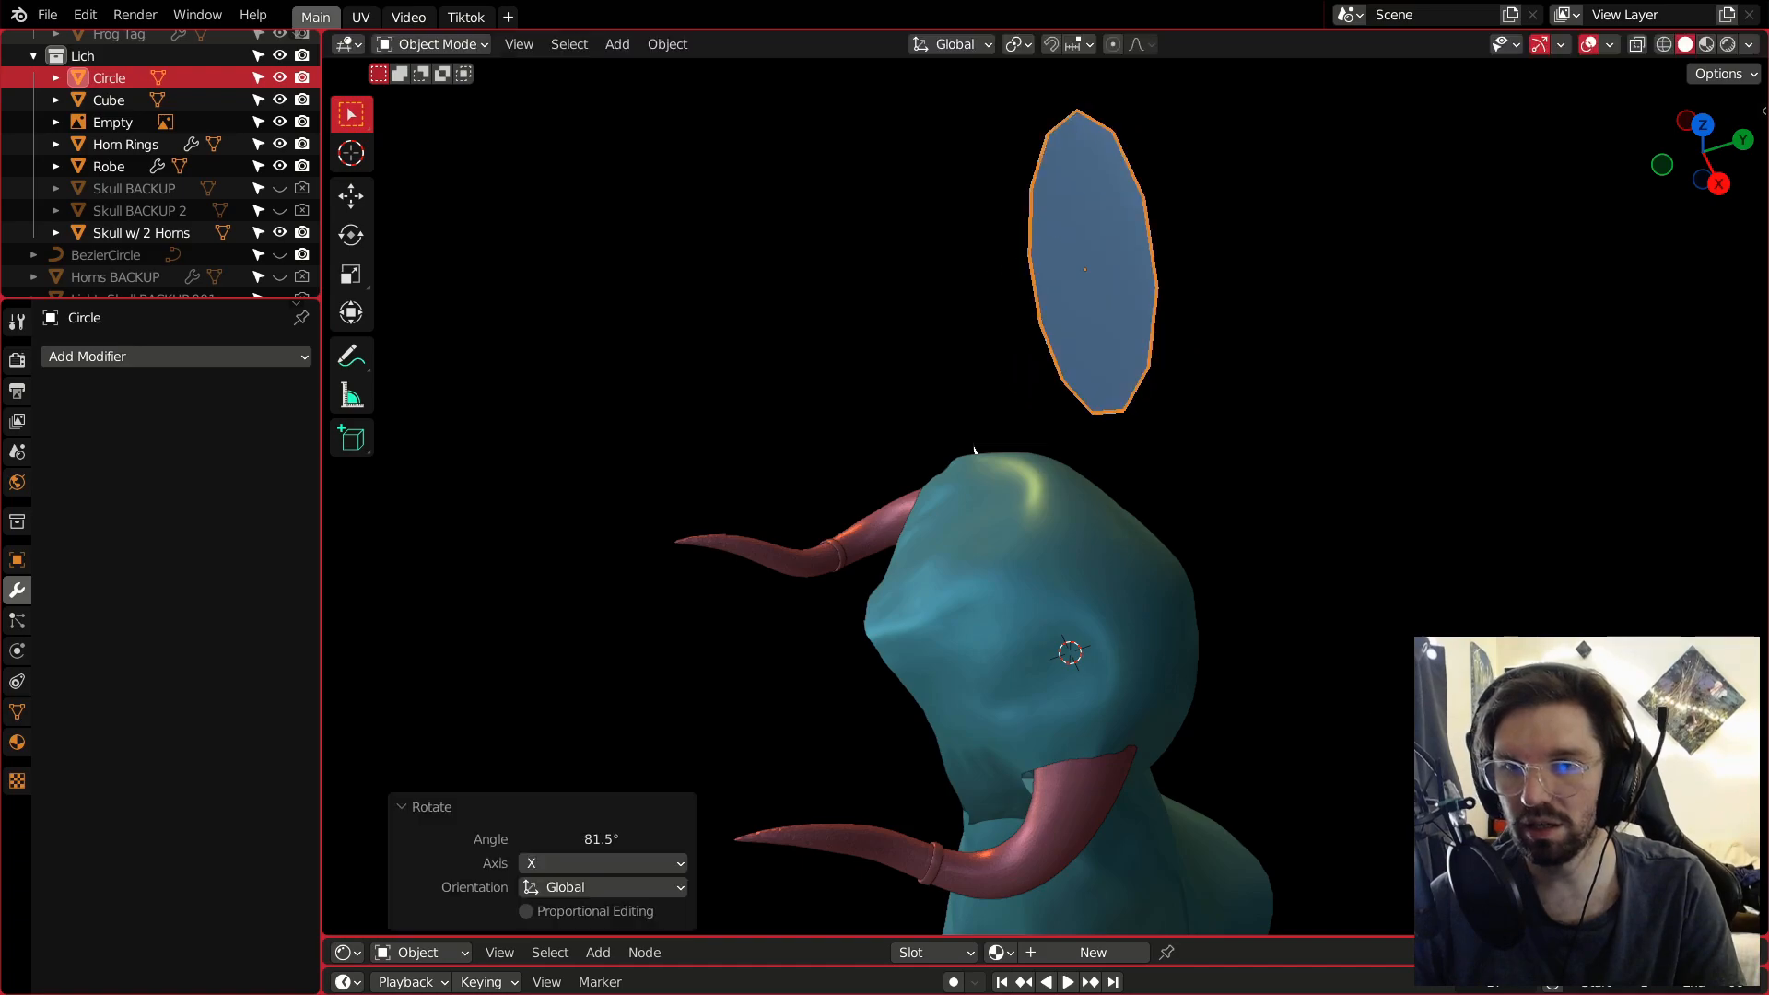
{"action": "left_click", "coordinate": [608, 838]}
{"action": "type", "text": "90"}
{"action": "key", "text": "Return"}
{"action": "middle_click_drag", "start_coordinate": [979, 446], "coordinate": [1074, 412]}
{"action": "key", "text": "s"}
{"action": "left_click", "coordinate": [1087, 324]}
{"action": "middle_click_drag", "start_coordinate": [1088, 327], "coordinate": [1069, 244], "text": "shift"}
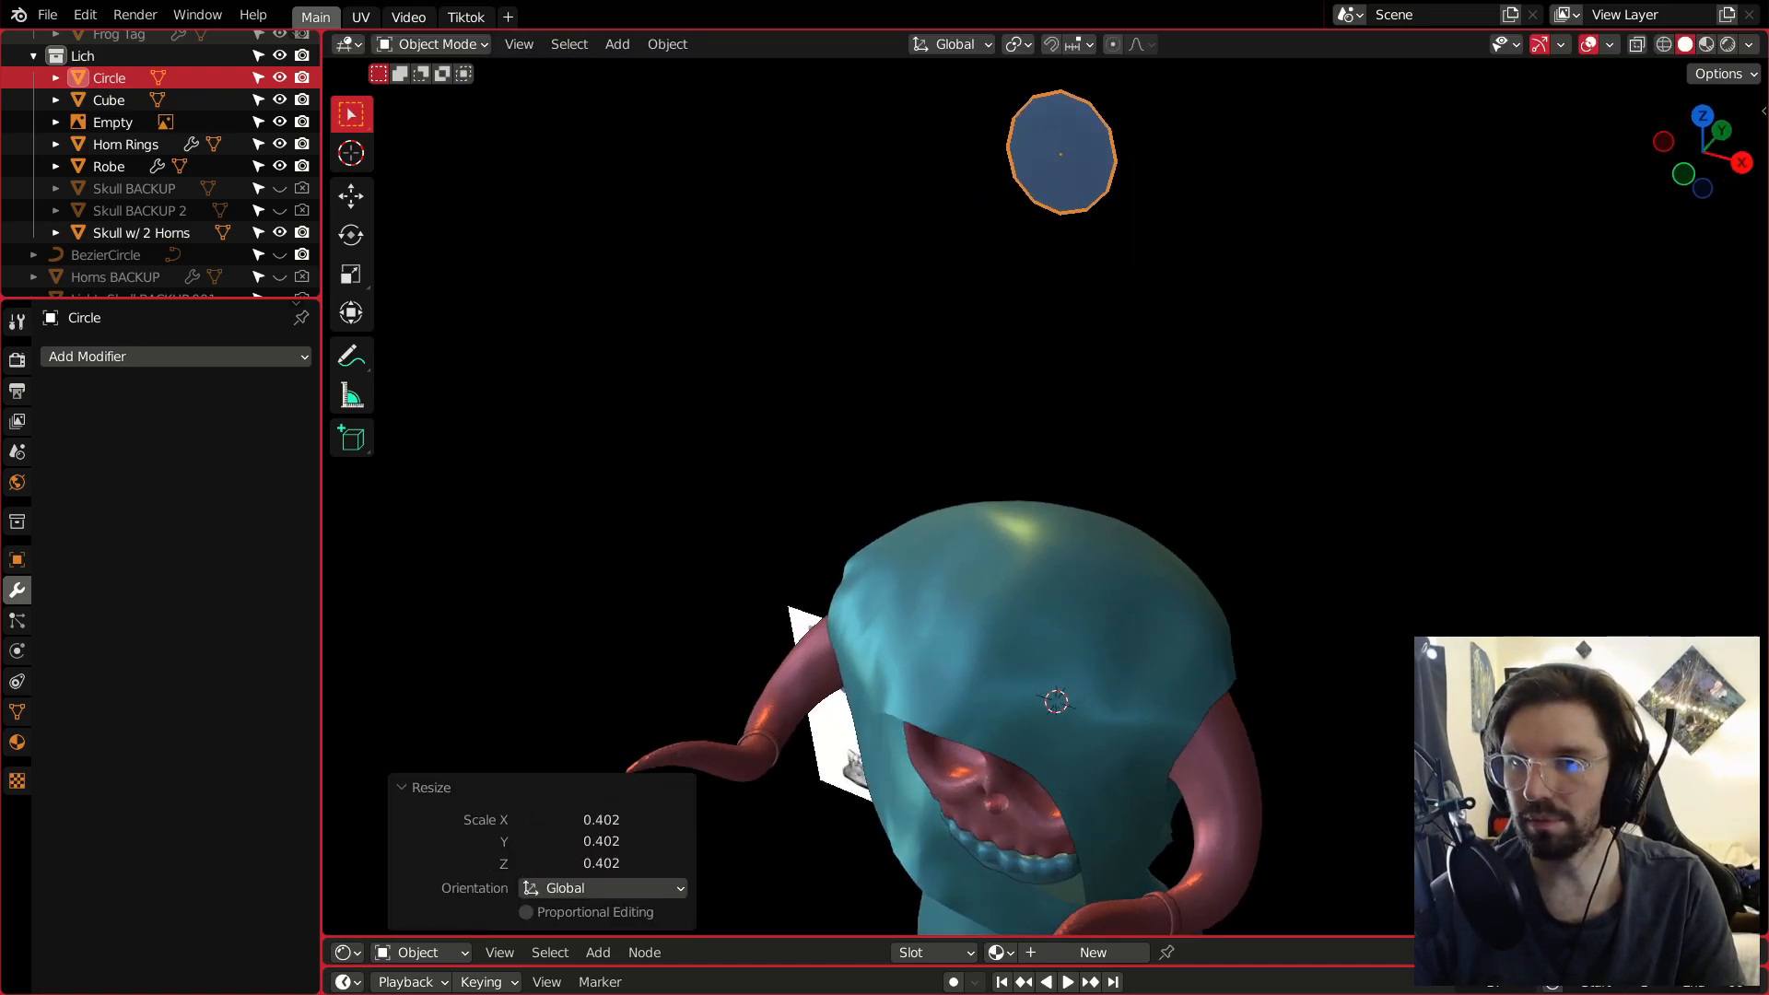
Lower the disc about 4.79 m along Z to eye height and bring it about 1.51 m forward along Y to the skull's face.
{"action": "key", "text": "KP_1"}
{"action": "scroll", "coordinate": [1183, 231], "scroll_direction": "down", "scroll_amount": 3}
{"action": "key", "text": "g"}
{"action": "key", "text": "z"}
{"action": "left_click", "coordinate": [1250, 707]}
{"action": "middle_click_drag", "start_coordinate": [1249, 707], "coordinate": [1032, 610]}
{"action": "key", "text": "g"}
{"action": "key", "text": "y"}
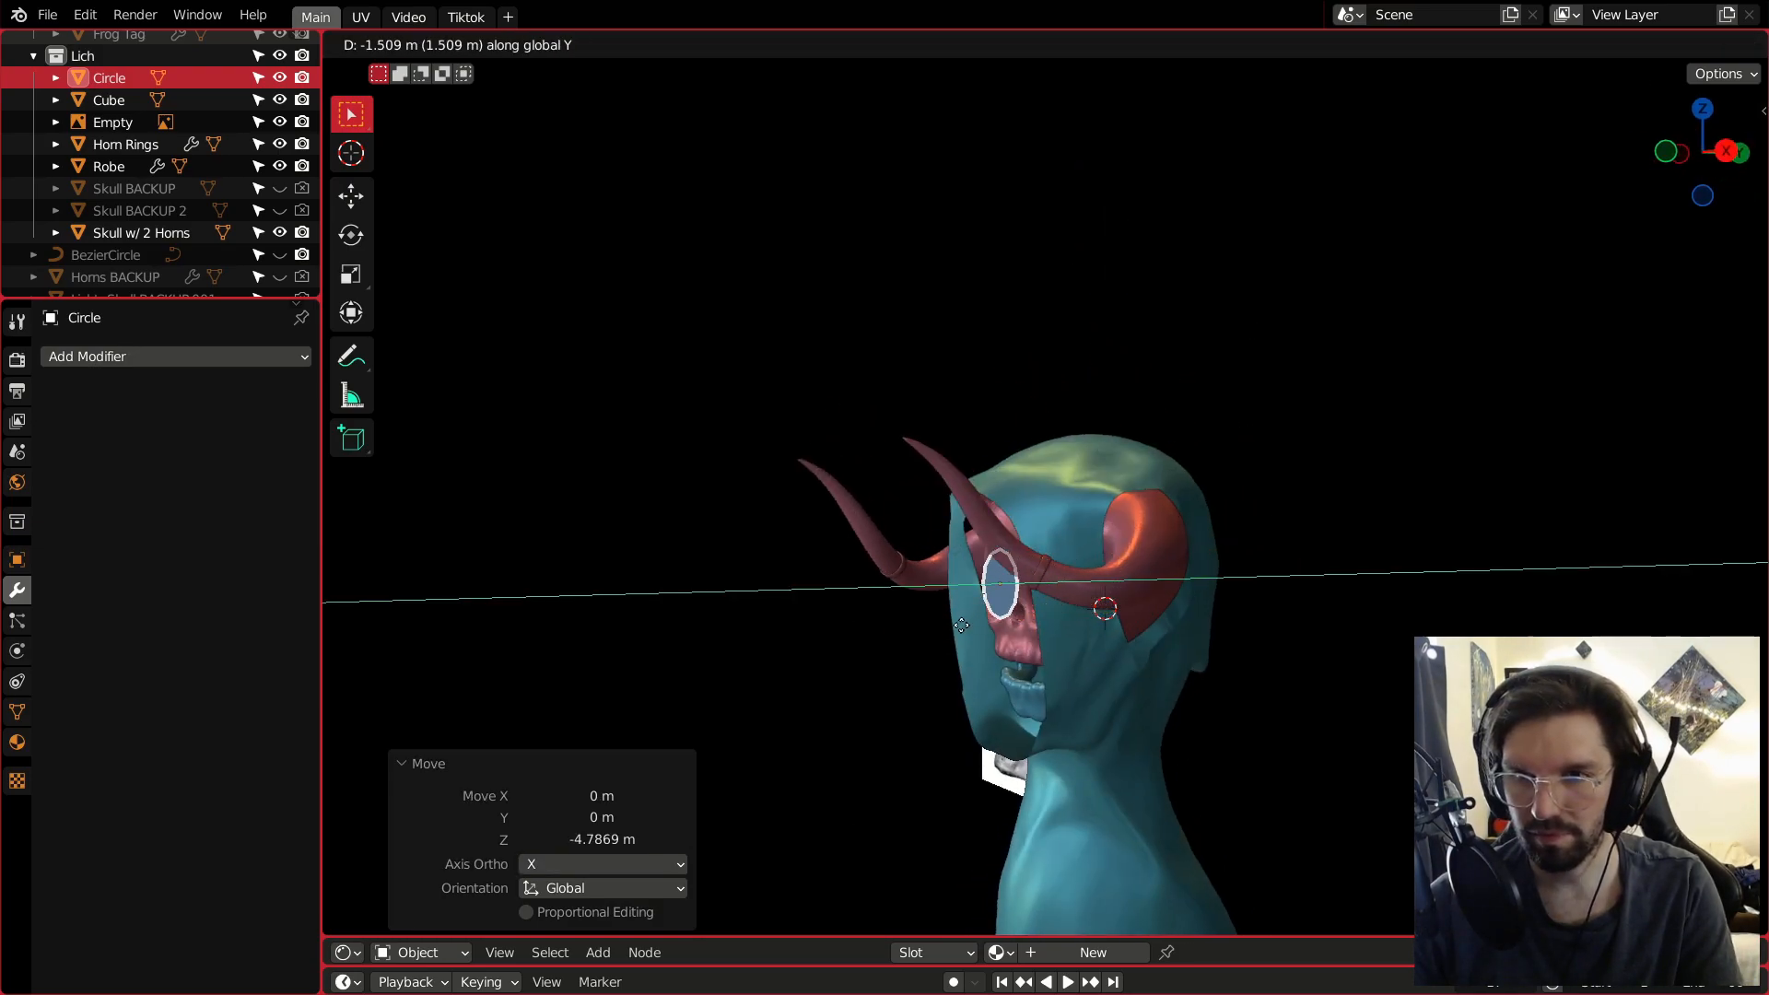
{"action": "left_click", "coordinate": [961, 626]}
Shift the disc along X over one eye socket and resize it to suit the socket, finishing with a scale of about 1.45.
{"action": "key", "text": "KP_1"}
{"action": "scroll", "coordinate": [1097, 551], "scroll_direction": "up", "scroll_amount": 8}
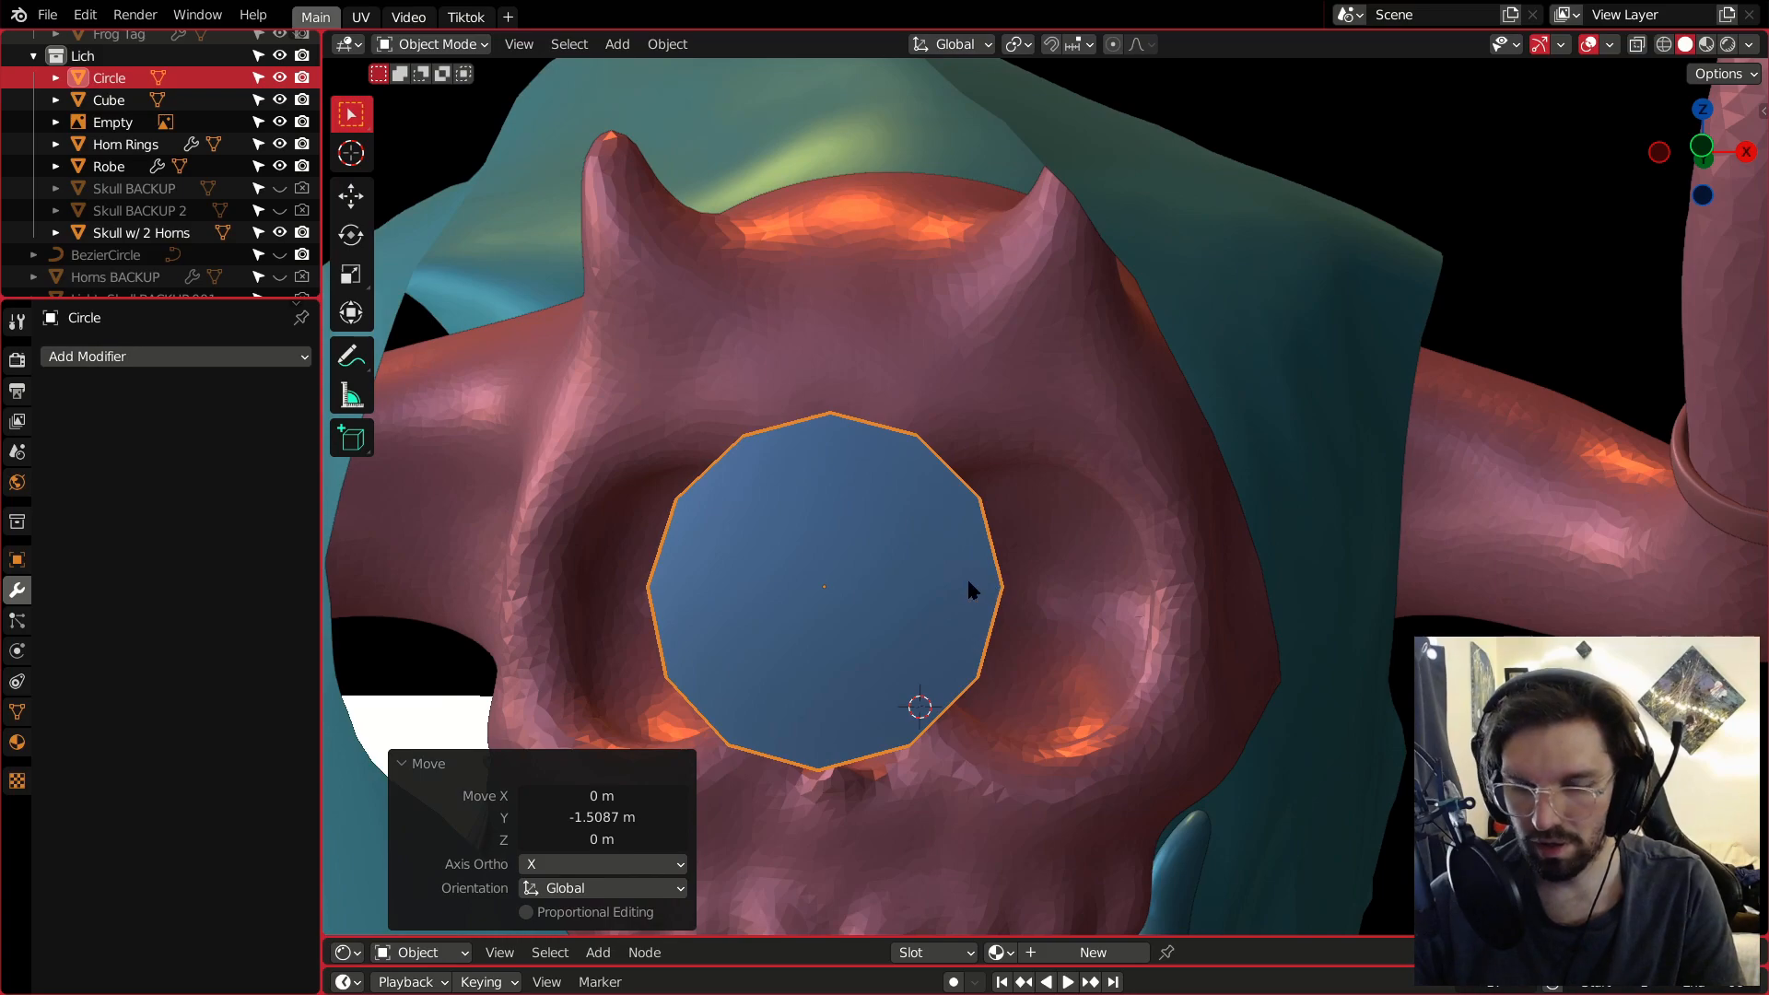
{"action": "key", "text": "g"}
{"action": "key", "text": "x"}
{"action": "left_click", "coordinate": [1168, 629]}
{"action": "key", "text": "s"}
{"action": "left_click", "coordinate": [1065, 625]}
{"action": "middle_click_drag", "start_coordinate": [1063, 633], "coordinate": [1151, 552], "text": "shift"}
{"action": "scroll", "coordinate": [1154, 562], "scroll_direction": "up", "scroll_amount": 4}
{"action": "key", "text": "s"}
{"action": "left_click", "coordinate": [1244, 513]}
Push the disc back along Y into the eye socket and check its depth.
{"action": "middle_click_drag", "start_coordinate": [1244, 514], "coordinate": [1129, 558]}
{"action": "key", "text": "g"}
{"action": "key", "text": "y"}
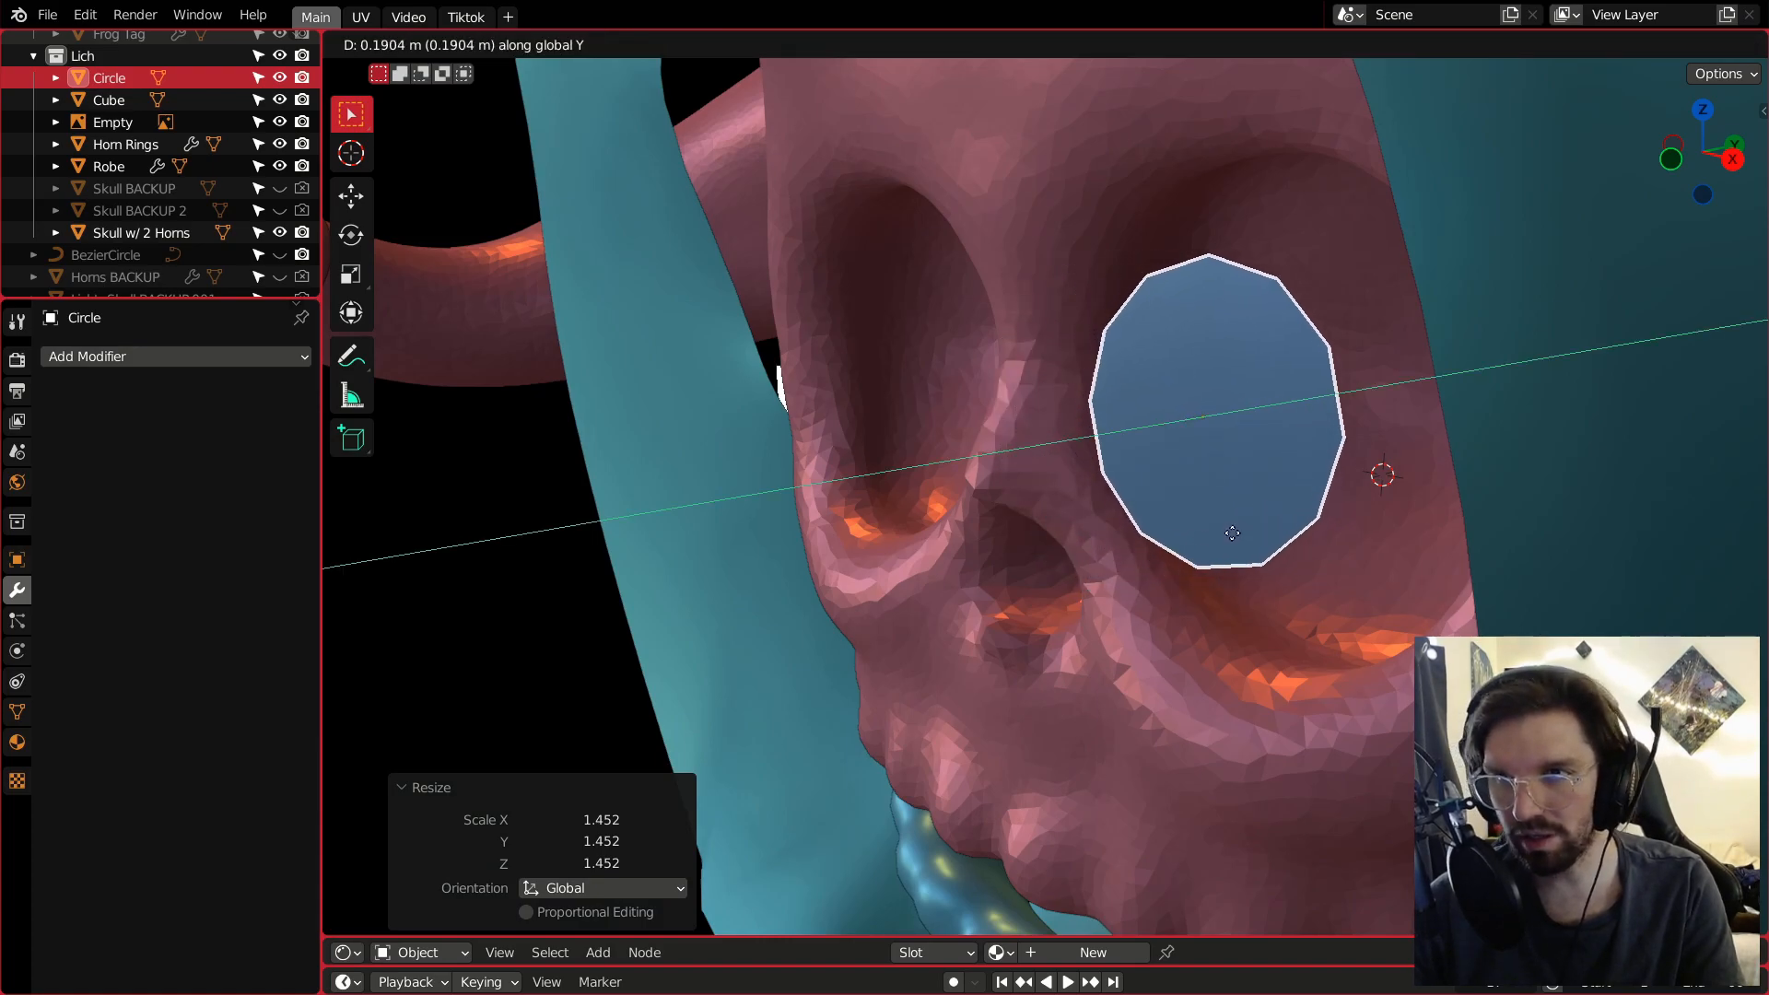
{"action": "left_click", "coordinate": [1300, 493]}
{"action": "middle_click_drag", "start_coordinate": [1297, 493], "coordinate": [1319, 434]}
{"action": "scroll", "coordinate": [1510, 385], "scroll_direction": "up", "scroll_amount": 4}
{"action": "left_click", "coordinate": [1511, 369]}
{"action": "scroll", "coordinate": [1518, 363], "scroll_direction": "down", "scroll_amount": 8}
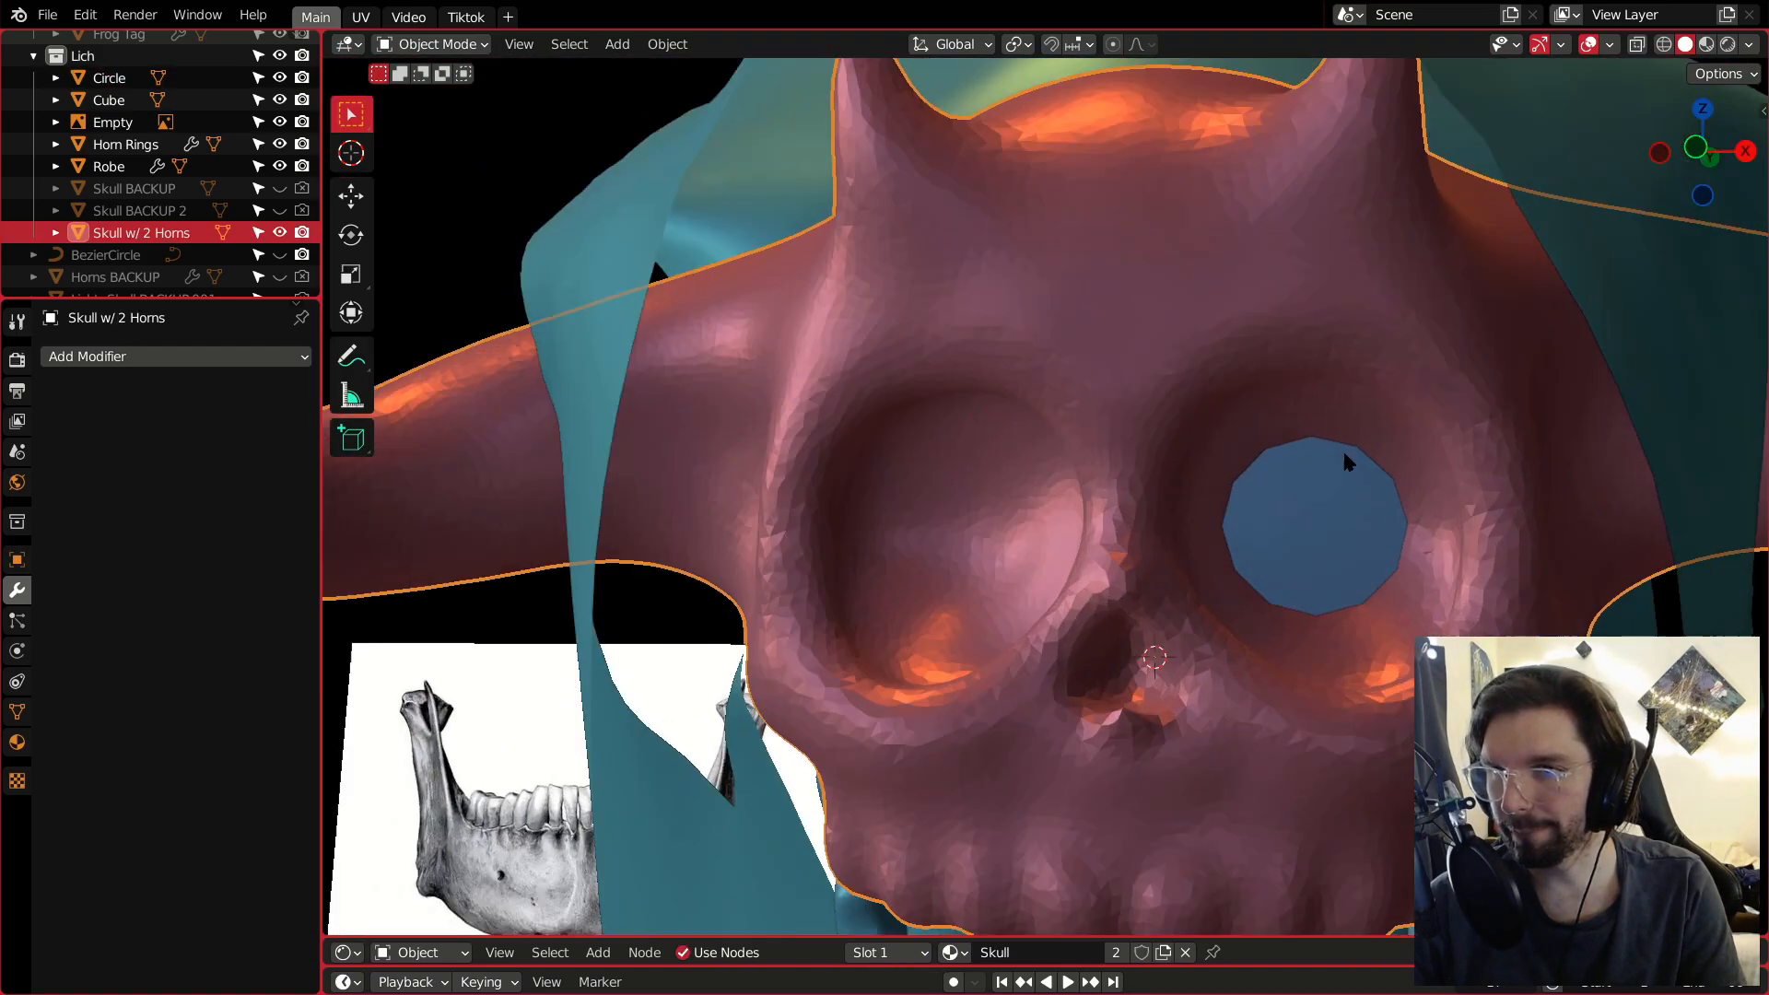
Reselect the eye disc and nudge it about 0.015 m along X to center it in the socket.
{"action": "left_click", "coordinate": [1344, 460]}
{"action": "scroll", "coordinate": [1359, 535], "scroll_direction": "up", "scroll_amount": 5}
{"action": "middle_click_drag", "start_coordinate": [1371, 592], "coordinate": [1226, 496]}
{"action": "key", "text": "g"}
{"action": "key", "text": "x"}
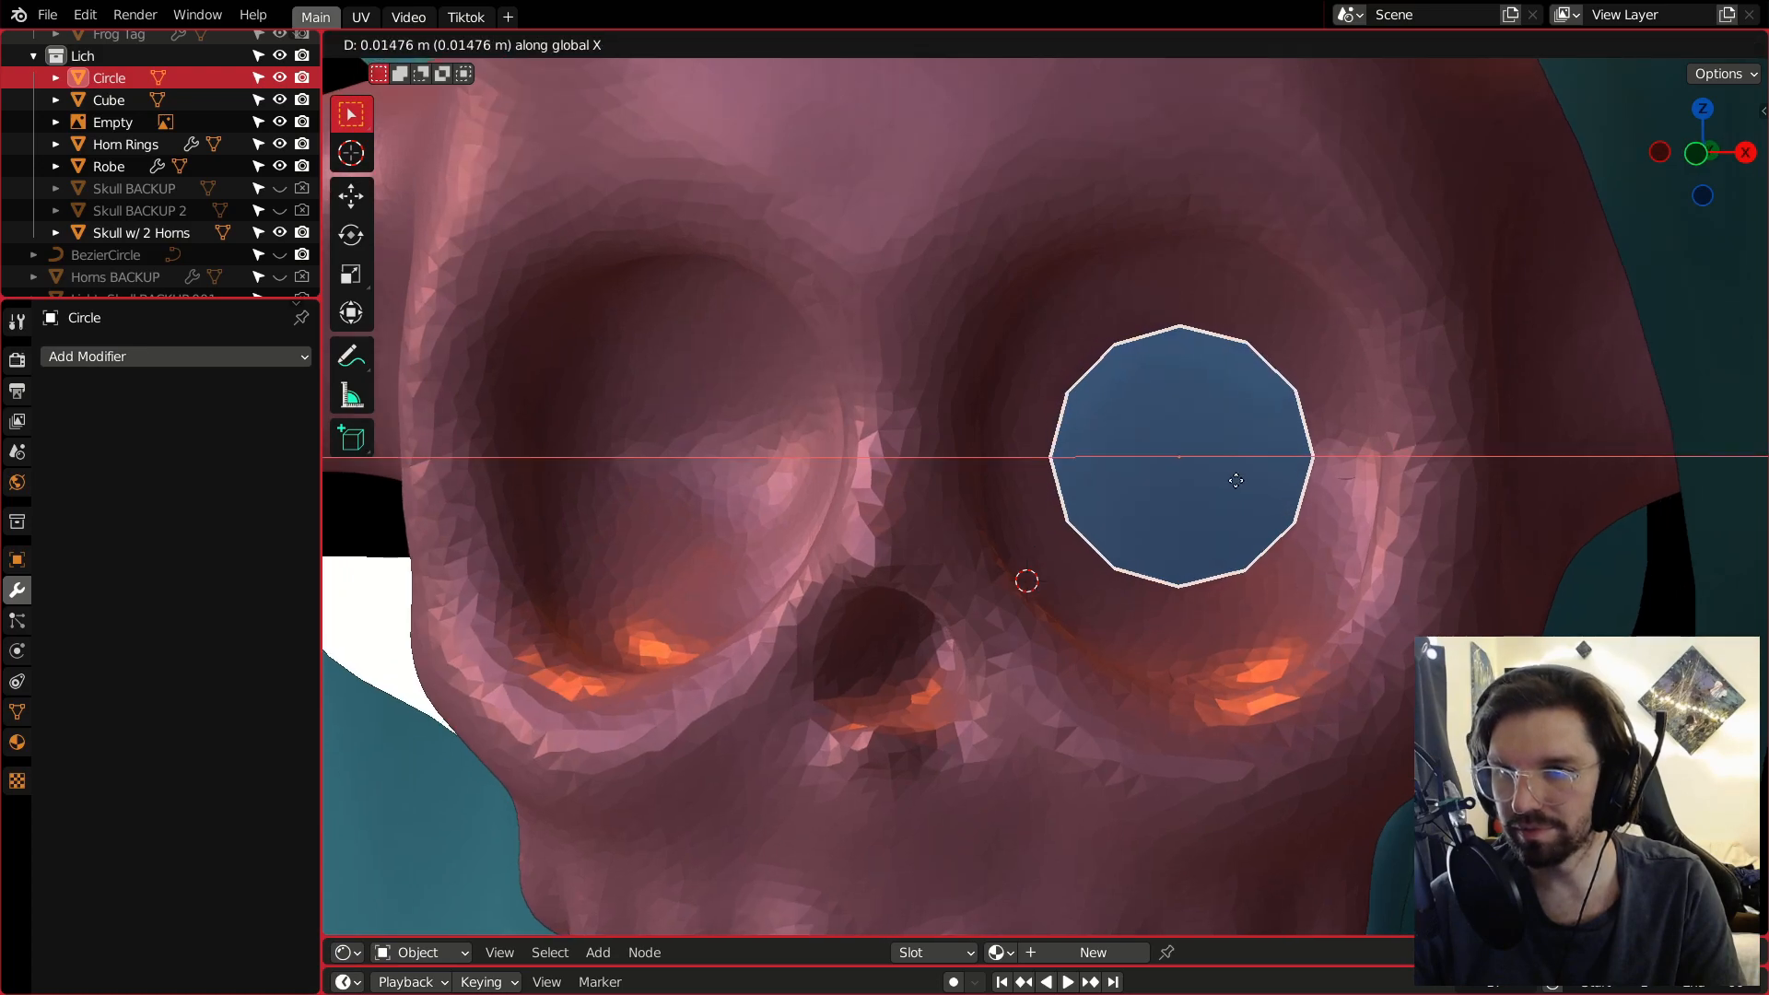
{"action": "left_click", "coordinate": [1235, 475]}
{"action": "scroll", "coordinate": [1235, 476], "scroll_direction": "down", "scroll_amount": 5}
{"action": "scroll", "coordinate": [1295, 527], "scroll_direction": "up", "scroll_amount": 3}
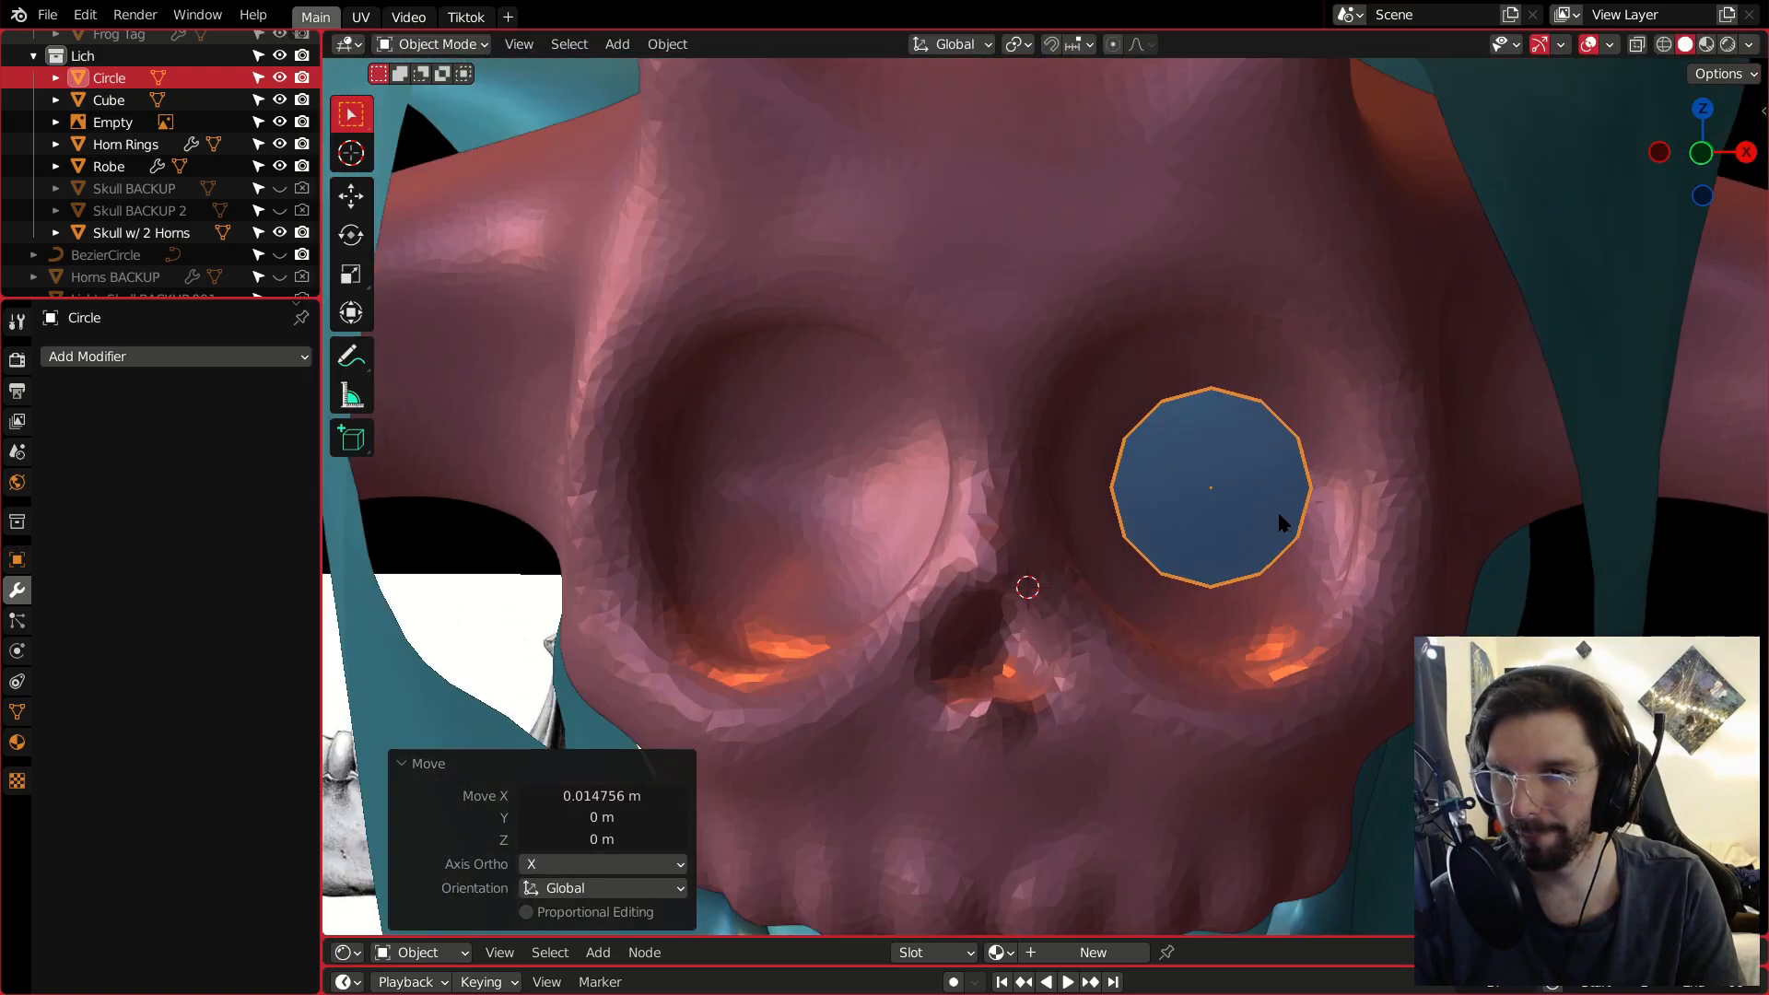
{"action": "scroll", "coordinate": [1349, 569], "scroll_direction": "down", "scroll_amount": 4}
{"action": "middle_click_drag", "start_coordinate": [1349, 570], "coordinate": [1235, 517]}
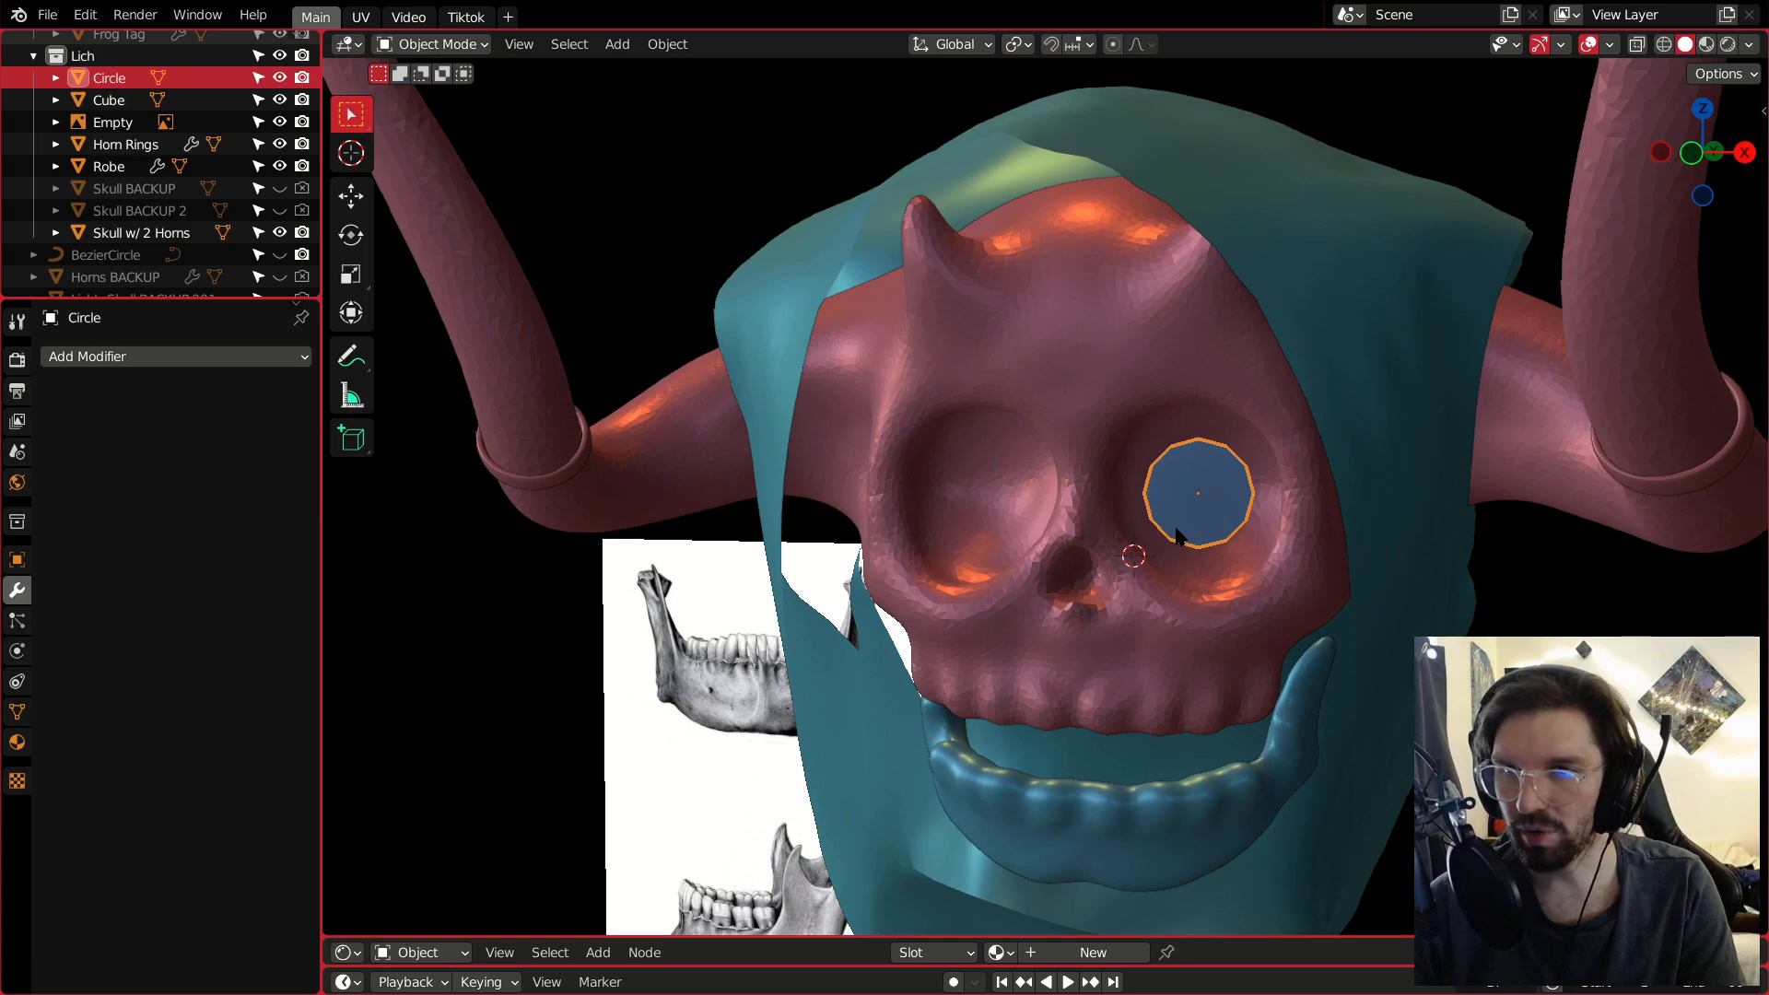
Add a Mirror modifier on the X axis to the eye disc, with Skull w/ 2 Horns as the mirror object.
{"action": "left_click", "coordinate": [277, 356]}
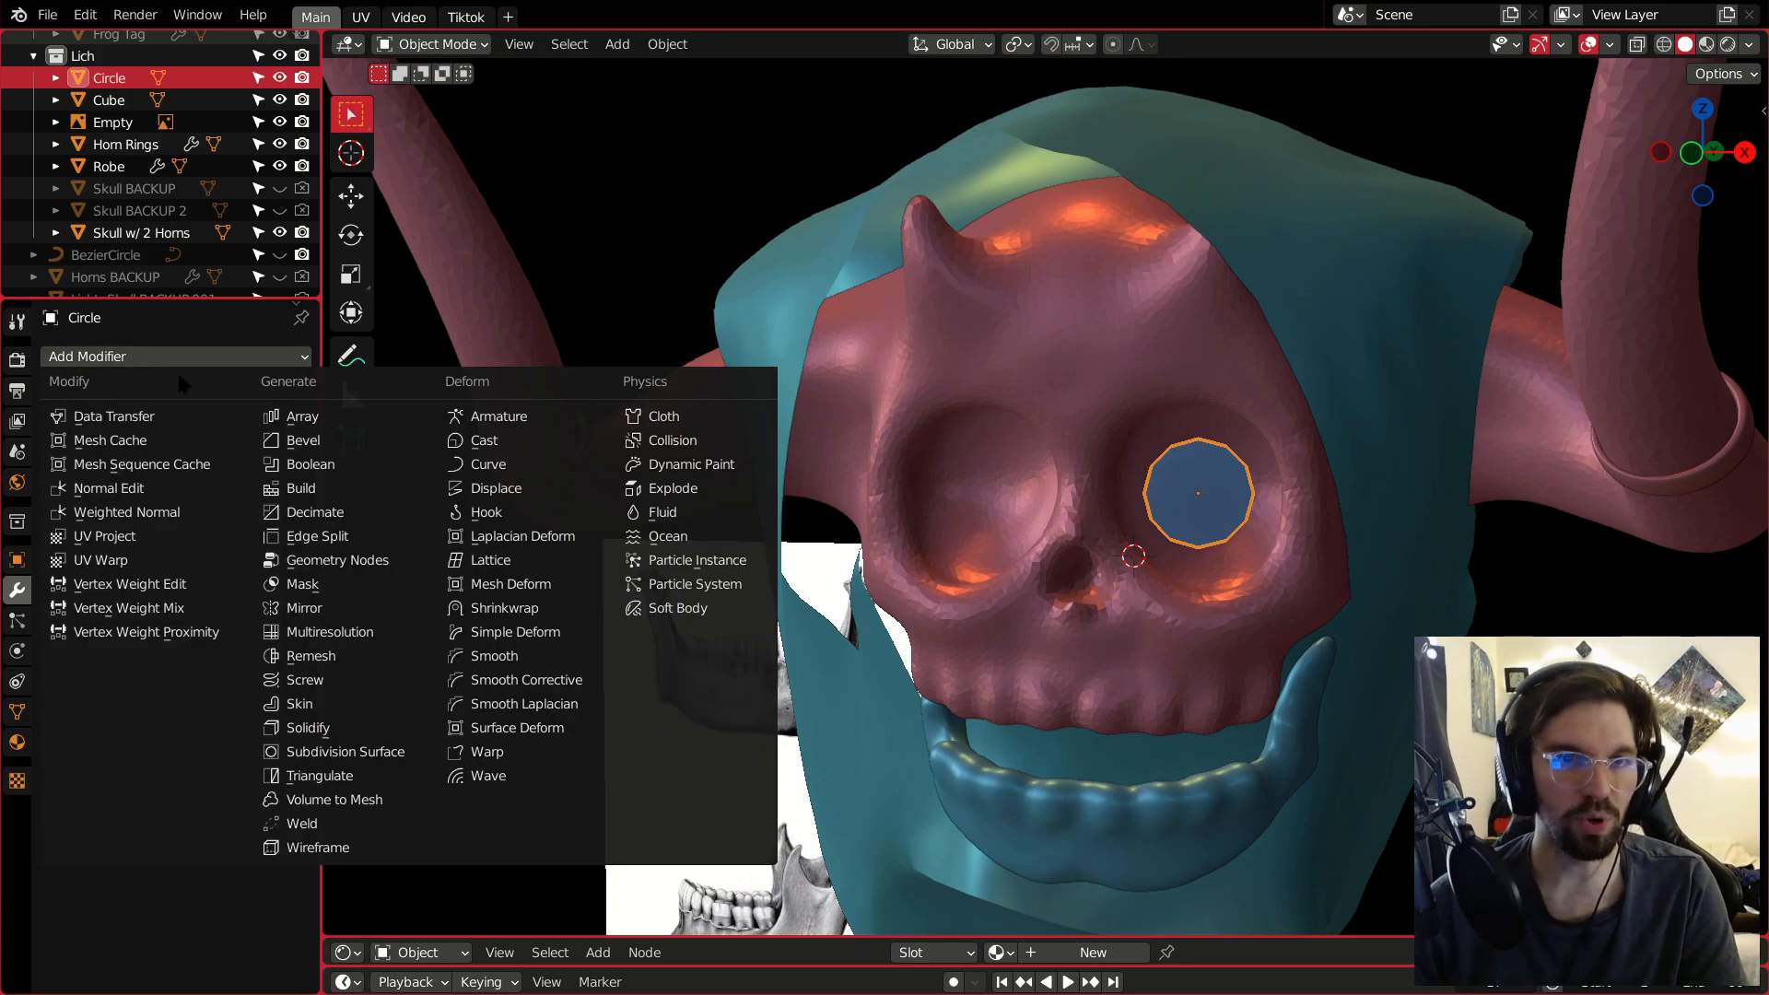
{"action": "left_click", "coordinate": [304, 608]}
{"action": "left_click", "coordinate": [251, 392]}
{"action": "left_click", "coordinate": [251, 391]}
{"action": "left_click", "coordinate": [227, 504]}
{"action": "scroll", "coordinate": [314, 744], "scroll_direction": "down", "scroll_amount": 7}
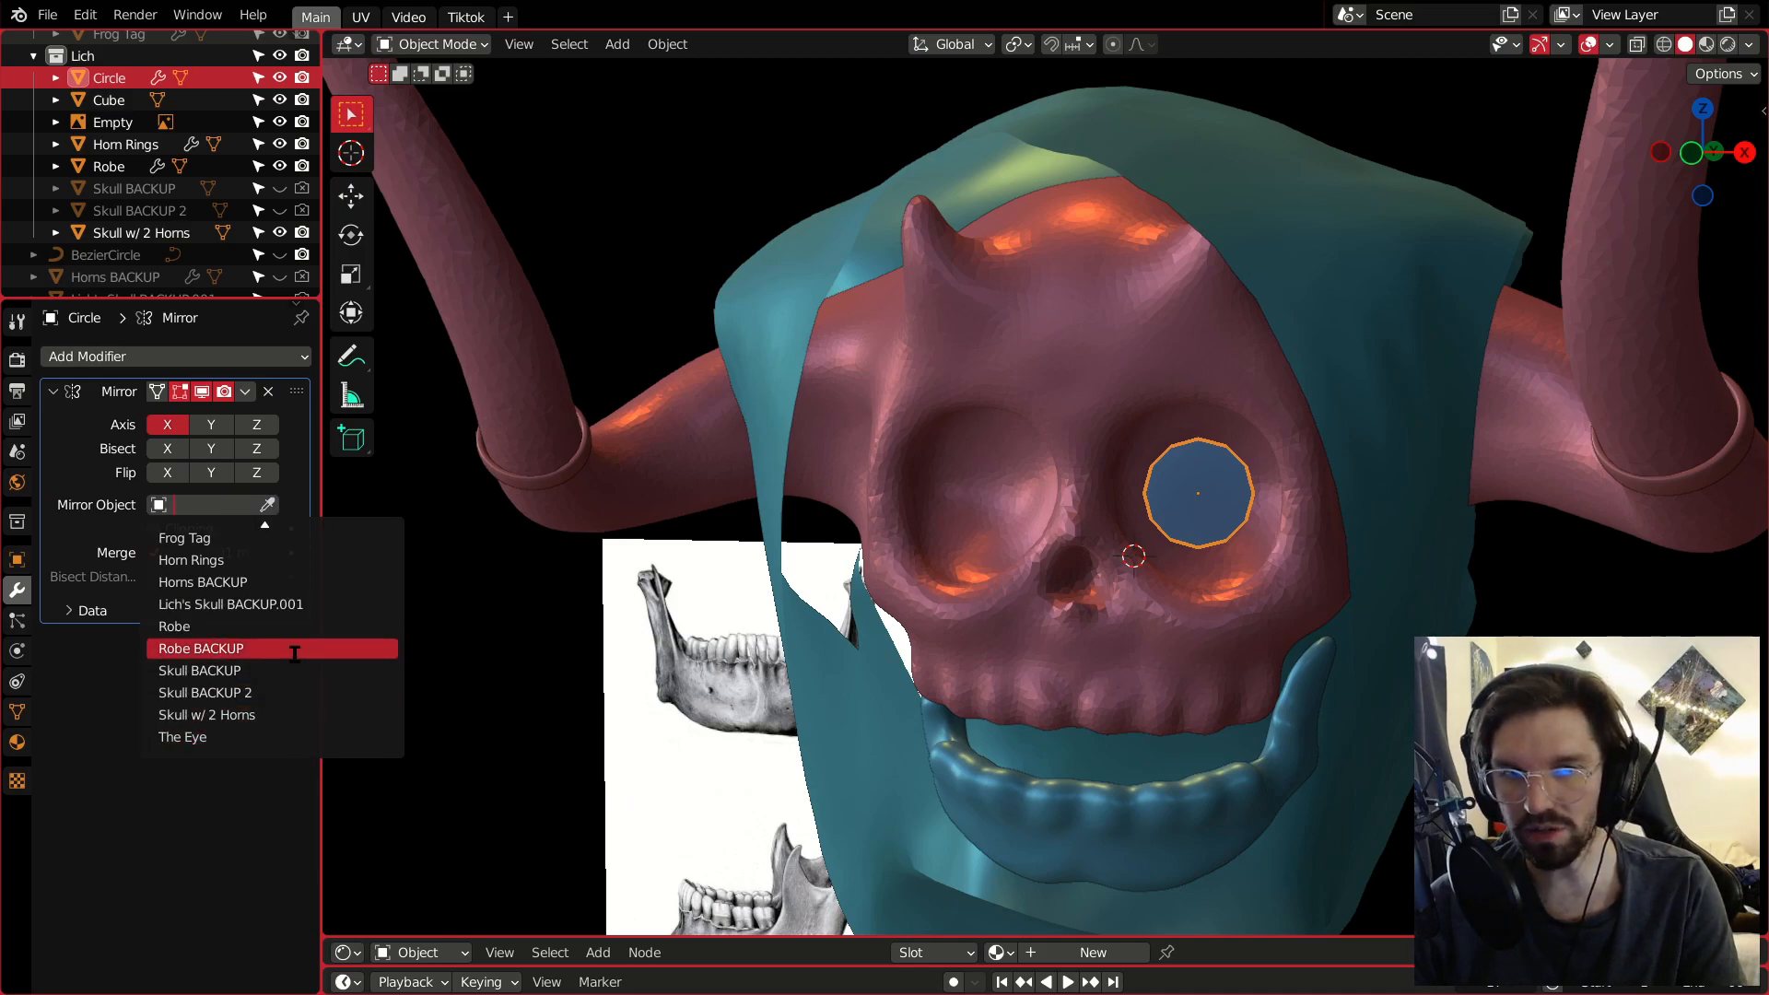
{"action": "left_click", "coordinate": [291, 711]}
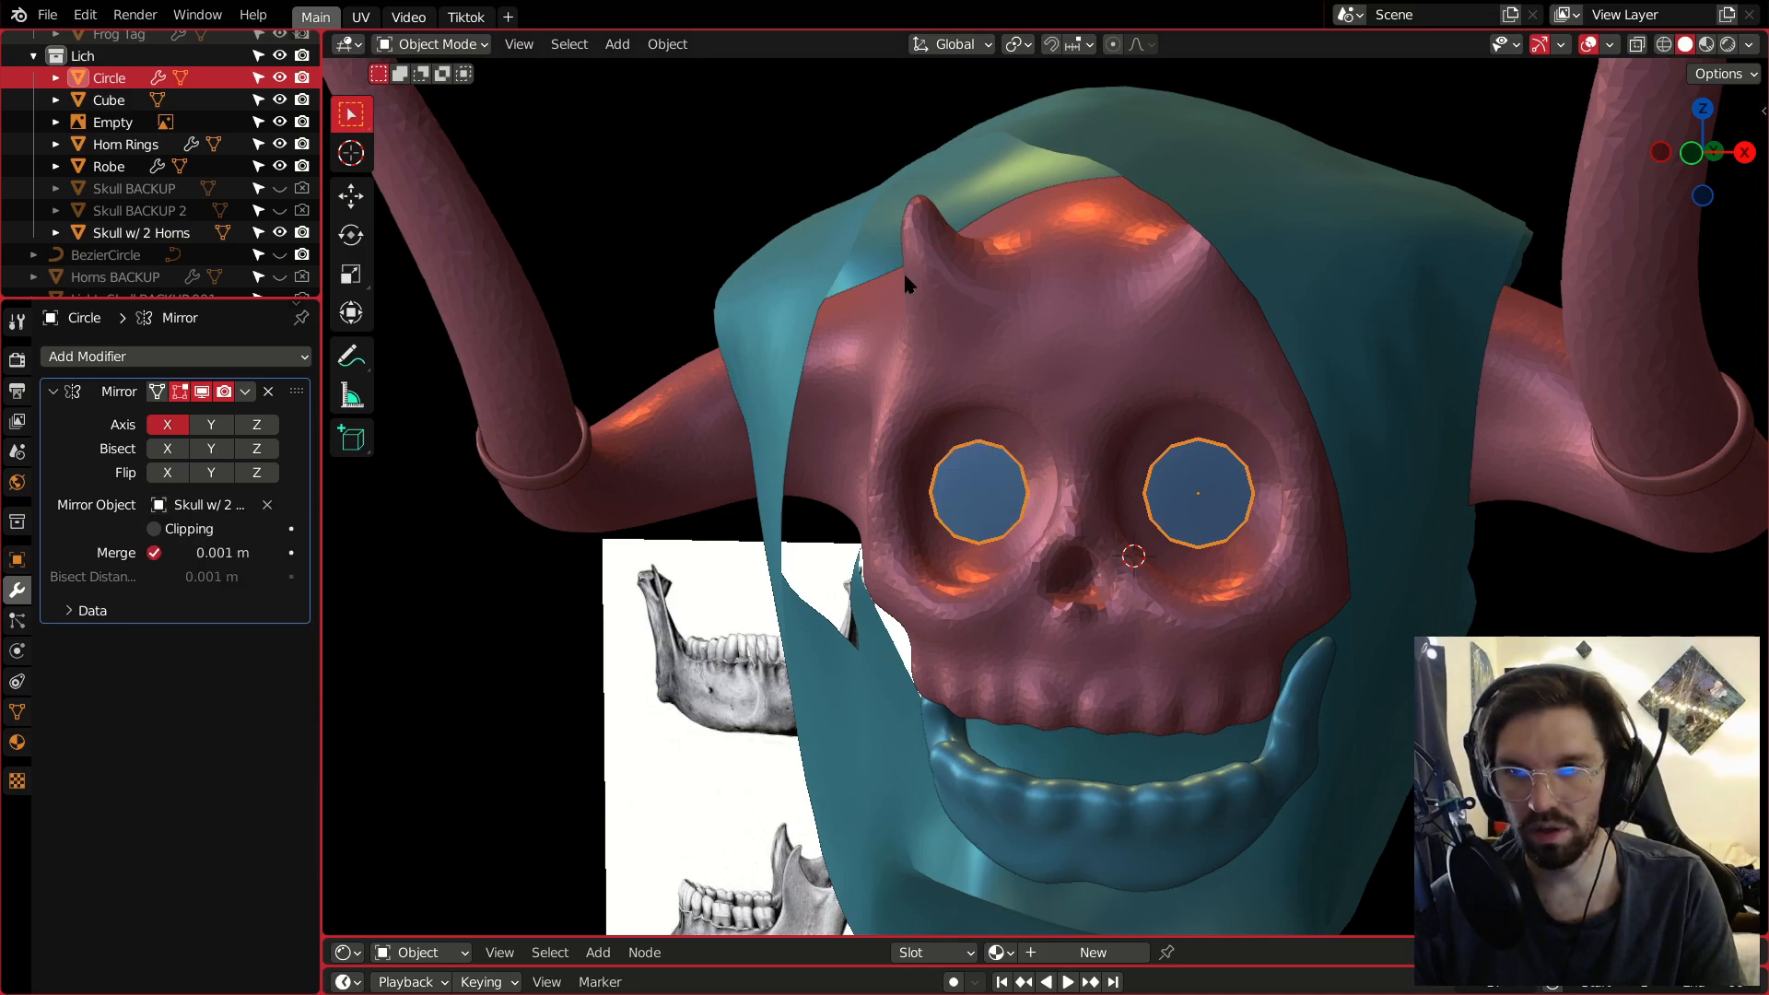
{"action": "left_click", "coordinate": [635, 341]}
{"action": "left_click", "coordinate": [998, 492]}
{"action": "right_click", "coordinate": [998, 492]}
{"action": "left_click", "coordinate": [998, 494]}
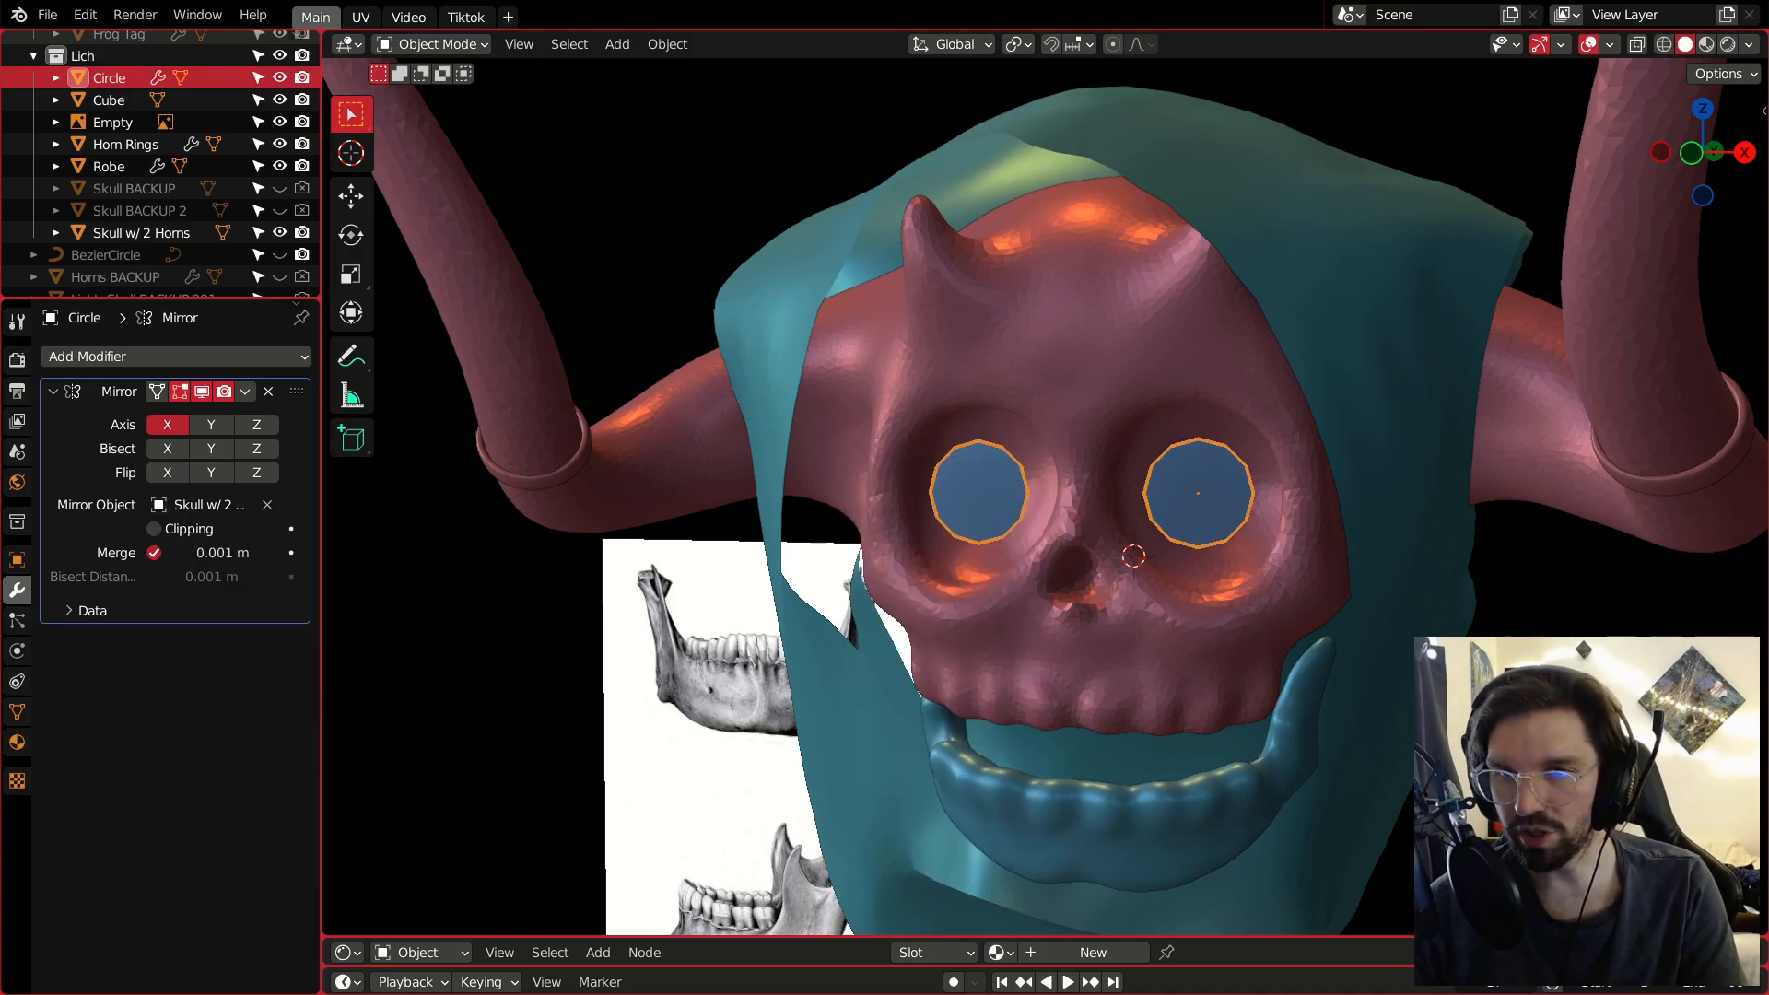
Deselect the mirrored eye discs and examine how they sit in the skull's sockets from several angles and distances.
{"action": "left_click", "coordinate": [636, 341]}
{"action": "middle_click_drag", "start_coordinate": [749, 429], "coordinate": [864, 601]}
{"action": "scroll", "coordinate": [986, 507], "scroll_direction": "up", "scroll_amount": 4}
{"action": "middle_click_drag", "start_coordinate": [994, 520], "coordinate": [1118, 502]}
{"action": "scroll", "coordinate": [1035, 580], "scroll_direction": "down", "scroll_amount": 5}
{"action": "scroll", "coordinate": [1103, 555], "scroll_direction": "down", "scroll_amount": 4}
{"action": "scroll", "coordinate": [1146, 548], "scroll_direction": "up", "scroll_amount": 3}
{"action": "scroll", "coordinate": [1146, 541], "scroll_direction": "down", "scroll_amount": 2}
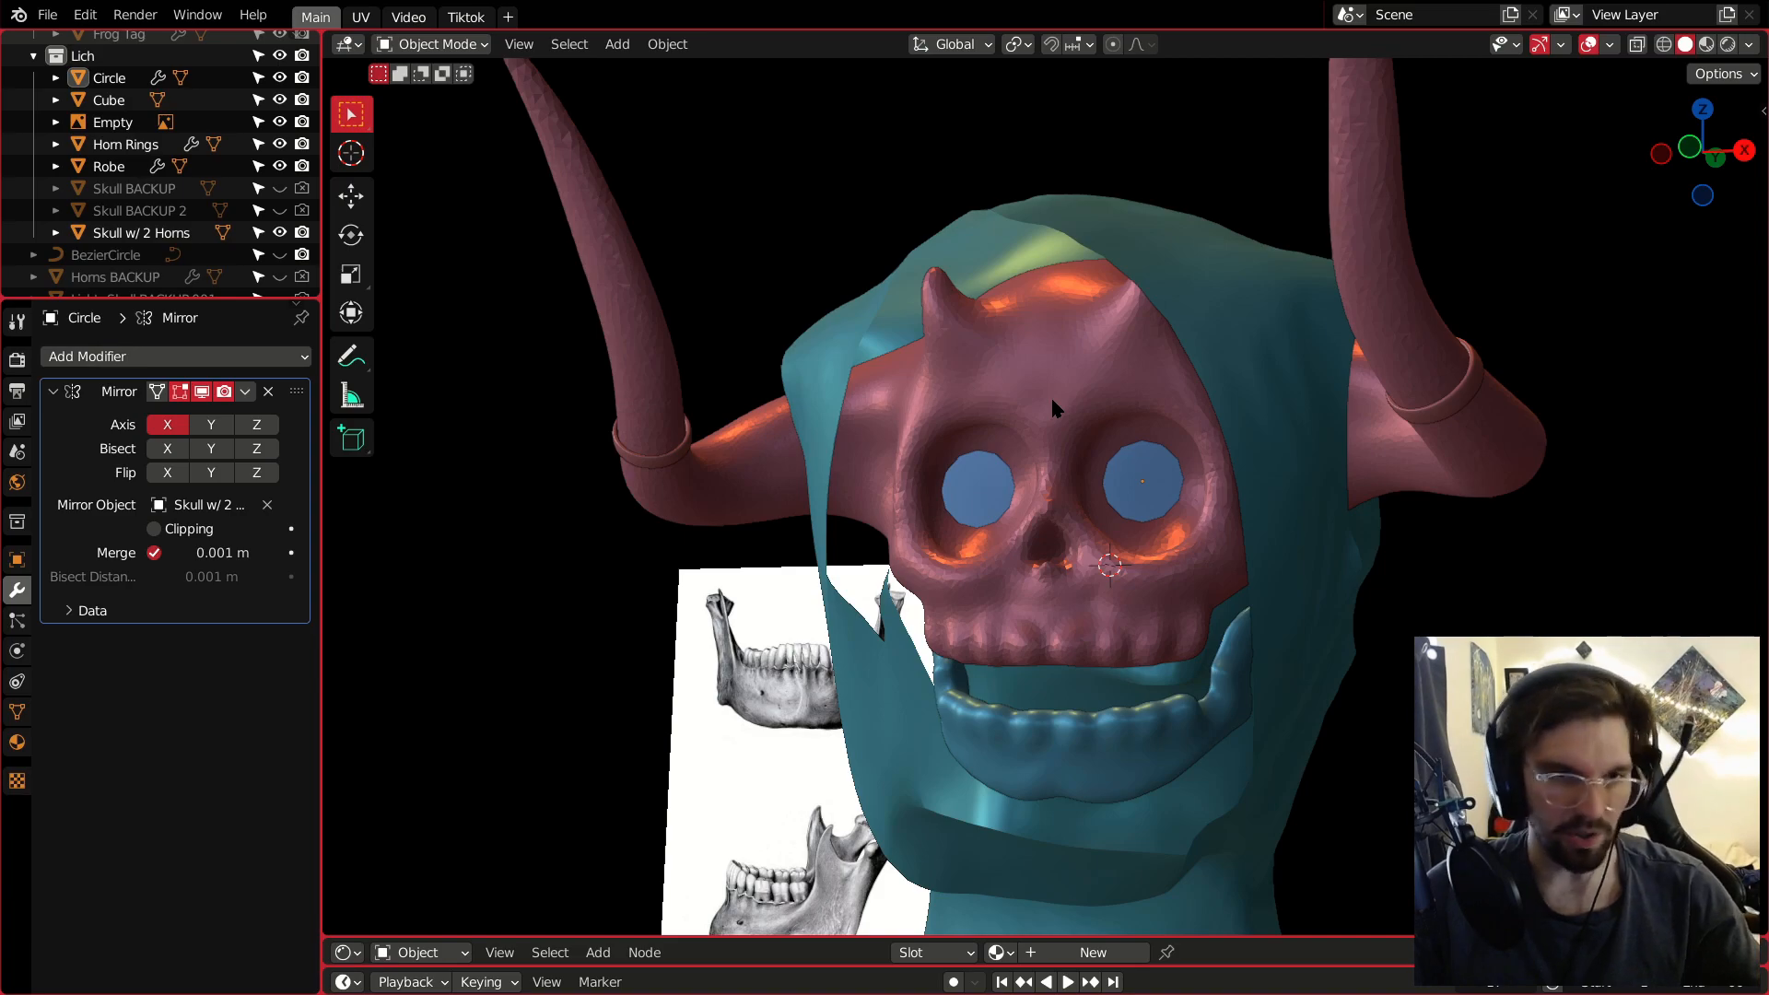
Scale the mirrored eye discs up slightly to fill more of the sockets and check the fit.
{"action": "left_click", "coordinate": [1148, 476]}
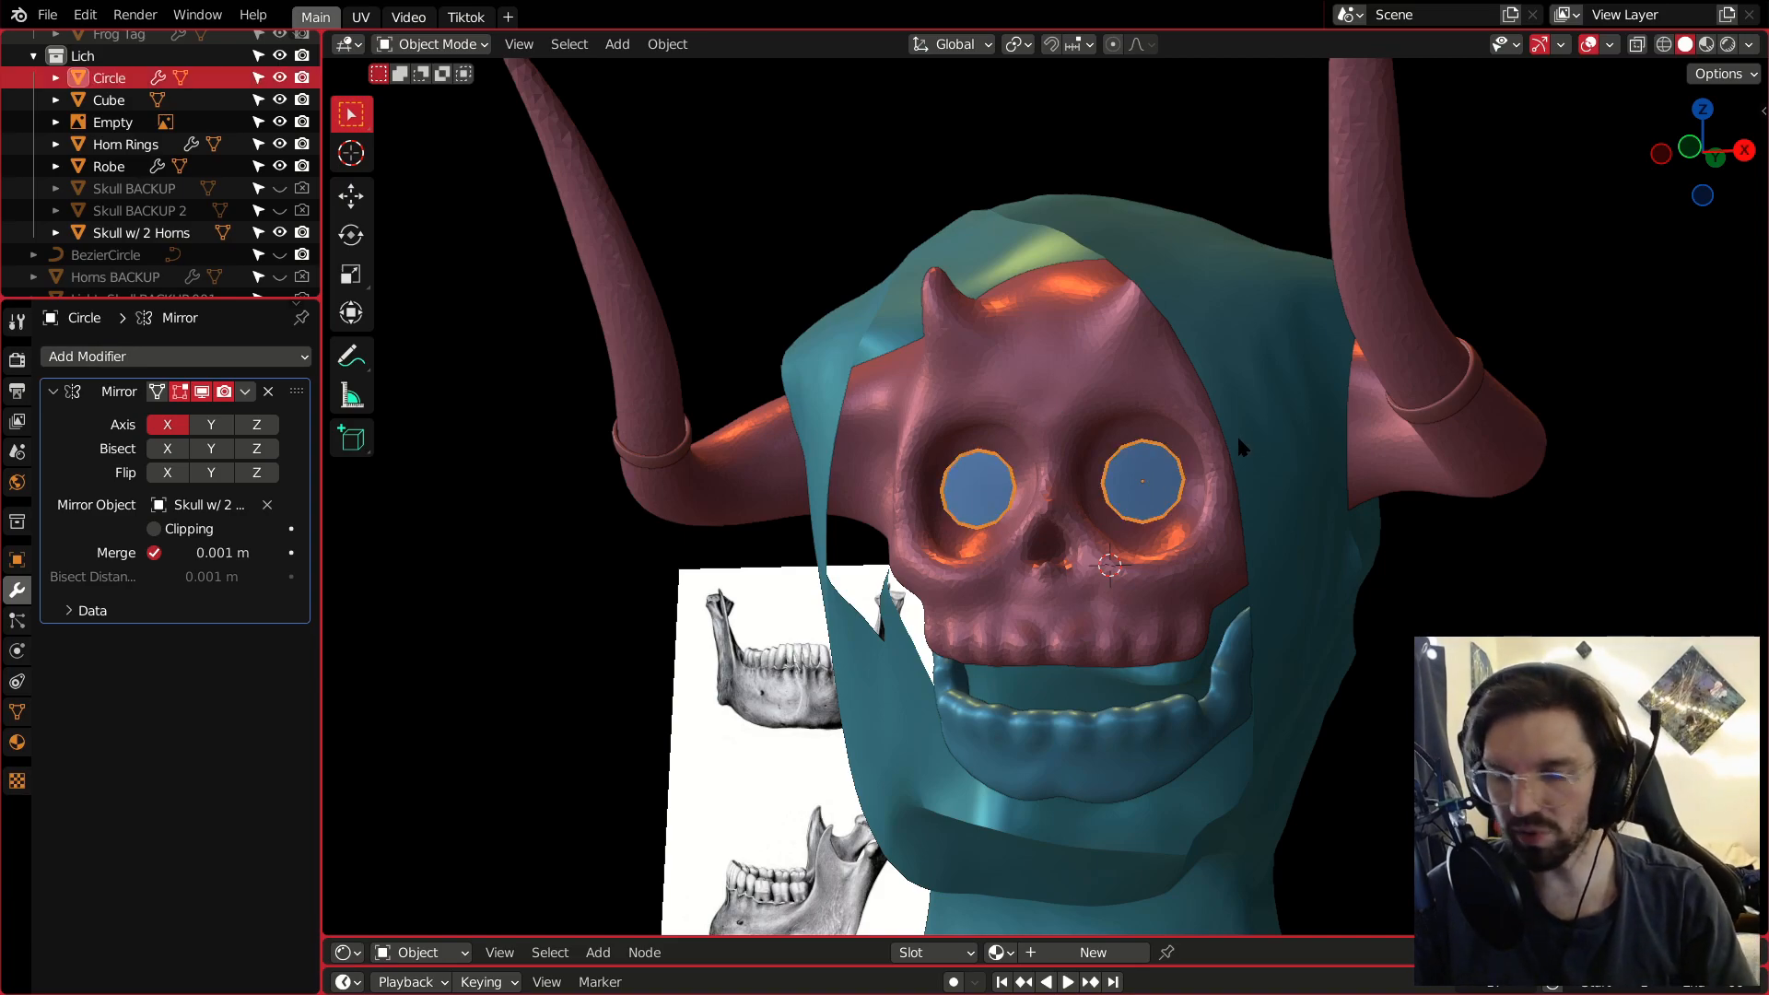
{"action": "key", "text": "s"}
{"action": "left_click", "coordinate": [1286, 426]}
{"action": "middle_click_drag", "start_coordinate": [1128, 446], "coordinate": [1180, 471]}
{"action": "key", "text": "alt+a"}
{"action": "middle_click_drag", "start_coordinate": [1074, 403], "coordinate": [1032, 413]}
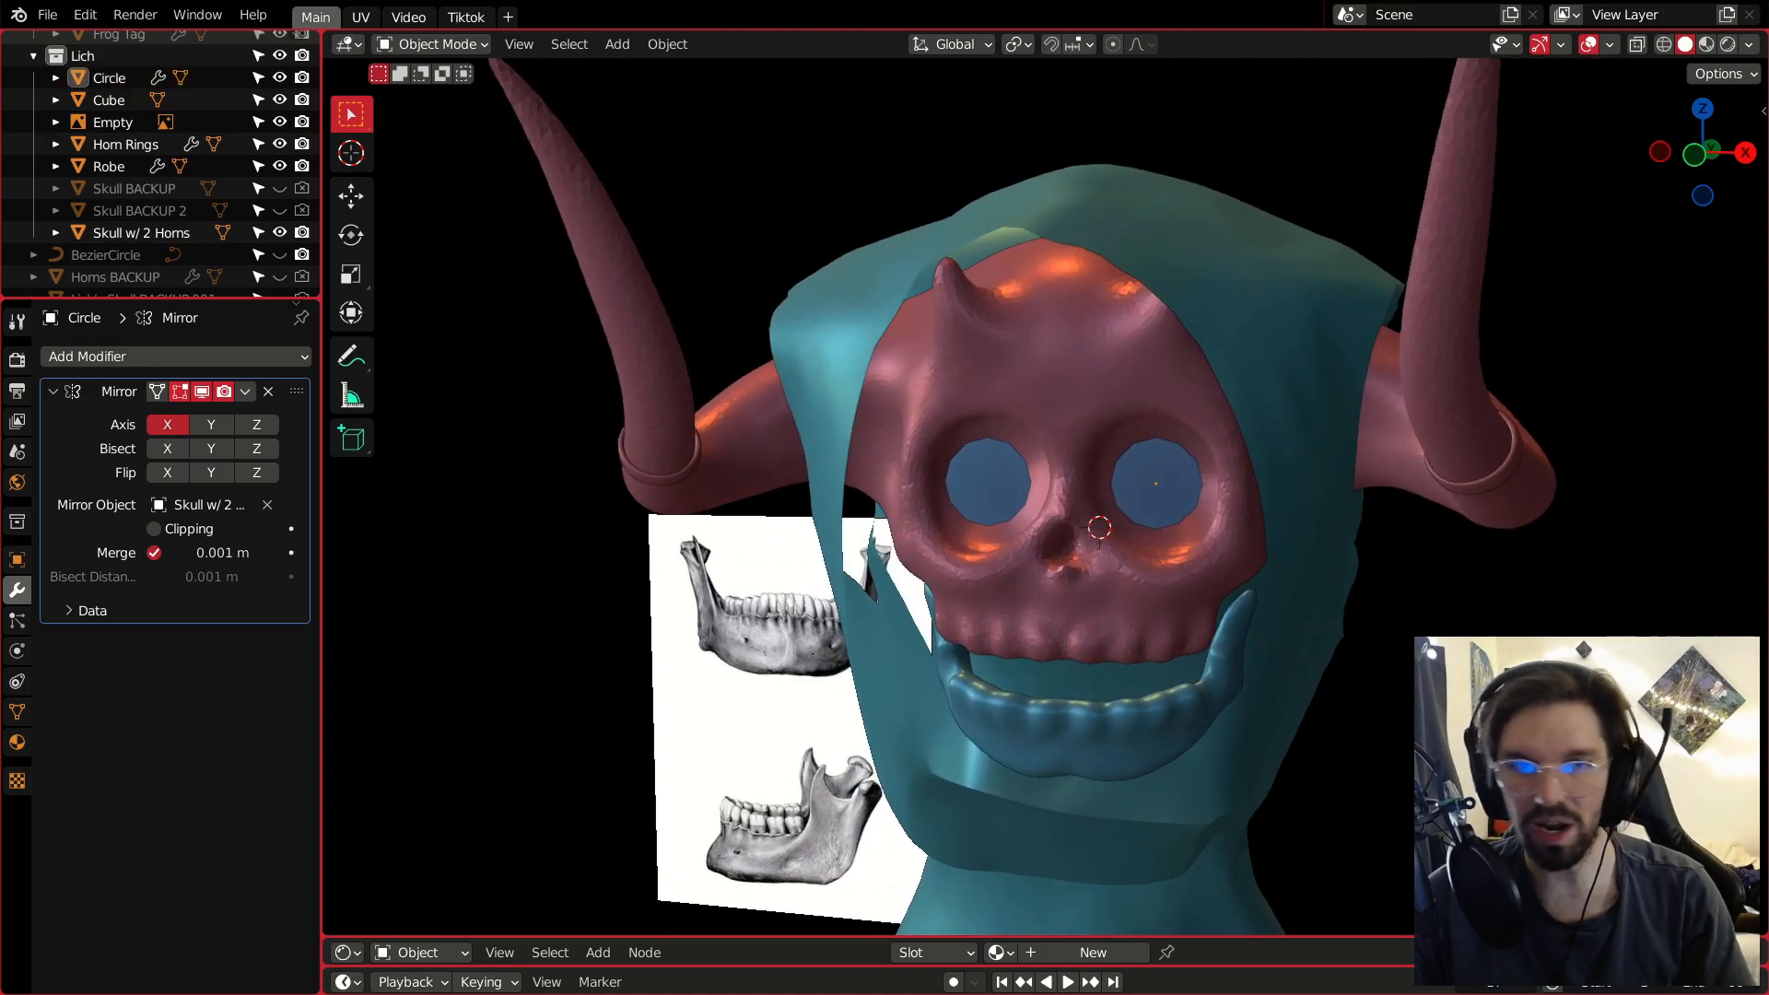
Add a Track To constraint to the eye disc and look through the available target objects.
{"action": "left_click", "coordinate": [18, 682]}
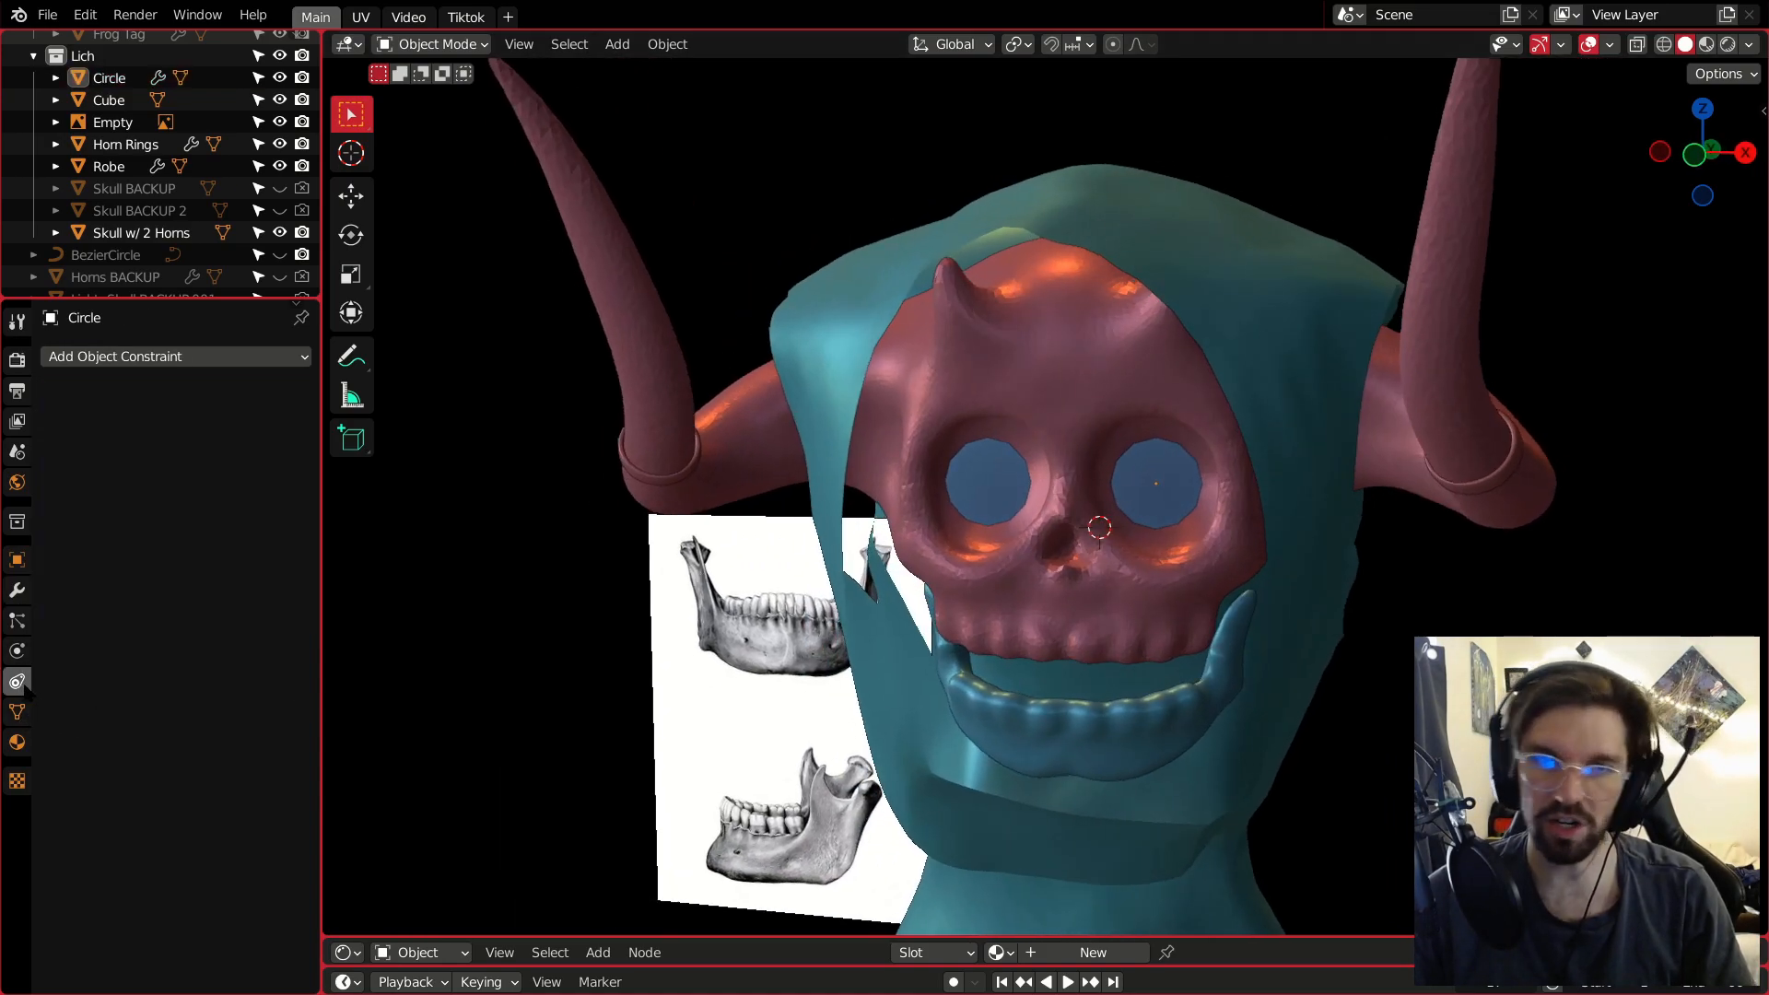
{"action": "left_click", "coordinate": [244, 357]}
{"action": "left_click", "coordinate": [427, 510]}
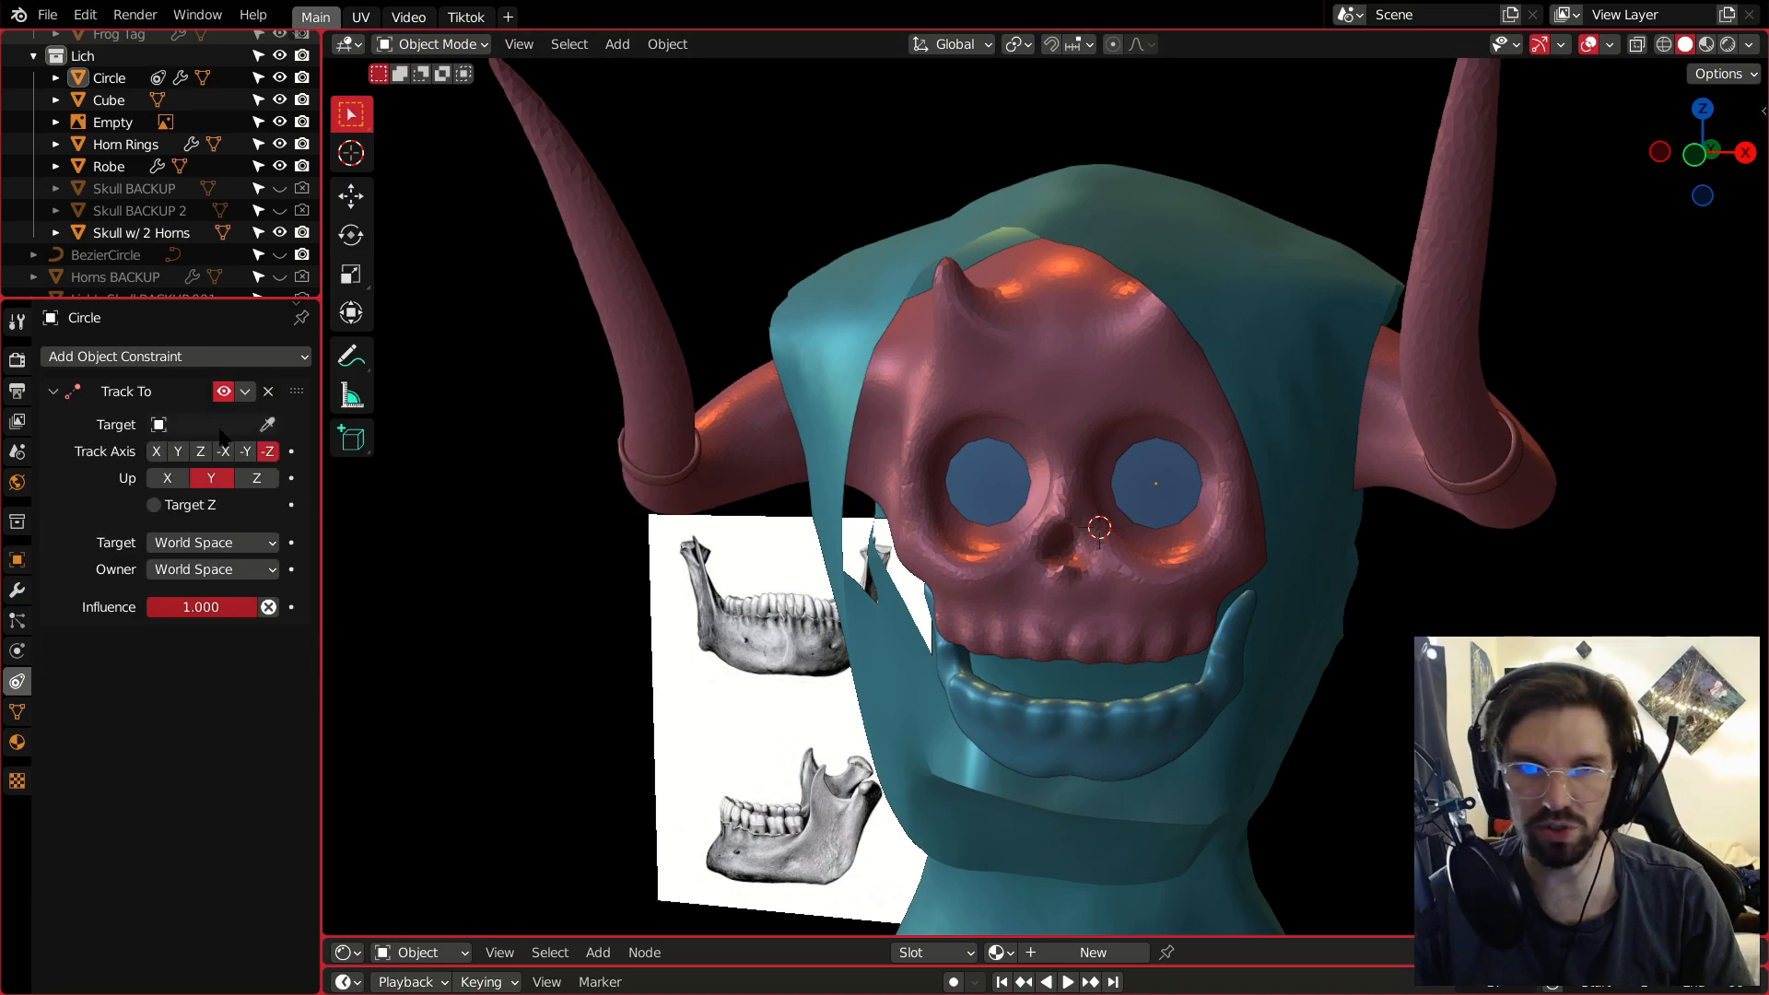
{"action": "left_click", "coordinate": [189, 421]}
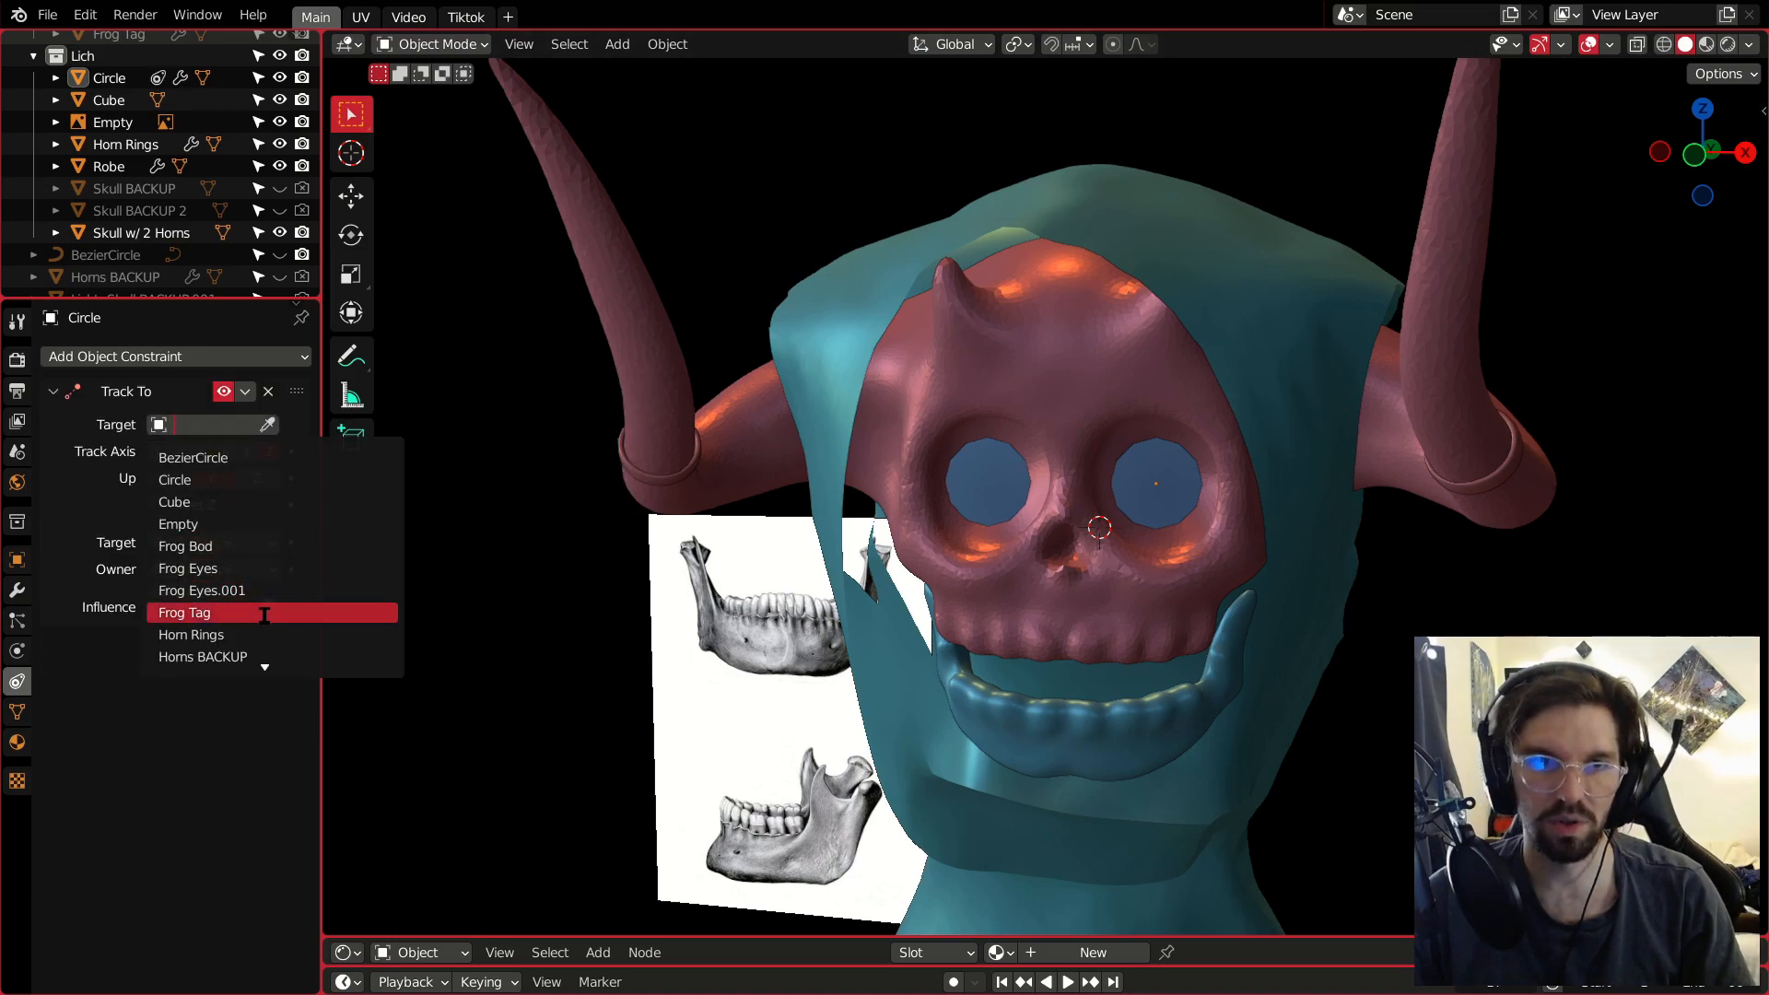
{"action": "scroll", "coordinate": [261, 654], "scroll_direction": "down", "scroll_amount": 6}
{"action": "scroll", "coordinate": [264, 656], "scroll_direction": "down", "scroll_amount": 1}
{"action": "scroll", "coordinate": [235, 553], "scroll_direction": "up", "scroll_amount": 7}
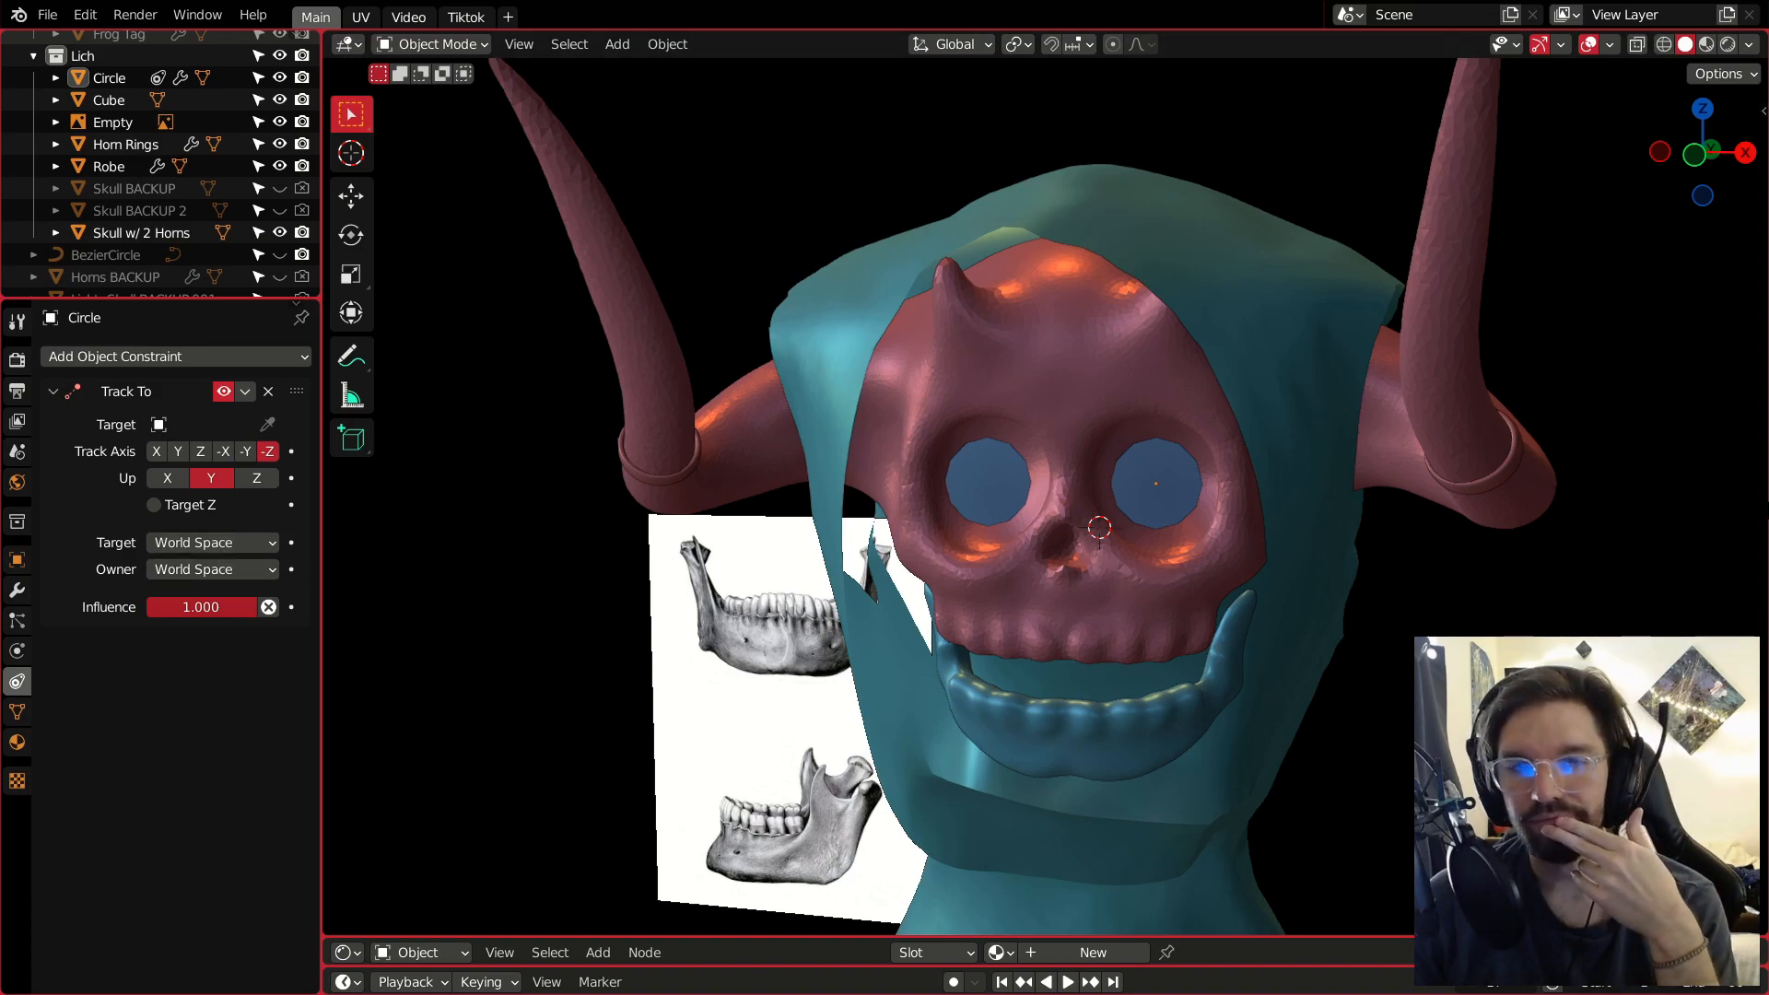
Check the scene objects for a suitable tracking target and add a new camera.
{"action": "scroll", "coordinate": [958, 498], "scroll_direction": "down", "scroll_amount": 8}
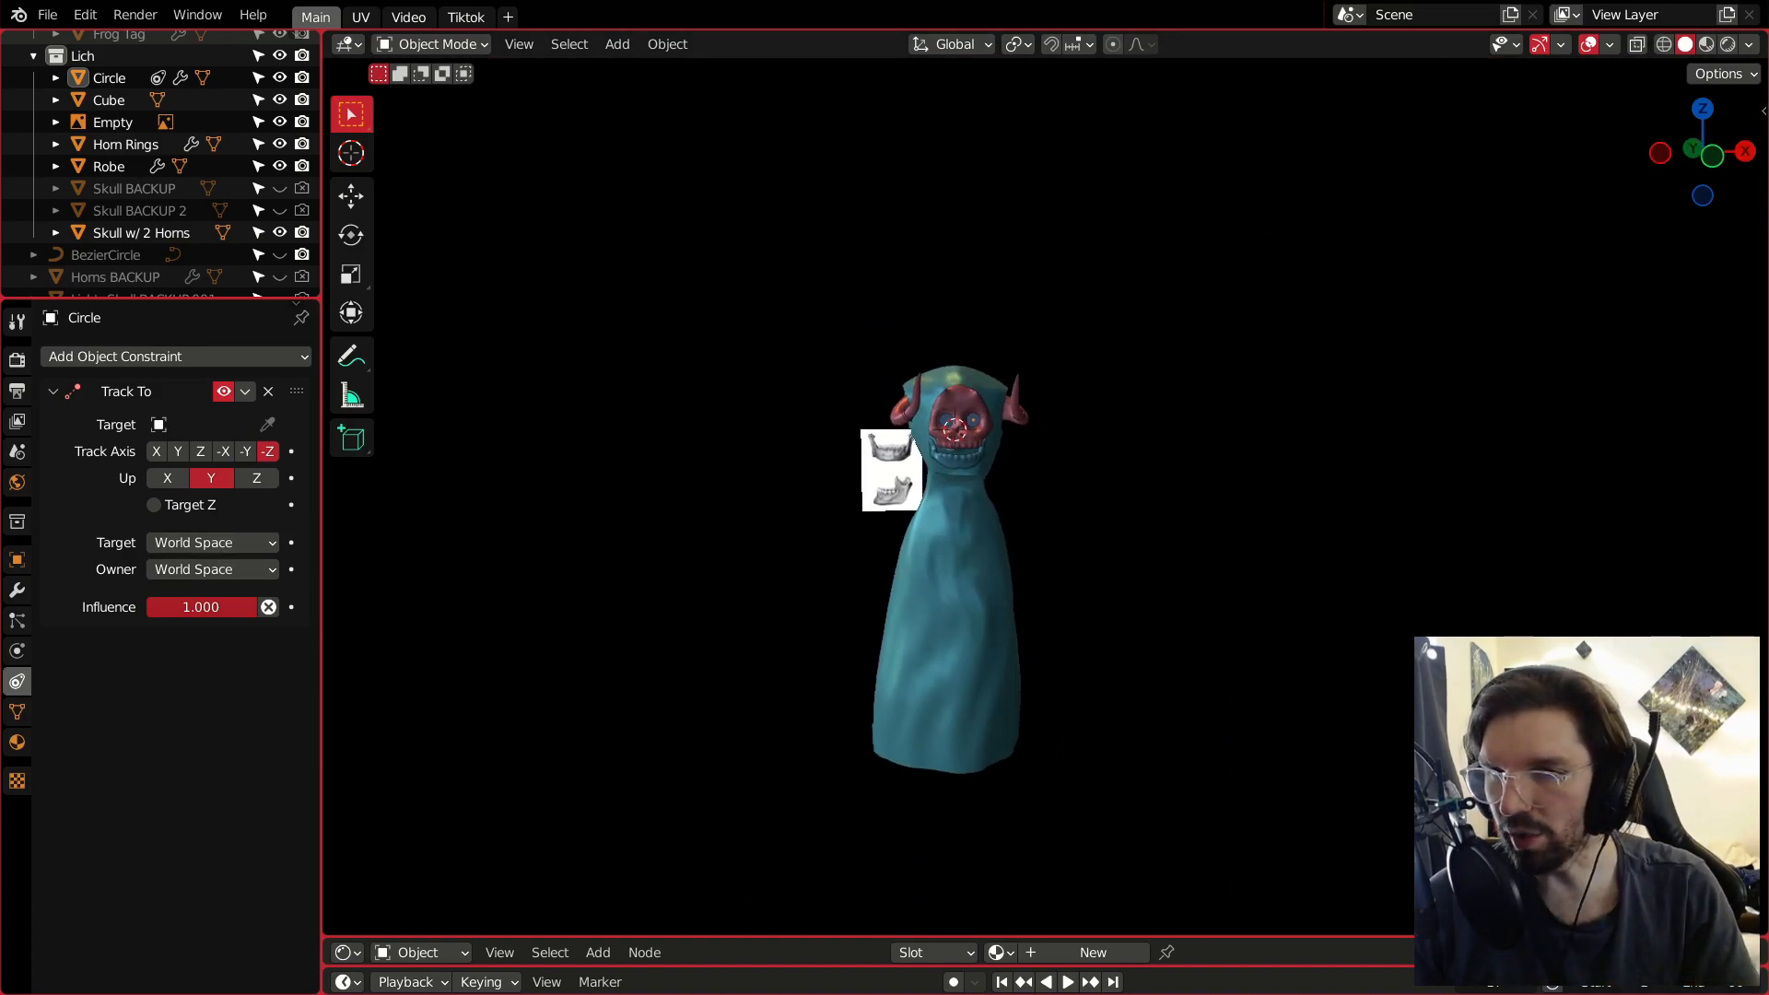
{"action": "scroll", "coordinate": [990, 406], "scroll_direction": "up", "scroll_amount": 6}
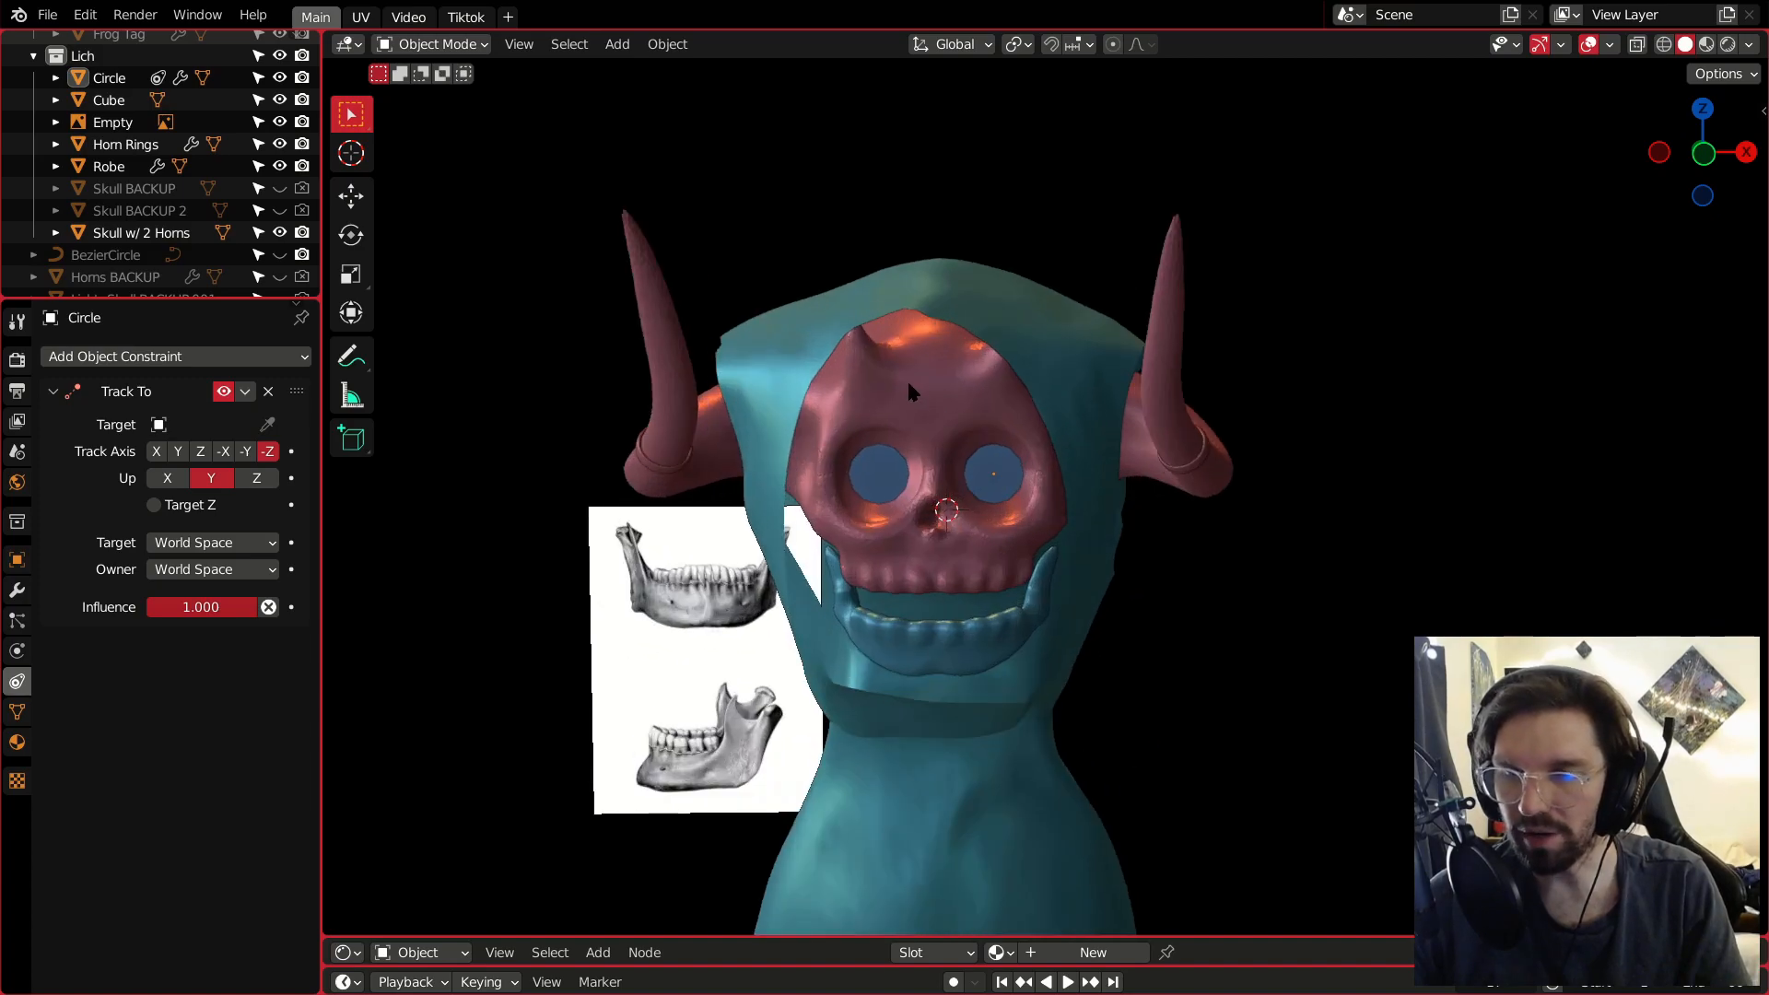
{"action": "scroll", "coordinate": [906, 378], "scroll_direction": "down", "scroll_amount": 5}
{"action": "left_click", "coordinate": [617, 45]}
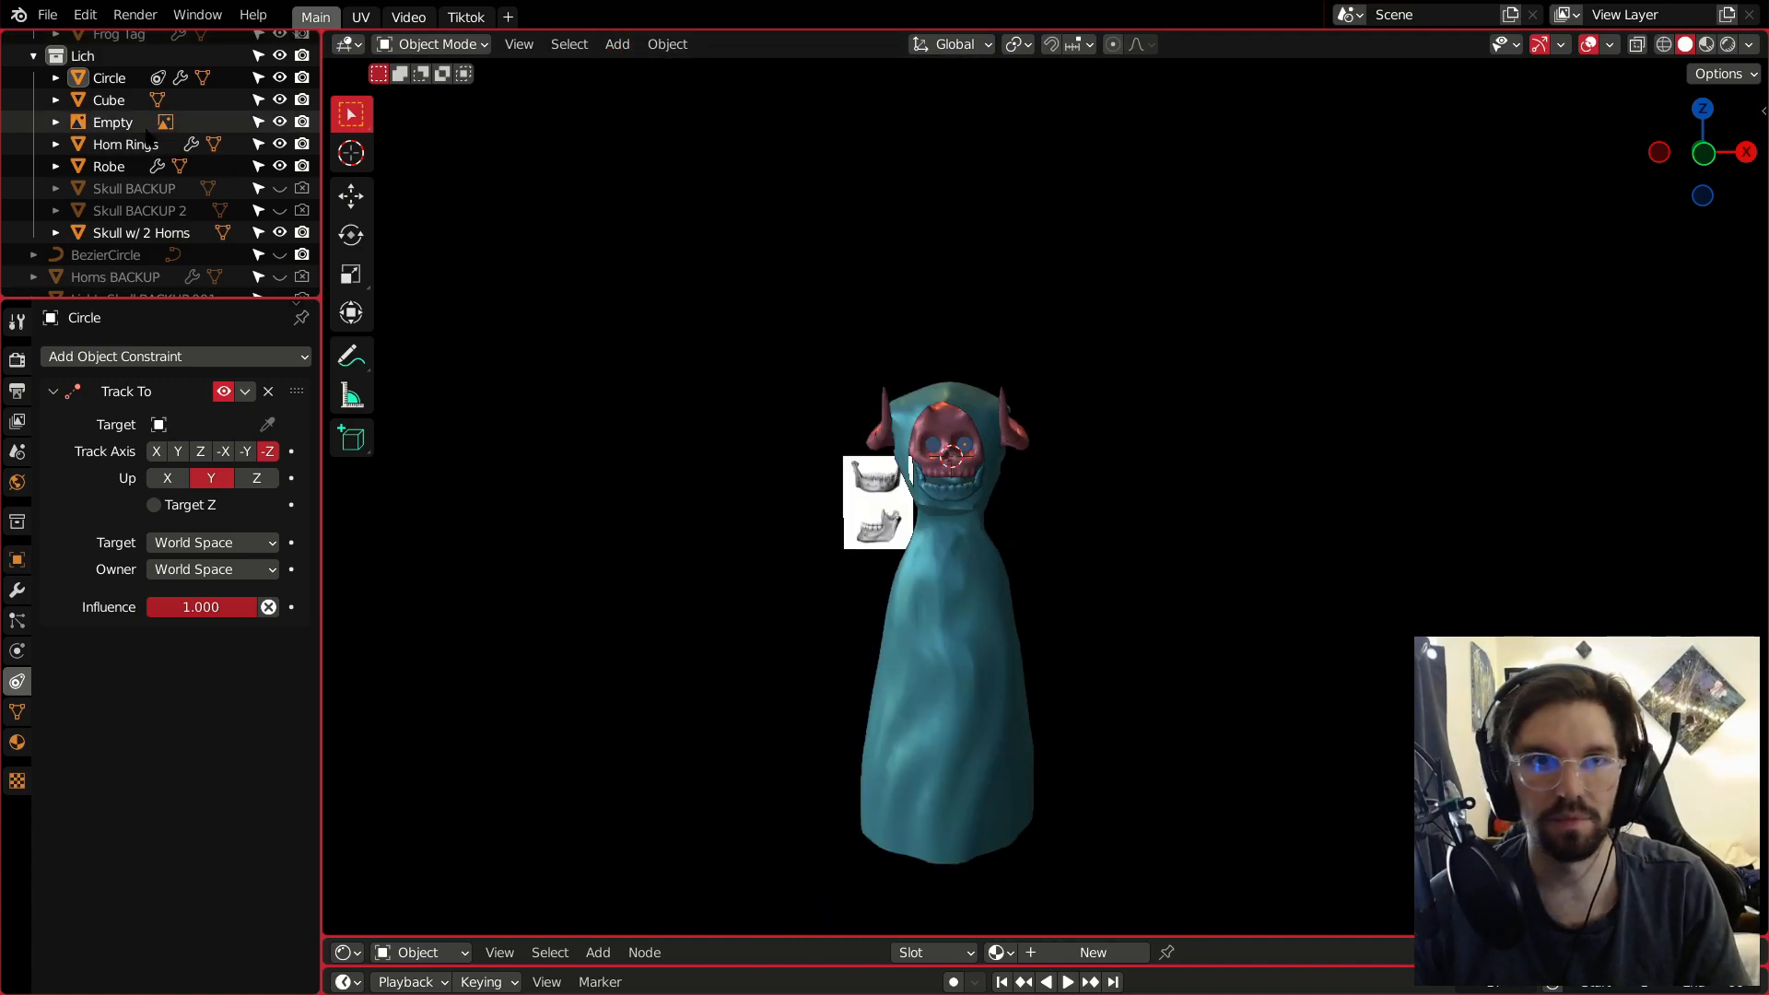
{"action": "scroll", "coordinate": [168, 124], "scroll_direction": "up", "scroll_amount": 5}
{"action": "scroll", "coordinate": [175, 125], "scroll_direction": "down", "scroll_amount": 8}
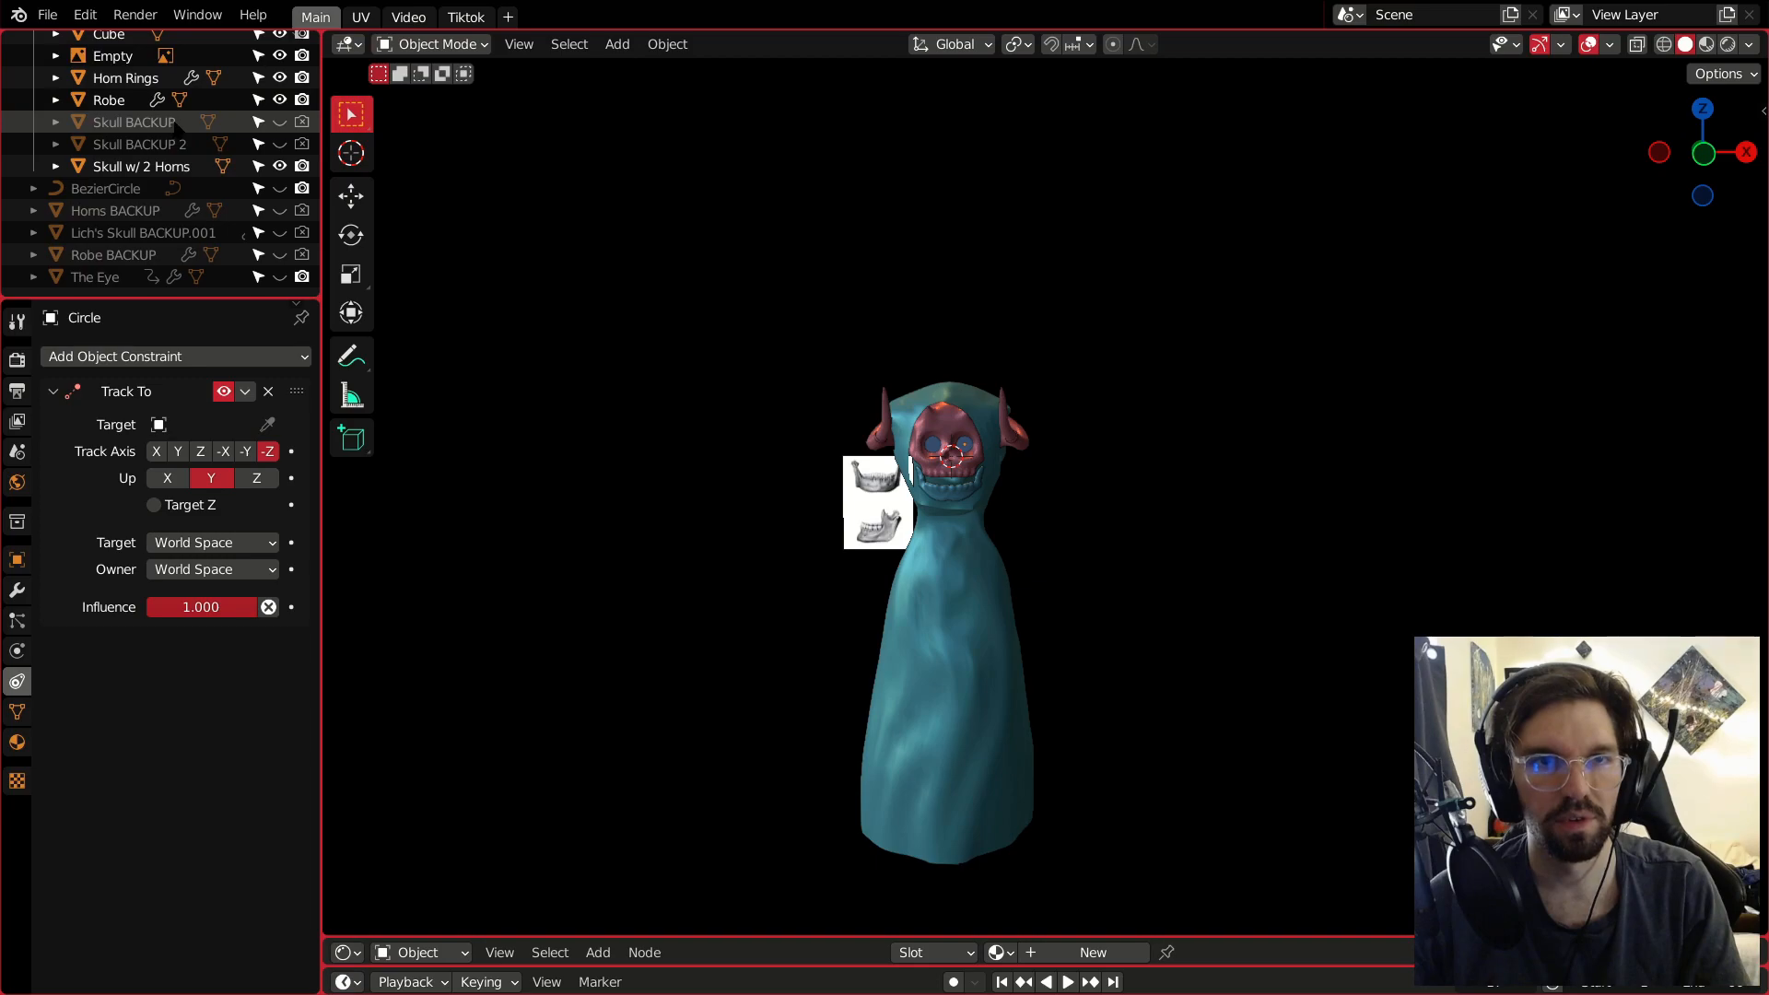
{"action": "scroll", "coordinate": [178, 125], "scroll_direction": "up", "scroll_amount": 8}
{"action": "left_click", "coordinate": [230, 423]}
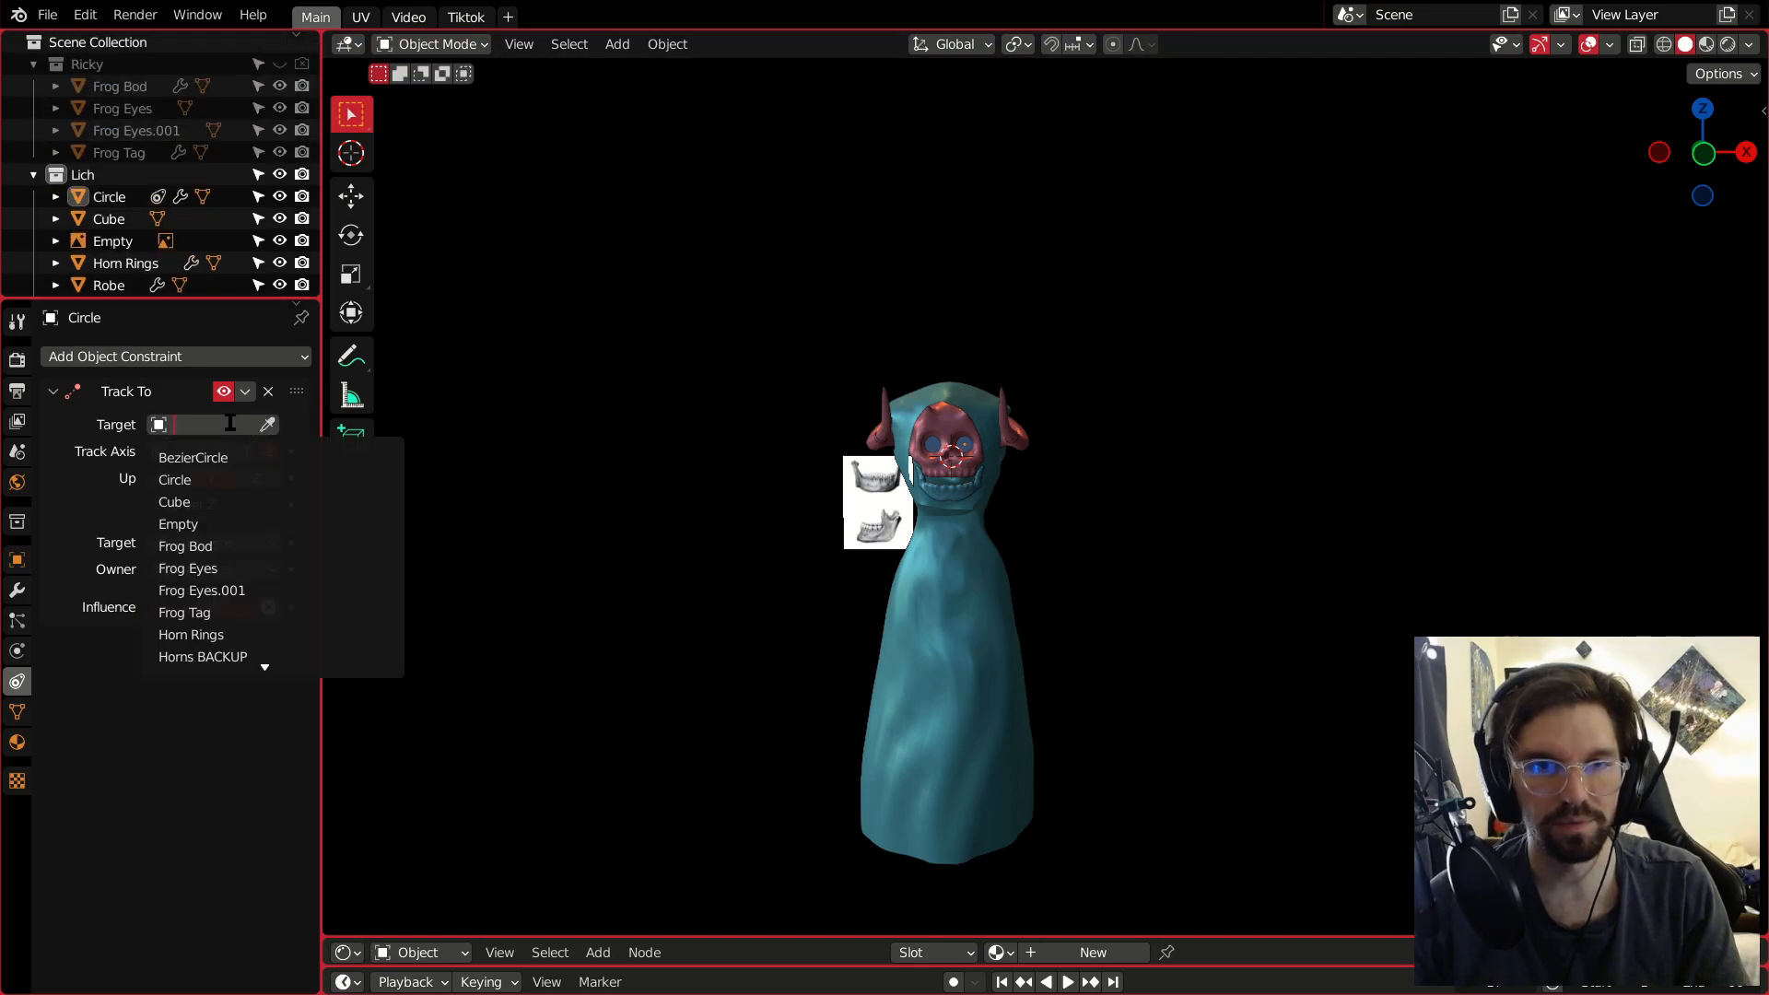
{"action": "left_click", "coordinate": [618, 44]}
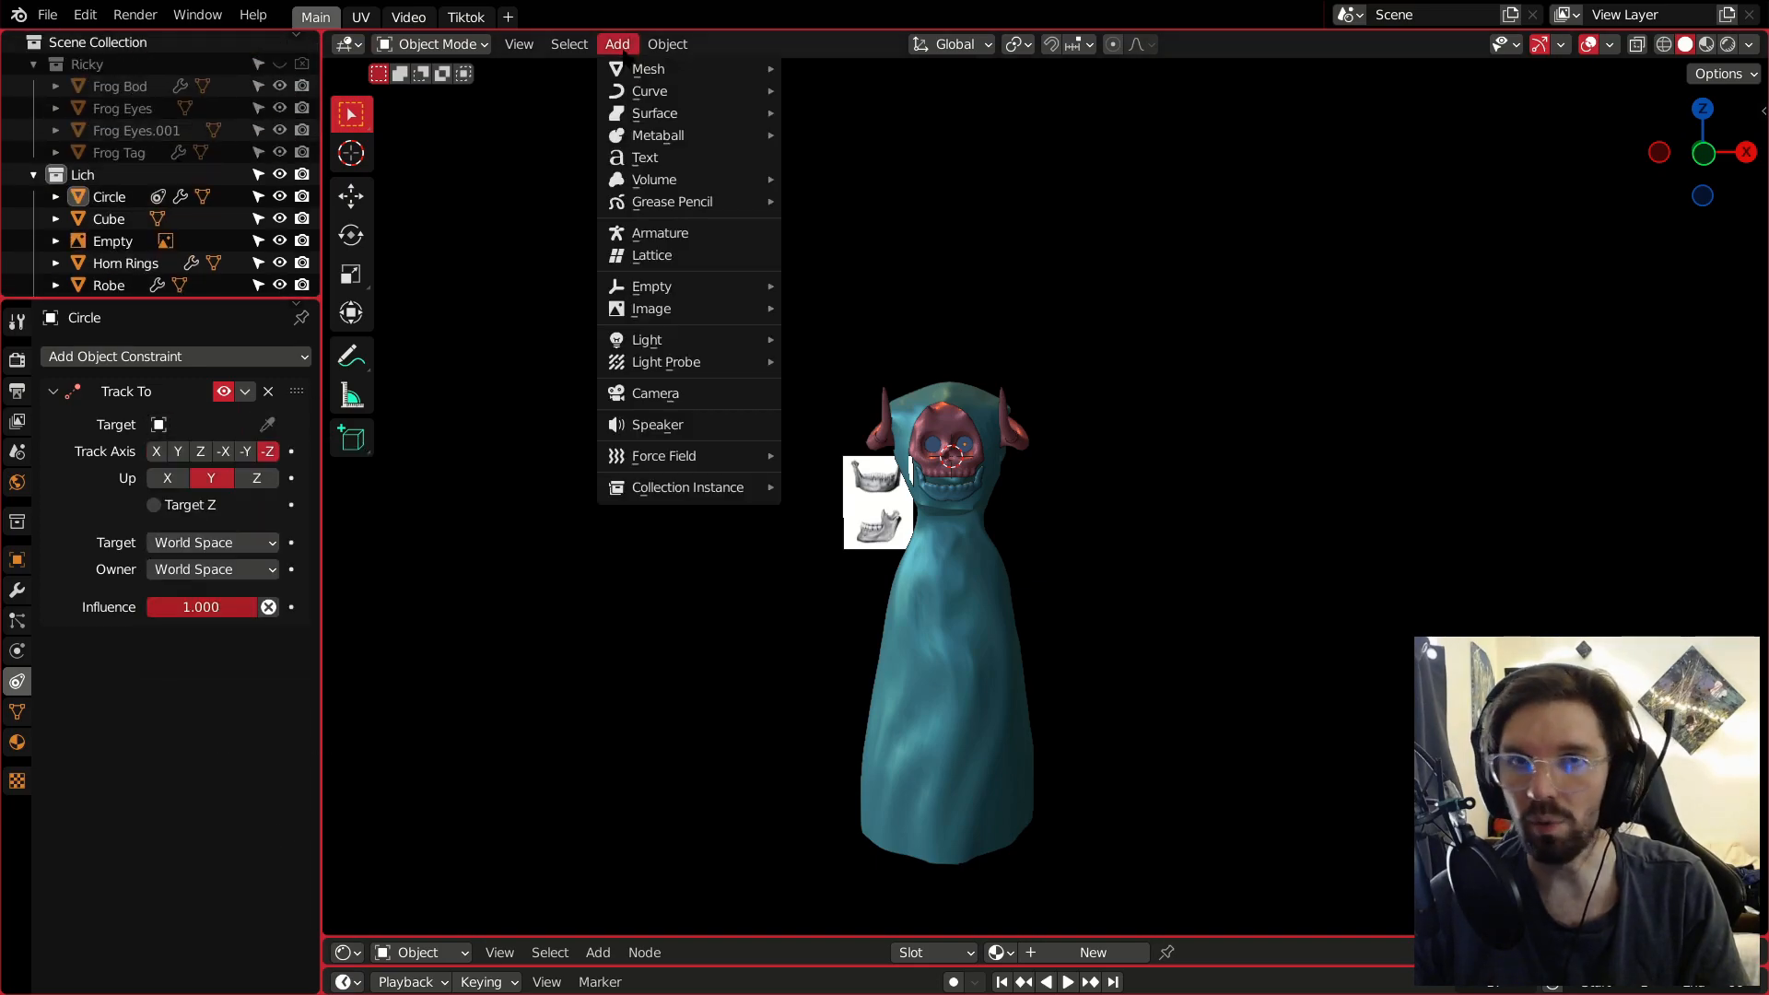
{"action": "left_click", "coordinate": [671, 393]}
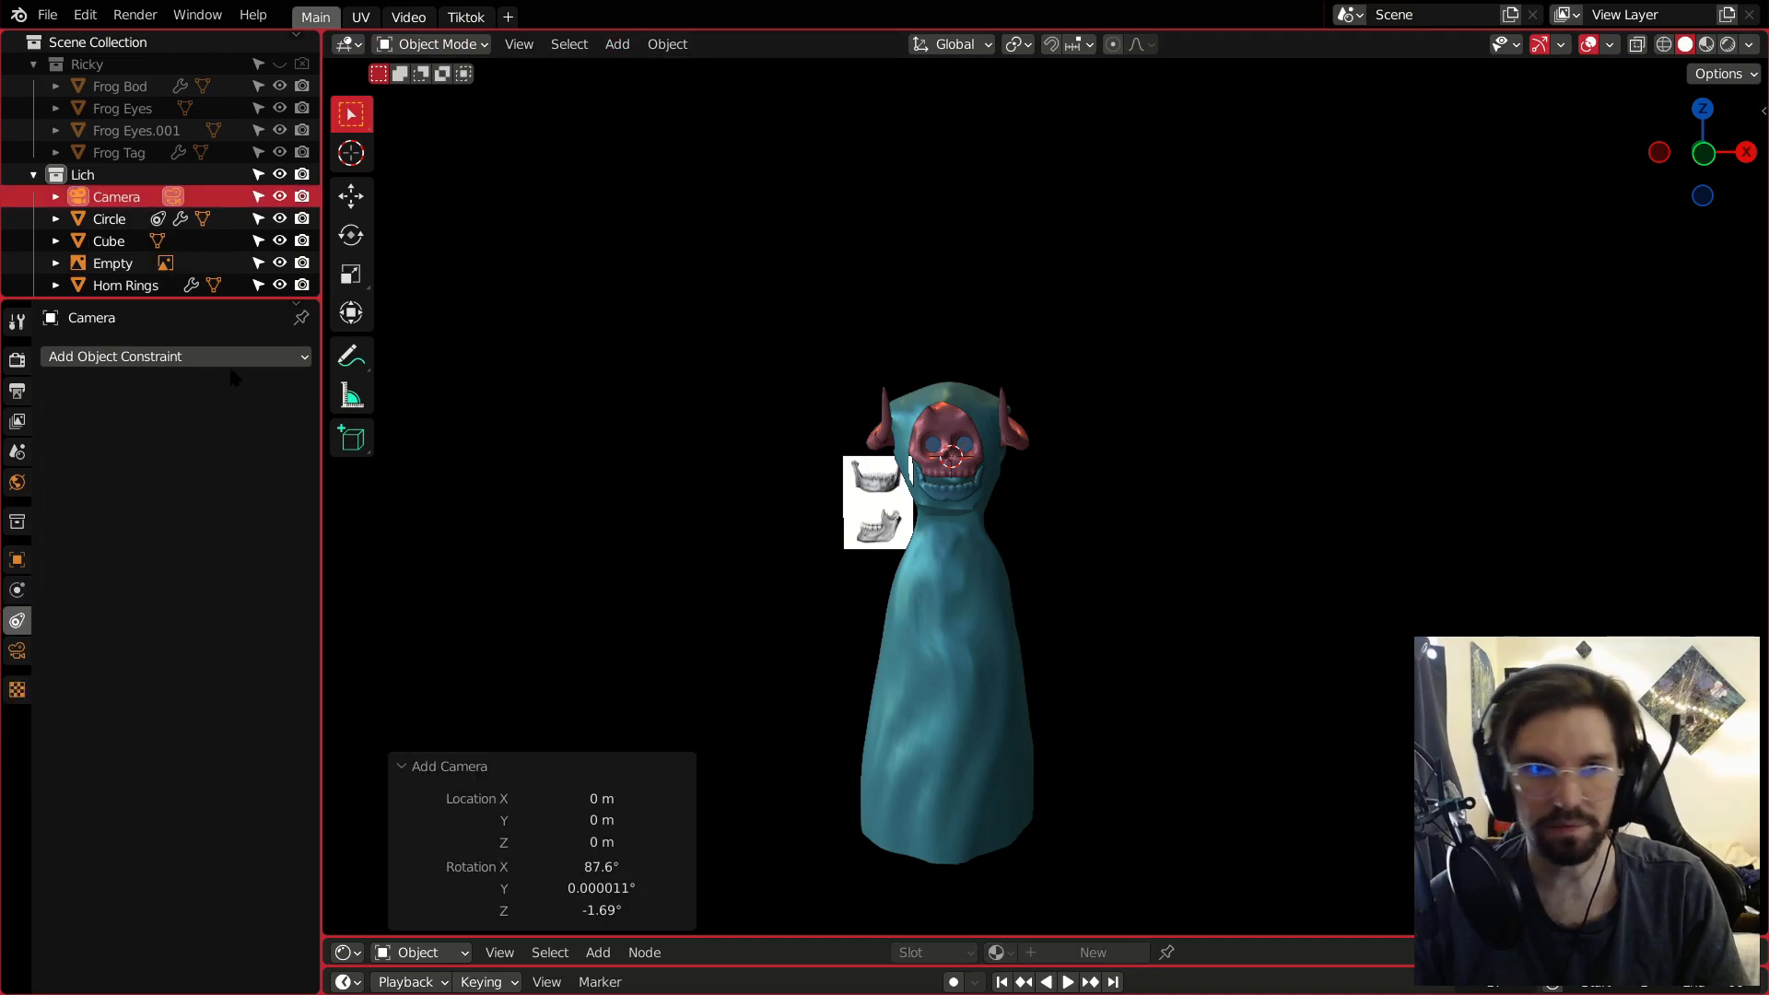
Select the new camera inside the head and move it along Y out in front of the lich.
{"action": "scroll", "coordinate": [948, 439], "scroll_direction": "up", "scroll_amount": 6}
{"action": "scroll", "coordinate": [1025, 429], "scroll_direction": "down", "scroll_amount": 4}
{"action": "scroll", "coordinate": [1023, 421], "scroll_direction": "down", "scroll_amount": 5}
{"action": "middle_click_drag", "start_coordinate": [1023, 424], "coordinate": [942, 443]}
{"action": "middle_click_drag", "start_coordinate": [1032, 487], "coordinate": [985, 508]}
{"action": "right_click", "coordinate": [1056, 480]}
{"action": "left_click", "coordinate": [1097, 424]}
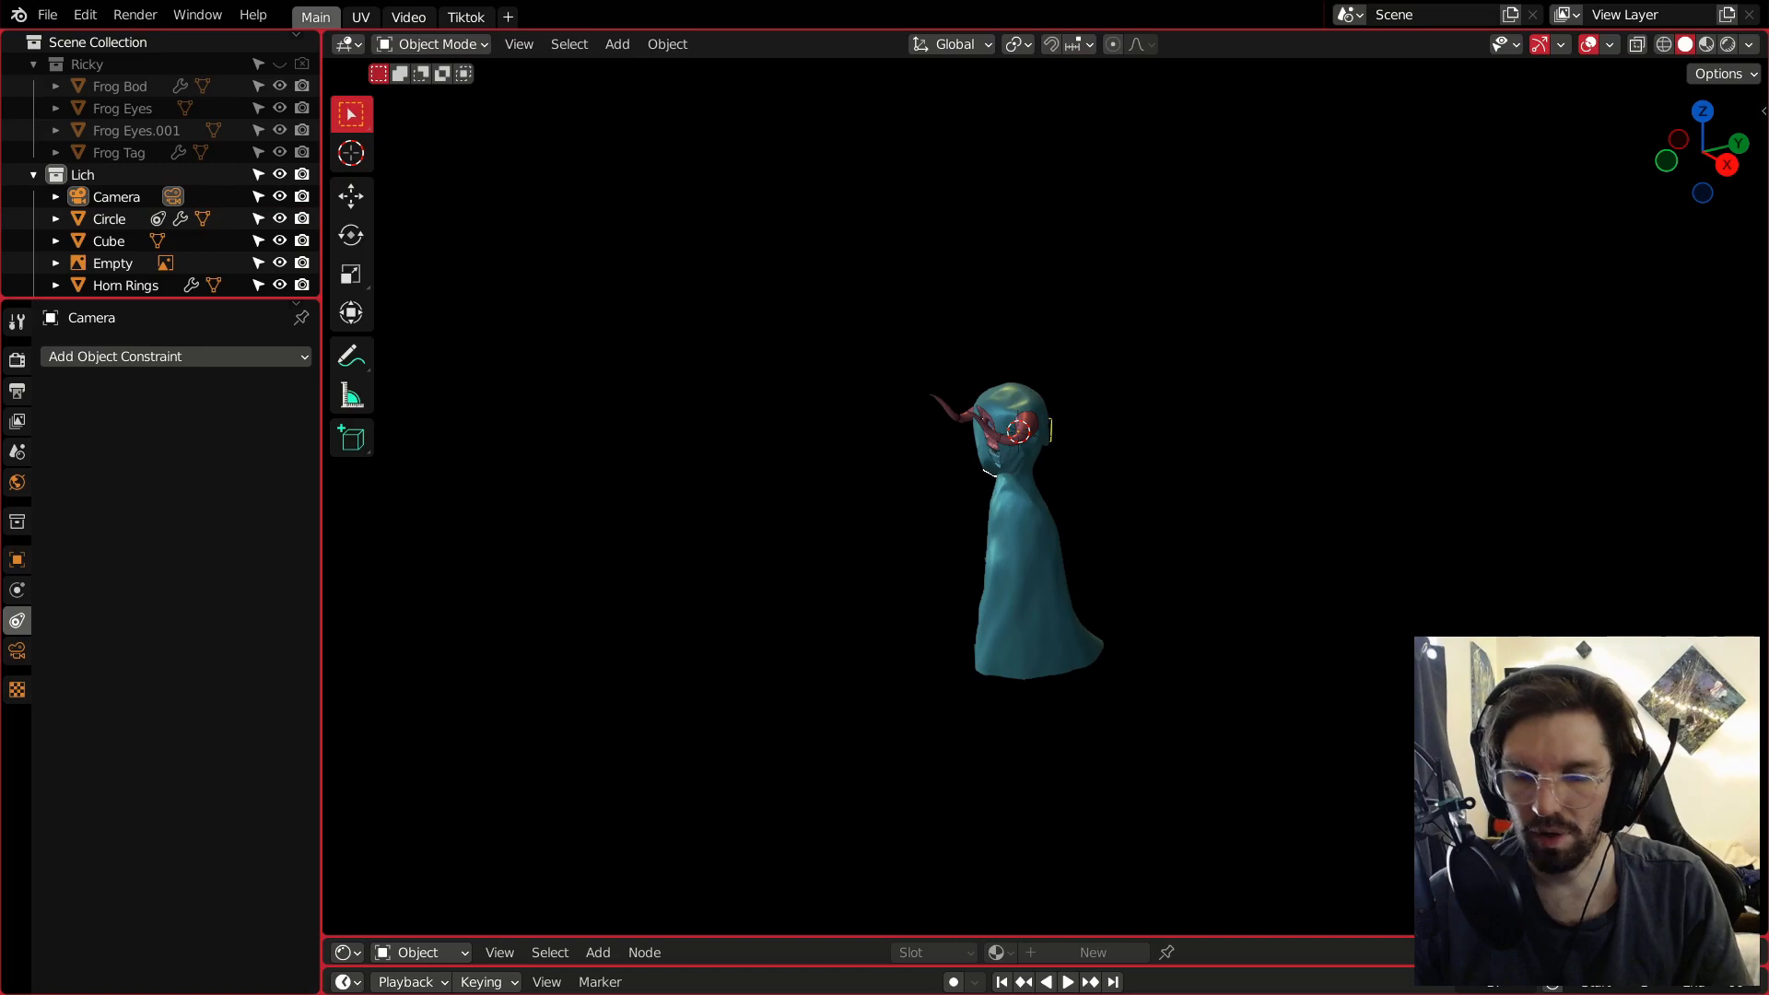
{"action": "scroll", "coordinate": [1110, 420], "scroll_direction": "up", "scroll_amount": 4}
{"action": "left_click", "coordinate": [995, 437]}
{"action": "key", "text": "g"}
{"action": "key", "text": "y"}
{"action": "left_click", "coordinate": [594, 493]}
Adjust the camera's distance from the skull along Y.
{"action": "scroll", "coordinate": [834, 470], "scroll_direction": "up", "scroll_amount": 3}
{"action": "middle_click_drag", "start_coordinate": [794, 438], "coordinate": [1336, 502]}
{"action": "key", "text": "g"}
{"action": "key", "text": "y"}
{"action": "left_click", "coordinate": [671, 501]}
Set Camera as the target of the eye disc's Track To constraint and deselect the disc.
{"action": "scroll", "coordinate": [761, 446], "scroll_direction": "up", "scroll_amount": 5}
{"action": "middle_click_drag", "start_coordinate": [957, 415], "coordinate": [997, 420], "text": "shift"}
{"action": "left_click", "coordinate": [1023, 383]}
{"action": "scroll", "coordinate": [1023, 384], "scroll_direction": "up", "scroll_amount": 1}
{"action": "left_click", "coordinate": [198, 424]}
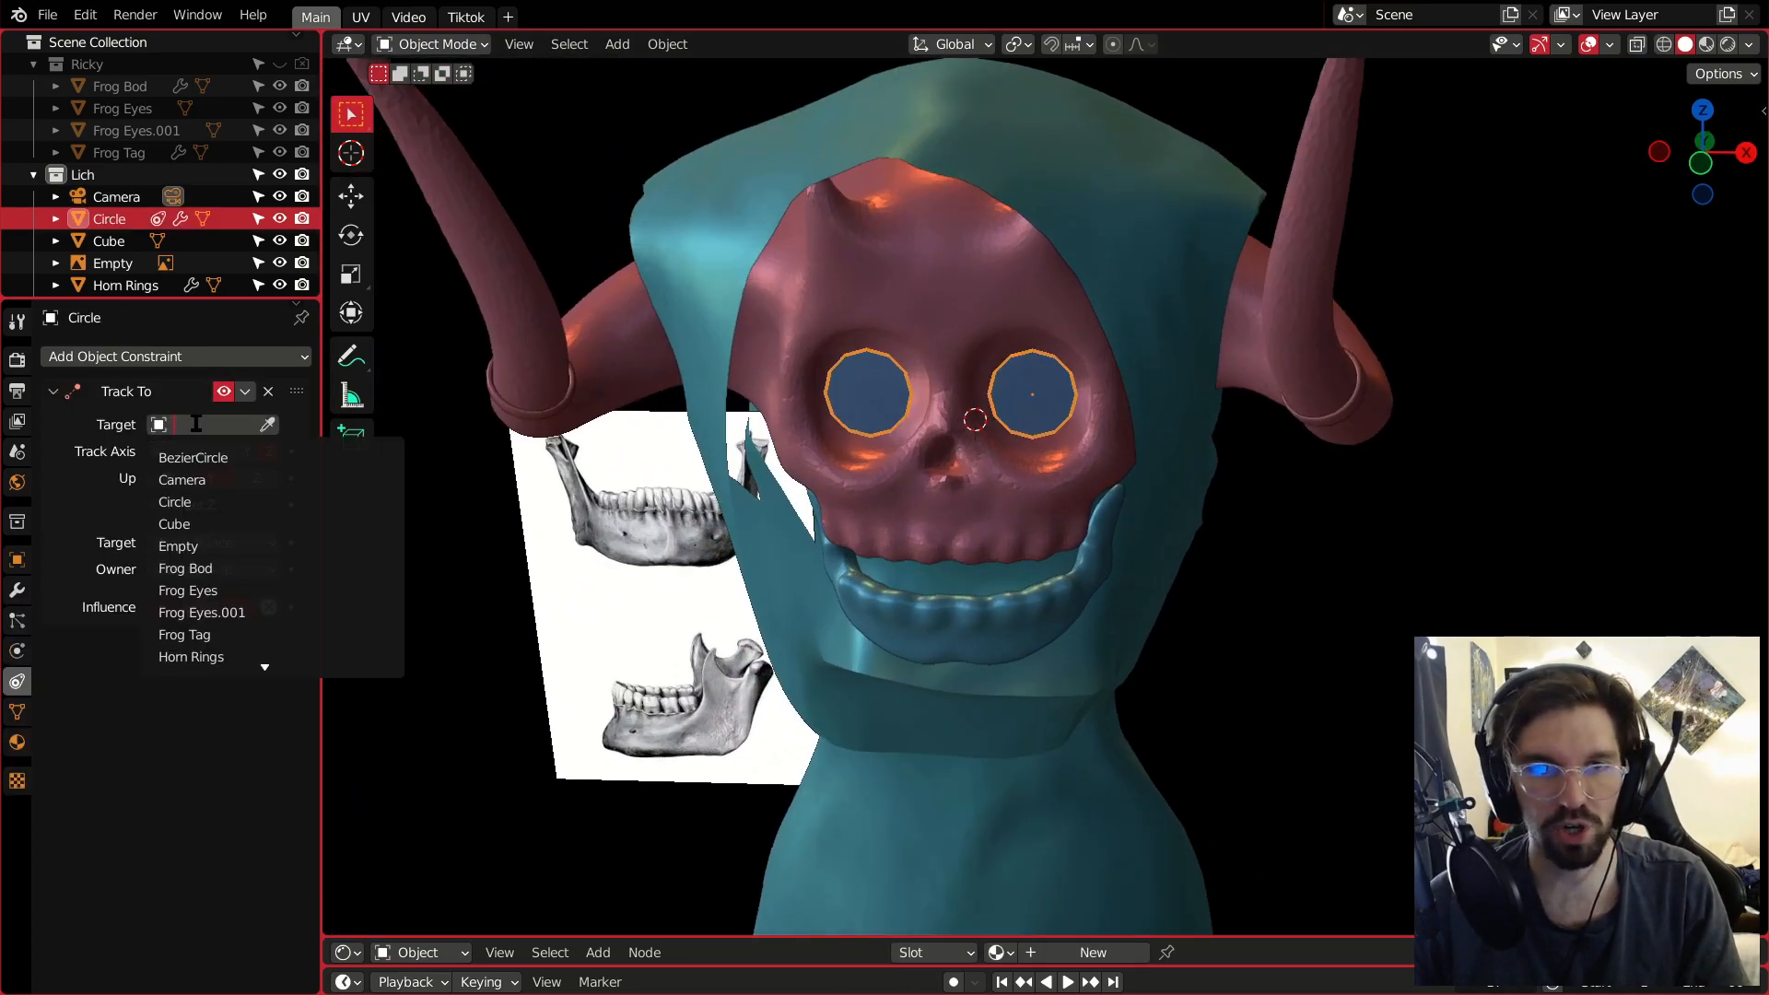
{"action": "left_click", "coordinate": [211, 481]}
{"action": "key", "text": "alt+a"}
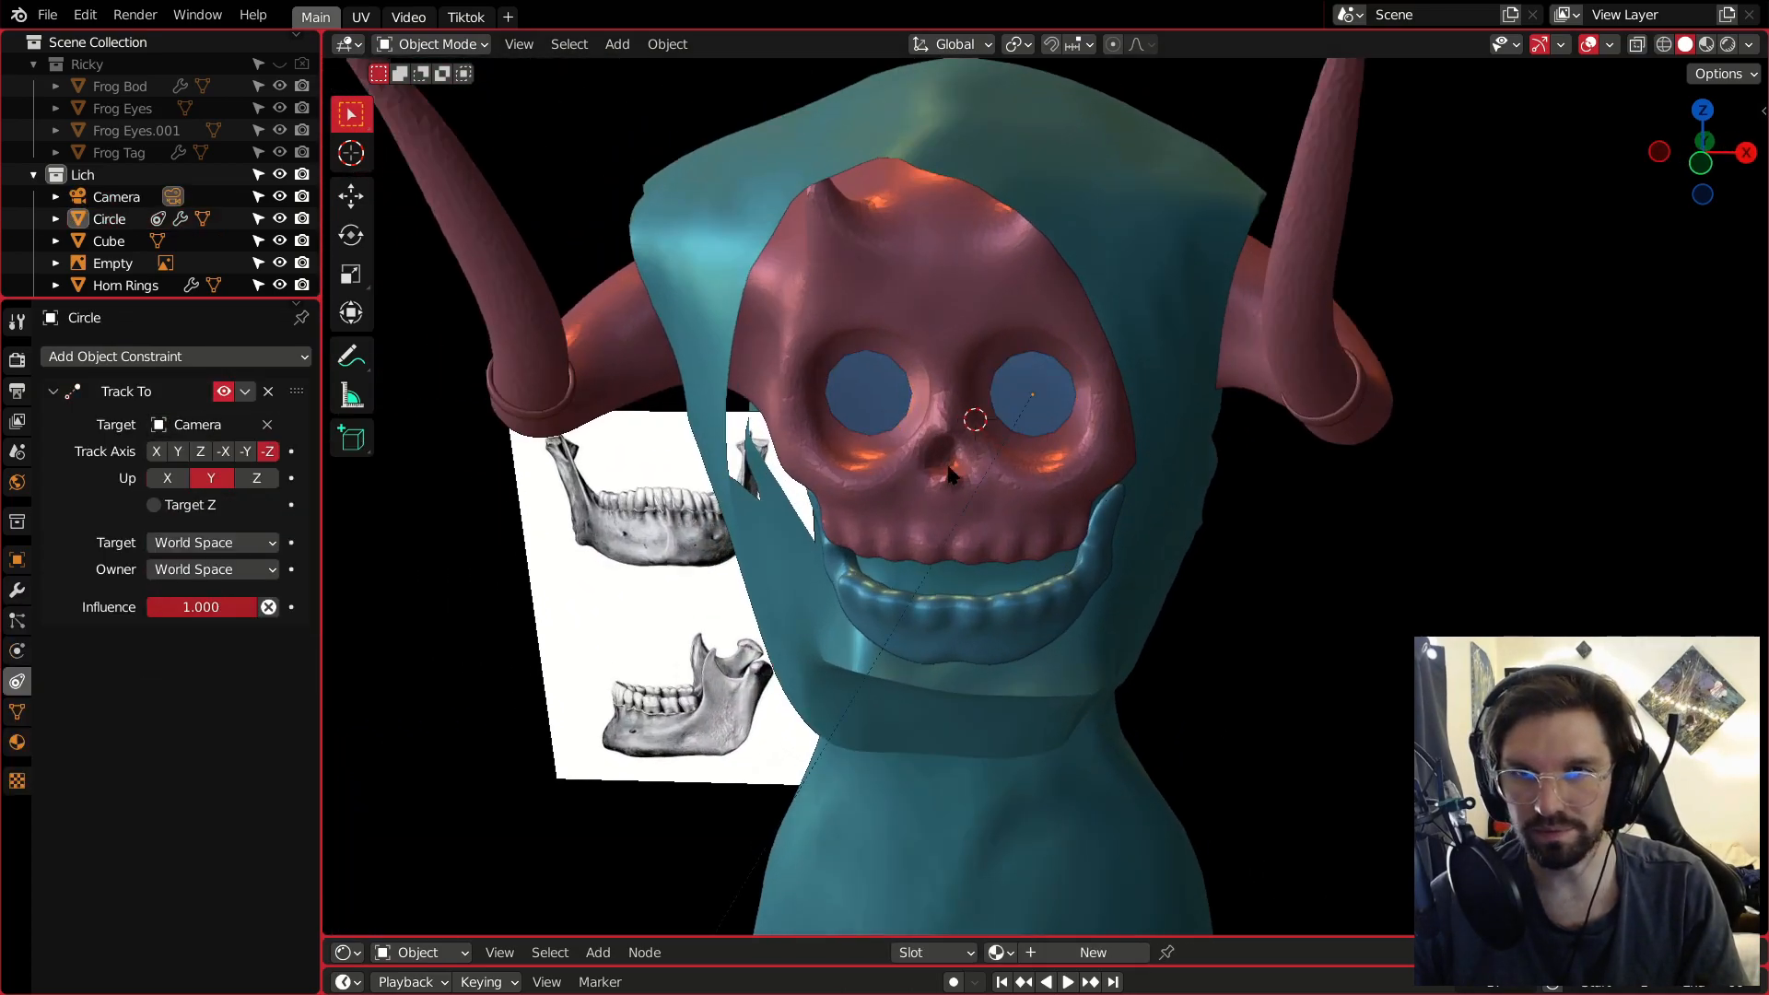
Look through the camera, enable locking Camera to View, and orbit to test how the eye discs follow.
{"action": "scroll", "coordinate": [963, 465], "scroll_direction": "down", "scroll_amount": 5}
{"action": "key", "text": "KP_0"}
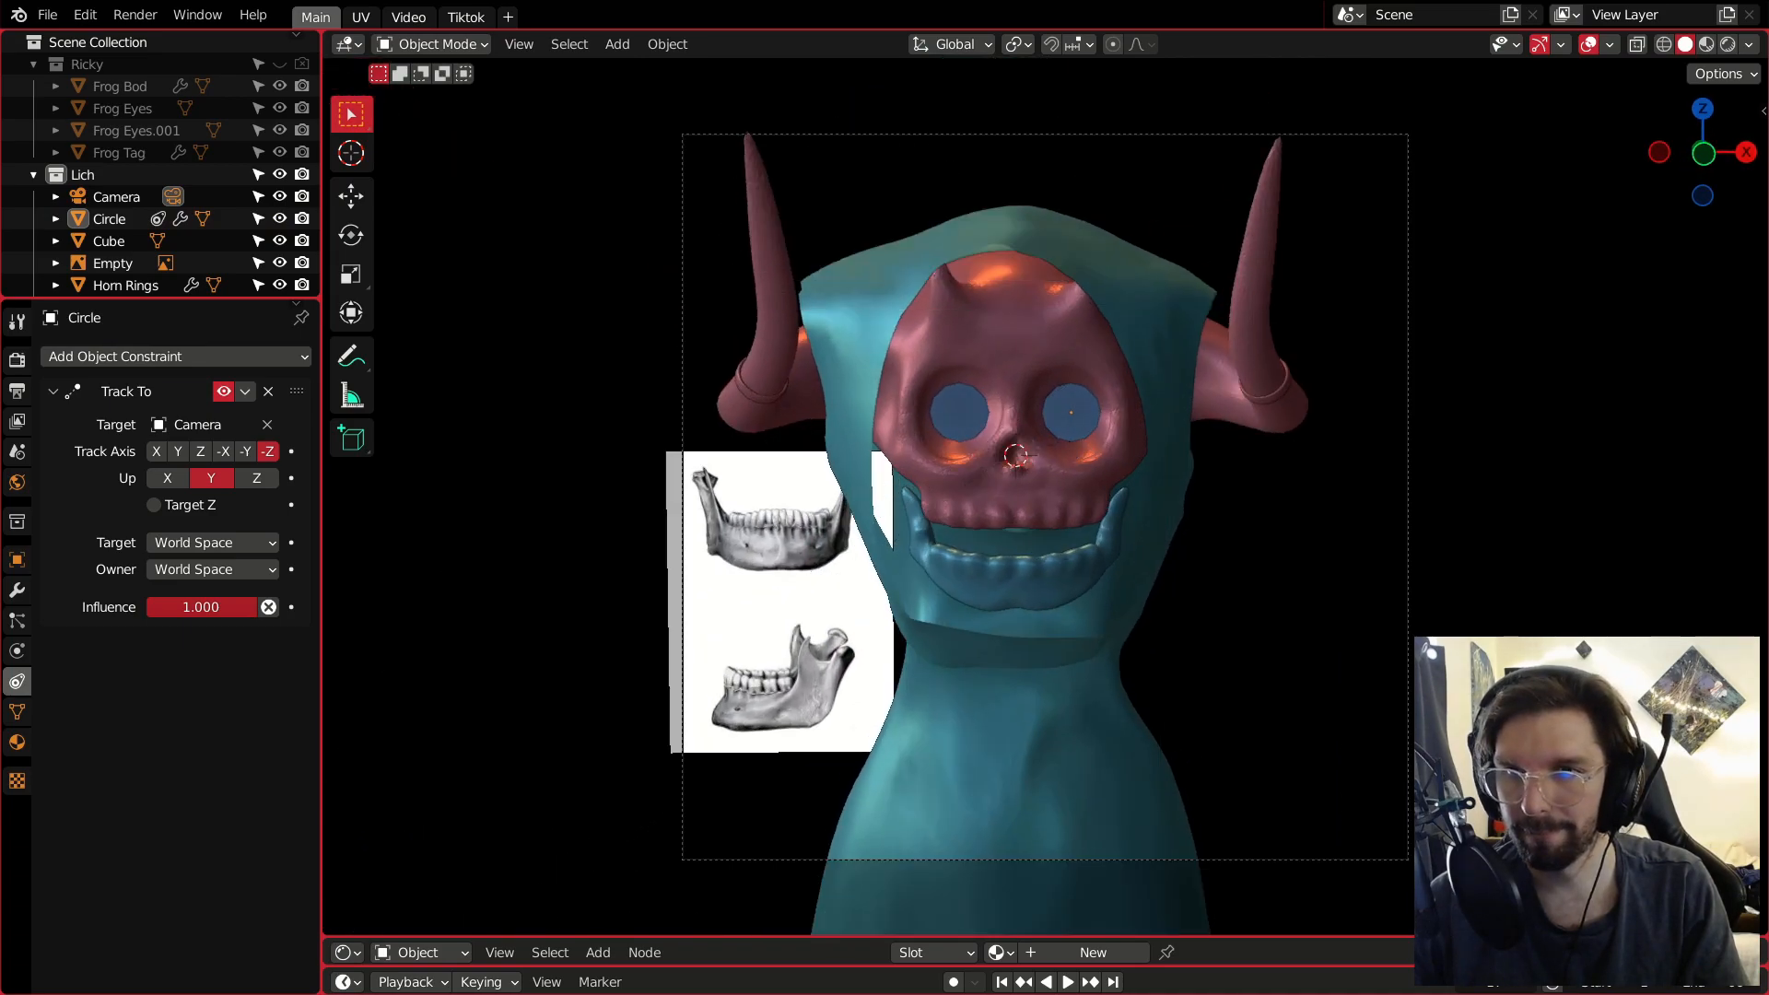
{"action": "left_click", "coordinate": [1762, 109]}
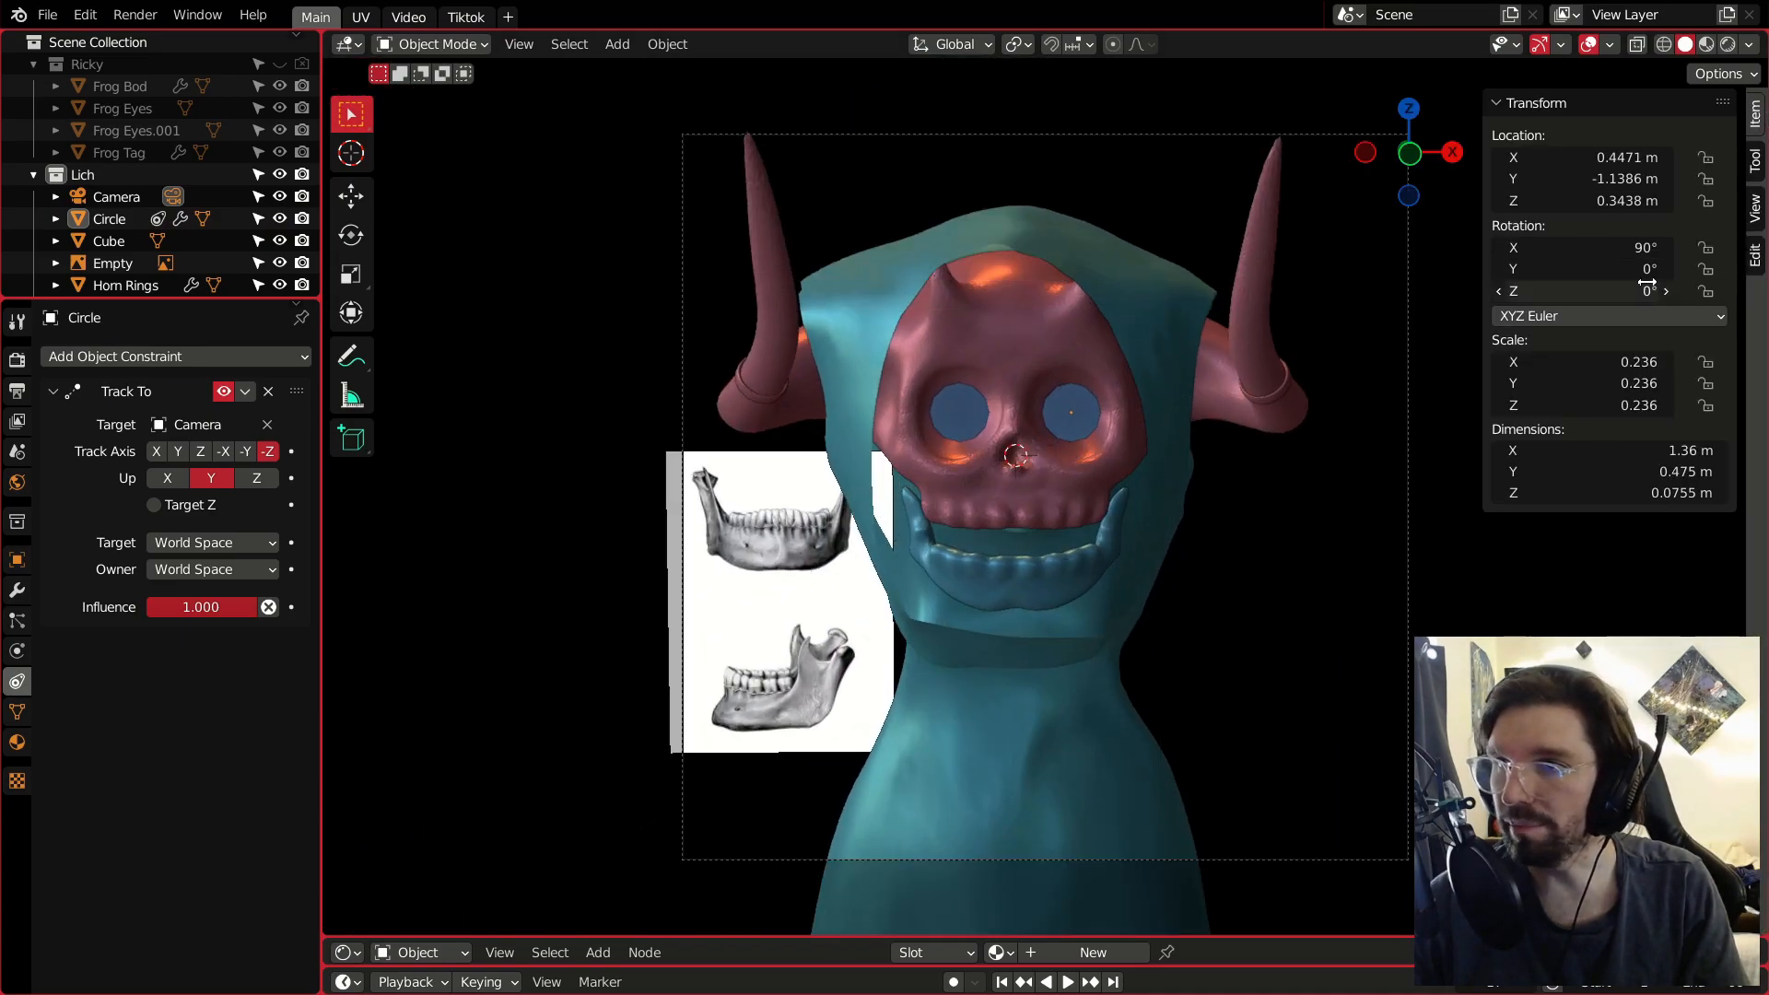
{"action": "left_click", "coordinate": [1756, 208]}
{"action": "left_click", "coordinate": [1599, 372]}
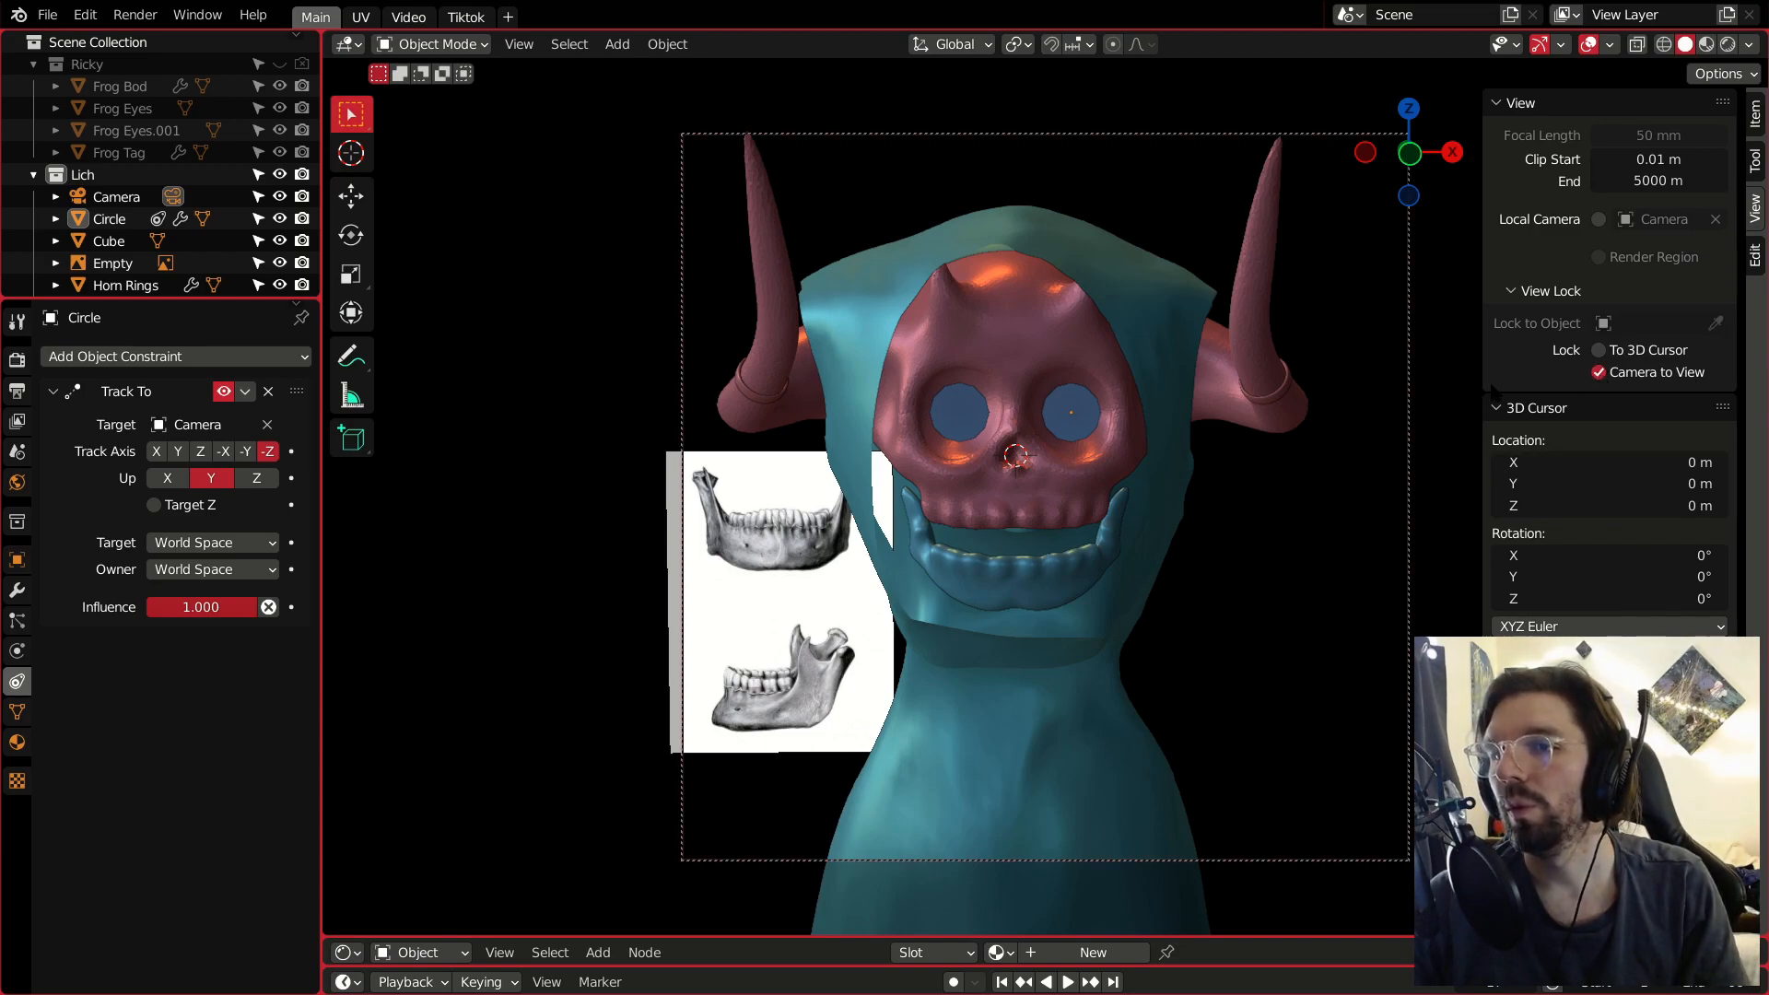
{"action": "left_click_drag", "start_coordinate": [1482, 385], "coordinate": [1761, 375]}
{"action": "mouse_move", "coordinate": [1290, 433]}
{"action": "middle_mouse_down"}
{"action": "mouse_move", "coordinate": [1198, 428]}
{"action": "mouse_move", "coordinate": [1262, 455]}
{"action": "mouse_move", "coordinate": [1392, 461]}
{"action": "mouse_move", "coordinate": [1209, 445]}
{"action": "mouse_move", "coordinate": [1419, 465]}
{"action": "mouse_move", "coordinate": [1247, 456]}
{"action": "mouse_move", "coordinate": [1296, 453]}
{"action": "middle_mouse_up"}
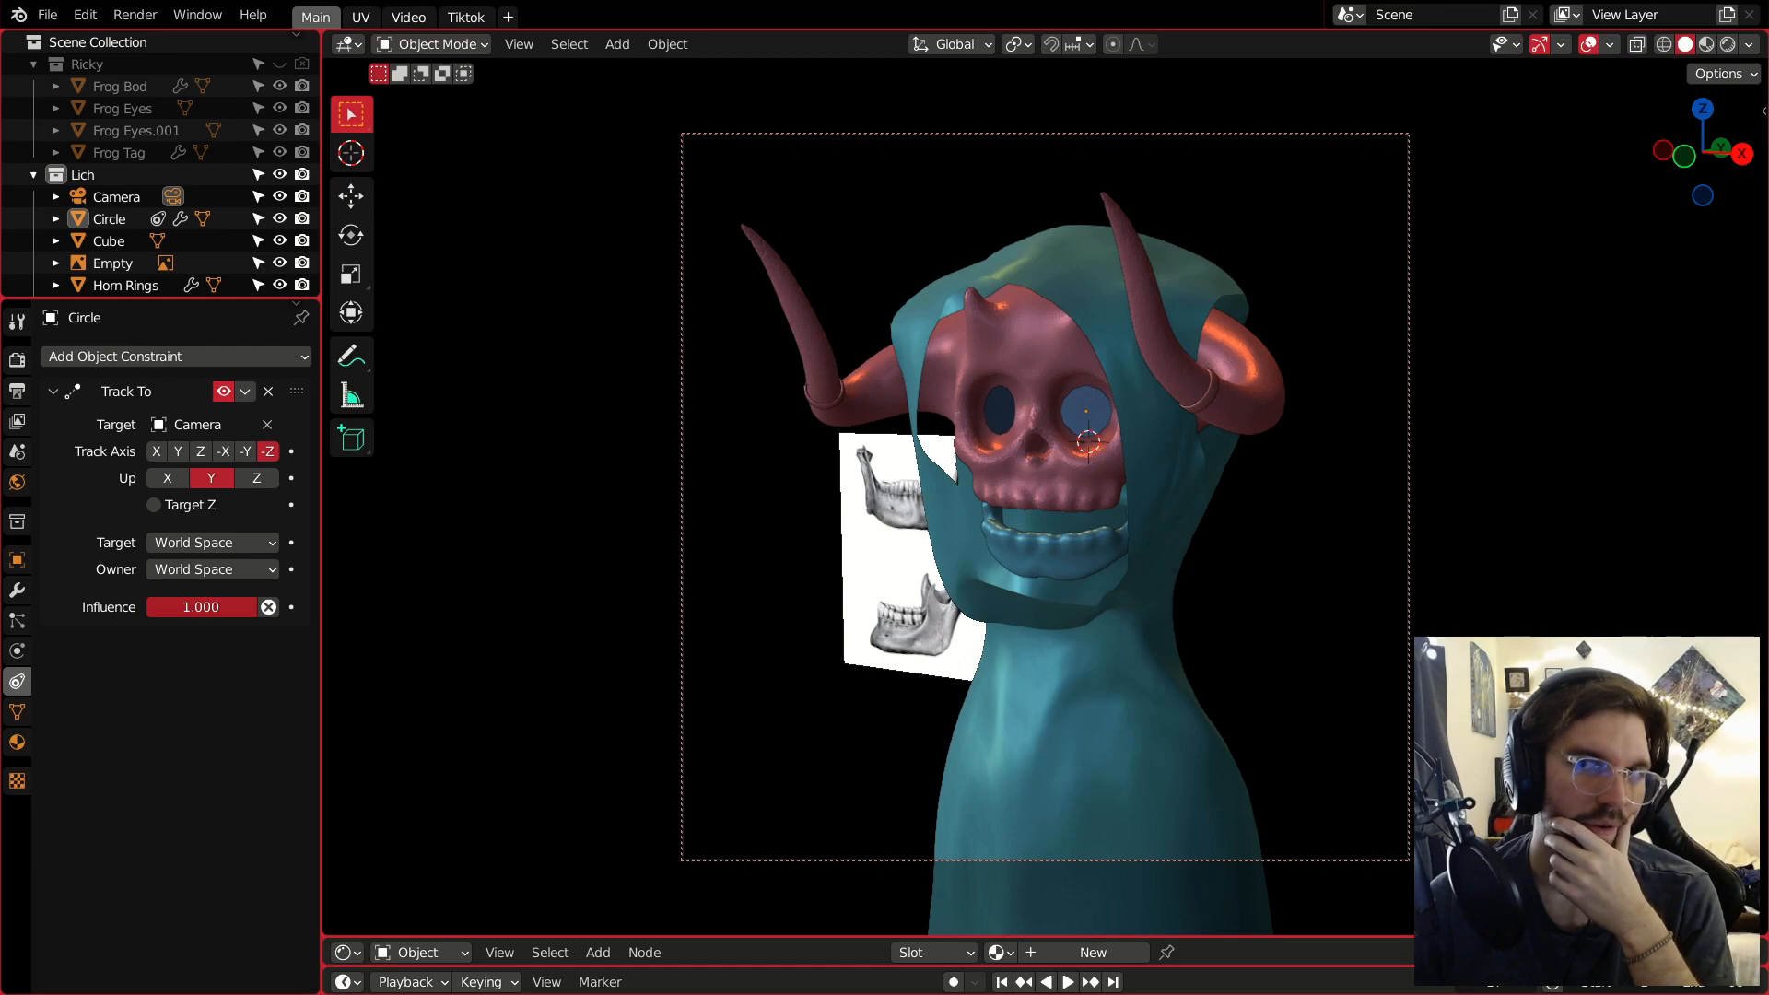
Select the eye discs and apply their Mirror modifier.
{"action": "scroll", "coordinate": [1061, 366], "scroll_direction": "up", "scroll_amount": 4}
{"action": "left_click", "coordinate": [1096, 446]}
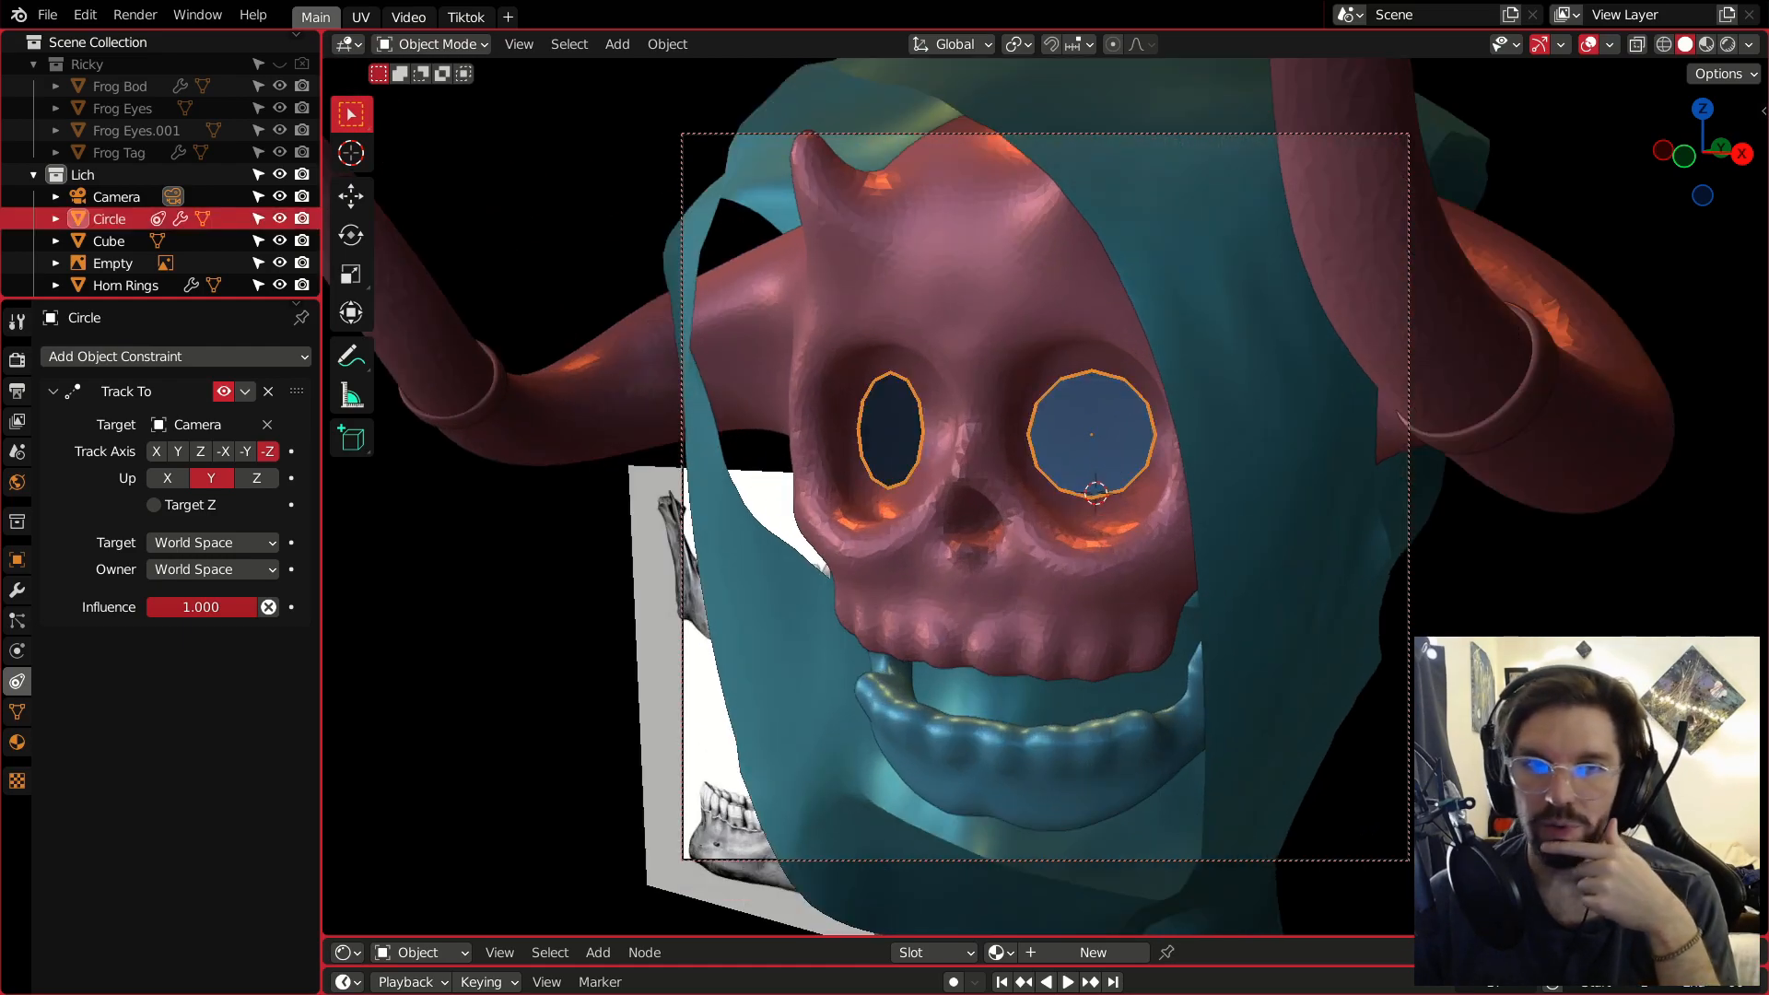
{"action": "left_click", "coordinate": [16, 589]}
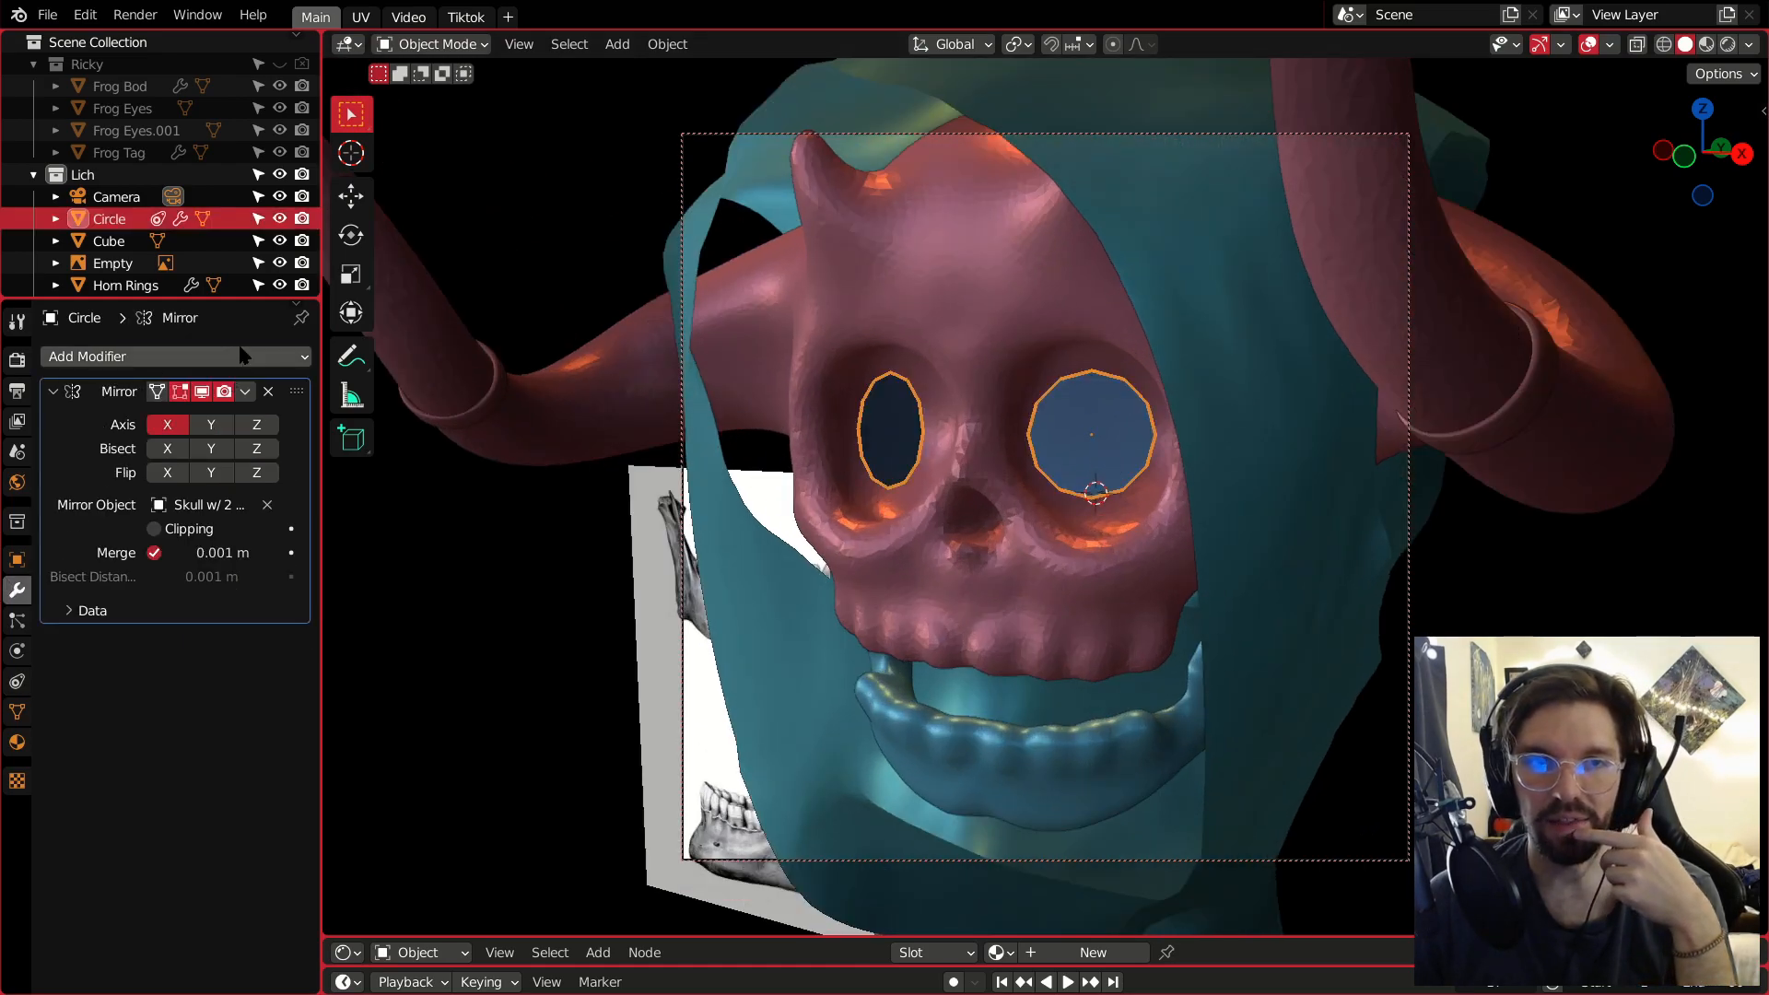
{"action": "scroll", "coordinate": [701, 405], "scroll_direction": "down", "scroll_amount": 6}
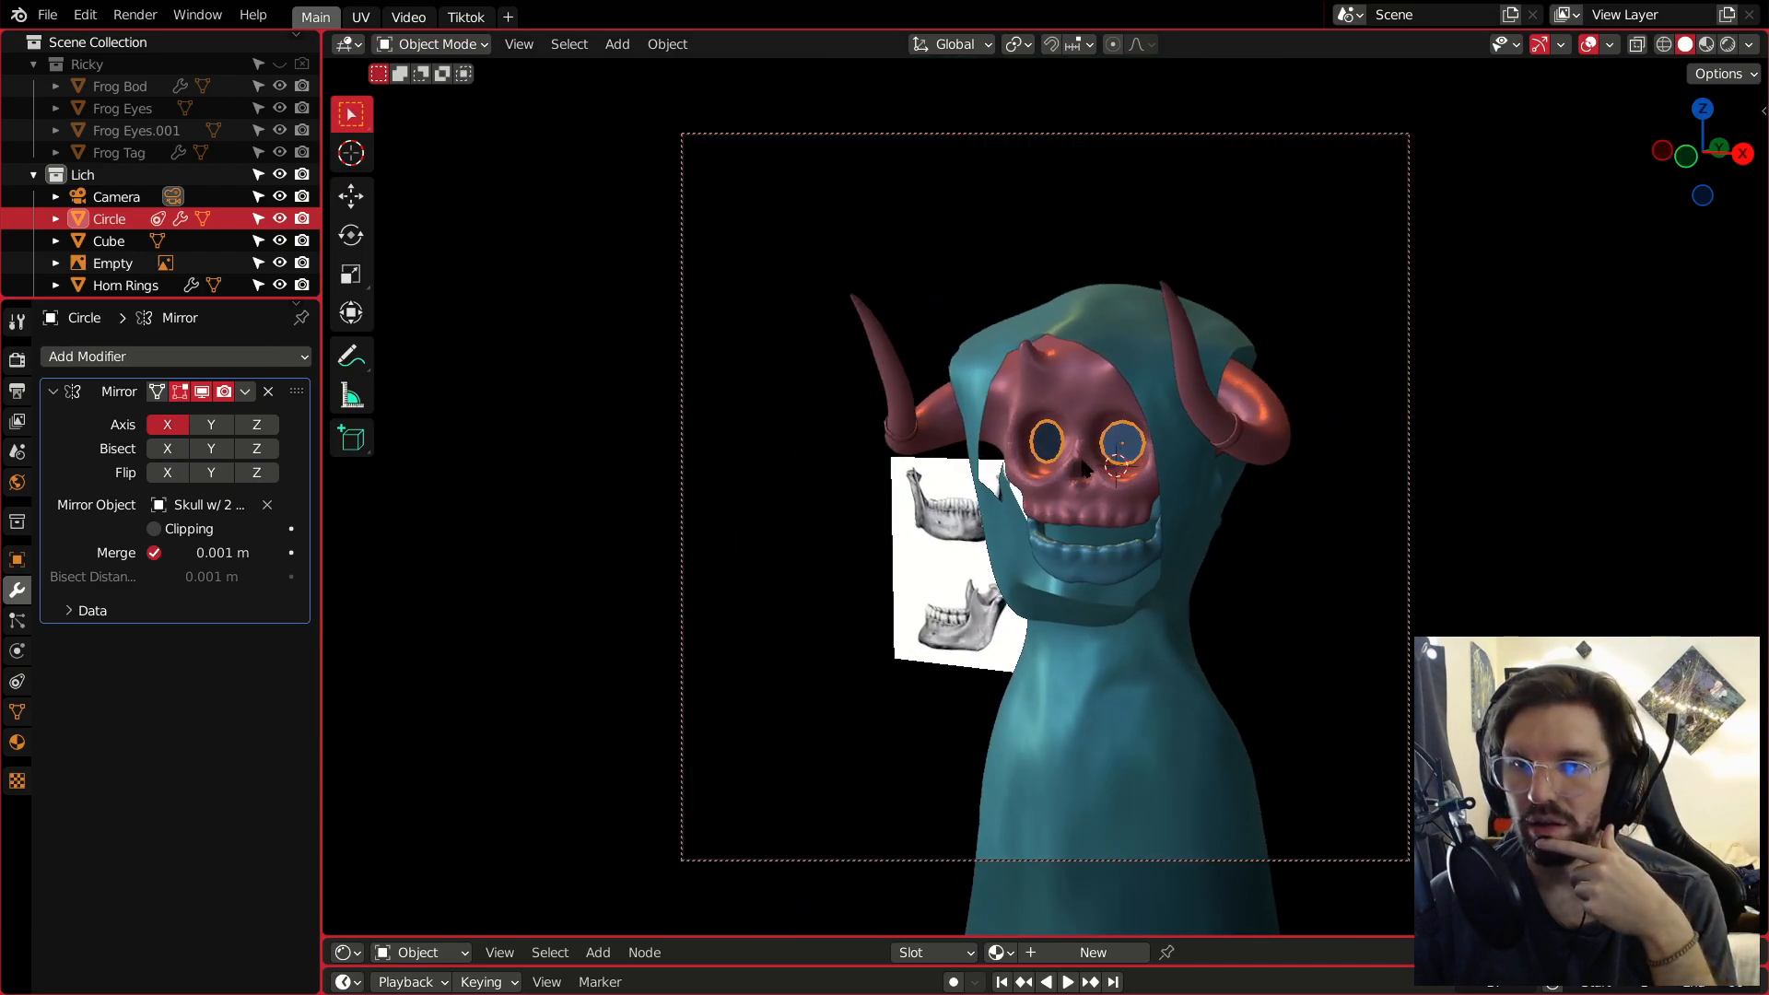
{"action": "left_click", "coordinate": [247, 392]}
{"action": "left_click", "coordinate": [287, 416]}
{"action": "mouse_move", "coordinate": [1091, 494]}
{"action": "middle_mouse_down"}
{"action": "mouse_move", "coordinate": [960, 495]}
{"action": "mouse_move", "coordinate": [1080, 495]}
{"action": "middle_mouse_up"}
{"action": "left_click", "coordinate": [462, 46]}
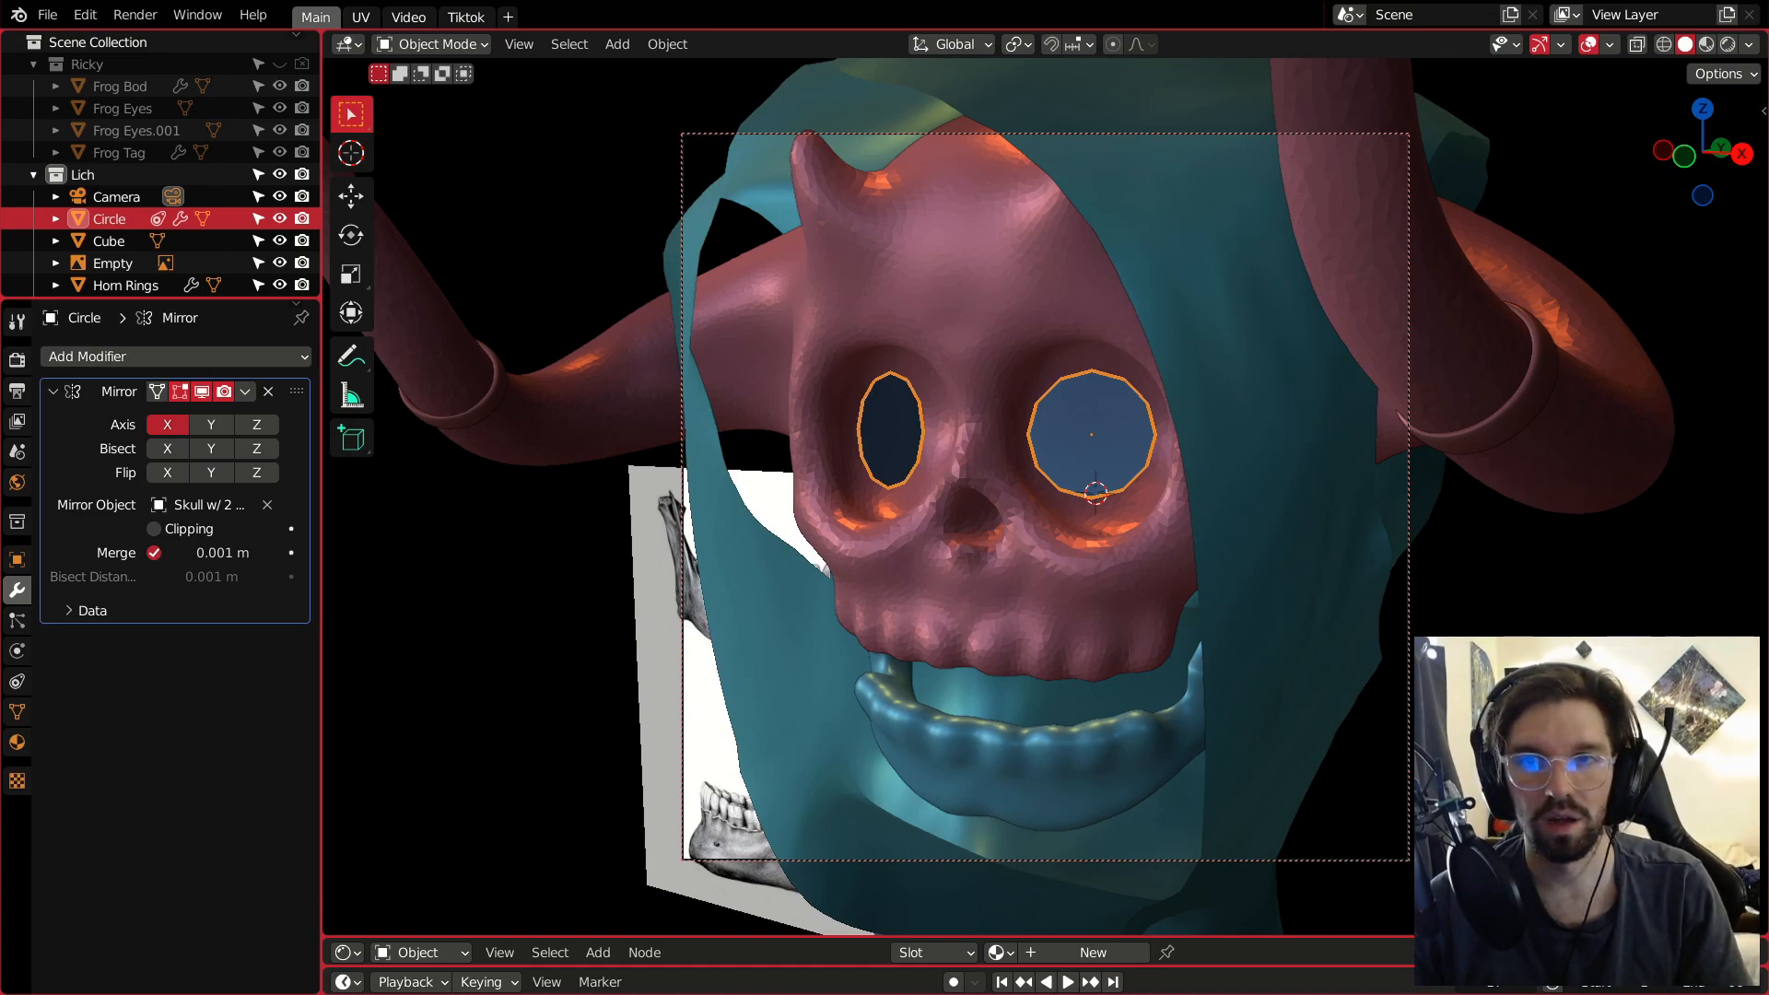
{"action": "left_click", "coordinate": [247, 391]}
{"action": "left_click", "coordinate": [277, 411]}
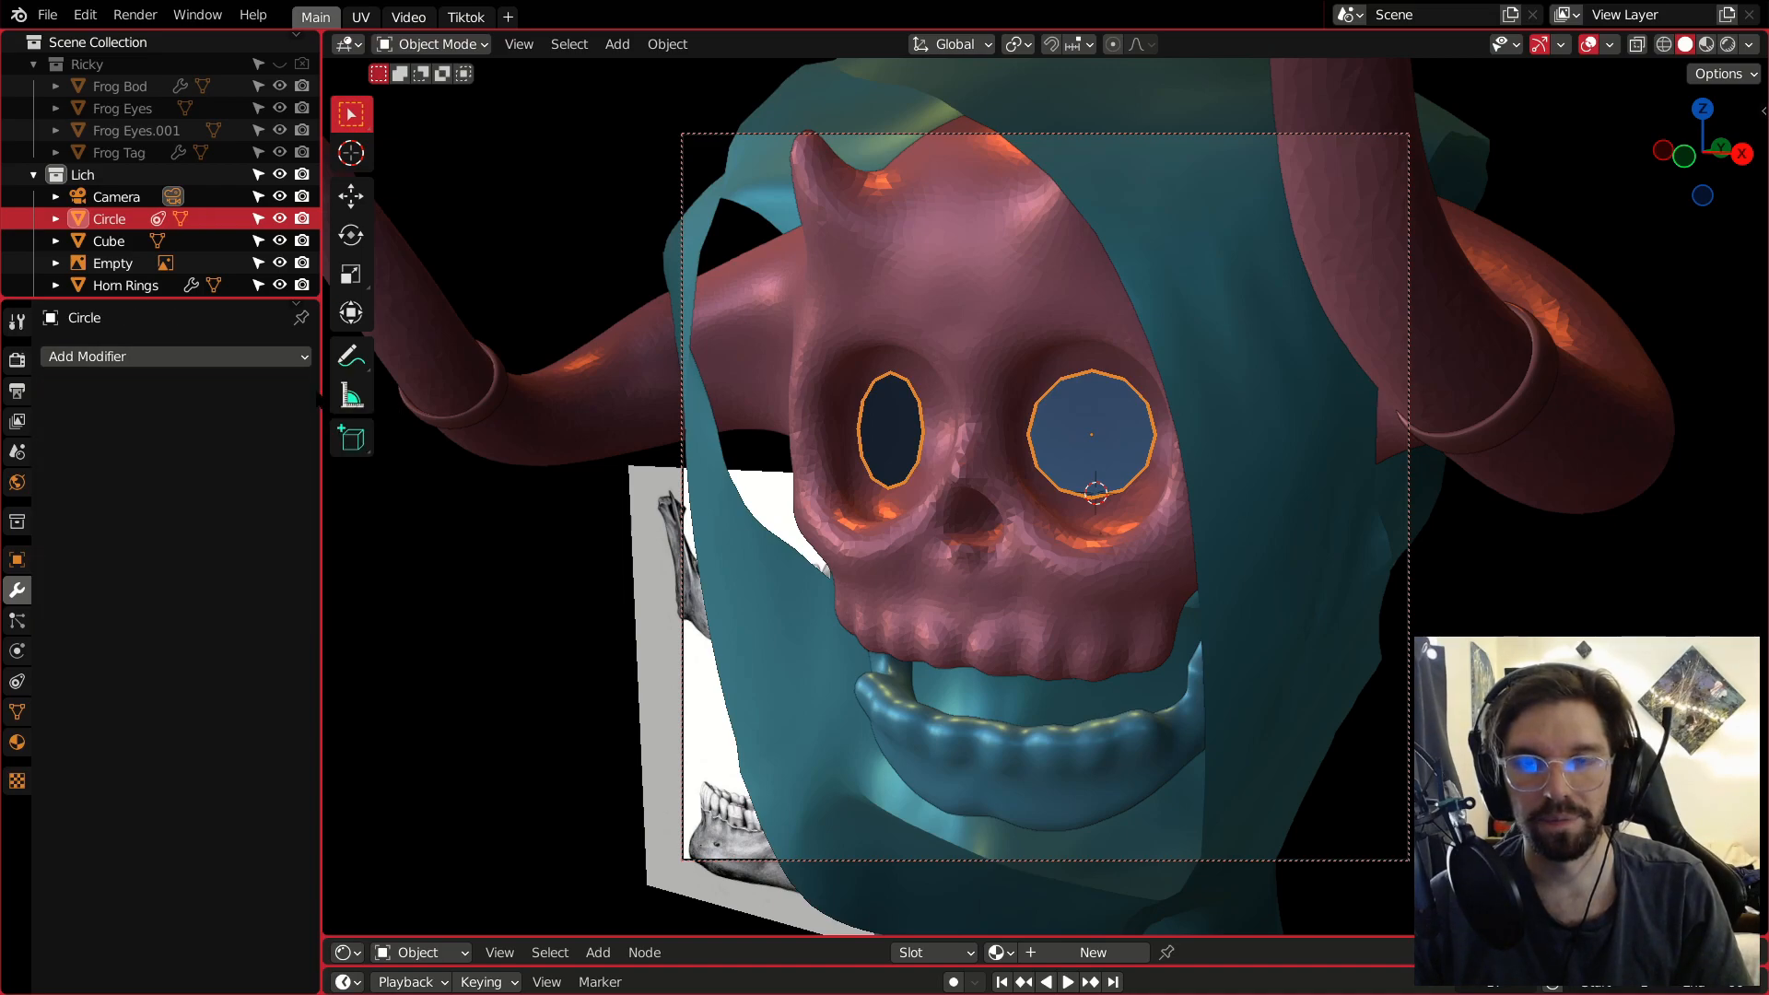
Separate the eye disc mesh by loose parts in Edit Mode and select the mirrored disc as its own object.
{"action": "left_click", "coordinate": [431, 44]}
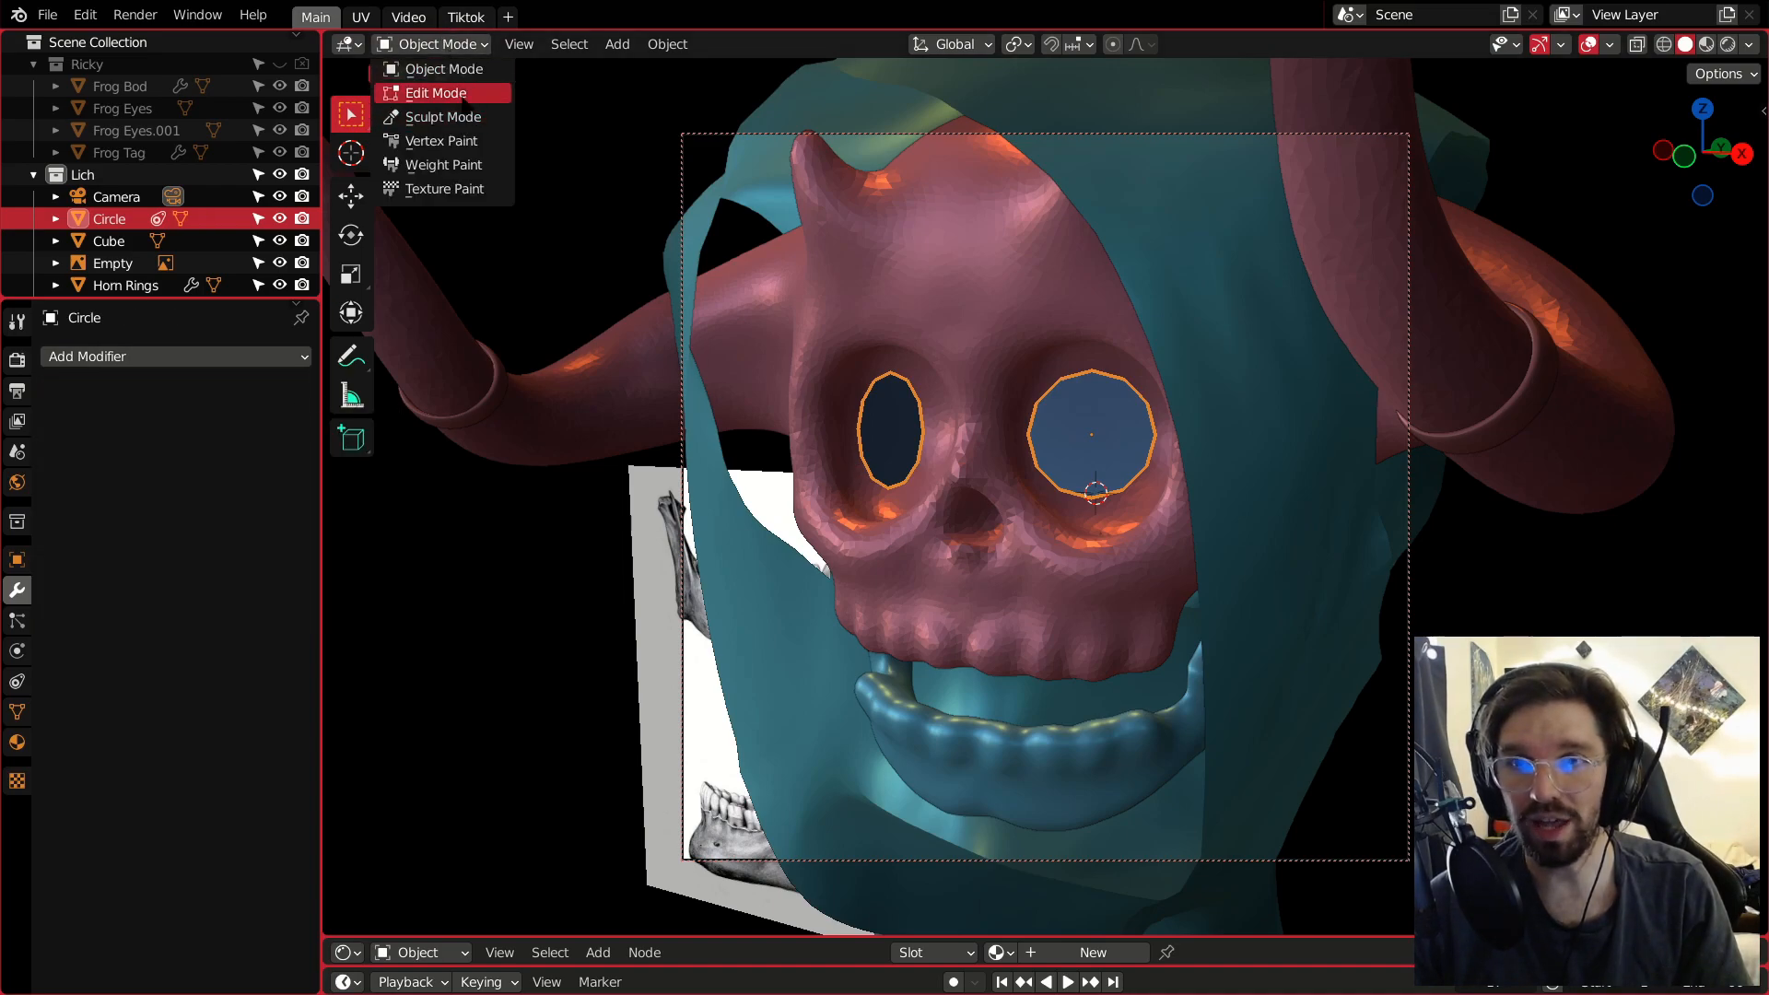
{"action": "left_click", "coordinate": [433, 91]}
{"action": "right_click", "coordinate": [1033, 384]}
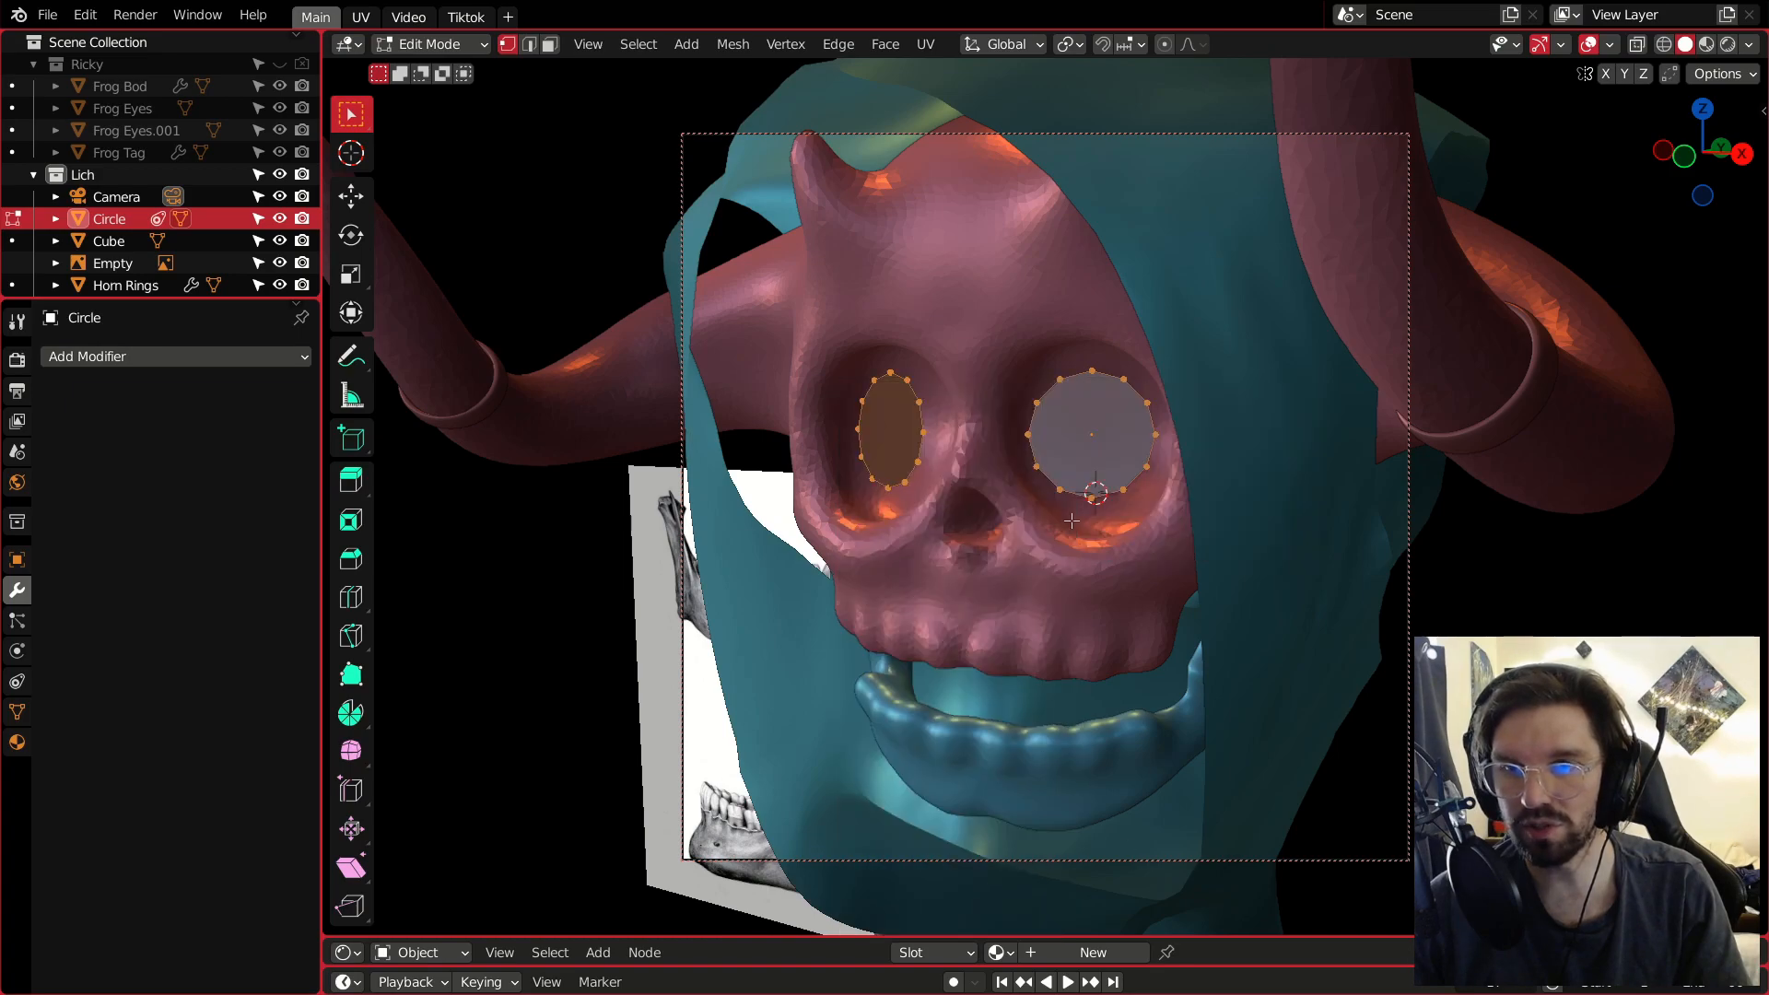
{"action": "right_click", "coordinate": [1070, 410]}
{"action": "mouse_move", "coordinate": [1041, 857]}
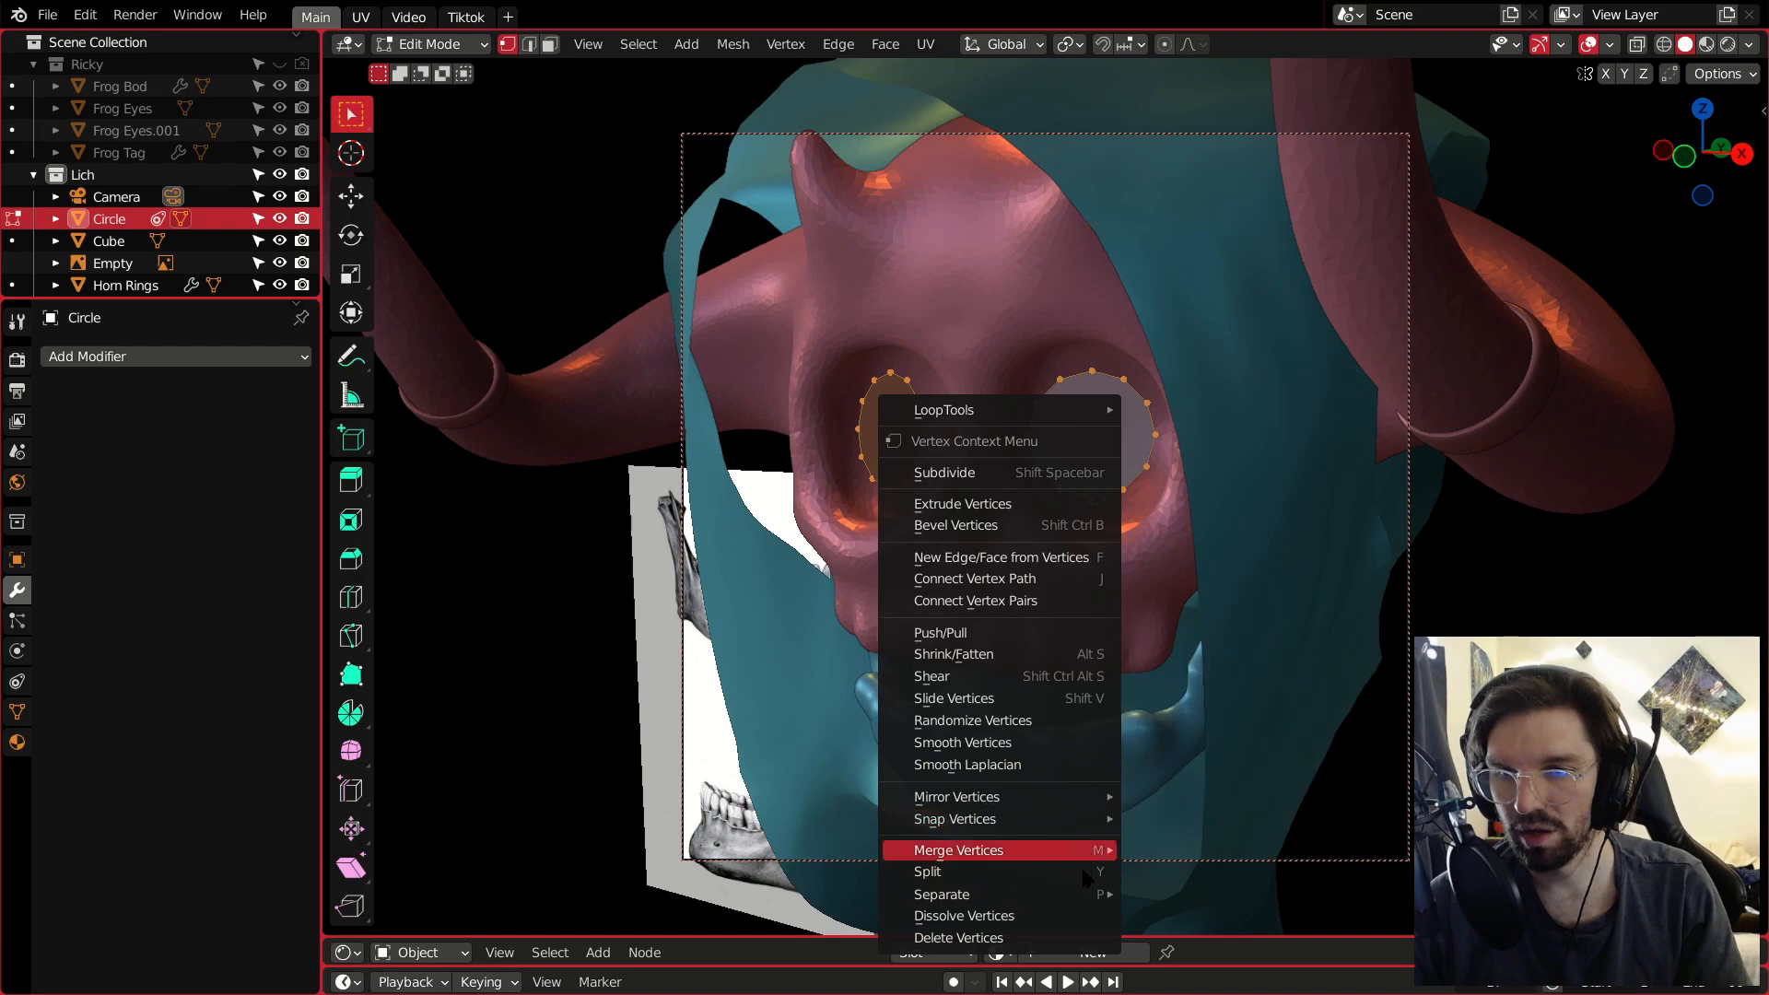
{"action": "mouse_move", "coordinate": [1080, 894]}
{"action": "left_click", "coordinate": [1203, 942]}
{"action": "left_click", "coordinate": [430, 43]}
{"action": "left_click", "coordinate": [433, 67]}
{"action": "left_click", "coordinate": [887, 427]}
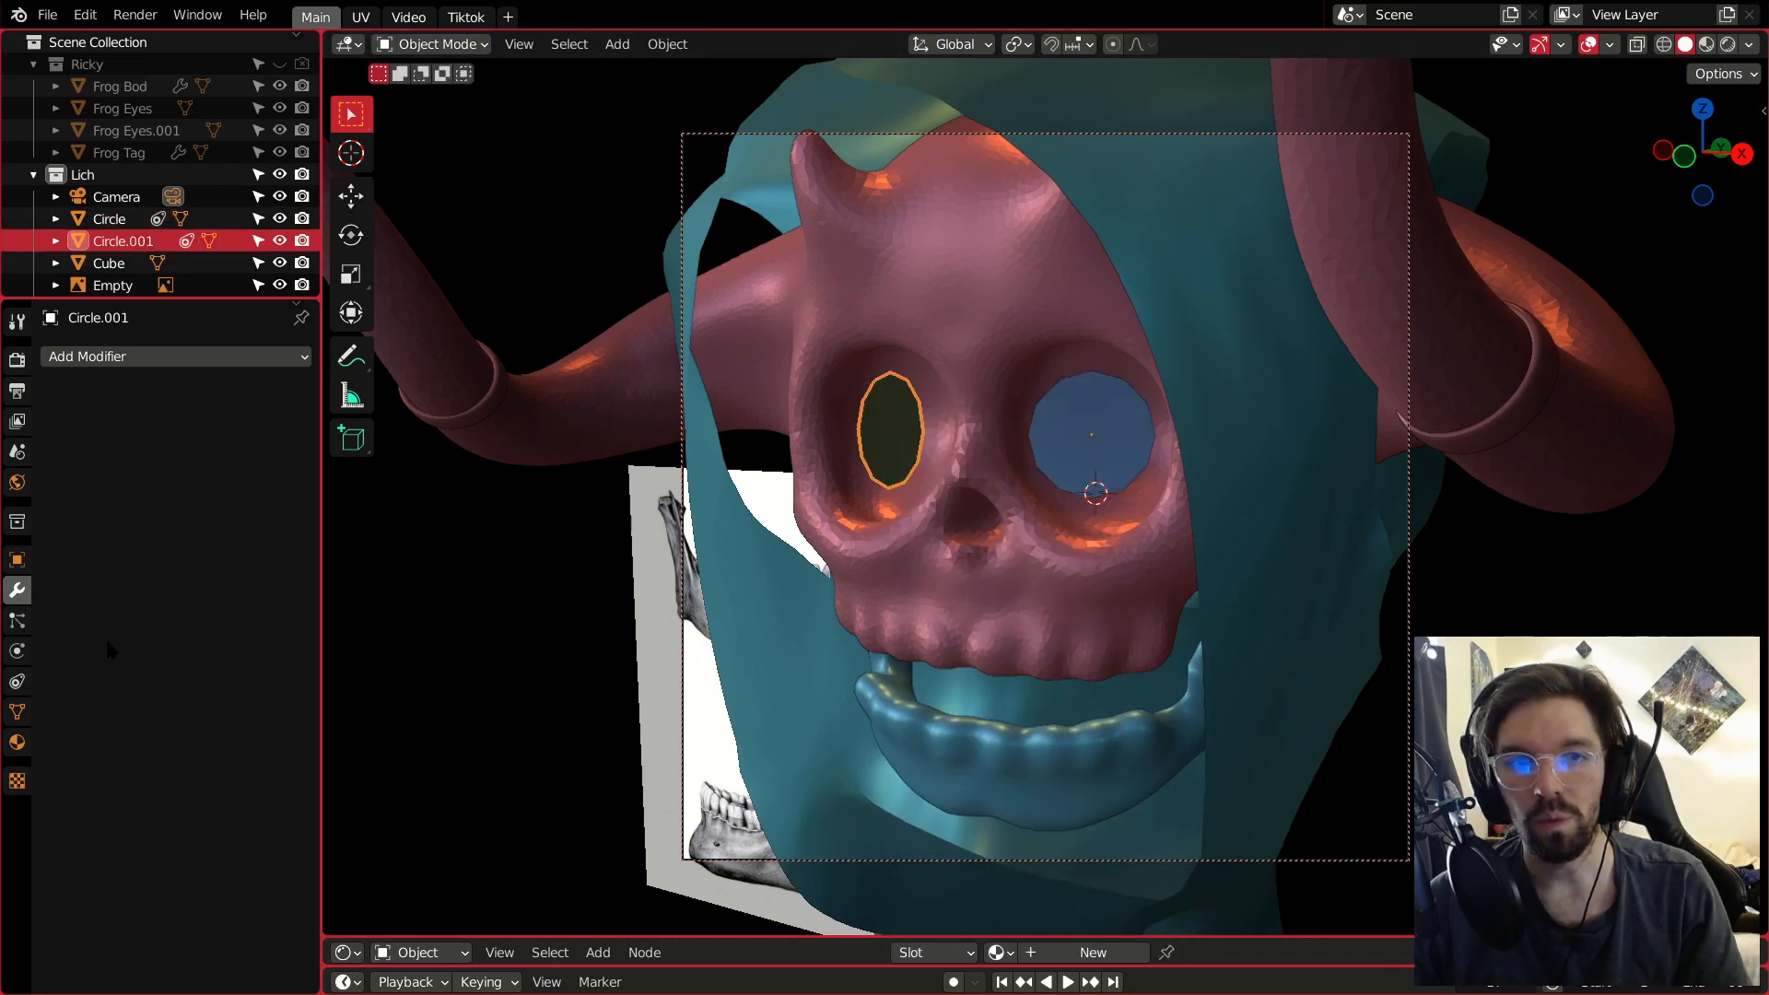
Check the separated disc's Track To constraint and set its origin to its geometry.
{"action": "left_click", "coordinate": [17, 682]}
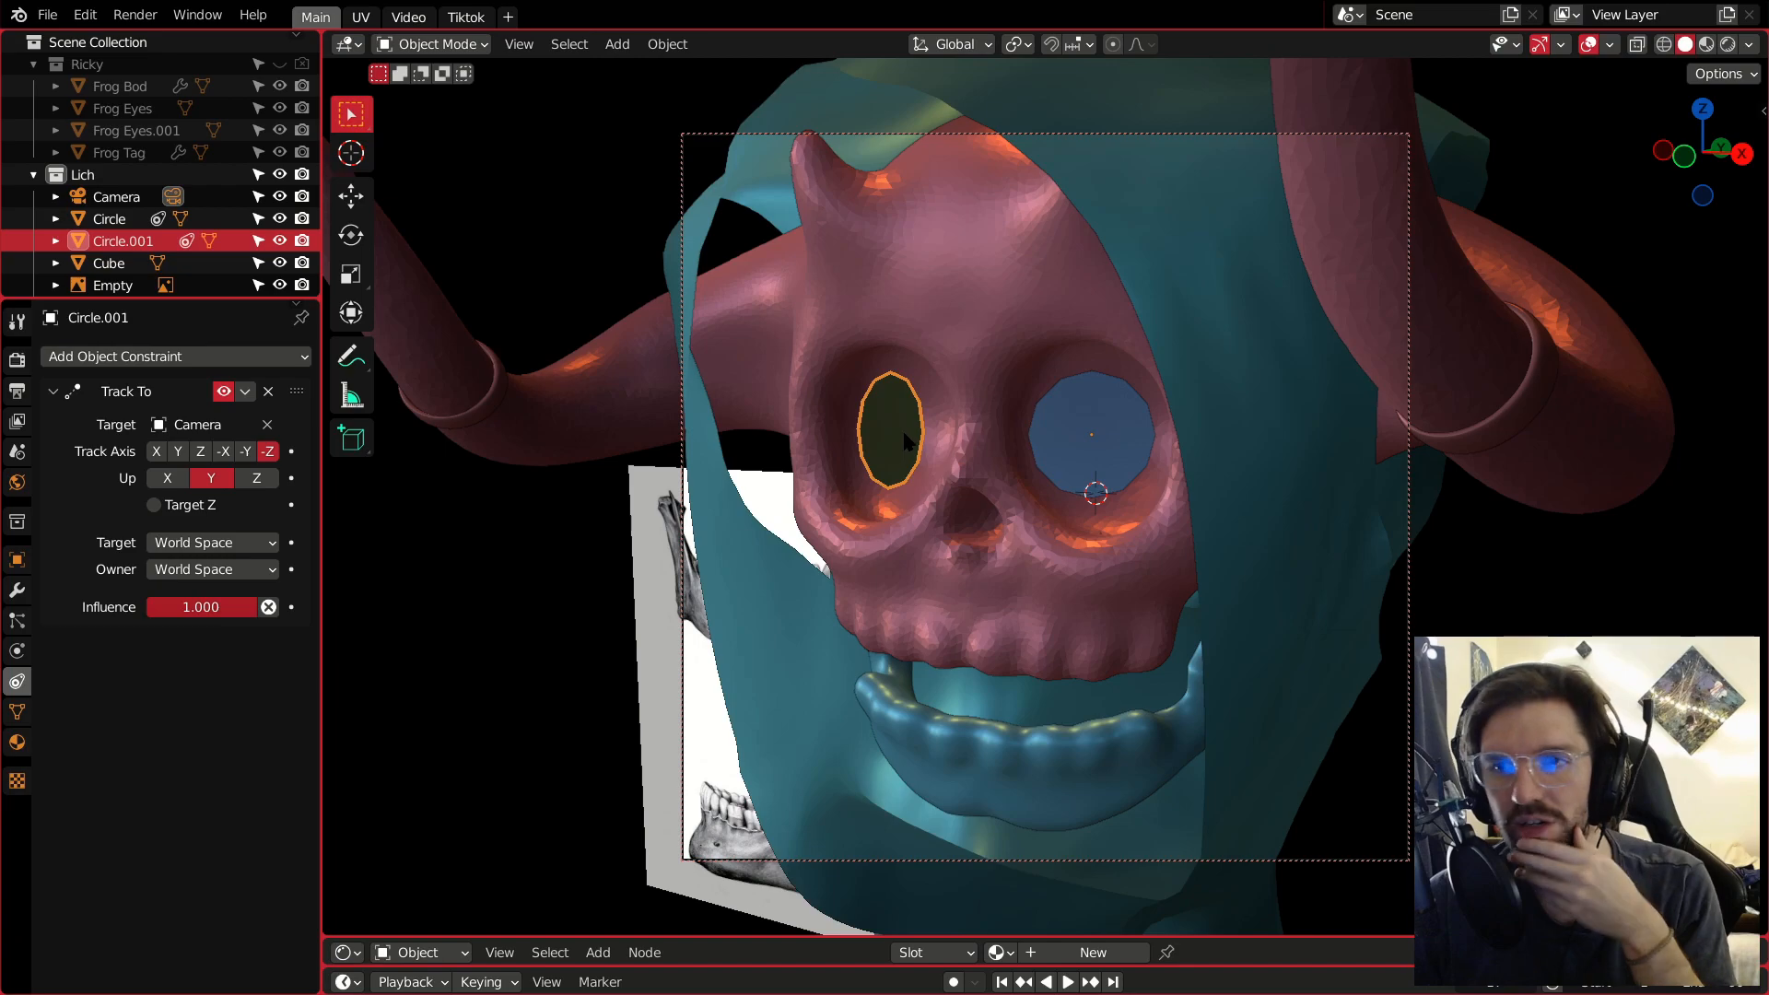
{"action": "left_click", "coordinate": [667, 43]}
{"action": "mouse_move", "coordinate": [737, 90]}
{"action": "left_click", "coordinate": [995, 114]}
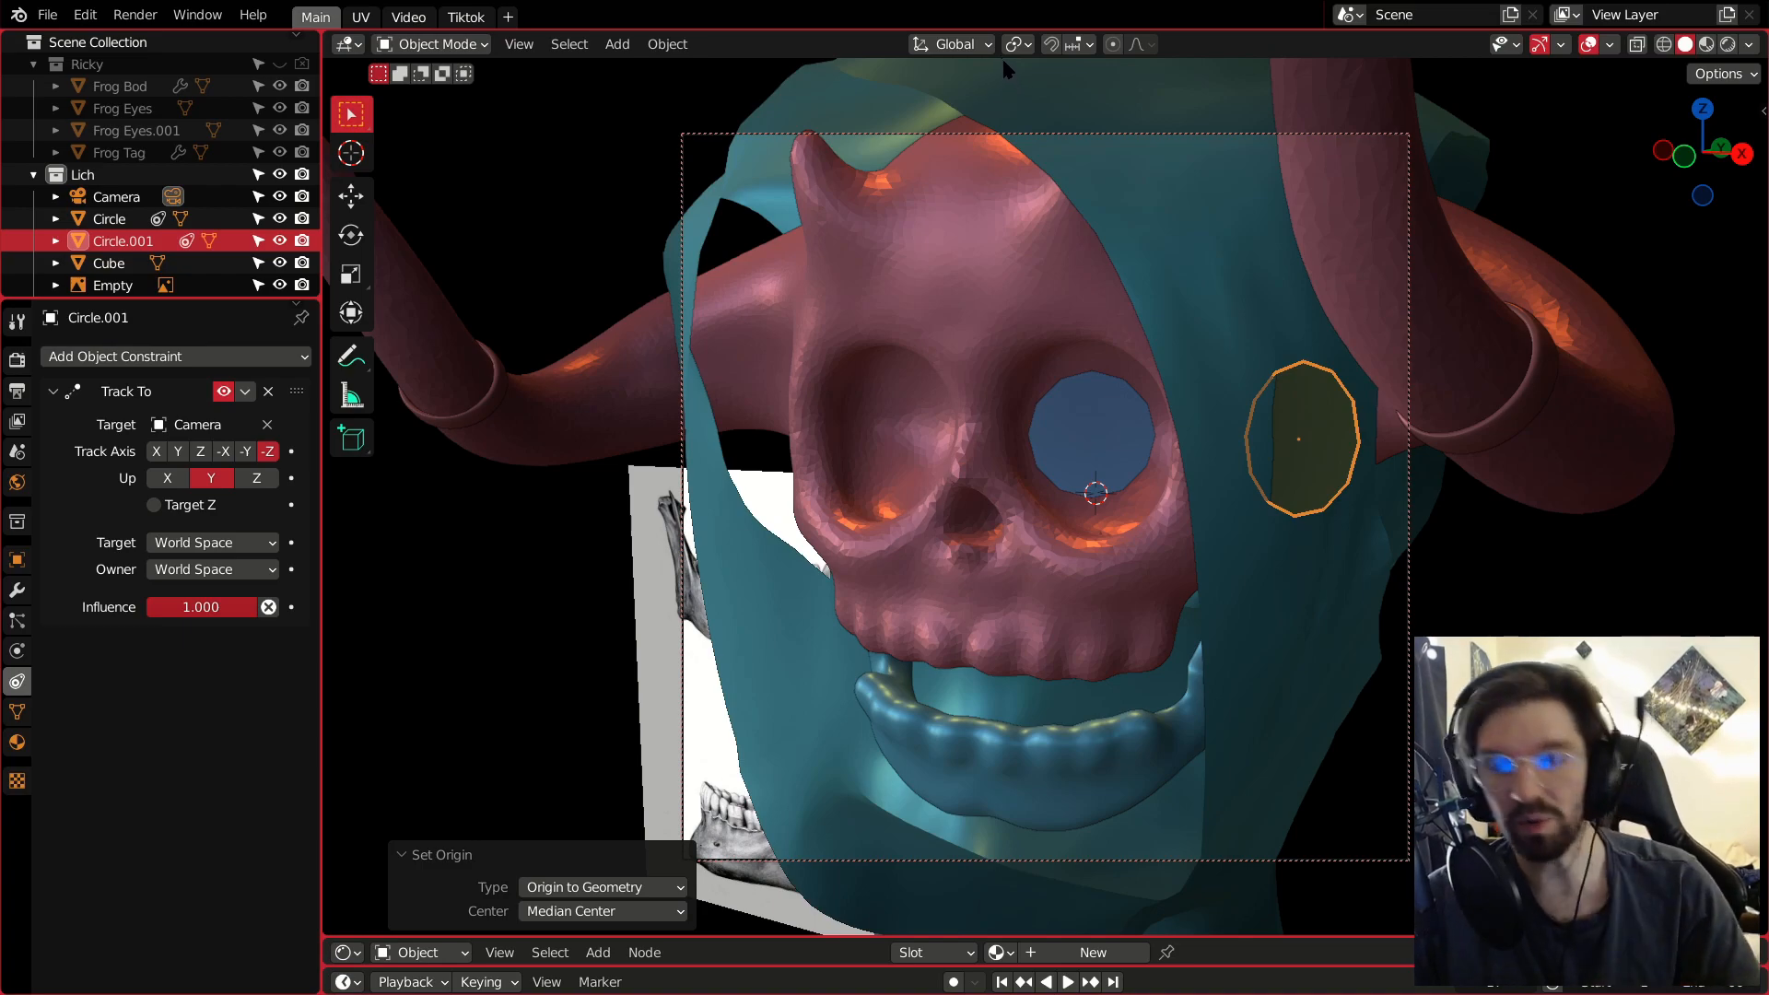
Undo the origin change, the separation of the discs and the applied Mirror modifier.
{"action": "key", "text": "ctrl+z"}
{"action": "key", "text": "ctrl+z"}
{"action": "key", "text": "ctrl+z"}
{"action": "key", "text": "ctrl+z"}
{"action": "key", "text": "ctrl+z"}
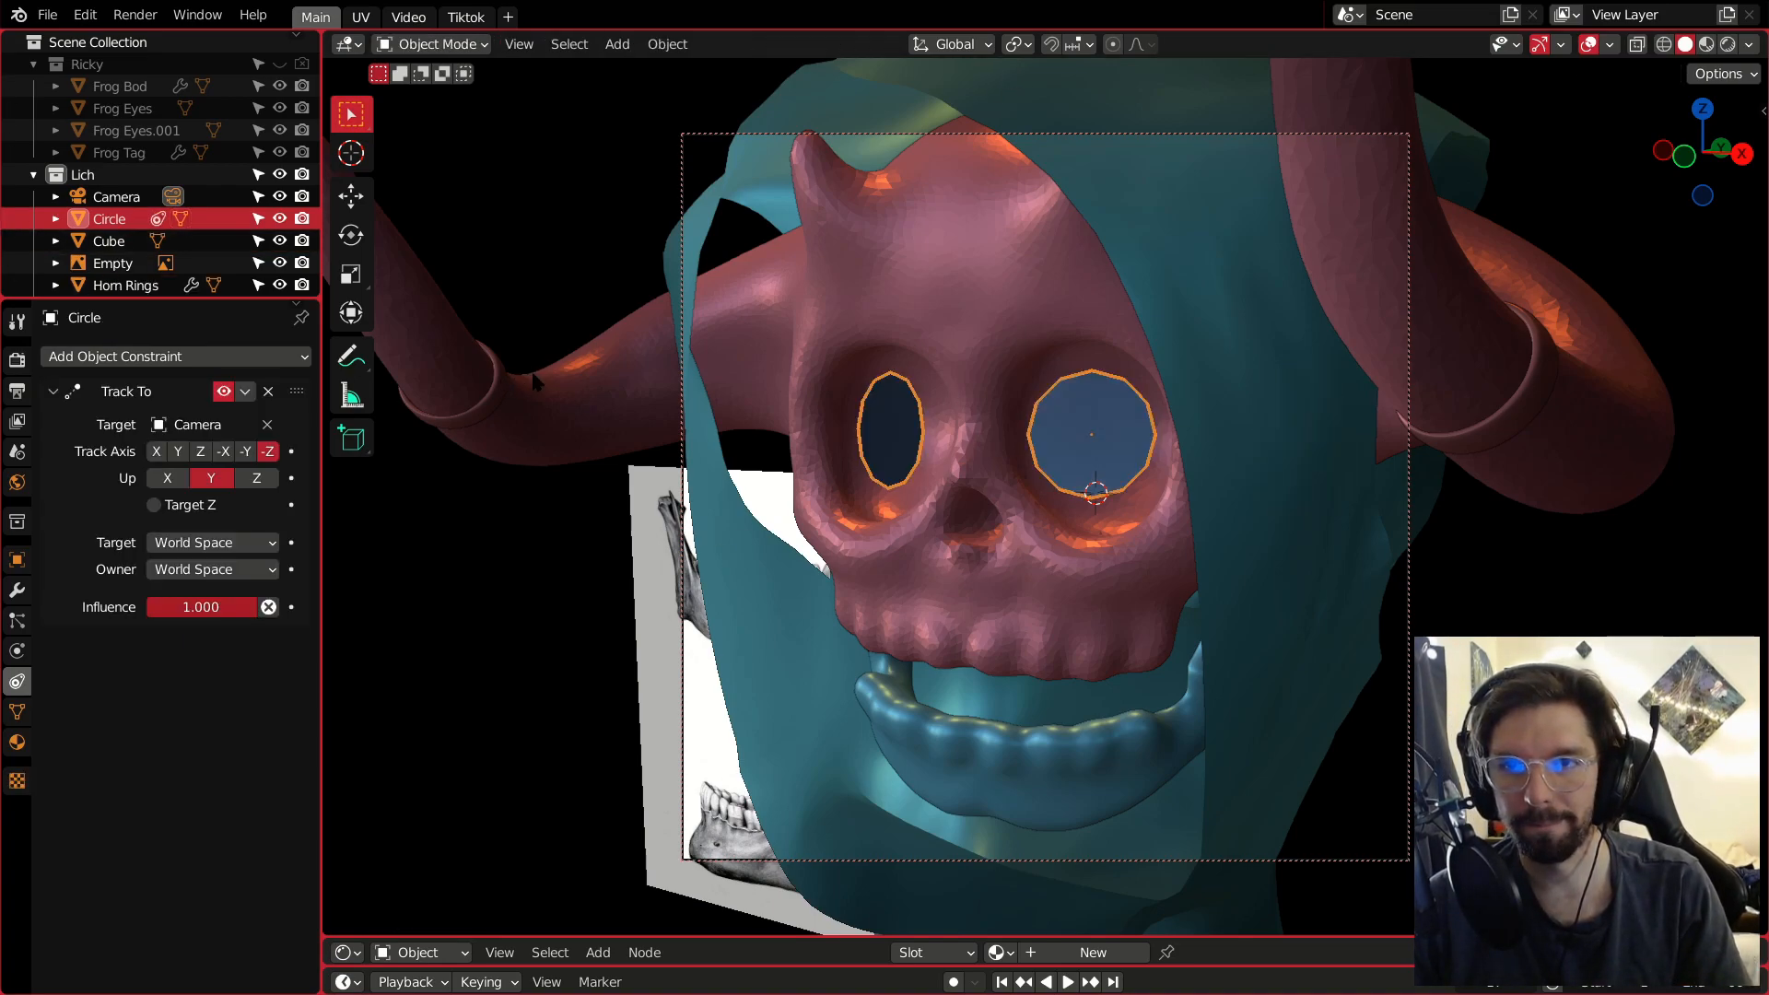
{"action": "key", "text": "ctrl+z"}
{"action": "scroll", "coordinate": [1039, 399], "scroll_direction": "up", "scroll_amount": 5}
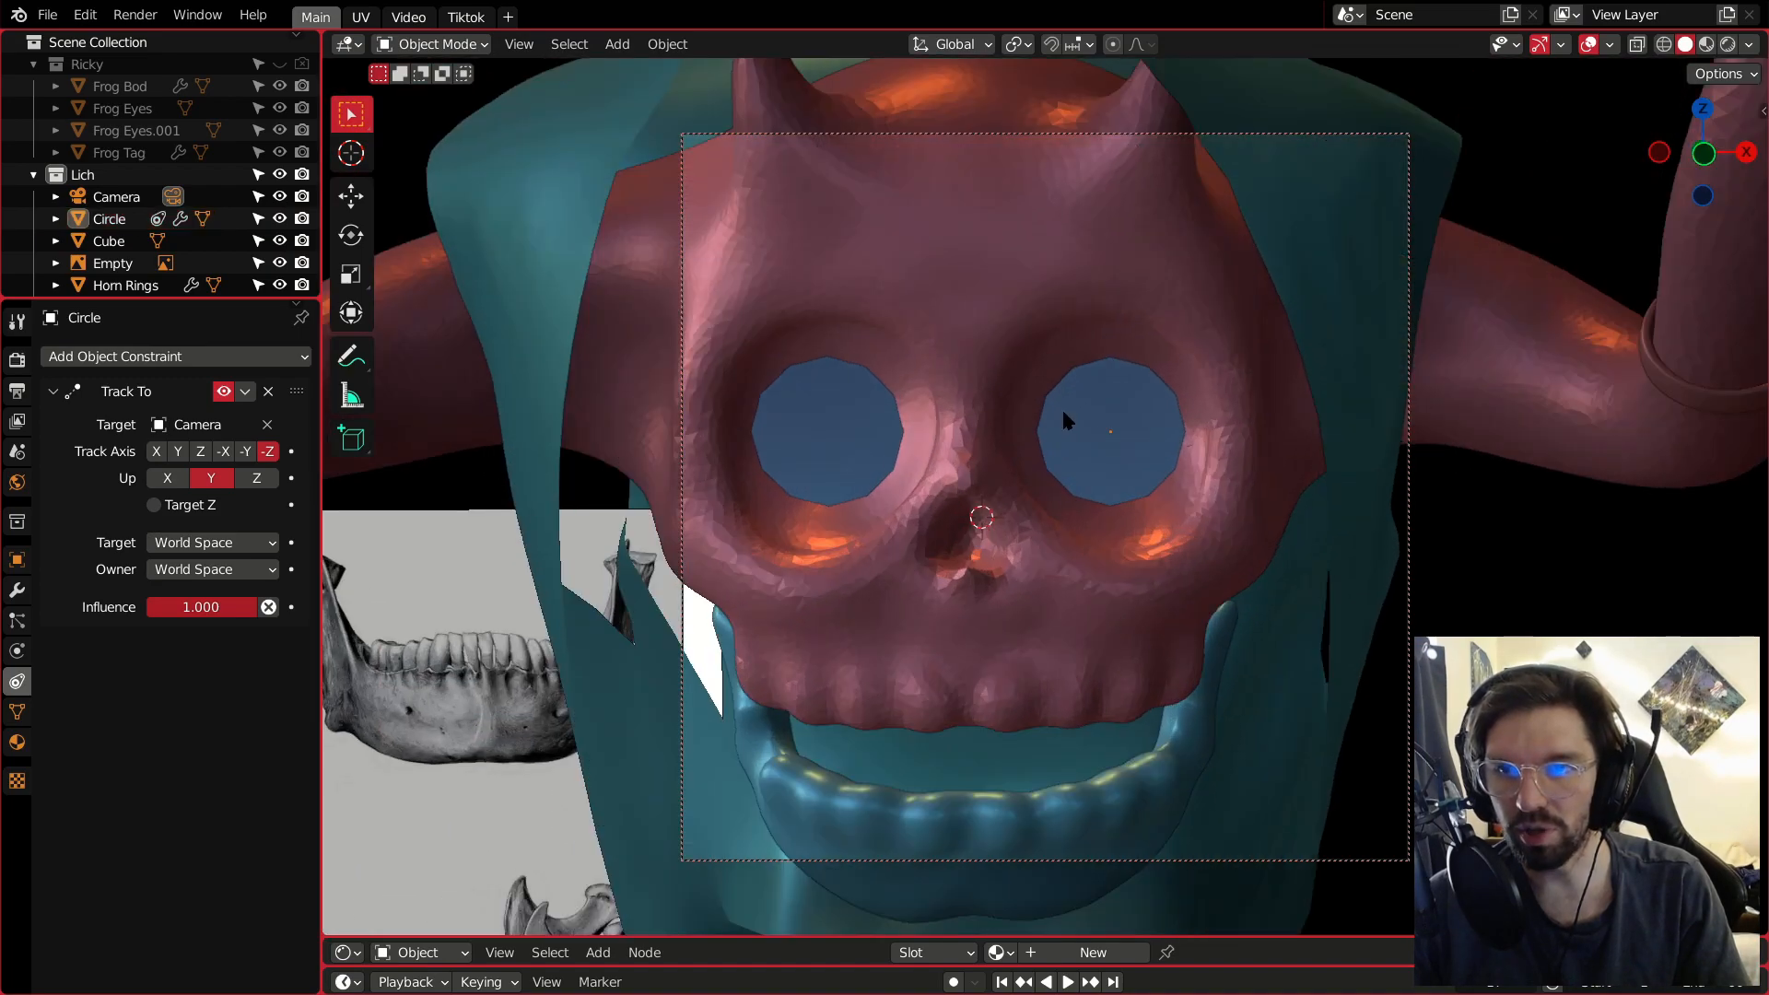
Clear the Camera target from the eye disc's Track To constraint.
{"action": "left_click", "coordinate": [268, 425]}
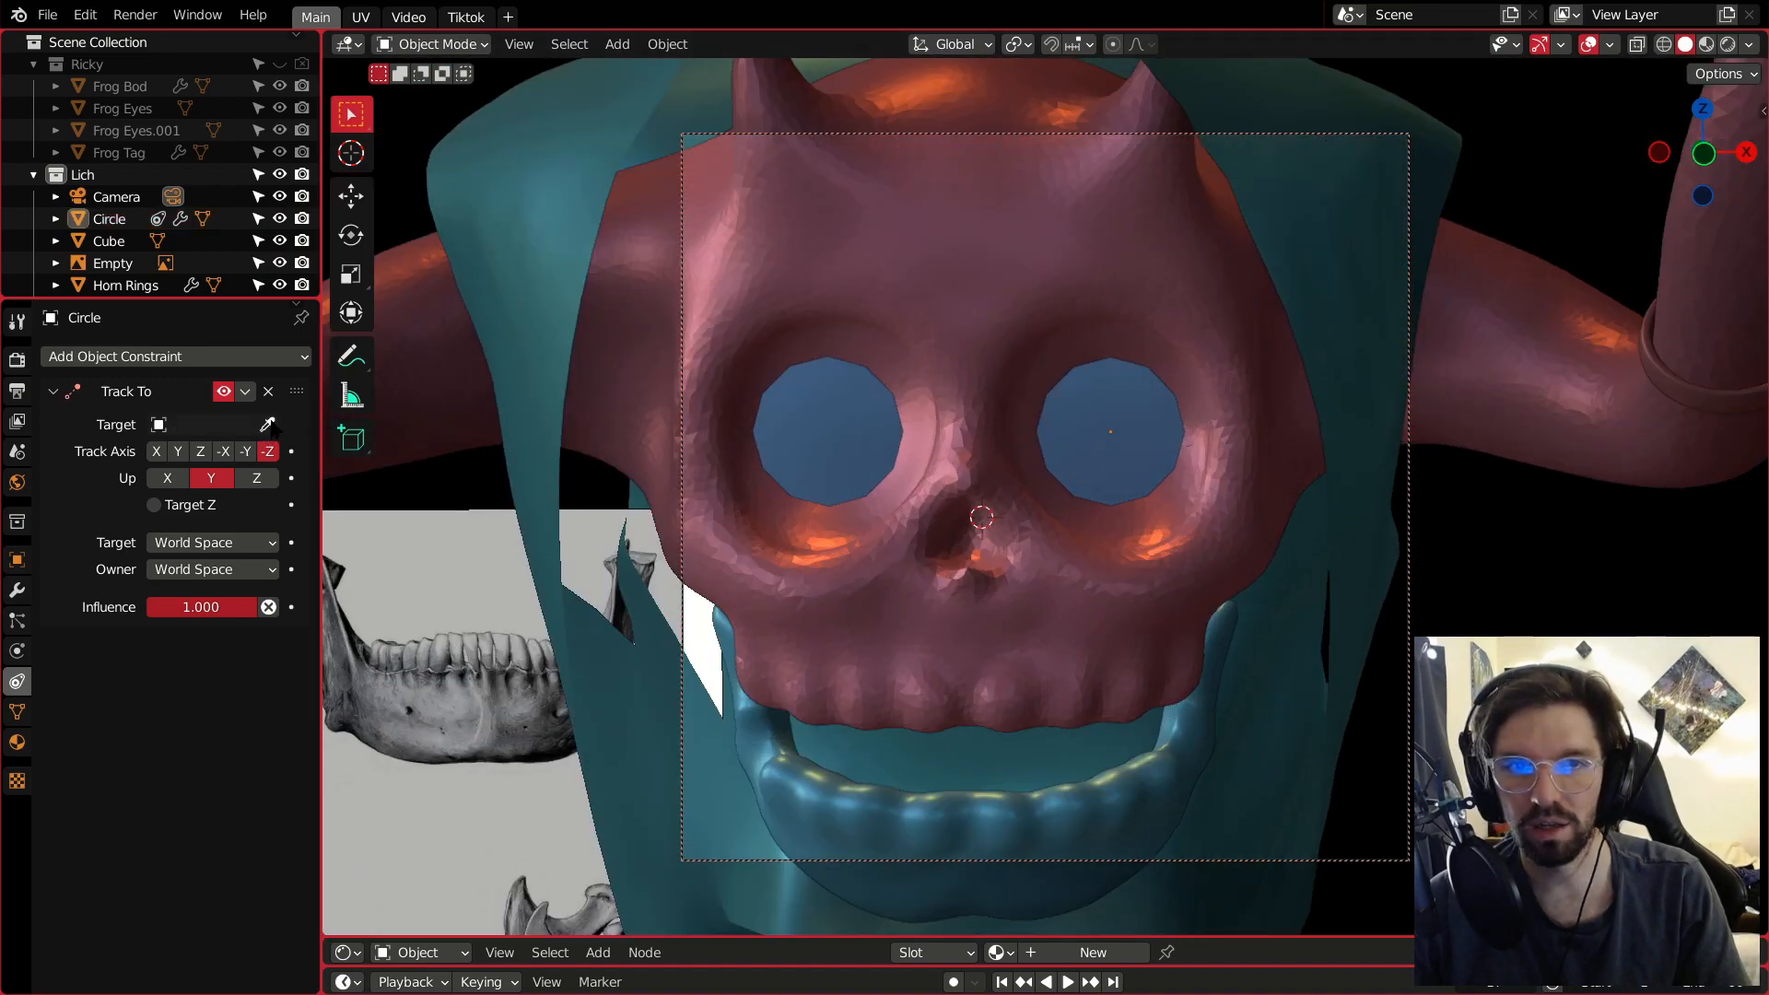
Select the eye discs and apply their Mirror modifier.
{"action": "left_click", "coordinate": [848, 398]}
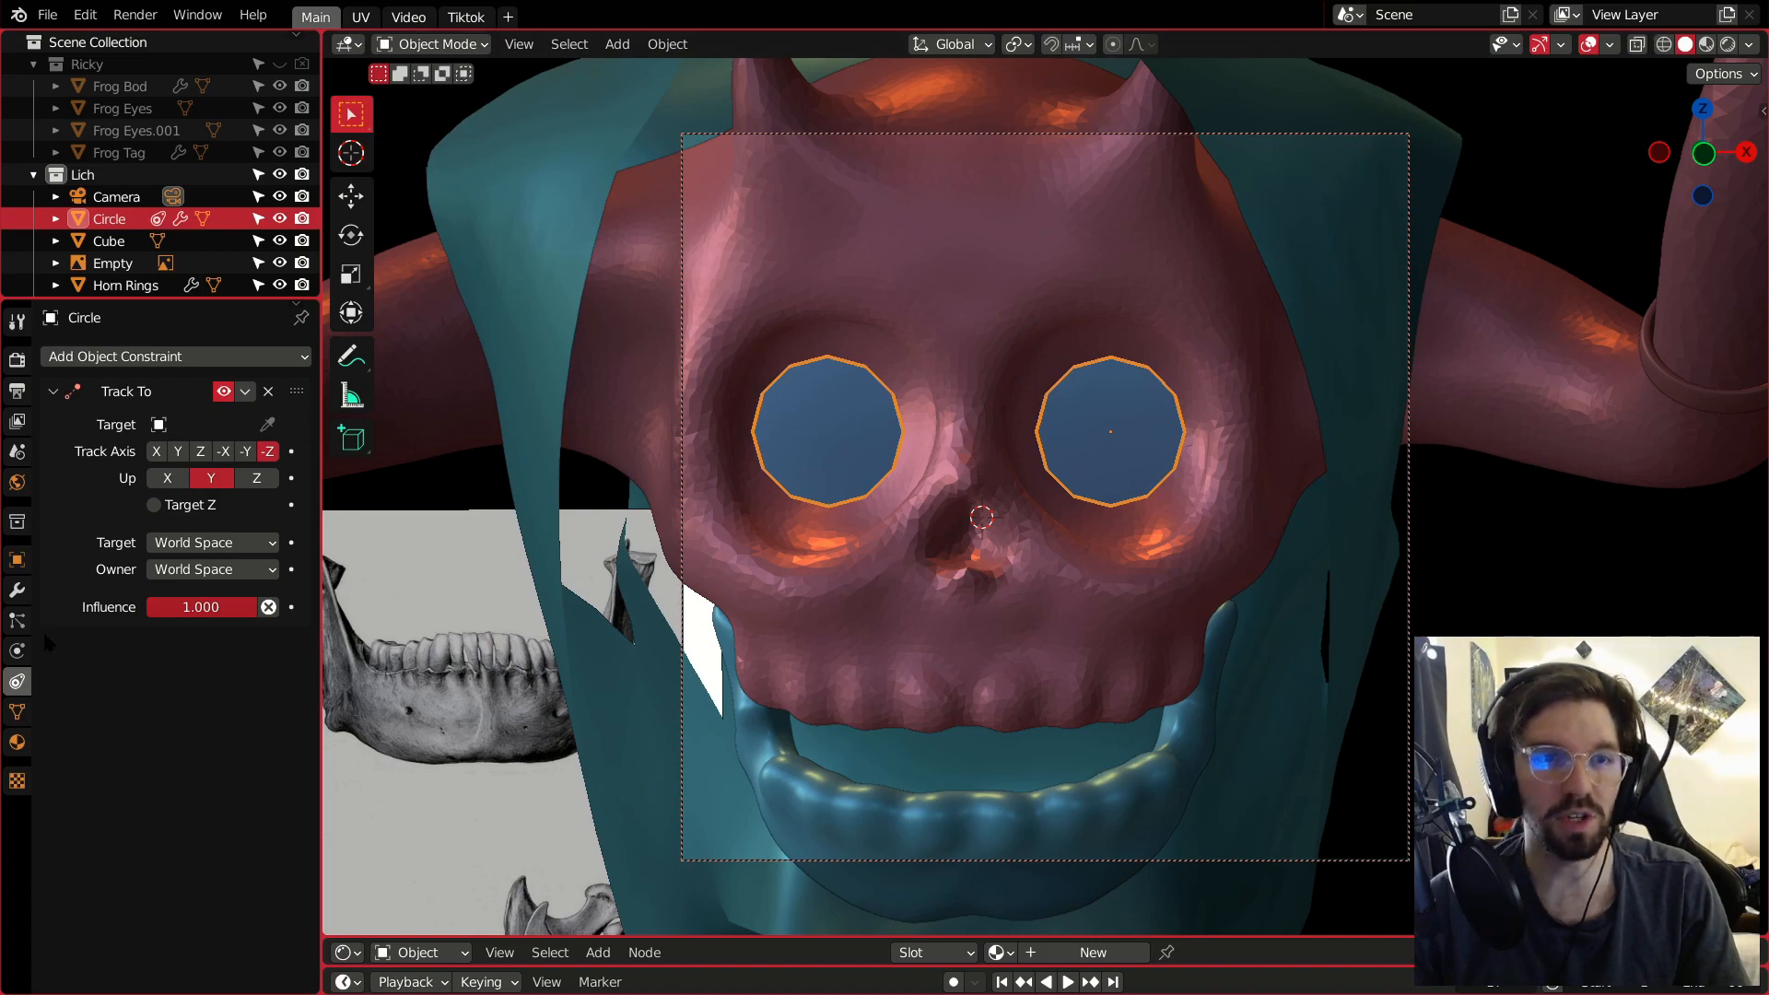
{"action": "left_click", "coordinate": [18, 593]}
{"action": "left_click", "coordinate": [245, 391]}
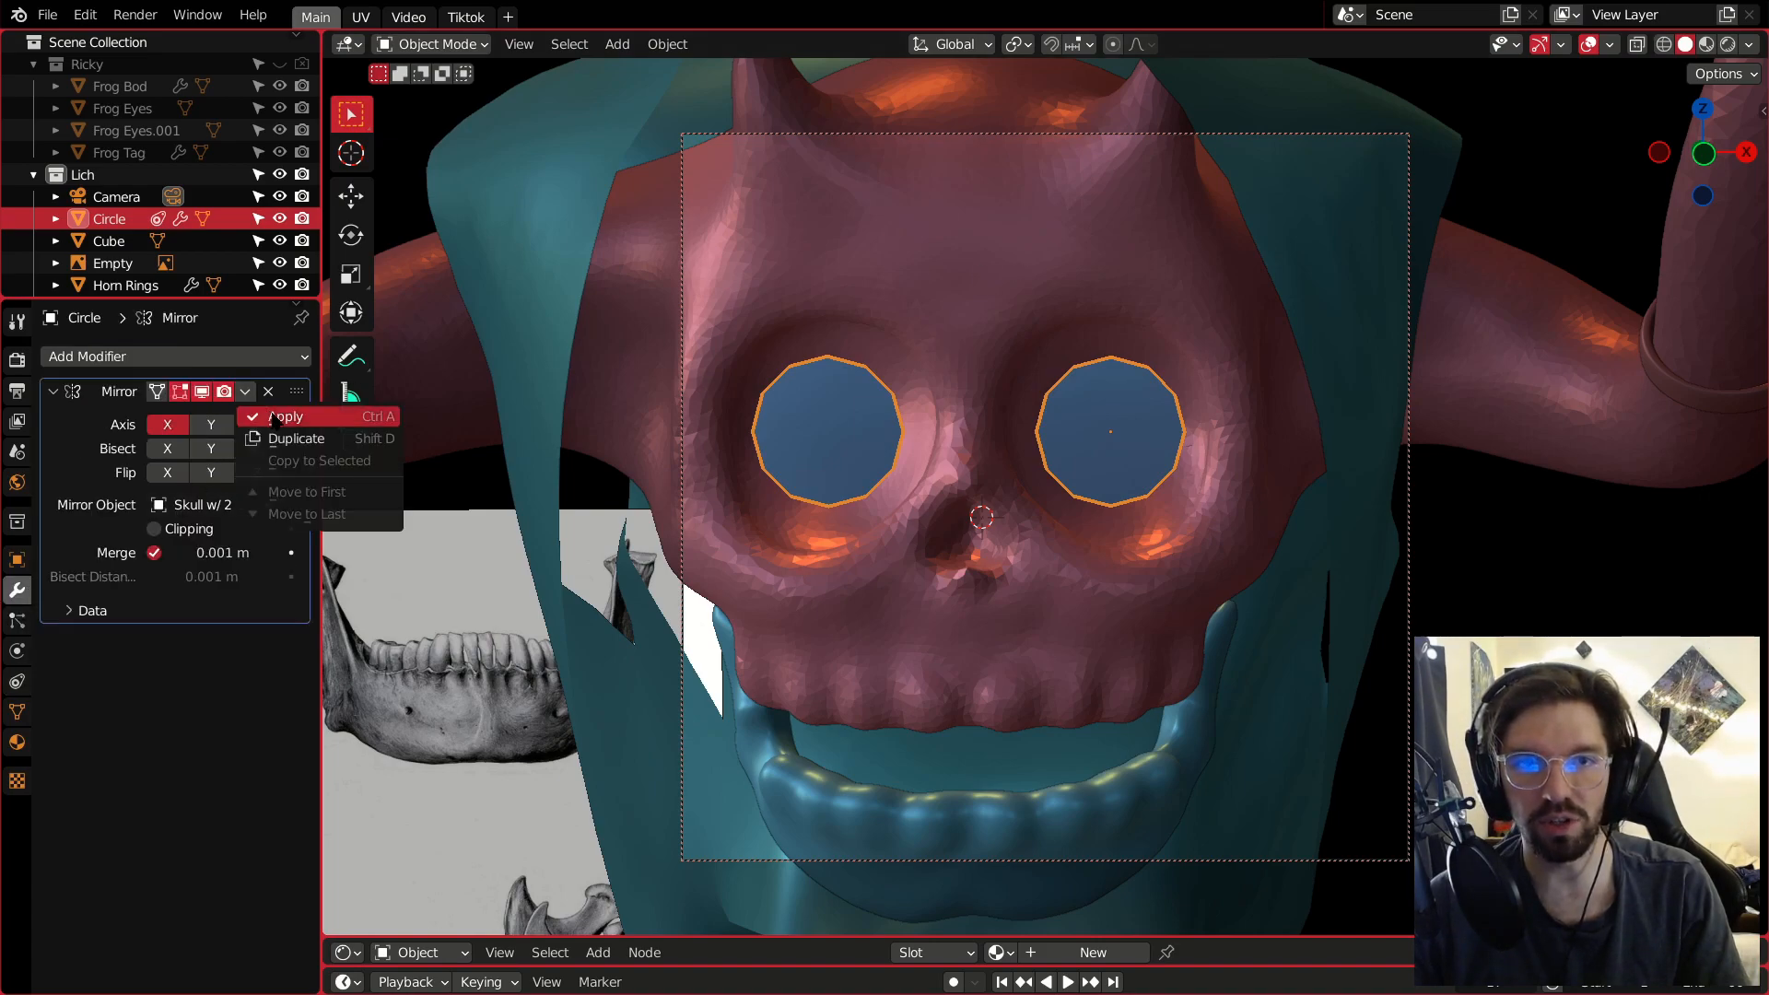
{"action": "left_click", "coordinate": [281, 411]}
Separate the eye disc mesh by loose parts in Edit Mode.
{"action": "left_click", "coordinate": [432, 43]}
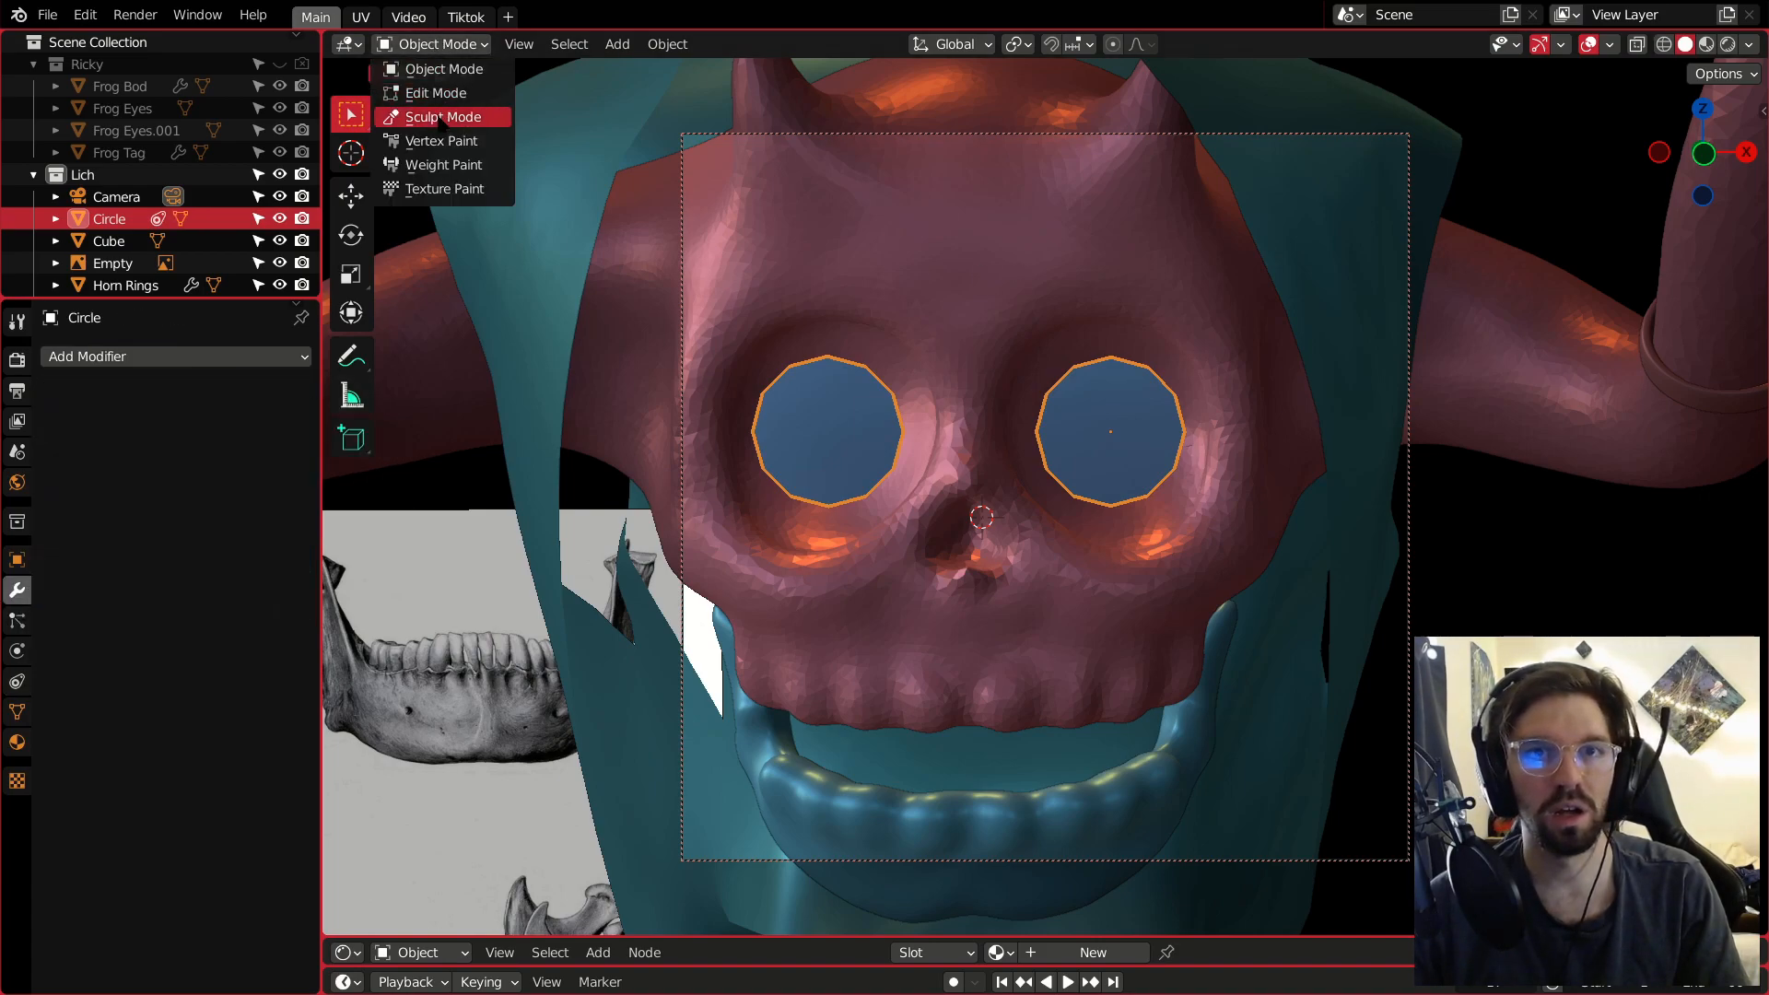
{"action": "left_click", "coordinate": [433, 87]}
{"action": "right_click", "coordinate": [1059, 509]}
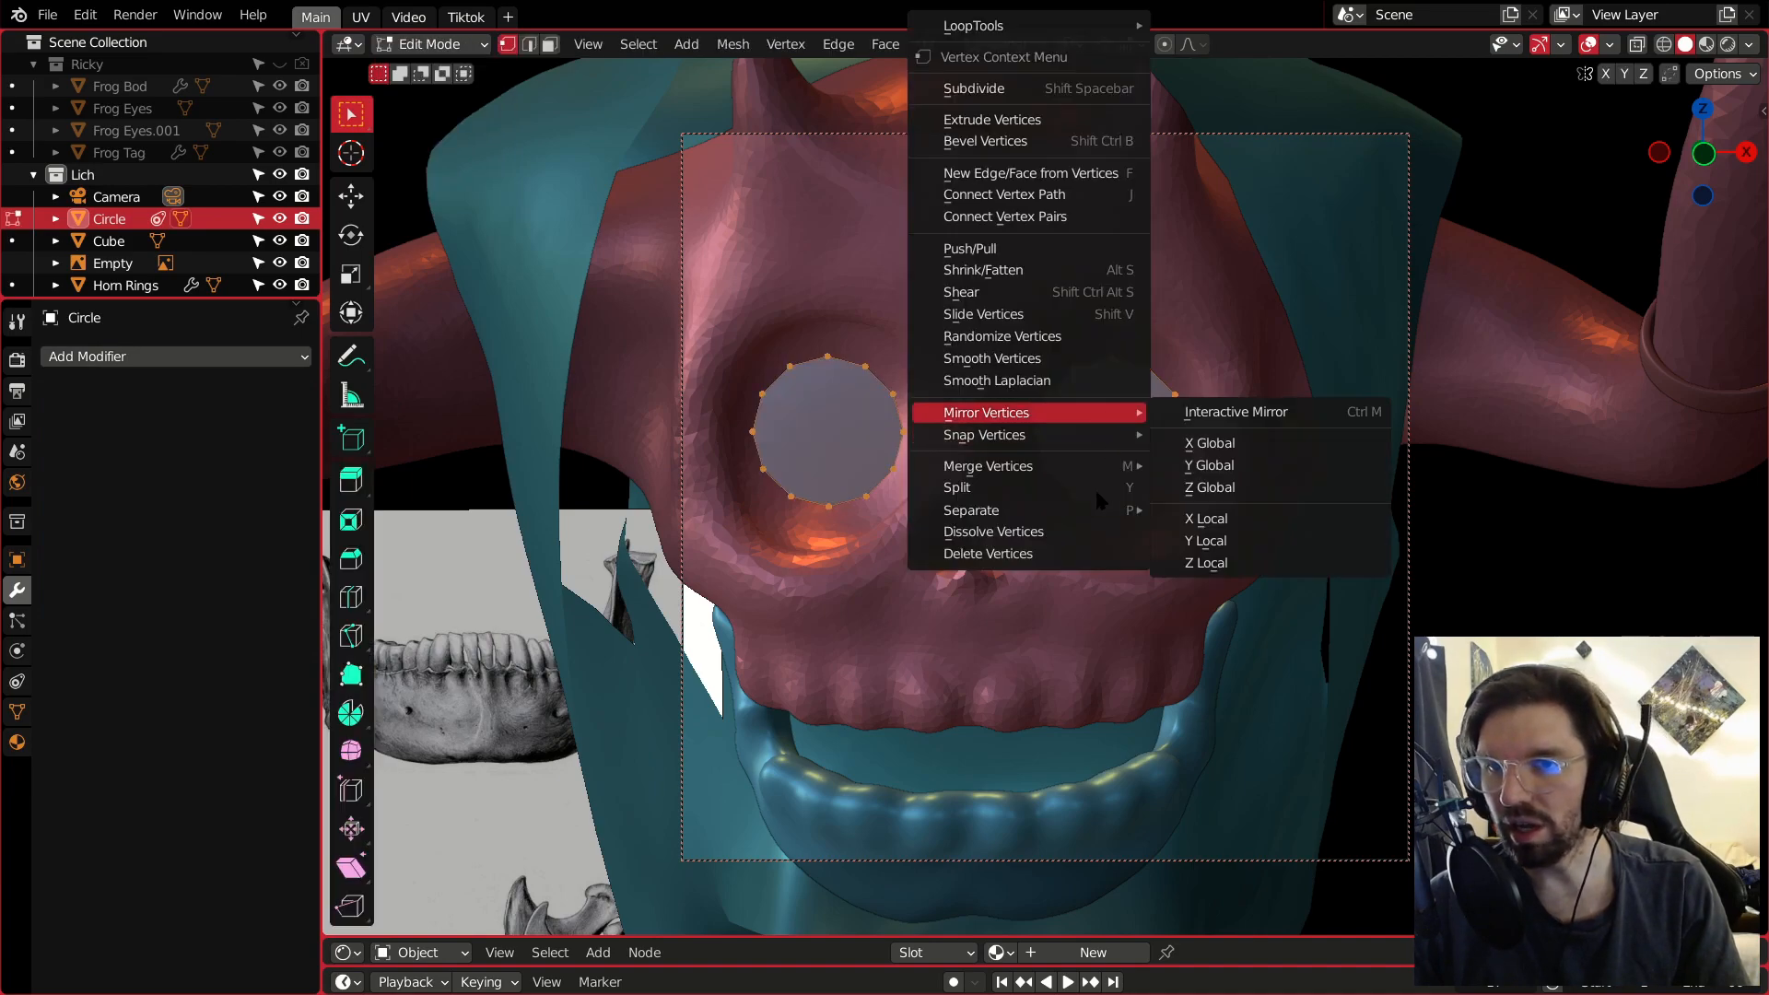
{"action": "mouse_move", "coordinate": [1096, 511]}
{"action": "left_click", "coordinate": [1227, 558]}
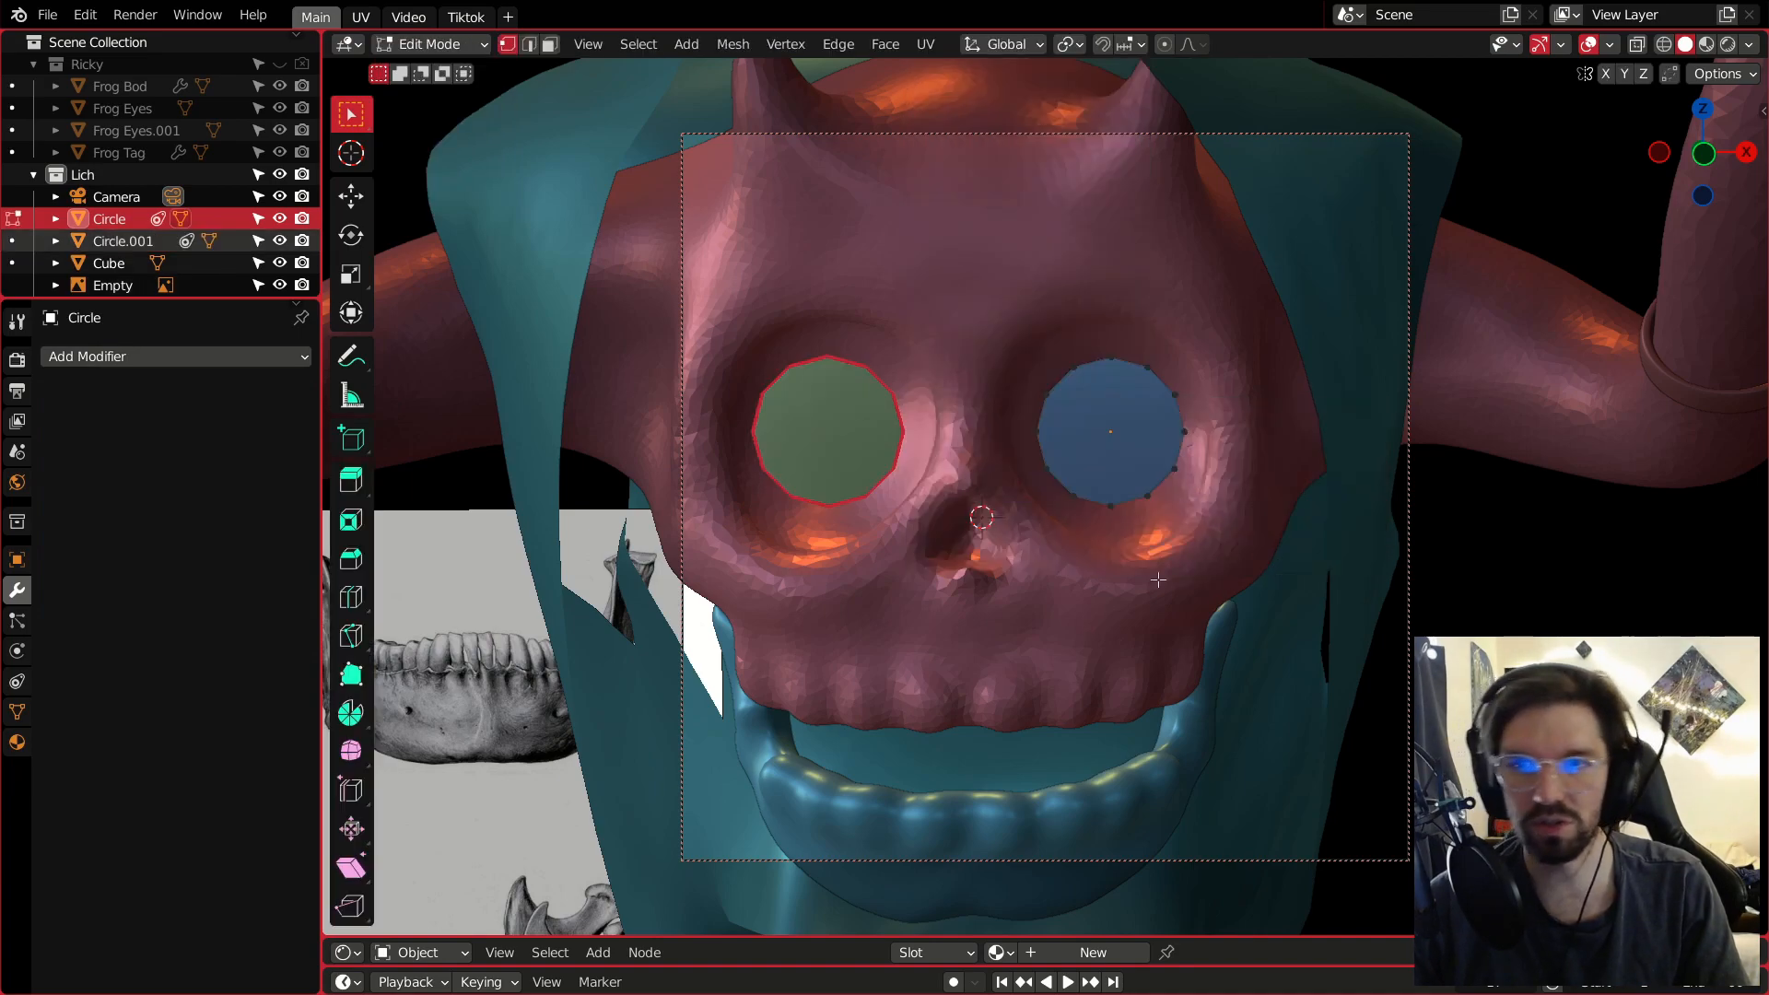
Return to Object Mode and set the origin of the separated Circle.001 disc to its geometry.
{"action": "left_click", "coordinate": [430, 44]}
{"action": "left_click", "coordinate": [442, 67]}
{"action": "left_click", "coordinate": [853, 440]}
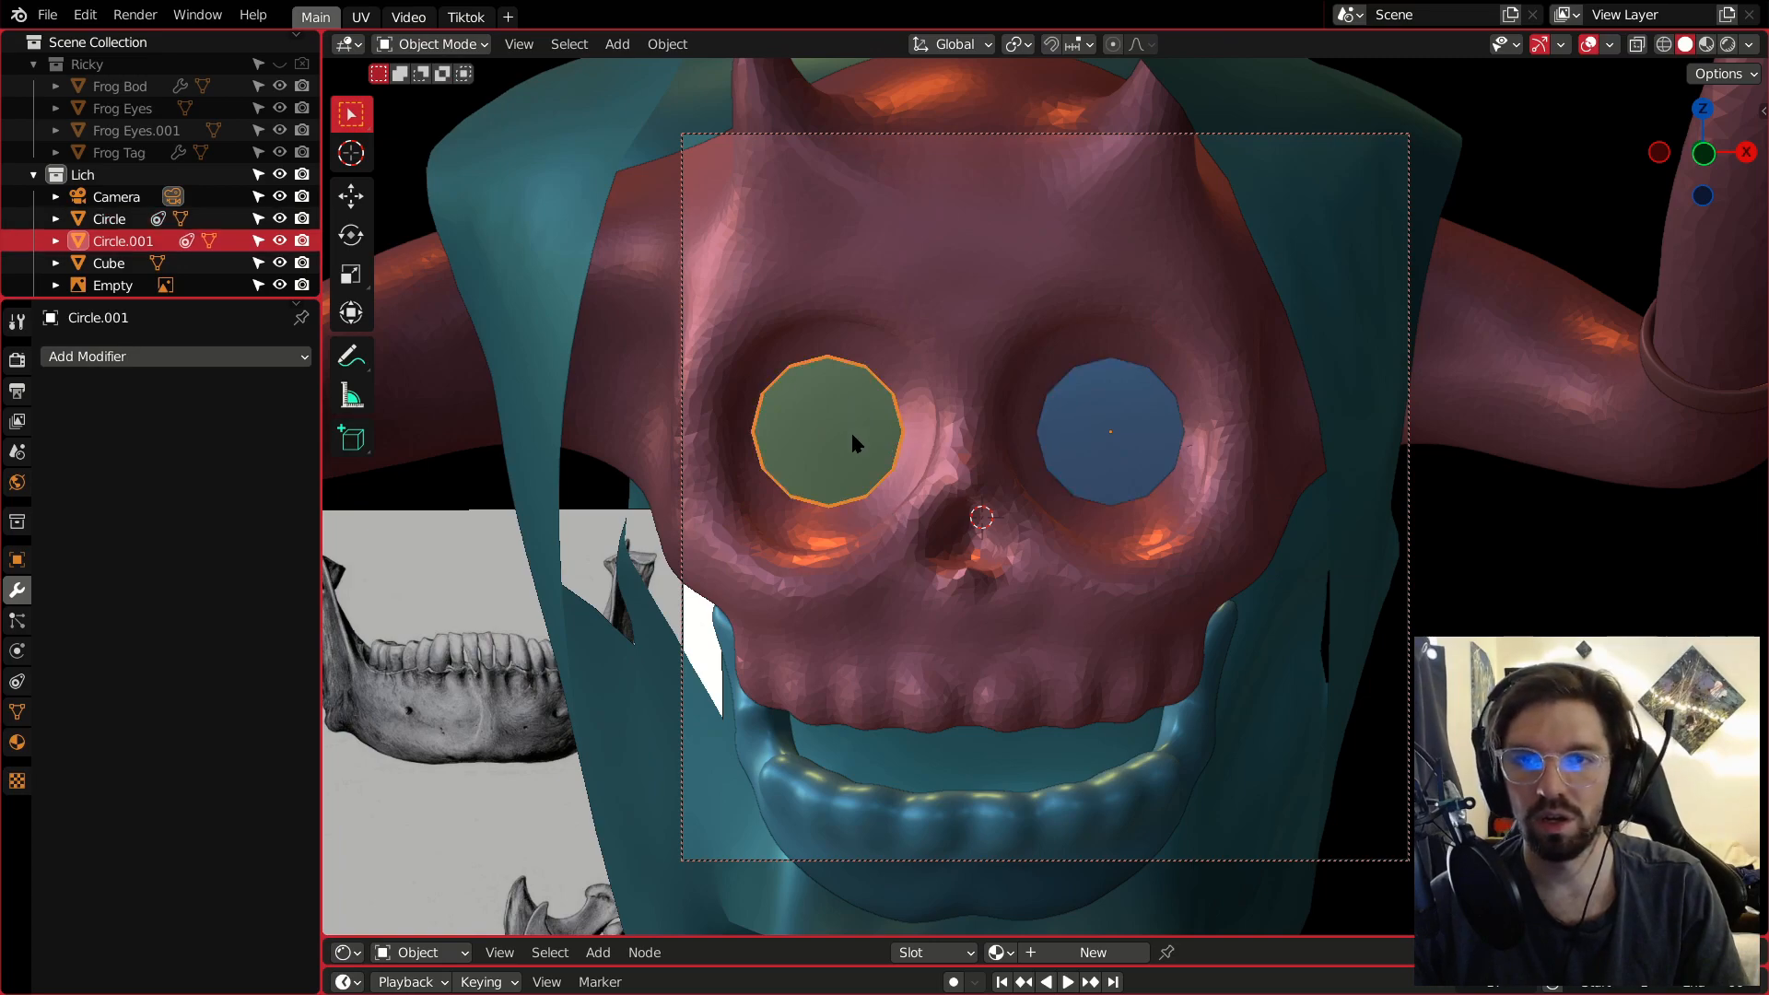
{"action": "left_click", "coordinate": [663, 44]}
{"action": "mouse_move", "coordinate": [700, 88]}
{"action": "left_click", "coordinate": [979, 118]}
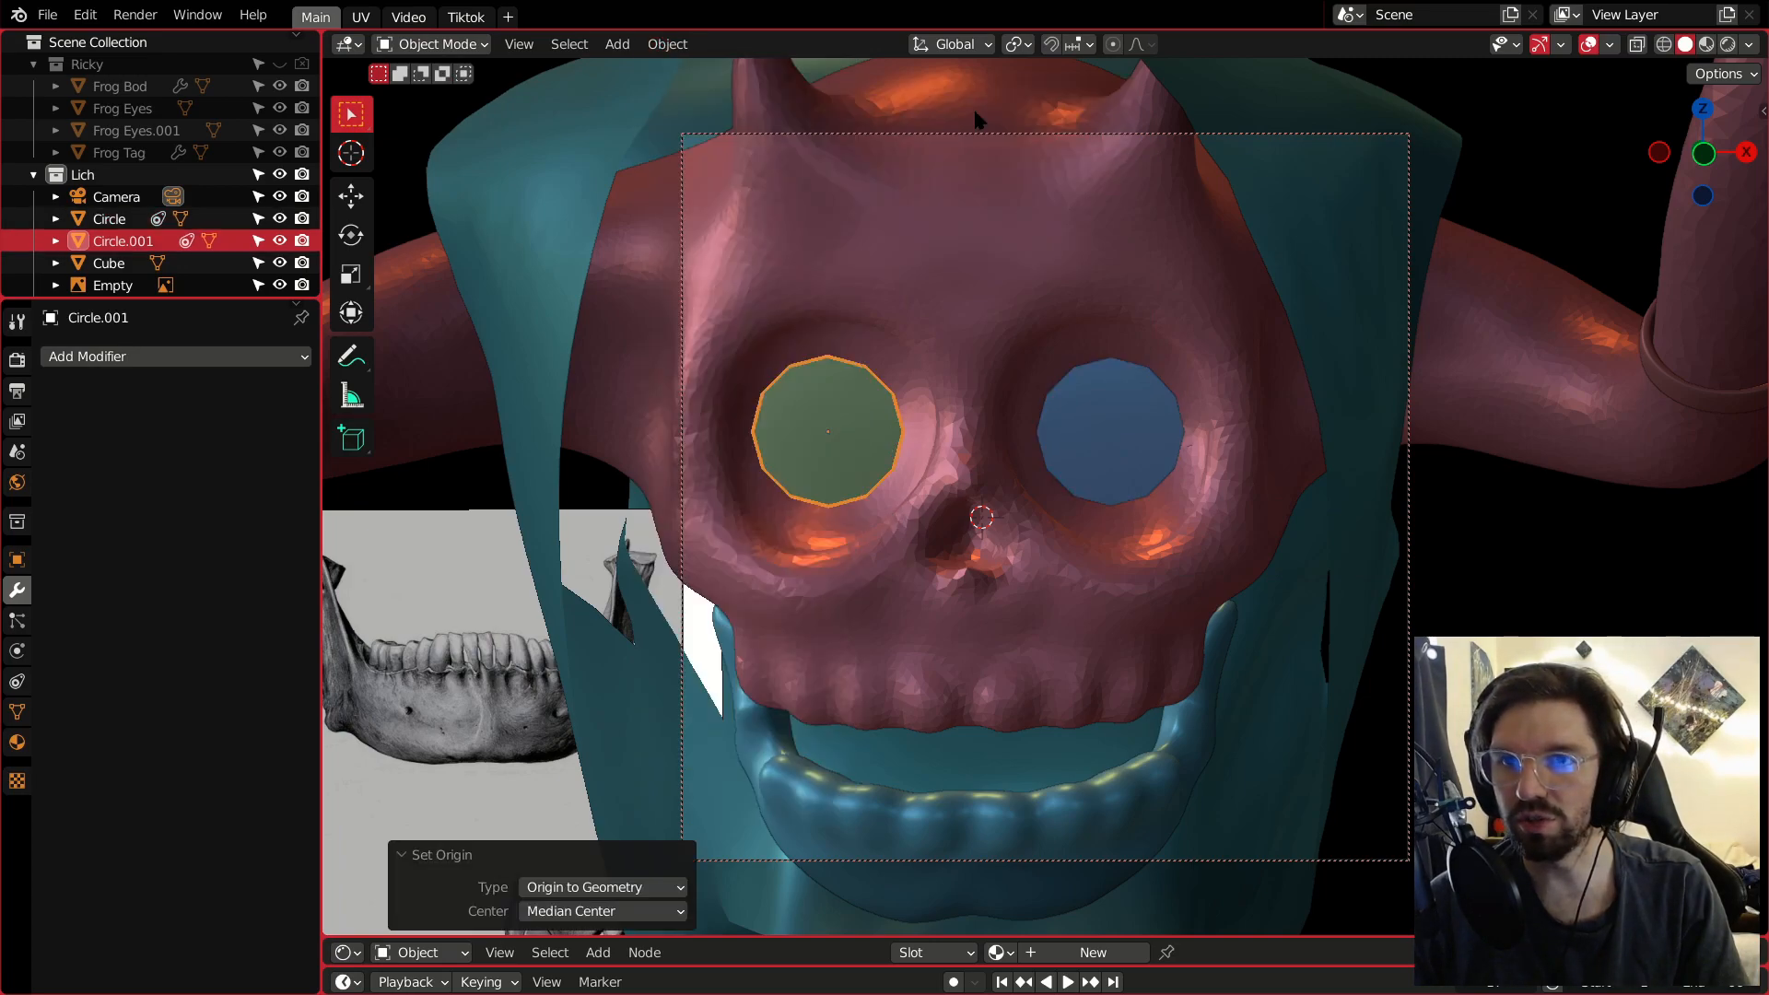
Set Camera as the Track To constraint target on both the Circle and Circle.001 eye discs.
{"action": "left_click", "coordinate": [1172, 433]}
{"action": "left_click", "coordinate": [873, 446]}
{"action": "left_click", "coordinate": [1078, 444]}
{"action": "left_click", "coordinate": [857, 453], "text": "shift"}
{"action": "left_click", "coordinate": [17, 681]}
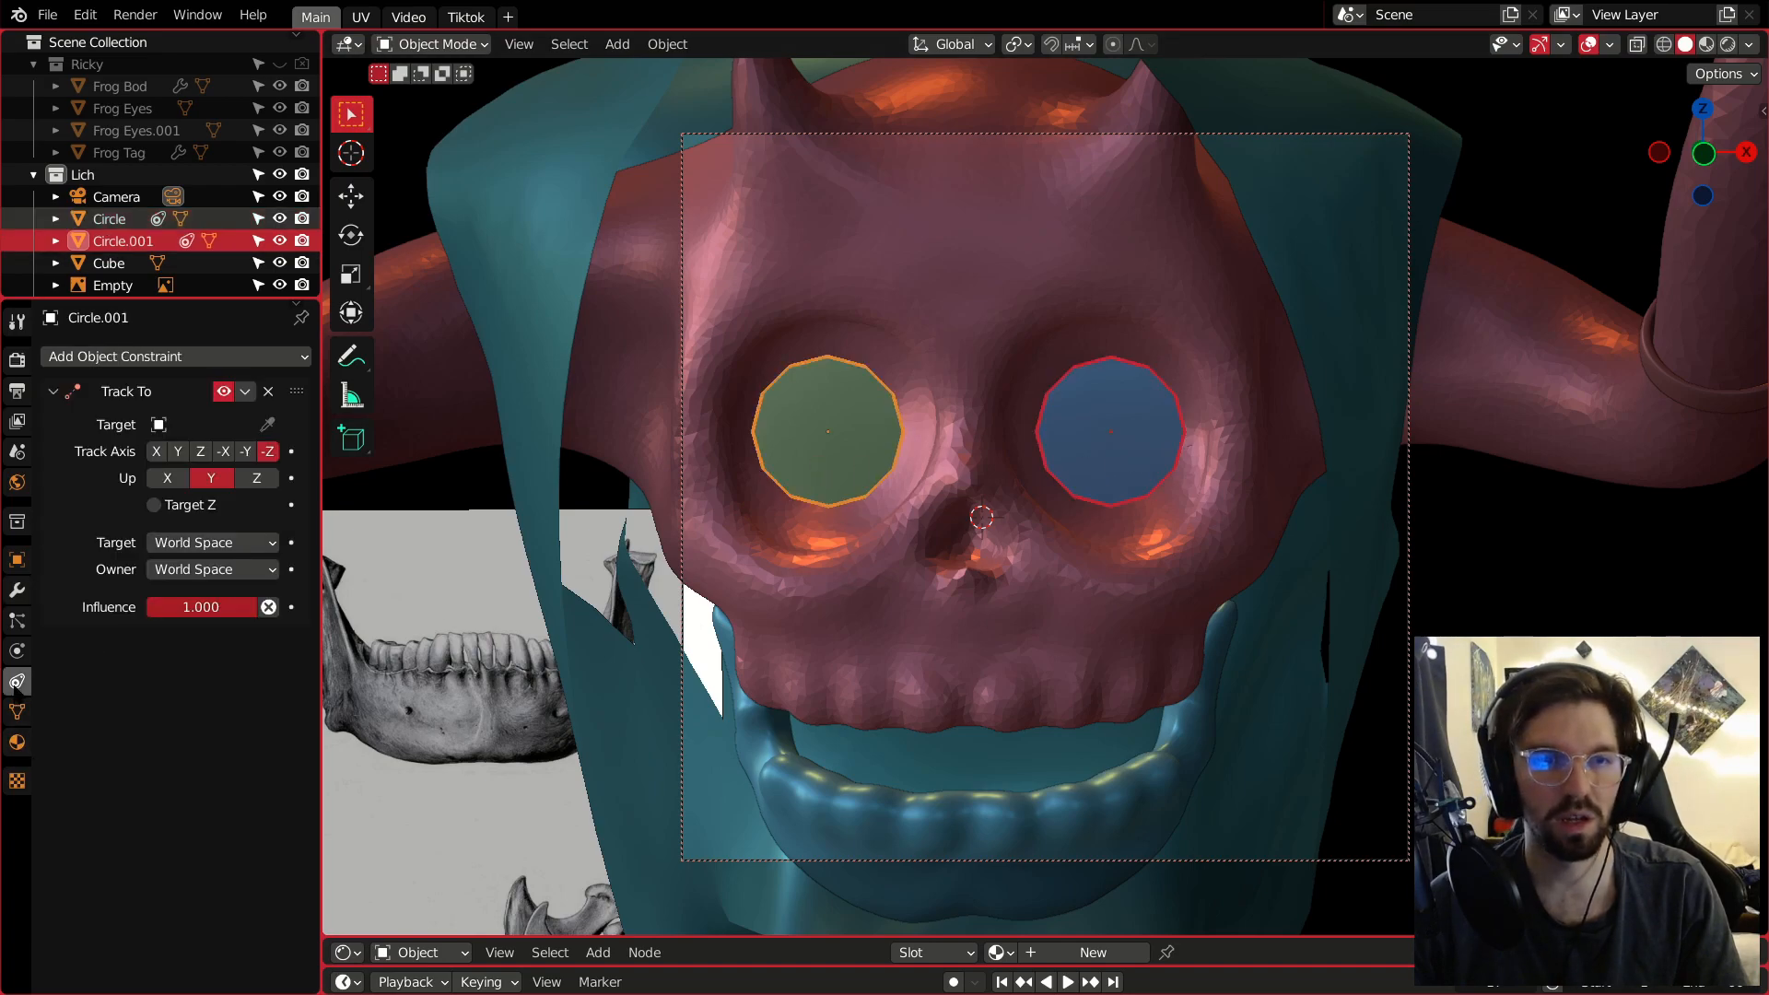
{"action": "left_click", "coordinate": [1086, 443]}
{"action": "left_click", "coordinate": [207, 423]}
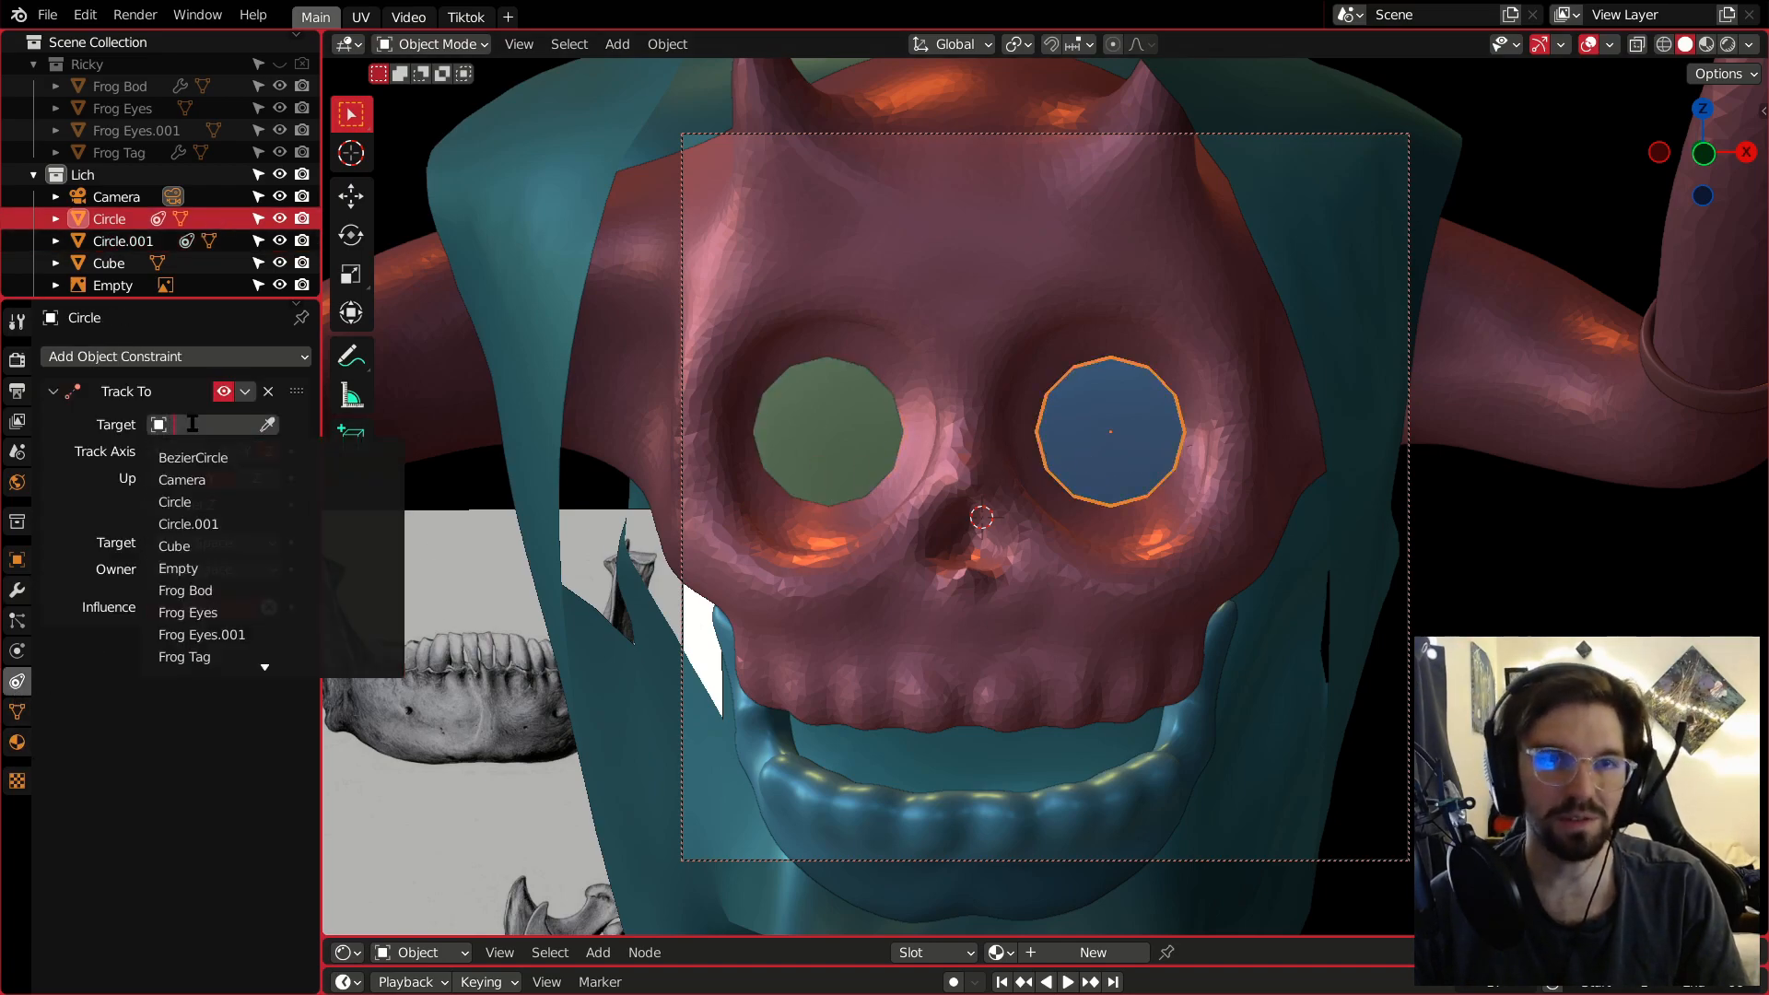
{"action": "left_click", "coordinate": [181, 479]}
{"action": "left_click", "coordinate": [881, 435]}
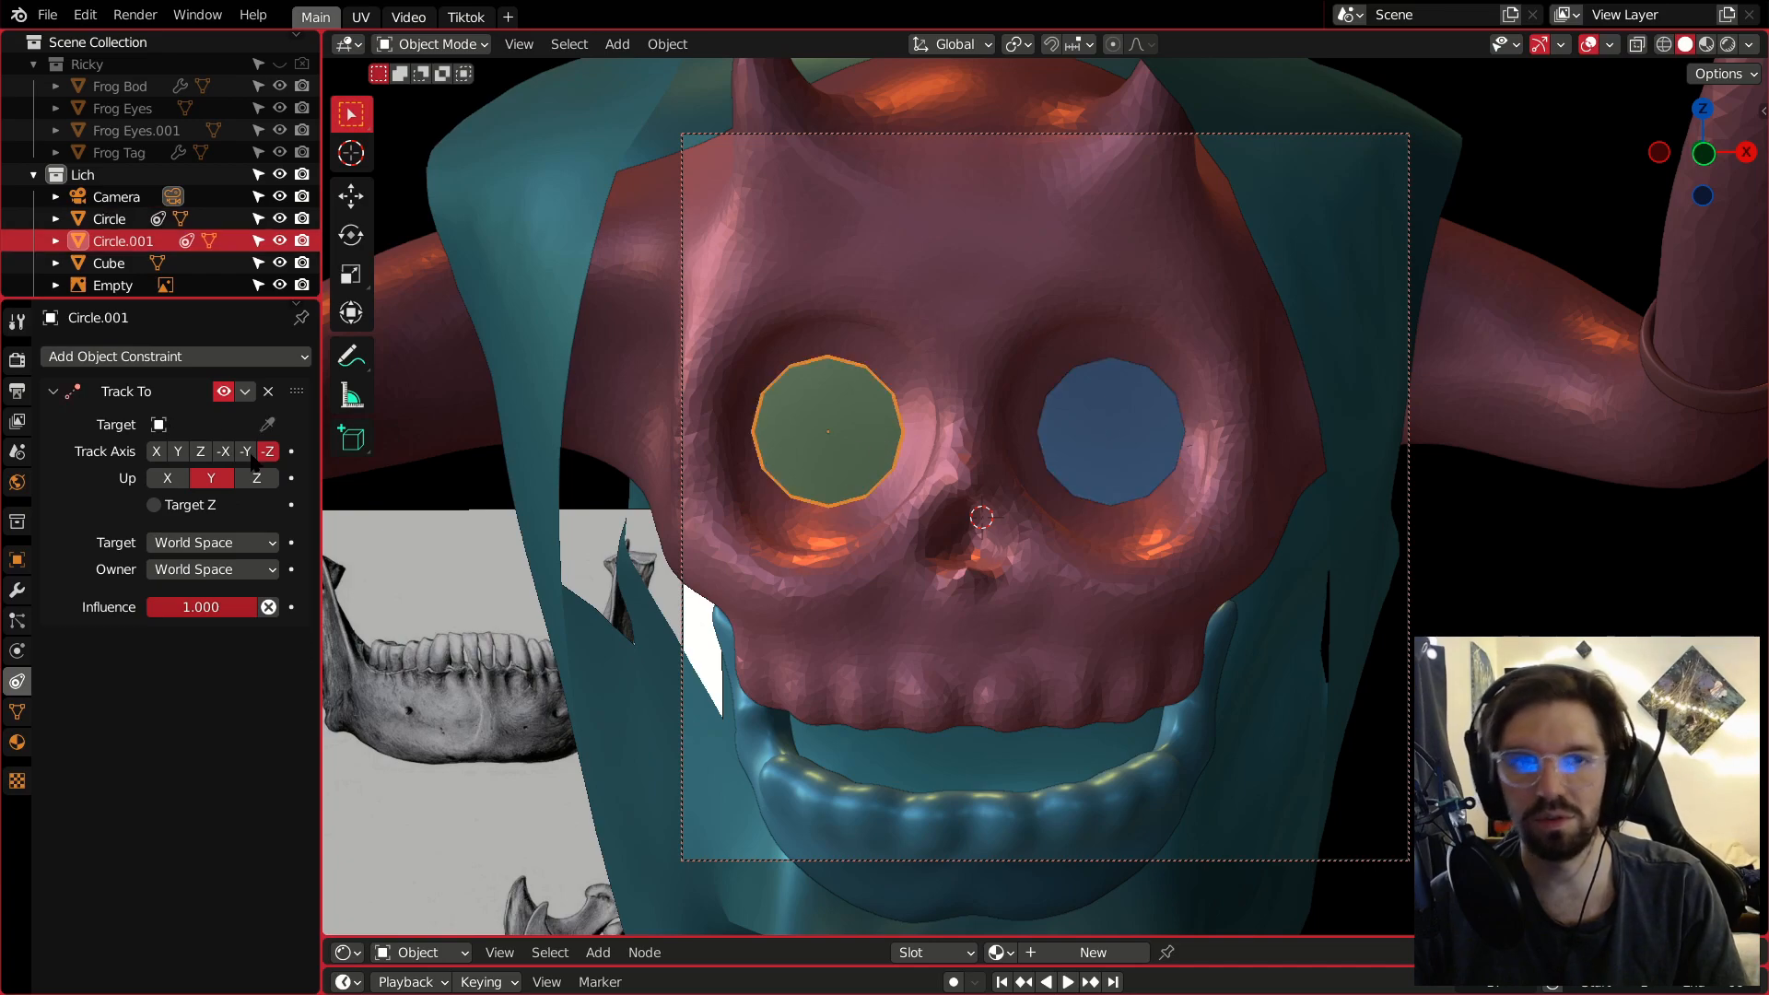
{"action": "left_click", "coordinate": [187, 420]}
{"action": "left_click", "coordinate": [221, 480]}
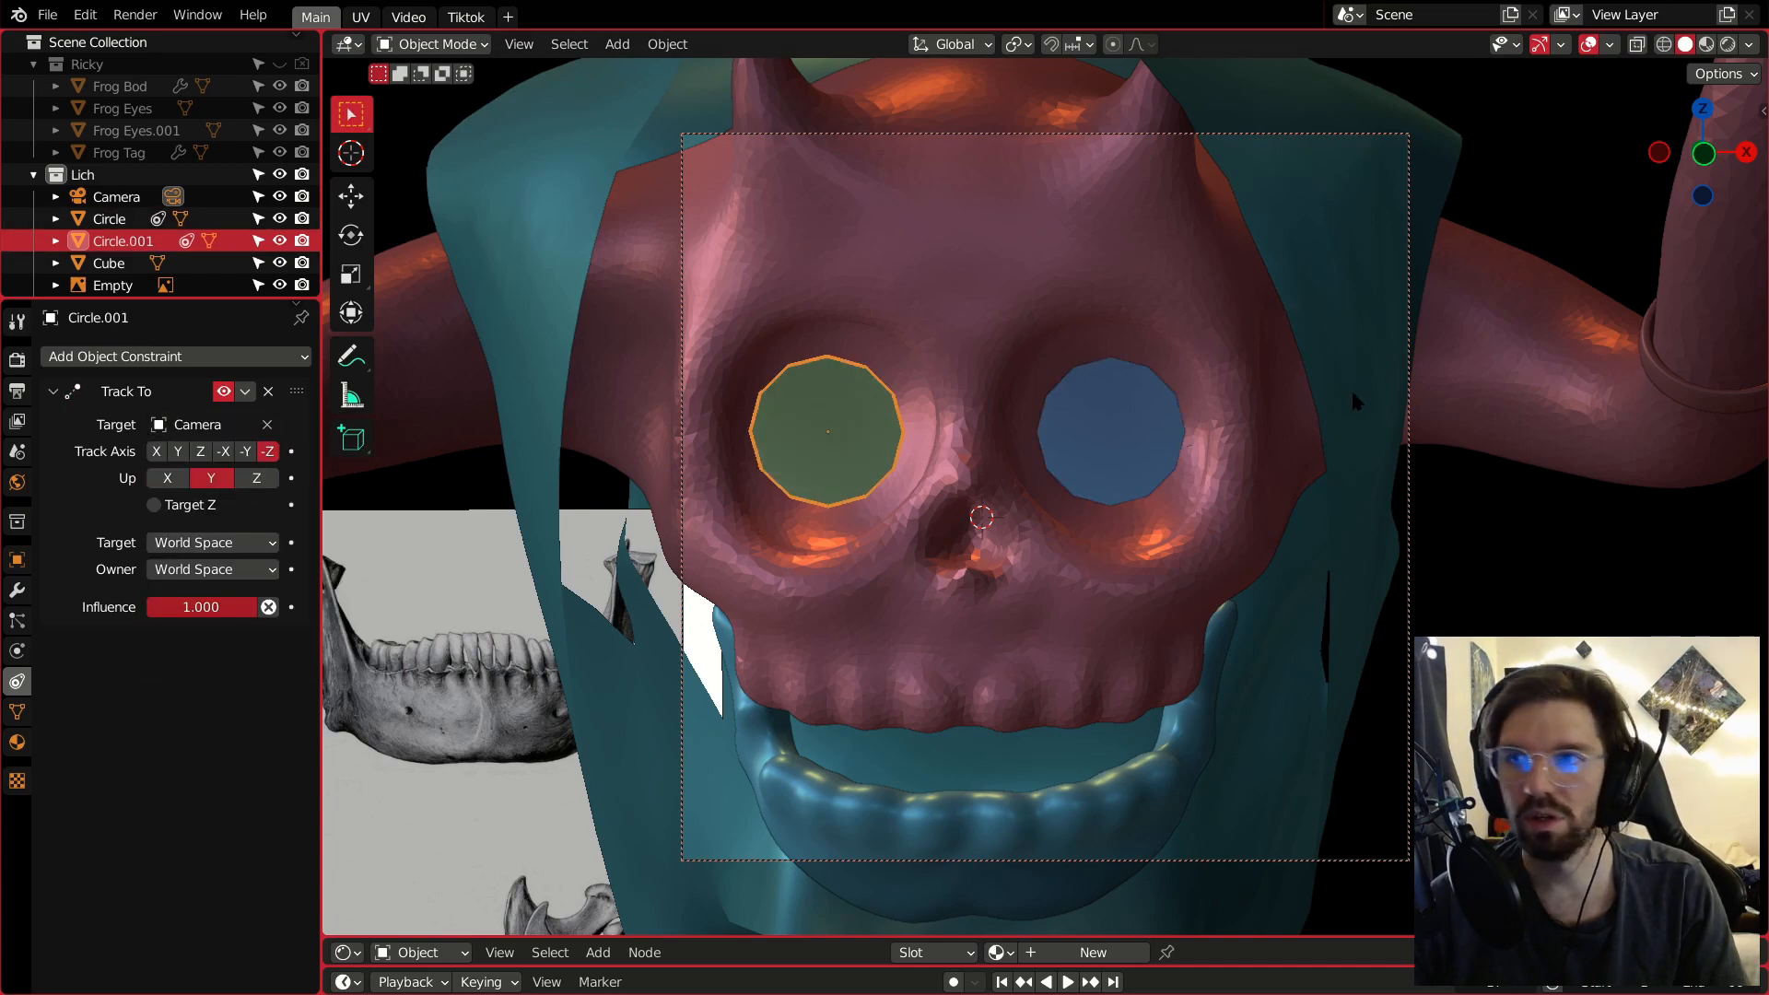
Check the eye discs' orientation from other angles and save the file.
{"action": "middle_click_drag", "start_coordinate": [1525, 344], "coordinate": [1097, 355]}
{"action": "key", "text": "ctrl+s"}
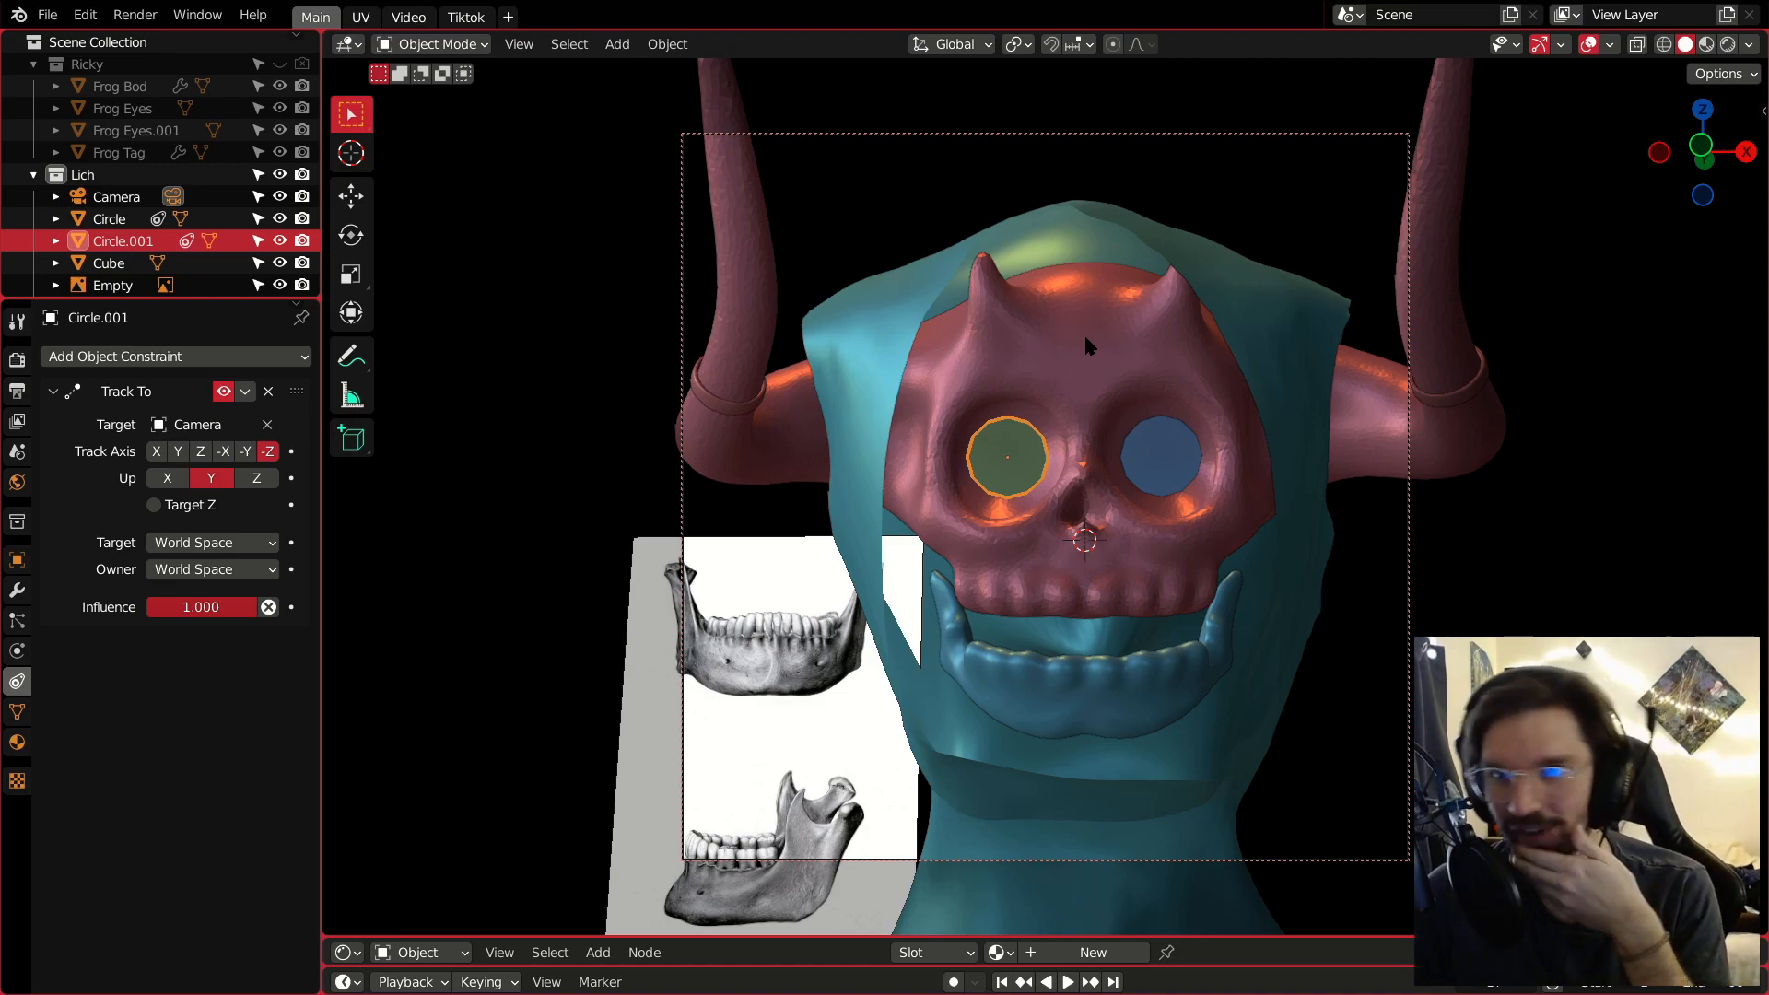
{"action": "mouse_move", "coordinate": [1231, 498]}
{"action": "middle_mouse_down"}
{"action": "mouse_move", "coordinate": [1057, 539]}
{"action": "mouse_move", "coordinate": [1164, 523]}
{"action": "mouse_move", "coordinate": [1032, 517]}
{"action": "mouse_move", "coordinate": [1230, 499]}
{"action": "mouse_move", "coordinate": [1133, 516]}
{"action": "mouse_move", "coordinate": [1198, 508]}
{"action": "middle_mouse_up"}
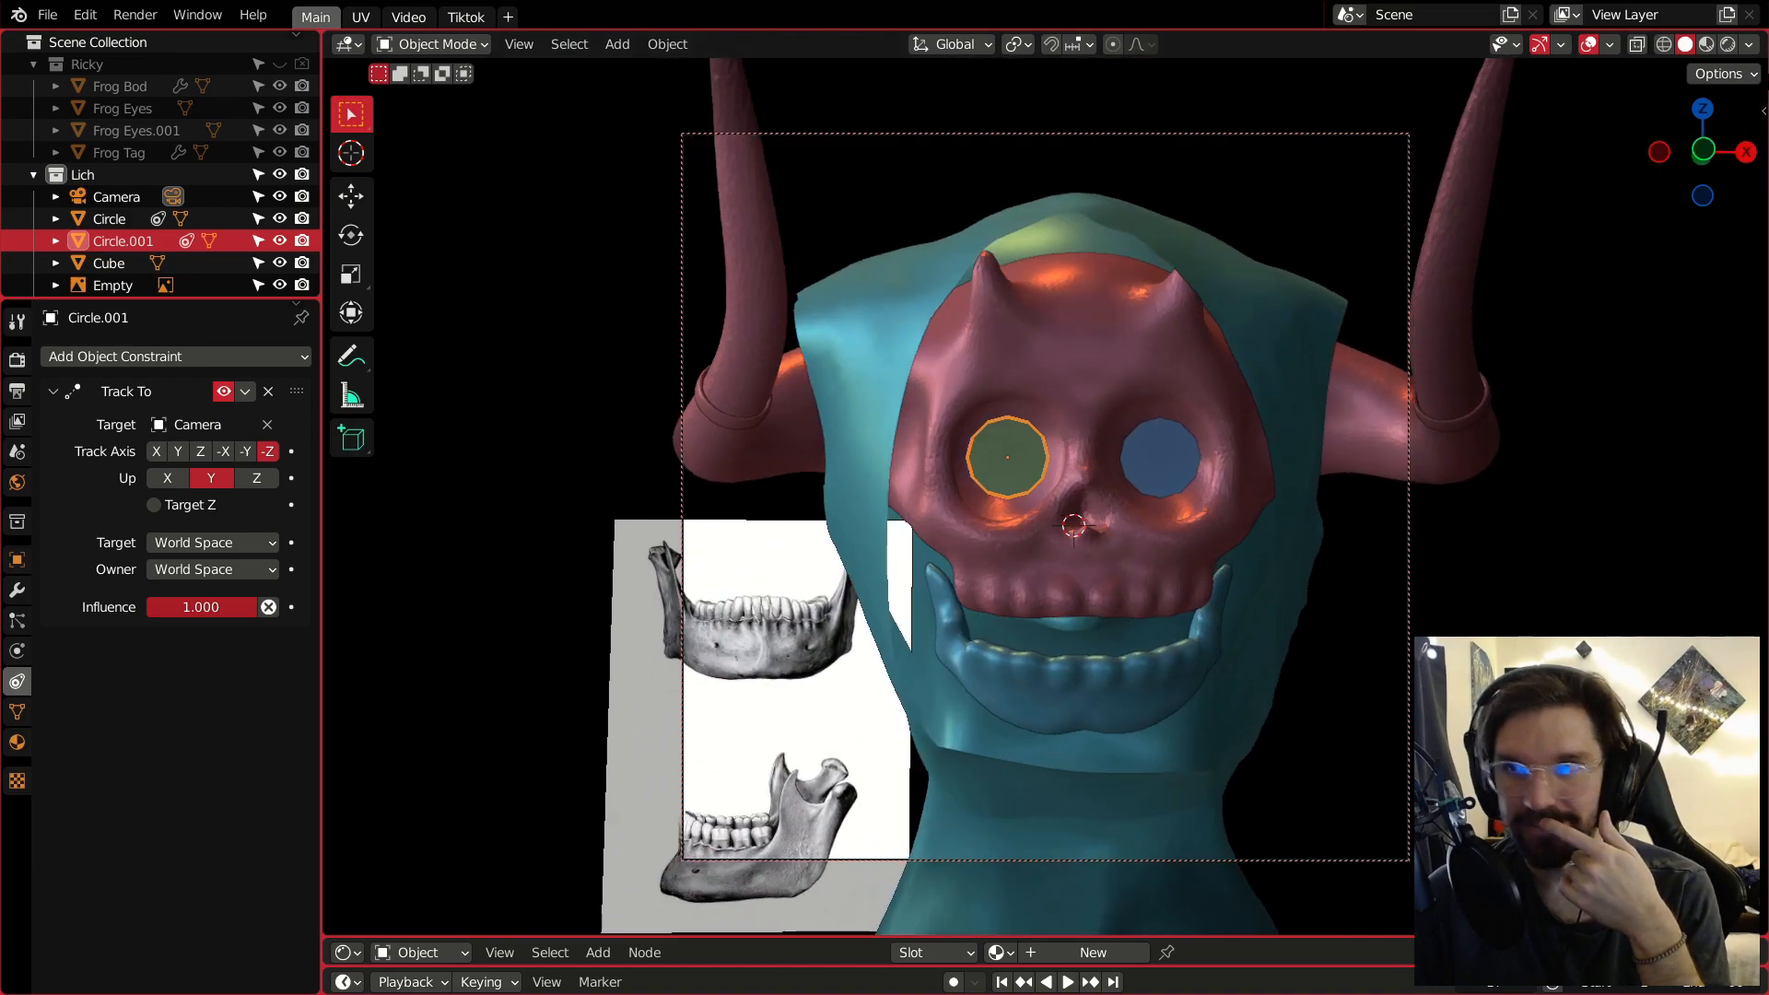
Display the scene in Material Preview and create a new material for the Circle.001 disc in an enlarged Shader Editor.
{"action": "left_click", "coordinate": [1707, 44]}
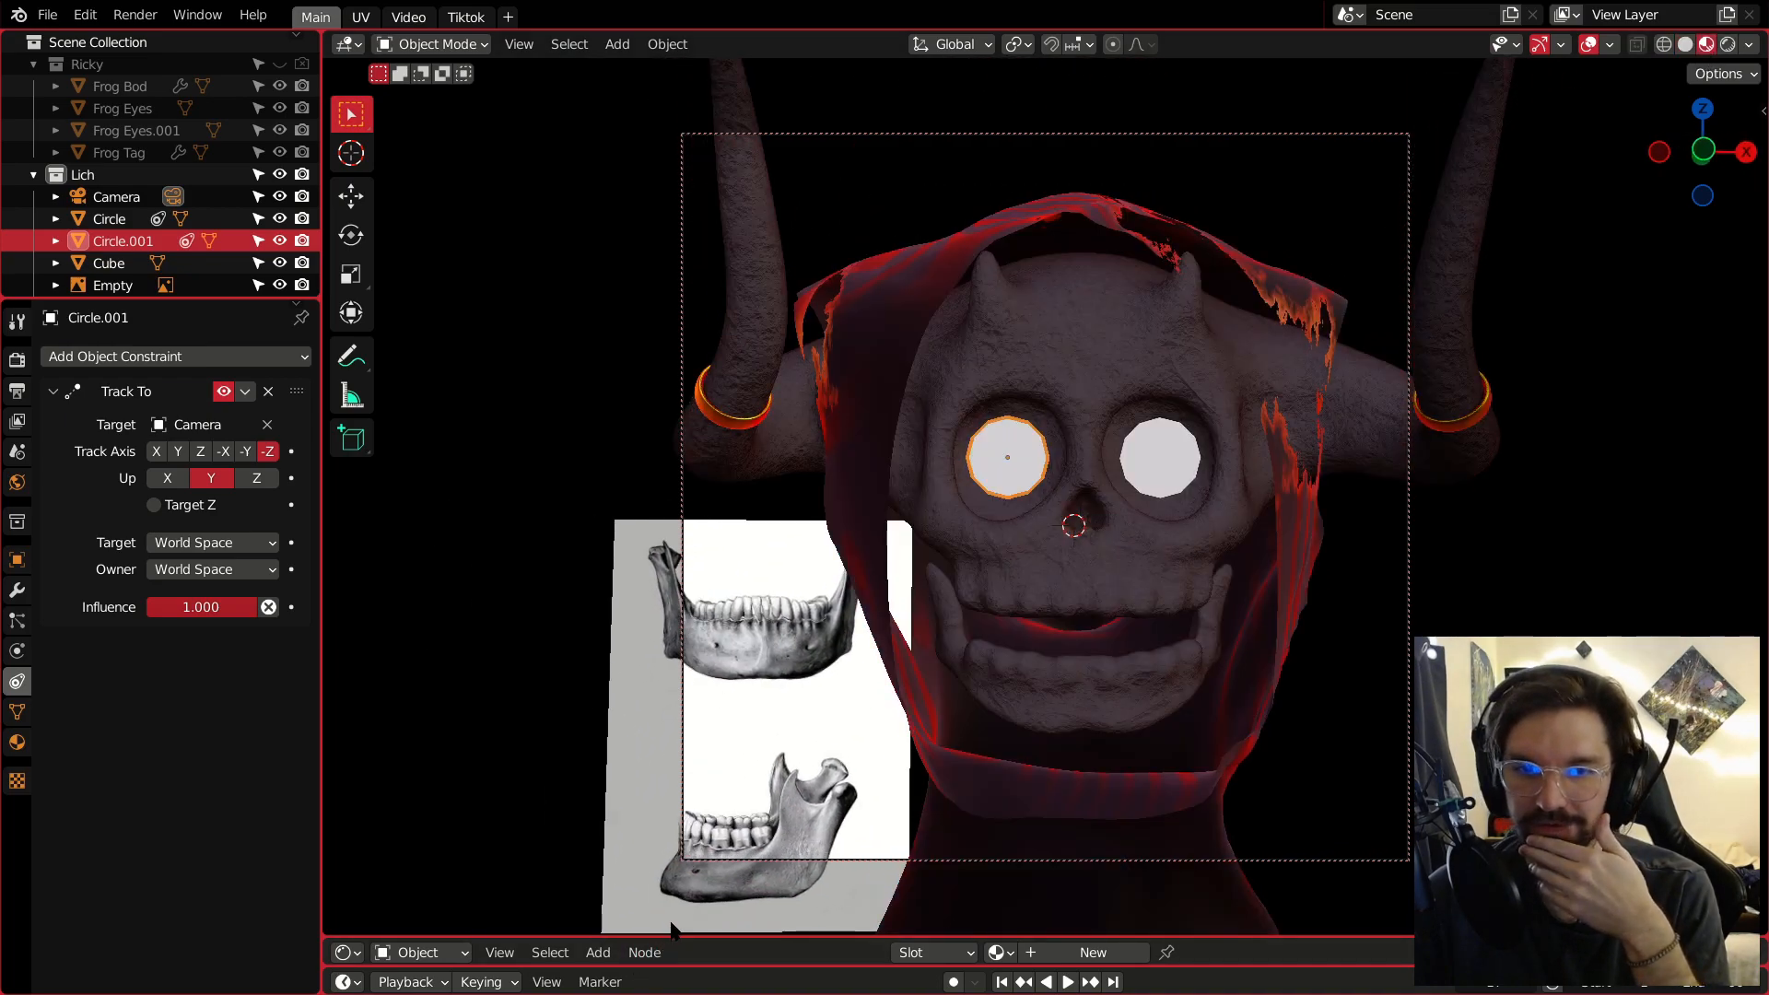
{"action": "left_click_drag", "start_coordinate": [697, 925], "coordinate": [849, 582]}
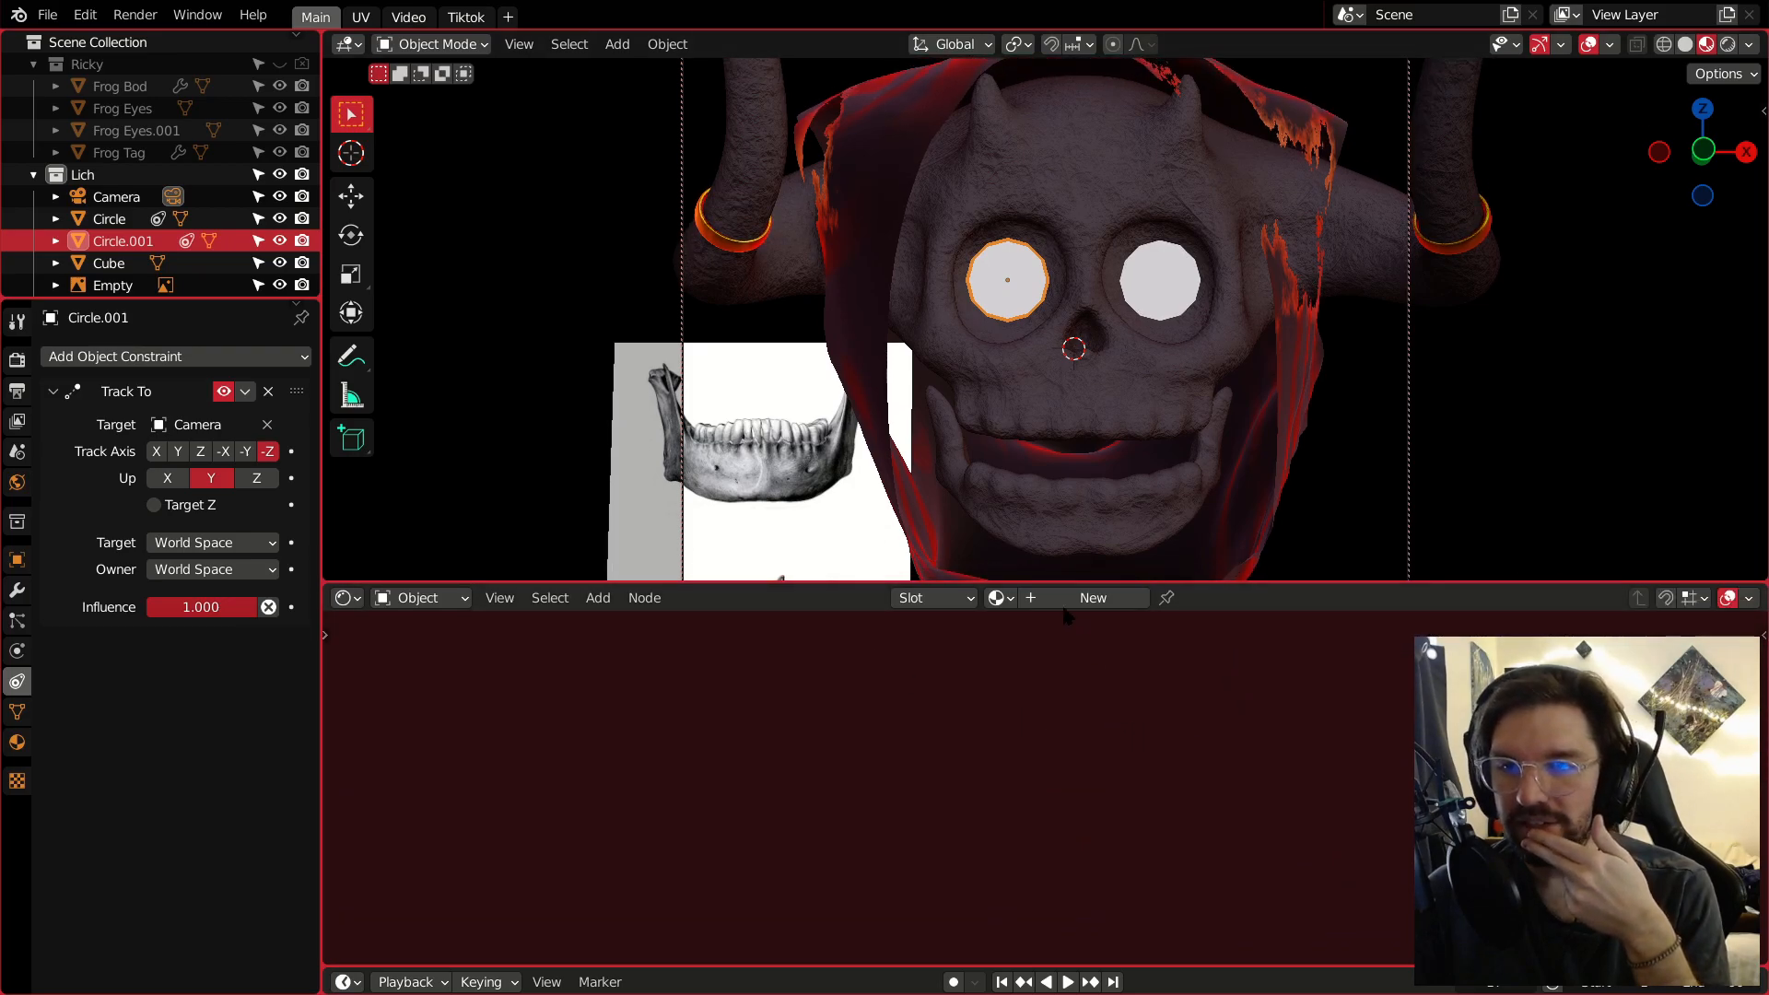
{"action": "left_click", "coordinate": [1093, 597]}
{"action": "left_click", "coordinate": [851, 828]}
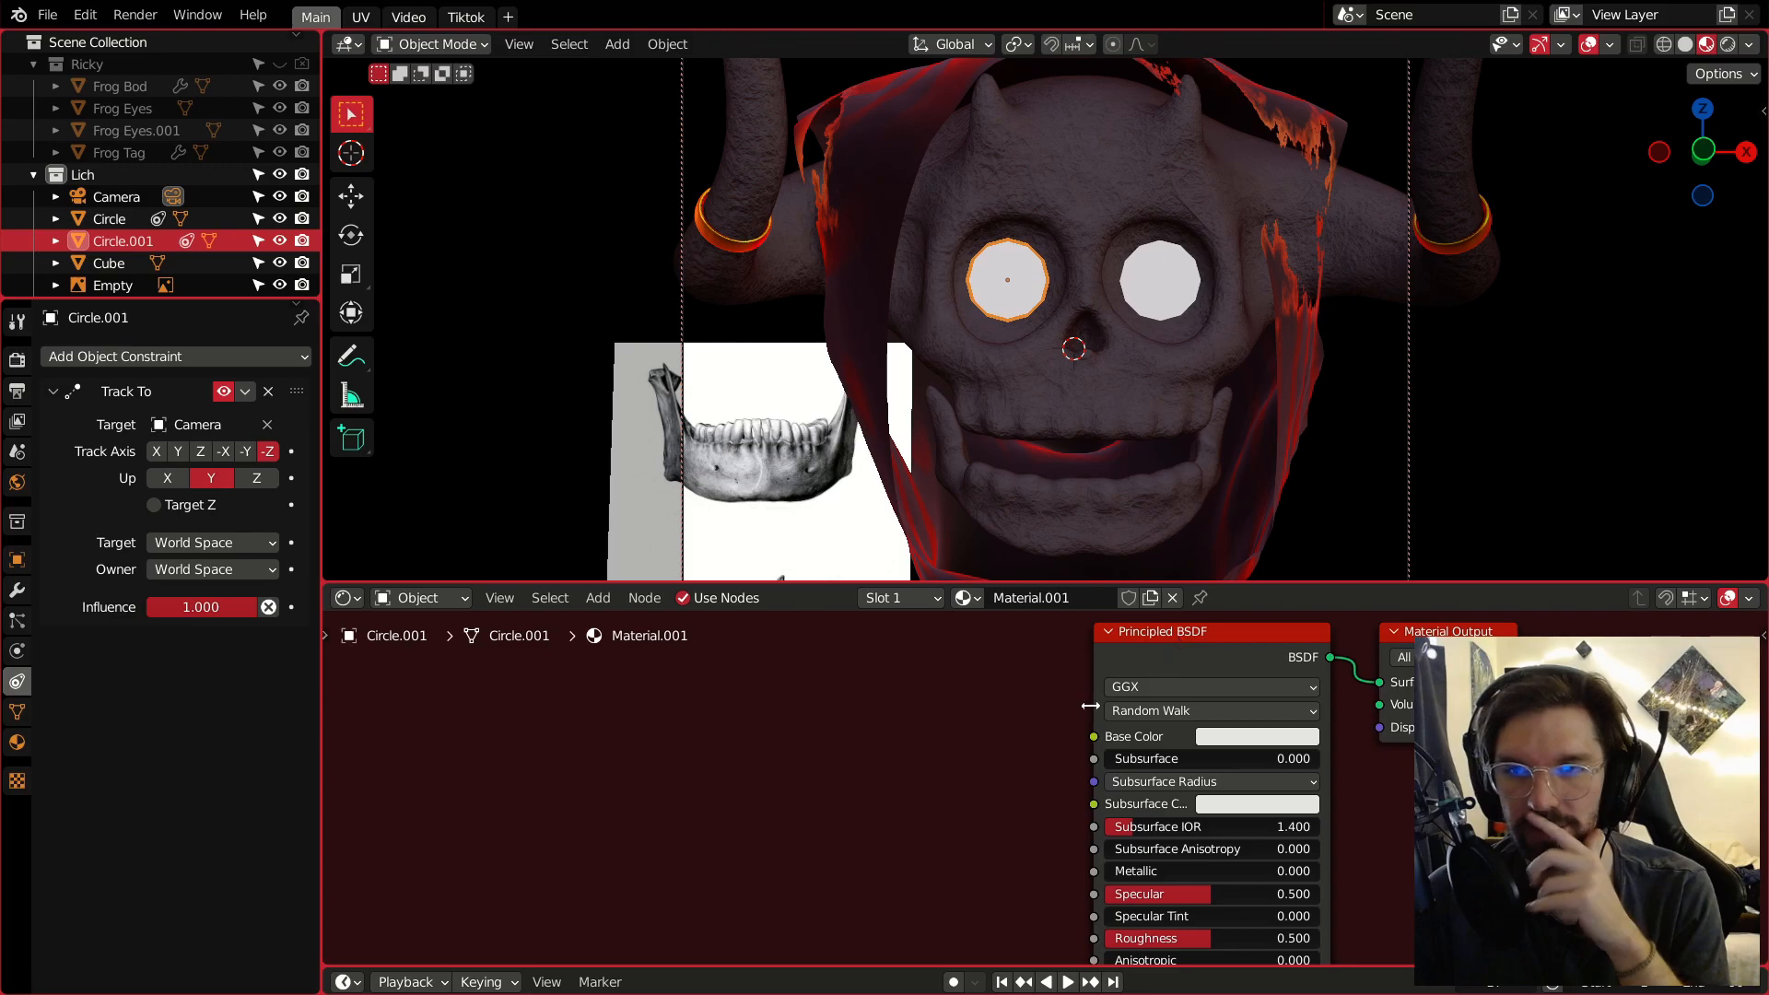
Deselect everything, inspect the lich from several angles and save the file.
{"action": "key", "text": "alt+a"}
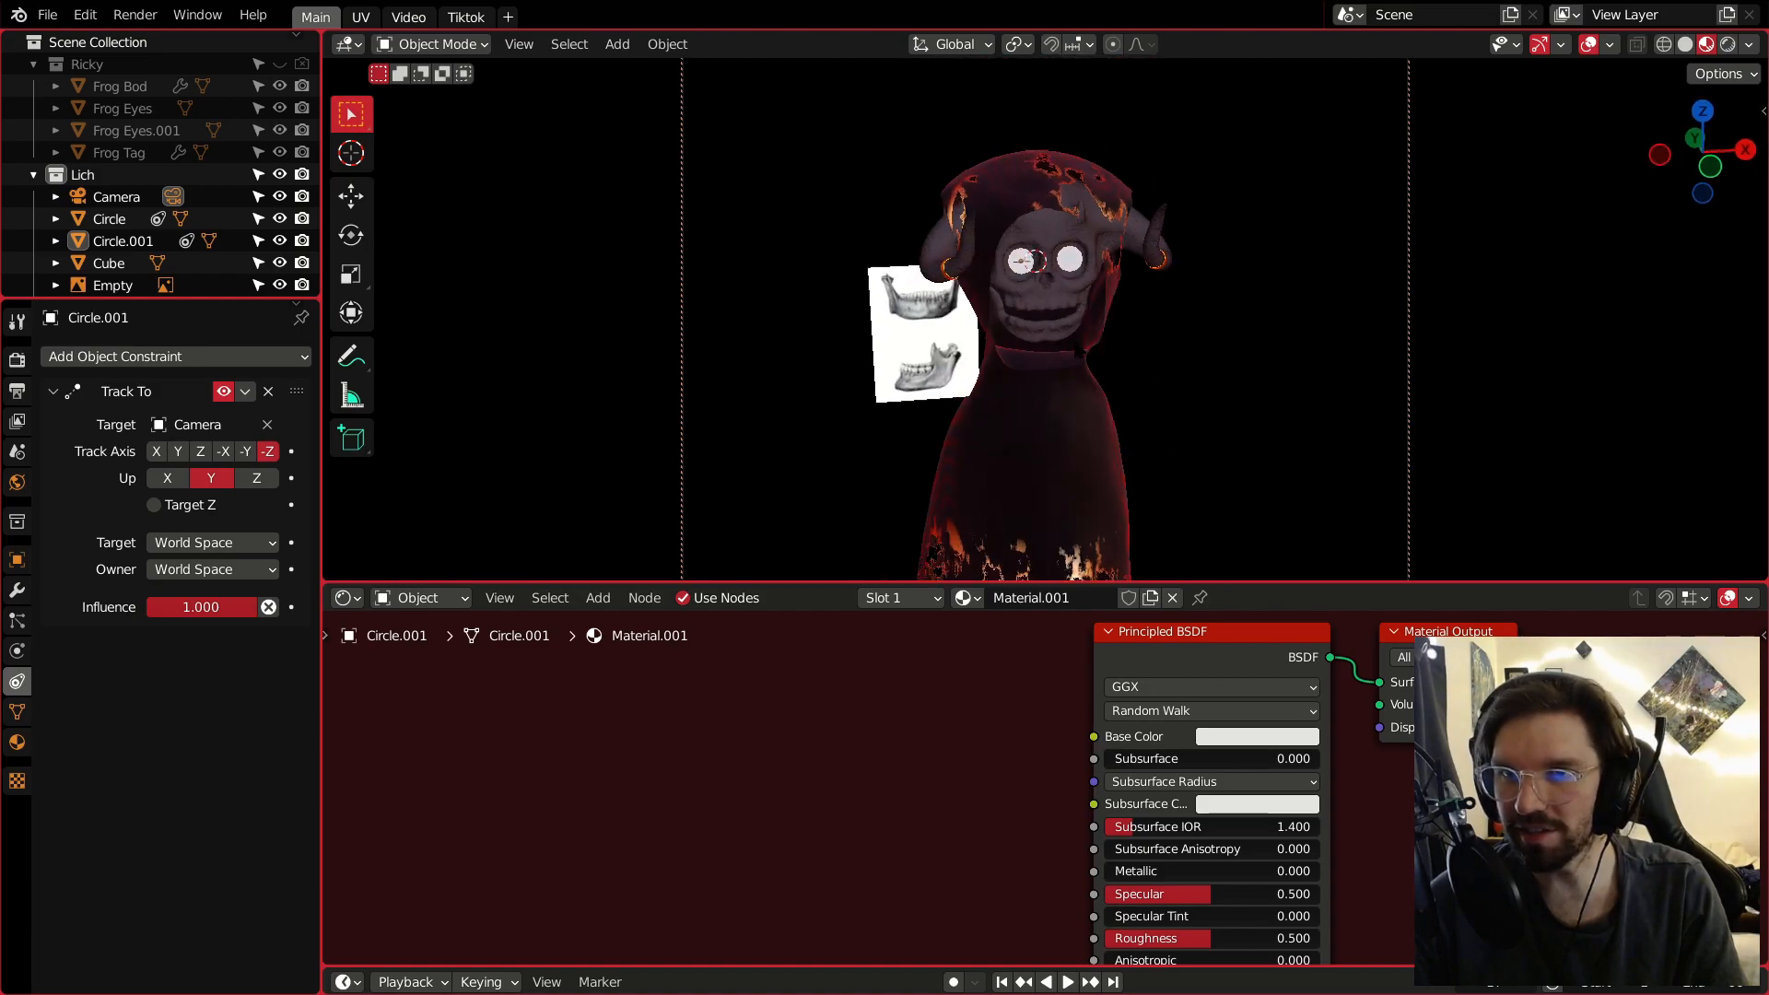
{"action": "middle_click_drag", "start_coordinate": [959, 323], "coordinate": [888, 117]}
{"action": "scroll", "coordinate": [889, 118], "scroll_direction": "down", "scroll_amount": 3}
{"action": "middle_click_drag", "start_coordinate": [995, 267], "coordinate": [1180, 364]}
{"action": "scroll", "coordinate": [982, 382], "scroll_direction": "up", "scroll_amount": 6}
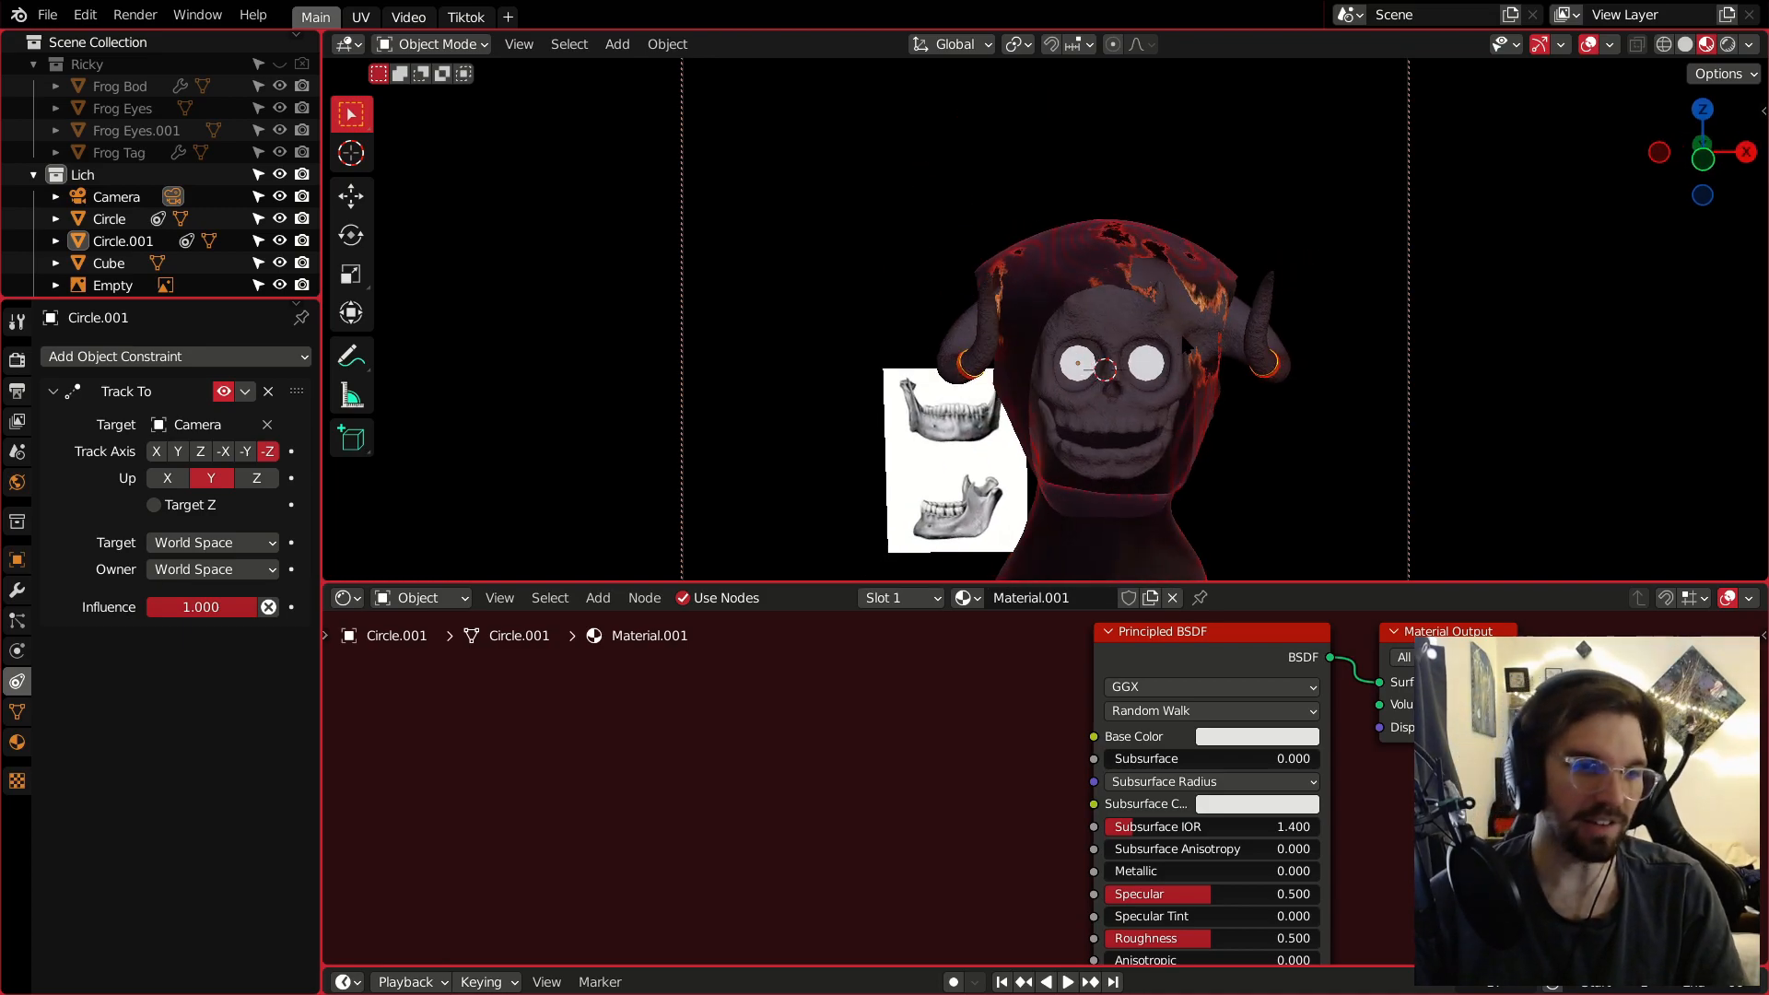
{"action": "key", "text": "ctrl+s"}
{"action": "scroll", "coordinate": [1126, 368], "scroll_direction": "up", "scroll_amount": 6}
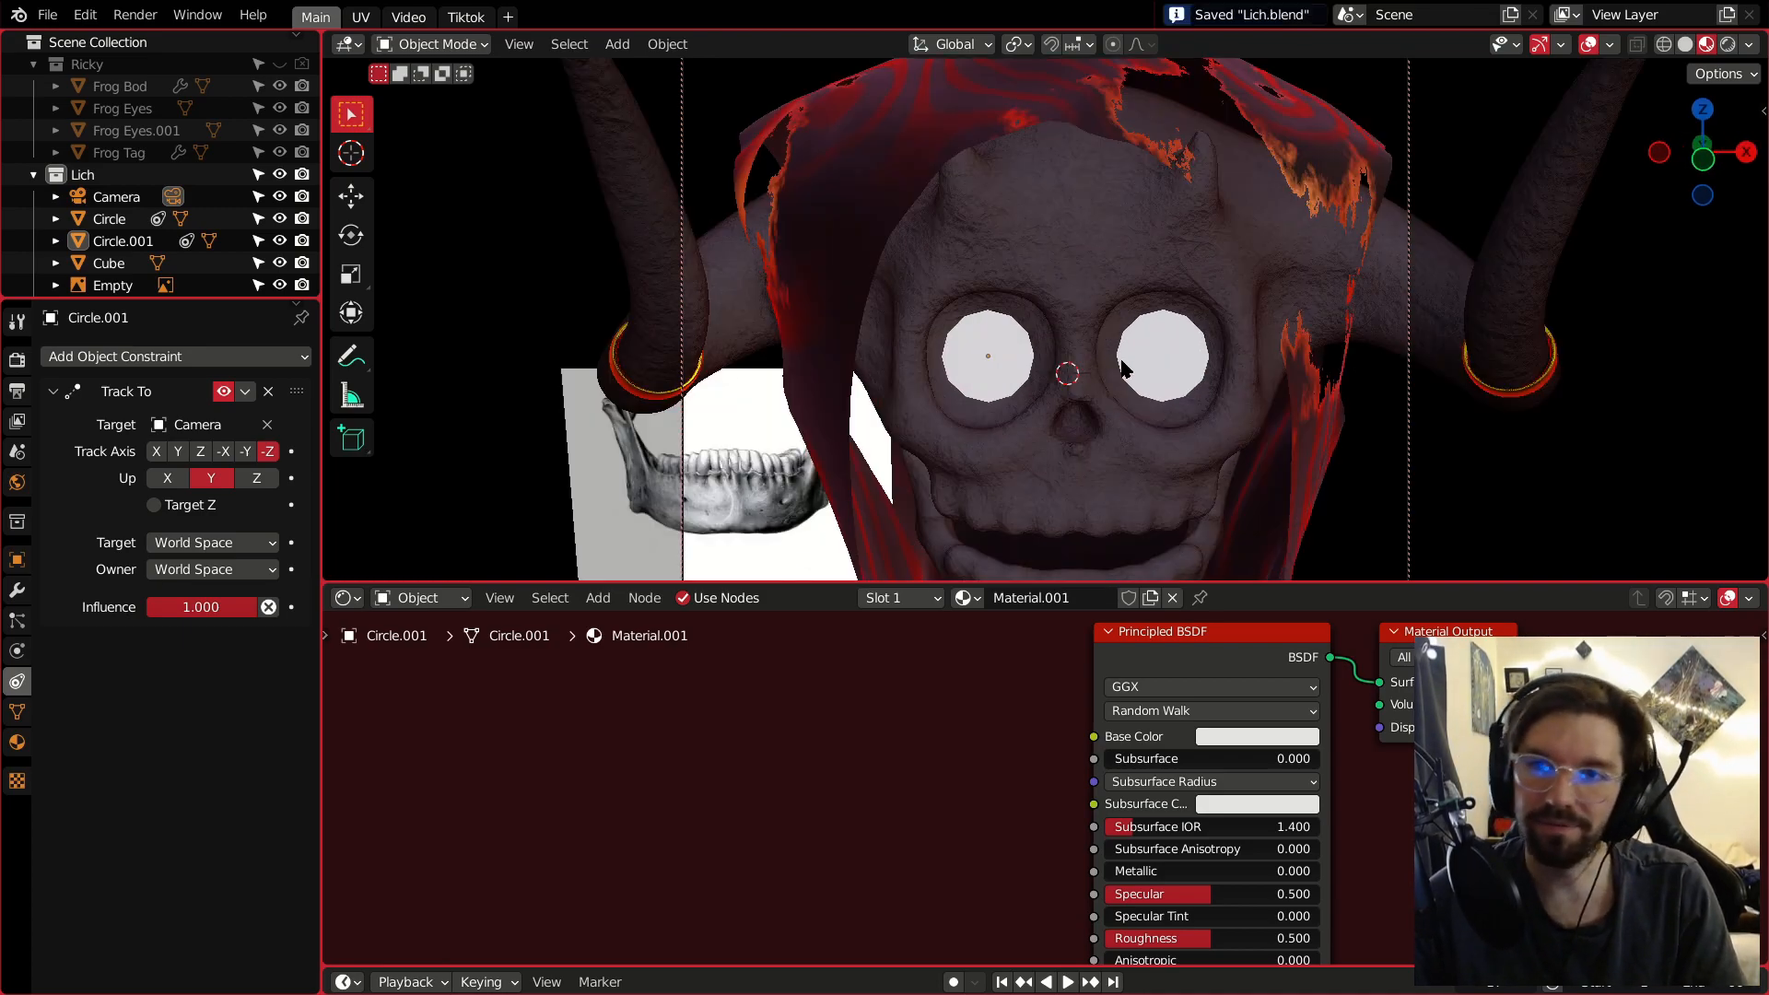
Add a ColorRamp node to the Circle.001 disc's material, feeding the Principled BSDF's Base Color.
{"action": "middle_click_drag", "start_coordinate": [970, 372], "coordinate": [964, 334]}
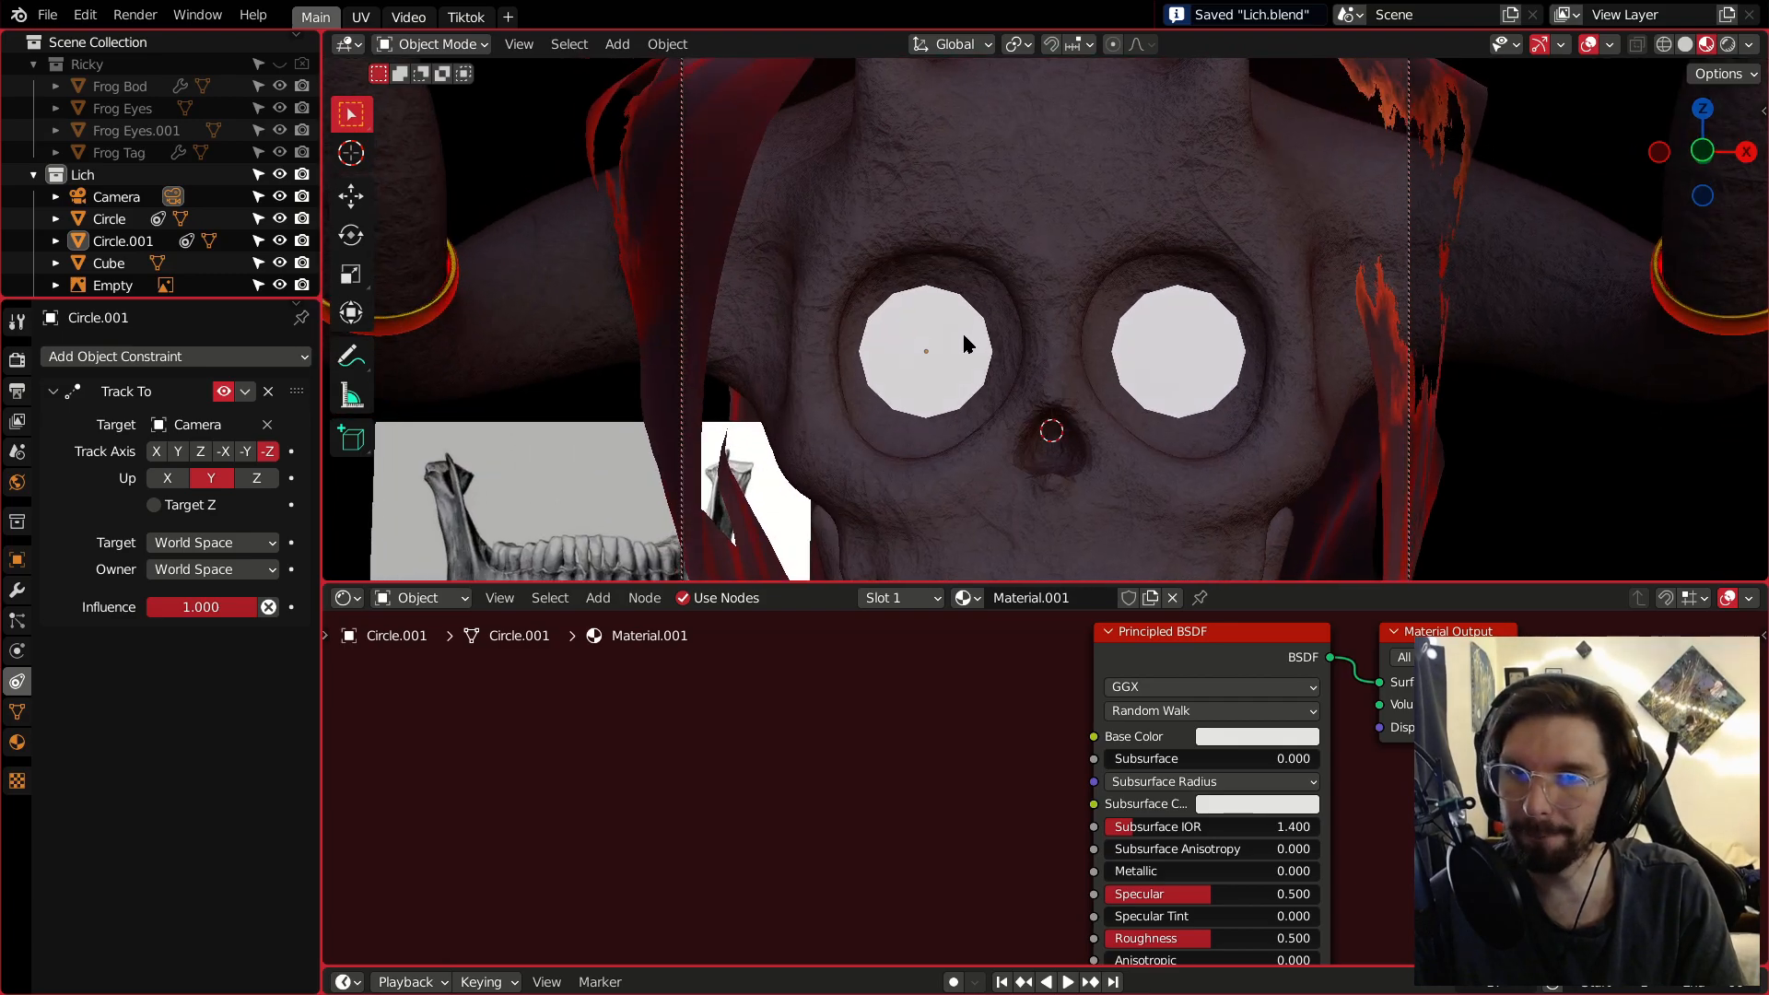
{"action": "left_click", "coordinate": [964, 334]}
{"action": "scroll", "coordinate": [959, 815], "scroll_direction": "down", "scroll_amount": 3}
{"action": "middle_click_drag", "start_coordinate": [959, 815], "coordinate": [995, 772]}
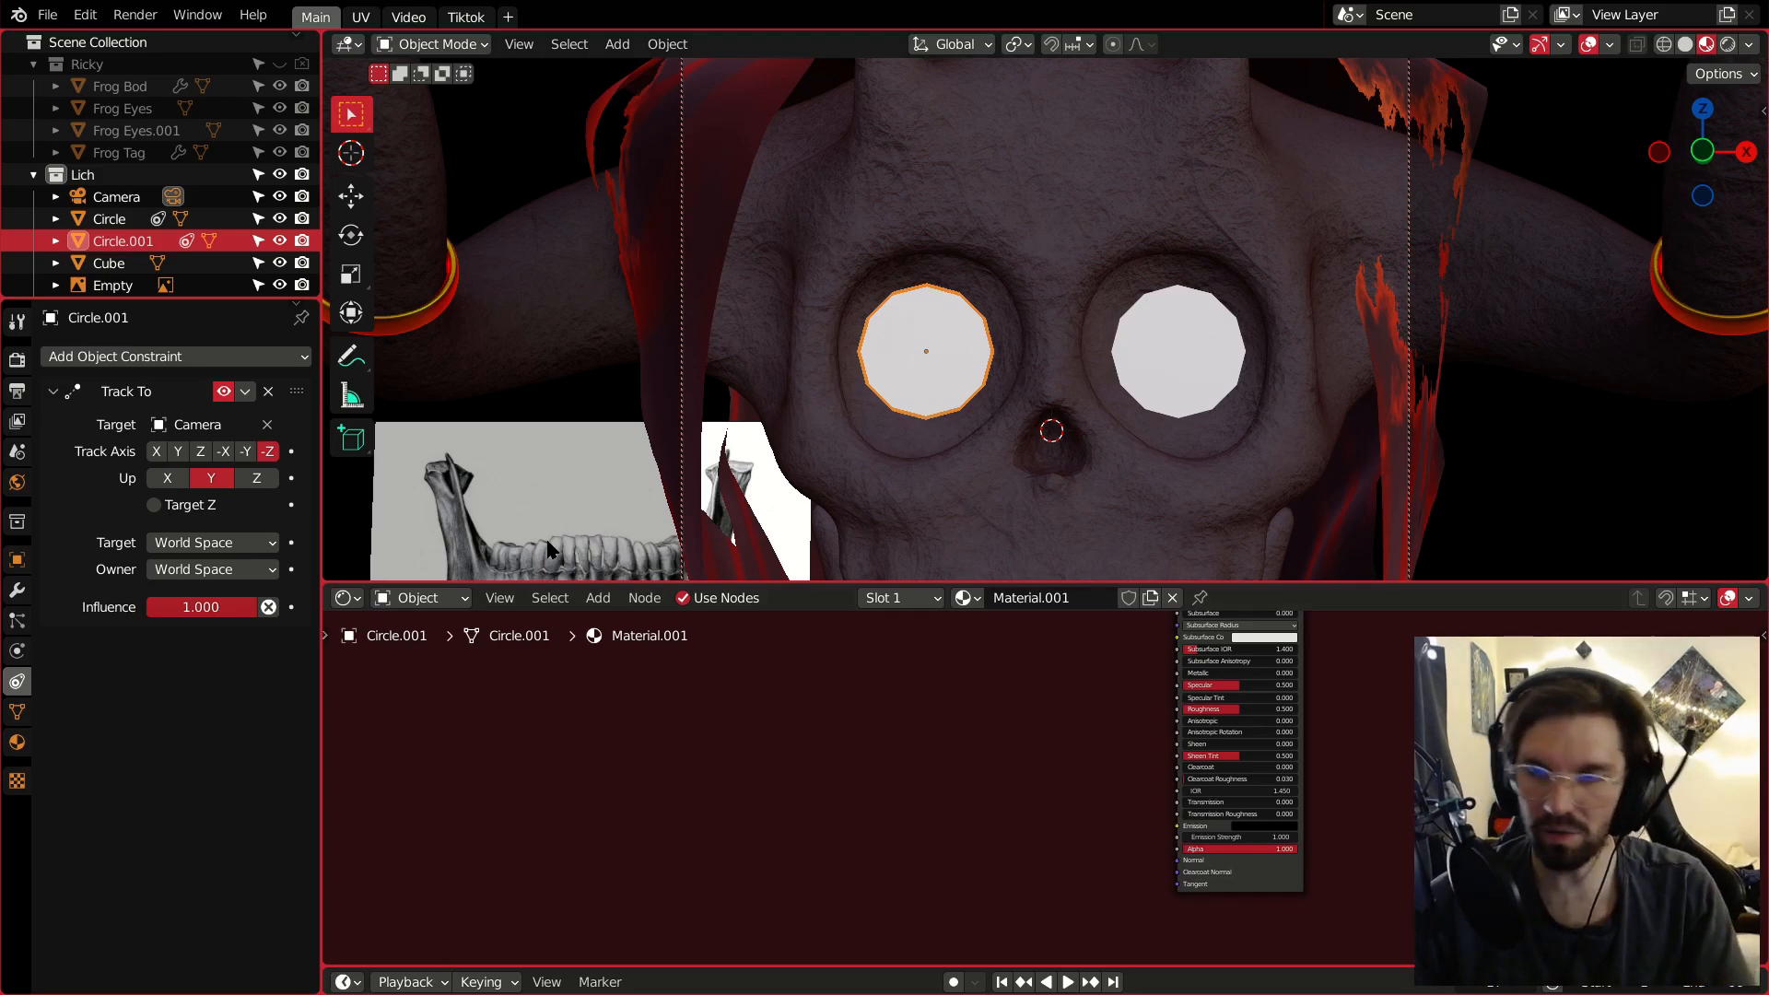
{"action": "scroll", "coordinate": [1158, 838], "scroll_direction": "up", "scroll_amount": 5}
{"action": "key", "text": "shift+a"}
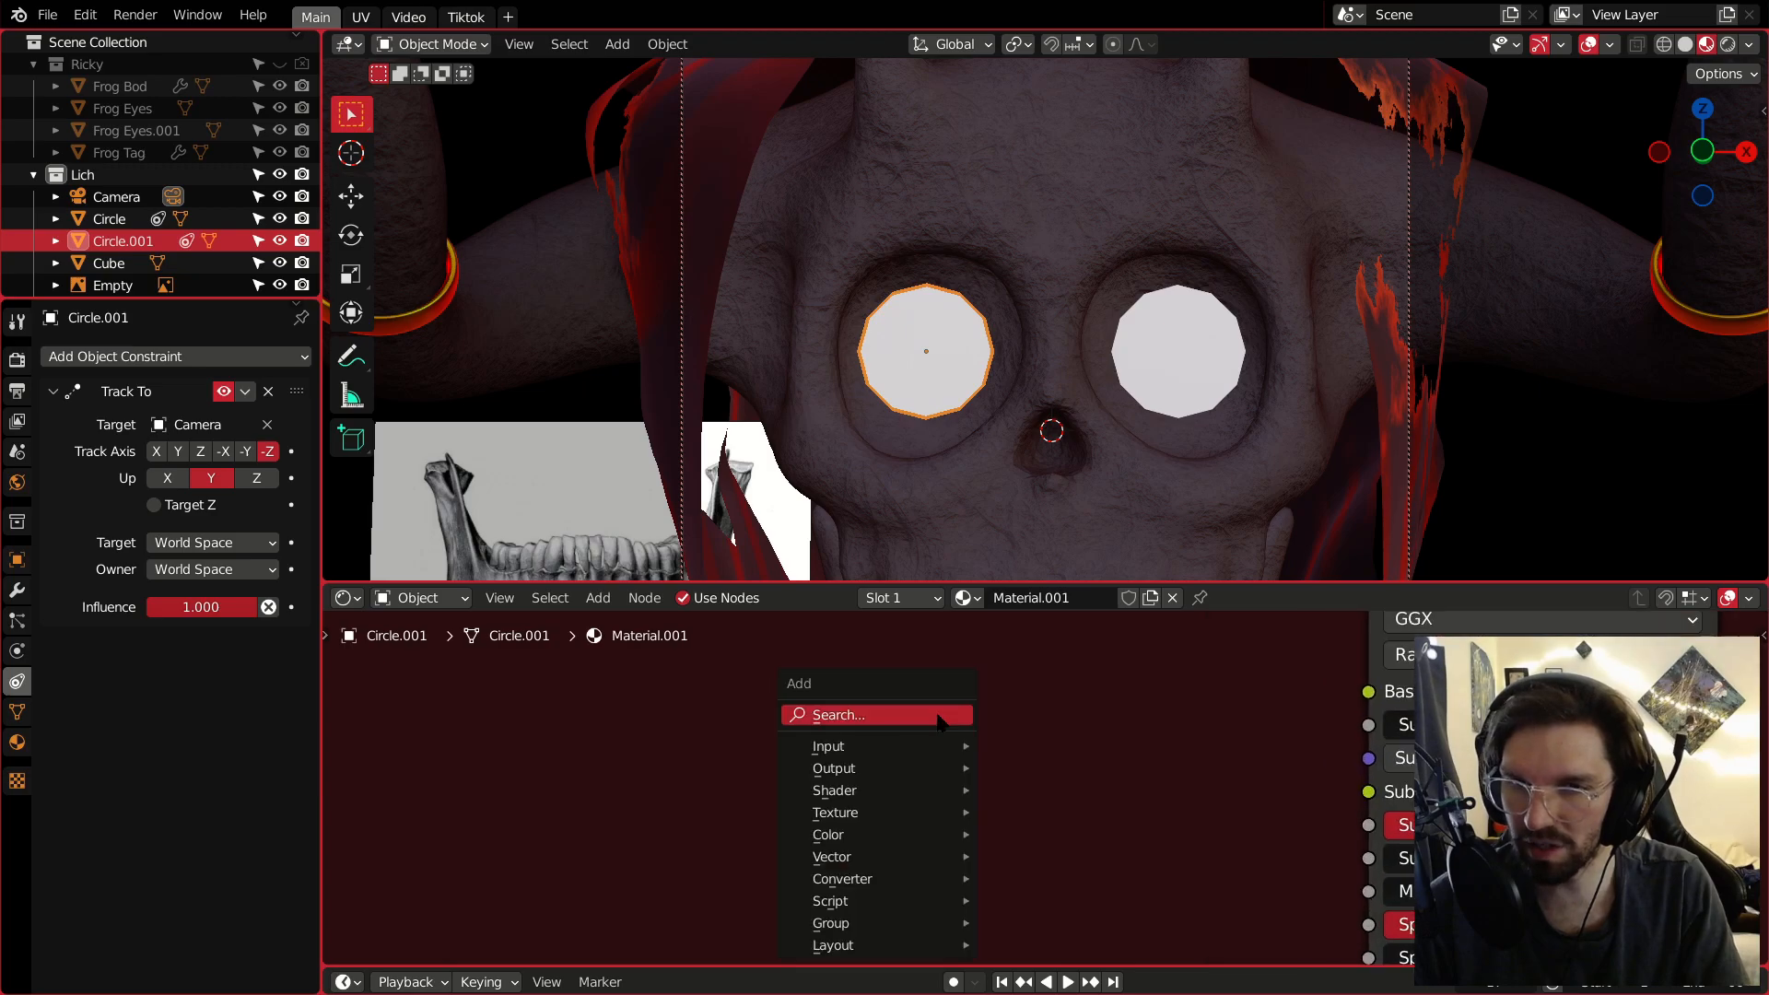
{"action": "mouse_move", "coordinate": [837, 860]}
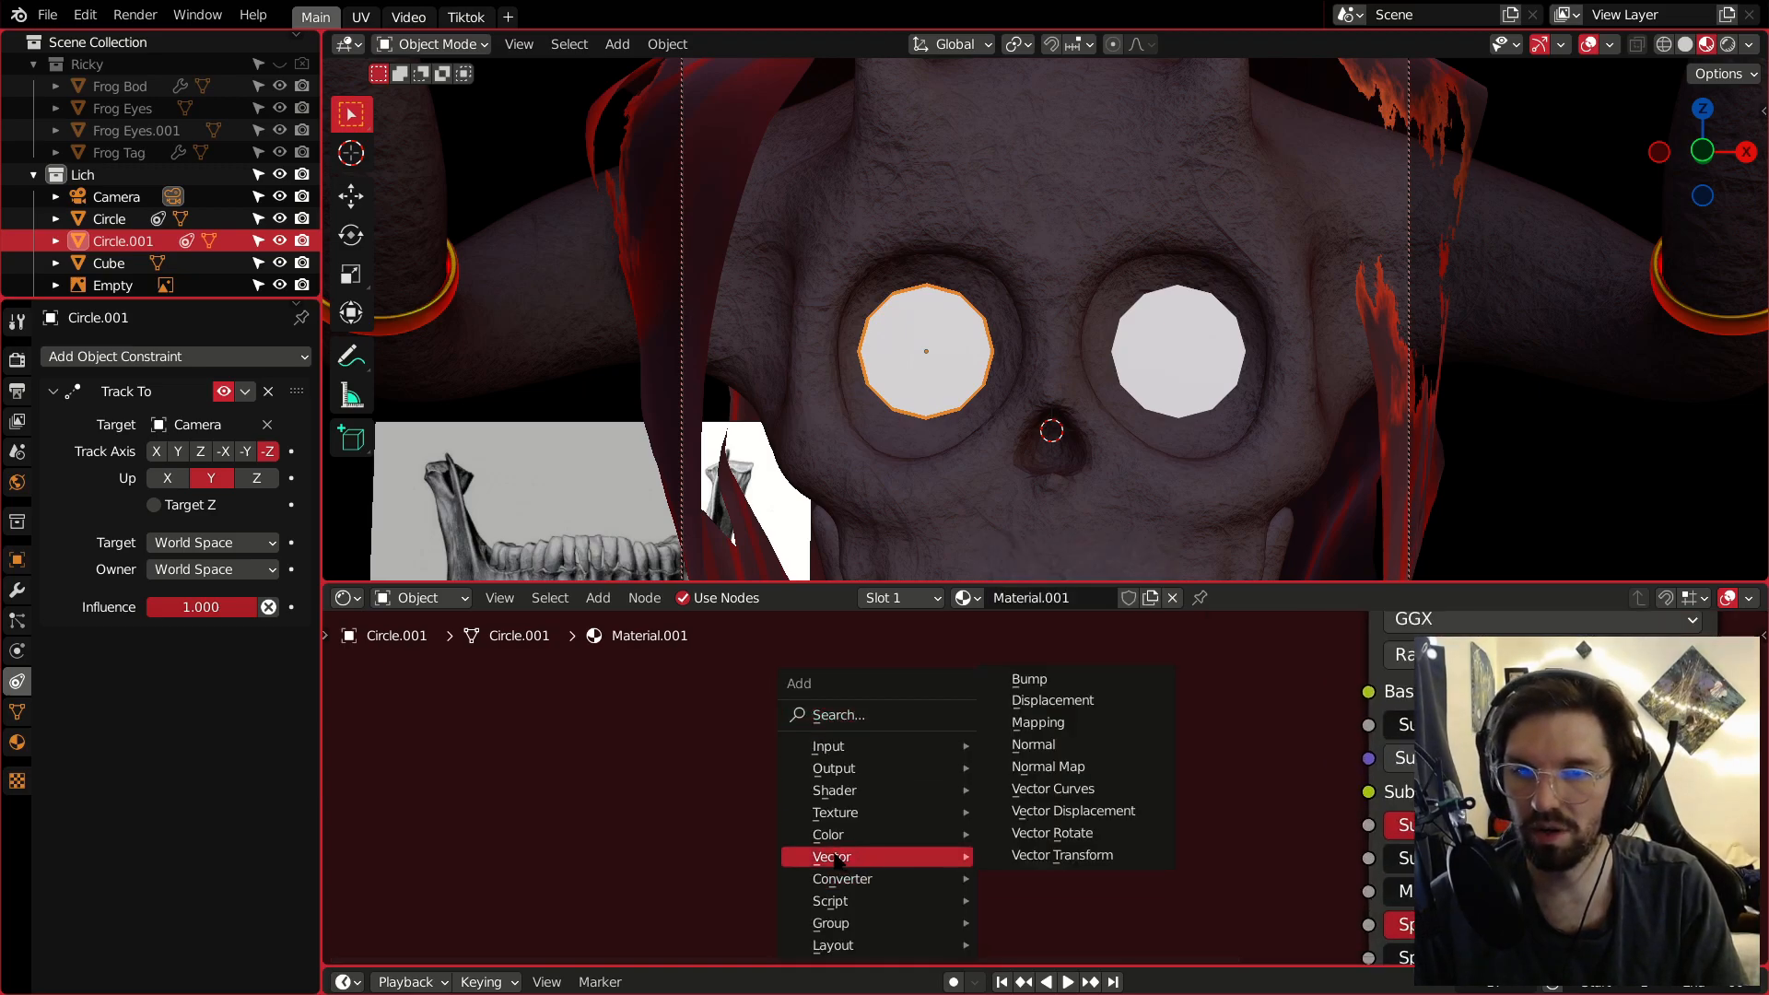
{"action": "left_click", "coordinate": [1023, 590]}
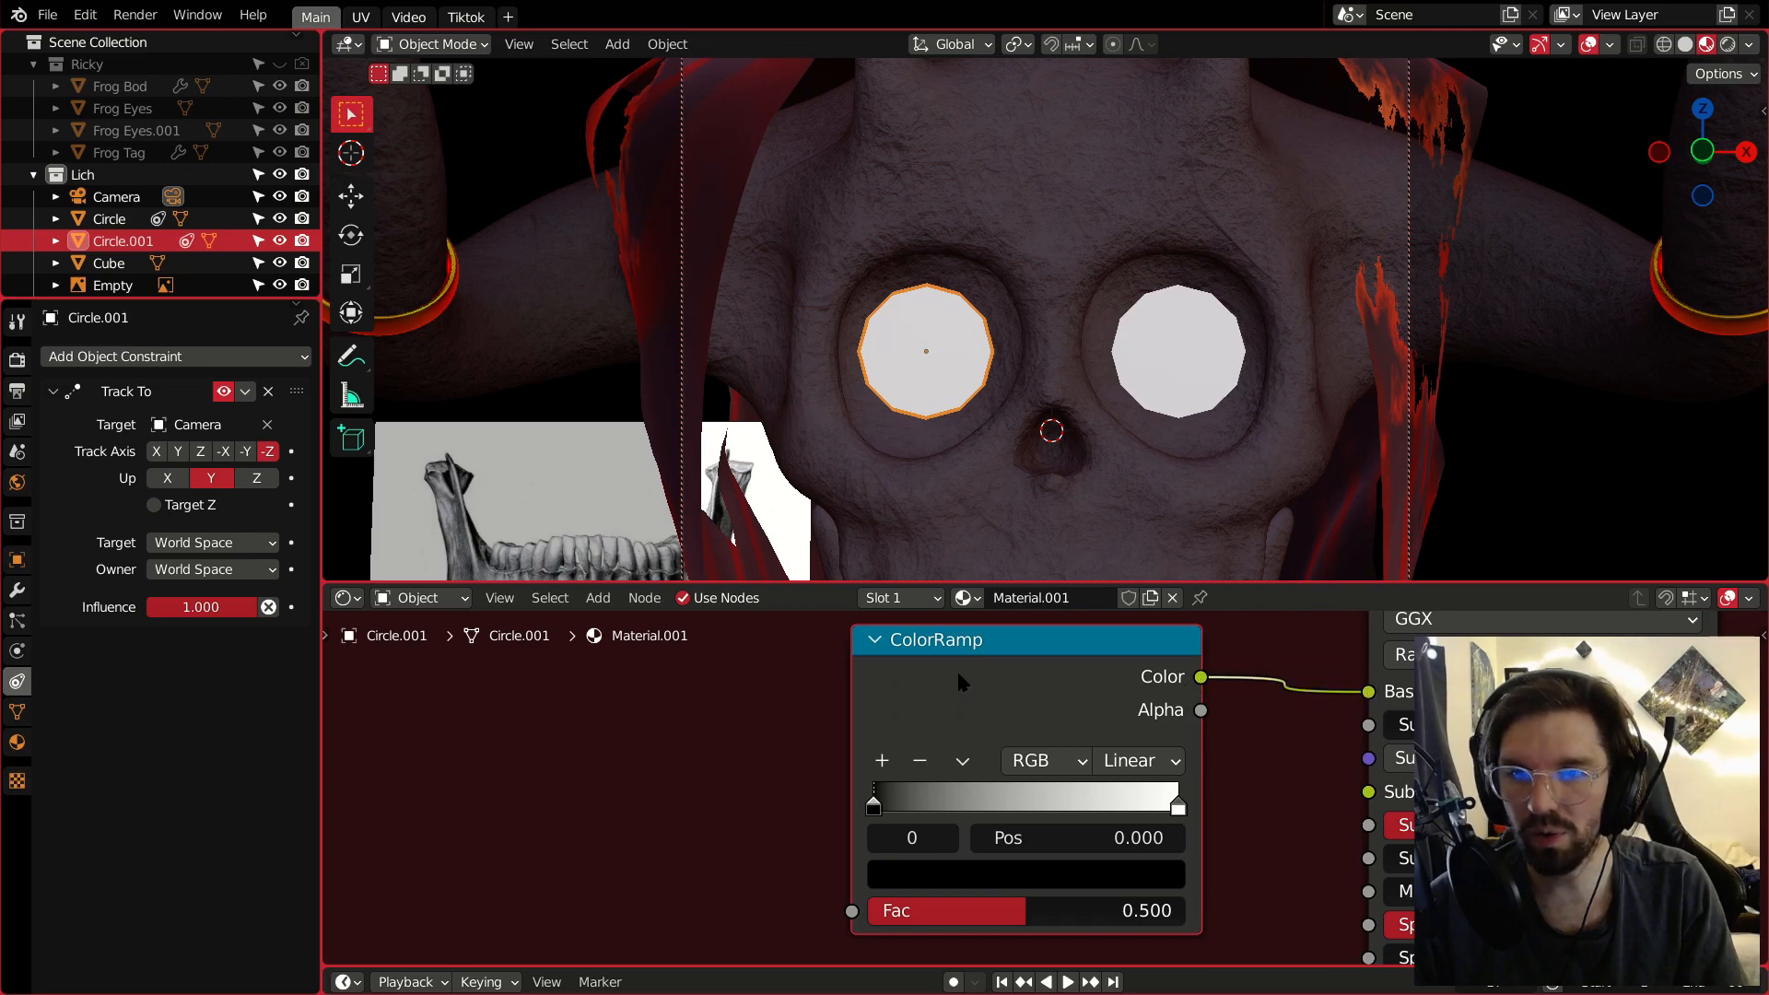
{"action": "middle_click_drag", "start_coordinate": [959, 673], "coordinate": [1106, 719]}
{"action": "left_click_drag", "start_coordinate": [1064, 684], "coordinate": [1042, 637]}
Add a Voronoi Texture node and link its Distance output to the ColorRamp's Fac input.
{"action": "left_click", "coordinate": [664, 685]}
{"action": "scroll", "coordinate": [649, 685], "scroll_direction": "down", "scroll_amount": 3}
{"action": "middle_click_drag", "start_coordinate": [645, 684], "coordinate": [940, 753]}
{"action": "key", "text": "shift+a"}
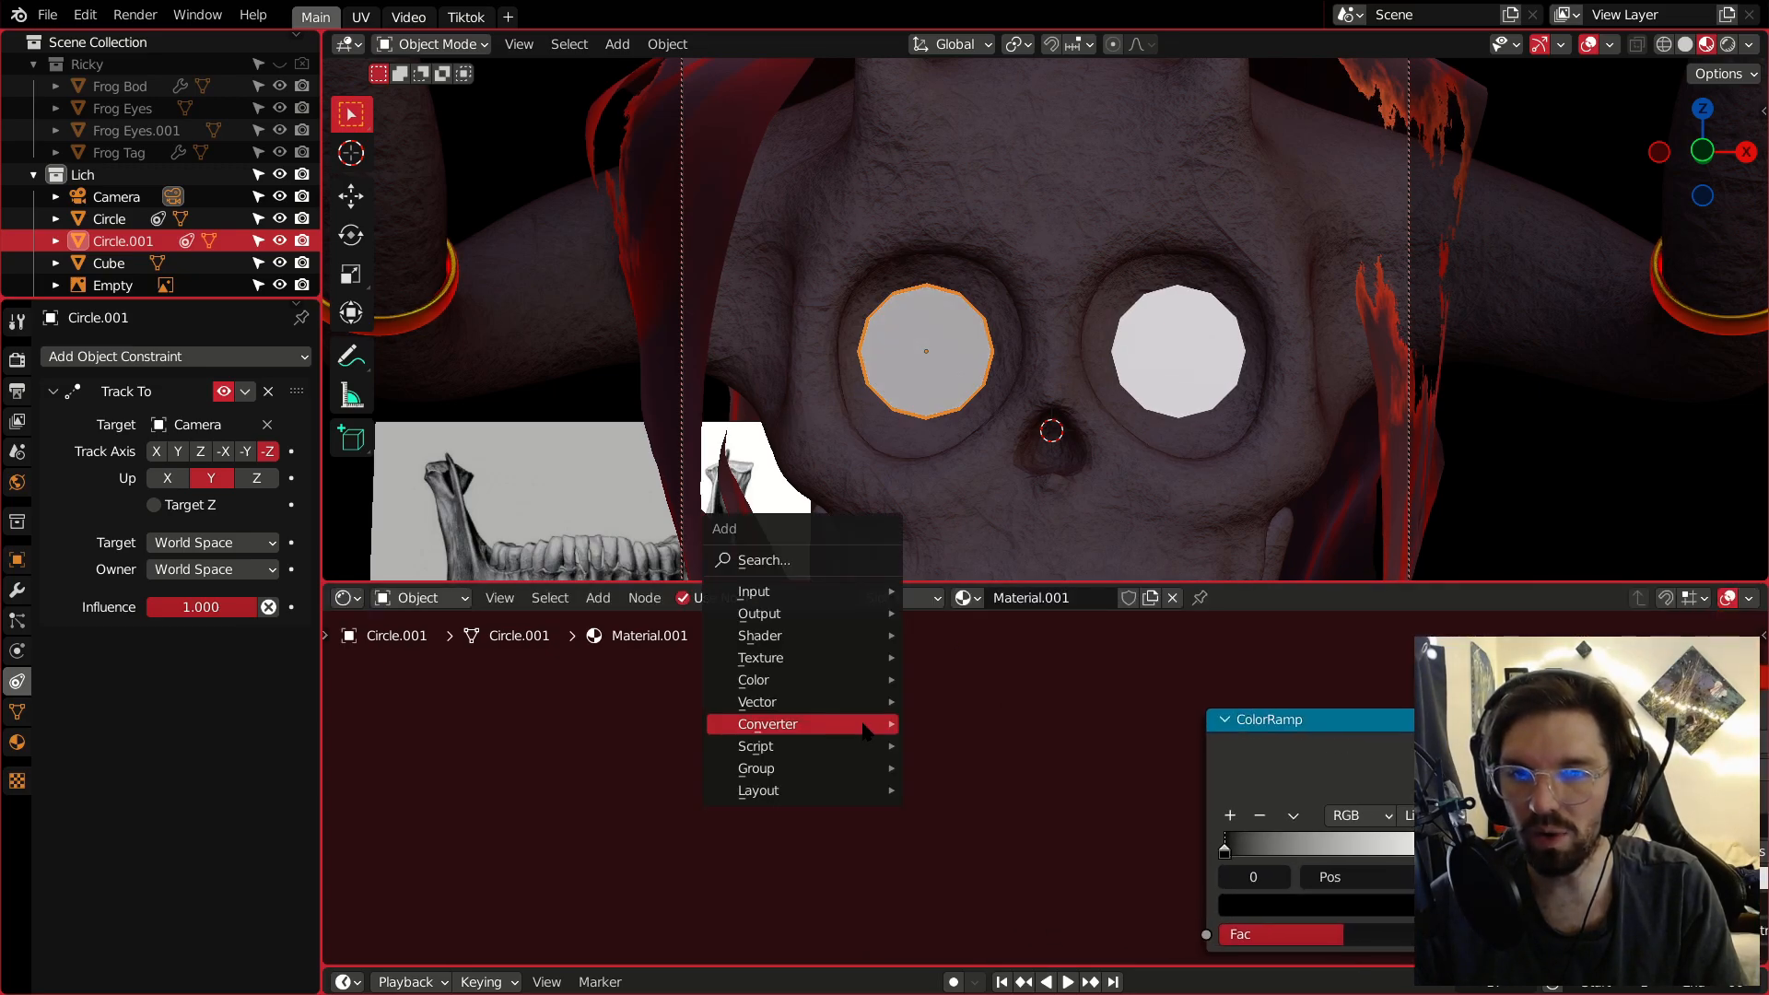
{"action": "mouse_move", "coordinate": [841, 660]}
{"action": "left_click", "coordinate": [958, 615]}
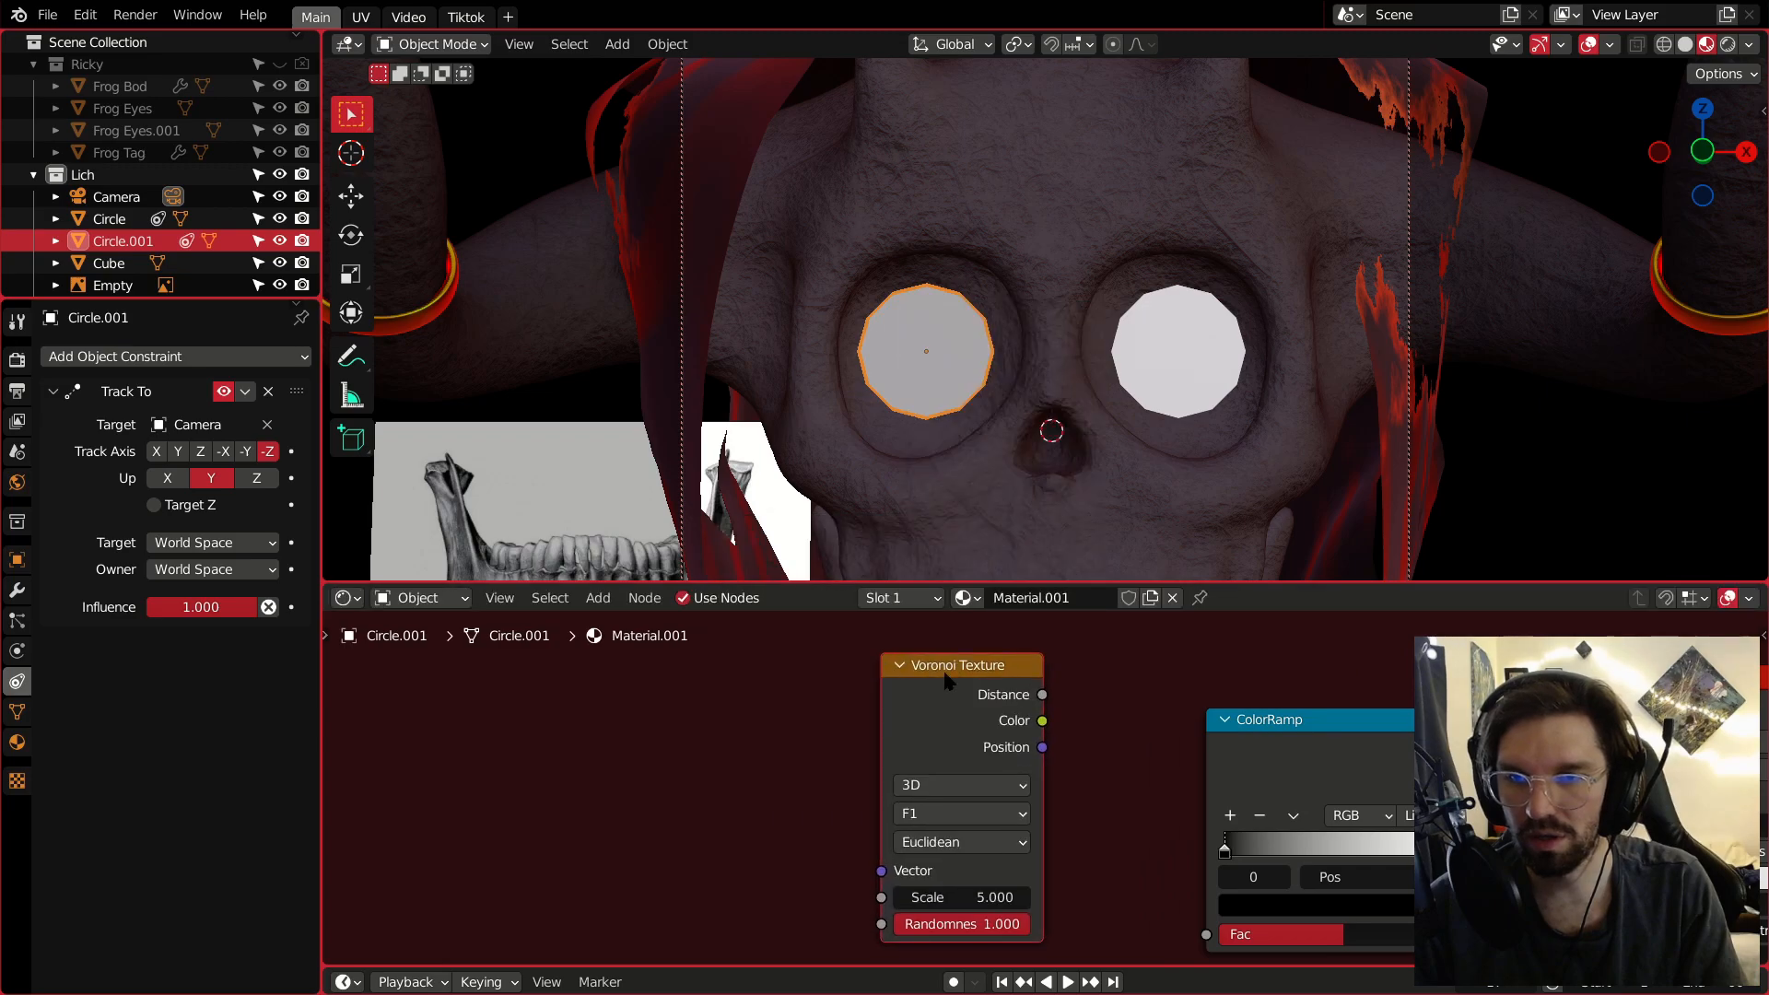
{"action": "left_click_drag", "start_coordinate": [1042, 696], "coordinate": [1205, 929]}
{"action": "right_click", "coordinate": [1204, 929]}
{"action": "left_click_drag", "start_coordinate": [1042, 697], "coordinate": [1204, 881]}
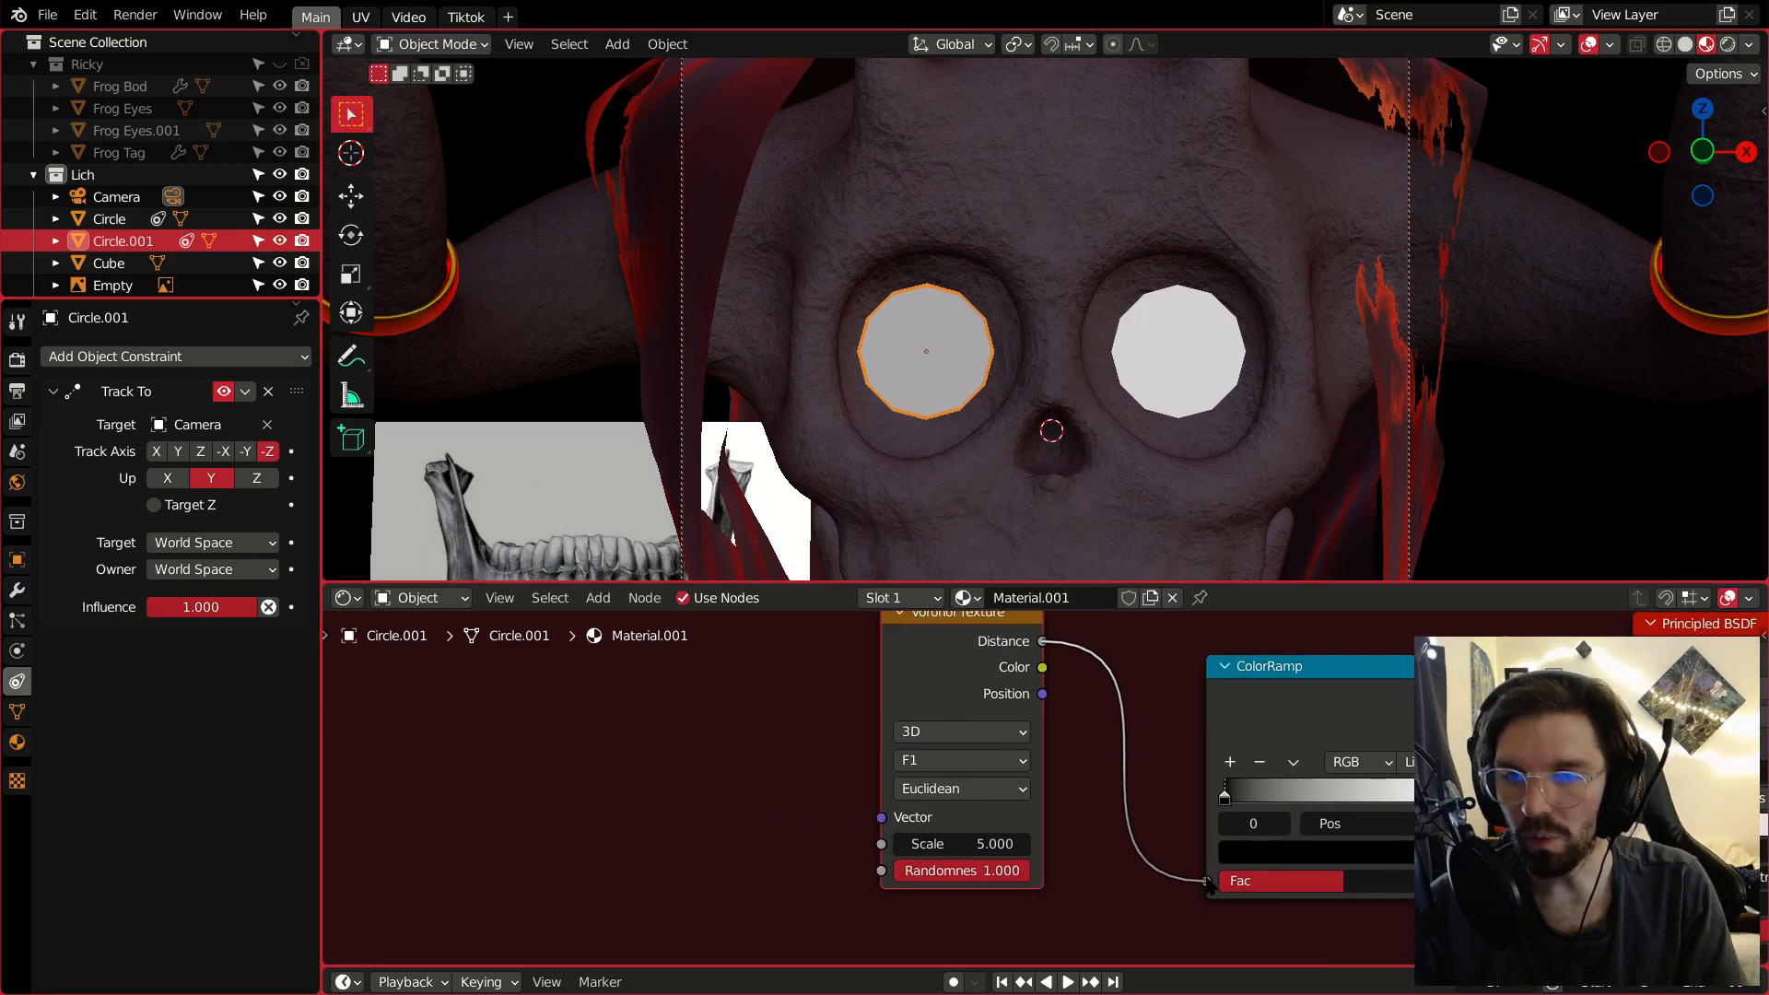
{"action": "middle_click_drag", "start_coordinate": [1022, 677], "coordinate": [1080, 774]}
Add Mapping and Texture Coordinate nodes to the Voronoi Texture using Object coordinates, and set its Randomness to 0.
{"action": "left_click", "coordinate": [1041, 700]}
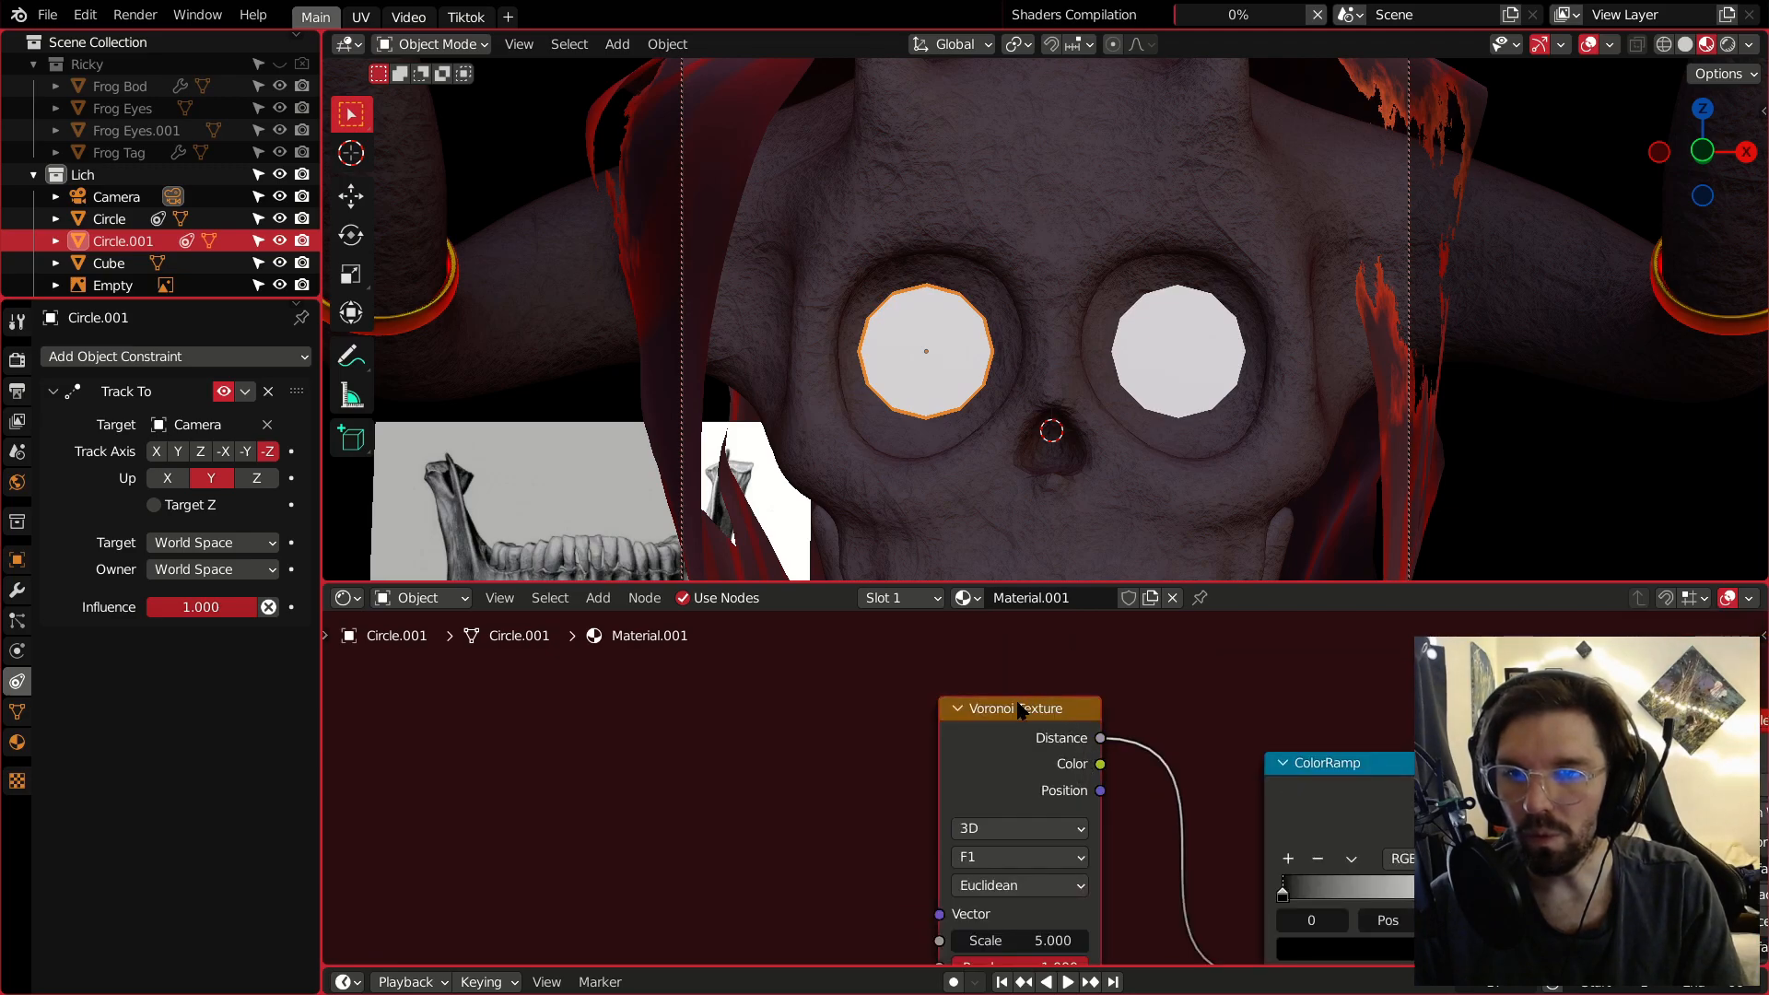
{"action": "key", "text": "ctrl+t"}
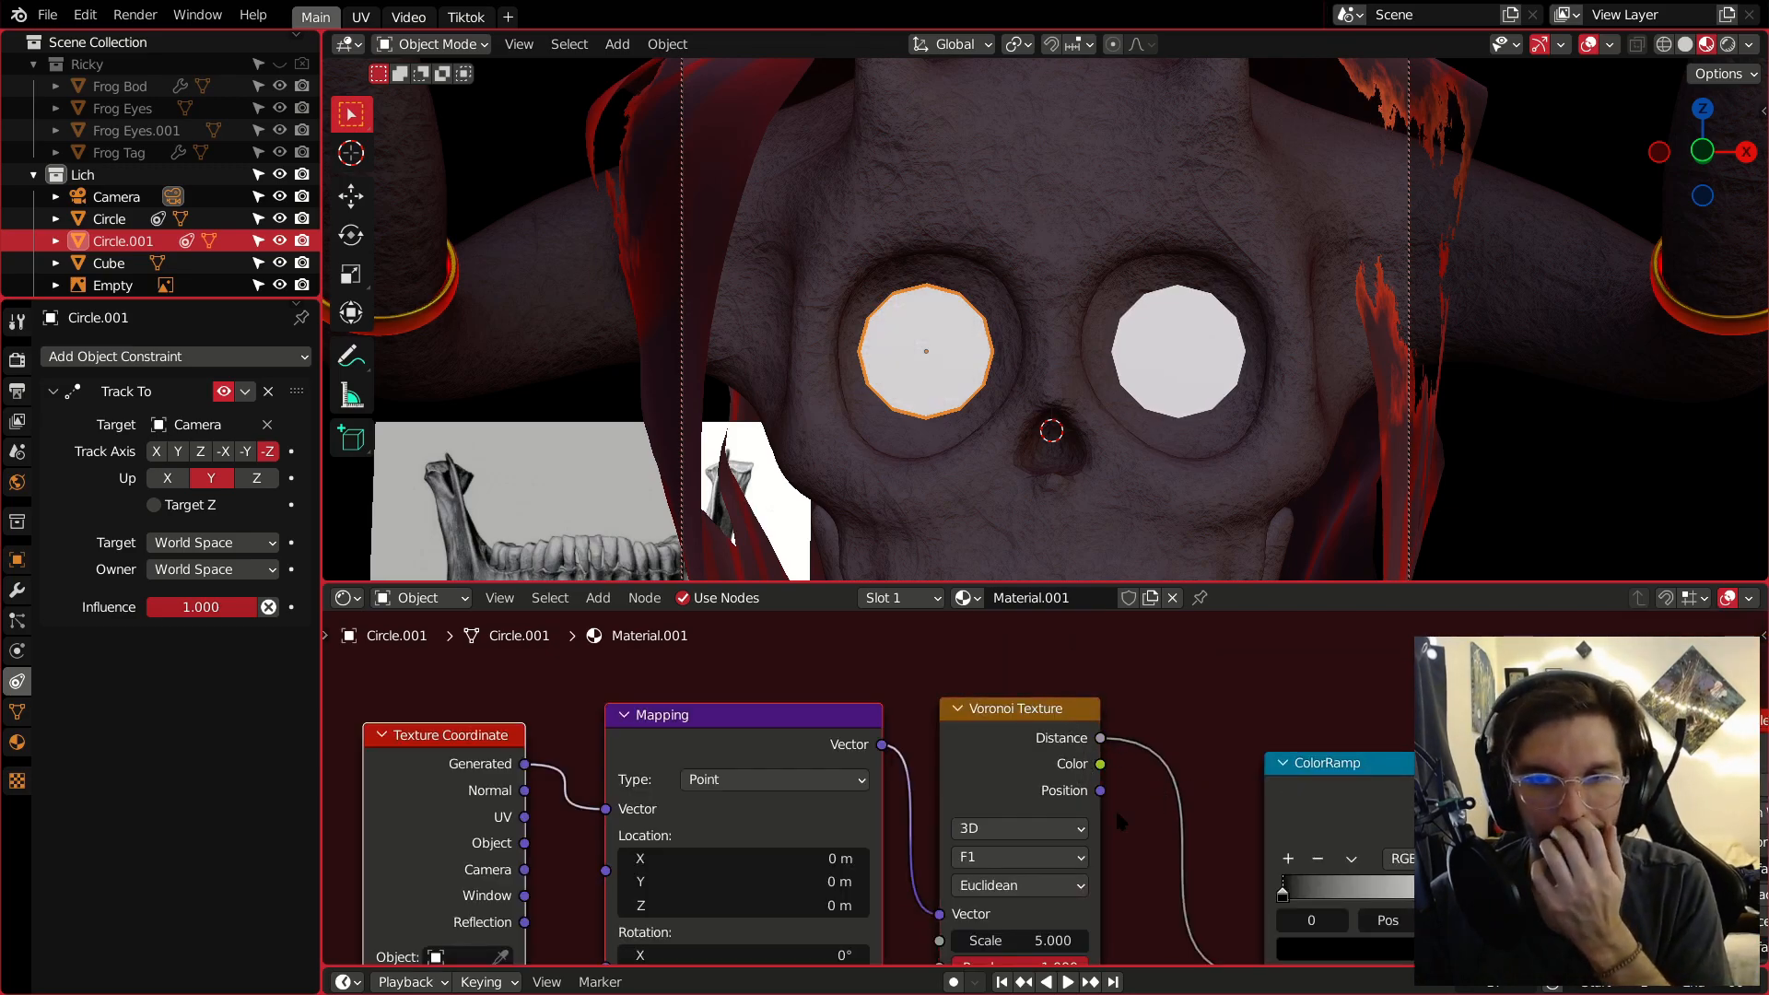
{"action": "left_click_drag", "start_coordinate": [524, 843], "coordinate": [606, 809]}
{"action": "scroll", "coordinate": [853, 845], "scroll_direction": "up", "scroll_amount": 5}
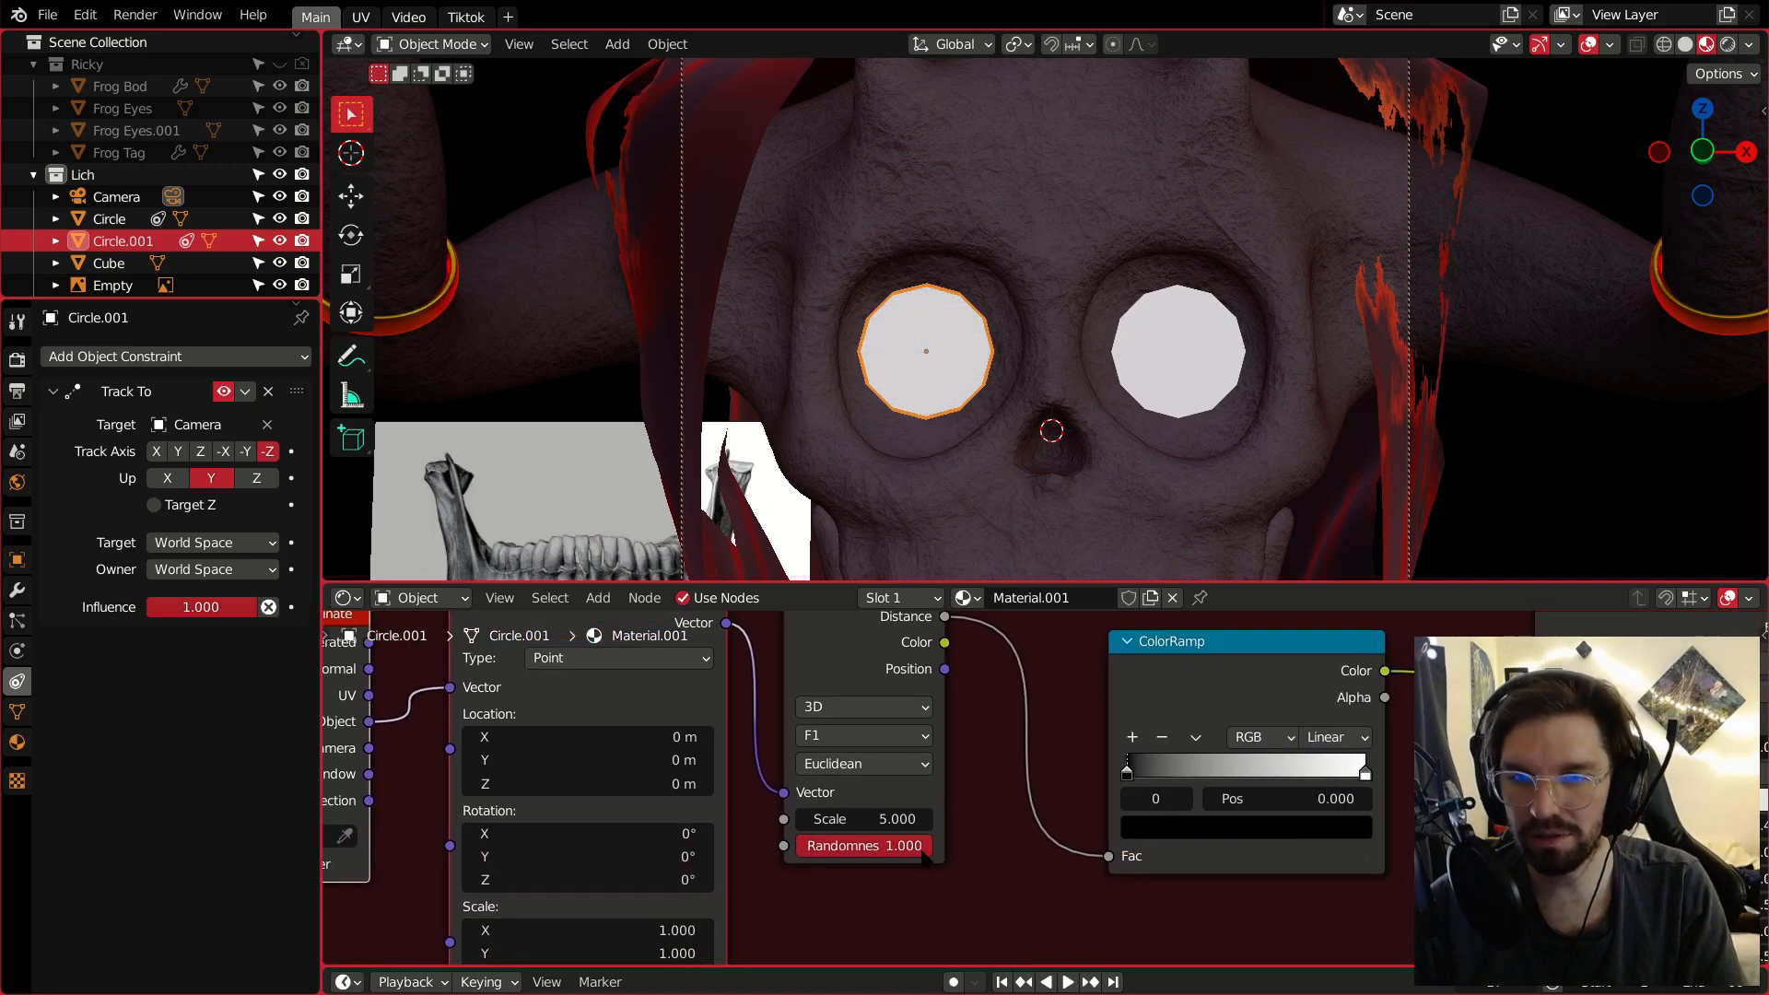
{"action": "left_click_drag", "start_coordinate": [852, 845], "coordinate": [784, 845]}
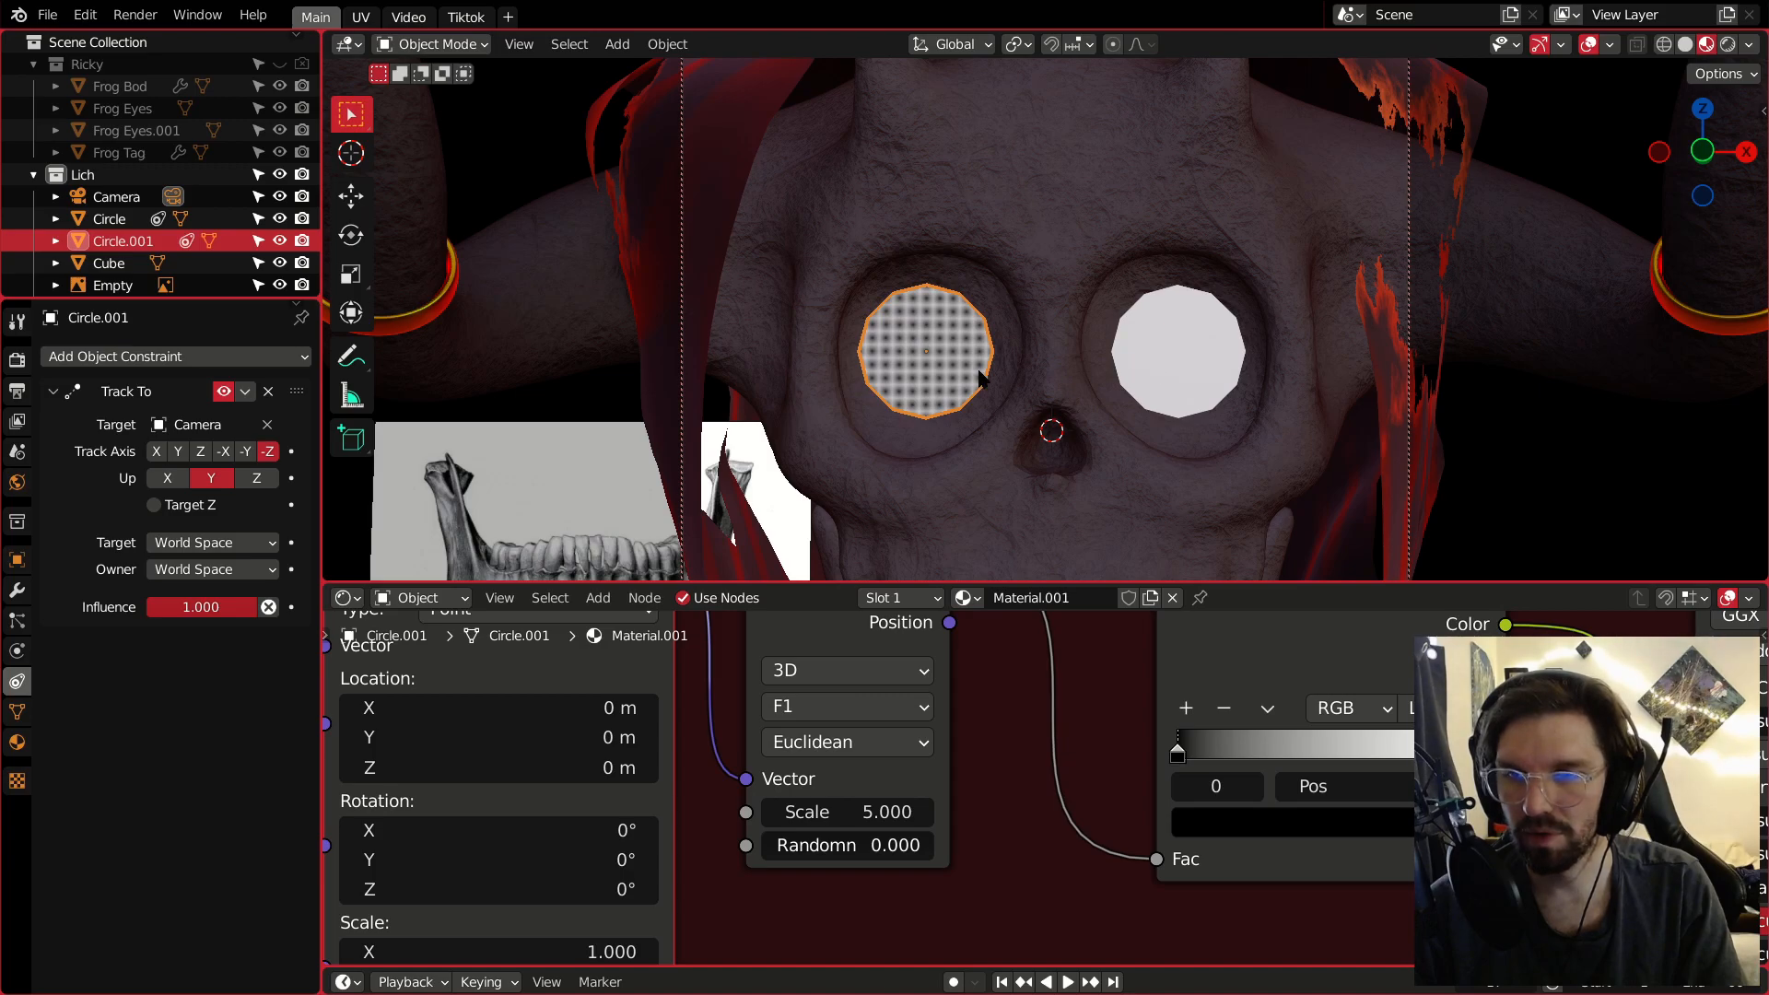
Rename the eye disc's material to Lich Eyes.
{"action": "double_click", "coordinate": [1048, 597]}
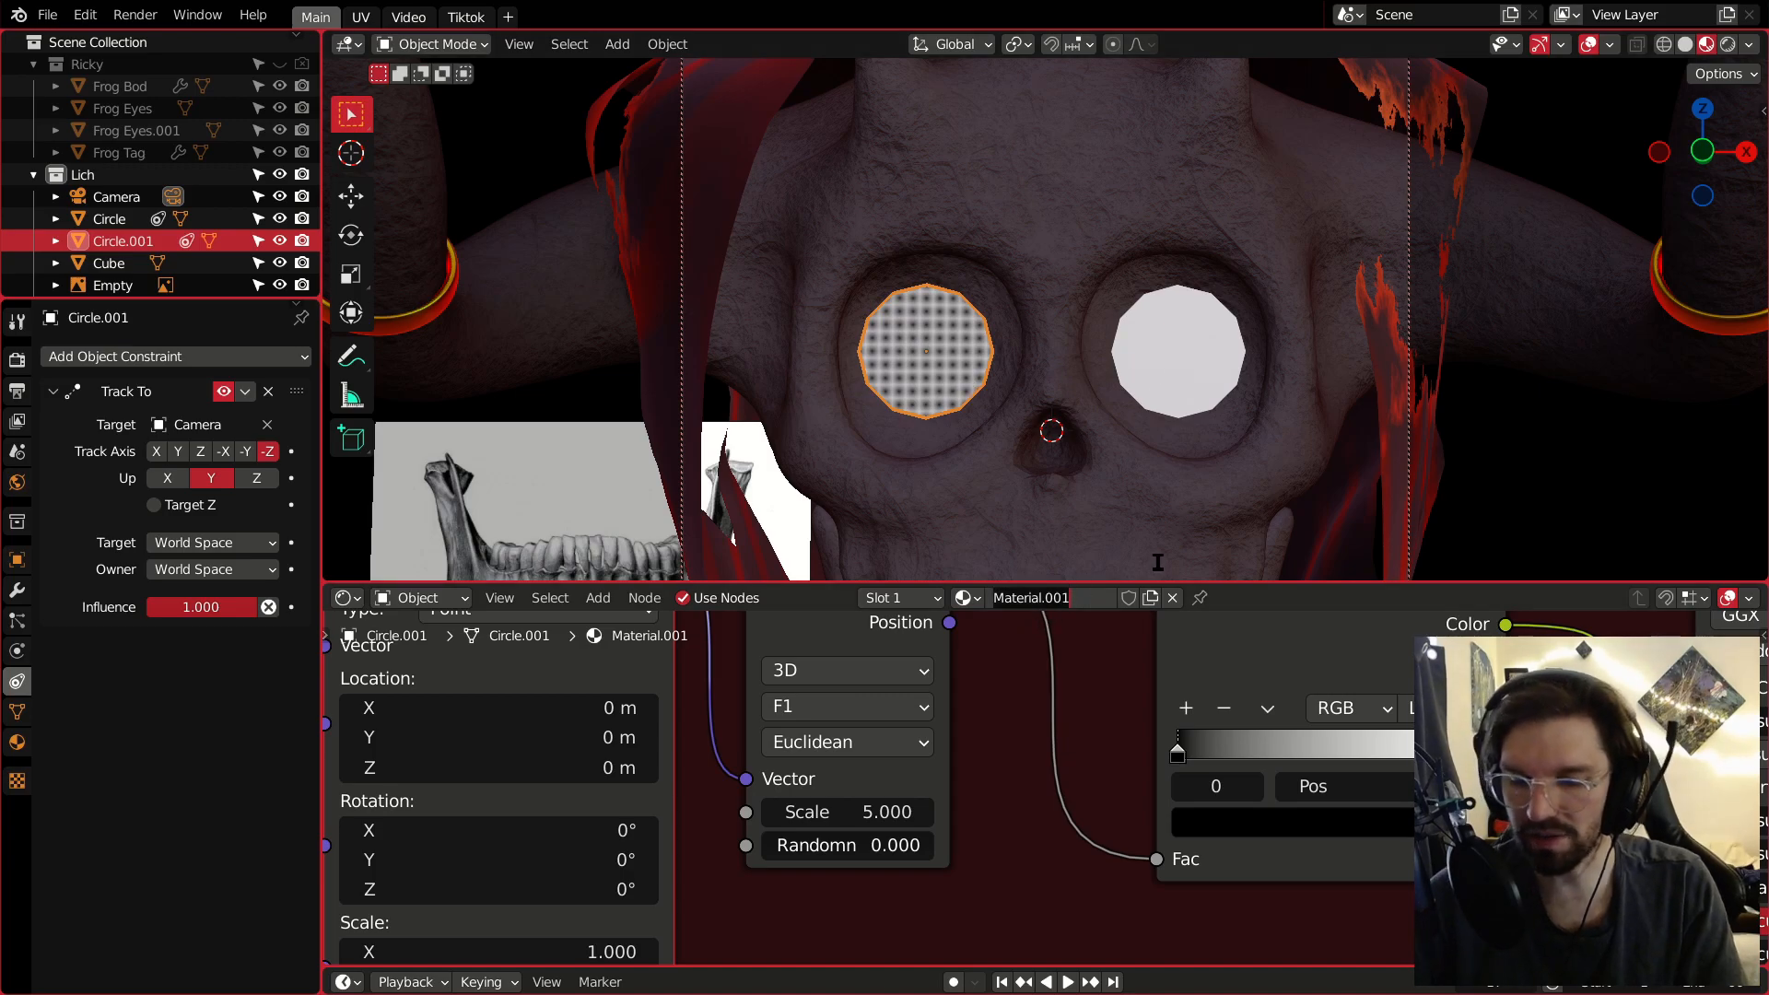
{"action": "type", "text": "Lich Eye"}
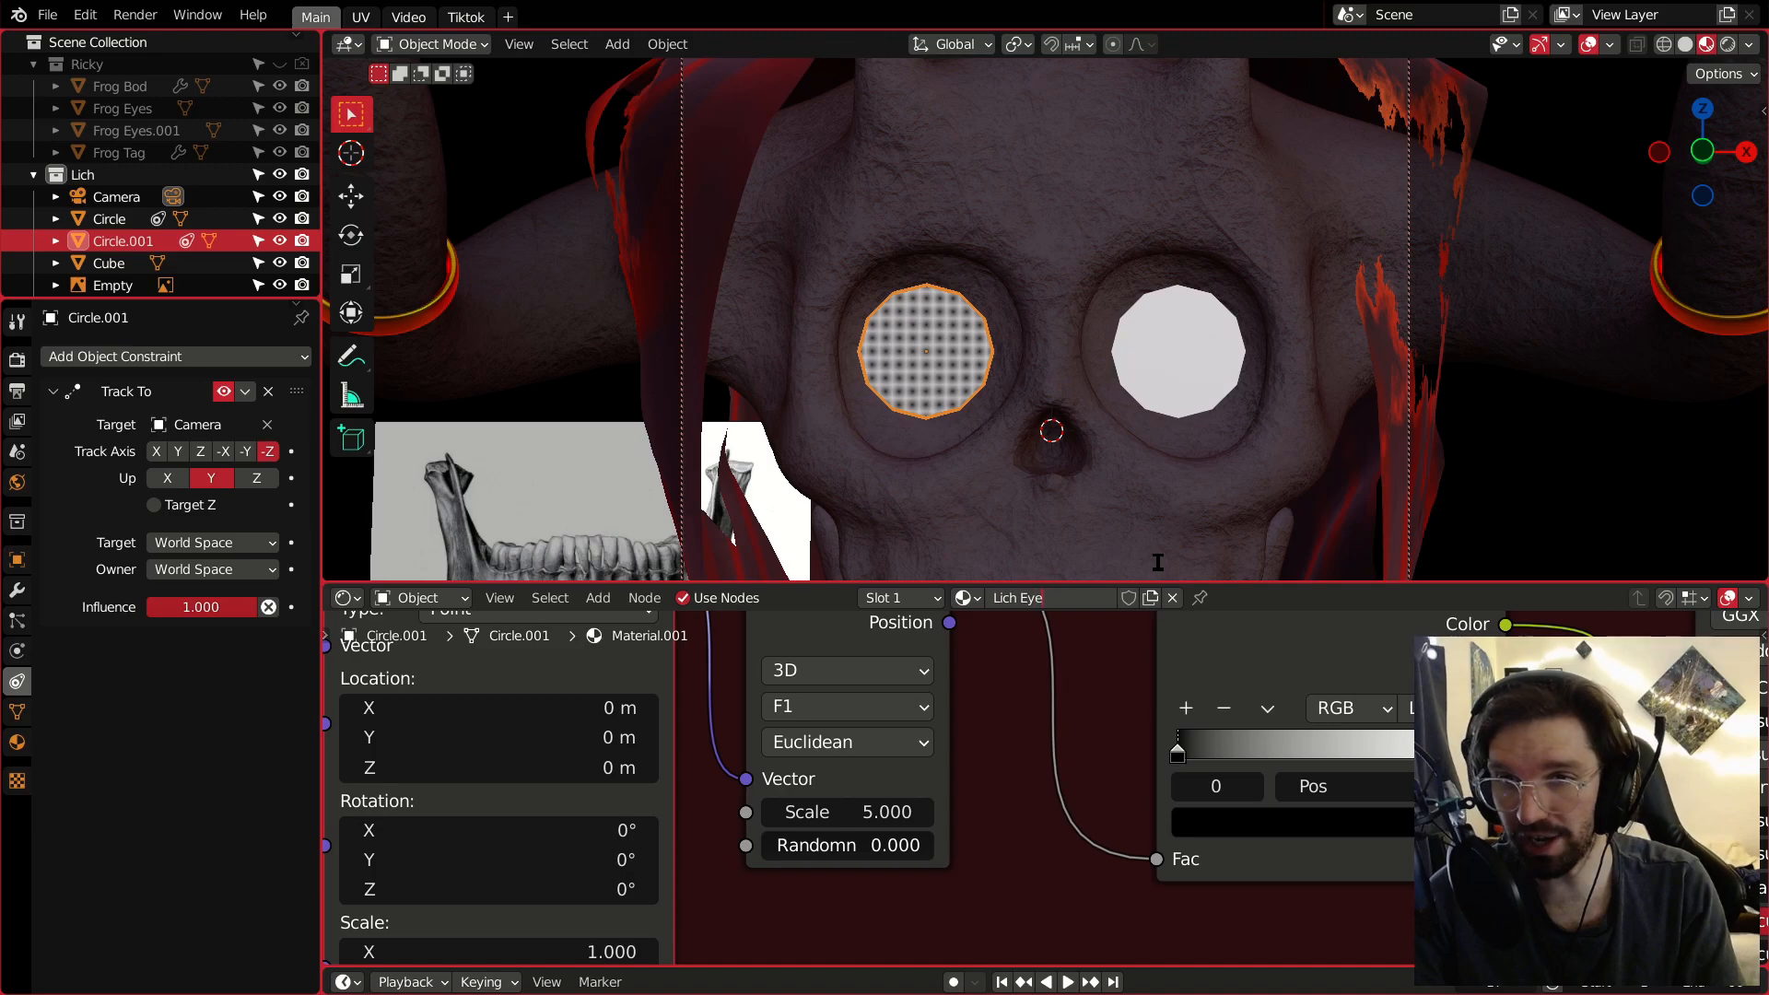
{"action": "type", "text": "s"}
{"action": "key", "text": "Return"}
Assign the existing Lich Eyes material to the Circle eye disc.
{"action": "left_click", "coordinate": [1176, 372]}
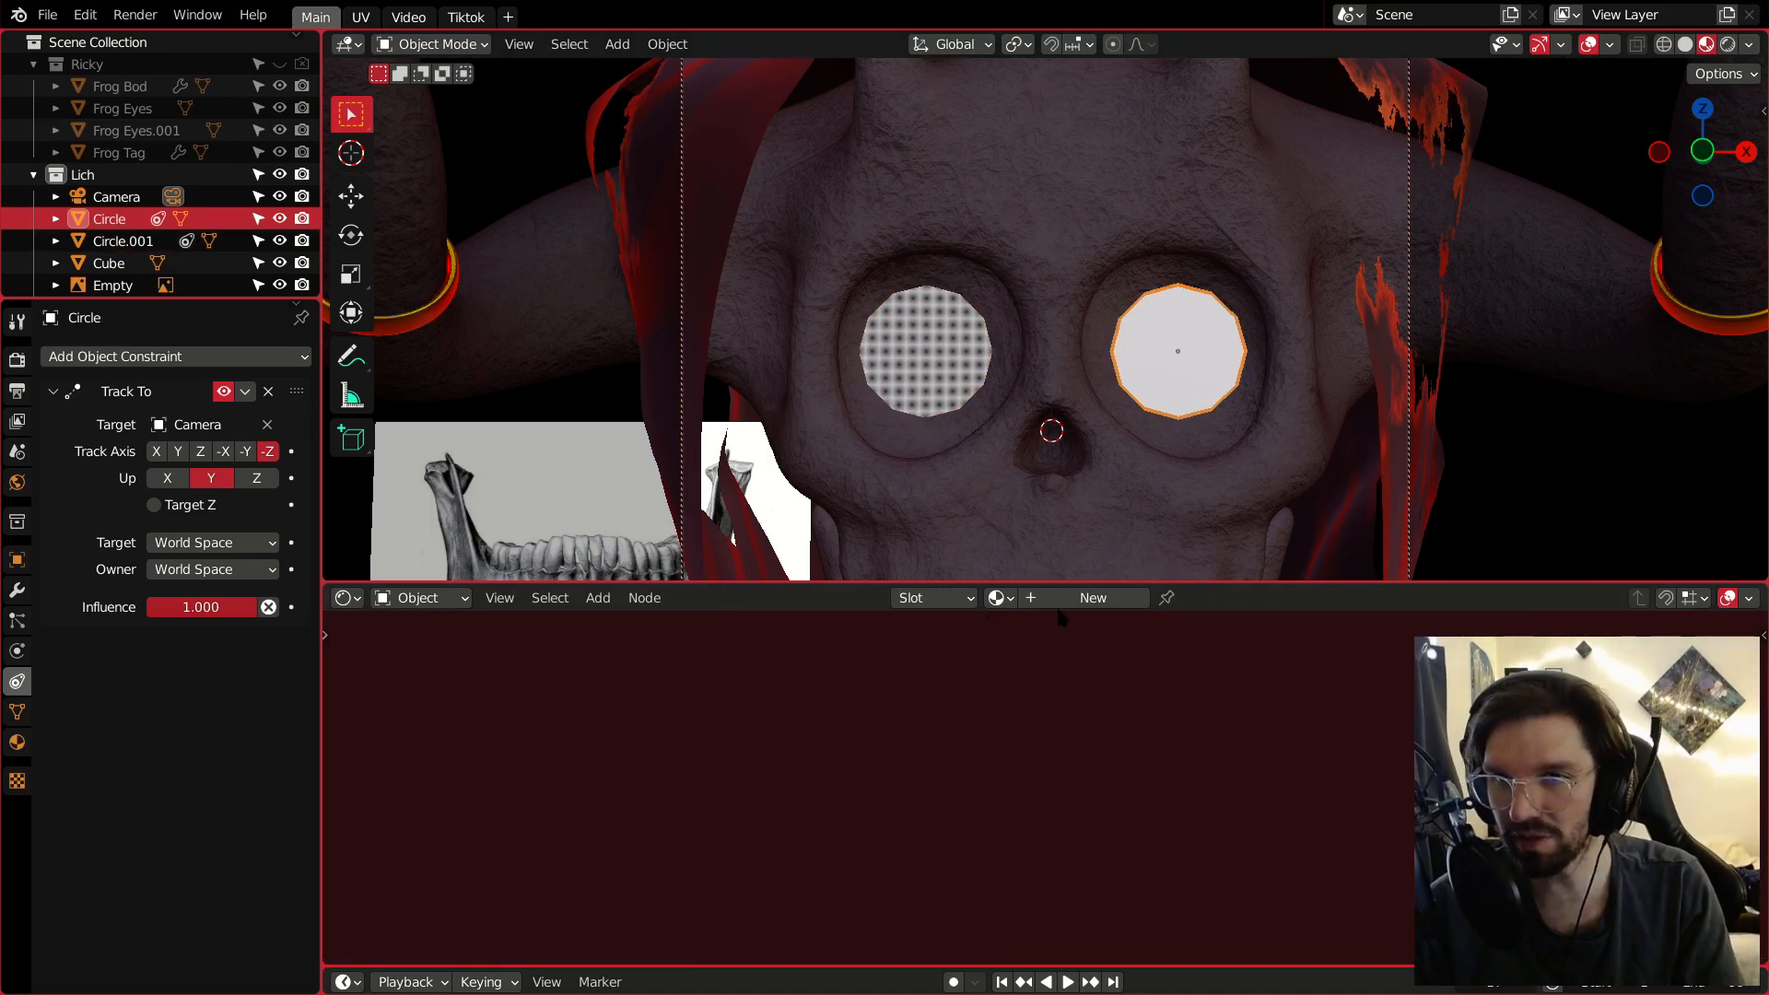
{"action": "left_click", "coordinate": [1000, 597]}
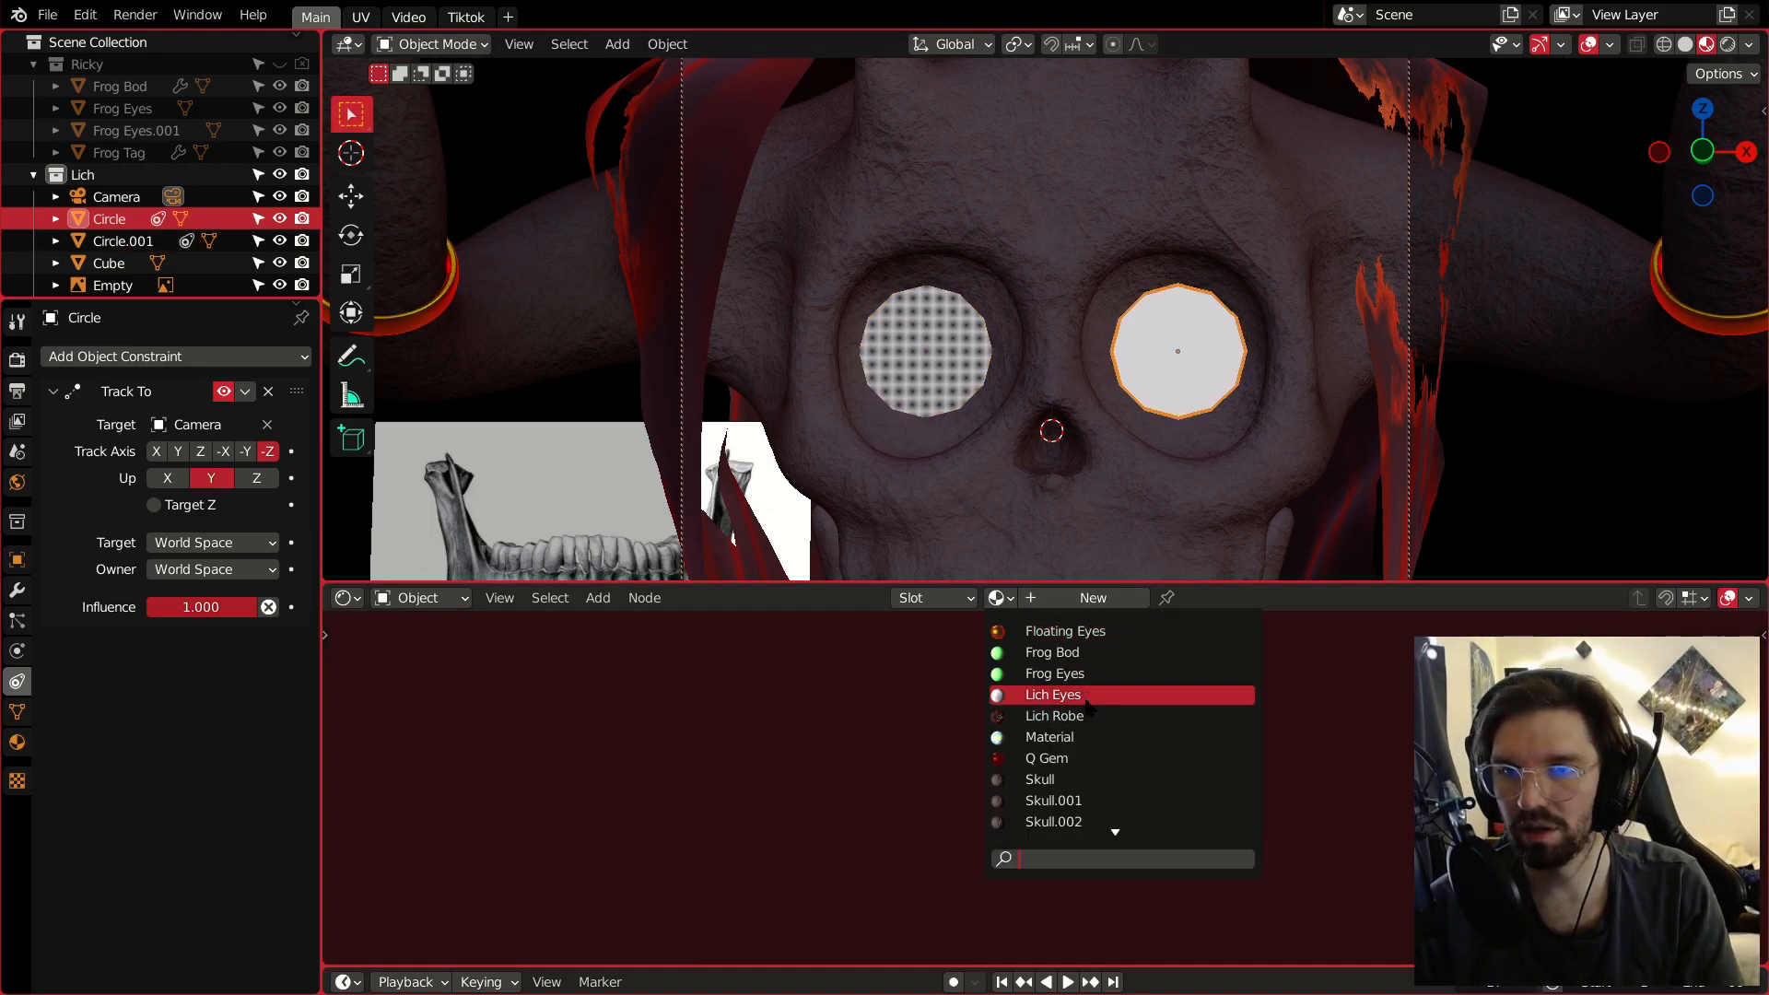
{"action": "left_click", "coordinate": [1080, 695]}
Set the Voronoi Texture's distance metric to Minkowski in the Circle.001 disc's material.
{"action": "left_click", "coordinate": [920, 297]}
{"action": "scroll", "coordinate": [1033, 825], "scroll_direction": "down", "scroll_amount": 4}
{"action": "middle_click_drag", "start_coordinate": [1045, 804], "coordinate": [1213, 791]}
{"action": "scroll", "coordinate": [1087, 767], "scroll_direction": "up", "scroll_amount": 3}
{"action": "left_click", "coordinate": [1051, 750]}
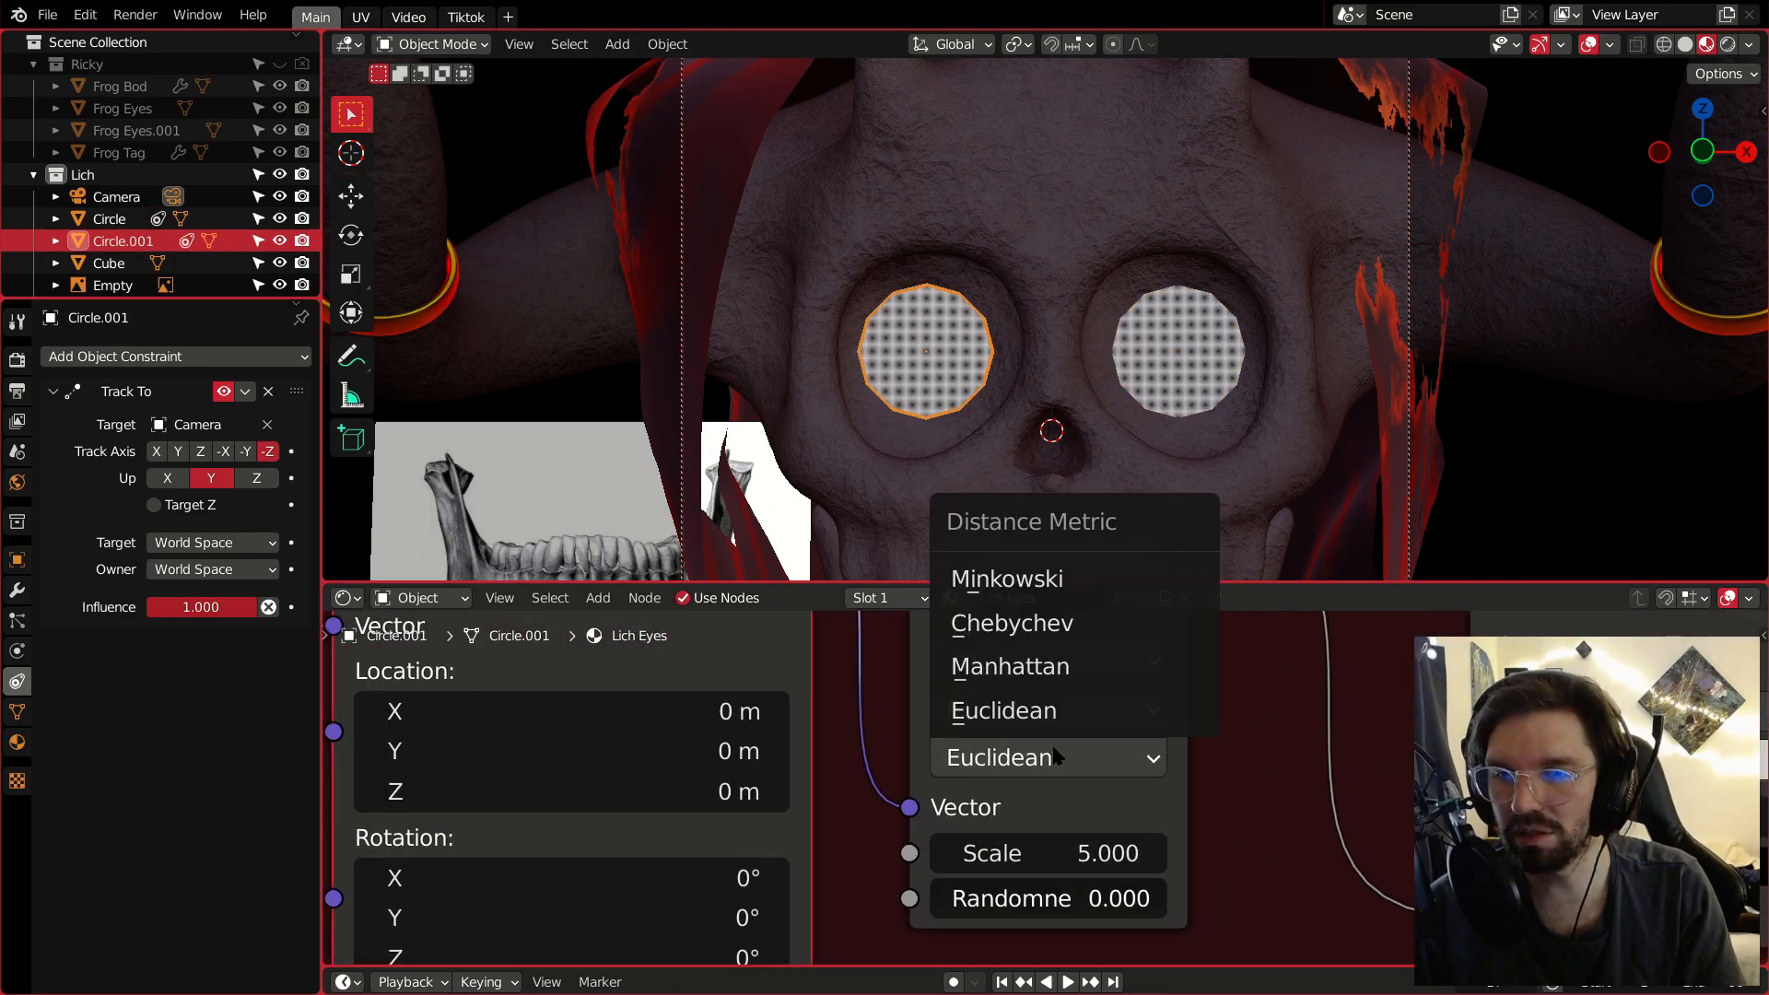
{"action": "left_click", "coordinate": [1069, 578]}
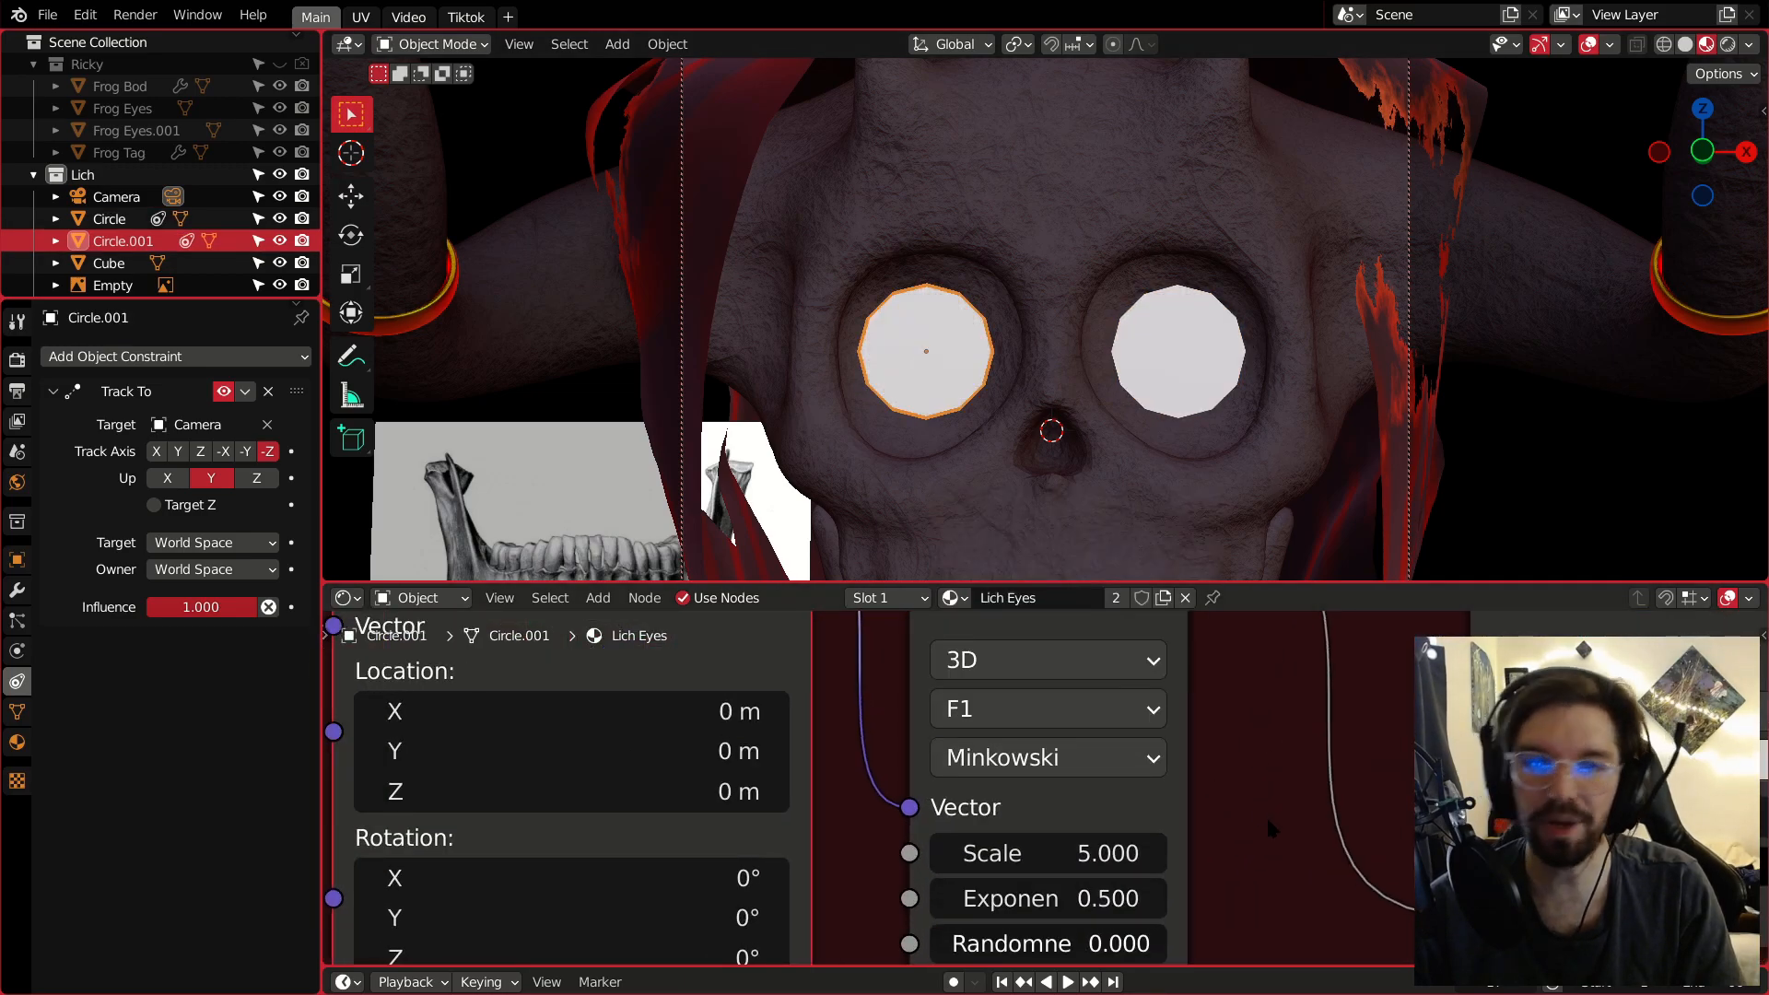
{"action": "middle_click_drag", "start_coordinate": [1265, 878], "coordinate": [1182, 794]}
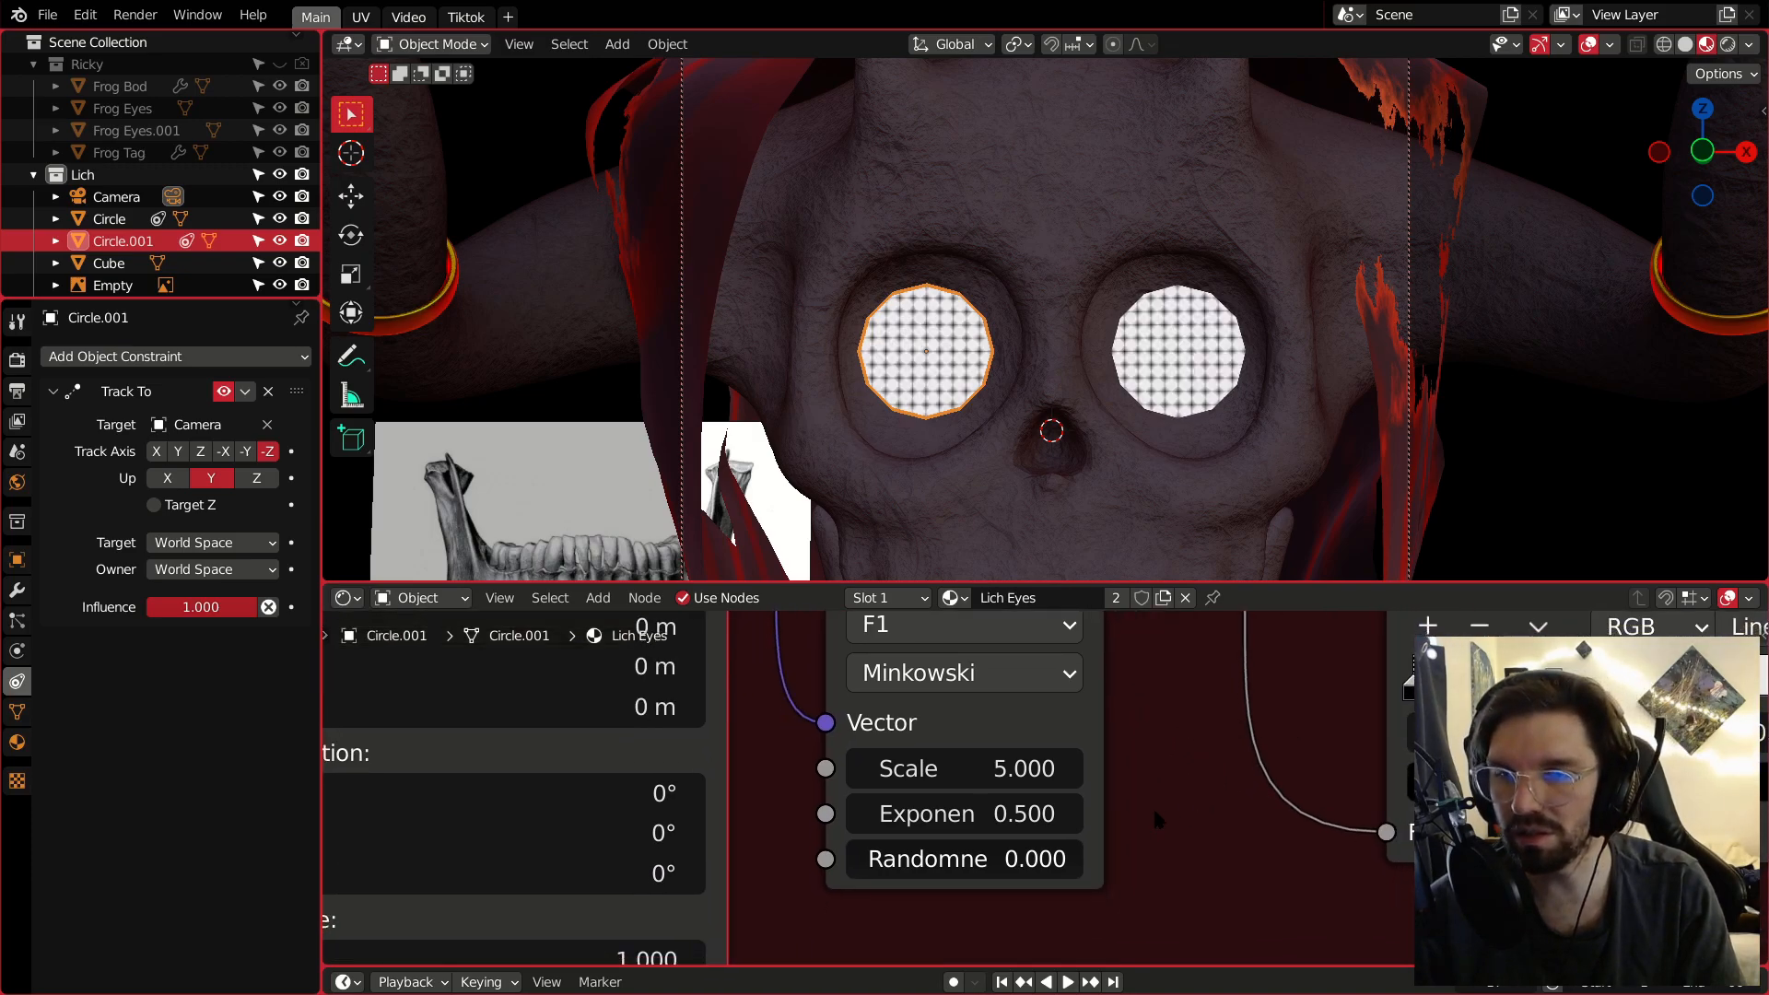
Reposition the ColorRamp stops, with black at 0.340 and white just beyond it at 0.440.
{"action": "middle_click_drag", "start_coordinate": [872, 759], "coordinate": [706, 794]}
{"action": "middle_click_drag", "start_coordinate": [798, 889], "coordinate": [800, 951]}
{"action": "left_click_drag", "start_coordinate": [1674, 783], "coordinate": [1440, 783]}
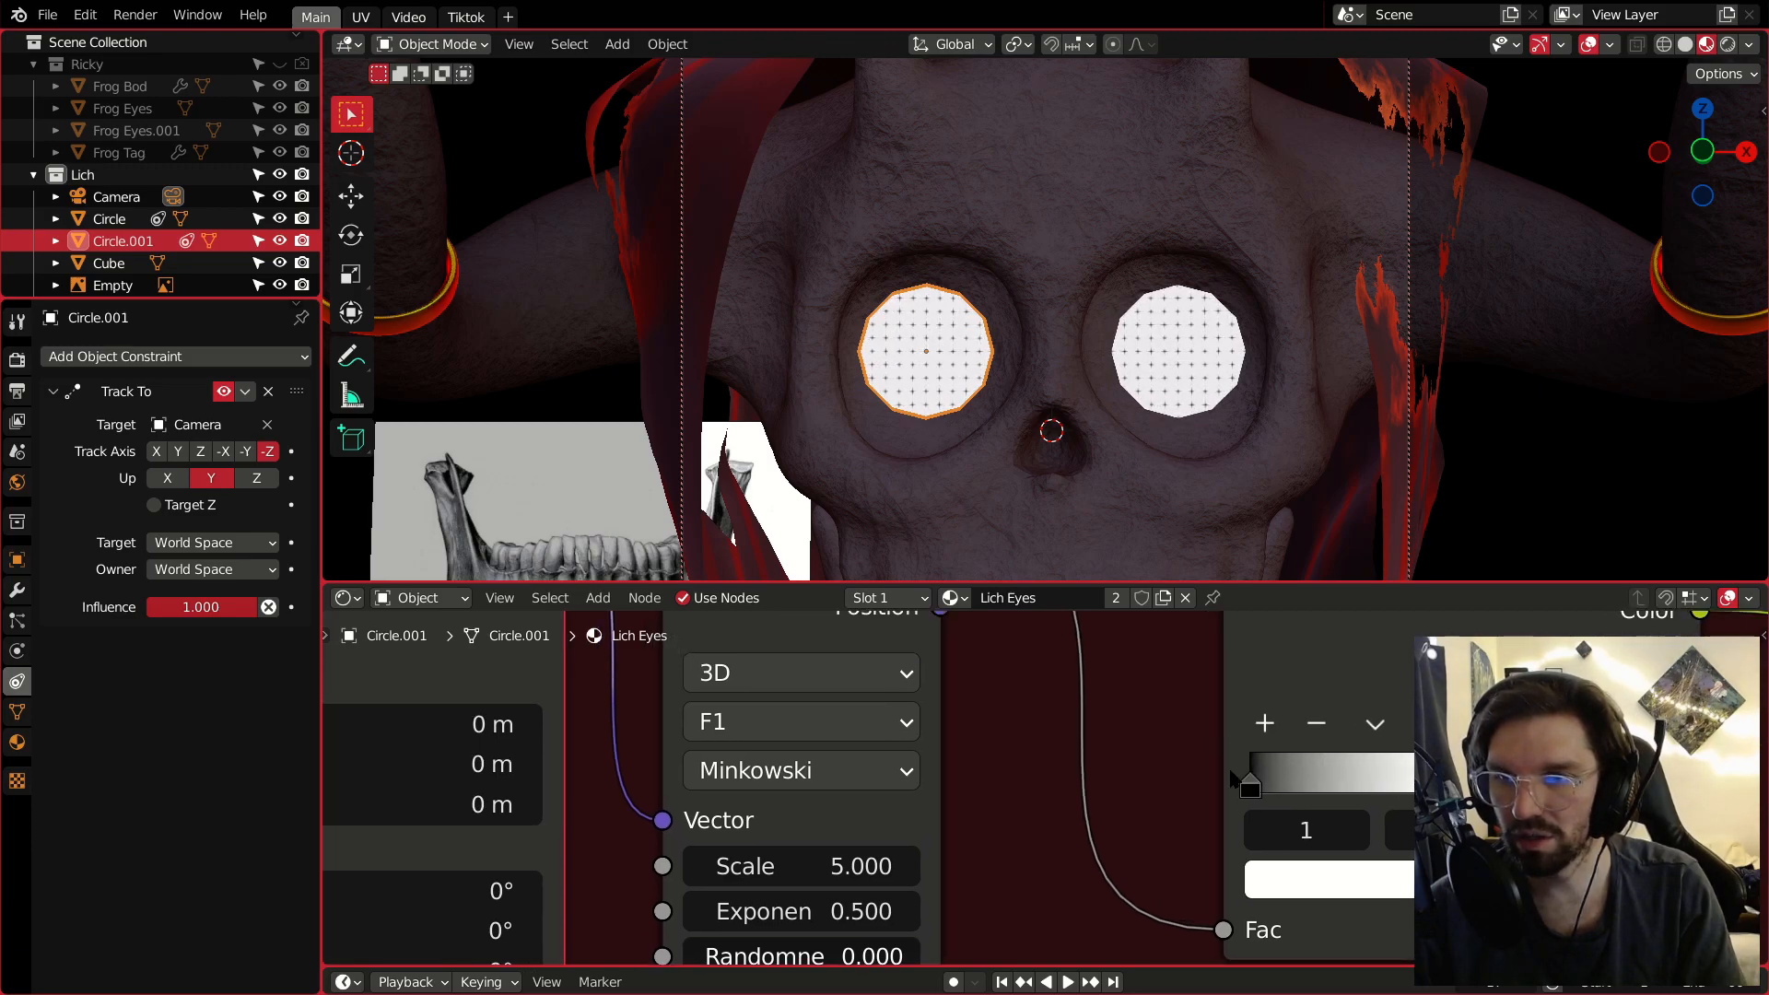
{"action": "left_click_drag", "start_coordinate": [1251, 786], "coordinate": [1401, 790]}
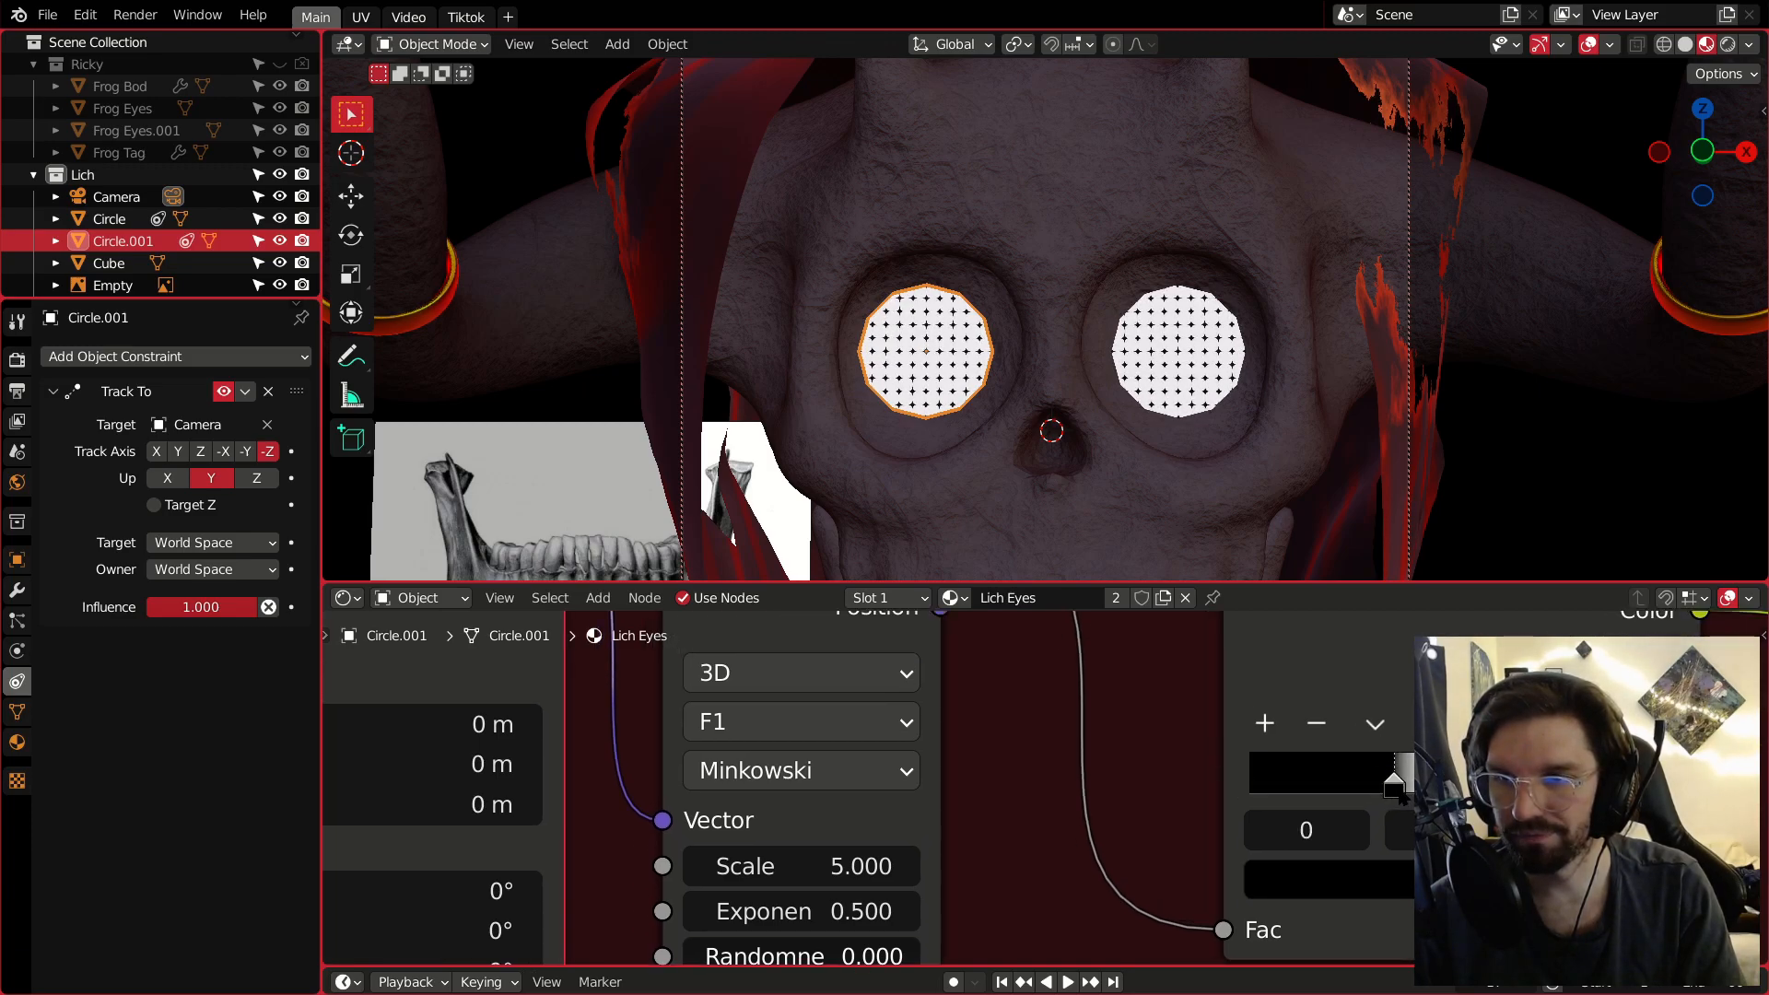
Set the Voronoi Texture's Scale to 1.
{"action": "middle_click_drag", "start_coordinate": [1076, 820], "coordinate": [1332, 788]}
{"action": "left_click", "coordinate": [1055, 834]}
{"action": "type", "text": "1"}
{"action": "key", "text": "Return"}
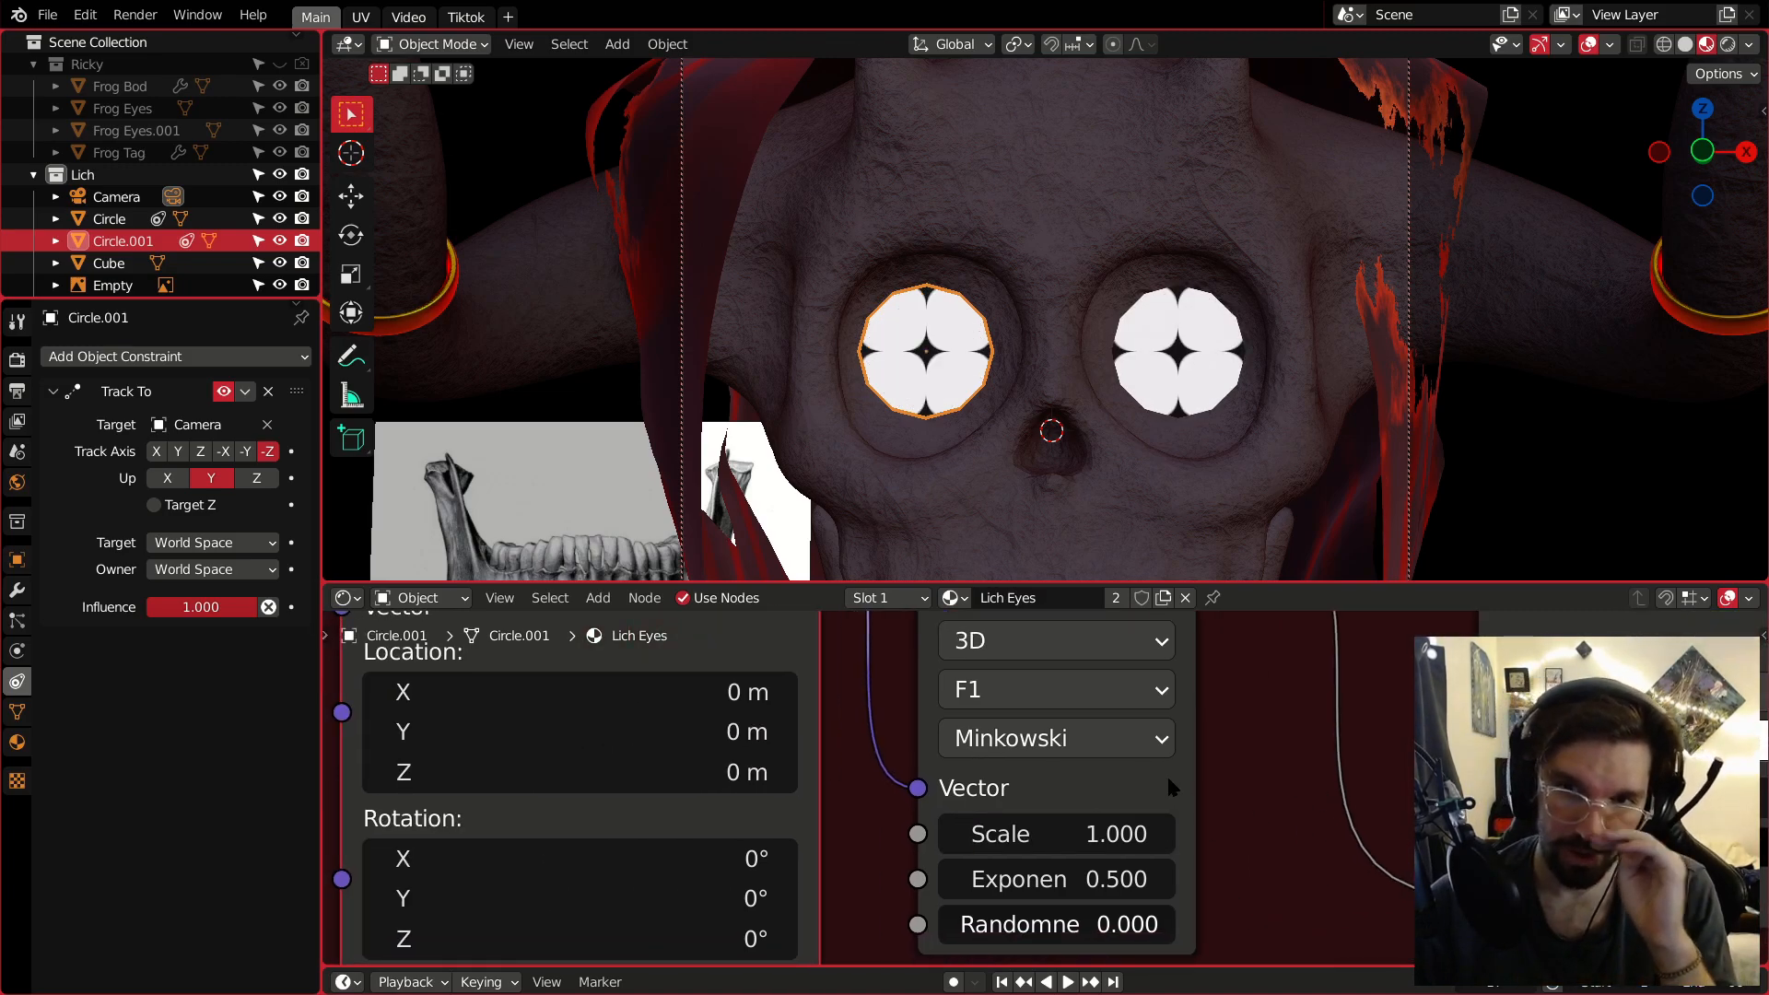
Try nudging the Mapping node's Y location and raising its Y scale to 1.2, and restore both values.
{"action": "middle_click_drag", "start_coordinate": [876, 813], "coordinate": [1207, 708]}
{"action": "middle_click_drag", "start_coordinate": [1174, 882], "coordinate": [1180, 760]}
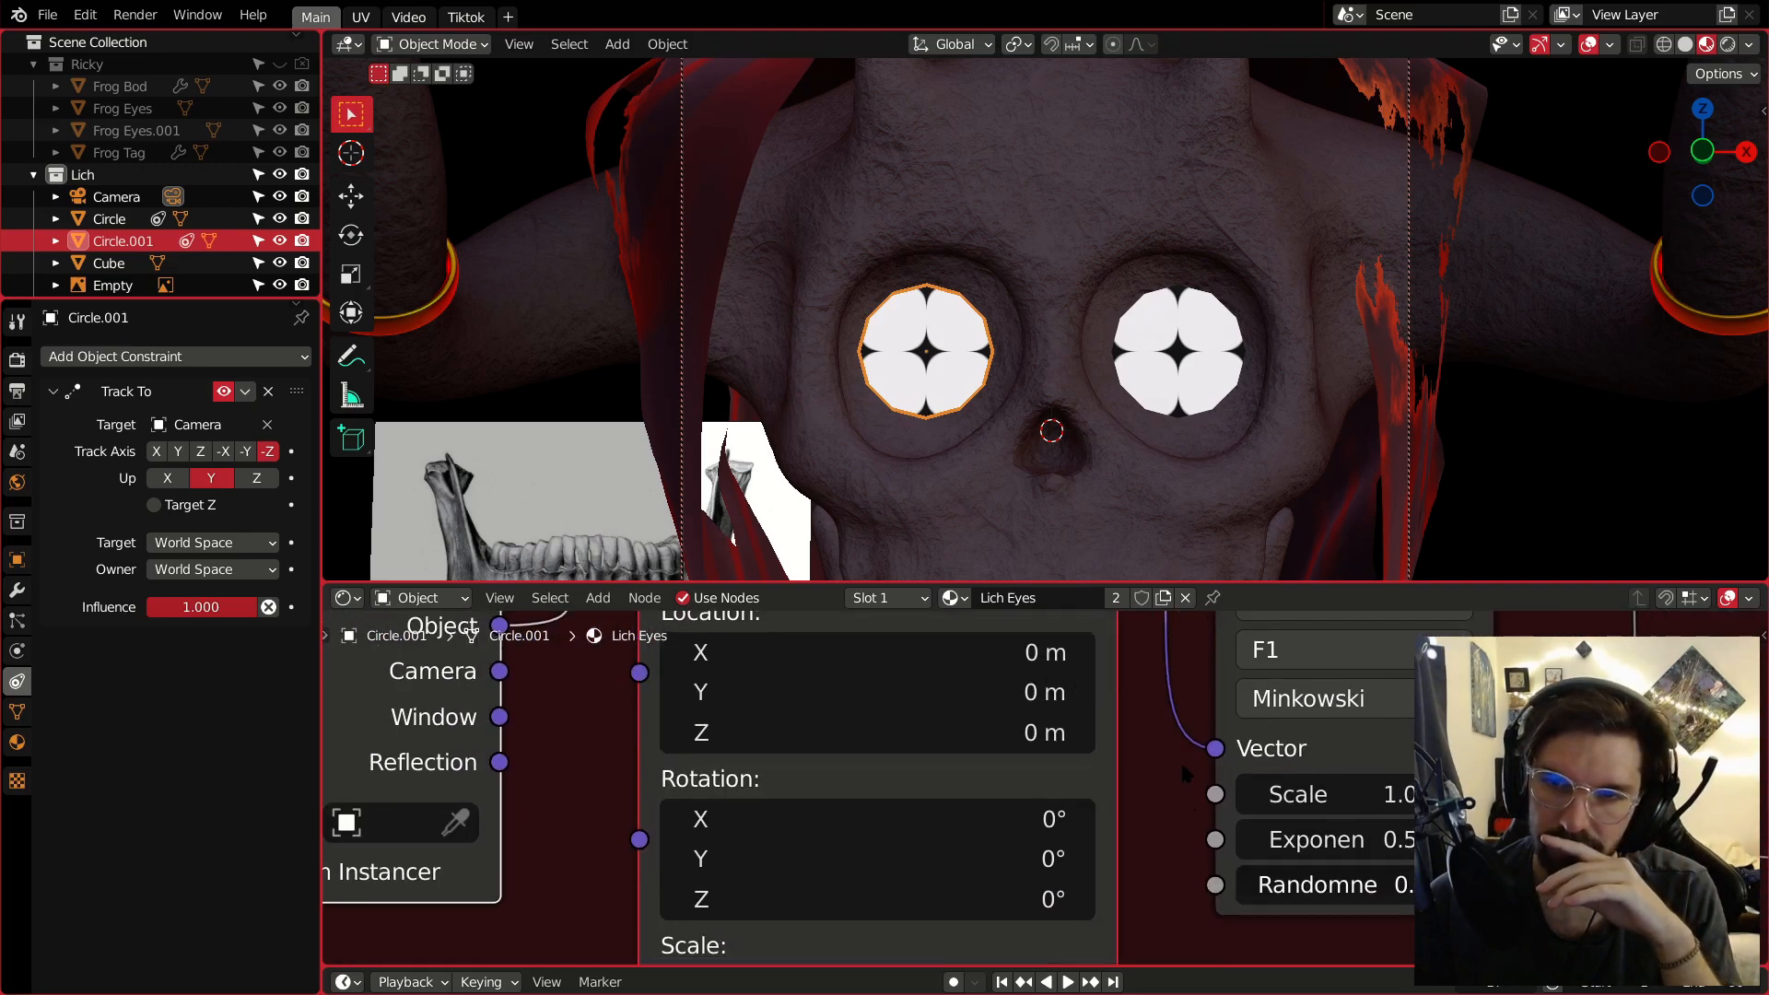
{"action": "left_click", "coordinate": [1082, 693]}
{"action": "left_click", "coordinate": [674, 693]}
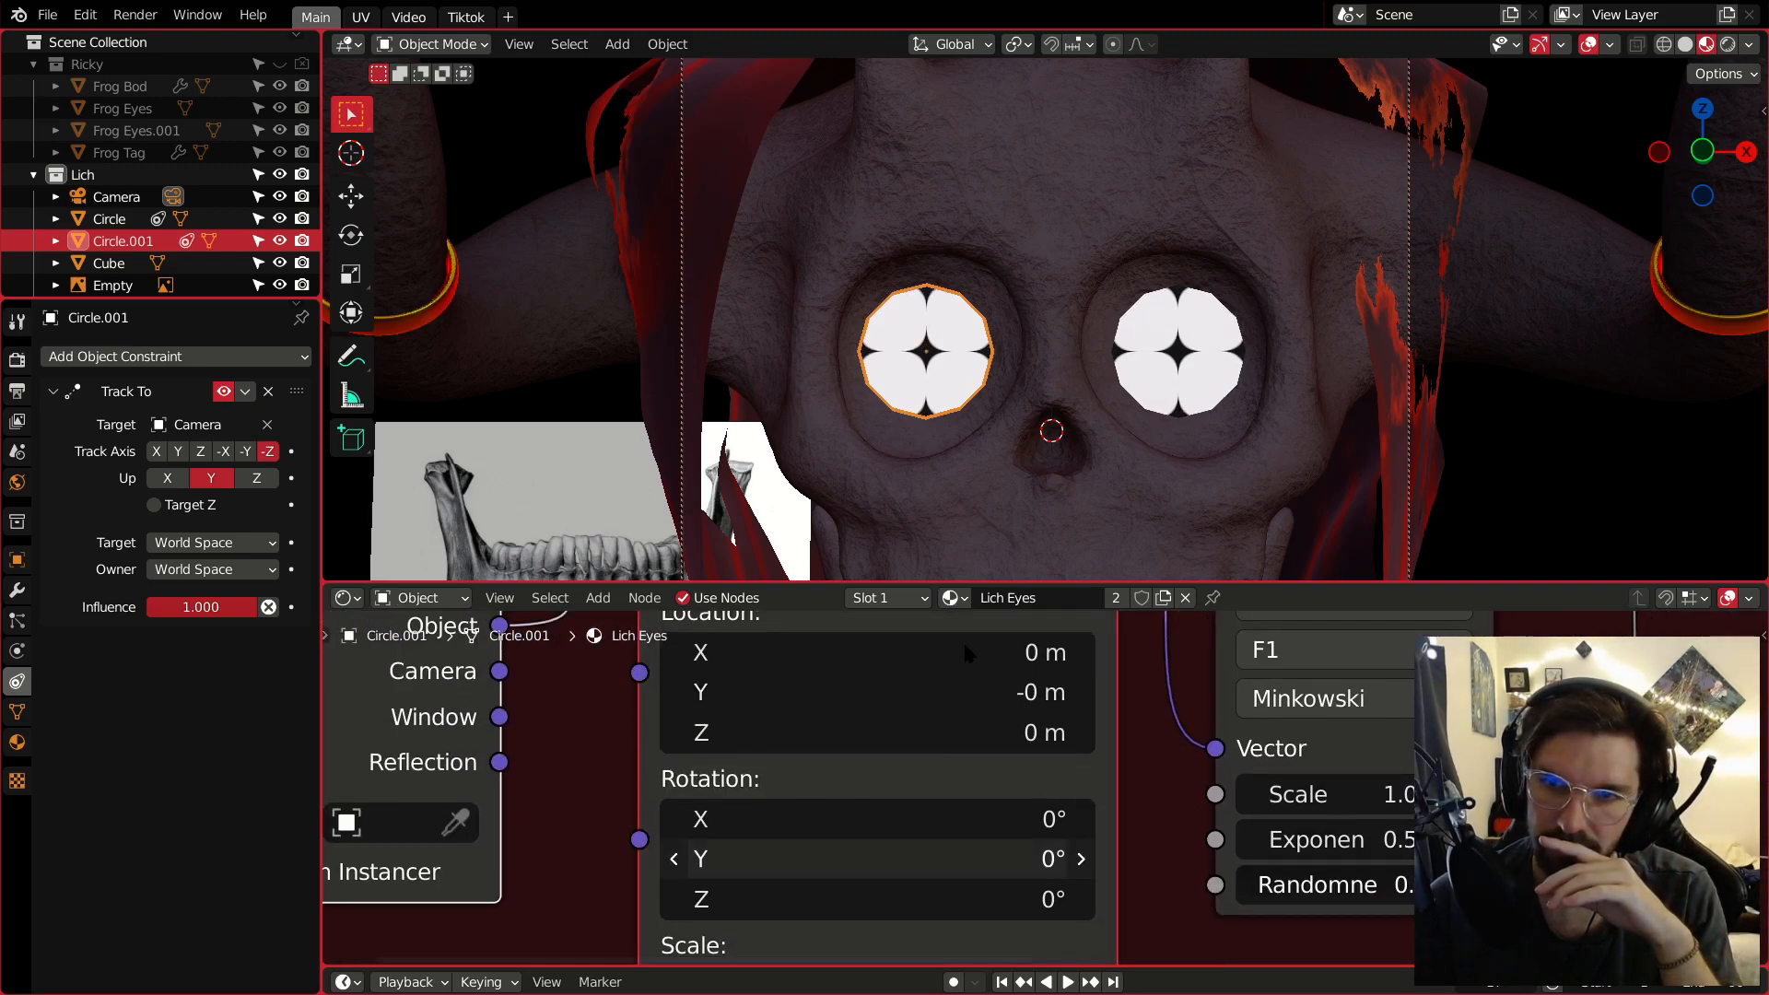
{"action": "middle_click_drag", "start_coordinate": [674, 693], "coordinate": [673, 406]}
{"action": "left_click", "coordinate": [1083, 741]}
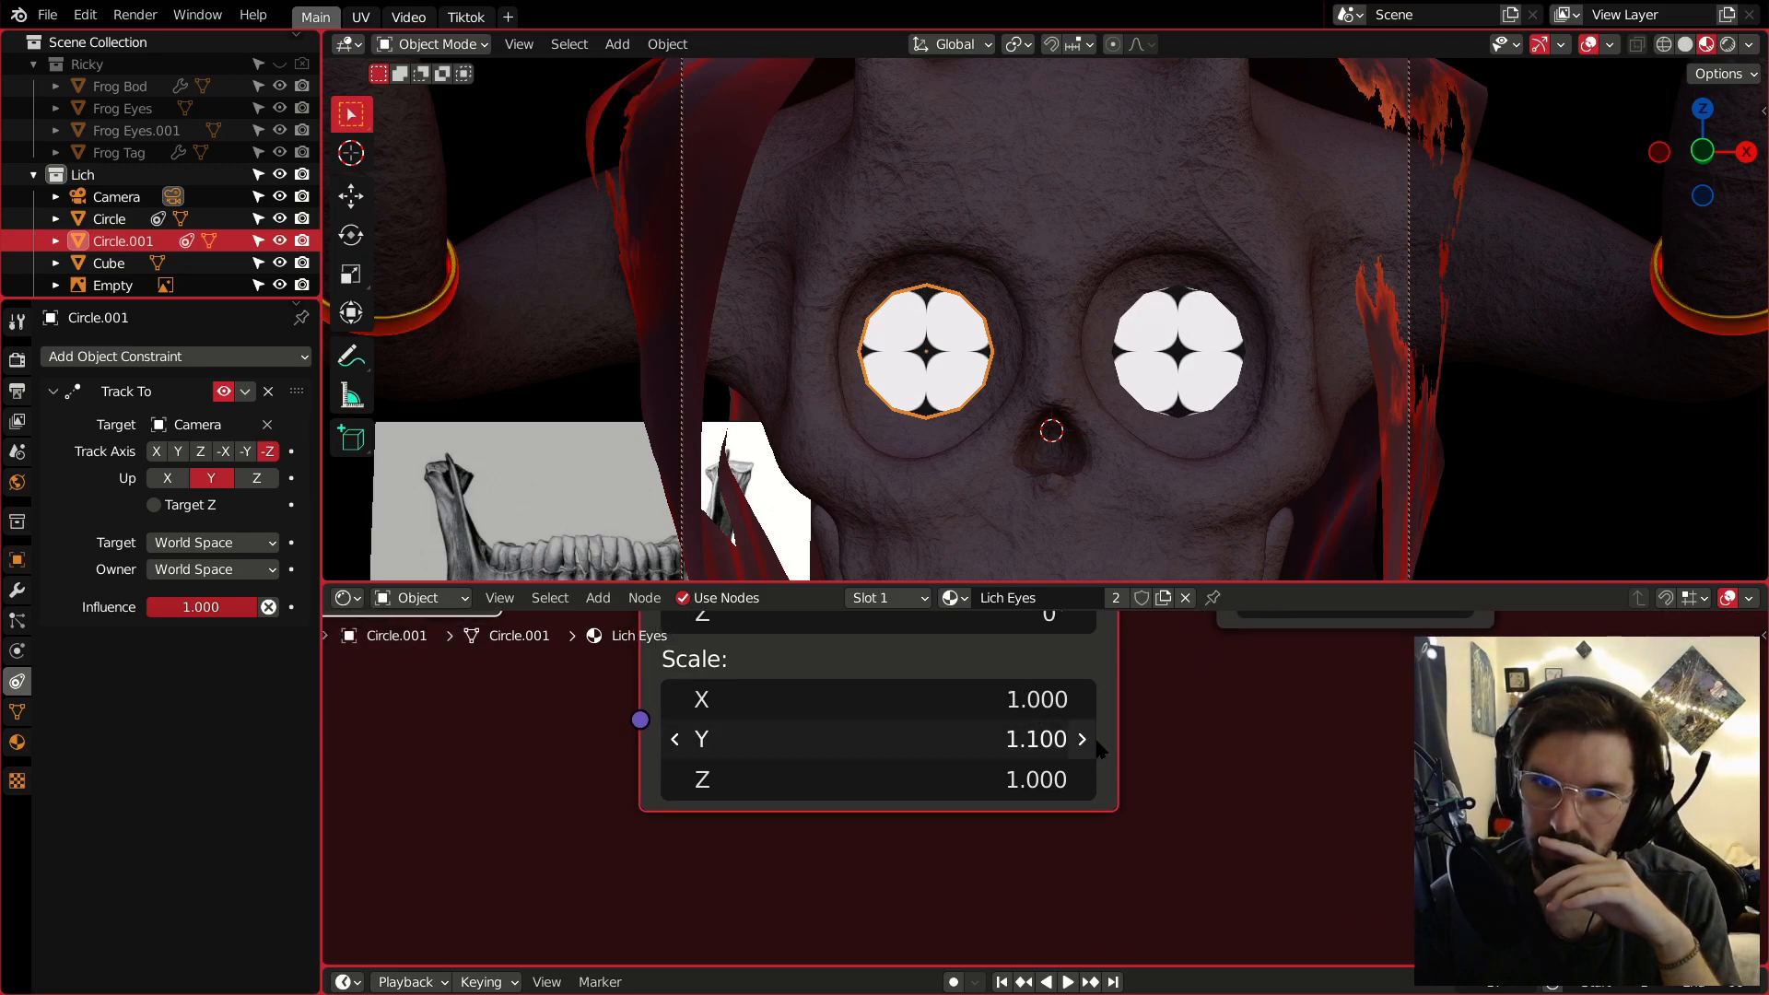
{"action": "left_click", "coordinate": [1087, 742]}
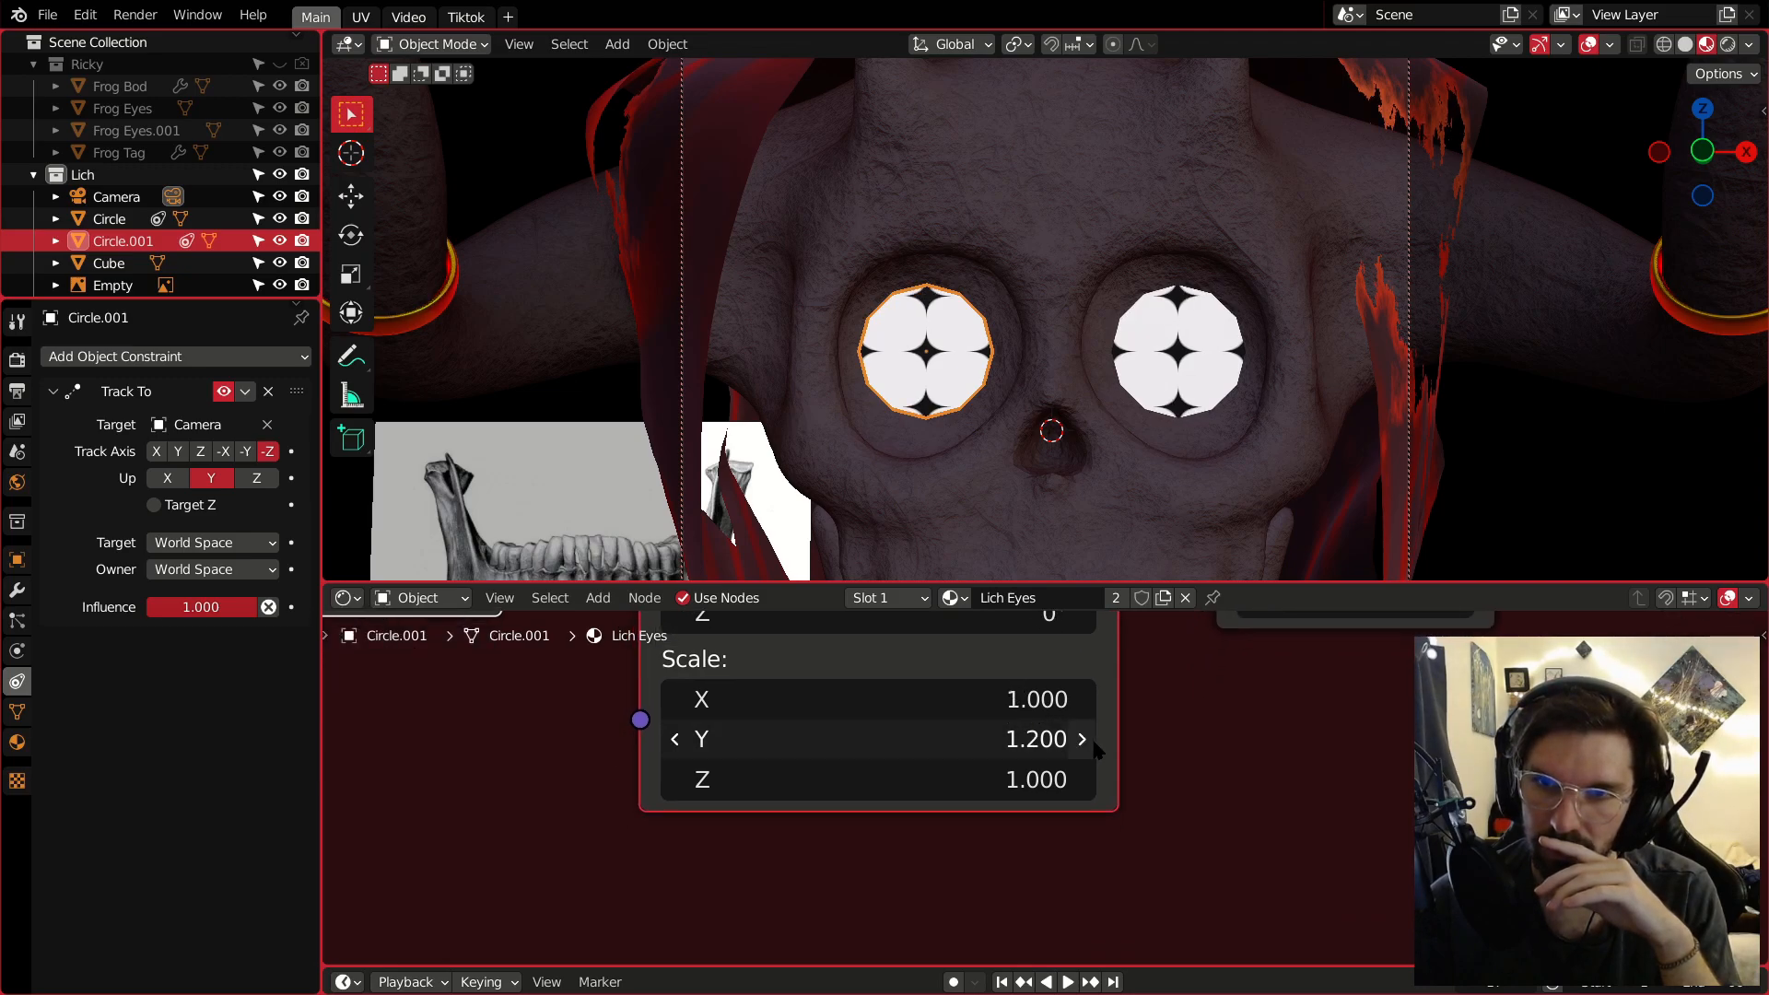
{"action": "left_click", "coordinate": [674, 741]}
{"action": "left_click", "coordinate": [675, 749]}
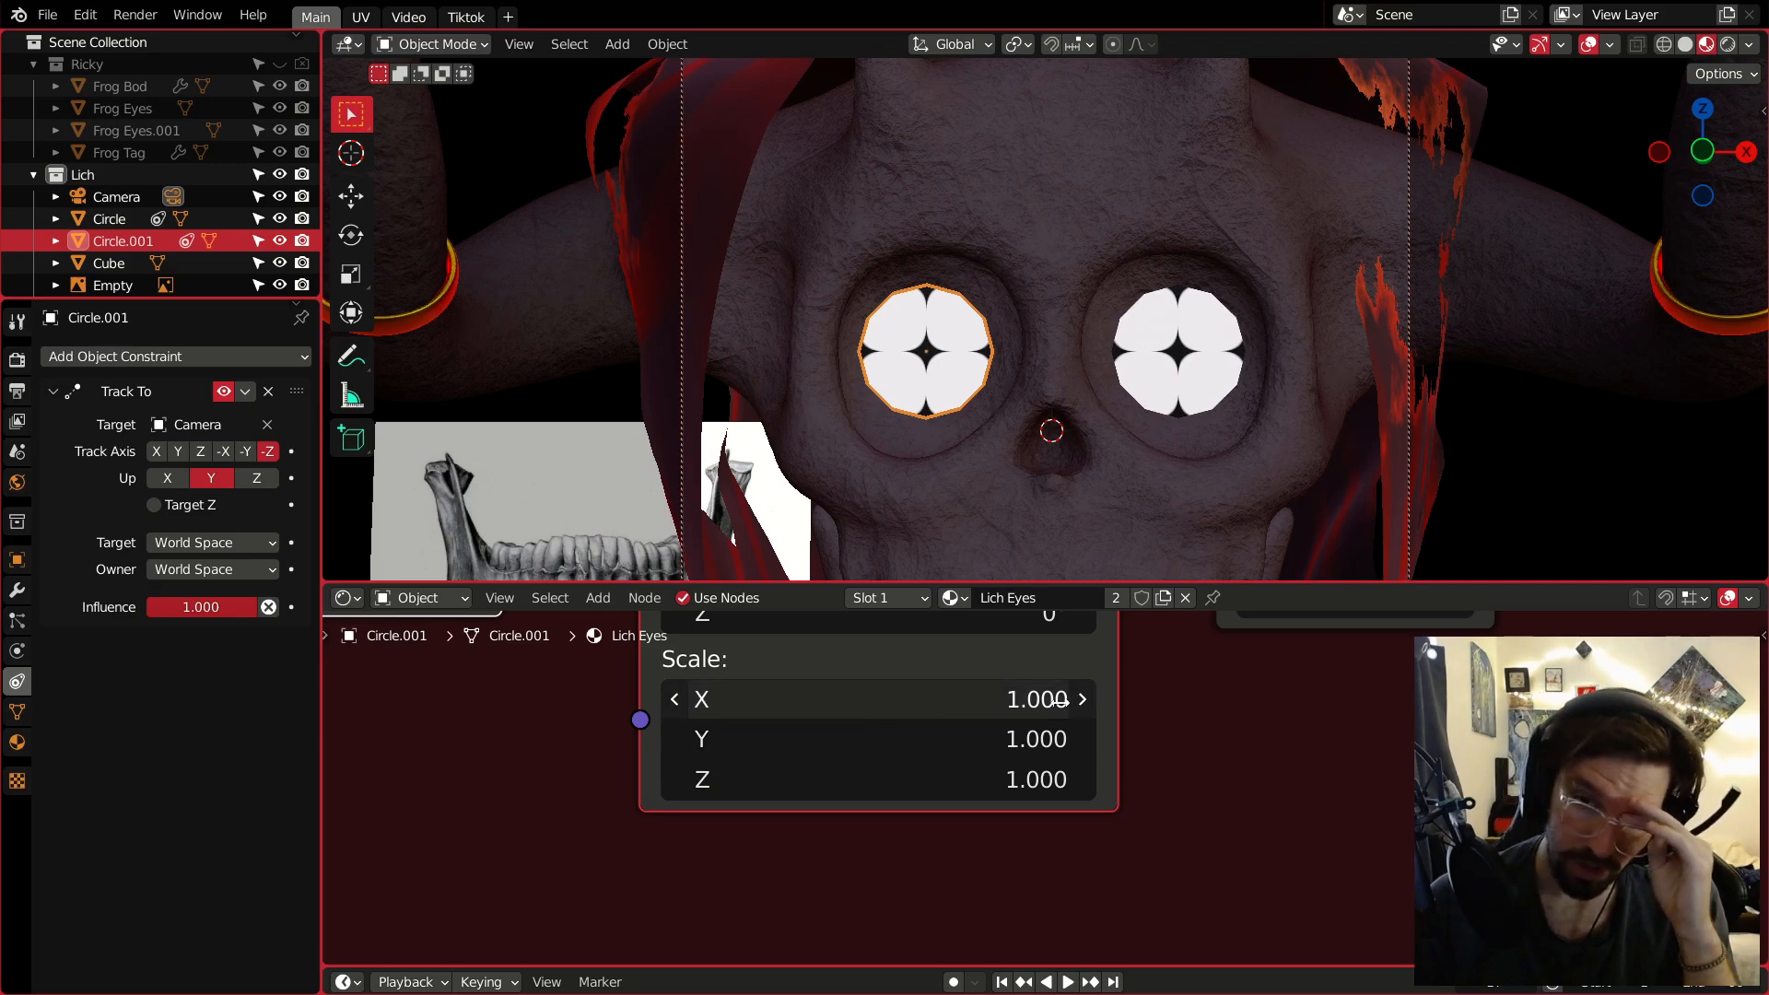
Set the Mapping node's scale to 0.4 in X and 0.6 in Y.
{"action": "left_click", "coordinate": [1082, 710]}
{"action": "left_click", "coordinate": [673, 715]}
{"action": "left_click", "coordinate": [676, 701]}
{"action": "left_click", "coordinate": [675, 700]}
{"action": "left_click", "coordinate": [676, 700]}
{"action": "left_click", "coordinate": [676, 700]}
{"action": "left_click", "coordinate": [675, 701]}
{"action": "left_click", "coordinate": [678, 707]}
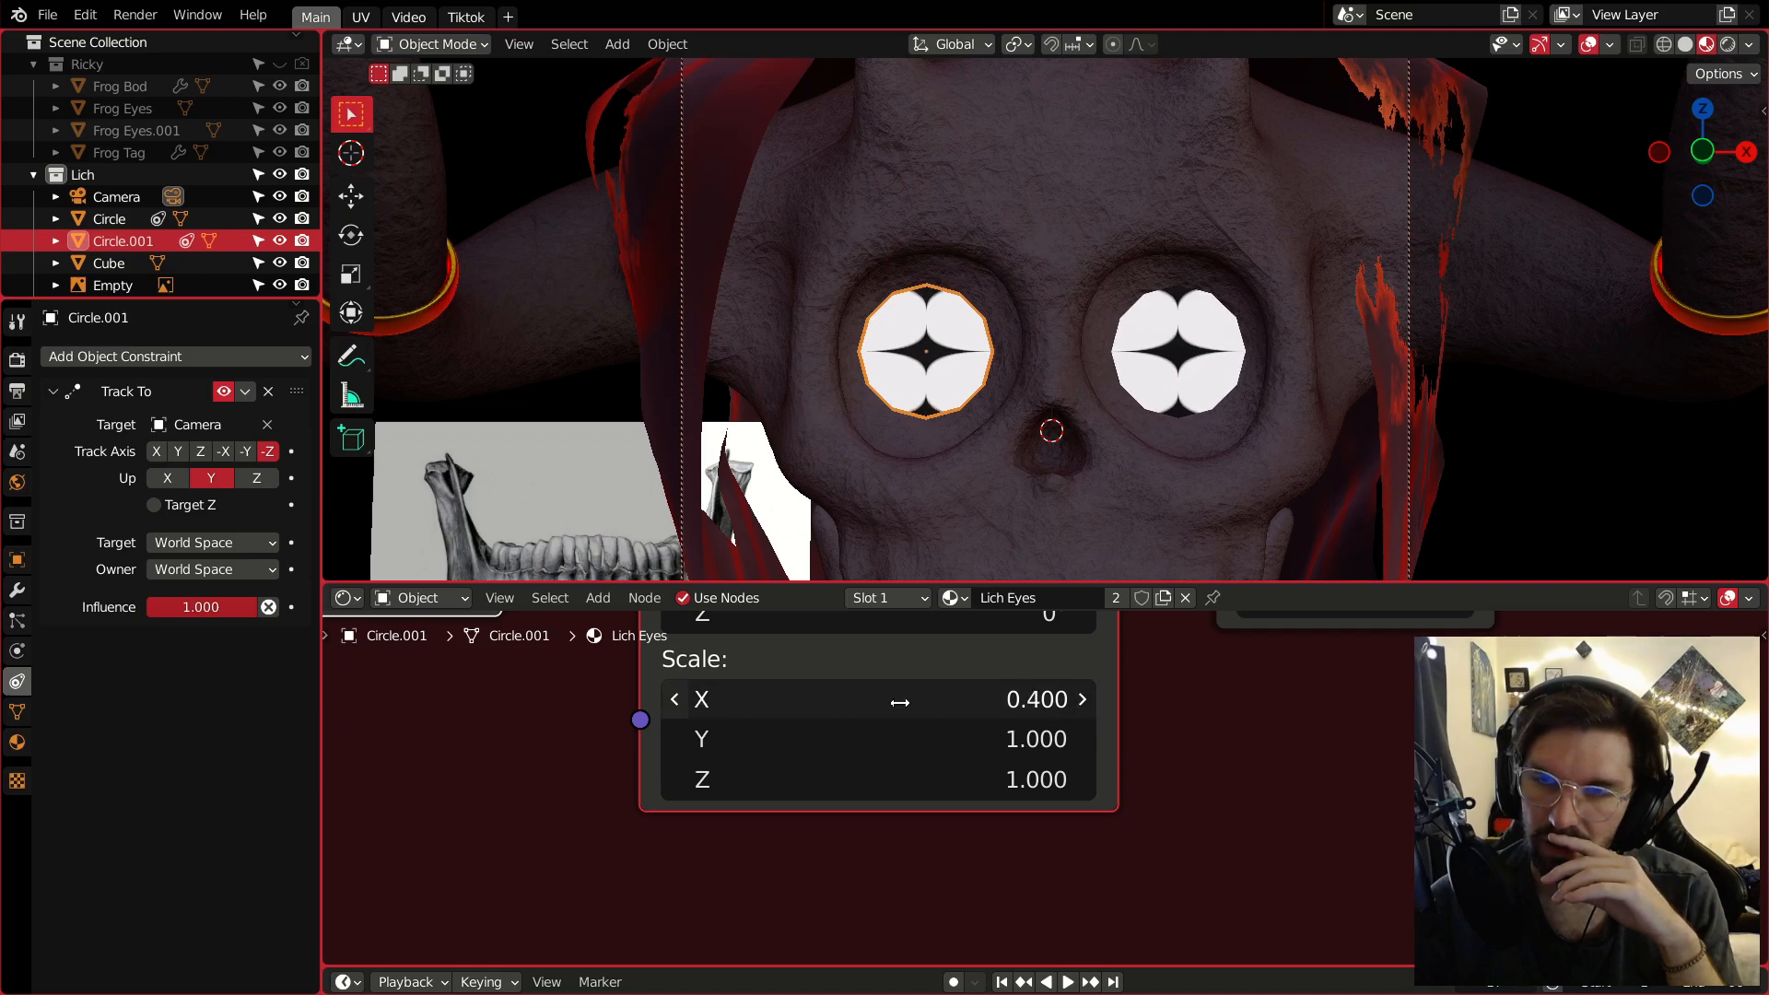
{"action": "left_click", "coordinate": [683, 745]}
{"action": "left_click", "coordinate": [683, 745]}
{"action": "left_click", "coordinate": [681, 742]}
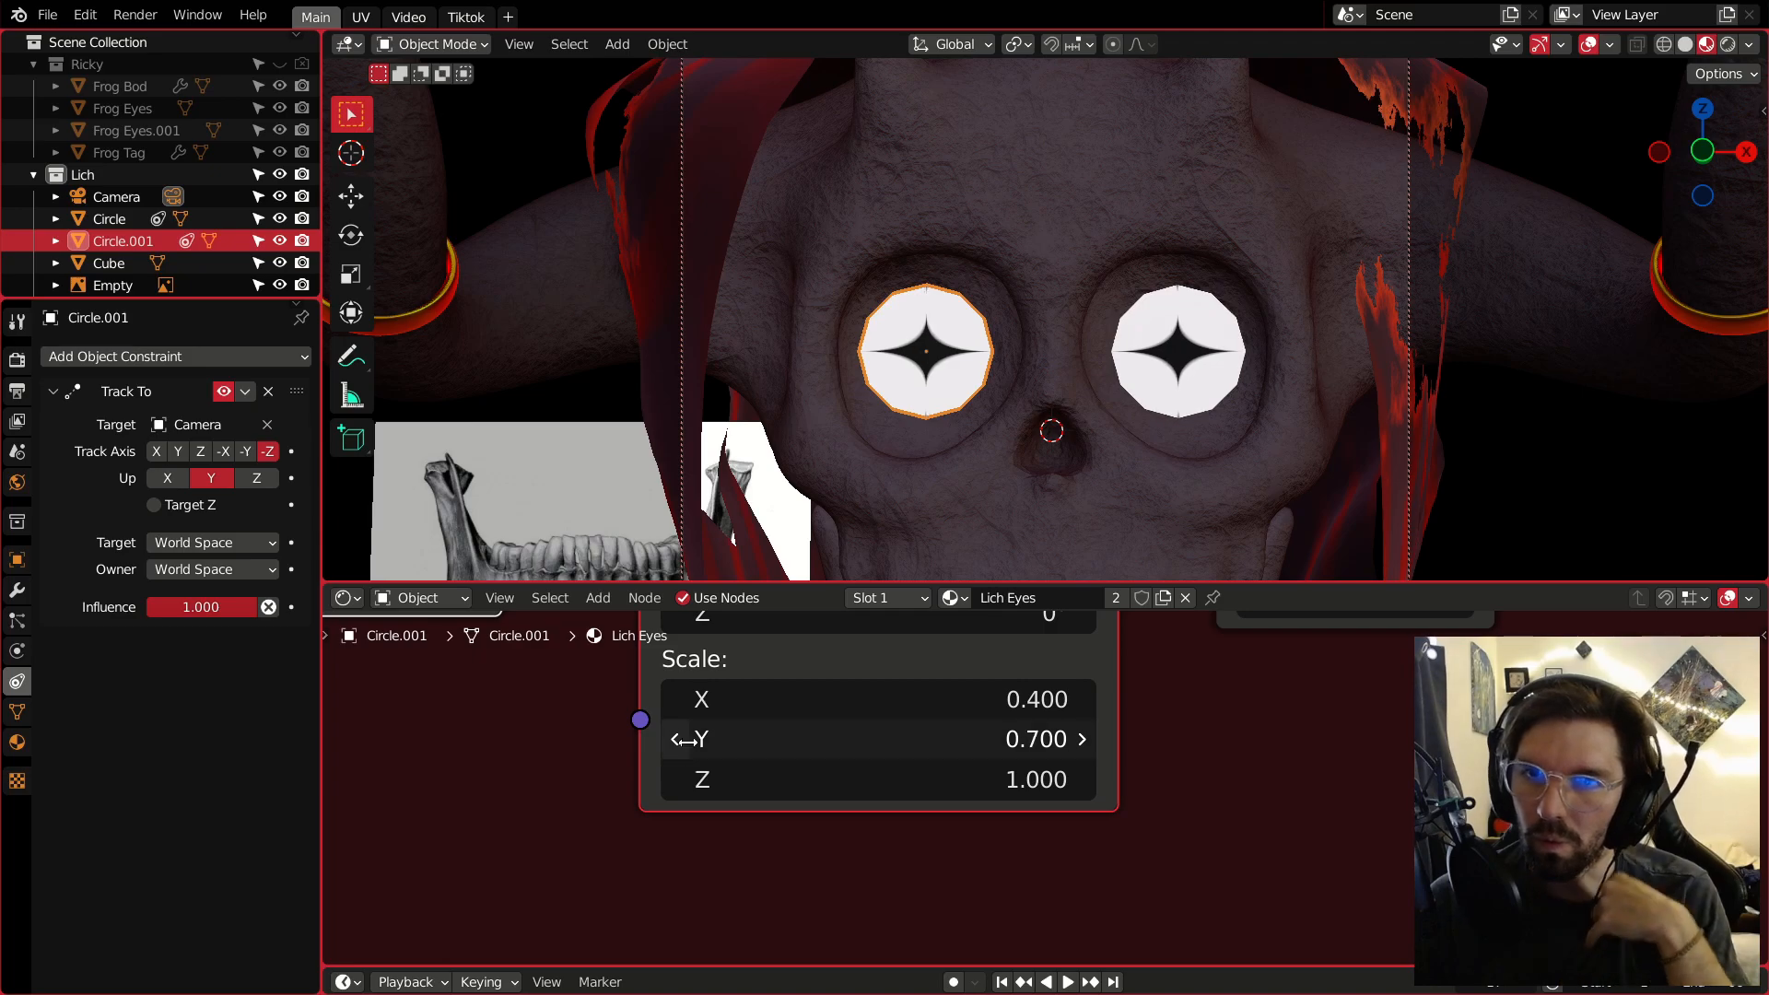
{"action": "left_click", "coordinate": [681, 741]}
Select the Circle eye disc and set its ColorRamp interpolation to Ease.
{"action": "mouse_move", "coordinate": [1080, 320]}
{"action": "middle_mouse_down"}
{"action": "mouse_move", "coordinate": [1020, 318]}
{"action": "mouse_move", "coordinate": [1291, 305]}
{"action": "mouse_move", "coordinate": [1004, 328]}
{"action": "mouse_move", "coordinate": [1084, 344]}
{"action": "mouse_move", "coordinate": [1140, 316]}
{"action": "mouse_move", "coordinate": [1106, 323]}
{"action": "middle_mouse_up"}
{"action": "scroll", "coordinate": [1076, 332], "scroll_direction": "down", "scroll_amount": 6}
{"action": "scroll", "coordinate": [1085, 344], "scroll_direction": "up", "scroll_amount": 5}
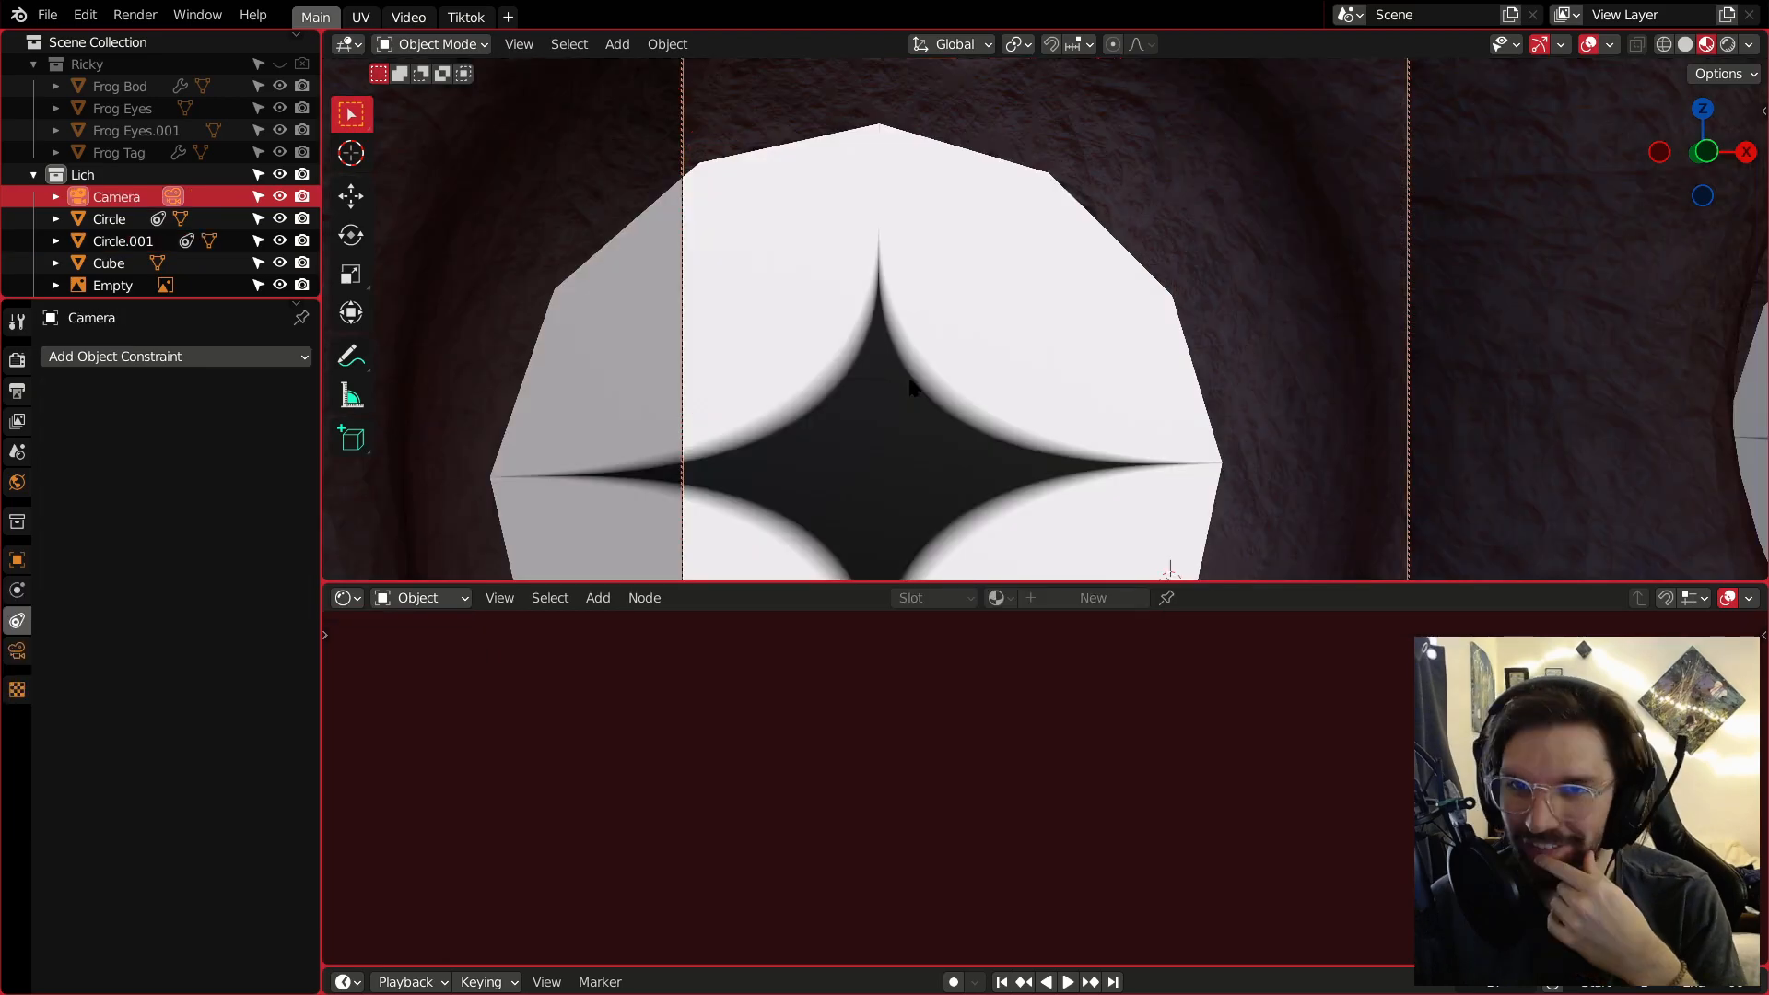
{"action": "scroll", "coordinate": [911, 387], "scroll_direction": "down", "scroll_amount": 5}
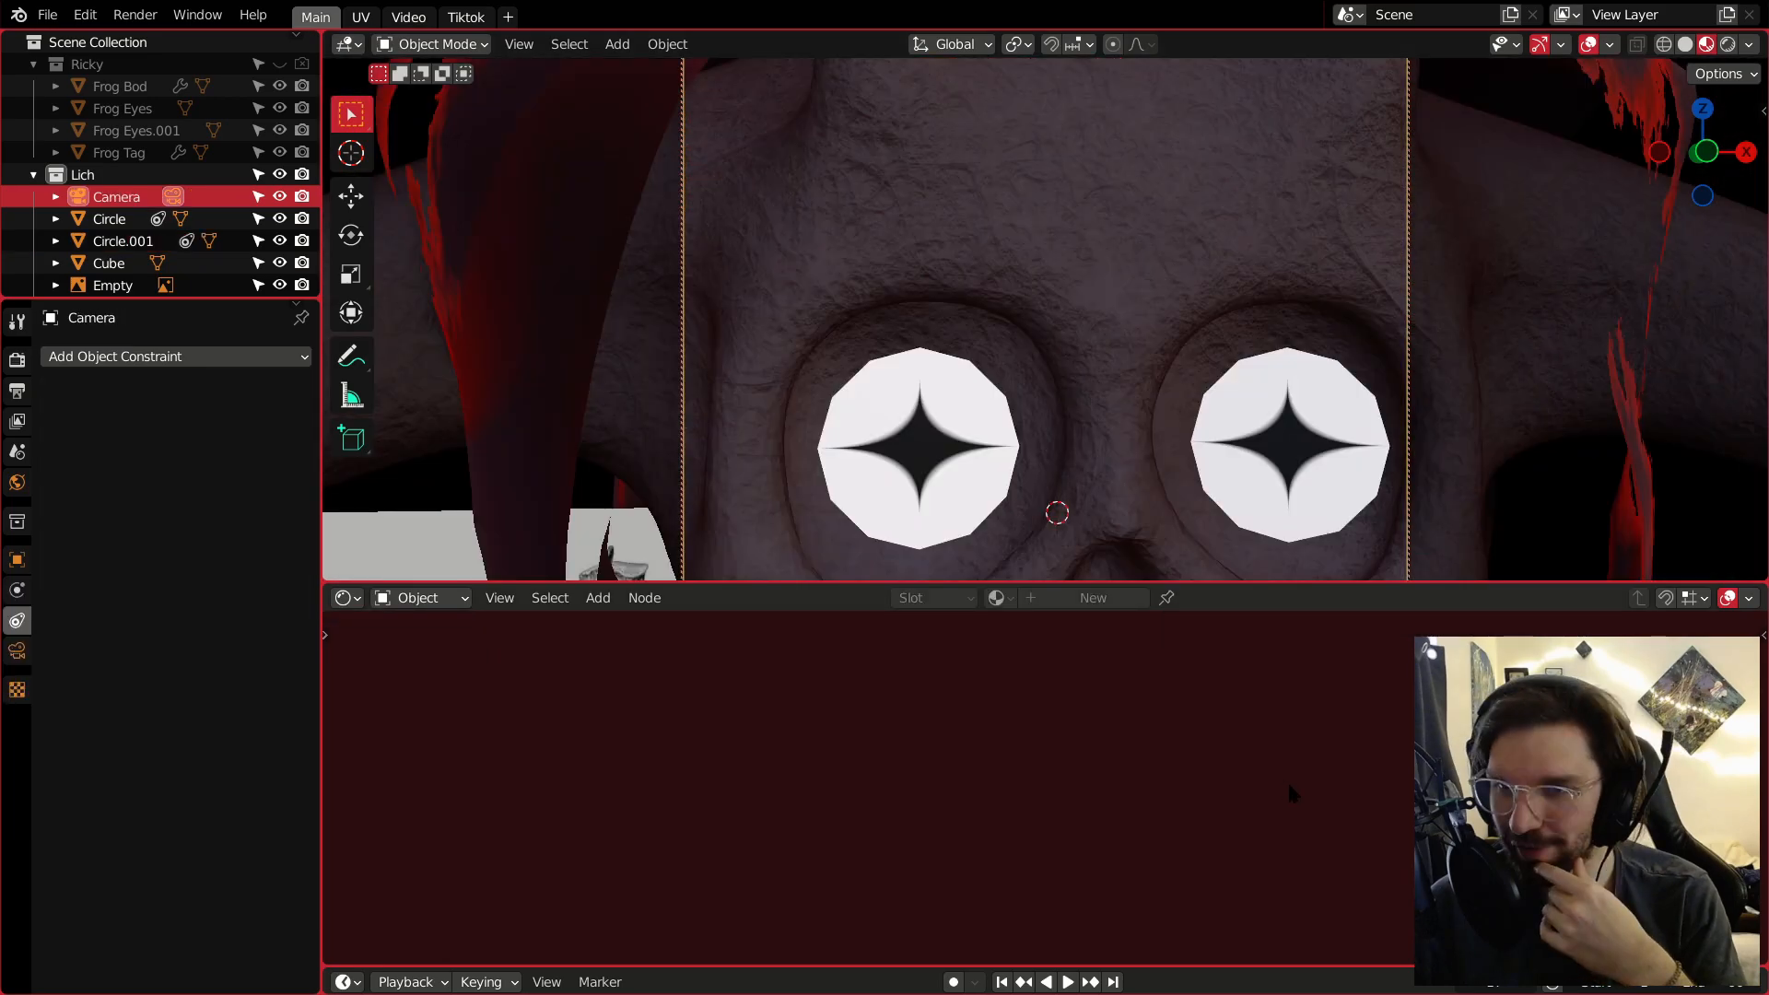
{"action": "left_click", "coordinate": [1288, 453]}
{"action": "scroll", "coordinate": [1136, 756], "scroll_direction": "up", "scroll_amount": 5}
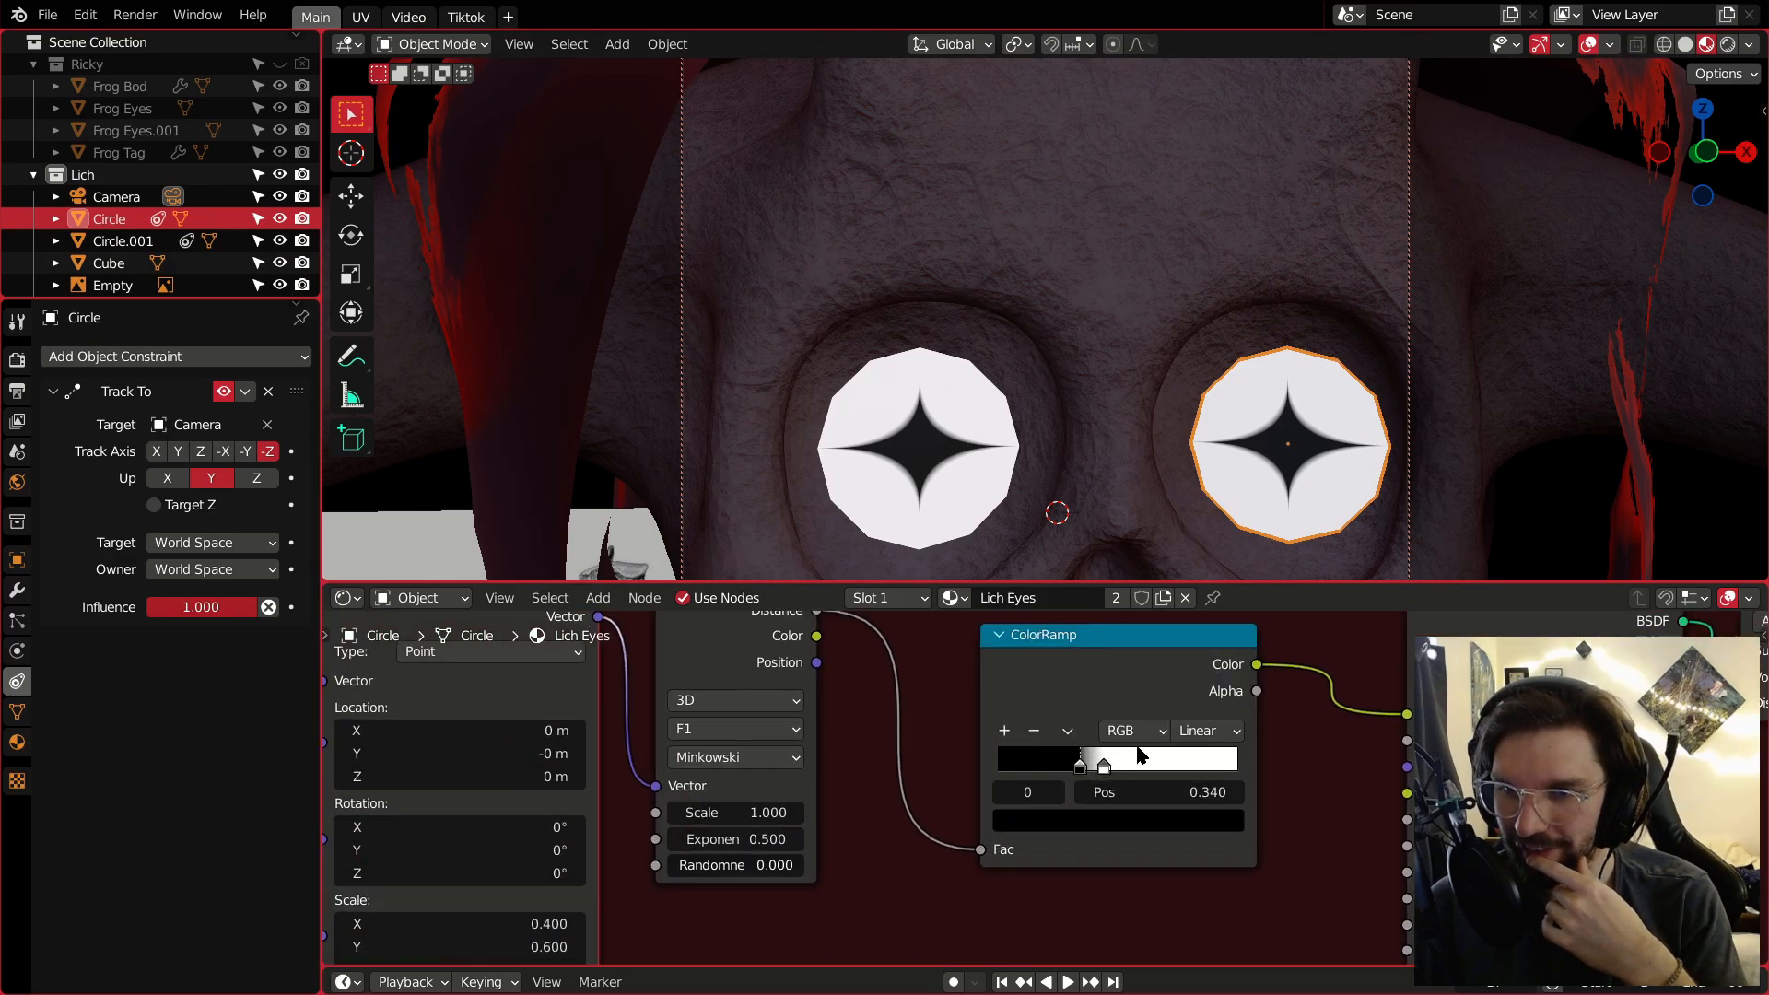
{"action": "scroll", "coordinate": [1137, 755], "scroll_direction": "up", "scroll_amount": 2}
{"action": "left_click", "coordinate": [1230, 725]}
{"action": "left_click", "coordinate": [1239, 763]}
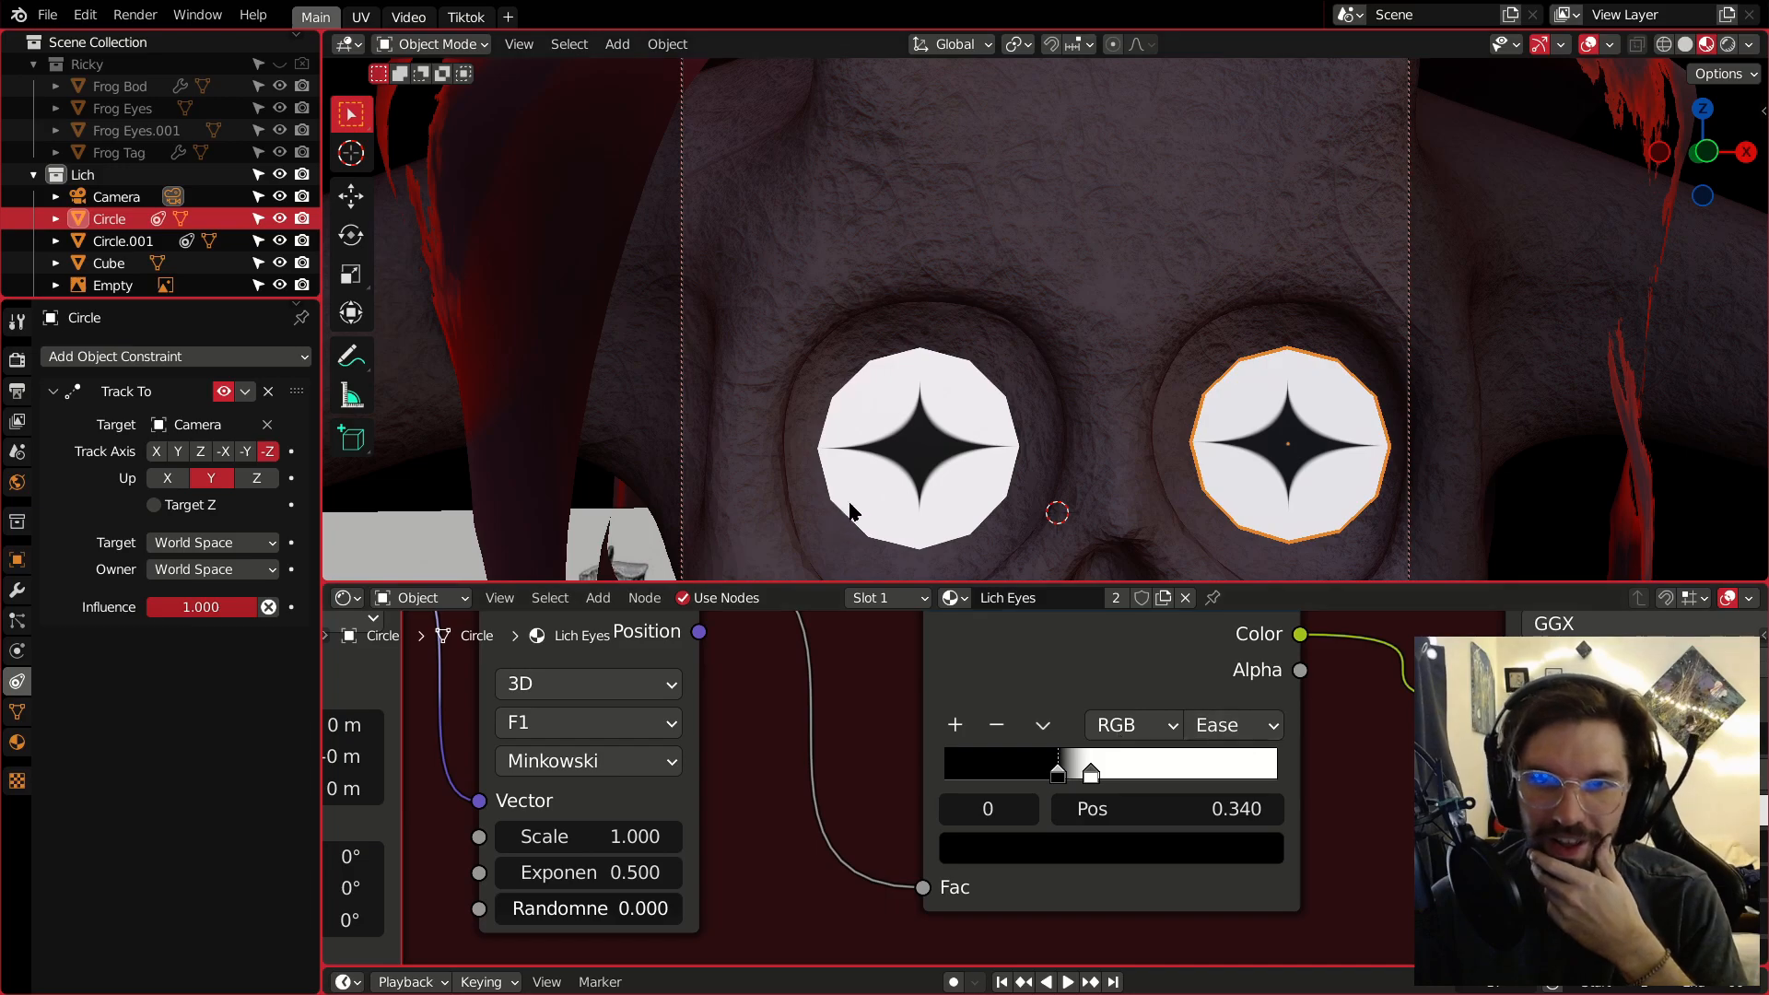
Move the Texture Coordinate, Mapping, Voronoi Texture and ColorRamp nodes together down toward the level of the Principled BSDF's Alpha input.
{"action": "scroll", "coordinate": [951, 461], "scroll_direction": "up", "scroll_amount": 5}
{"action": "scroll", "coordinate": [954, 464], "scroll_direction": "down", "scroll_amount": 5}
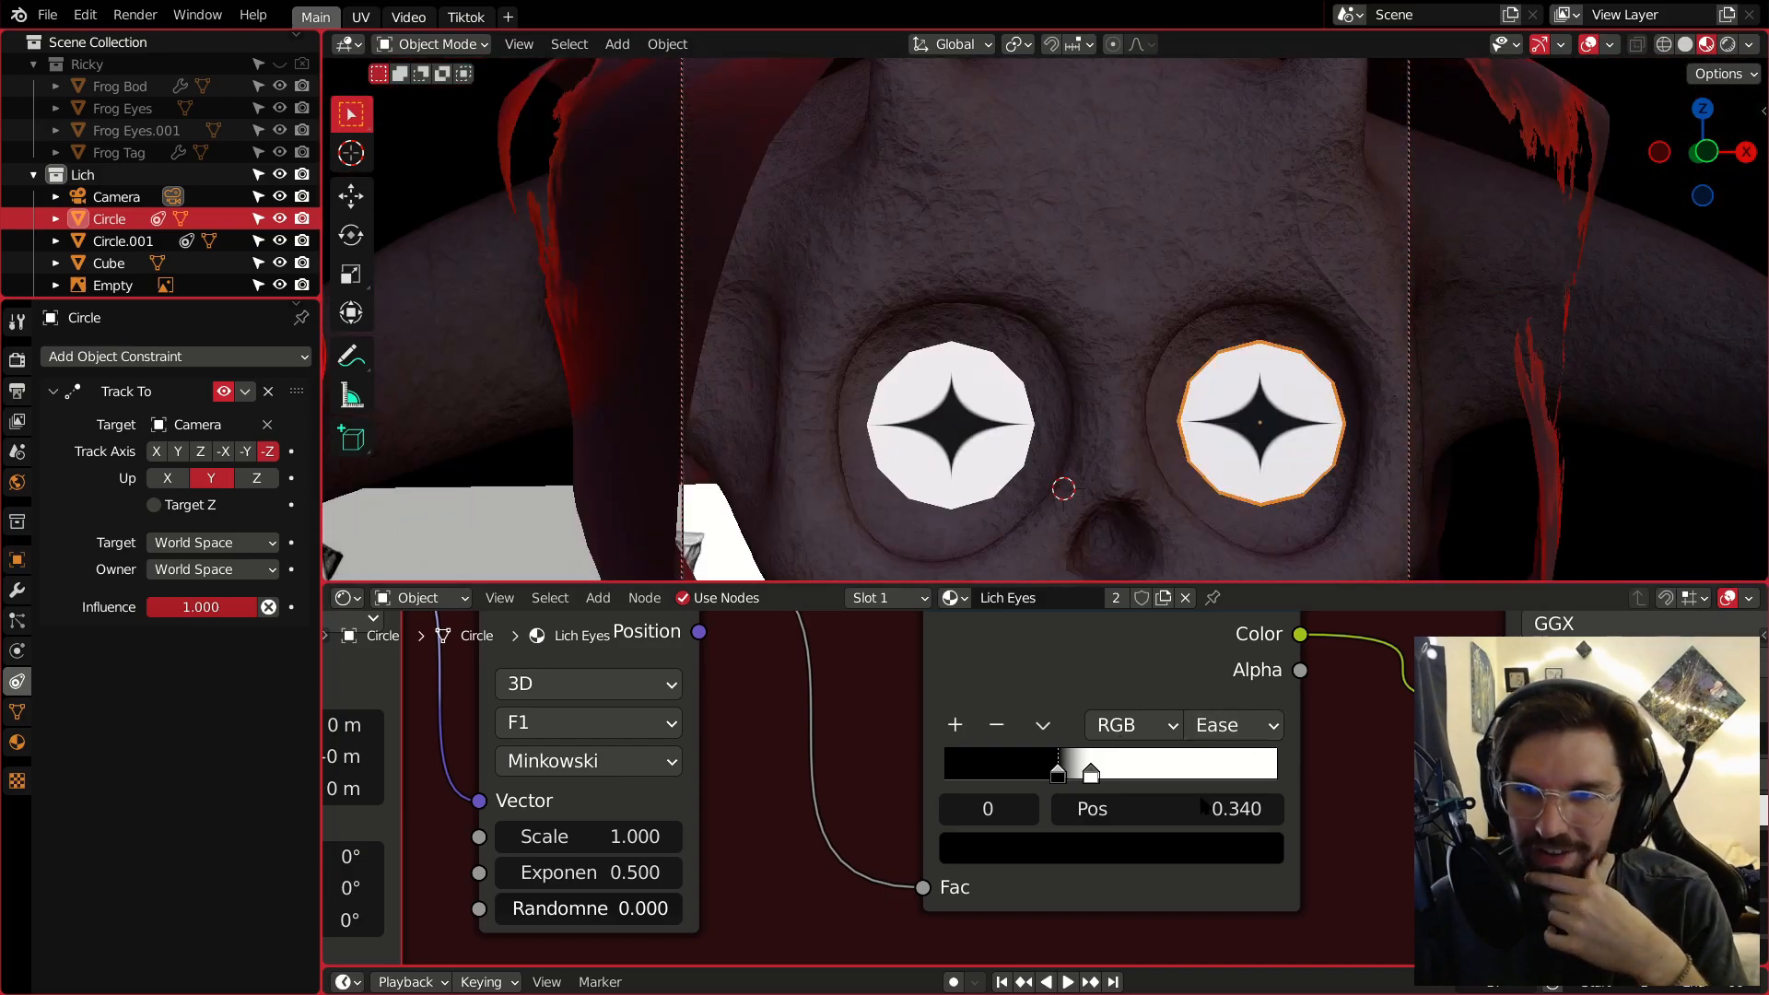
{"action": "scroll", "coordinate": [1213, 691], "scroll_direction": "down", "scroll_amount": 5}
{"action": "left_click_drag", "start_coordinate": [1226, 679], "coordinate": [717, 897]}
{"action": "middle_click_drag", "start_coordinate": [1144, 823], "coordinate": [1082, 734]}
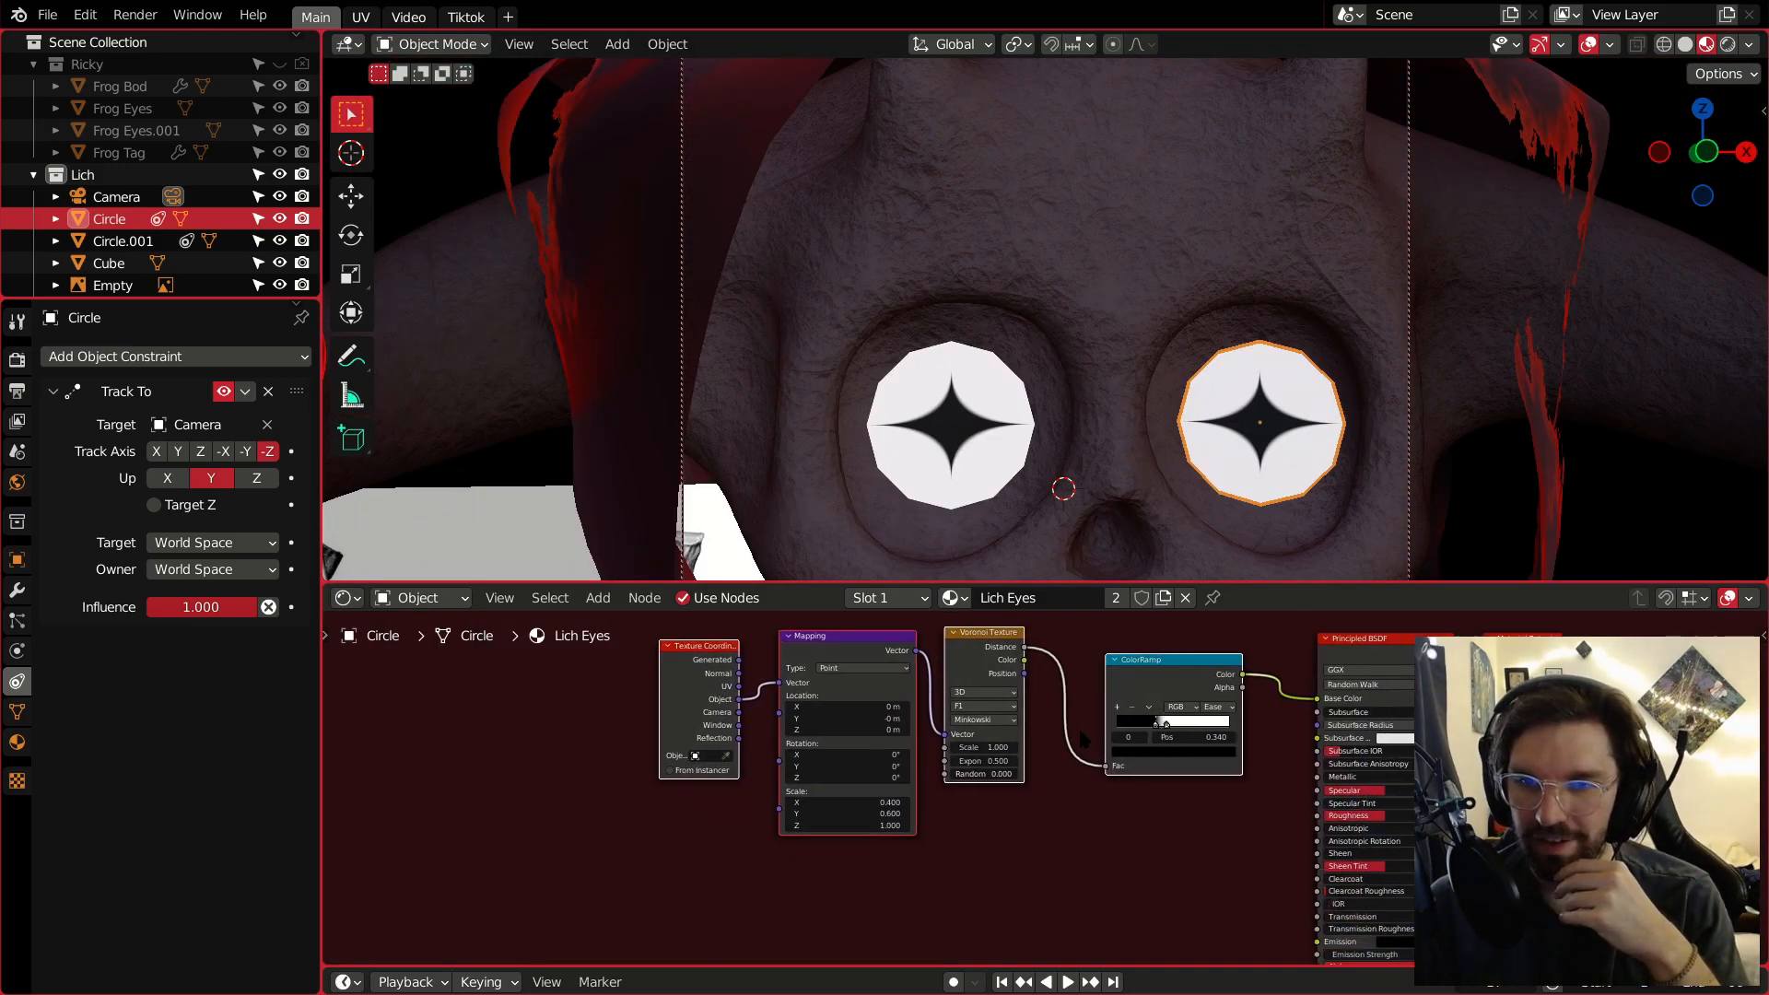
{"action": "left_click_drag", "start_coordinate": [966, 637], "coordinate": [818, 837]}
{"action": "left_click", "coordinate": [1130, 845]}
Connect the ColorRamp's Color output to the Principled BSDF's Alpha input and disconnect it from Base Color.
{"action": "middle_click_drag", "start_coordinate": [1126, 852], "coordinate": [903, 652]}
{"action": "scroll", "coordinate": [887, 669], "scroll_direction": "up", "scroll_amount": 4}
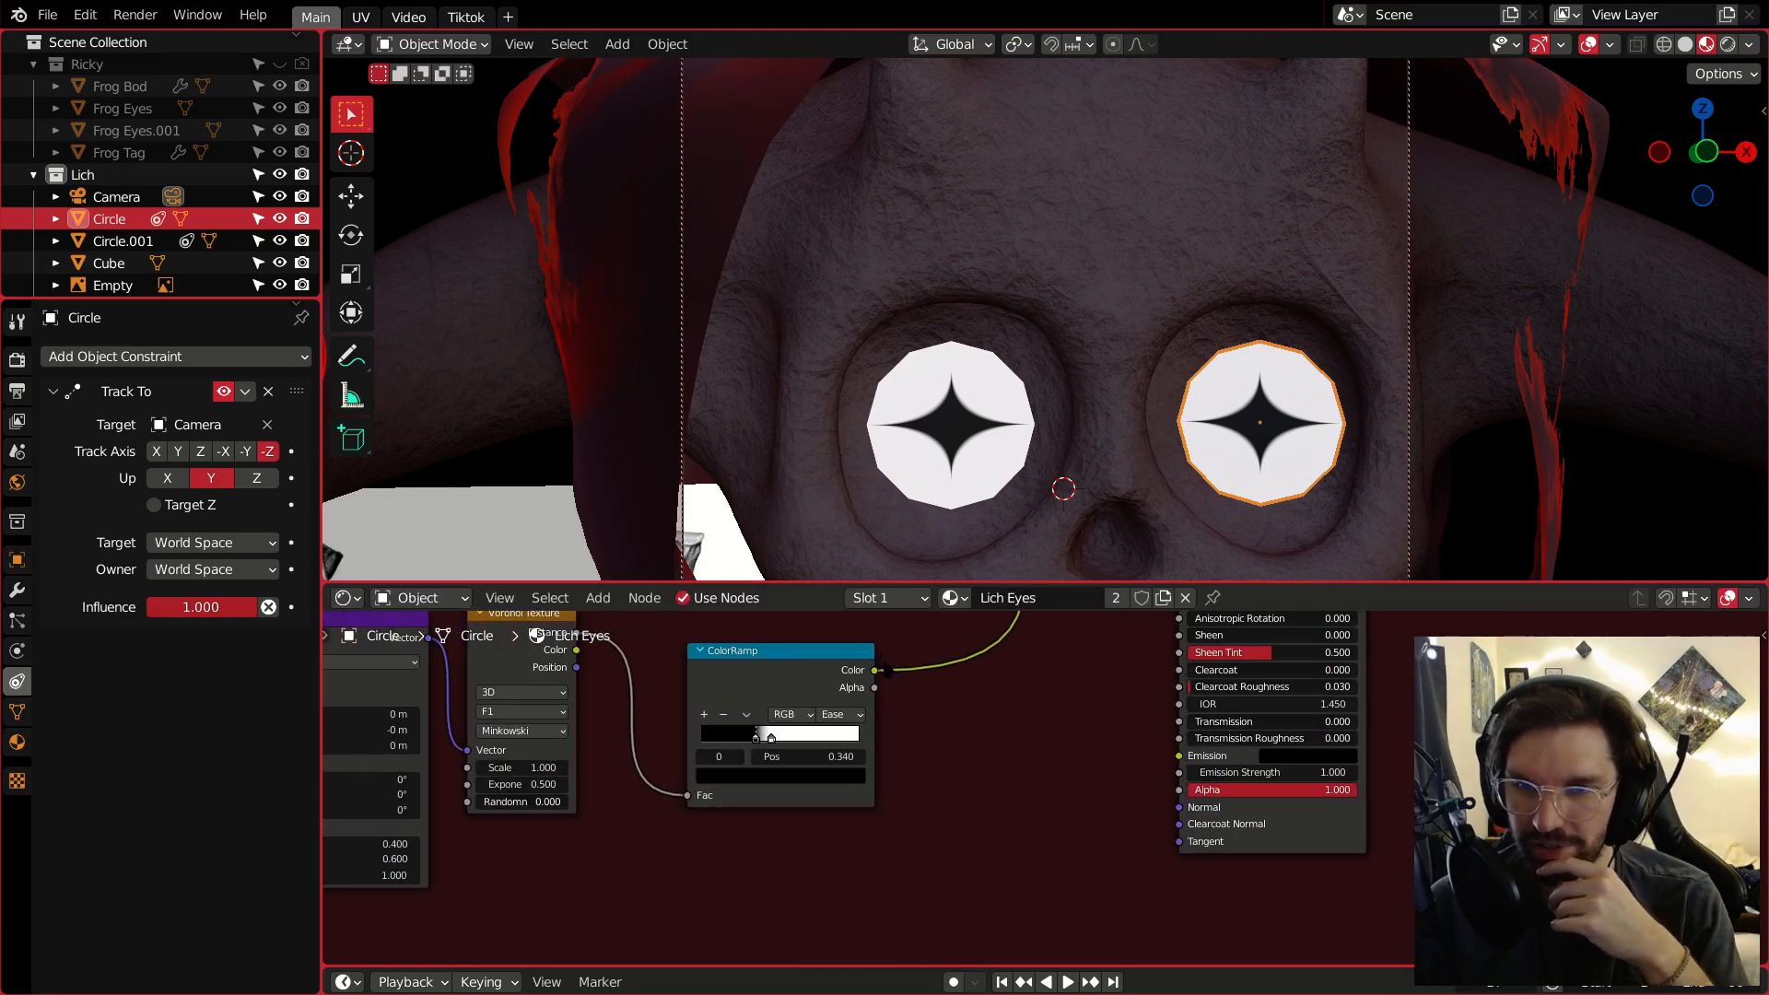
{"action": "left_click_drag", "start_coordinate": [1058, 776], "coordinate": [1180, 790]}
{"action": "key", "text": "Home"}
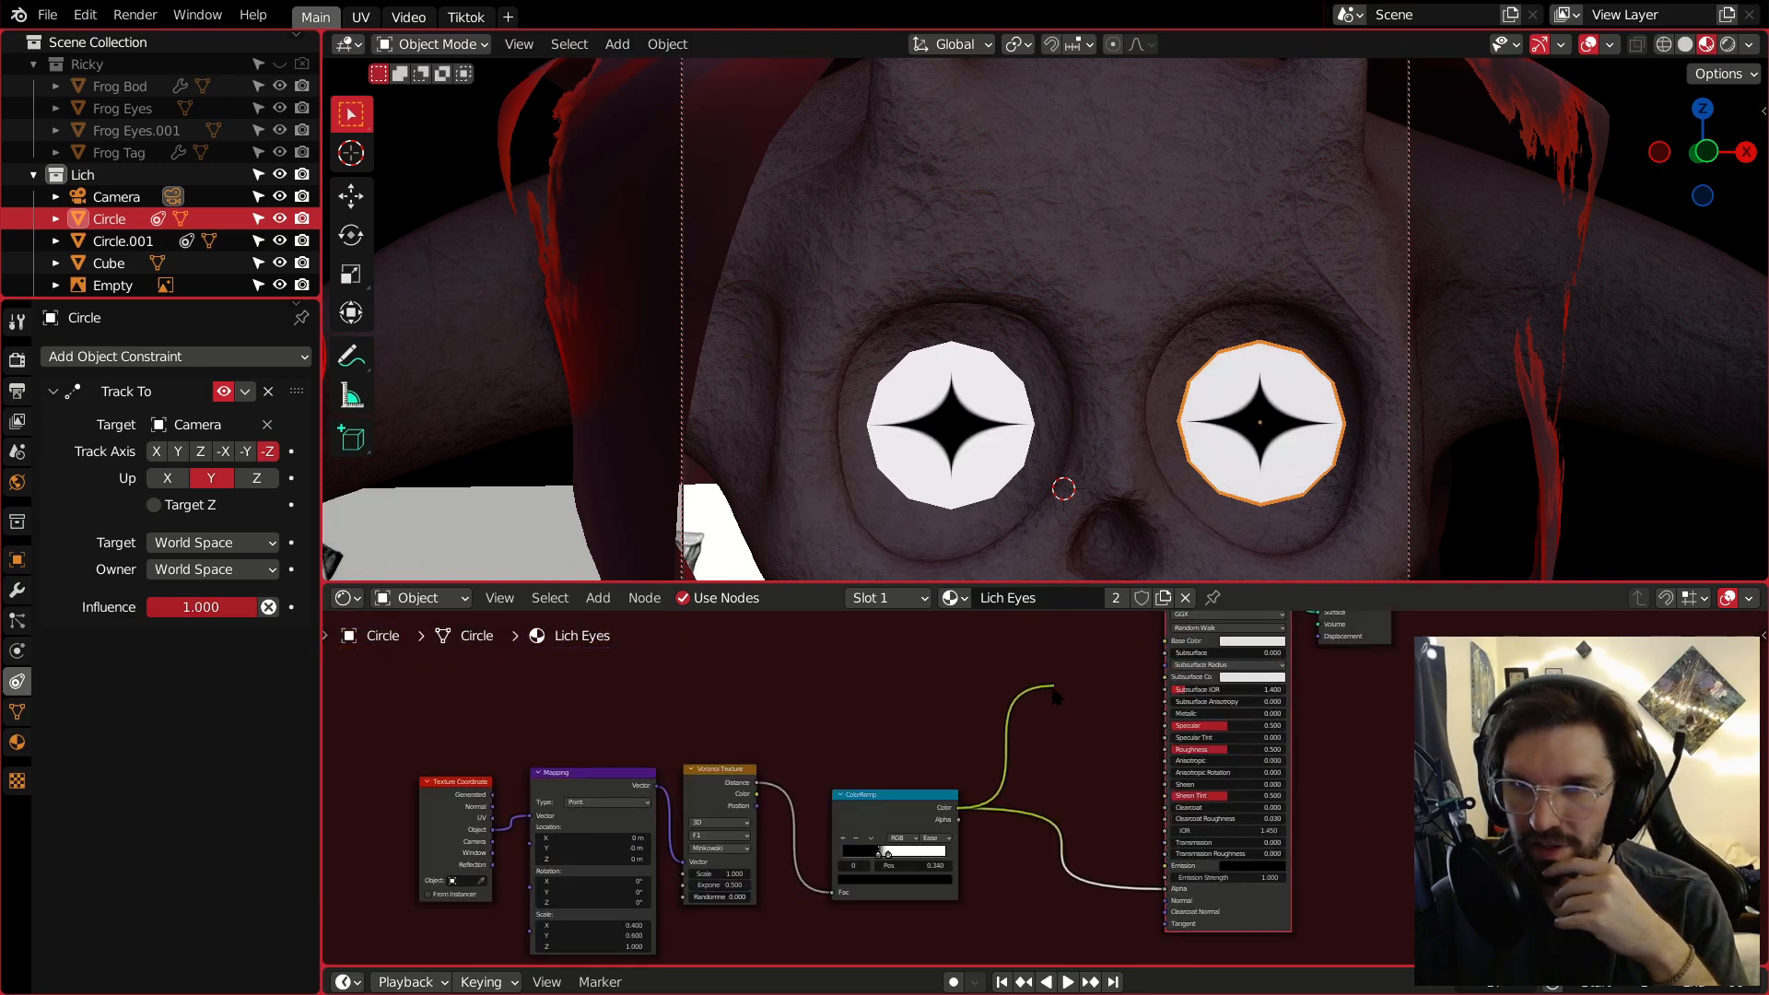
{"action": "middle_click_drag", "start_coordinate": [1057, 750], "coordinate": [1133, 691]}
{"action": "scroll", "coordinate": [938, 800], "scroll_direction": "up", "scroll_amount": 3}
{"action": "scroll", "coordinate": [938, 798], "scroll_direction": "up", "scroll_amount": 3}
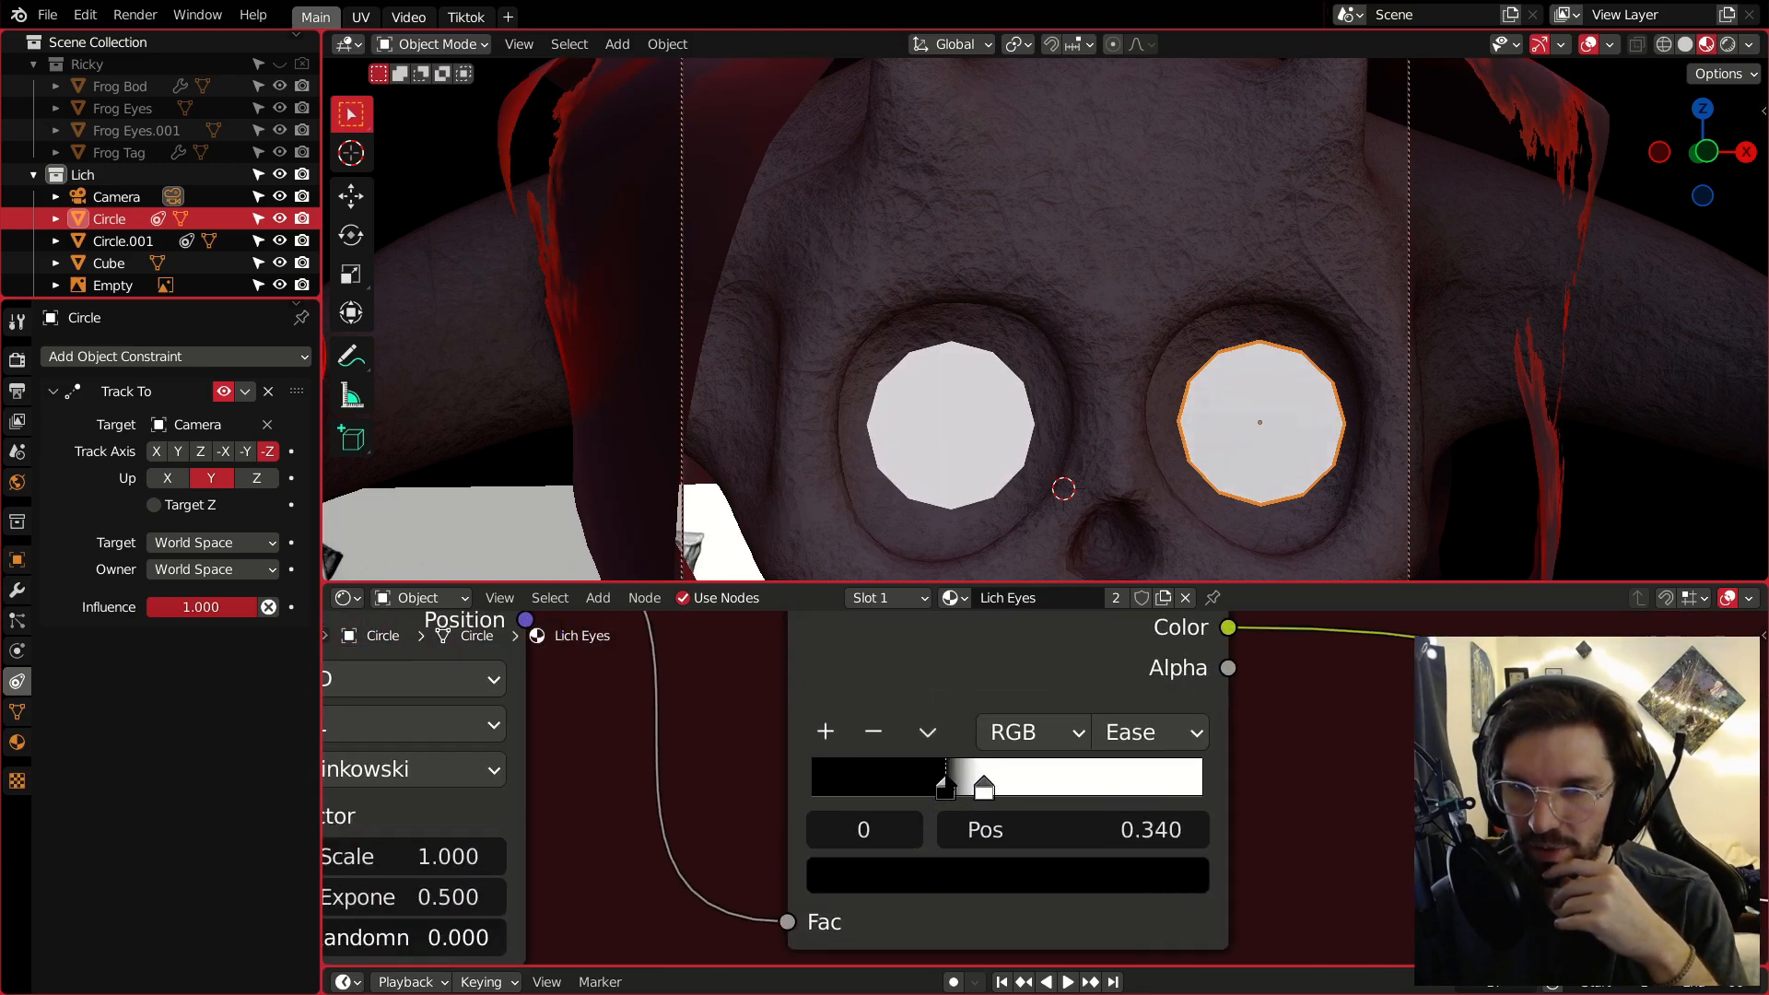
Invert the ColorRamp by making the first stop white and the second stop black.
{"action": "left_click", "coordinate": [958, 876]}
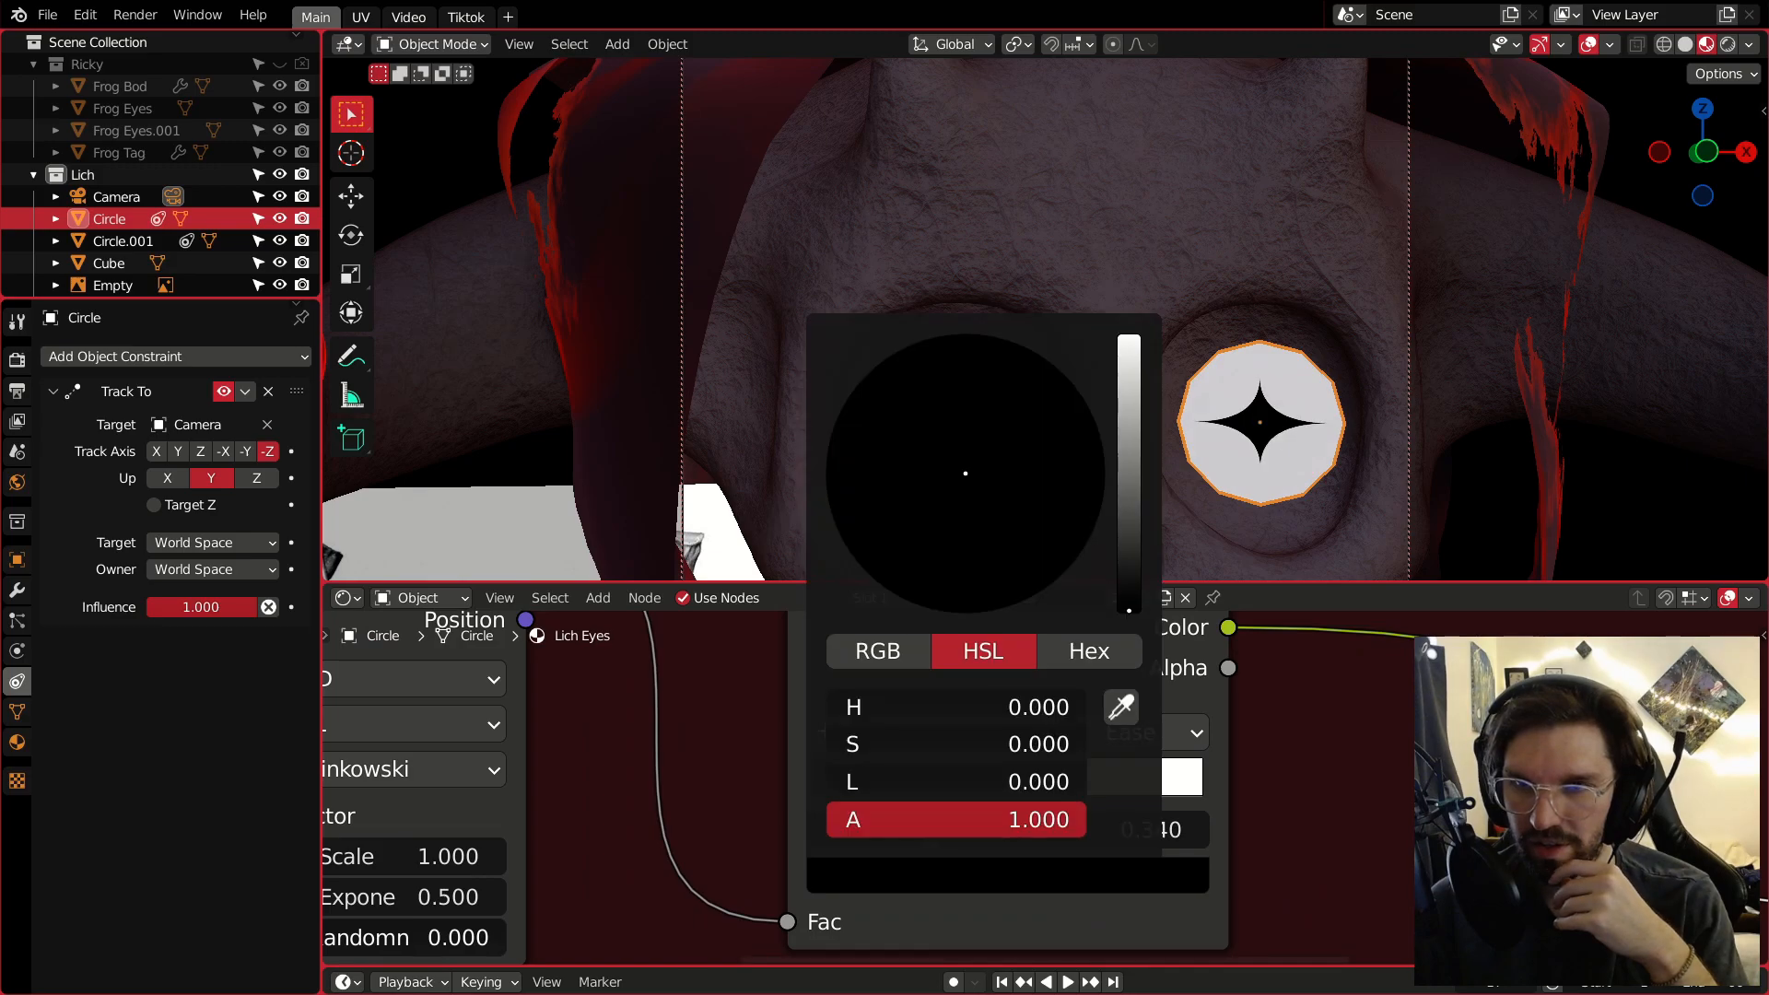
{"action": "left_click_drag", "start_coordinate": [1129, 611], "coordinate": [1129, 336]}
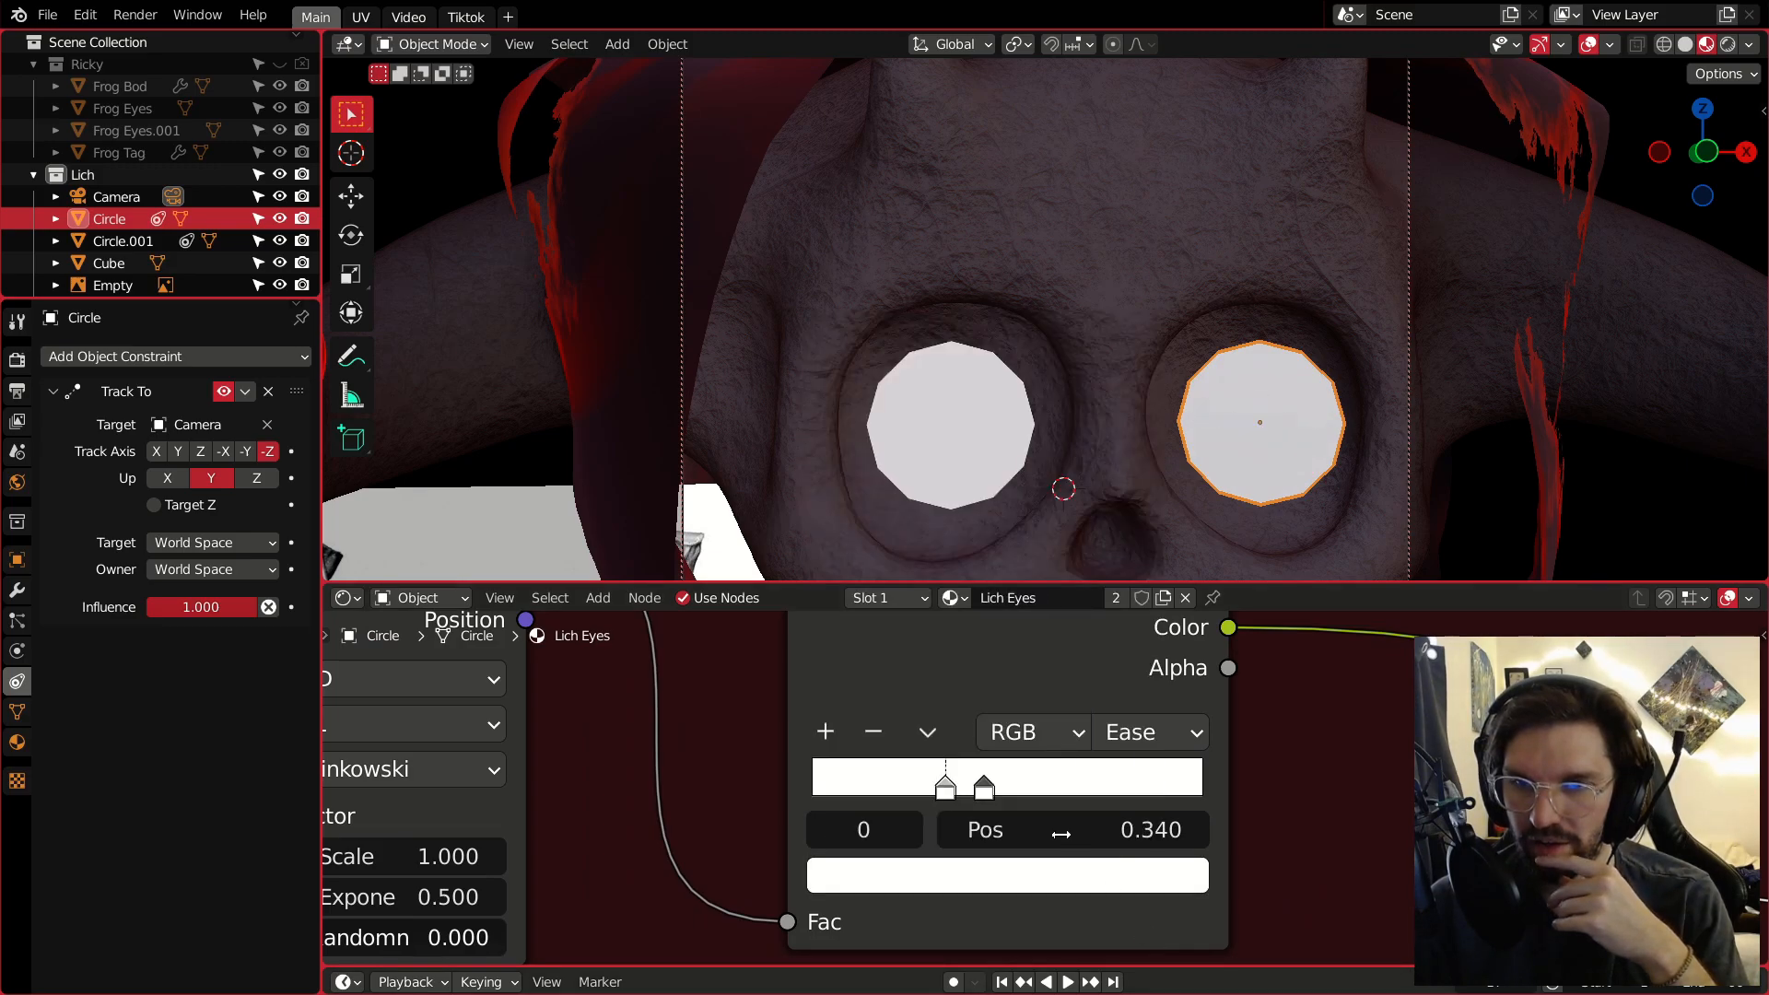
{"action": "left_click", "coordinate": [986, 789]}
{"action": "left_click", "coordinate": [1008, 877]}
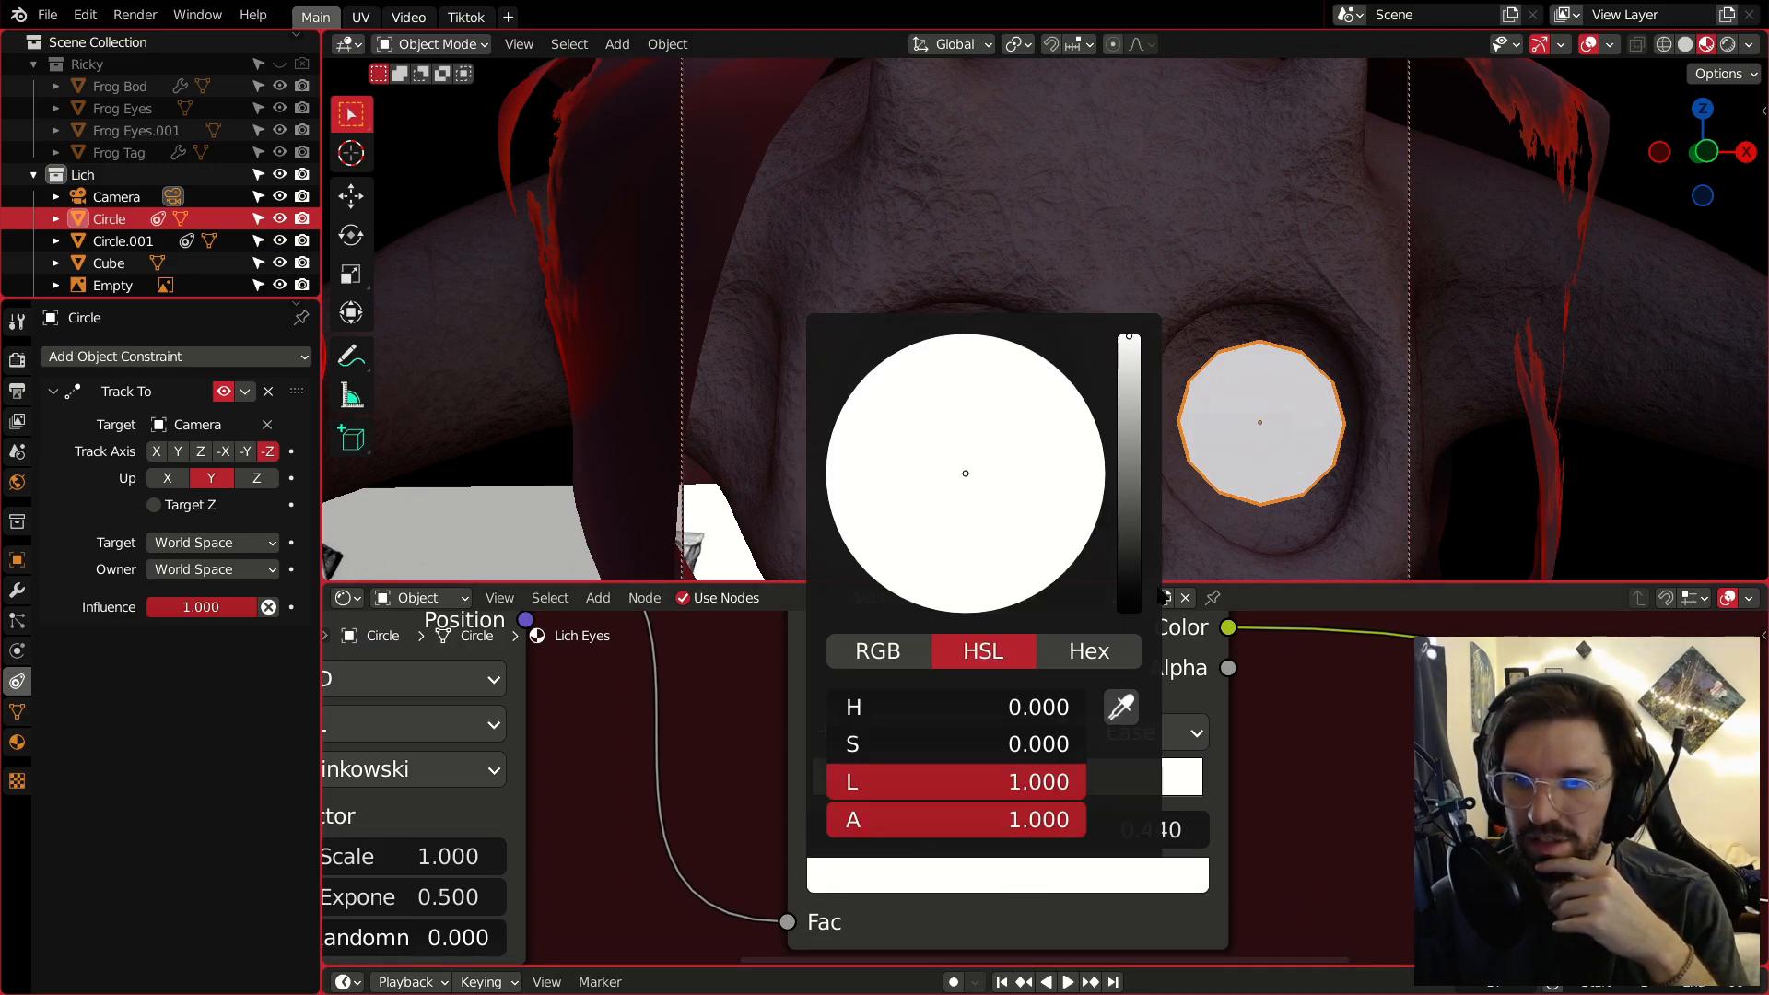
{"action": "left_click_drag", "start_coordinate": [1130, 562], "coordinate": [1129, 612]}
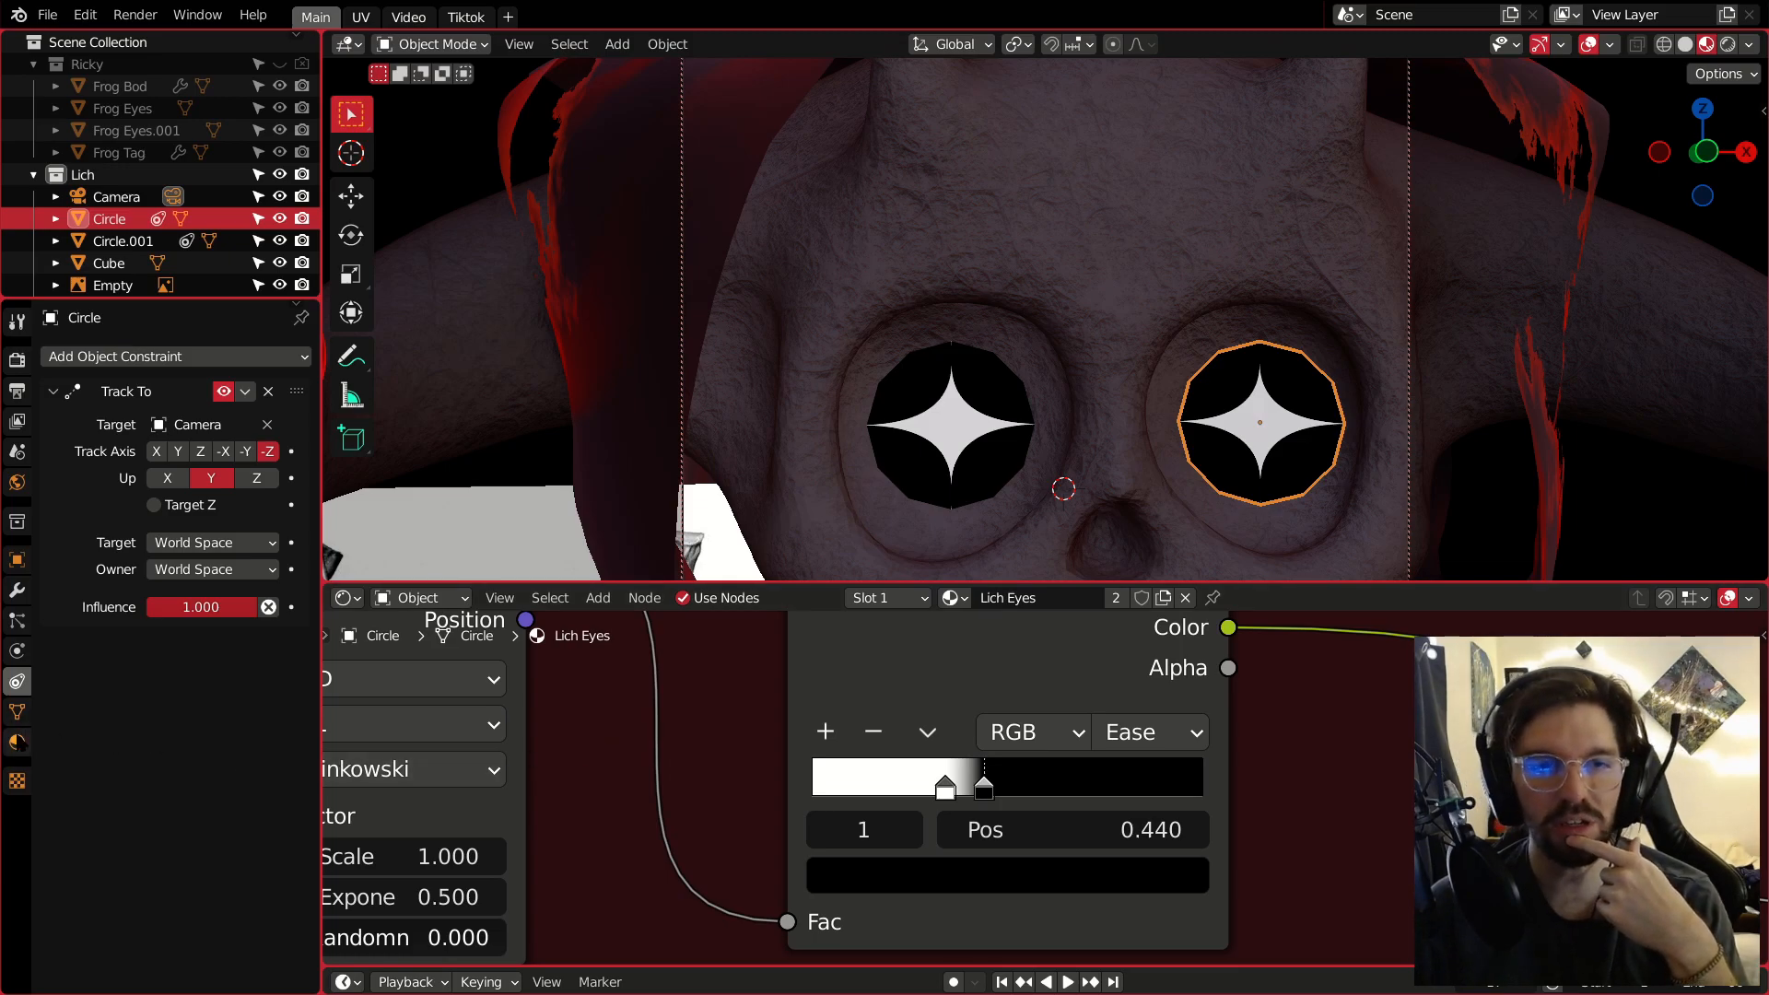
Set the Lich Eyes material's Blend Mode to Alpha Blend, deselect everything and inspect the eye up close.
{"action": "left_click", "coordinate": [16, 742]}
{"action": "scroll", "coordinate": [258, 682], "scroll_direction": "down", "scroll_amount": 15}
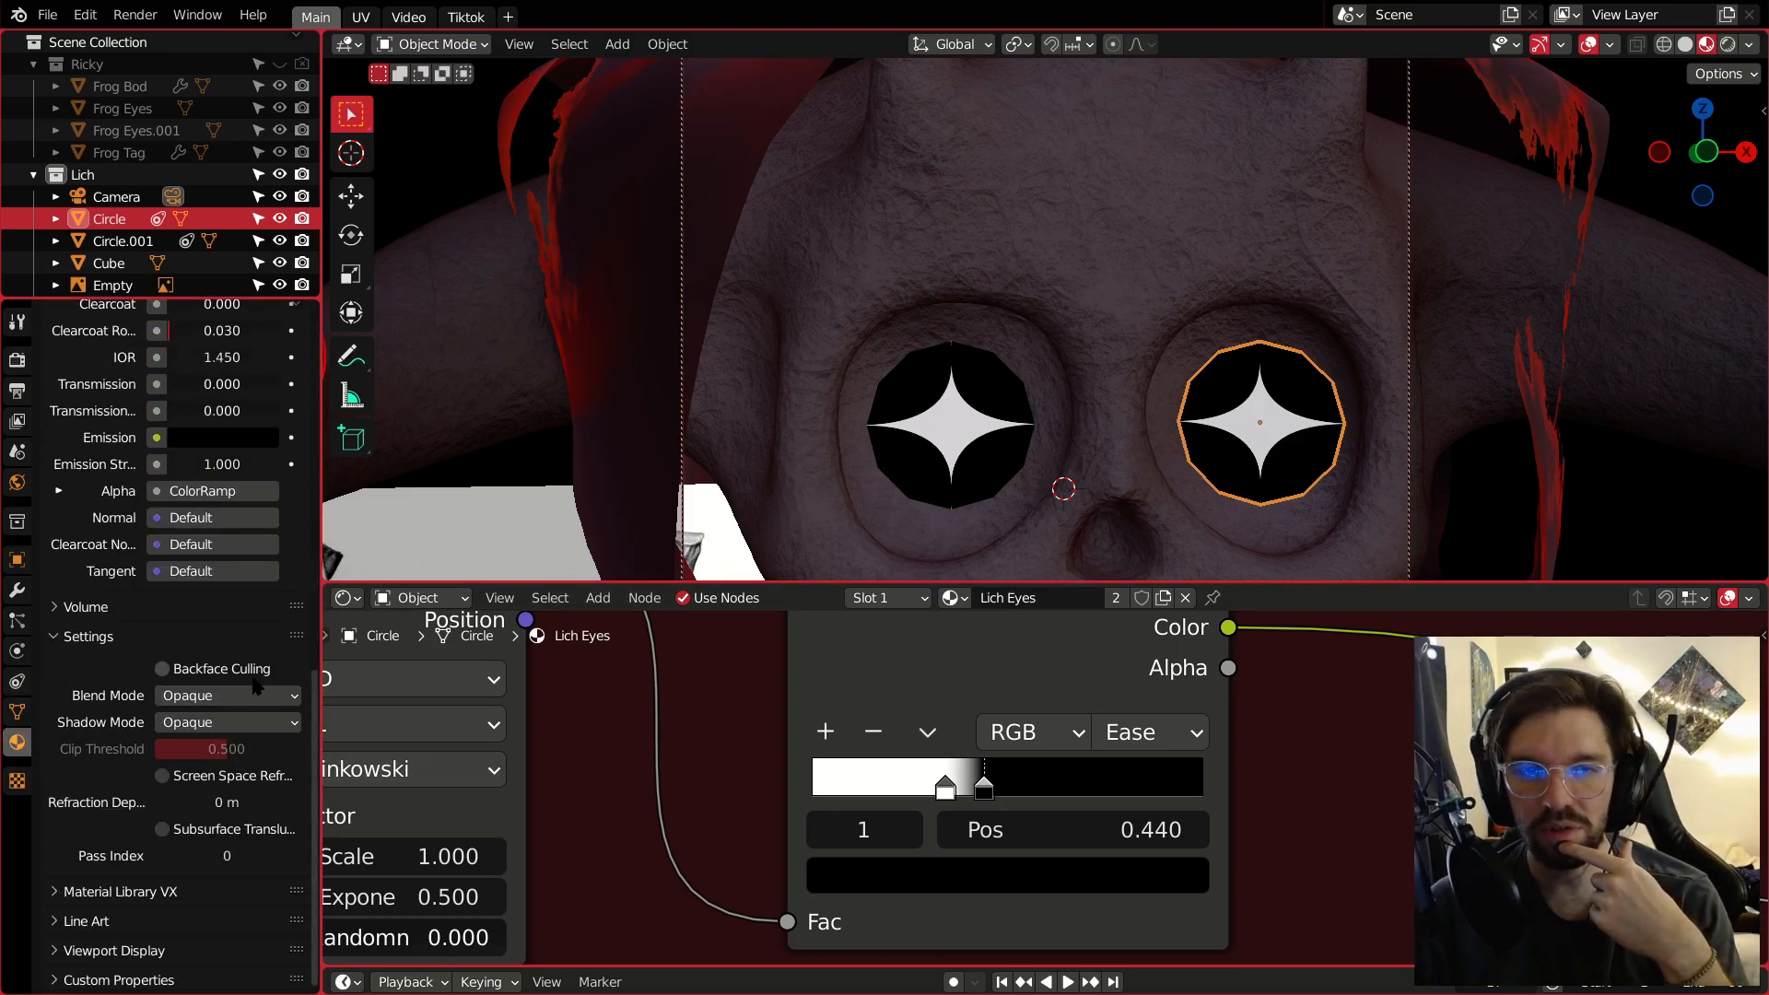
{"action": "left_click", "coordinate": [256, 693]}
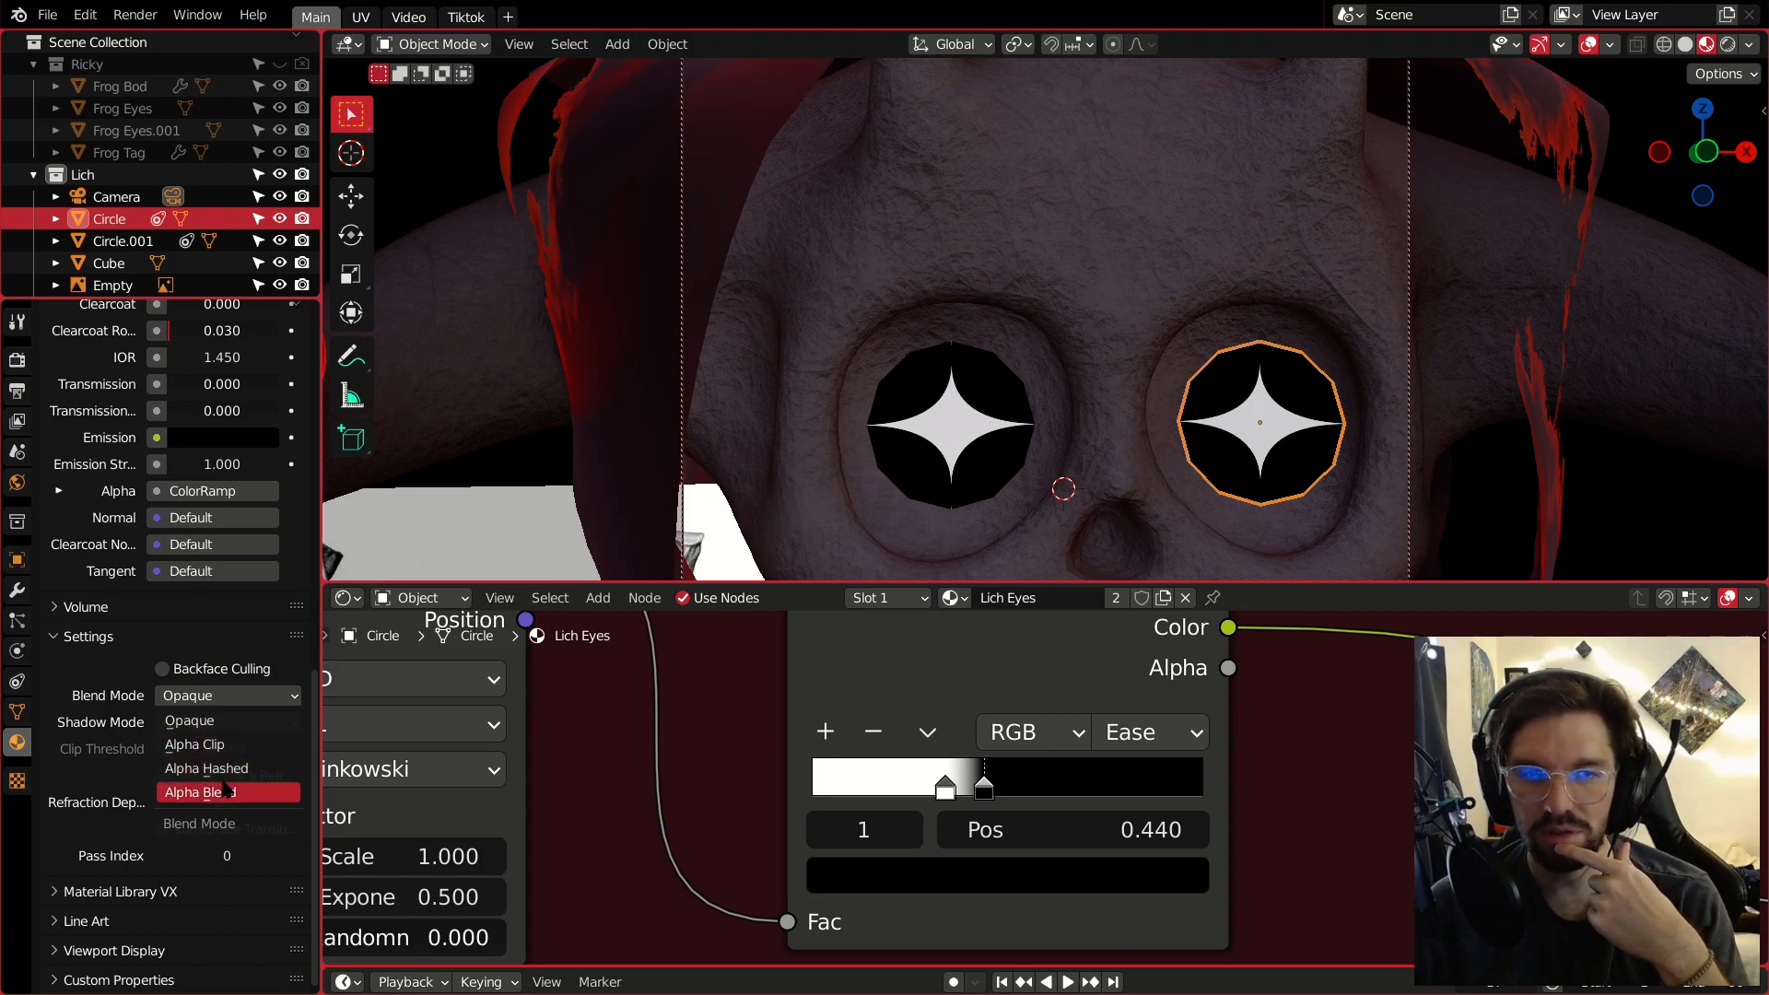
{"action": "left_click", "coordinate": [226, 790]}
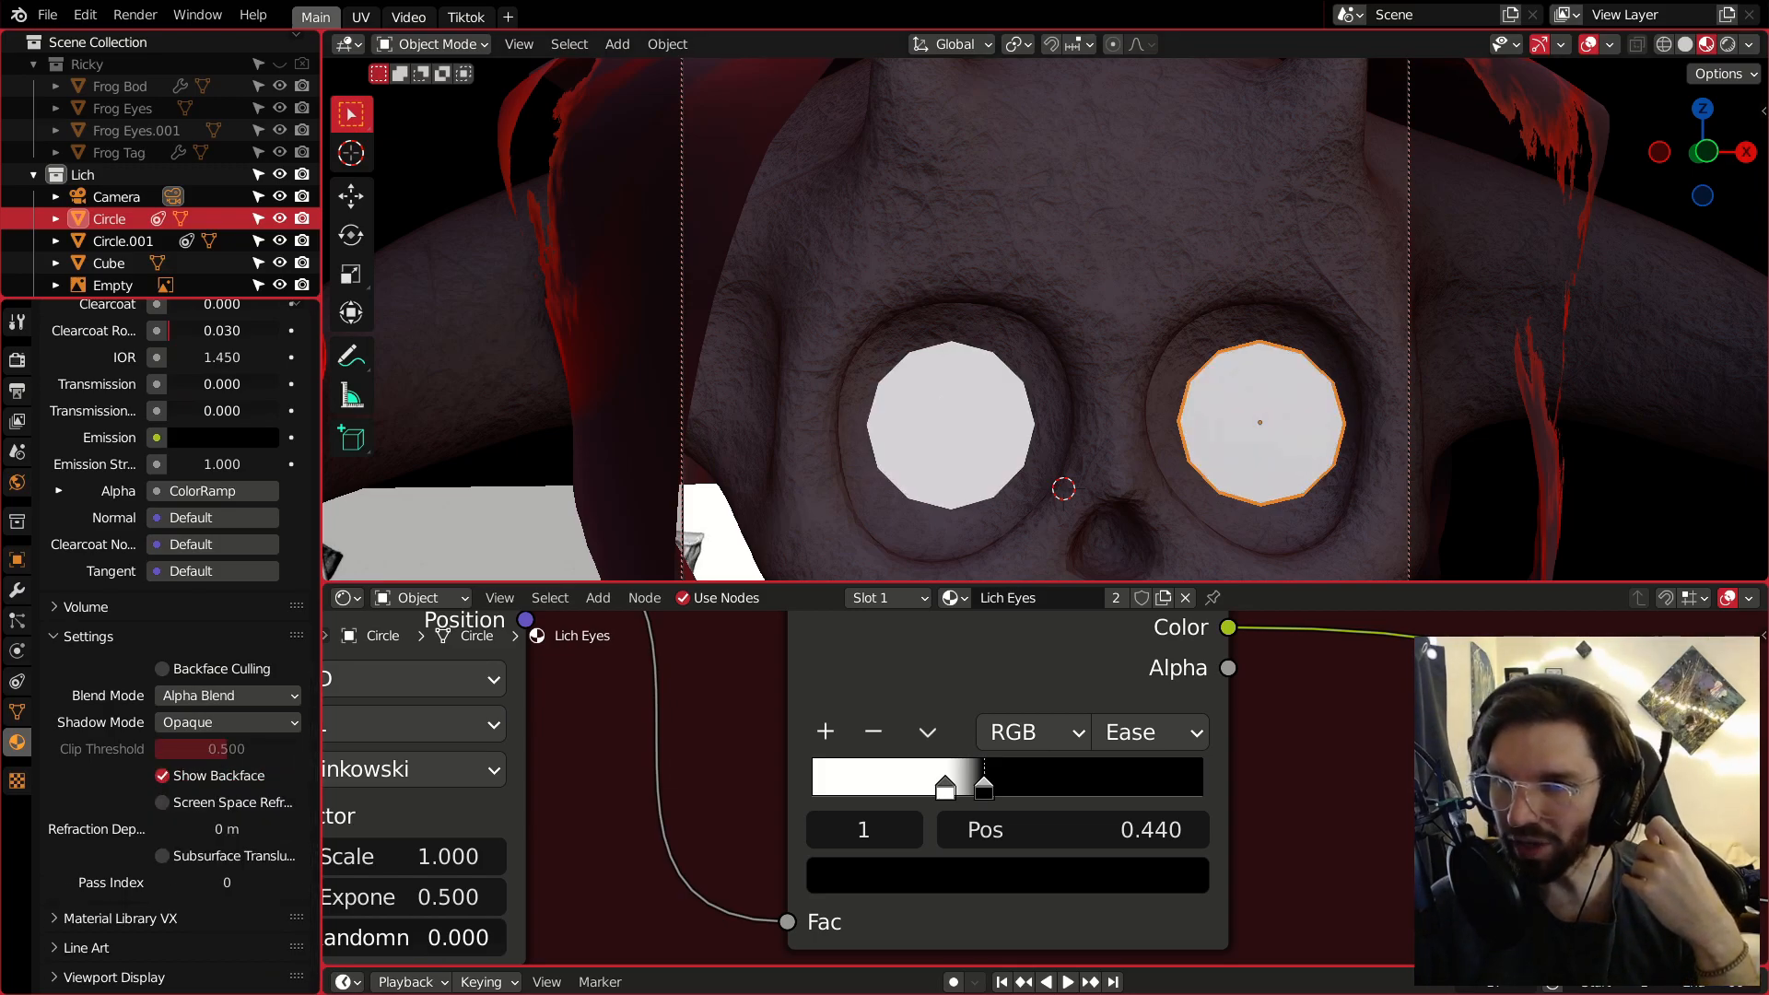
{"action": "key", "text": "alt+a"}
{"action": "middle_click_drag", "start_coordinate": [983, 380], "coordinate": [942, 411]}
{"action": "scroll", "coordinate": [942, 411], "scroll_direction": "up", "scroll_amount": 5}
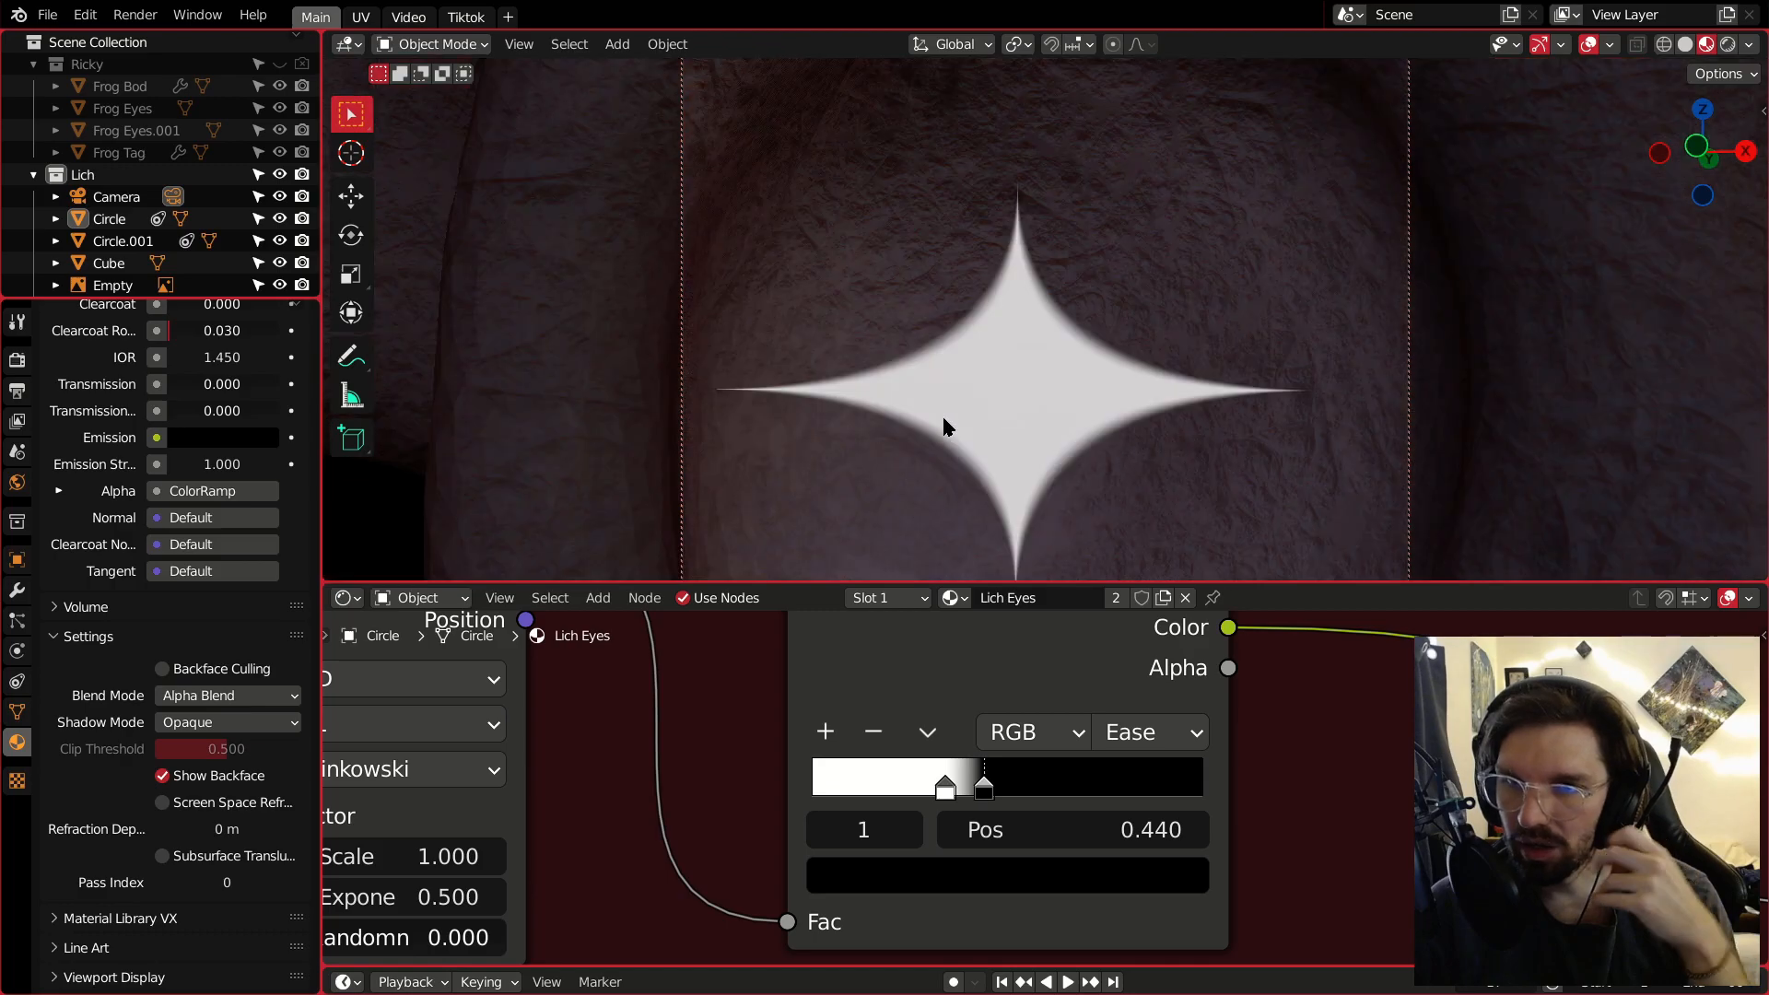
Sharpen the star's edge by moving the ColorRamp's black stop closer to the white stop, with white at 0.332.
{"action": "left_click", "coordinate": [1042, 355]}
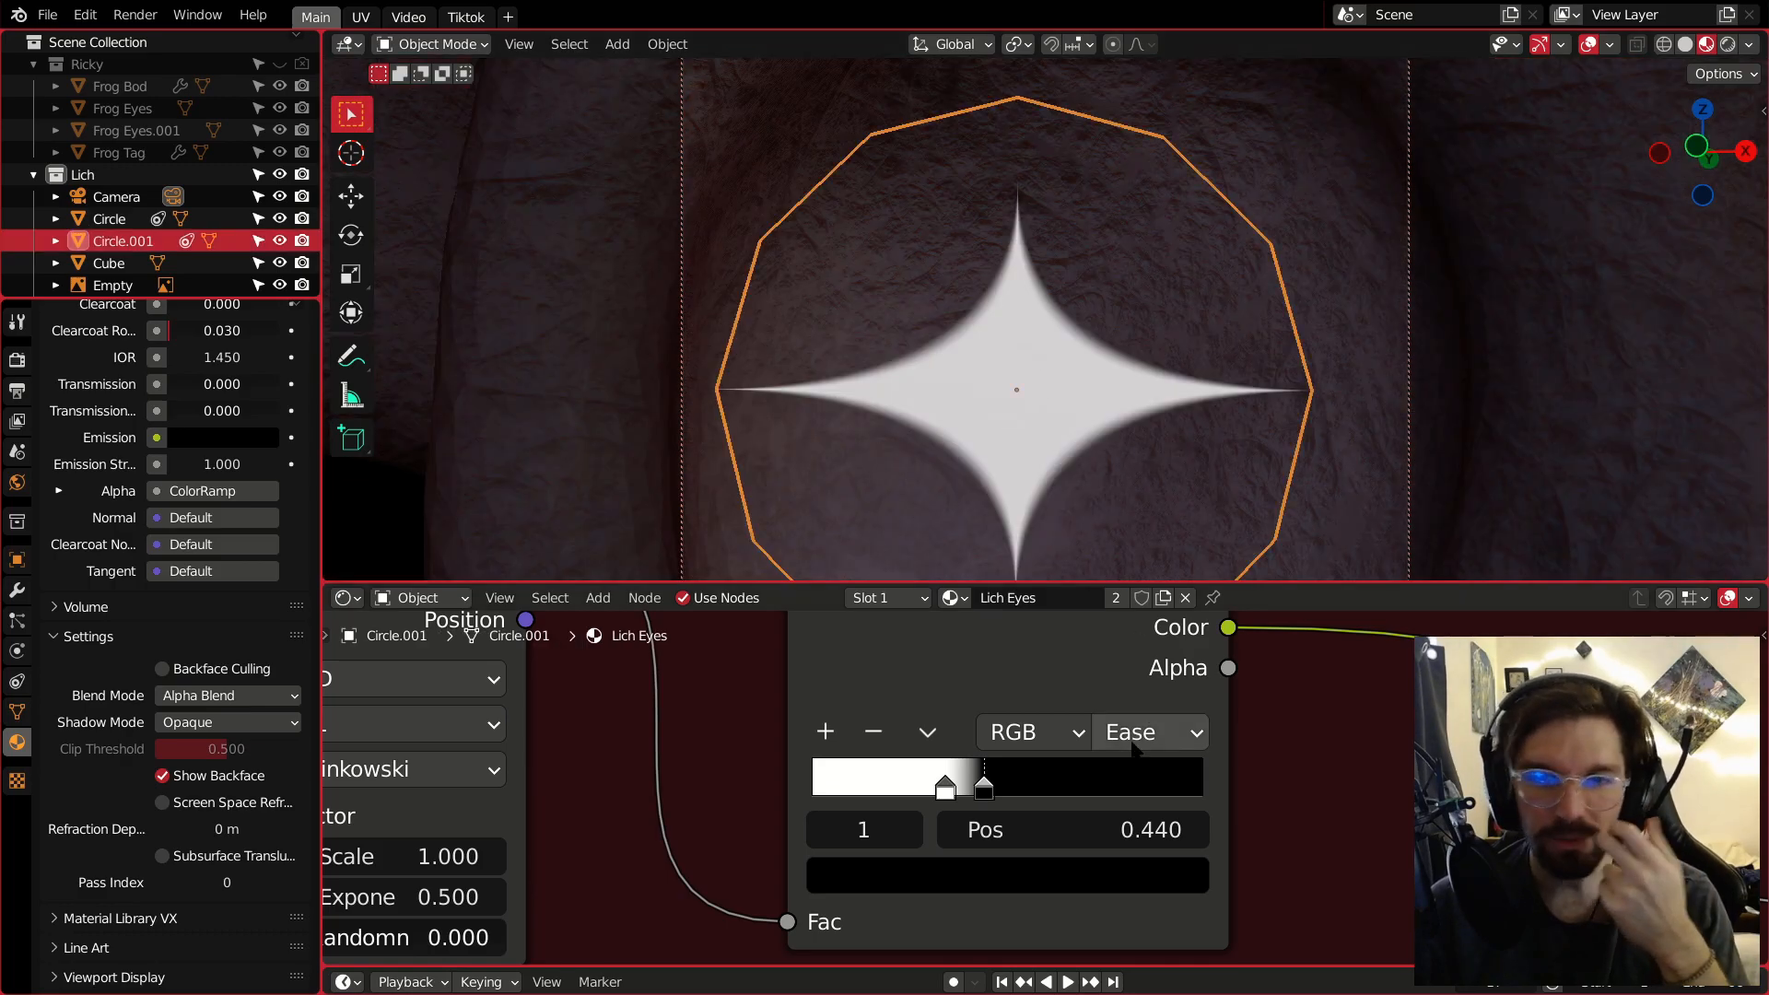
{"action": "left_click_drag", "start_coordinate": [988, 797], "coordinate": [942, 781]}
{"action": "scroll", "coordinate": [1002, 350], "scroll_direction": "down", "scroll_amount": 3}
{"action": "scroll", "coordinate": [1003, 348], "scroll_direction": "down", "scroll_amount": 10}
{"action": "key", "text": "alt+a"}
{"action": "mouse_move", "coordinate": [1113, 367]}
{"action": "middle_mouse_down"}
{"action": "mouse_move", "coordinate": [1234, 369]}
{"action": "mouse_move", "coordinate": [1083, 355]}
{"action": "middle_mouse_up"}
{"action": "scroll", "coordinate": [1062, 343], "scroll_direction": "up", "scroll_amount": 8}
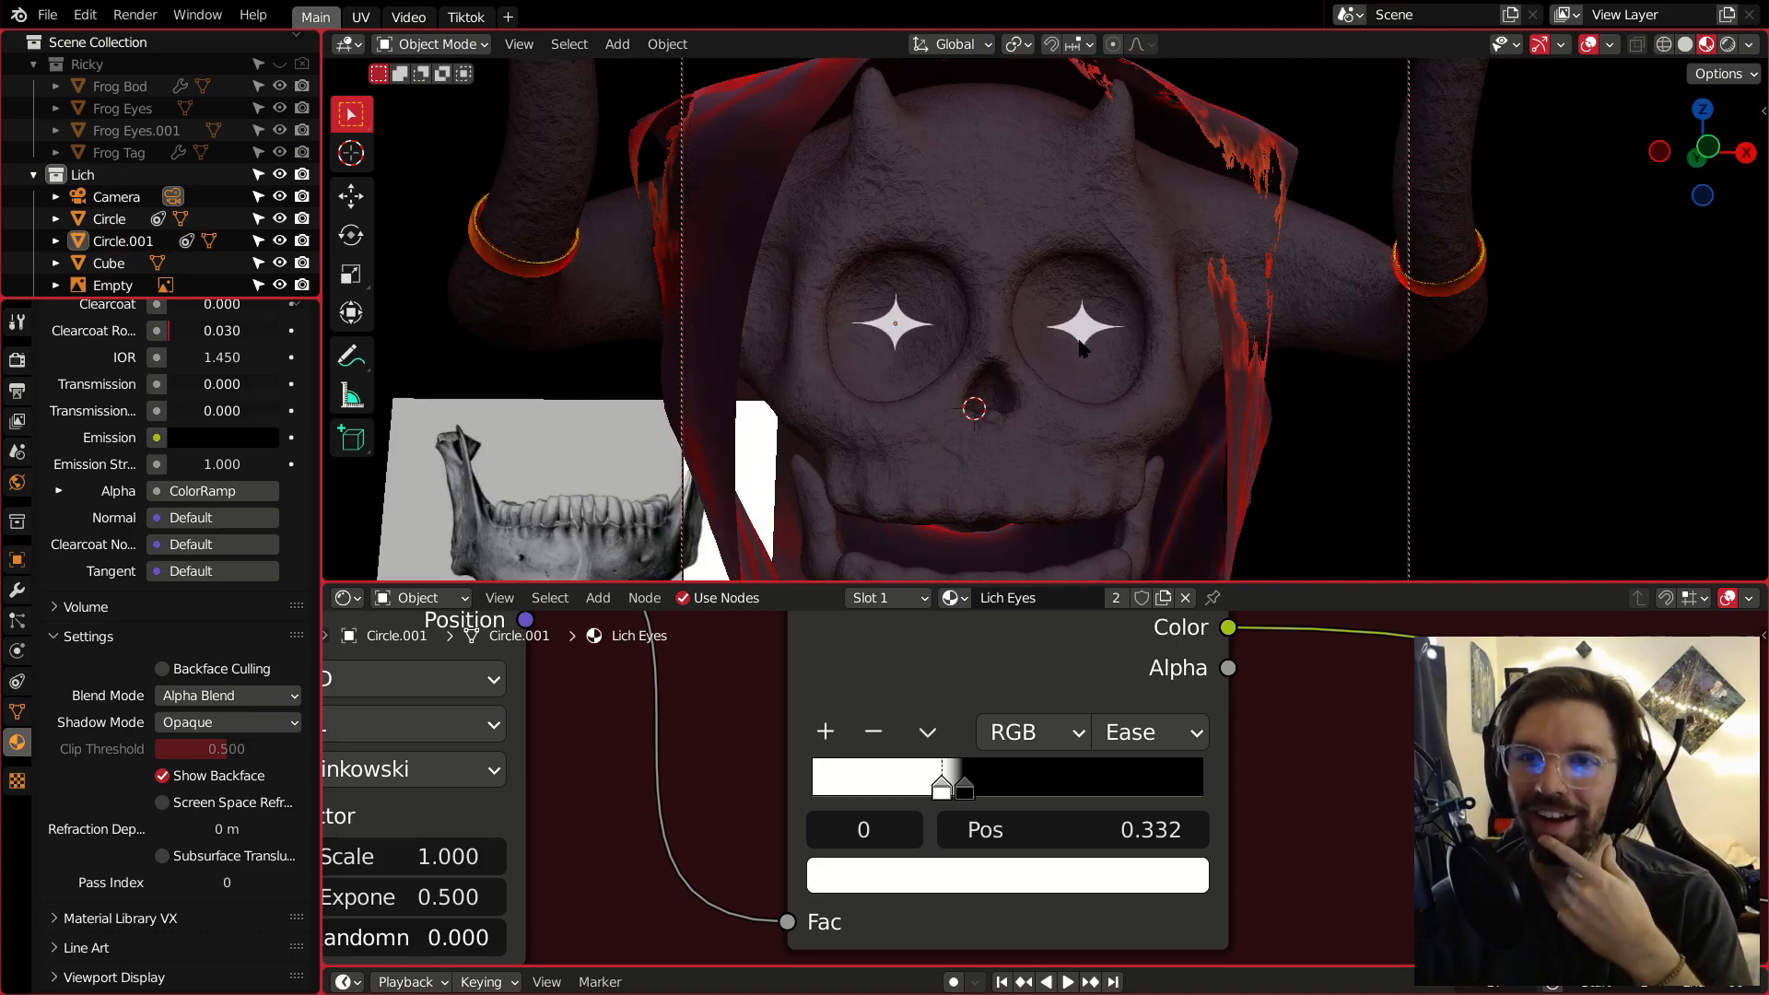
{"action": "middle_click_drag", "start_coordinate": [1042, 505], "coordinate": [1000, 366]}
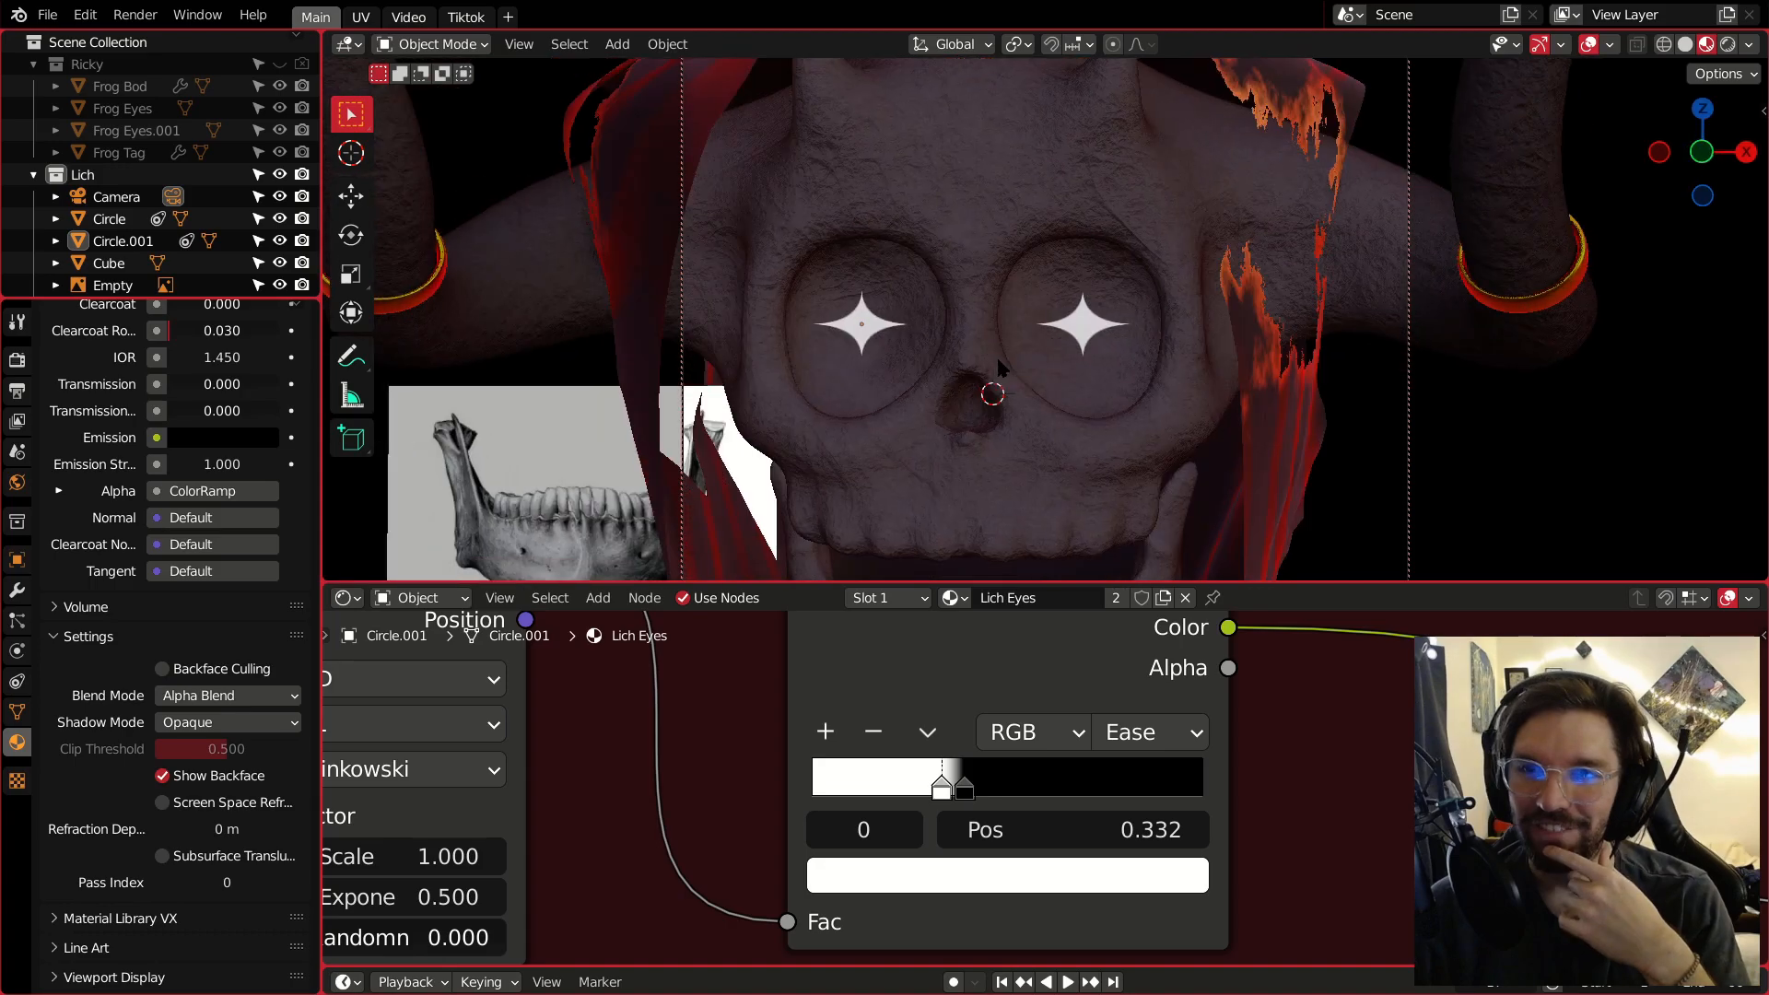
Inspect both star pupils, and move the Texture Coordinate, Mapping, Voronoi Texture and ColorRamp nodes away from the Principled BSDF to free space.
{"action": "scroll", "coordinate": [1003, 367], "scroll_direction": "down", "scroll_amount": 6}
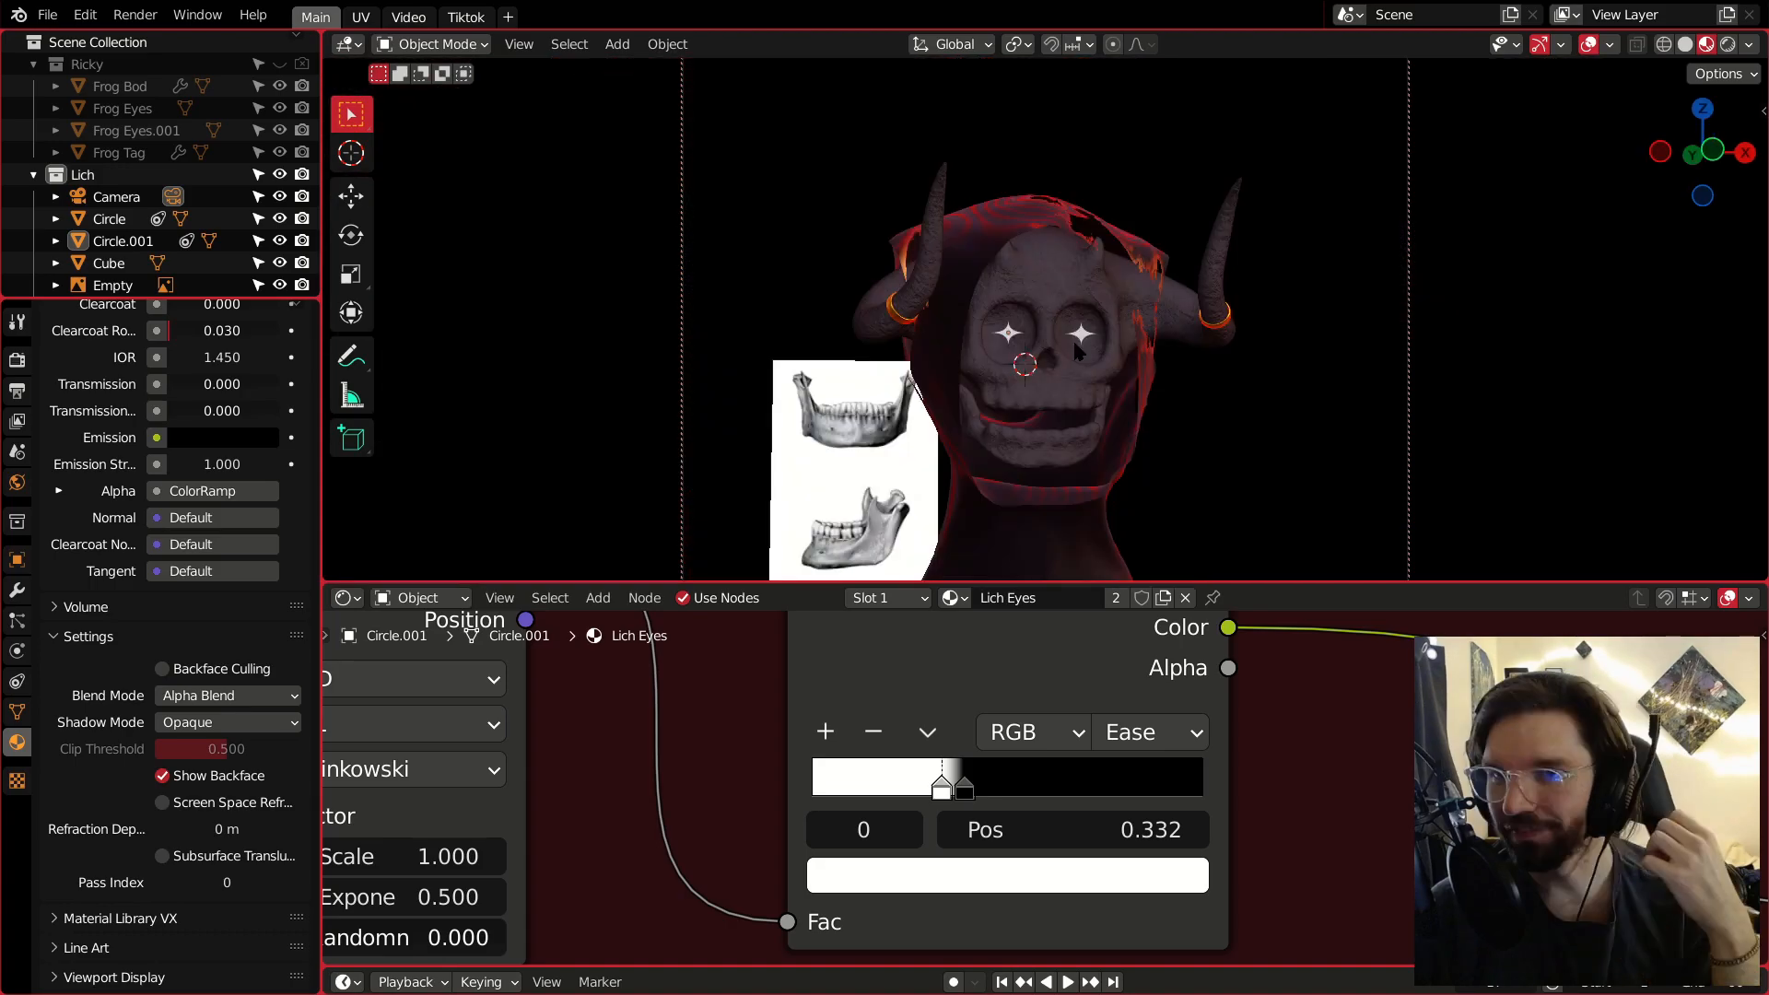
{"action": "scroll", "coordinate": [1079, 345], "scroll_direction": "up", "scroll_amount": 10}
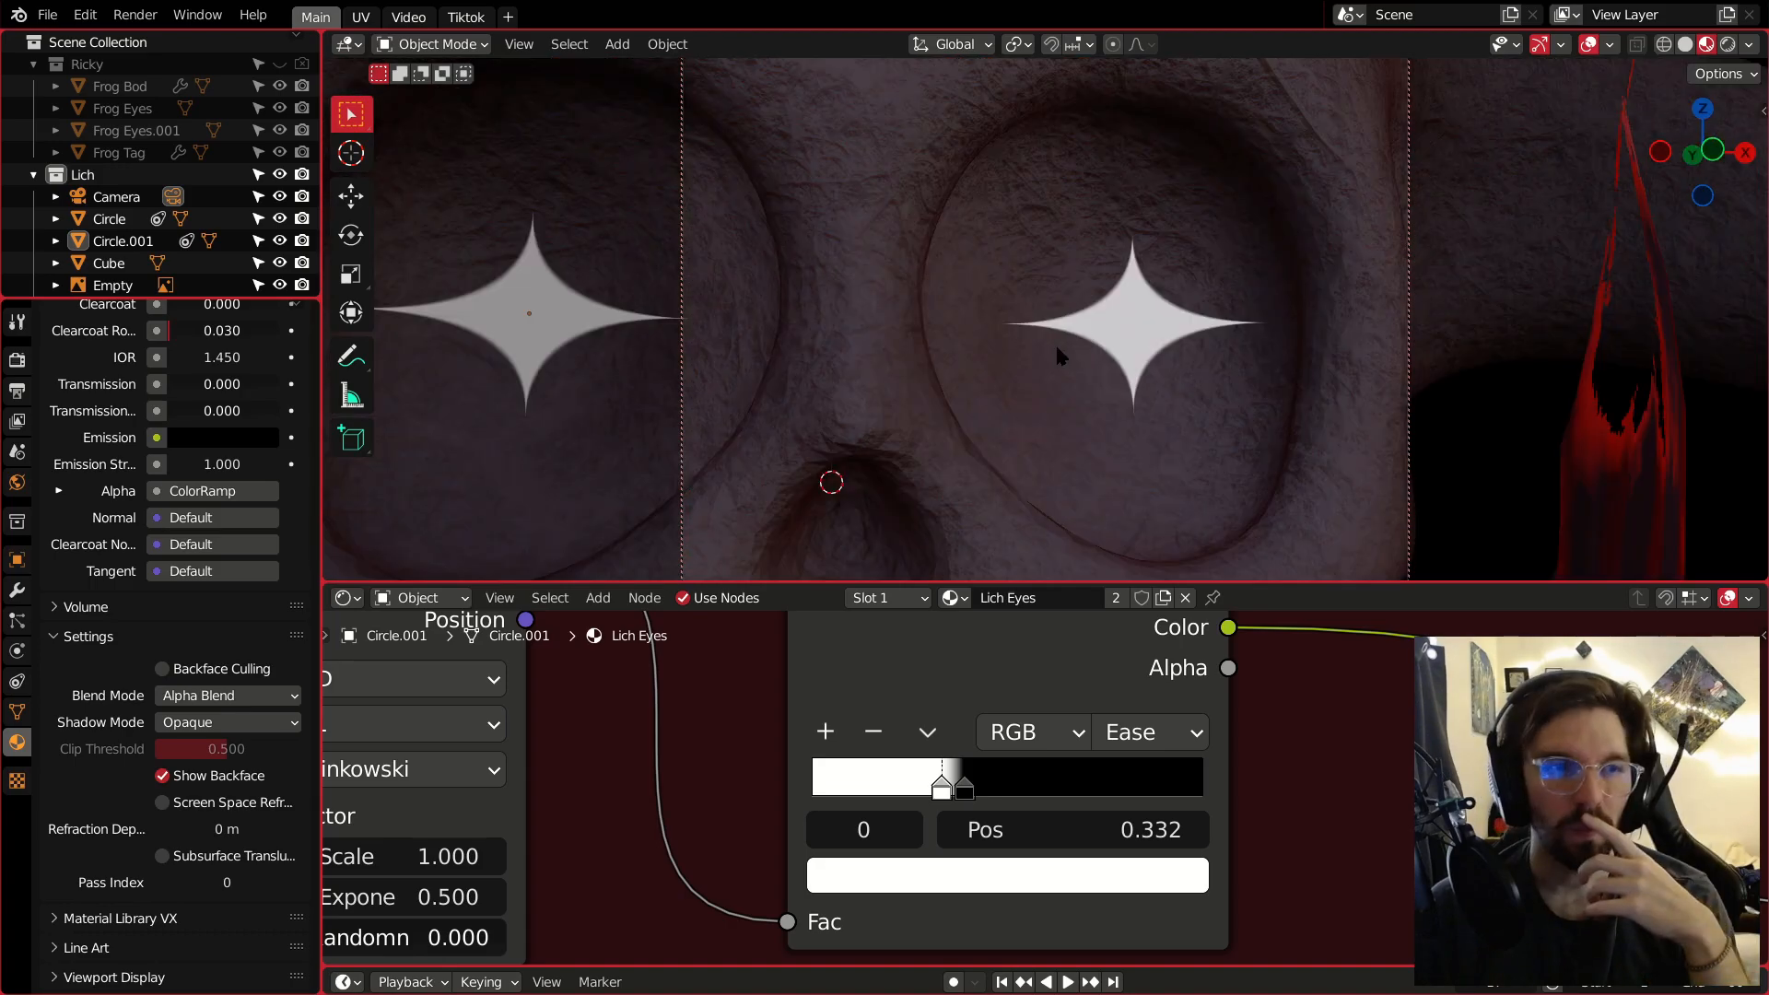
{"action": "scroll", "coordinate": [1288, 811], "scroll_direction": "down", "scroll_amount": 6}
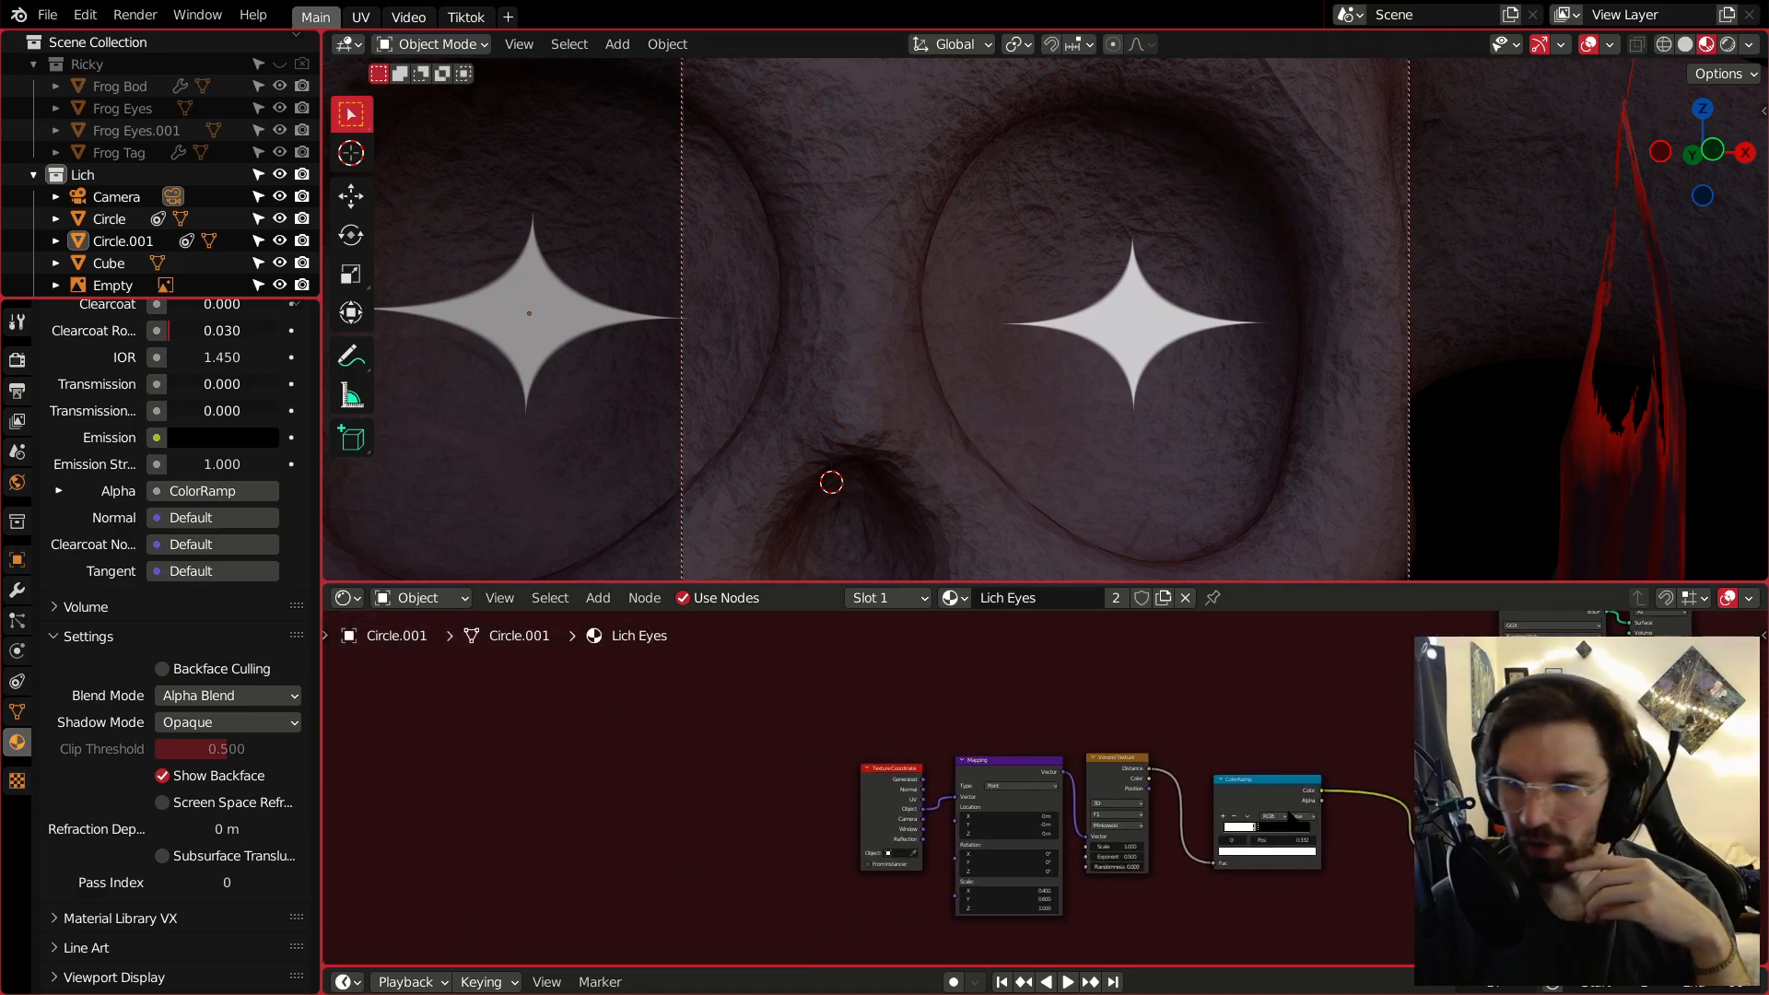
{"action": "left_click_drag", "start_coordinate": [1249, 785], "coordinate": [1196, 780]}
{"action": "left_click_drag", "start_coordinate": [1268, 693], "coordinate": [740, 882]}
{"action": "left_click_drag", "start_coordinate": [1031, 771], "coordinate": [747, 799]}
{"action": "left_click", "coordinate": [961, 727]}
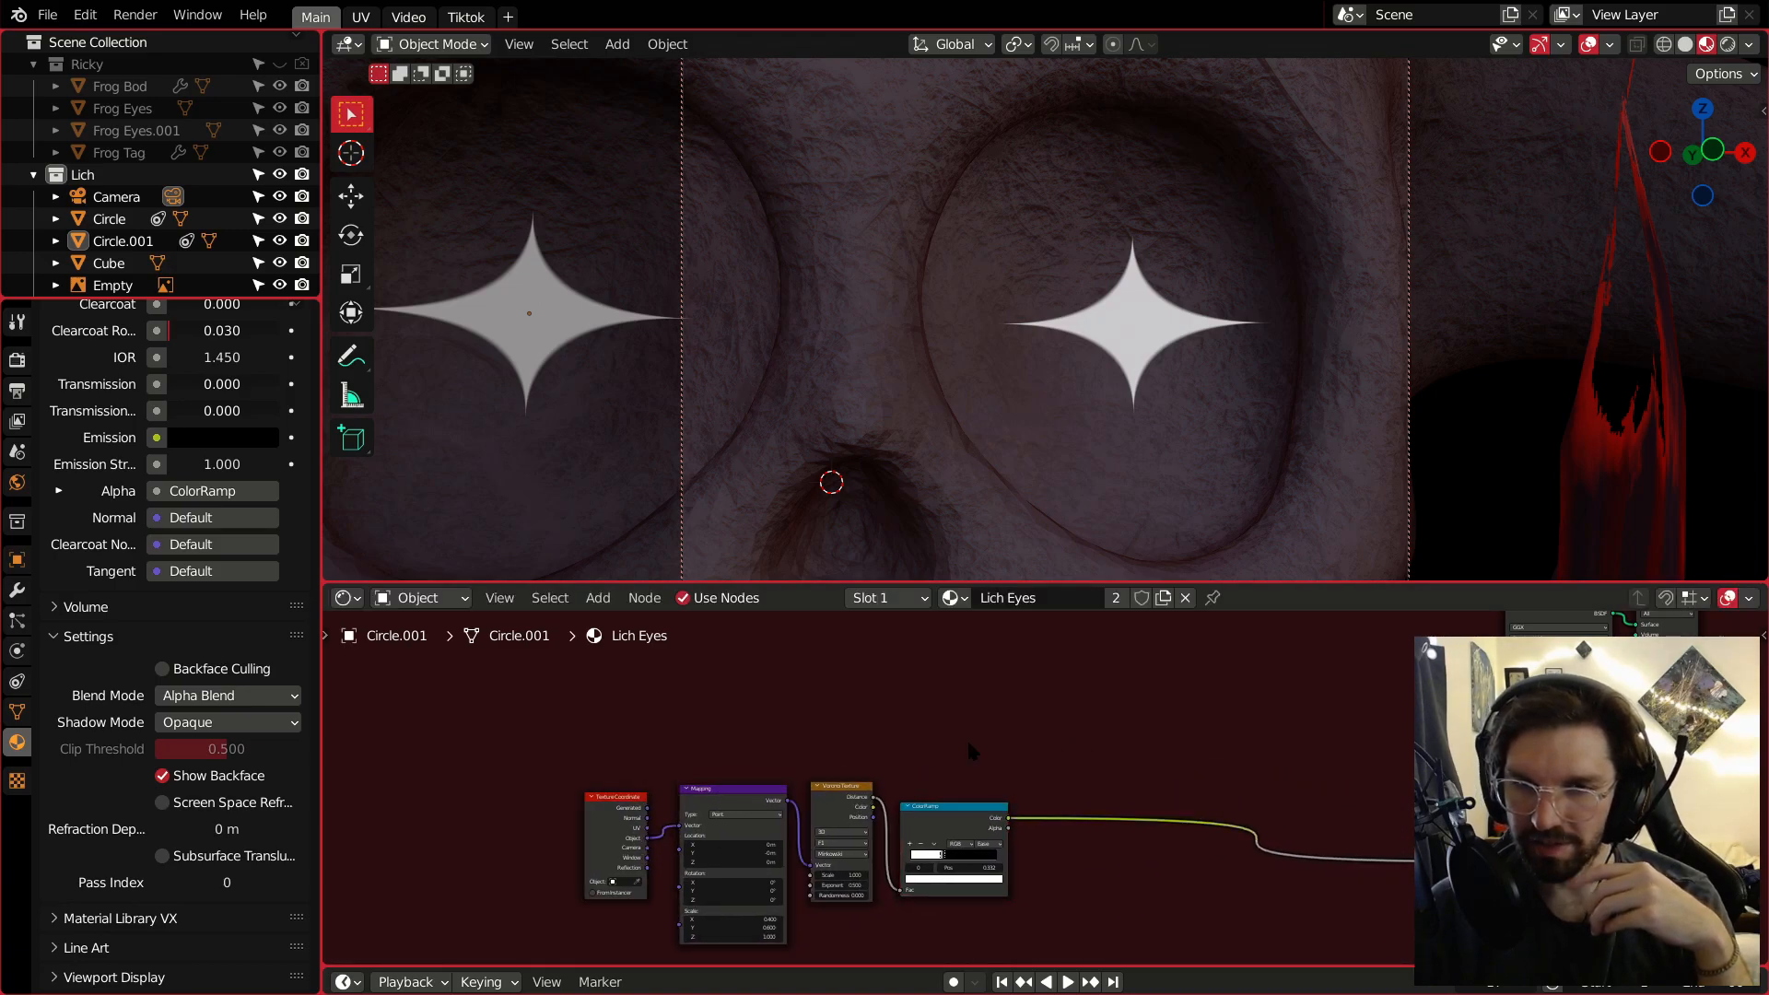
Add a Mix color node on the link between the ColorRamp and the Principled BSDF's Alpha input.
{"action": "scroll", "coordinate": [1145, 854], "scroll_direction": "up", "scroll_amount": 2}
{"action": "key", "text": "shift+a"}
{"action": "key", "text": "Escape"}
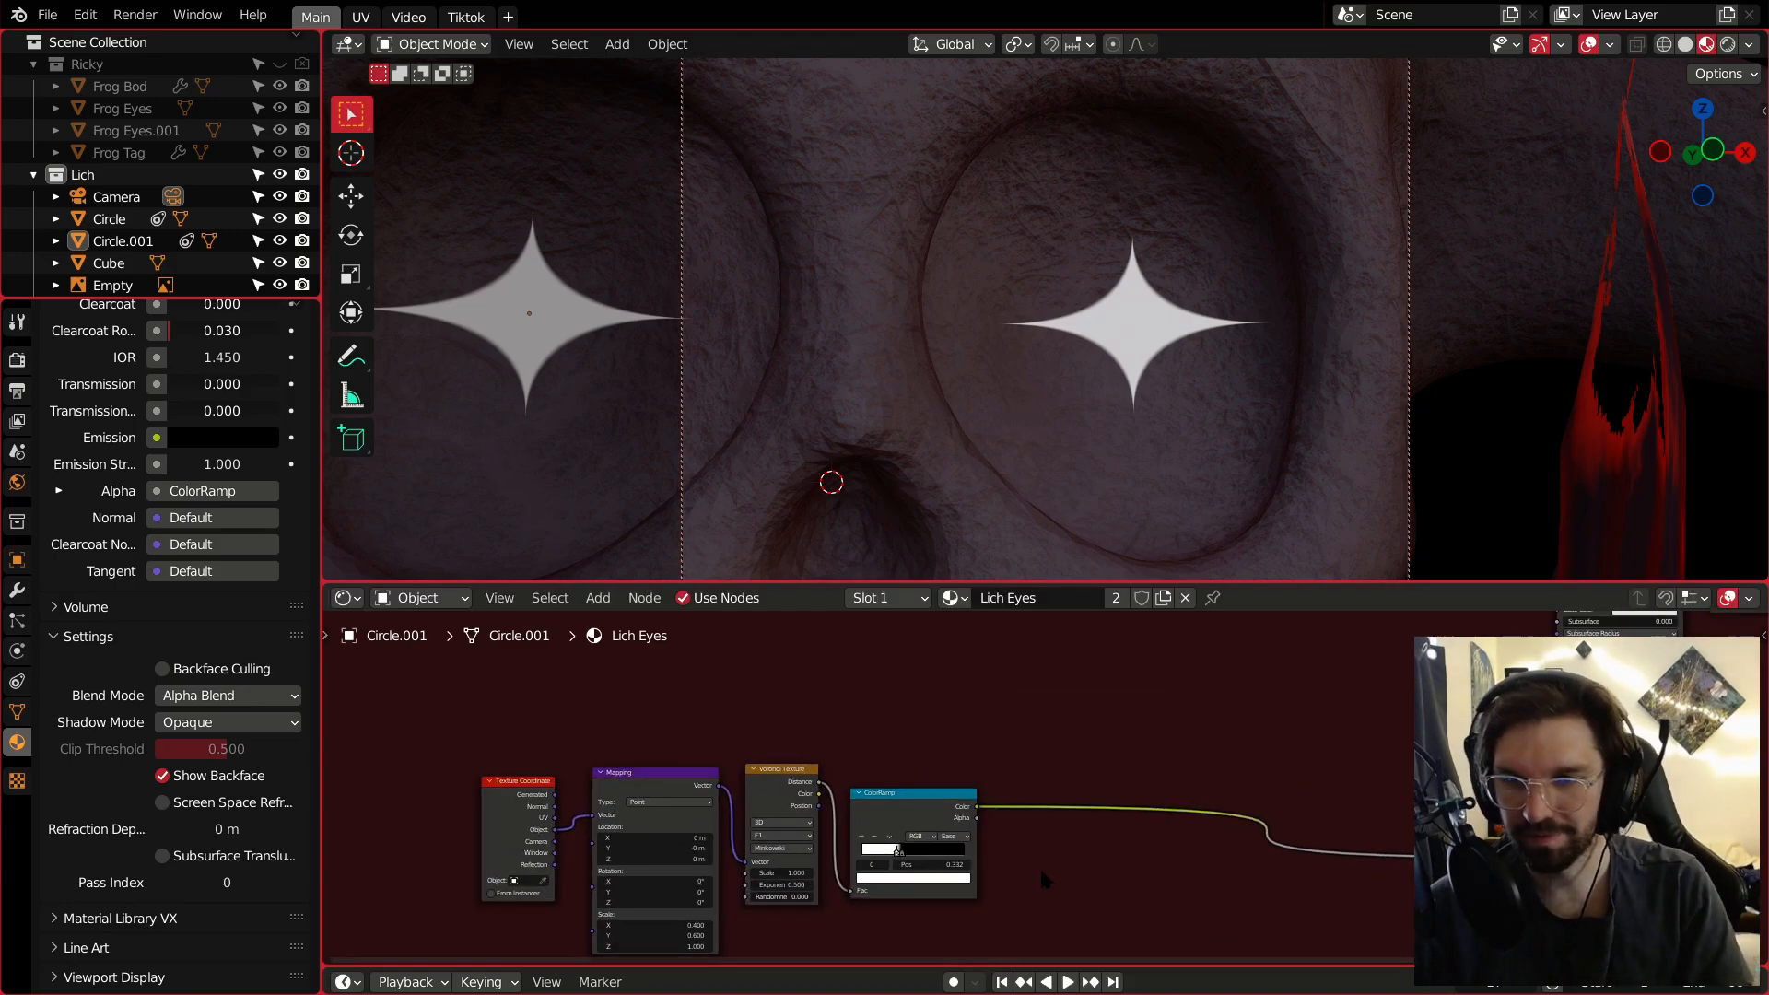
{"action": "key", "text": "shift+a"}
{"action": "mouse_move", "coordinate": [1073, 865]}
{"action": "left_click", "coordinate": [1138, 836]}
{"action": "left_click", "coordinate": [1203, 737]}
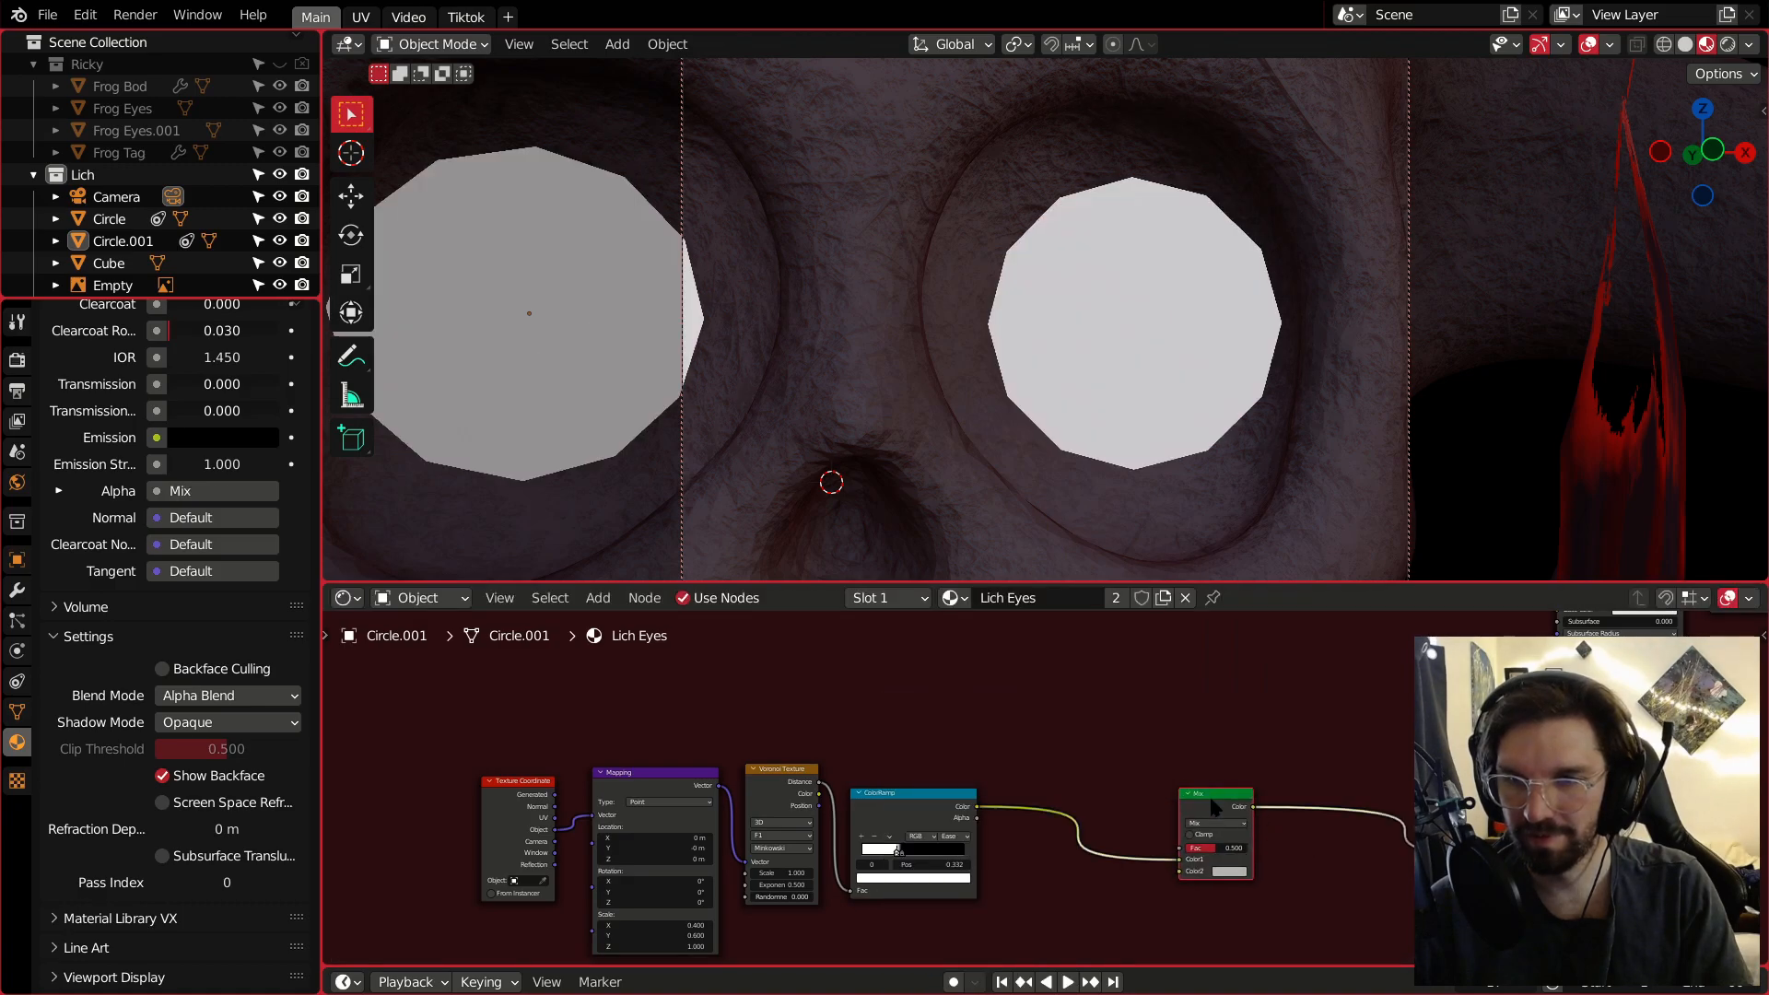
Shift the Texture Coordinate, Mapping, Voronoi Texture and ColorRamp nodes straight down below the Mix node.
{"action": "scroll", "coordinate": [988, 786], "scroll_direction": "down", "scroll_amount": 2}
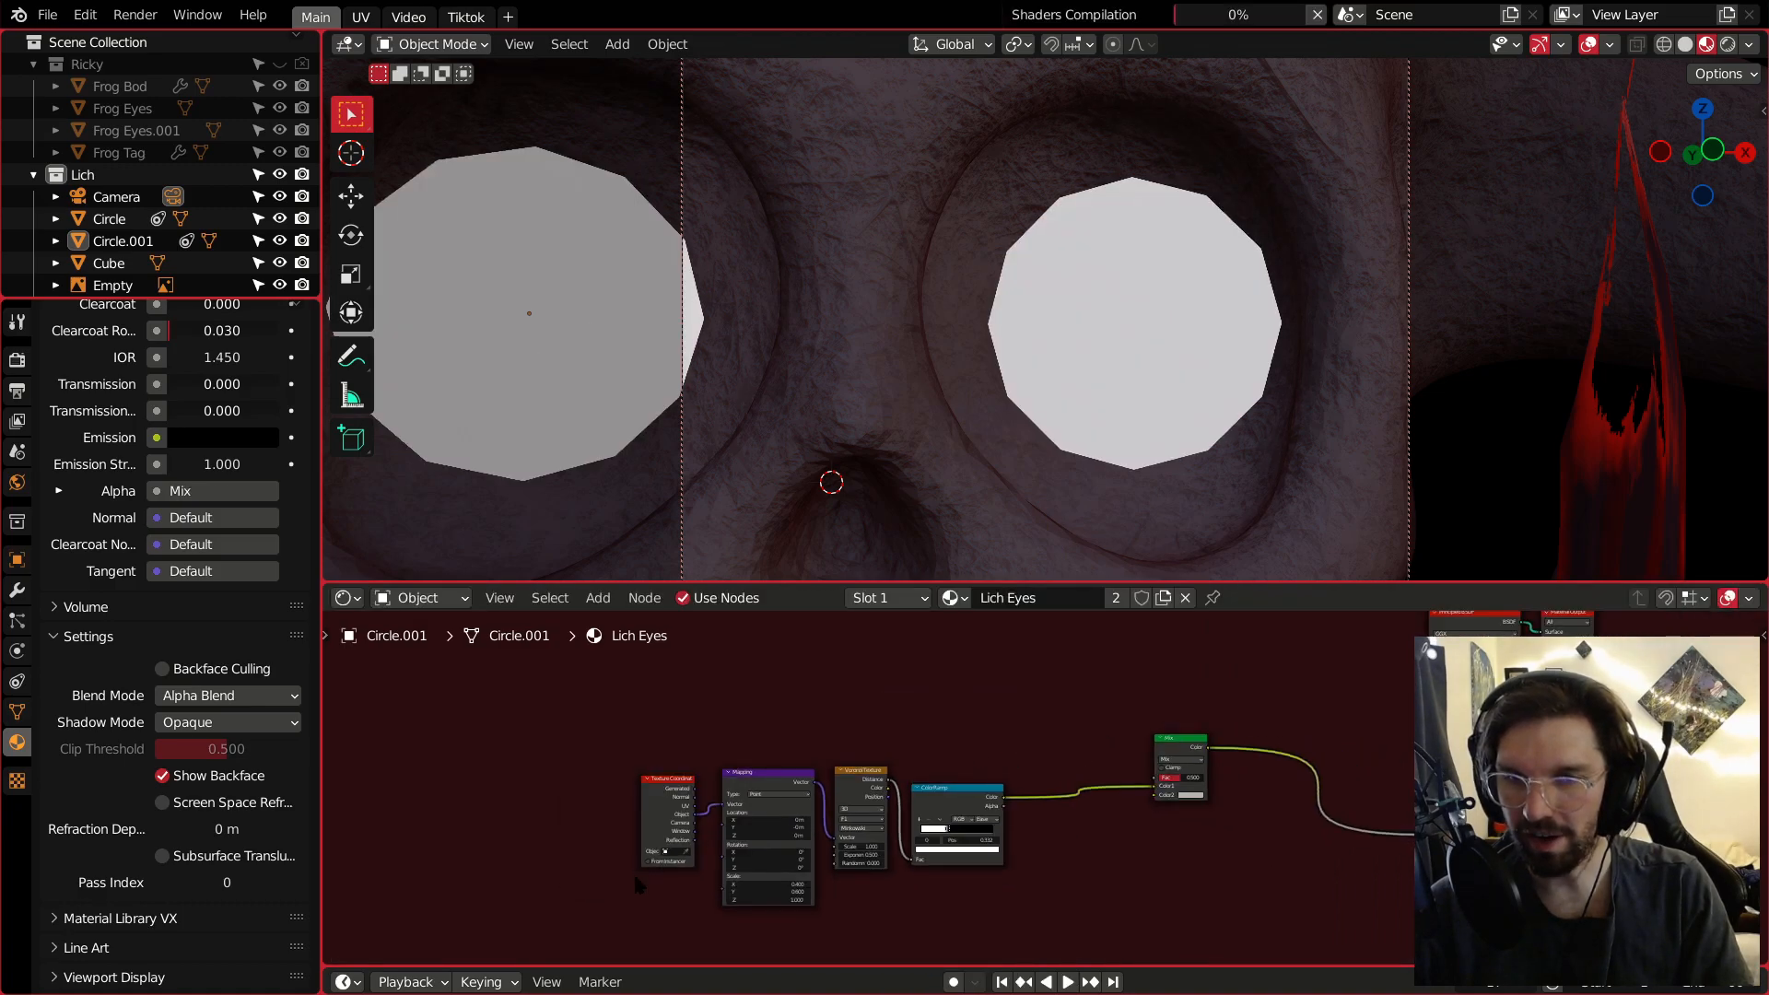
{"action": "left_click_drag", "start_coordinate": [1026, 727], "coordinate": [615, 897]}
{"action": "key", "text": "g"}
{"action": "key", "text": "y"}
{"action": "left_click", "coordinate": [884, 839]}
{"action": "left_click", "coordinate": [895, 781]}
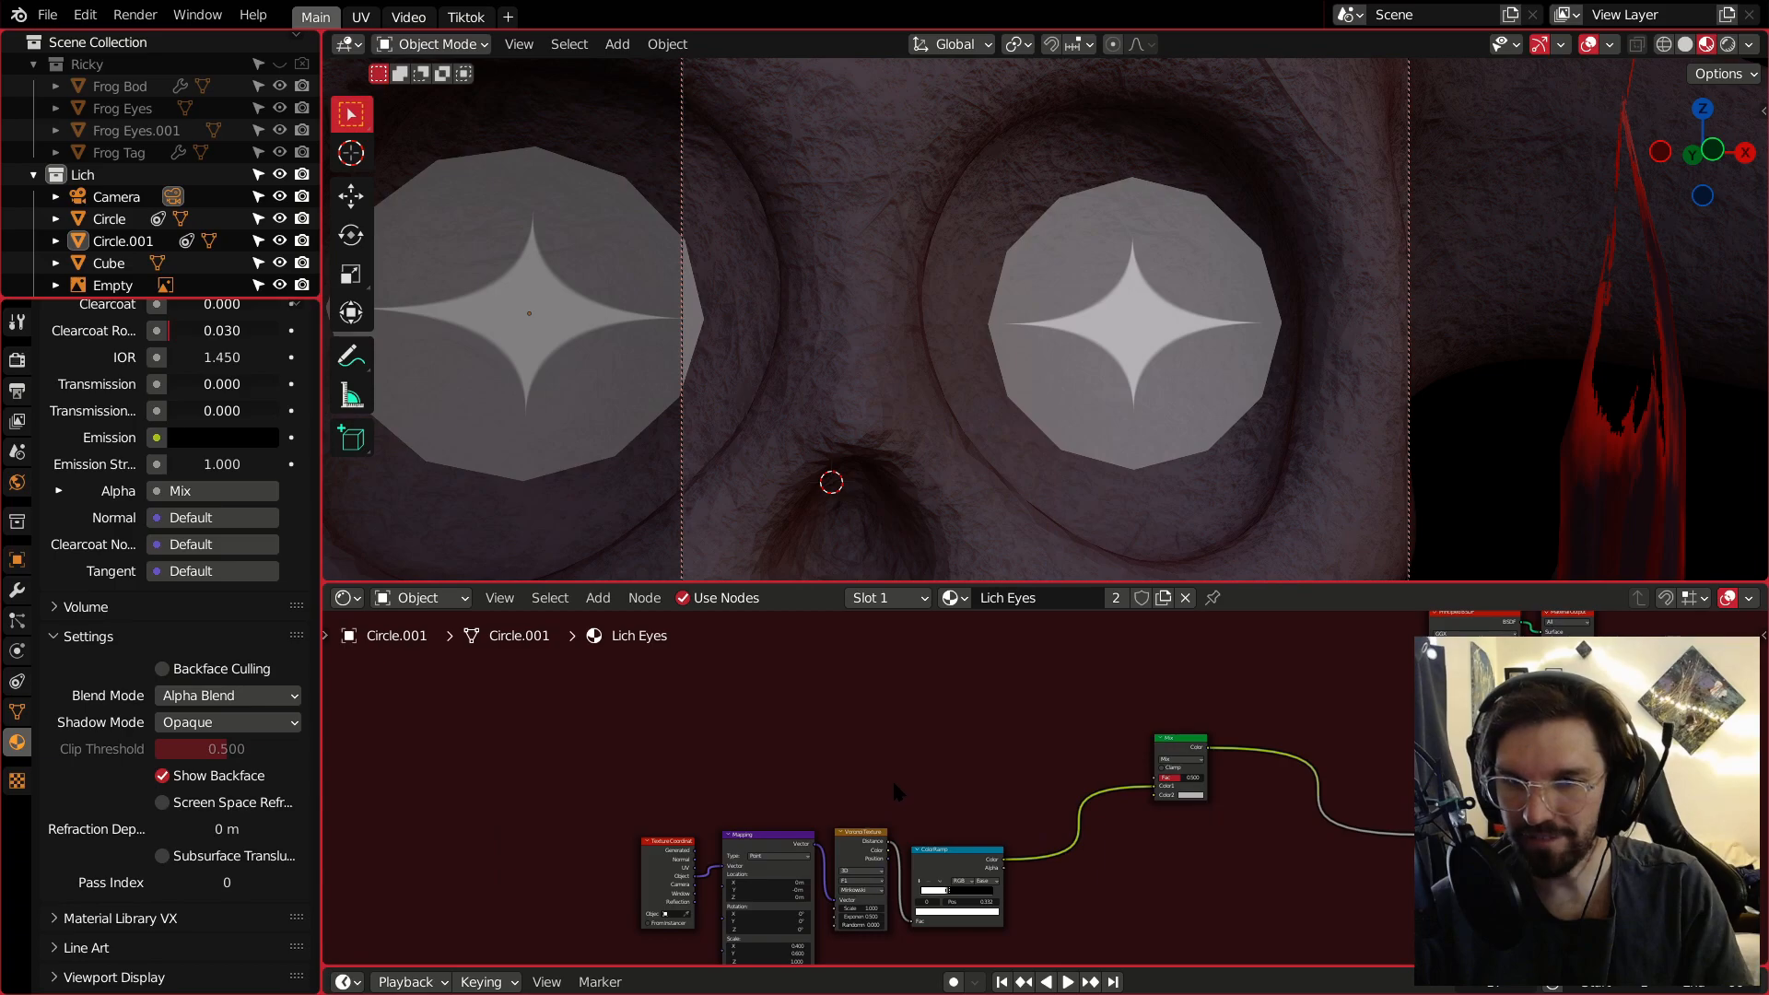
Move the Texture Coordinate and Mapping nodes away from the Voronoi Texture and spread the two apart.
{"action": "middle_click_drag", "start_coordinate": [894, 782], "coordinate": [1108, 734]}
{"action": "left_click_drag", "start_coordinate": [1019, 730], "coordinate": [829, 924]}
{"action": "left_click_drag", "start_coordinate": [970, 792], "coordinate": [797, 768]}
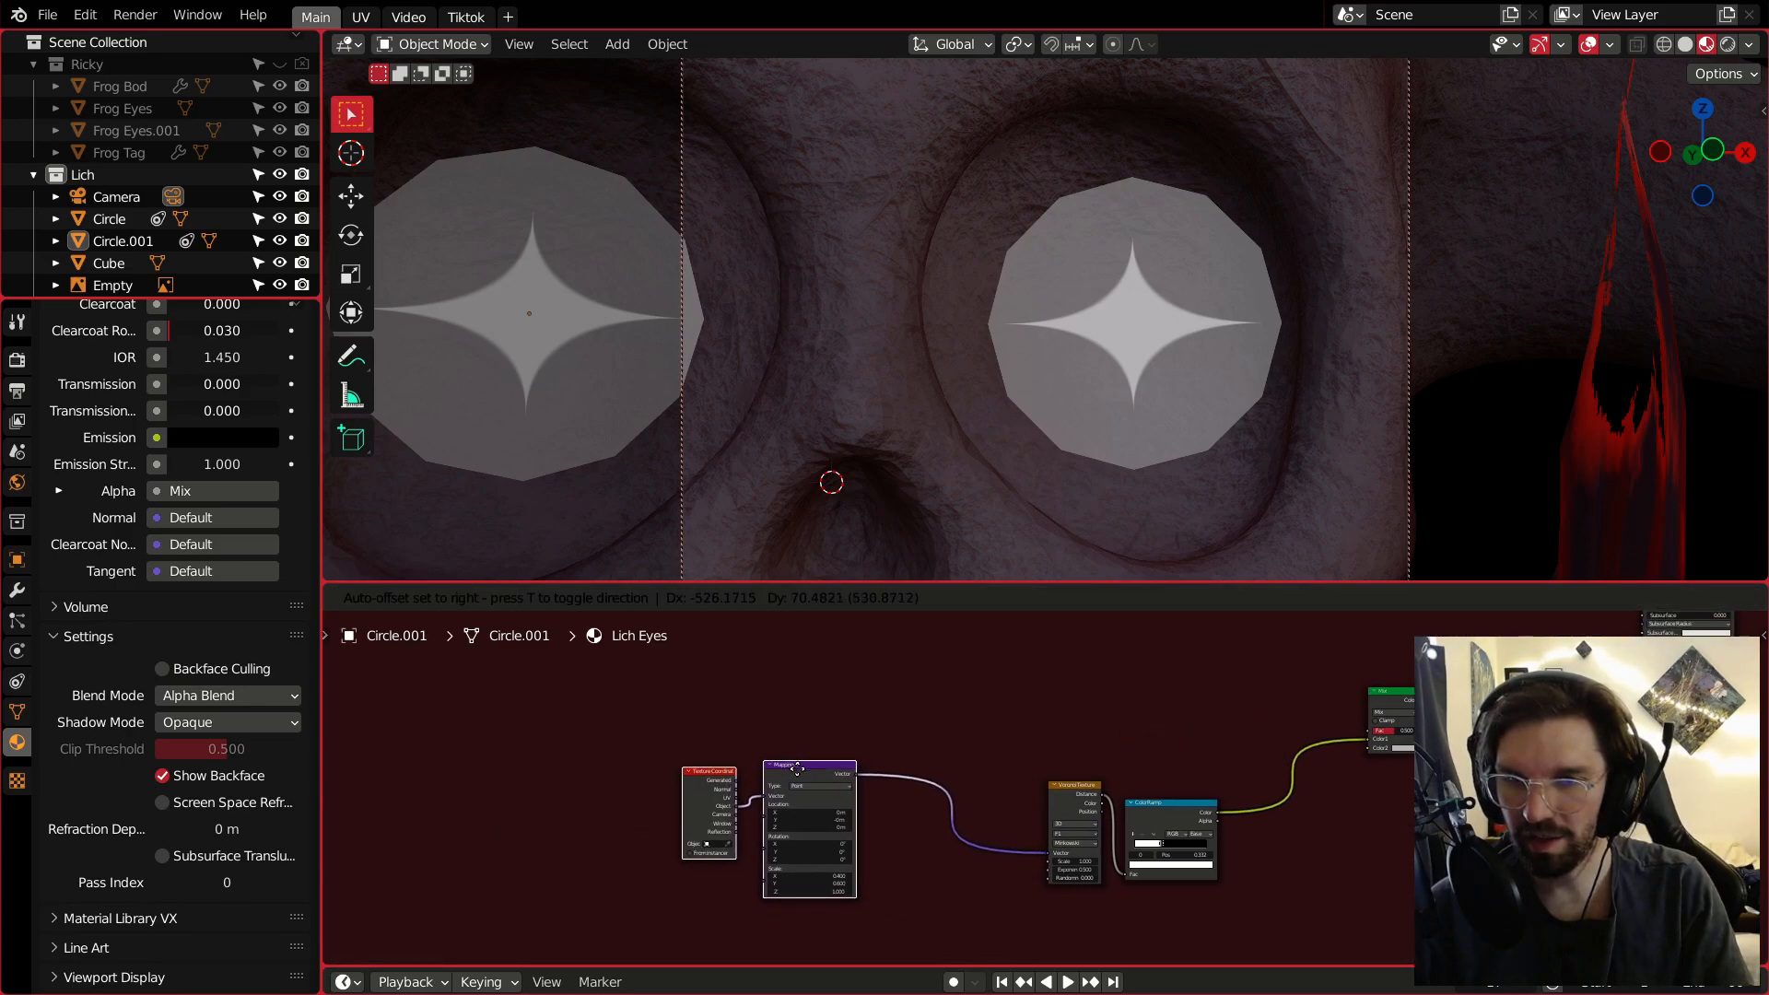
{"action": "scroll", "coordinate": [904, 728], "scroll_direction": "up", "scroll_amount": 1}
{"action": "left_click_drag", "start_coordinate": [678, 792], "coordinate": [764, 714]}
Add a Gradient Texture fed by the Texture Coordinate's Object output and set its type to Quadratic Sphere.
{"action": "key", "text": "shift+a"}
{"action": "middle_click_drag", "start_coordinate": [986, 700], "coordinate": [905, 765]}
{"action": "key", "text": "shift+a"}
{"action": "mouse_move", "coordinate": [892, 762]}
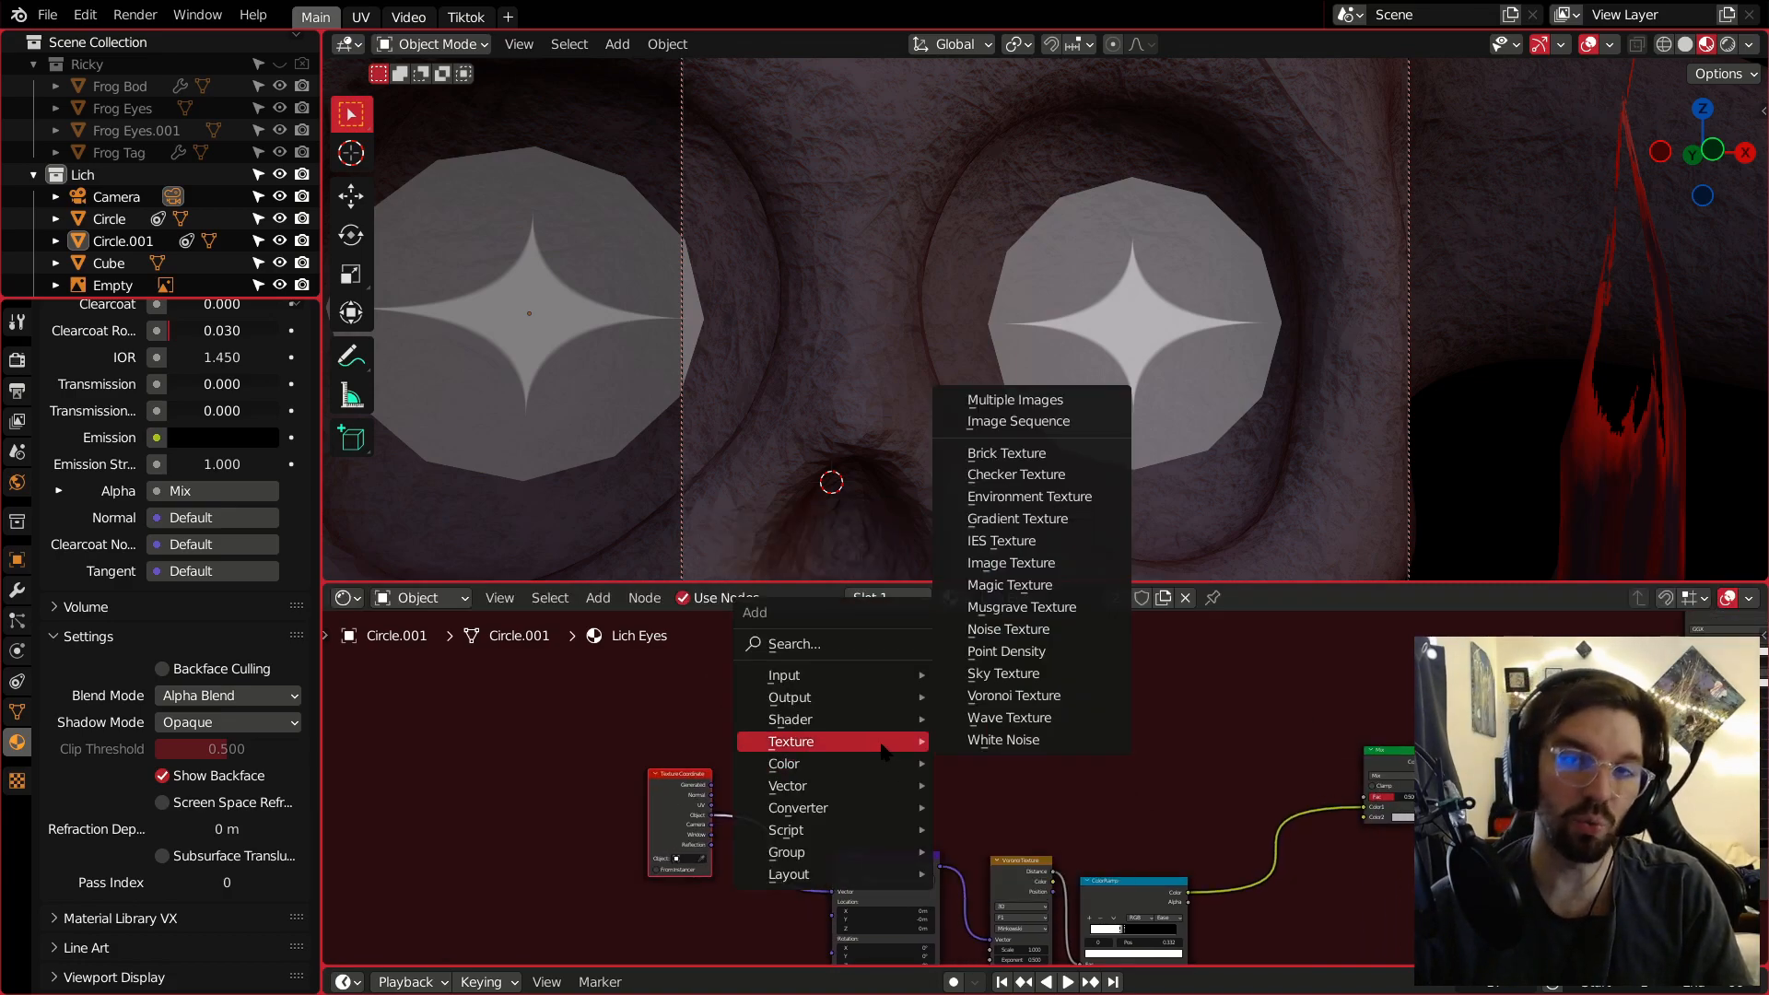
{"action": "left_click", "coordinate": [1021, 527]}
{"action": "left_click", "coordinate": [782, 766]}
{"action": "scroll", "coordinate": [723, 818], "scroll_direction": "up", "scroll_amount": 2}
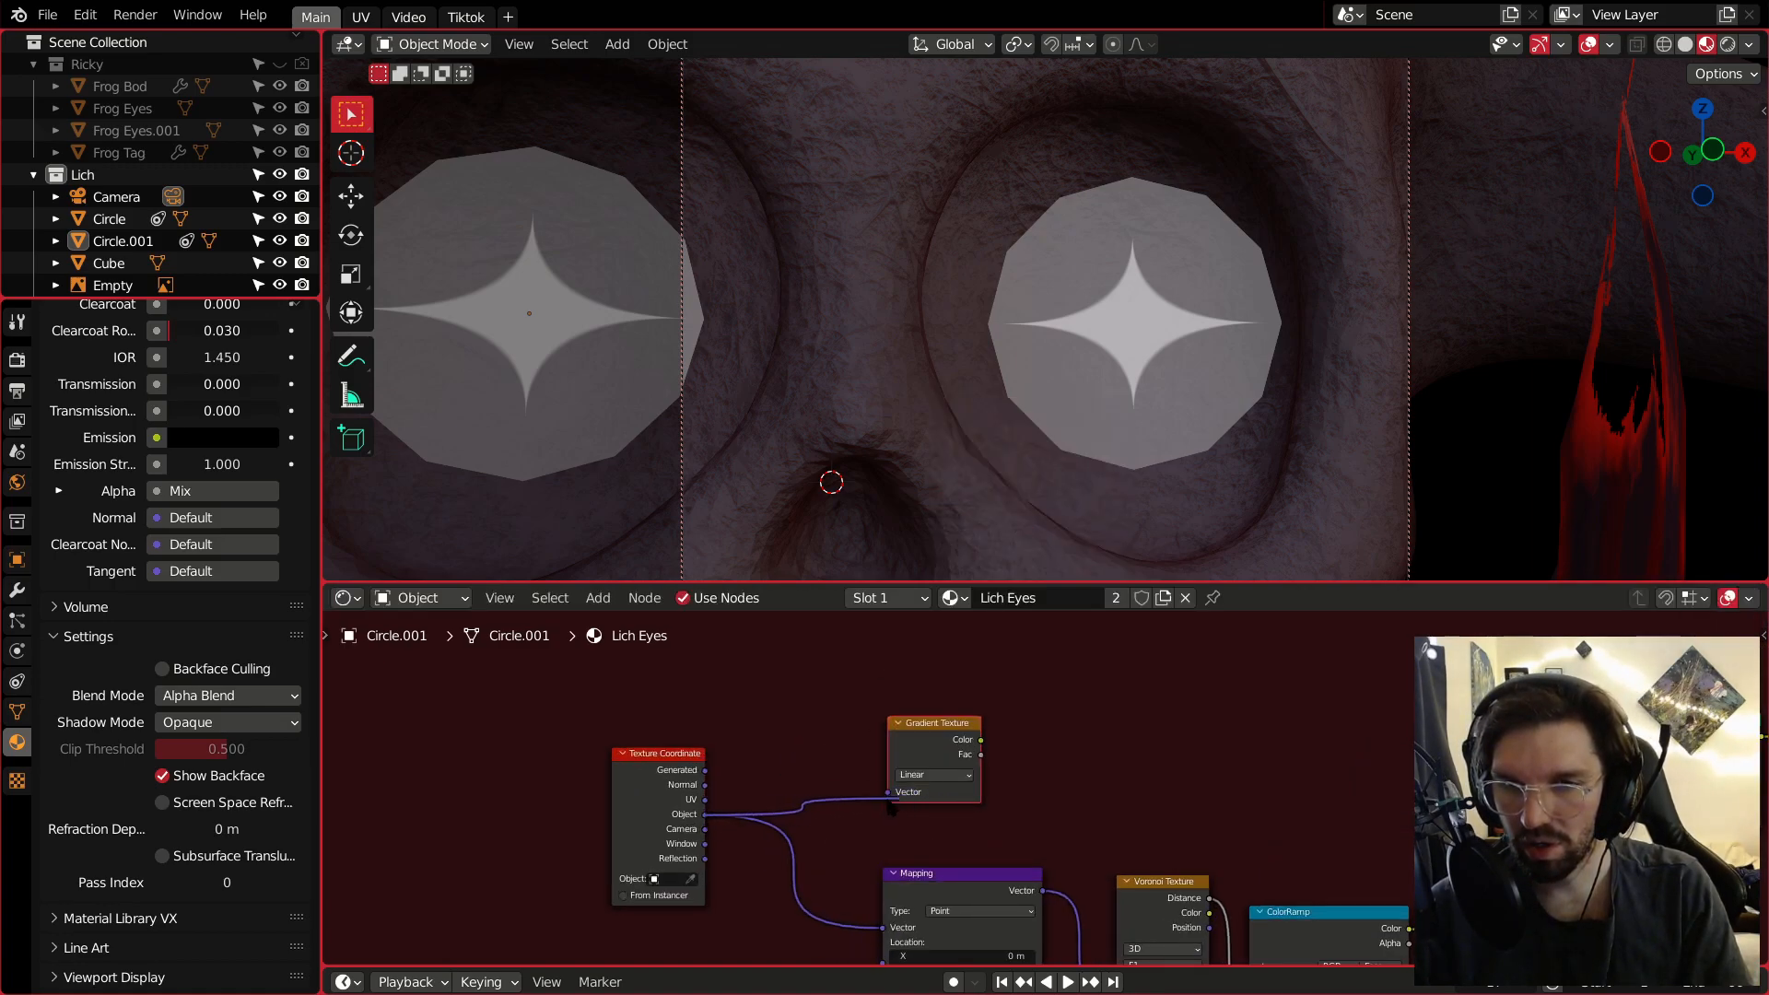
{"action": "left_click", "coordinate": [929, 774]}
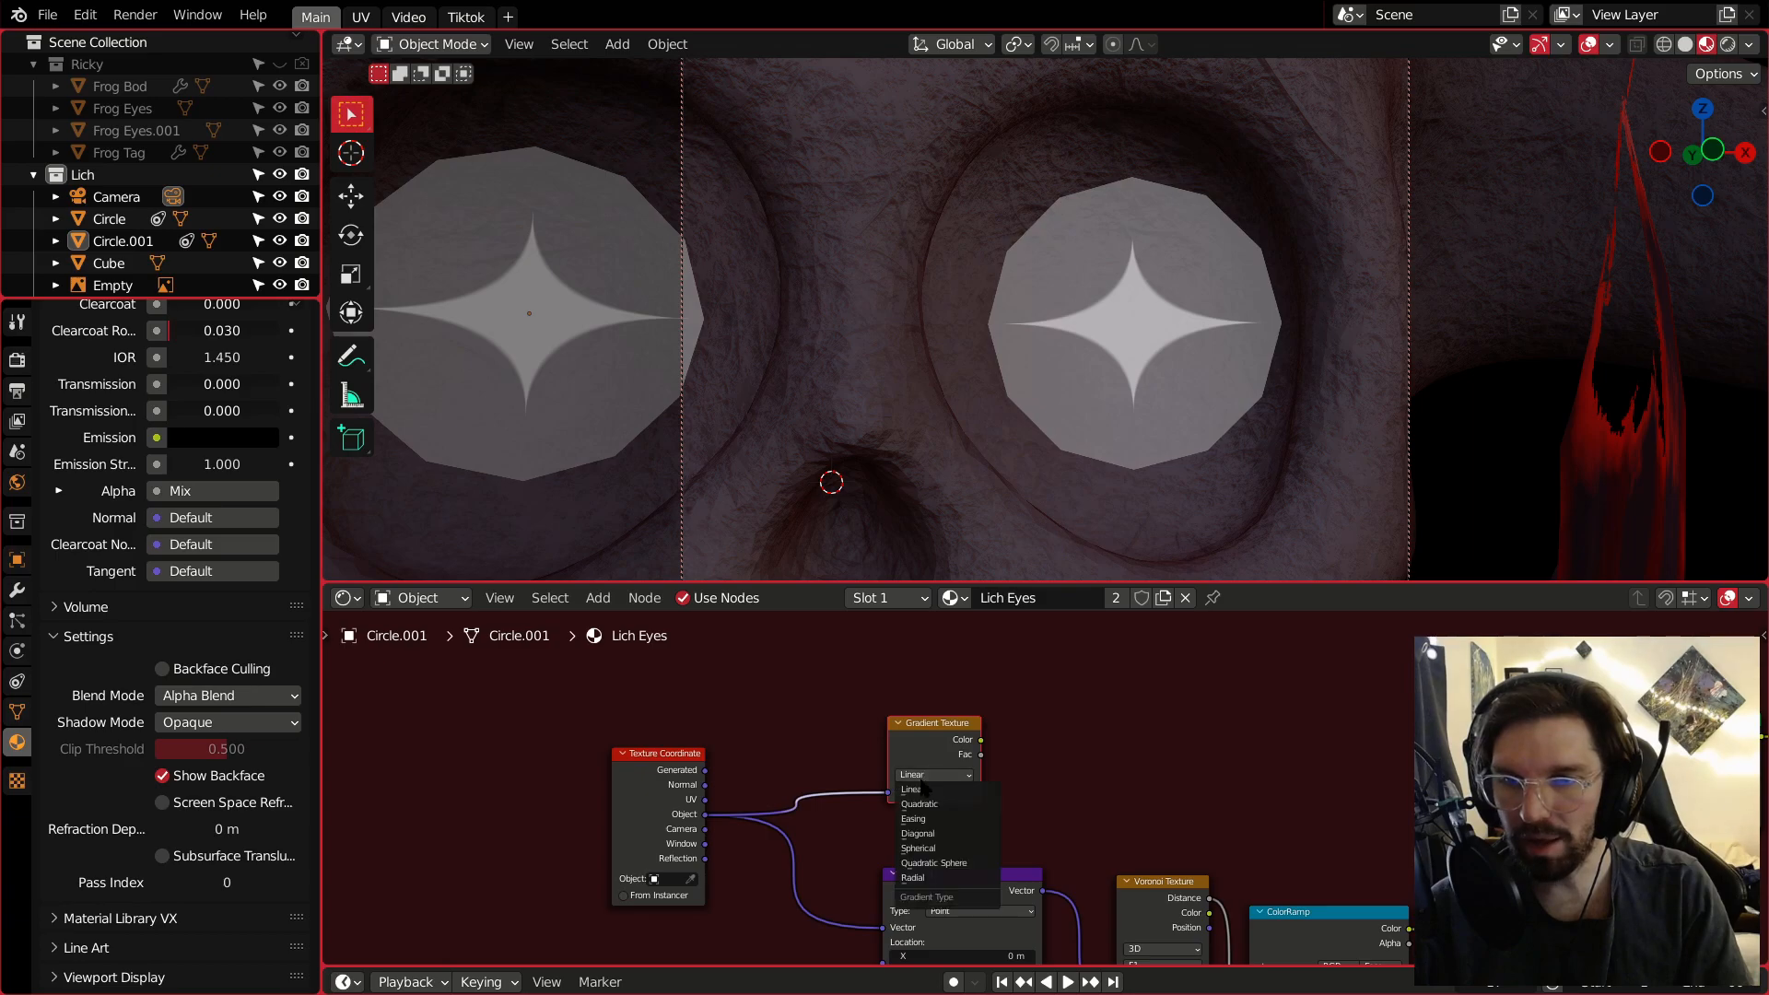
{"action": "left_click", "coordinate": [936, 863]}
Connect the Gradient Texture's Color output to the Principled BSDF's Base Color and inspect the shading on the eyes.
{"action": "middle_click_drag", "start_coordinate": [1098, 745], "coordinate": [904, 761]}
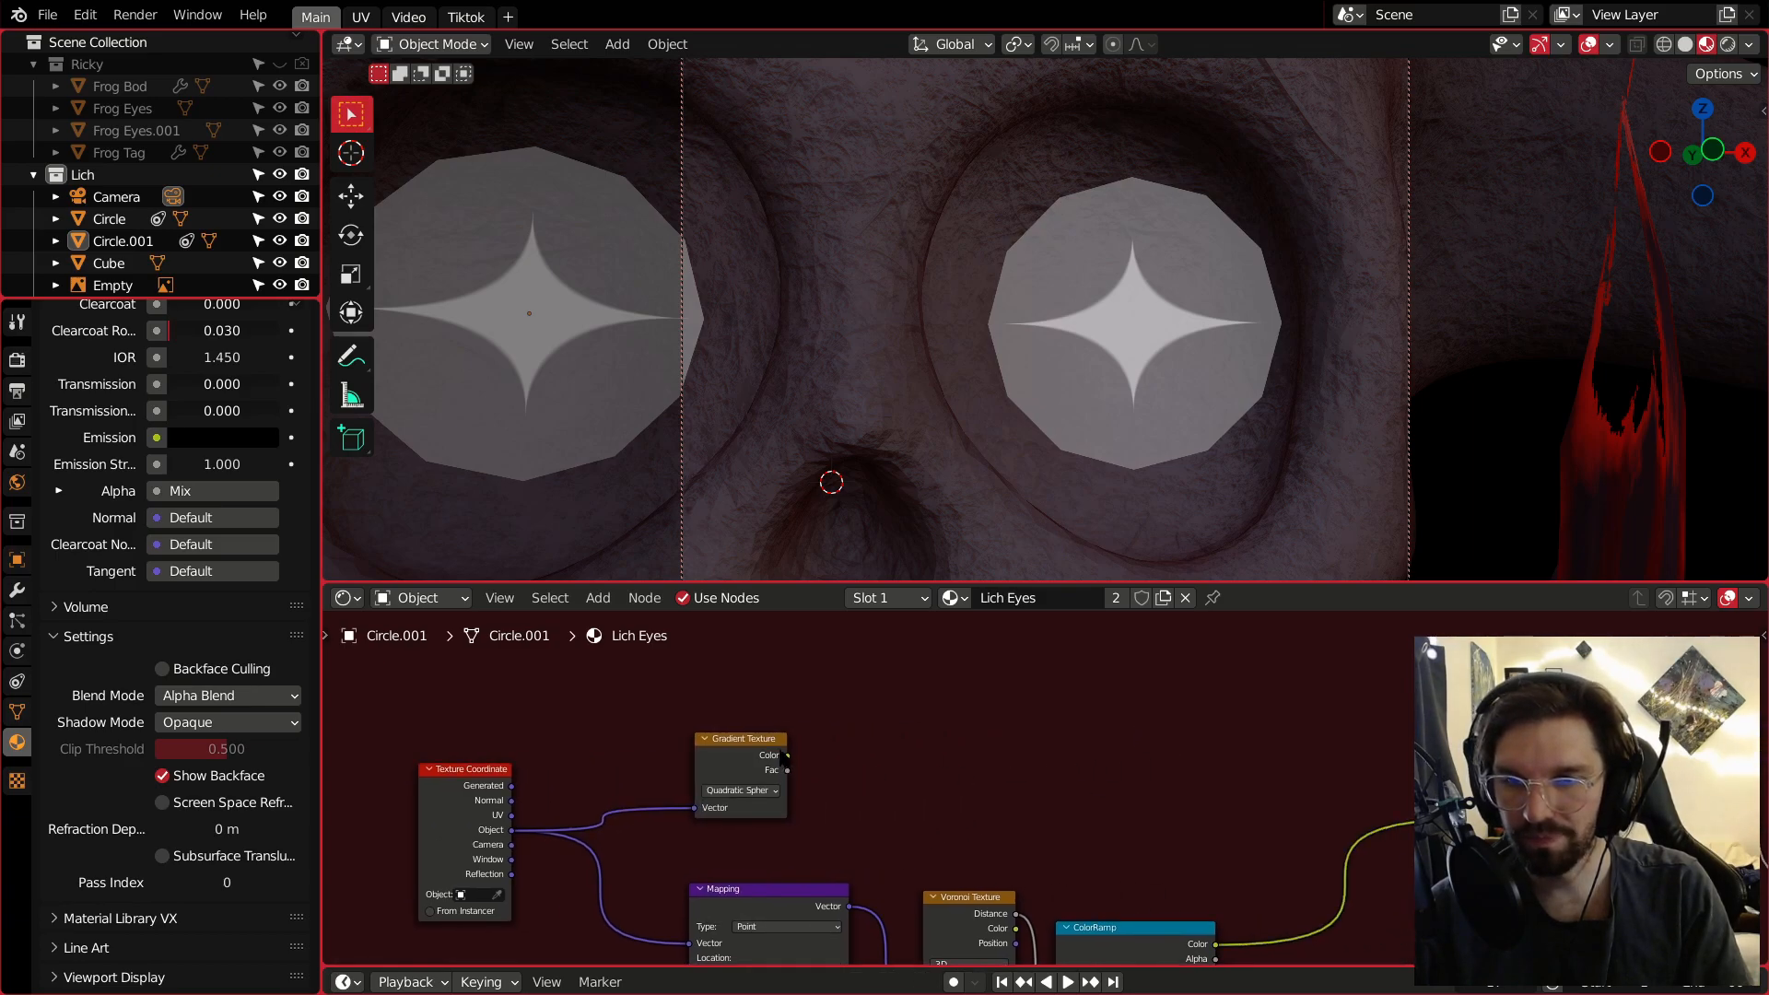
{"action": "scroll", "coordinate": [816, 779], "scroll_direction": "down", "scroll_amount": 2}
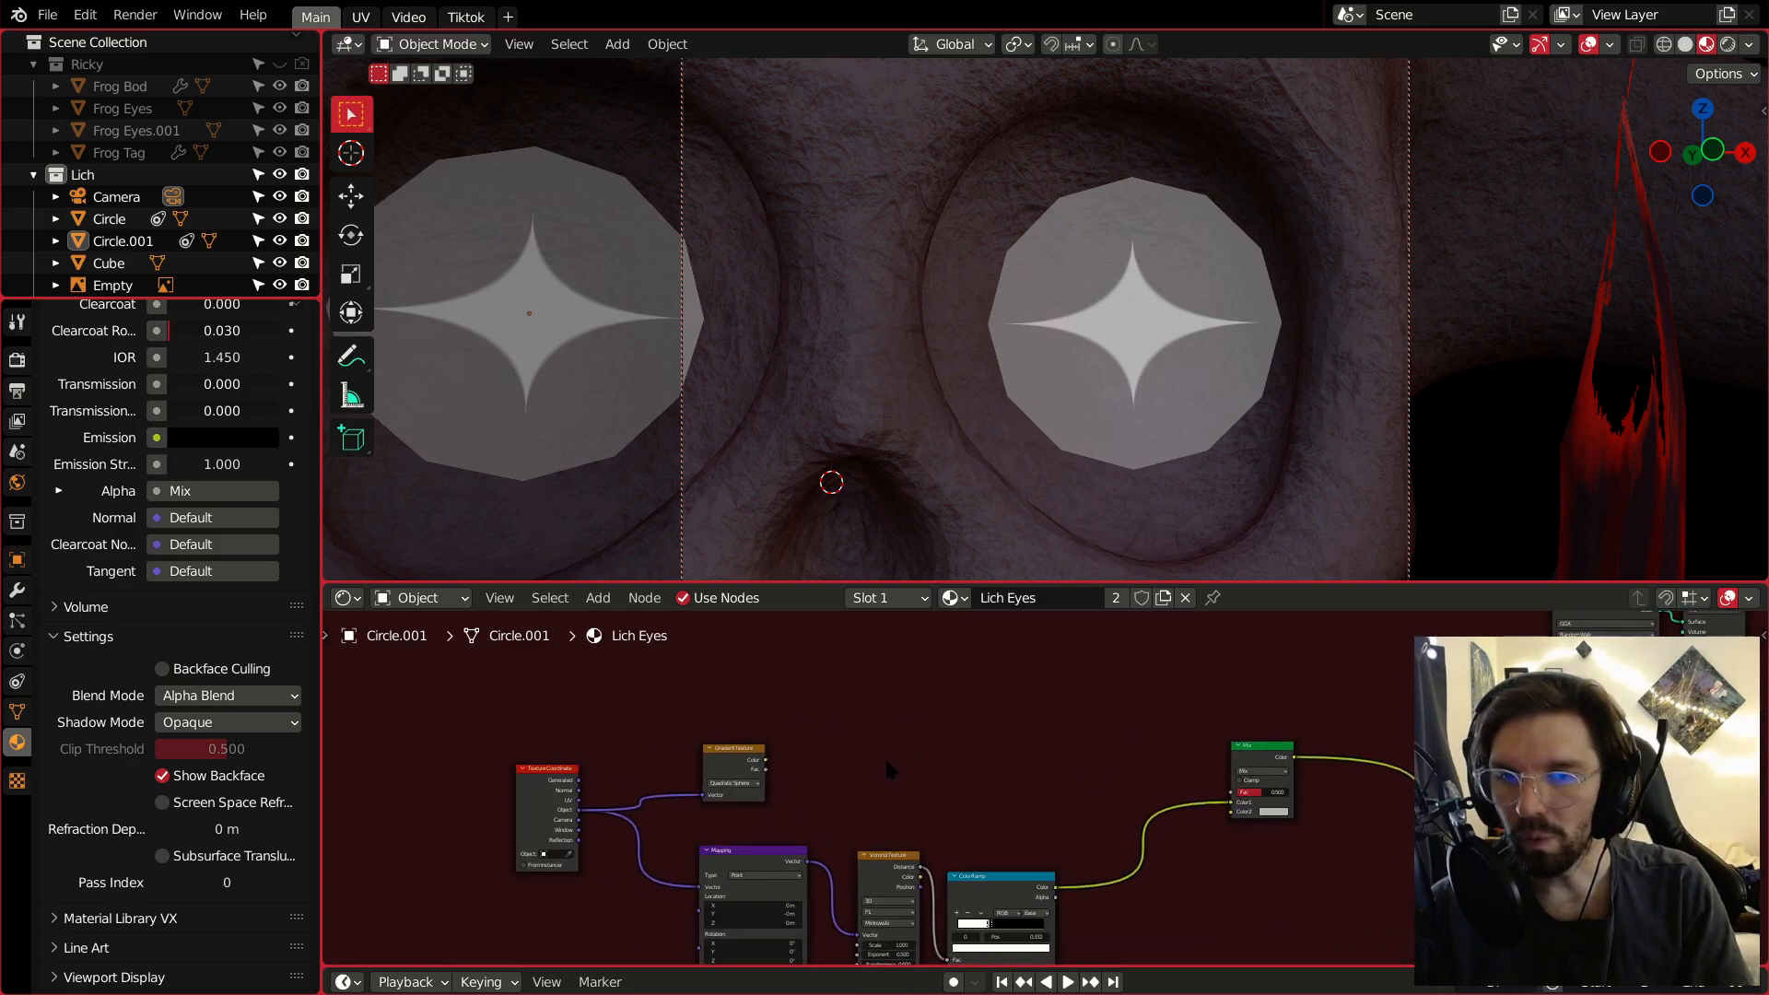
{"action": "scroll", "coordinate": [767, 770], "scroll_direction": "down", "scroll_amount": 2}
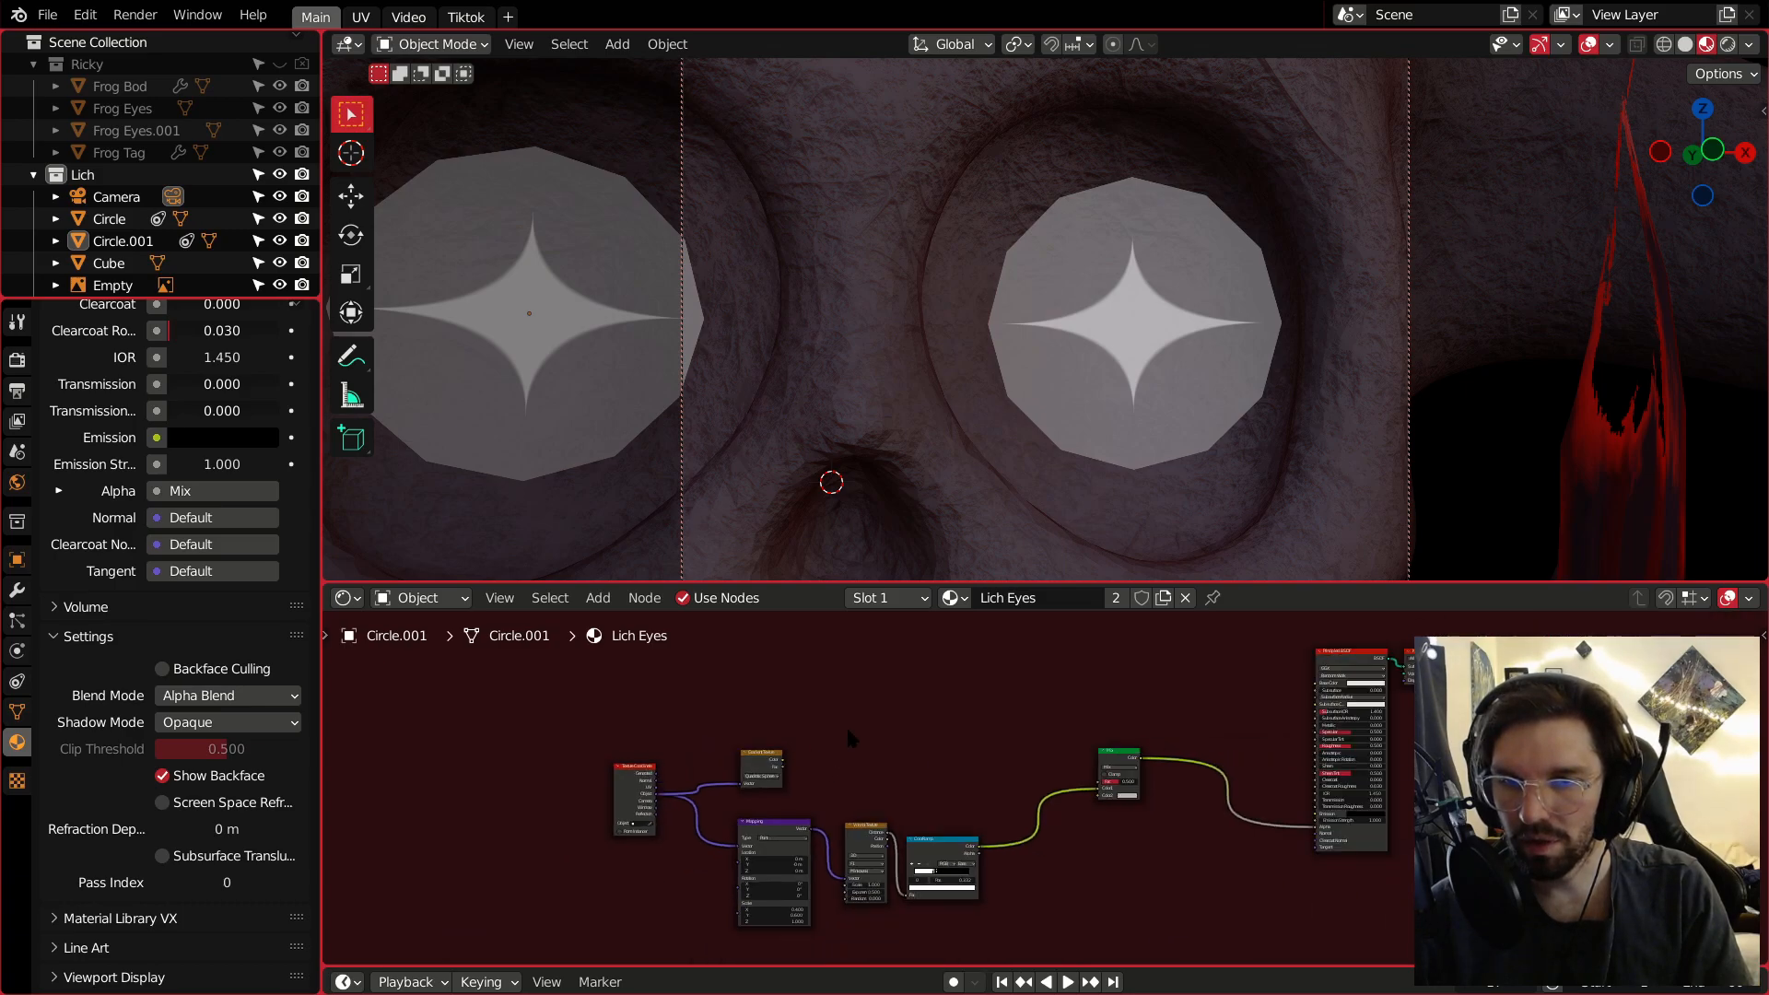
{"action": "left_click_drag", "start_coordinate": [788, 779], "coordinate": [1320, 701]}
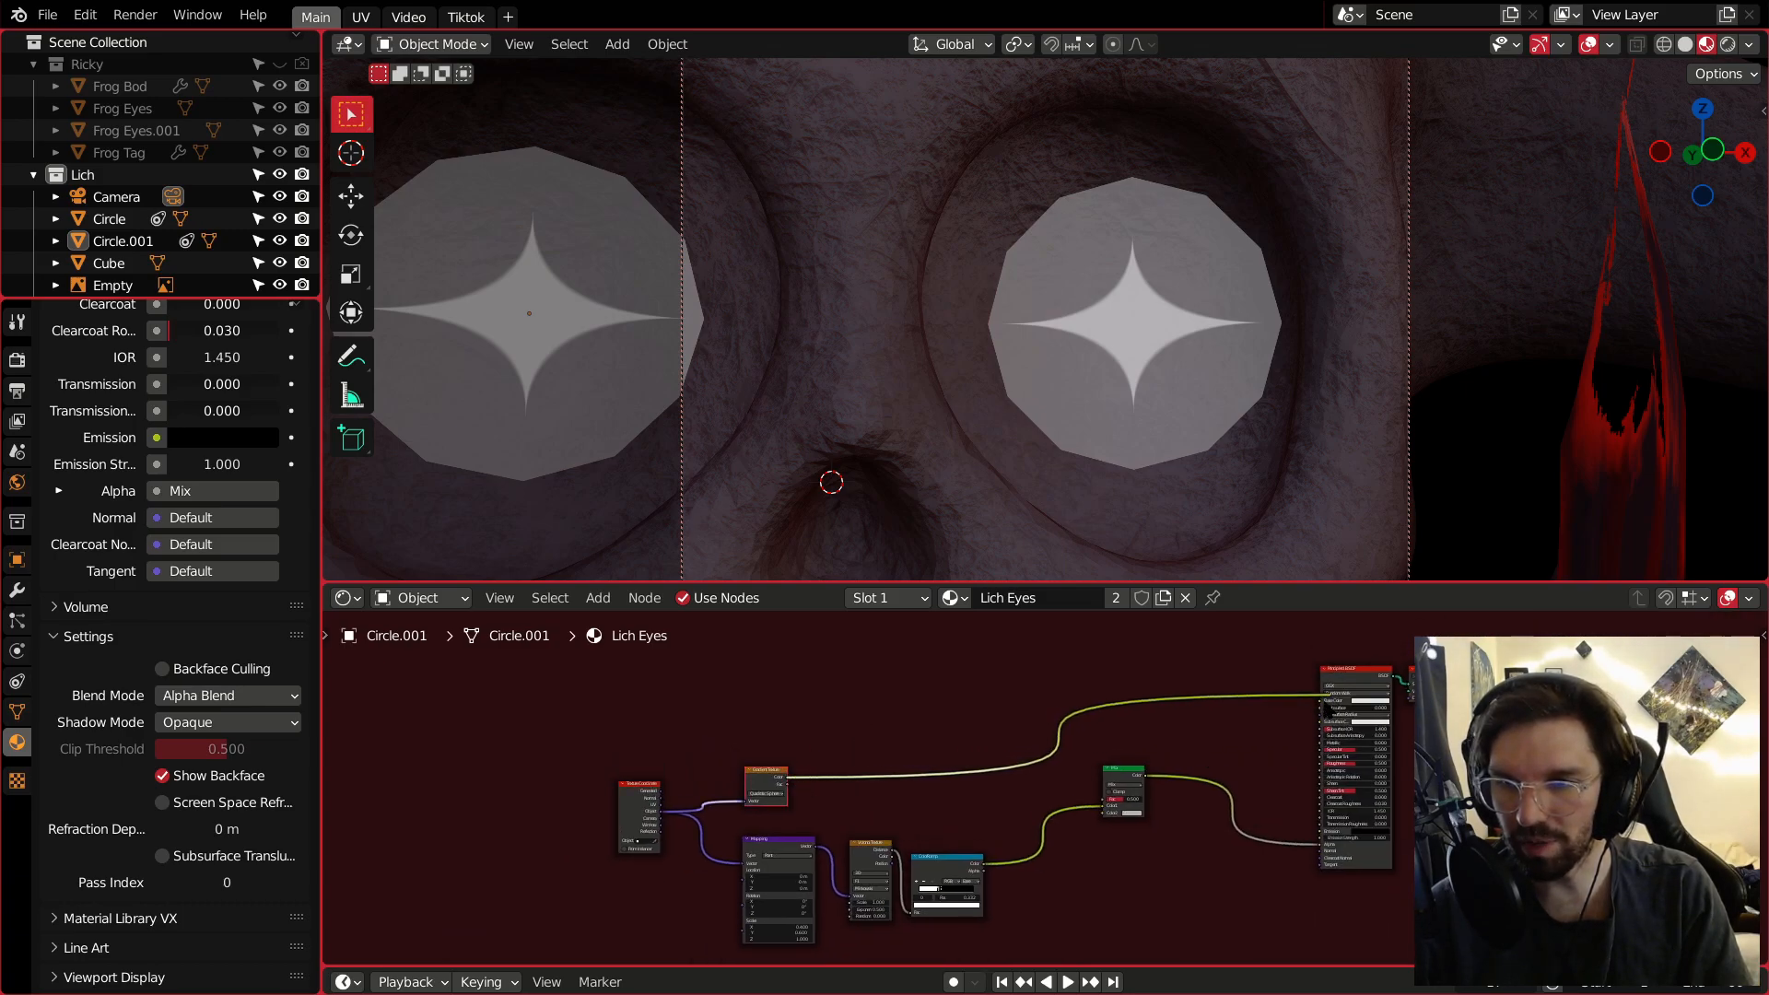
{"action": "scroll", "coordinate": [927, 699], "scroll_direction": "up", "scroll_amount": 3}
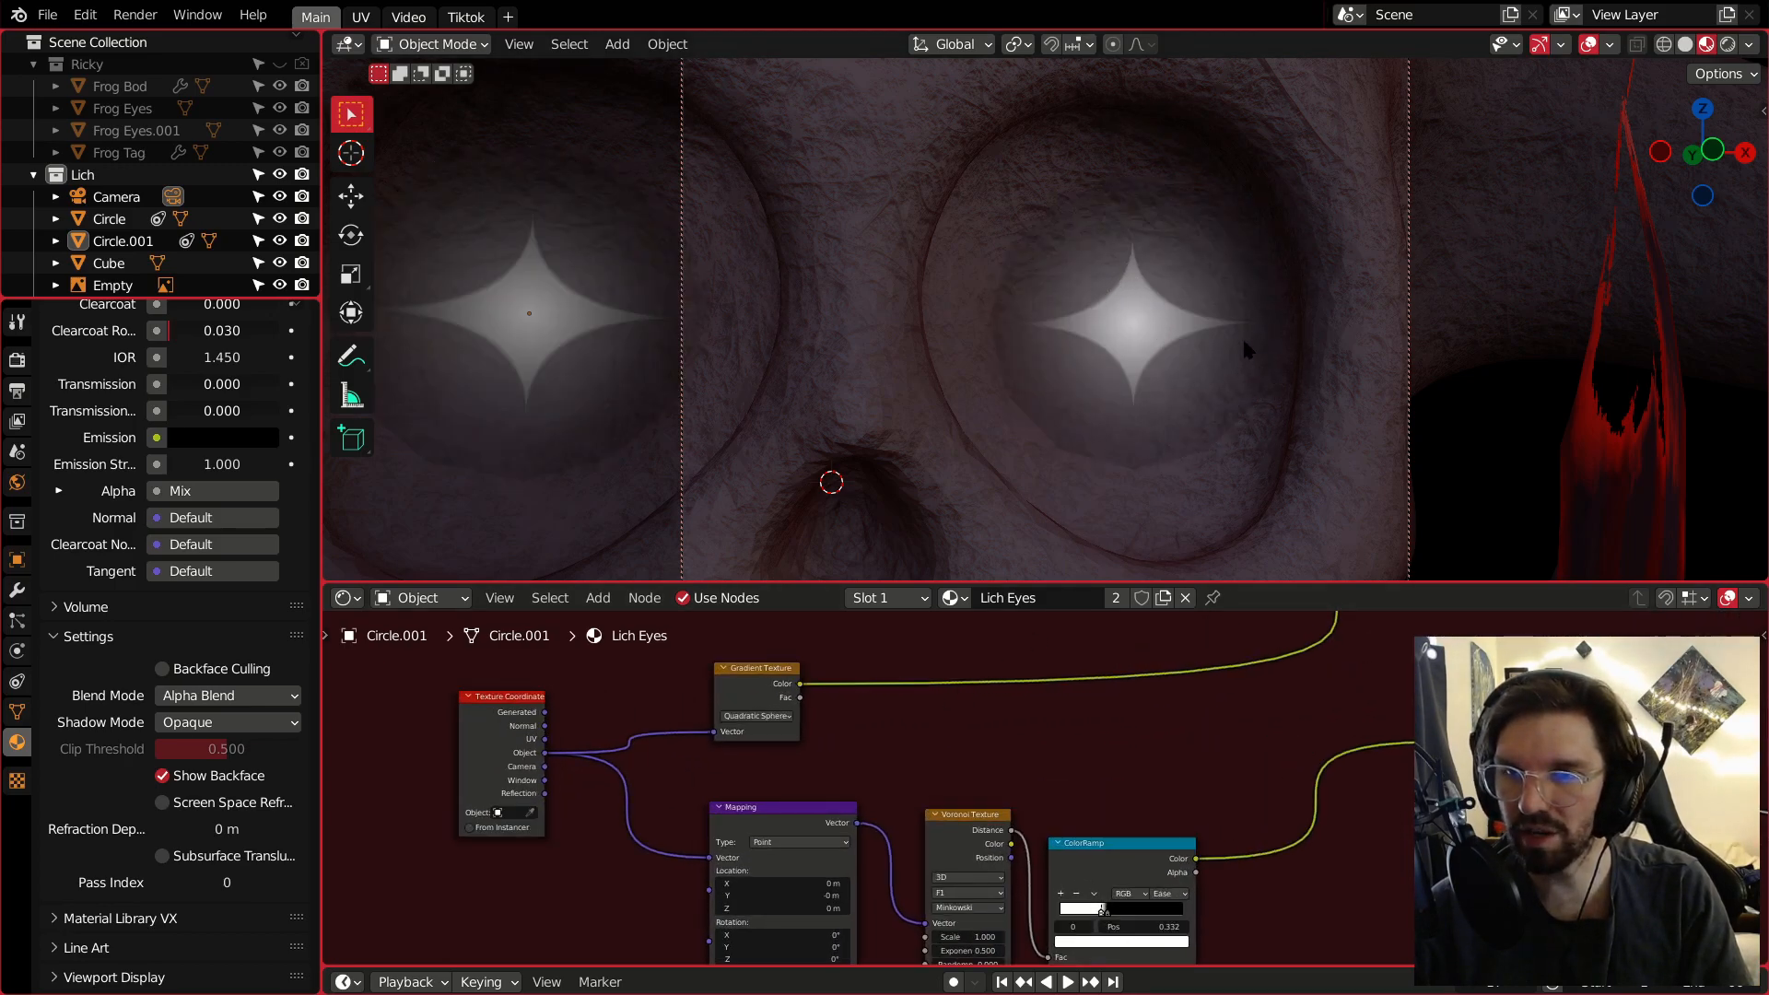
{"action": "middle_click_drag", "start_coordinate": [1121, 319], "coordinate": [1133, 369]}
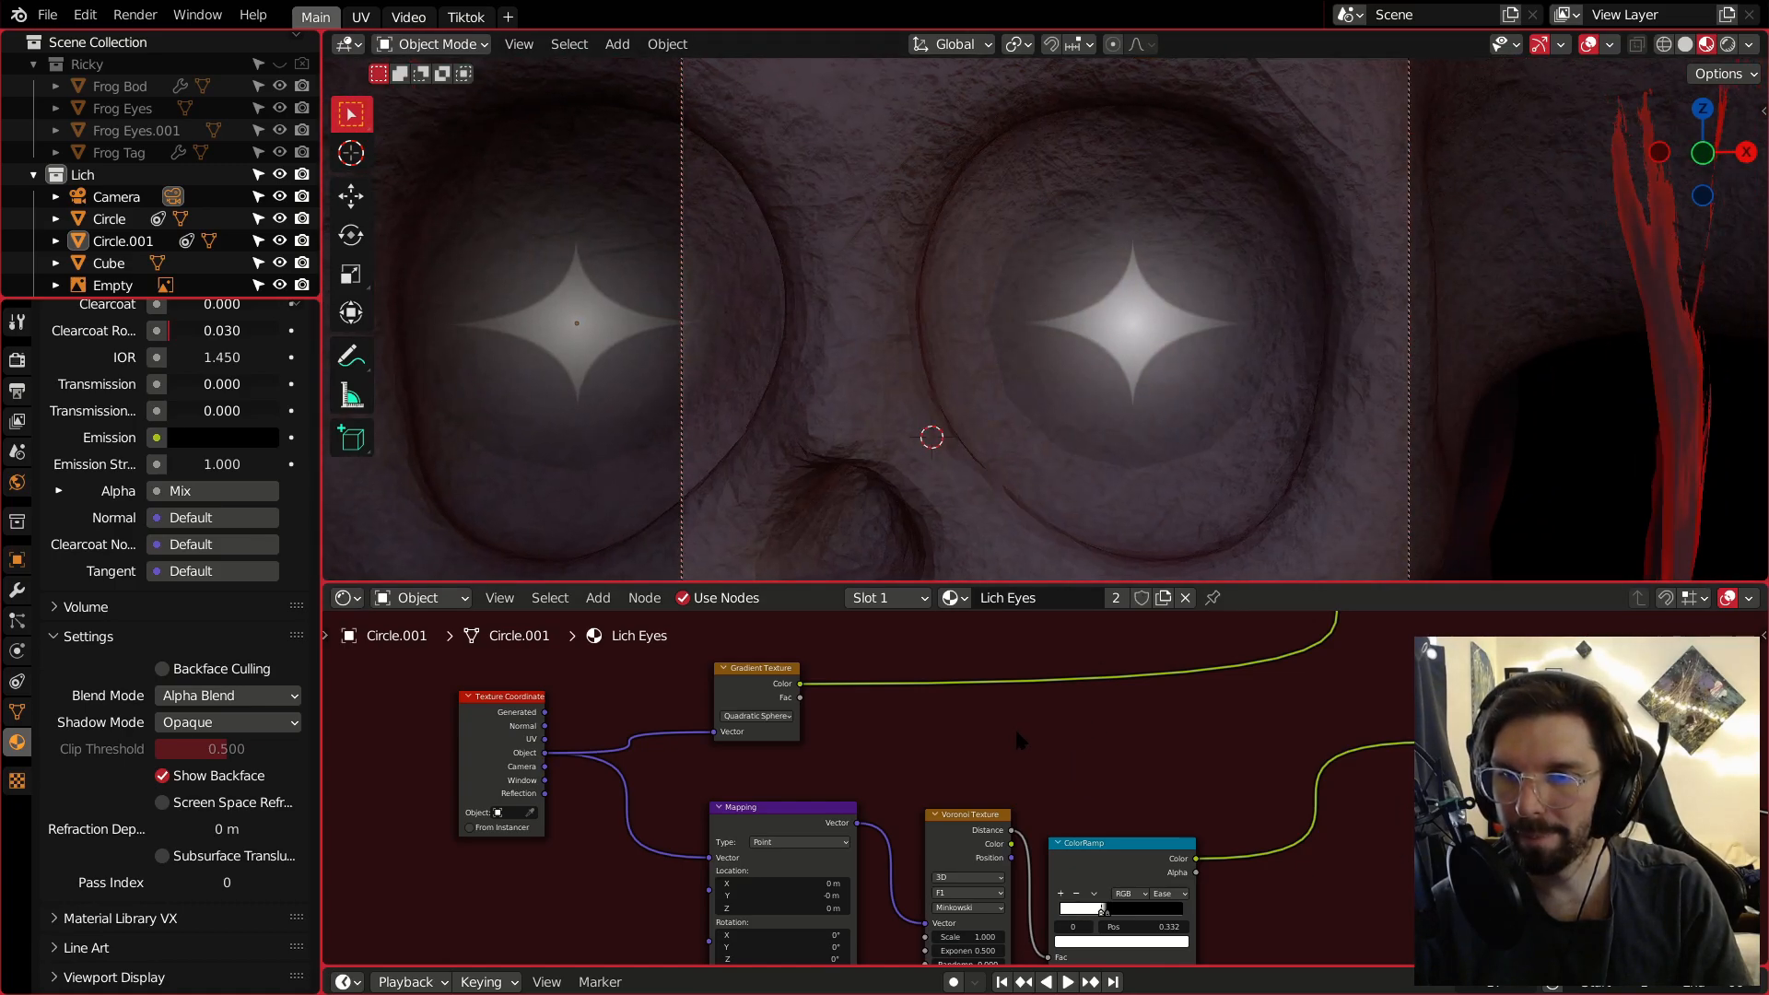
Connect the ColorRamp's Color output directly to the Principled BSDF's Alpha input, bypassing the Mix node.
{"action": "middle_click_drag", "start_coordinate": [1055, 690], "coordinate": [1139, 711]}
{"action": "middle_click_drag", "start_coordinate": [1186, 932], "coordinate": [834, 888]}
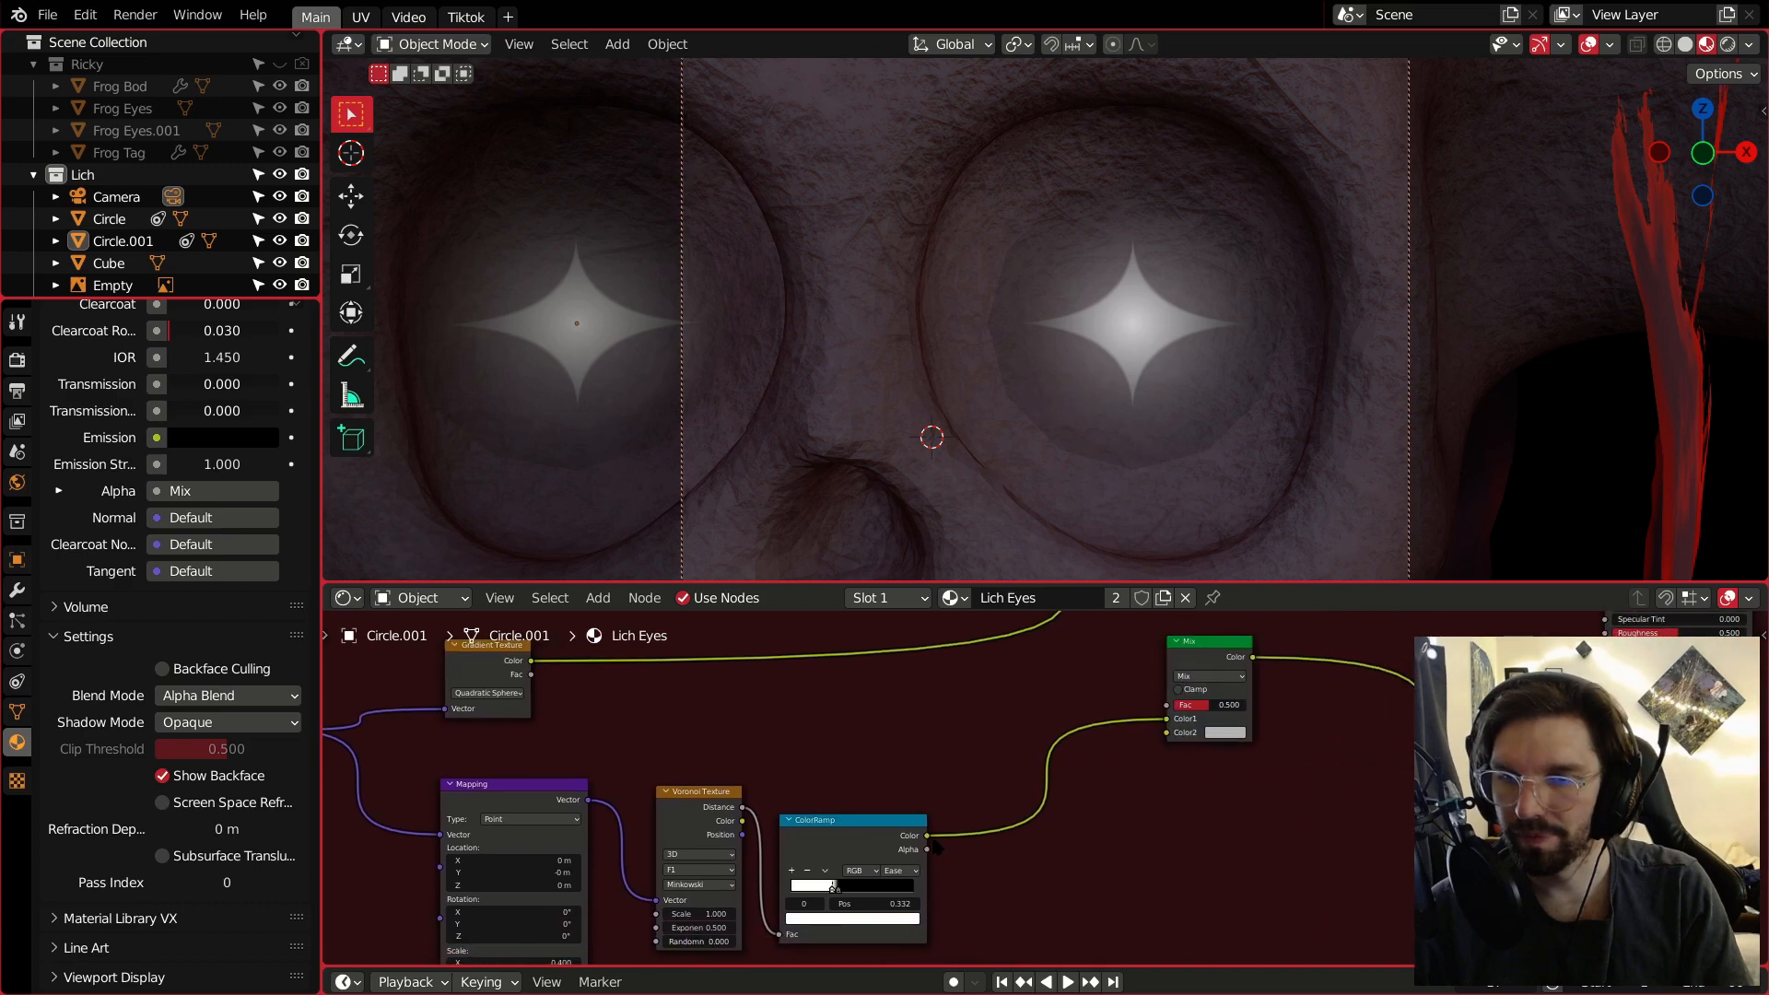
{"action": "left_click_drag", "start_coordinate": [1587, 787], "coordinate": [1605, 798]}
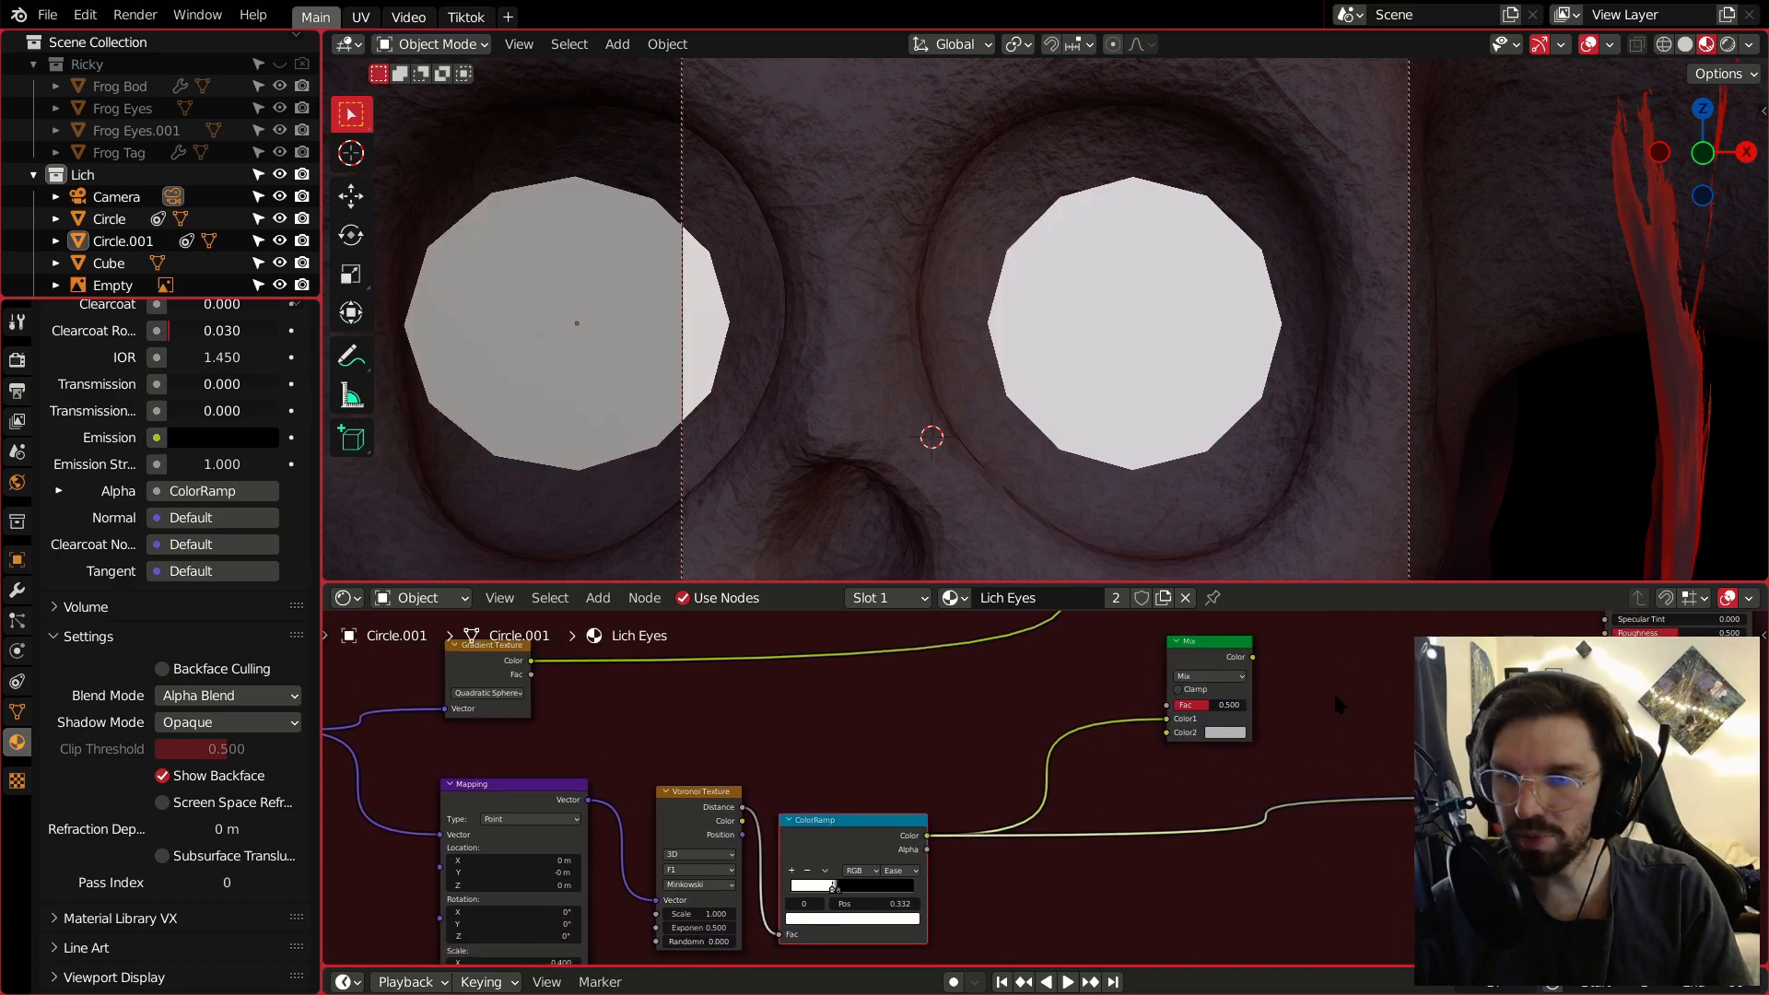
{"action": "left_click", "coordinate": [1075, 751]}
Change the Gradient Texture's type to Spherical and check the star up close.
{"action": "middle_click_drag", "start_coordinate": [1021, 716], "coordinate": [1315, 710]}
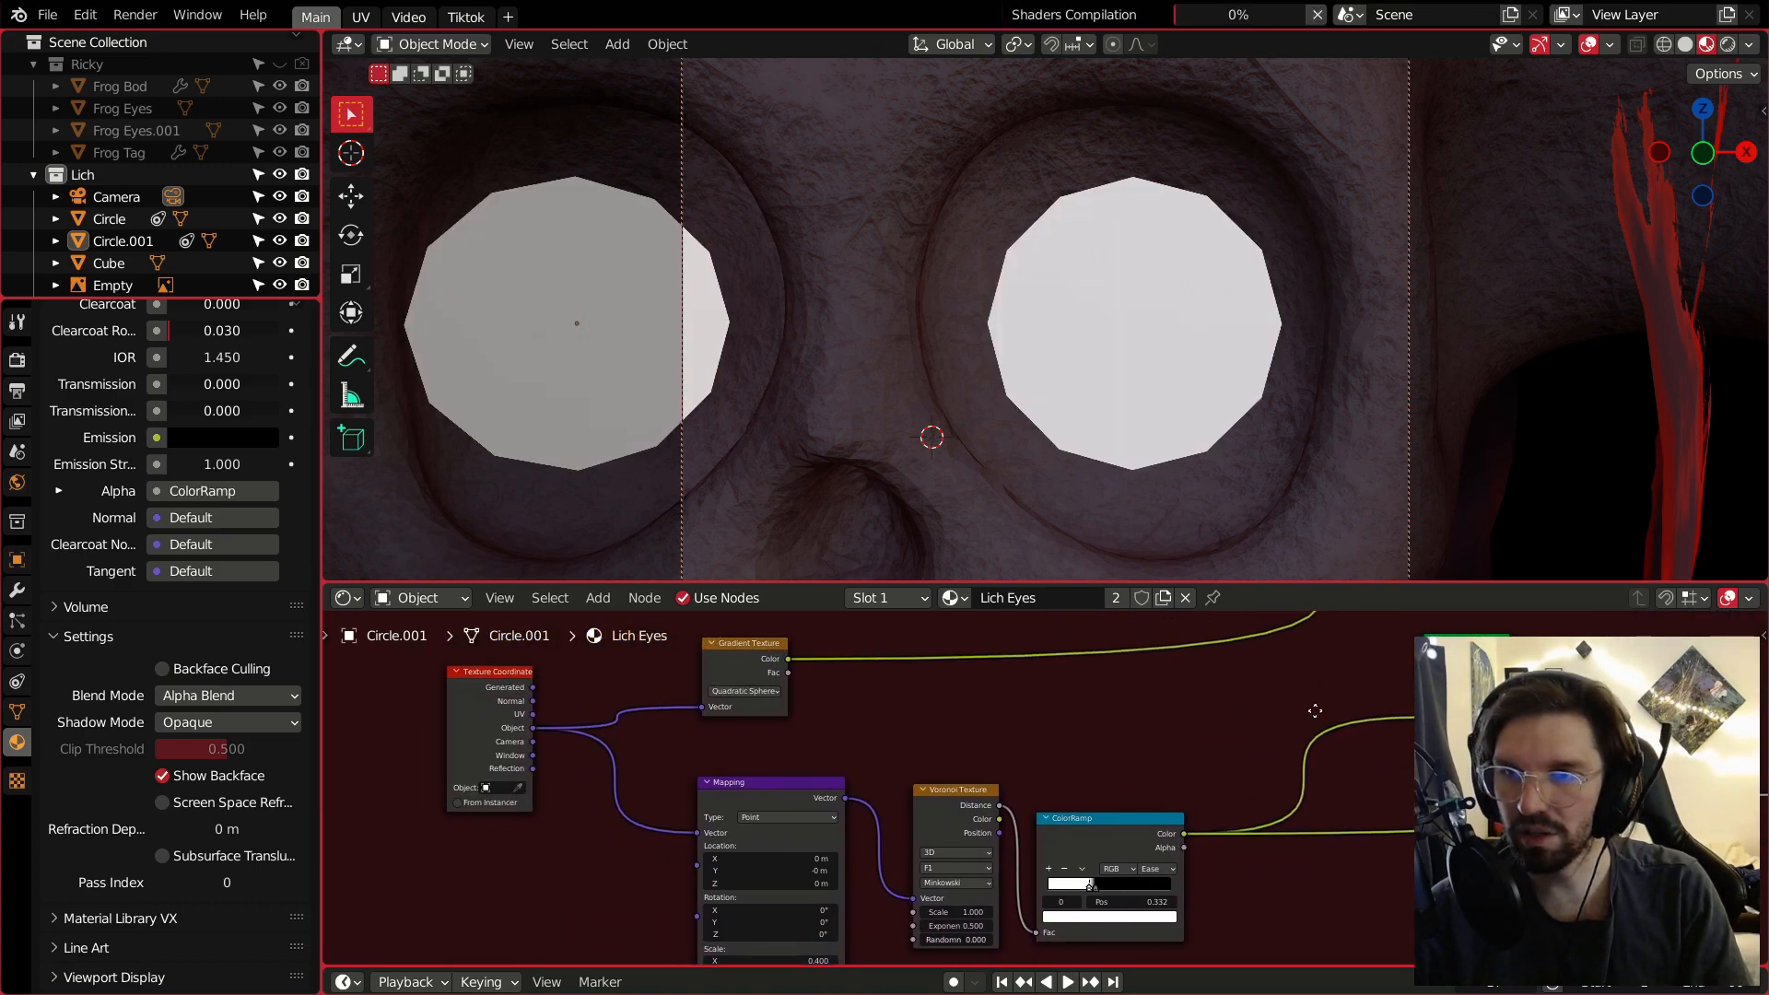
{"action": "middle_click_drag", "start_coordinate": [1044, 722], "coordinate": [1169, 748]}
{"action": "key", "text": "shift+a"}
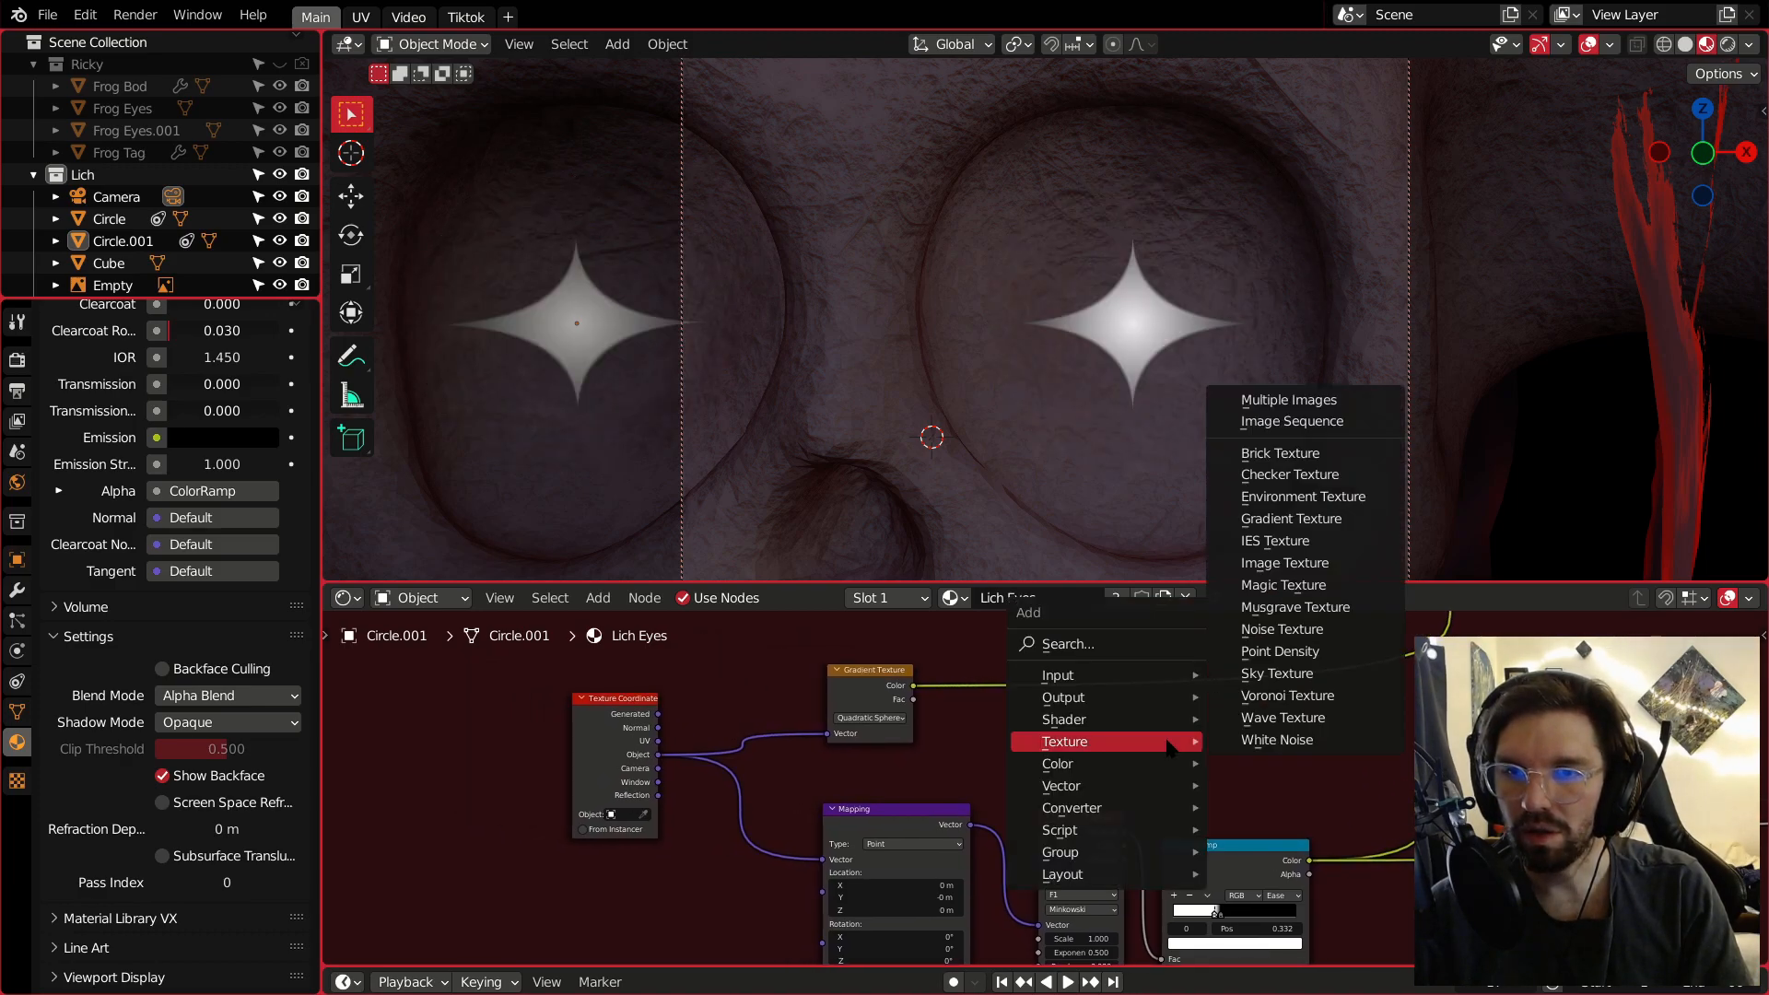
{"action": "left_click", "coordinate": [871, 718]}
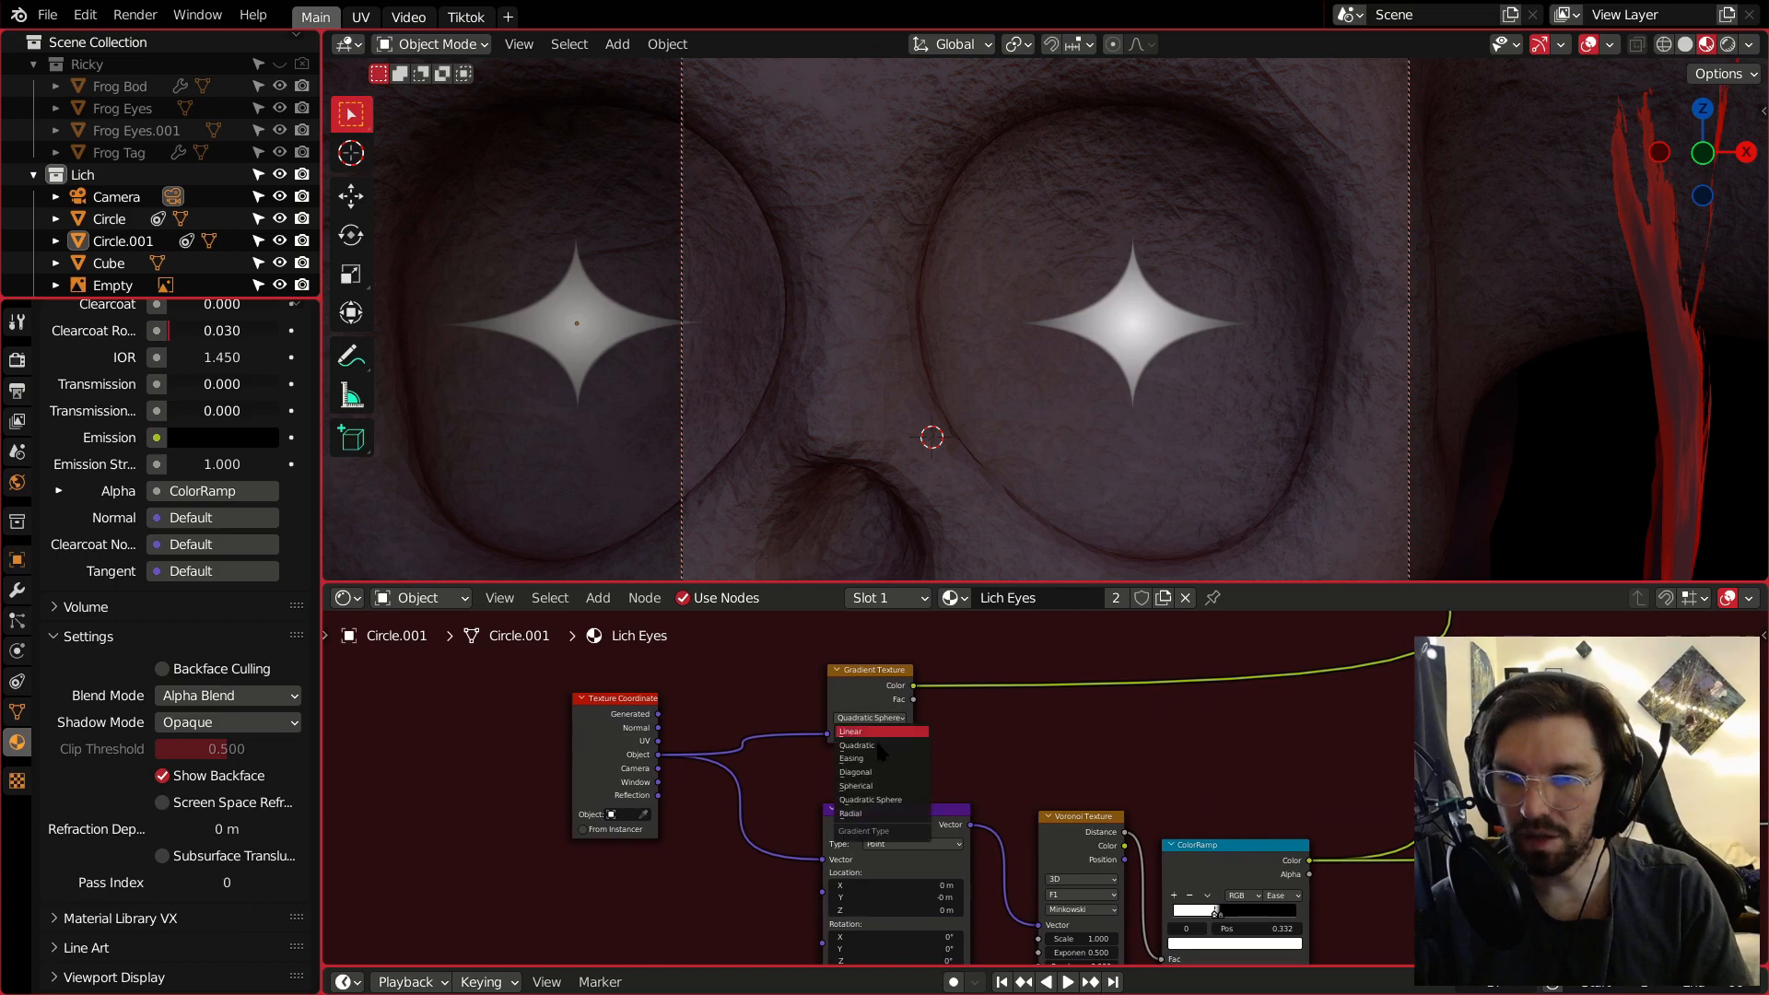
{"action": "left_click", "coordinate": [892, 787]}
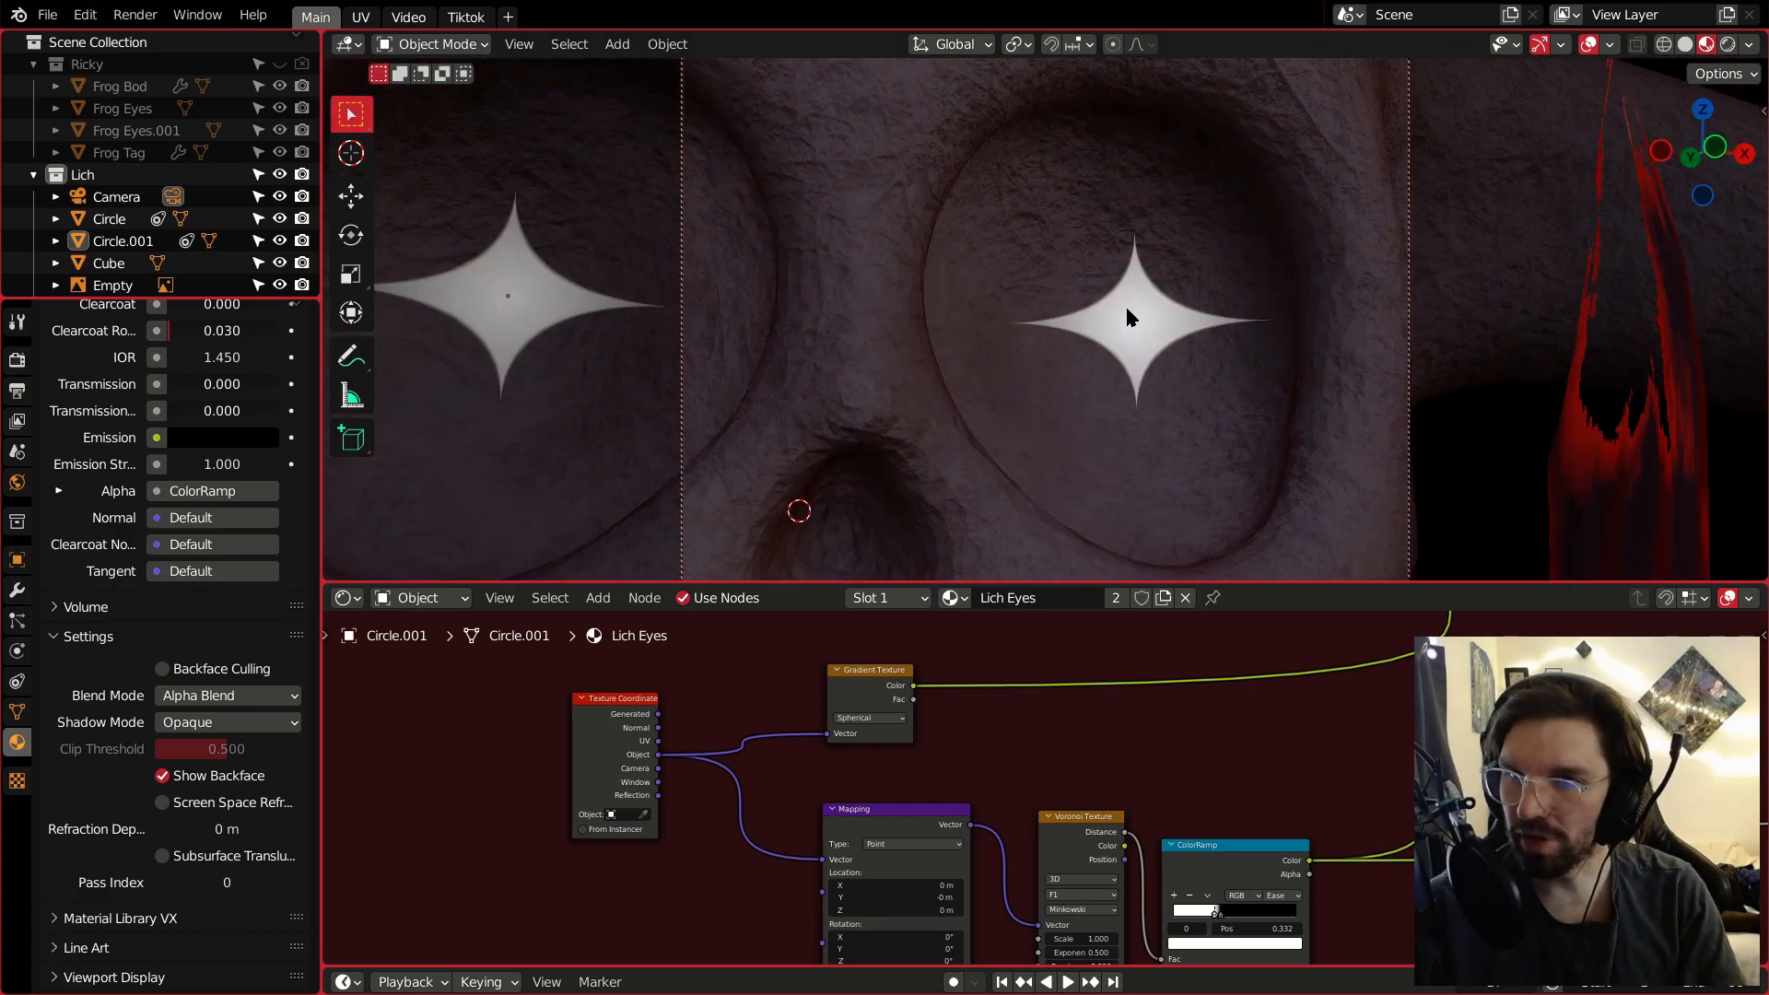
Insert a Wave Texture between the Gradient Texture and the Principled BSDF's Base Color, positioned above the Voronoi chain.
{"action": "key", "text": "shift+a"}
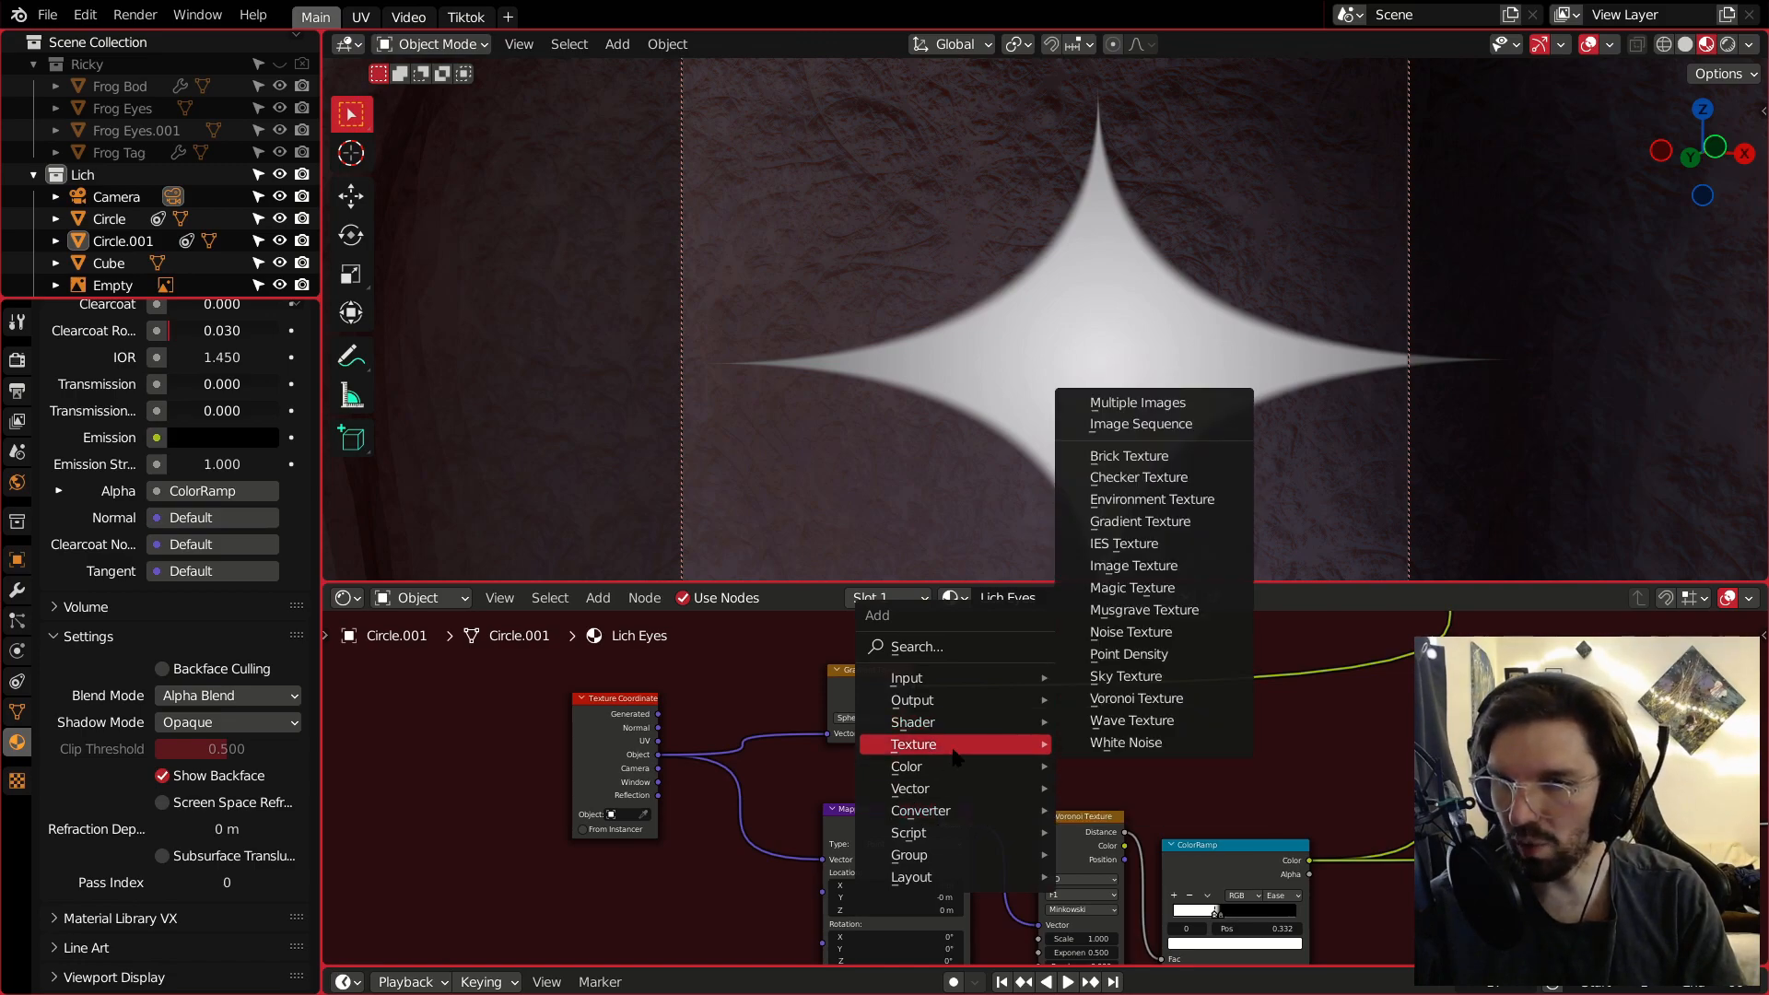
{"action": "left_click", "coordinate": [1133, 735]}
{"action": "left_click", "coordinate": [992, 606]}
{"action": "scroll", "coordinate": [1078, 651], "scroll_direction": "down", "scroll_amount": 3}
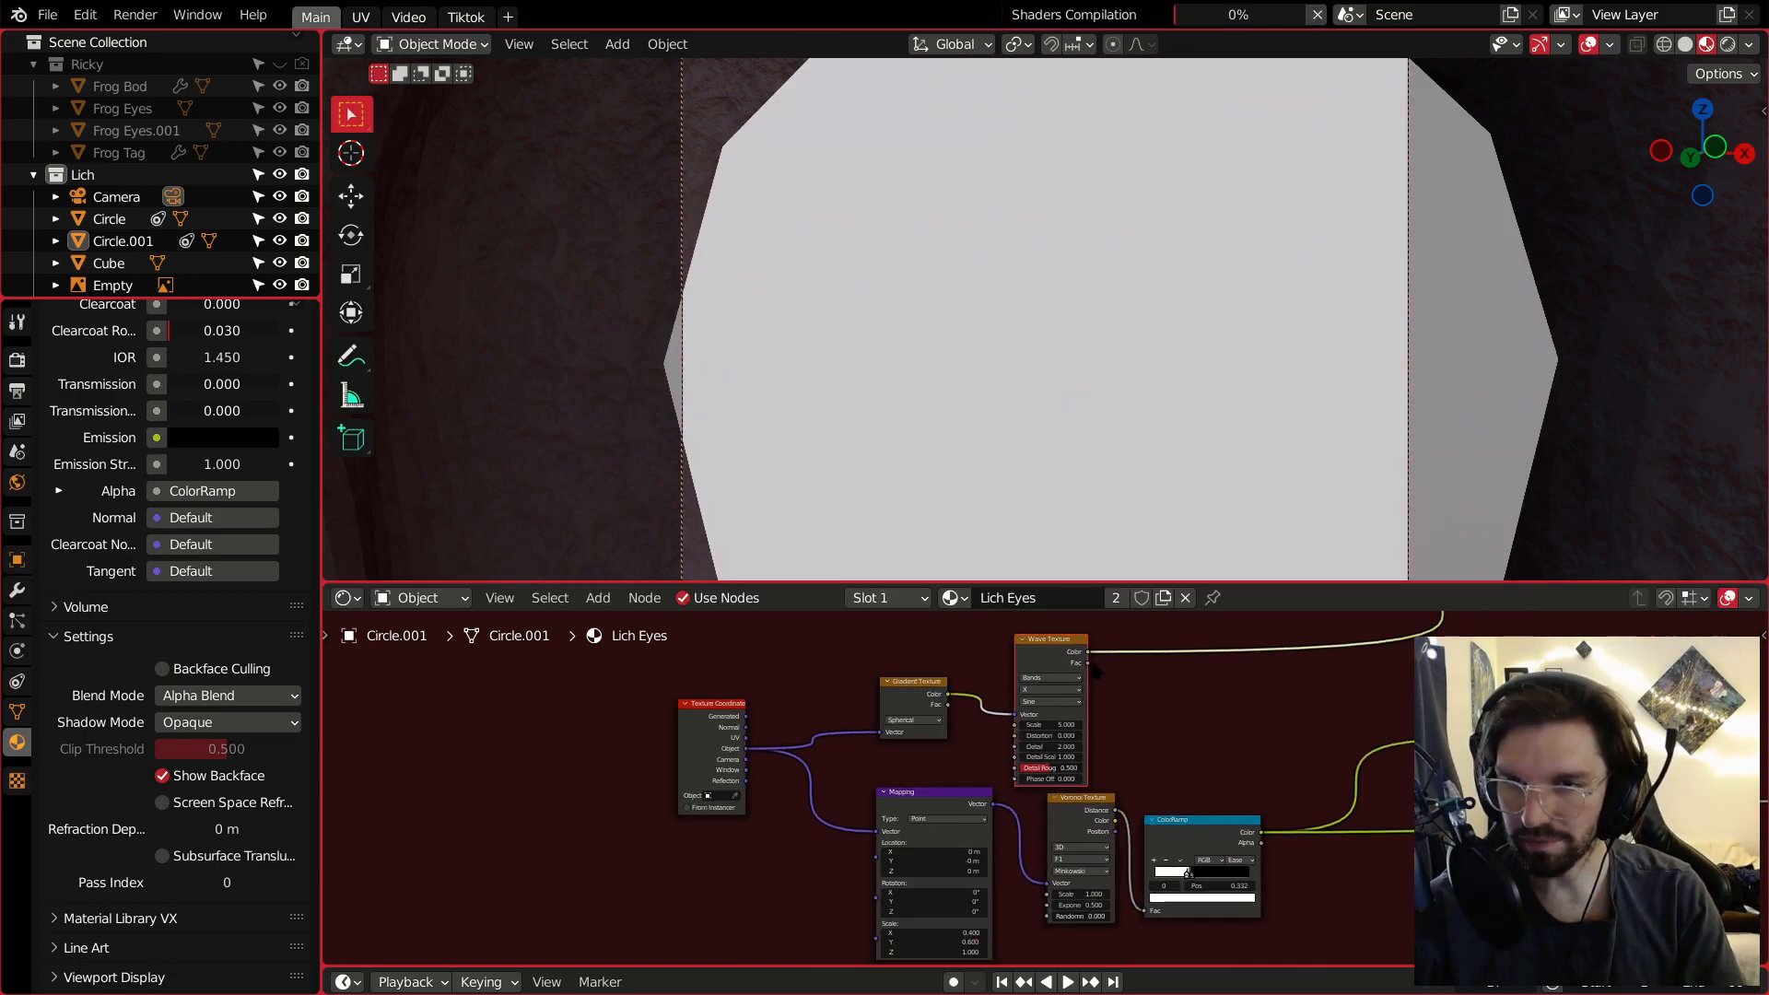
{"action": "middle_click_drag", "start_coordinate": [1079, 652], "coordinate": [1093, 780]}
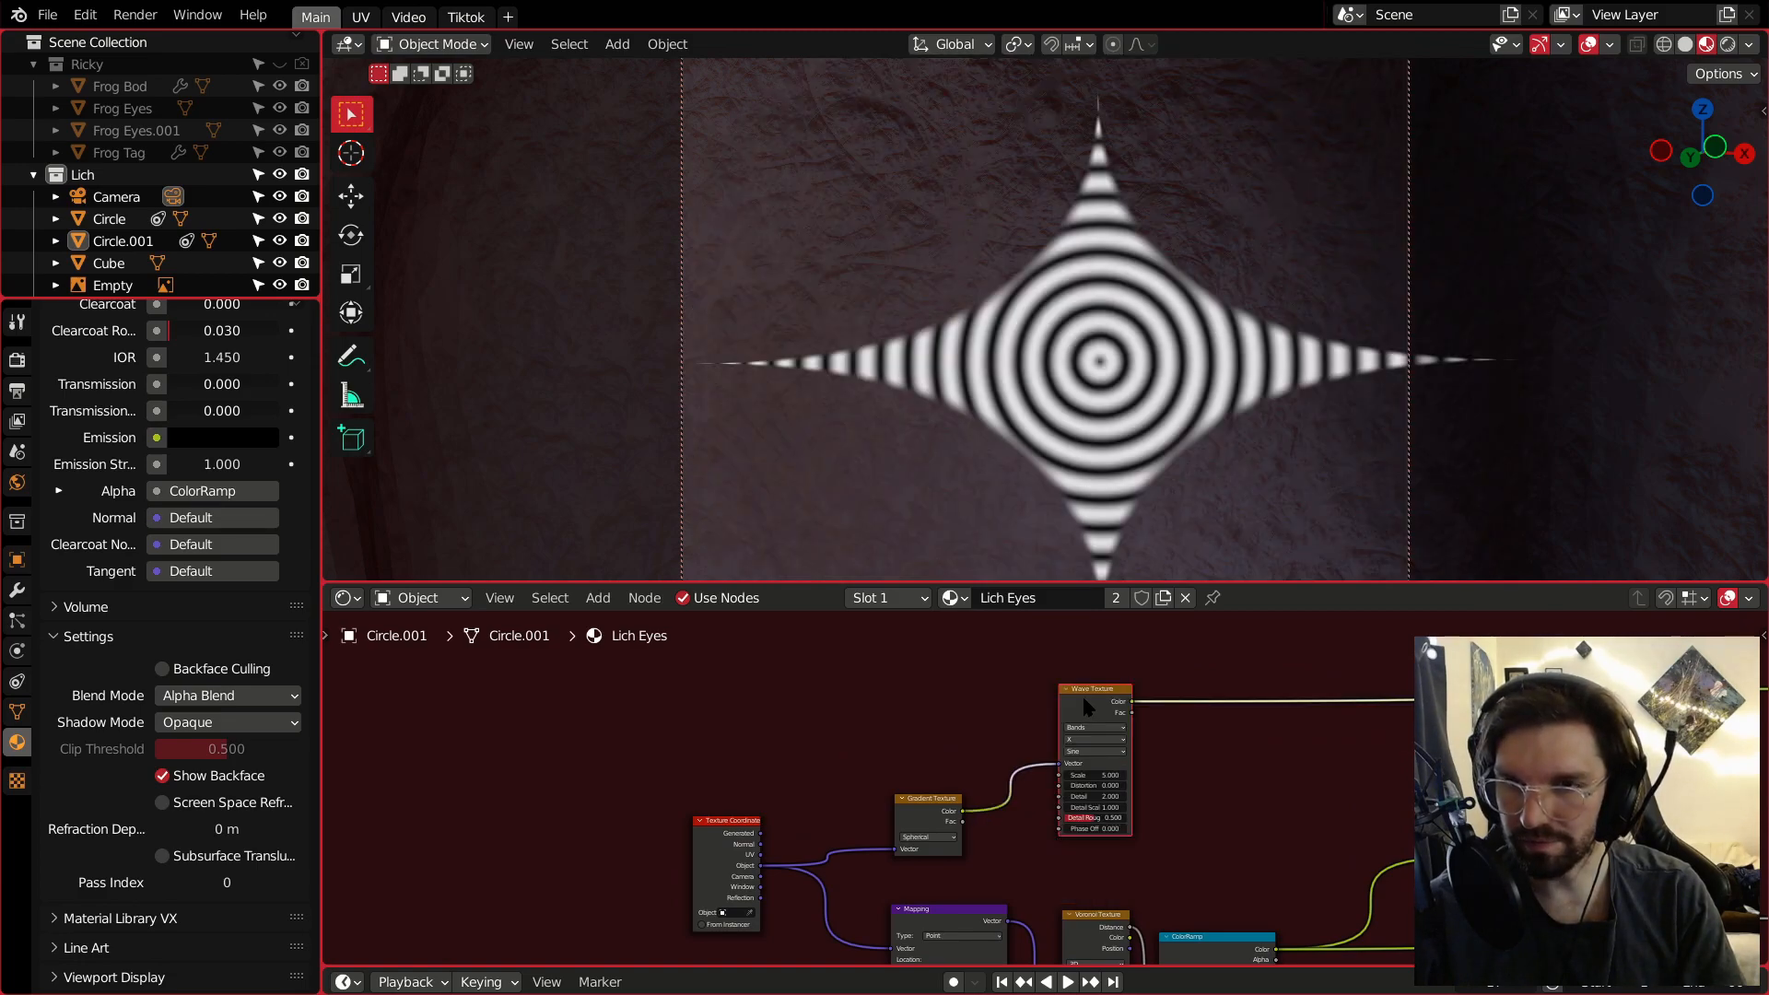
{"action": "key", "text": "g"}
{"action": "left_click", "coordinate": [1094, 739]}
Try Wave Texture Scale values of 3 and 1 for the rings in the star.
{"action": "scroll", "coordinate": [1096, 853], "scroll_direction": "up", "scroll_amount": 4}
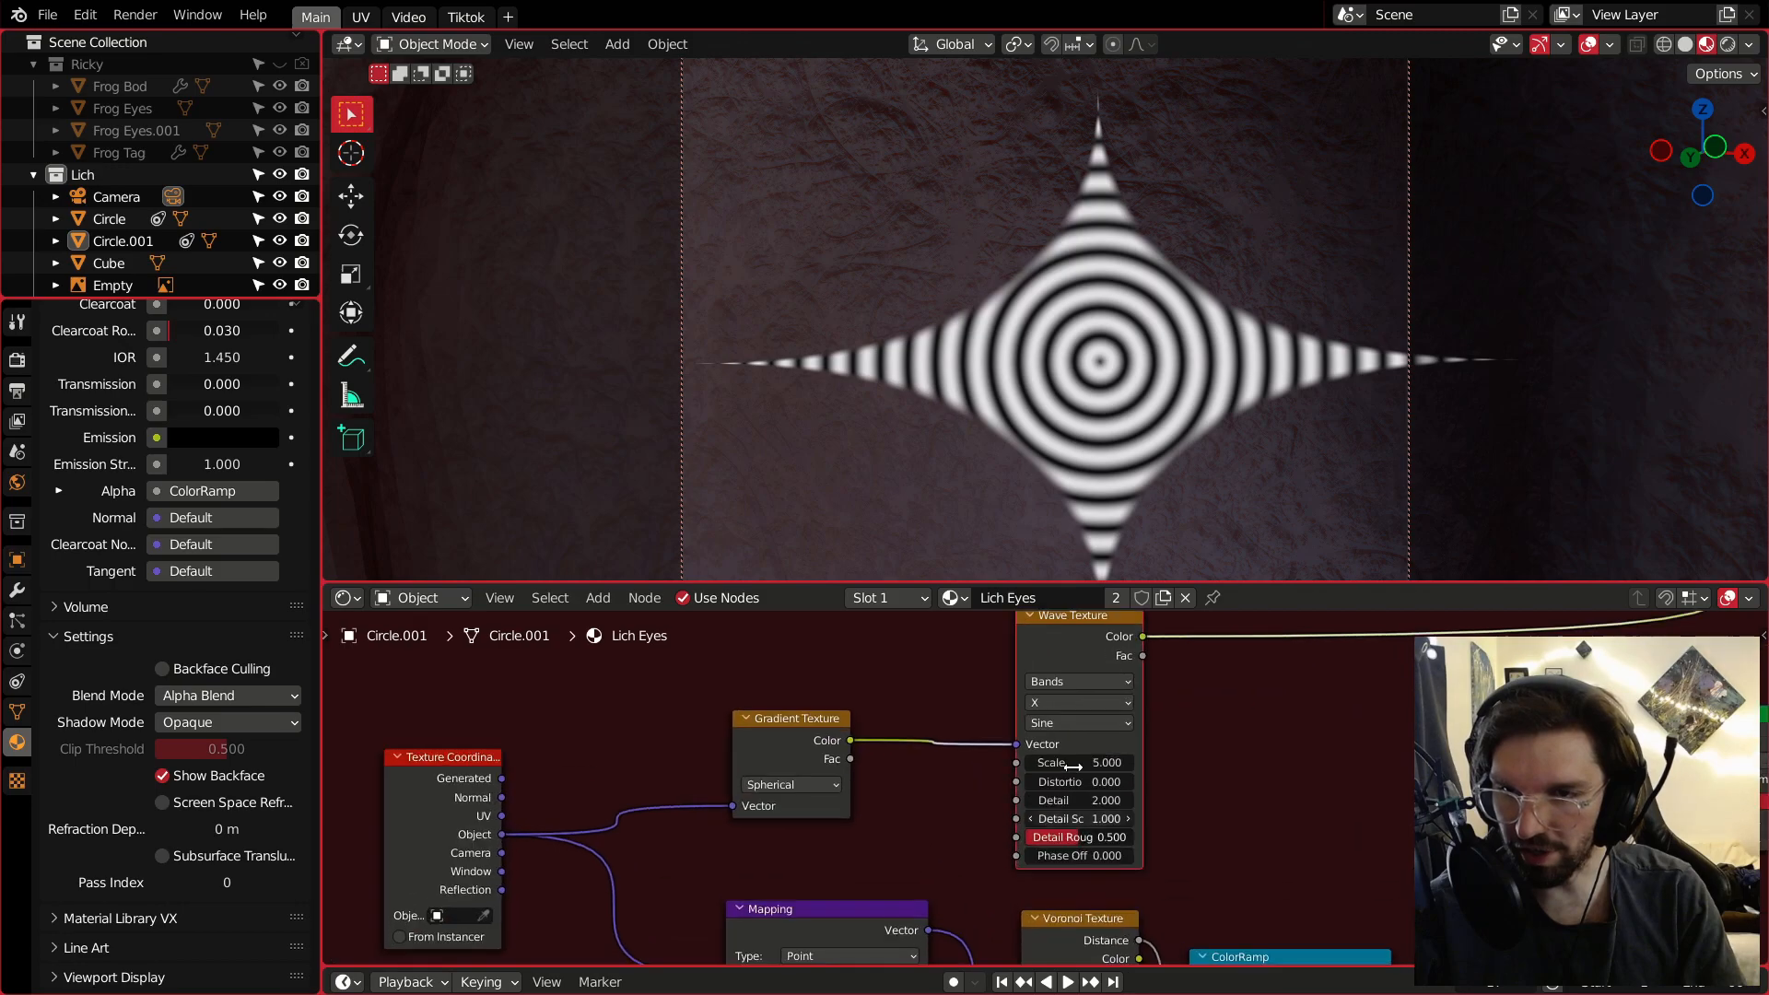
{"action": "left_click", "coordinate": [1097, 776]}
{"action": "type", "text": "3"}
{"action": "key", "text": "Return"}
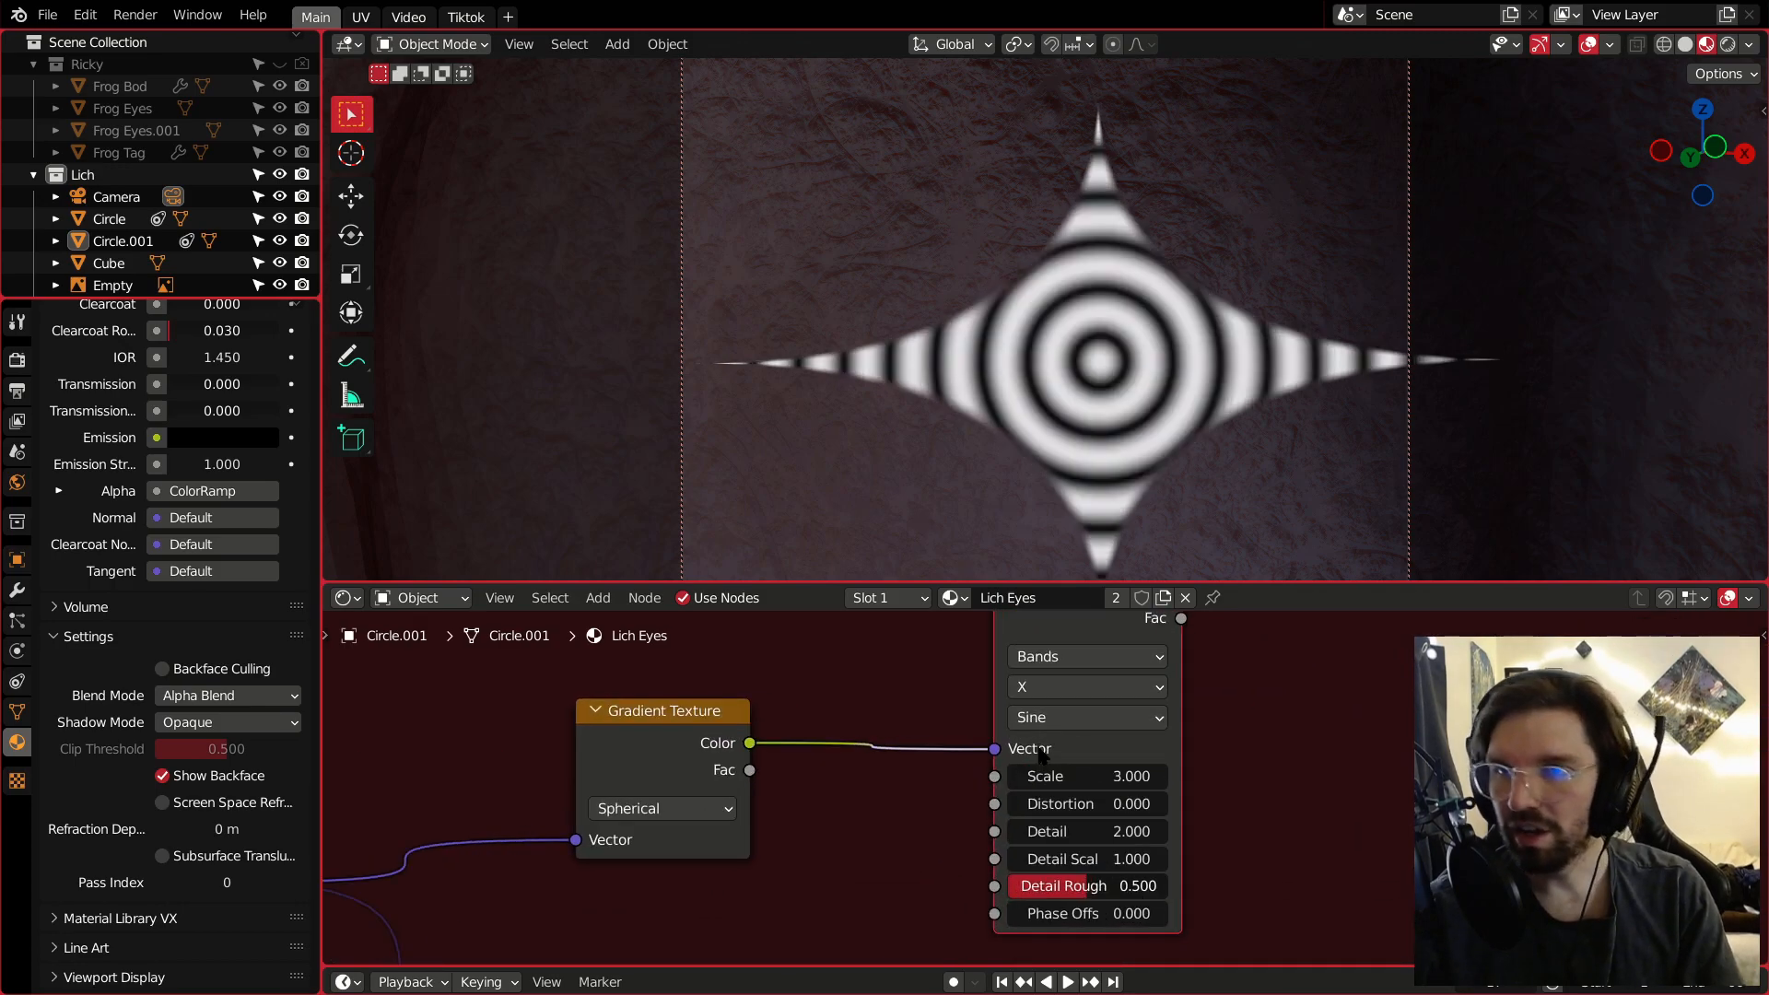
{"action": "left_click", "coordinate": [1087, 776]}
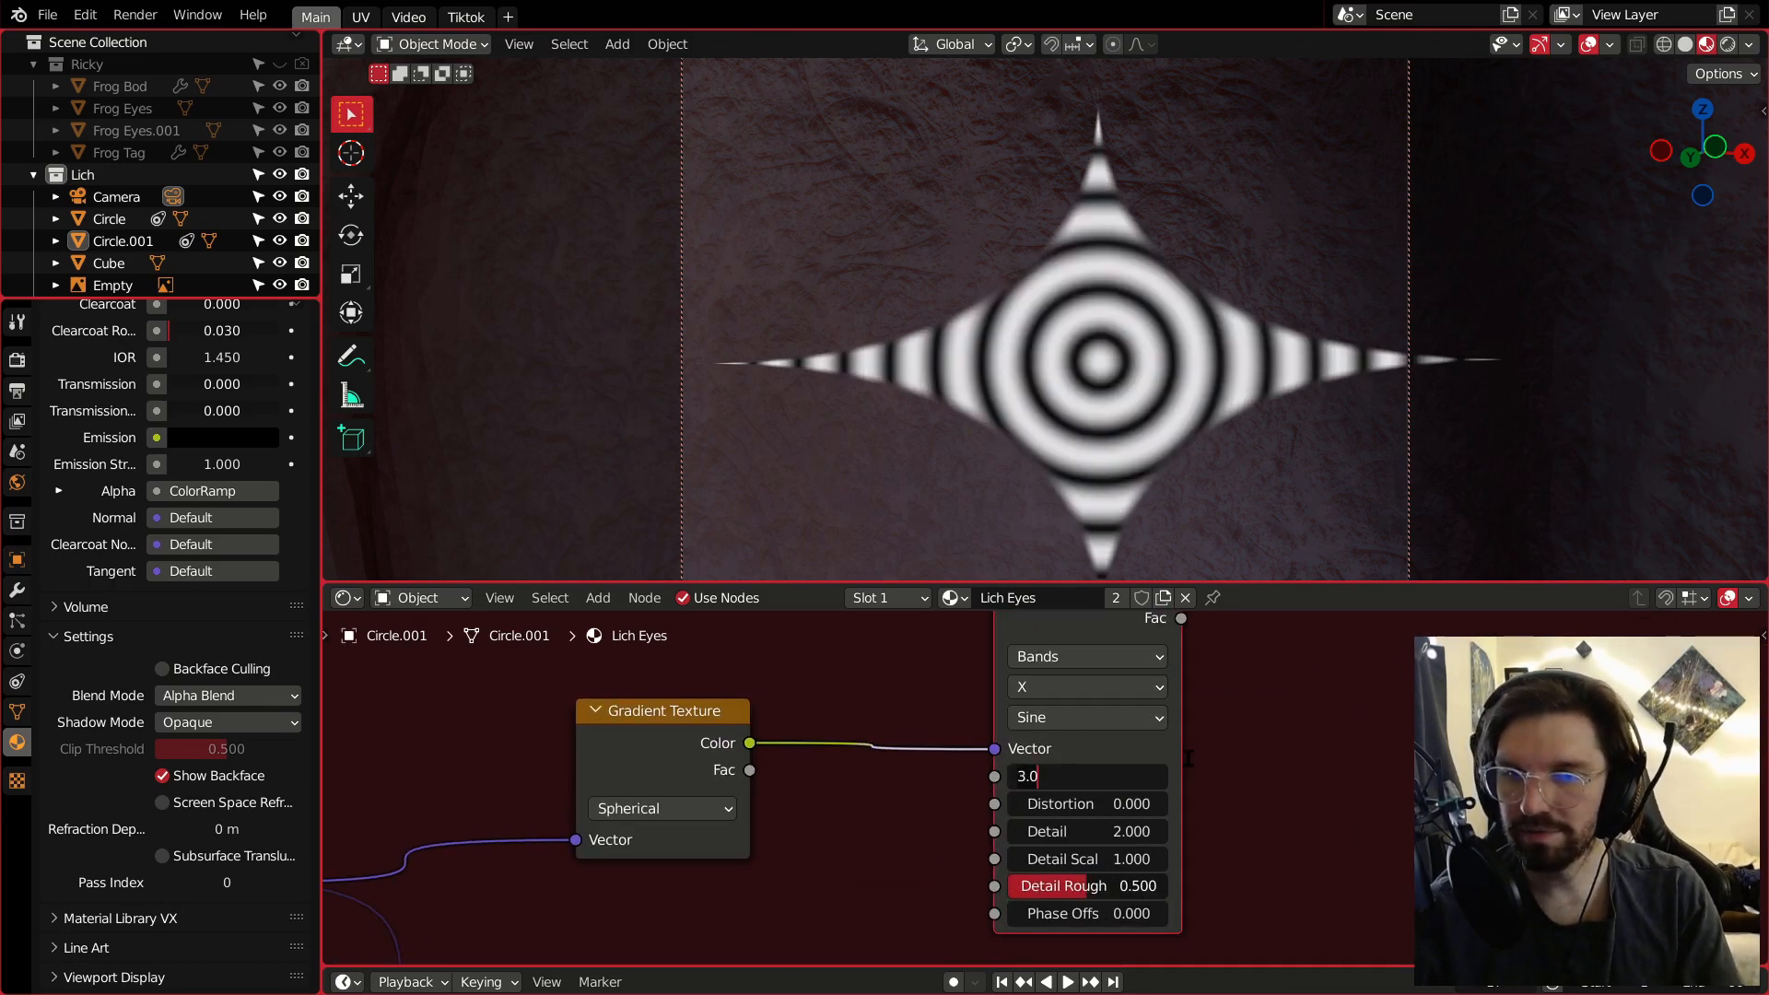
{"action": "type", "text": "1"}
{"action": "key", "text": "Return"}
Set the Wave Texture's Scale to 2.5.
{"action": "left_click", "coordinate": [1120, 776]}
{"action": "type", "text": "2.5"}
{"action": "key", "text": "Return"}
Insert a ColorRamp on the link between the Wave Texture's Color output and the Principled BSDF's Base Color.
{"action": "scroll", "coordinate": [1147, 733], "scroll_direction": "down", "scroll_amount": 3}
{"action": "middle_click_drag", "start_coordinate": [1320, 783], "coordinate": [1124, 719]}
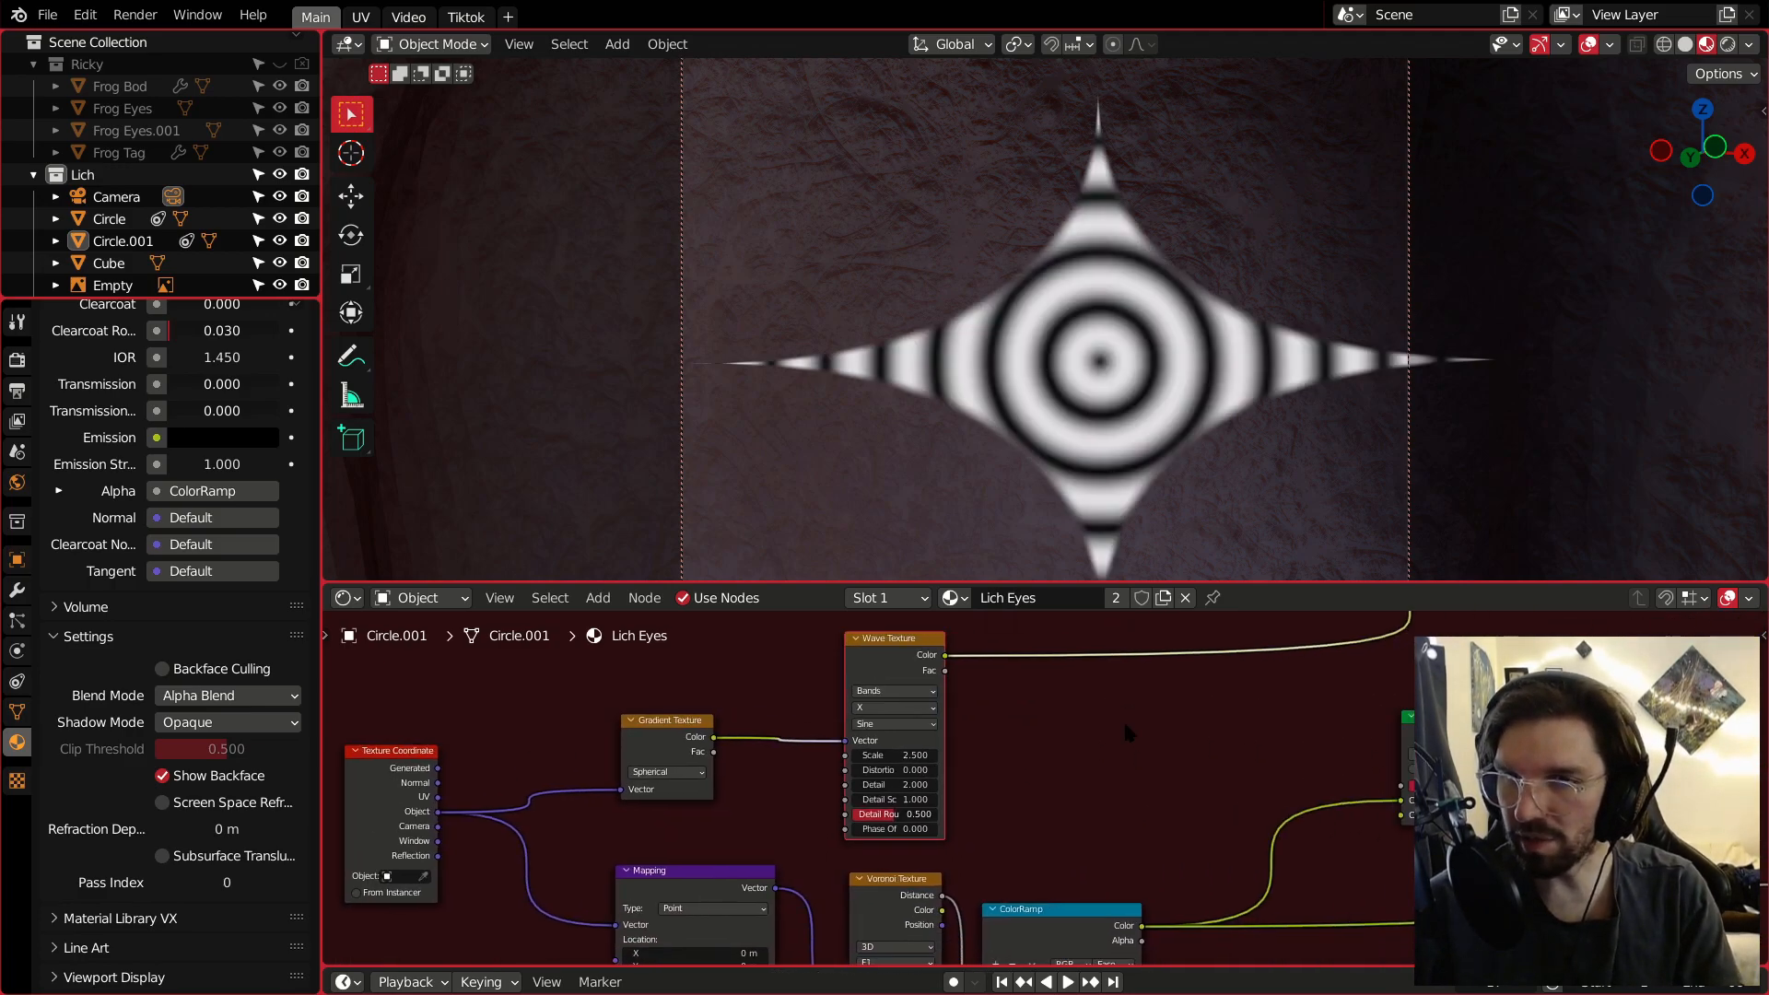
{"action": "key", "text": "shift+a"}
{"action": "mouse_move", "coordinate": [1126, 728]}
{"action": "mouse_move", "coordinate": [1124, 791]}
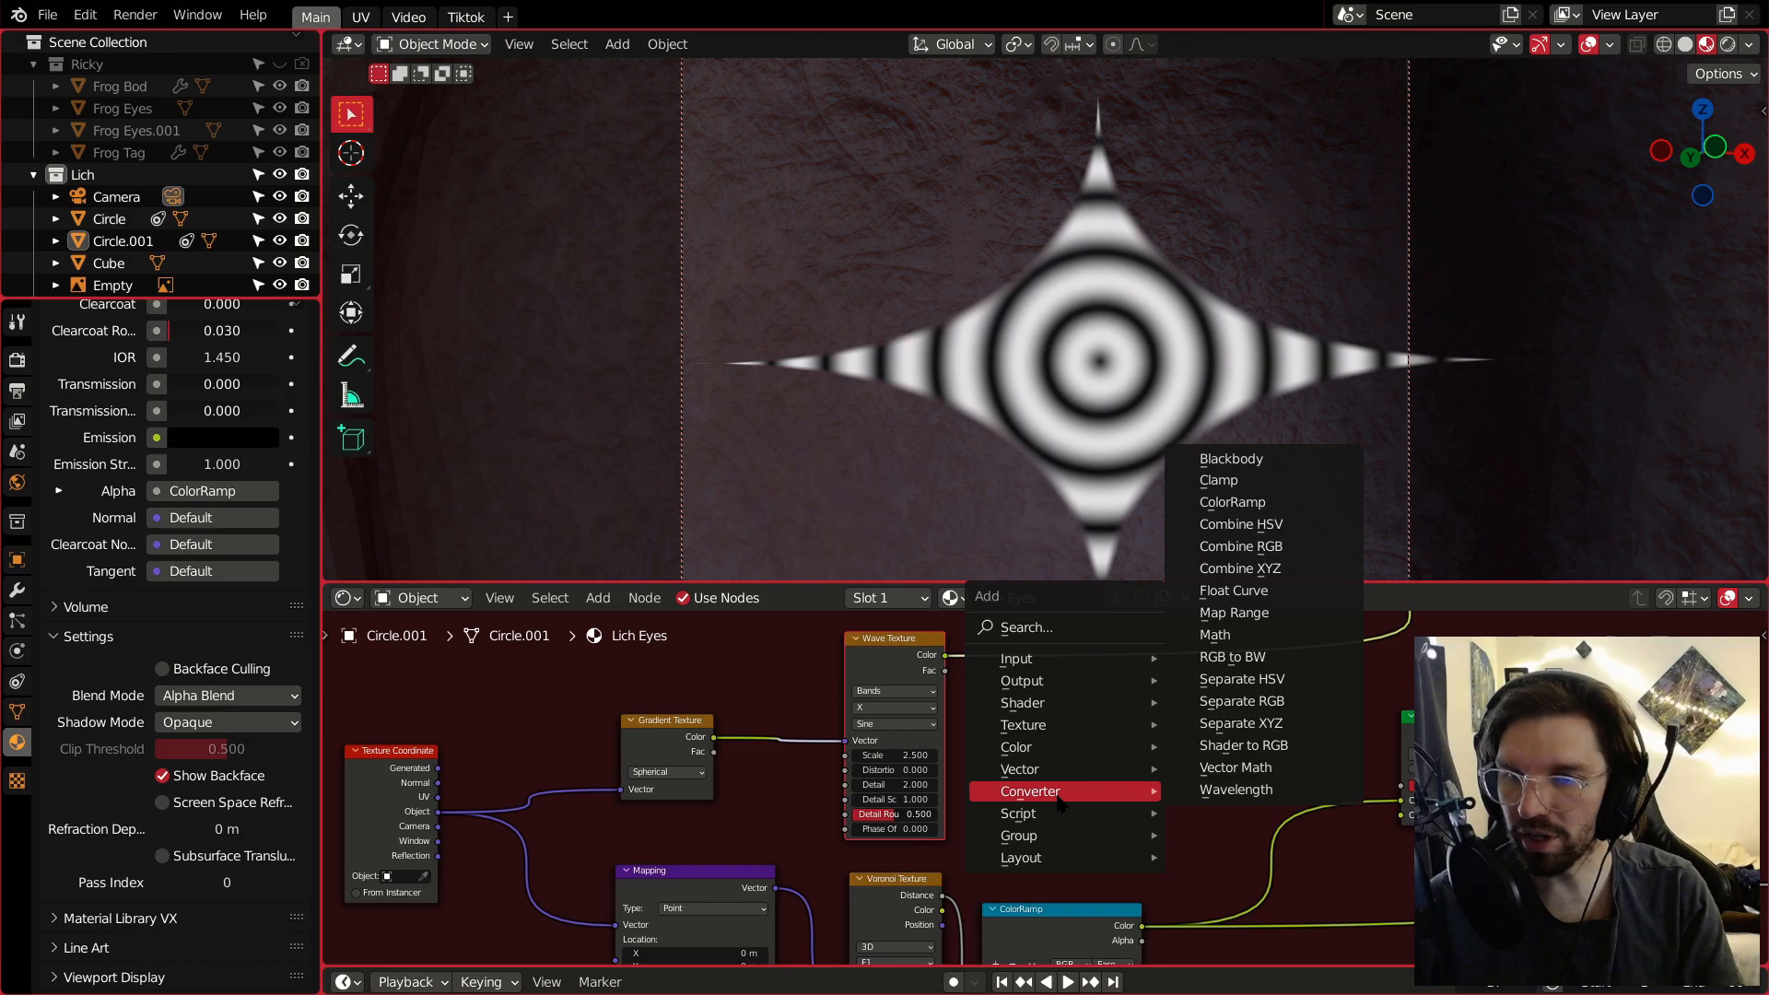
{"action": "left_click", "coordinate": [1233, 502]}
{"action": "left_click", "coordinate": [1062, 647]}
{"action": "left_click_drag", "start_coordinate": [1061, 647], "coordinate": [1054, 675]}
{"action": "middle_click_drag", "start_coordinate": [1063, 693], "coordinate": [955, 689]}
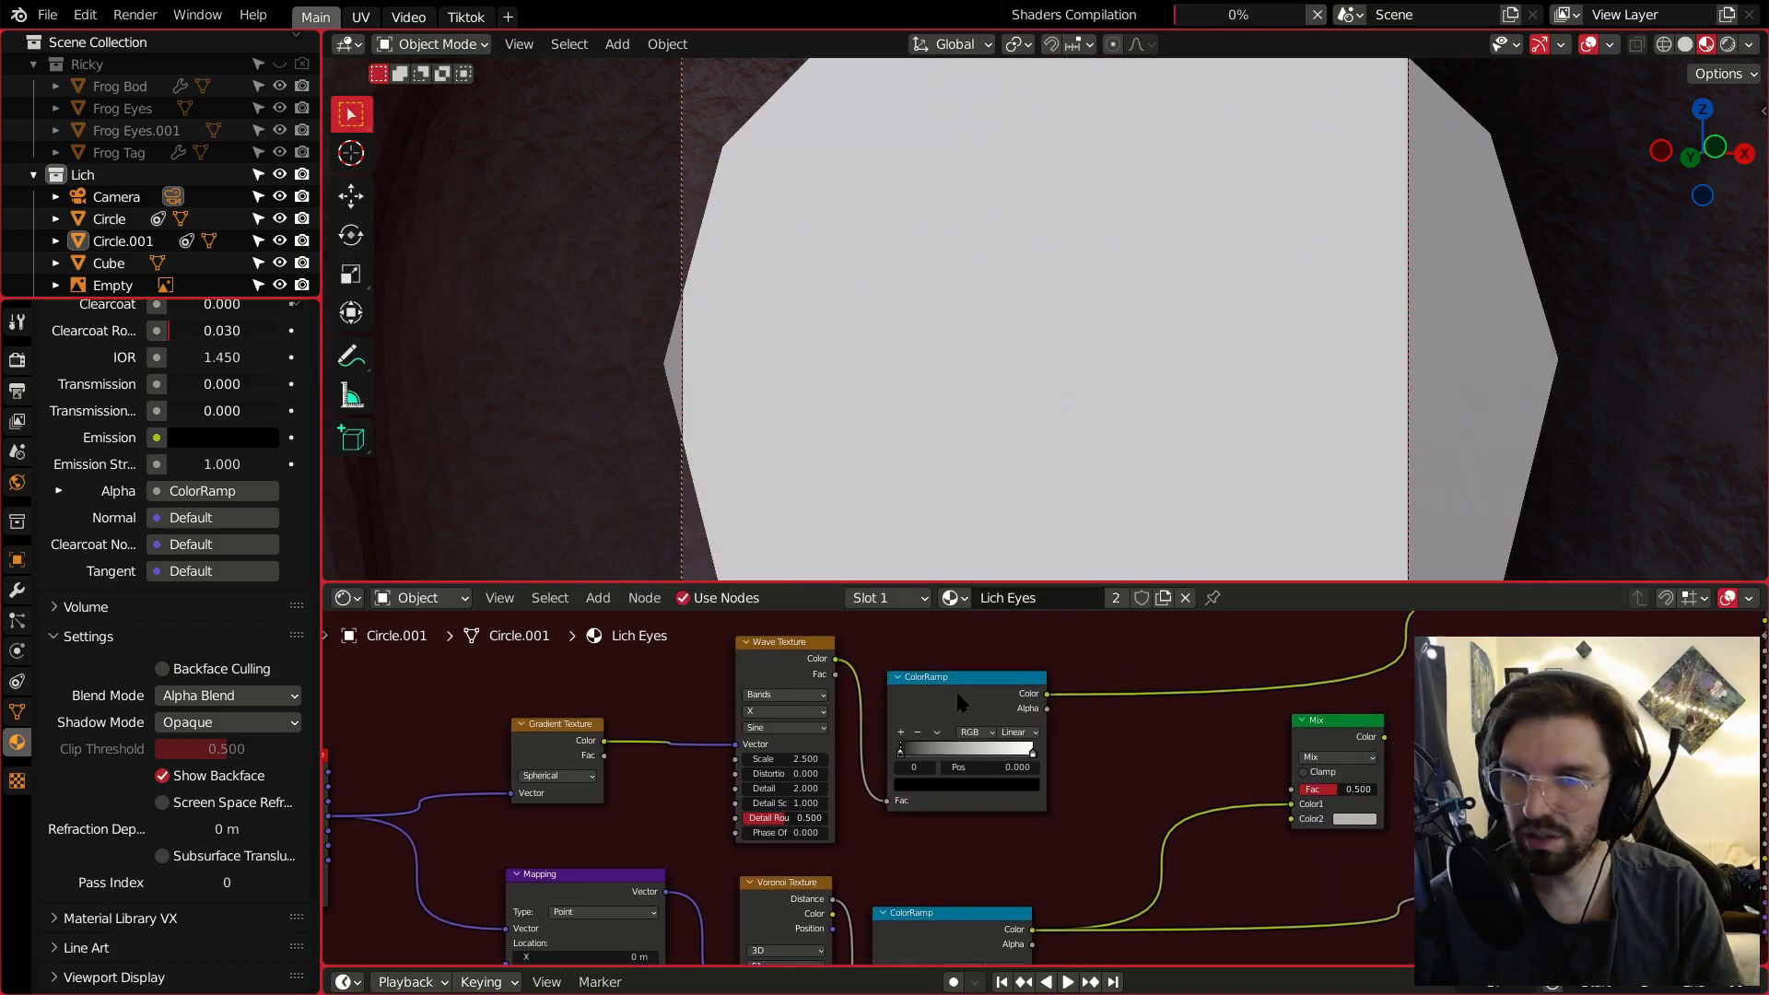
Set the wave rings' ColorRamp to Ease interpolation and its black stop to position 0.3.
{"action": "scroll", "coordinate": [916, 771], "scroll_direction": "up", "scroll_amount": 4}
{"action": "left_click", "coordinate": [1154, 676]}
{"action": "left_click", "coordinate": [1158, 713]}
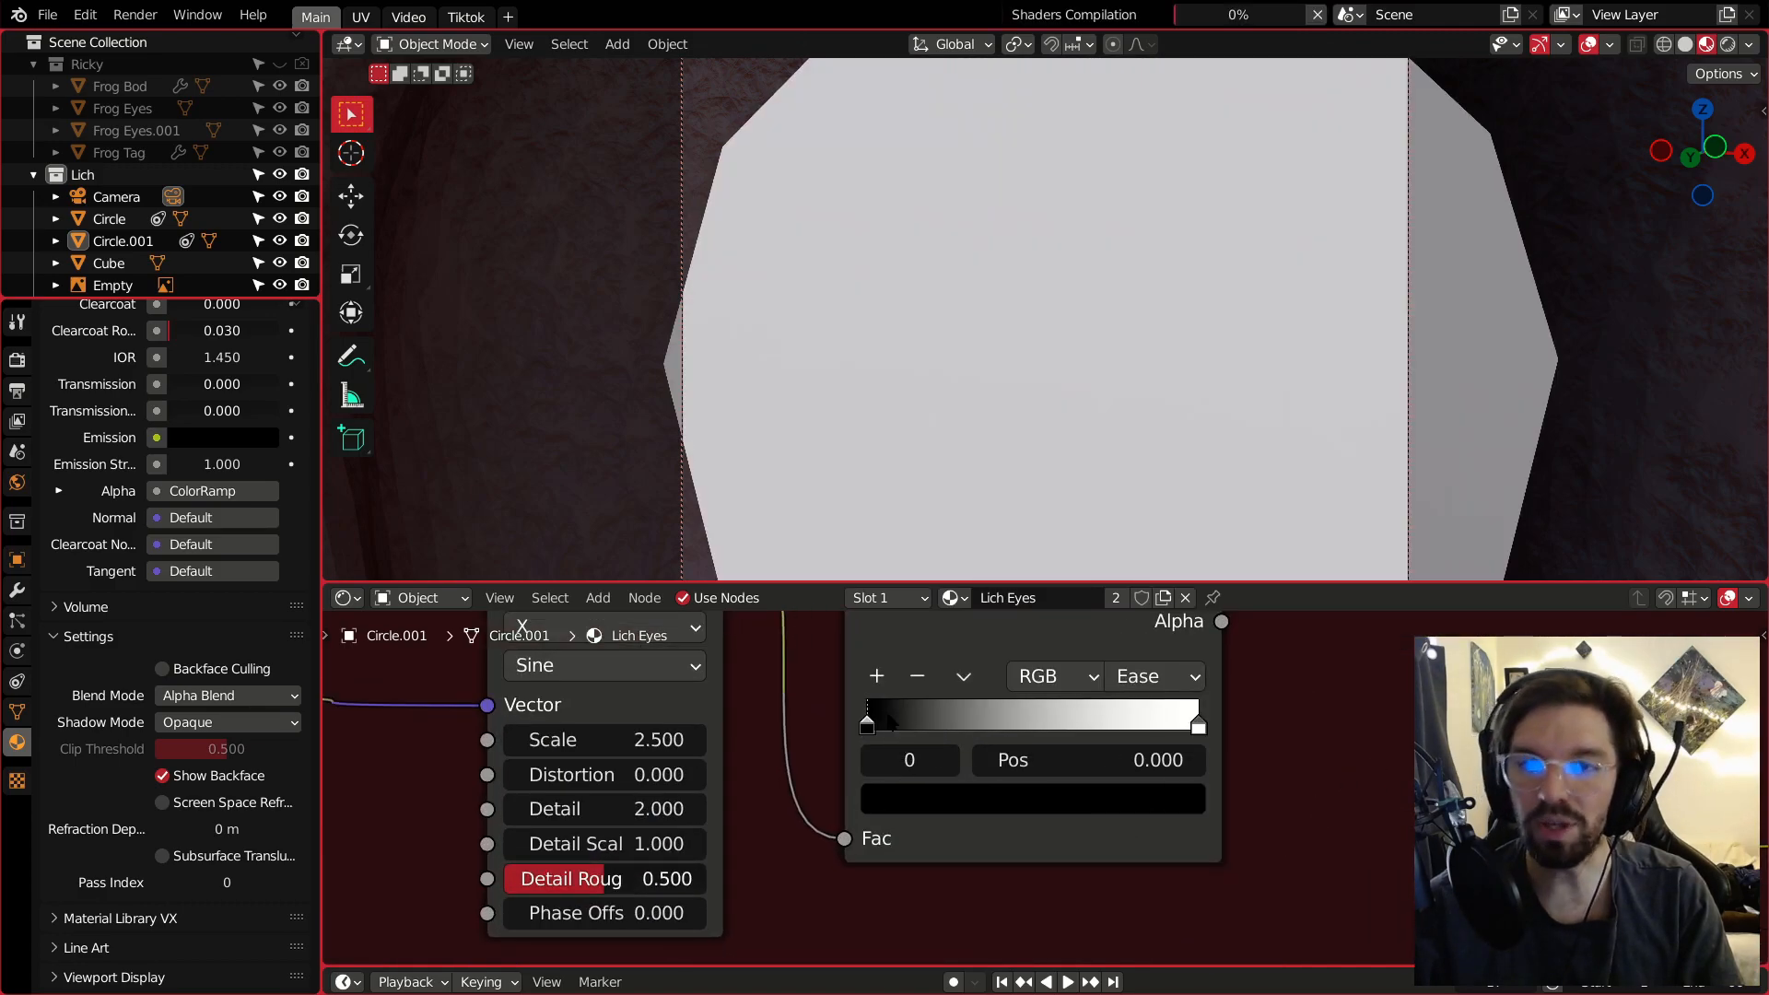
{"action": "left_click", "coordinate": [1096, 769]}
{"action": "type", "text": "."}
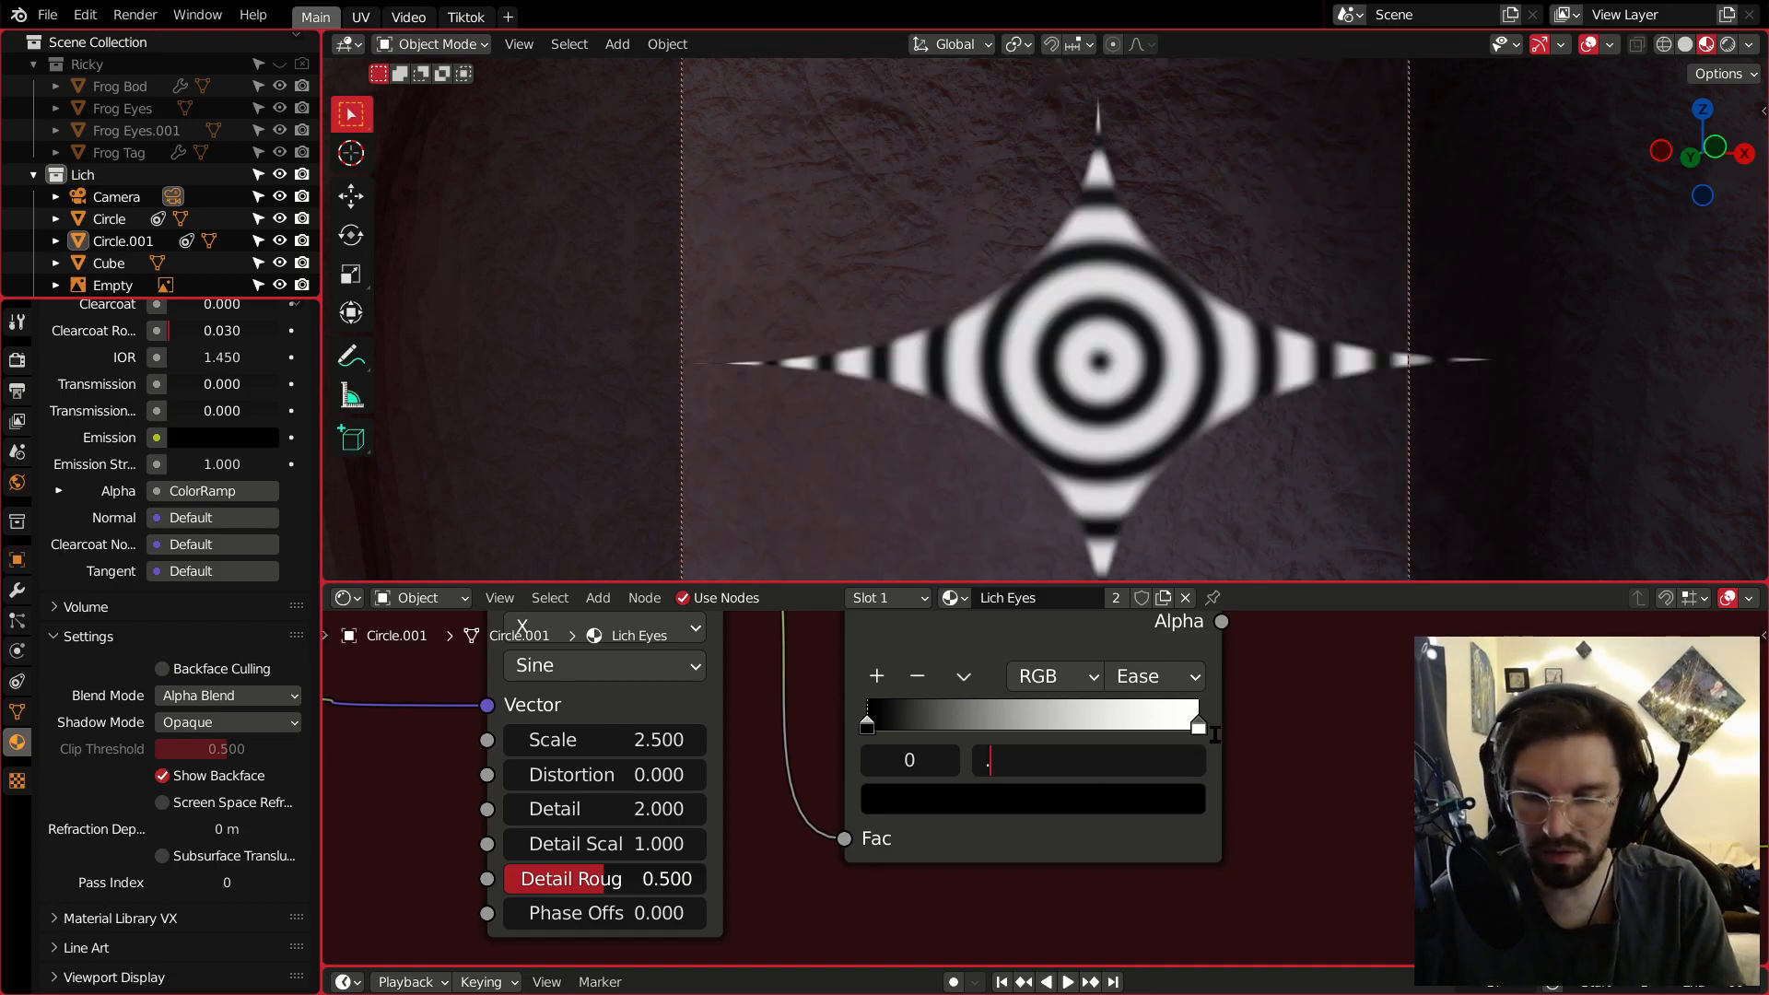
{"action": "key", "text": "Return"}
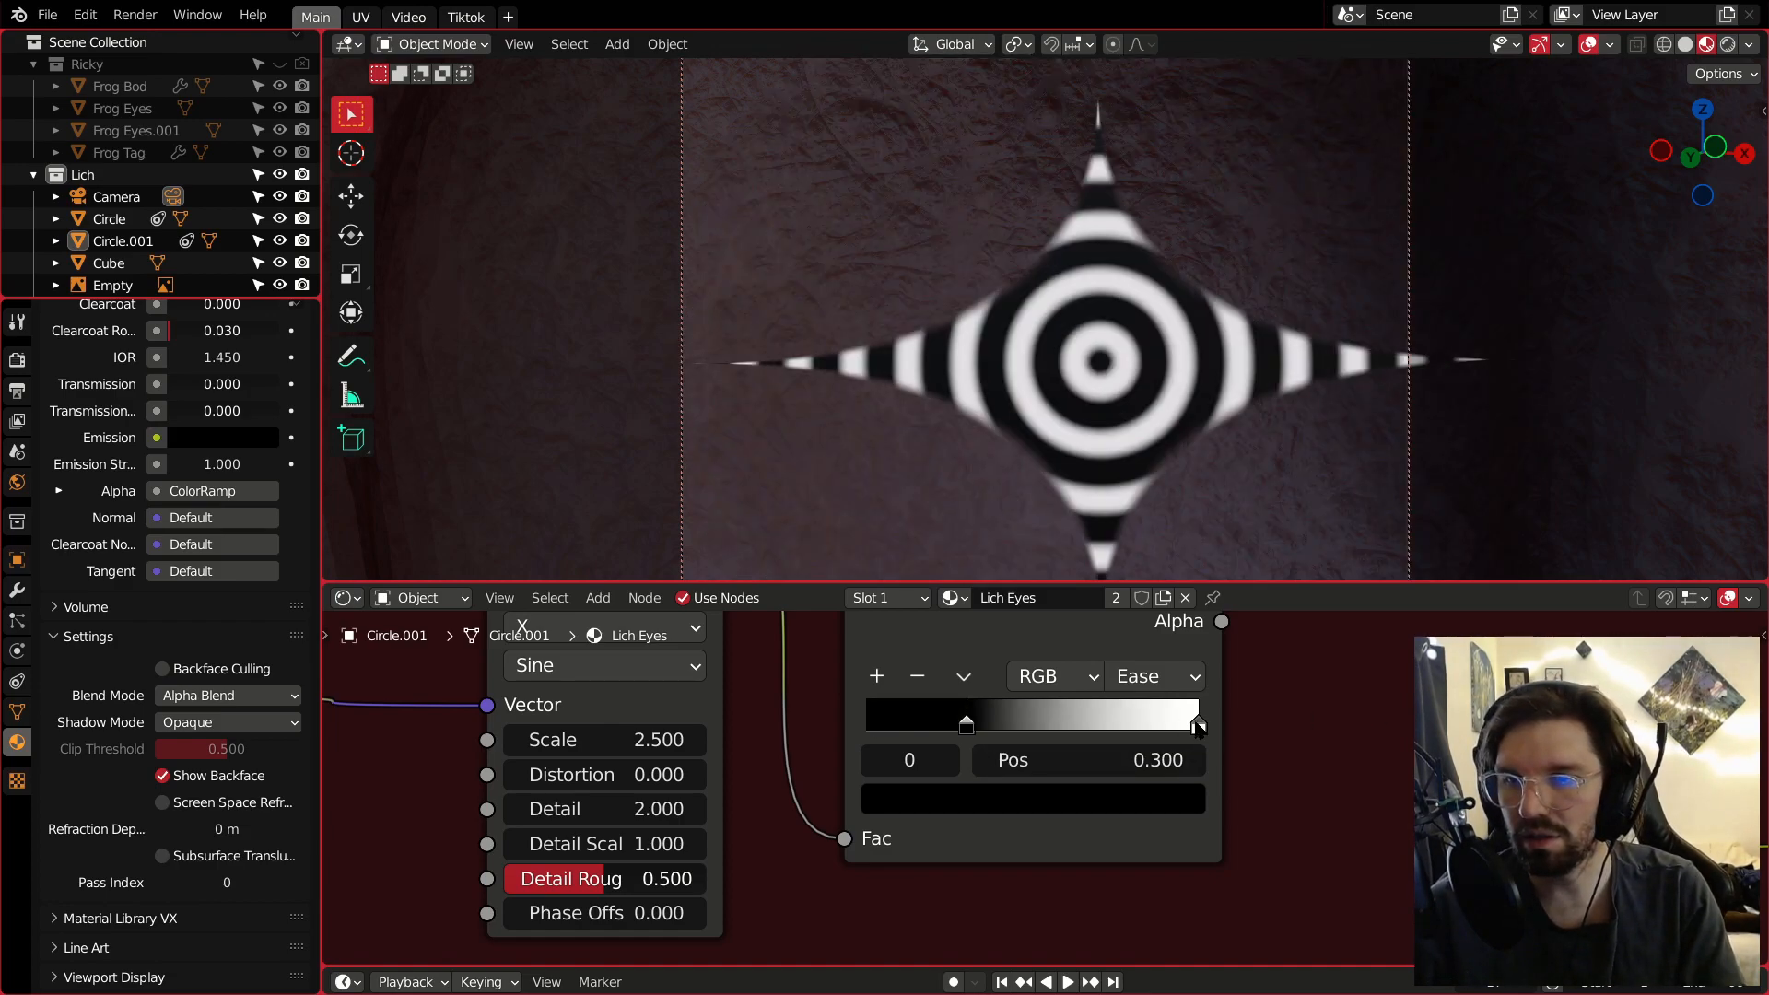
Set the white stop of the wave rings' ColorRamp to position 0.7.
{"action": "left_click", "coordinate": [1198, 727]}
{"action": "left_click", "coordinate": [1149, 760]}
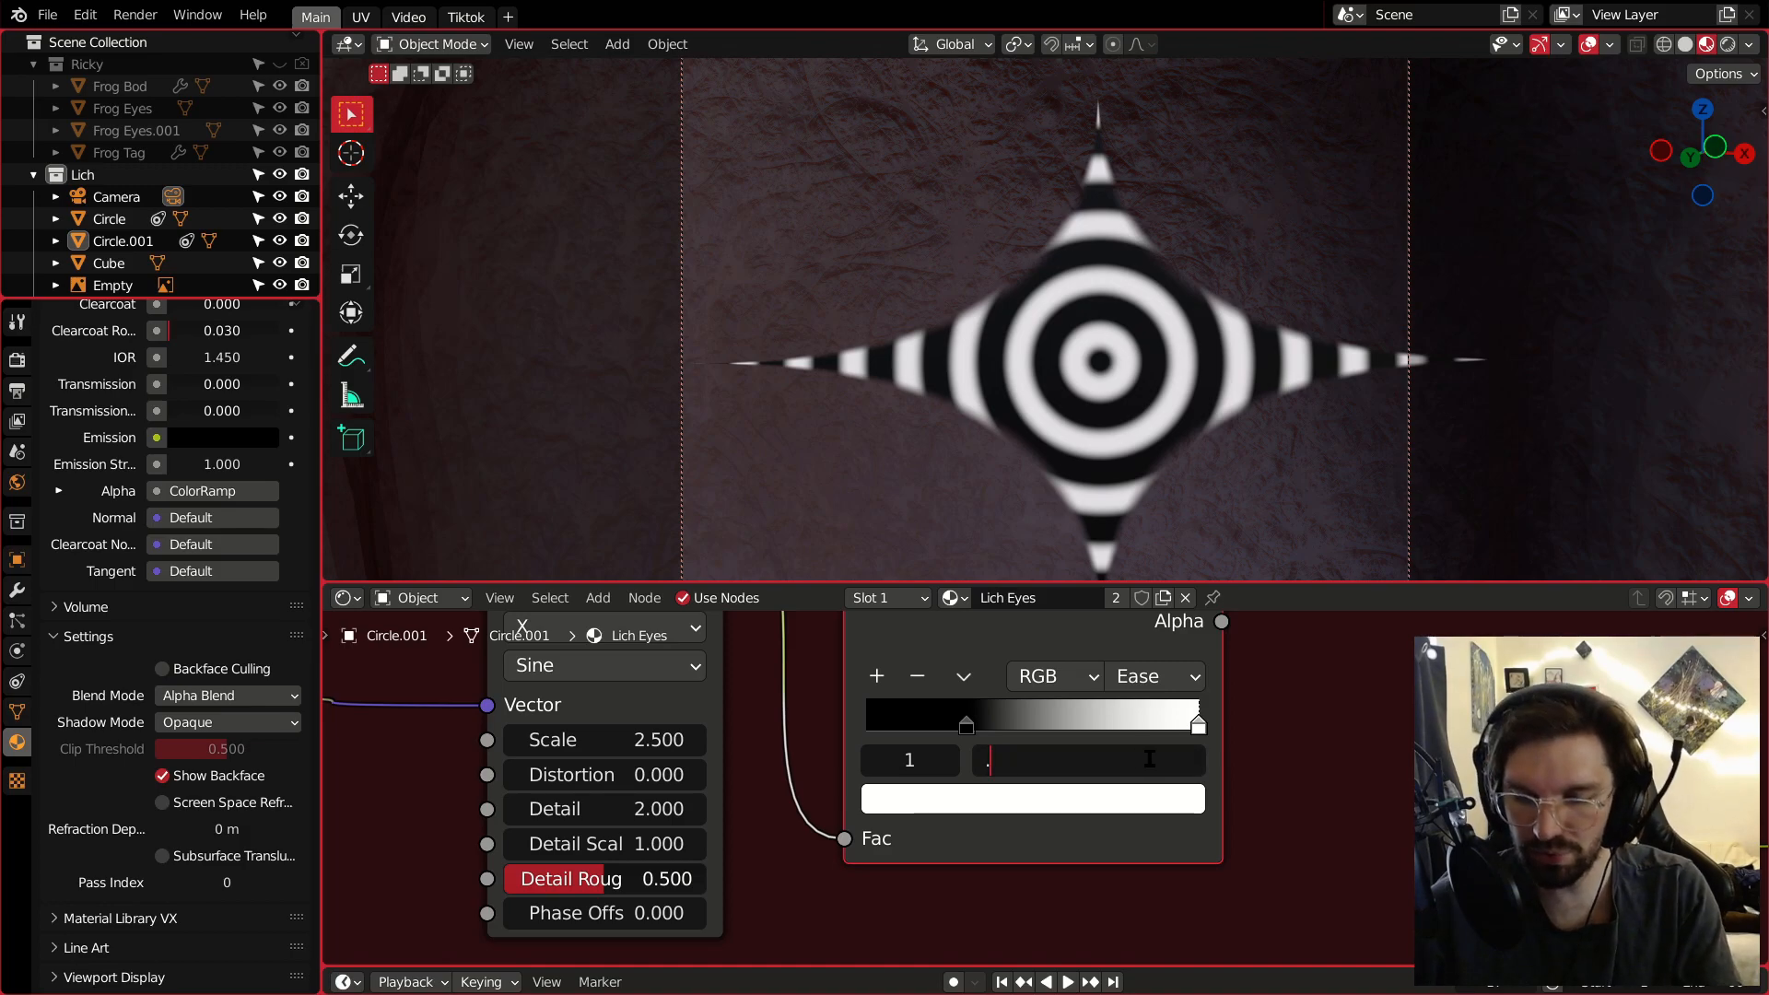
{"action": "type", "text": ".7"}
{"action": "key", "text": "Return"}
{"action": "scroll", "coordinate": [1058, 399], "scroll_direction": "down", "scroll_amount": 5}
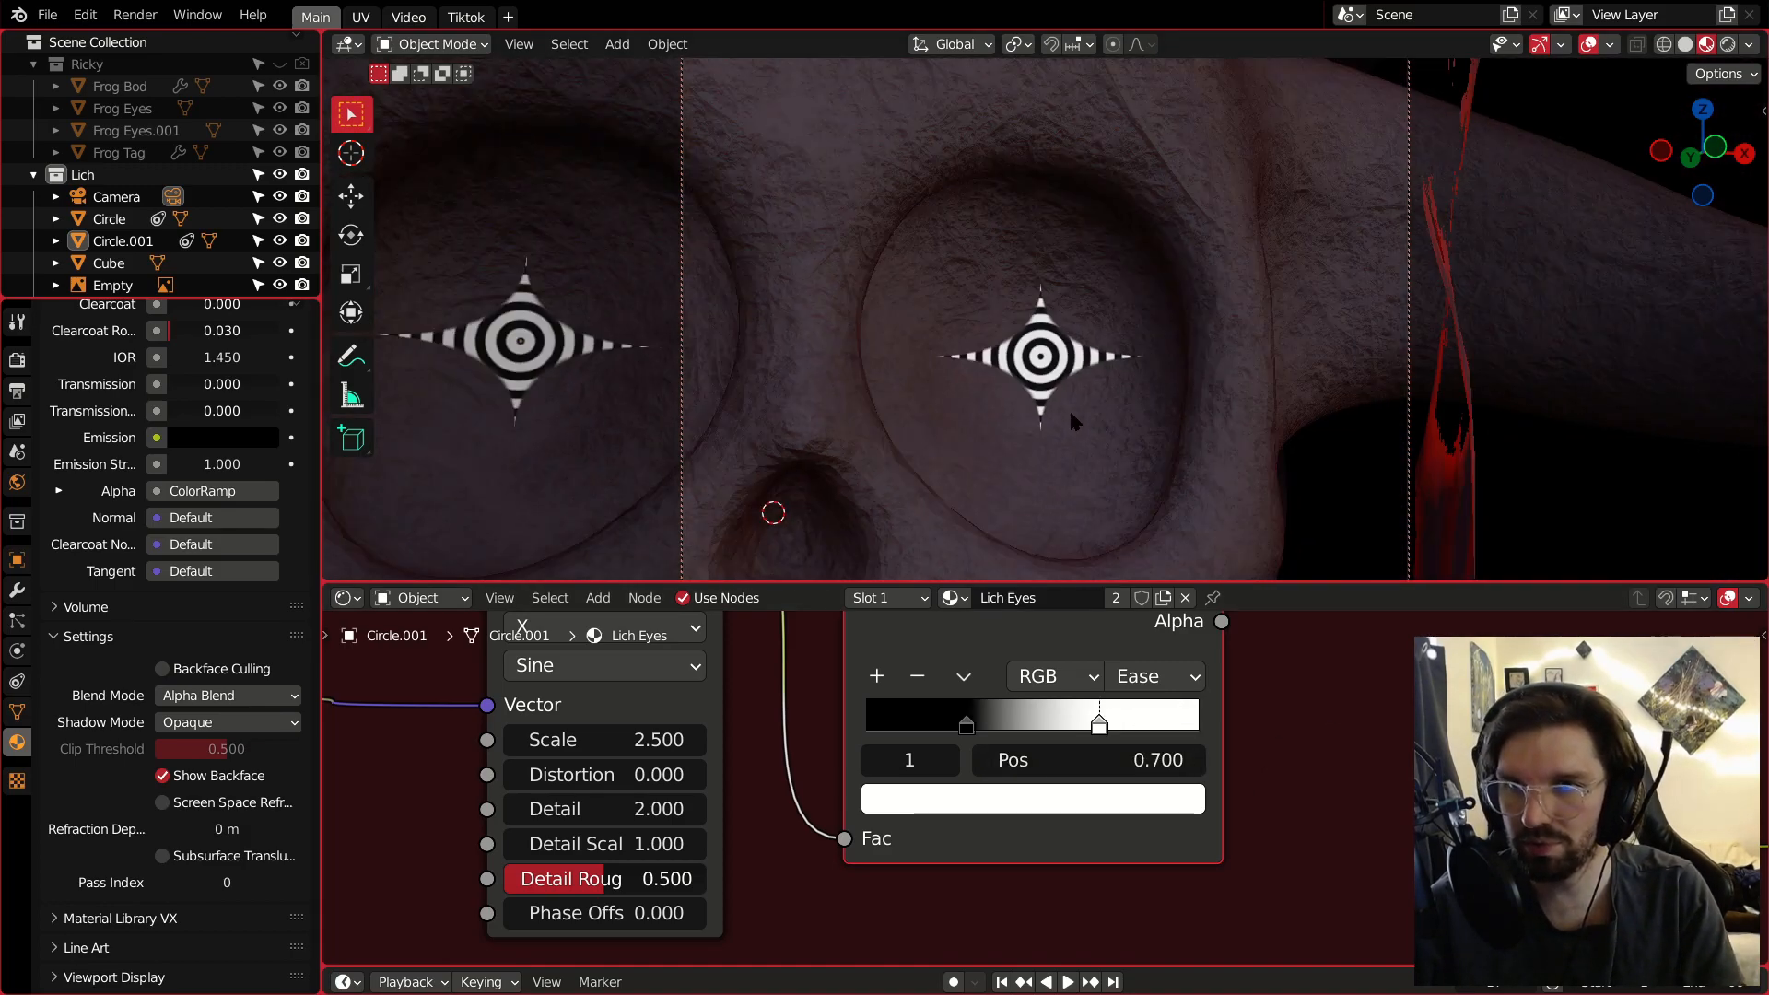
{"action": "scroll", "coordinate": [1014, 405], "scroll_direction": "up", "scroll_amount": 5}
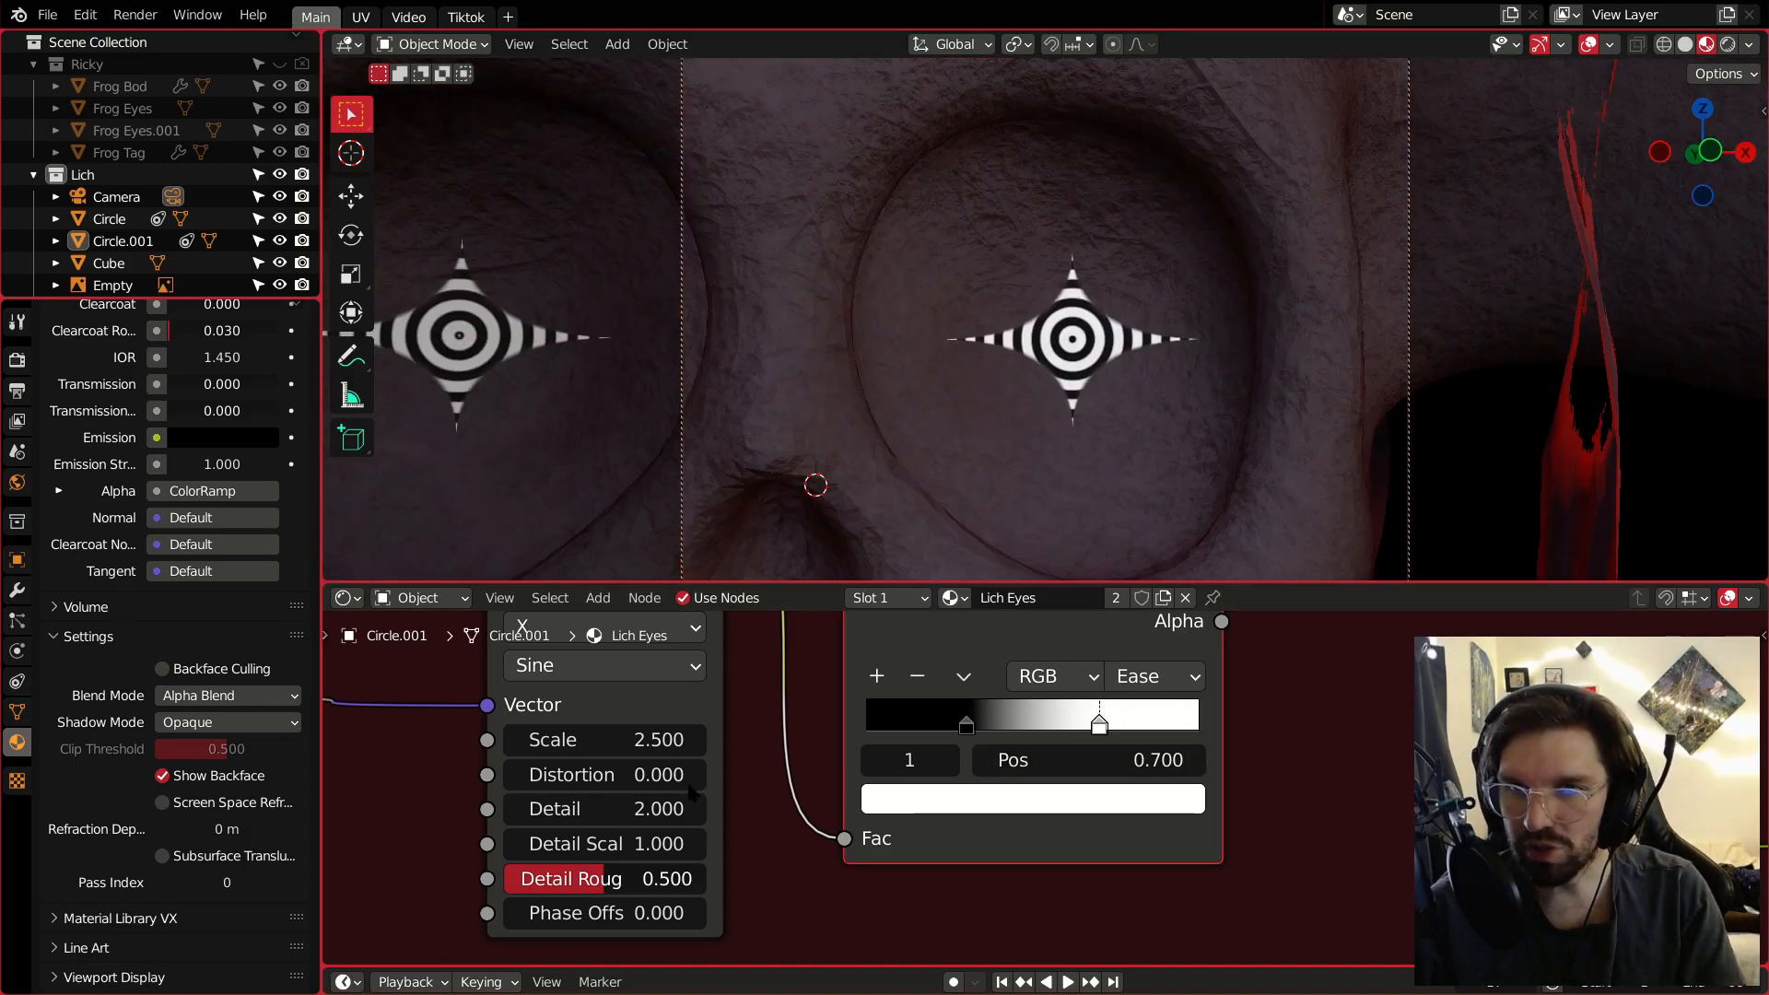
Set the Wave Texture's Scale to 1.5.
{"action": "middle_click_drag", "start_coordinate": [647, 741], "coordinate": [848, 777]}
{"action": "left_click", "coordinate": [791, 772]}
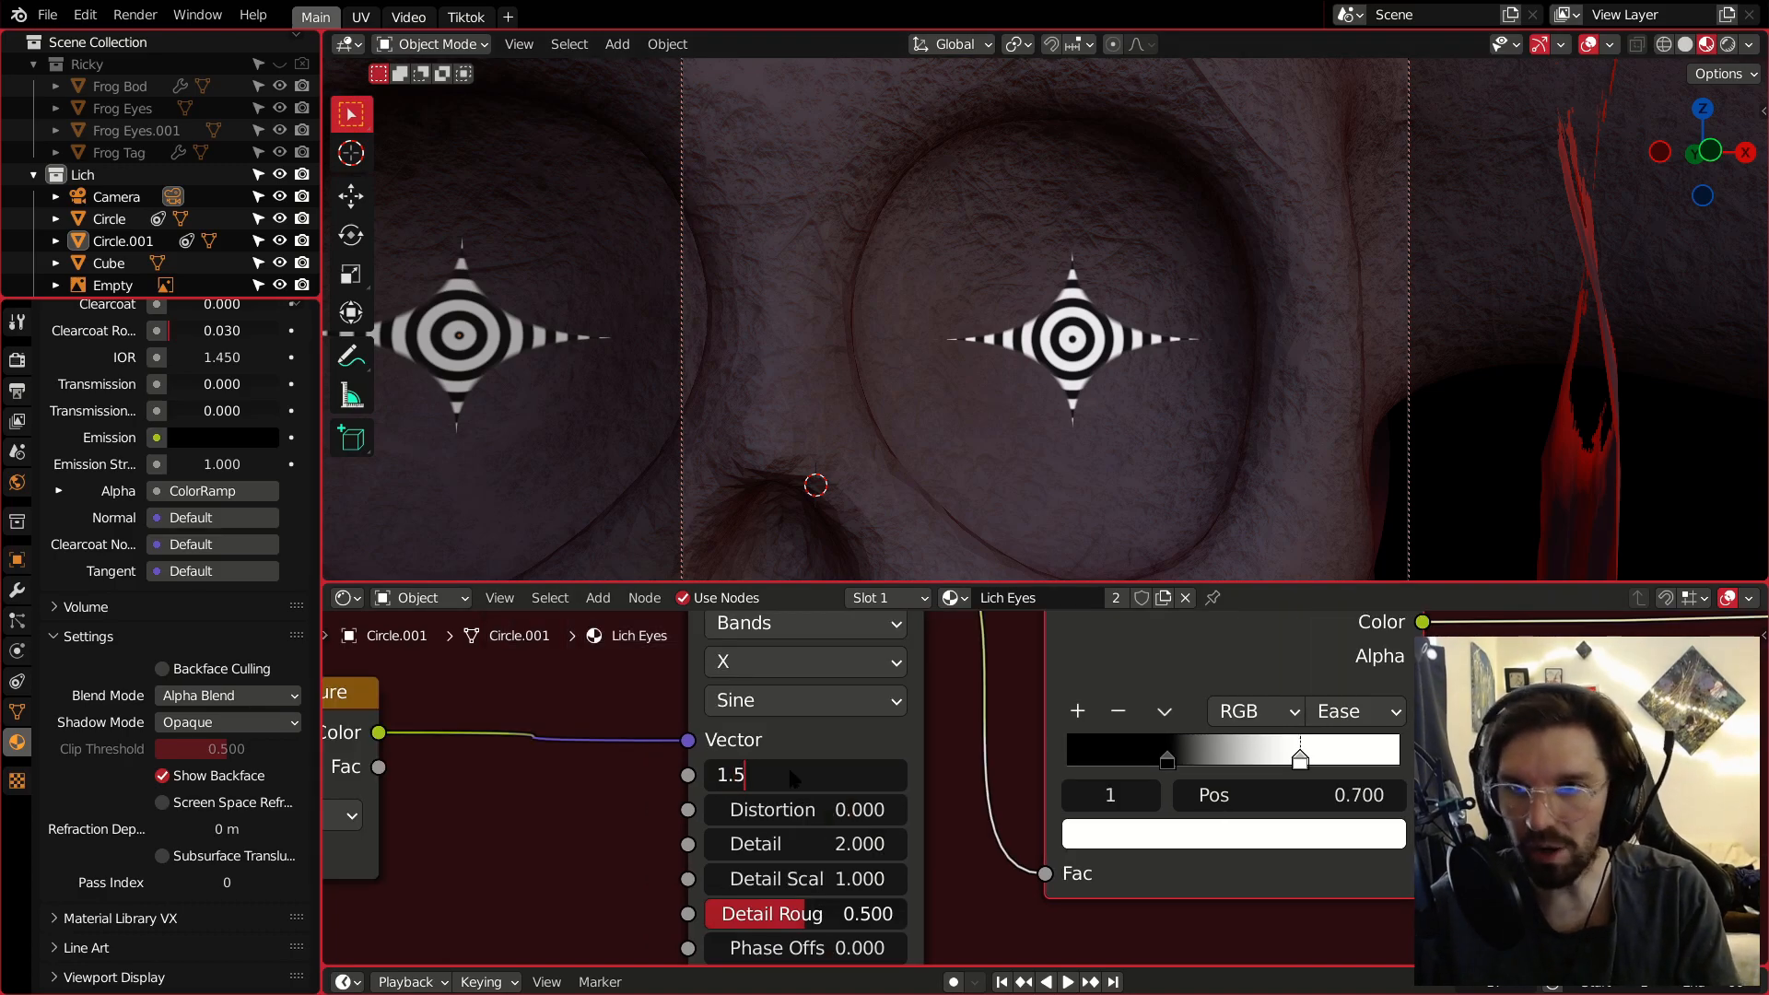
{"action": "key", "text": "Return"}
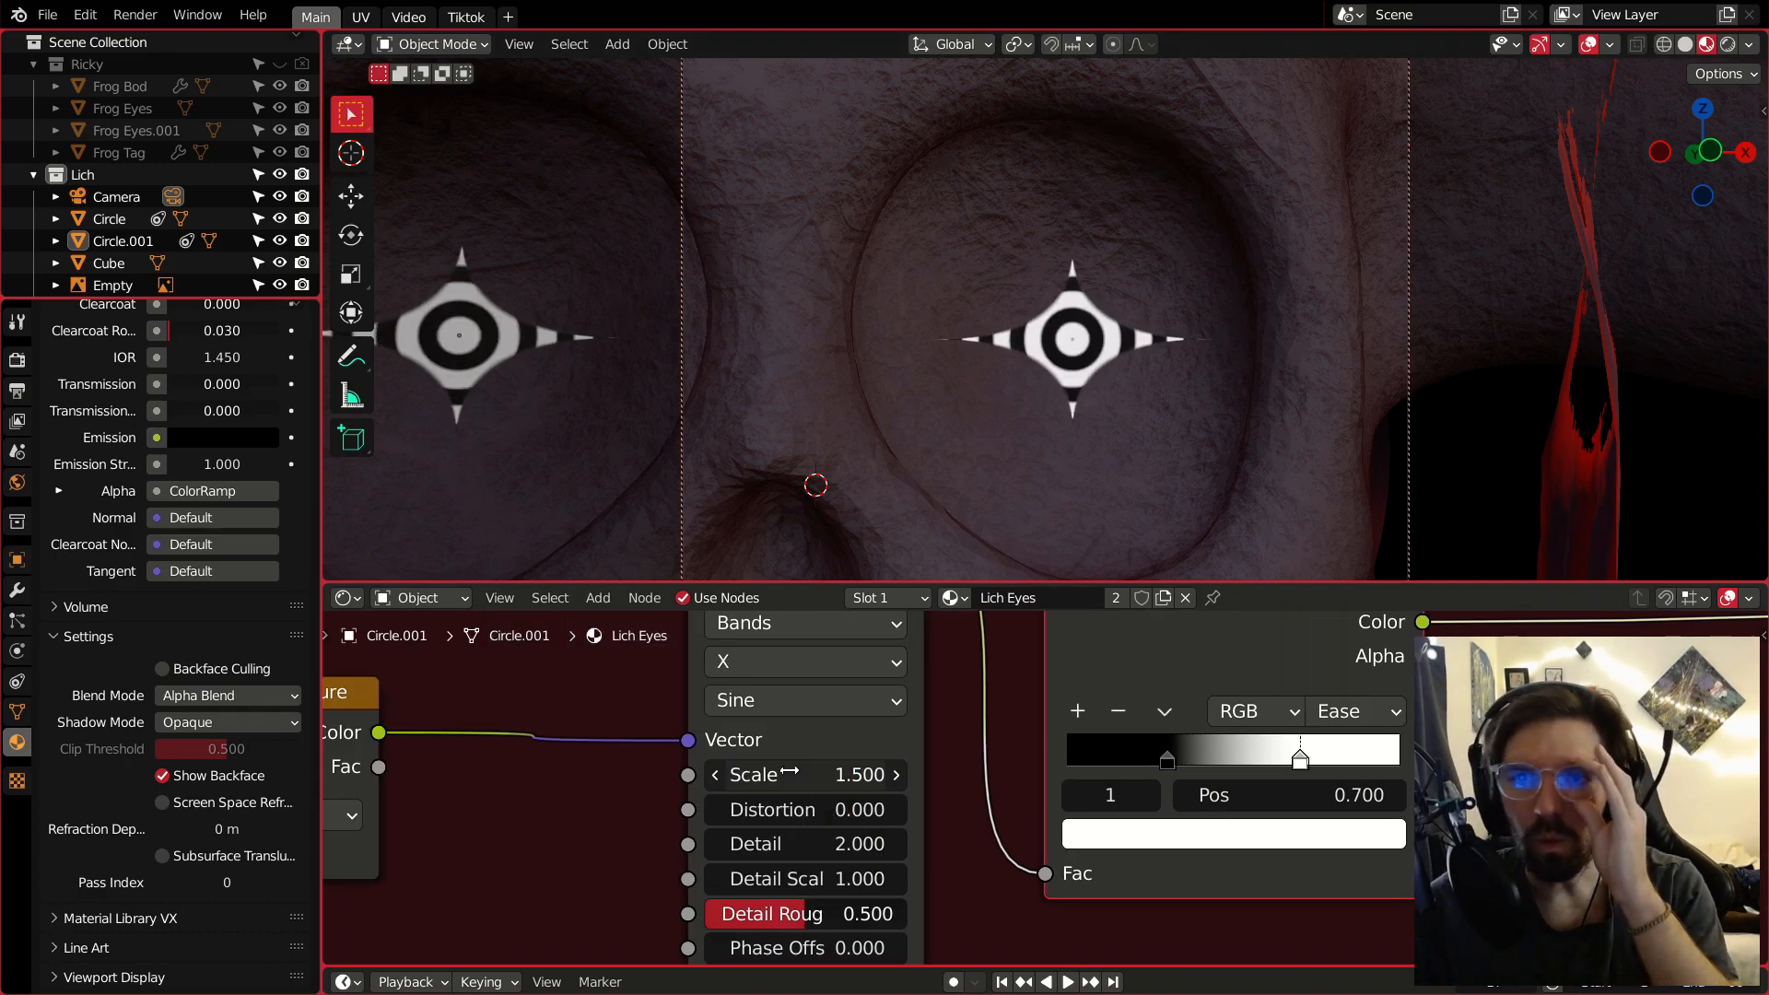
{"action": "scroll", "coordinate": [1060, 305], "scroll_direction": "up", "scroll_amount": 4}
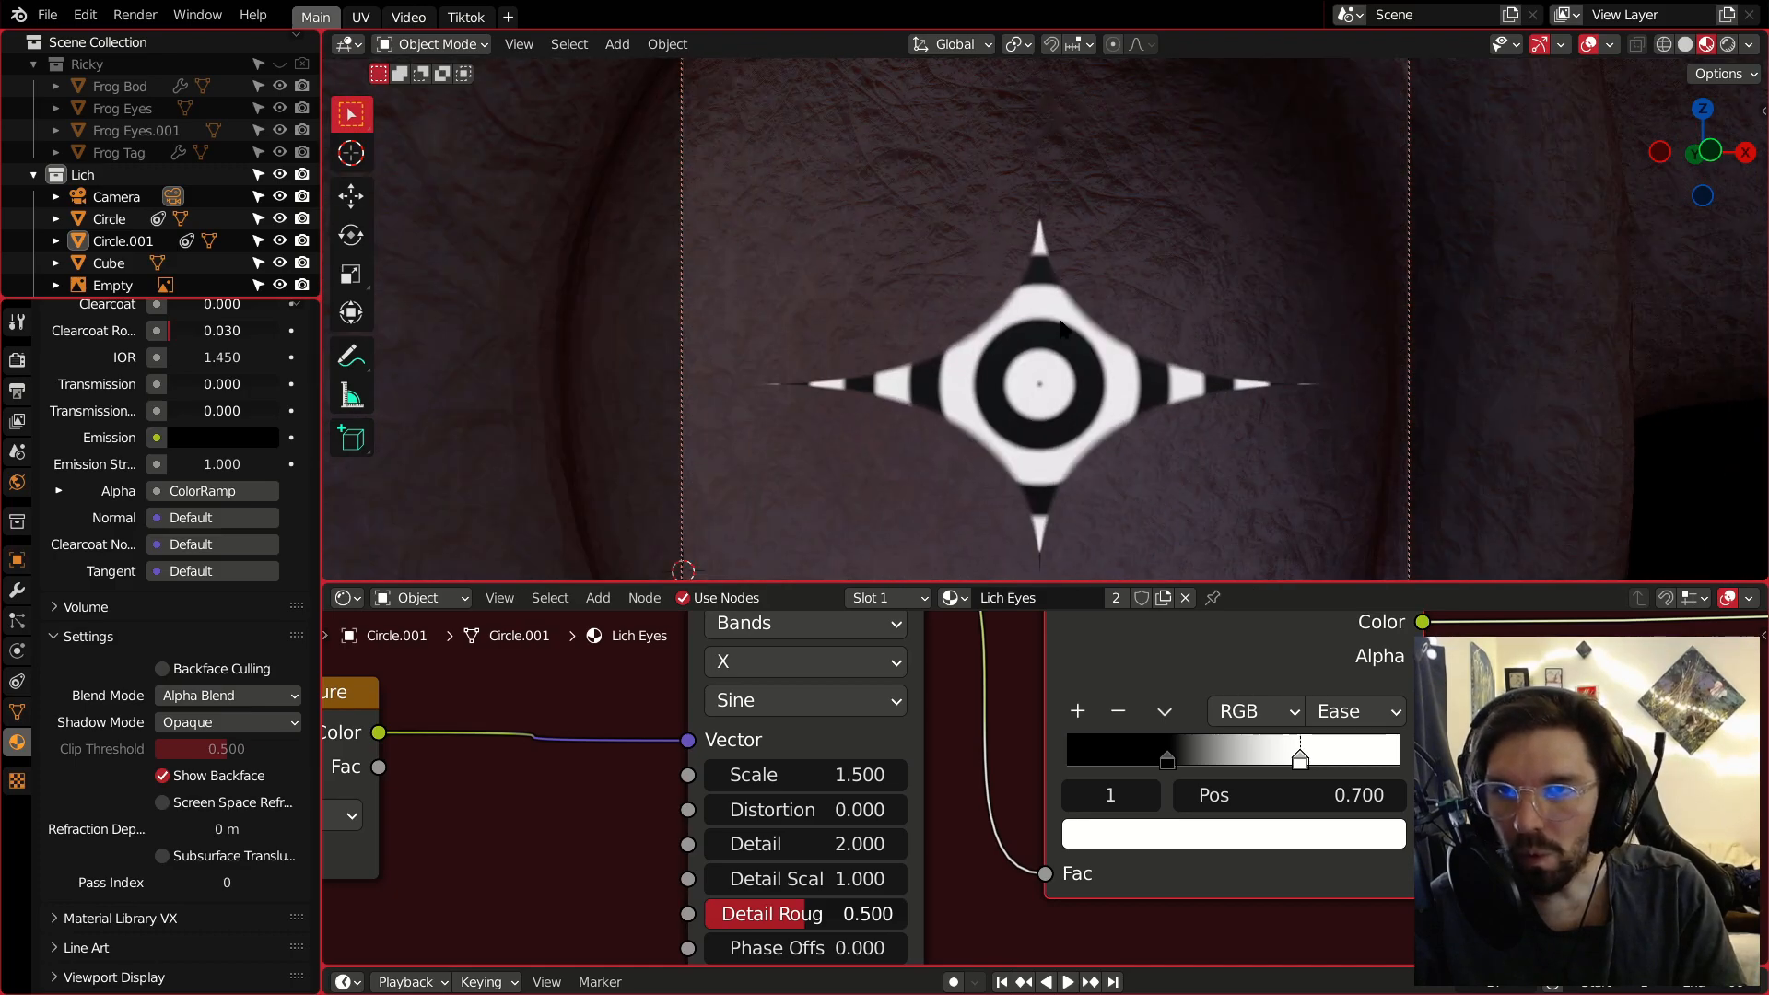
Connect the wave ColorRamp's Color to the Mix node's Color2 and the Mix output to the Principled BSDF's Alpha.
{"action": "scroll", "coordinate": [1183, 710], "scroll_direction": "down", "scroll_amount": 5}
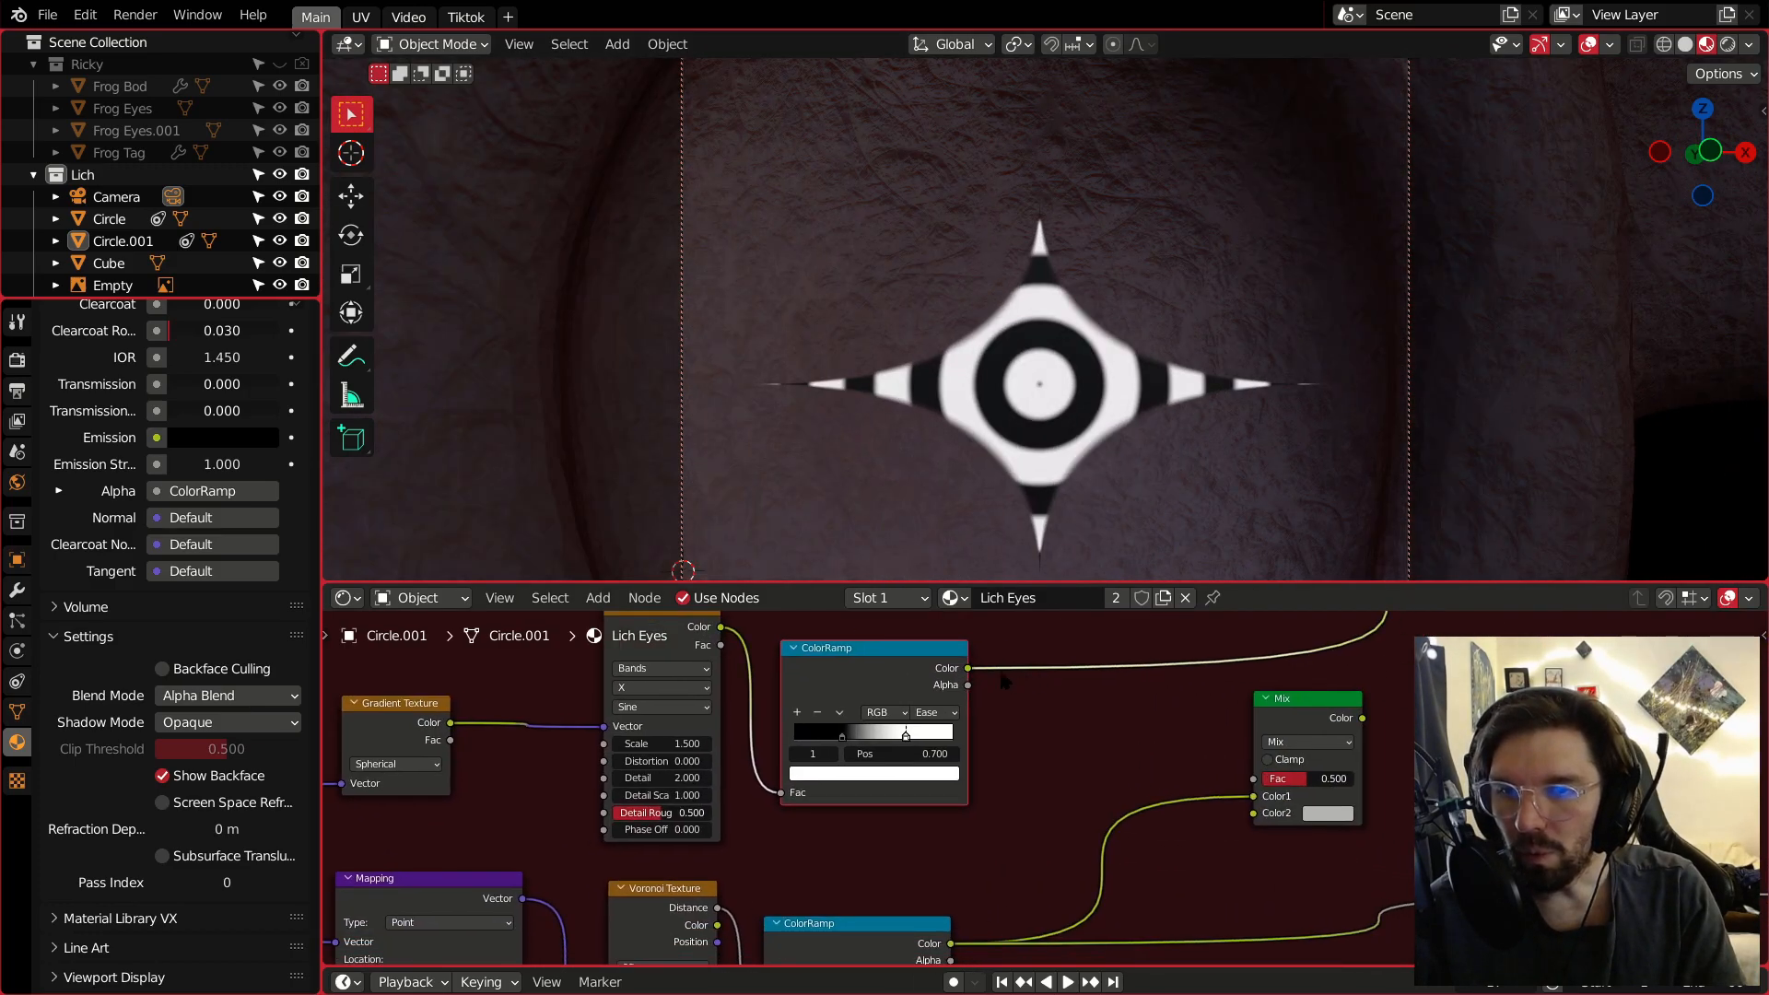
{"action": "left_click_drag", "start_coordinate": [1234, 791], "coordinate": [1262, 824]}
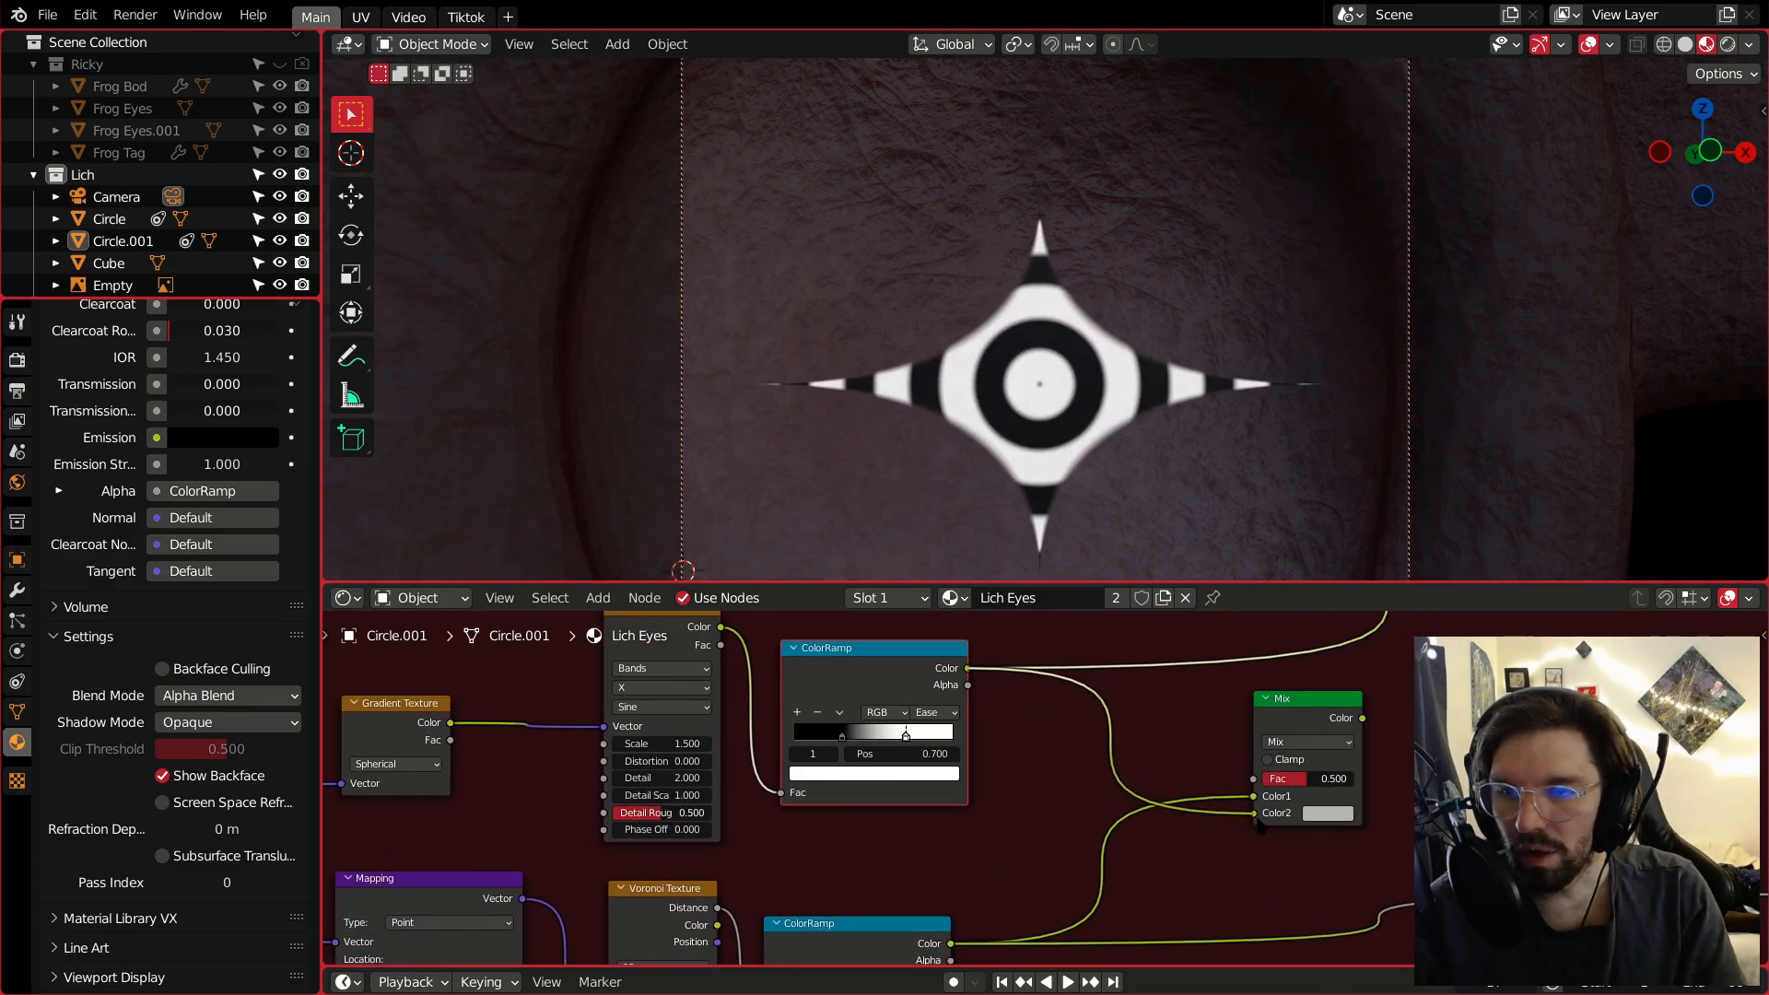
{"action": "middle_click_drag", "start_coordinate": [1182, 735], "coordinate": [1014, 768]}
{"action": "left_click_drag", "start_coordinate": [999, 723], "coordinate": [1519, 857]}
{"action": "middle_click_drag", "start_coordinate": [979, 738], "coordinate": [1121, 766]}
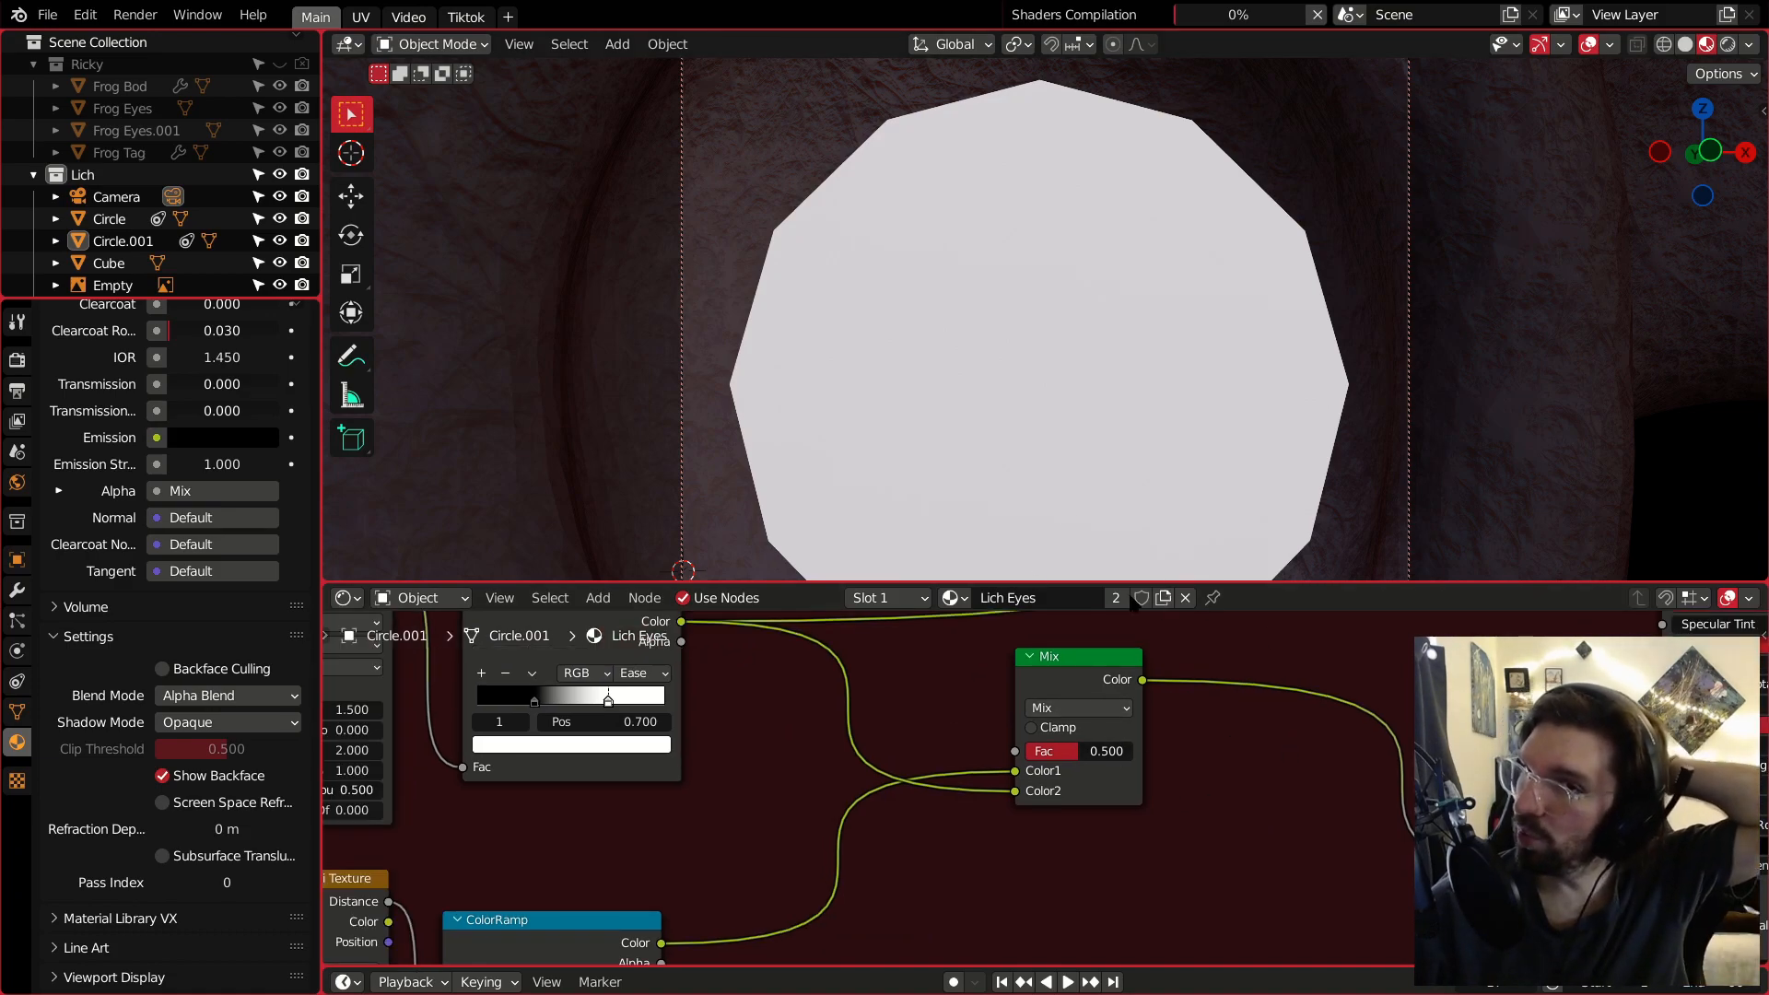
{"action": "scroll", "coordinate": [1111, 760], "scroll_direction": "up", "scroll_amount": 3}
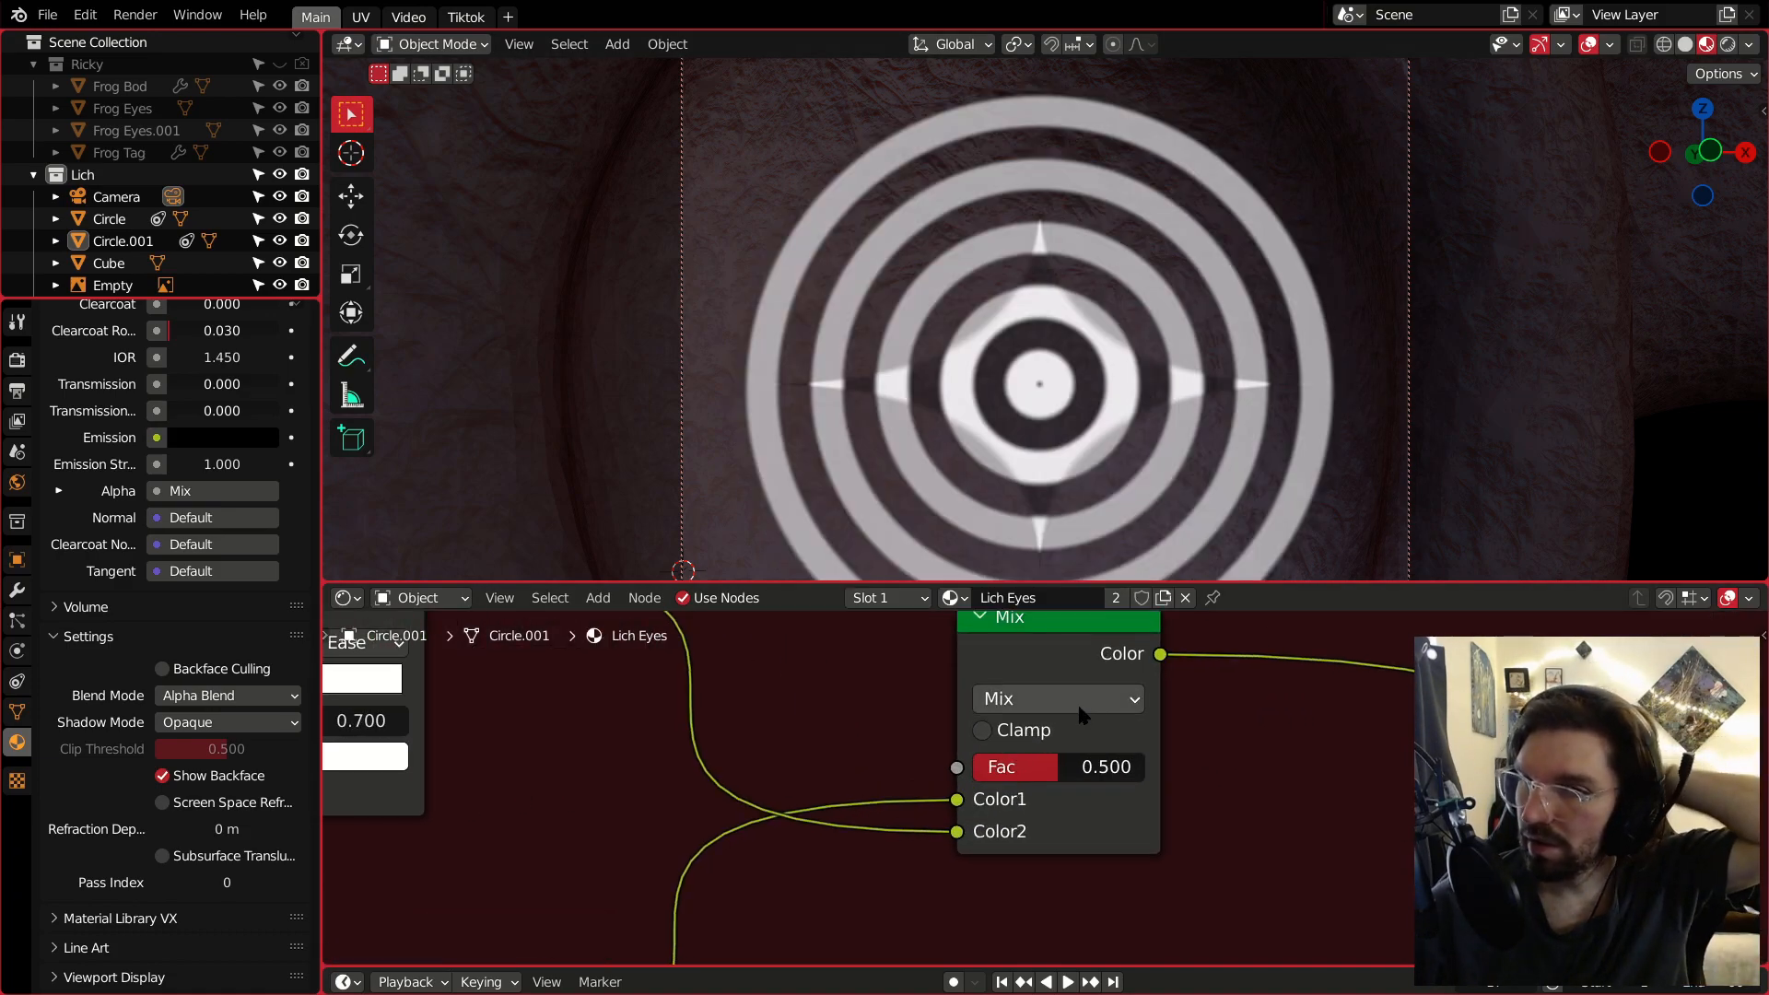
Set the Mix node to Subtract with Fac at 1 and Clamp enabled.
{"action": "left_click", "coordinate": [1075, 700]}
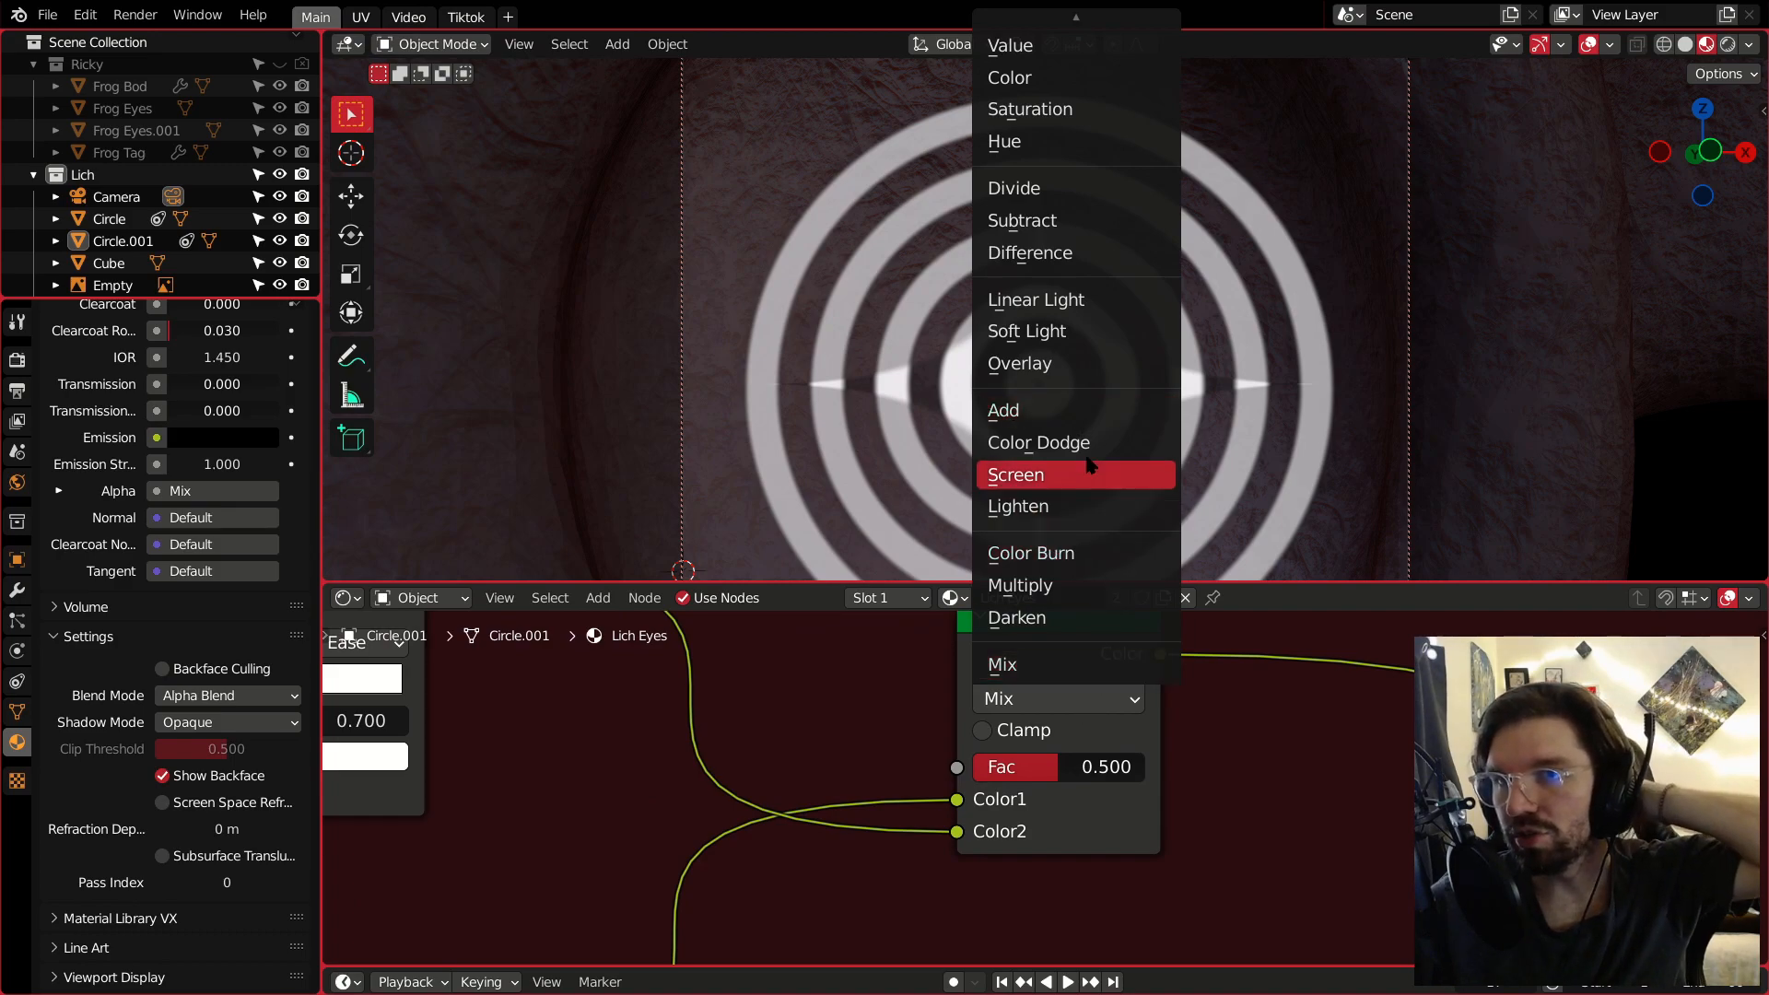
{"action": "left_click", "coordinate": [1085, 225]}
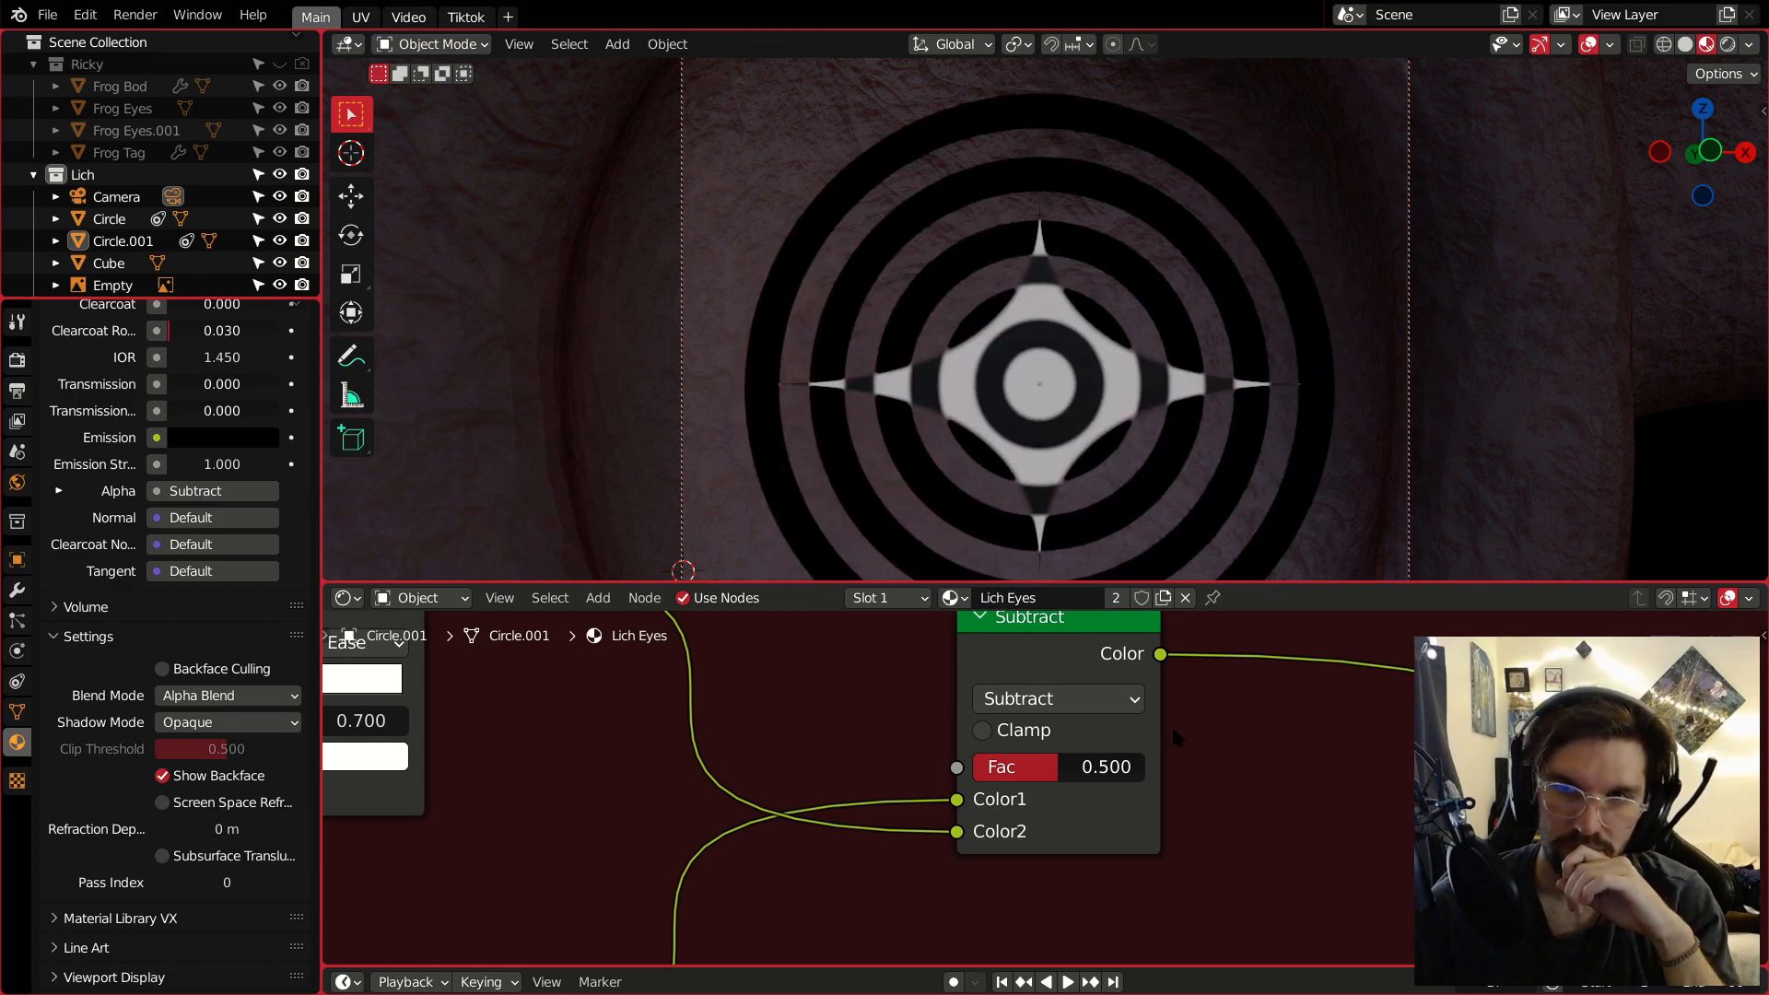
{"action": "left_click_drag", "start_coordinate": [1060, 767], "coordinate": [1145, 766]}
{"action": "mouse_move", "coordinate": [969, 379]}
{"action": "middle_mouse_down"}
{"action": "mouse_move", "coordinate": [892, 374]}
{"action": "mouse_move", "coordinate": [960, 381]}
{"action": "middle_mouse_up"}
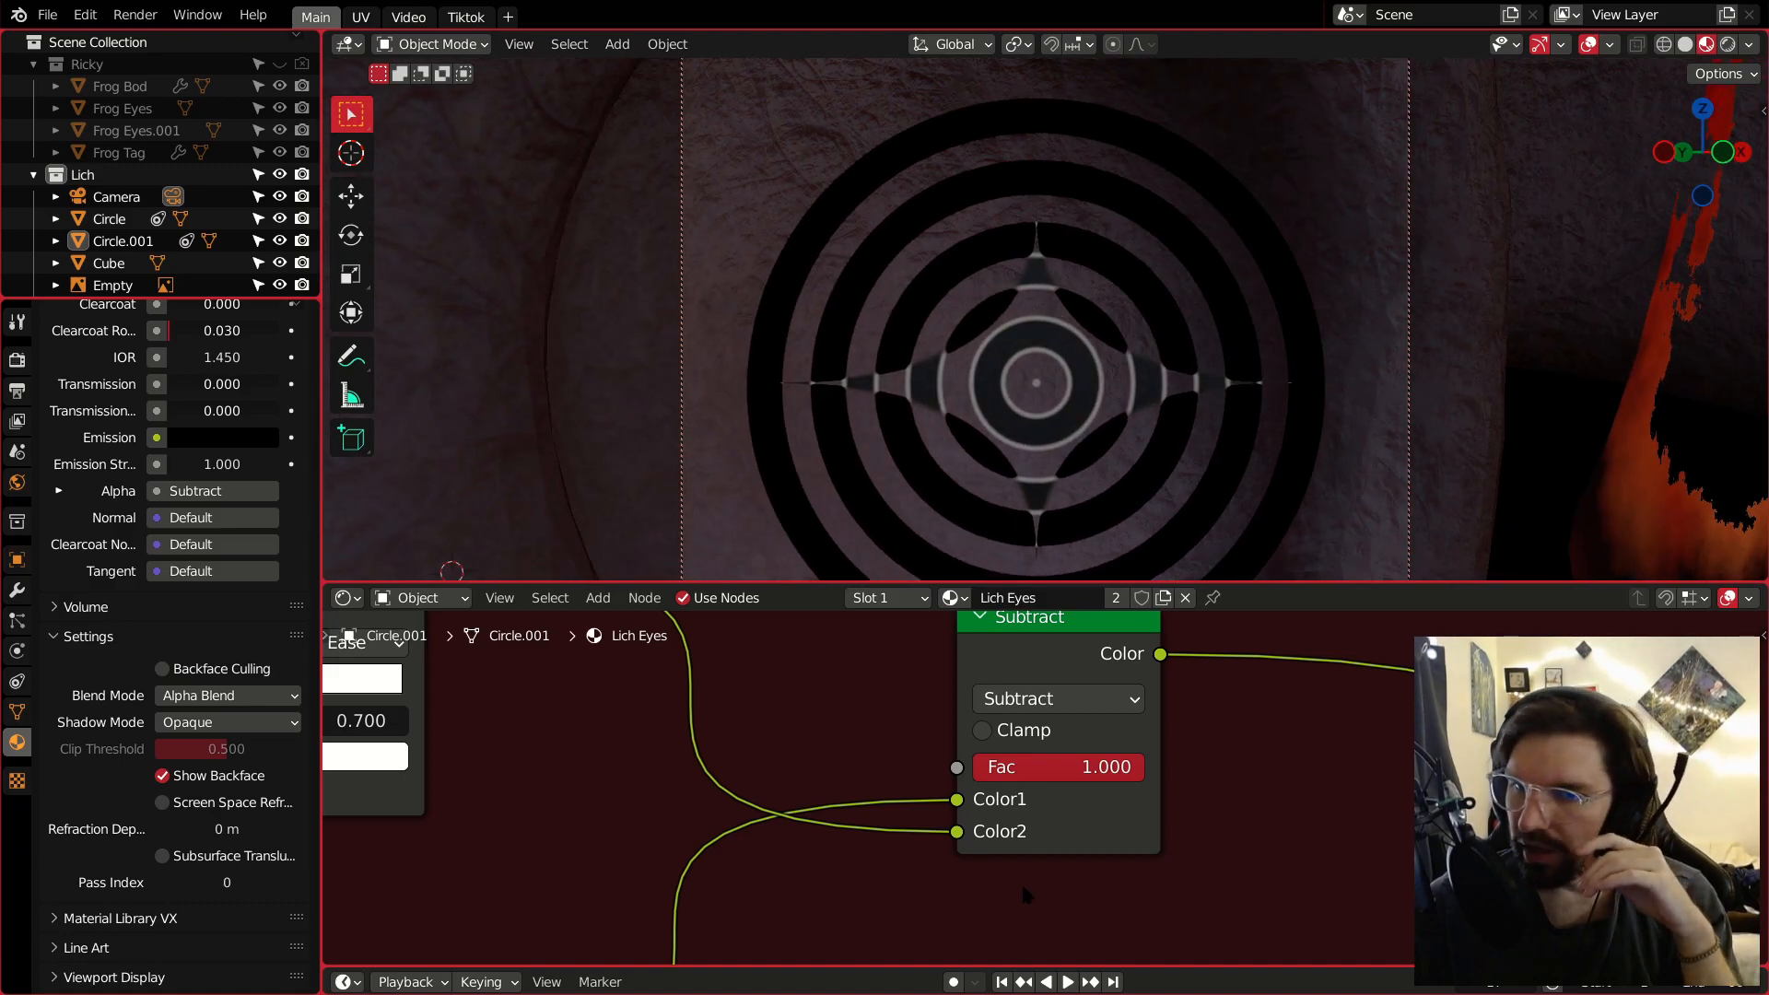
{"action": "left_click", "coordinate": [982, 731]}
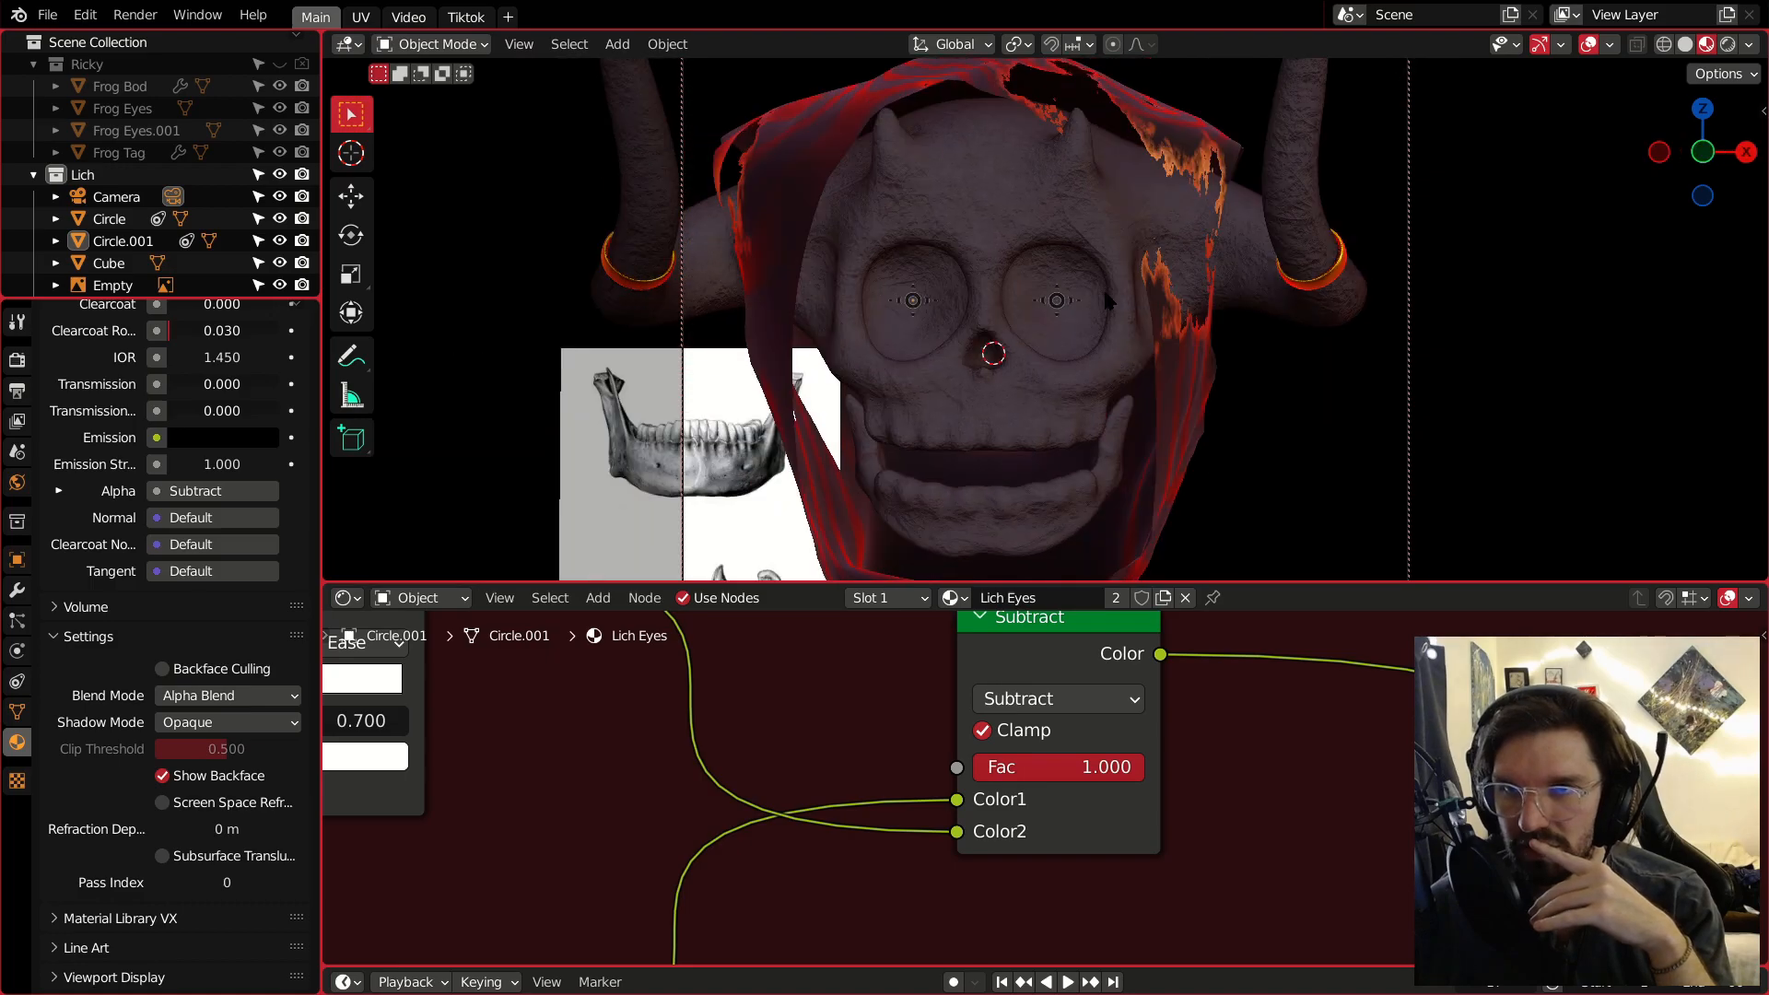
Scale up both eye discs, Circle and Circle.001, by about 1.25.
{"action": "left_click", "coordinate": [1057, 300]}
{"action": "key", "text": "s"}
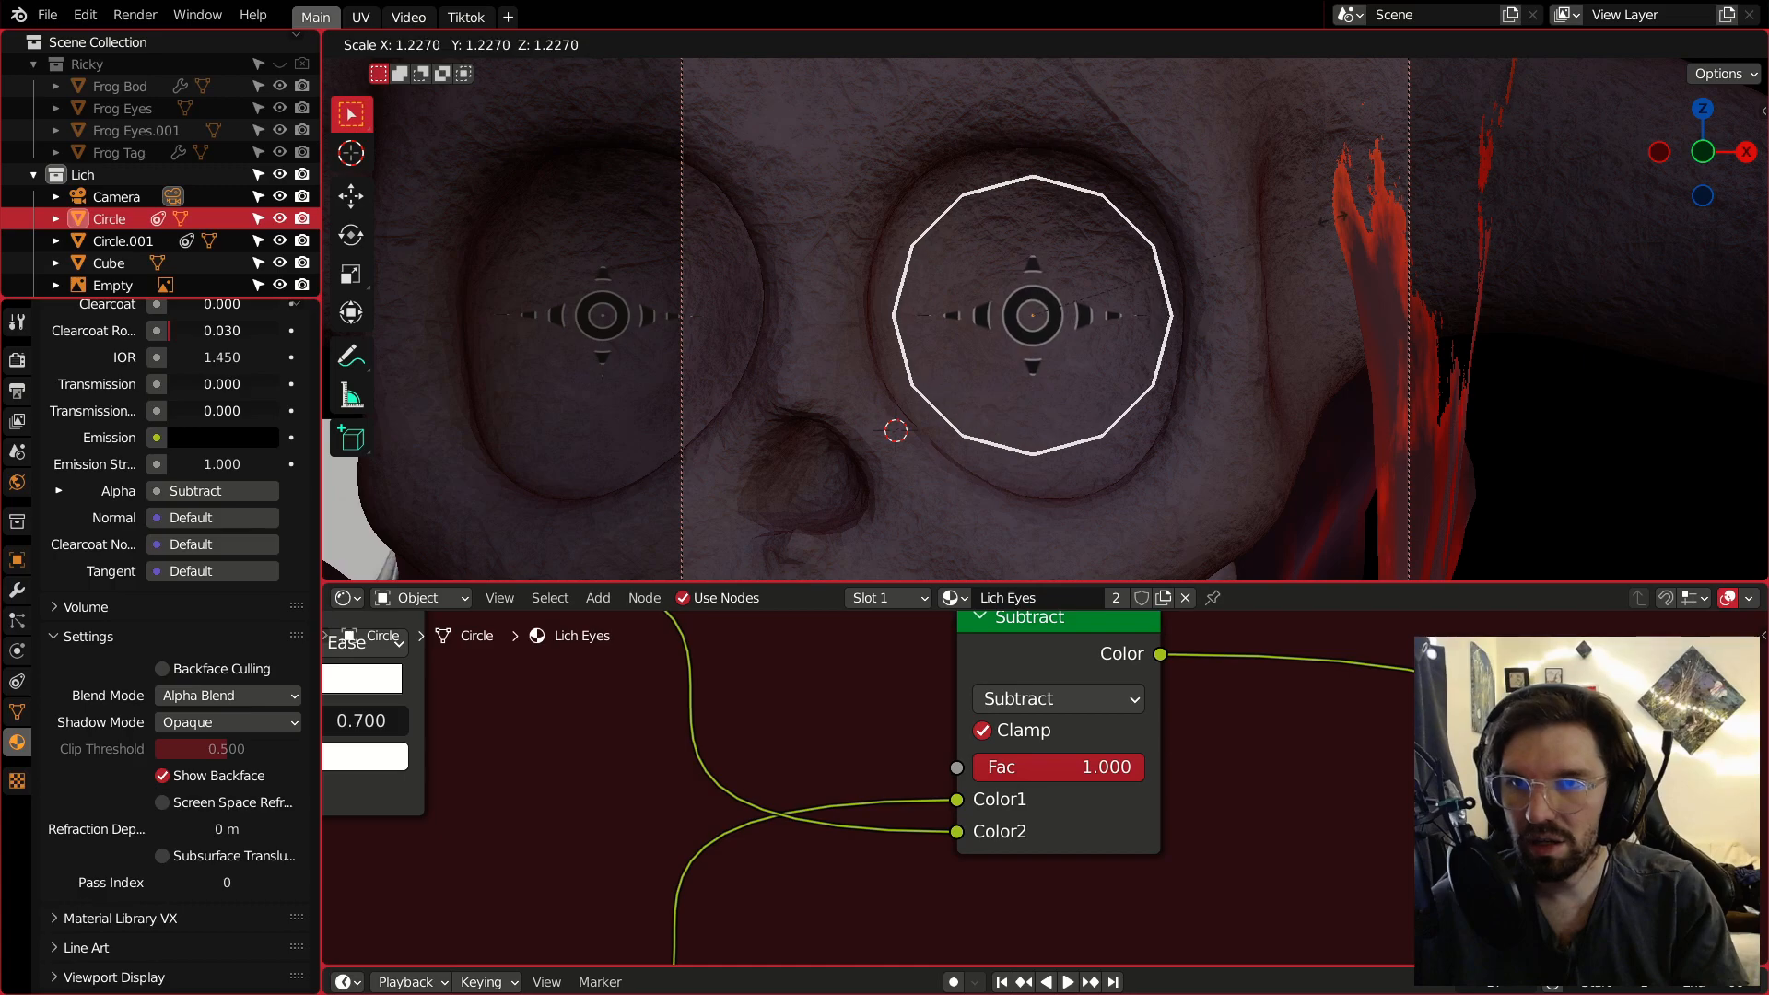
{"action": "left_click", "coordinate": [1001, 457]}
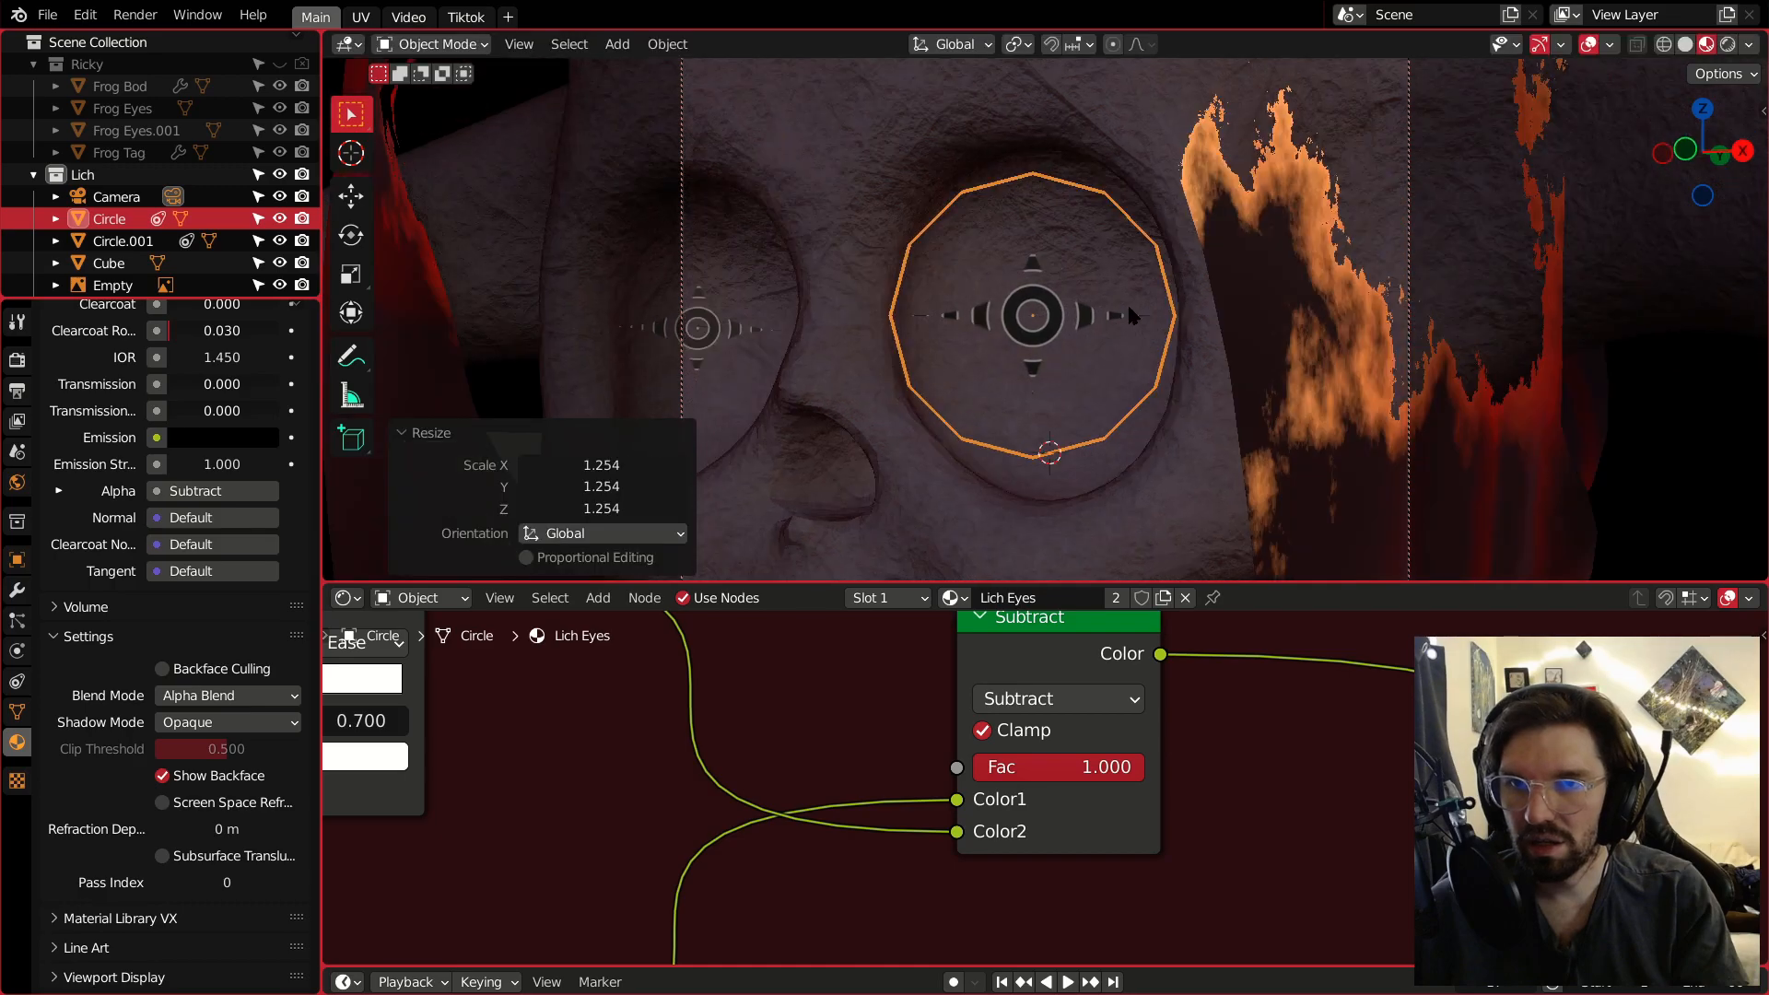
{"action": "left_click", "coordinate": [610, 319]}
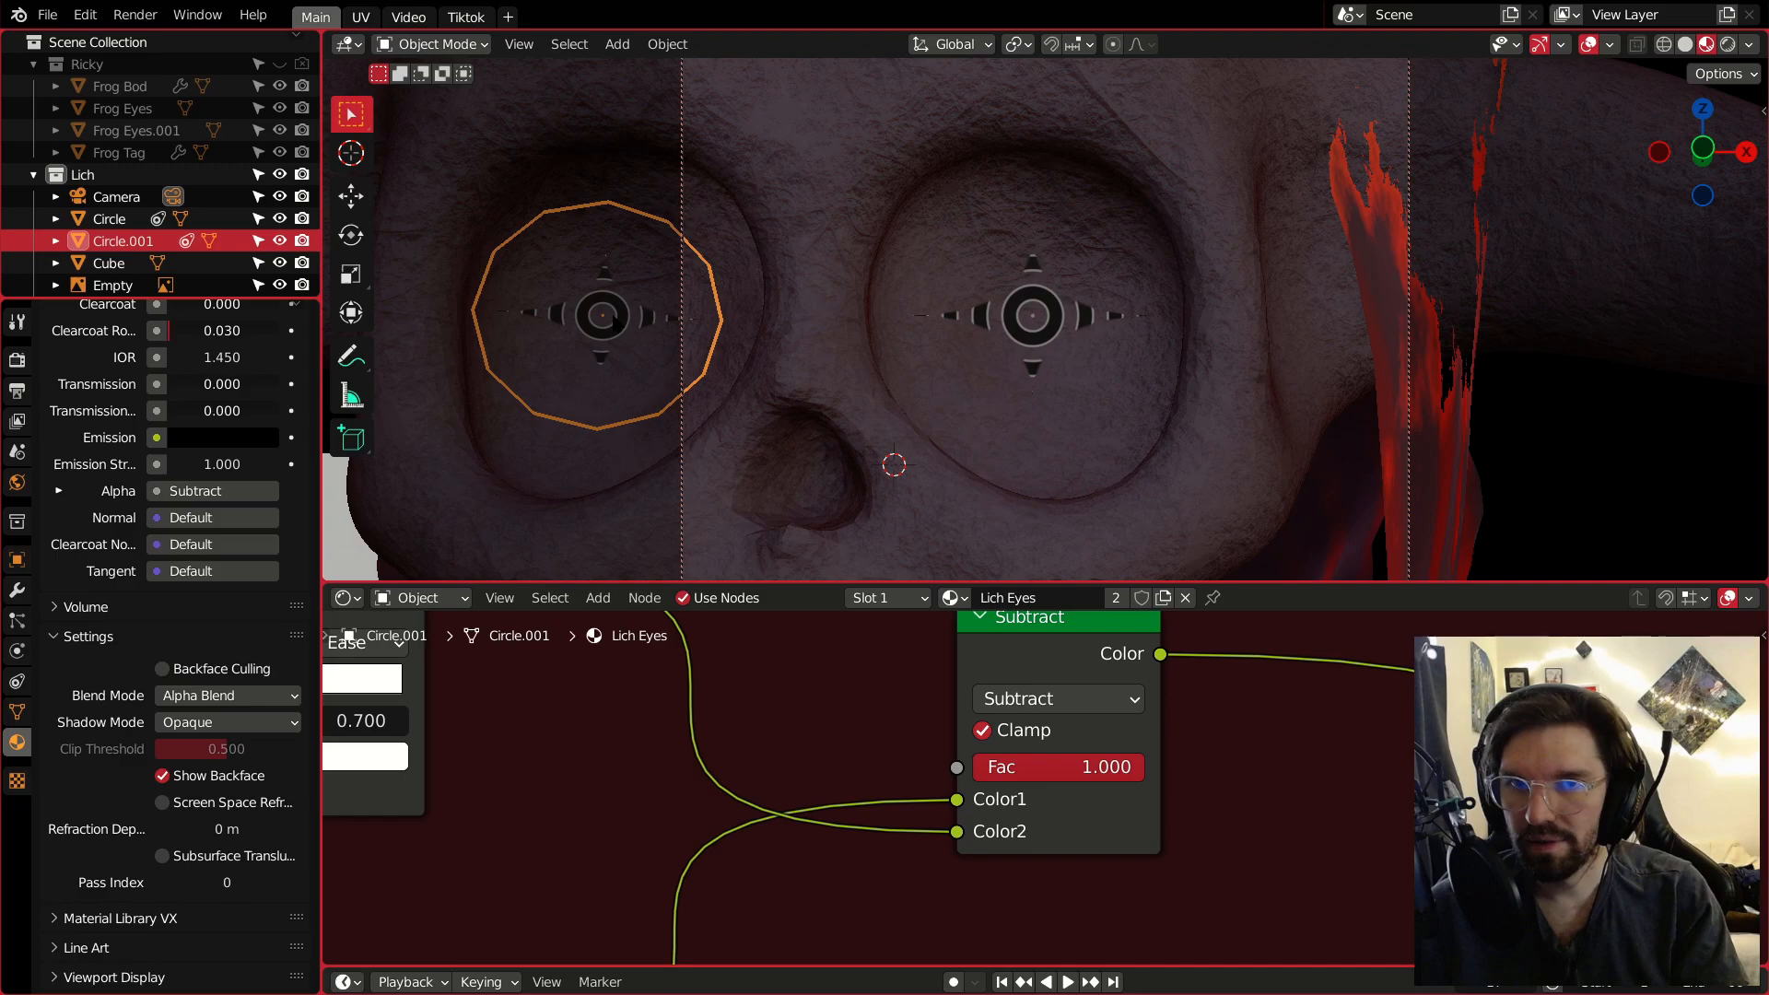
{"action": "key", "text": "s"}
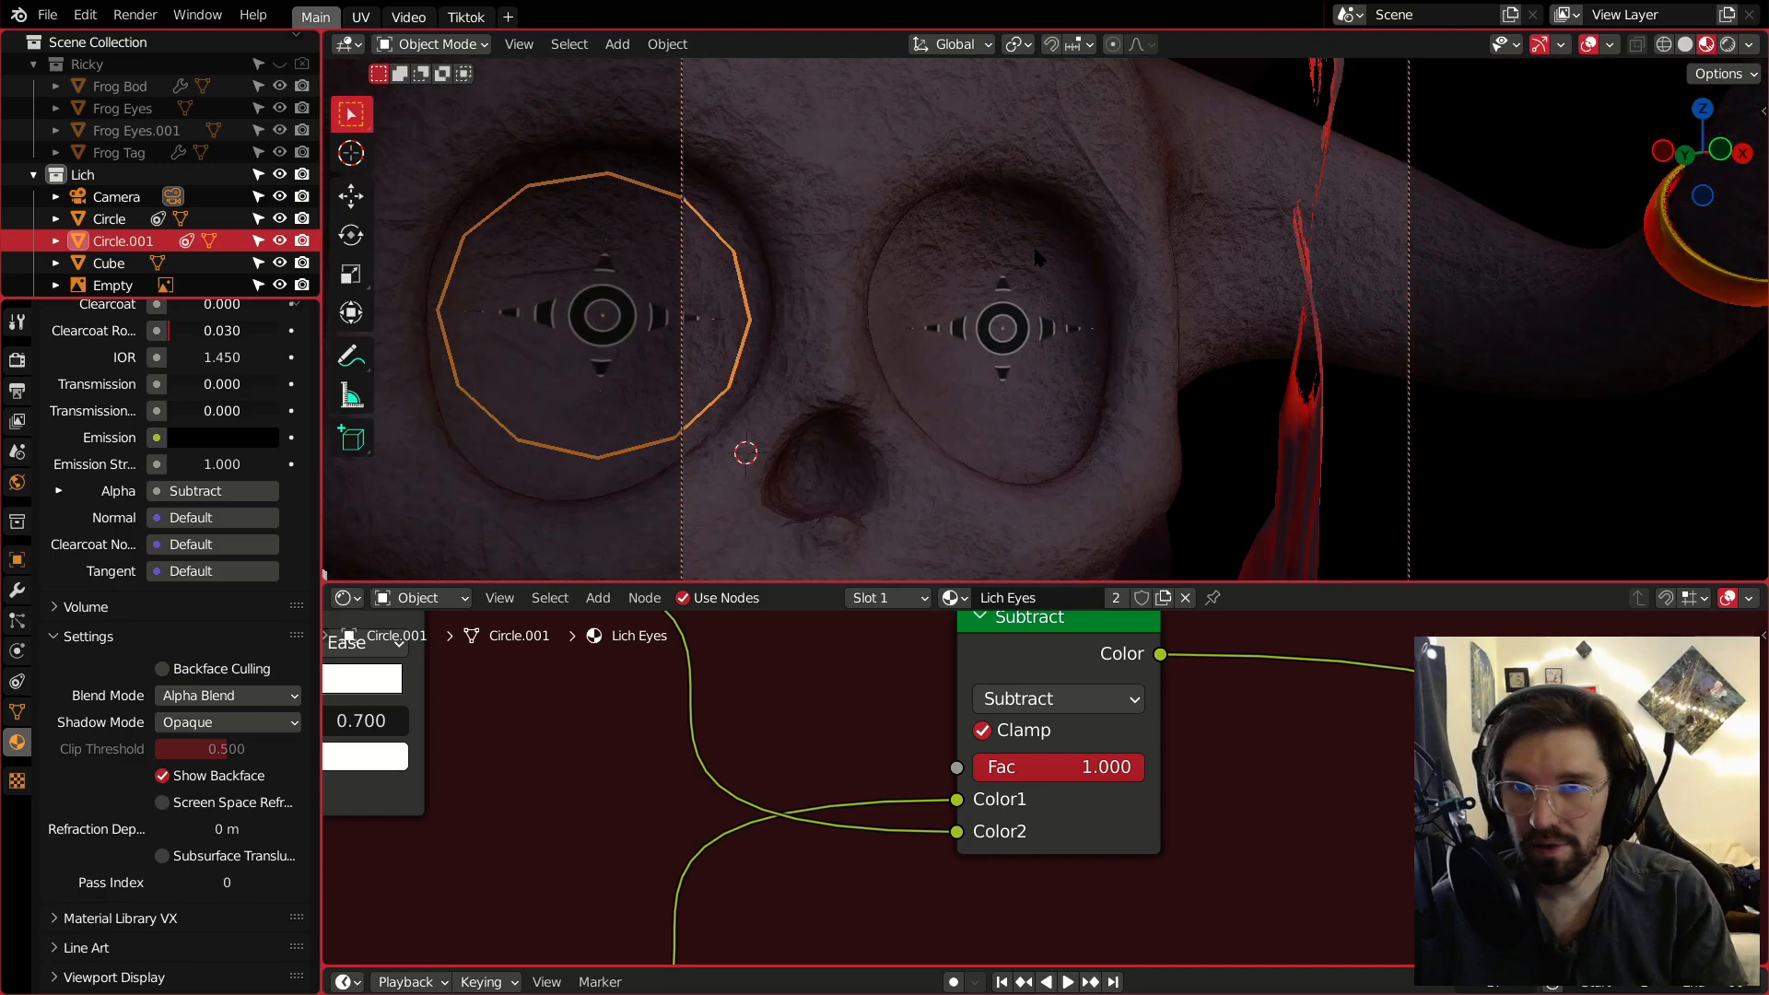
{"action": "left_click", "coordinate": [1039, 258]}
Change the Wave Texture's wave profile from Sine to Saw.
{"action": "scroll", "coordinate": [918, 711], "scroll_direction": "down", "scroll_amount": 3}
{"action": "middle_click_drag", "start_coordinate": [663, 676], "coordinate": [1088, 698]}
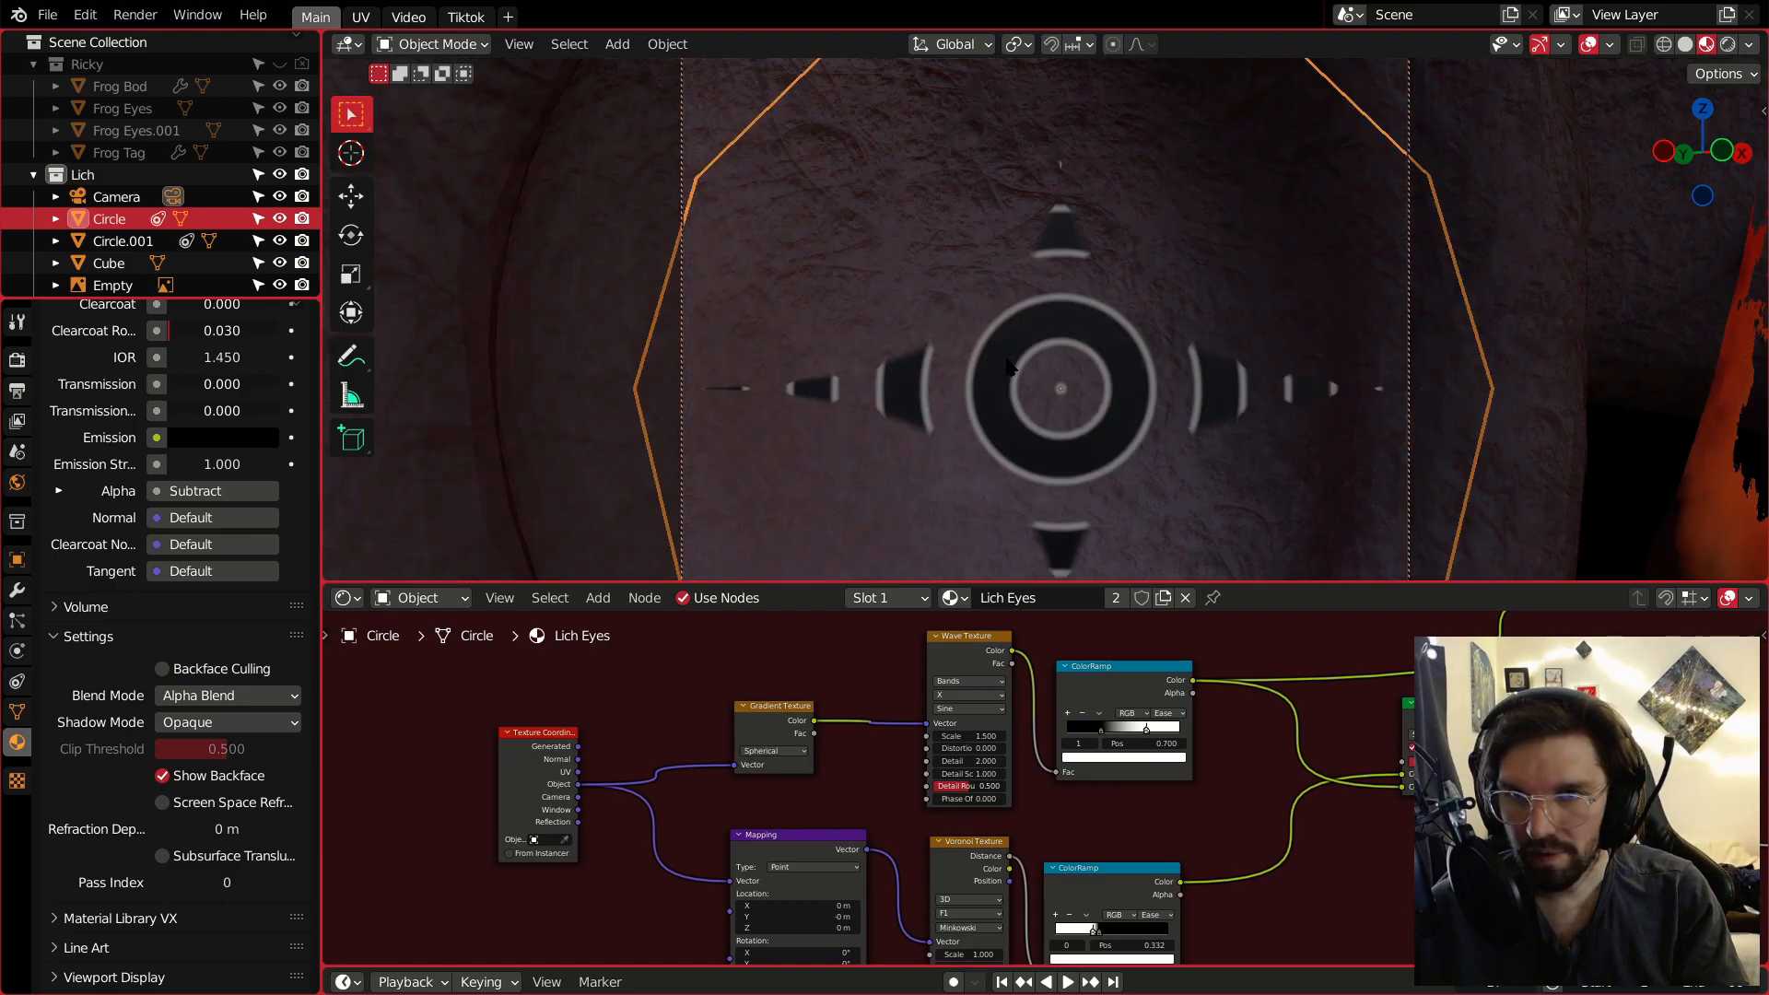
{"action": "scroll", "coordinate": [976, 708], "scroll_direction": "up", "scroll_amount": 4}
{"action": "left_click", "coordinate": [958, 714]}
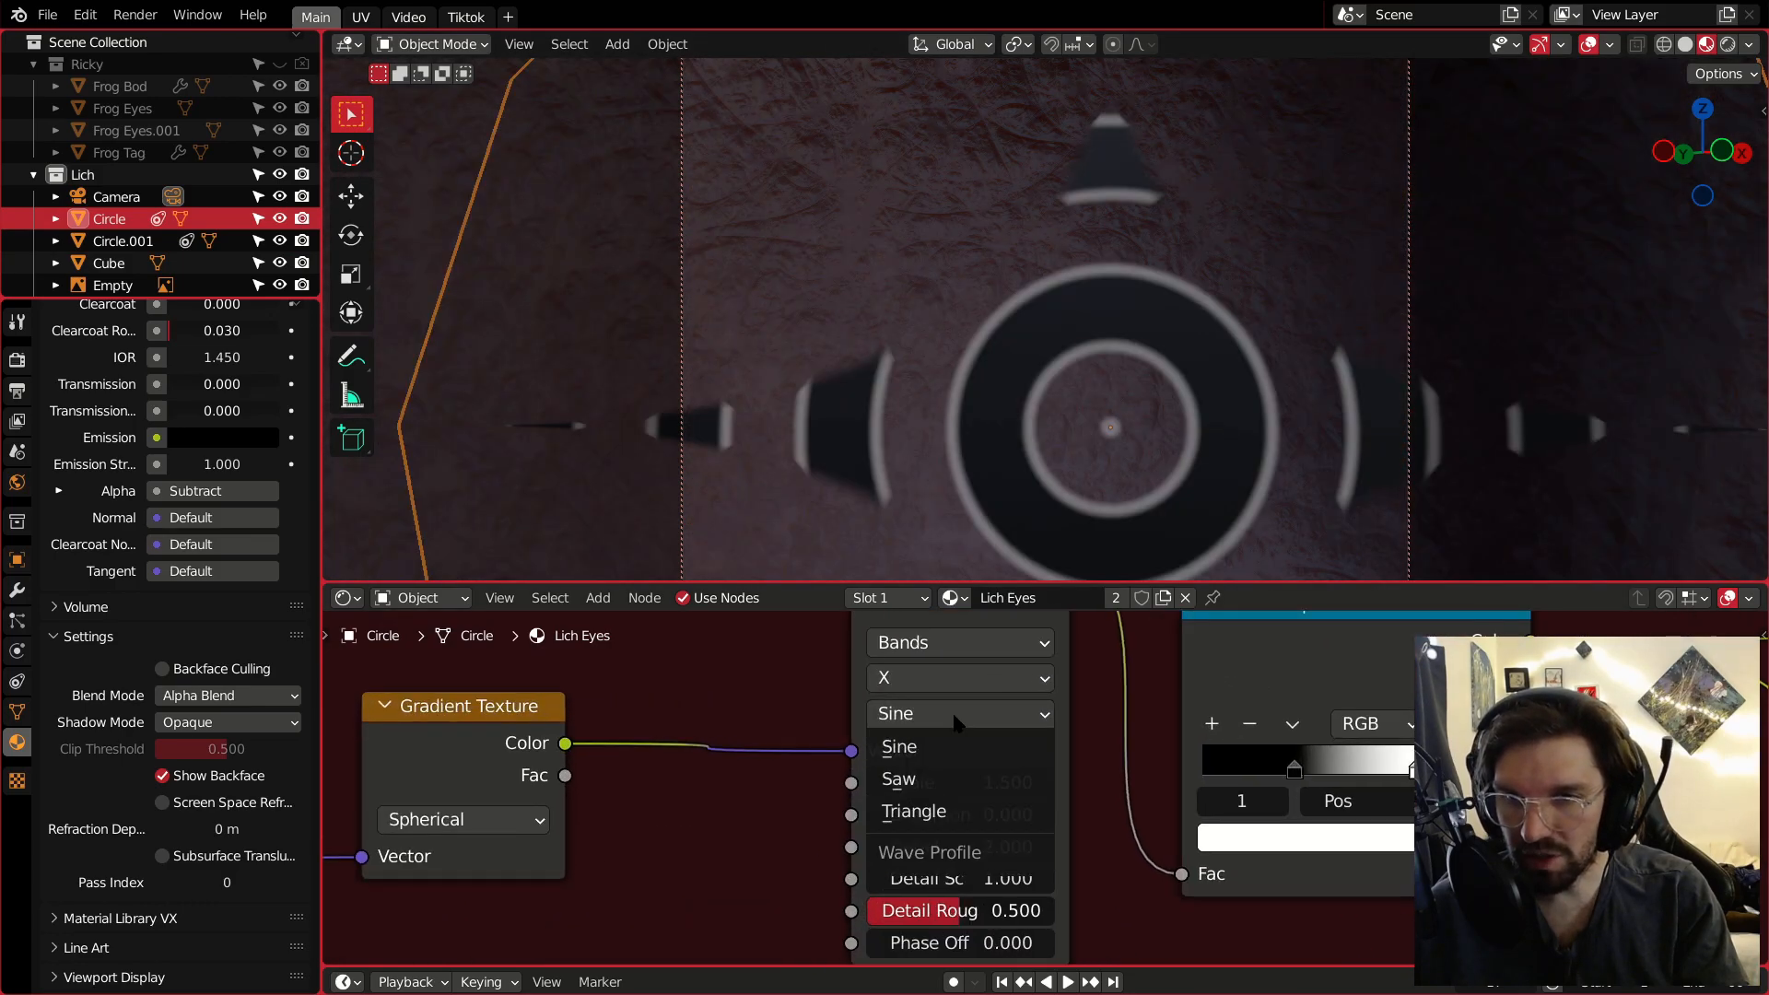
{"action": "left_click", "coordinate": [949, 782]}
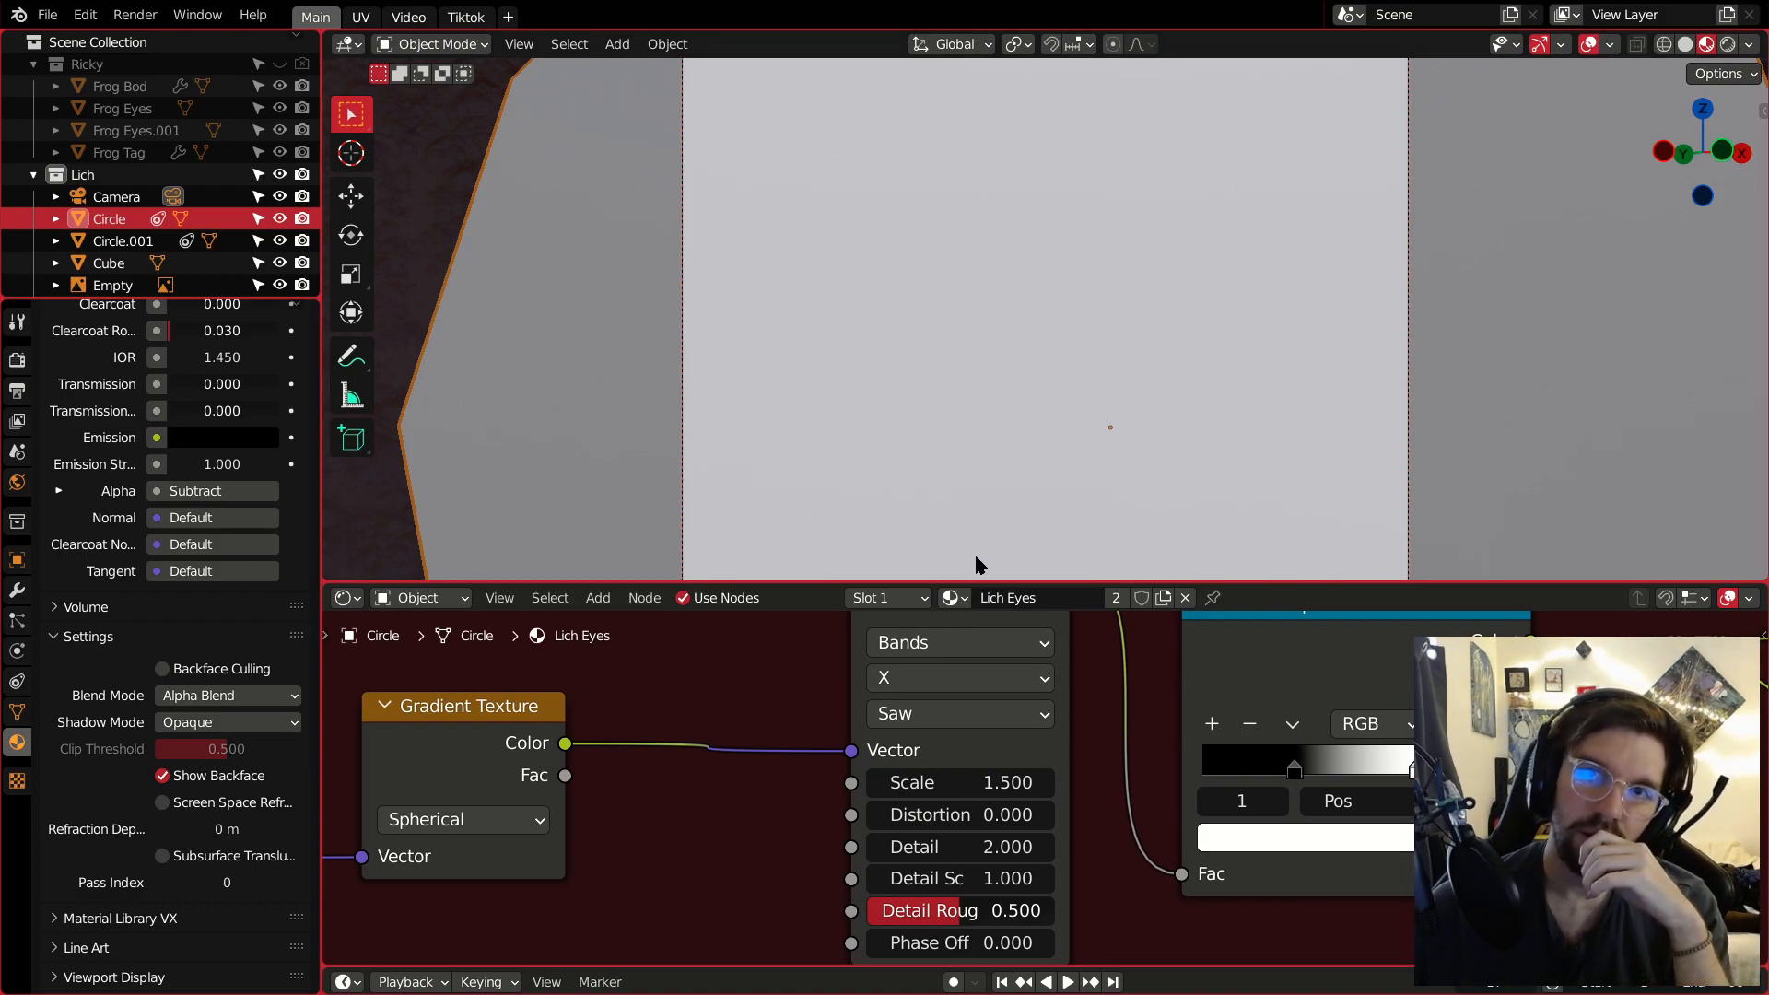
{"action": "scroll", "coordinate": [1037, 350], "scroll_direction": "down", "scroll_amount": 4}
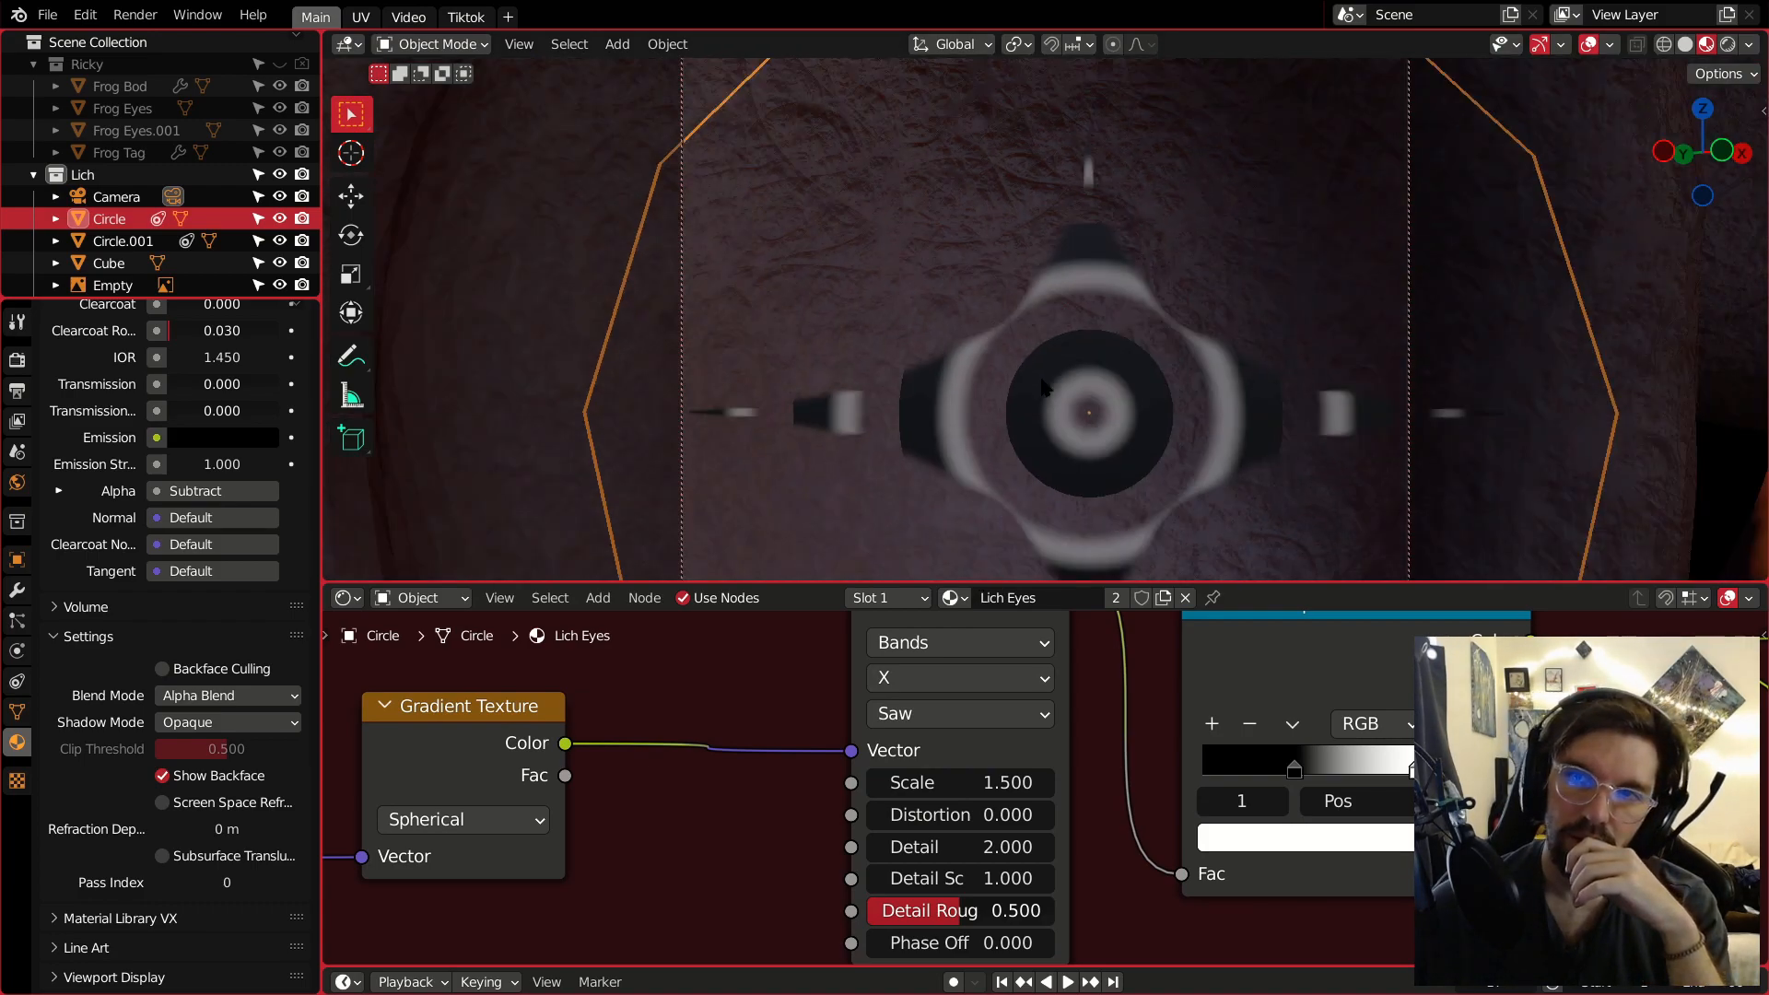
Move the wave ColorRamp's black stop to about 0.6 and its white stop to 0.75.
{"action": "left_click_drag", "start_coordinate": [1295, 768], "coordinate": [1398, 733]}
{"action": "left_click", "coordinate": [1408, 802]}
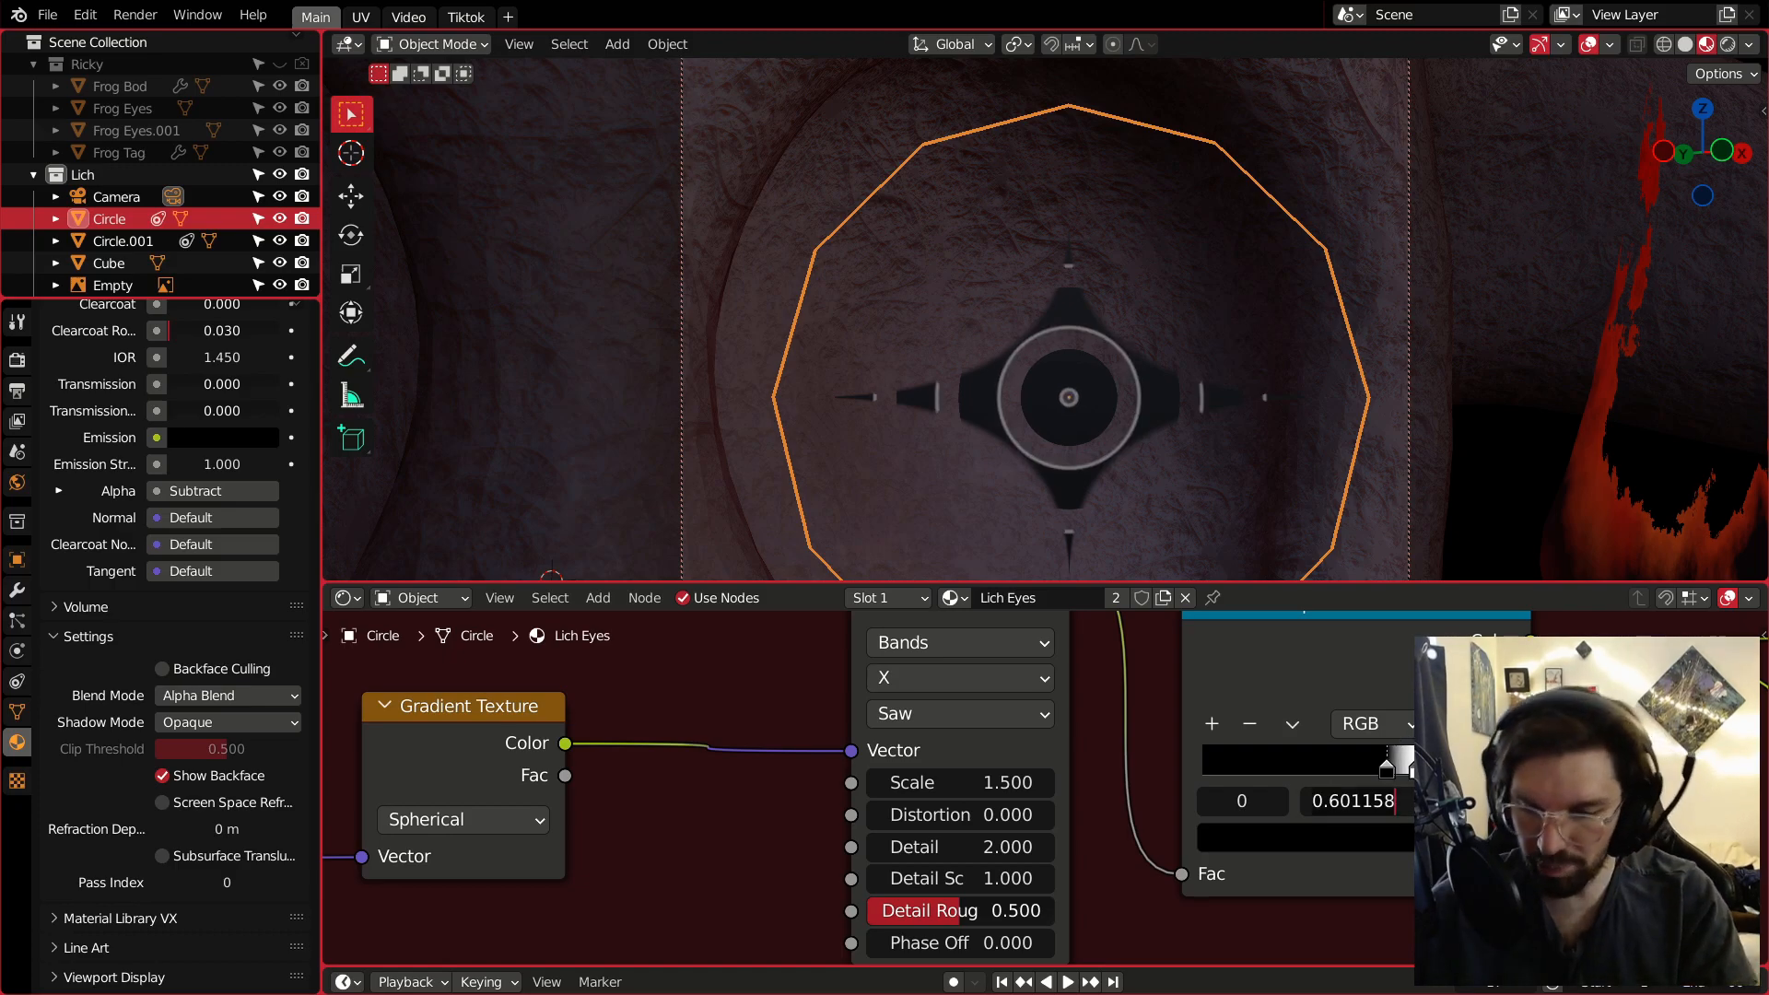
{"action": "left_click", "coordinate": [1417, 768]}
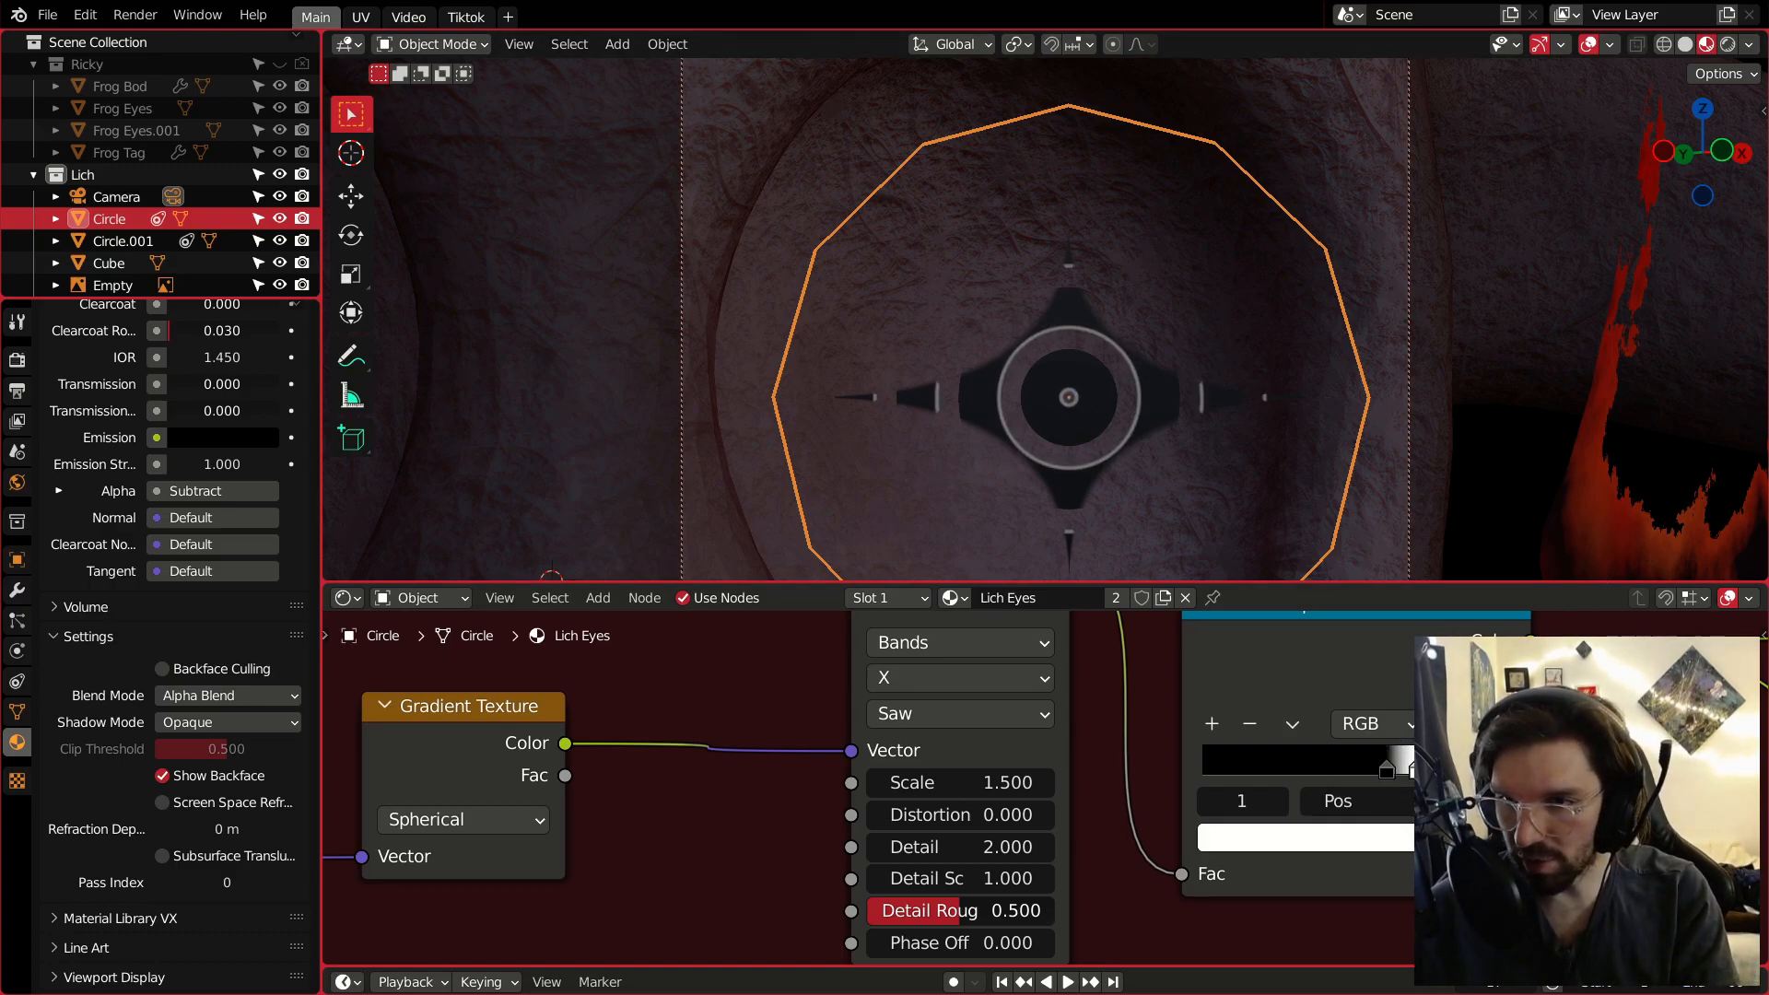
{"action": "left_click", "coordinate": [1382, 801]}
{"action": "type", "text": "0.7"}
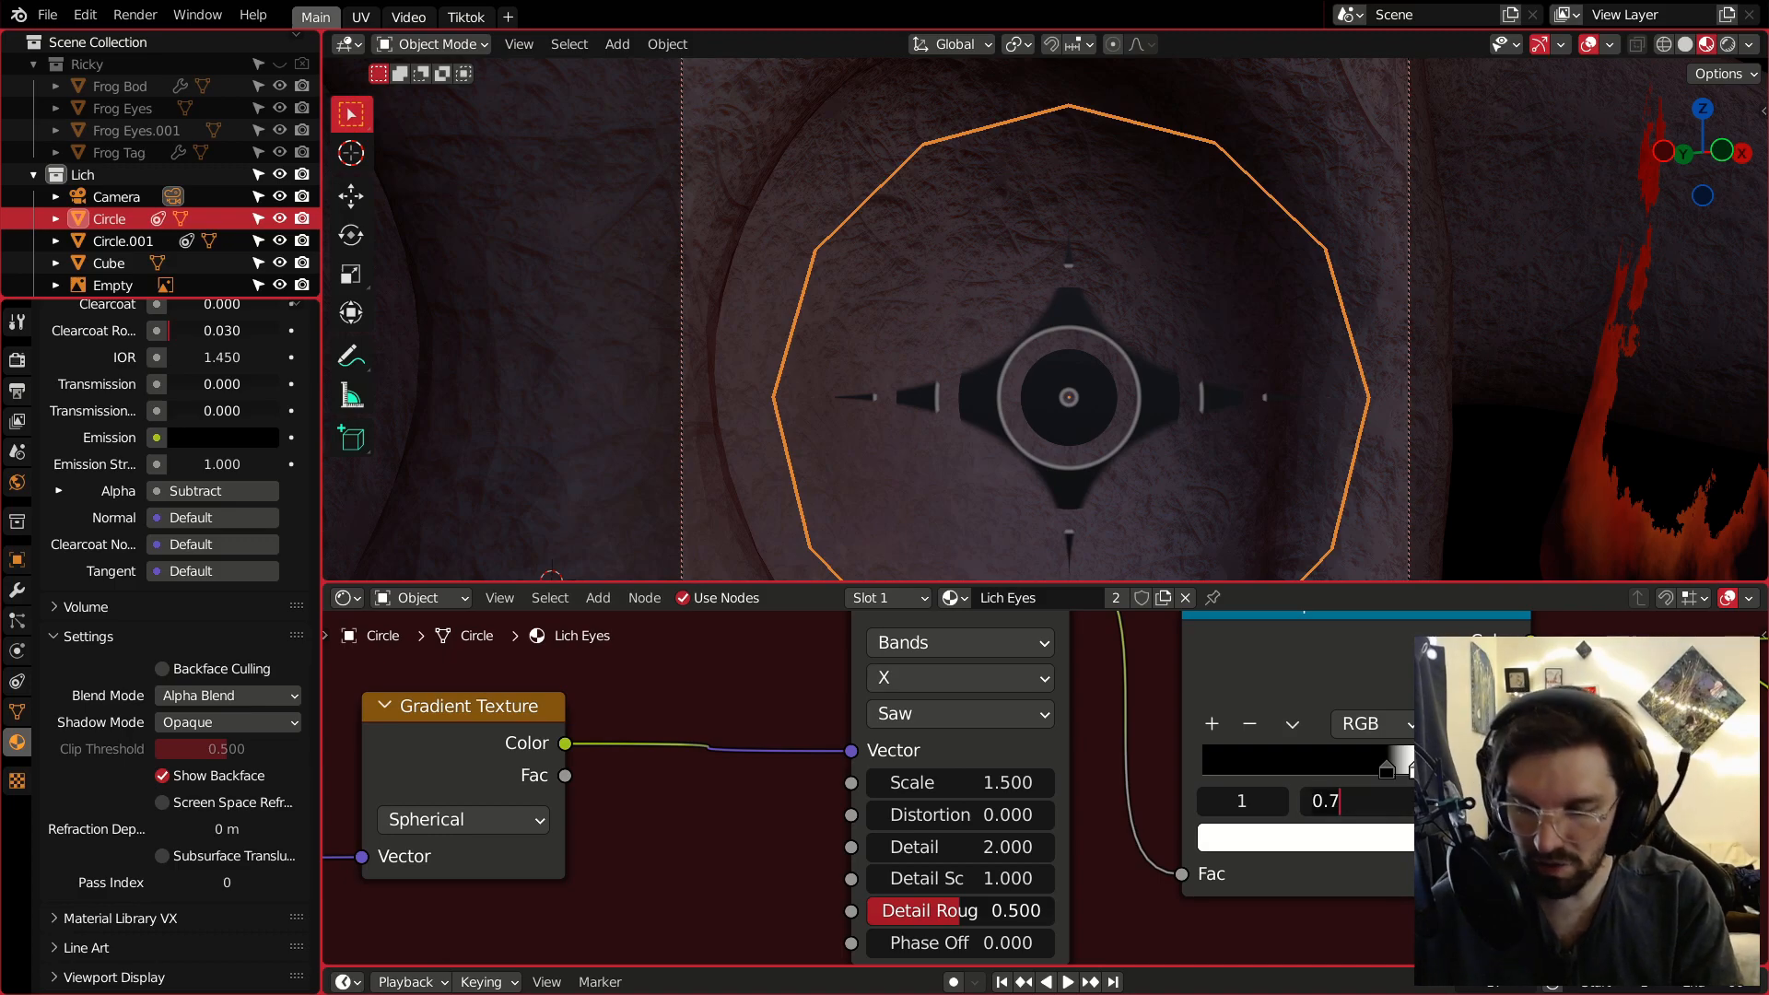
{"action": "key", "text": "Return"}
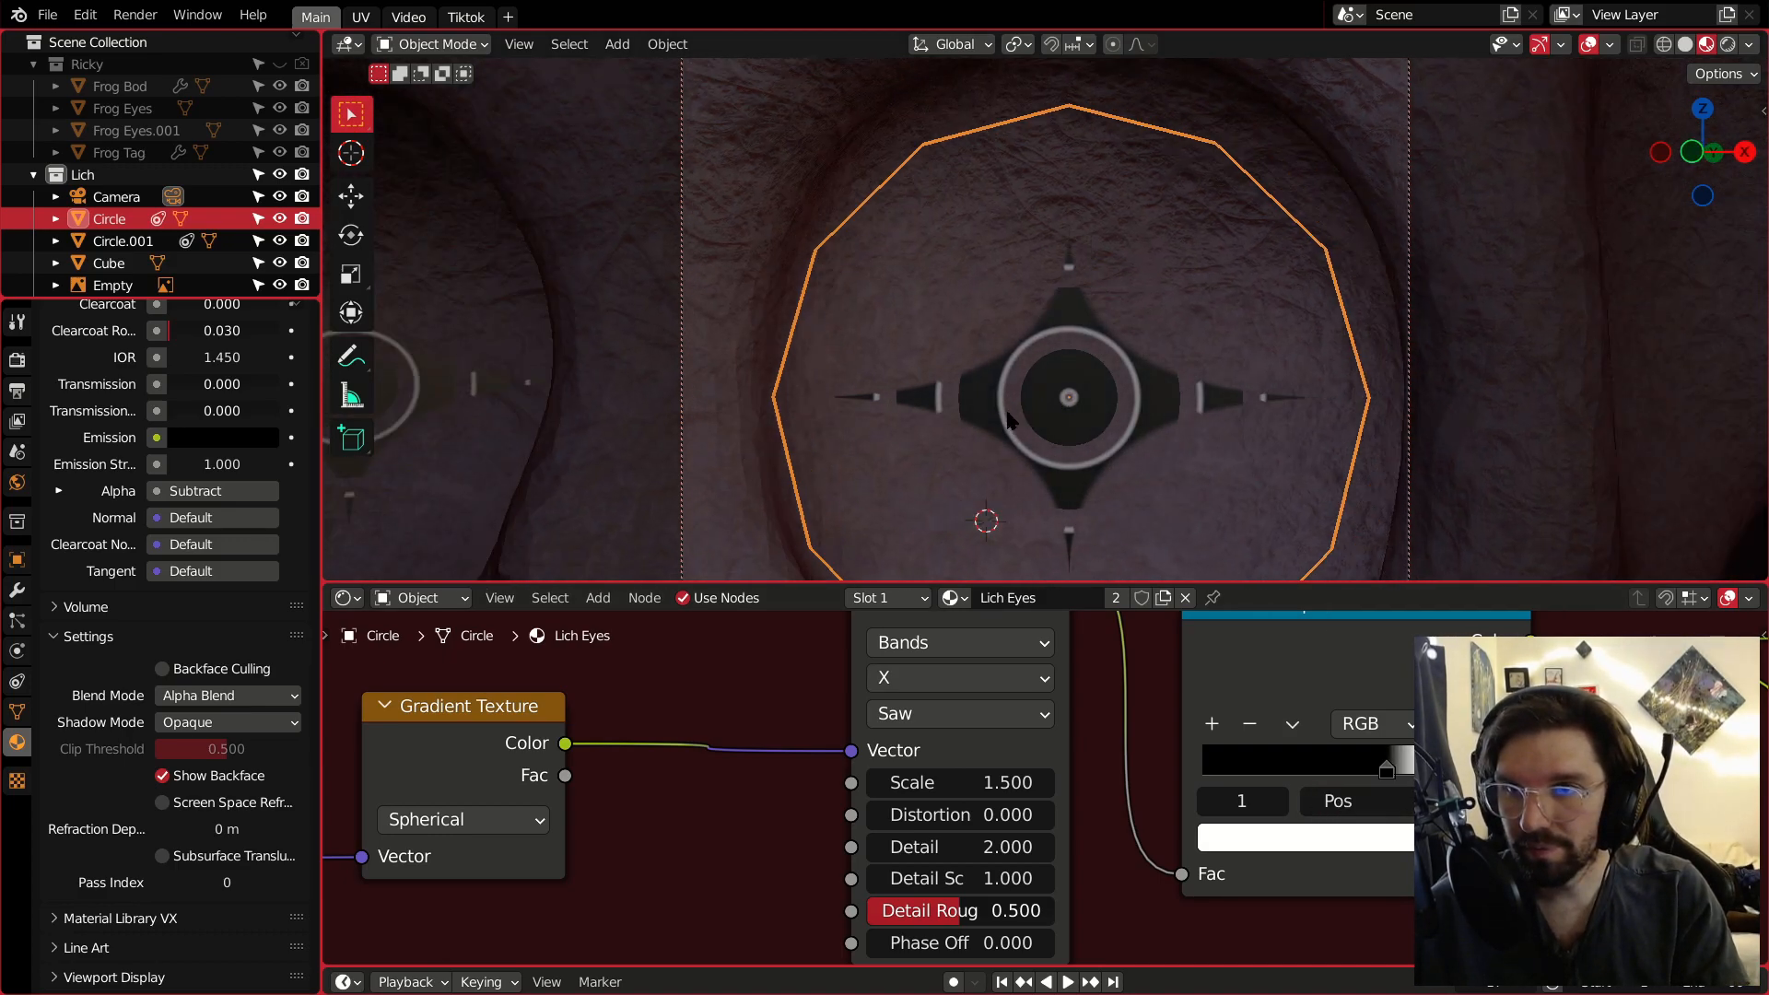
Disconnect the wave ColorRamp from the Principled BSDF's Base Color.
{"action": "scroll", "coordinate": [1514, 697], "scroll_direction": "down", "scroll_amount": 3}
{"action": "scroll", "coordinate": [1539, 755], "scroll_direction": "down", "scroll_amount": 8}
{"action": "middle_click_drag", "start_coordinate": [1539, 756], "coordinate": [1126, 836]}
{"action": "scroll", "coordinate": [1520, 732], "scroll_direction": "up", "scroll_amount": 9}
{"action": "left_click_drag", "start_coordinate": [1629, 713], "coordinate": [1511, 721]}
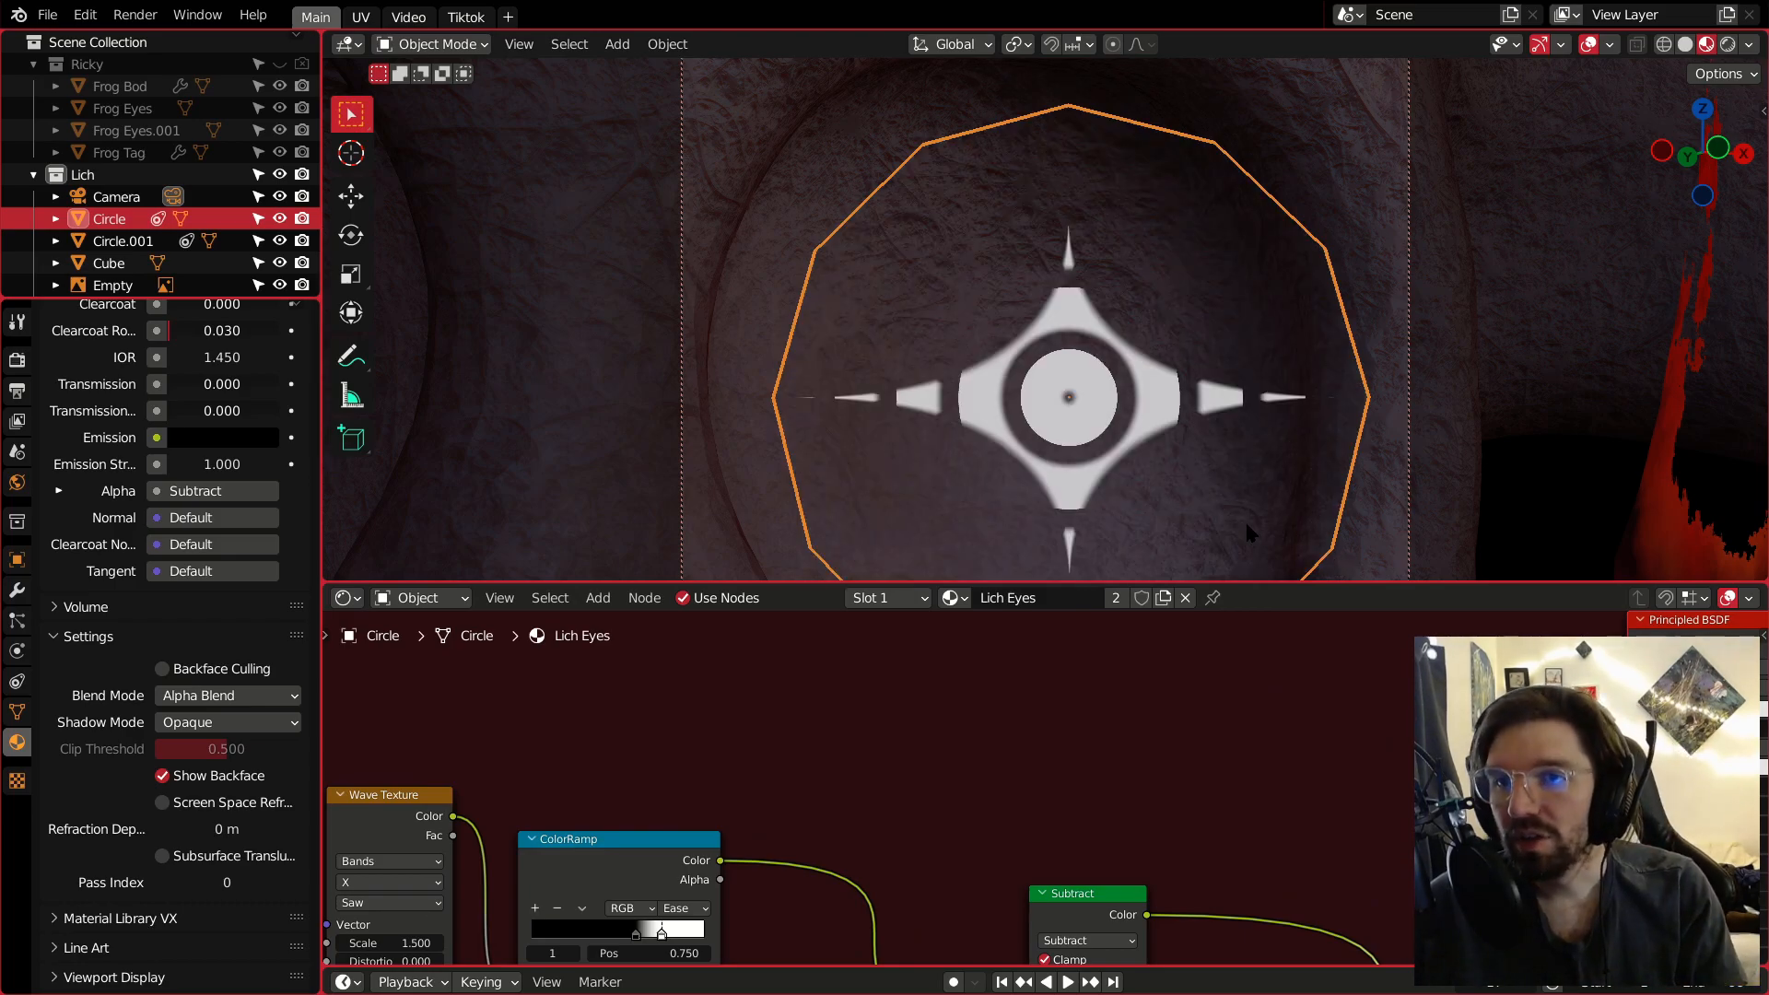
Examine the star-shaped pupils in both eye sockets from a distance and up close.
{"action": "mouse_move", "coordinate": [995, 379]}
{"action": "middle_mouse_down"}
{"action": "mouse_move", "coordinate": [941, 374]}
{"action": "mouse_move", "coordinate": [1042, 359]}
{"action": "mouse_move", "coordinate": [999, 398]}
{"action": "middle_mouse_up"}
{"action": "scroll", "coordinate": [998, 396], "scroll_direction": "down", "scroll_amount": 10}
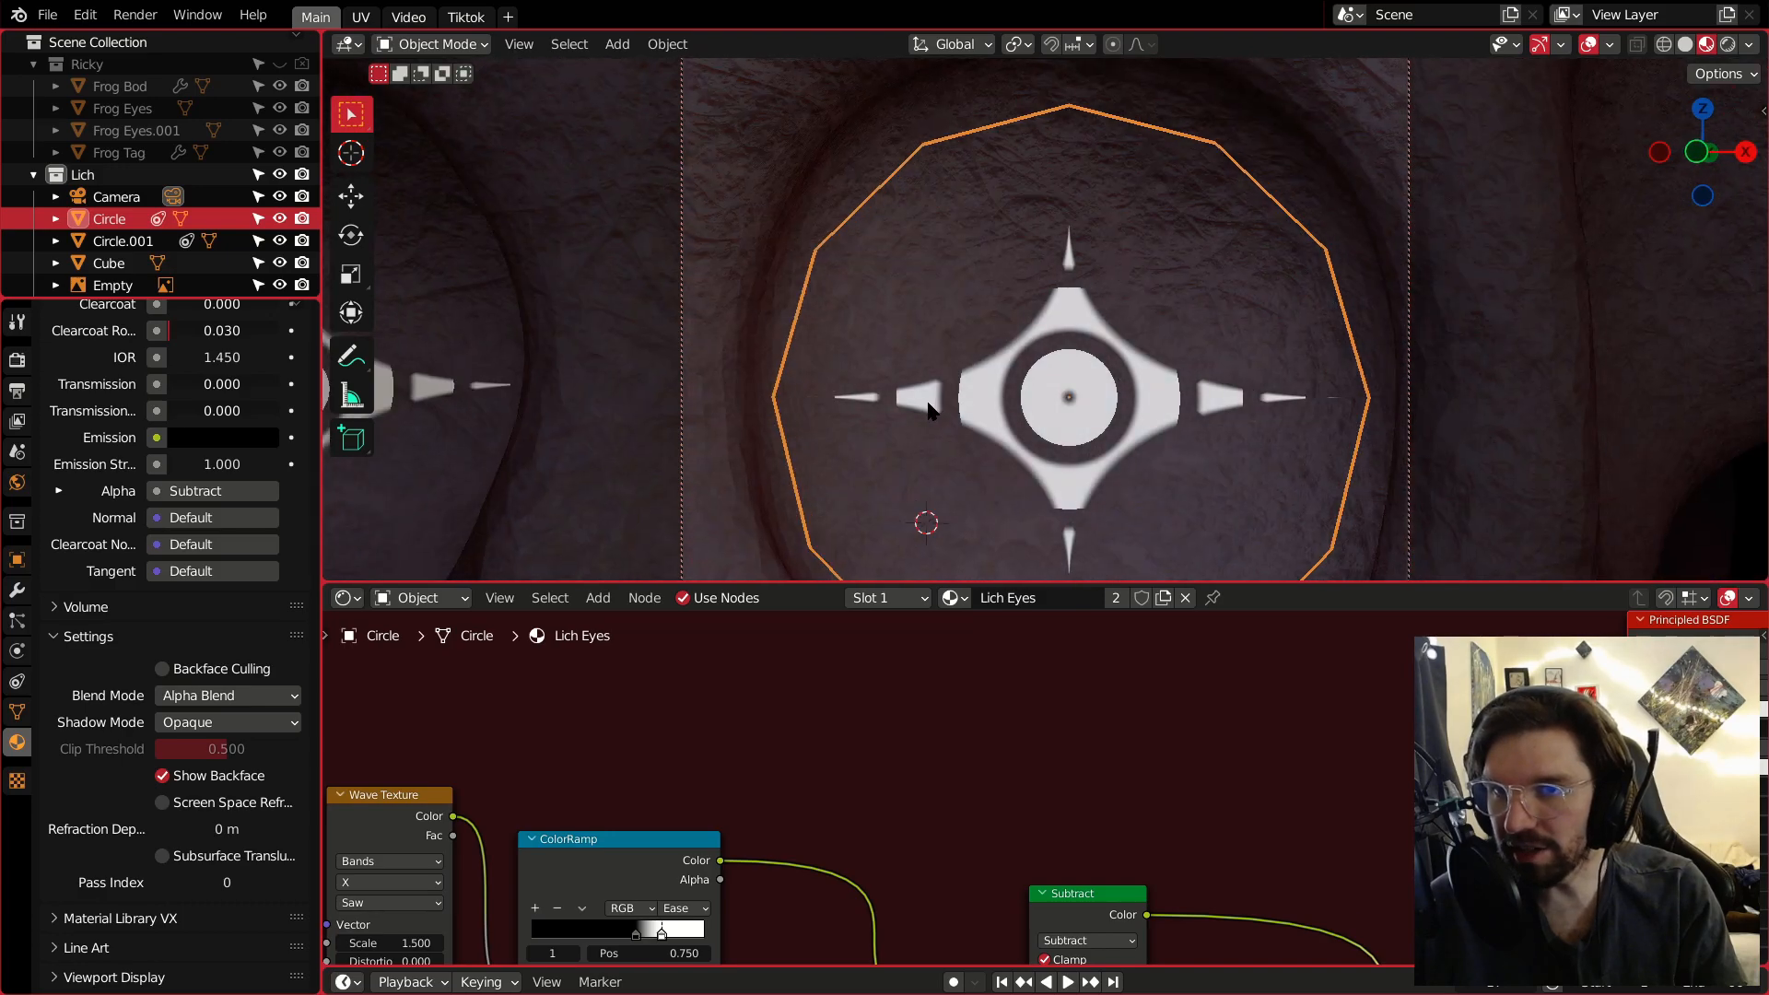
{"action": "left_click", "coordinate": [1409, 509]}
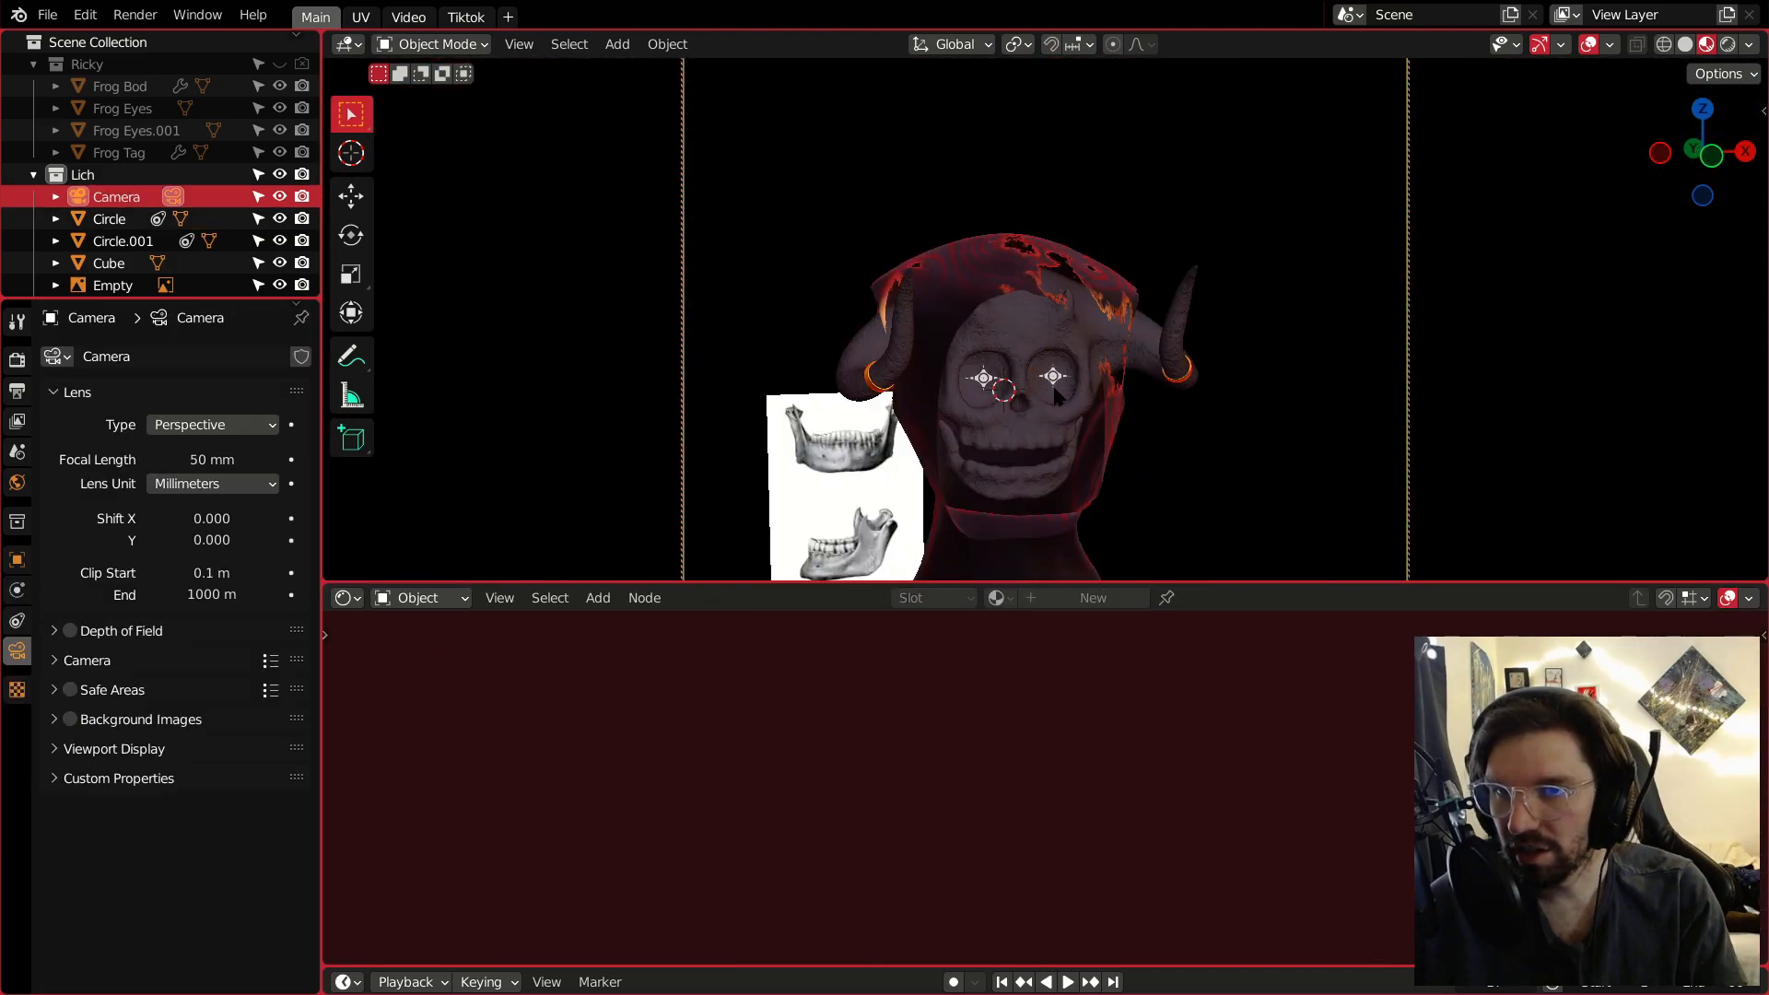
{"action": "middle_click_drag", "start_coordinate": [1058, 388], "coordinate": [1312, 424]}
{"action": "left_click", "coordinate": [1069, 373]}
{"action": "key", "text": "ctrl+z"}
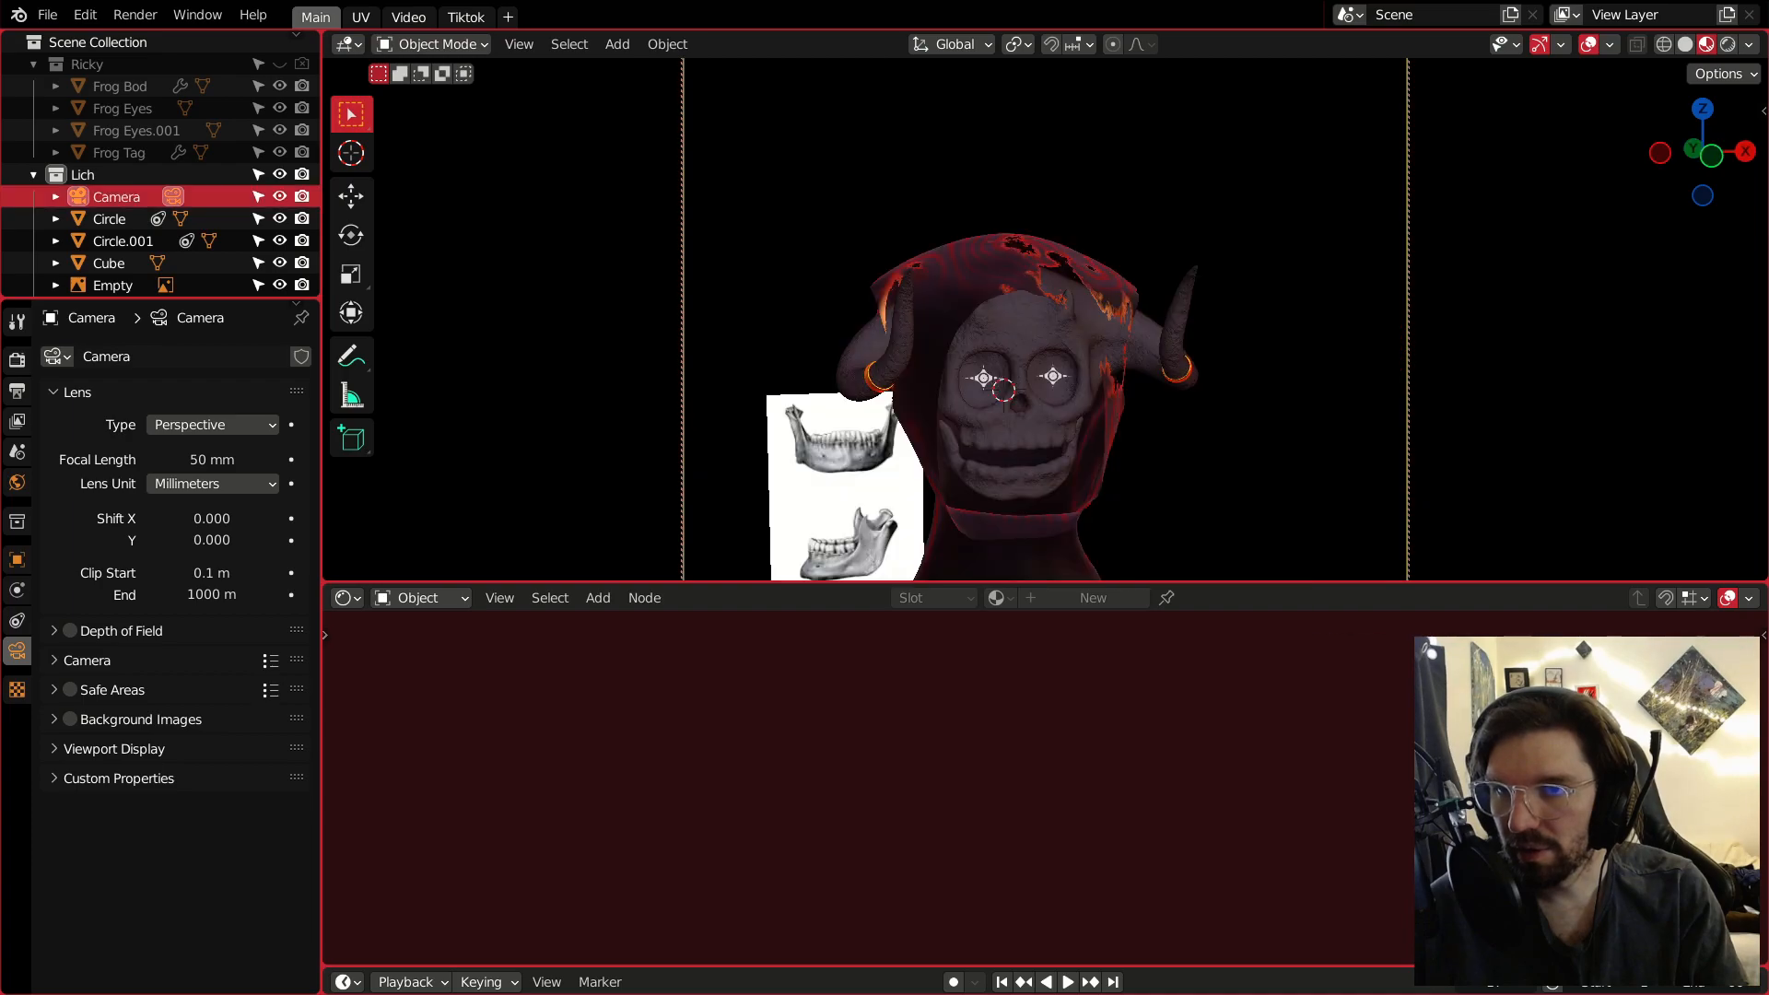
{"action": "scroll", "coordinate": [1064, 378], "scroll_direction": "up", "scroll_amount": 5}
{"action": "middle_click_drag", "start_coordinate": [1057, 364], "coordinate": [1017, 361]}
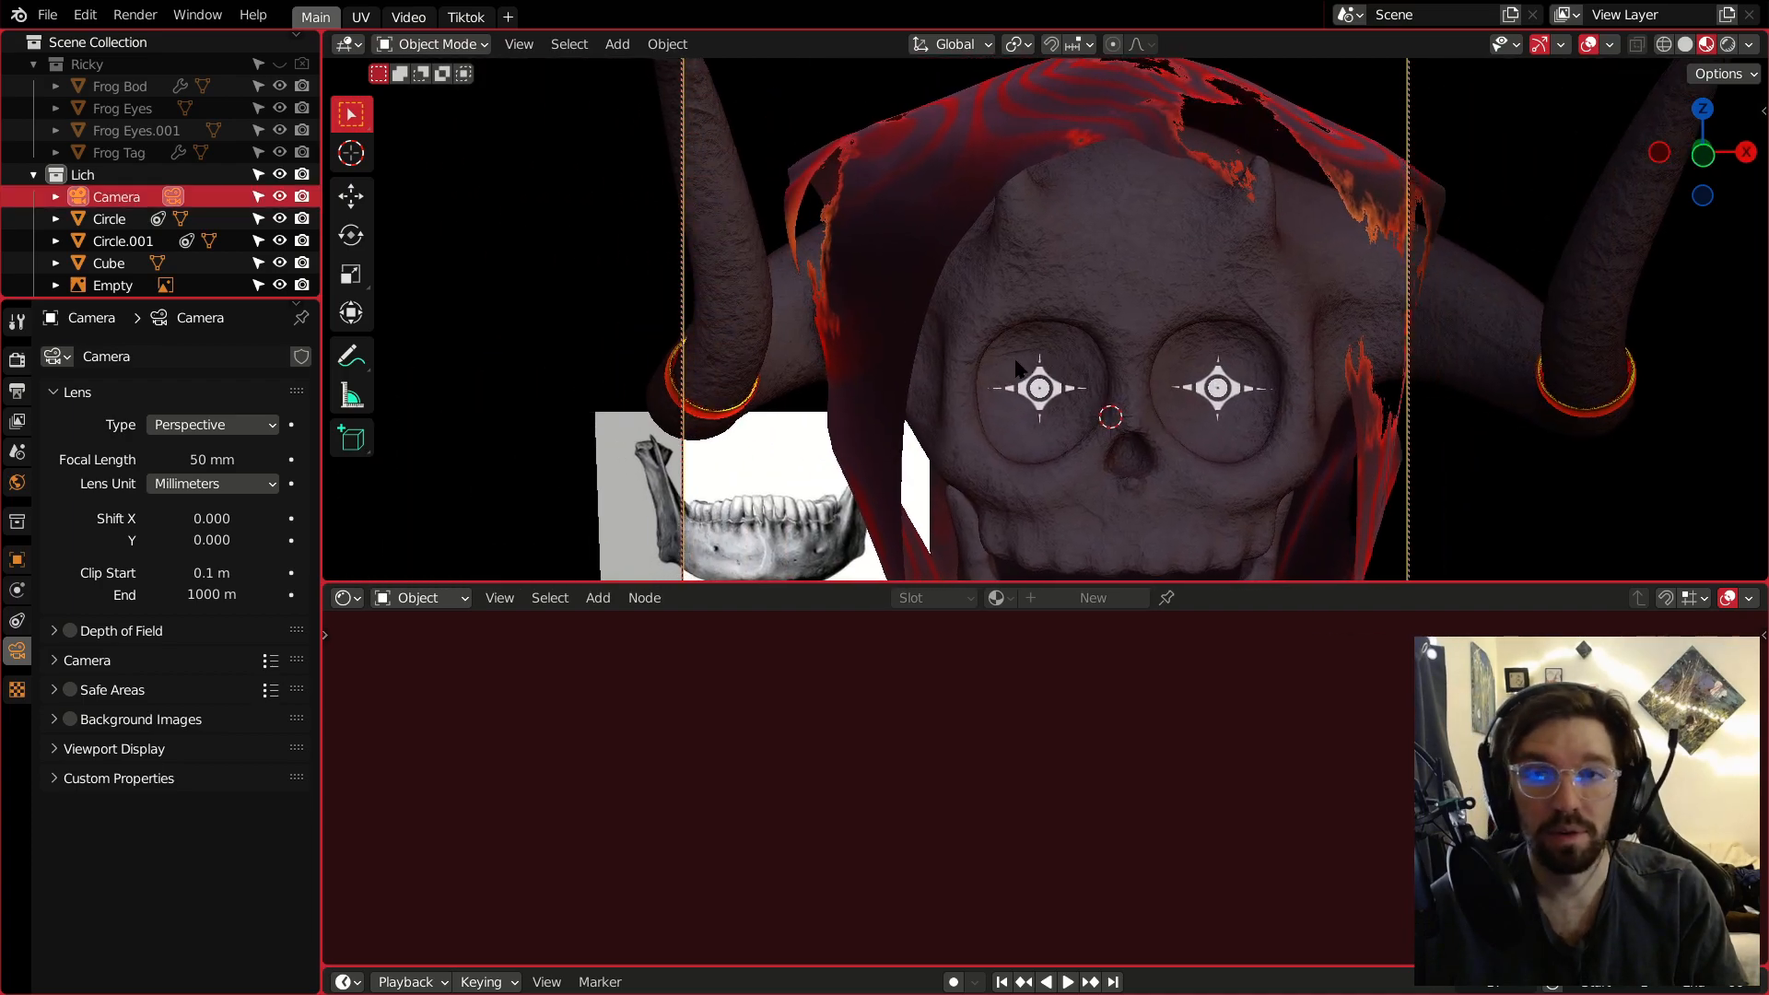
{"action": "middle_click_drag", "start_coordinate": [1204, 402], "coordinate": [1071, 323], "text": "shift"}
{"action": "scroll", "coordinate": [1046, 267], "scroll_direction": "up", "scroll_amount": 5}
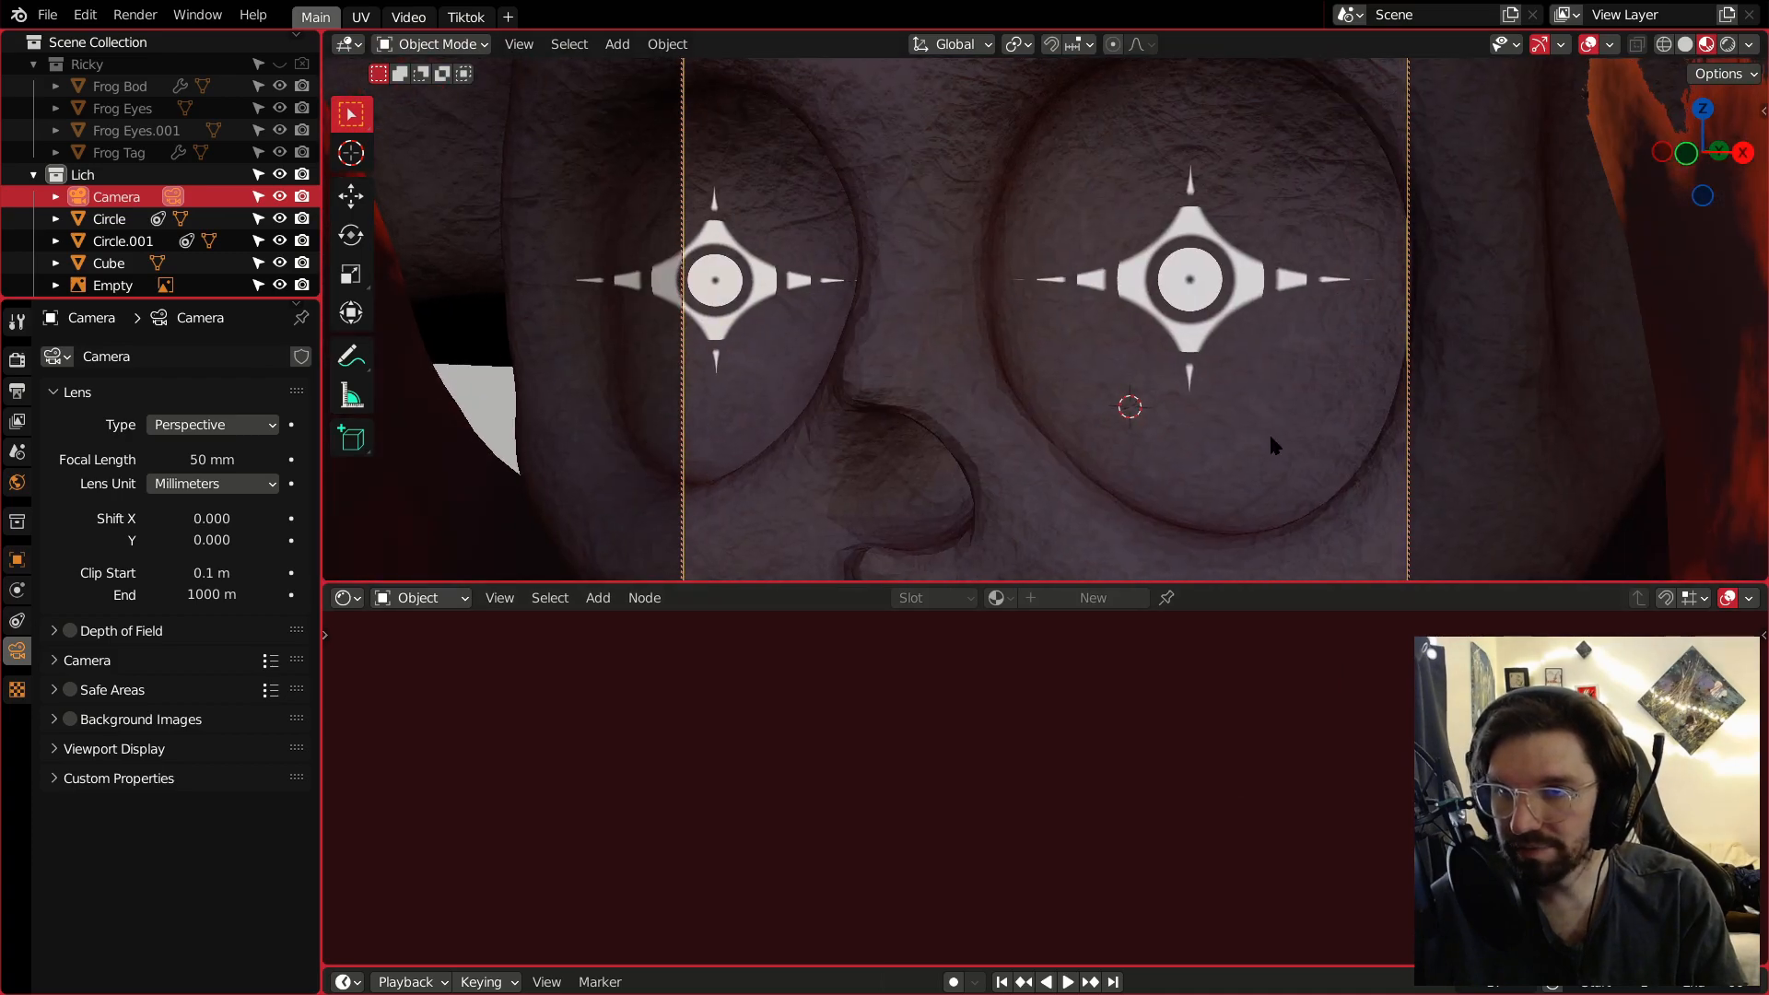
Set the black stop of the wave ColorRamp in the Lich Eyes material to position 0.4.
{"action": "left_click", "coordinate": [1210, 327]}
{"action": "middle_click_drag", "start_coordinate": [1182, 757], "coordinate": [1152, 684]}
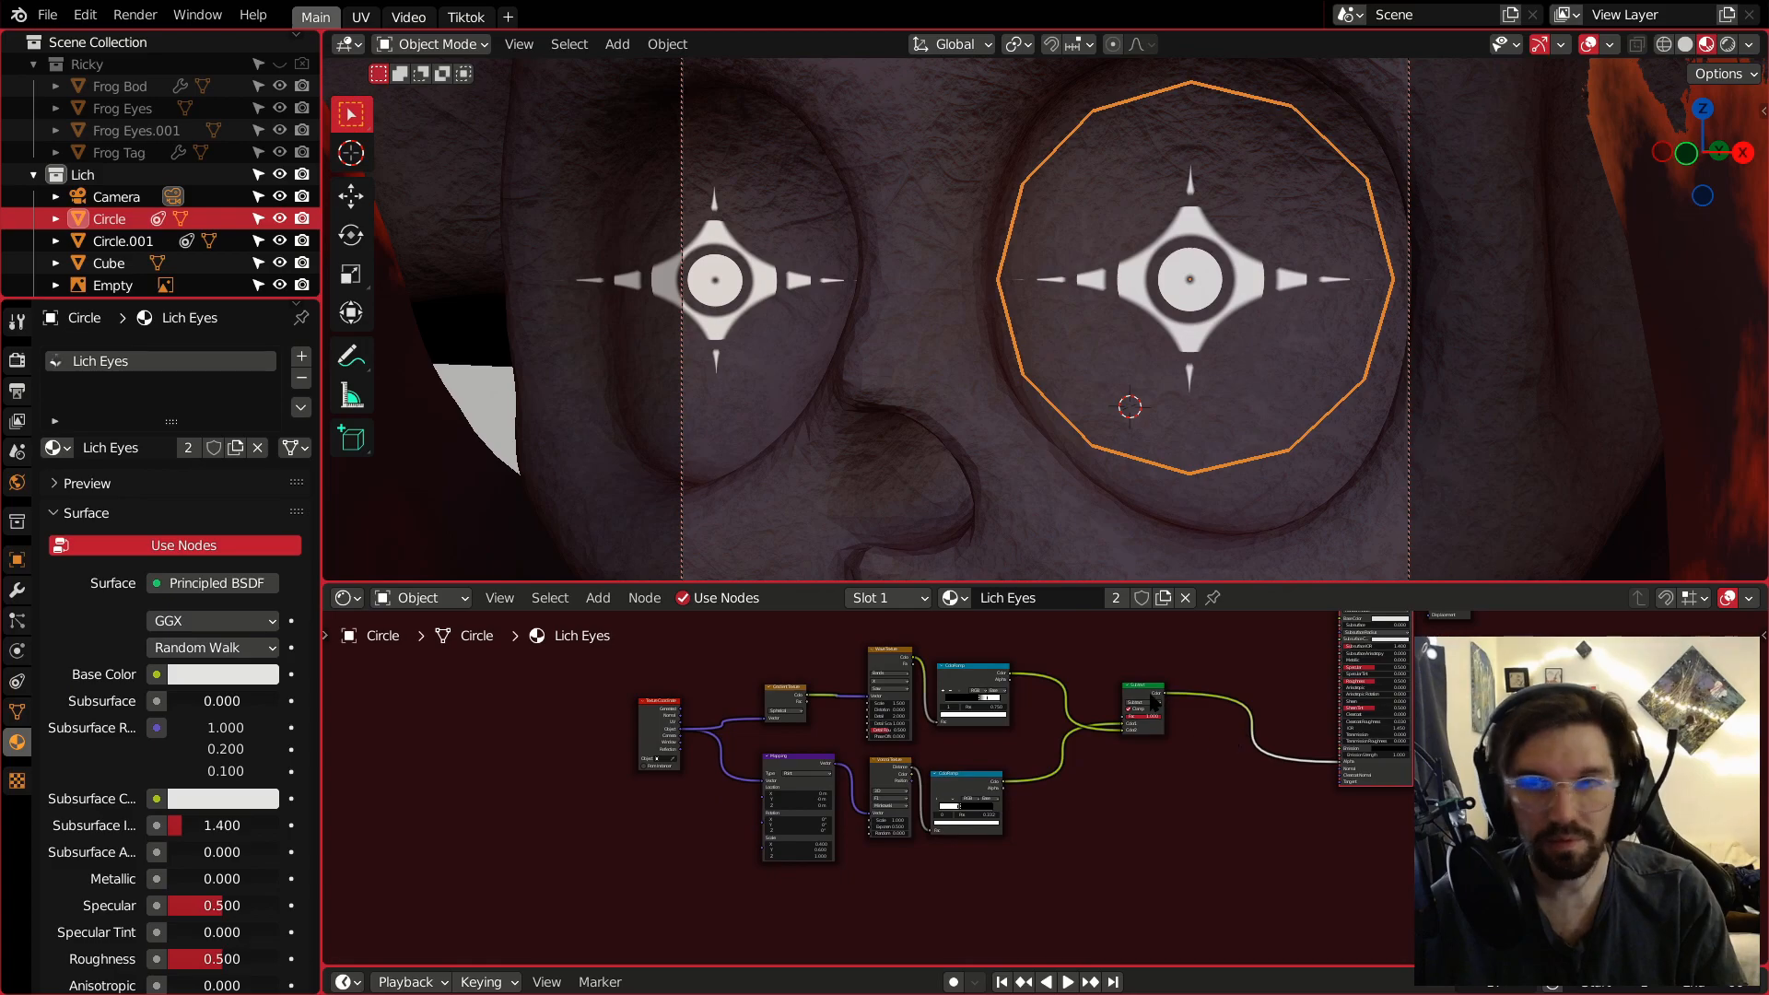
{"action": "scroll", "coordinate": [1074, 687], "scroll_direction": "up", "scroll_amount": 10}
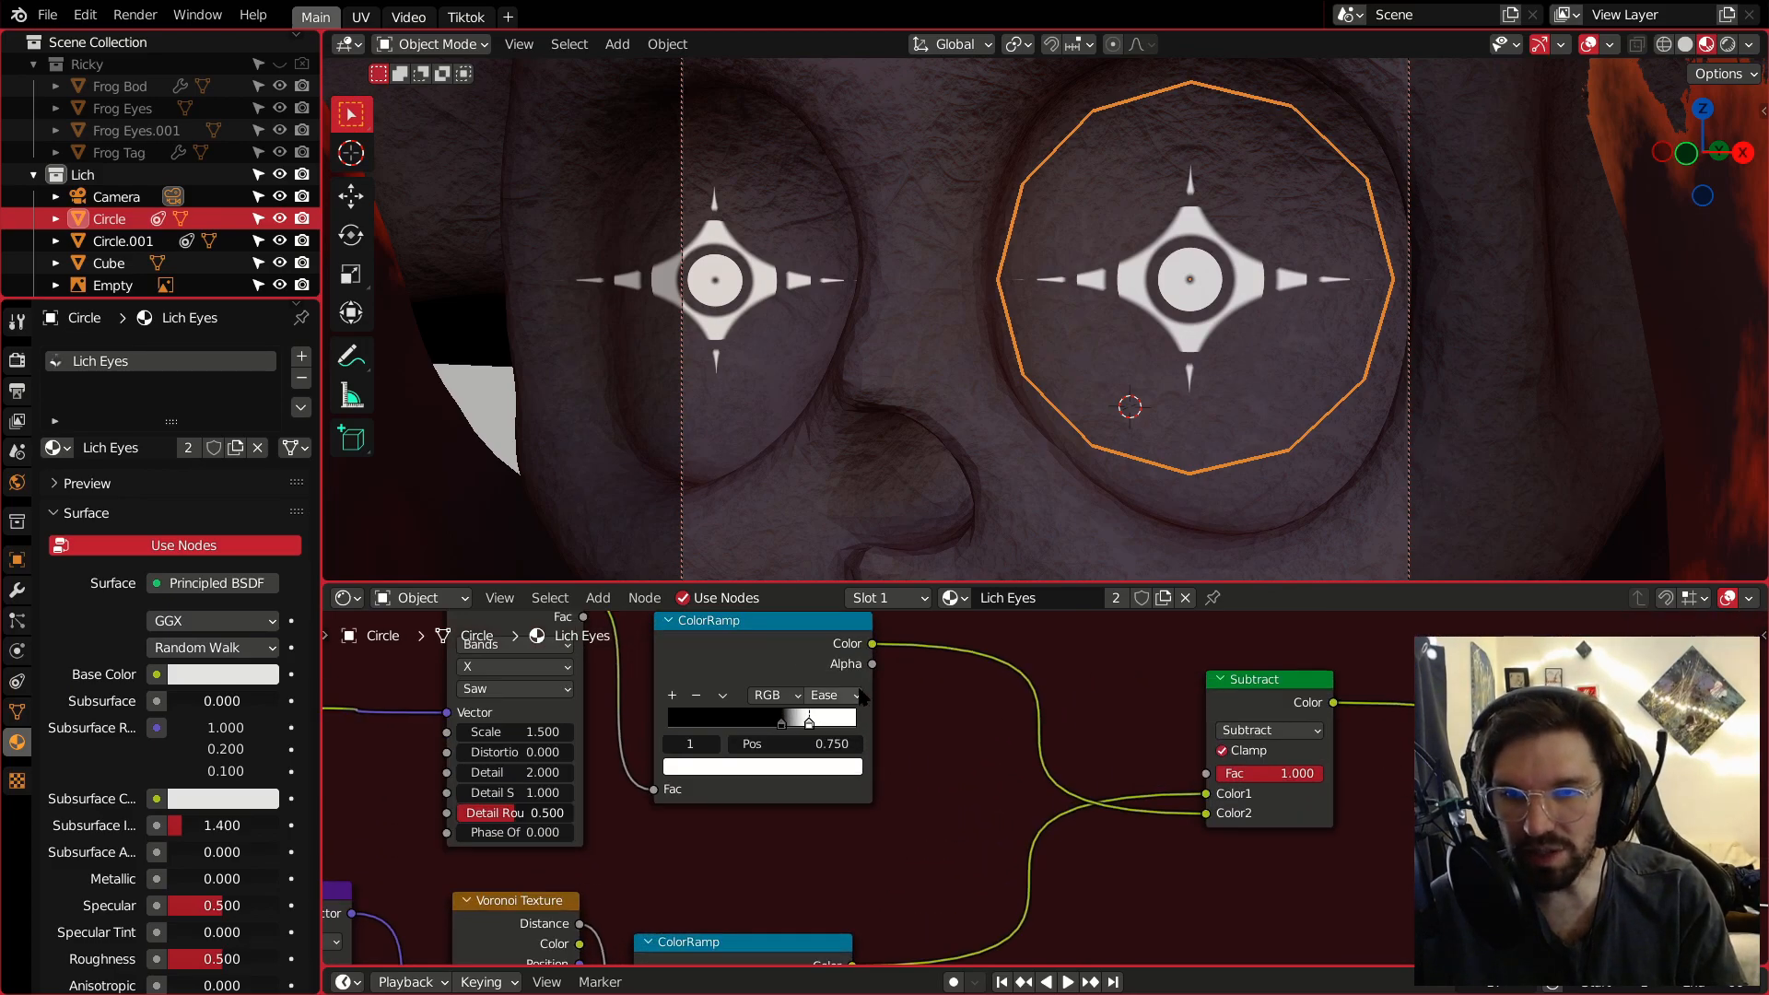
{"action": "middle_click_drag", "start_coordinate": [958, 783], "coordinate": [1098, 755]}
{"action": "left_click_drag", "start_coordinate": [1067, 785], "coordinate": [895, 779]}
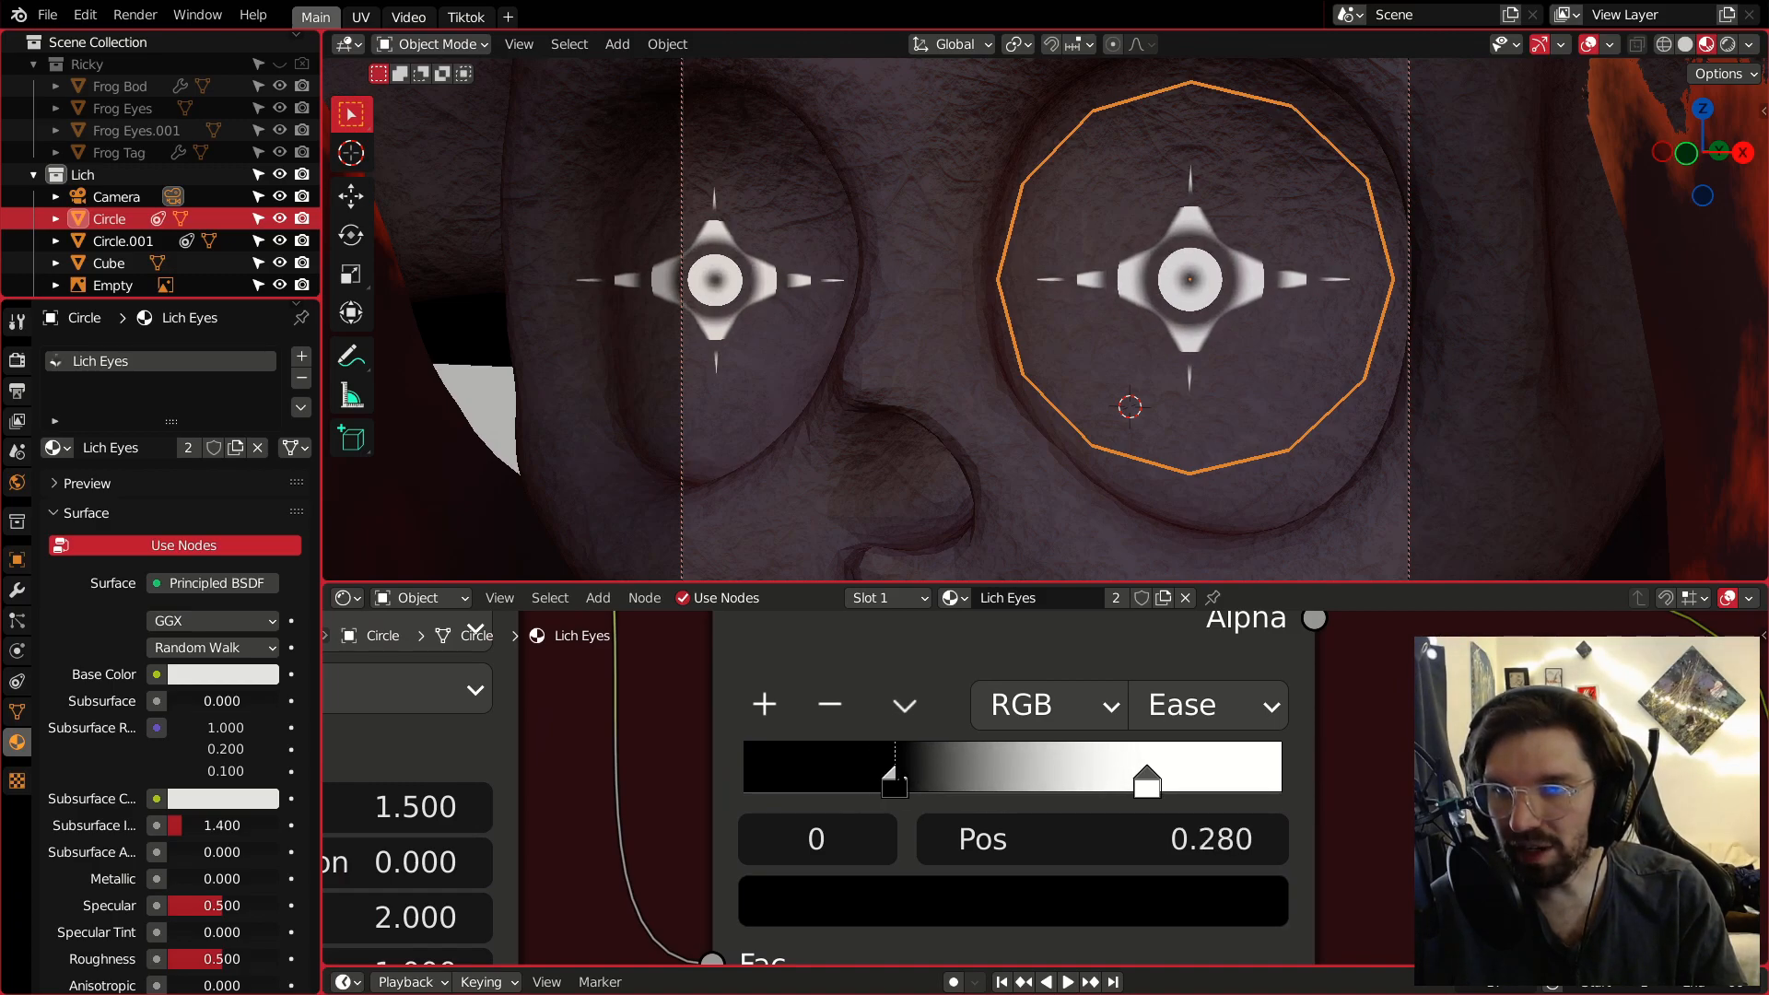
{"action": "left_click", "coordinate": [1096, 839]}
{"action": "key", "text": "BackSpace"}
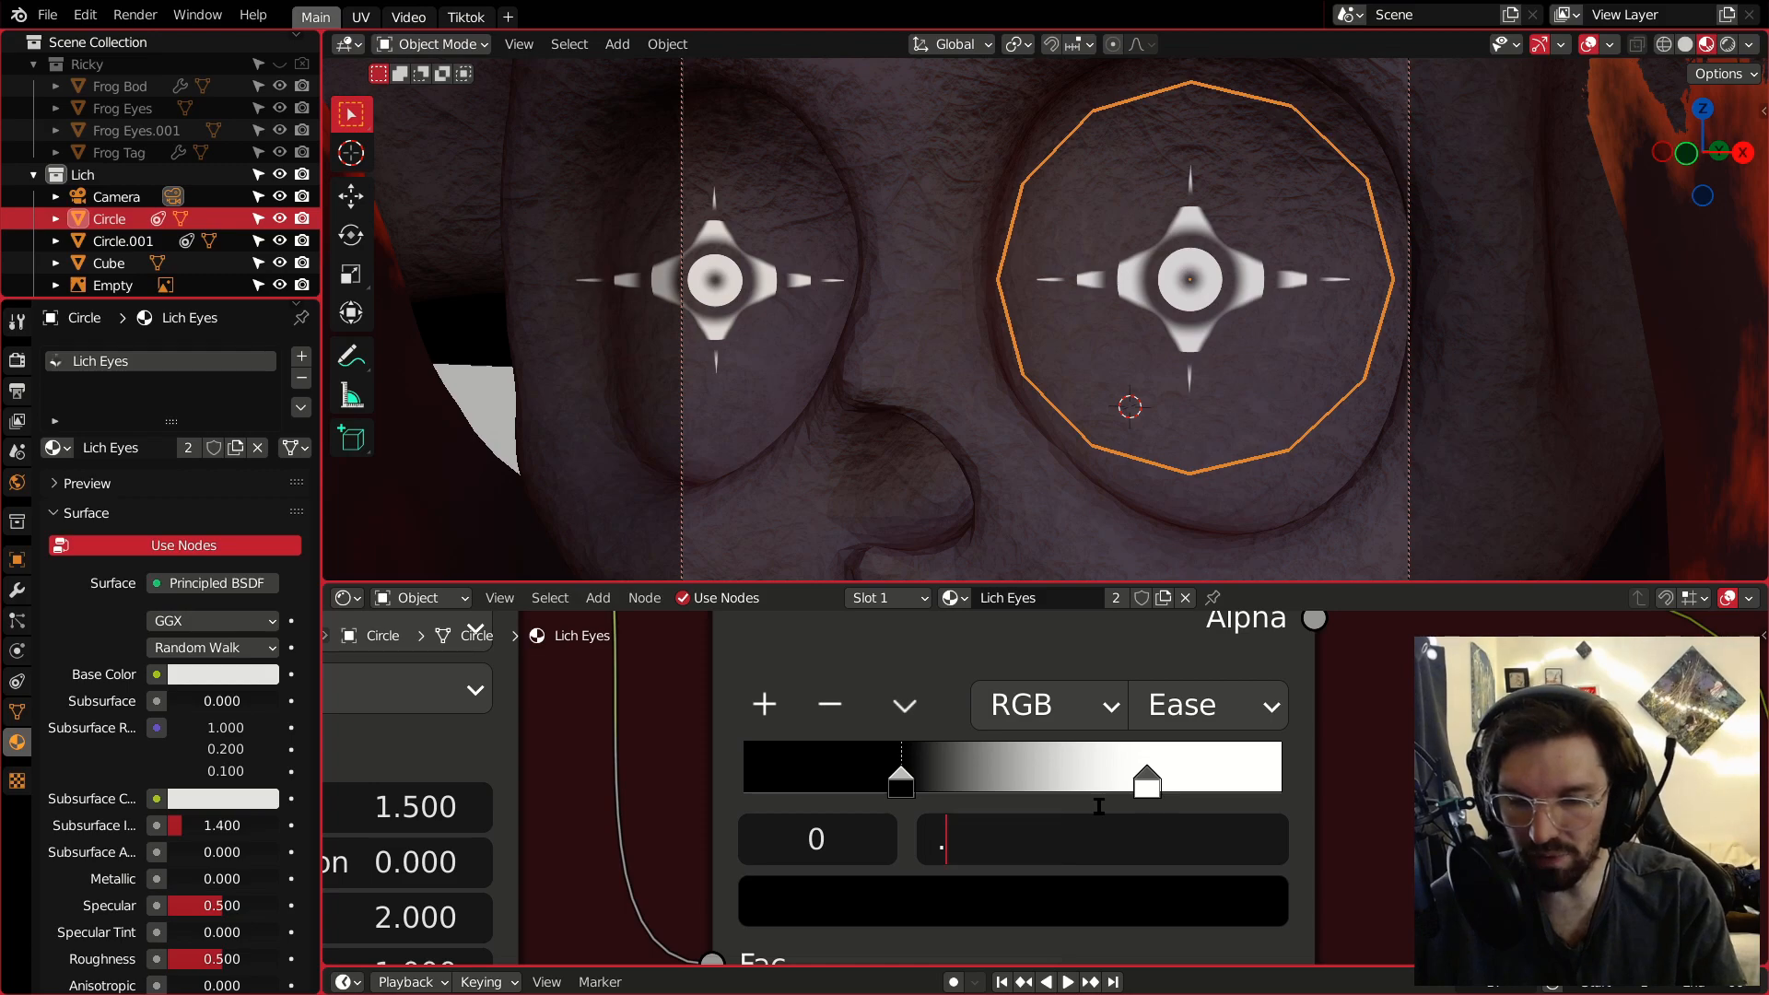
{"action": "type", "text": "0.4"}
{"action": "key", "text": "Return"}
Set the wave ColorRamp's white stop to position 0.55 and check the pupils in both sockets.
{"action": "left_click_drag", "start_coordinate": [1149, 782], "coordinate": [1087, 806]}
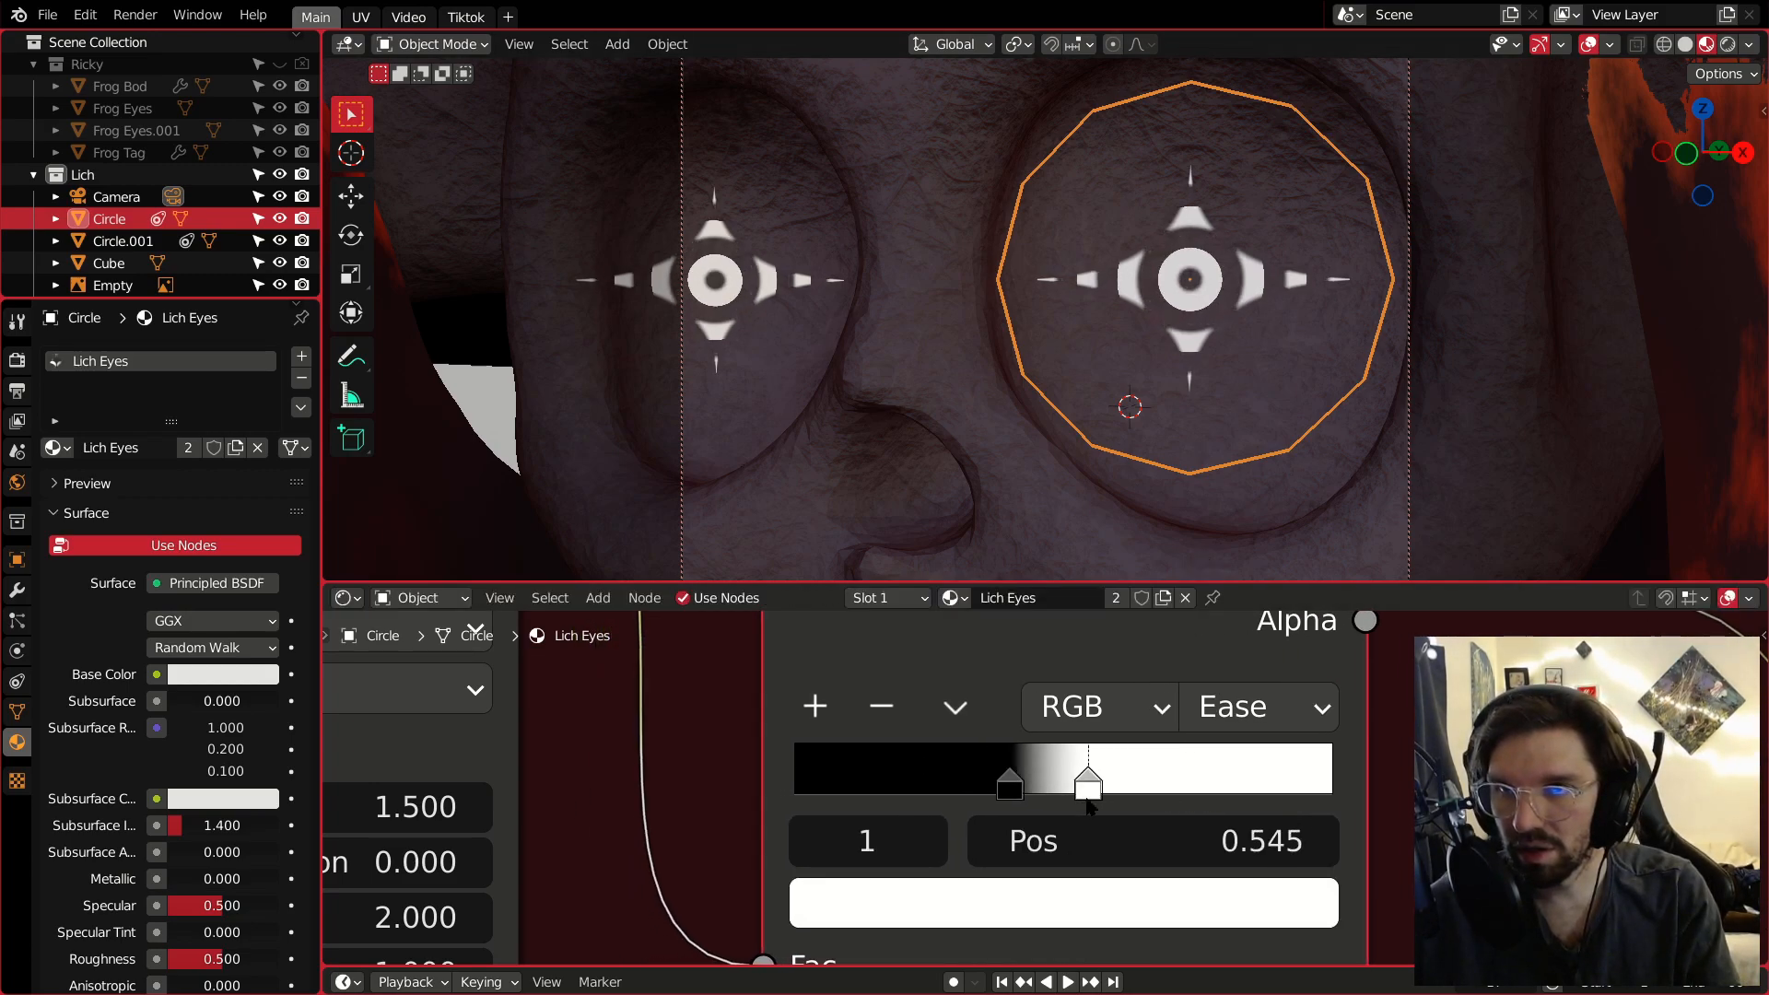
{"action": "left_click", "coordinate": [1142, 841]}
{"action": "key", "text": "BackSpace"}
{"action": "type", "text": "0.55"}
{"action": "key", "text": "Return"}
{"action": "scroll", "coordinate": [1121, 346], "scroll_direction": "down", "scroll_amount": 7}
{"action": "middle_click_drag", "start_coordinate": [1006, 322], "coordinate": [1131, 319]}
{"action": "key", "text": "alt+a"}
{"action": "scroll", "coordinate": [1112, 307], "scroll_direction": "up", "scroll_amount": 7}
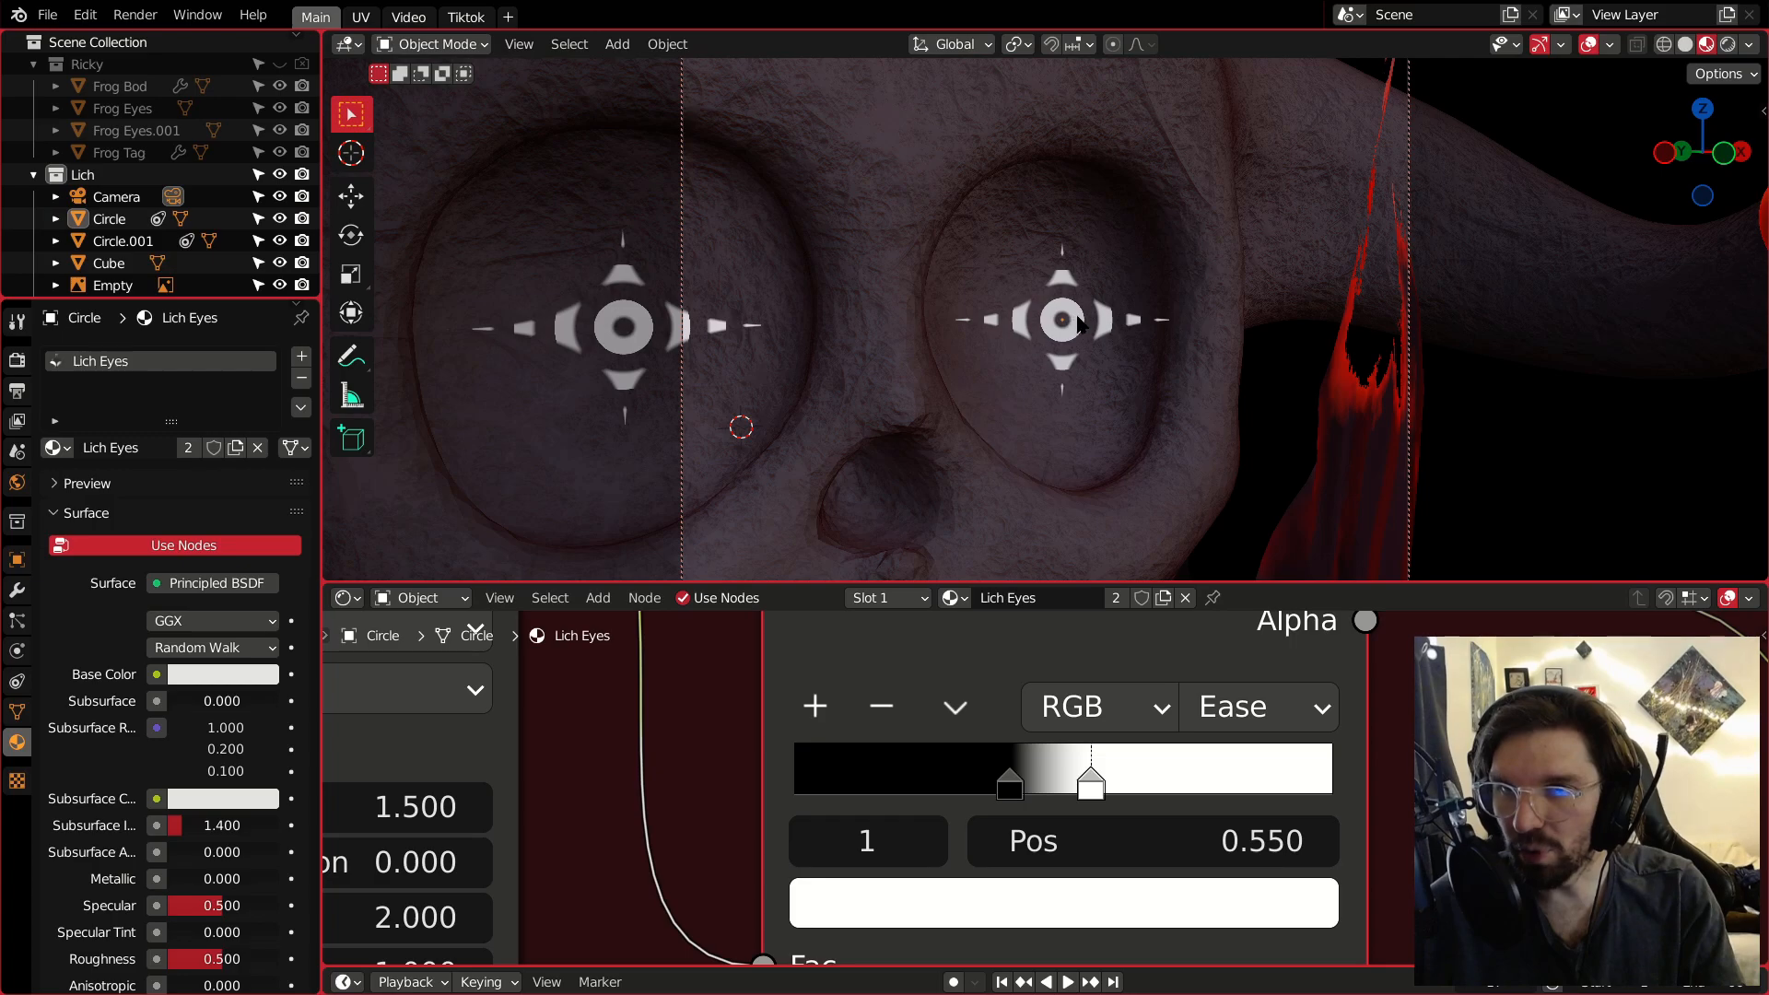
Tighten the wave ColorRamp by moving its white stop to about 0.457, close to the black stop.
{"action": "left_click", "coordinate": [1087, 324]}
{"action": "middle_click_drag", "start_coordinate": [1364, 783], "coordinate": [942, 728]}
{"action": "scroll", "coordinate": [969, 326], "scroll_direction": "up", "scroll_amount": 7}
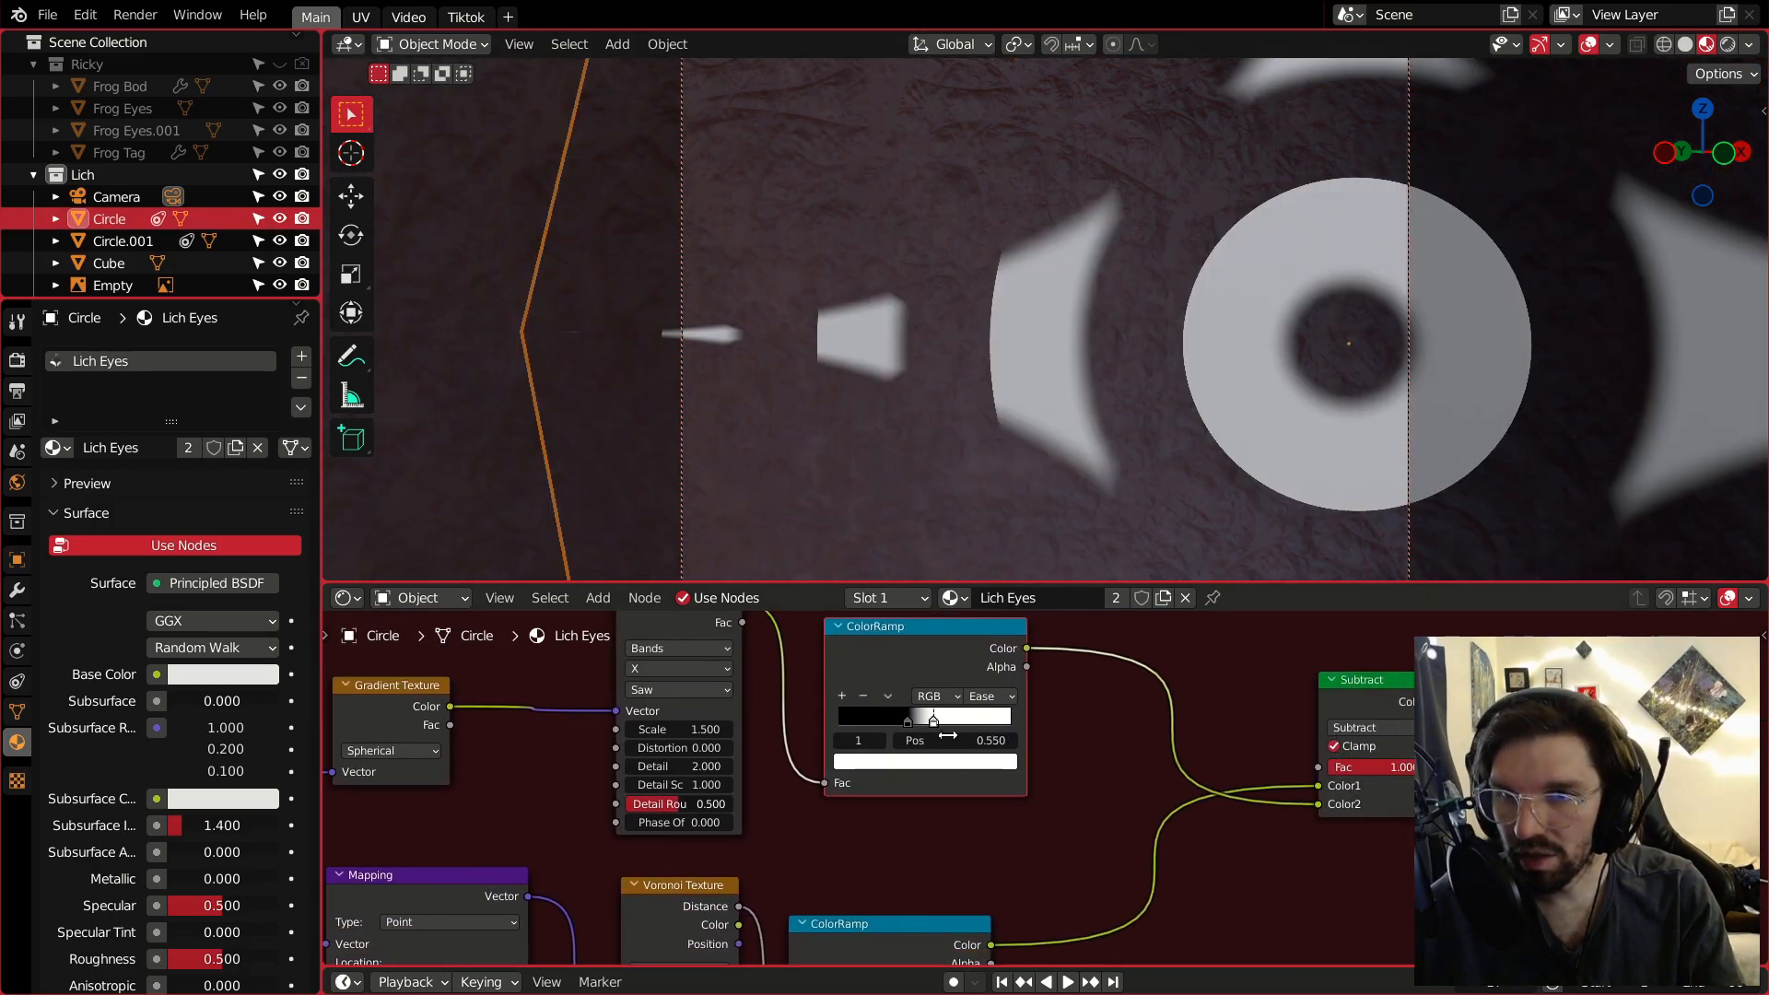
{"action": "scroll", "coordinate": [958, 751], "scroll_direction": "up", "scroll_amount": 4}
{"action": "scroll", "coordinate": [1259, 779], "scroll_direction": "down", "scroll_amount": 7}
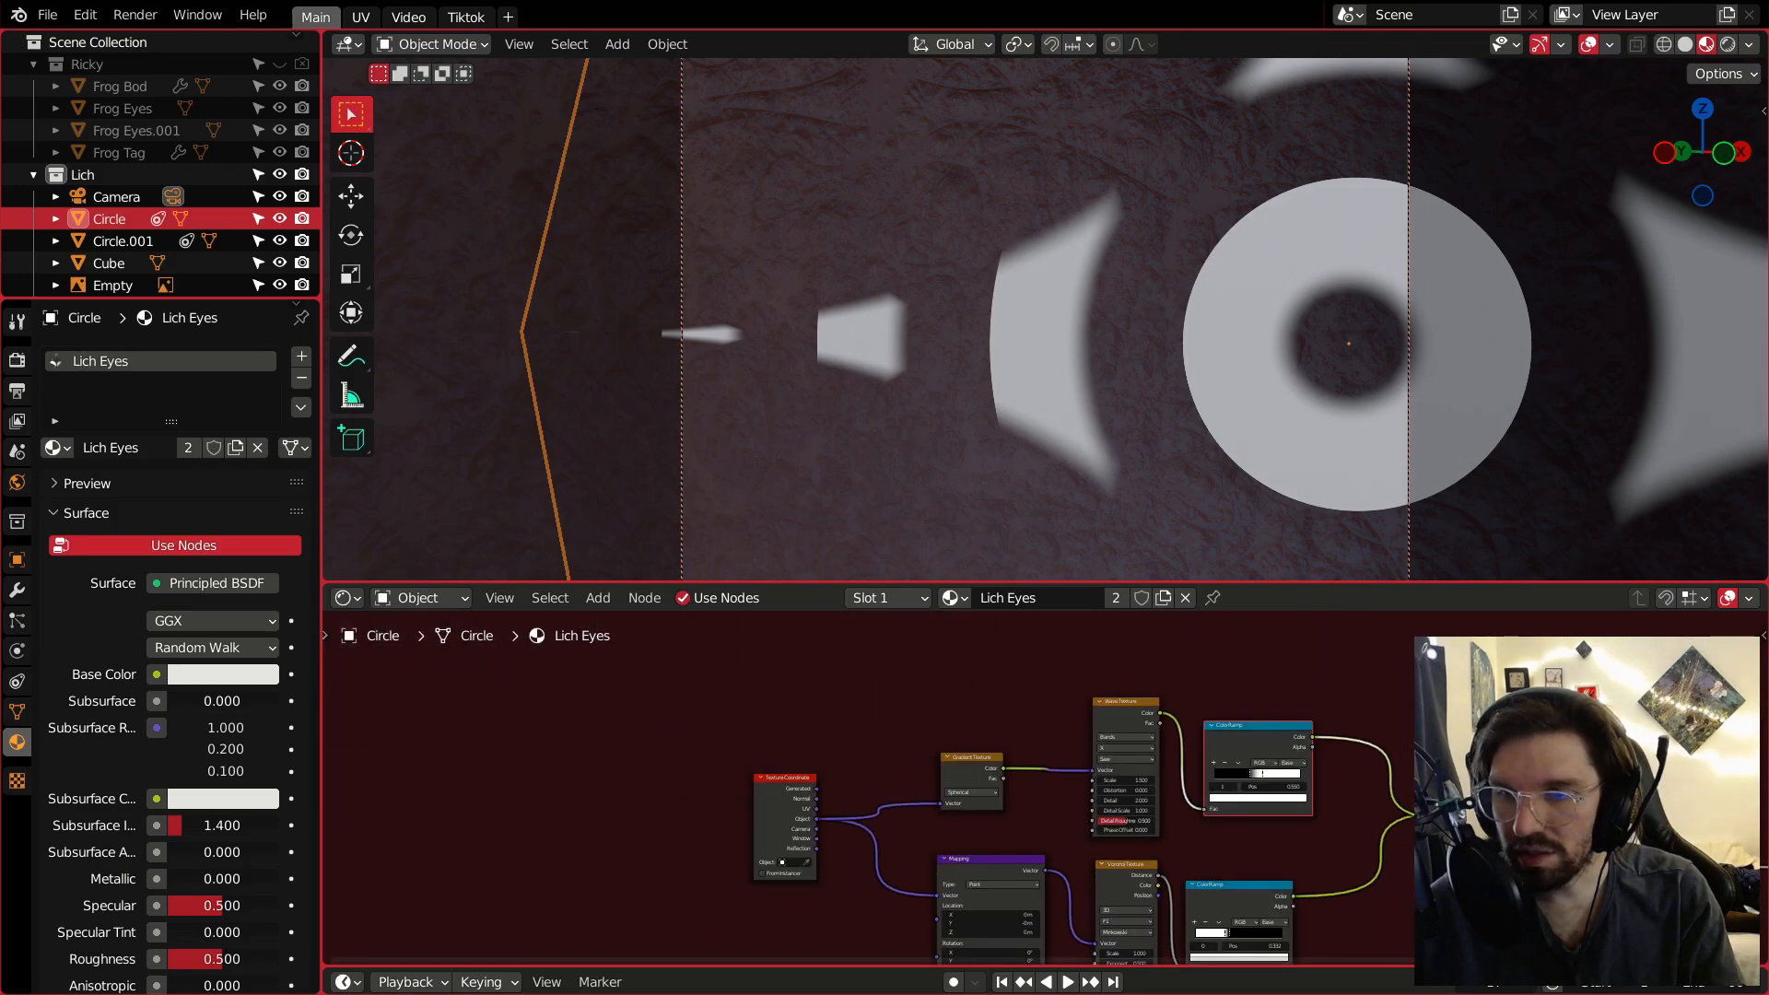
{"action": "scroll", "coordinate": [1104, 792], "scroll_direction": "up", "scroll_amount": 5}
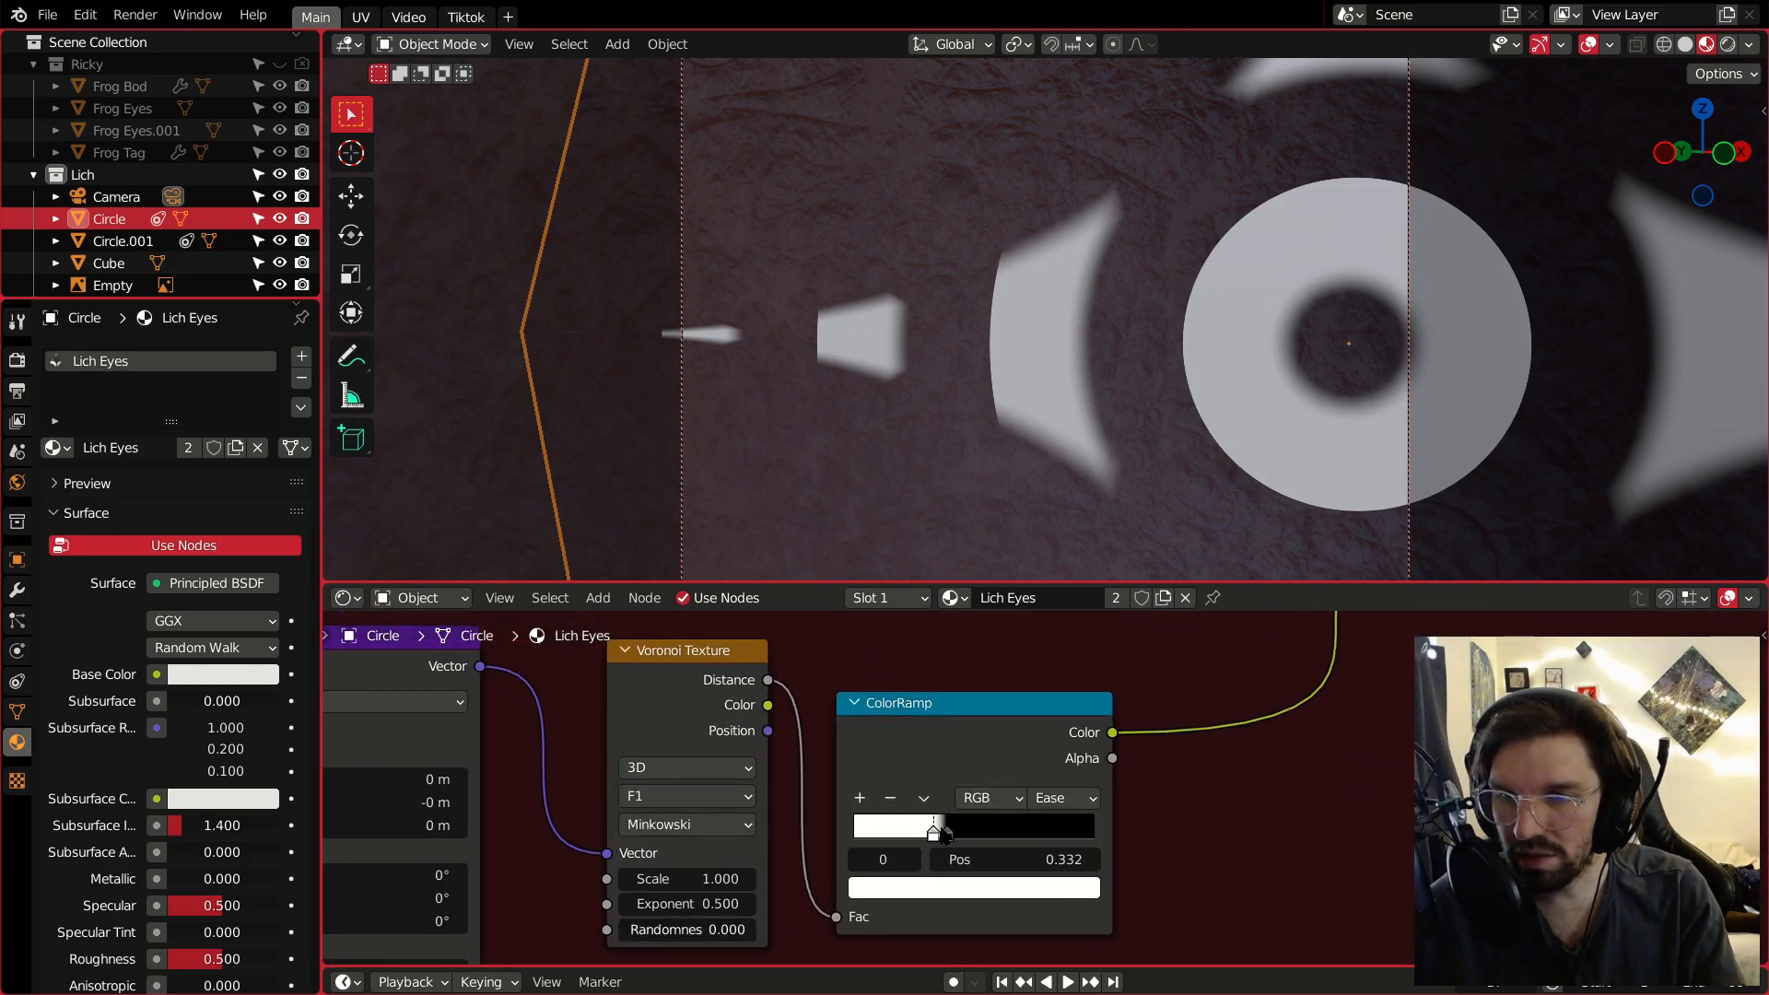
{"action": "left_click", "coordinate": [948, 835]}
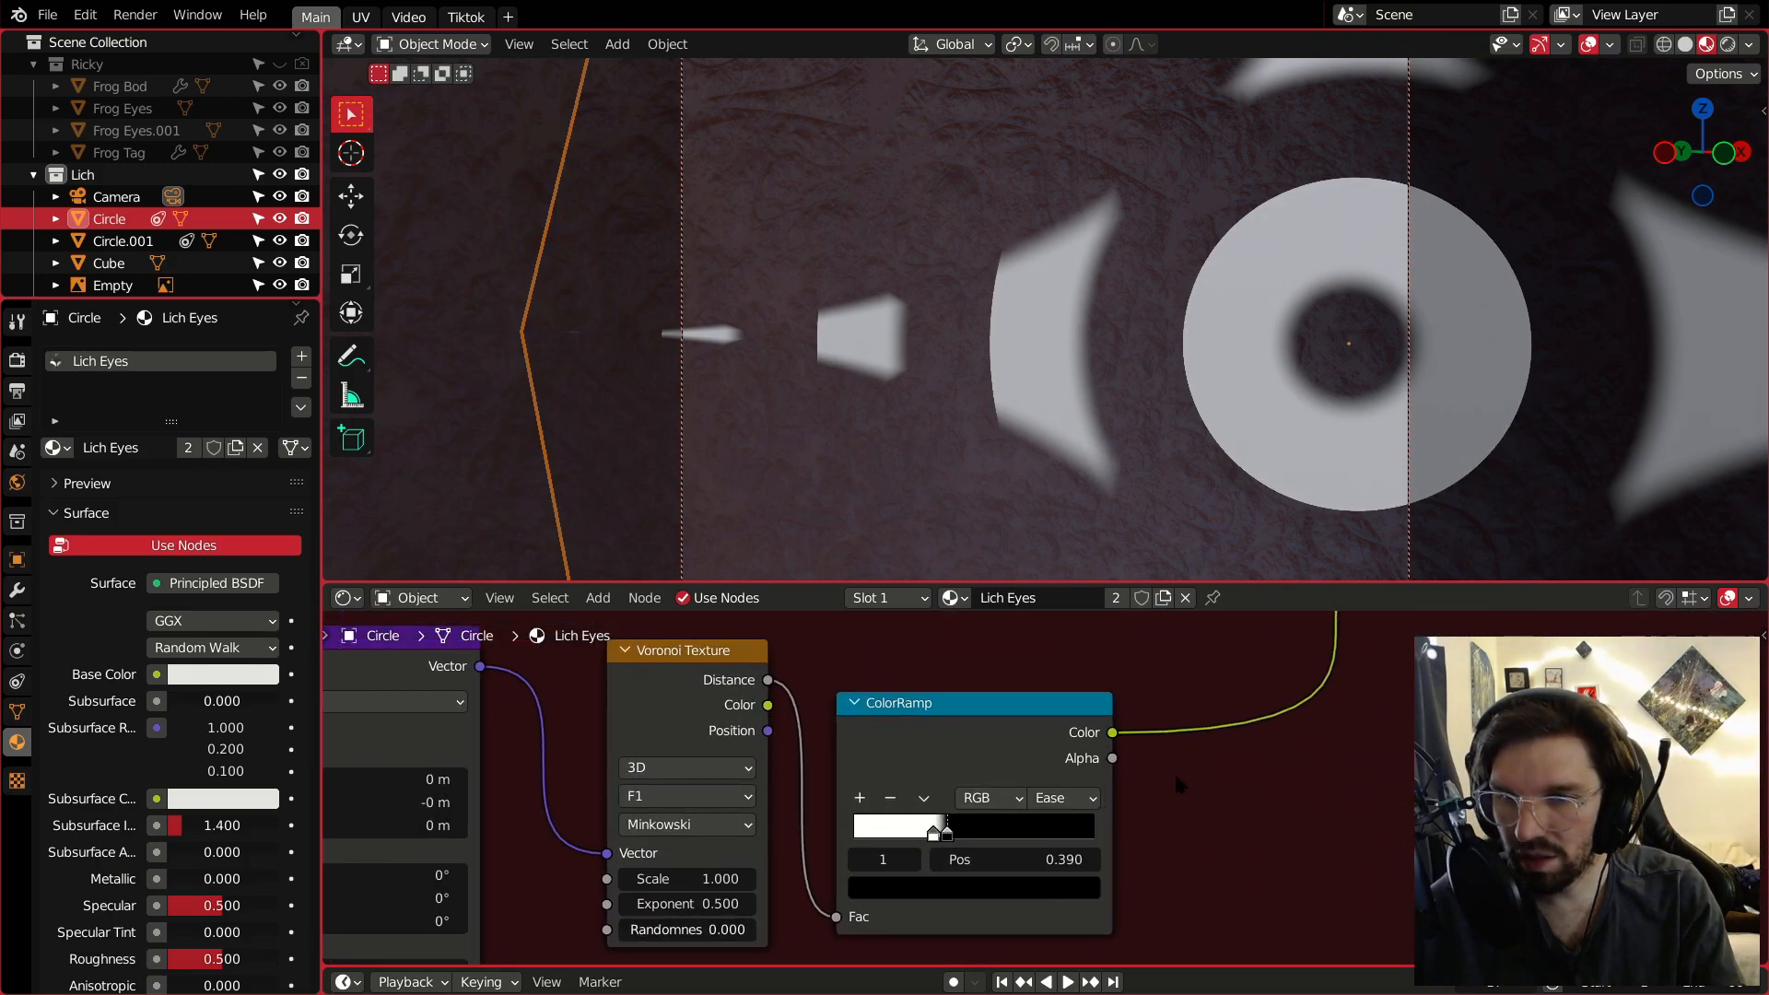
{"action": "scroll", "coordinate": [1230, 855], "scroll_direction": "down", "scroll_amount": 3}
{"action": "scroll", "coordinate": [1099, 732], "scroll_direction": "up", "scroll_amount": 6}
{"action": "left_click_drag", "start_coordinate": [1099, 737], "coordinate": [1064, 740]}
{"action": "left_click", "coordinate": [1033, 739]}
{"action": "scroll", "coordinate": [1106, 829], "scroll_direction": "down", "scroll_amount": 4}
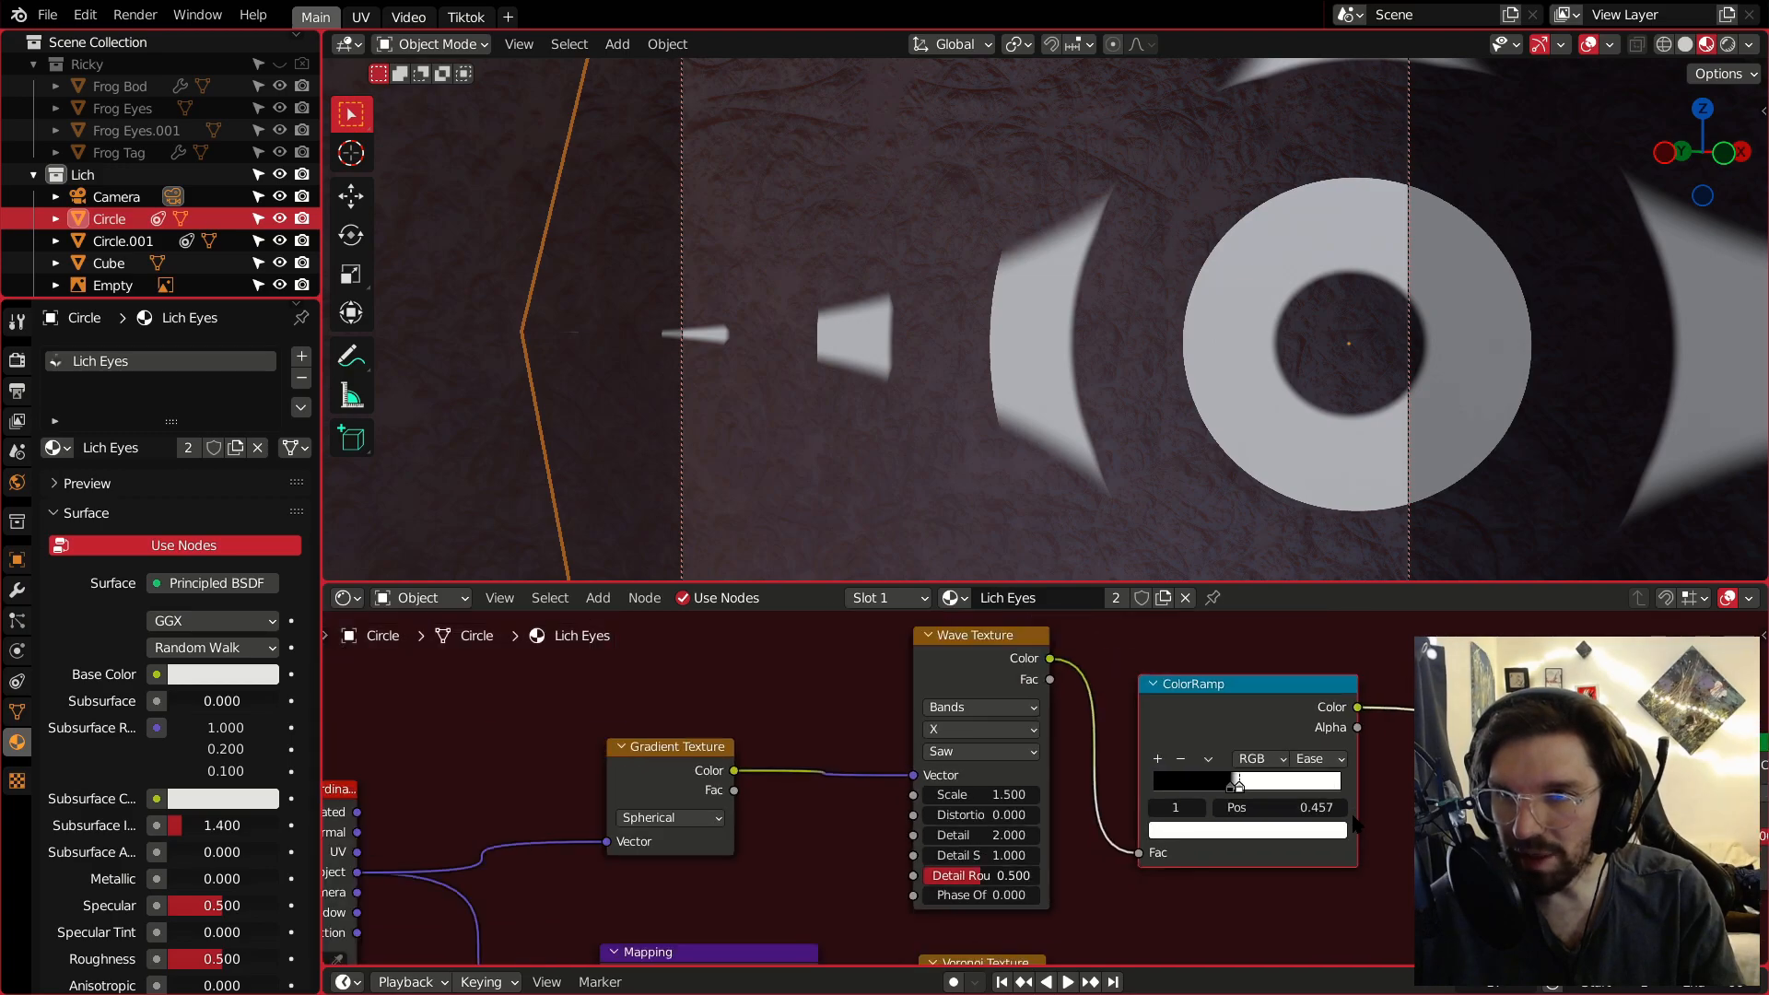
Move the Voronoi ColorRamp's black stop to about 0.363 and view the sharpened pupils on the whole skull.
{"action": "middle_click_drag", "start_coordinate": [1139, 880], "coordinate": [1176, 758]}
{"action": "scroll", "coordinate": [1076, 826], "scroll_direction": "up", "scroll_amount": 10}
{"action": "left_click_drag", "start_coordinate": [1041, 840], "coordinate": [1055, 841]}
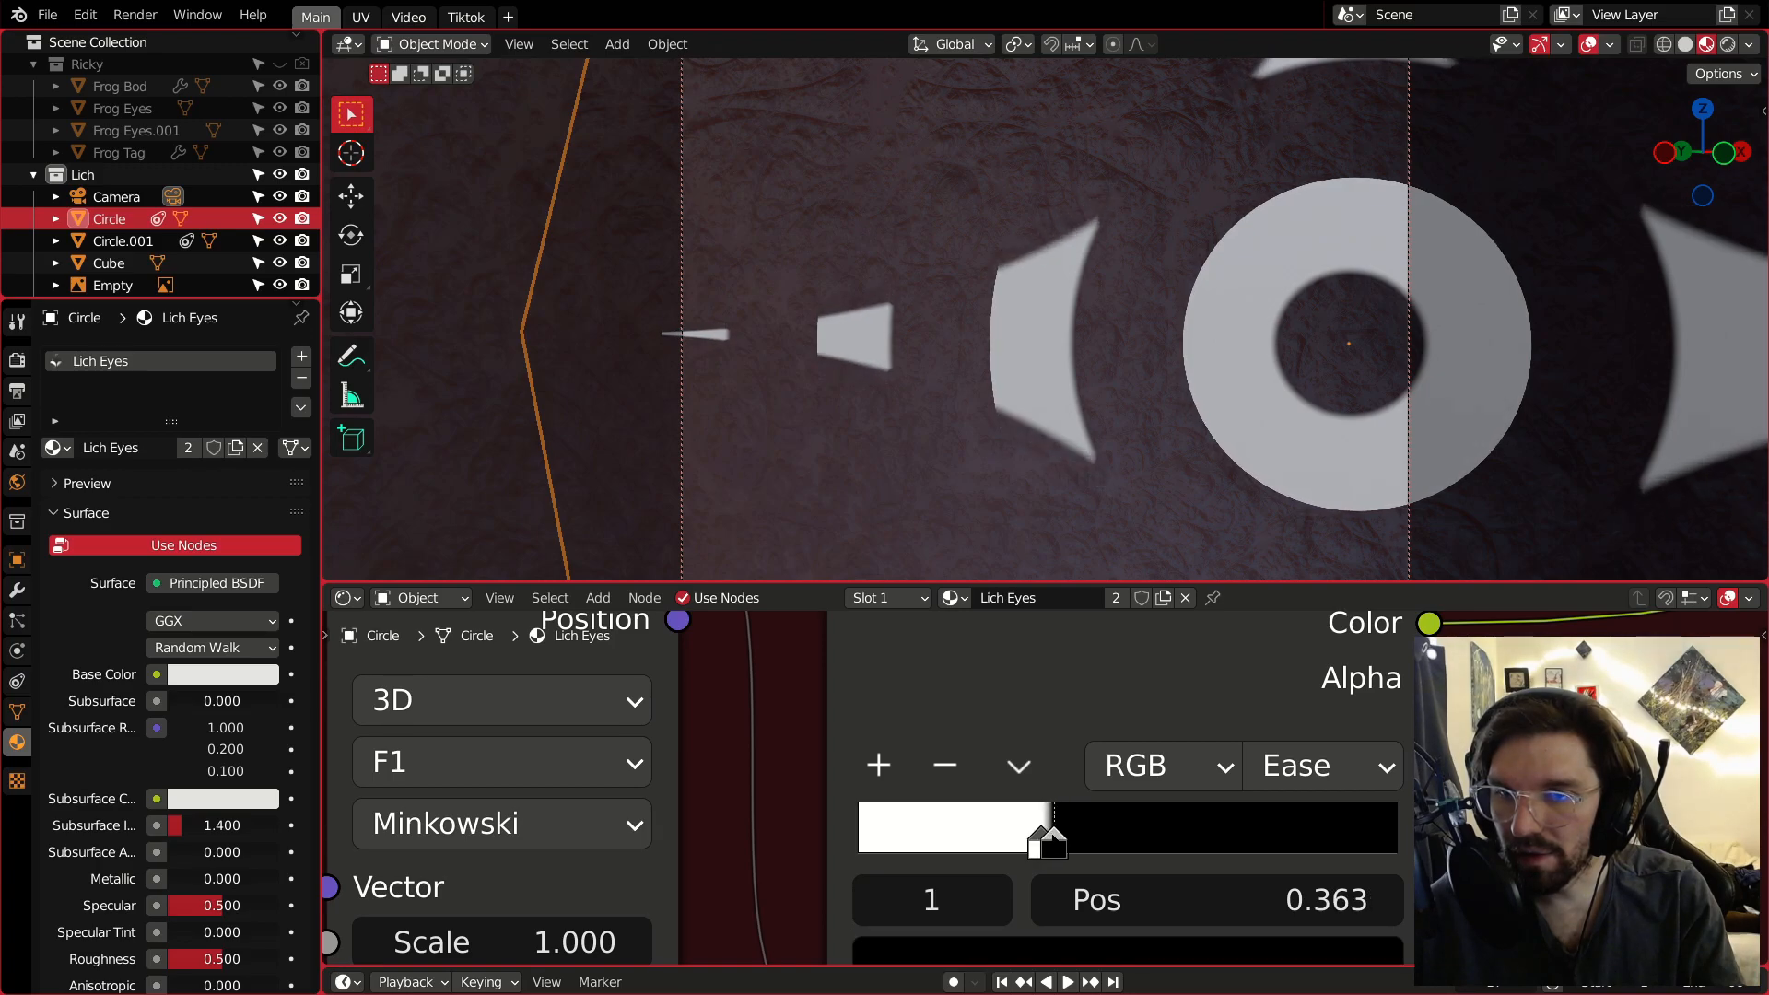
{"action": "scroll", "coordinate": [984, 312], "scroll_direction": "down", "scroll_amount": 7}
{"action": "mouse_move", "coordinate": [1000, 328]}
{"action": "middle_mouse_down"}
{"action": "mouse_move", "coordinate": [959, 317]}
{"action": "mouse_move", "coordinate": [977, 322]}
{"action": "middle_mouse_up"}
{"action": "scroll", "coordinate": [1004, 332], "scroll_direction": "down", "scroll_amount": 5}
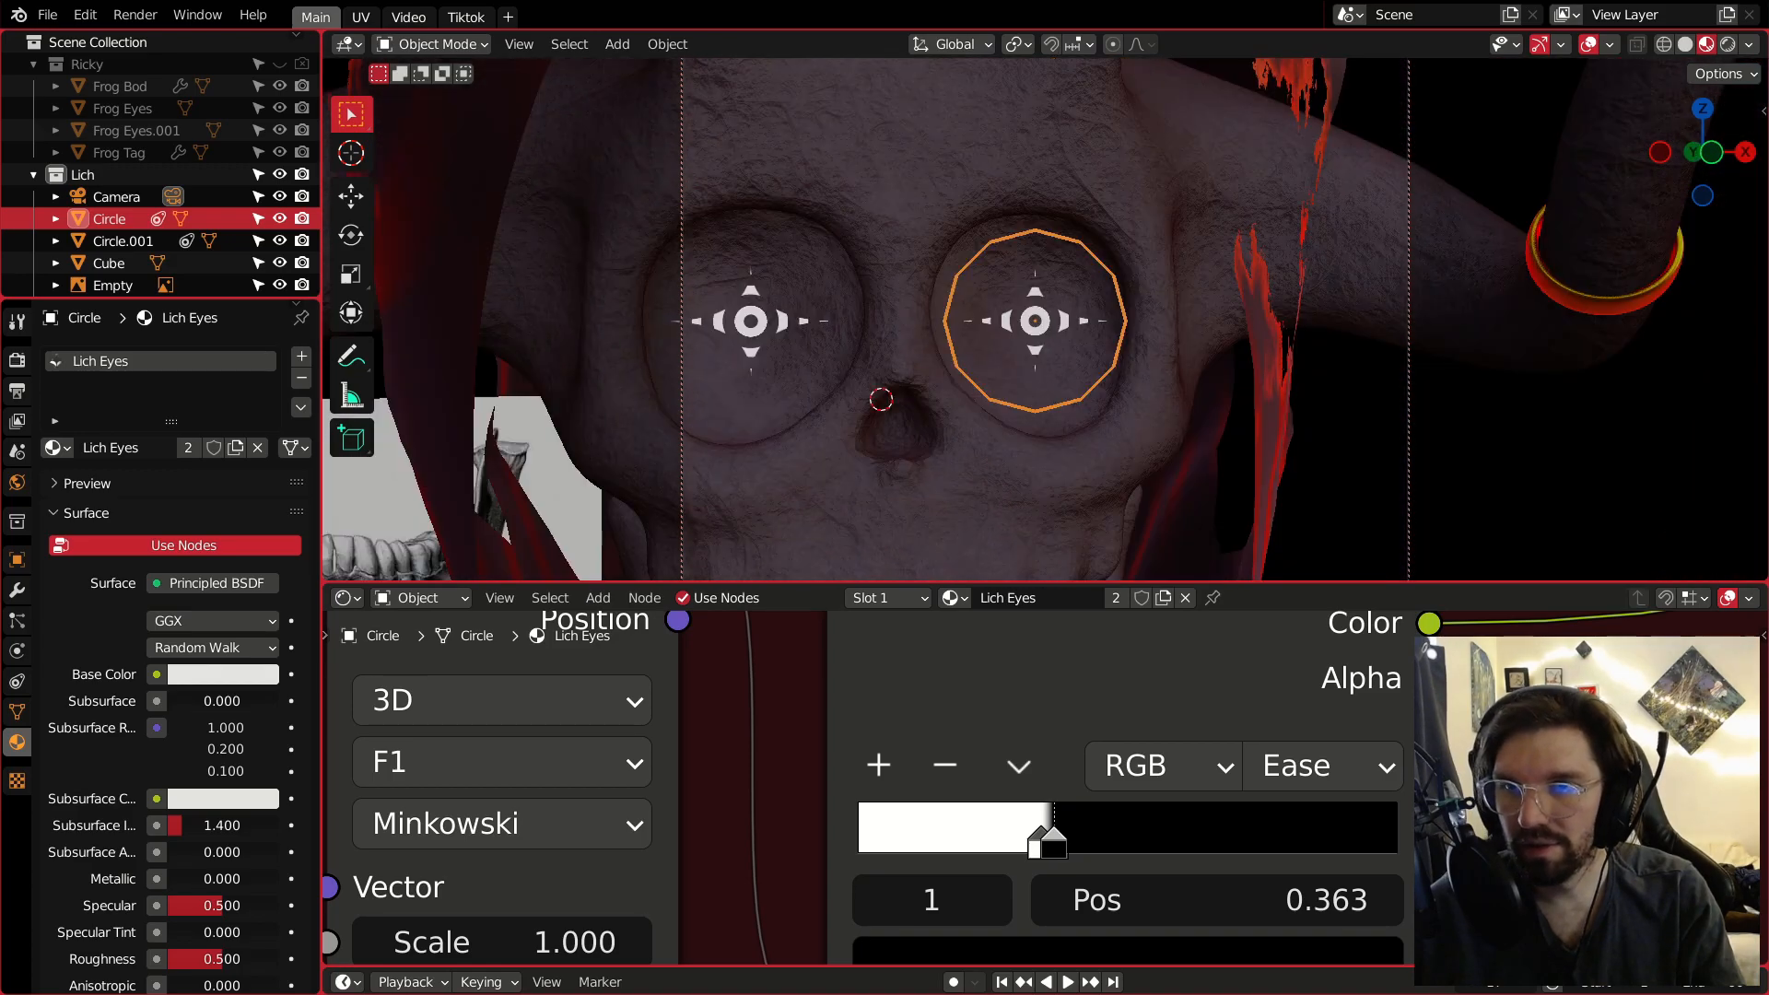
{"action": "key", "text": "alt+a"}
{"action": "scroll", "coordinate": [1058, 355], "scroll_direction": "down", "scroll_amount": 5}
{"action": "middle_click_drag", "start_coordinate": [988, 302], "coordinate": [976, 304]}
{"action": "scroll", "coordinate": [1401, 811], "scroll_direction": "down", "scroll_amount": 10}
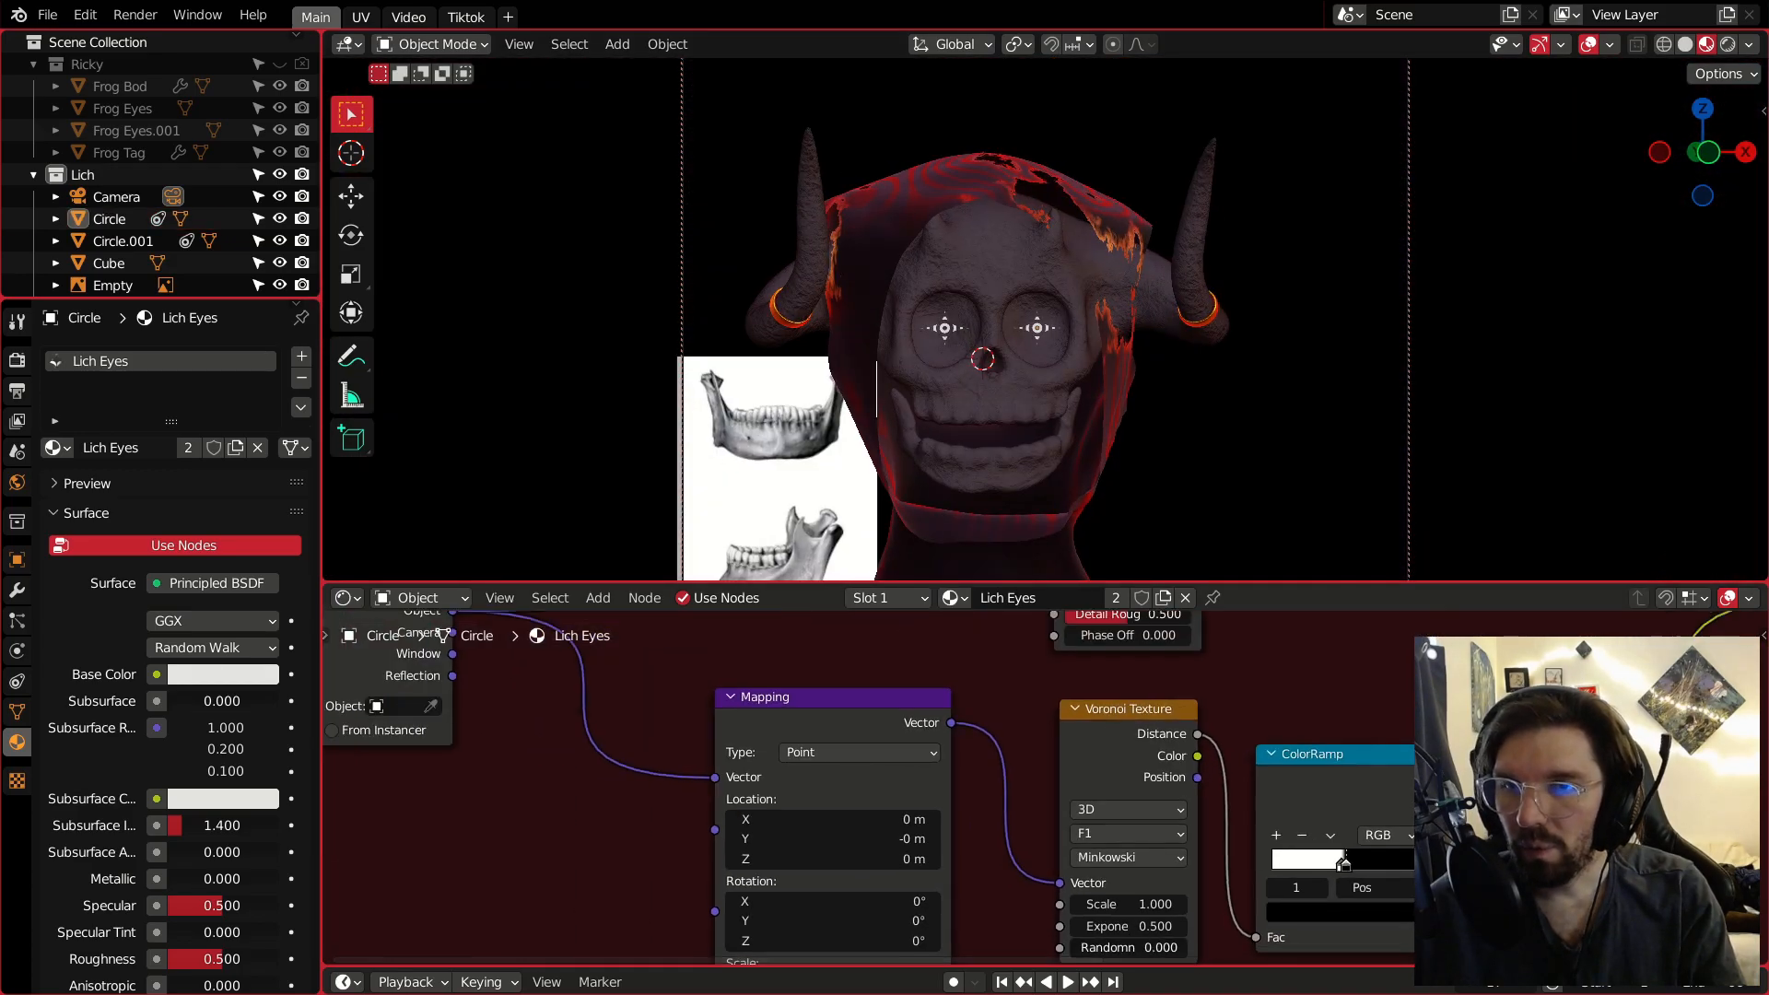
Give the Lich Eyes Principled BSDF a bright red Emission color.
{"action": "middle_click_drag", "start_coordinate": [1526, 867], "coordinate": [1362, 789]}
{"action": "middle_click_drag", "start_coordinate": [1308, 617], "coordinate": [1238, 823]}
{"action": "middle_click_drag", "start_coordinate": [1437, 625], "coordinate": [1336, 703]}
{"action": "scroll", "coordinate": [1336, 703], "scroll_direction": "up", "scroll_amount": 3}
{"action": "scroll", "coordinate": [1467, 834], "scroll_direction": "down", "scroll_amount": 9}
{"action": "middle_click_drag", "start_coordinate": [1483, 840], "coordinate": [876, 710]}
{"action": "scroll", "coordinate": [1152, 774], "scroll_direction": "up", "scroll_amount": 6}
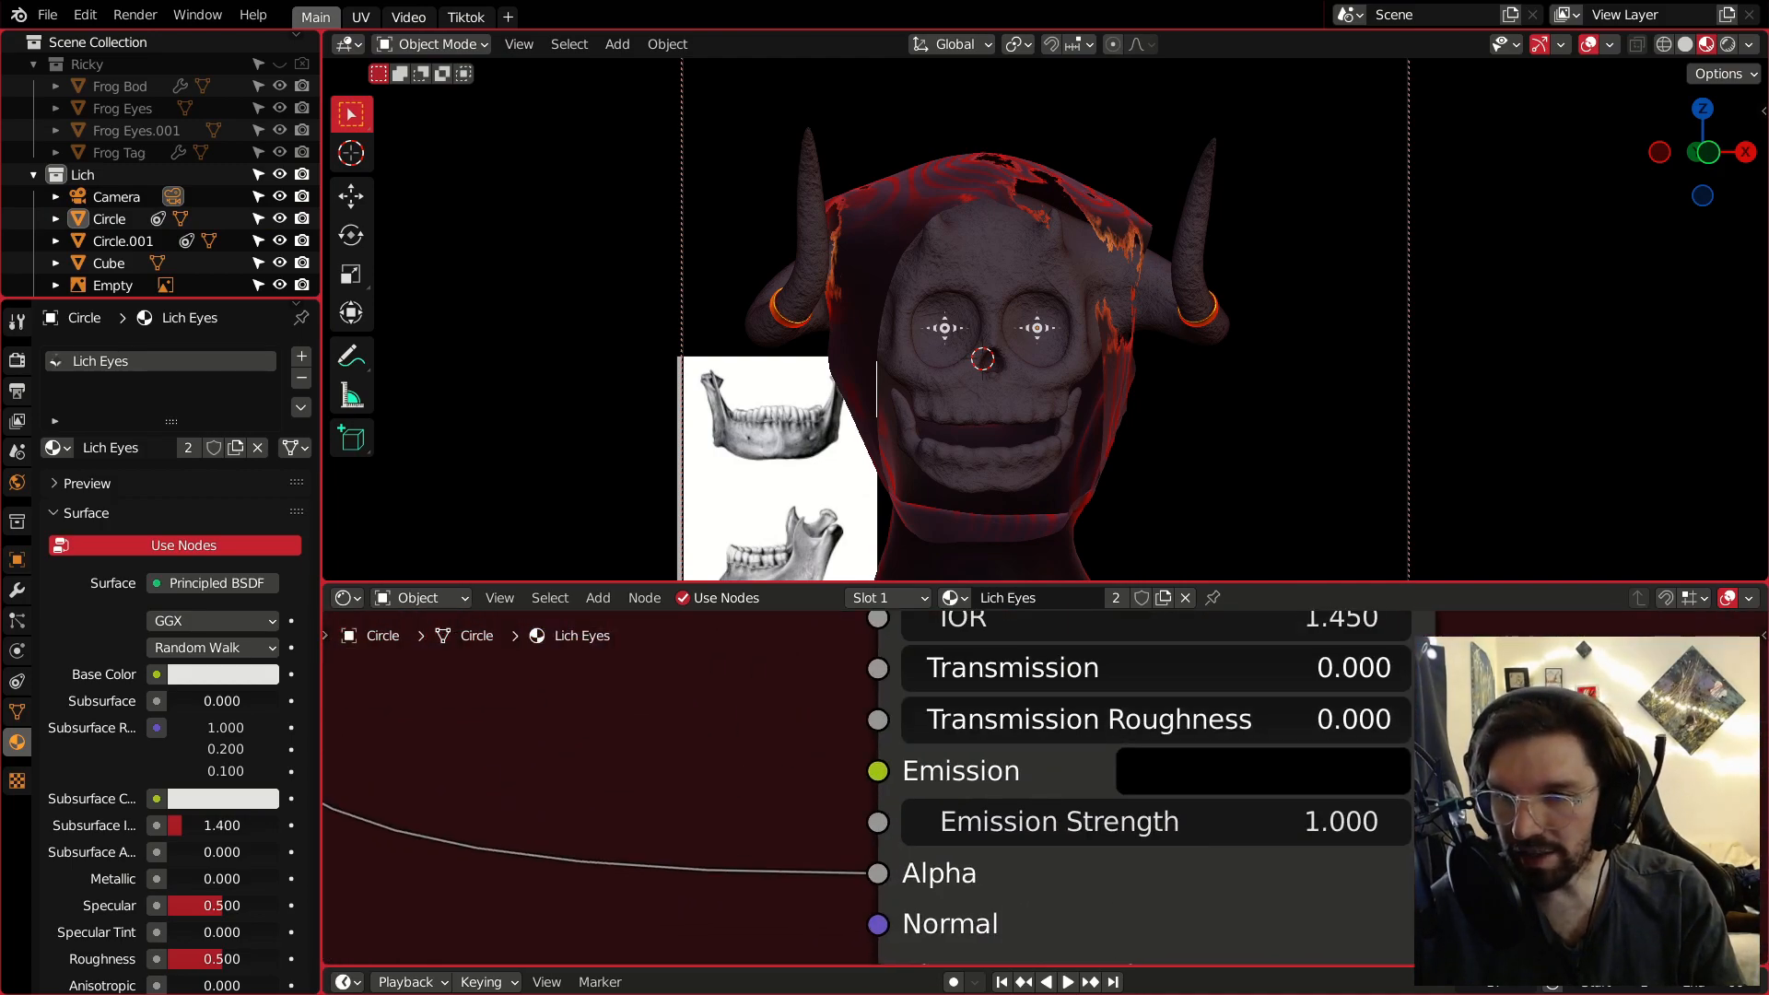
{"action": "left_click", "coordinate": [1262, 771]}
{"action": "left_click", "coordinate": [1364, 252]}
{"action": "left_click_drag", "start_coordinate": [1225, 346], "coordinate": [1202, 437]}
Darken the Lich Eyes Principled BSDF's Base Color to black.
{"action": "scroll", "coordinate": [1520, 800], "scroll_direction": "down", "scroll_amount": 10}
{"action": "middle_click_drag", "start_coordinate": [1382, 663], "coordinate": [1297, 950]}
{"action": "scroll", "coordinate": [1304, 703], "scroll_direction": "up", "scroll_amount": 6}
{"action": "left_click", "coordinate": [1382, 761]}
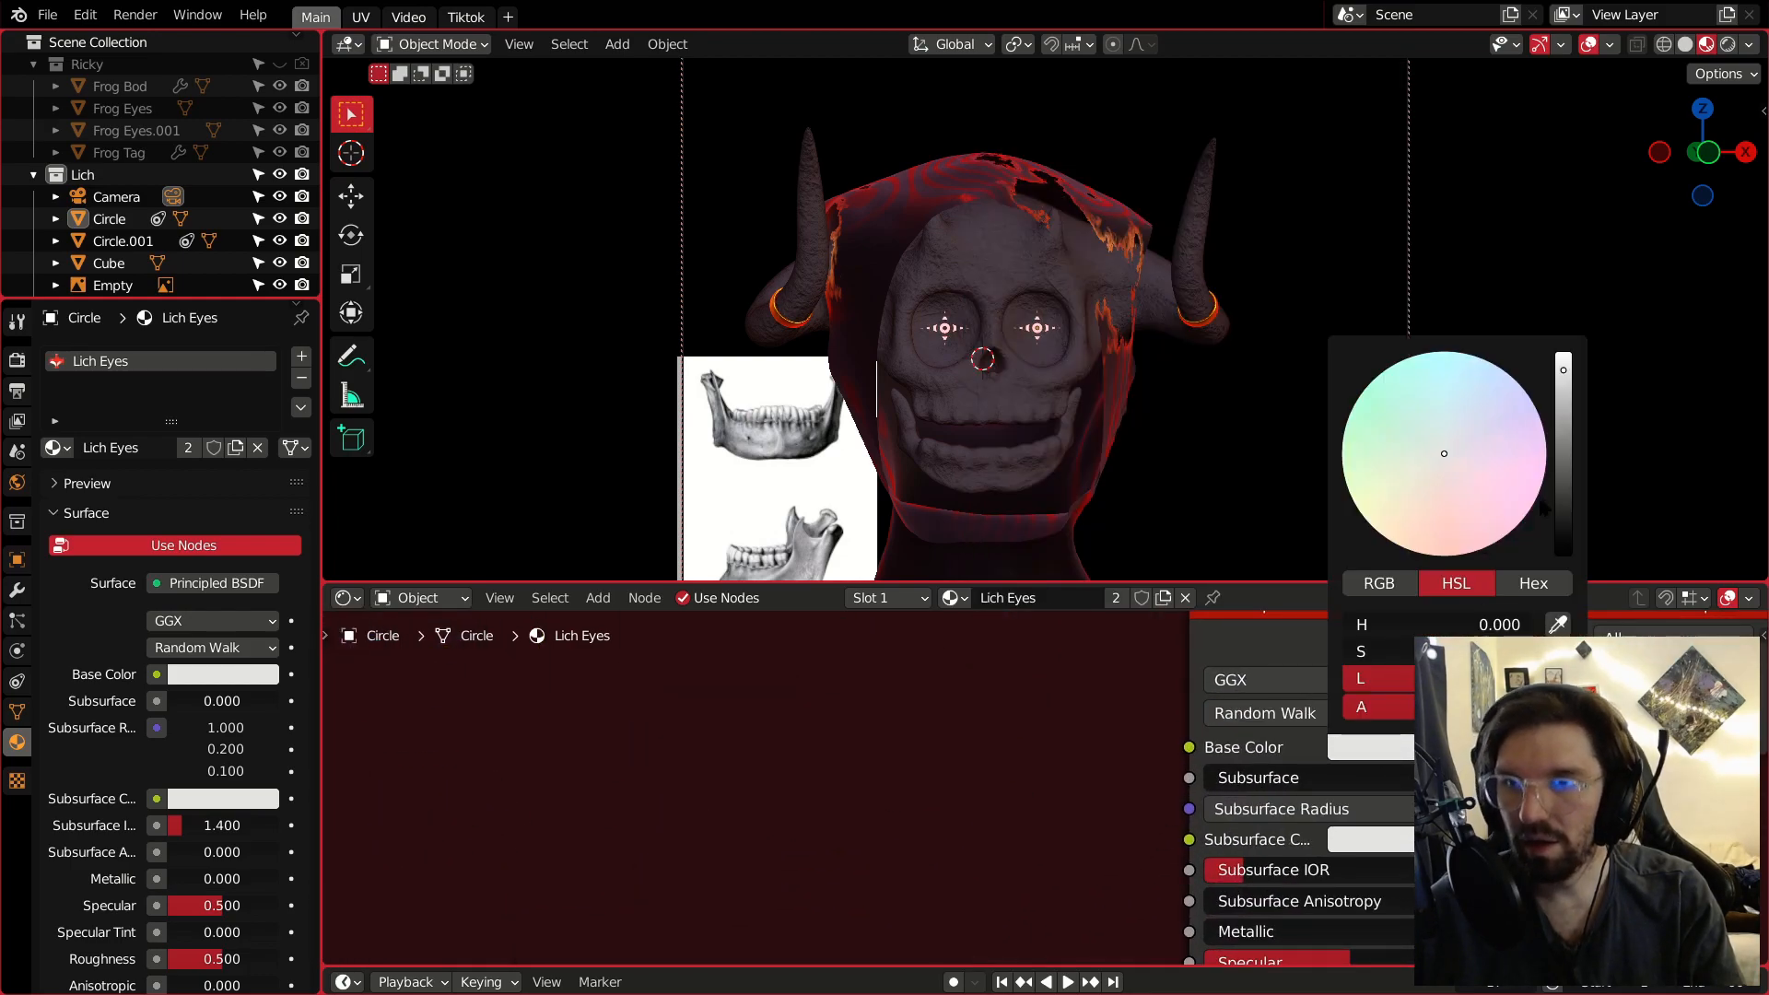
{"action": "left_click_drag", "start_coordinate": [1559, 513], "coordinate": [1562, 553]}
Examine the red pupils up close and the node network that shapes them.
{"action": "scroll", "coordinate": [1301, 392], "scroll_direction": "up", "scroll_amount": 6}
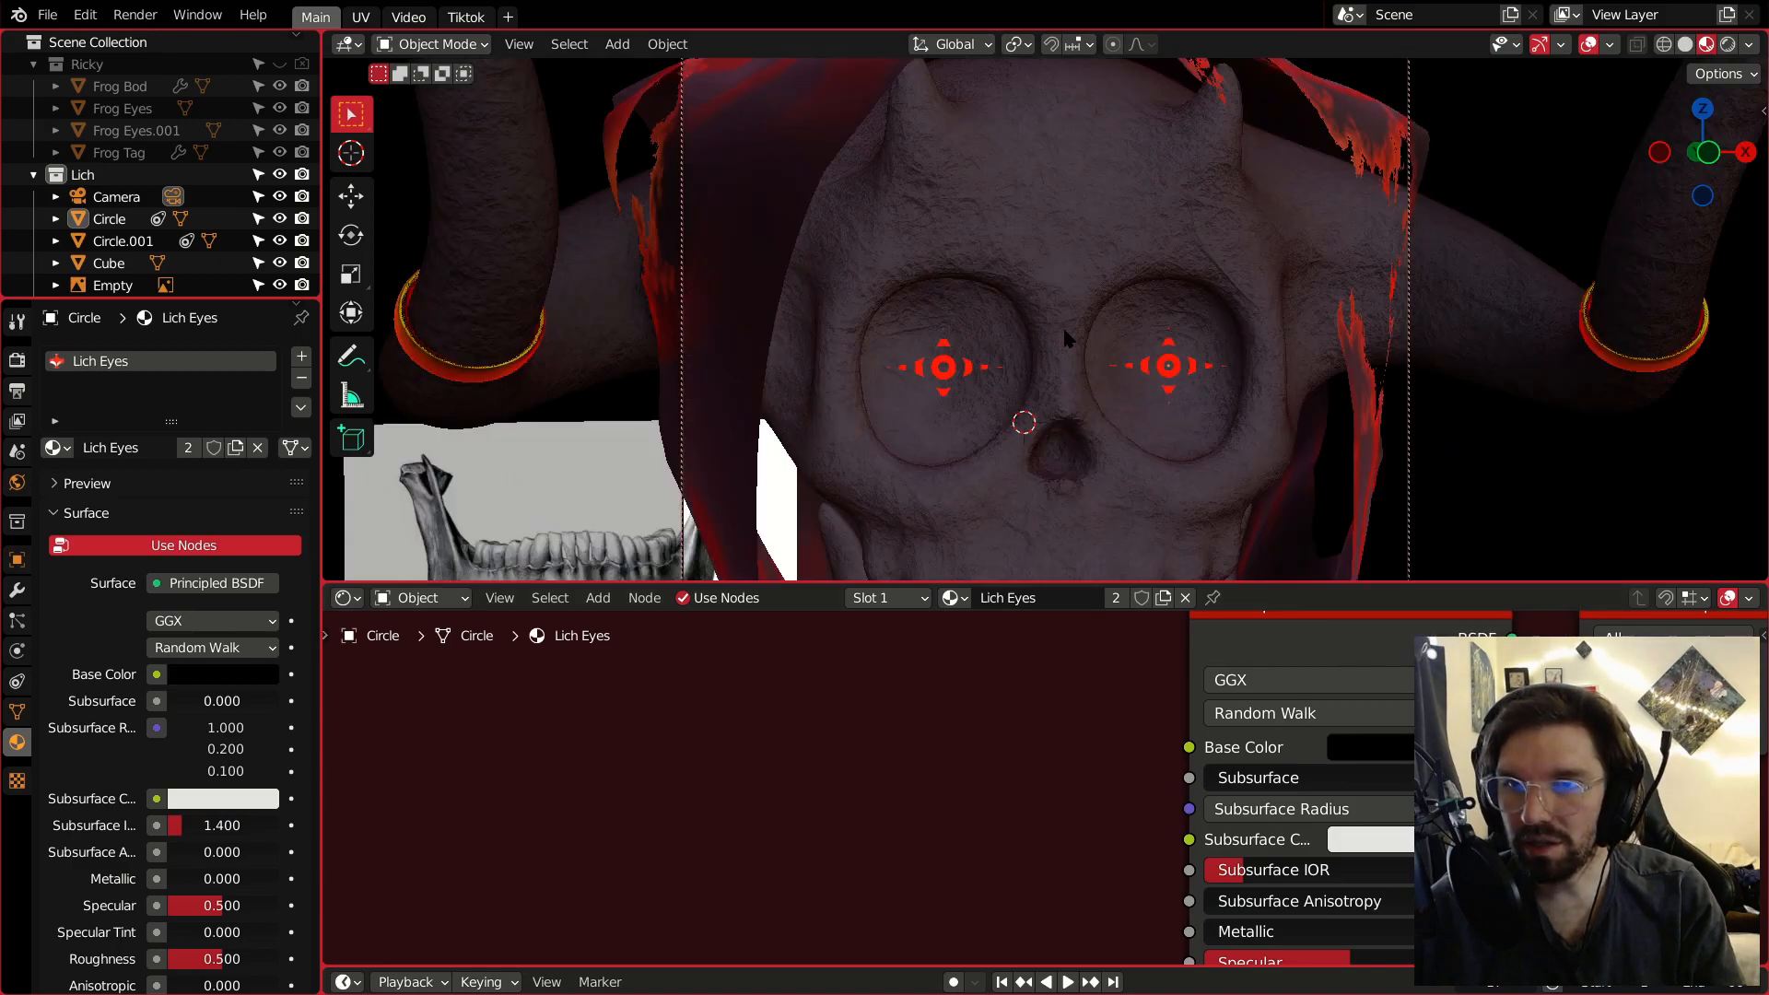
{"action": "scroll", "coordinate": [1281, 378], "scroll_direction": "down", "scroll_amount": 3}
{"action": "scroll", "coordinate": [951, 793], "scroll_direction": "down", "scroll_amount": 8}
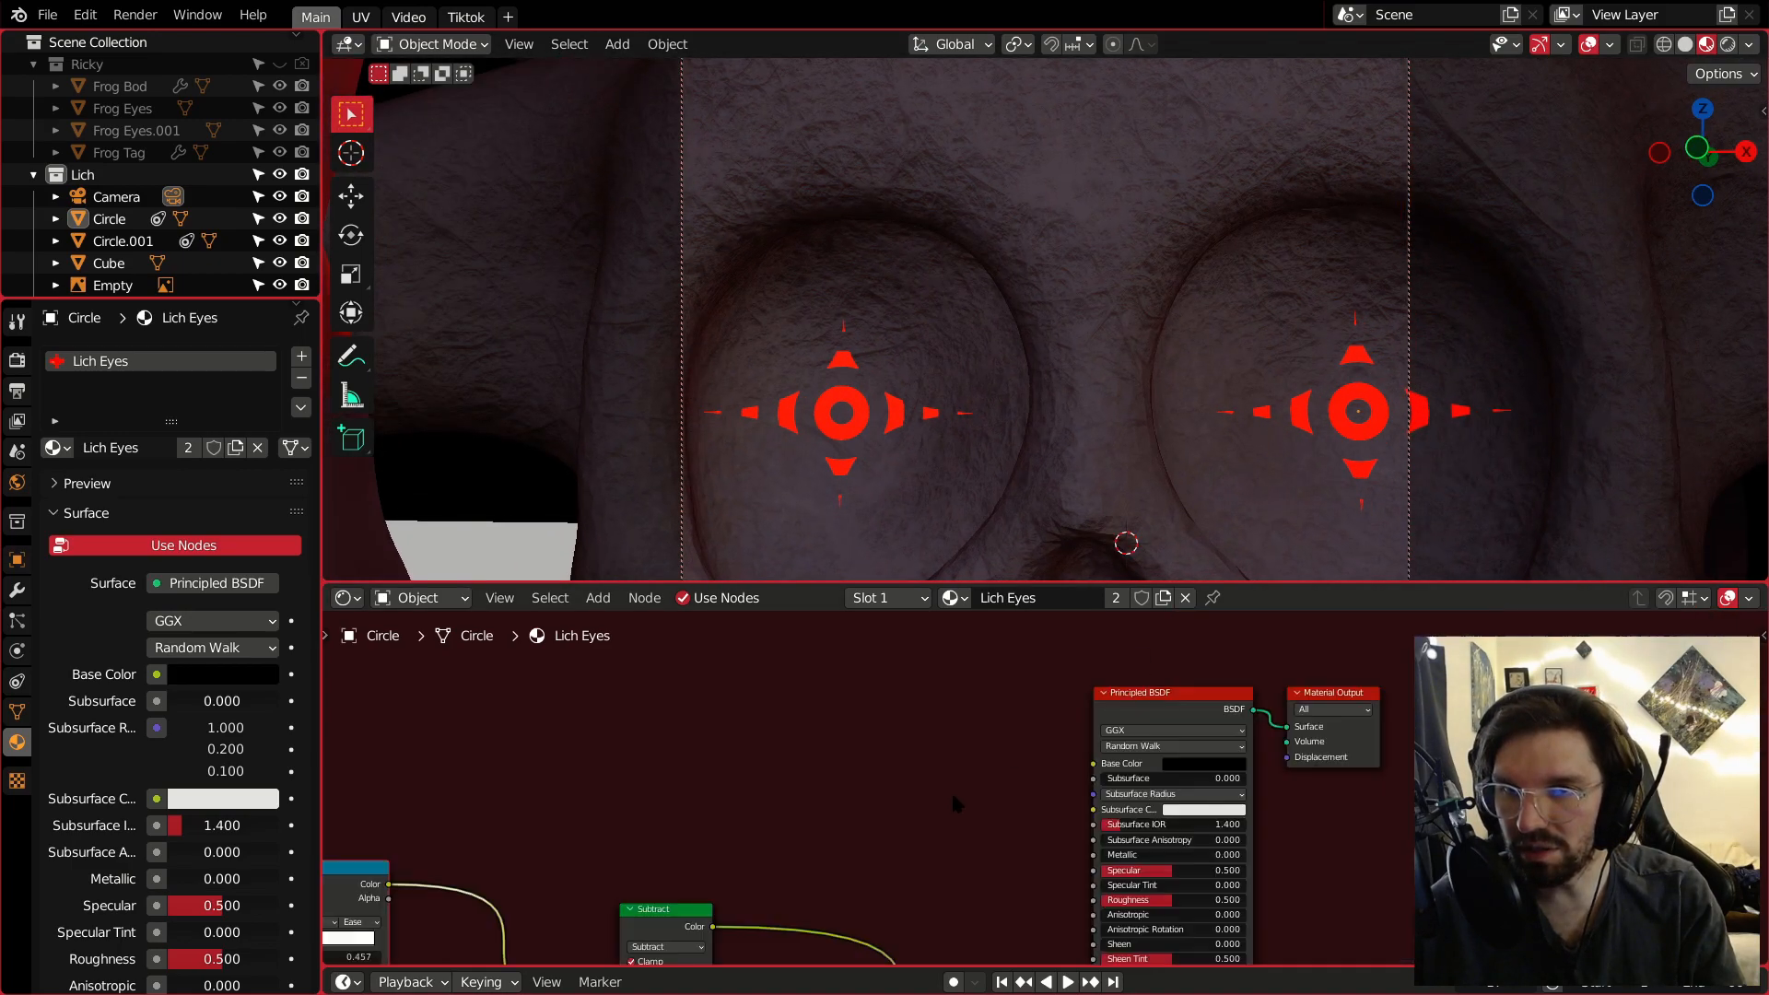
{"action": "middle_click_drag", "start_coordinate": [895, 808], "coordinate": [1321, 612]}
{"action": "scroll", "coordinate": [1119, 719], "scroll_direction": "up", "scroll_amount": 10}
{"action": "scroll", "coordinate": [1134, 689], "scroll_direction": "down", "scroll_amount": 5}
{"action": "scroll", "coordinate": [1141, 690], "scroll_direction": "down", "scroll_amount": 3}
{"action": "middle_click_drag", "start_coordinate": [1177, 737], "coordinate": [1180, 900]}
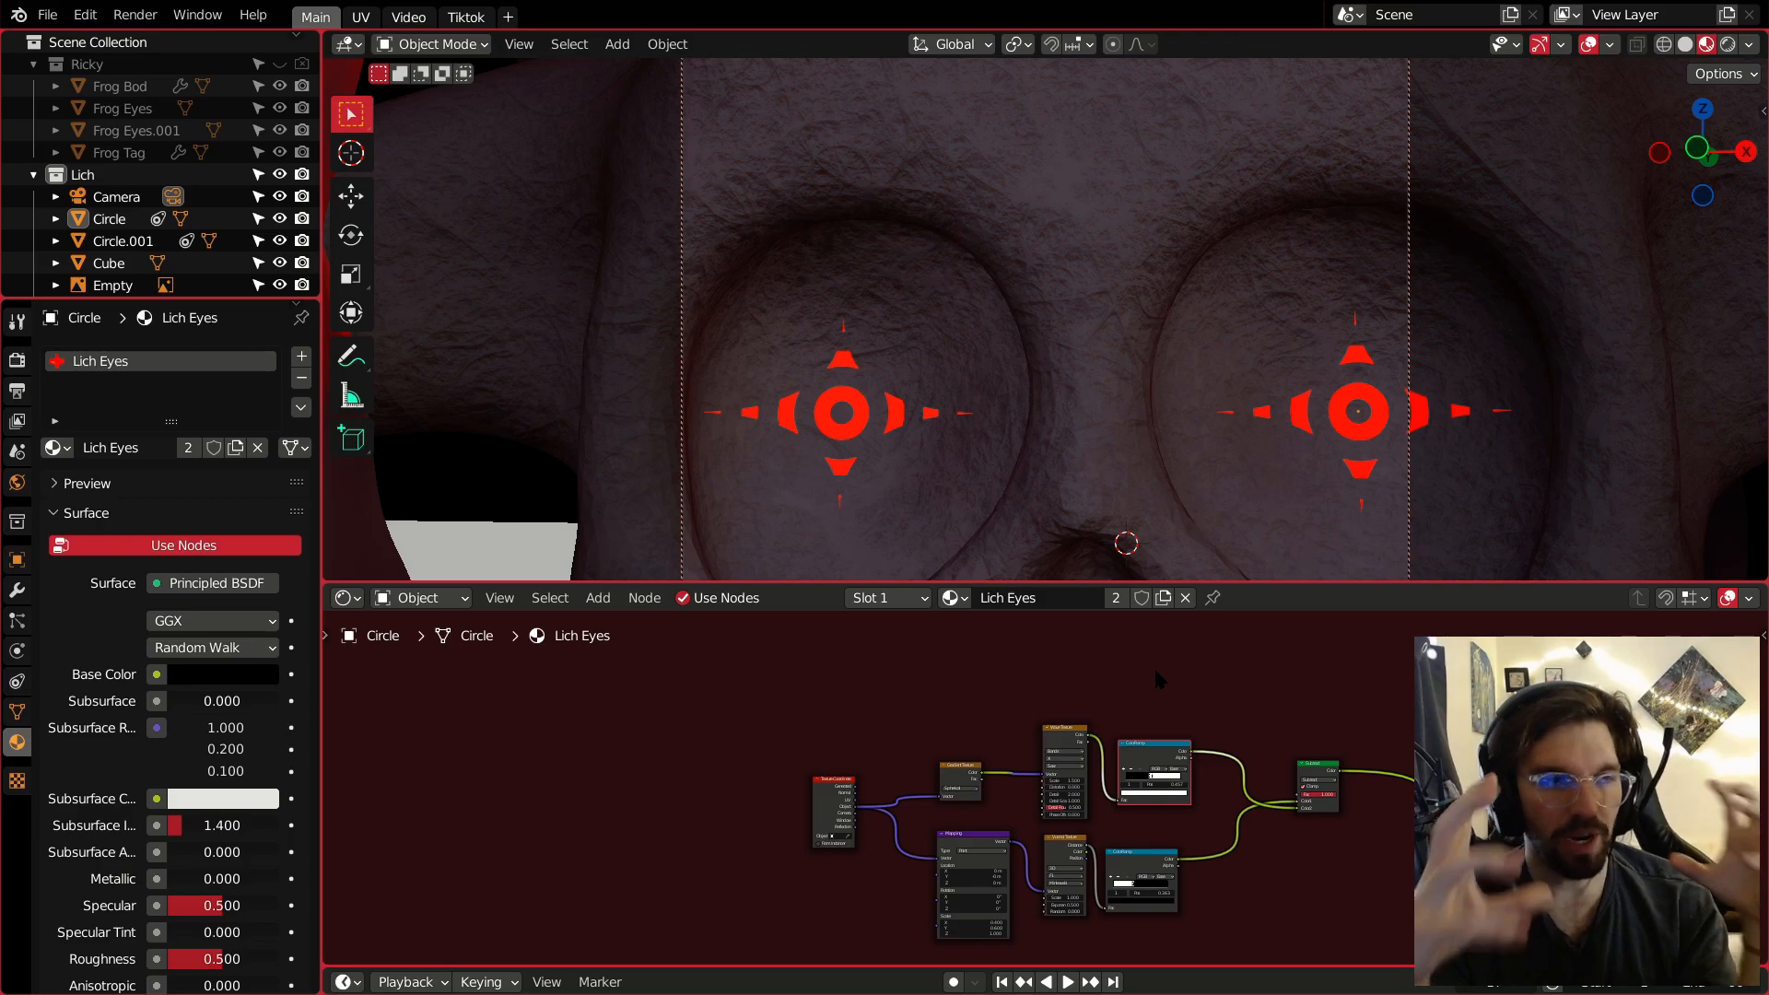
Delete the Wave Texture and connect the Gradient Texture's Color output directly to its ColorRamp's Fac input.
{"action": "scroll", "coordinate": [978, 686], "scroll_direction": "up", "scroll_amount": 4}
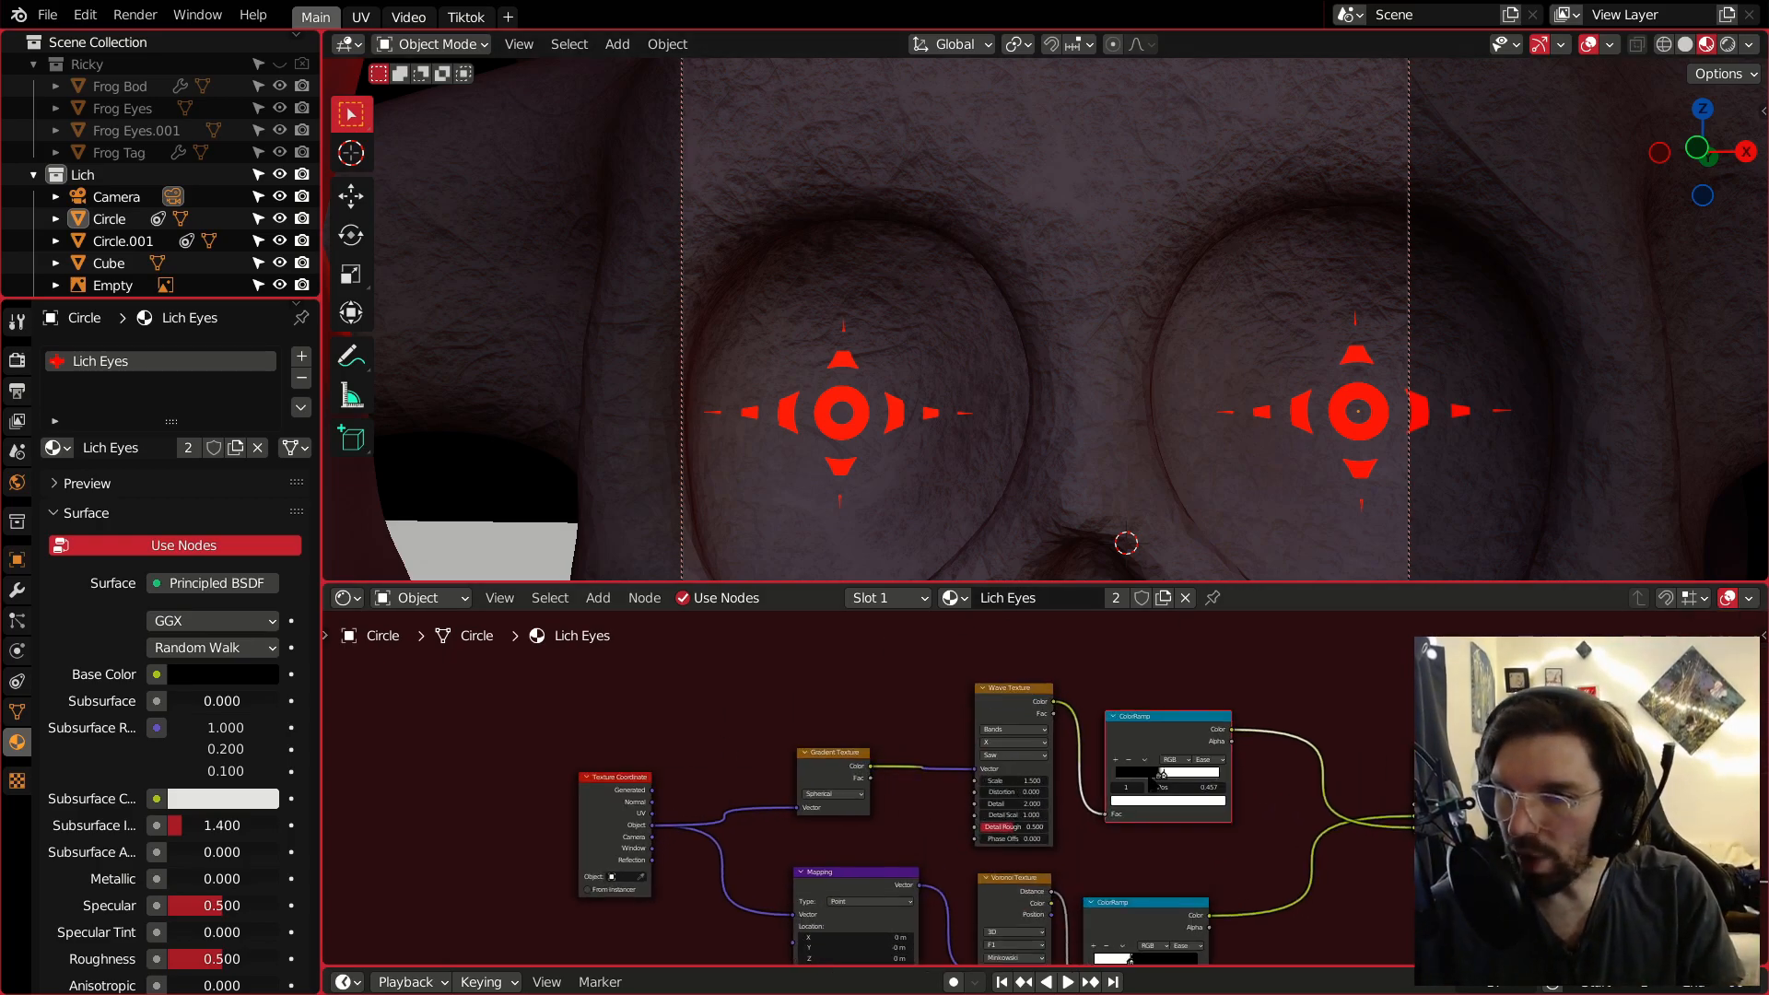
{"action": "left_click", "coordinate": [975, 686]}
{"action": "key", "text": "x"}
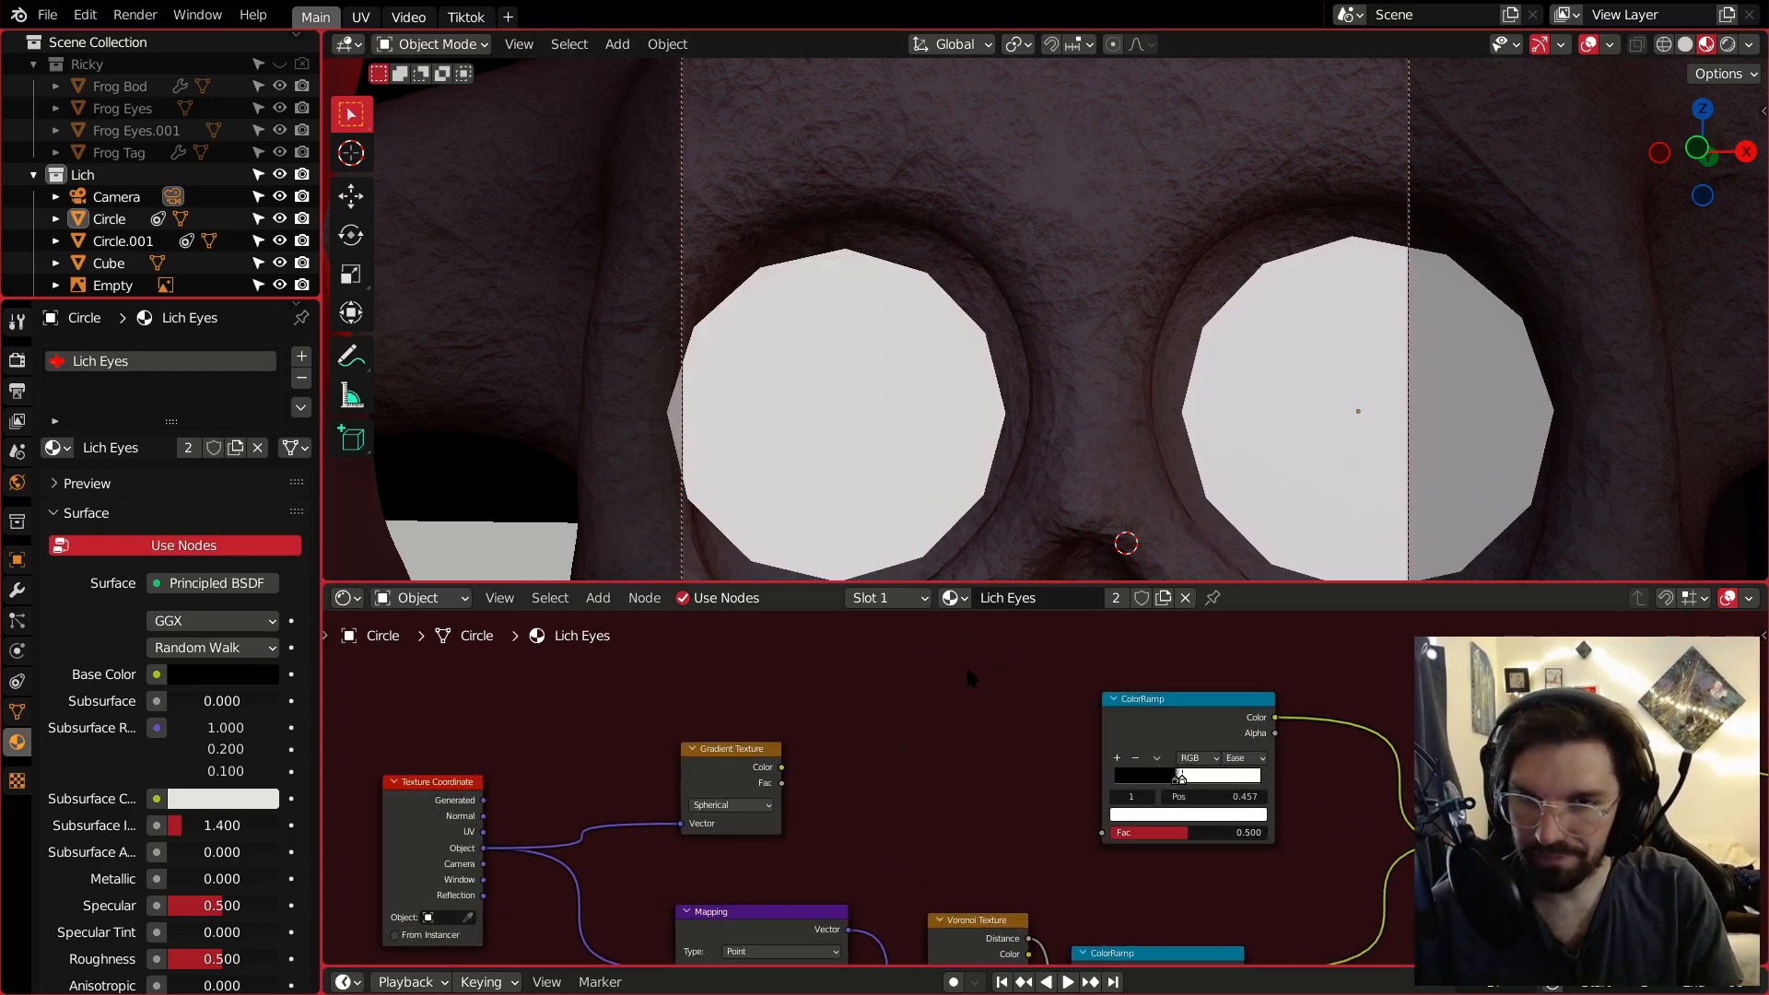
{"action": "left_click_drag", "start_coordinate": [781, 768], "coordinate": [1103, 834]}
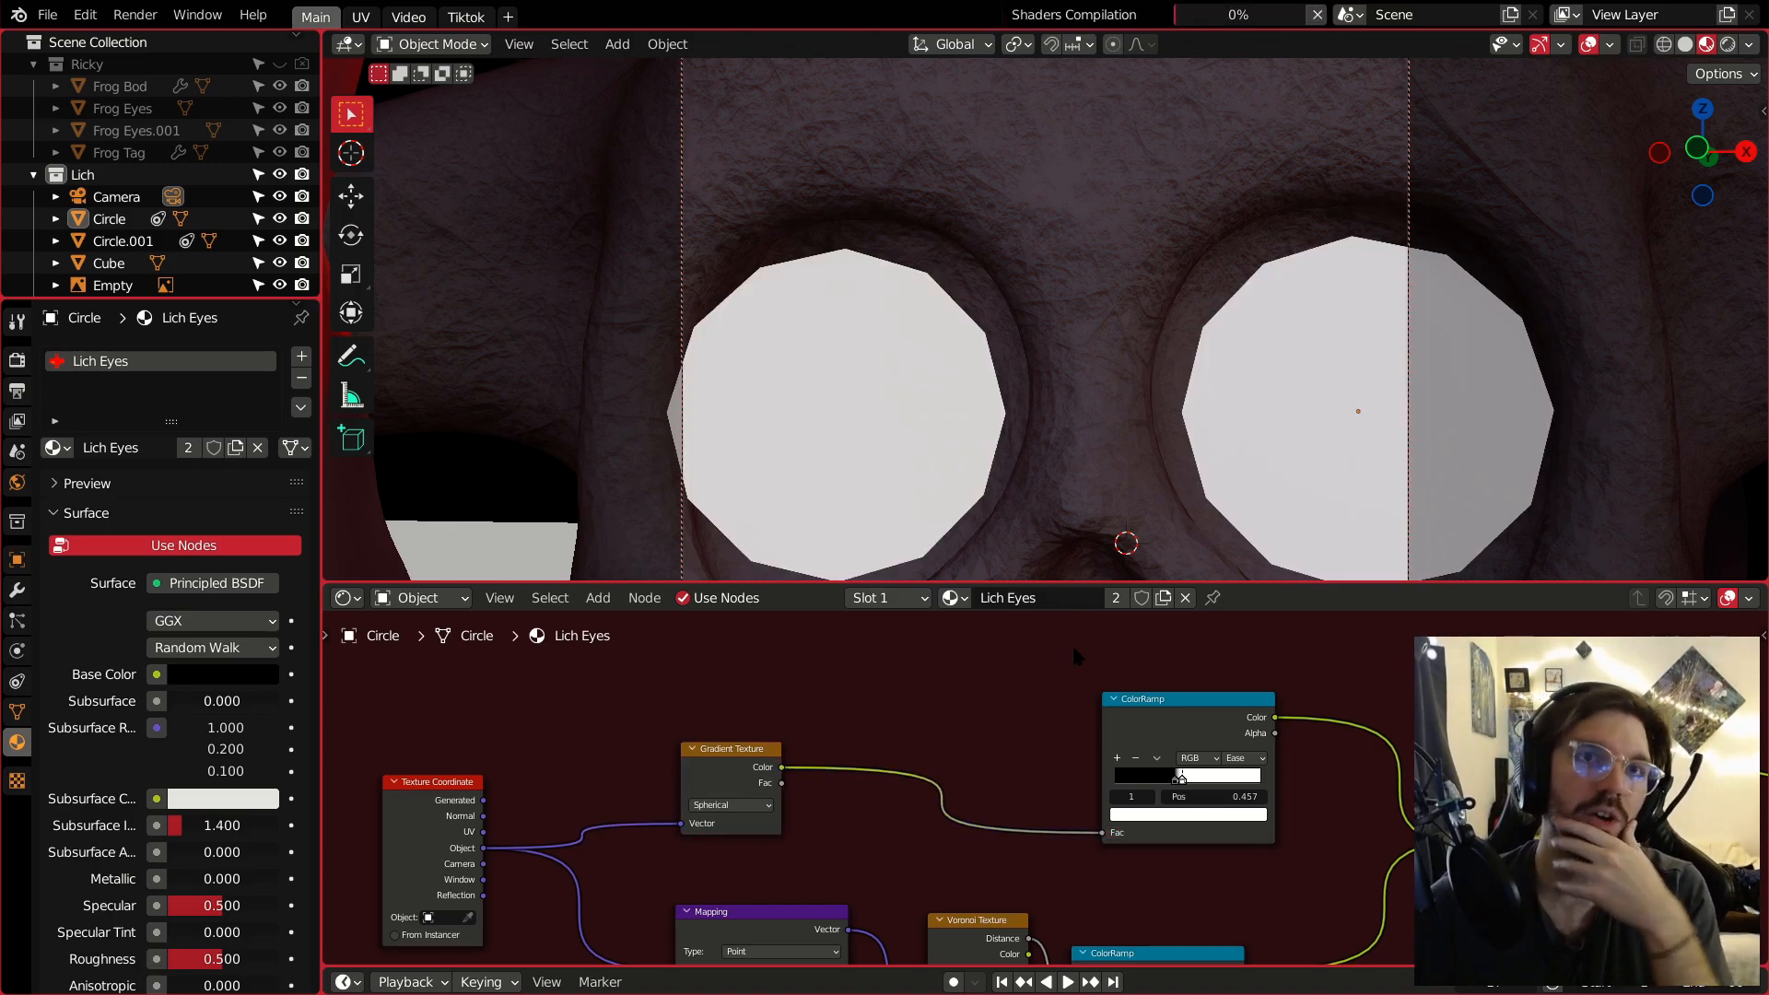
Try the gradient ColorRamp with its black stop at about 0.64 and its white stop at about 0.73.
{"action": "middle_click_drag", "start_coordinate": [1178, 826], "coordinate": [1011, 816]}
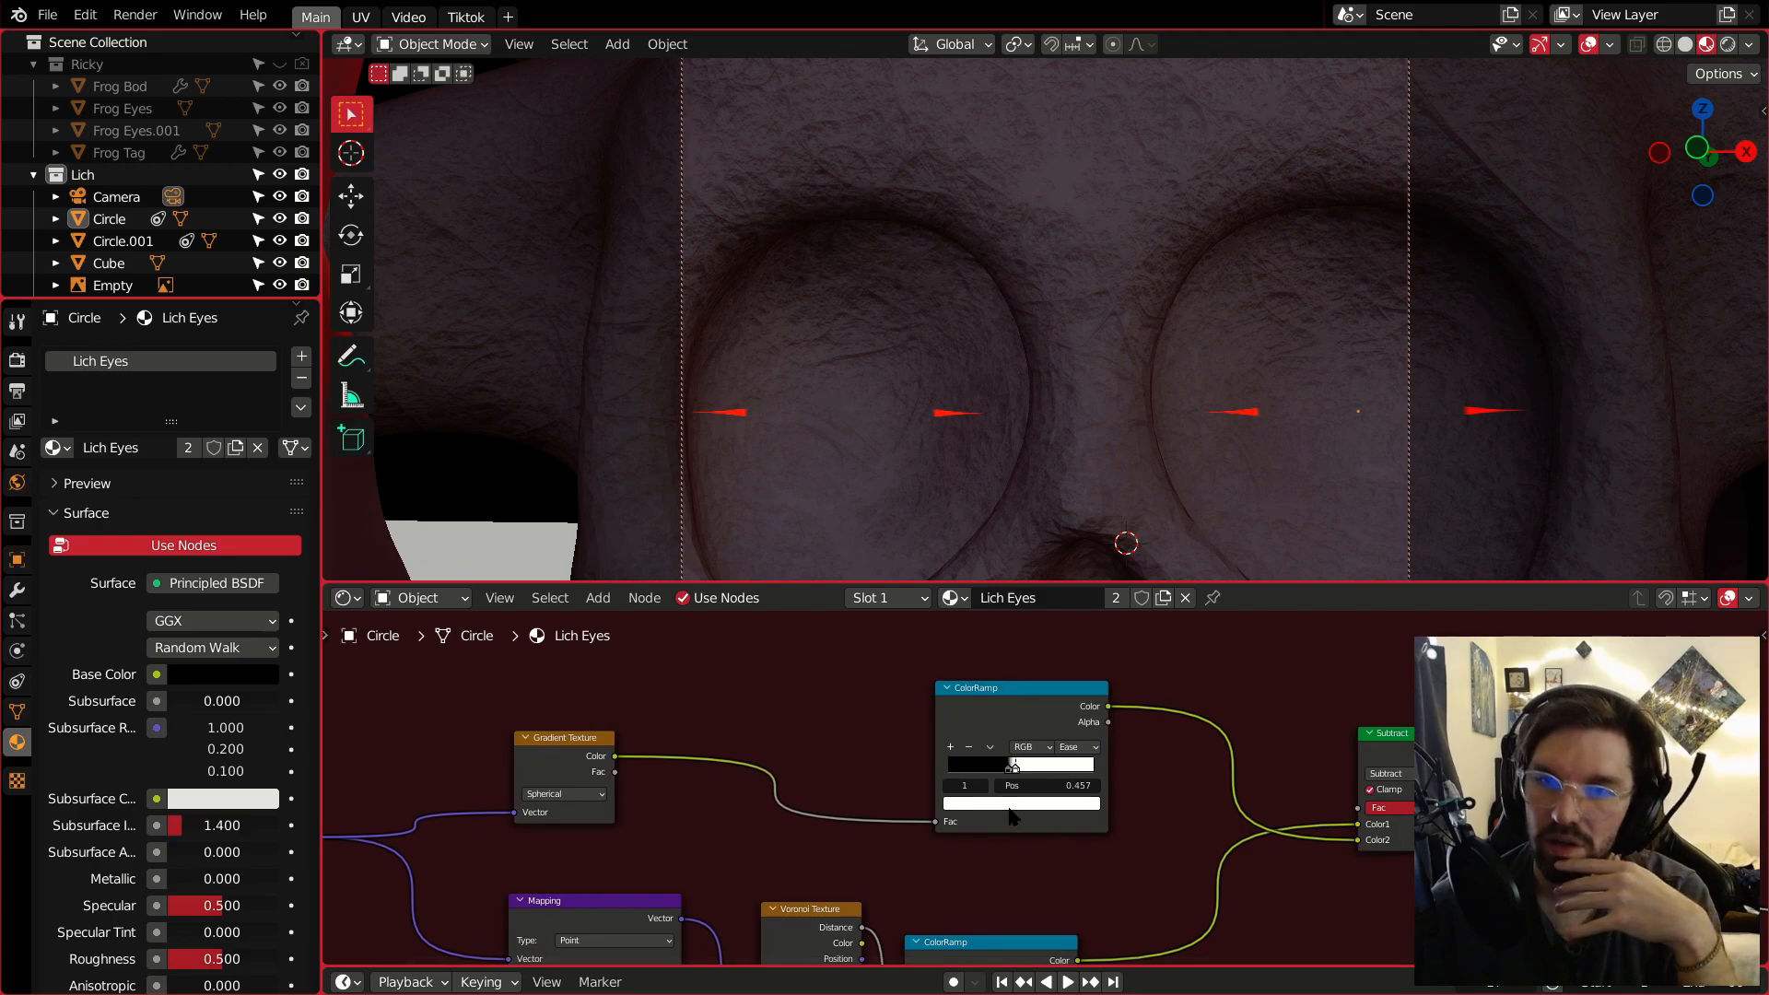
{"action": "scroll", "coordinate": [1011, 816], "scroll_direction": "up", "scroll_amount": 4}
{"action": "left_click_drag", "start_coordinate": [1104, 751], "coordinate": [956, 735]}
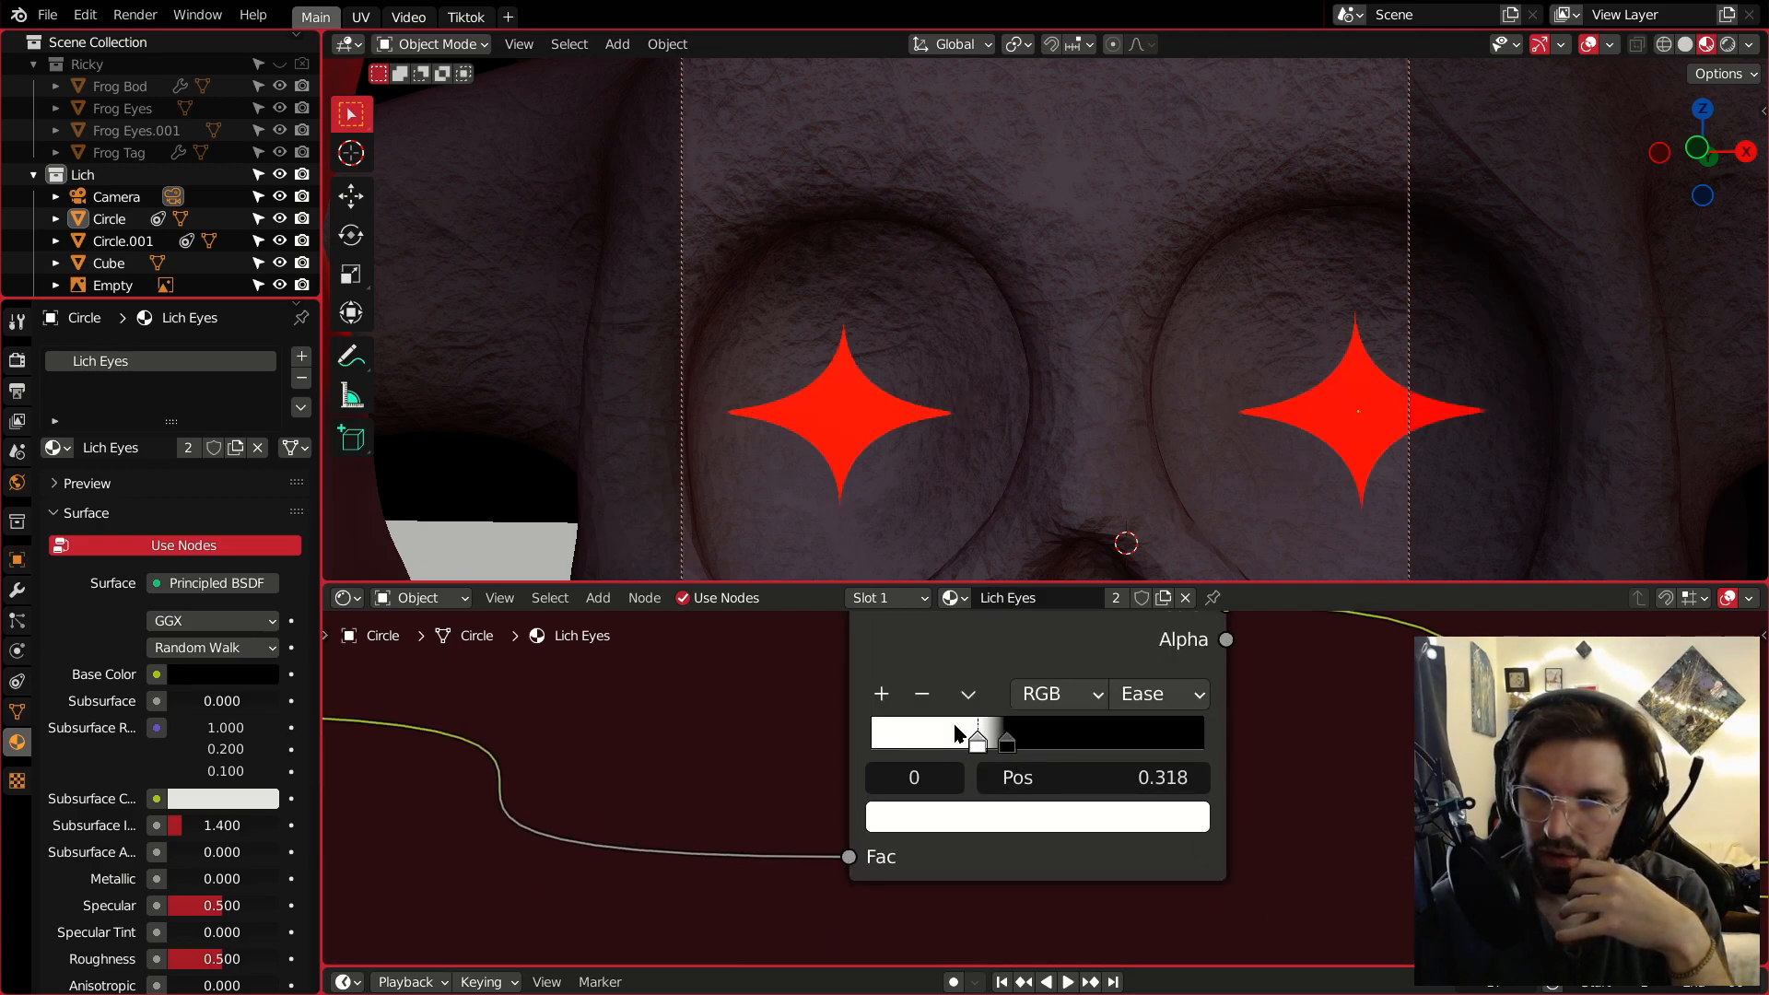
{"action": "left_click_drag", "start_coordinate": [1120, 751], "coordinate": [1117, 748]}
{"action": "left_click", "coordinate": [1009, 742]}
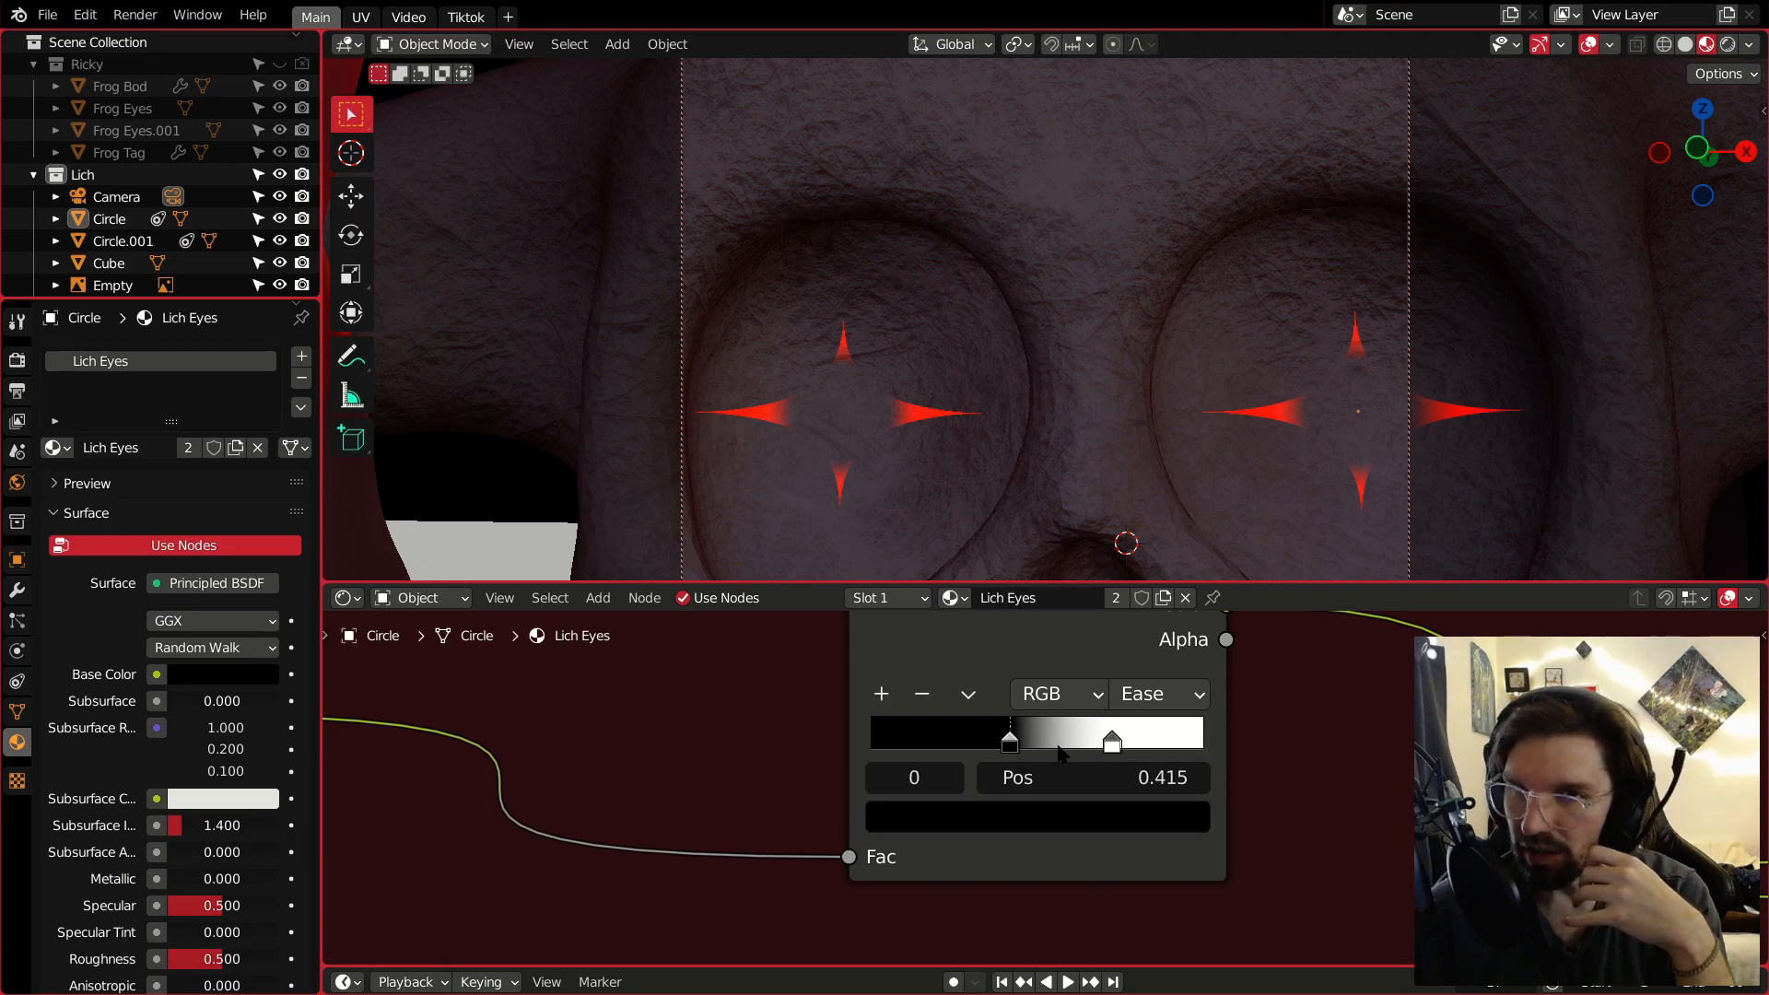
{"action": "scroll", "coordinate": [1021, 431], "scroll_direction": "down", "scroll_amount": 6}
{"action": "middle_click_drag", "start_coordinate": [1019, 427], "coordinate": [949, 419]}
{"action": "scroll", "coordinate": [948, 417], "scroll_direction": "up", "scroll_amount": 8}
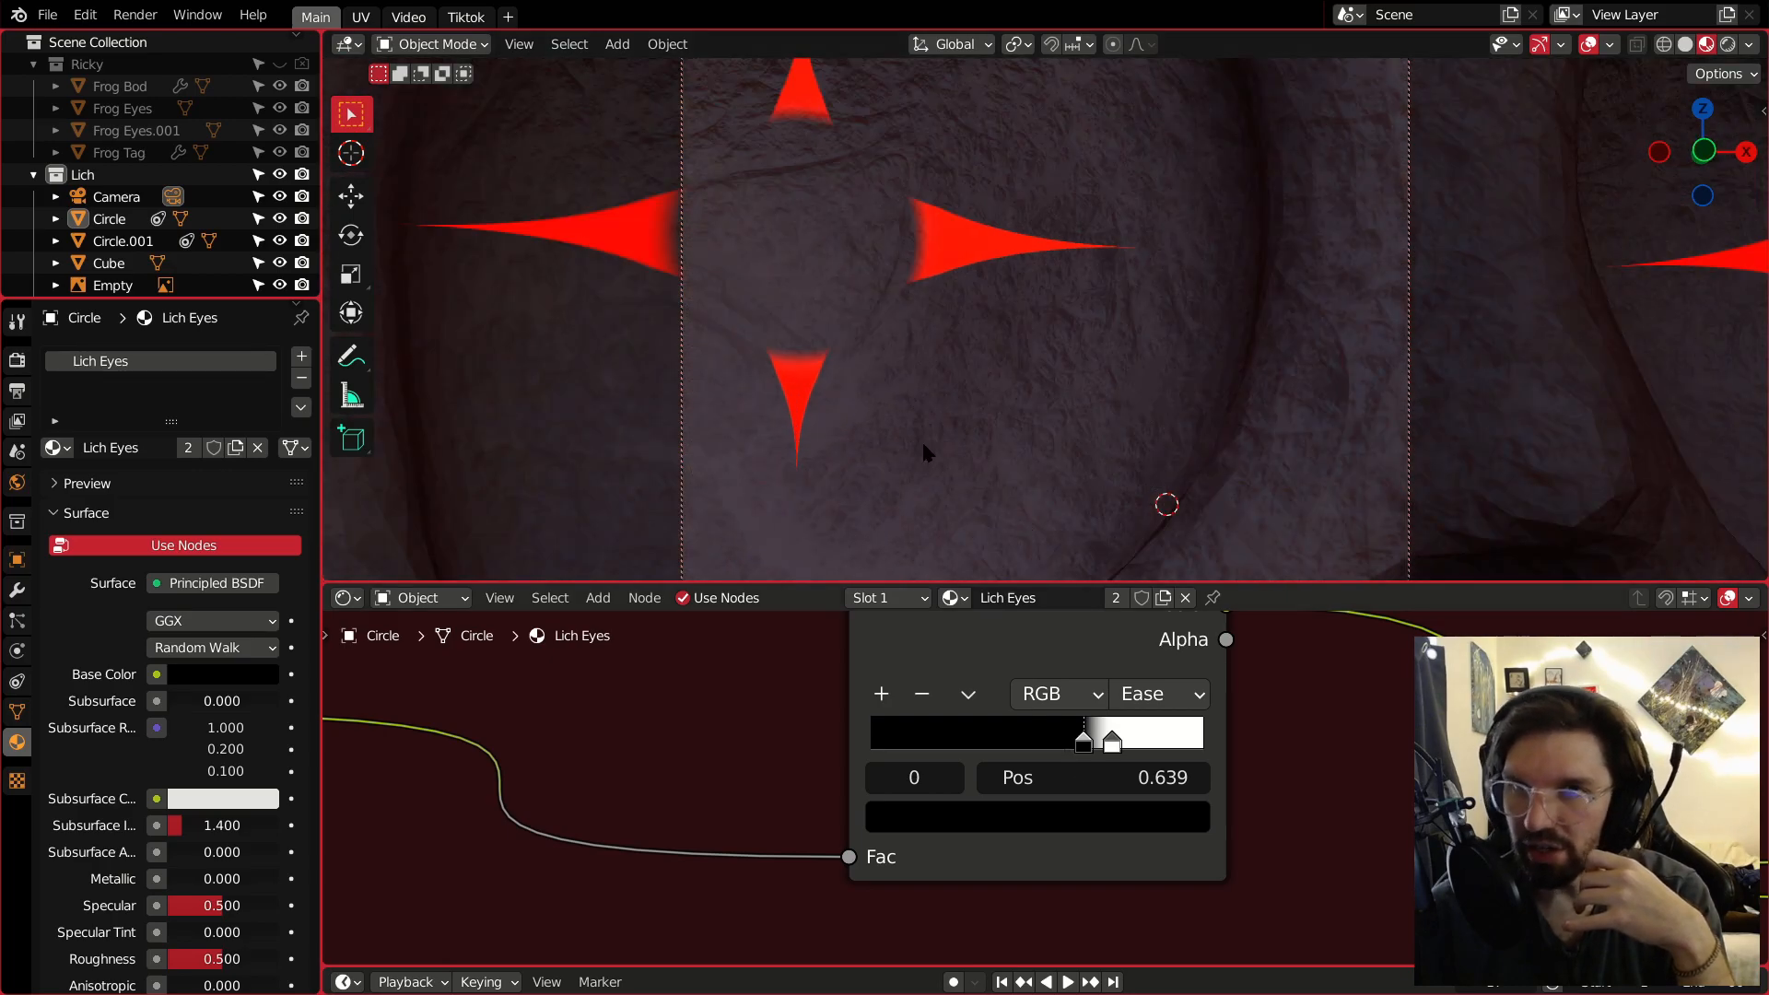
{"action": "scroll", "coordinate": [945, 496], "scroll_direction": "down", "scroll_amount": 4}
Reverse the gradient ColorRamp, placing the white stop at about 0.606 and the black stop at the far end, 1.0.
{"action": "left_click_drag", "start_coordinate": [1112, 743], "coordinate": [834, 728]}
{"action": "left_click_drag", "start_coordinate": [1086, 744], "coordinate": [1031, 741]}
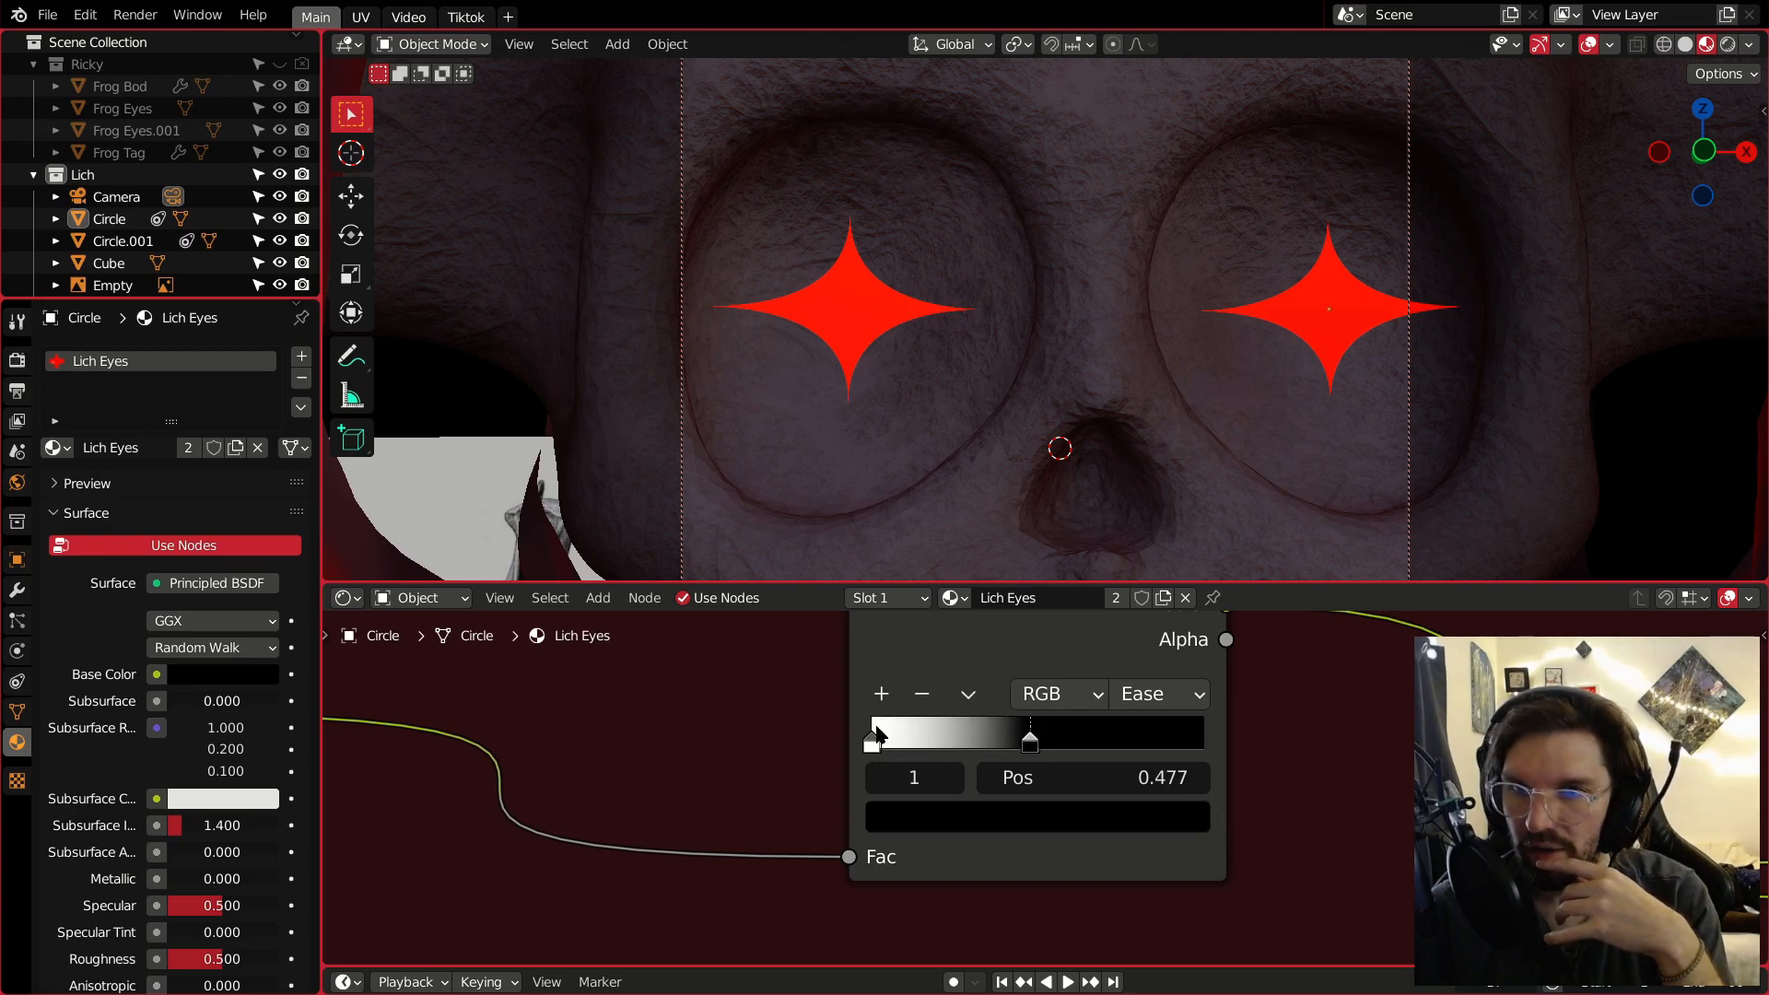
{"action": "left_click_drag", "start_coordinate": [873, 743], "coordinate": [997, 749]}
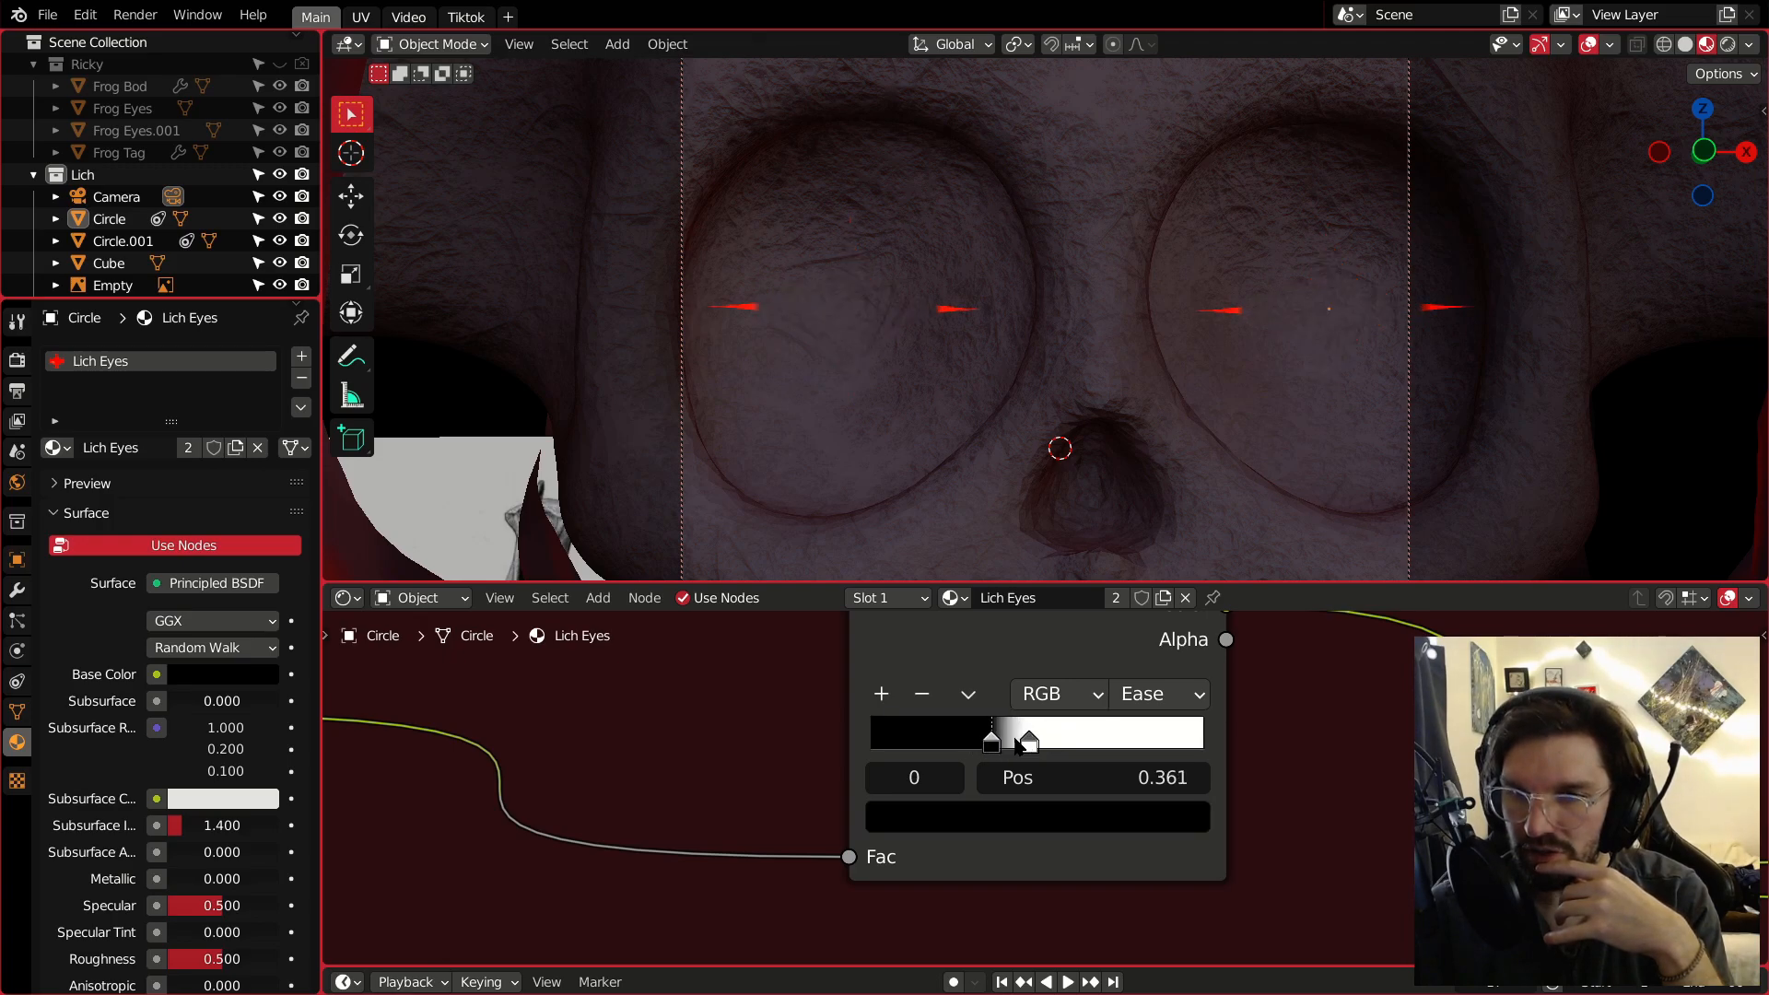
{"action": "left_click_drag", "start_coordinate": [1126, 742], "coordinate": [1288, 745]}
{"action": "mouse_move", "coordinate": [1029, 743]}
{"action": "left_mouse_down"}
{"action": "mouse_move", "coordinate": [1089, 743]}
{"action": "mouse_move", "coordinate": [1050, 743]}
{"action": "left_mouse_up"}
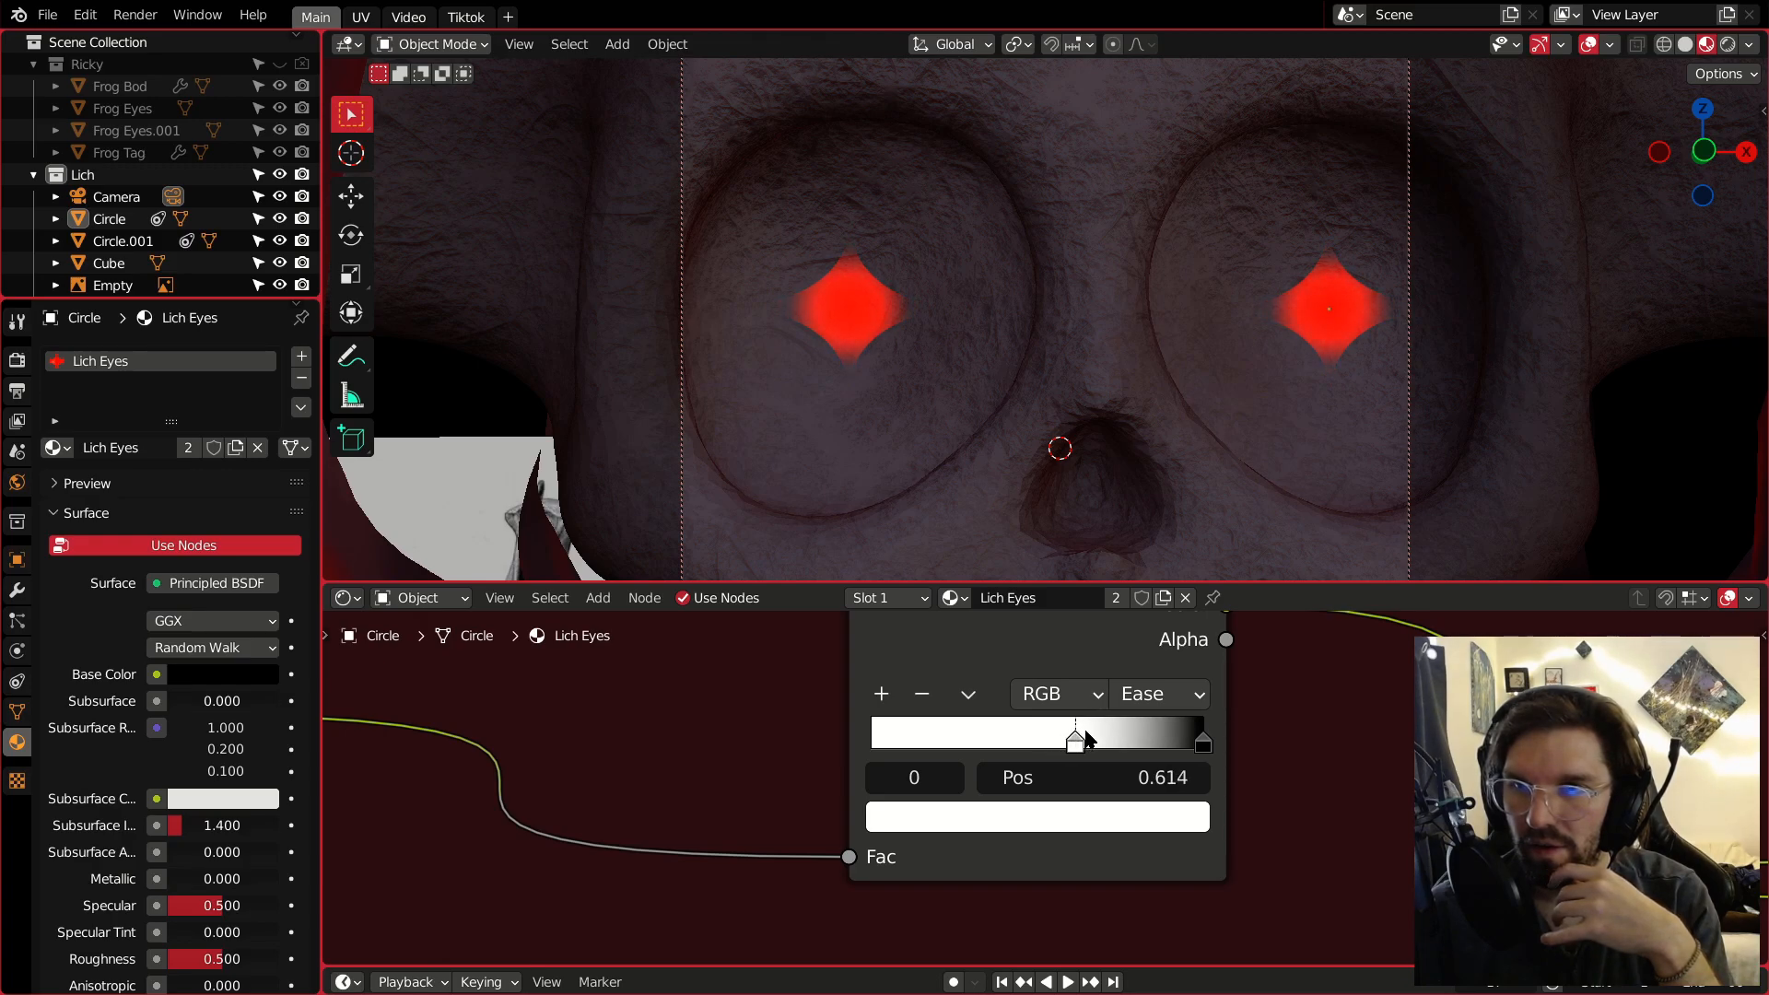
{"action": "middle_click_drag", "start_coordinate": [918, 255], "coordinate": [964, 271]}
{"action": "scroll", "coordinate": [908, 280], "scroll_direction": "up", "scroll_amount": 4}
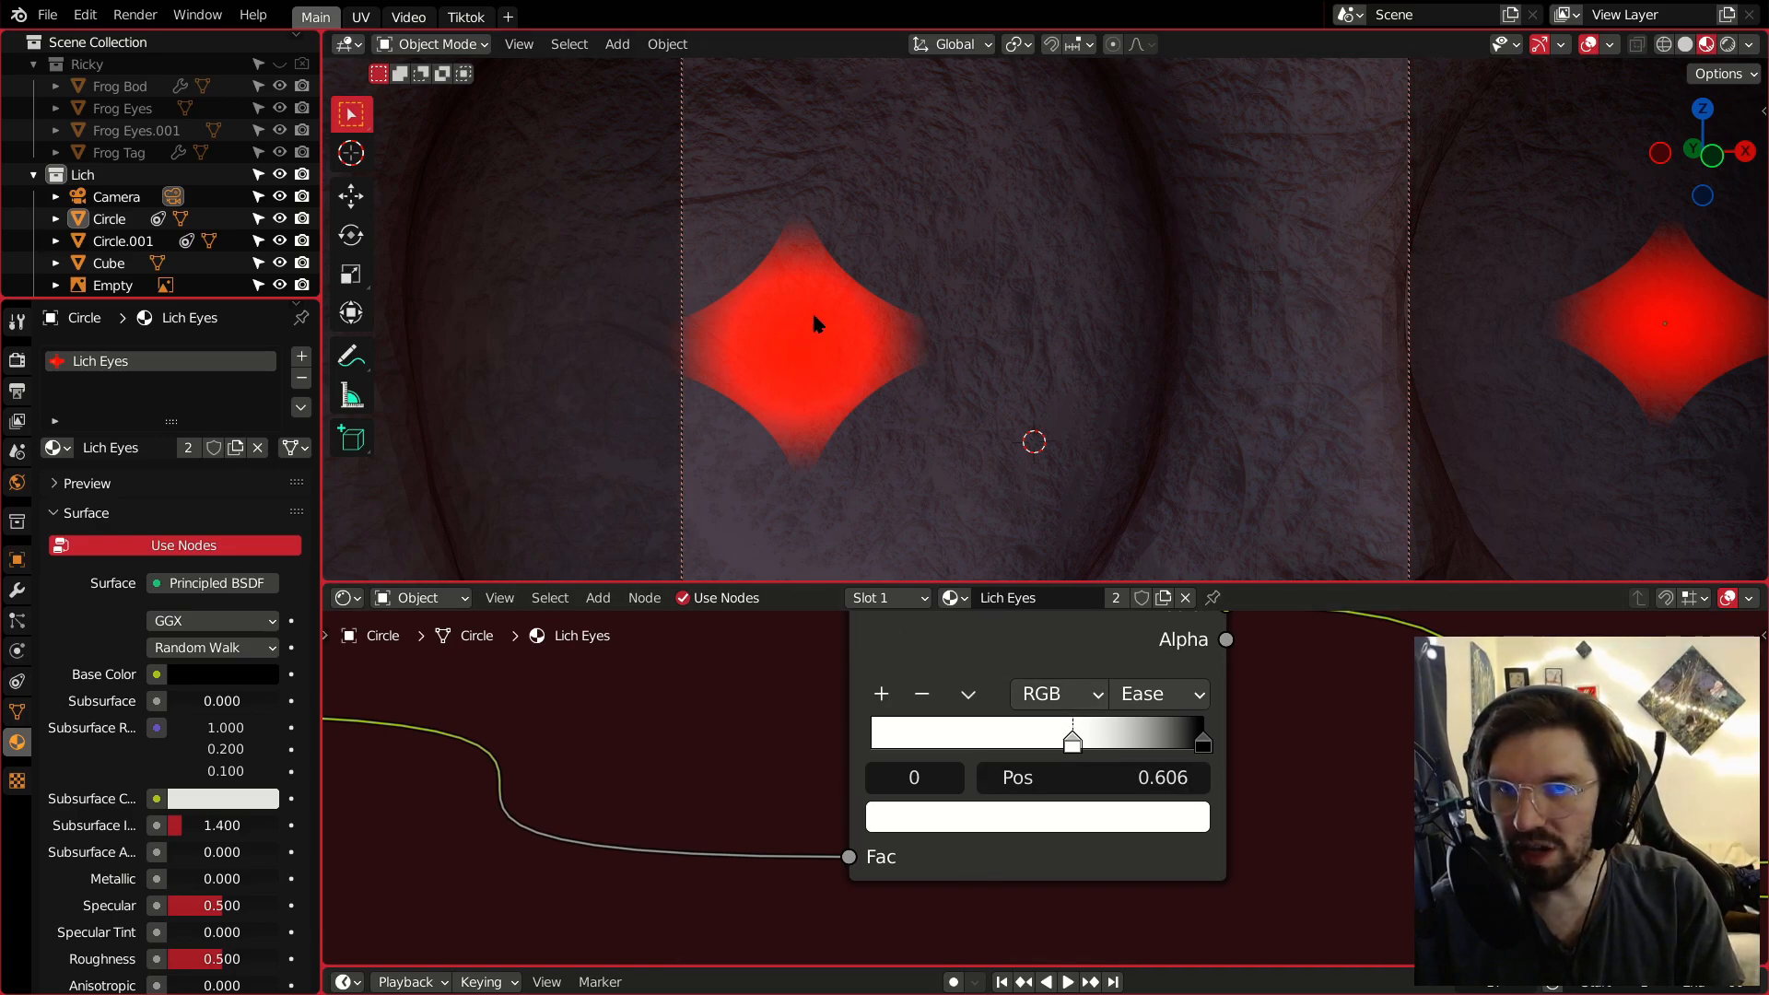
{"action": "scroll", "coordinate": [820, 329], "scroll_direction": "up", "scroll_amount": 4}
Soften the star's edges by moving the Voronoi ColorRamp's black stop to about 0.506, and check both eyes from a distance.
{"action": "scroll", "coordinate": [963, 871], "scroll_direction": "down", "scroll_amount": 9}
{"action": "middle_click_drag", "start_coordinate": [1036, 866], "coordinate": [1037, 682]}
{"action": "scroll", "coordinate": [982, 830], "scroll_direction": "up", "scroll_amount": 5}
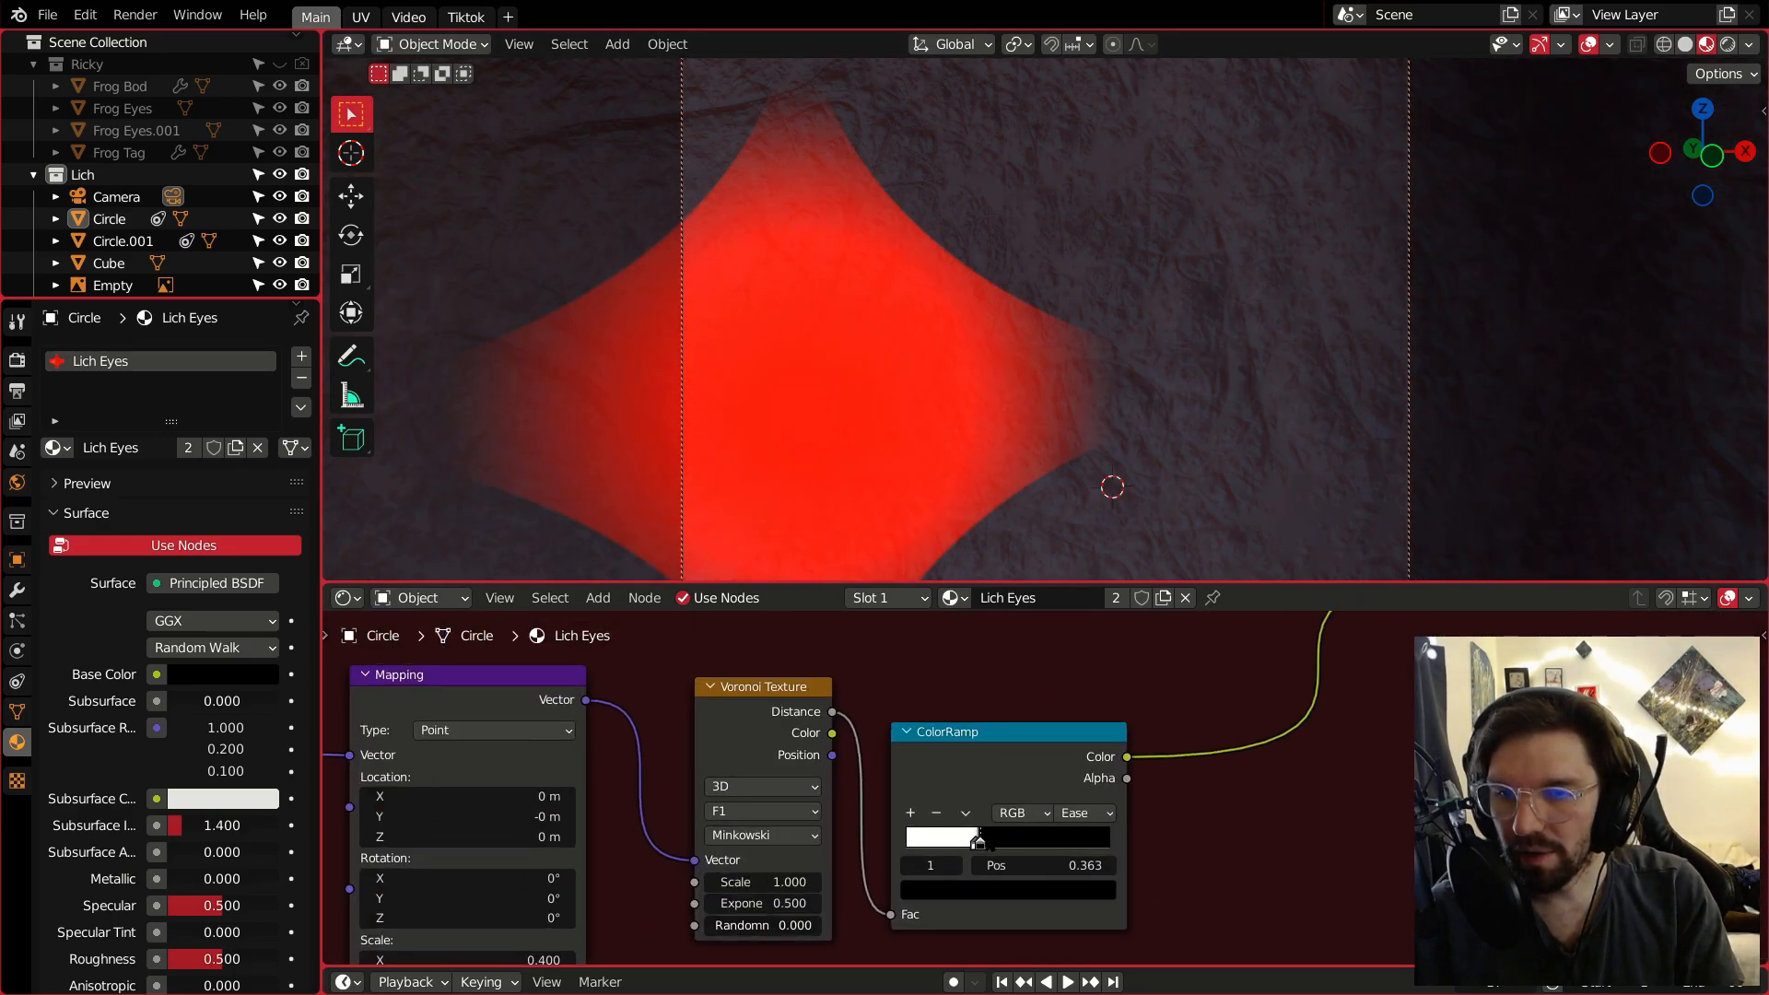
{"action": "scroll", "coordinate": [978, 840], "scroll_direction": "up", "scroll_amount": 3}
{"action": "left_click_drag", "start_coordinate": [1007, 859], "coordinate": [1026, 859]}
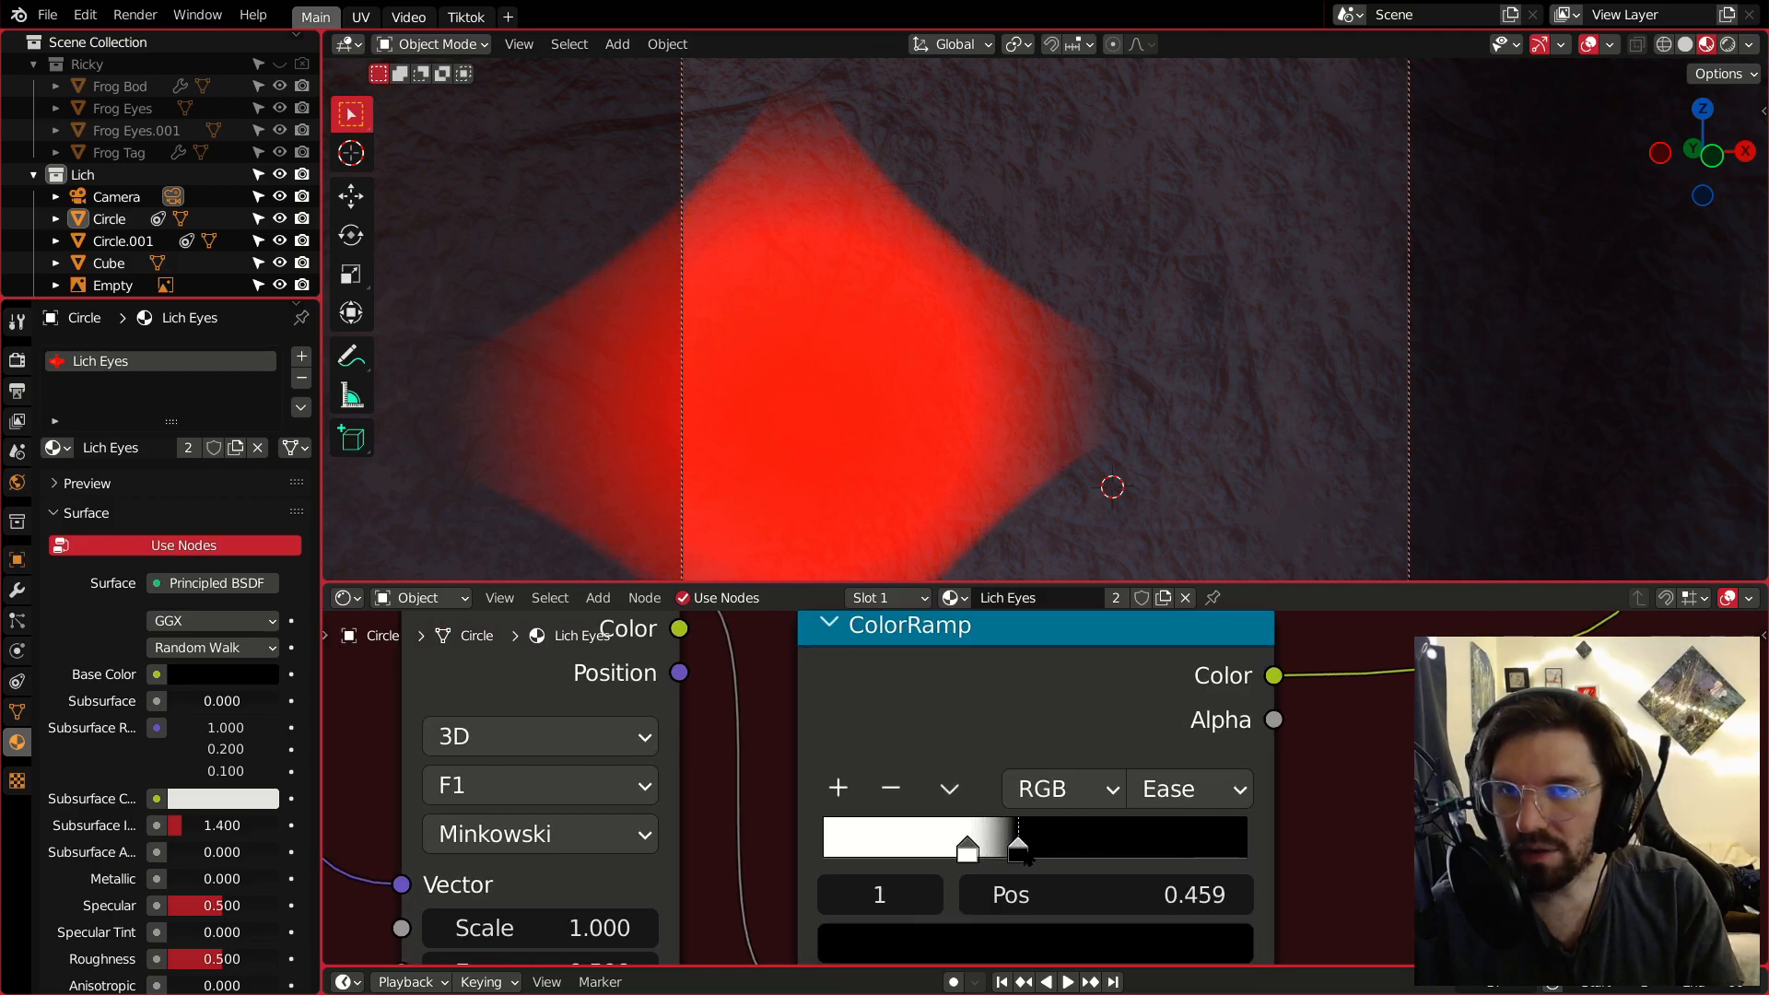
{"action": "scroll", "coordinate": [1084, 329], "scroll_direction": "down", "scroll_amount": 8}
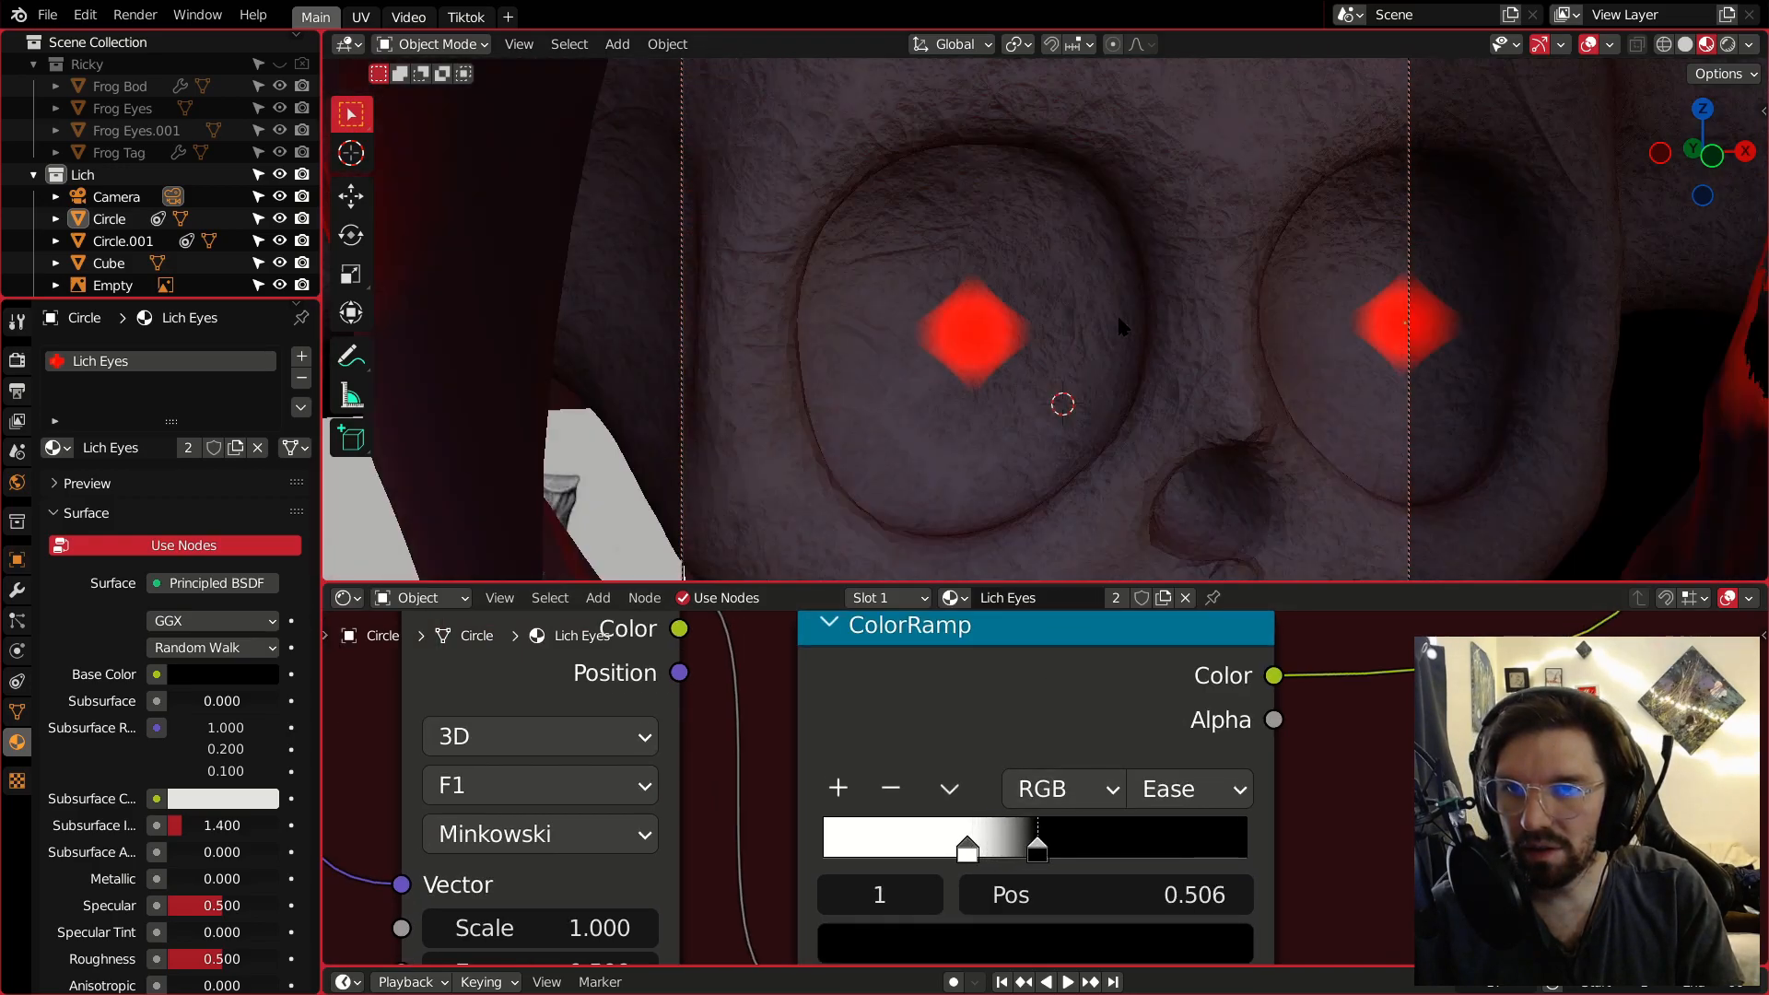
{"action": "scroll", "coordinate": [1085, 329], "scroll_direction": "down", "scroll_amount": 4}
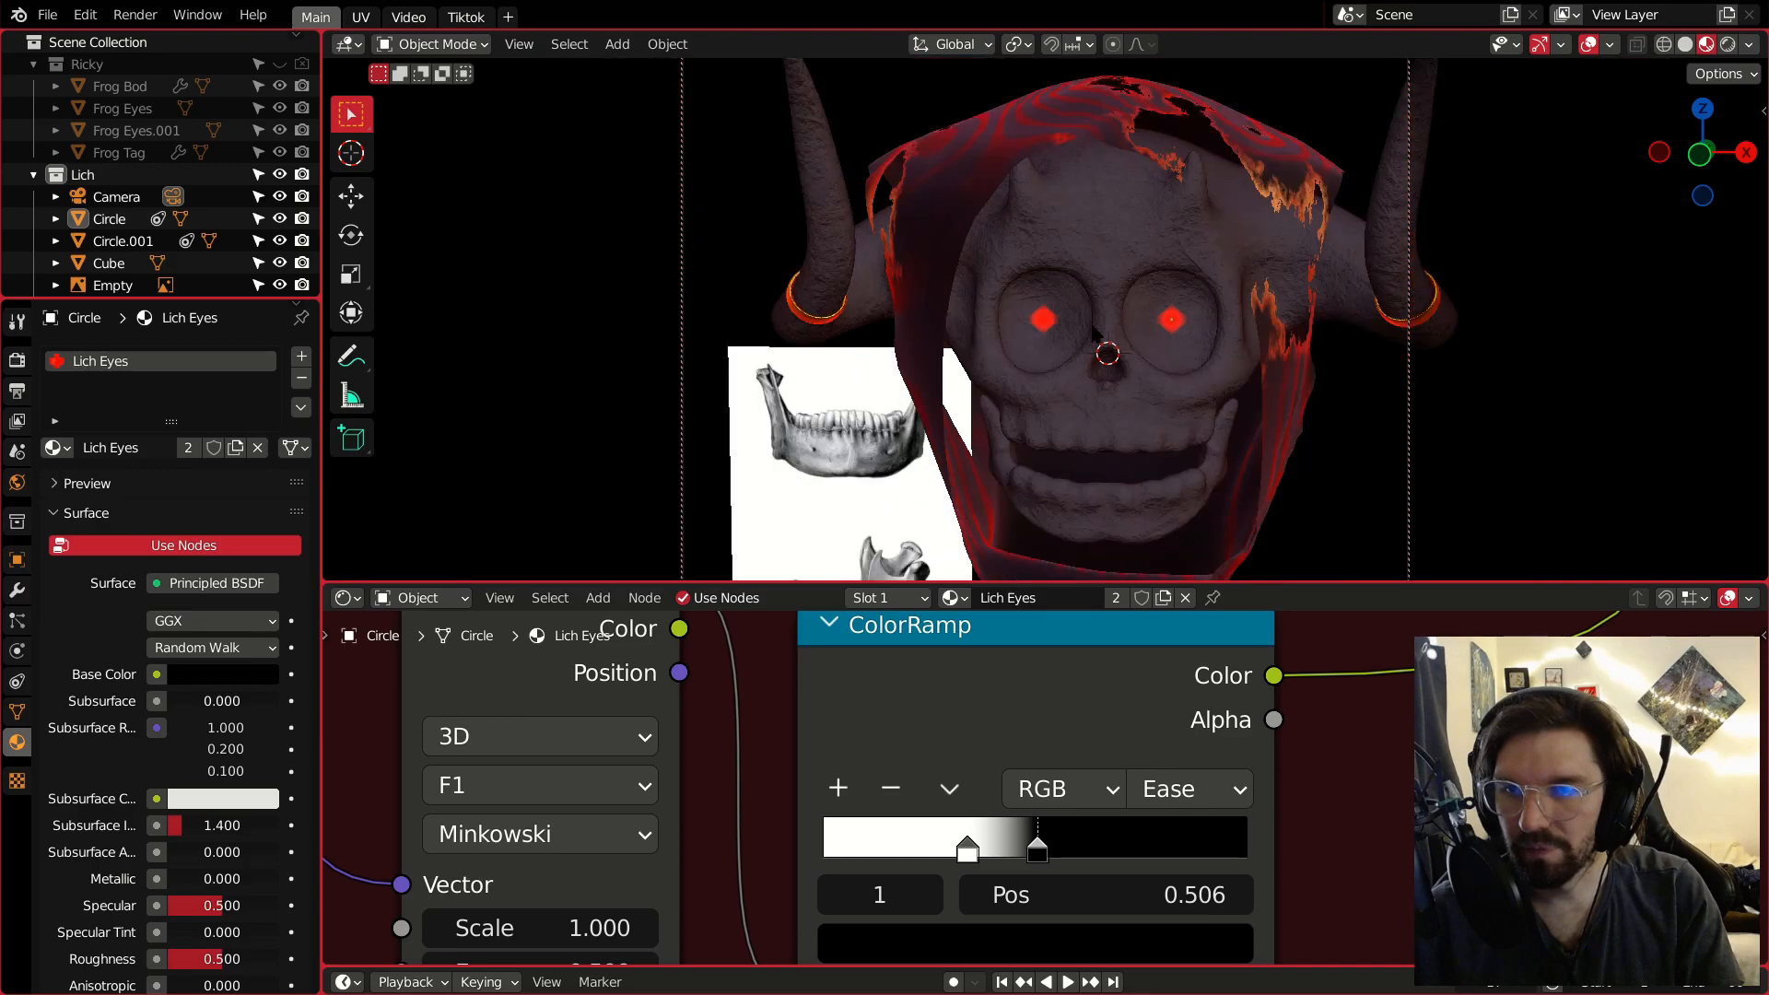
{"action": "scroll", "coordinate": [1046, 319], "scroll_direction": "up", "scroll_amount": 3}
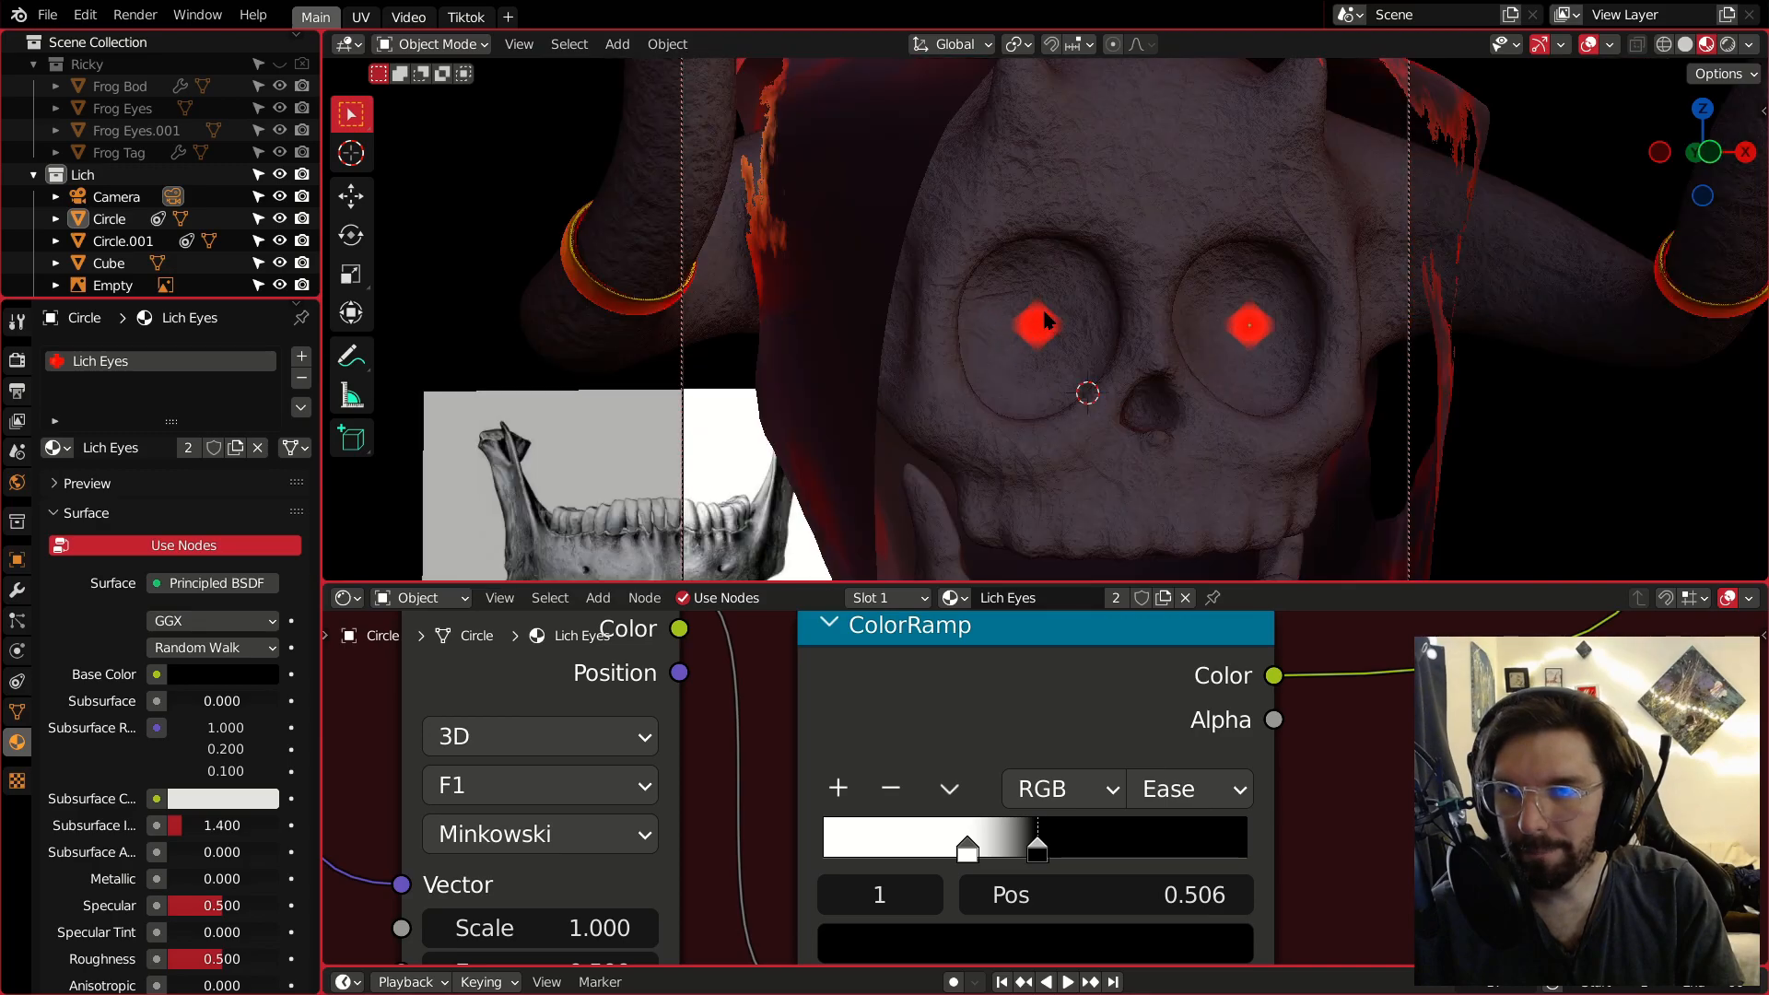
Connect the Mapping node's Vector output to the Gradient Texture's Vector input, replacing its direct Object coordinate link.
{"action": "scroll", "coordinate": [1046, 320], "scroll_direction": "up", "scroll_amount": 8}
{"action": "scroll", "coordinate": [892, 788], "scroll_direction": "down", "scroll_amount": 4}
{"action": "middle_click_drag", "start_coordinate": [728, 746], "coordinate": [1106, 930]}
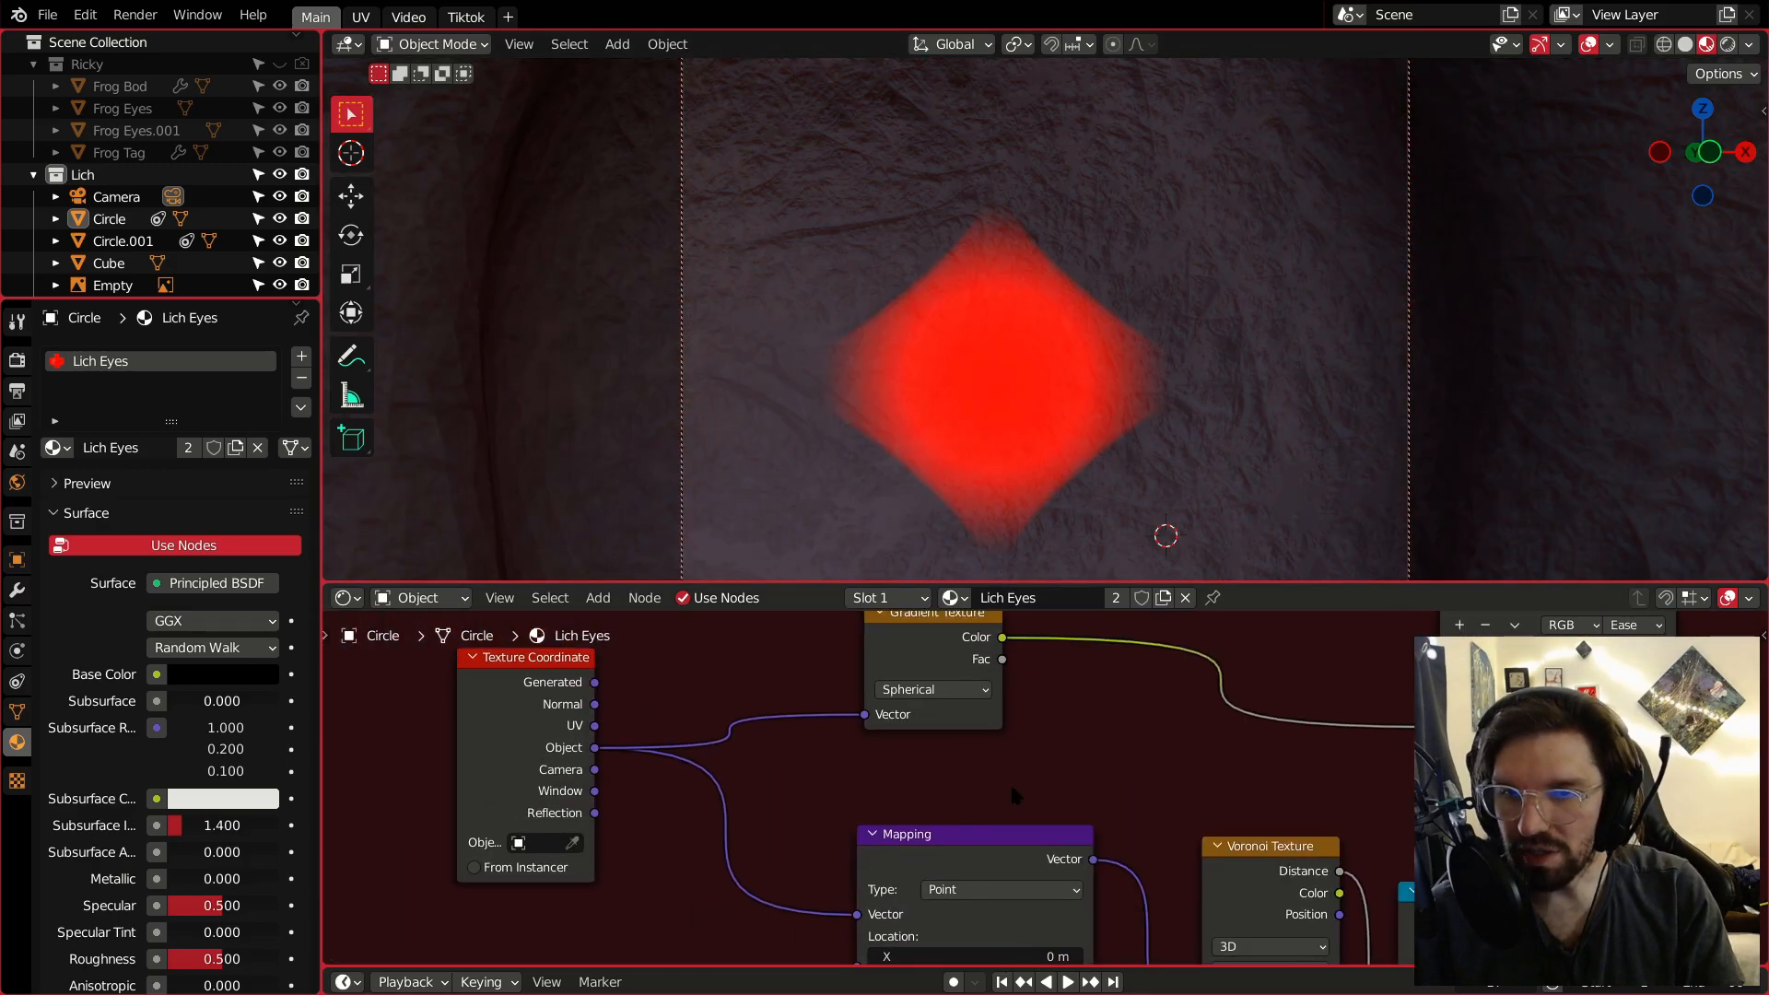
{"action": "scroll", "coordinate": [1017, 782], "scroll_direction": "down", "scroll_amount": 2}
{"action": "middle_click_drag", "start_coordinate": [942, 697], "coordinate": [1131, 708]}
{"action": "left_click_drag", "start_coordinate": [1094, 679], "coordinate": [1316, 733]}
{"action": "scroll", "coordinate": [1216, 853], "scroll_direction": "up", "scroll_amount": 2}
{"action": "middle_click_drag", "start_coordinate": [1374, 722], "coordinate": [955, 746]}
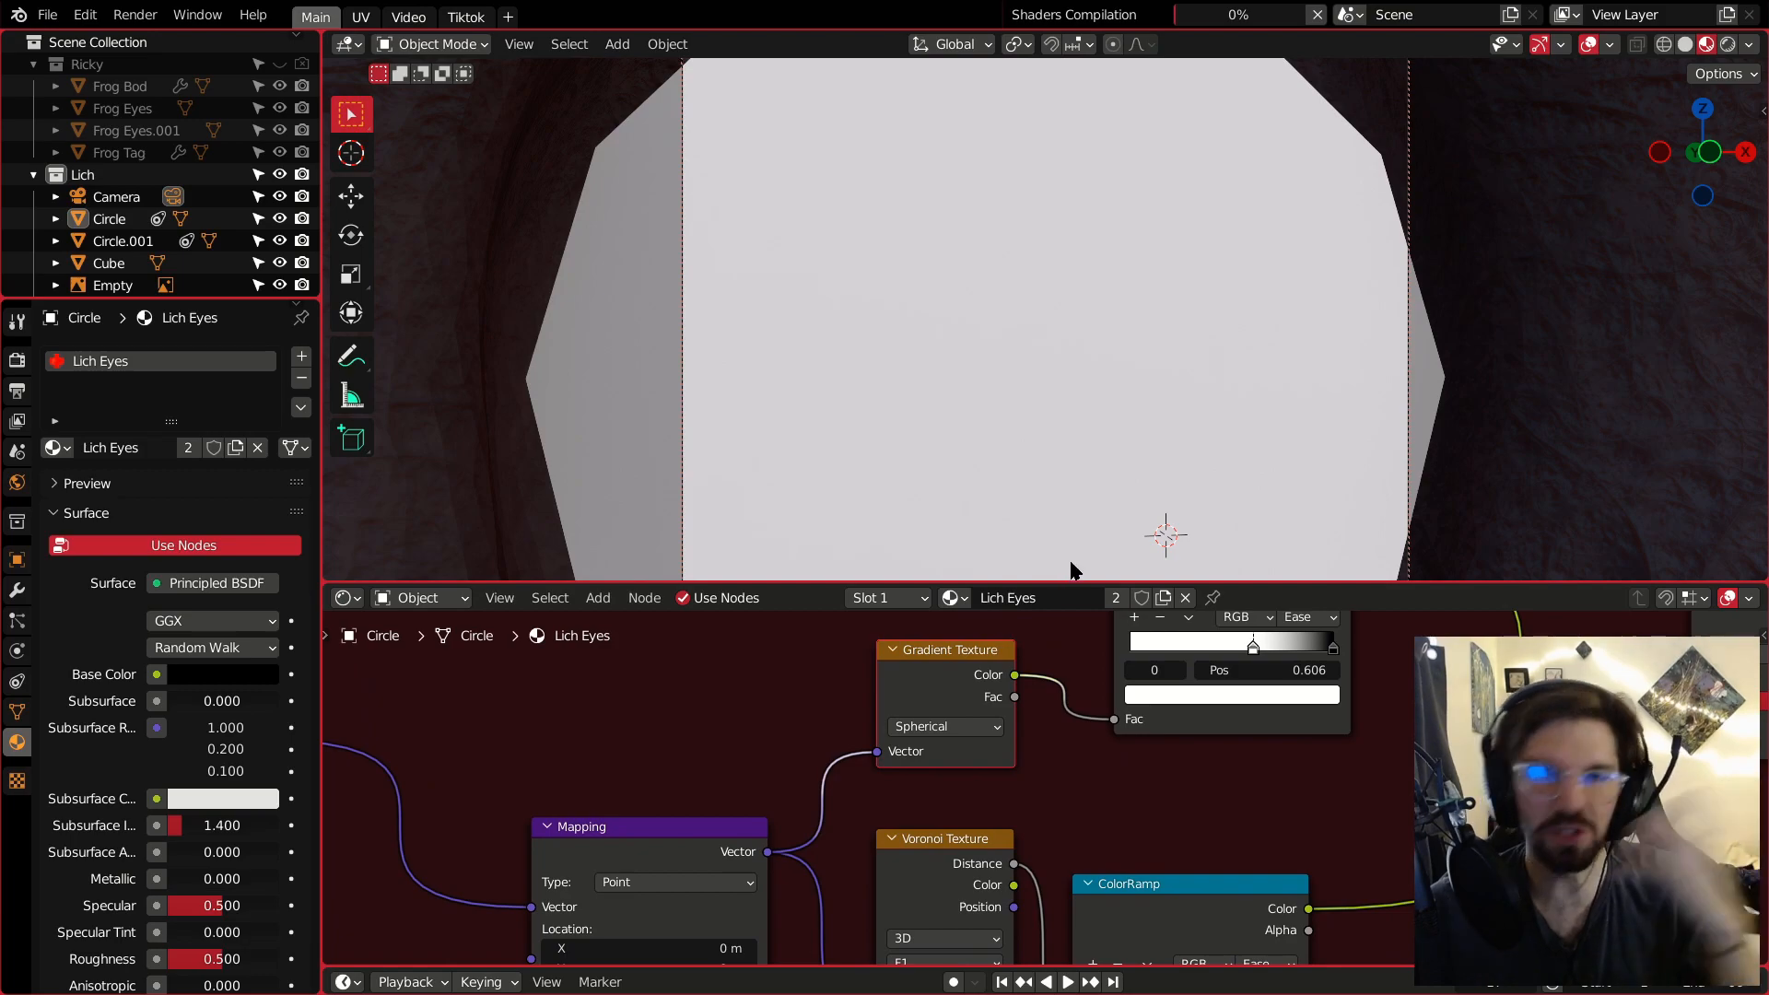
{"action": "scroll", "coordinate": [1256, 708], "scroll_direction": "up", "scroll_amount": 4}
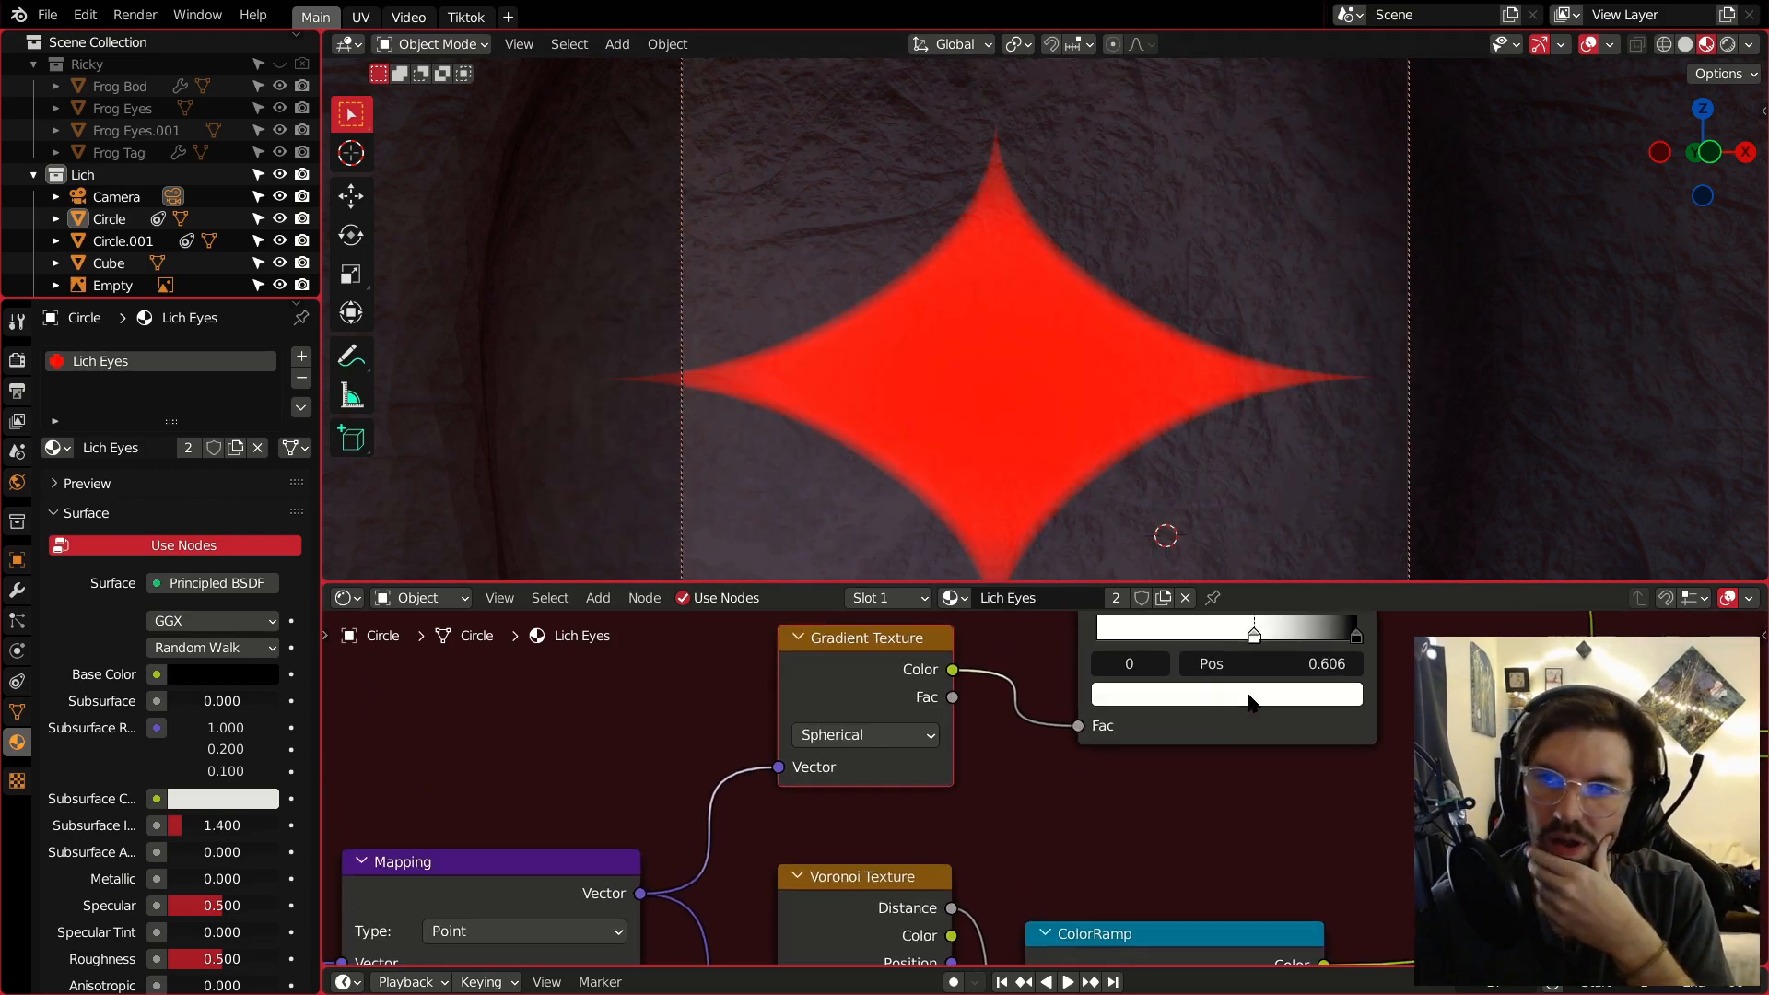
Move the gradient ColorRamp's white stop to about 0.764 and check the star pupils from a distance.
{"action": "middle_click_drag", "start_coordinate": [1263, 628], "coordinate": [1184, 730]}
{"action": "mouse_move", "coordinate": [1202, 733]}
{"action": "left_mouse_down"}
{"action": "mouse_move", "coordinate": [1247, 728]}
{"action": "mouse_move", "coordinate": [1226, 731]}
{"action": "left_mouse_up"}
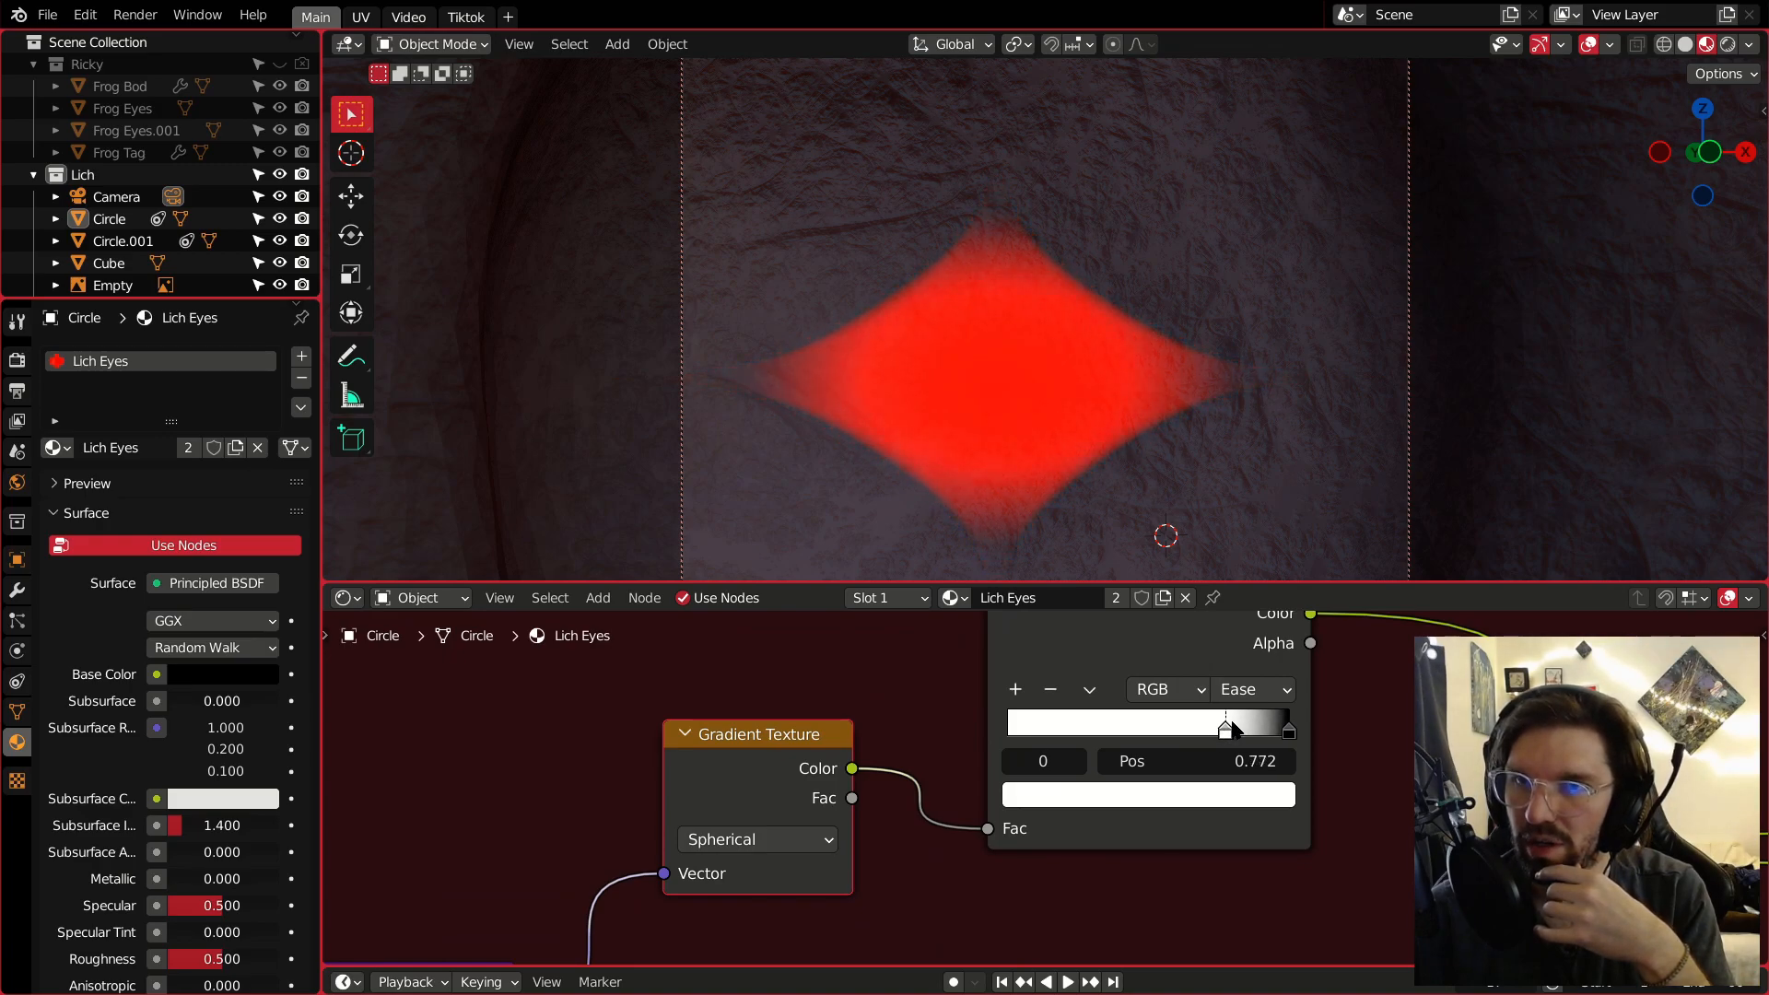
{"action": "scroll", "coordinate": [948, 218], "scroll_direction": "down", "scroll_amount": 6}
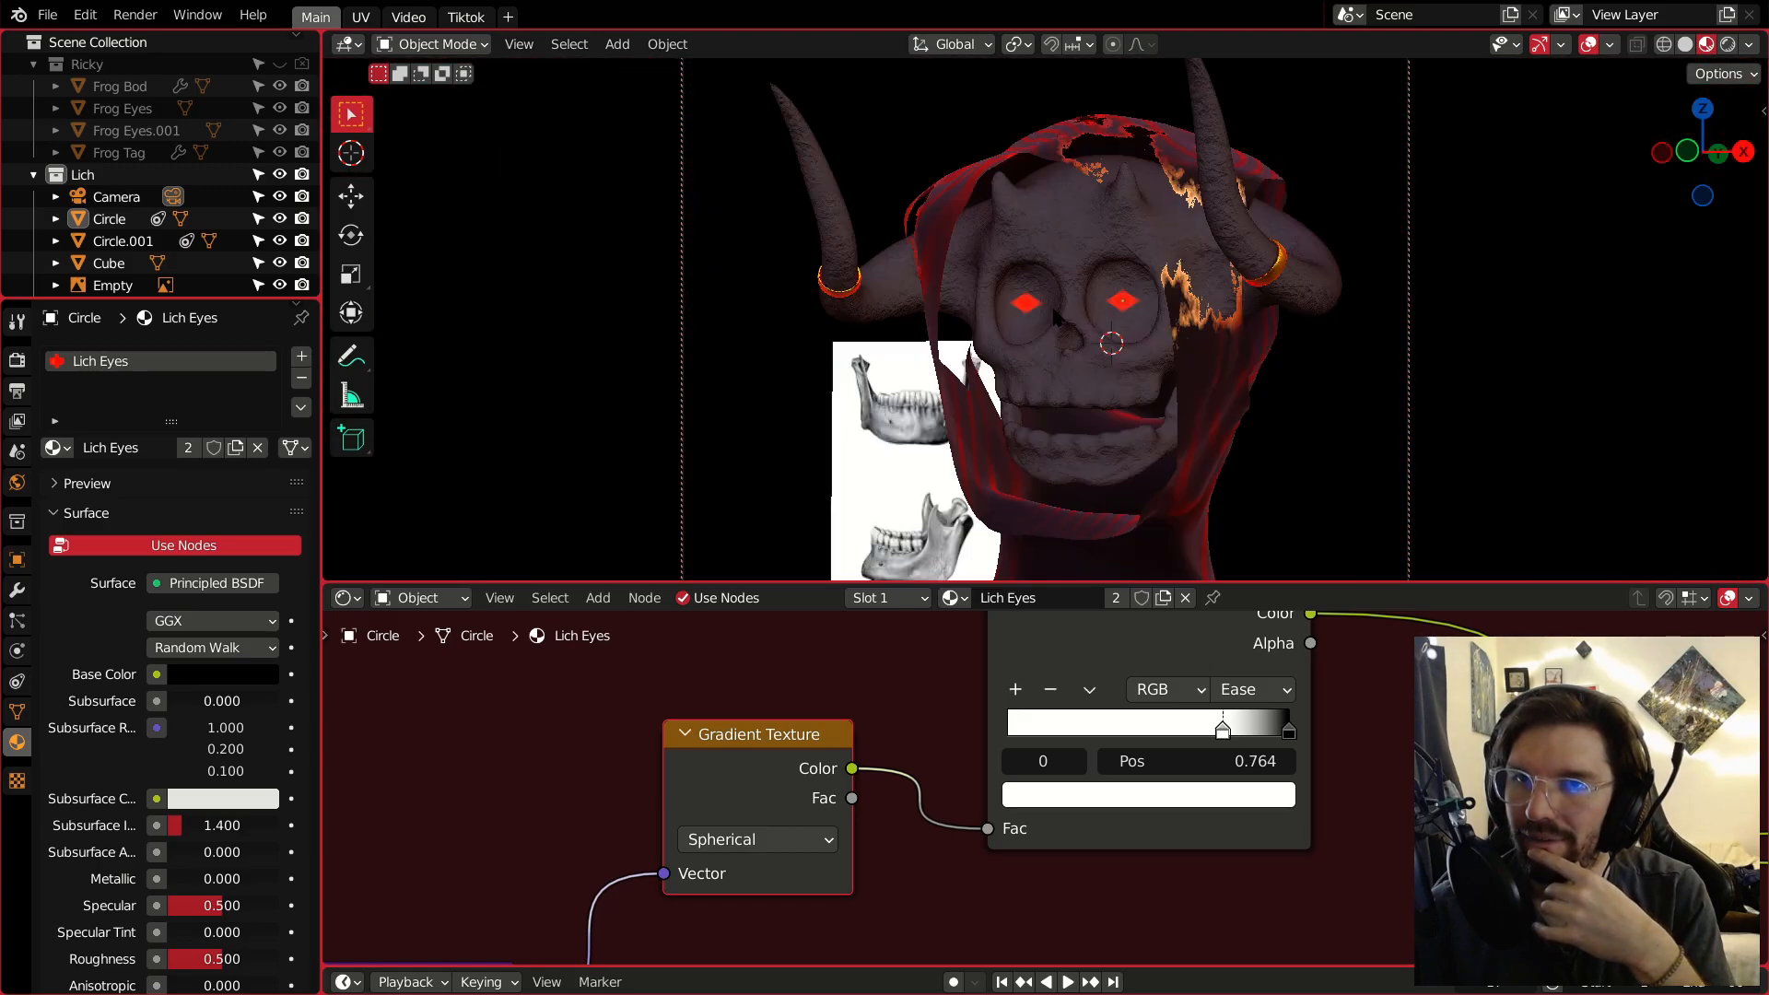
{"action": "middle_click_drag", "start_coordinate": [1059, 313], "coordinate": [1109, 296]}
{"action": "scroll", "coordinate": [1109, 297], "scroll_direction": "up", "scroll_amount": 3}
Select both eye discs, move them slightly along the Y axis in their sockets, and clear the selection.
{"action": "left_click", "coordinate": [1109, 297]}
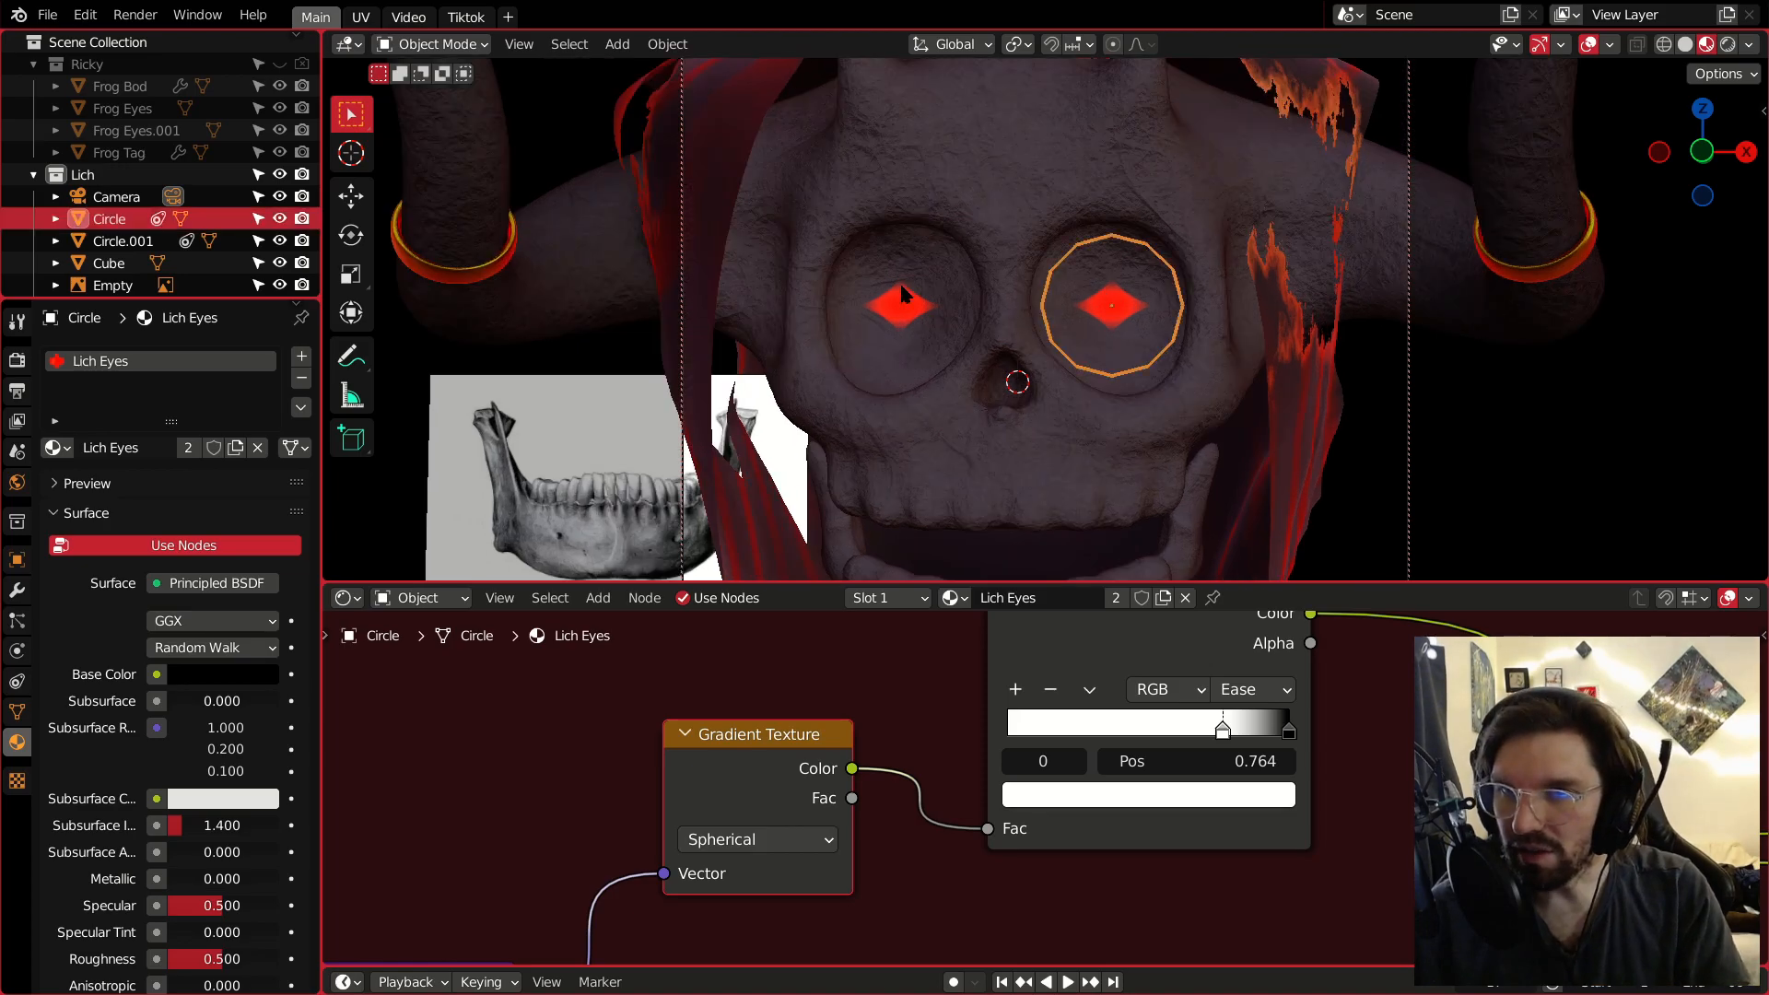
{"action": "left_click", "coordinate": [900, 281], "text": "shift"}
{"action": "middle_click_drag", "start_coordinate": [1005, 290], "coordinate": [1042, 291]}
{"action": "key", "text": "g"}
{"action": "key", "text": "y"}
{"action": "left_click", "coordinate": [1007, 291]}
{"action": "key", "text": "alt+a"}
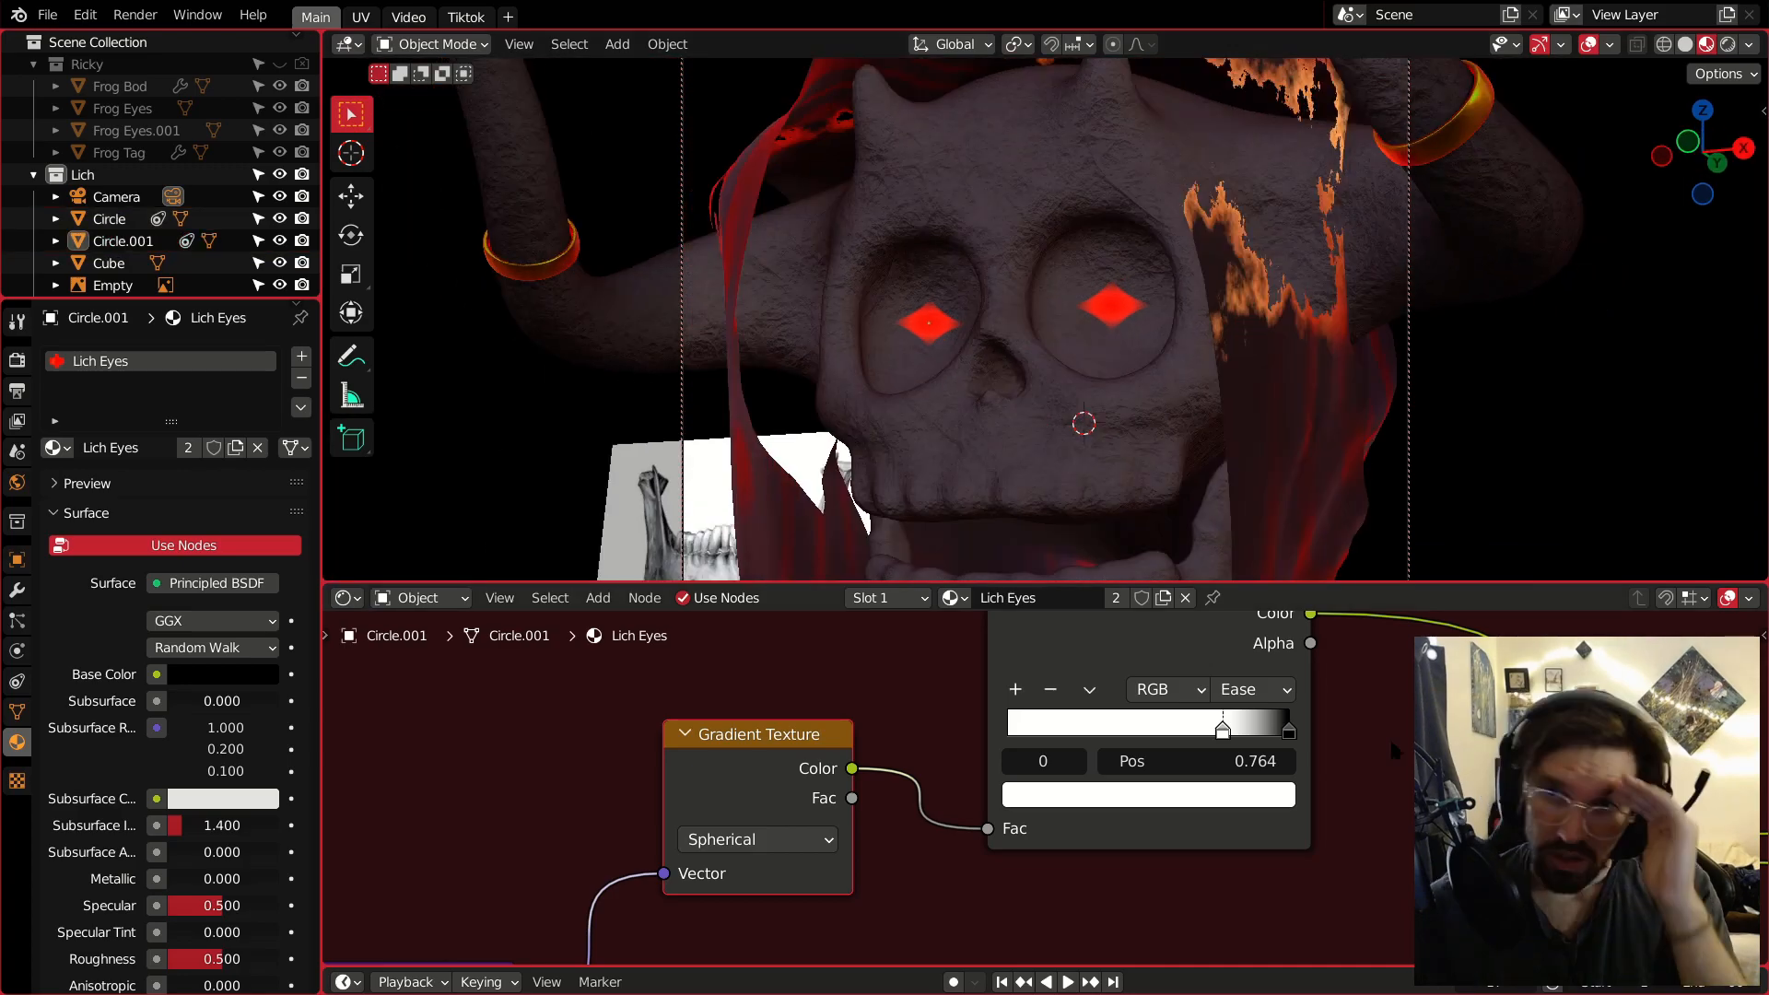
Set the Emission Strength of the Lich Eyes Principled BSDF to 3 and check the glow near and far.
{"action": "scroll", "coordinate": [1390, 735], "scroll_direction": "down", "scroll_amount": 3}
{"action": "scroll", "coordinate": [1323, 795], "scroll_direction": "up", "scroll_amount": 6}
{"action": "middle_click_drag", "start_coordinate": [1431, 651], "coordinate": [1233, 787]}
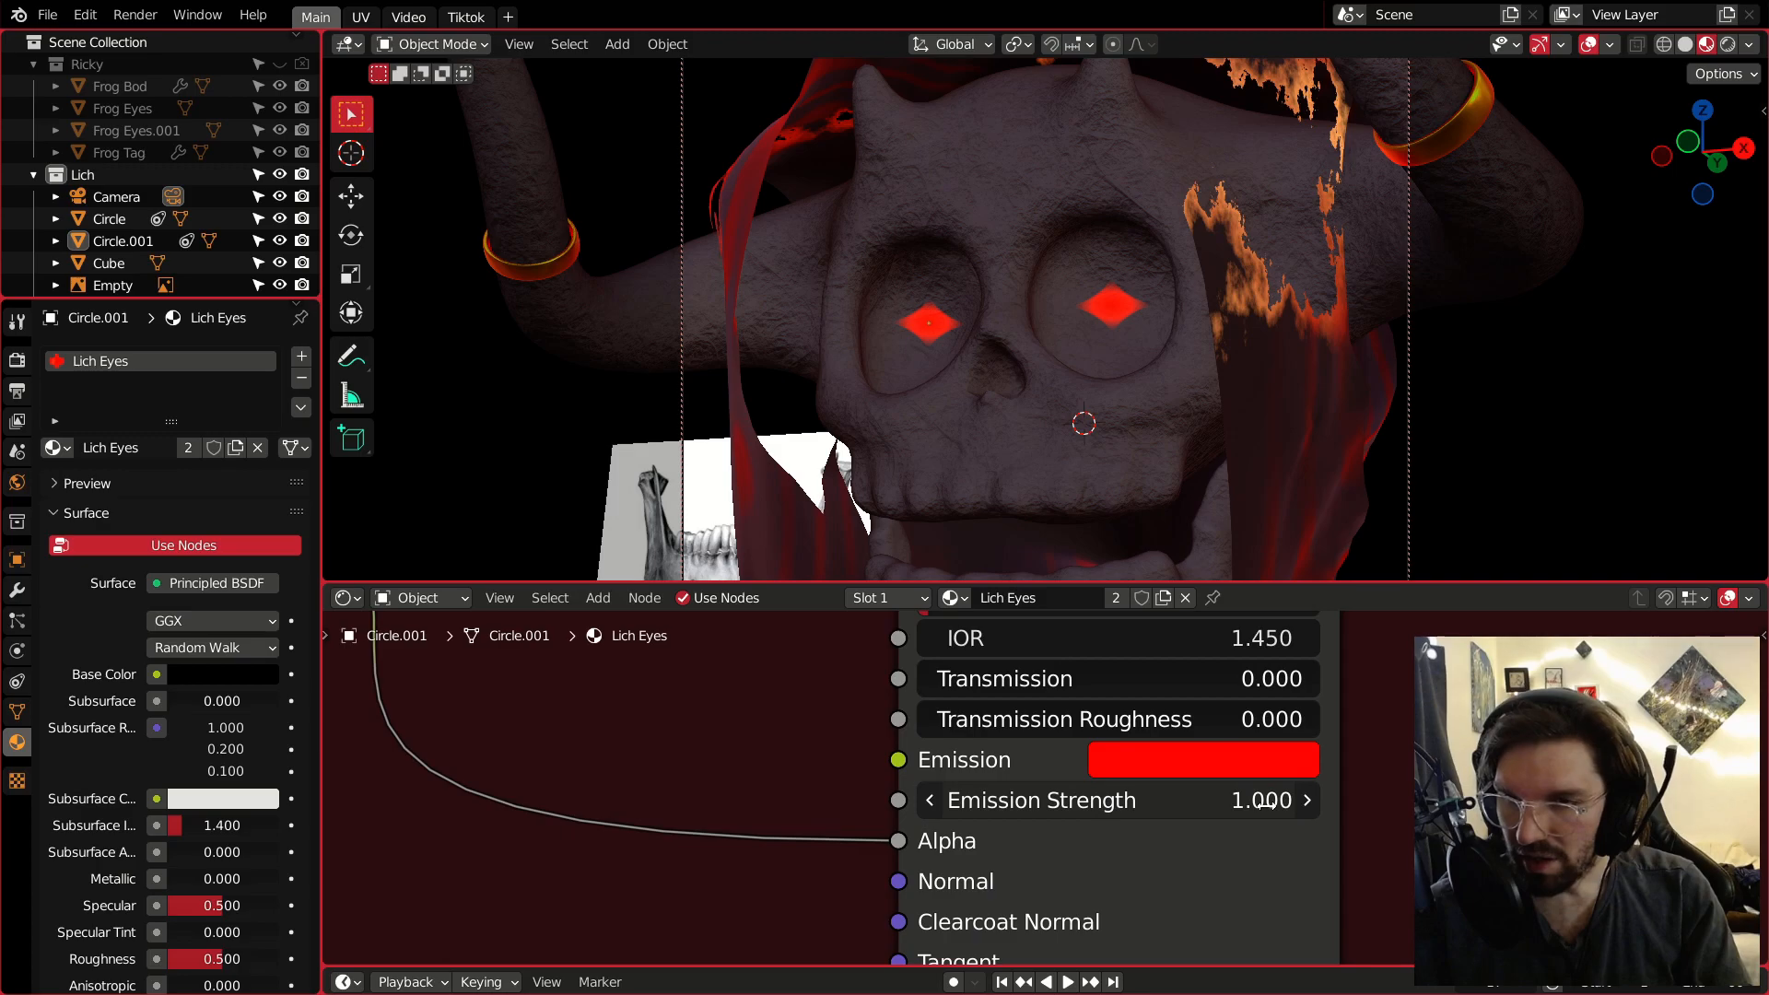
{"action": "left_click", "coordinate": [1235, 800]}
{"action": "type", "text": "3"}
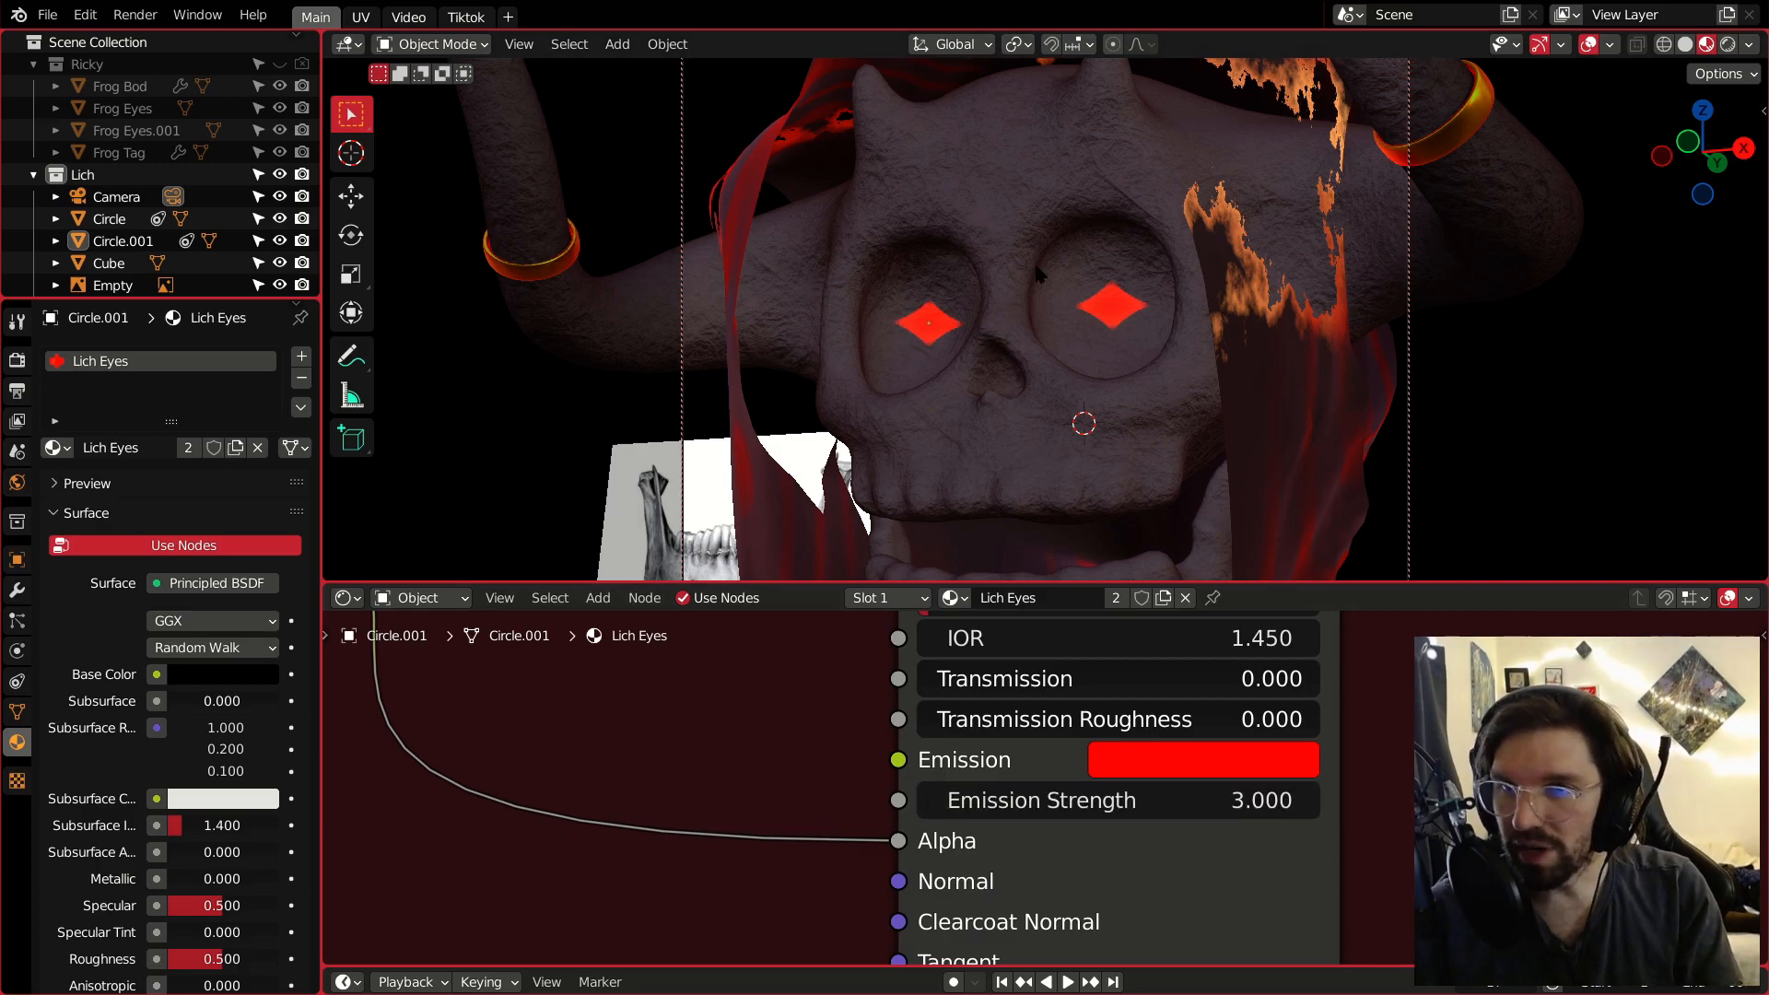
{"action": "scroll", "coordinate": [1154, 275], "scroll_direction": "up", "scroll_amount": 10}
{"action": "scroll", "coordinate": [1127, 297], "scroll_direction": "down", "scroll_amount": 12}
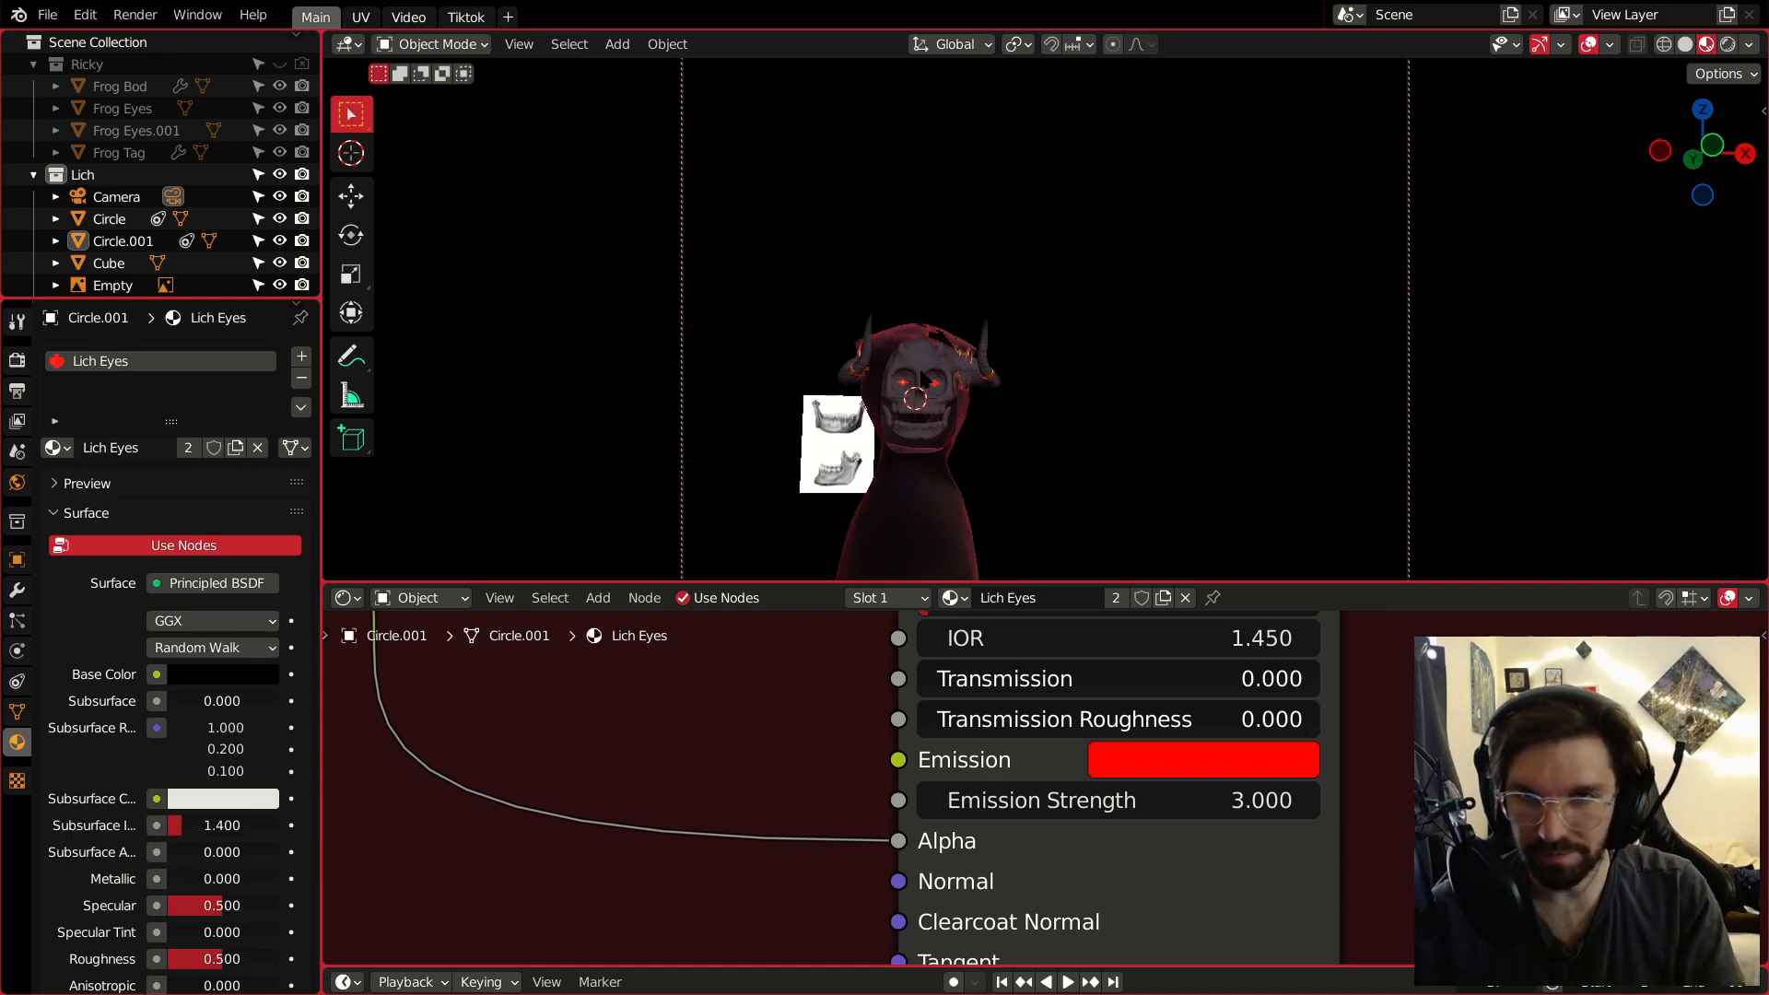
Enlarge the 3D viewport over the shader editor and frame the full robed figure.
{"action": "middle_click_drag", "start_coordinate": [923, 371], "coordinate": [934, 325]}
{"action": "scroll", "coordinate": [928, 409], "scroll_direction": "down", "scroll_amount": 4}
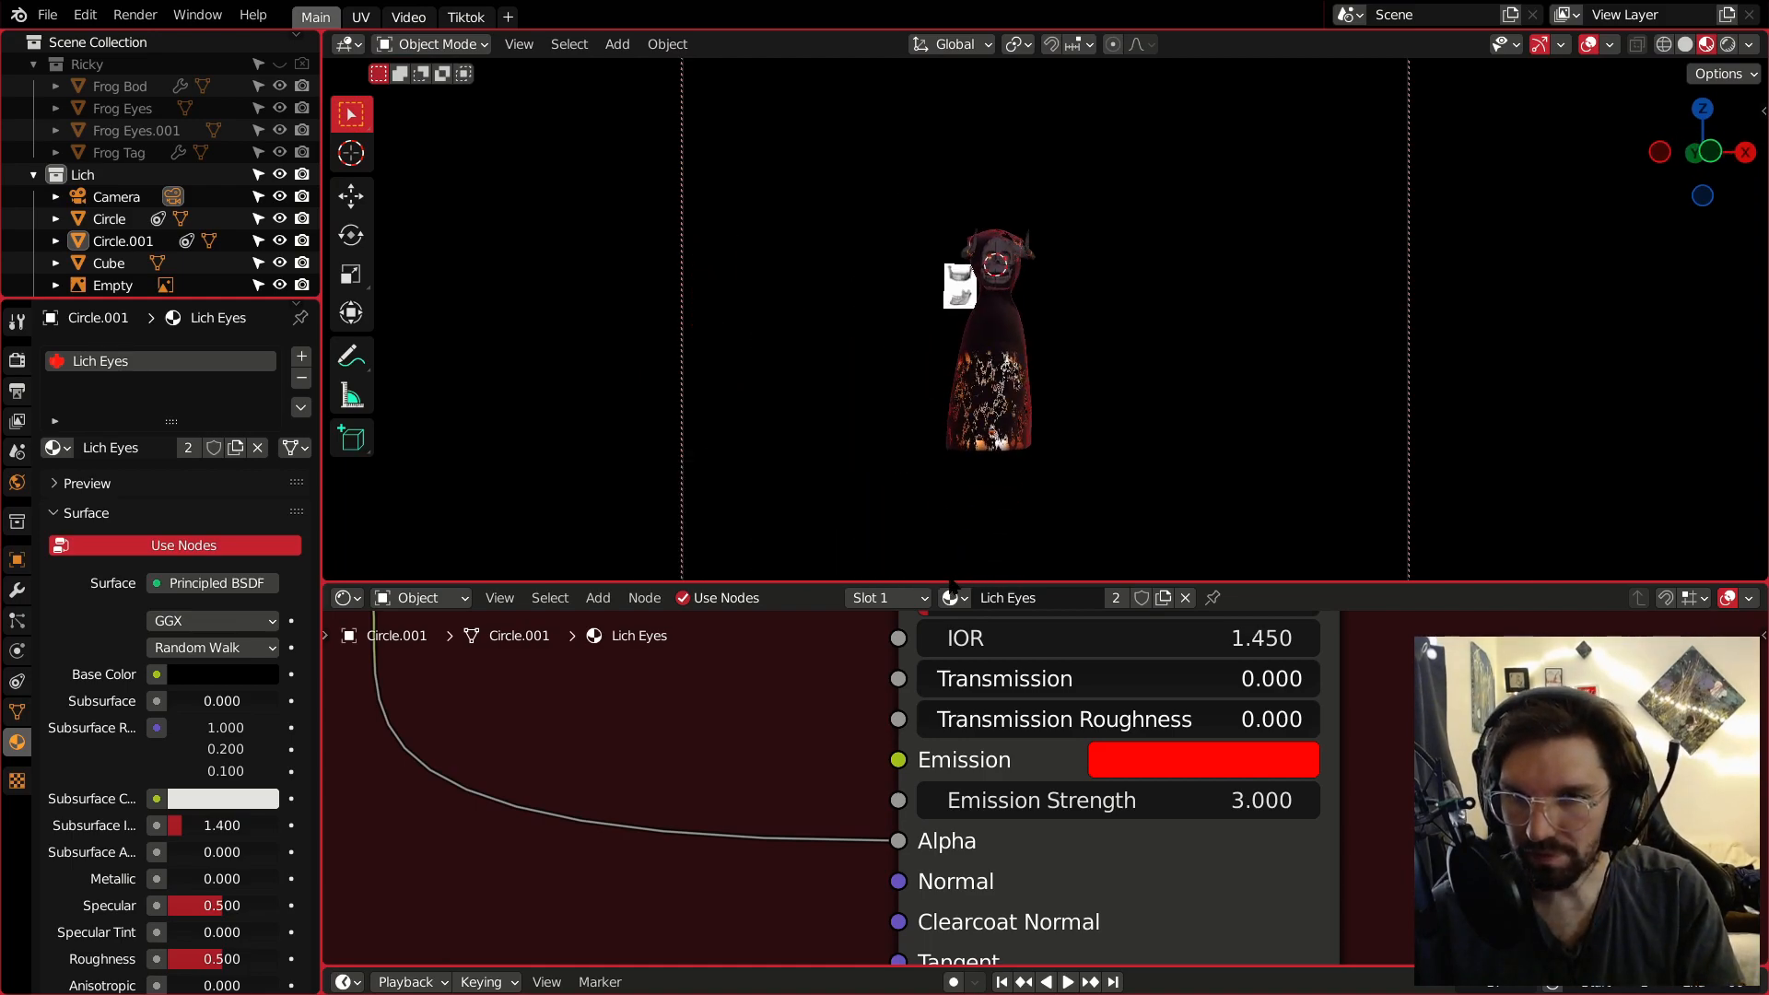
{"action": "left_click_drag", "start_coordinate": [980, 582], "coordinate": [979, 940]}
{"action": "scroll", "coordinate": [911, 392], "scroll_direction": "up", "scroll_amount": 4}
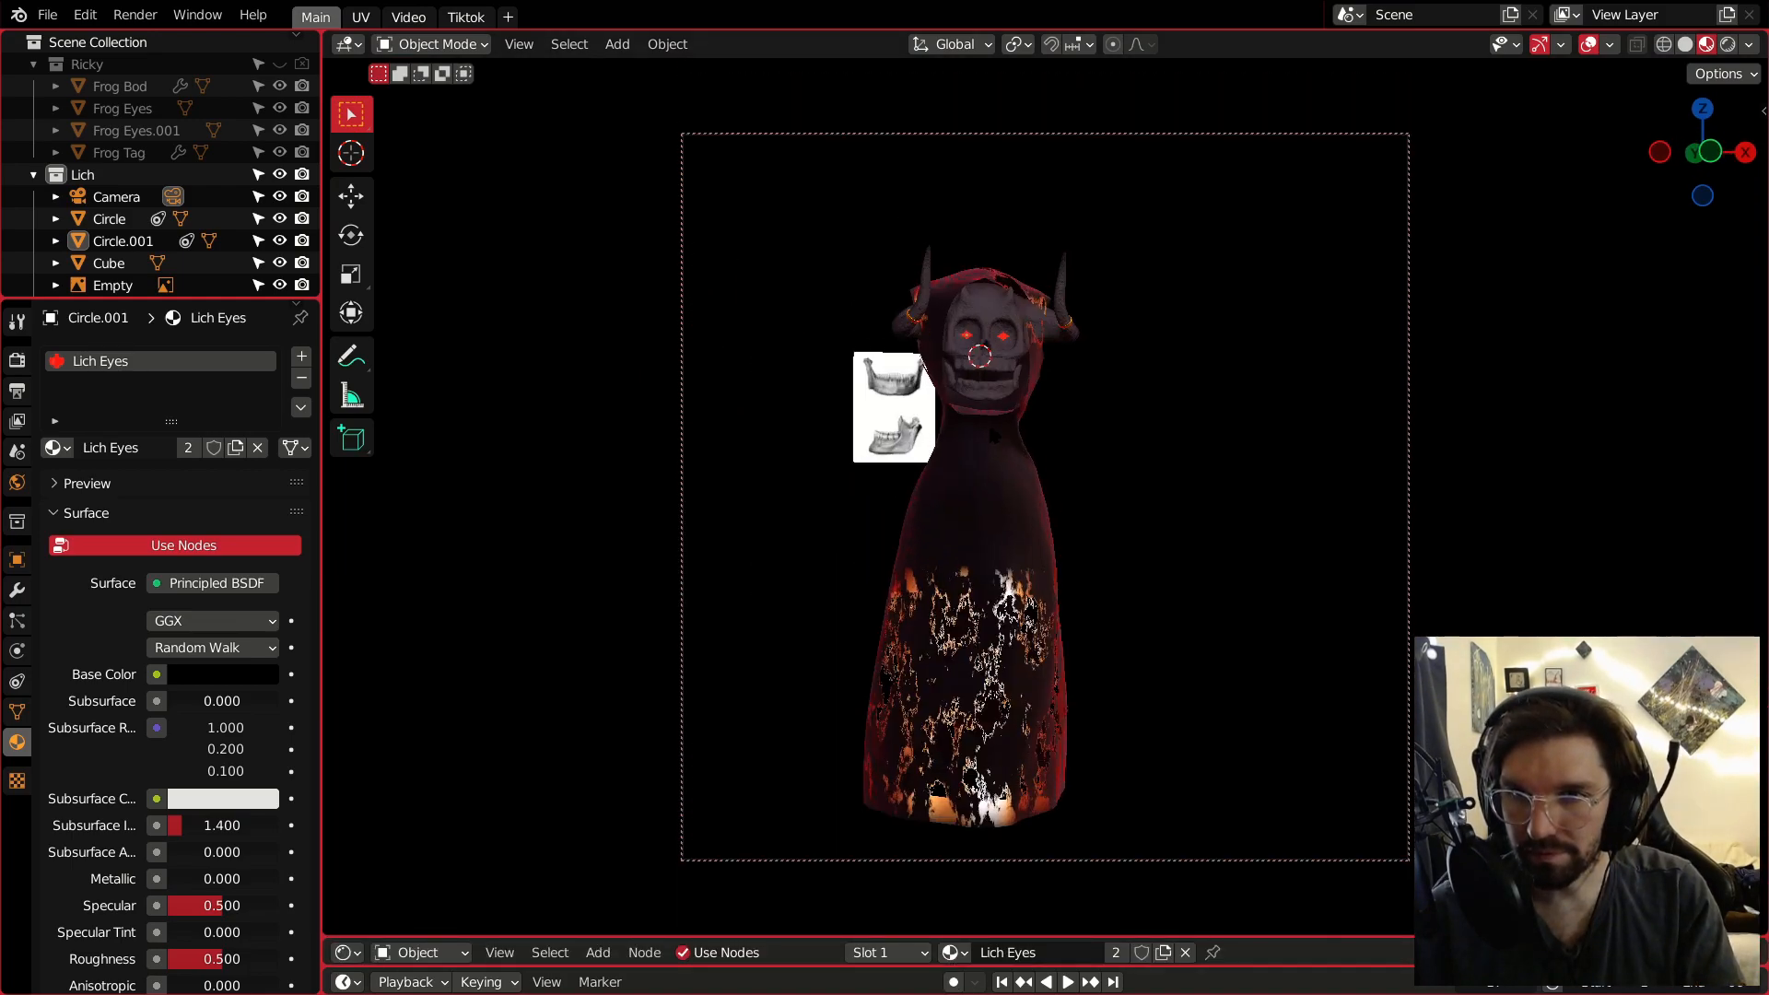
{"action": "middle_click_drag", "start_coordinate": [910, 392], "coordinate": [949, 359]}
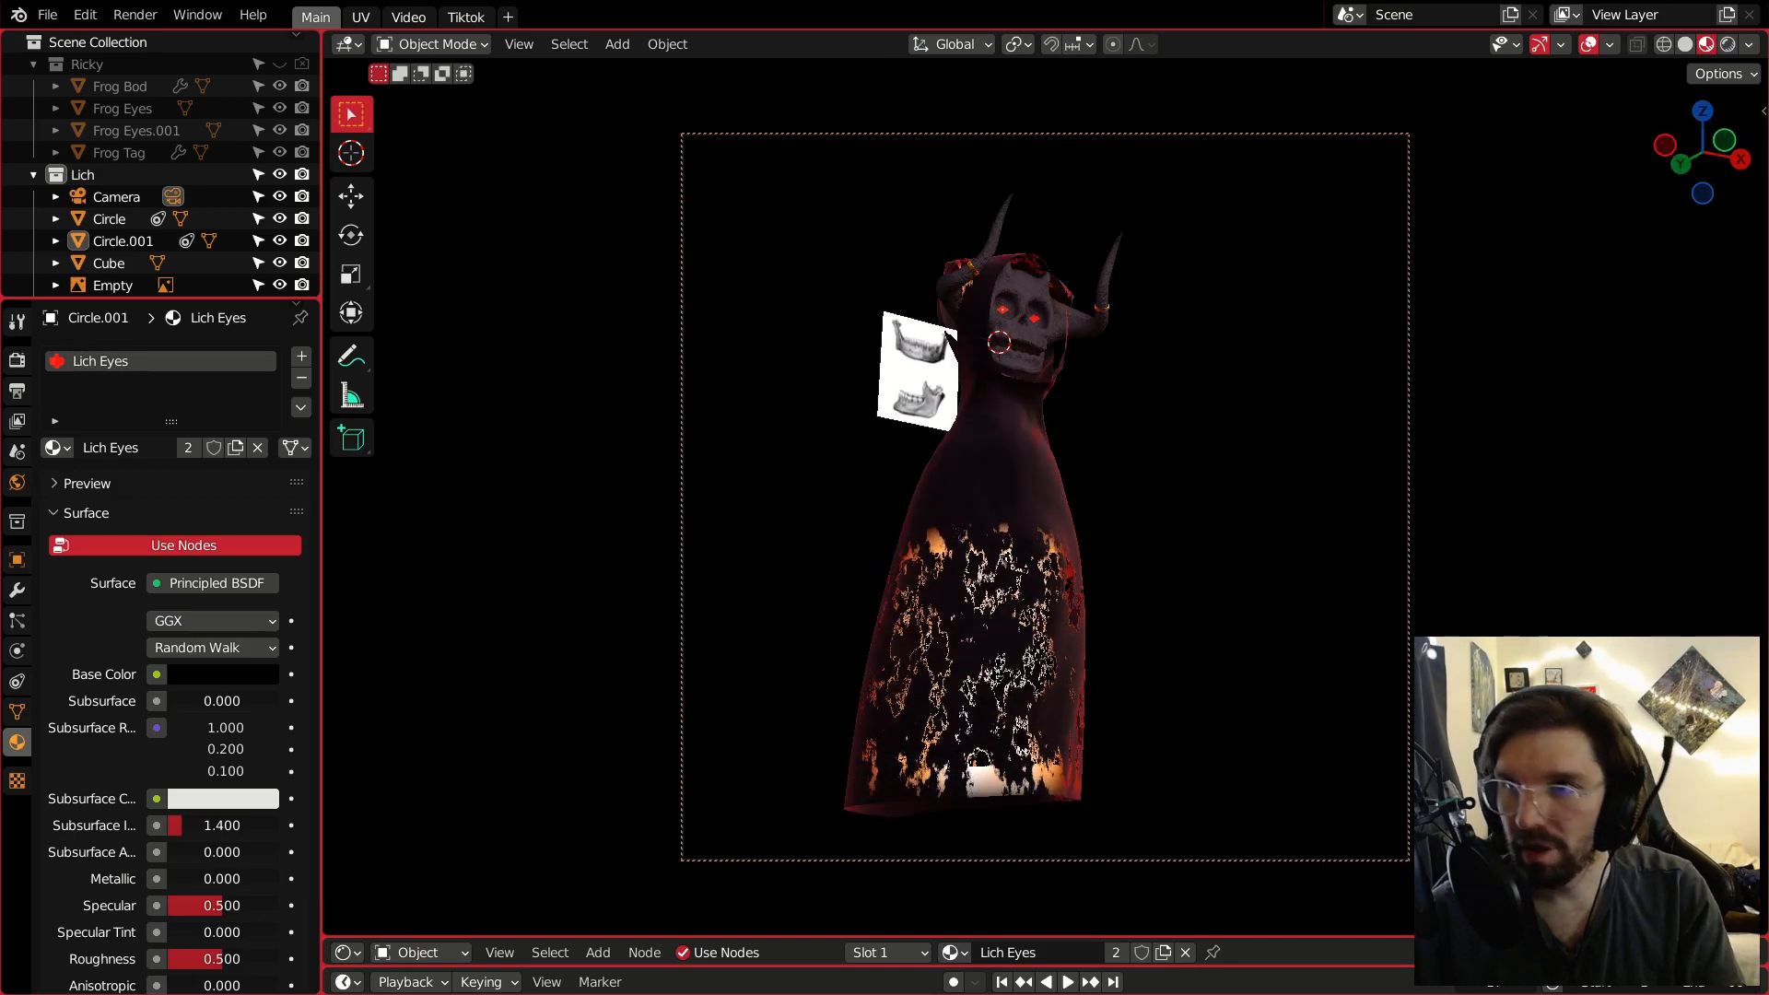
Hide the 3D cursor in the viewport overlays.
{"action": "left_click", "coordinate": [1507, 44]}
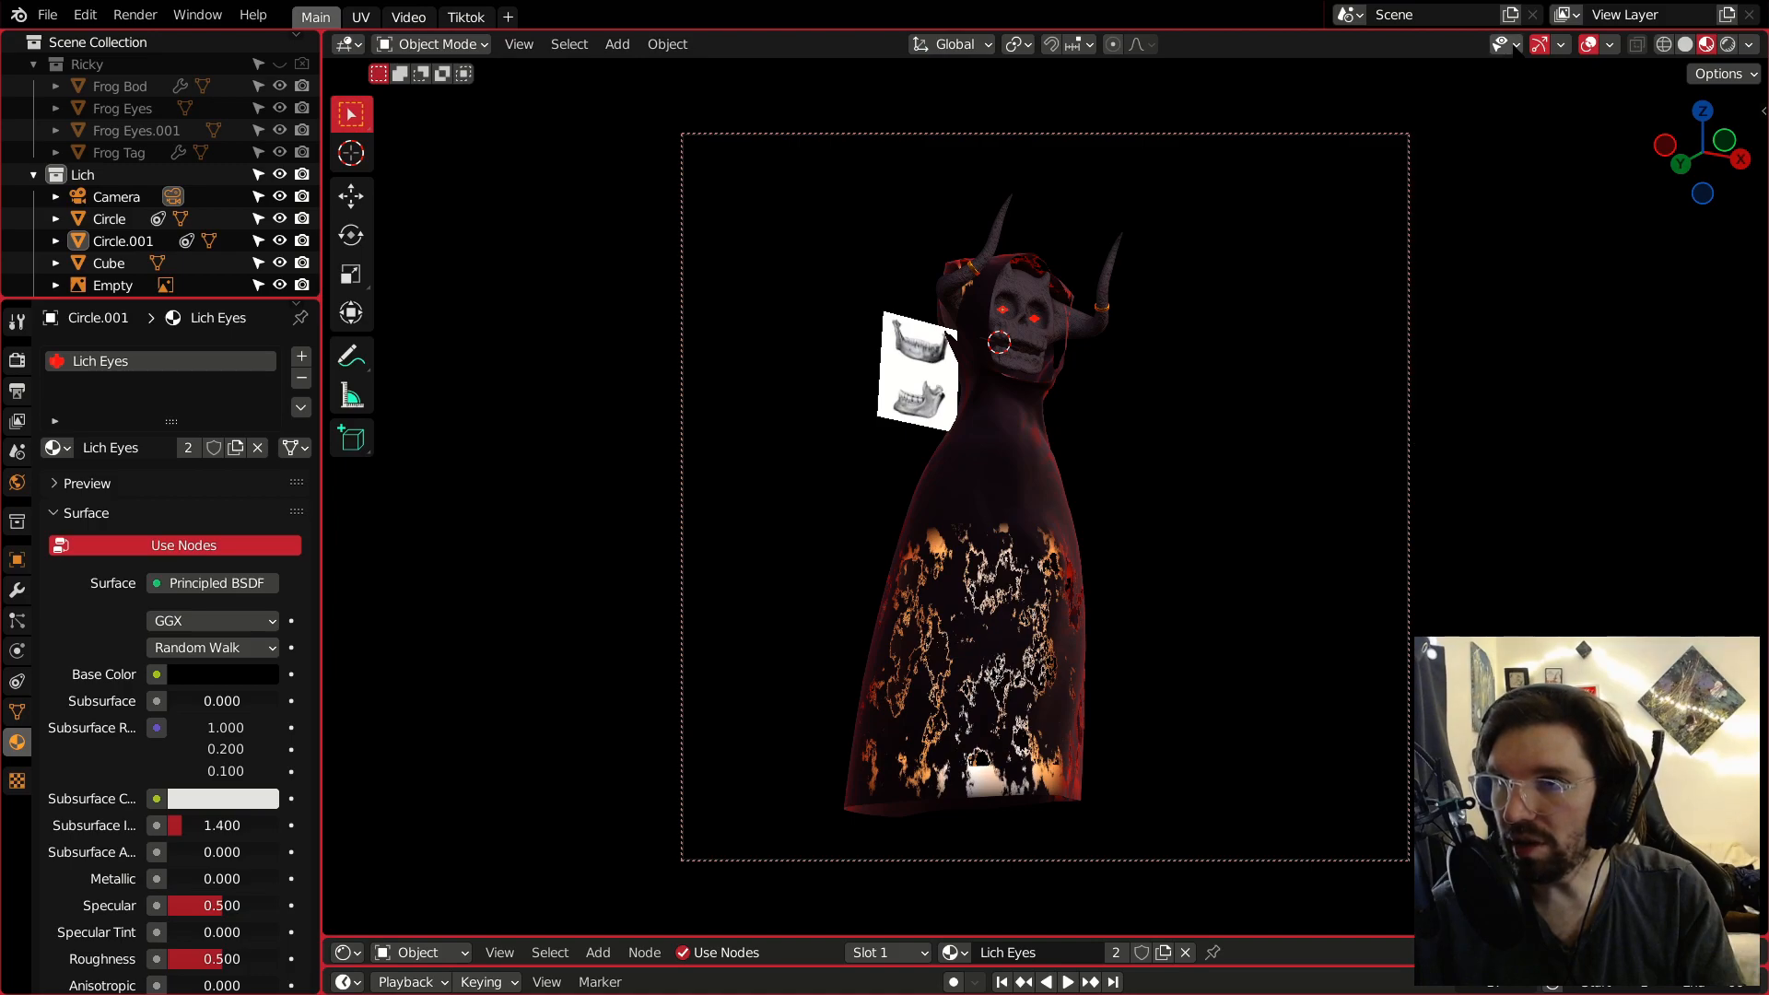
{"action": "left_click", "coordinate": [1561, 44]}
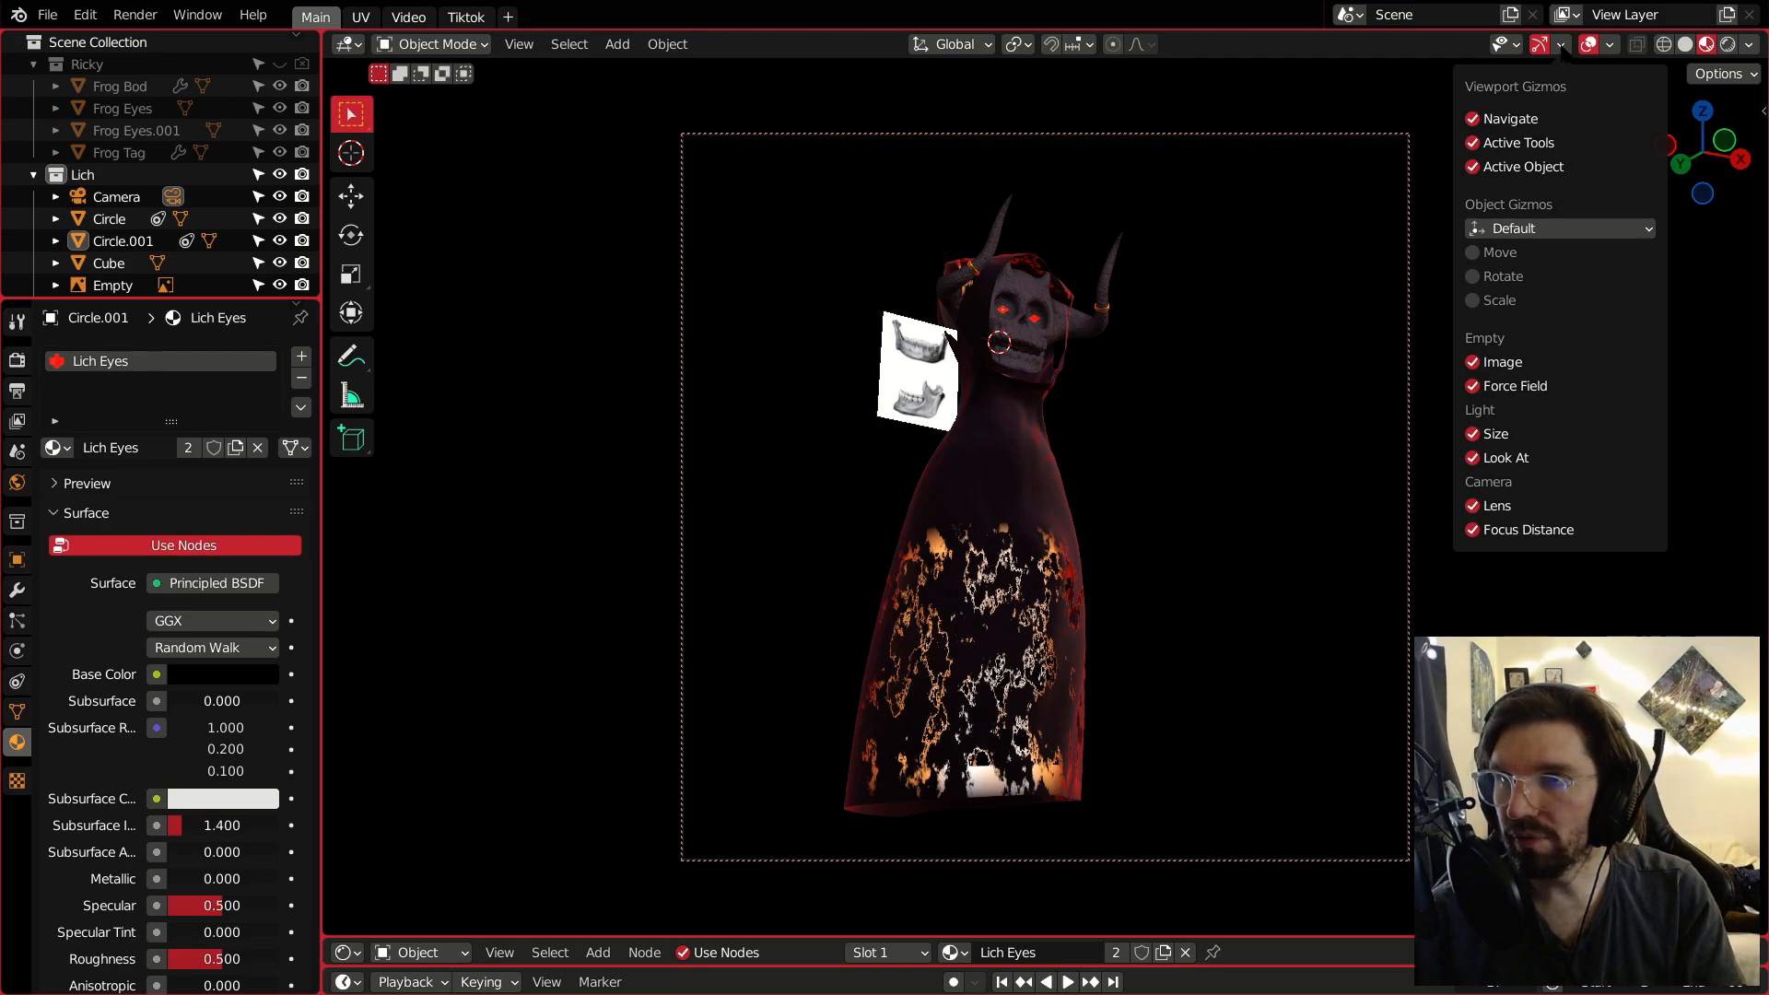
{"action": "left_click", "coordinate": [1608, 46]}
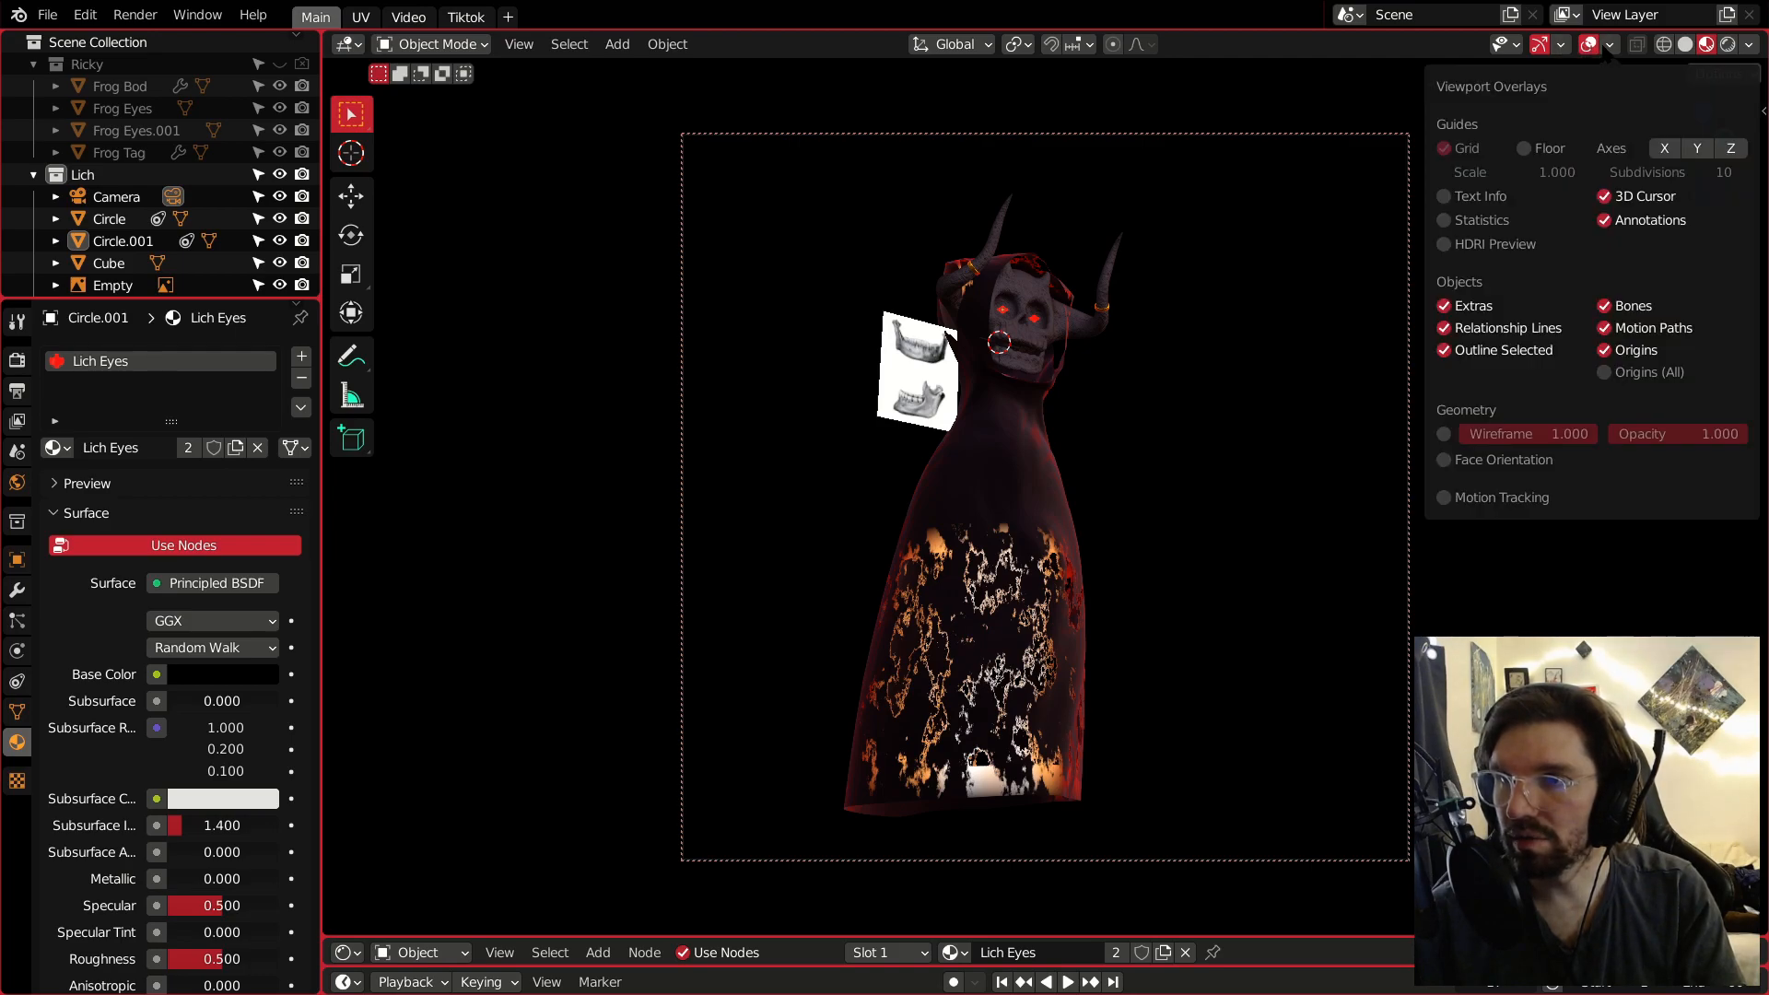
{"action": "left_click", "coordinate": [1604, 196]}
Examine the lich's eyes, skull and hood through the camera, close up and from several angles.
{"action": "middle_click_drag", "start_coordinate": [1143, 424], "coordinate": [1084, 357]}
{"action": "scroll", "coordinate": [1006, 382], "scroll_direction": "up", "scroll_amount": 3}
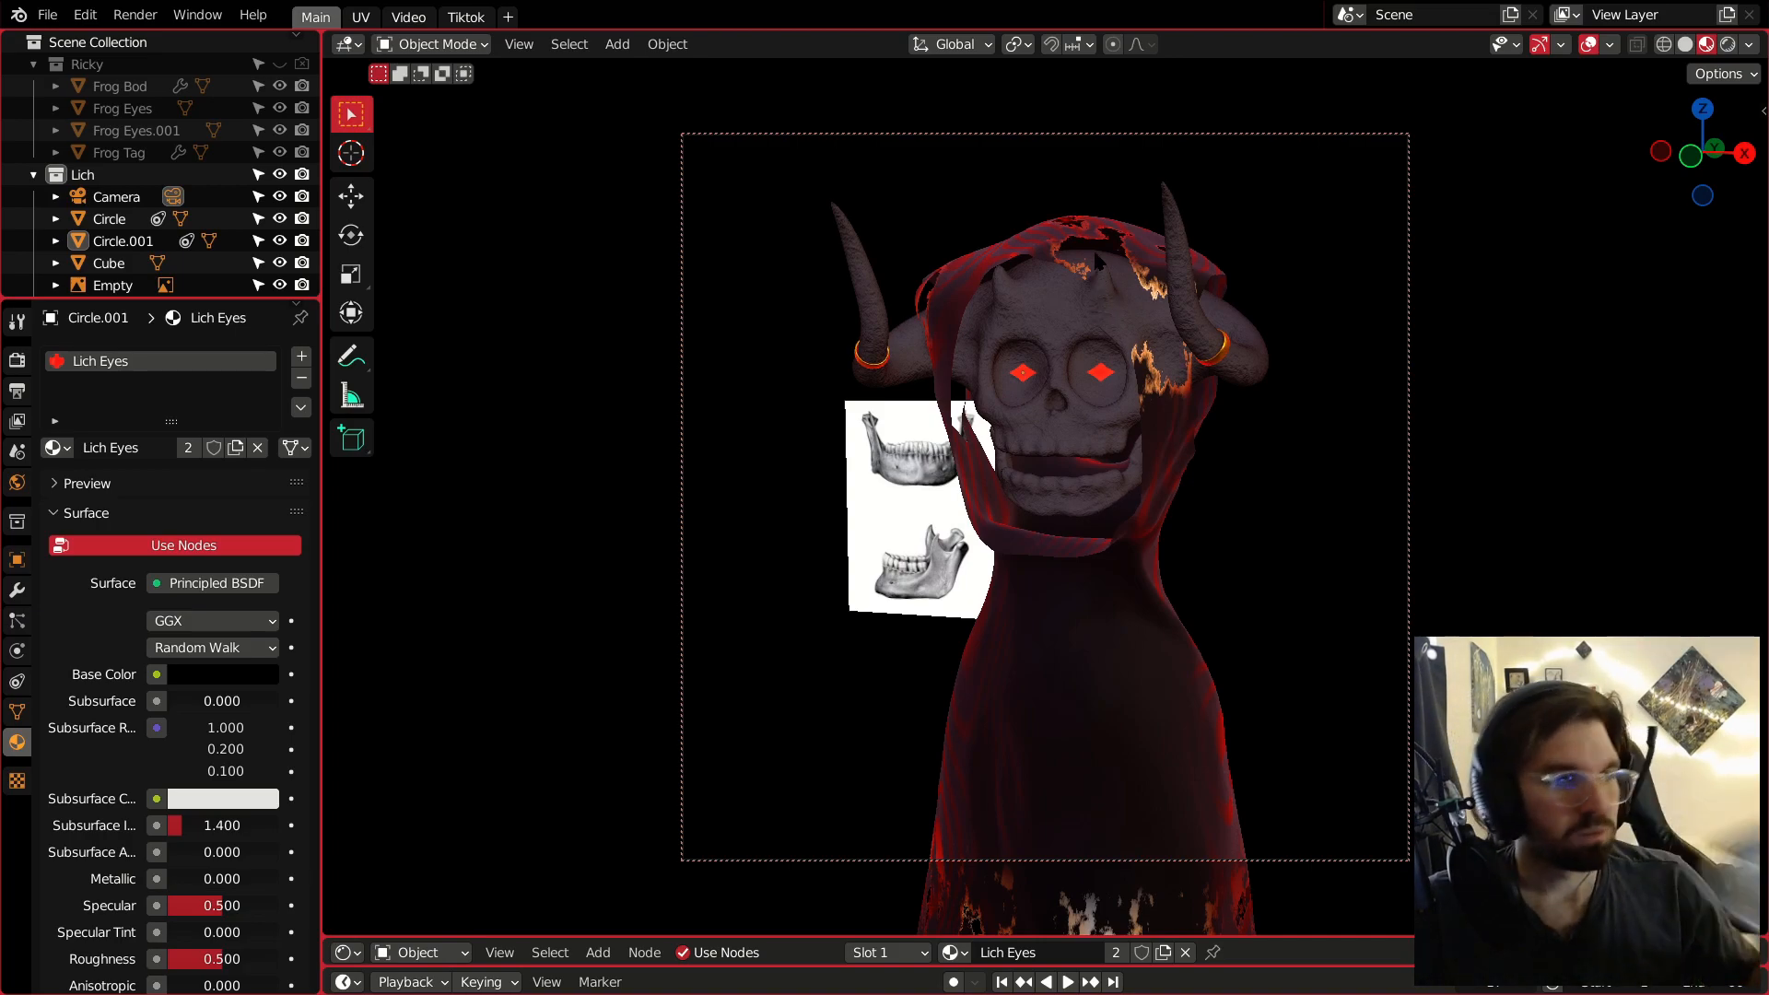
{"action": "middle_click_drag", "start_coordinate": [1096, 277], "coordinate": [1061, 303]}
{"action": "mouse_move", "coordinate": [1162, 442]}
{"action": "middle_mouse_down"}
{"action": "mouse_move", "coordinate": [1131, 420]}
{"action": "mouse_move", "coordinate": [1087, 430]}
{"action": "mouse_move", "coordinate": [1131, 435]}
{"action": "middle_mouse_up"}
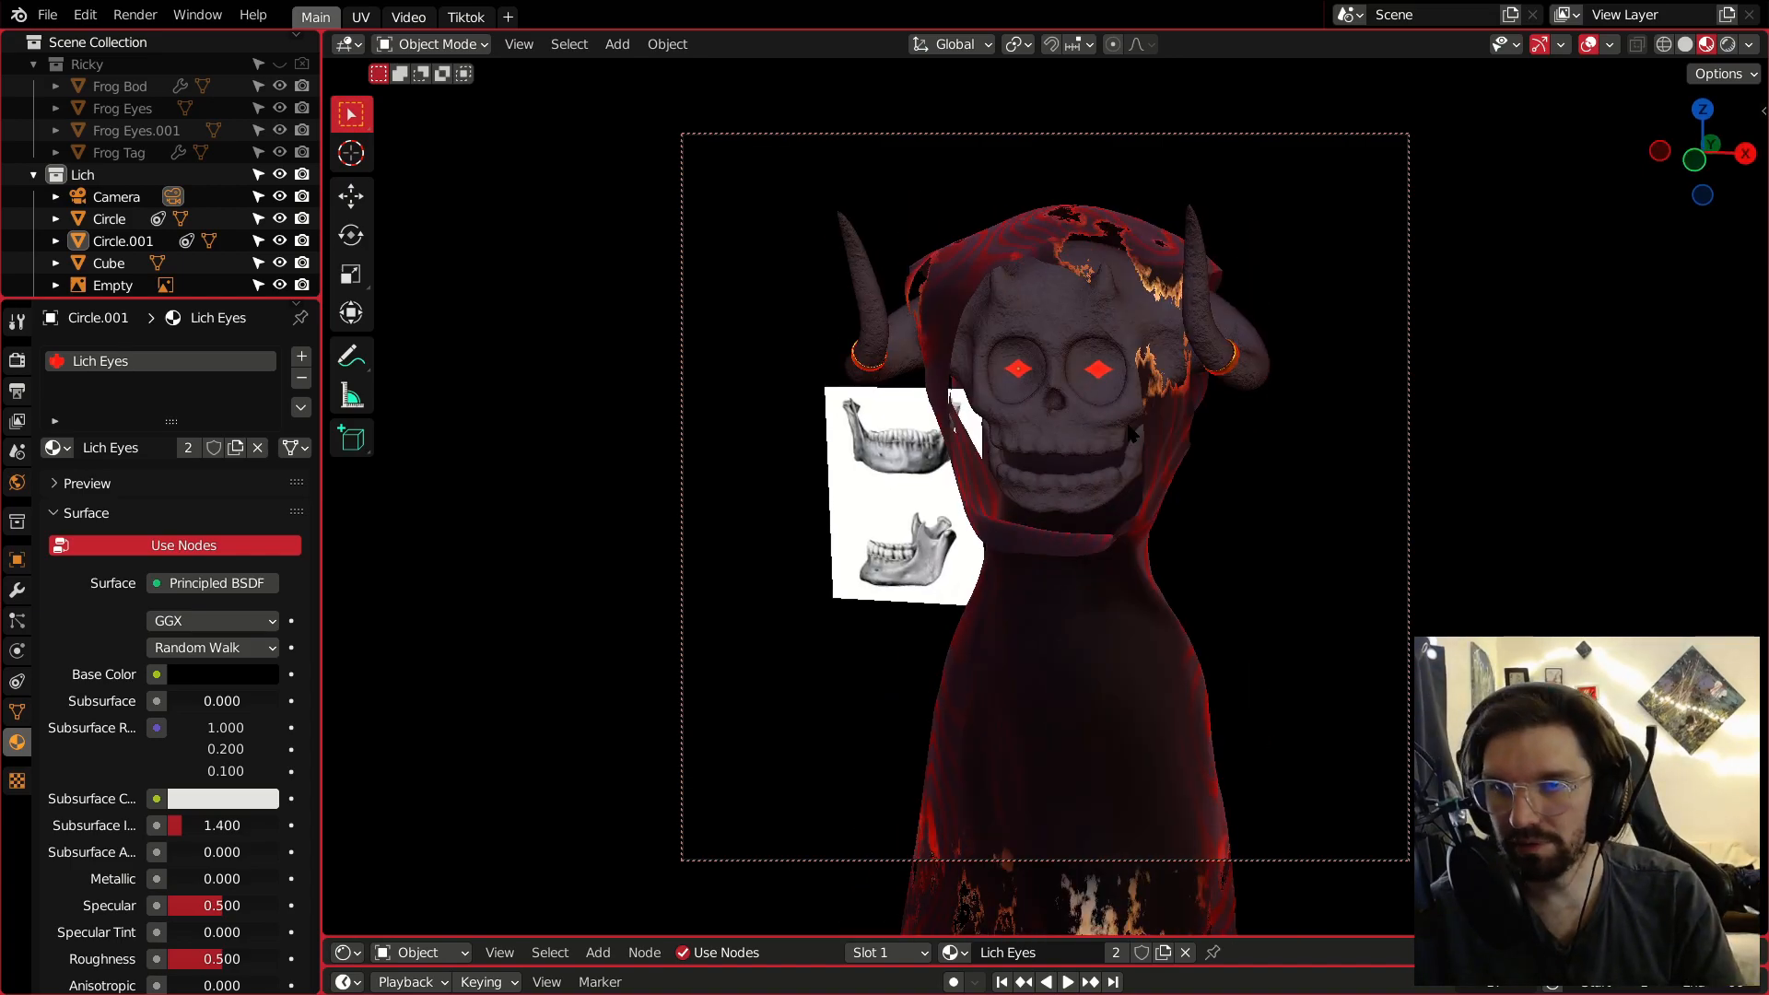
{"action": "scroll", "coordinate": [1131, 433], "scroll_direction": "up", "scroll_amount": 5}
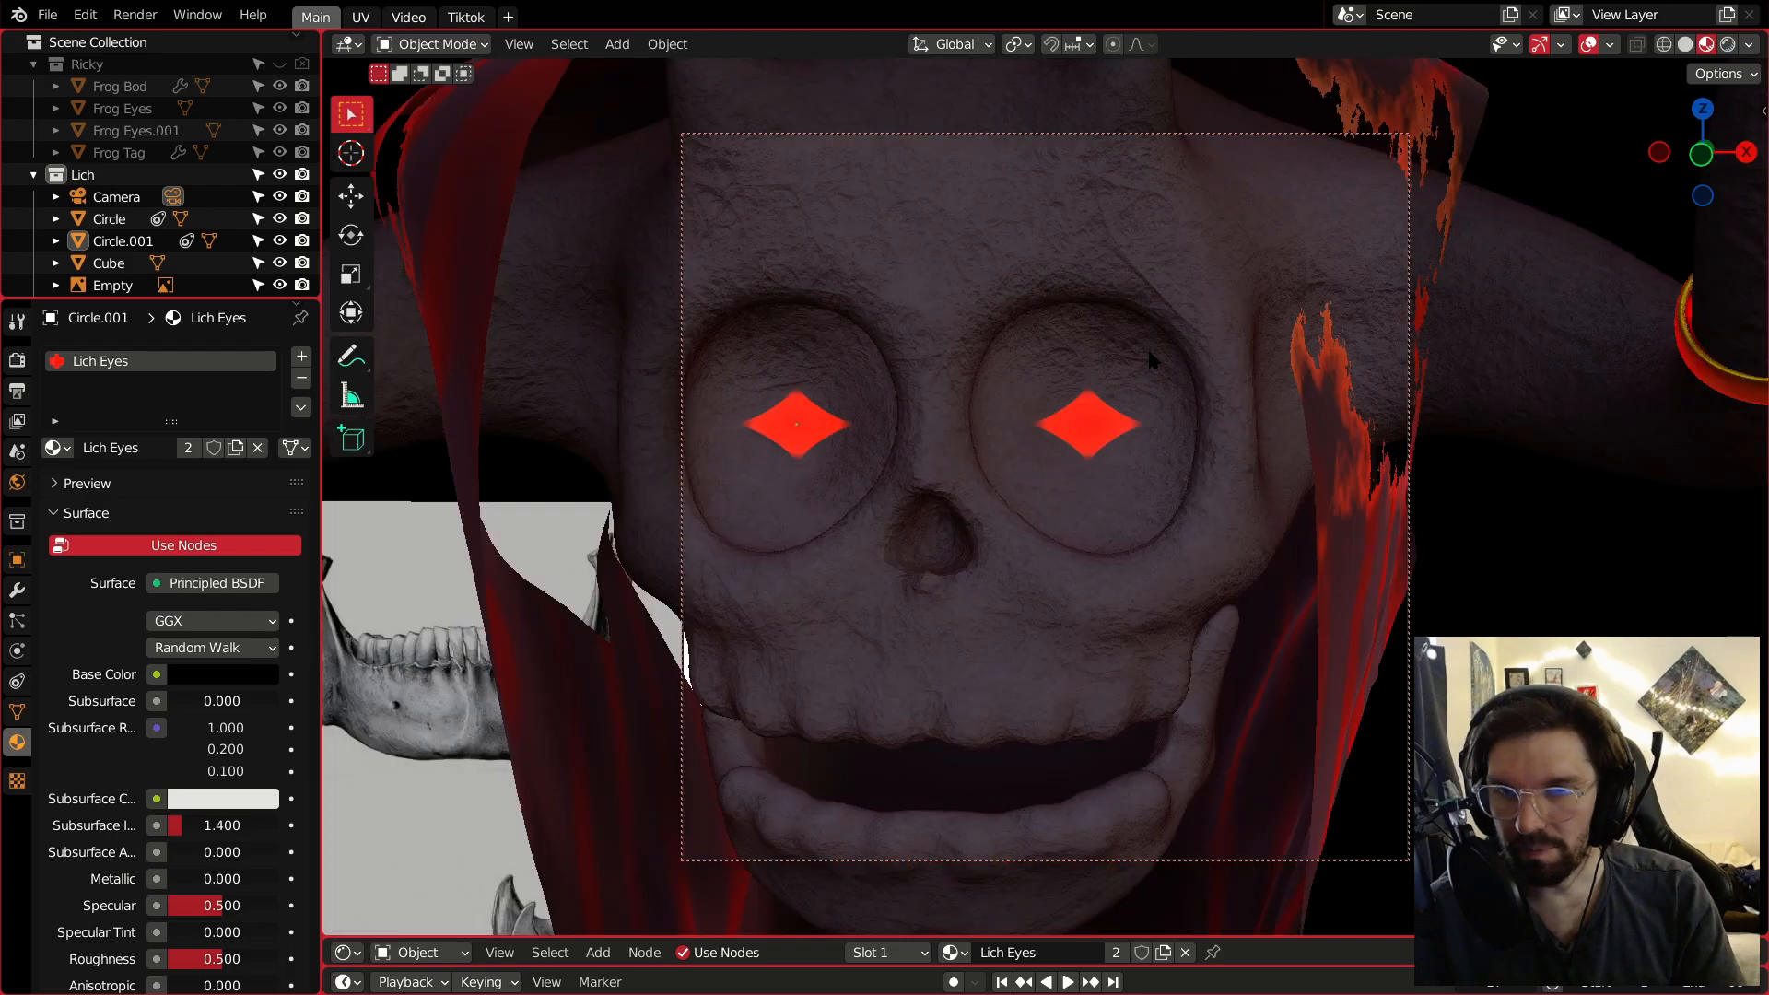
{"action": "middle_click_drag", "start_coordinate": [1152, 359], "coordinate": [1087, 356]}
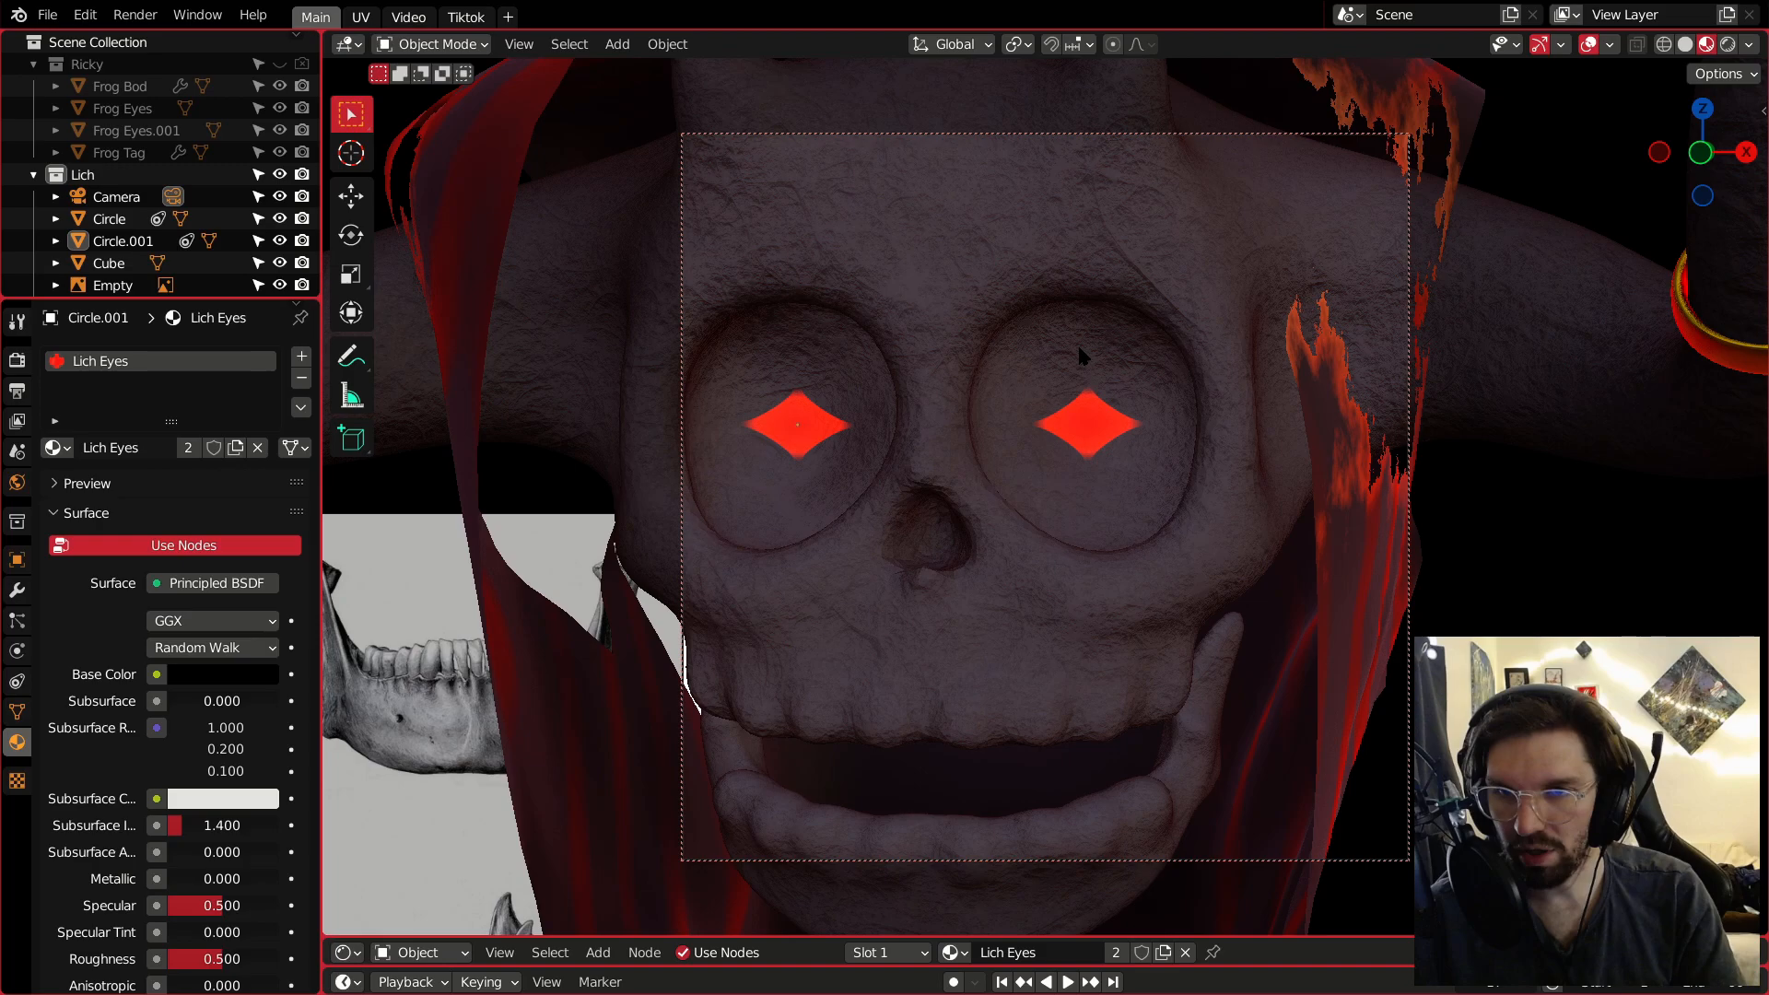
{"action": "scroll", "coordinate": [1060, 415], "scroll_direction": "down", "scroll_amount": 5}
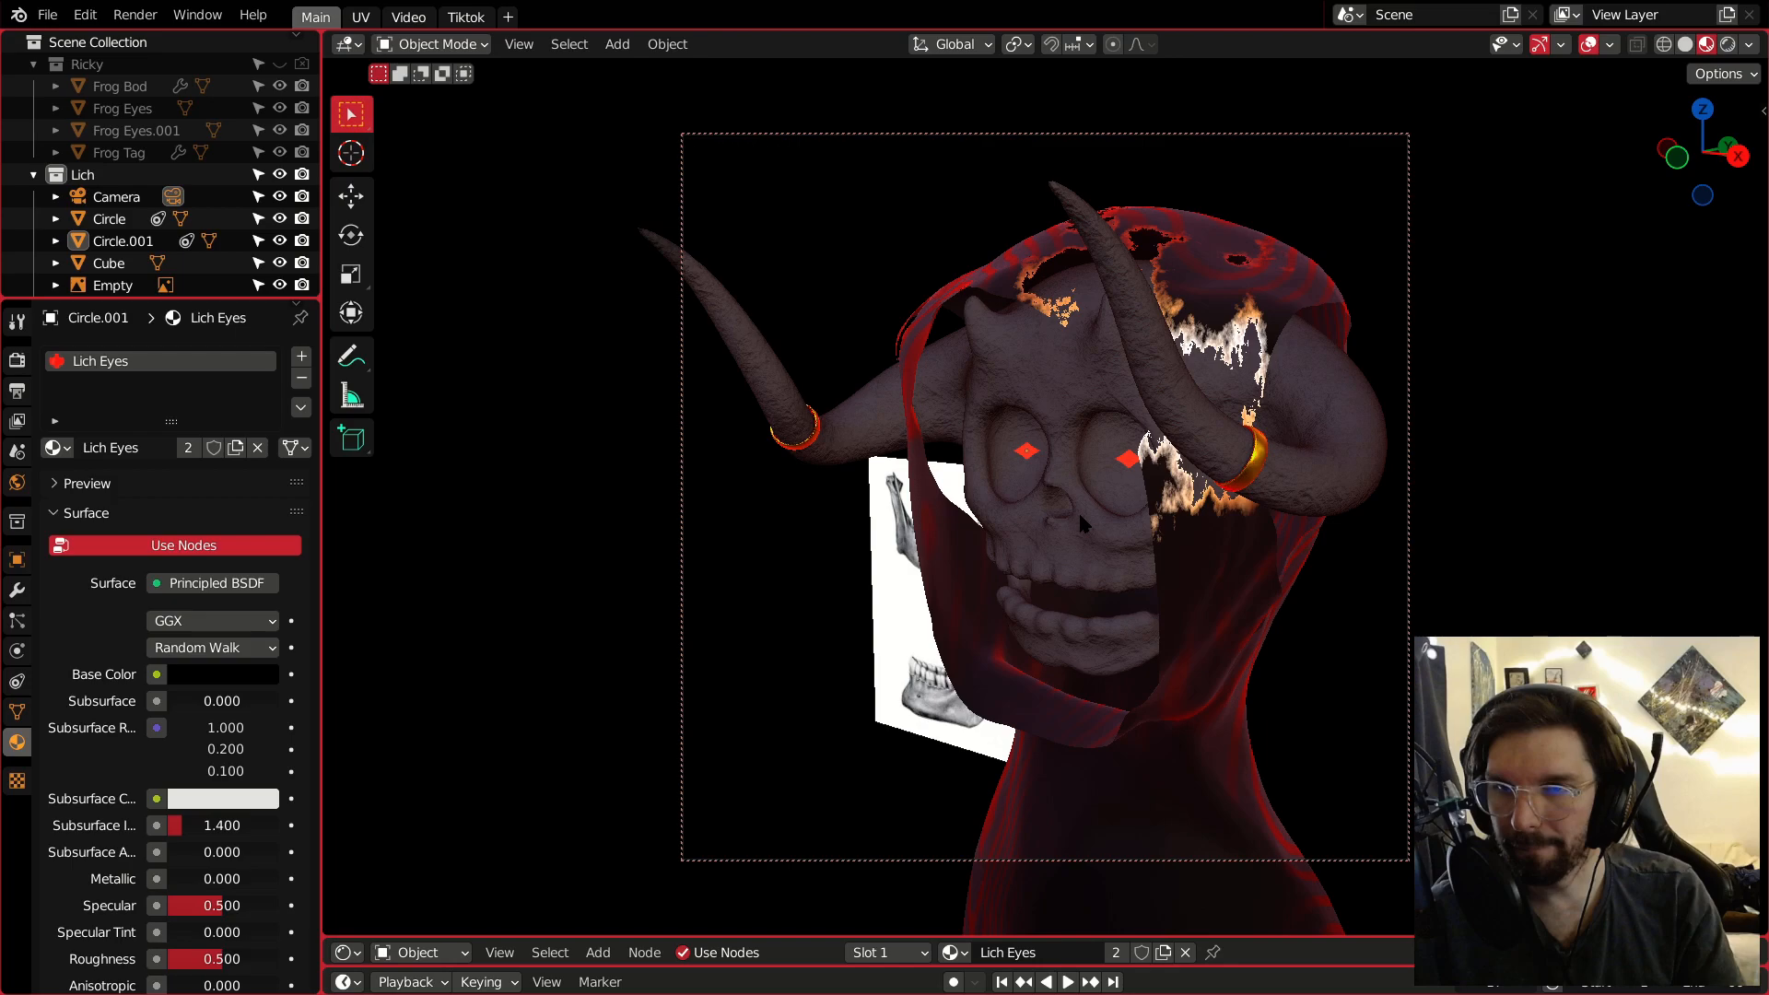
{"action": "middle_click_drag", "start_coordinate": [1078, 511], "coordinate": [1106, 520]}
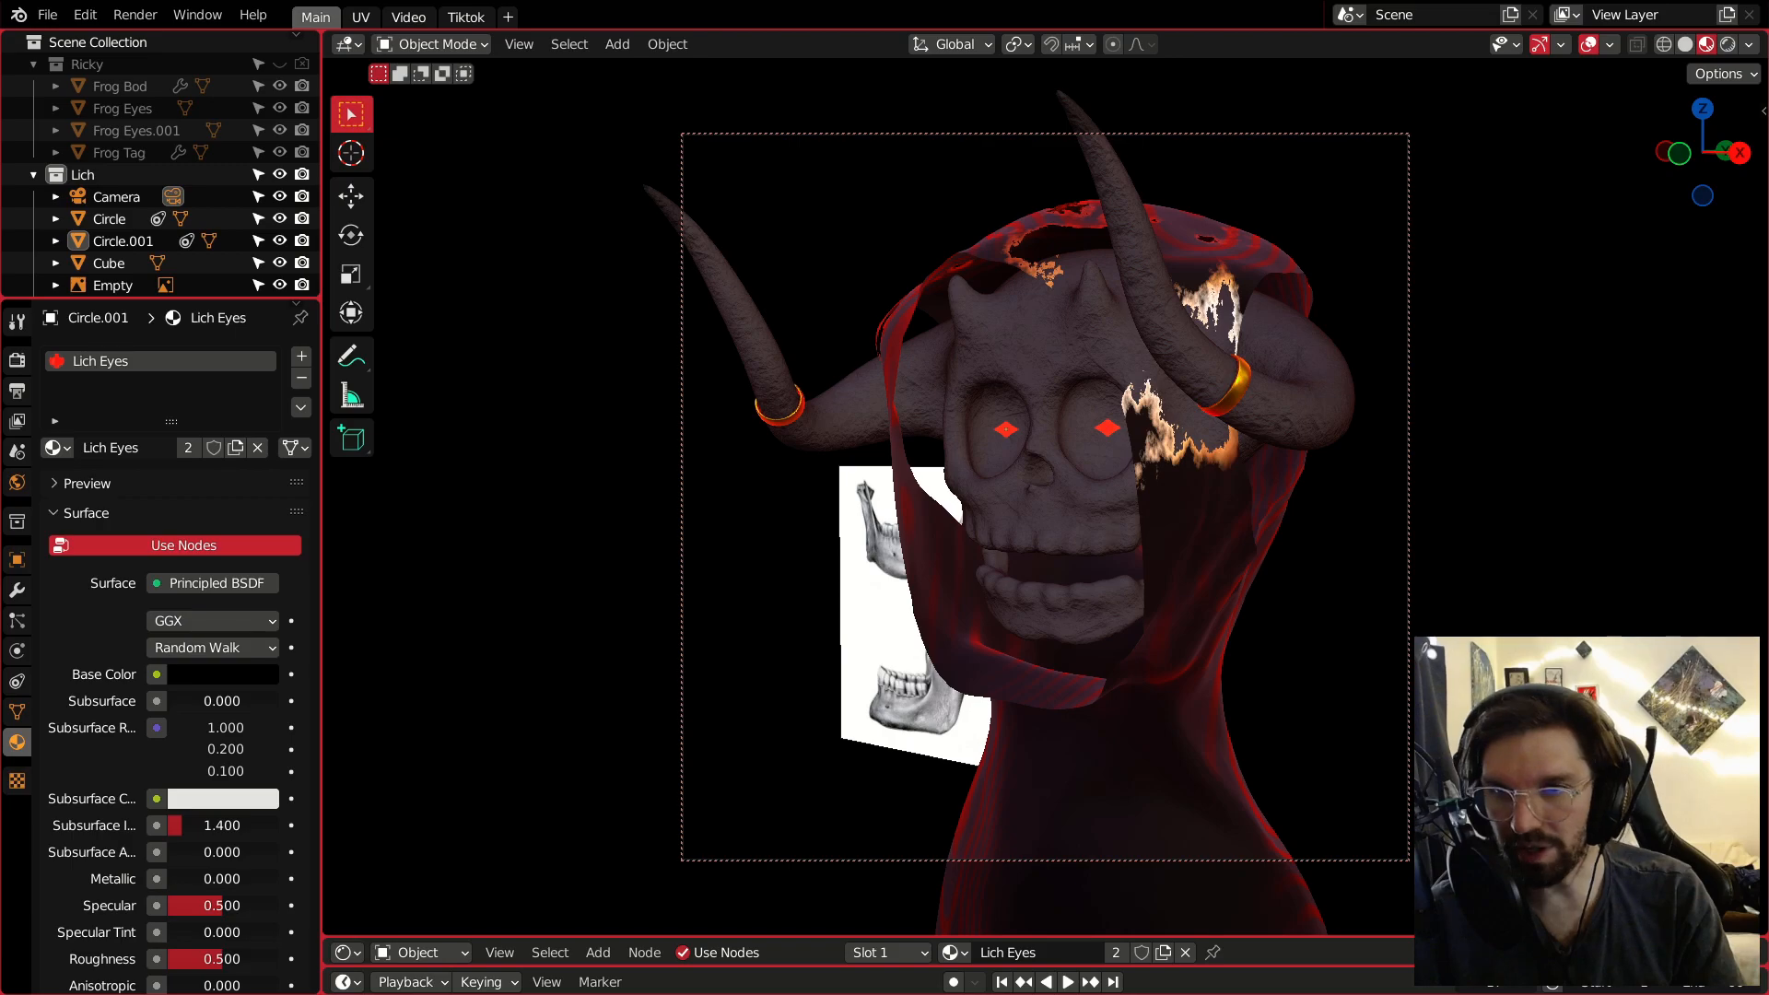
{"action": "scroll", "coordinate": [1419, 489], "scroll_direction": "down", "scroll_amount": 1}
{"action": "middle_click_drag", "start_coordinate": [1261, 599], "coordinate": [1290, 523], "text": "shift"}
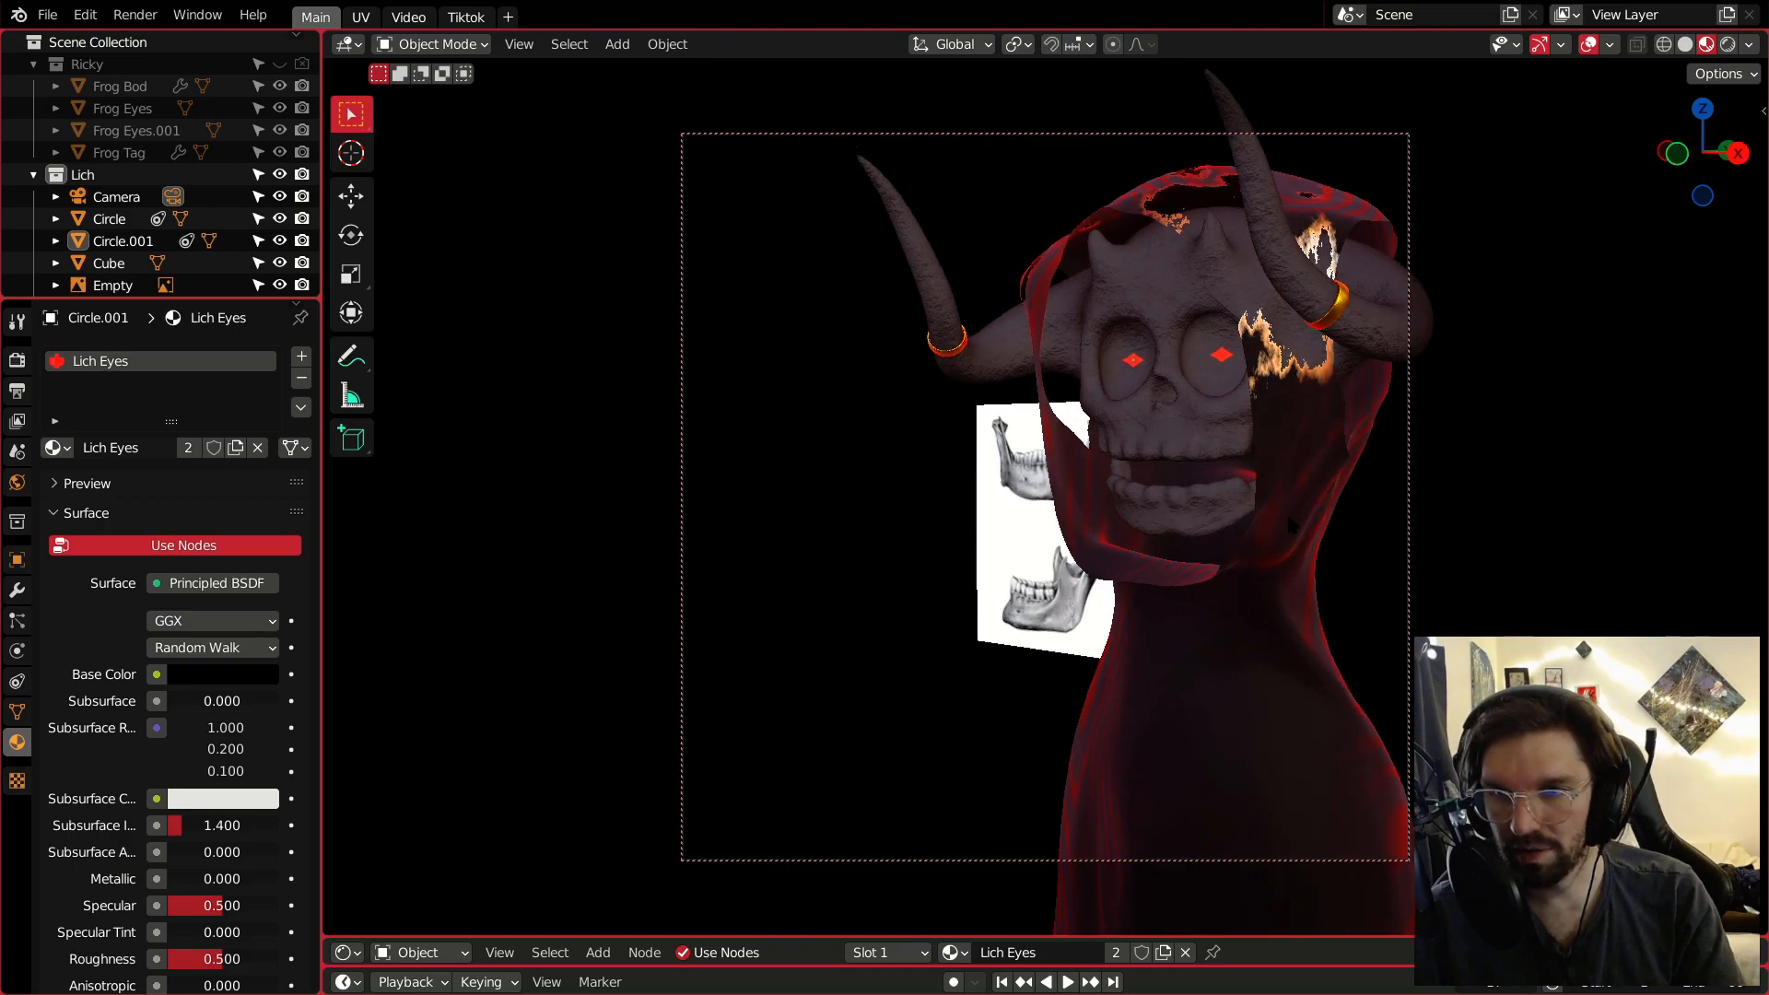
{"action": "scroll", "coordinate": [1289, 524], "scroll_direction": "down", "scroll_amount": 2}
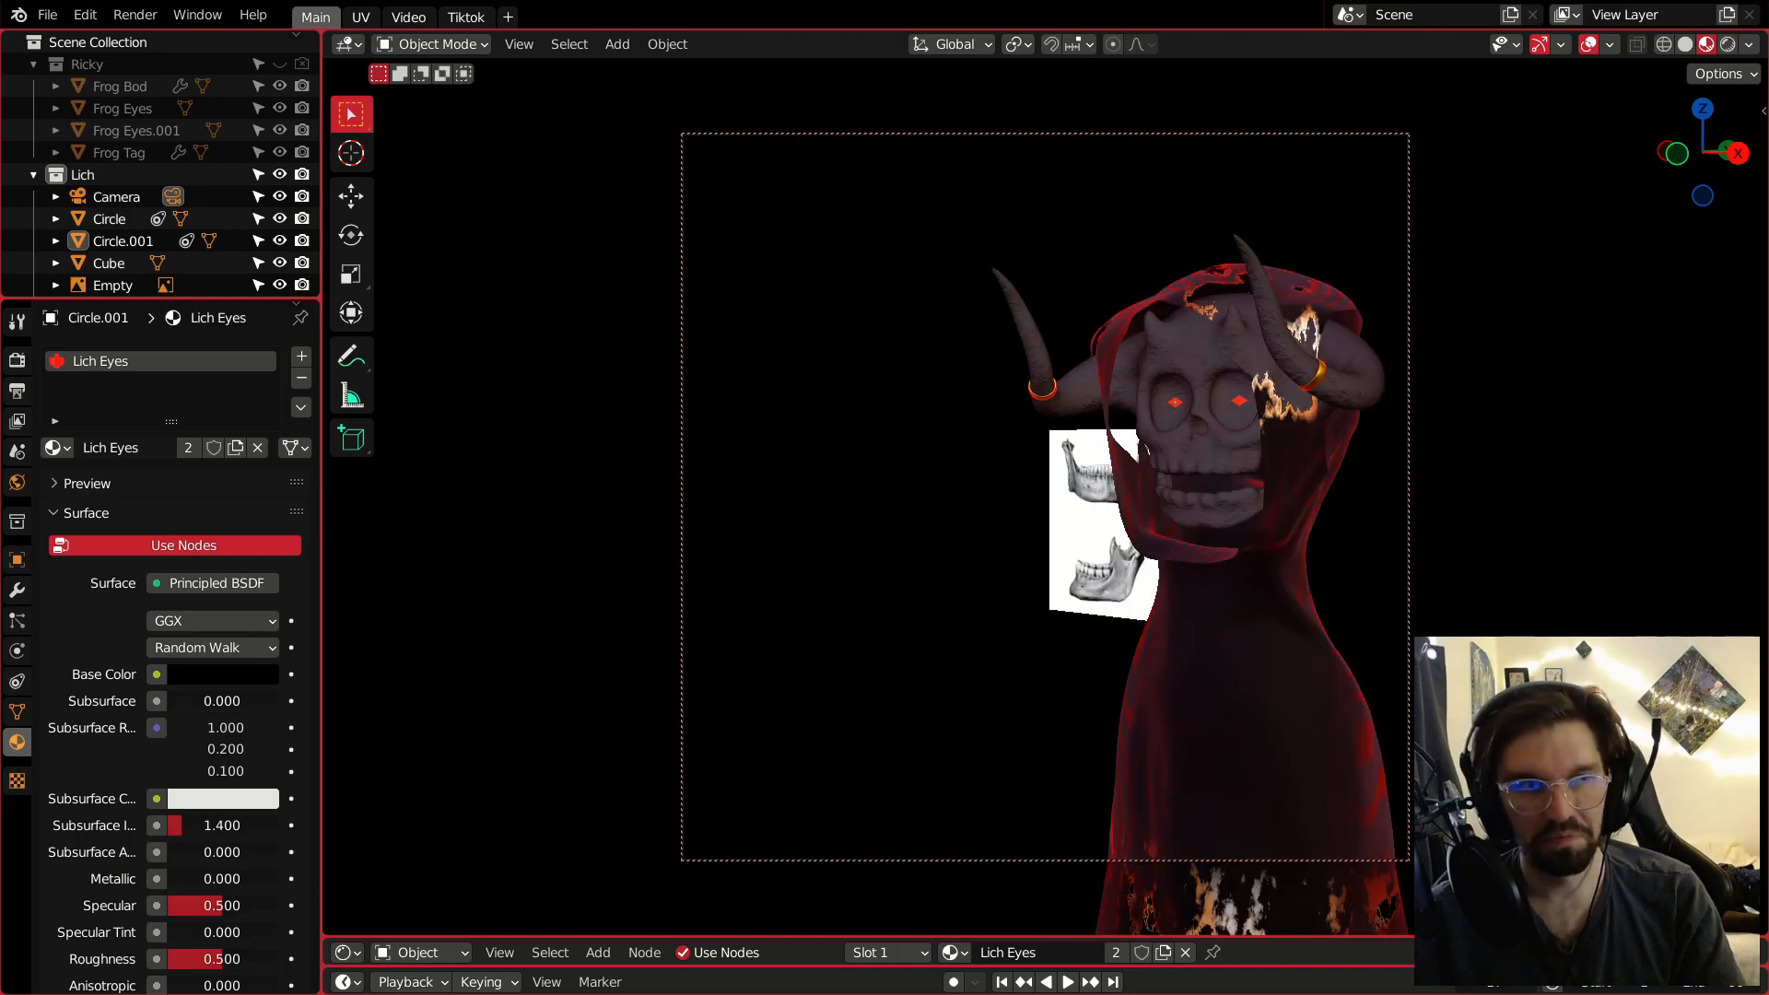
Delete the jaw reference image empty beside the lich and save the file.
{"action": "left_click", "coordinate": [1076, 555]}
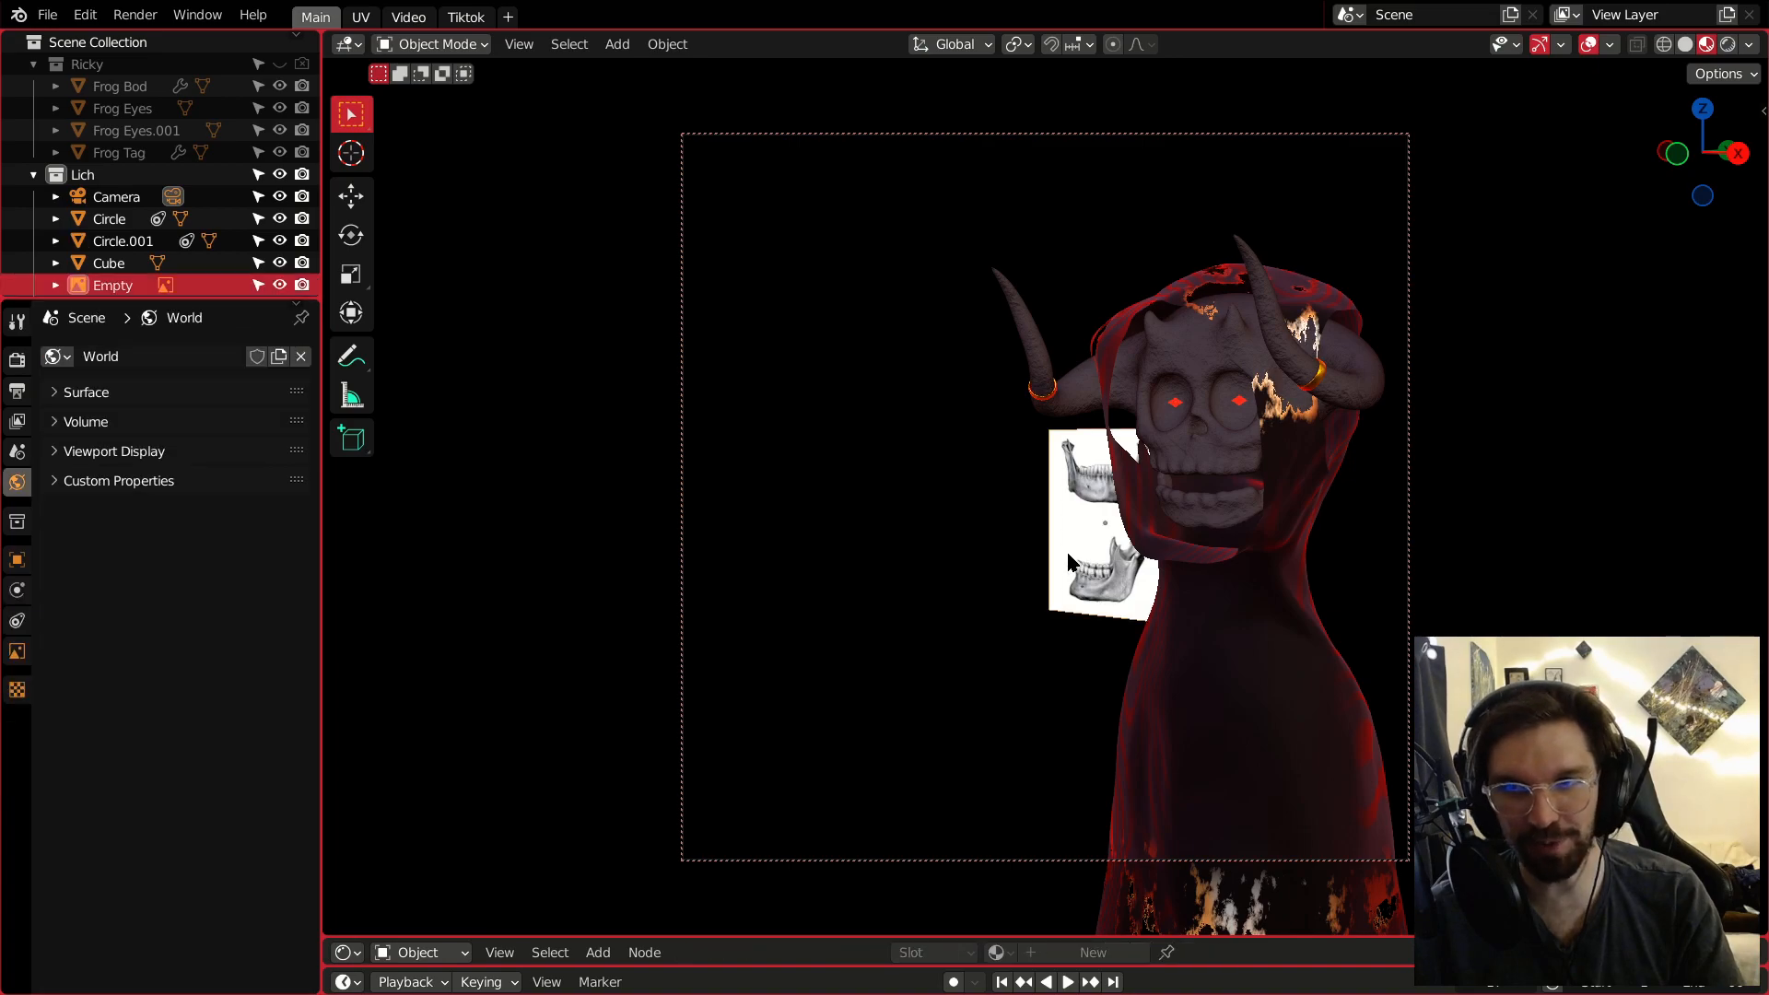
{"action": "key", "text": "Delete"}
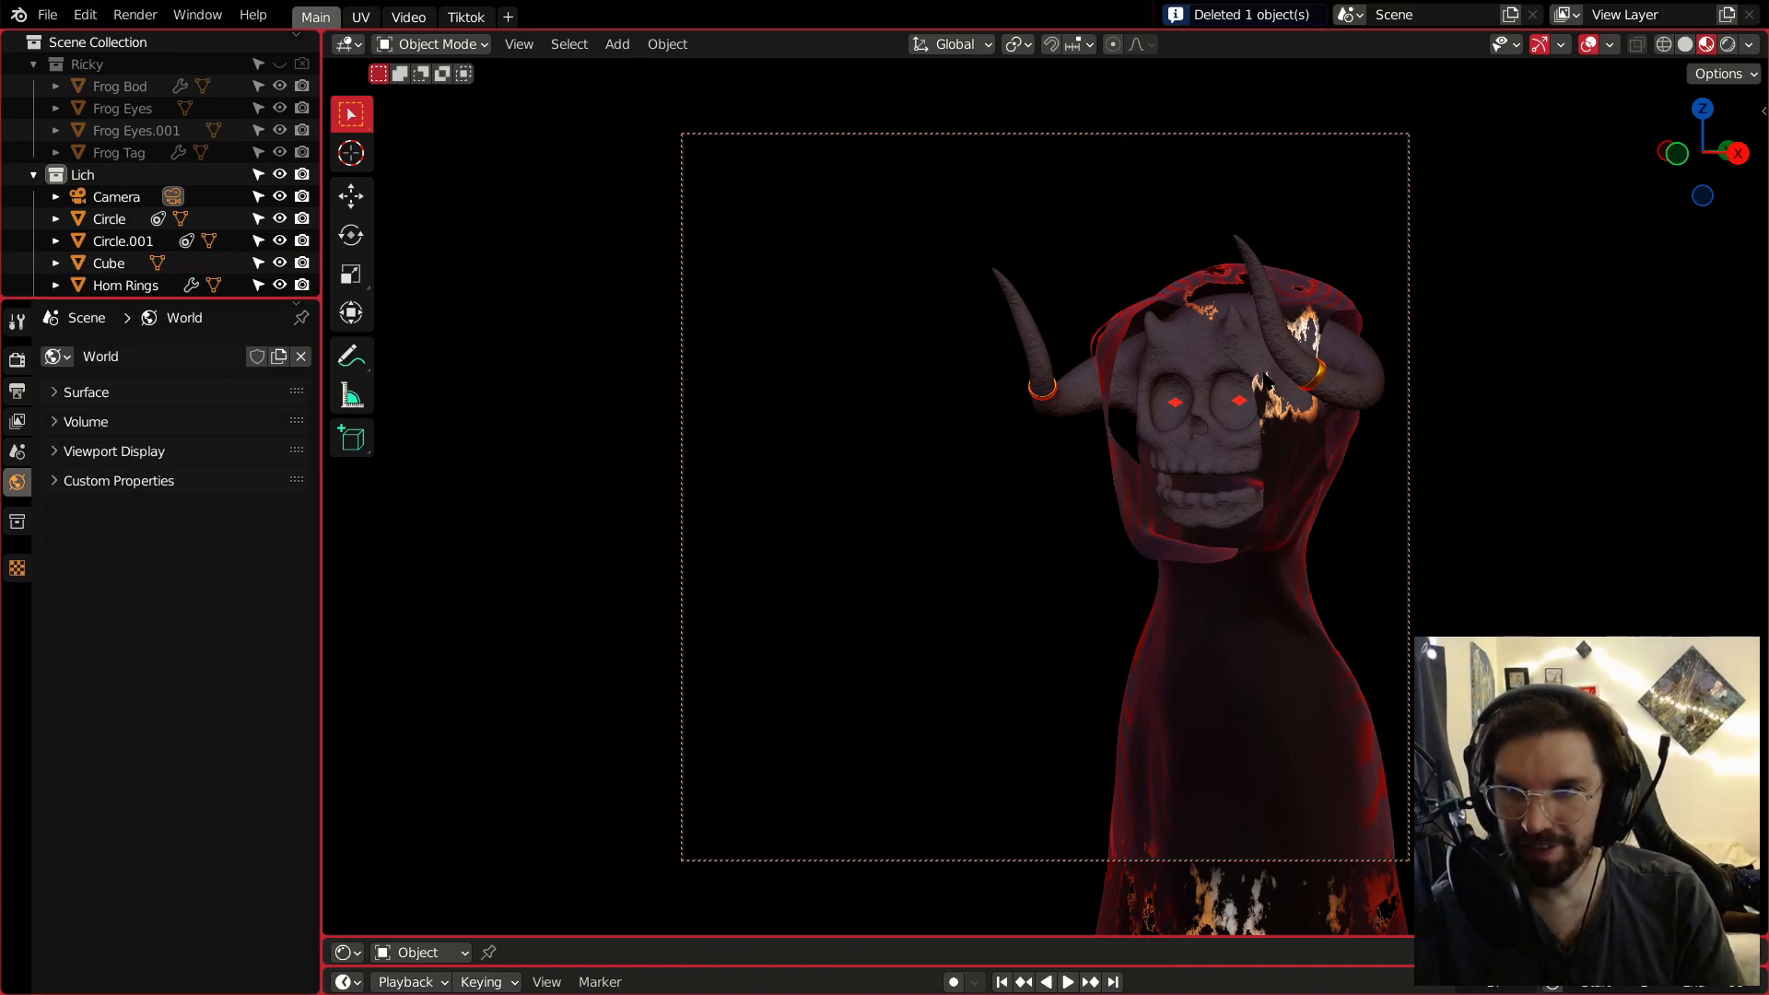
{"action": "scroll", "coordinate": [1267, 378], "scroll_direction": "up", "scroll_amount": 2}
{"action": "scroll", "coordinate": [1272, 368], "scroll_direction": "up", "scroll_amount": 1}
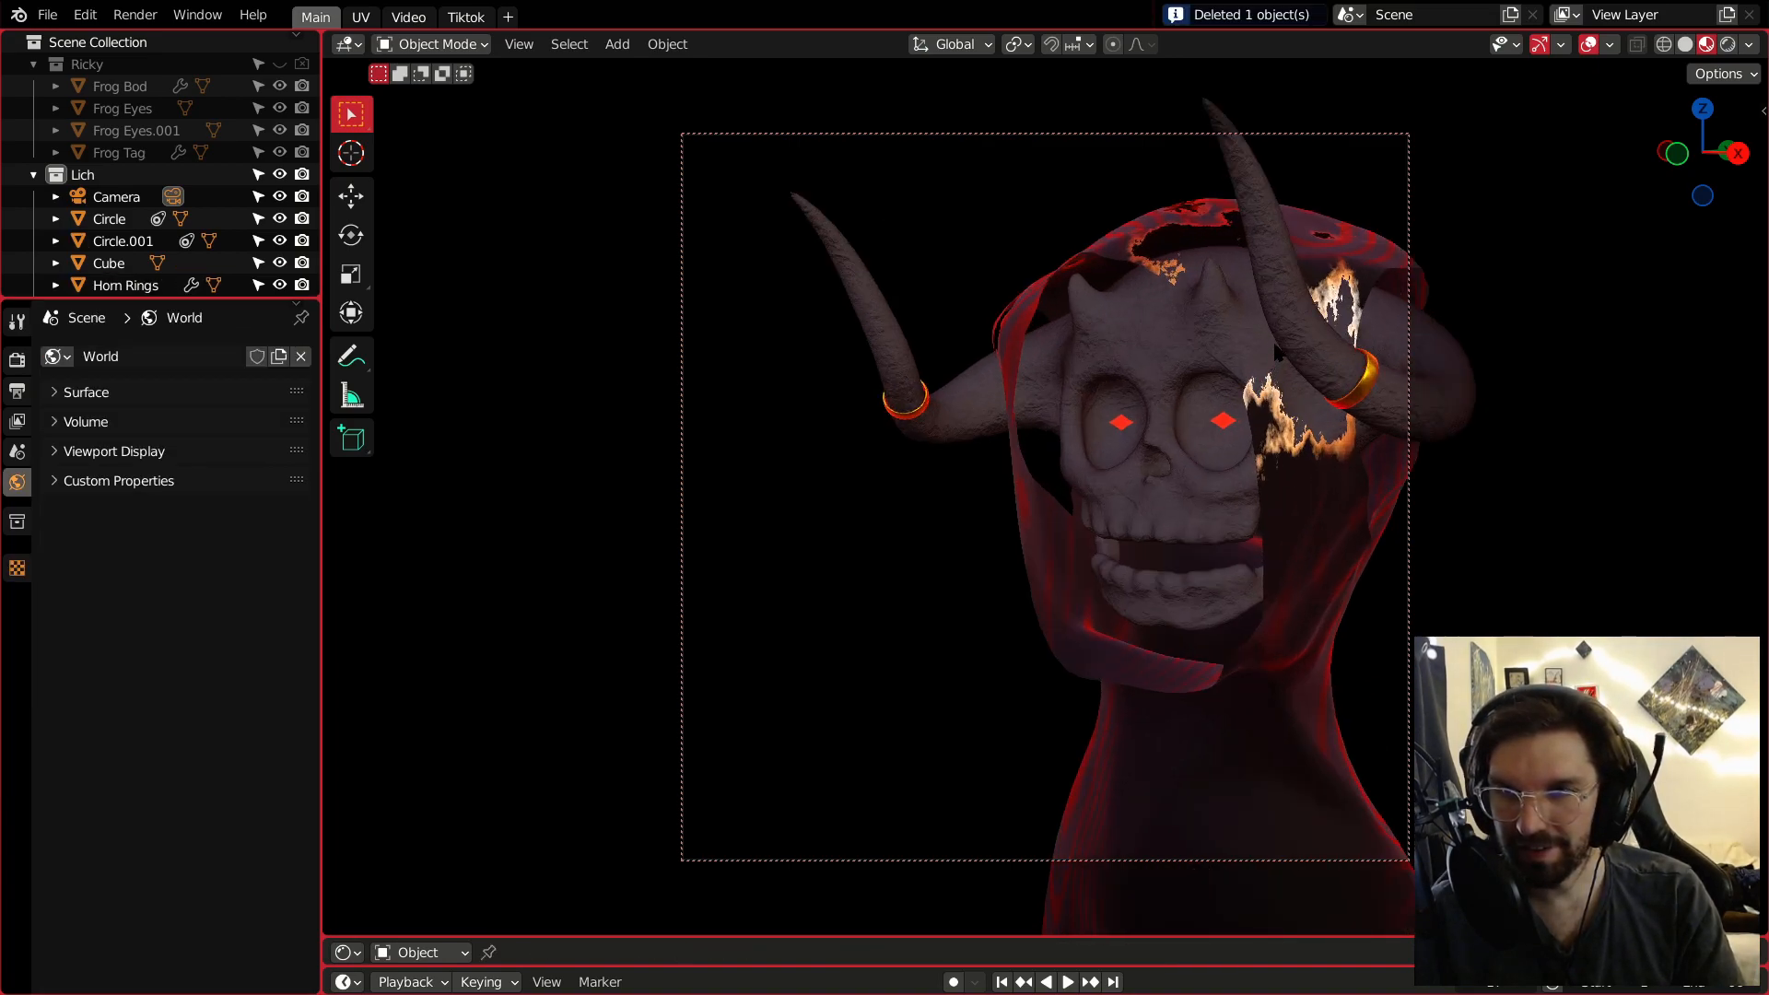
{"action": "scroll", "coordinate": [1279, 355], "scroll_direction": "up", "scroll_amount": 1}
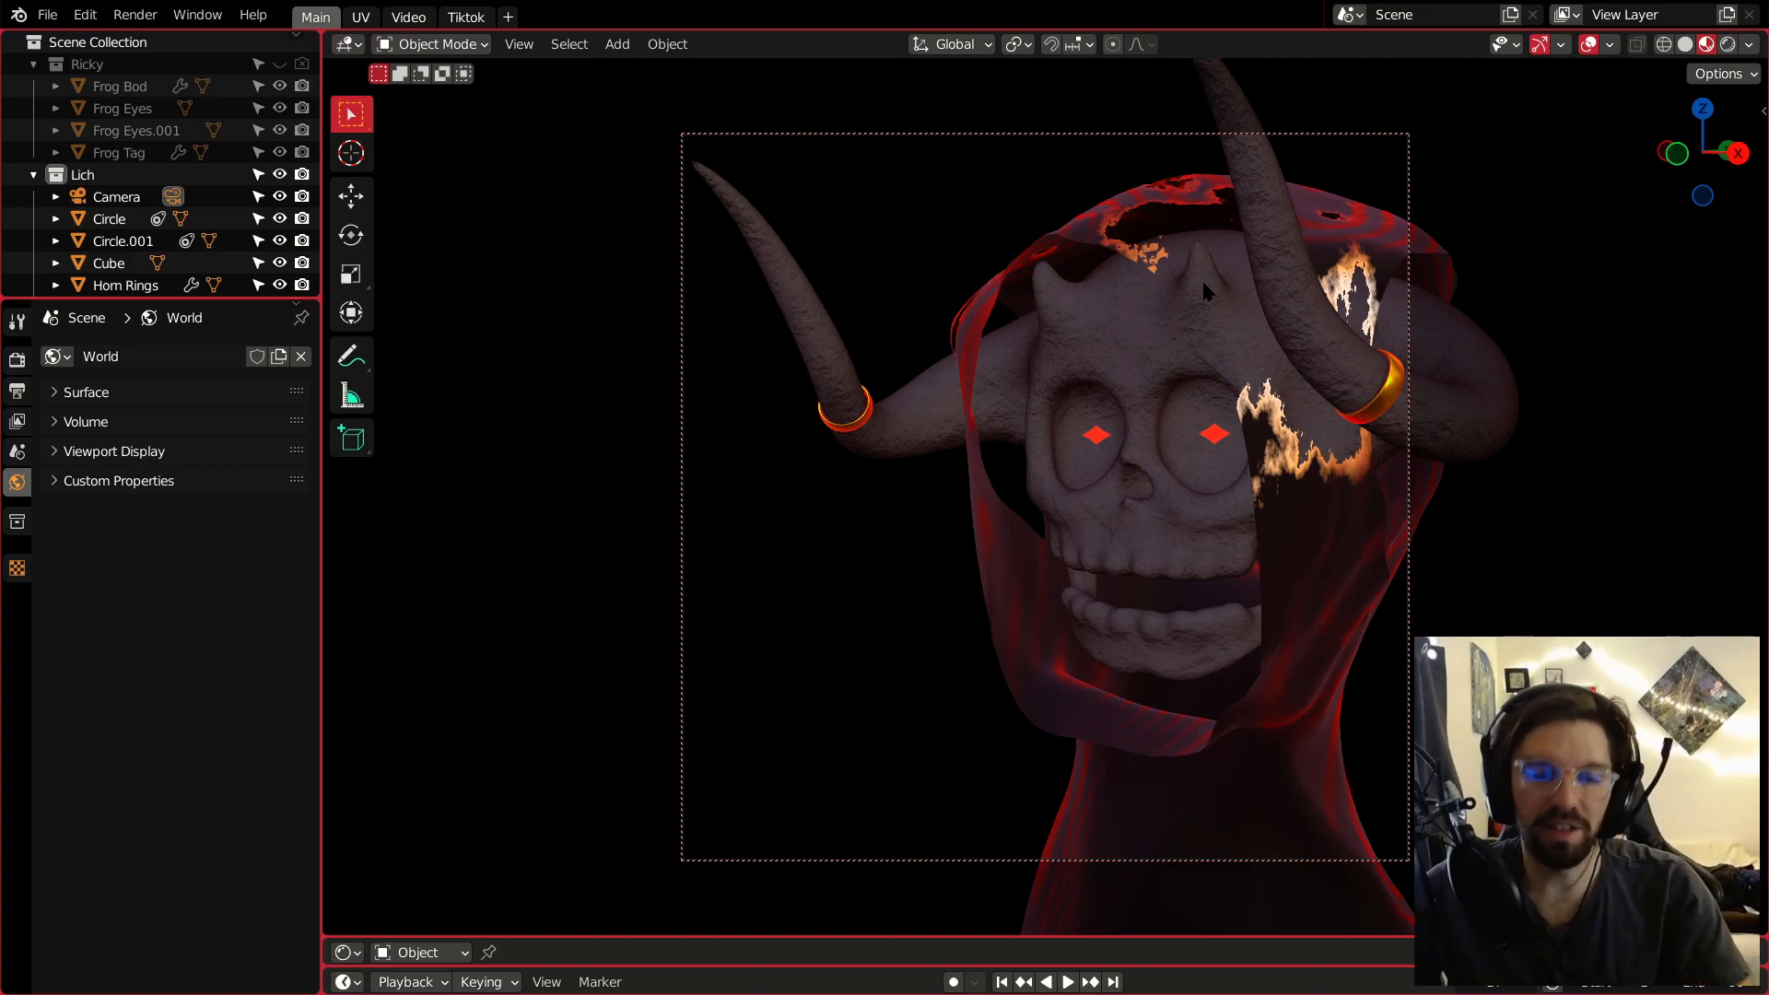
{"action": "key", "text": "ctrl+s"}
{"action": "scroll", "coordinate": [1419, 350], "scroll_direction": "down", "scroll_amount": 6}
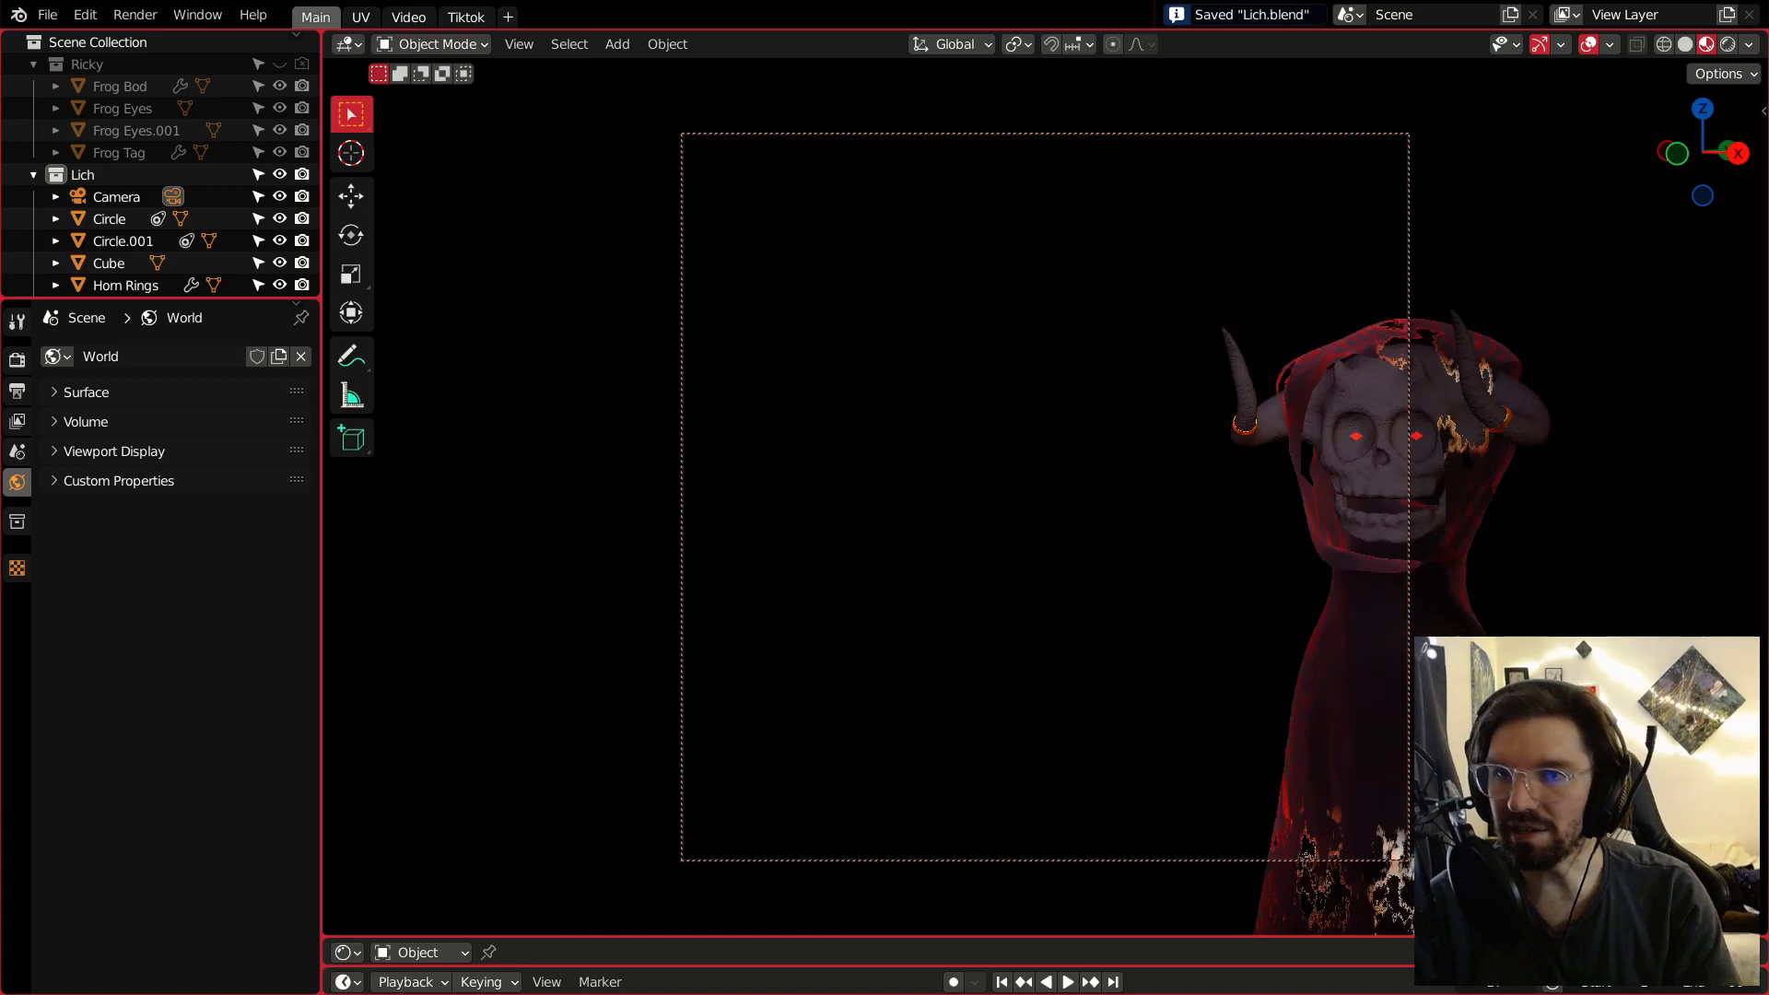
Recenter the lich in the camera frame and turn off the Camera to View lock.
{"action": "scroll", "coordinate": [1465, 442], "scroll_direction": "down", "scroll_amount": 4}
{"action": "middle_click_drag", "start_coordinate": [1419, 442], "coordinate": [1240, 415]}
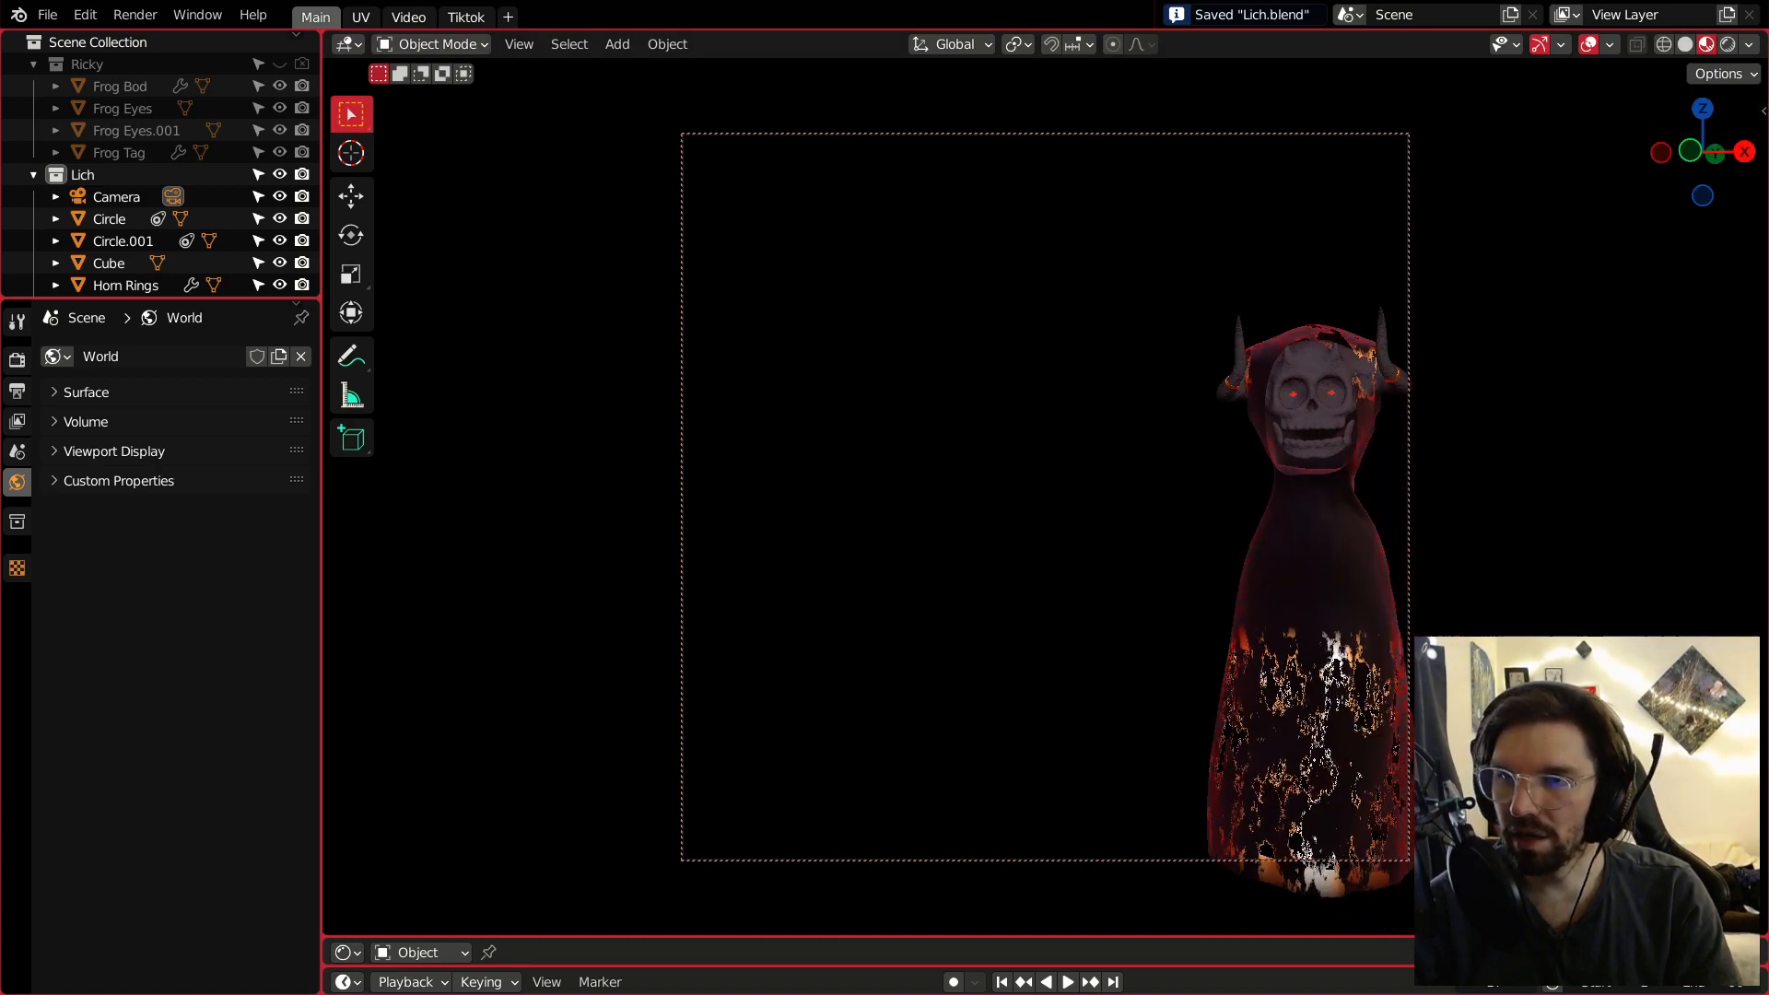
{"action": "scroll", "coordinate": [1312, 369], "scroll_direction": "up", "scroll_amount": 2}
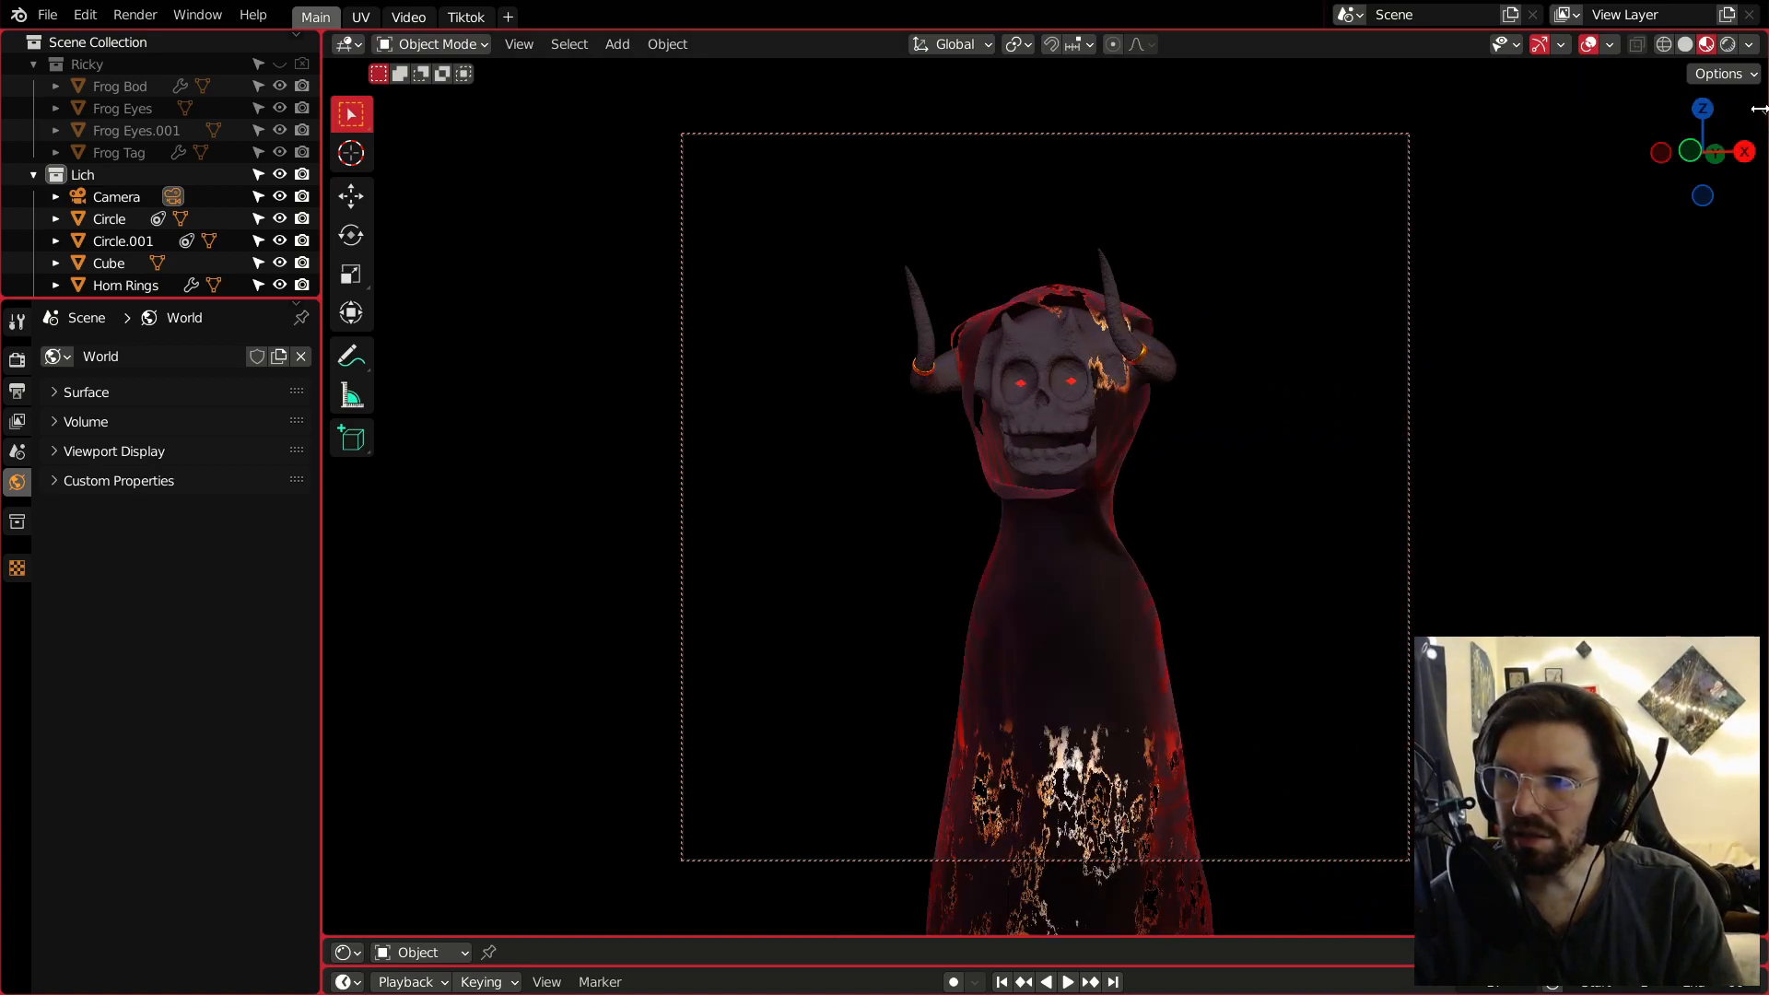
{"action": "left_click", "coordinate": [1763, 111]}
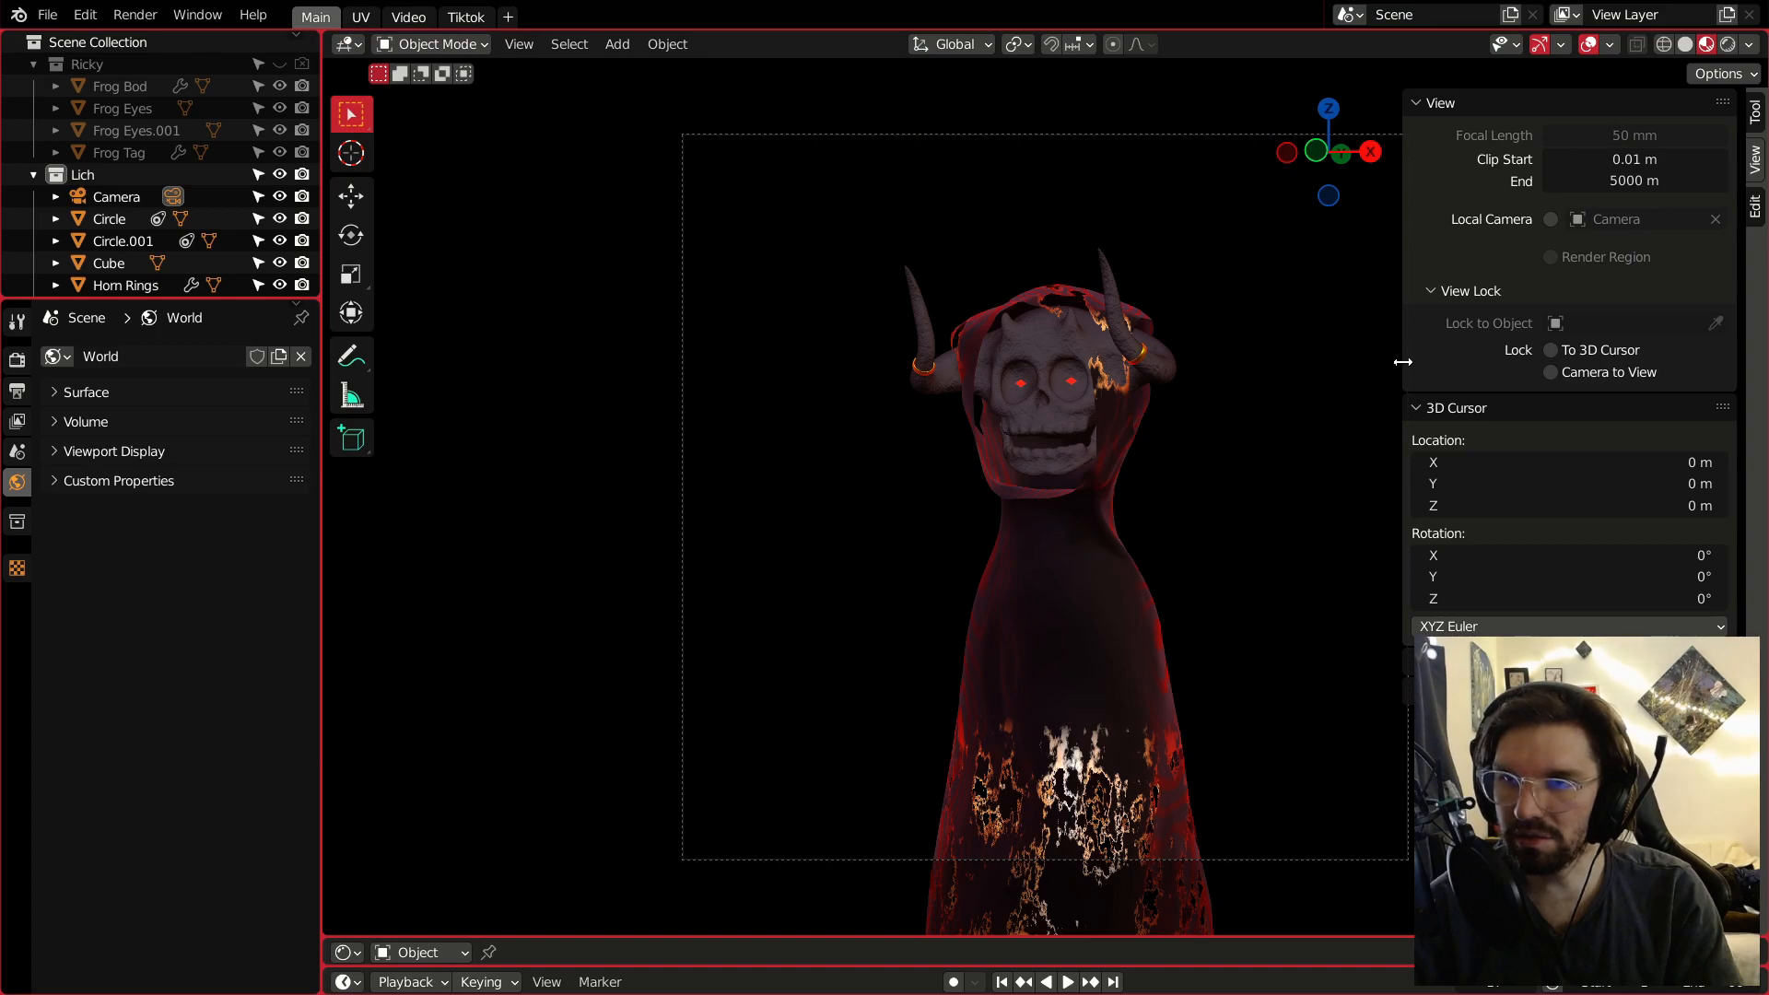
{"action": "left_click_drag", "start_coordinate": [1401, 367], "coordinate": [1762, 353]}
Leave the camera view and inspect how the eye discs look from other angles and distances.
{"action": "middle_click_drag", "start_coordinate": [992, 350], "coordinate": [1075, 362]}
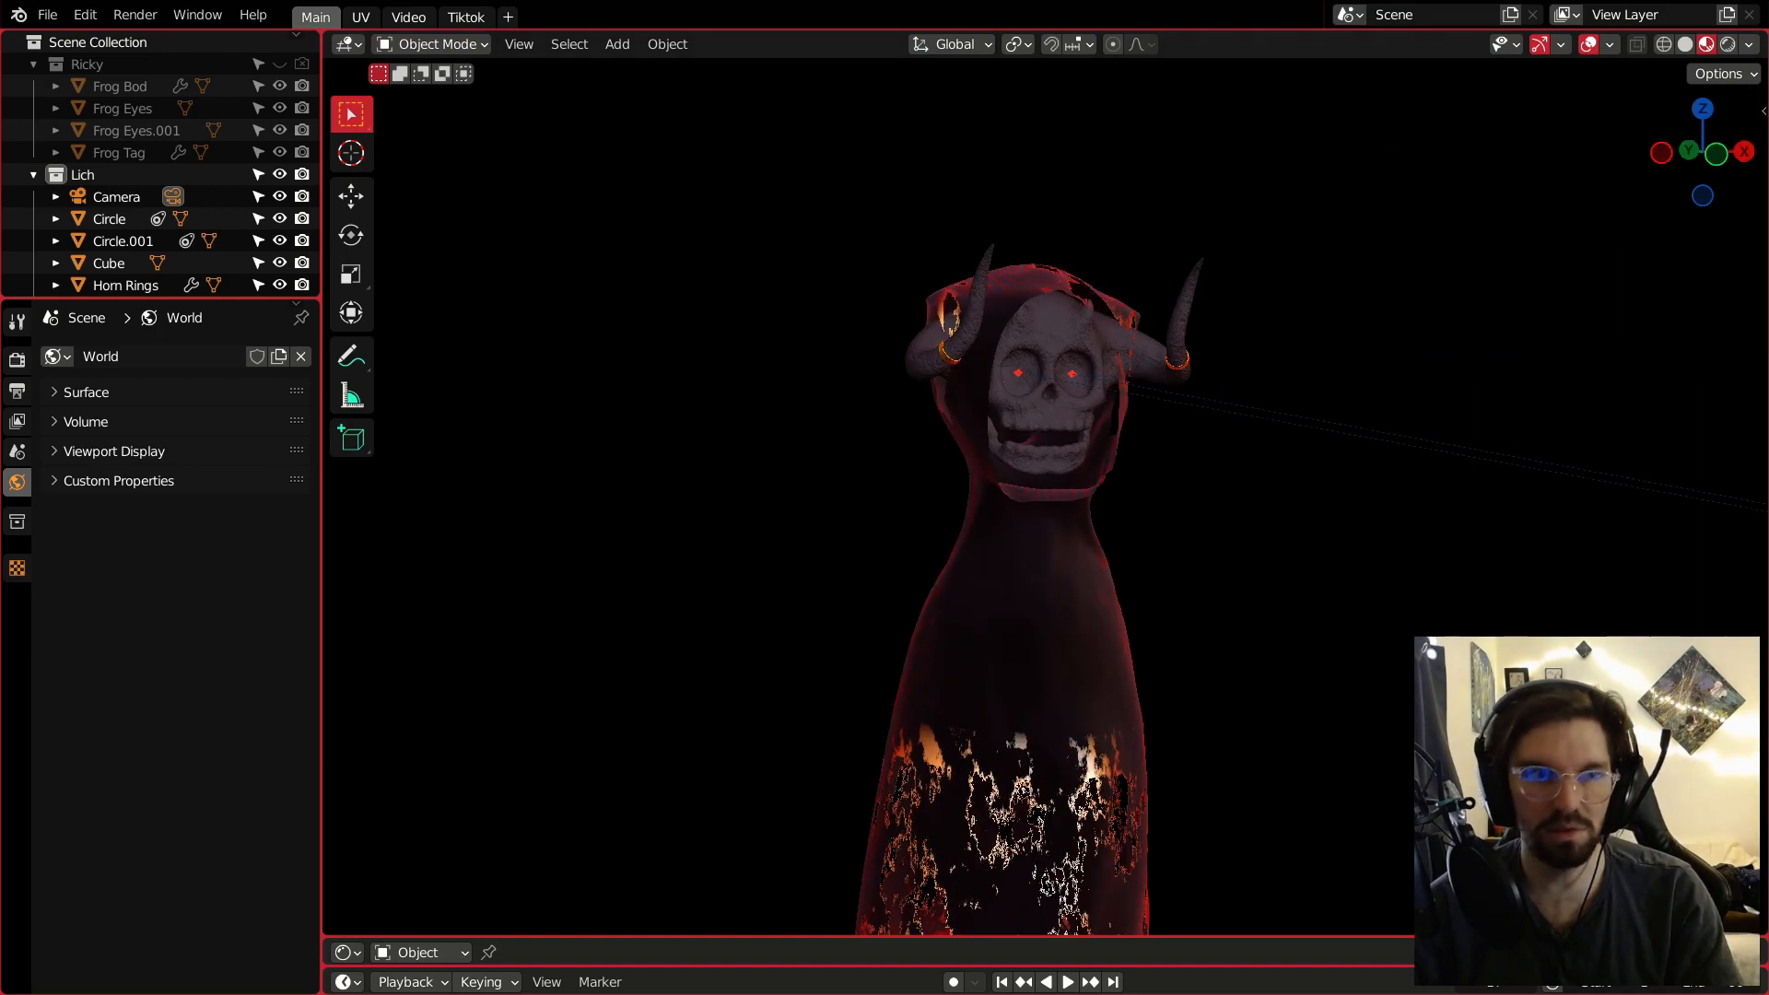
{"action": "scroll", "coordinate": [1074, 362], "scroll_direction": "up", "scroll_amount": 1}
{"action": "scroll", "coordinate": [1076, 371], "scroll_direction": "up", "scroll_amount": 6}
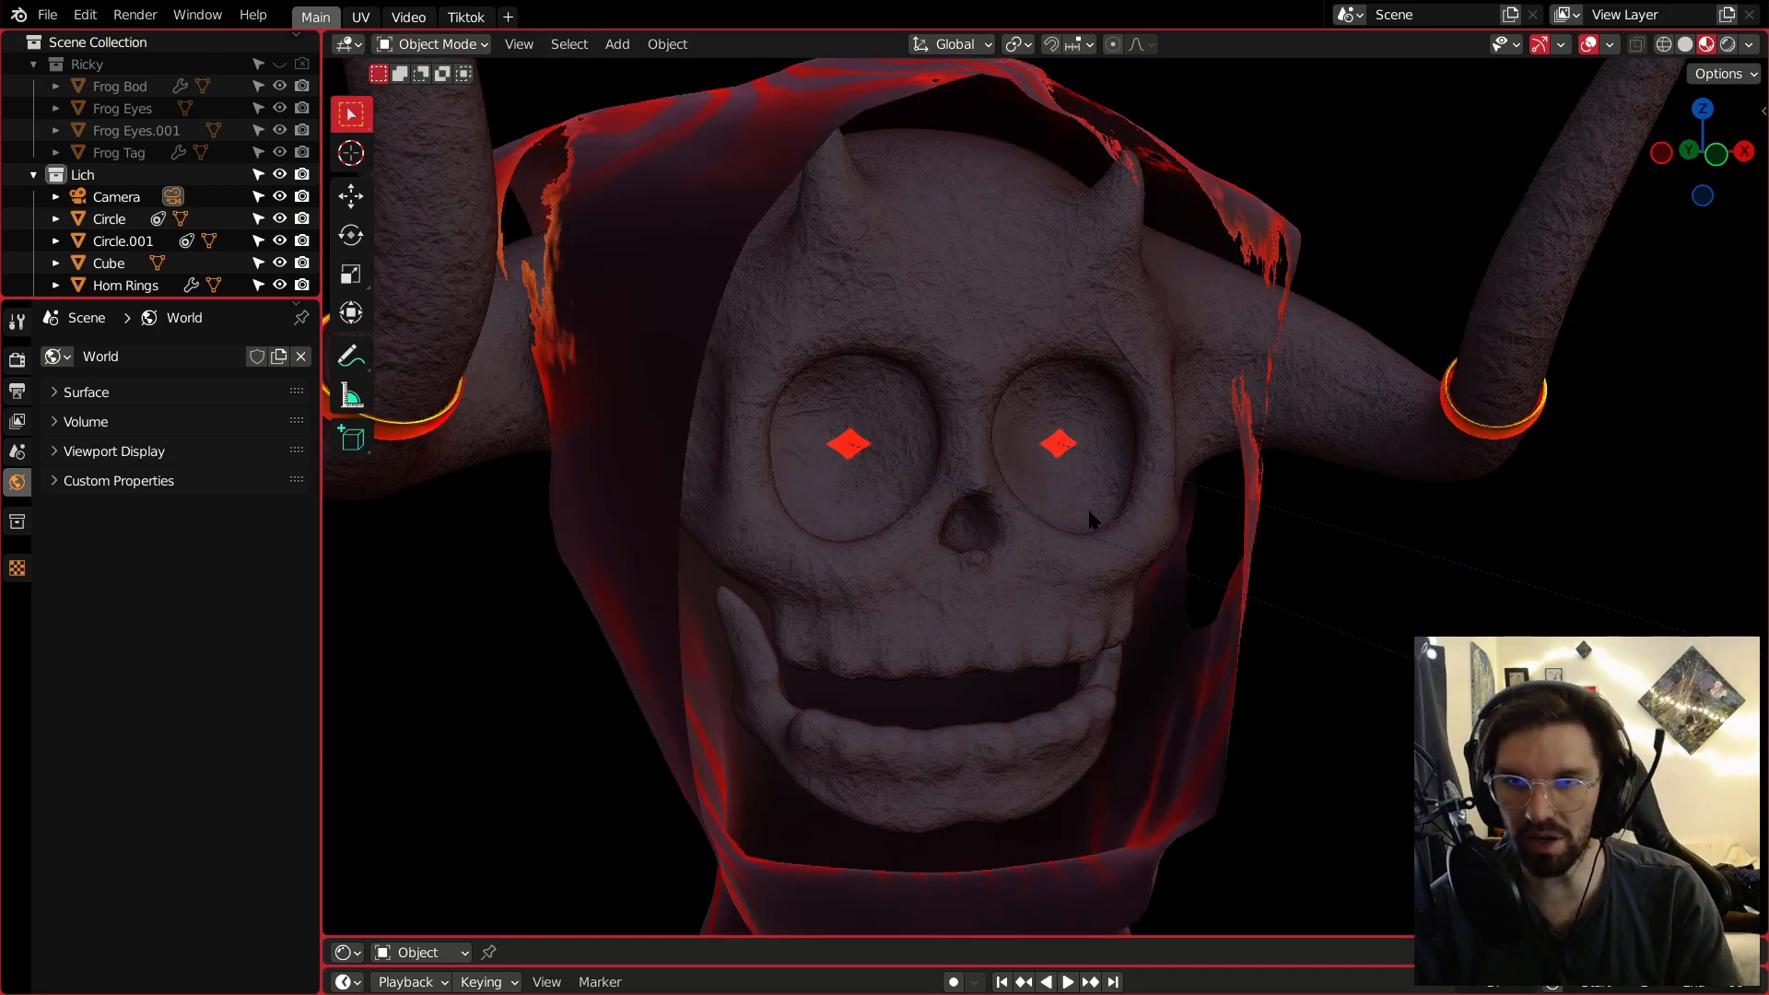
{"action": "scroll", "coordinate": [1087, 511], "scroll_direction": "up", "scroll_amount": 3}
{"action": "middle_click_drag", "start_coordinate": [1066, 523], "coordinate": [1023, 524]}
{"action": "scroll", "coordinate": [1021, 523], "scroll_direction": "down", "scroll_amount": 8}
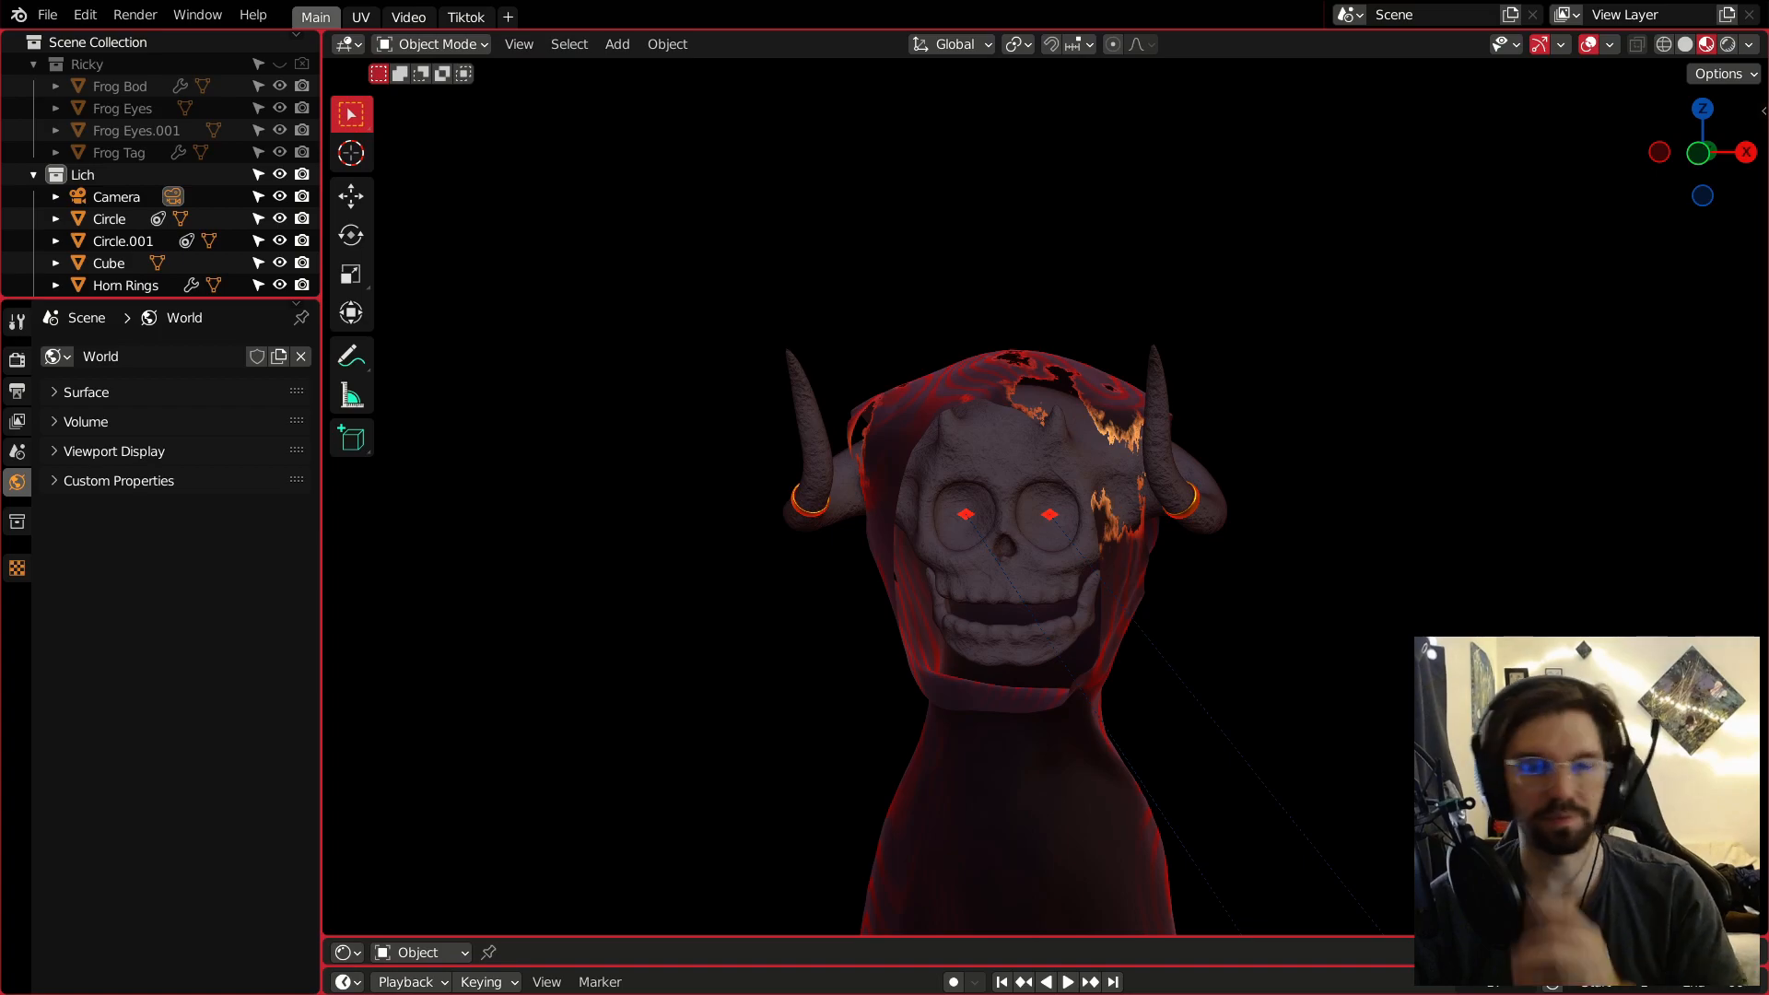
Switch the viewport to solid shading and save the Lich.blend file.
{"action": "left_click", "coordinate": [1685, 44]}
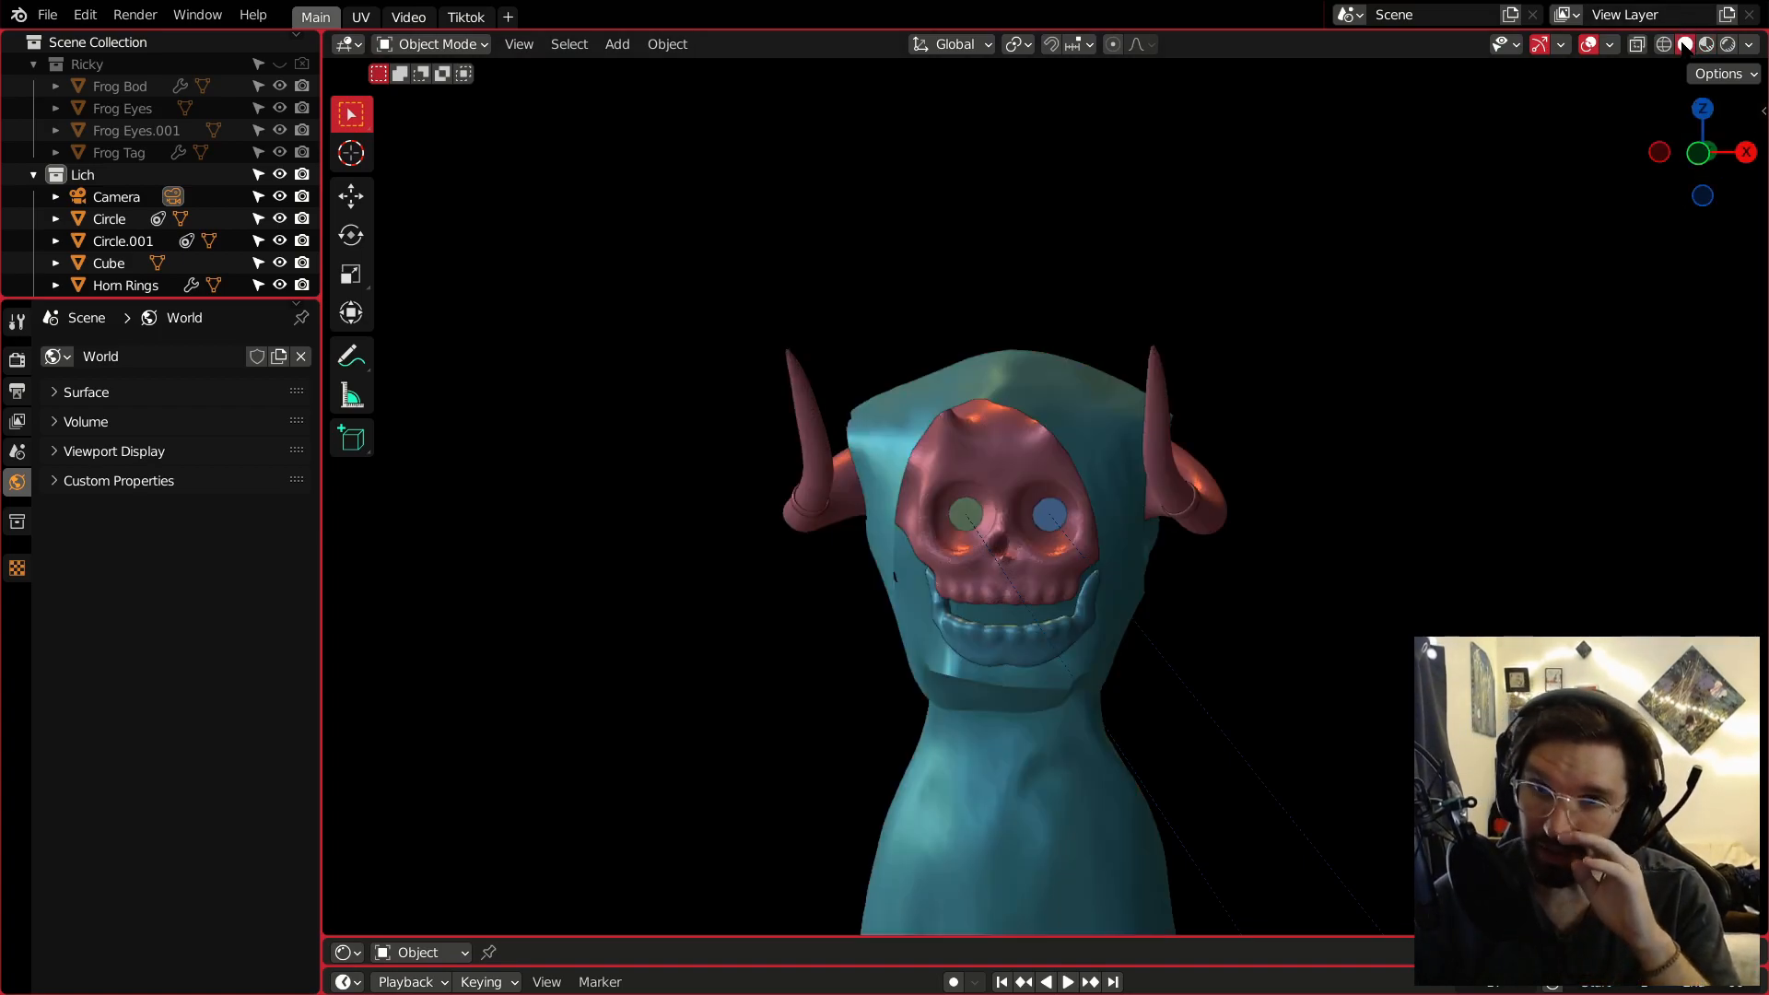
{"action": "middle_click_drag", "start_coordinate": [1166, 499], "coordinate": [1209, 459]}
{"action": "scroll", "coordinate": [1115, 516], "scroll_direction": "down", "scroll_amount": 7}
{"action": "key", "text": "ctrl+s"}
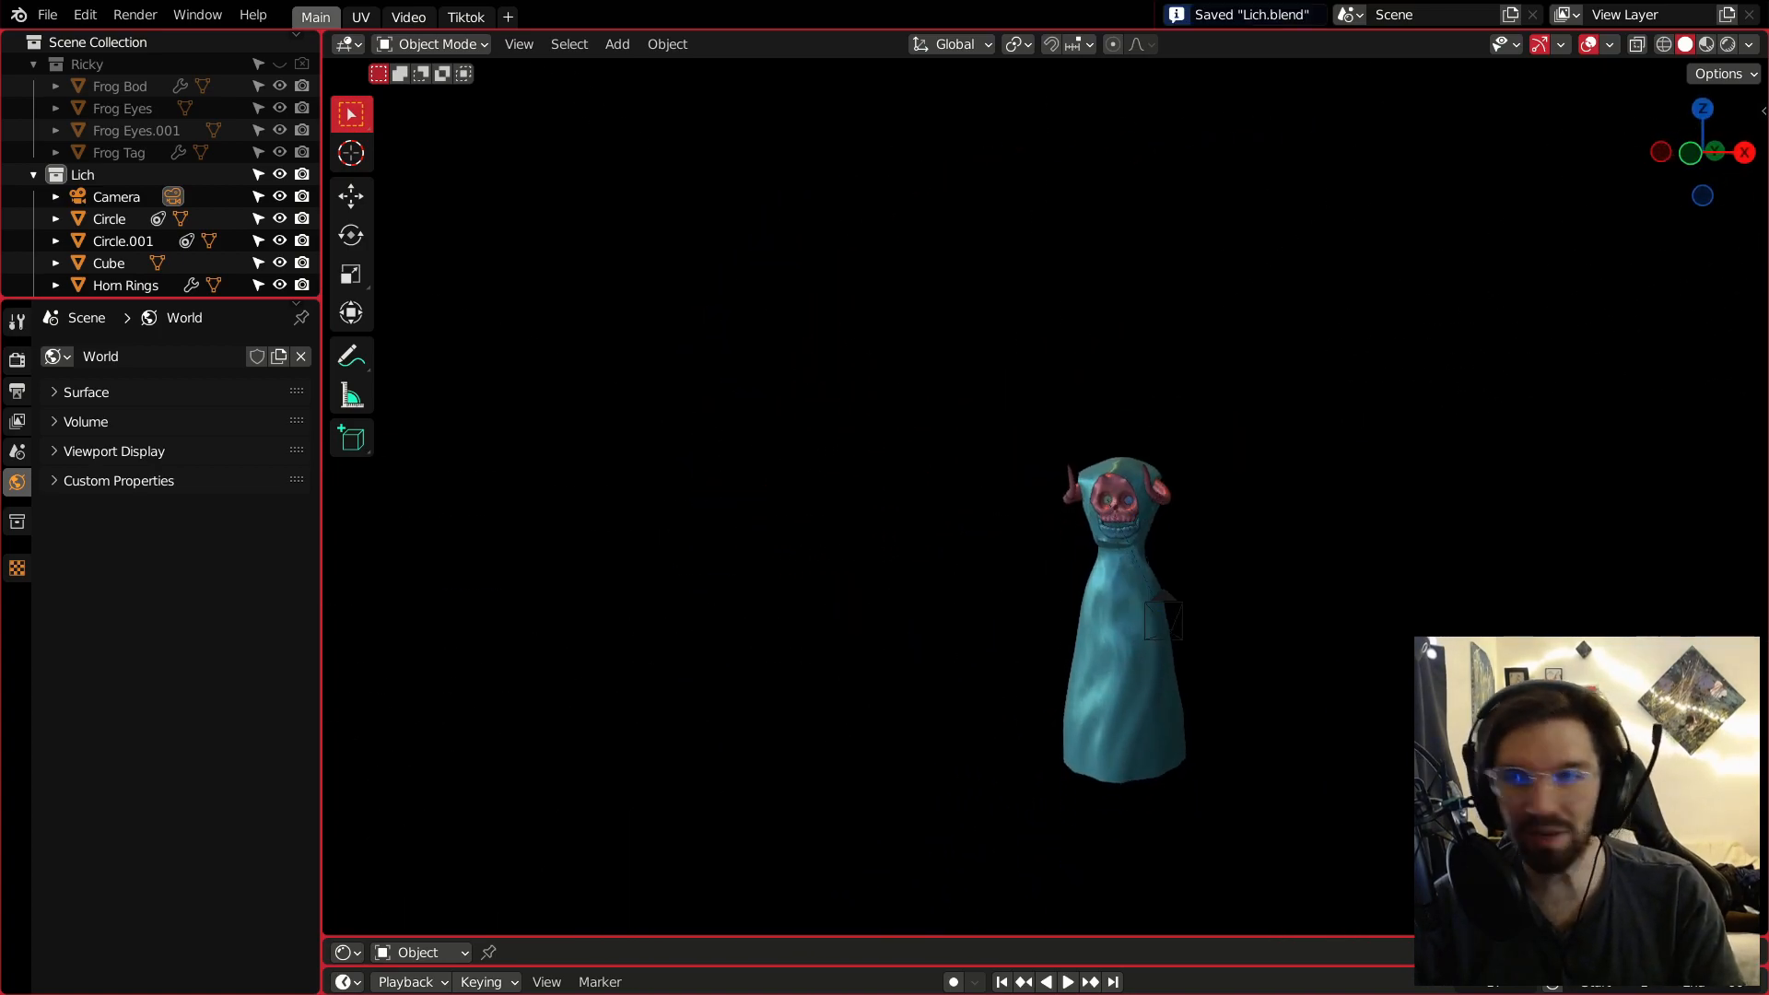
Bring the skeletal hand picture from the file browser into the front view as a reference image beside the lich.
{"action": "left_click", "coordinate": [1691, 153]}
{"action": "scroll", "coordinate": [1103, 518], "scroll_direction": "up", "scroll_amount": 4}
{"action": "scroll", "coordinate": [1102, 512], "scroll_direction": "up", "scroll_amount": 4}
{"action": "scroll", "coordinate": [1103, 514], "scroll_direction": "down", "scroll_amount": 5}
{"action": "middle_click_drag", "start_coordinate": [1082, 519], "coordinate": [1109, 518], "text": "shift"}
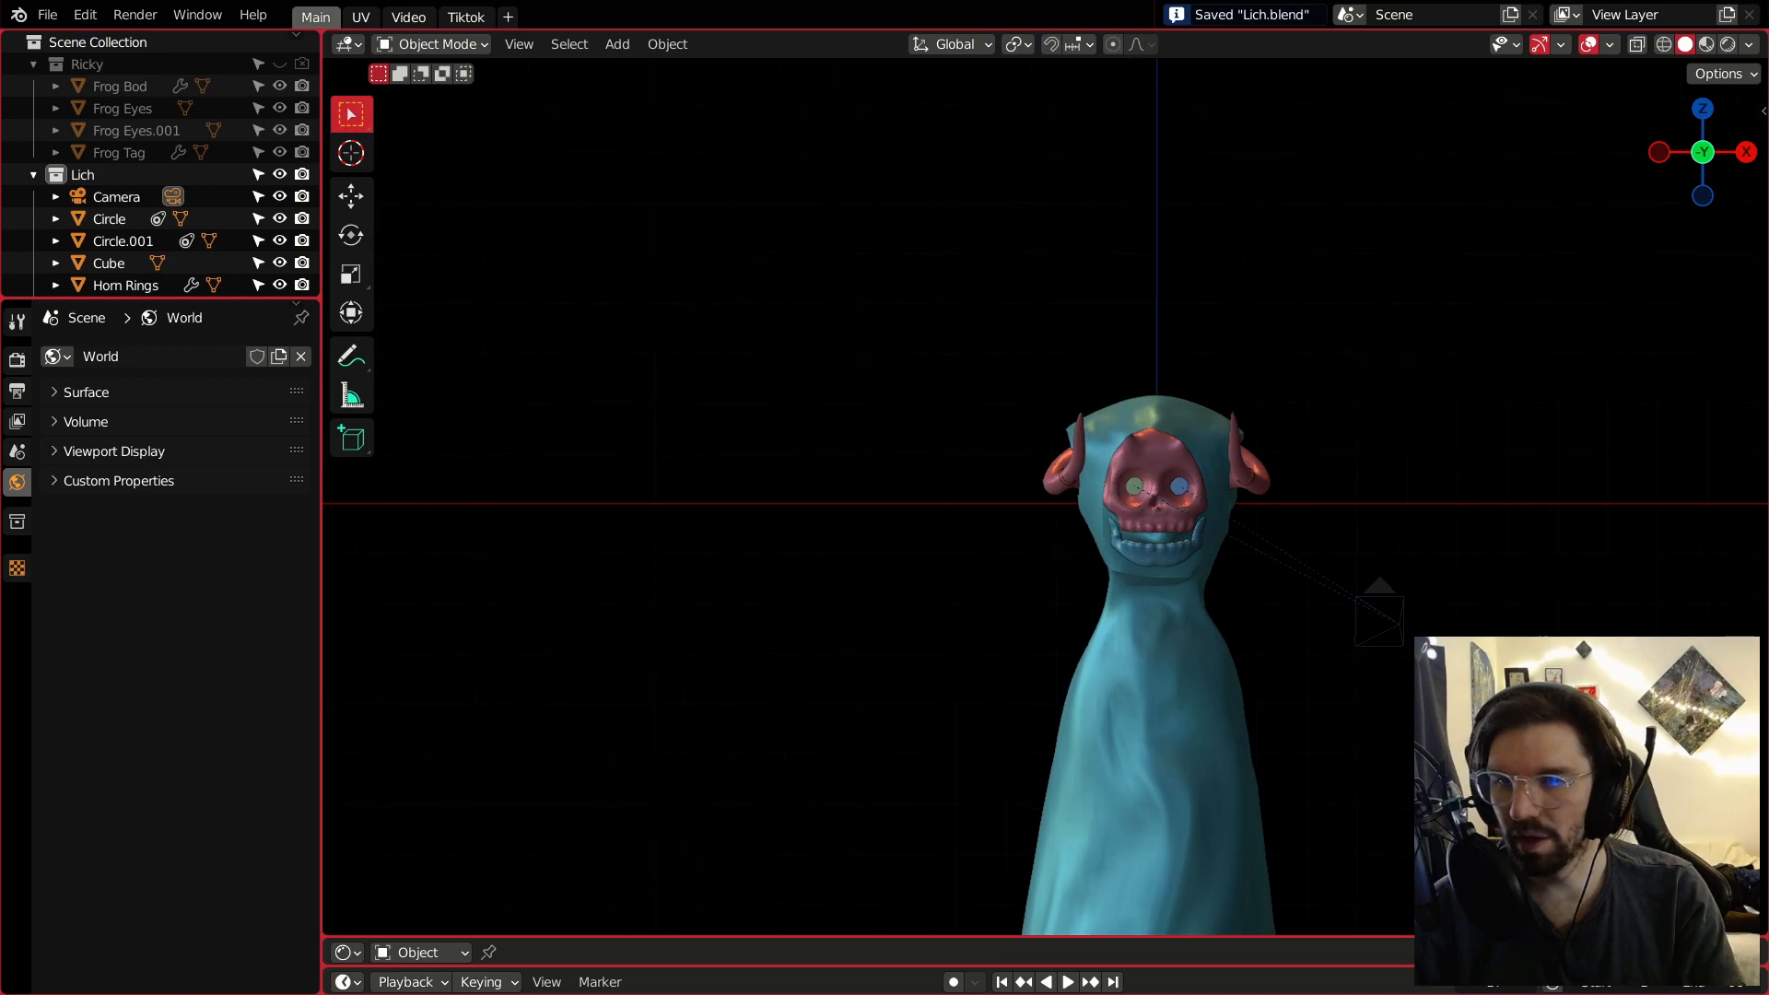
{"action": "key", "text": "super"}
{"action": "left_click", "coordinate": [86, 970]}
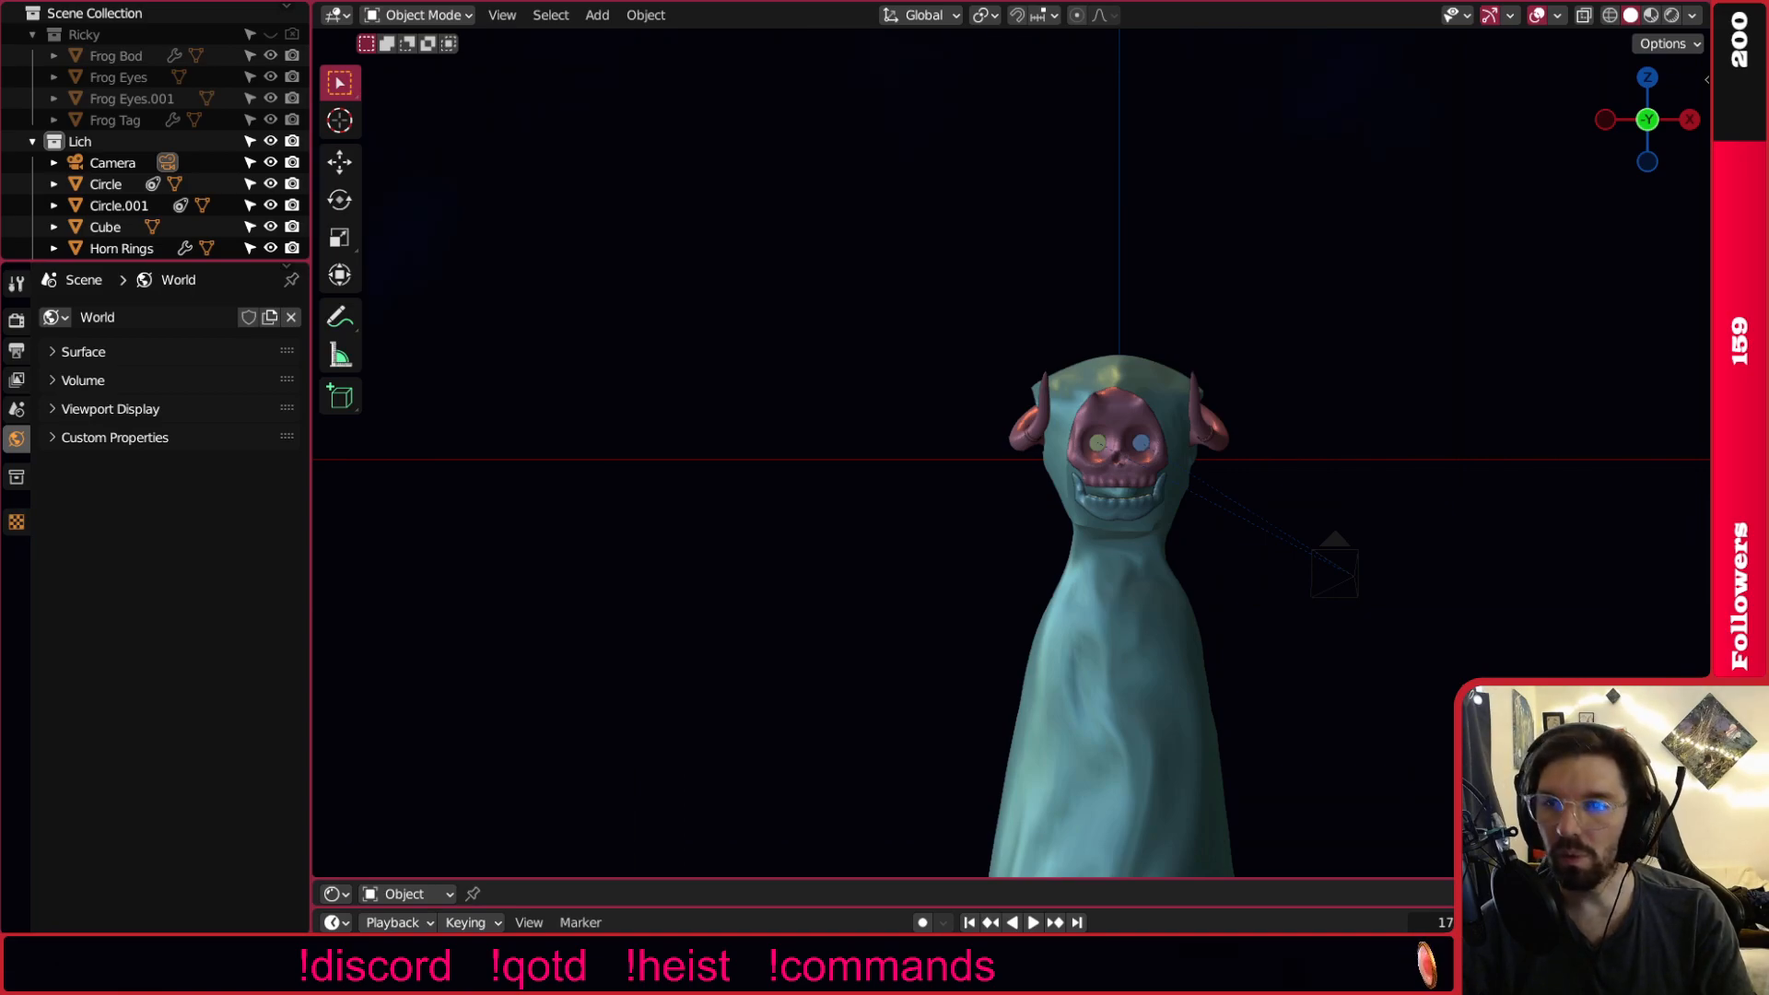
{"action": "left_click_drag", "start_coordinate": [1711, 331], "coordinate": [1544, 332]}
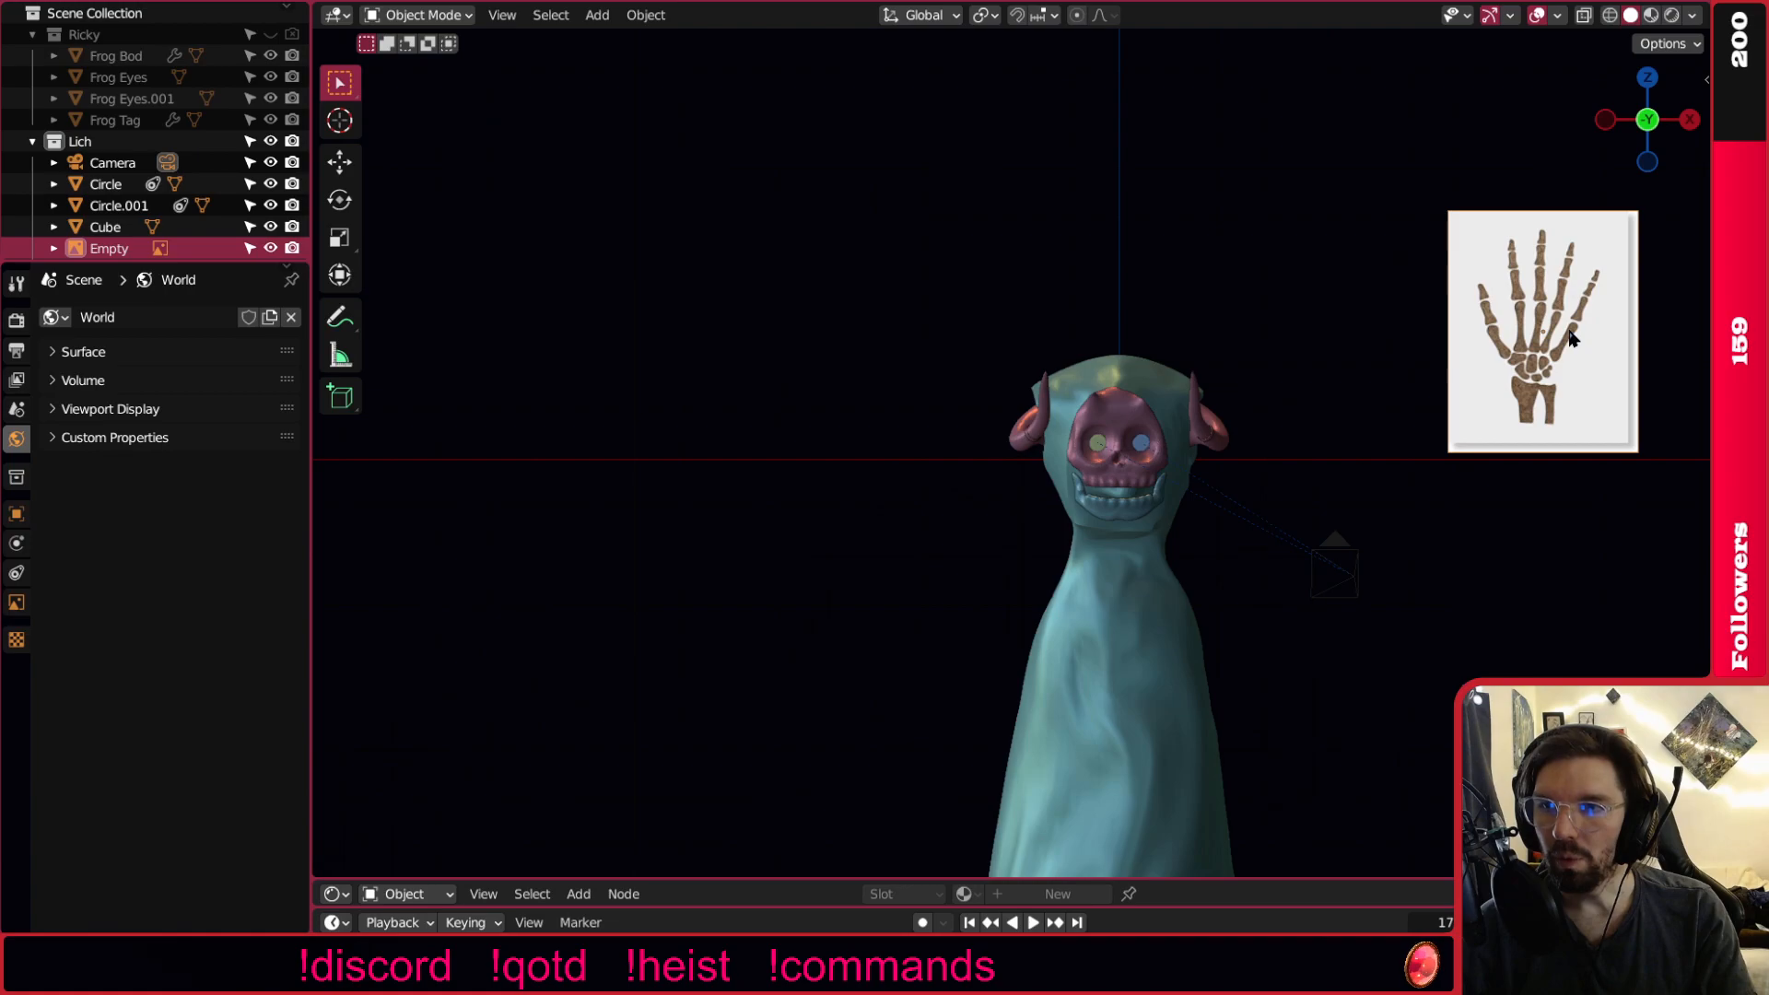
Move the hand reference image to the opposite side of the lich's head, into the empty space there.
{"action": "key", "text": "g"}
{"action": "left_click", "coordinate": [710, 436]}
{"action": "left_click", "coordinate": [826, 363]}
{"action": "middle_click_drag", "start_coordinate": [699, 469], "coordinate": [717, 468], "text": "shift"}
{"action": "scroll", "coordinate": [717, 472], "scroll_direction": "up", "scroll_amount": 8}
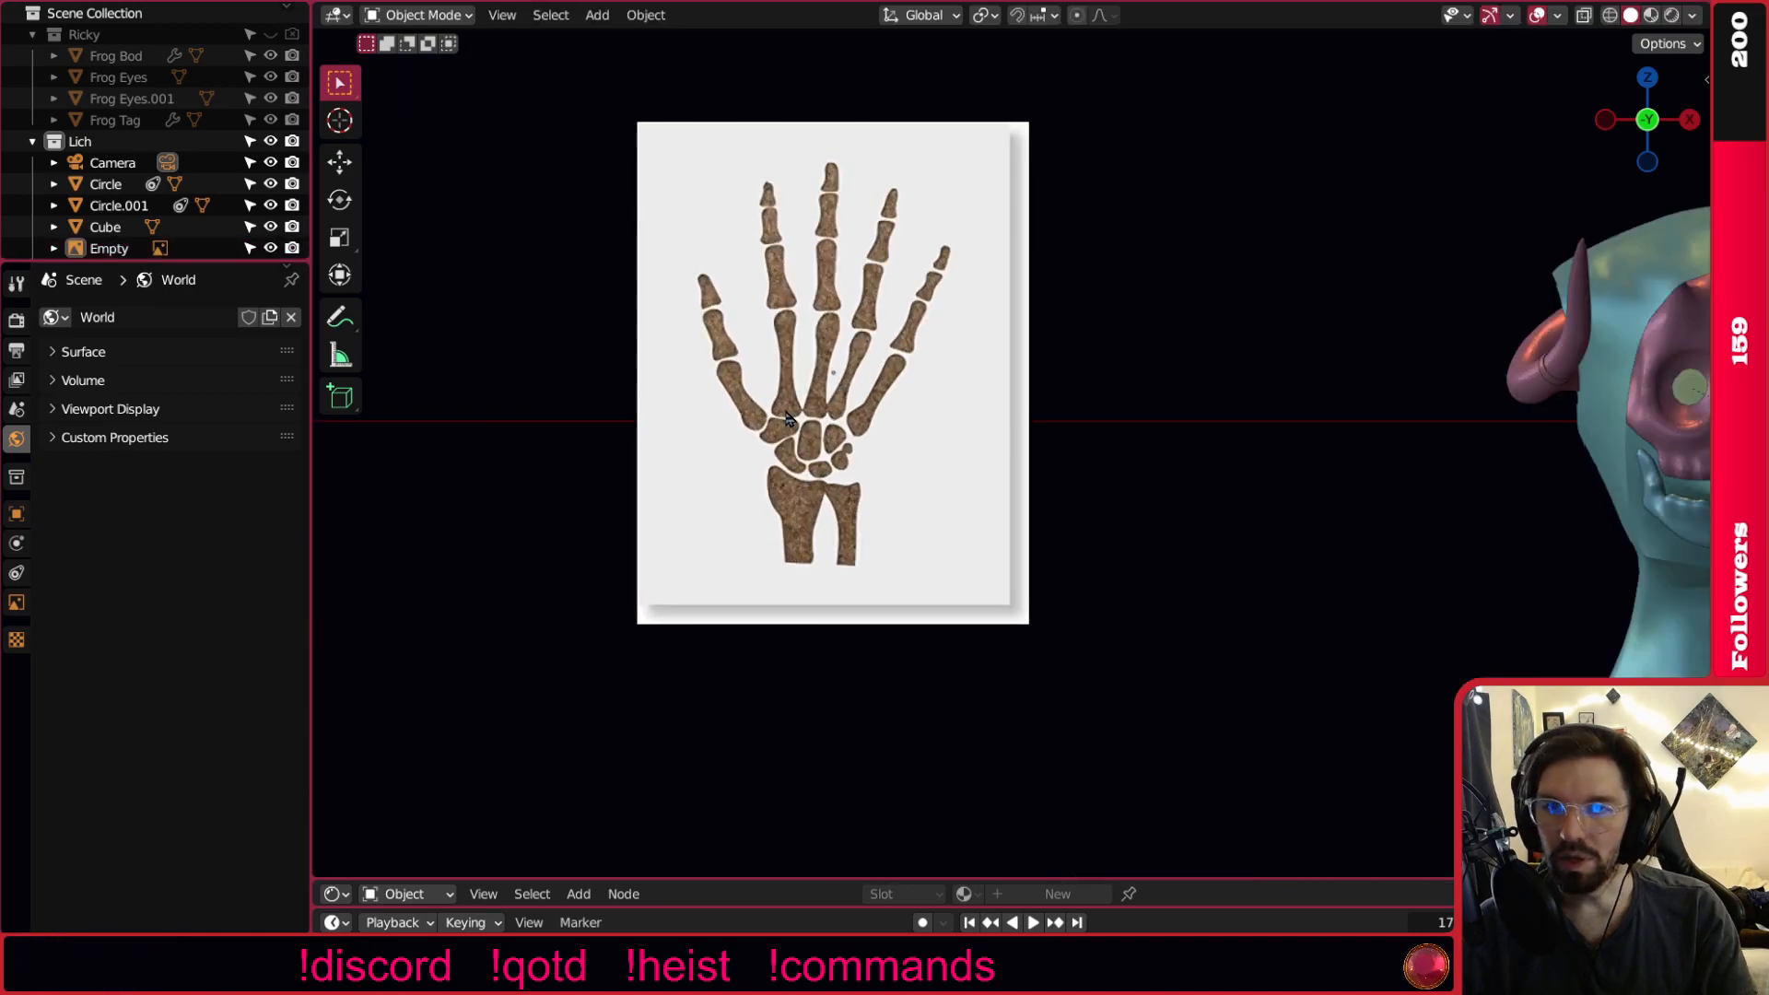
Study the hand reference, switch to the browser's hand bones image results, and compare the Willis-Knighton and Healthline hand pictures.
{"action": "scroll", "coordinate": [844, 352], "scroll_direction": "down", "scroll_amount": 2}
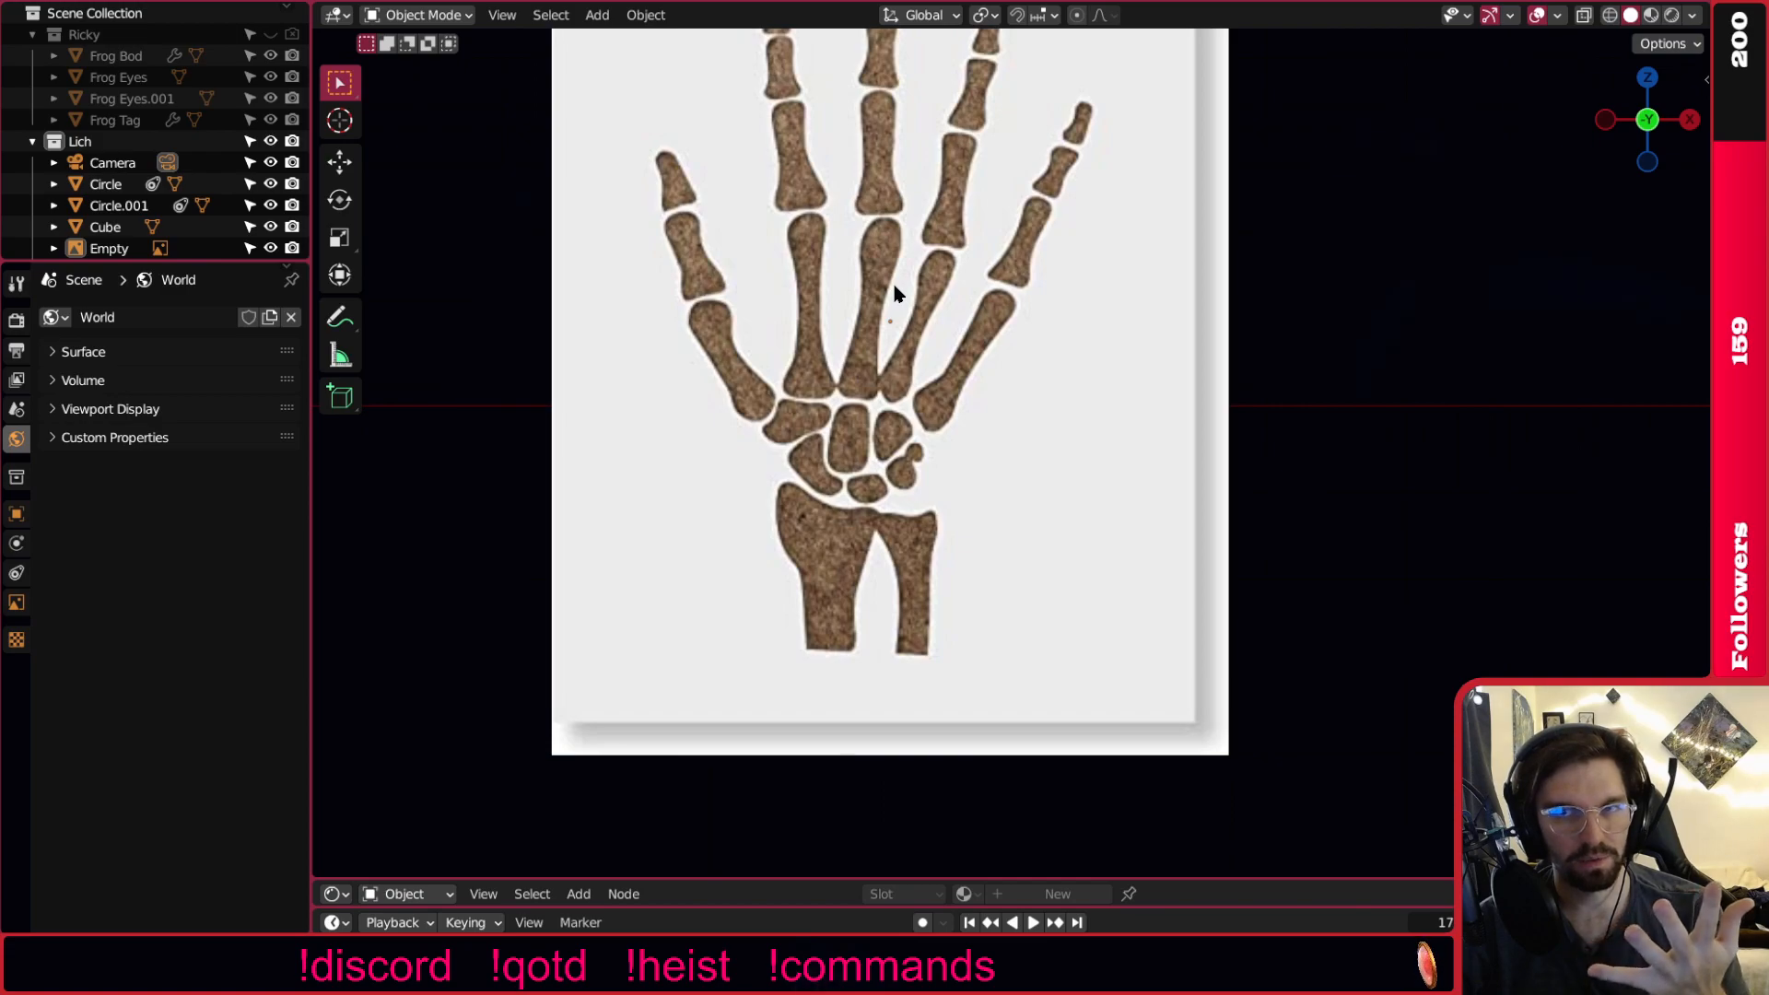
{"action": "scroll", "coordinate": [948, 286], "scroll_direction": "down", "scroll_amount": 4}
{"action": "middle_click_drag", "start_coordinate": [925, 174], "coordinate": [935, 229], "text": "shift"}
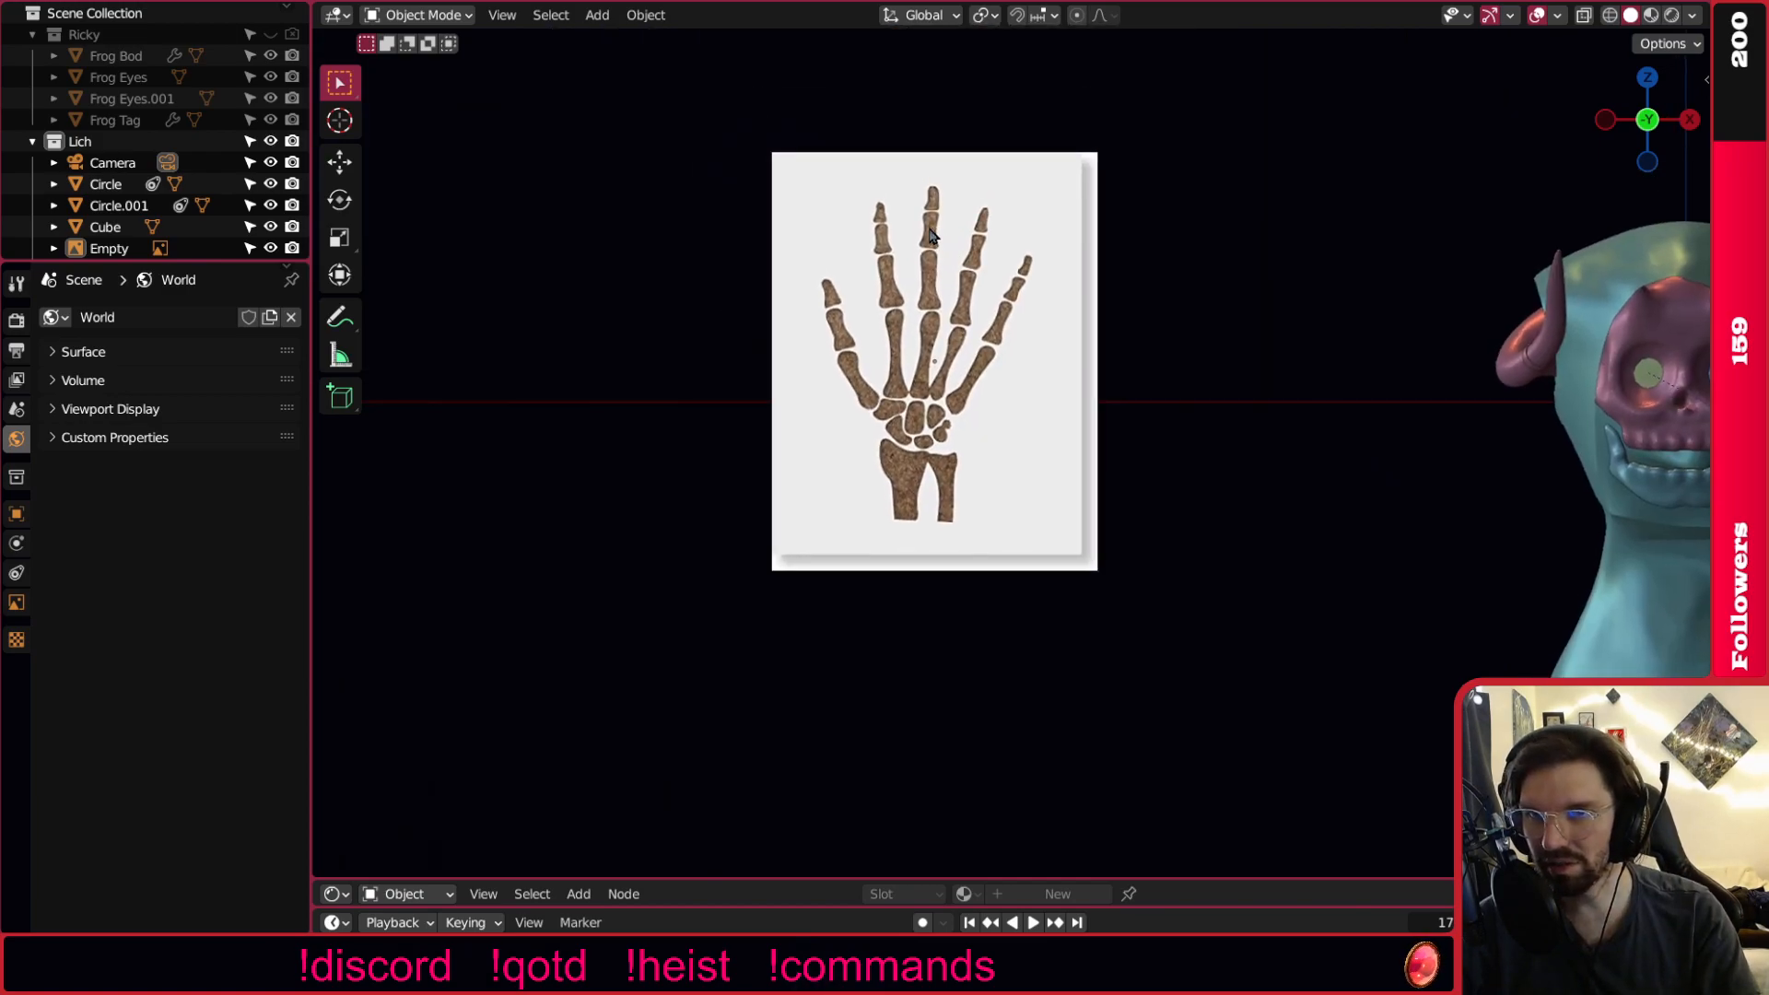
{"action": "scroll", "coordinate": [910, 226], "scroll_direction": "up", "scroll_amount": 4}
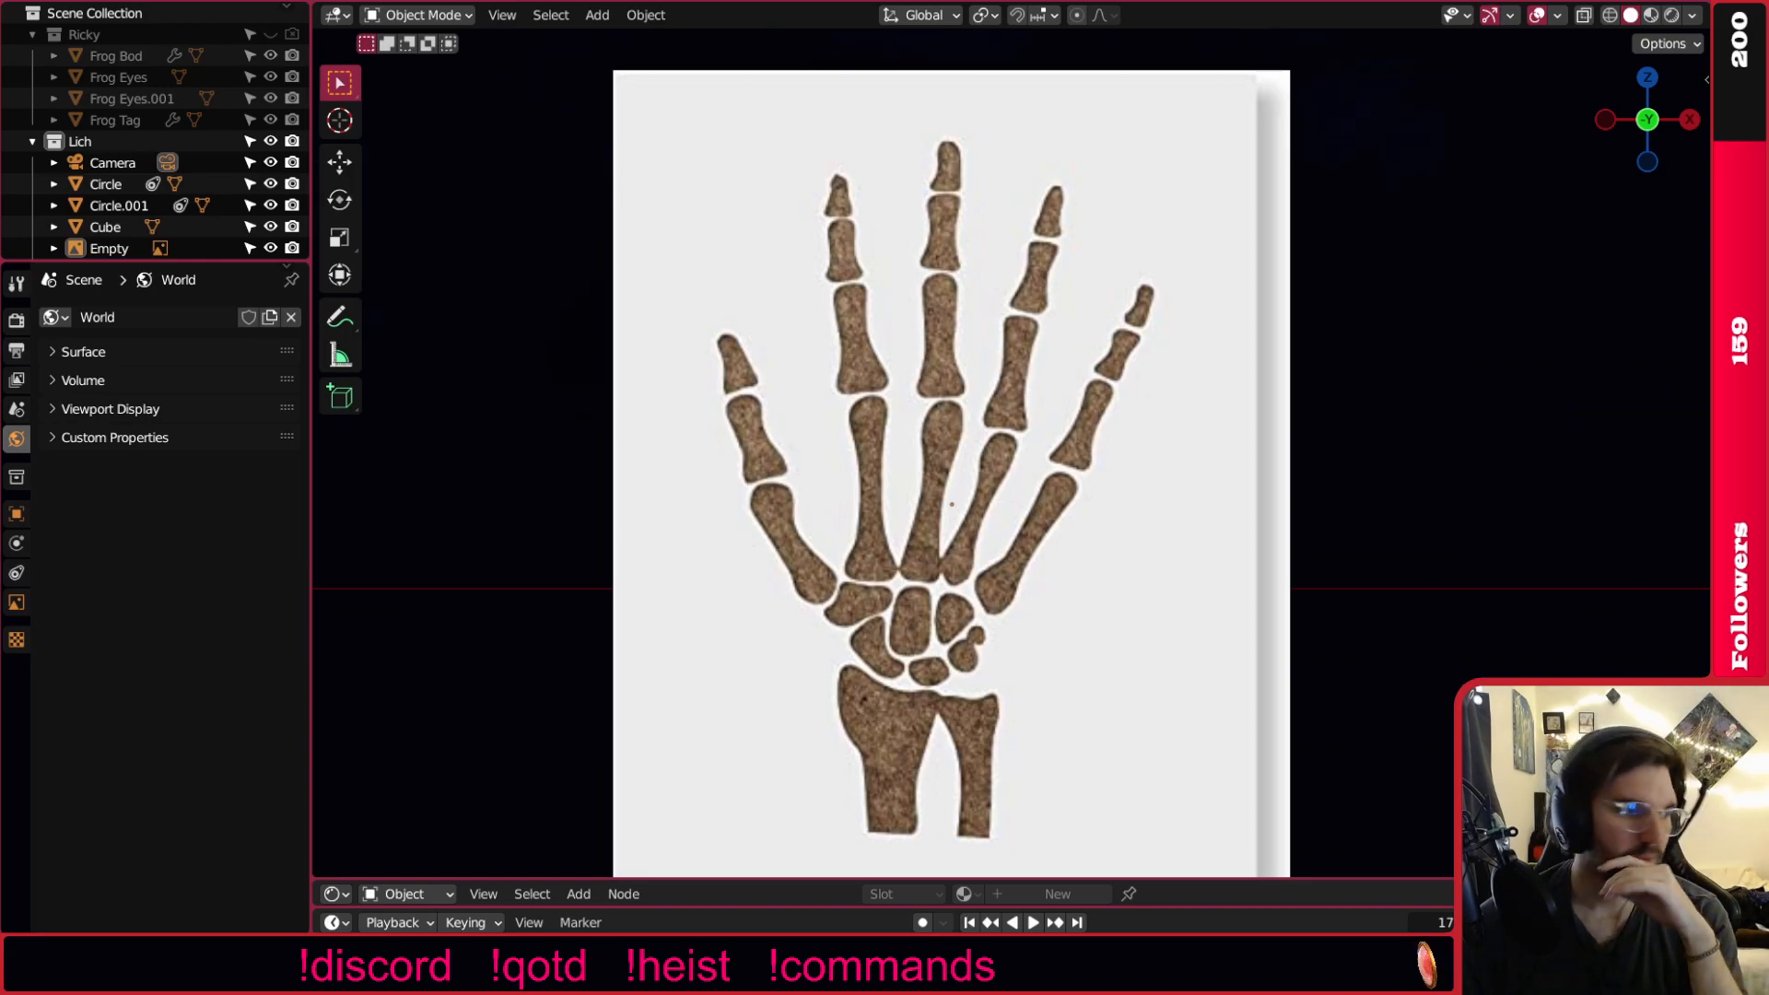
{"action": "key", "text": "alt+Tab"}
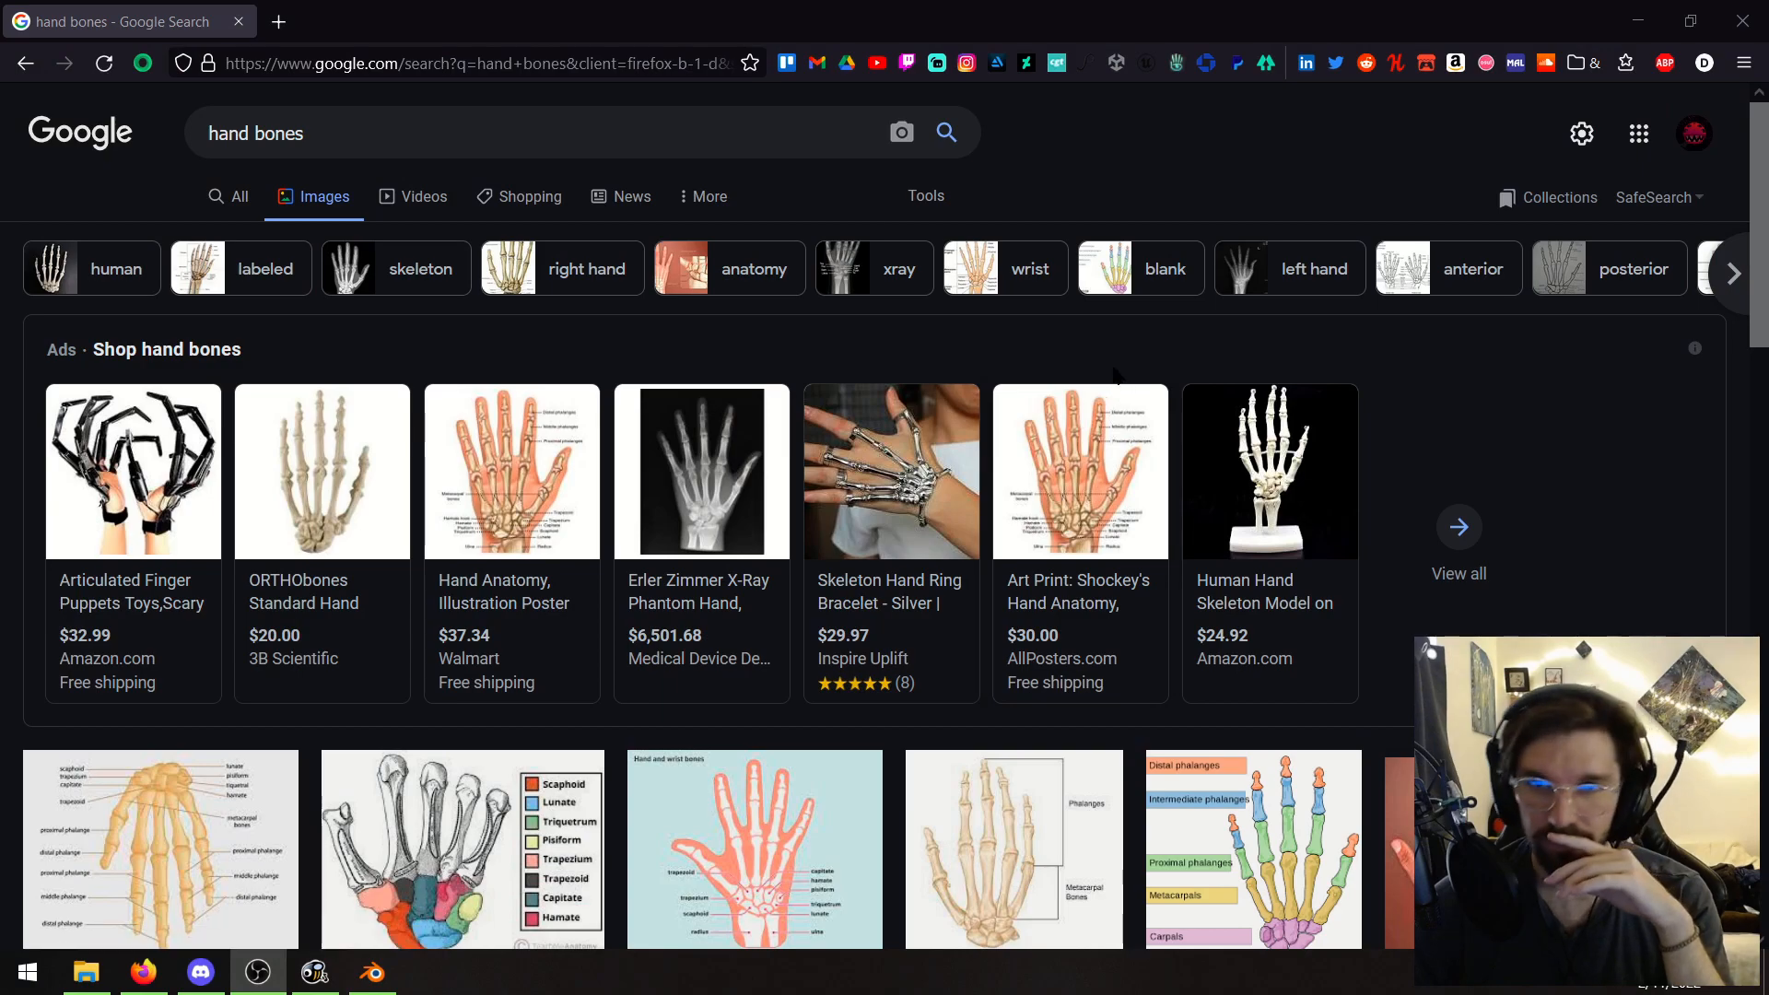
{"action": "scroll", "coordinate": [921, 357], "scroll_direction": "down", "scroll_amount": 3}
{"action": "left_click", "coordinate": [816, 520]}
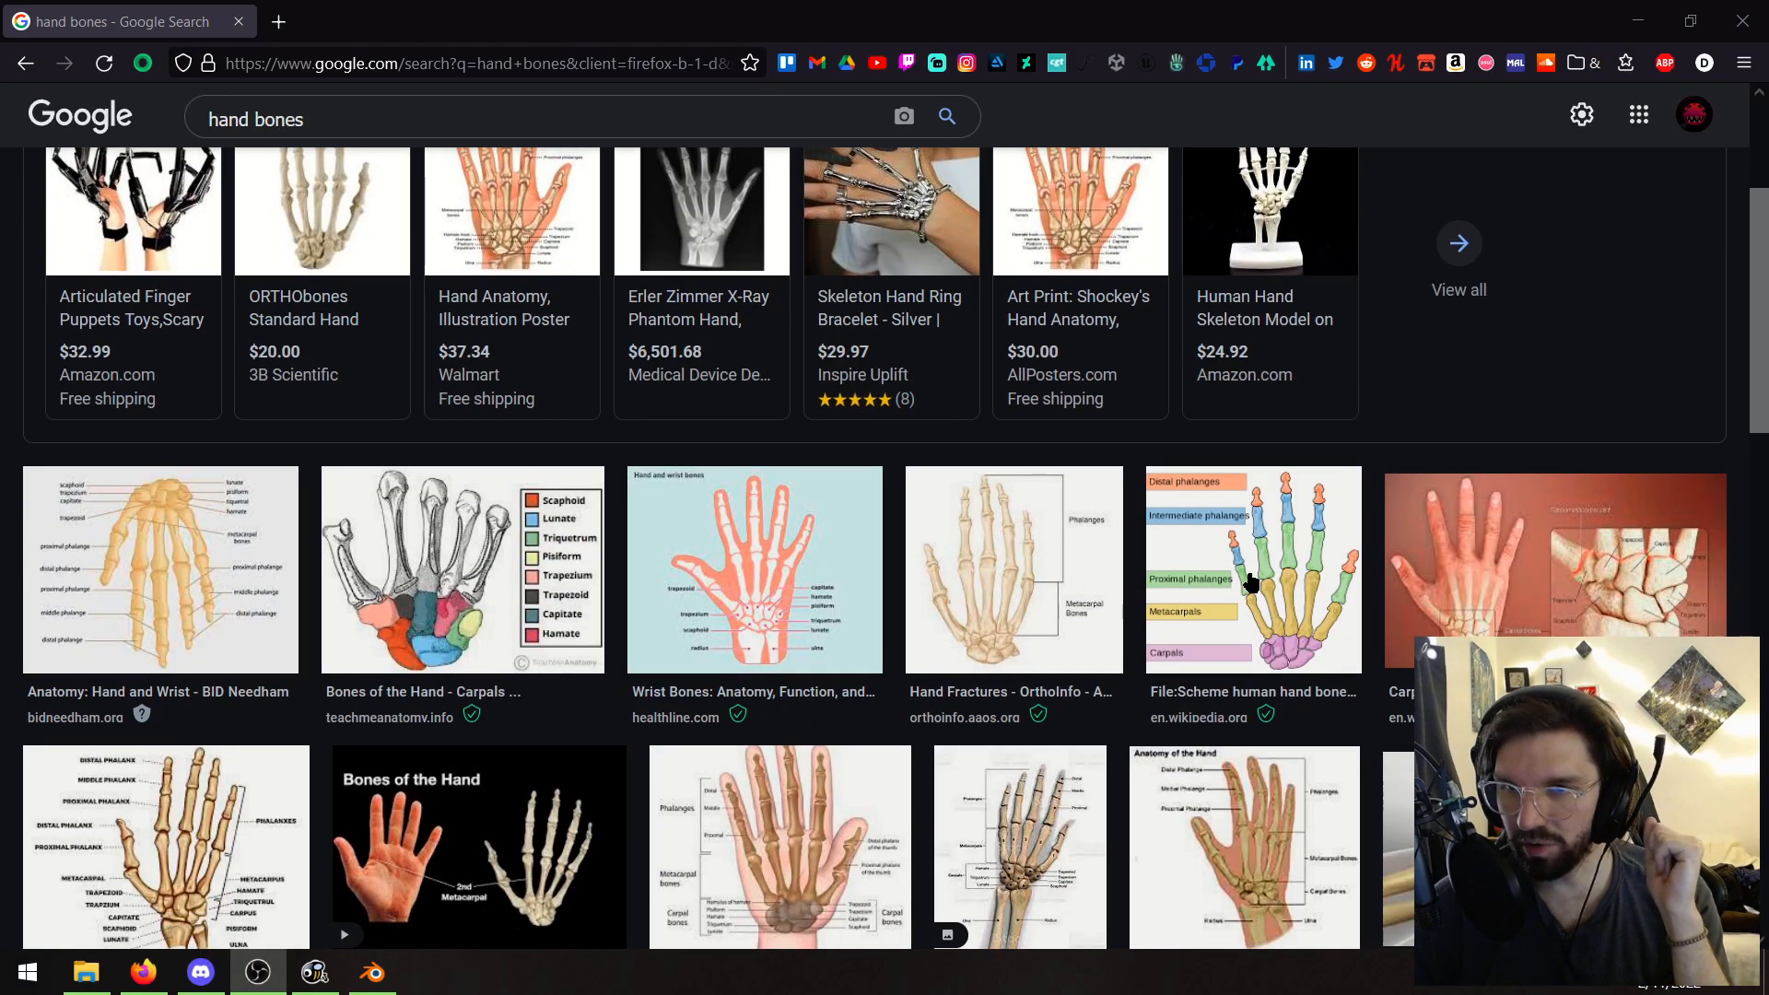
{"action": "scroll", "coordinate": [1239, 553], "scroll_direction": "down", "scroll_amount": 3}
{"action": "left_click", "coordinate": [1609, 561]}
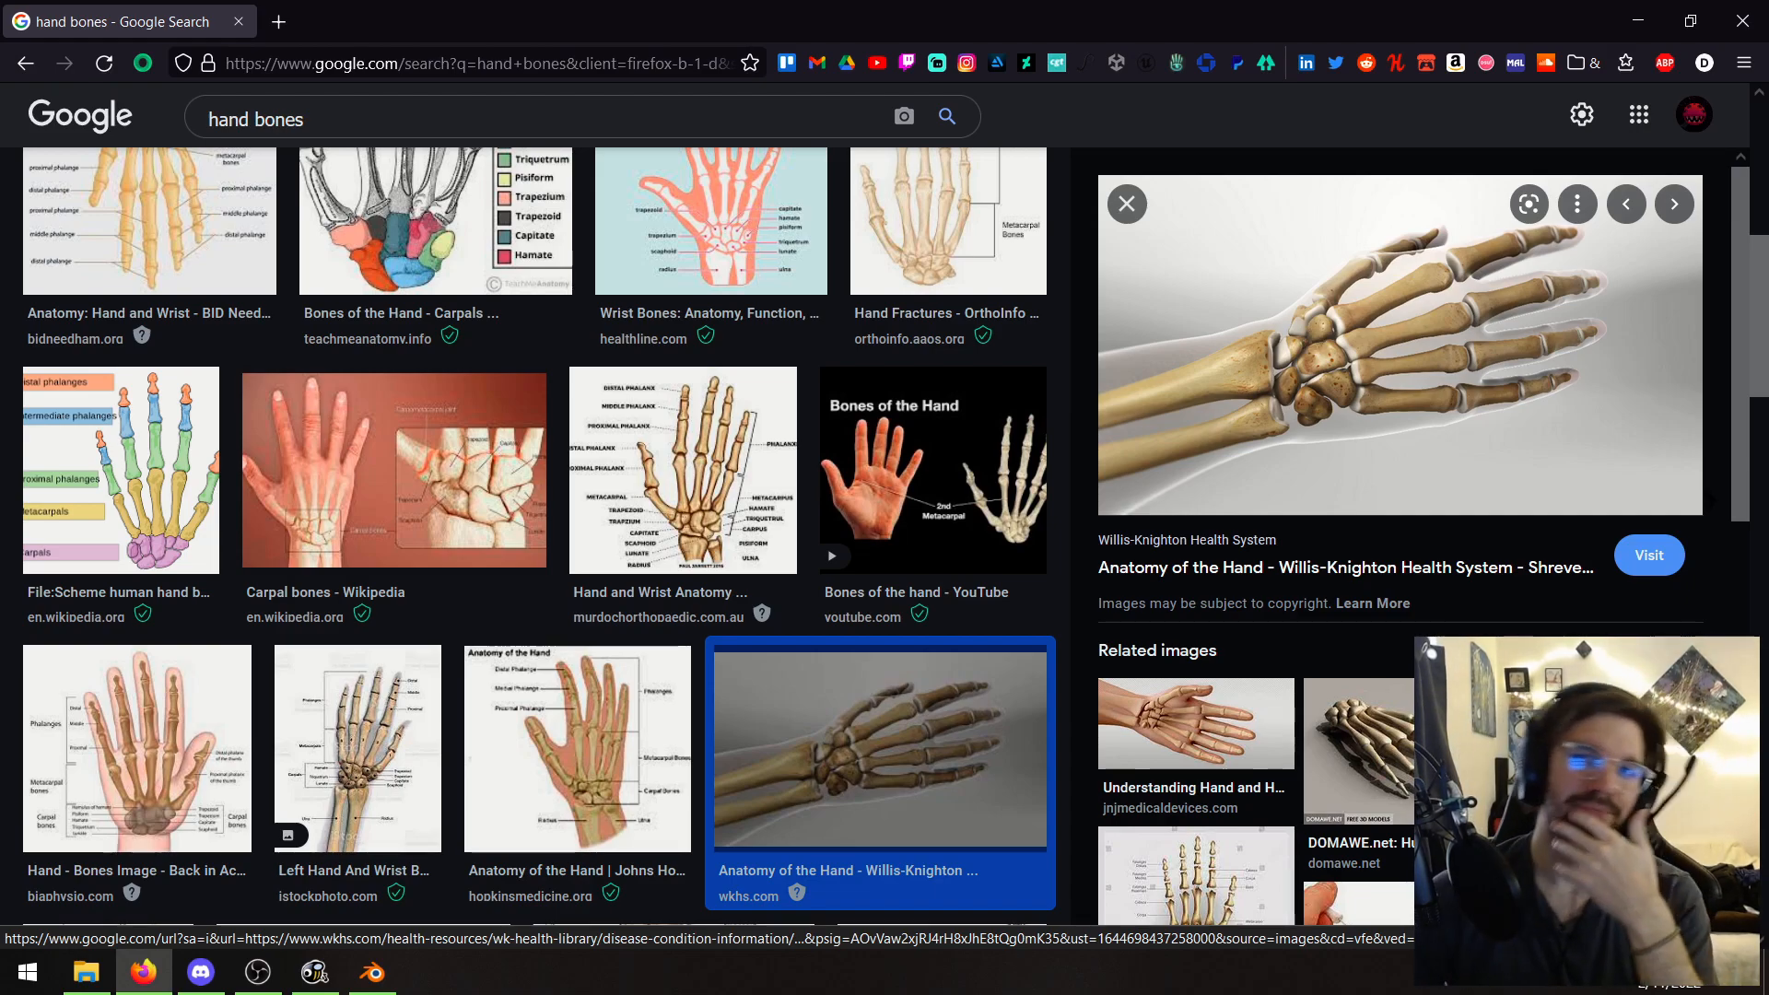
{"action": "left_click", "coordinate": [736, 230]}
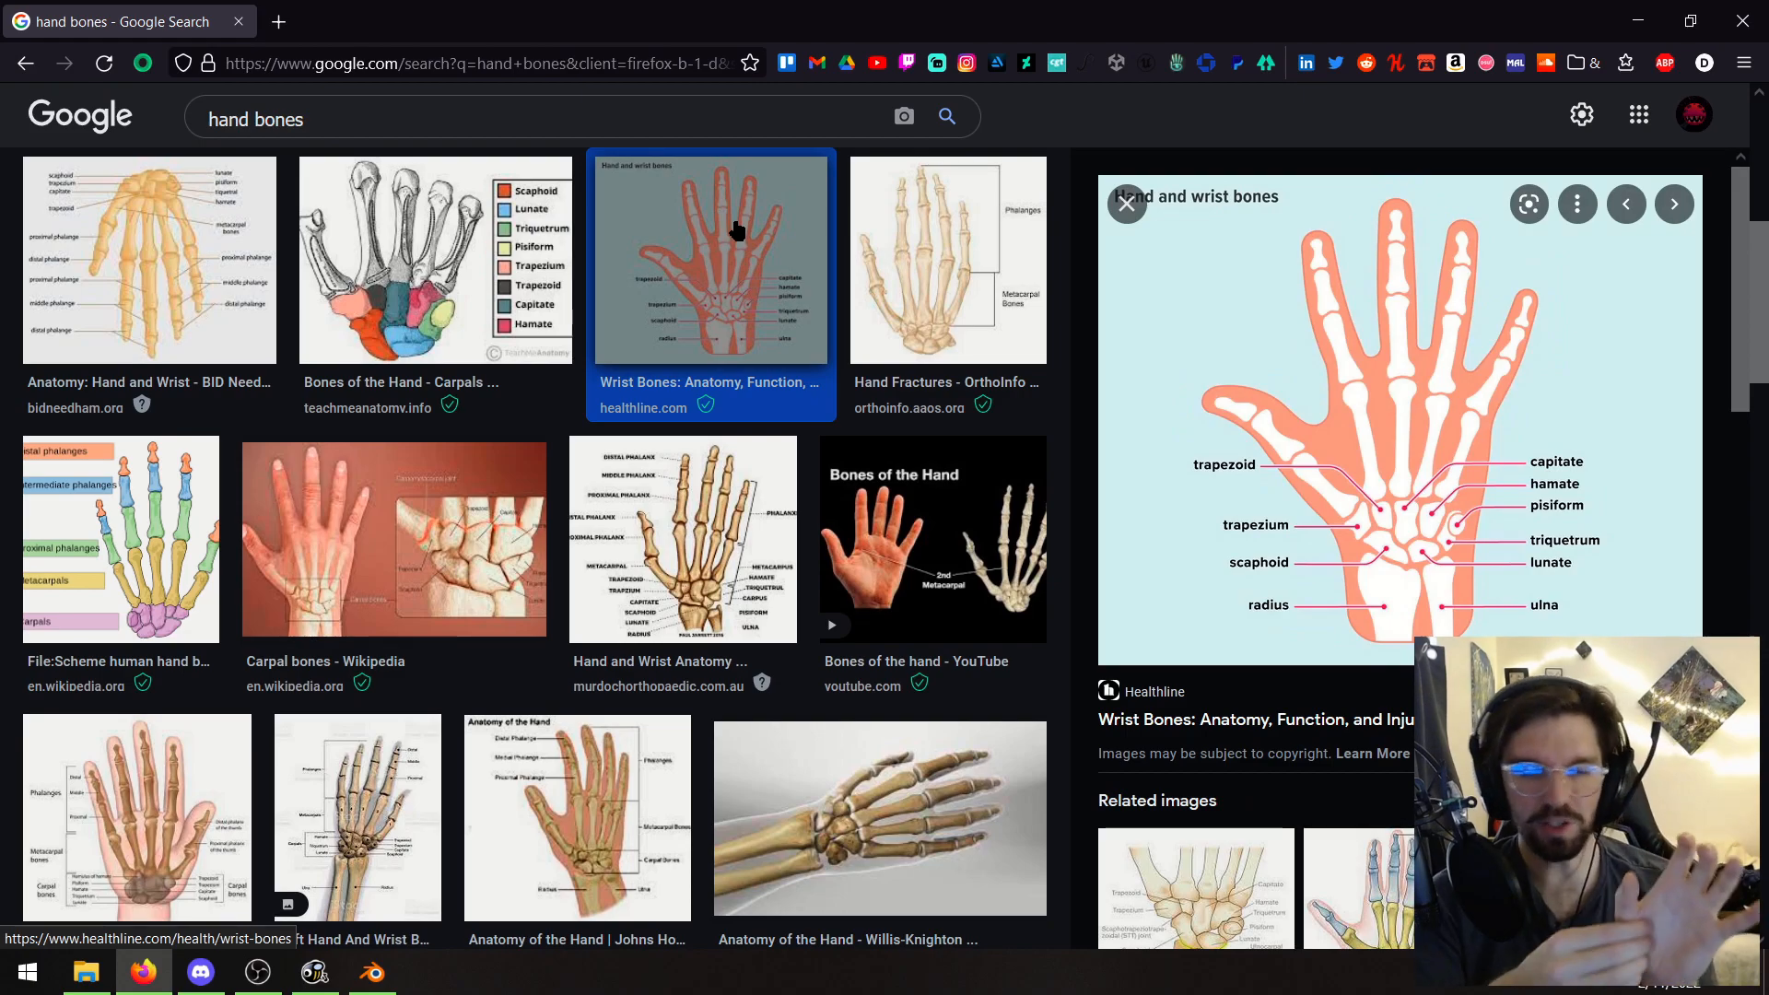
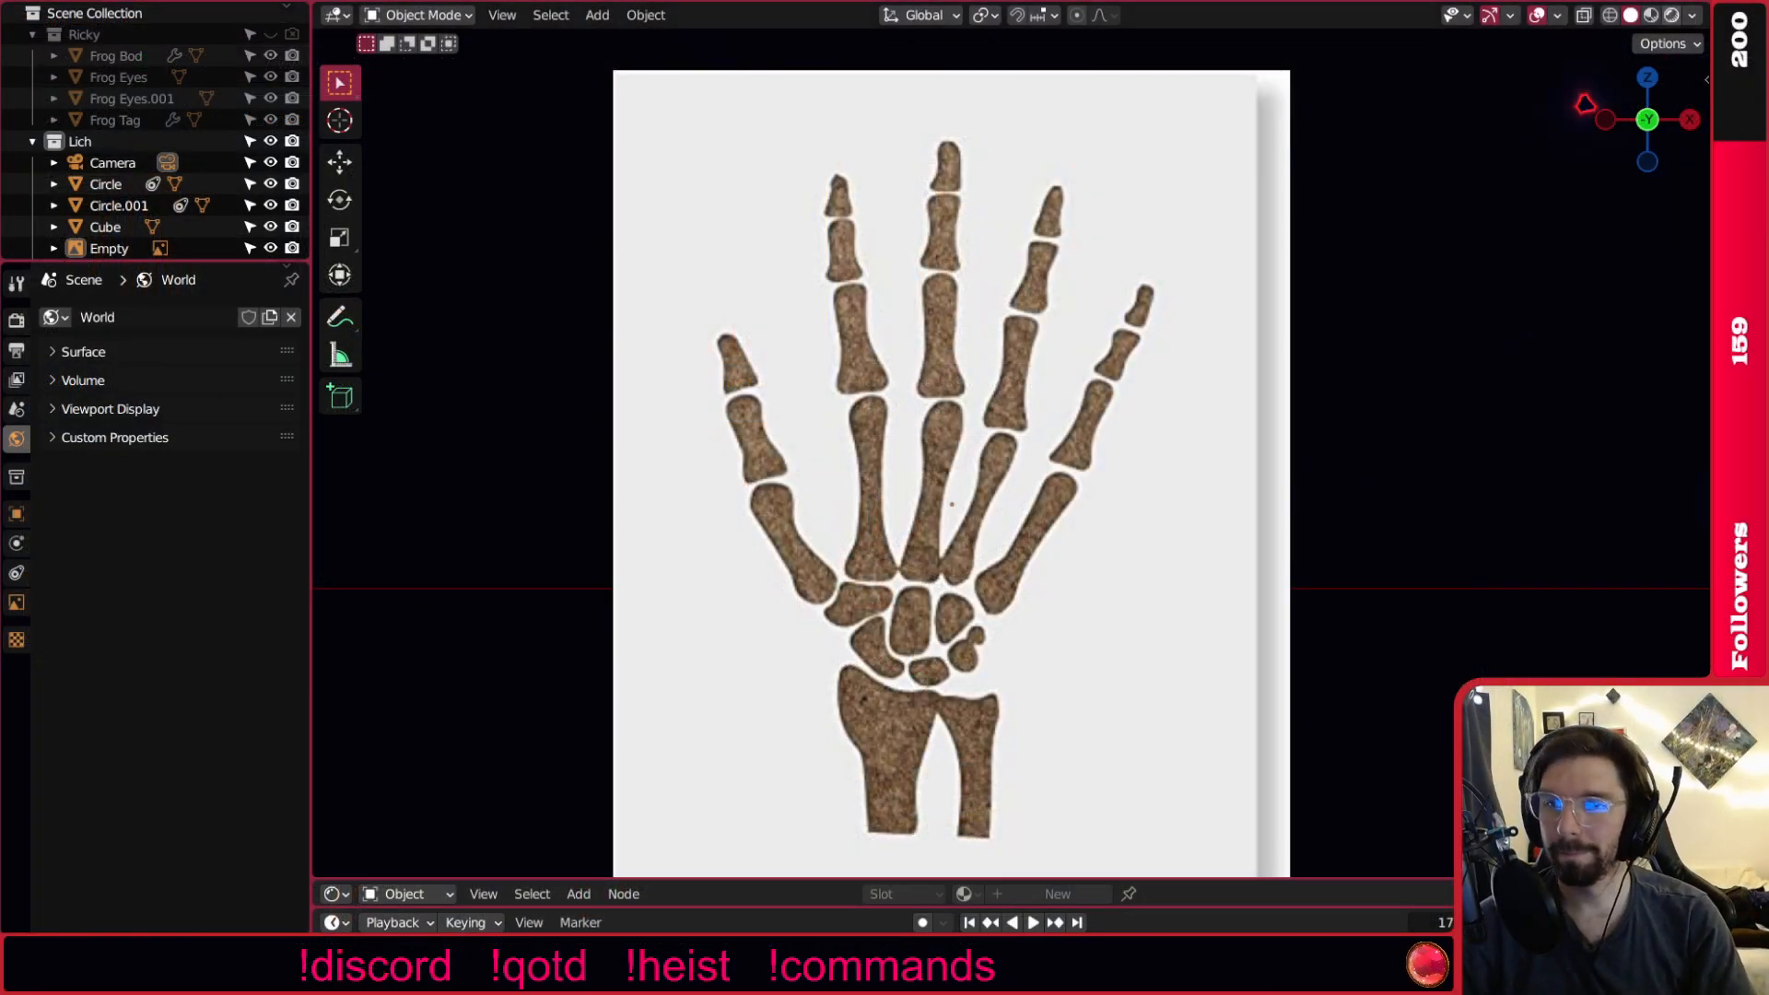
Return to Blender and move the hand reference image about 2.94 m along the Y axis.
{"action": "scroll", "coordinate": [1002, 419], "scroll_direction": "down", "scroll_amount": 3}
{"action": "middle_click_drag", "start_coordinate": [930, 405], "coordinate": [1002, 420]}
{"action": "key", "text": "KP_1"}
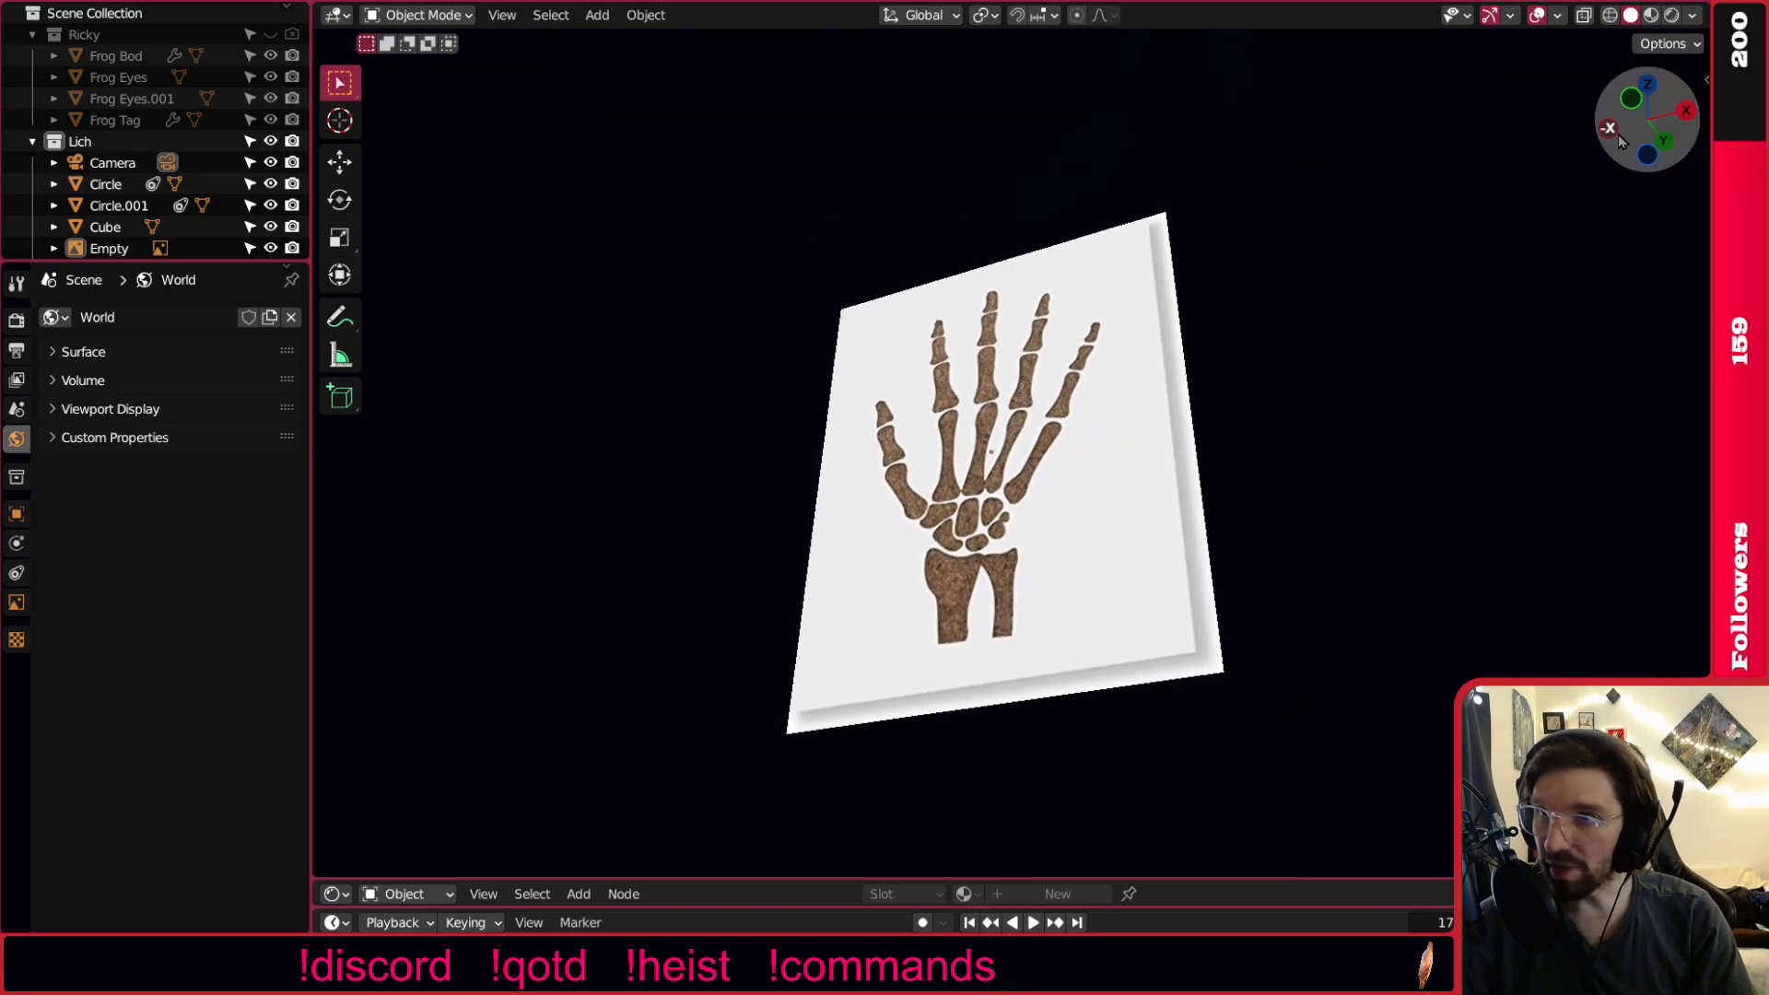
{"action": "scroll", "coordinate": [1176, 468], "scroll_direction": "up", "scroll_amount": 5}
{"action": "middle_click_drag", "start_coordinate": [914, 295], "coordinate": [915, 401], "text": "shift"}
{"action": "scroll", "coordinate": [926, 397], "scroll_direction": "down", "scroll_amount": 6}
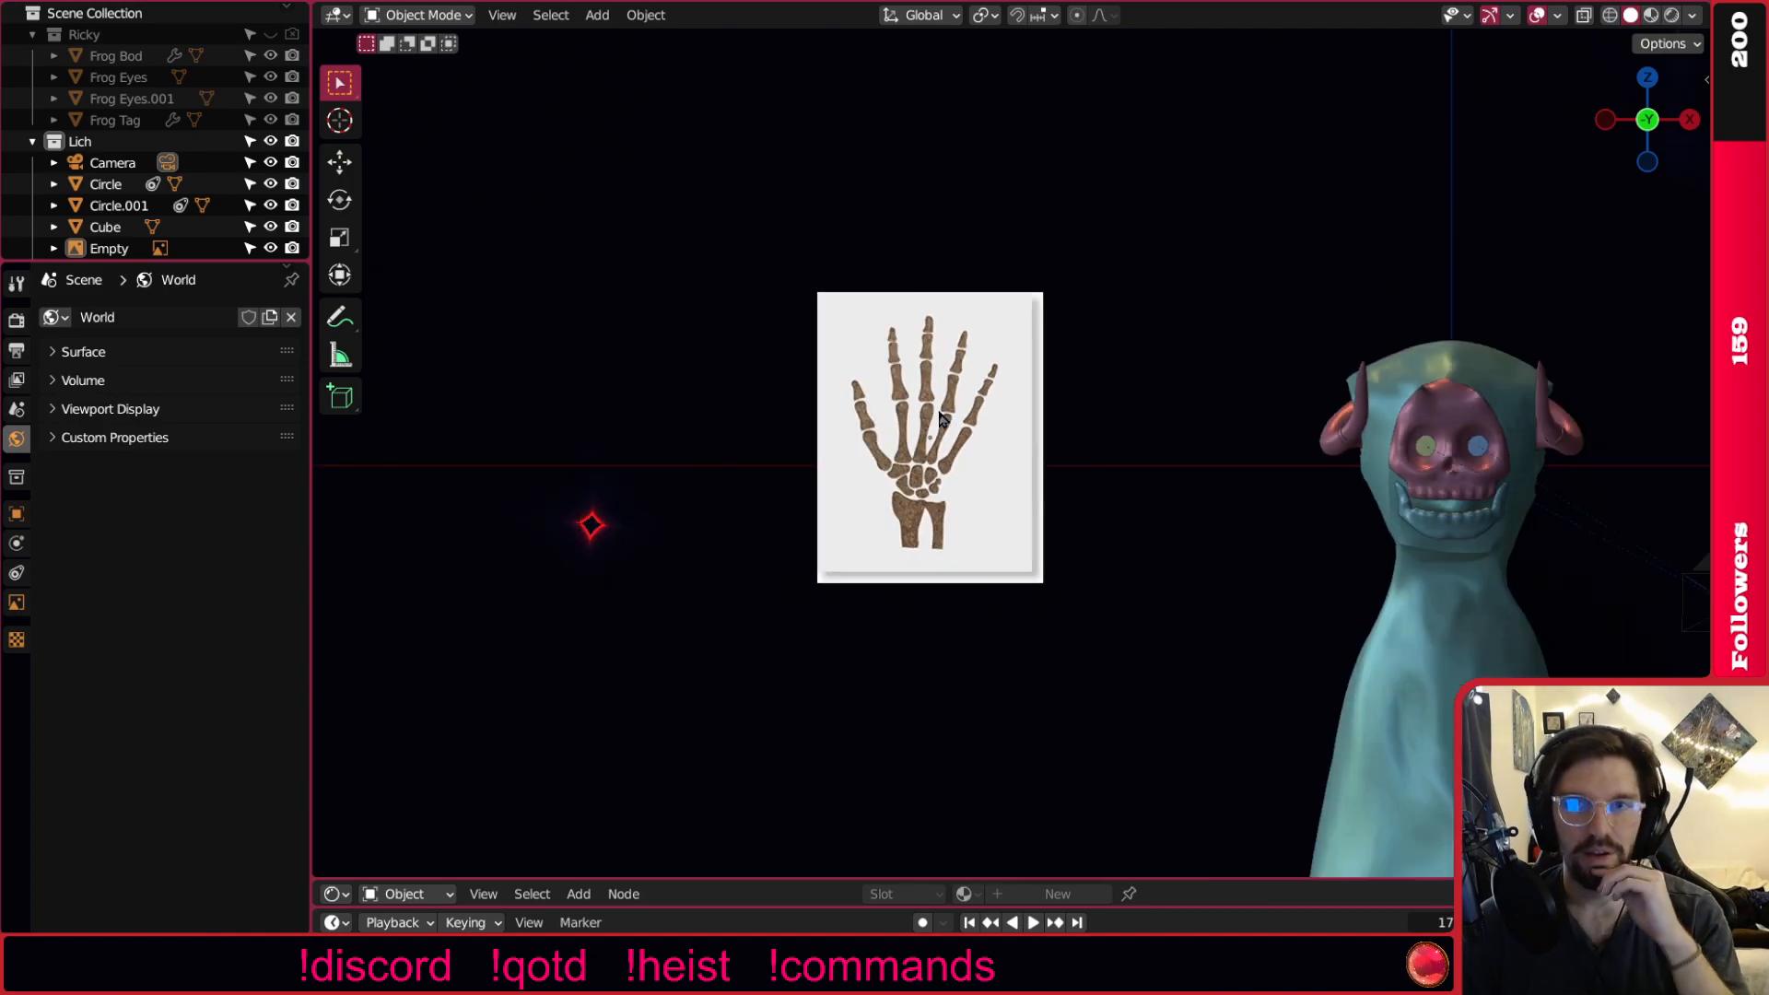
{"action": "scroll", "coordinate": [963, 445], "scroll_direction": "up", "scroll_amount": 3}
{"action": "middle_click_drag", "start_coordinate": [961, 446], "coordinate": [913, 502]}
{"action": "left_click", "coordinate": [914, 500]}
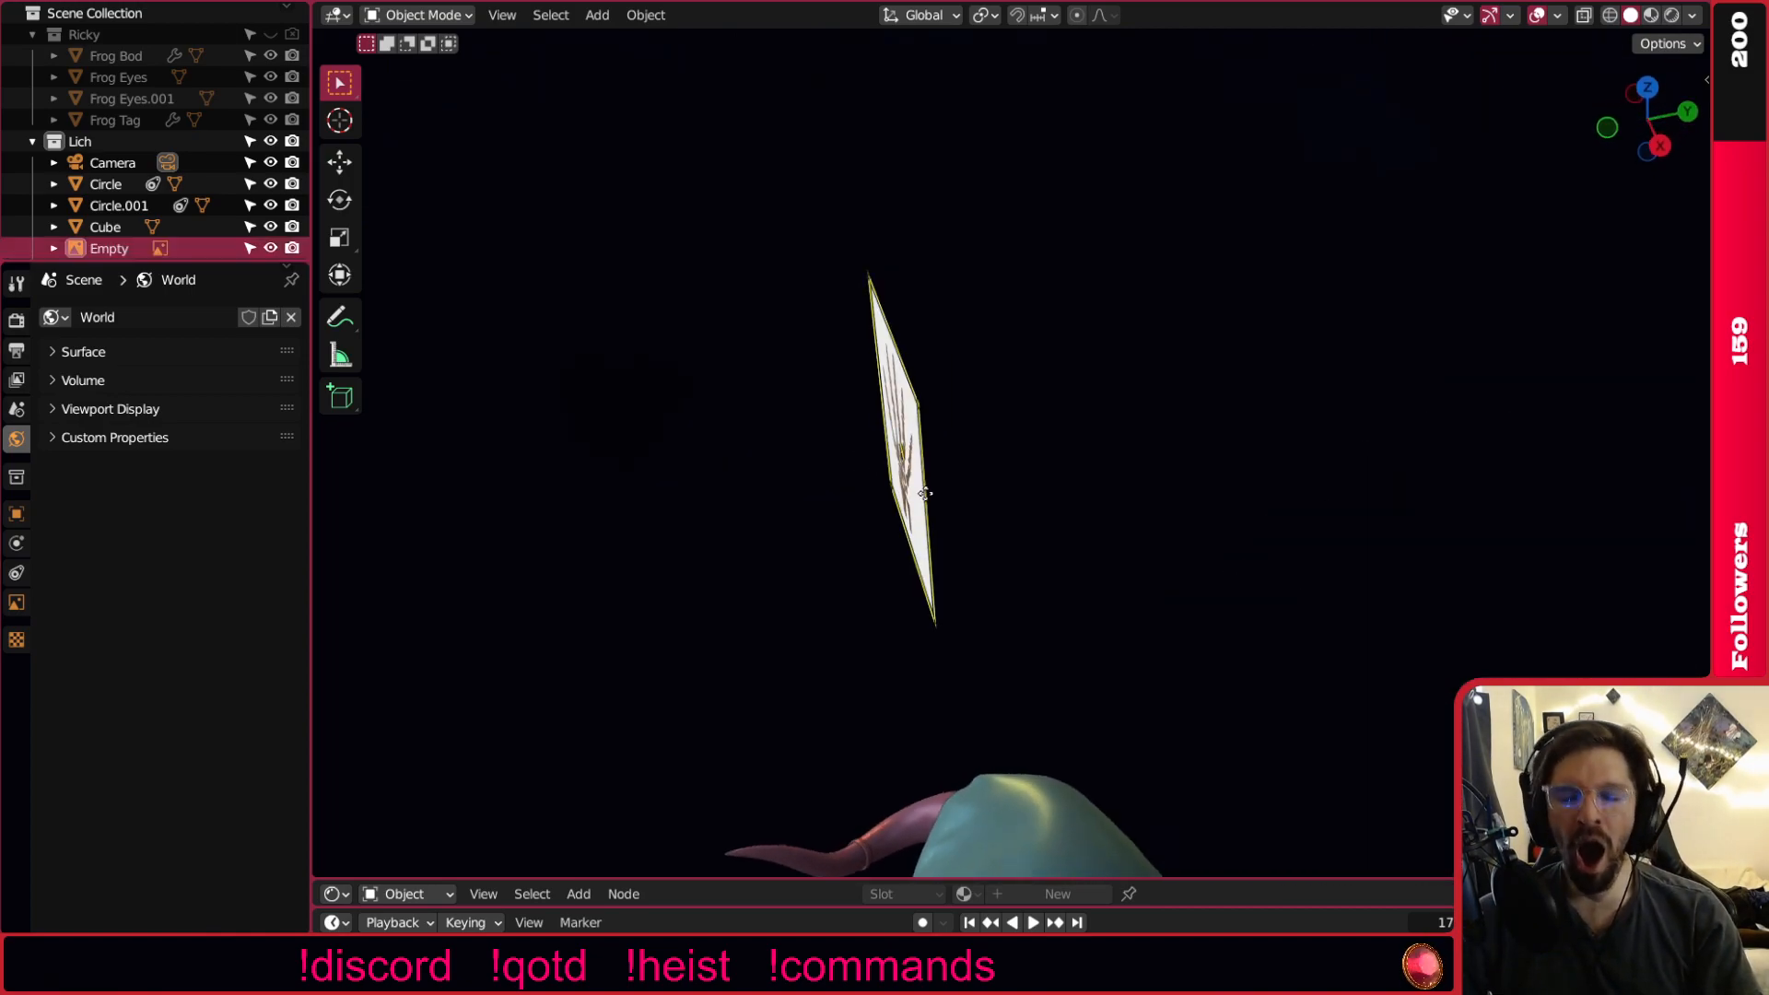
{"action": "key", "text": "g"}
{"action": "key", "text": "y"}
{"action": "left_click", "coordinate": [1084, 462]}
Check the hand reference's placement through the camera and beside the lich, and examine its bones from the front.
{"action": "middle_click_drag", "start_coordinate": [1147, 460], "coordinate": [1176, 434]}
{"action": "key", "text": "KP_0"}
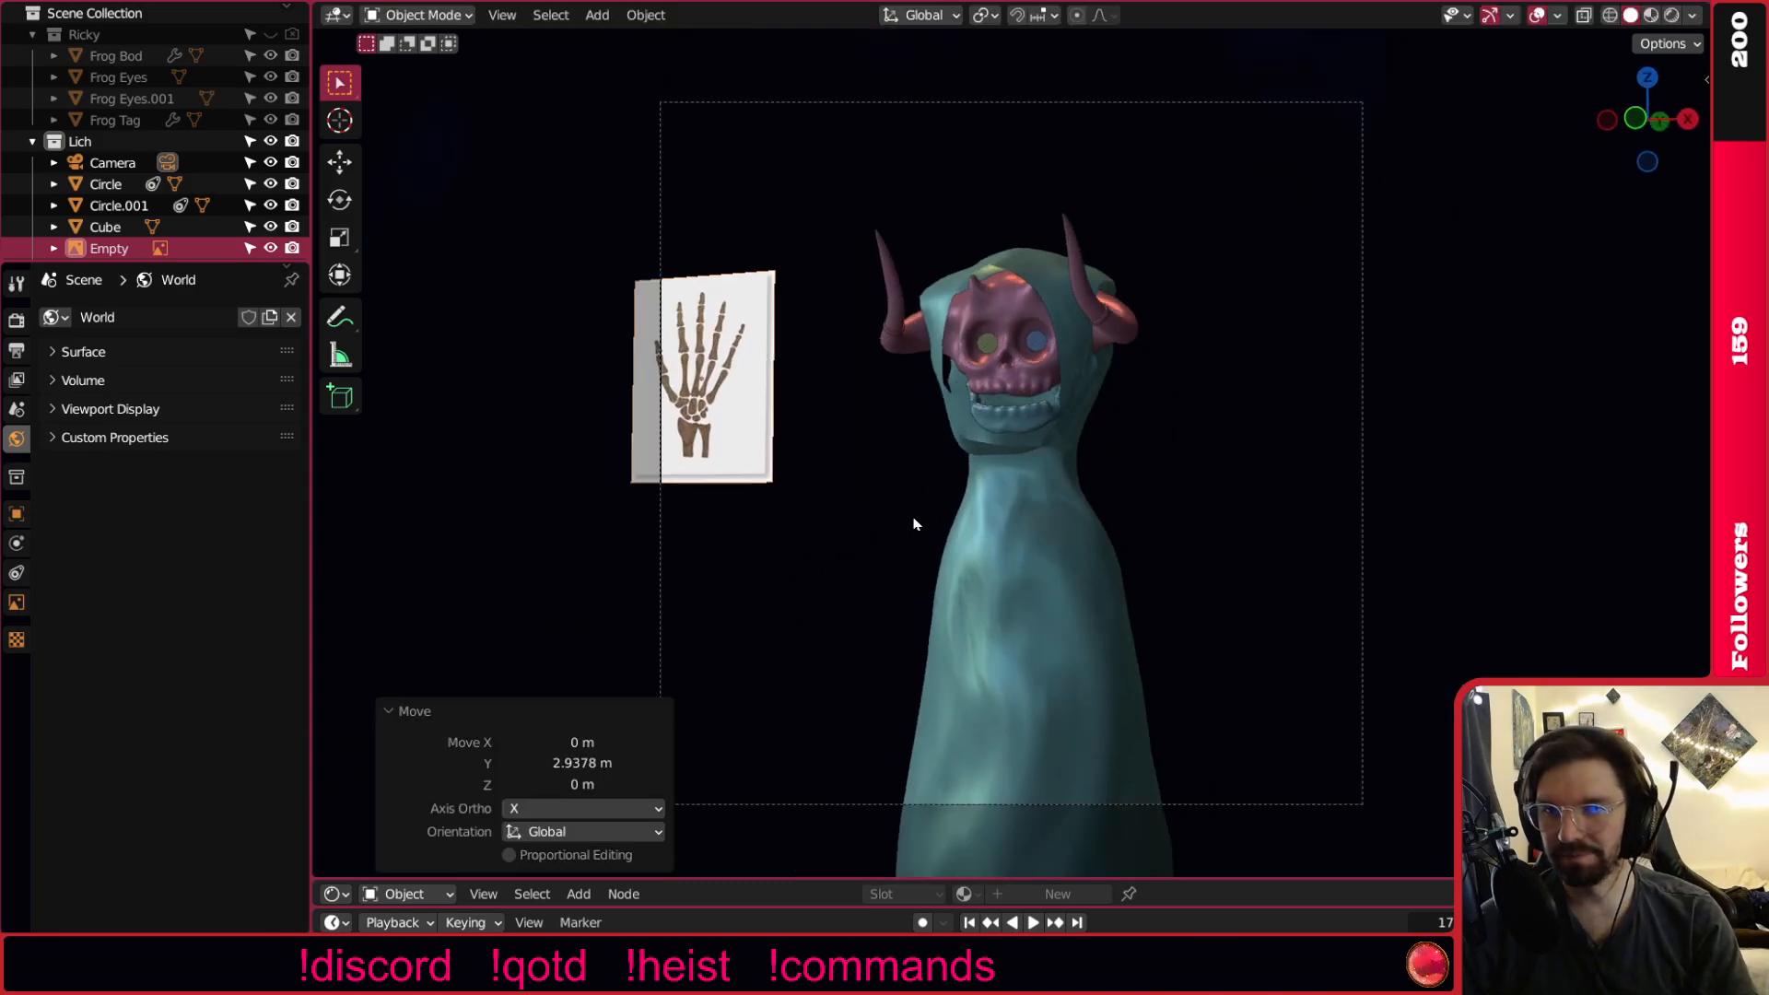
{"action": "scroll", "coordinate": [869, 490], "scroll_direction": "down", "scroll_amount": 3}
{"action": "middle_click_drag", "start_coordinate": [864, 503], "coordinate": [1006, 479]}
{"action": "scroll", "coordinate": [1008, 411], "scroll_direction": "up", "scroll_amount": 3}
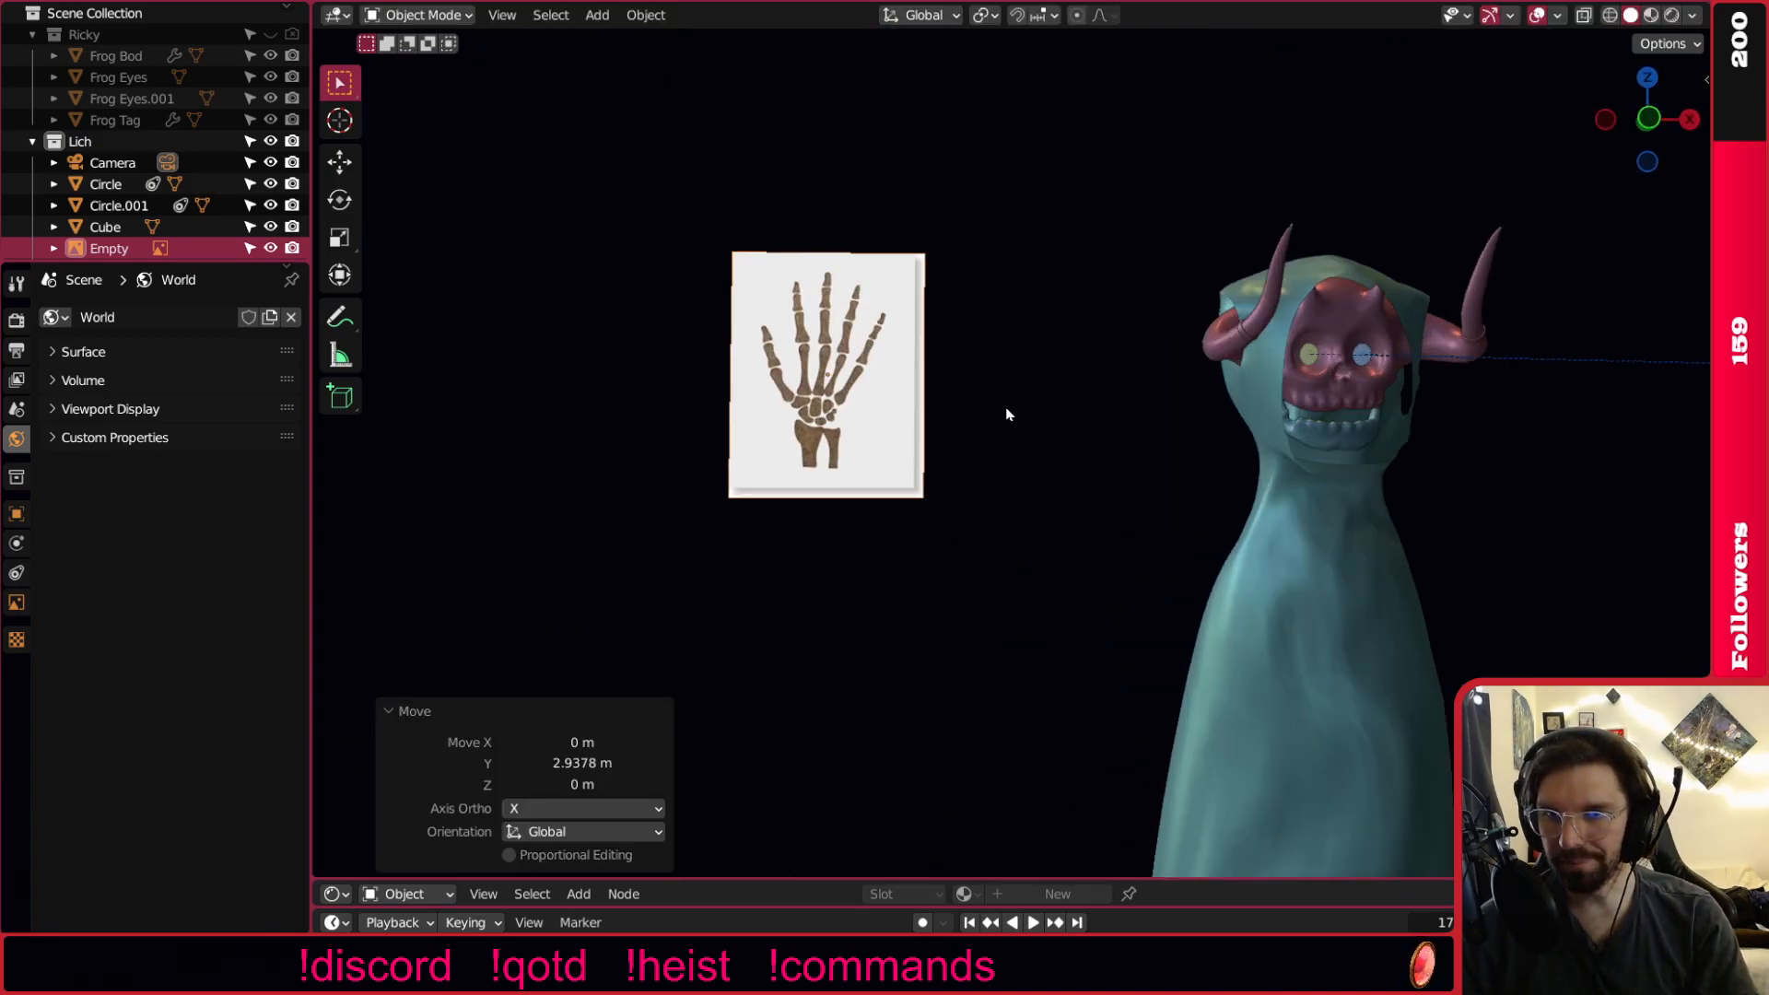
{"action": "left_click", "coordinate": [1647, 119]}
{"action": "middle_click_drag", "start_coordinate": [1106, 352], "coordinate": [1283, 375], "text": "shift"}
{"action": "left_click", "coordinate": [1284, 375]}
{"action": "scroll", "coordinate": [989, 364], "scroll_direction": "up", "scroll_amount": 5}
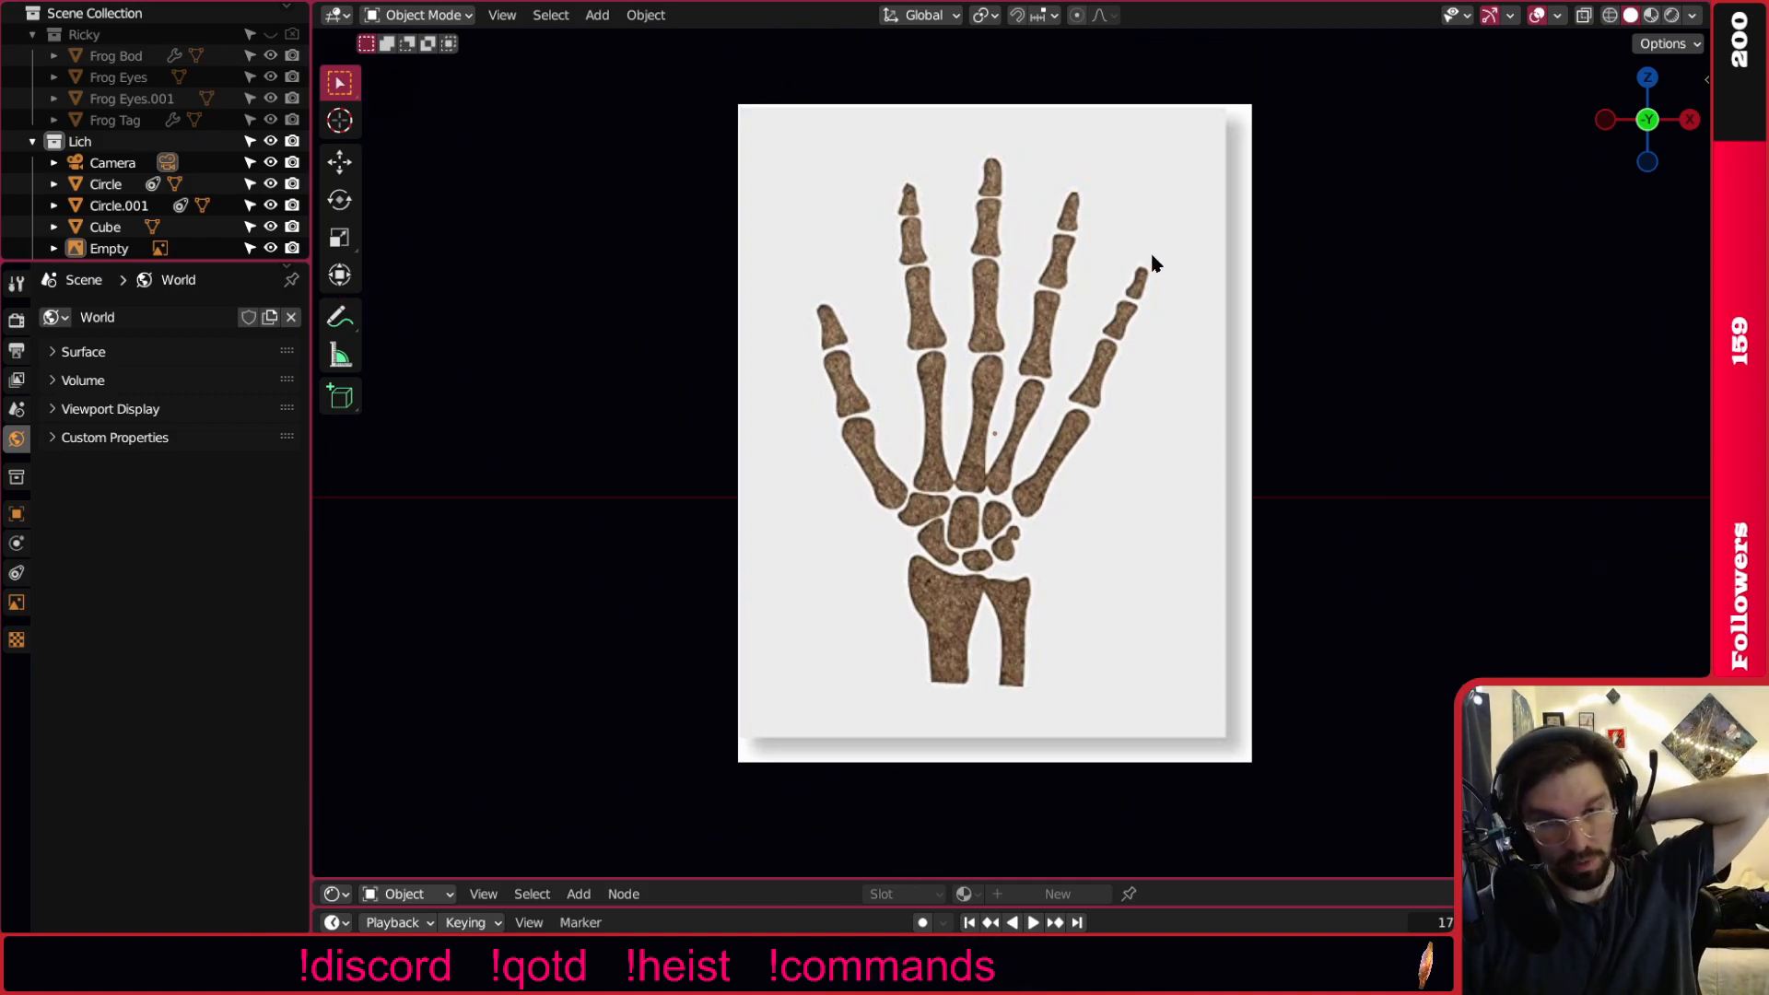
{"action": "scroll", "coordinate": [1063, 296], "scroll_direction": "up", "scroll_amount": 2}
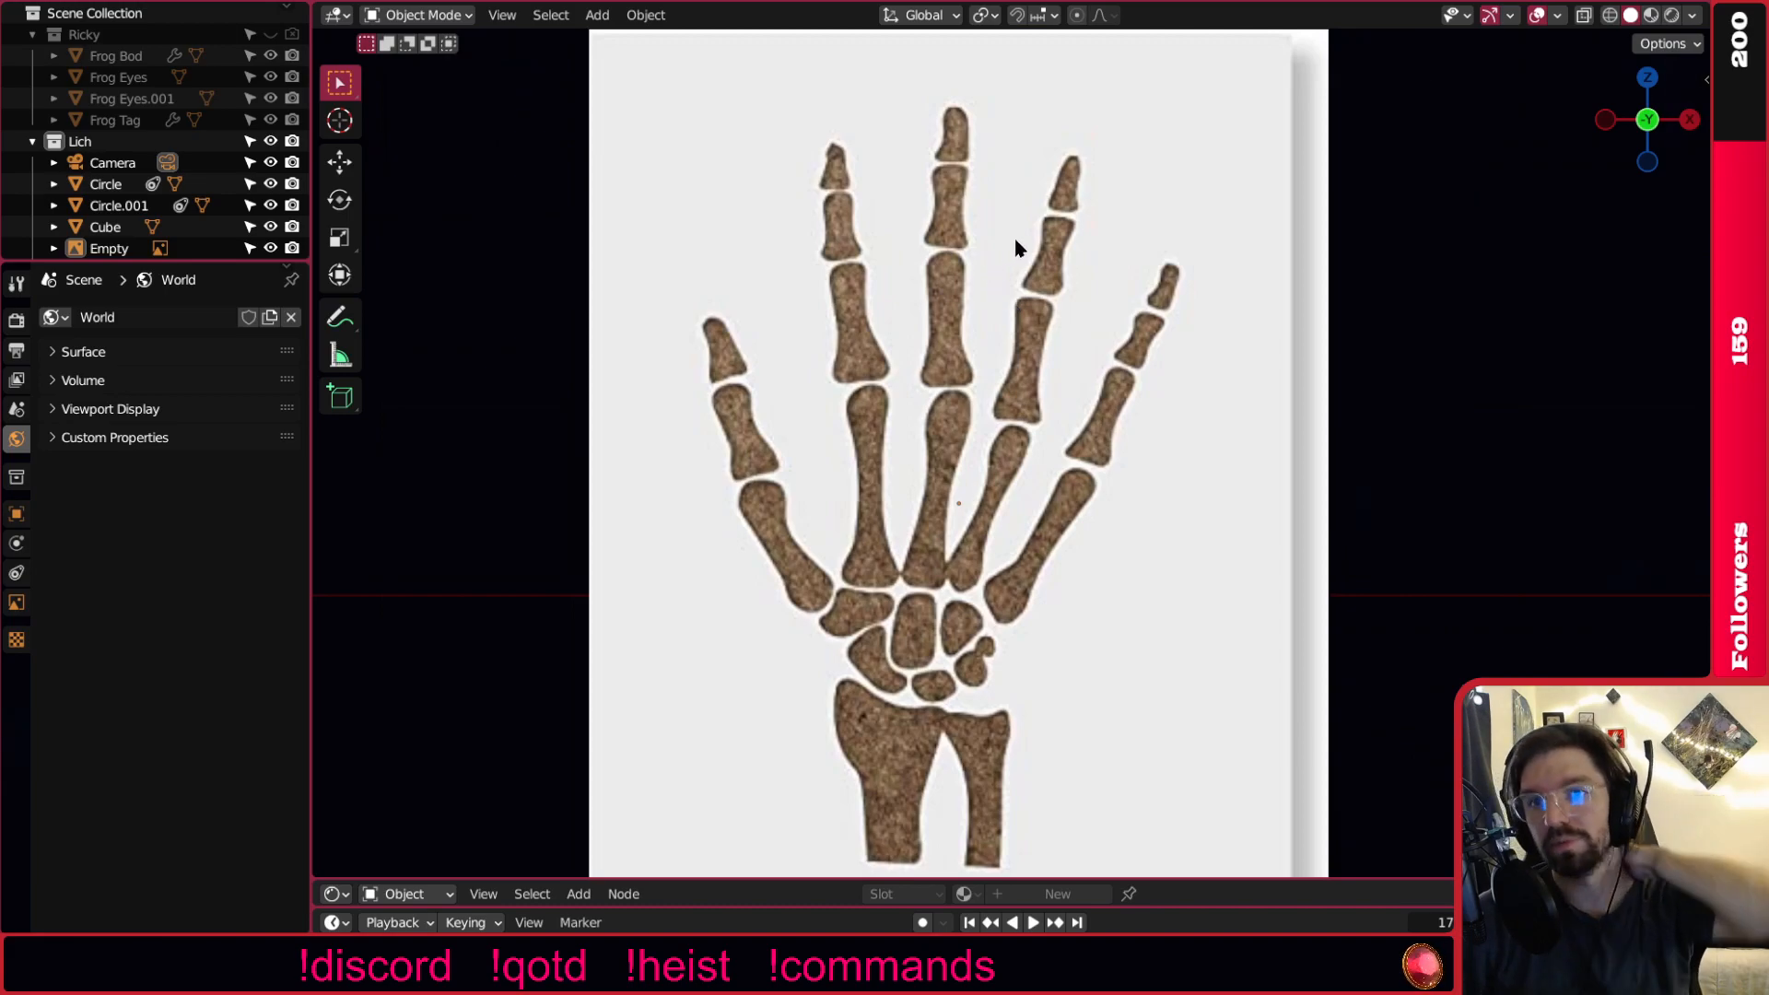
Move the hand reference image closer to the lich's head in the front view.
{"action": "scroll", "coordinate": [1035, 261], "scroll_direction": "down", "scroll_amount": 6}
{"action": "scroll", "coordinate": [1087, 421], "scroll_direction": "up", "scroll_amount": 2}
{"action": "scroll", "coordinate": [1018, 505], "scroll_direction": "down", "scroll_amount": 2}
{"action": "left_click", "coordinate": [925, 501]}
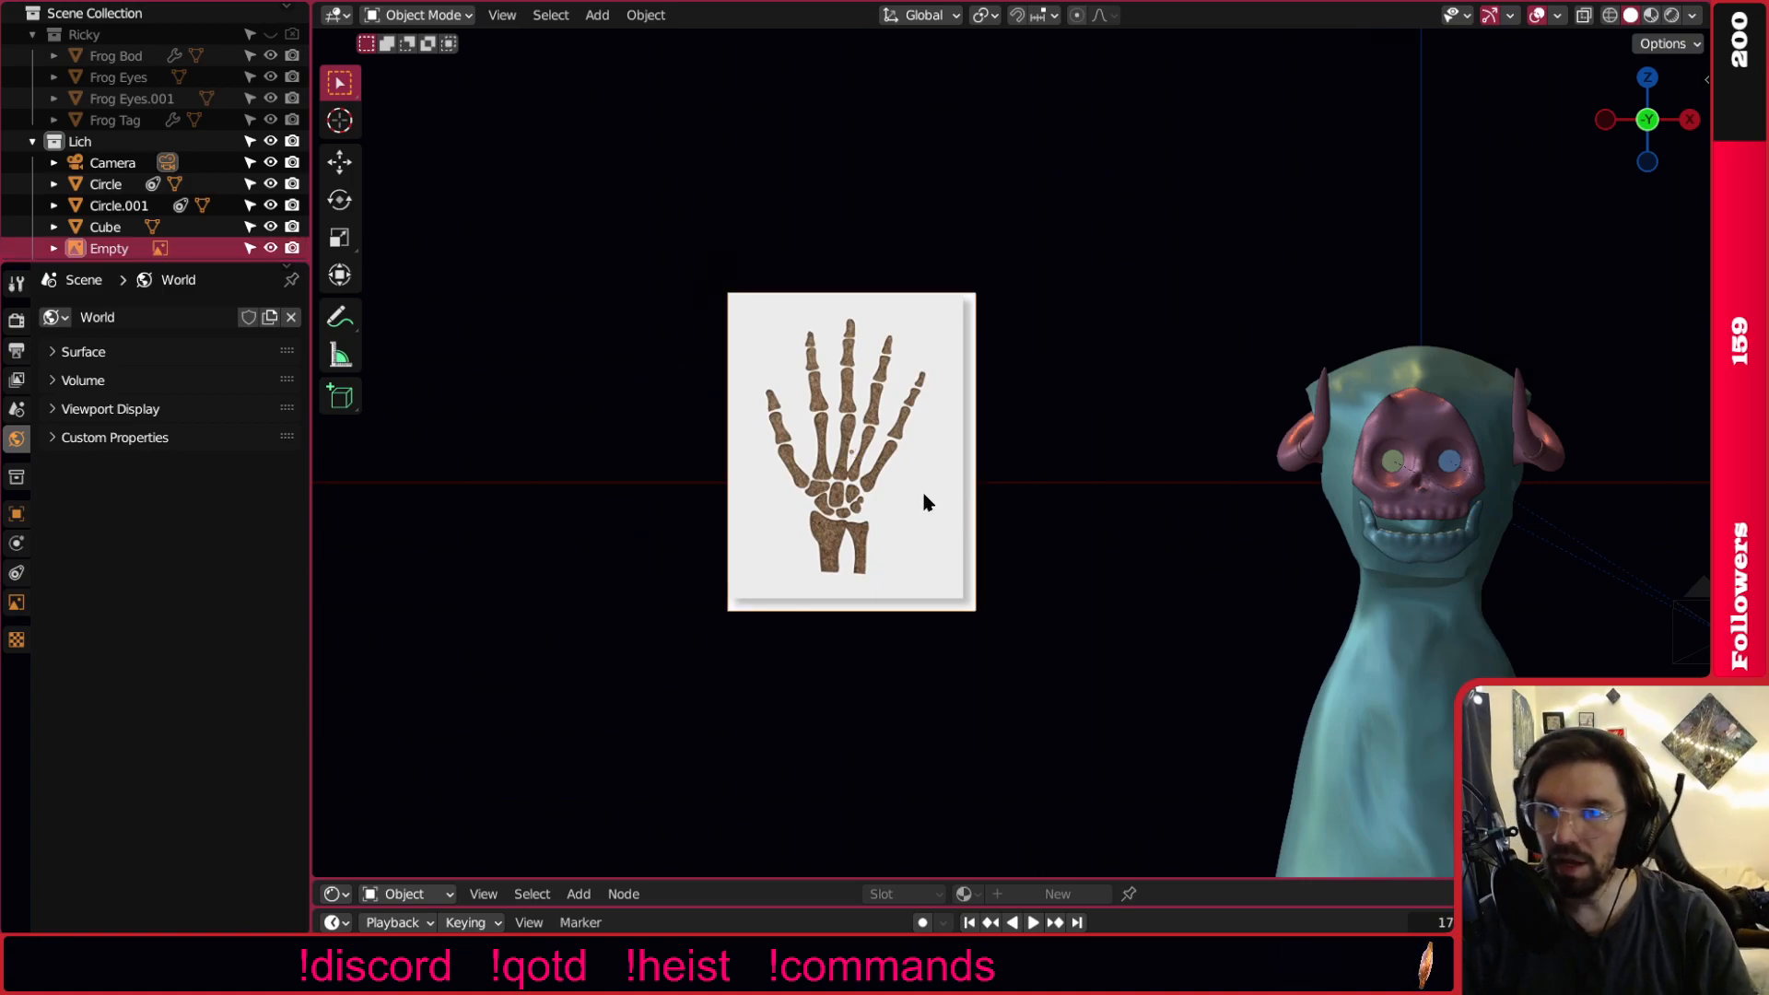
{"action": "key", "text": "g"}
{"action": "left_click", "coordinate": [1143, 520]}
Take the hand reference Empty and the Camera out of the Lich collection and put them directly in the Scene Collection.
{"action": "scroll", "coordinate": [120, 203], "scroll_direction": "down", "scroll_amount": 5}
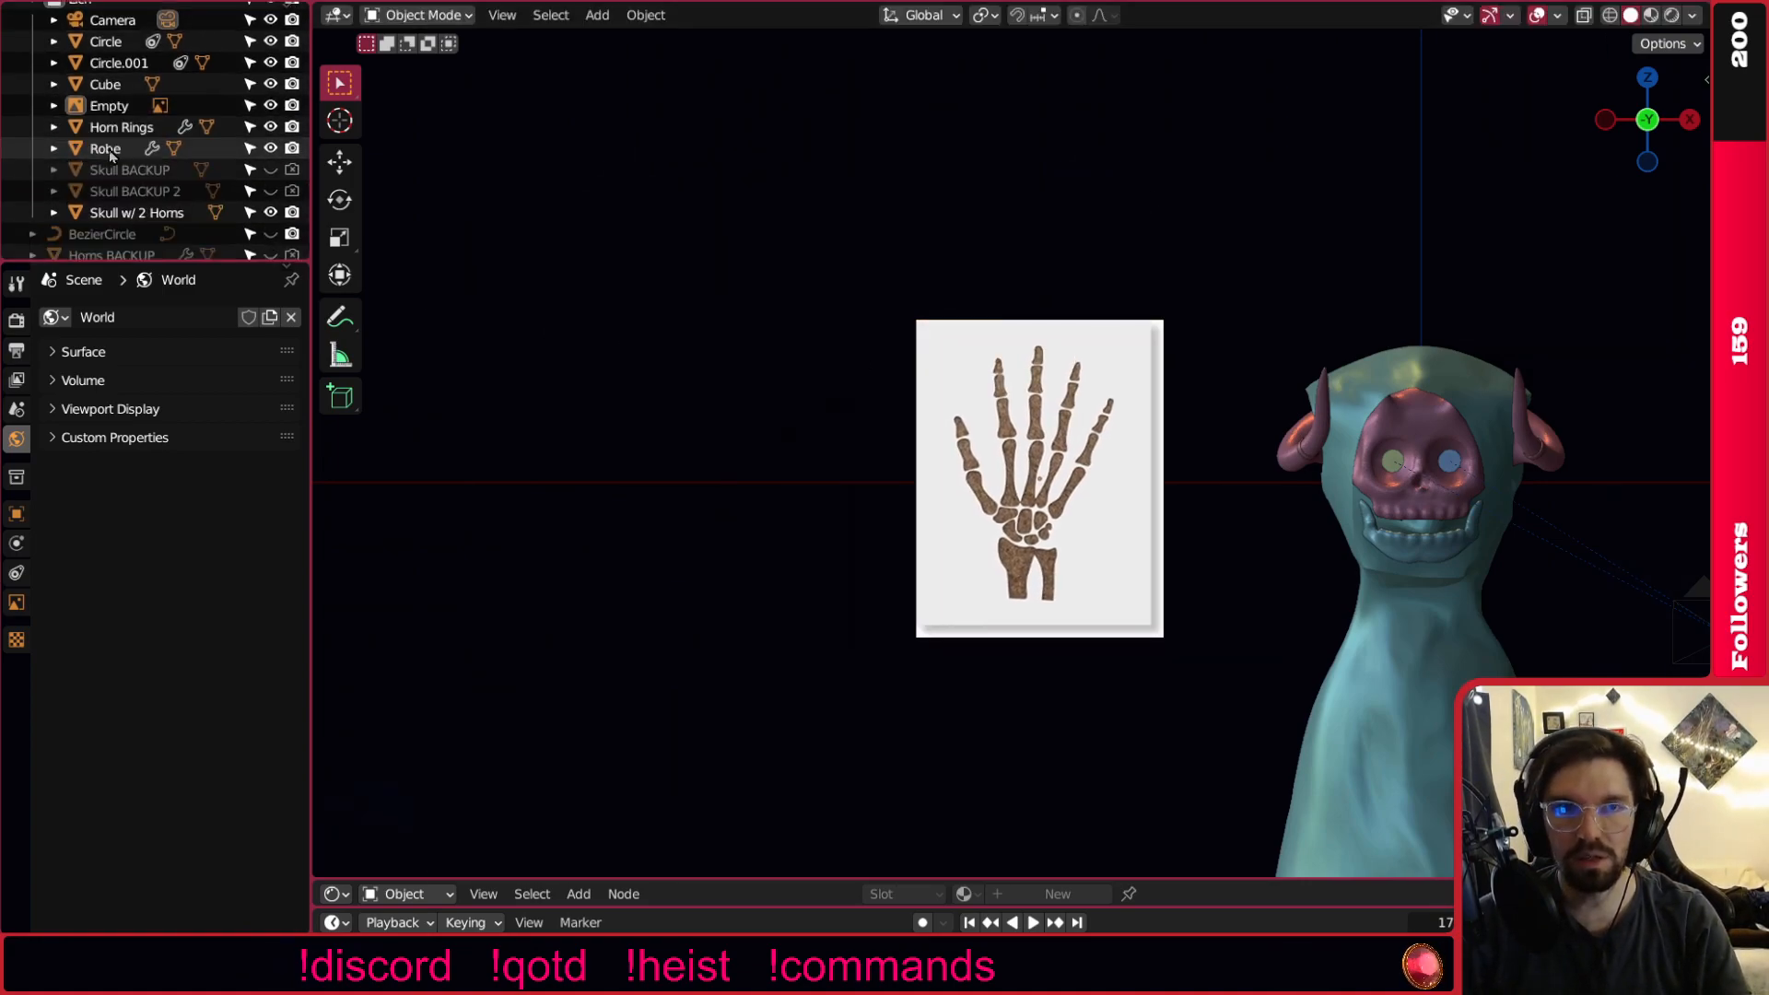
{"action": "scroll", "coordinate": [121, 204], "scroll_direction": "up", "scroll_amount": 7}
{"action": "scroll", "coordinate": [126, 221], "scroll_direction": "down", "scroll_amount": 2}
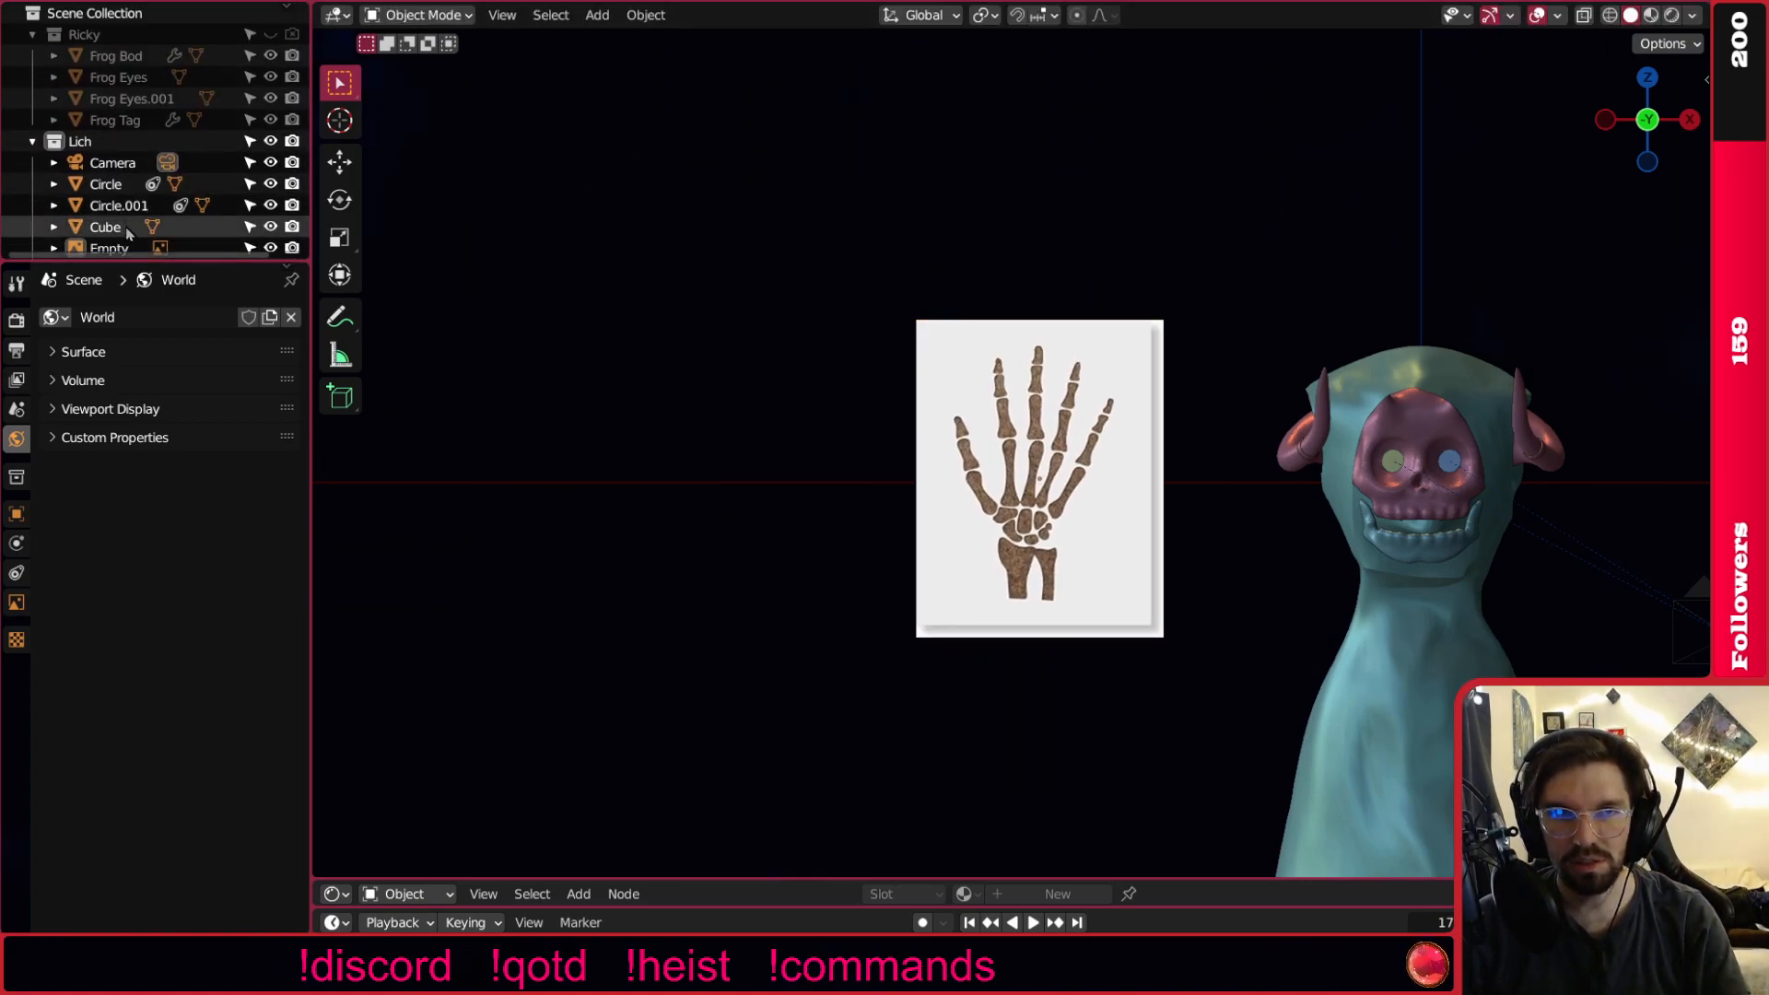
{"action": "left_click_drag", "start_coordinate": [118, 214], "coordinate": [107, 16]}
{"action": "left_click", "coordinate": [164, 164]}
{"action": "middle_click_drag", "start_coordinate": [1279, 463], "coordinate": [1097, 402], "text": "shift"}
{"action": "left_click_drag", "start_coordinate": [133, 168], "coordinate": [107, 14]}
Rename the Circle eye object in the Lich collection as Left Eye.
{"action": "left_click", "coordinate": [115, 163]}
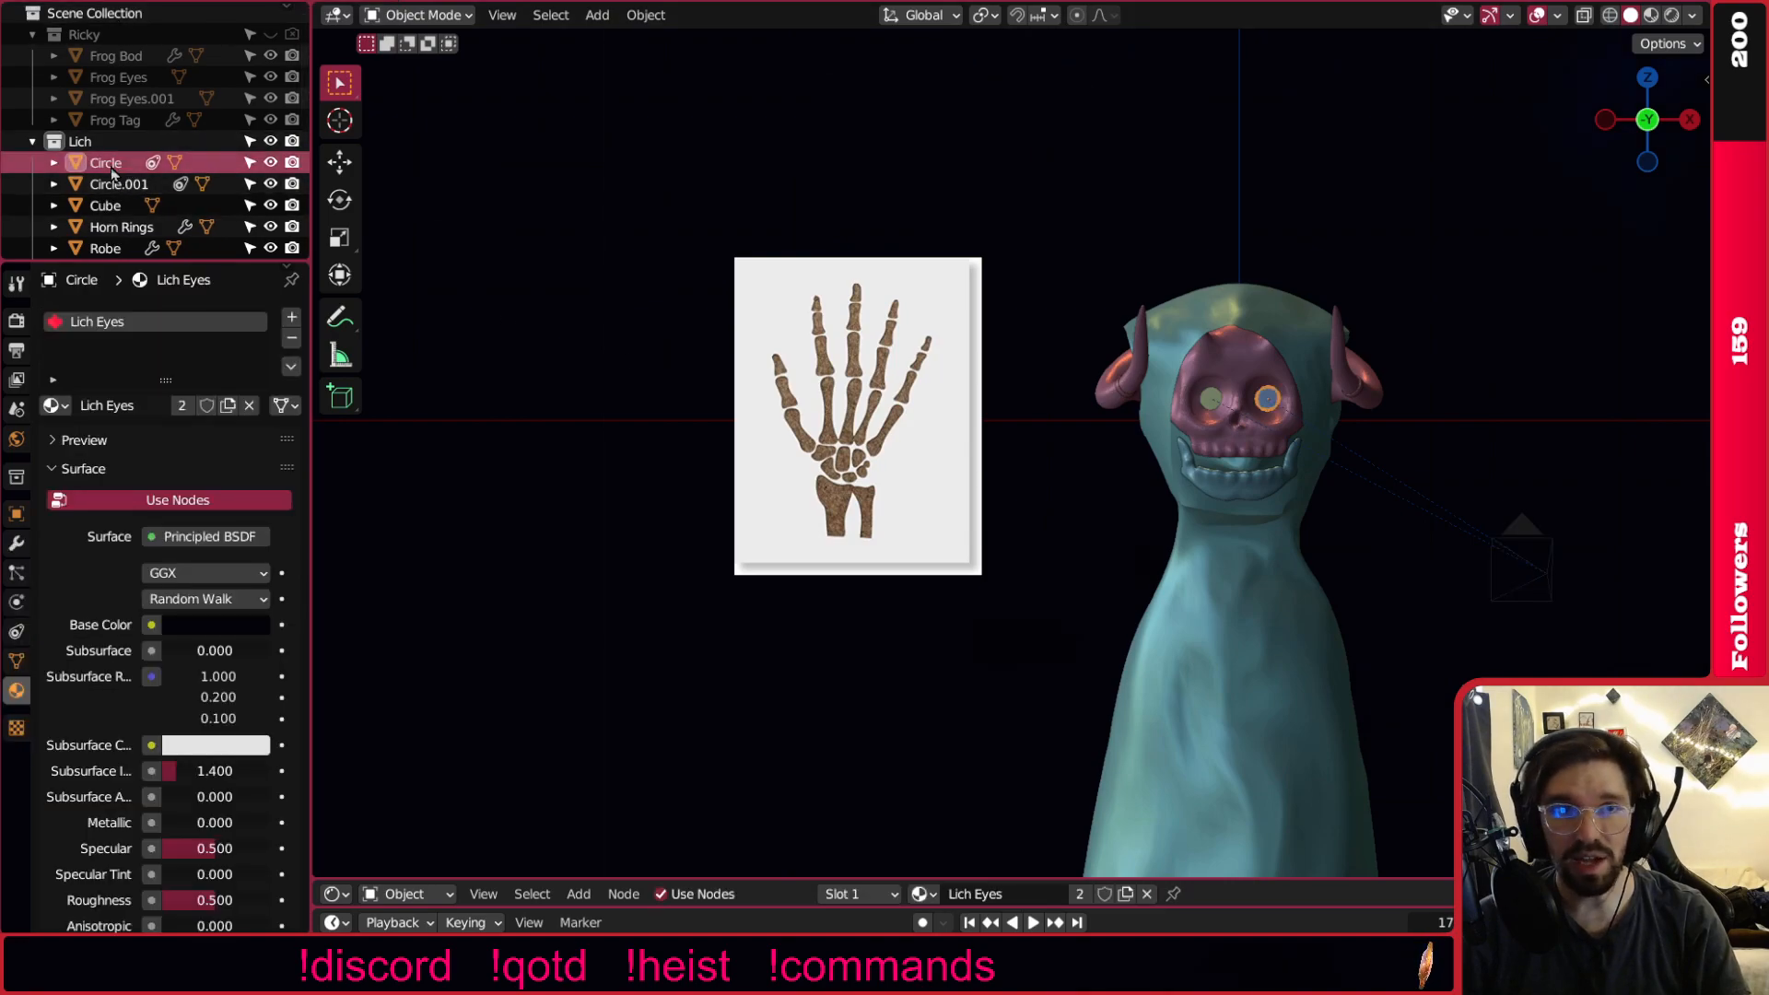
{"action": "scroll", "coordinate": [267, 115], "scroll_direction": "down", "scroll_amount": 2}
{"action": "key", "text": "F2"}
{"action": "type", "text": "Left E"}
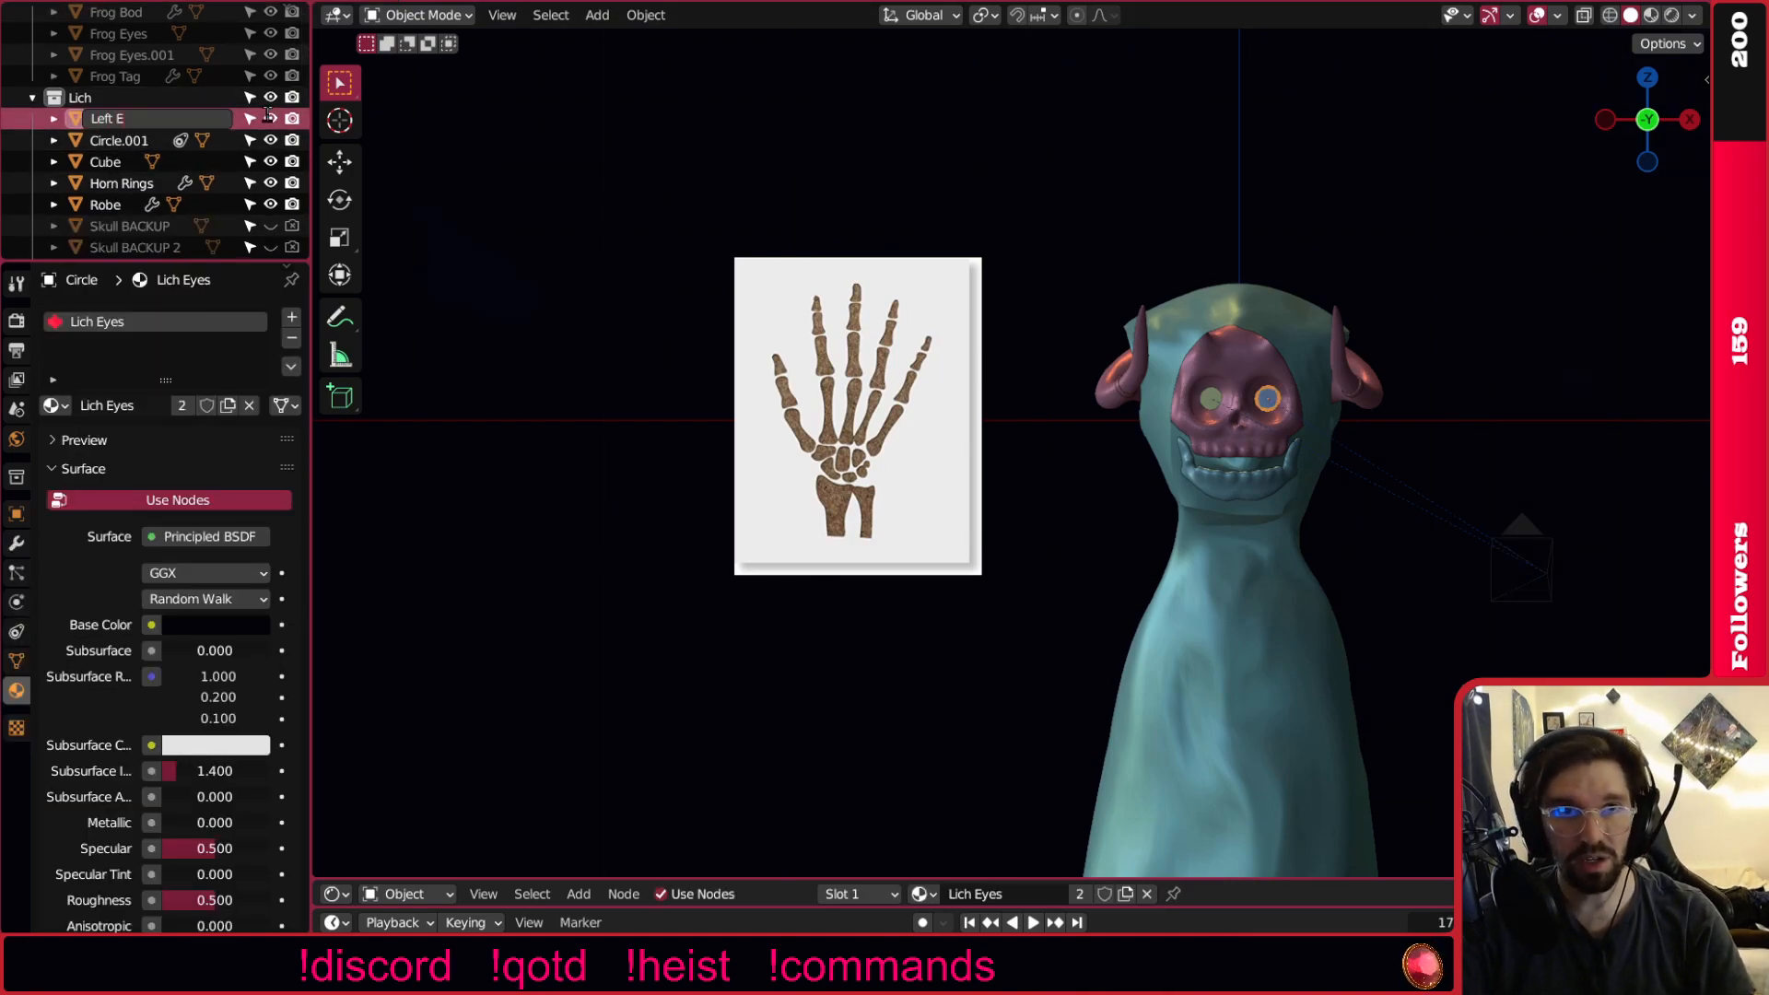
{"action": "type", "text": "ye"}
{"action": "key", "text": "Return"}
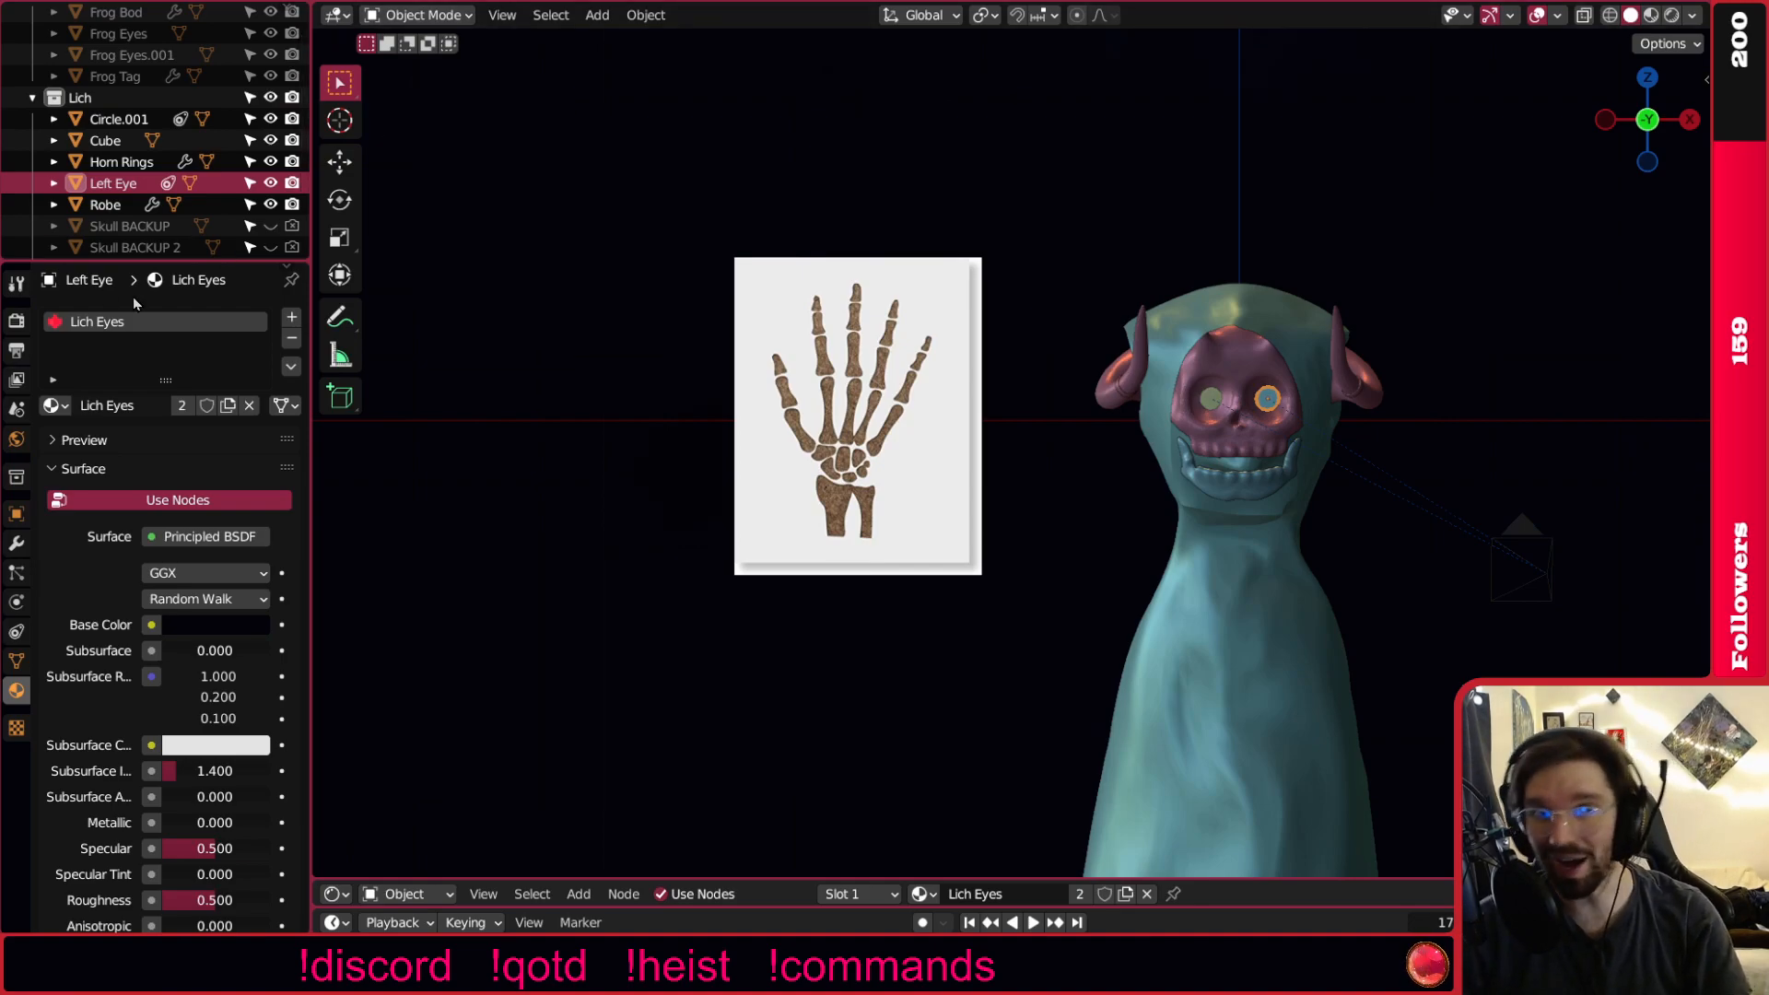
Rename the selected eye object as Eye Left so the side follows the part name.
{"action": "scroll", "coordinate": [251, 163], "scroll_direction": "down", "scroll_amount": 3}
{"action": "key", "text": "F2"}
{"action": "key", "text": "ctrl+a"}
{"action": "type", "text": "Eye Left"}
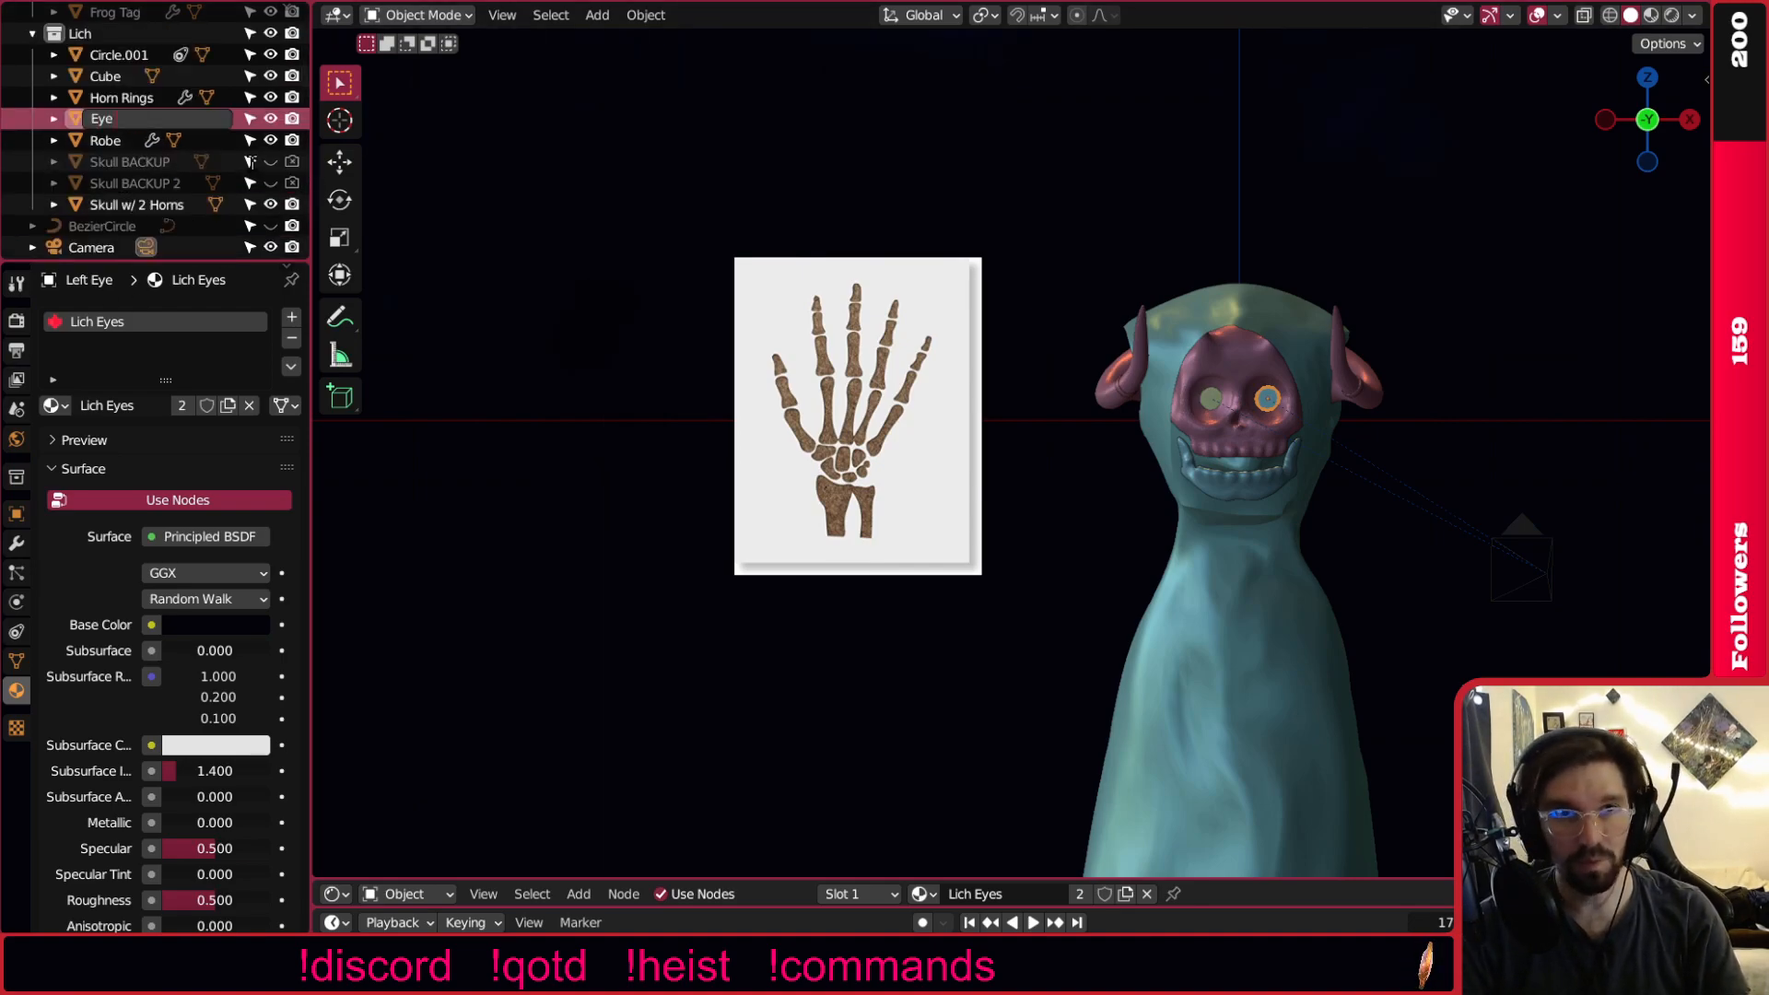
{"action": "key", "text": "Return"}
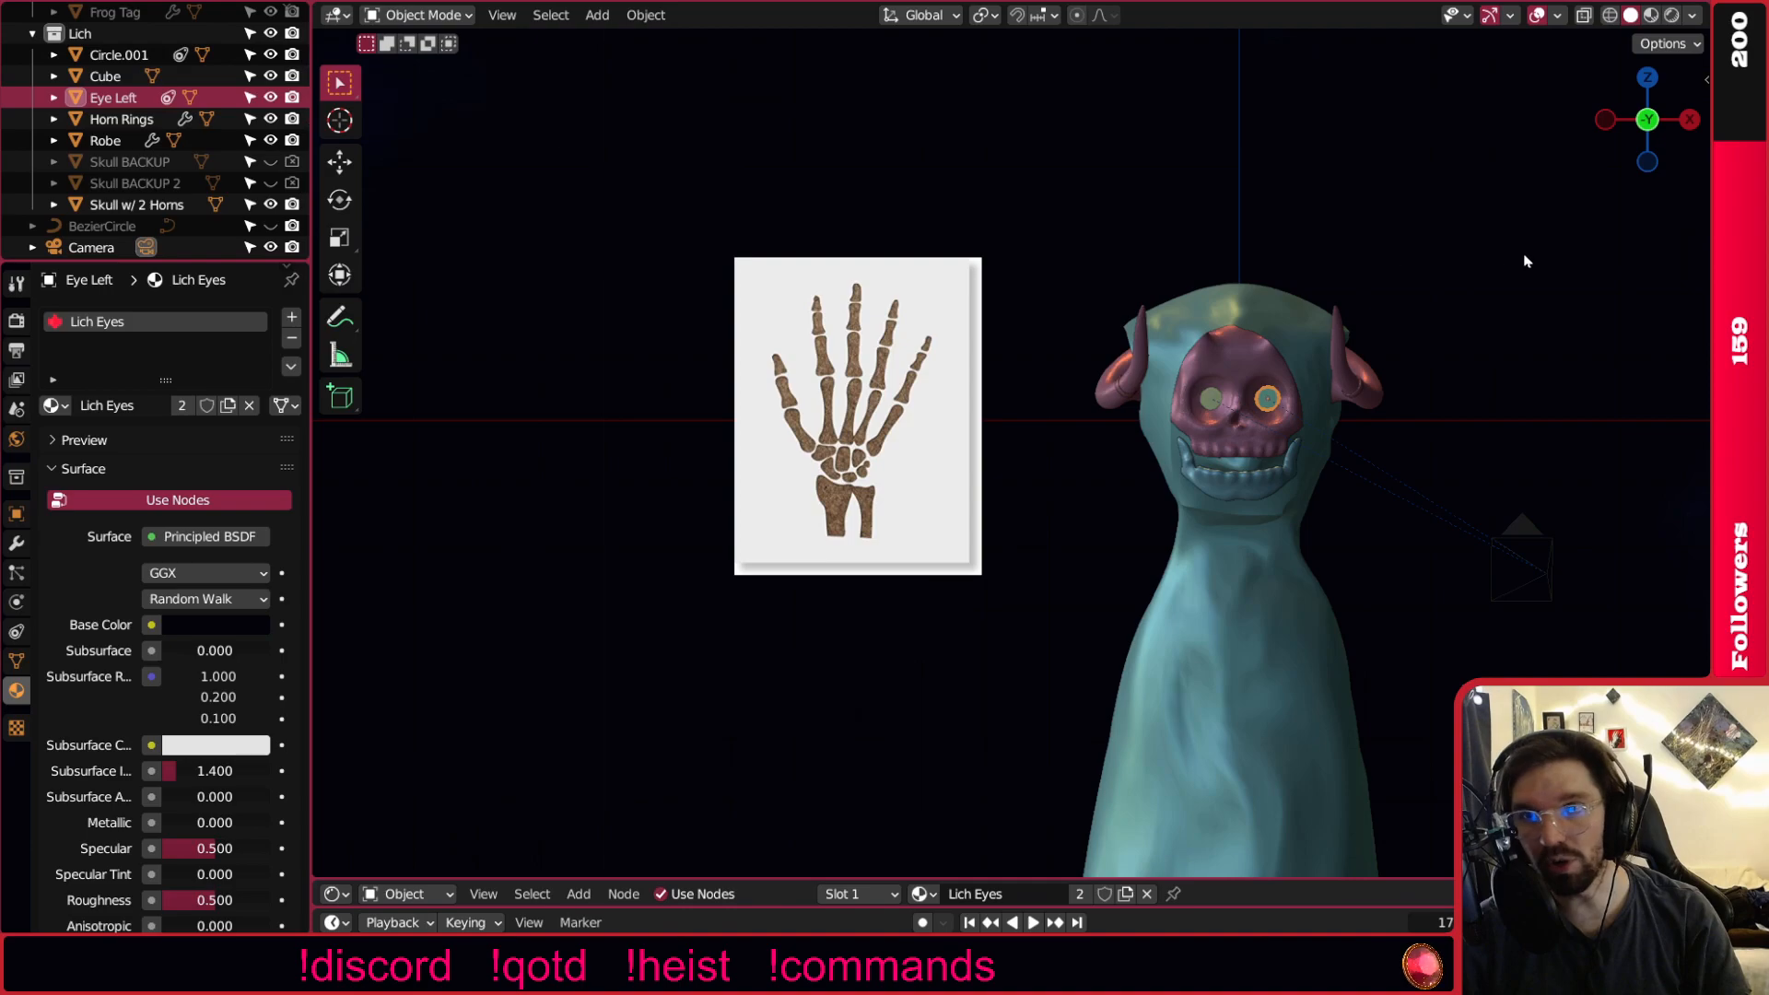
Rename the lich's other eye disc, Circle.001, as Eye Right.
{"action": "scroll", "coordinate": [1217, 396], "scroll_direction": "up", "scroll_amount": 6}
{"action": "left_click", "coordinate": [1169, 409]}
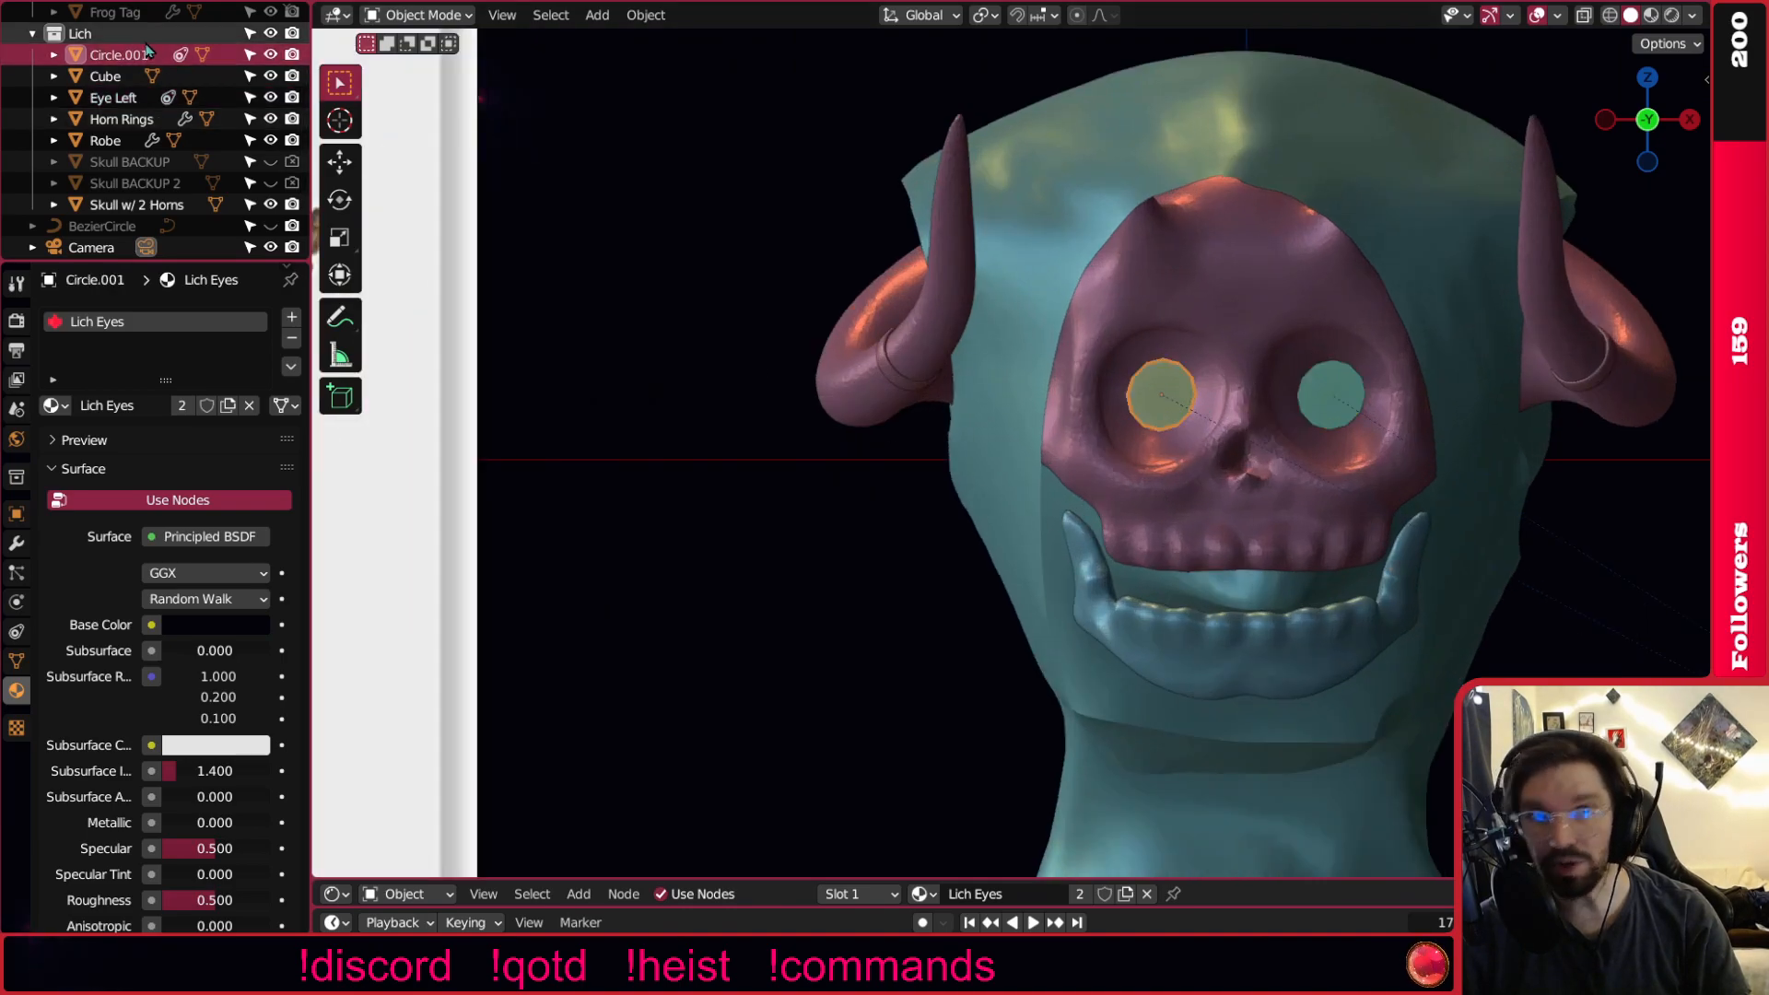
{"action": "scroll", "coordinate": [52, 83], "scroll_direction": "up", "scroll_amount": 3}
{"action": "key", "text": "F2"}
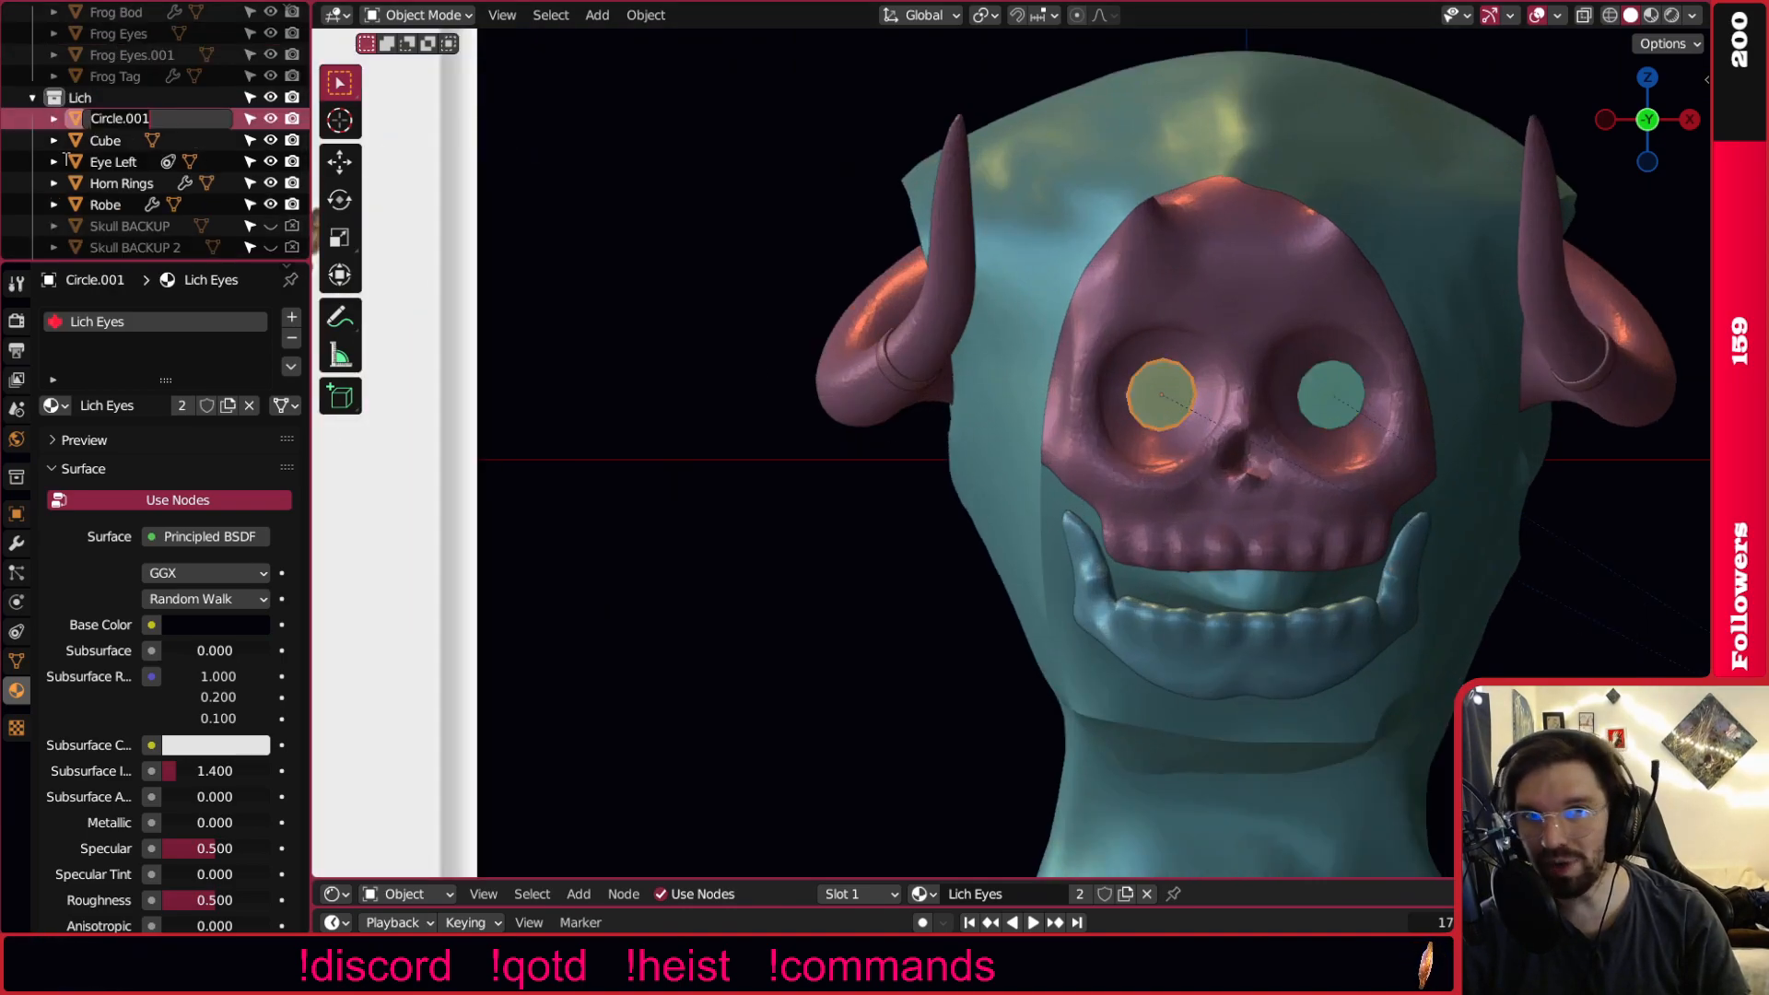
{"action": "type", "text": "Eye Right"}
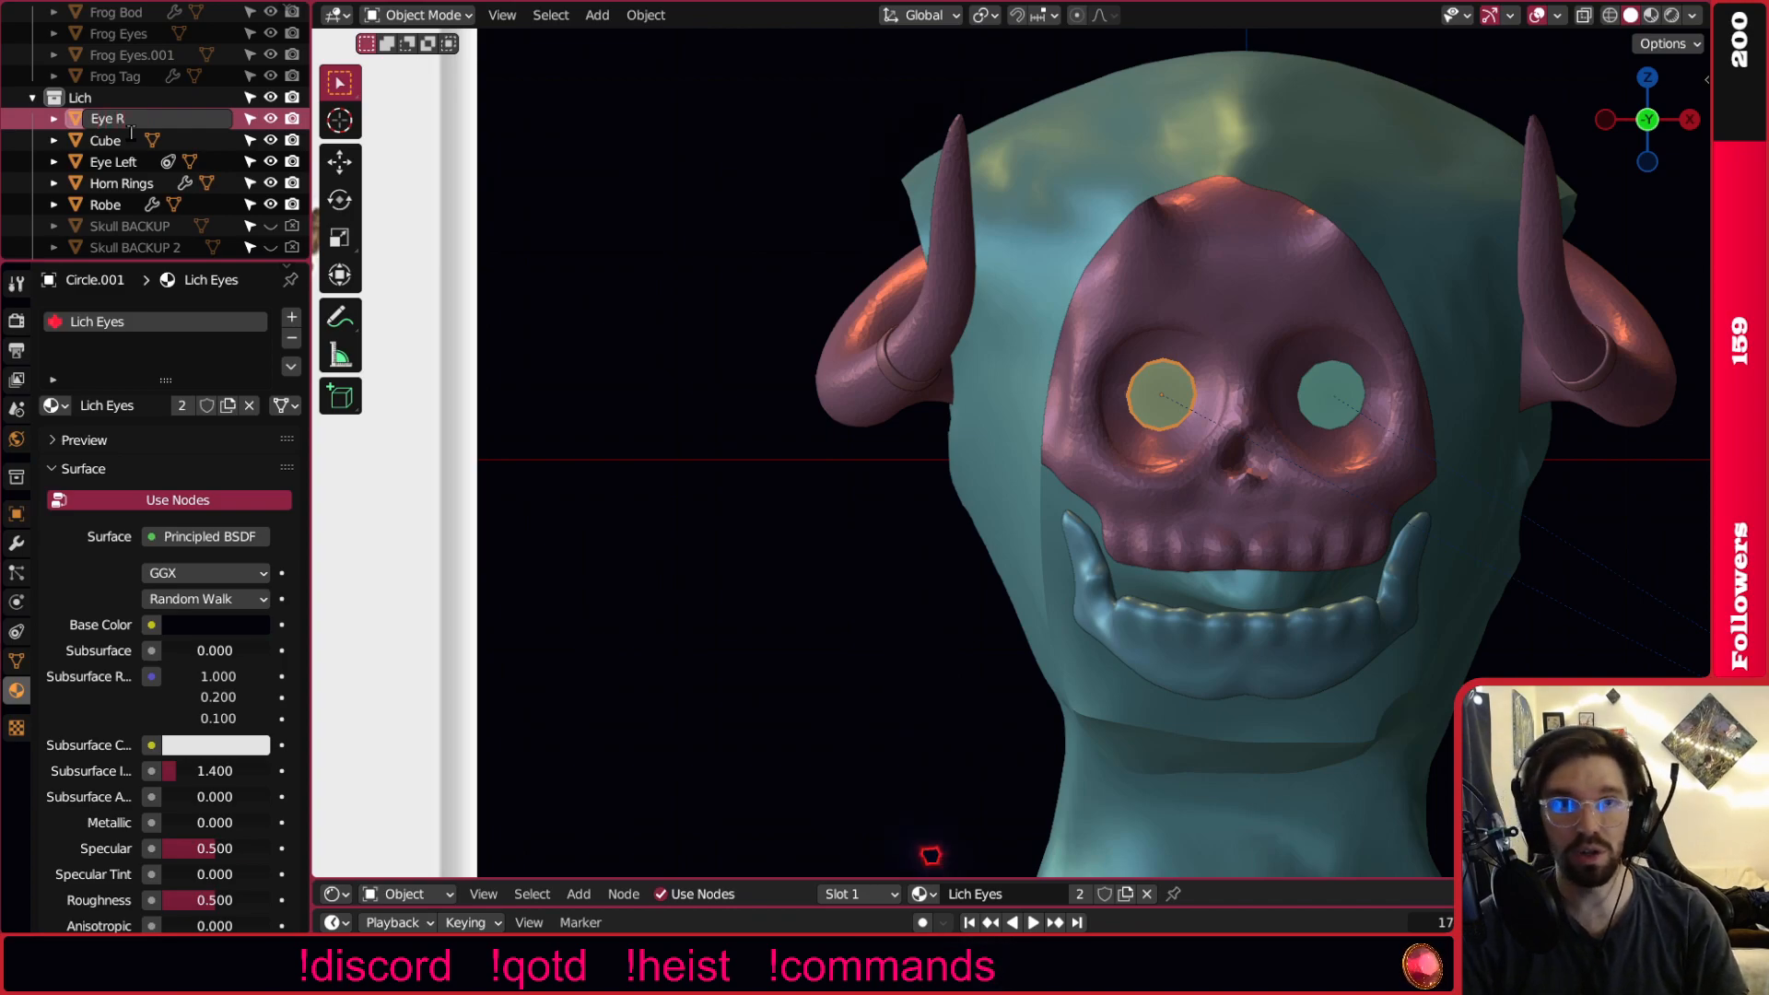
{"action": "key", "text": "Return"}
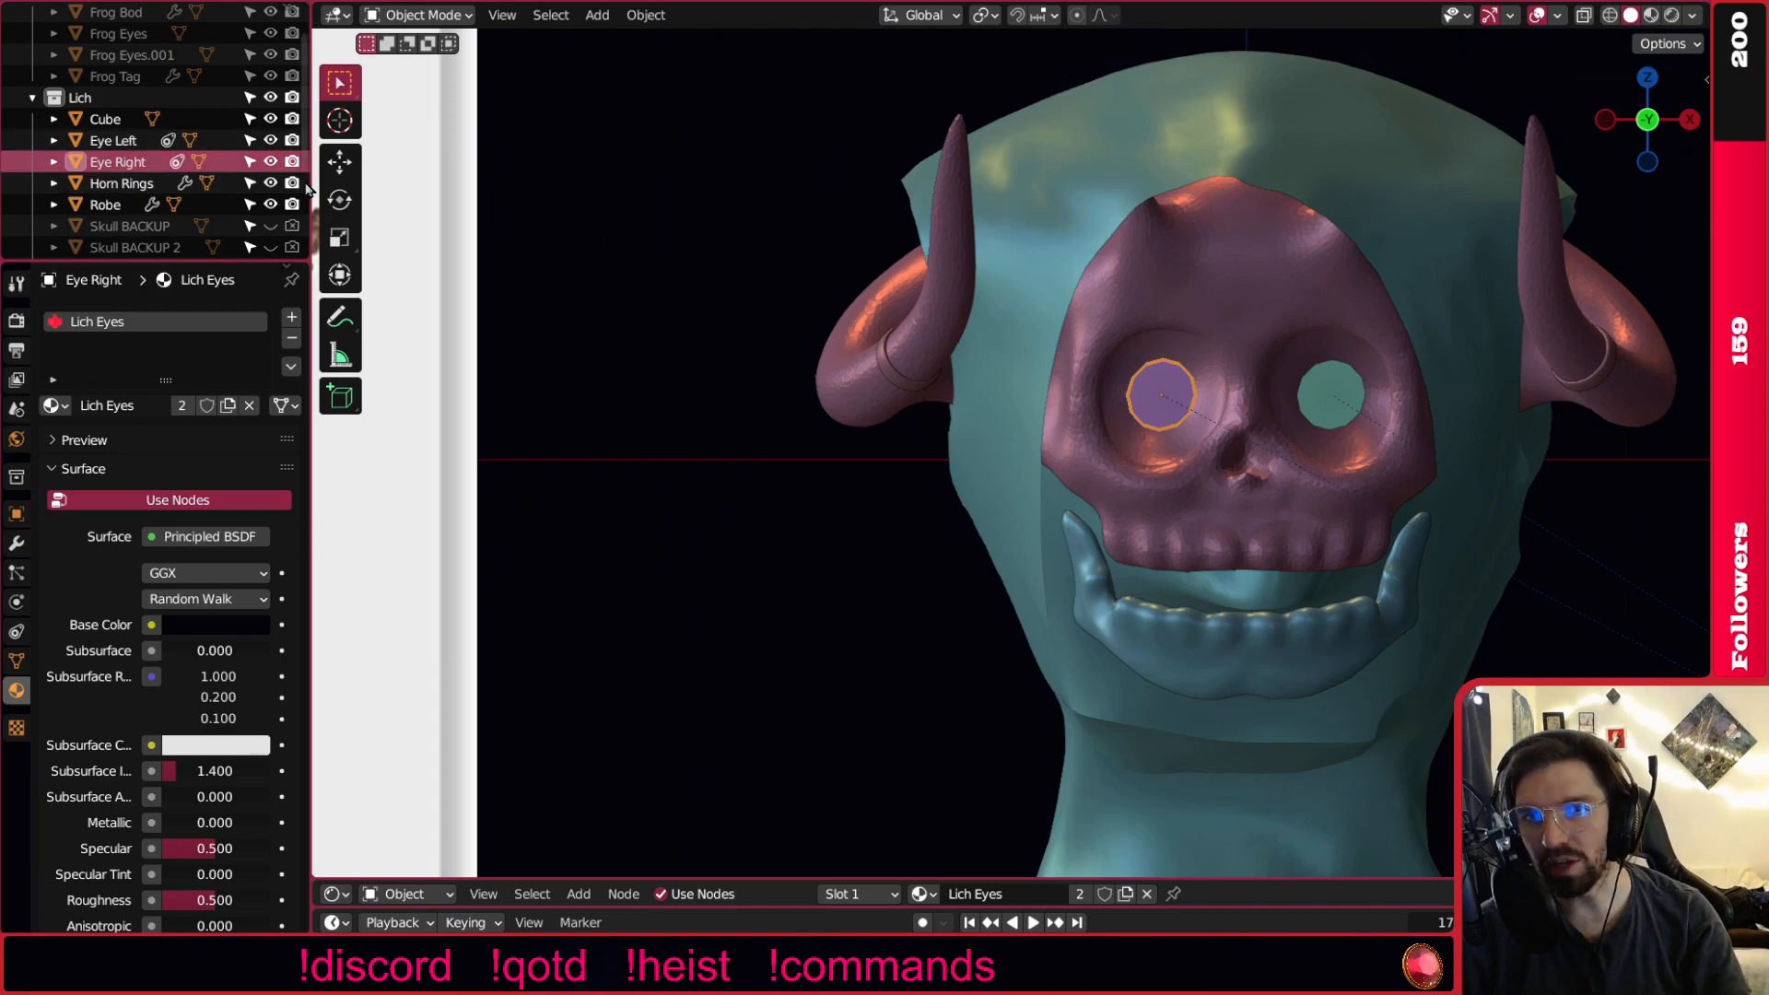
Rename the lower jaw object, Cube, as Bottom Jaw.
{"action": "left_click", "coordinate": [111, 120]}
{"action": "double_click", "coordinate": [111, 120]}
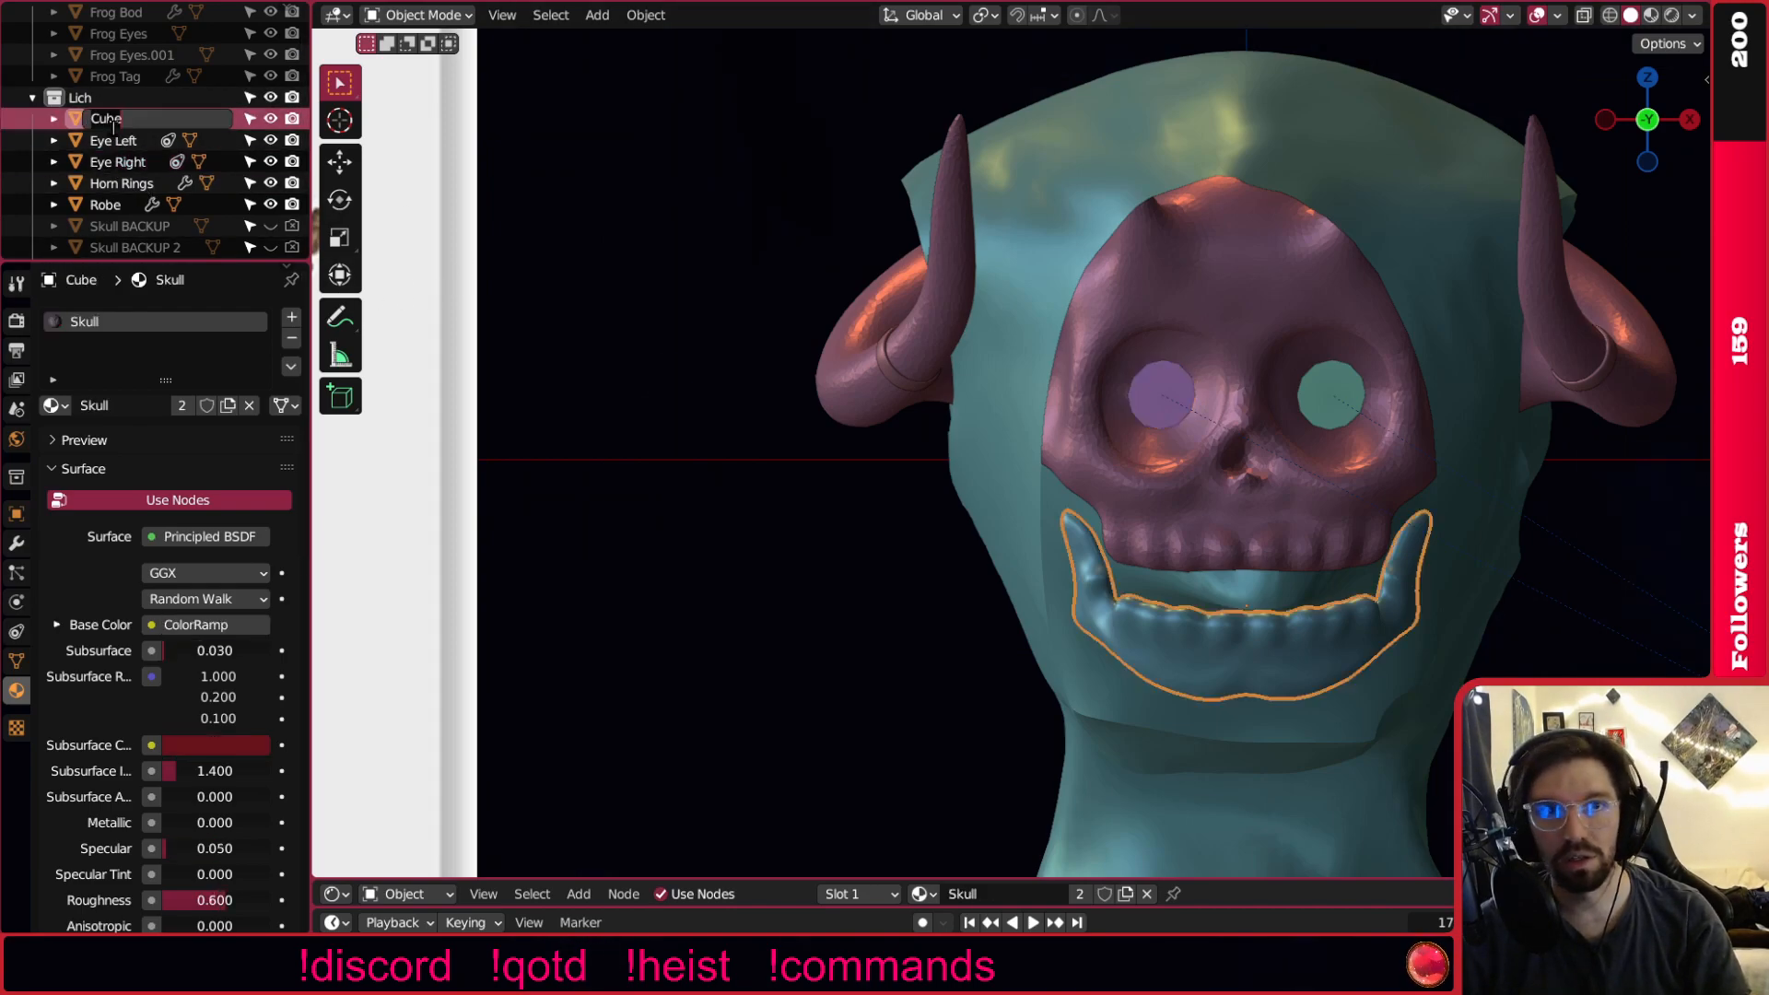
{"action": "type", "text": "Bottom Jaw"}
{"action": "key", "text": "Return"}
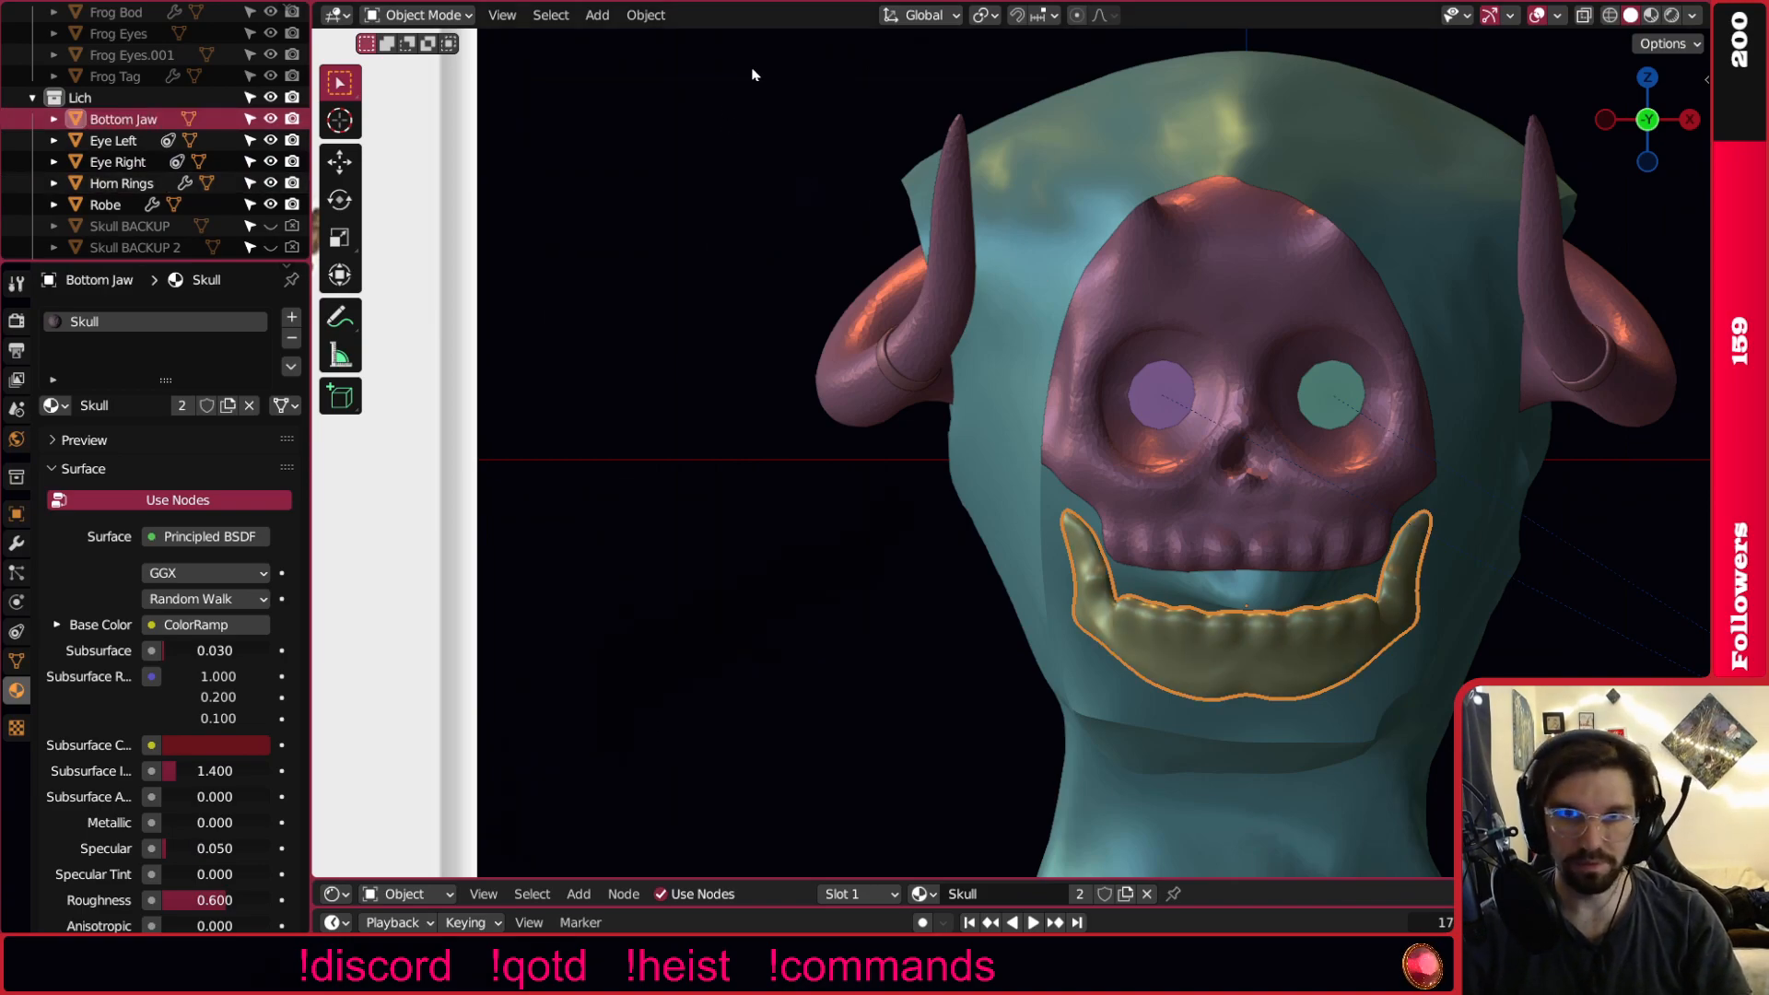
Hide the whole Lich collection from the viewport and collapse its object list.
{"action": "left_click", "coordinate": [750, 79]}
{"action": "scroll", "coordinate": [1039, 493], "scroll_direction": "down", "scroll_amount": 2}
{"action": "scroll", "coordinate": [1039, 493], "scroll_direction": "down", "scroll_amount": 2}
{"action": "scroll", "coordinate": [182, 188], "scroll_direction": "down", "scroll_amount": 3}
{"action": "scroll", "coordinate": [181, 188], "scroll_direction": "up", "scroll_amount": 2}
{"action": "scroll", "coordinate": [189, 187], "scroll_direction": "up", "scroll_amount": 3}
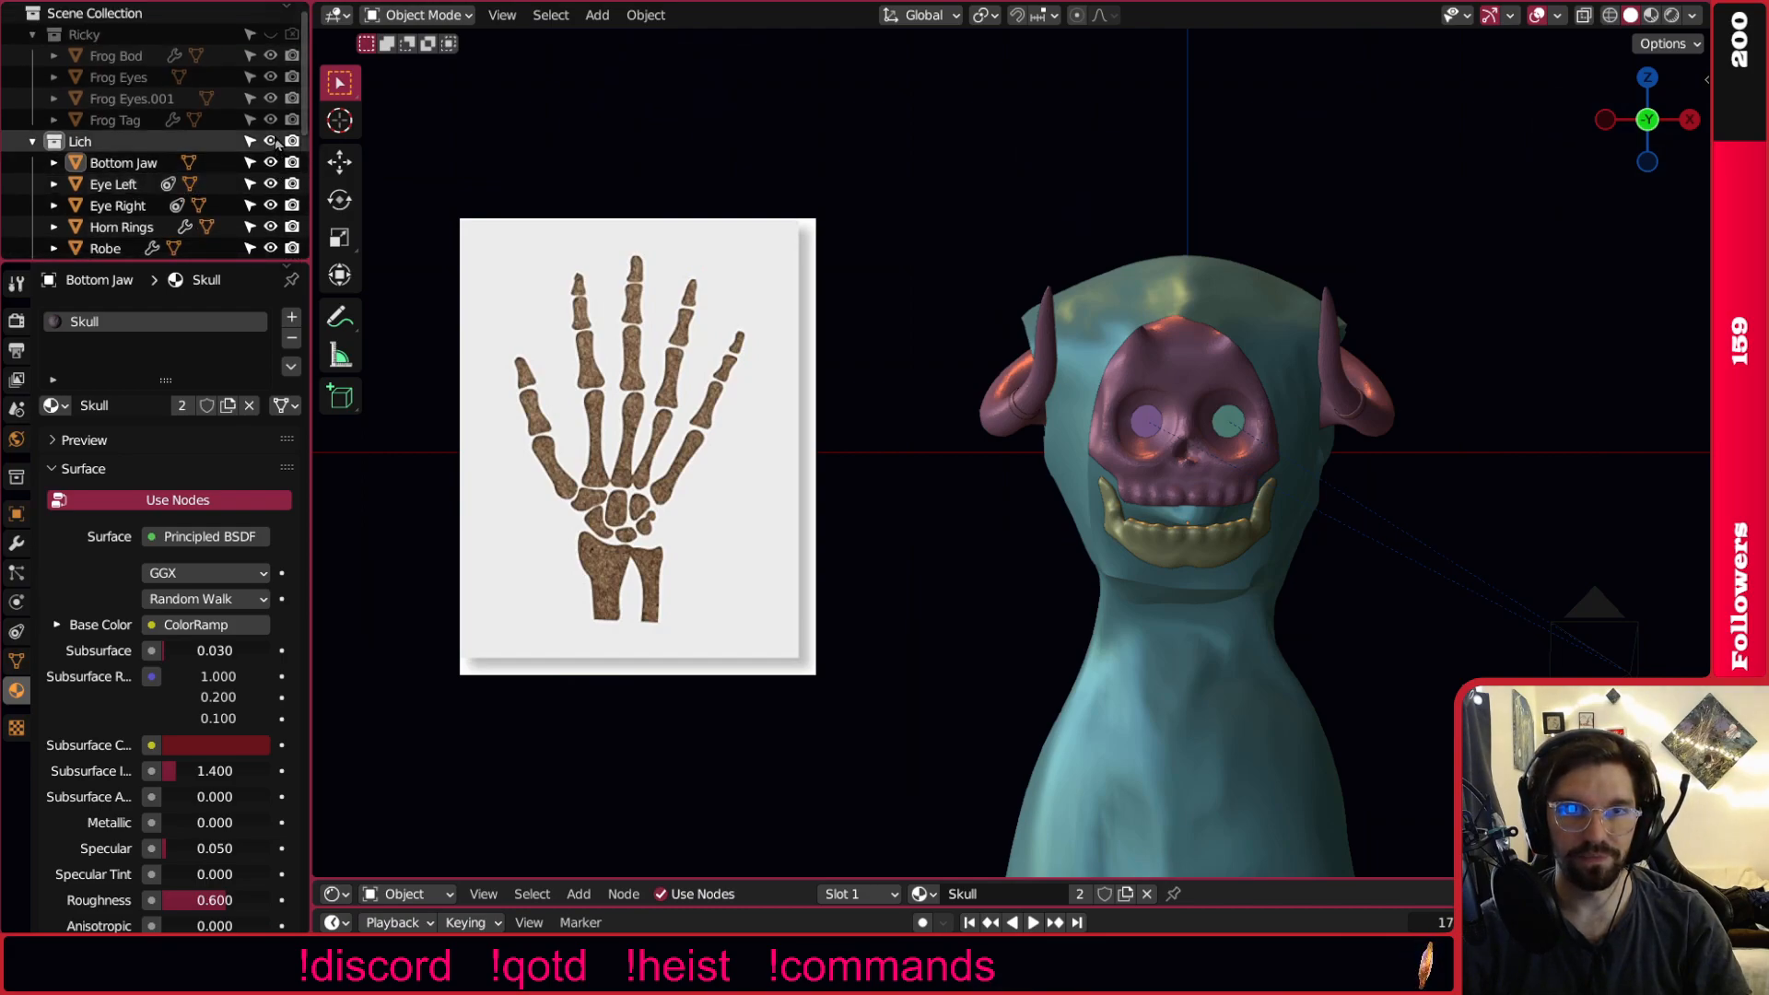
{"action": "left_click", "coordinate": [270, 141]}
{"action": "scroll", "coordinate": [113, 159], "scroll_direction": "down", "scroll_amount": 5}
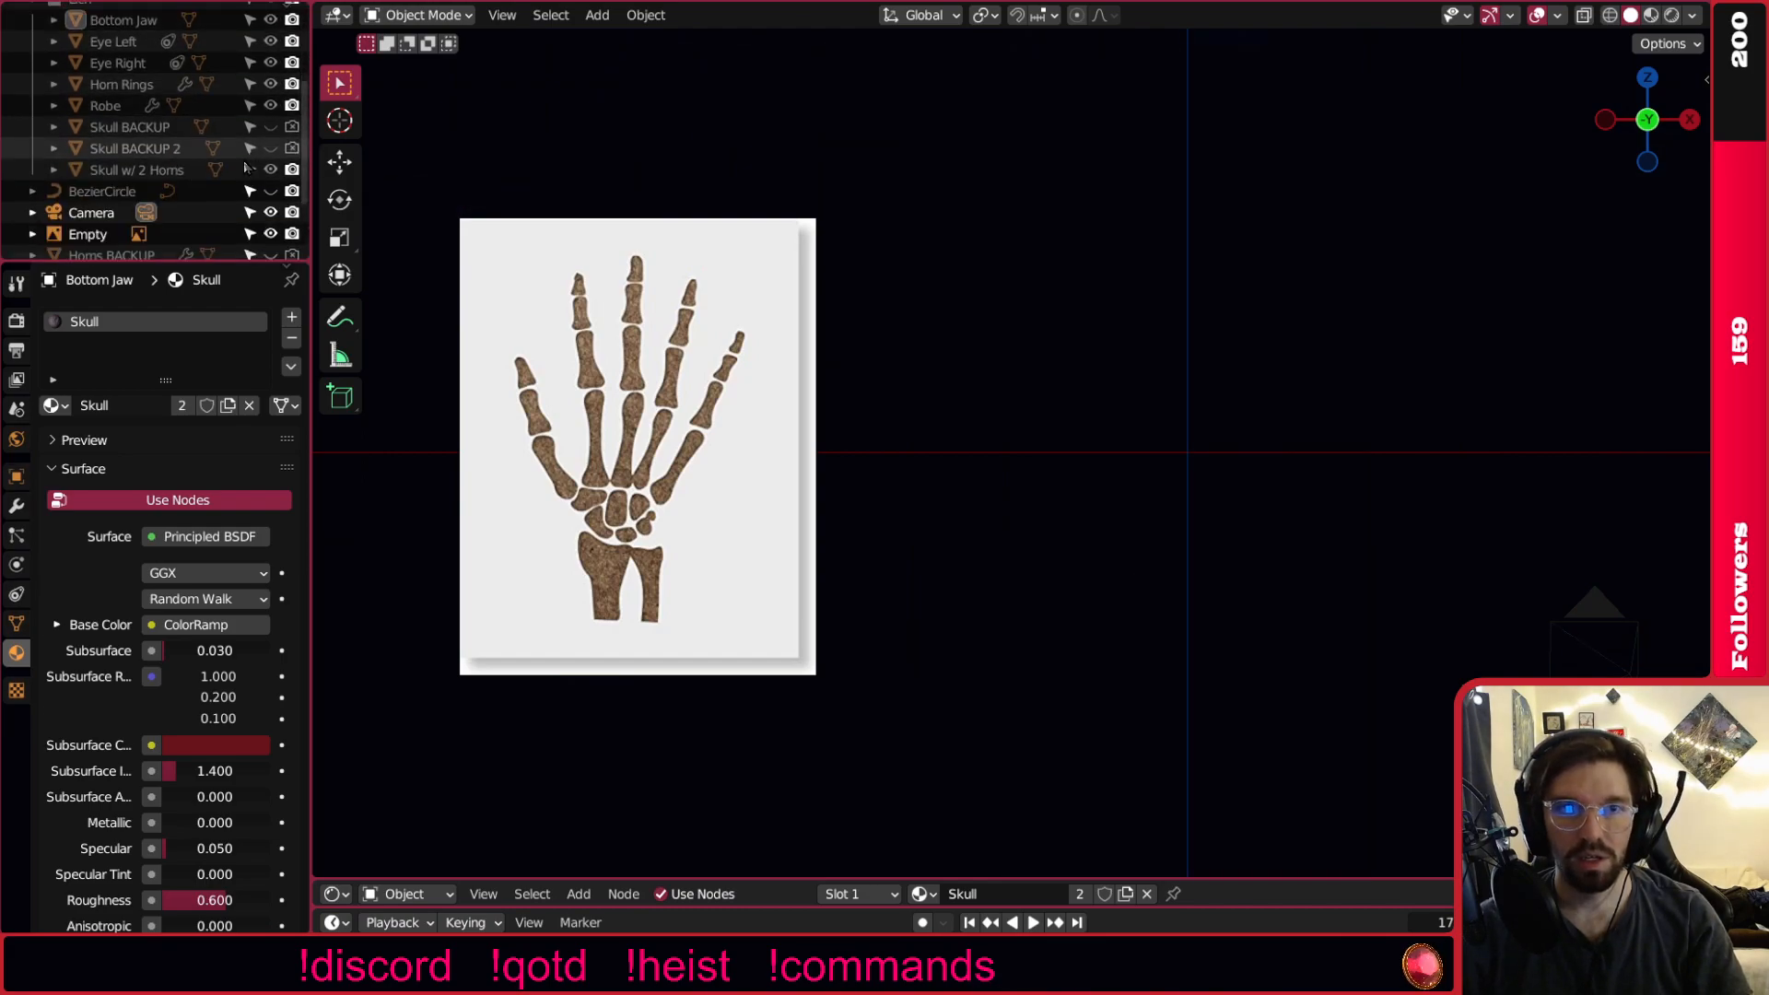
{"action": "scroll", "coordinate": [212, 165], "scroll_direction": "up", "scroll_amount": 5}
{"action": "left_click", "coordinate": [32, 141]}
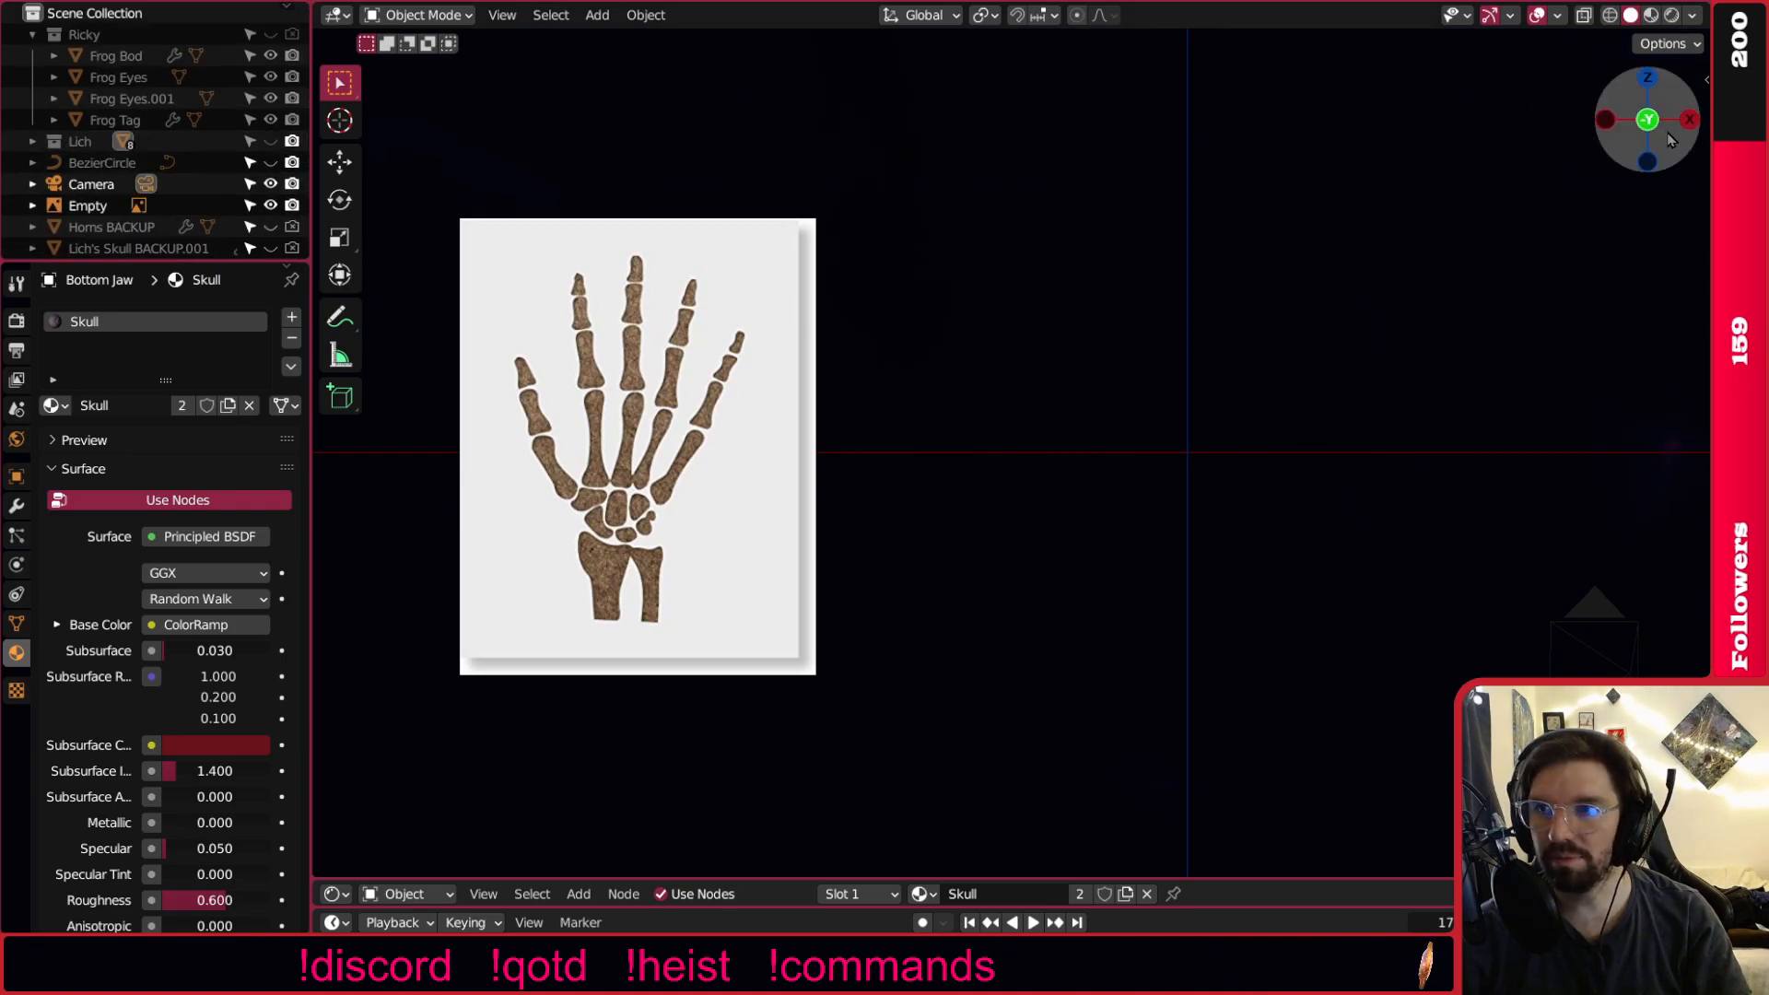
Set the hand-bone reference image's X, Y and Z location to 0 m so it sits at the world origin.
{"action": "left_click", "coordinate": [670, 491]}
{"action": "key", "text": "g"}
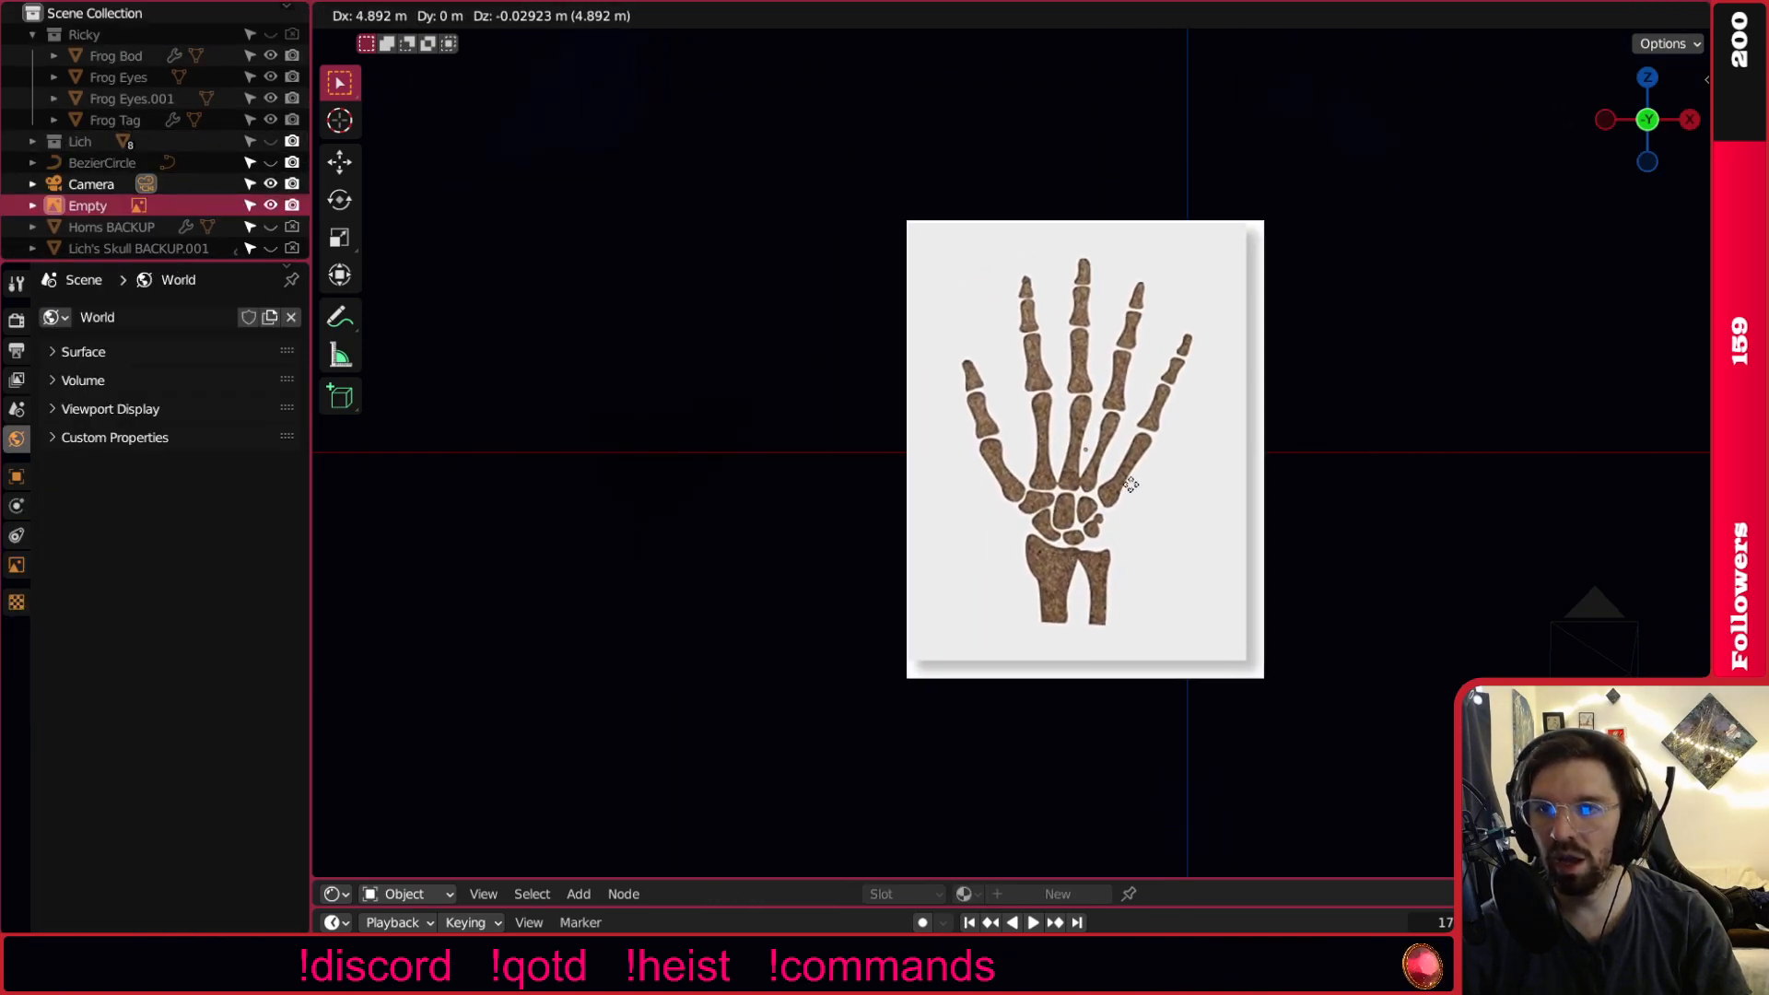
{"action": "key", "text": "Escape"}
{"action": "left_click", "coordinate": [16, 476]}
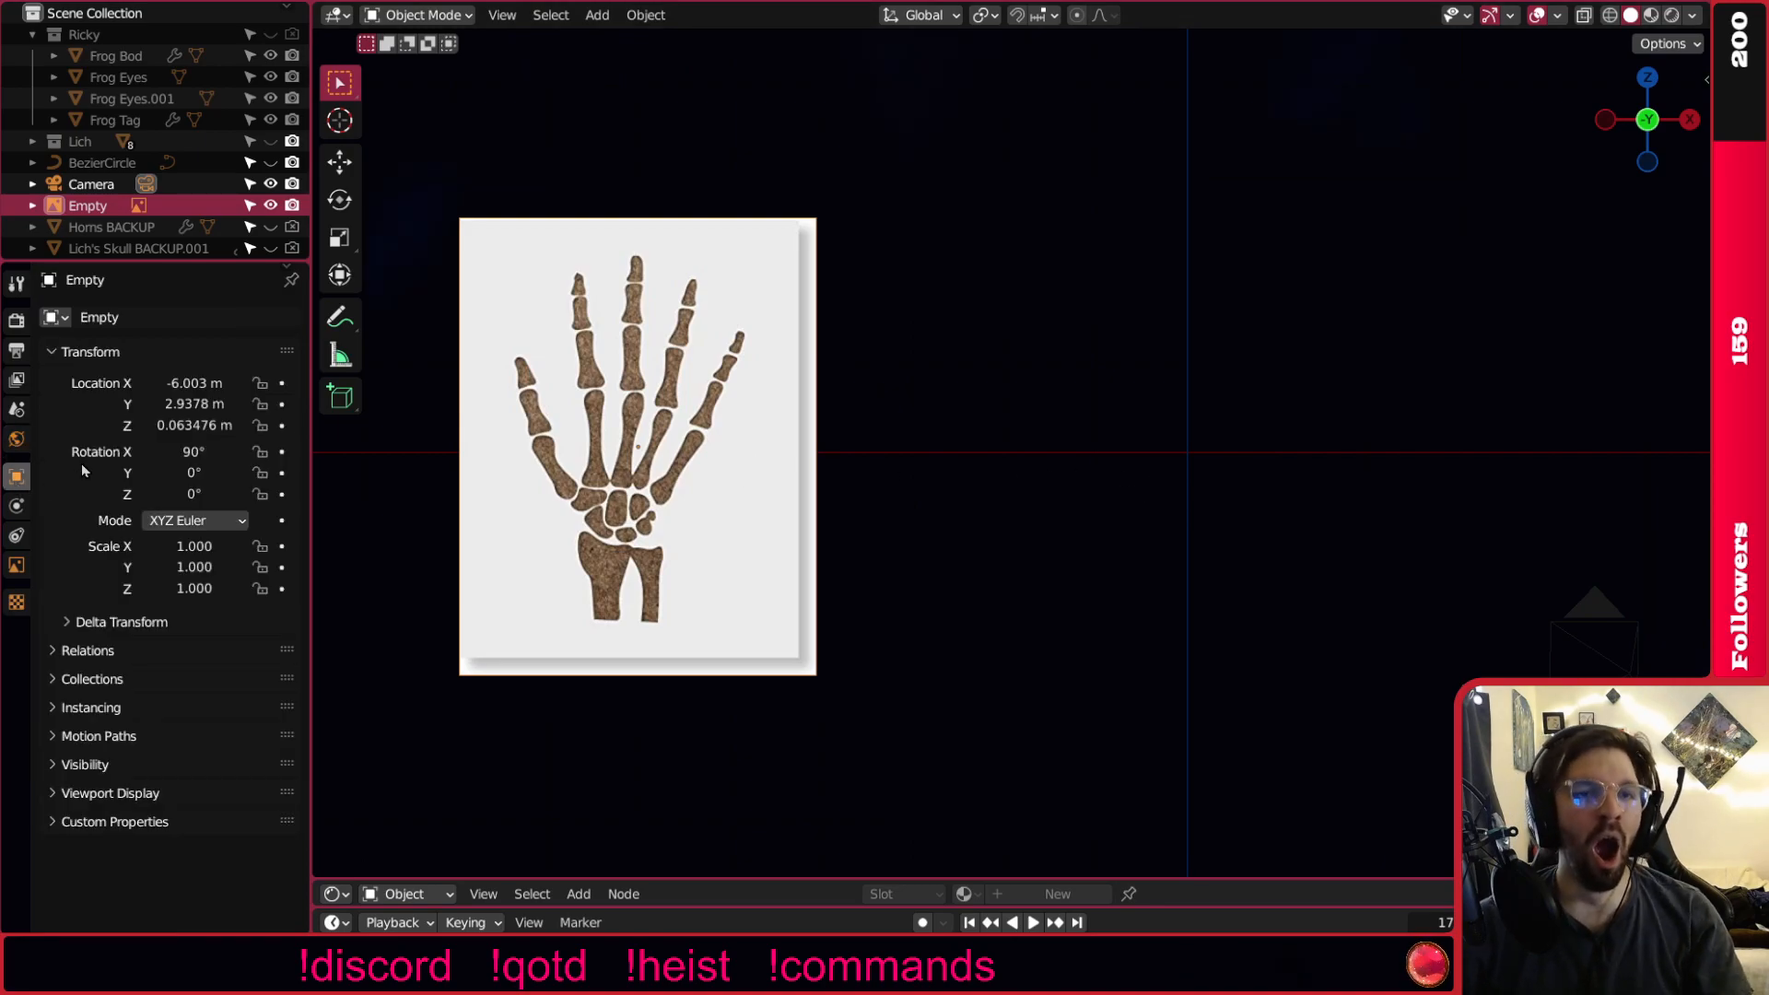
{"action": "left_click_drag", "start_coordinate": [205, 383], "coordinate": [207, 426]}
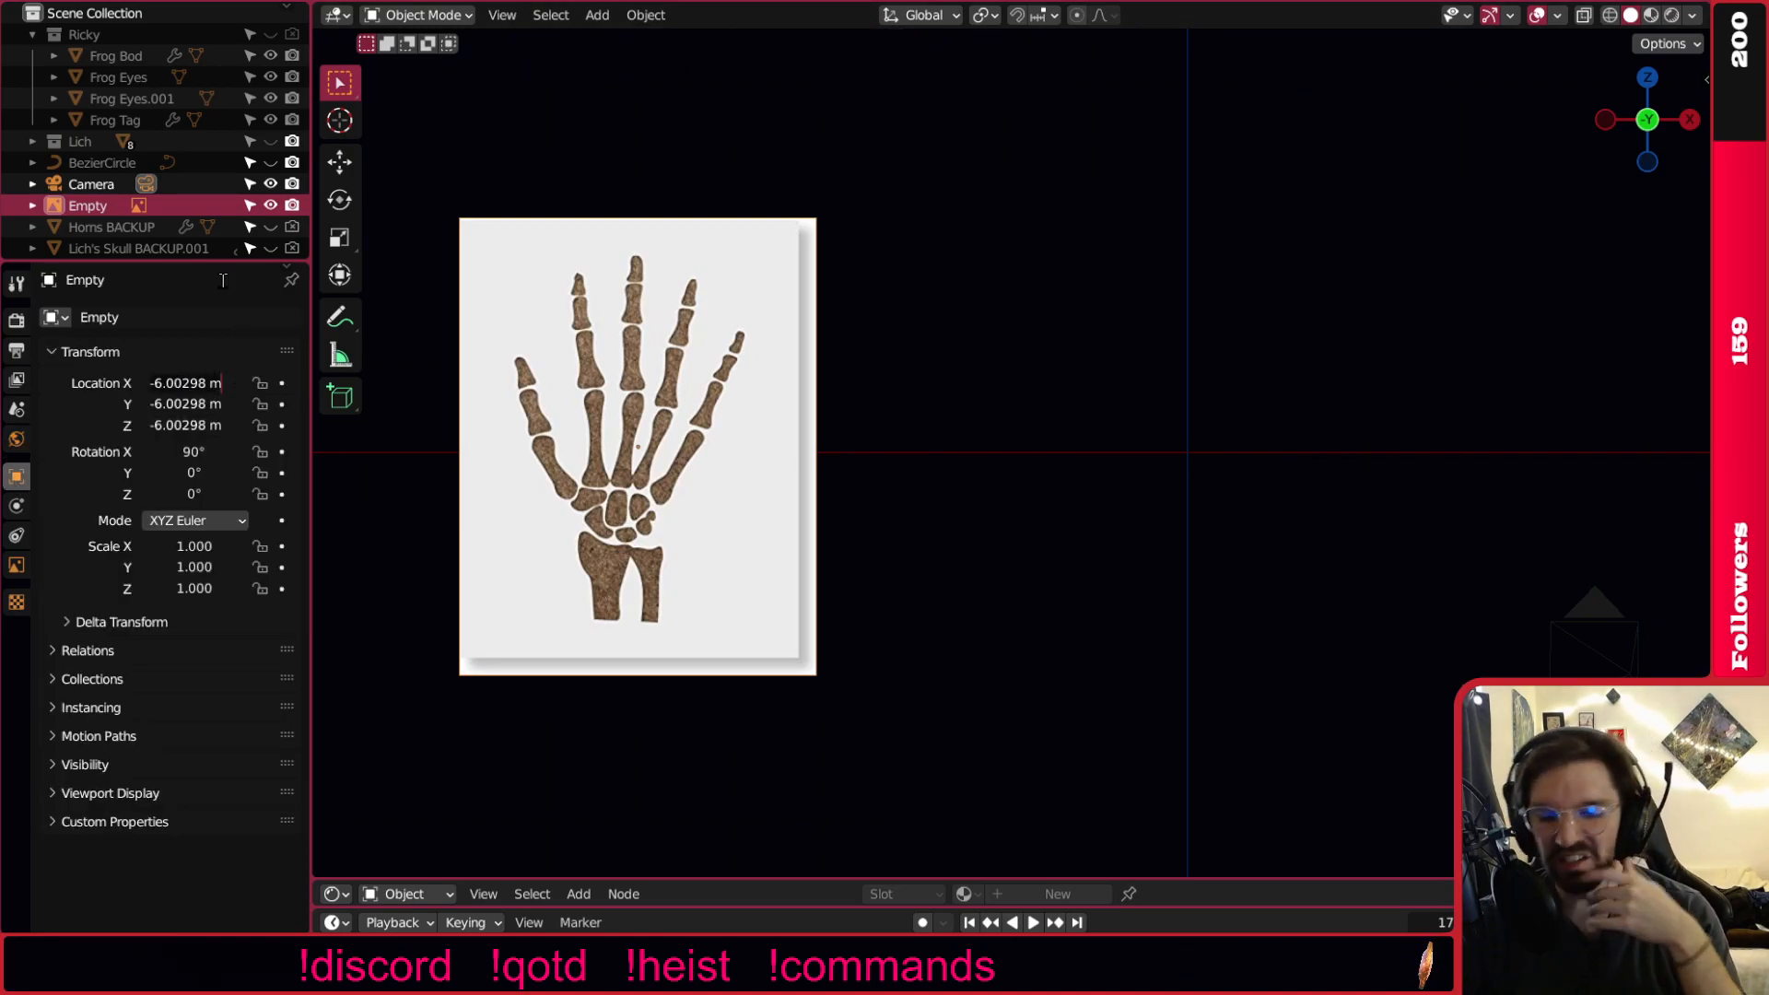
{"action": "key", "text": "ctrl+a"}
{"action": "type", "text": "0"}
{"action": "key", "text": "Return"}
{"action": "left_click", "coordinate": [918, 436]}
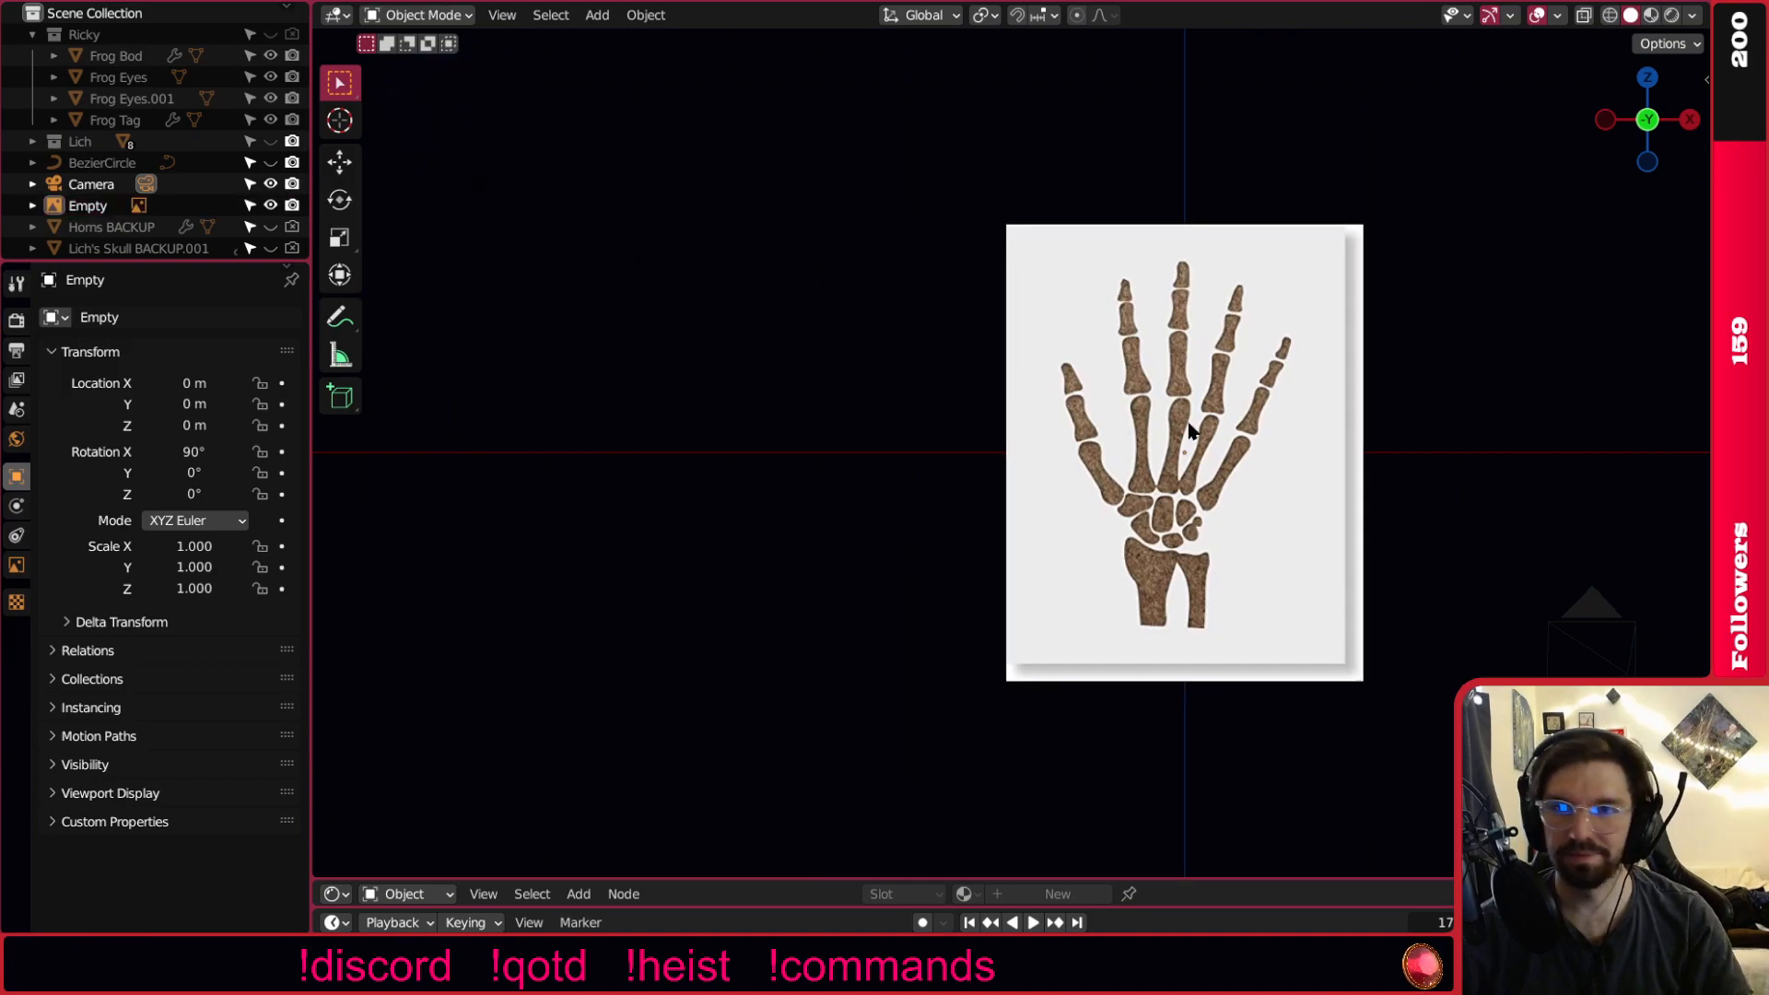
Examine the hand-bone reference image up close at the world origin, with the image selected.
{"action": "middle_click_drag", "start_coordinate": [1314, 406], "coordinate": [1056, 408], "text": "shift"}
{"action": "scroll", "coordinate": [1056, 409], "scroll_direction": "down", "scroll_amount": 1}
{"action": "scroll", "coordinate": [1007, 385], "scroll_direction": "up", "scroll_amount": 4}
{"action": "middle_click_drag", "start_coordinate": [874, 424], "coordinate": [949, 408], "text": "shift"}
{"action": "scroll", "coordinate": [1034, 399], "scroll_direction": "down", "scroll_amount": 3}
{"action": "left_click", "coordinate": [1069, 392]}
{"action": "scroll", "coordinate": [1003, 382], "scroll_direction": "up", "scroll_amount": 1}
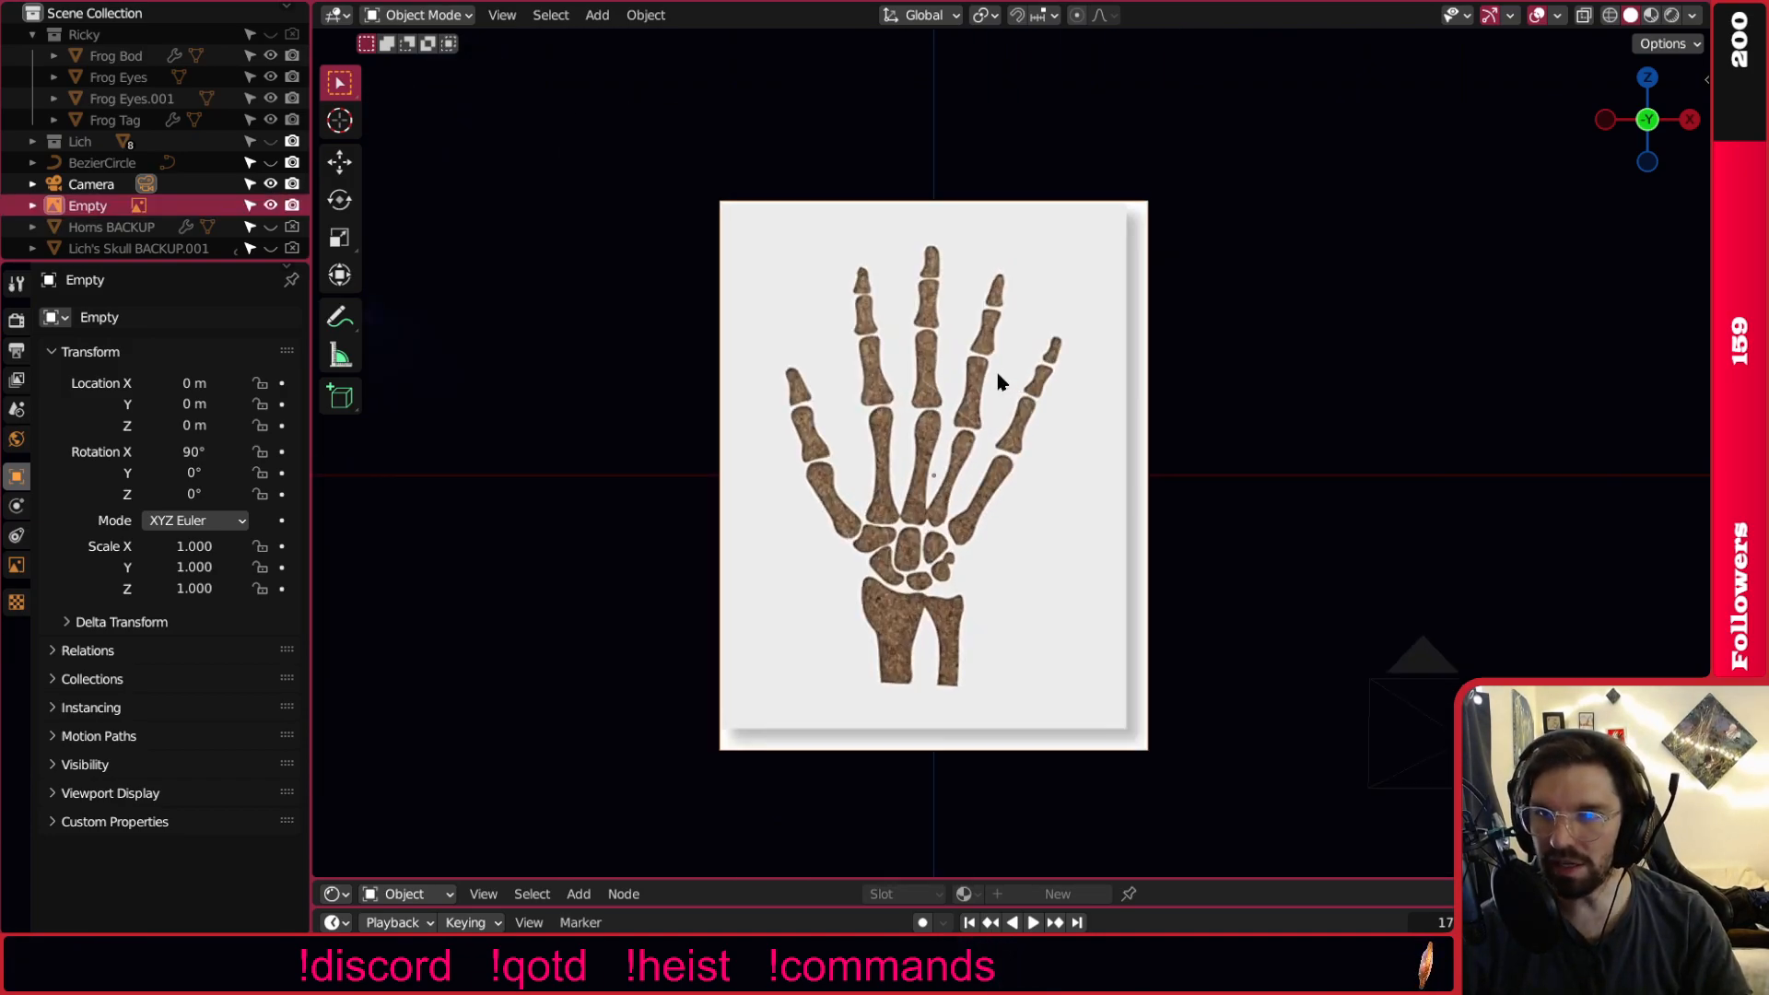
{"action": "scroll", "coordinate": [1003, 382], "scroll_direction": "up", "scroll_amount": 1}
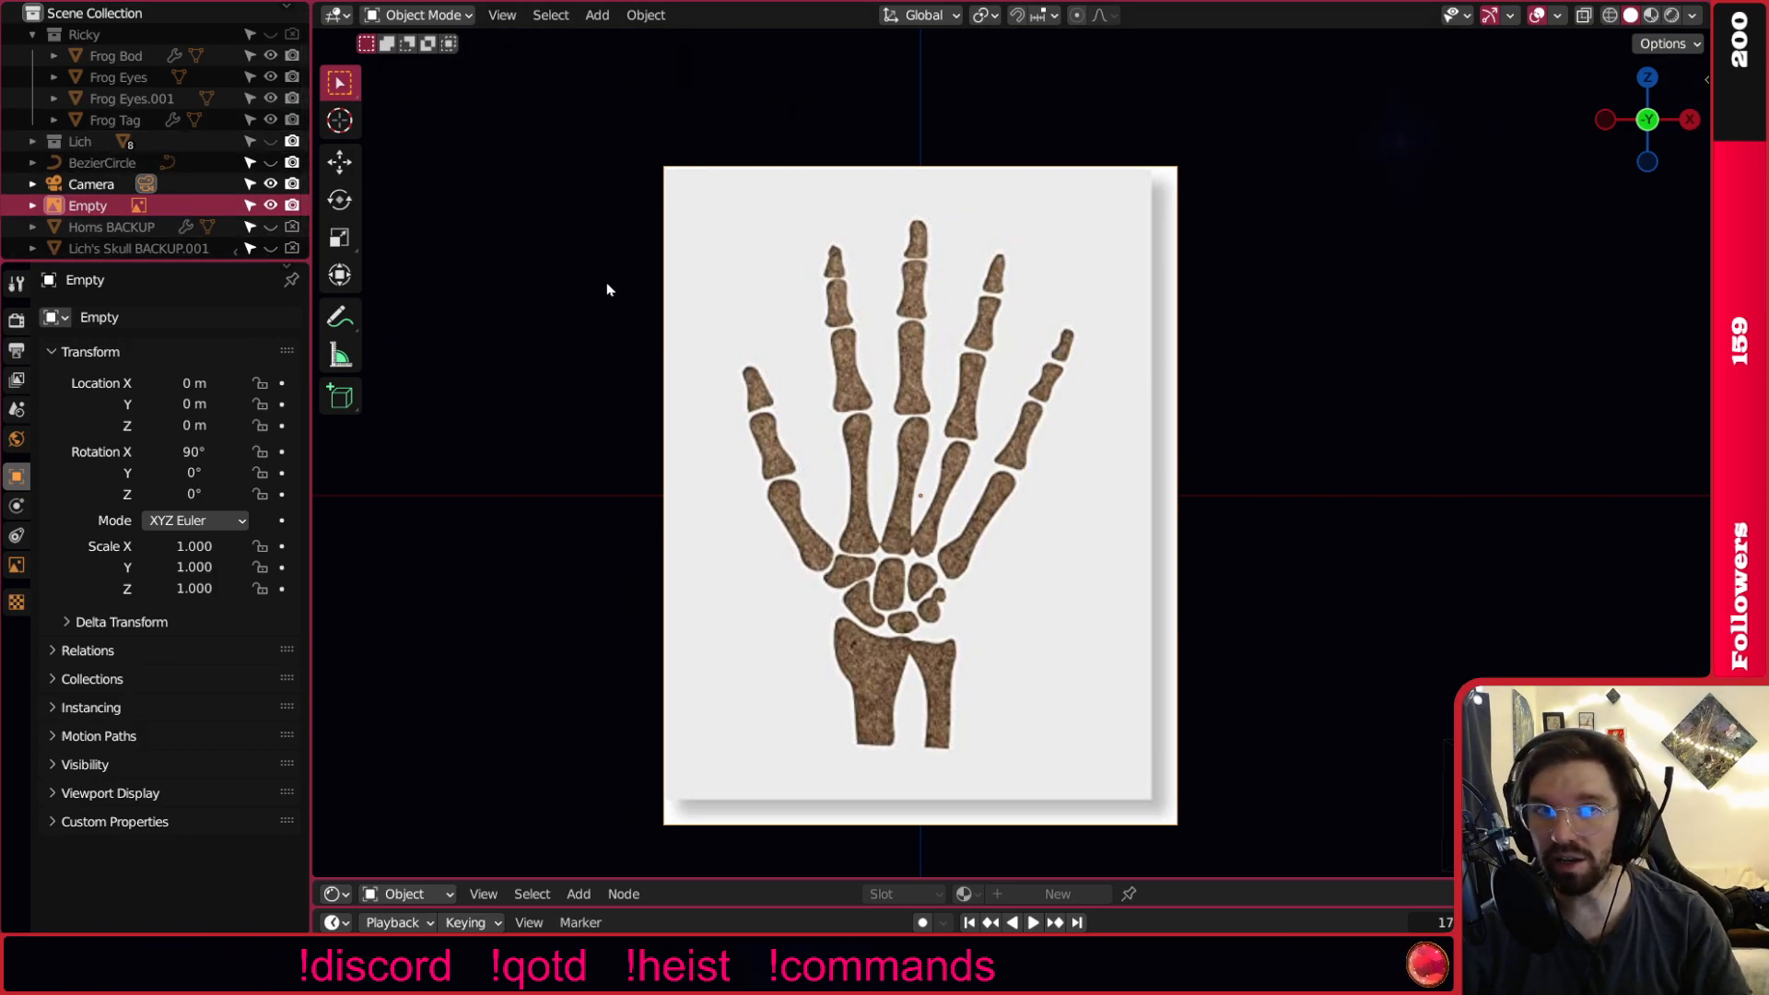
Unhide the Horns BACKUP object to check it and delete it from the scene.
{"action": "scroll", "coordinate": [192, 203], "scroll_direction": "down", "scroll_amount": 2}
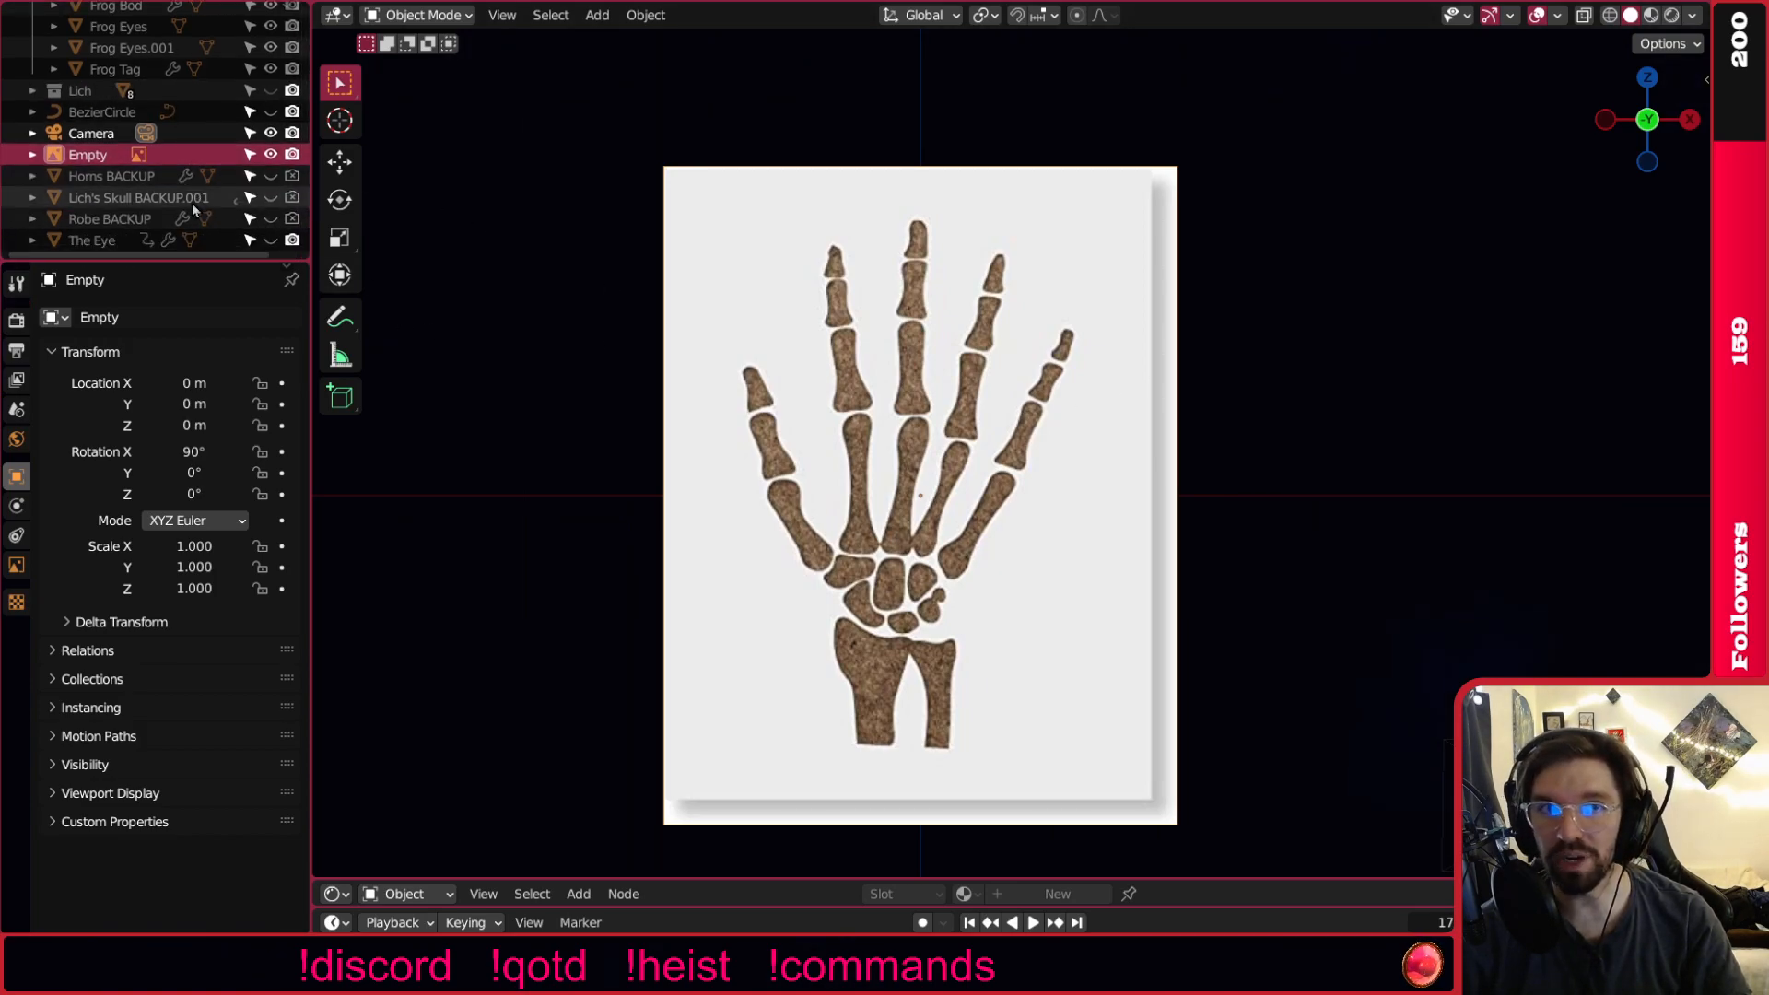
{"action": "left_click", "coordinate": [271, 176]}
{"action": "middle_click_drag", "start_coordinate": [1218, 429], "coordinate": [1227, 495]}
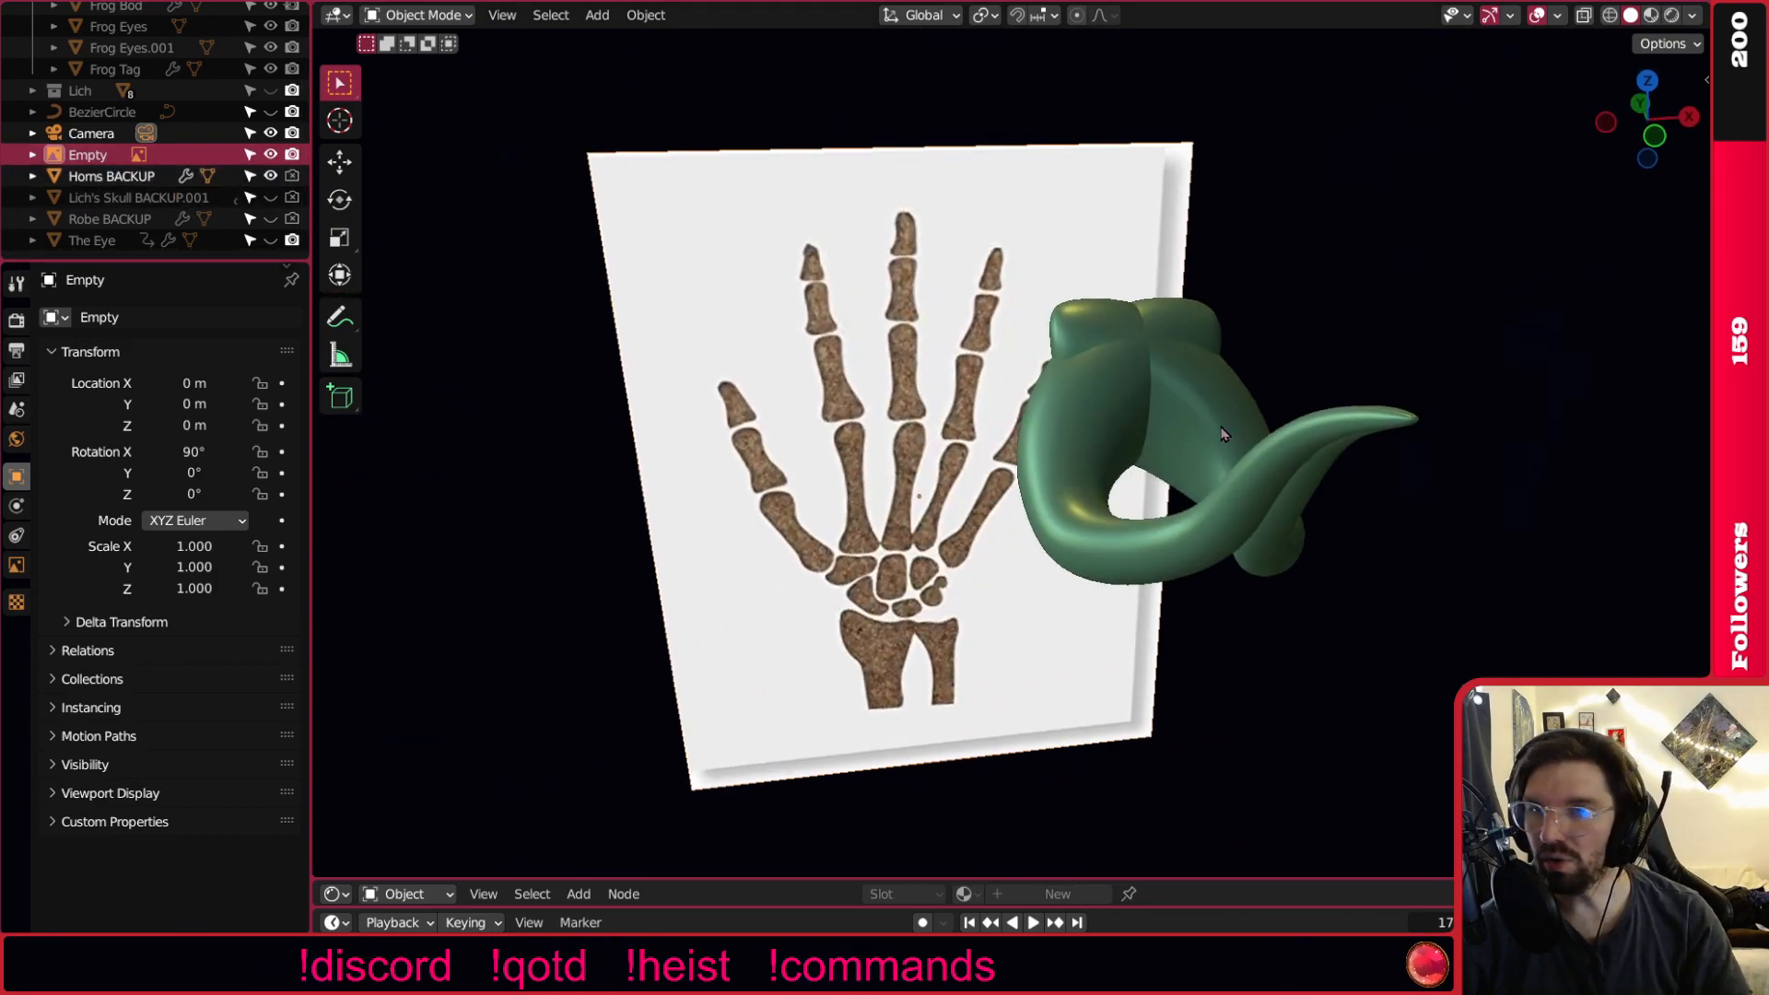
{"action": "left_click", "coordinate": [1228, 495]}
{"action": "key", "text": "Delete"}
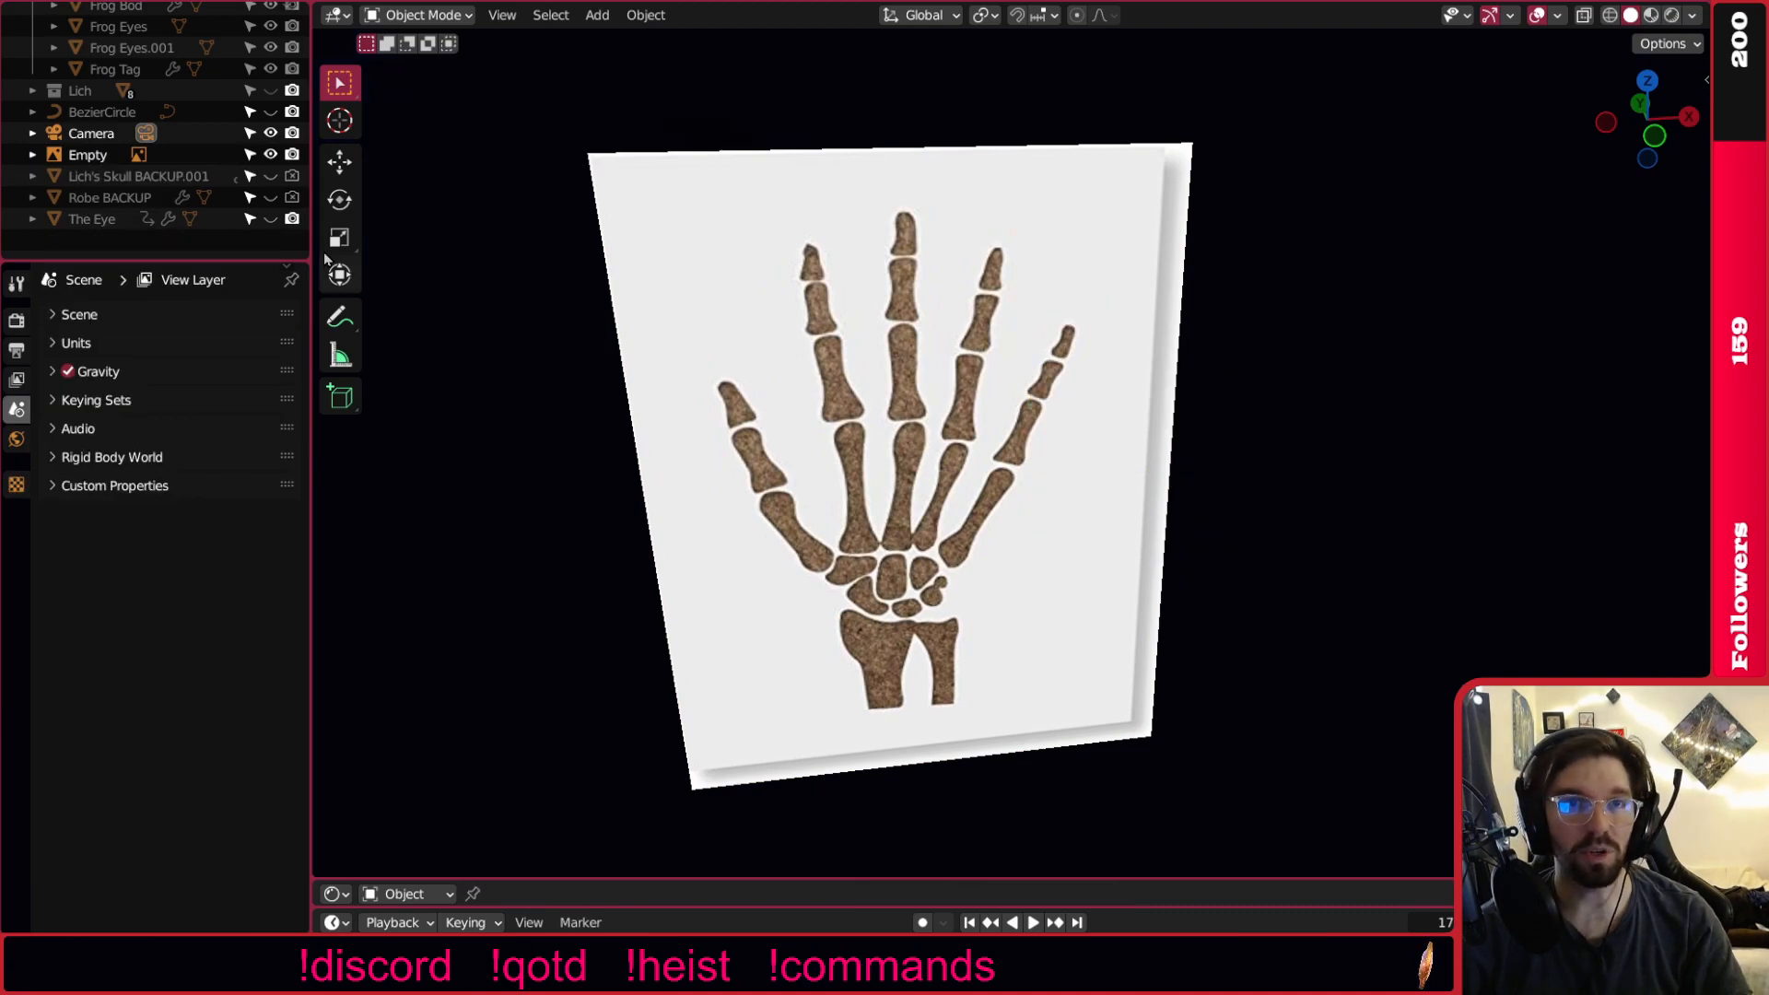
Unhide the Lich's Skull BACKUP.001 object, inspect it and delete it from the scene.
{"action": "scroll", "coordinate": [166, 175], "scroll_direction": "up", "scroll_amount": 1}
{"action": "left_click", "coordinate": [271, 197]}
{"action": "middle_click_drag", "start_coordinate": [879, 426], "coordinate": [806, 402]}
{"action": "left_click", "coordinate": [1019, 385]}
{"action": "key", "text": "Delete"}
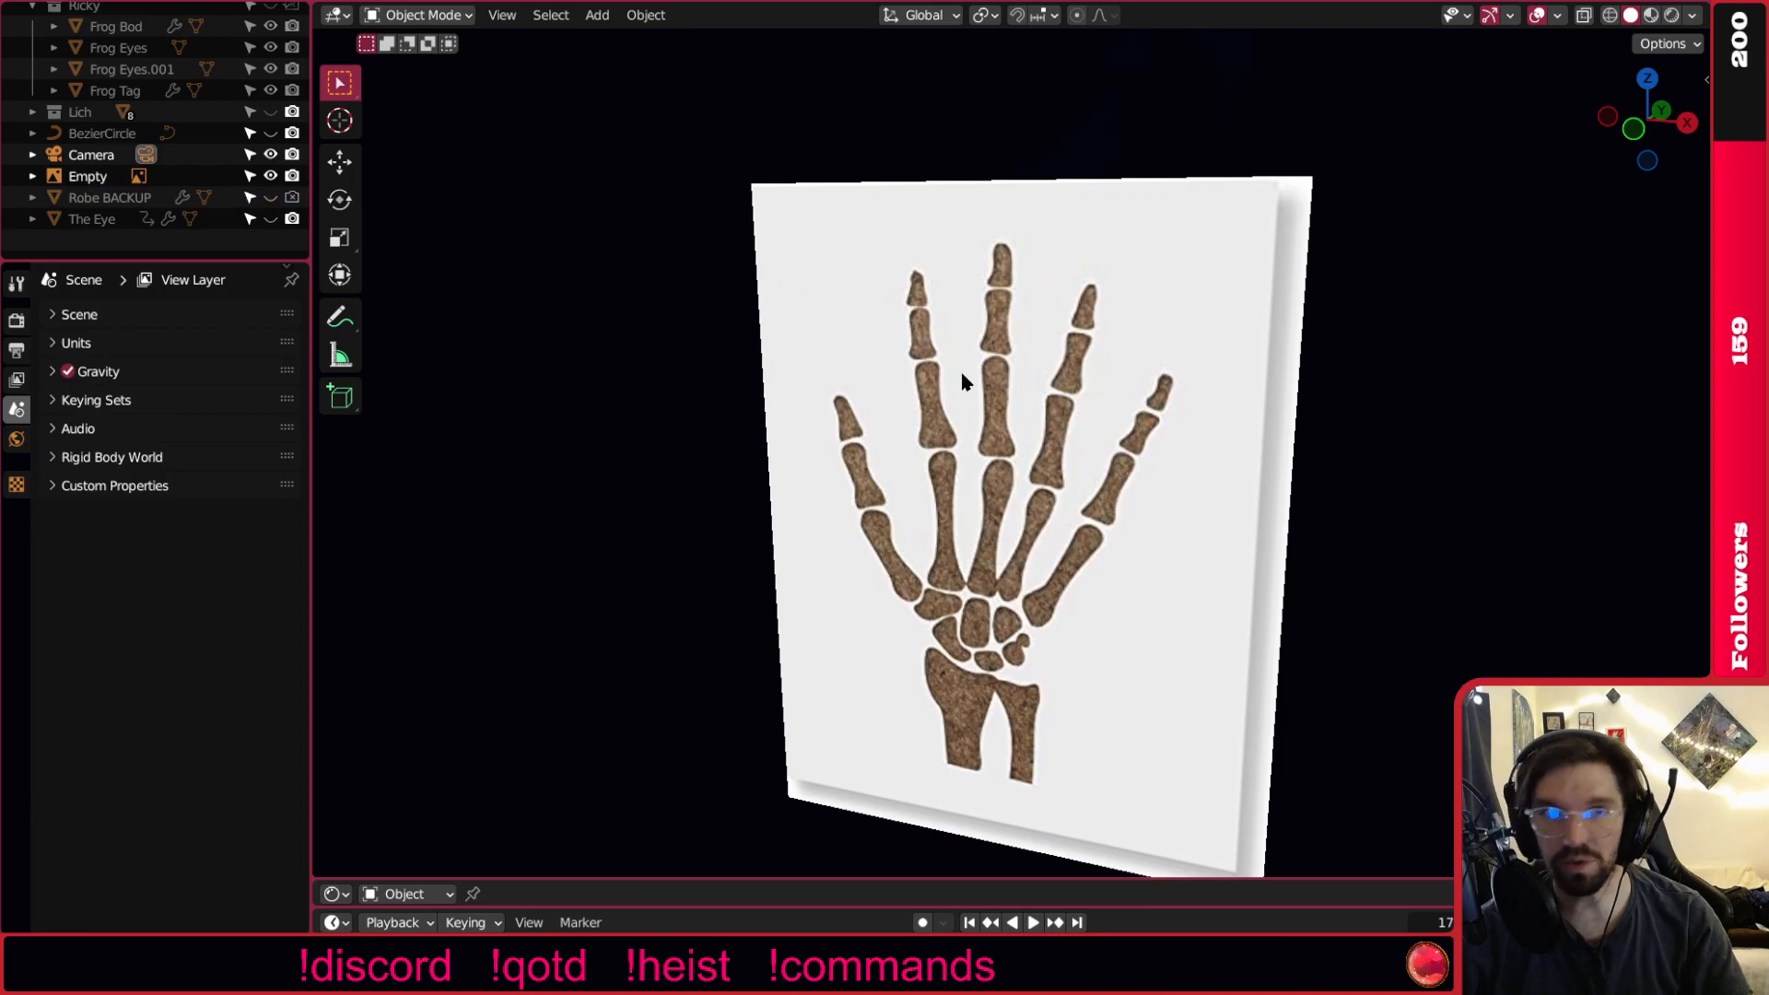
Unhide the Robe BACKUP object, inspect it from the side and delete it from the scene.
{"action": "scroll", "coordinate": [295, 218], "scroll_direction": "up", "scroll_amount": 1}
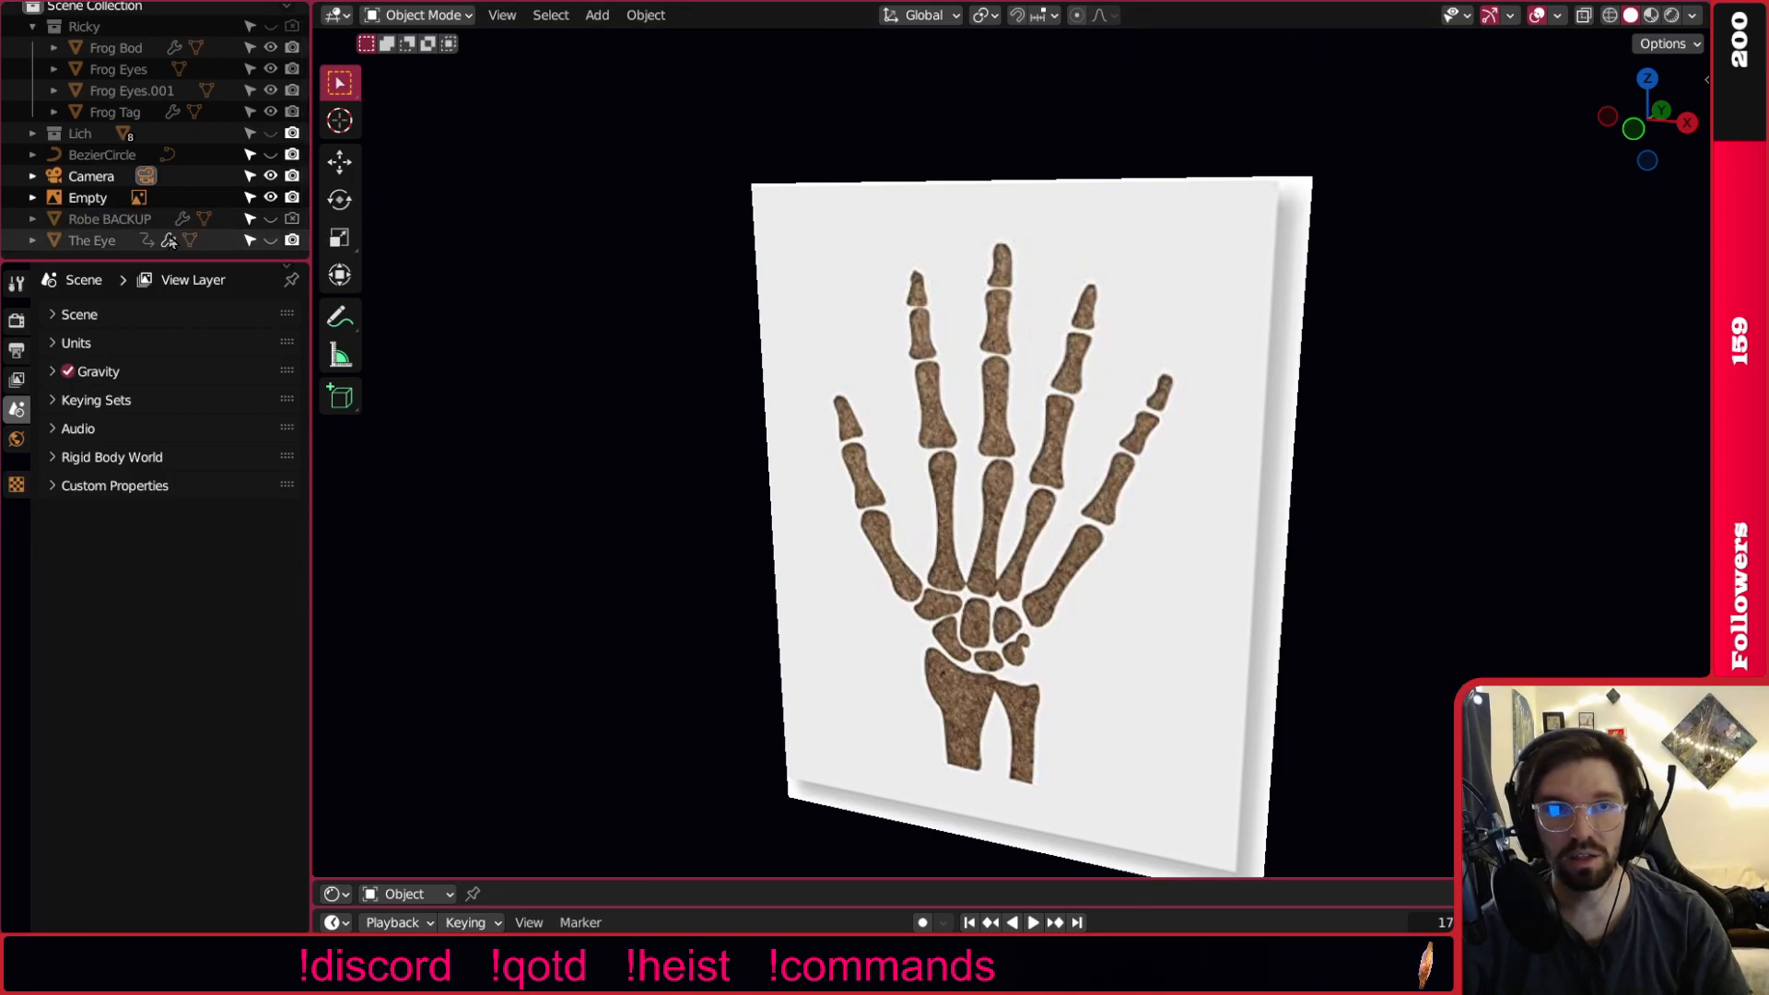
{"action": "left_click", "coordinate": [271, 219]}
{"action": "middle_click_drag", "start_coordinate": [885, 387], "coordinate": [758, 355]}
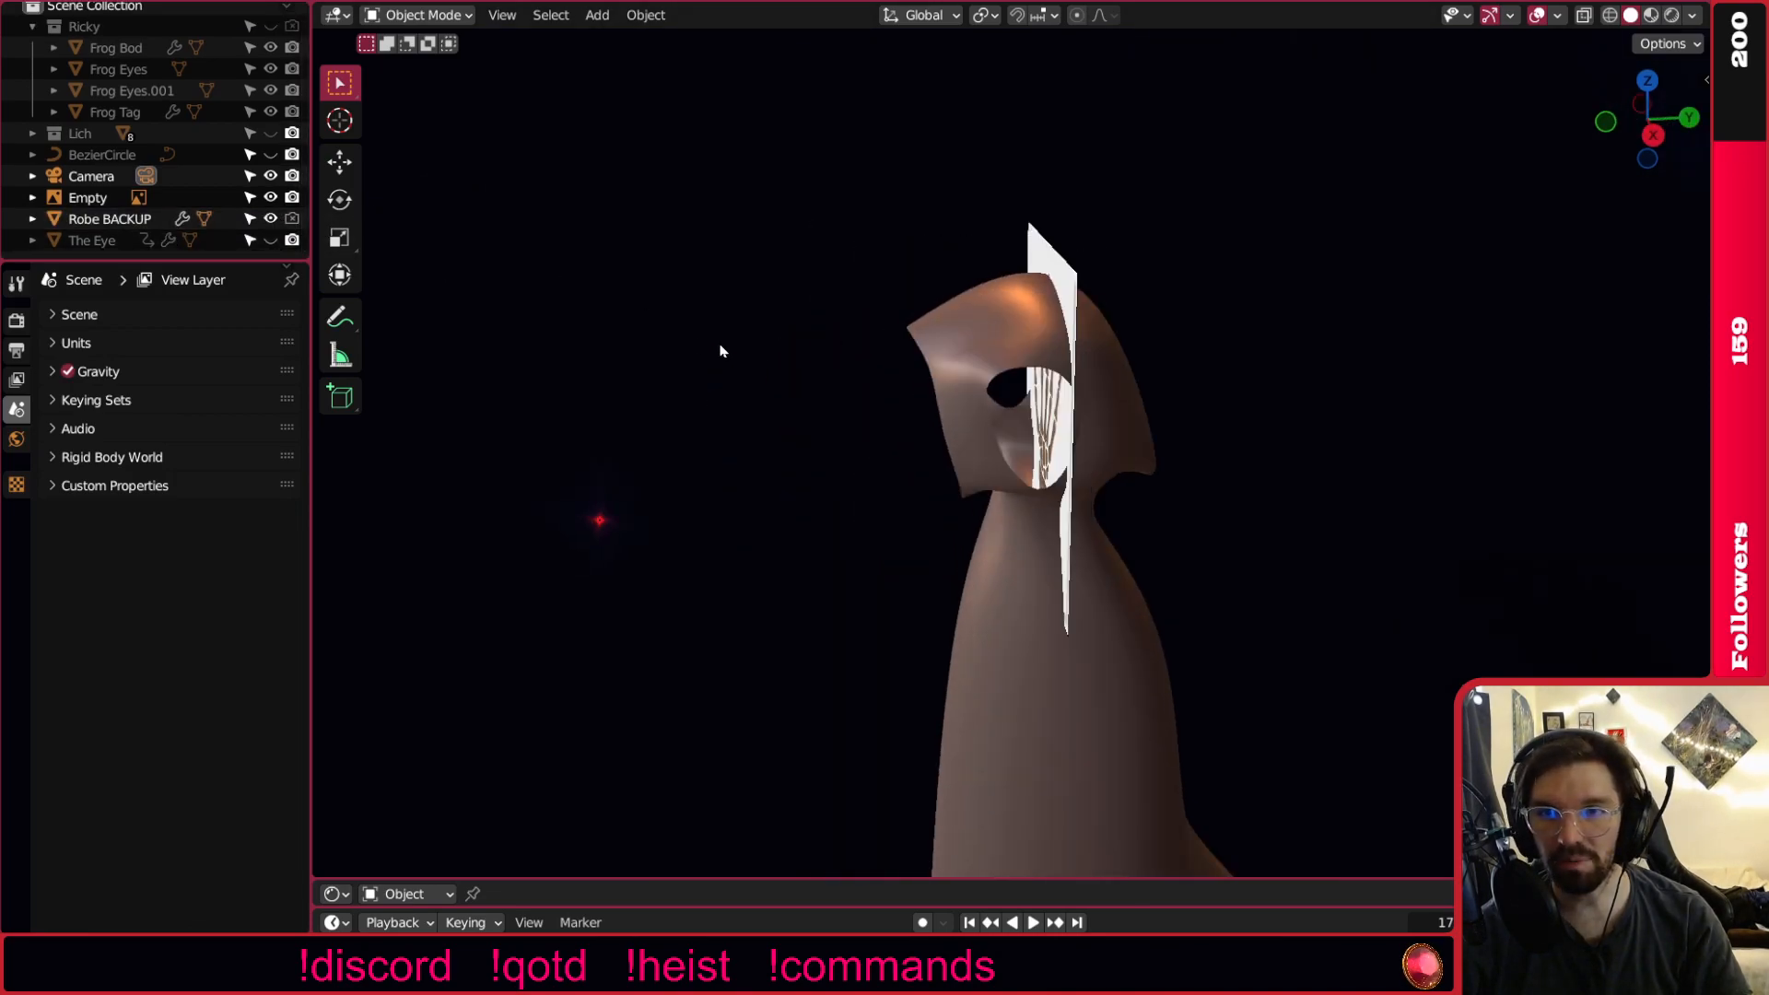
{"action": "left_click", "coordinate": [230, 219]}
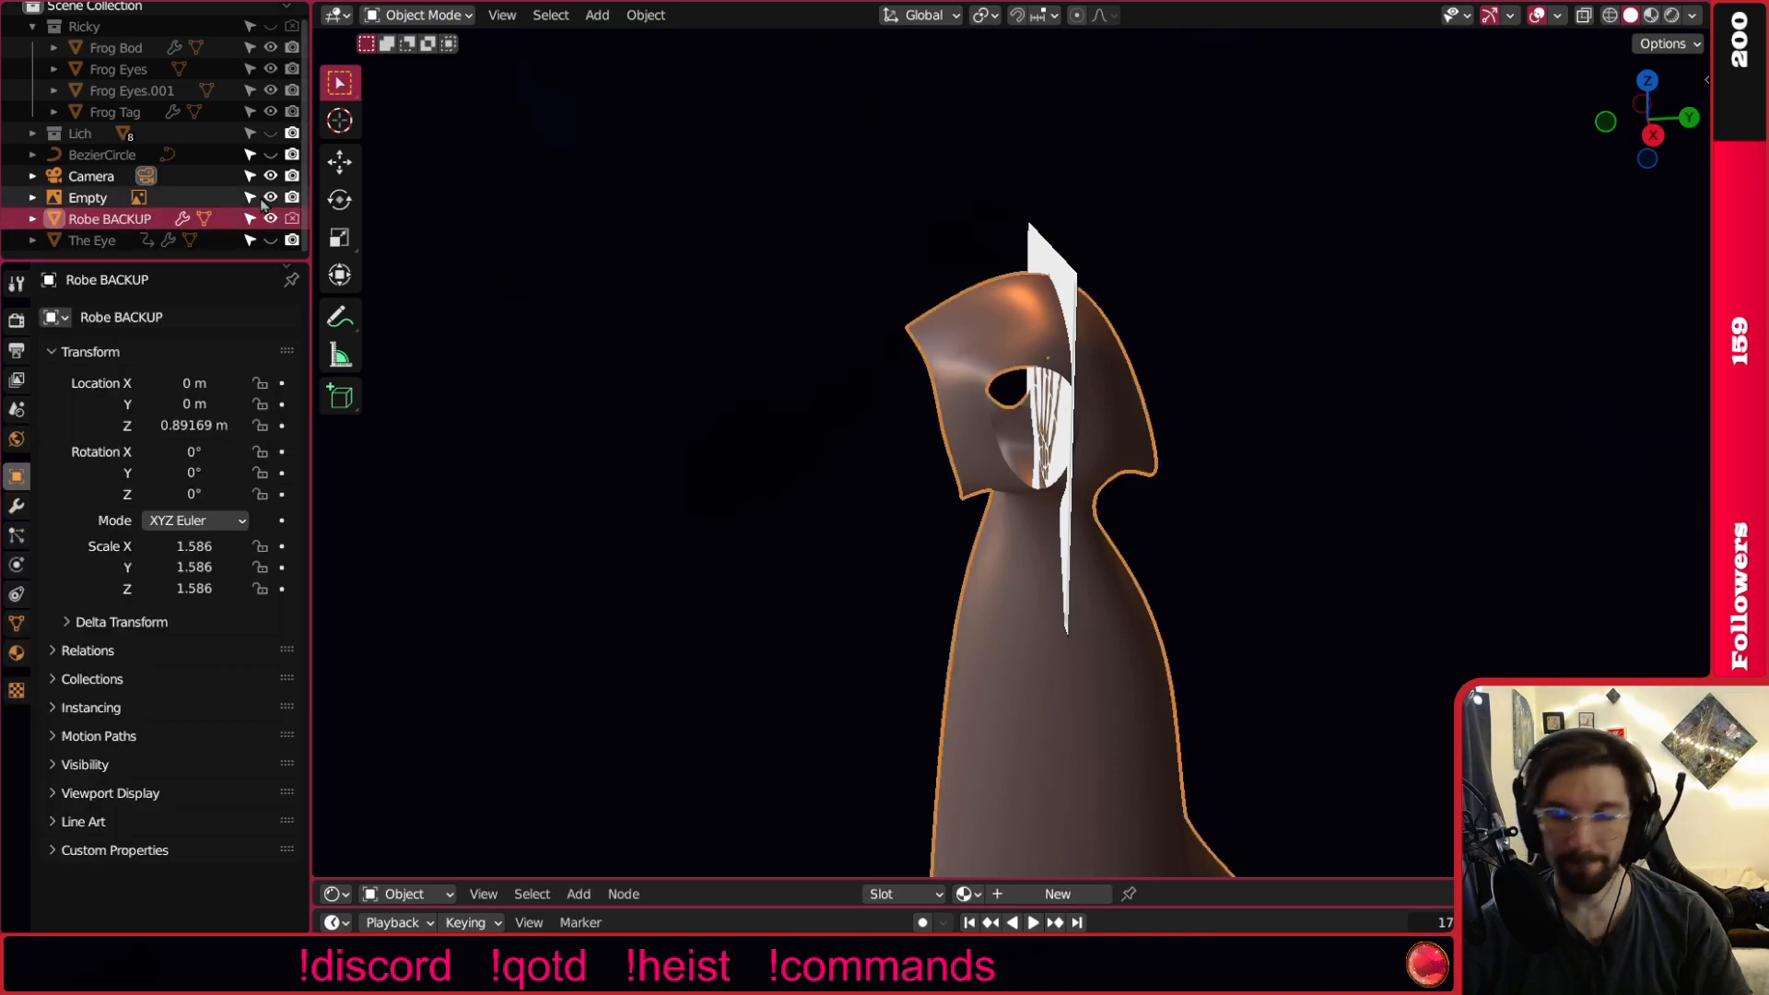
{"action": "key", "text": "Delete"}
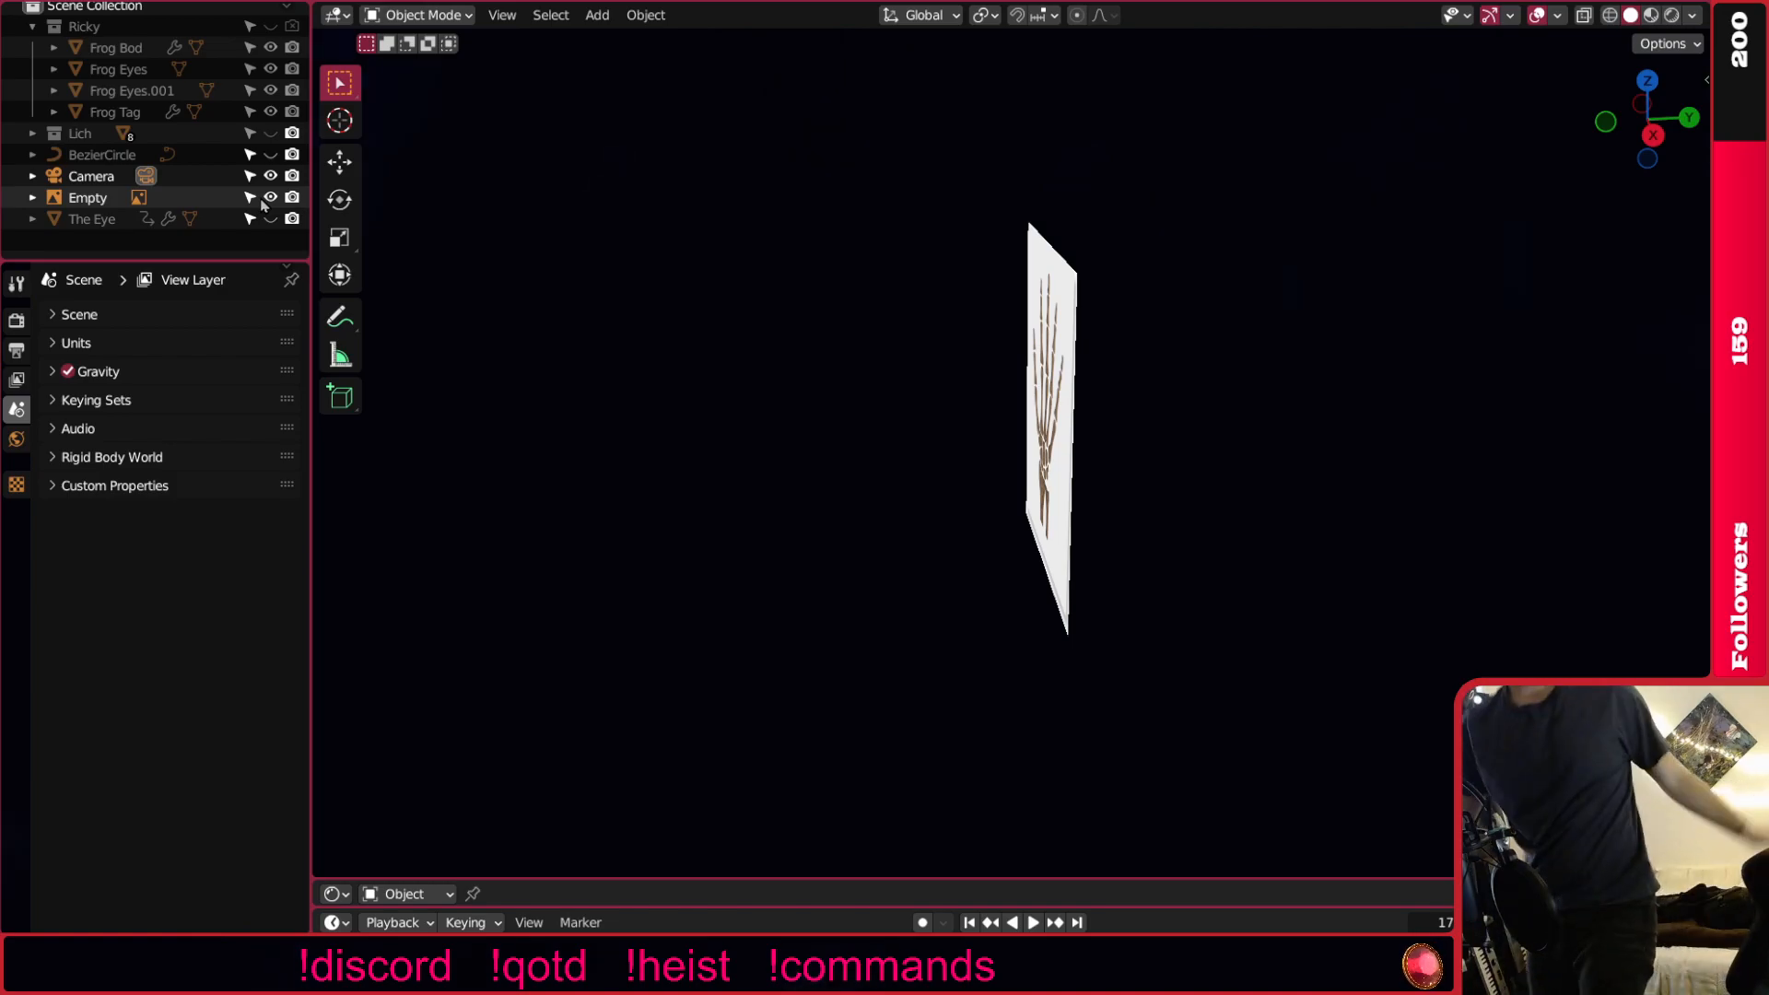
{"action": "scroll", "coordinate": [263, 204], "scroll_direction": "up", "scroll_amount": 1}
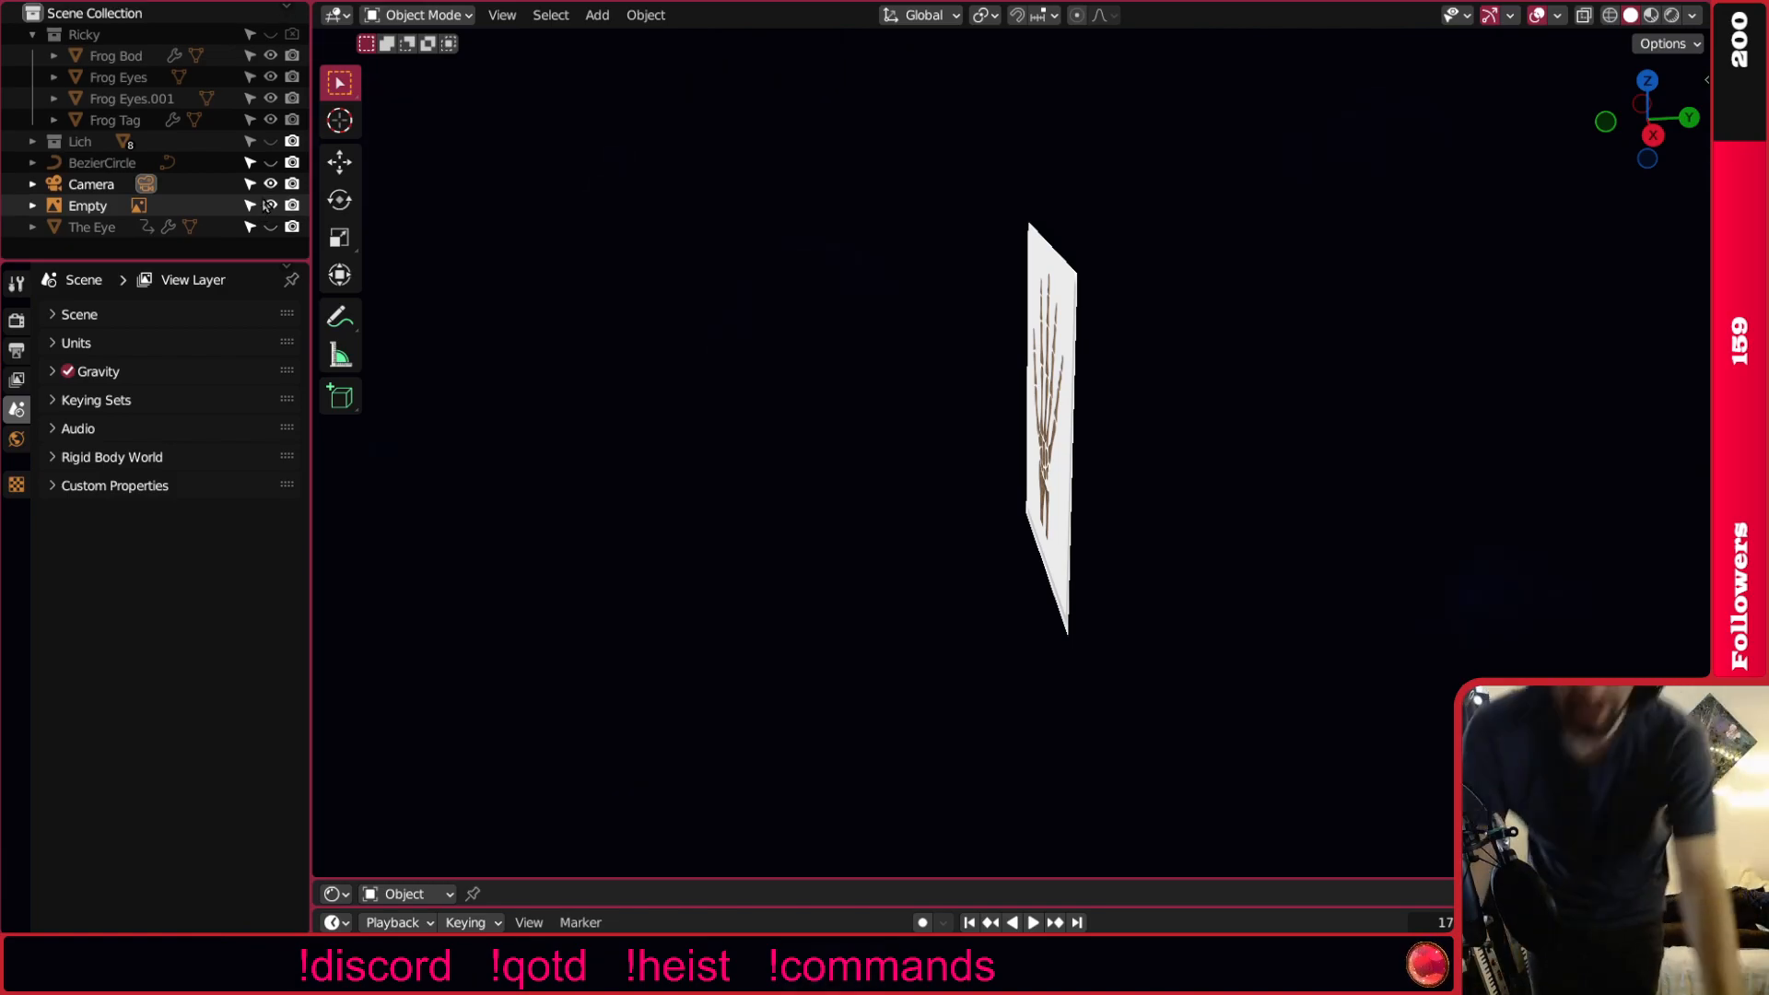